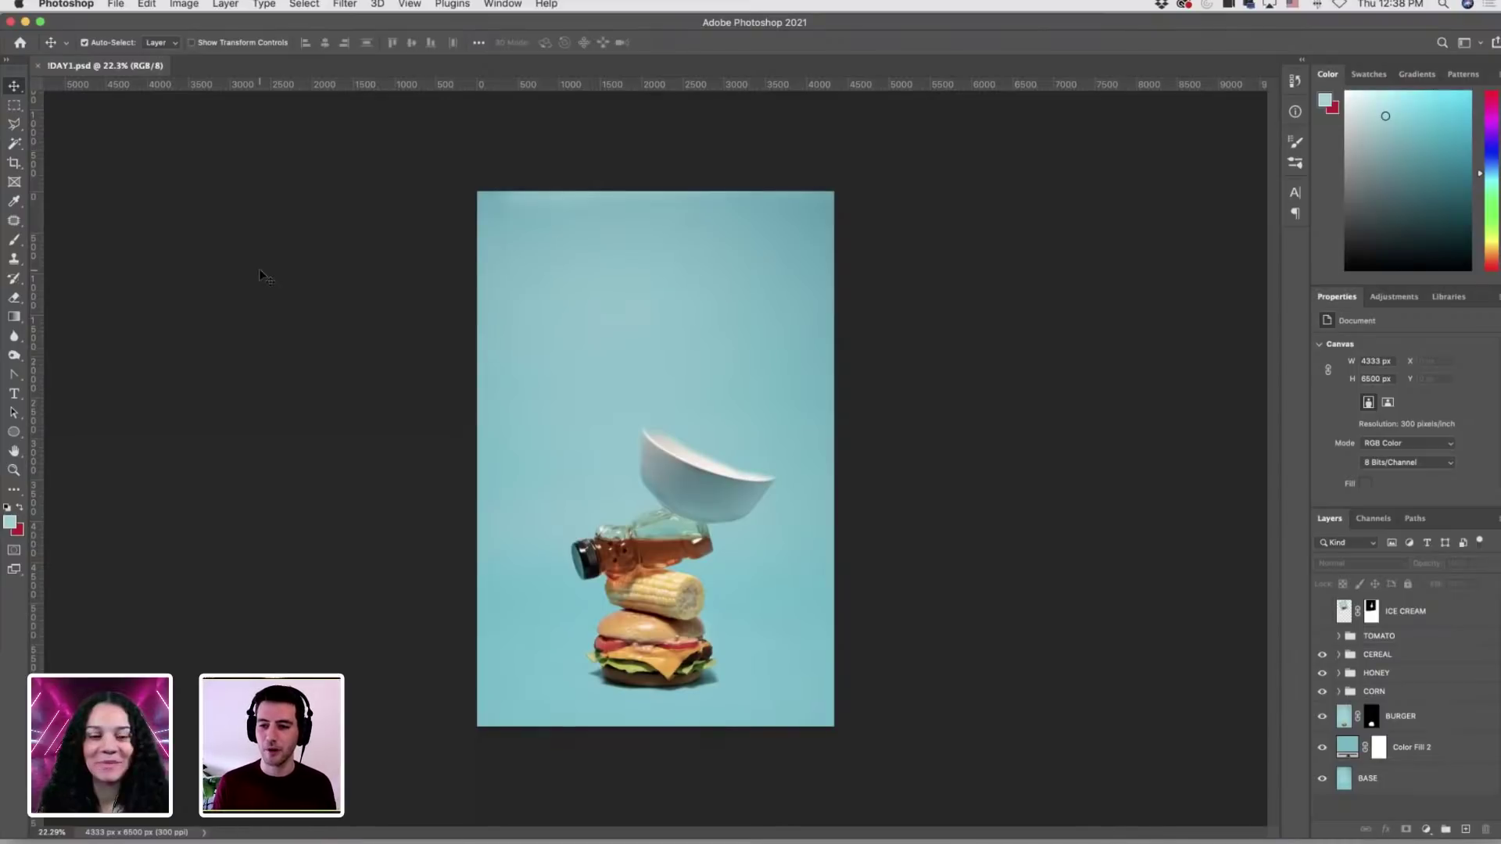
Hide the CEREAL, HONEY and CORN groups and the BURGER layer, and compare the background with and without Color Fill 2.
drag(1322, 655, 1322, 726)
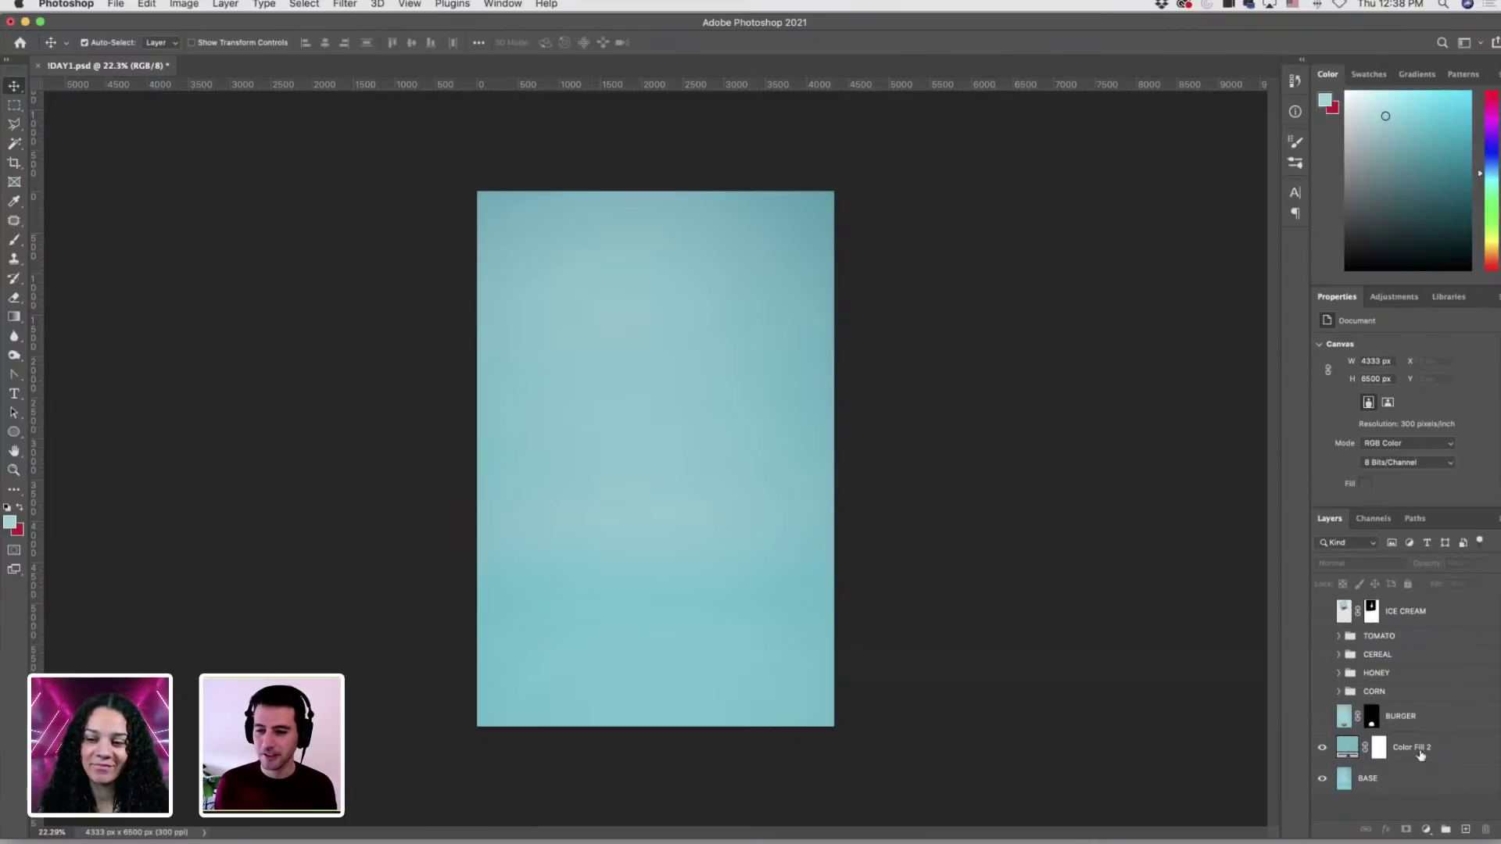
click(1353, 749)
click(1323, 750)
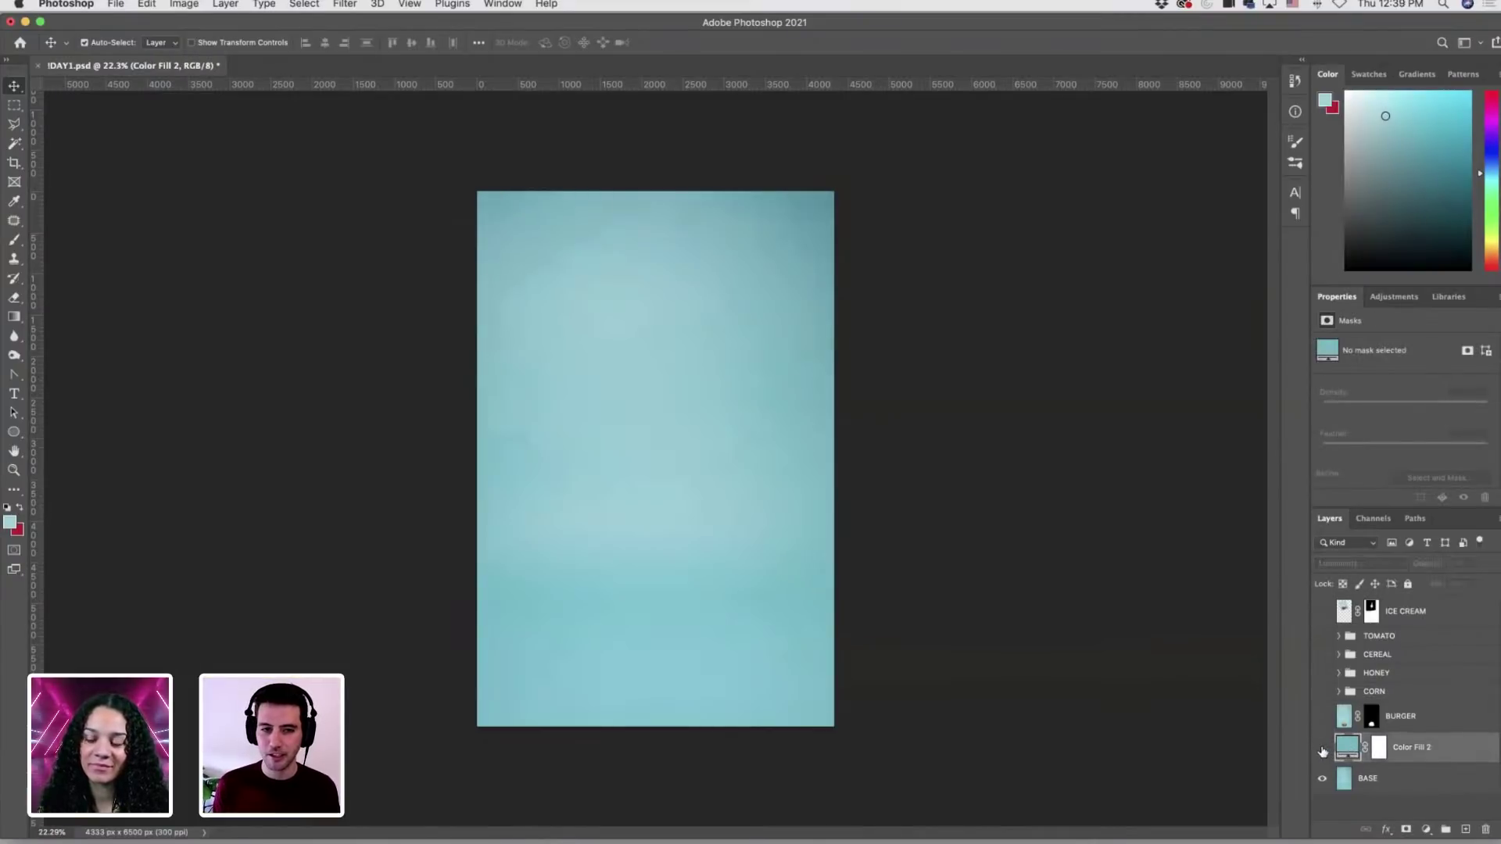
click(1323, 751)
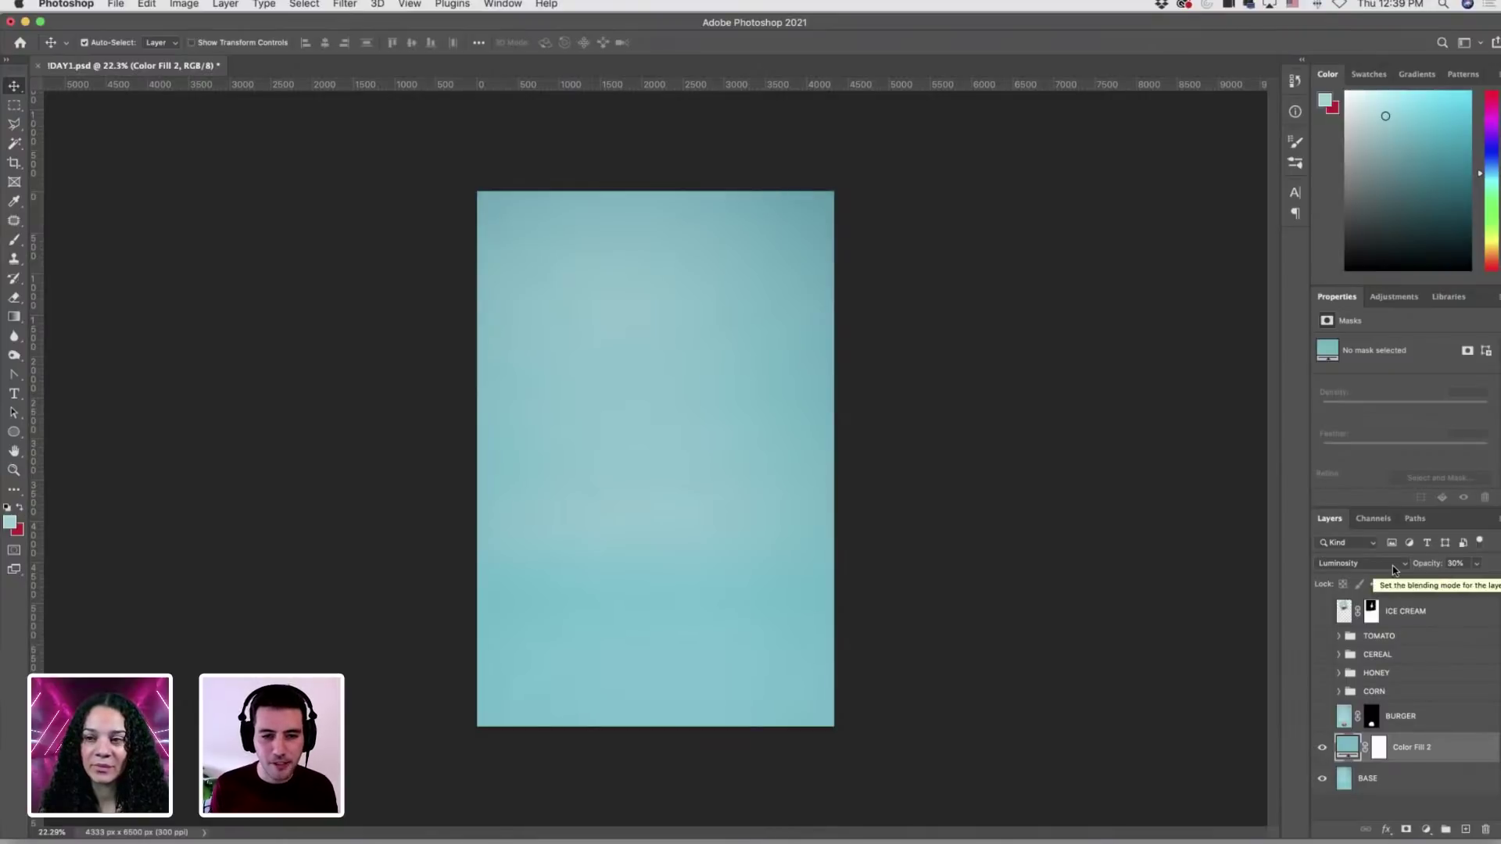
click(1322, 749)
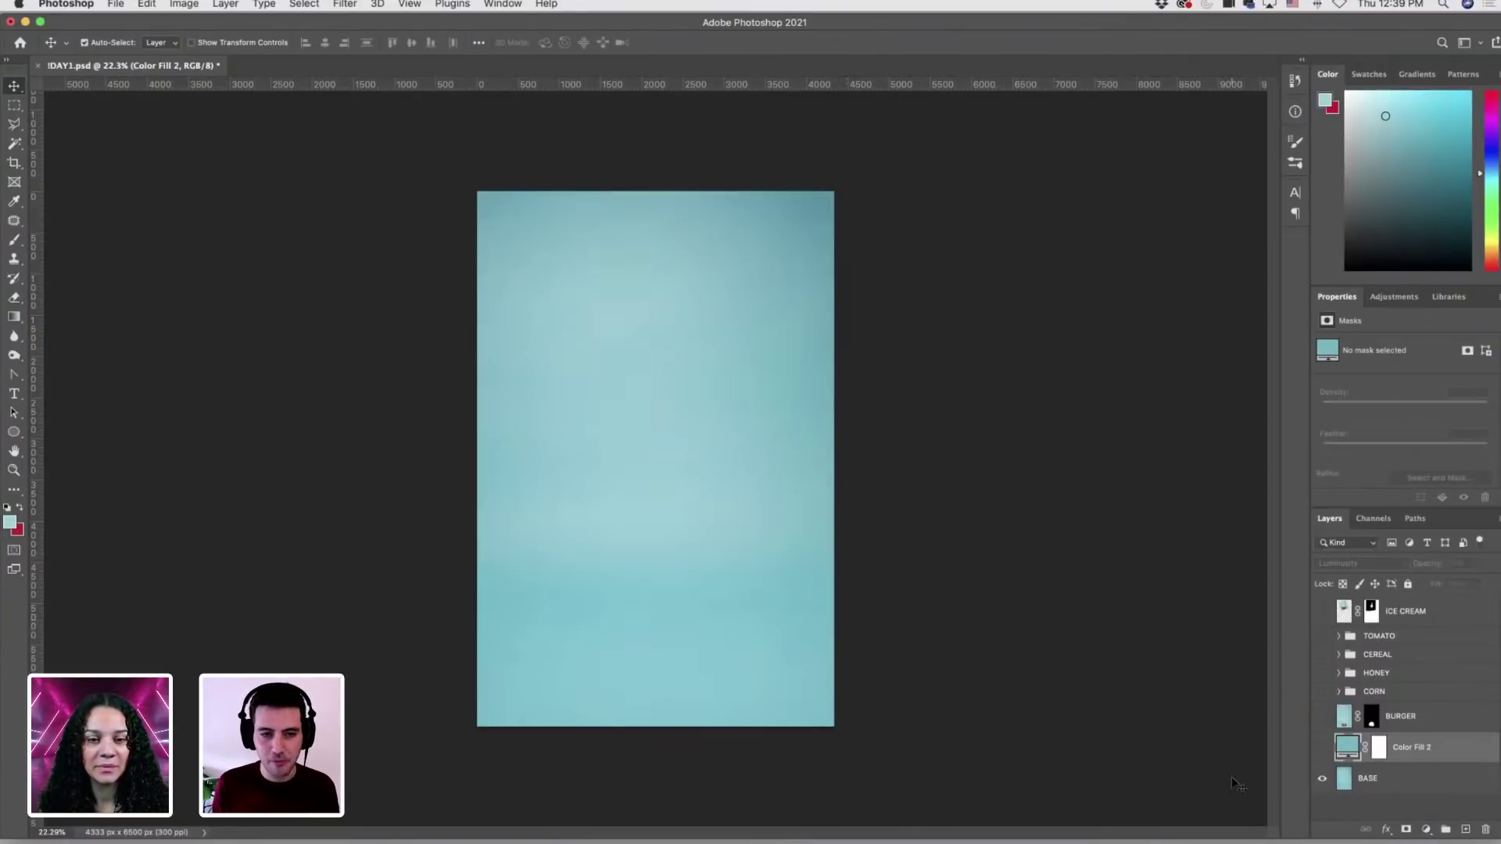
click(1322, 749)
Show the BURGER layer and the CORN, HONEY and CEREAL groups one after another to rebuild the food stack.
click(1322, 717)
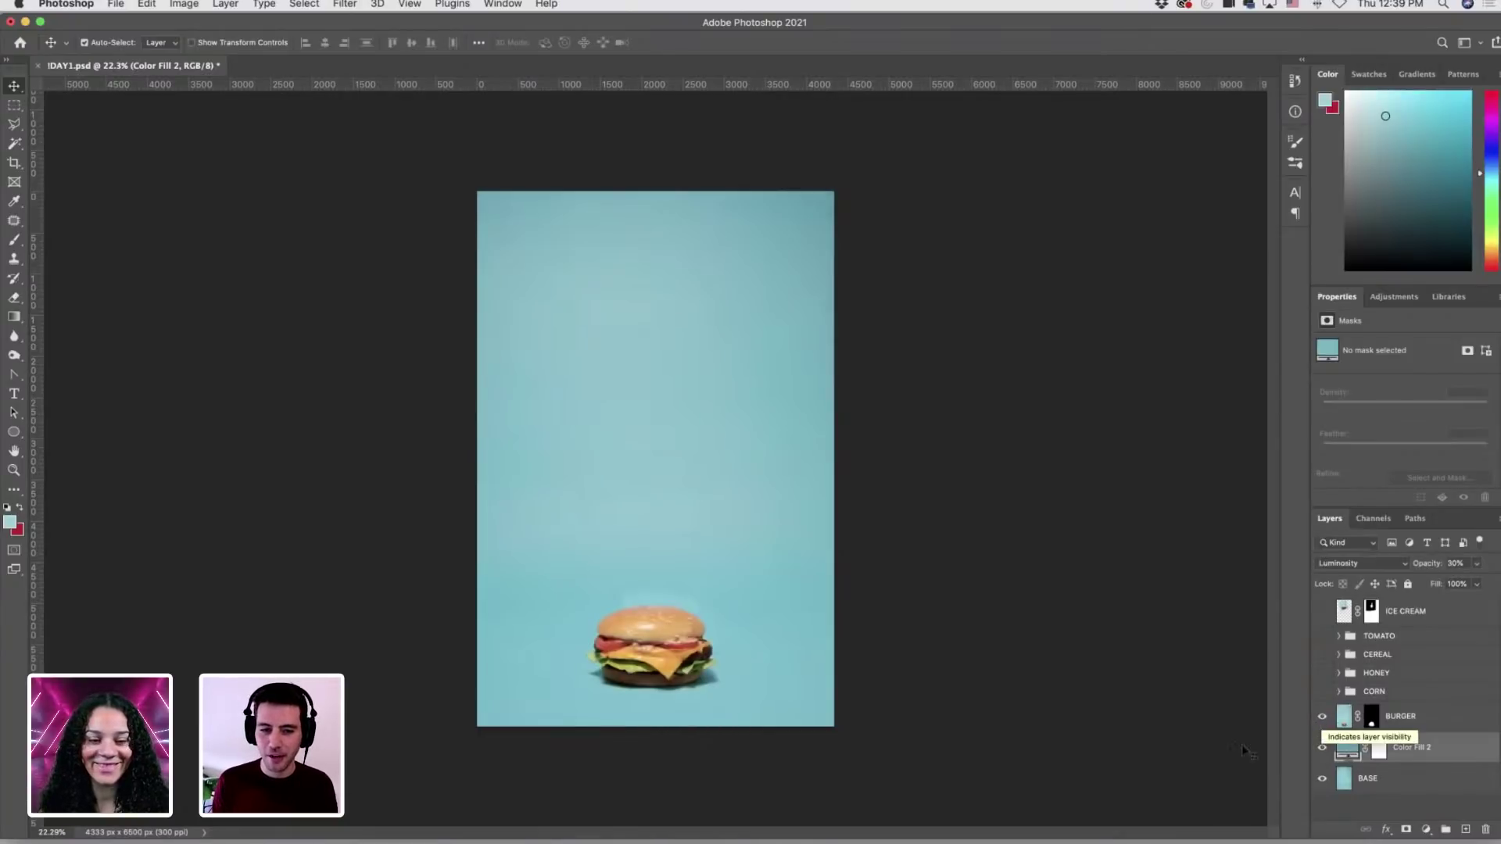
scroll(688, 696, up, 5)
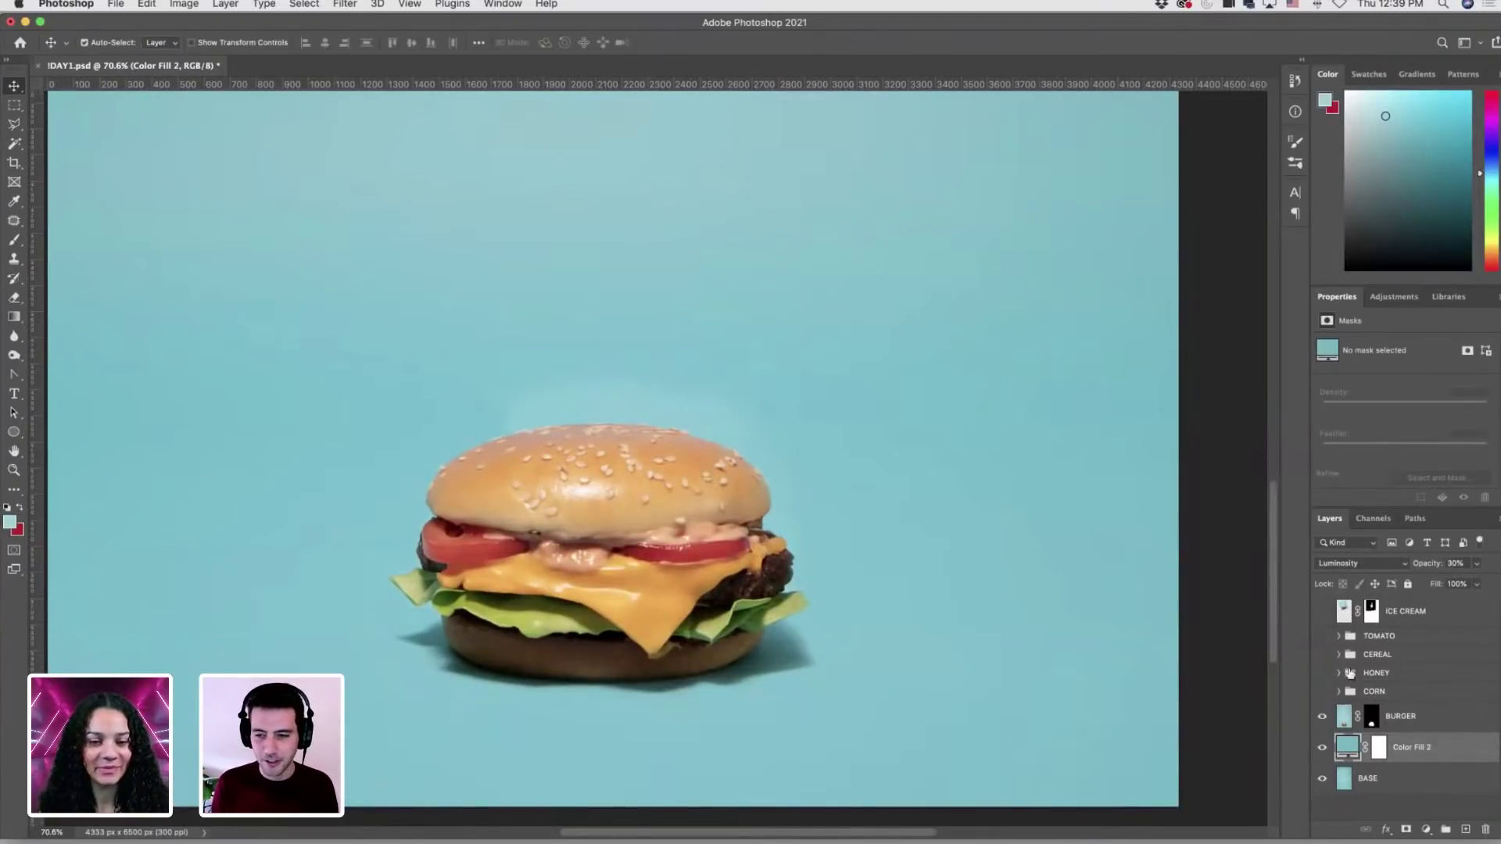
click(1323, 693)
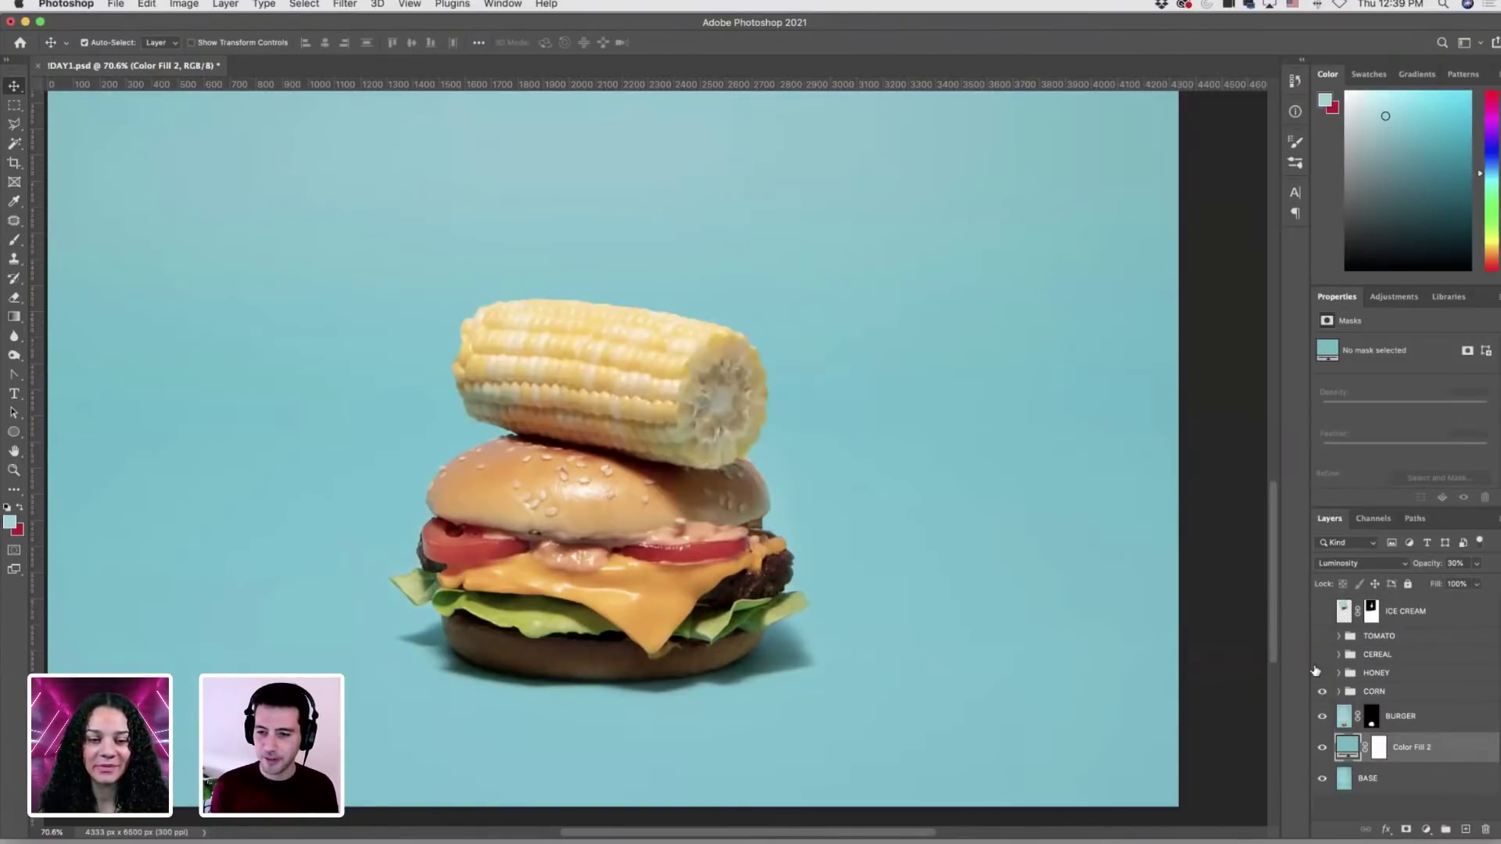
click(1322, 673)
click(1322, 656)
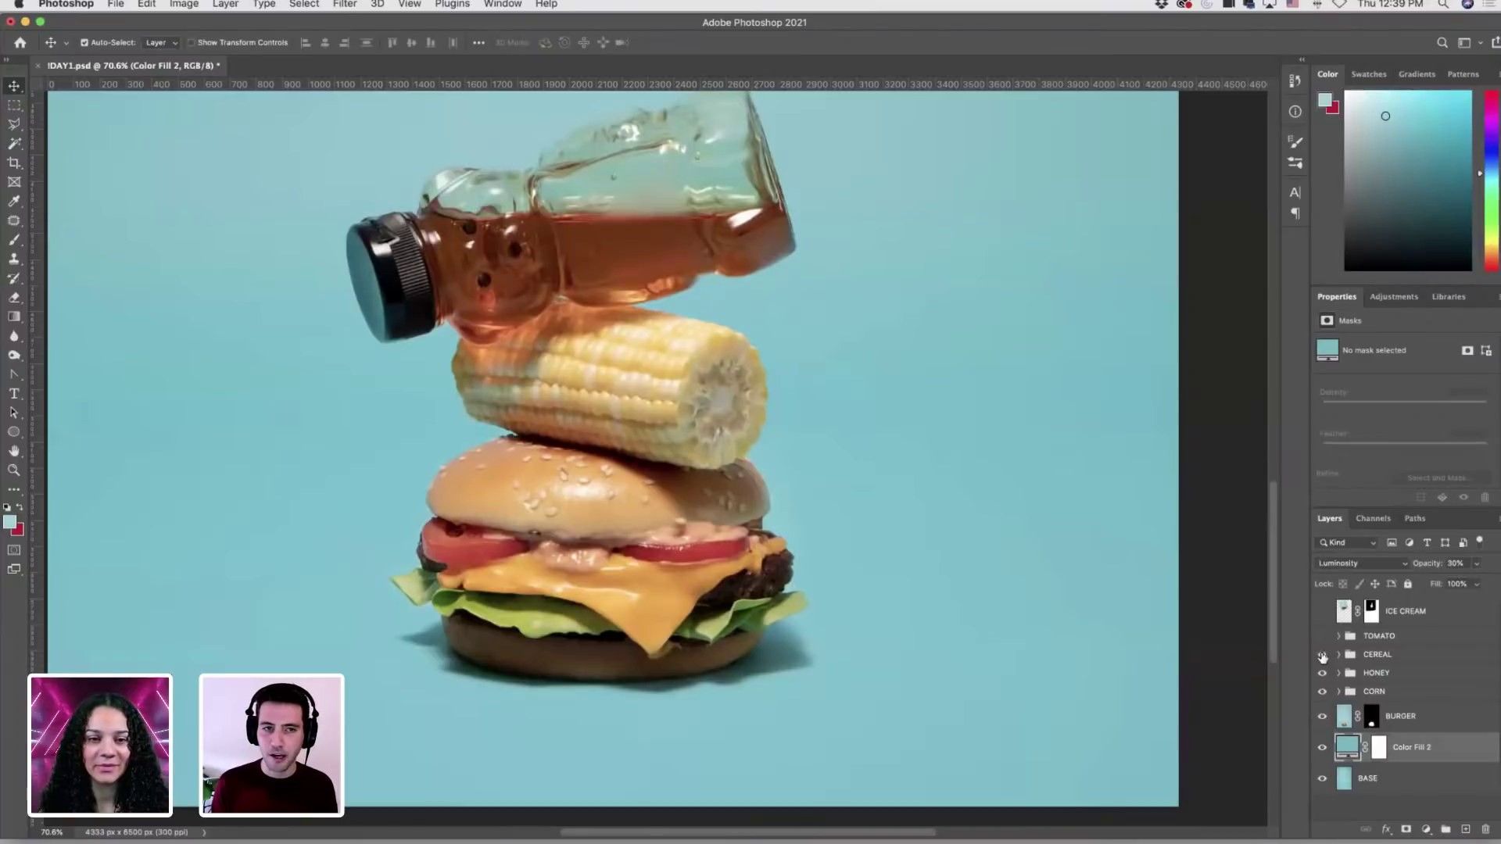
scroll(923, 598, up, 5)
scroll(929, 601, up, 3)
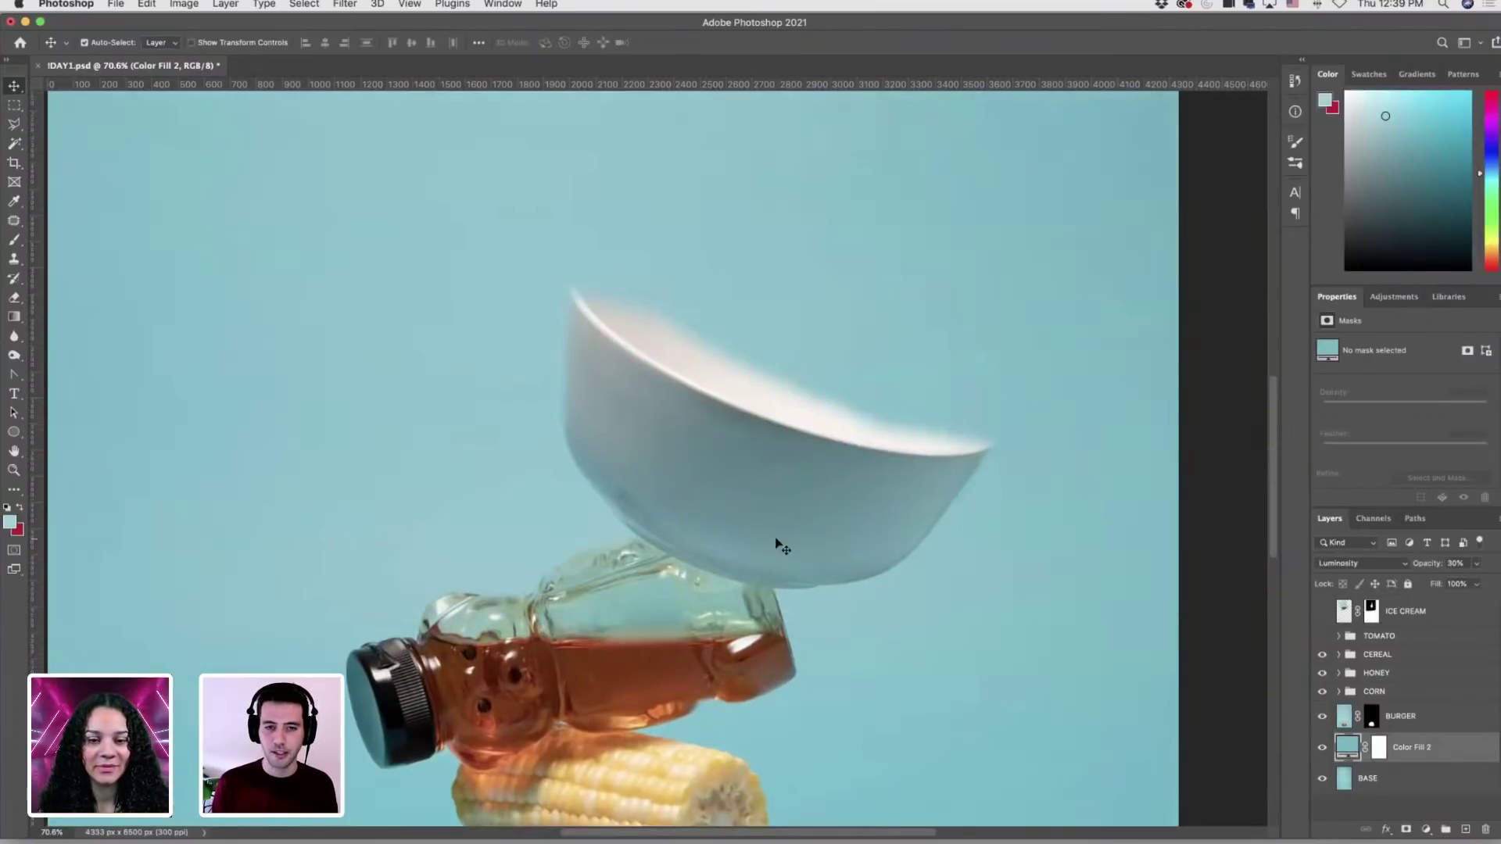
drag(865, 556, 711, 549)
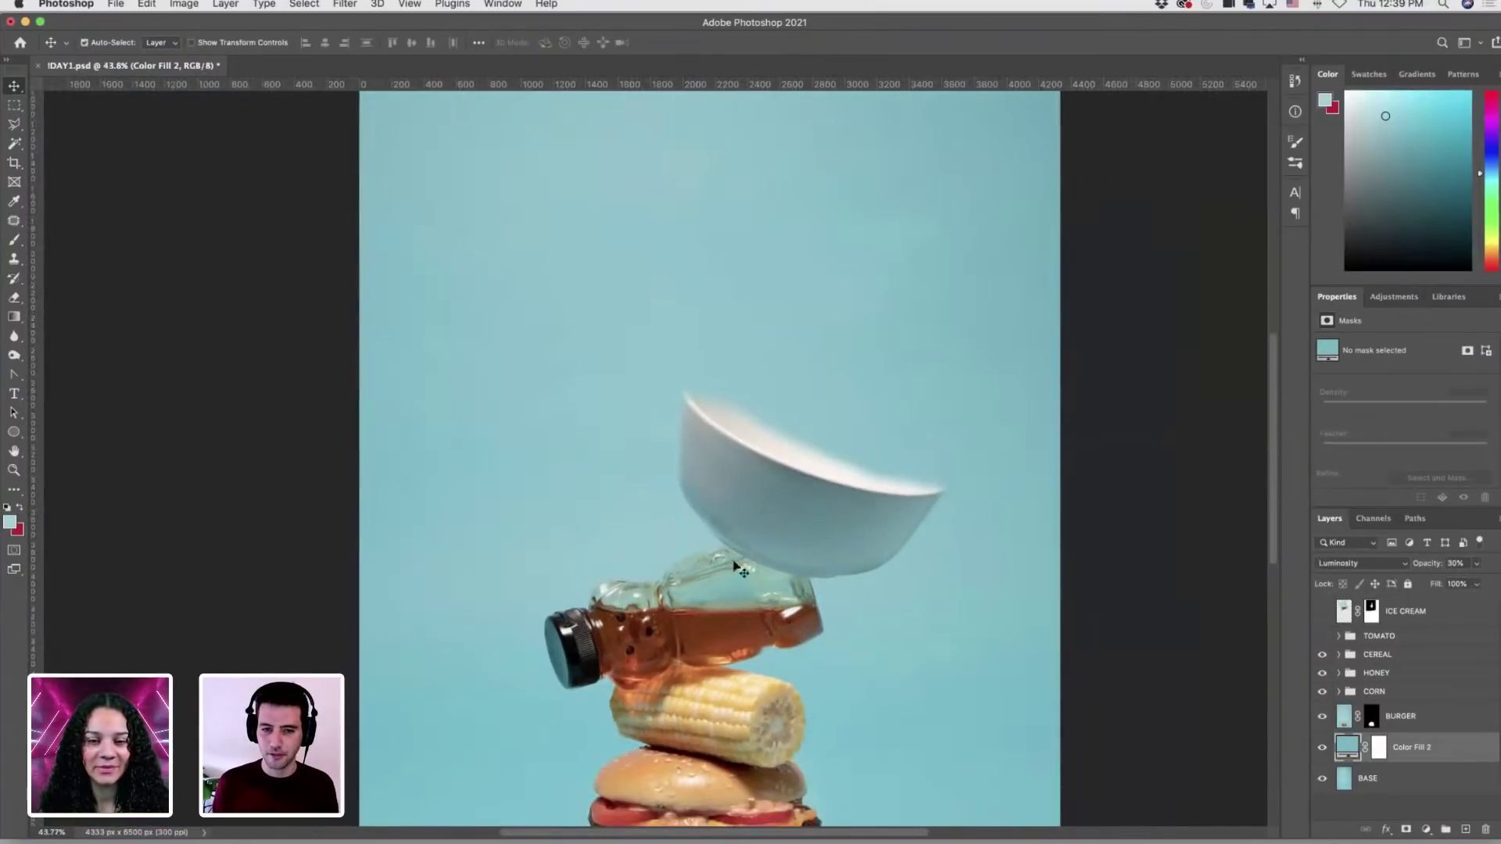
drag(822, 593, 774, 623)
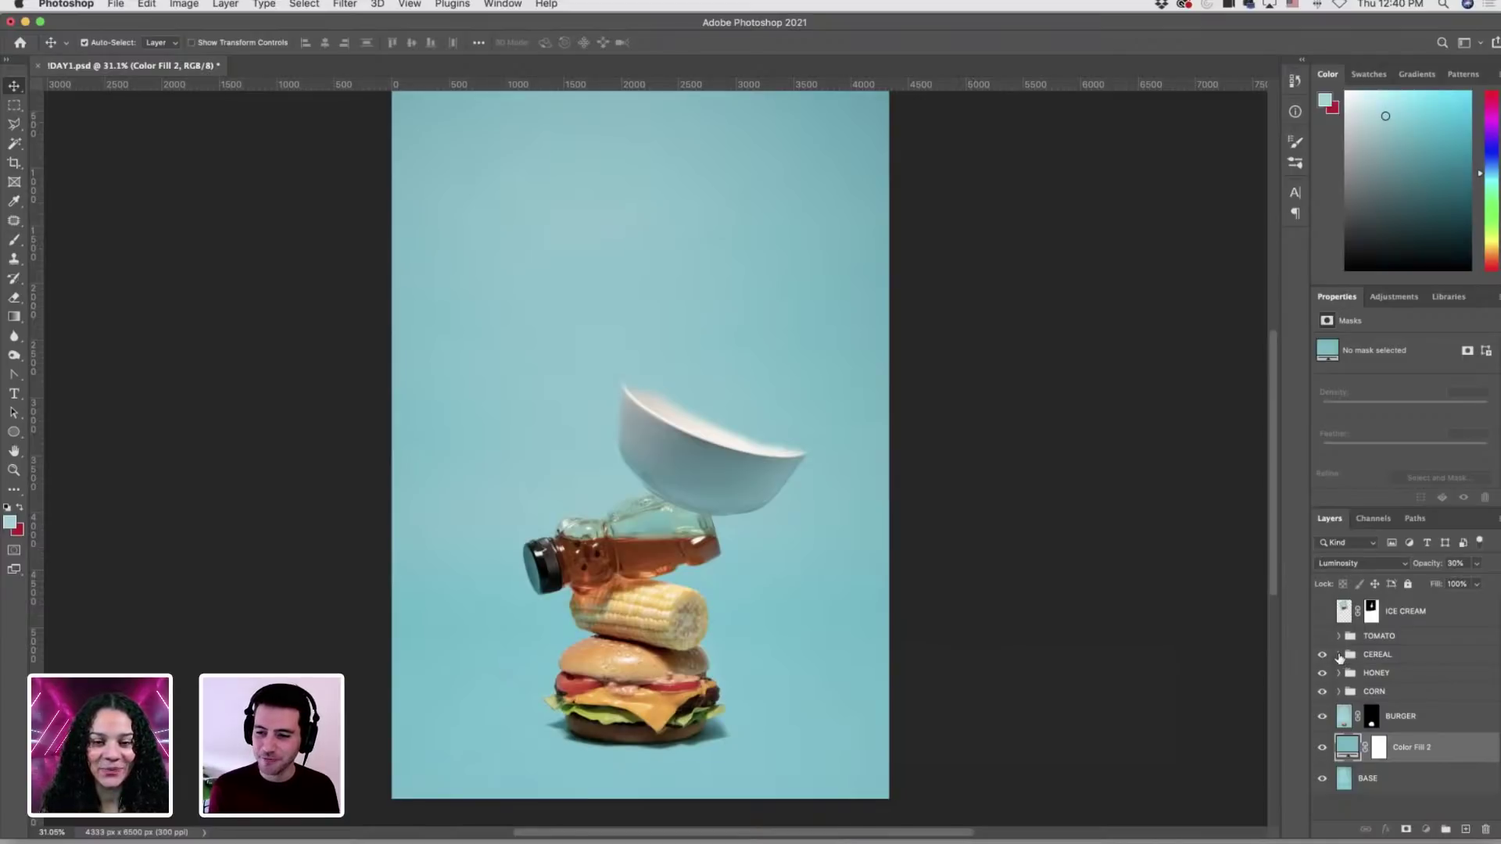
Expand the CEREAL and TOMATO groups and make the CEREAL2 layer, TOMATO group and ICE CREAM layer visible.
click(1340, 655)
click(1325, 680)
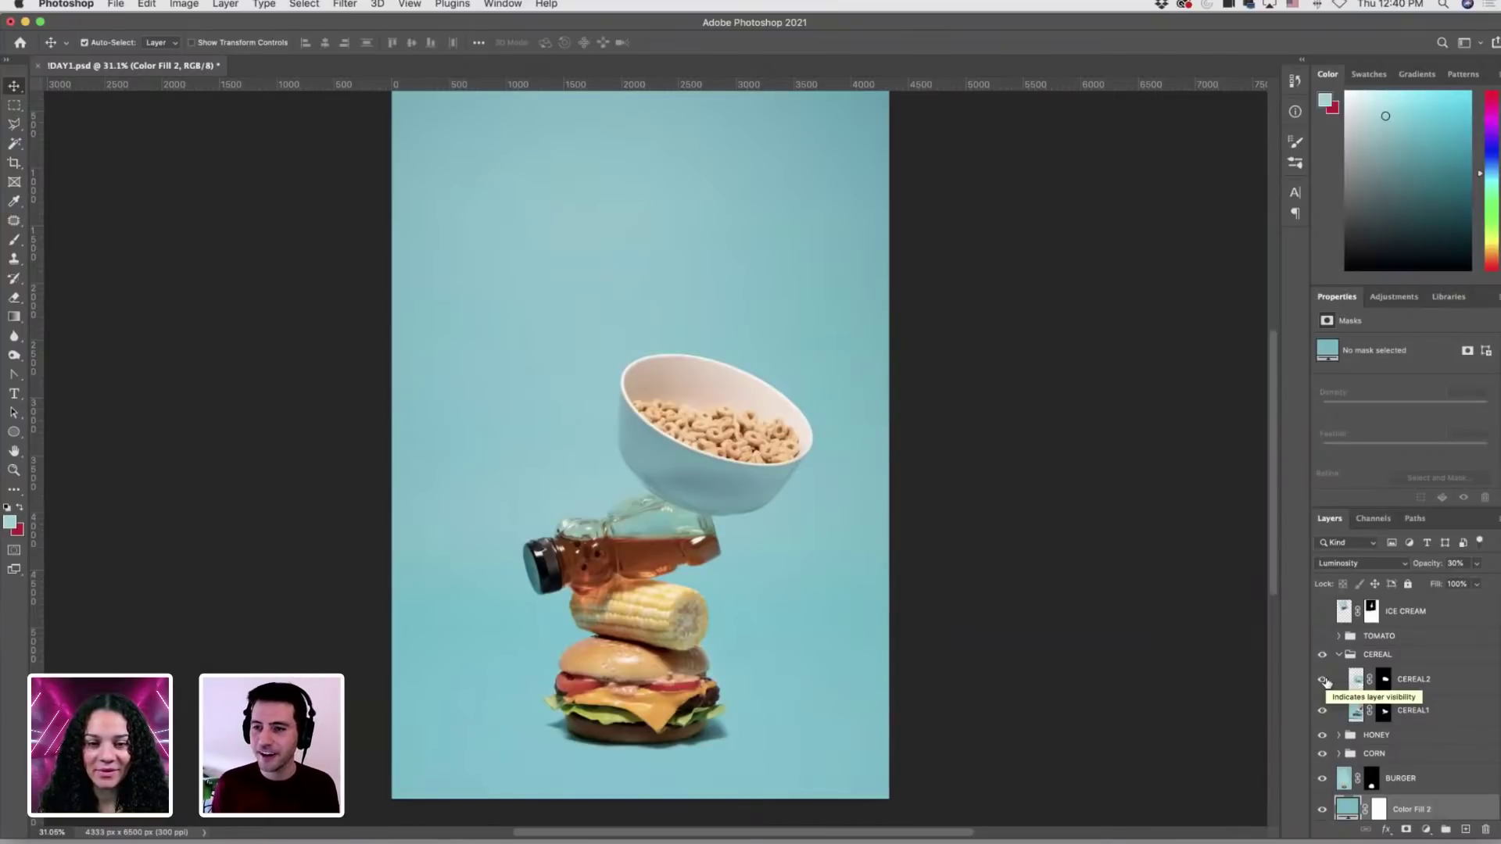
click(1339, 635)
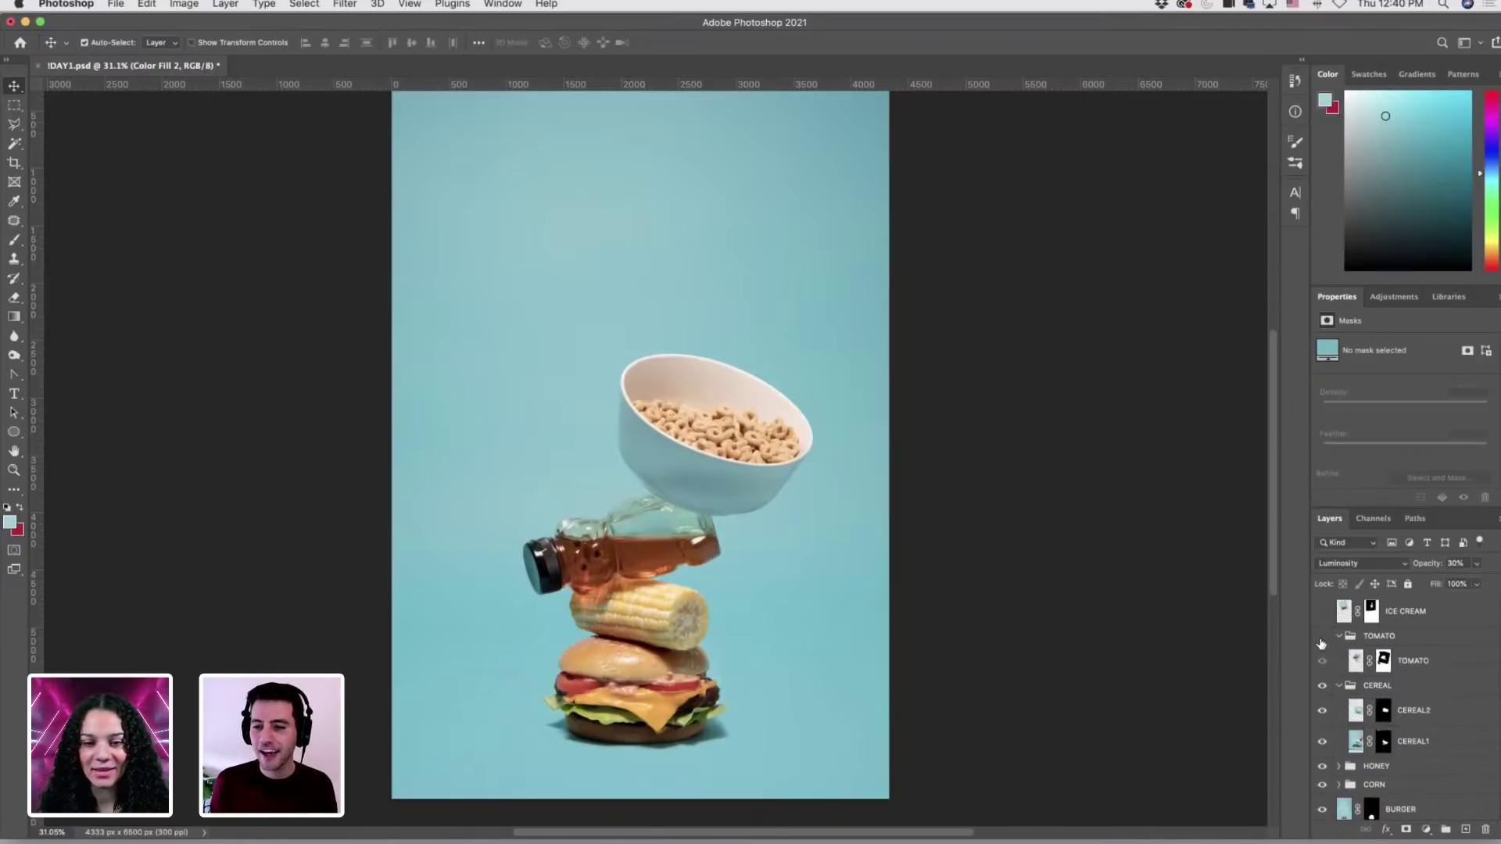
click(1322, 636)
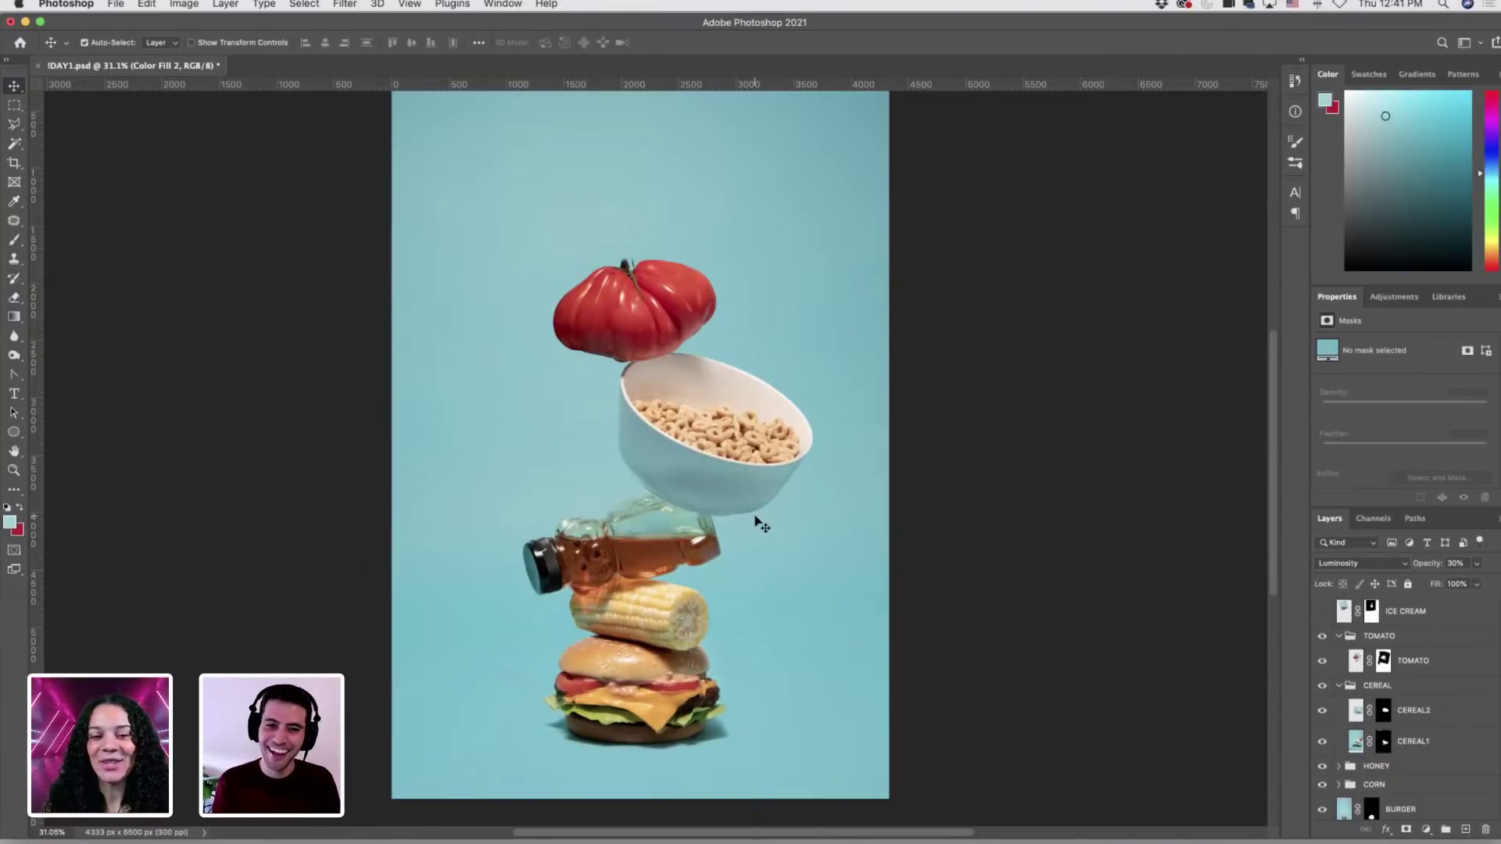
click(1321, 614)
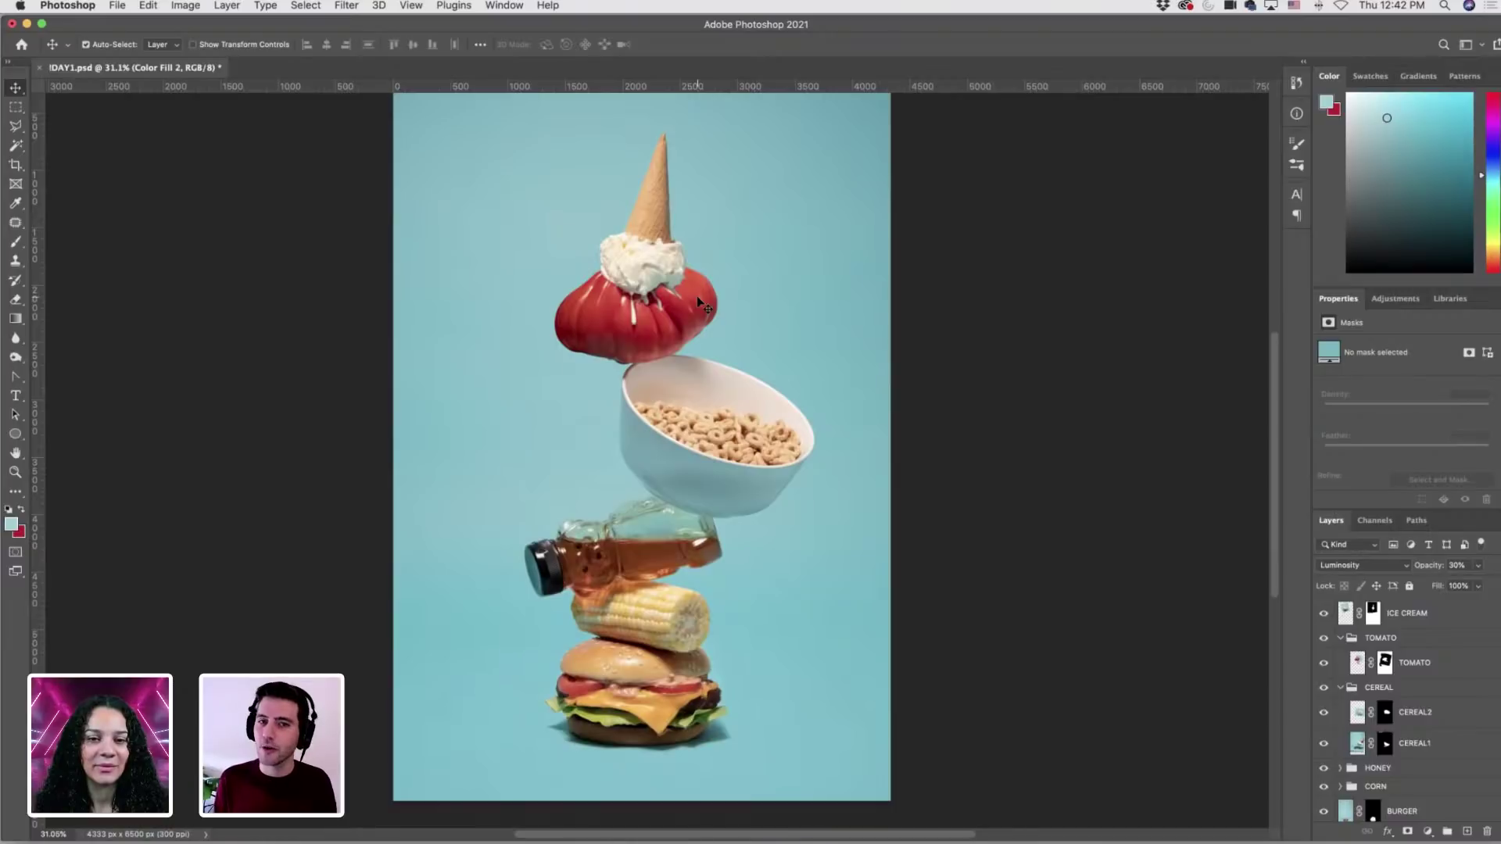
click(655, 259)
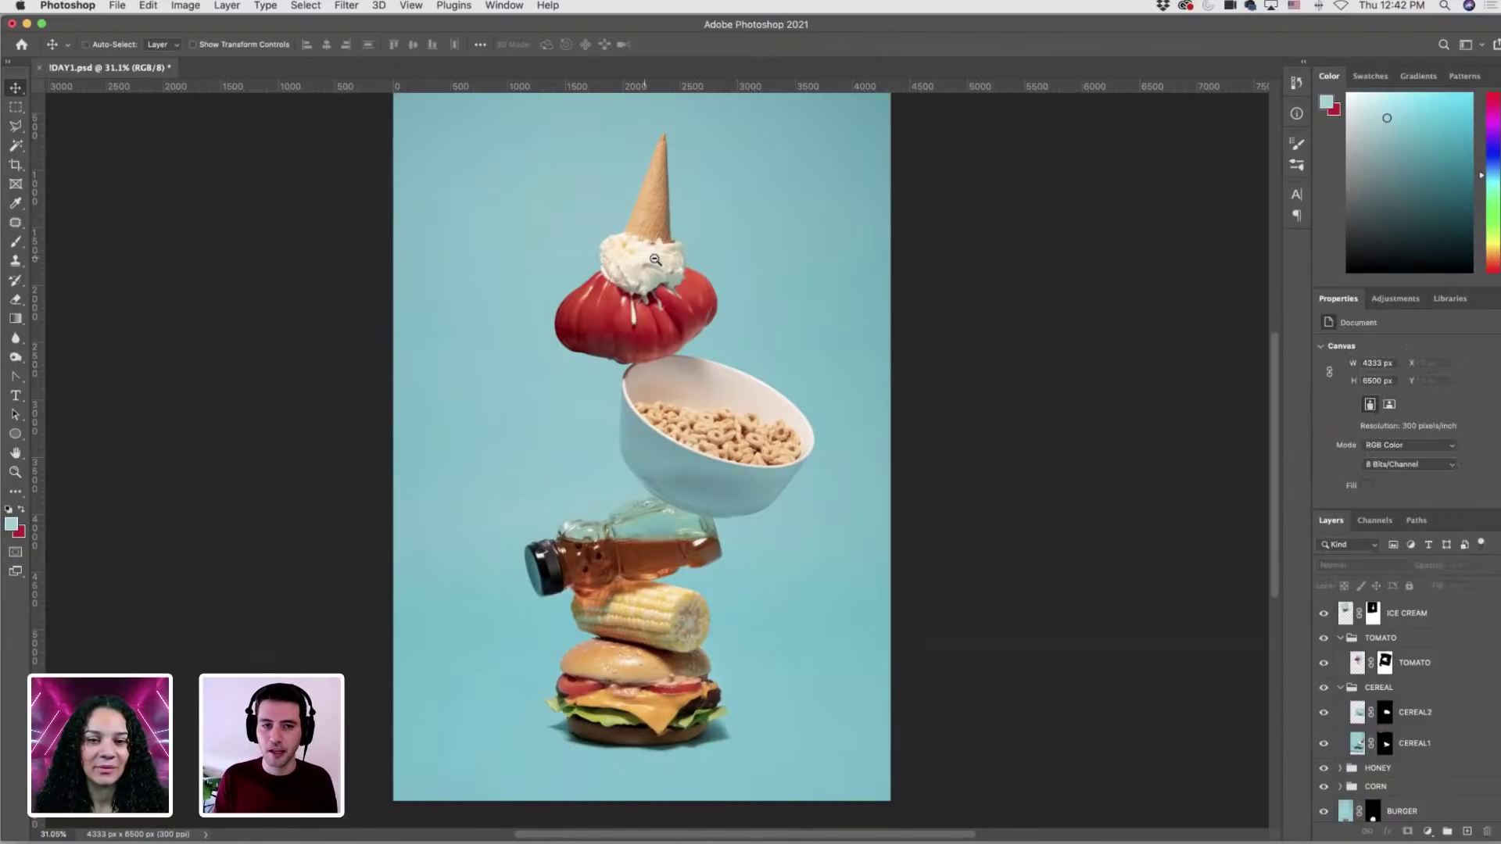
click(656, 260)
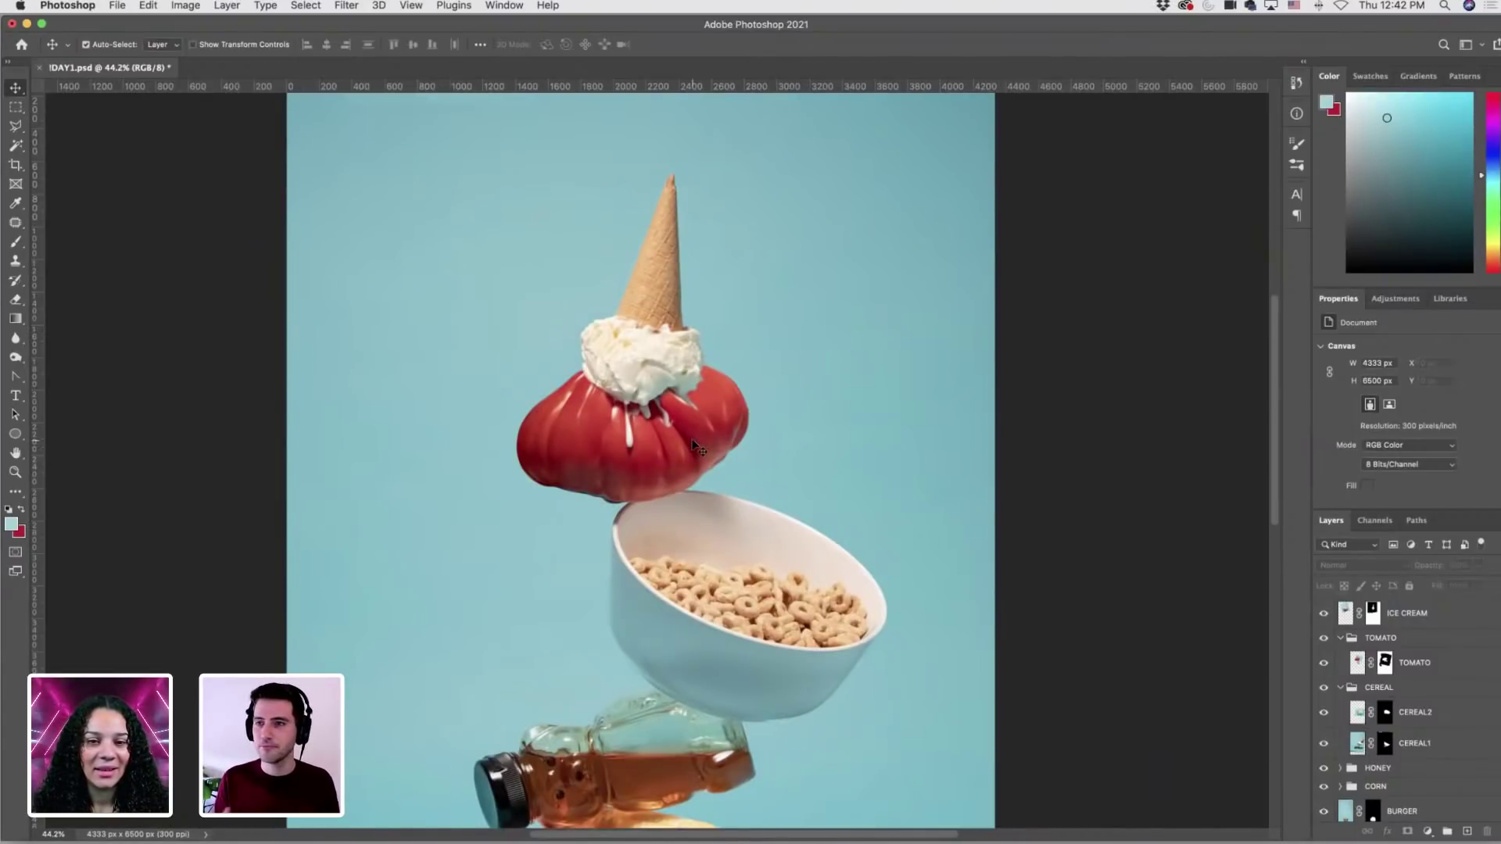
scroll(811, 479, down, 2)
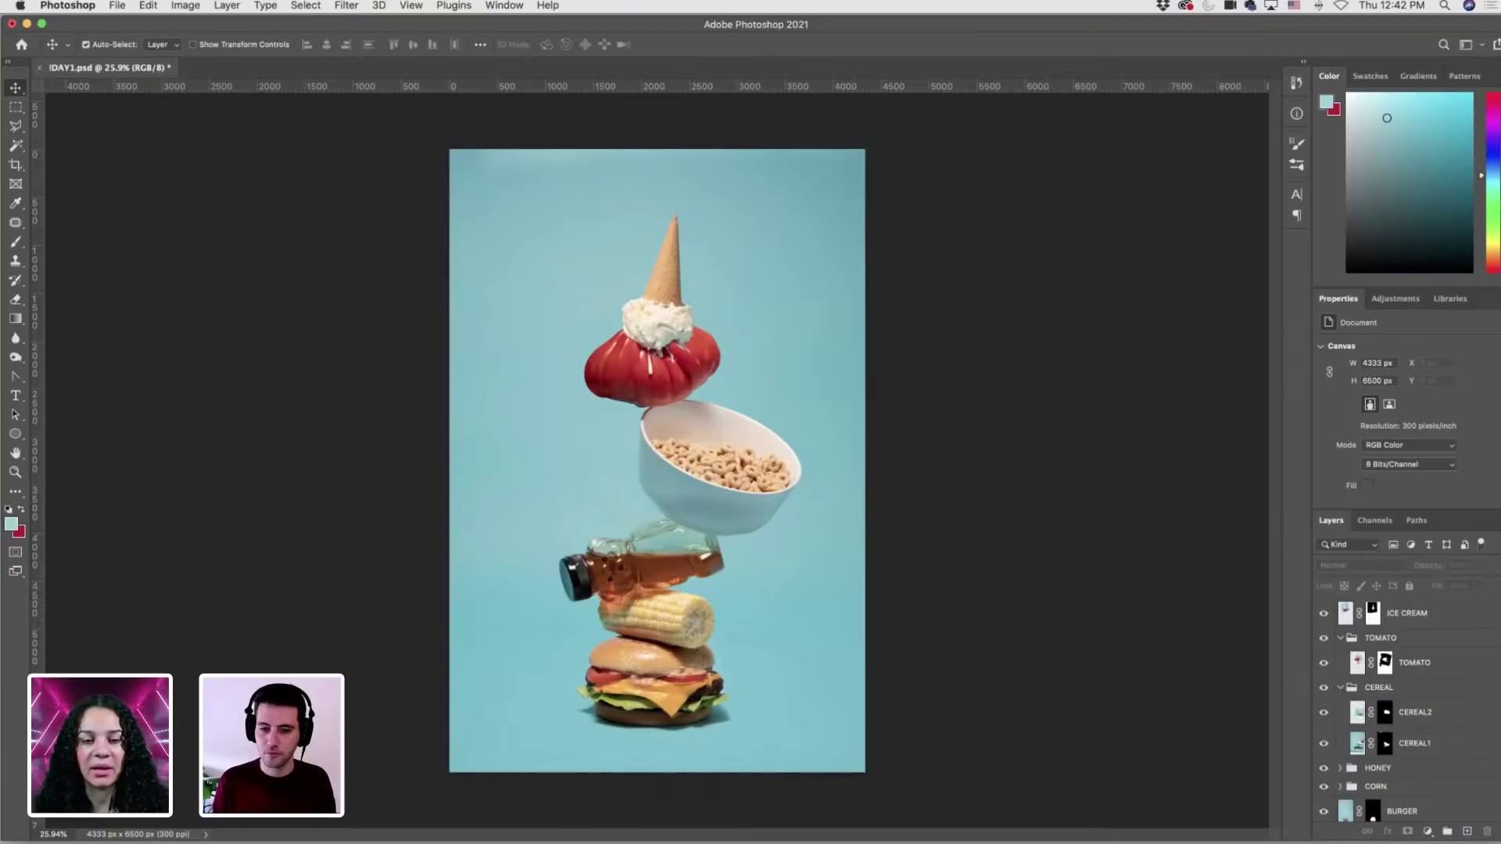
Switch to Adobe Bridge and go up from the !REFS folder to its parent folder 2021-01-20_FILES.
mouse_move(969, 831)
click(1048, 825)
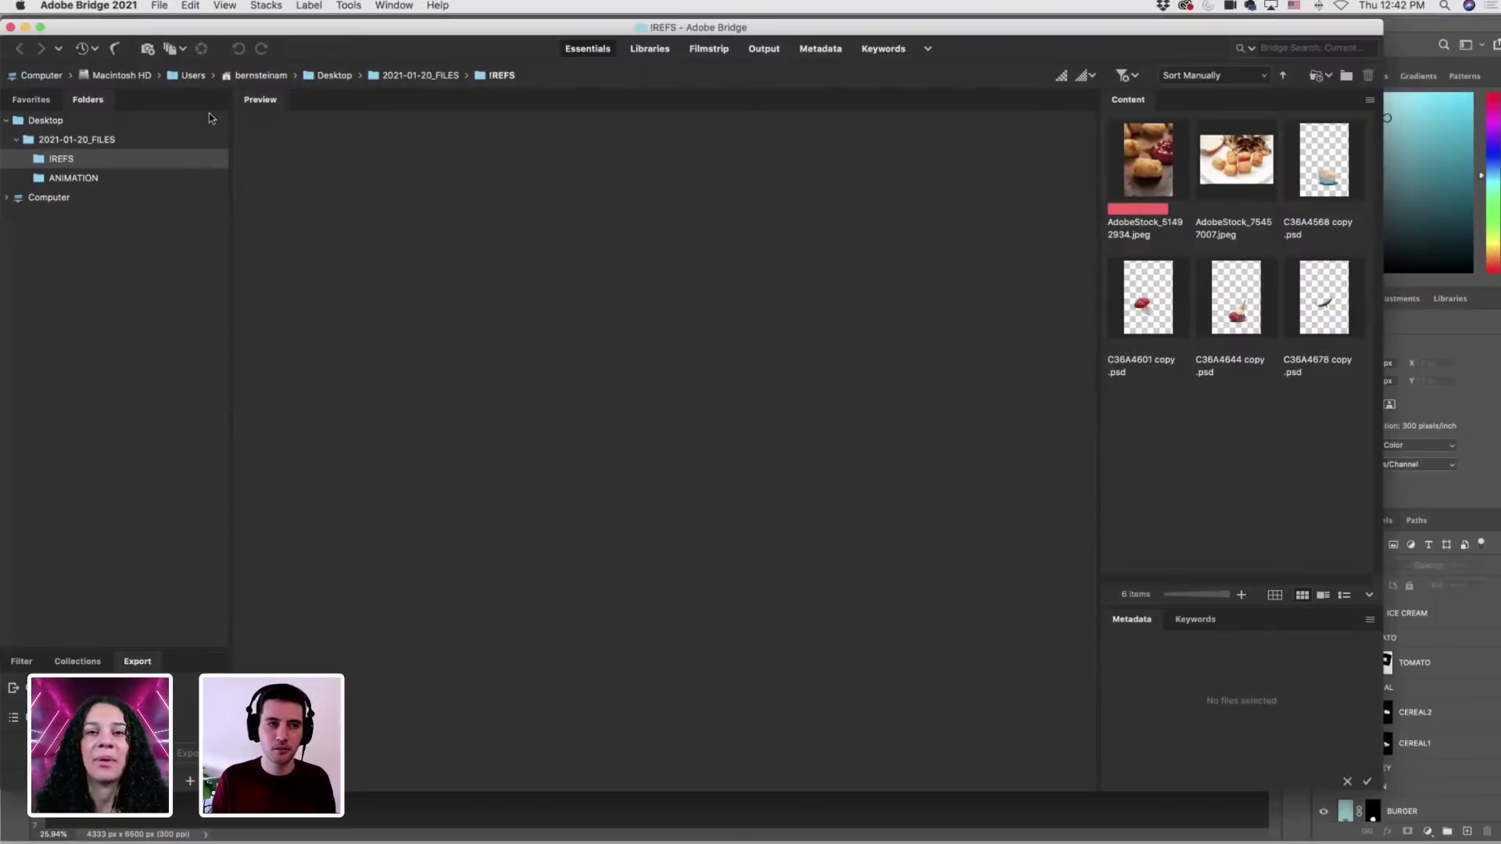
drag(858, 27, 622, 68)
key(super+Up)
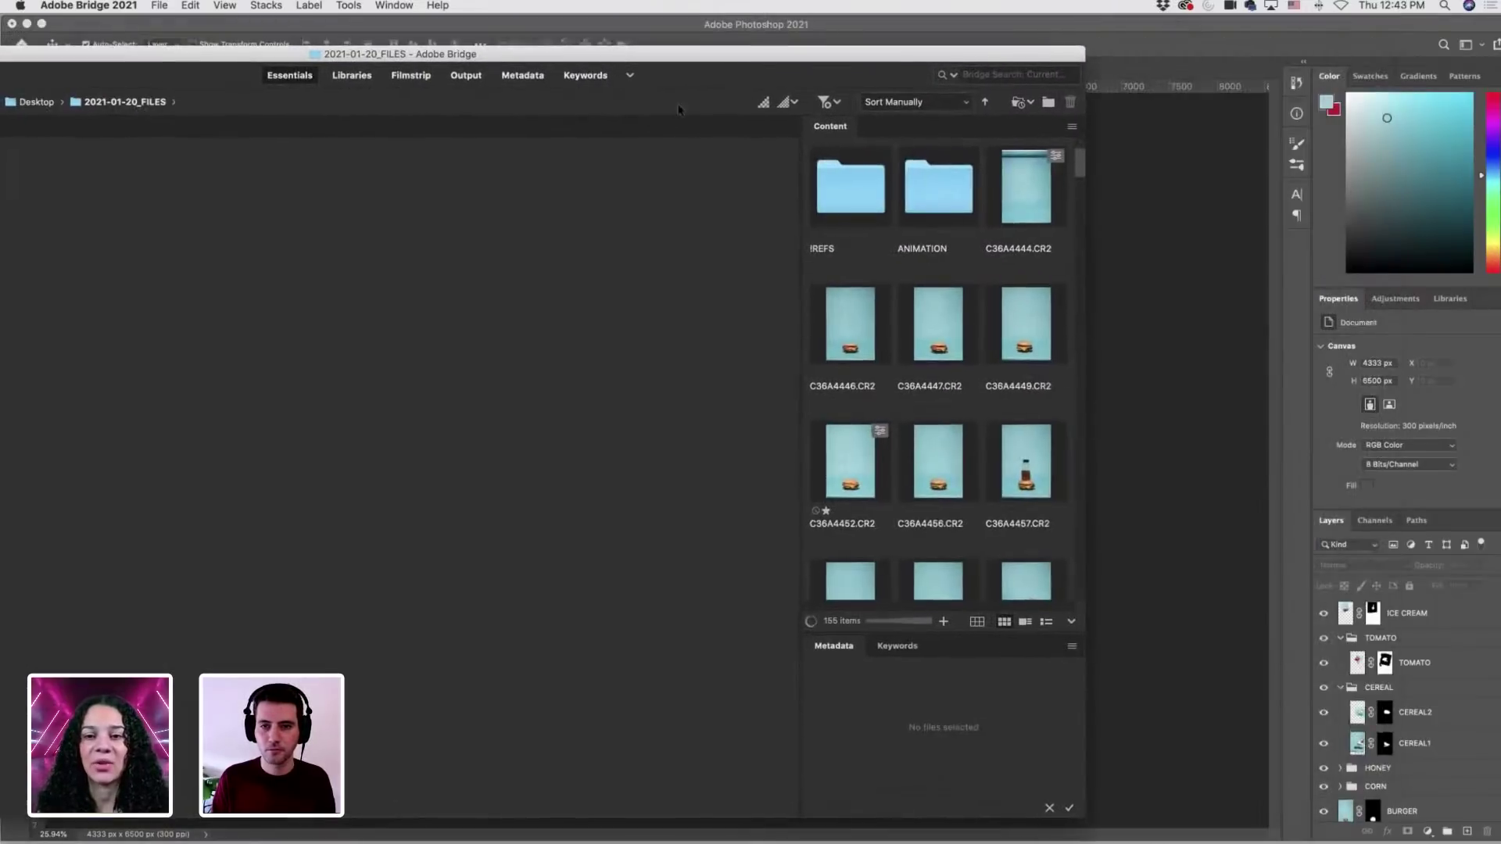
Browse the raw photos for the tomato shots and preview C36A4631.CR2.
scroll(856, 306, down, 15)
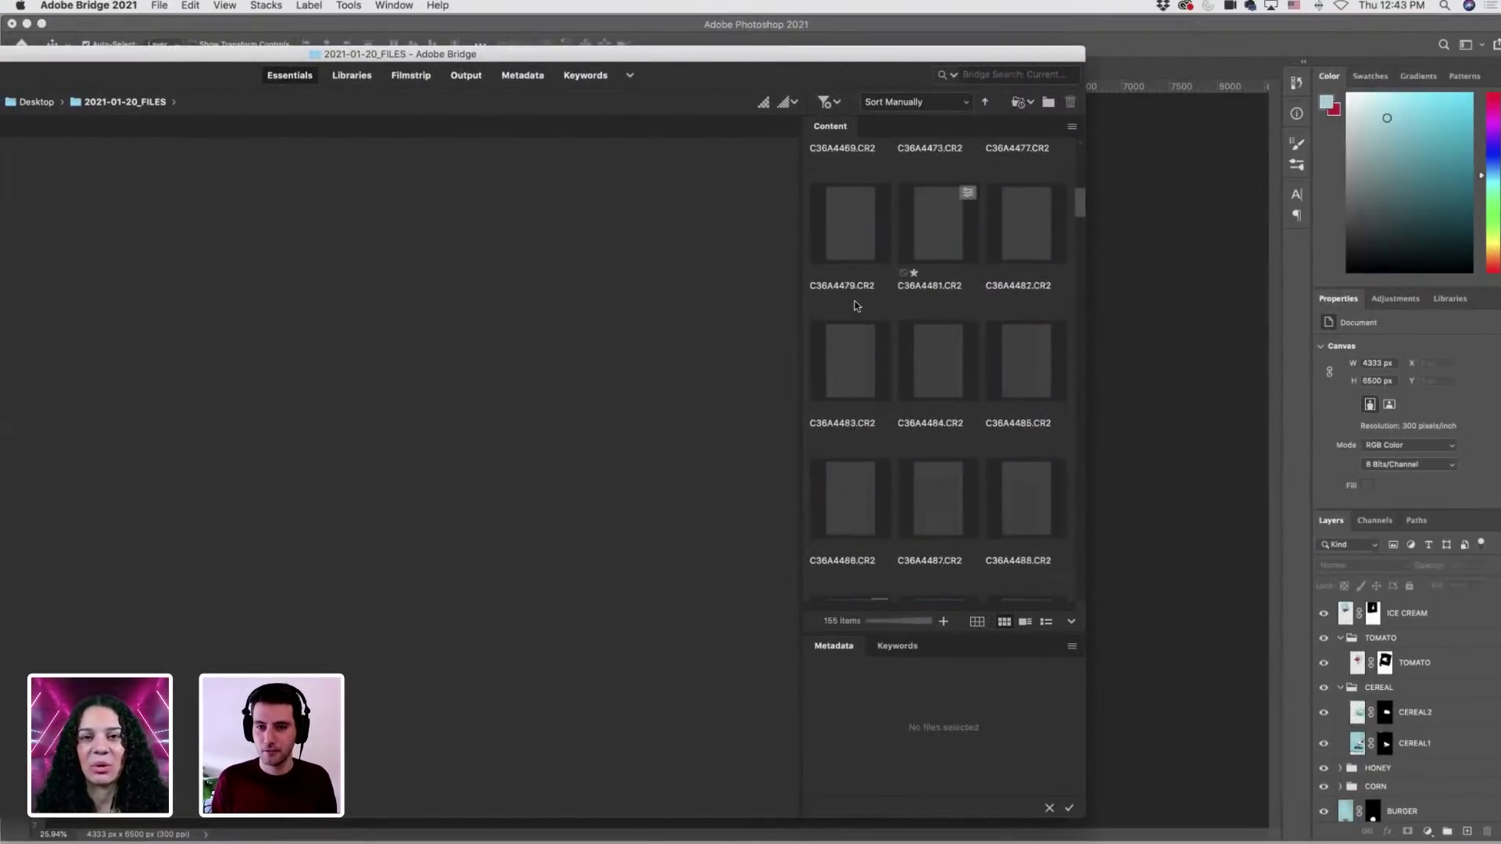
scroll(855, 301, down, 5)
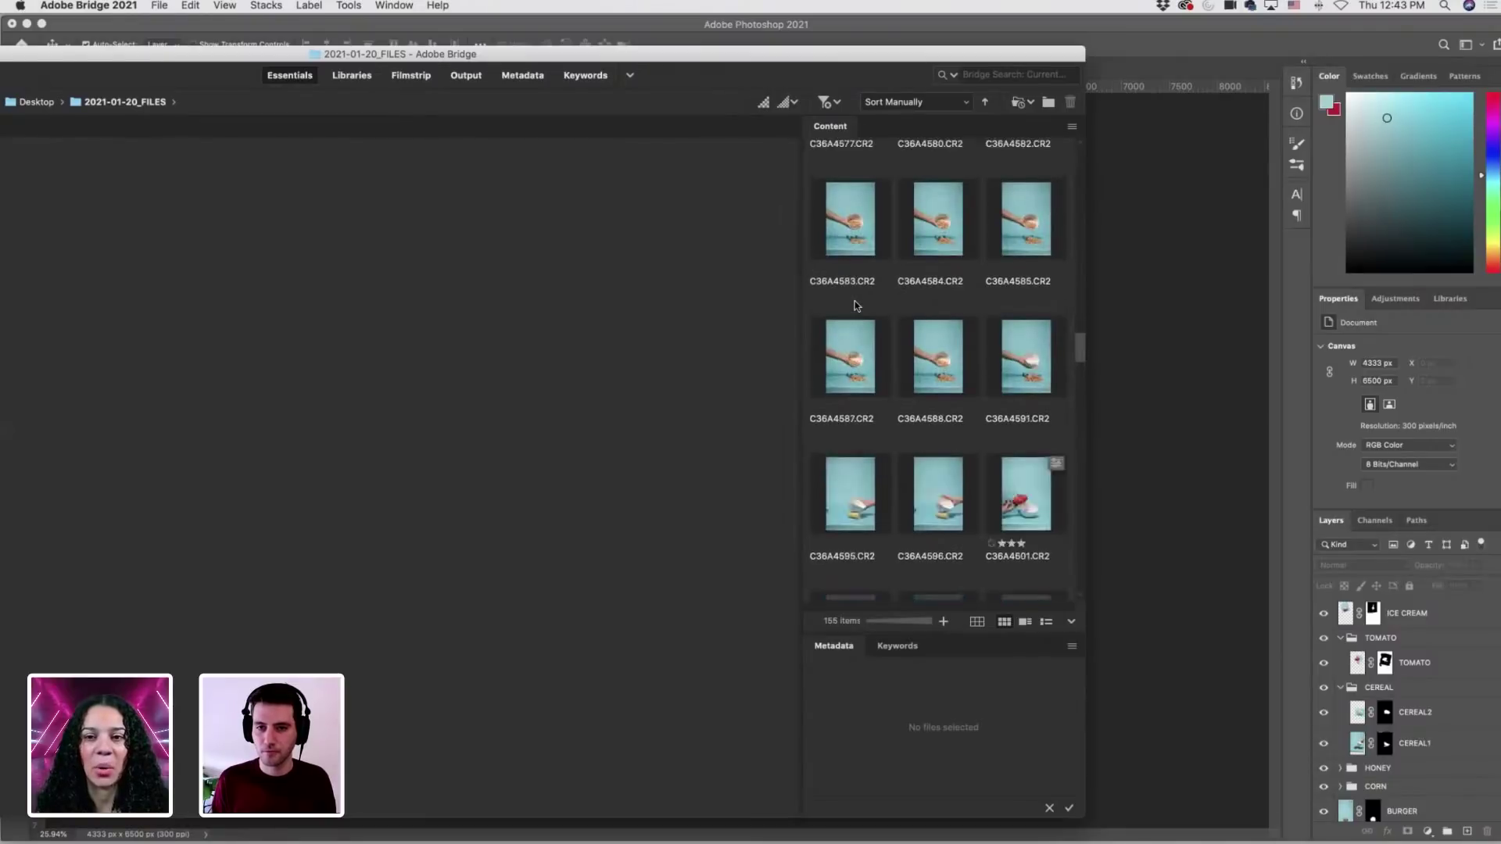
scroll(856, 303, down, 5)
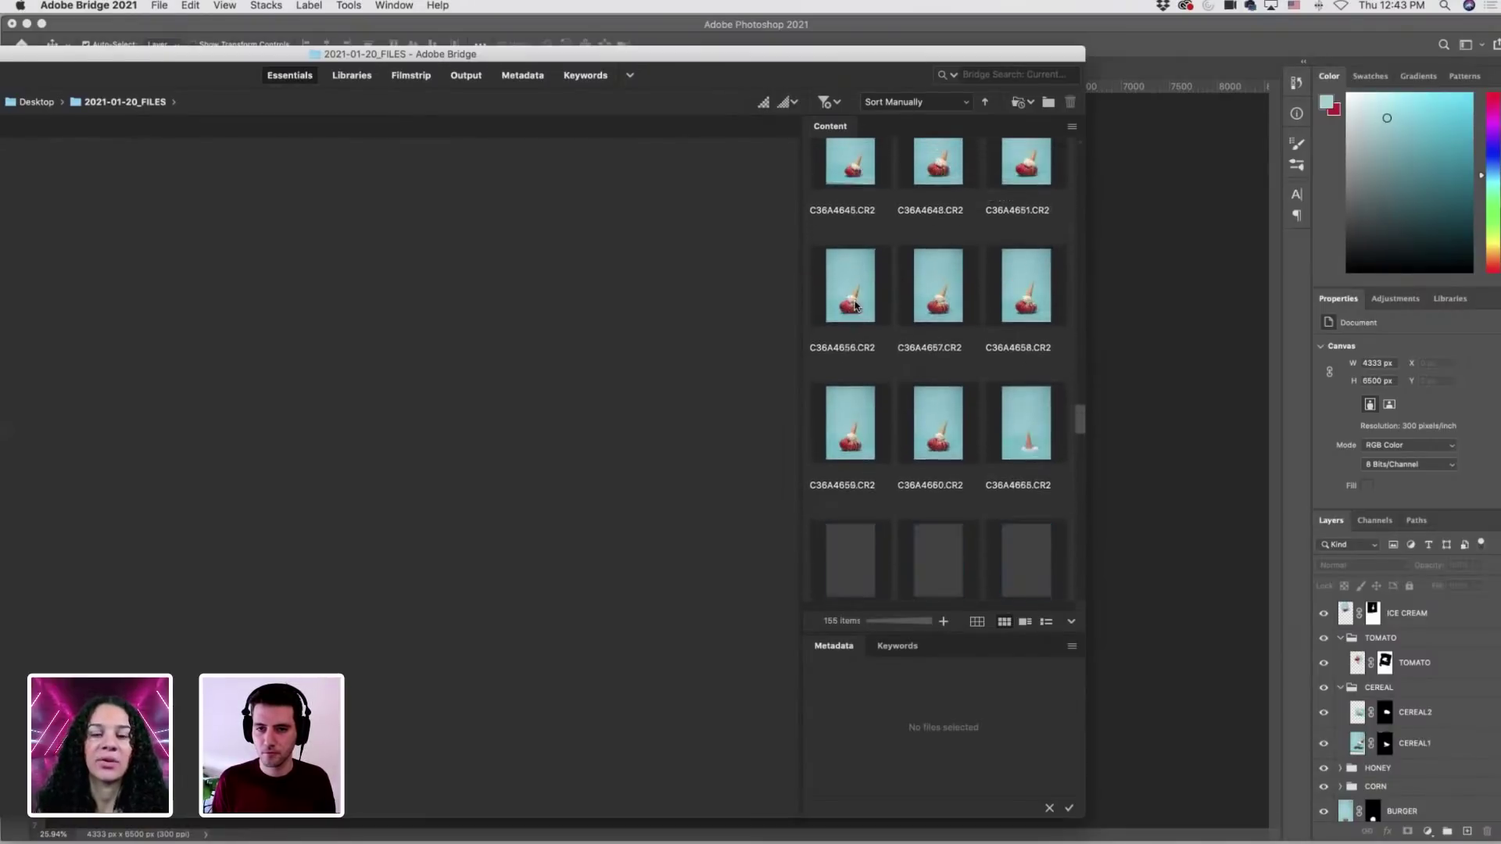
scroll(856, 304, up, 5)
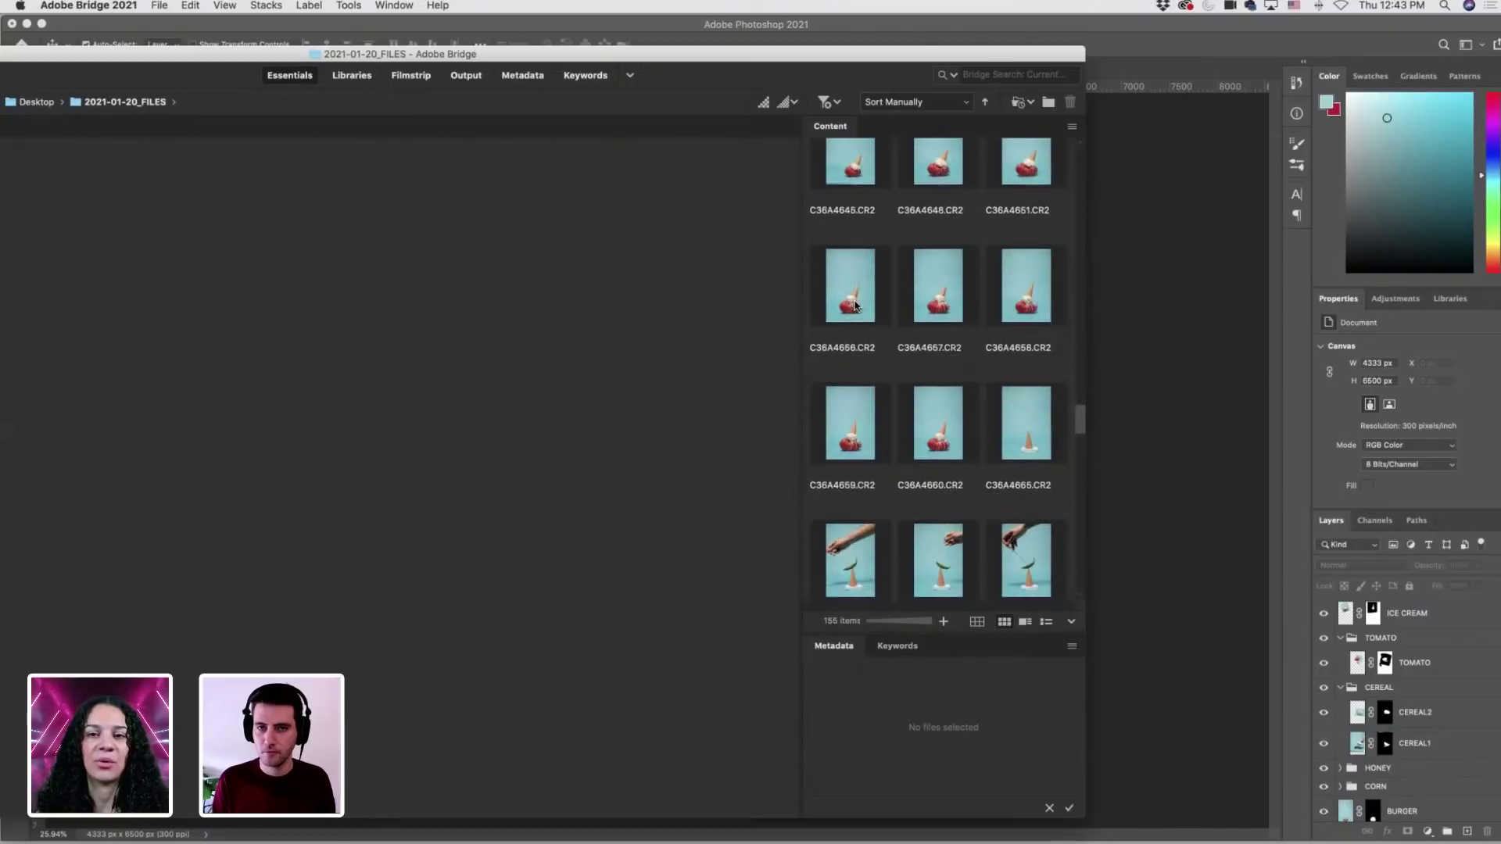
scroll(855, 304, up, 3)
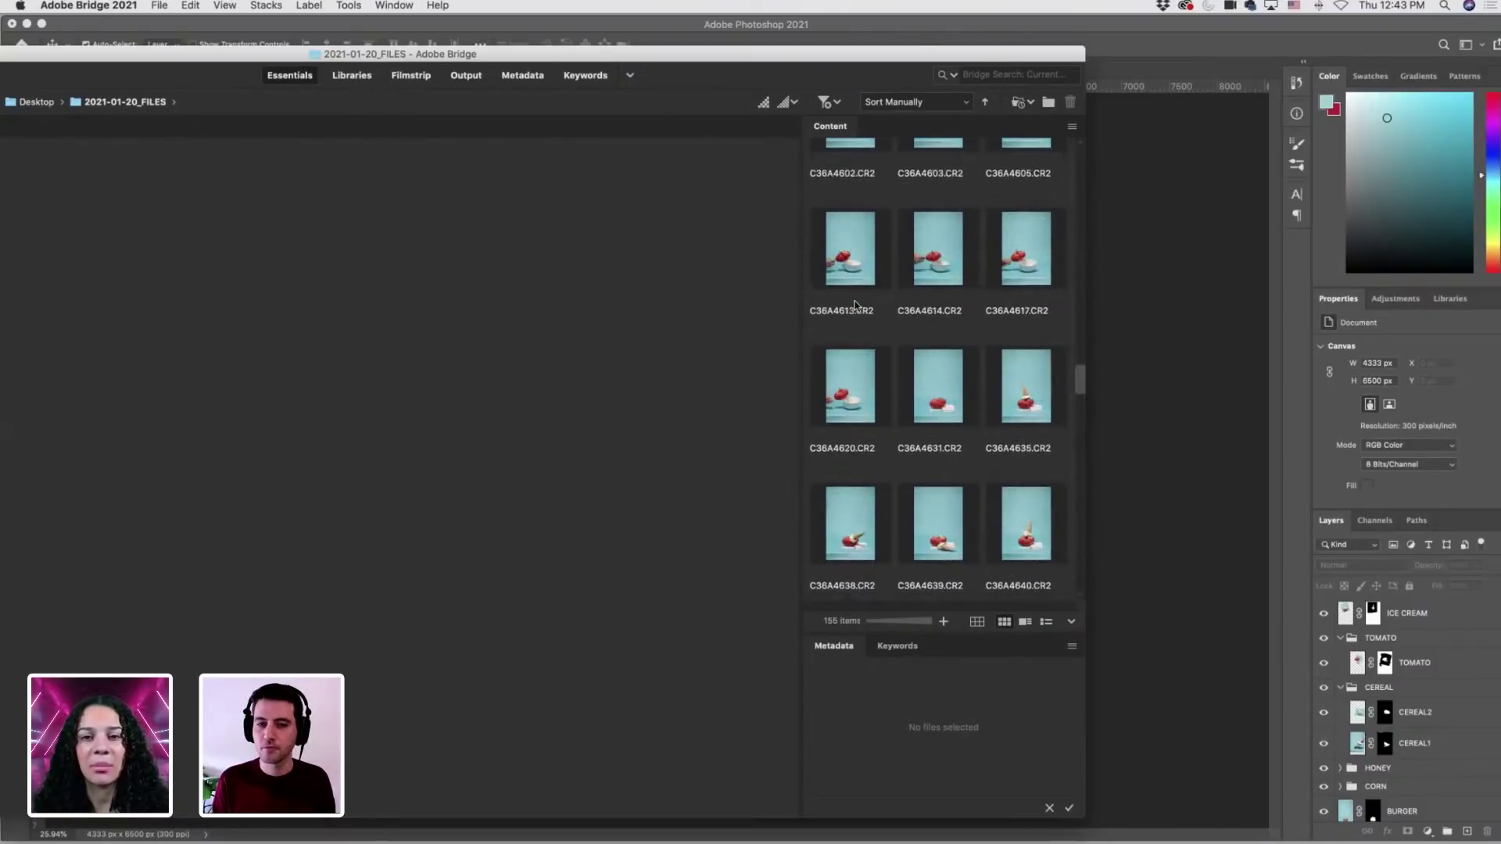
click(935, 429)
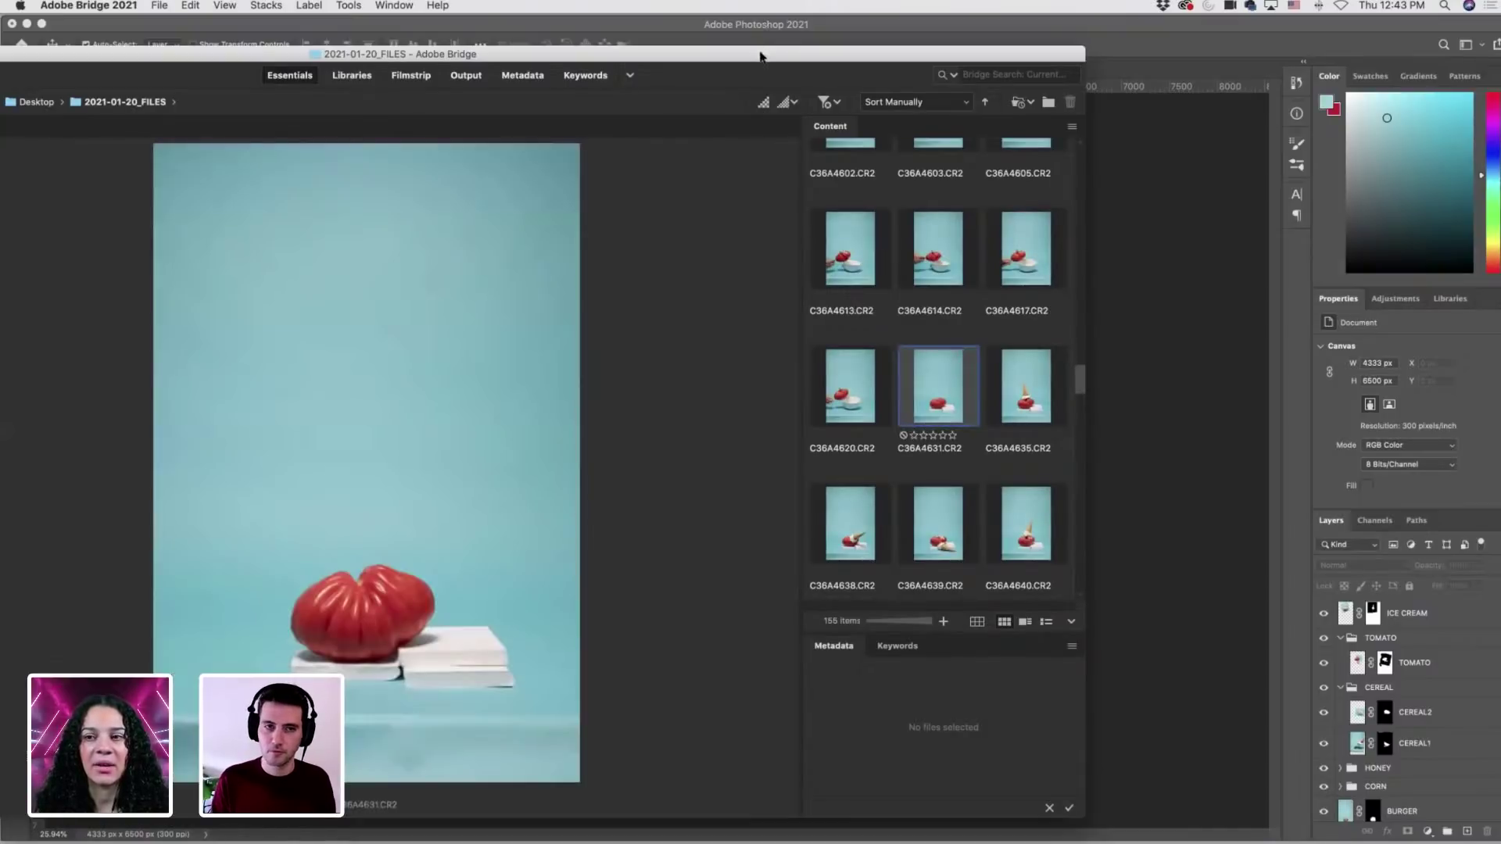
drag(763, 54, 813, 56)
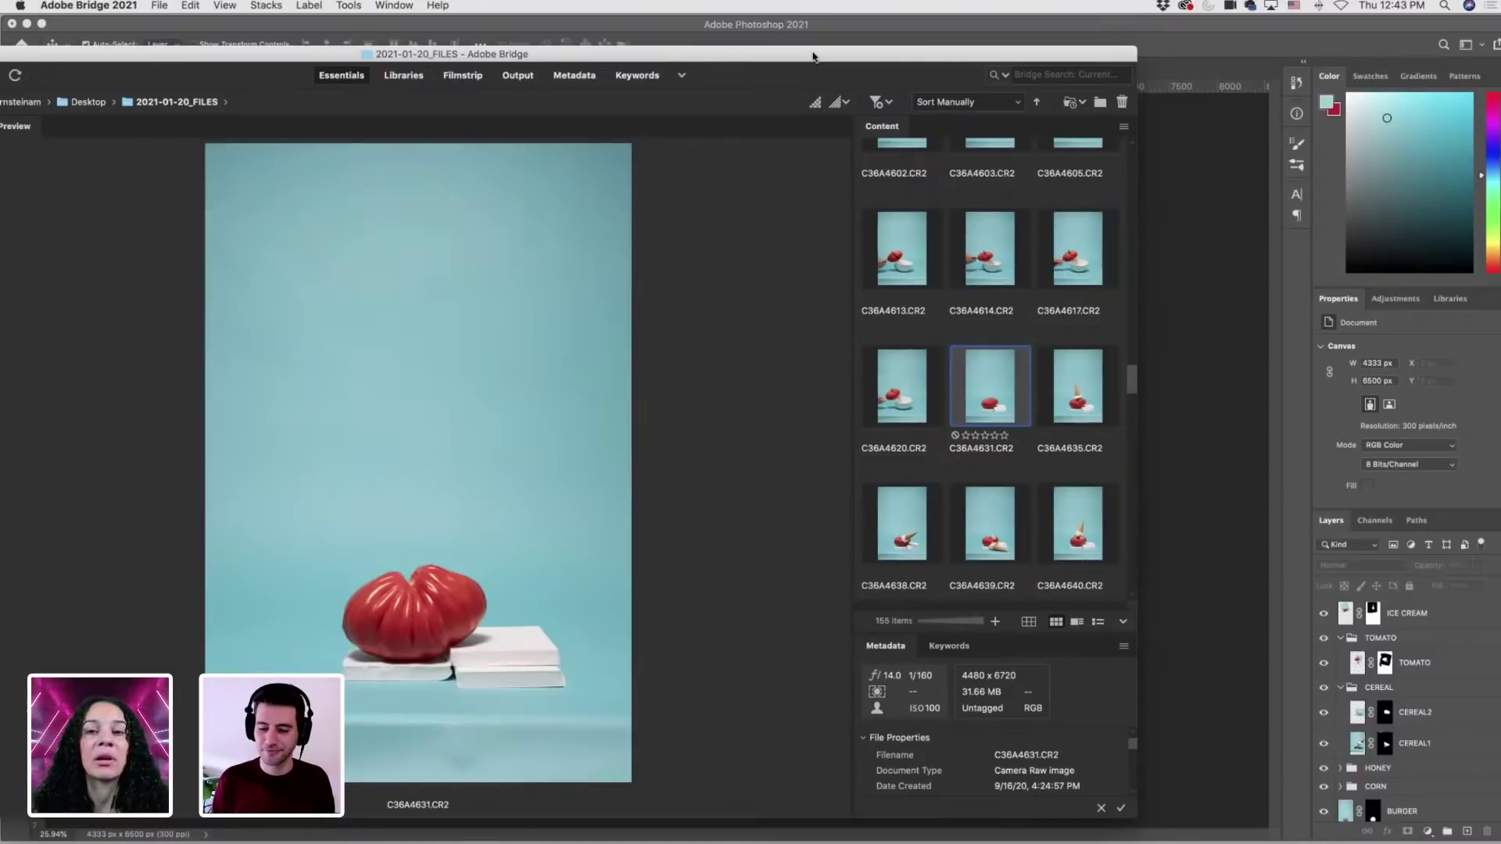
drag(813, 56, 1066, 46)
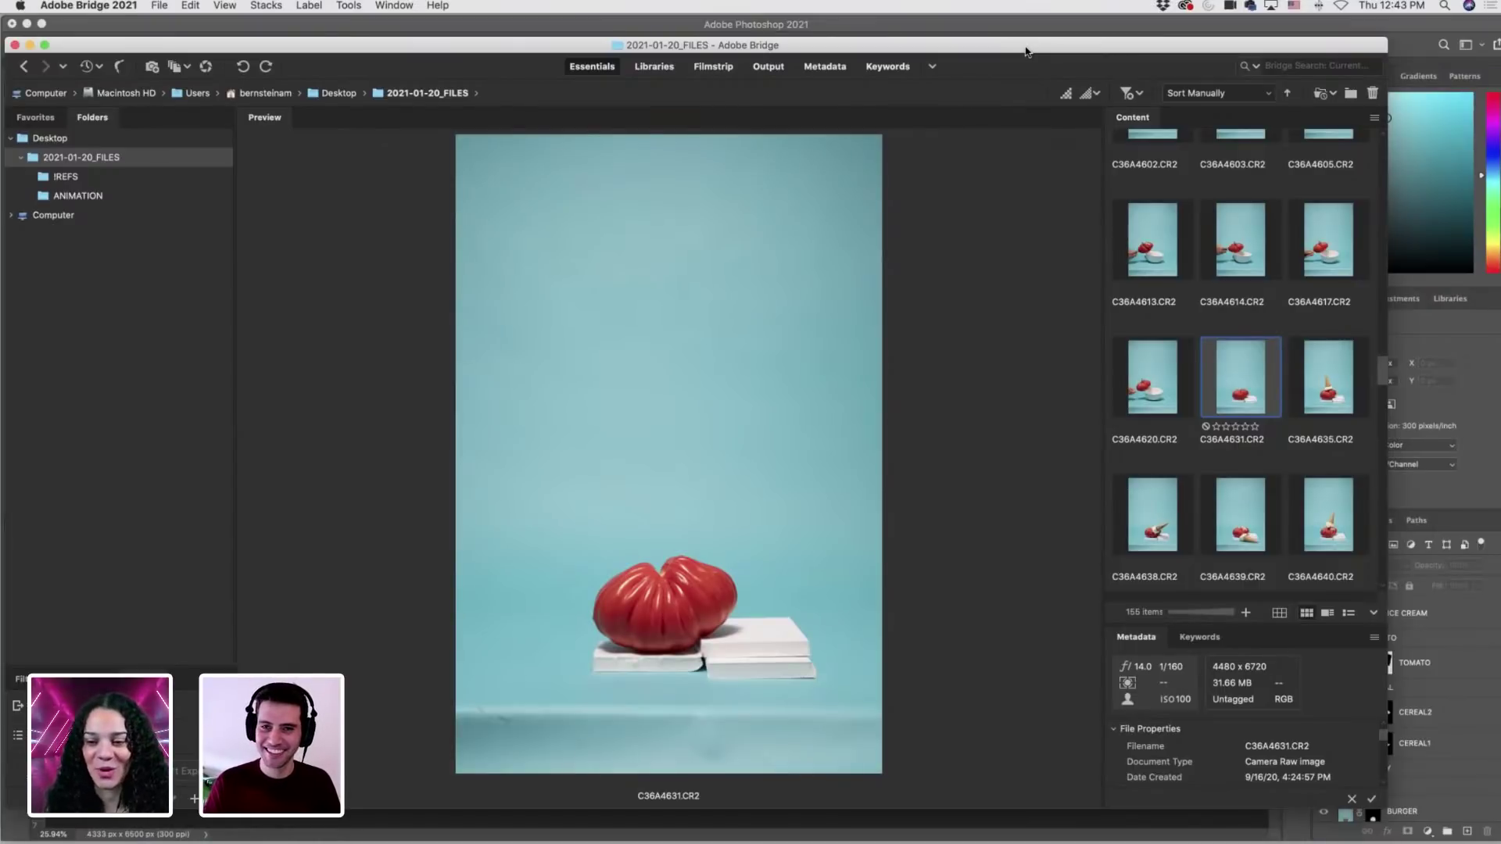
drag(1026, 48, 968, 46)
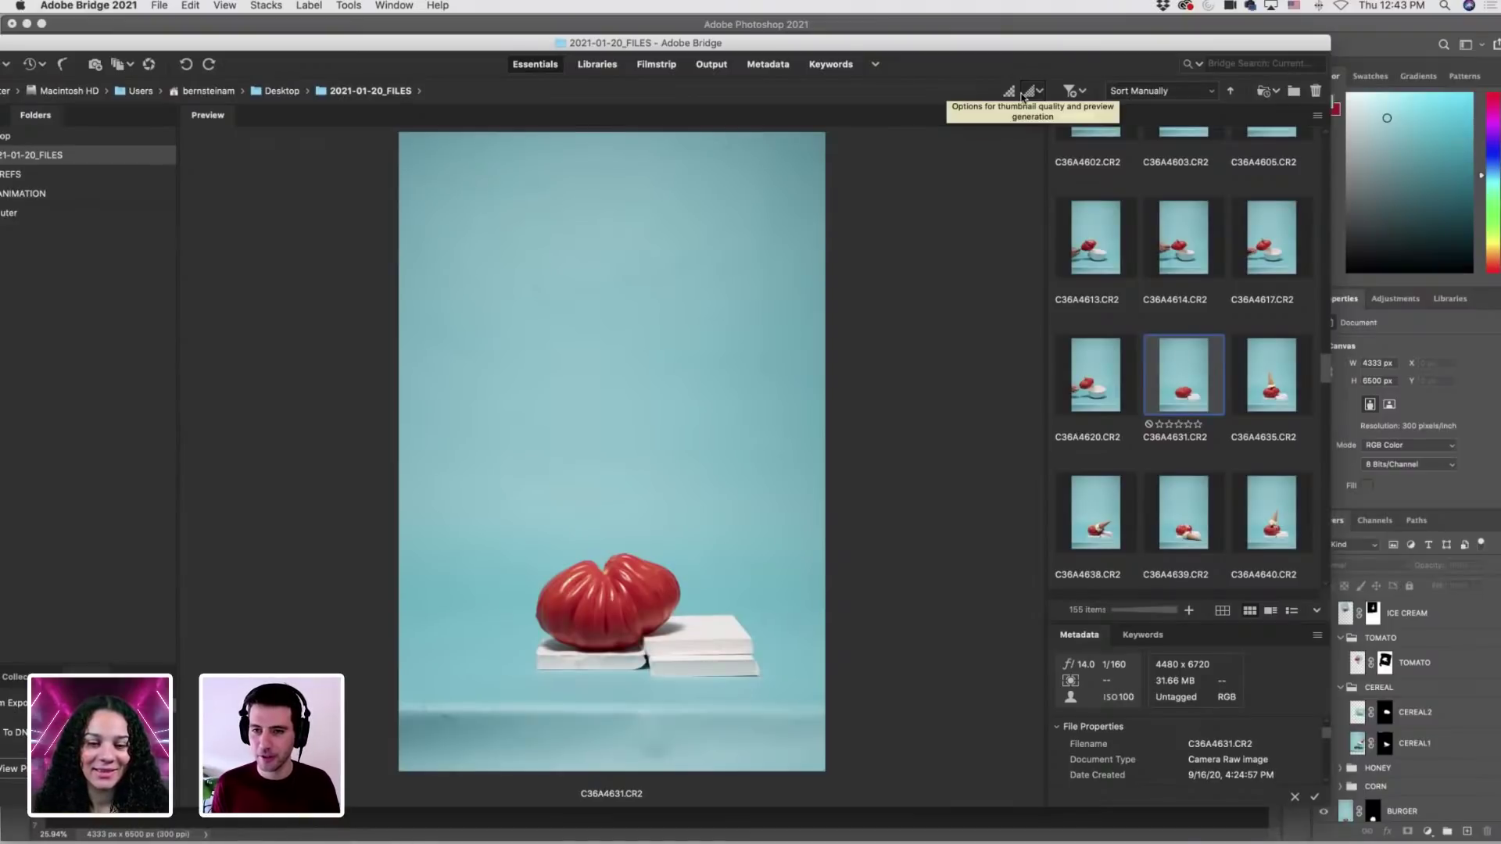
drag(1024, 43, 966, 45)
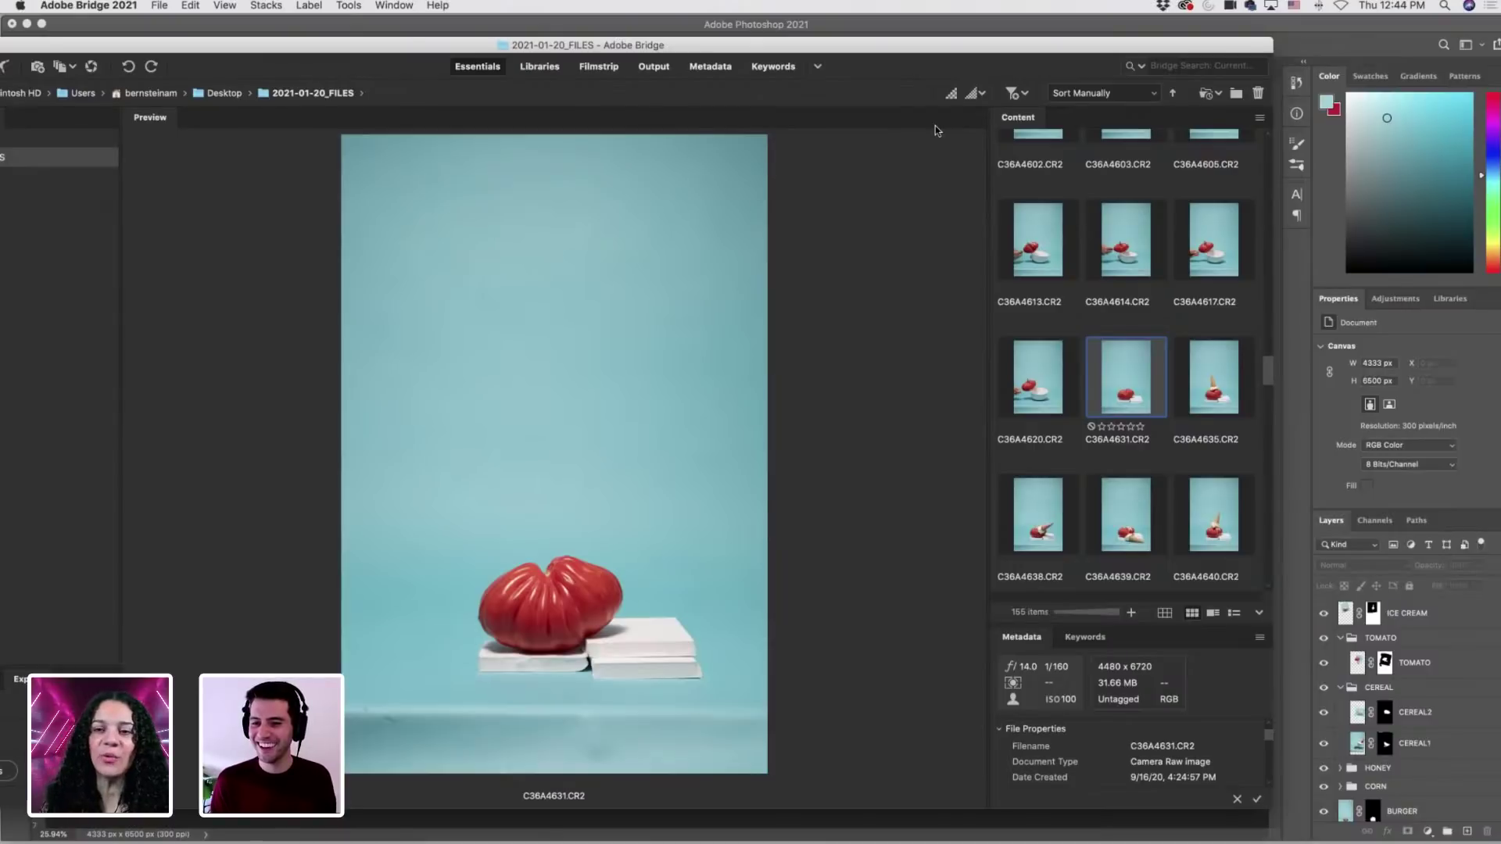
drag(974, 45, 951, 44)
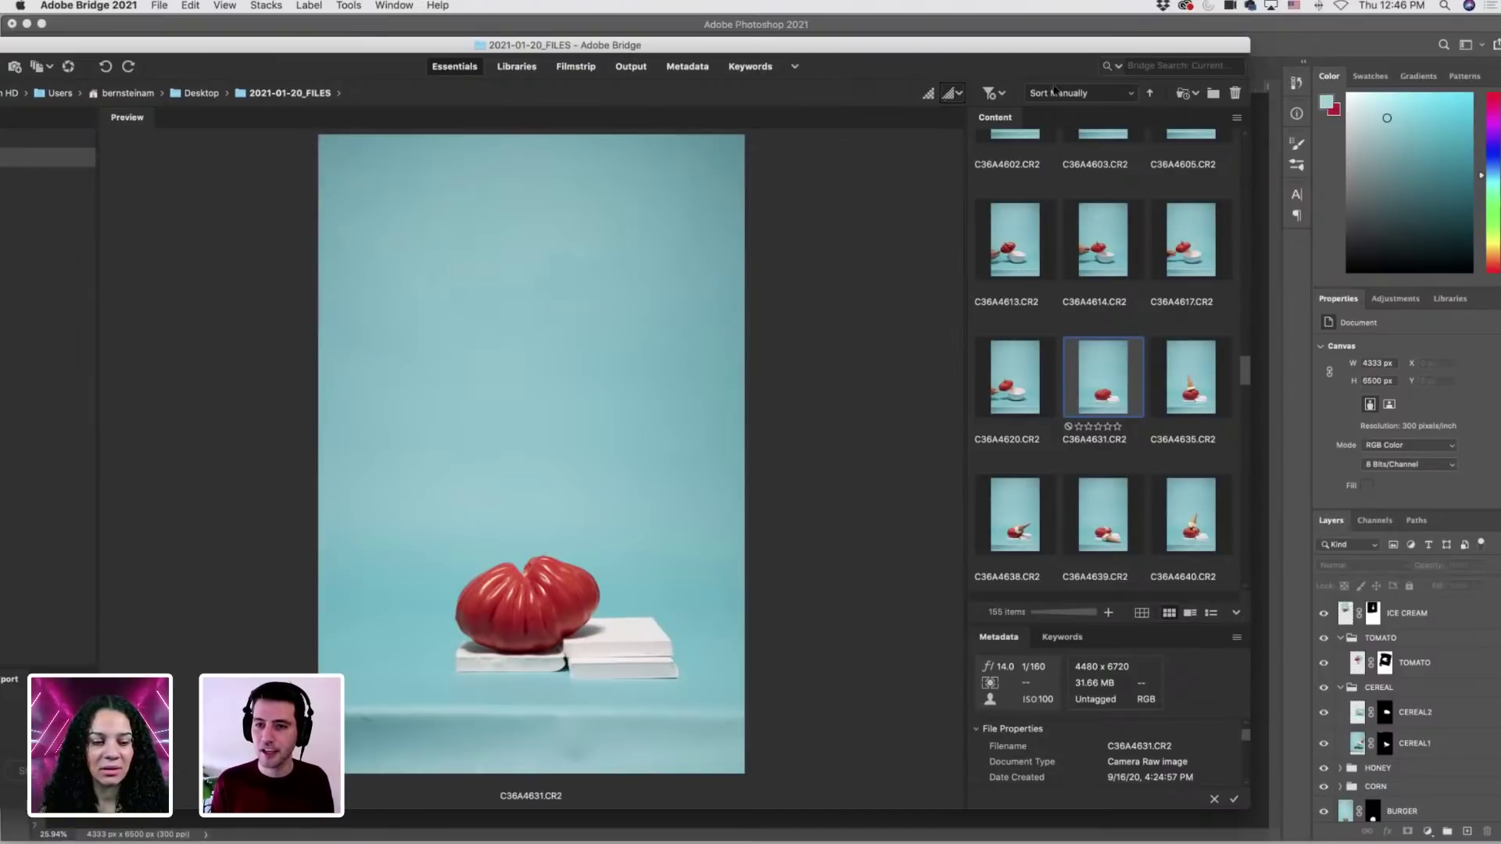
Compare the tomato photo with the following ice cream cone shots, previewing C36A4635.CR2 and C36A4638.CR2.
key(Right)
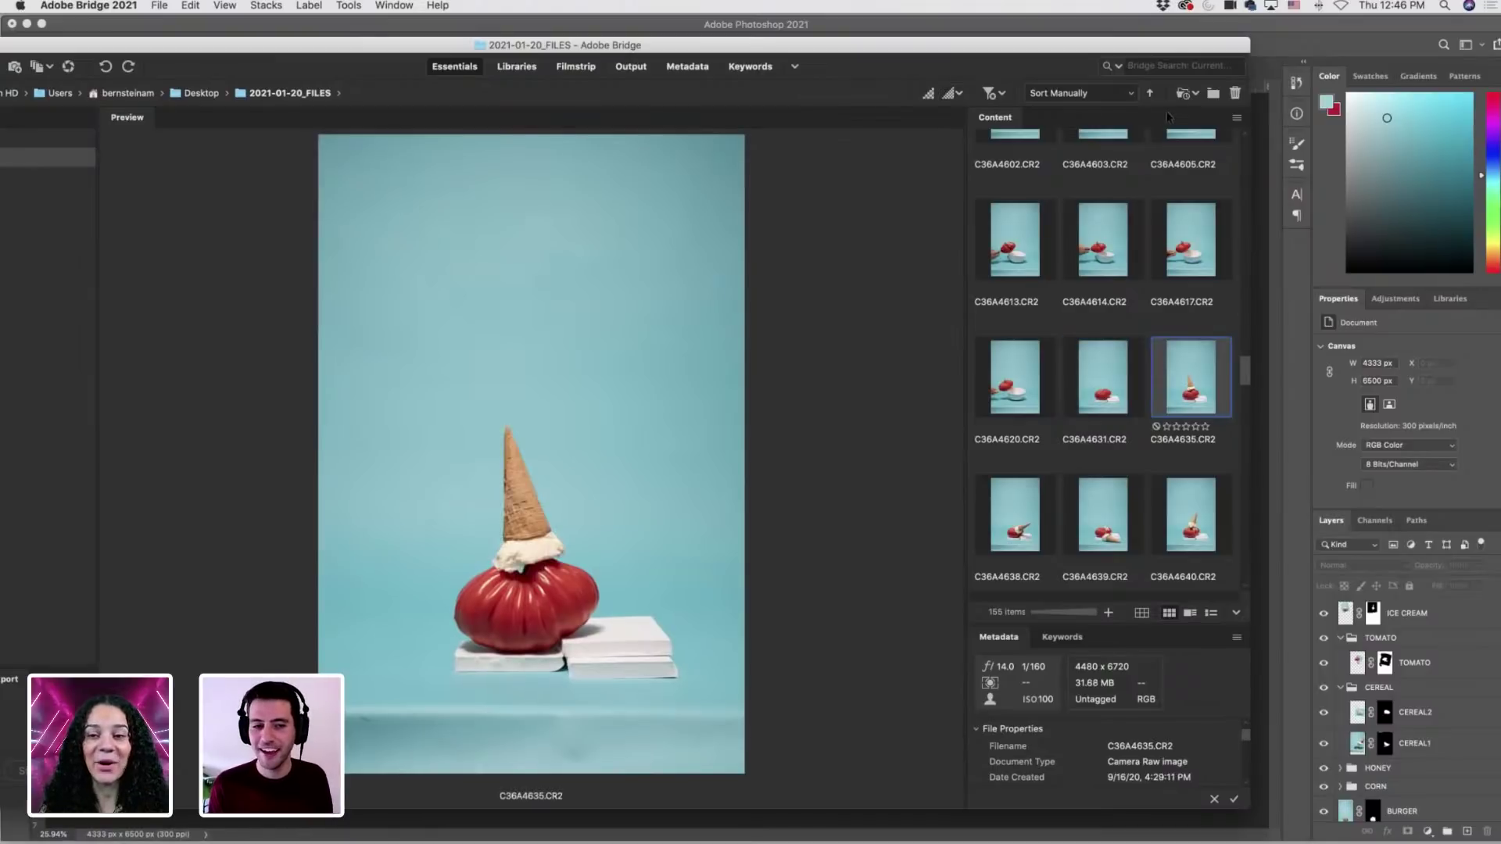
key(Left)
key(Right)
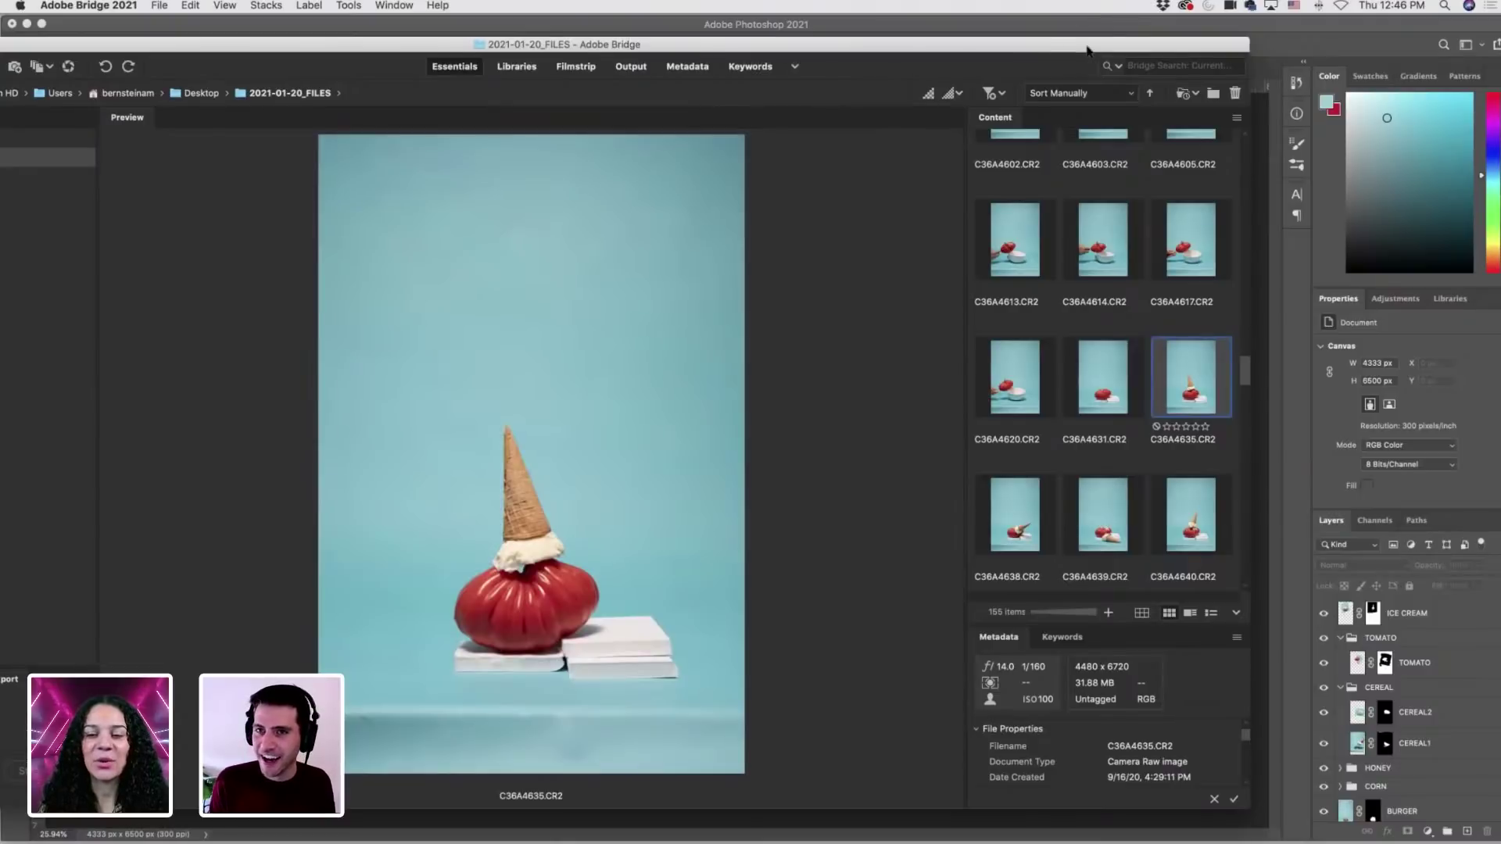
drag(1087, 50, 987, 54)
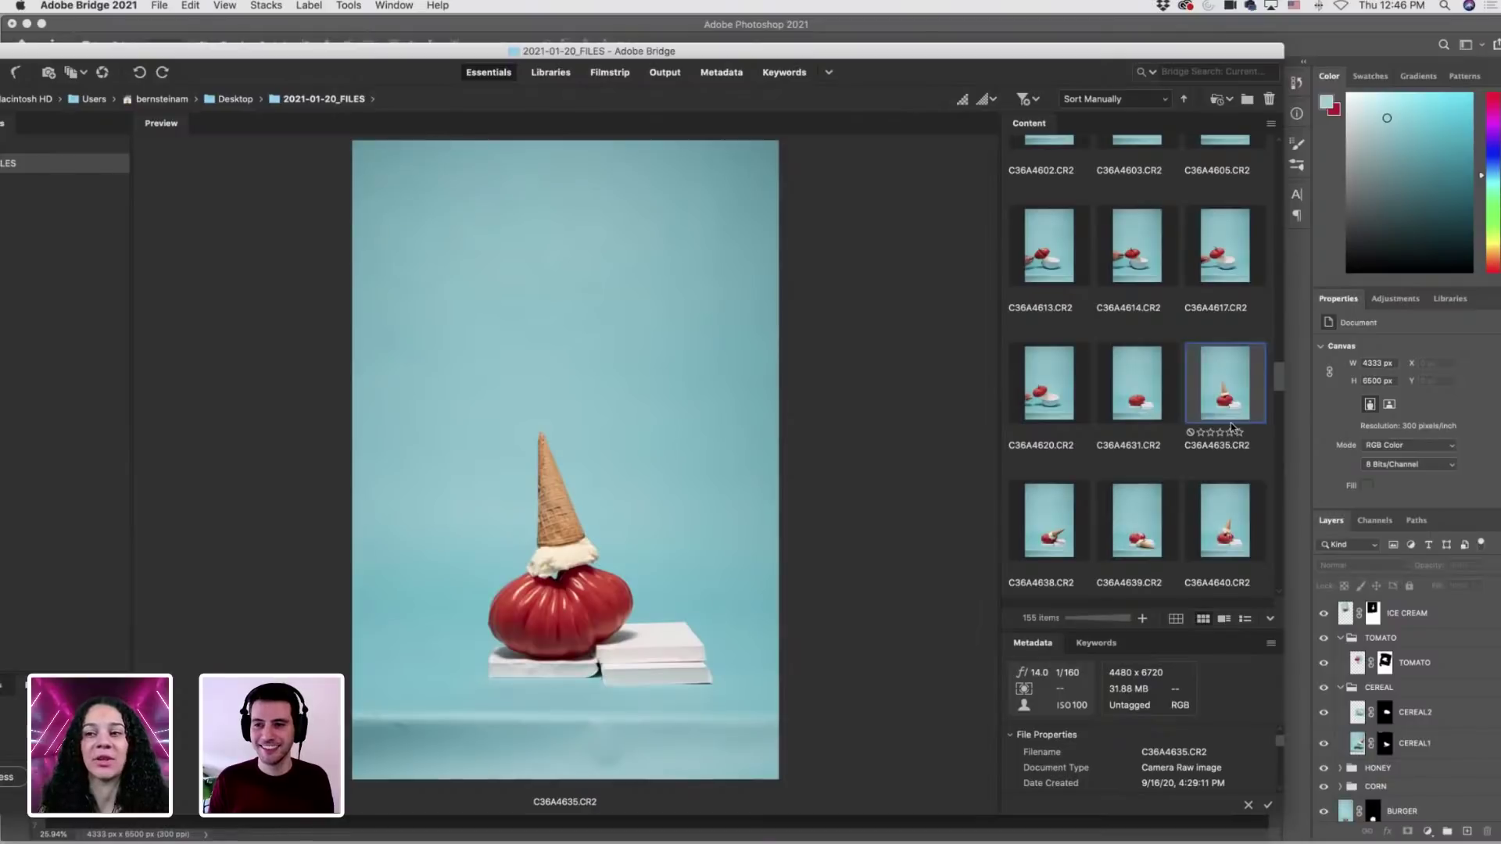
key(Right)
key(Right)
key(Left)
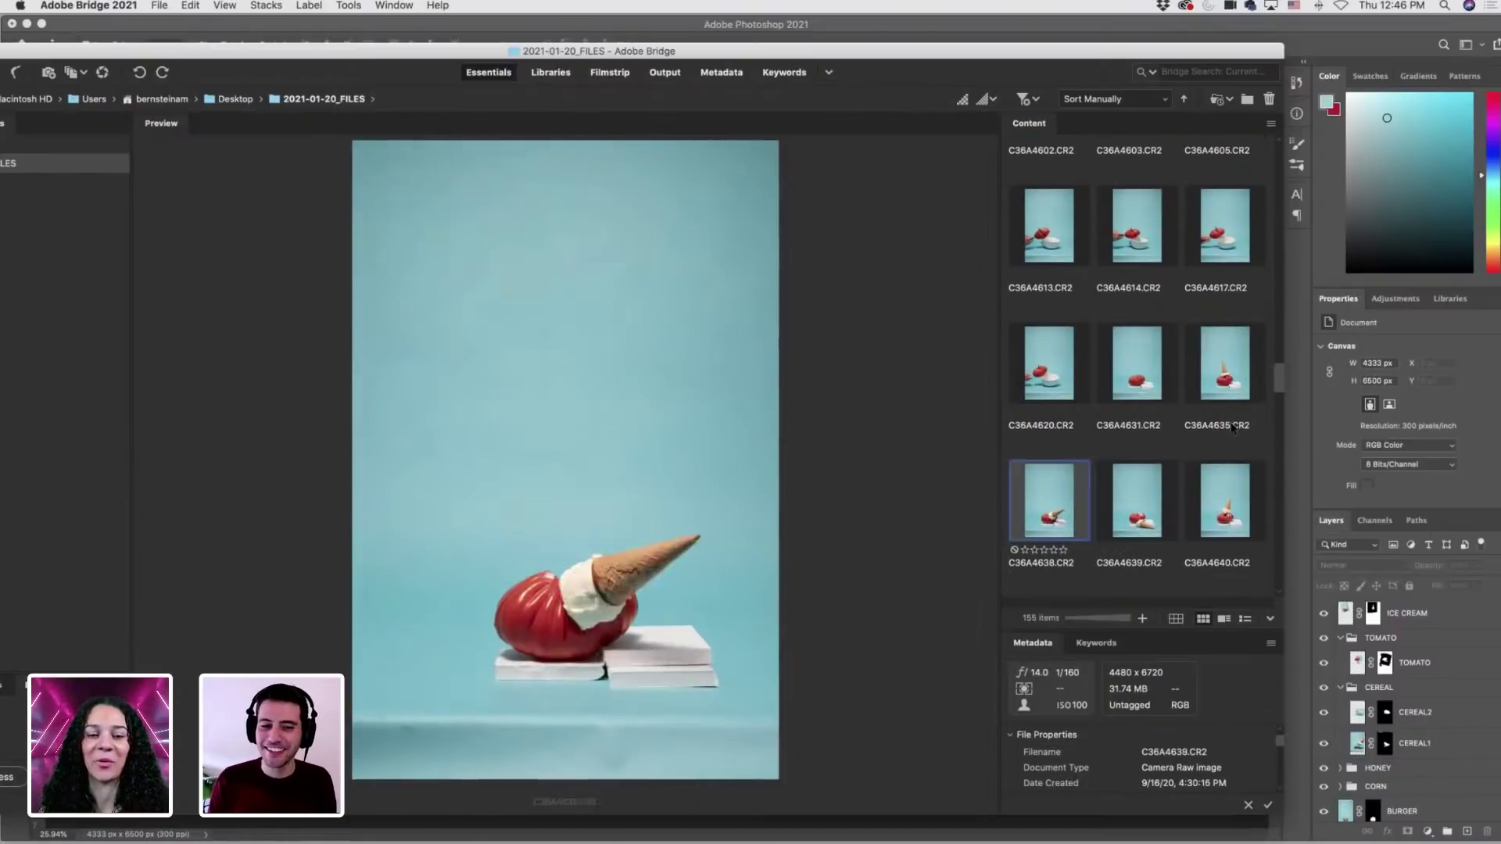
Compare the tomato-and-cone shots C36A4635.CR2, C36A4638.CR2 and C36A4639.CR2 by switching their previews back and forth.
key(Left)
key(Left)
key(Right)
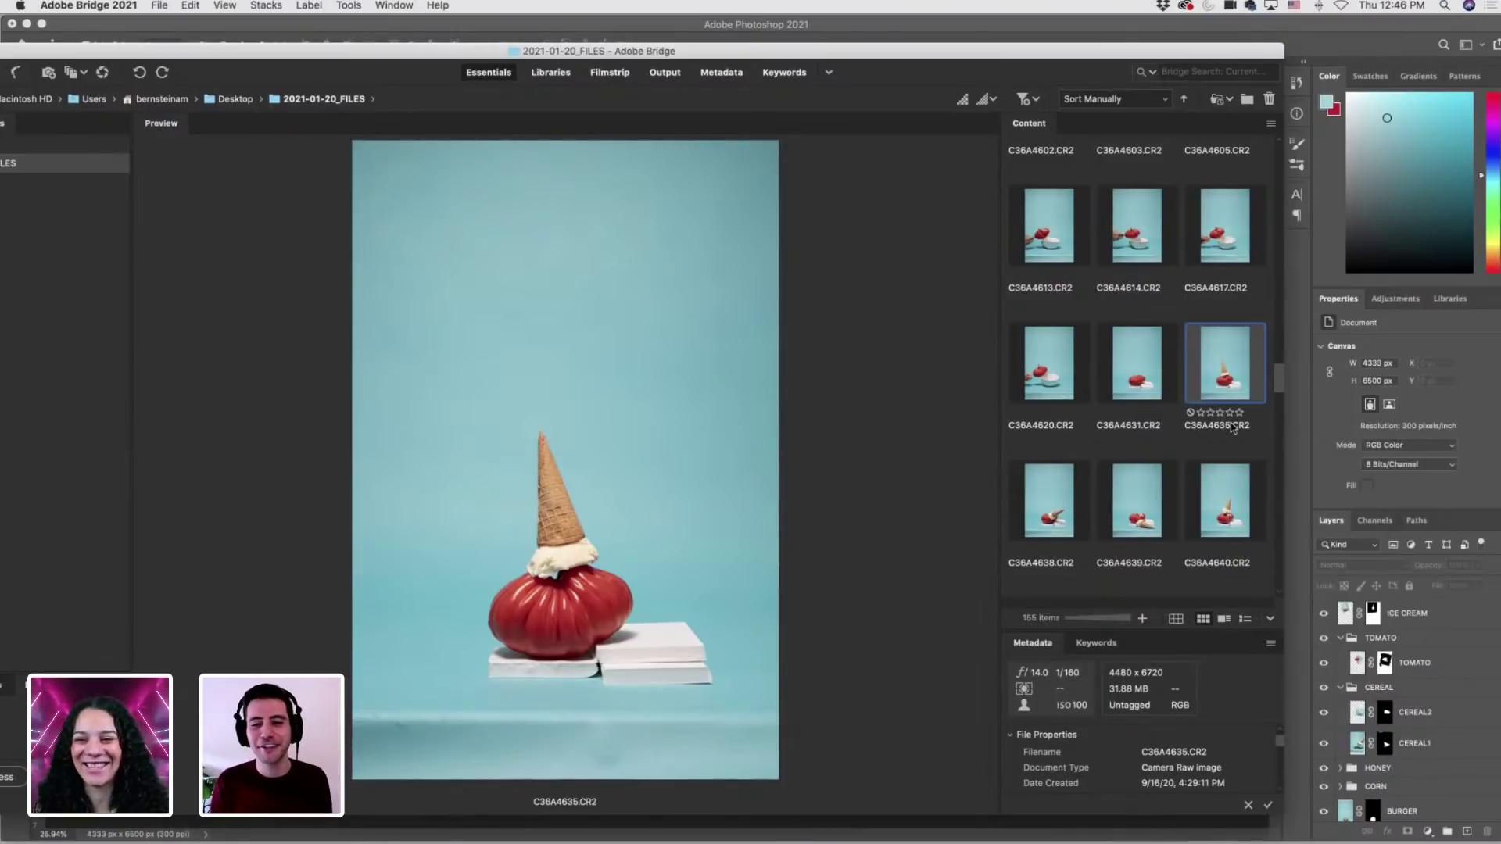
key(Left)
key(Right)
key(Right)
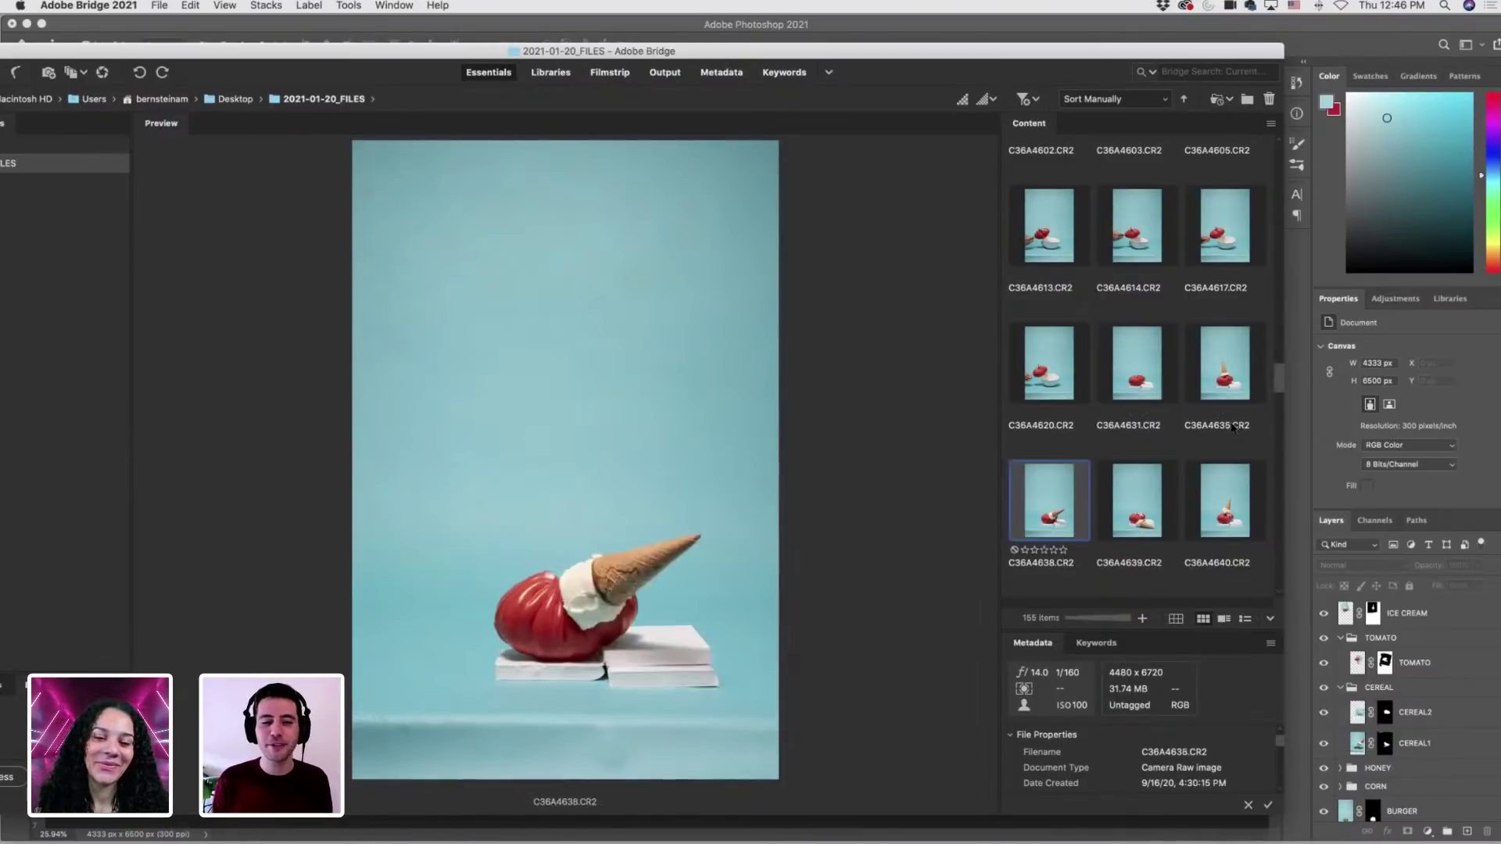
key(Left)
key(Right)
key(Right)
key(Left)
key(Left)
key(Right)
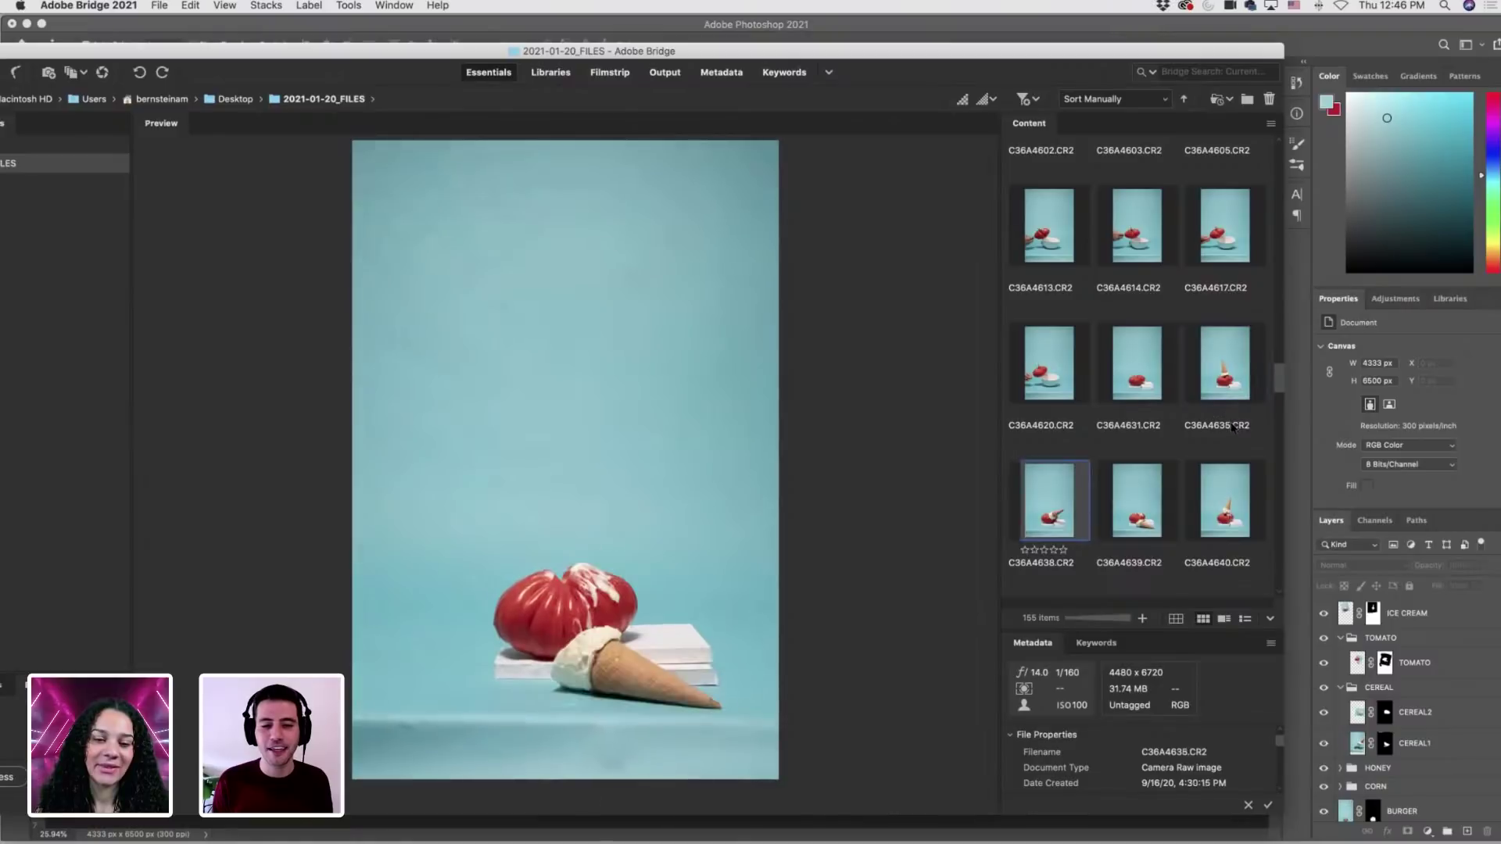
Return to the C36A4635.CR2 preview and magnify the ice cream where it meets the tomato.
key(Right)
key(Left)
key(Left)
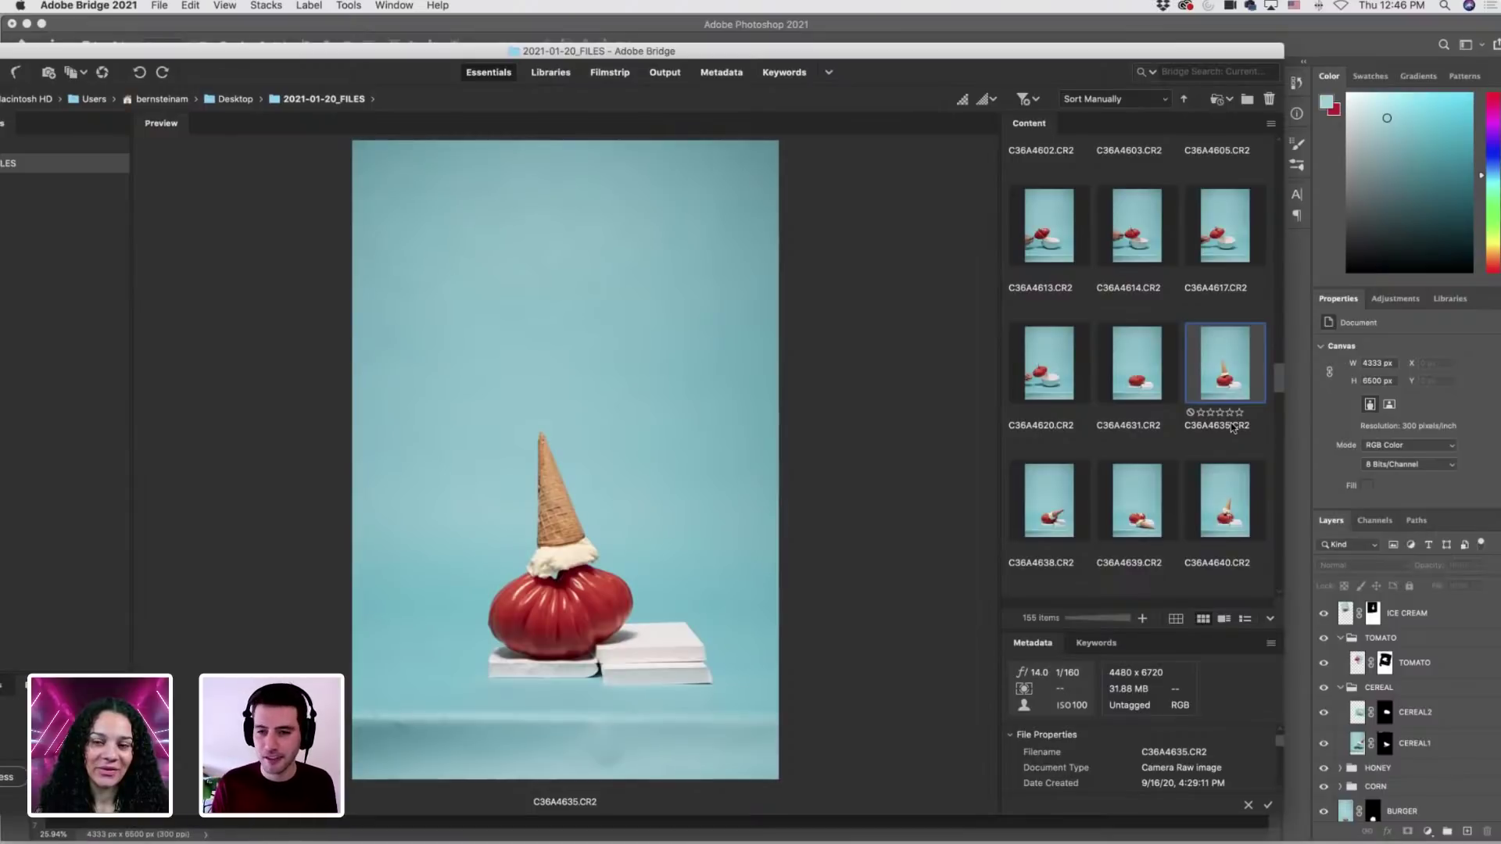
click(561, 572)
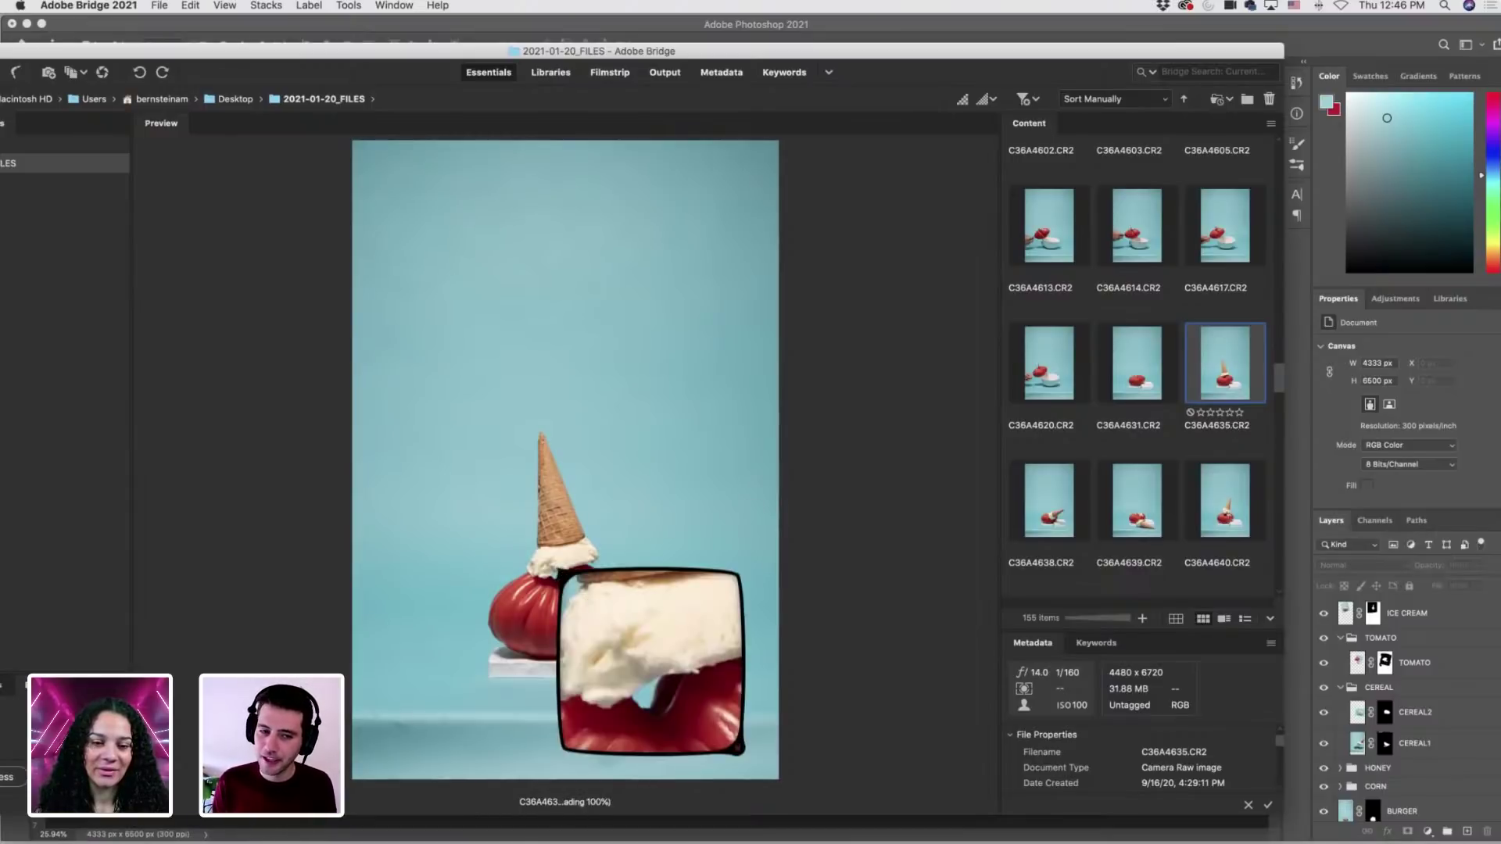
click(647, 629)
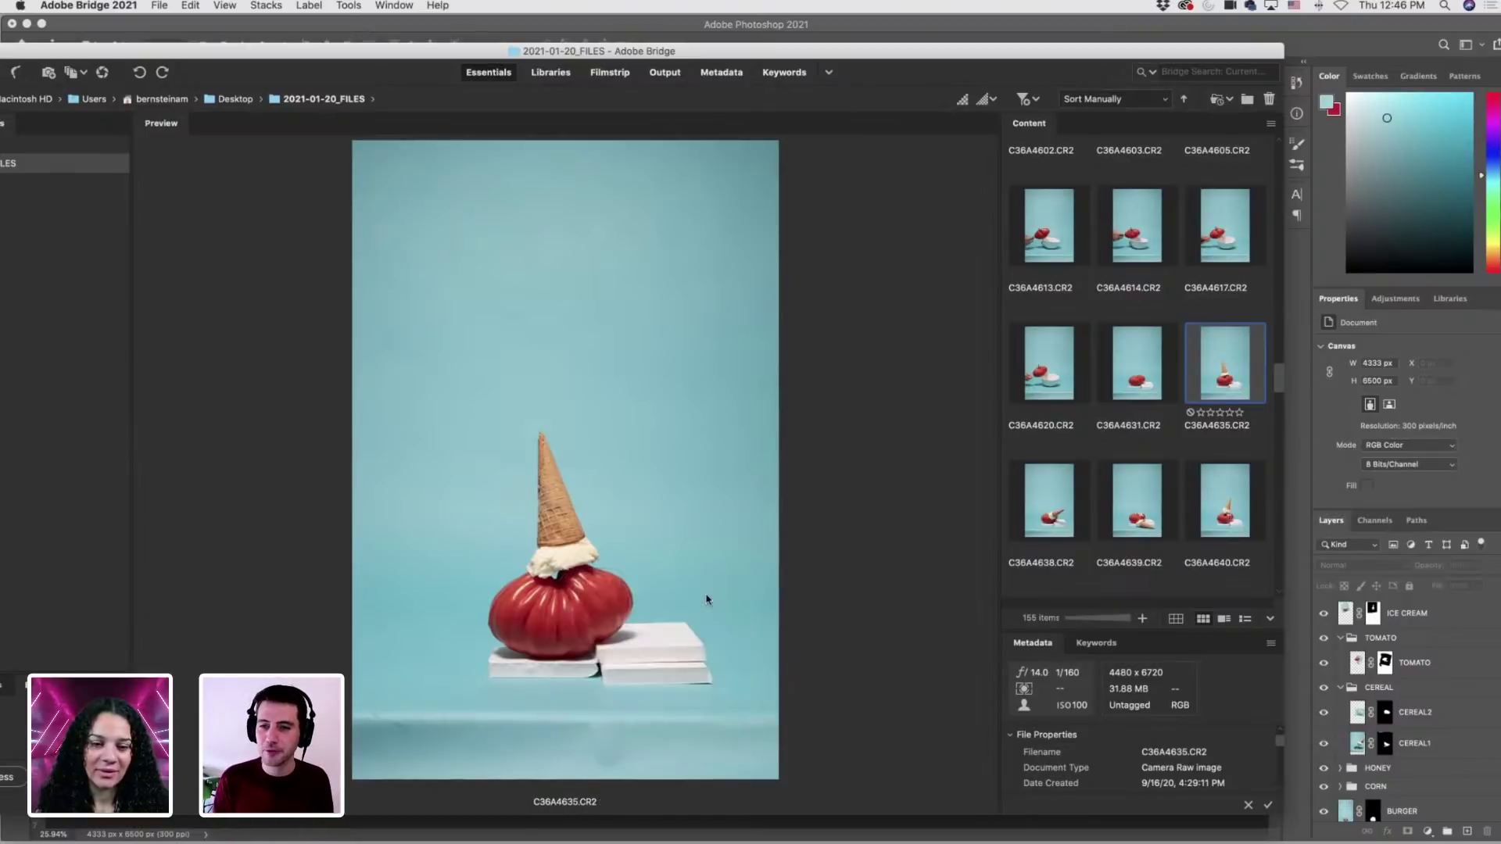
Go through the following ice cream photos from C36A4638.CR2 up to C36A4642.CR2.
key(Right)
key(Right)
key(Right)
key(Left)
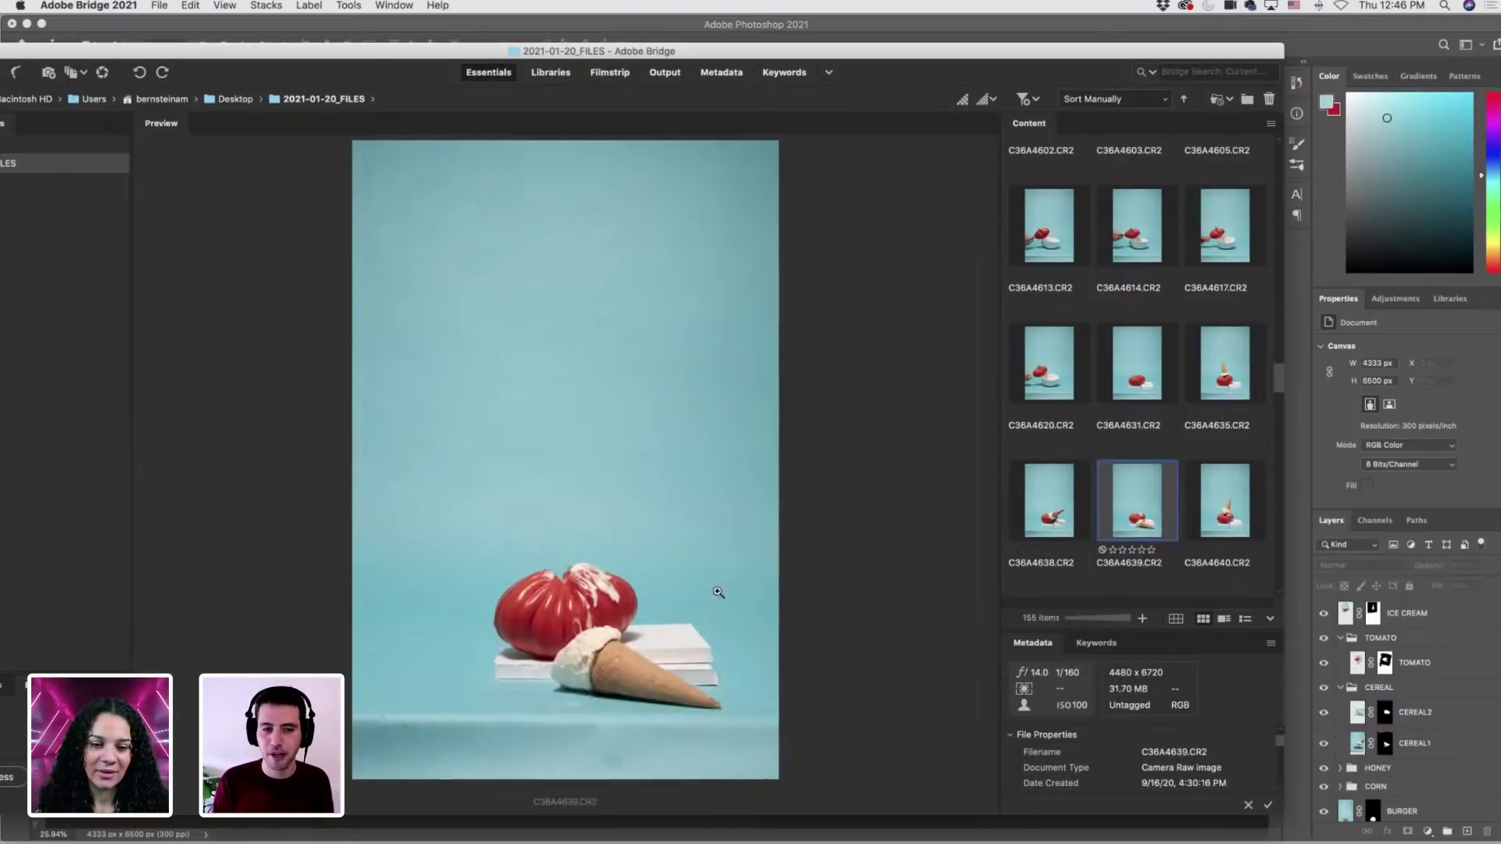
key(Right)
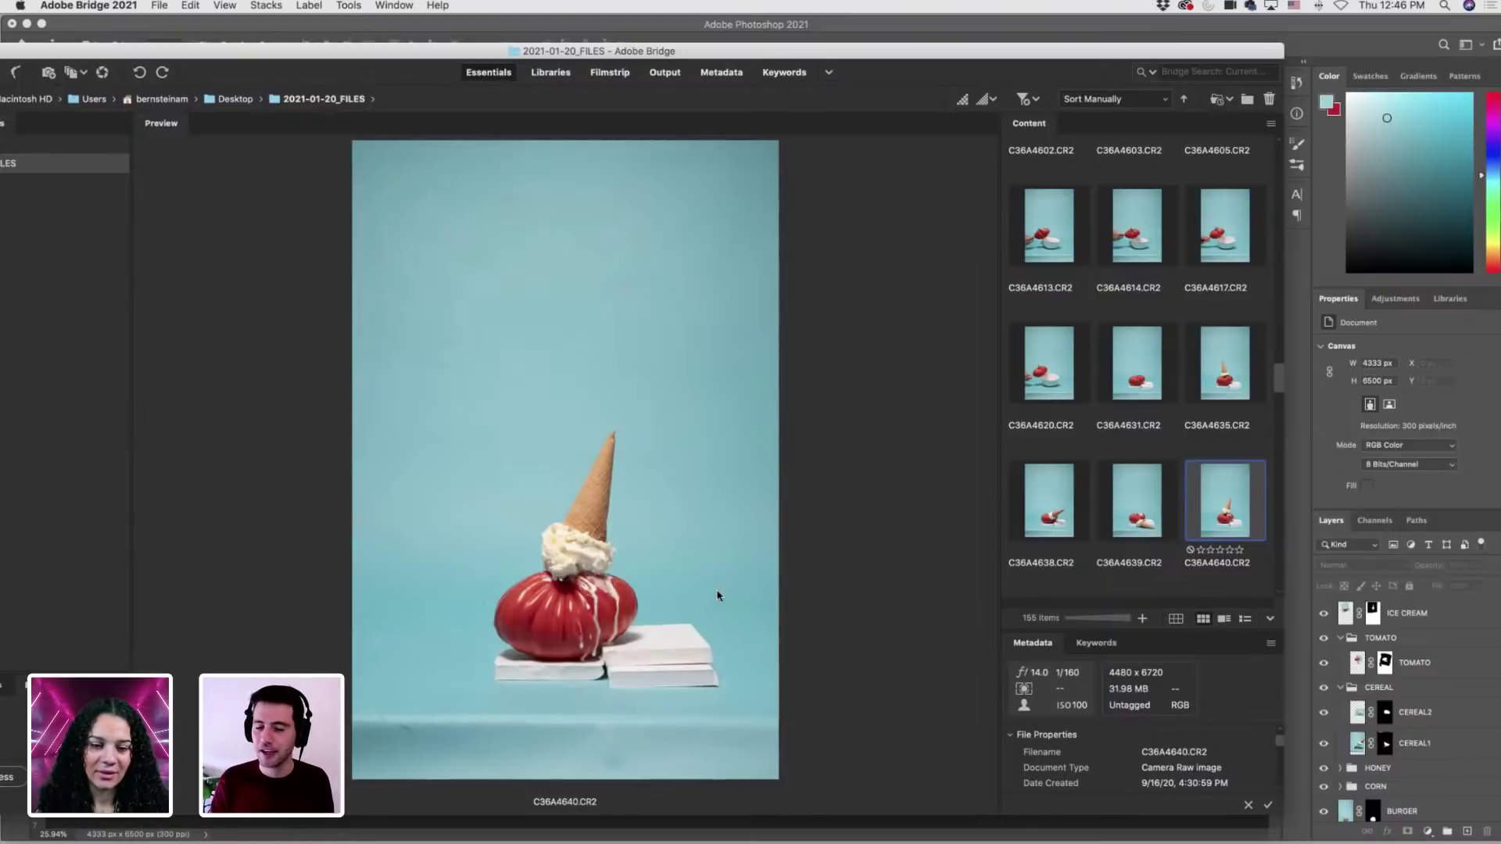
key(Right)
key(Right)
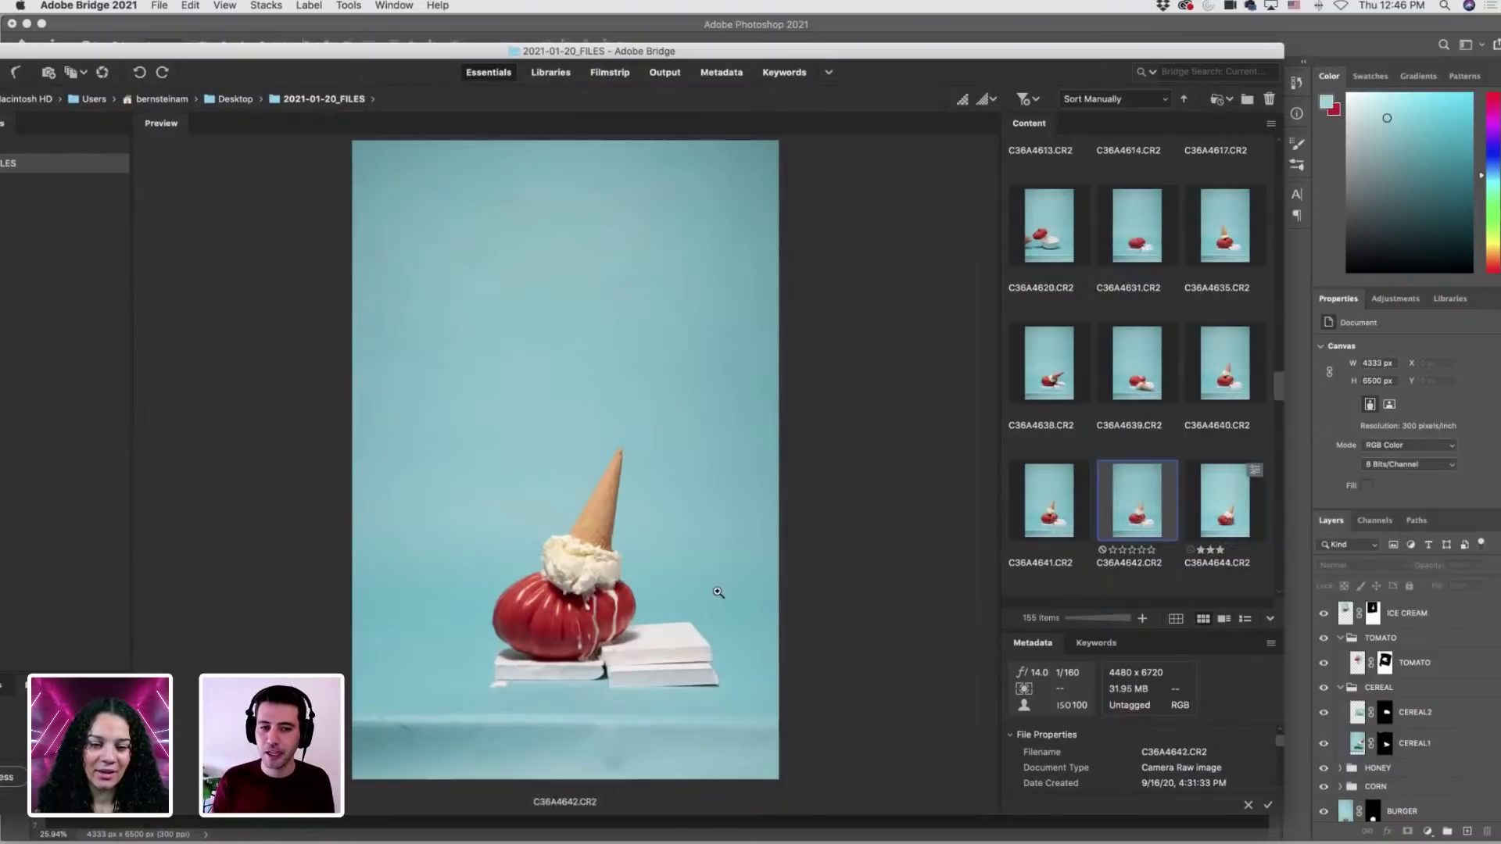
Preview C36A4641.CR2 and magnify the melted ice cream drips on the tomato.
key(Left)
click(577, 590)
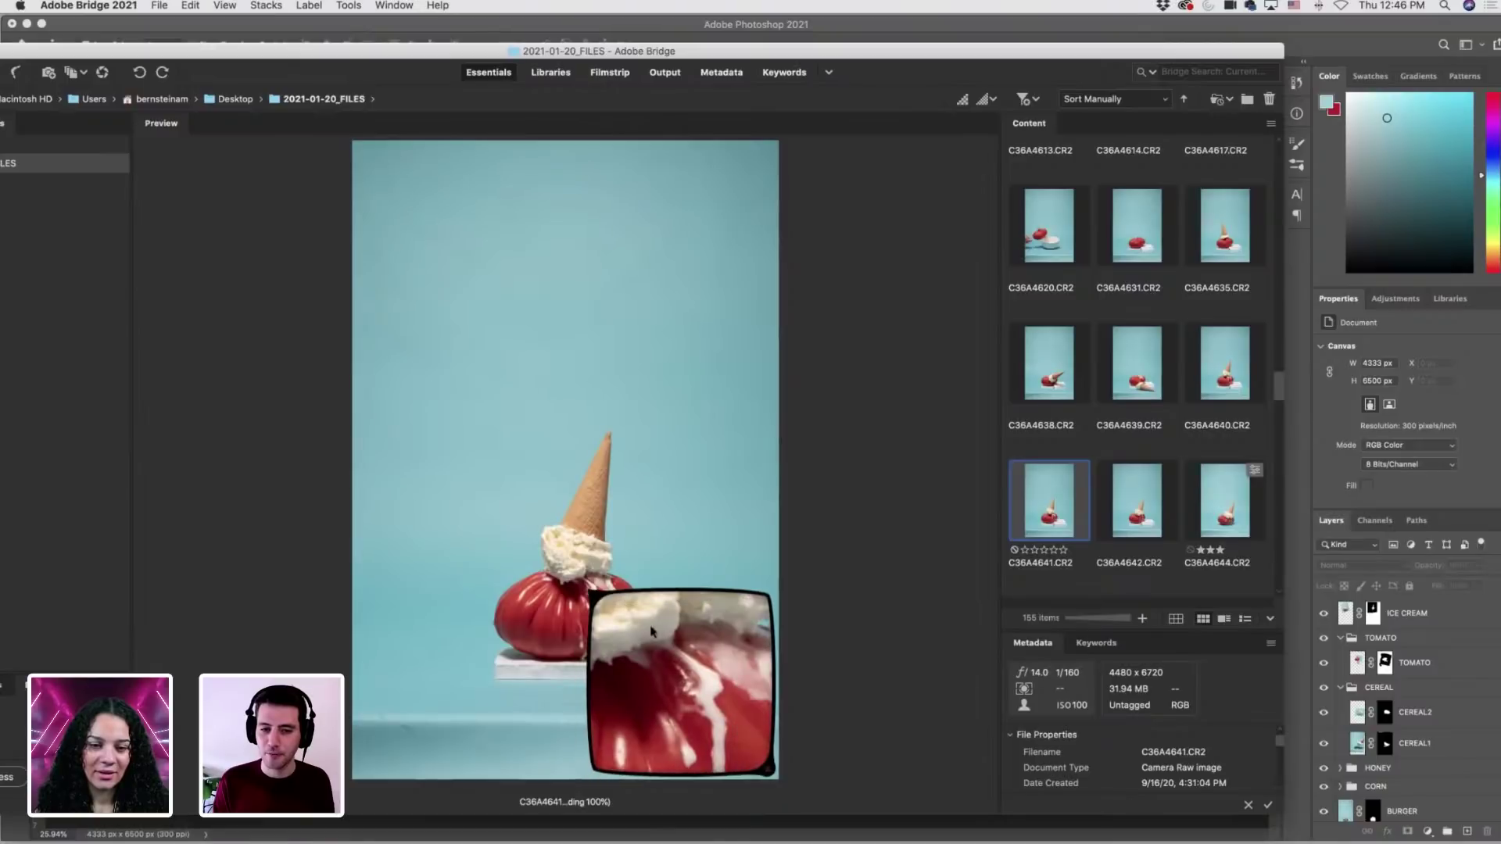
click(709, 666)
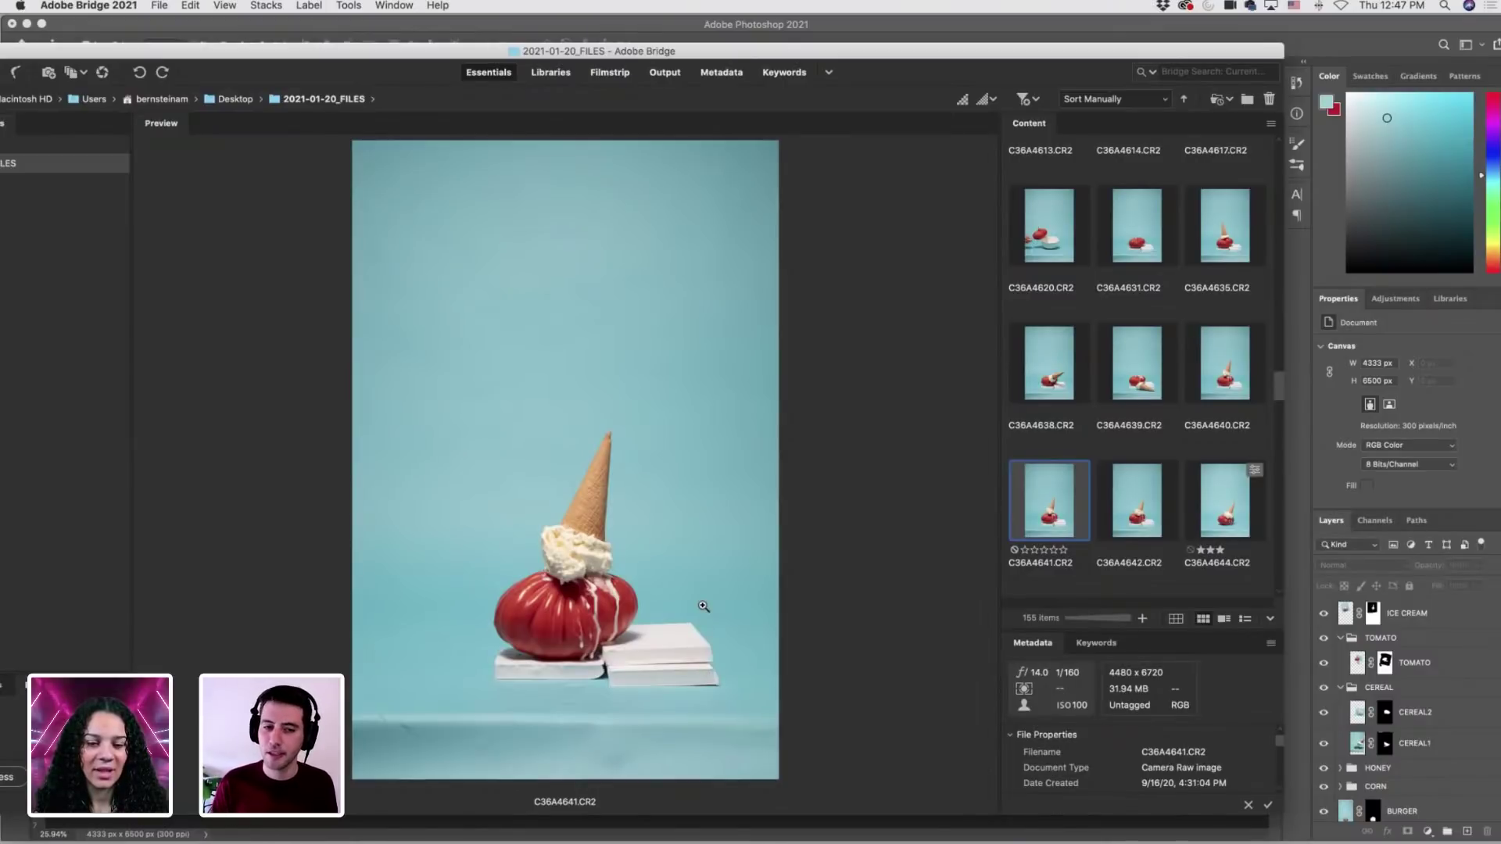
Compare C36A4641.CR2 with the photos after it and magnify the ice cream in C36A4642.CR2.
key(Right)
key(Left)
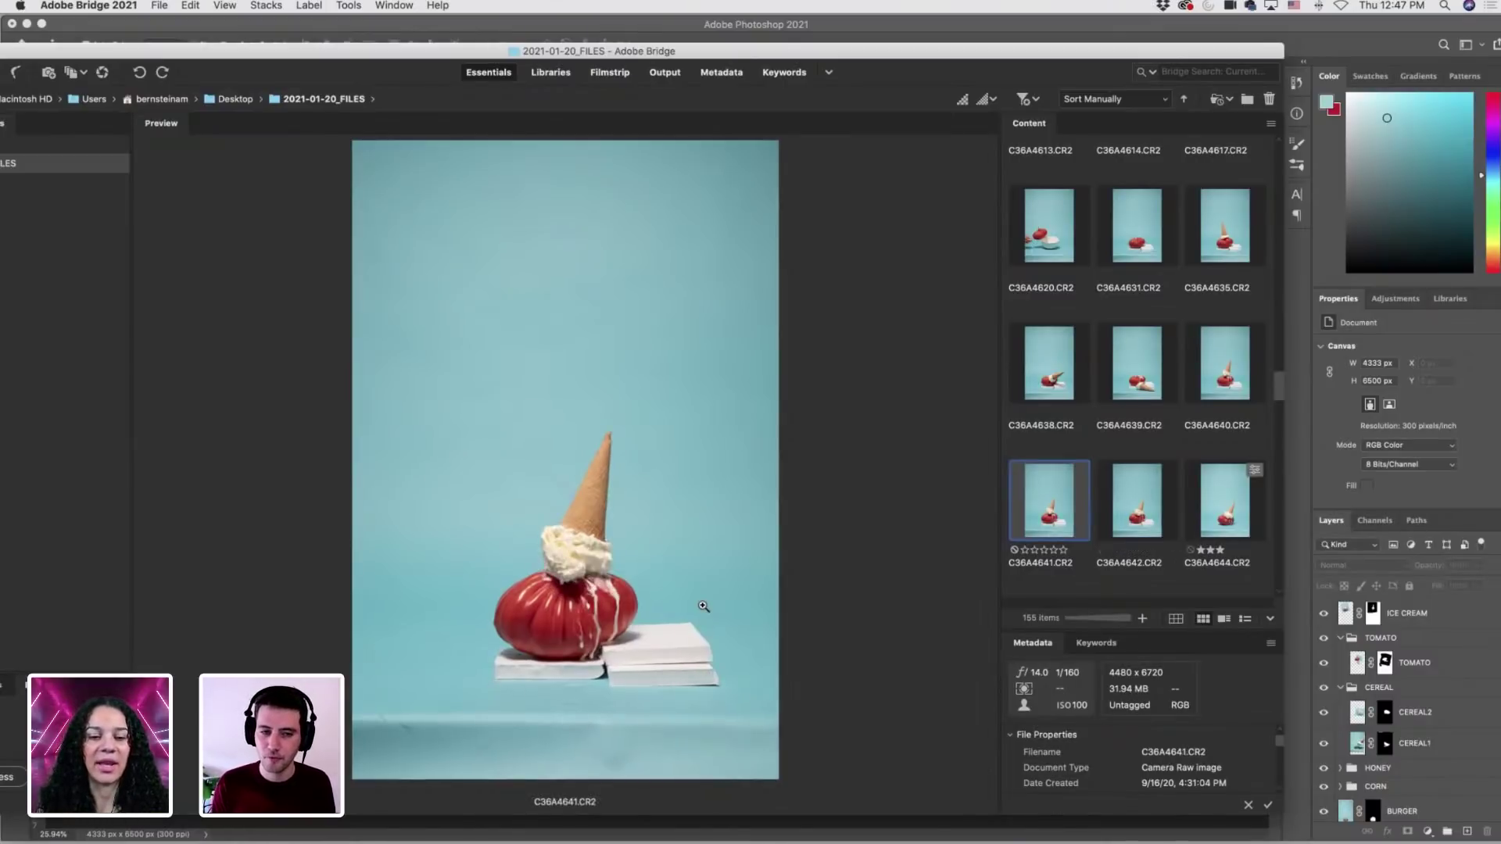
key(Right)
key(Right)
key(Left)
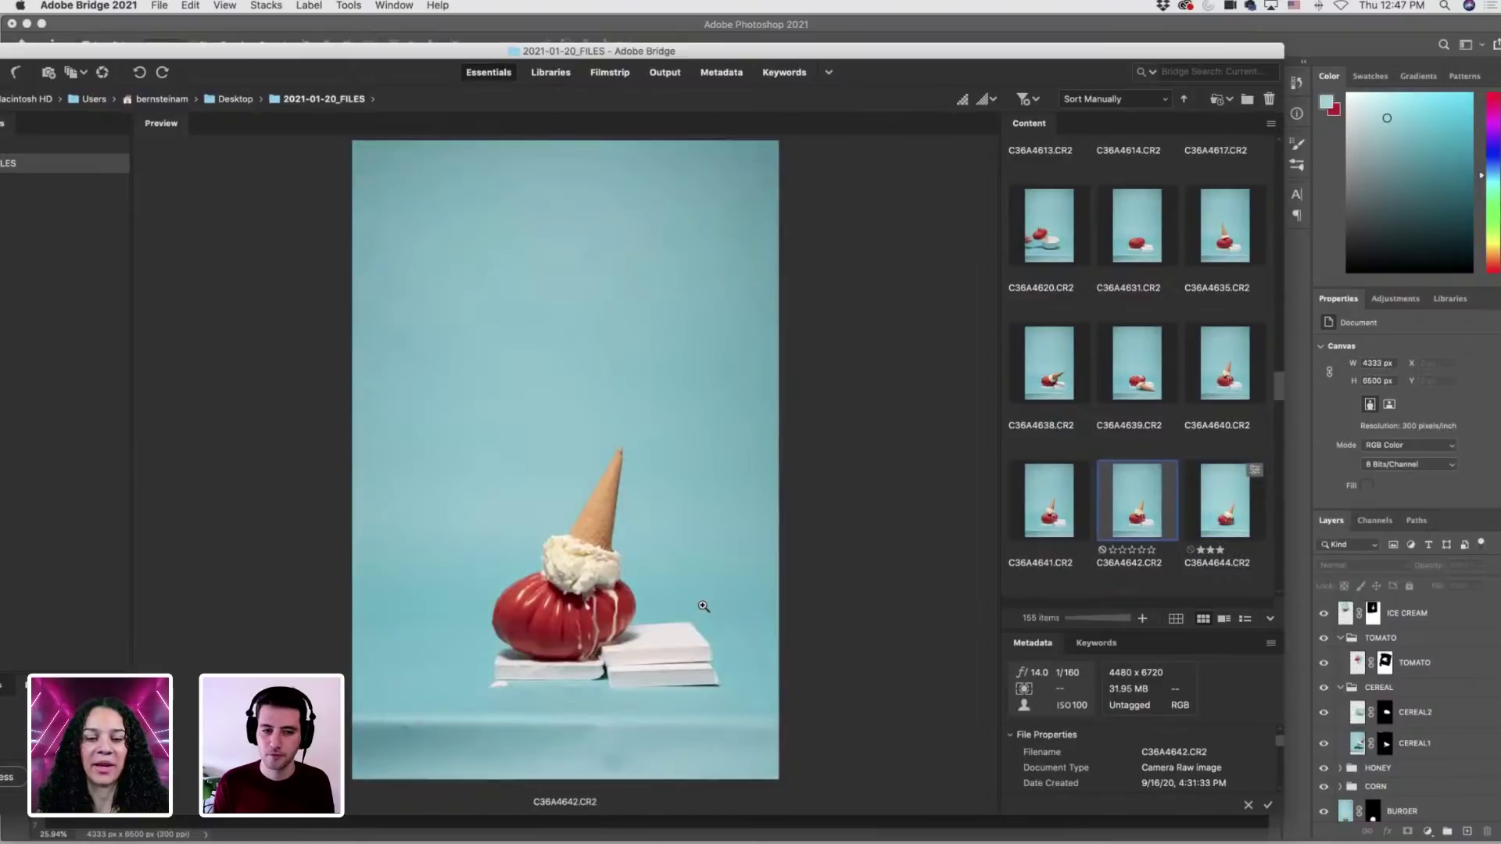
click(573, 564)
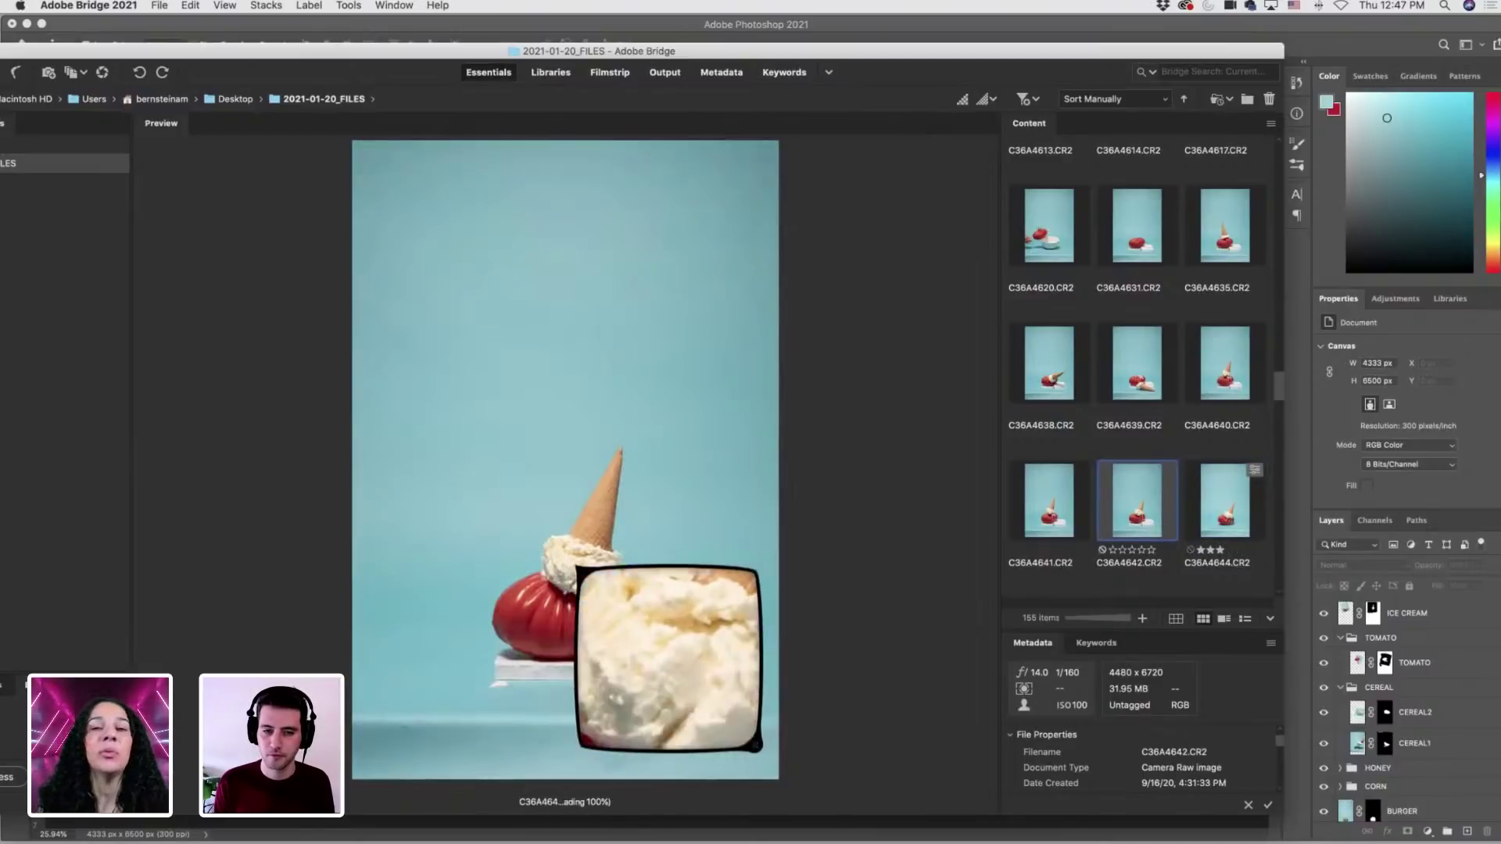
click(665, 657)
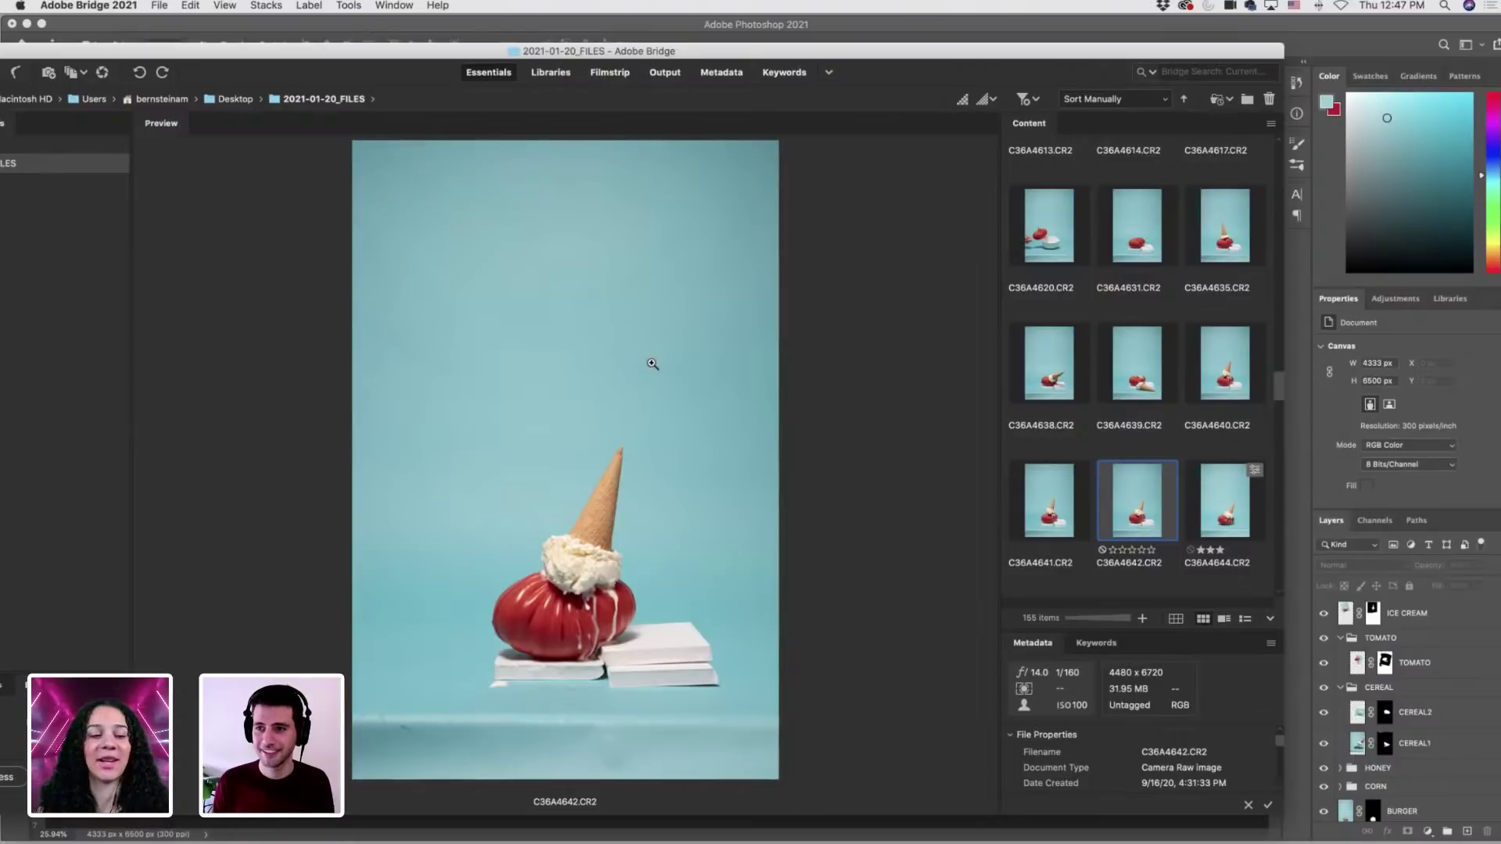
Compare C36A4644.CR2 with C36A4645.CR2 and inspect the drips on the tomato in C36A4644.CR2 up close.
key(Right)
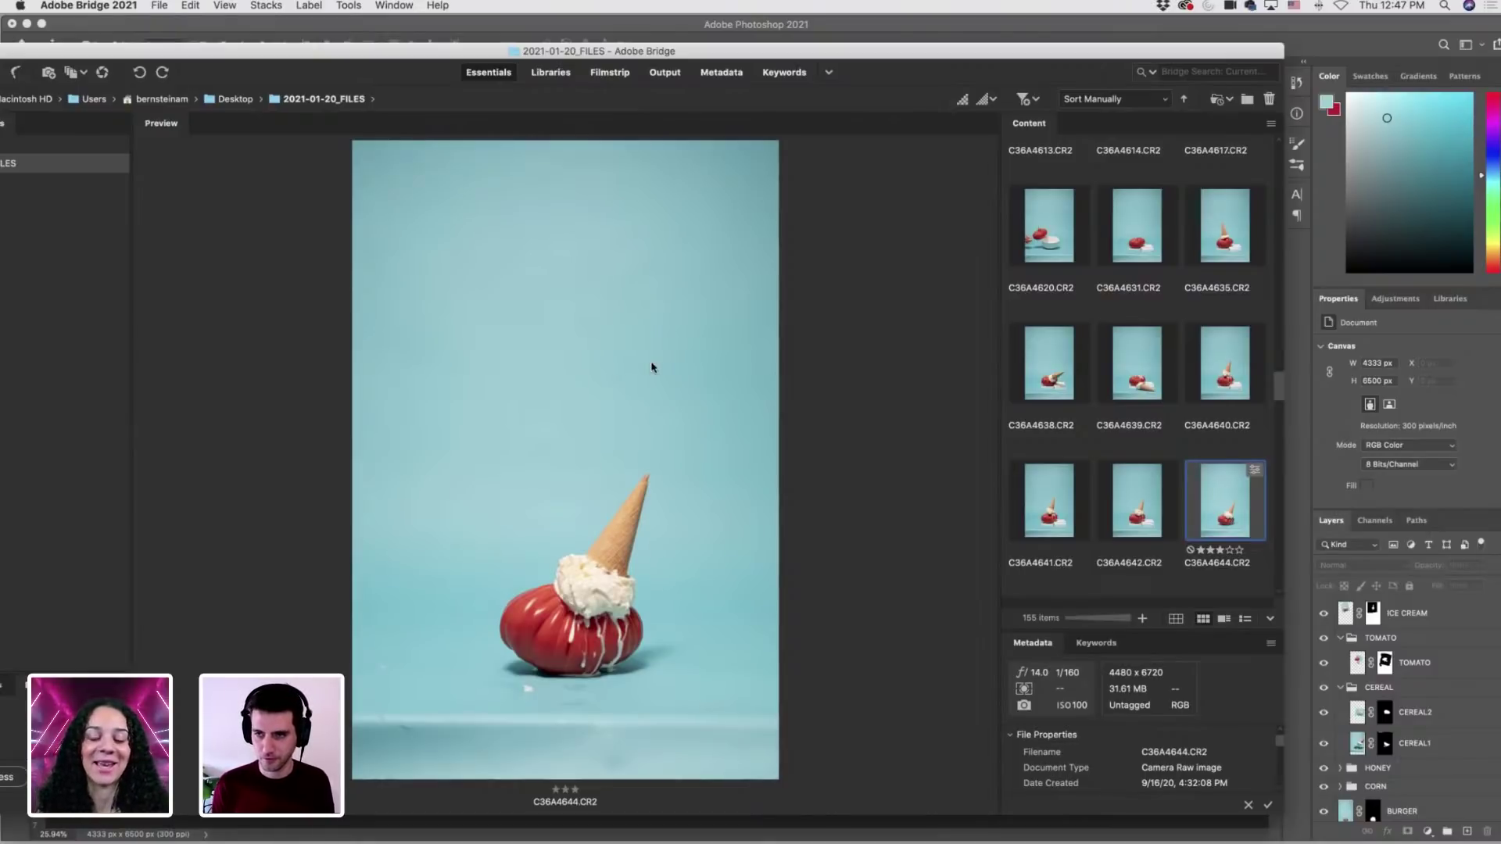
key(Right)
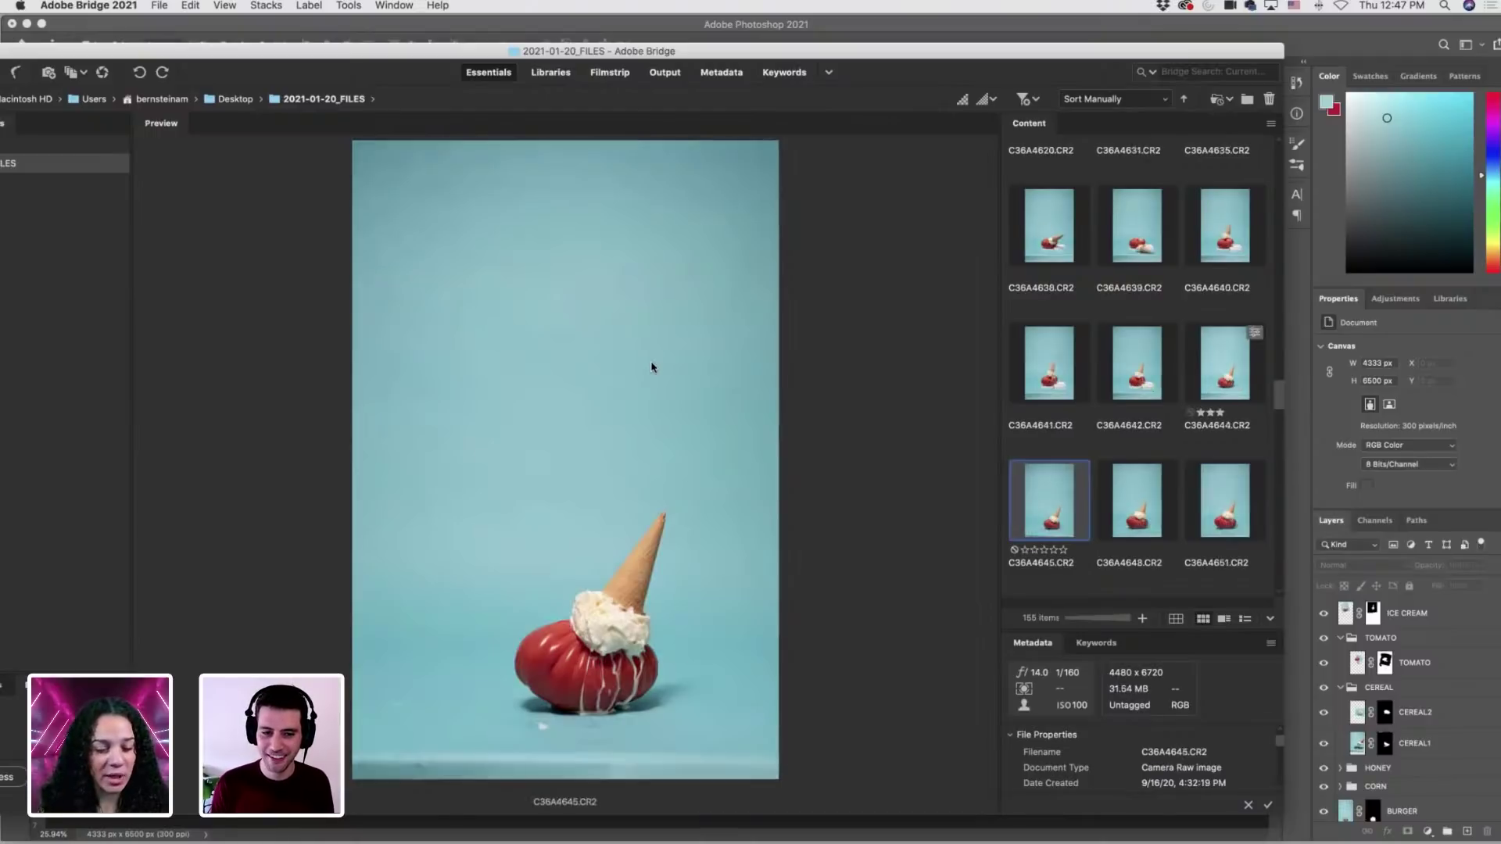
key(Left)
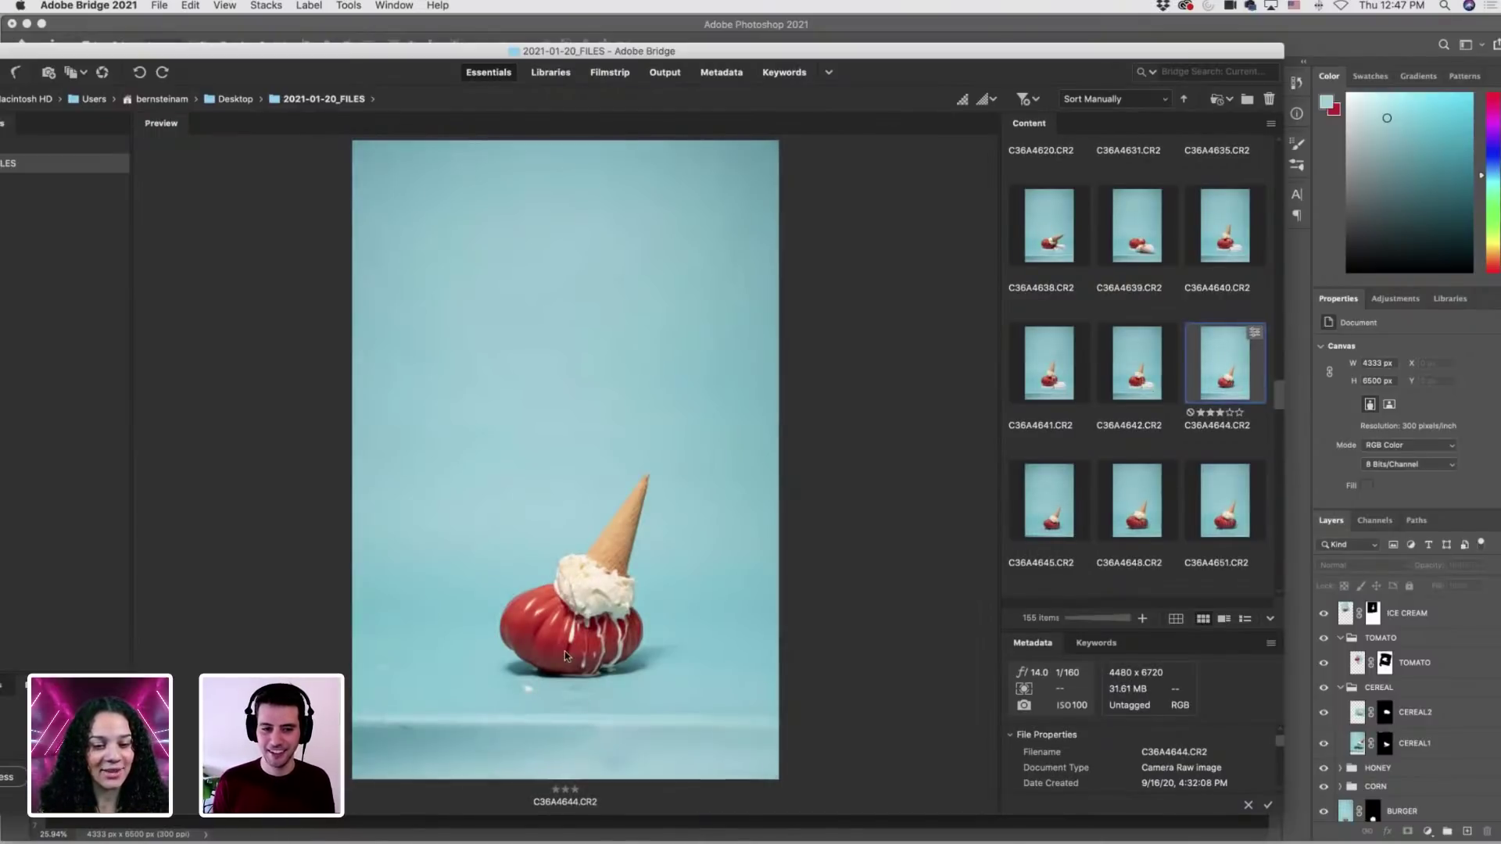
click(590, 643)
click(649, 573)
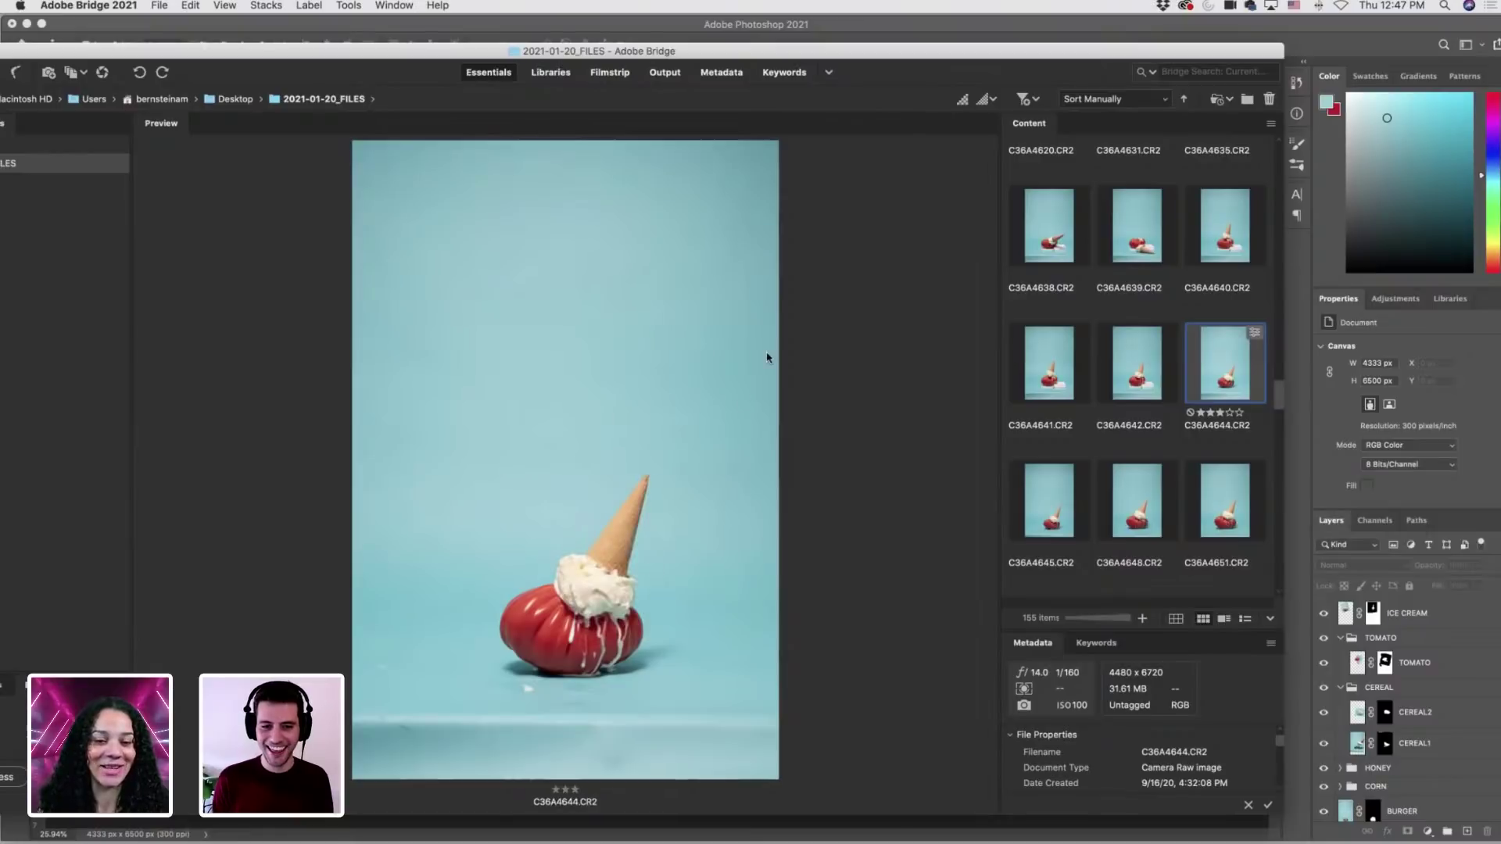
Move the Bridge window aside and switch to Photoshop, selecting the mask of the ICE CREAM layer.
drag(971, 48, 774, 47)
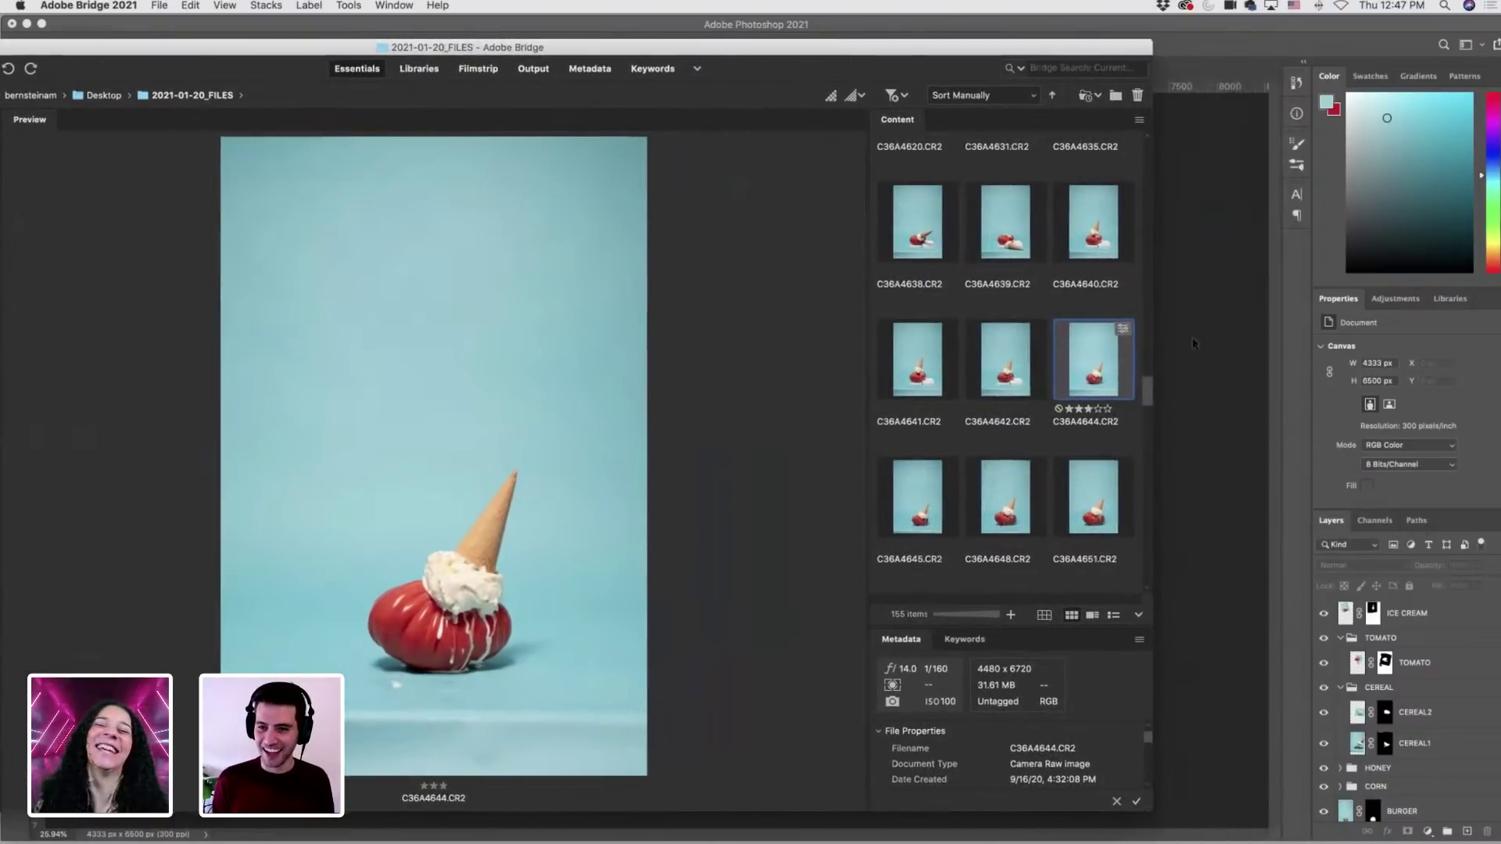
drag(1038, 53, 638, 52)
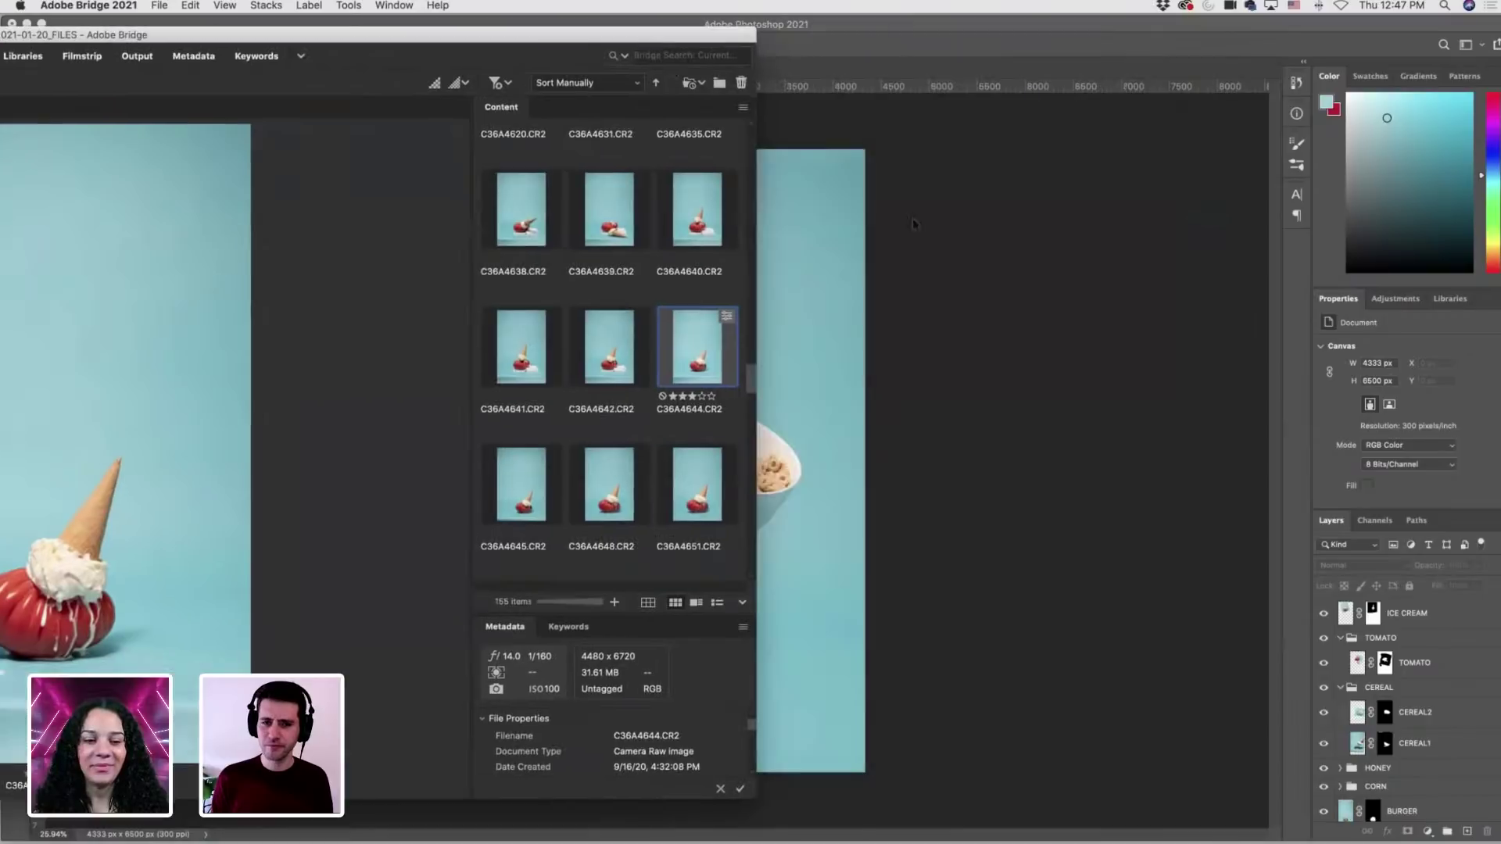
click(1373, 616)
click(1374, 613)
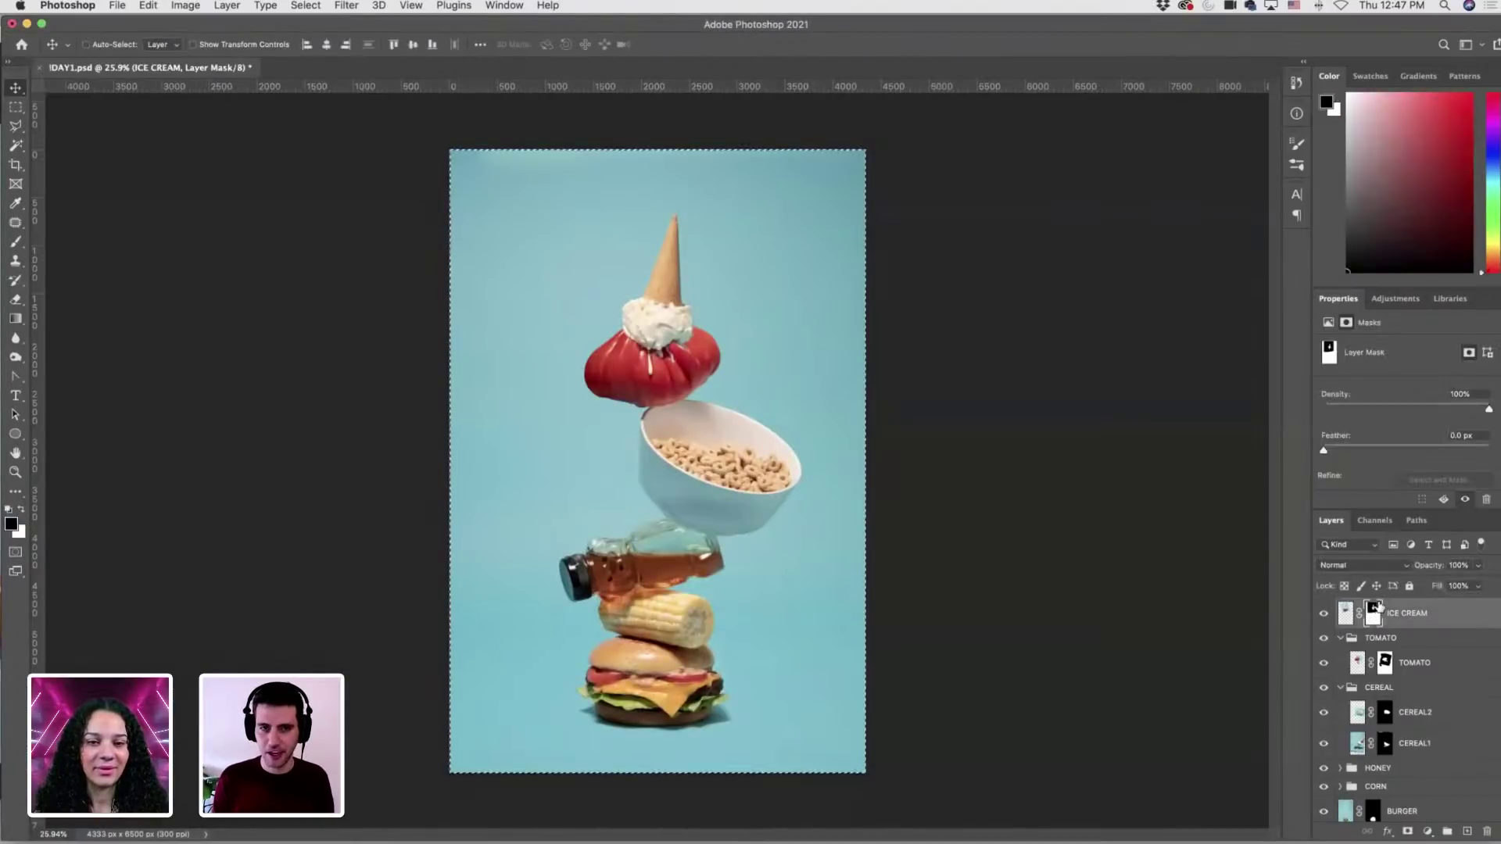
Fill the ICE CREAM layer mask with white to compare the full photo with the masked version, and undo the fill.
key(super+BackSpace)
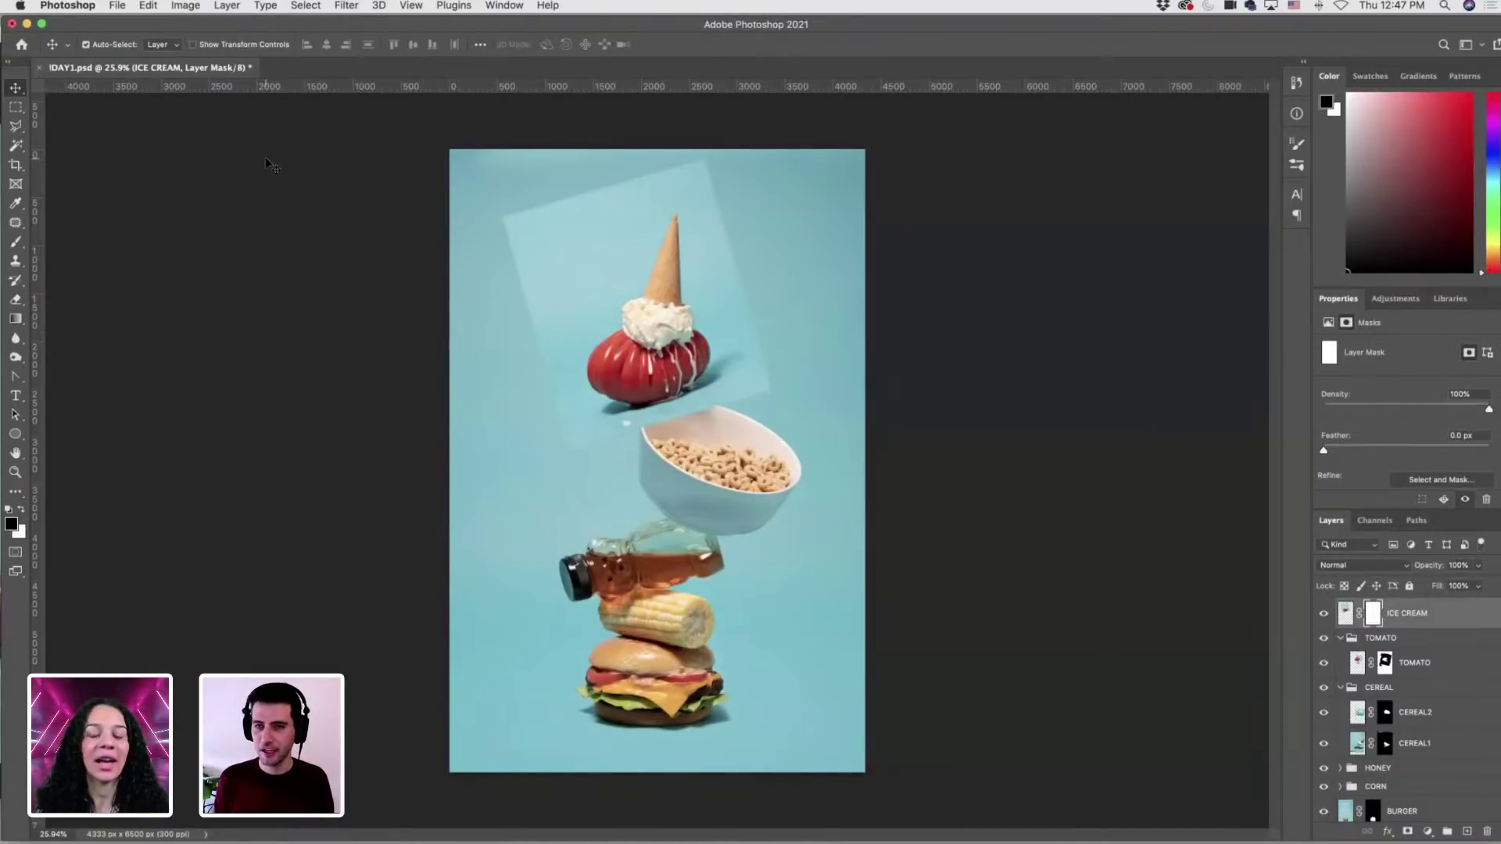
key(super+z)
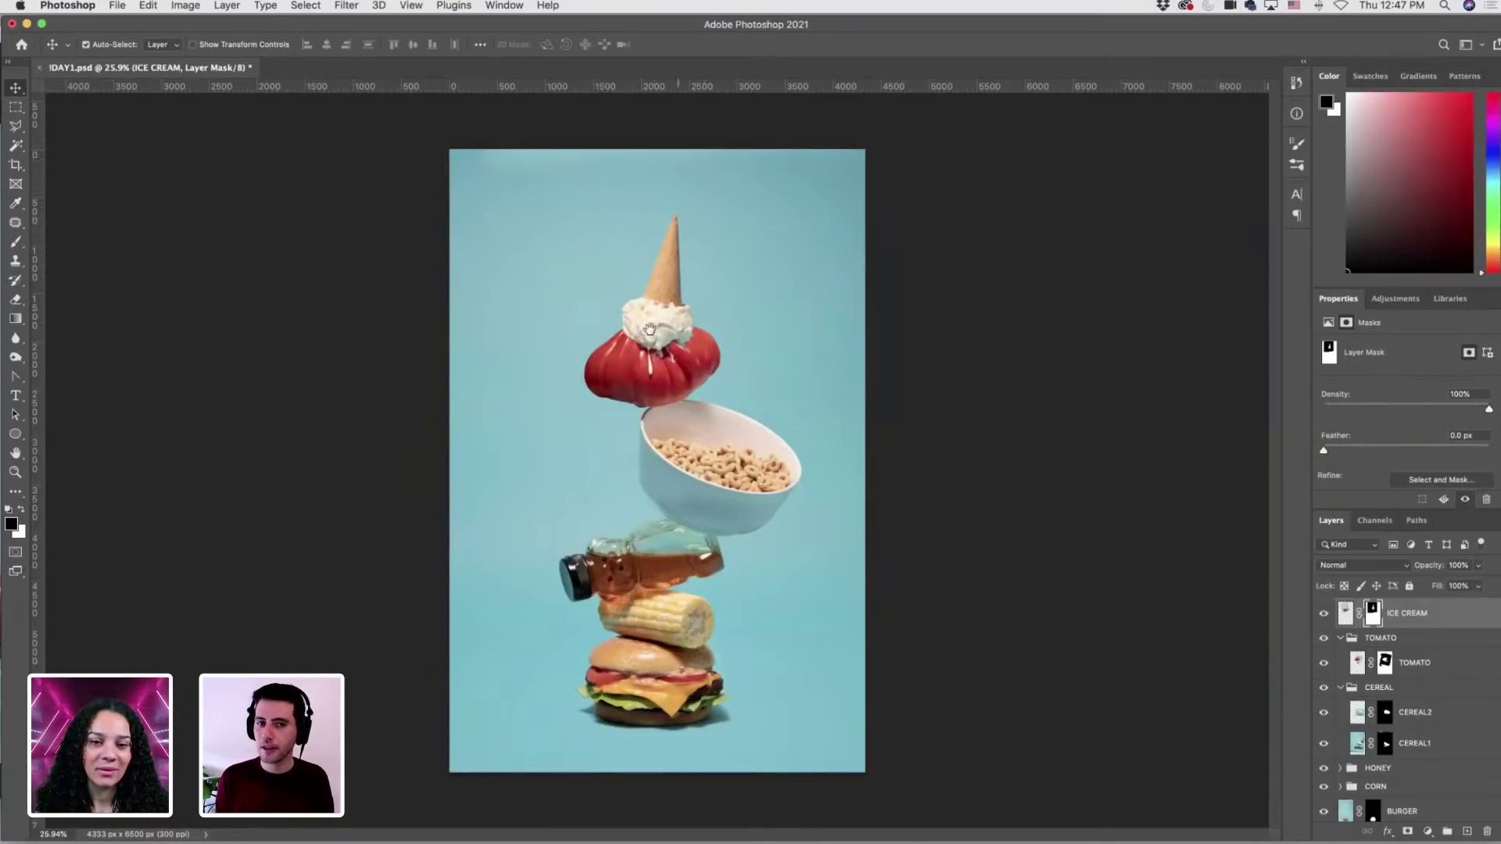
drag(649, 329, 935, 446)
key(shift+super+z)
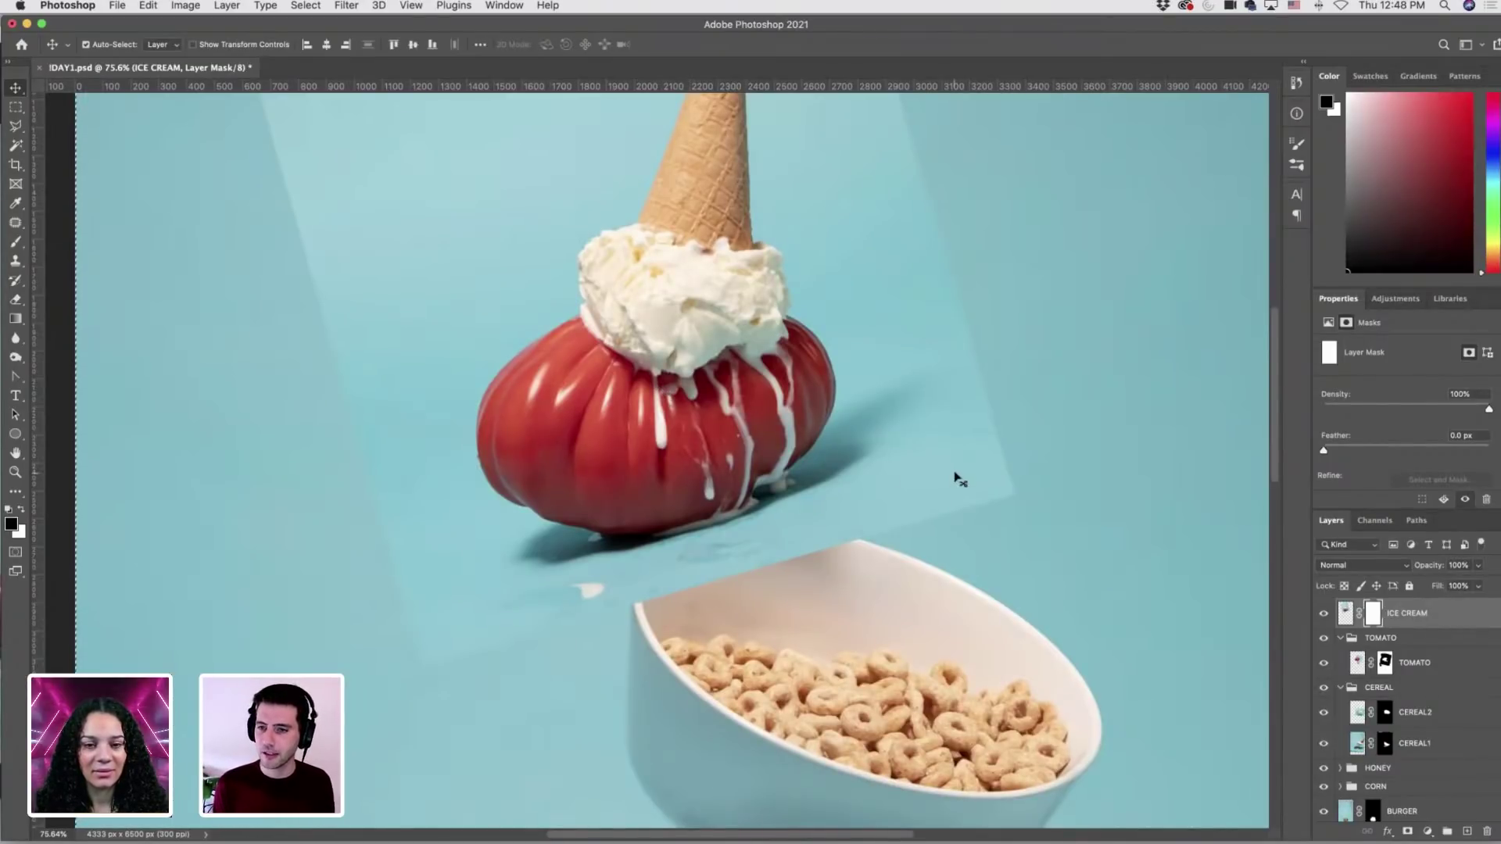
key(super)
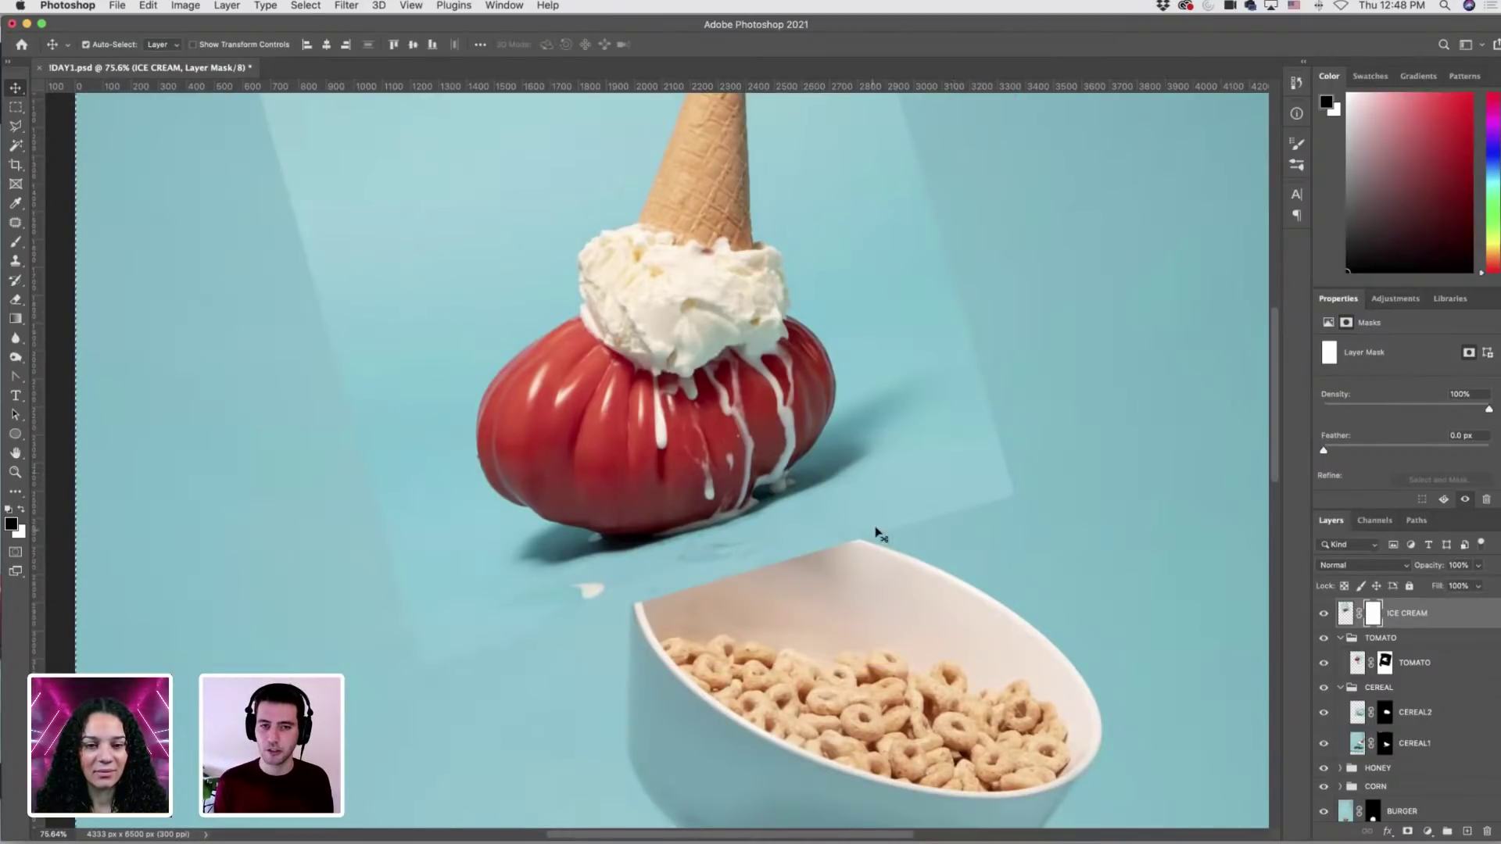
key(super+z)
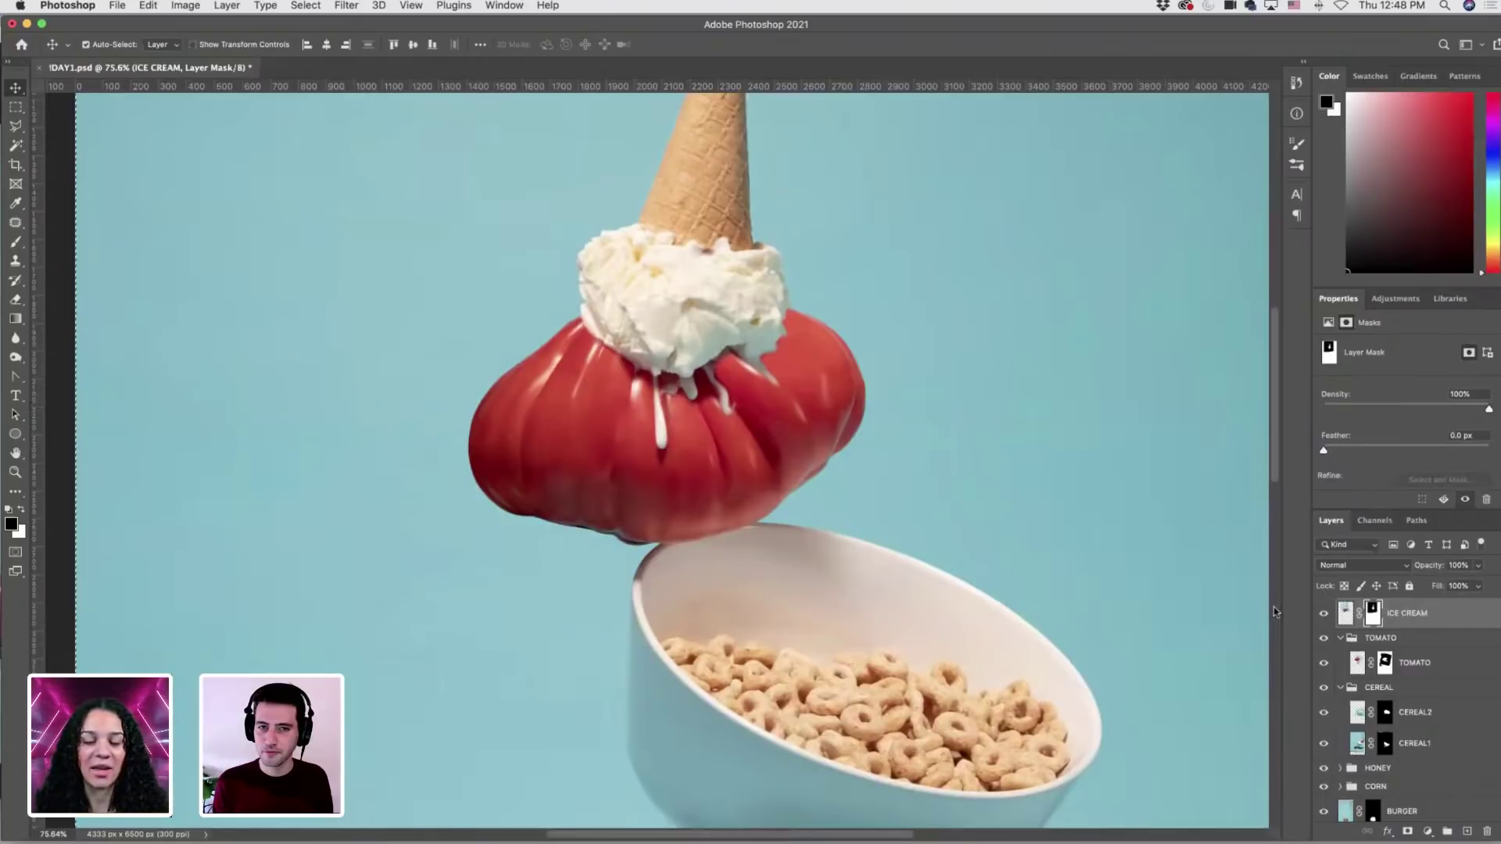
Set up the Brush for the ICE CREAM mask around the drips, reducing its size to 35 px with black as the foreground color.
key(b)
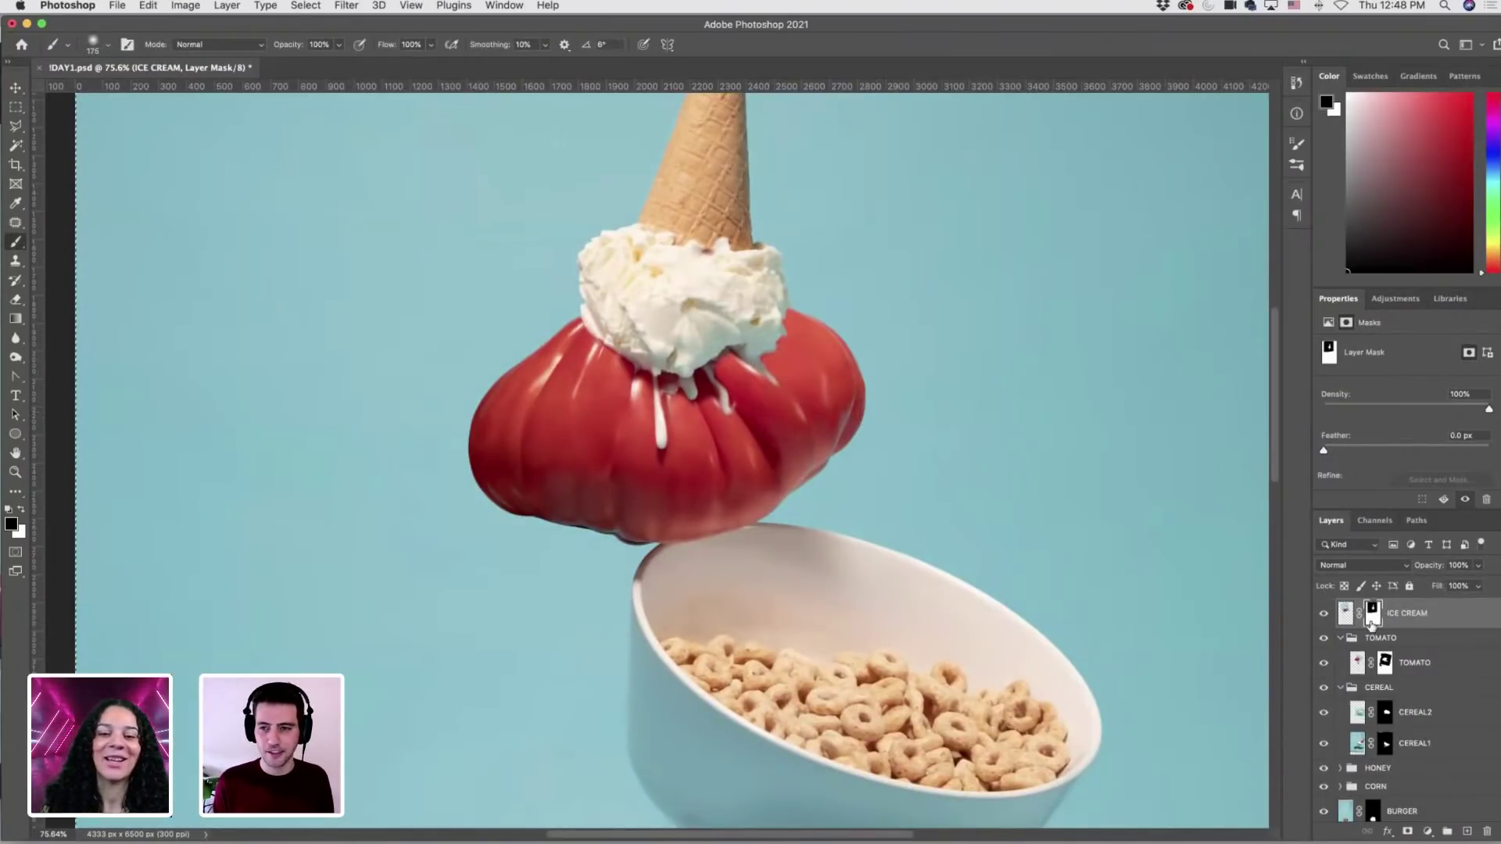
click(762, 369)
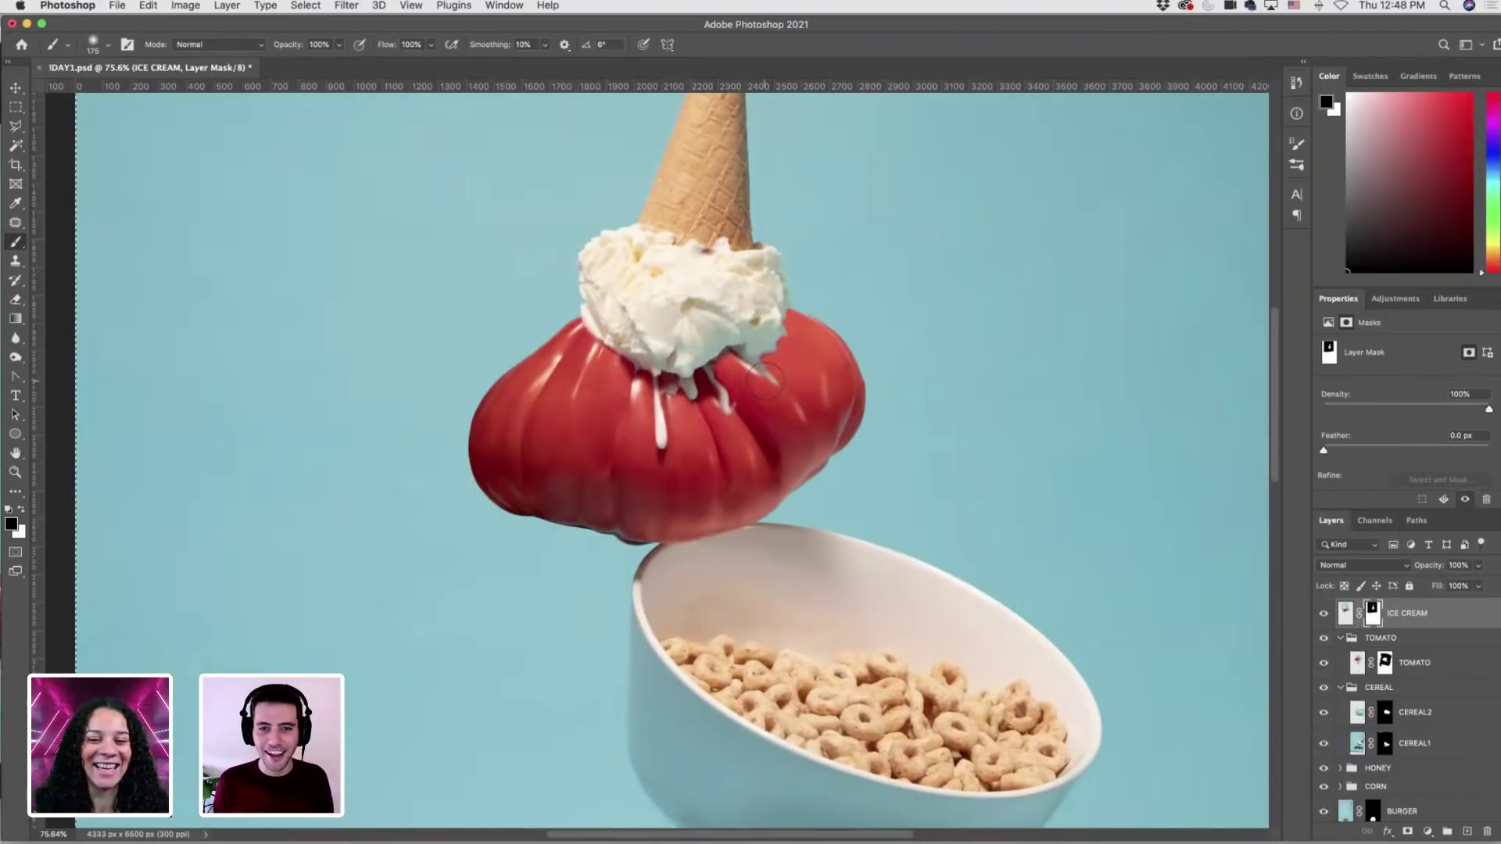
key(x)
click(762, 368)
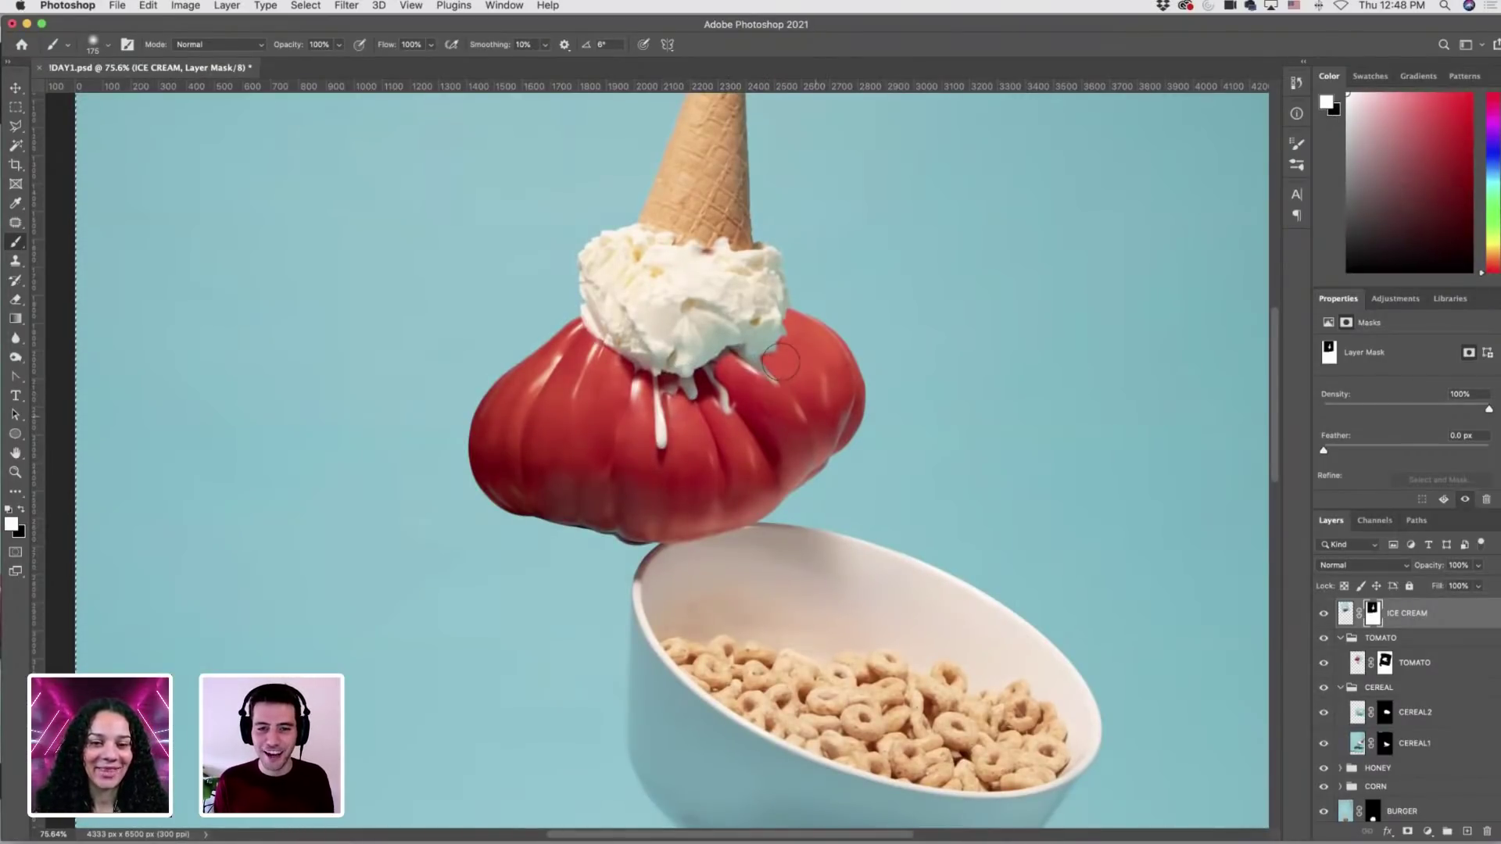
key(bracketleft)
key(bracketleft)
key(bracketleft)
key(bracketleft)
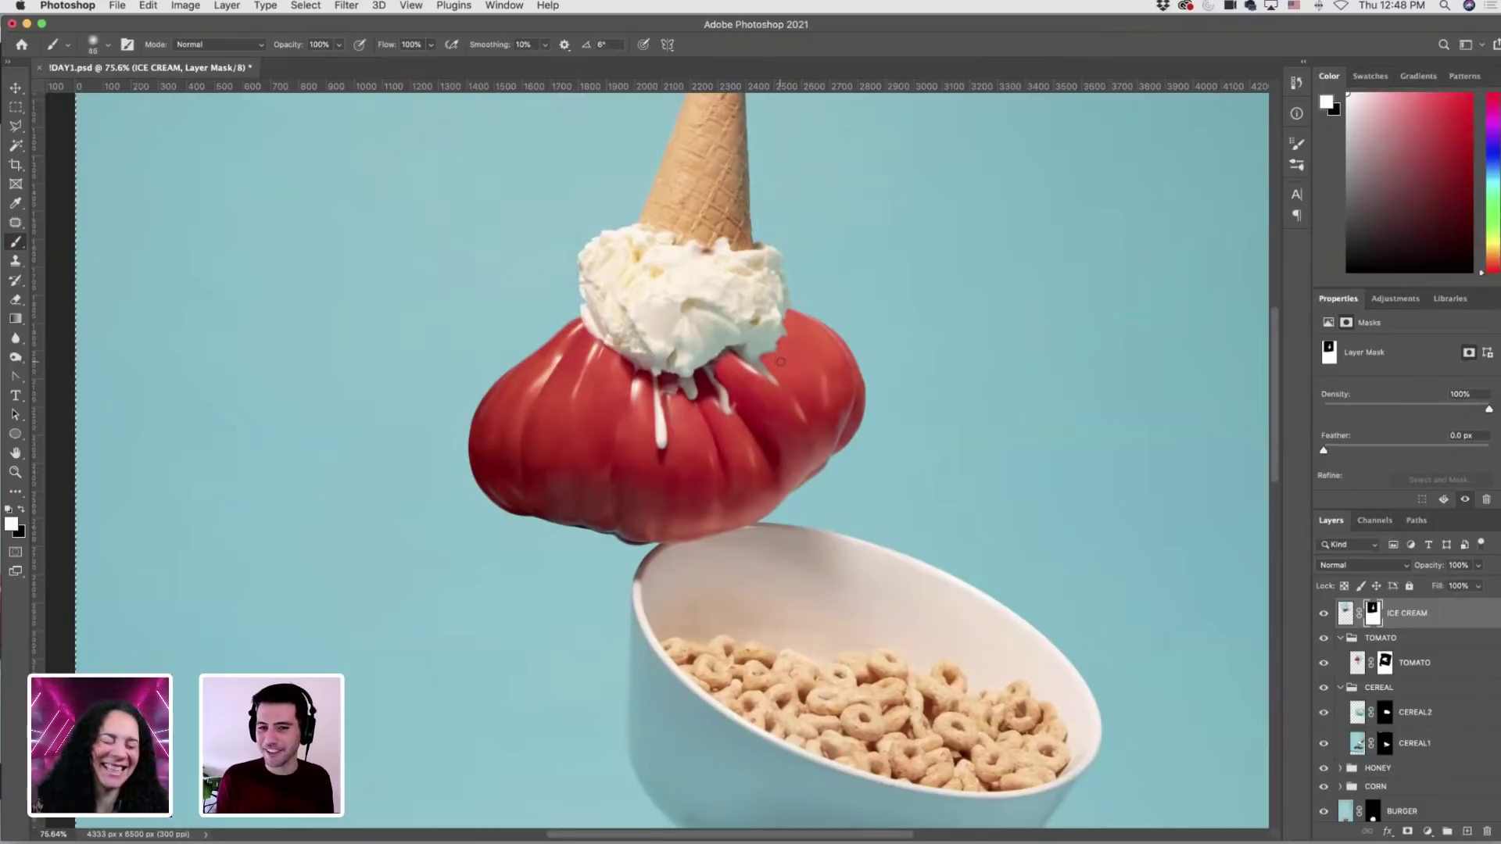
key(bracketleft)
key(bracketleft)
key(bracketleft)
key(bracketleft)
key(bracketleft)
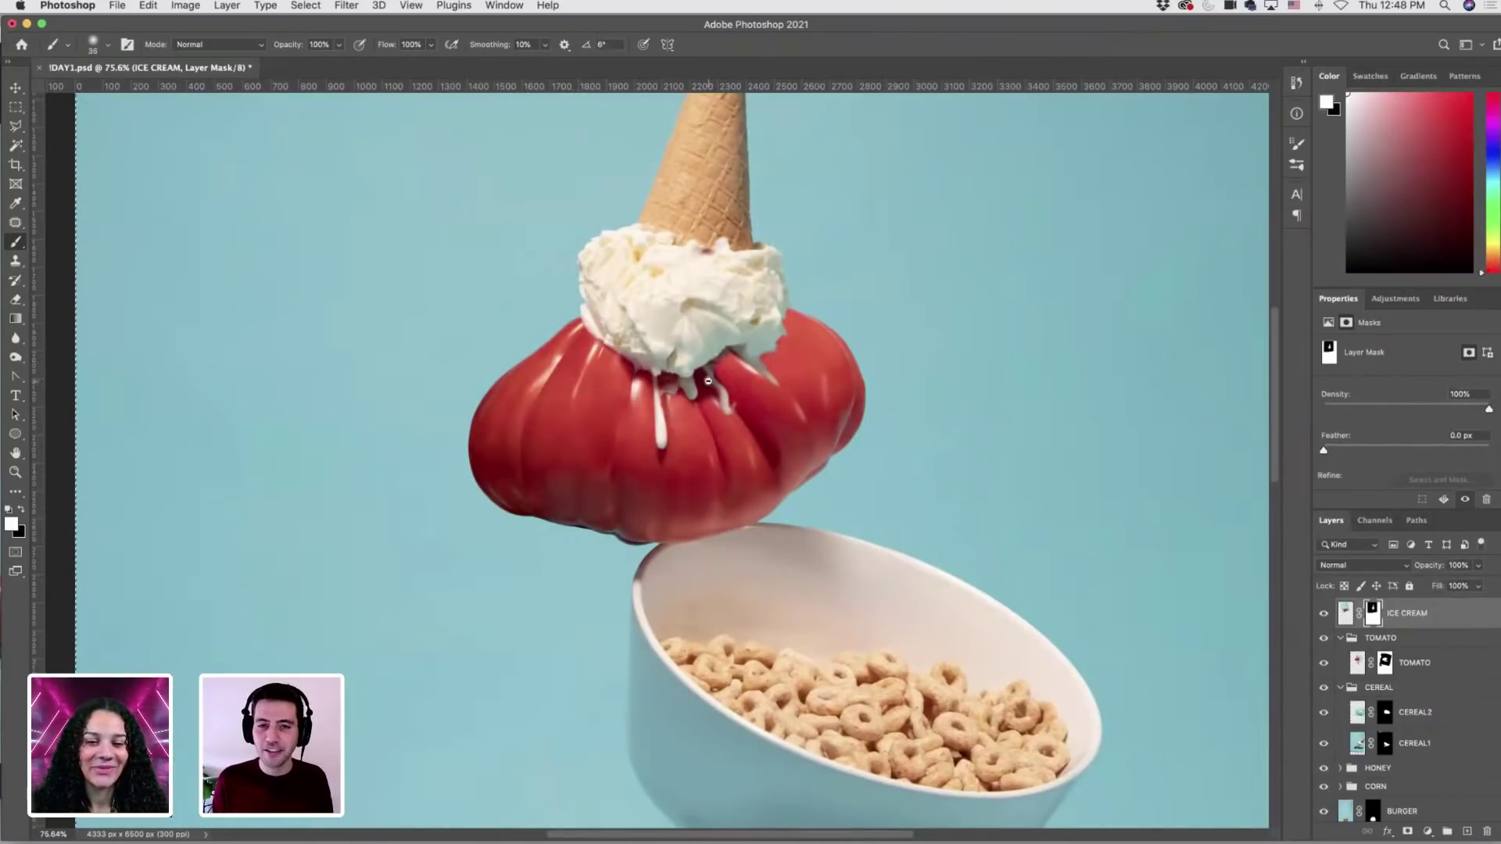
scroll(710, 382, up, 5)
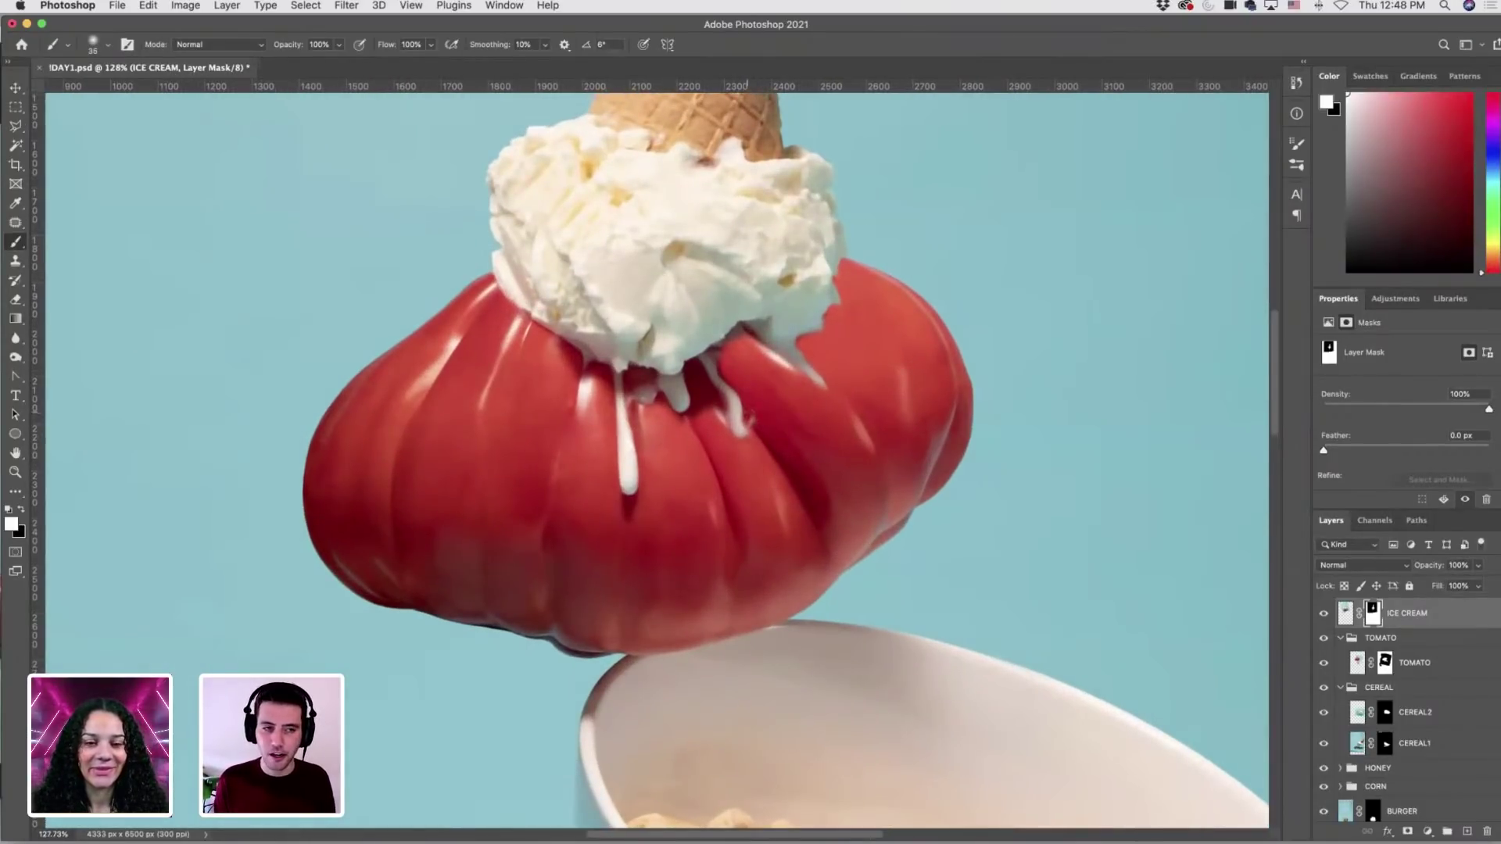
key(x)
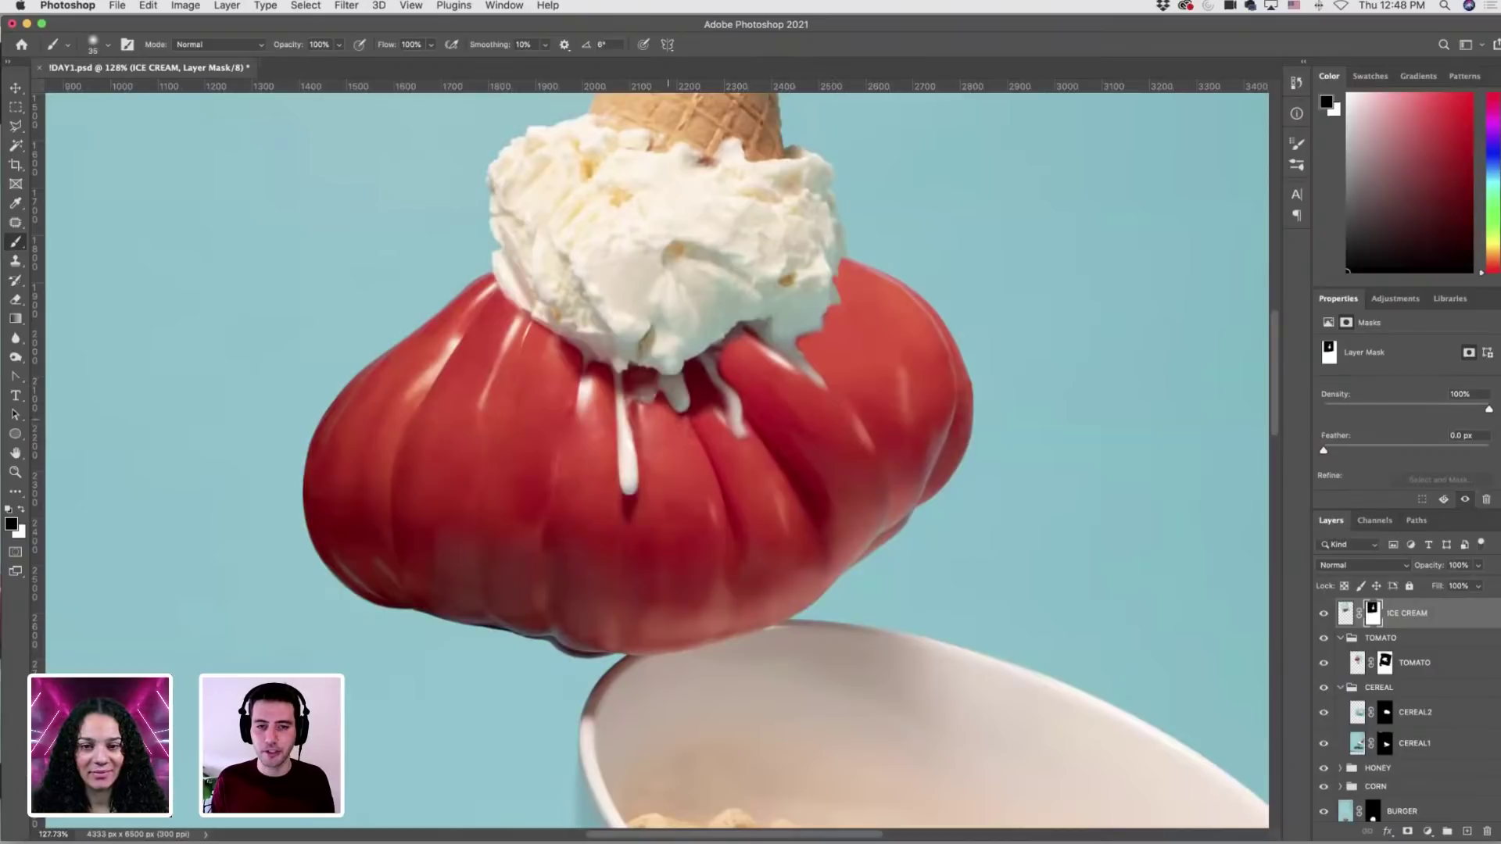
Duplicate the ICE CREAM layer together with its mask.
key(super+j)
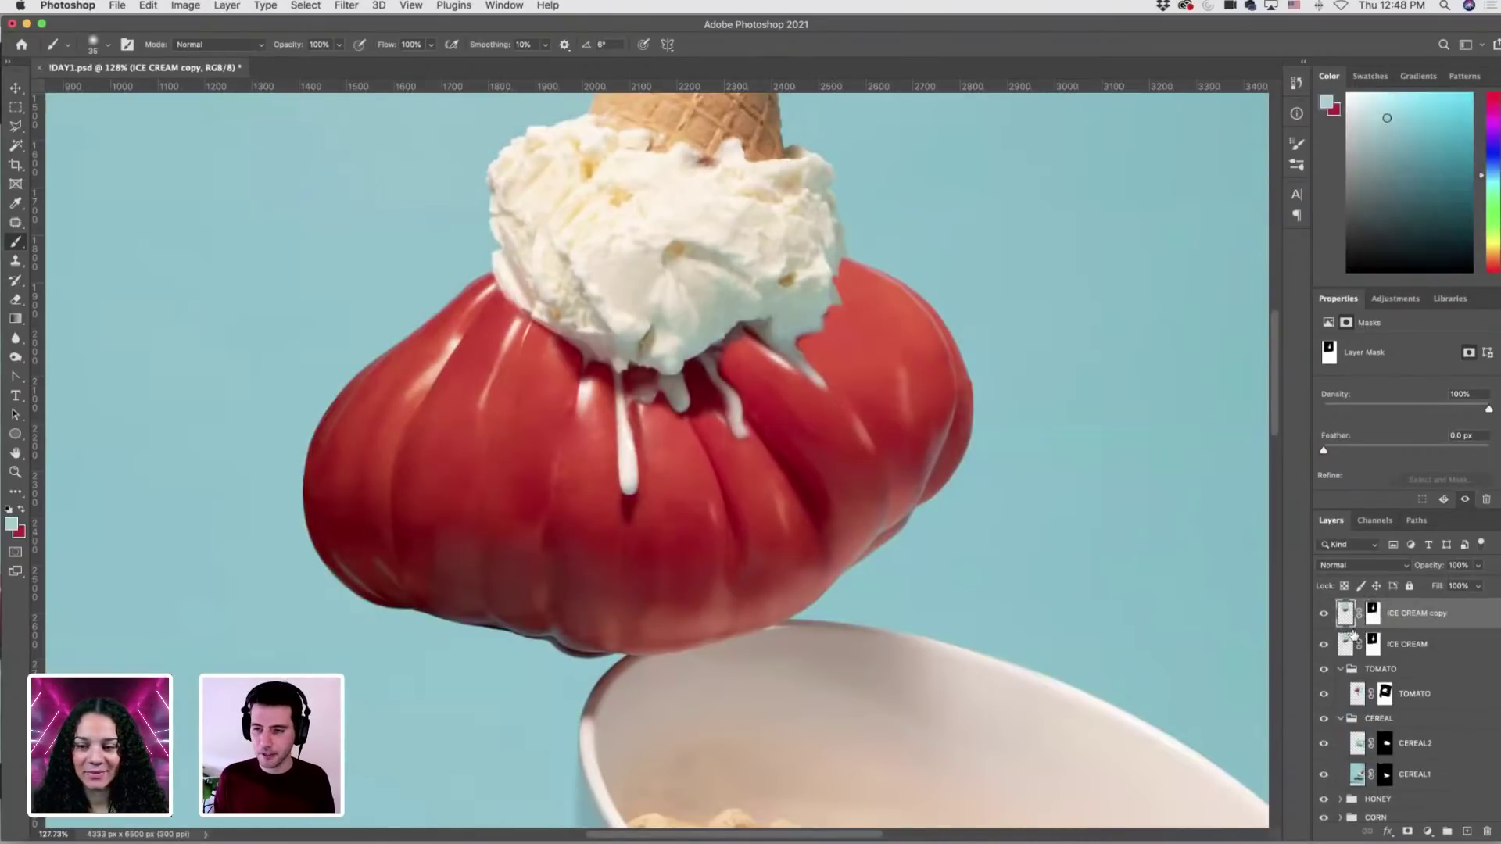
Apply the layer mask of the ICE CREAM copy layer and hide the original ICE CREAM layer.
right_click(1373, 614)
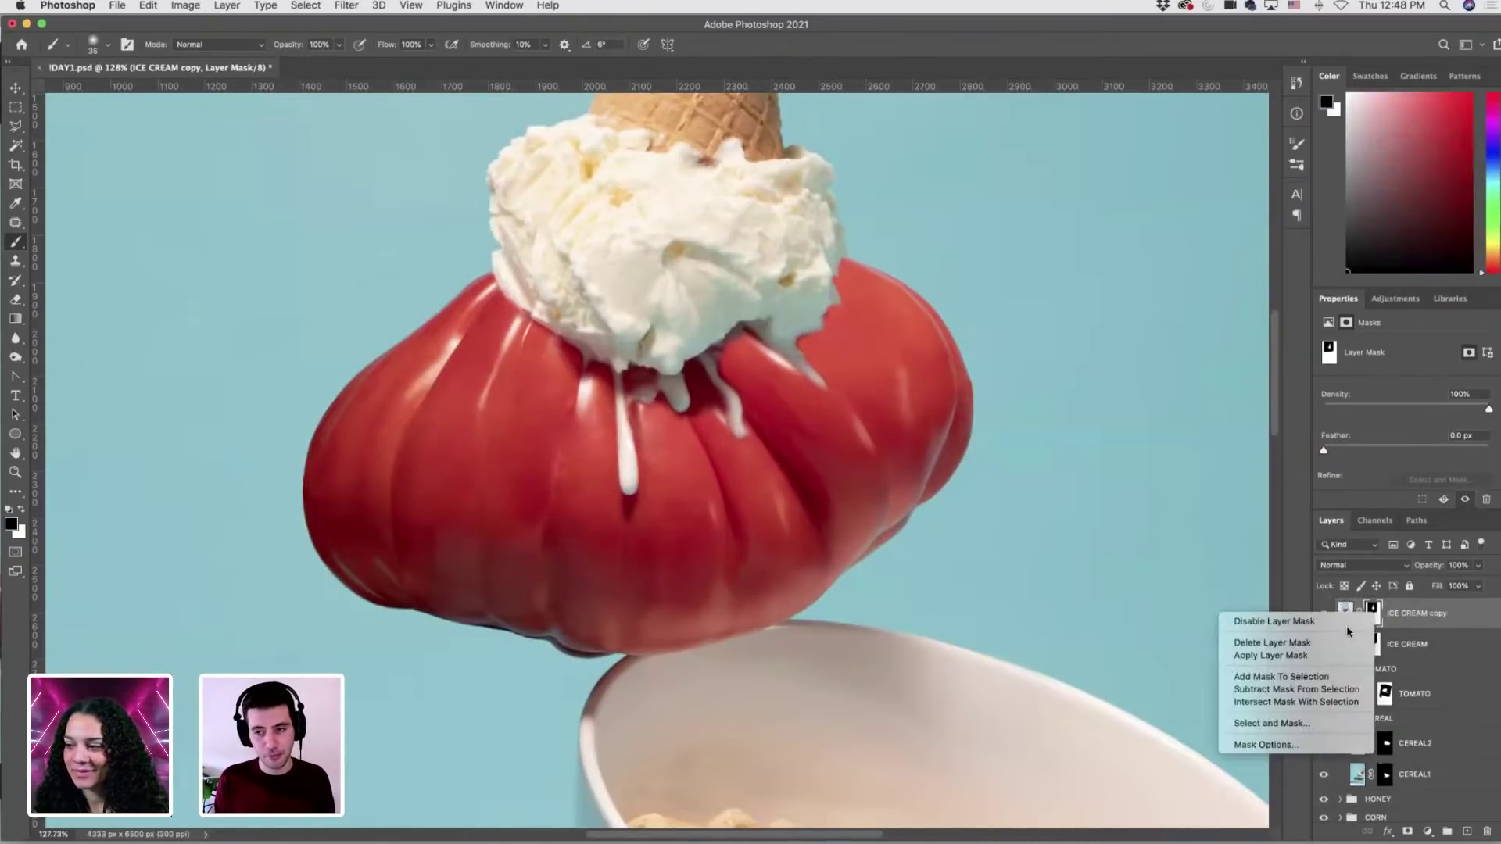
click(1329, 655)
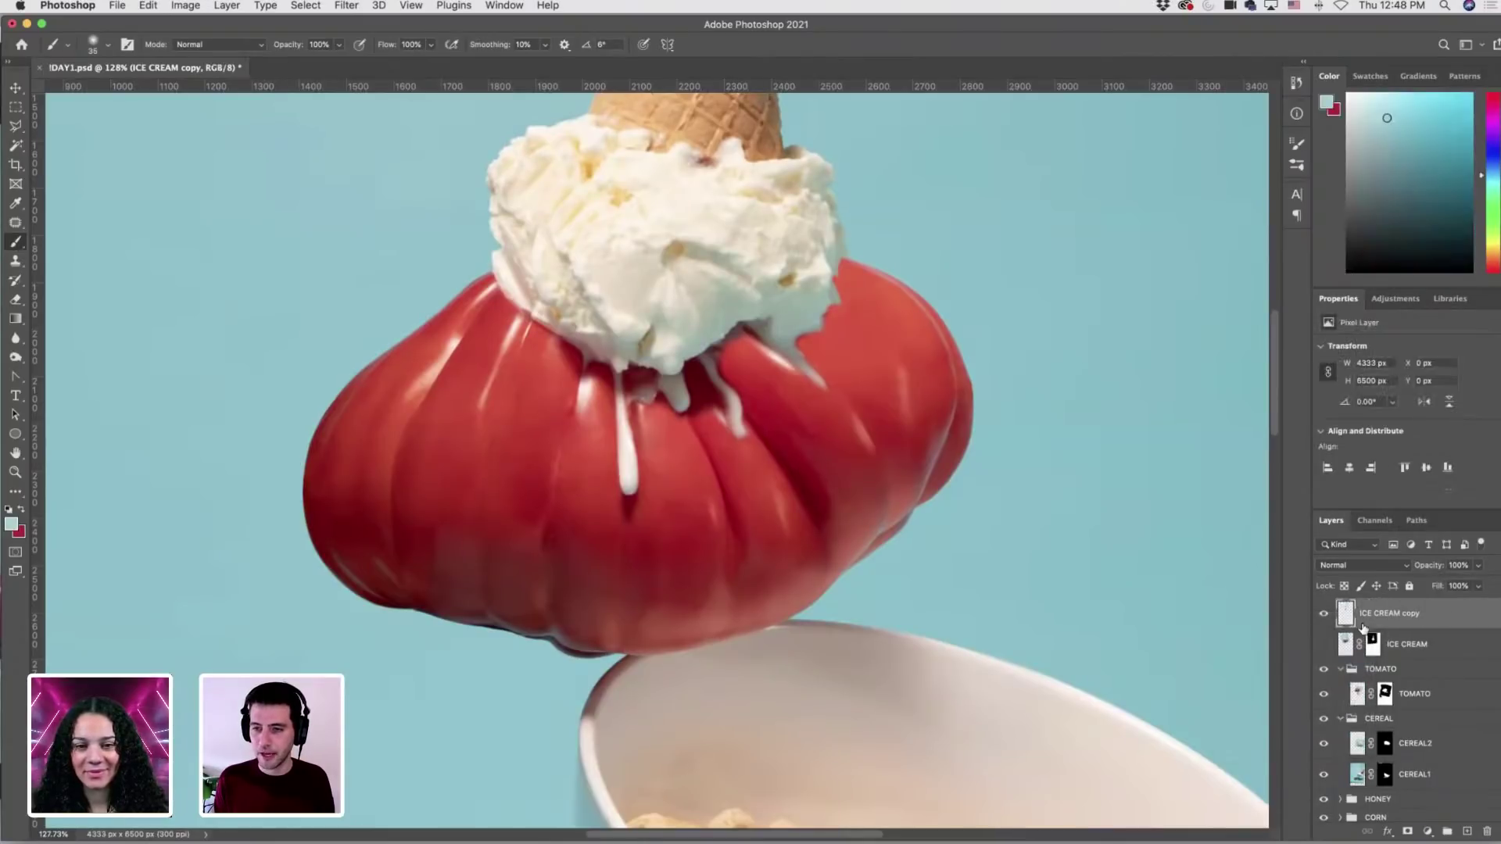
key(super+t)
key(super+0)
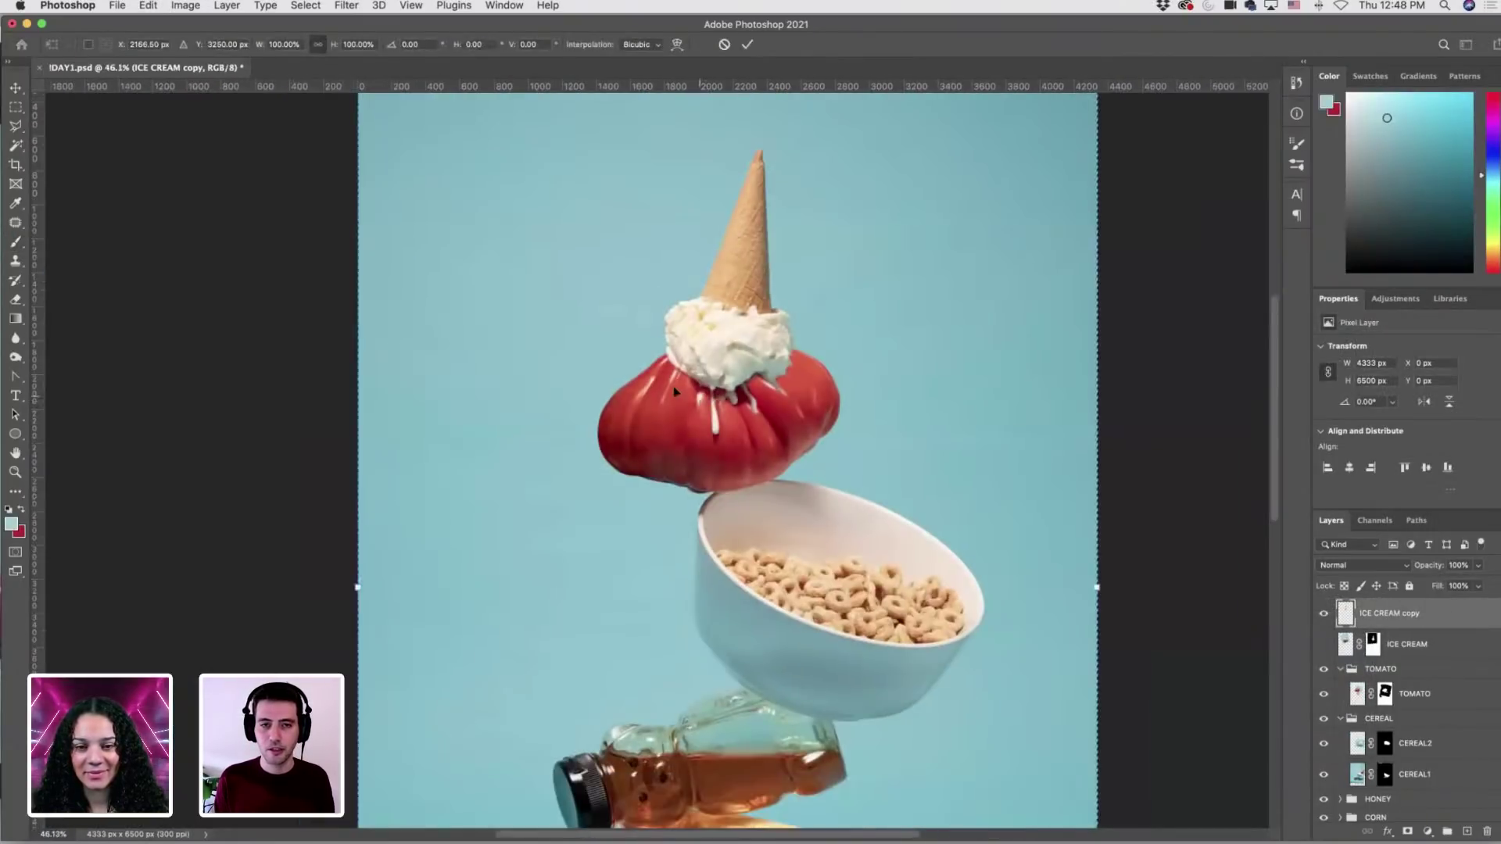
key(Return)
Marquee the area around the cone and tomato, clear everything outside it on the ICE CREAM copy layer, and deselect.
key(m)
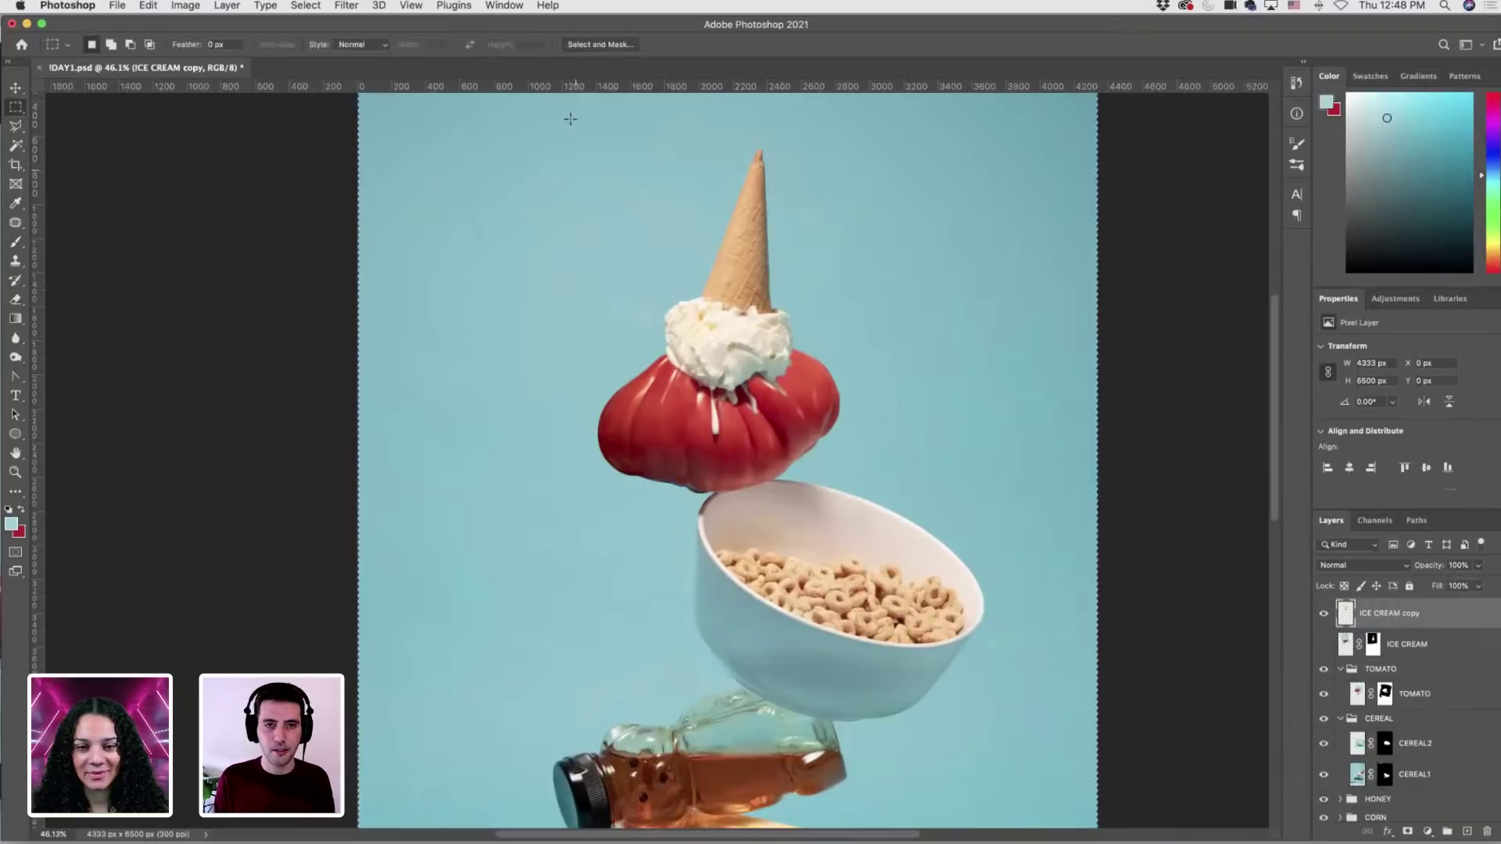
drag(571, 121, 919, 493)
right_click(766, 317)
click(791, 339)
key(Delete)
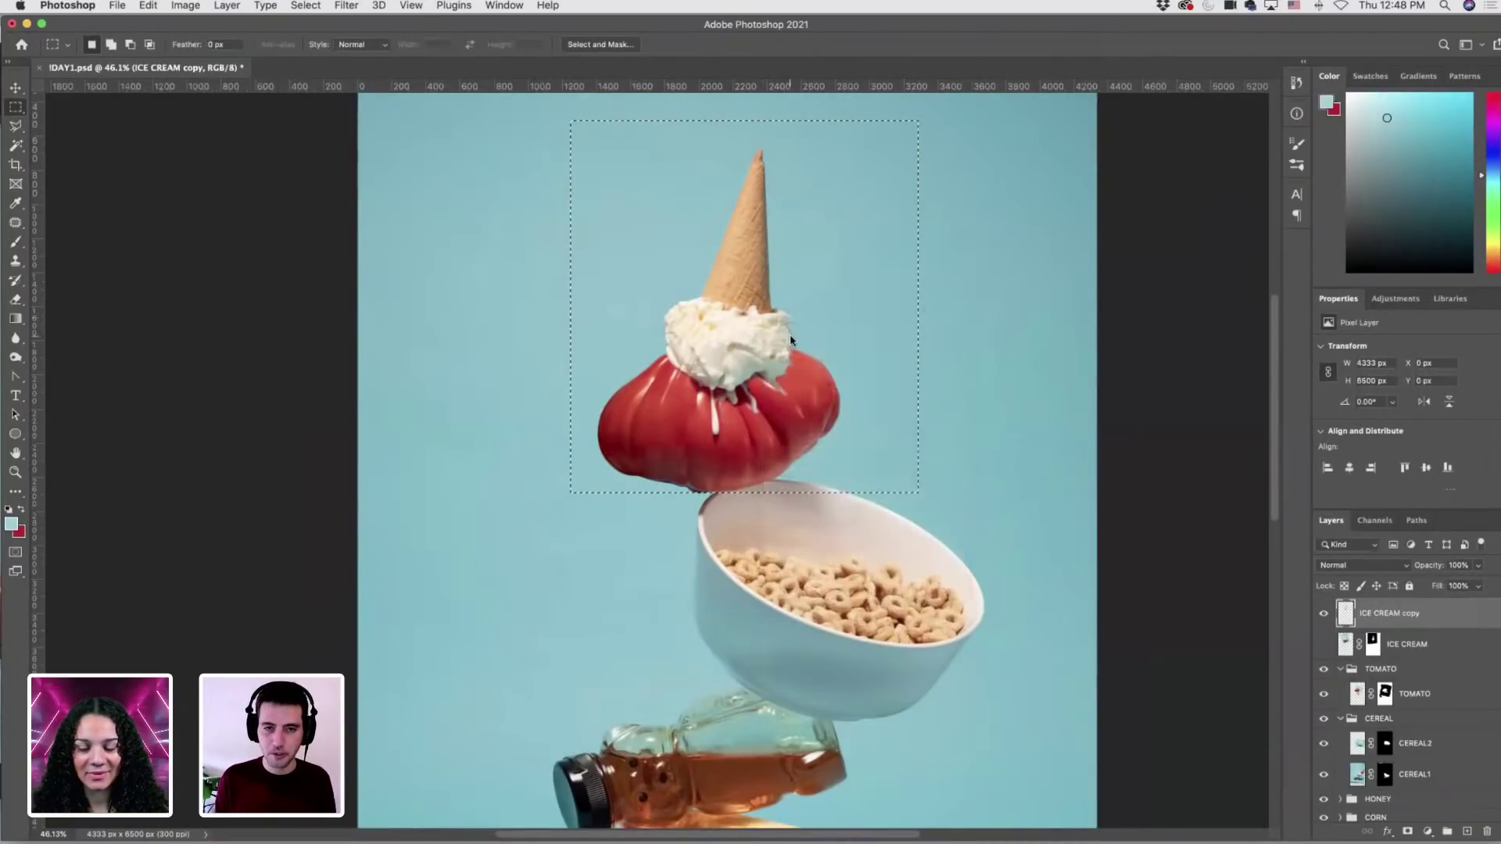
key(super+d)
Warp the ICE CREAM copy layer slightly so its drips follow the tomato, and compare the result before and after.
drag(746, 426, 841, 443)
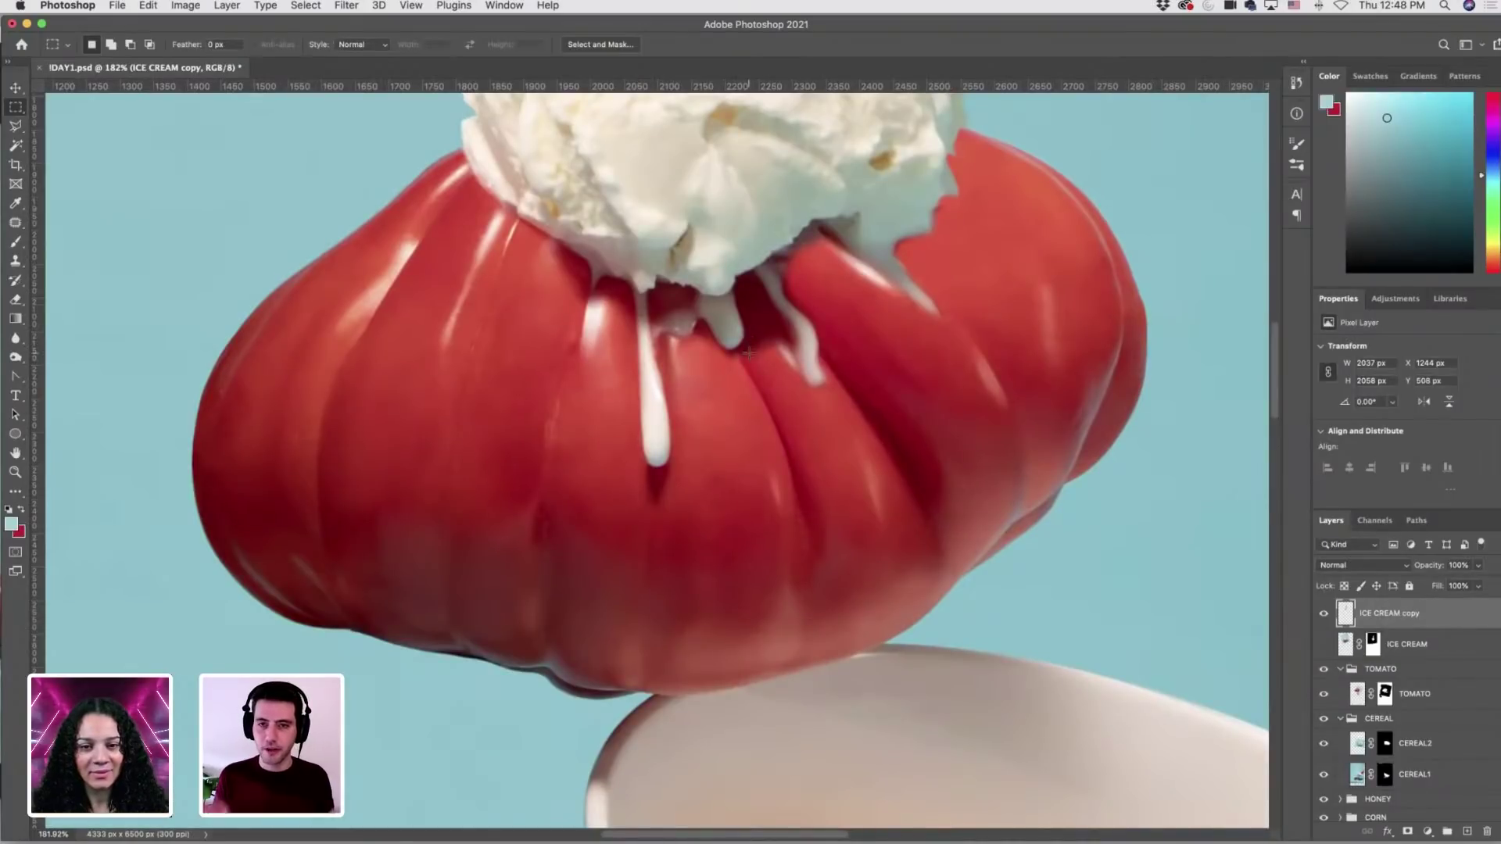
key(super+t)
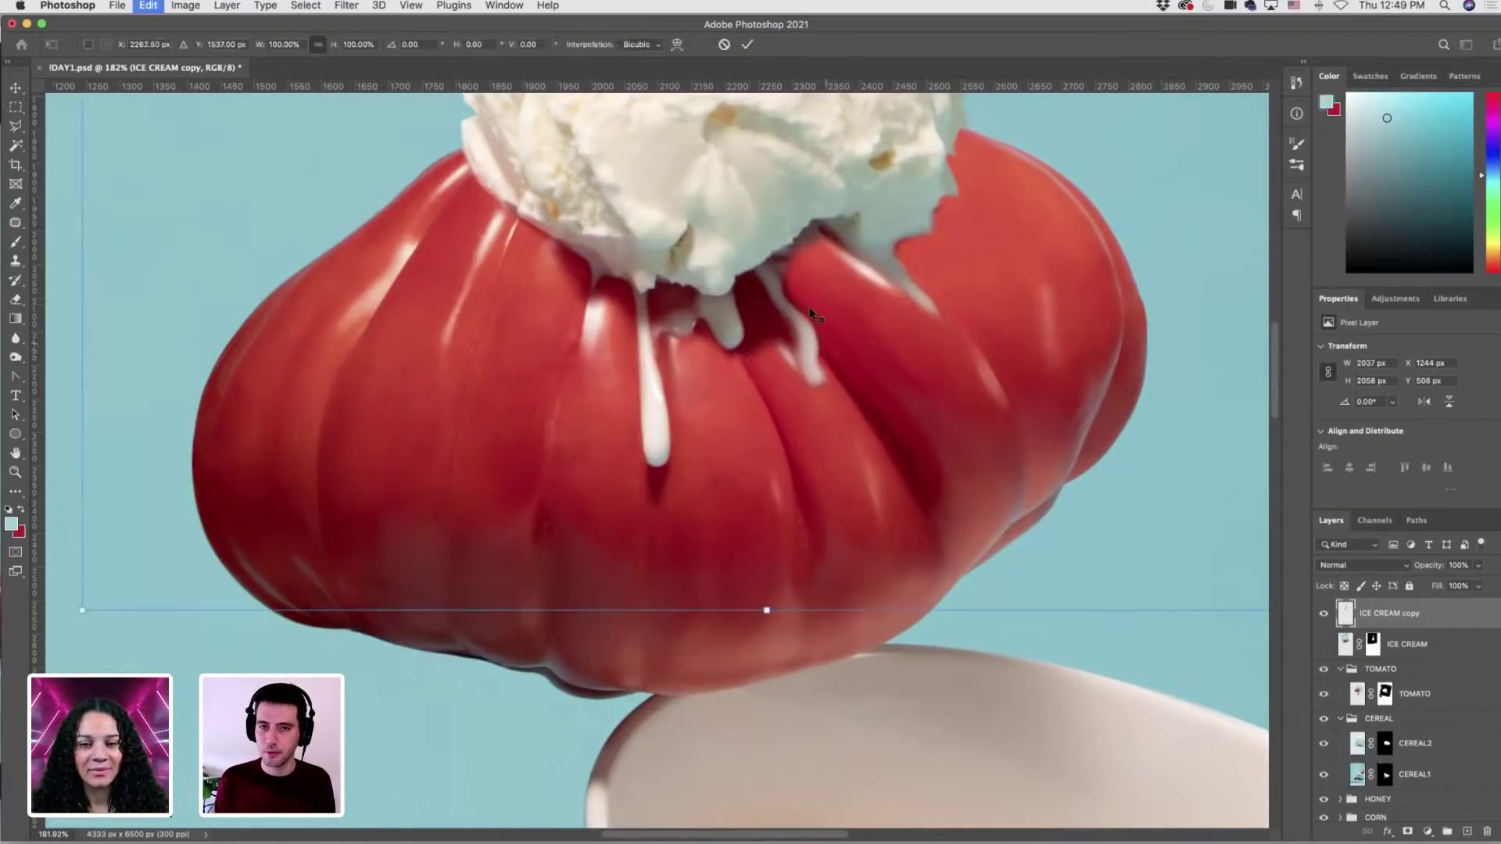
right_click(810, 306)
click(852, 407)
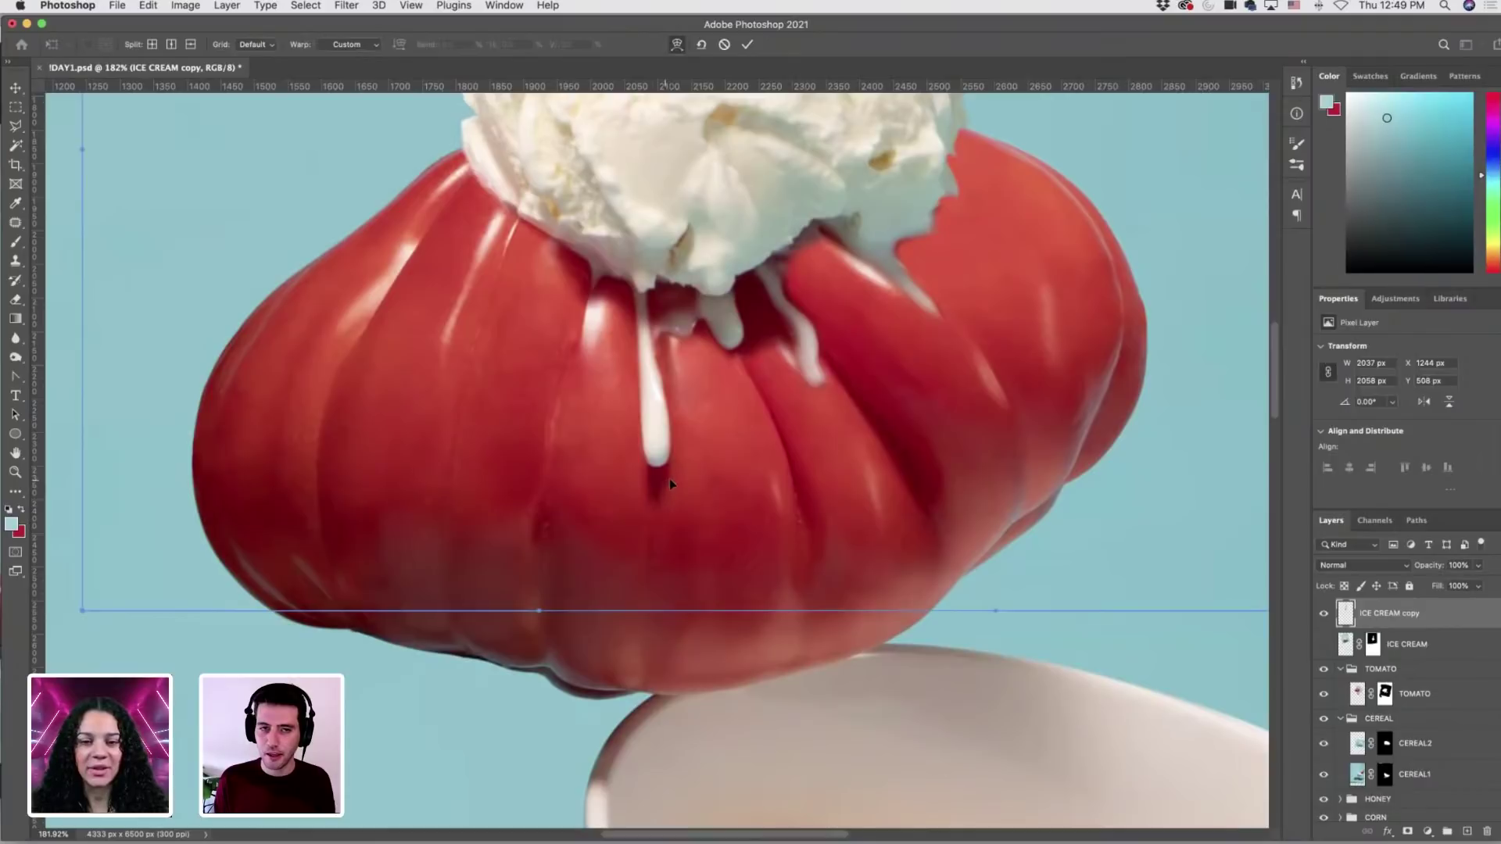
drag(670, 483, 674, 483)
drag(918, 494, 926, 492)
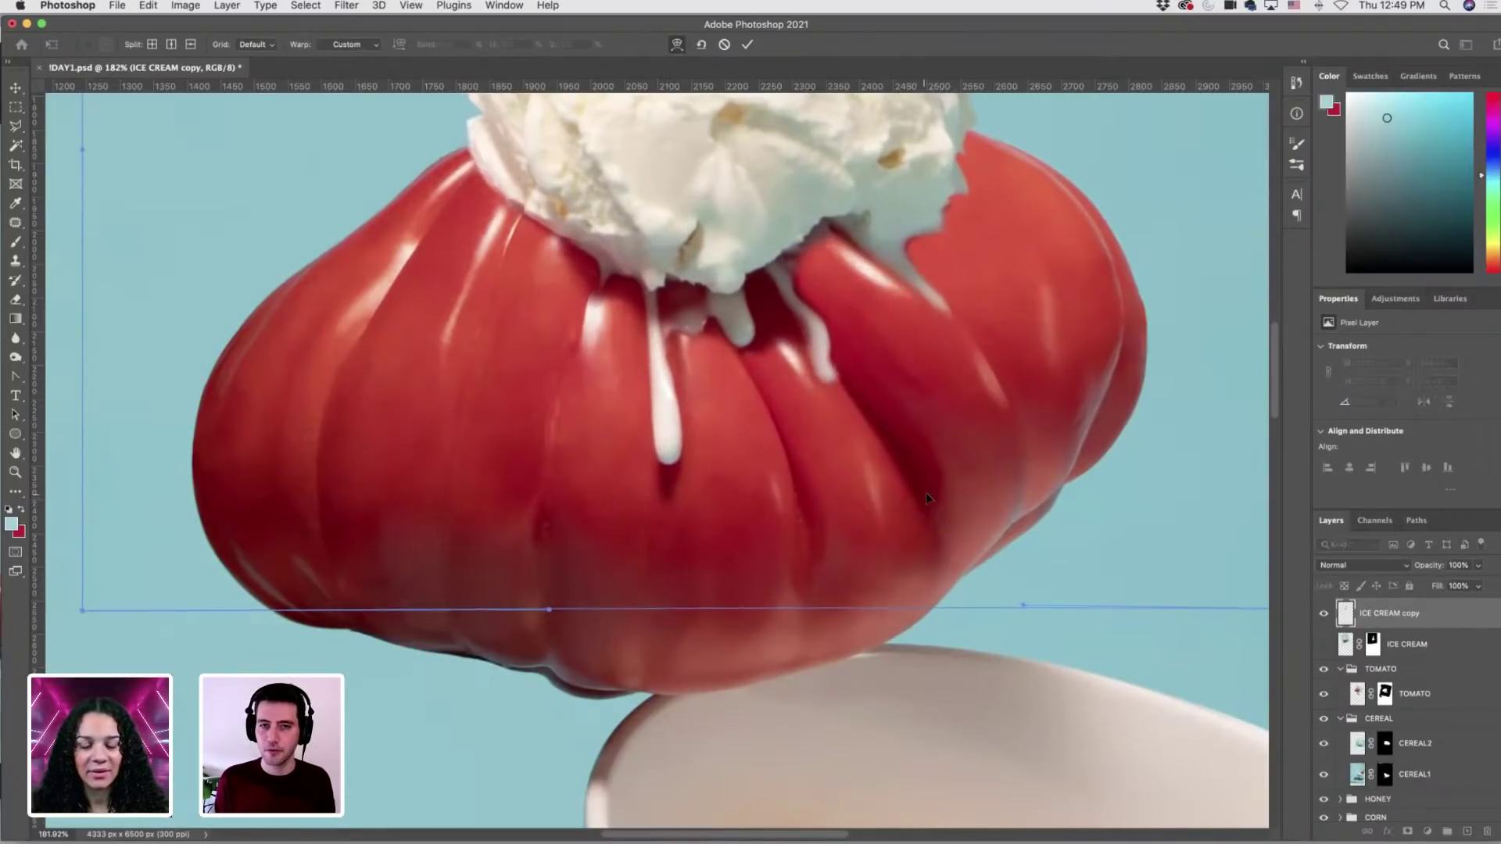
drag(751, 504, 753, 505)
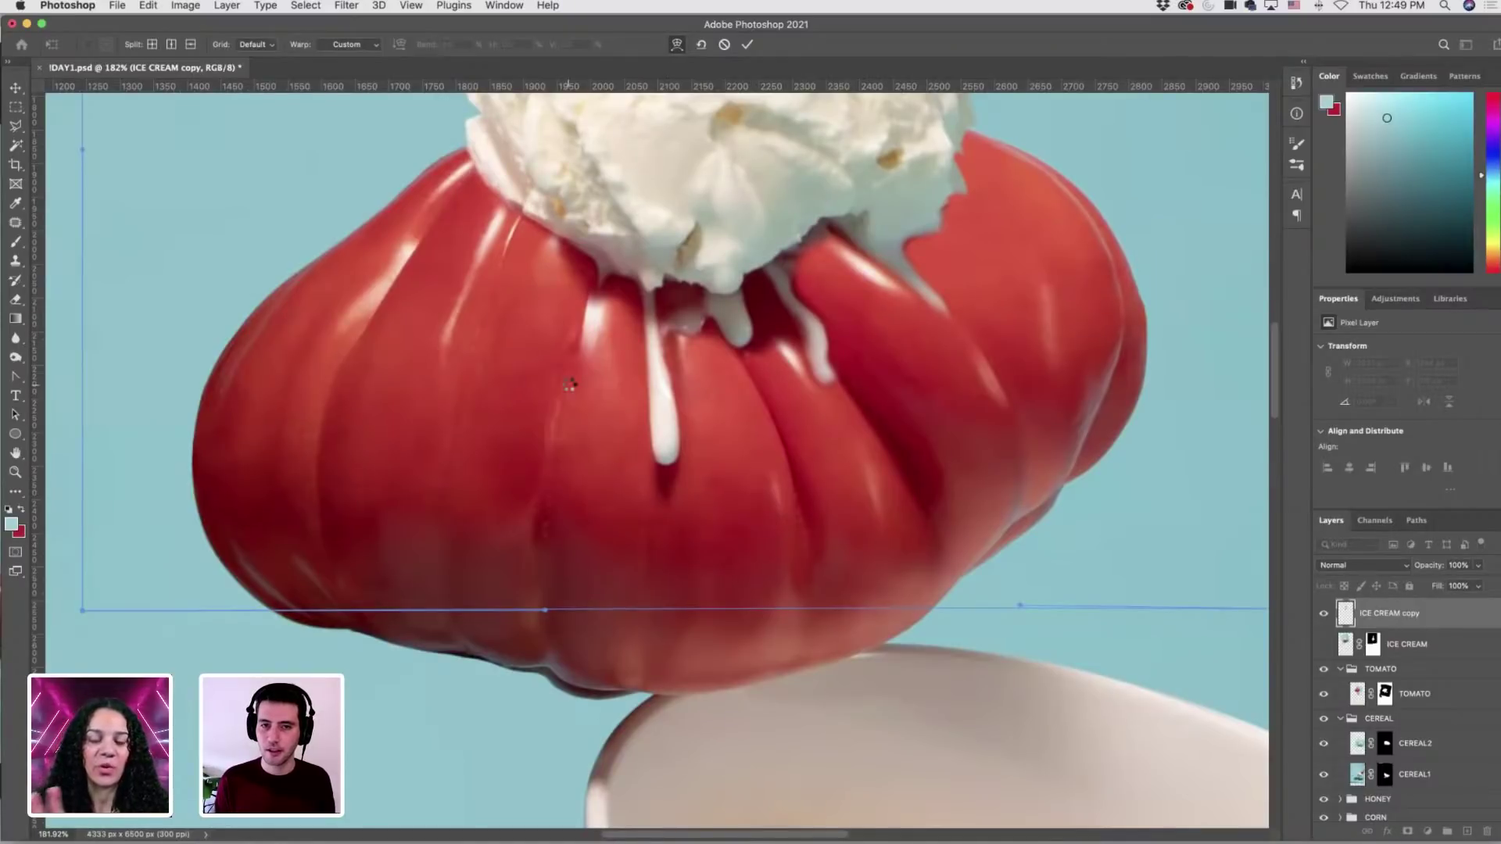
key(Return)
key(m)
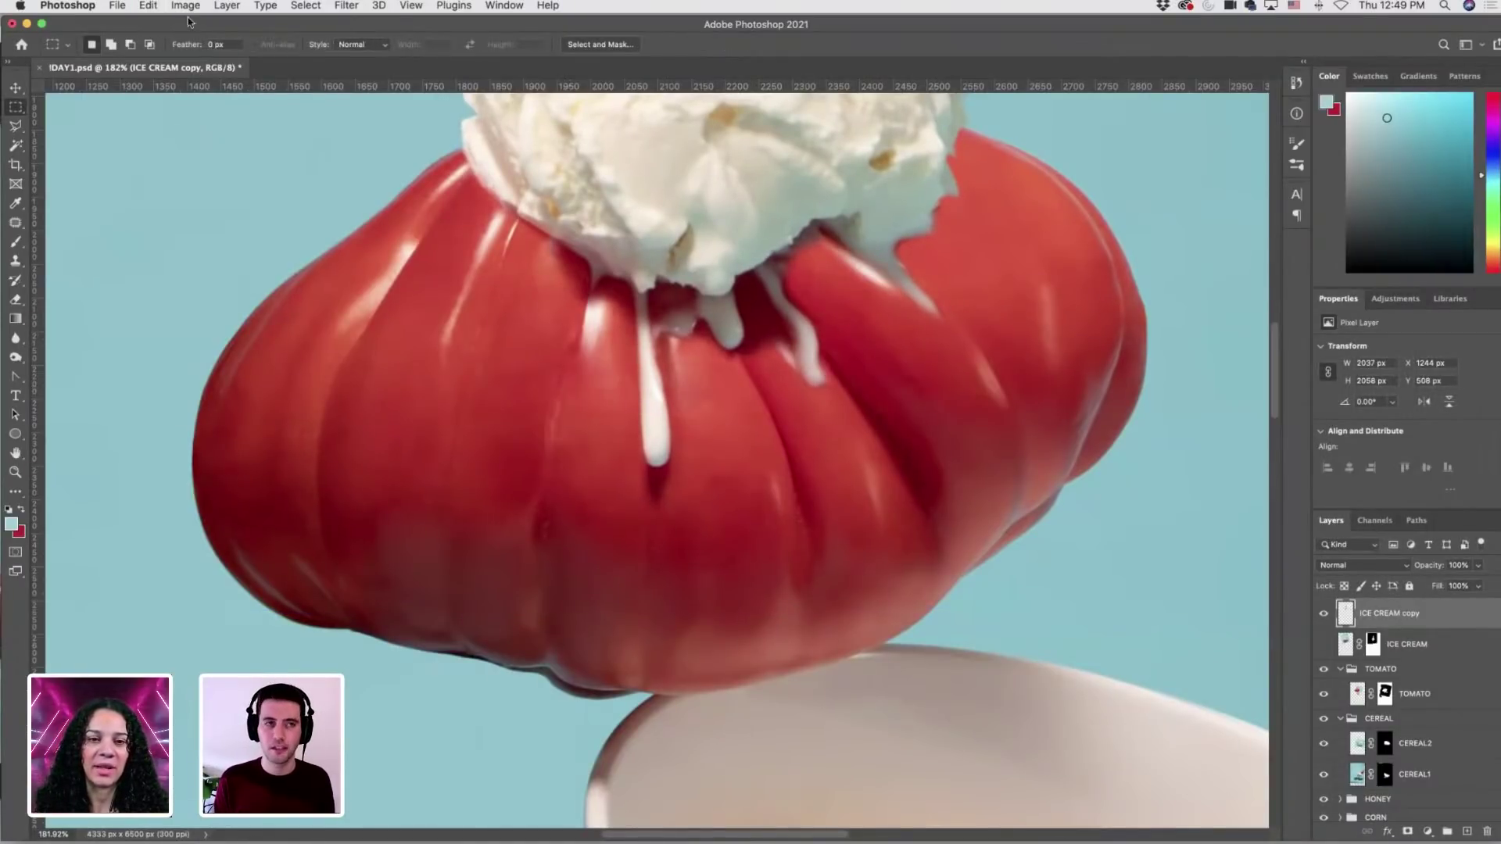
click(148, 6)
click(172, 24)
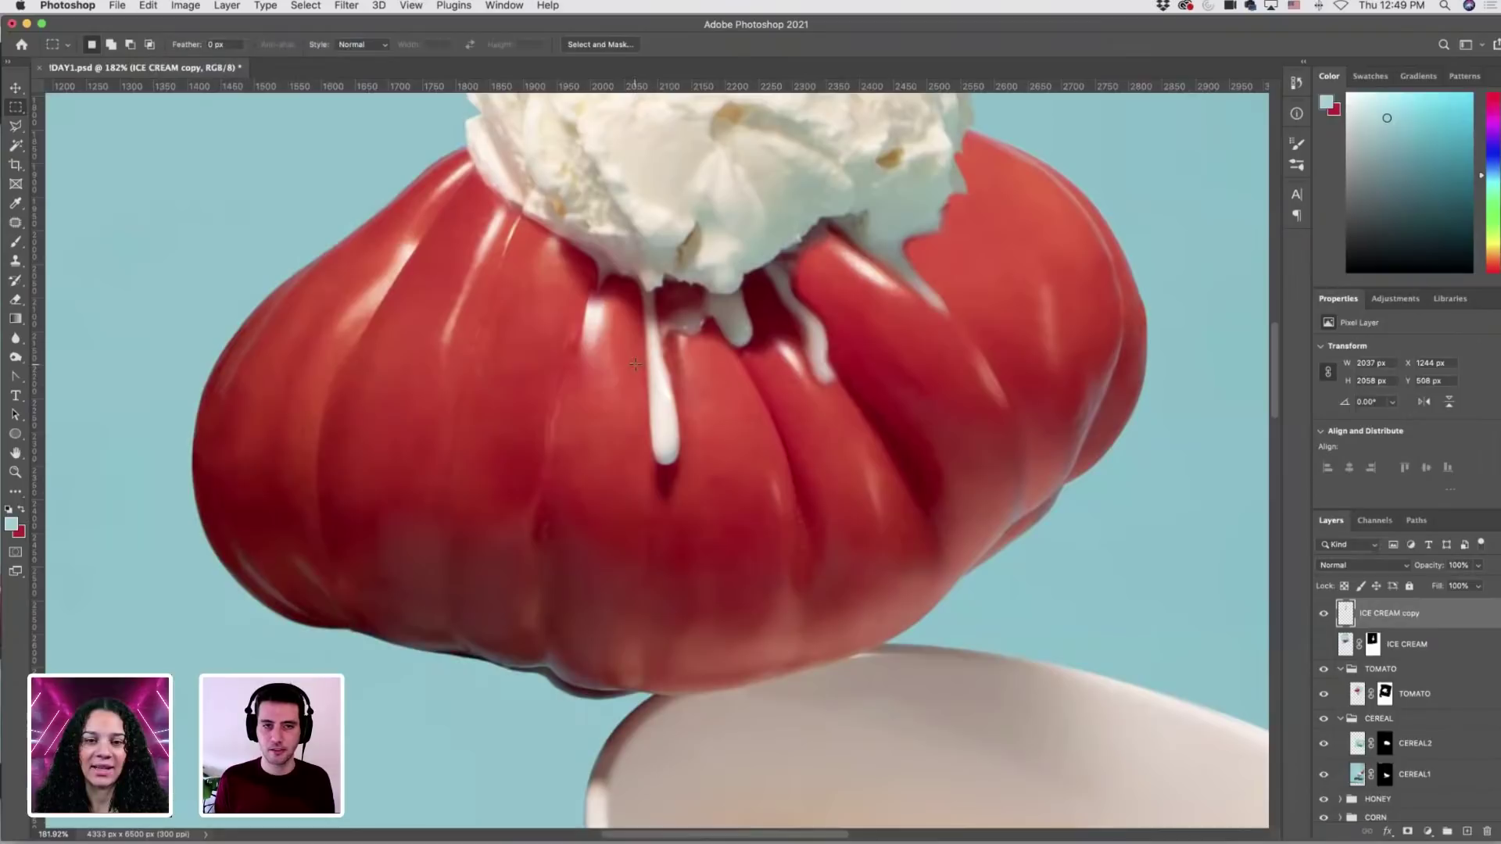
Apply the Liquify filter to the ICE CREAM copy layer, working around the drips with a brush size of 175.
scroll(635, 363, down, 5)
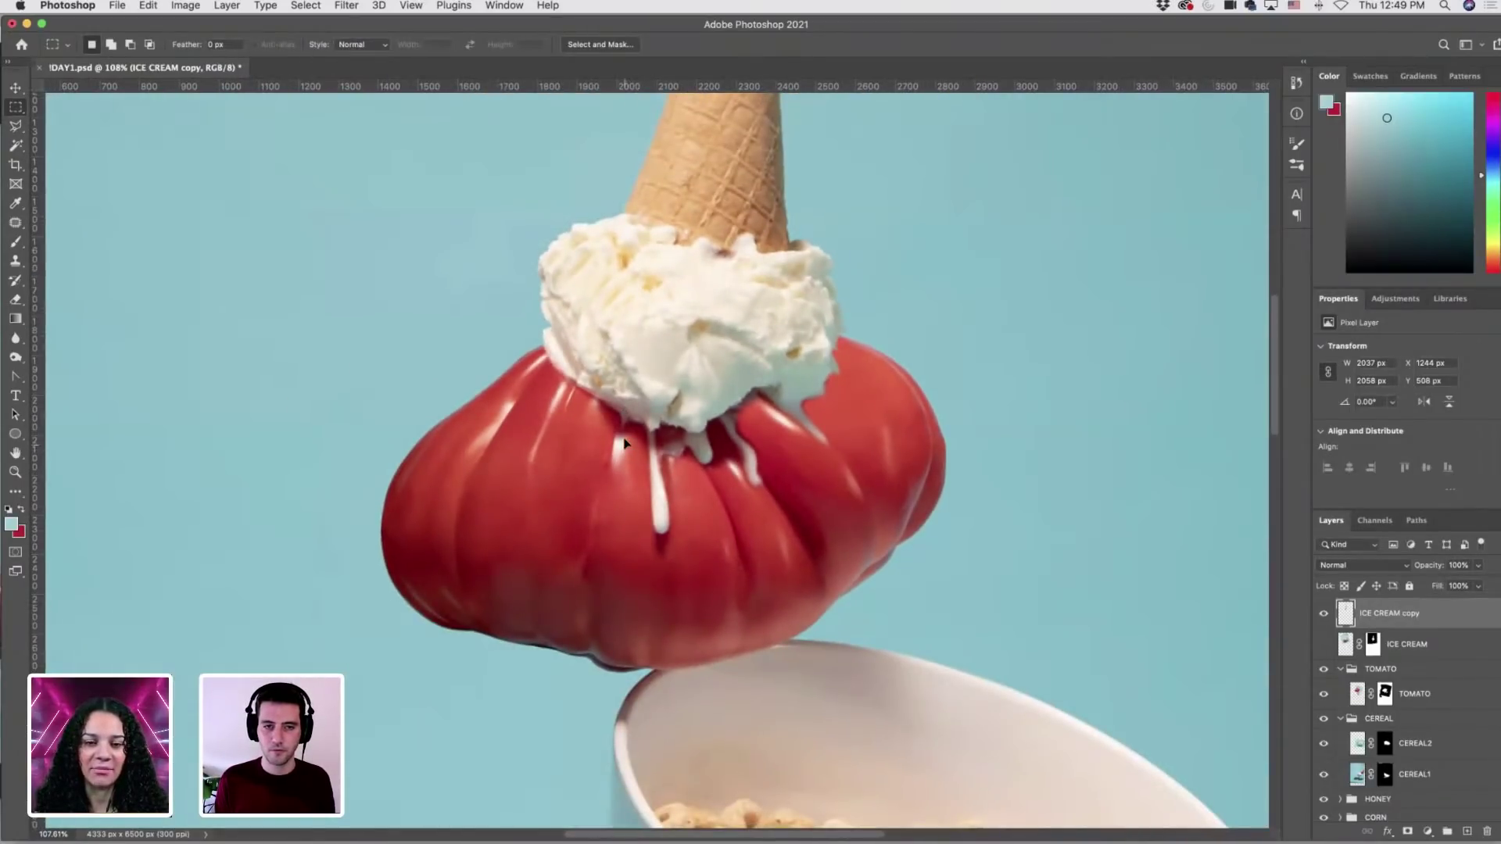
key(ctrl+t)
key(Escape)
click(348, 6)
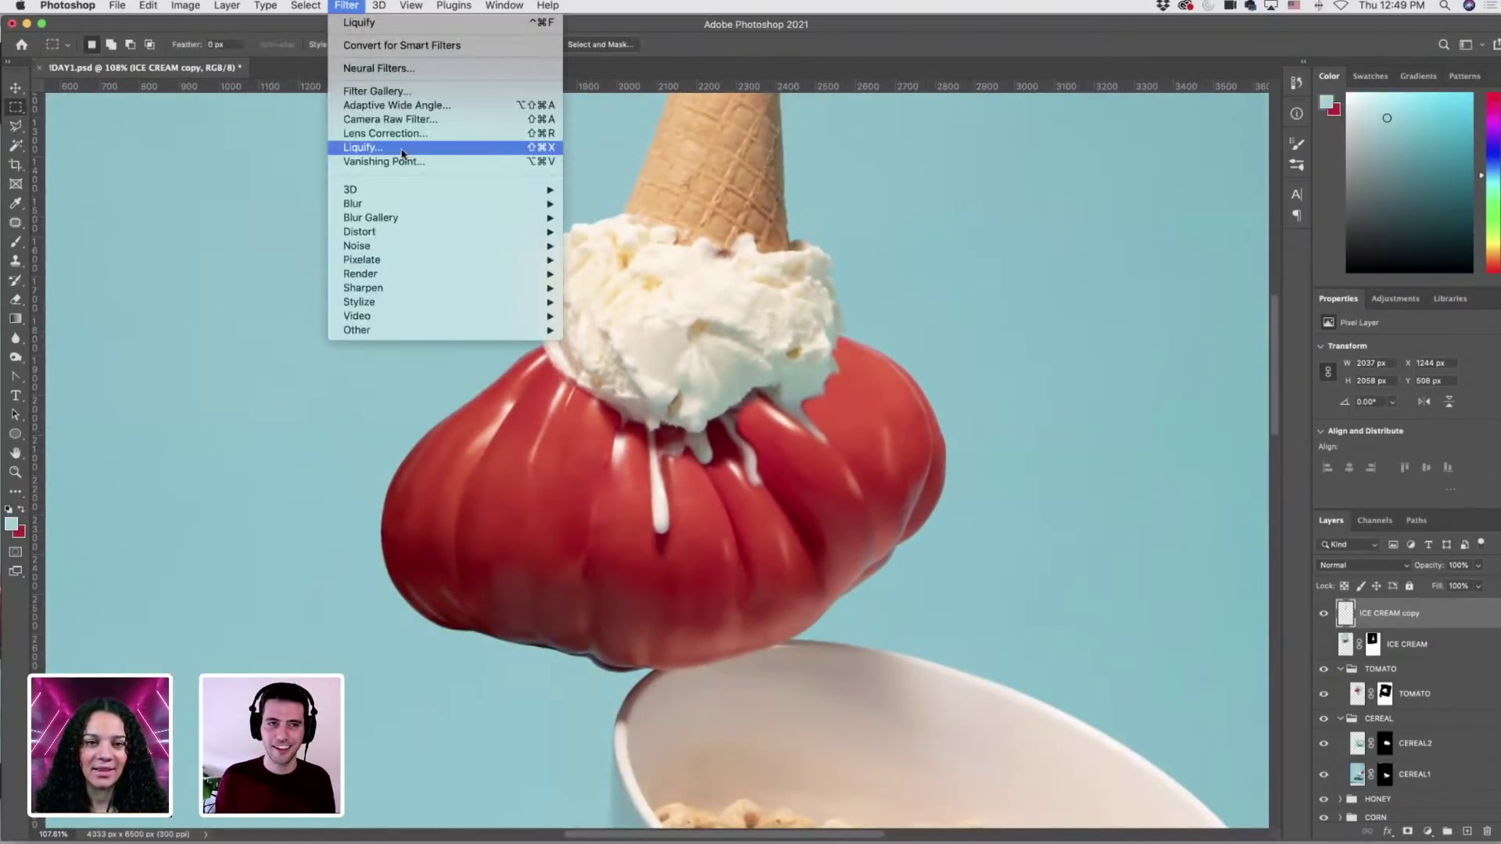
click(403, 151)
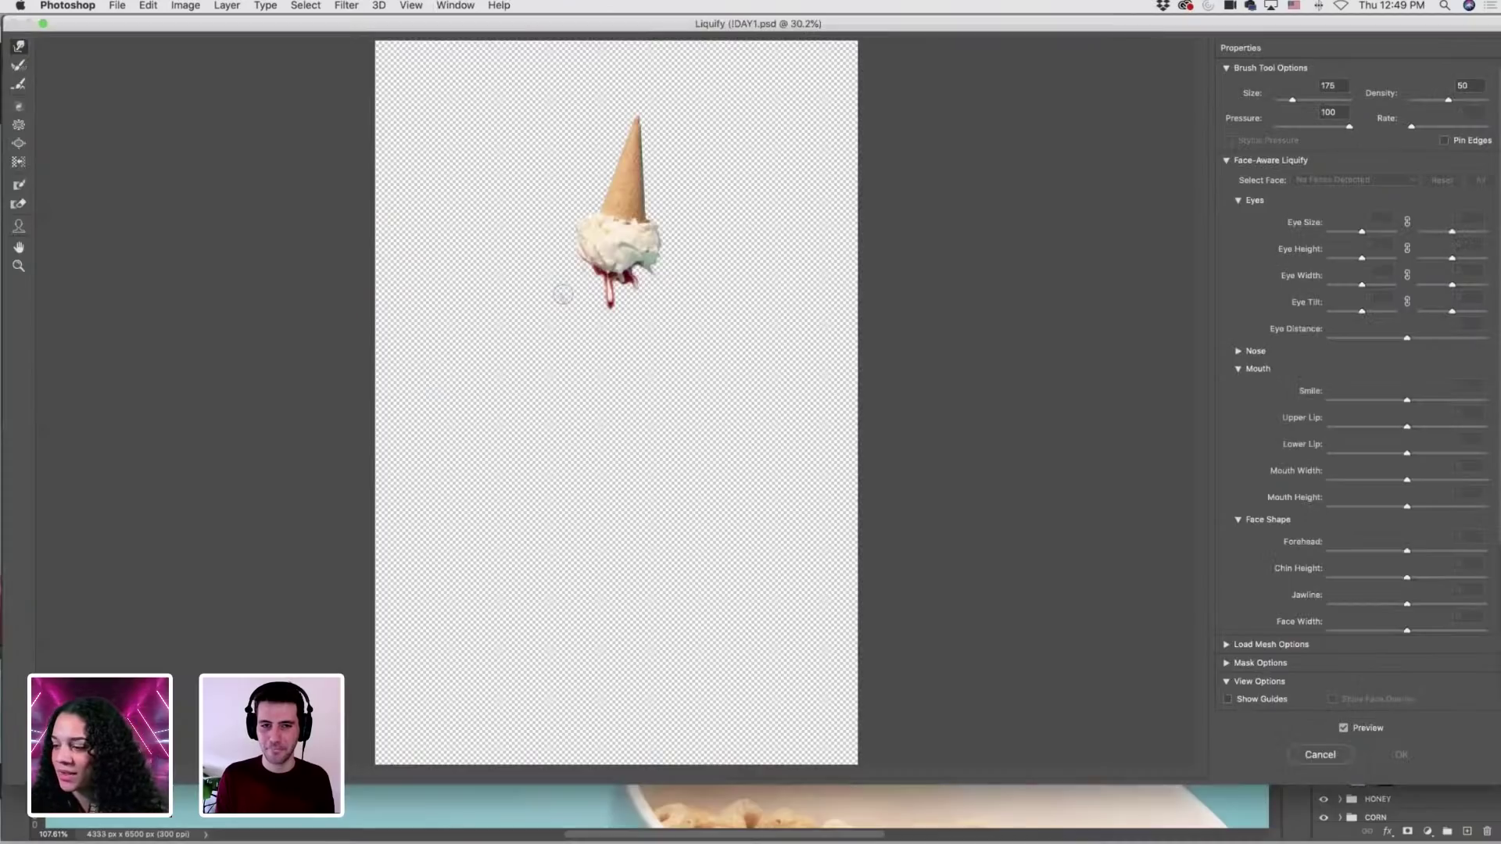
scroll(563, 298, up, 10)
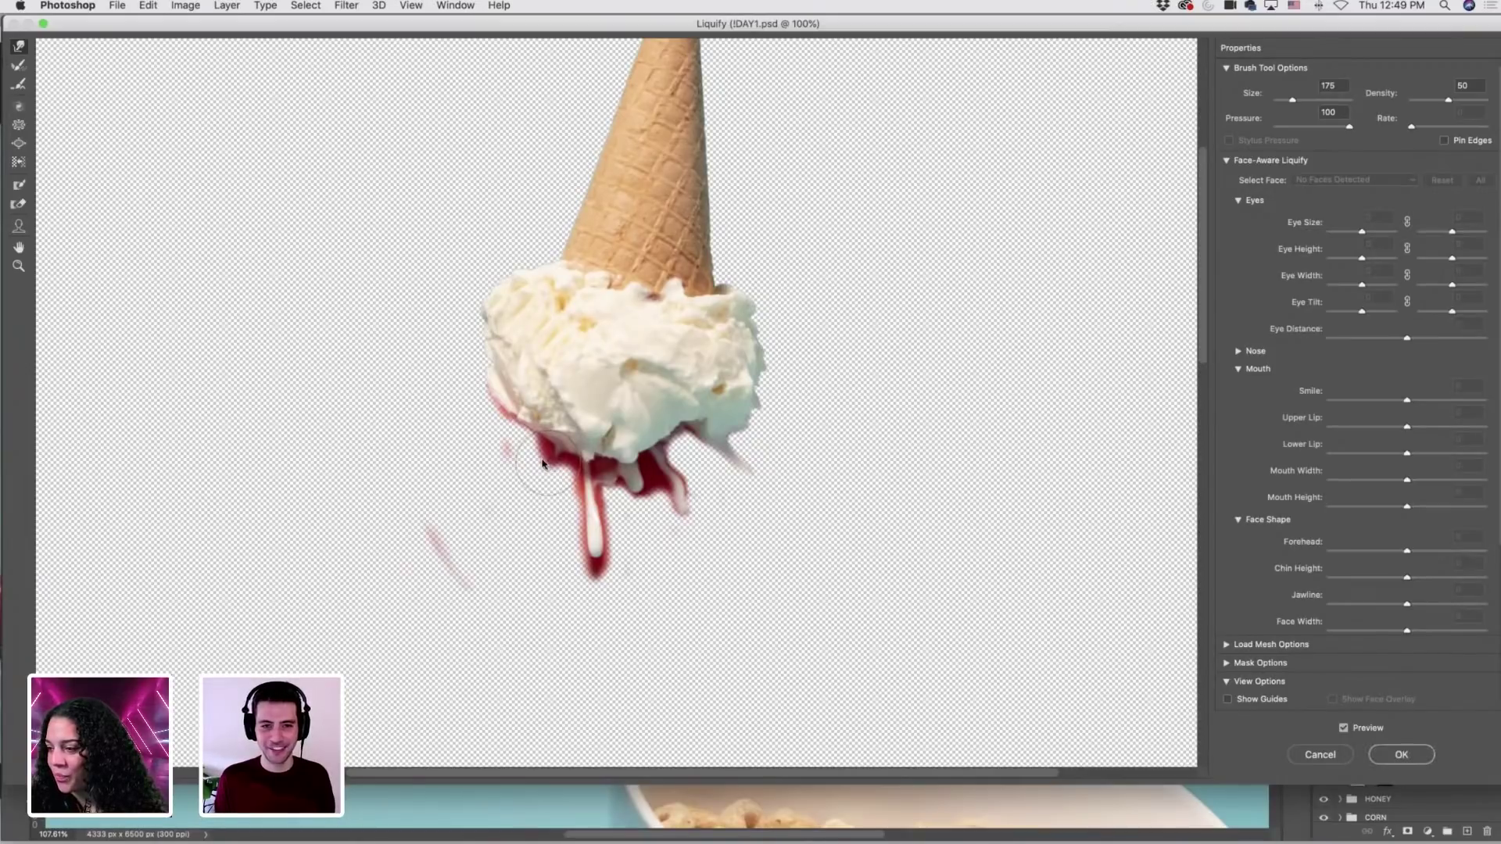
key(Return)
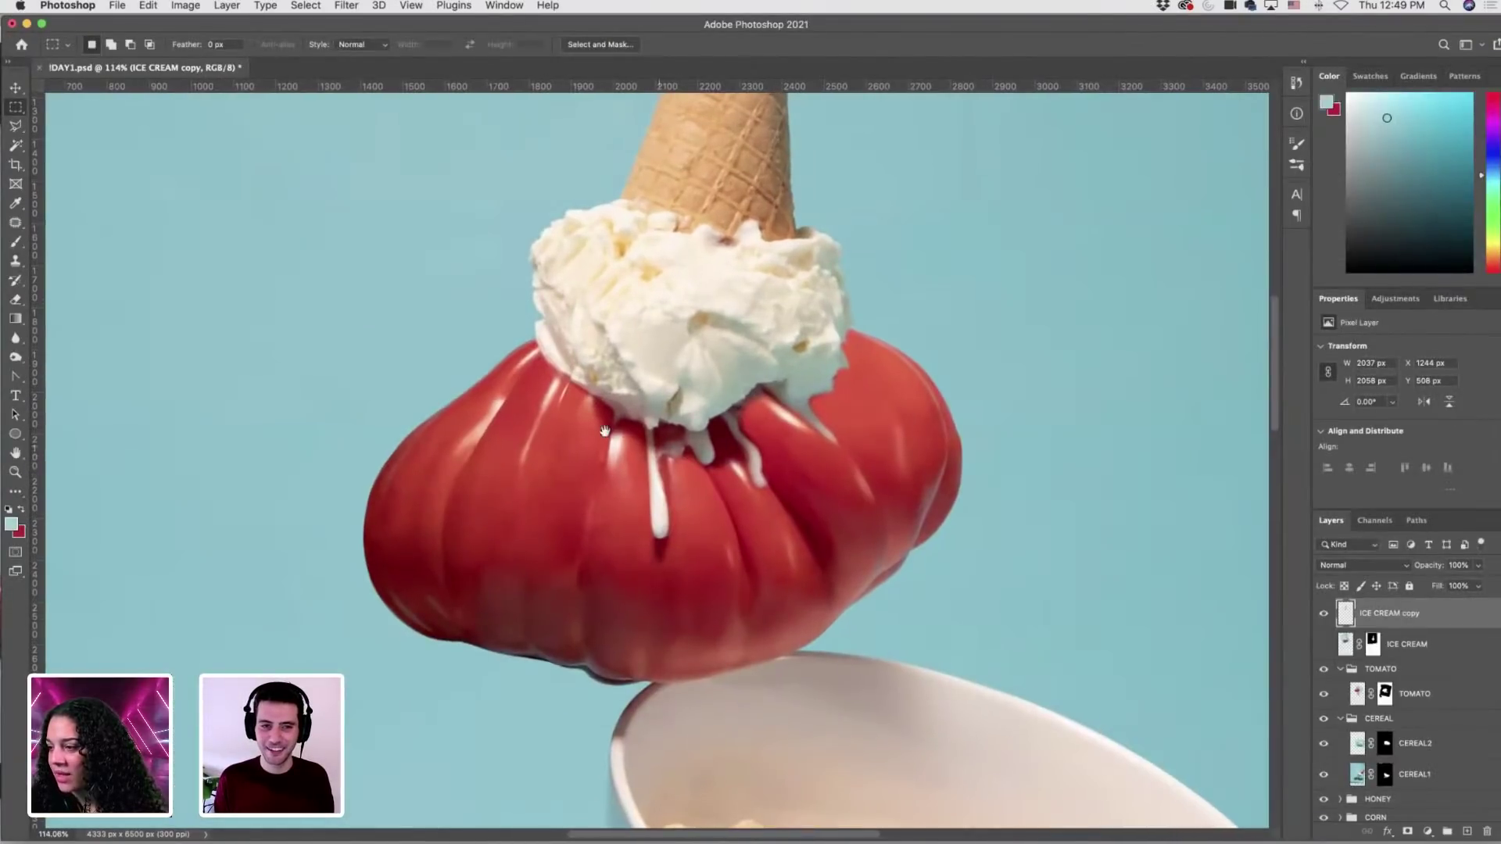
Add a layer mask to the ICE CREAM copy layer and ready the Brush with black as the foreground color.
scroll(608, 430, up, 1)
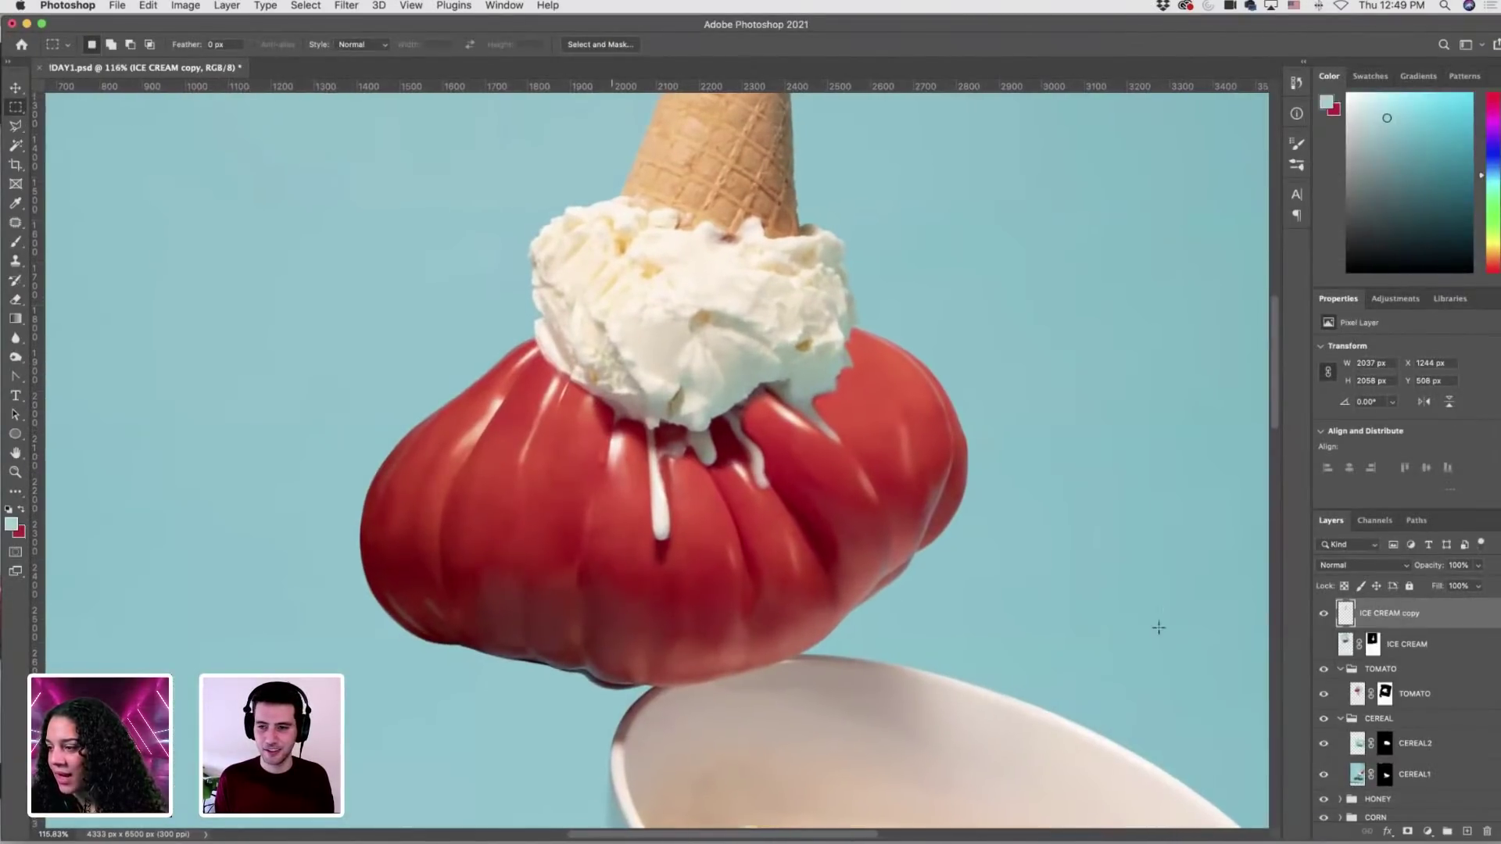
click(1407, 831)
key(d)
key(b)
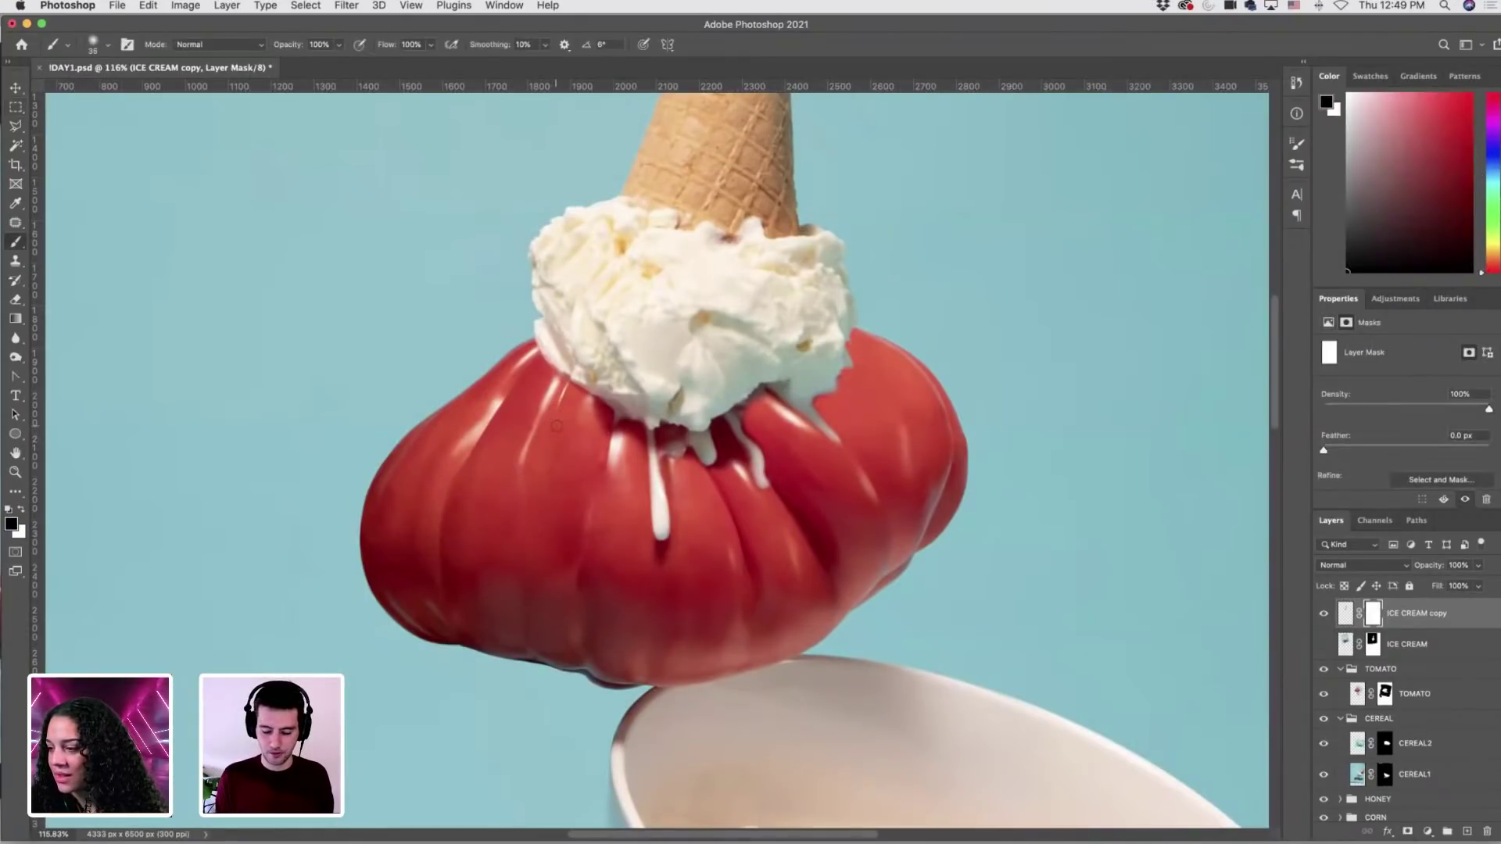
Enlarge the brush to about 175 px and paint on the ICE CREAM copy mask around the drips.
key(bracketright)
key(bracketright)
key(bracketright)
key(bracketright)
key(bracketright)
key(bracketright)
key(bracketright)
key(bracketright)
key(bracketright)
key(bracketright)
key(bracketright)
key(bracketright)
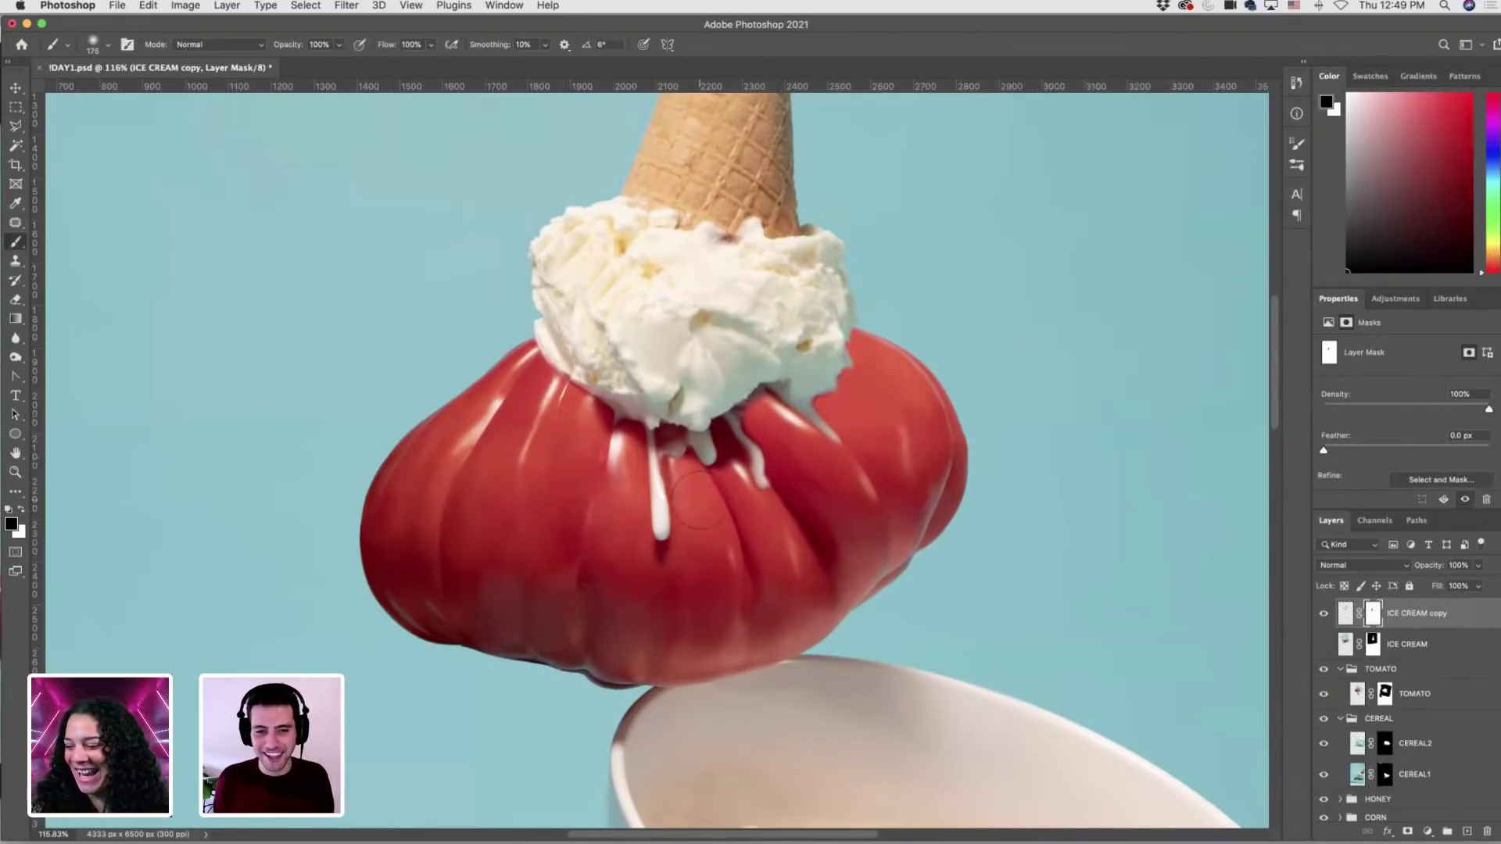
Refine the ICE CREAM copy mask around the drips and scoop edge with smaller brushes, from 125 px down to 25 px.
key(bracketright)
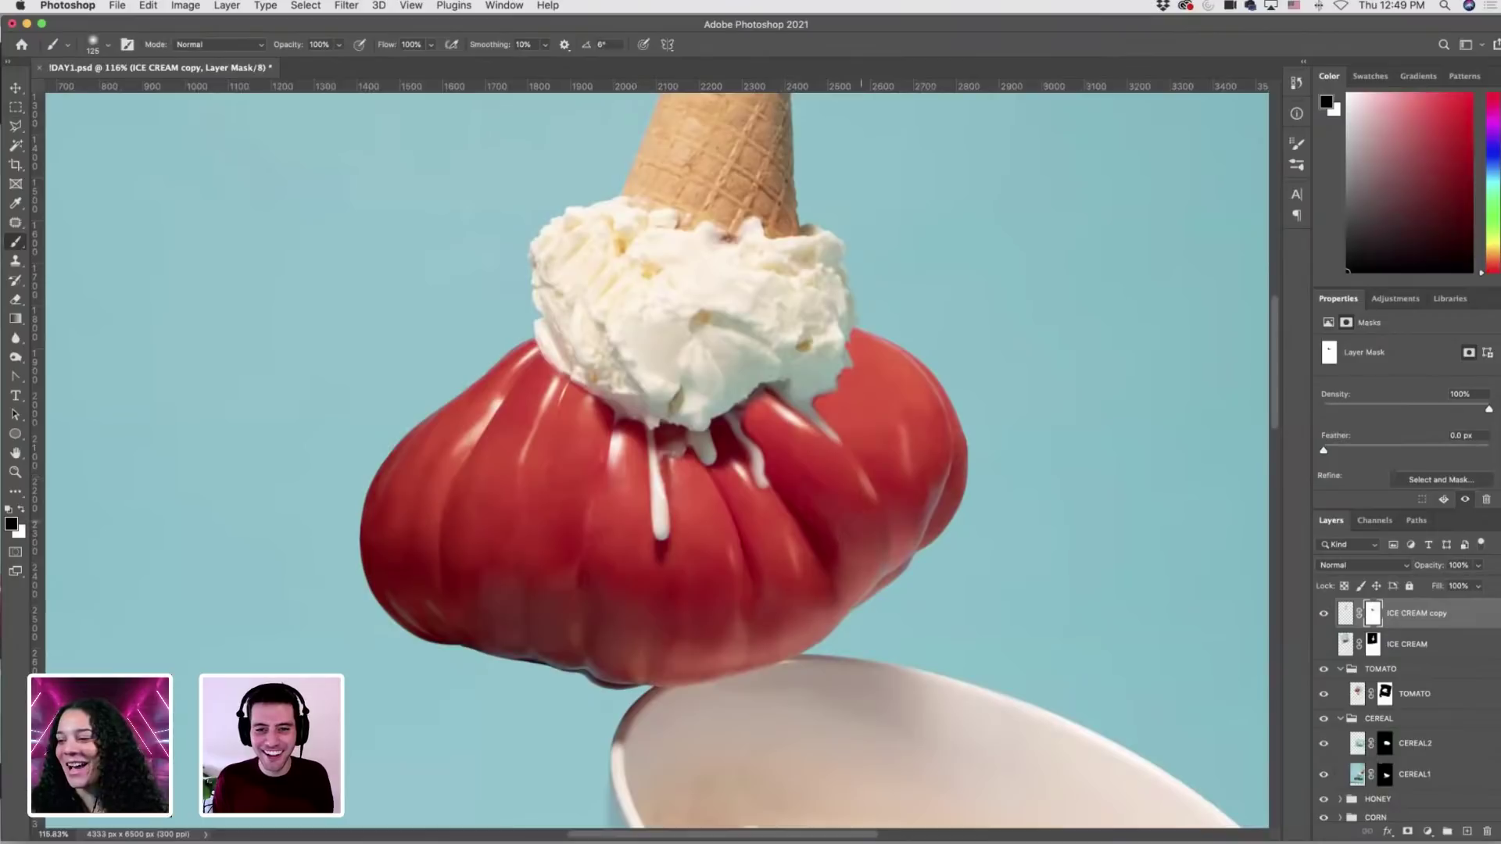
key(bracketleft)
key(bracketleft)
key(bracketleft)
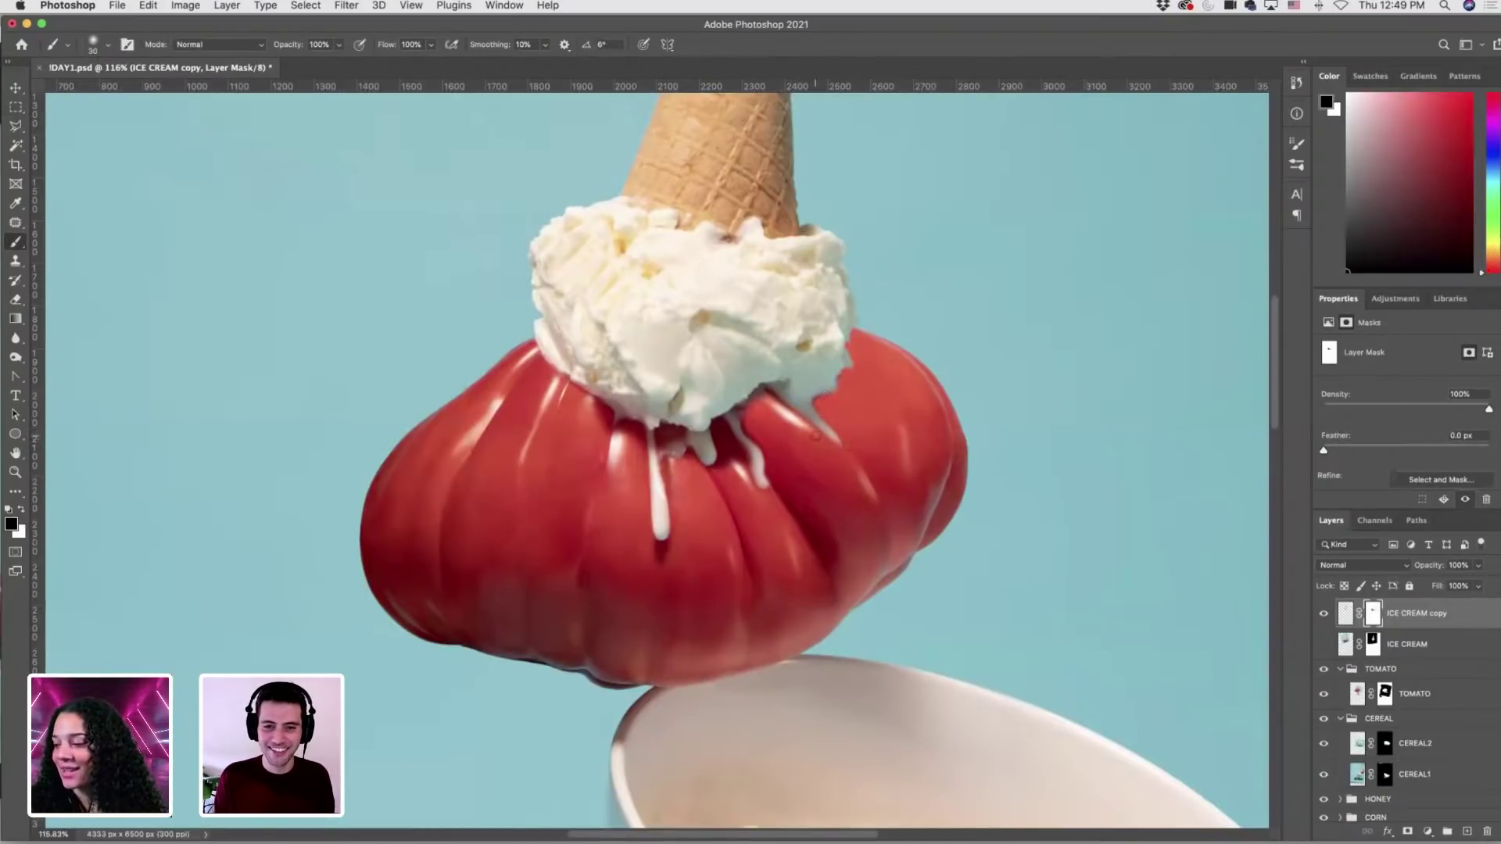
key(bracketright)
key(bracketright)
key(bracketright)
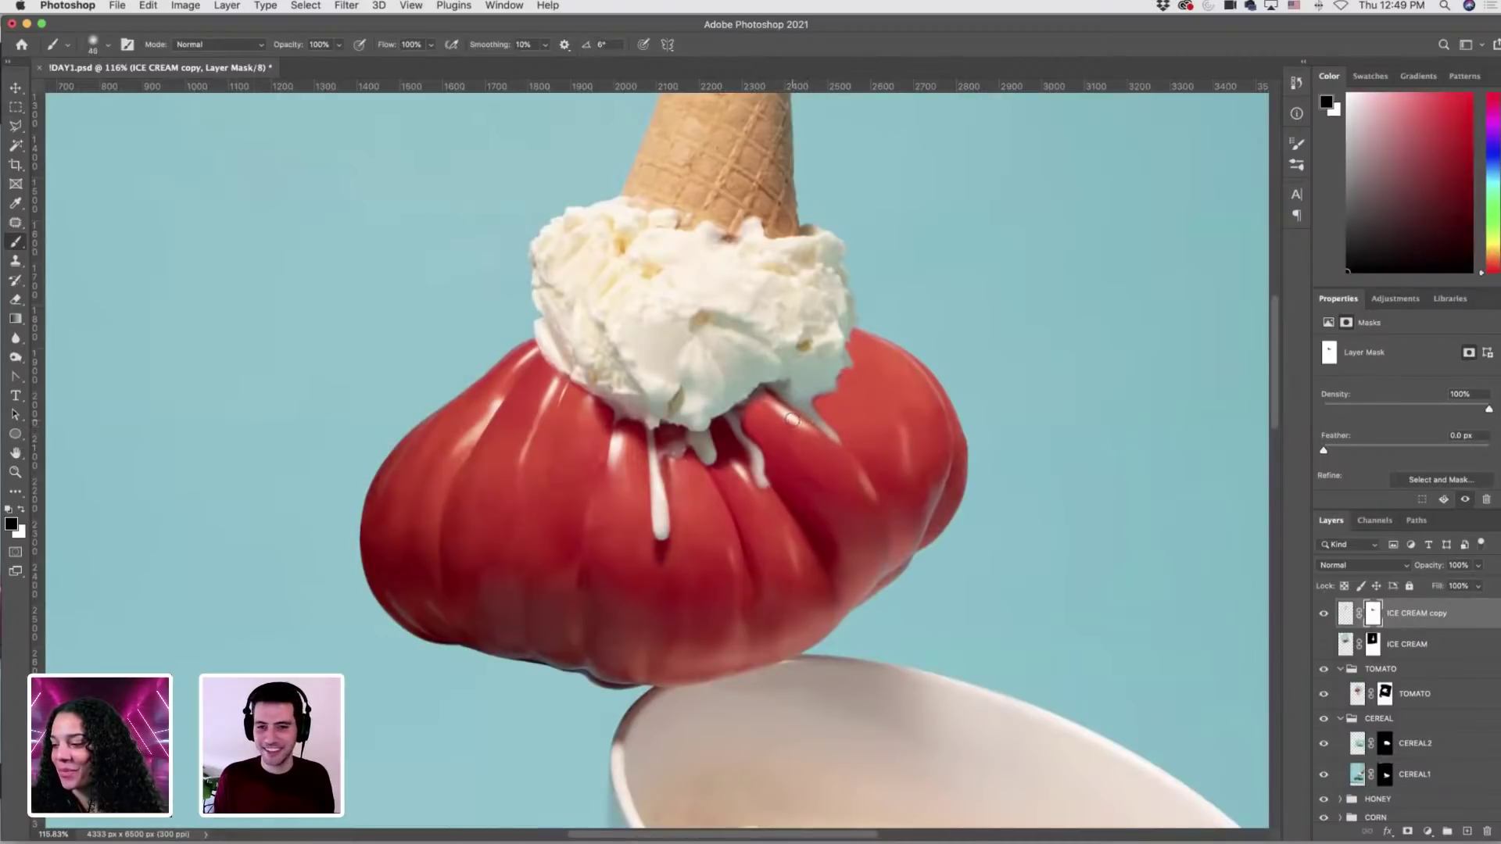
key(bracketright)
key(bracketright)
key(bracketright)
key(bracketright)
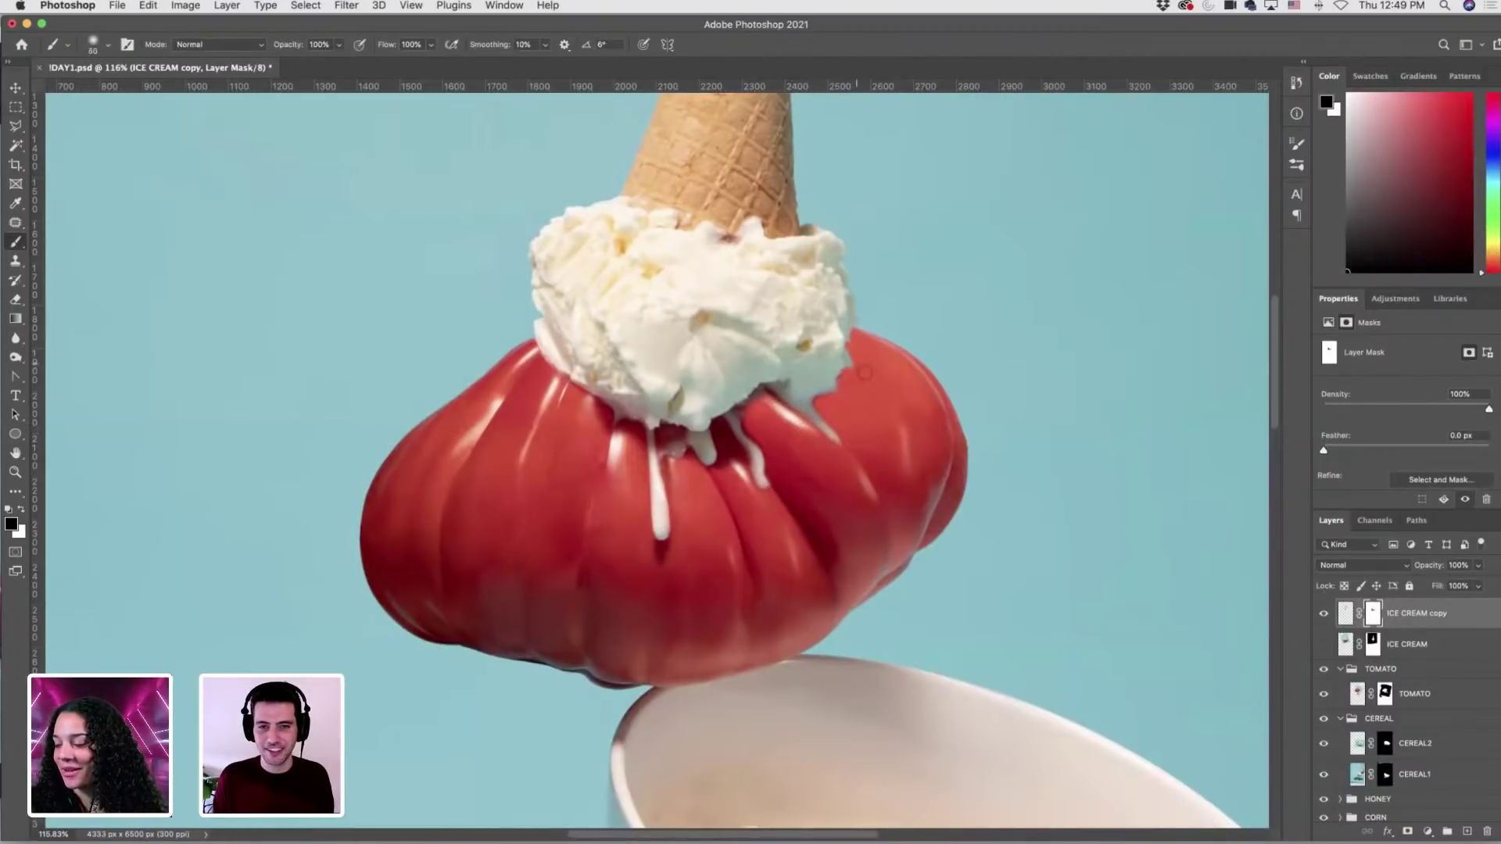
key(bracketleft)
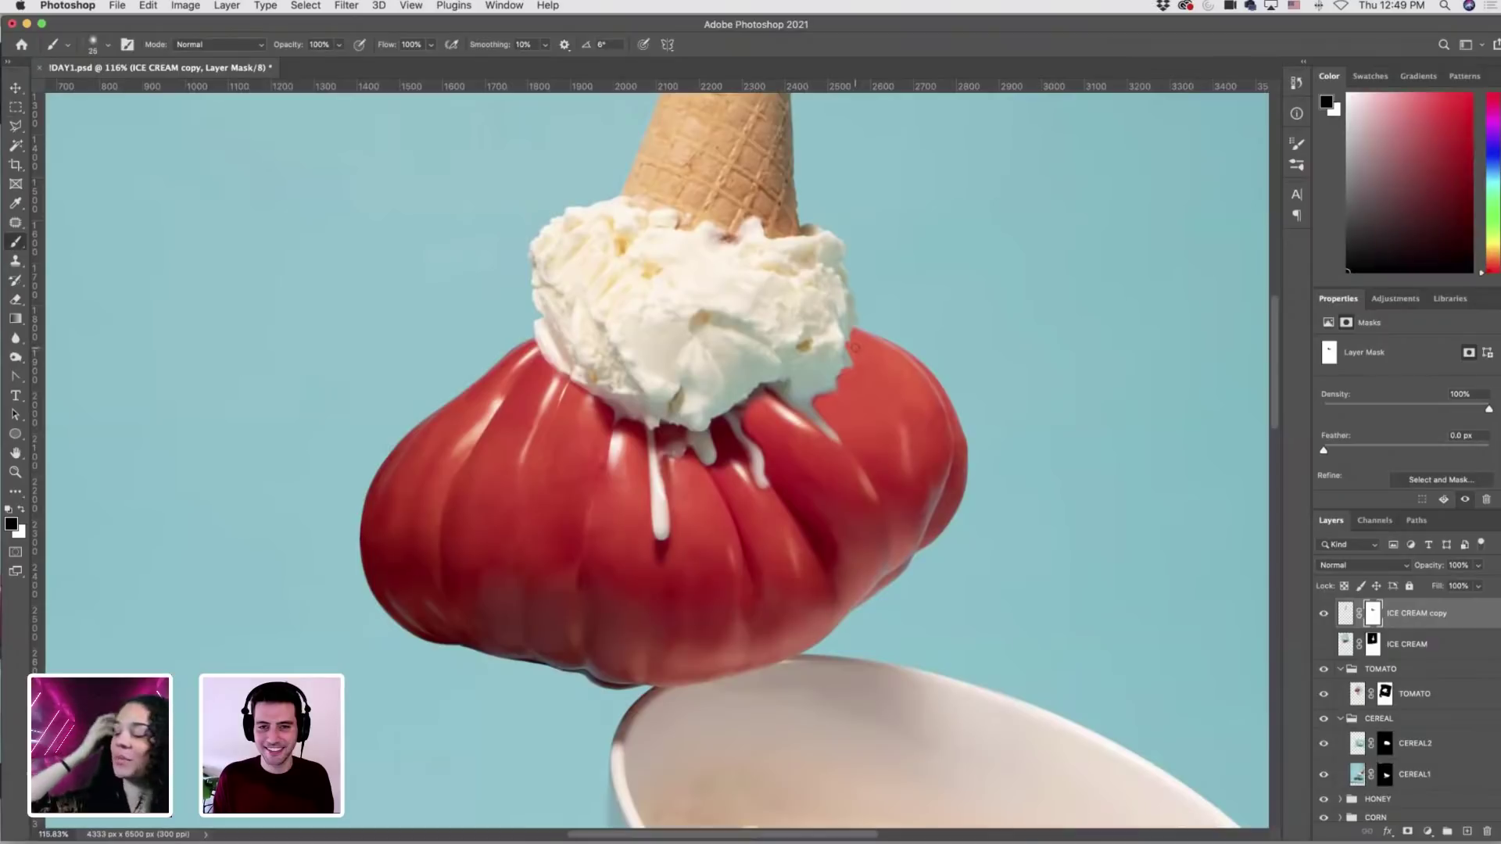
Nudge the ICE CREAM copy layer slightly downward on the tomato with Free Transform.
key(super+t)
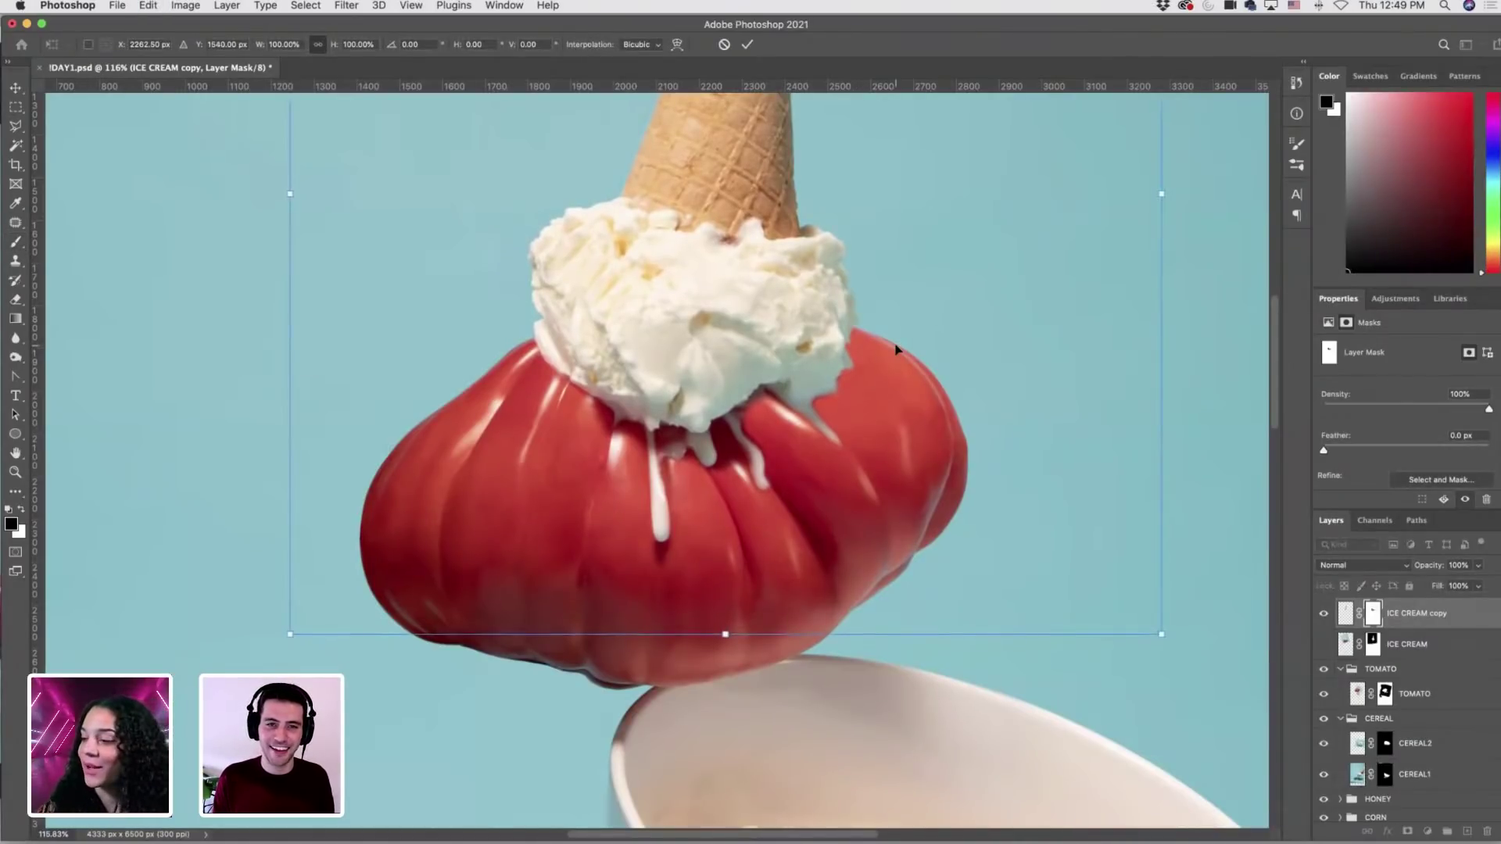
key(Return)
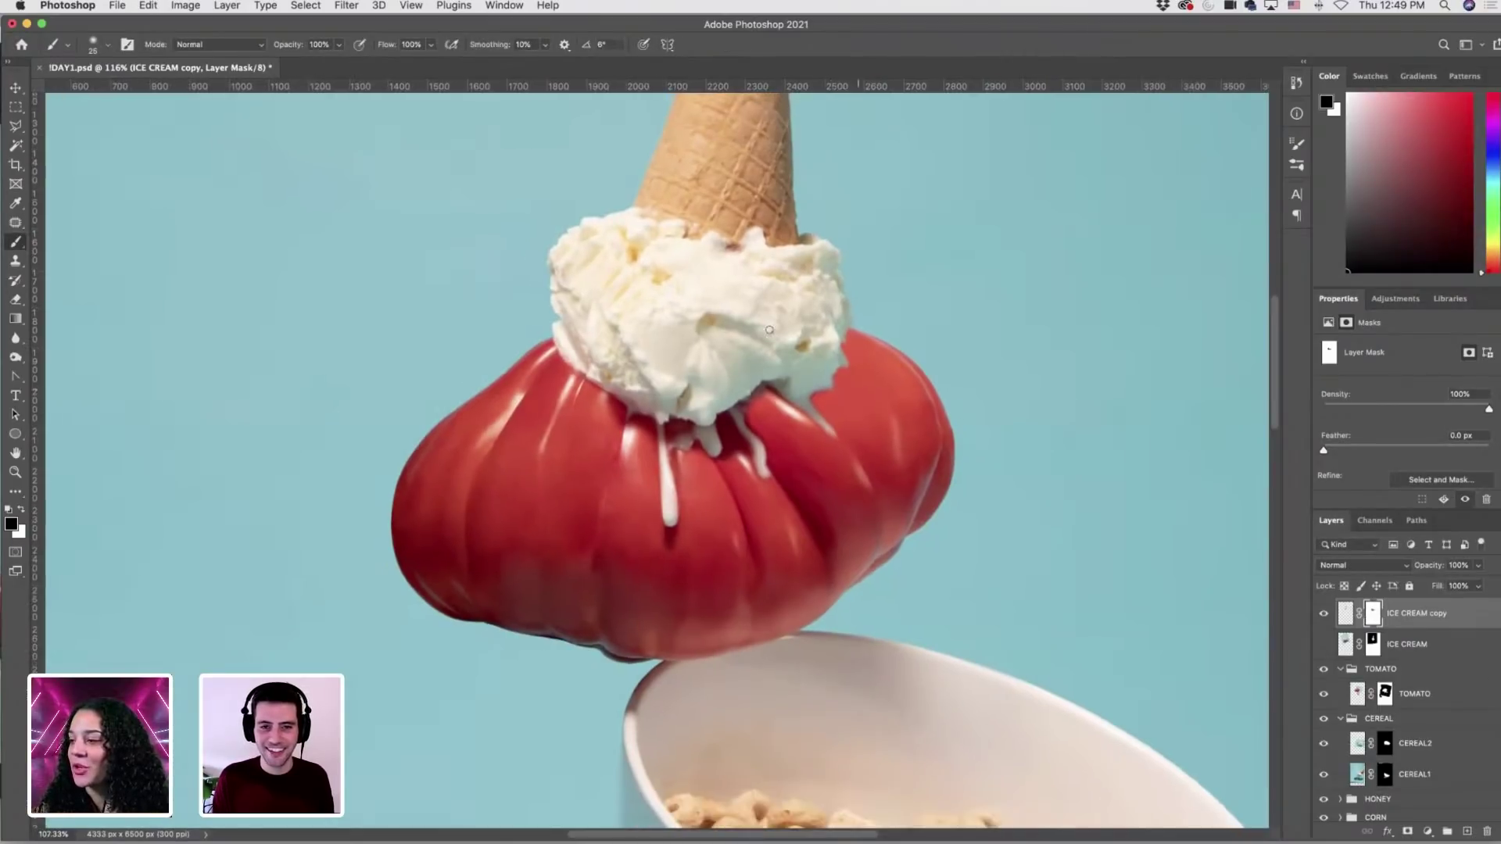
scroll(897, 350, down, 1)
key(super+t)
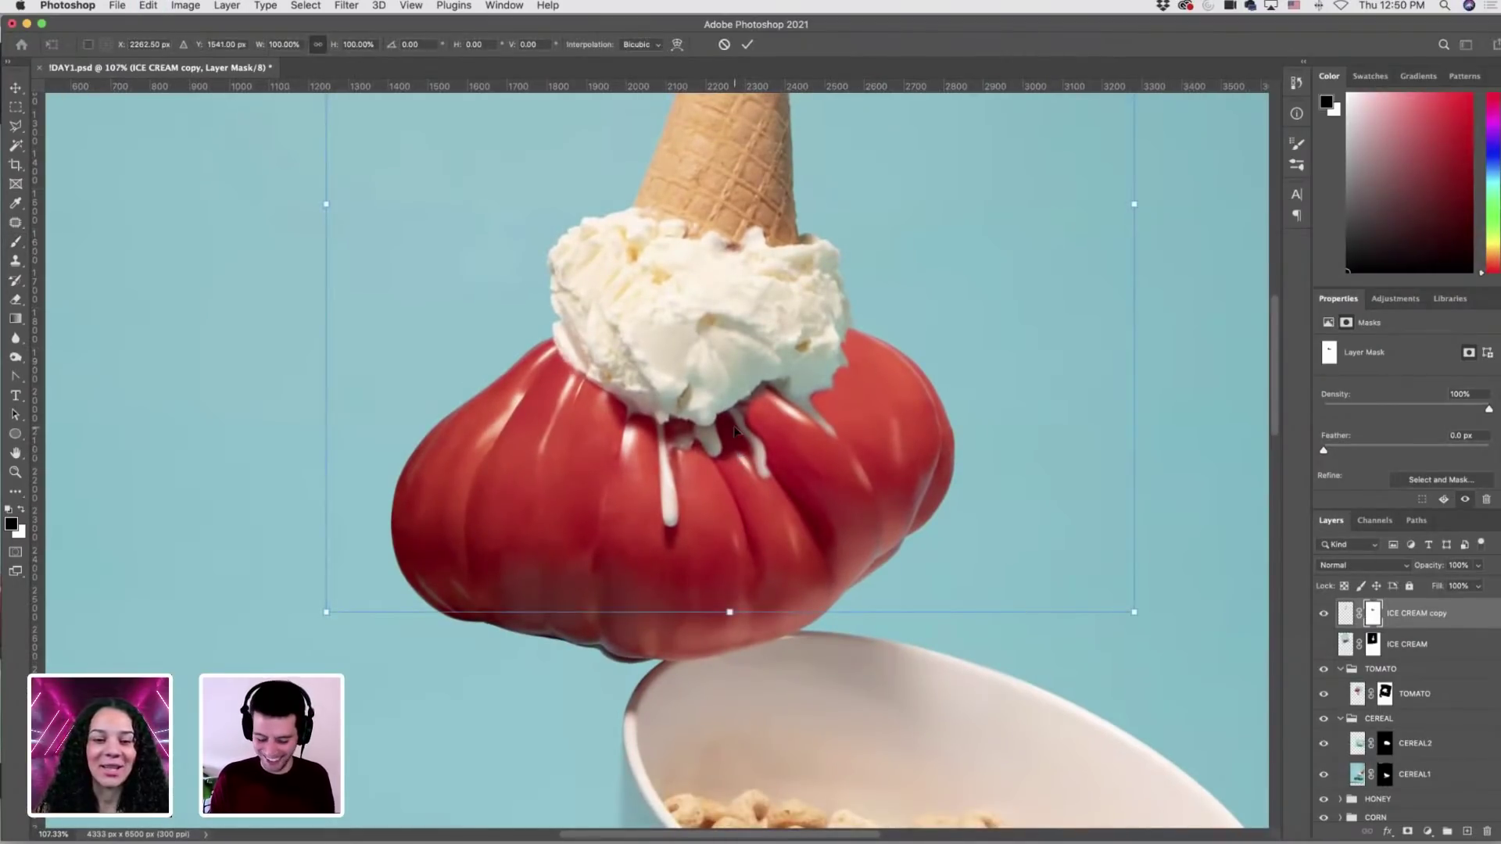
key(Return)
Apply the new mask to the ICE CREAM copy layer and warp the layer slightly to fit its drips to the tomato.
right_click(1373, 614)
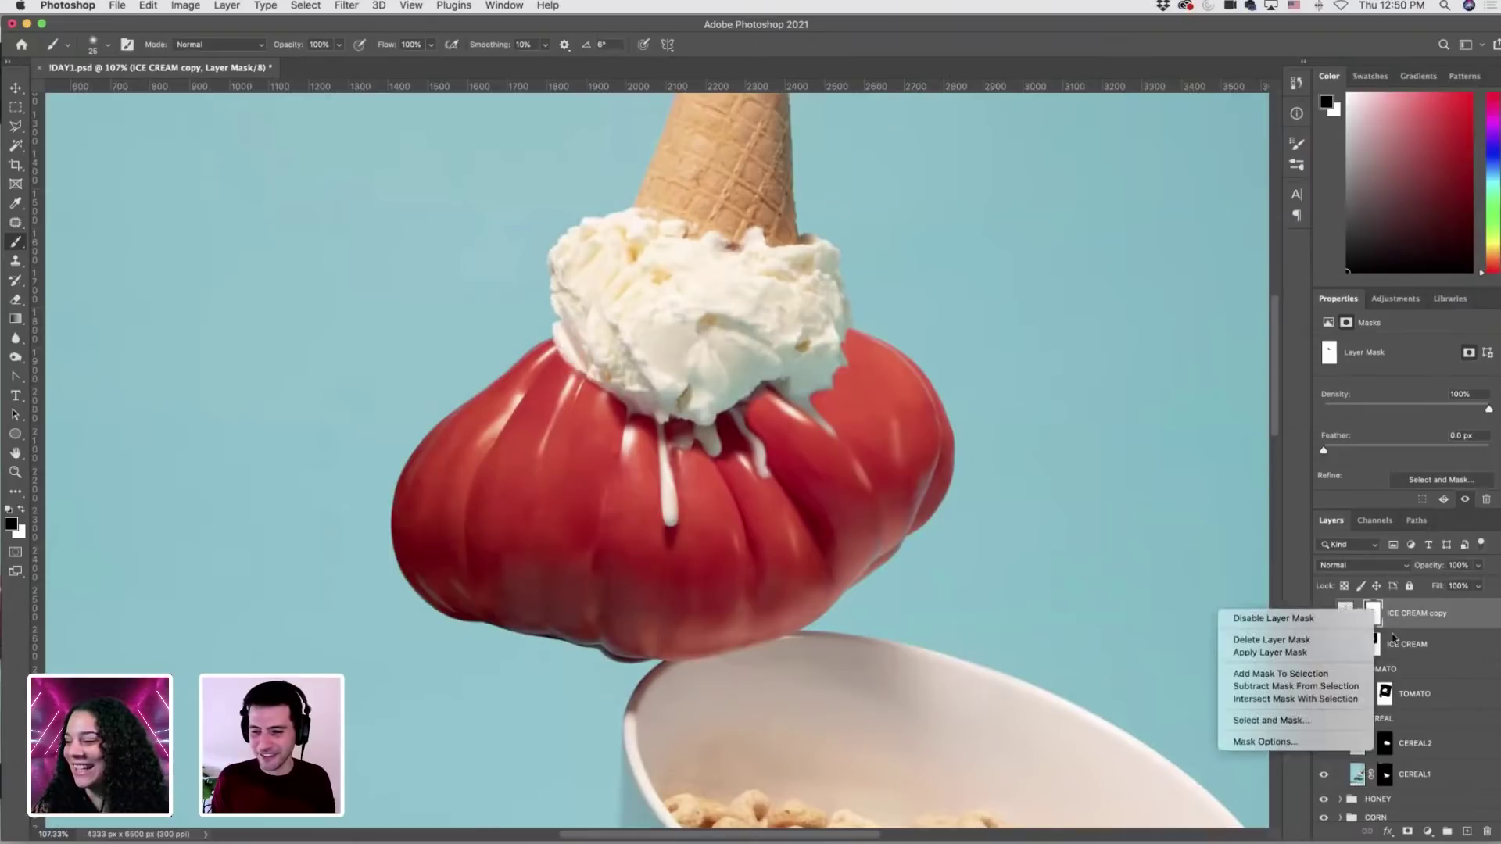
click(1270, 652)
key(super+t)
right_click(614, 377)
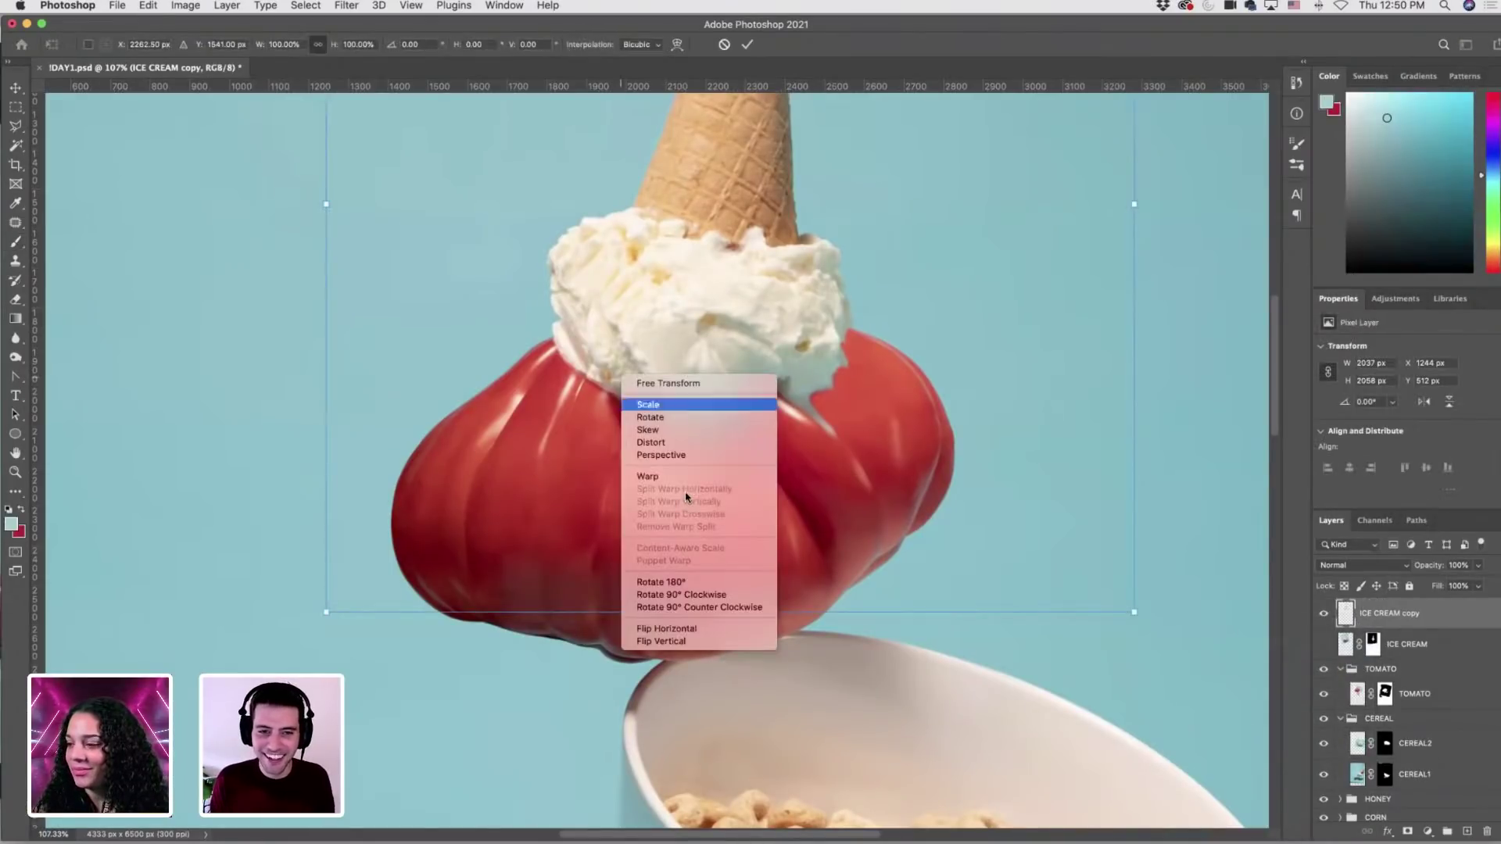
click(660, 476)
drag(886, 539, 889, 537)
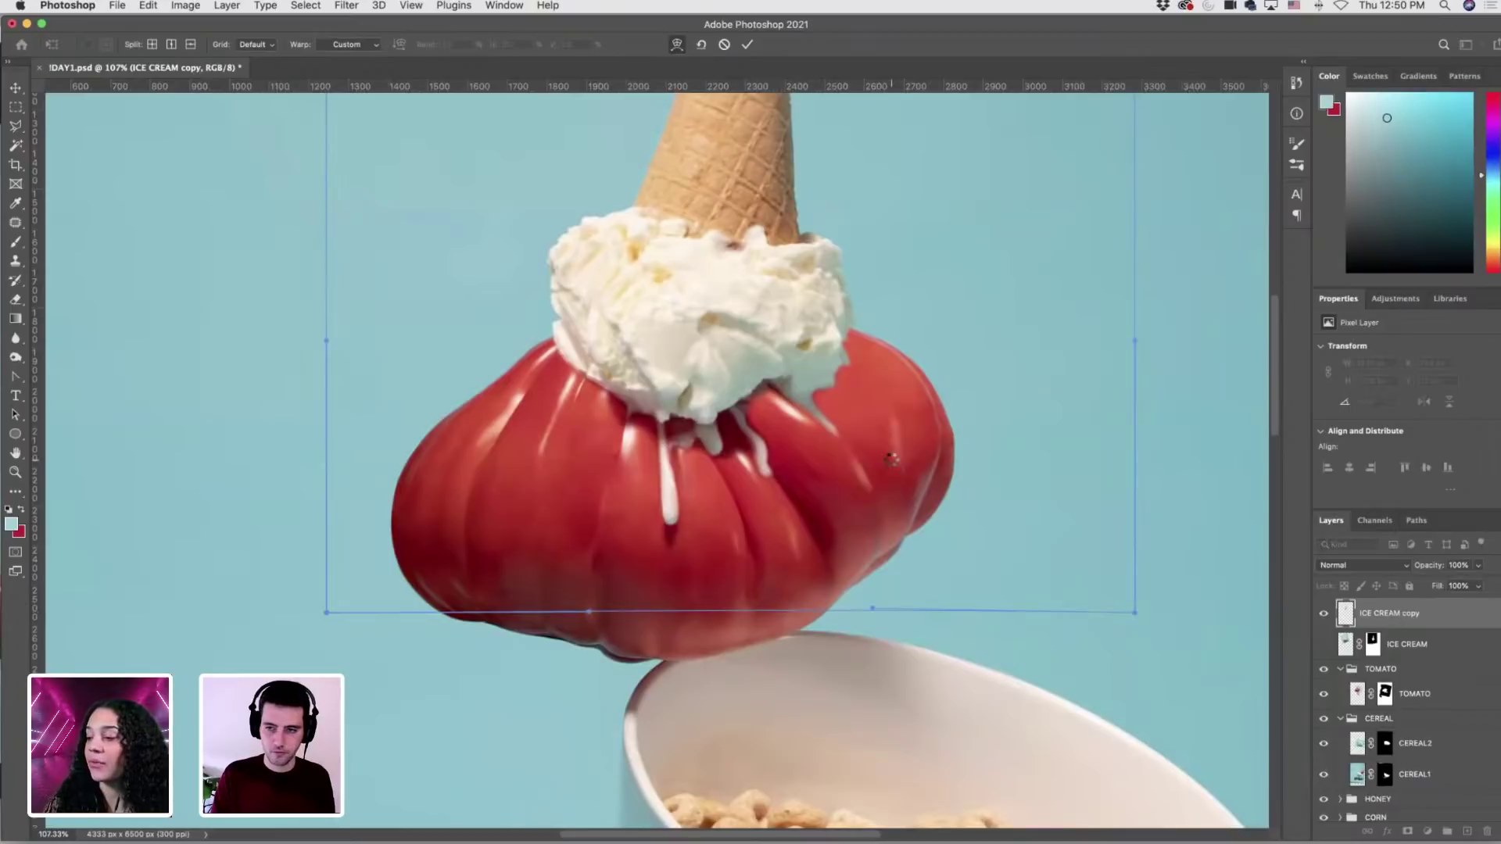
key(Return)
key(b)
Group the ICE CREAM copy and ICE CREAM layers and name the group ICE CREAM.
key(super+minus)
key(super+minus)
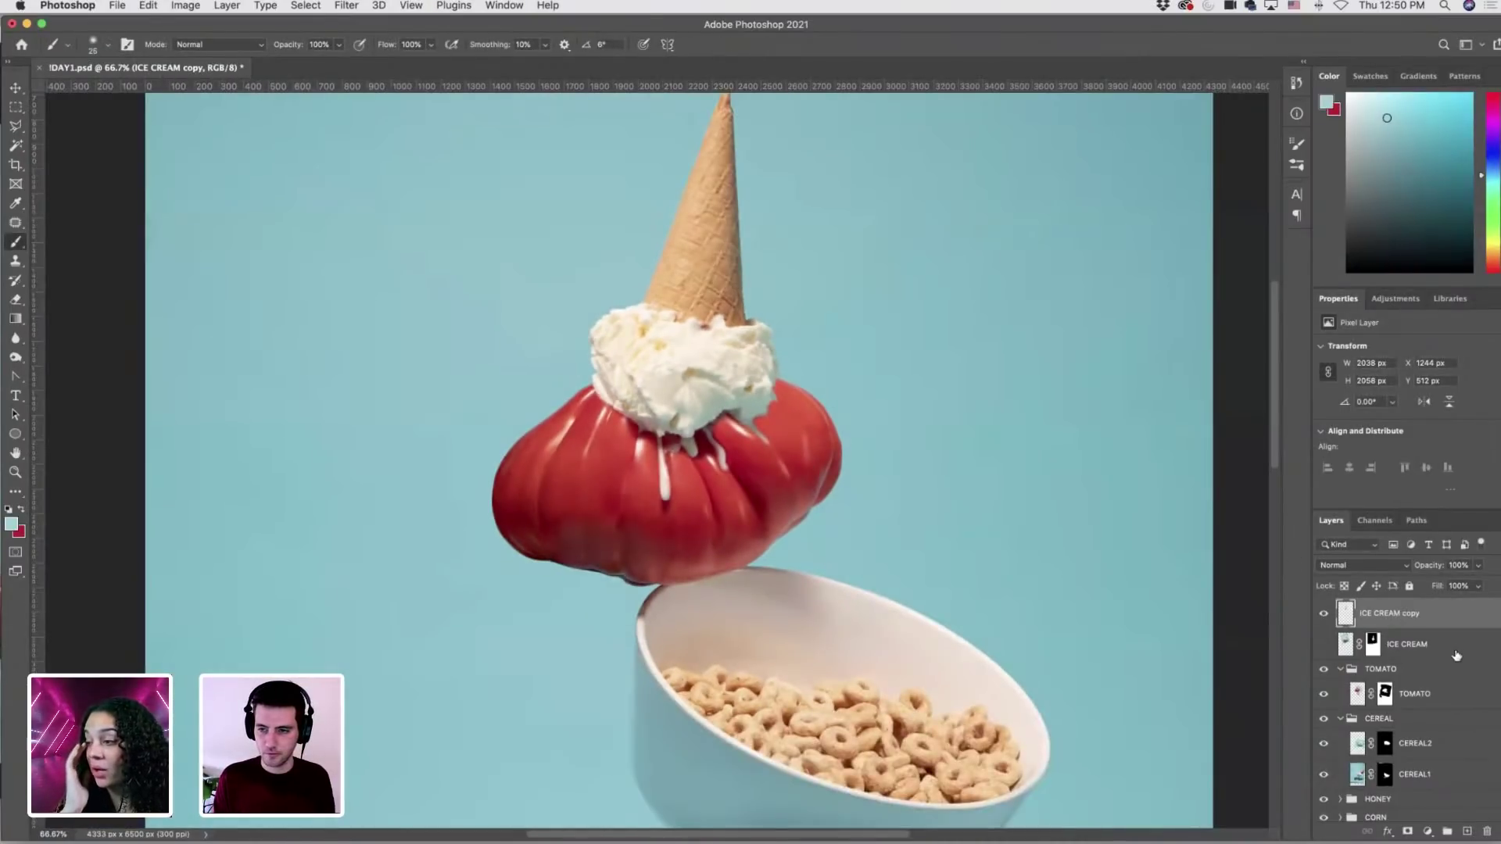
shift+click(1457, 653)
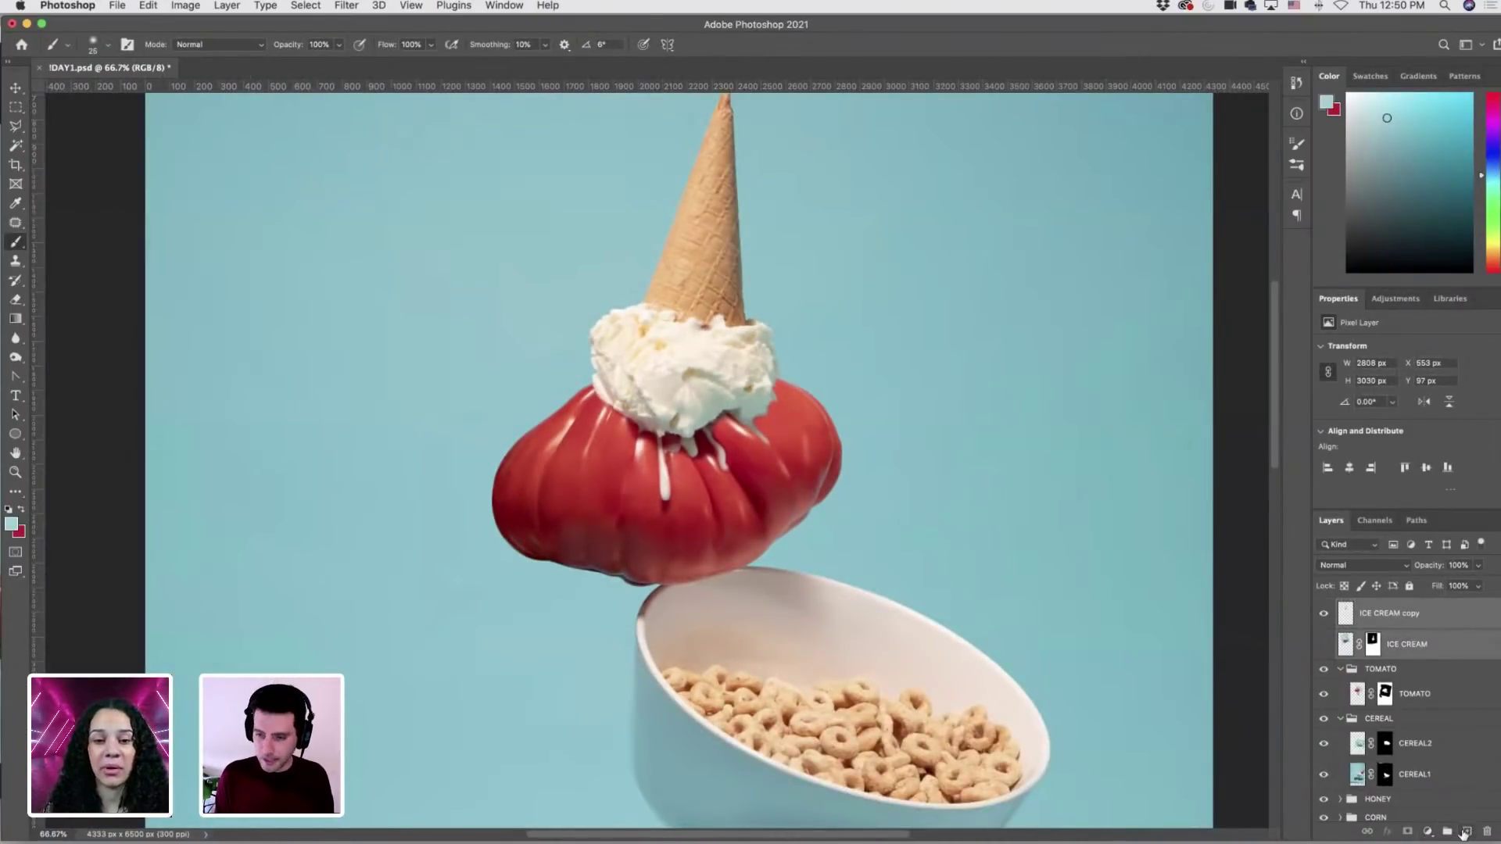
click(1447, 831)
double_click(1376, 607)
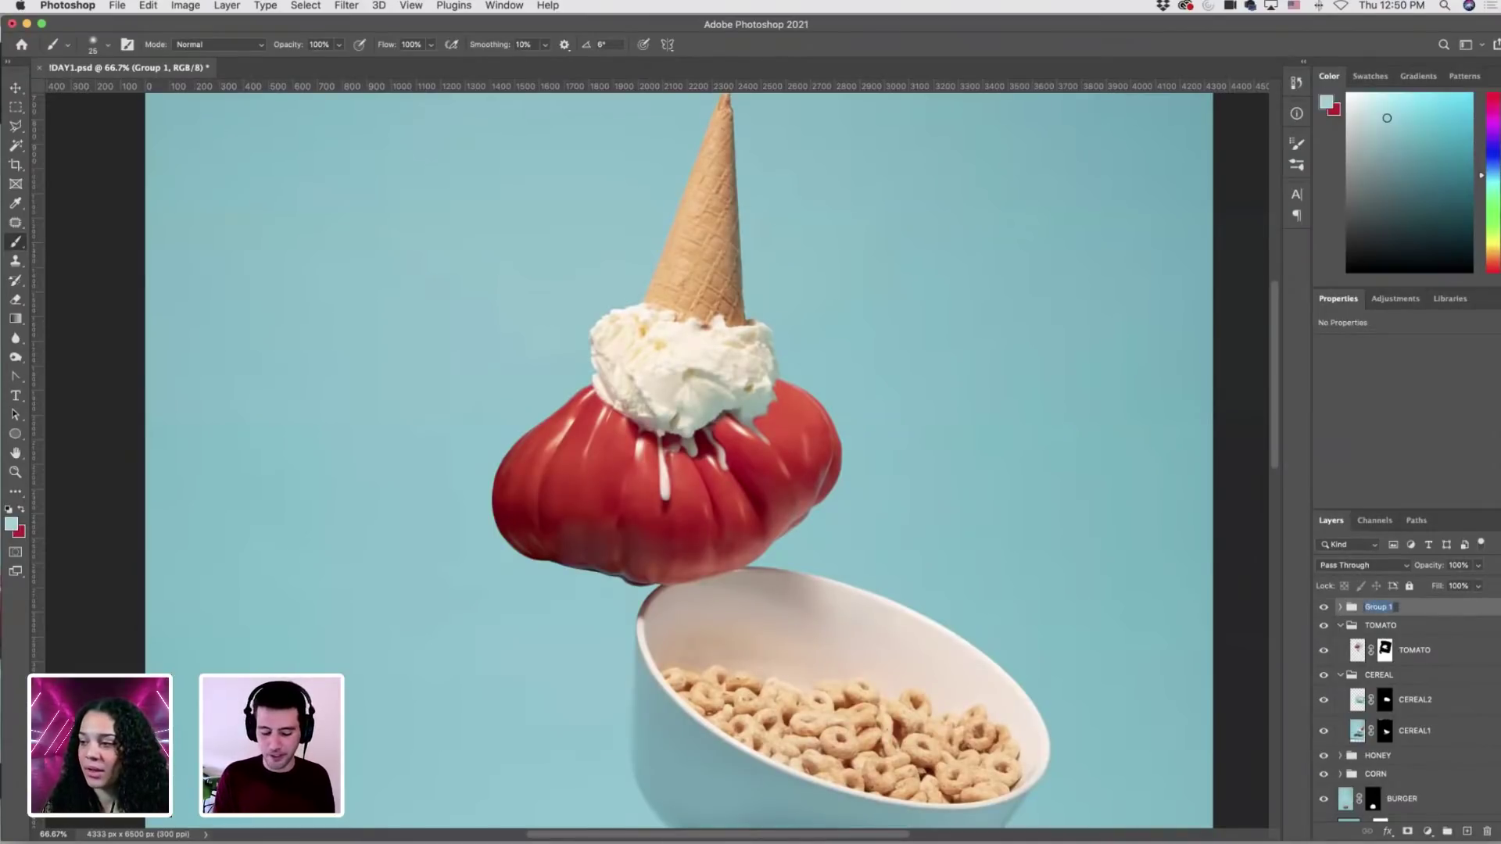
text(ICE CREAM)
key(Return)
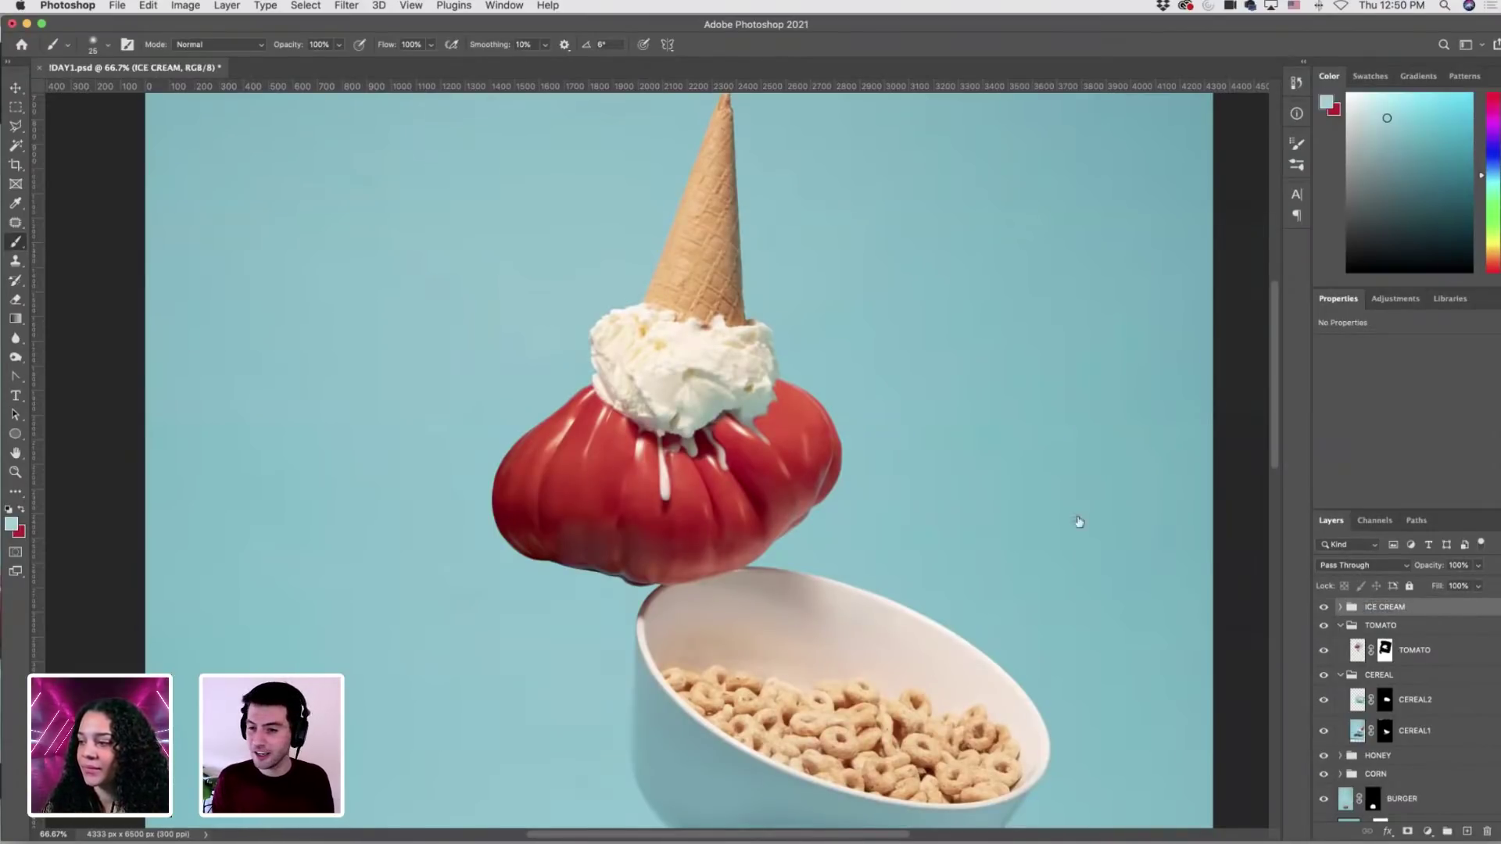
Select the Color Fill 2 background layer with the Move tool and save the document.
click(16, 88)
ctrl+click(205, 268)
key(ctrl+s)
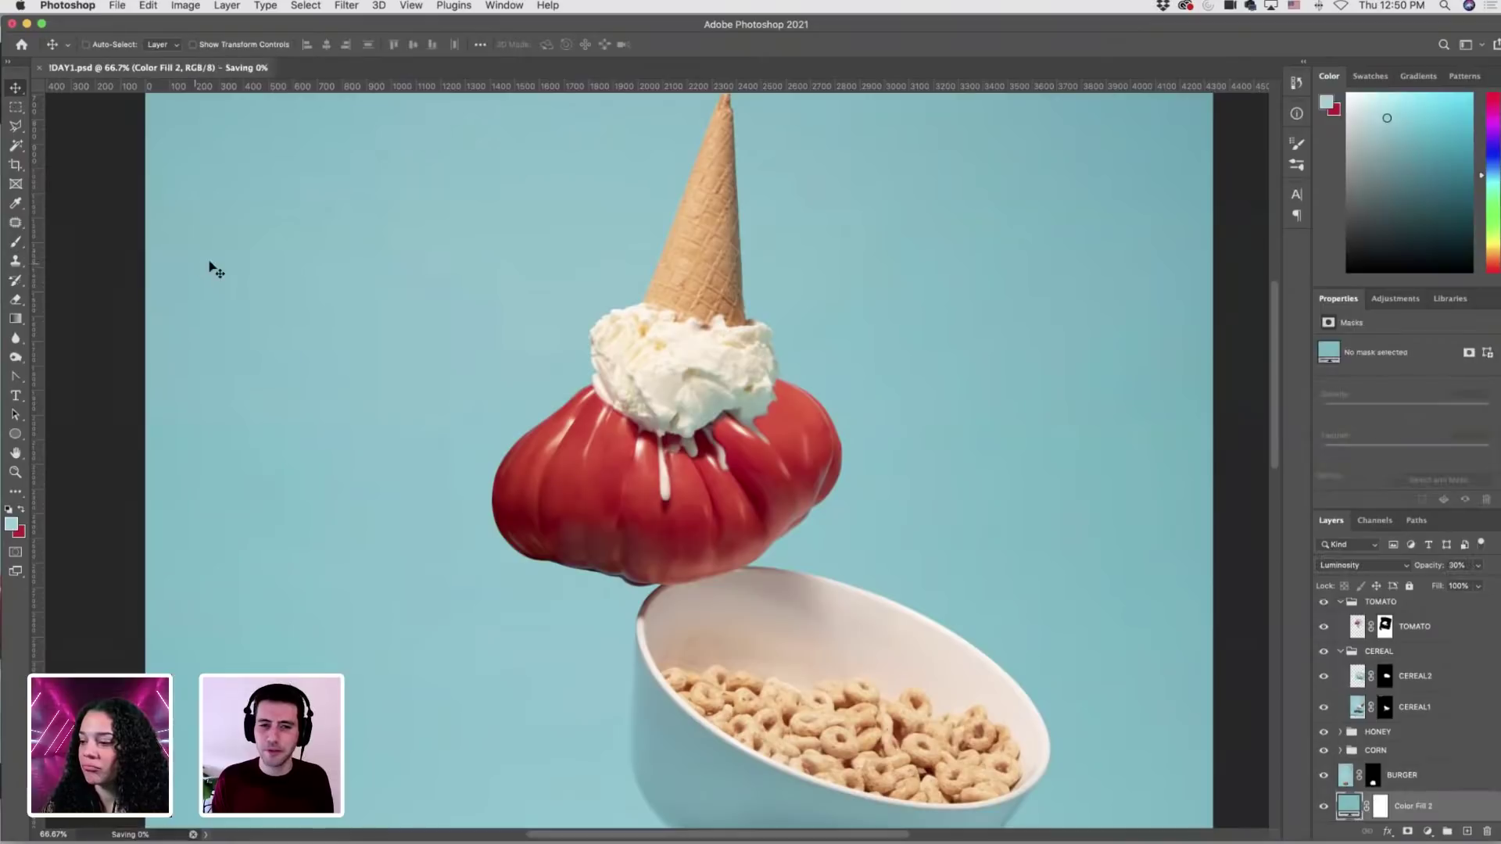
key(super+minus)
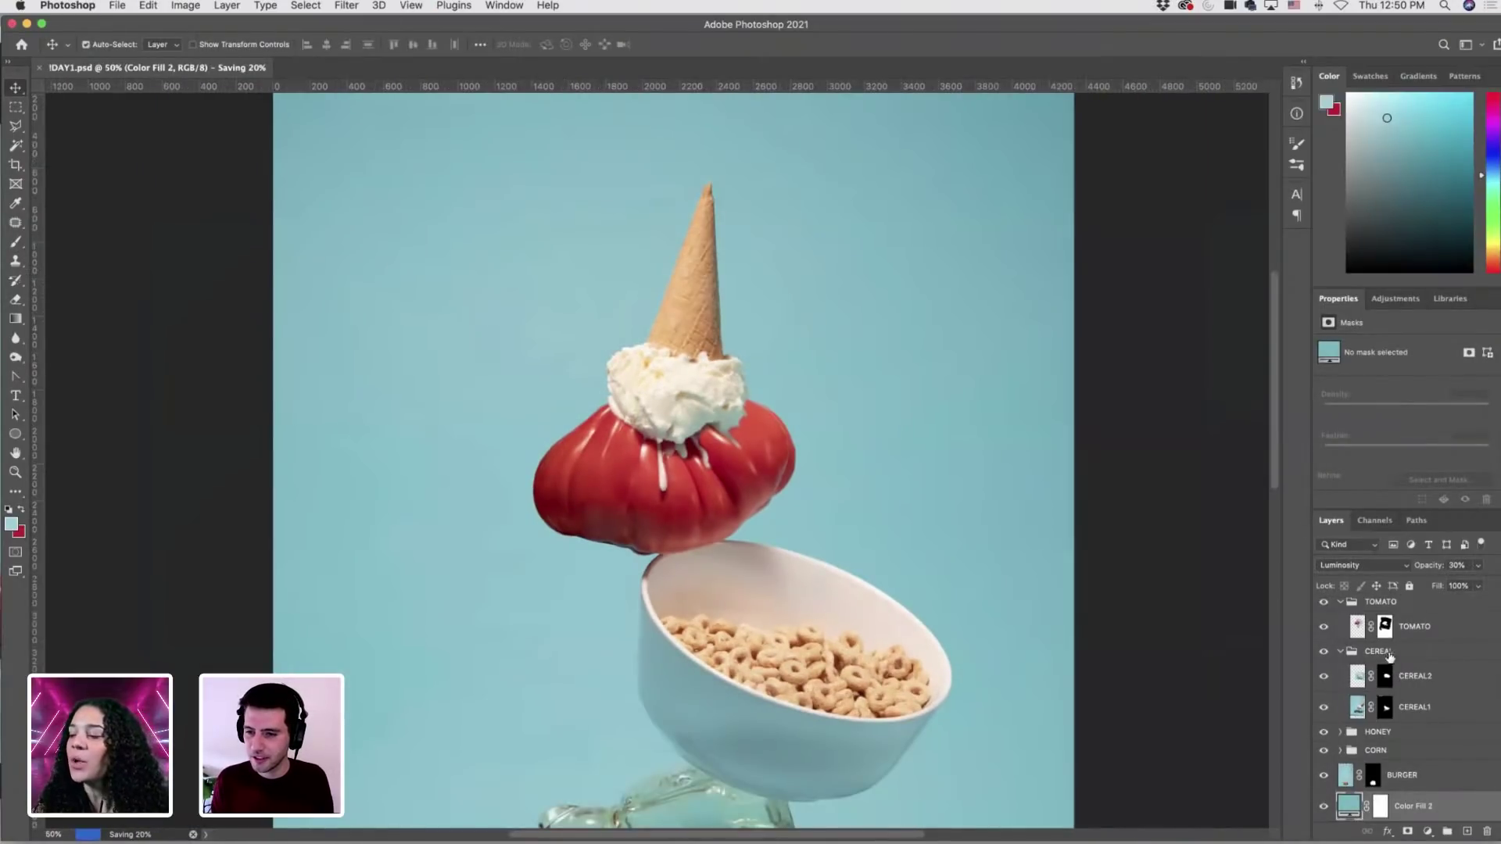
Expand the ICE CREAM group, select the ICE CREAM layer's mask and view the whole food stack.
click(1385, 627)
scroll(1353, 618, up, 1)
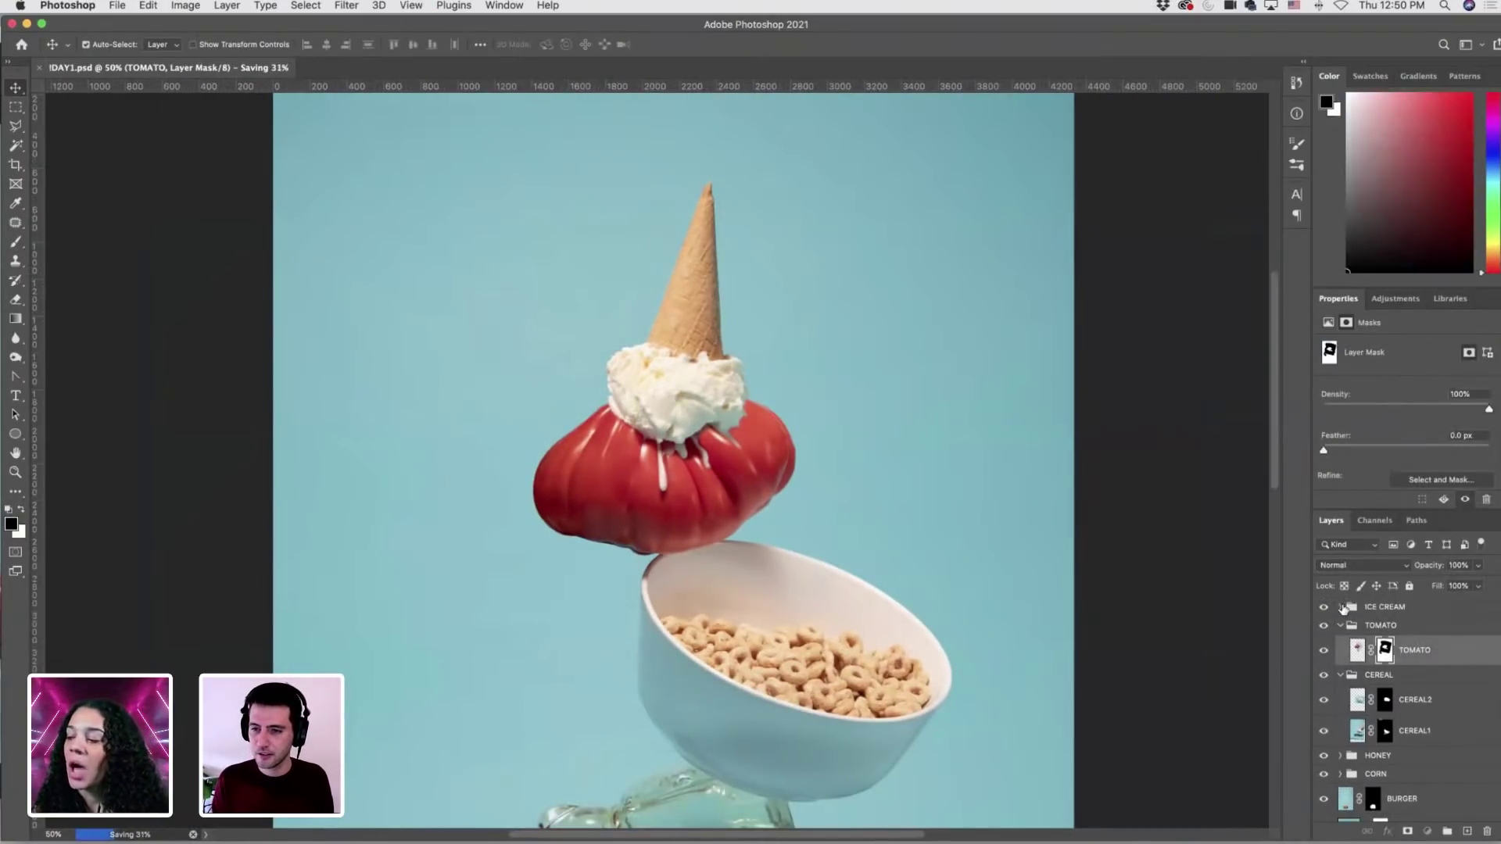
click(1342, 608)
click(1401, 631)
click(1385, 663)
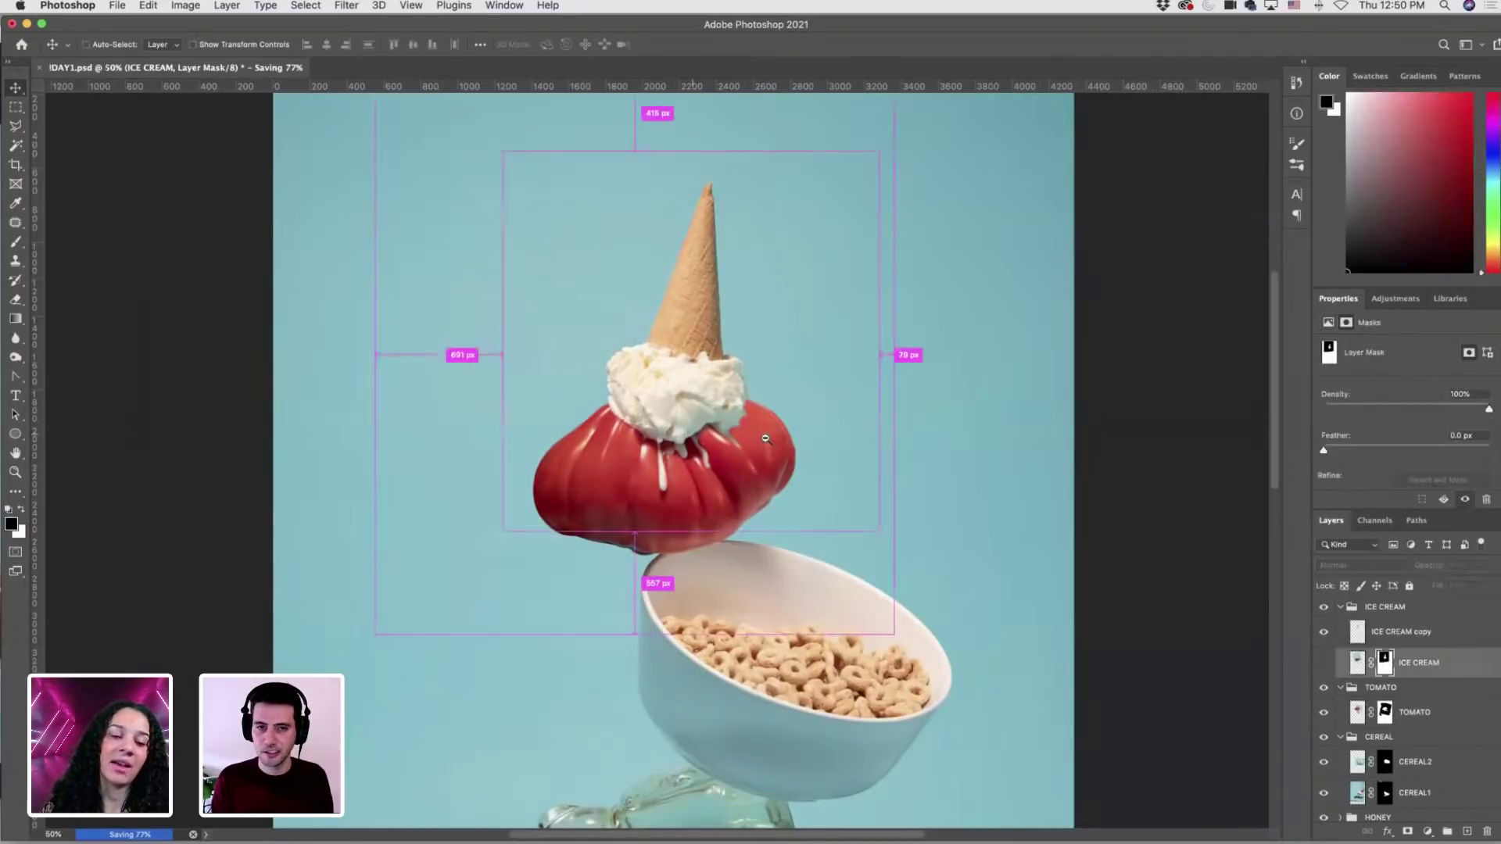
scroll(765, 440, up, 5)
scroll(759, 436, down, 8)
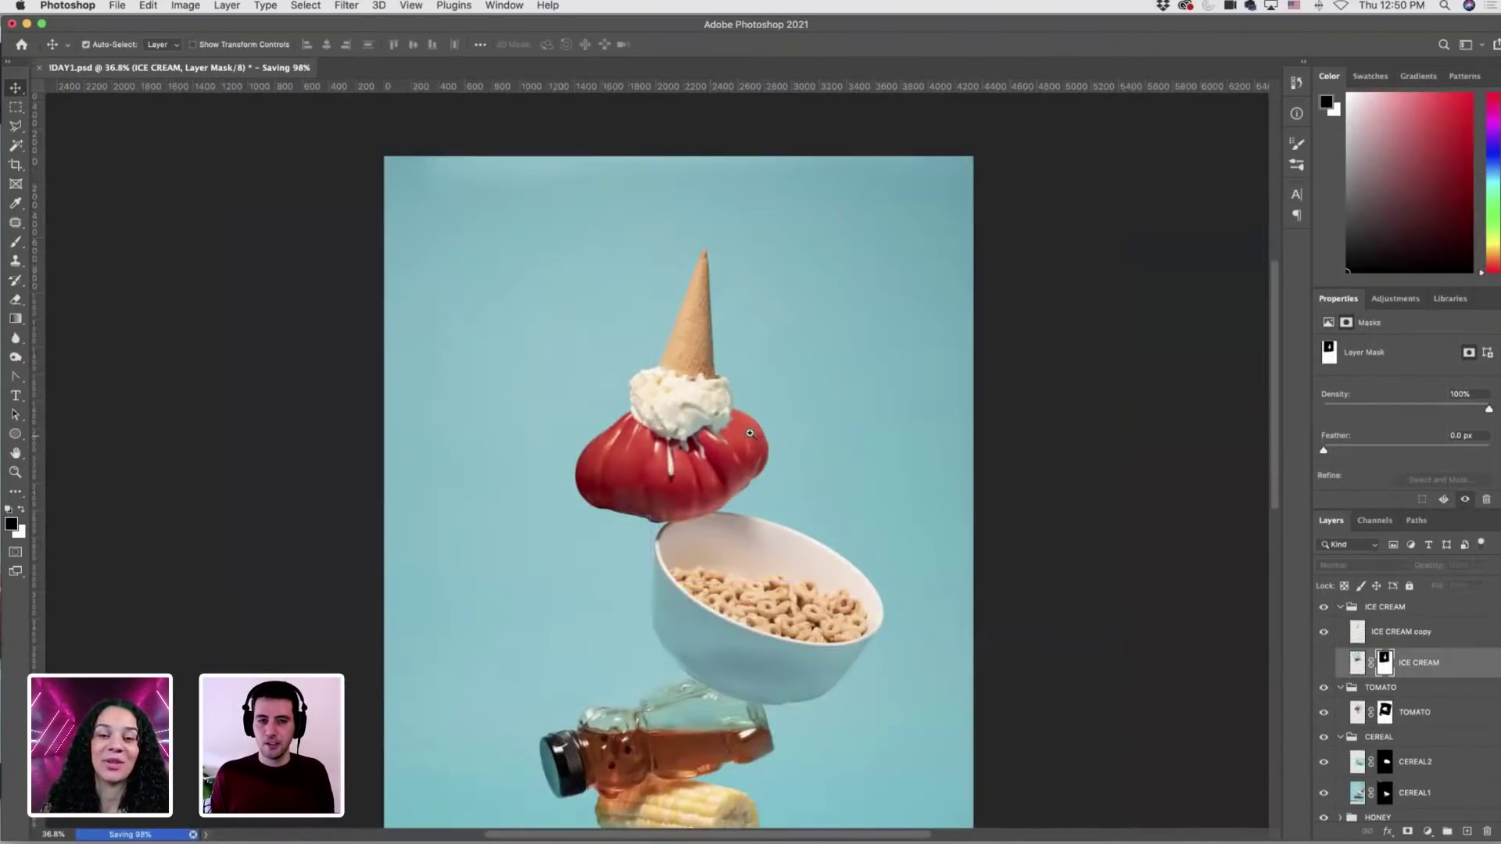
scroll(735, 446, down, 4)
scroll(716, 460, up, 1)
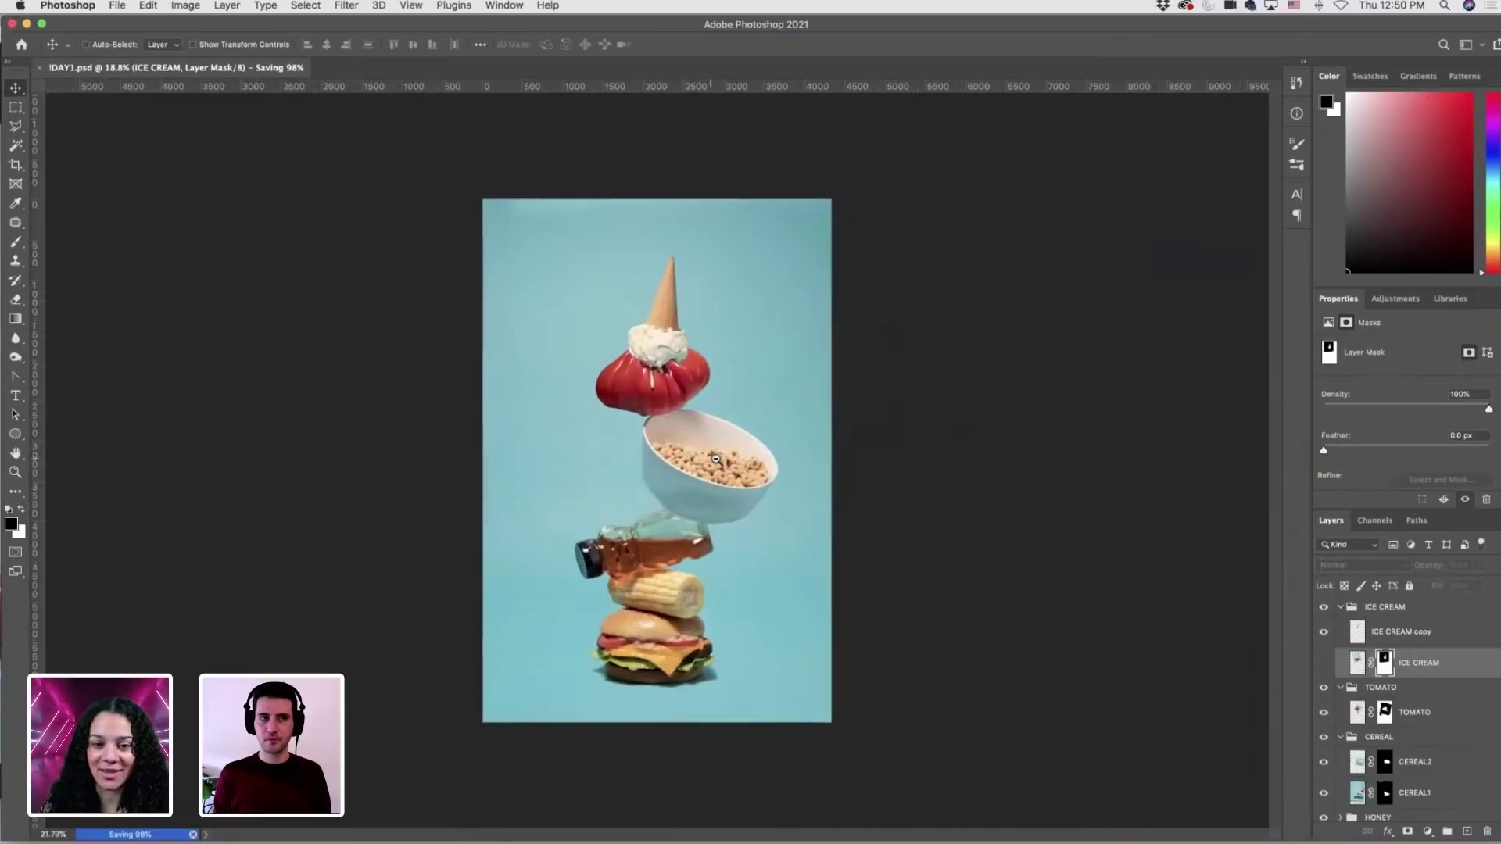
scroll(716, 460, up, 1)
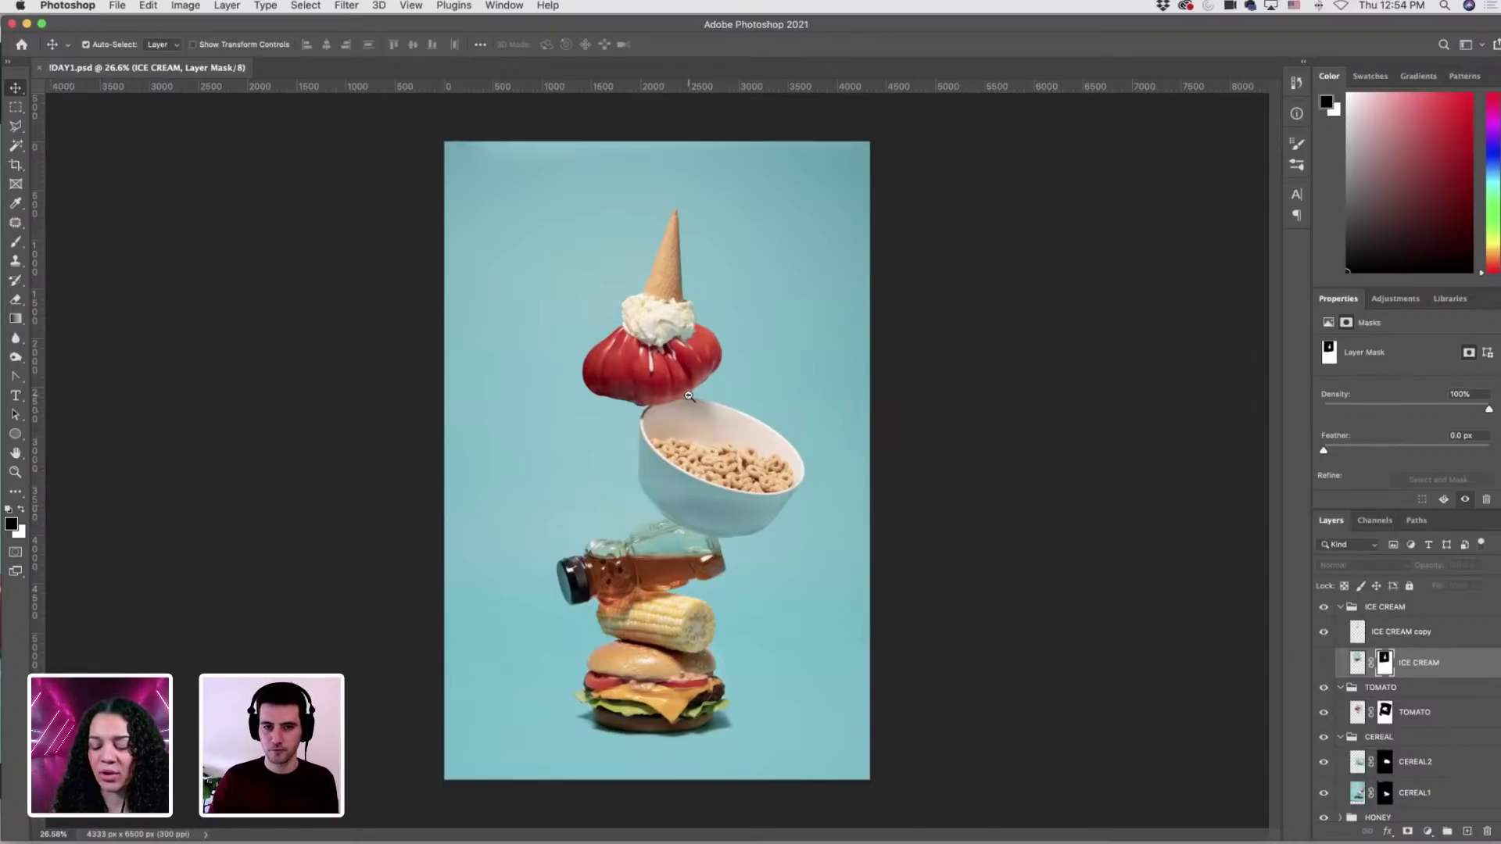
Touch up the TOMATO layer mask where the tomato meets the bowl rim with a 25 px brush, and save the document.
drag(687, 395, 1020, 539)
click(1382, 718)
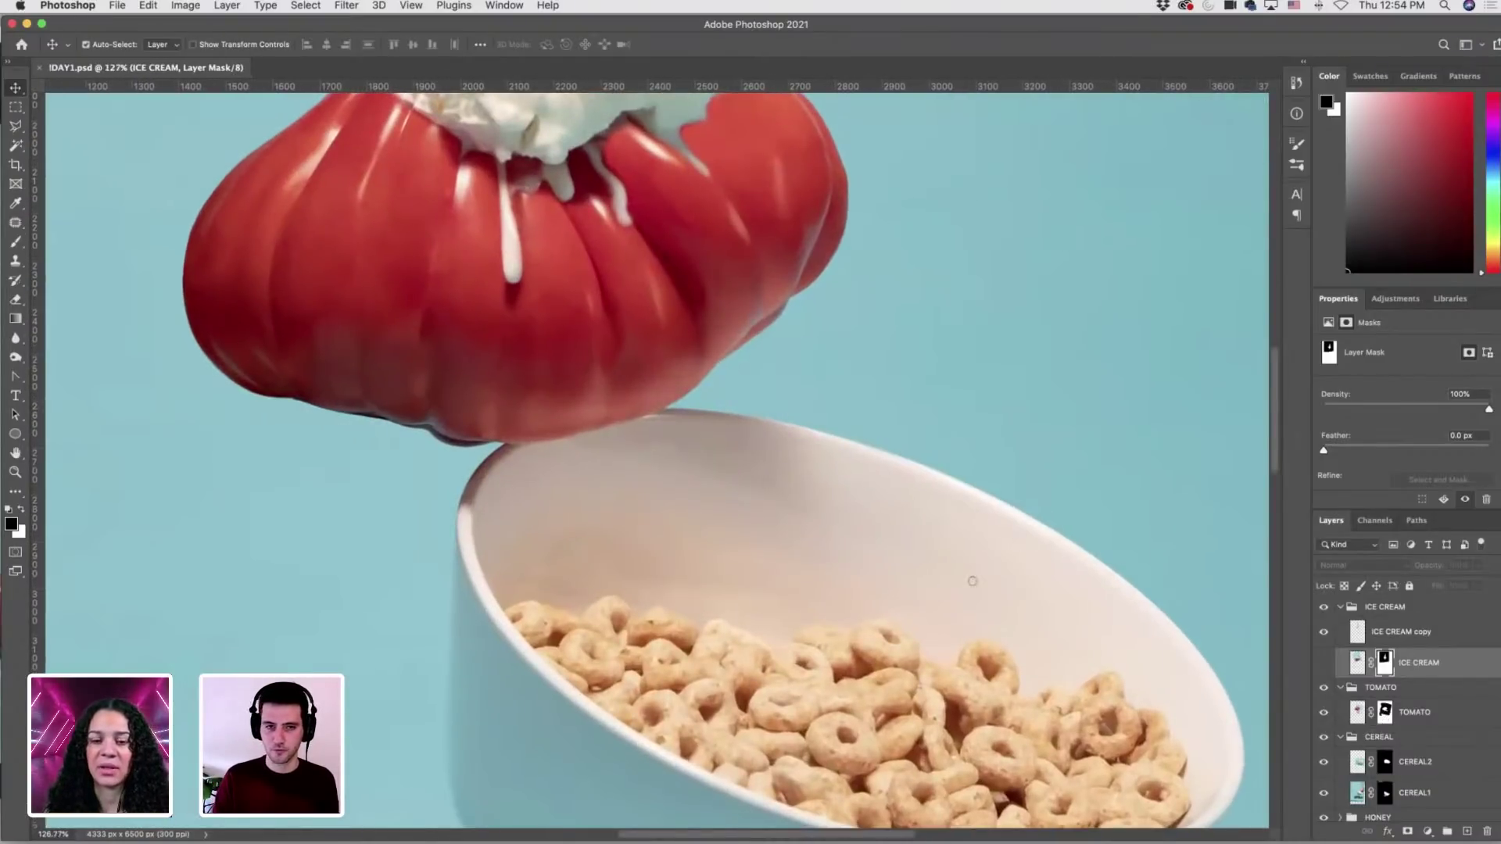
key(b)
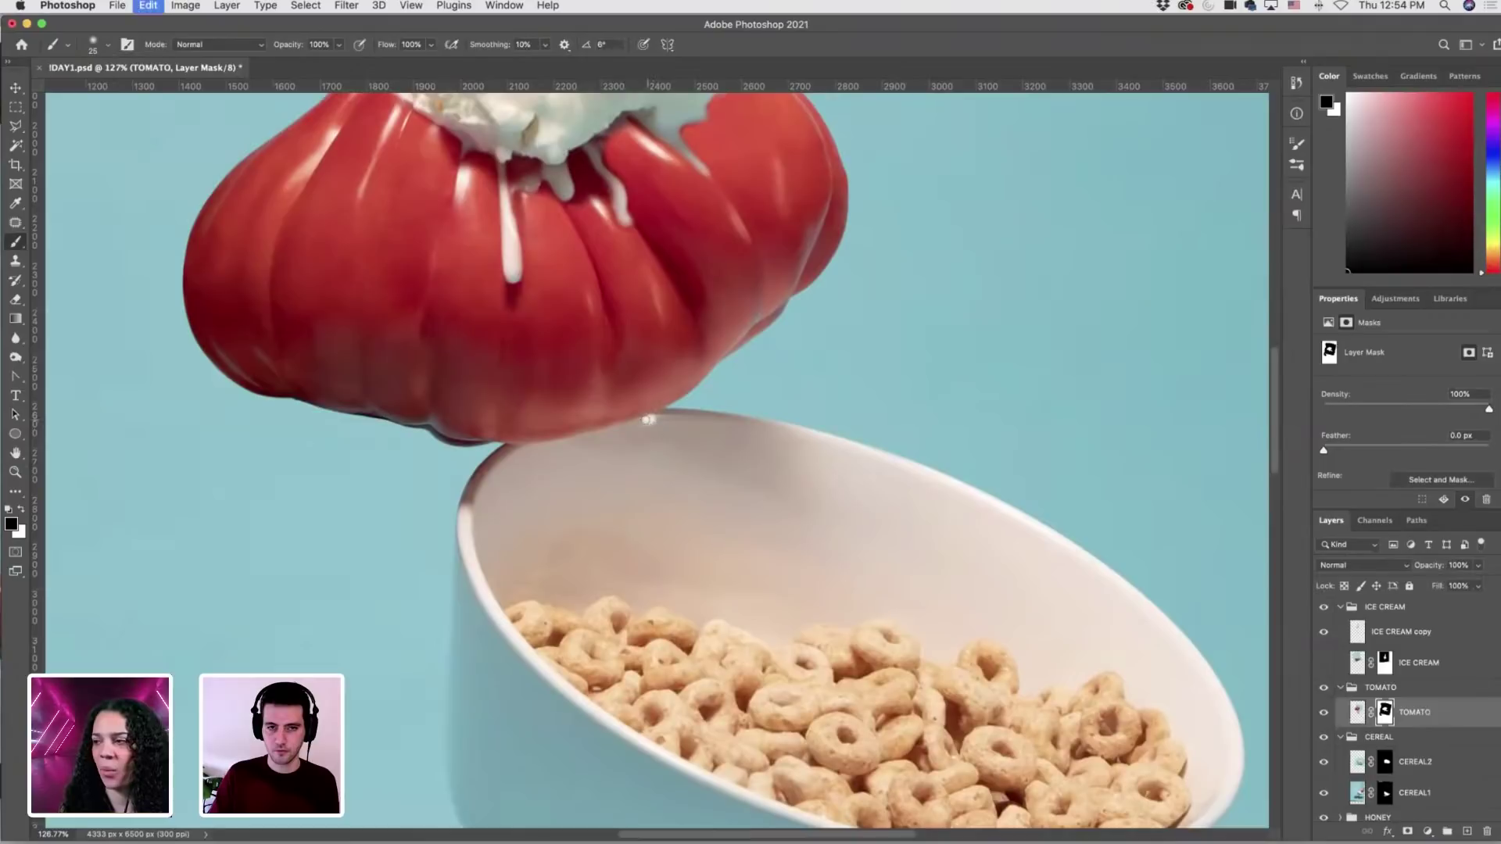
key(x)
scroll(687, 472, down, 5)
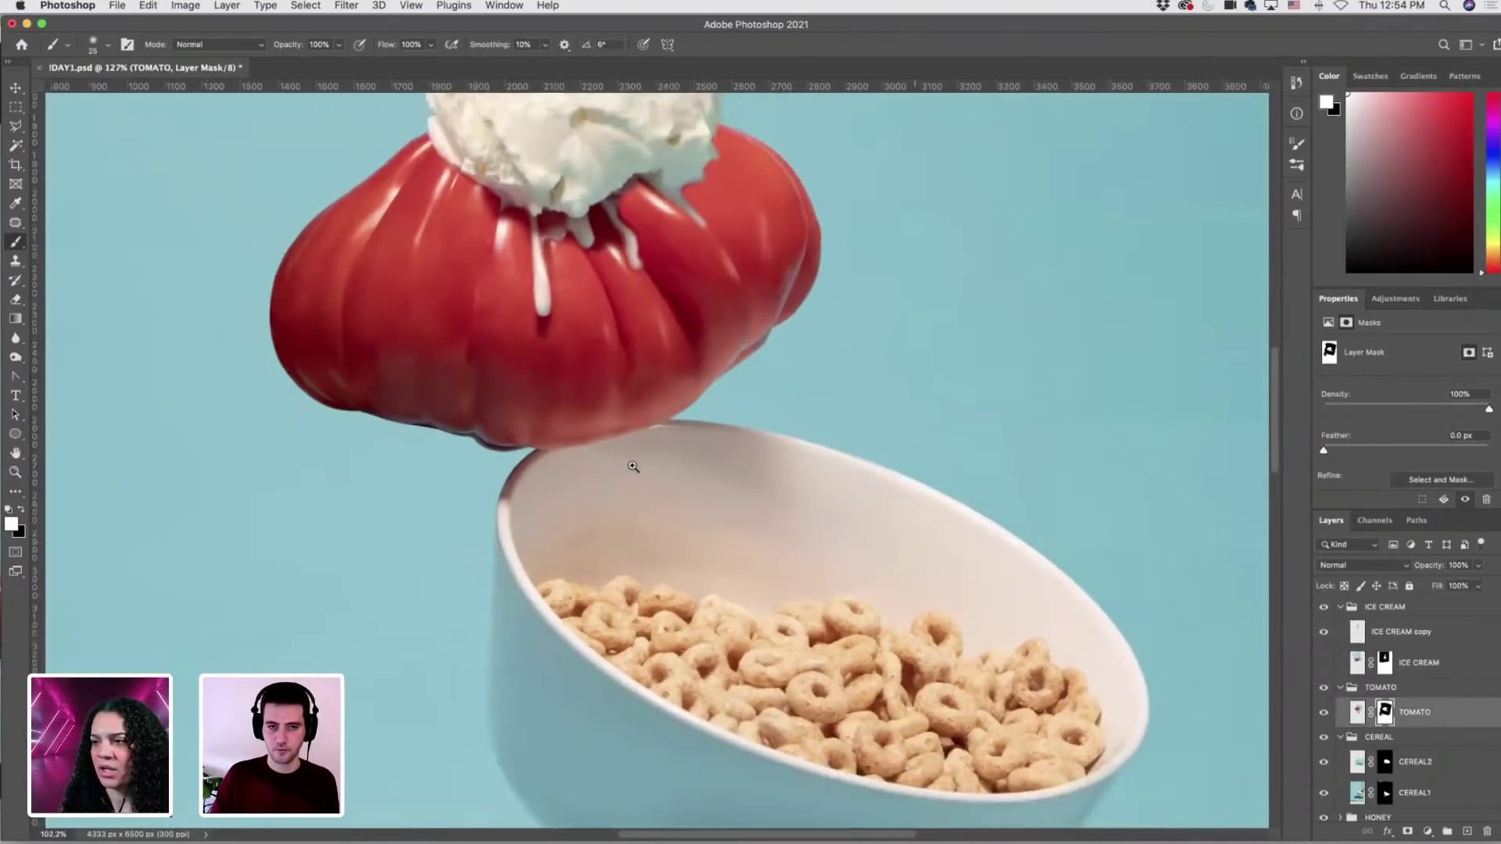
scroll(947, 574, down, 4)
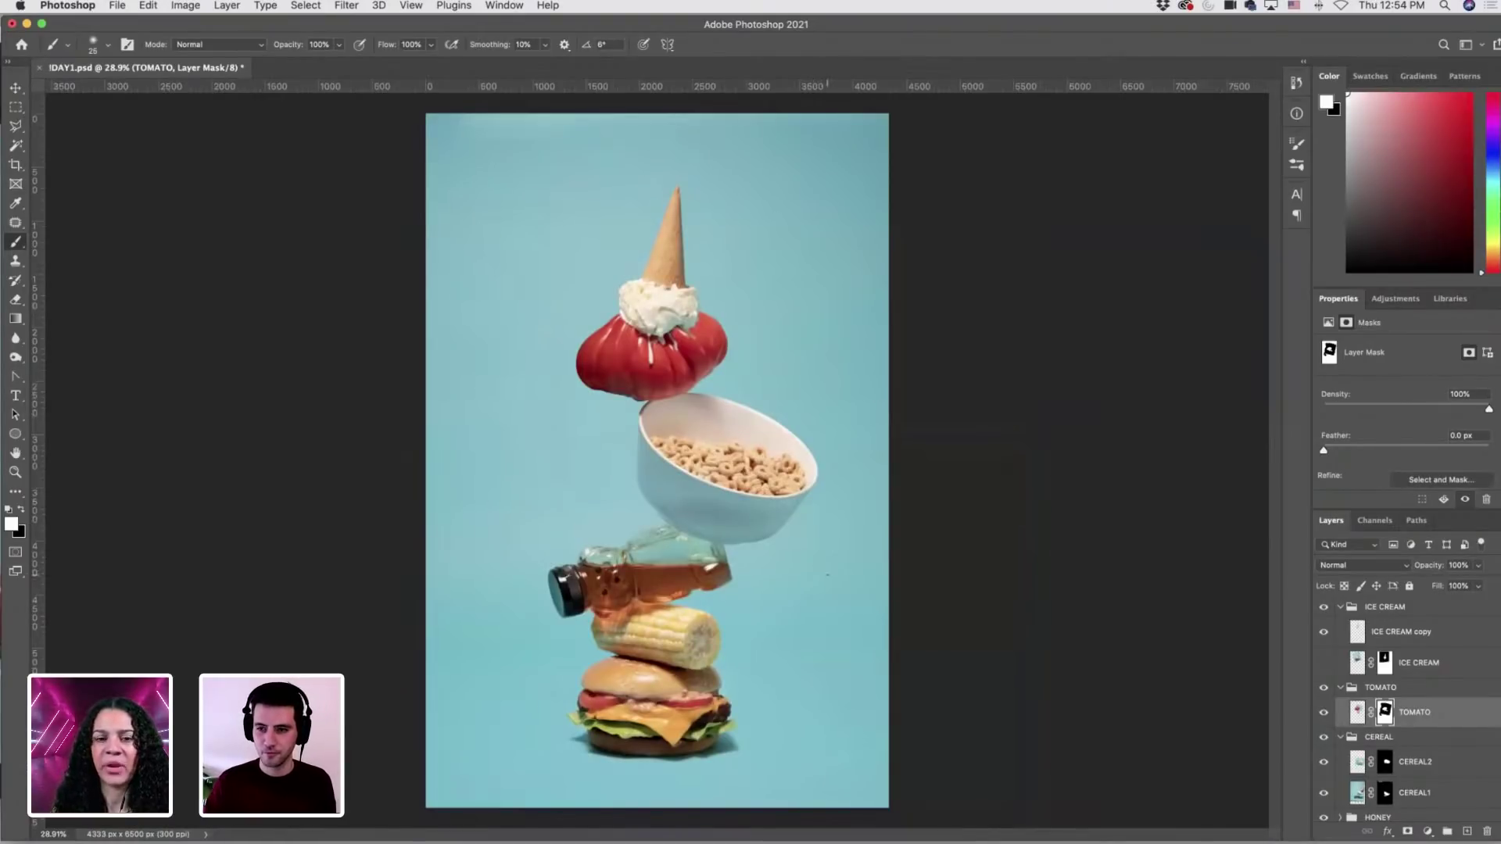
key(super+s)
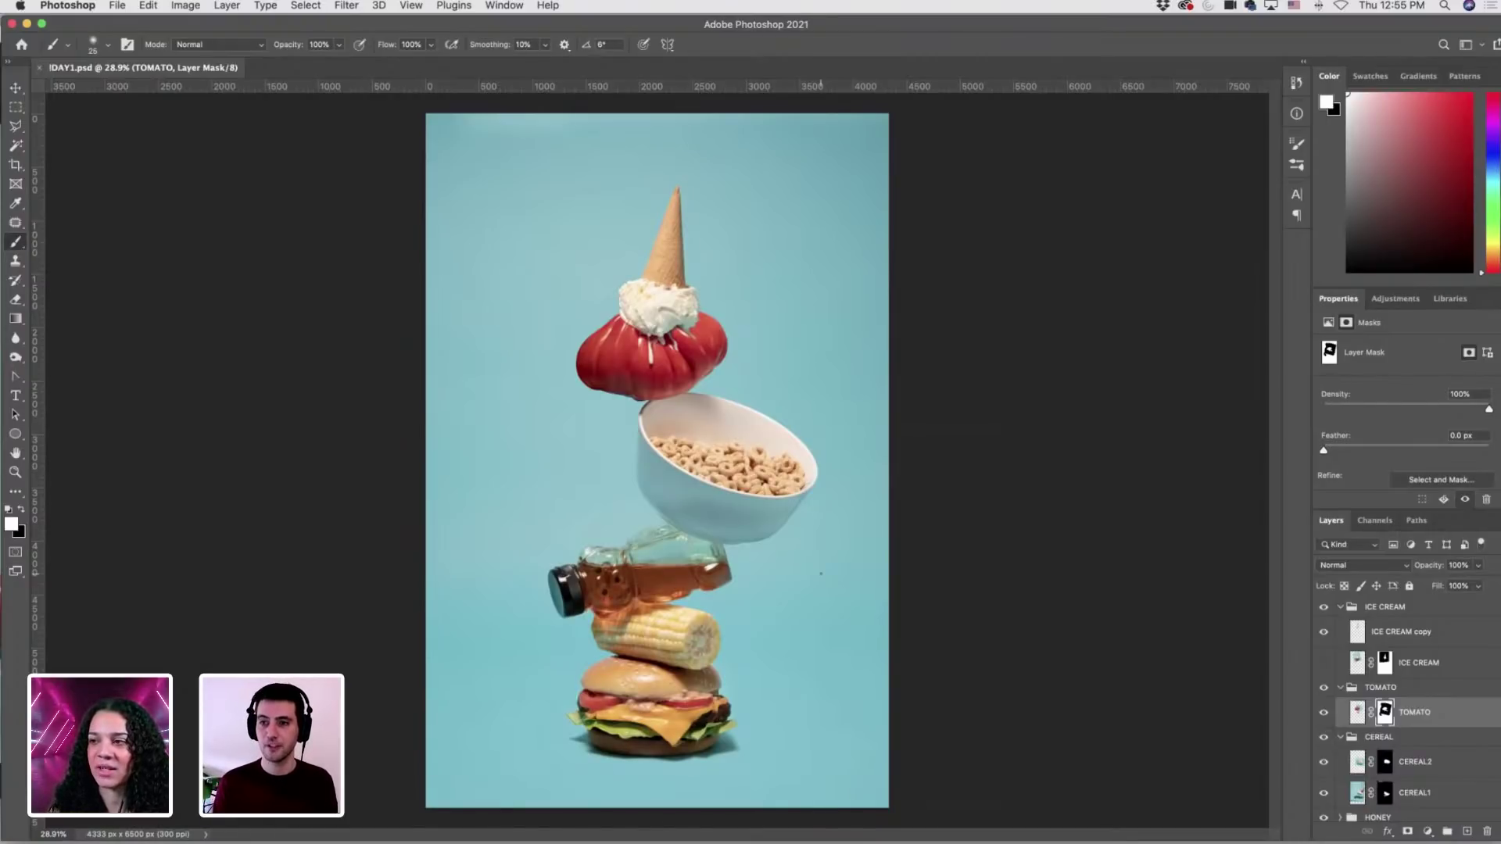
Set up the Clone Stamp on the ICE CREAM copy layer with a 10 px brush at 60% hardness for the cone tip.
click(1414, 642)
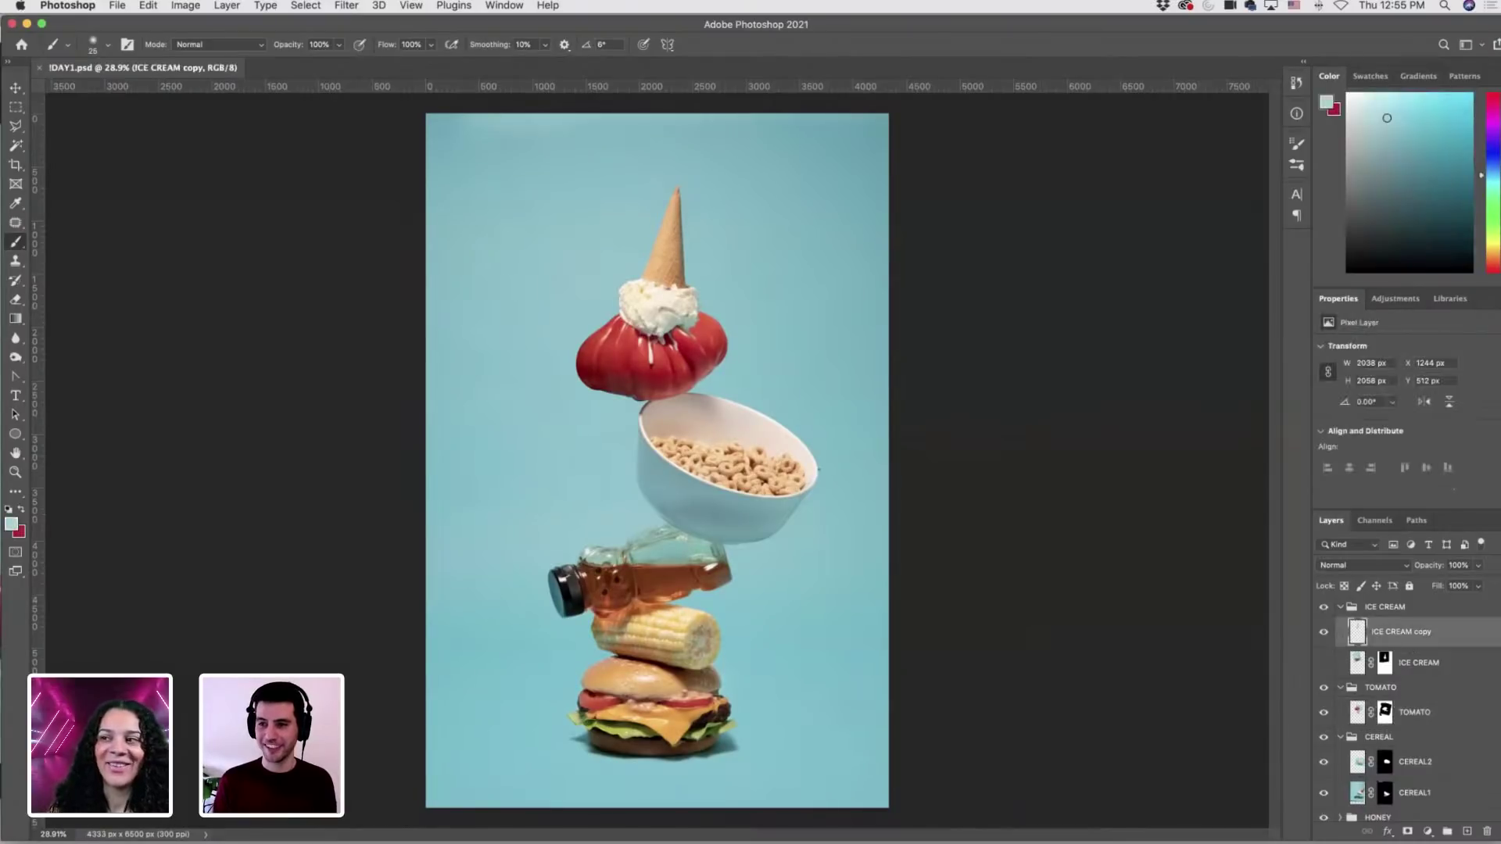
drag(657, 151, 748, 178)
key(s)
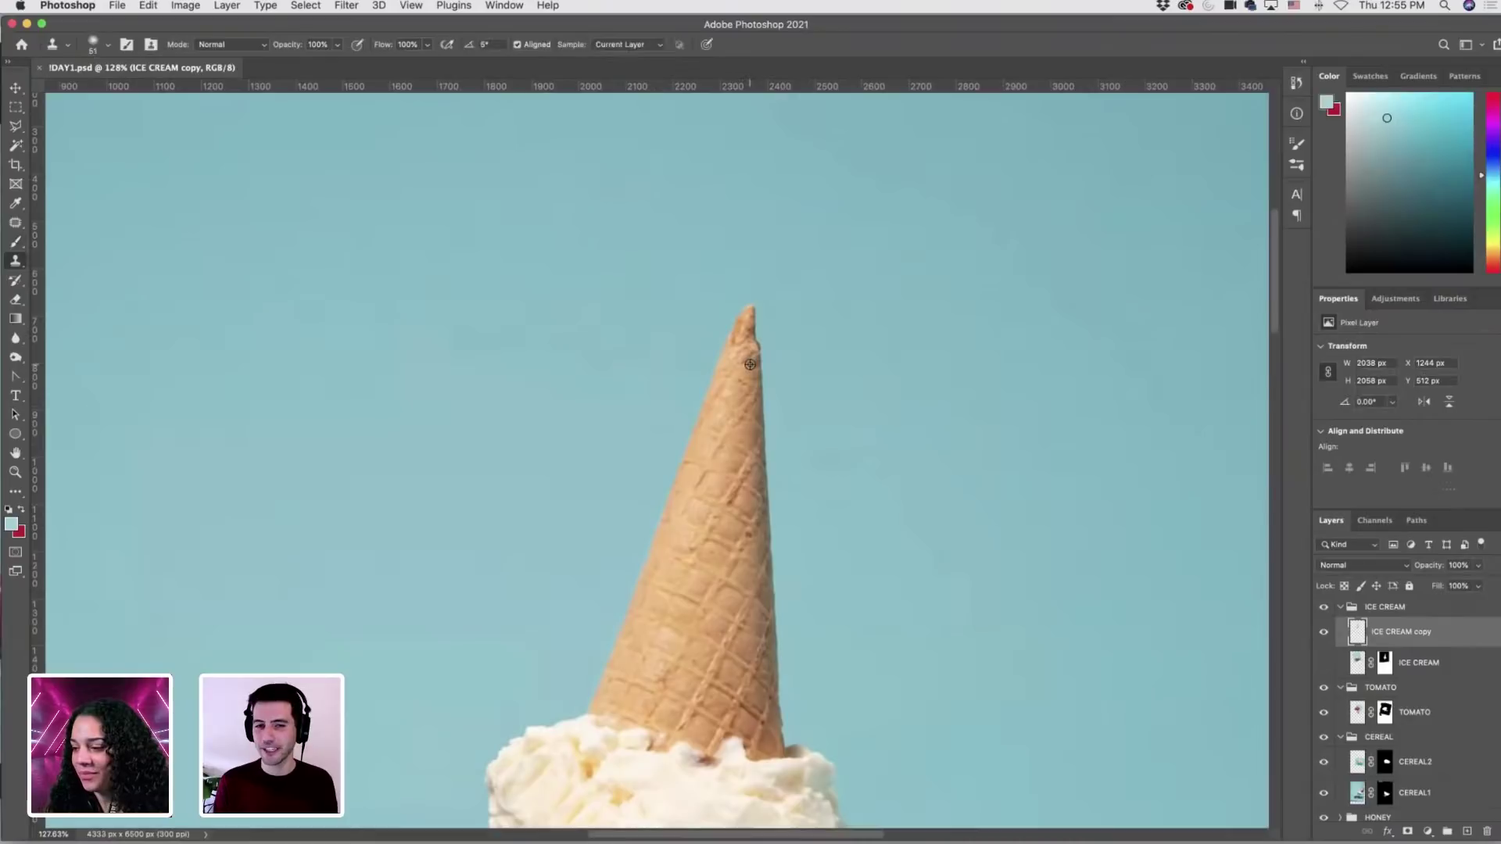
key(bracketleft)
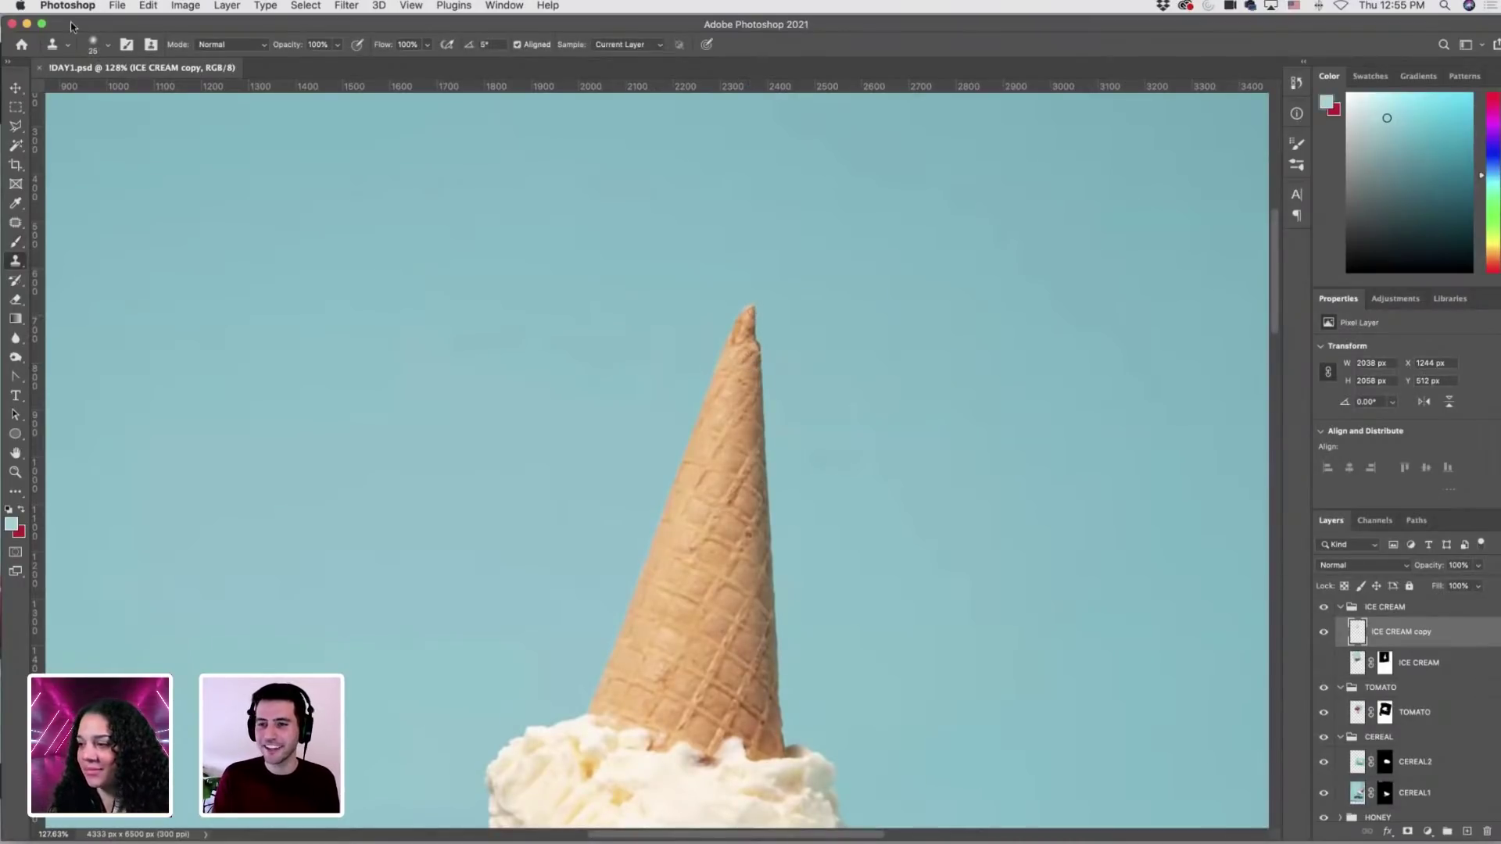
click(109, 45)
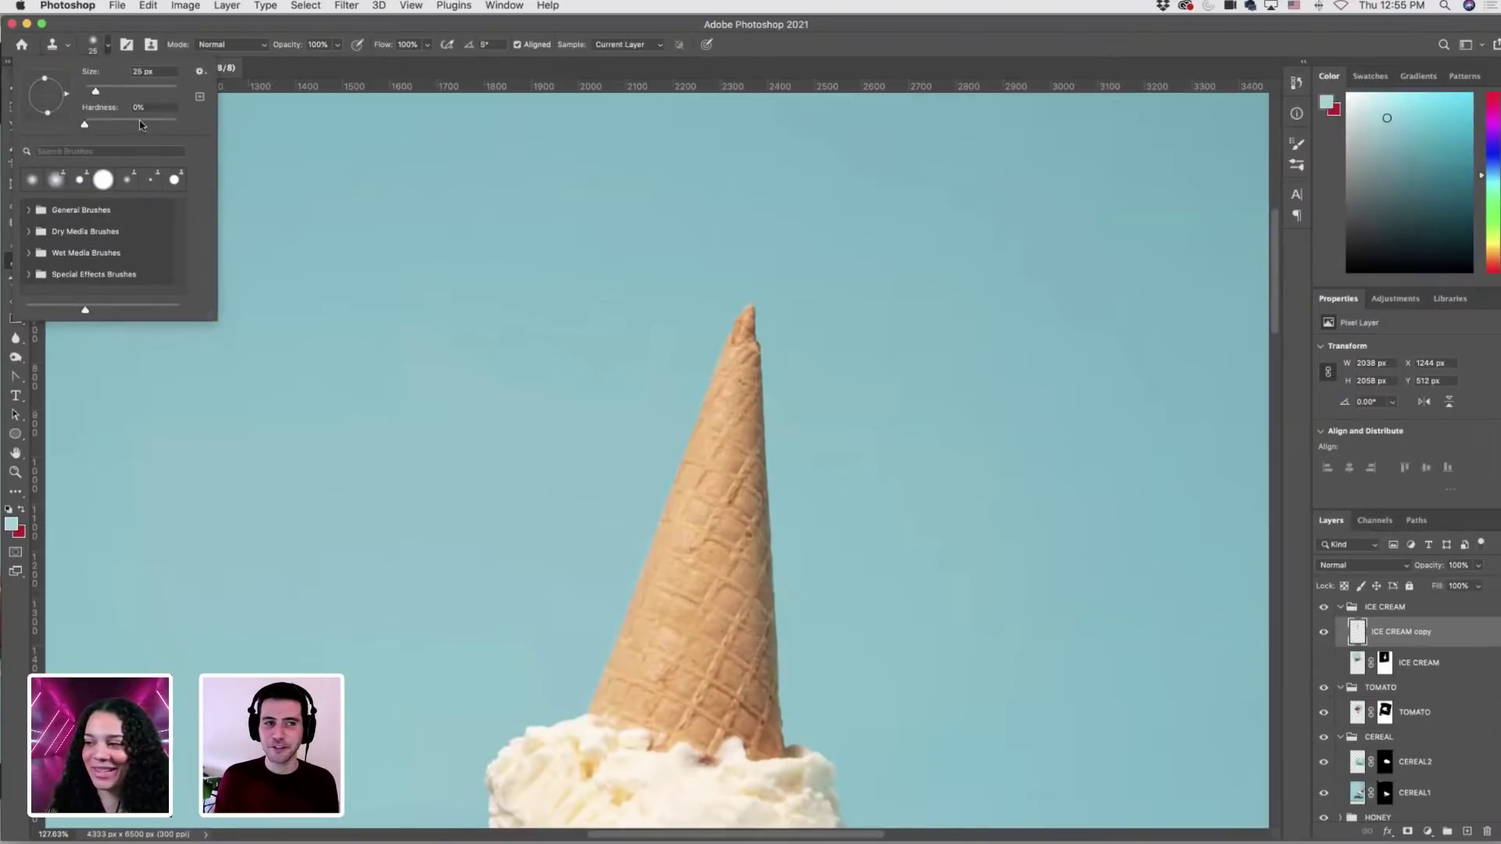
drag(96, 91, 94, 91)
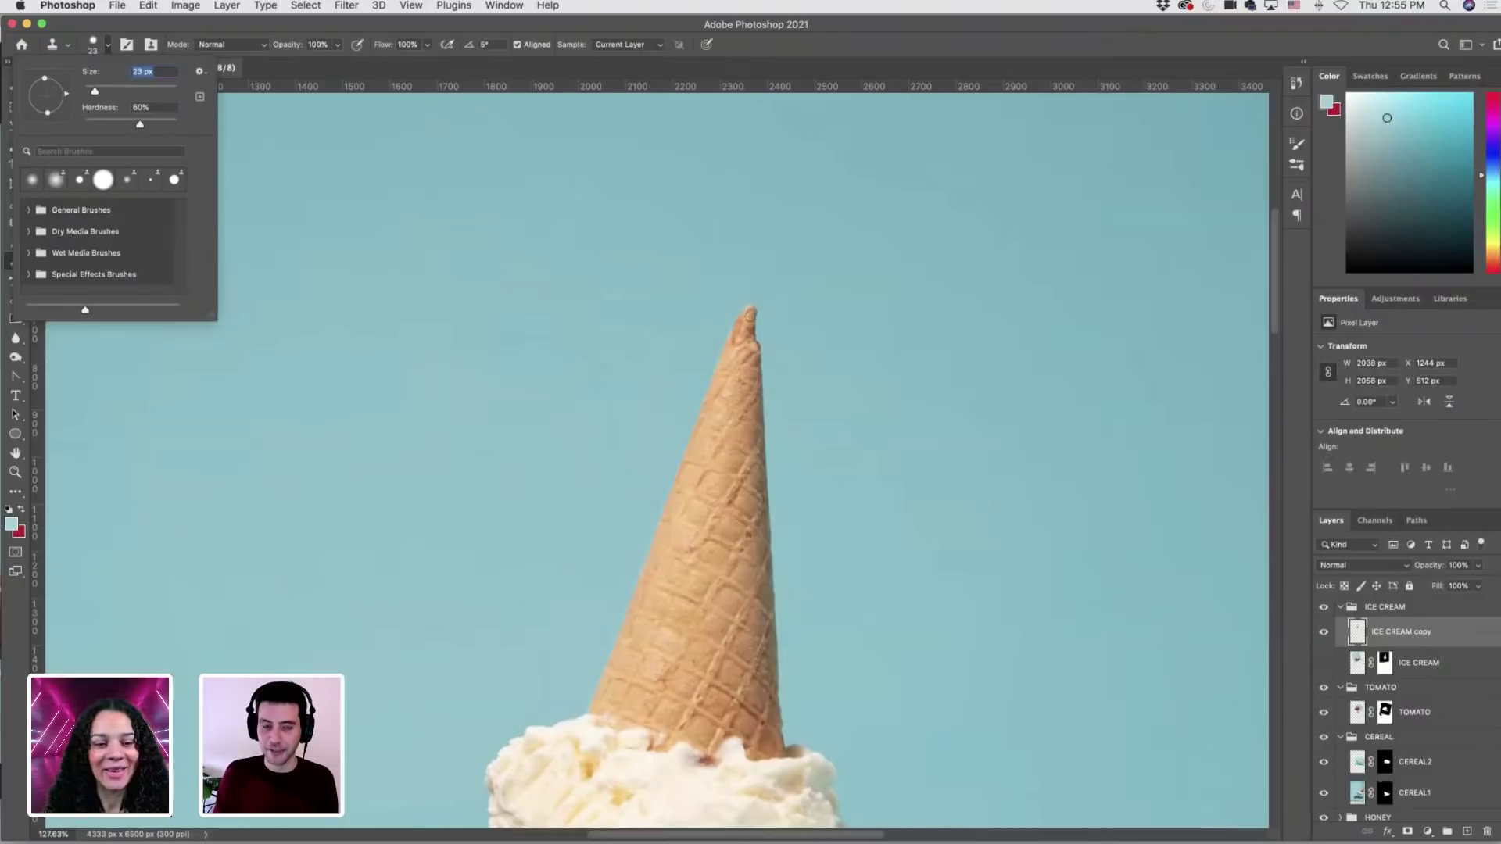
text(15)
key(Return)
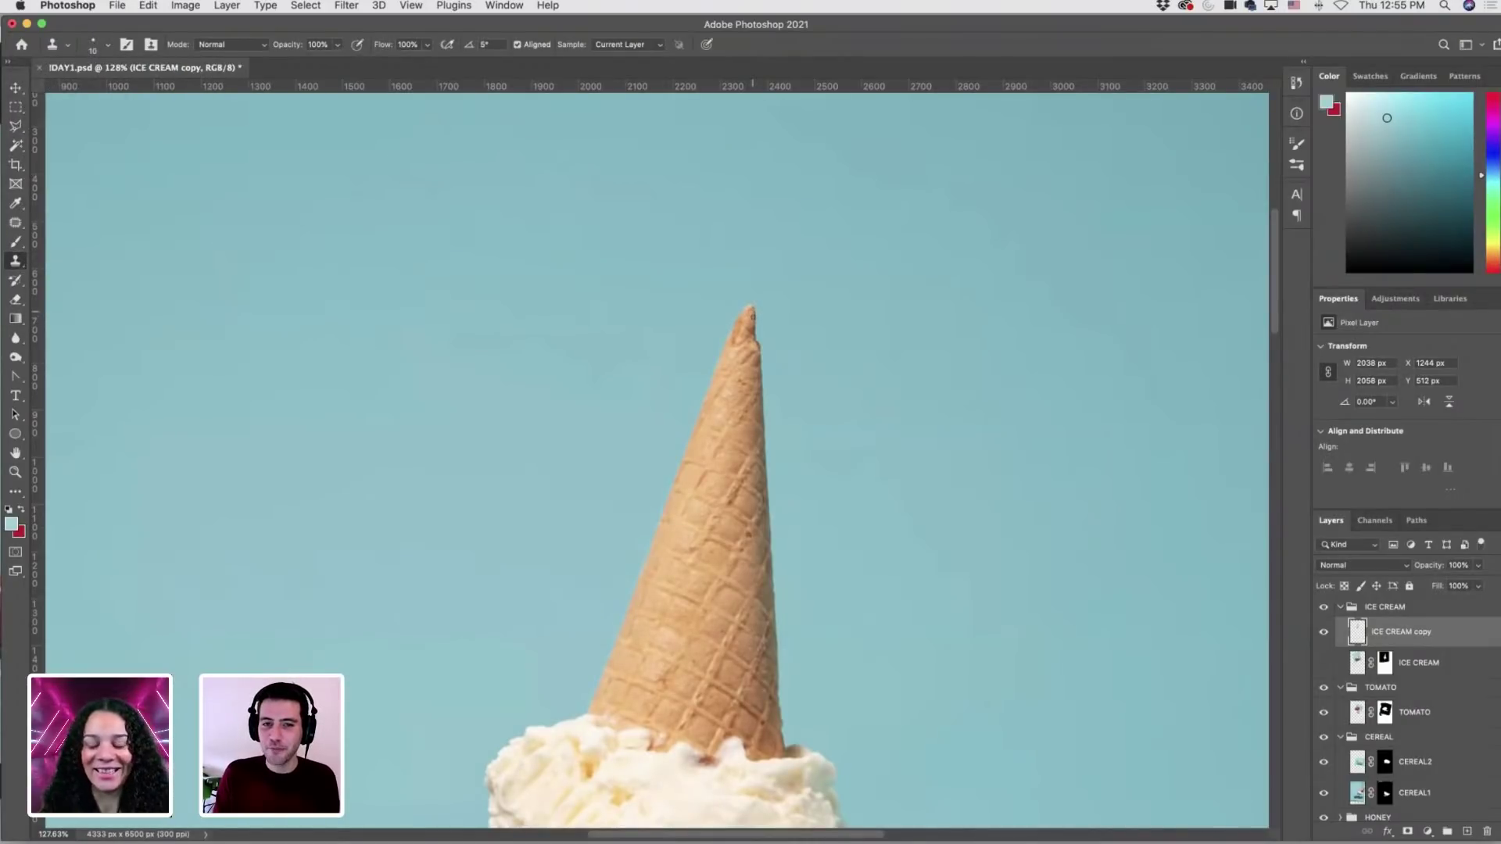
Clone nearby cone texture over the dark fold and uneven edge at the cone's tip.
click(741, 338)
drag(752, 311, 754, 344)
click(743, 341)
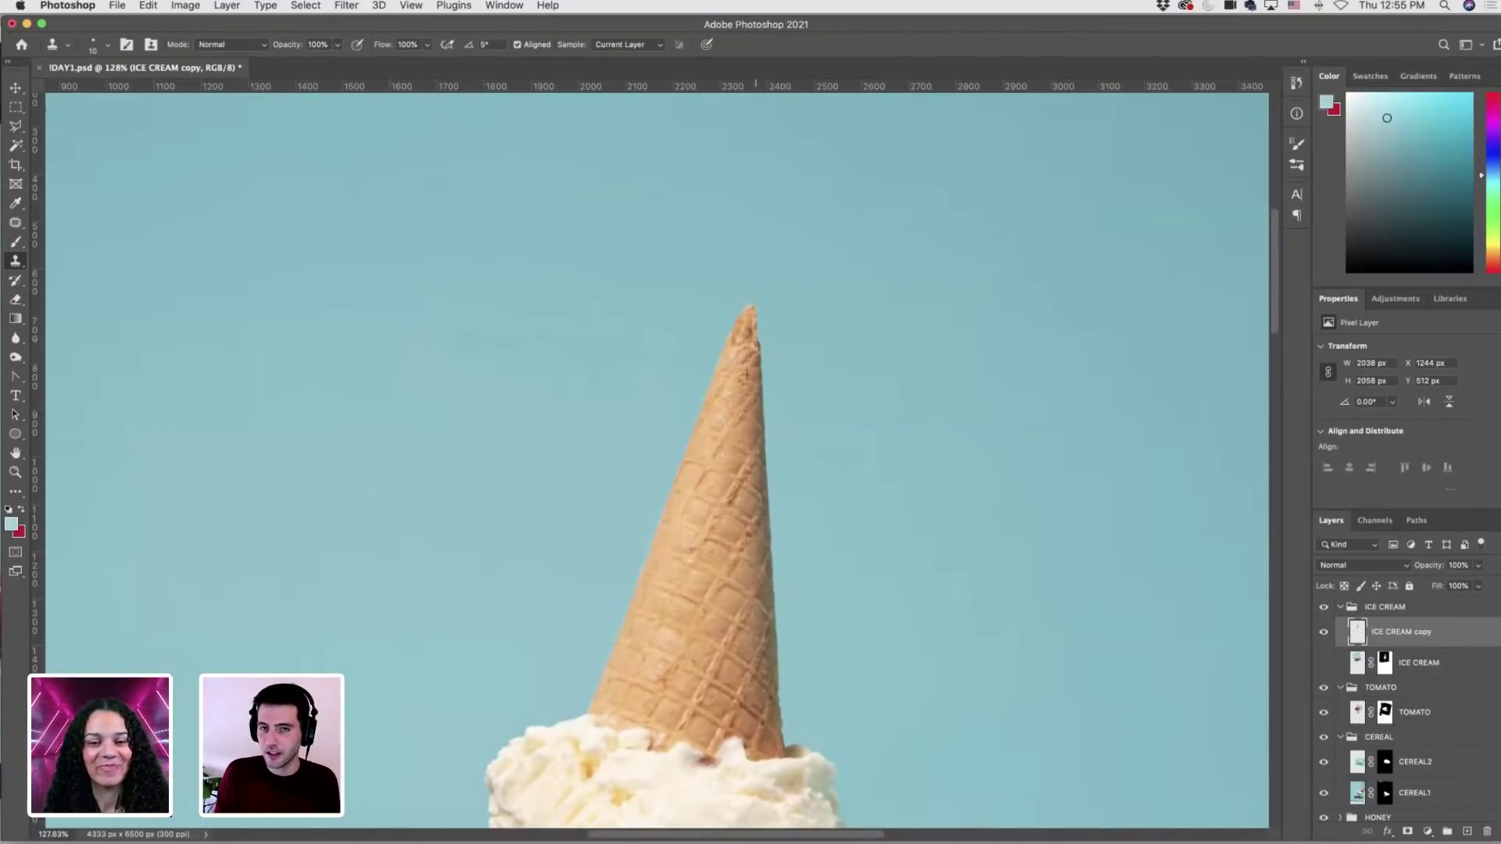
alt+click(748, 337)
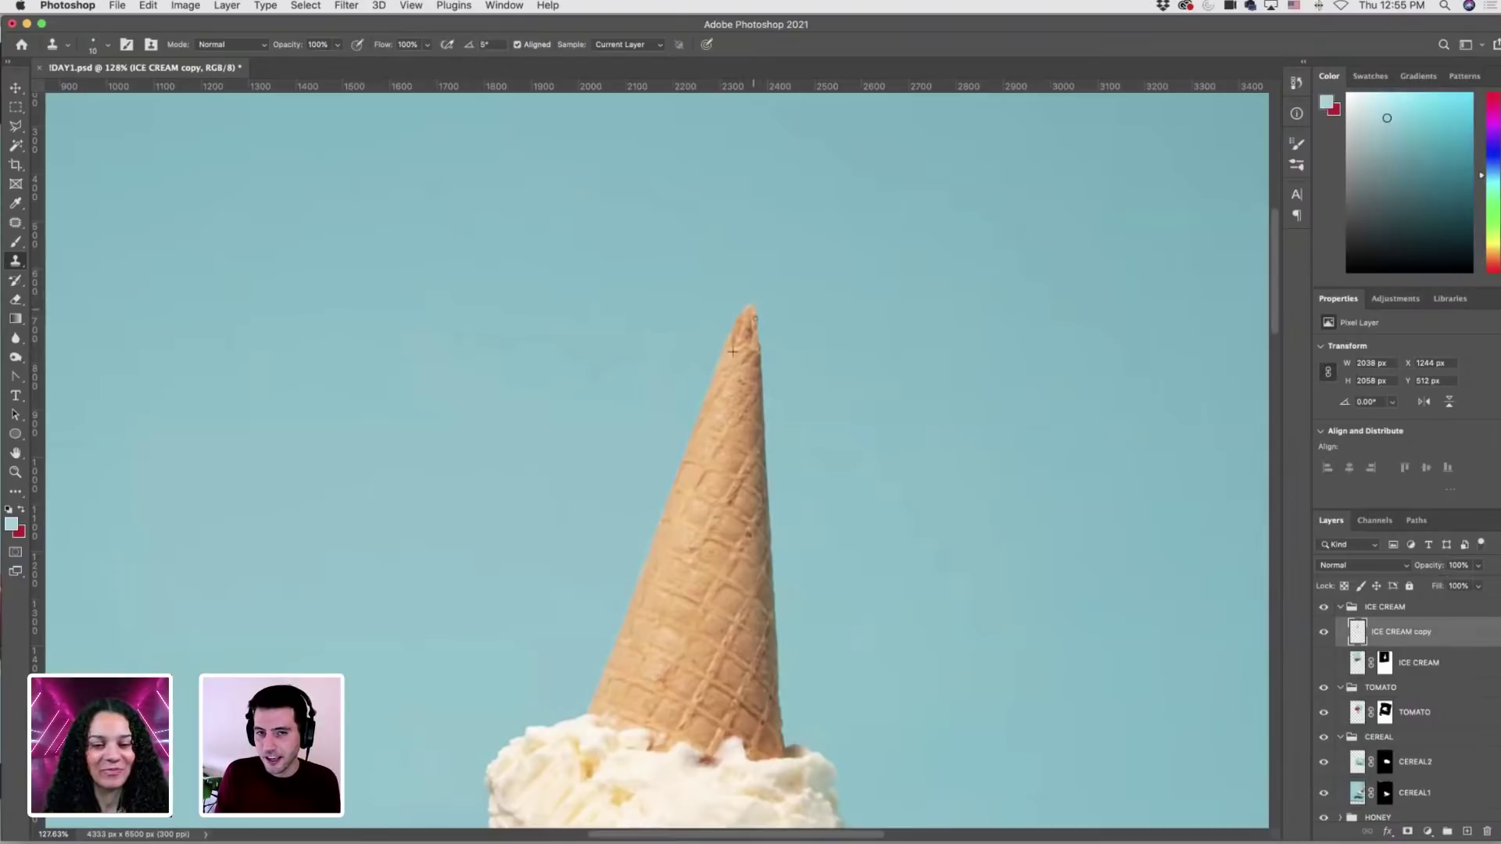
Patch the small blemish just below the cone's tip and clear the selection.
key(j)
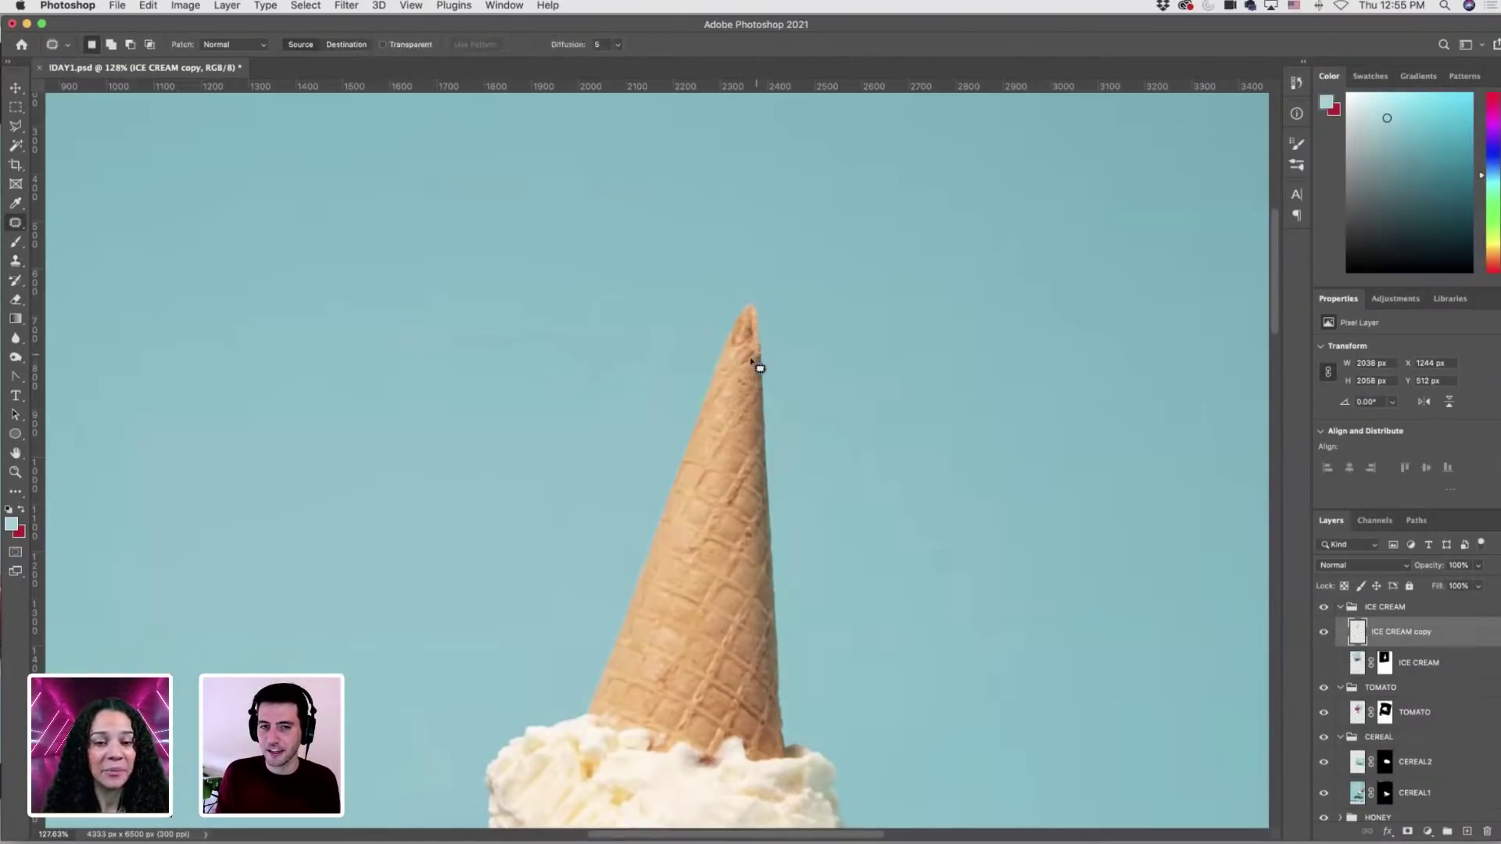
mouse_move(750, 359)
mouse_down()
mouse_move(751, 316)
mouse_move(738, 378)
mouse_move(747, 326)
mouse_move(744, 362)
mouse_up()
key(s)
key(super+d)
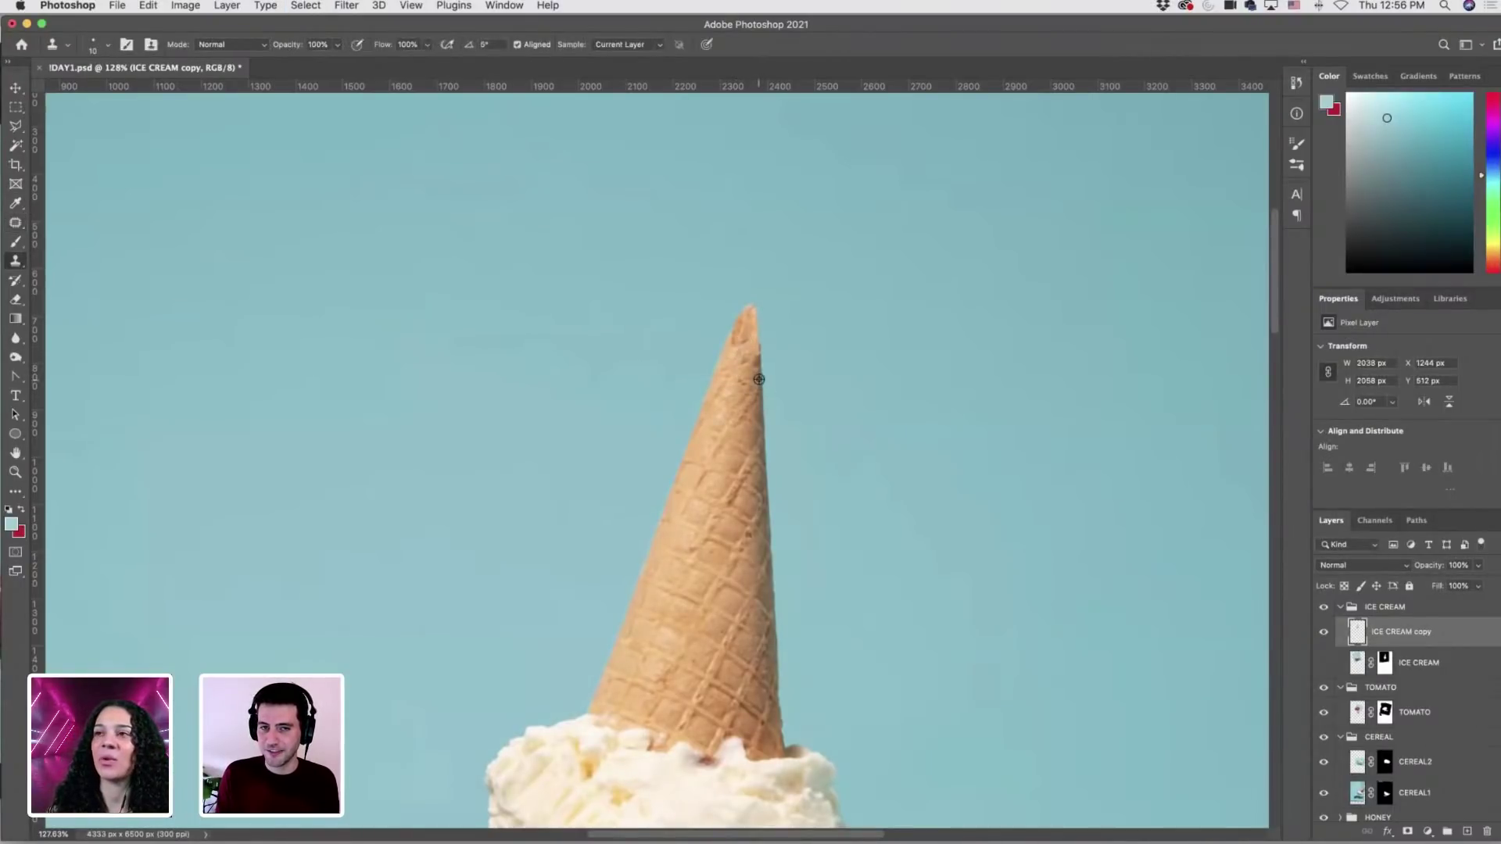
Smooth the cone tip's edge with the Clone Stamp, using a 23 px brush at 65% opacity.
click(109, 46)
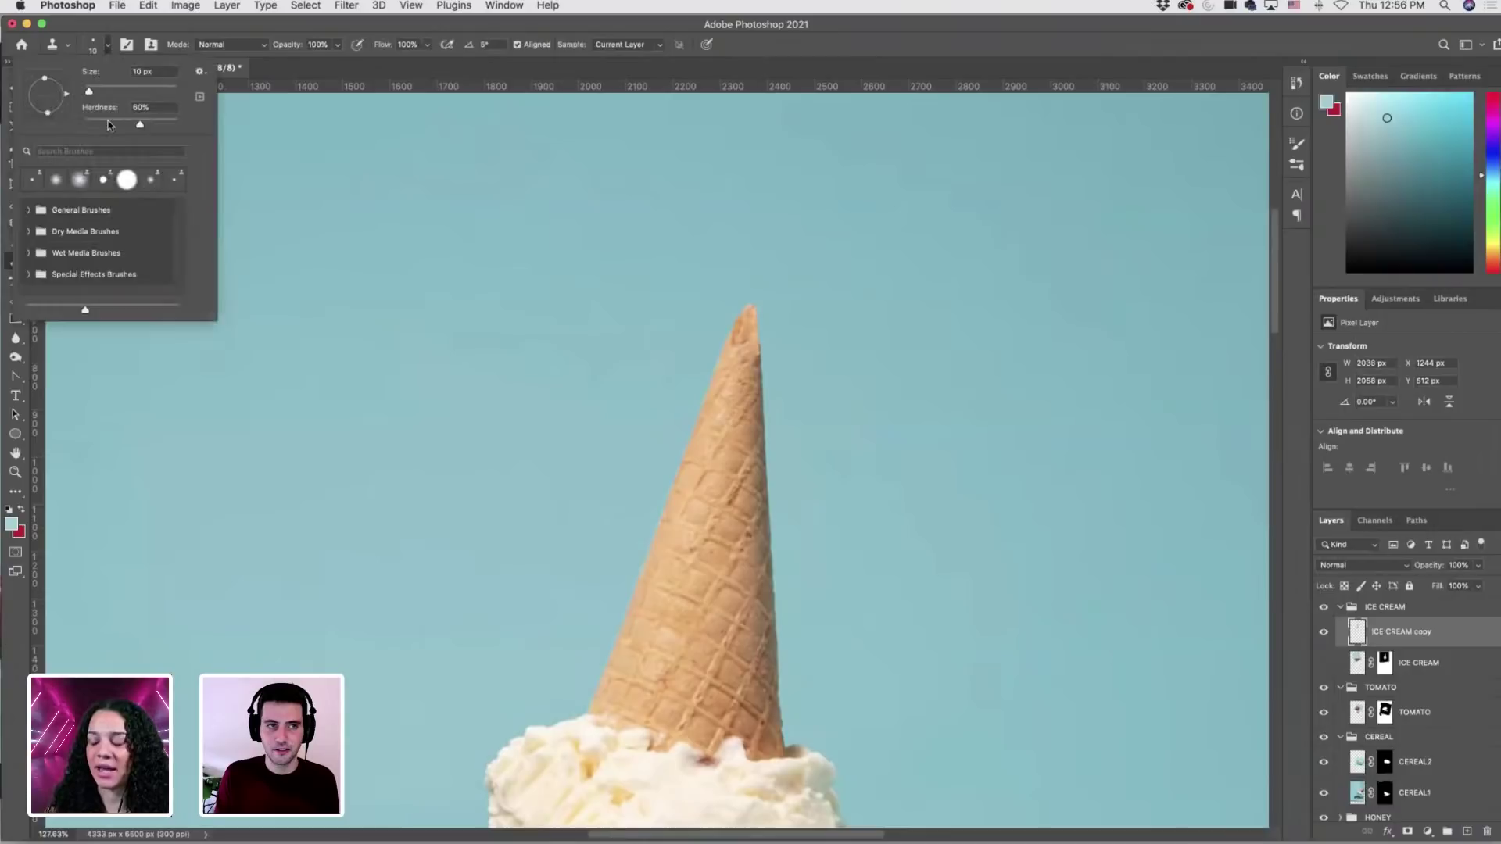
drag(93, 124, 94, 91)
click(339, 45)
drag(342, 62, 313, 62)
click(761, 382)
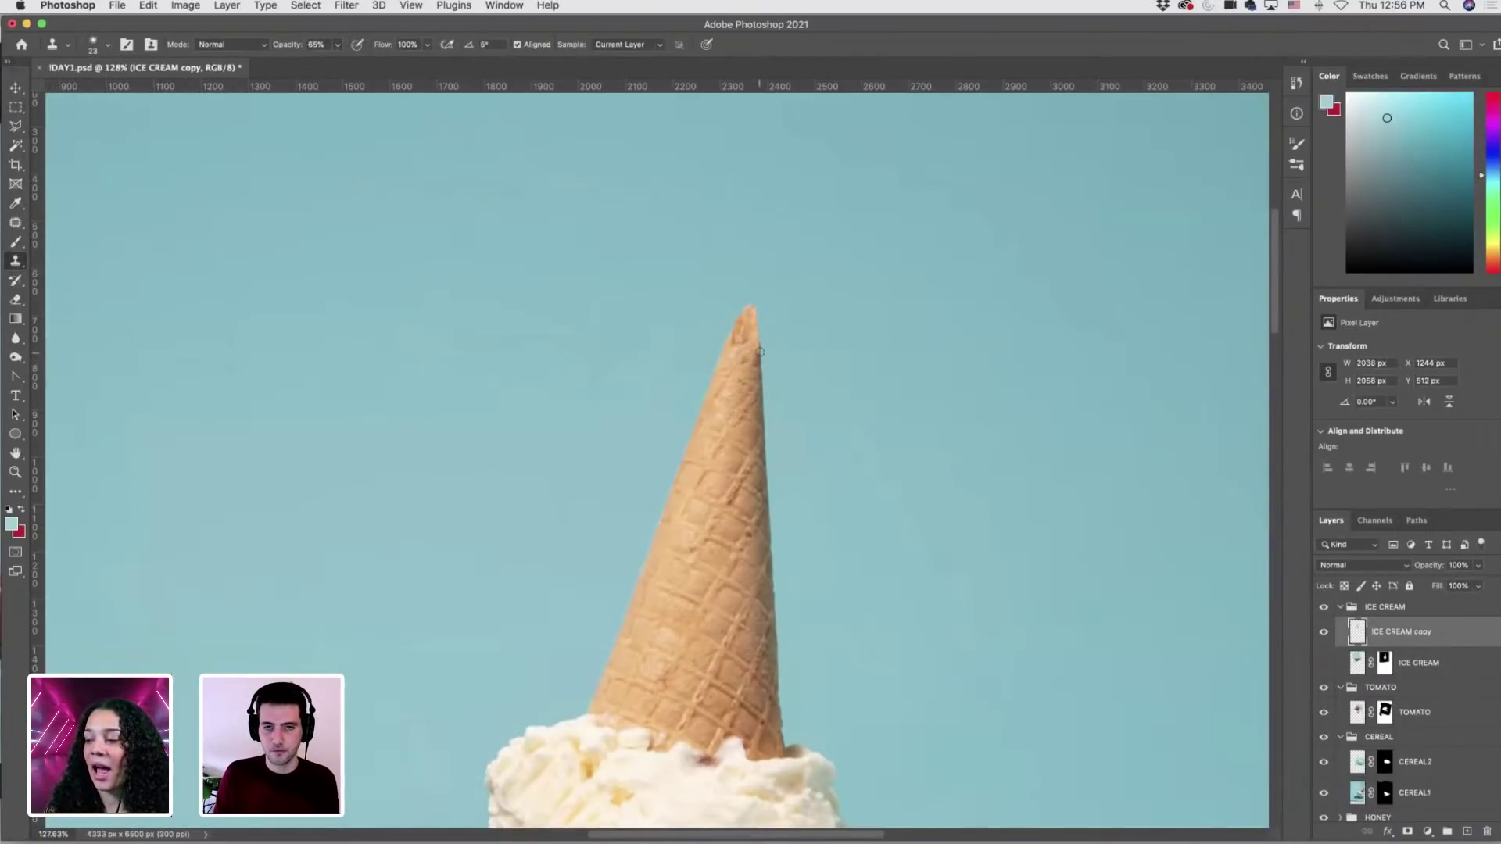
mouse_move(759, 354)
mouse_down()
mouse_move(751, 285)
mouse_move(732, 303)
mouse_up()
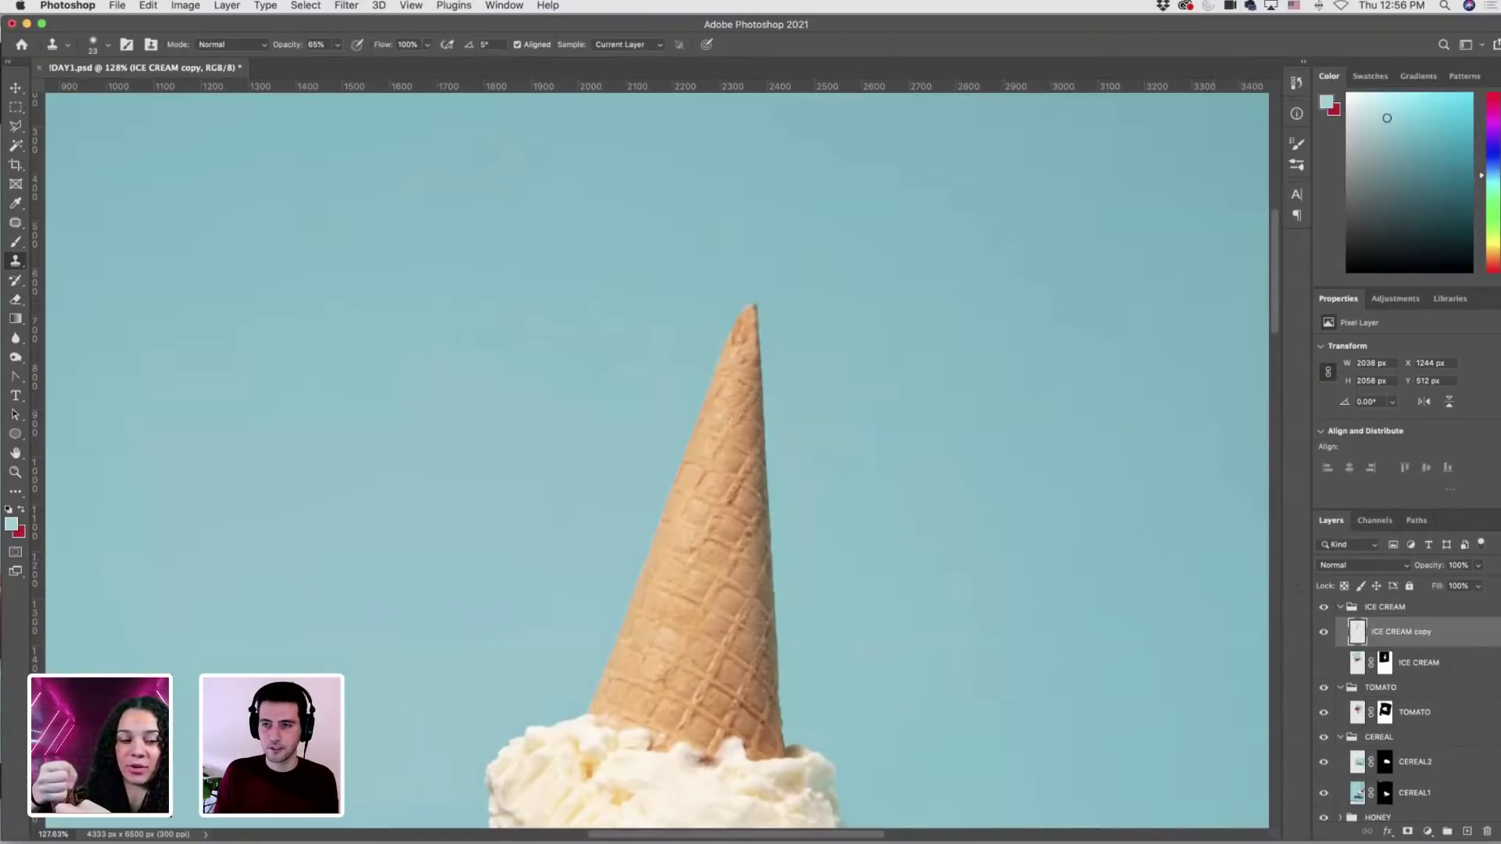
Add a layer mask to the ICE CREAM copy layer and undo a trial black brush stroke beside the cone's tip.
key(e)
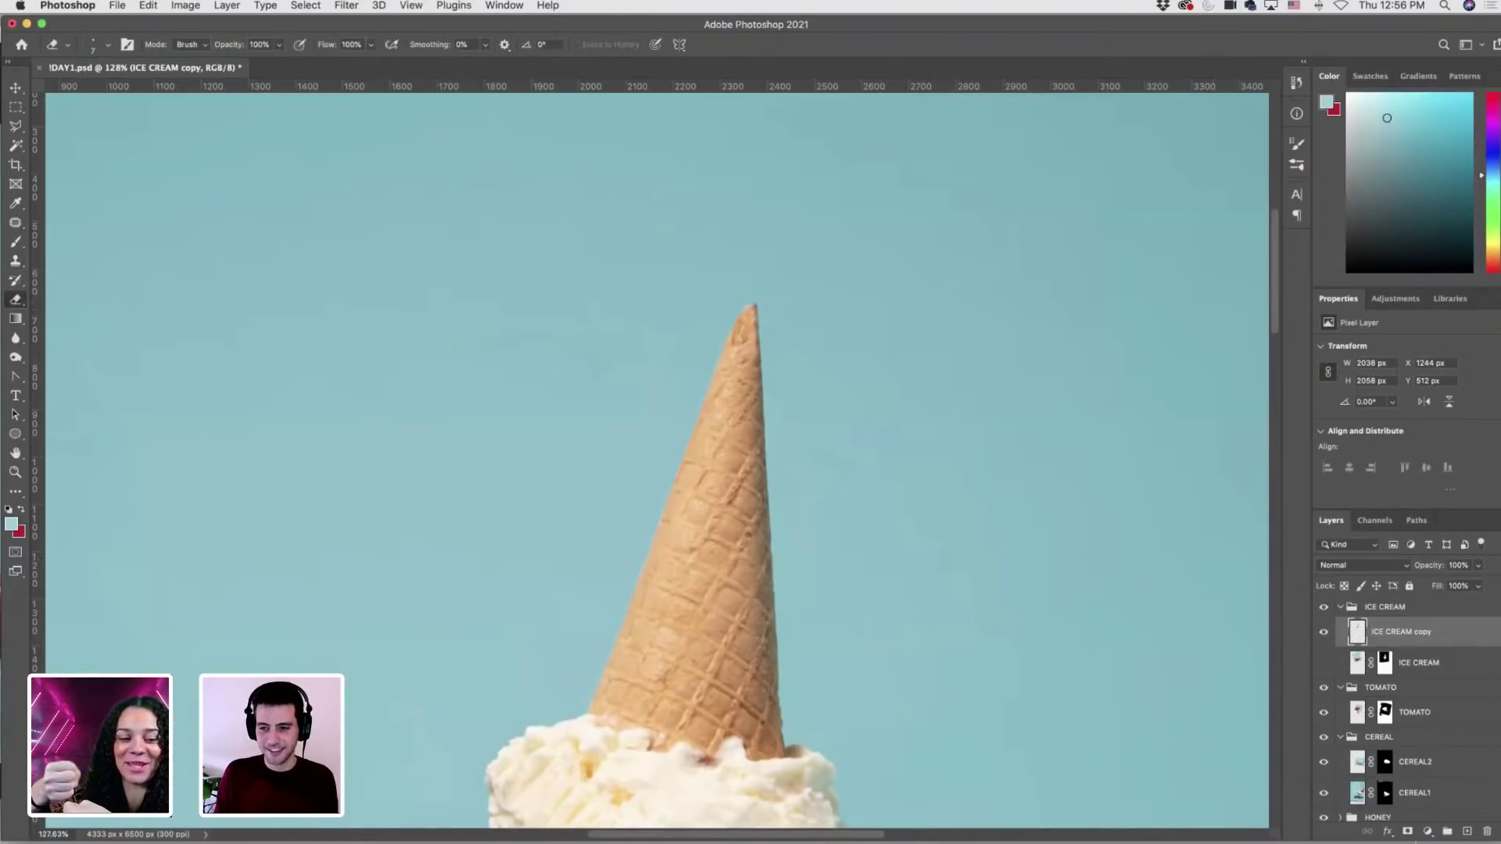
click(1407, 832)
key(b)
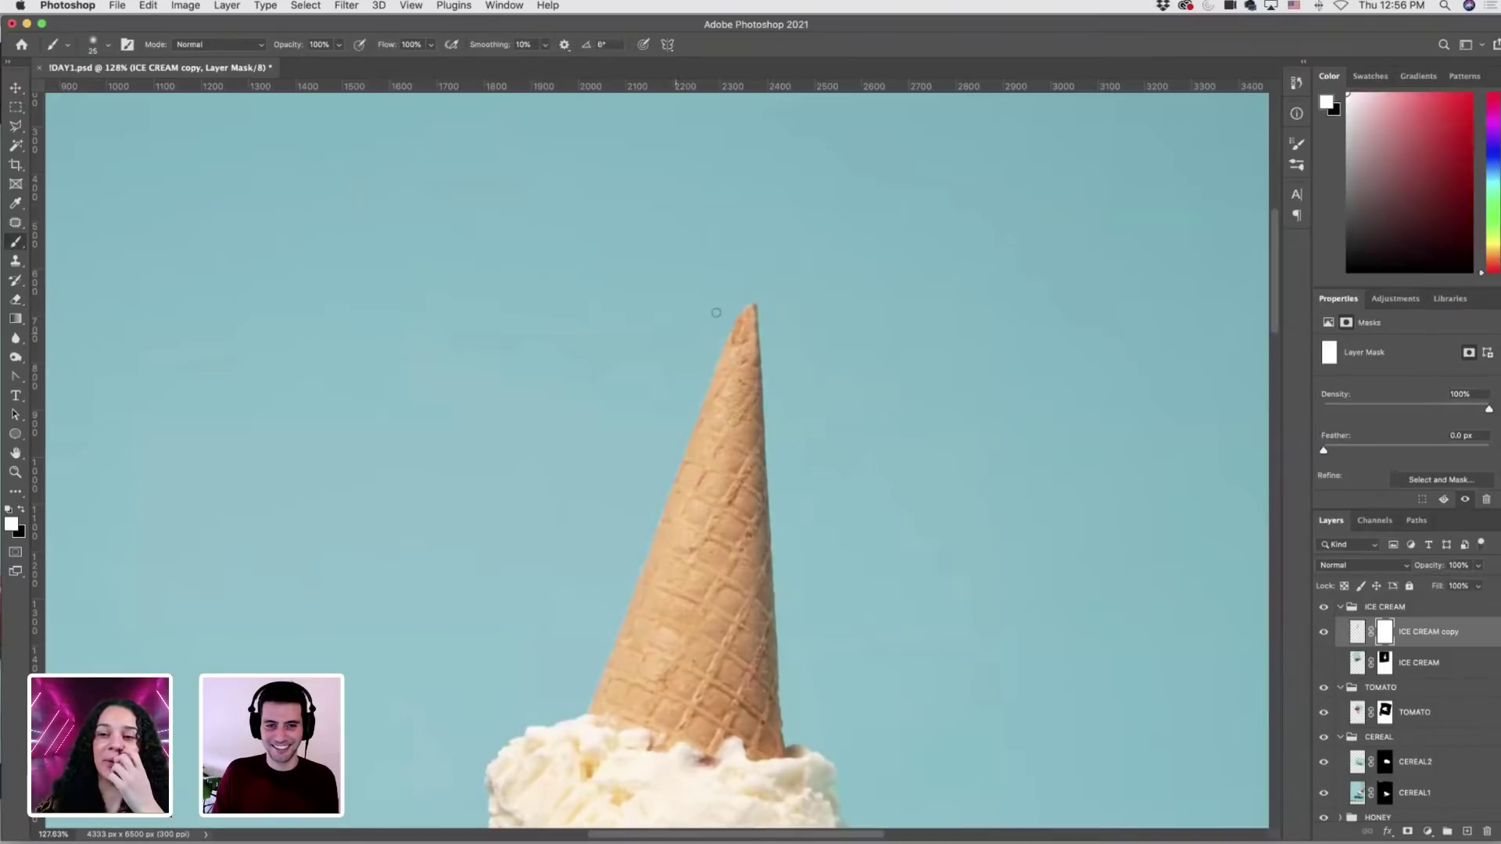
key(x)
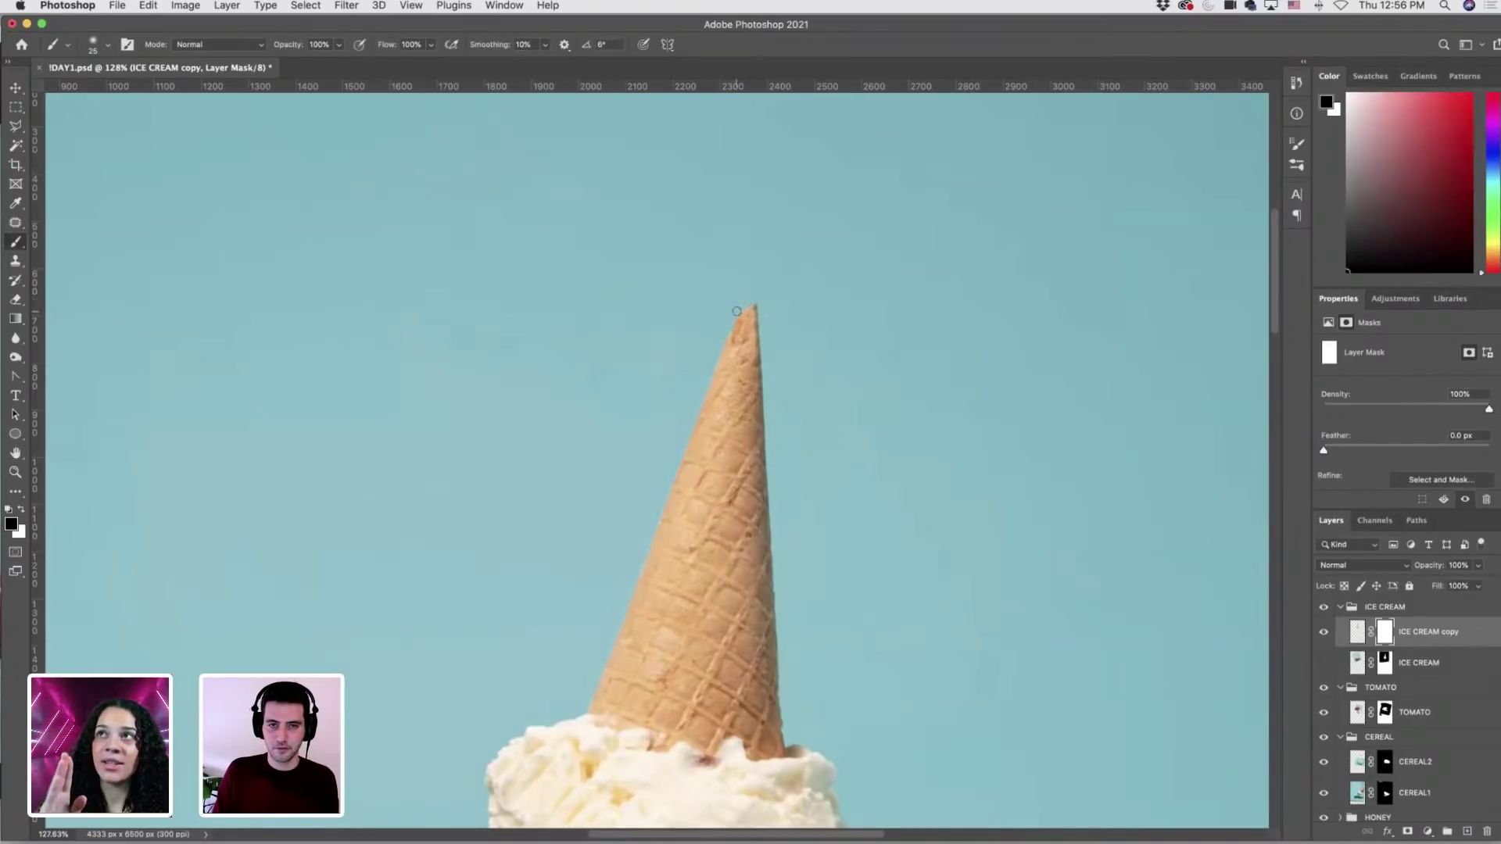
key(super+z)
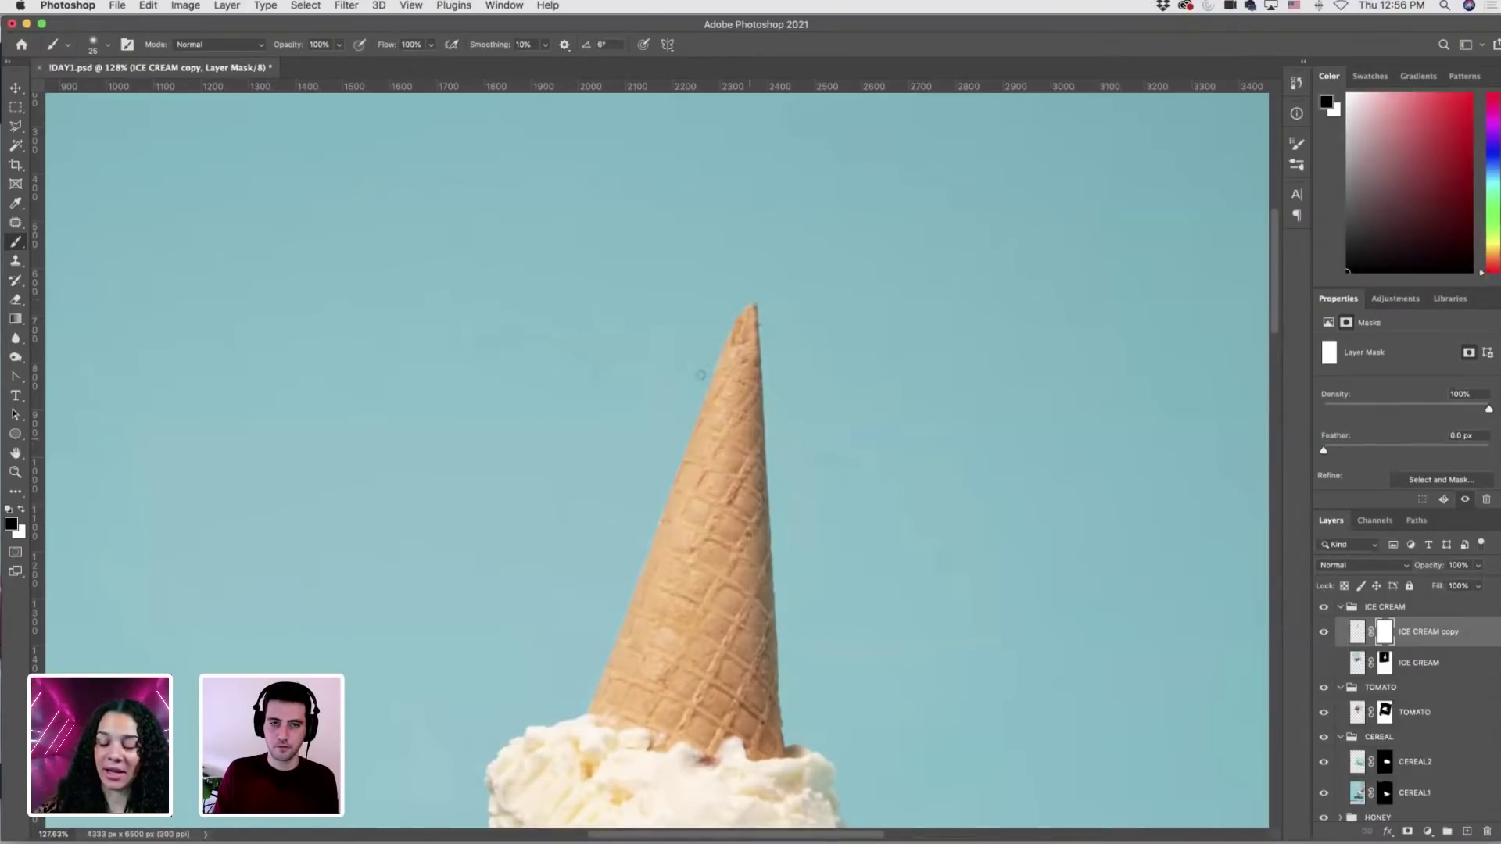
Refine the cone's tip on the ICE CREAM copy layer with a 9 px Clone Stamp at 65% opacity, and save the document.
click(1357, 632)
key(s)
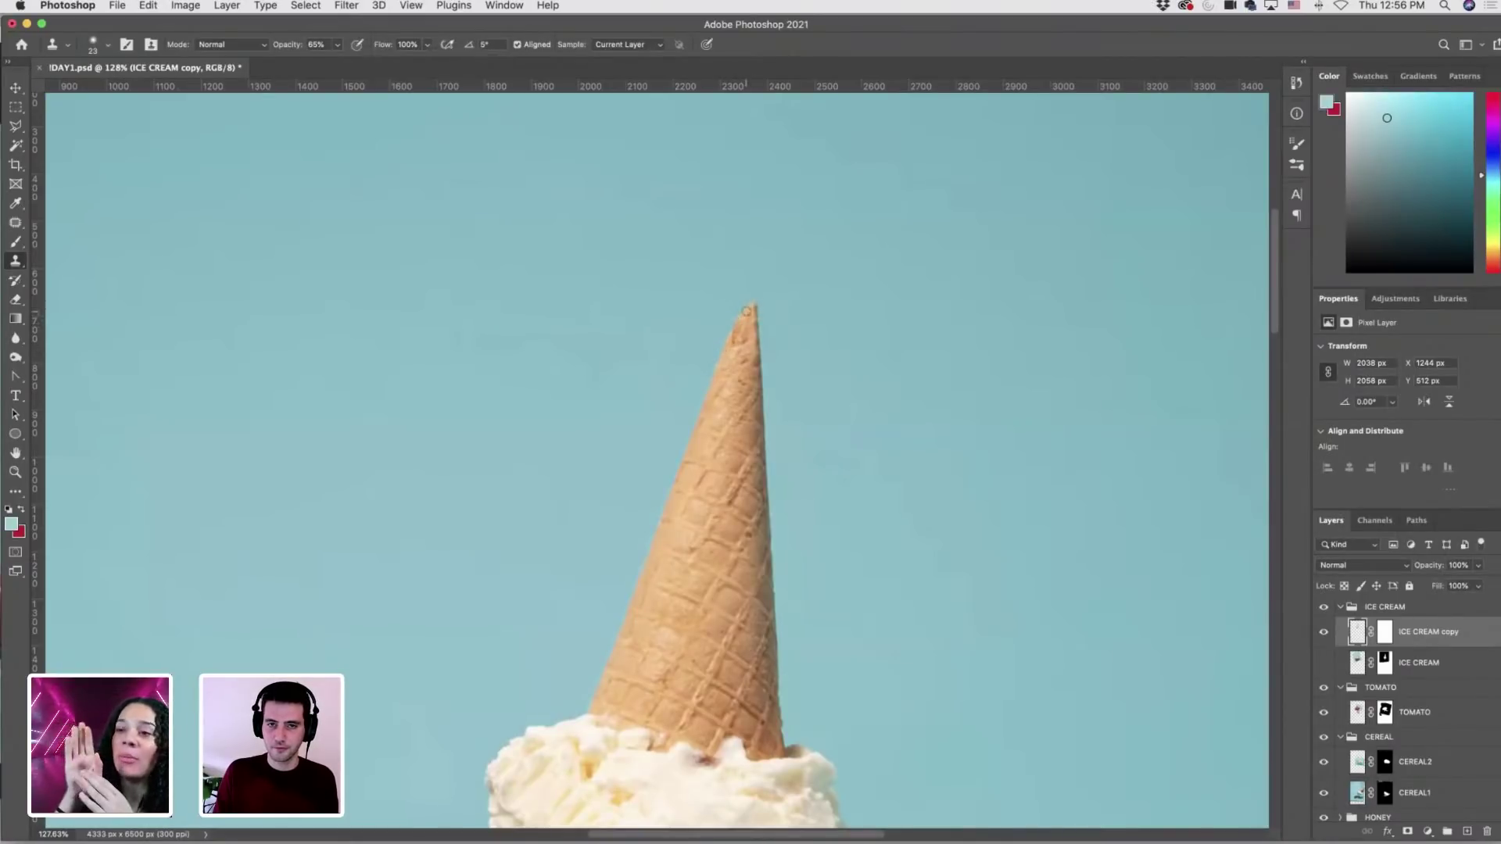
key(bracketleft)
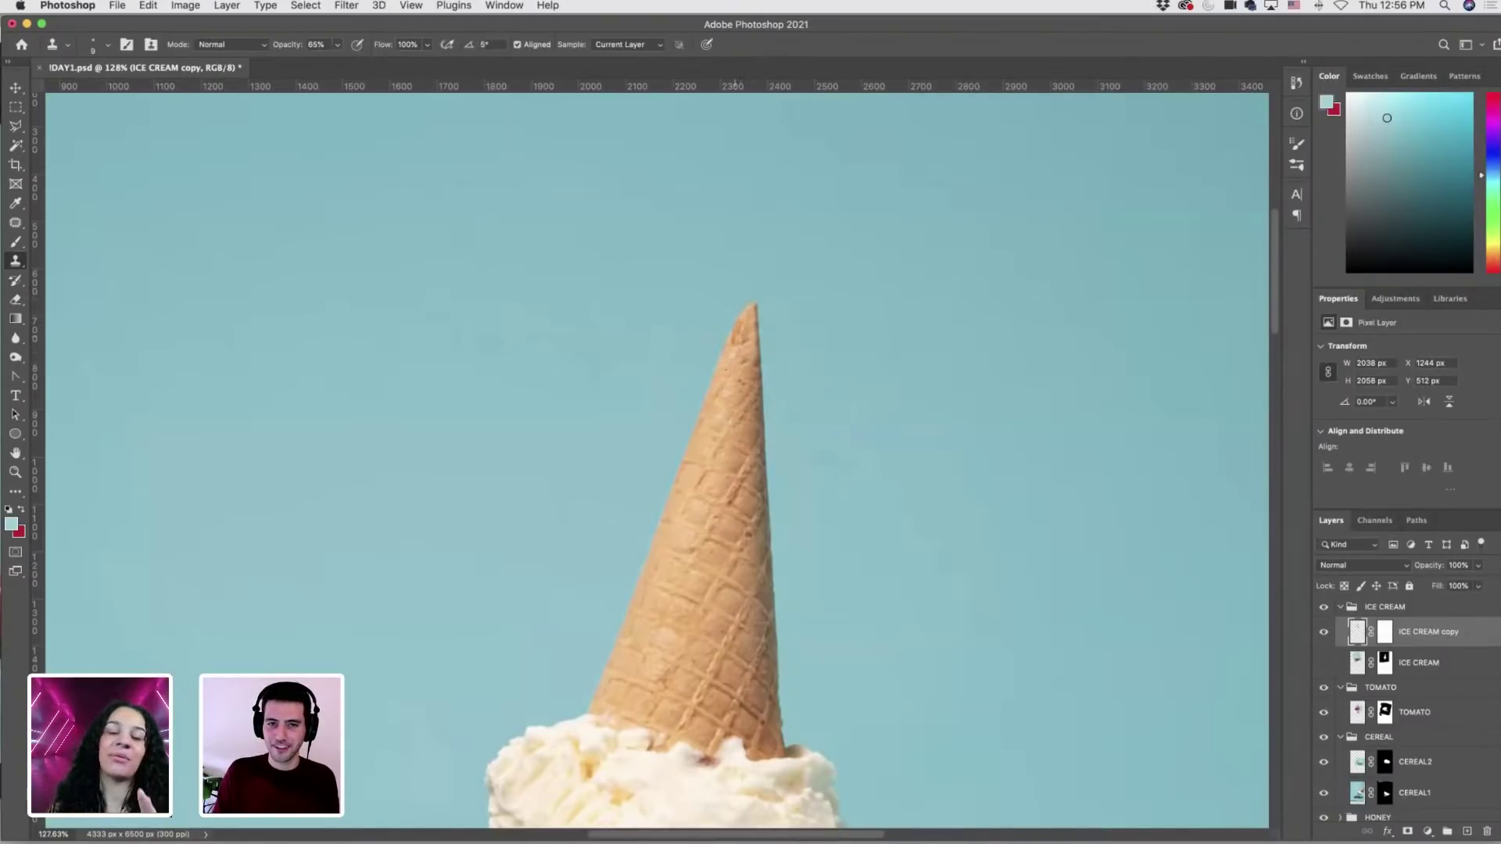
scroll(770, 494, down, 5)
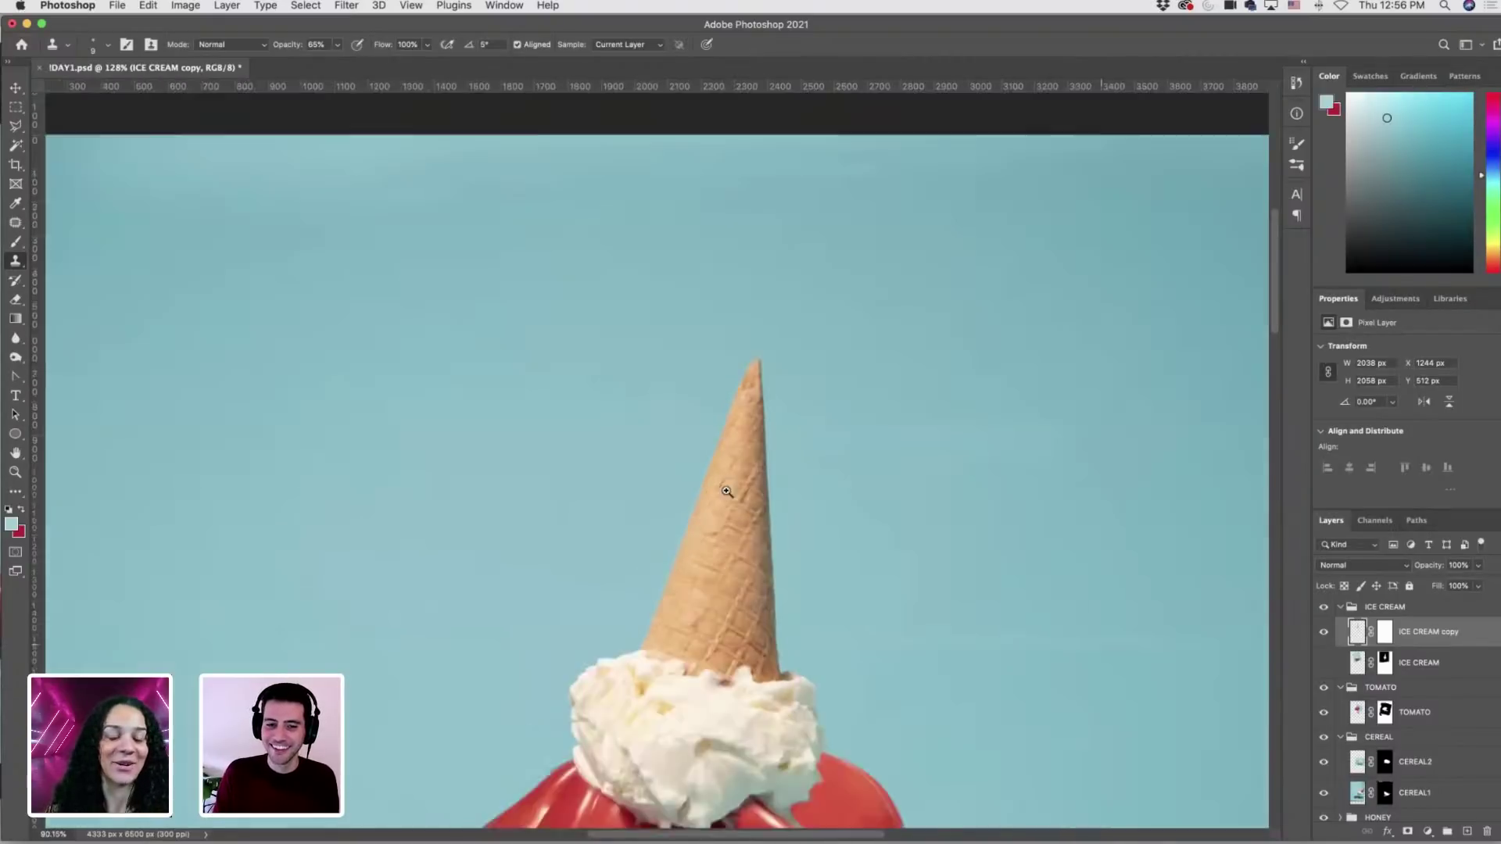
scroll(655, 511, down, 5)
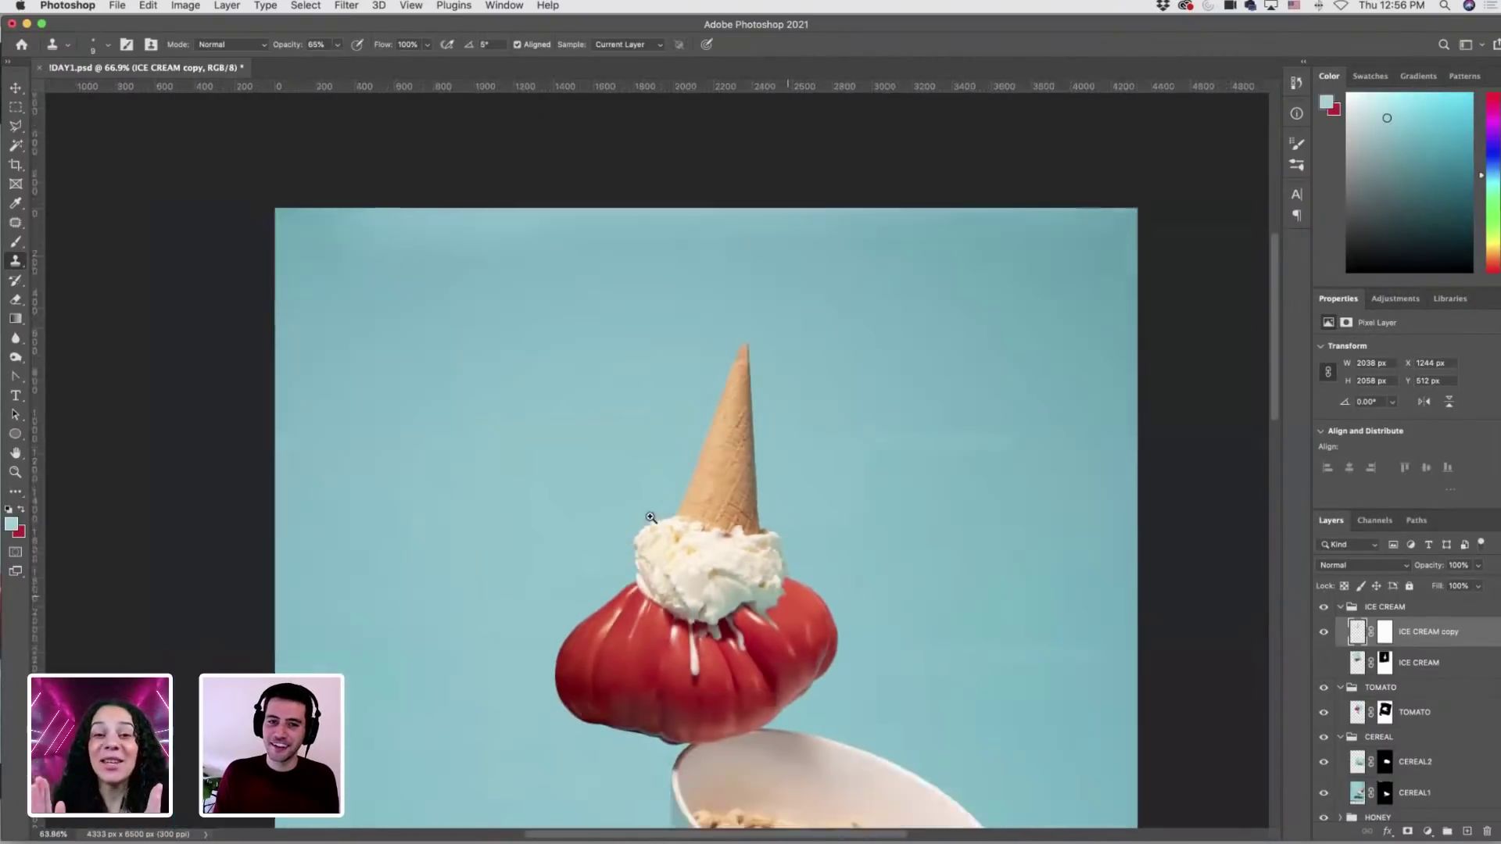
scroll(692, 508, down, 3)
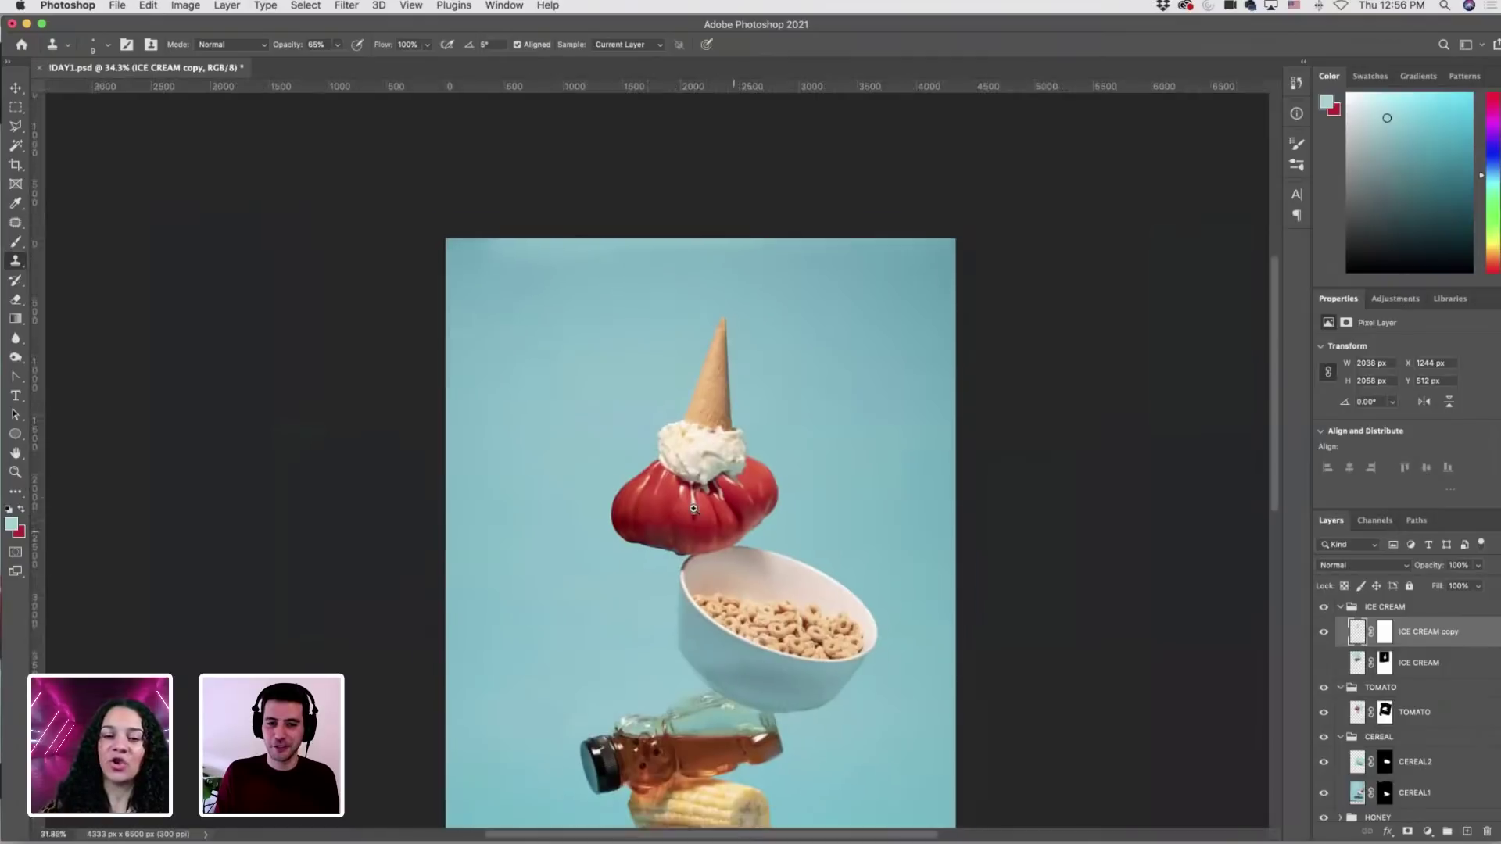
key(ctrl+s)
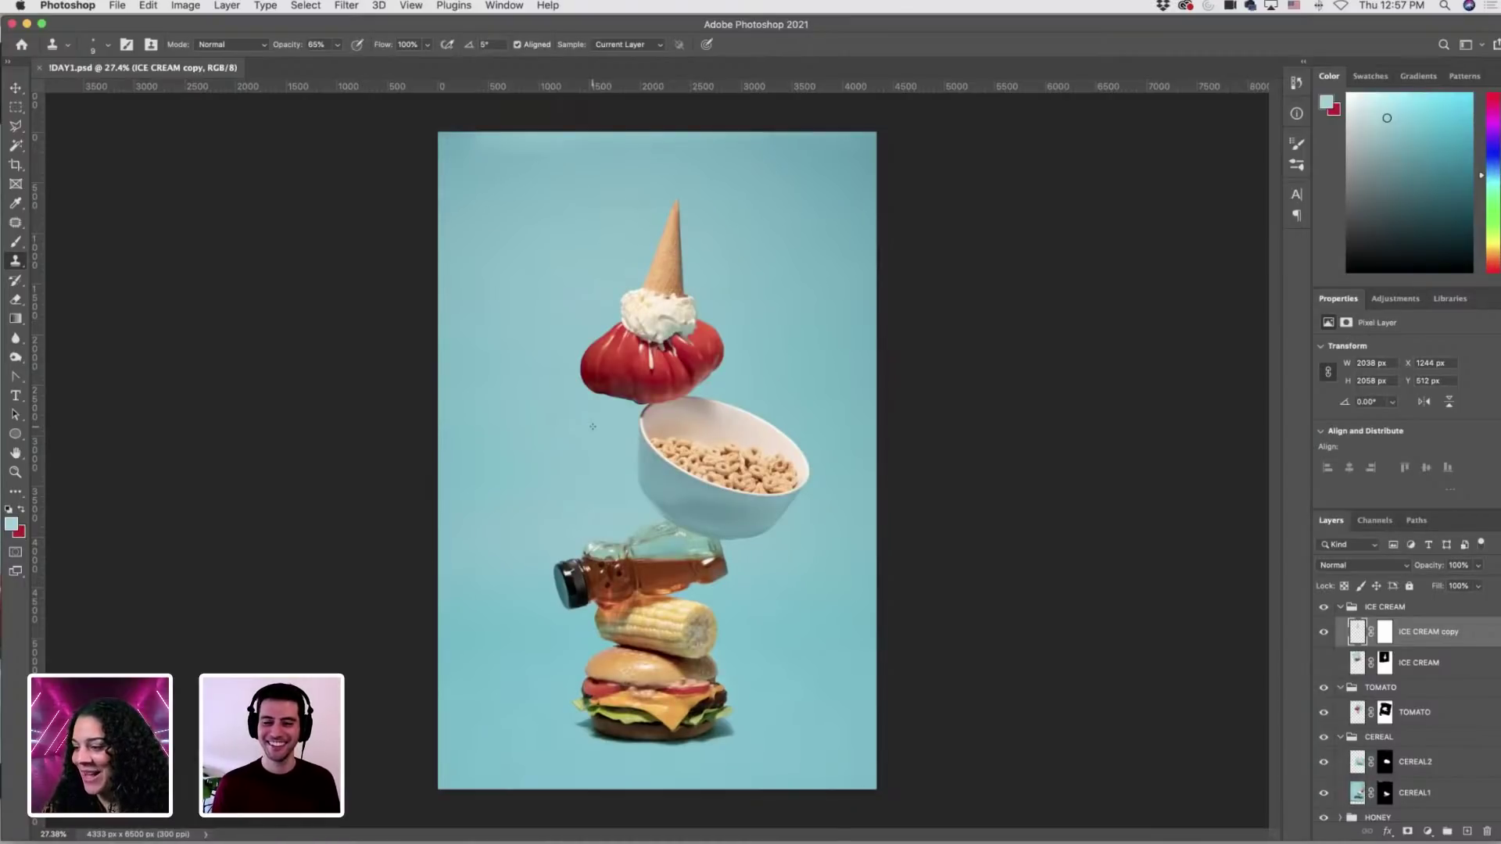
Collapse the ICE CREAM, TOMATO and CEREAL groups, switch to the Move tool and deselect all layers.
click(1342, 609)
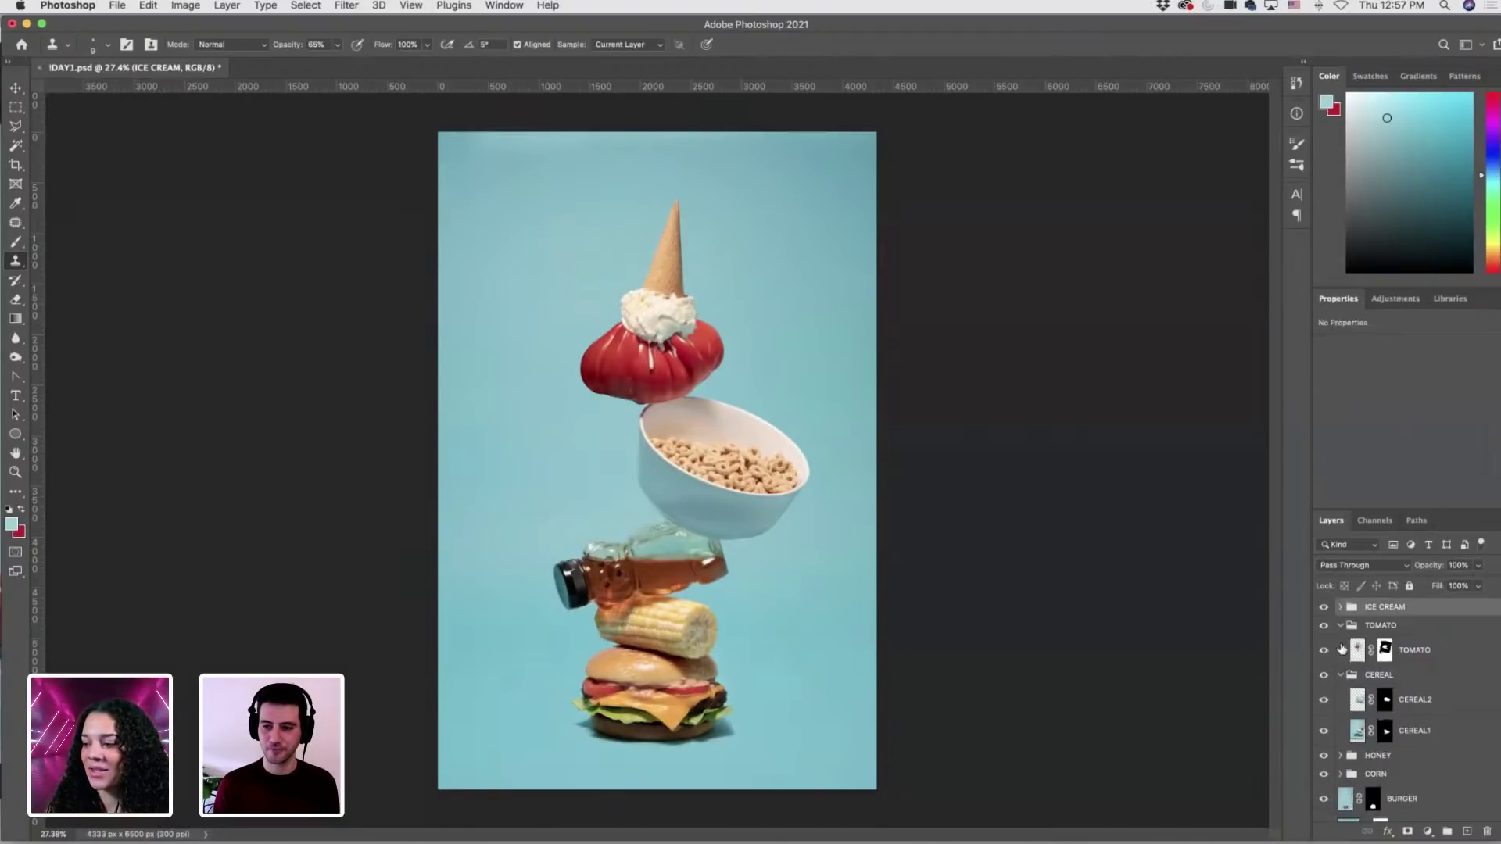
click(1340, 625)
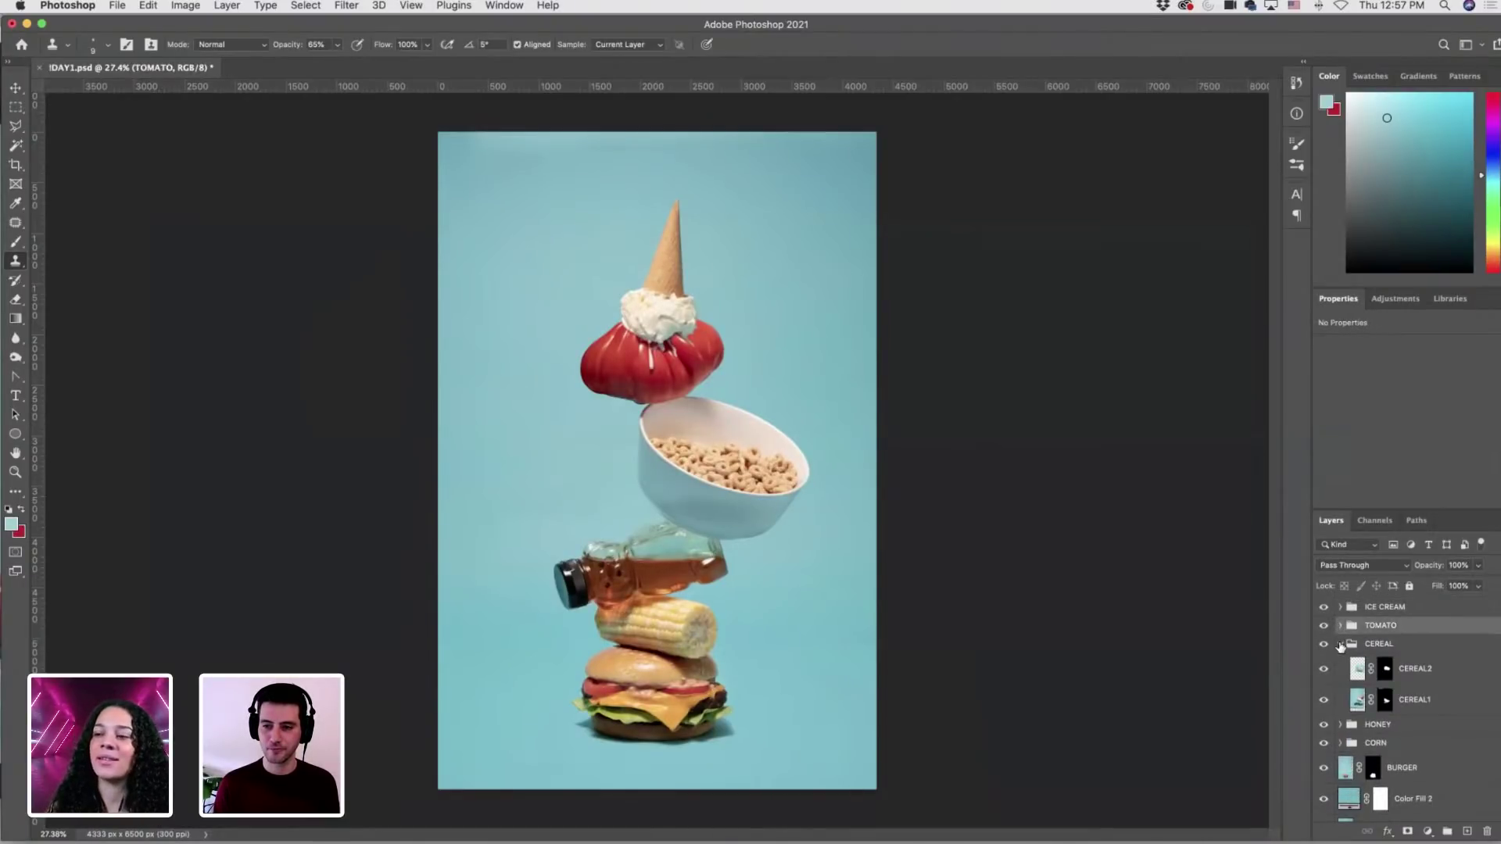
click(1342, 644)
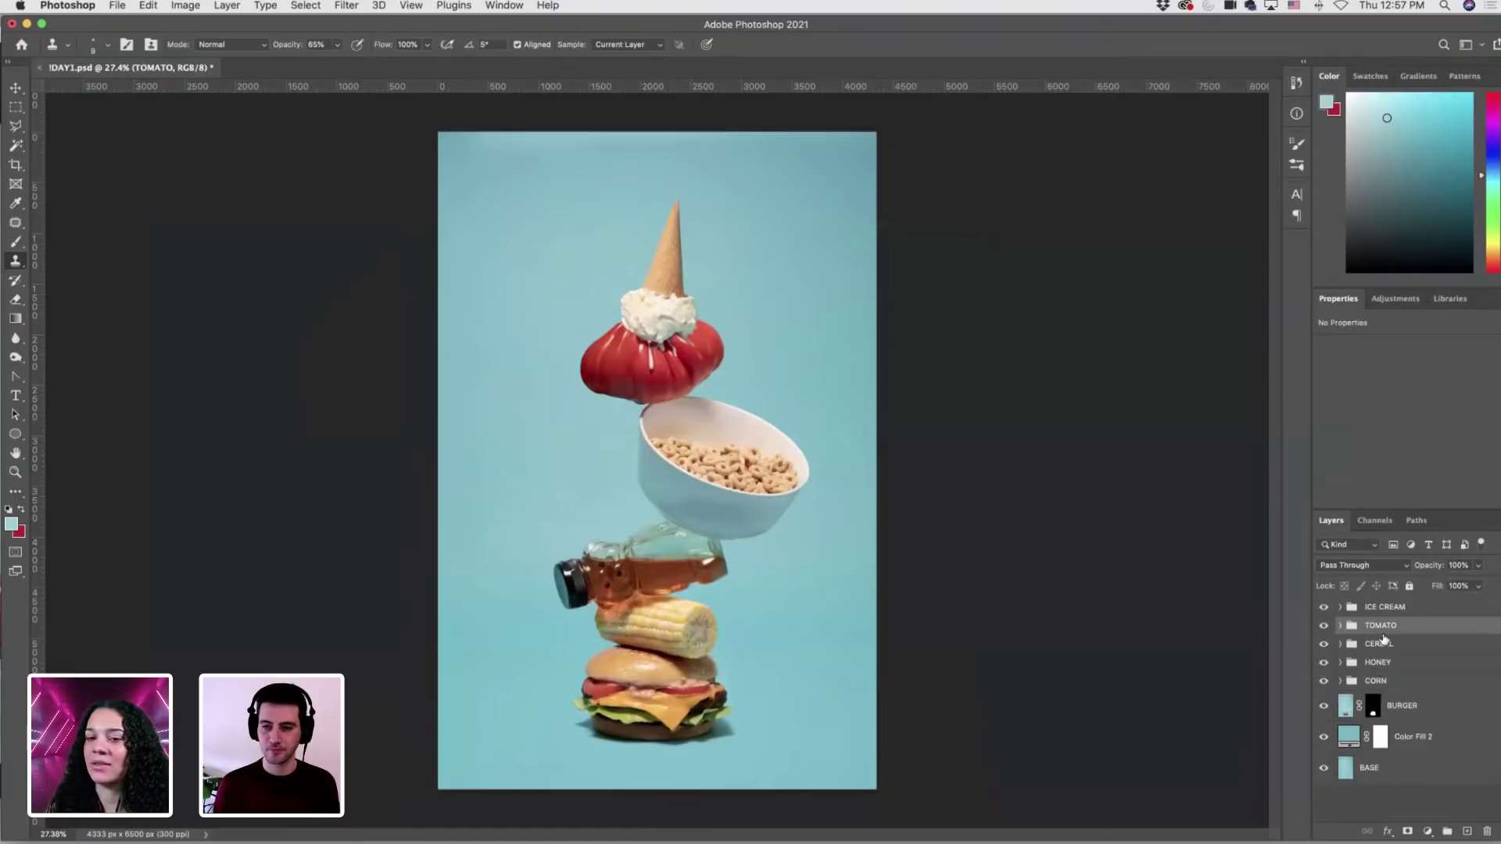
click(1382, 609)
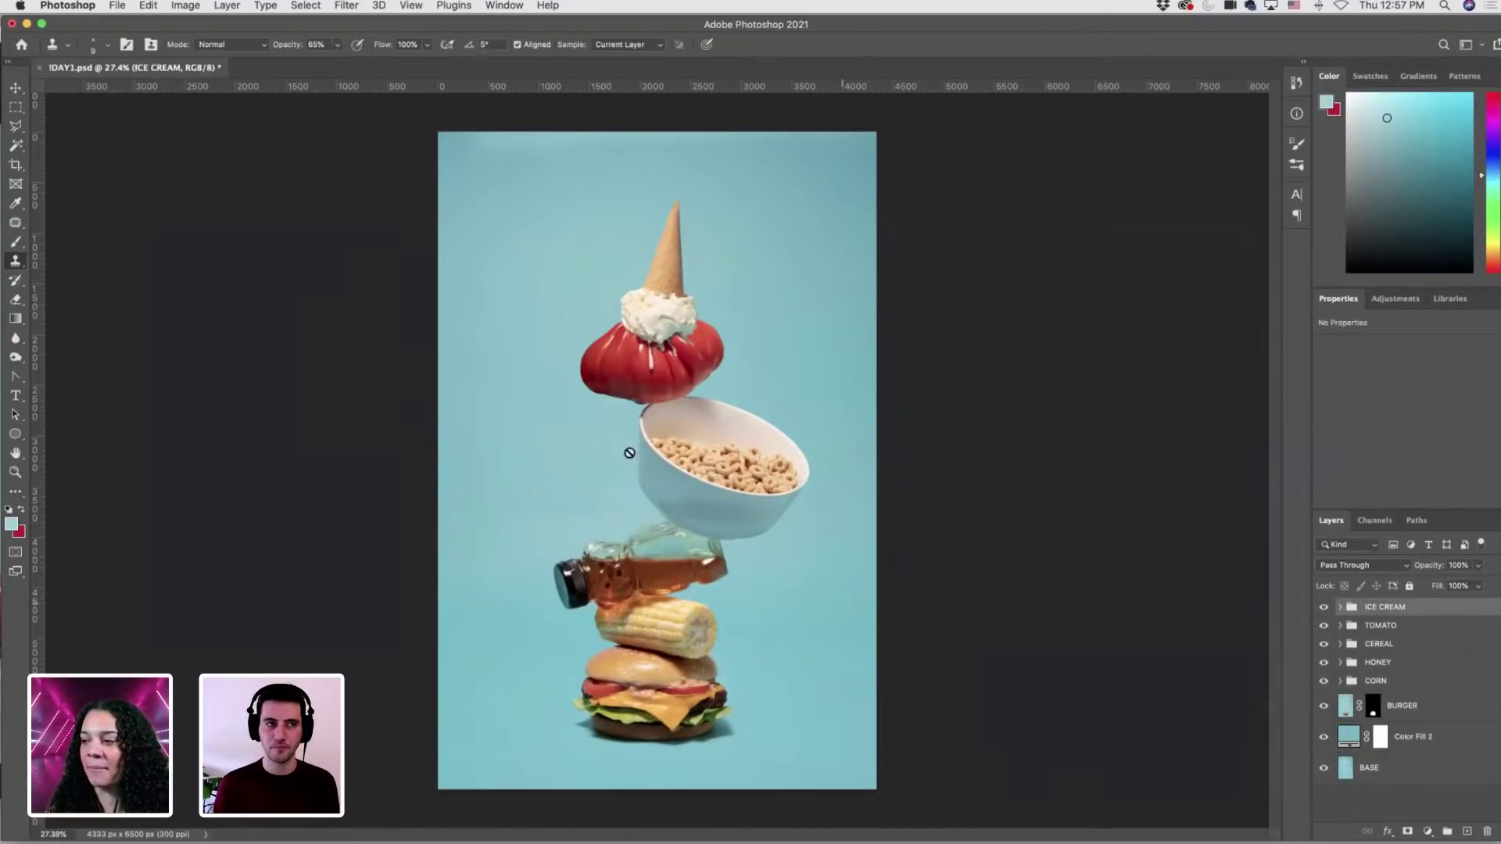
click(15, 88)
click(295, 346)
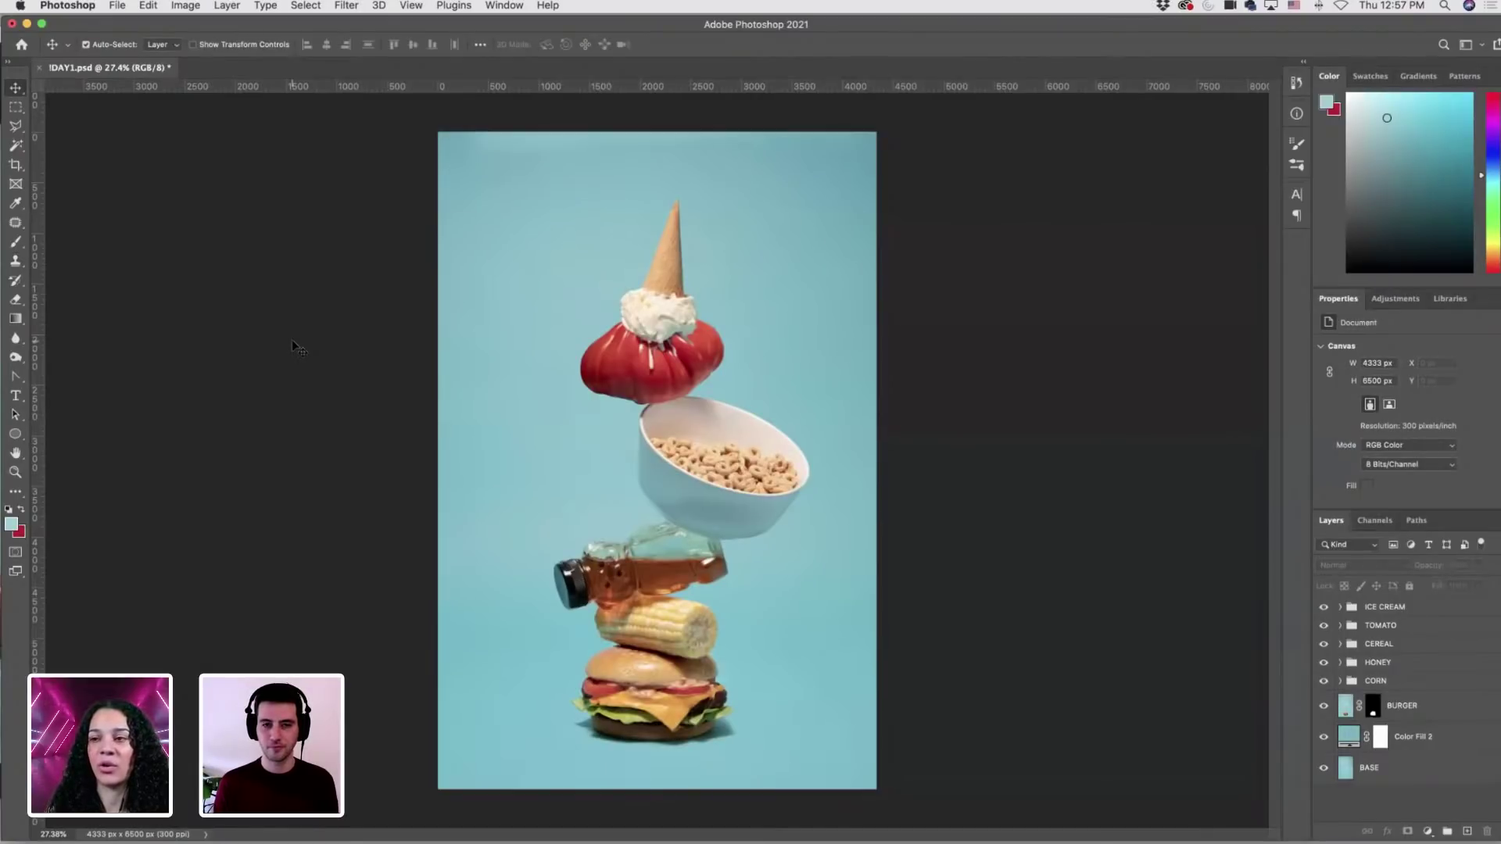
Add a Levels adjustment above the TOMATO layer with a lowered white output level, and invert its mask to black.
click(1340, 626)
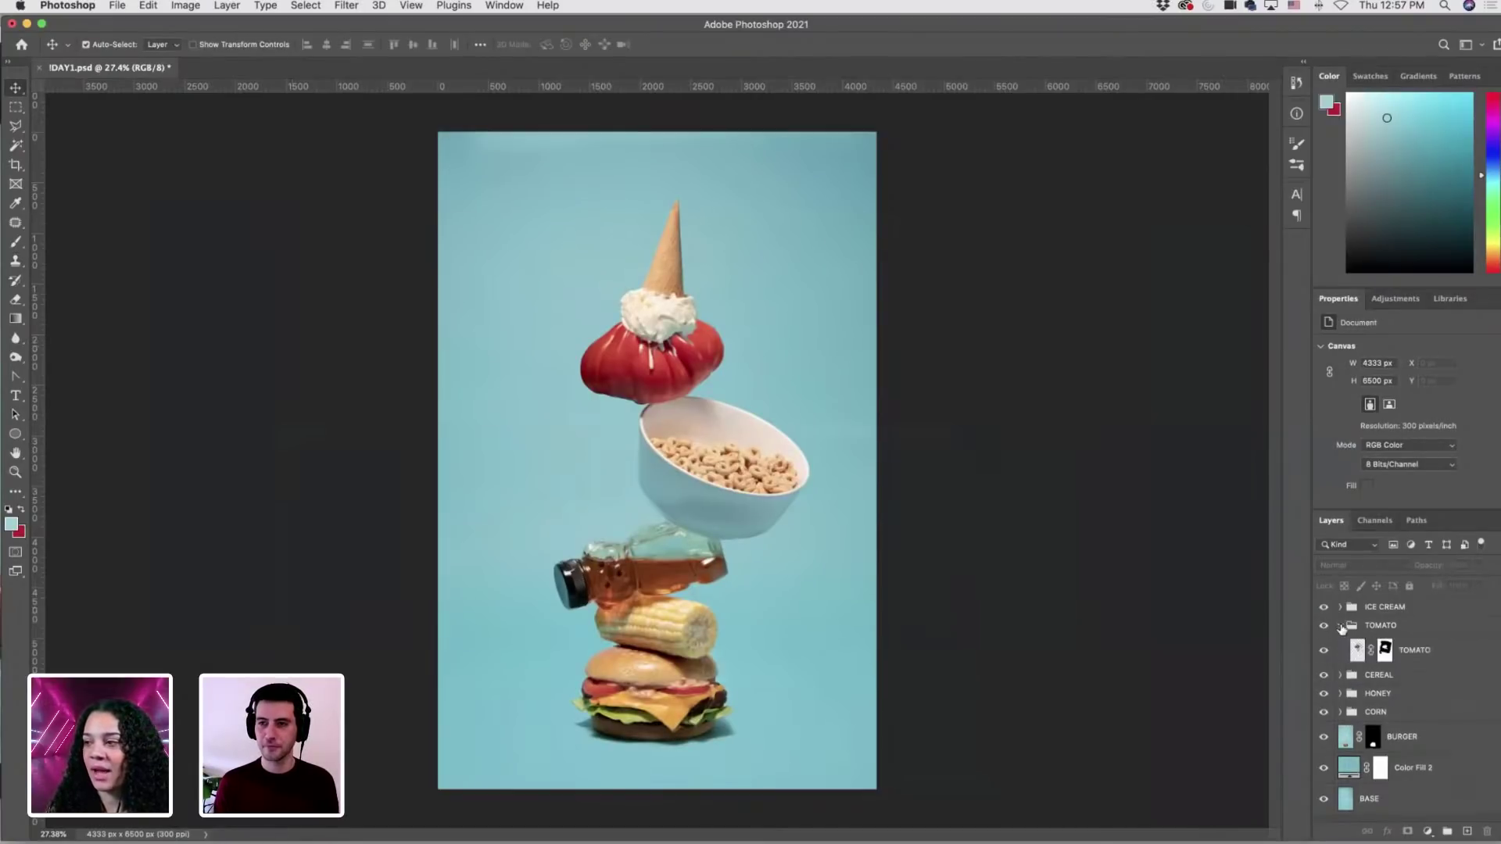
click(1415, 655)
click(1428, 831)
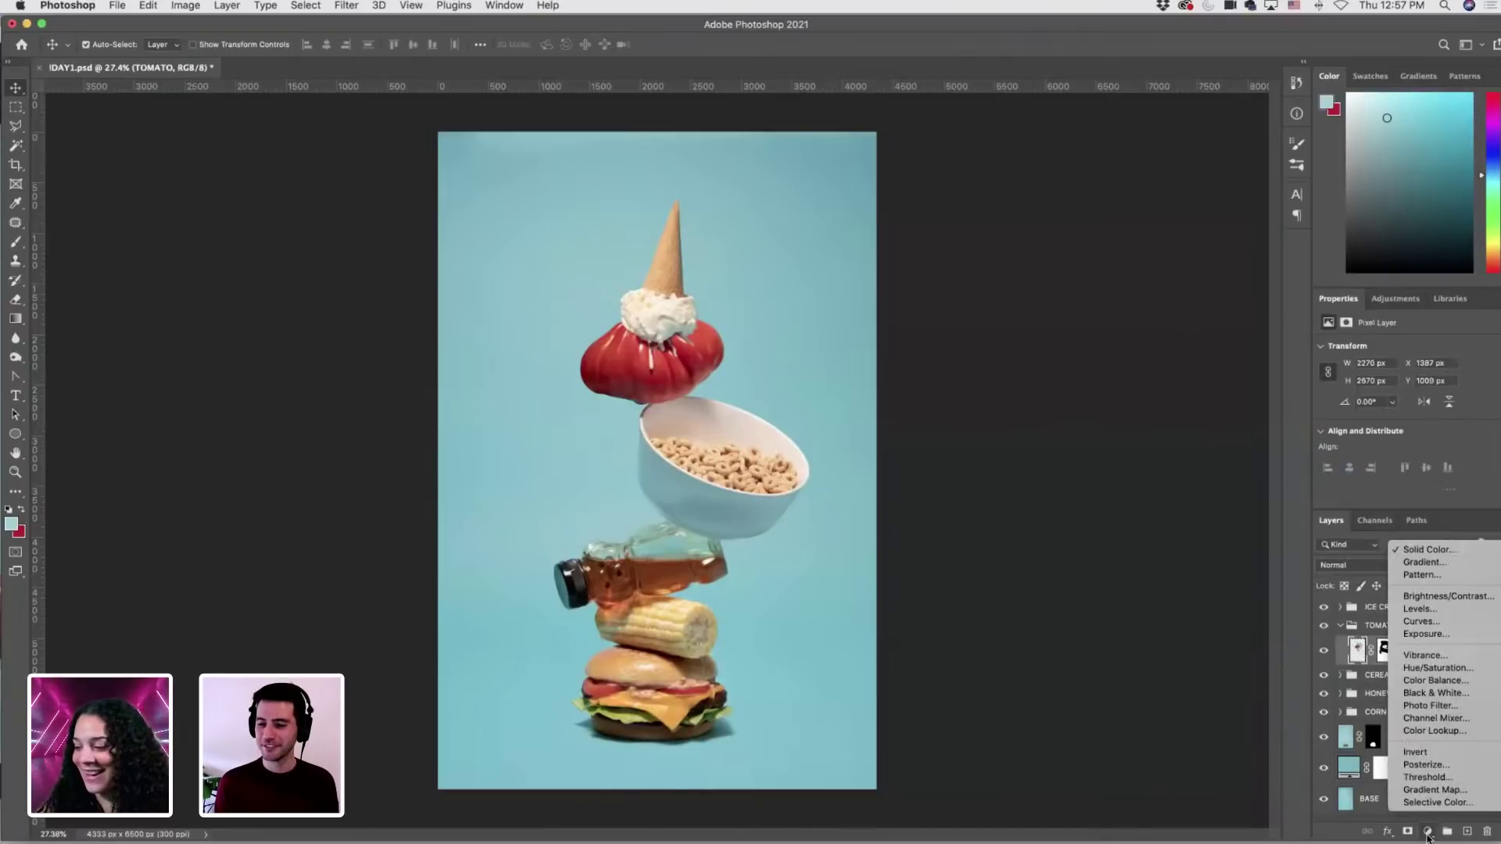
click(1419, 609)
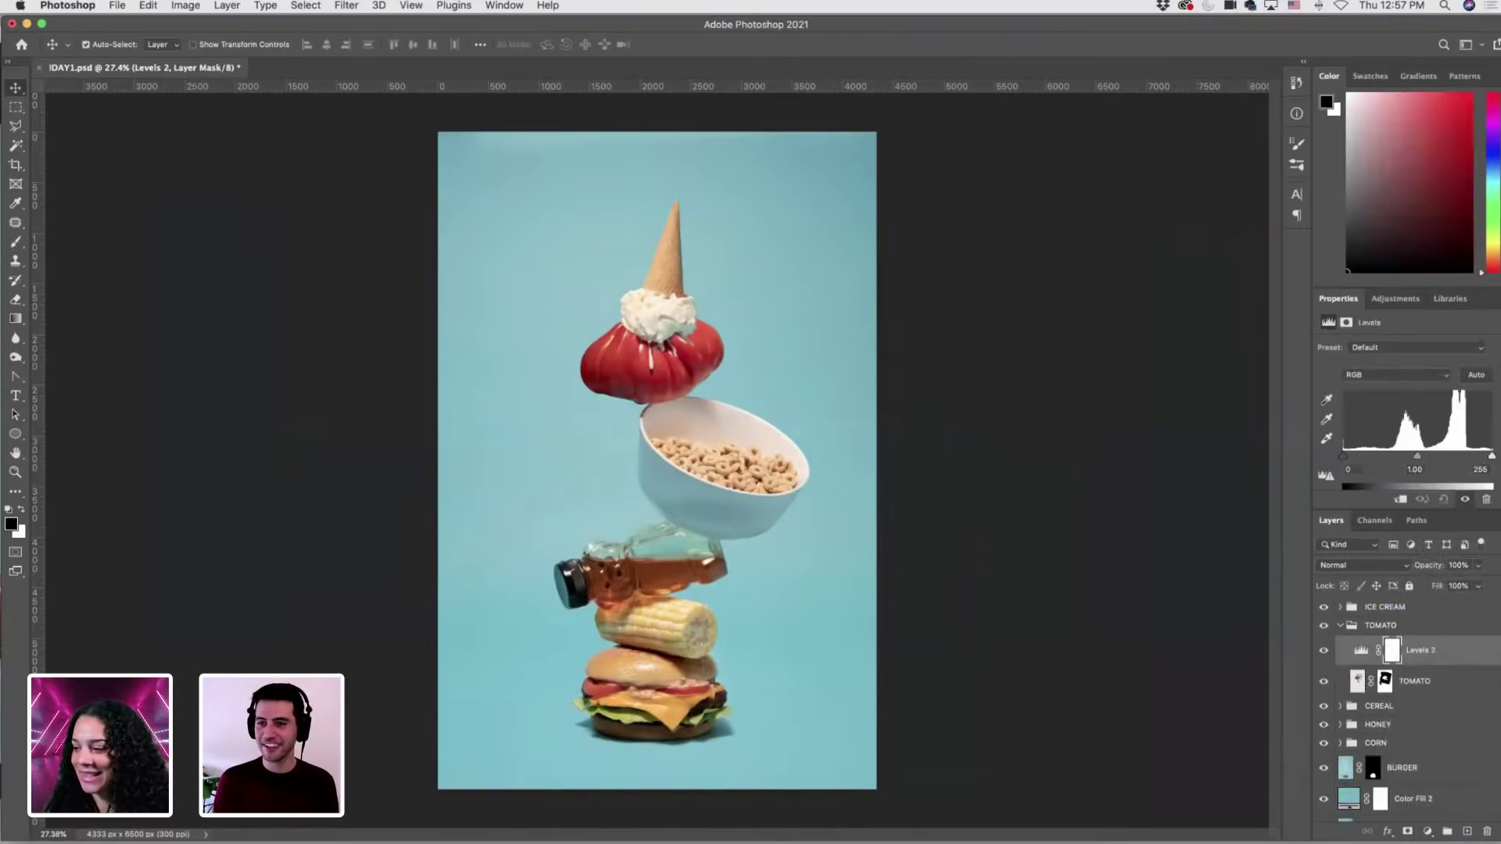
drag(1438, 288, 1434, 263)
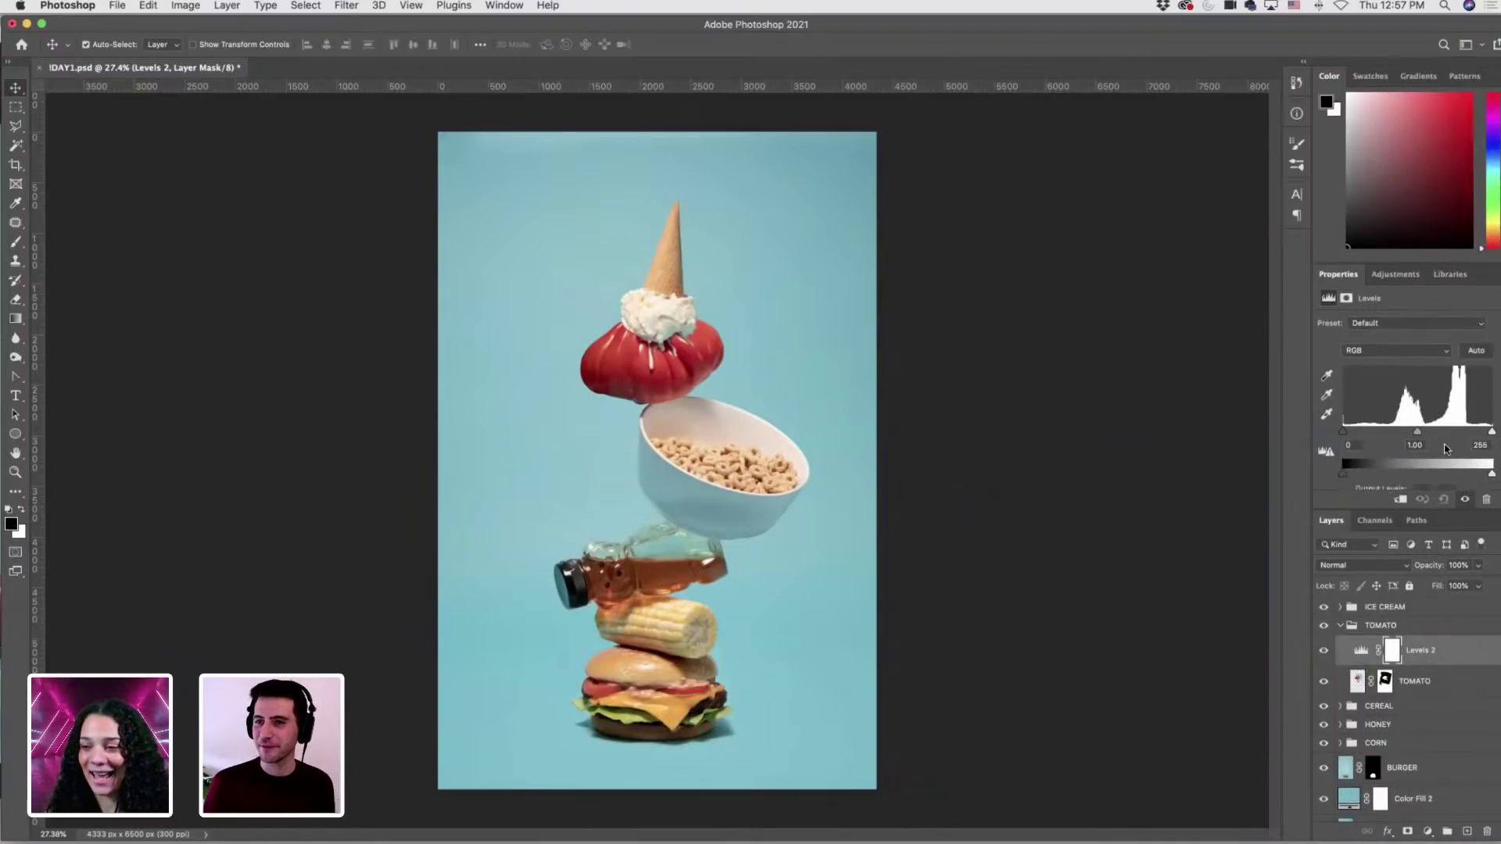
drag(1492, 475, 1482, 475)
key(super+i)
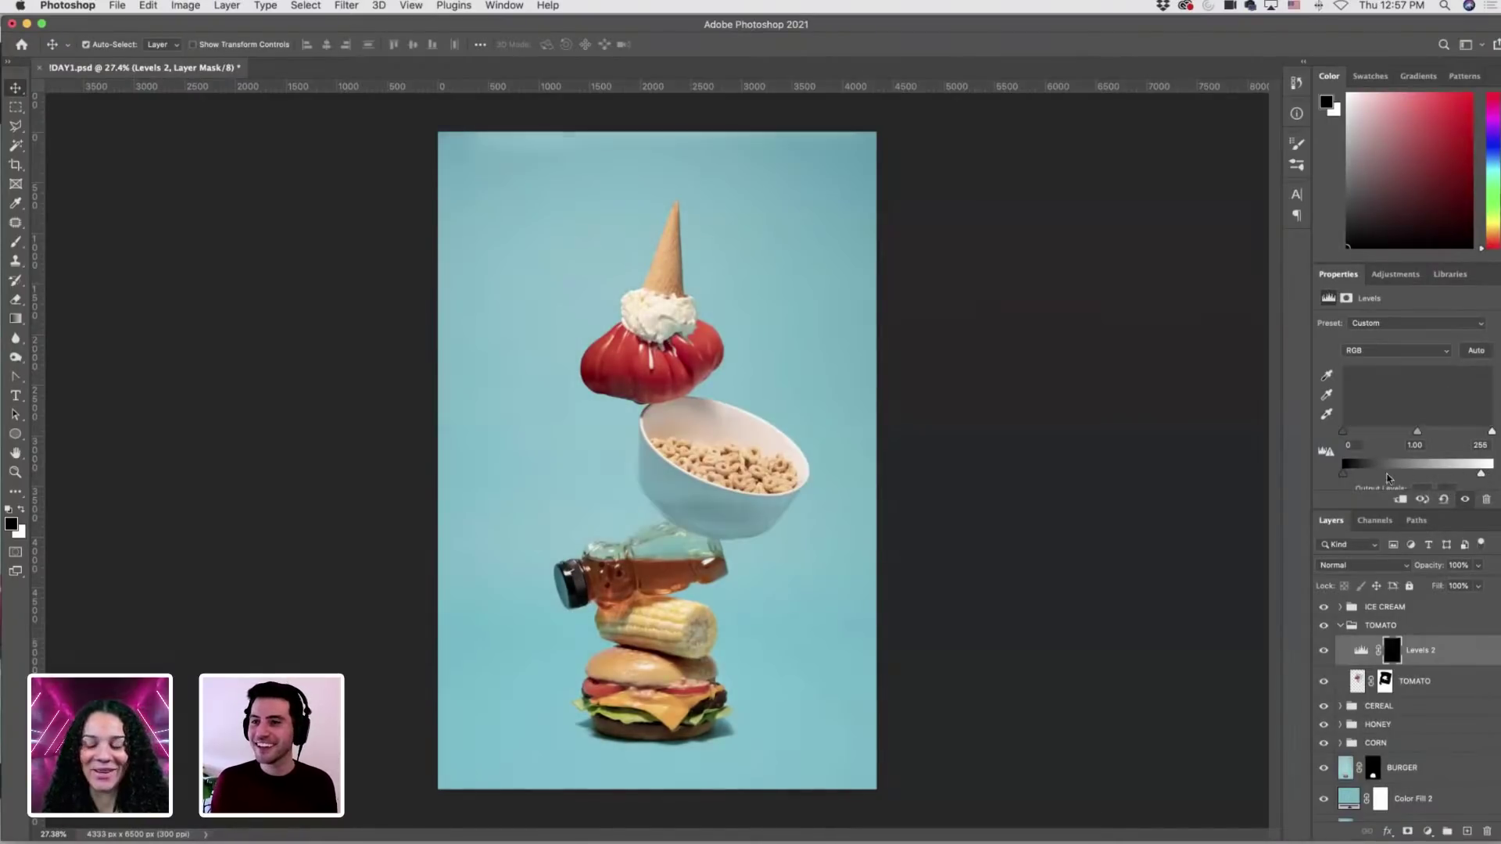
drag(1482, 475, 1478, 474)
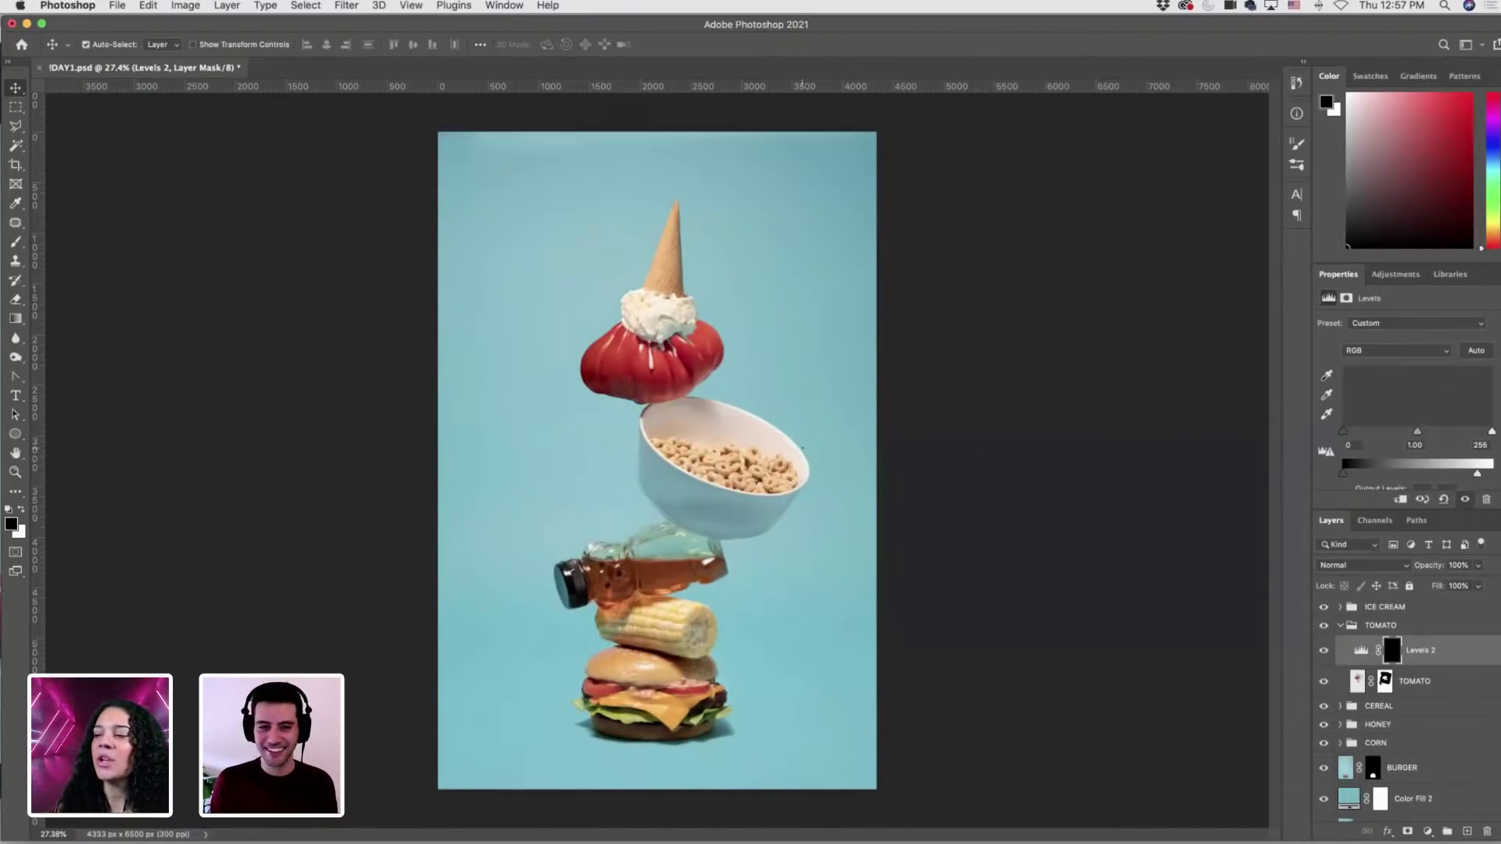
Paint a soft tomato shadow inside the cereal bowl in white on the Levels mask, using a 0% hardness brush of 600 to 800 px.
key(b)
scroll(671, 388, up, 2)
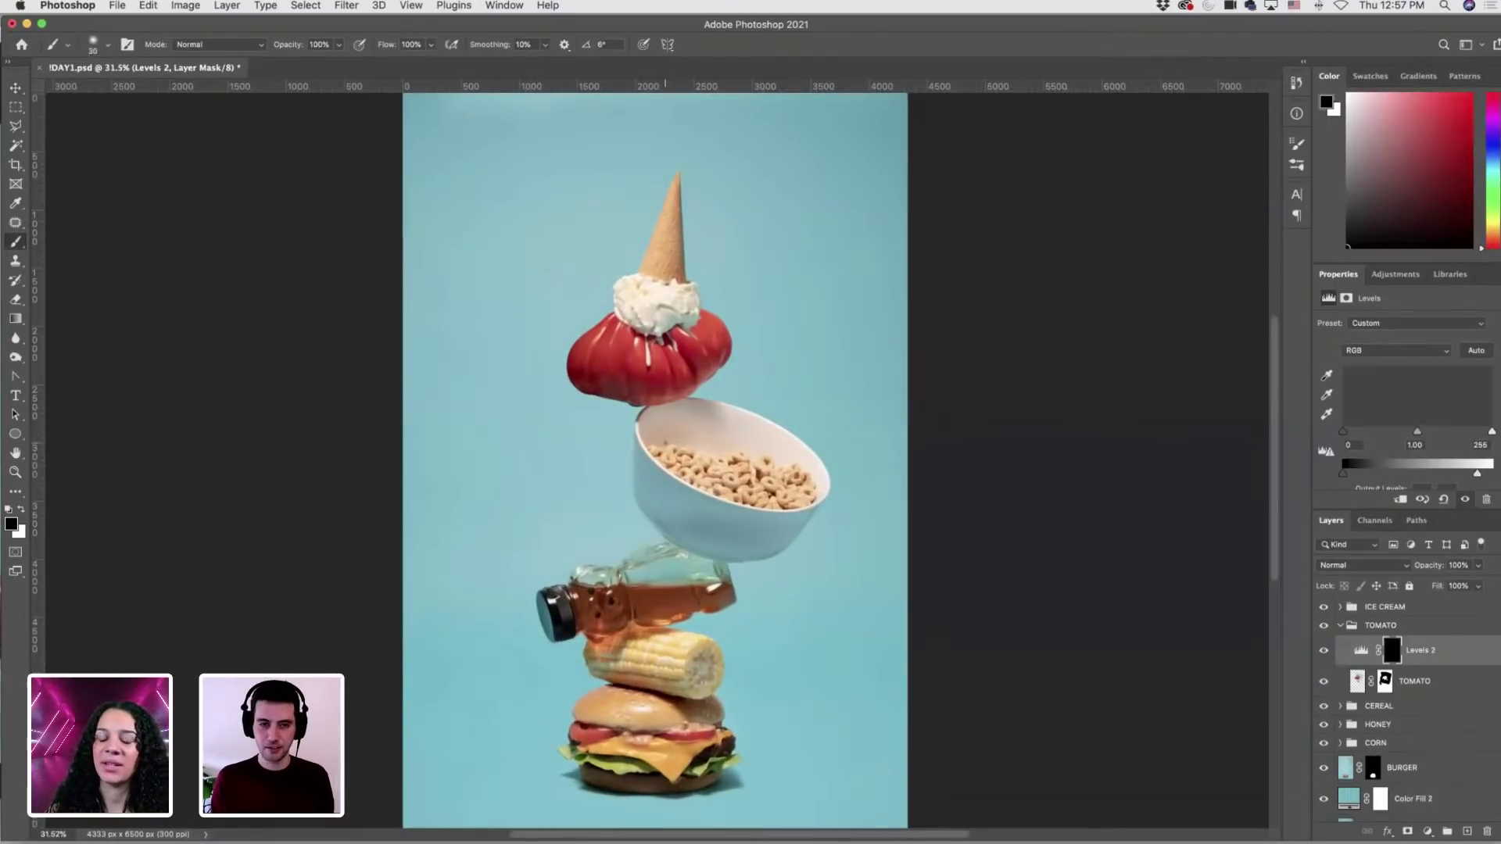
key(bracketright)
key(bracketright)
key(bracketright)
key(bracketright)
key(bracketright)
key(bracketright)
key(bracketright)
key(bracketright)
key(bracketright)
key(bracketright)
key(bracketright)
key(bracketright)
key(bracketright)
key(bracketright)
key(bracketright)
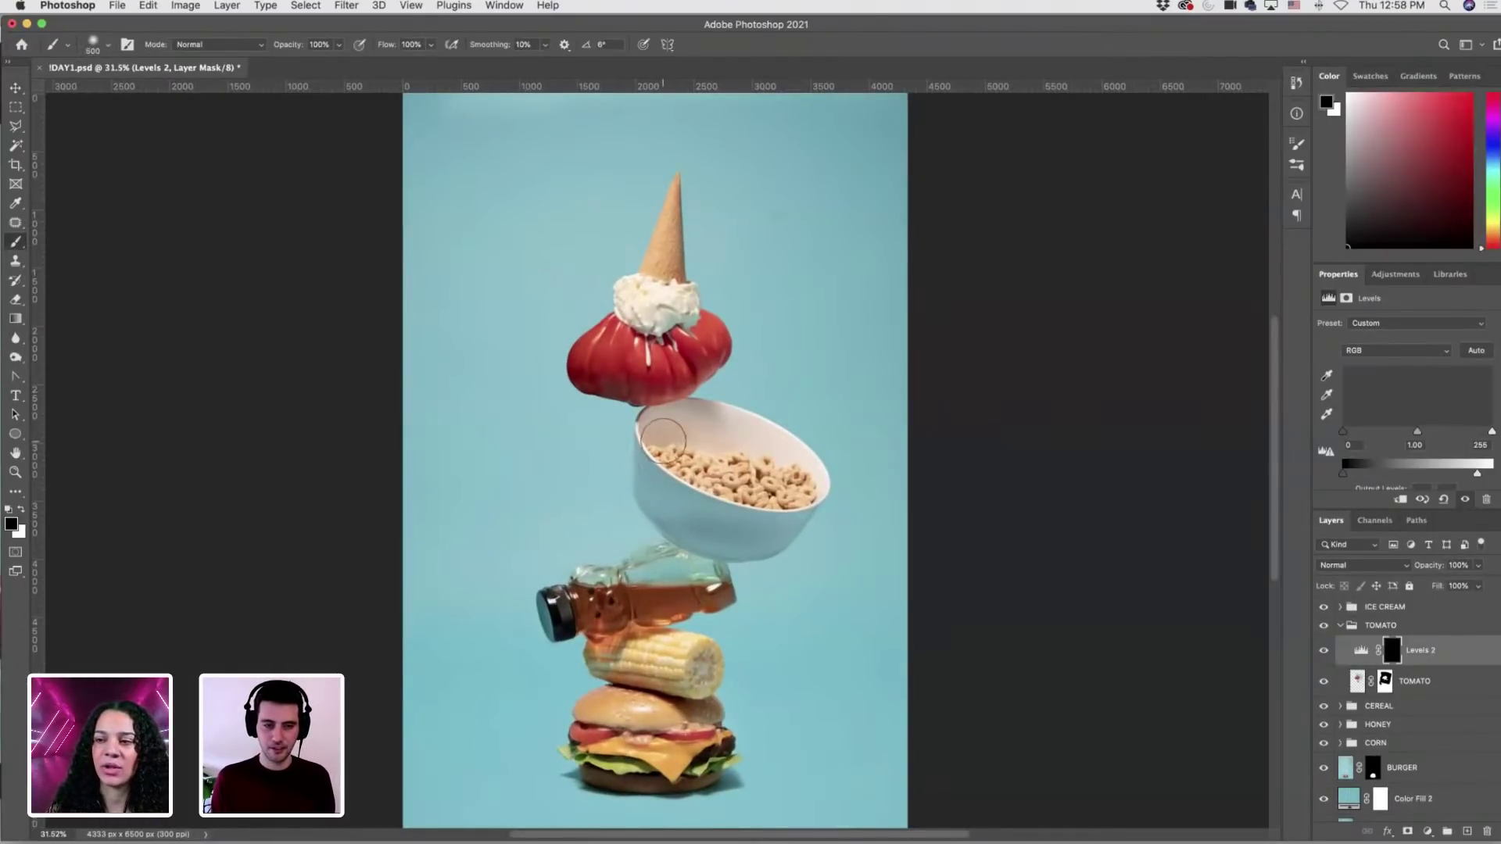
key(x)
click(108, 45)
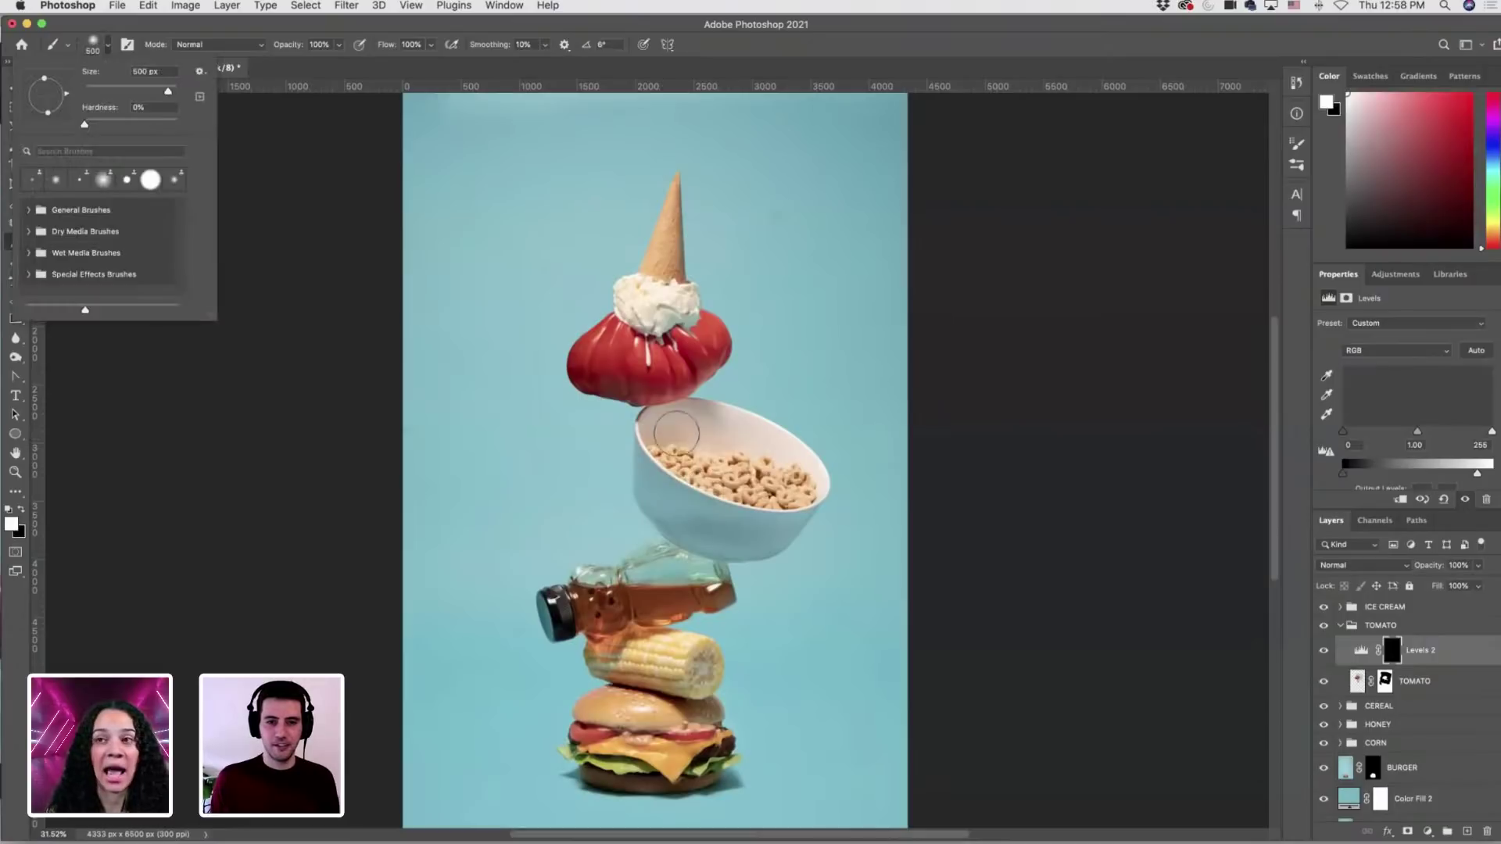
click(668, 441)
key(super+z)
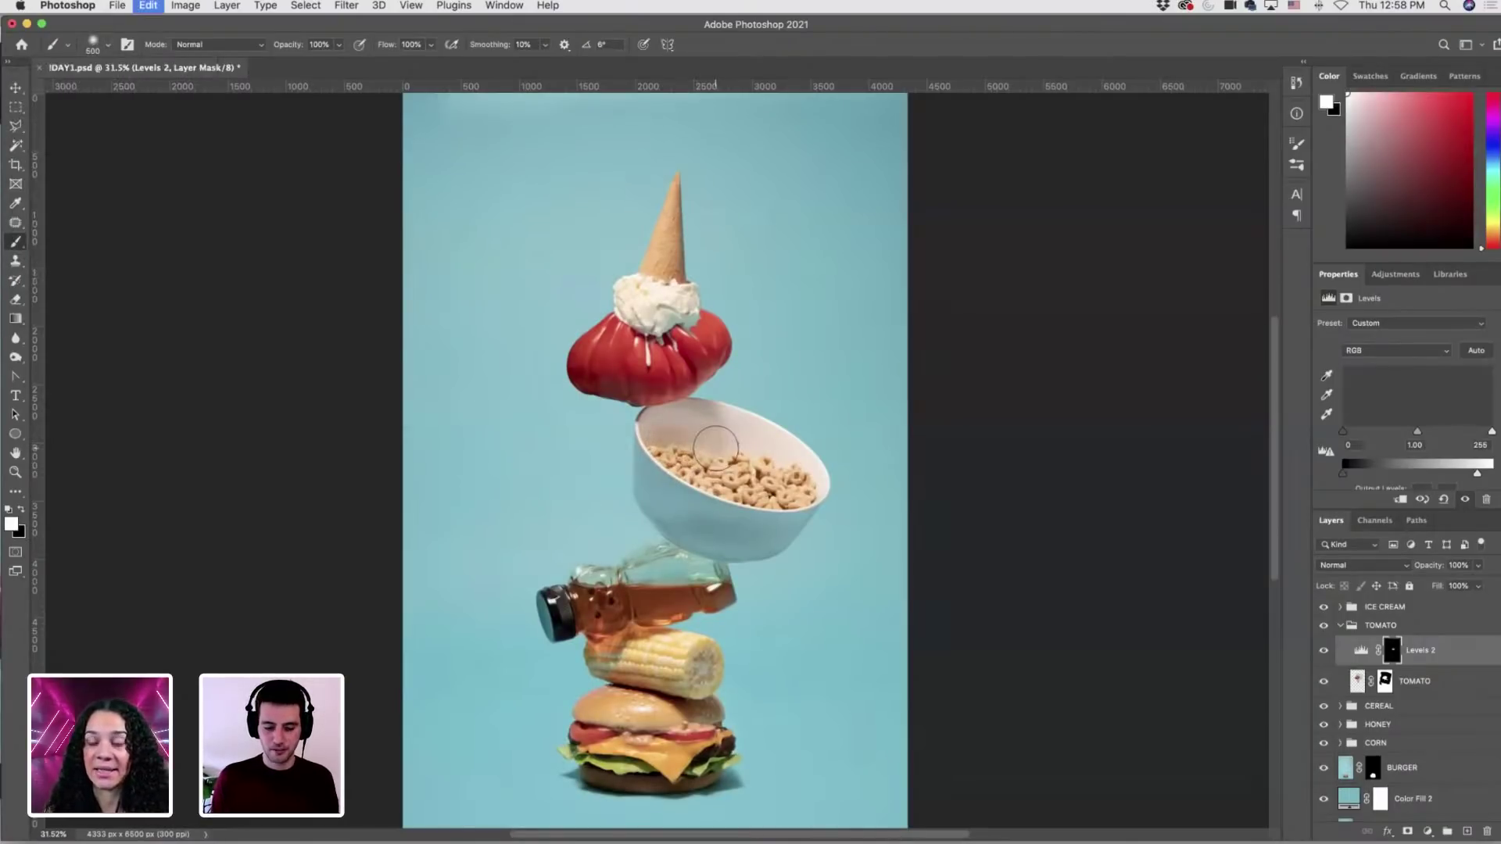
click(685, 446)
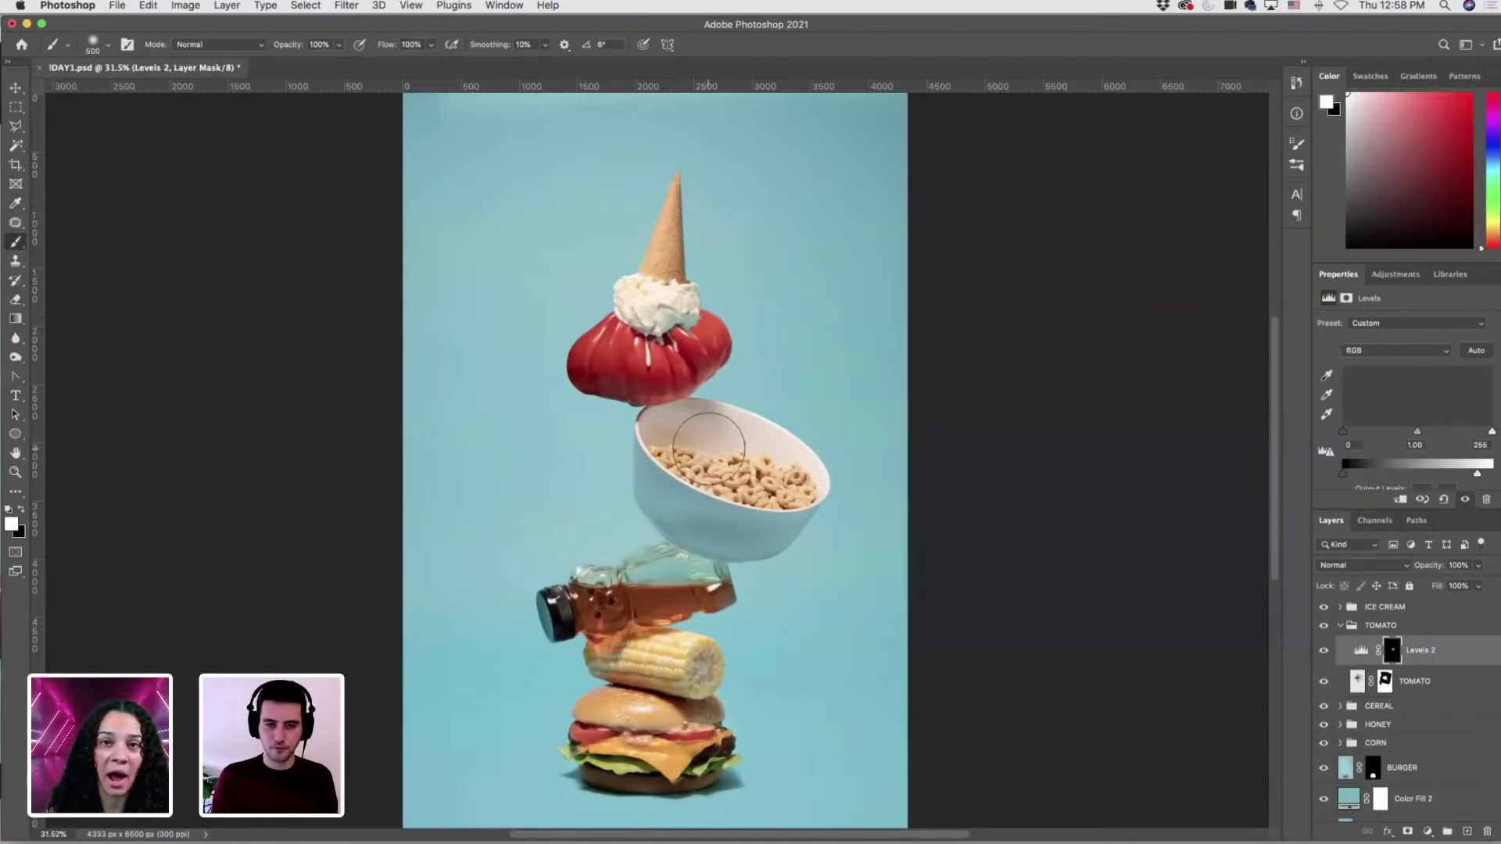
key(bracketright)
key(bracketright)
key(bracketleft)
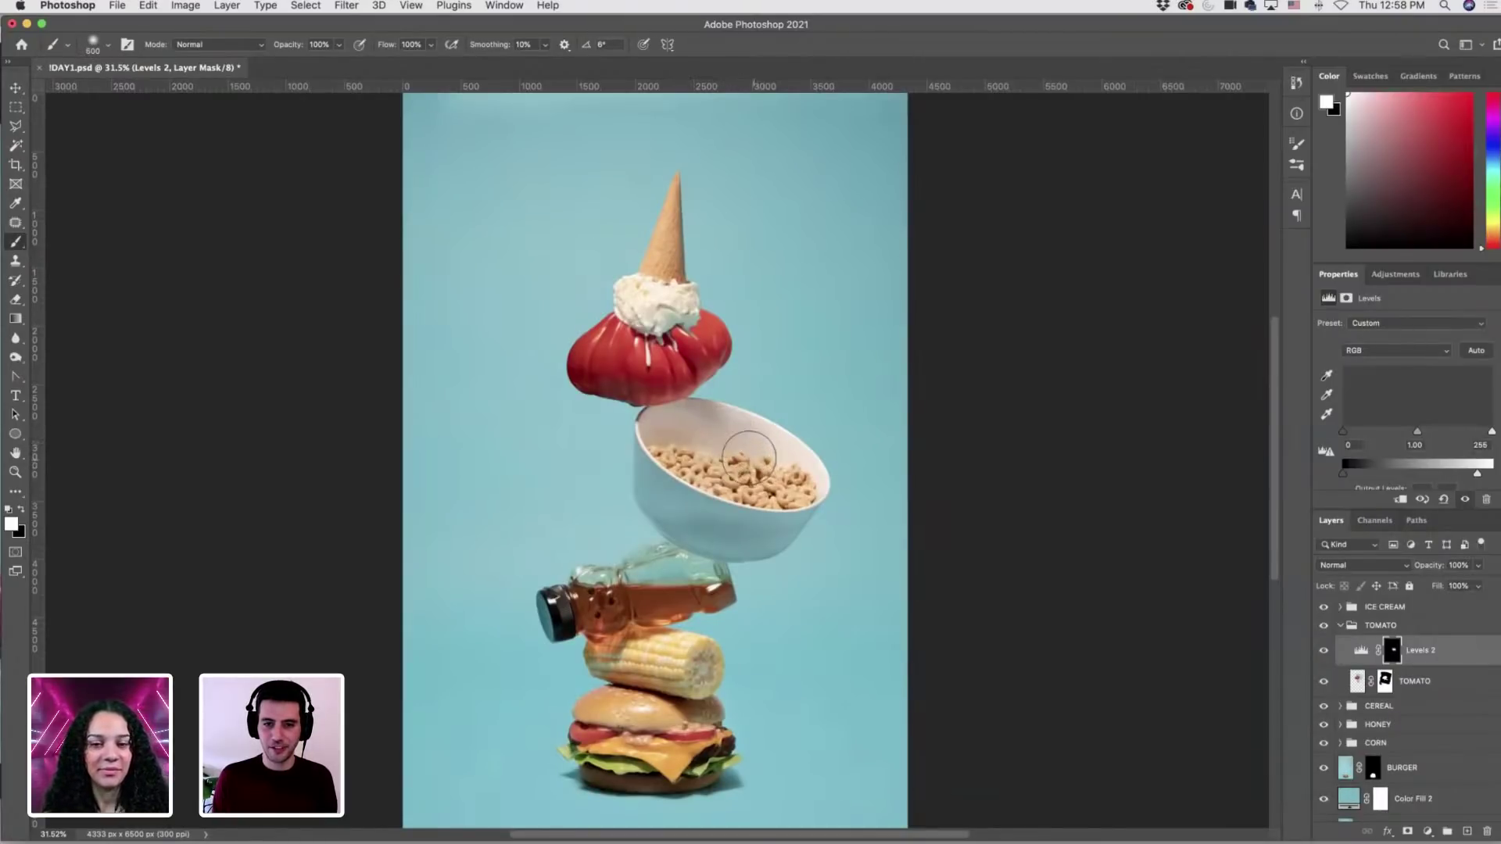
key(bracketright)
key(bracketright)
Trim the tomato shadow mask around the bowl's rim with a black 200 px brush, and toggle the Levels layer to compare.
key(x)
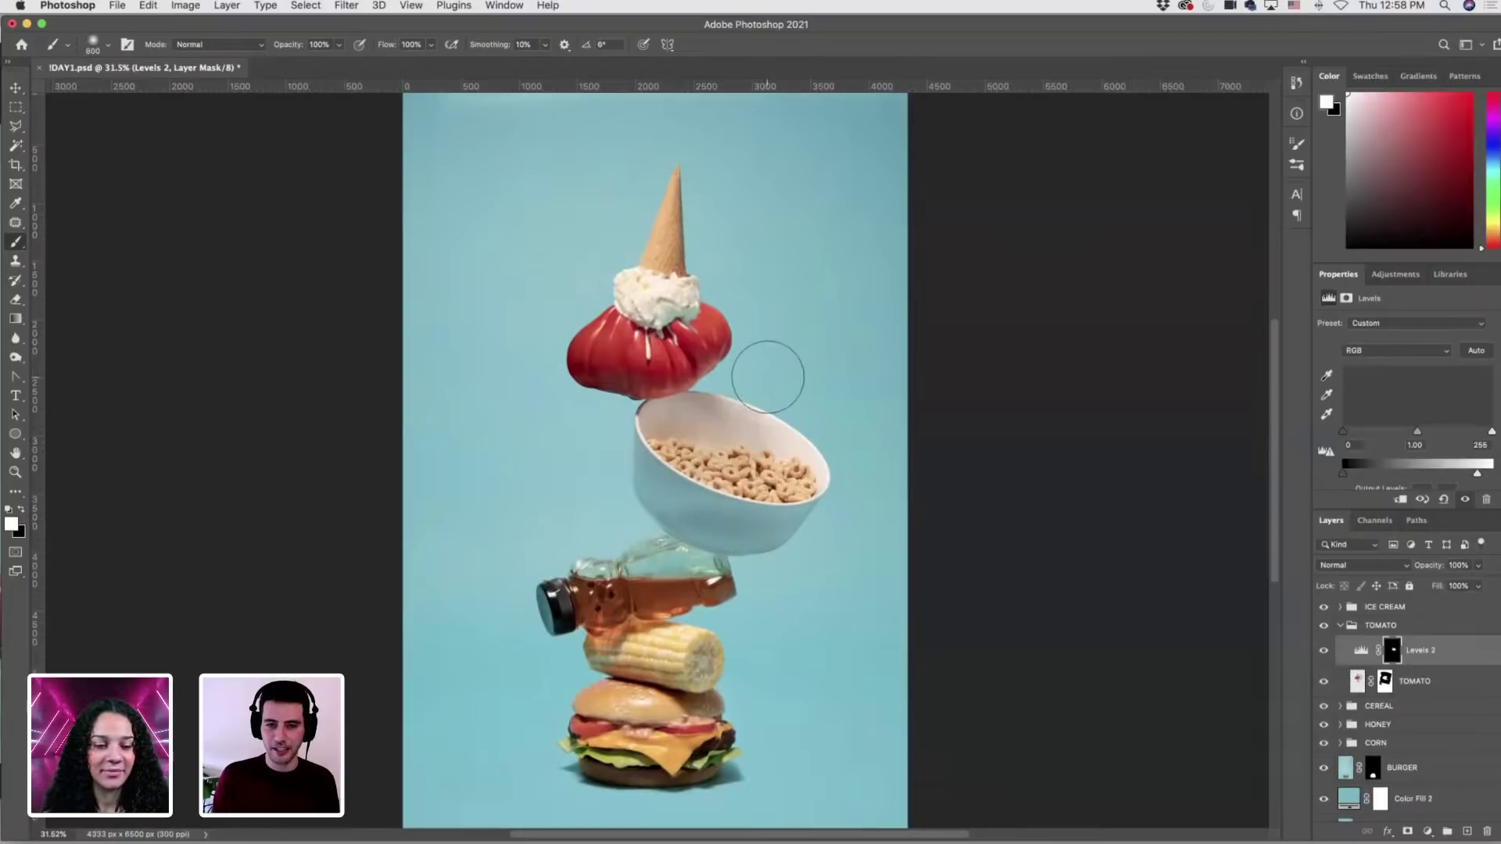
key(bracketleft)
key(bracketleft)
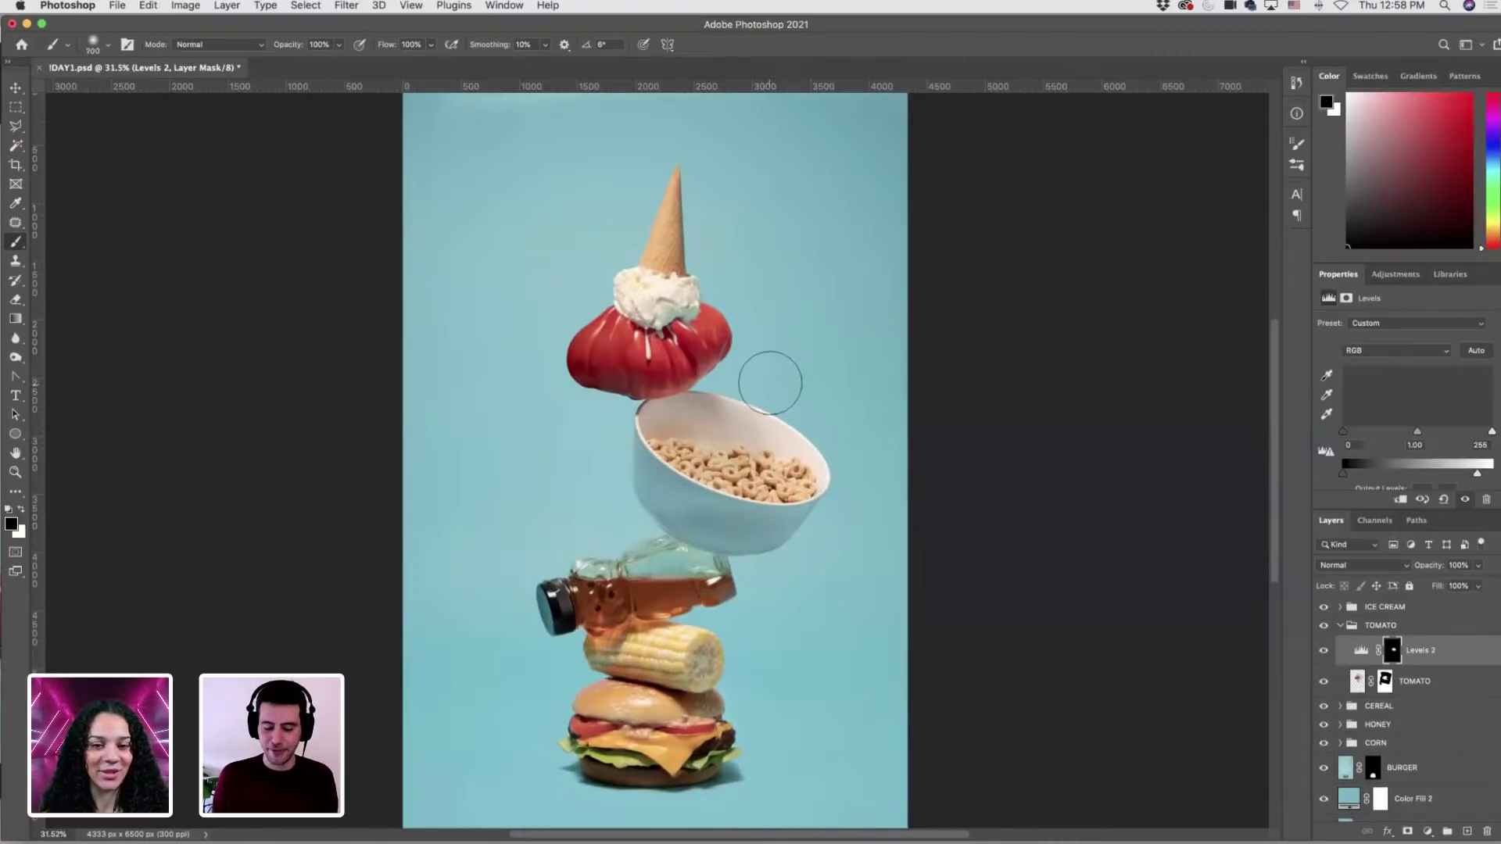
key(bracketleft)
key(bracketleft)
key(bracketleft)
key(bracketleft)
key(bracketleft)
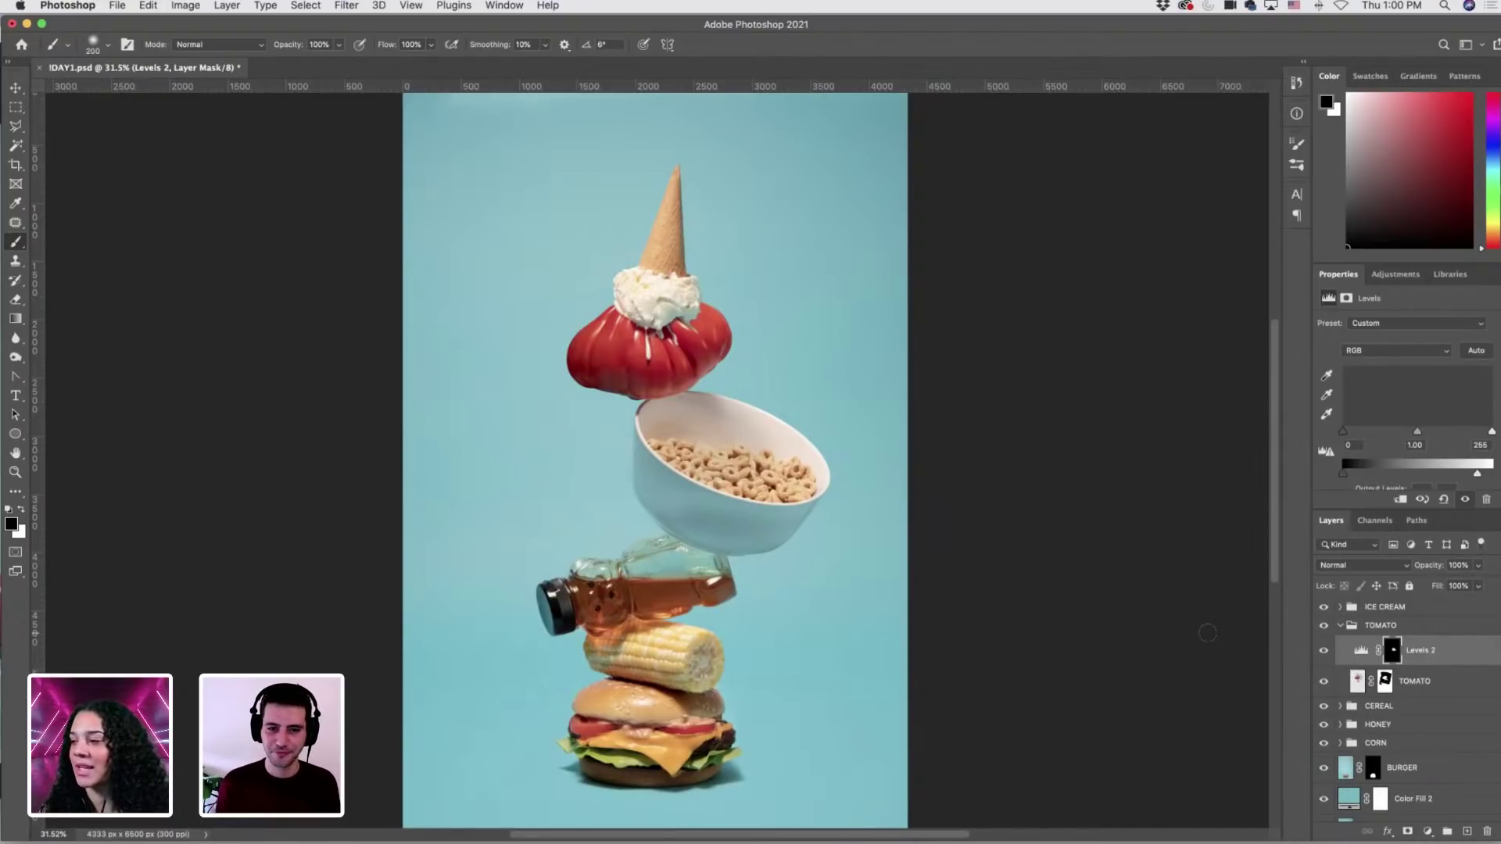
click(1321, 652)
click(1321, 652)
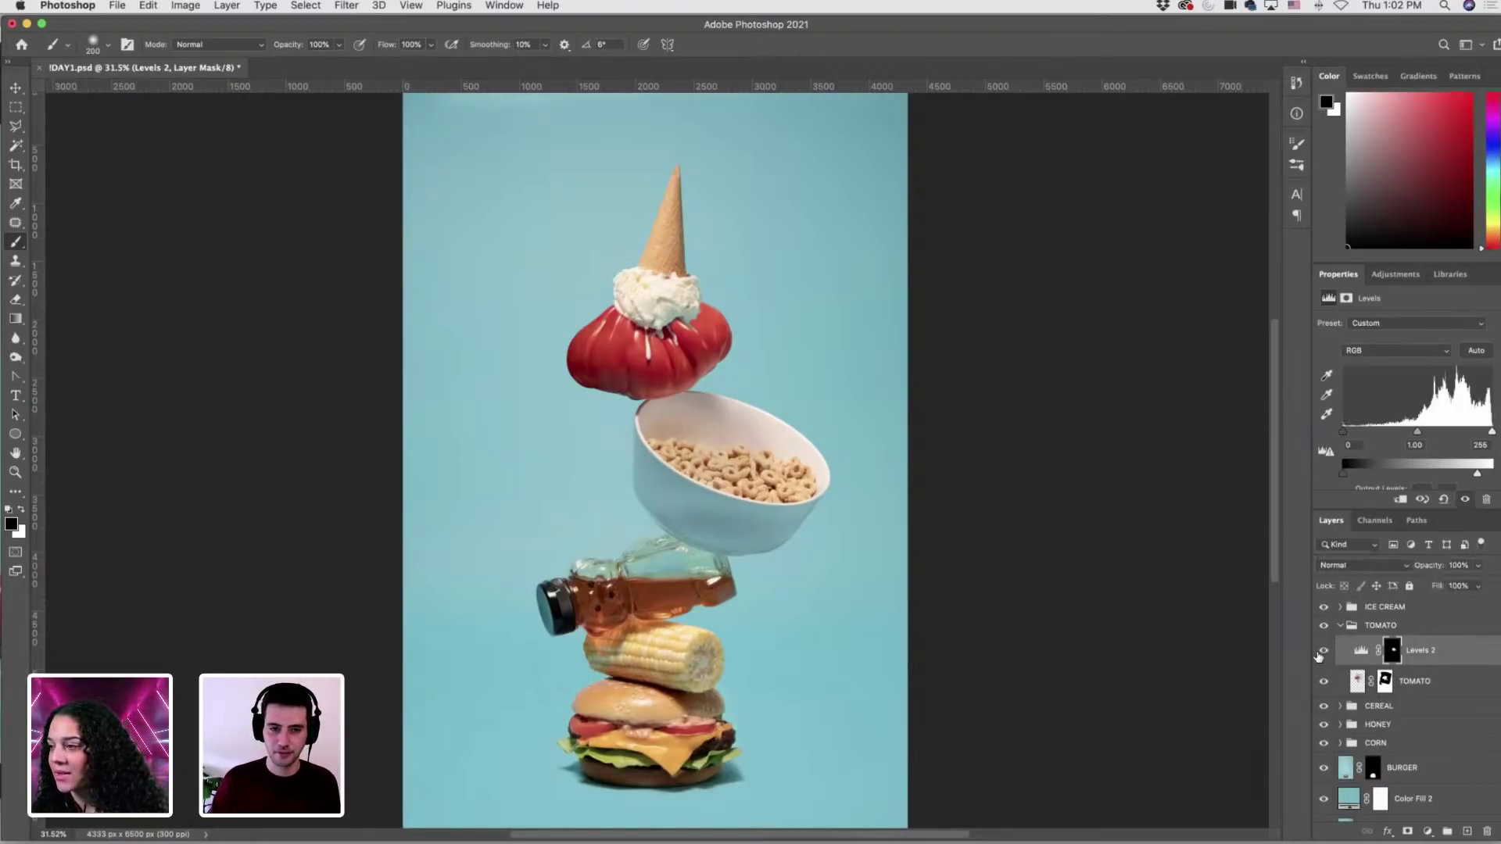
Soften the shadow inside the bowl on the tomato Levels mask with a black 600 px brush at 40% opacity.
click(1395, 652)
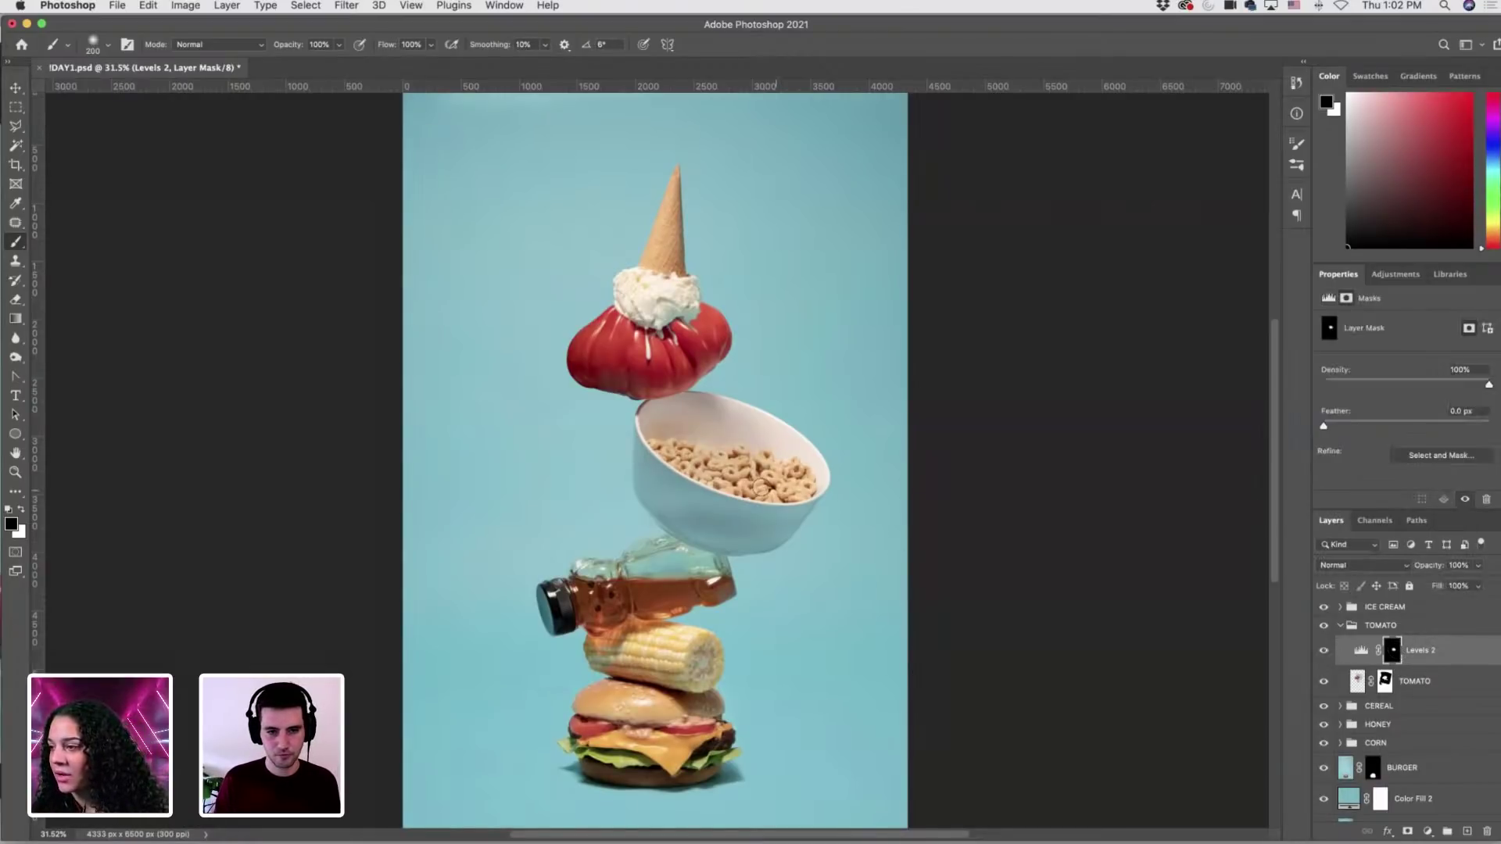
key(x)
key(bracketright)
key(bracketright)
key(bracketright)
key(bracketright)
key(bracketright)
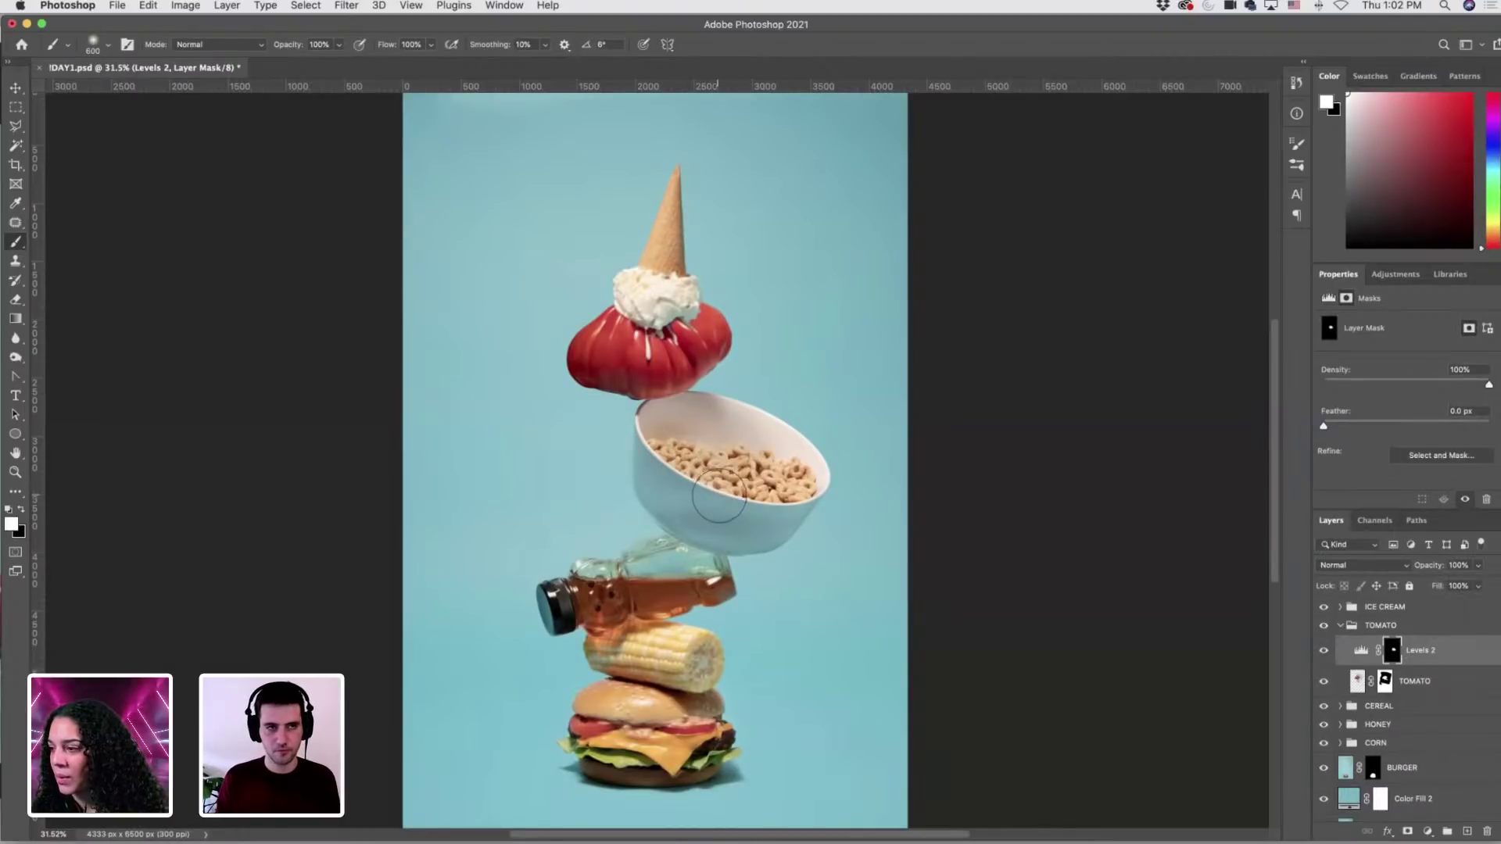
key(x)
drag(336, 49, 299, 66)
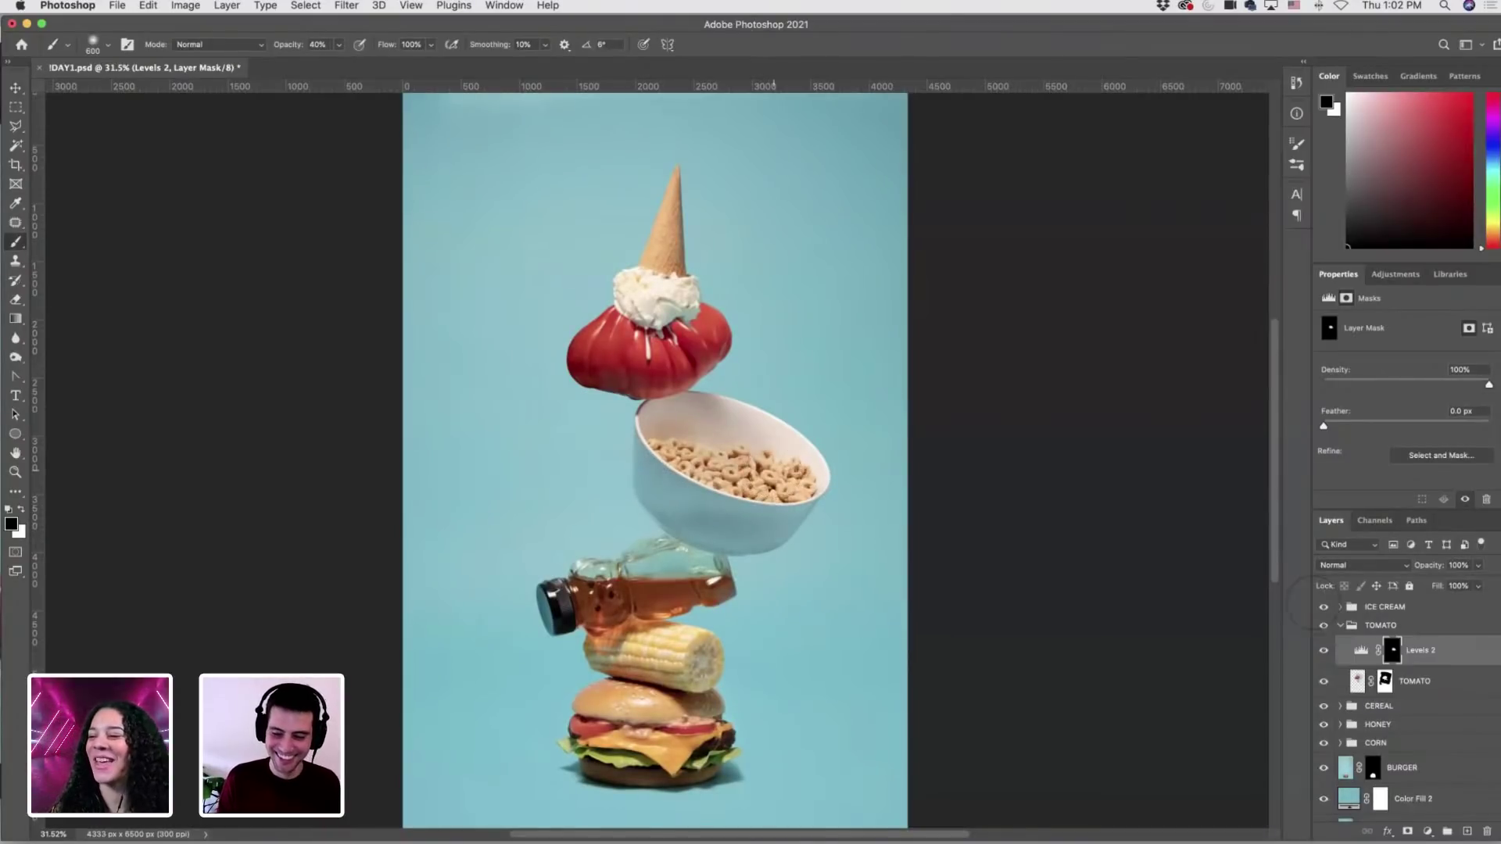
Add a Levels adjustment above CEREAL1 in the CEREAL group with a slightly lowered white output level, and invert its mask to black.
click(1339, 627)
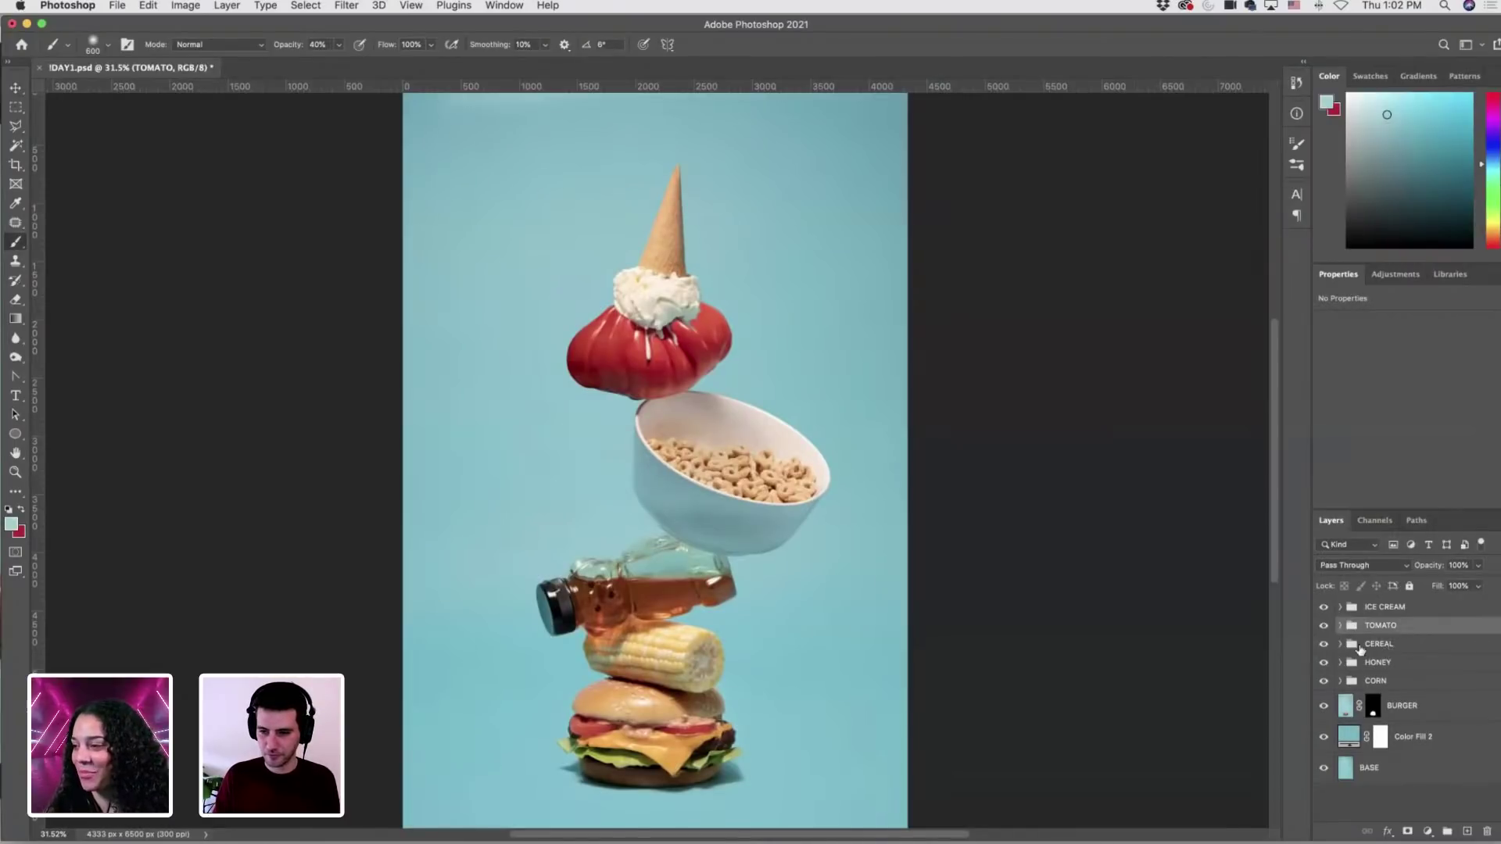
click(1362, 648)
click(1340, 644)
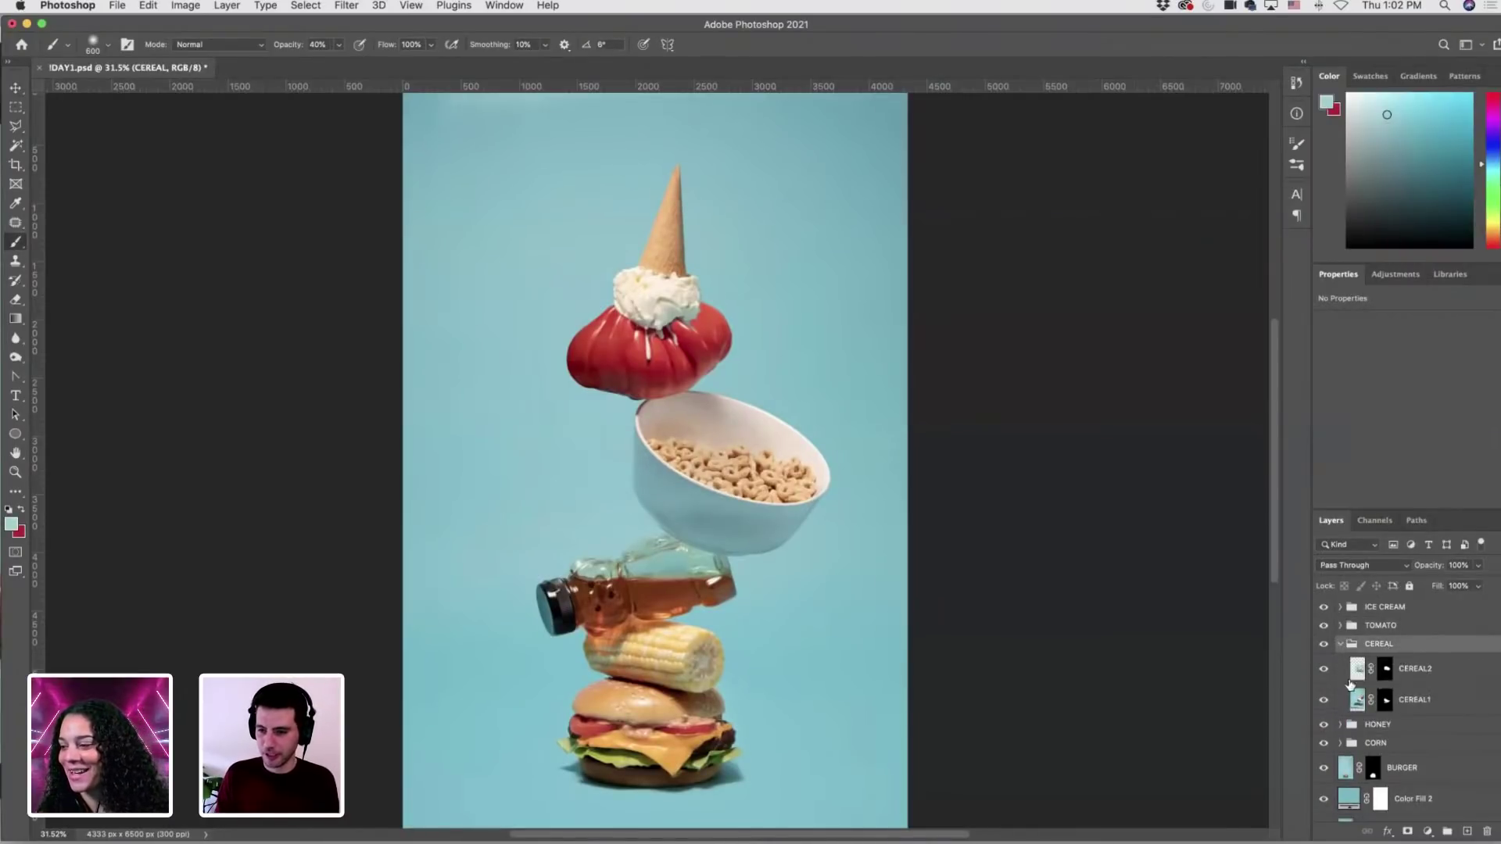
click(1326, 699)
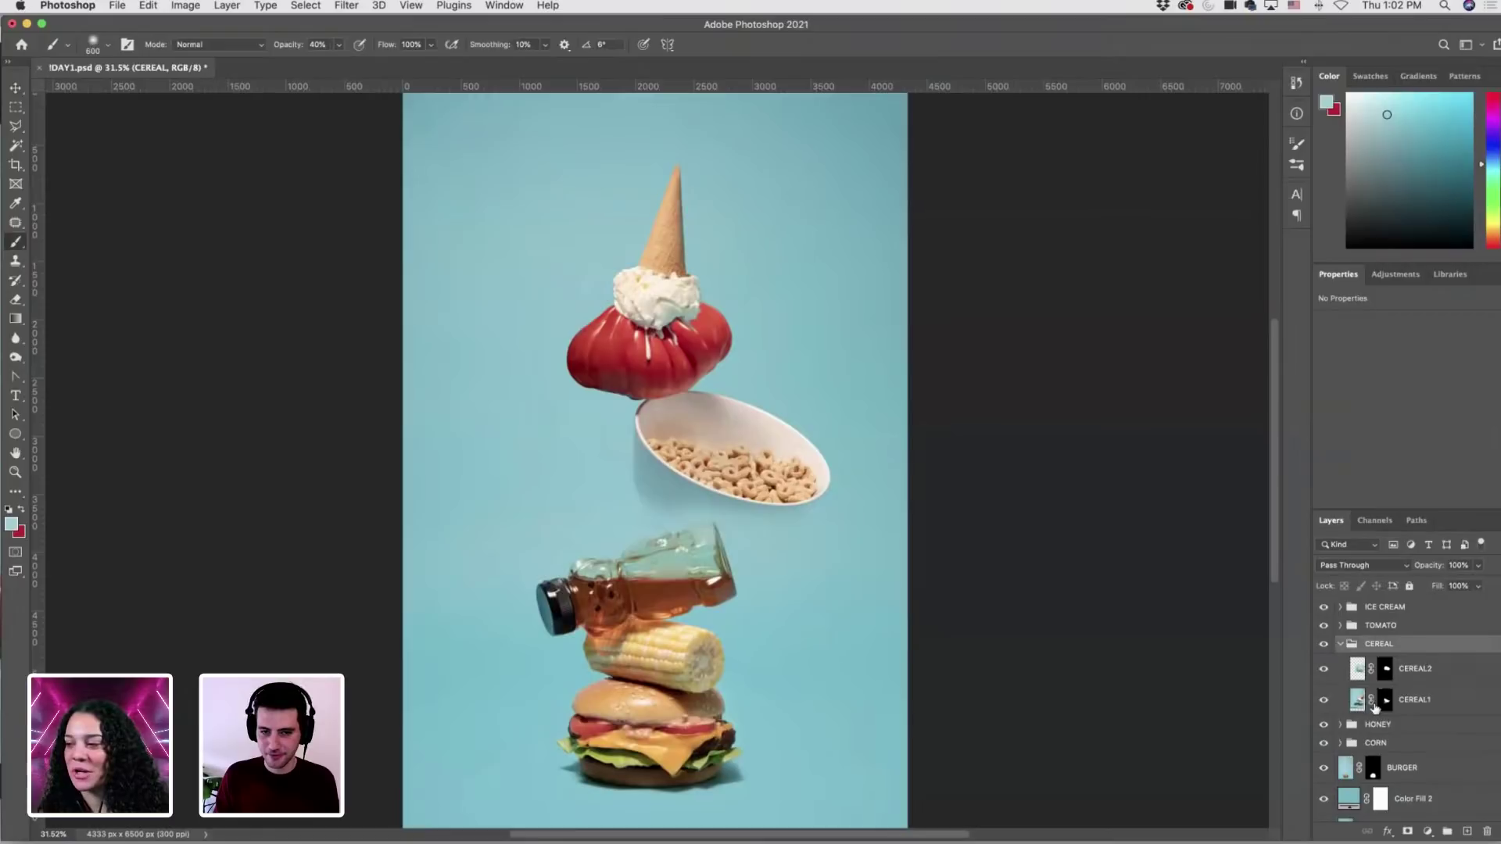
click(1357, 704)
click(1428, 831)
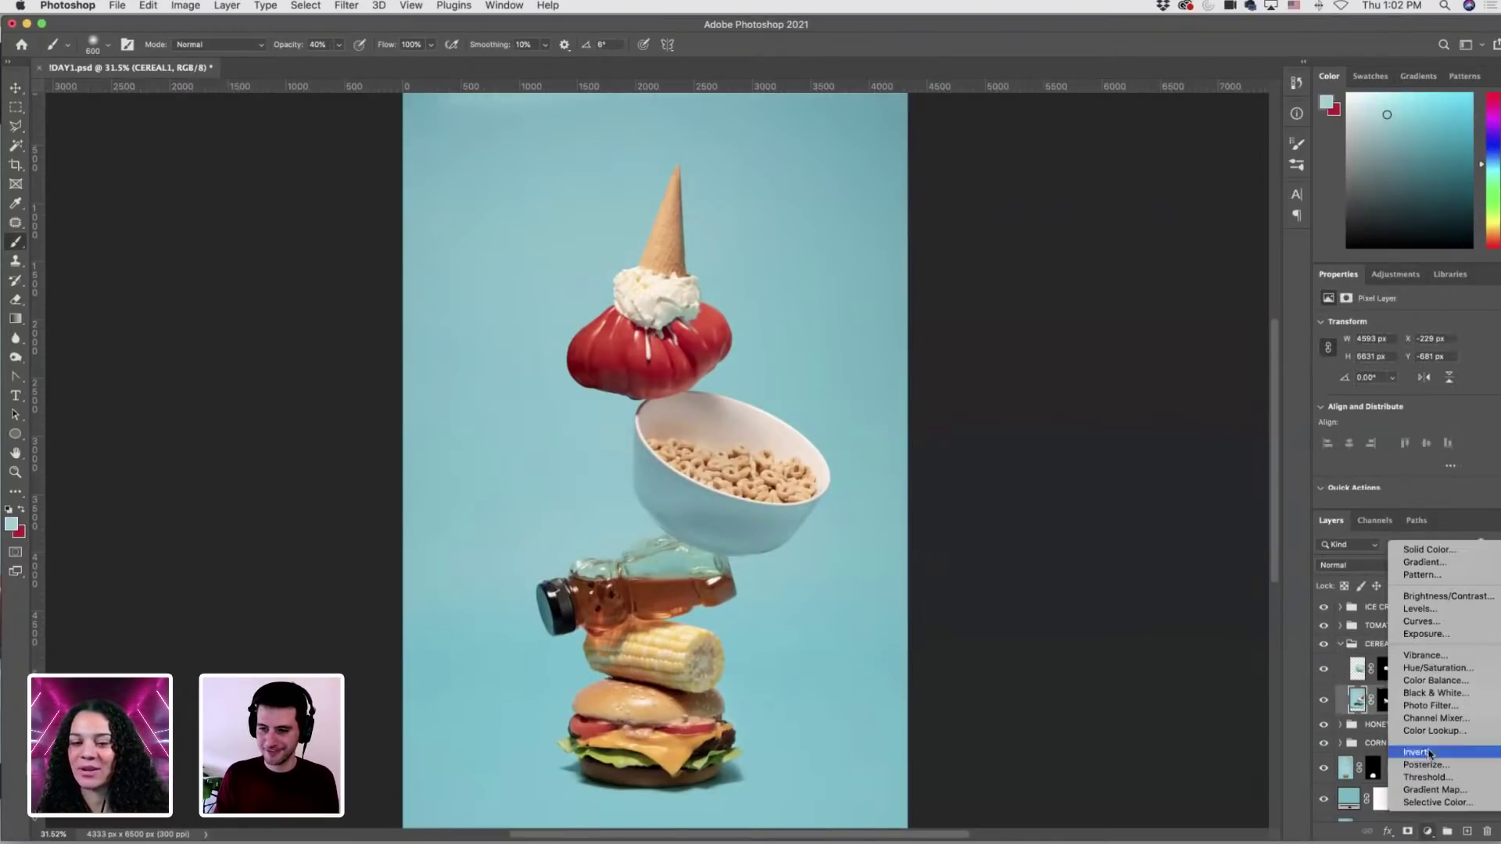
click(1431, 609)
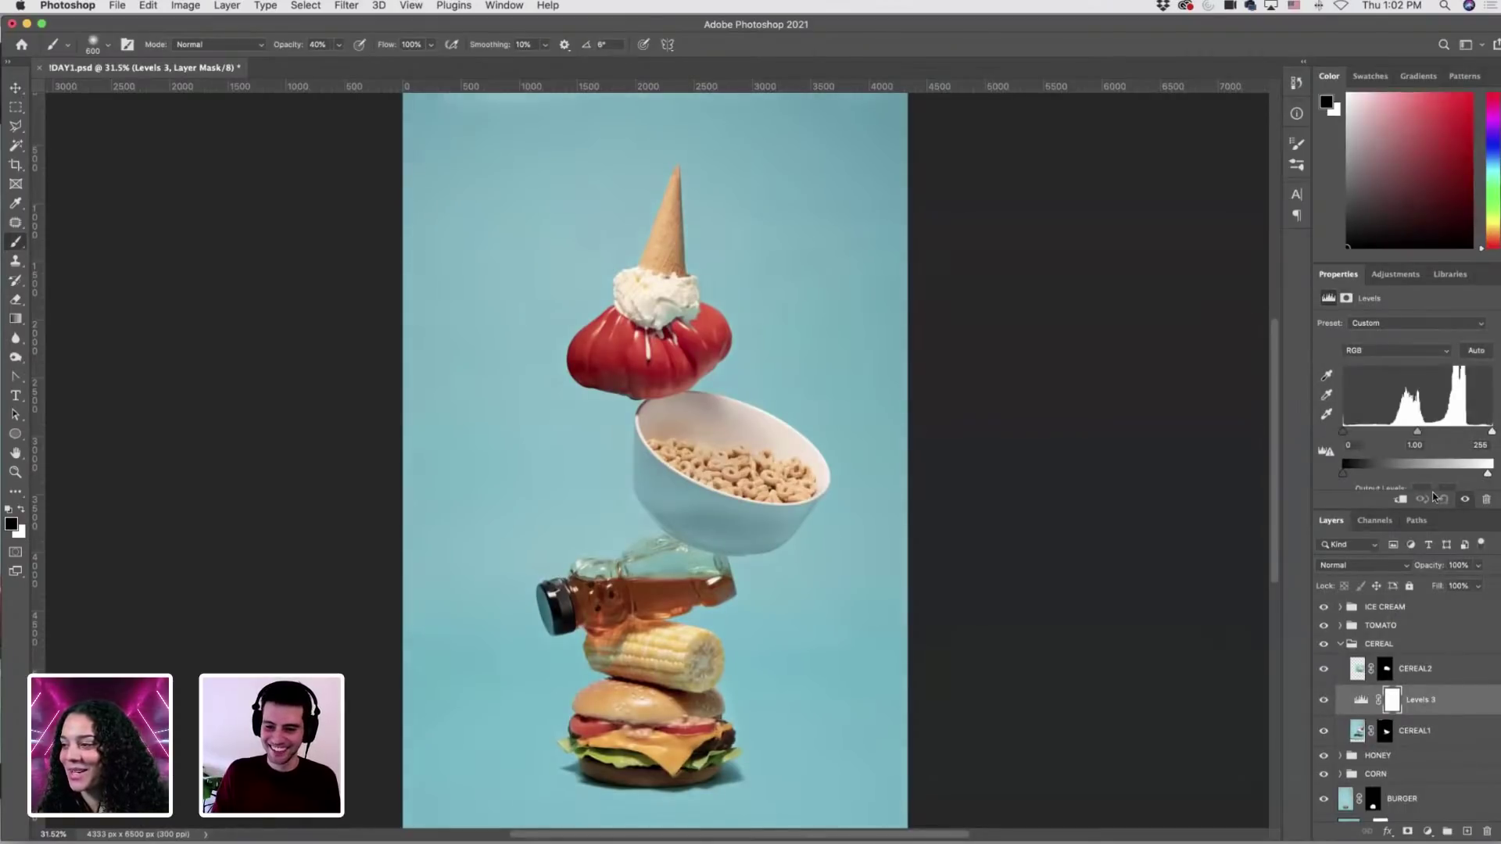
key(super+i)
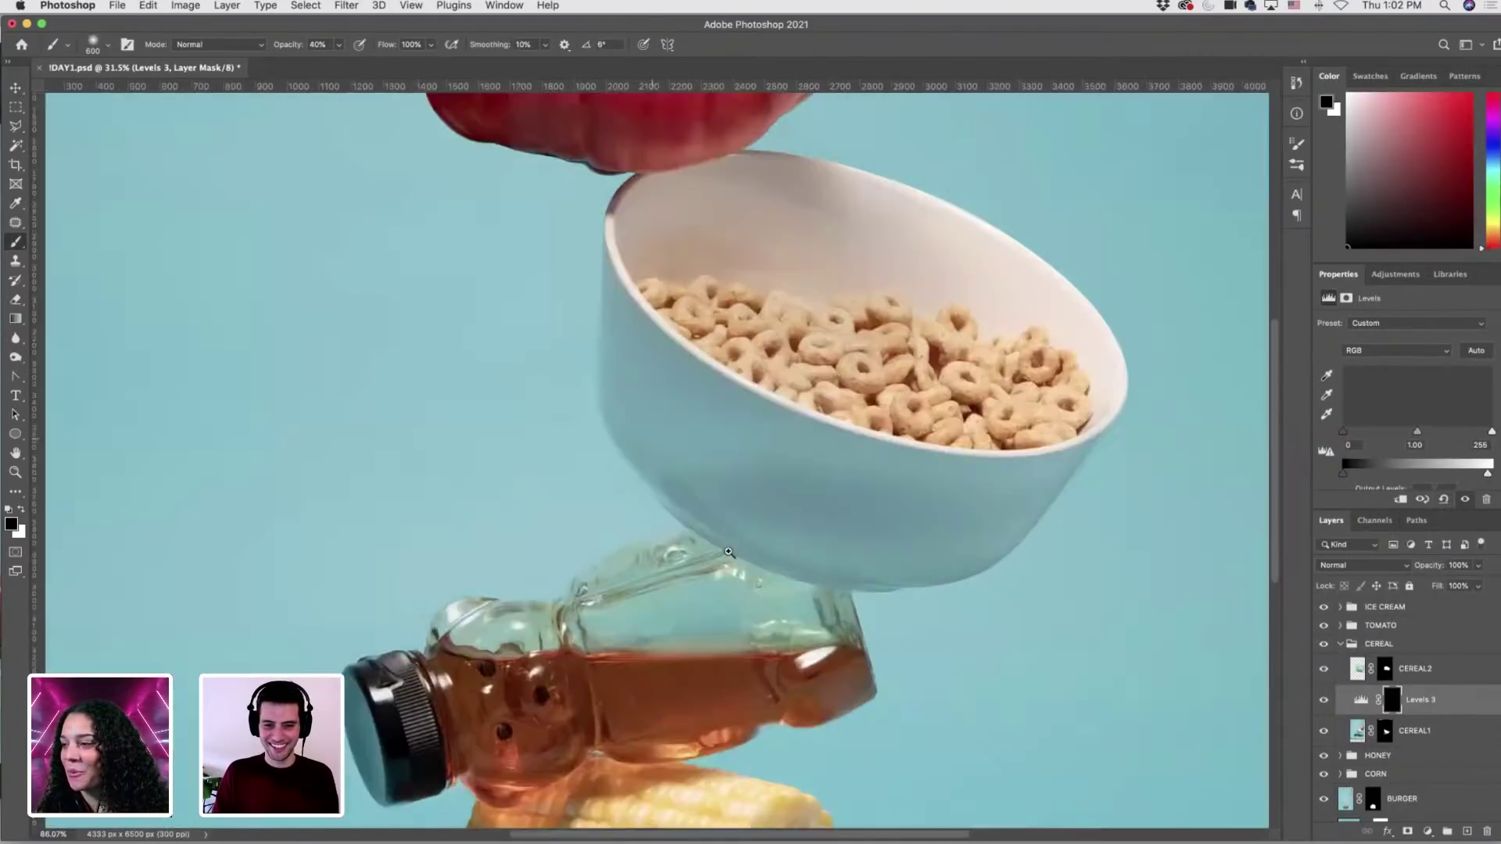
Paint shading onto the bowl's underside in white on the CEREAL Levels mask with a 600 px brush at 40% opacity, and compare visibility.
key(super+1)
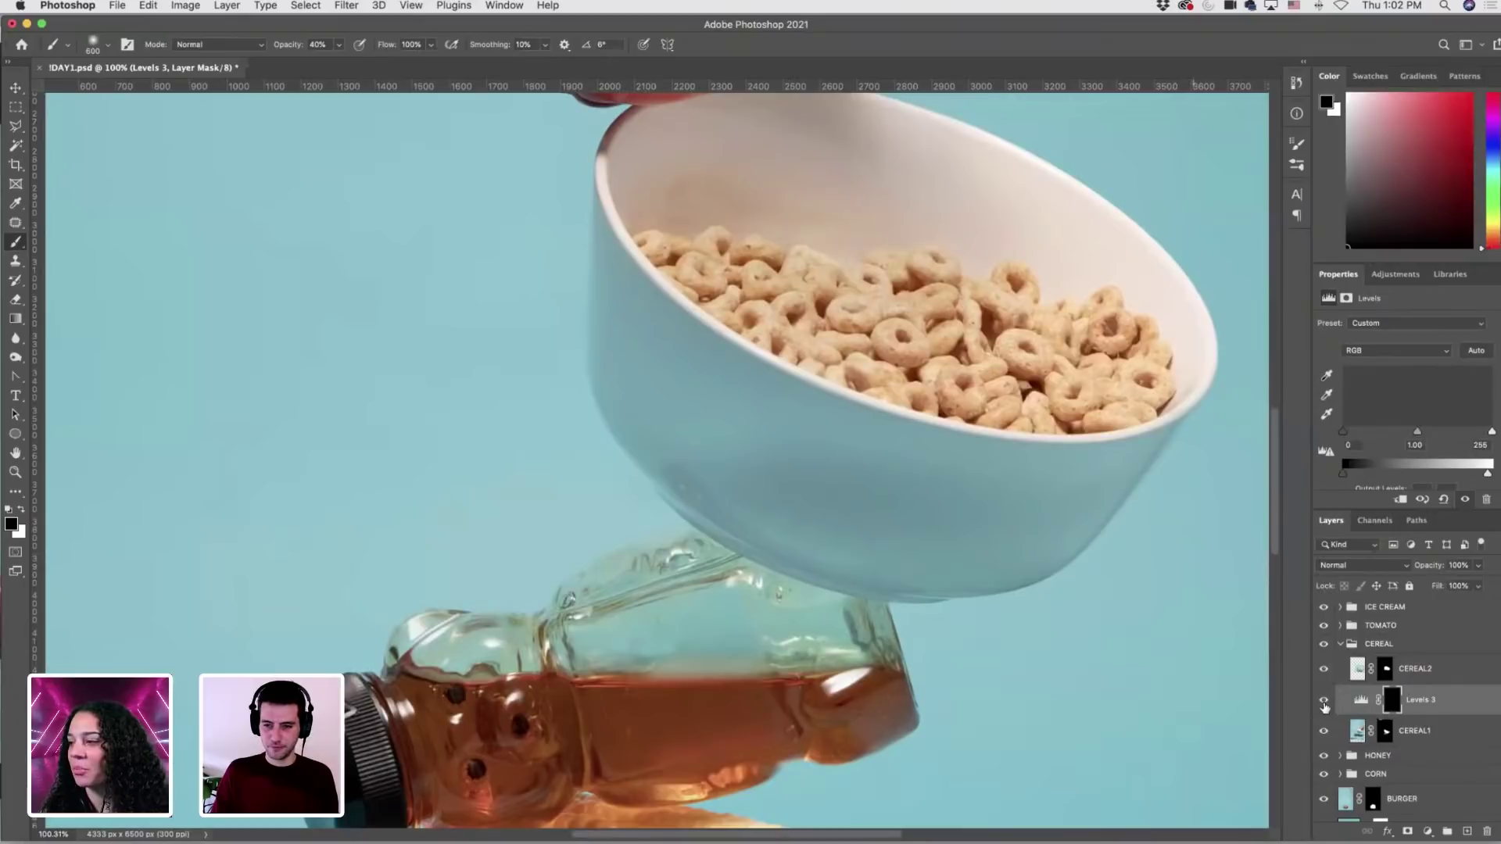
click(1323, 702)
key(x)
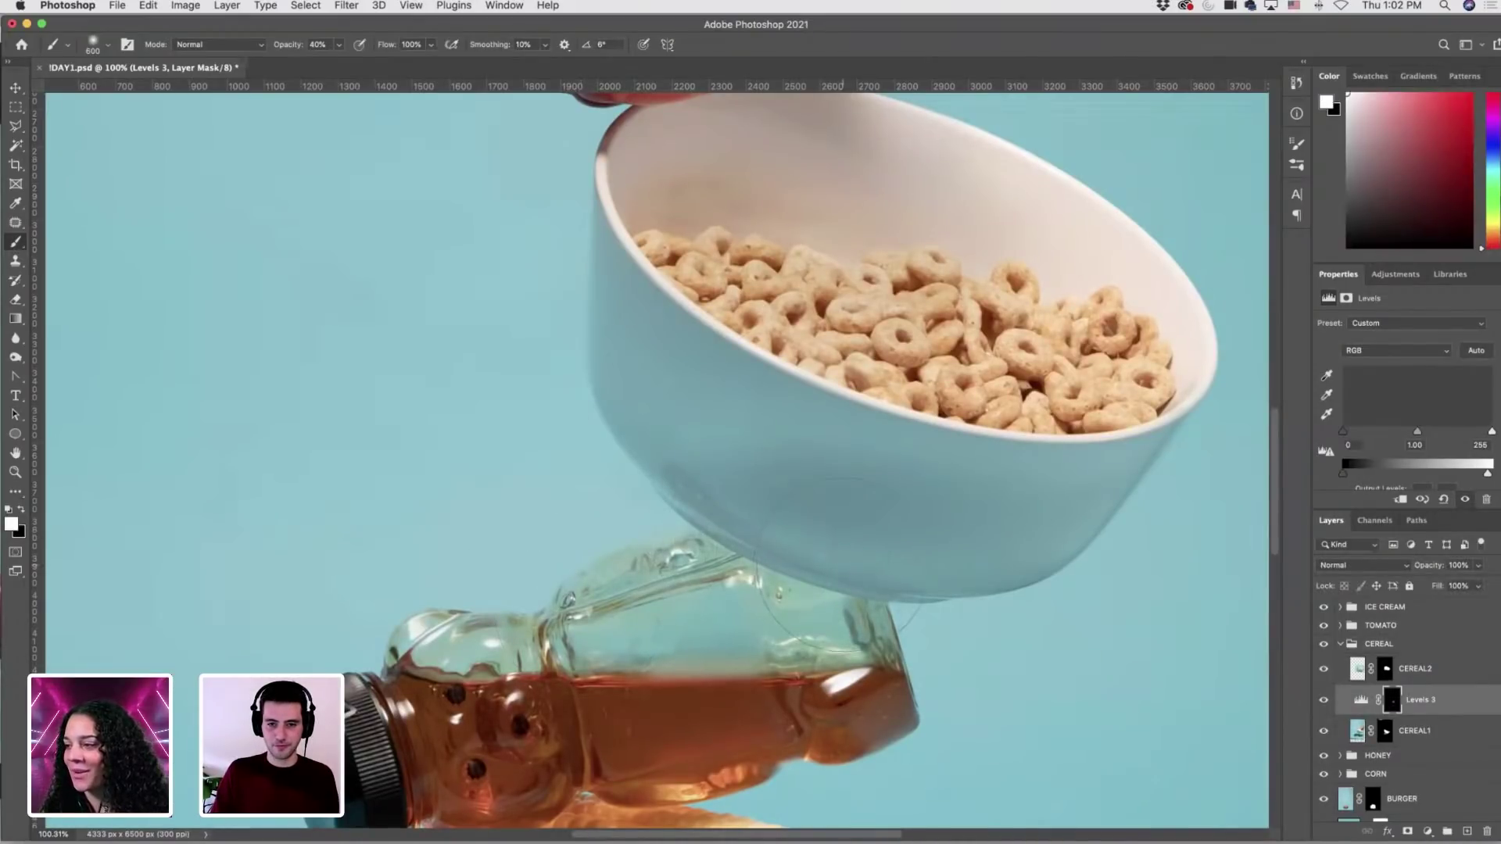
click(1325, 699)
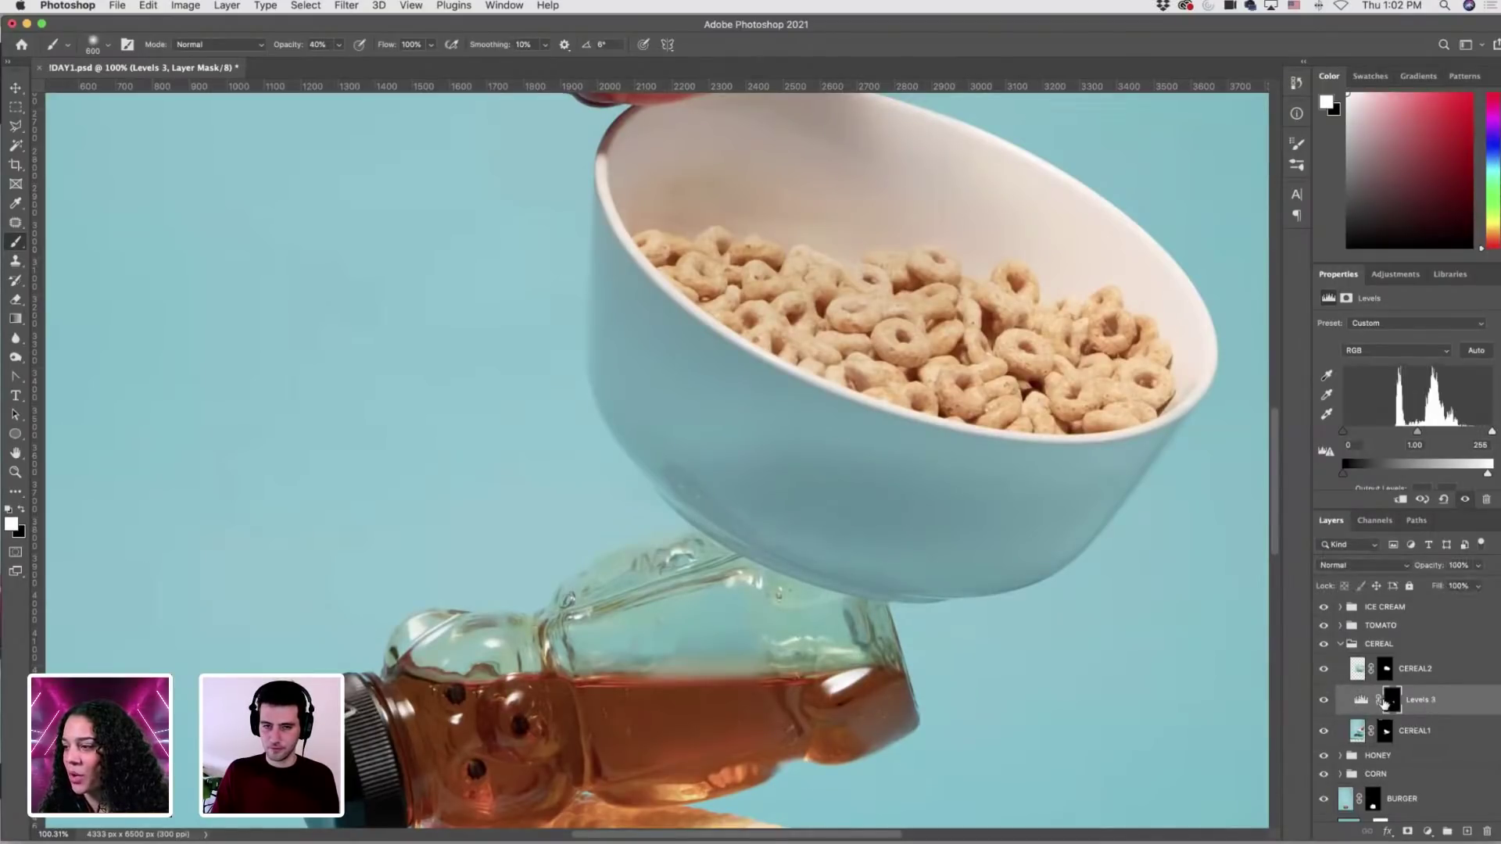
Trim the shading along the bowl's lower left edge with a small black brush on the CEREAL Levels mask at 40% opacity.
click(1392, 700)
key(x)
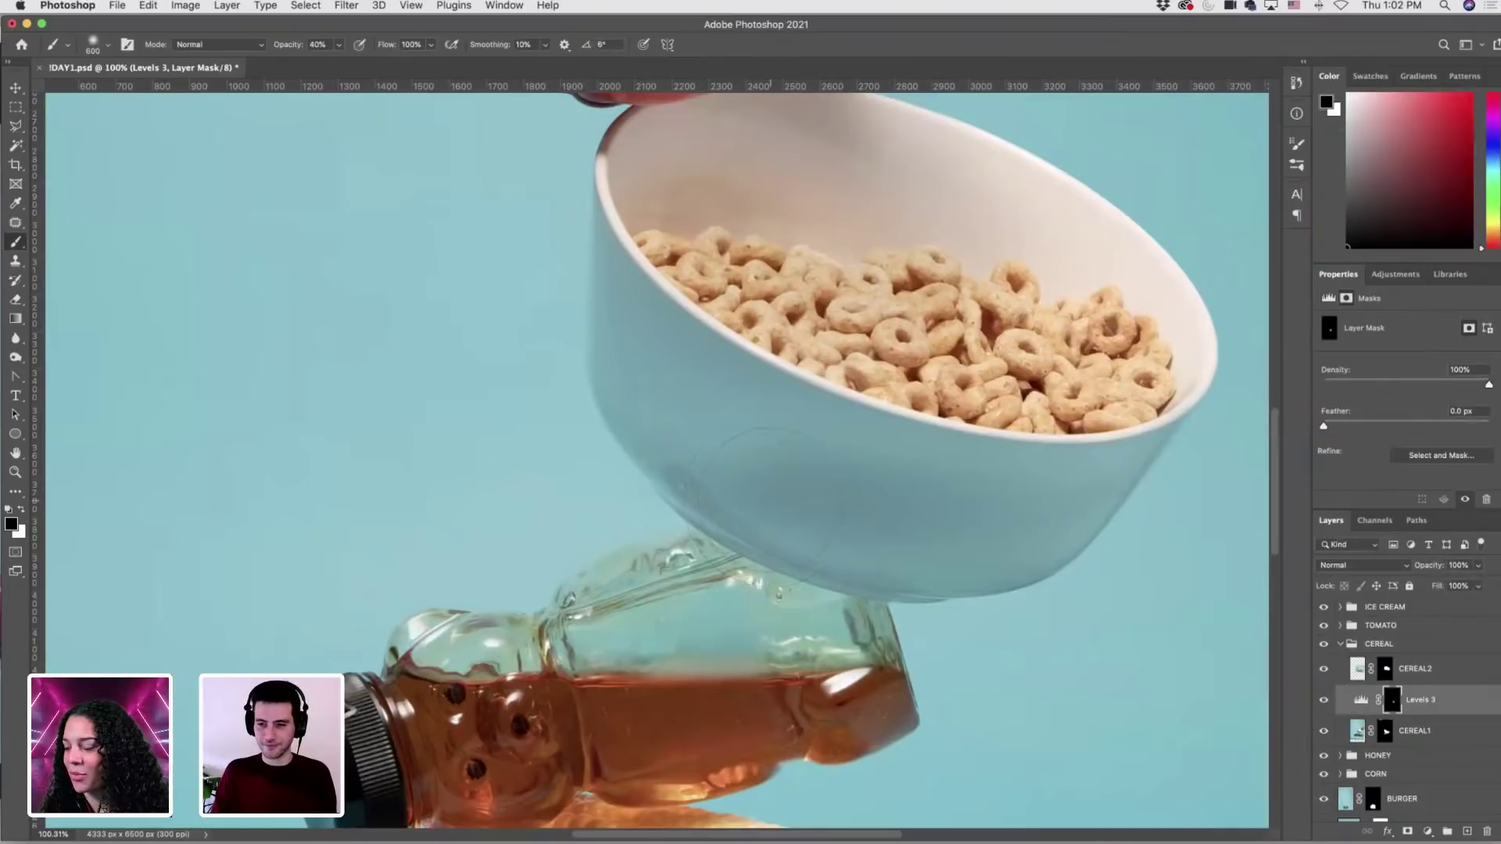
key(bracketleft)
key(bracketleft)
key(bracketleft)
key(bracketleft)
key(bracketleft)
key(bracketleft)
key(bracketleft)
key(bracketleft)
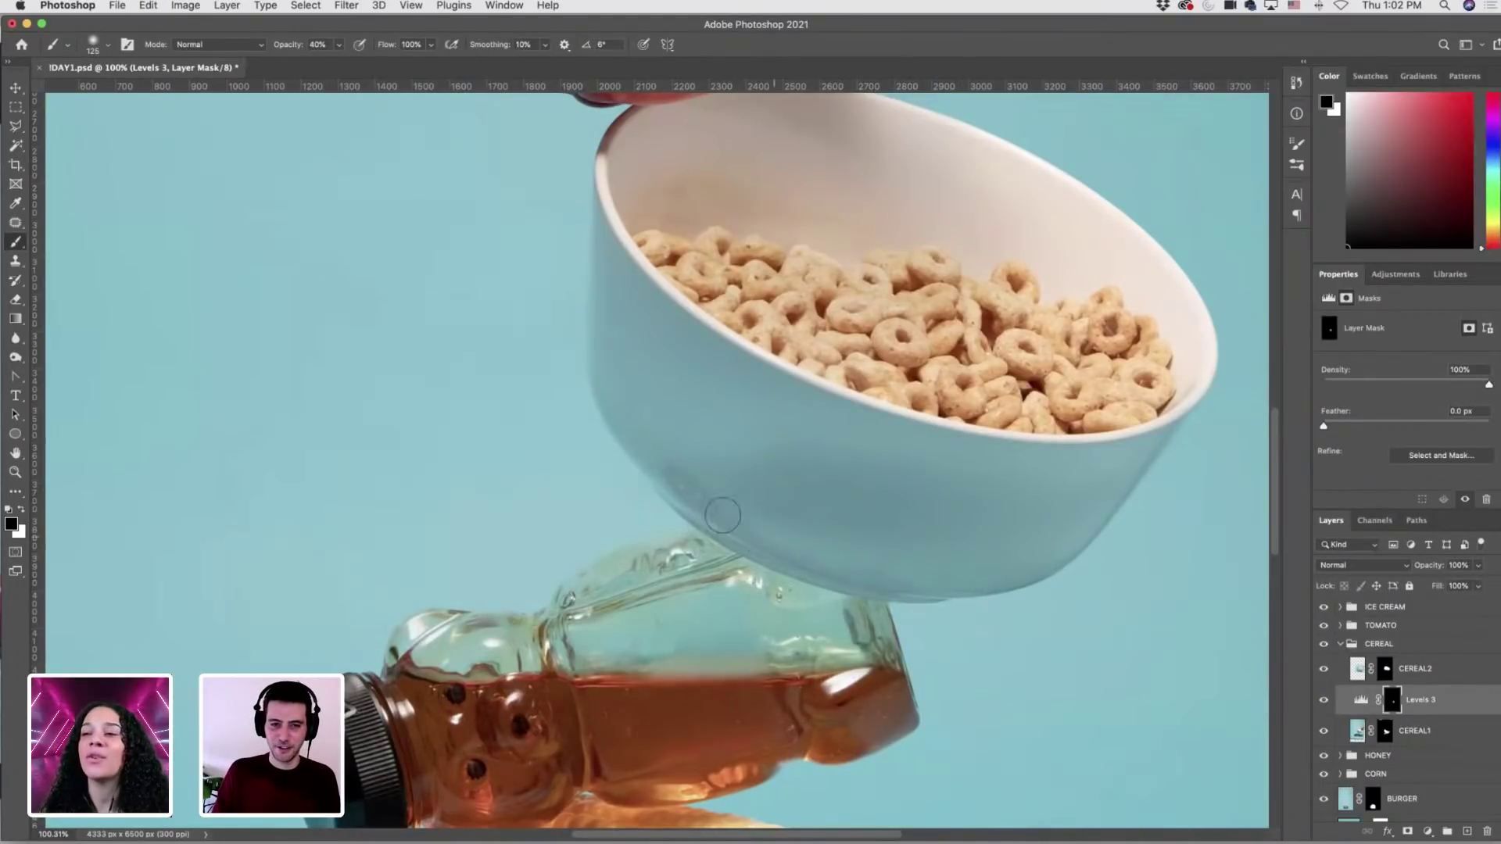
key(bracketright)
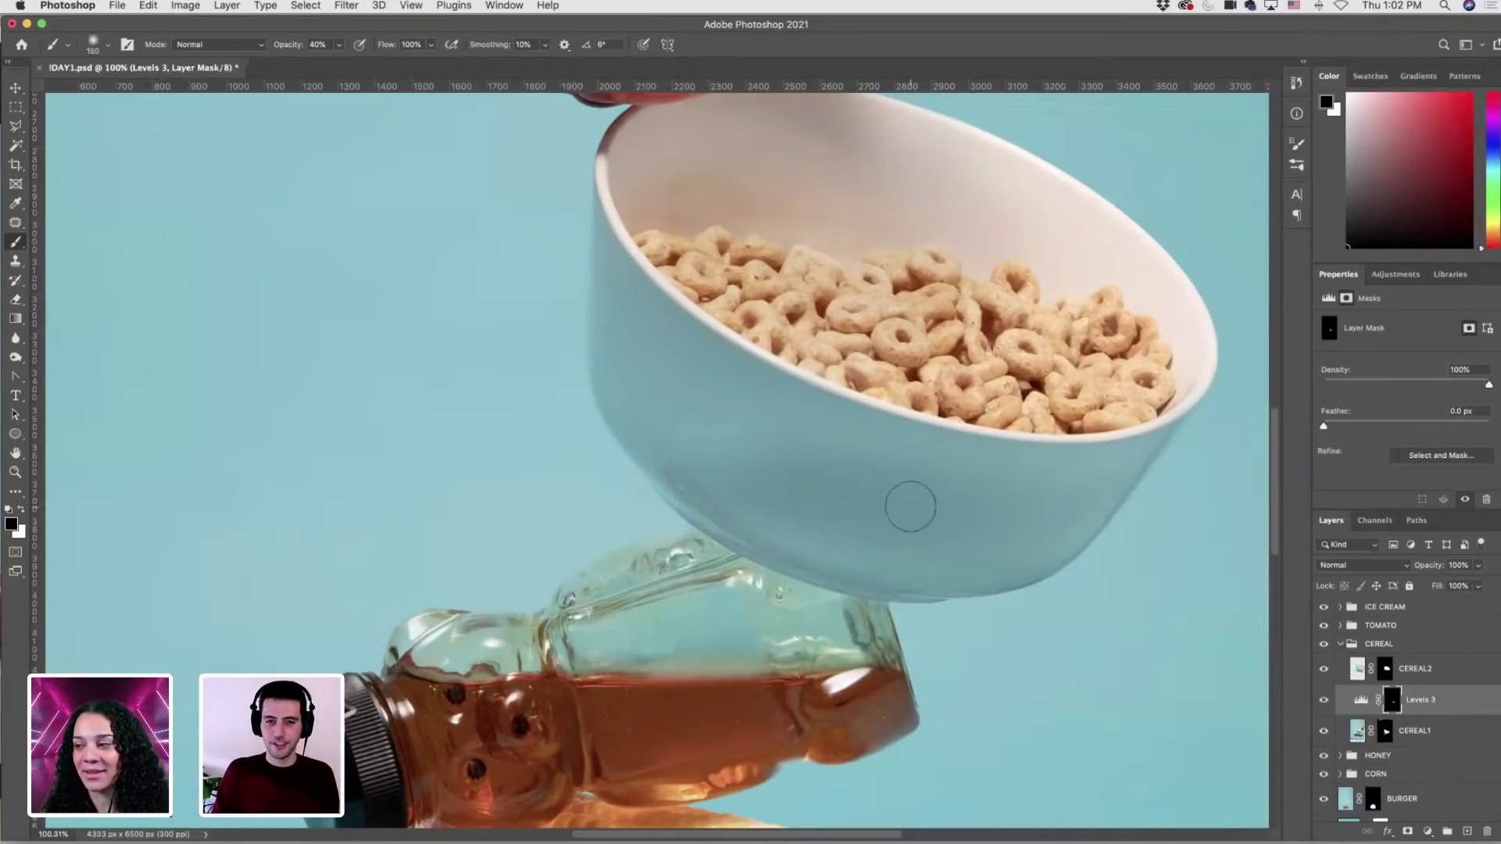
Soften the shading across the middle of the bowl's underside with larger black brushes of 400 px and 250 px.
key(bracketright)
key(bracketright)
key(bracketright)
key(bracketright)
key(bracketright)
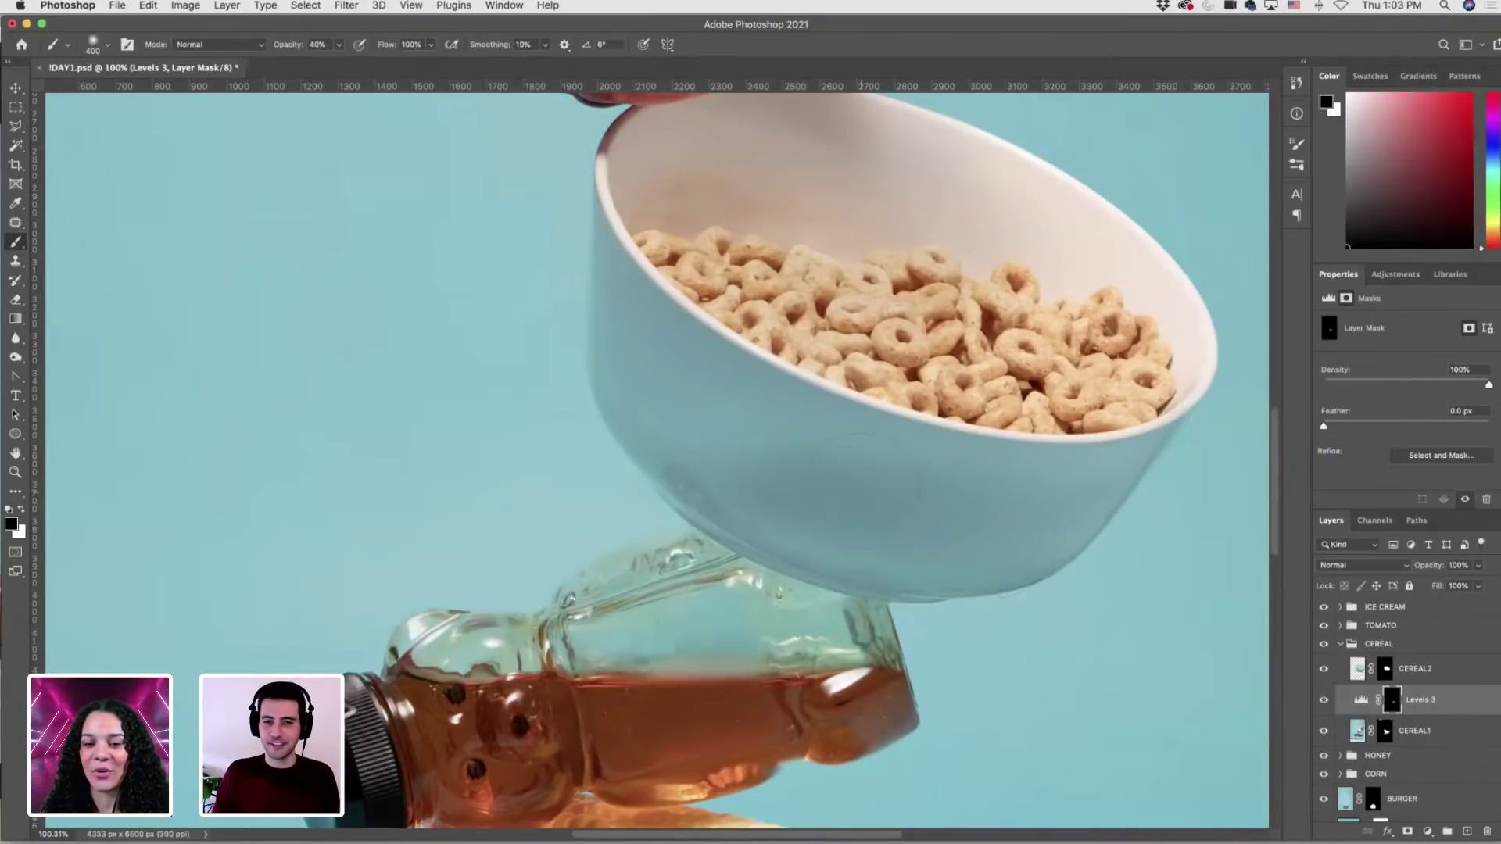
key(bracketleft)
key(bracketleft)
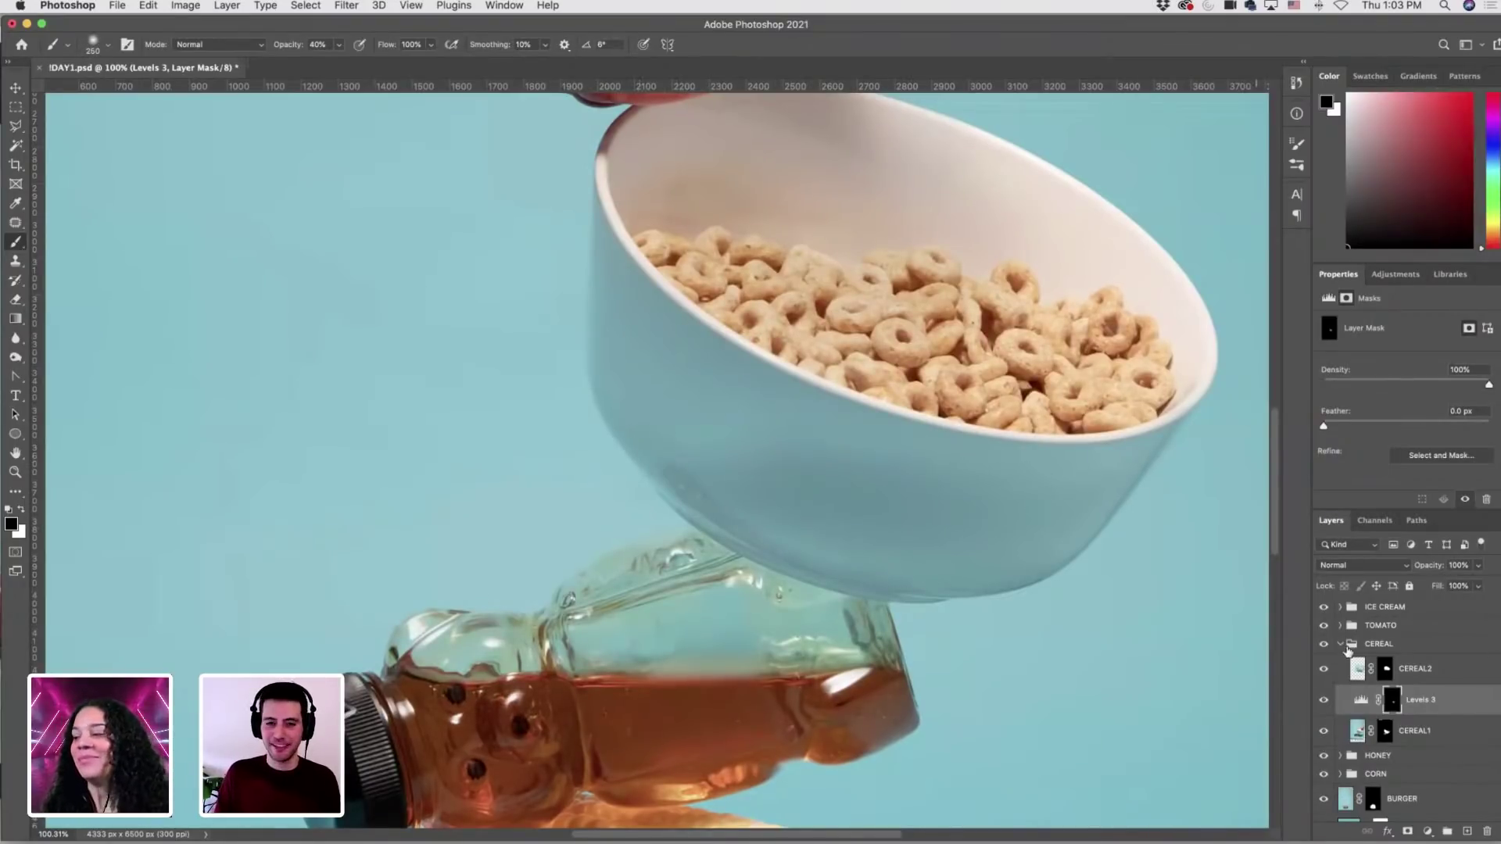
Check the Levels mask overlay and clean up the shading along the bowl's bottom edge with a 100 px black brush.
key(backslash)
key(backslash)
key(bracketleft)
key(bracketleft)
key(bracketleft)
key(bracketleft)
key(bracketleft)
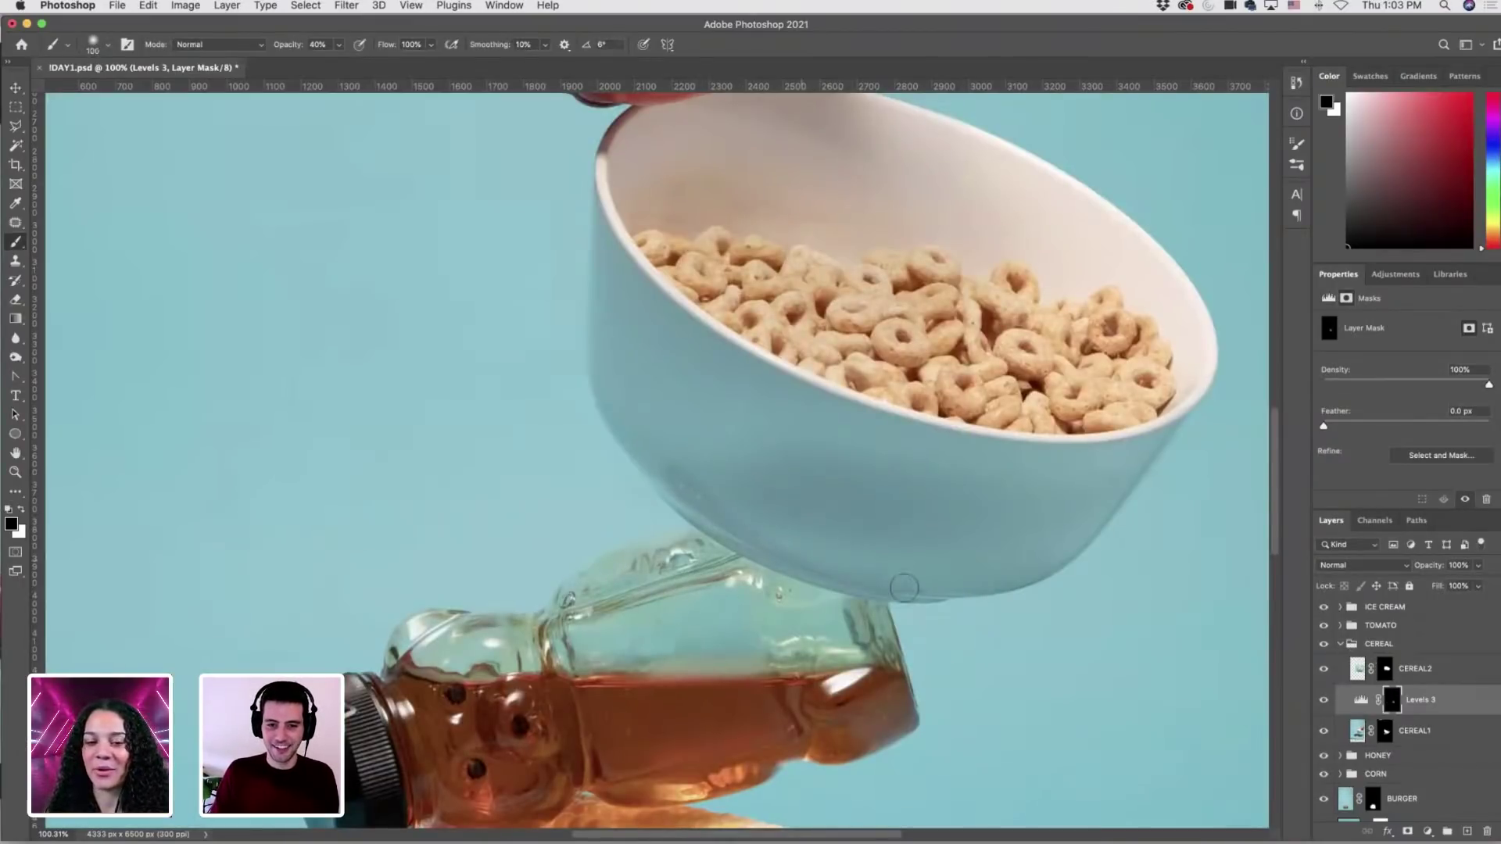
Undo the last mask stroke and build up the shading above the honey bottle in white with a brush enlarged to 300 px.
key(x)
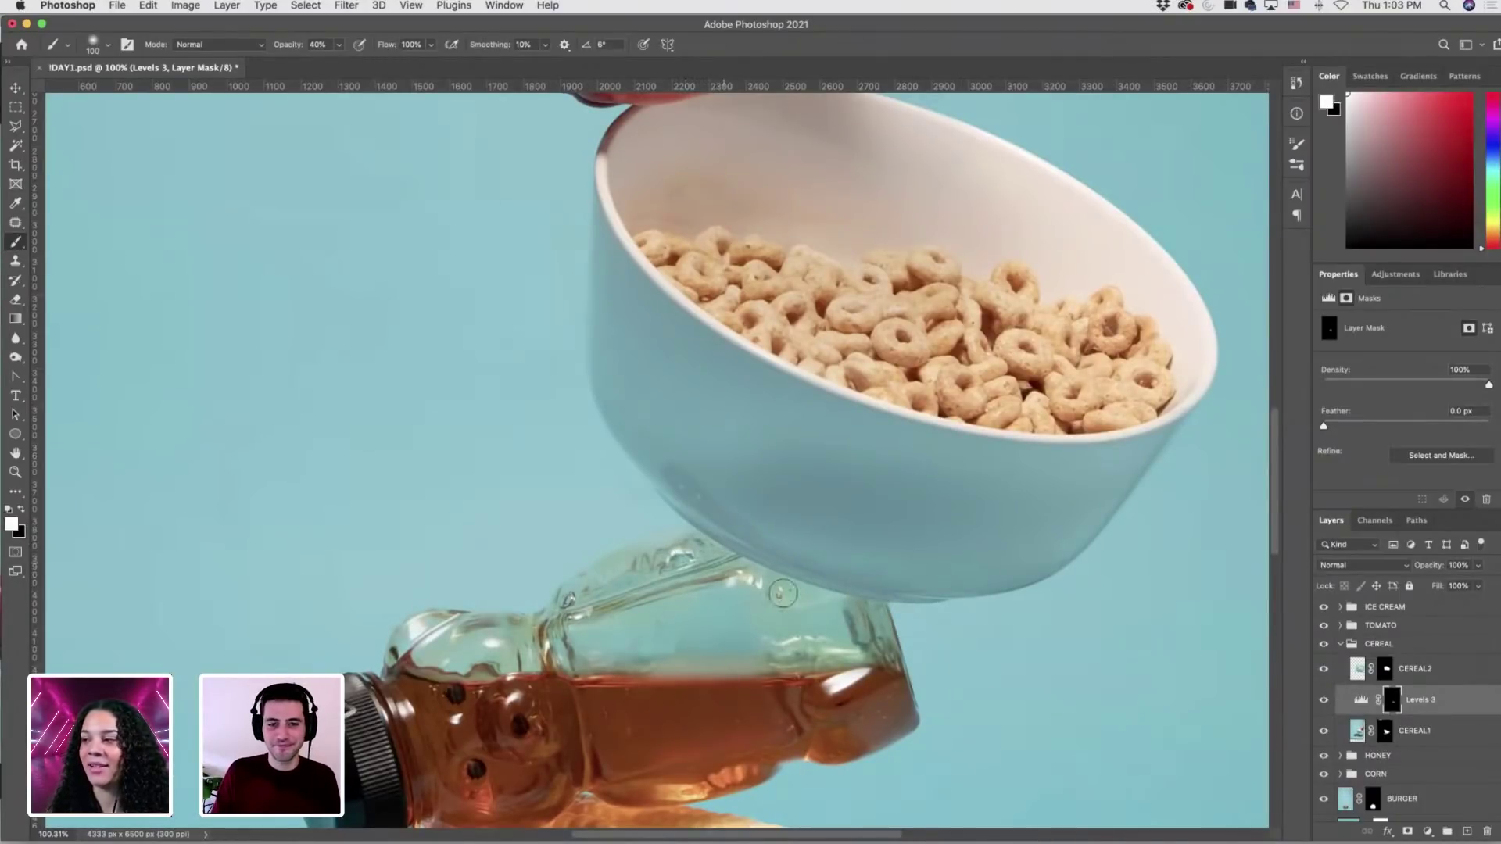
key(super+z)
key(bracketright)
key(bracketright)
key(bracketright)
key(bracketright)
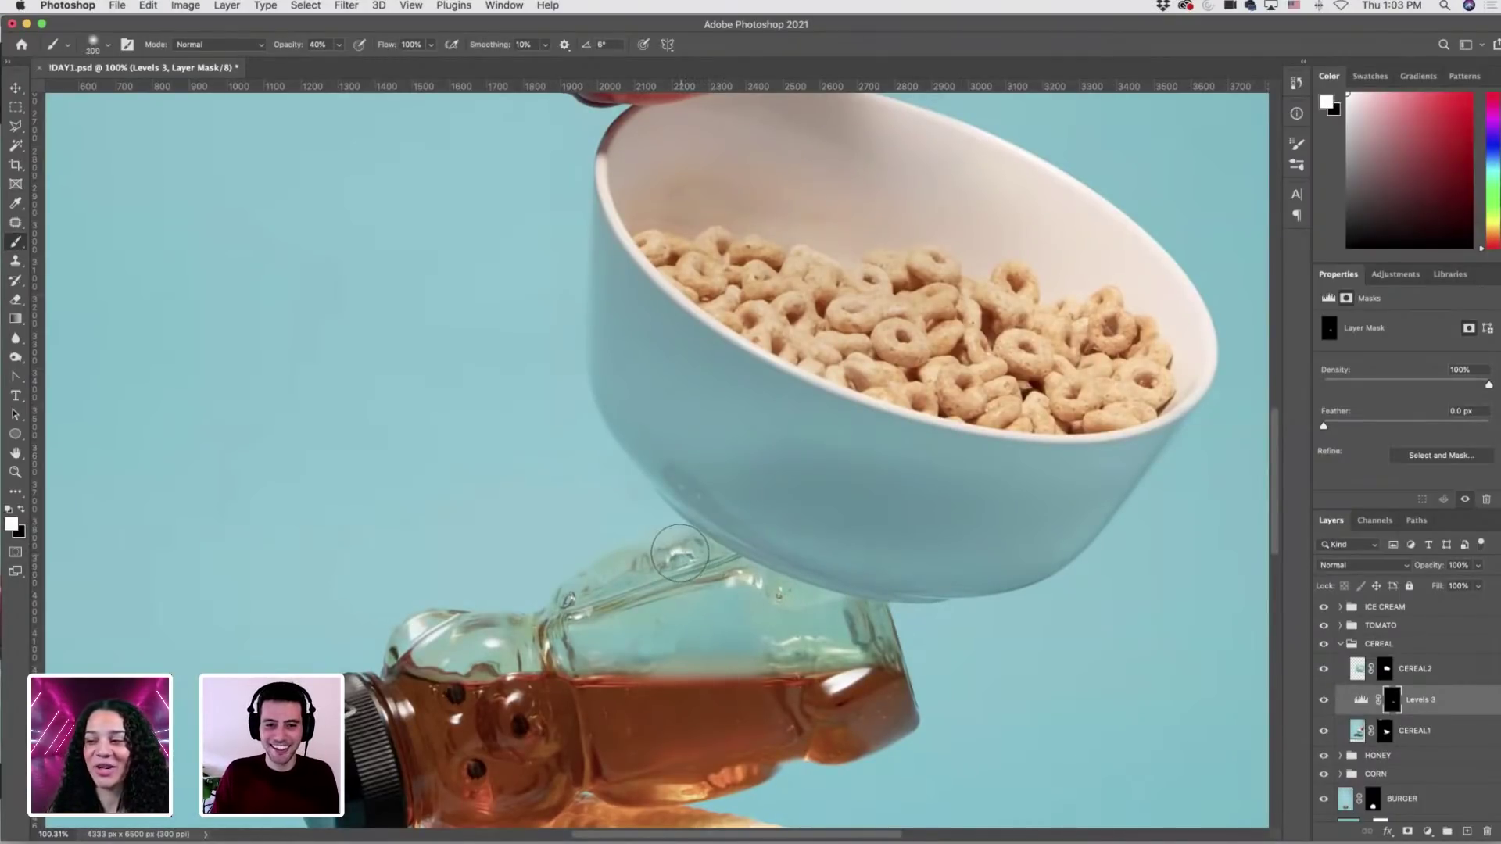
key(bracketright)
key(bracketright)
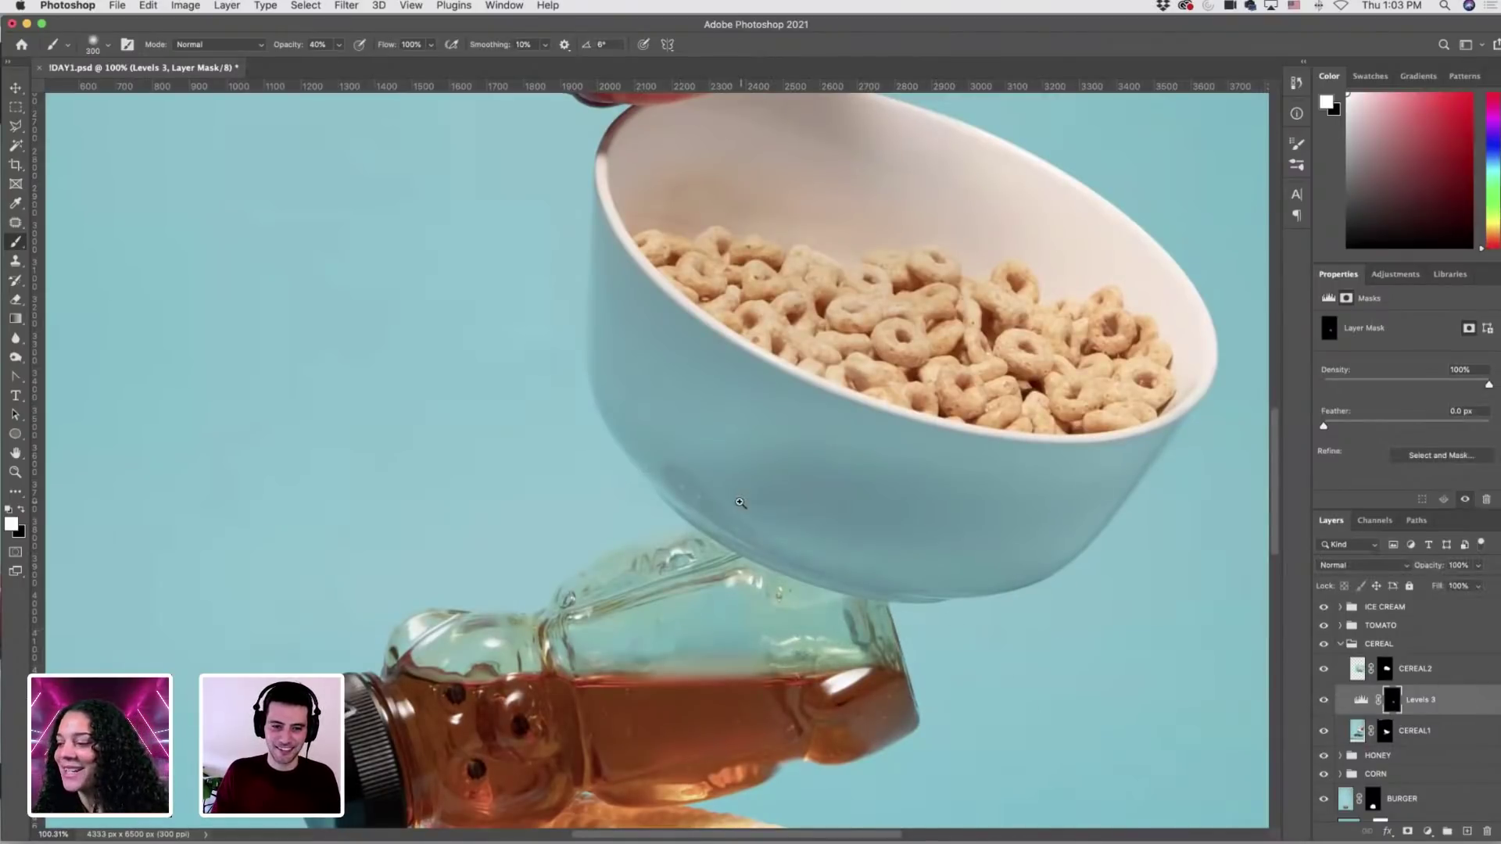
Add a Levels adjustment above the BURGER layer with a slightly lowered white output level, and invert its mask to black.
key(super+minus)
key(super+minus)
scroll(797, 545, down, 5)
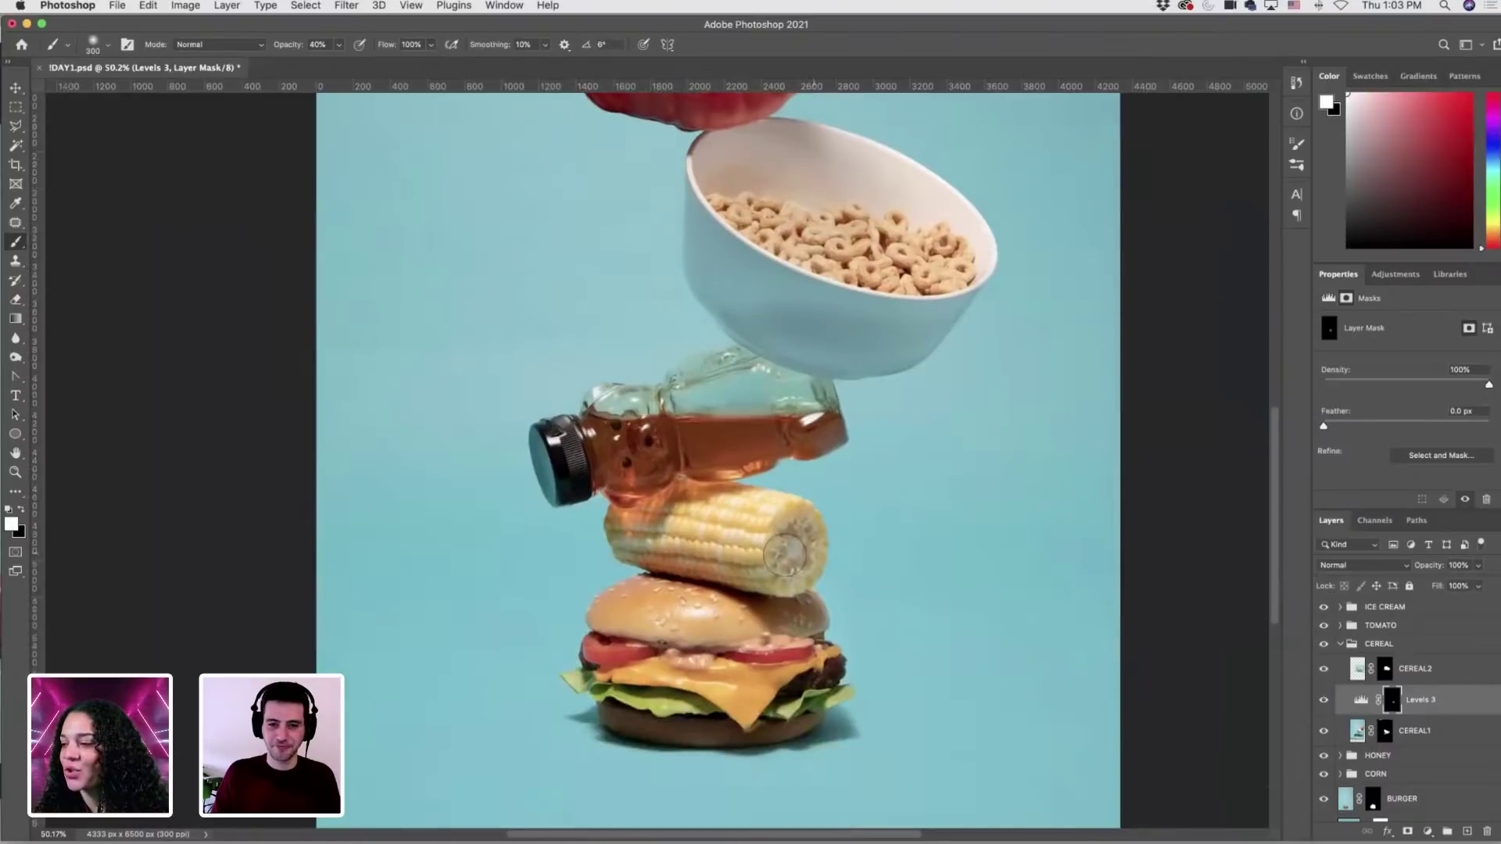
scroll(799, 643, up, 3)
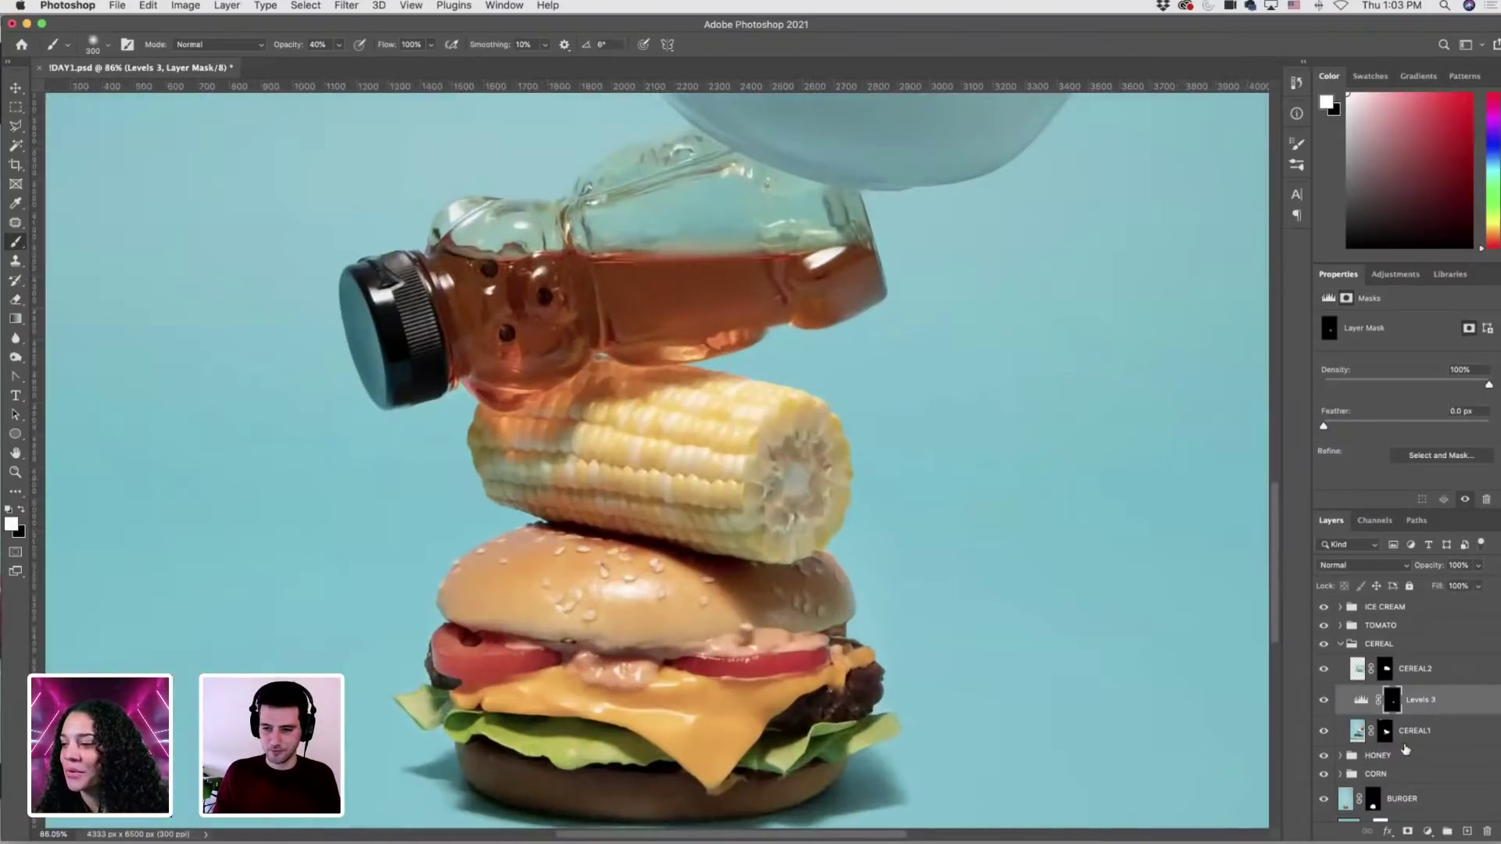
scroll(1388, 753, down, 2)
click(1400, 744)
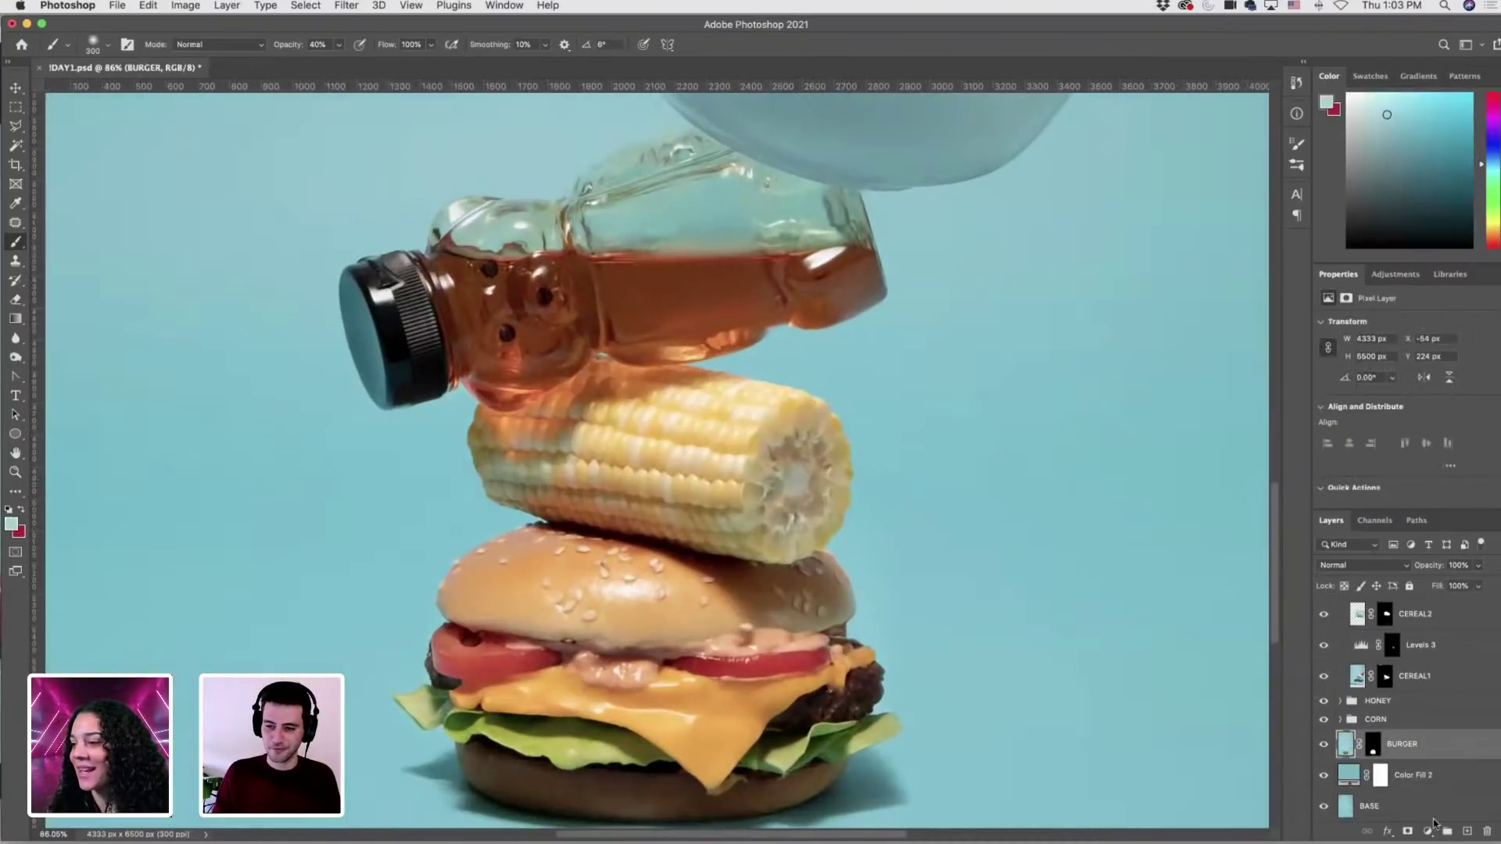
click(1428, 831)
click(1417, 609)
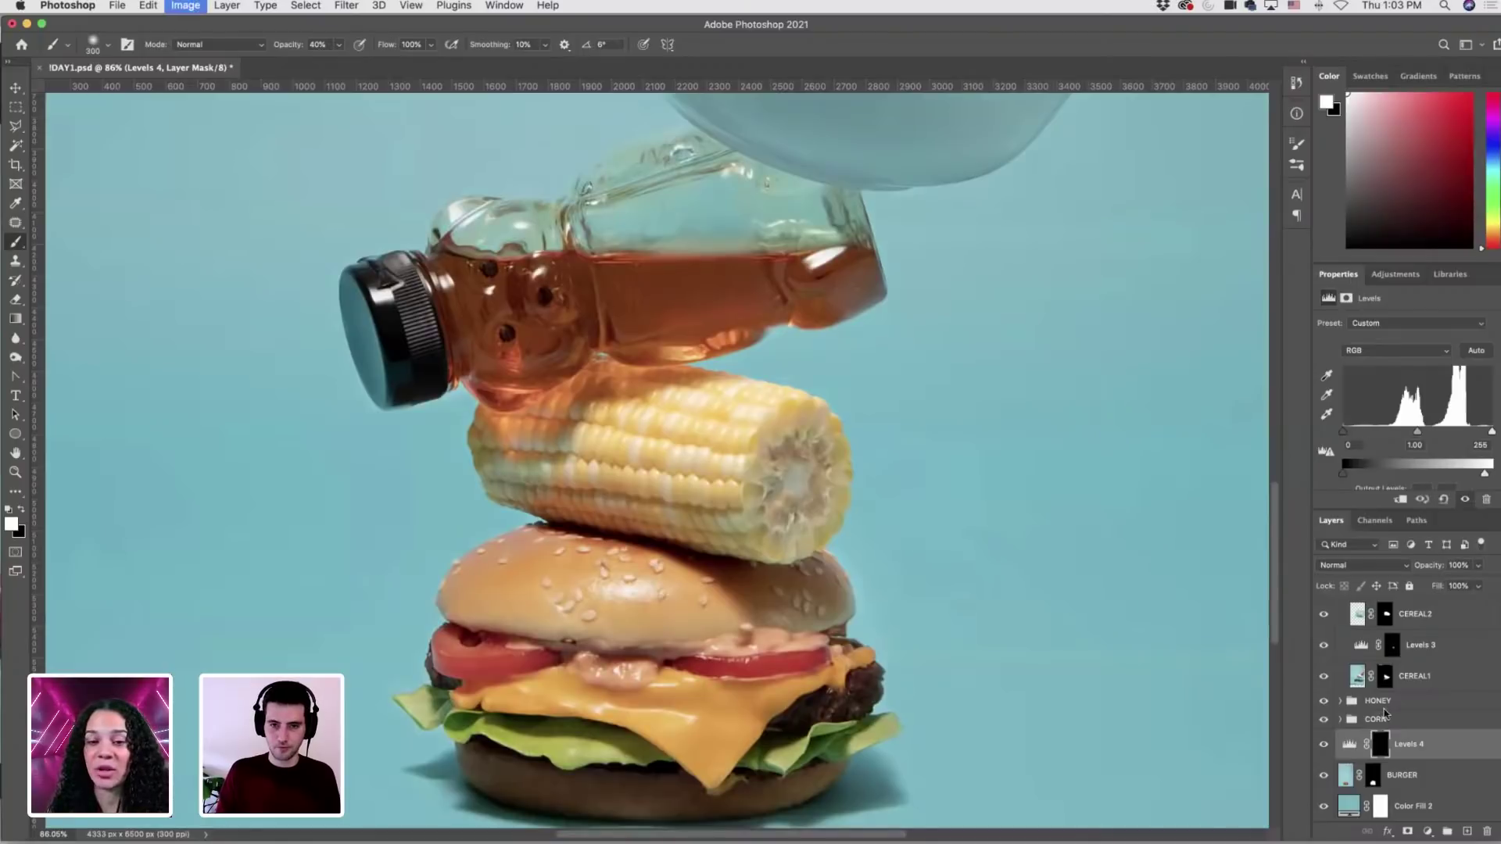
key(ctrl+i)
Paint shading in white over the sauce and tomato beneath the bun's shaded side on the burger Levels mask with a 90–100 px brush.
scroll(817, 617, up, 3)
scroll(854, 653, down, 2)
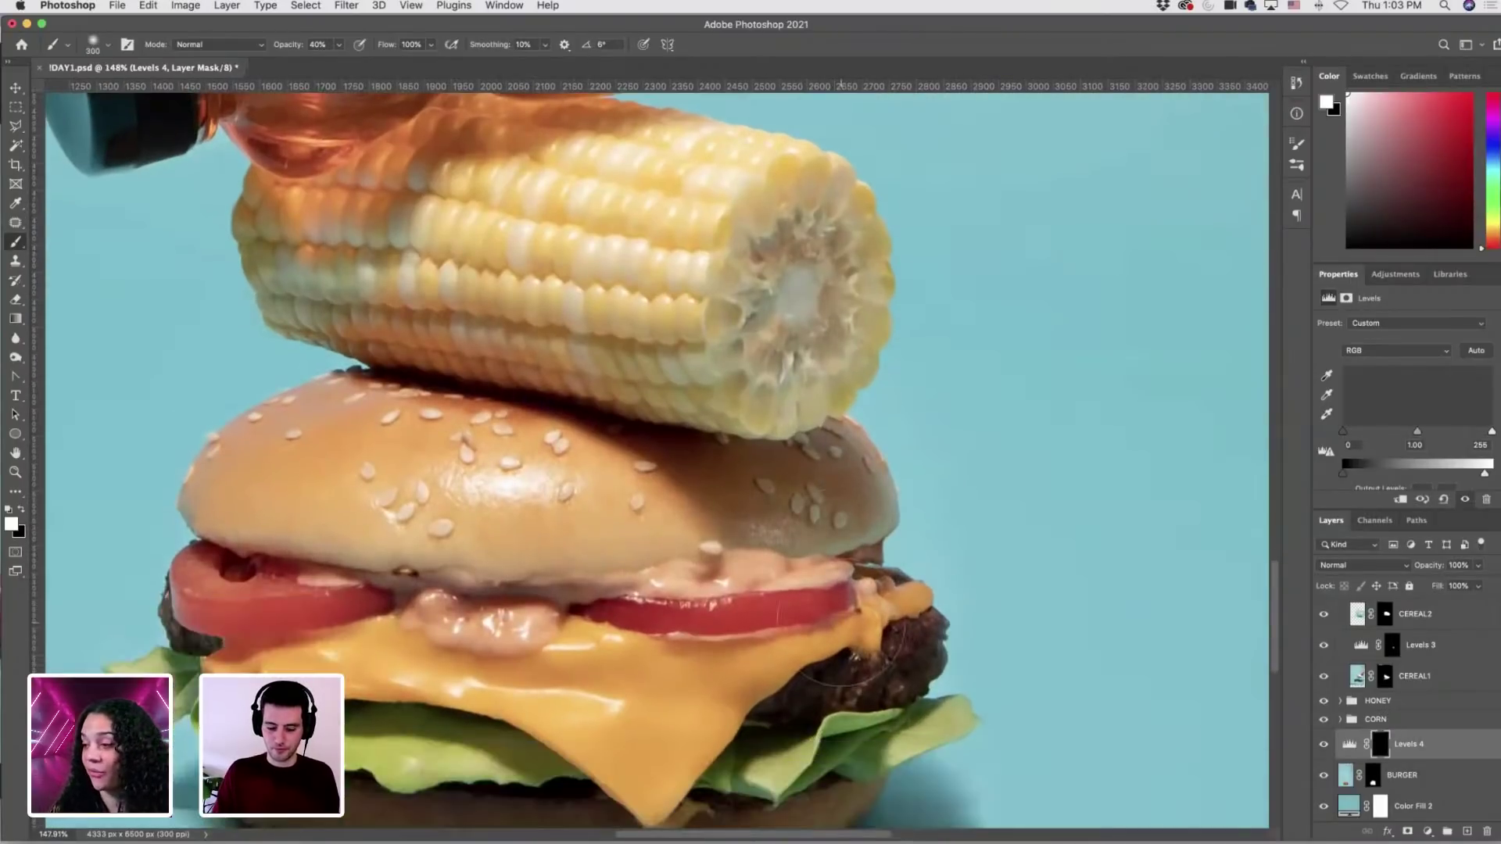
key(bracketleft)
key(bracketleft)
key(bracketleft)
key(bracketleft)
key(bracketleft)
key(bracketleft)
key(bracketleft)
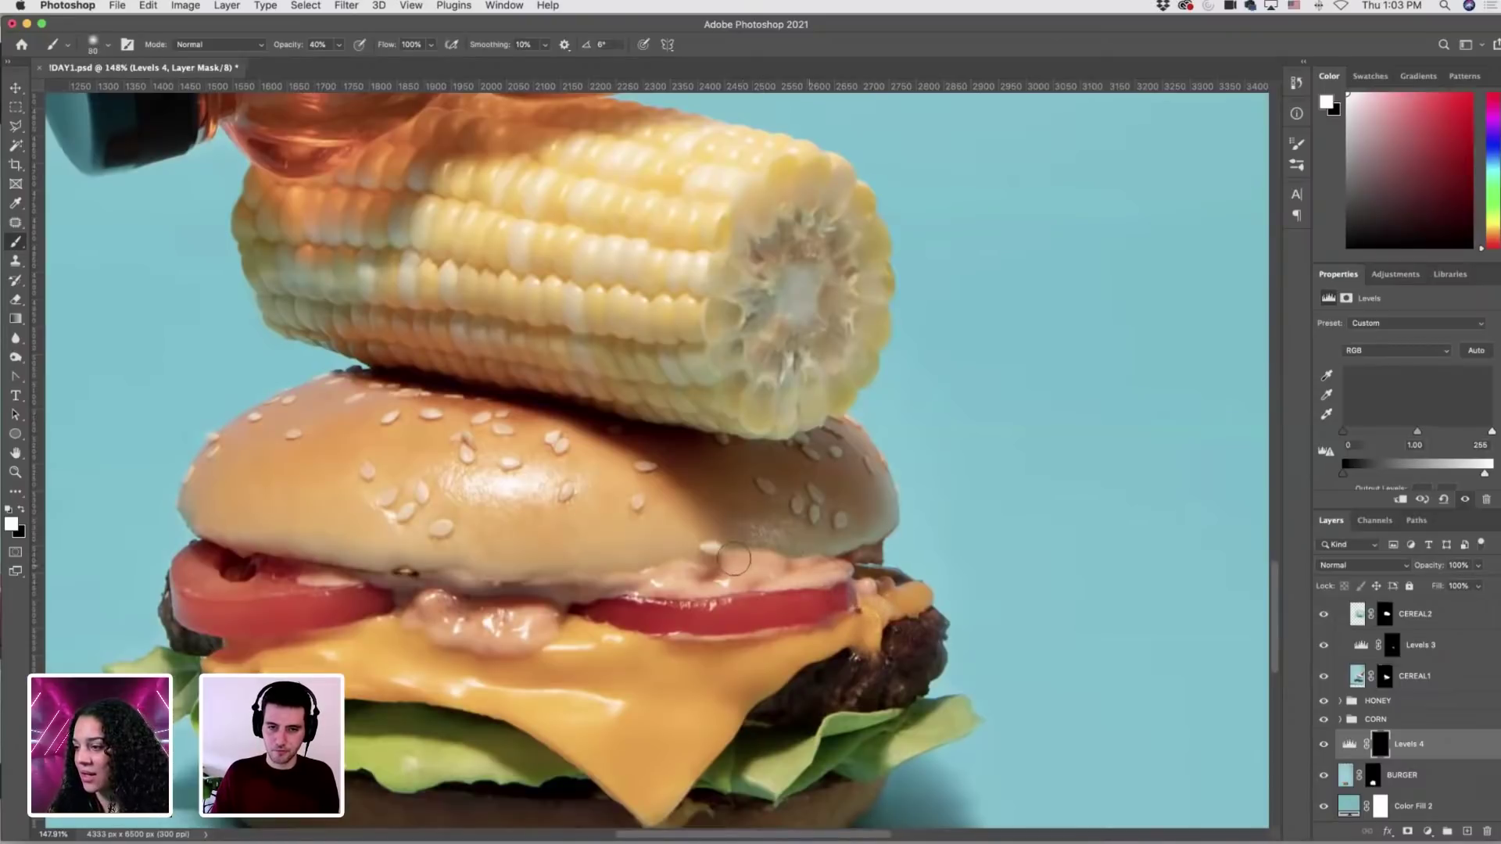
key(bracketright)
key(bracketright)
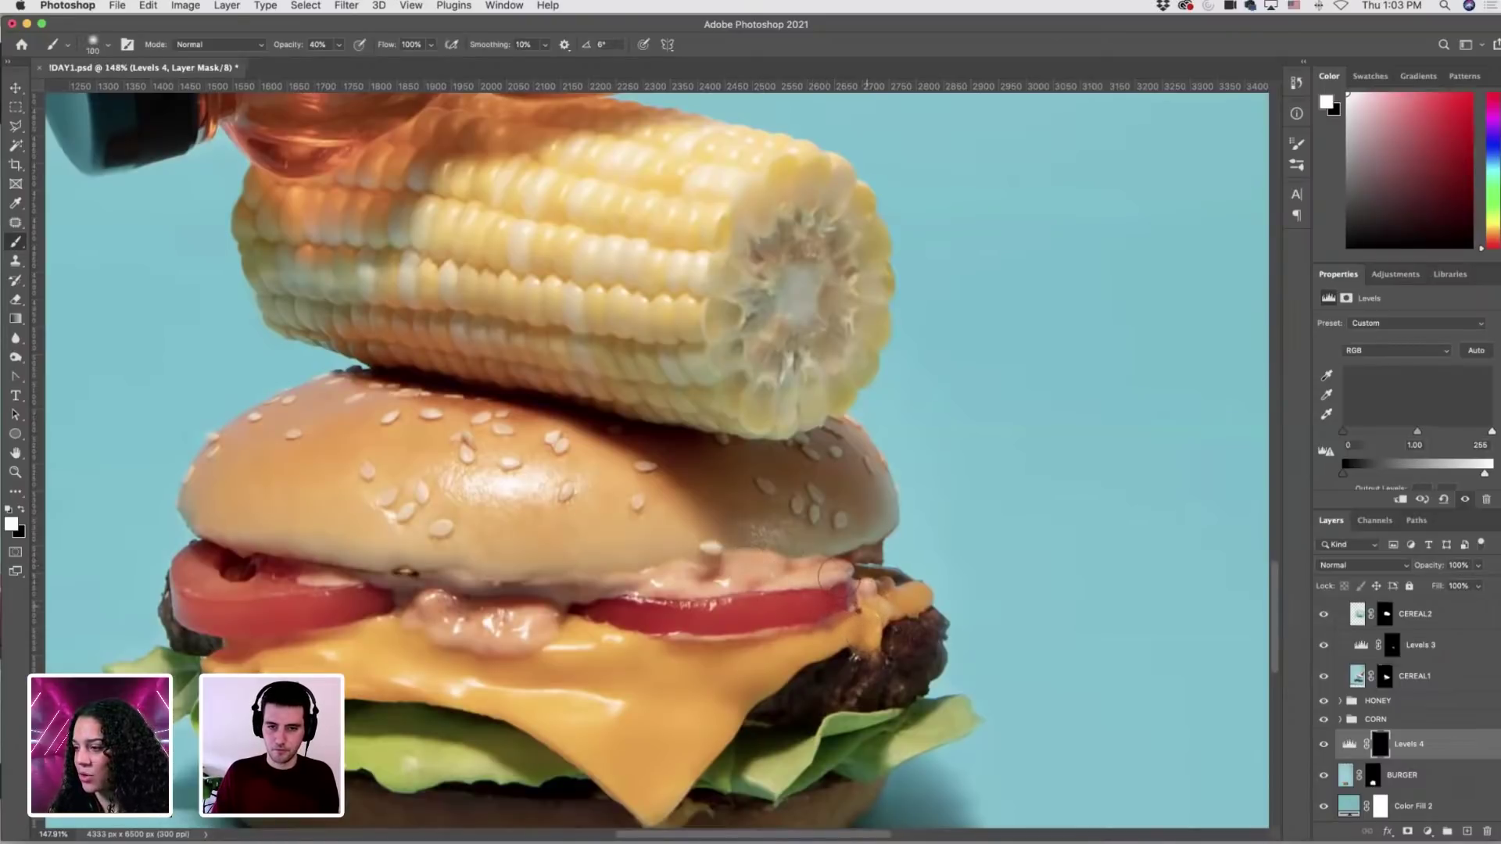
key(bracketleft)
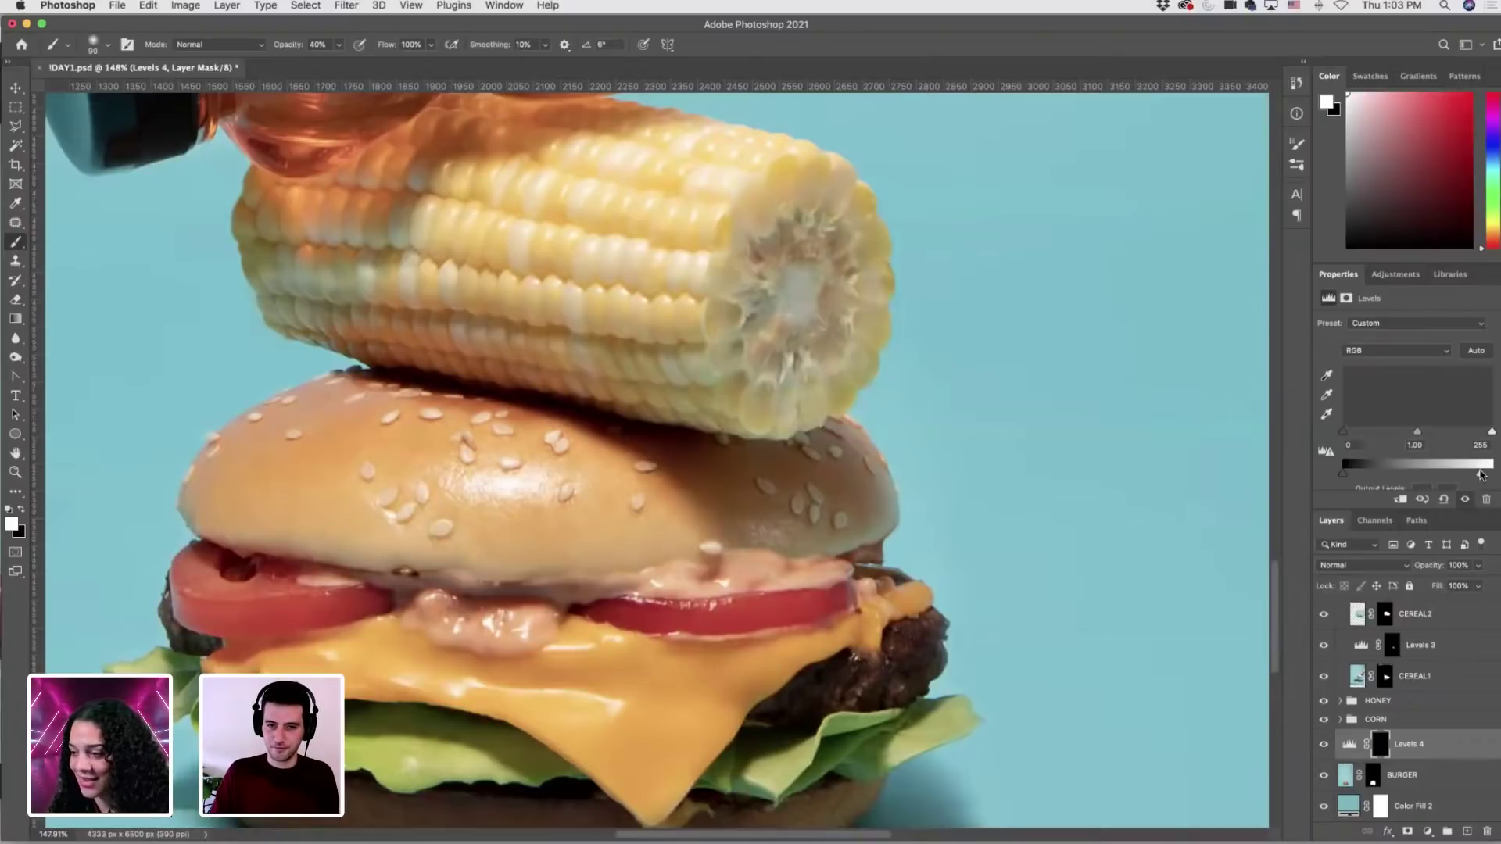
Lower the burger Levels white output further and refine the sauce shadow in white on its mask, finishing with a 100 px brush.
click(1380, 745)
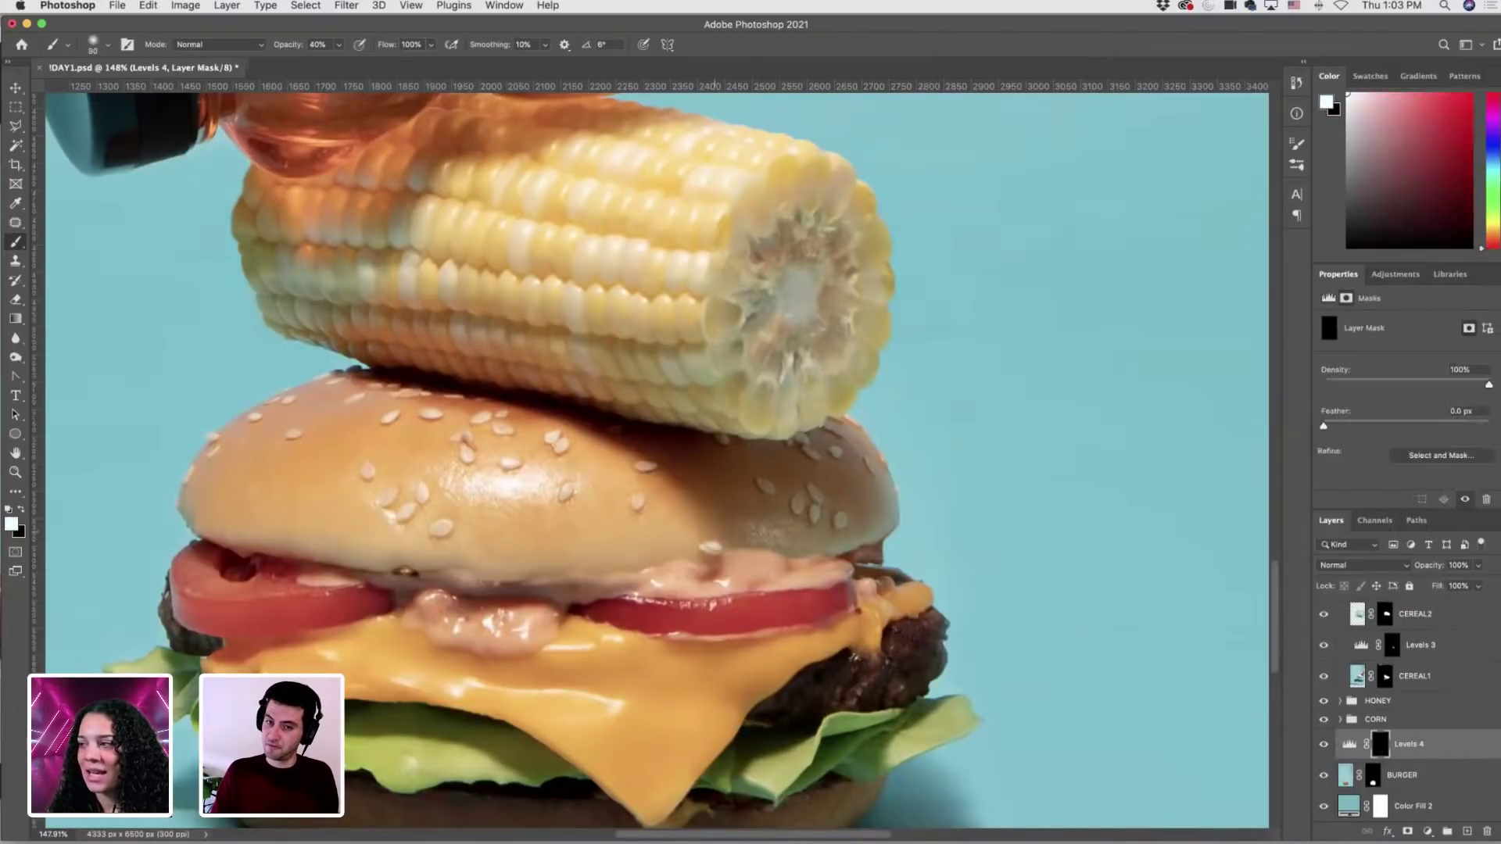
key(bracketleft)
key(bracketright)
key(bracketright)
key(bracketright)
key(bracketright)
key(bracketright)
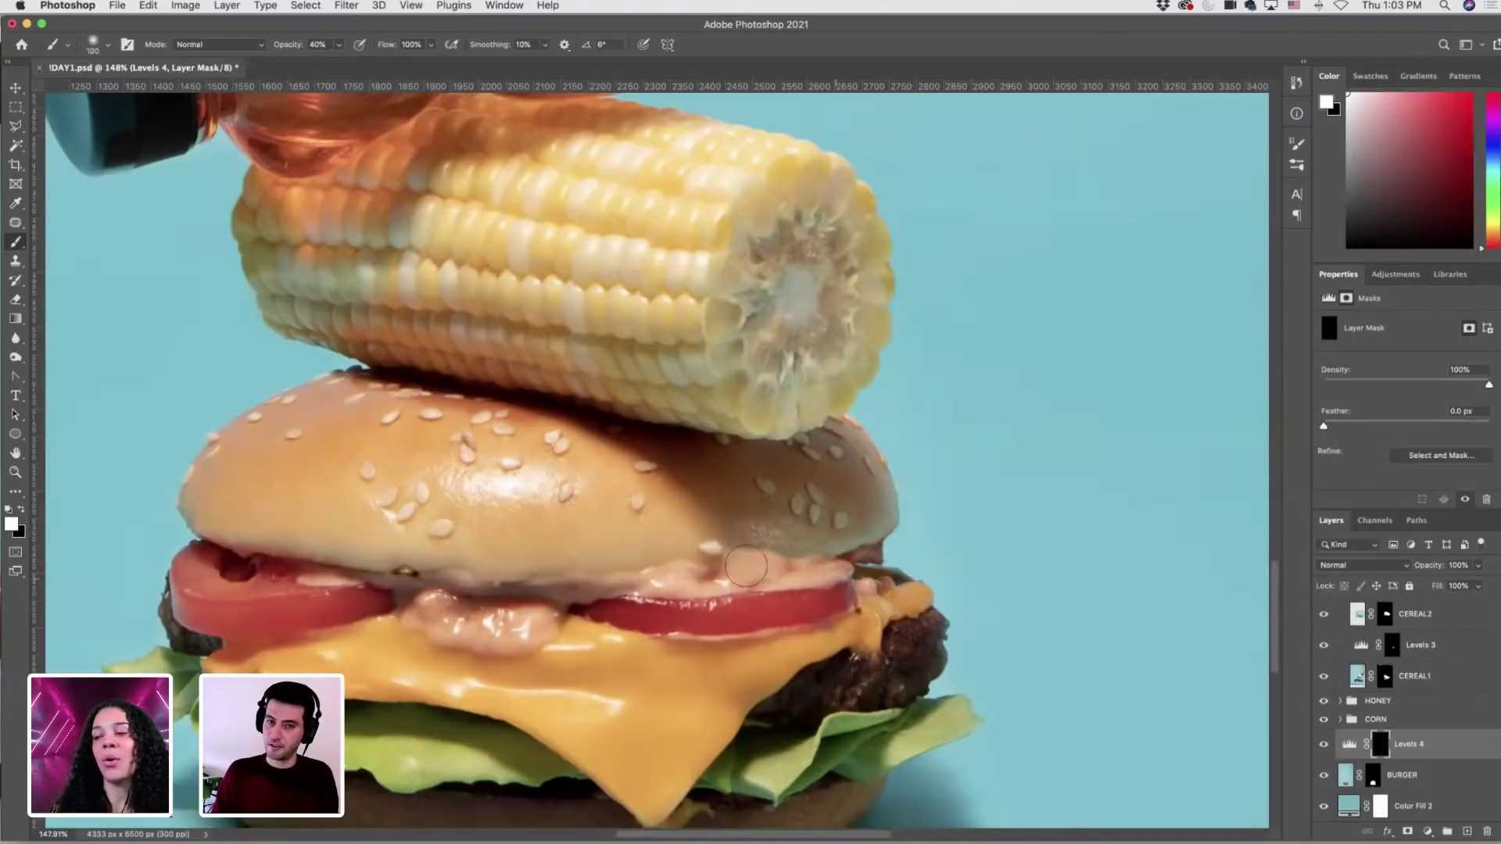
key(bracketleft)
key(bracketleft)
key(bracketleft)
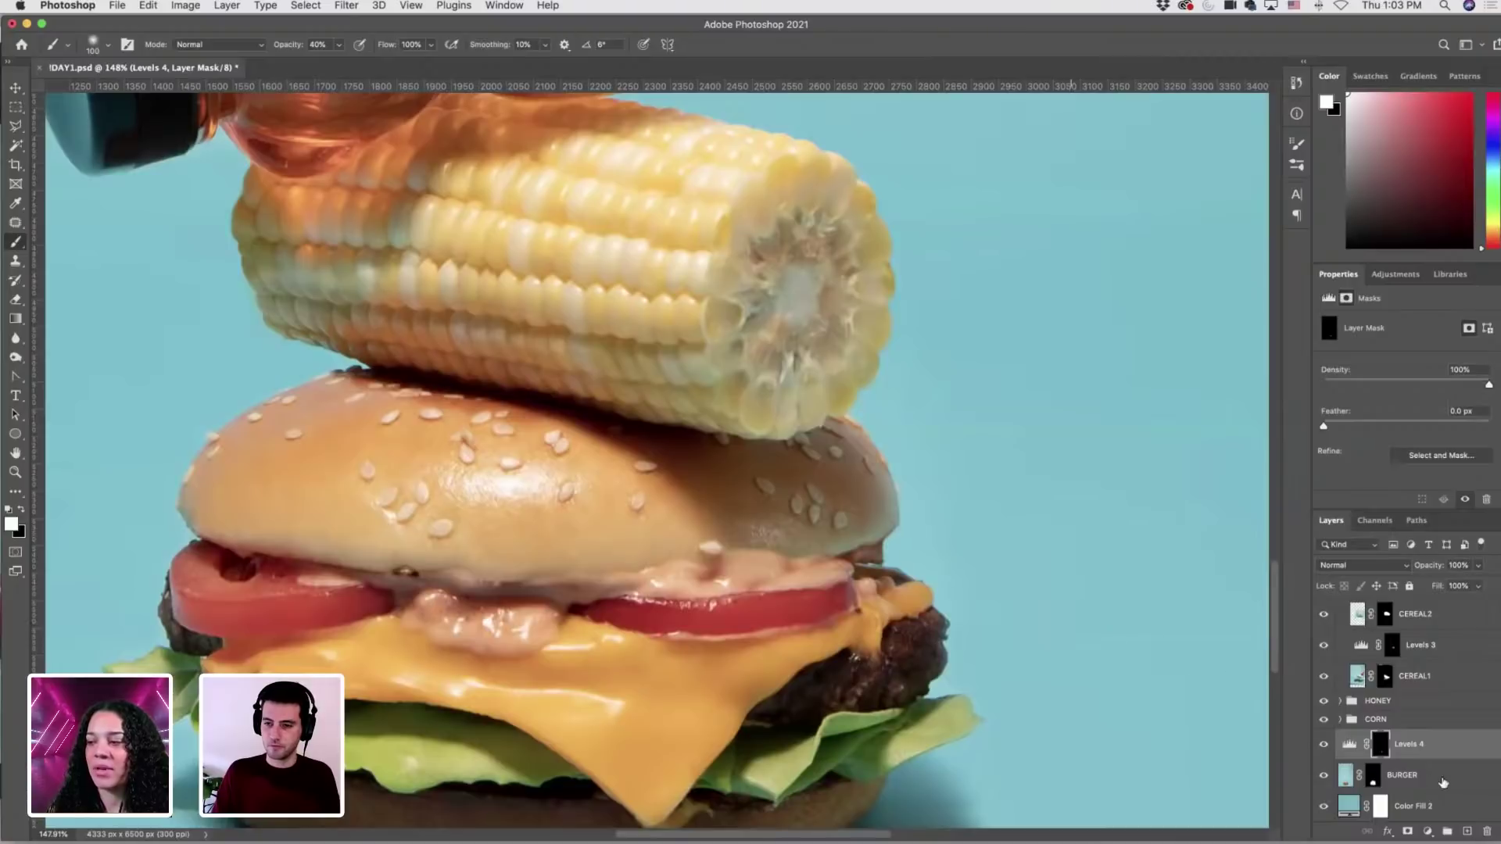
Reduce the burger Levels layer's opacity to 70% while viewing the whole composite, and save the document.
scroll(833, 501, down, 10)
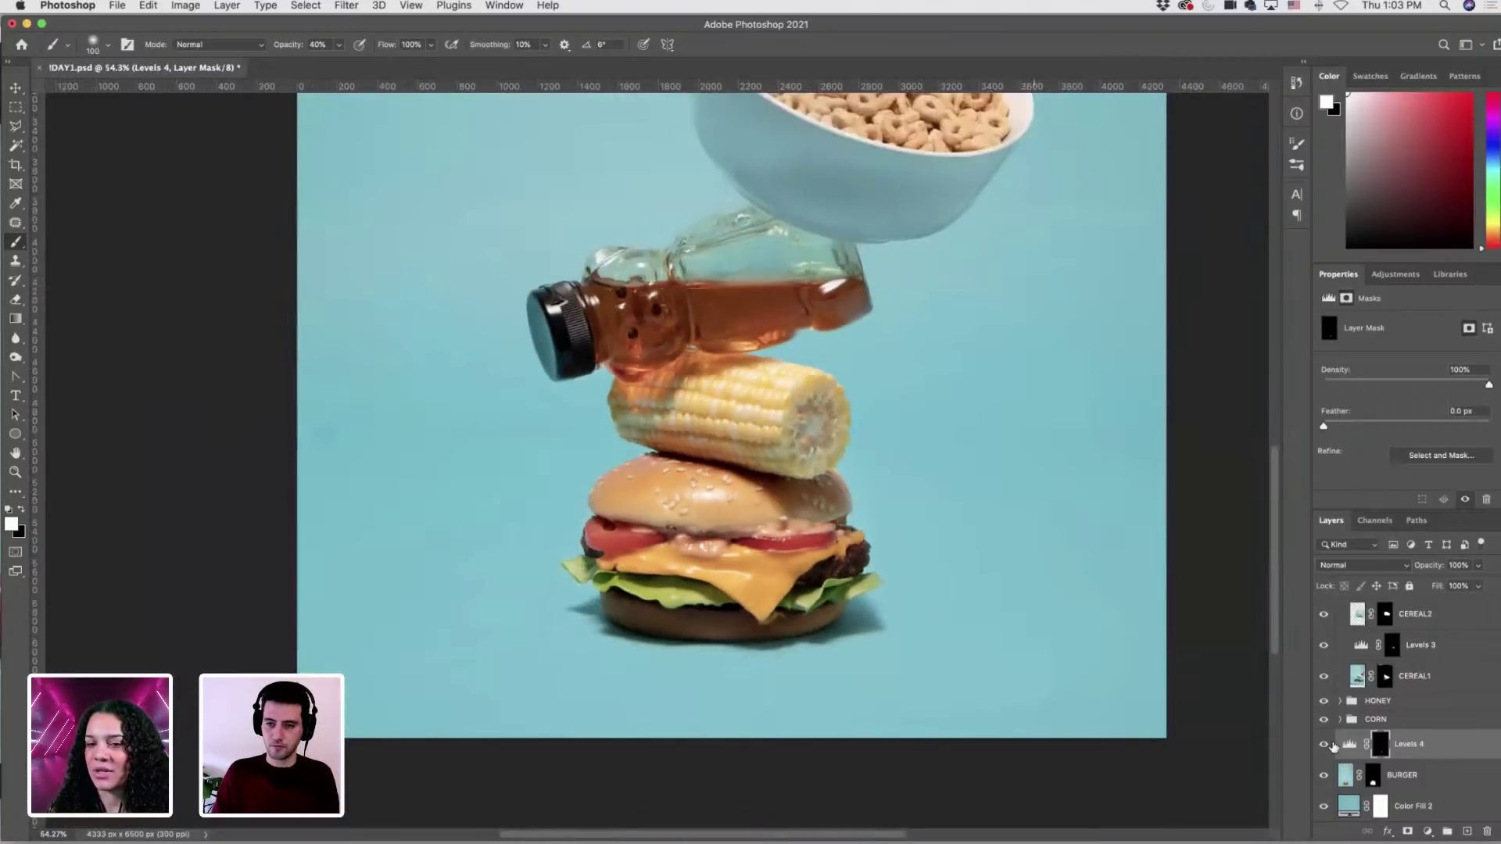
scroll(1052, 540, up, 3)
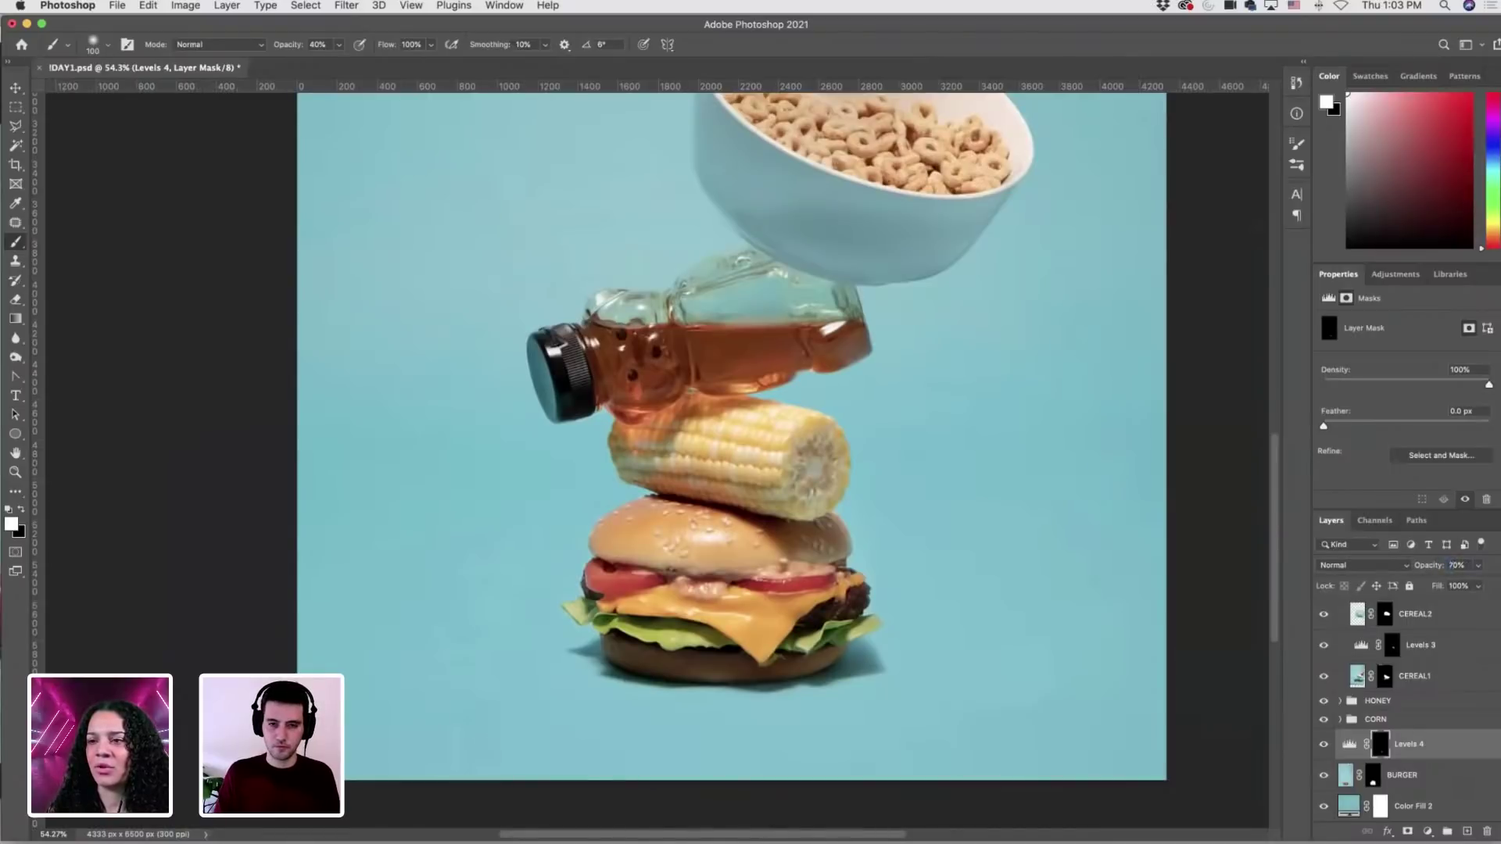
key(super+minus)
key(super+0)
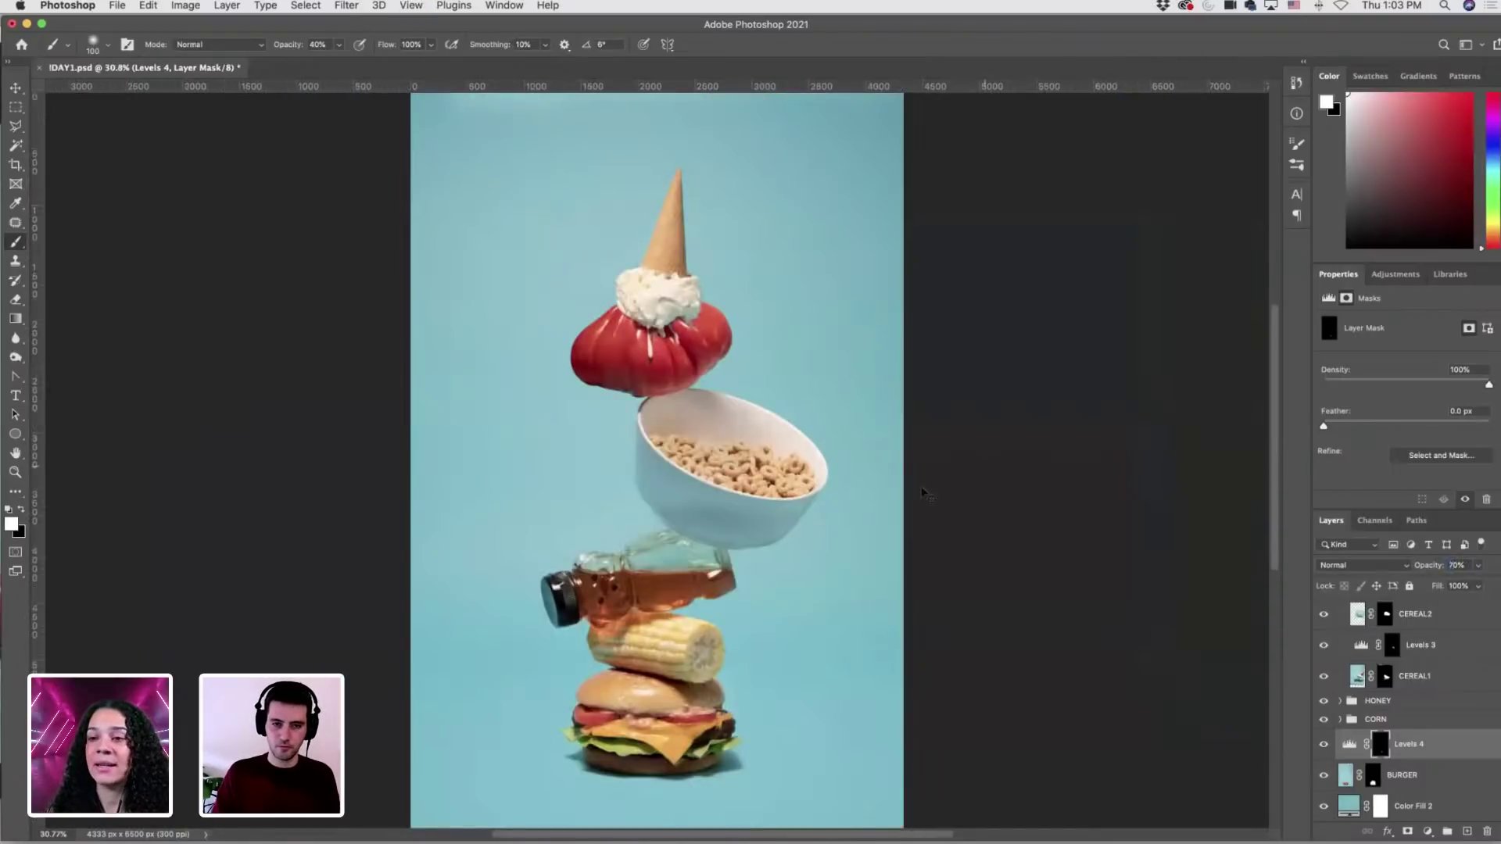
key(super+s)
Expand the HONEY group, compare HONEY2 copy's visibility, and retouch the bottle's clear glass on the honey/corn layer with the Clone Stamp at 65% opacity.
scroll(670, 571, up, 5)
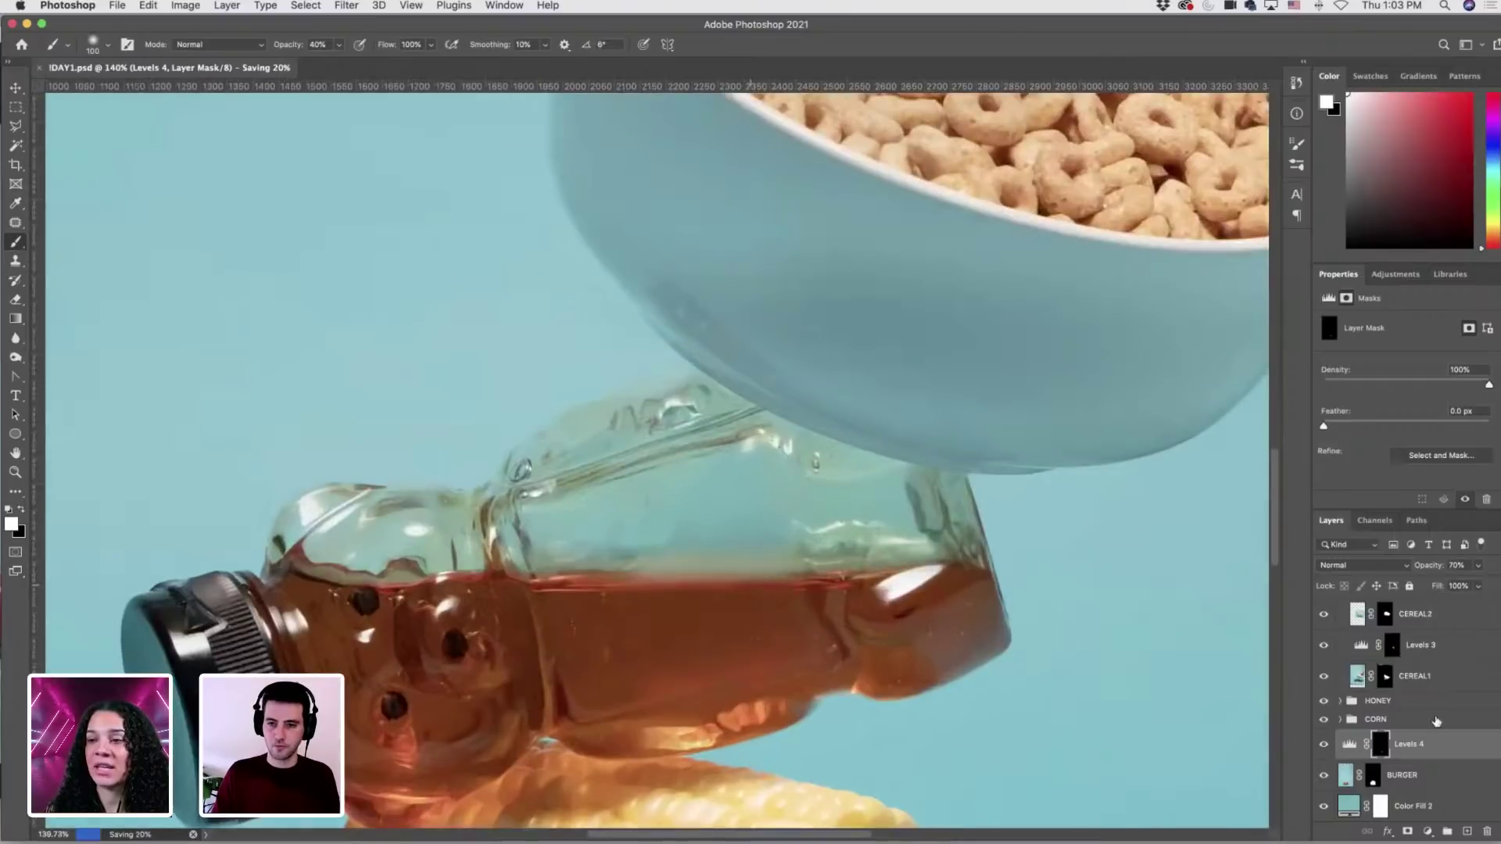
click(1340, 701)
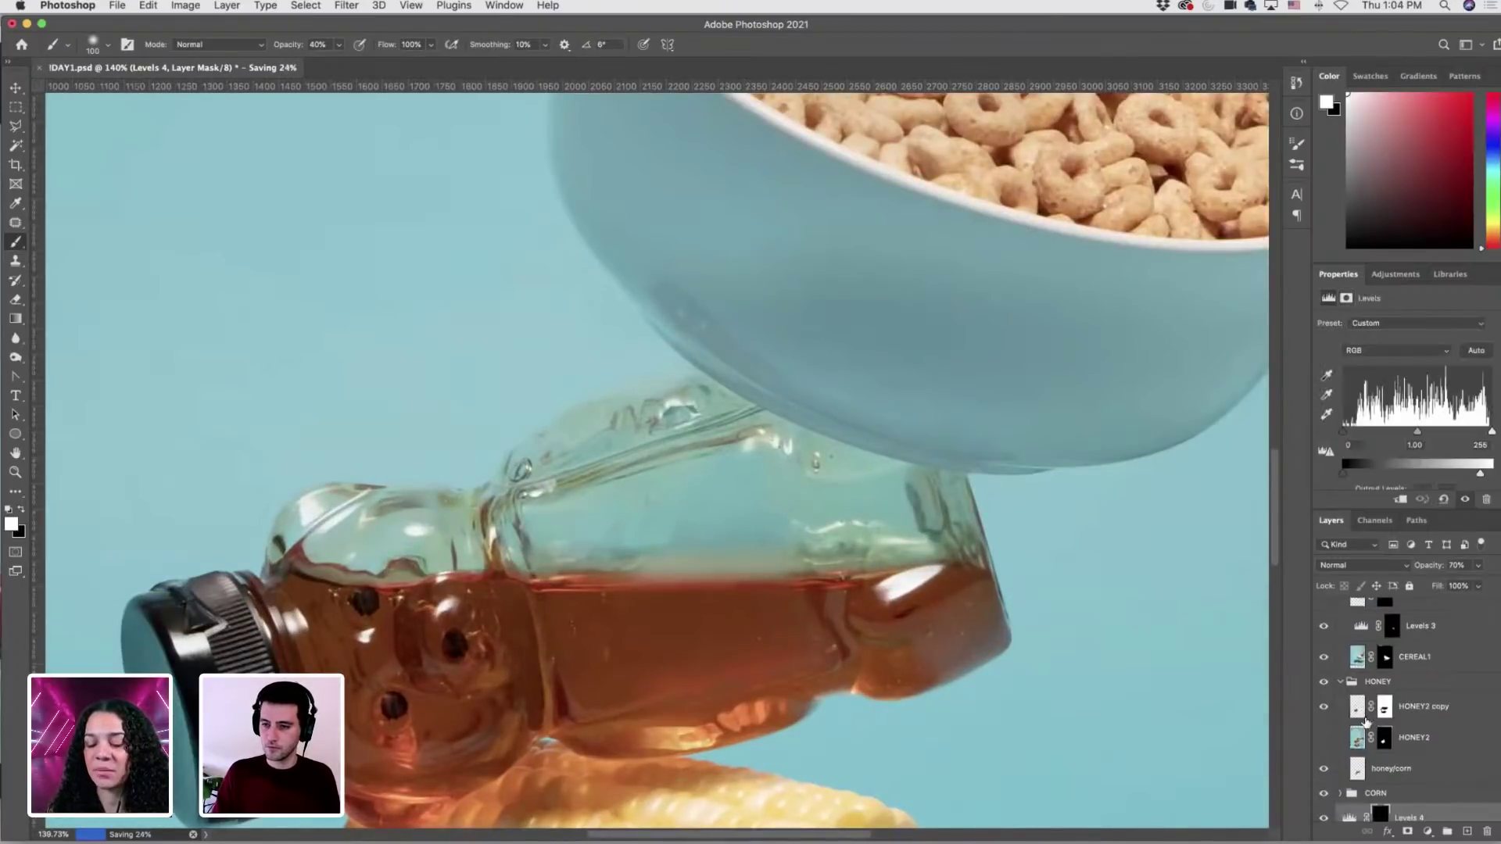
click(1327, 709)
click(1327, 710)
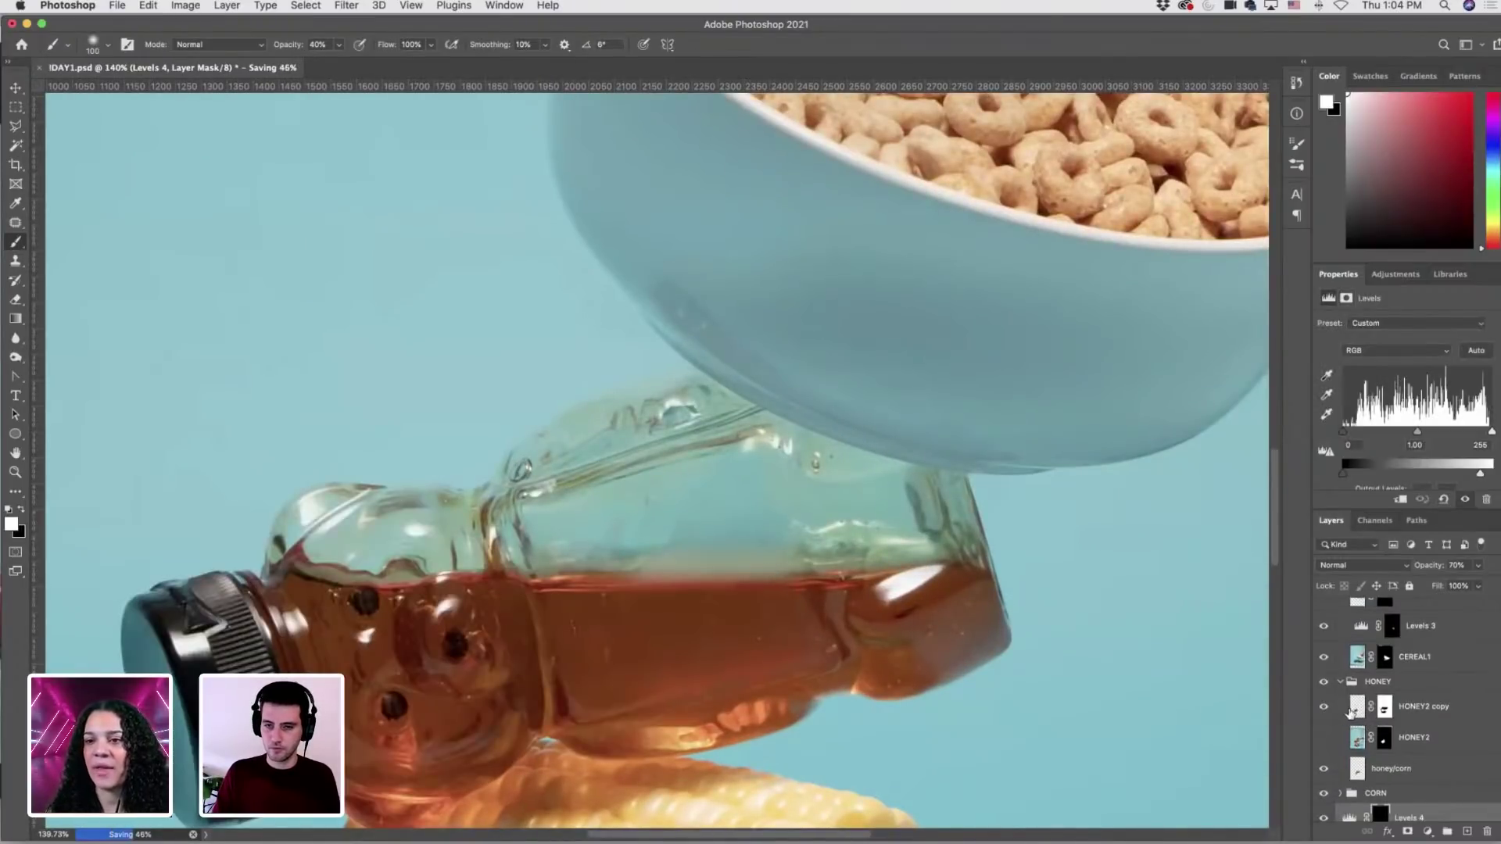
click(1385, 770)
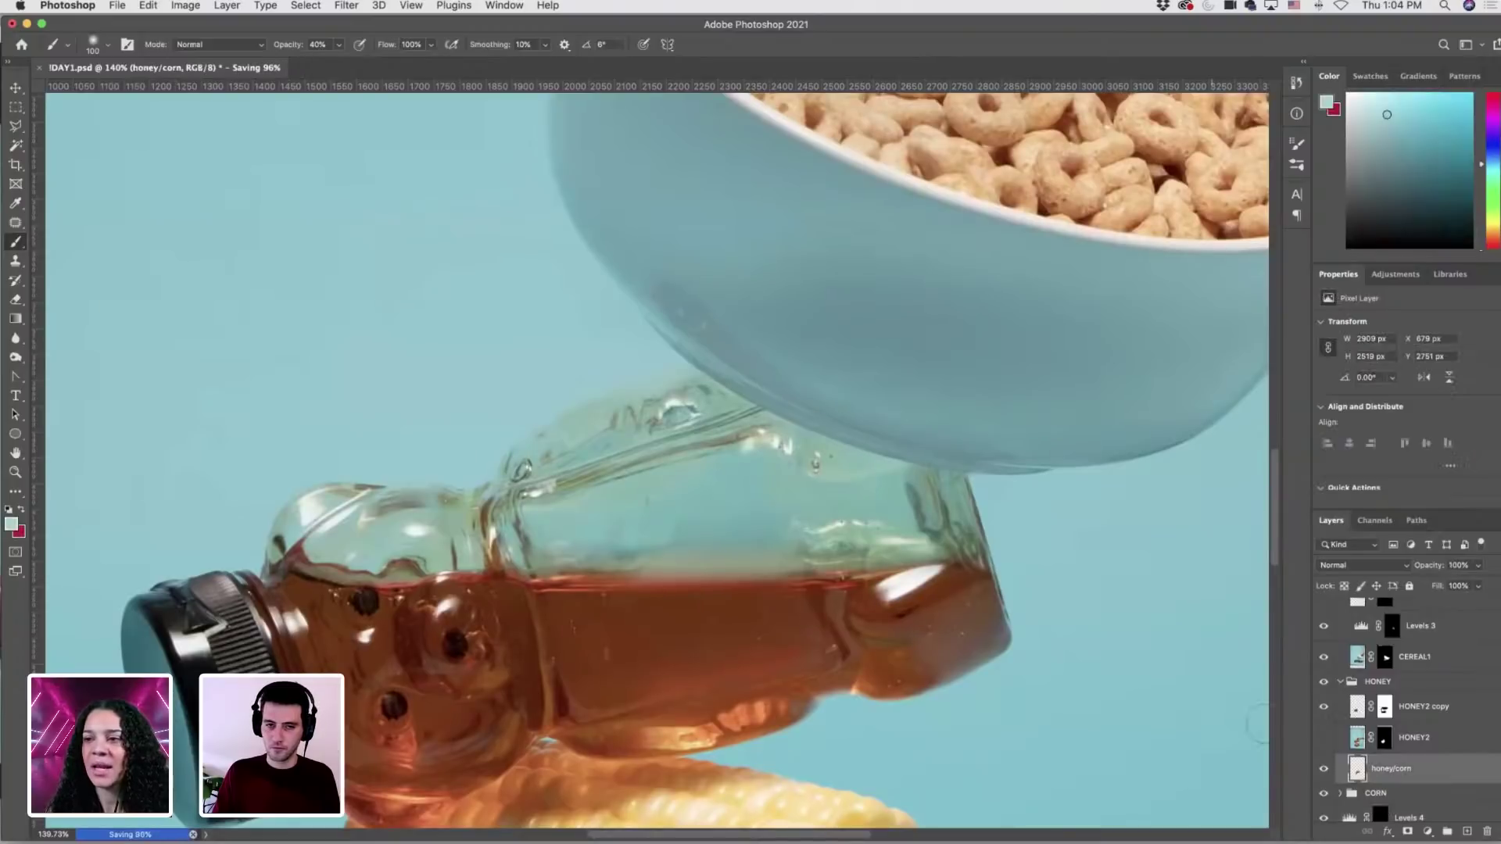
key(s)
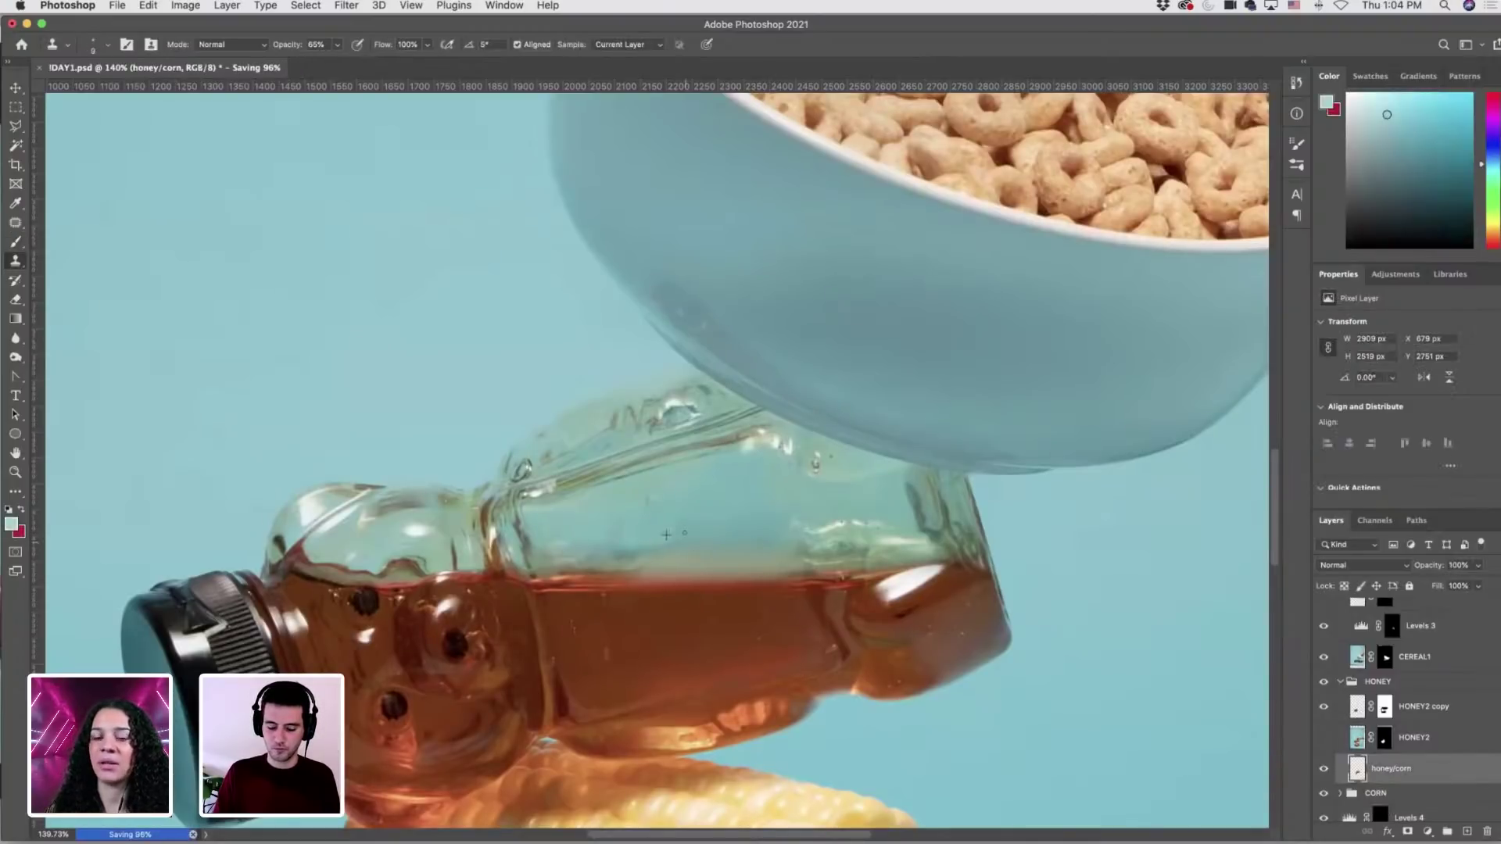
key(bracketright)
key(bracketright)
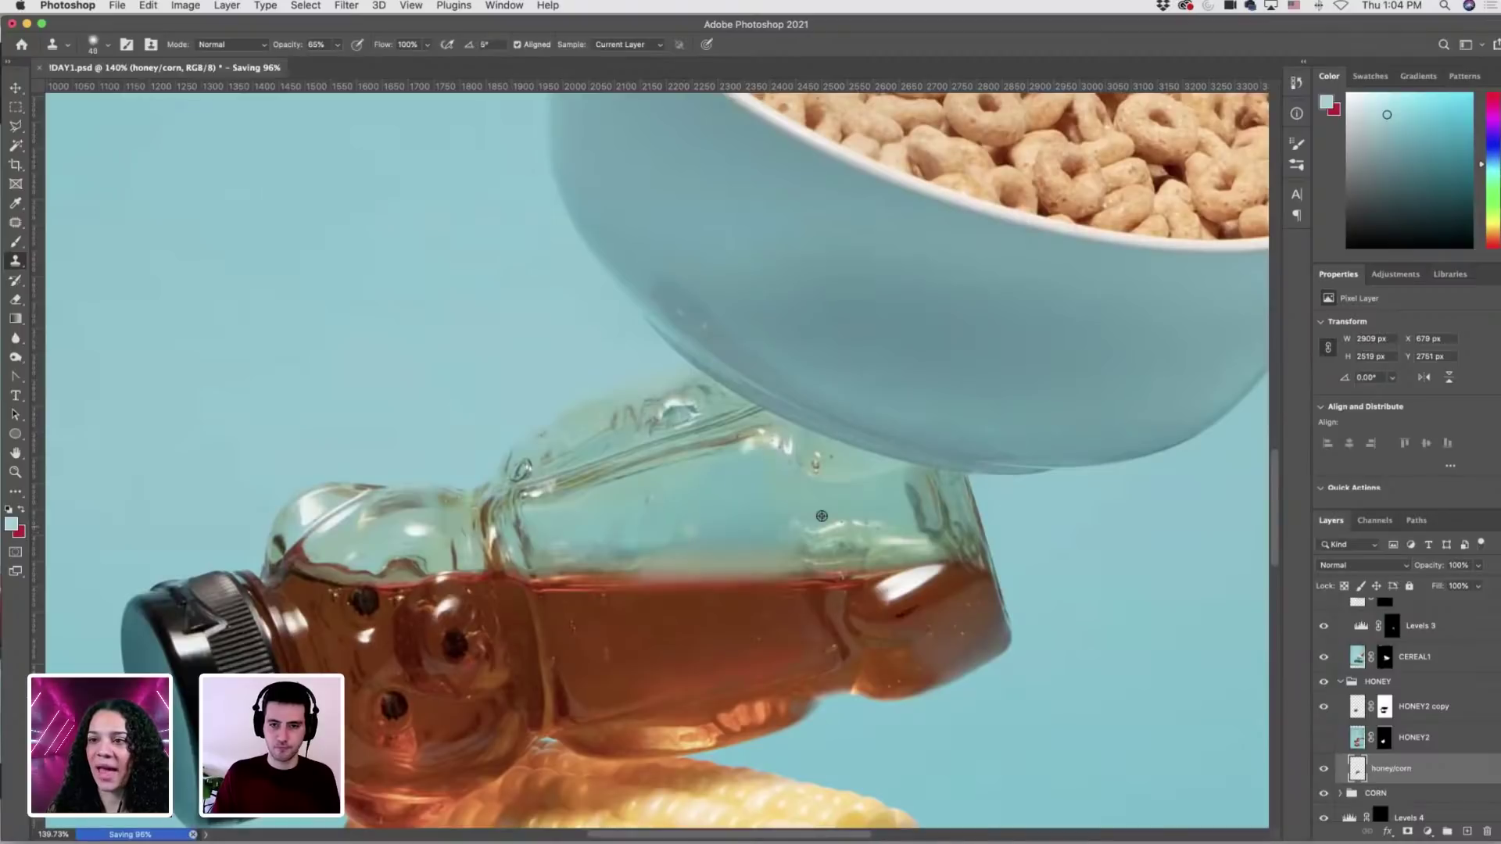
Patch the elongated uneven area in the bottle's clear glass above the honey line on the honey/corn layer, and clear the selection.
key(j)
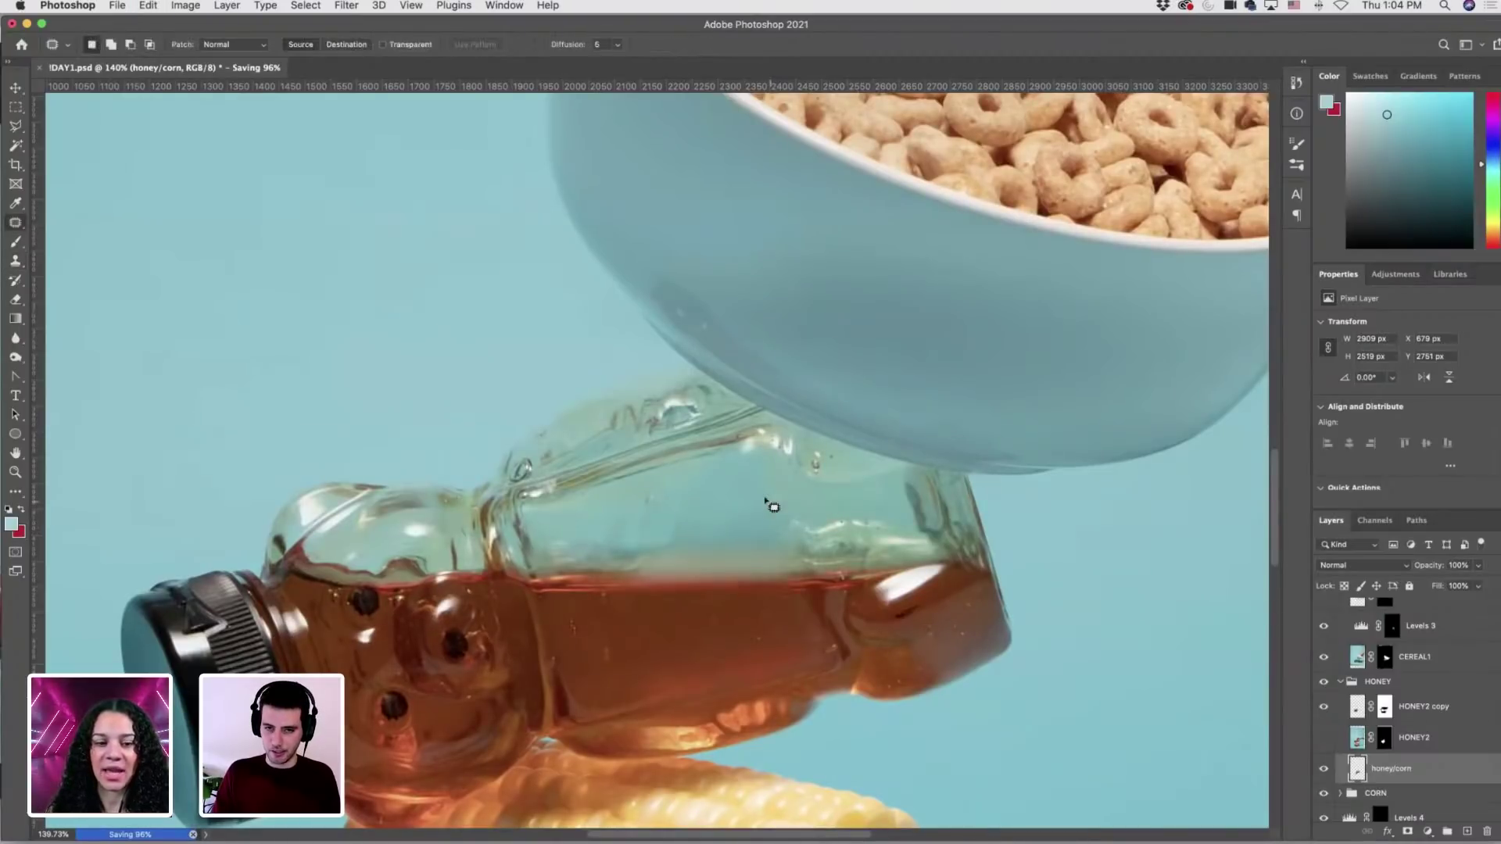
drag(828, 492, 677, 532)
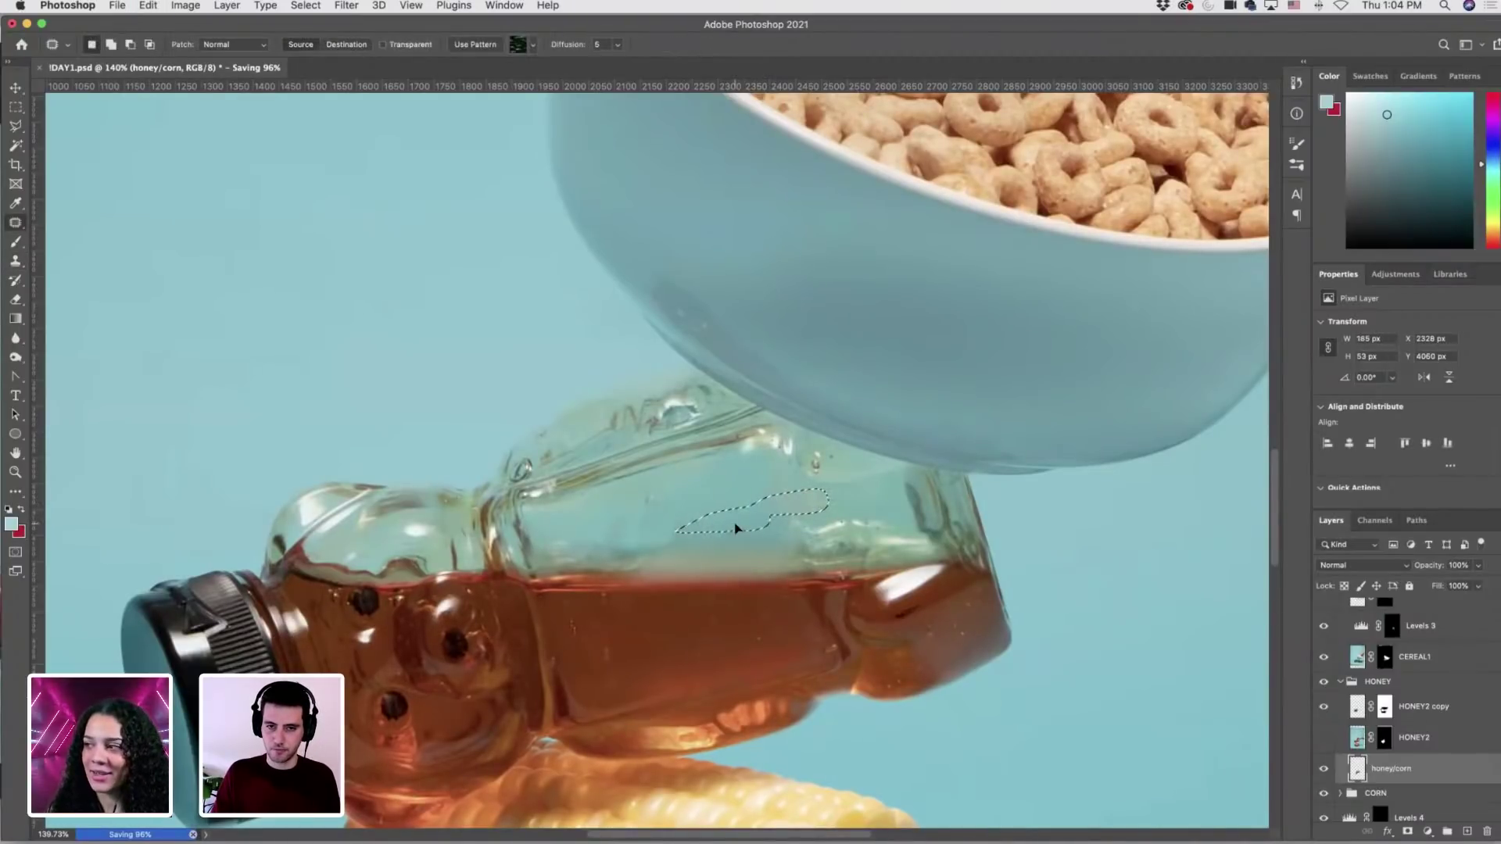
key(ctrl+d)
key(s)
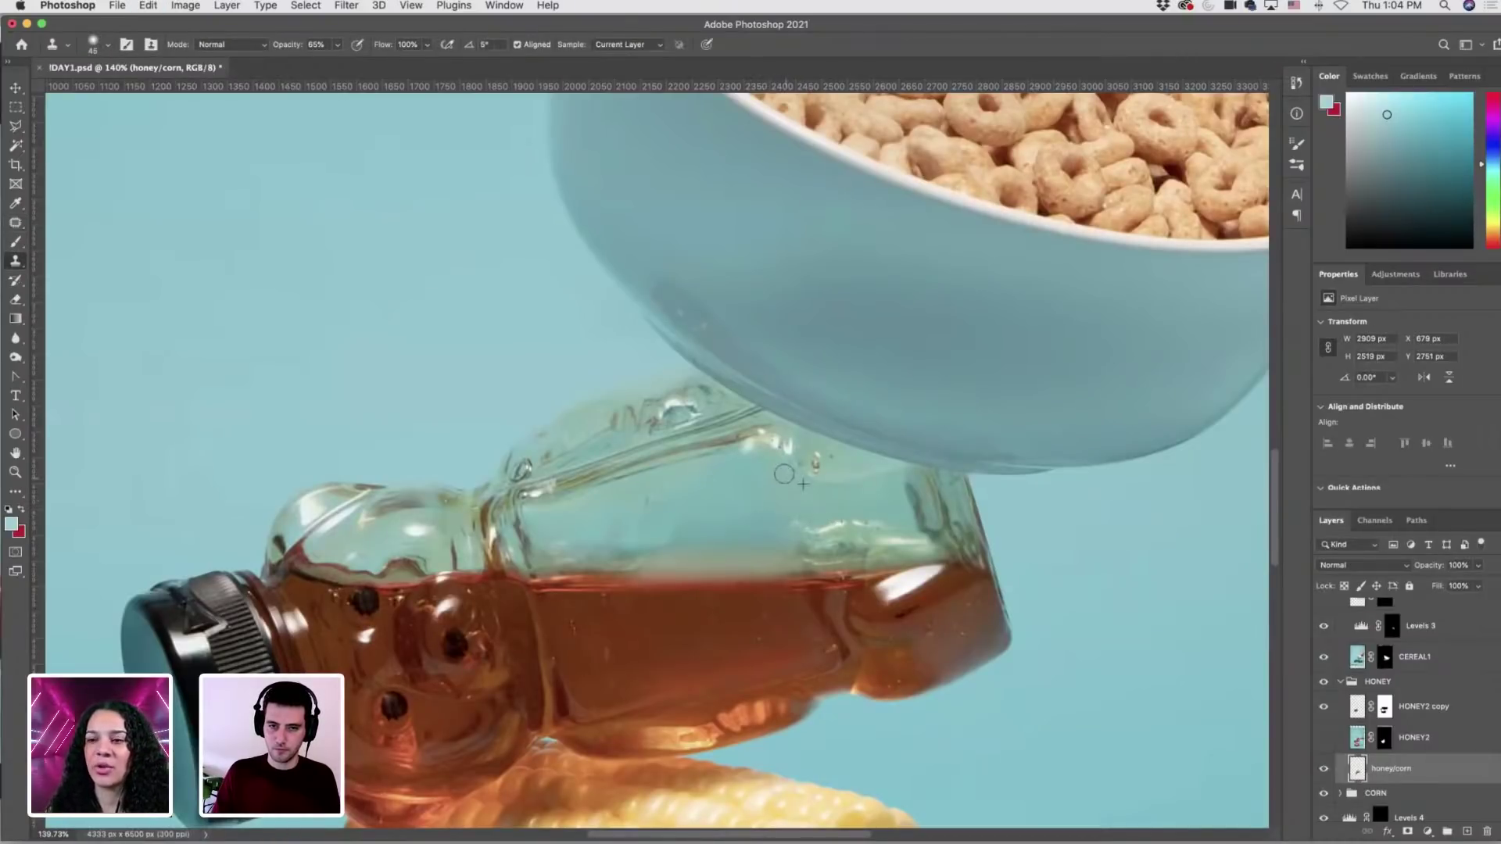
Patch the small blemish in the glass just below the bowl, clear the selection, and compare the honey/corn layer's visibility.
key(j)
drag(794, 482, 820, 500)
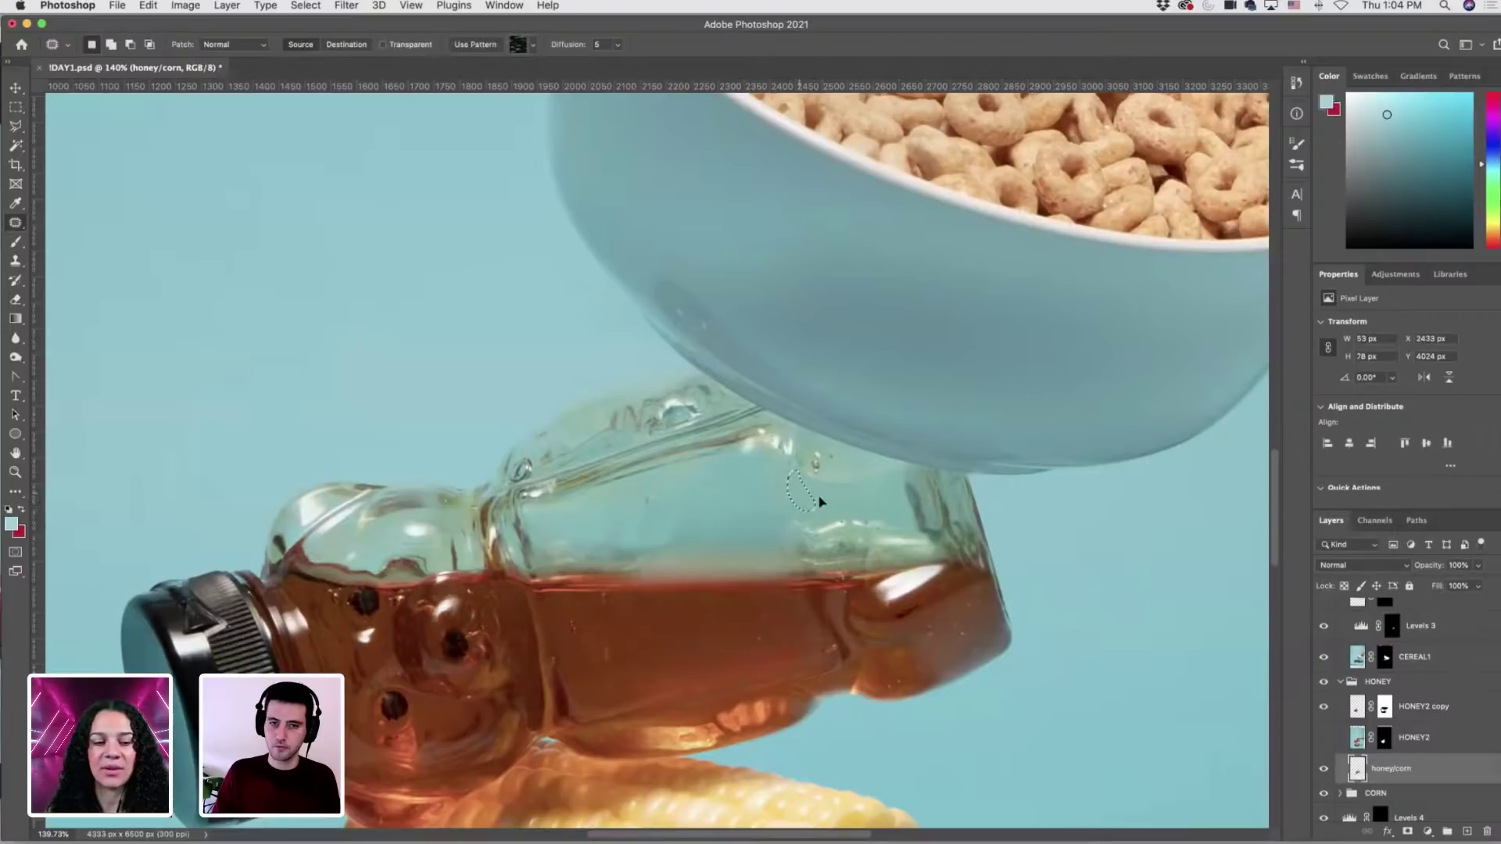
key(ctrl+d)
key(s)
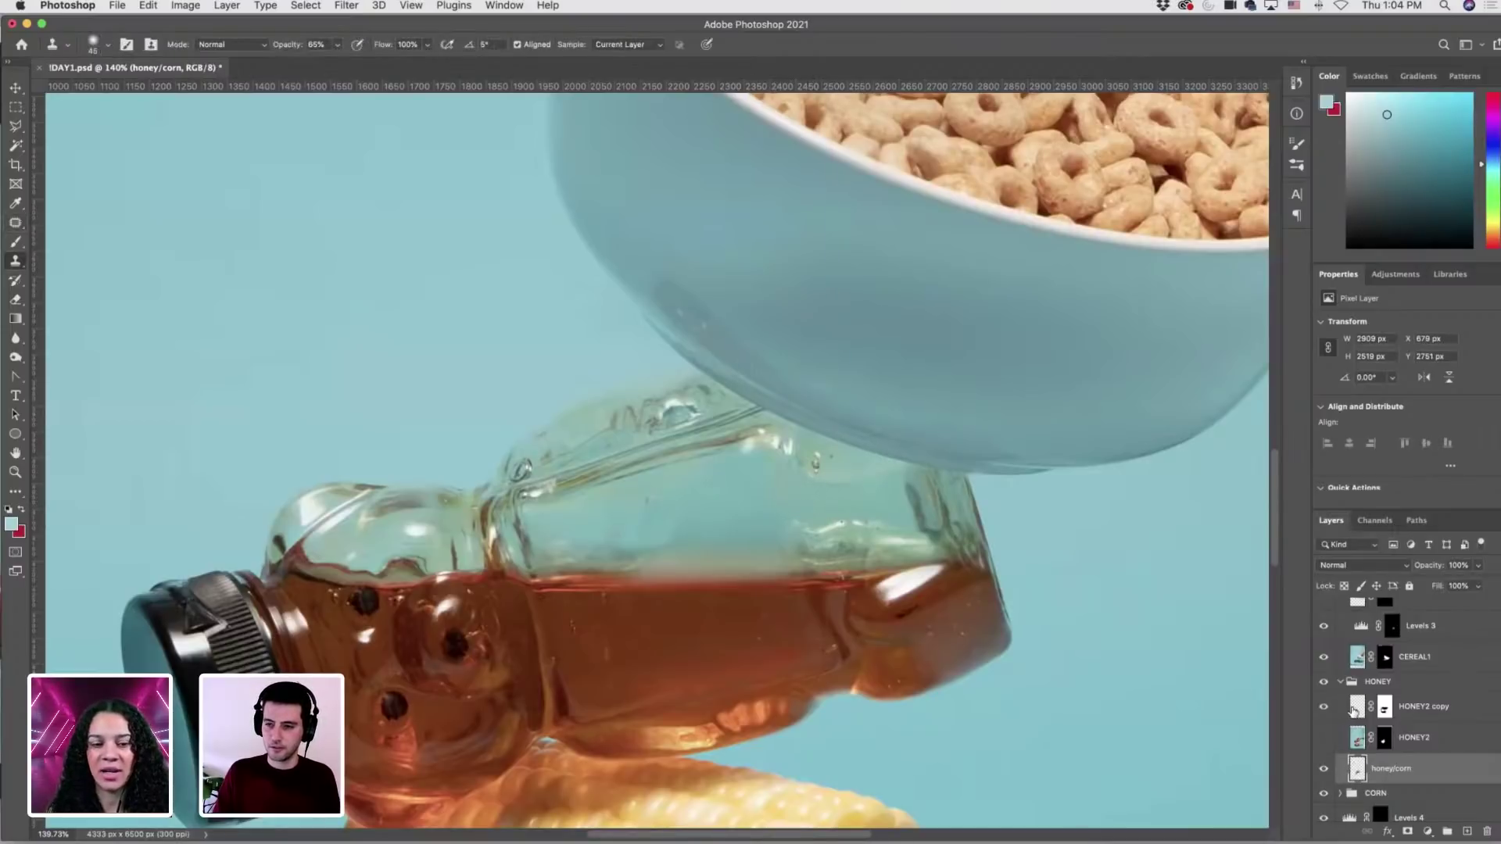
click(1324, 768)
click(1324, 767)
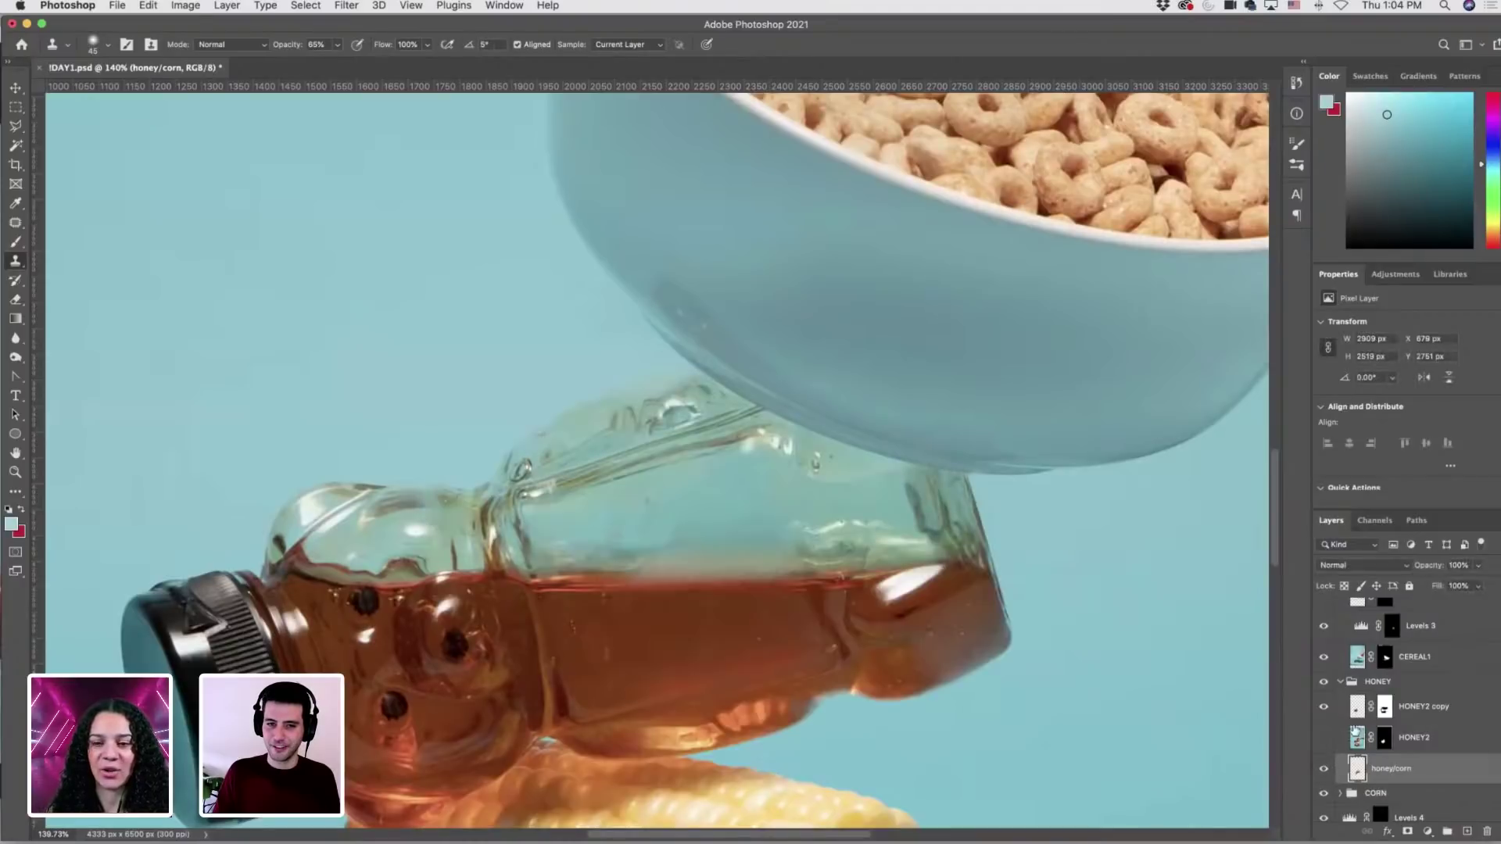
Patch the uneven areas in the clear glass above the honey line on the HONEY2 copy layer, and clear the selection.
click(1357, 709)
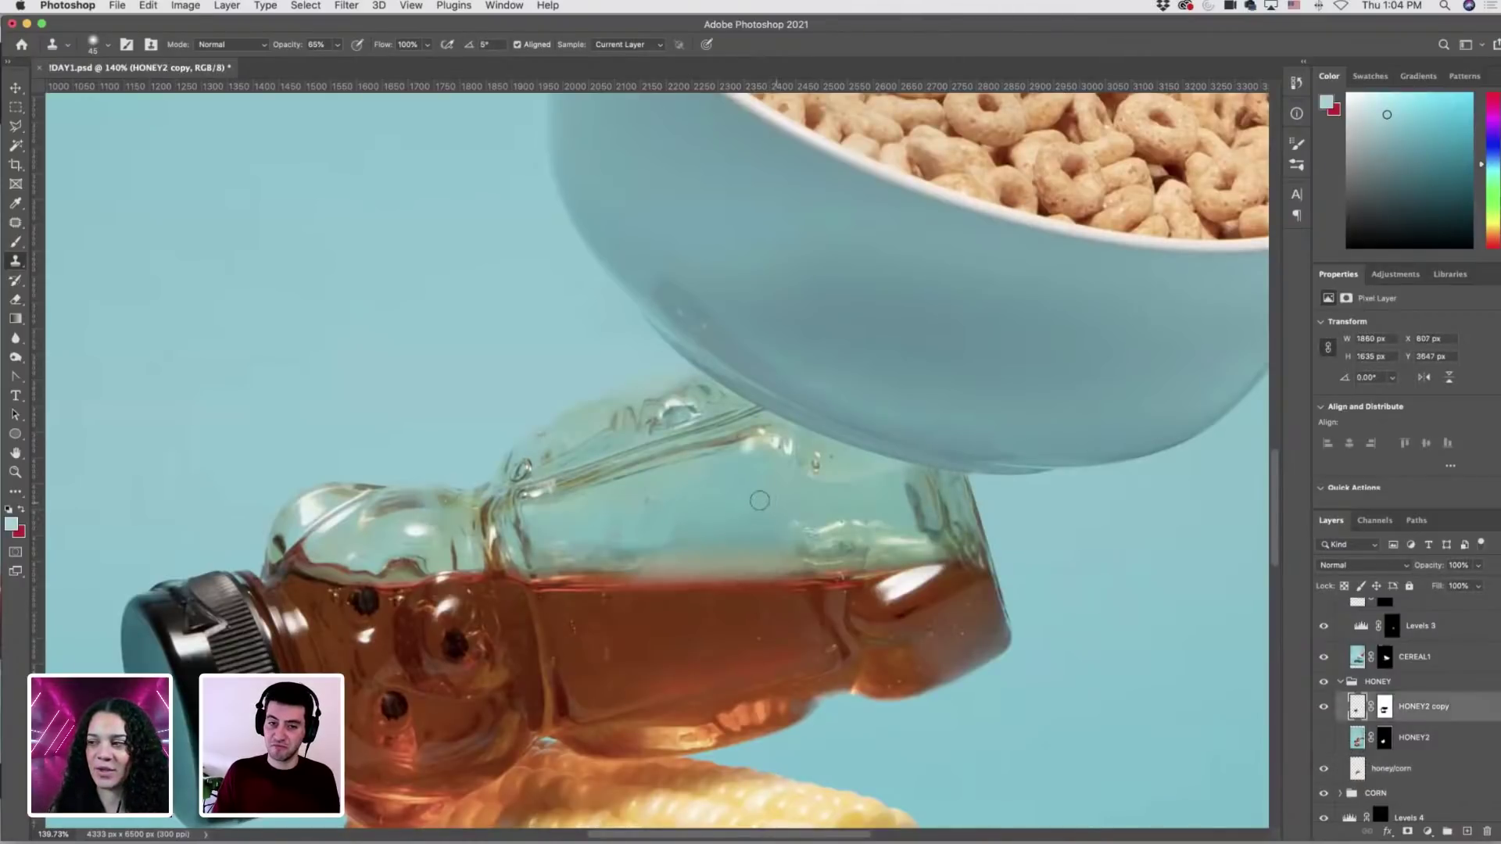
key(j)
mouse_move(757, 506)
mouse_down()
mouse_move(819, 493)
mouse_move(794, 514)
mouse_move(865, 513)
mouse_up()
mouse_move(725, 521)
mouse_down()
mouse_move(748, 459)
mouse_move(738, 498)
mouse_up()
drag(742, 496, 844, 515)
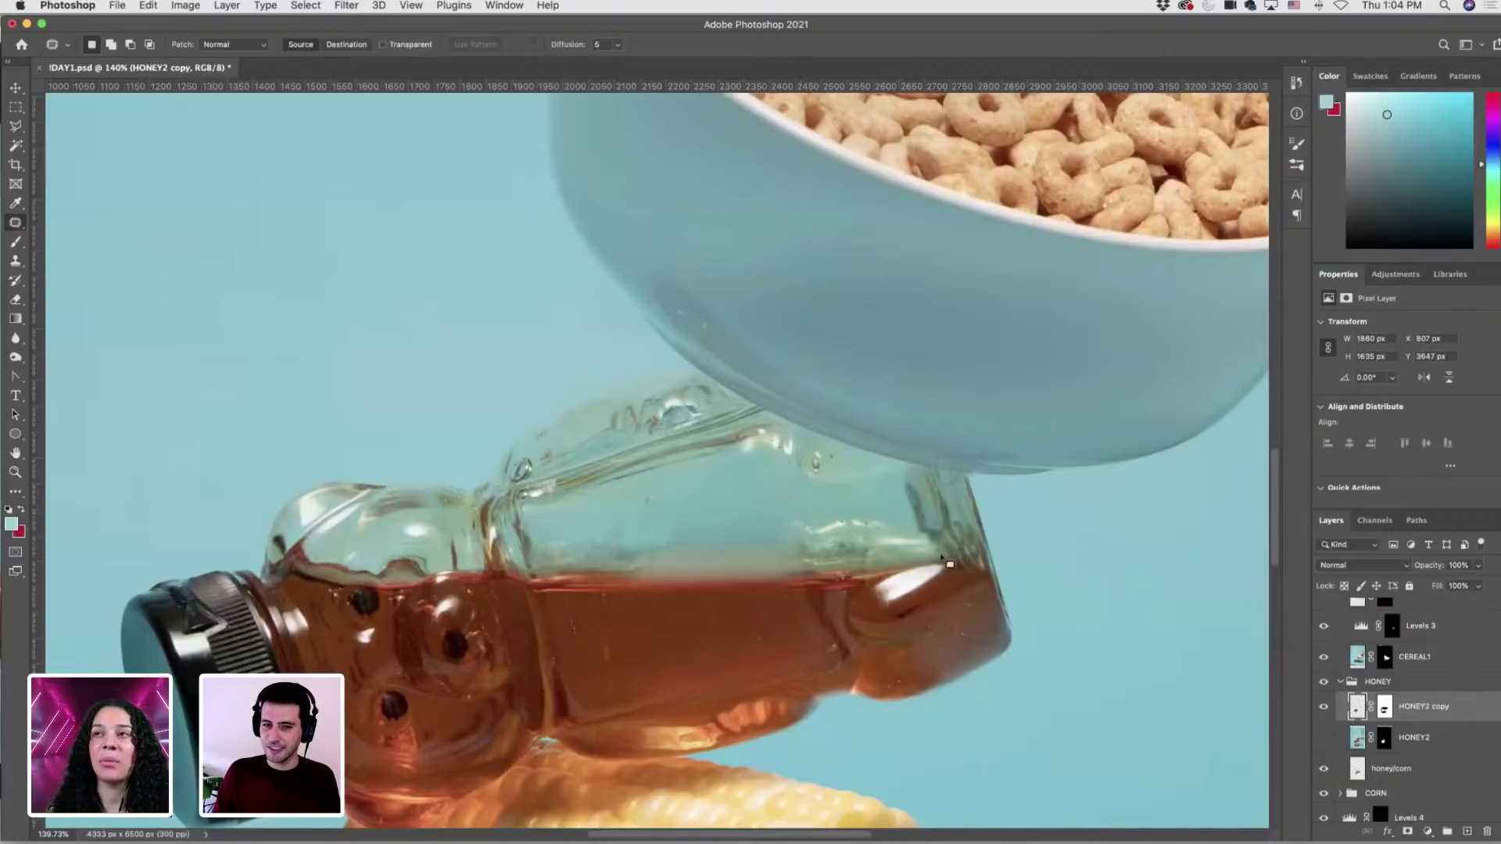
key(s)
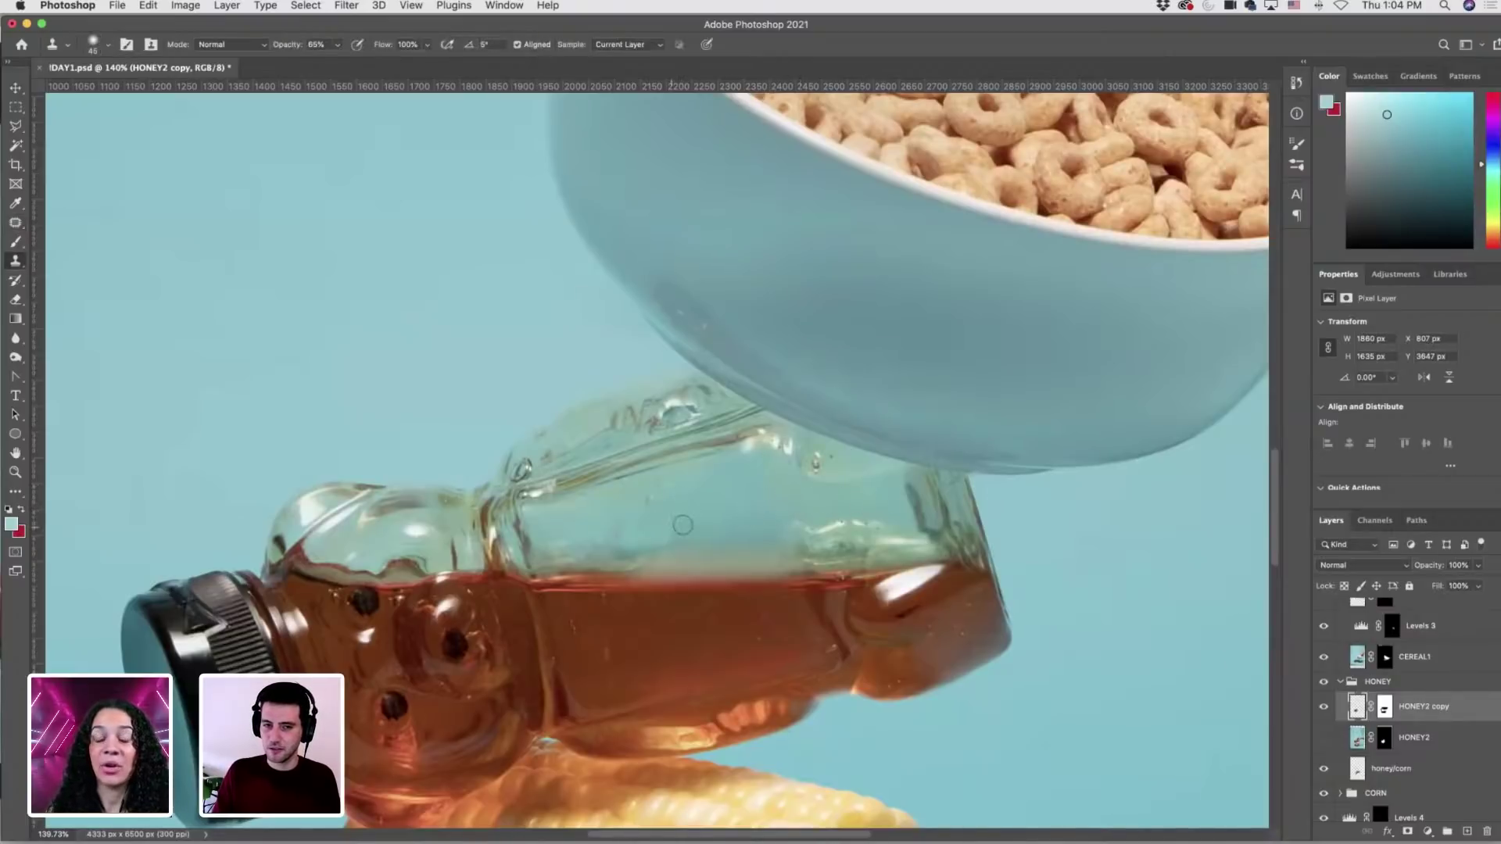
key(j)
mouse_move(687, 536)
mouse_down()
mouse_move(674, 506)
mouse_move(715, 496)
mouse_move(728, 510)
mouse_move(682, 524)
mouse_up()
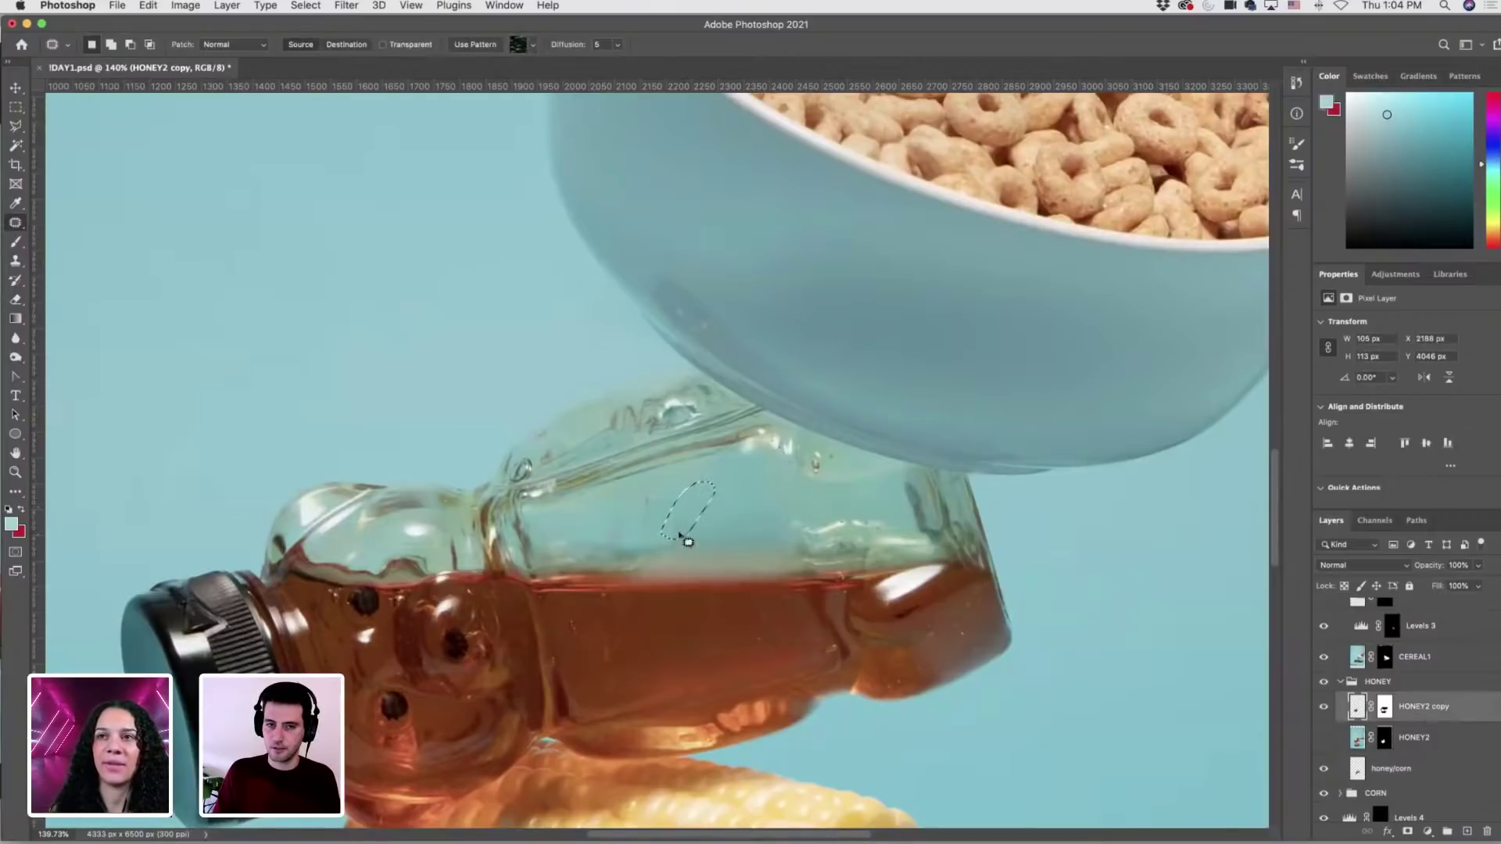
key(ctrl+d)
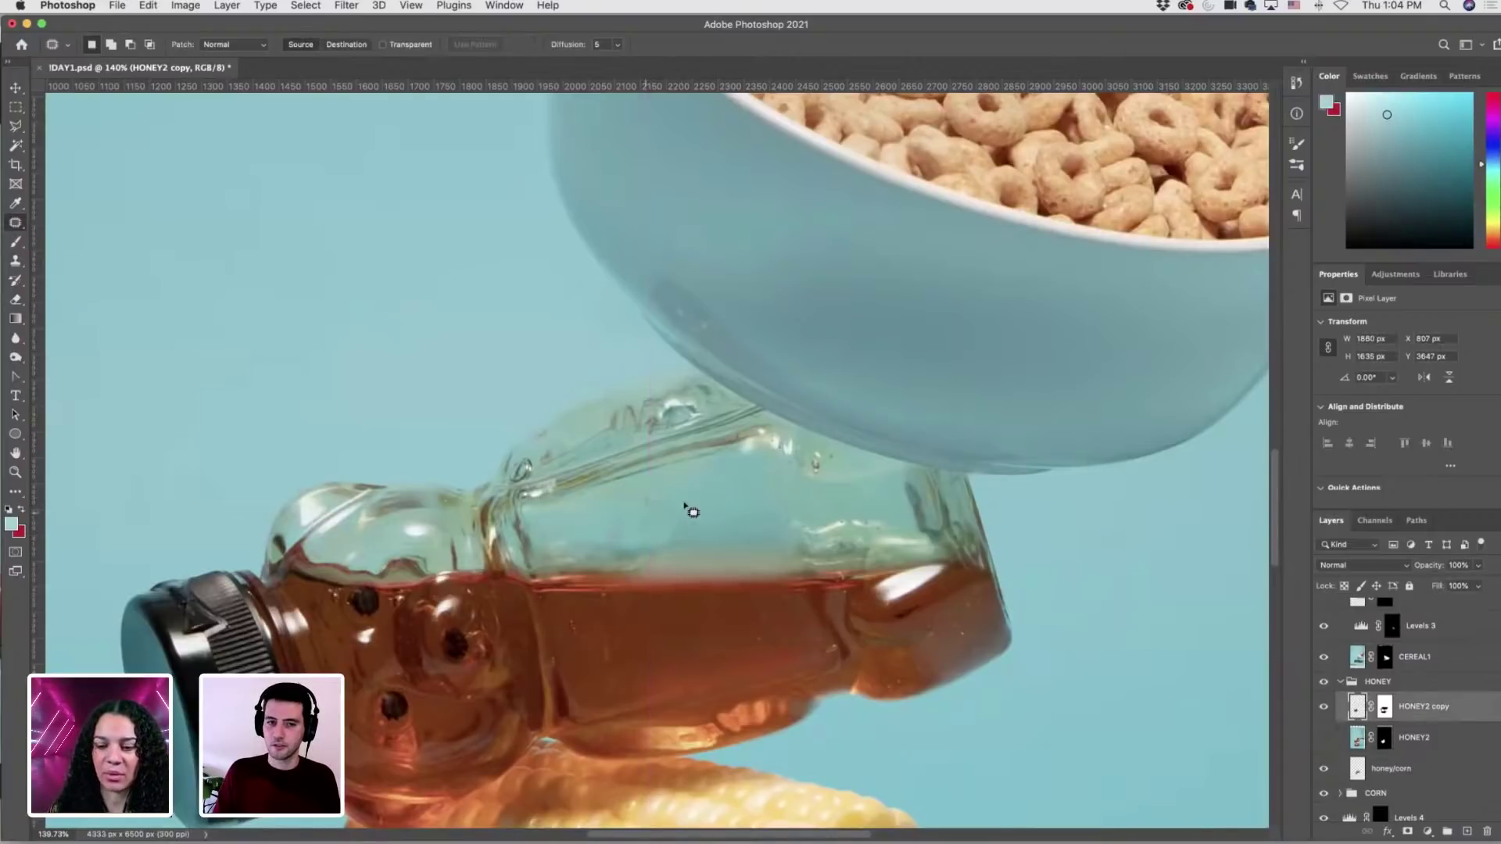
Retouch the middle of the bottle's clear glass on the honey/corn layer with the Clone Stamp, and compare HONEY2 copy's visibility.
click(1359, 772)
key(s)
alt+click(654, 504)
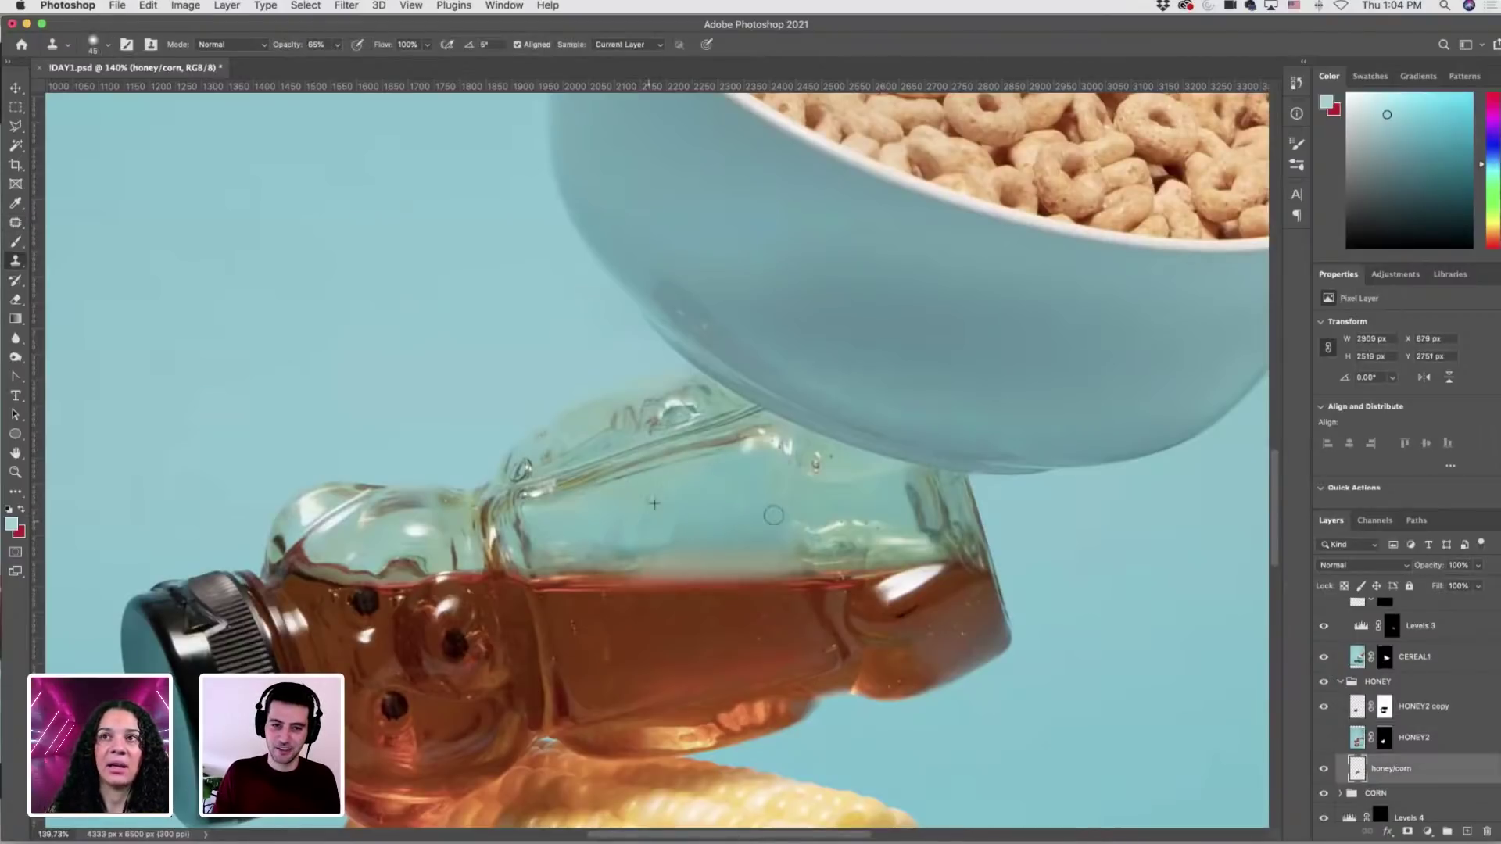
scroll(688, 504, down, 2)
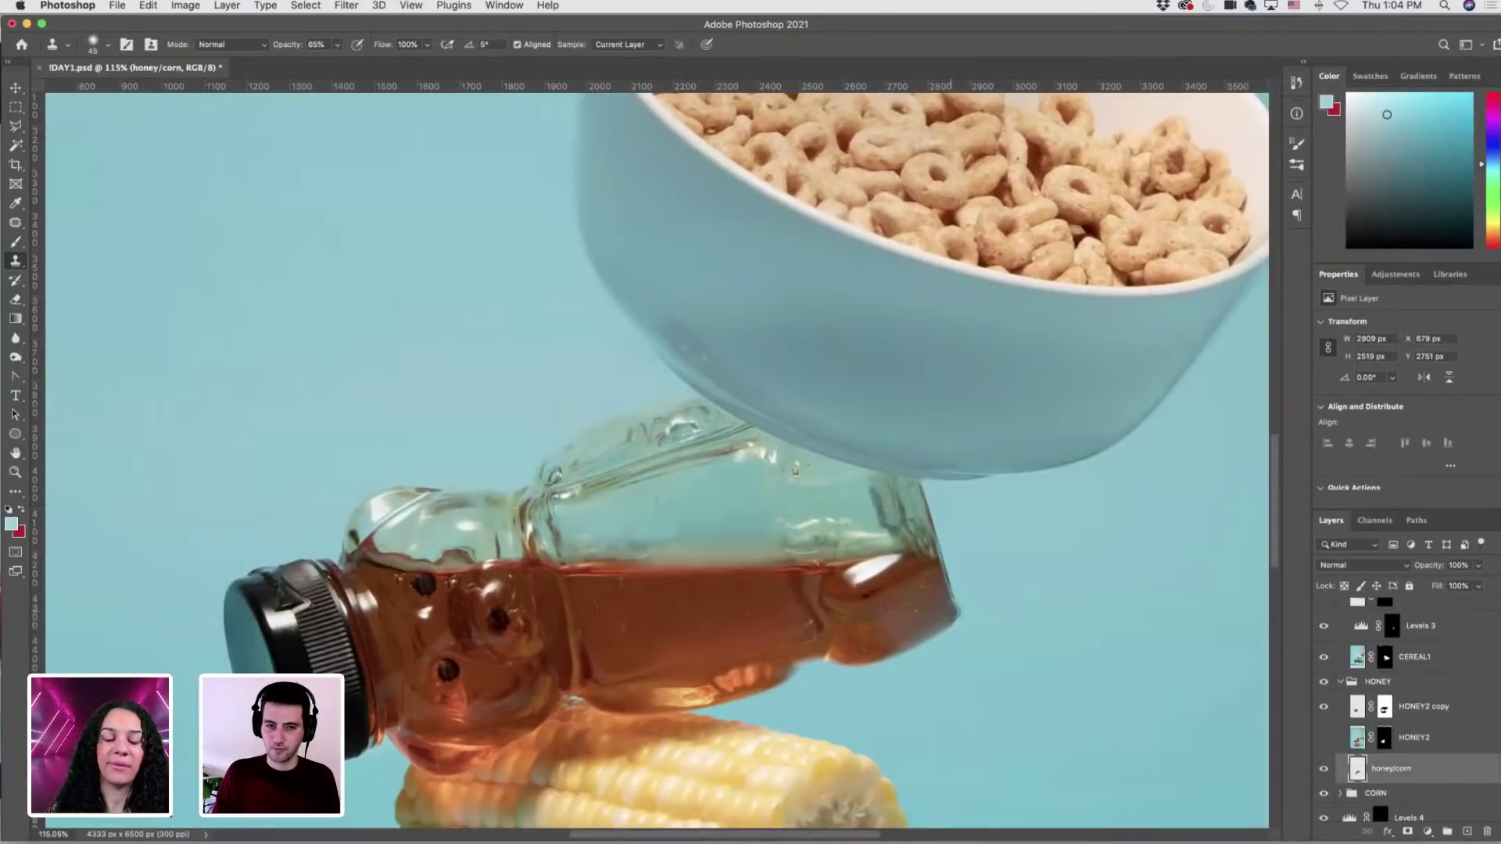
click(1324, 707)
click(1323, 707)
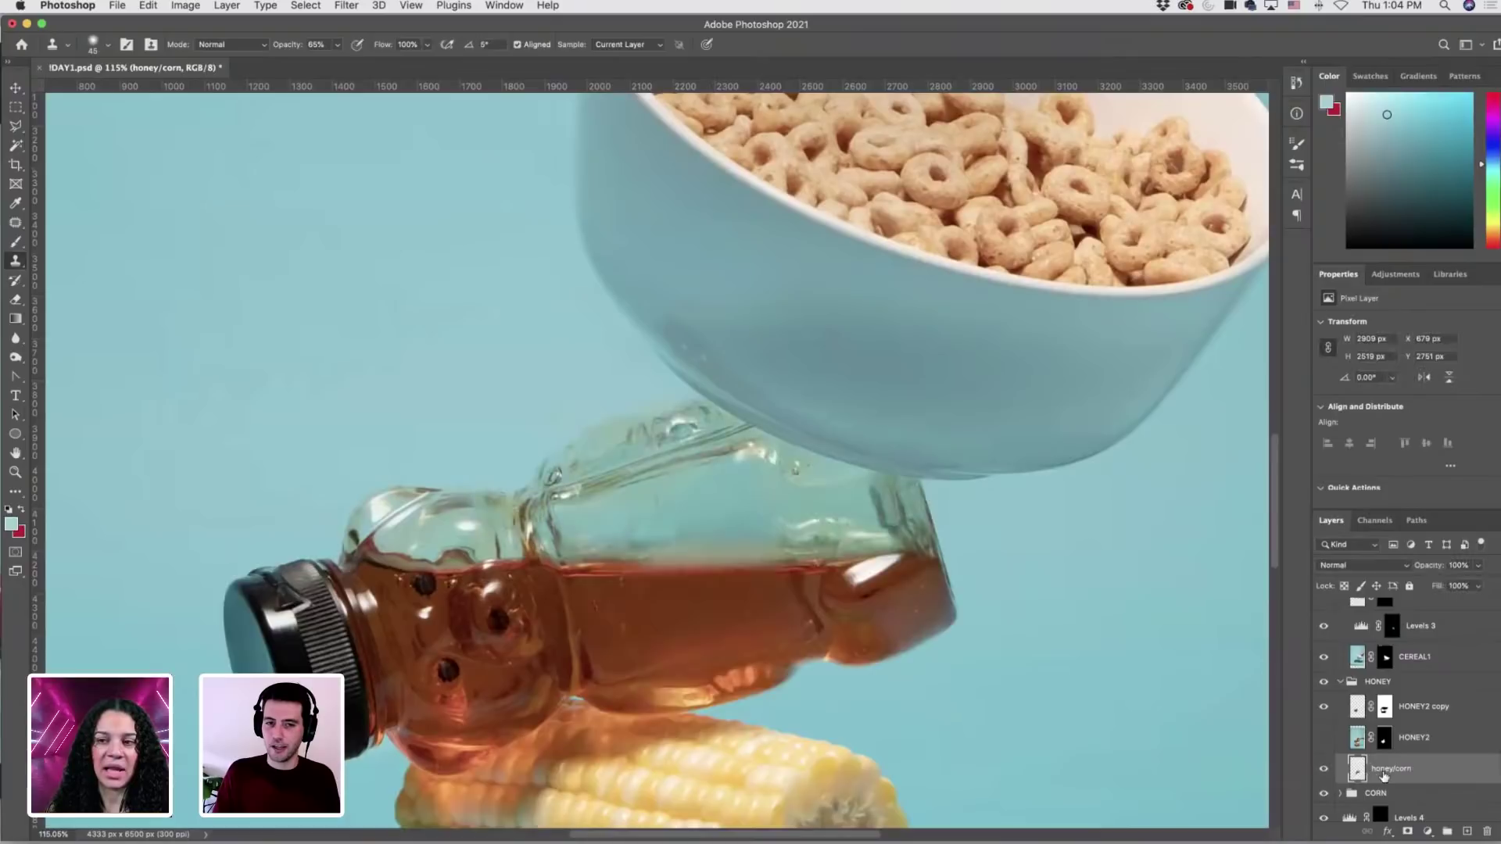
Undo two clone strokes in the glass, clone clean glass below the bowl at 65% opacity, and view the whole composite.
scroll(688, 504, up, 5)
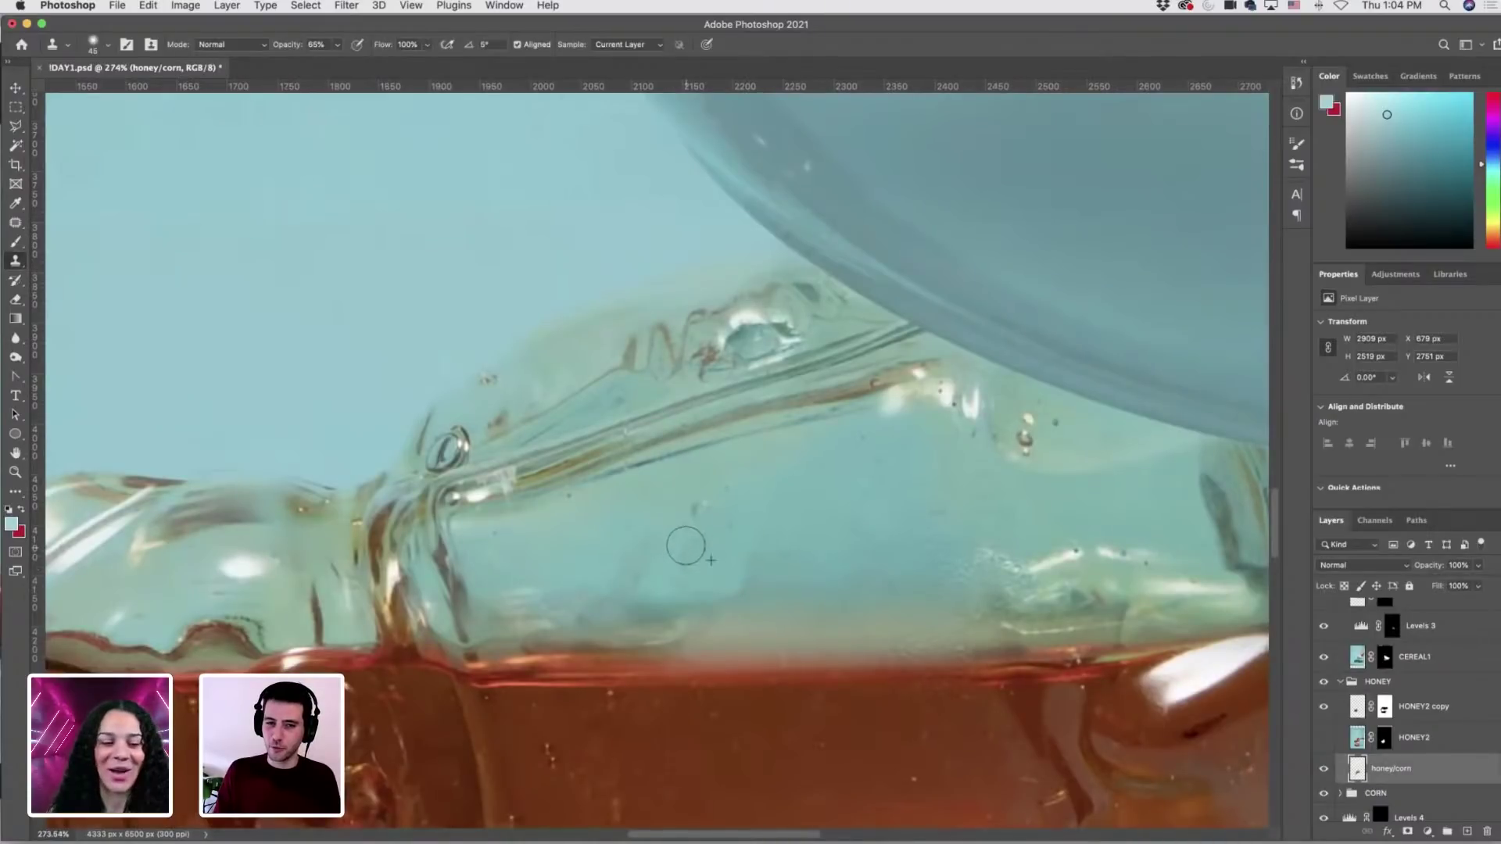
key(super+z)
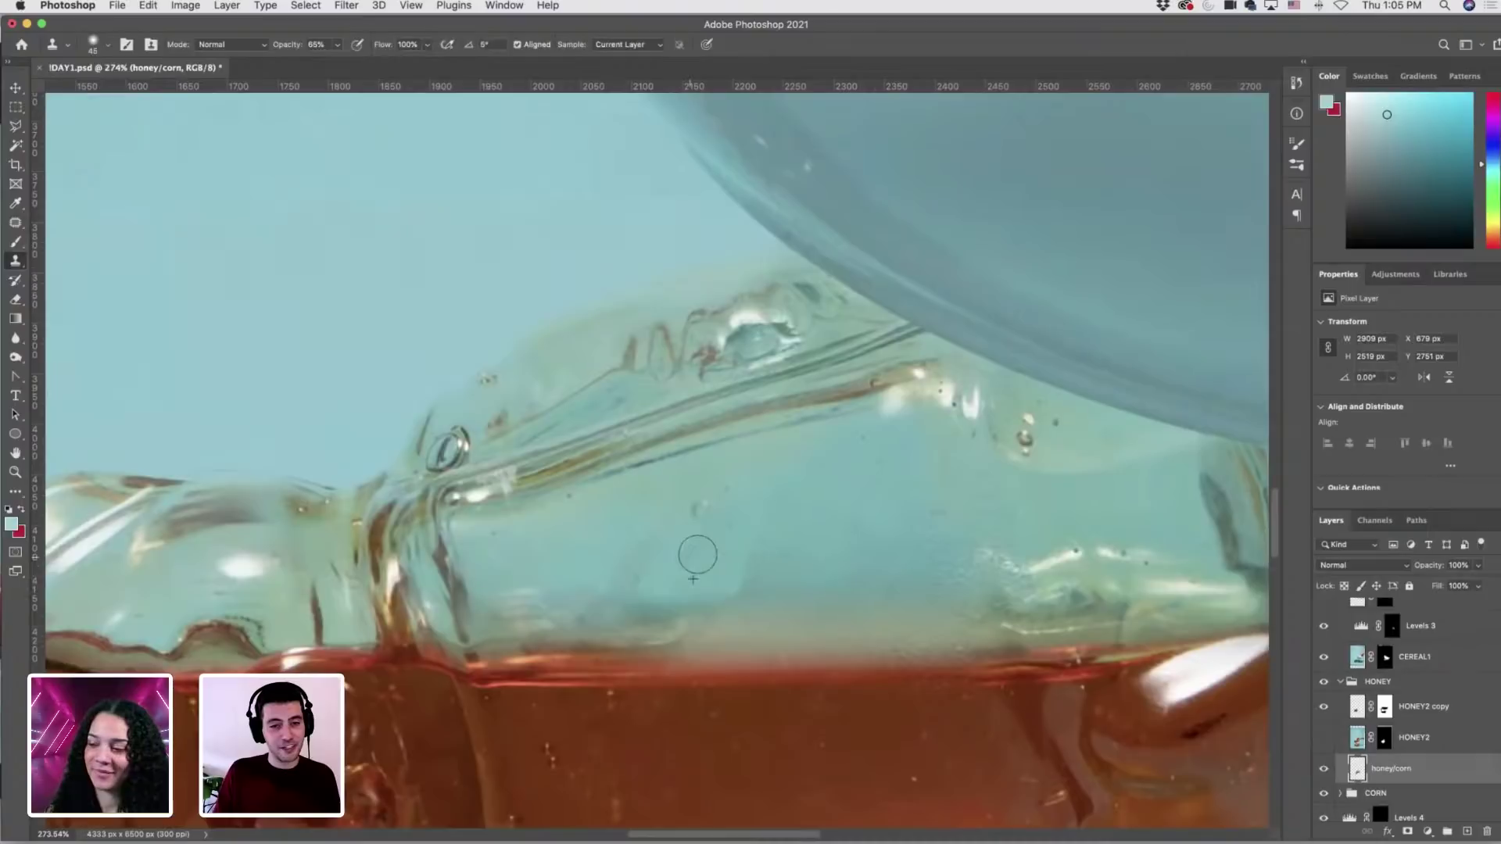
key(super+z)
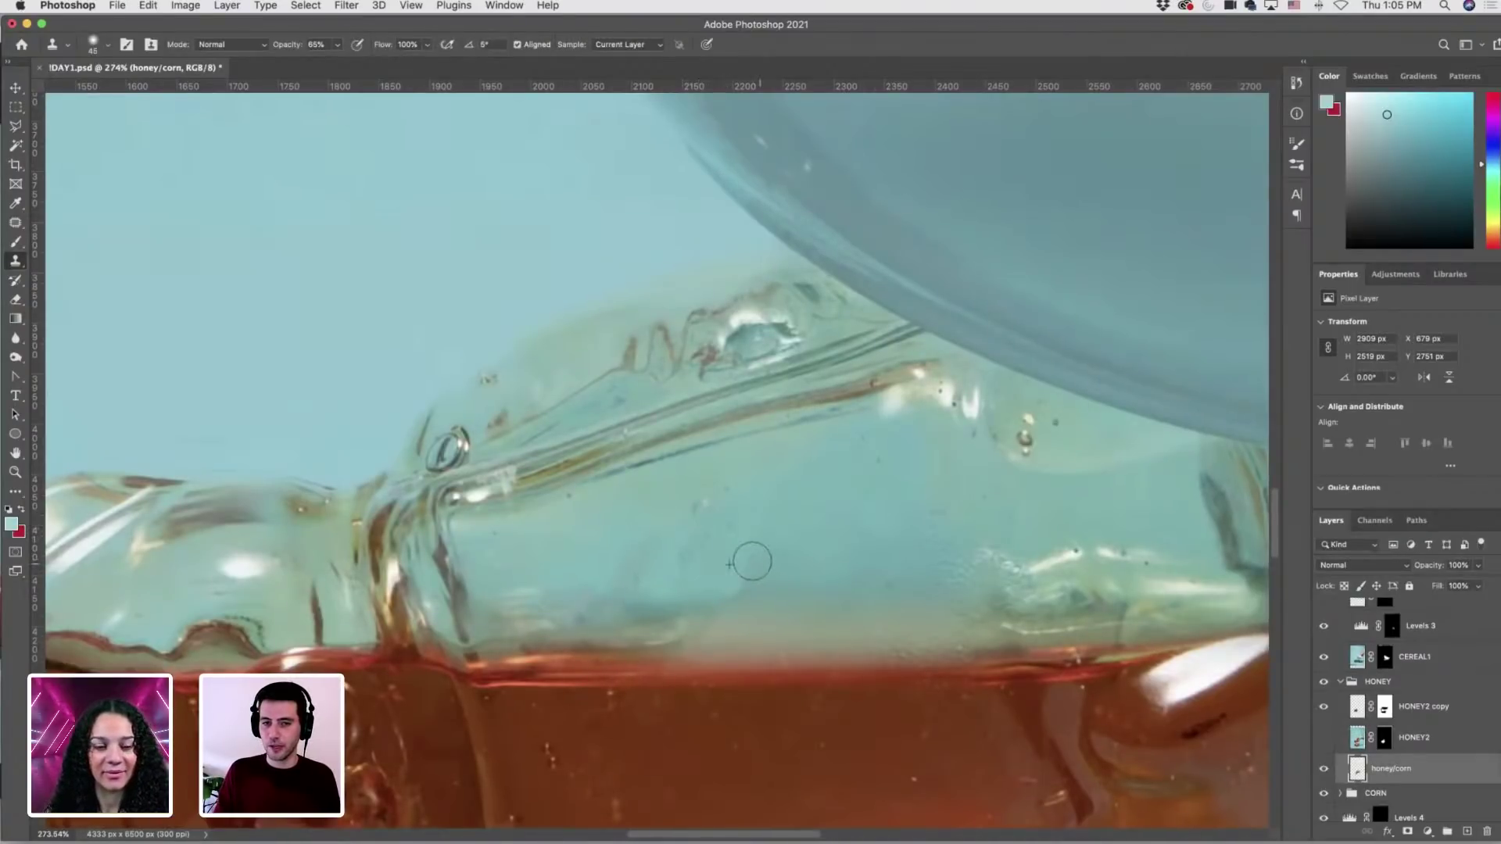
scroll(688, 523, down, 3)
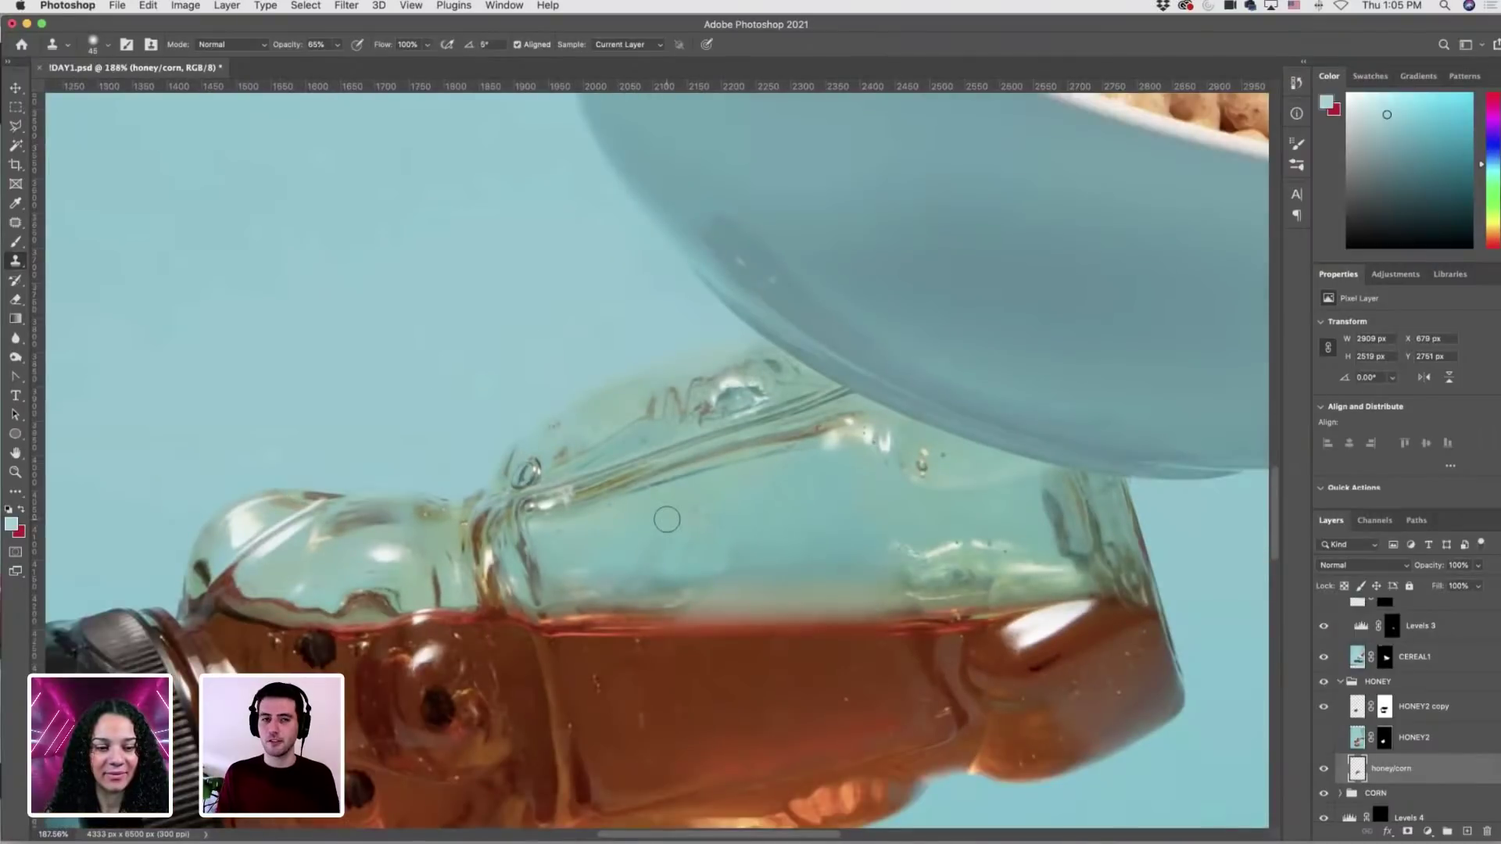
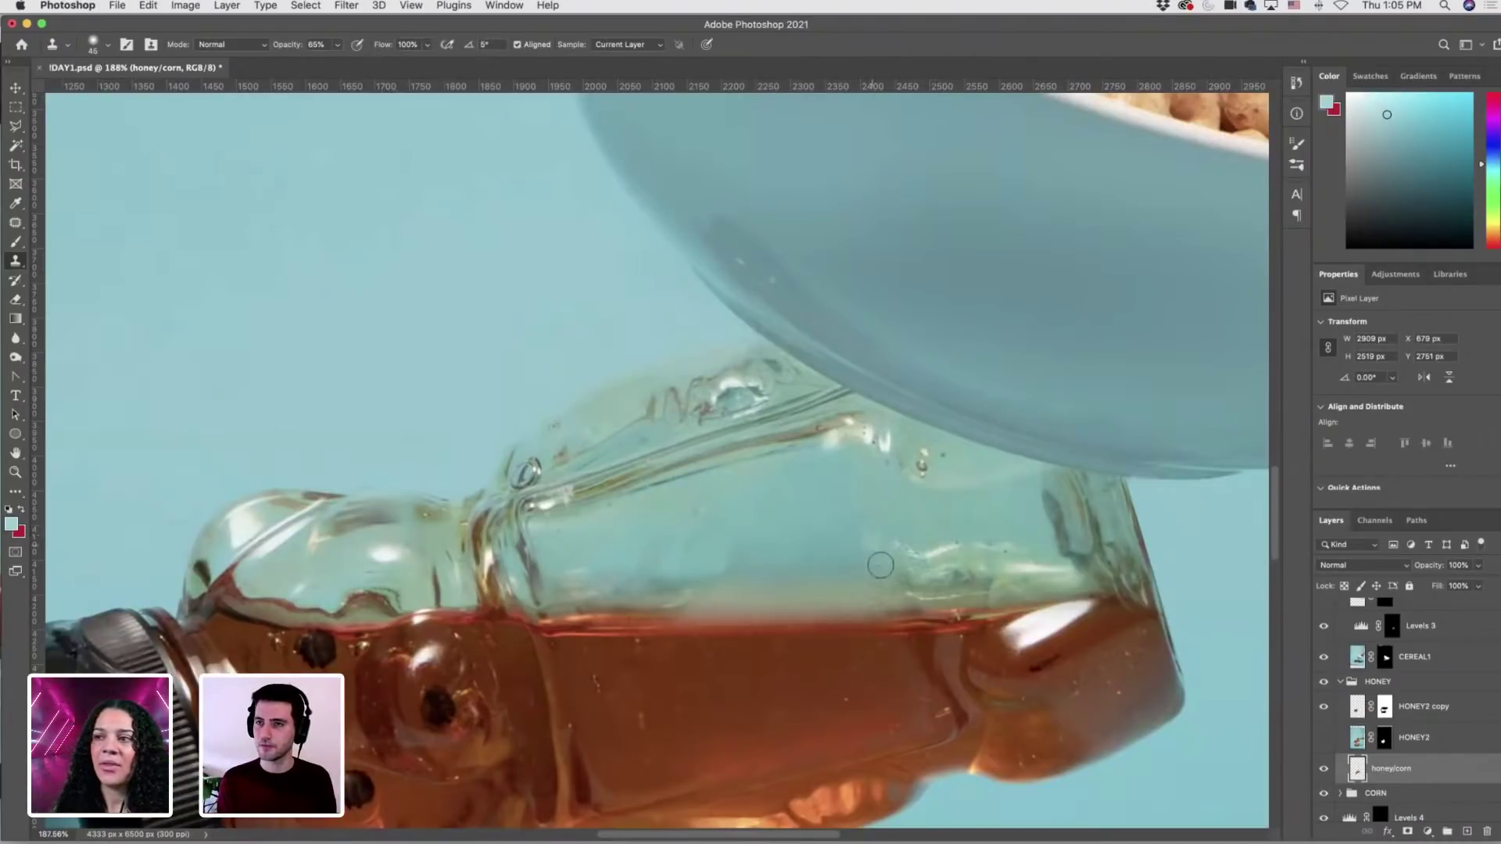
alt+click(821, 490)
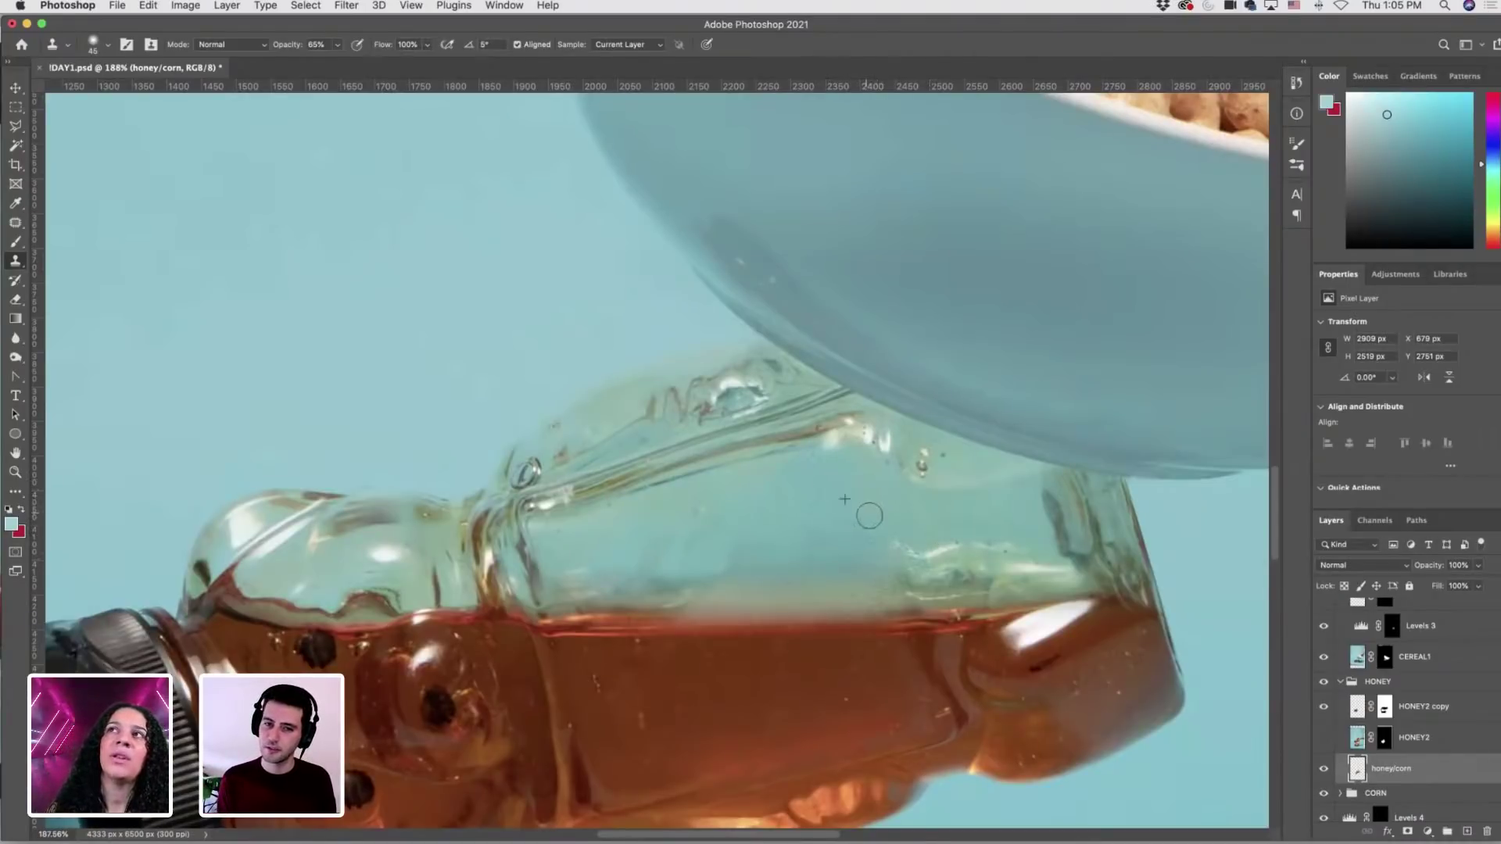
drag(911, 502, 881, 462)
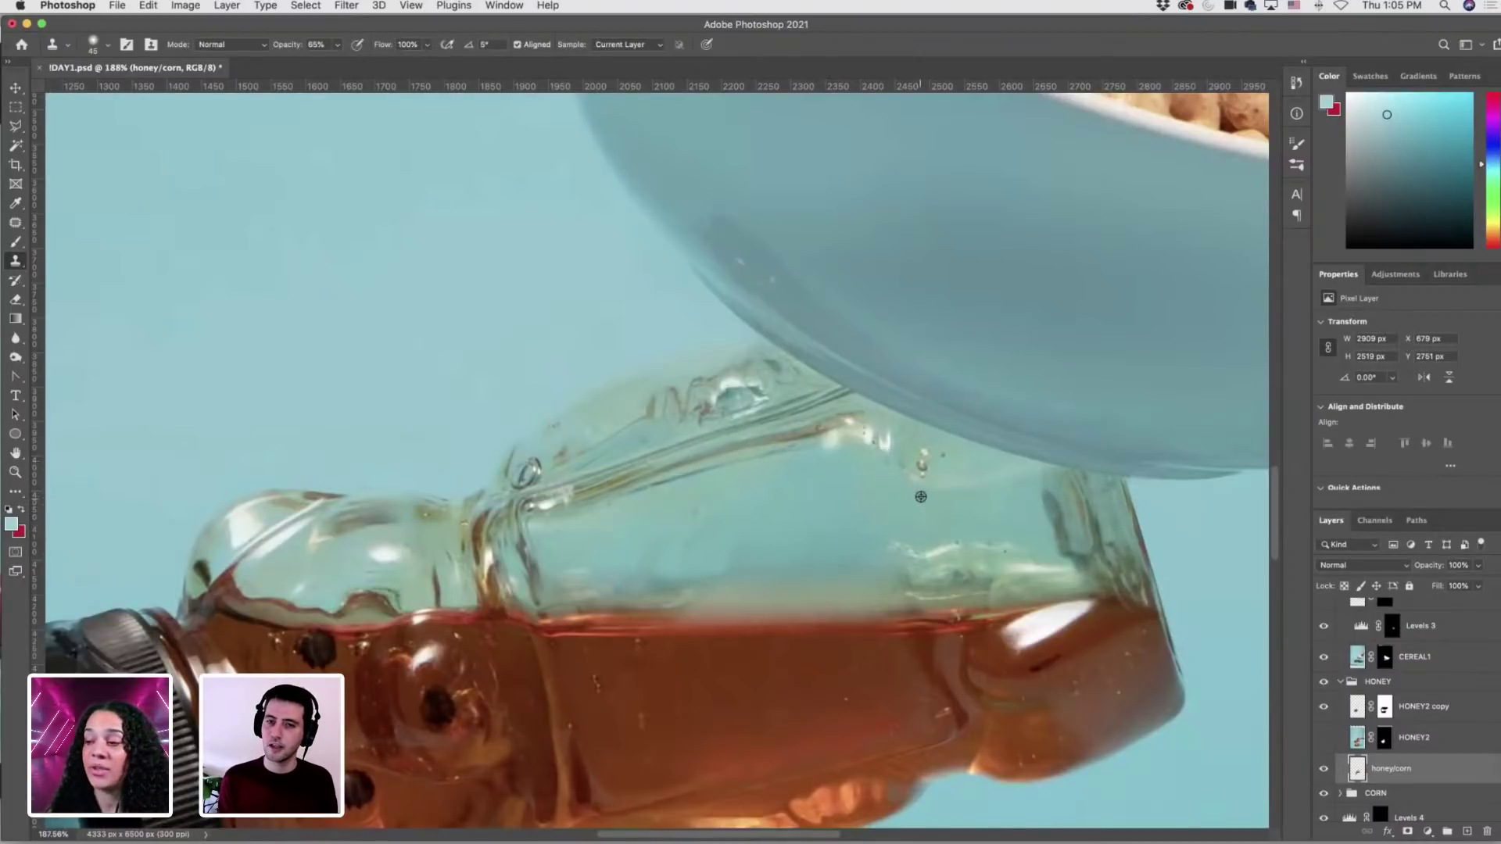
key(super+0)
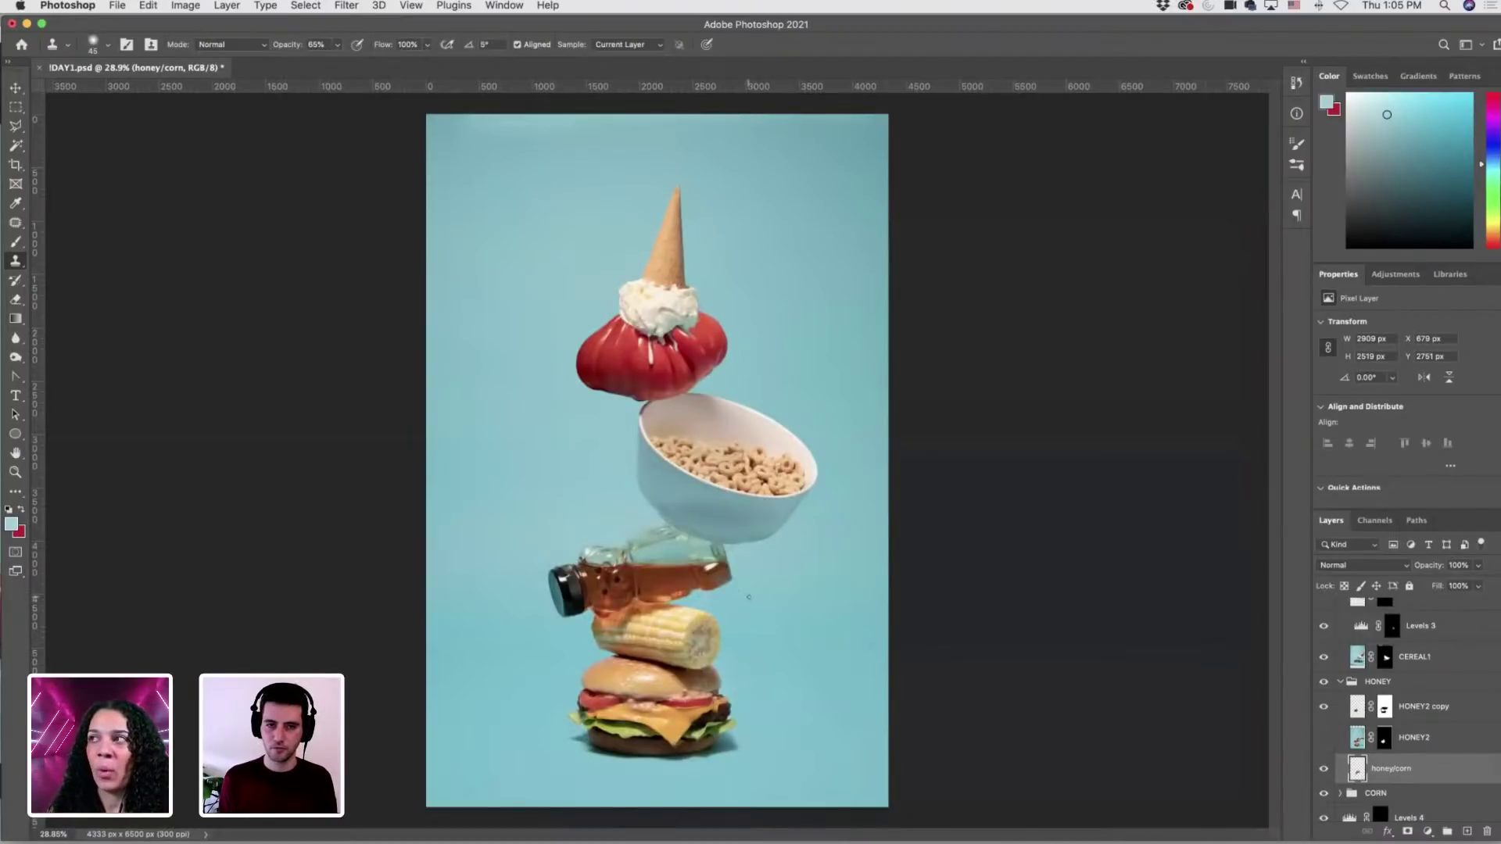
Expand the ICE CREAM group and compare the composite with the ICE CREAM copy layer hidden and shown.
scroll(1444, 707, up, 3)
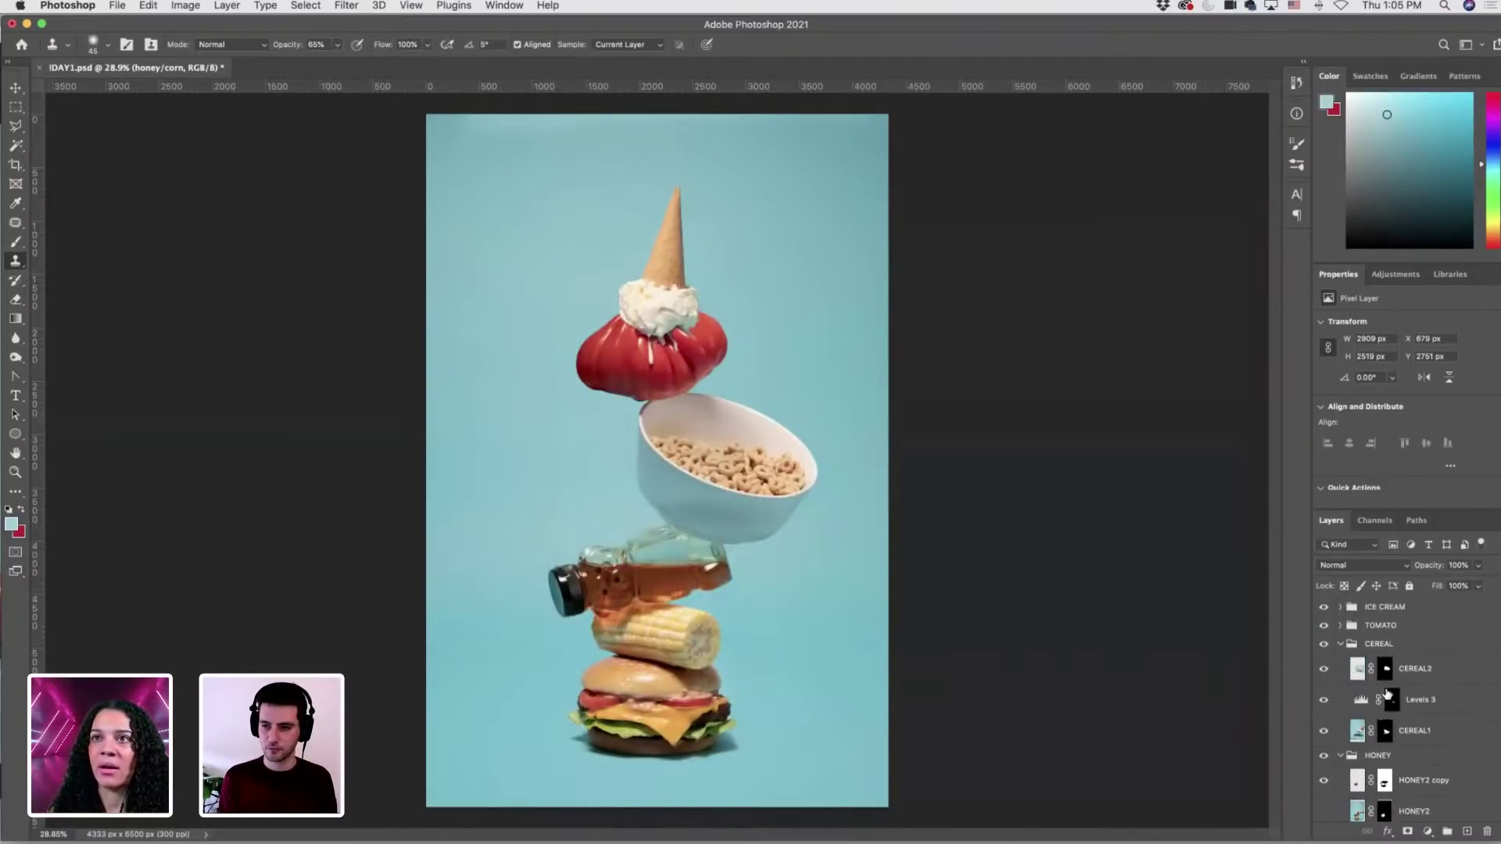
click(1341, 607)
click(1340, 608)
click(1324, 632)
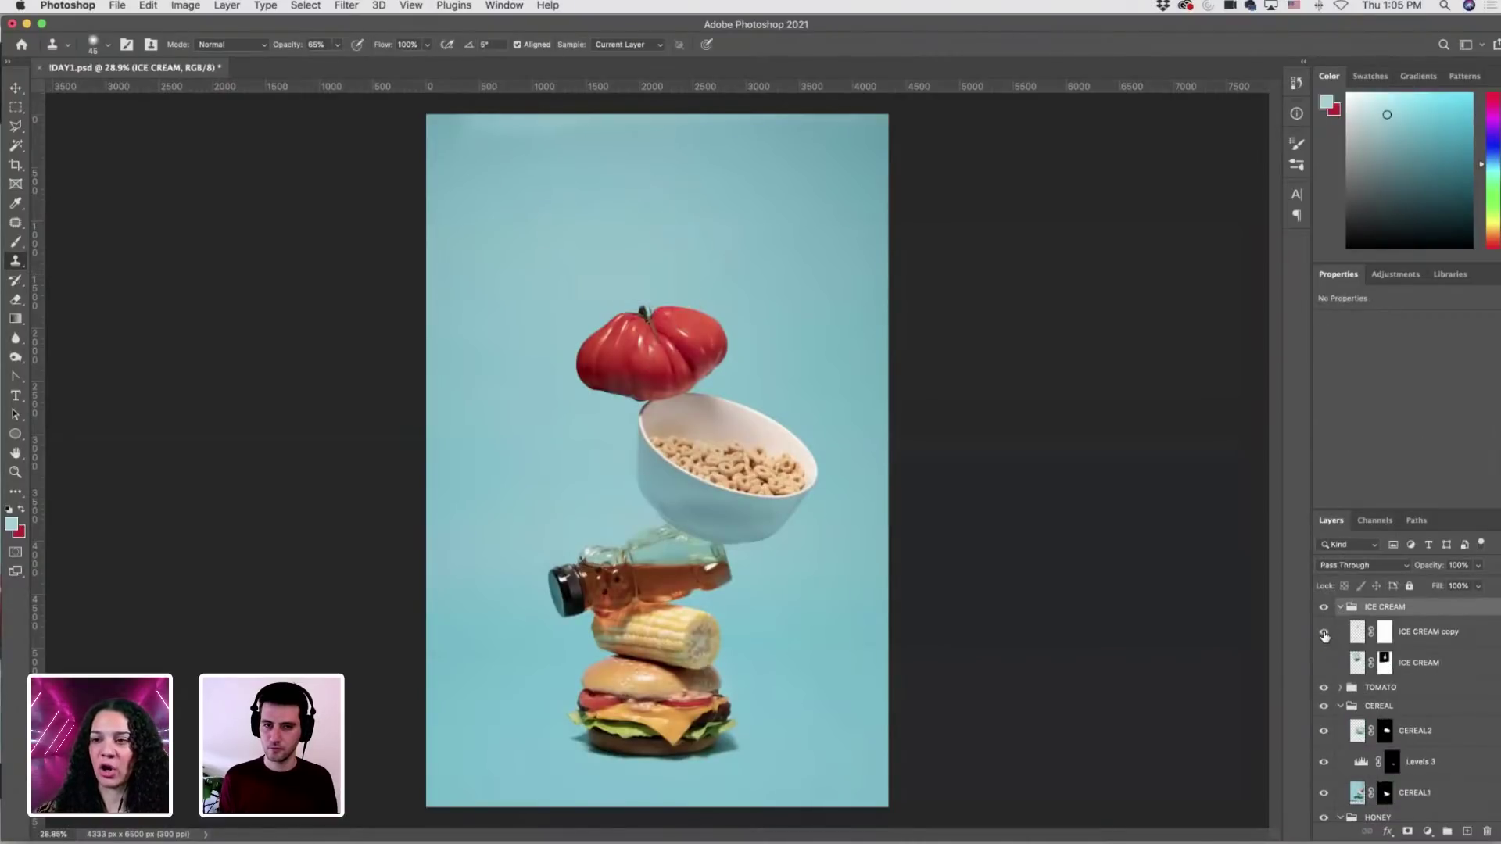
click(1324, 633)
click(1324, 633)
click(1324, 632)
Refine the ICE CREAM copy mask along the ragged melted edge on the tomato with a small black brush at 40% opacity.
click(1385, 632)
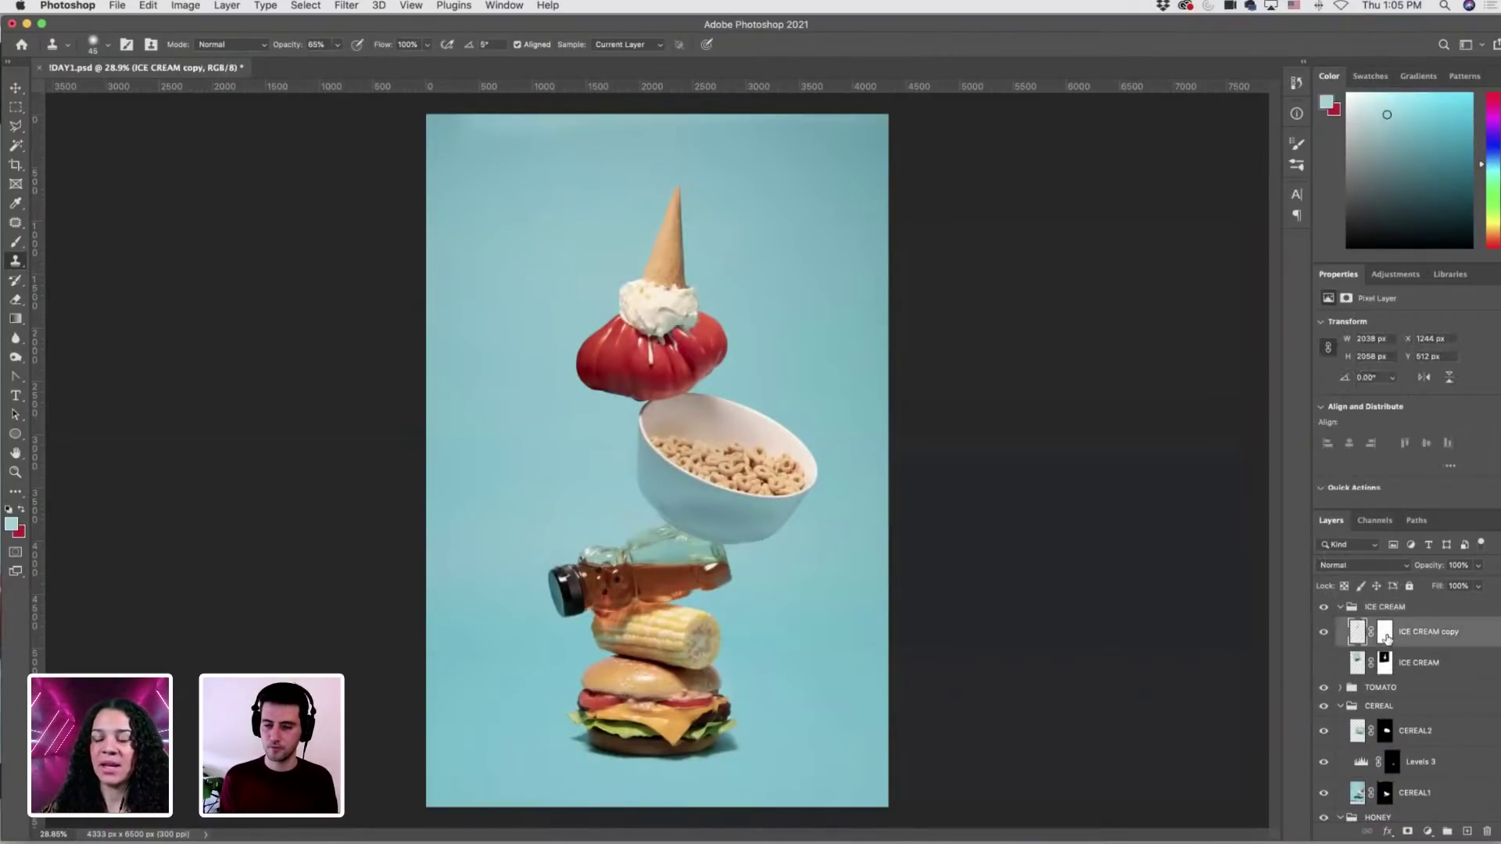
scroll(688, 320, up, 5)
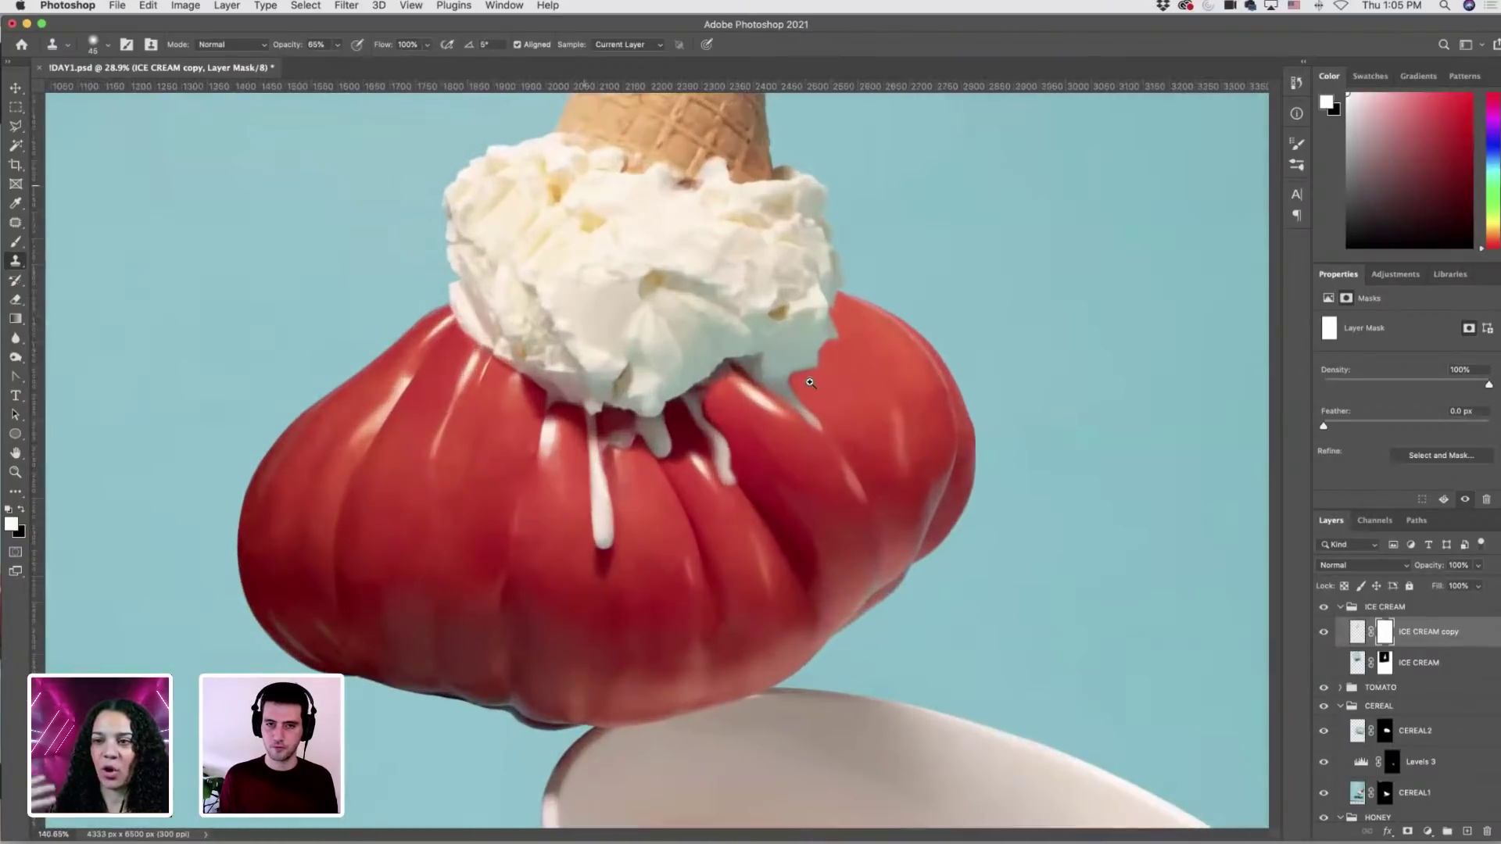
click(795, 378)
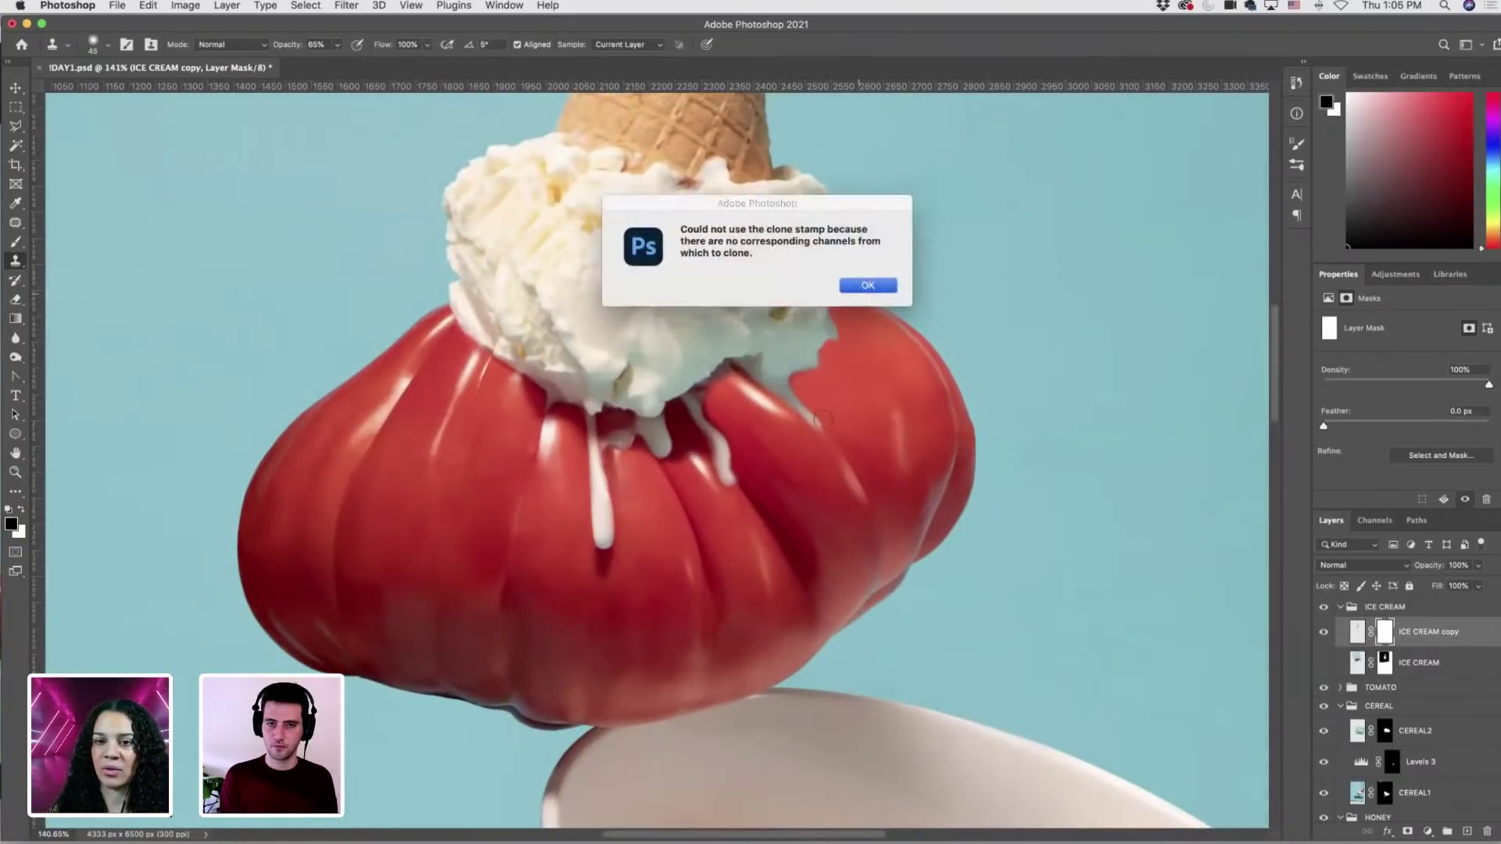
key(Return)
key(x)
key(b)
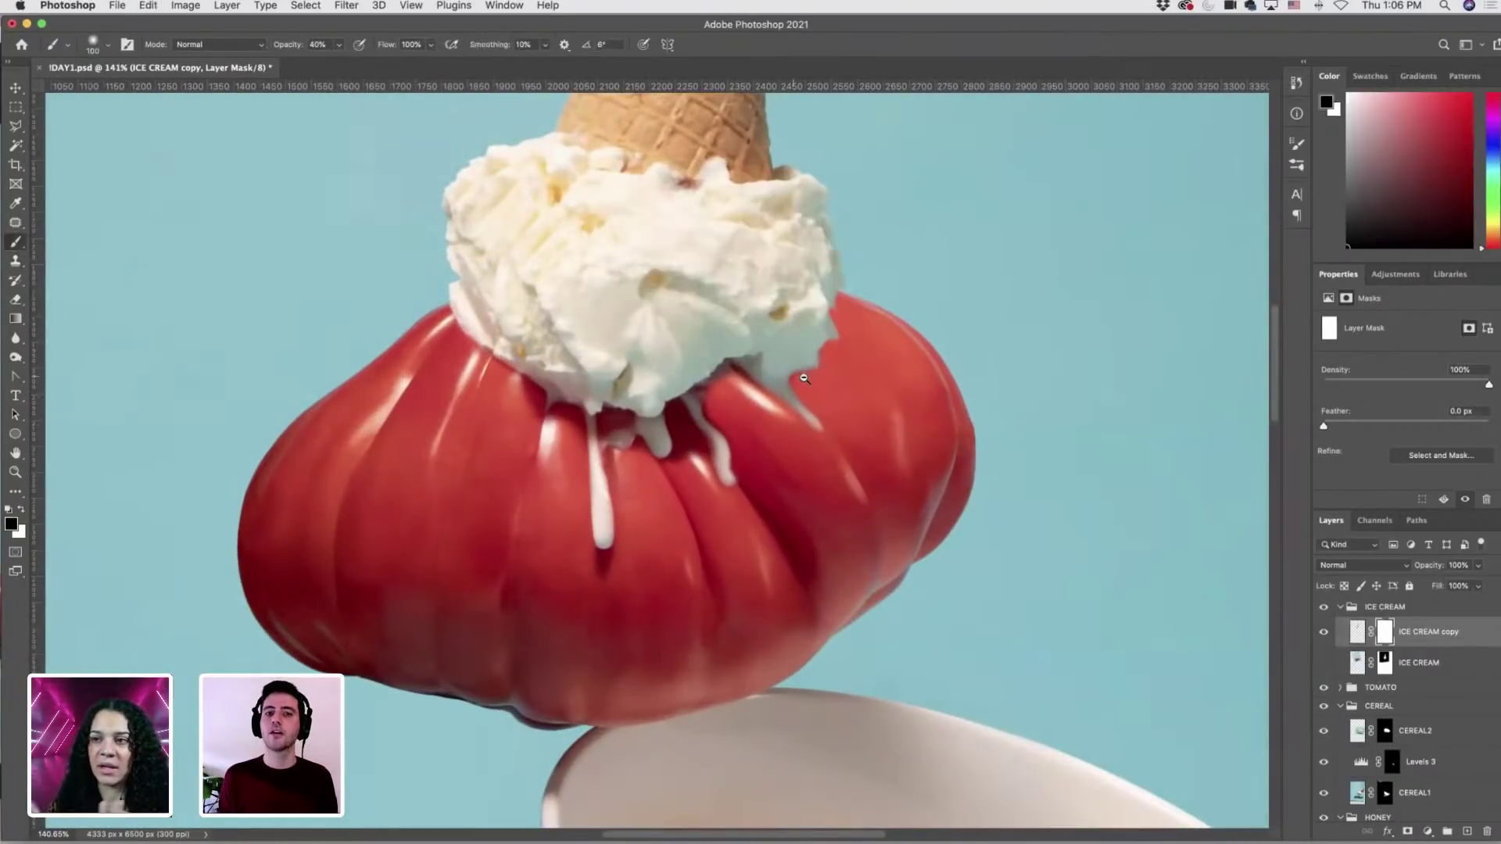
scroll(828, 387, up, 2)
key(bracketleft)
key(bracketleft)
key(bracketleft)
key(bracketleft)
key(bracketleft)
key(bracketleft)
key(bracketleft)
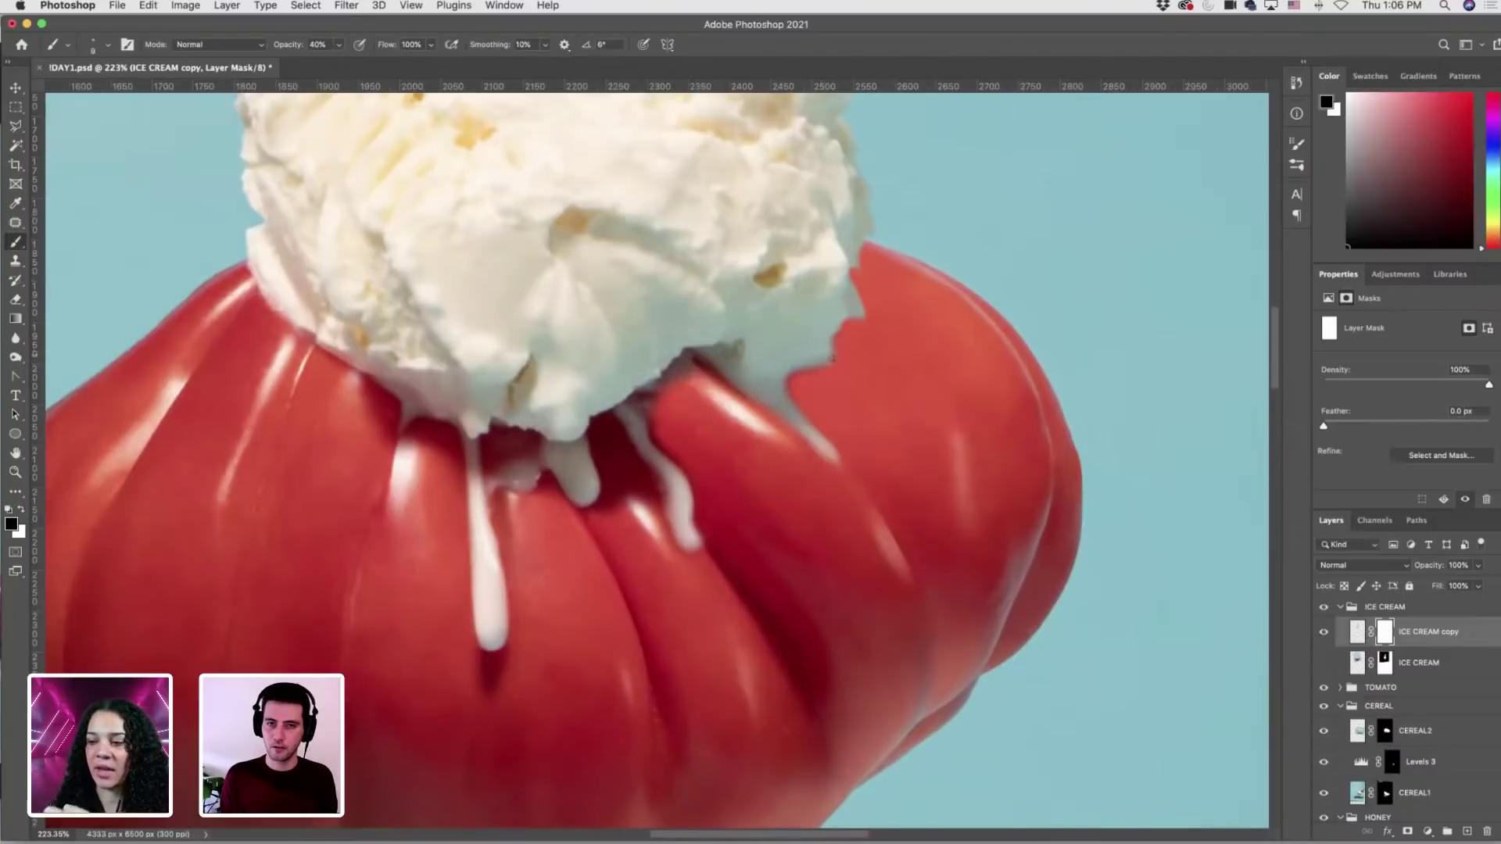
key(bracketright)
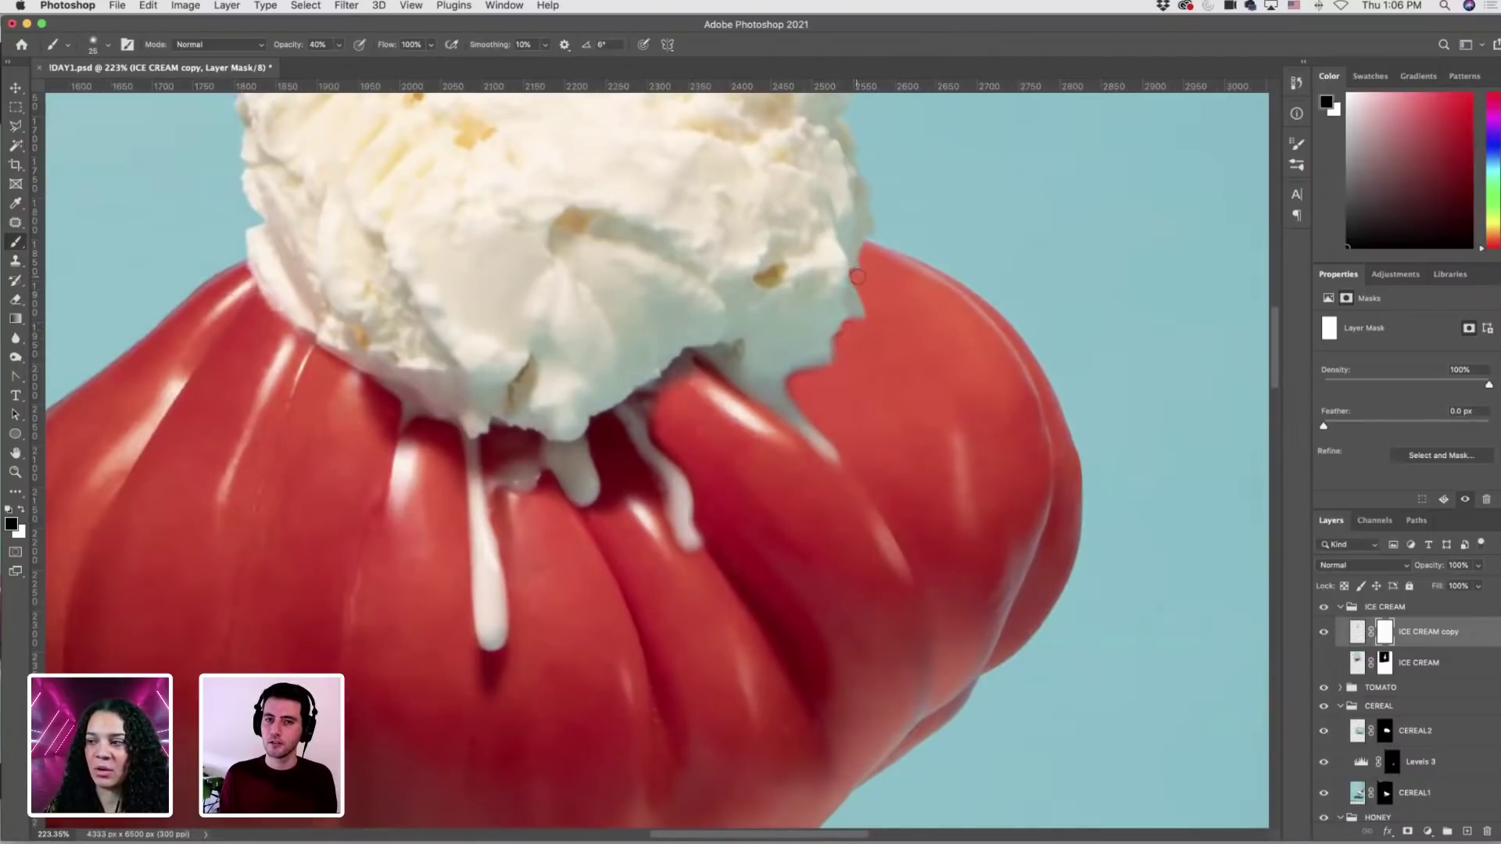
key(bracketright)
key(bracketright)
key(bracketright)
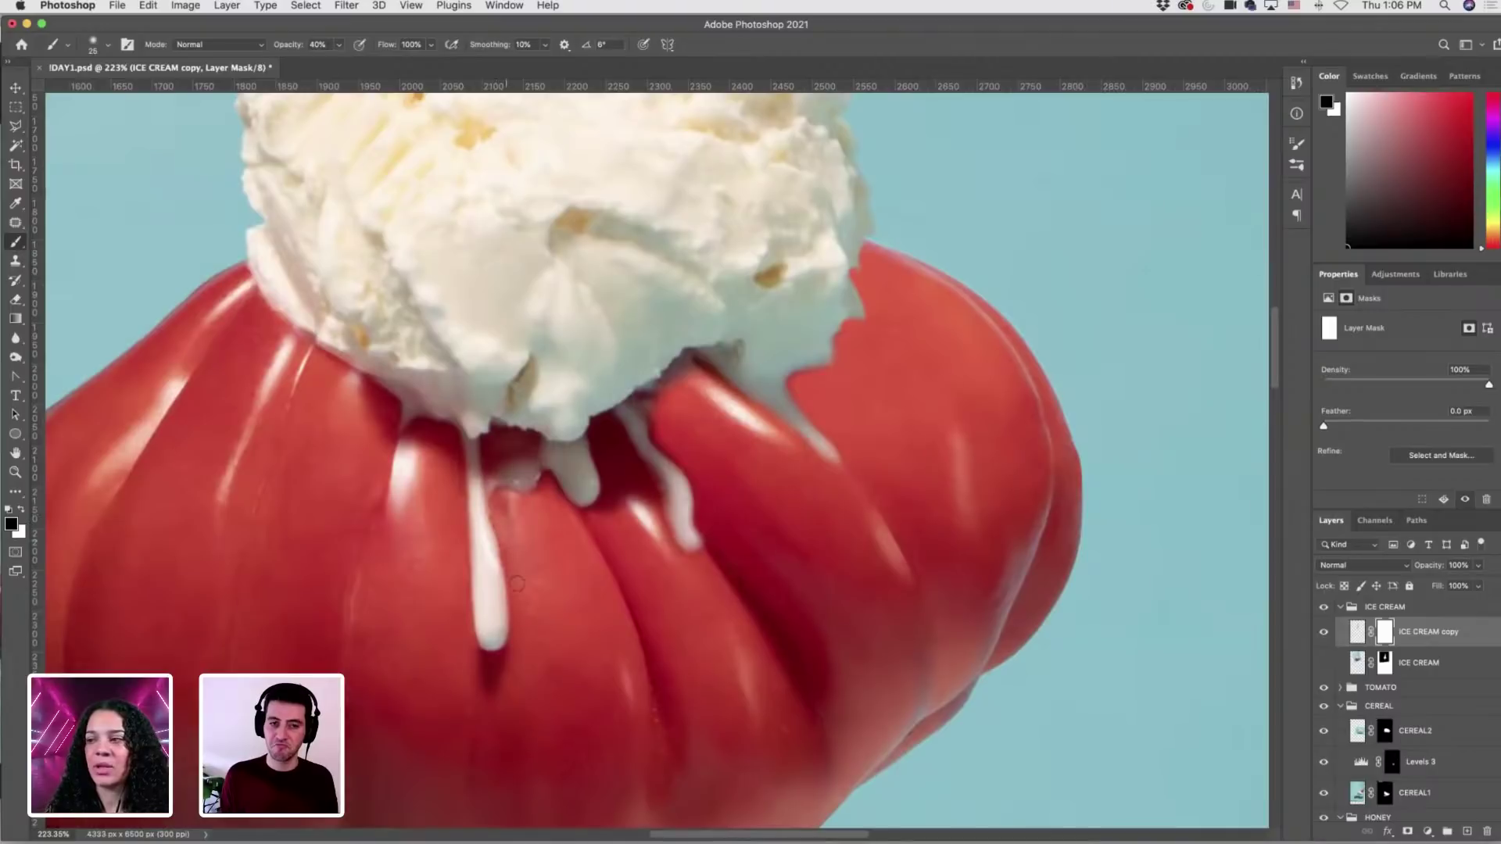
Mask the faint melt between the ice cream drips on the tomato with a soft 40 px black brush.
key(bracketright)
key(bracketright)
key(bracketright)
drag(514, 519, 512, 501)
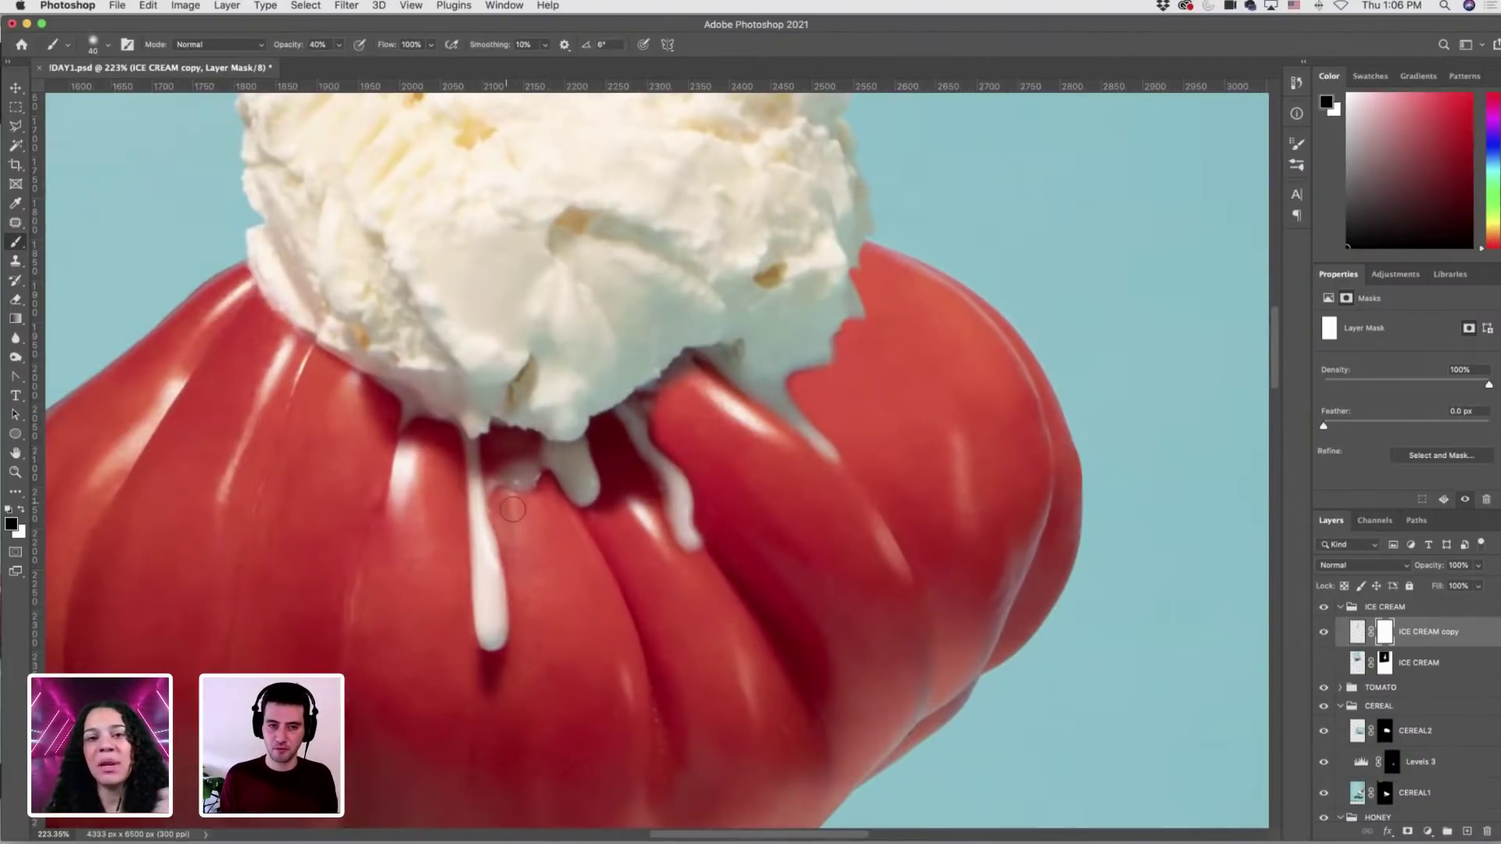
key(bracketright)
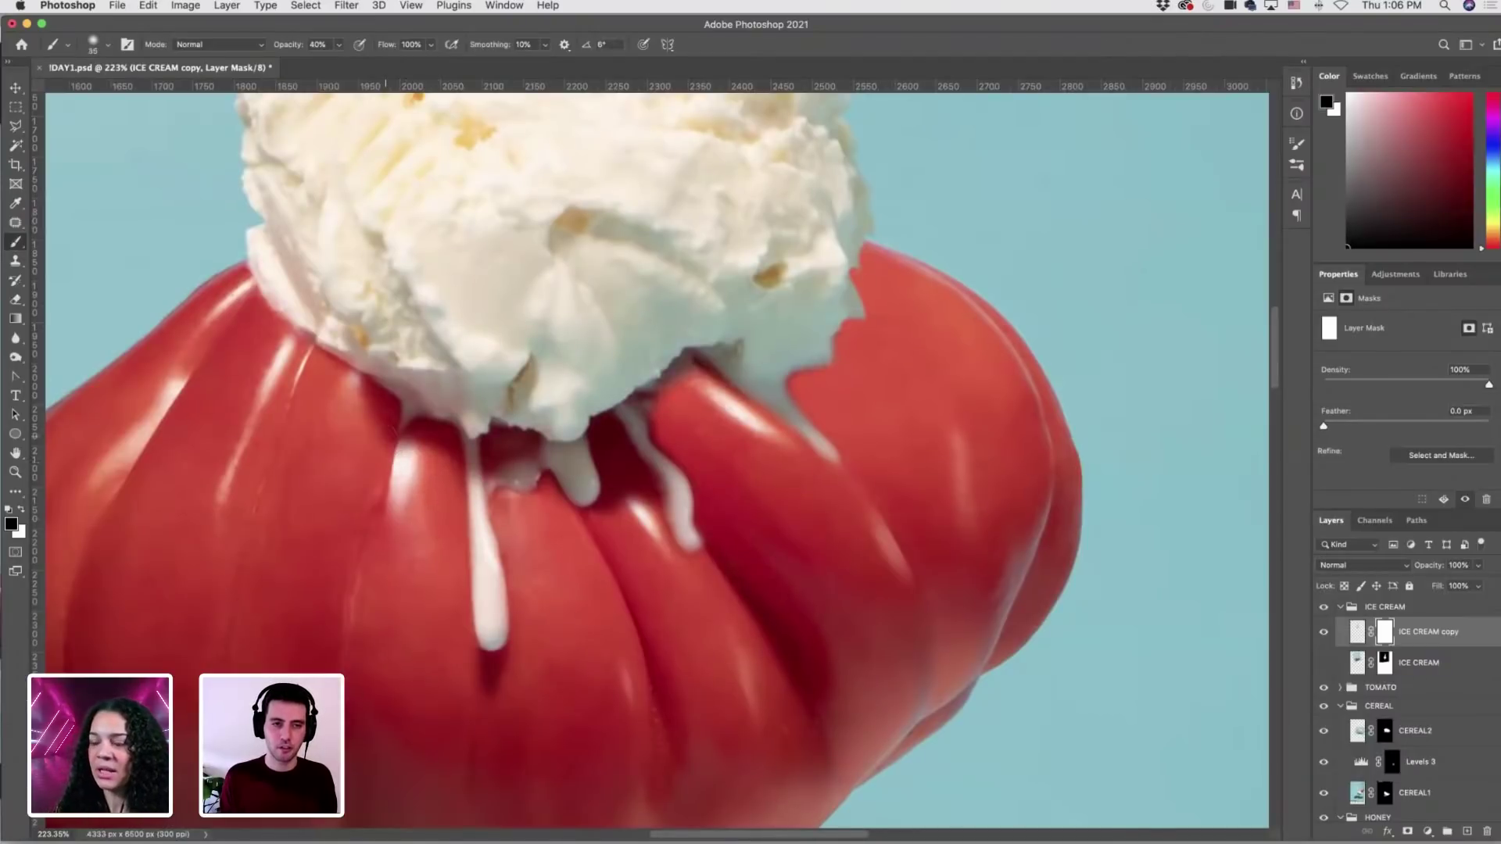
key(bracketleft)
key(bracketleft)
key(bracketleft)
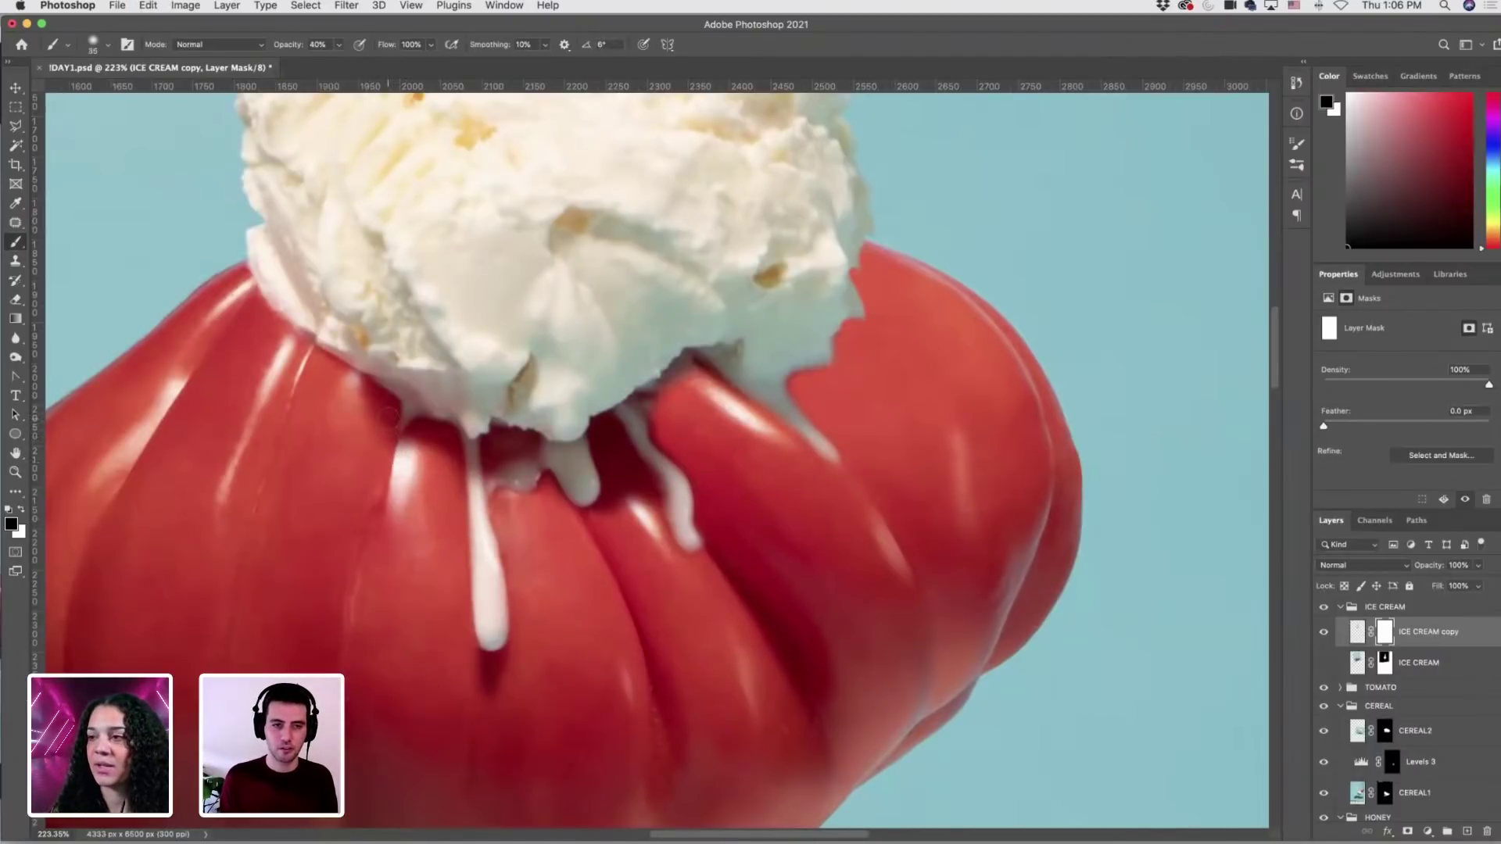
Refine the ICE CREAM copy mask along the scoop's lower left edge, alternating white and black, and undo the last stroke.
key(x)
scroll(348, 391, left, 2)
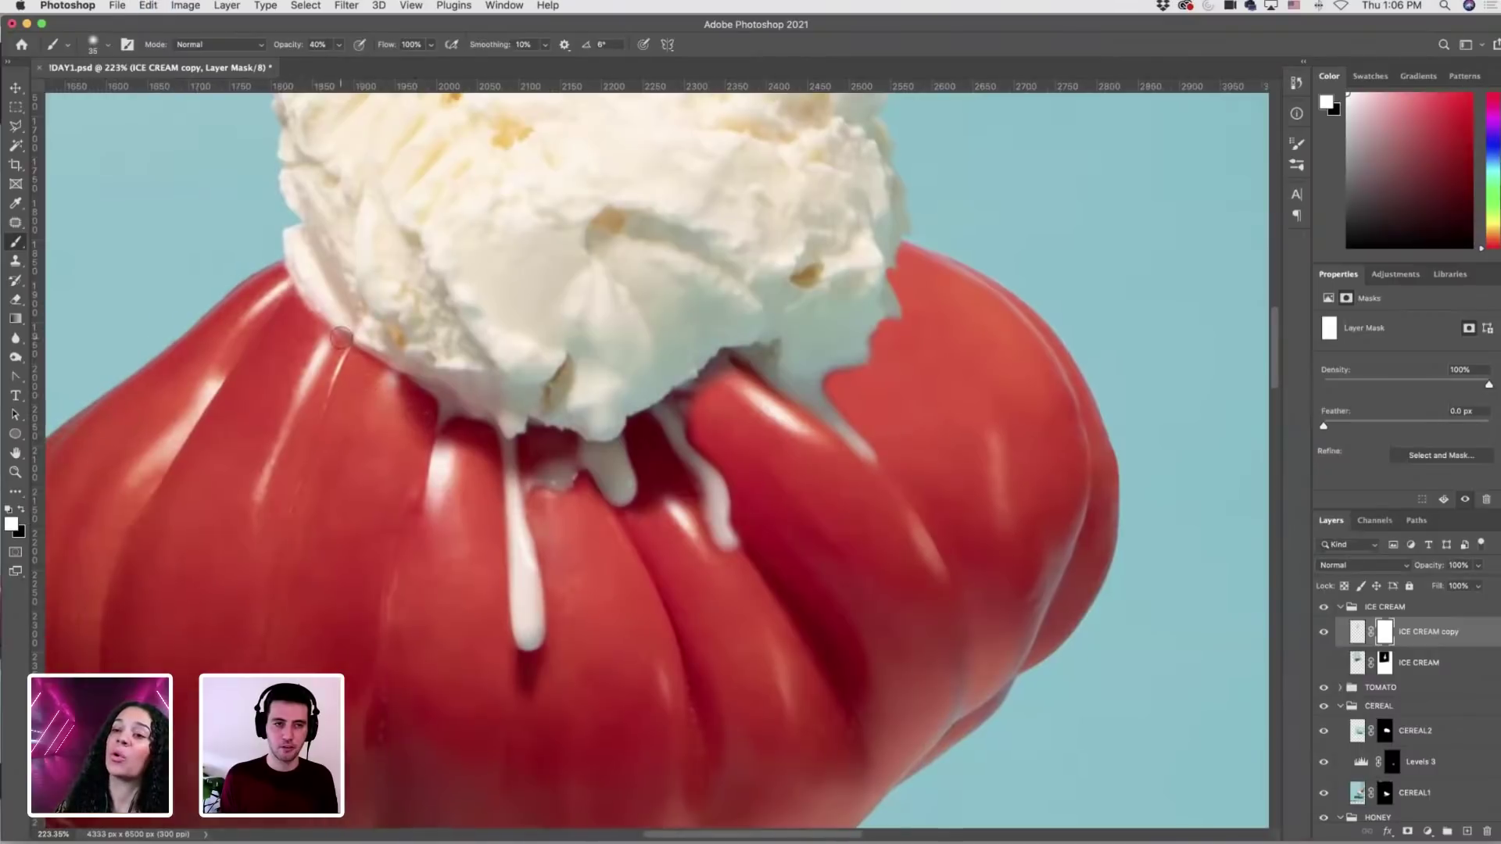
key(x)
key(x)
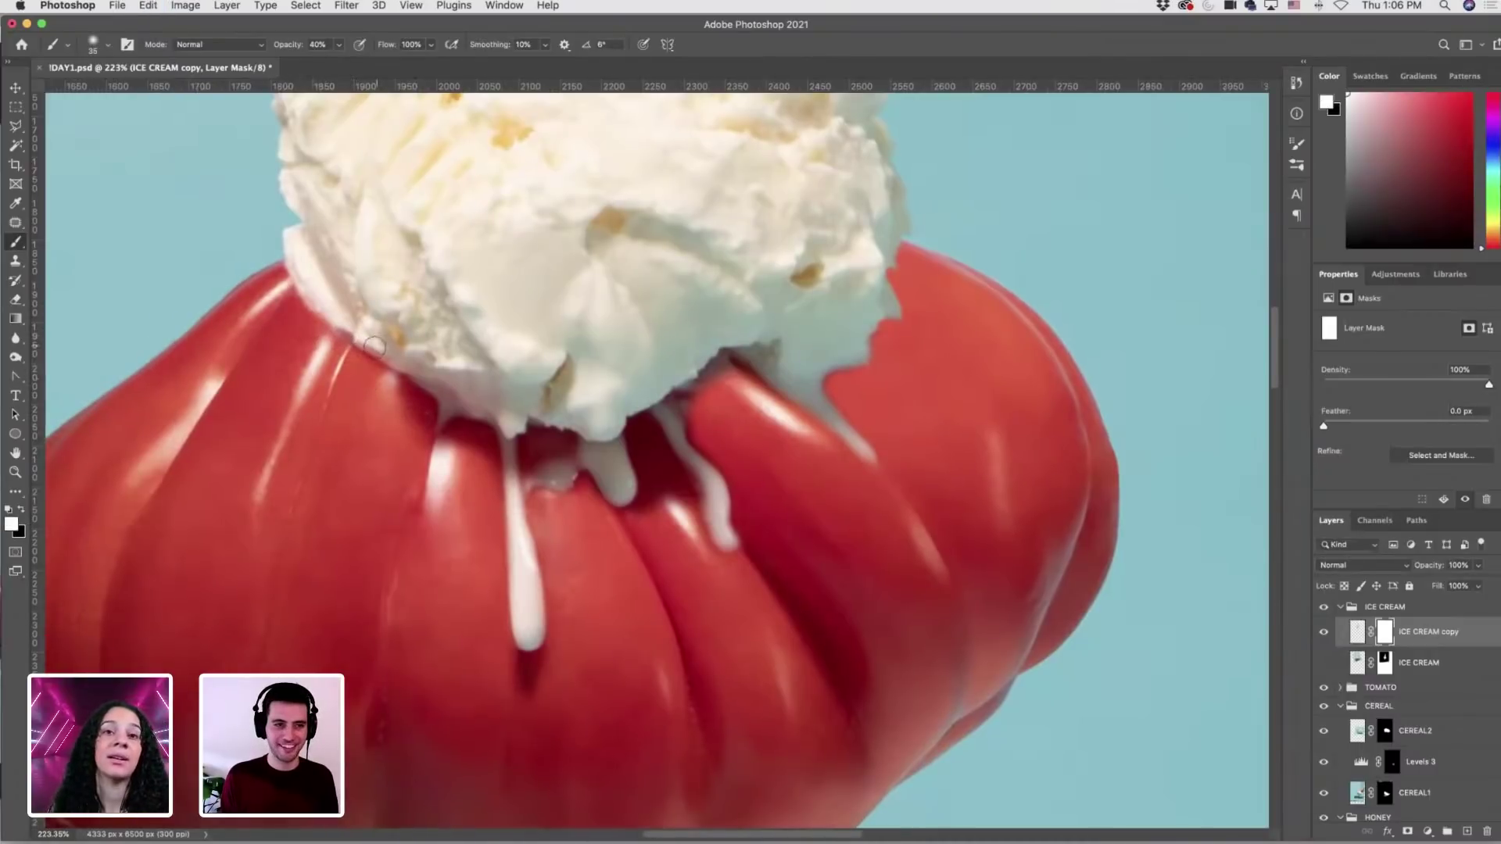
key(x)
key(super+z)
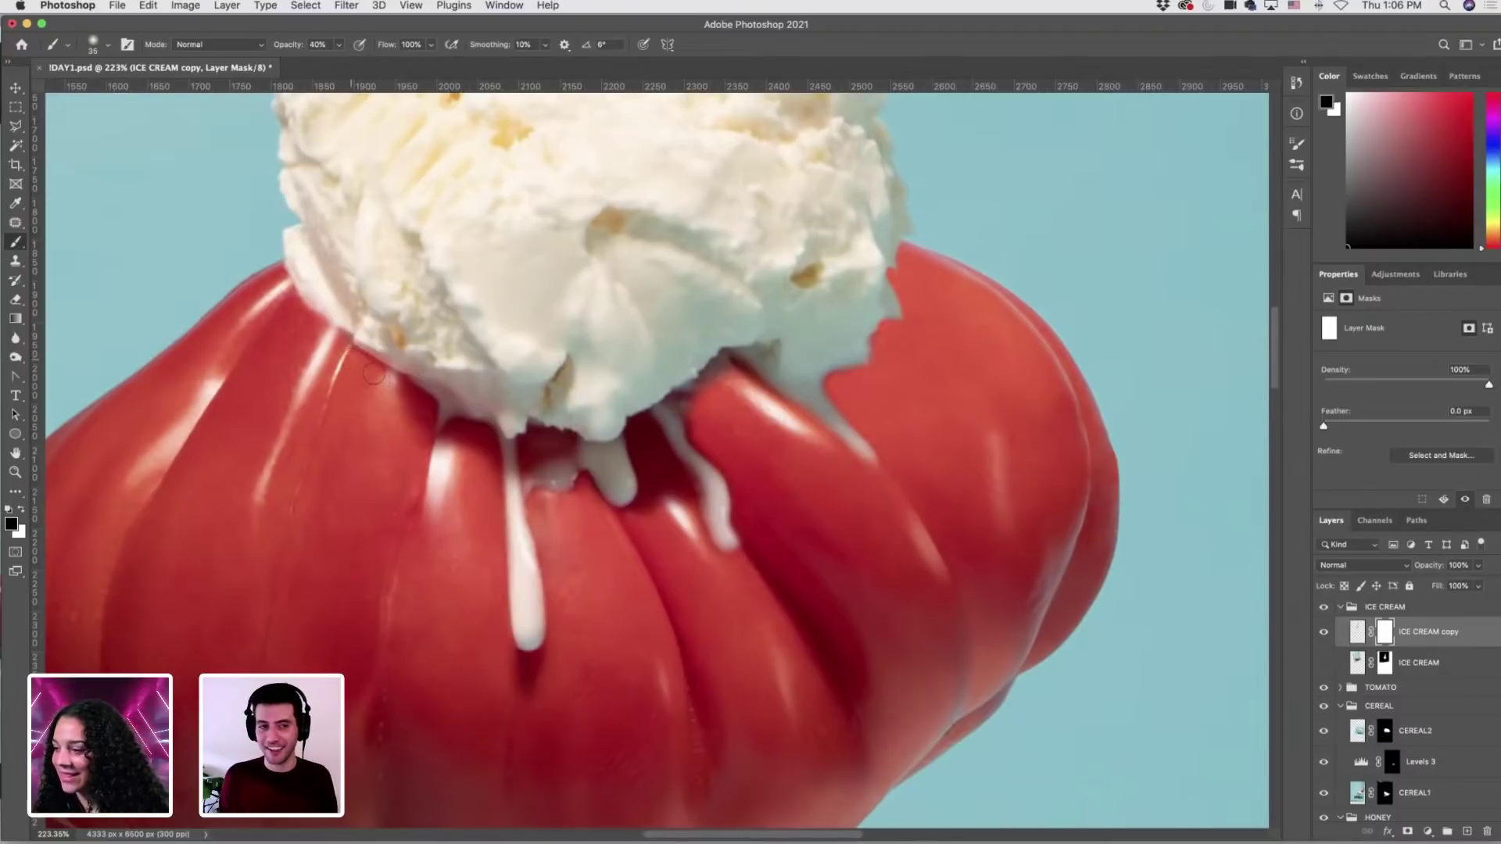
key(x)
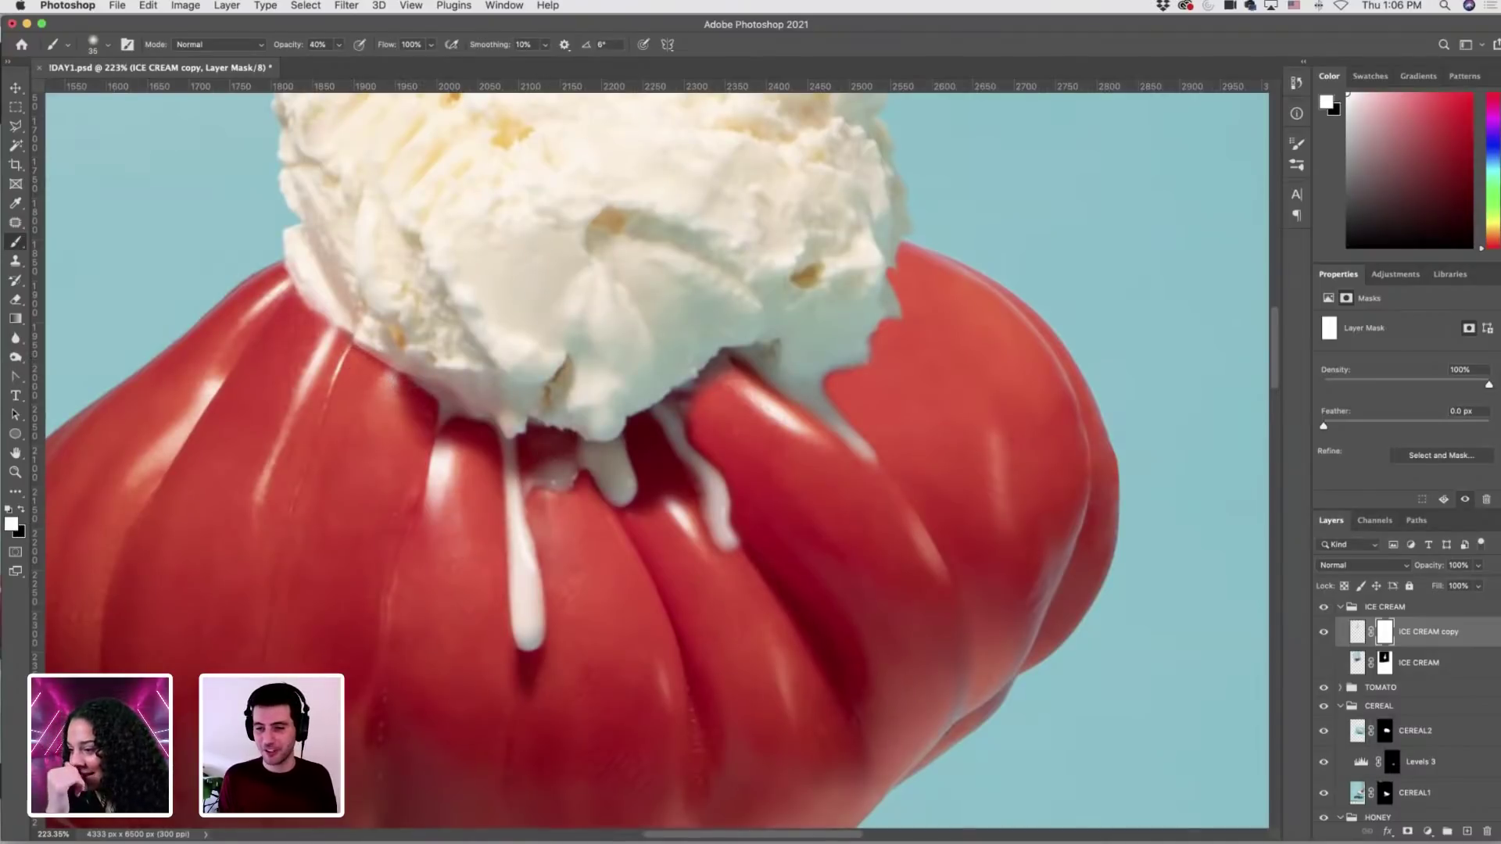
Expand the TOMATO group and sample tomato skin beside the ice cream's lower left edge on the TOMATO layer with the Clone Stamp.
click(1340, 687)
click(1362, 744)
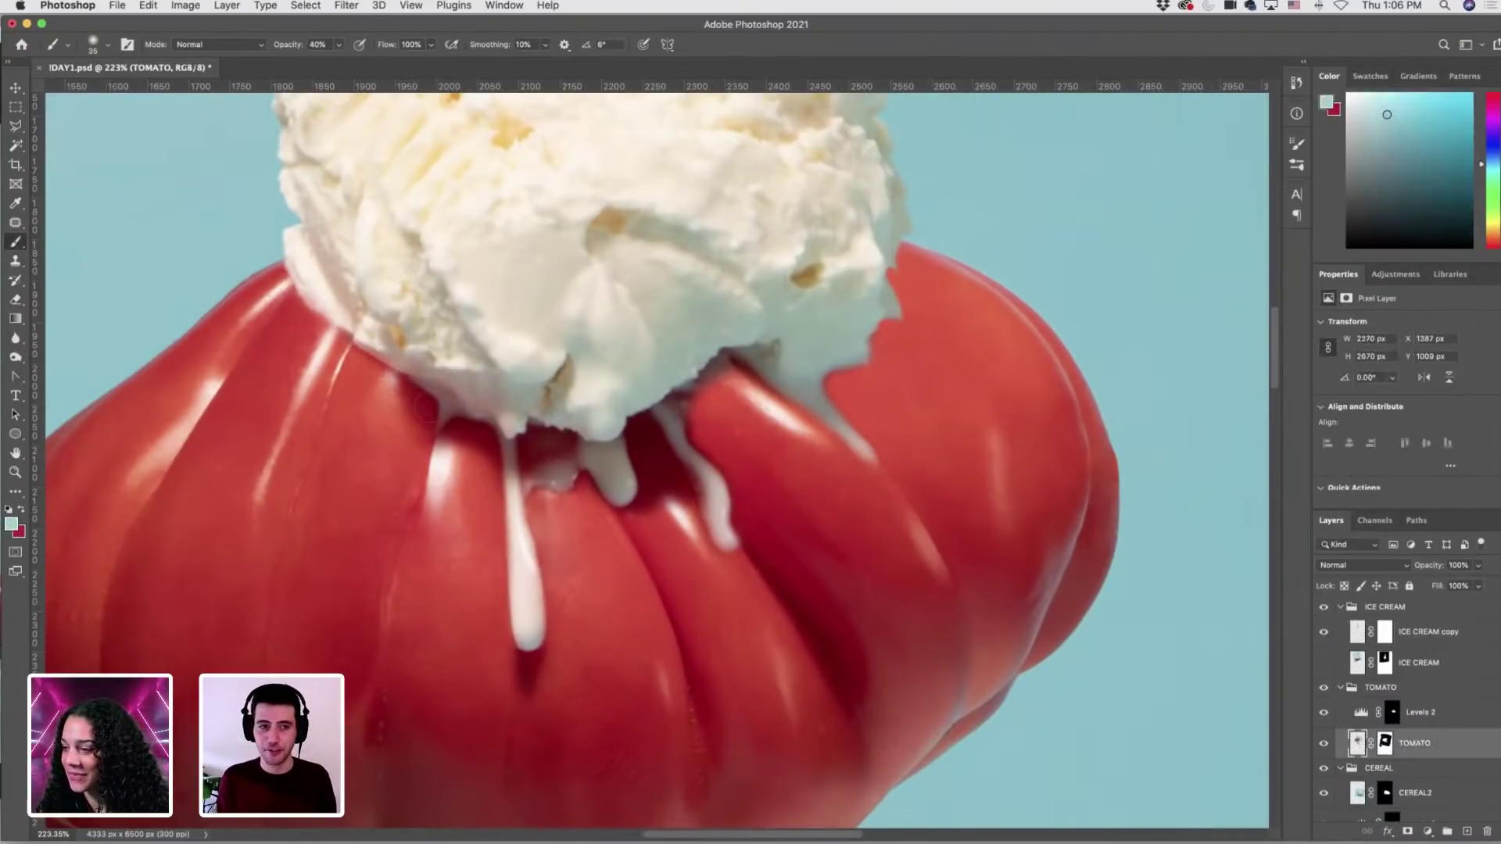
key(s)
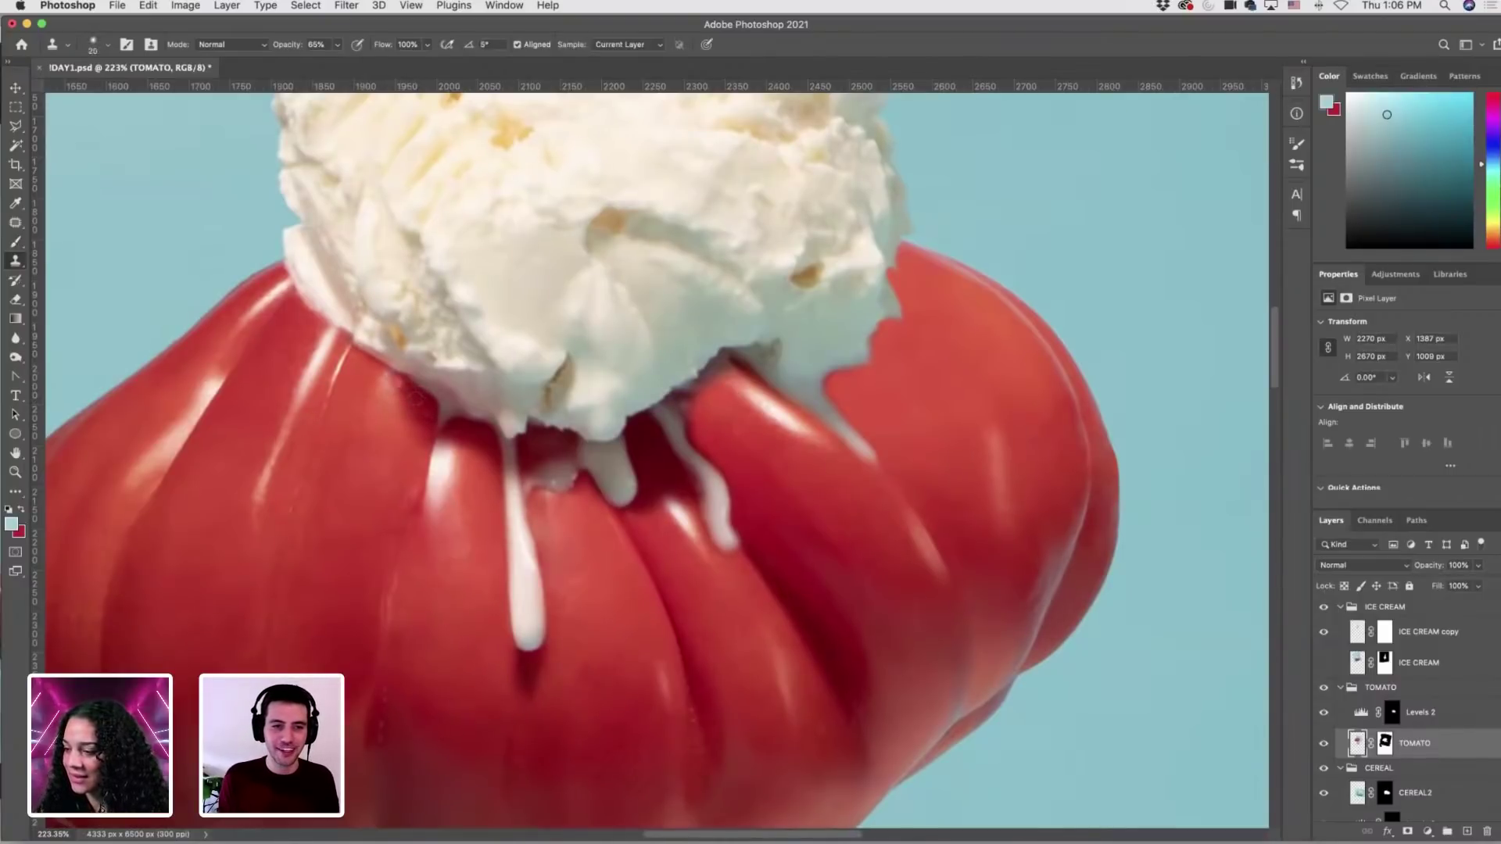
alt+click(415, 398)
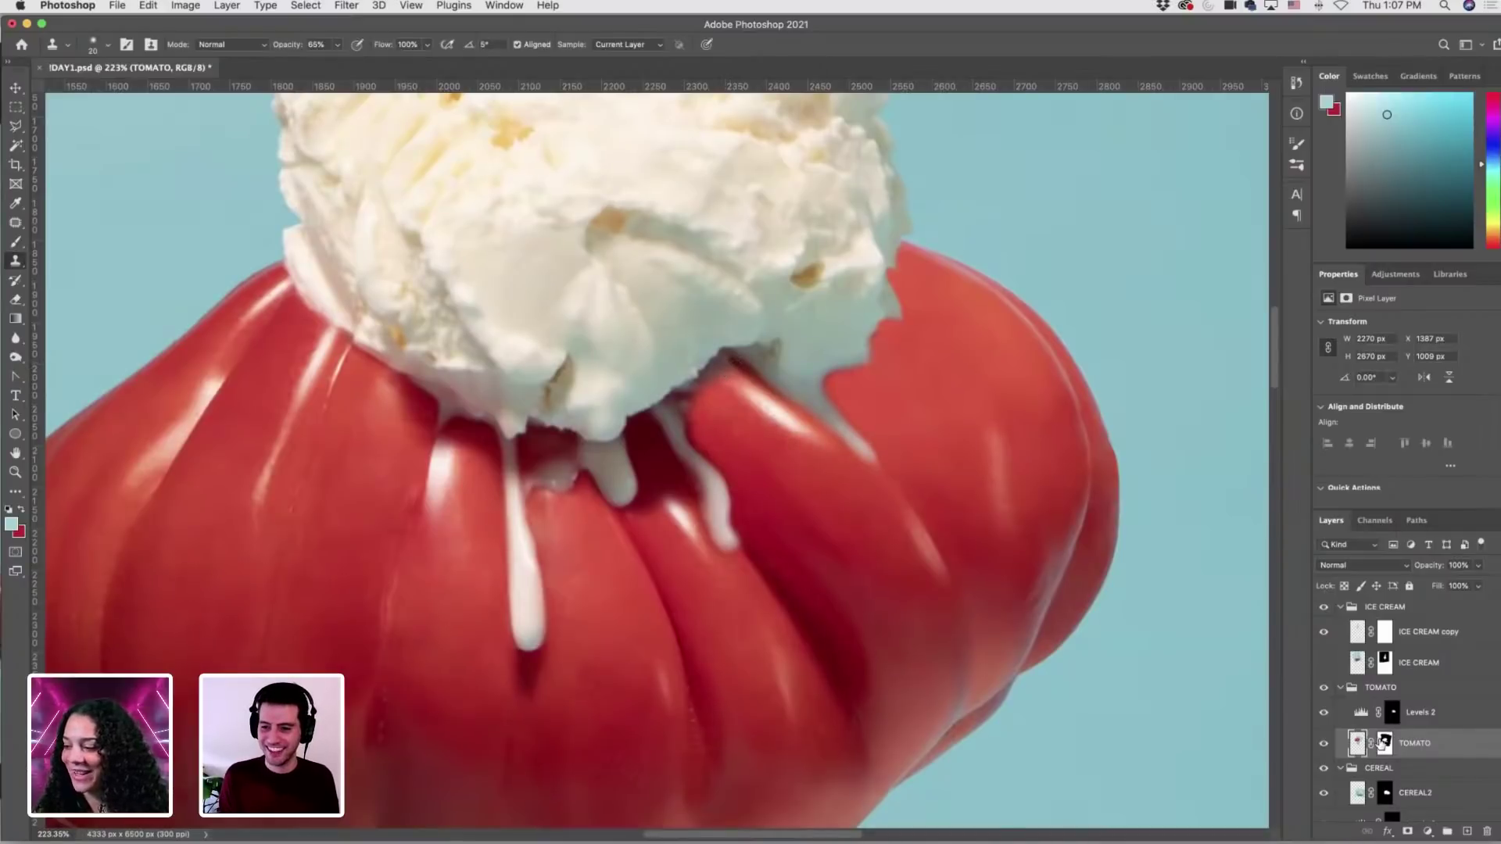
Try brushing on the TOMATO layer mask at 40% opacity and undo the strokes.
click(1385, 743)
key(b)
key(d)
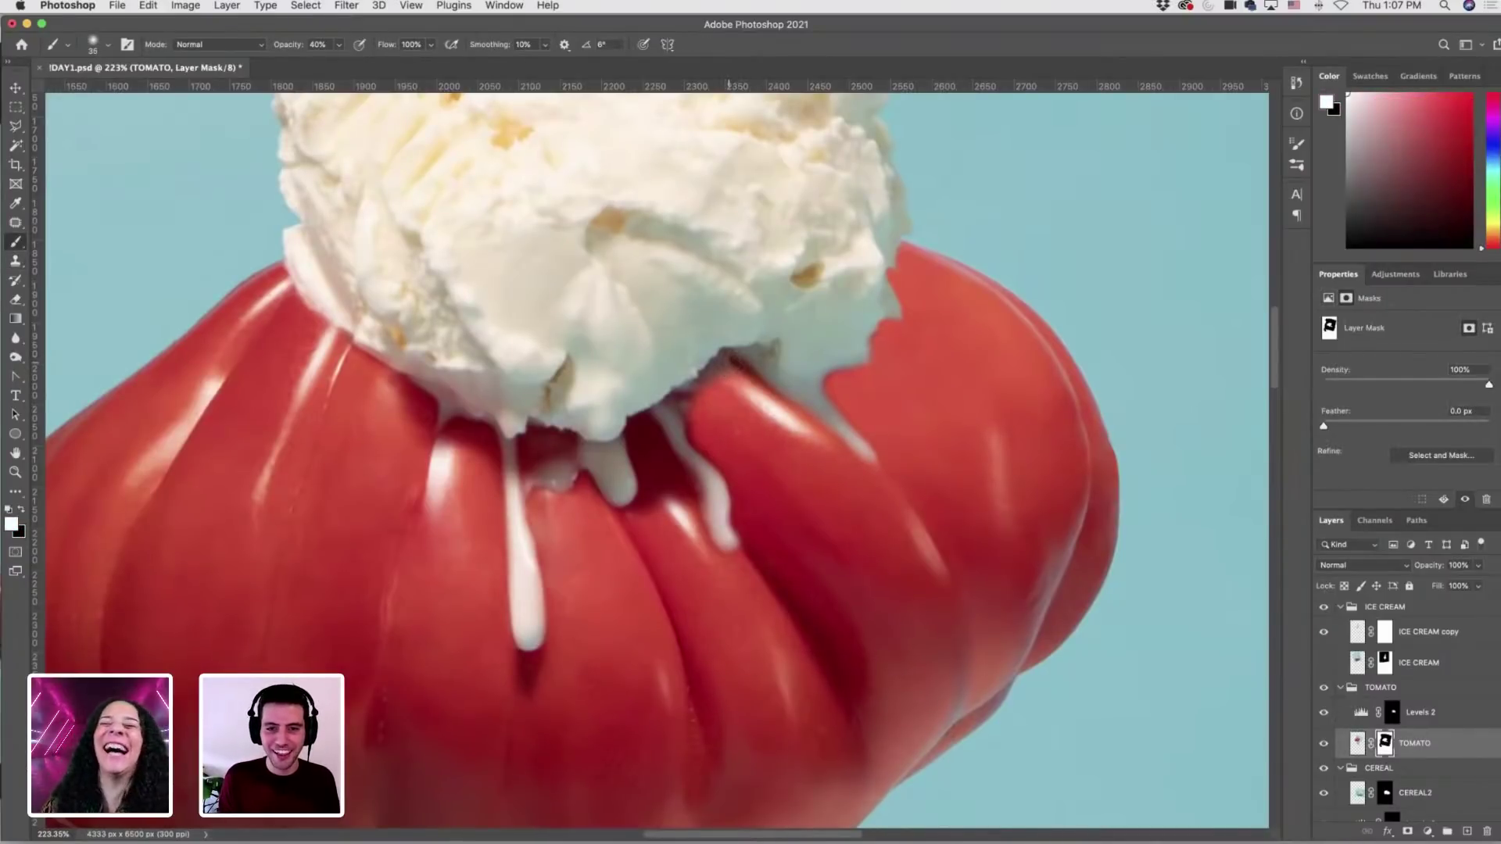
key(super+z)
key(super+z)
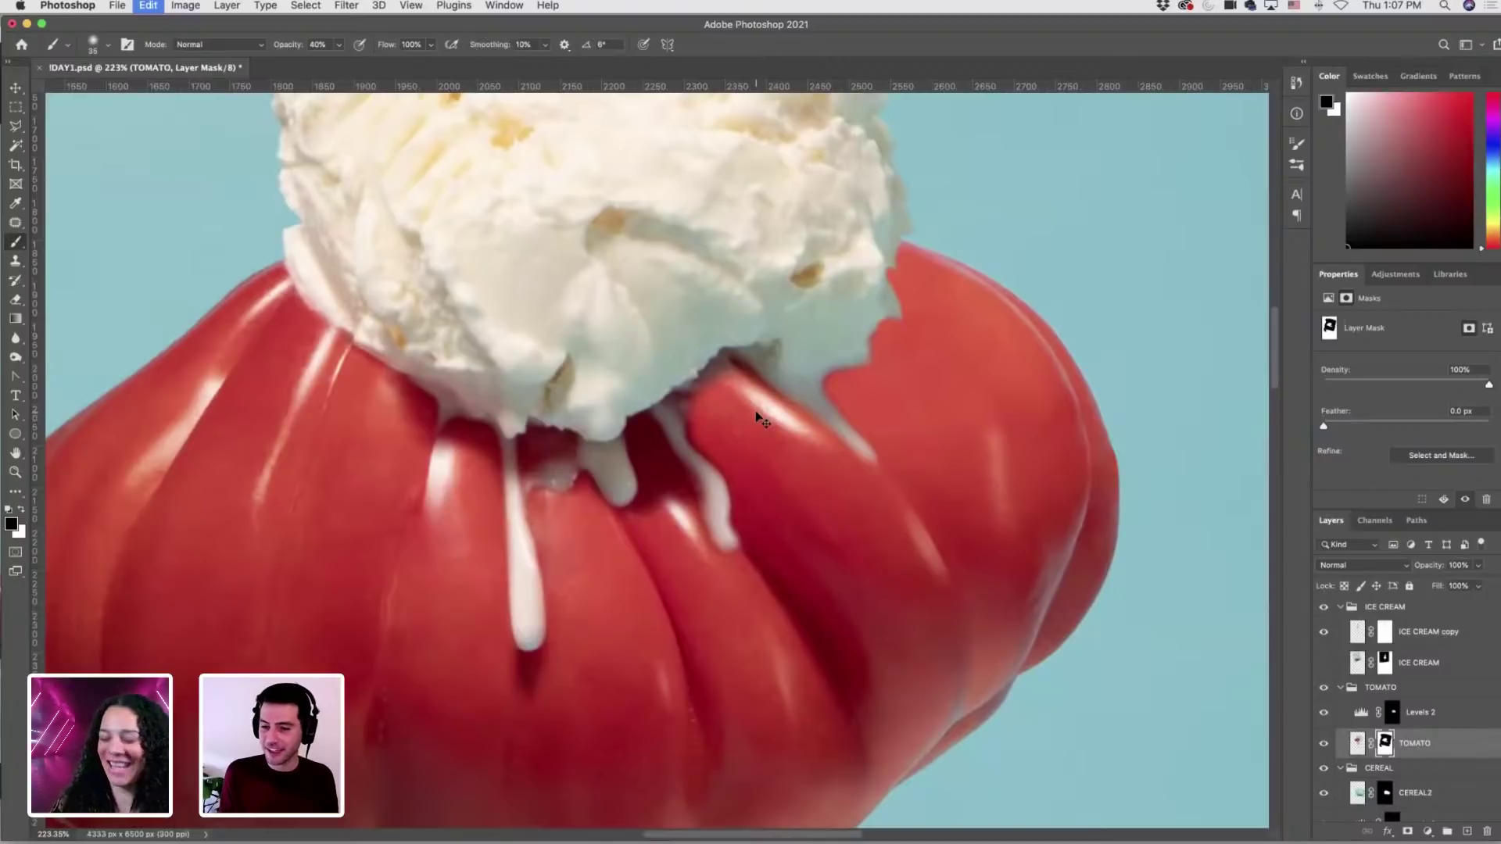
key(super+z)
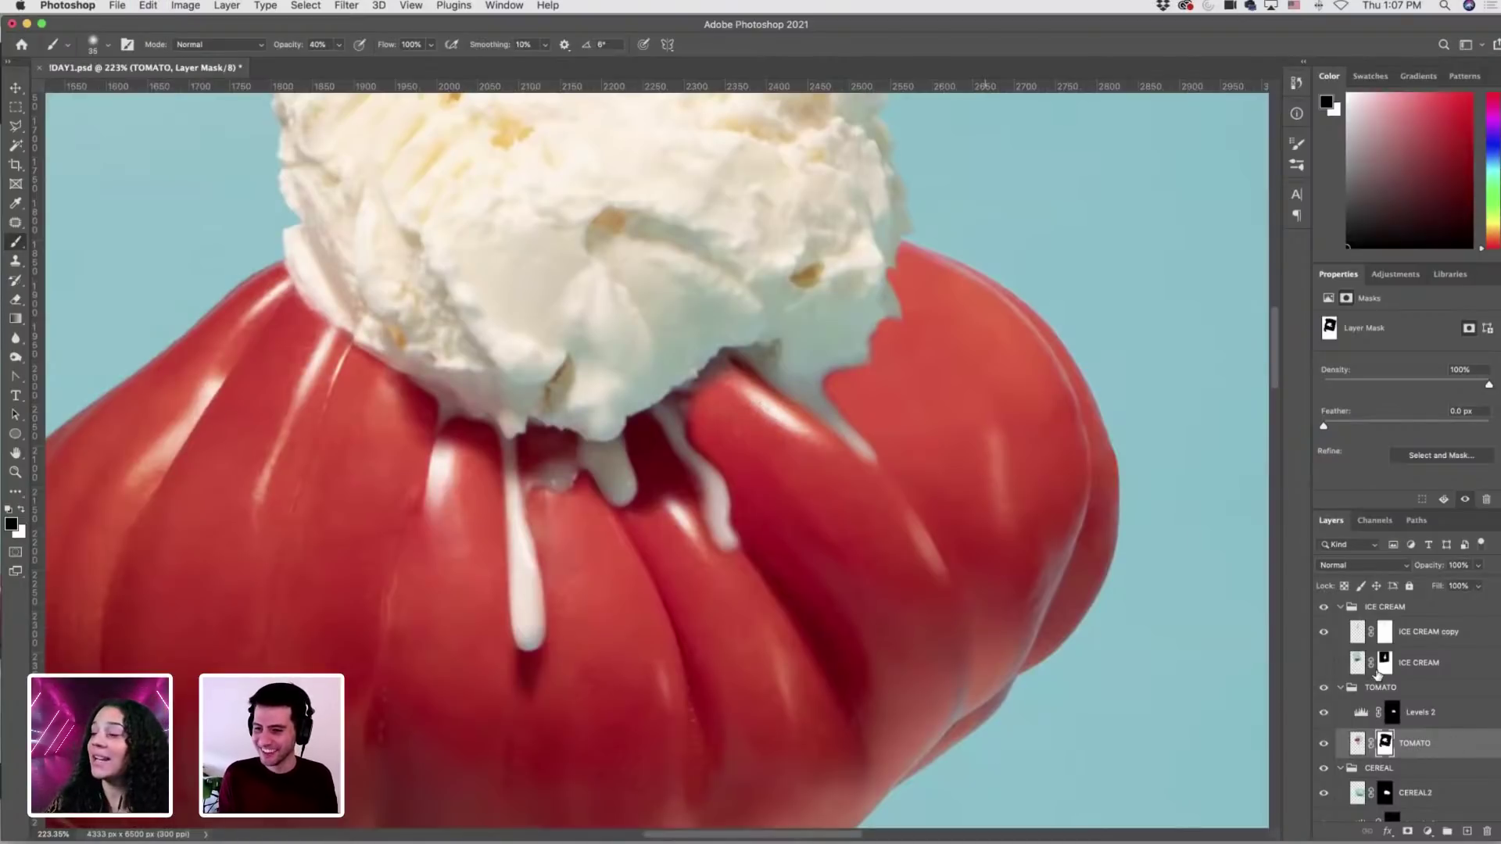
Compare the composite with the TOMATO layer and the ICE CREAM copy layer each hidden and shown.
click(1324, 748)
click(1324, 749)
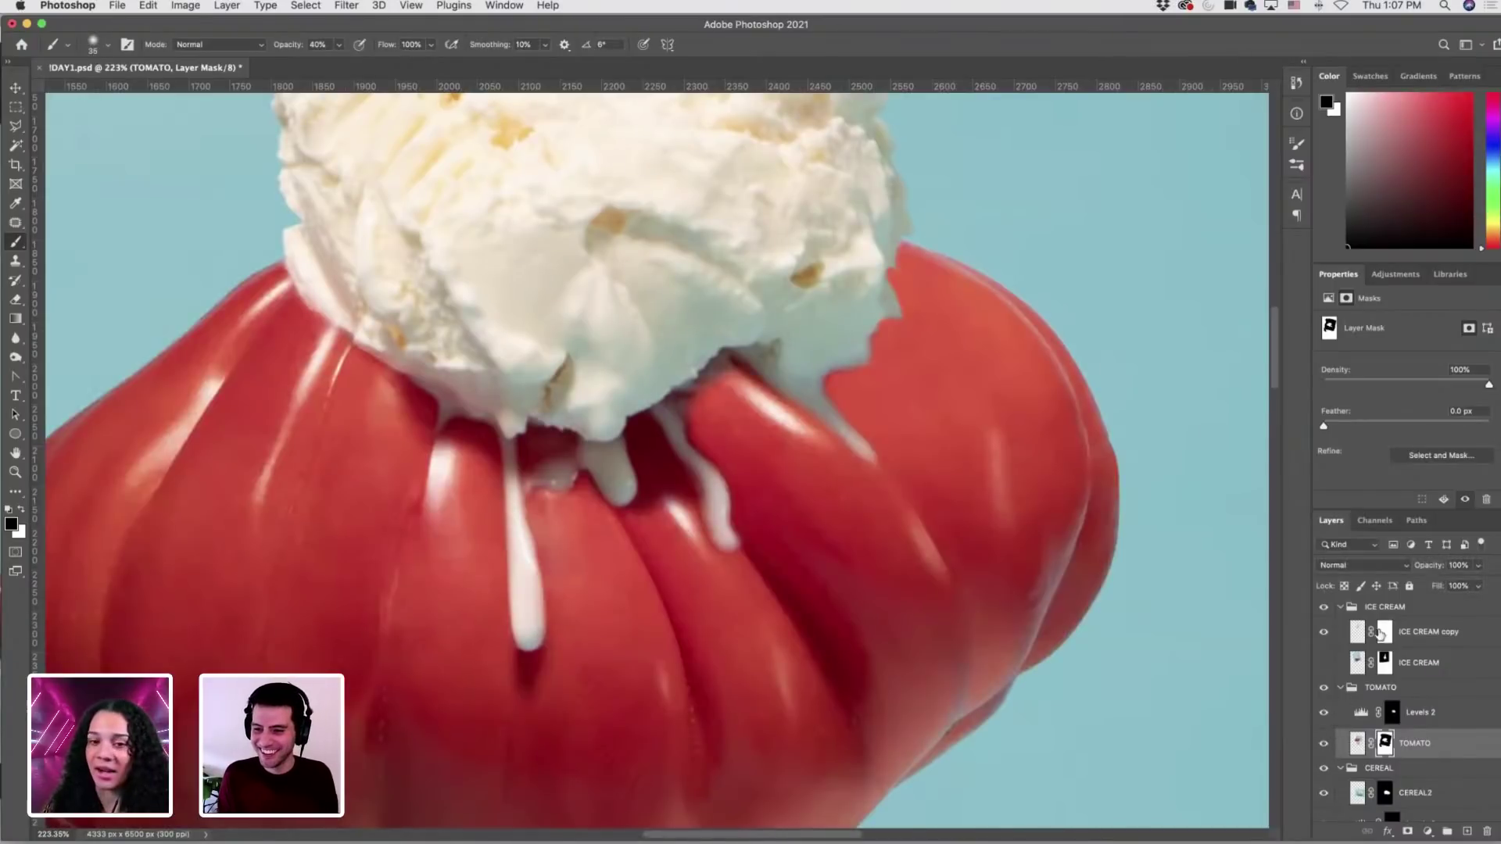
click(1324, 633)
click(1325, 633)
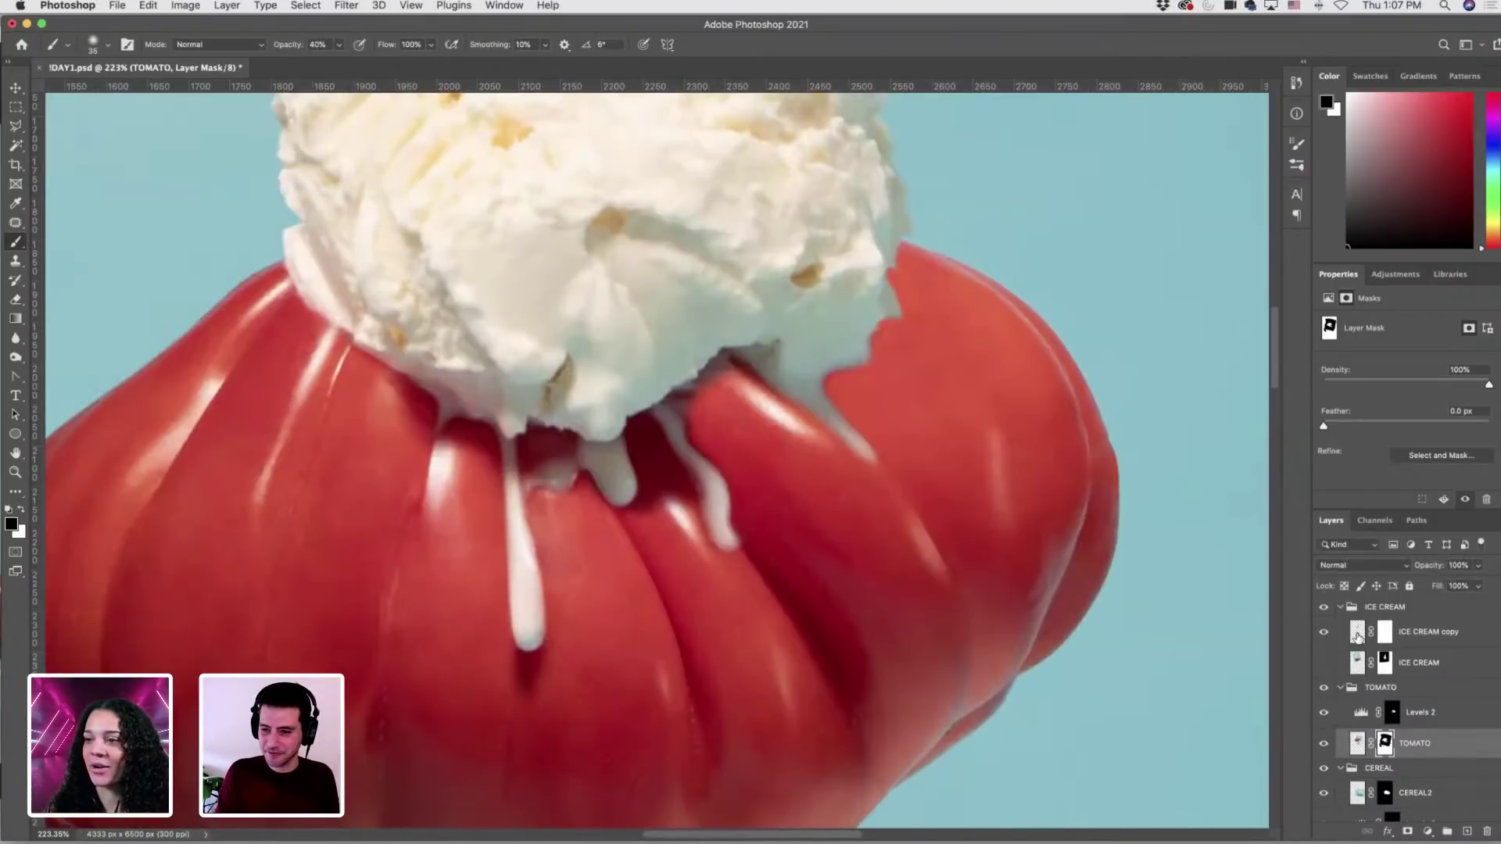
Target the ICE CREAM copy layer mask and set the black brush to 60 px at 24% opacity.
click(1383, 637)
click(1383, 634)
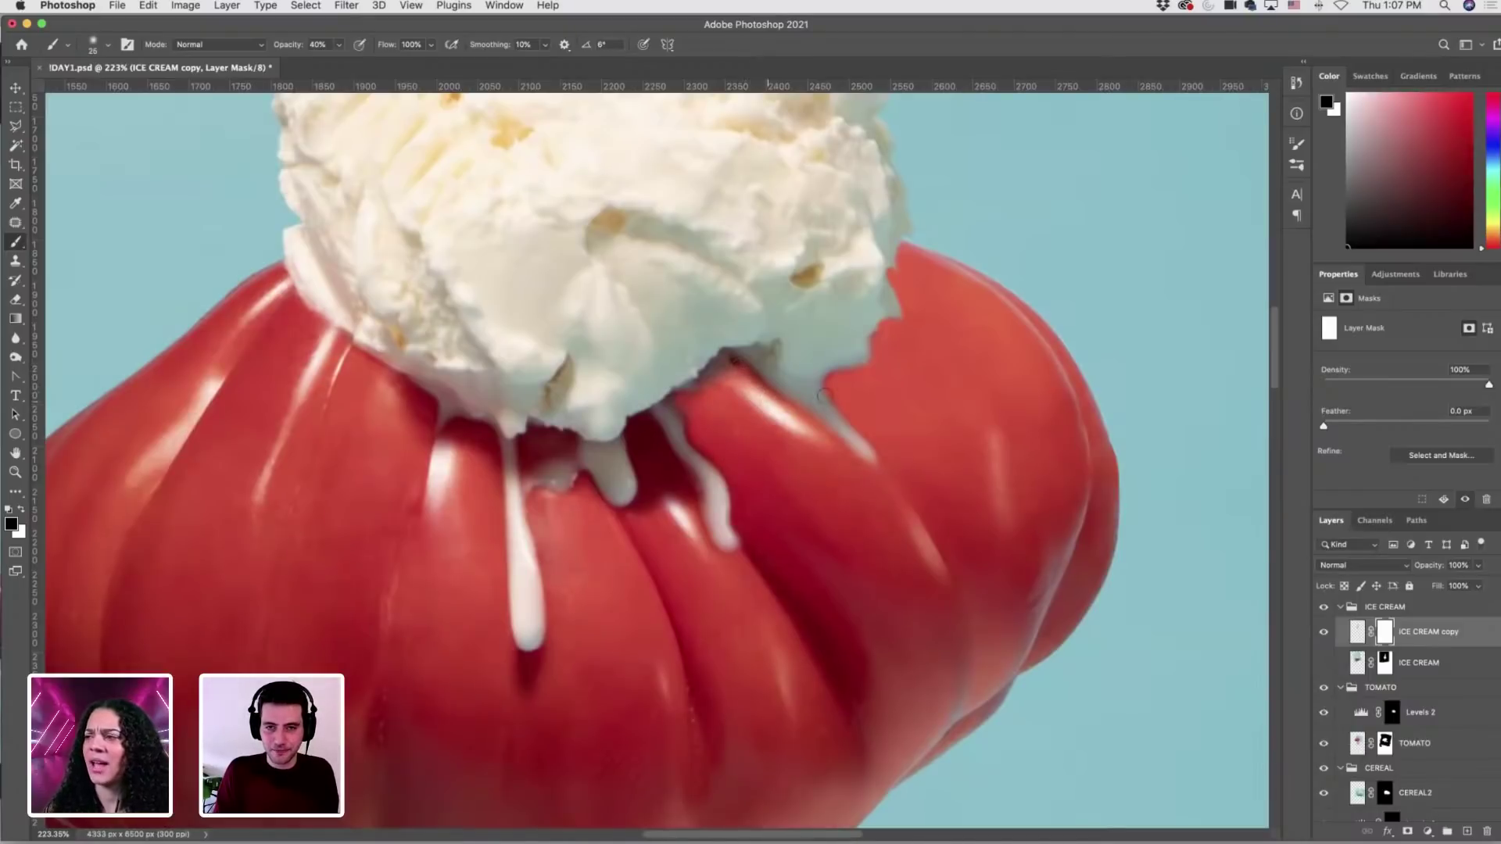
key(bracketright)
key(bracketright)
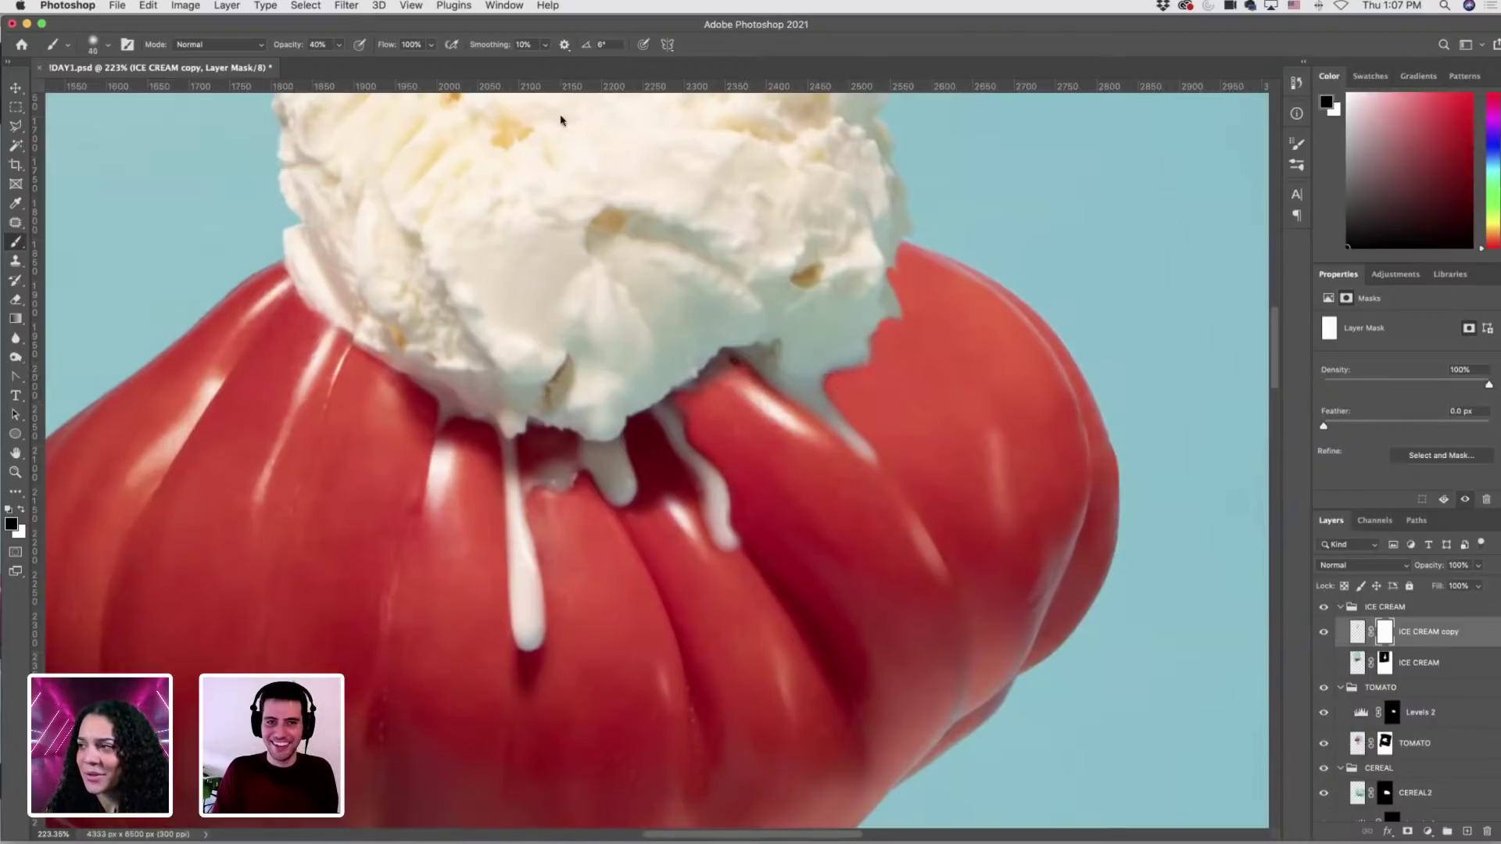
key(2)
key(4)
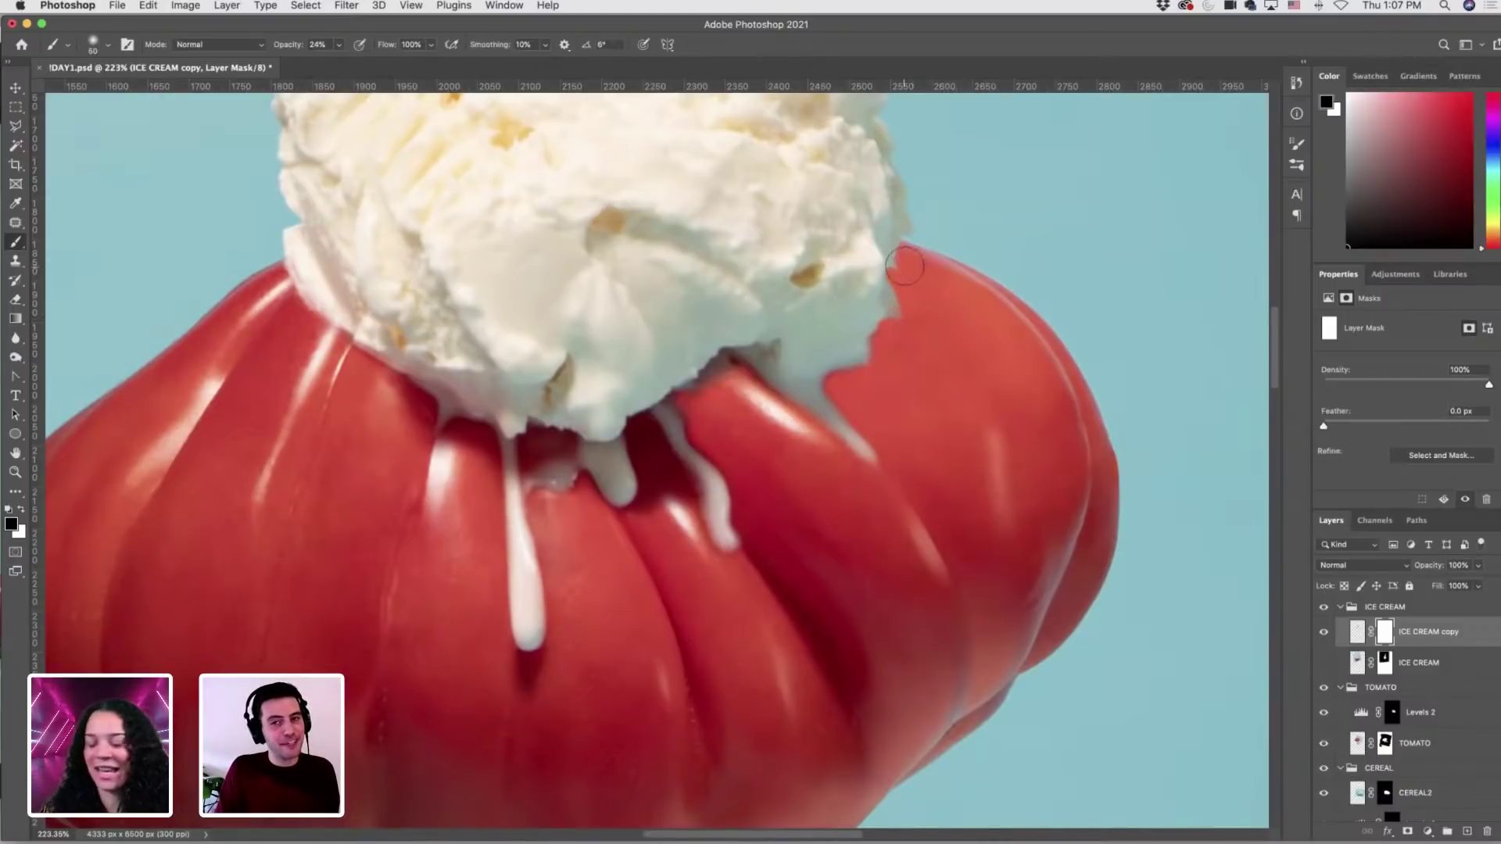
Apply the ICE CREAM copy layer mask so the cutout becomes part of the layer's pixels.
right_click(1378, 634)
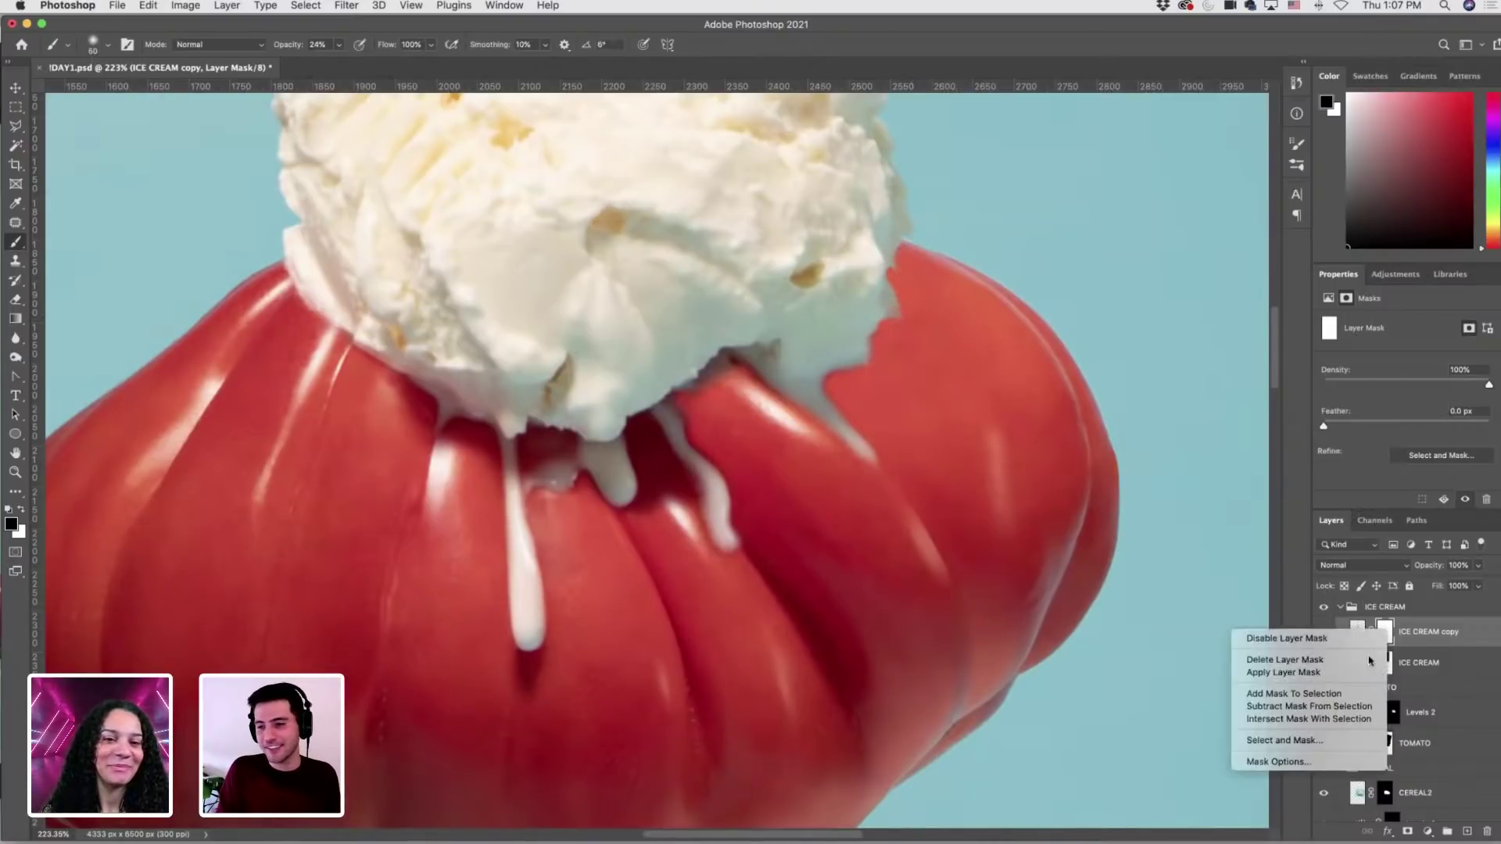
key(Escape)
key(super+z)
key(super+t)
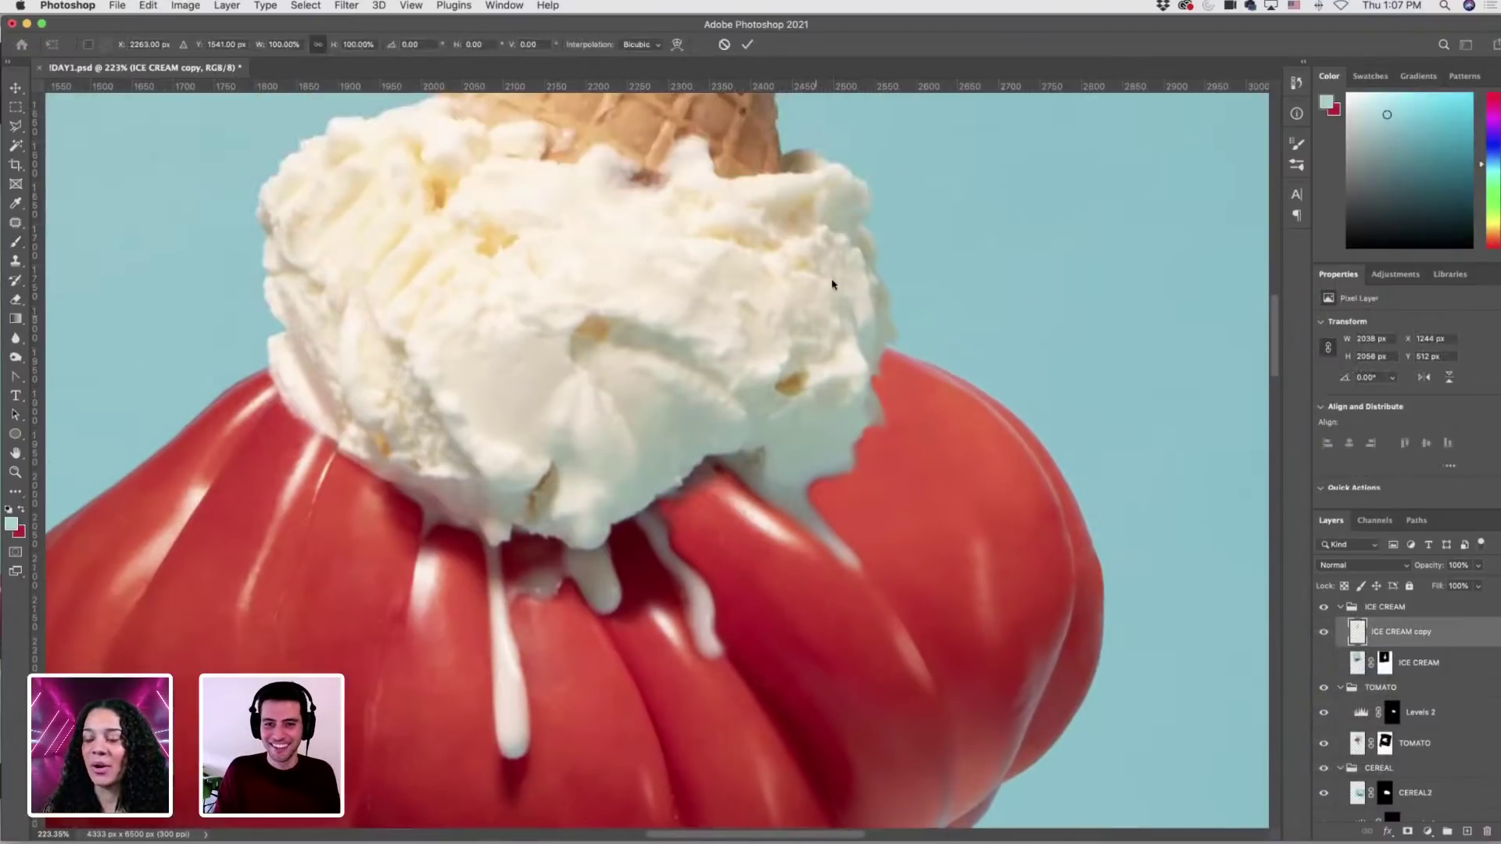
right_click(831, 280)
click(784, 360)
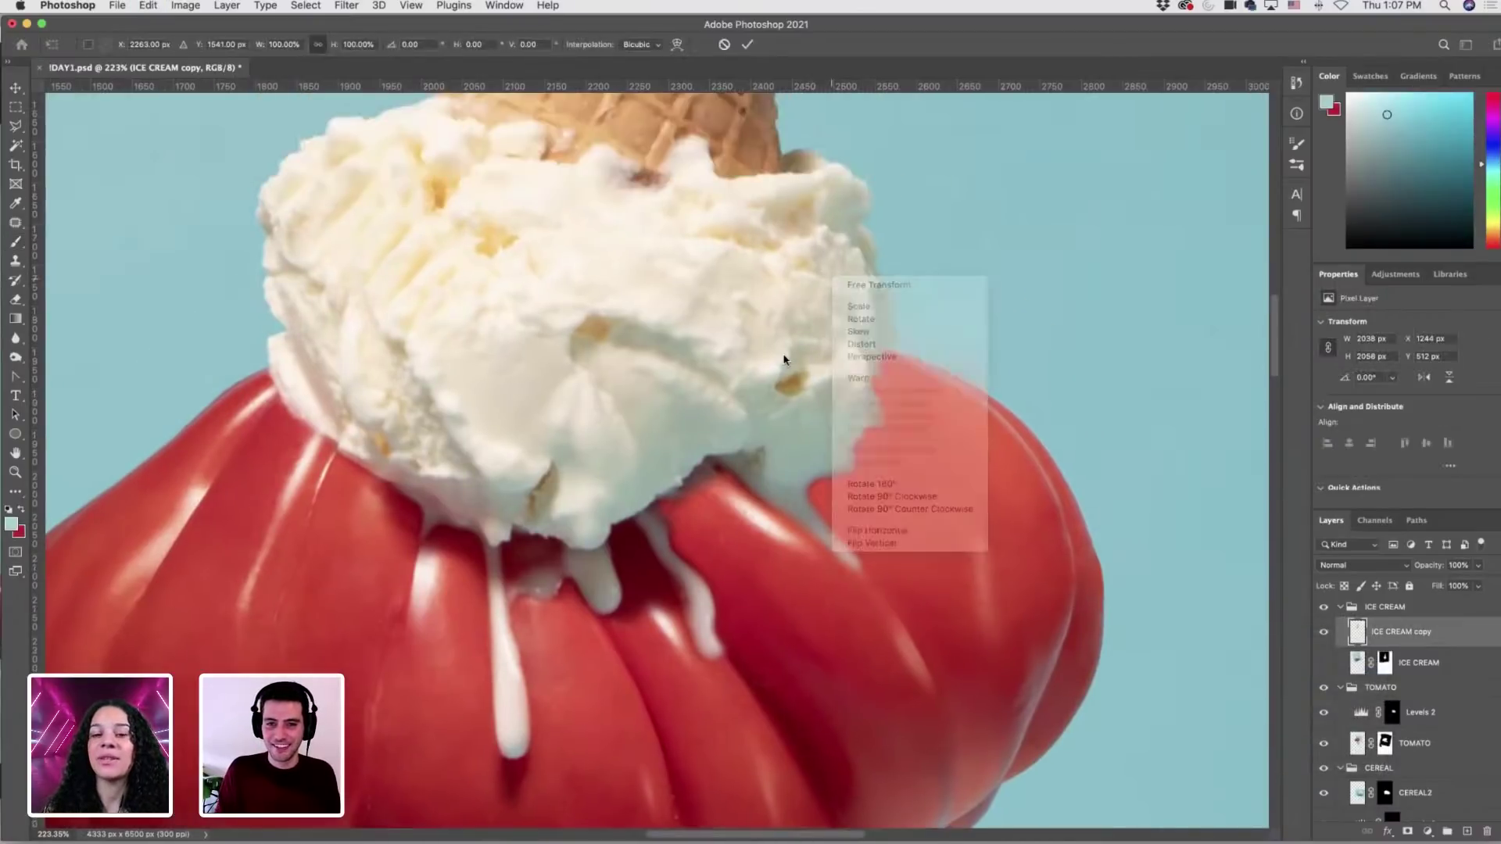
click(348, 5)
click(679, 338)
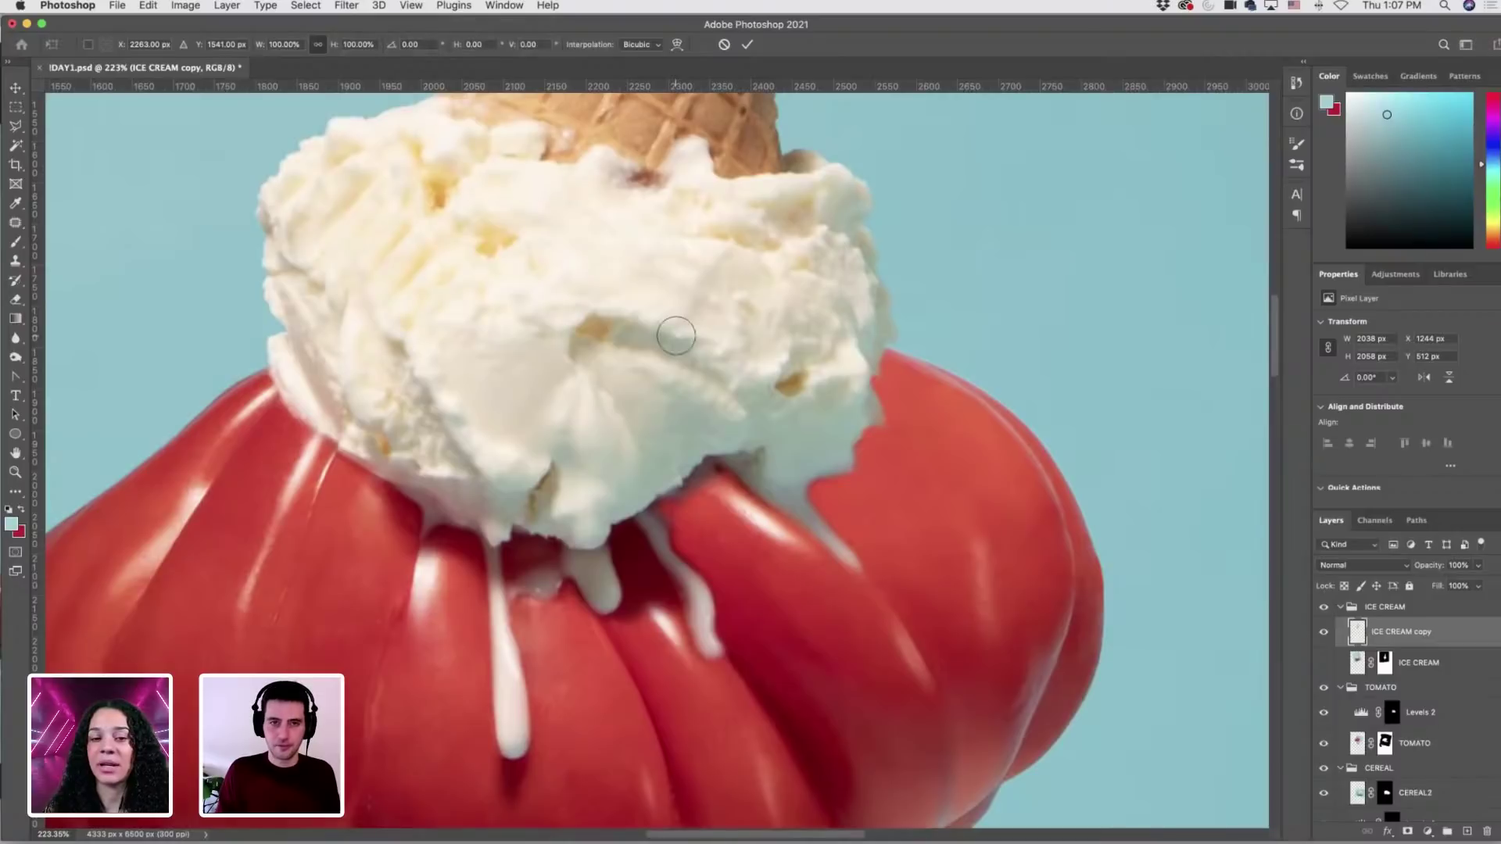
Liquify the ice cream's lower right edge on the ICE CREAM copy layer with a size 100 warp brush.
click(346, 5)
click(955, 271)
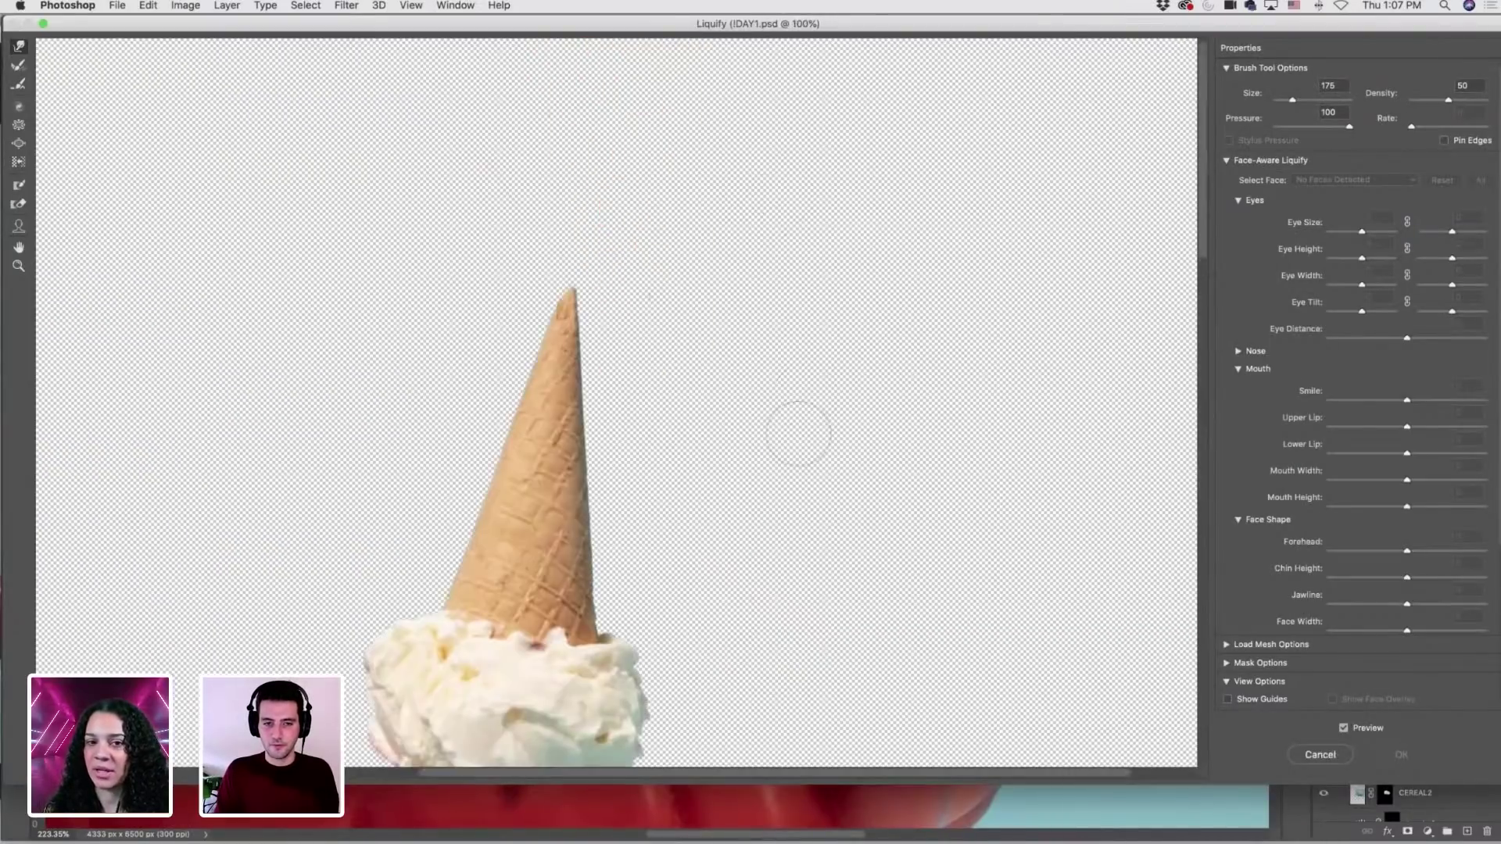
scroll(797, 434, down, 3)
scroll(654, 529, up, 5)
scroll(704, 536, down, 5)
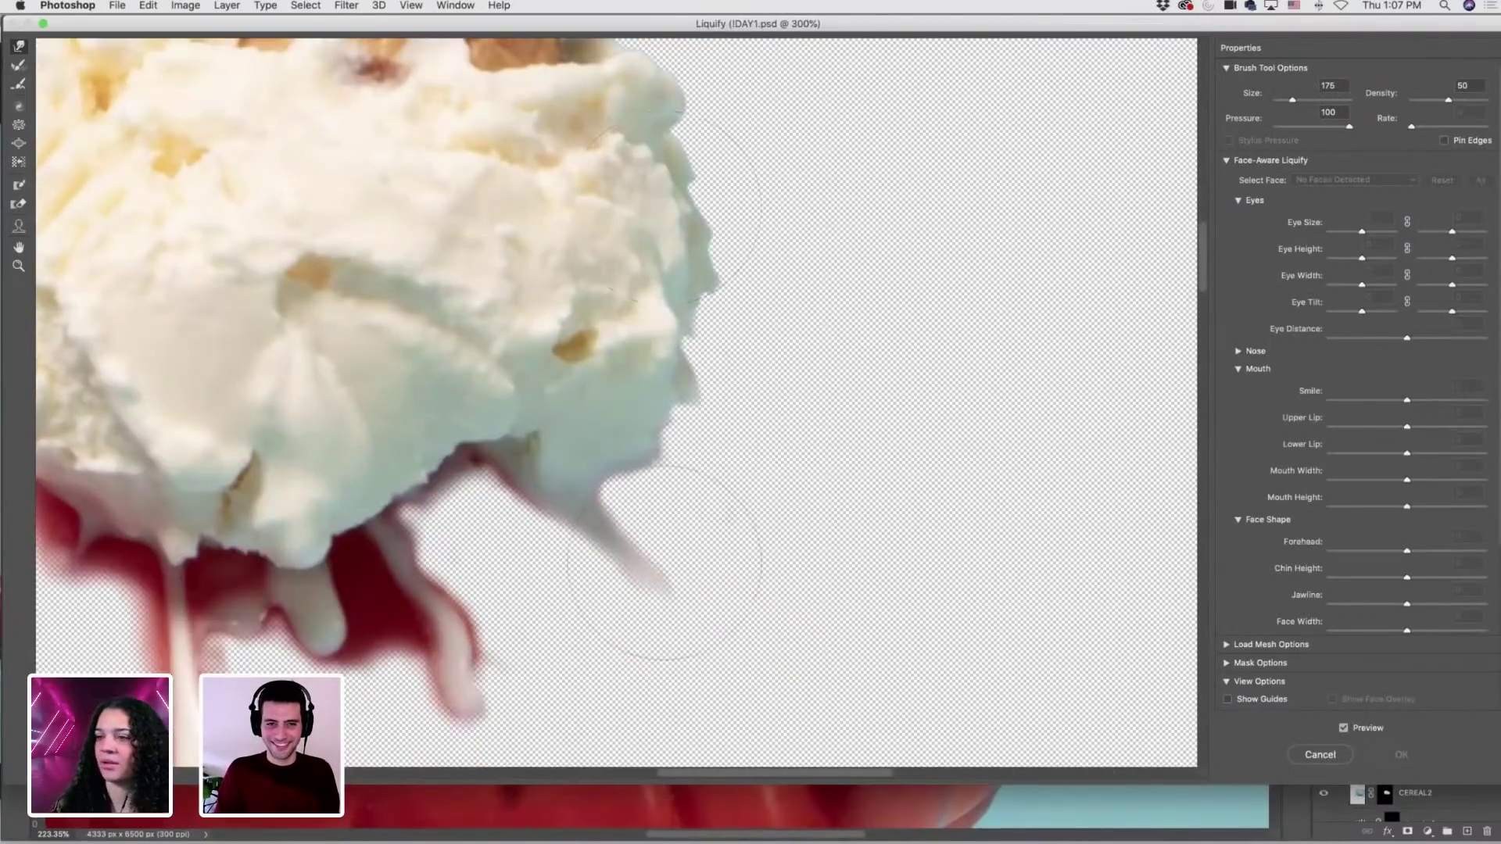
key(bracketleft)
key(bracketleft)
key(bracketleft)
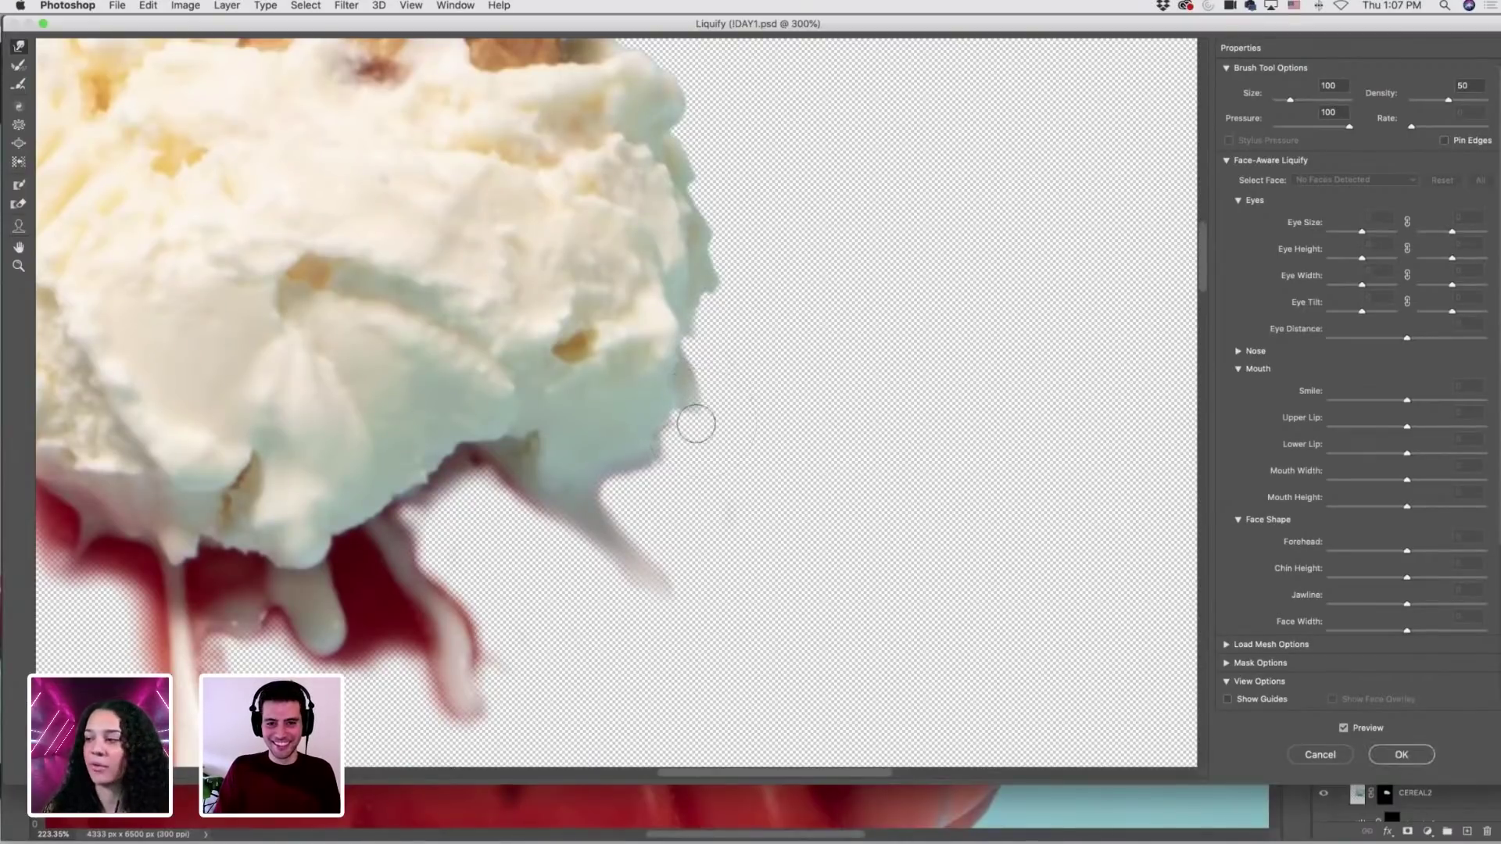
key(Return)
Reopen Liquify for the ICE CREAM copy layer and reshape the scoop's right edge with the warp brush enlarged to size 150.
click(346, 6)
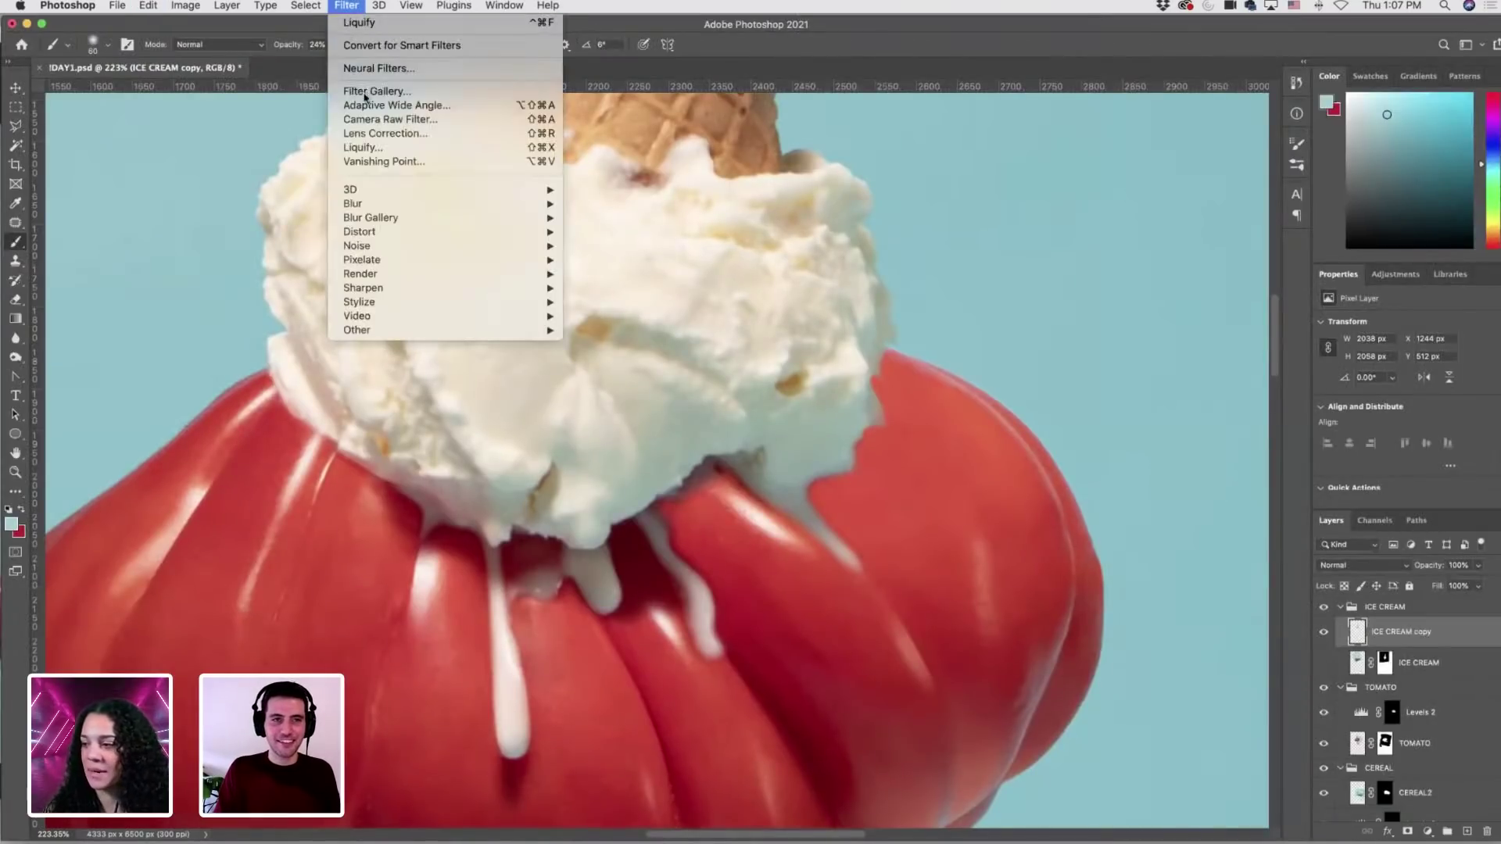
click(360, 147)
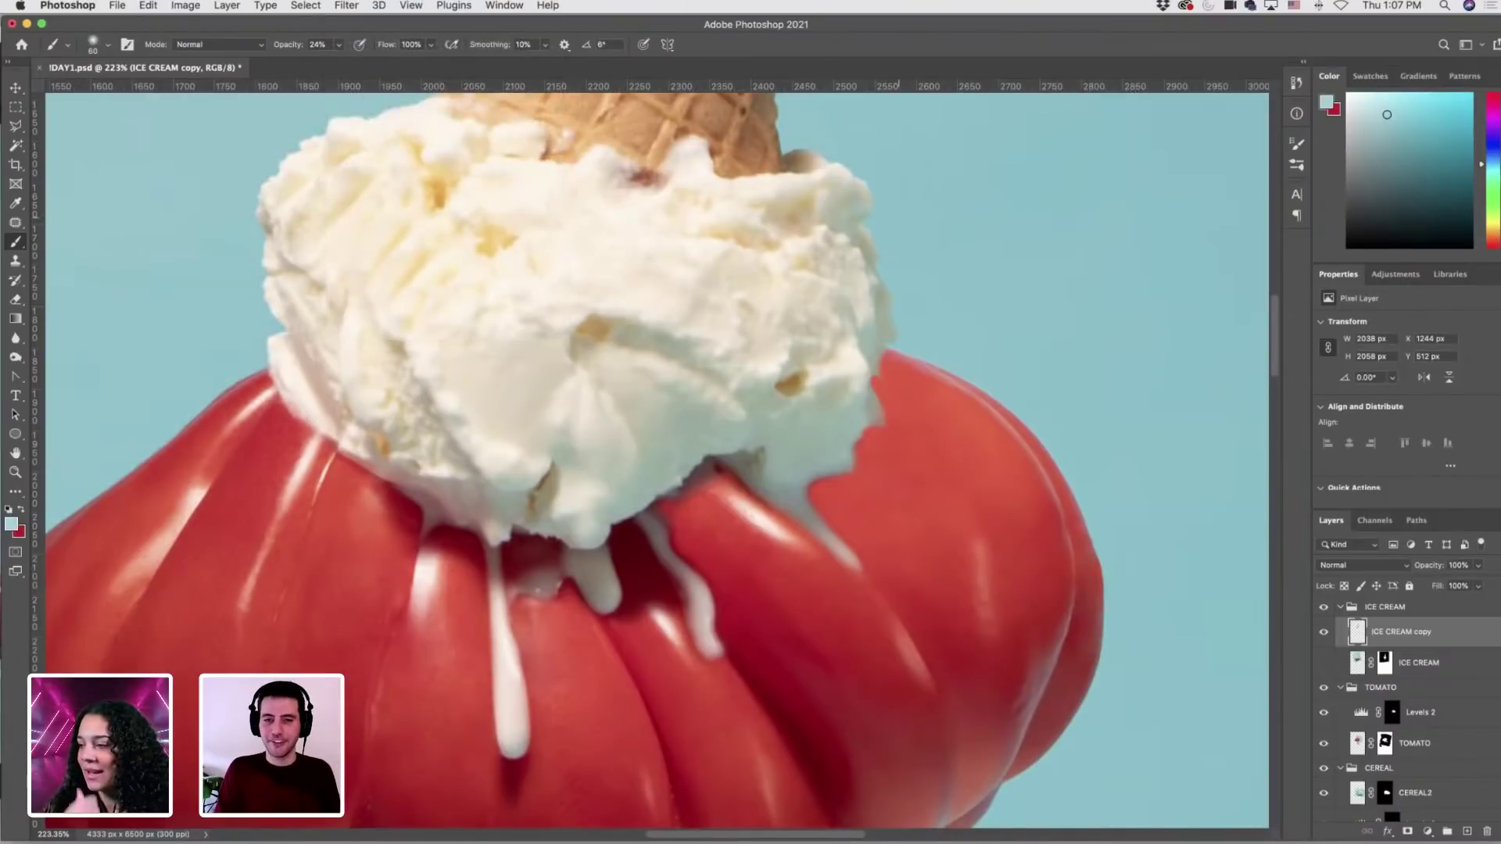
key(super+equal)
key(super+equal)
key(super+equal)
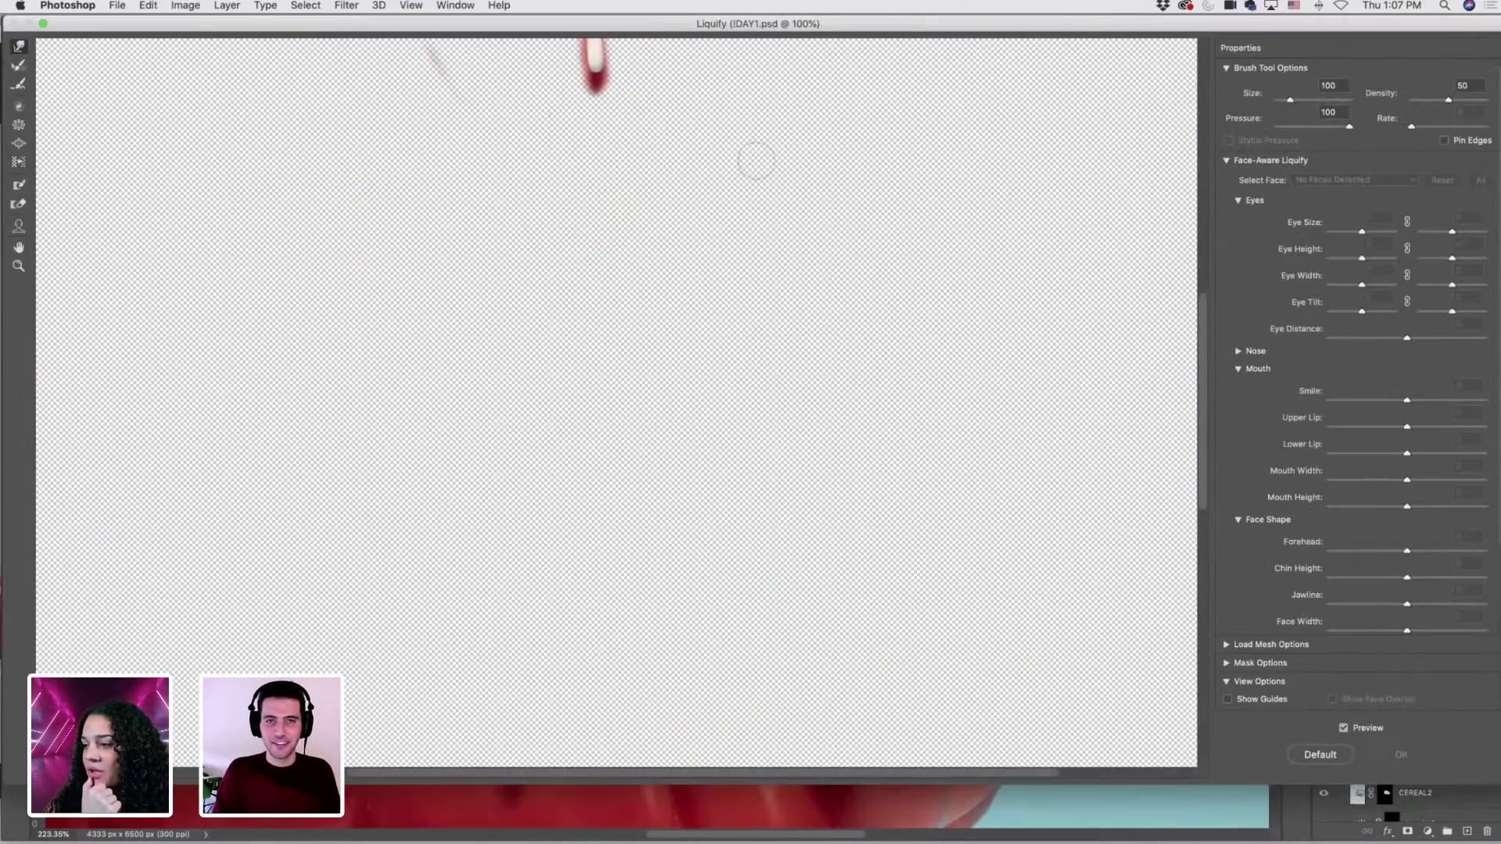
scroll(754, 157, up, 5)
scroll(782, 395, down, 10)
key(super+equal)
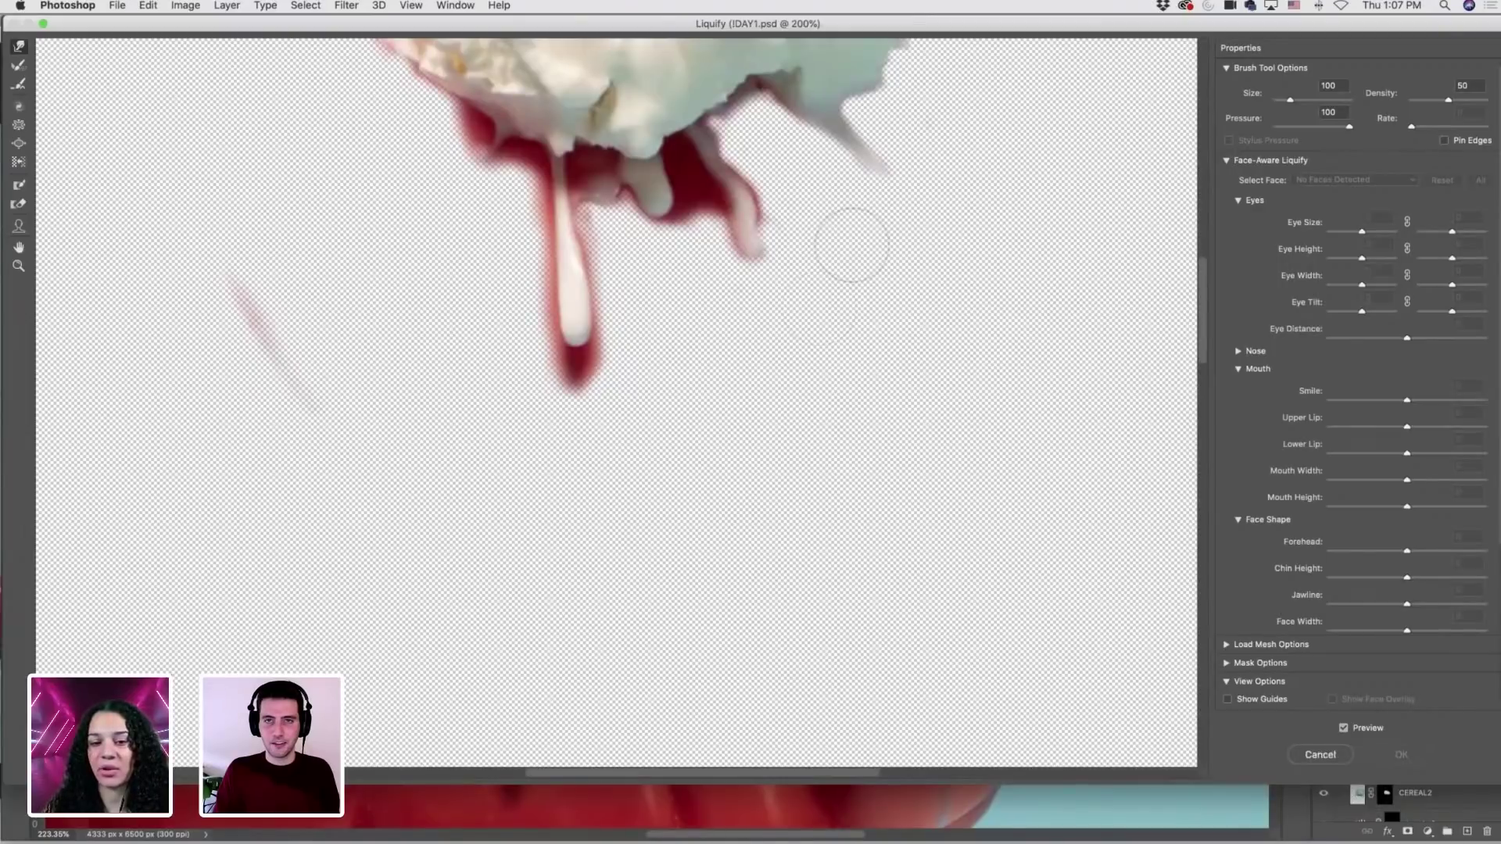
scroll(852, 243, down, 3)
scroll(852, 244, up, 8)
key(bracketright)
key(bracketright)
key(bracketright)
key(bracketright)
key(bracketright)
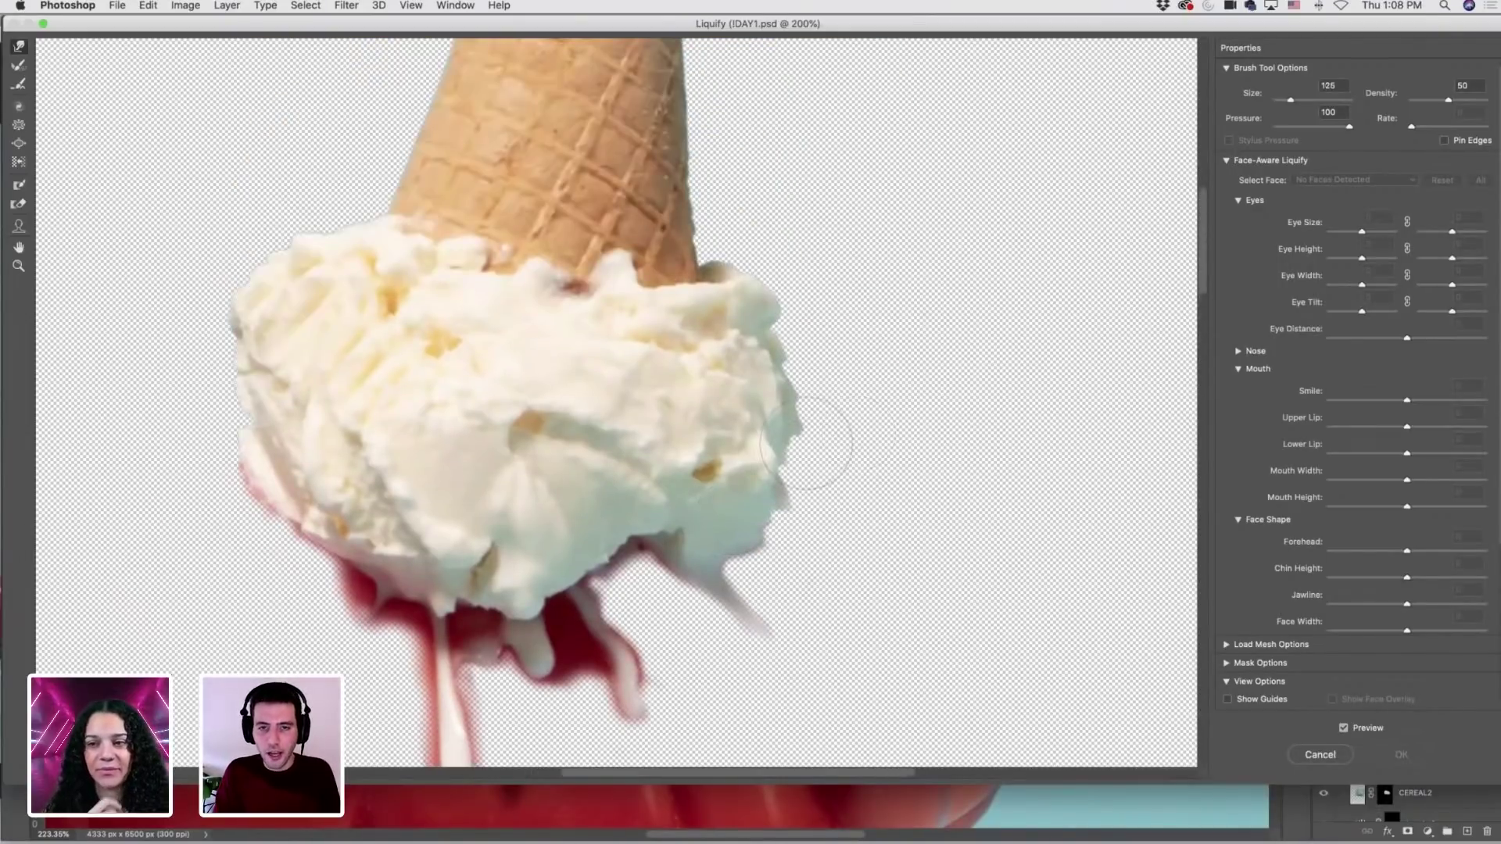
key(Return)
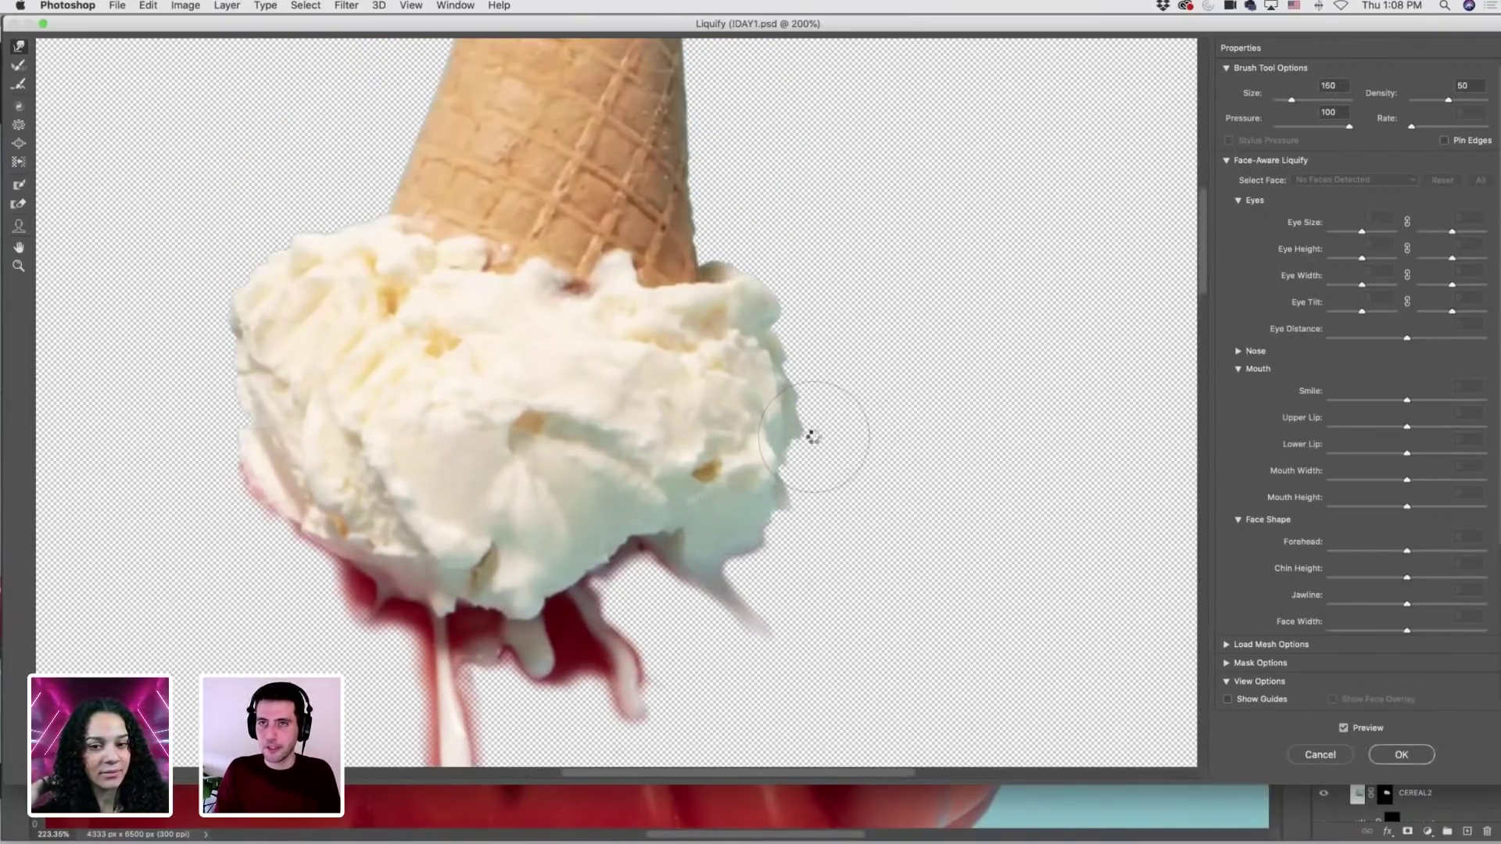
Review the ice cream, tomato and cereal bowl in the composite and collapse the CEREAL group.
scroll(796, 390, down, 3)
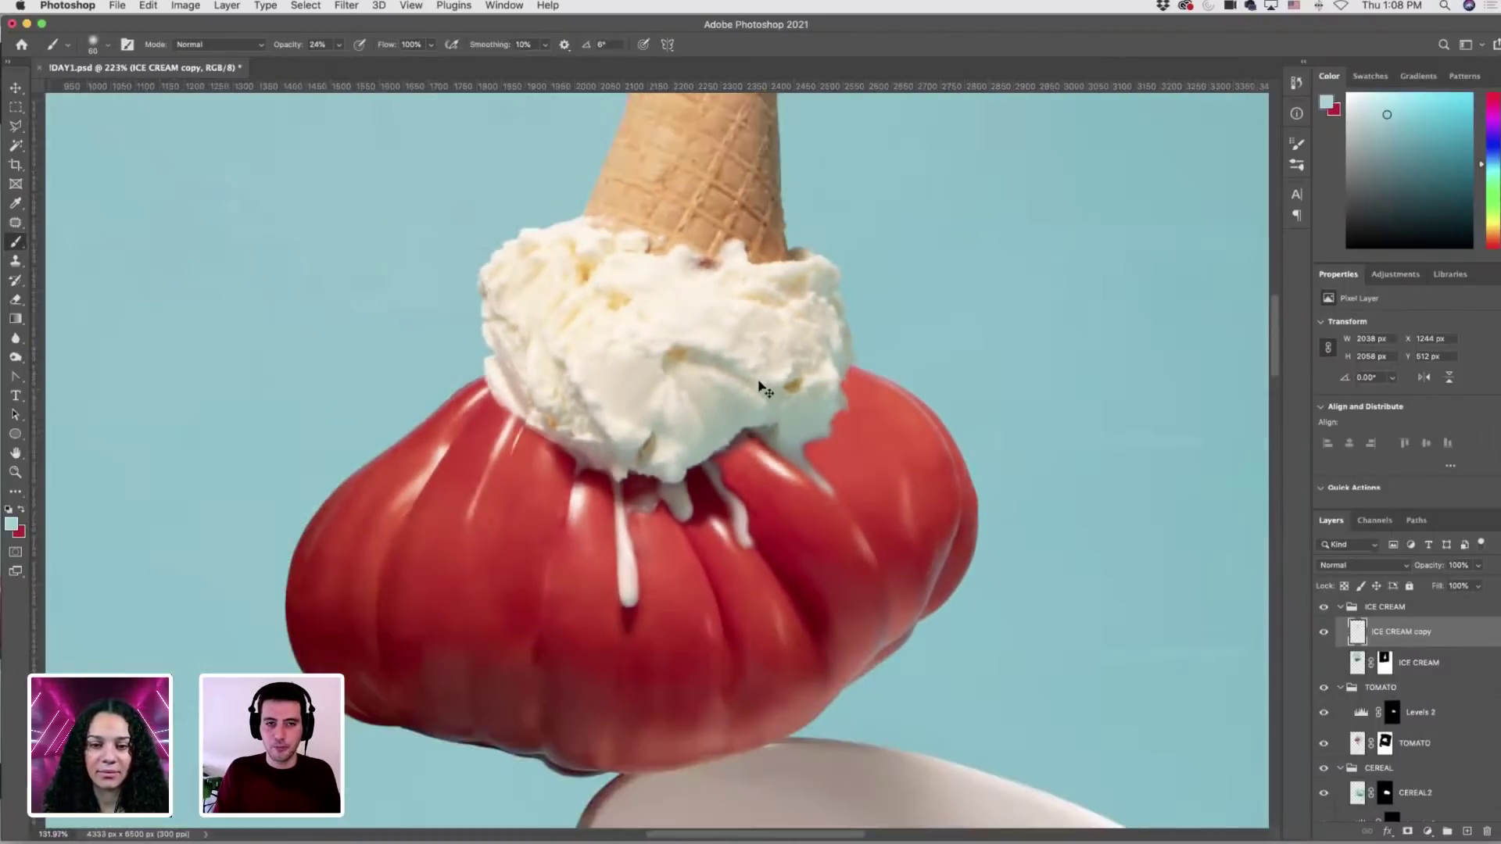
scroll(782, 336, down, 4)
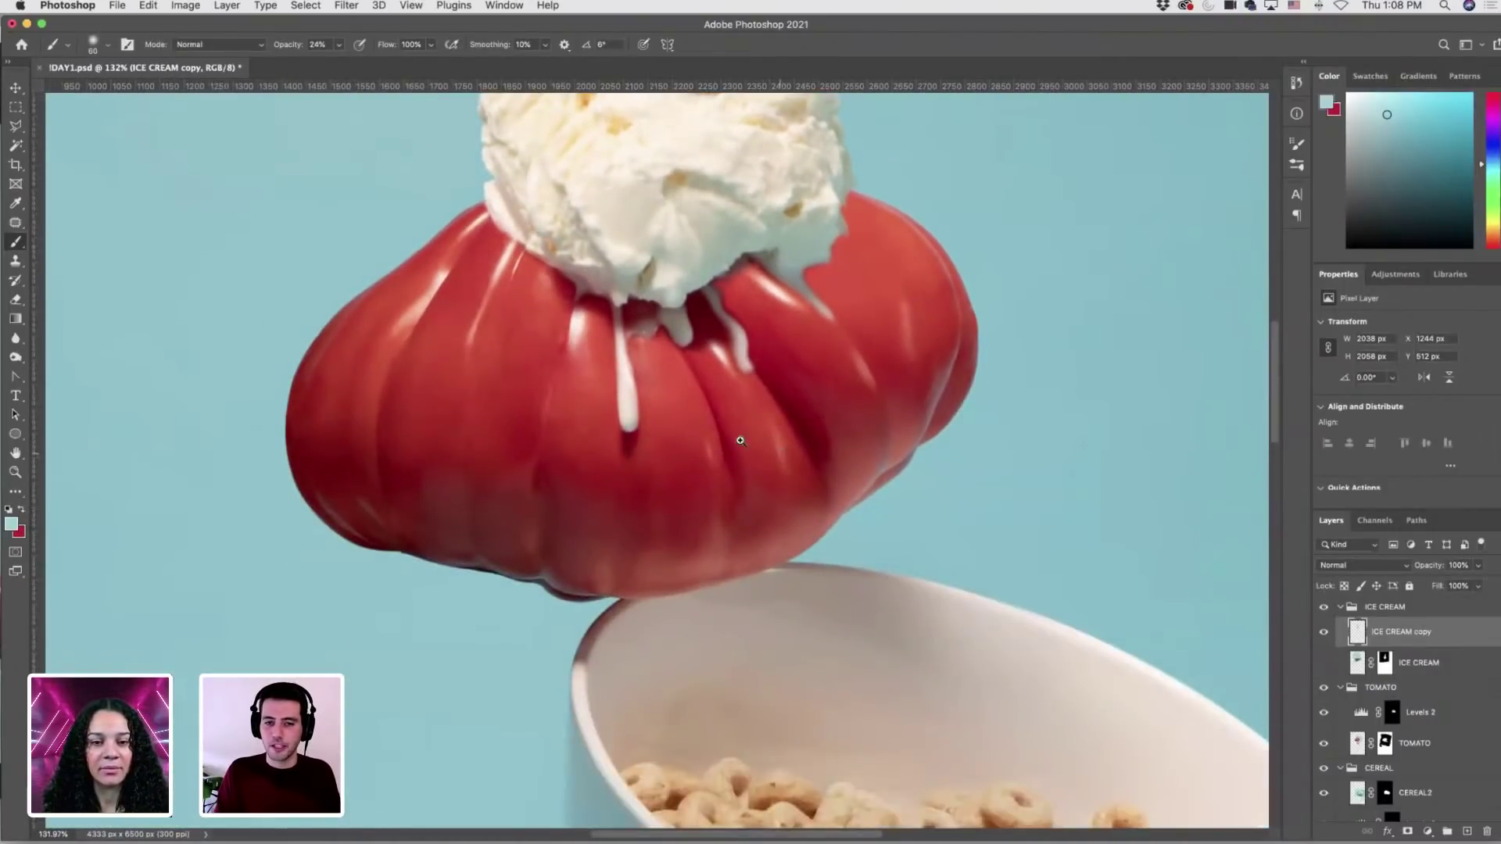
scroll(1330, 743, down, 2)
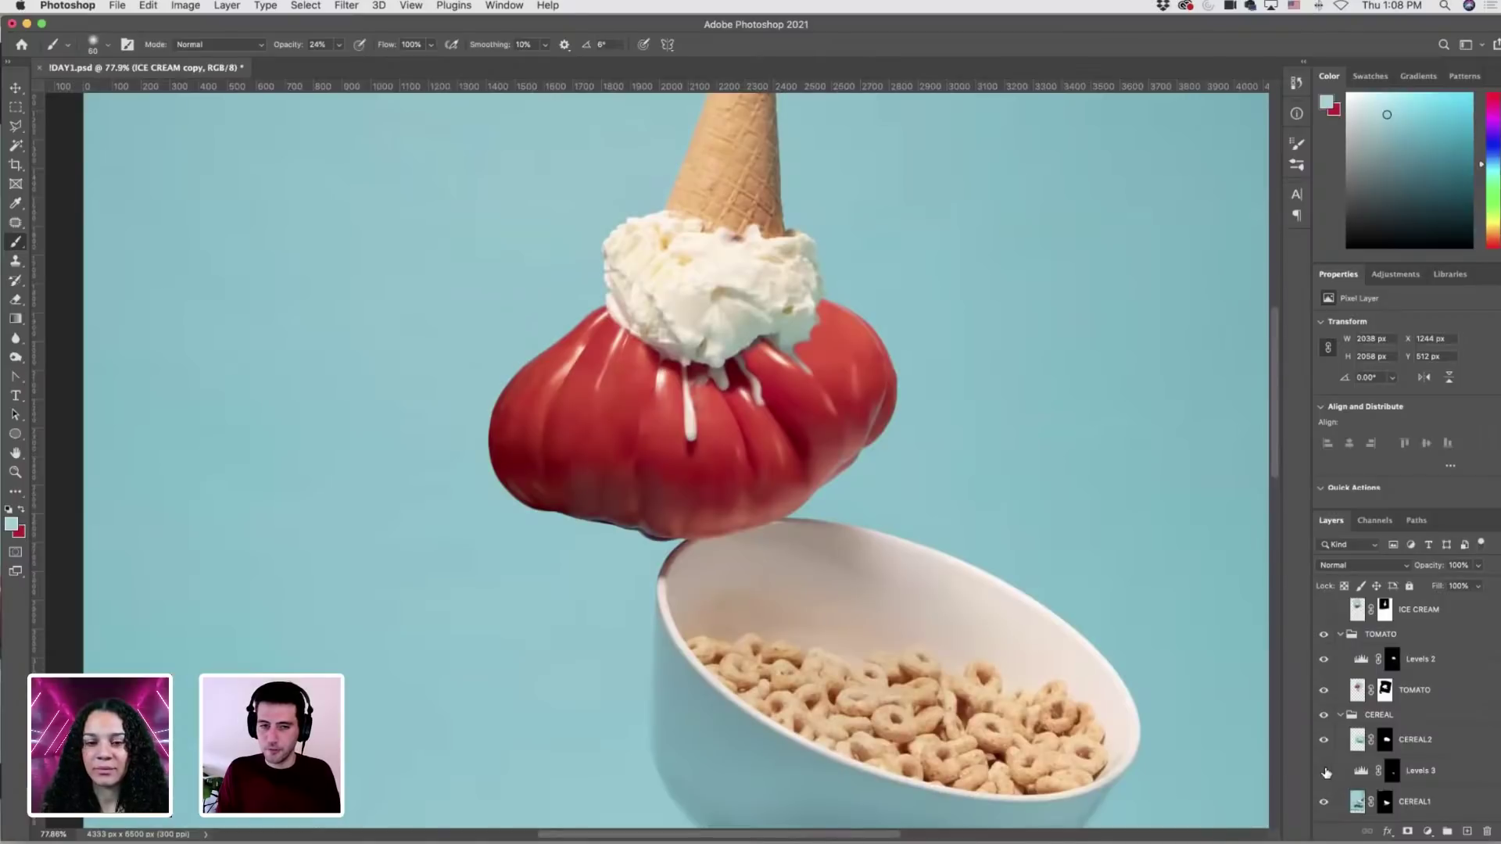
scroll(1325, 770, down, 1)
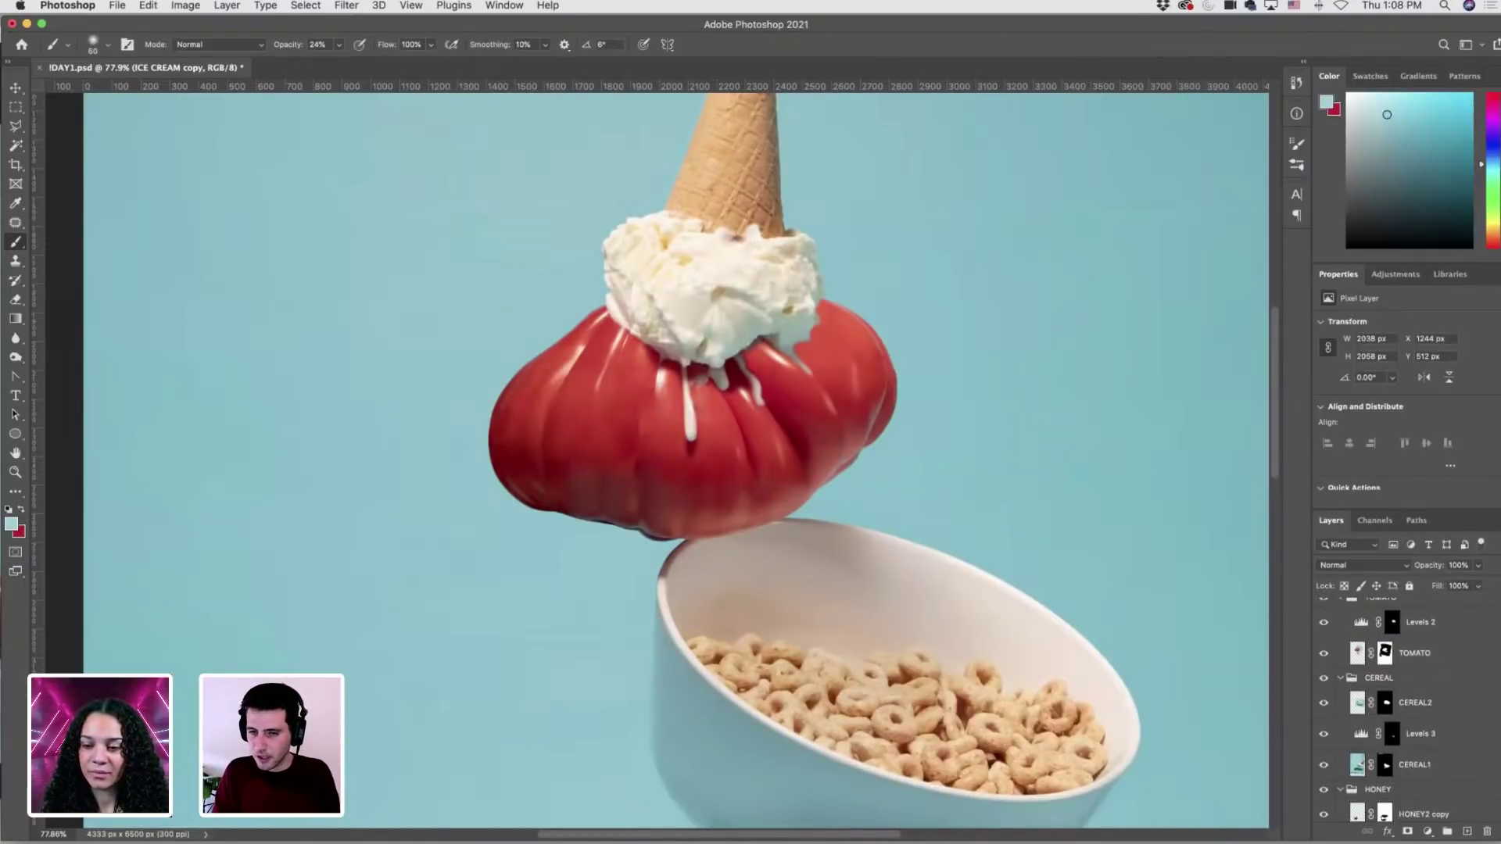
scroll(882, 763, down, 5)
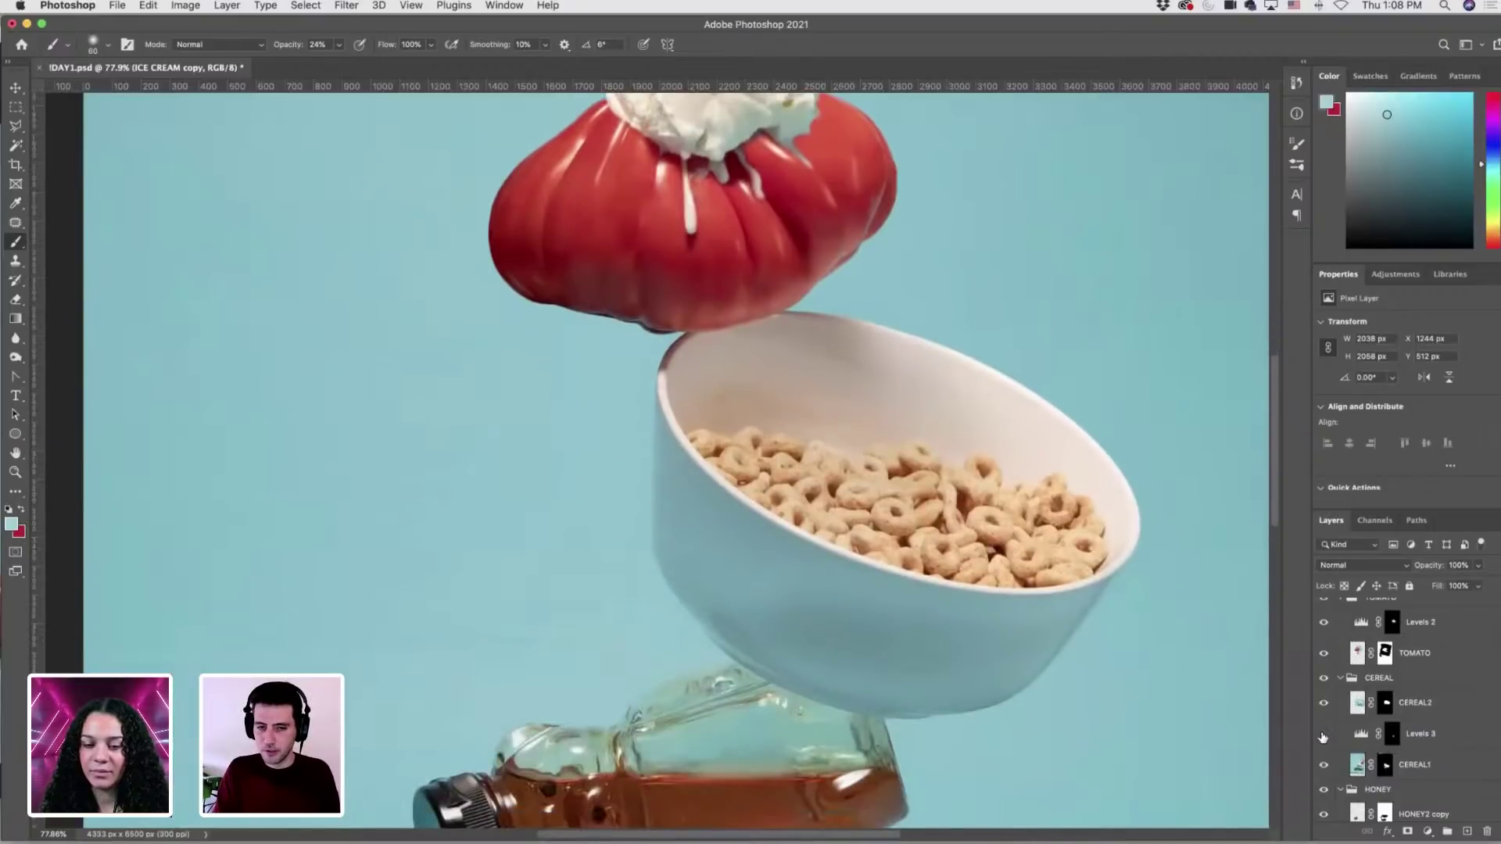
click(1340, 678)
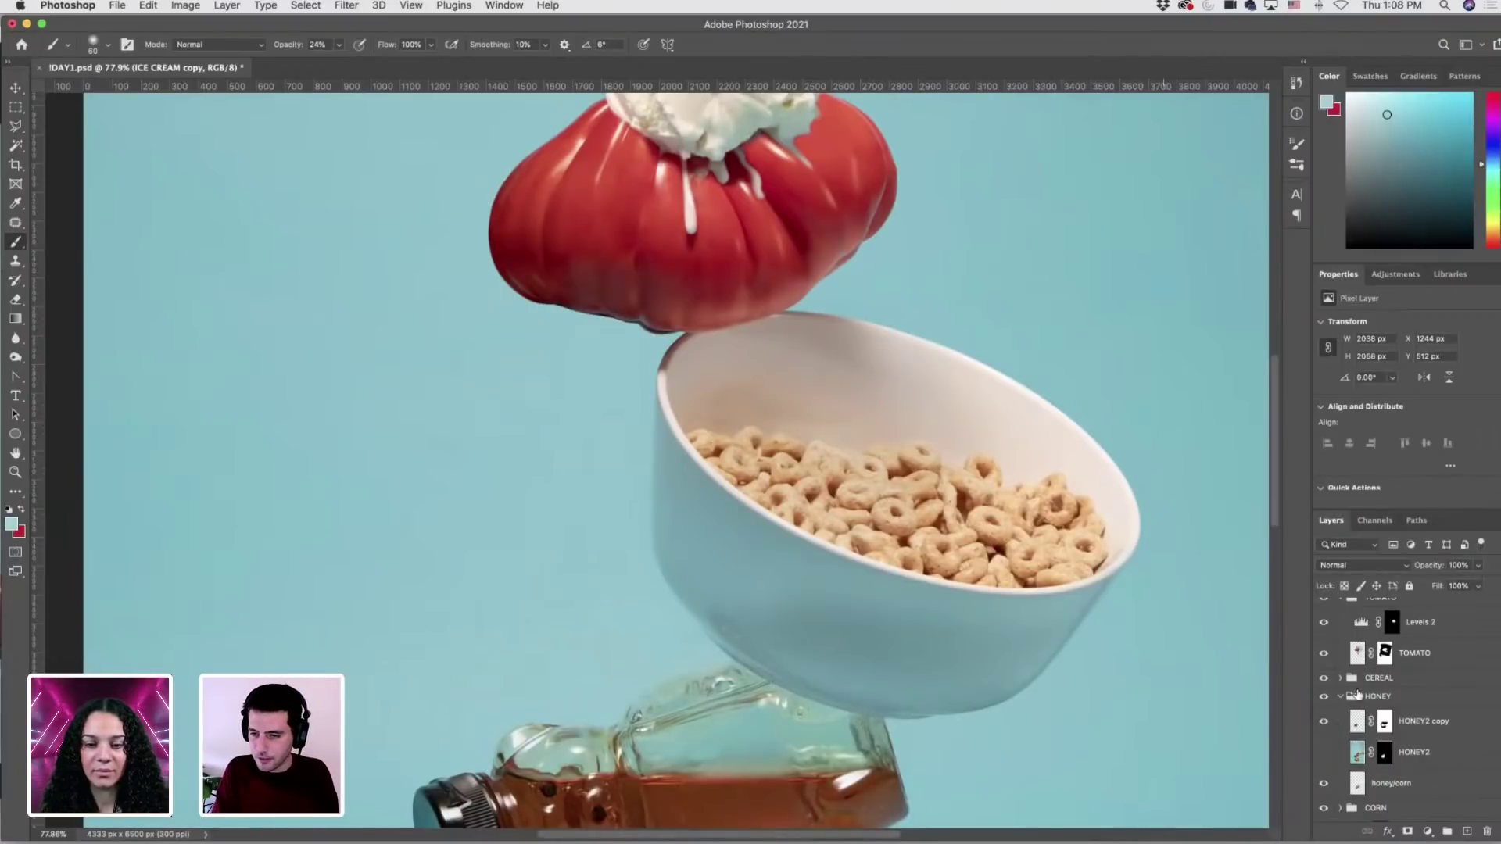
Target the Levels 2 mask in the TOMATO group and compare the tomato with that adjustment hidden and shown.
scroll(1357, 699, up, 1)
click(1324, 653)
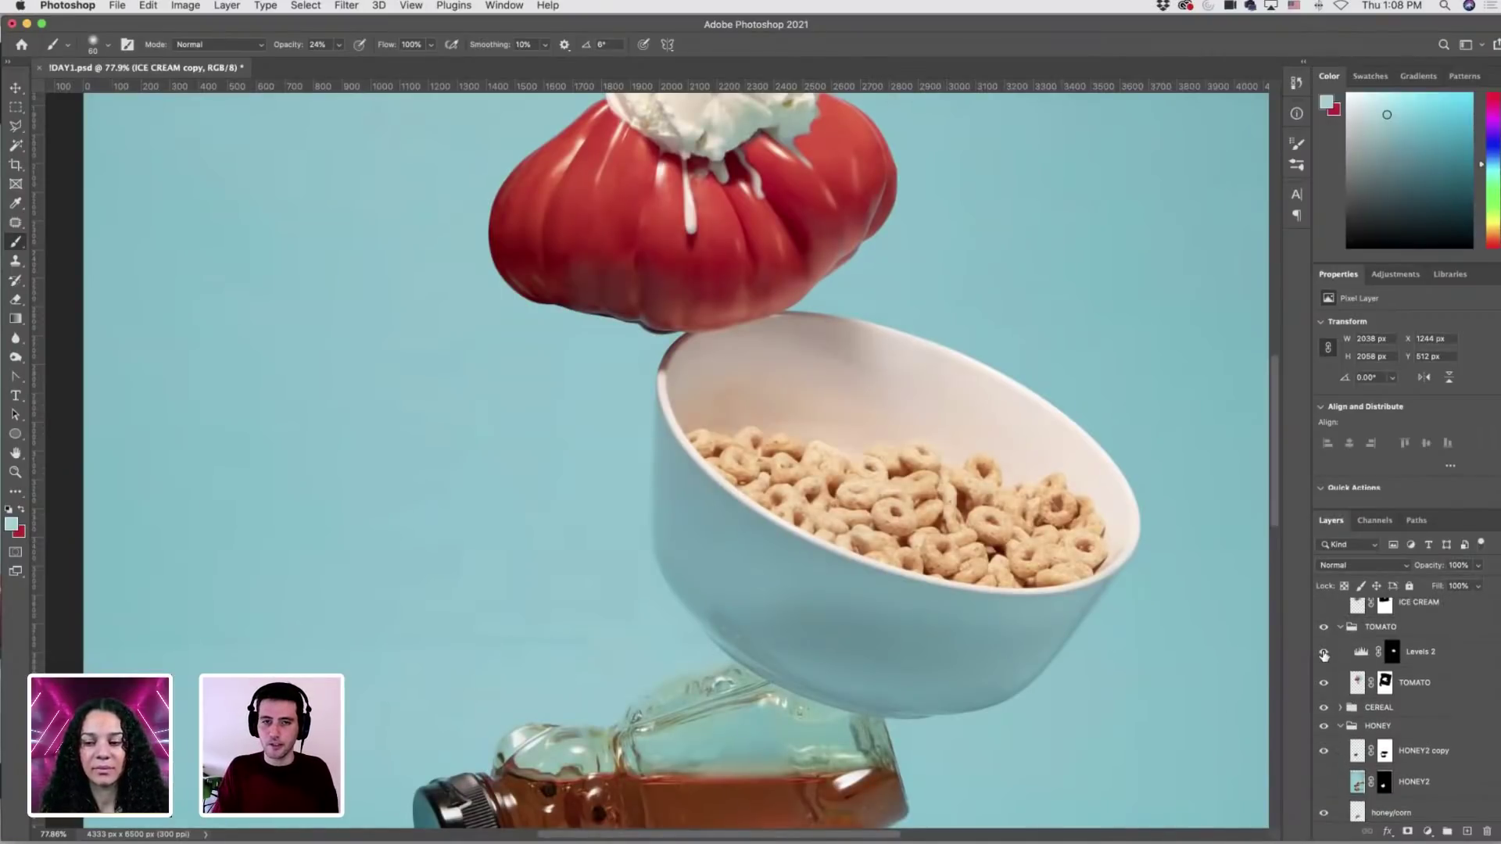
click(1324, 653)
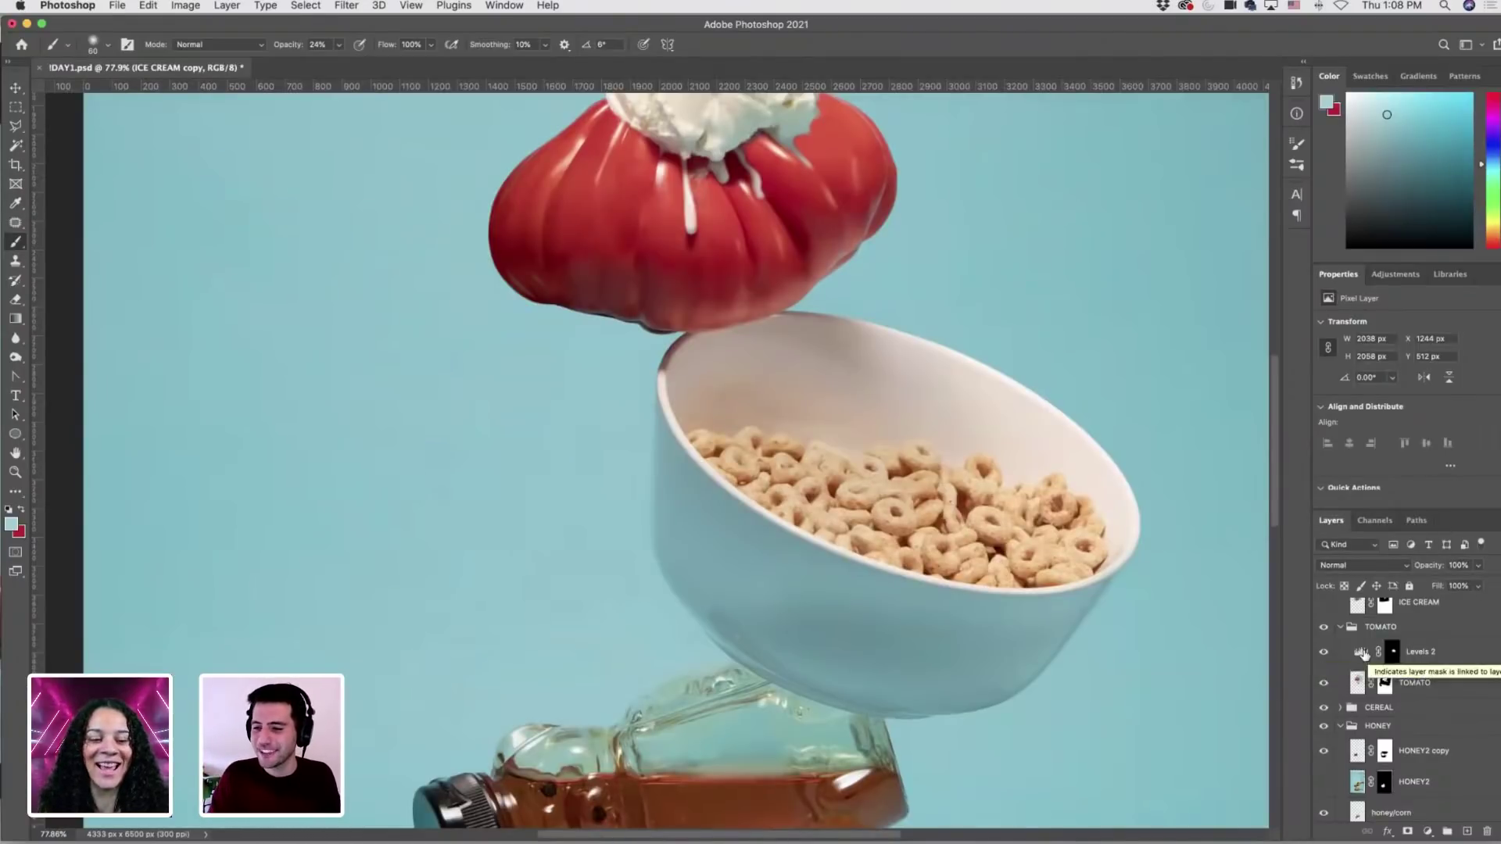
click(1393, 652)
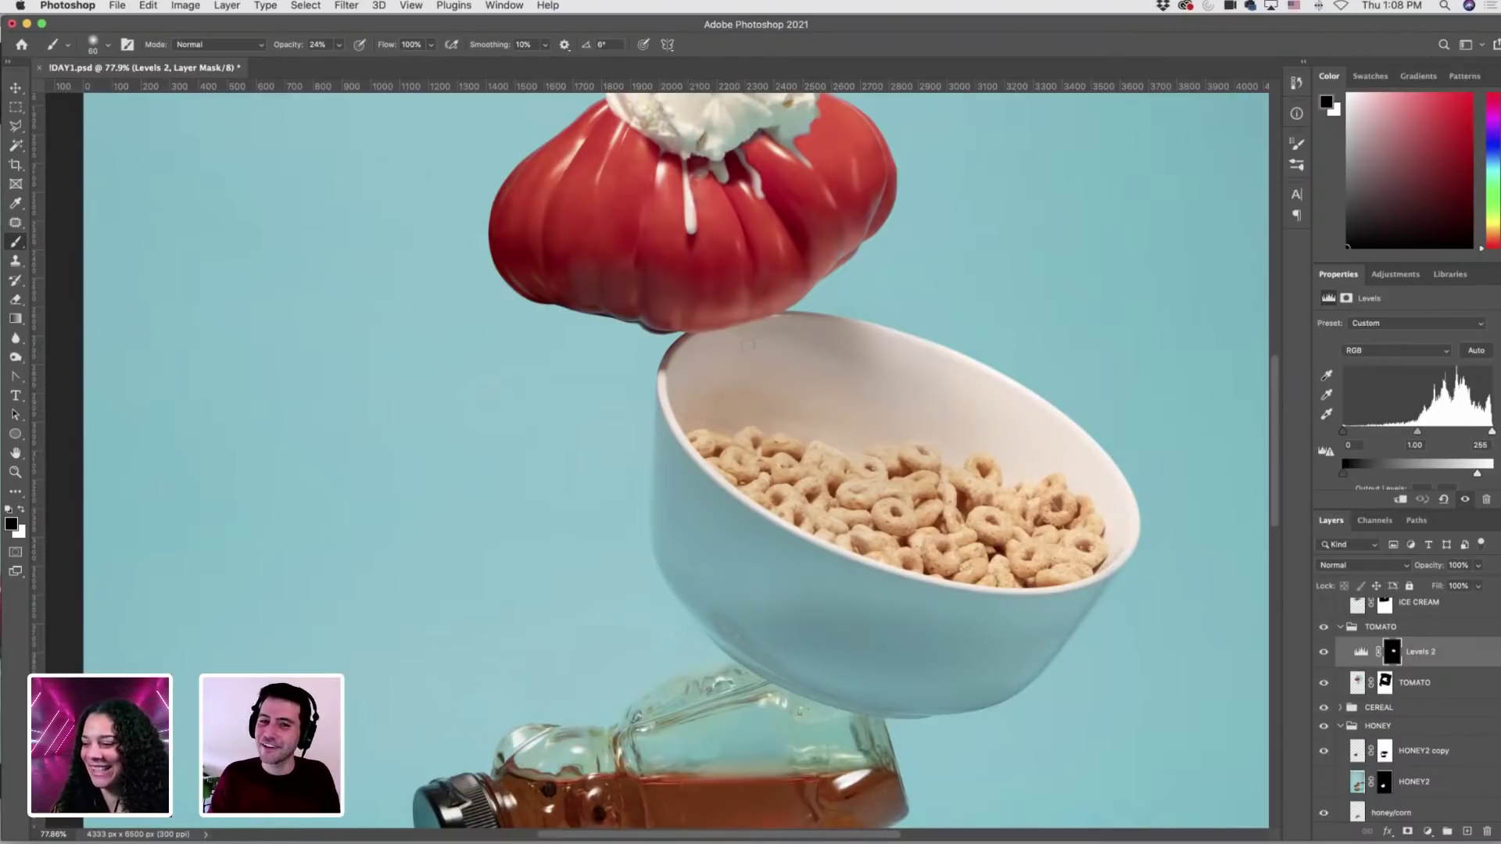
click(1324, 652)
click(1324, 652)
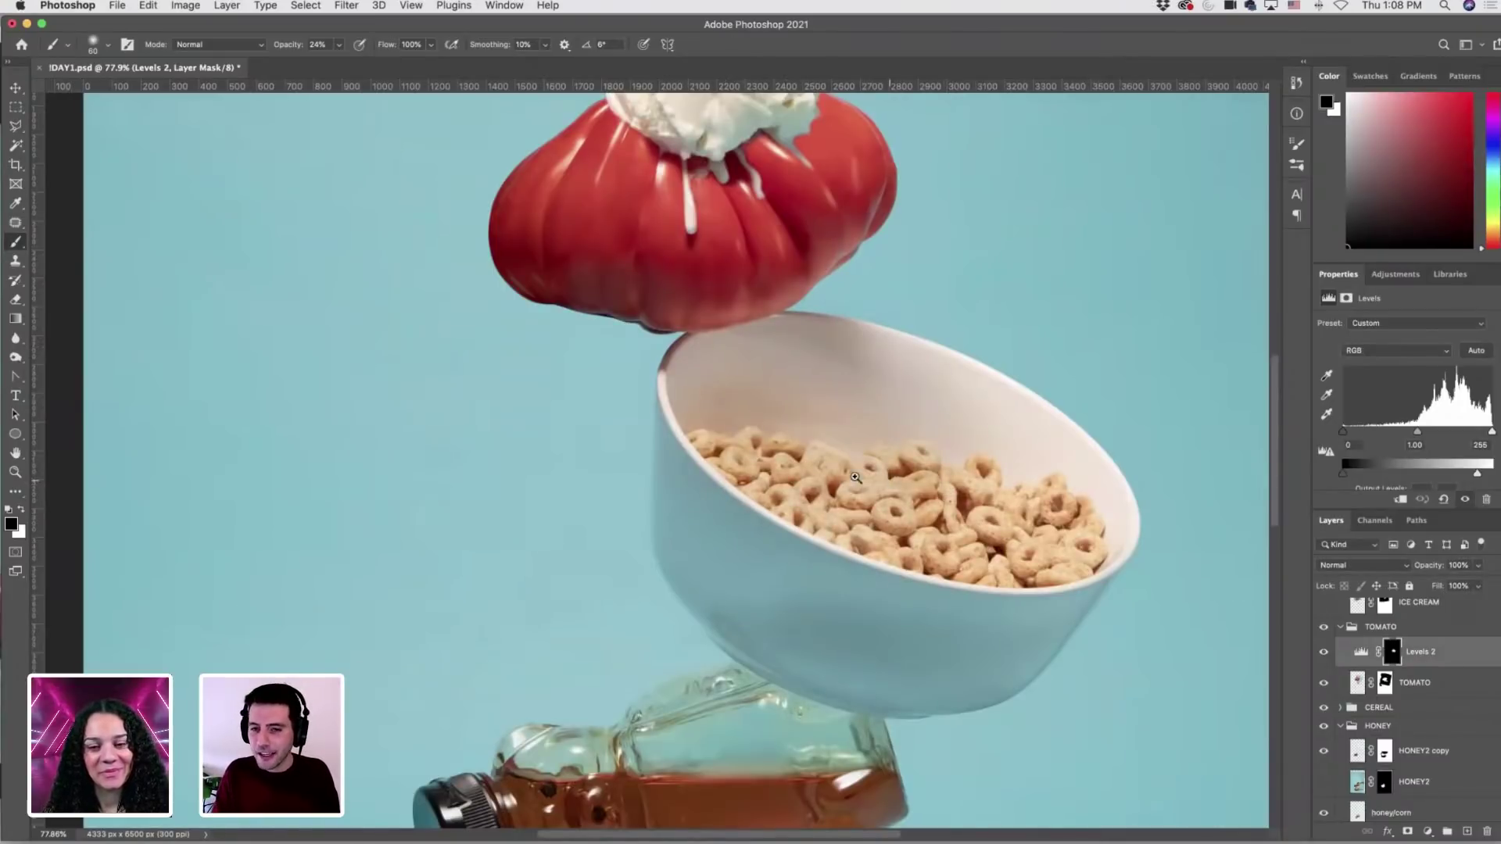
Select the Color Fill 2 background layer from the canvas using the Move tool's auto-select.
scroll(924, 483, down, 3)
key(v)
click(727, 490)
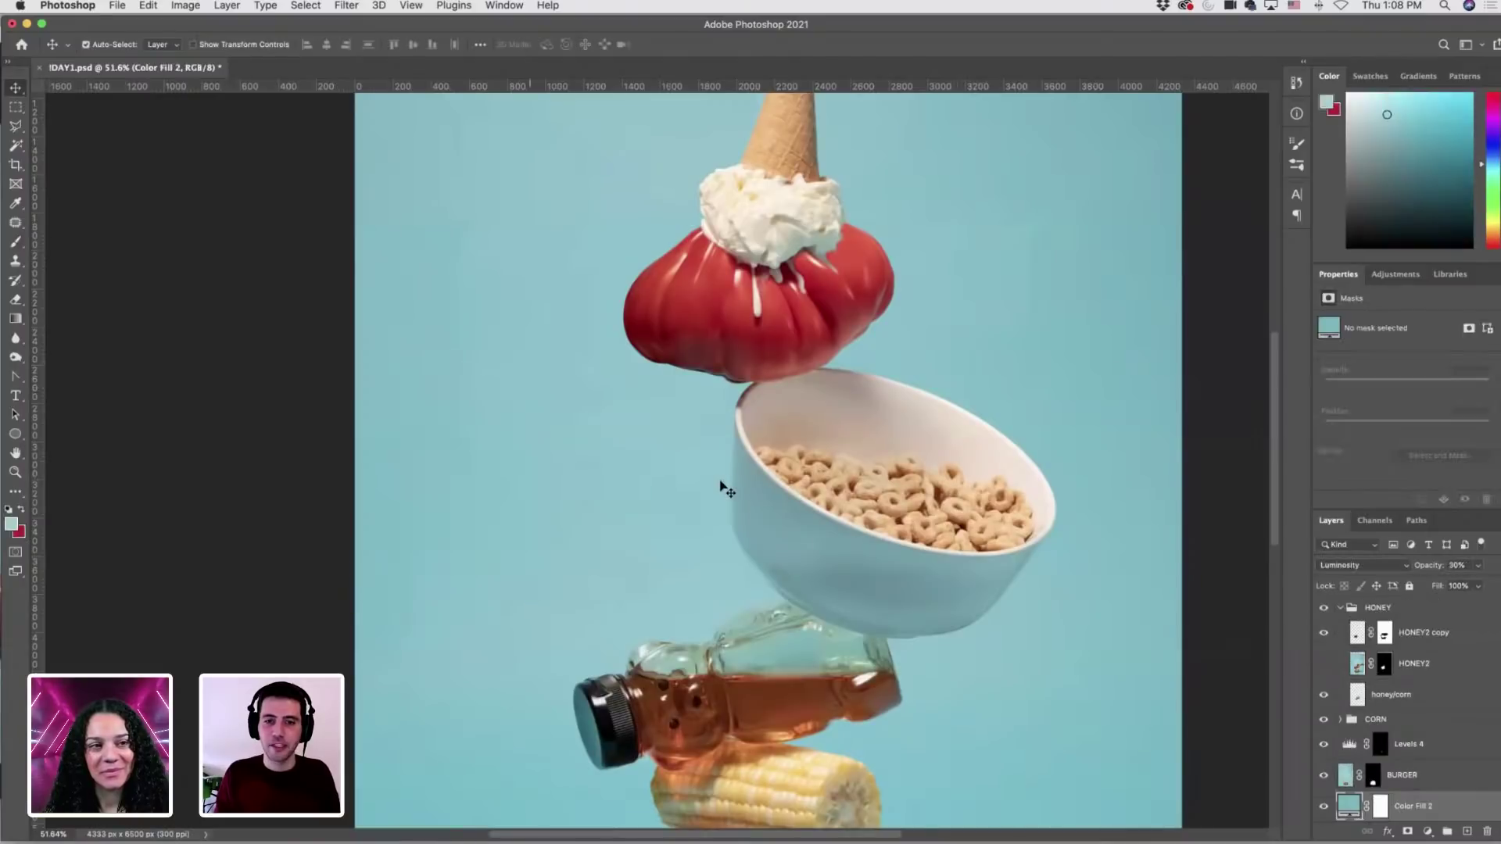
Select the Levels 4 adjustment above the BURGER layer, try shifting its output white level, and undo the change.
scroll(783, 514, right, 2)
click(1333, 774)
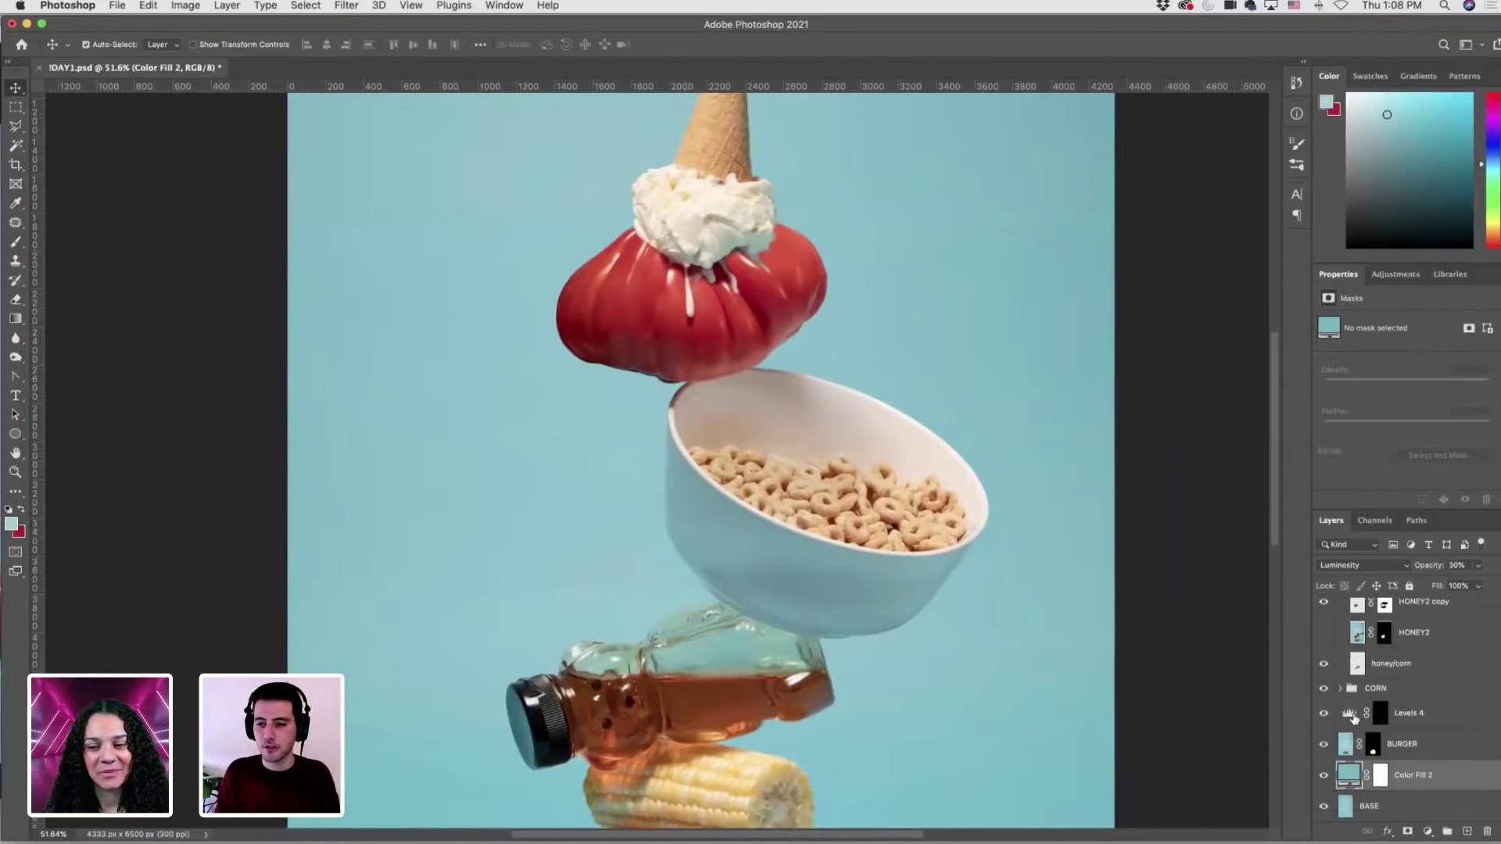
click(1340, 709)
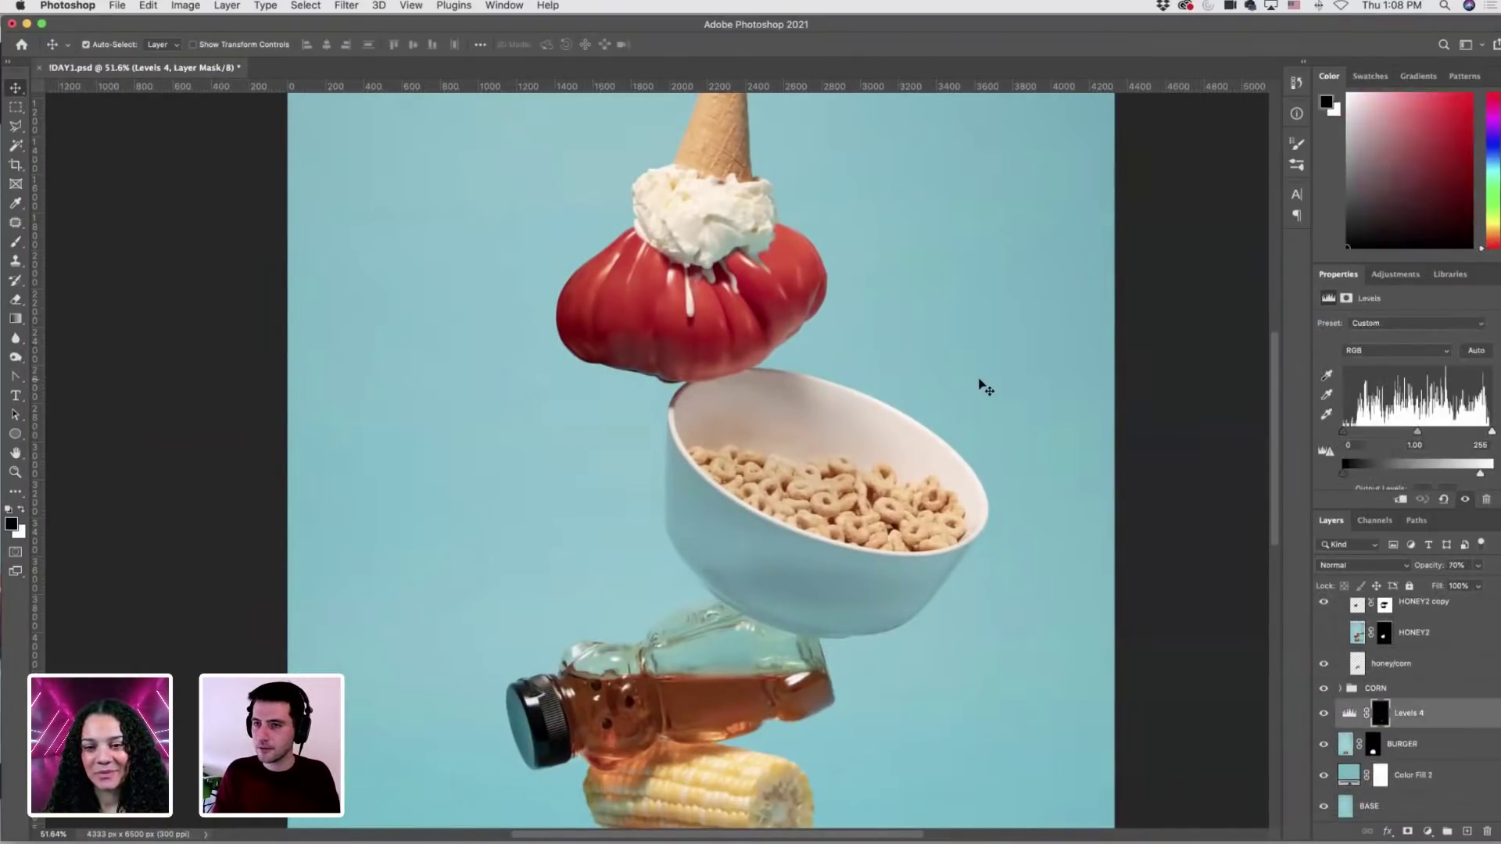
scroll(737, 436, up, 5)
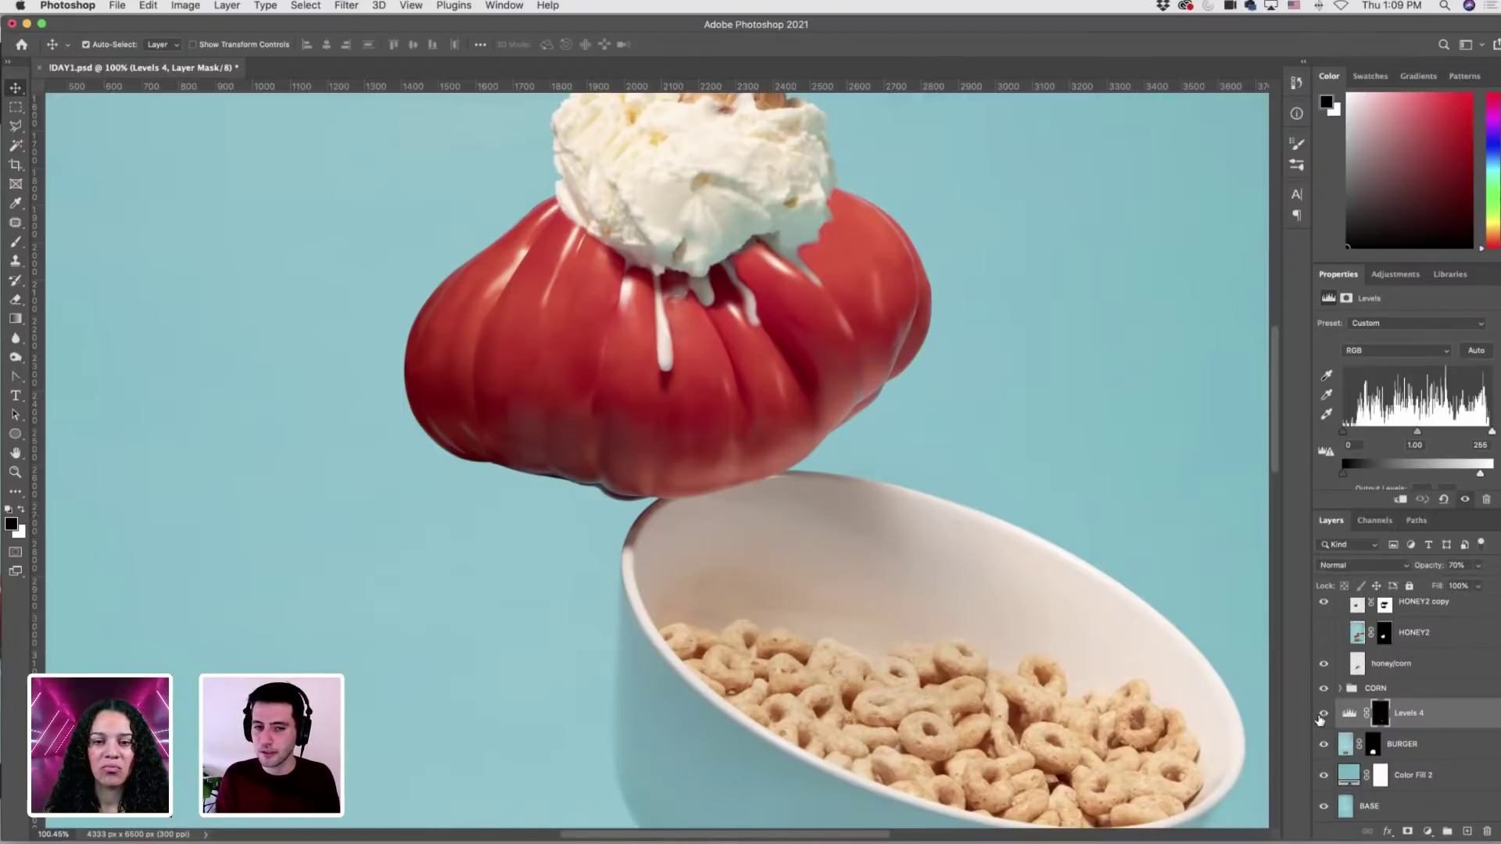
click(1351, 713)
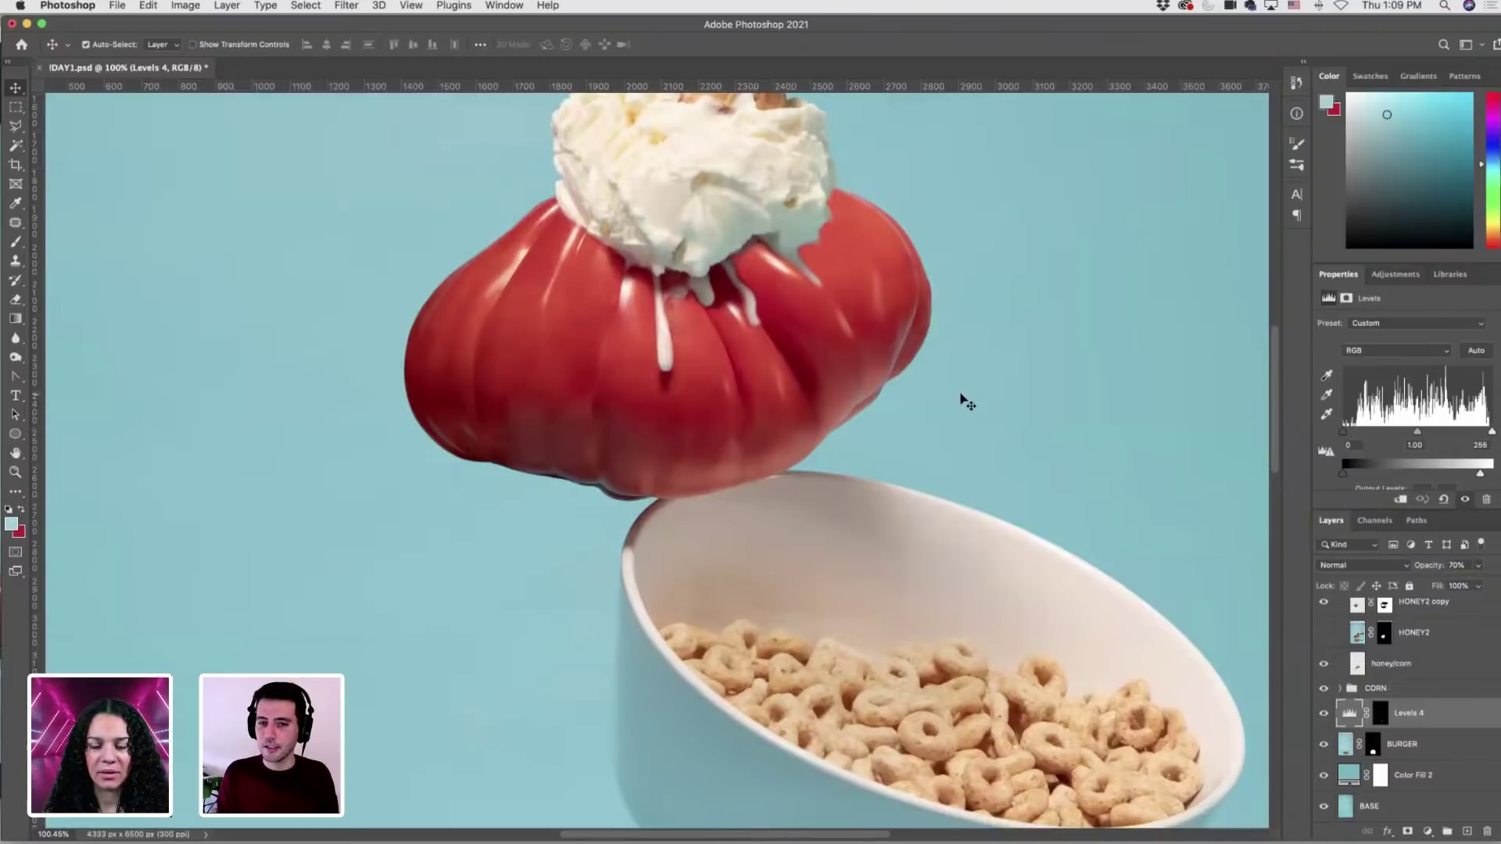
scroll(967, 402, down, 5)
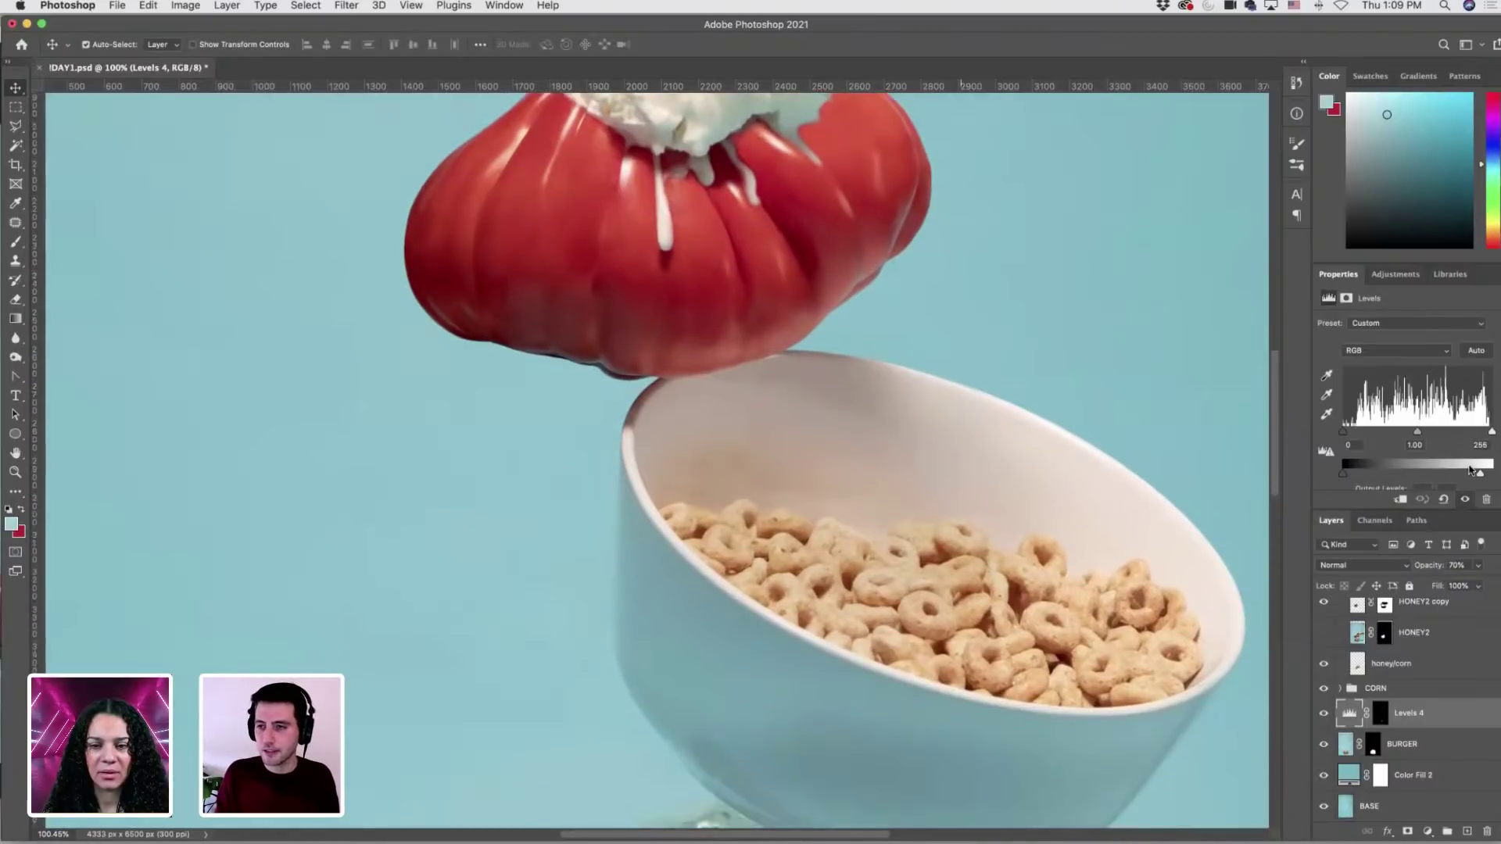
drag(1479, 475, 1480, 475)
key(super+t)
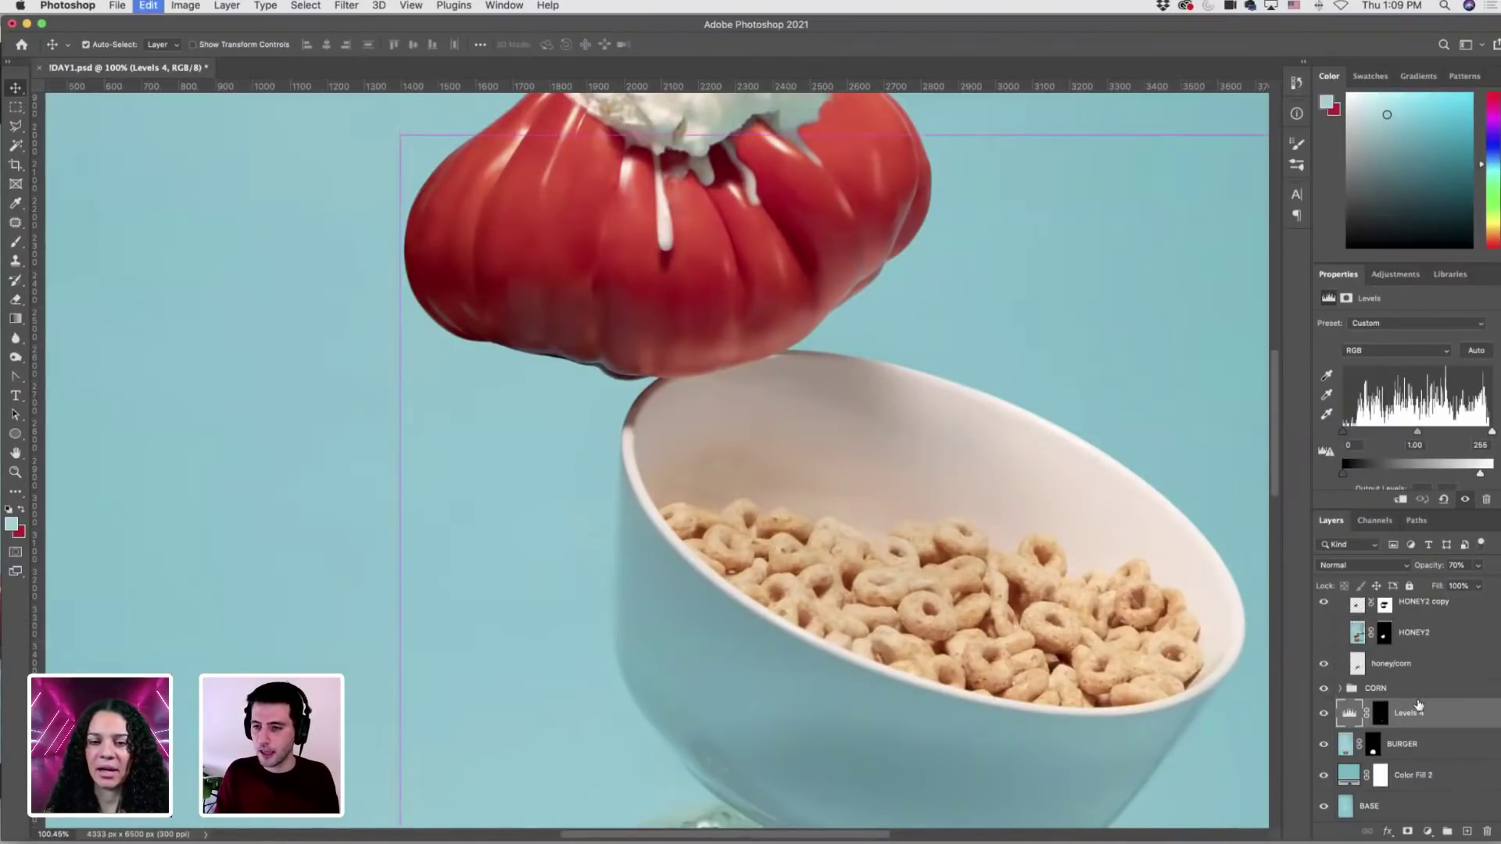
Darken the tomato slightly by lowering the output white level of the Levels 2 adjustment in the TOMATO group.
scroll(1408, 703, up, 5)
click(1392, 712)
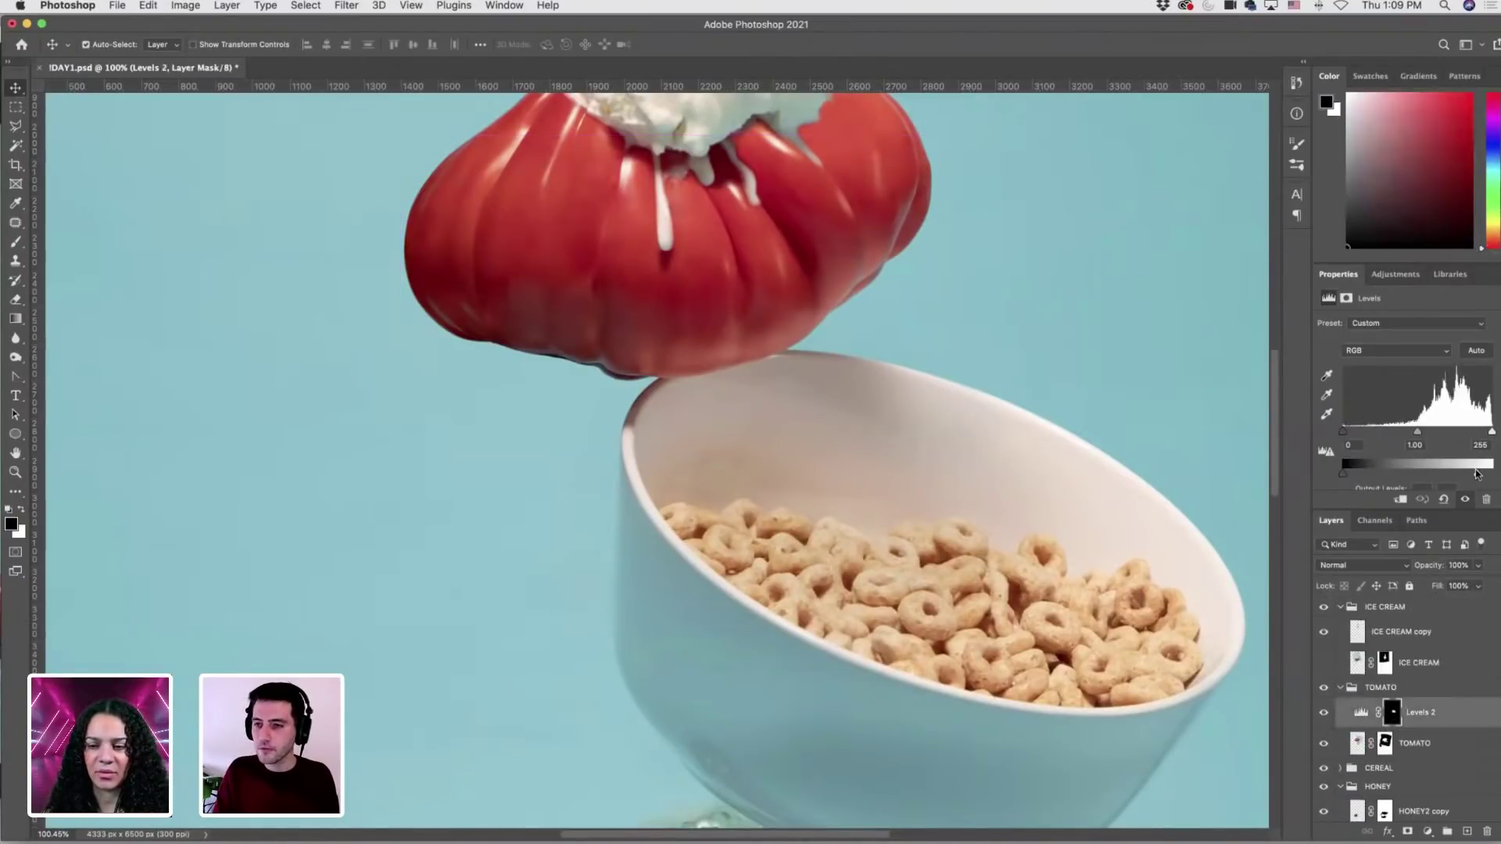
drag(1477, 474, 1466, 476)
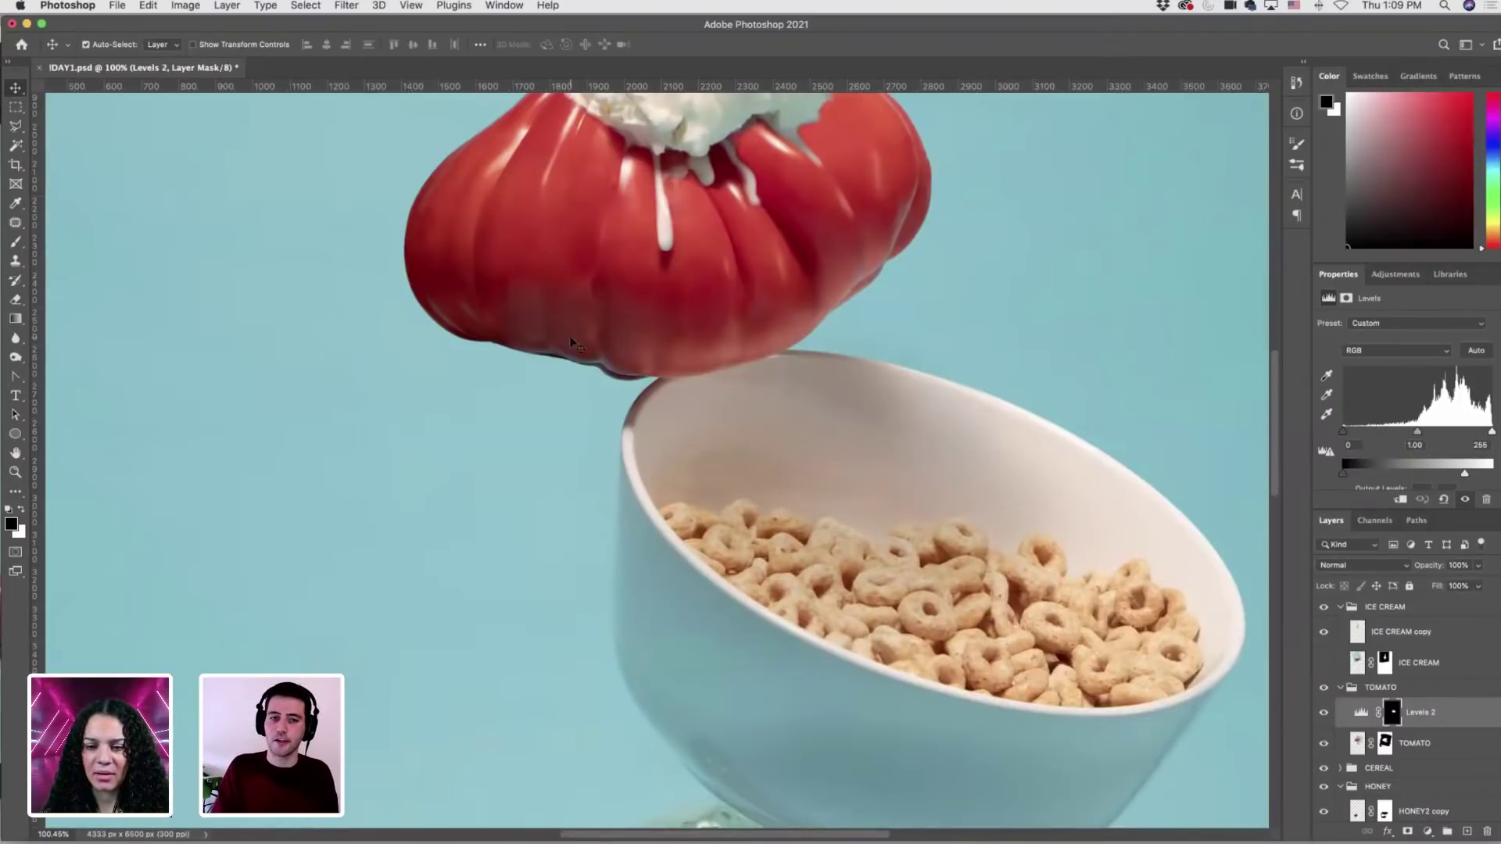
key(super+t)
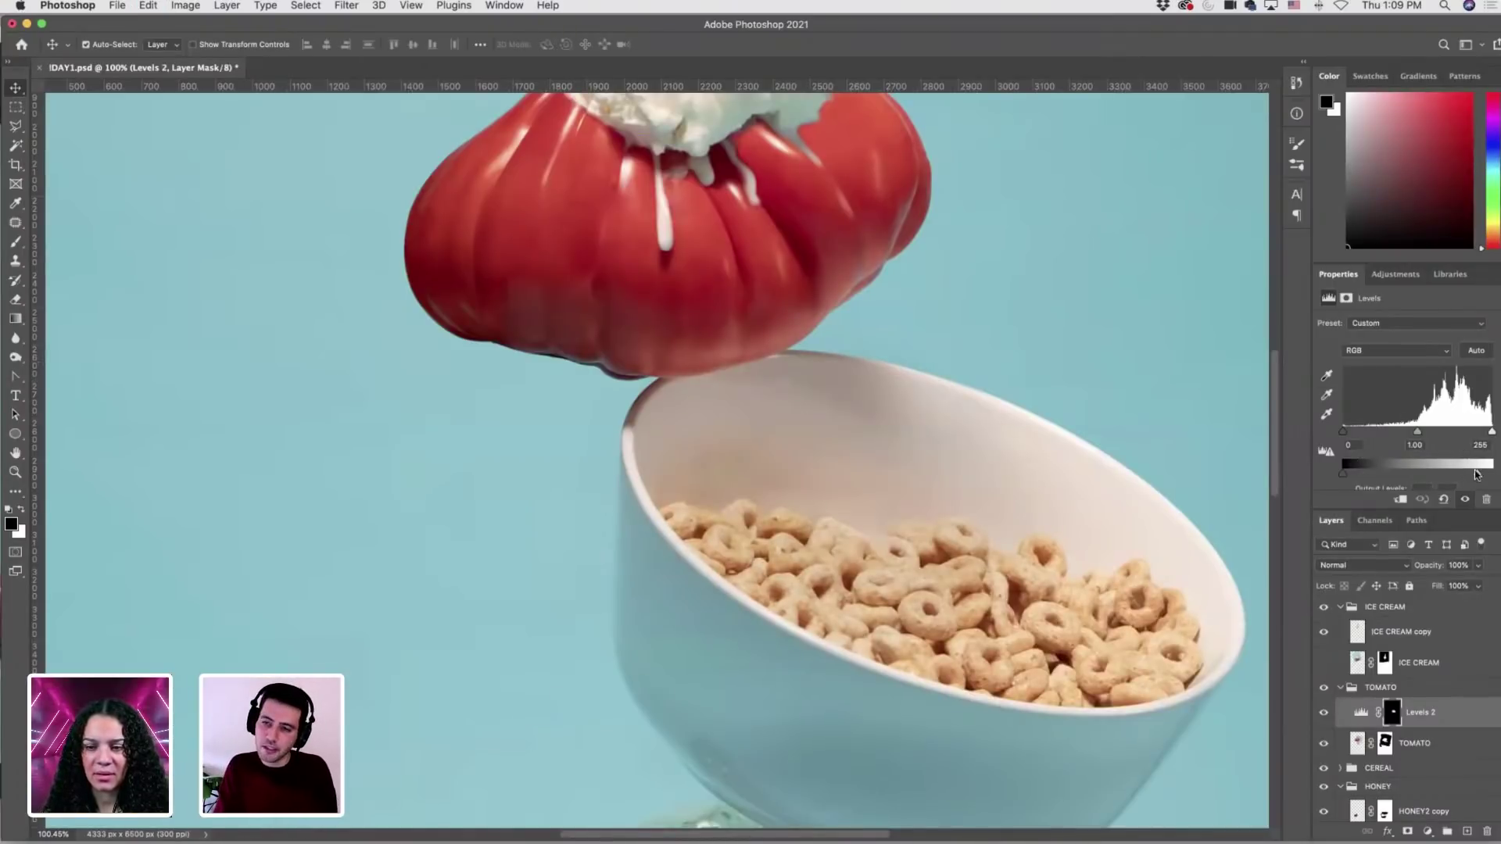
drag(1477, 475, 1473, 475)
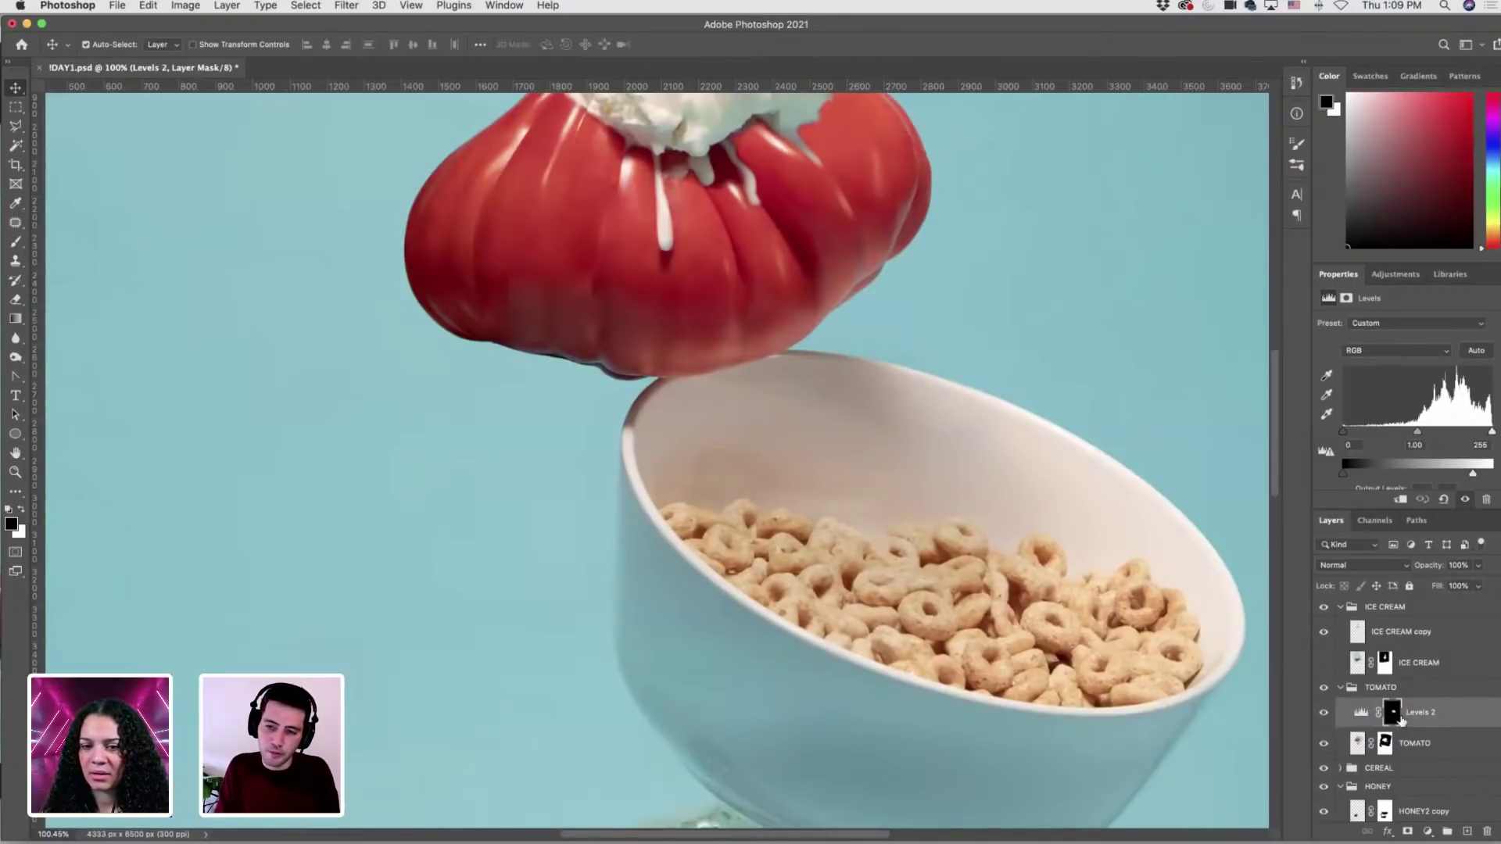
Target the tomato's Levels 2 mask with the Brush tool enlarged to 150 px and black as the foreground color.
click(1393, 712)
key(b)
key(x)
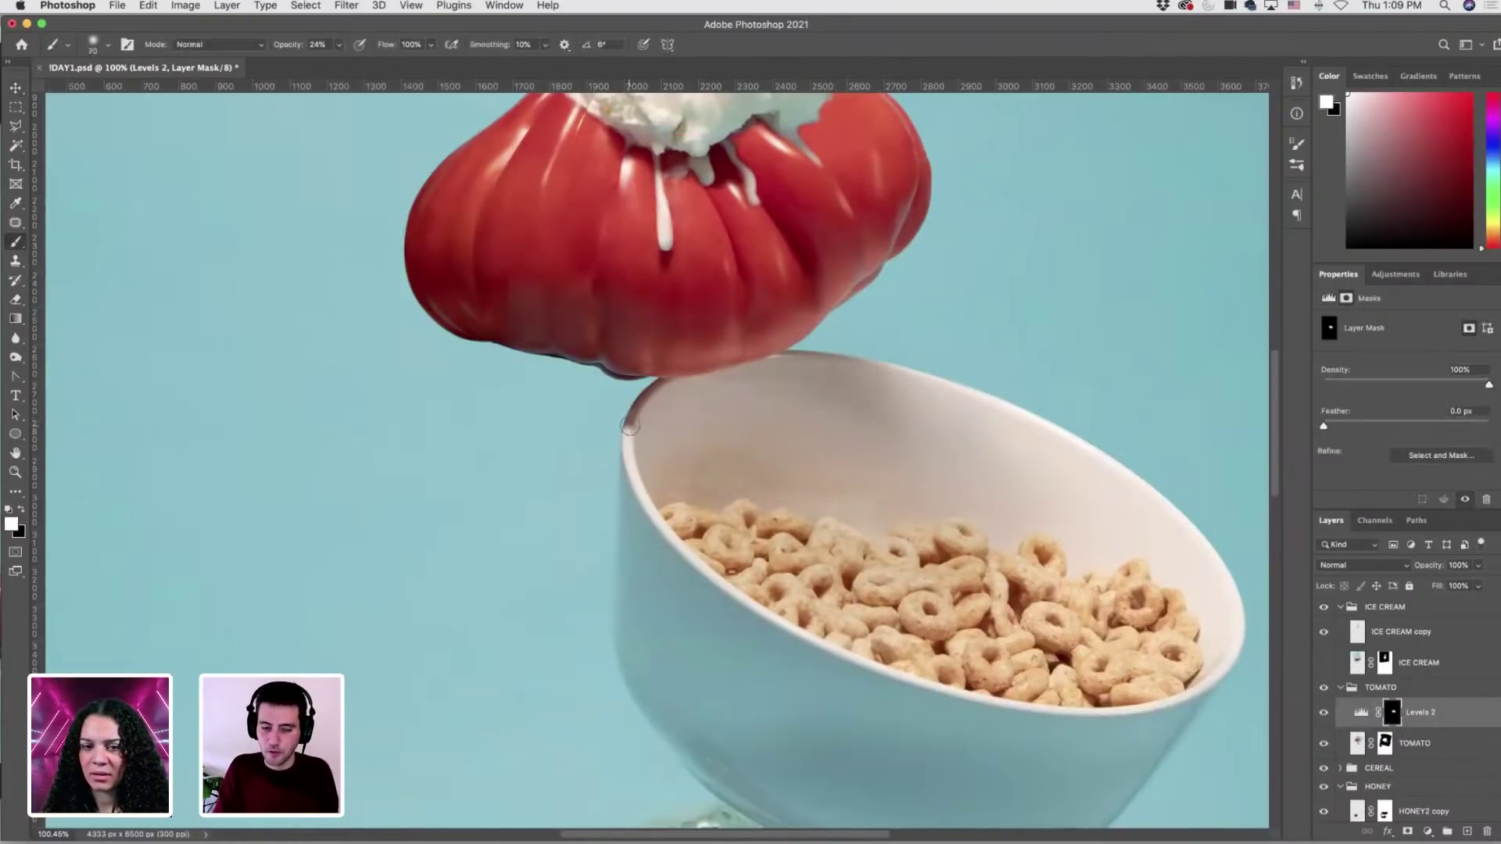
key(bracketright)
key(bracketright)
key(bracketright)
key(bracketright)
key(bracketright)
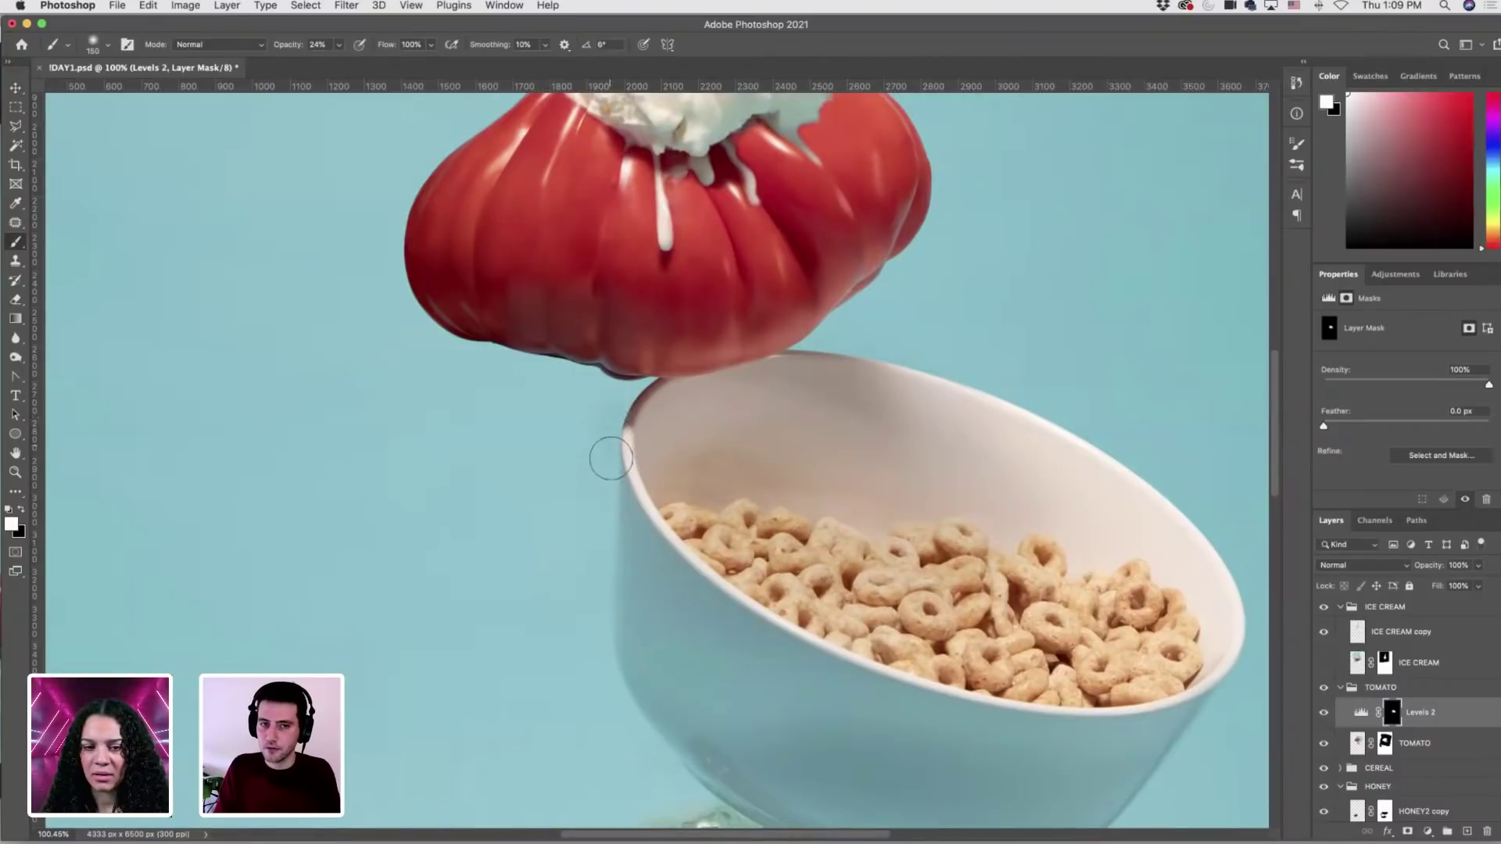
key(x)
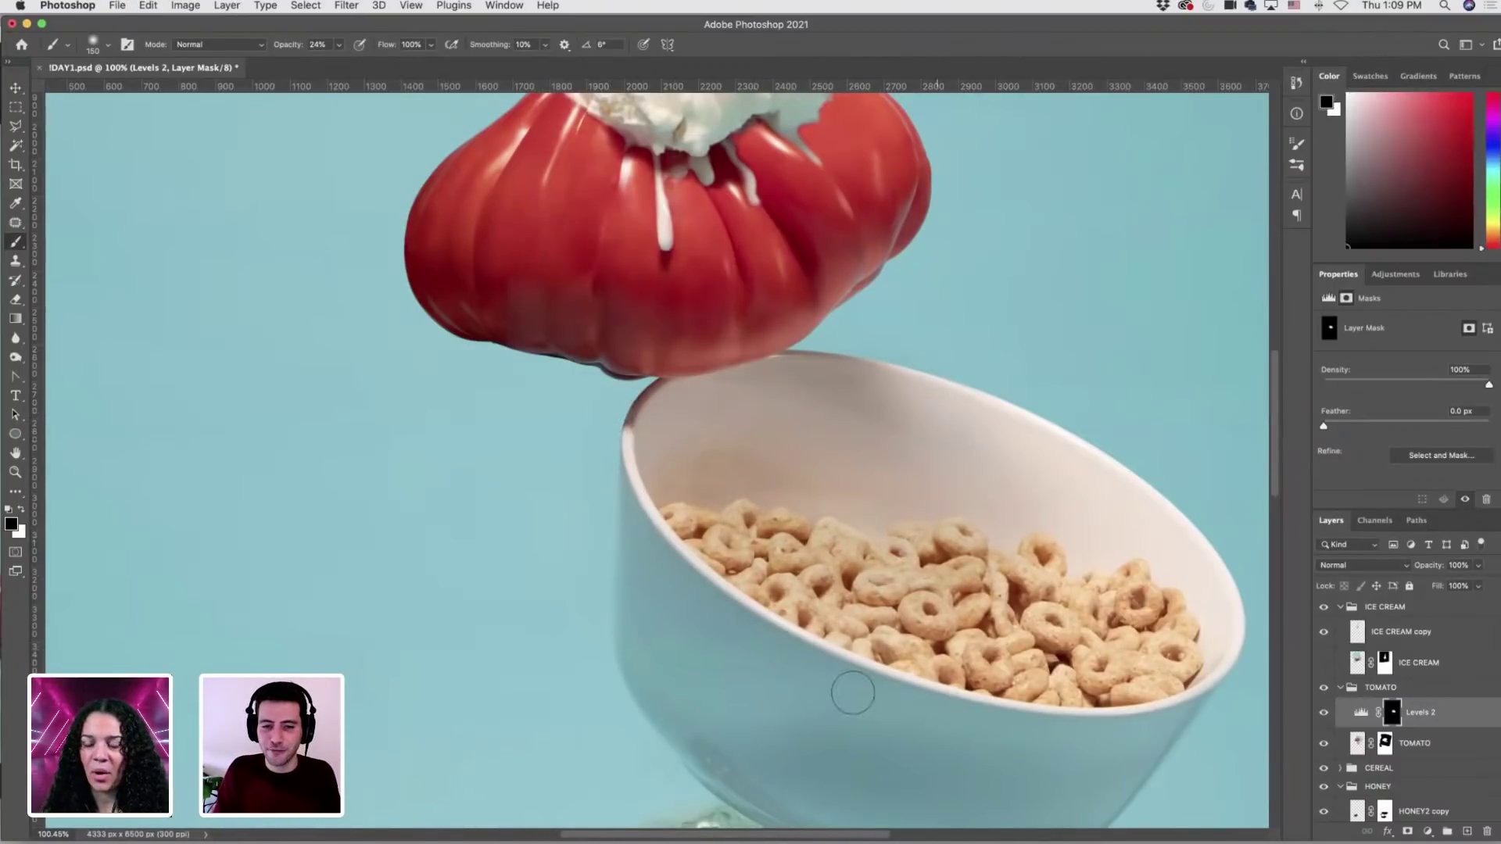
Review the whole food stack and compare the tomato with the Levels 2 adjustment hidden and shown.
scroll(596, 559, down, 5)
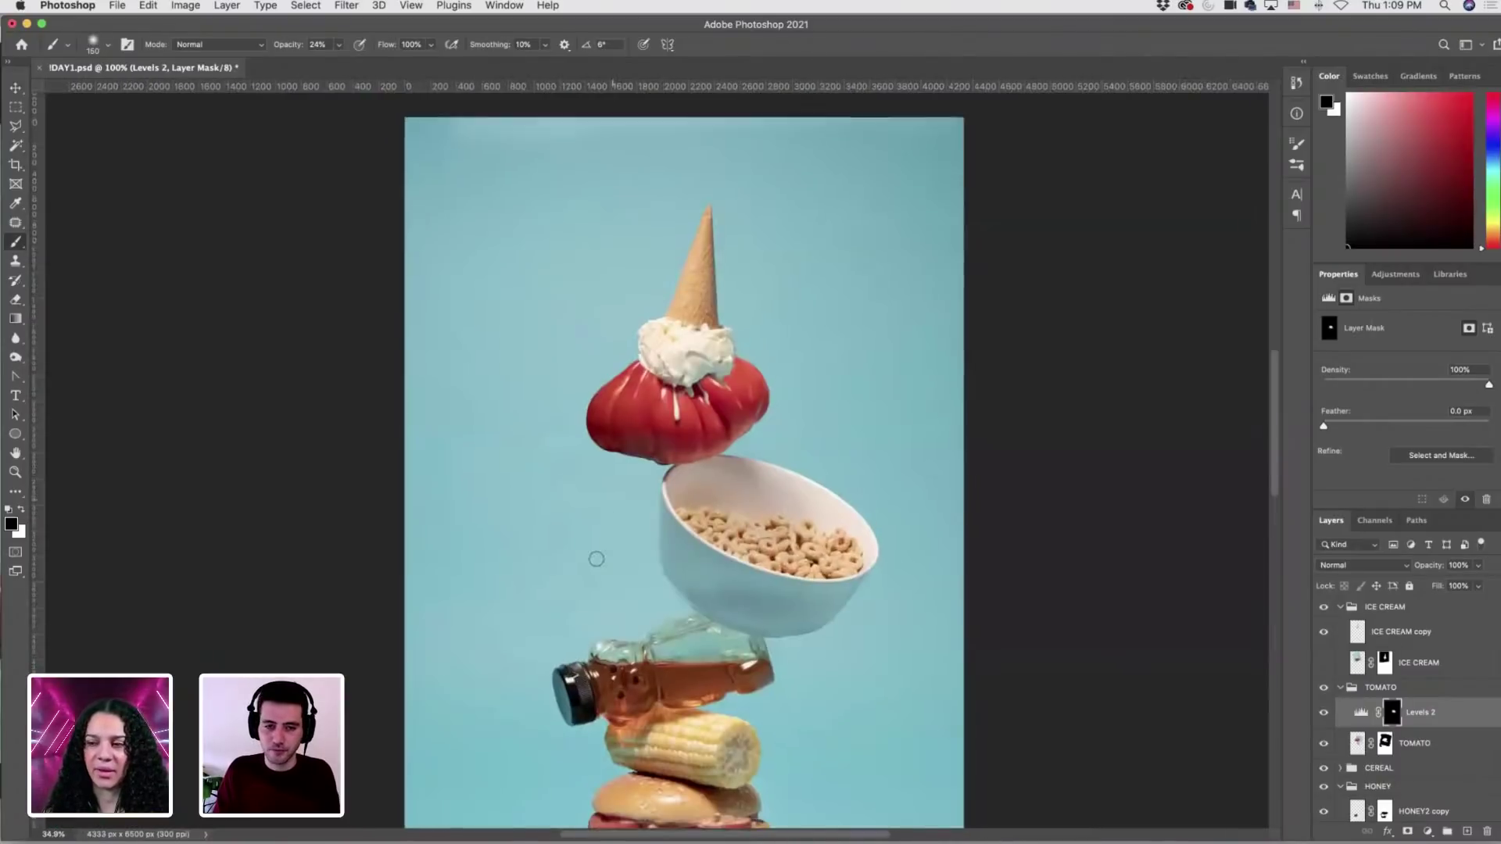
scroll(596, 559, down, 3)
scroll(678, 564, down, 1)
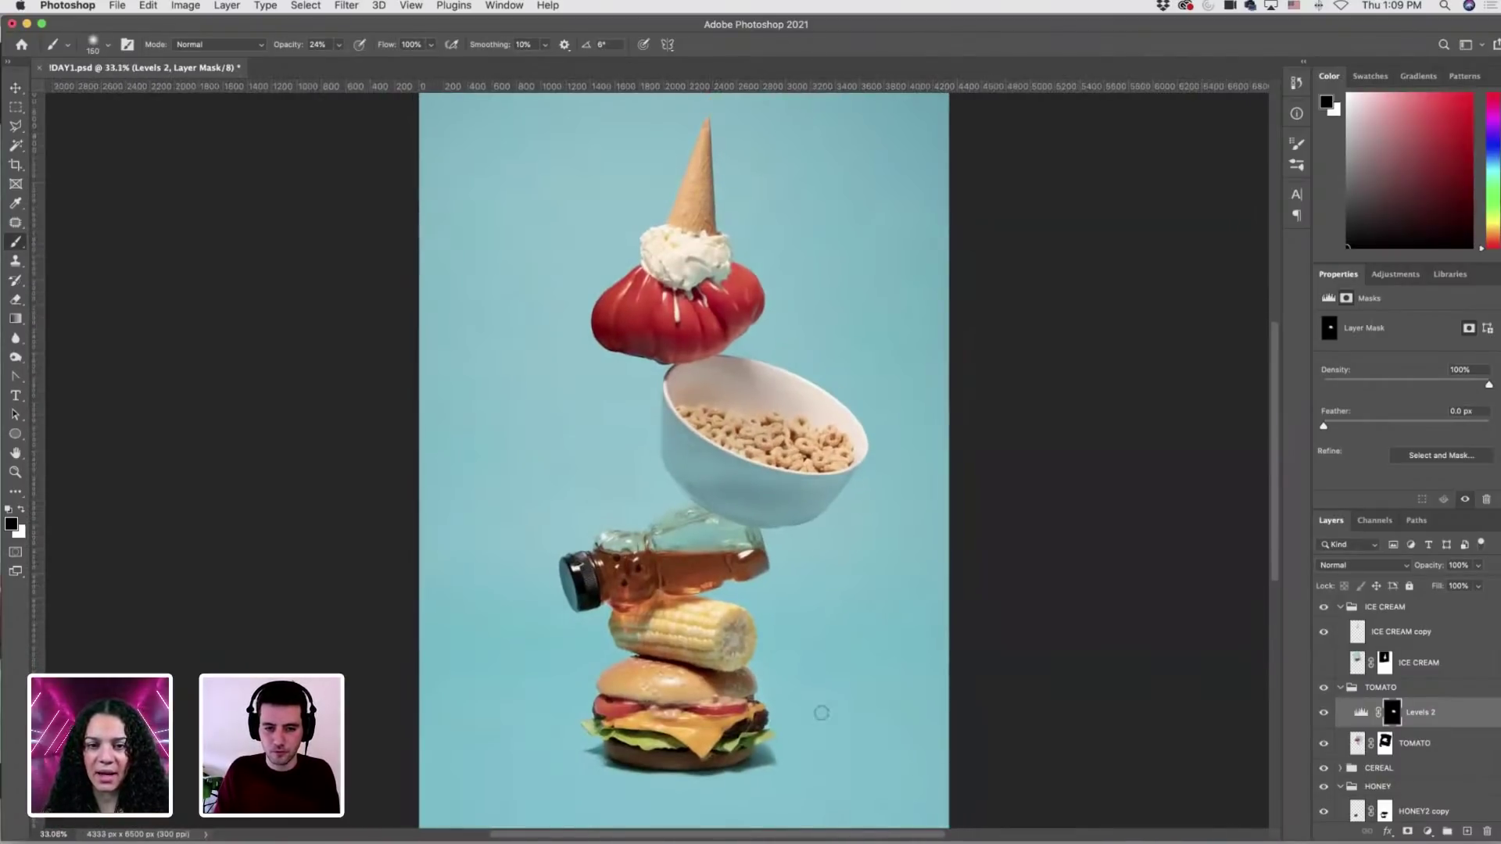
scroll(813, 606, down, 1)
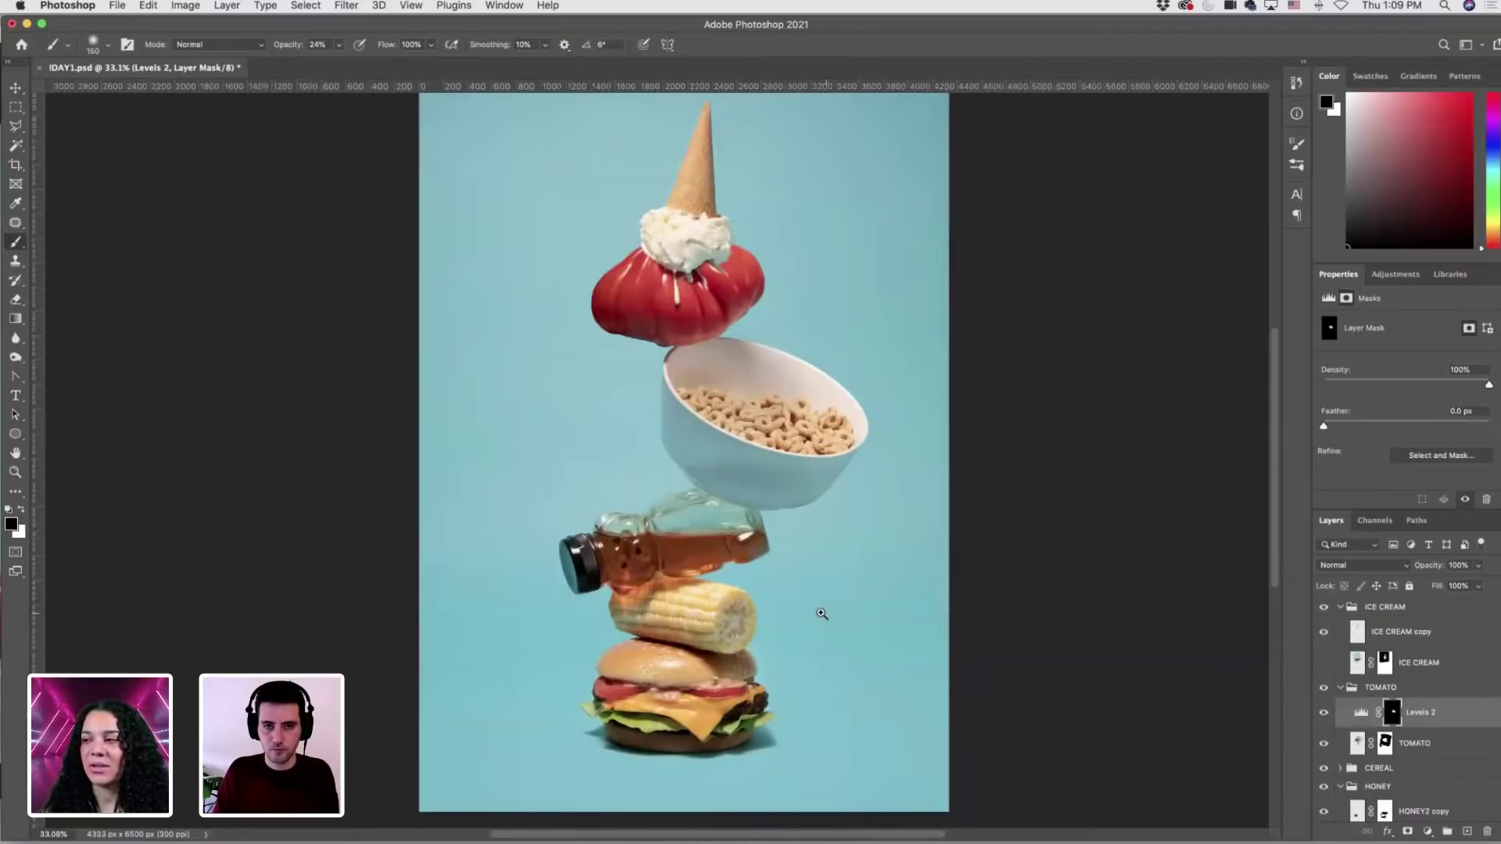
scroll(821, 613, down, 1)
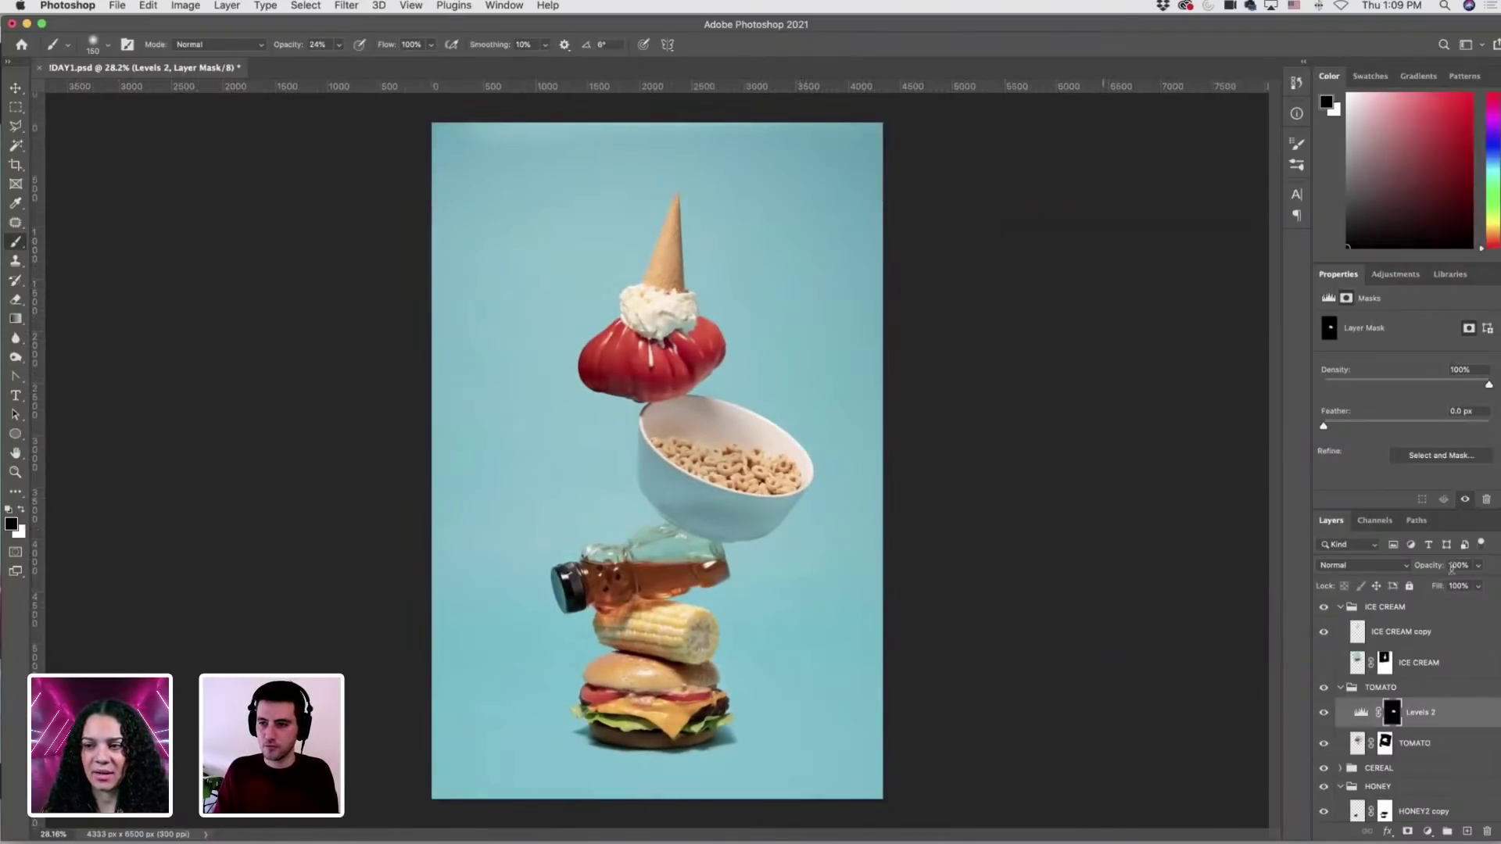
click(1323, 715)
click(1323, 715)
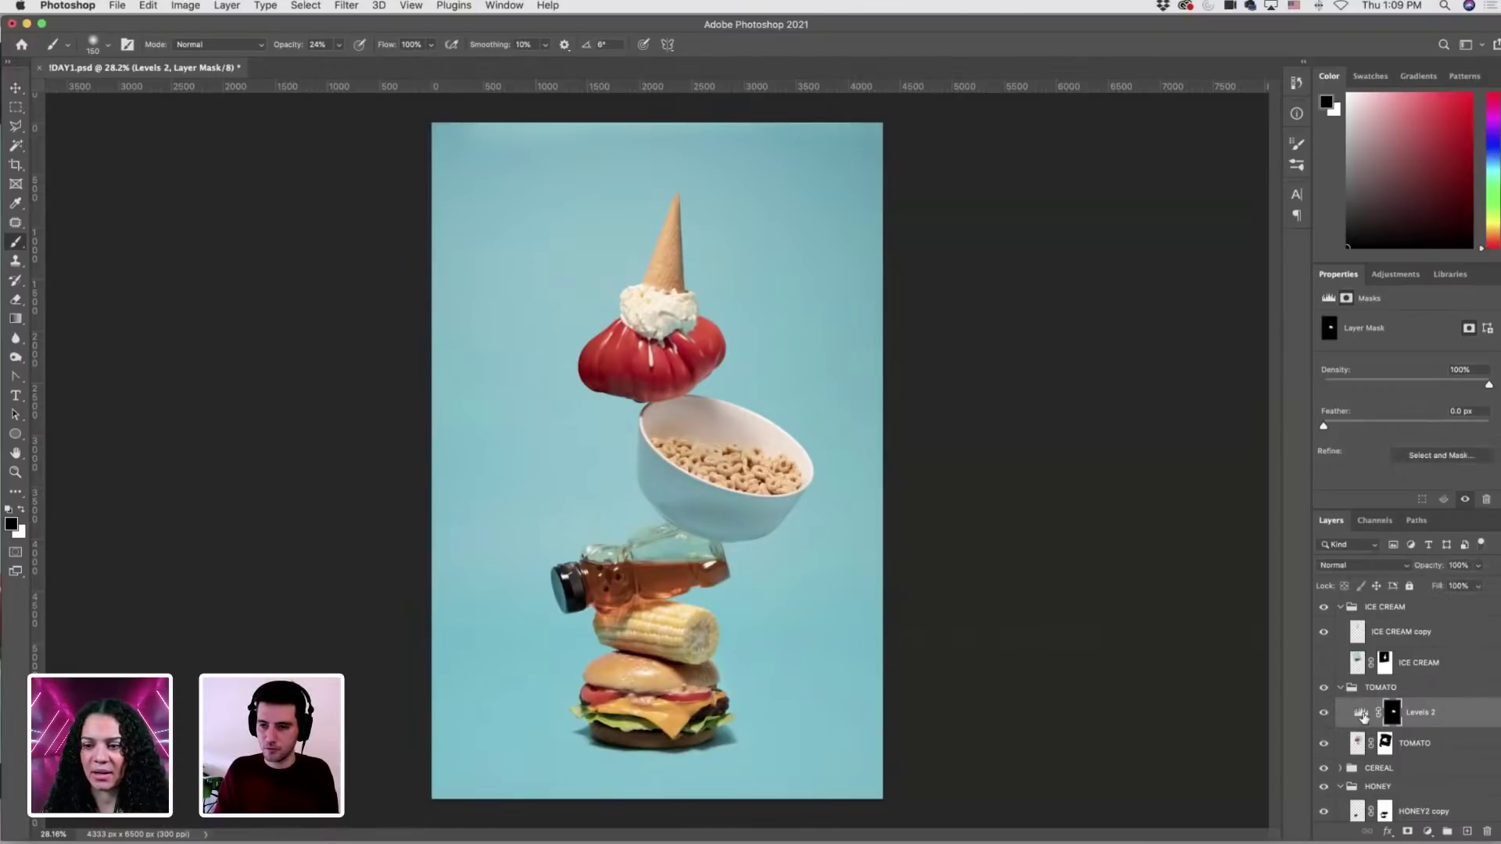
Reduce the Levels 2 adjustment's opacity to 80% and save the document with no layer selected.
click(1362, 712)
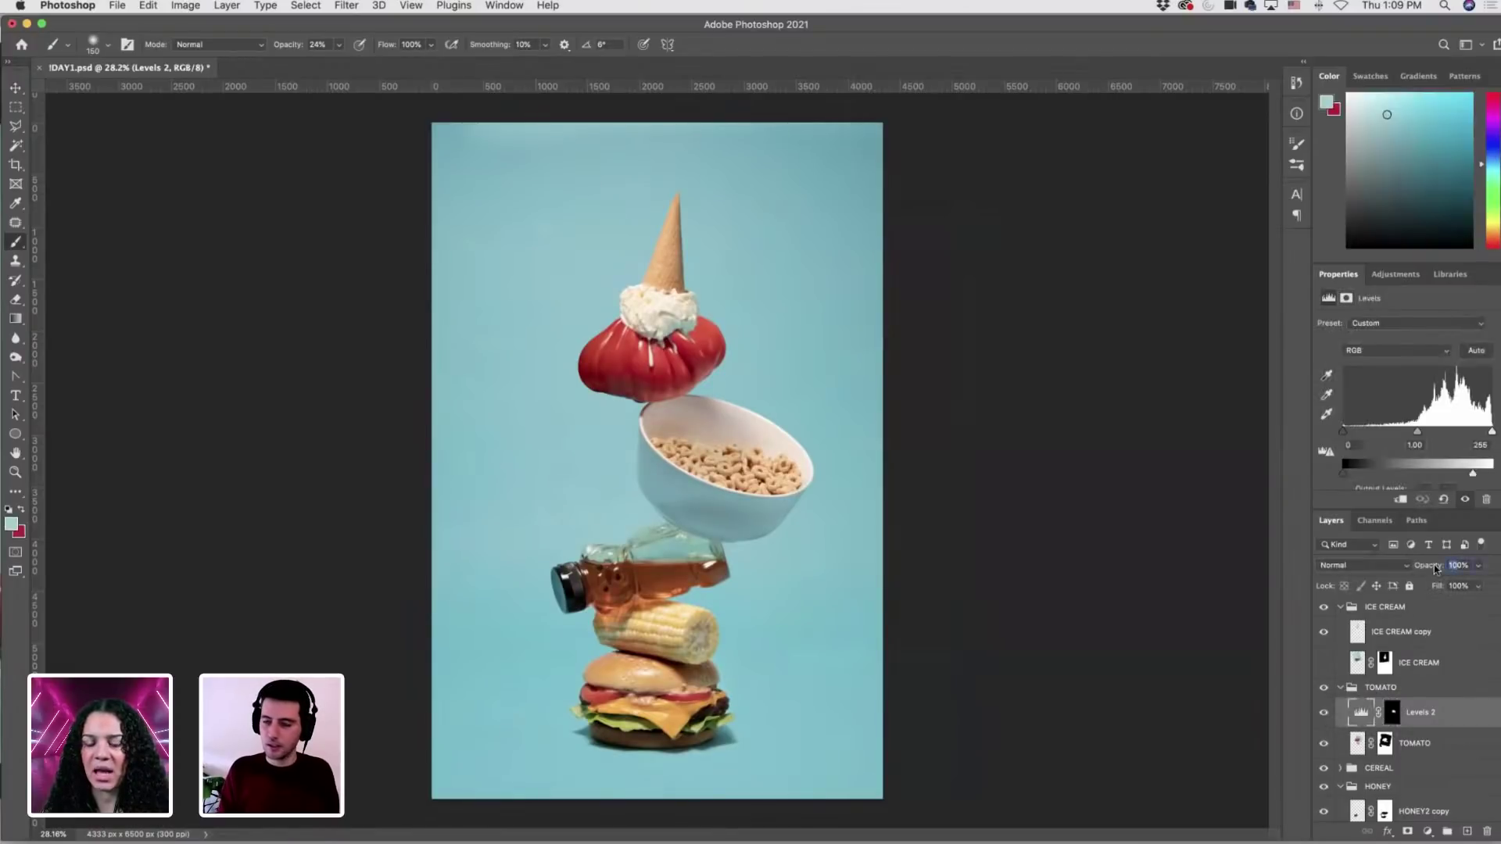
drag(1434, 565, 1418, 566)
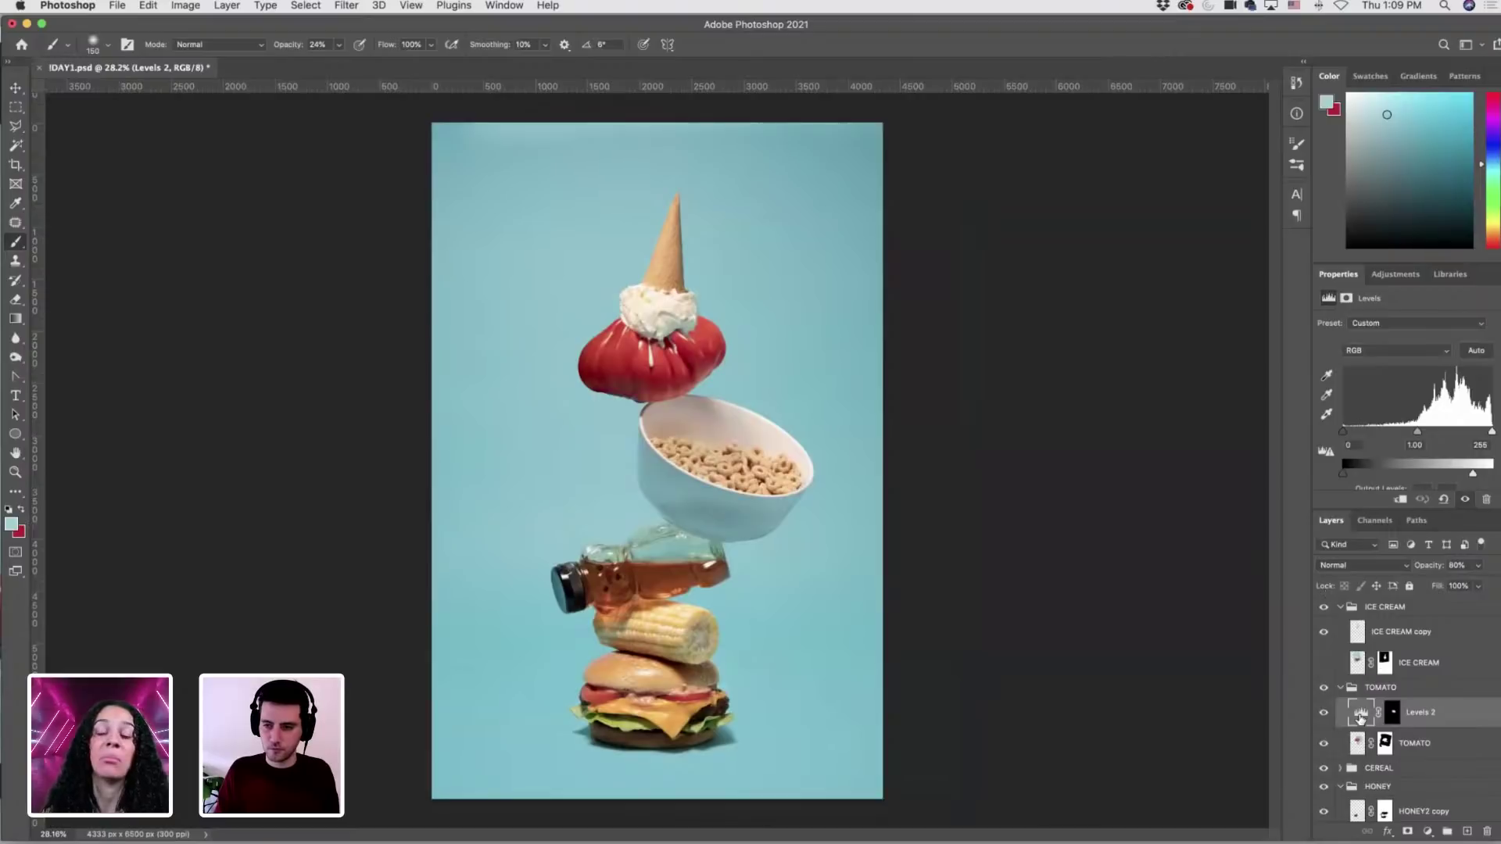
click(15, 88)
click(393, 449)
key(super+s)
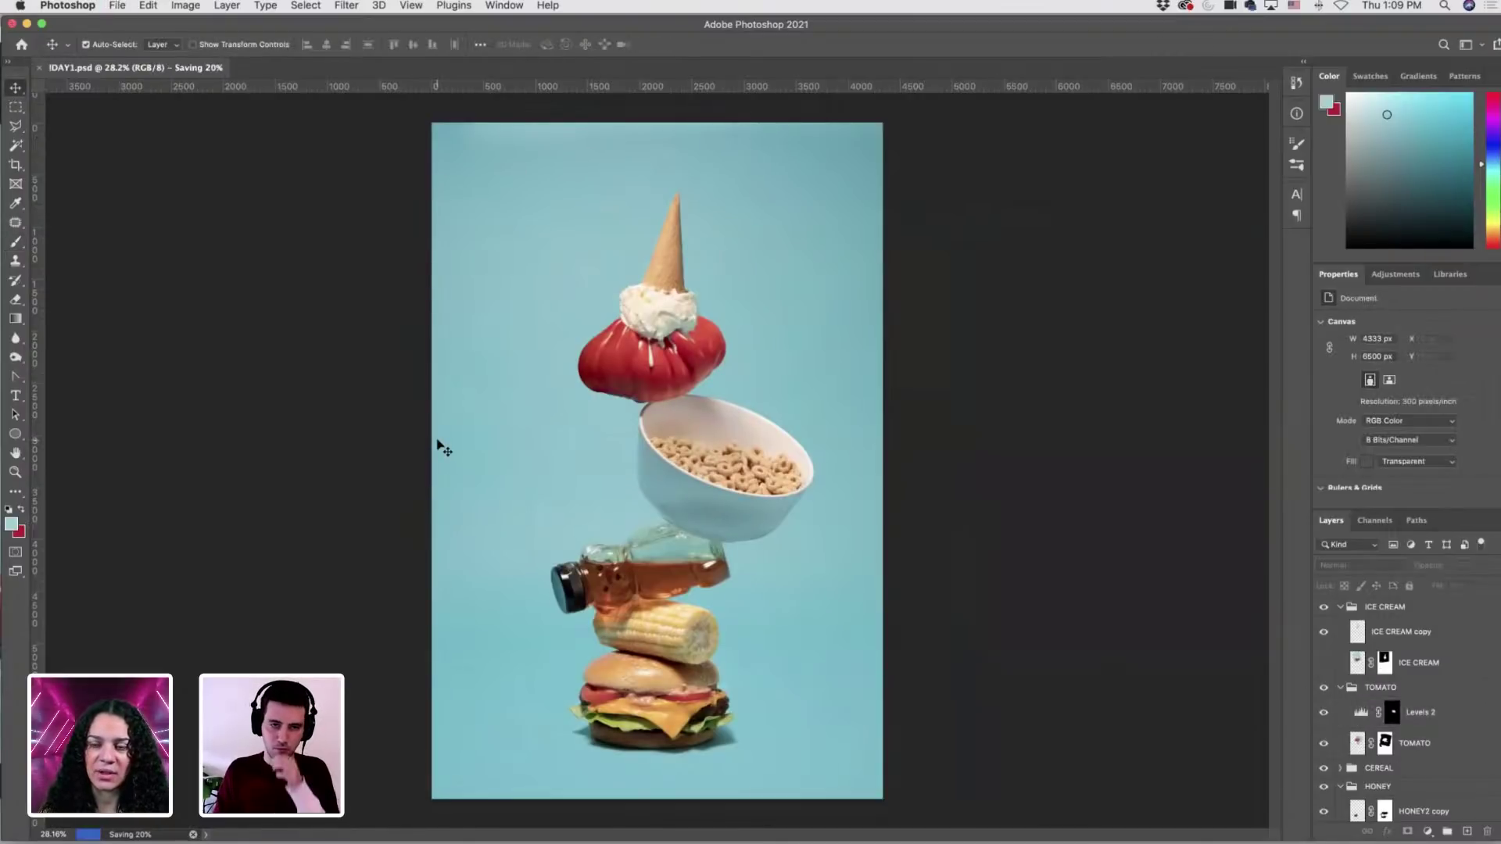
Add a Levels adjustment directly beneath the ICE CREAM copy layer and lower its output white level slightly.
click(1336, 636)
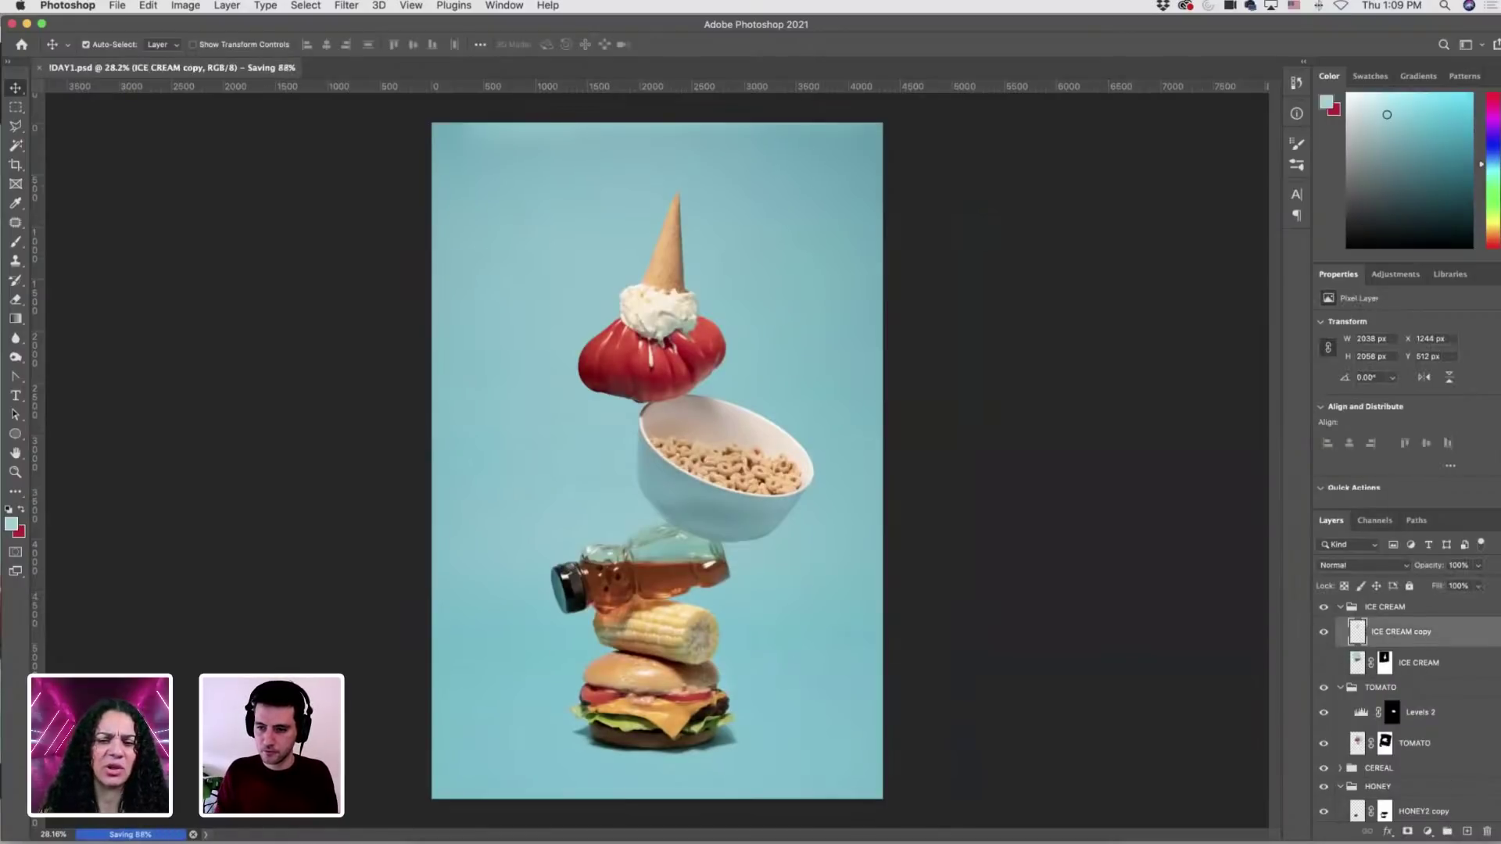
click(15, 241)
click(108, 45)
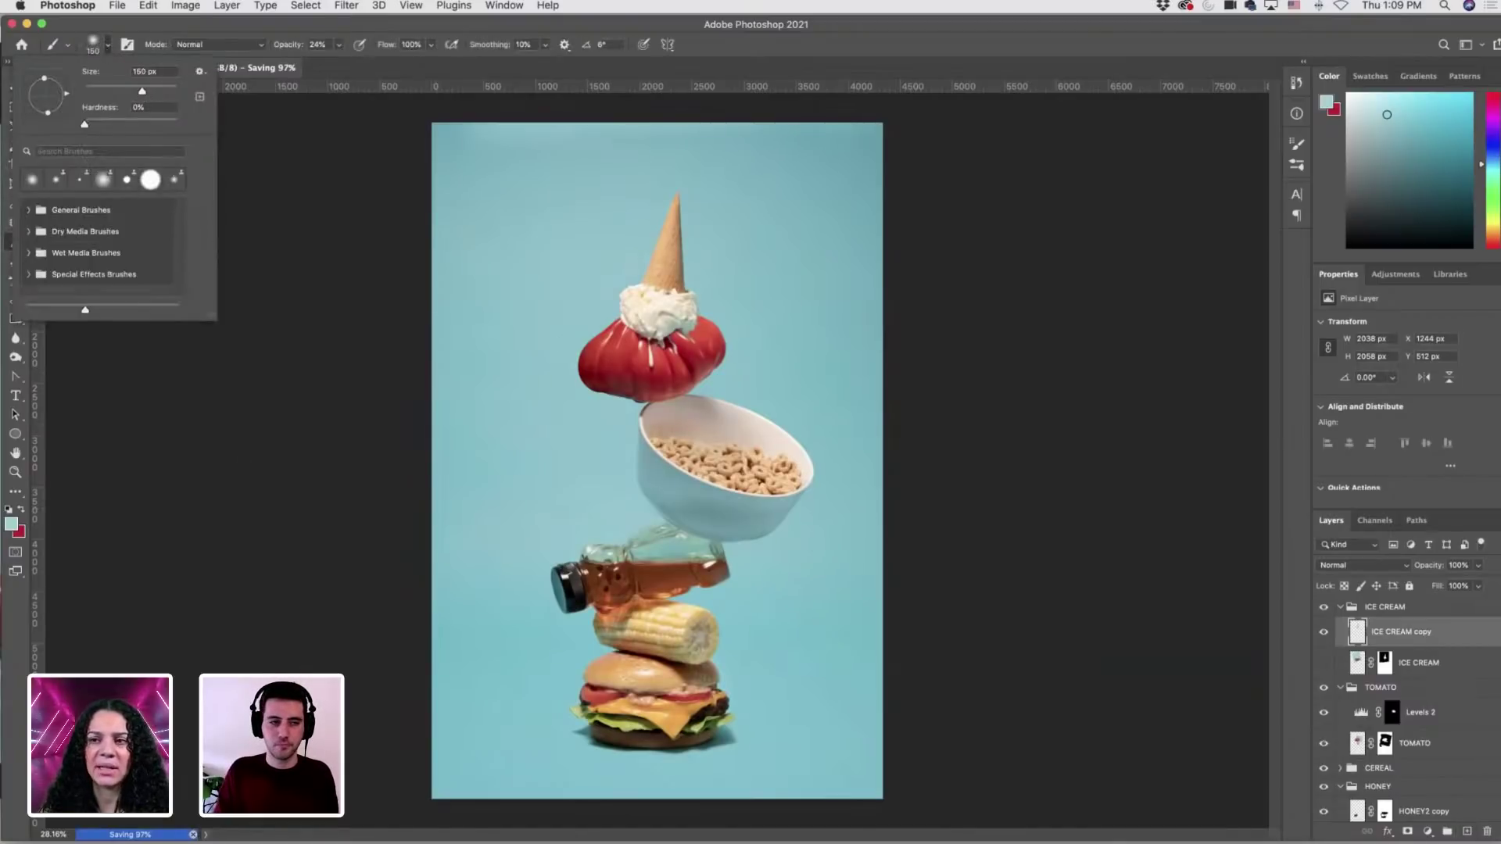
key(Escape)
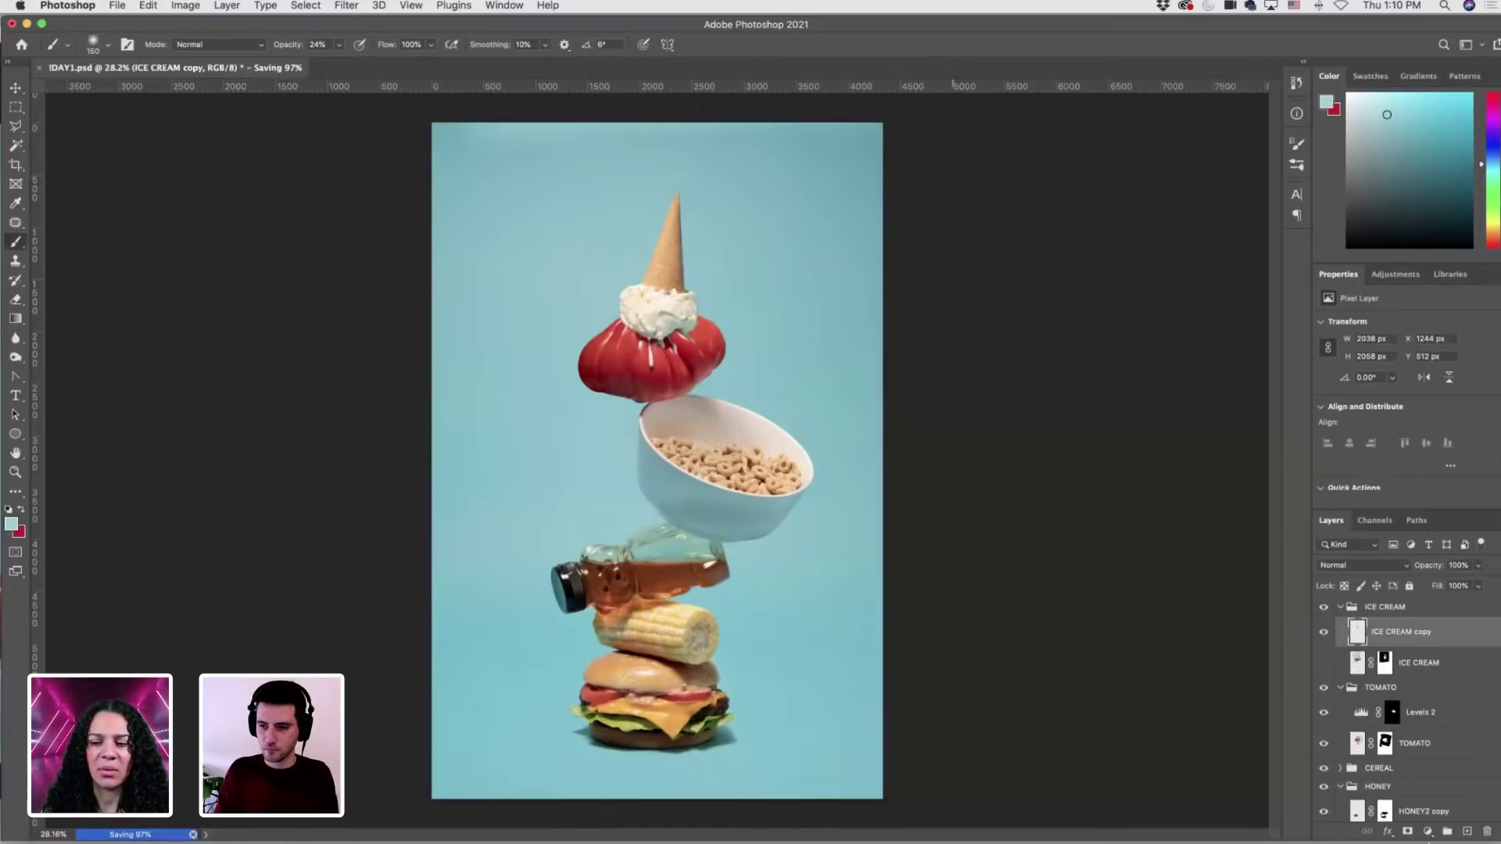
click(1428, 832)
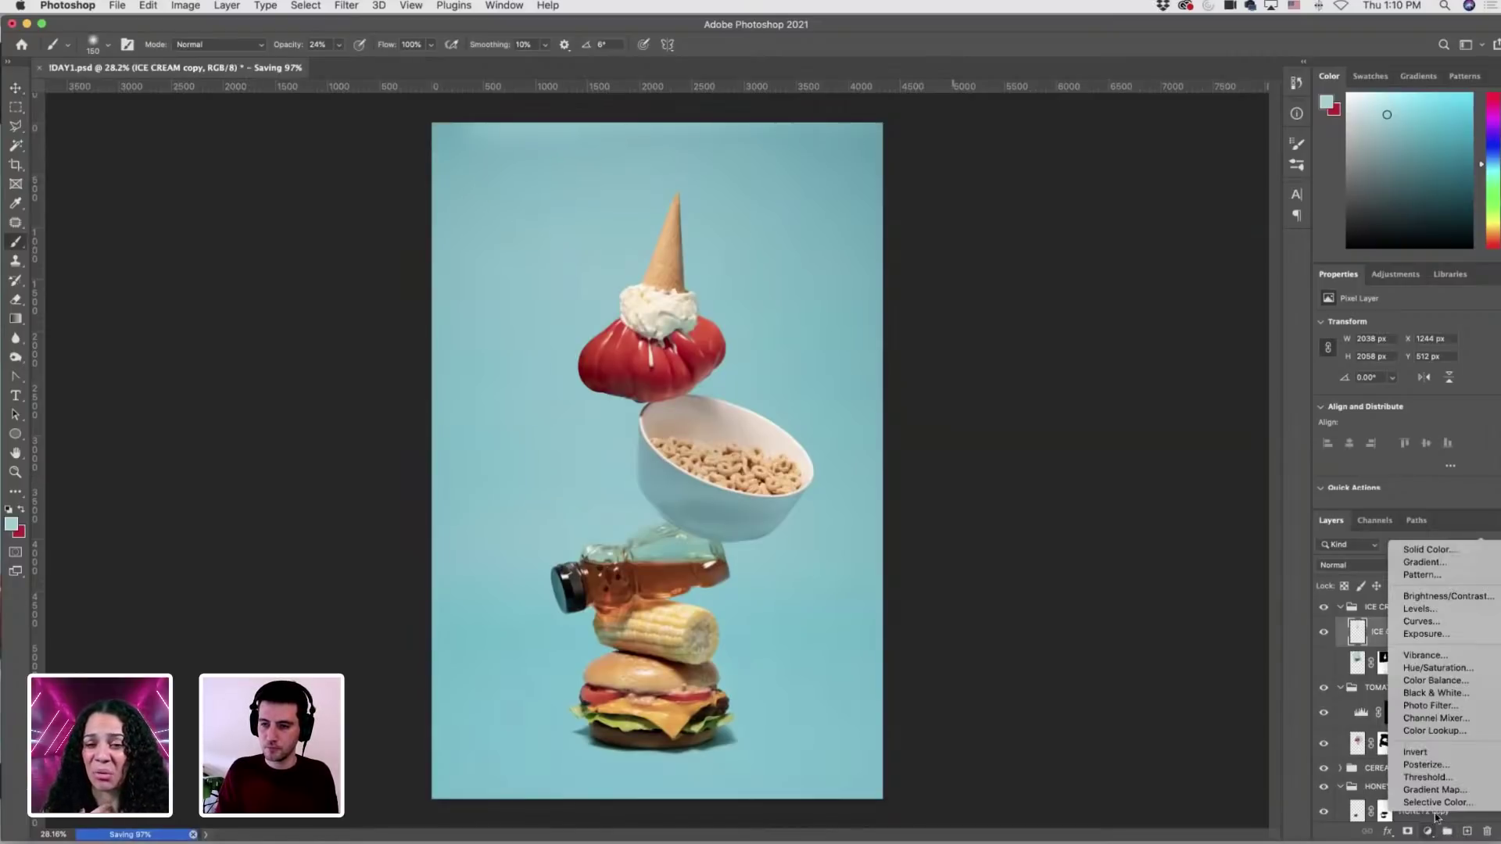
click(1421, 608)
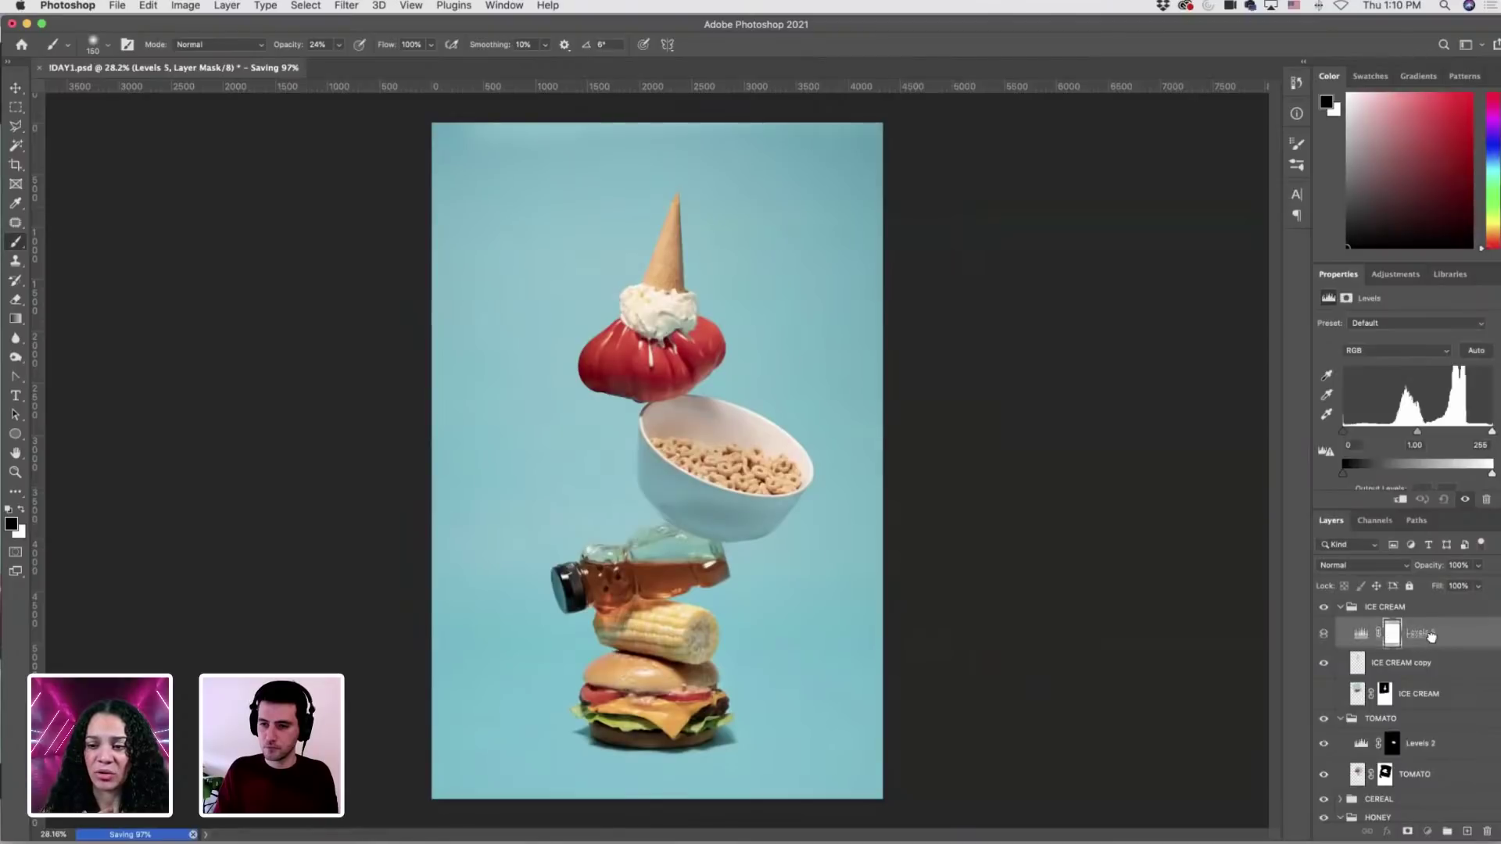
drag(1431, 663, 1435, 674)
drag(1491, 475, 1484, 477)
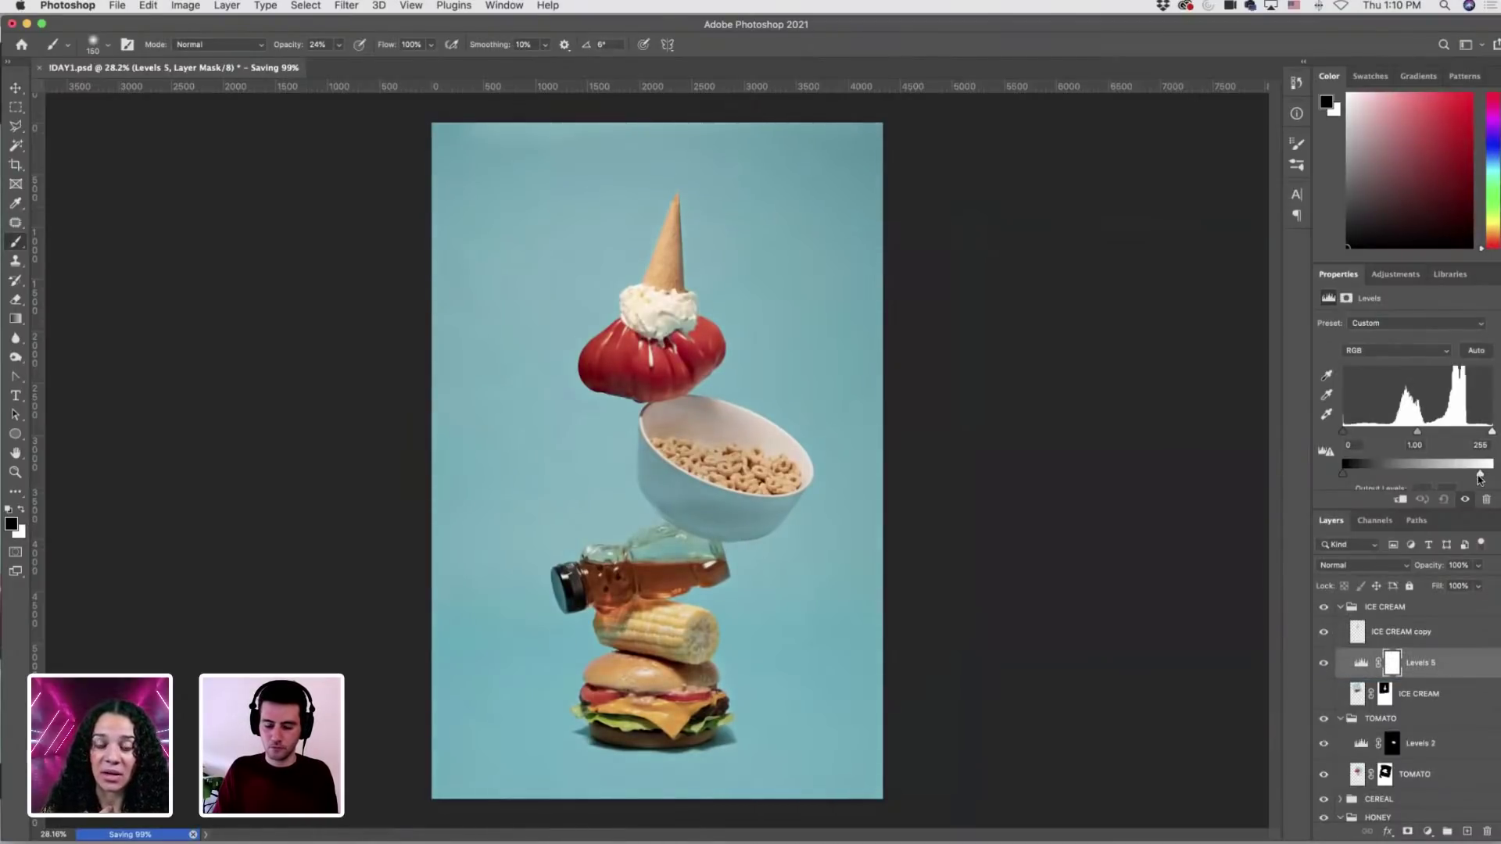
Invert the new Levels mask to black and paint white at 100% brush opacity along the ice cream's lower edge.
key(super+i)
mouse_move(657, 320)
mouse_down()
mouse_move(779, 362)
mouse_move(797, 338)
mouse_up()
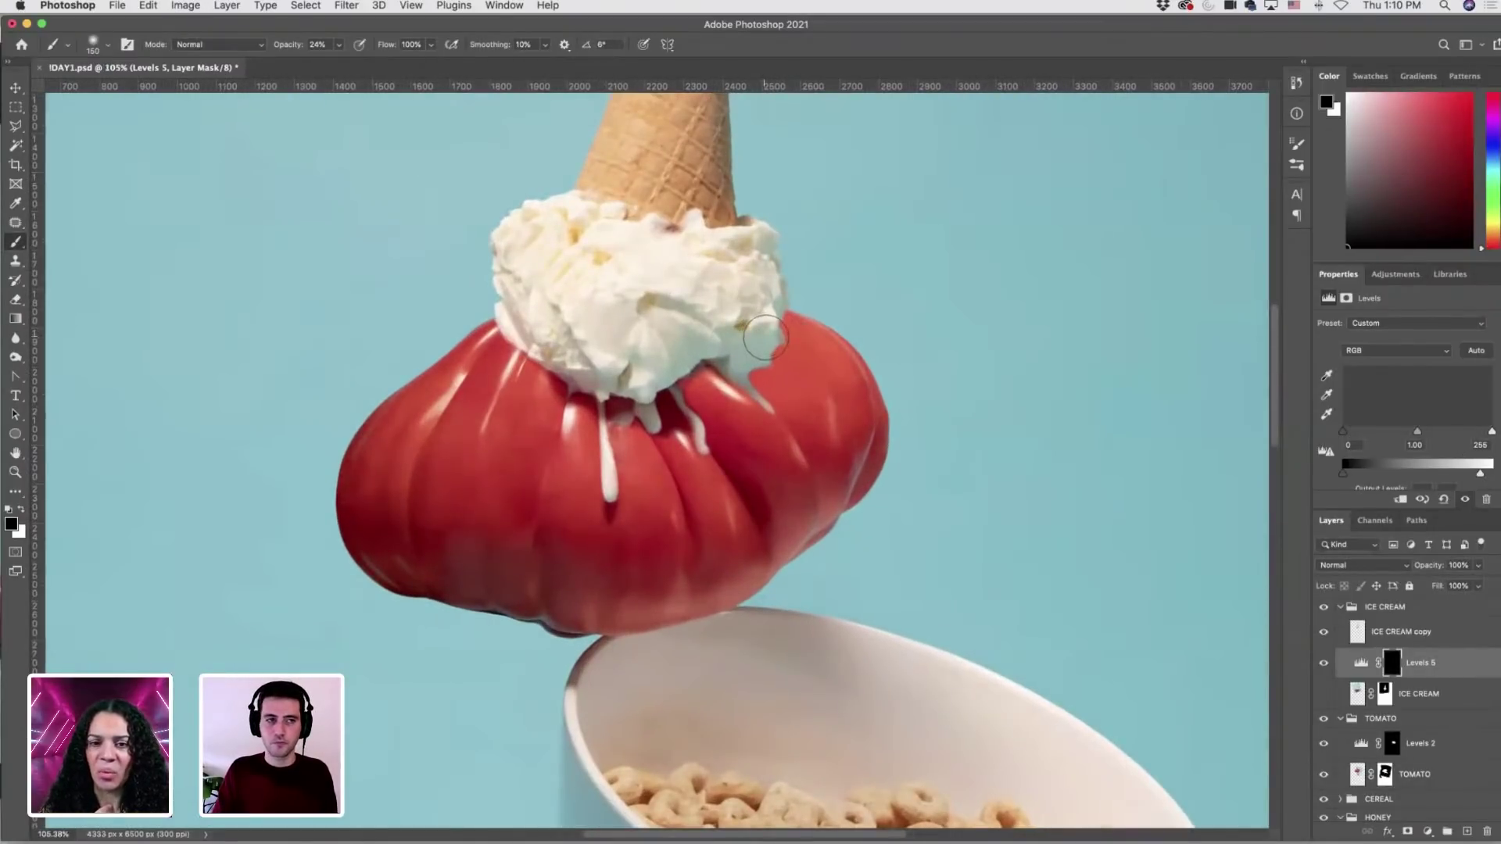
key(x)
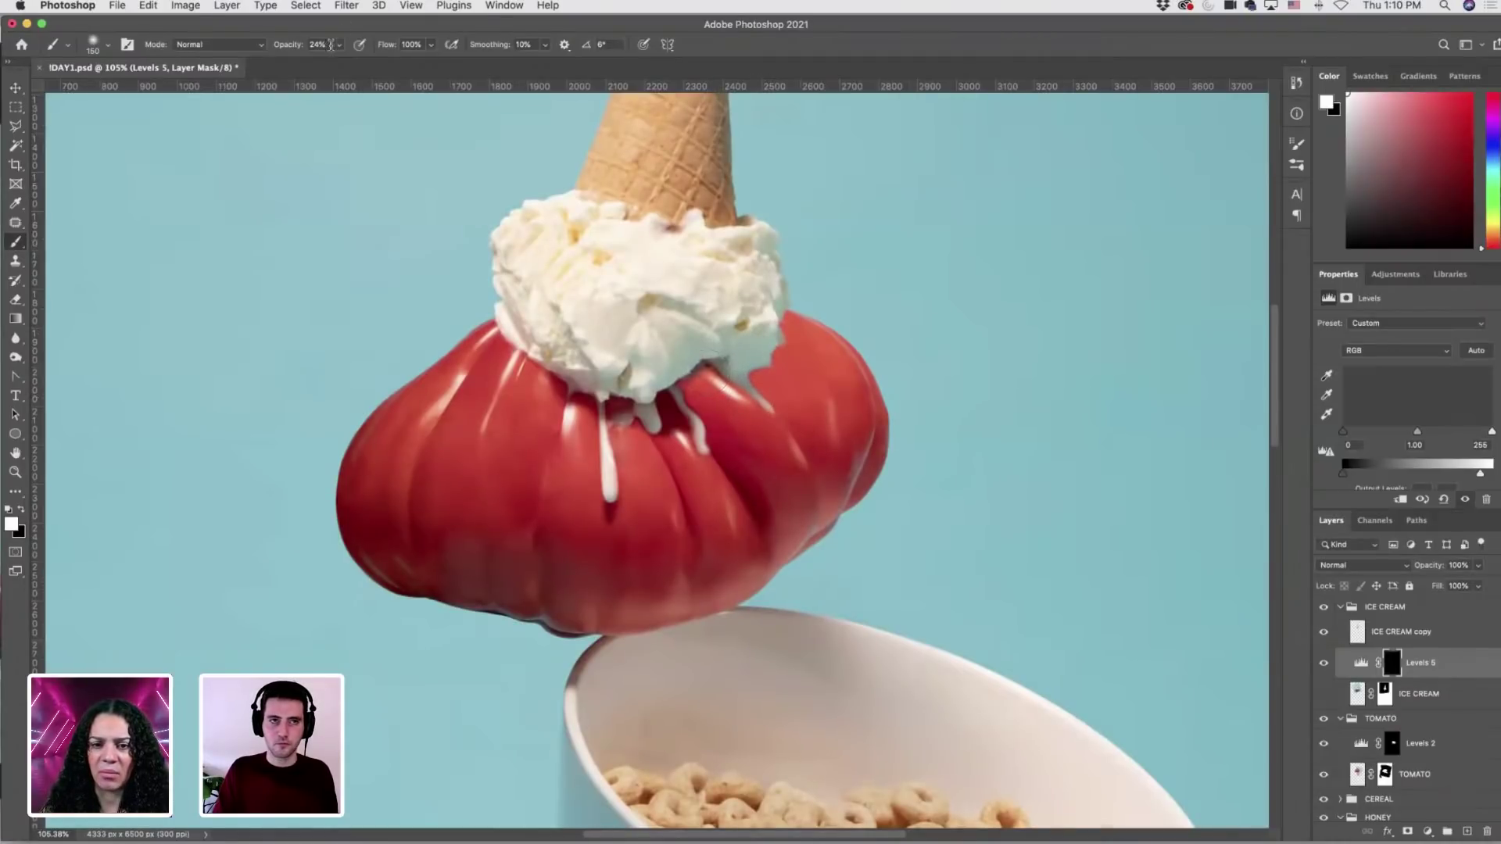
drag(338, 45, 395, 63)
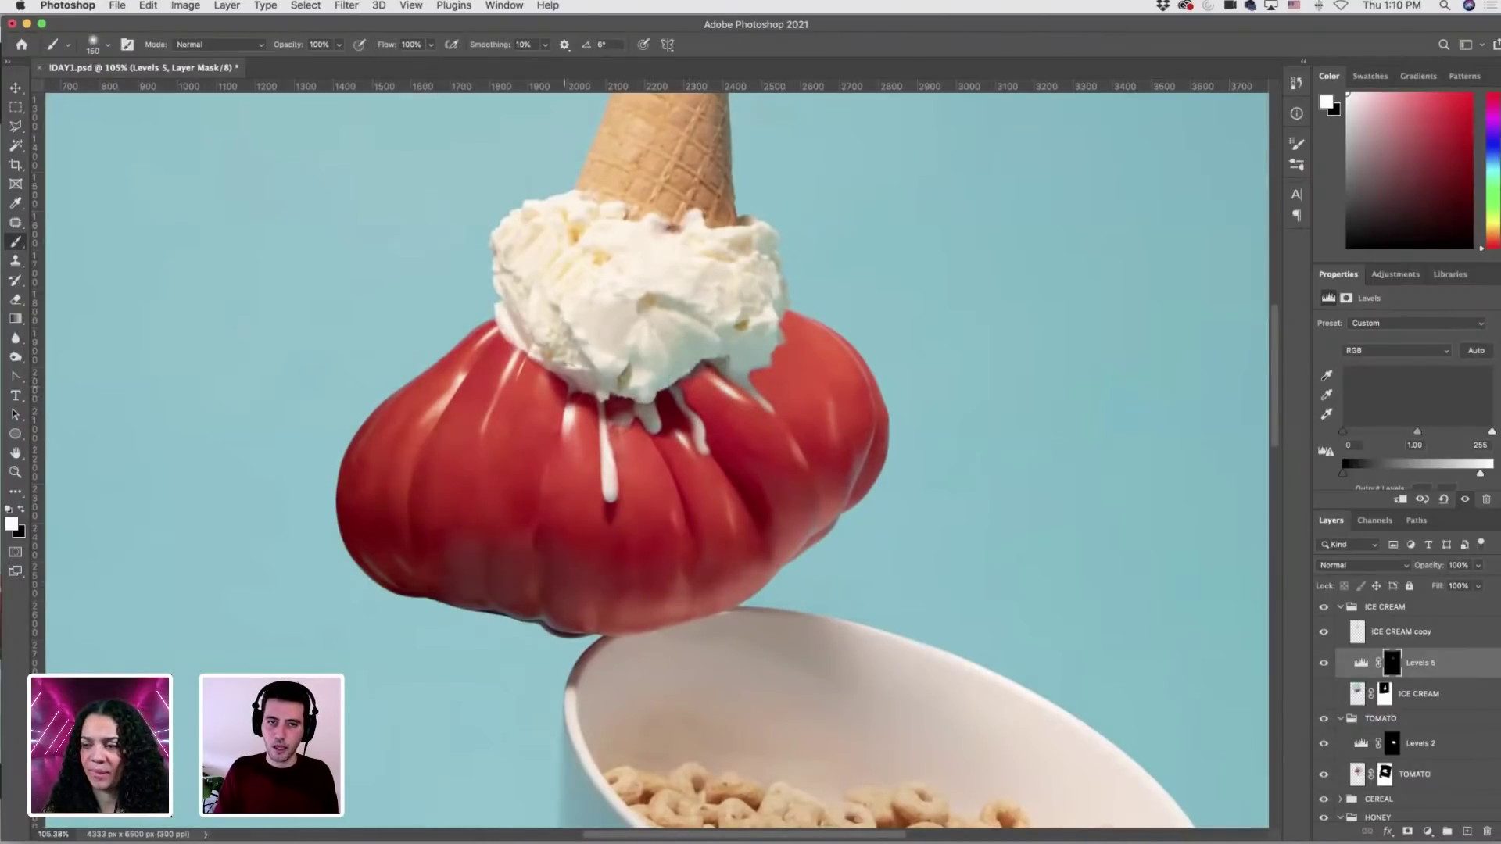
drag(524, 336, 523, 337)
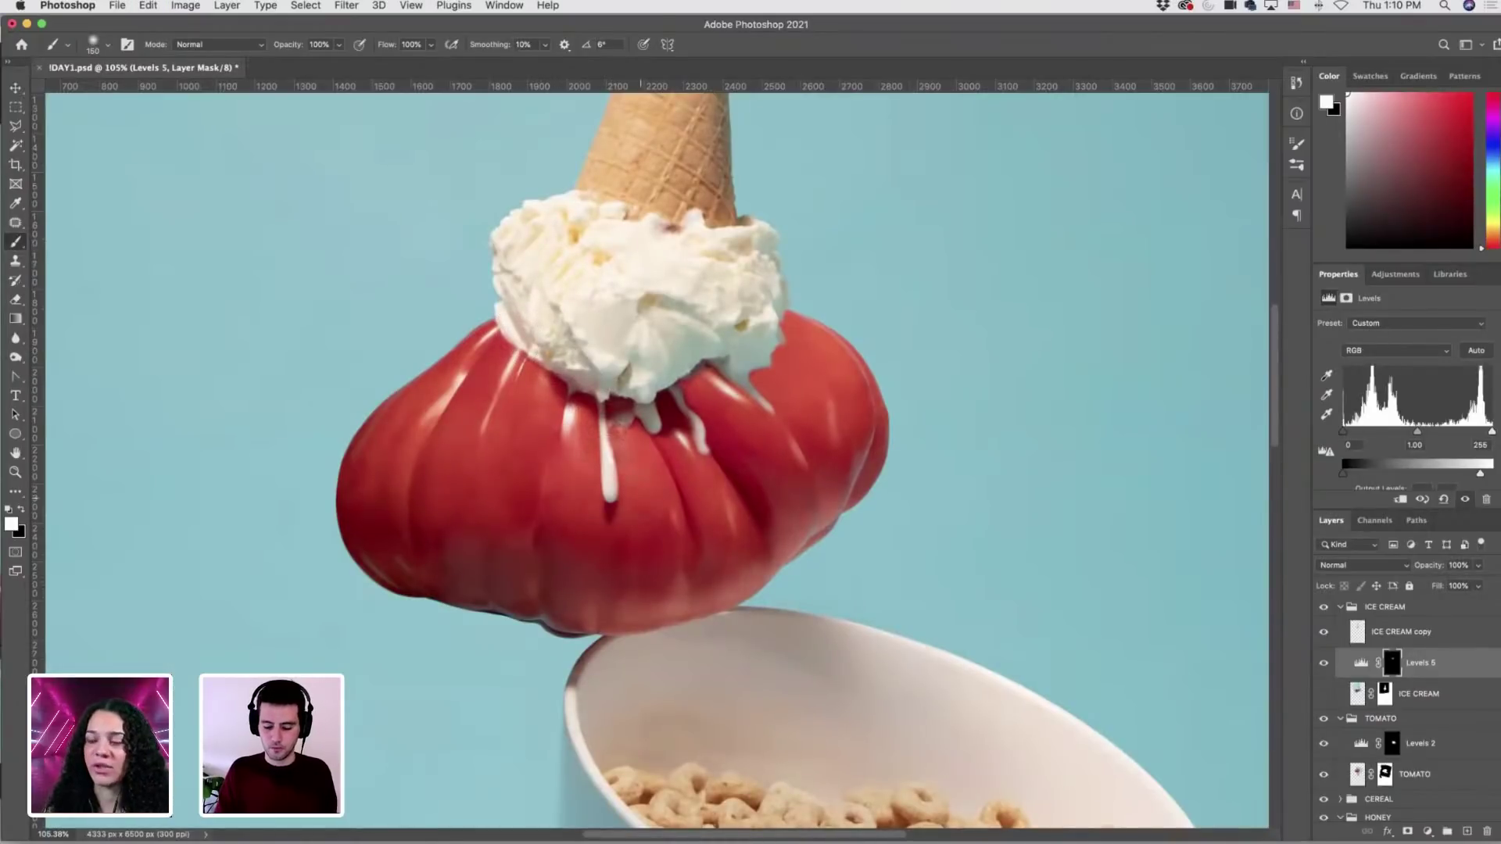
Refine the new Levels mask around the ice cream's right edge on the tomato, resizing the brush down to 80 px.
key(bracketright)
key(bracketright)
key(bracketright)
key(bracketright)
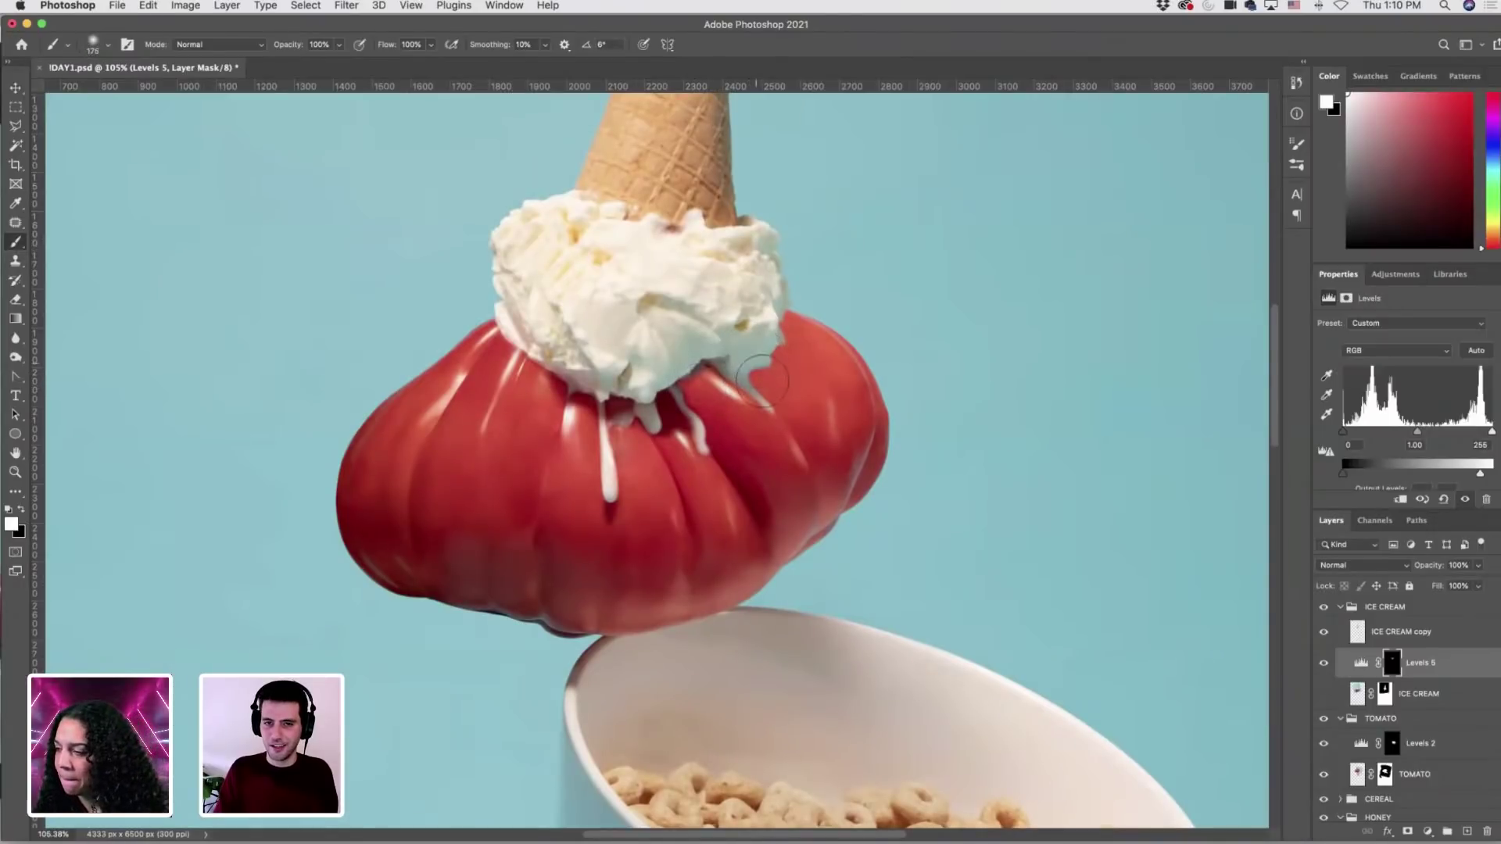
key(bracketleft)
key(bracketleft)
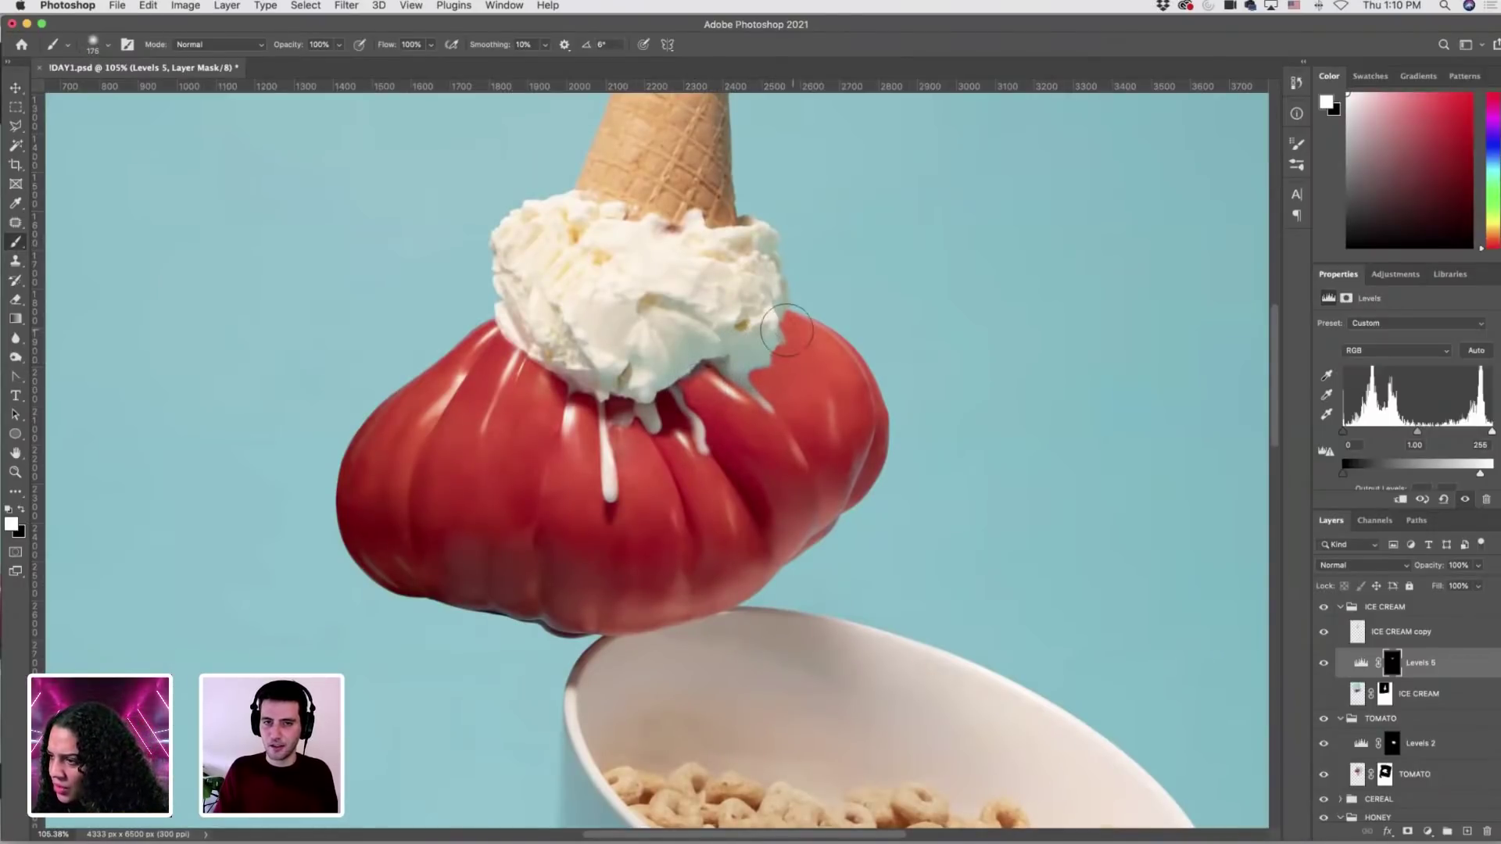
key(bracketright)
key(bracketright)
key(bracketleft)
key(bracketleft)
key(bracketleft)
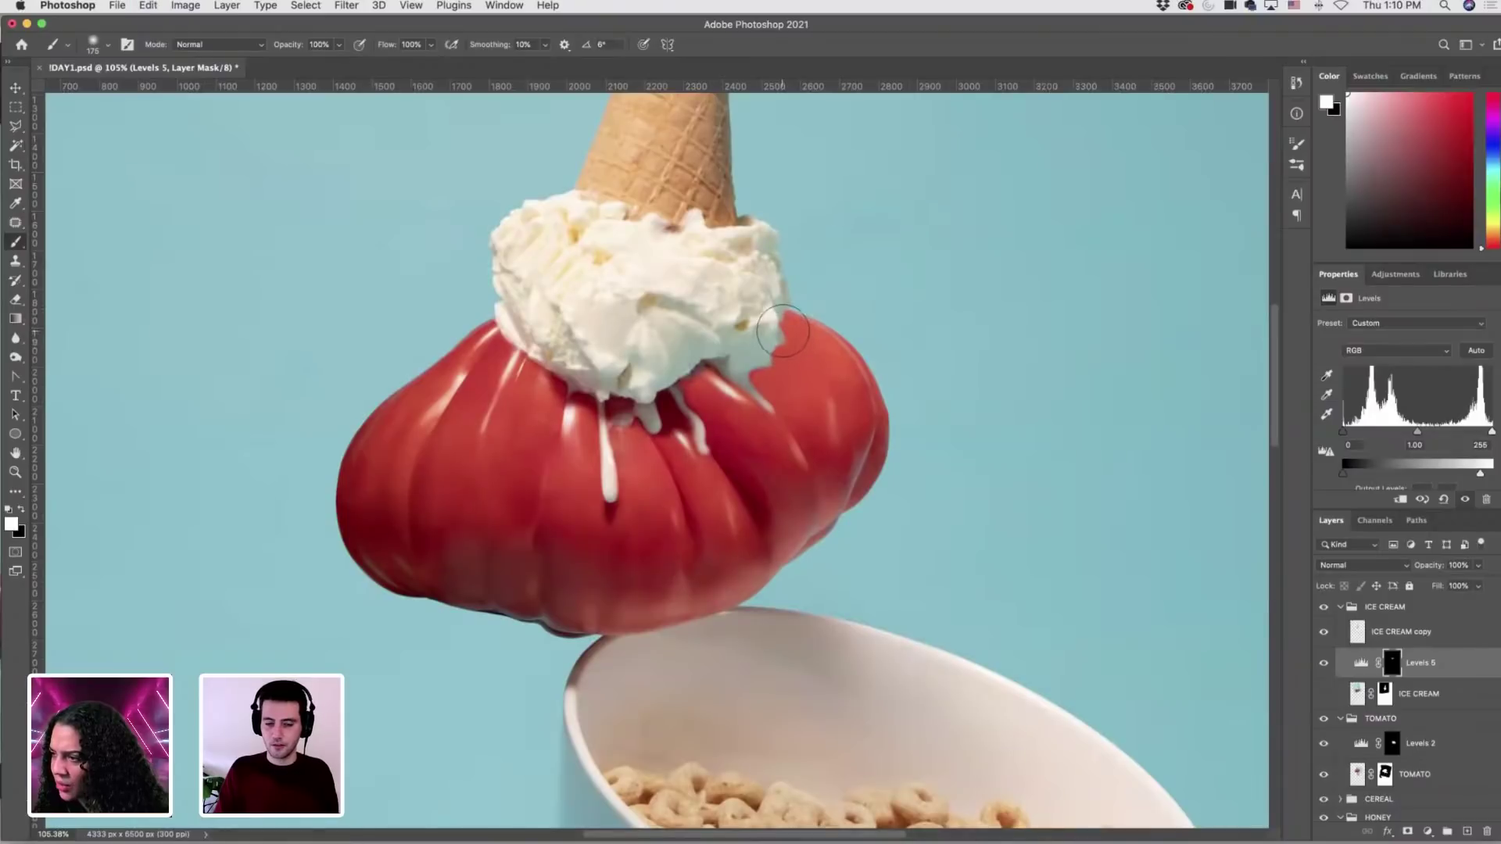
key(bracketleft)
key(bracketleft)
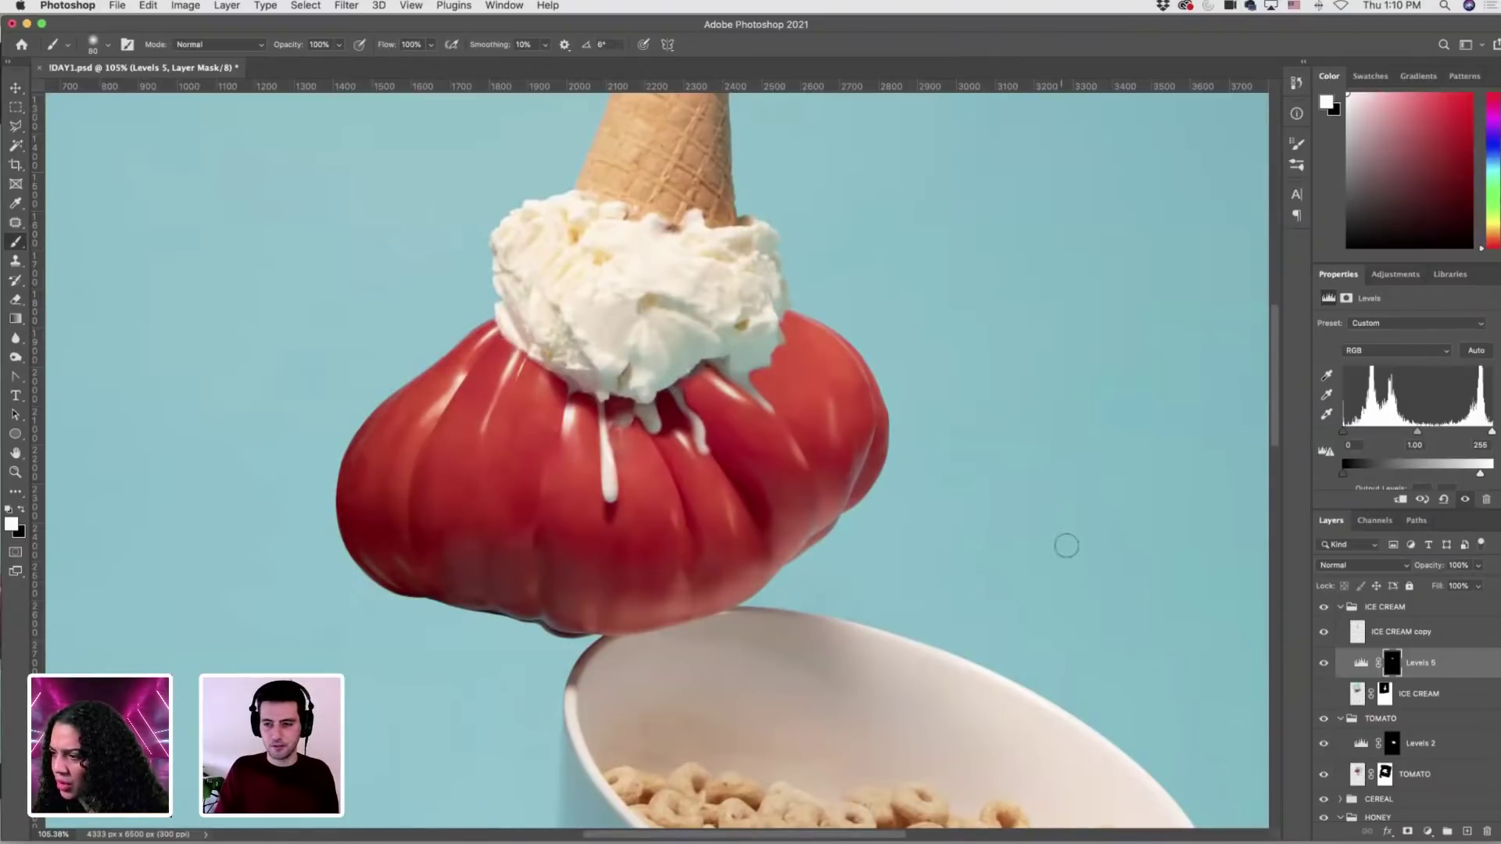
Create a new layer directly above the ICE CREAM layer and set up a black brush at 20% opacity.
scroll(1028, 524, down, 5)
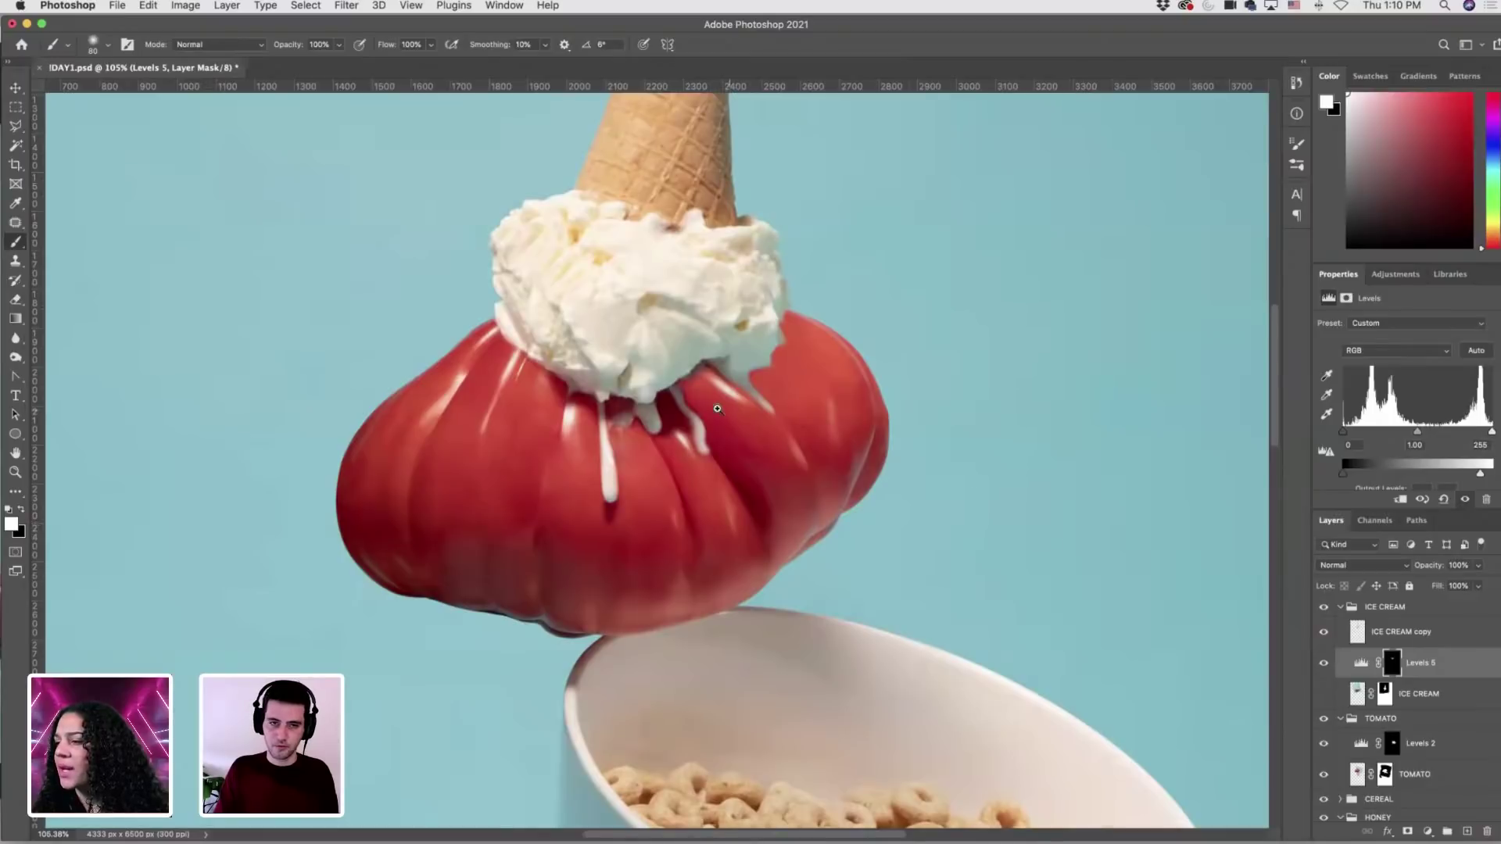
scroll(751, 398, up, 5)
scroll(751, 398, up, 1)
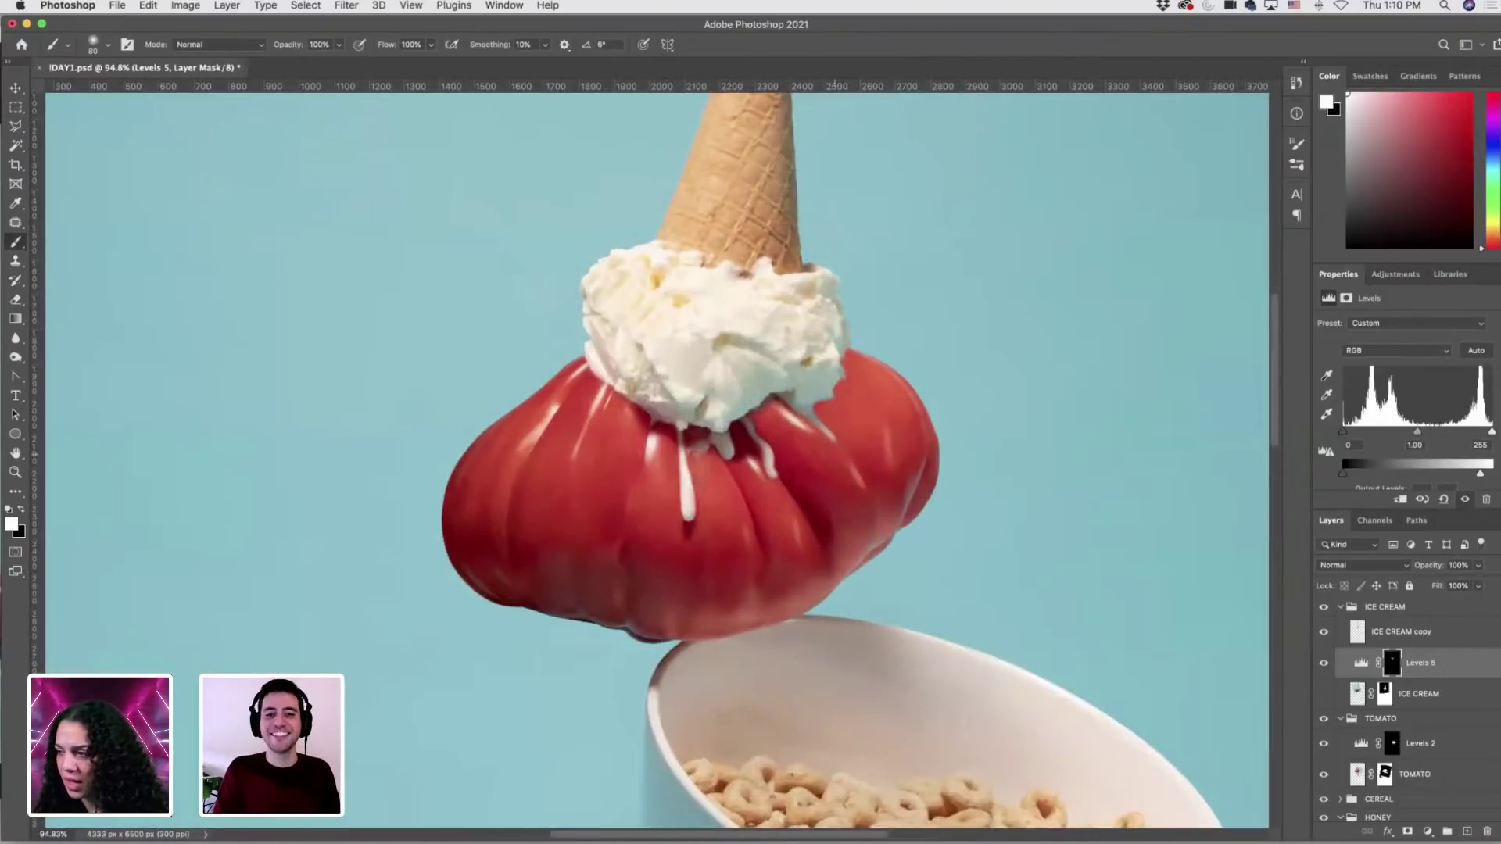
click(1418, 696)
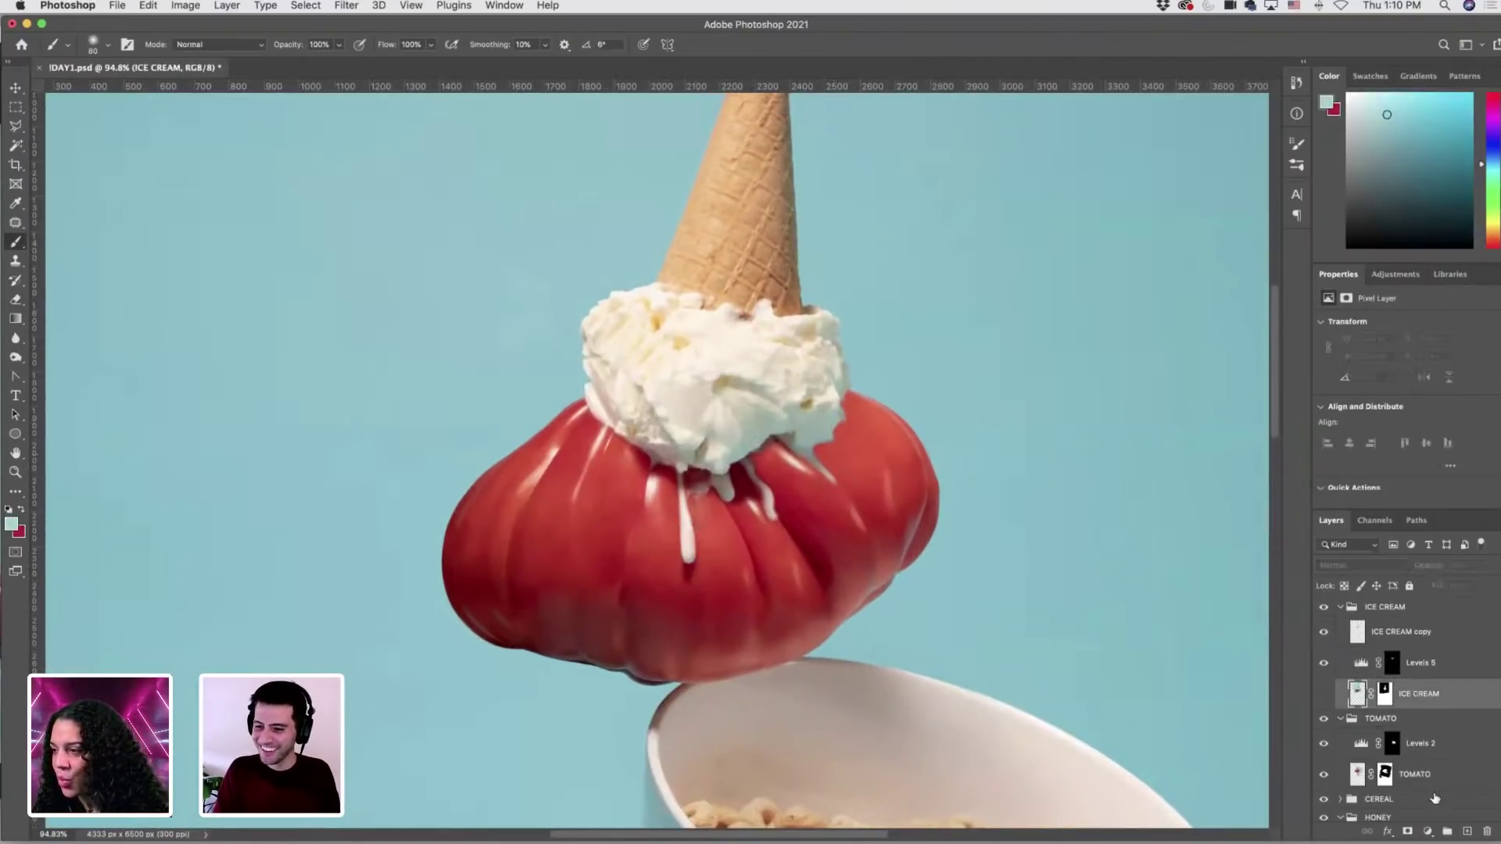
click(1467, 831)
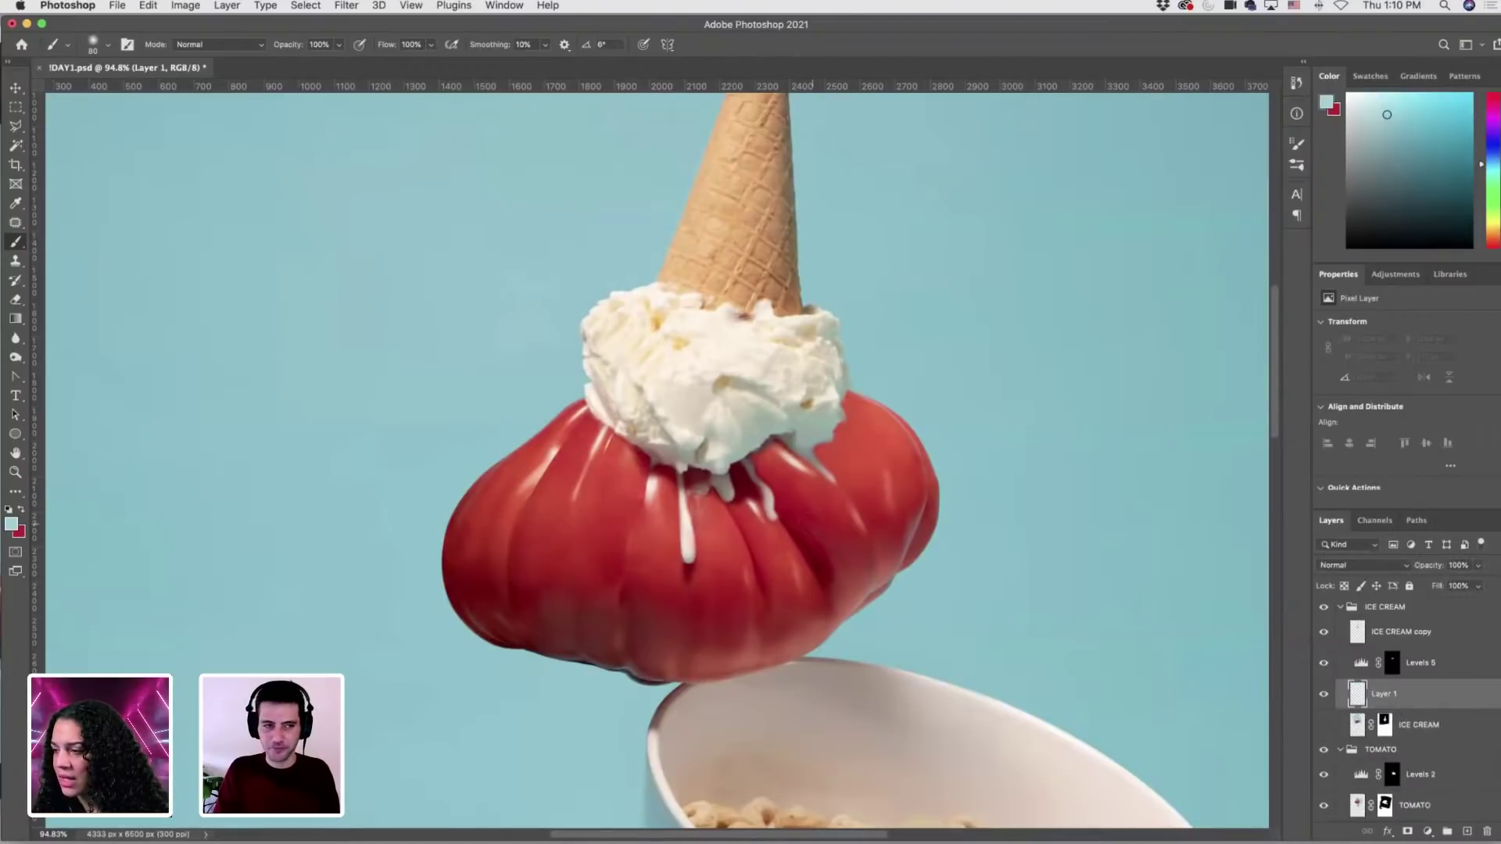
text(d)
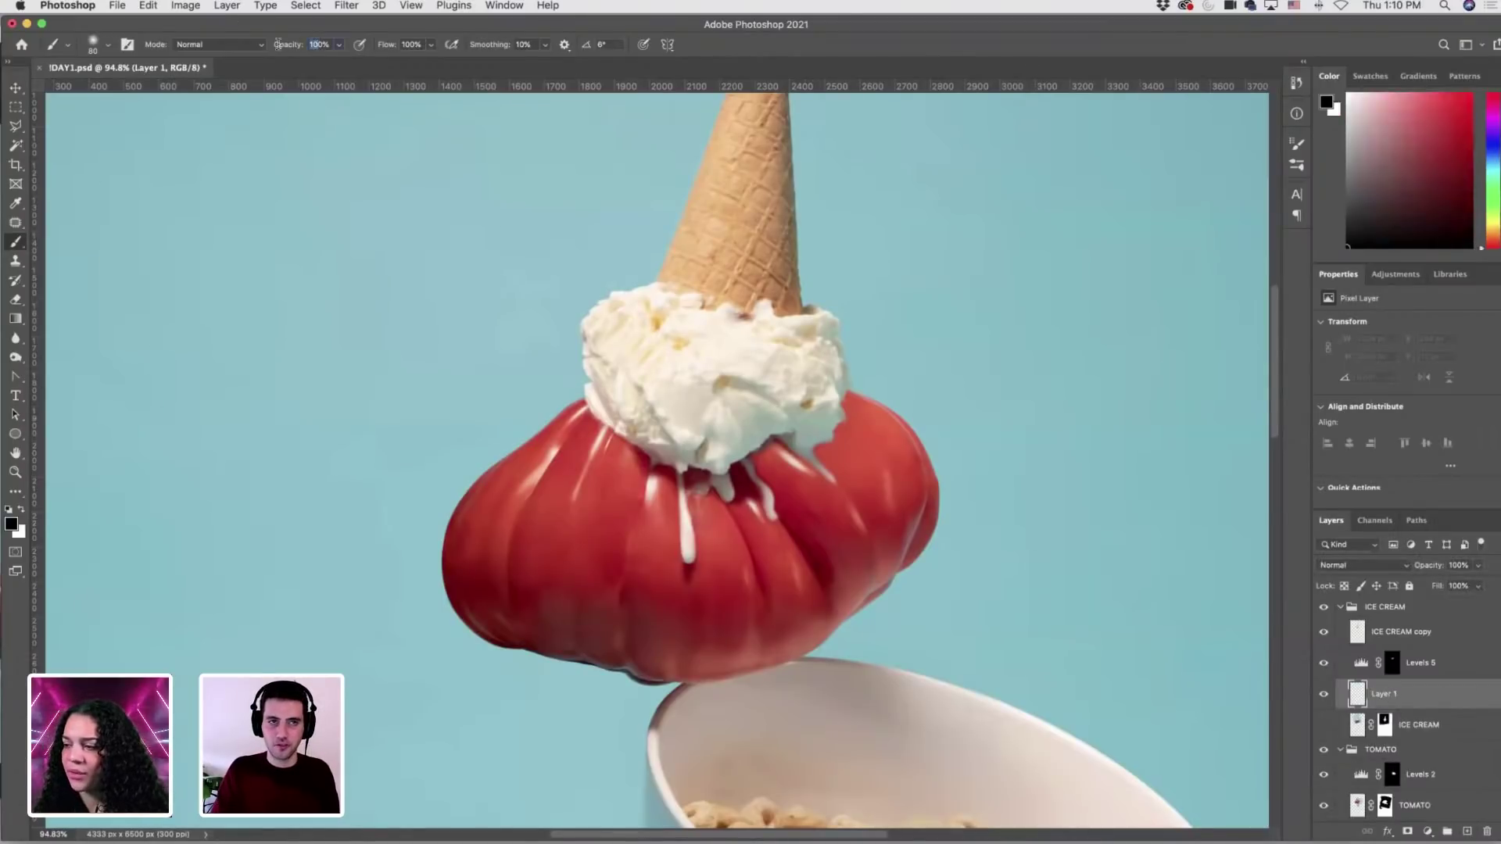
text(20)
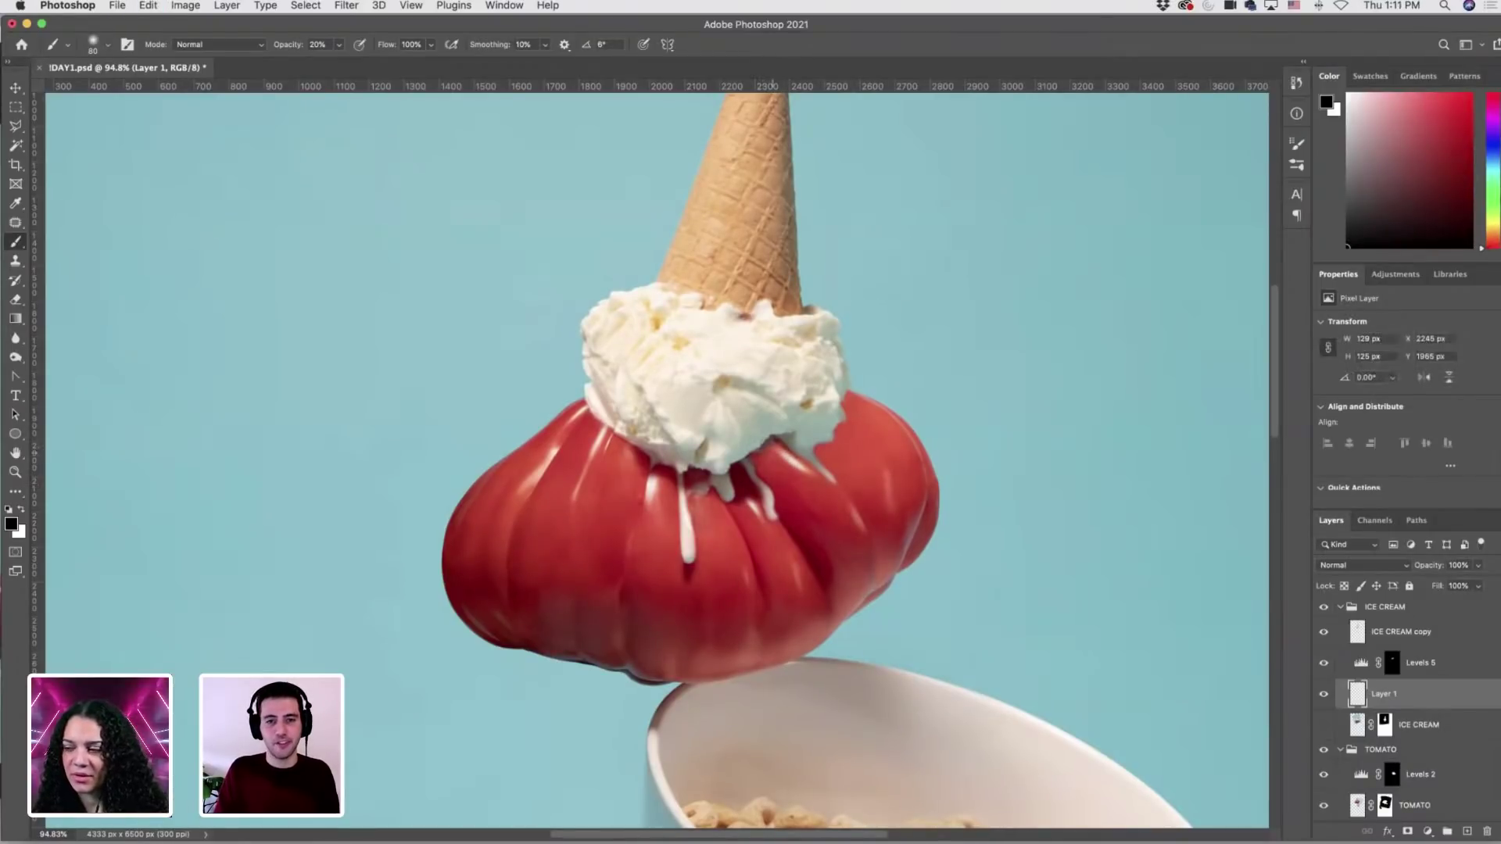
Paint soft black shading on the new layer along the ice cream's lower-right edge, undoing the unwanted strokes.
click(763, 442)
click(835, 404)
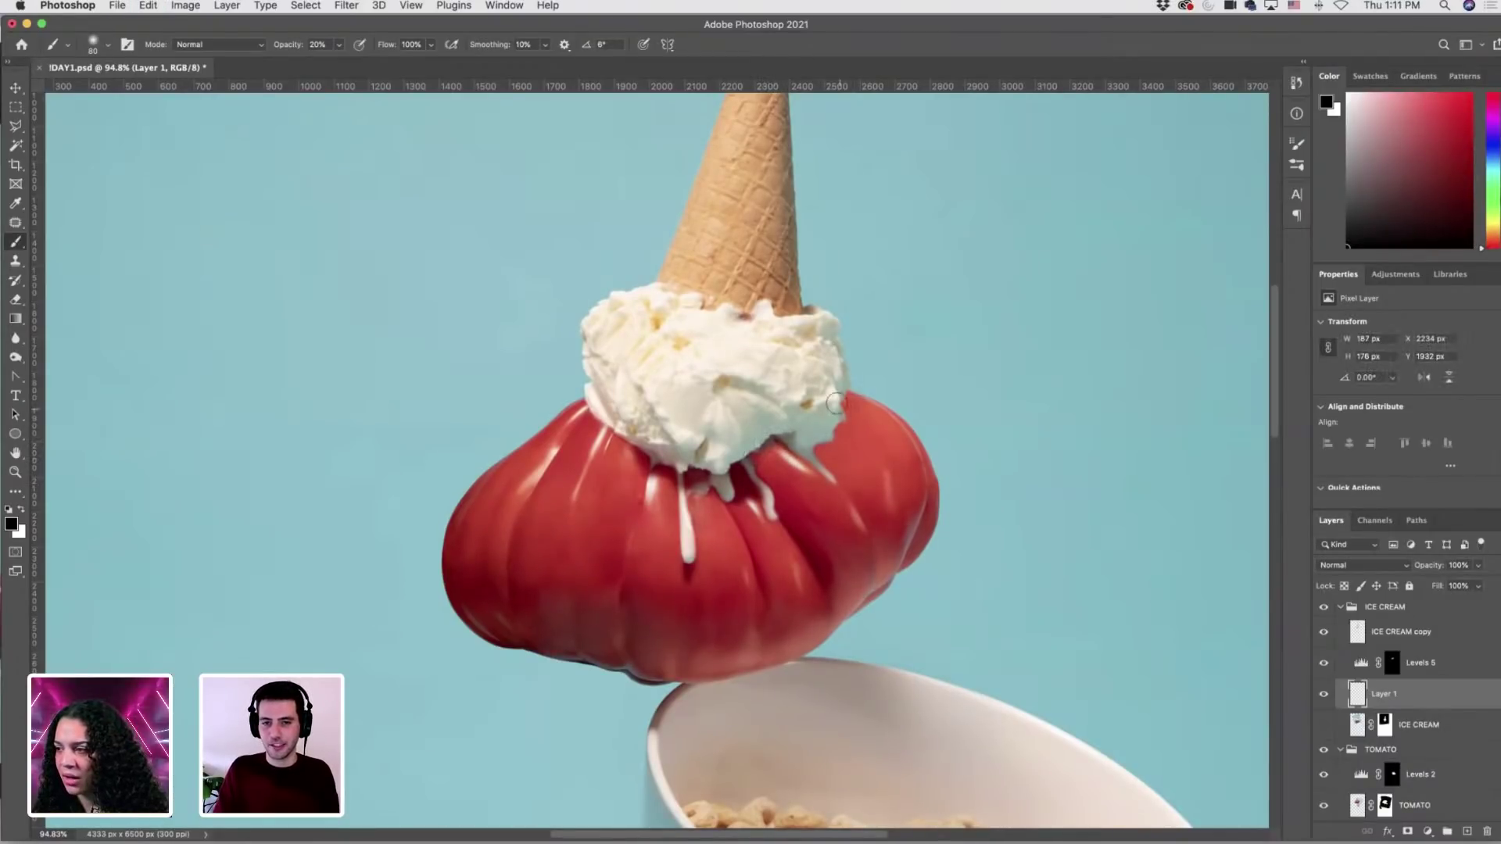
click(832, 407)
mouse_move(832, 407)
mouse_down()
mouse_move(835, 391)
mouse_move(834, 415)
mouse_up()
key(super+z)
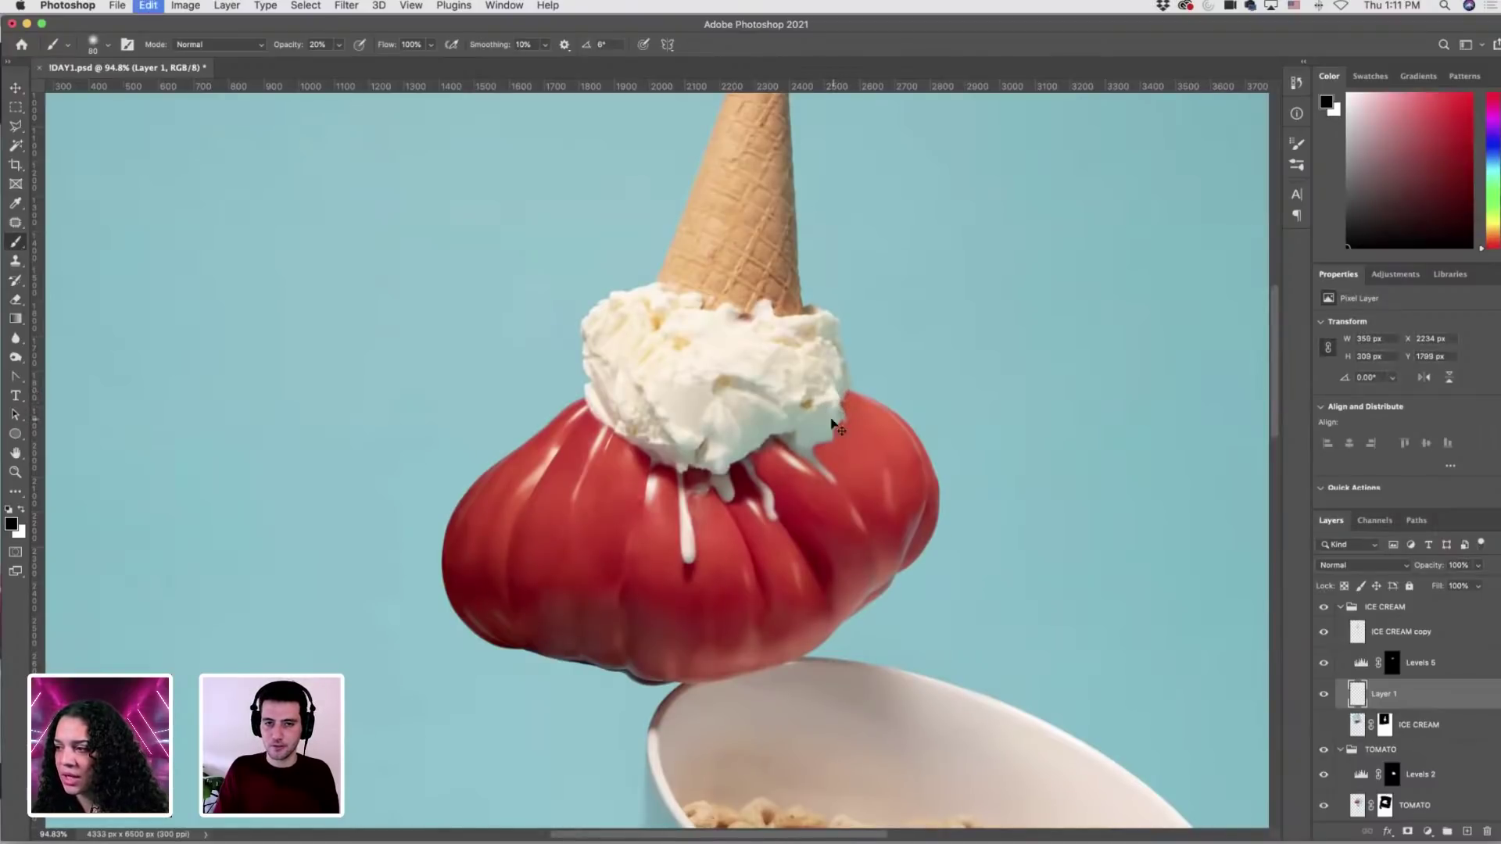
key(super+z)
key(super+z)
key(super+z)
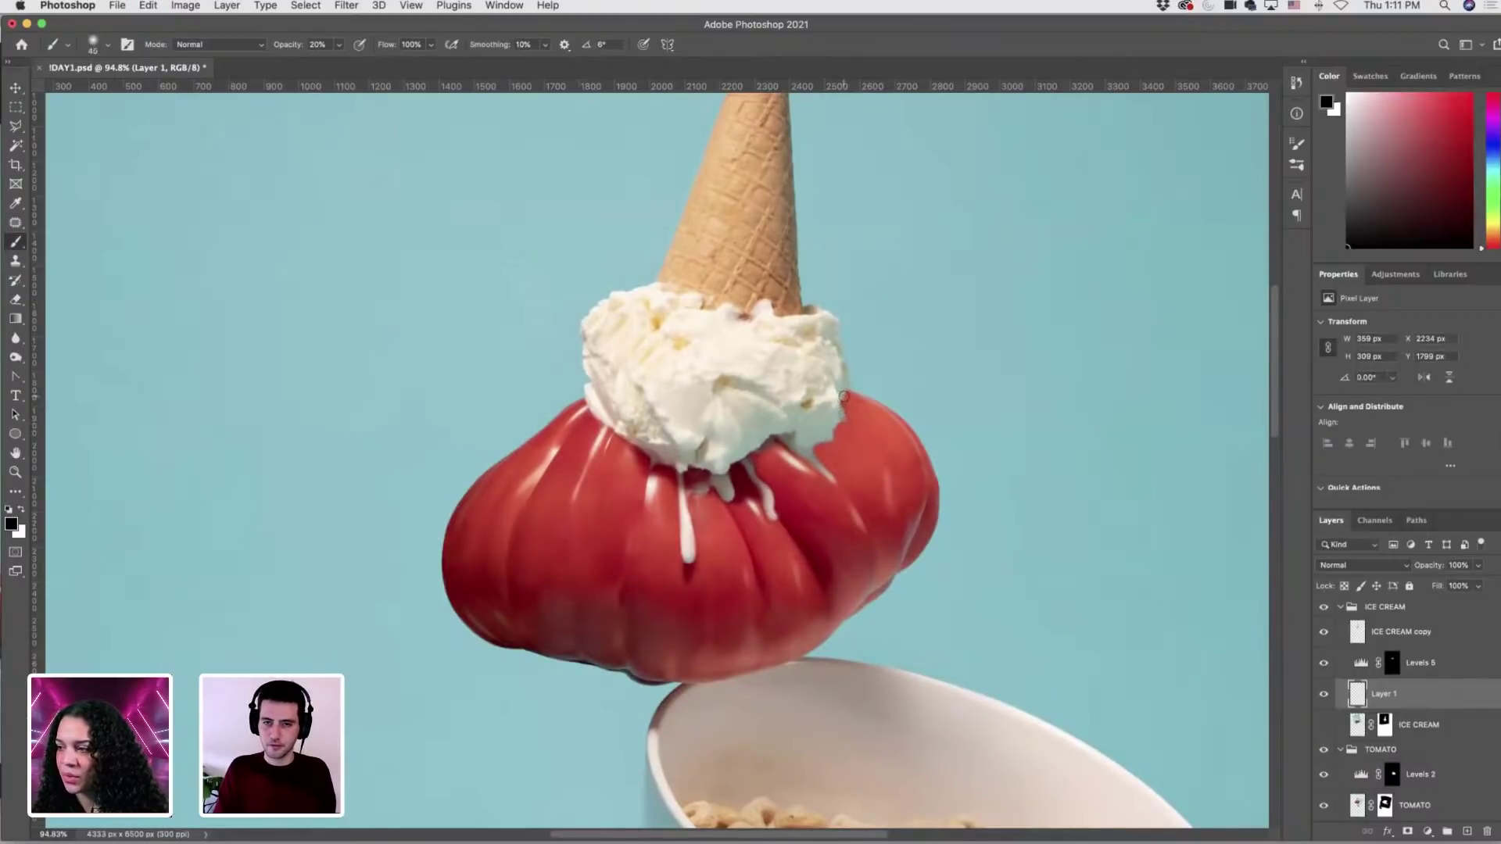
key(super+z)
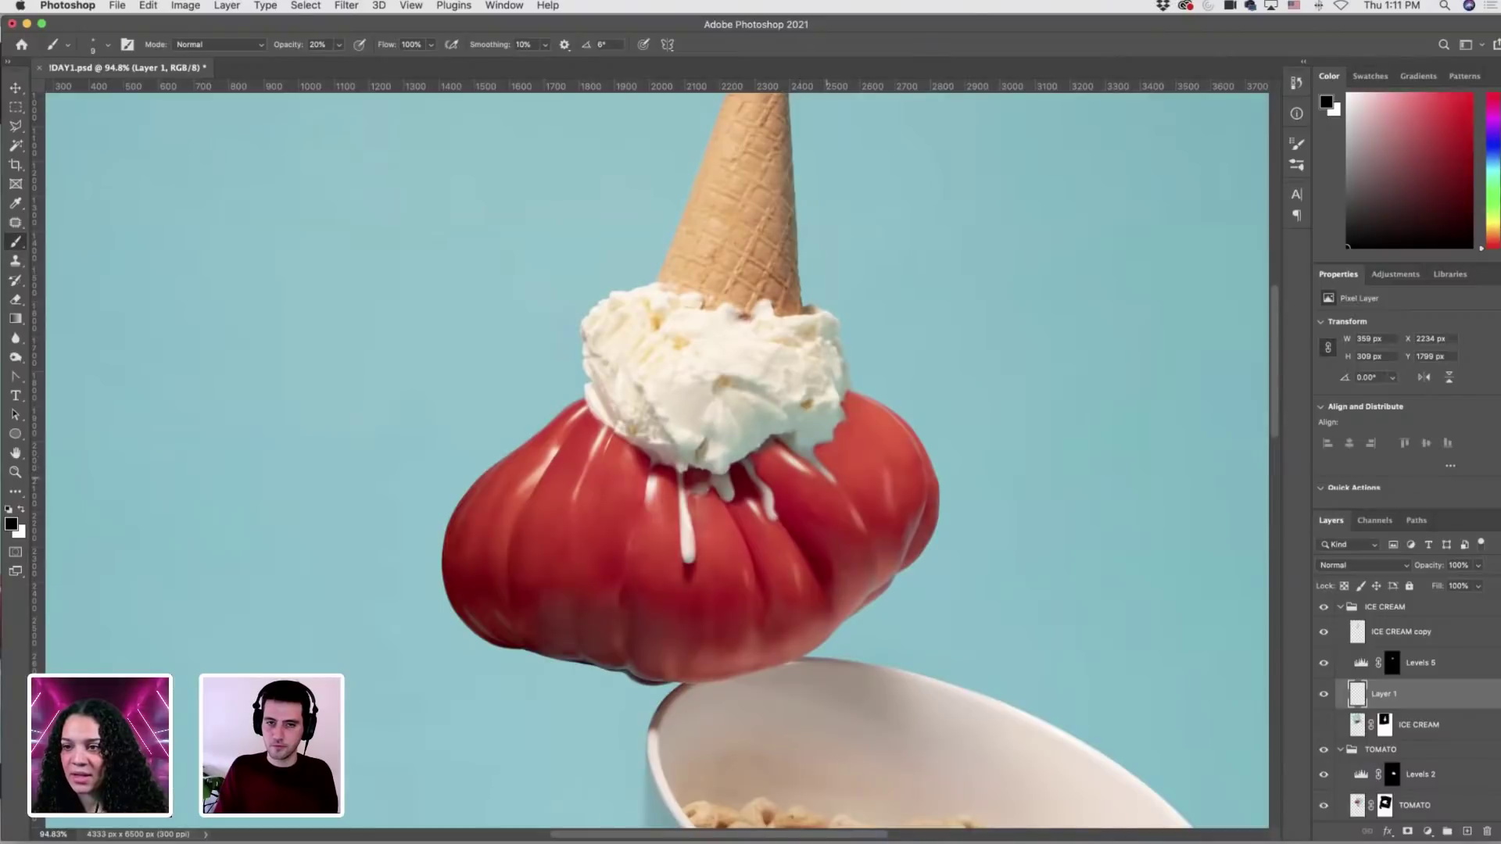
Shade the melted drip on the ice cream's right with a fine brush and its lower-left edge with a 70 px brush.
scroll(876, 486, up, 5)
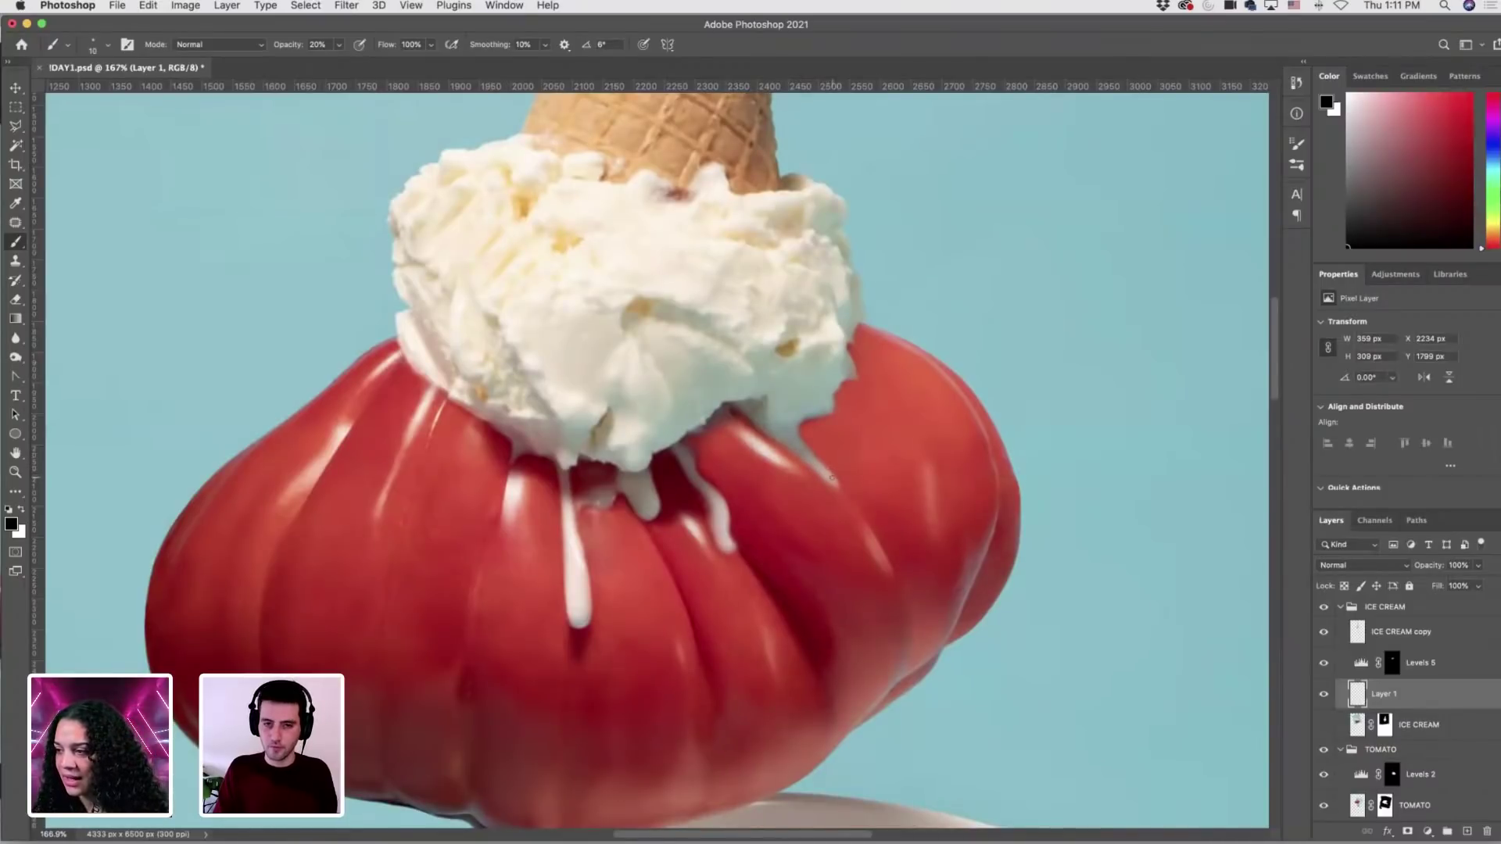
key(bracketright)
drag(820, 470, 800, 453)
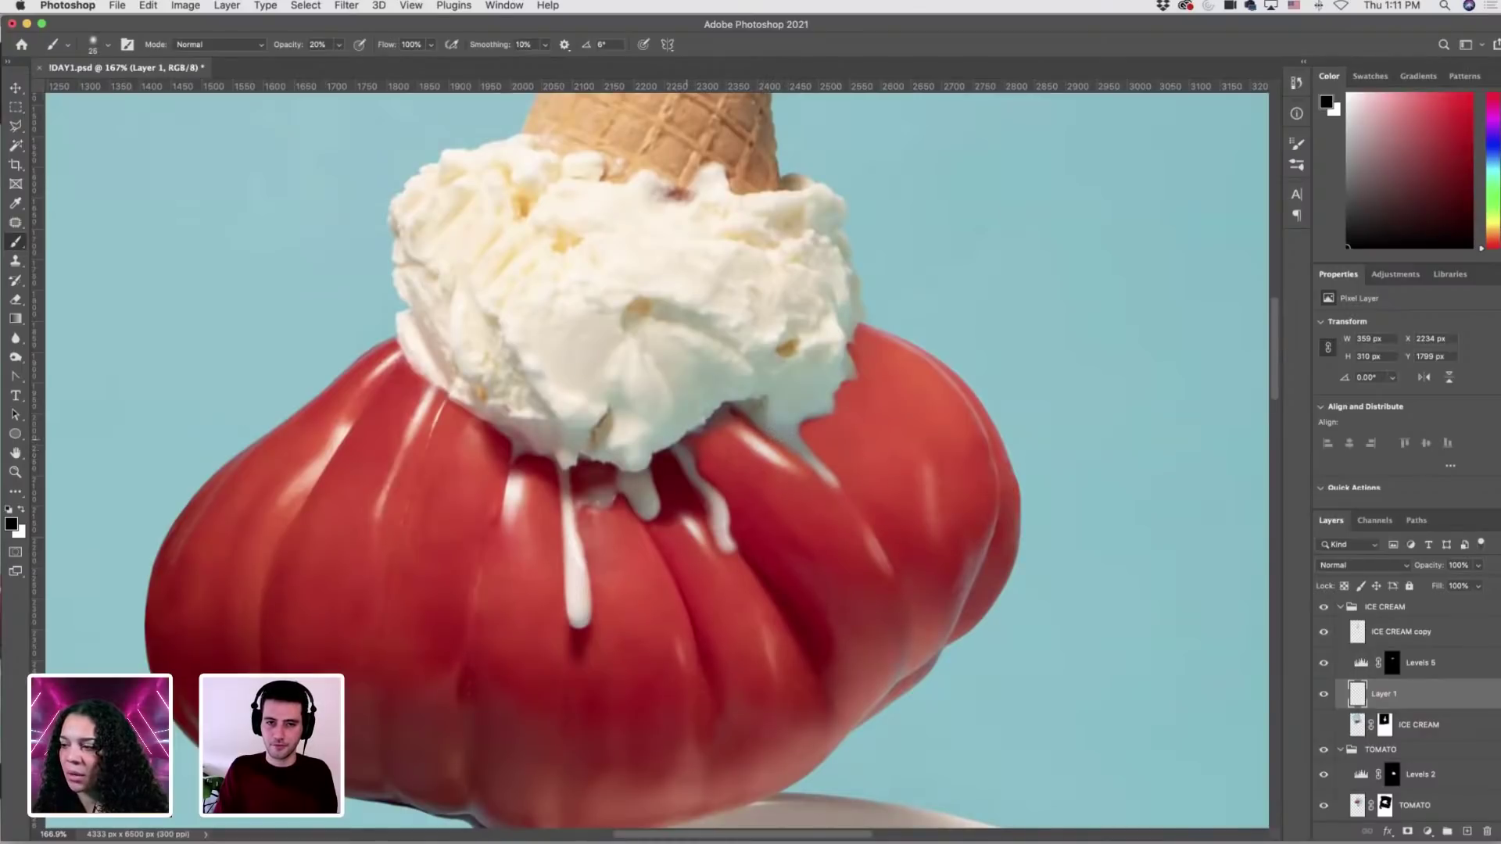
key(bracketright)
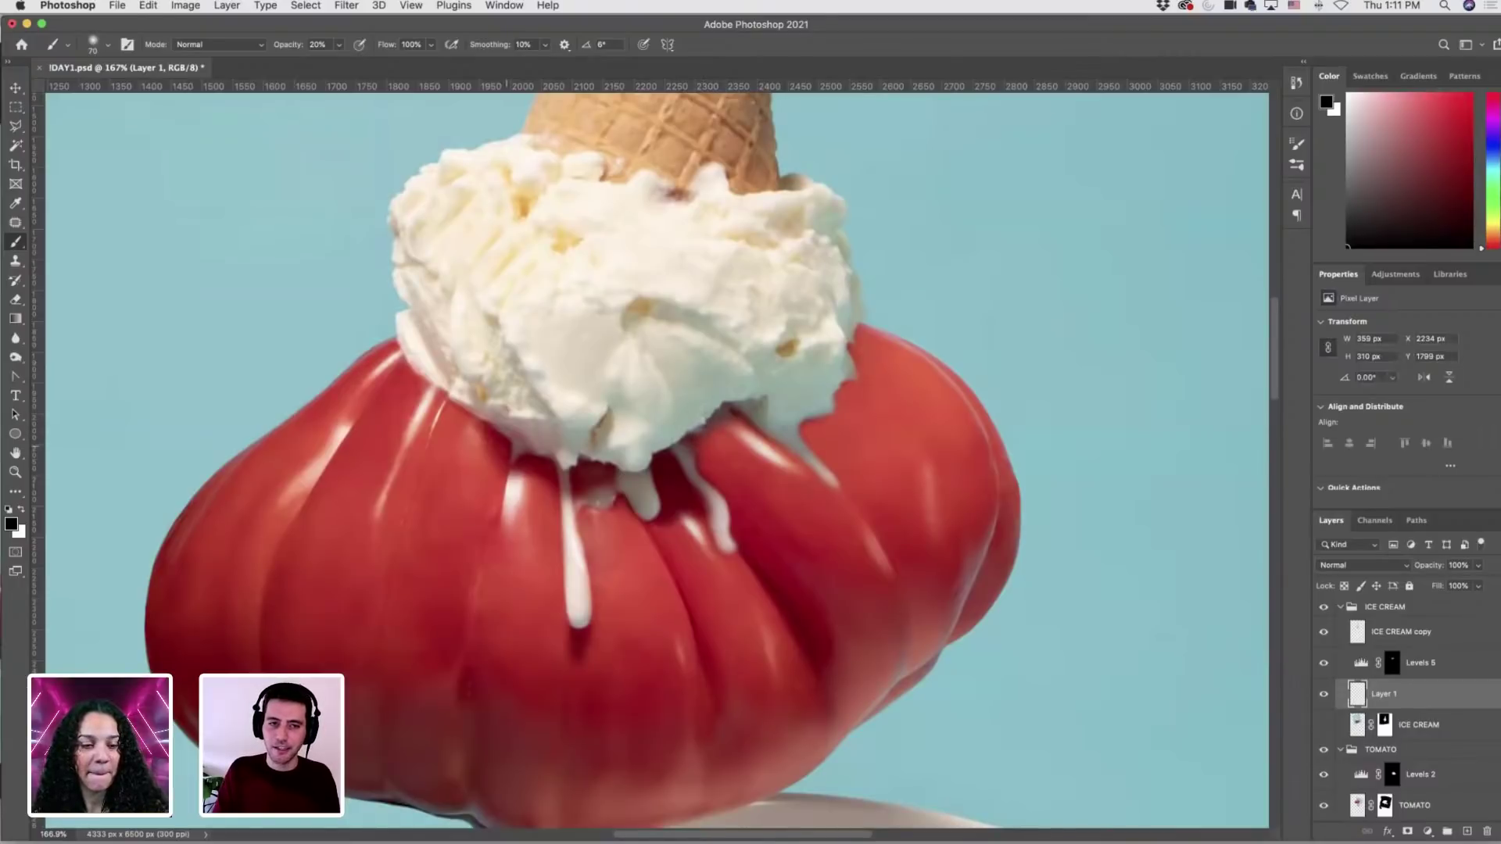
drag(495, 414, 463, 387)
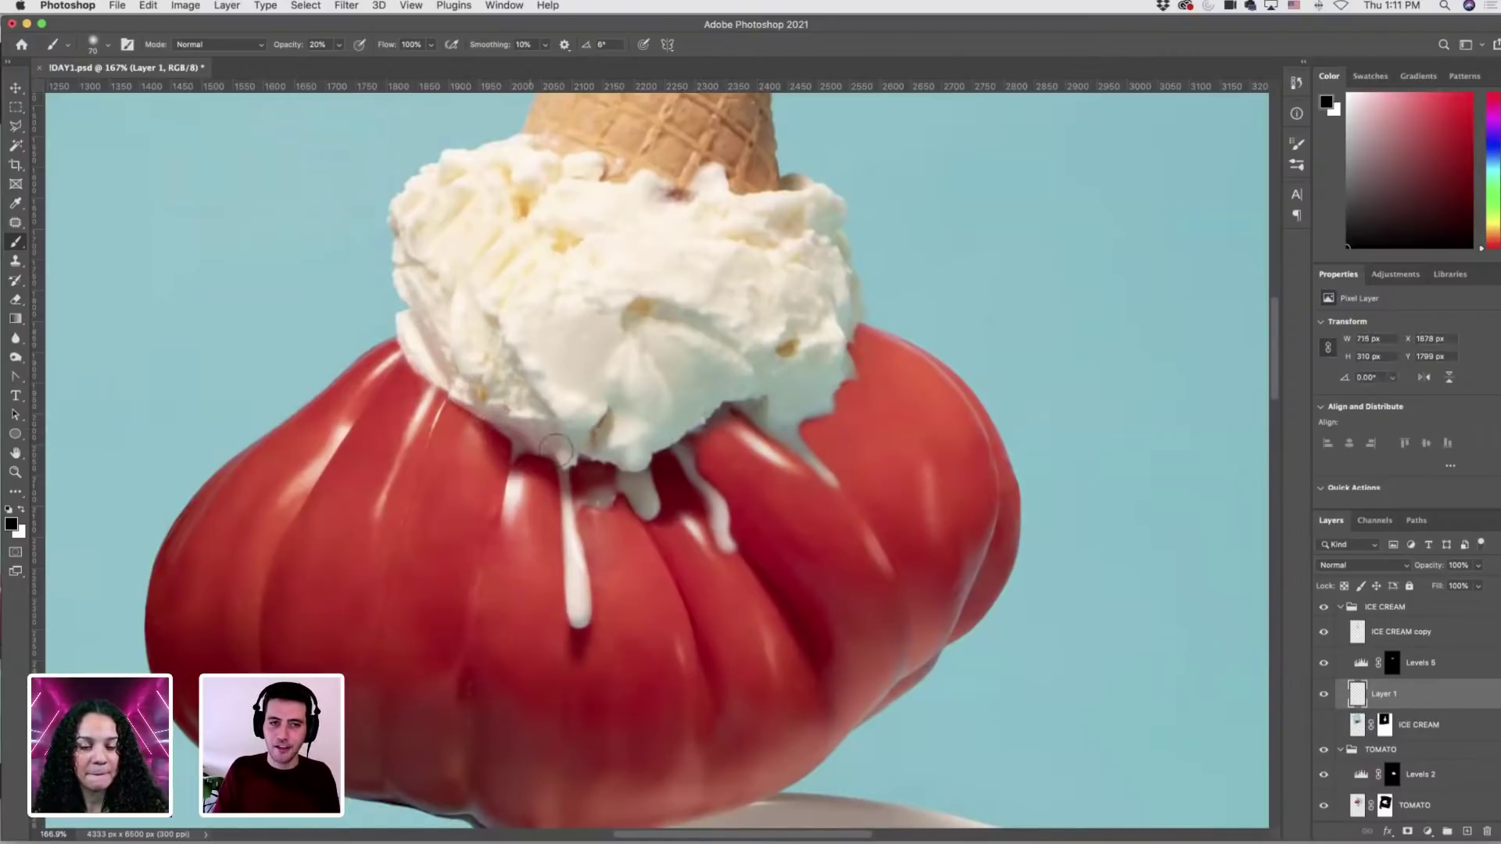
Rename the painted shading layer as shadow.
scroll(544, 442, down, 5)
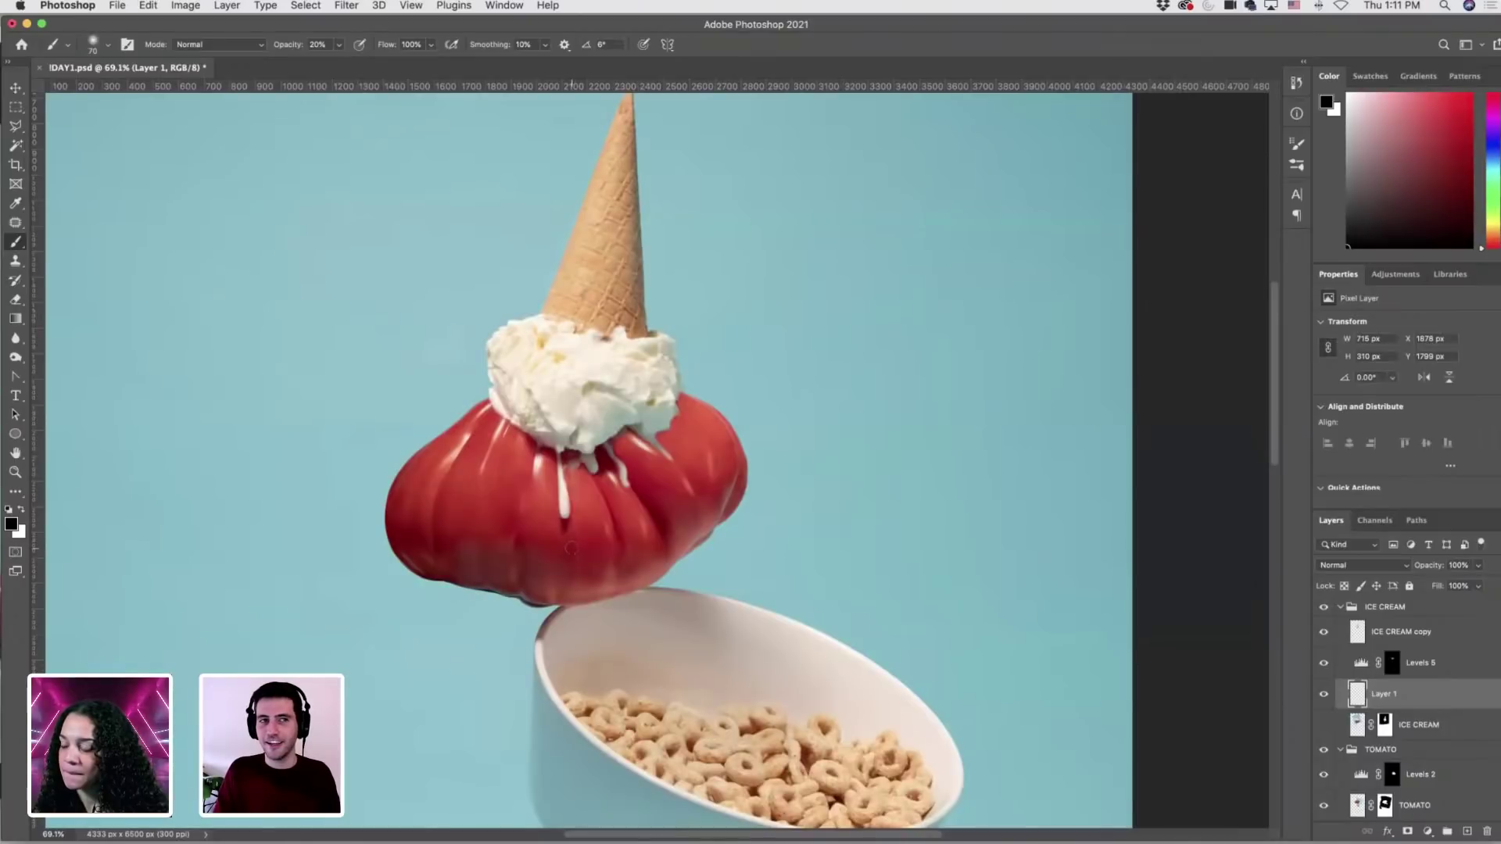
scroll(572, 550, up, 3)
scroll(657, 537, down, 1)
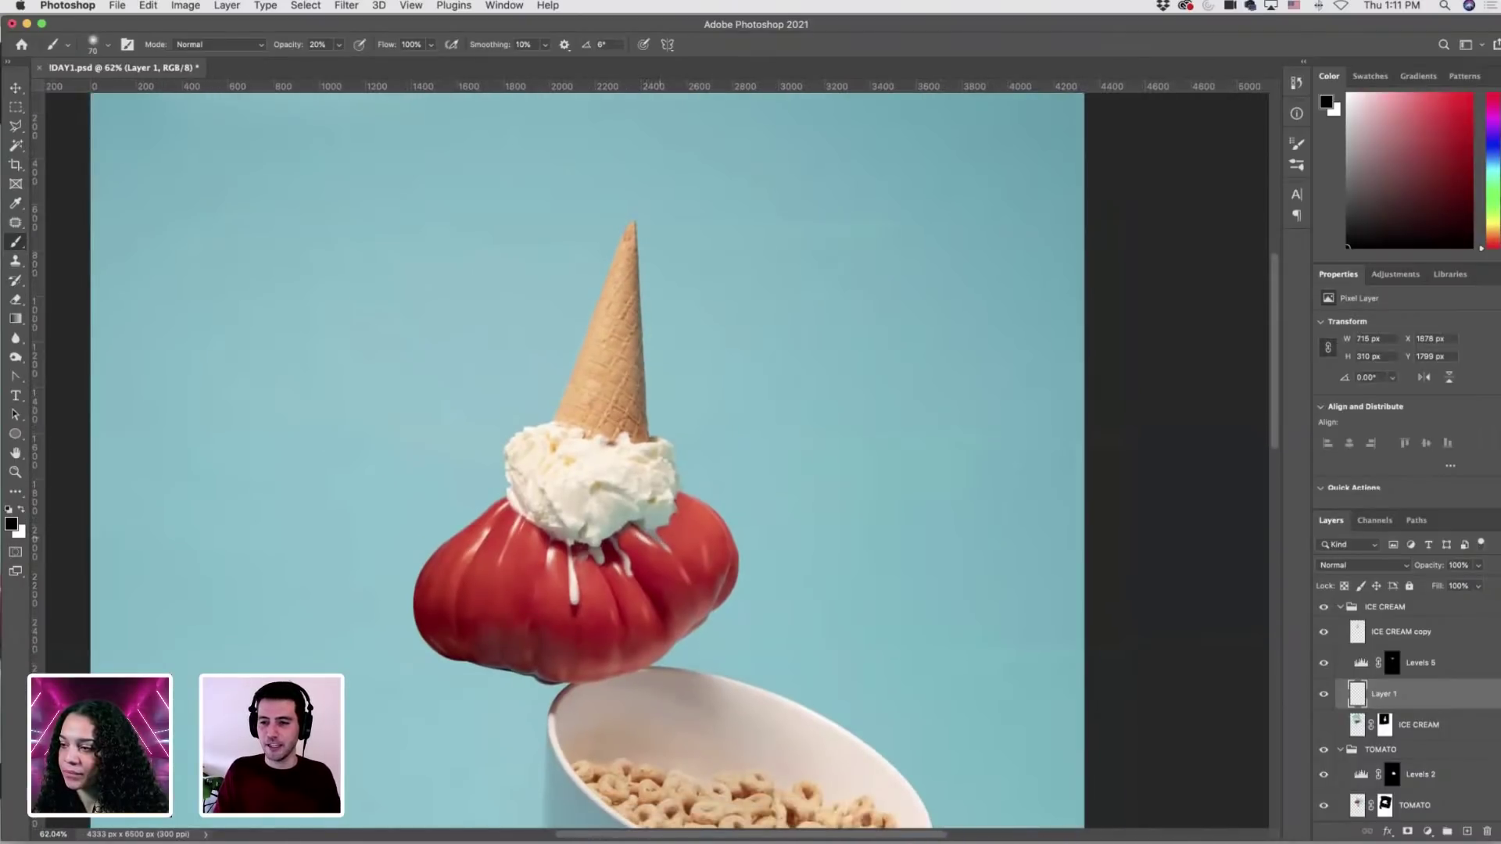
double_click(1389, 696)
text(shadow)
key(Return)
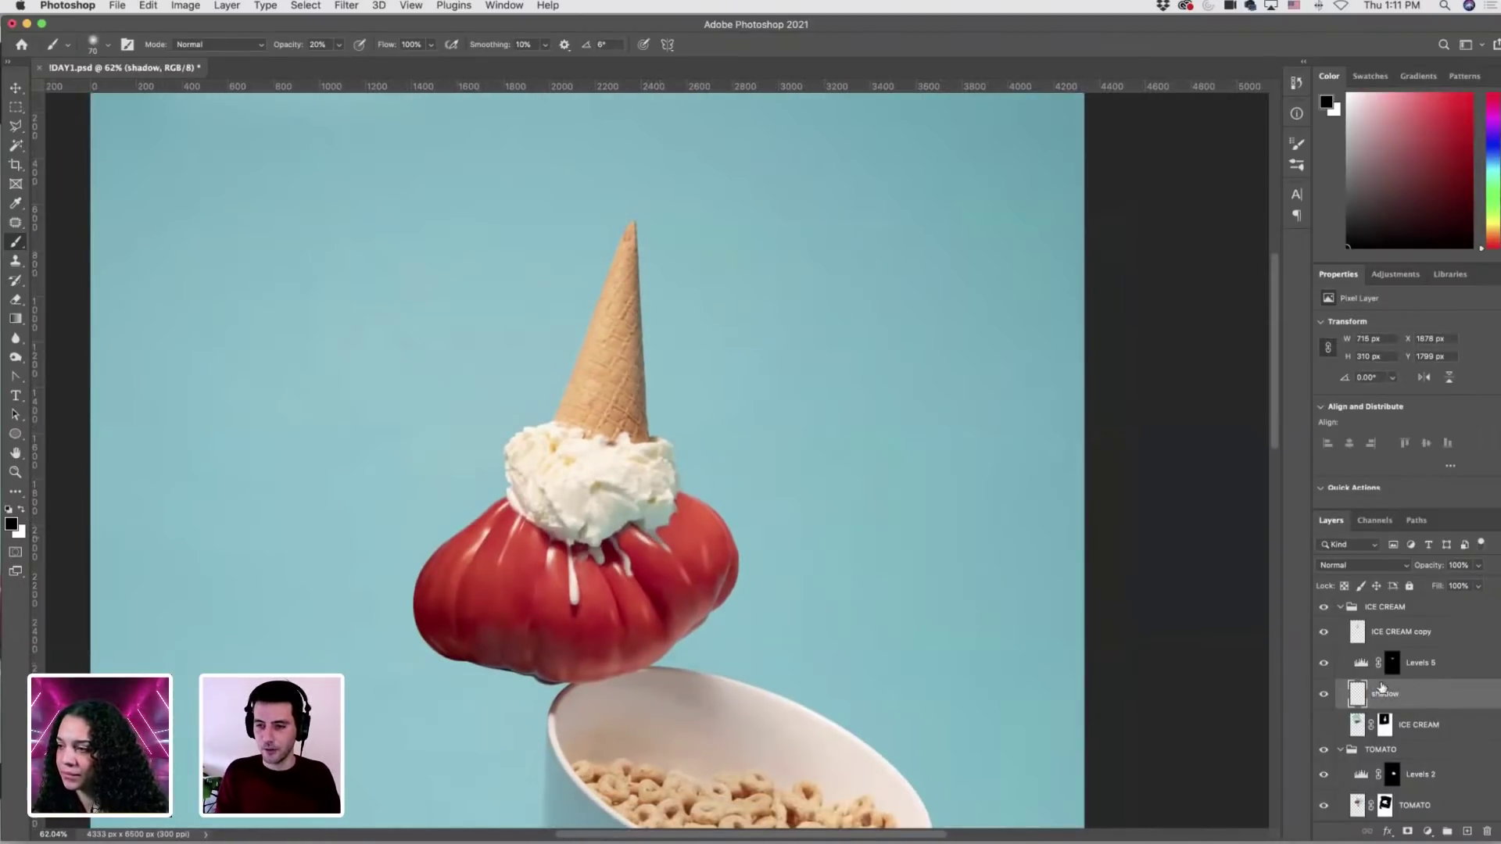
Select the background's Color Fill 2 layer with the Move tool and save the document.
key(v)
super+click(467, 527)
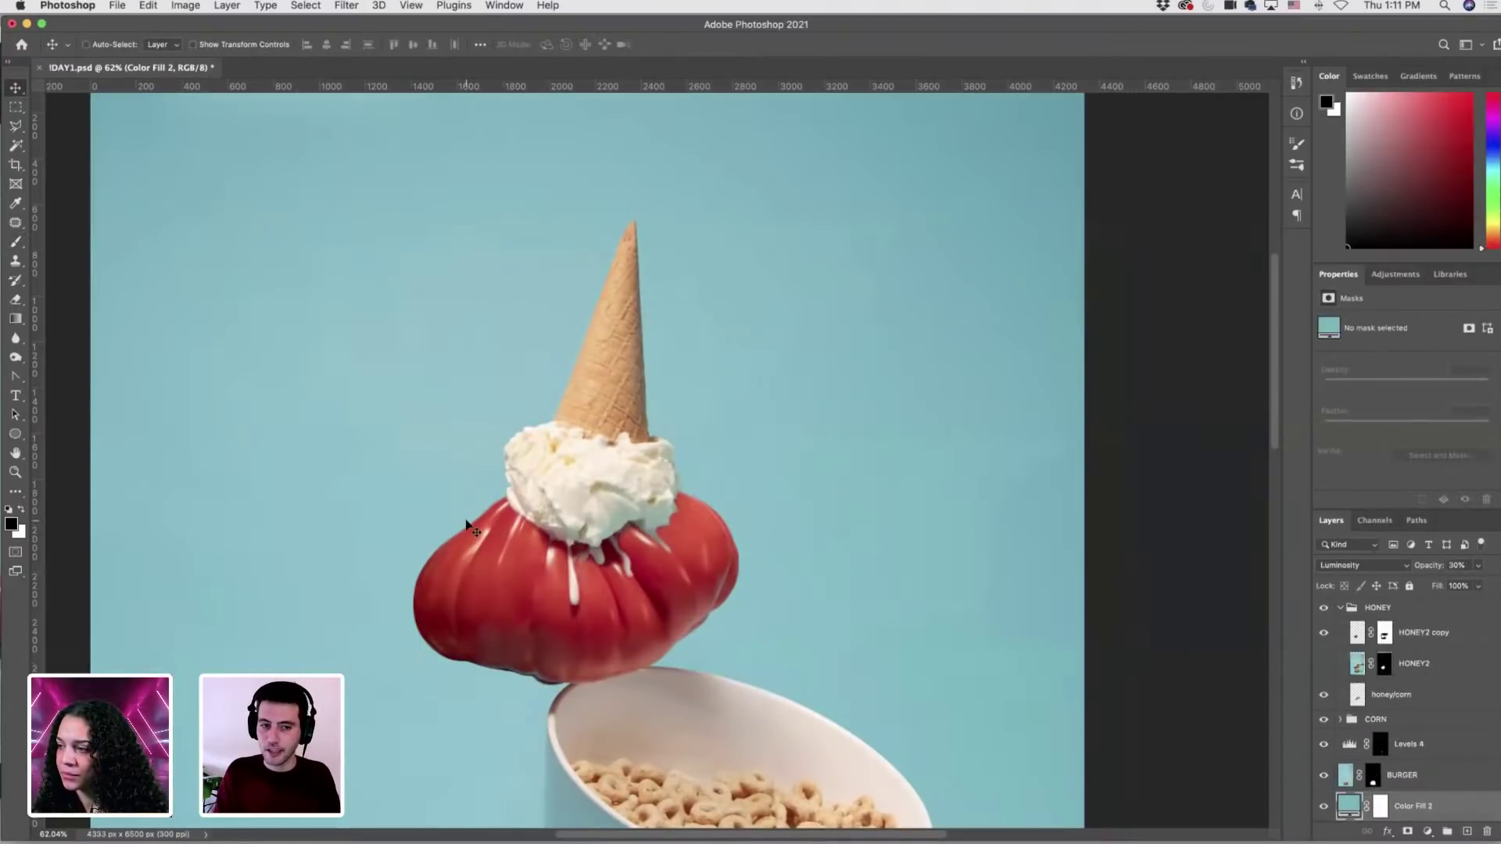
key(super+s)
key(super+minus)
scroll(521, 523, down, 3)
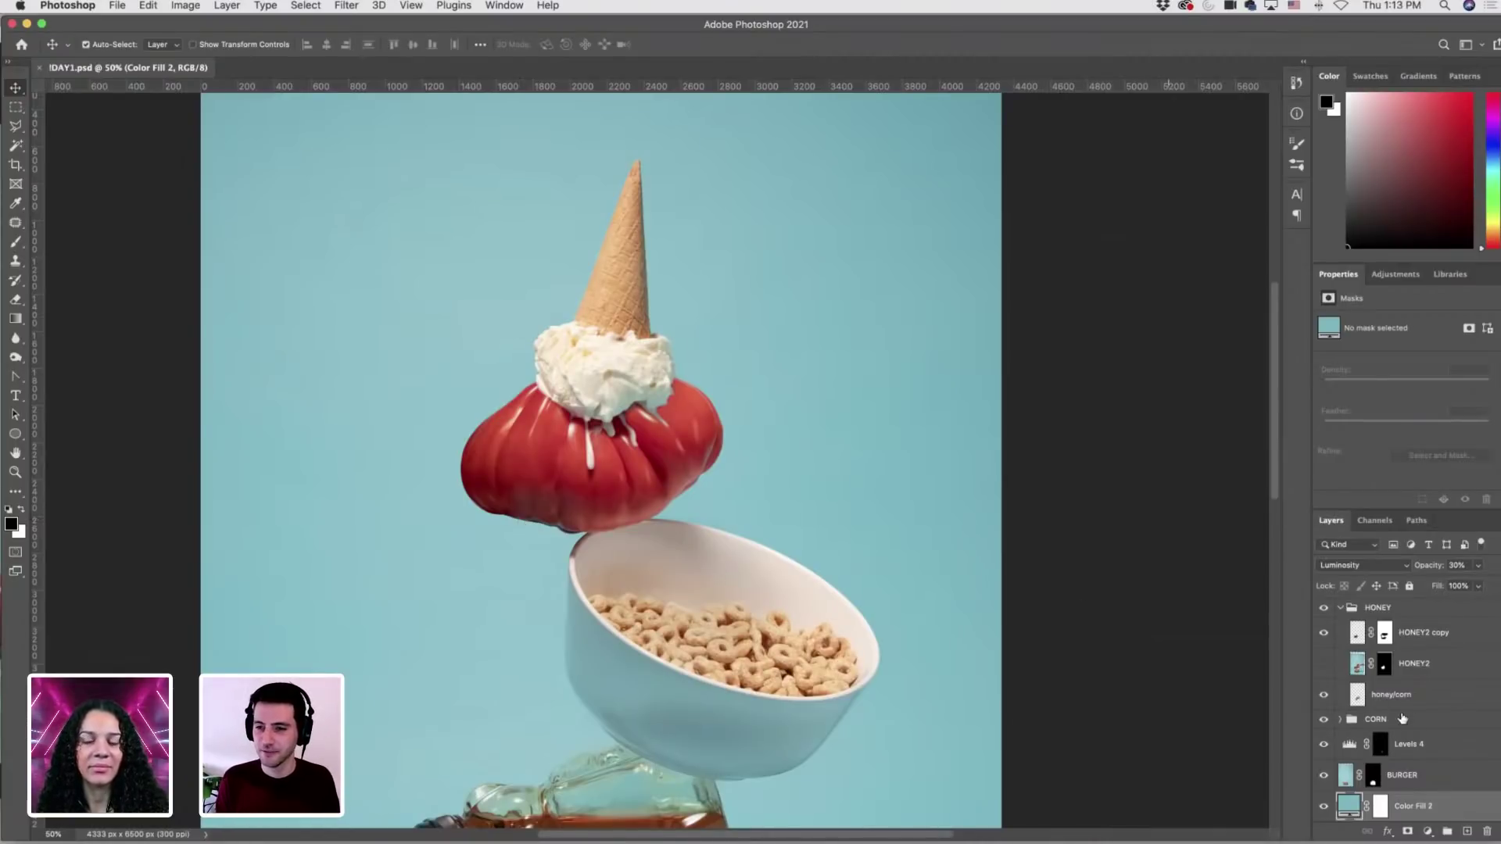
Compare the composite with the shadow layer hidden and shown.
scroll(1376, 704, up, 5)
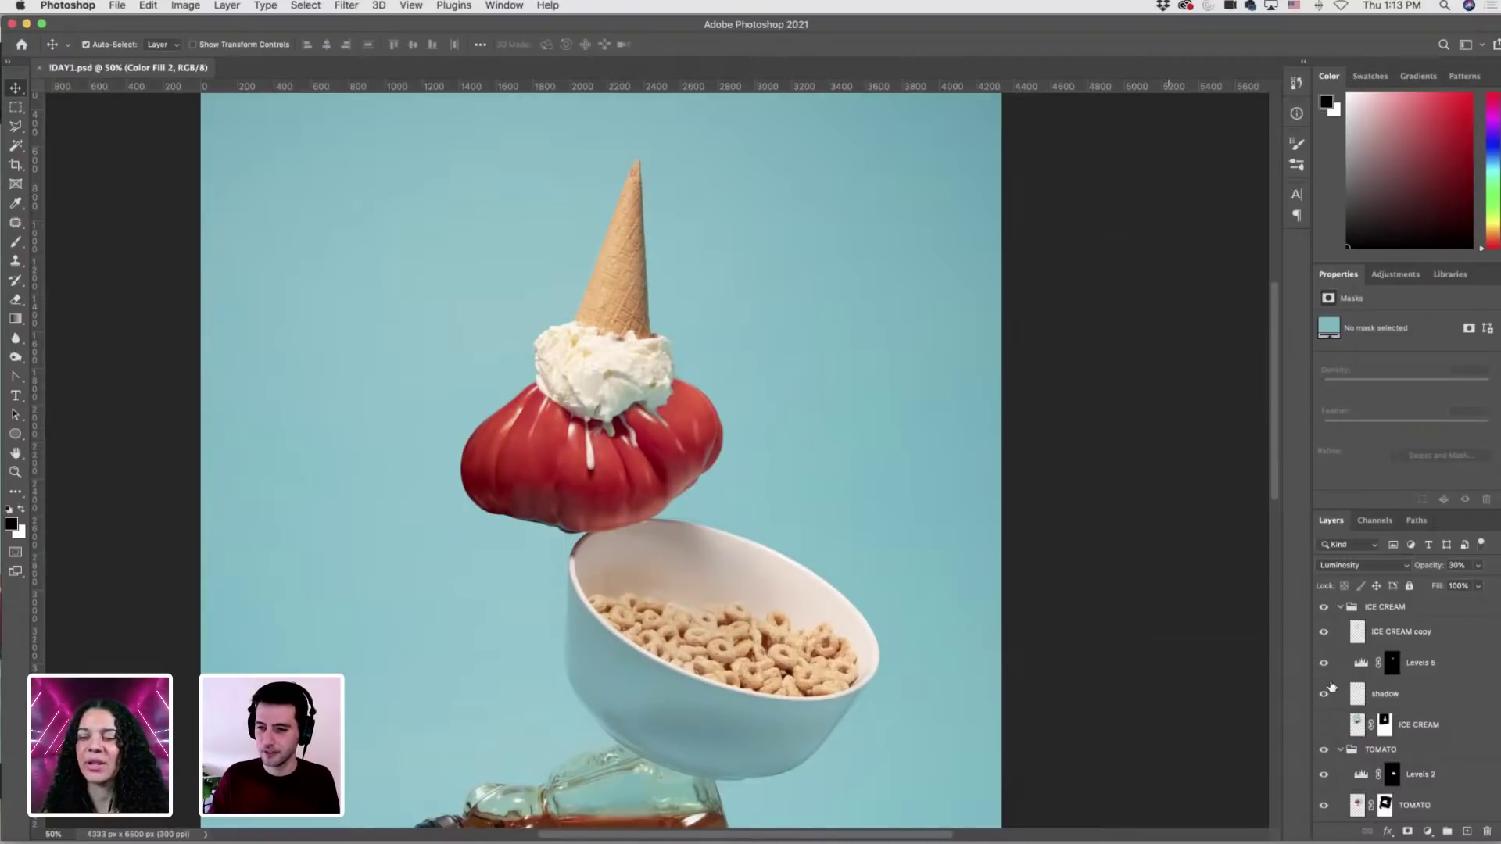
click(1324, 694)
click(1324, 693)
Select the shadow layer with the Brush active and change its blending mode to Multiply.
click(1388, 704)
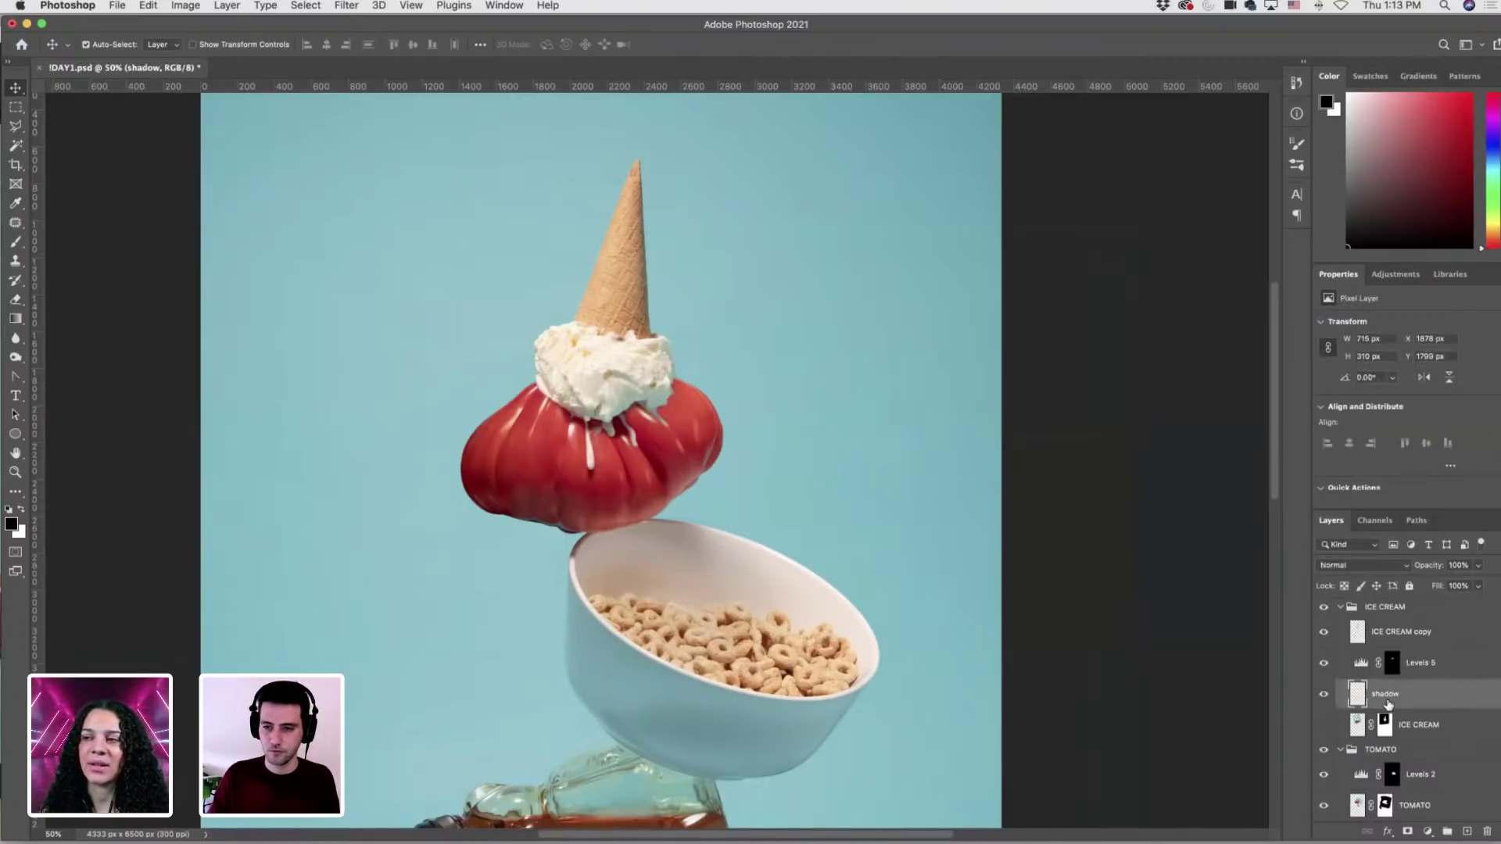
drag(633, 380, 706, 399)
key(b)
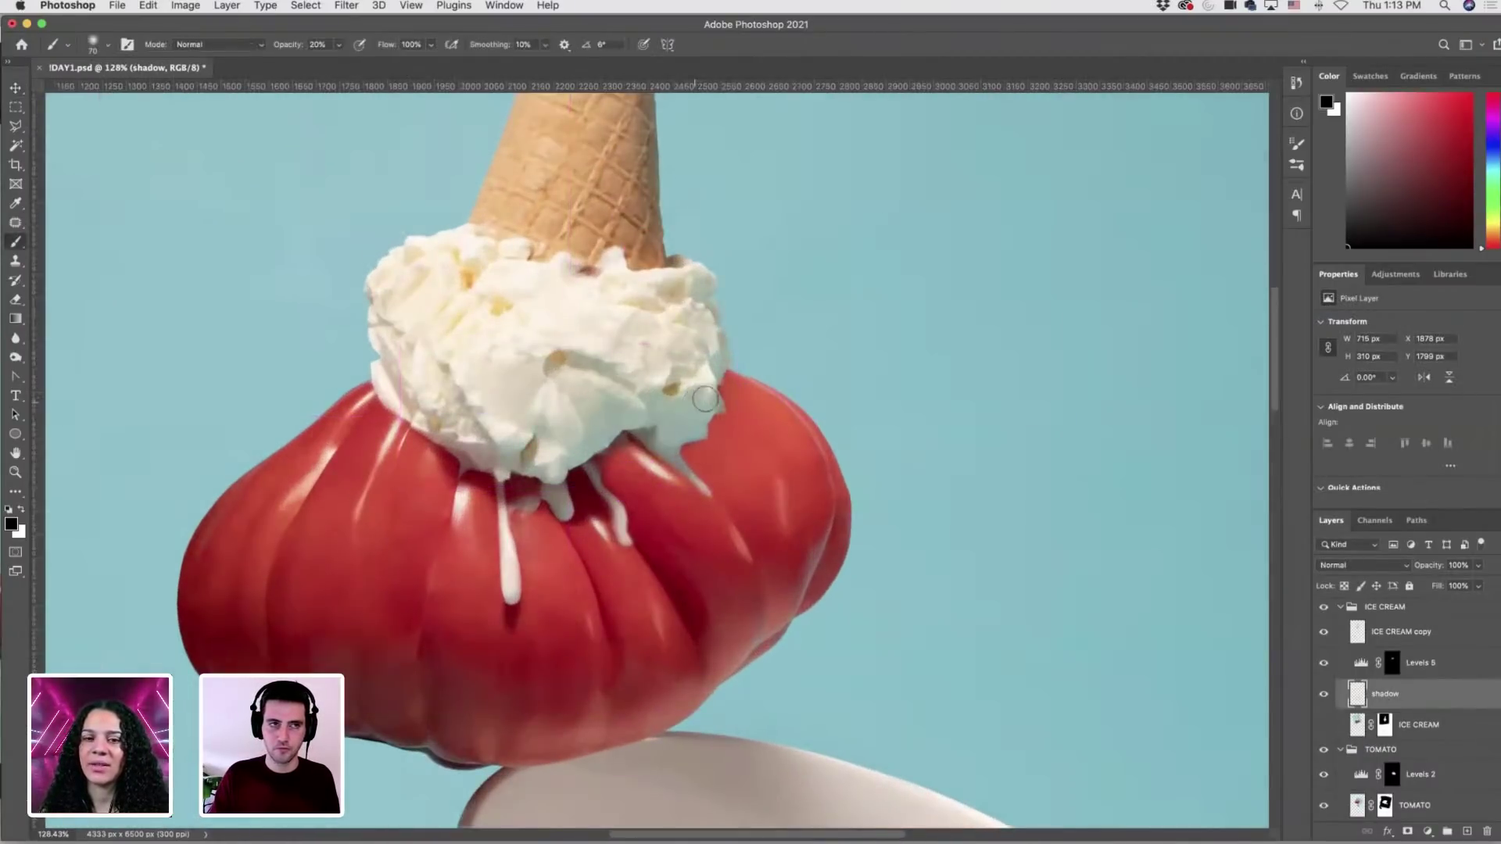
click(1336, 565)
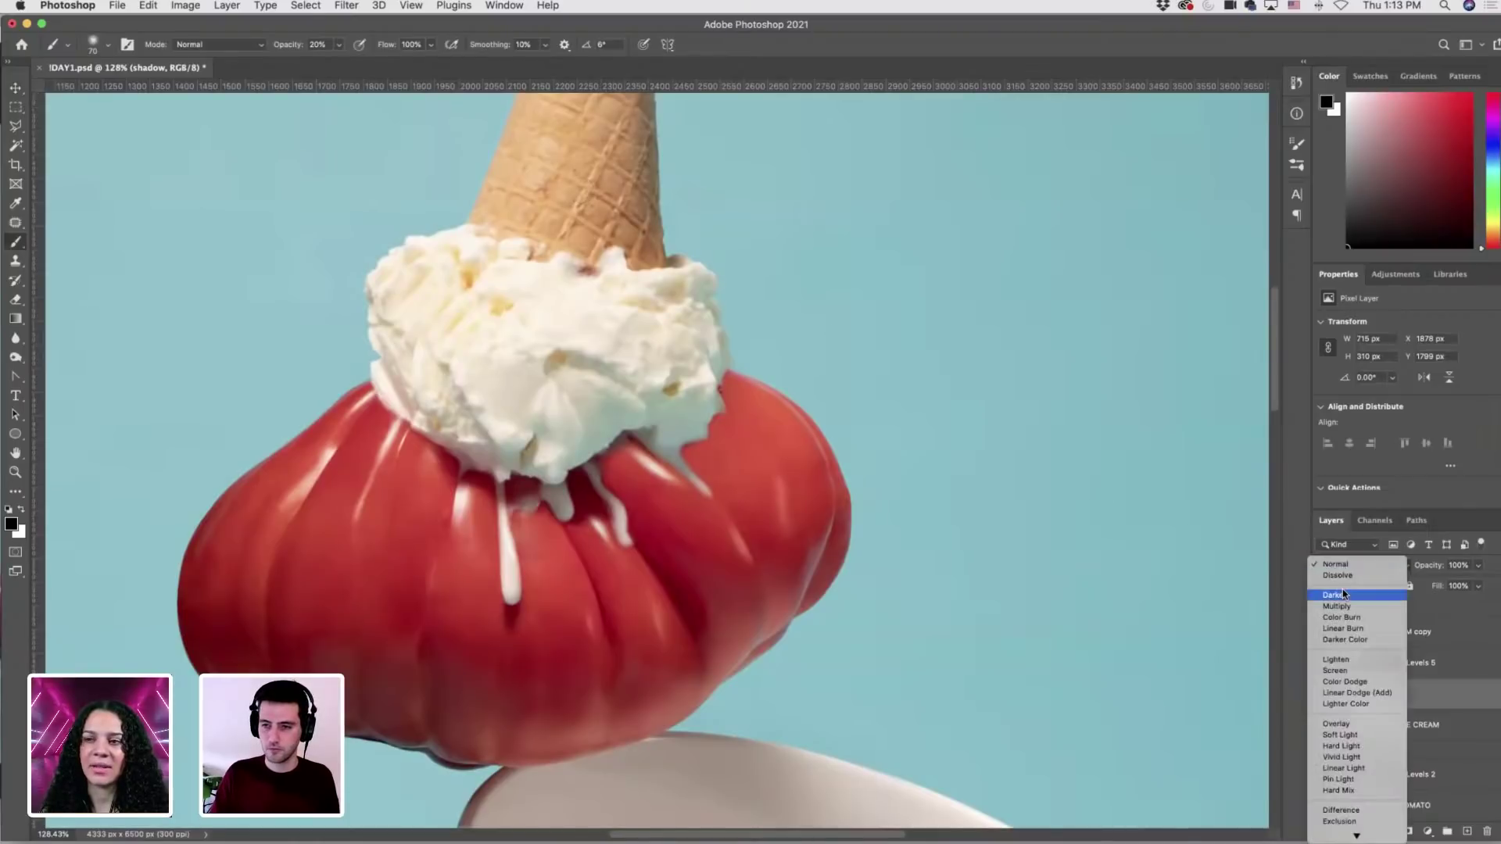
key(Escape)
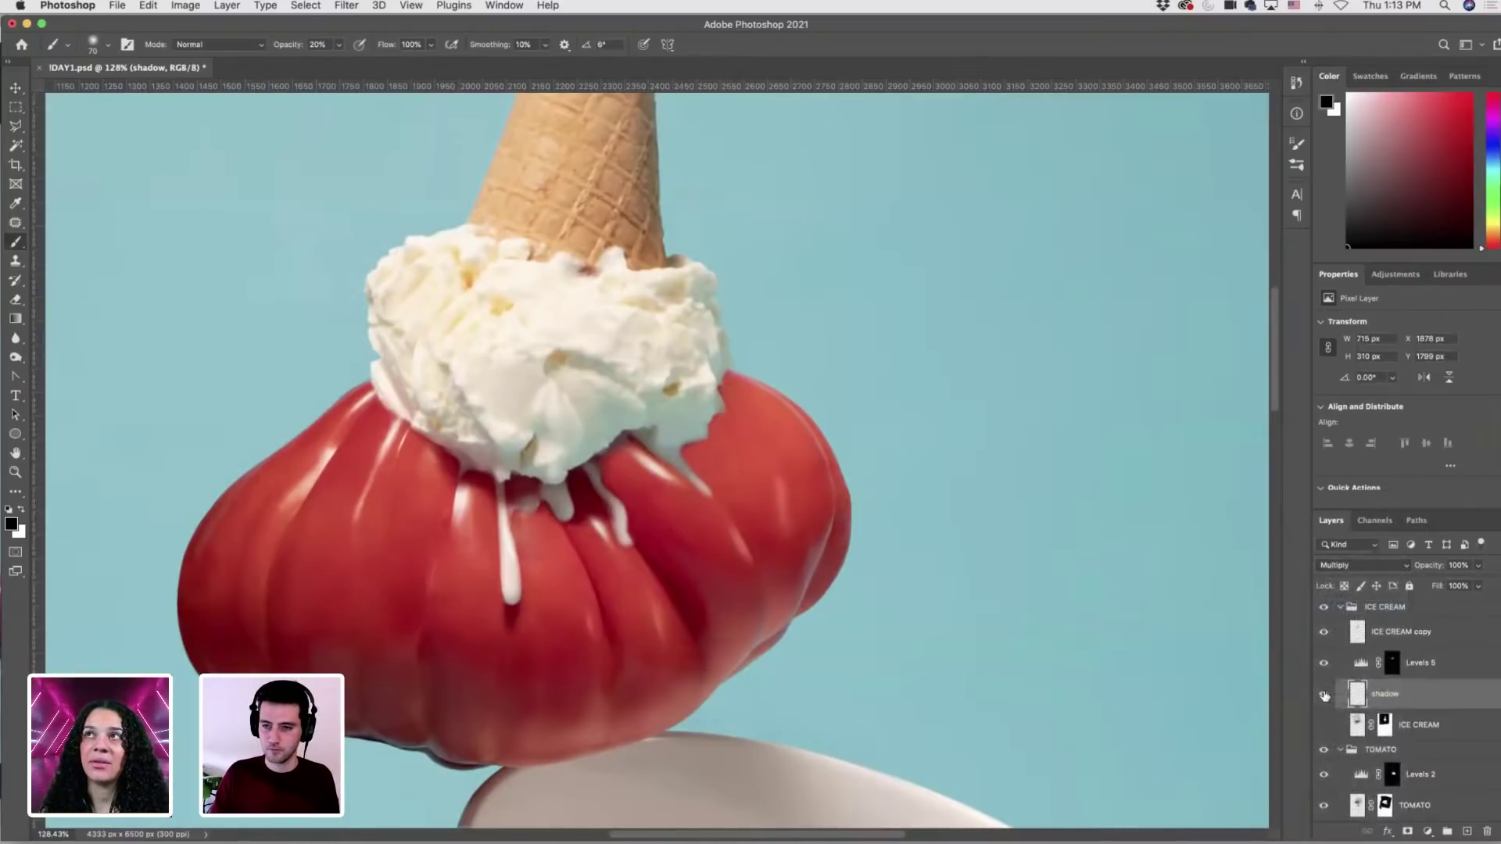
key(Down)
key(Down)
key(Down)
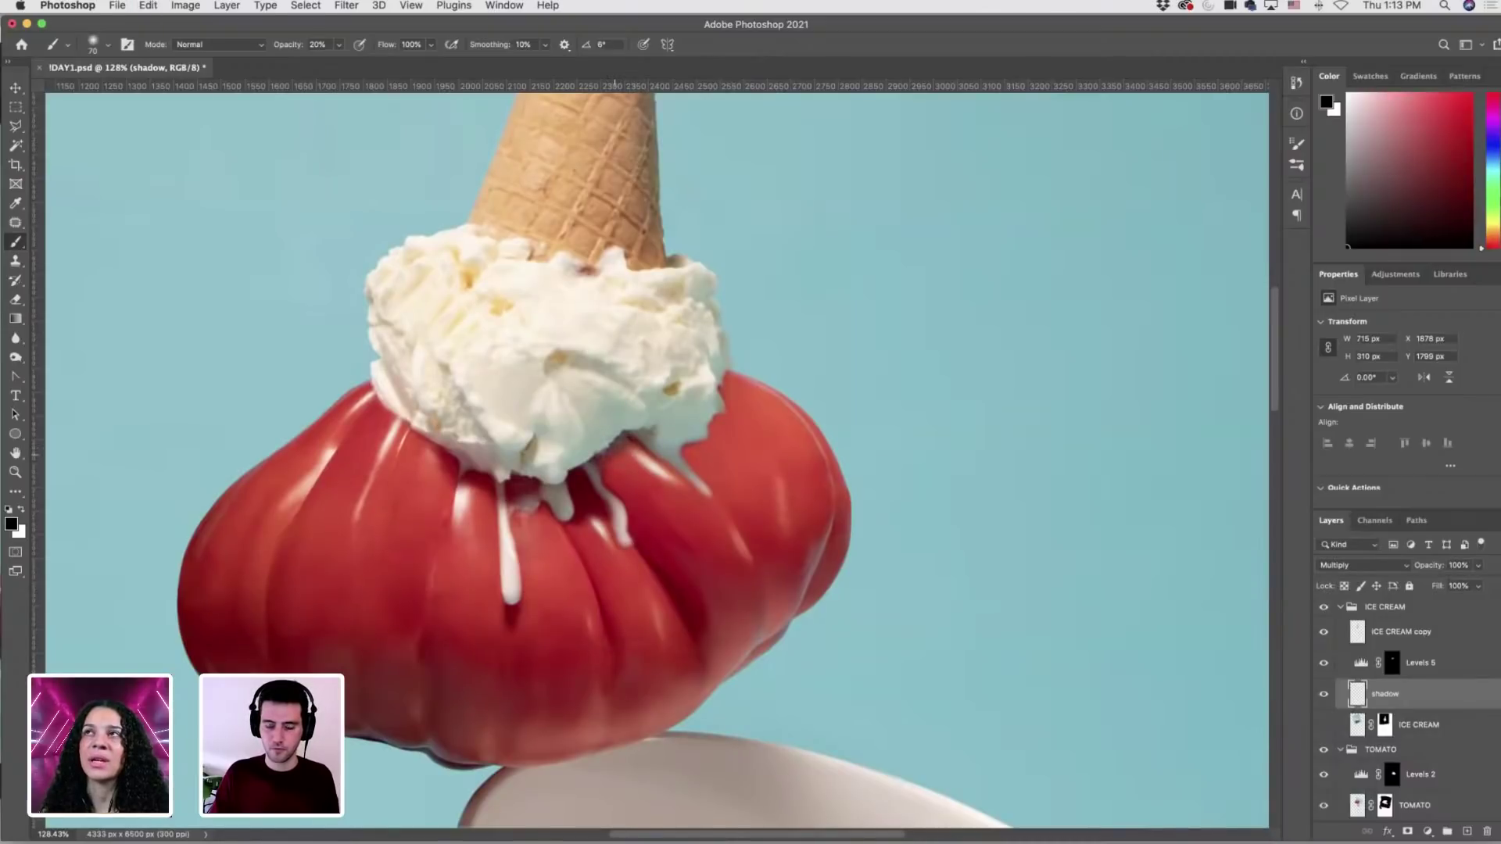
Paint faint shading beneath the ice cream's lower-right edge with a 100 px brush at 11% opacity, undoing unwanted strokes.
key(bracketright)
key(bracketright)
key(bracketright)
click(339, 44)
drag(337, 62, 332, 62)
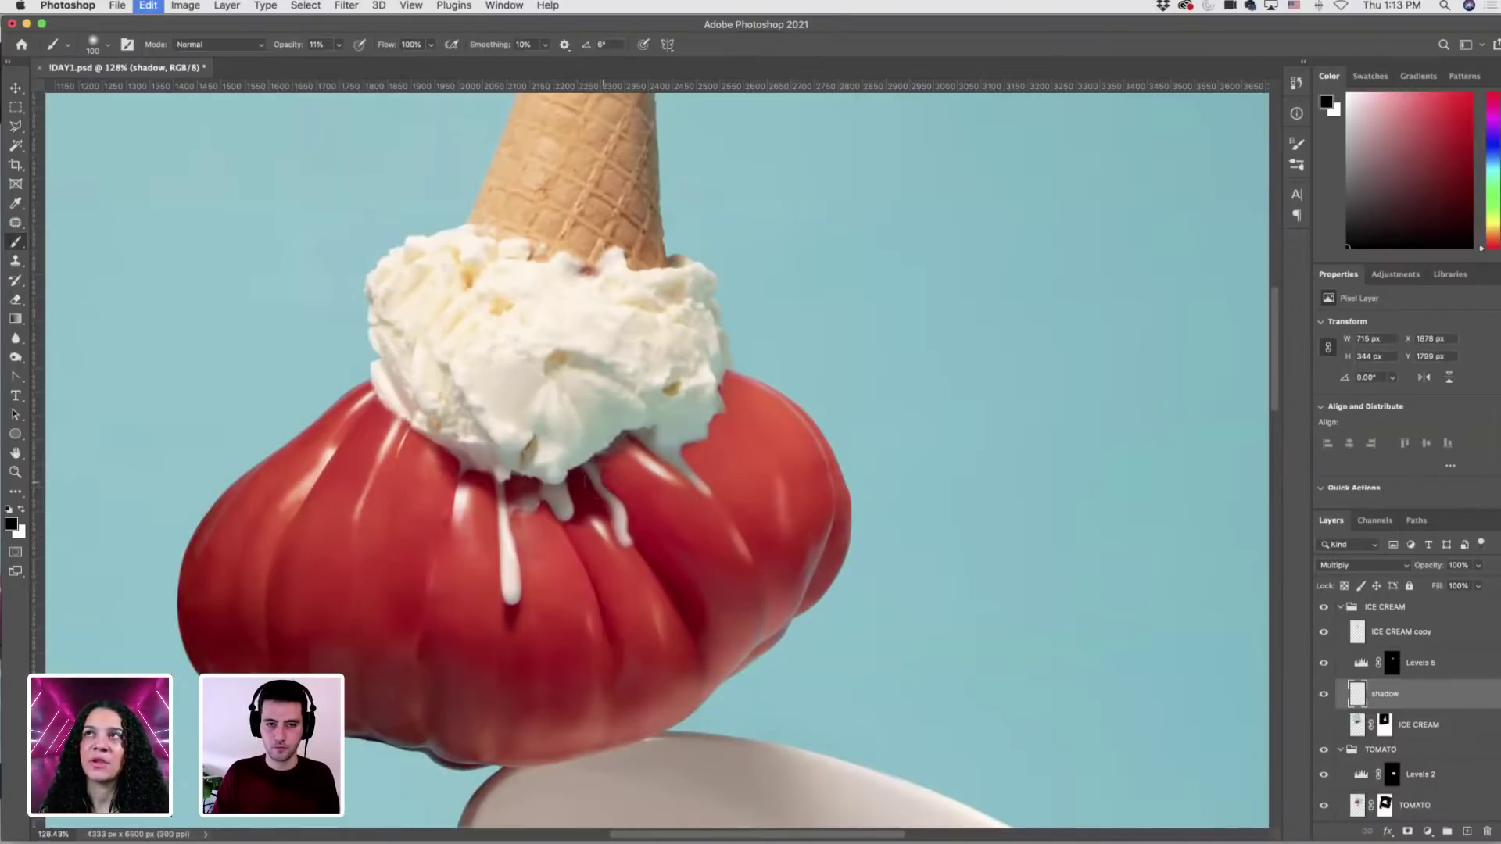
drag(600, 480, 657, 461)
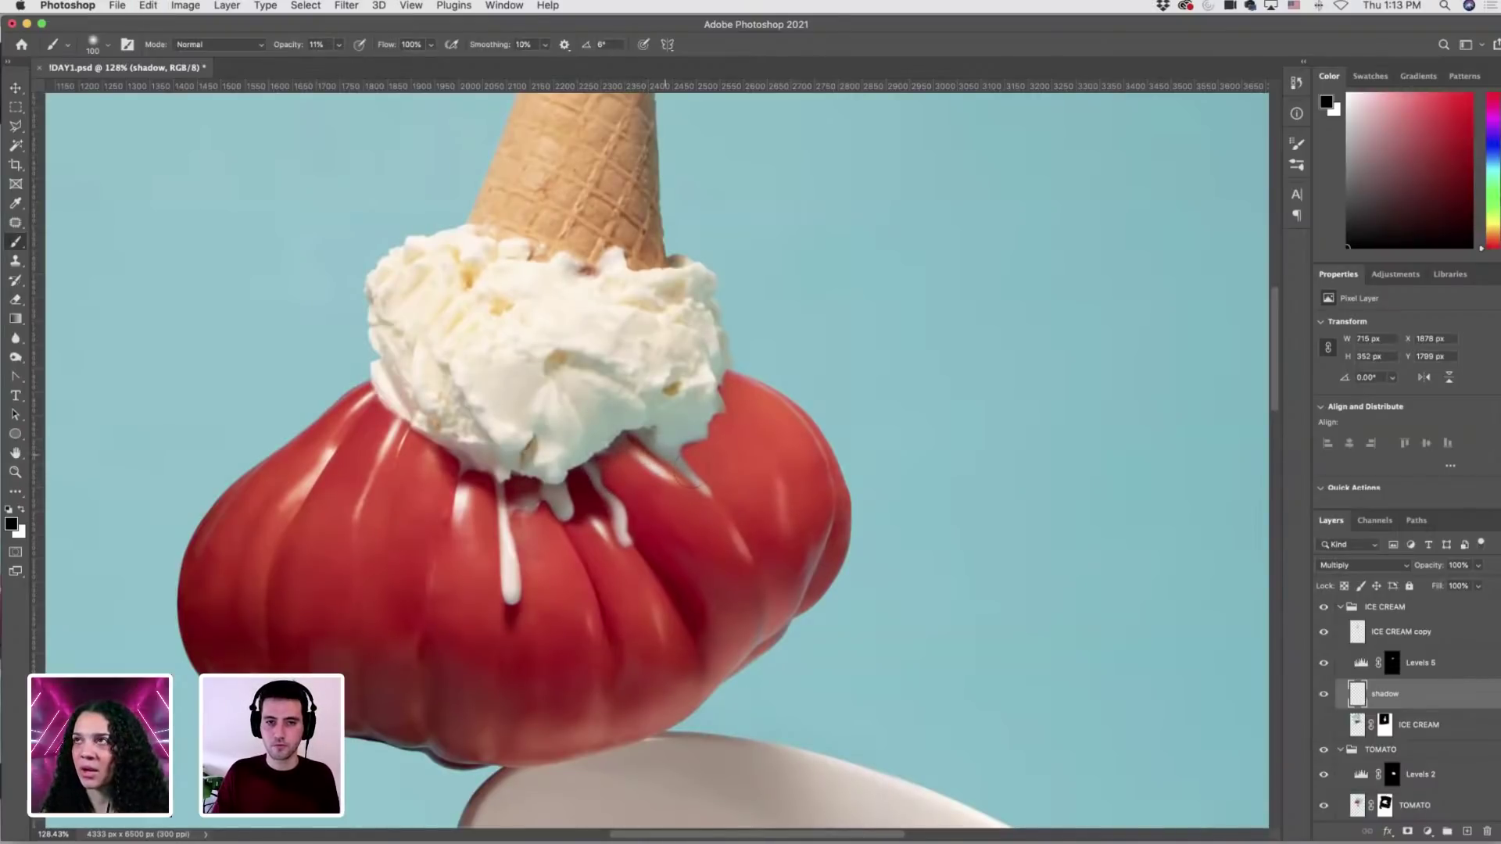
key(super+z)
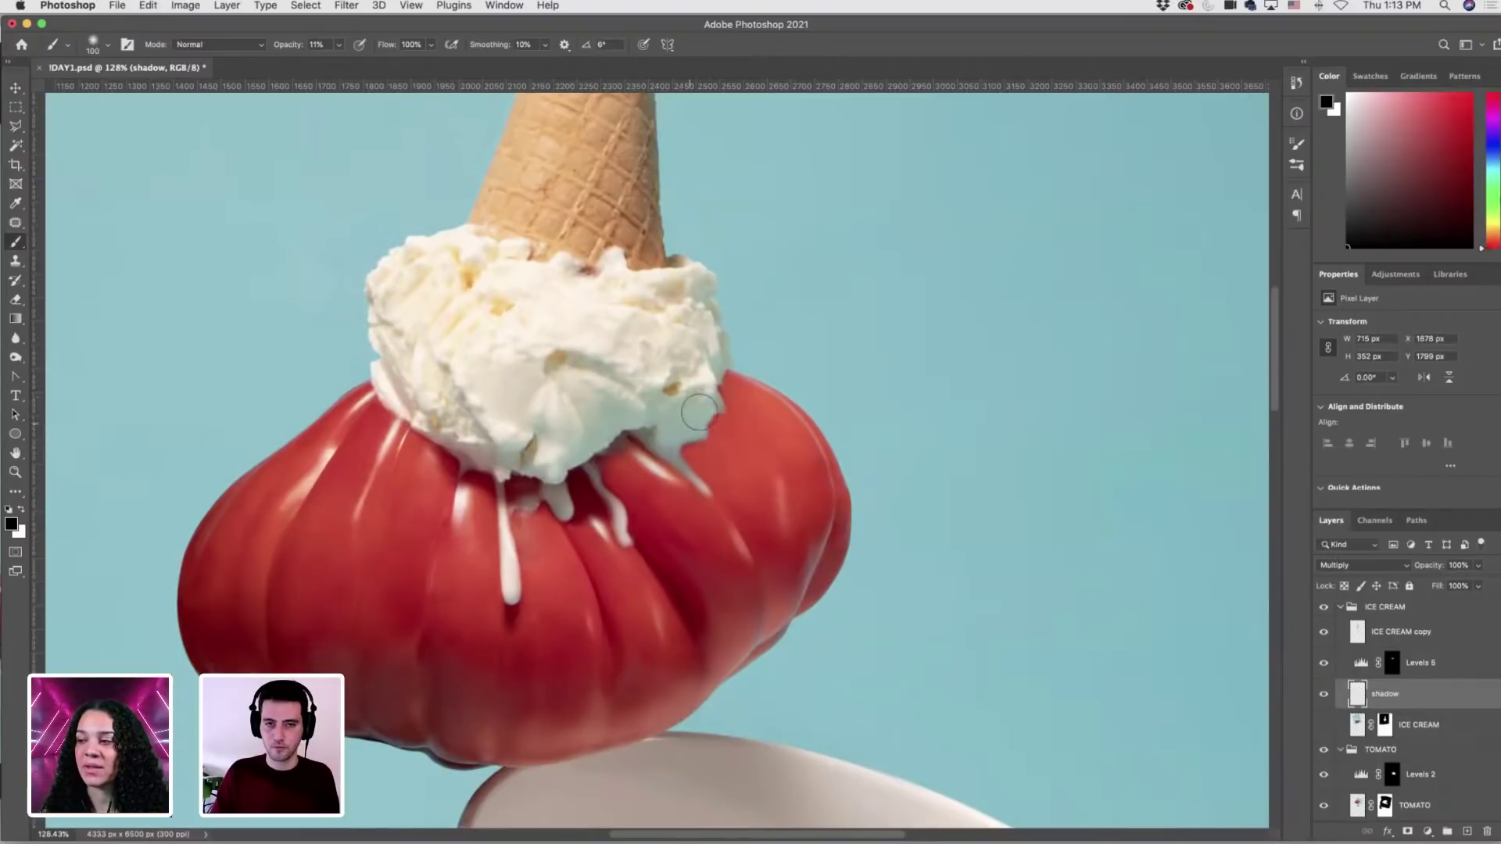
key(super+z)
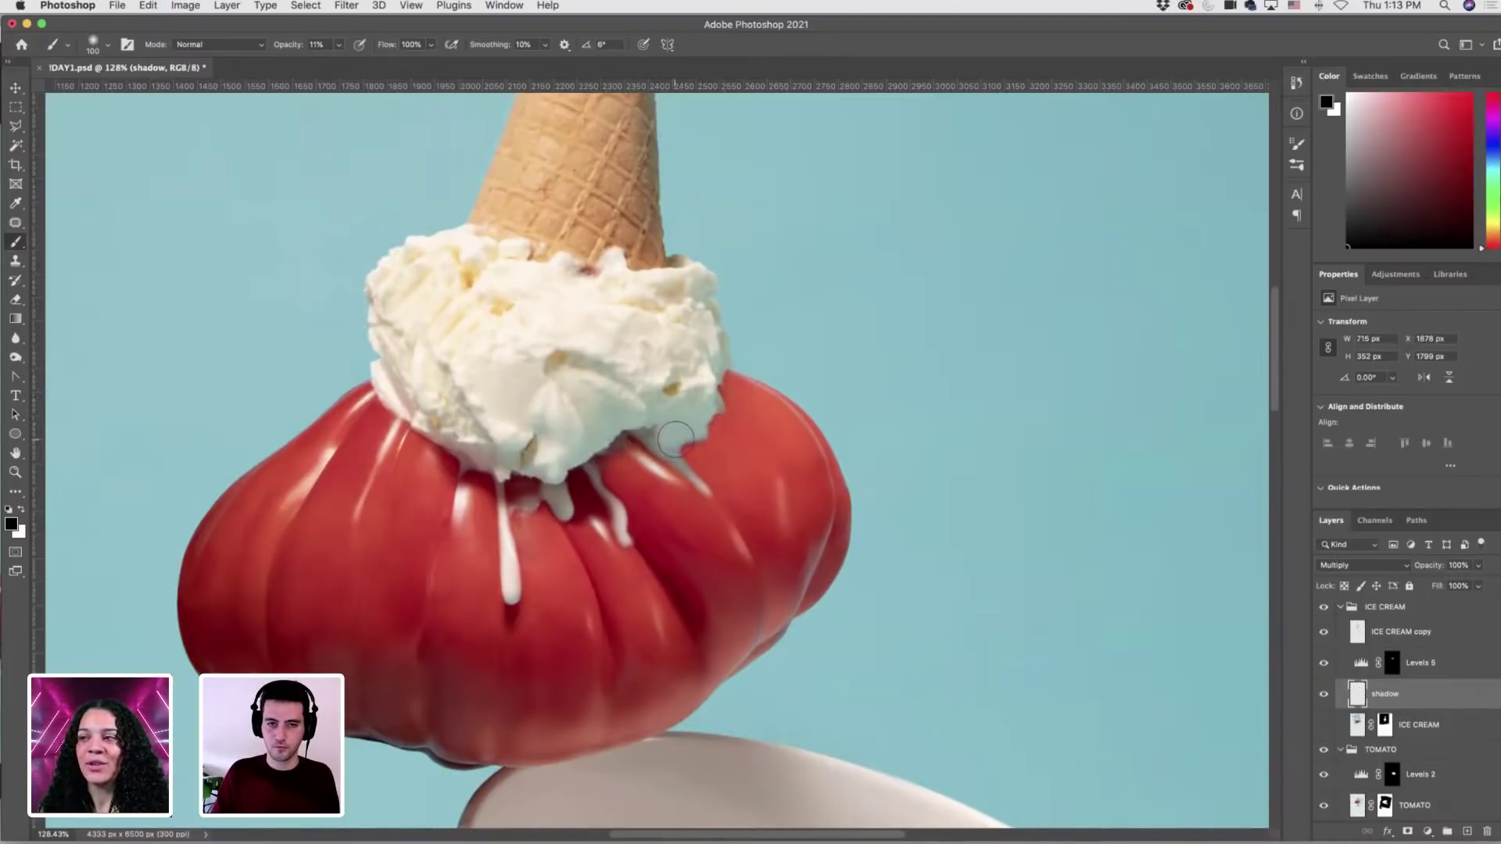
key(super+z)
key(super+z)
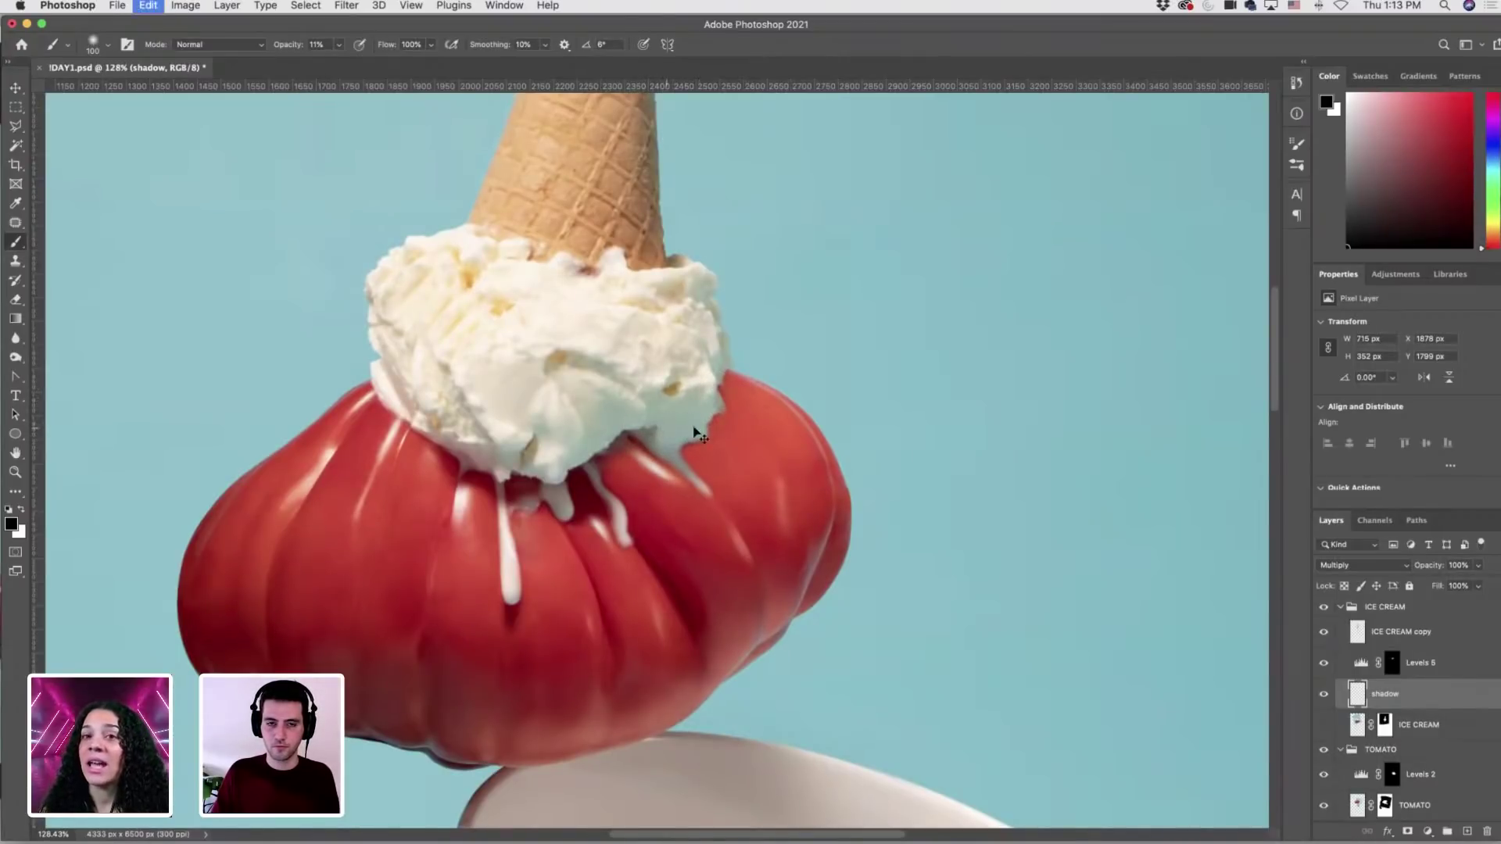
Shade the ice cream's right edge and the drip below it with a 60 px brush, finishing with the brush at 25 px.
key(bracketleft)
key(bracketleft)
key(bracketleft)
key(bracketleft)
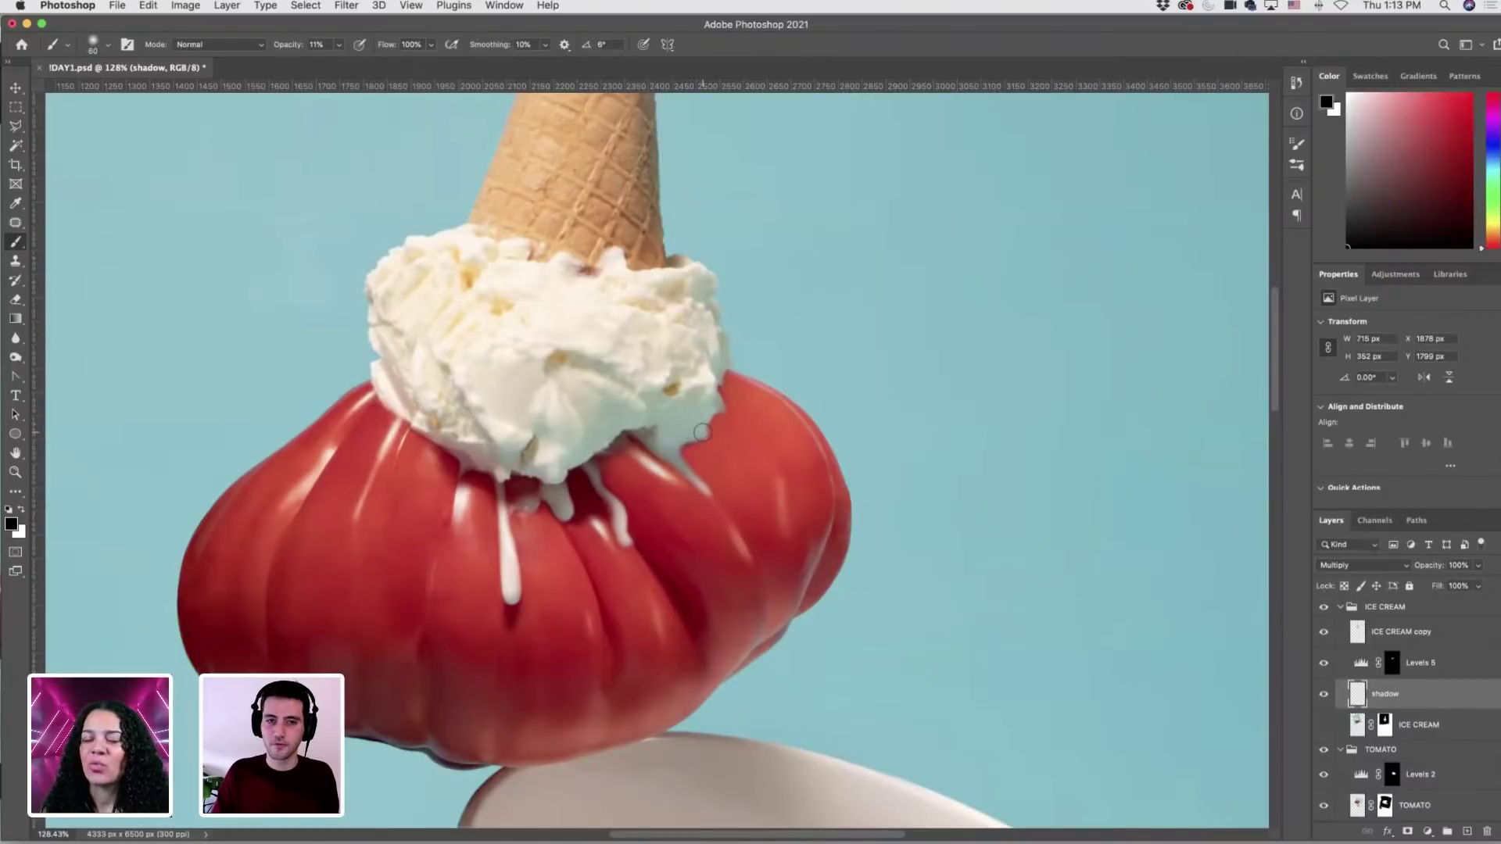
mouse_move(708, 415)
mouse_down()
mouse_move(664, 414)
mouse_move(659, 434)
mouse_move(702, 489)
mouse_up()
key(bracketleft)
key(bracketleft)
key(bracketleft)
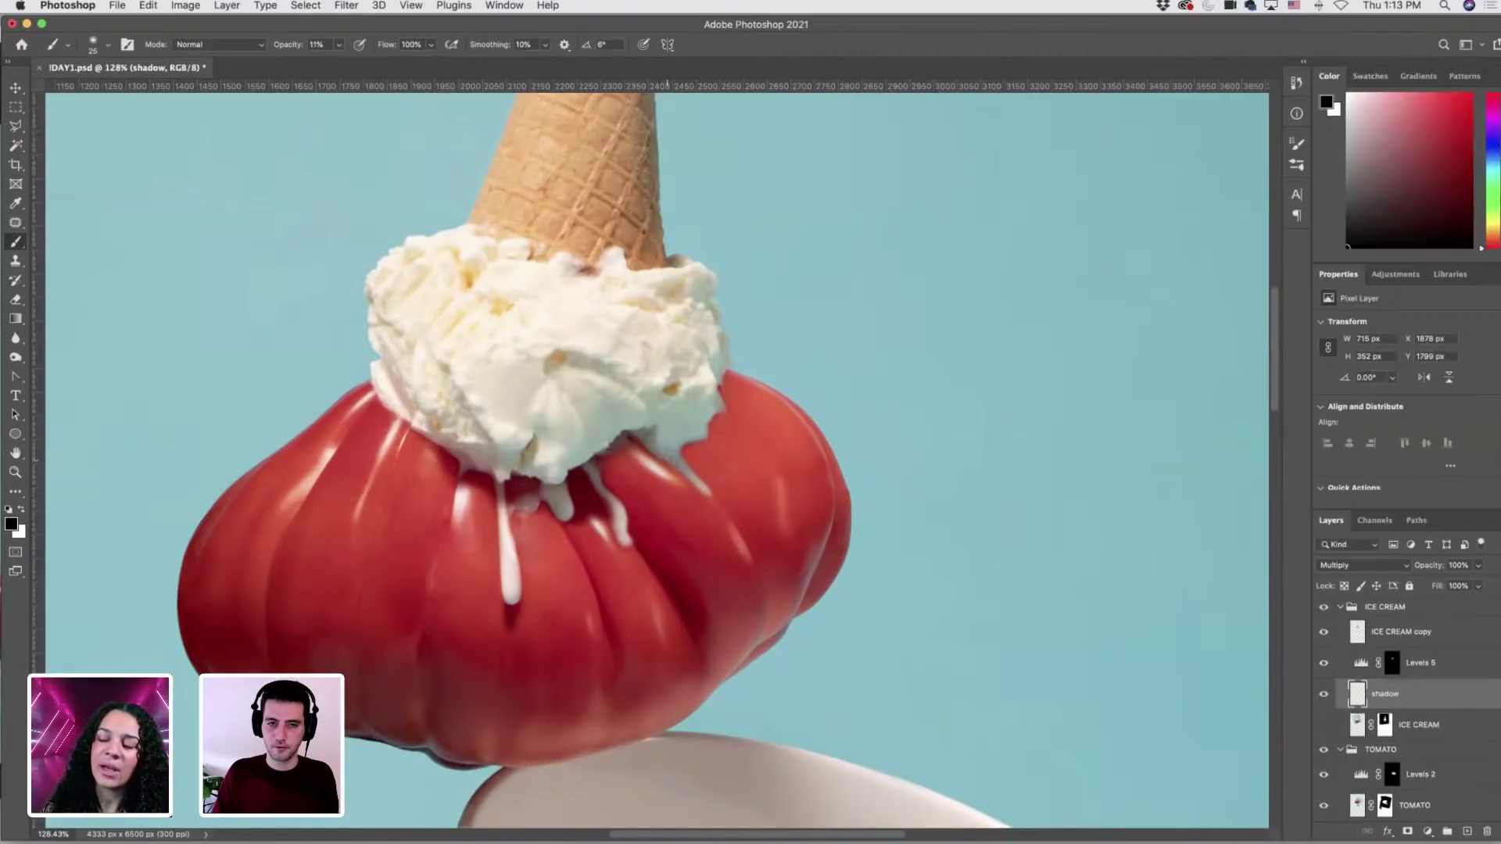
Enlarge the brush and paint faint shading along the ice cream's lower-left edge and the curved drip on the tomato.
key(bracketright)
key(bracketright)
key(bracketright)
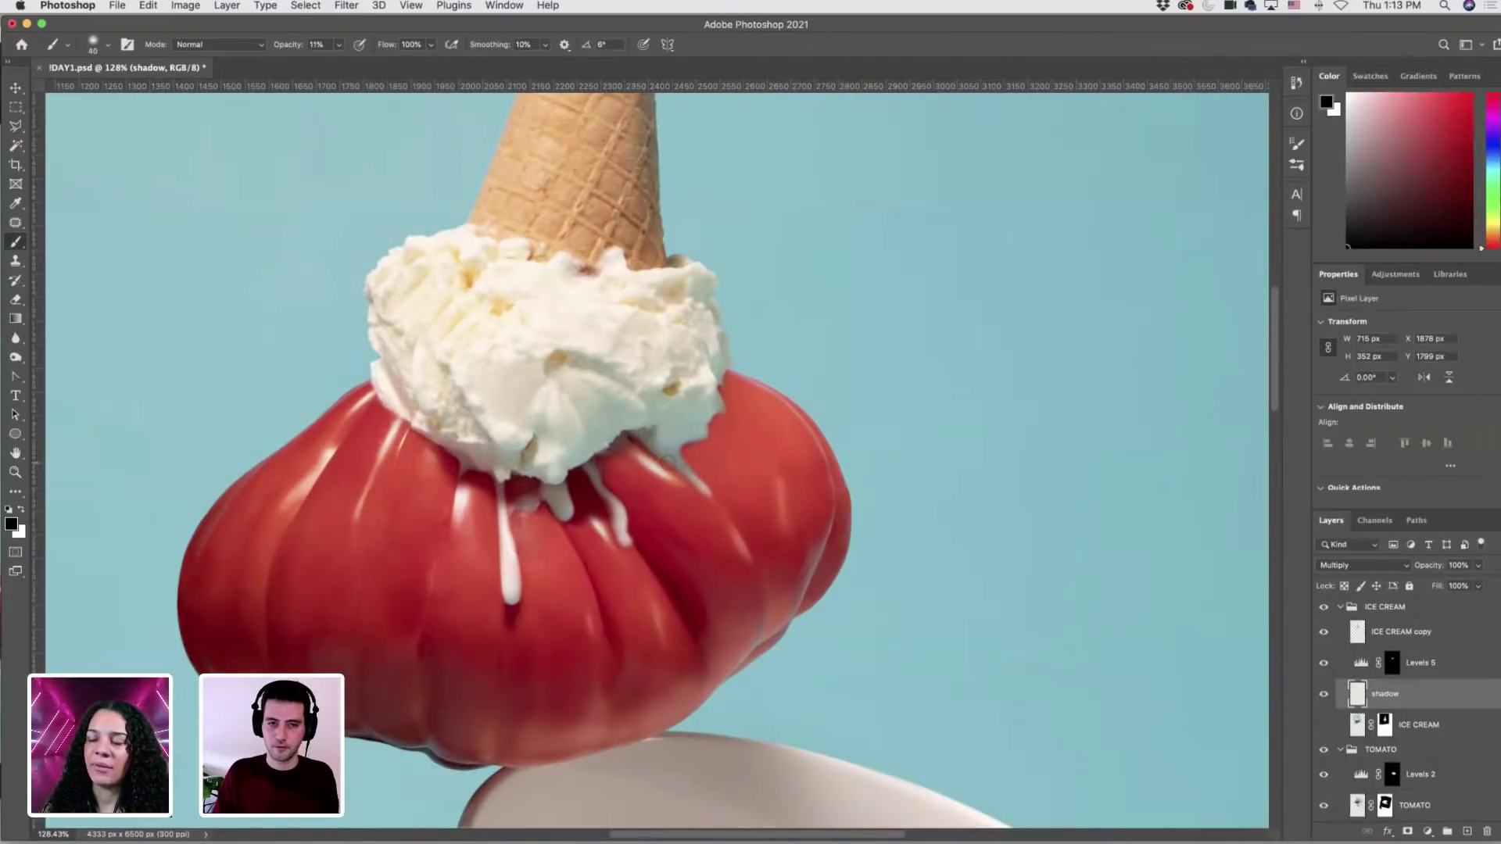
drag(412, 415, 397, 405)
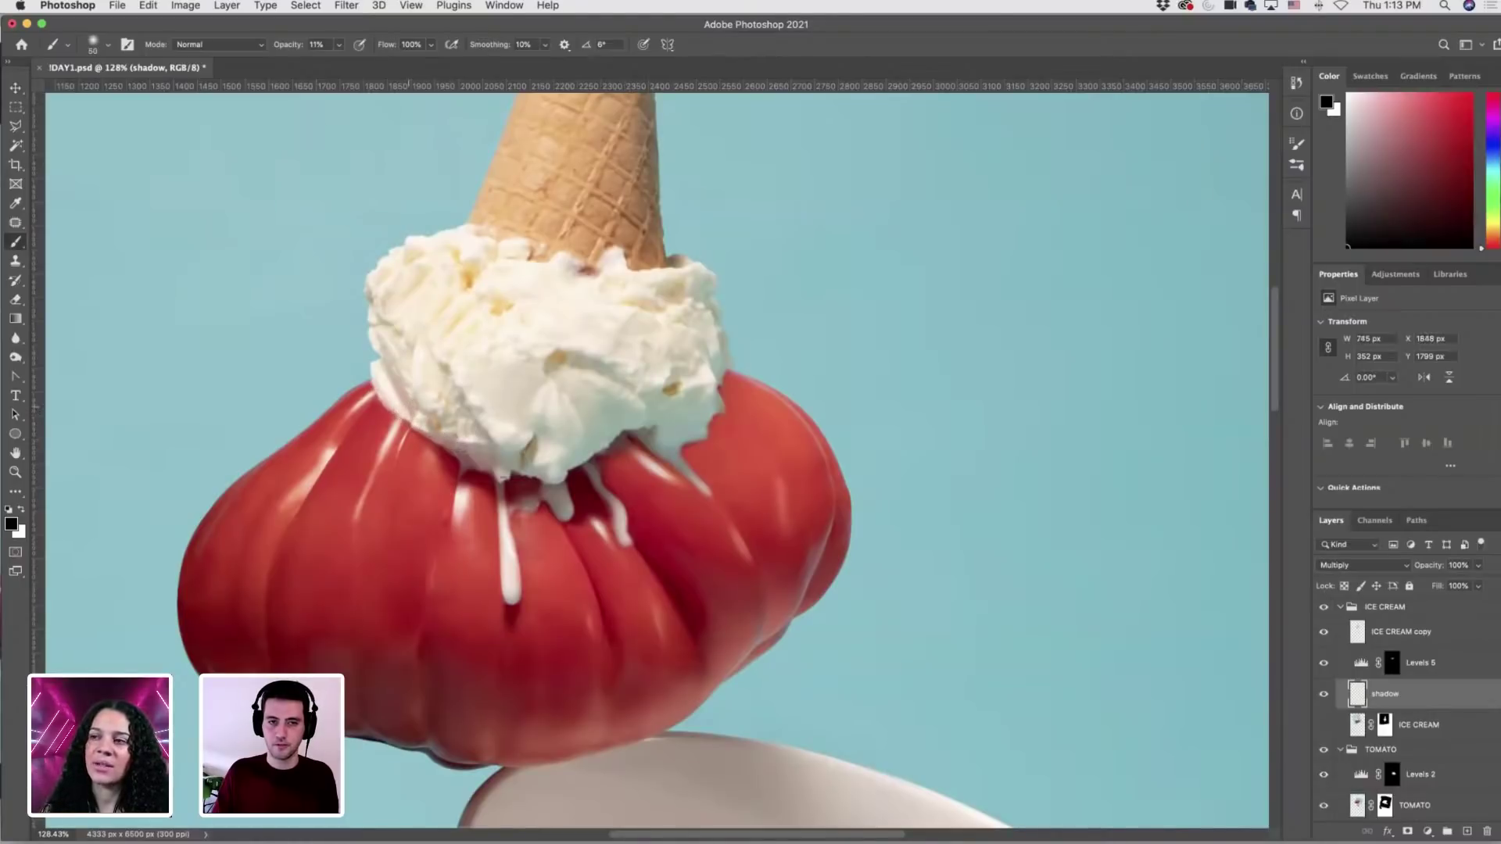
drag(618, 524, 623, 535)
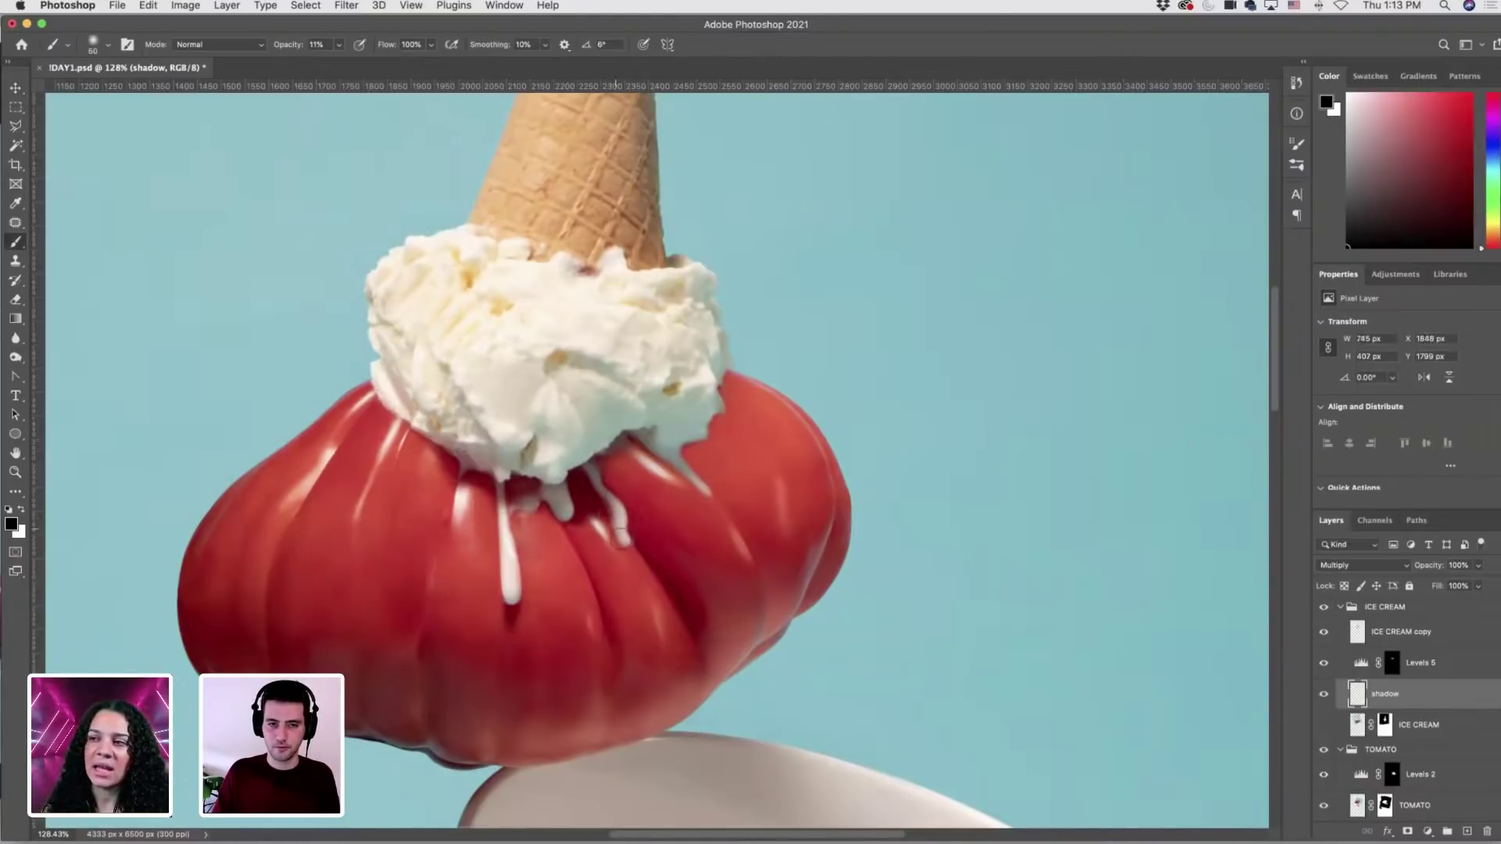
Inspect the ice cream and tomato up close with the shadow layer hidden and shown.
scroll(608, 460, up, 3)
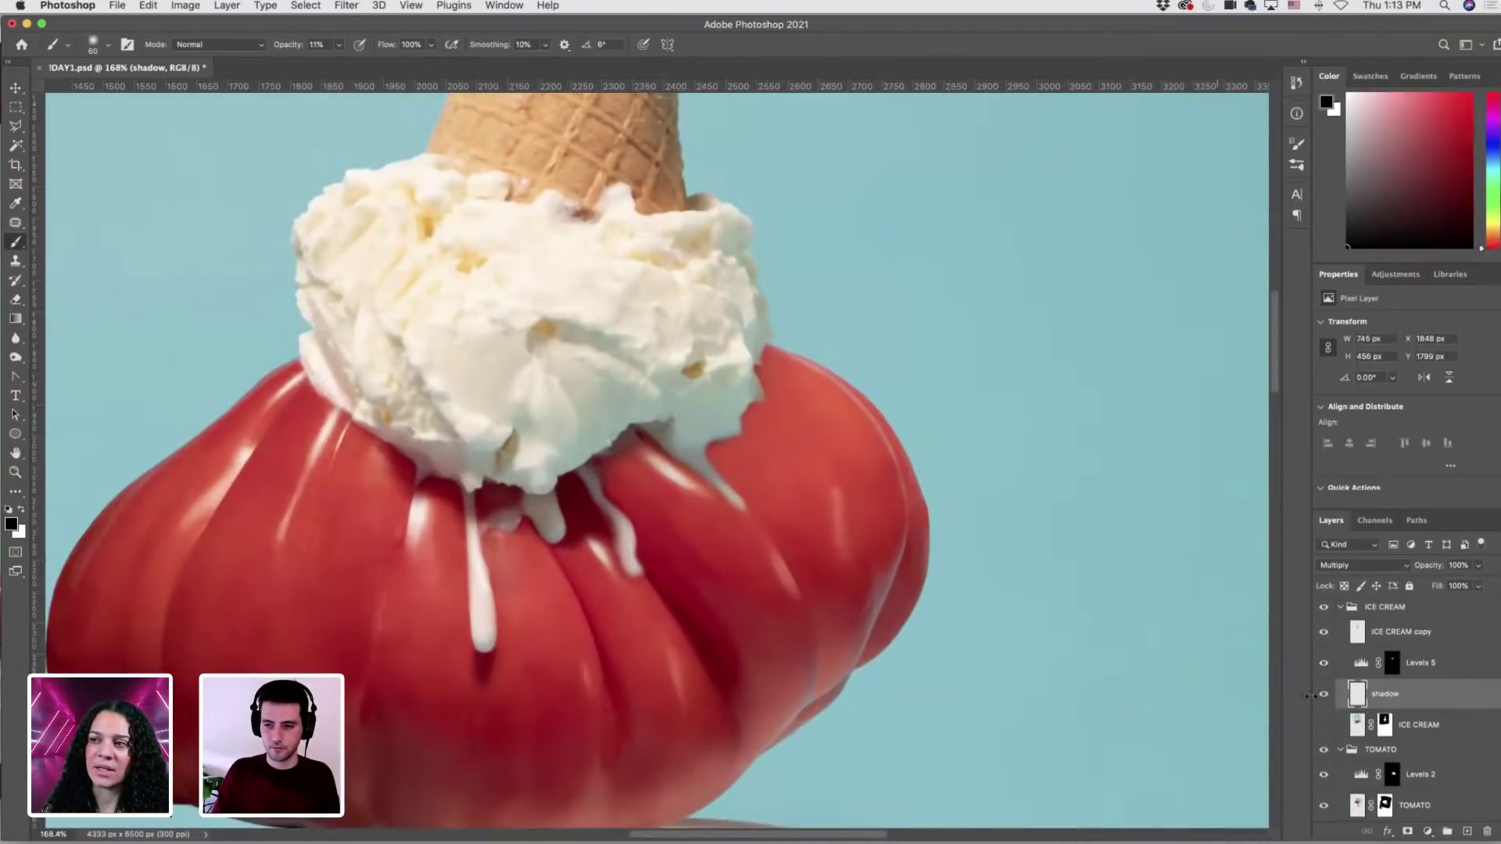
click(1323, 697)
click(1323, 697)
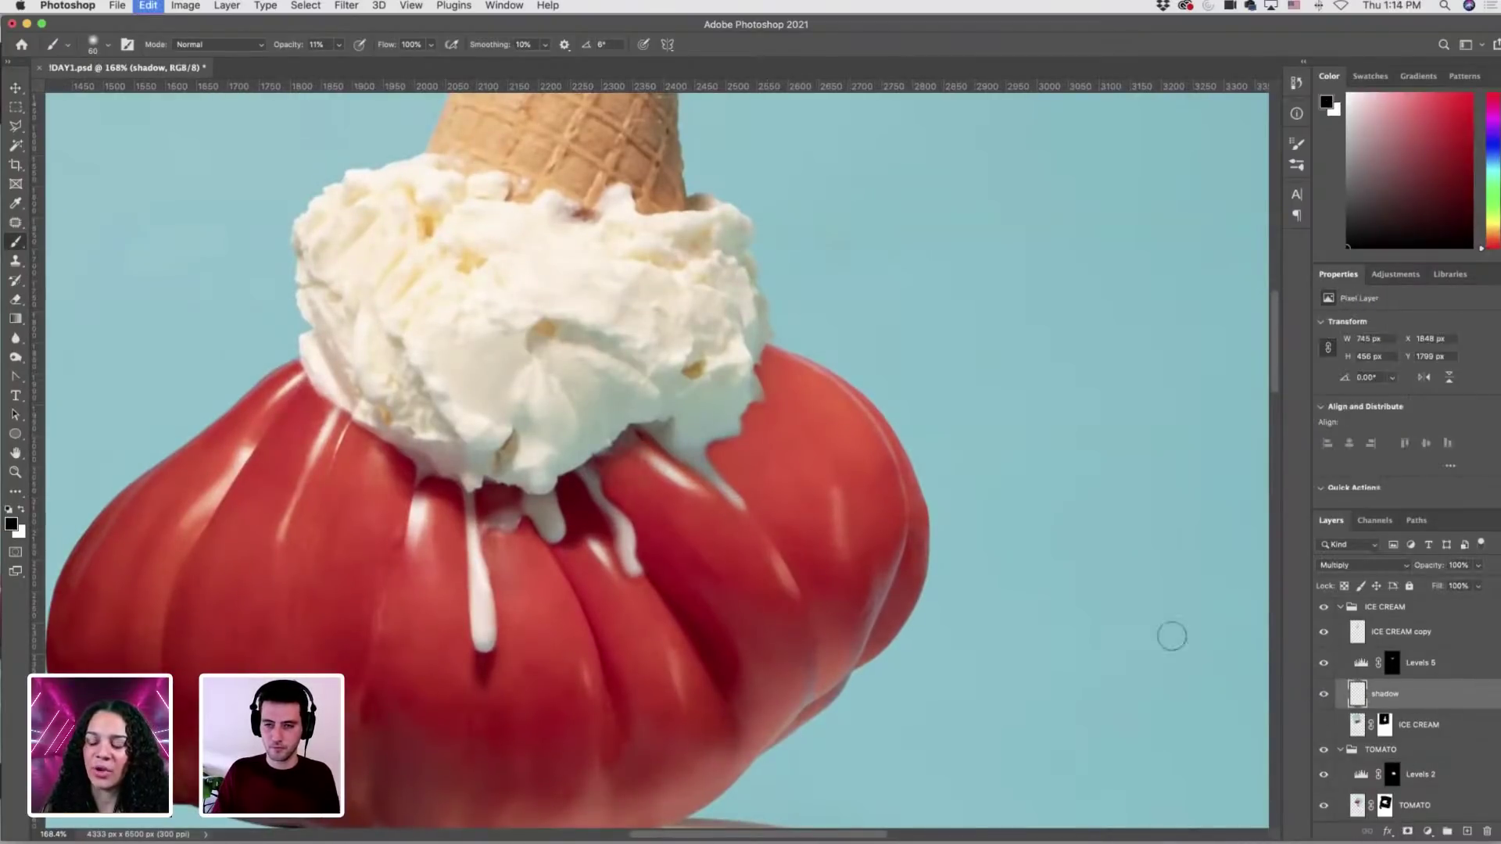
Switch to the Eraser and set a soft tip of 27 px with 0% hardness for the shadow layer.
key(e)
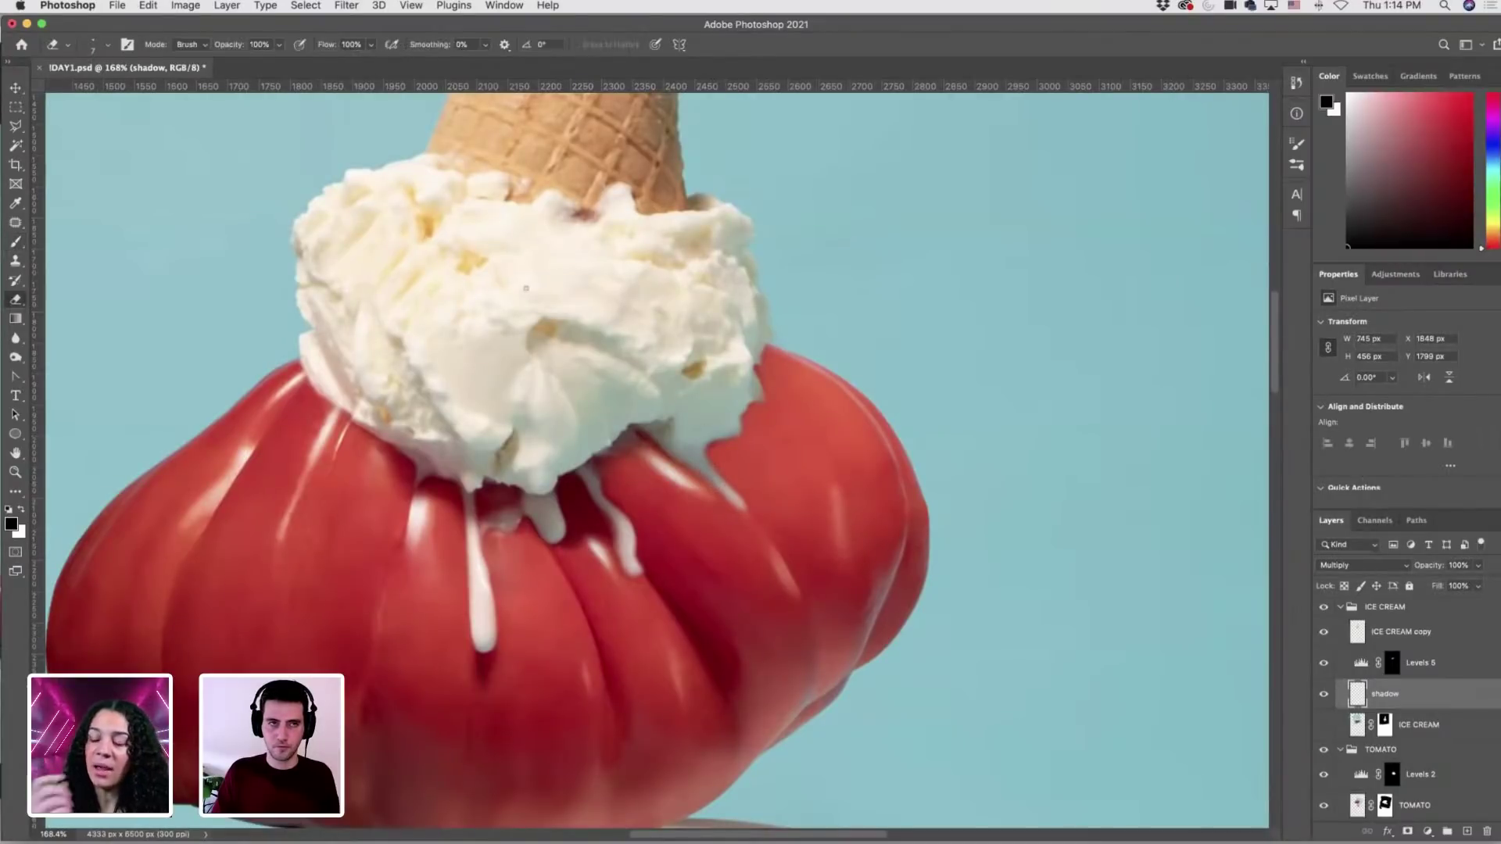
click(95, 45)
mouse_move(107, 125)
mouse_down()
mouse_move(85, 124)
mouse_move(96, 91)
mouse_up()
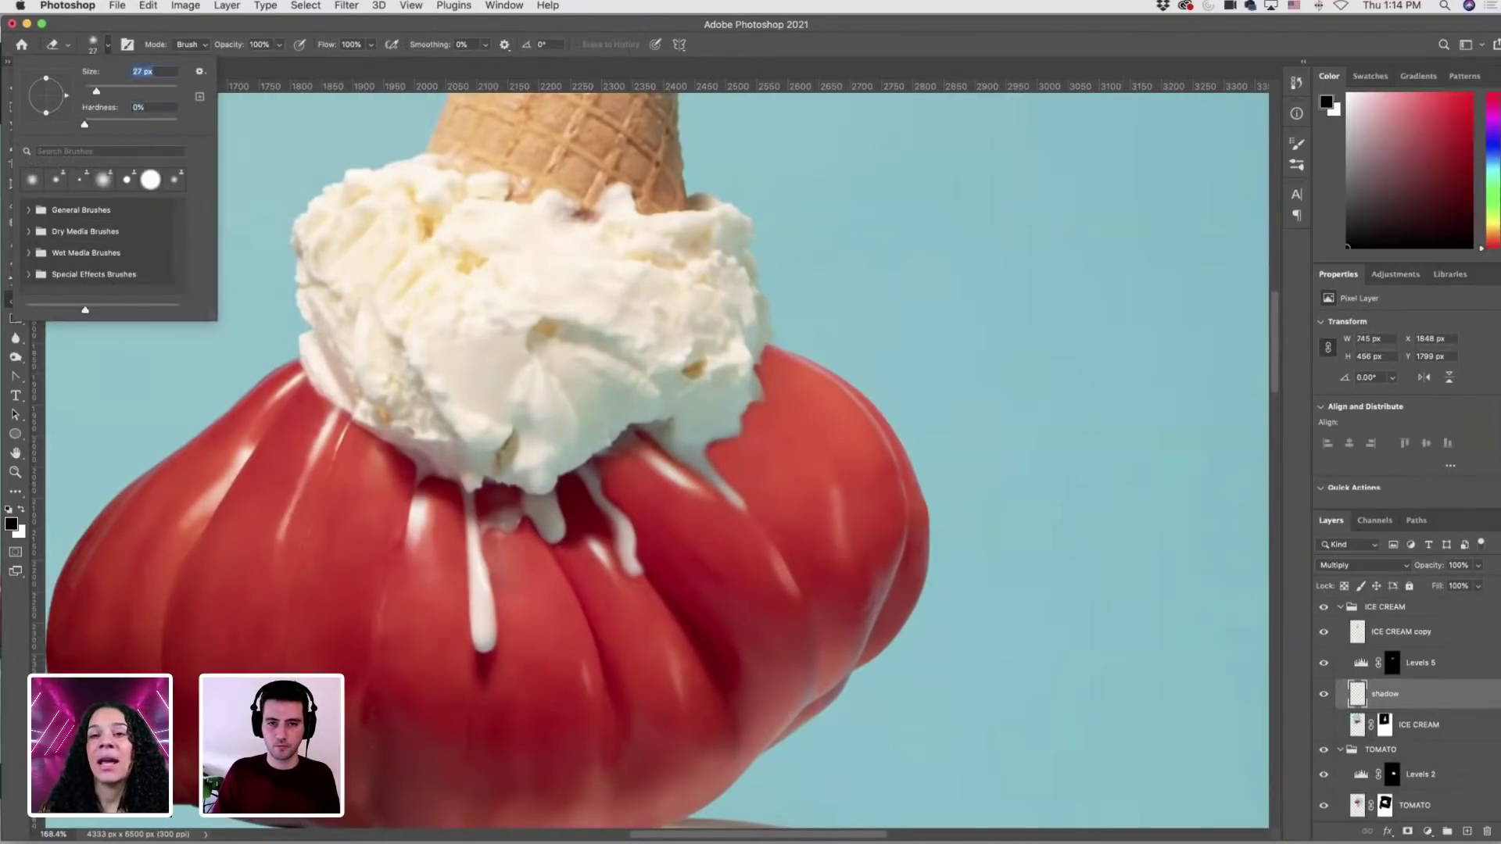
key(Return)
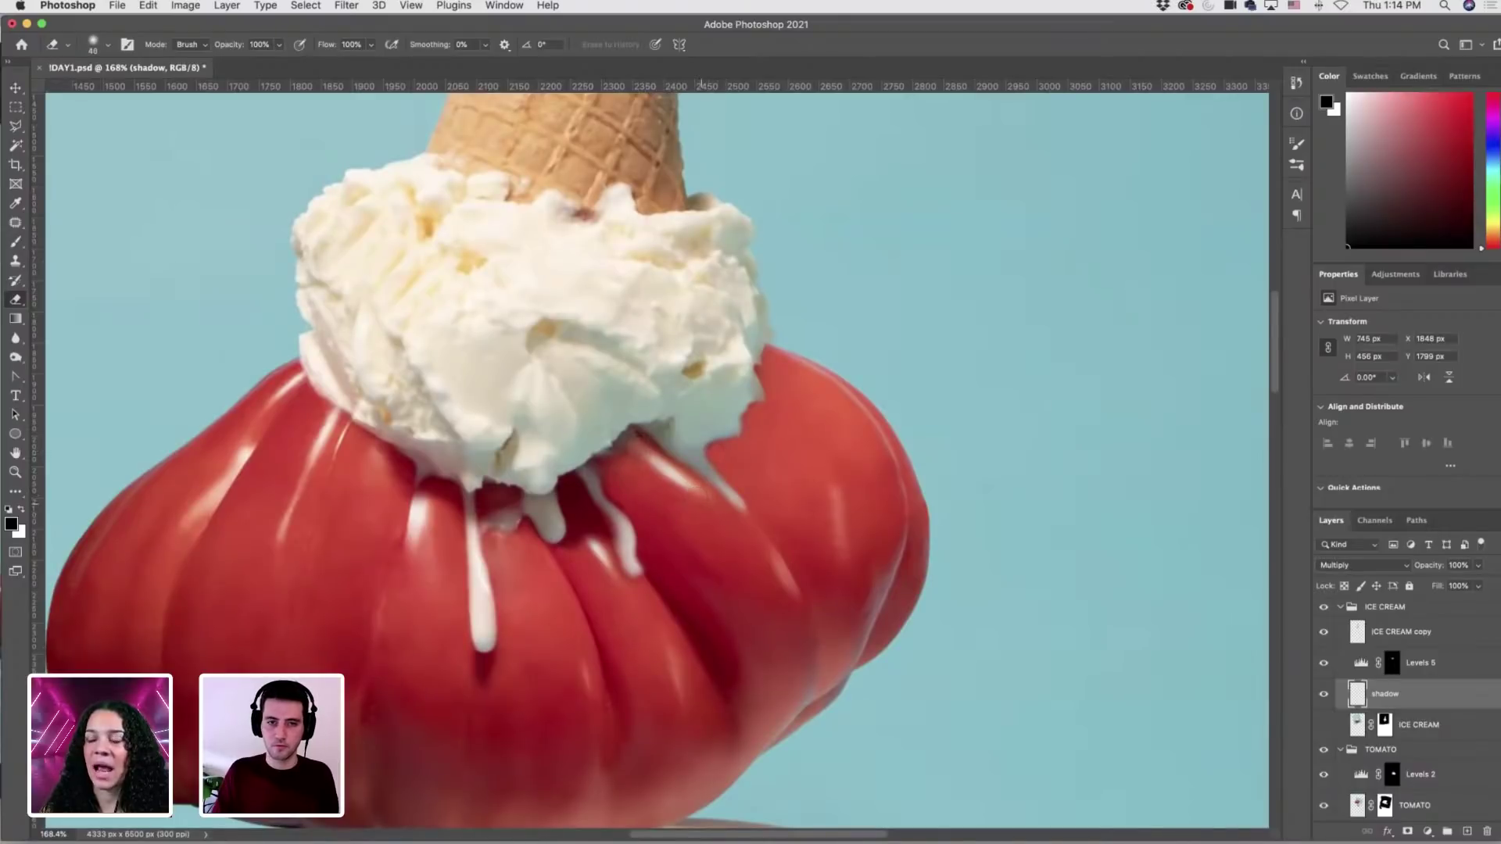
Select the TOMATO layer and set up the Clone Stamp with a 30 px brush at 31% opacity.
scroll(1383, 713, down, 2)
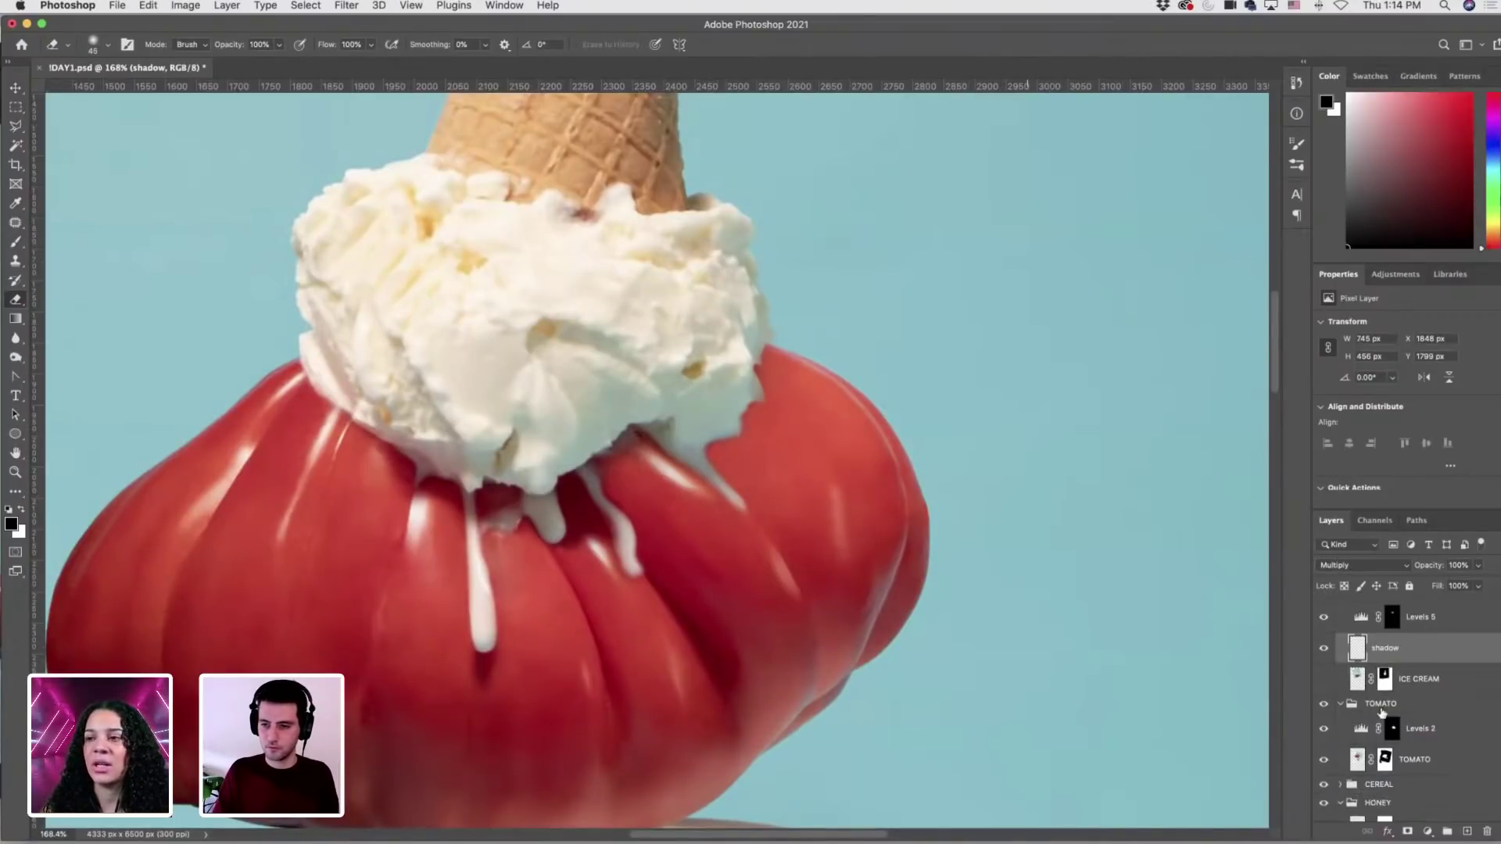
click(1363, 754)
key(s)
click(337, 44)
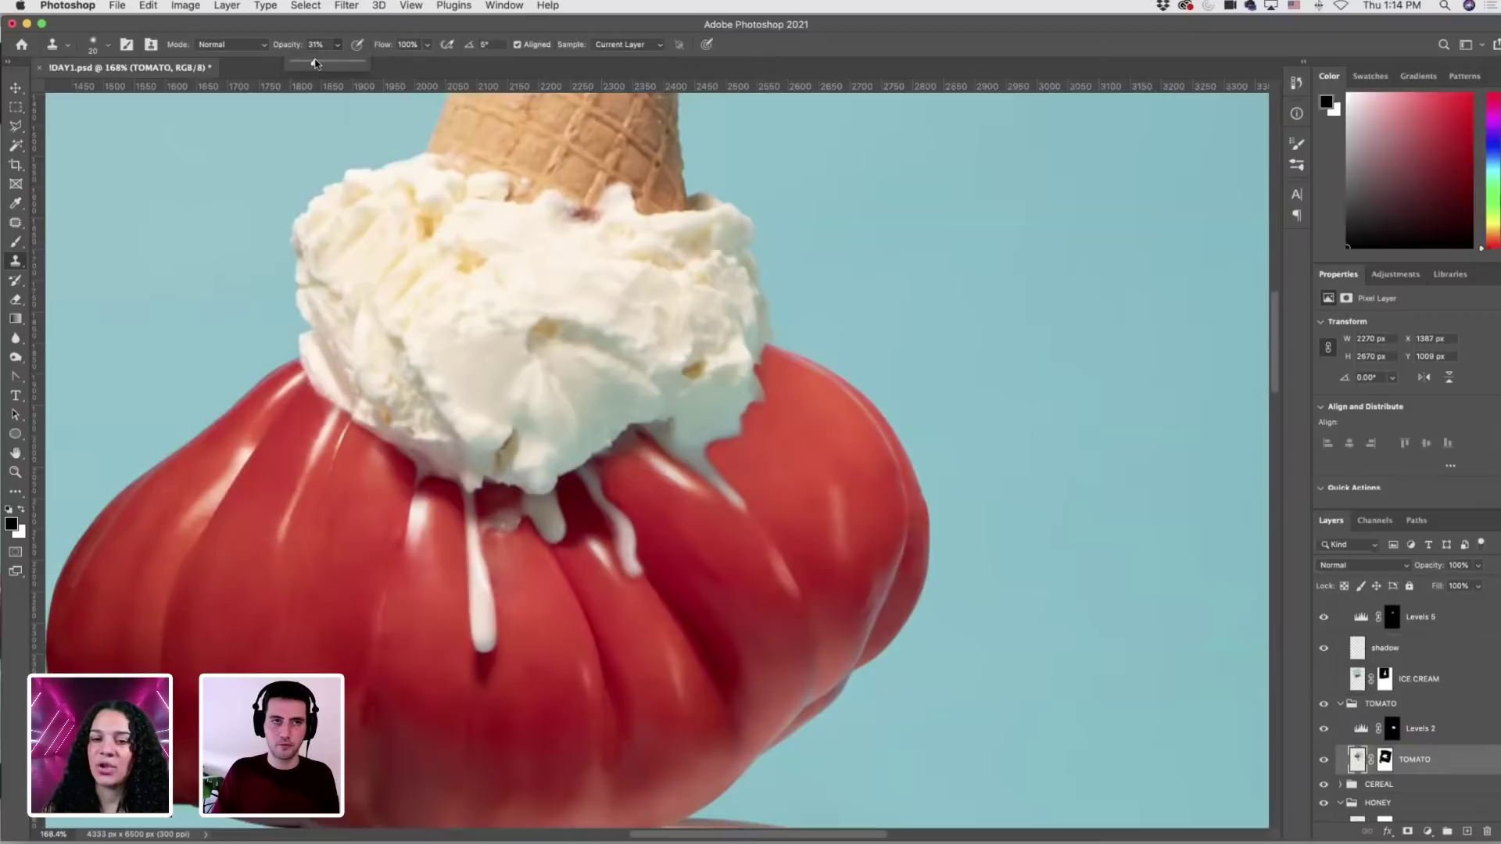
click(93, 45)
drag(99, 91, 100, 91)
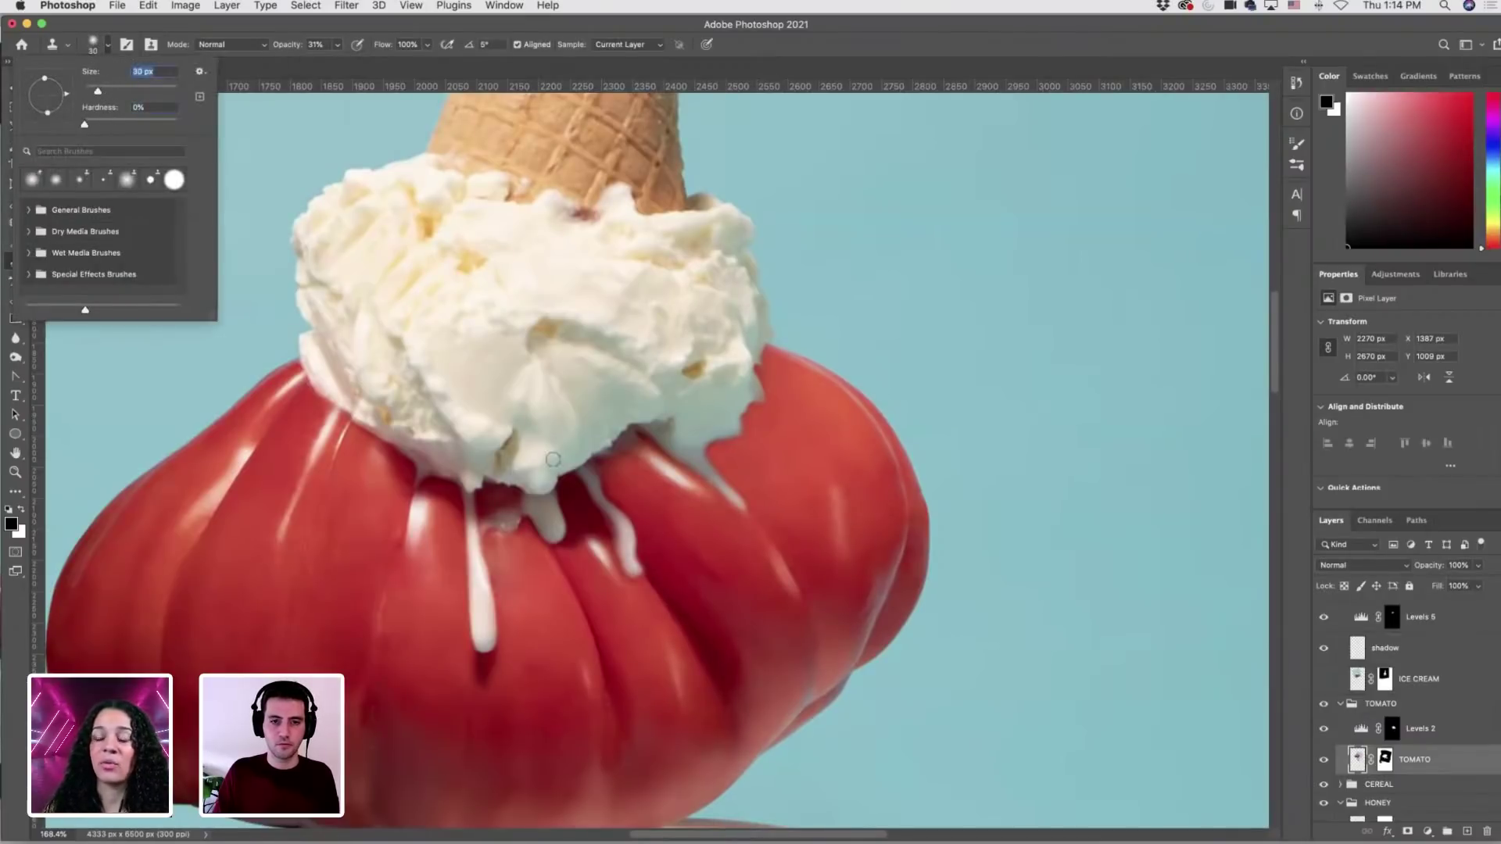
click(647, 483)
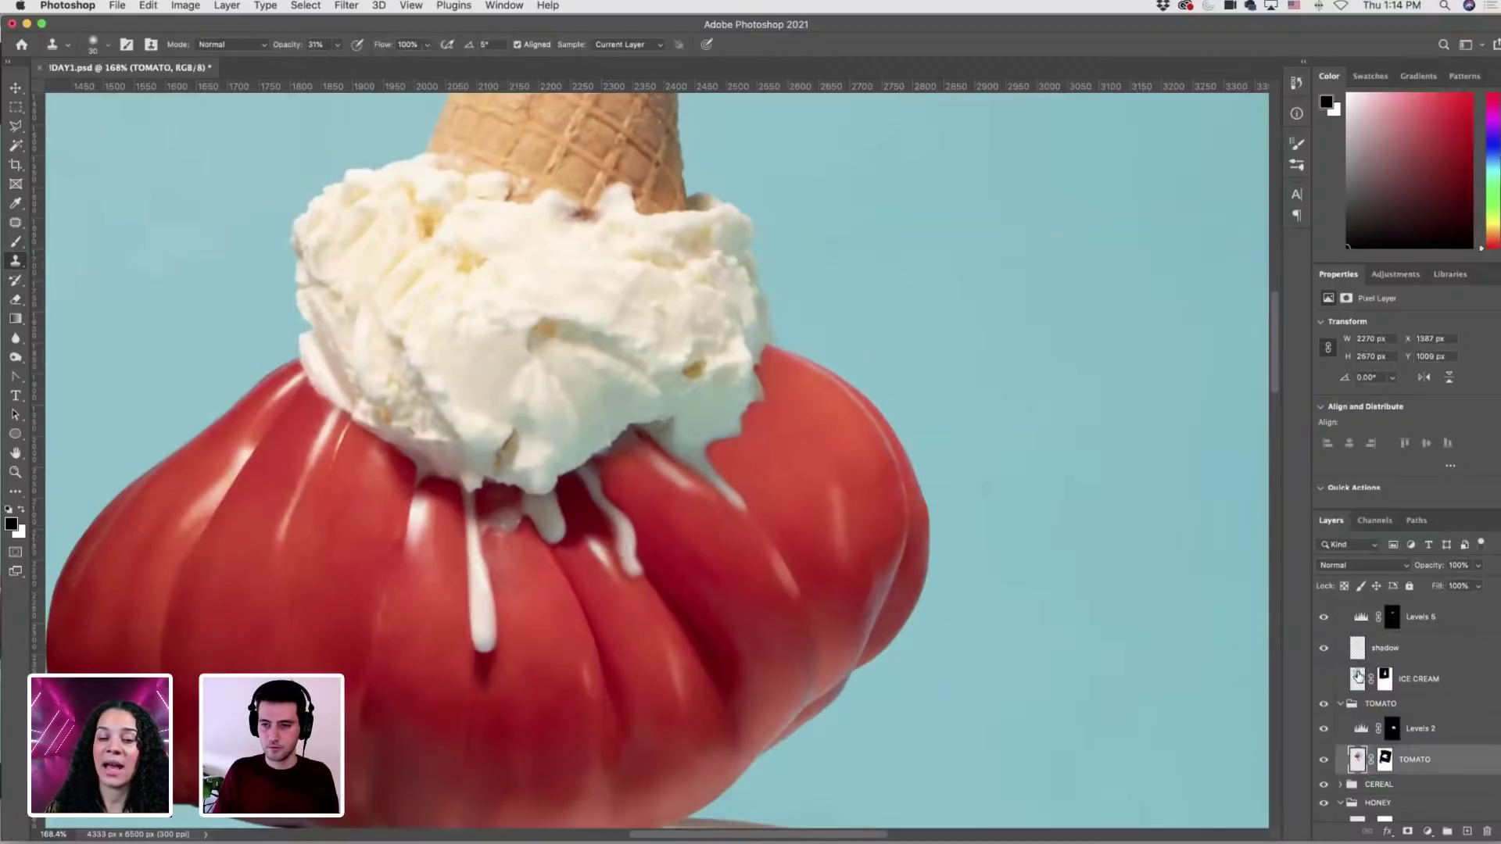
Toggle the visibility of the ICE CREAM copy layer, select it, and inspect the drips up close.
scroll(1333, 684, up, 2)
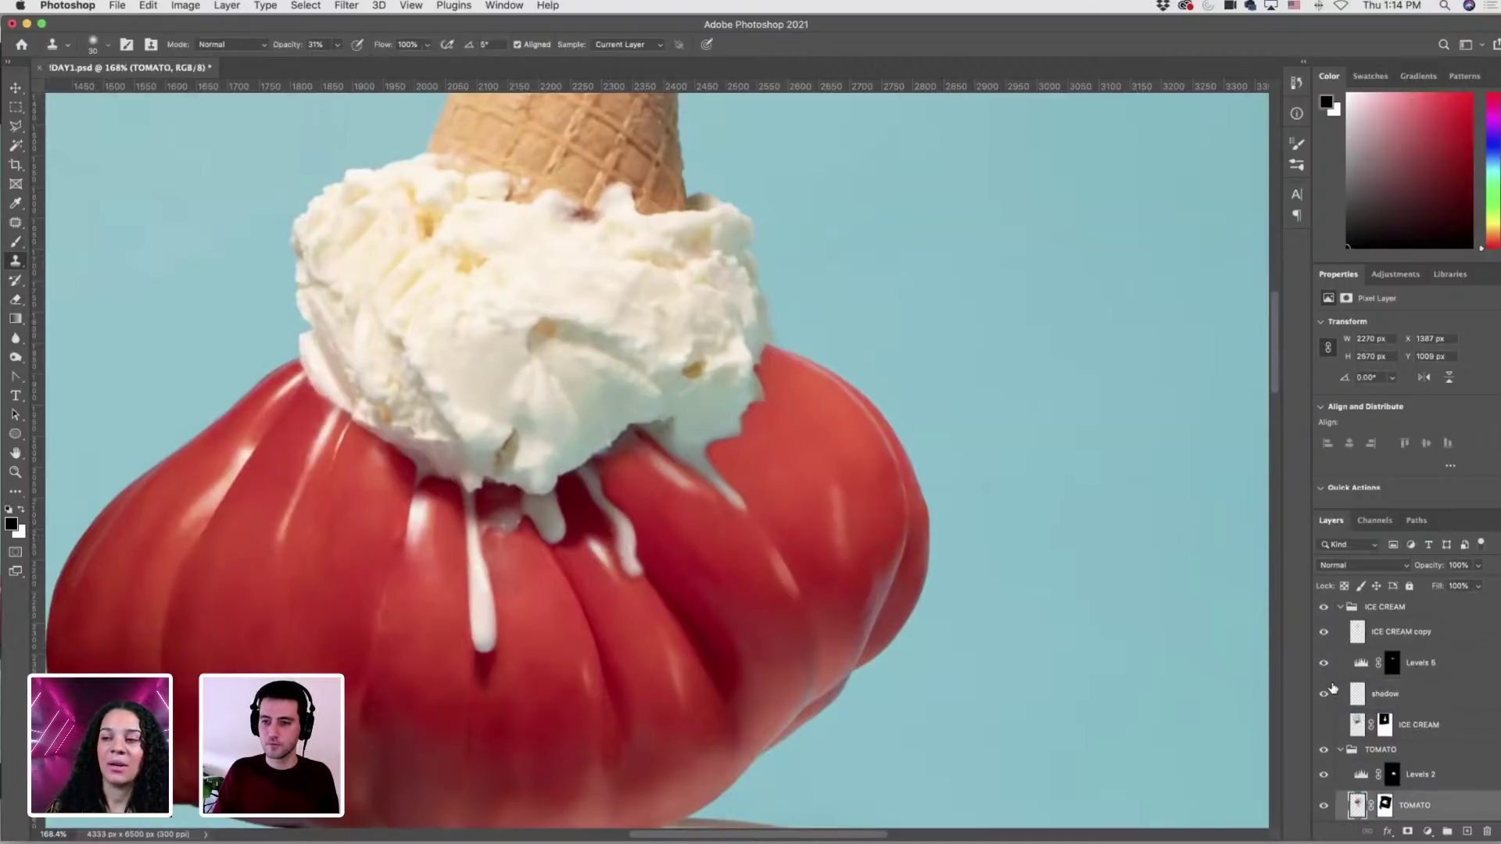
click(1324, 632)
click(1324, 632)
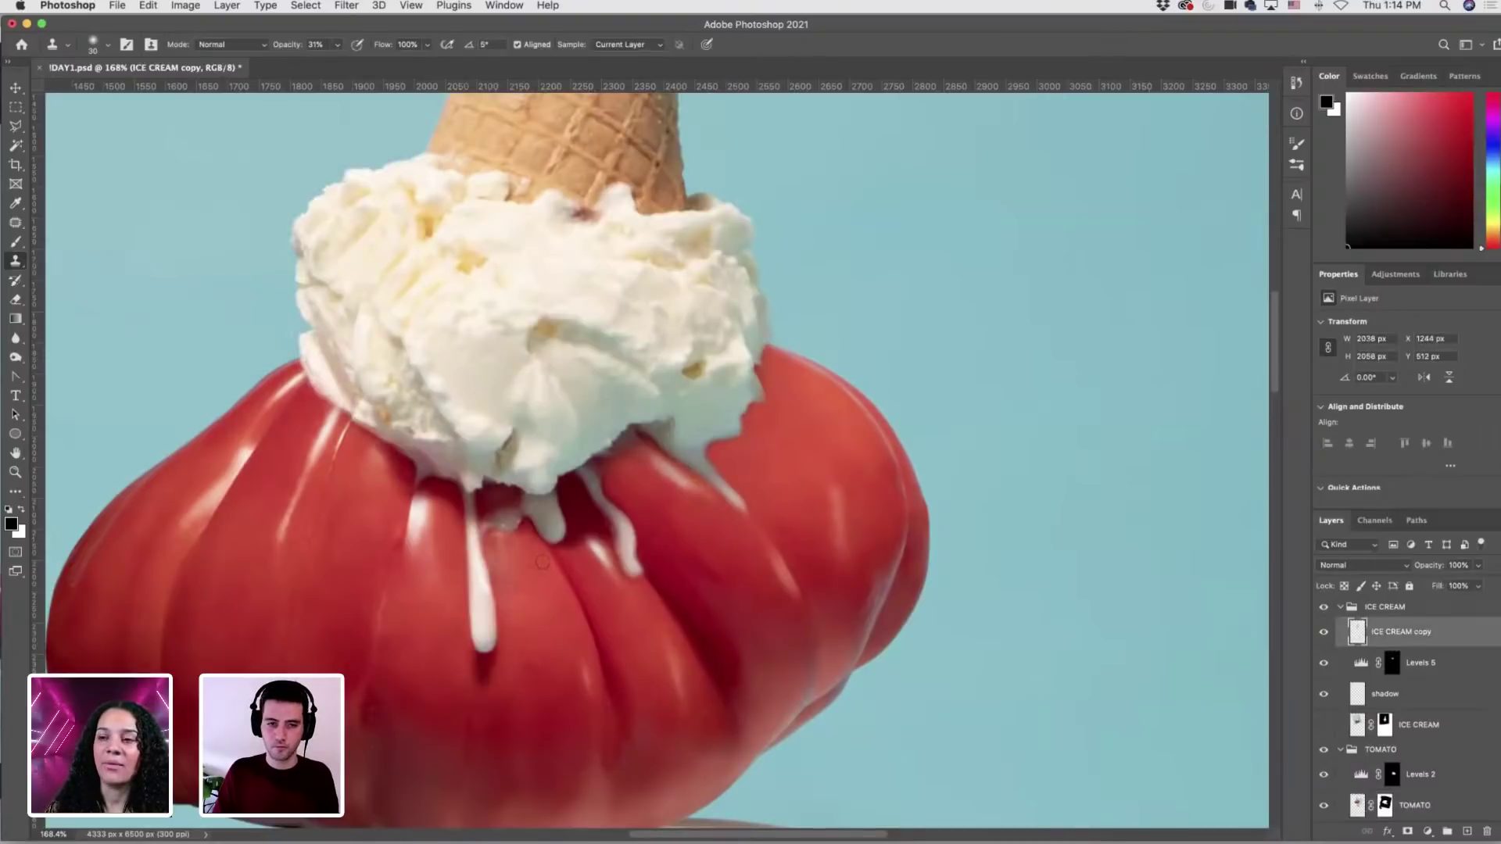
click(1376, 637)
scroll(603, 531, up, 3)
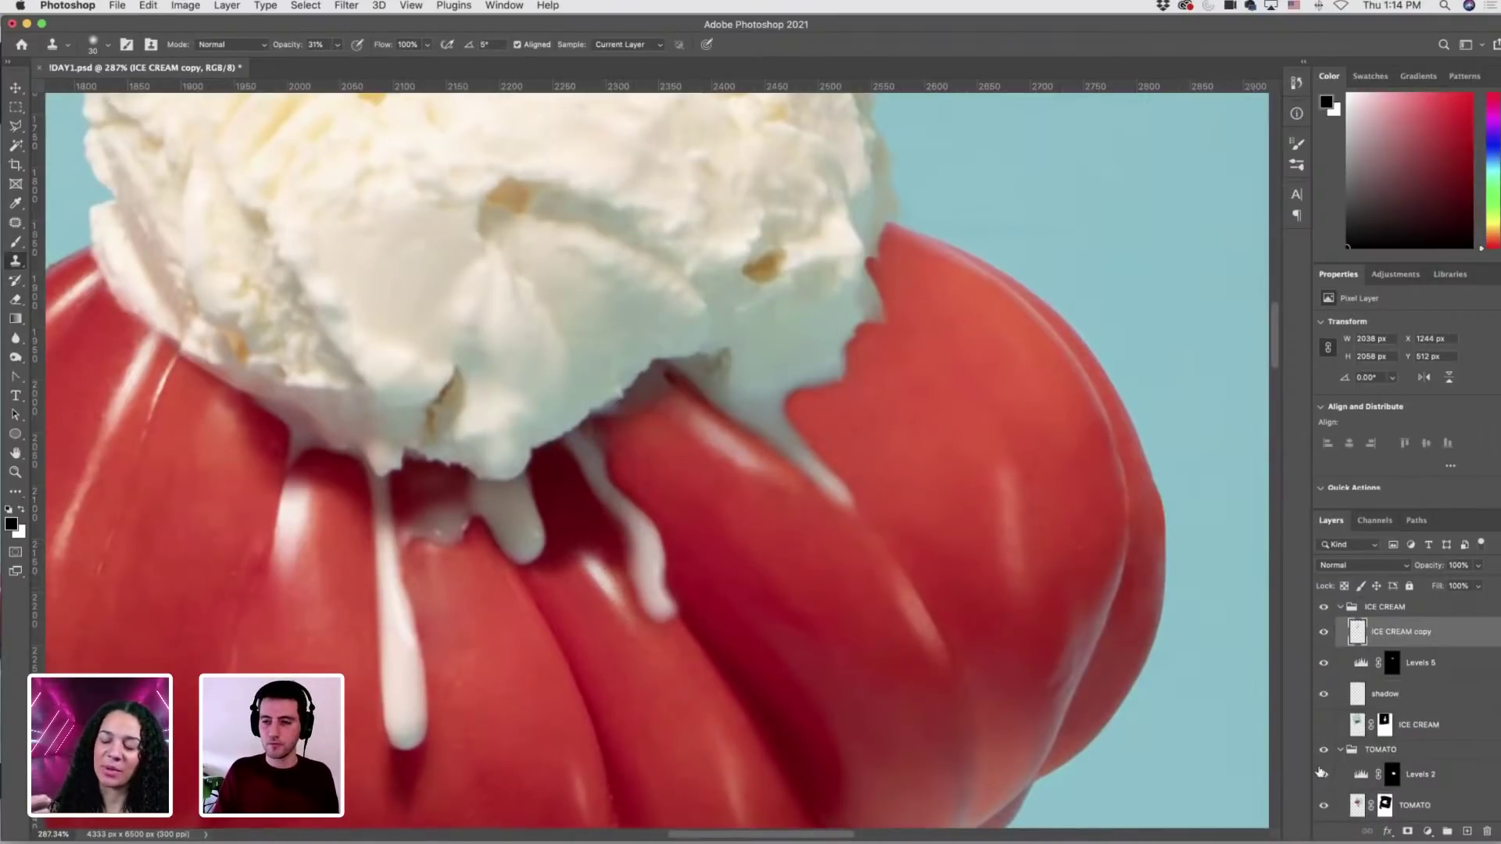
Patch out the white highlight beside the curved ice cream drip on the TOMATO layer and deselect.
scroll(1320, 772, down, 2)
click(1360, 774)
key(j)
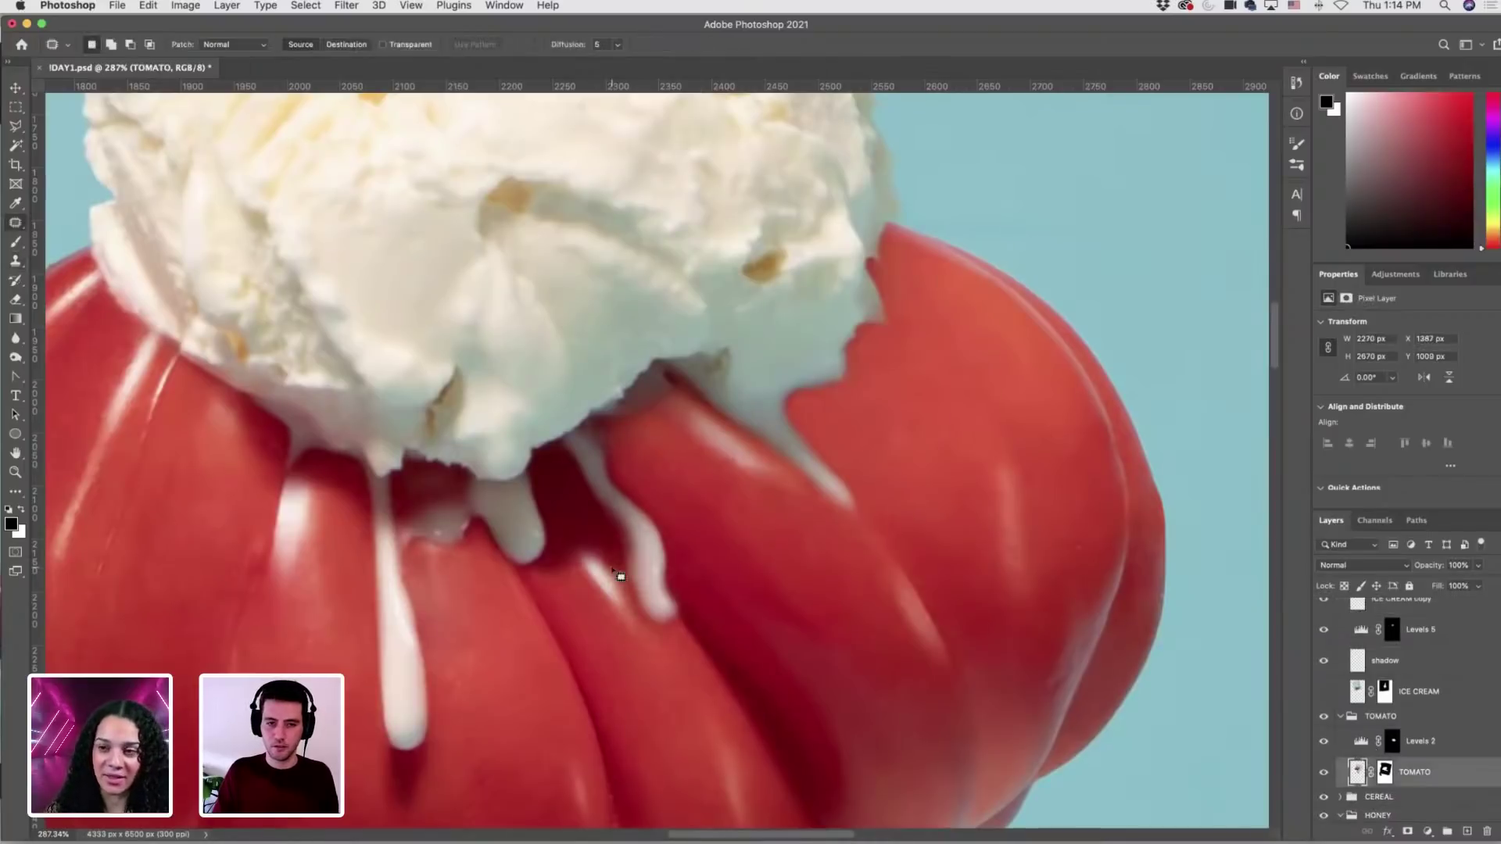
mouse_move(618, 575)
mouse_down()
mouse_move(634, 628)
mouse_move(597, 604)
mouse_move(588, 541)
mouse_move(630, 595)
mouse_move(630, 687)
mouse_move(592, 643)
mouse_move(604, 596)
mouse_move(631, 680)
mouse_up()
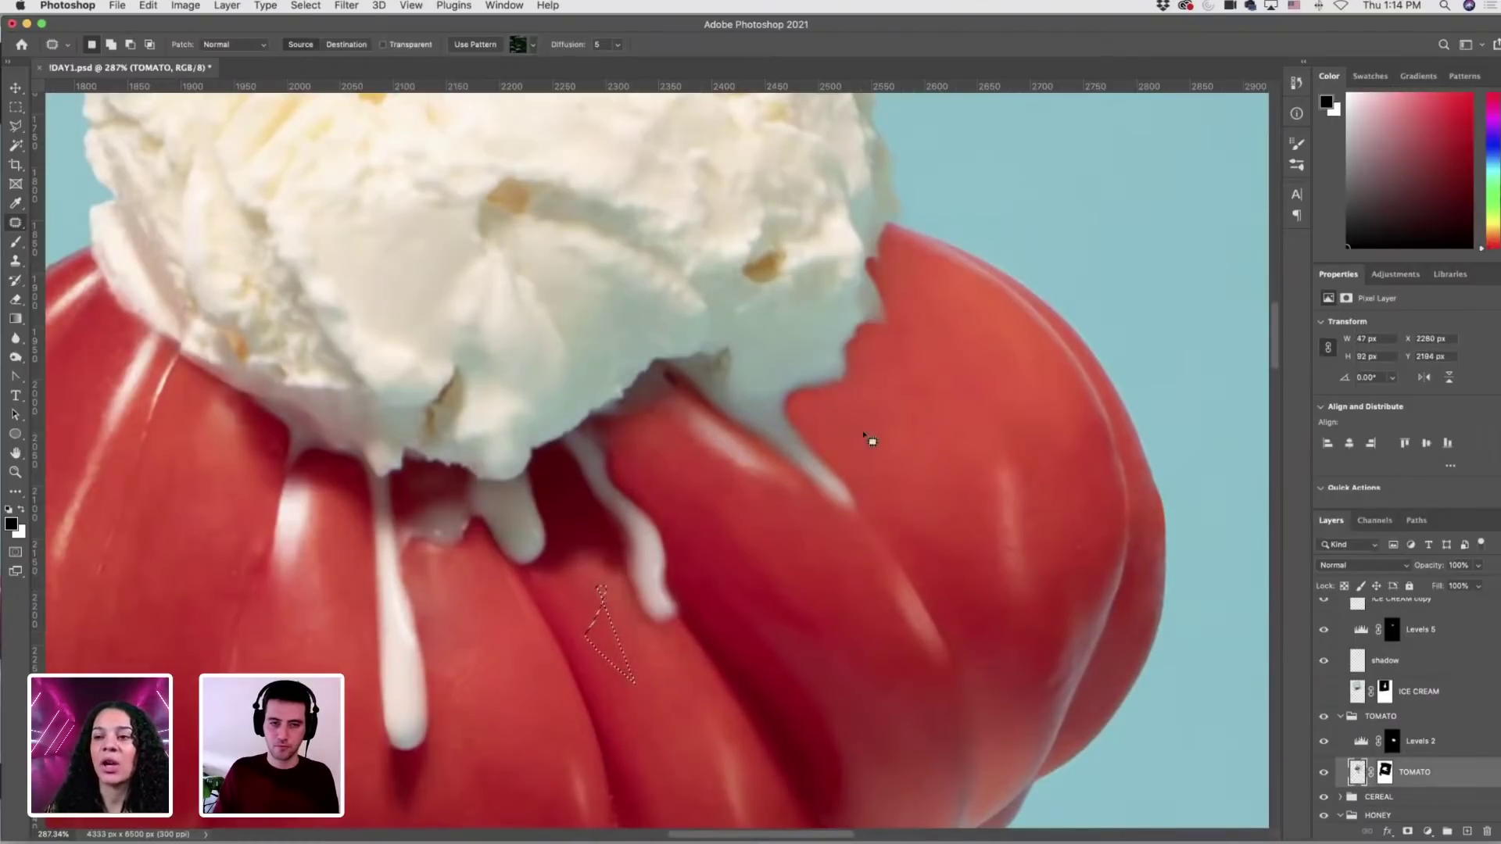
click(1106, 630)
Compare the patched tomato with the ICE CREAM copy layer turned off and on again.
scroll(1335, 699, up, 1)
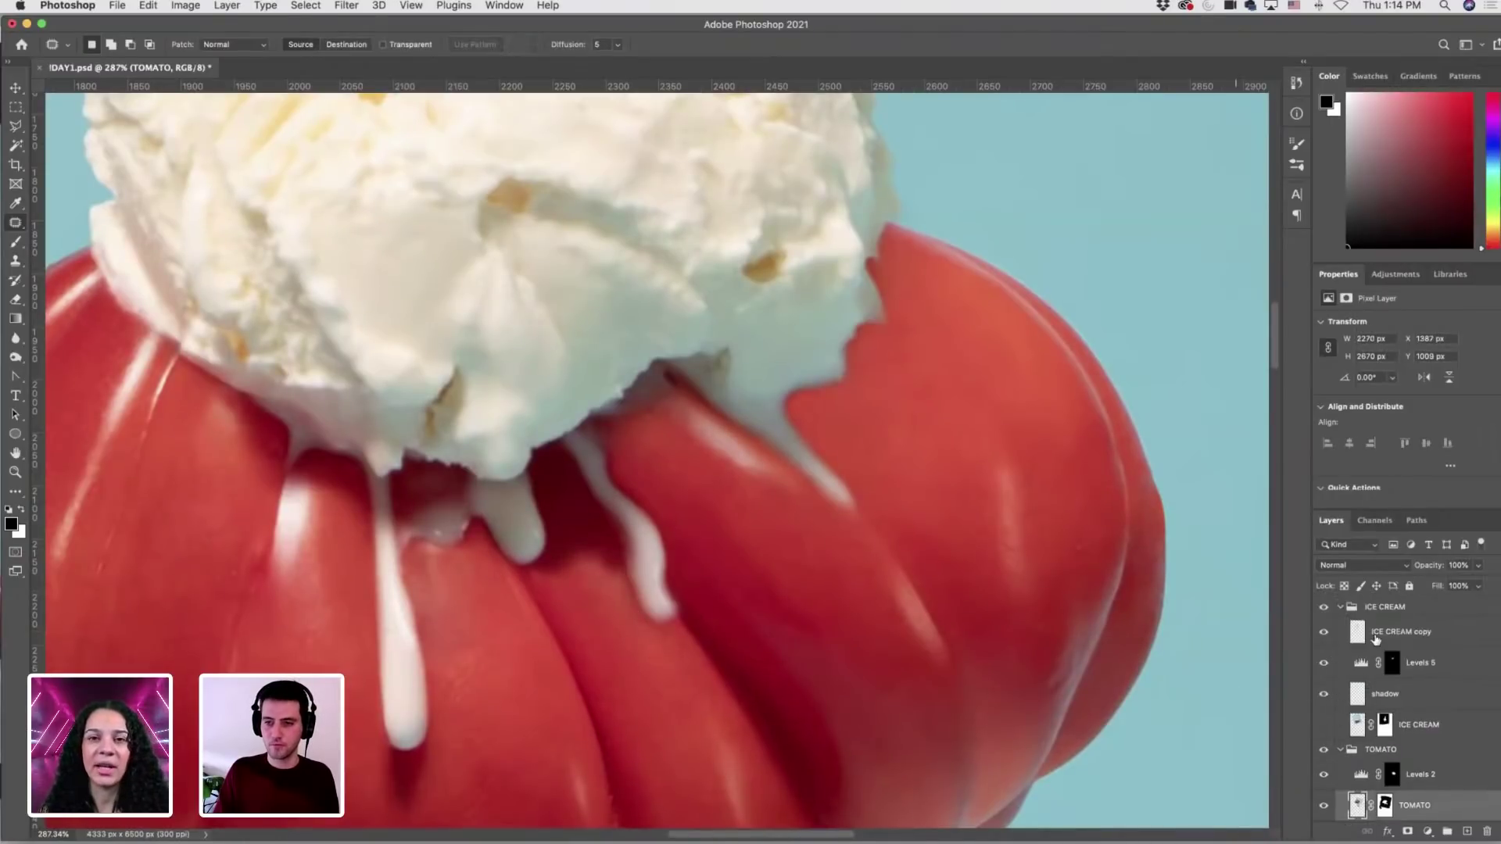
click(1376, 639)
scroll(657, 454, left, 2)
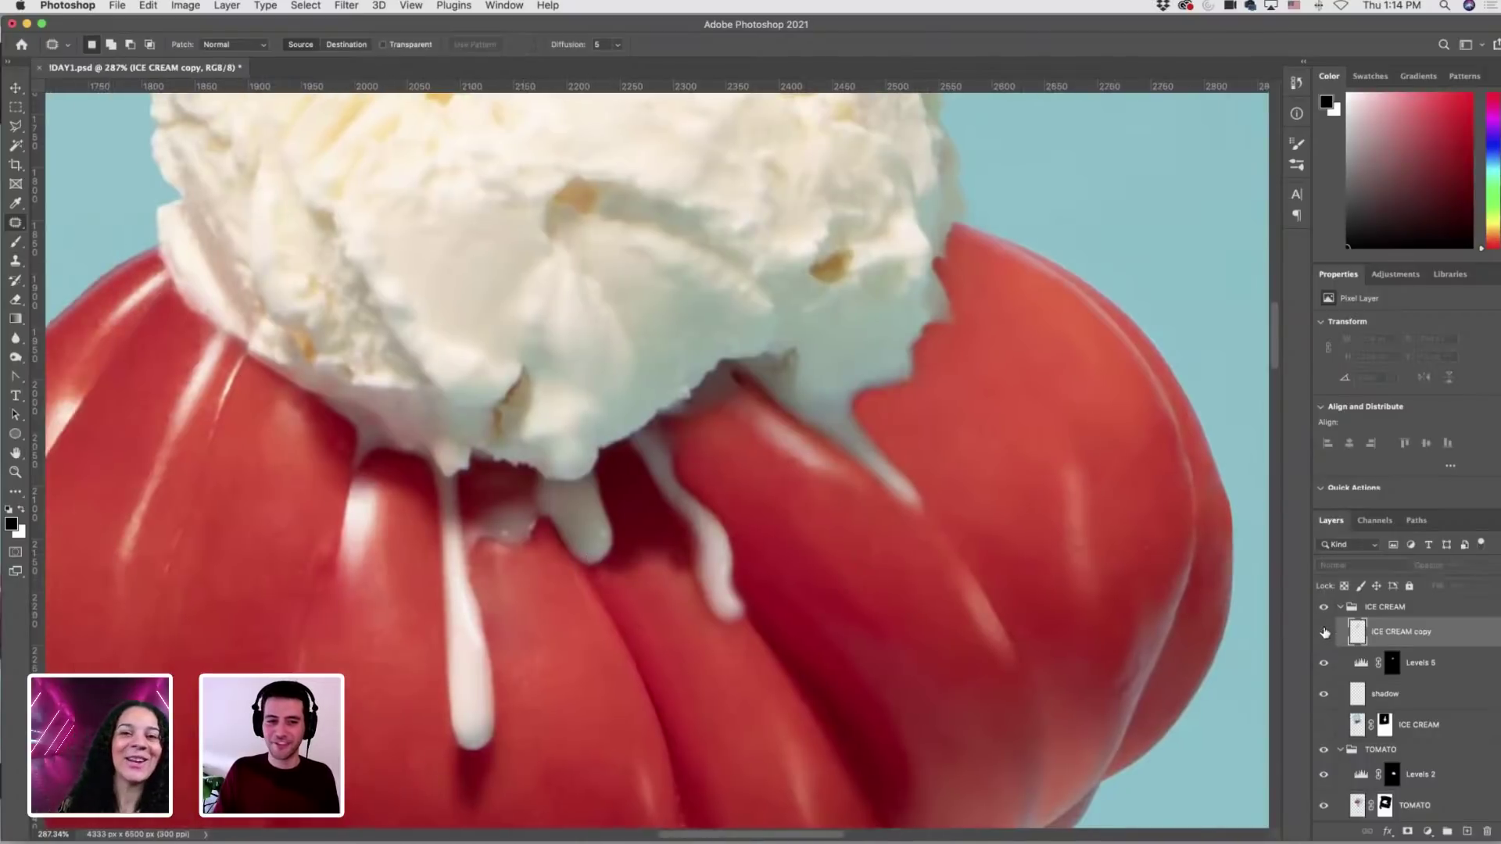
click(1325, 631)
click(1325, 632)
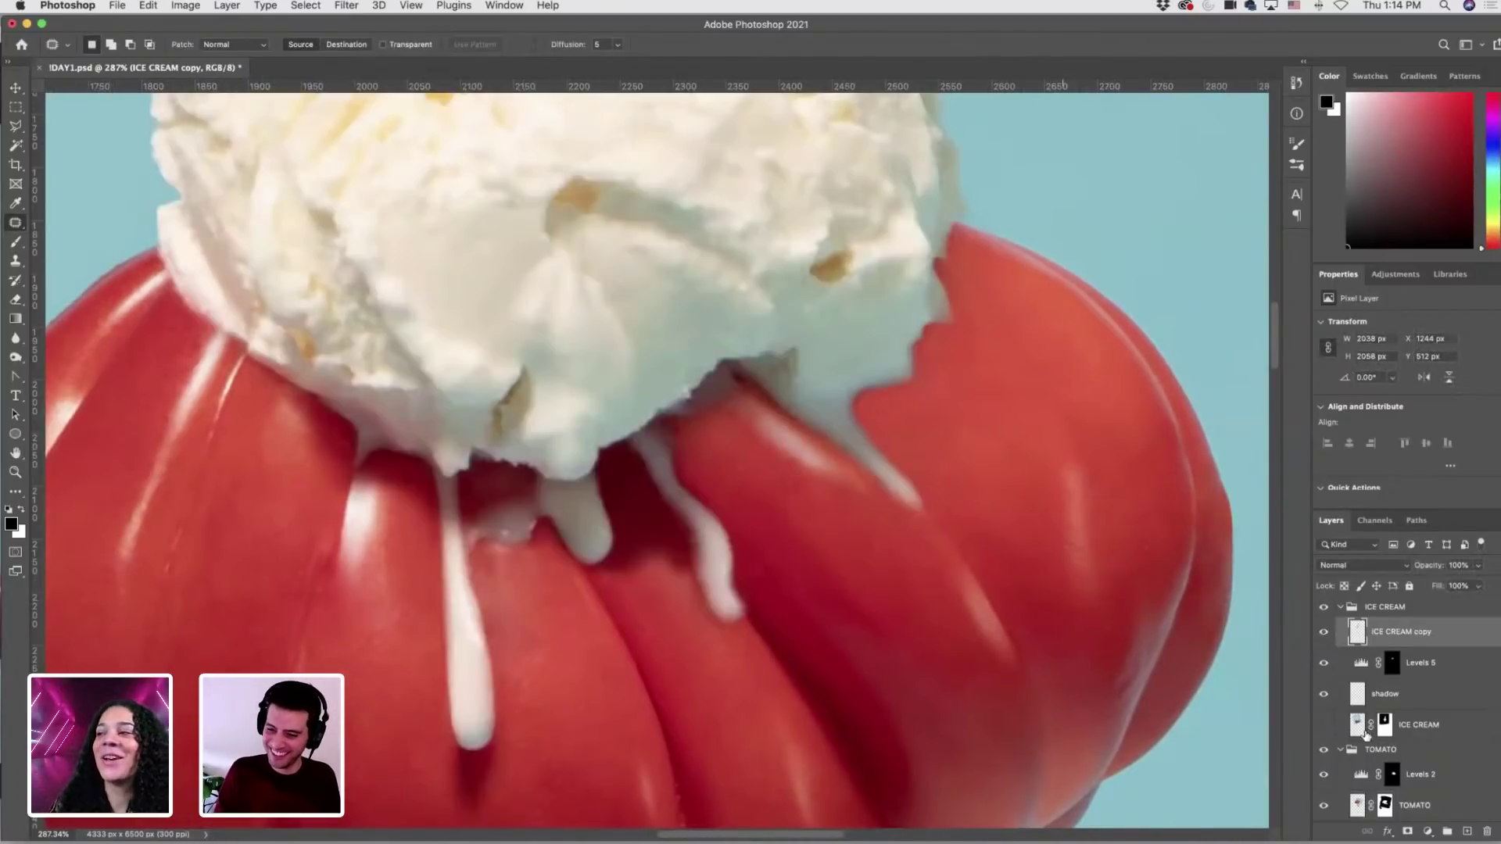
Hide the ICE CREAM copy layer and clone away the stem's lower tip on the TOMATO layer at 100% opacity.
scroll(1358, 715, down, 1)
click(1358, 768)
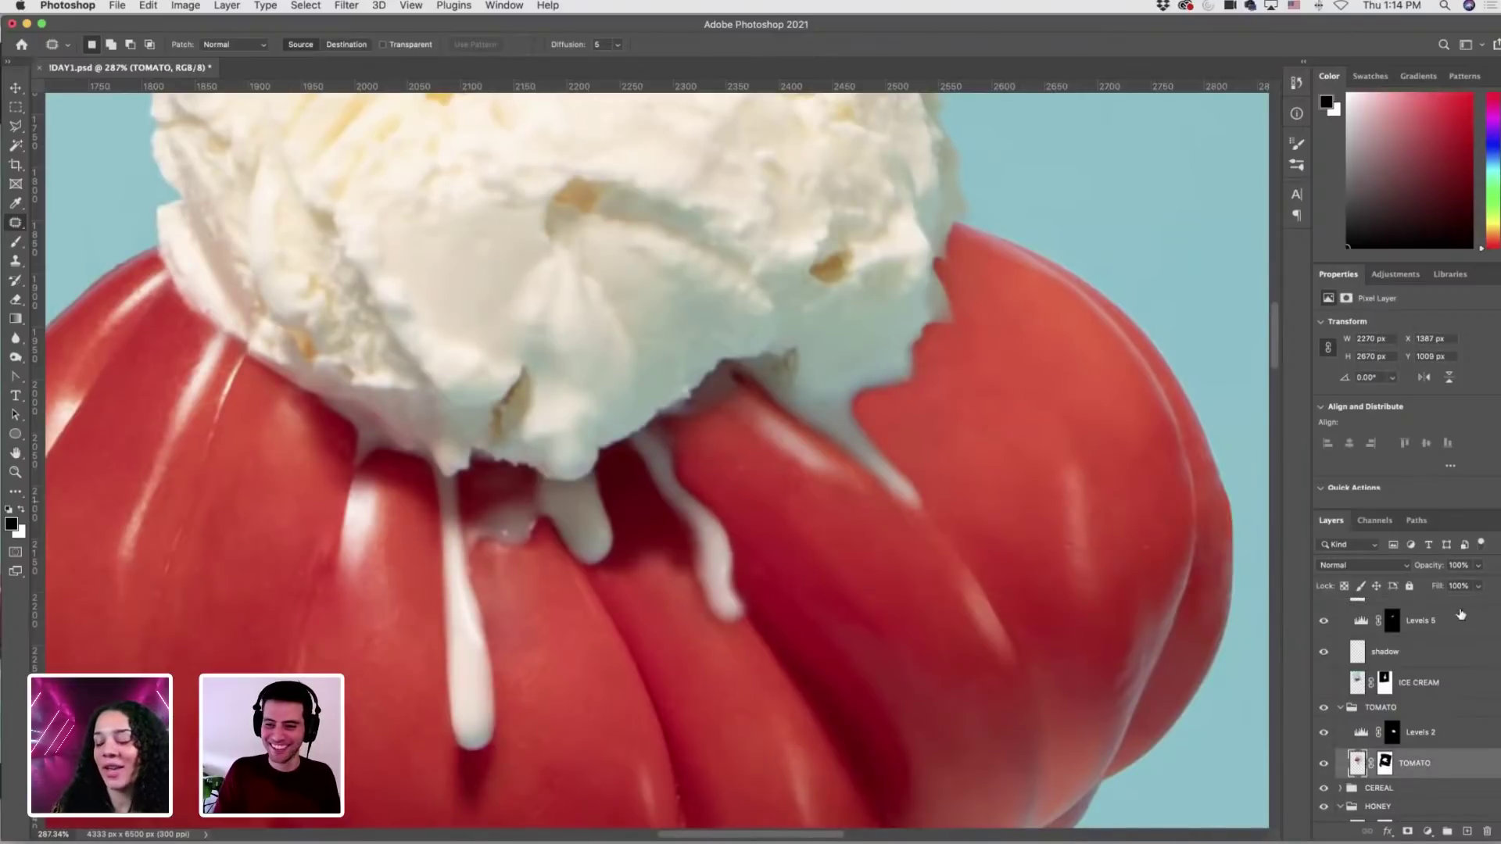
scroll(1461, 615, up, 1)
click(1324, 632)
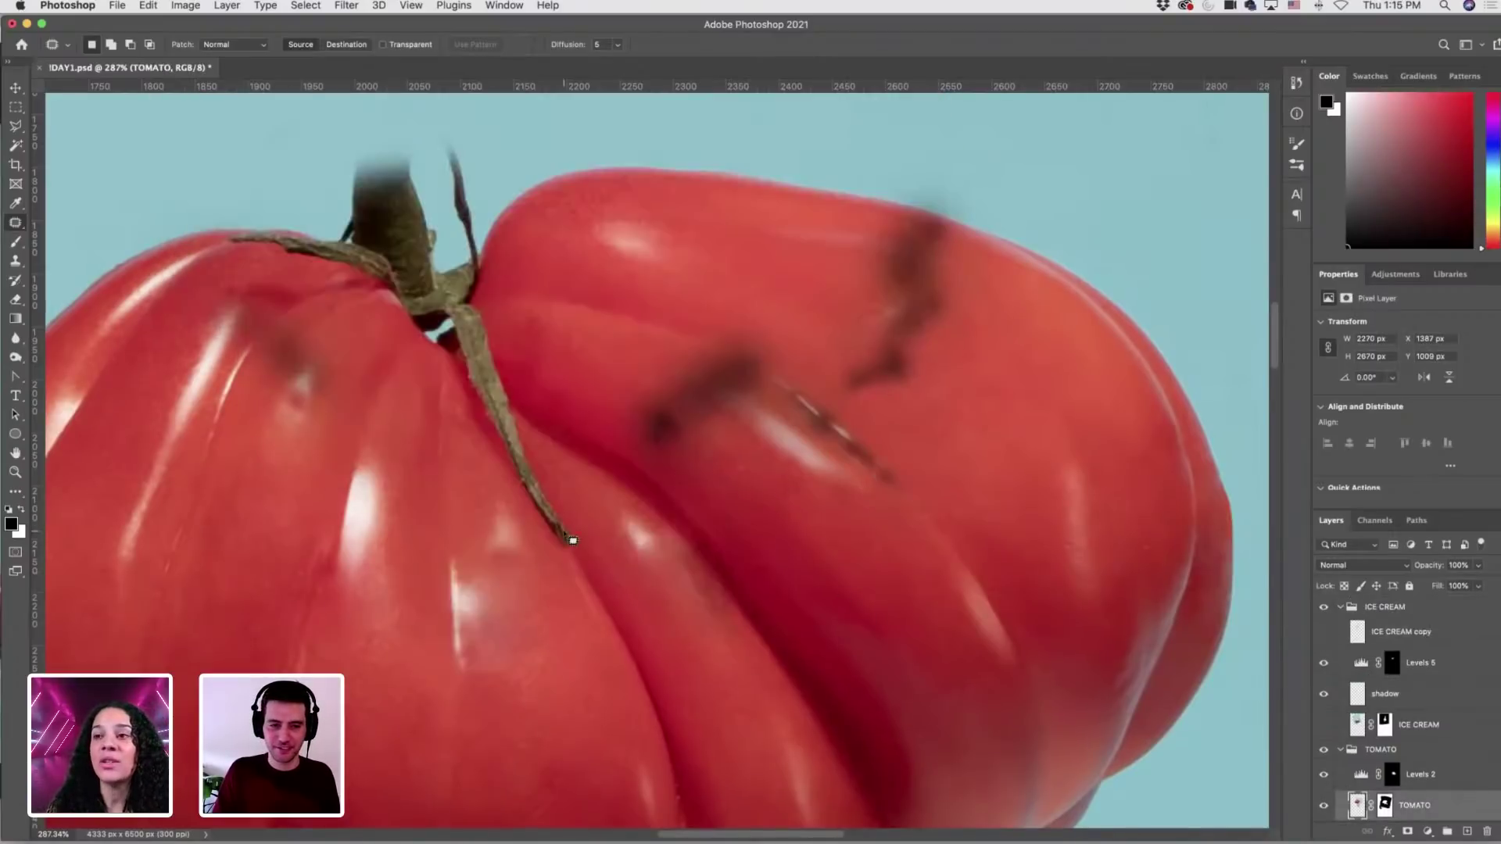
key(s)
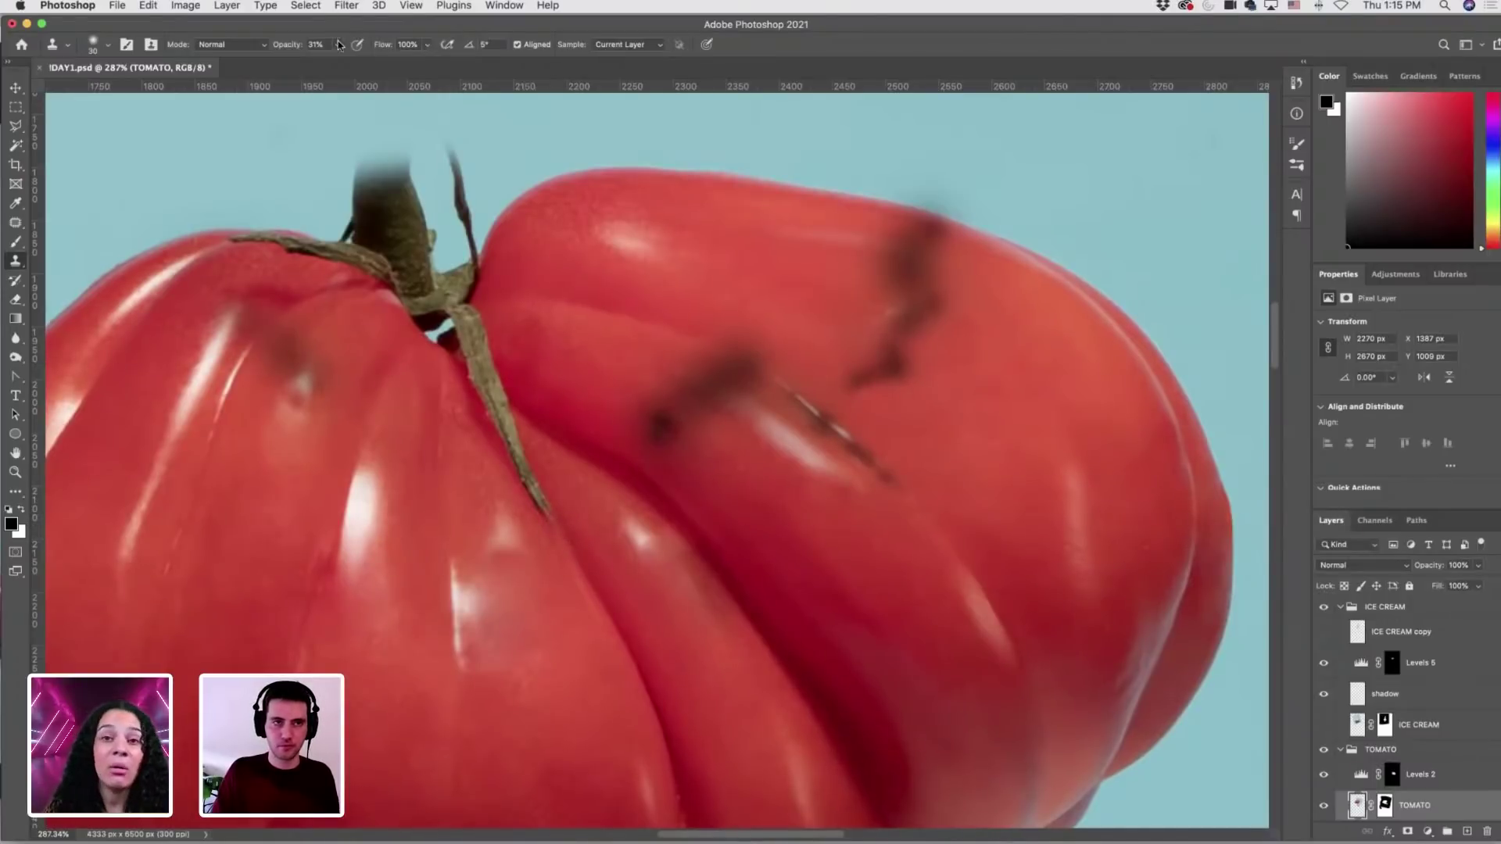
drag(337, 45, 547, 518)
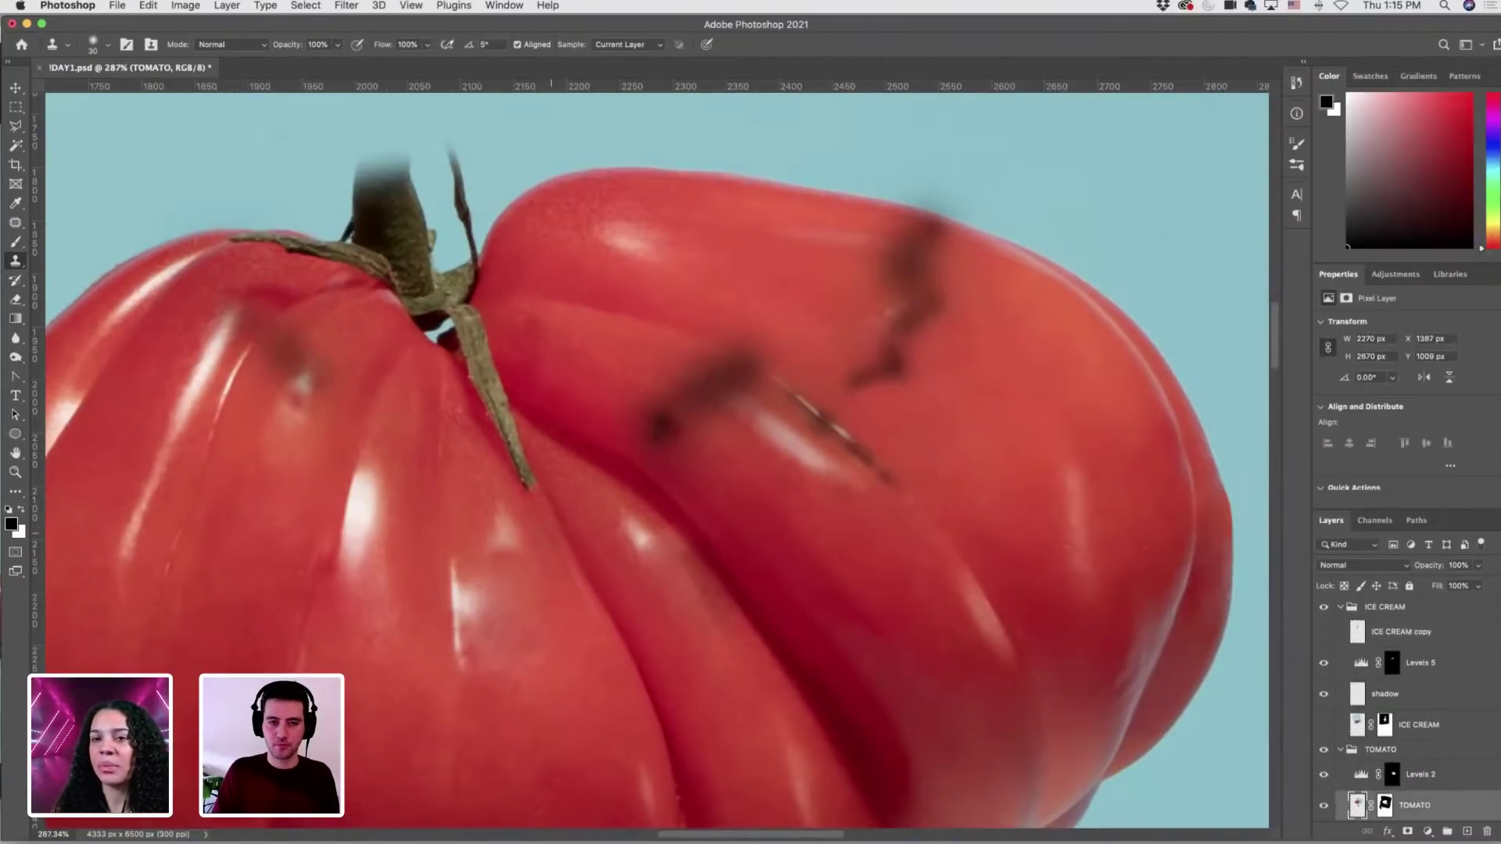
click(525, 478)
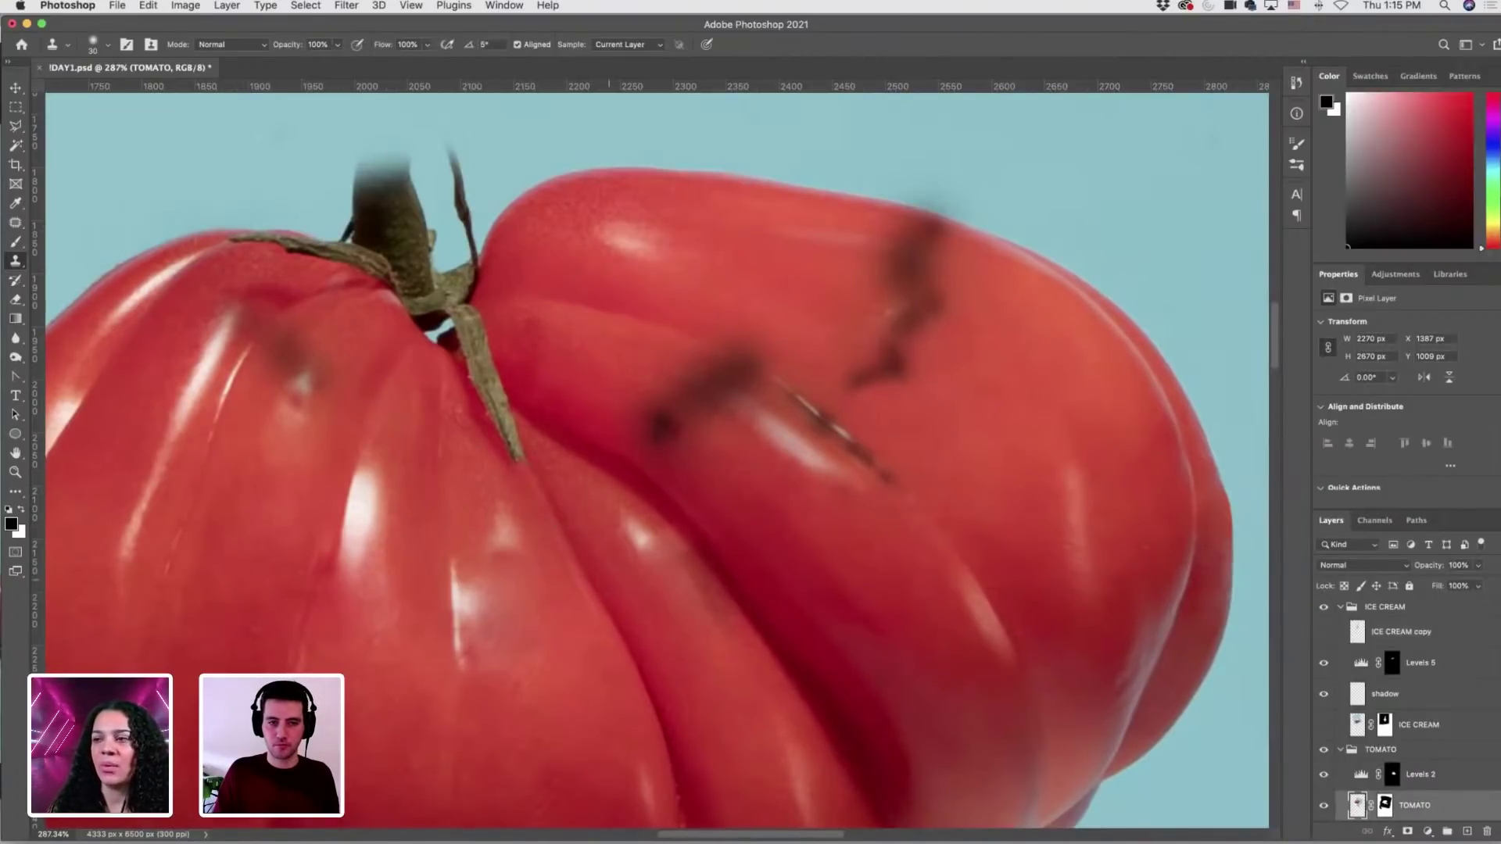
Patch the tomato skin just below the stem tip, deselect, and show the ice cream again.
key(j)
drag(522, 476, 542, 541)
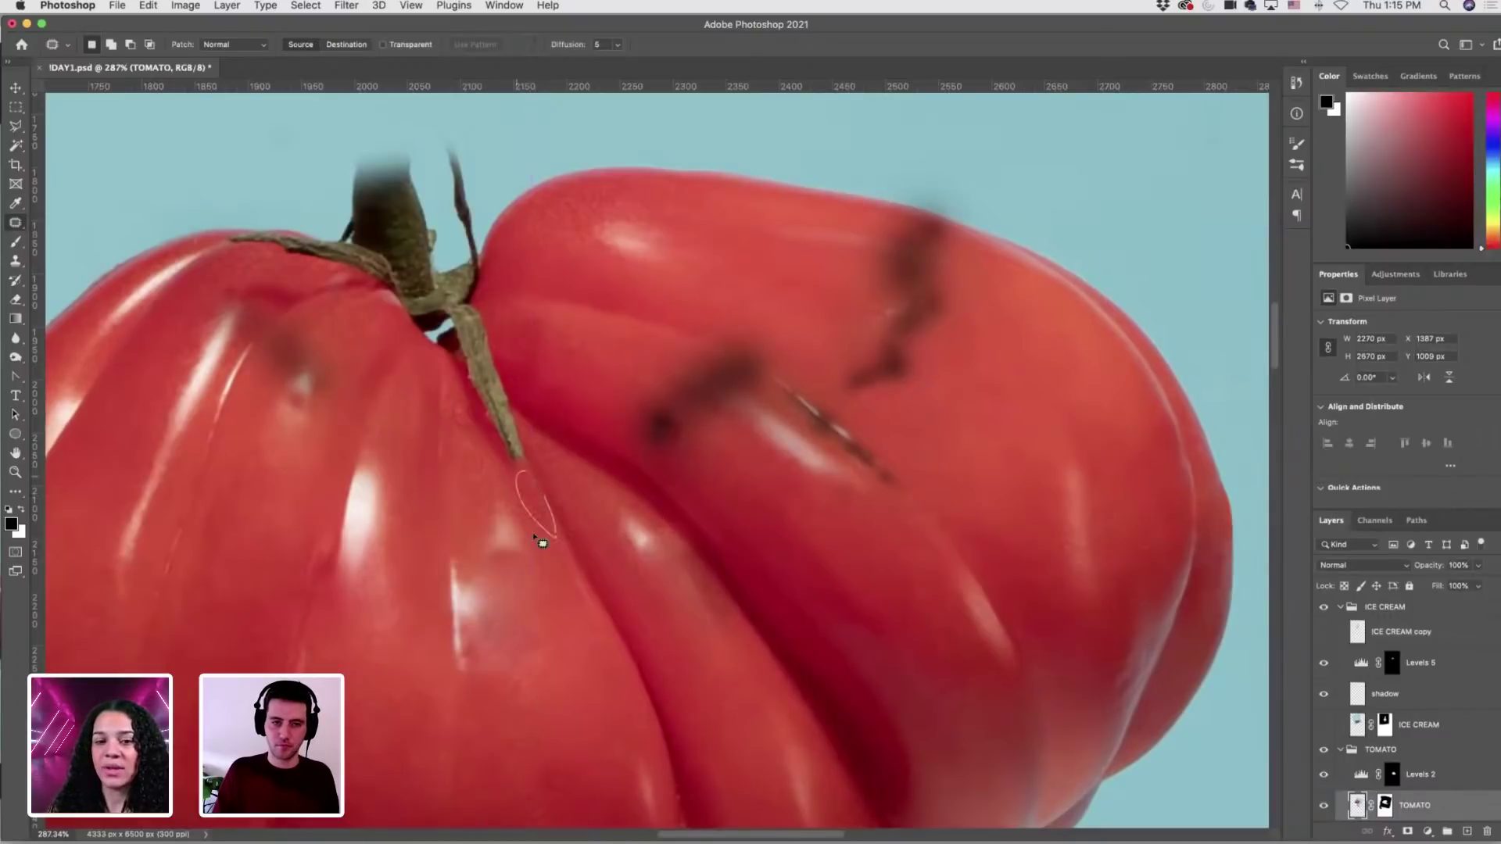
key(super+d)
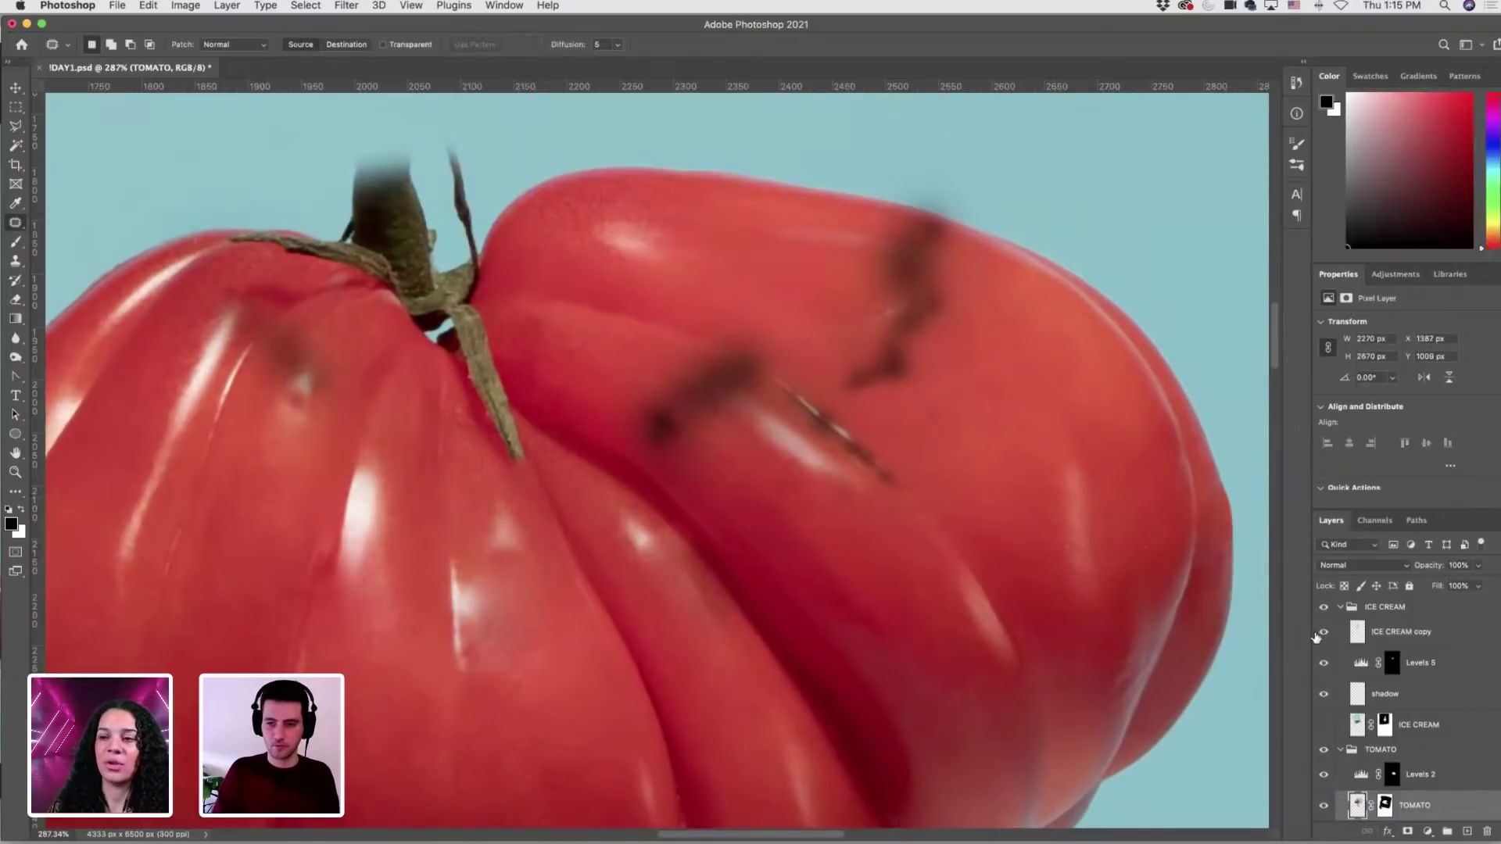
click(1325, 725)
click(1324, 725)
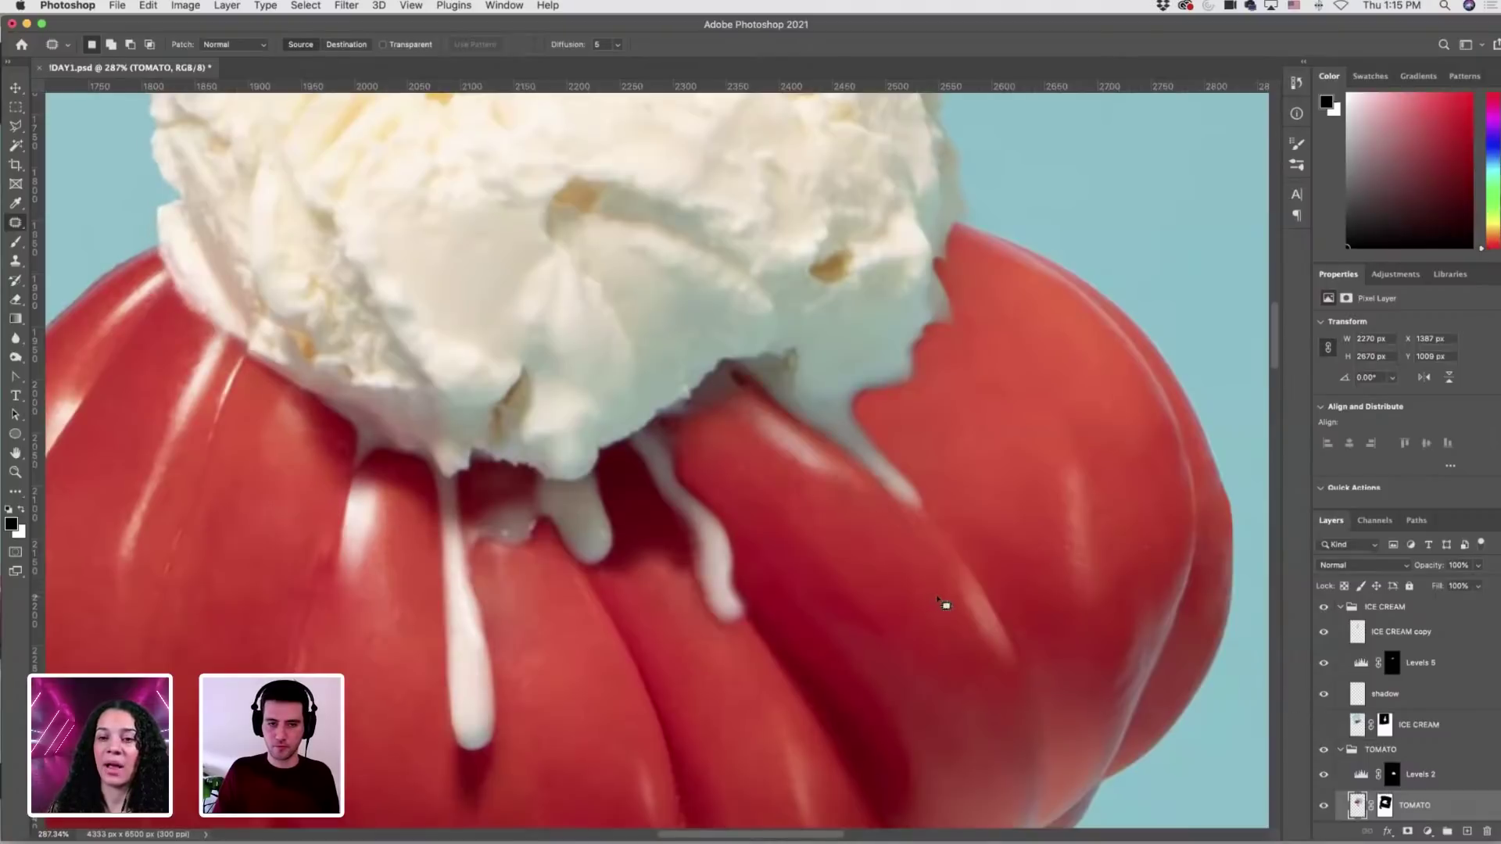
Save the document and collapse the ICE CREAM layer group.
scroll(864, 576, down, 5)
key(super+s)
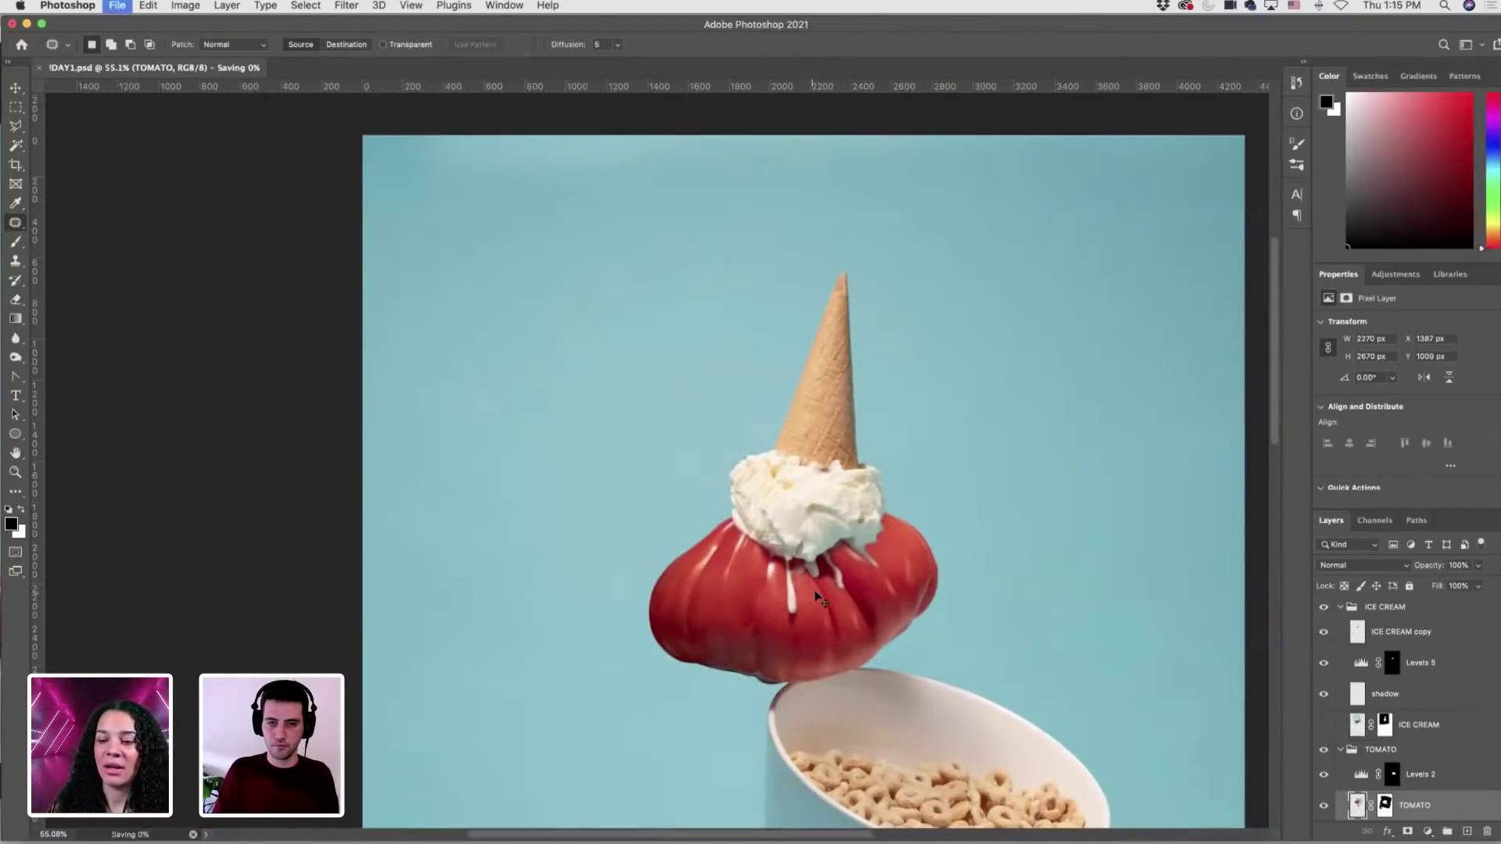
scroll(868, 578, right, 3)
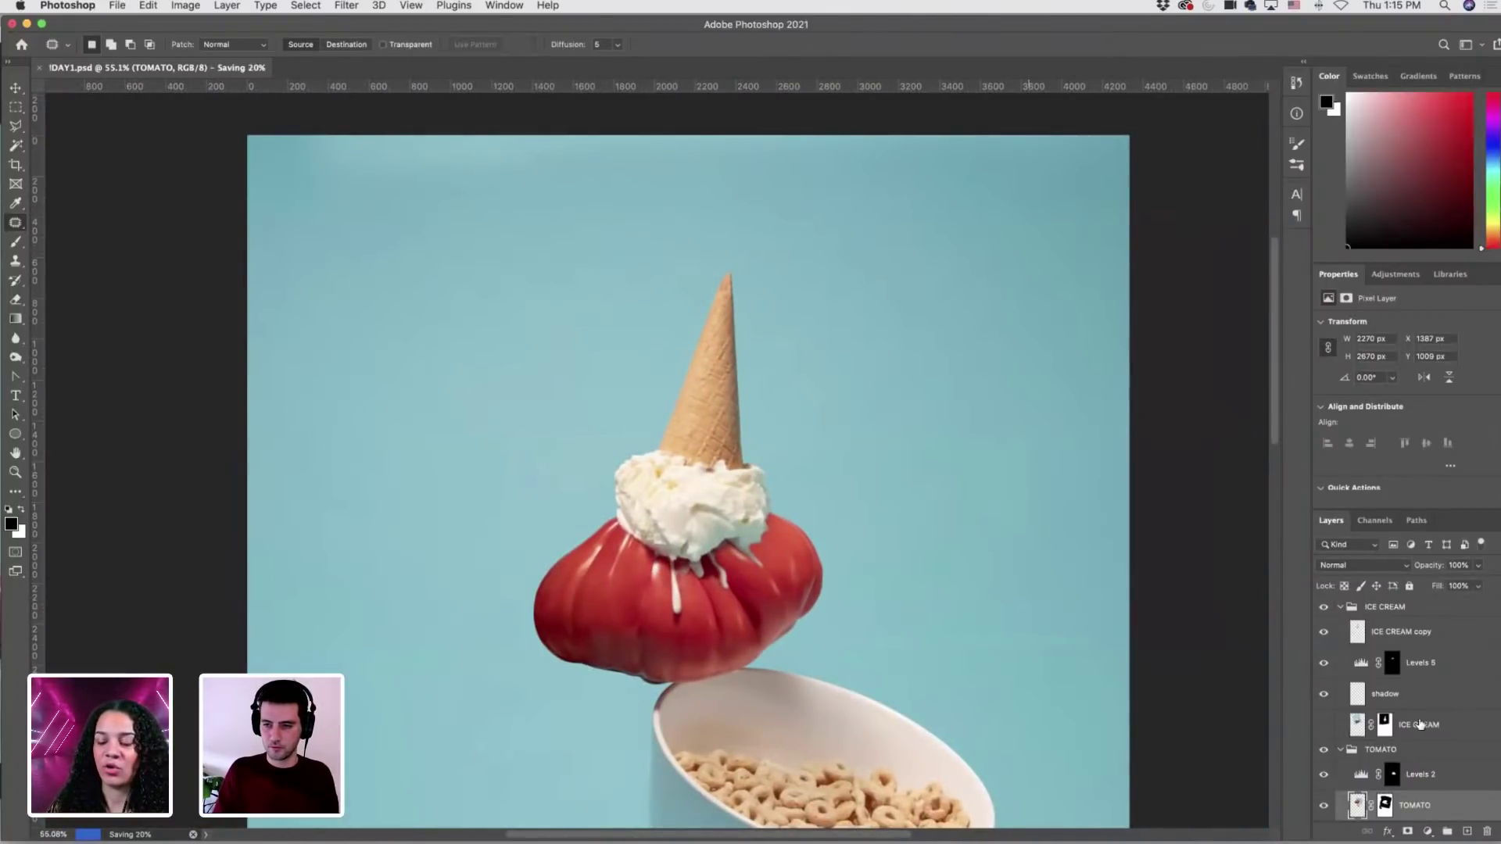
click(1451, 736)
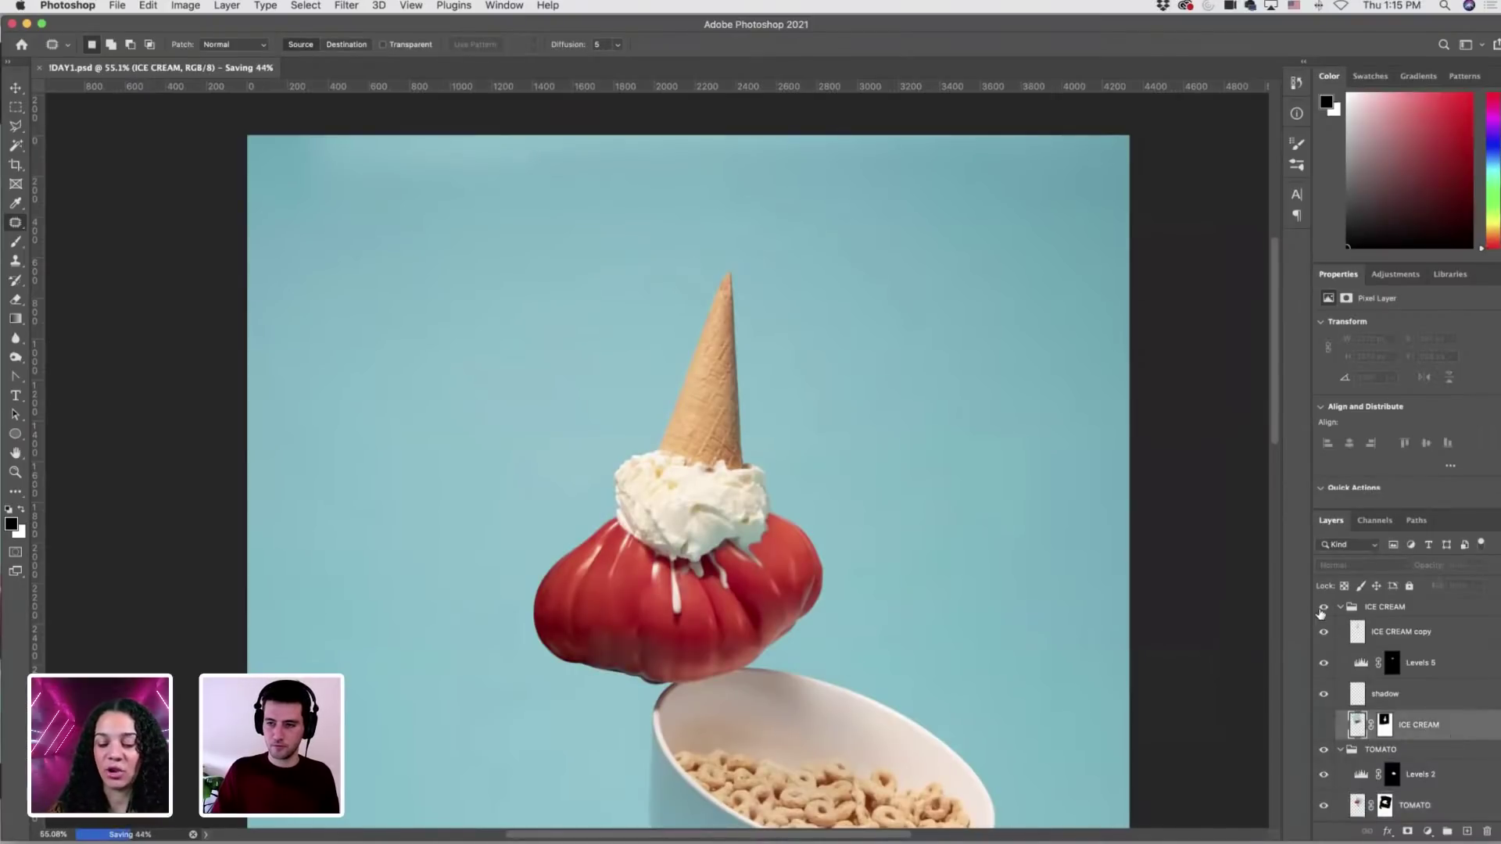
click(1340, 608)
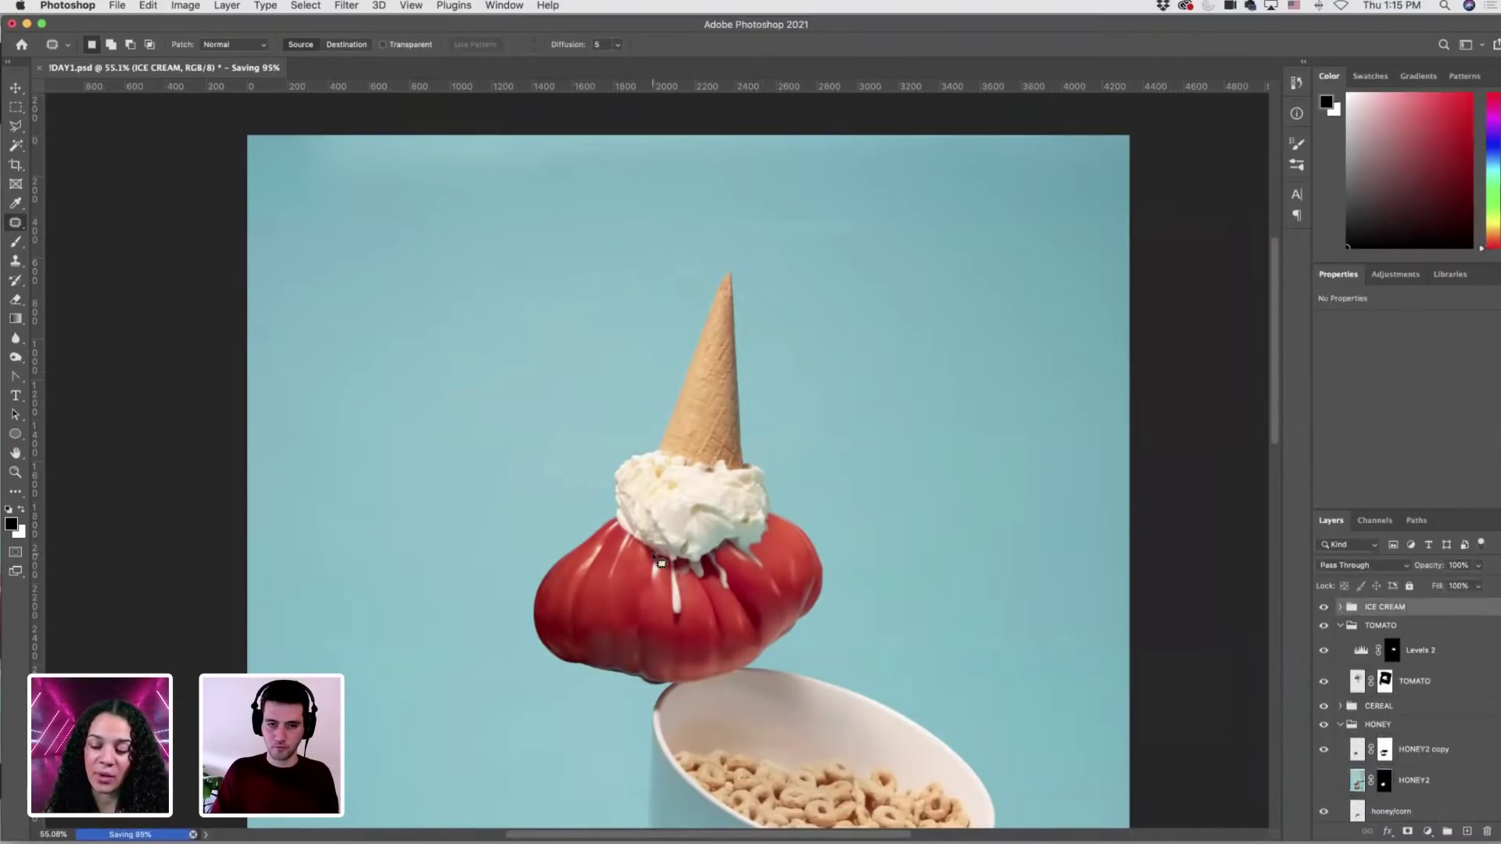
Review the composite from the ice cream and tomato down through the bowl, honey bottle and corn to the burger.
scroll(661, 563, down, 5)
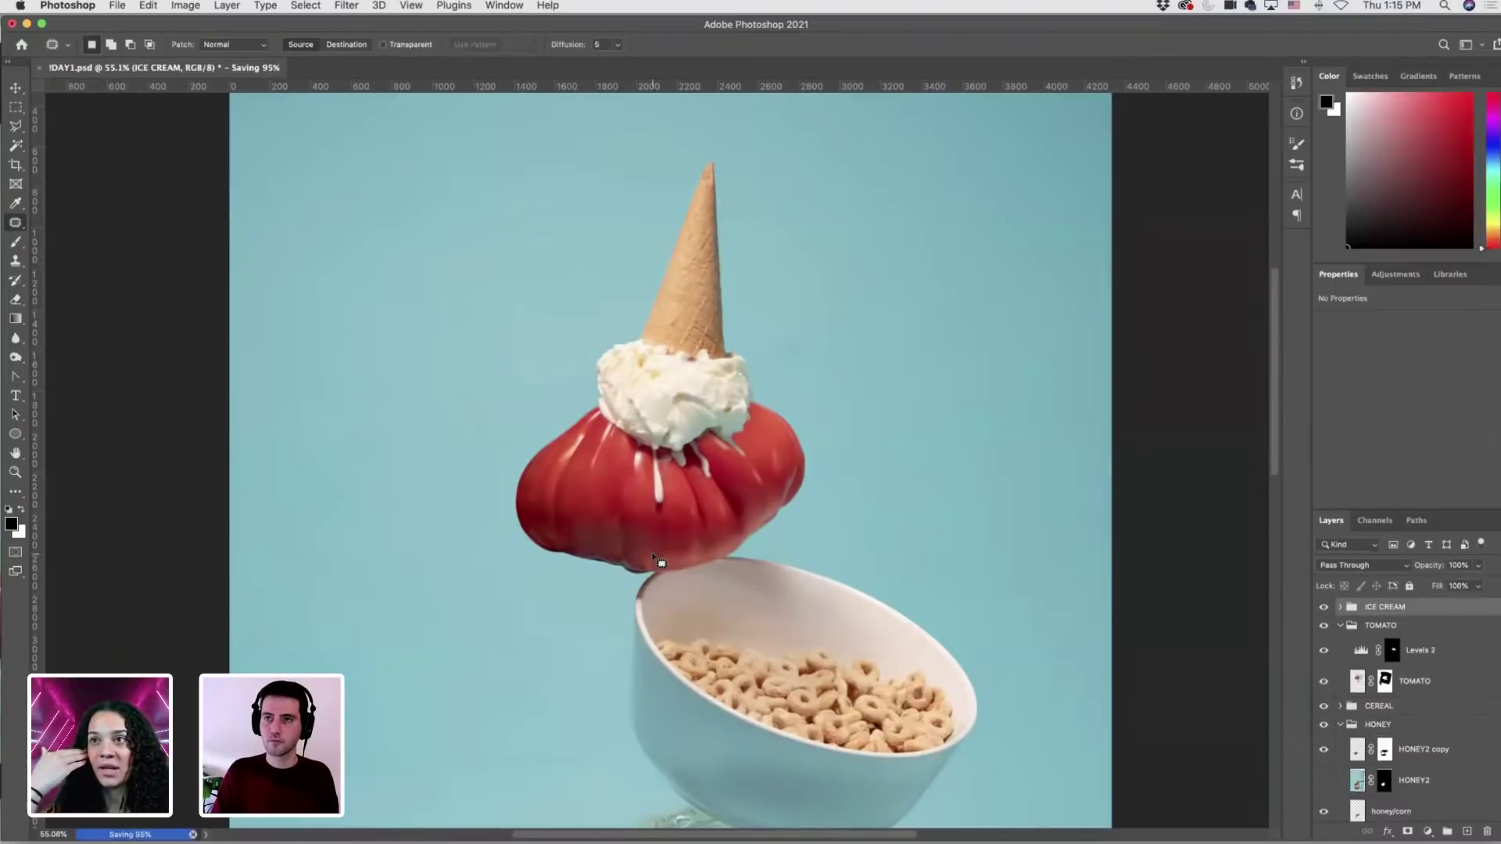
scroll(658, 561, down, 2)
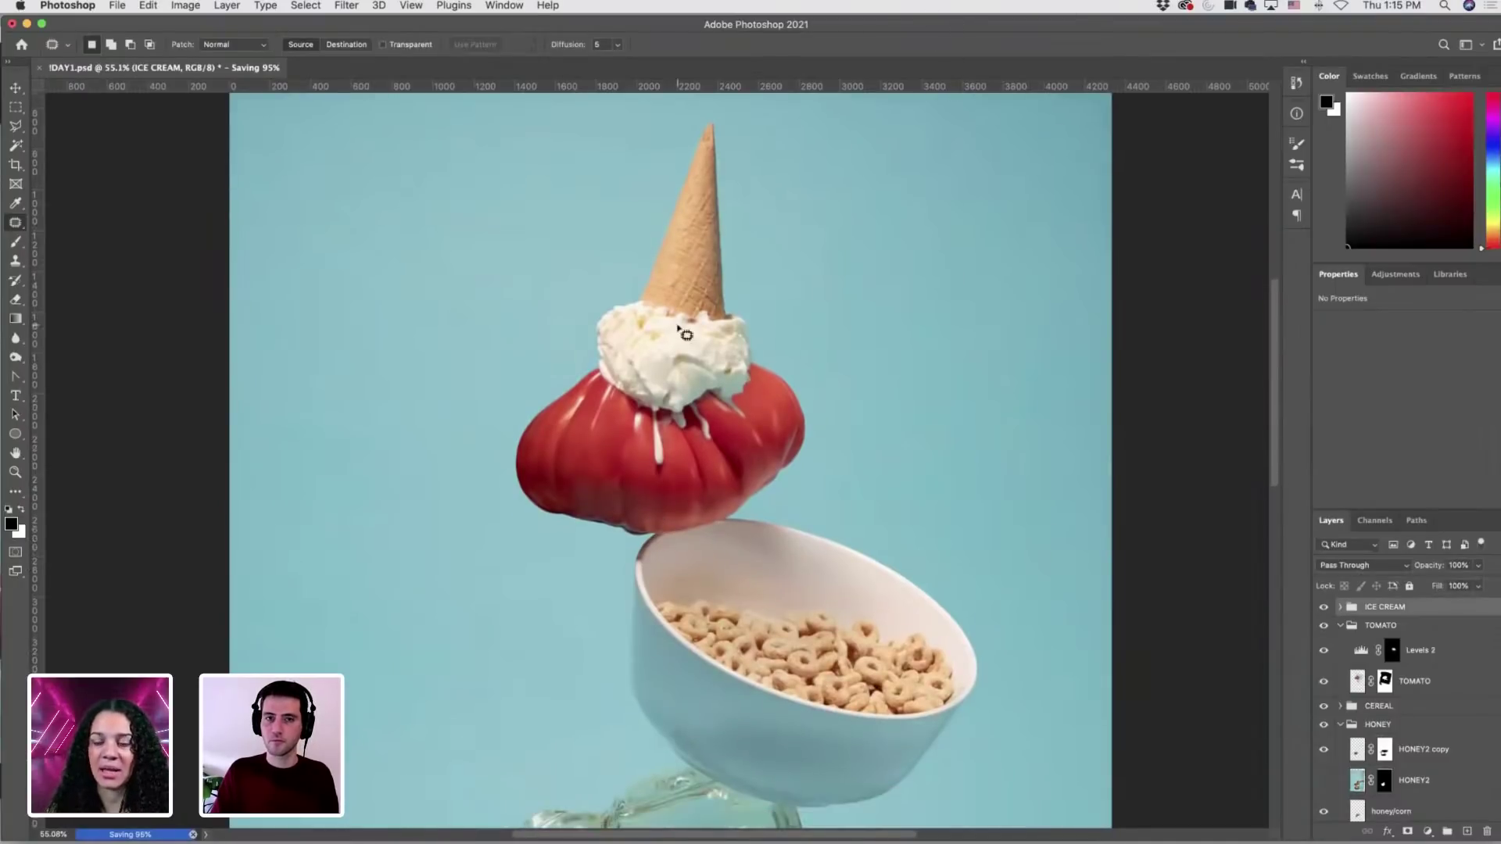
scroll(539, 348, down, 7)
scroll(542, 349, down, 12)
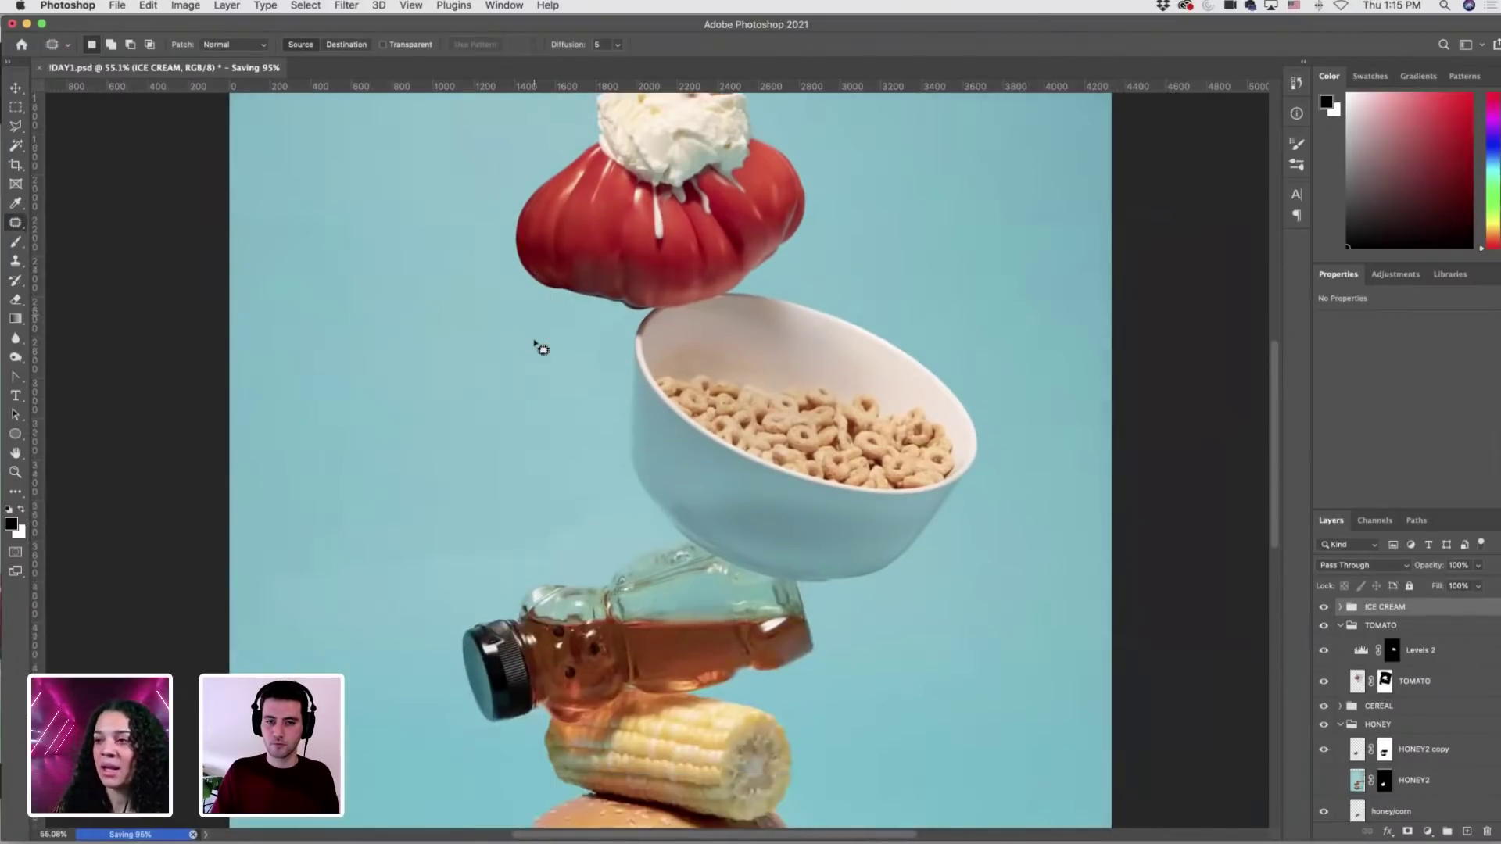
scroll(703, 530, down, 2)
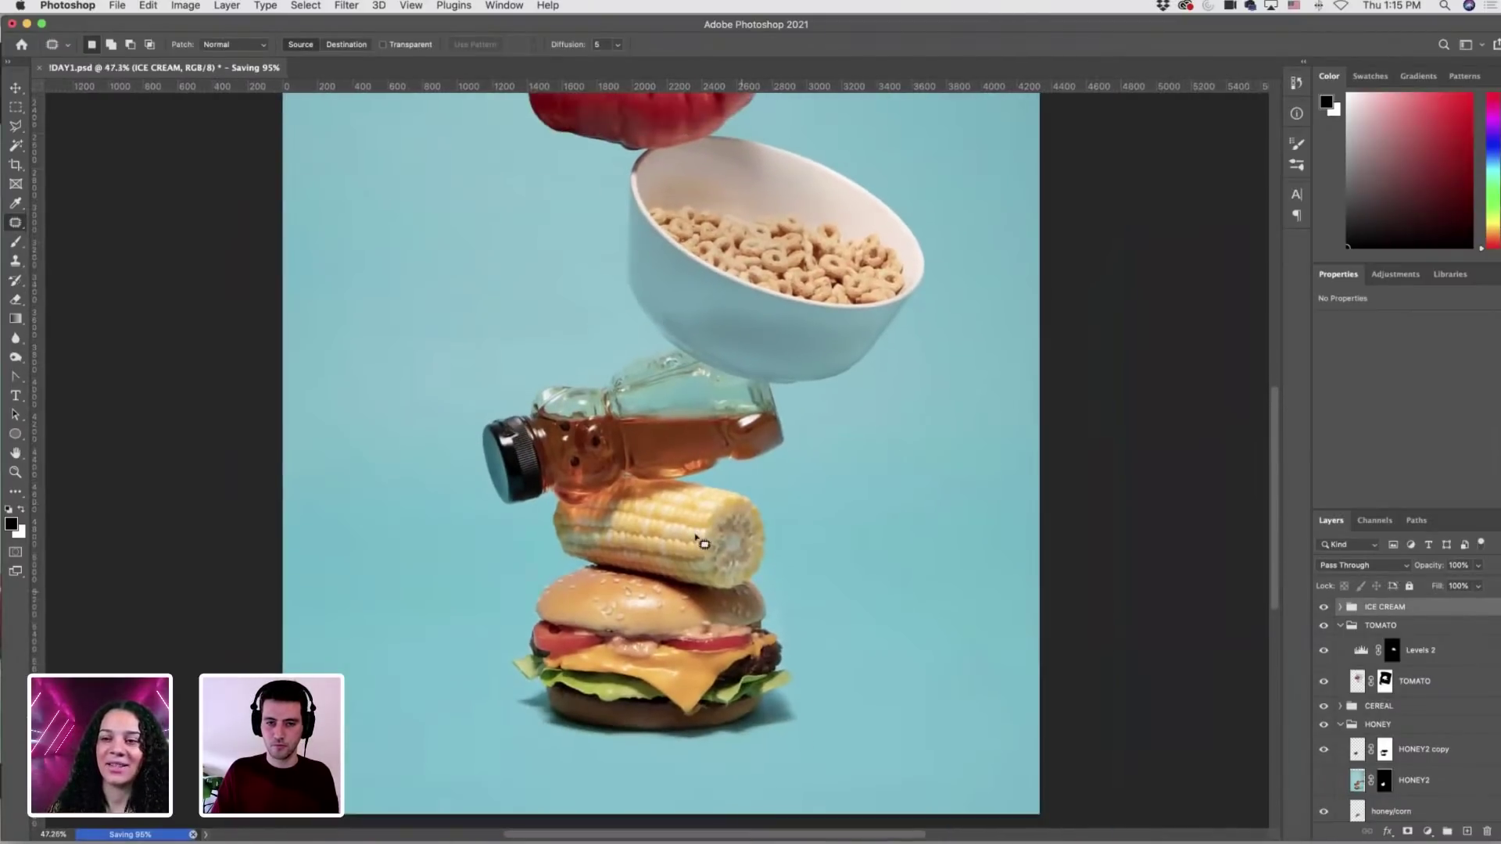
scroll(716, 557, up, 8)
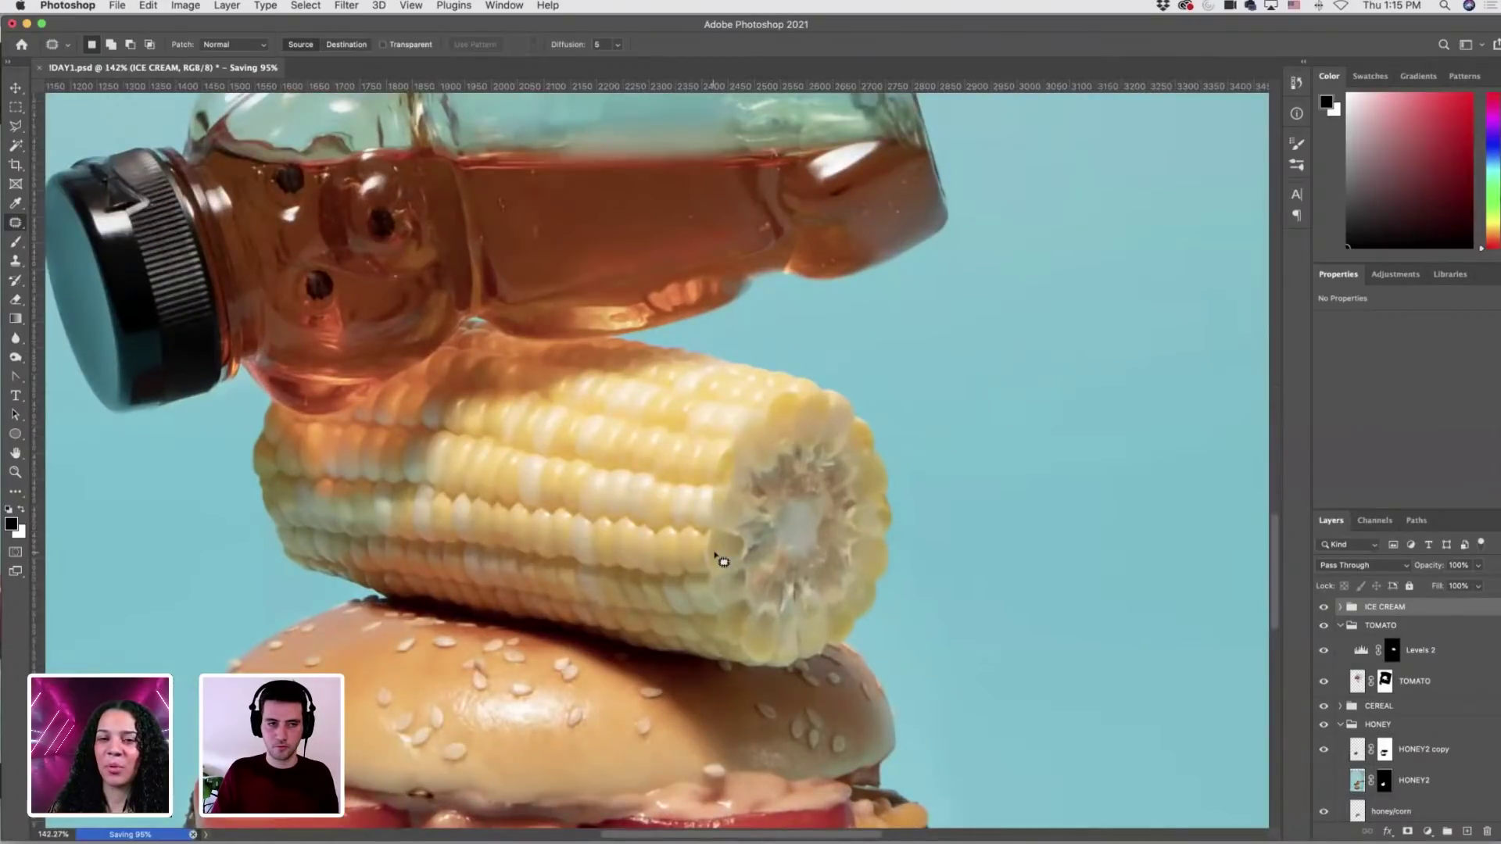
scroll(723, 561, left, 2)
scroll(751, 563, down, 10)
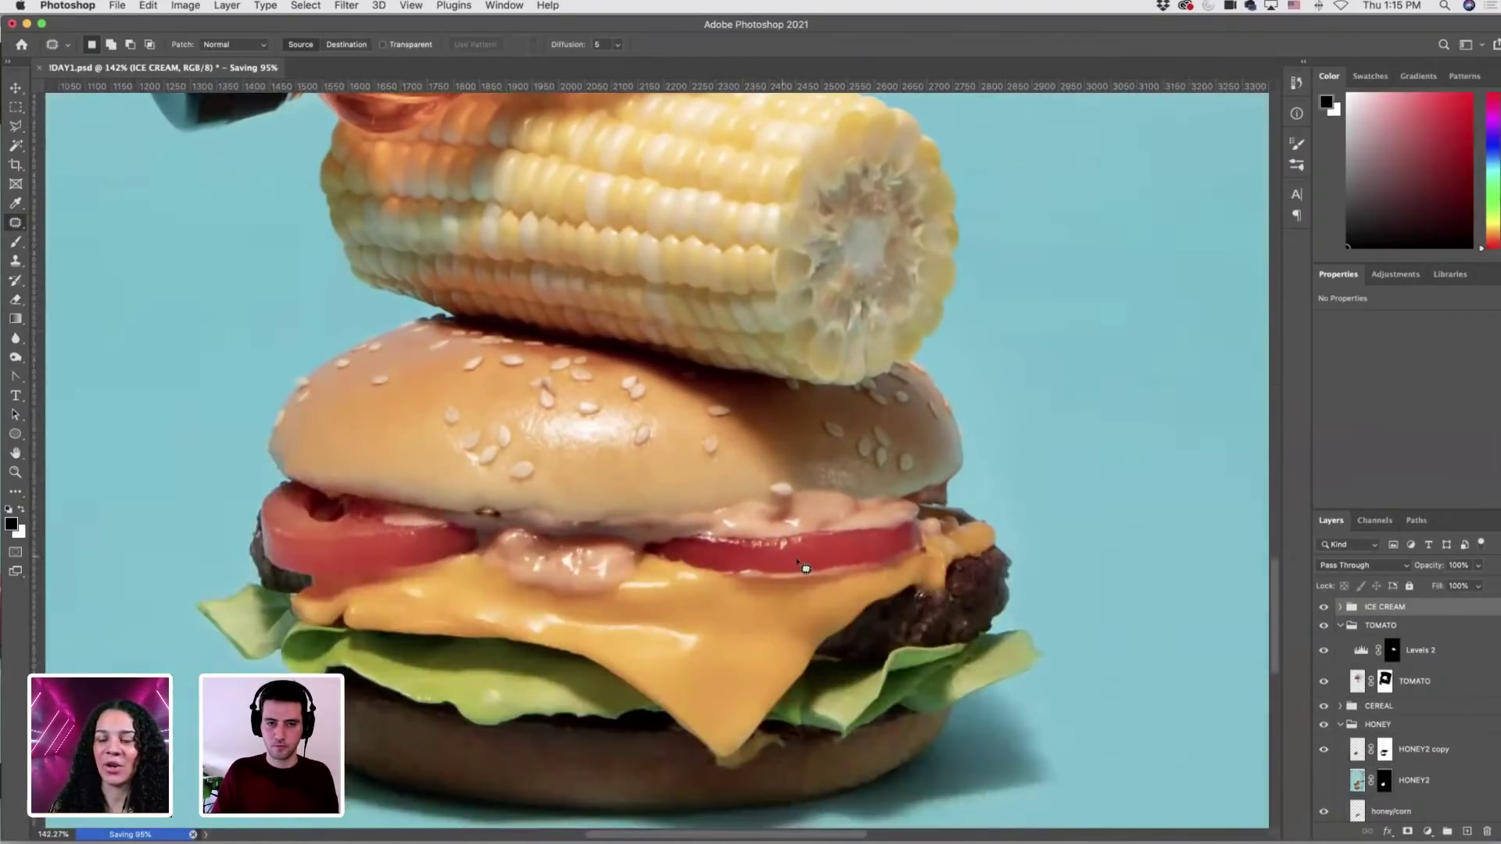
scroll(731, 556, down, 2)
scroll(726, 552, down, 10)
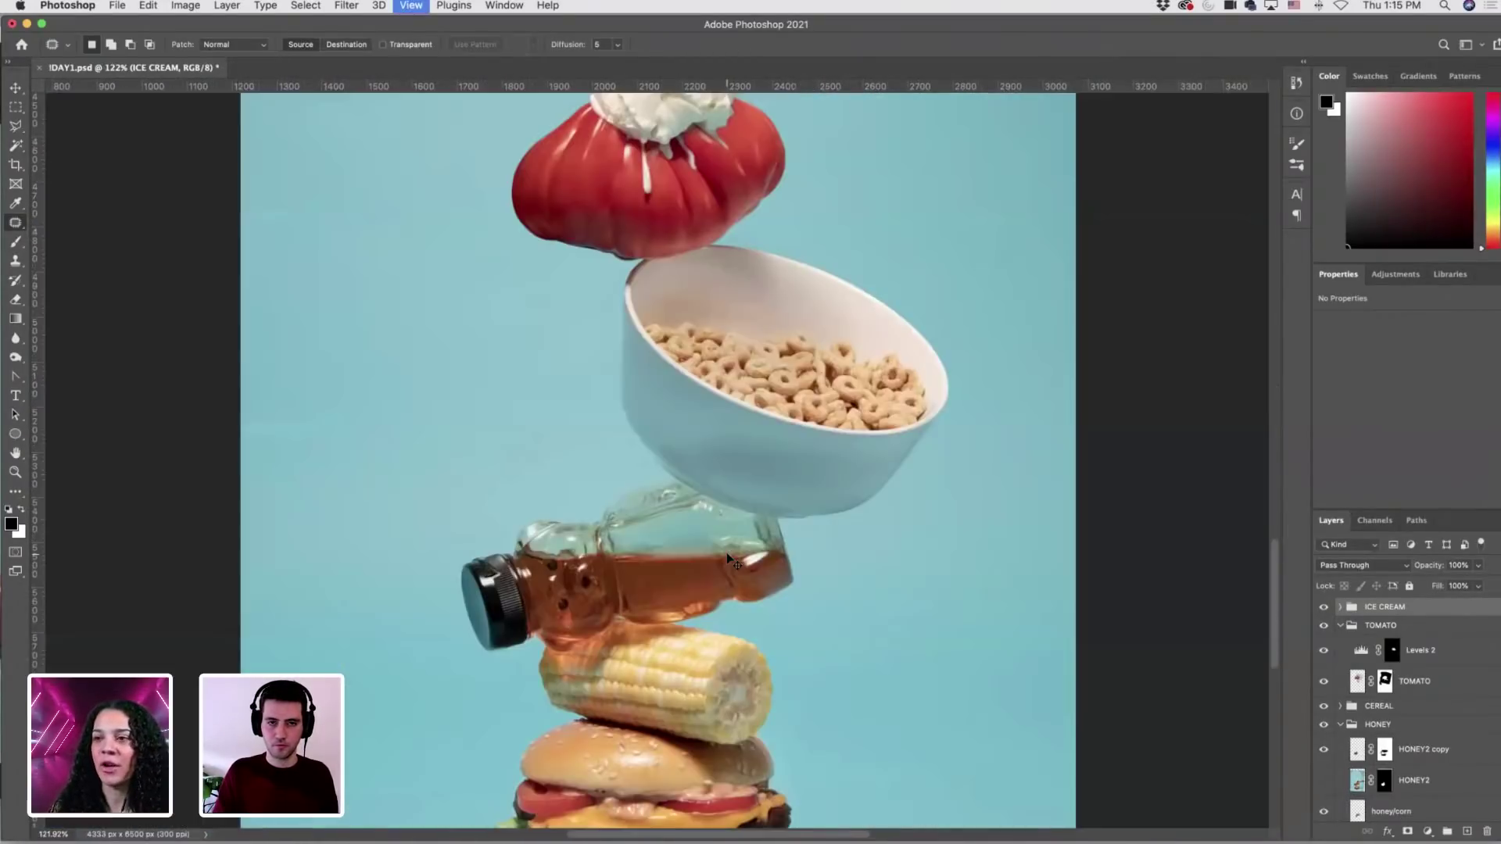
Switch to the Move tool, deselect all layers, and collapse the TOMATO and HONEY groups.
click(15, 88)
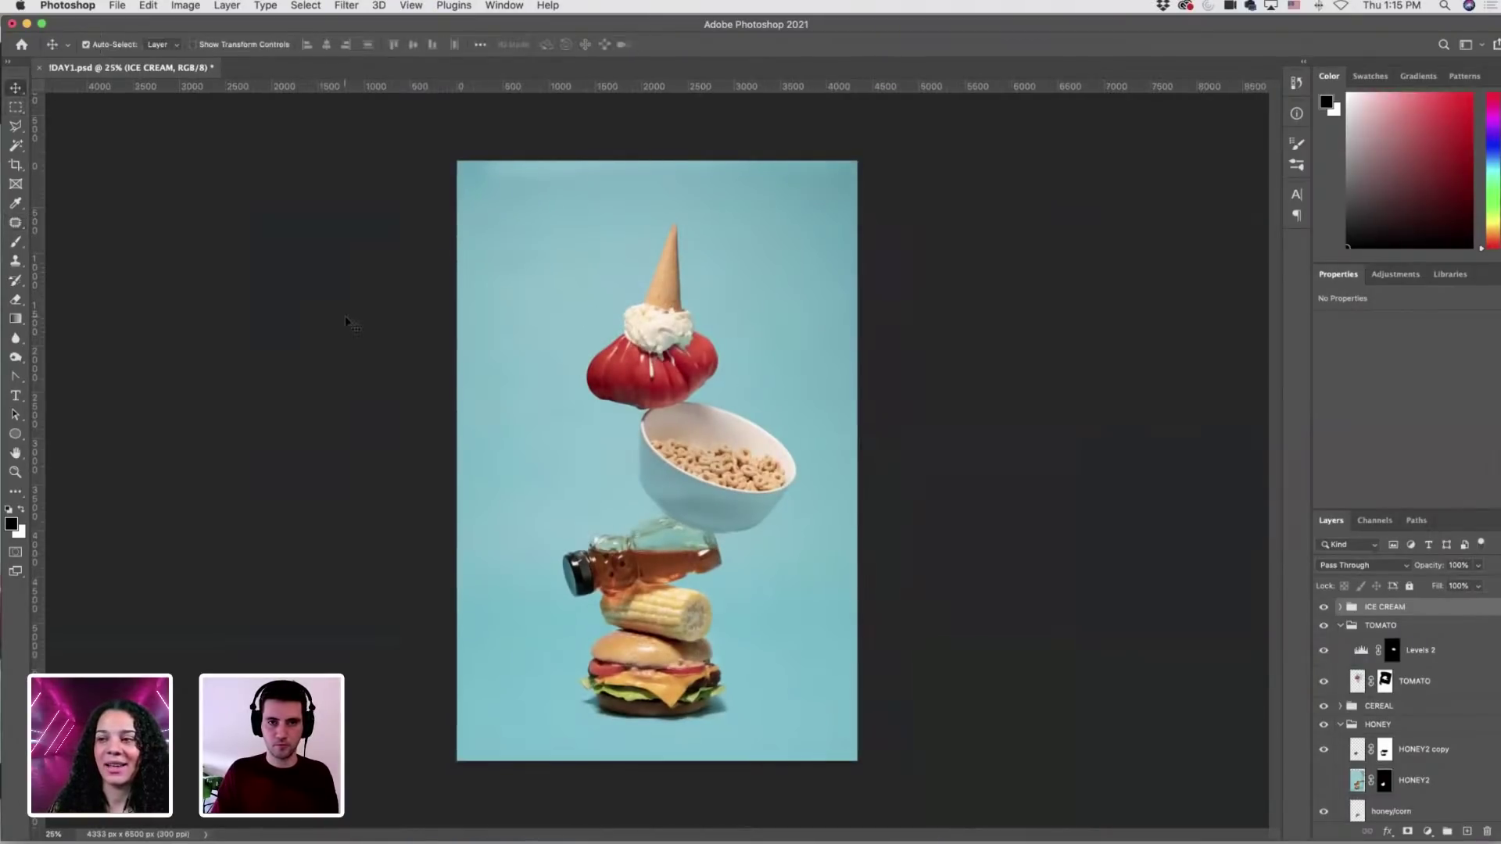
click(1133, 208)
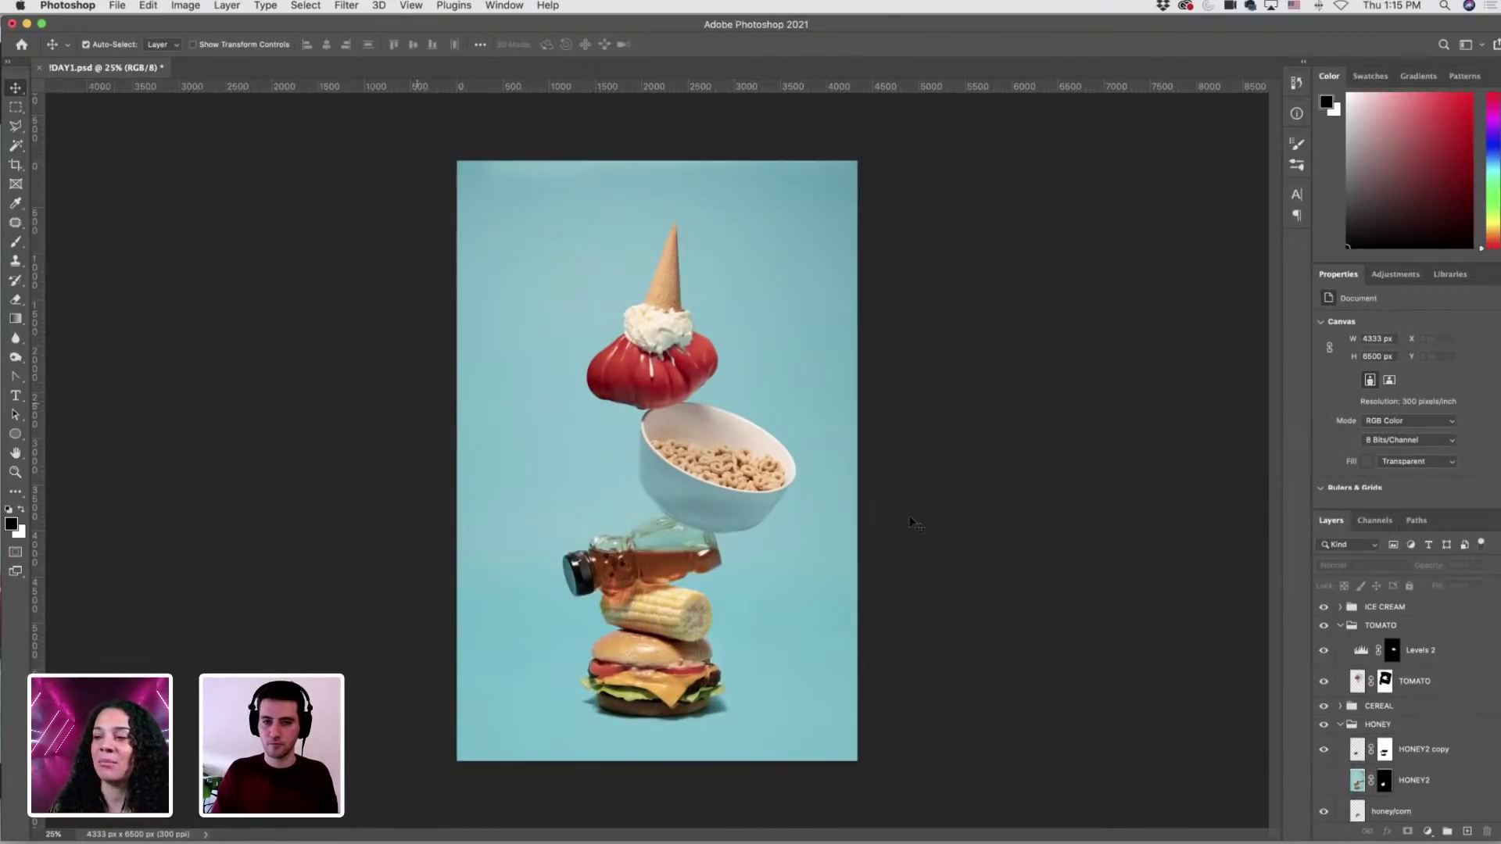
click(1342, 626)
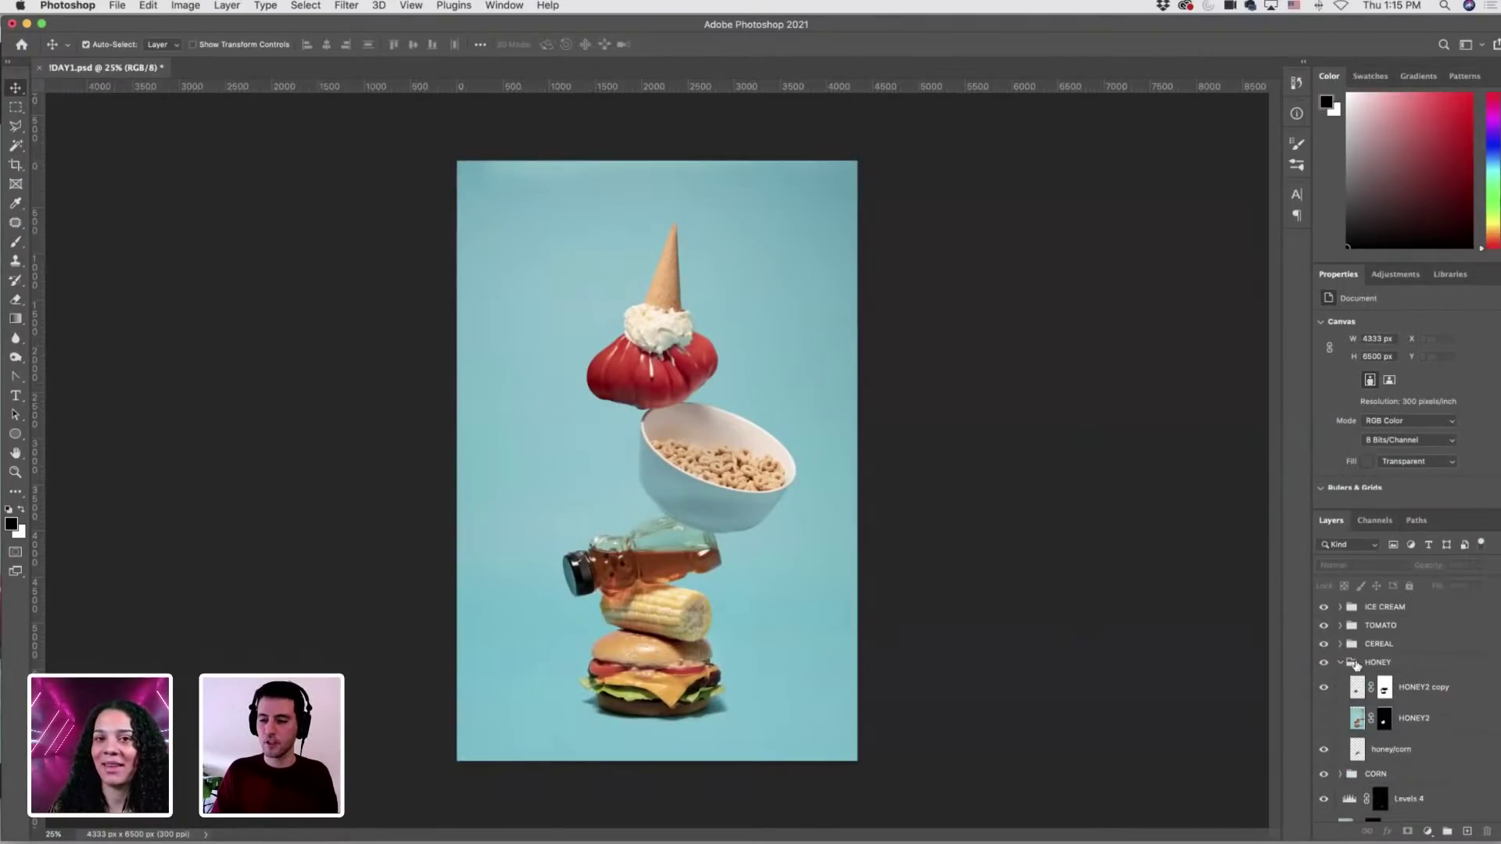
click(1341, 663)
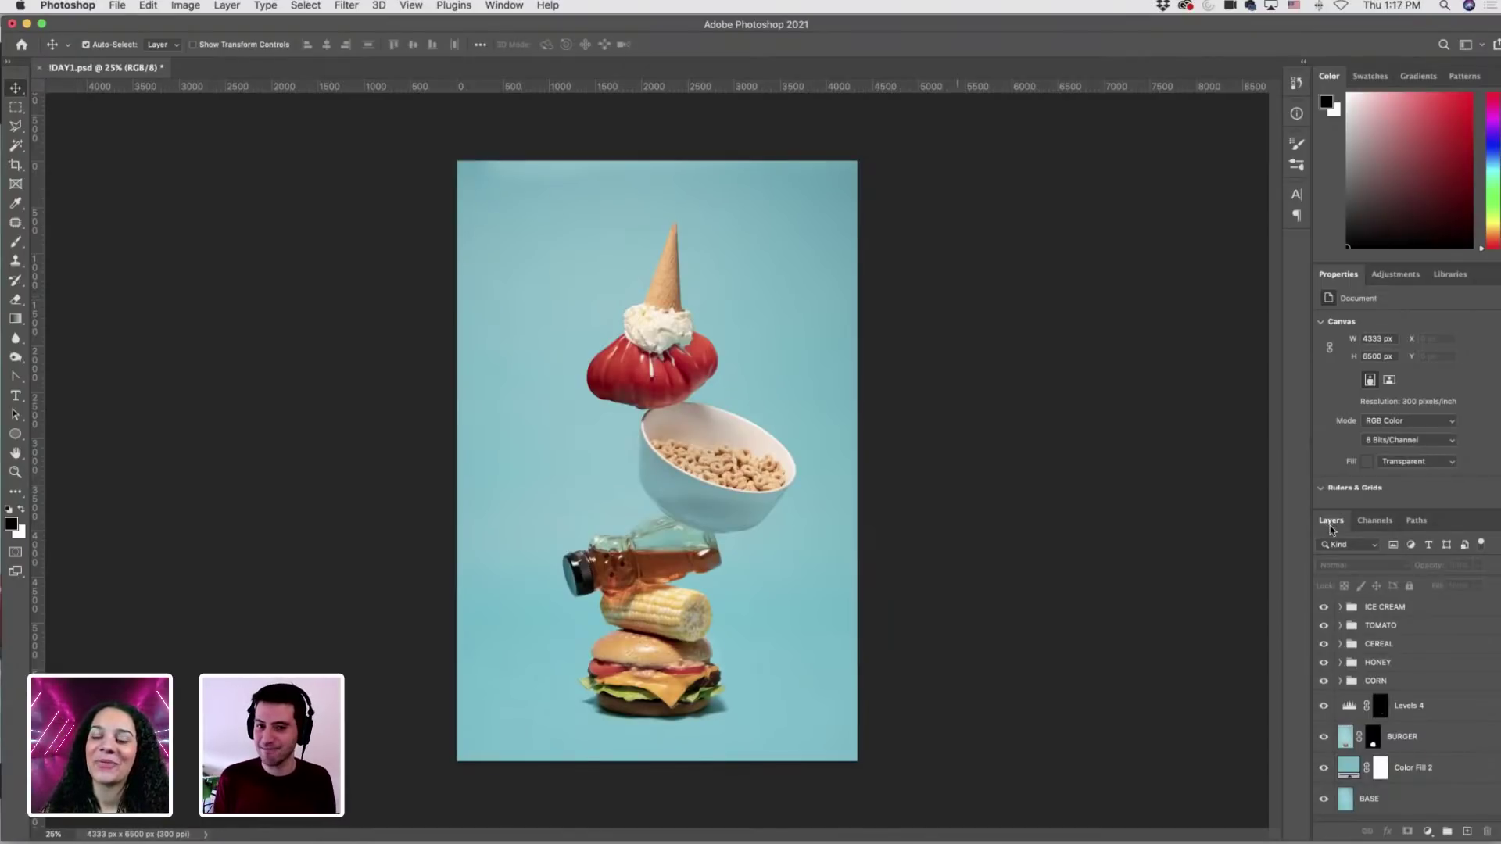
Check what the Levels 4 layer affects by toggling its visibility, and rename it "burger shadow".
click(1446, 612)
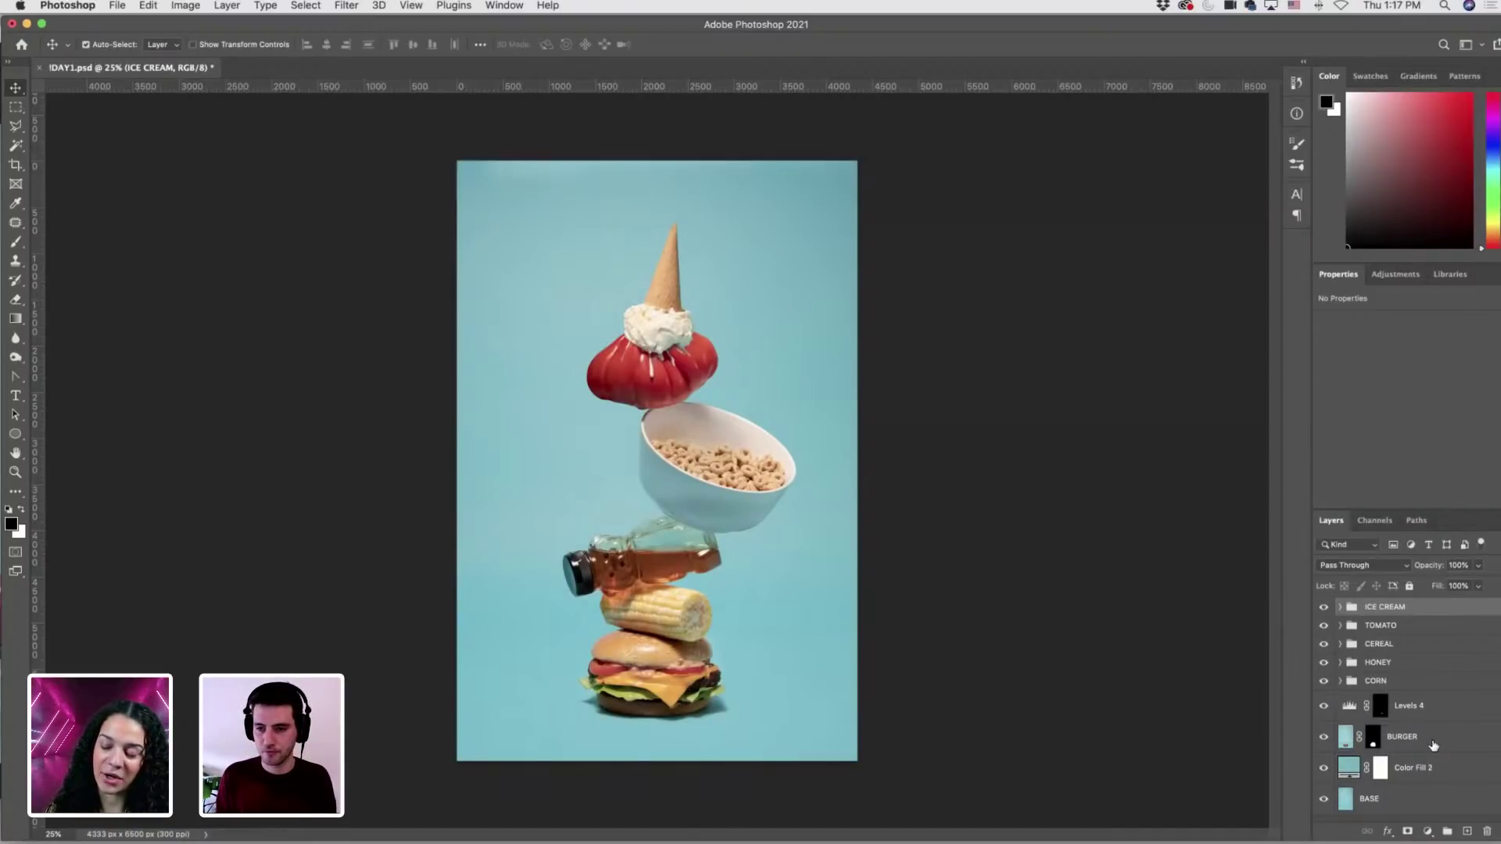
click(1343, 707)
click(1323, 706)
click(1323, 707)
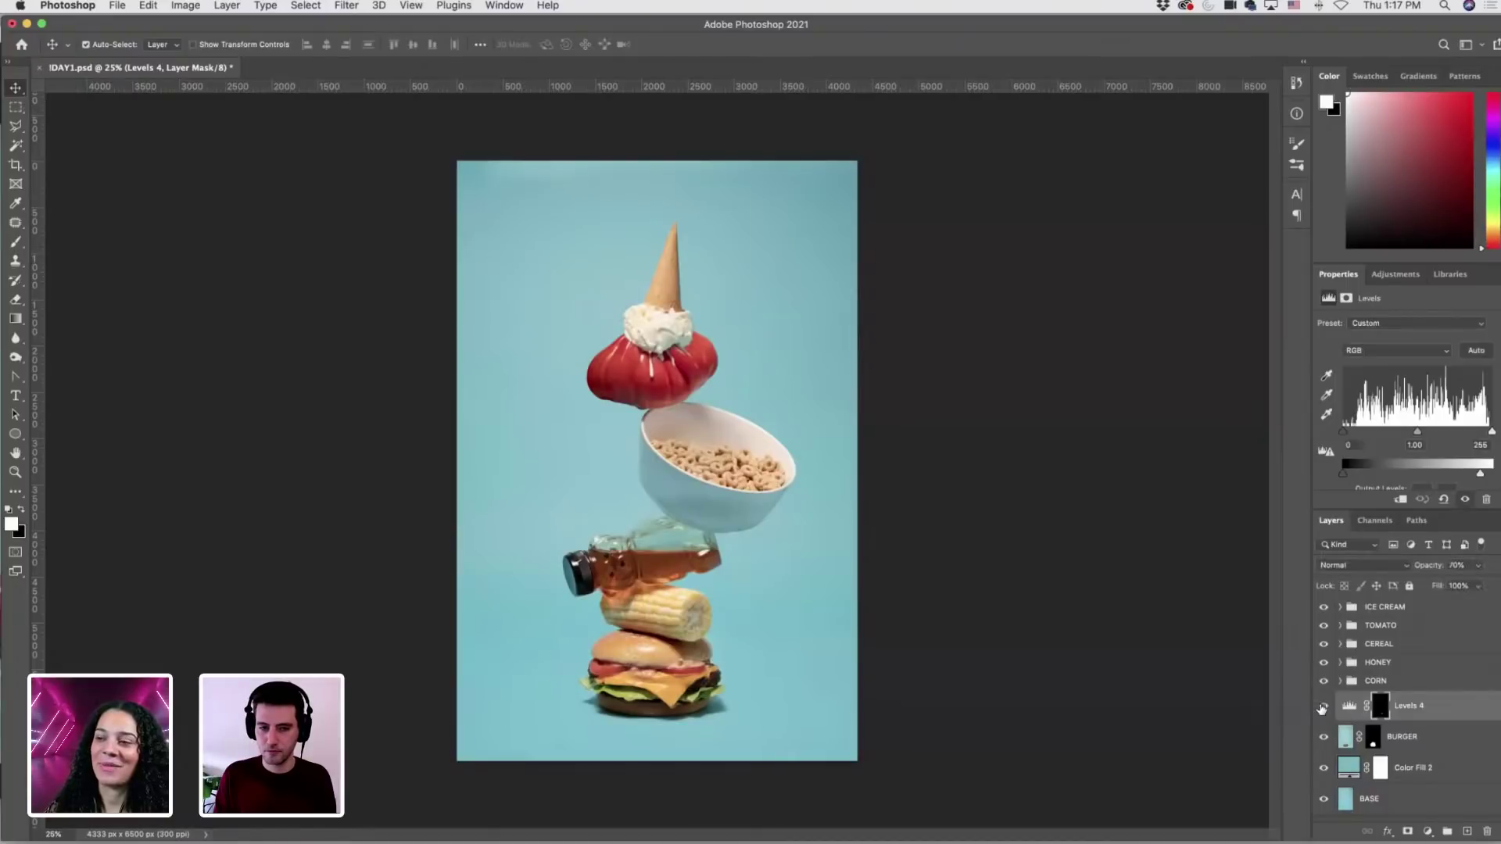
double_click(1407, 707)
text(burger shadow)
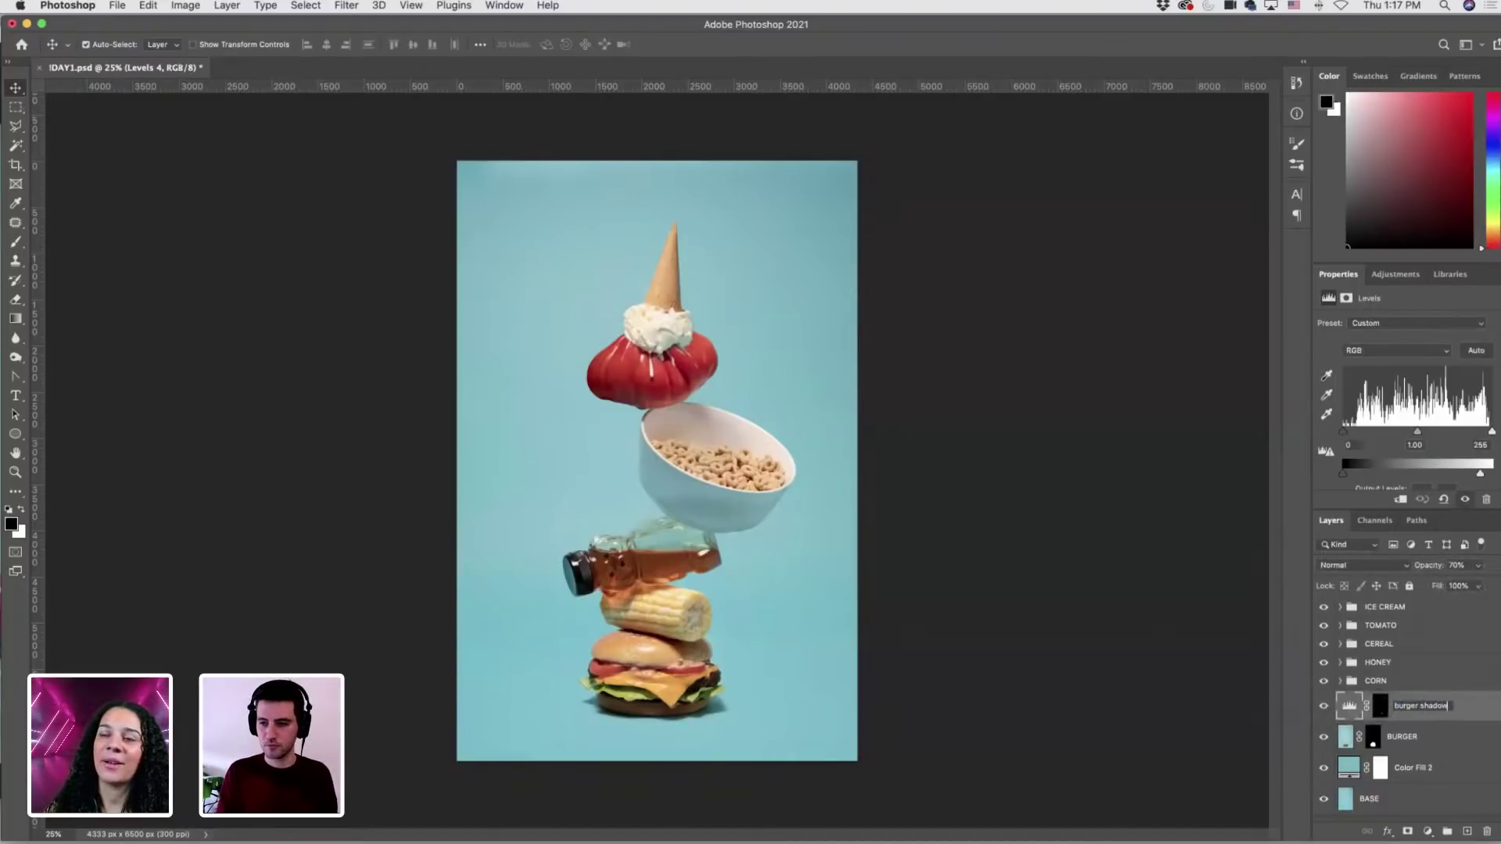
key(Return)
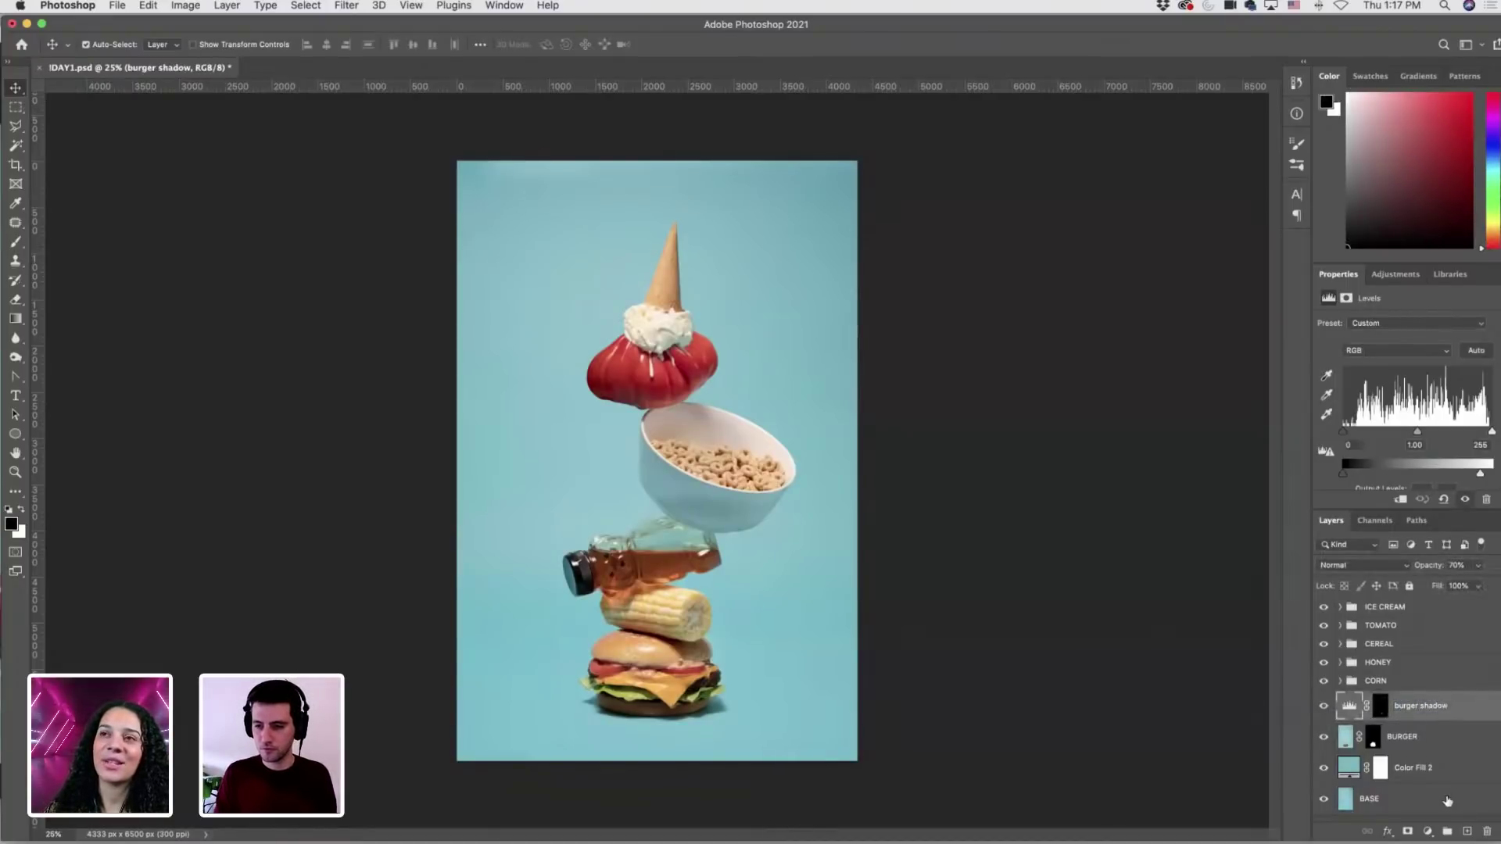
Group the burger shadow and BURGER layers into a new group named BURGER.
shift+click(1407, 737)
click(1447, 831)
double_click(1379, 700)
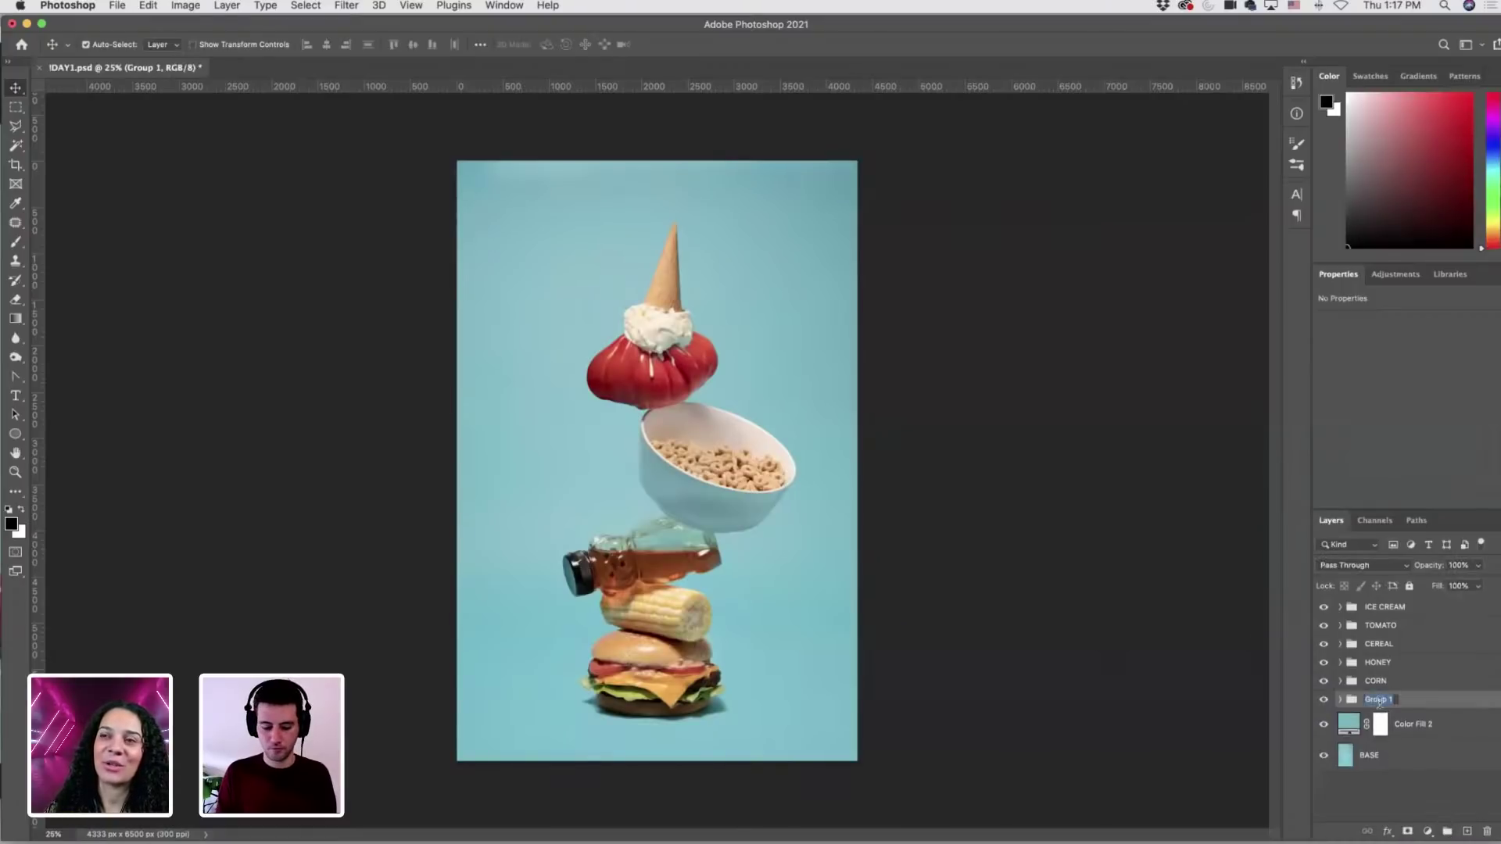
text(BURGER)
key(Return)
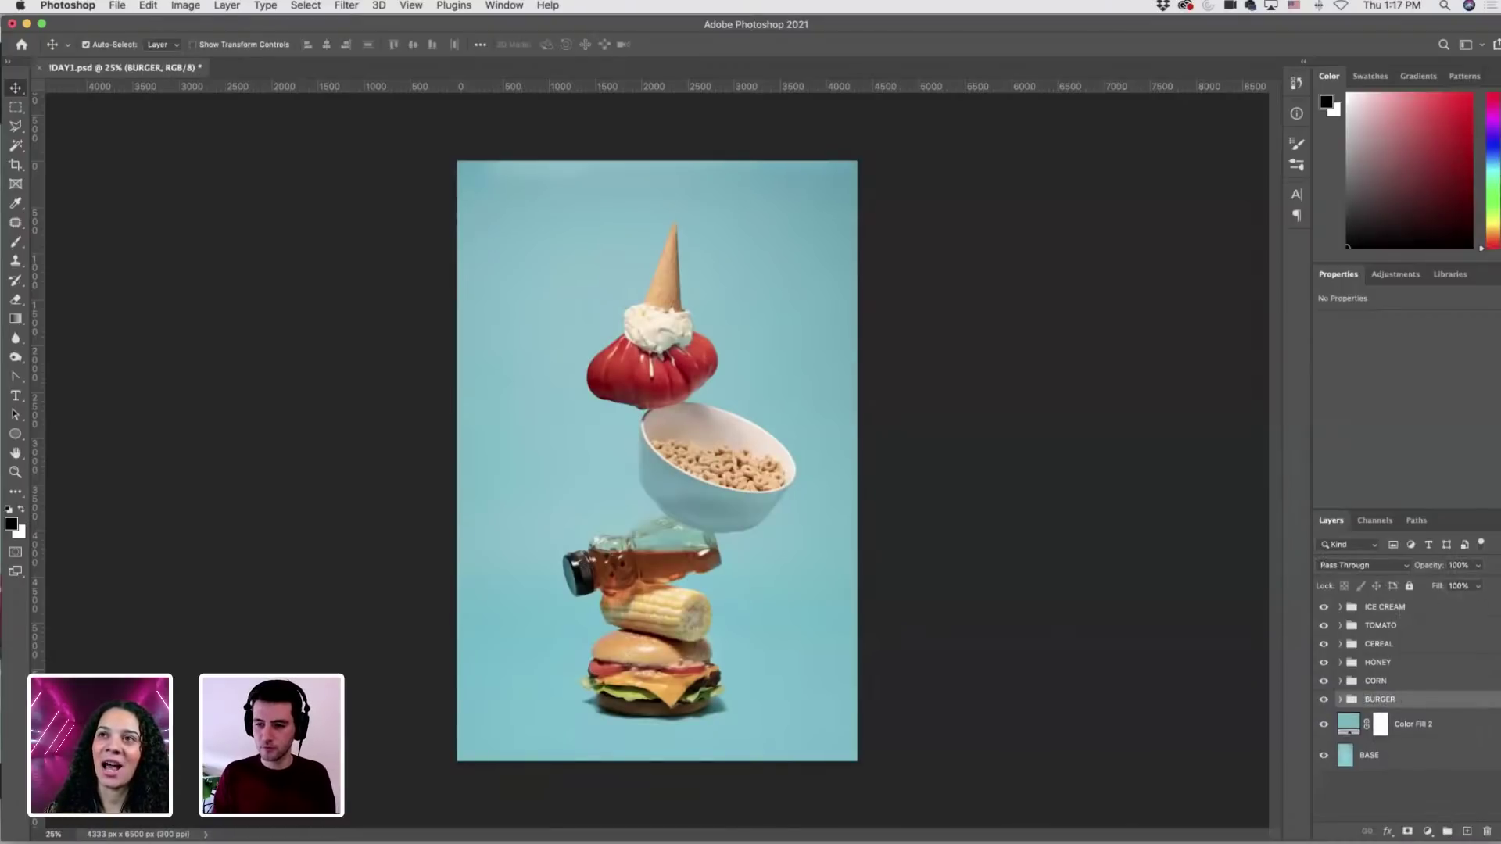
Create a new layer group named ADJUST above the ICE CREAM group.
click(1456, 728)
click(1423, 792)
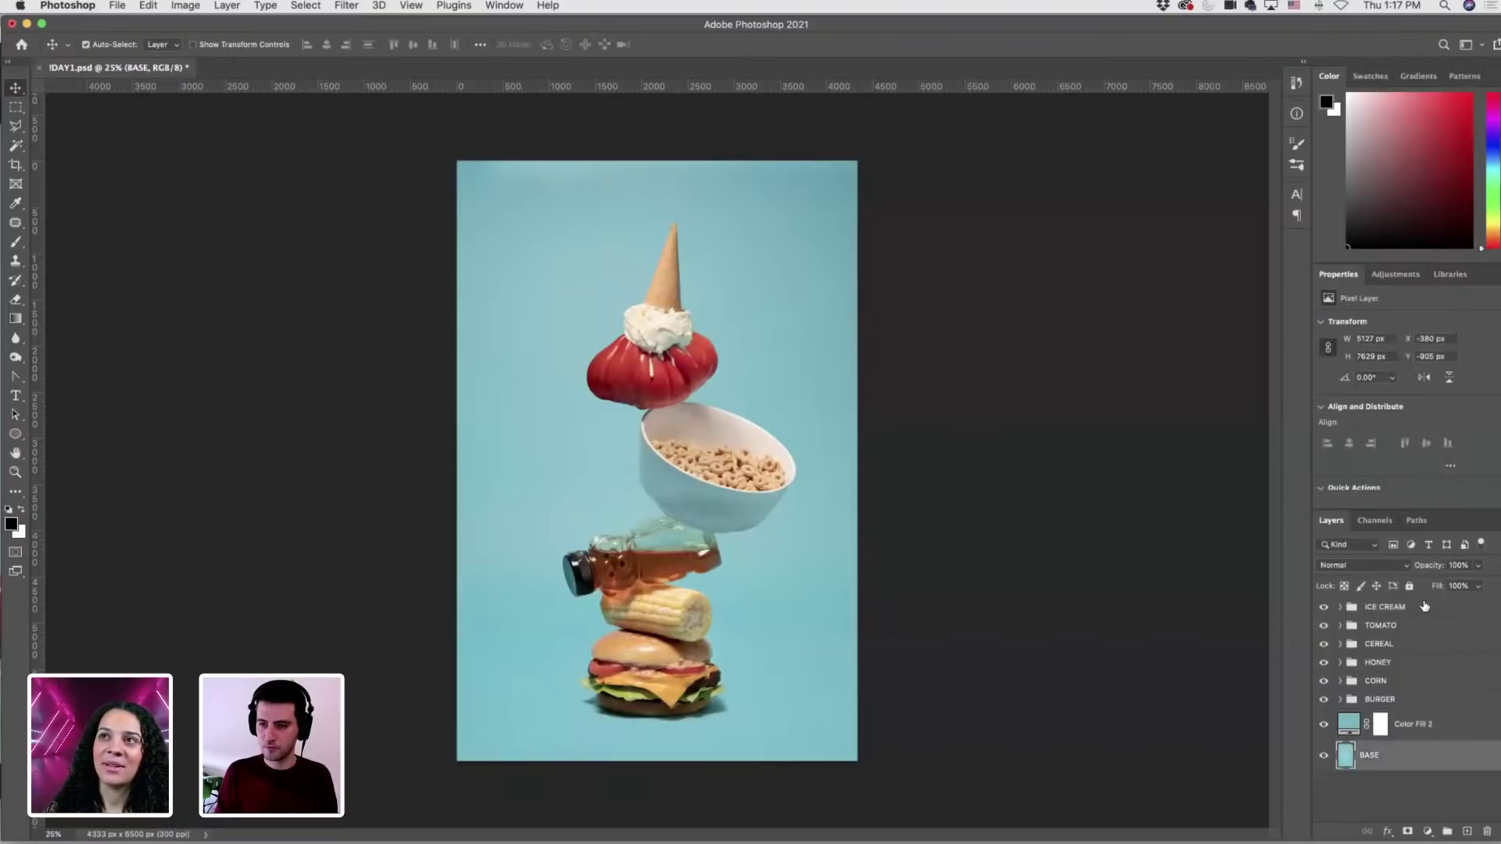
click(1415, 607)
click(16, 106)
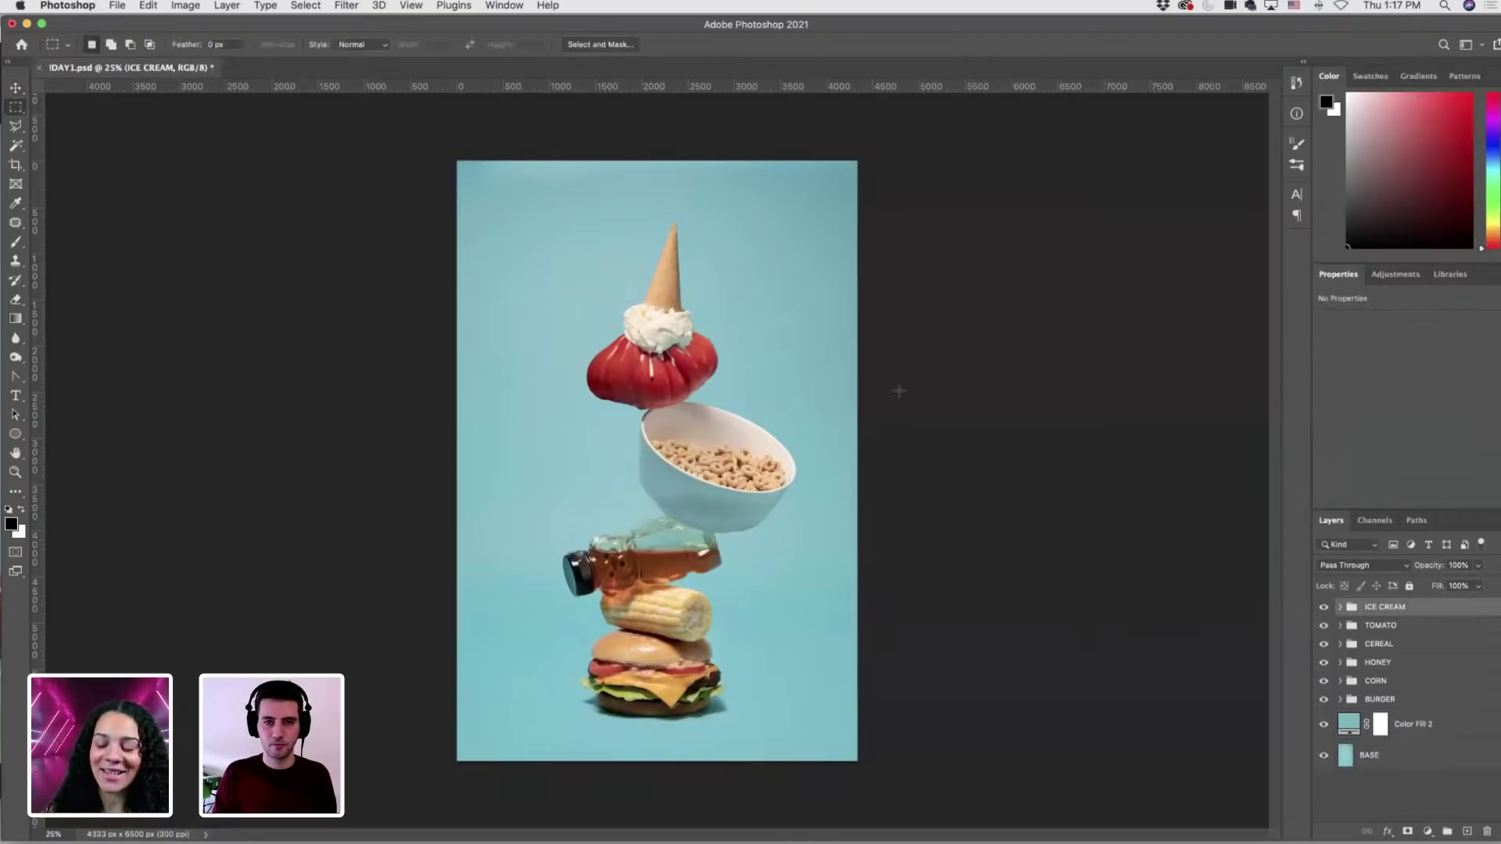
click(1447, 831)
double_click(1378, 607)
text(ADJUST)
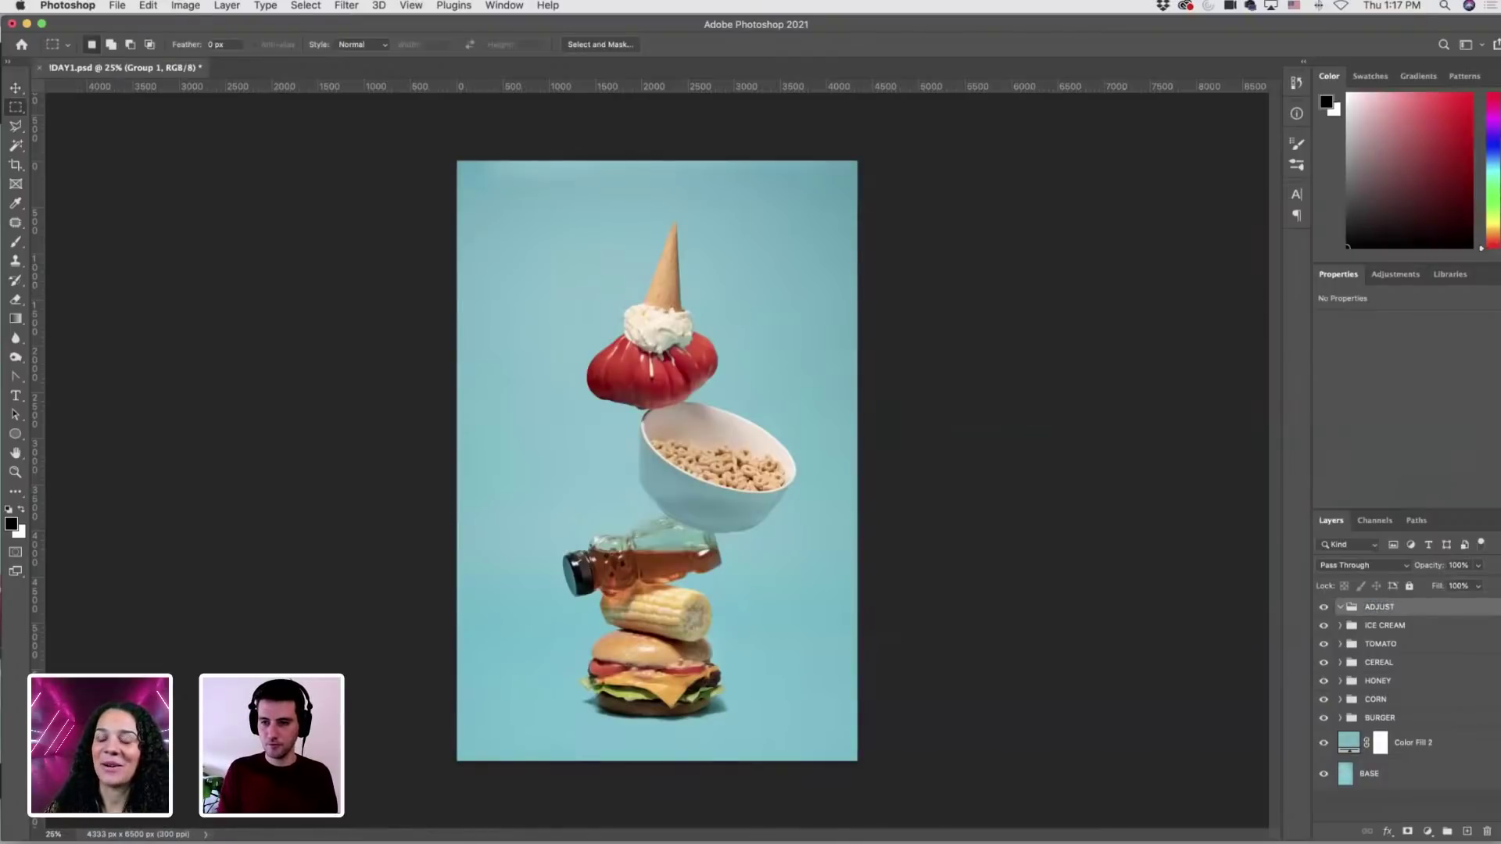
key(Return)
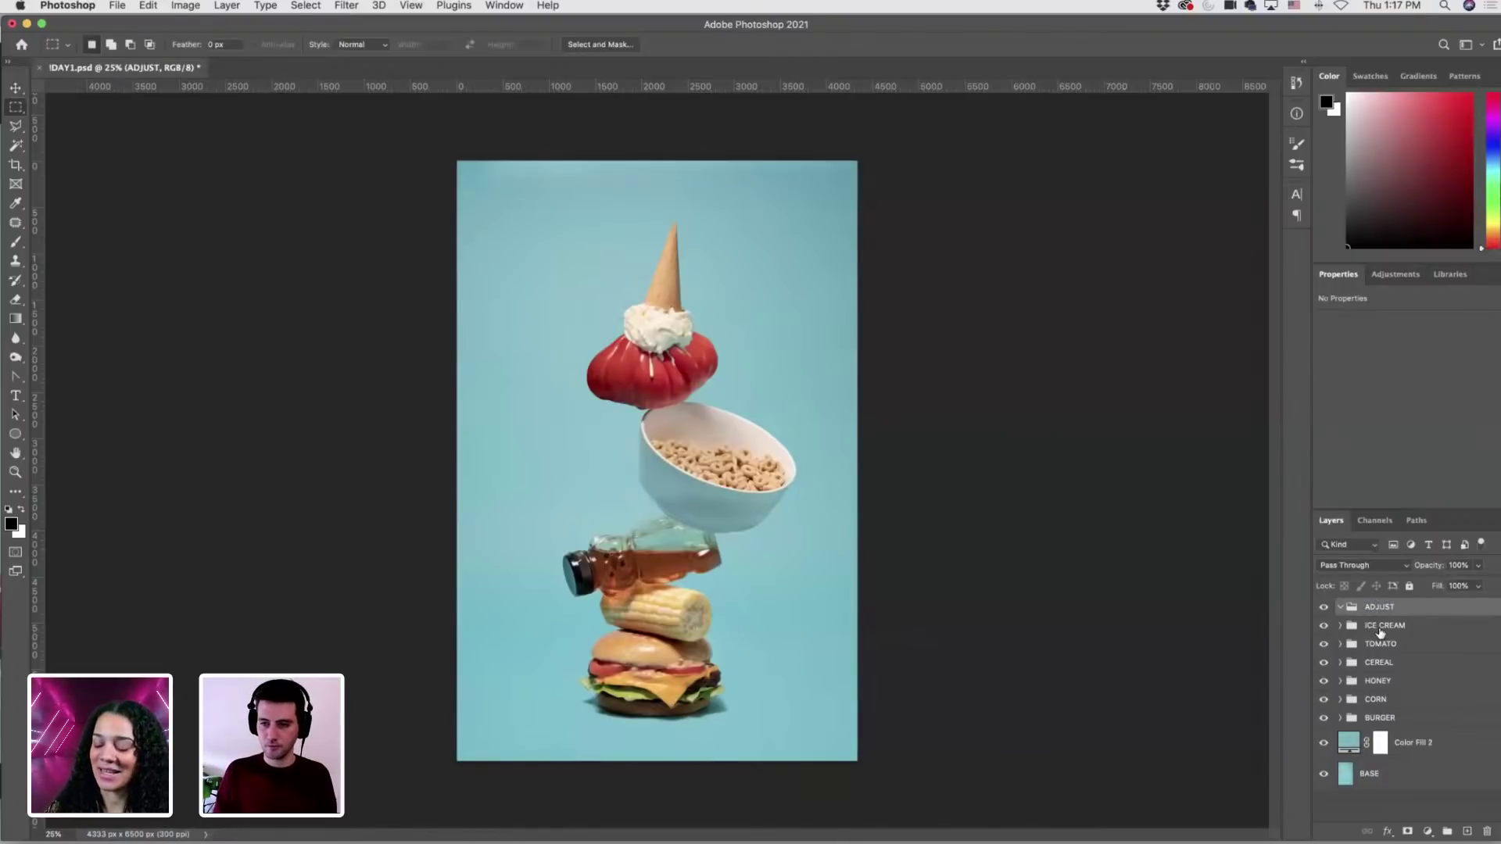
Add a Levels adjustment layer inside the ADJUST group with the midtone input at 1.06 and white input at 247.
click(1429, 832)
click(1469, 609)
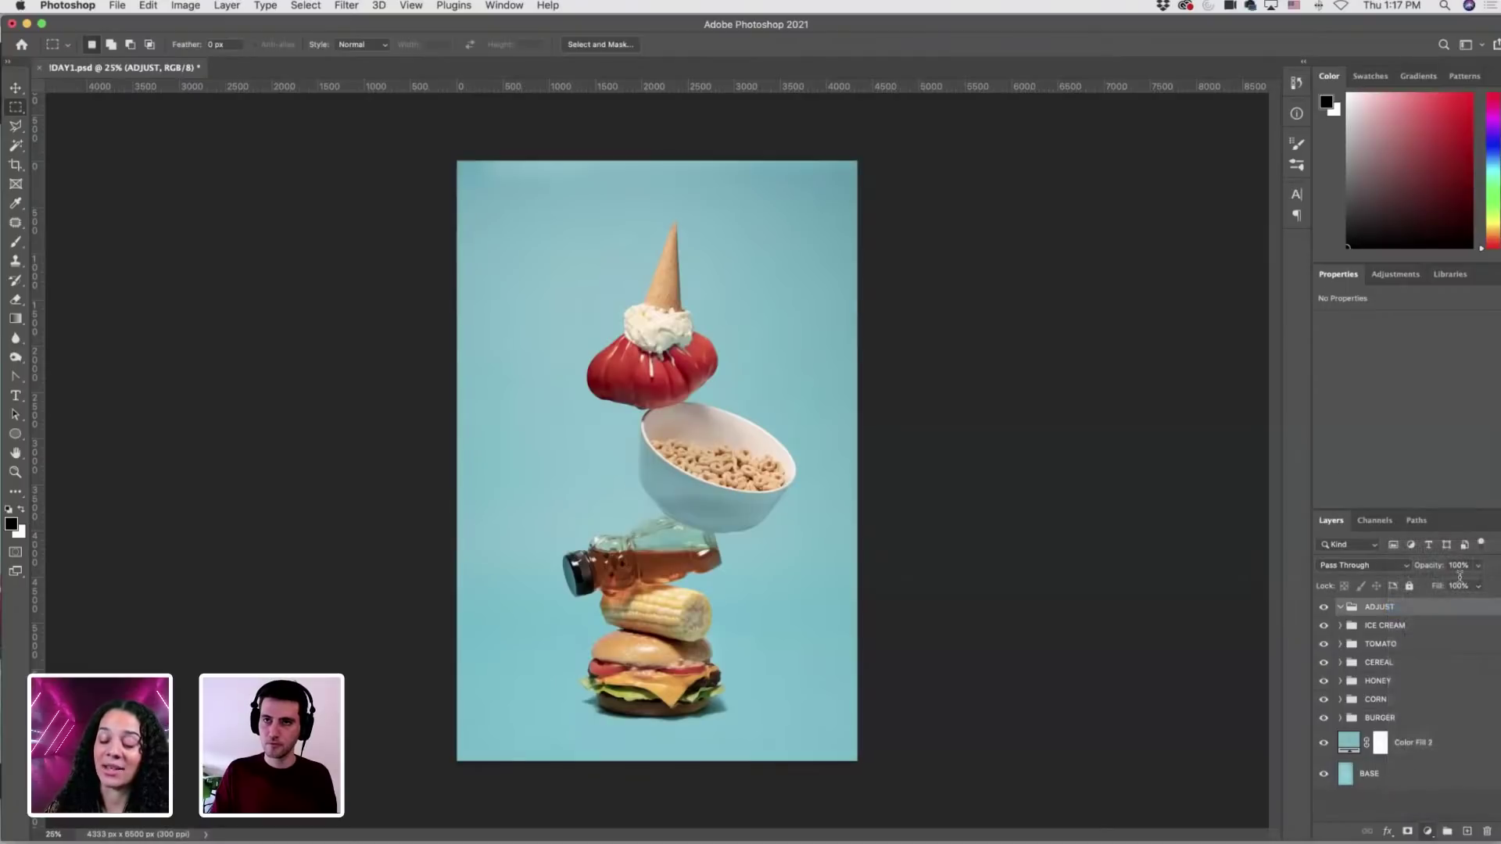
drag(1490, 430, 1413, 432)
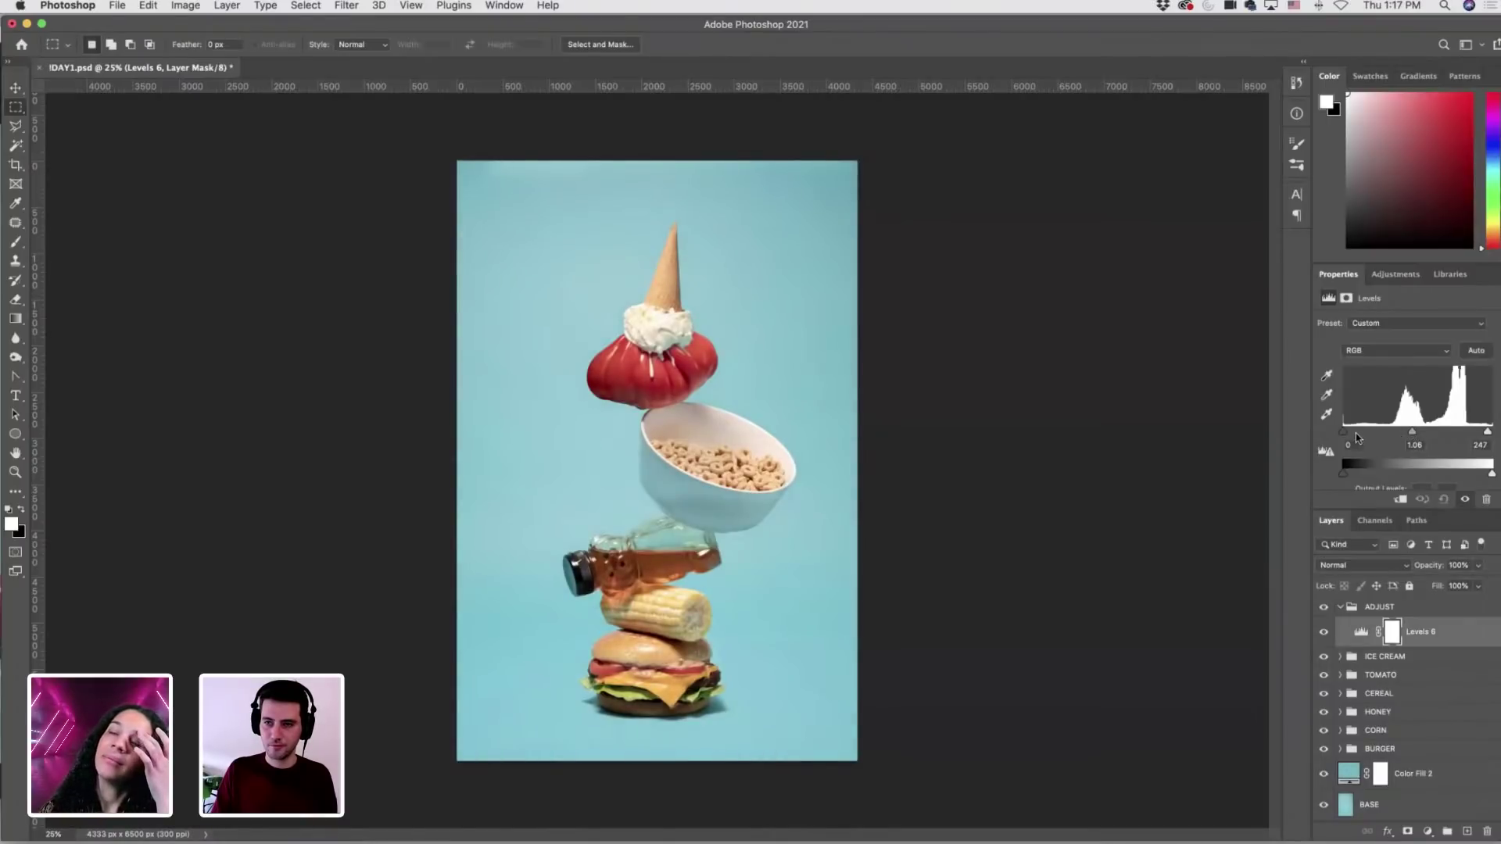
Add a Curves adjustment layer above the Levels with shadow, midtone and highlight points, and raise the black point output to 1.
click(1428, 832)
click(1431, 621)
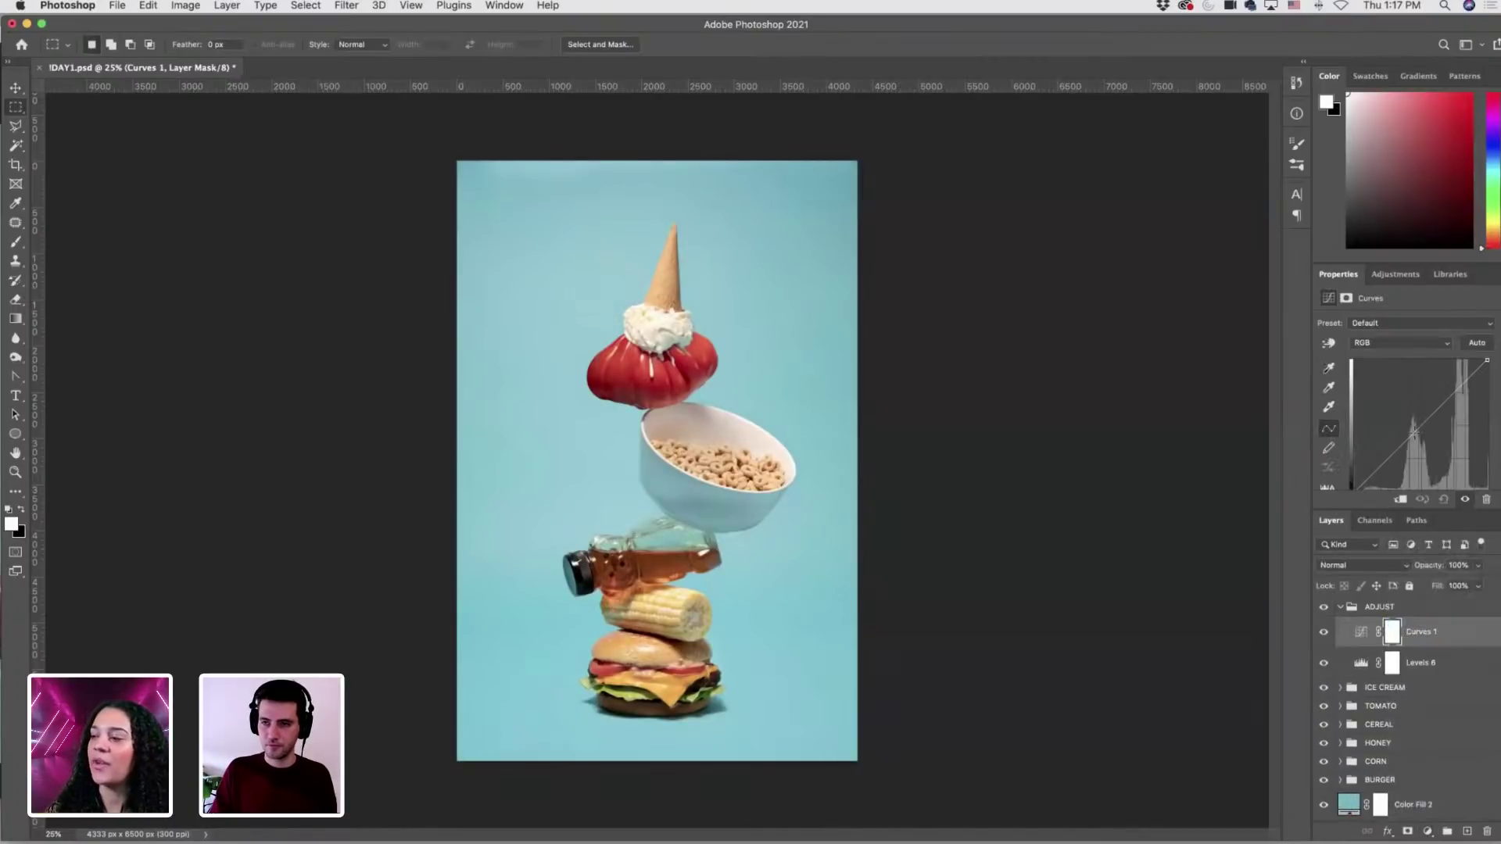
click(1417, 425)
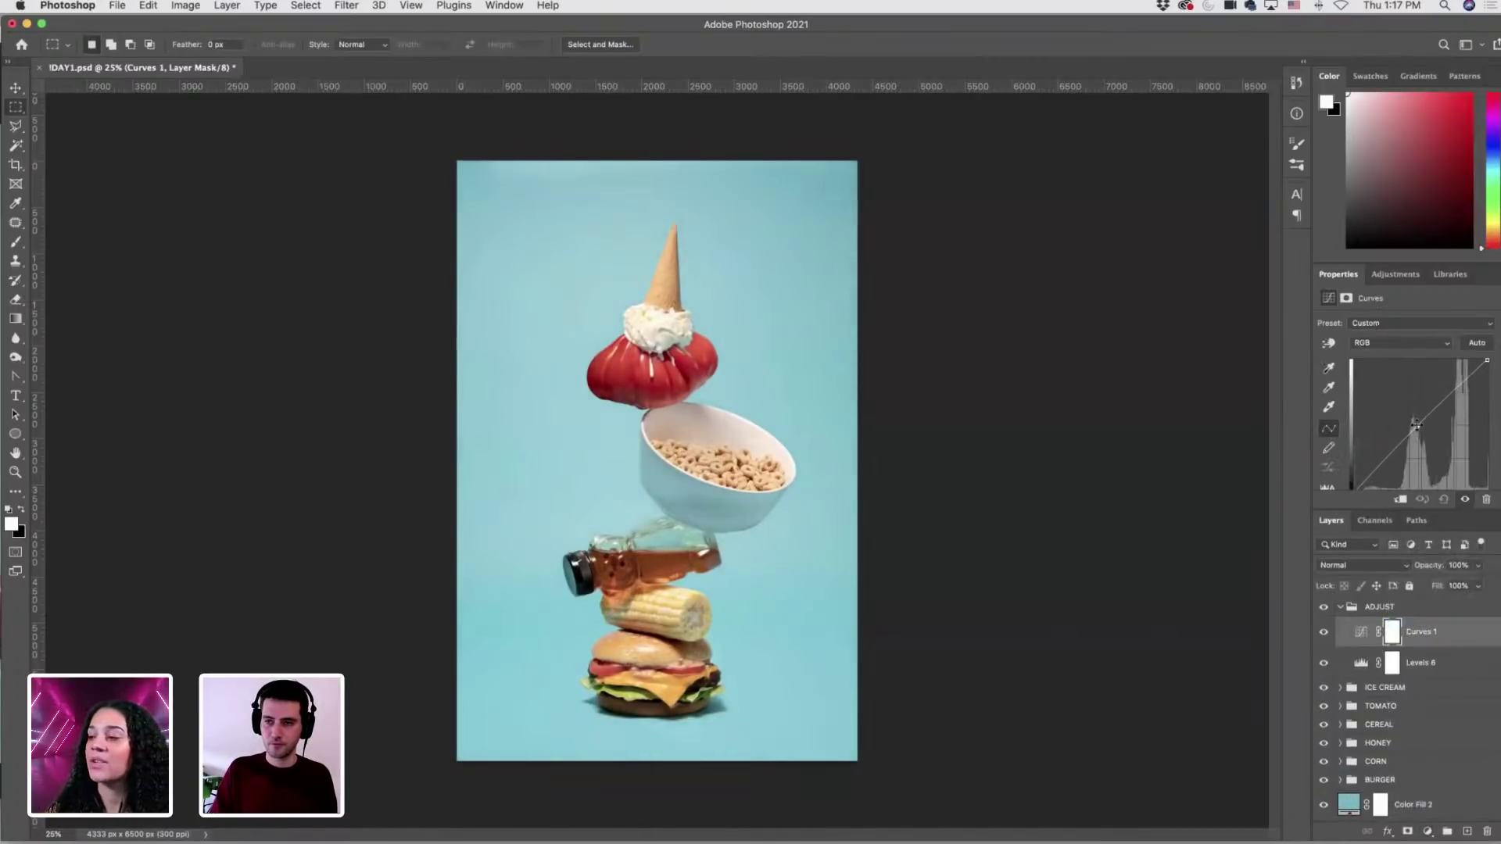
click(1386, 461)
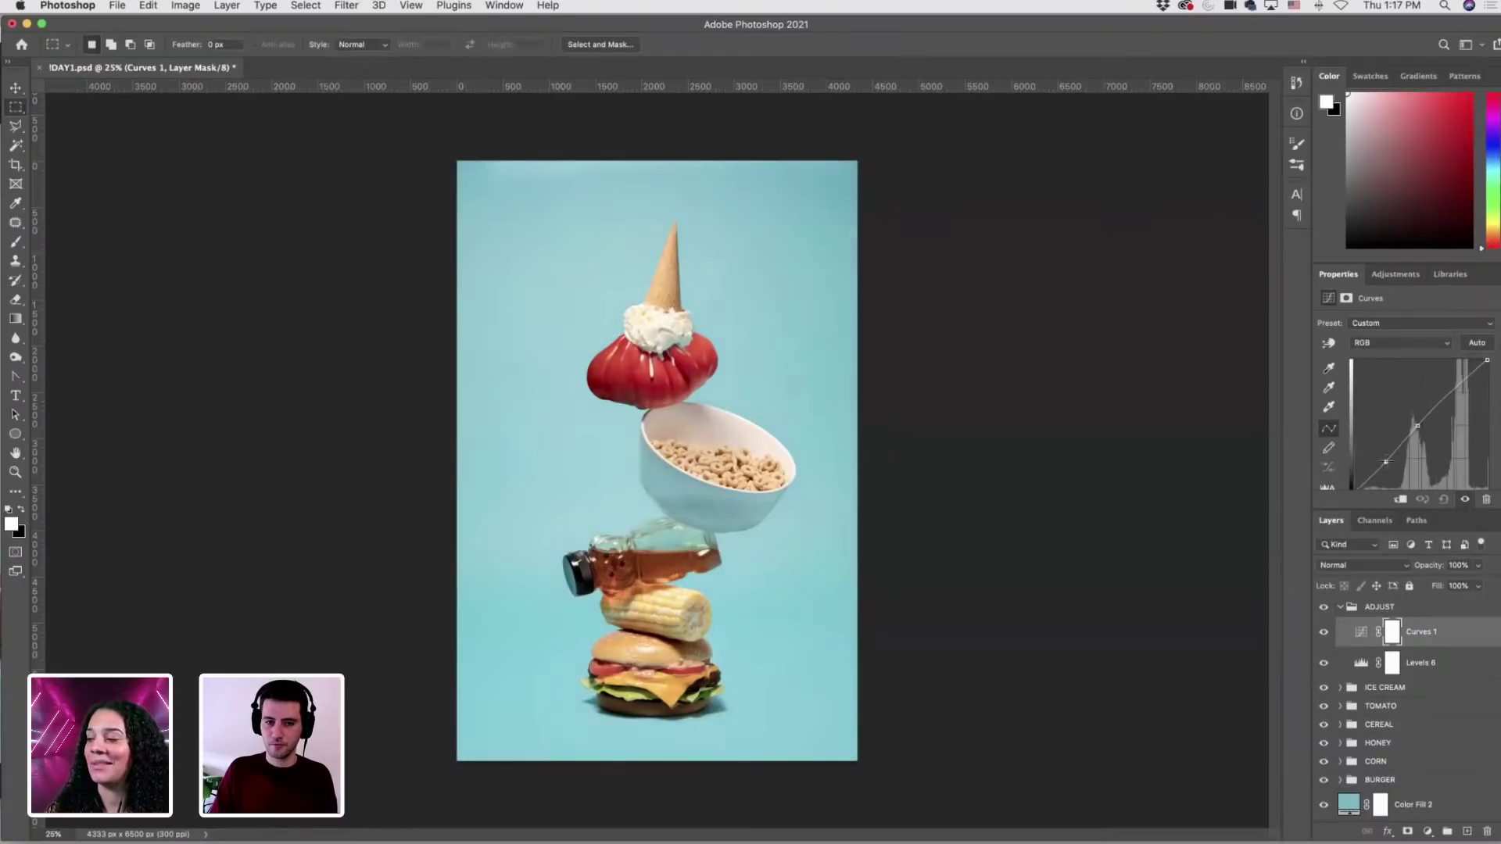
scroll(1380, 444, down, 3)
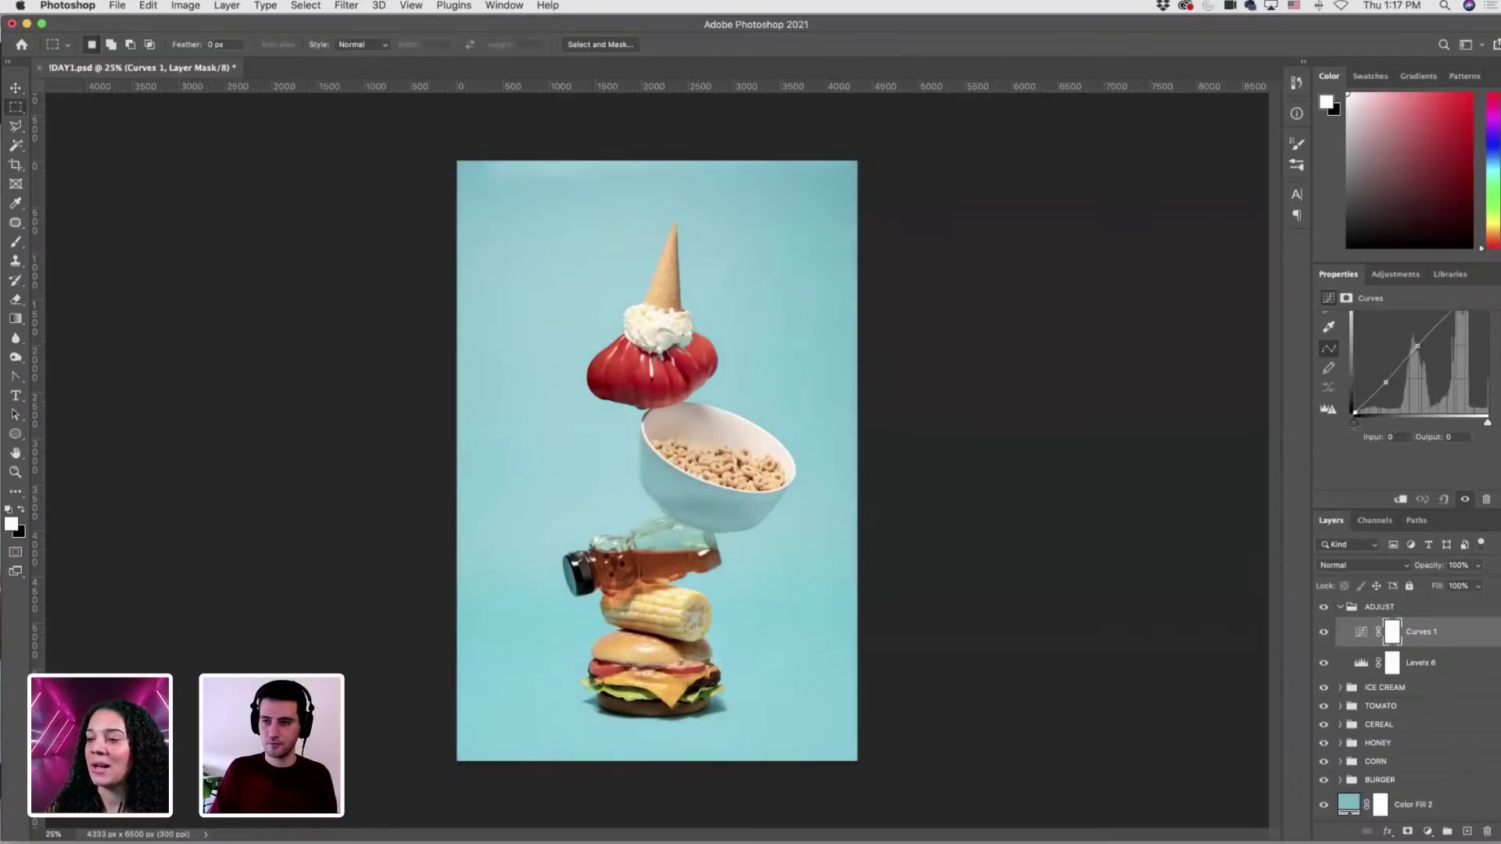
drag(1355, 417, 1355, 412)
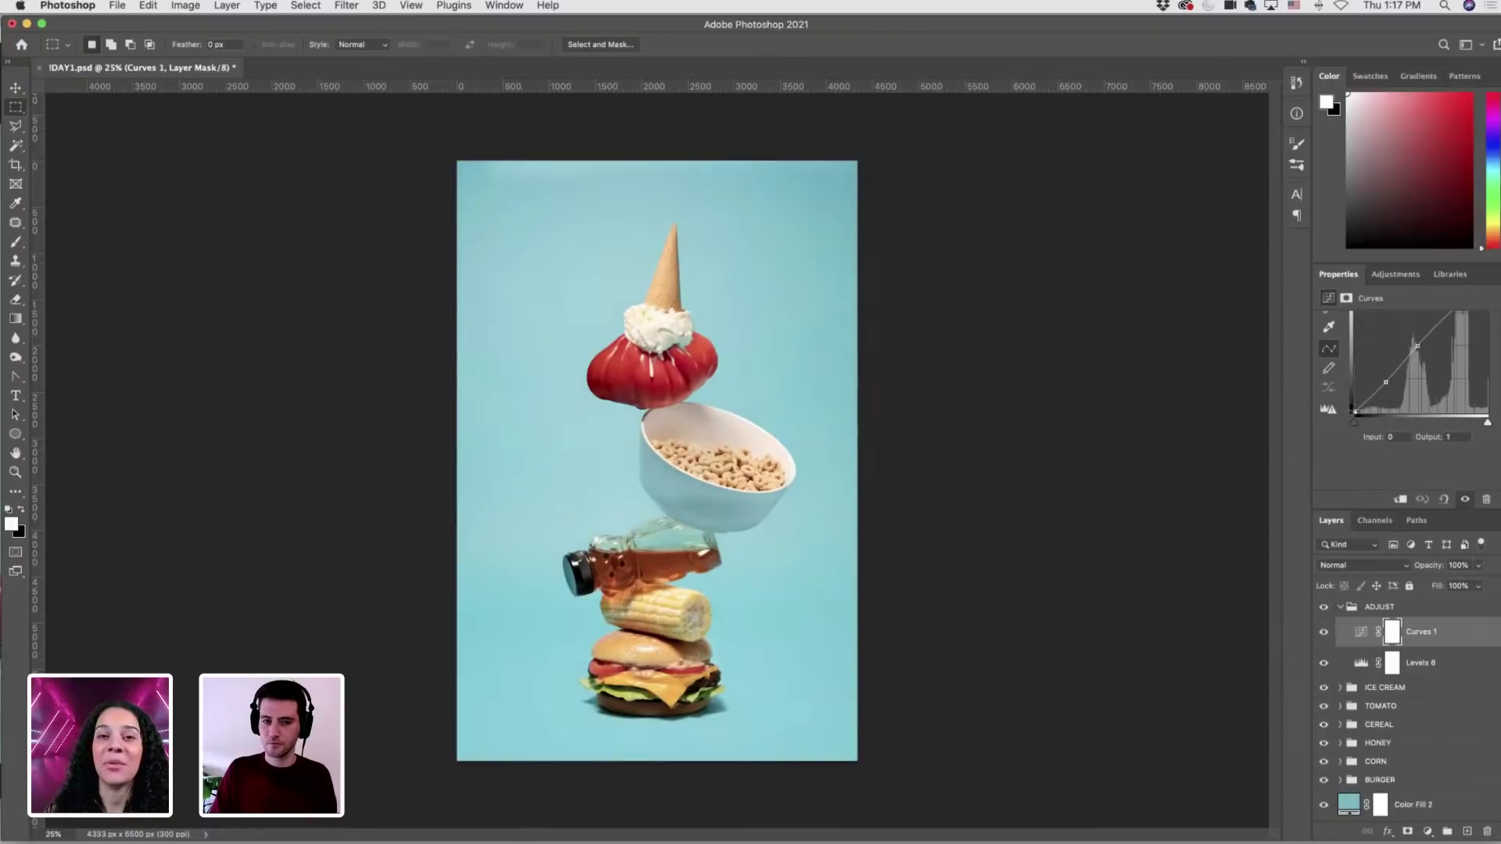
scroll(1442, 383, up, 3)
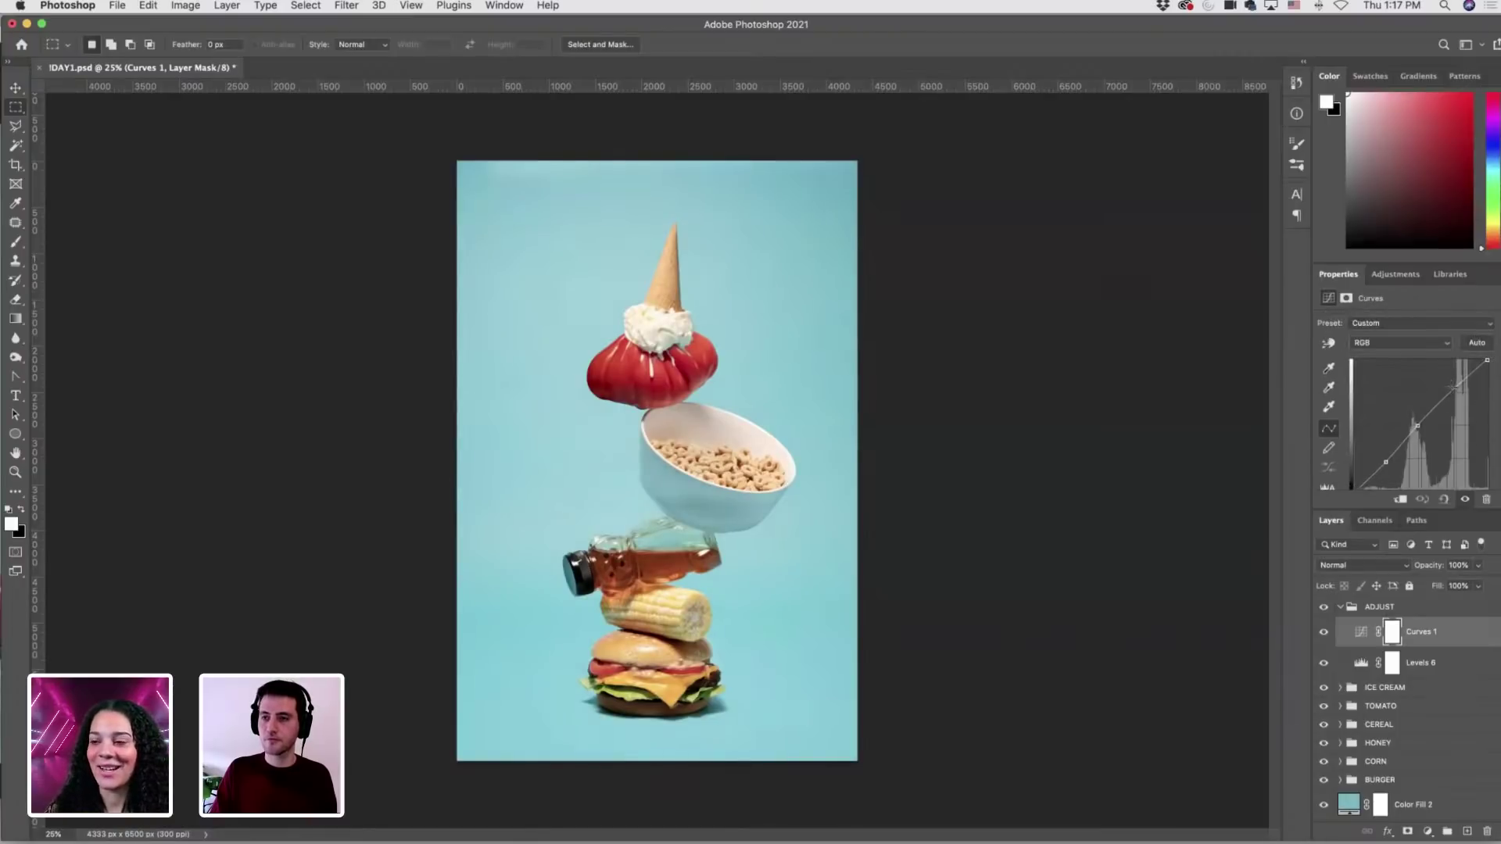
click(1454, 387)
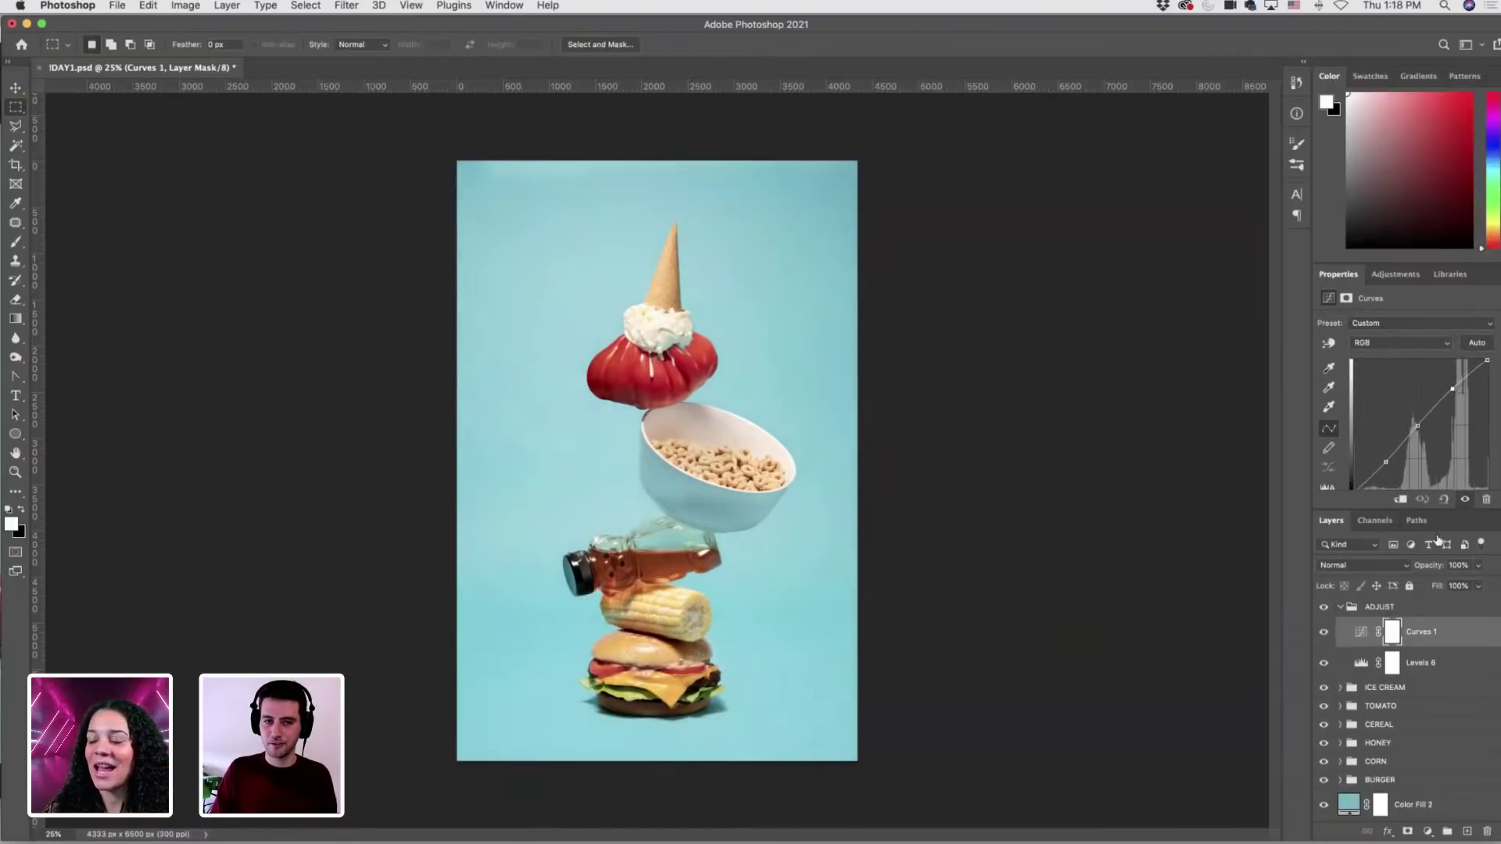
Add a Hue/Saturation adjustment layer and shift the Yellows to hue +2 and saturation +14.
click(1428, 832)
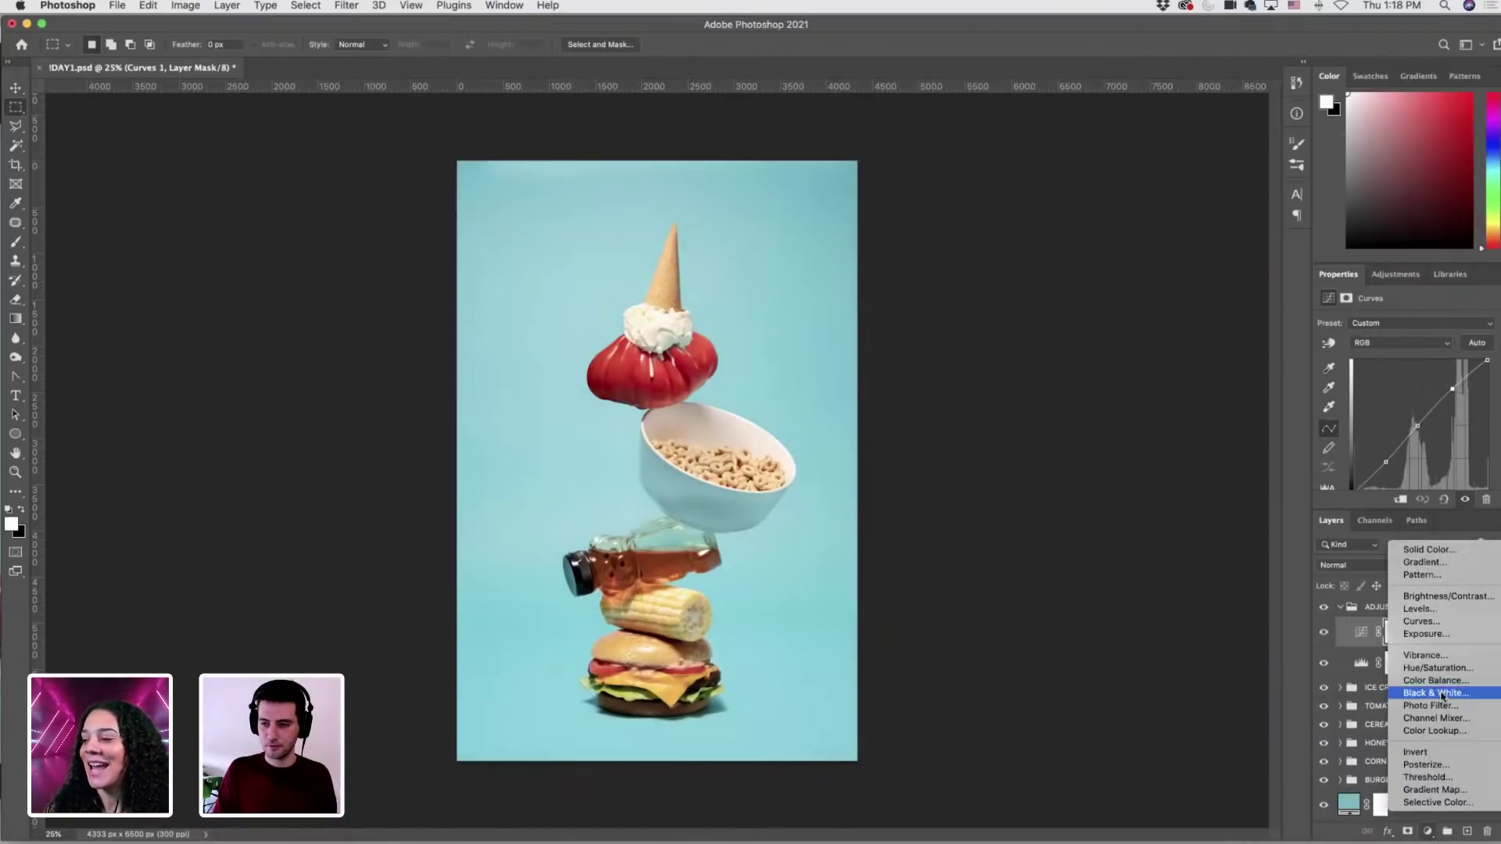
click(1417, 667)
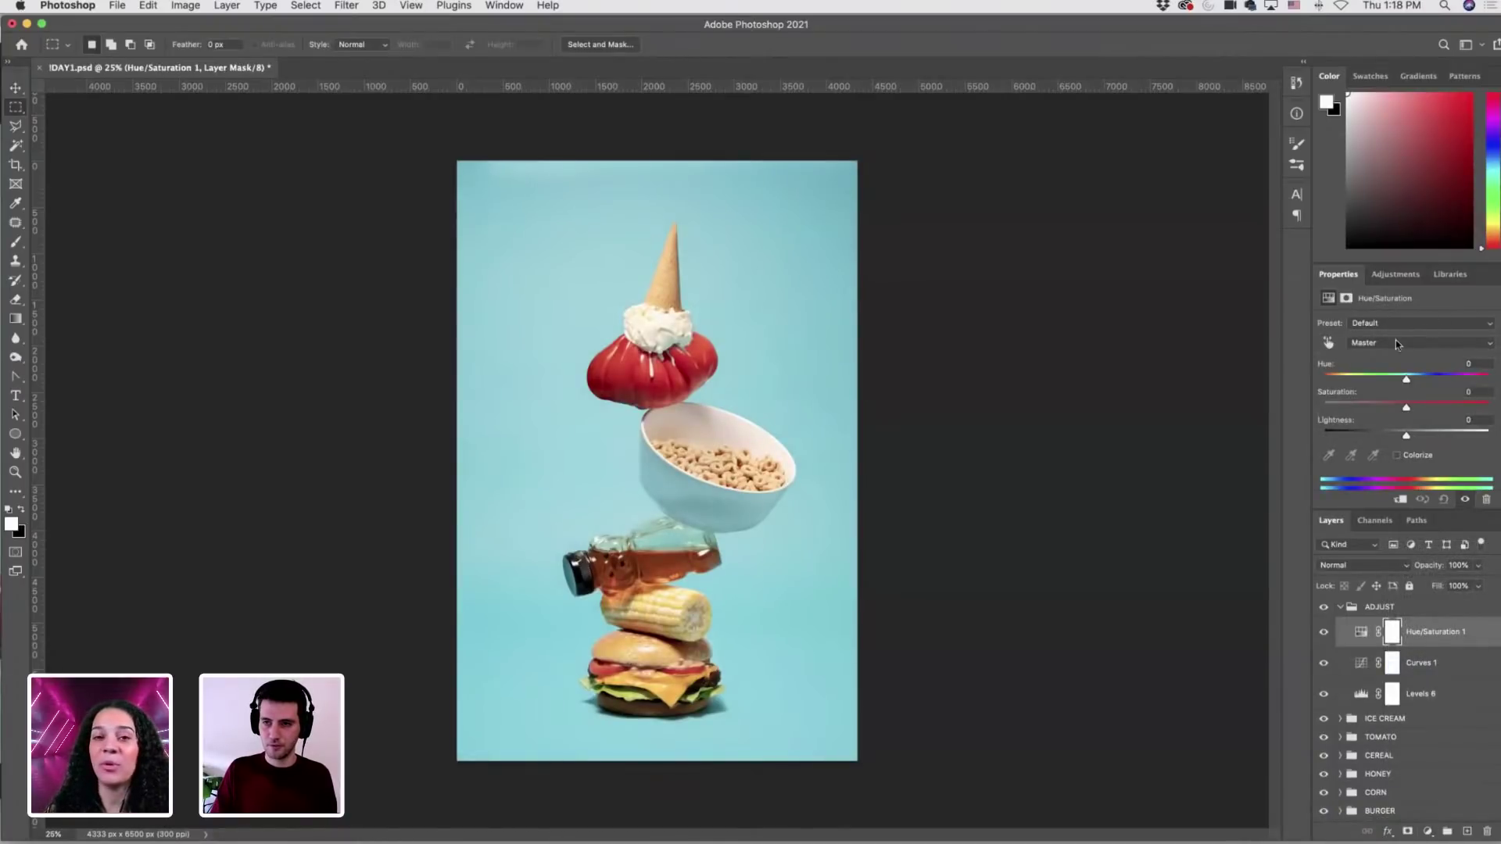
click(1396, 342)
click(1396, 360)
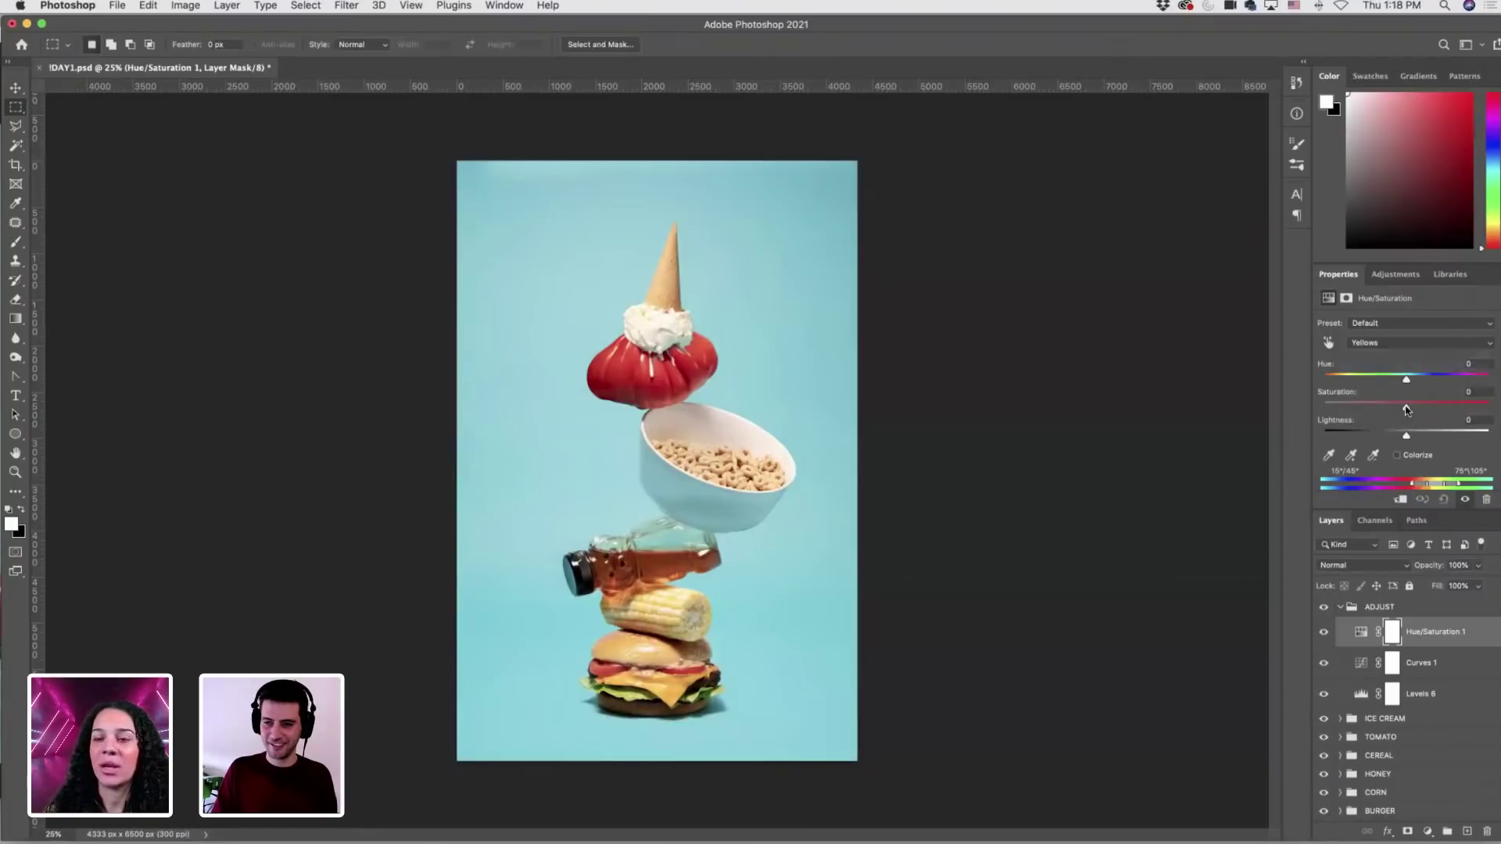
drag(1409, 406, 1408, 380)
click(1406, 380)
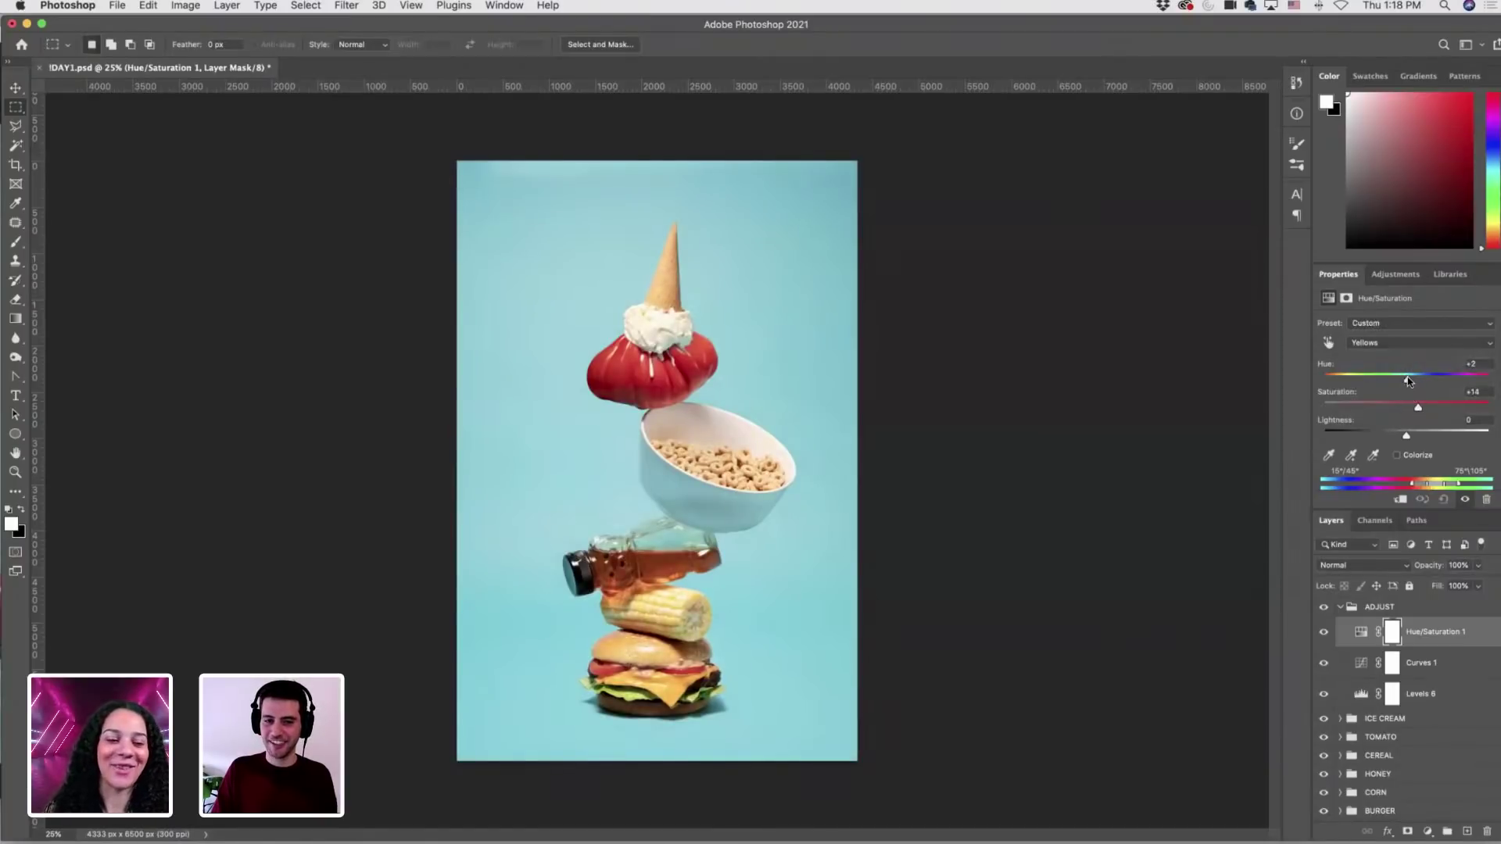
Set the Reds of the Hue/Saturation adjustment to saturation +13 and lightness +3.
click(1375, 326)
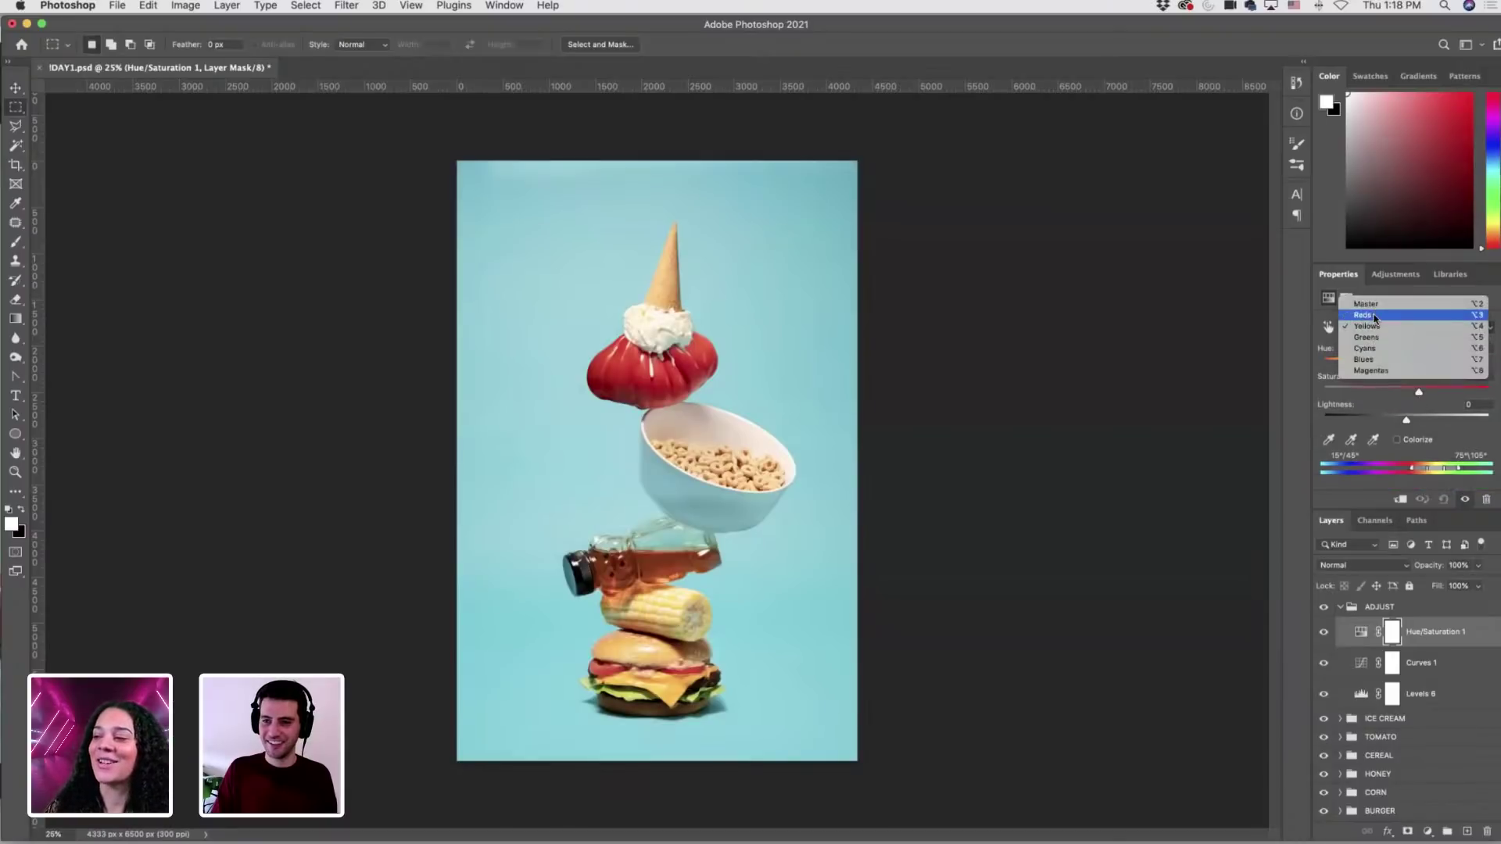
click(1375, 316)
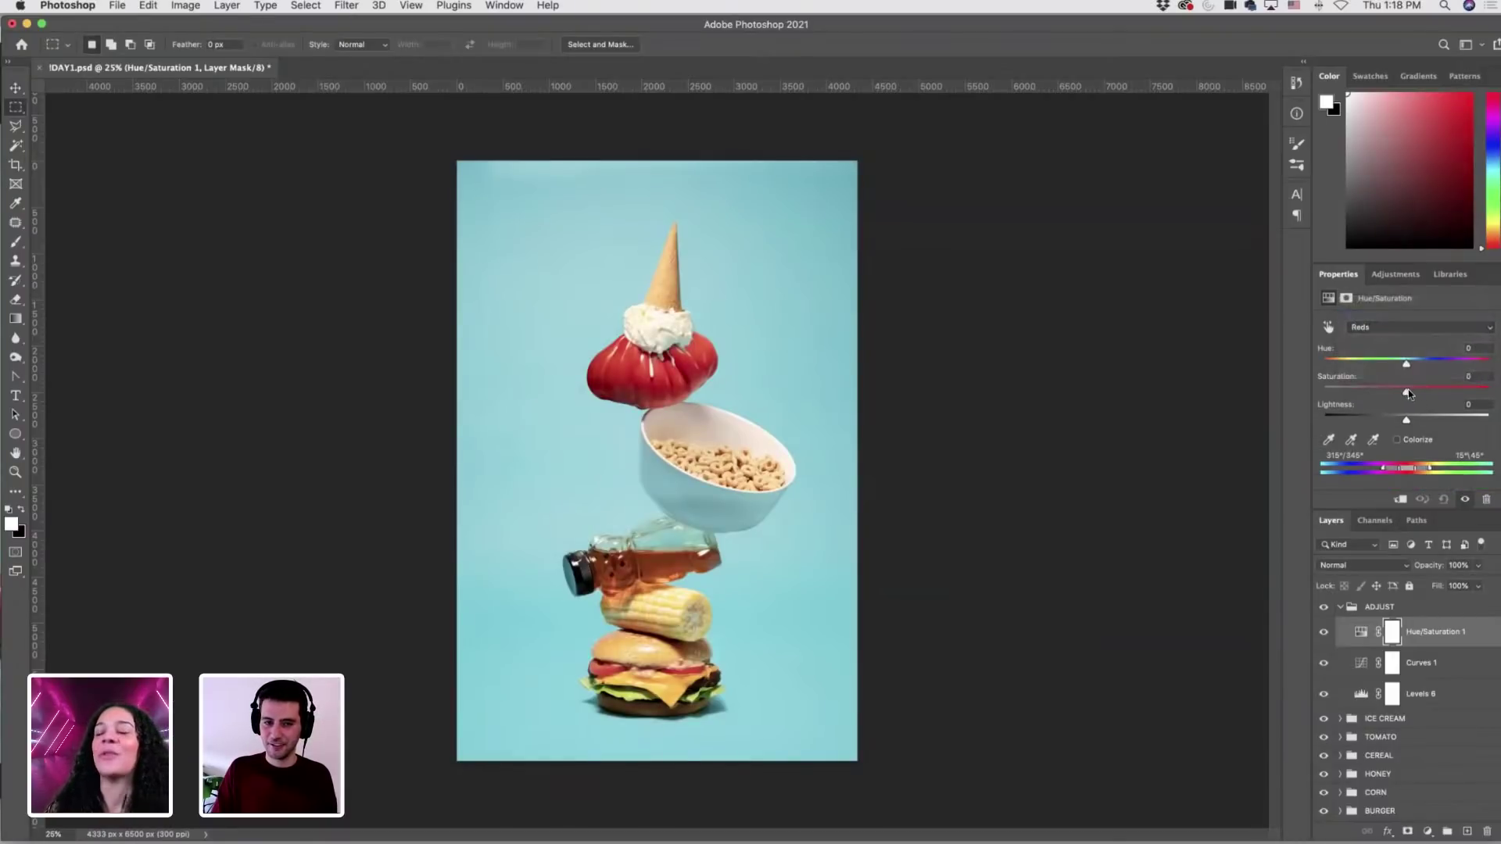
drag(1408, 388, 1415, 389)
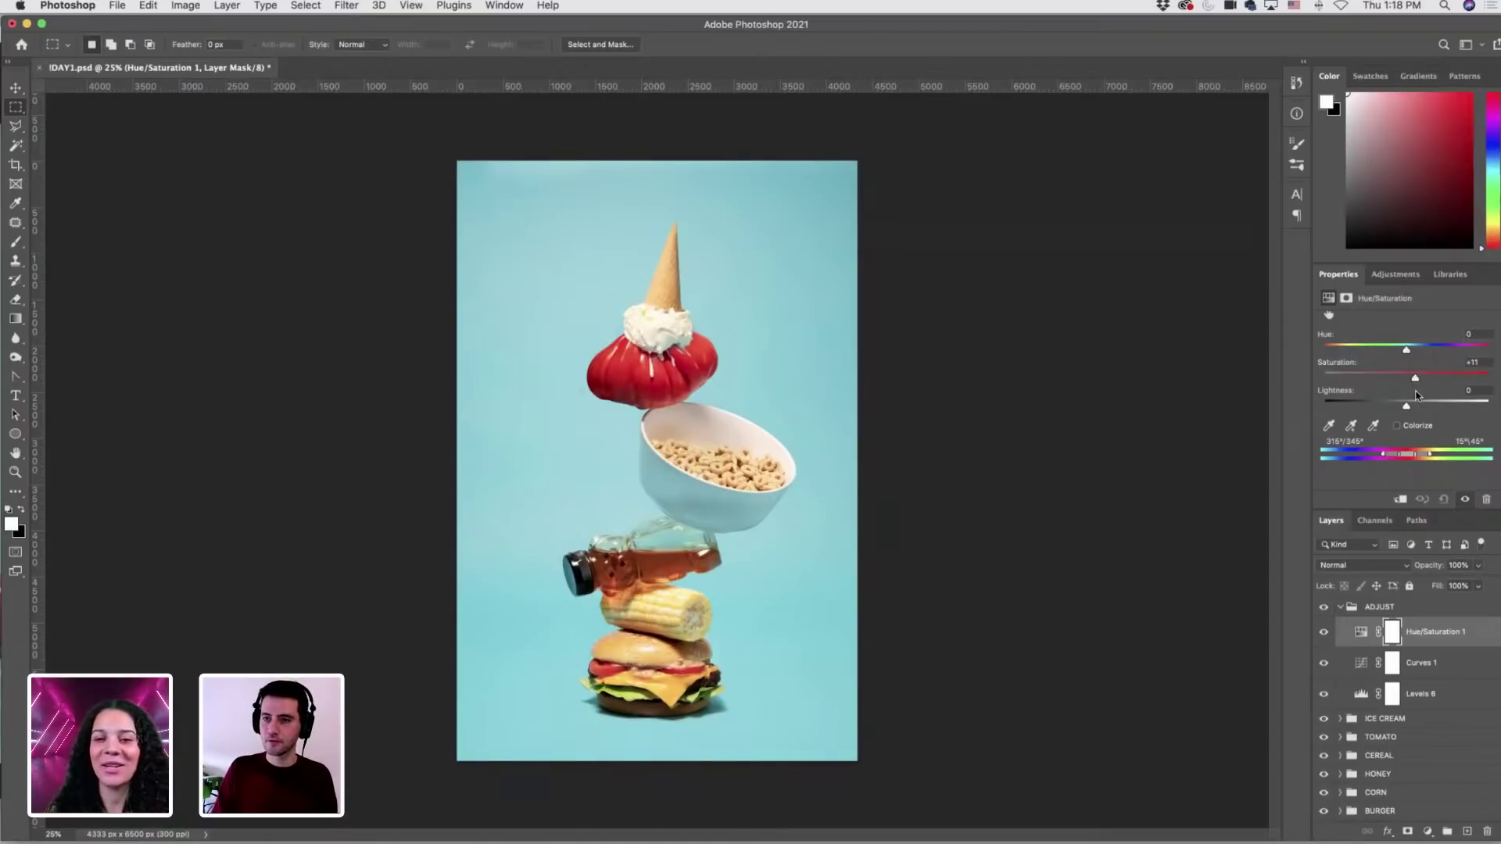
drag(1416, 378, 1409, 406)
Invert the Hue/Saturation layer's mask to black and rename the layer "honey".
key(super+i)
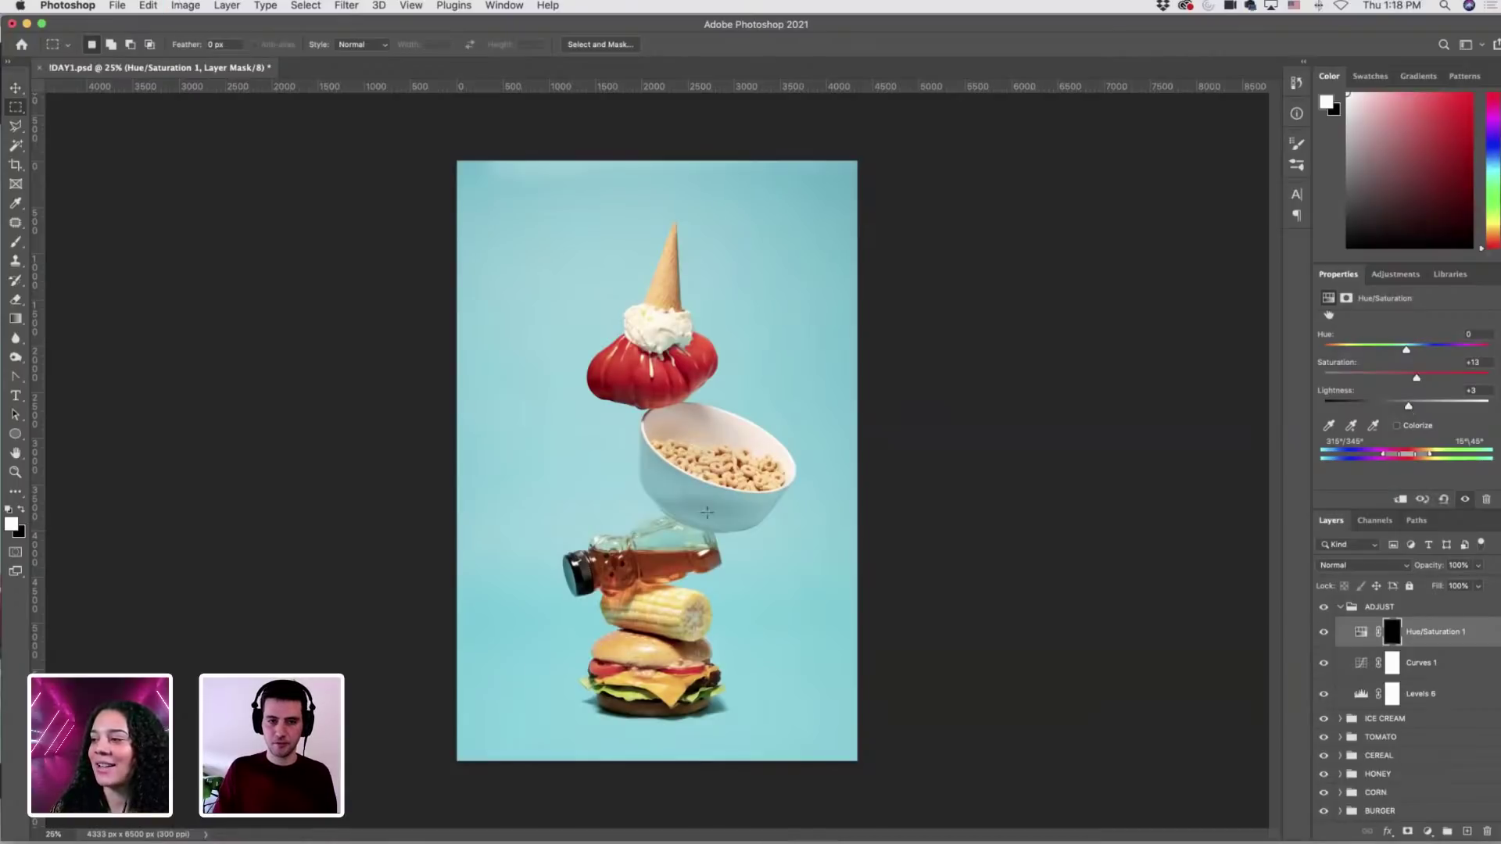
scroll(626, 579, up, 5)
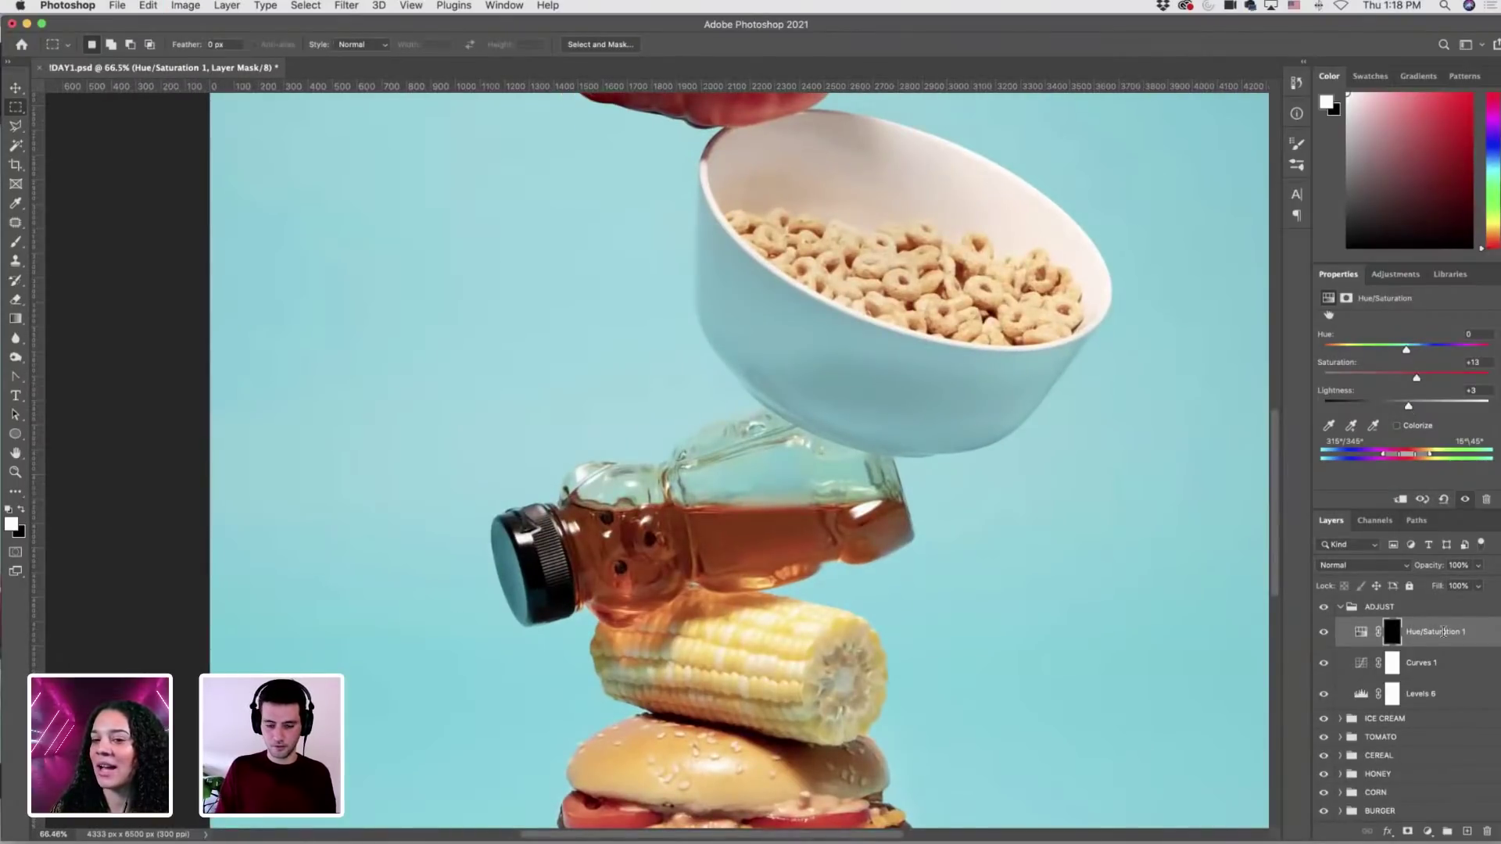
double_click(1443, 632)
text(honey)
key(Return)
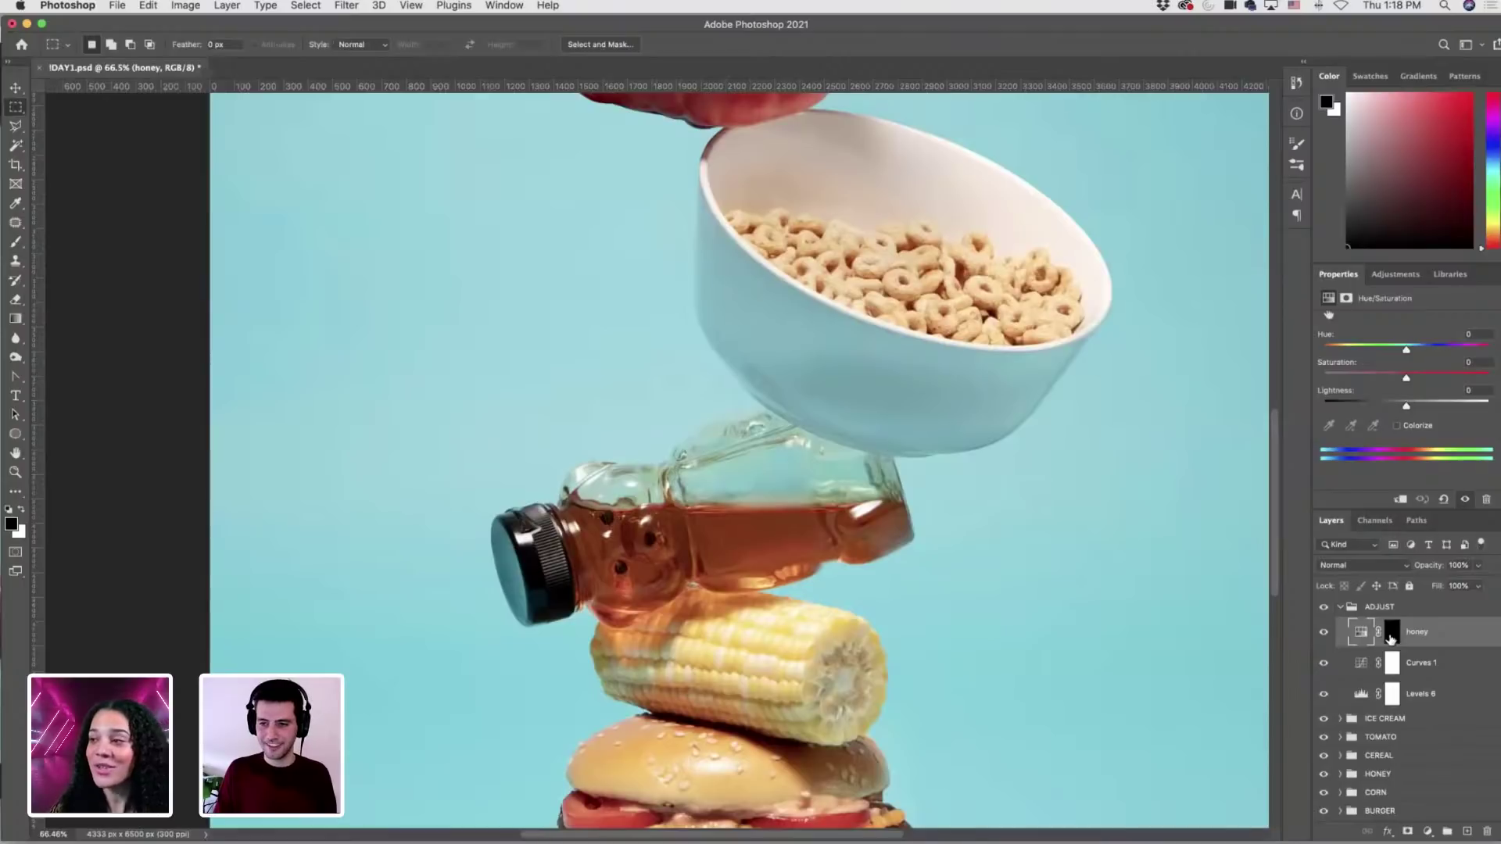
Paint white on the honey layer's mask over the honey in the bottle, using a 175 px brush at 100% opacity.
click(1391, 633)
key(b)
key(x)
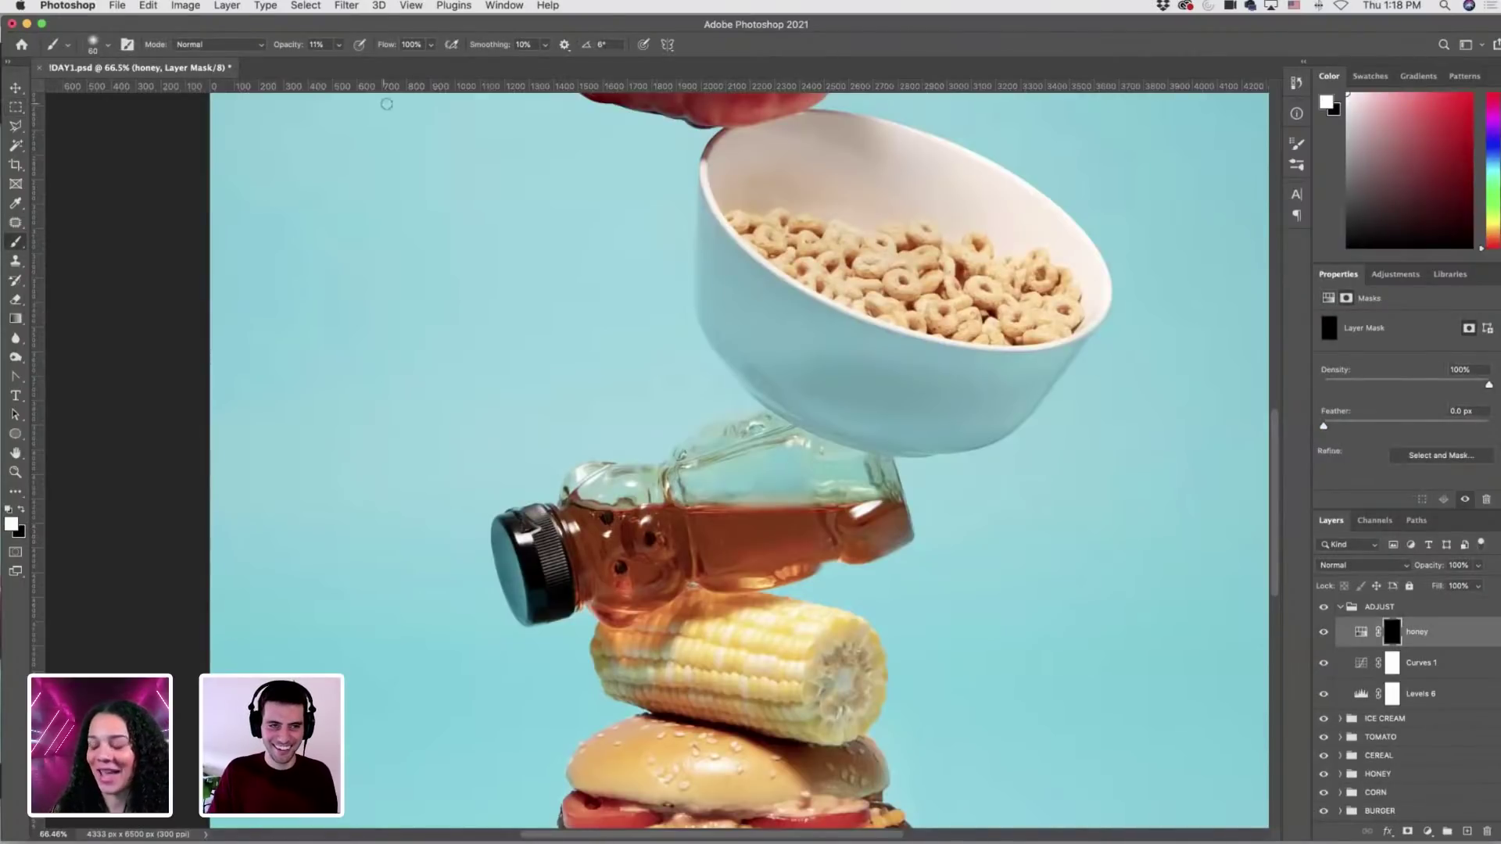
click(338, 45)
drag(344, 62, 399, 62)
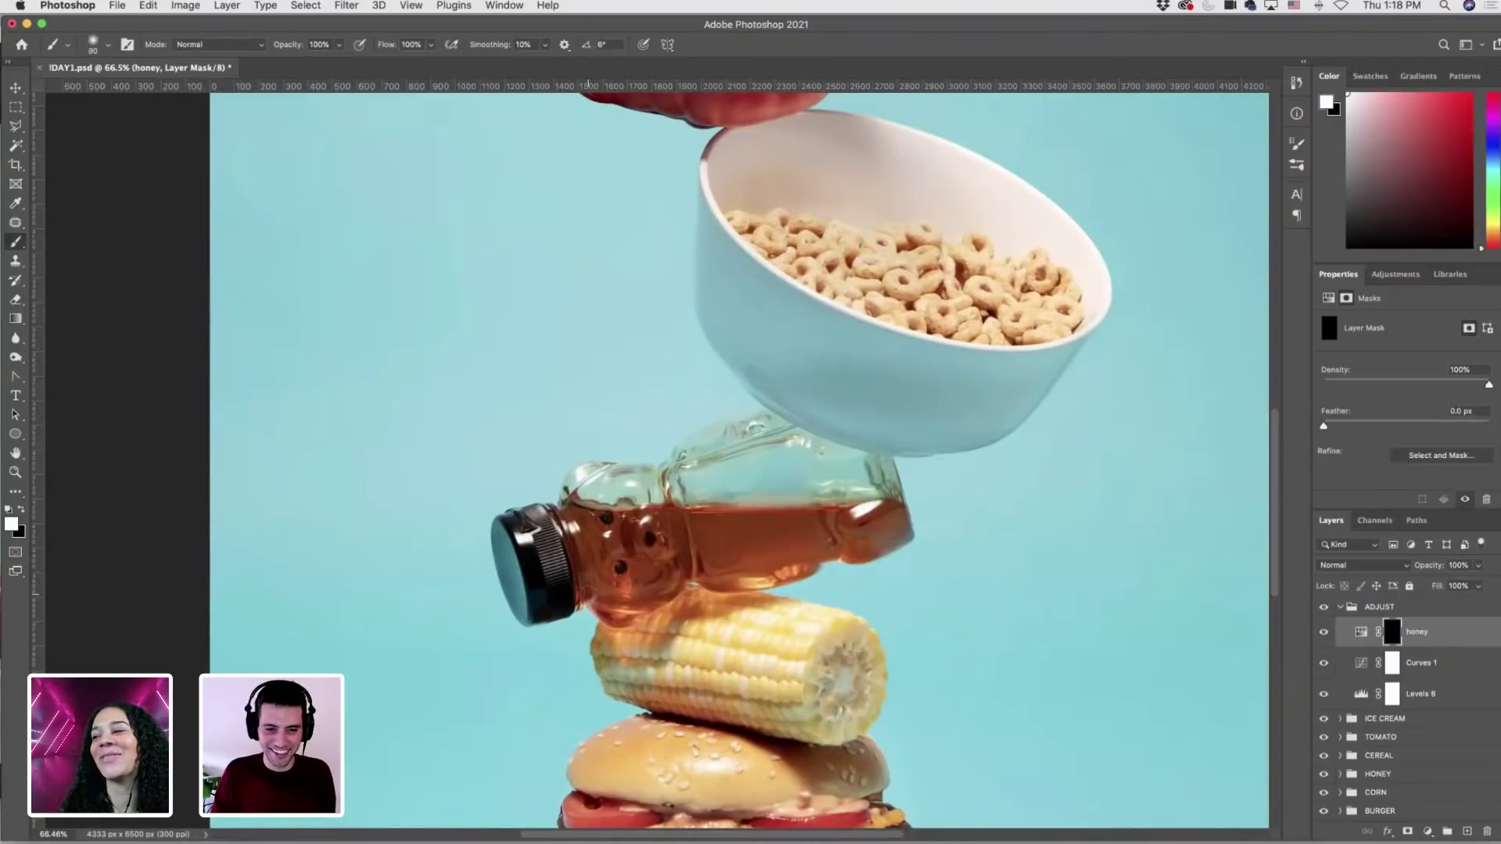
key(bracketright)
key(bracketright)
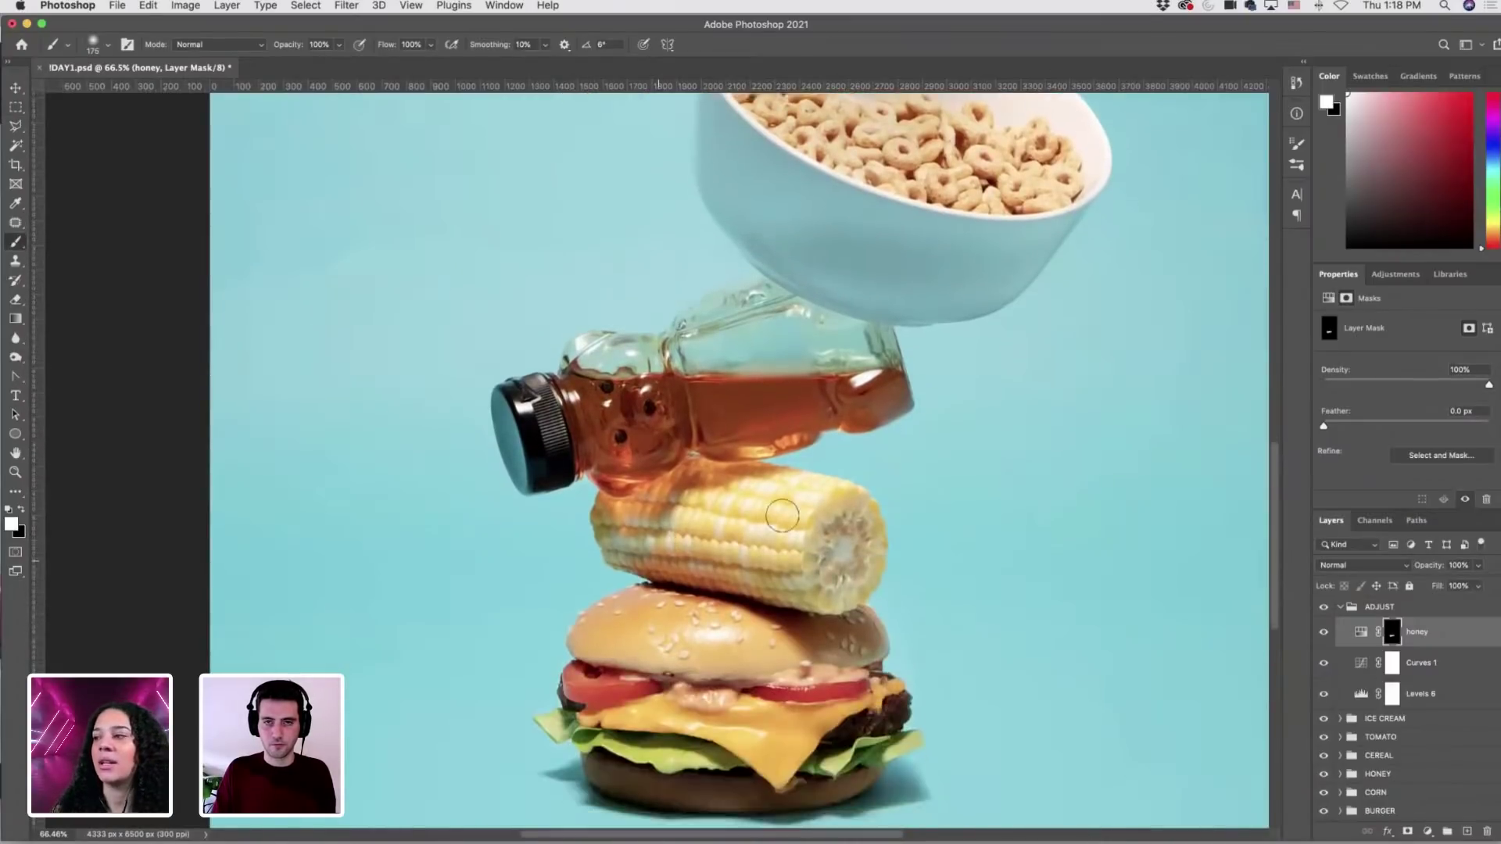
Rename the honey adjustment layer "yellow" and set the brush to 300 px at 50% opacity.
key(bracketright)
key(bracketright)
key(bracketright)
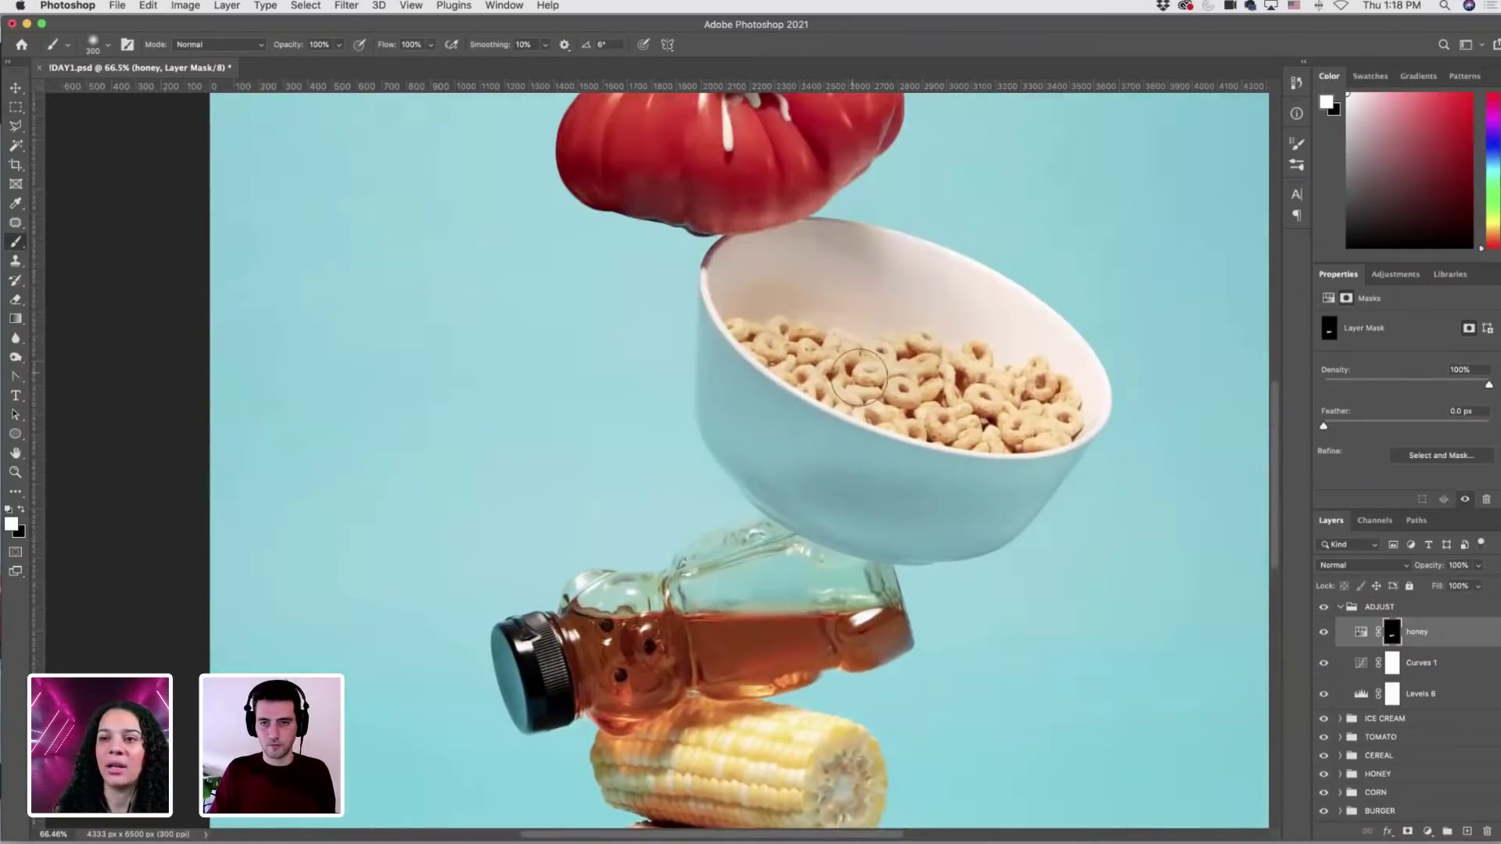
double_click(1413, 630)
text(yellow)
key(Return)
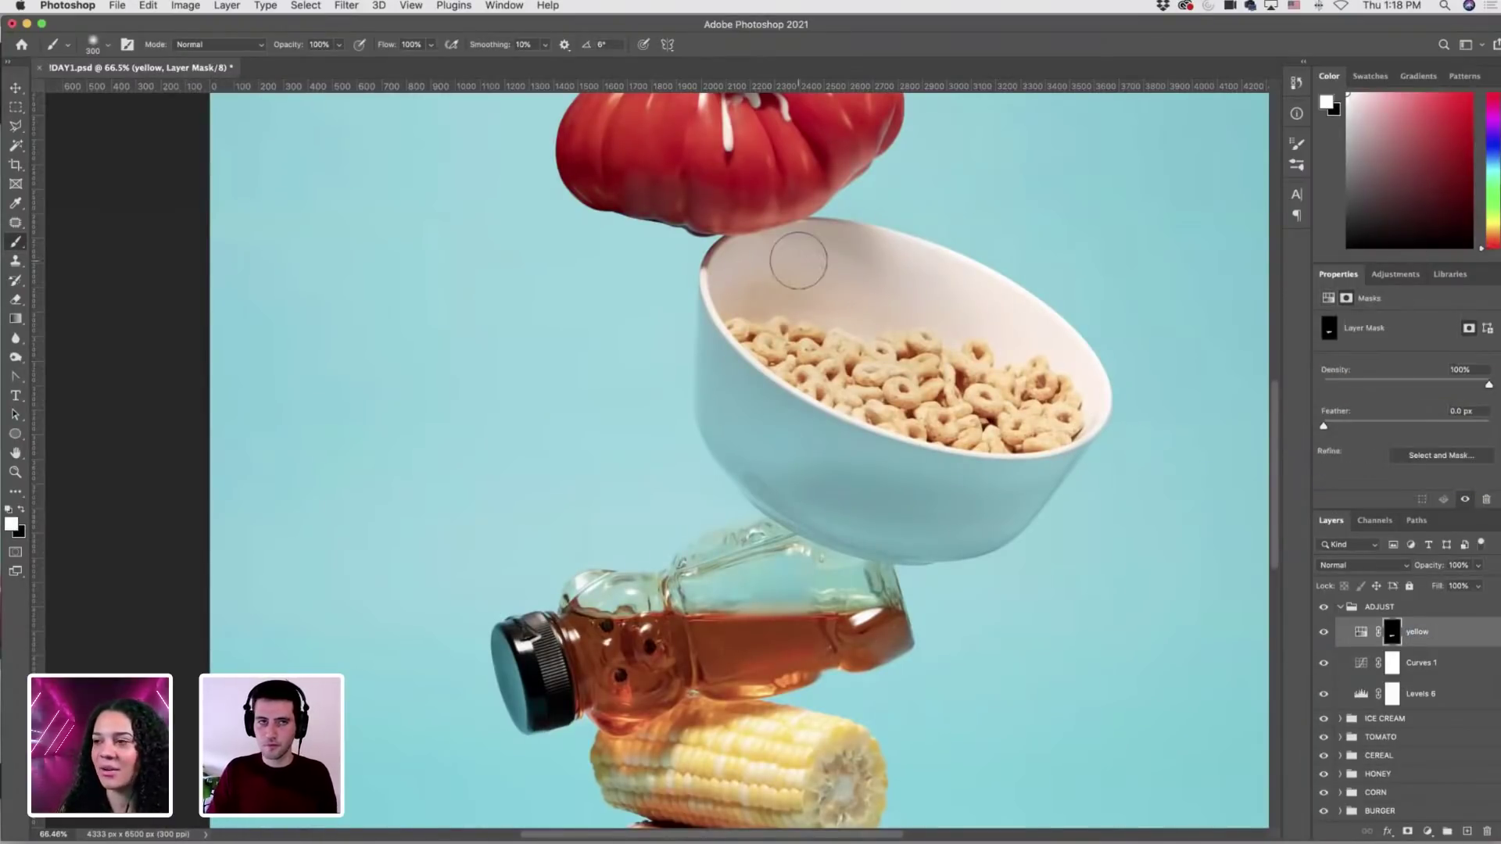
click(319, 44)
text(50)
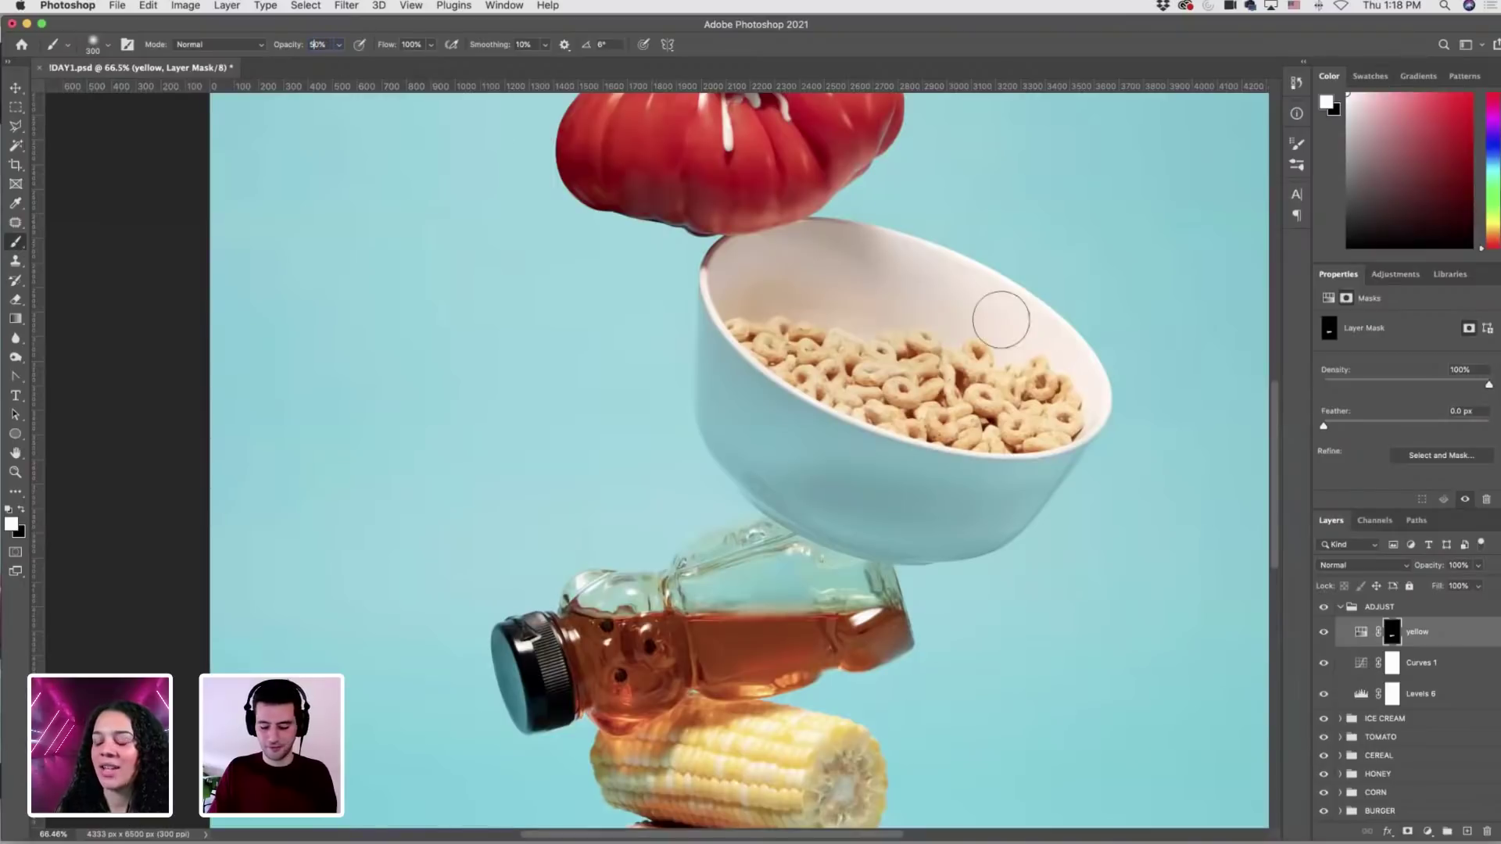
Paint white on the yellow layer's mask over the cereal and the corn, using the 300 px brush at 50% opacity.
mouse_move(1001, 319)
mouse_down()
mouse_move(1039, 394)
mouse_move(930, 392)
mouse_move(965, 367)
mouse_move(864, 379)
mouse_move(772, 336)
mouse_move(843, 362)
mouse_move(789, 345)
mouse_move(870, 396)
mouse_move(991, 422)
mouse_up()
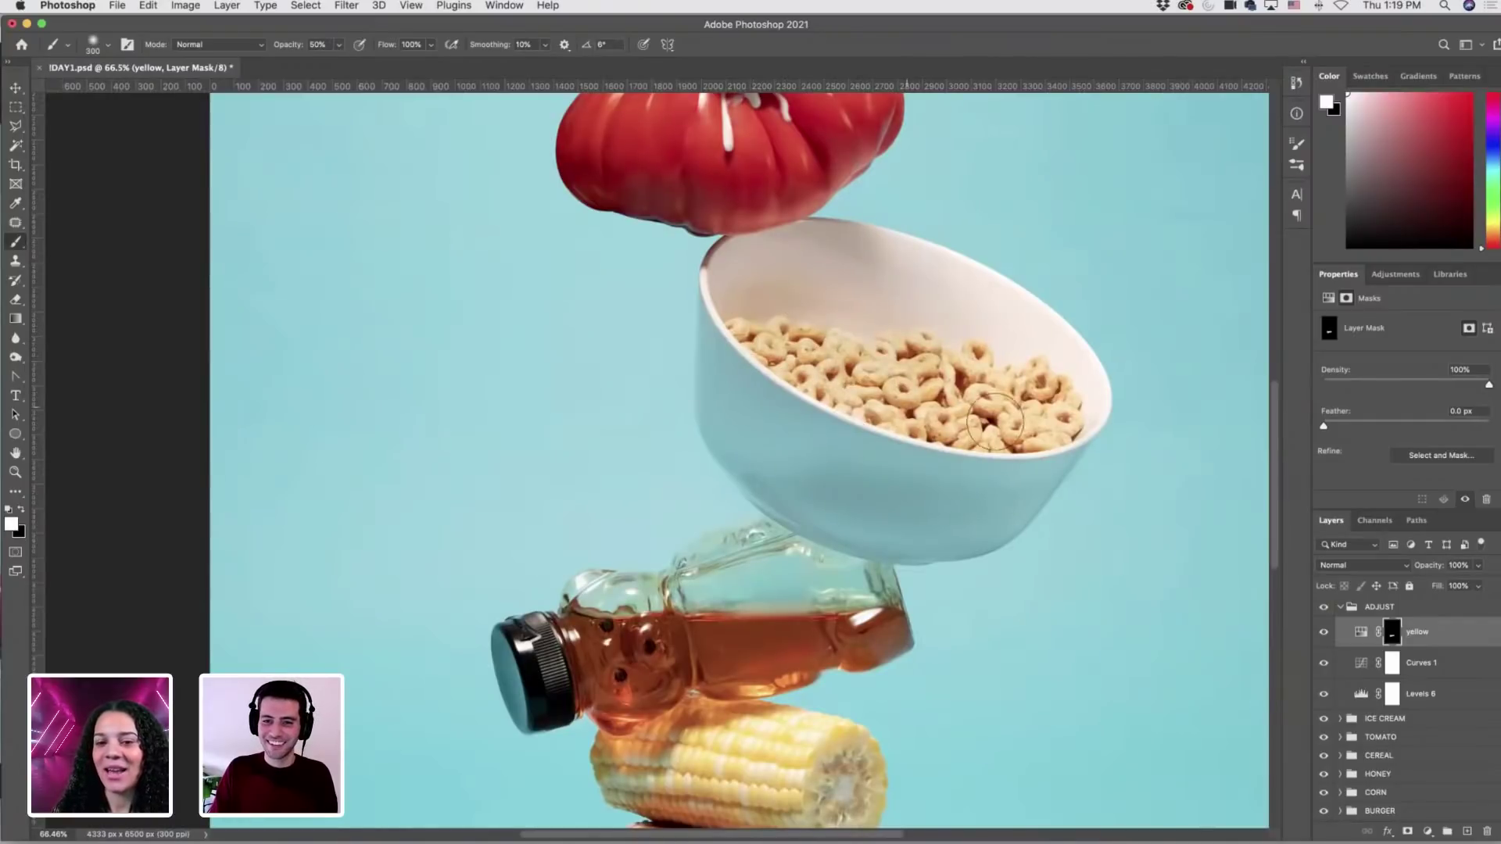
scroll(991, 423, down, 5)
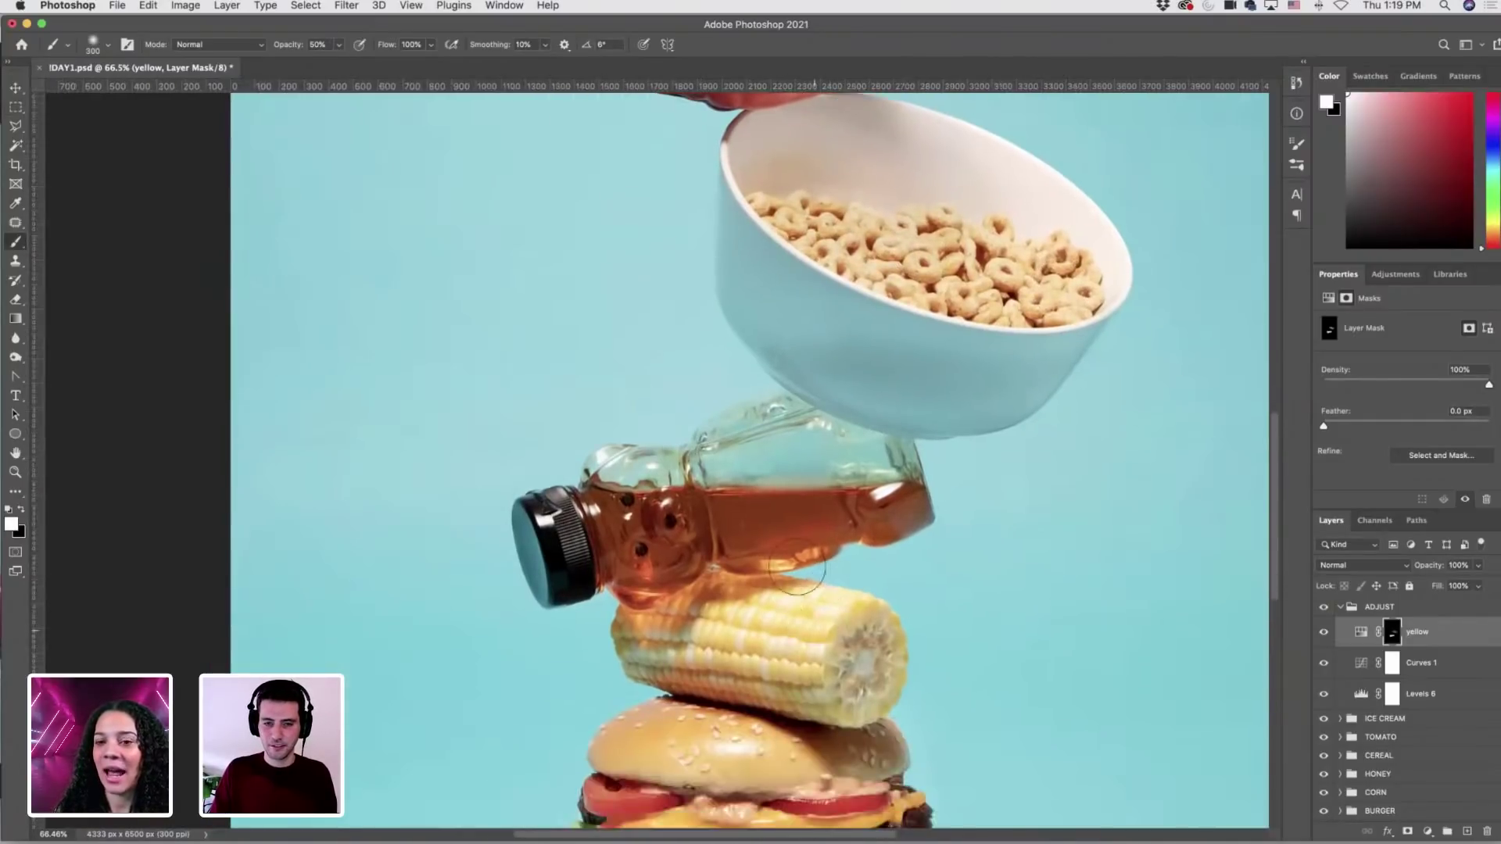
scroll(797, 567, down, 4)
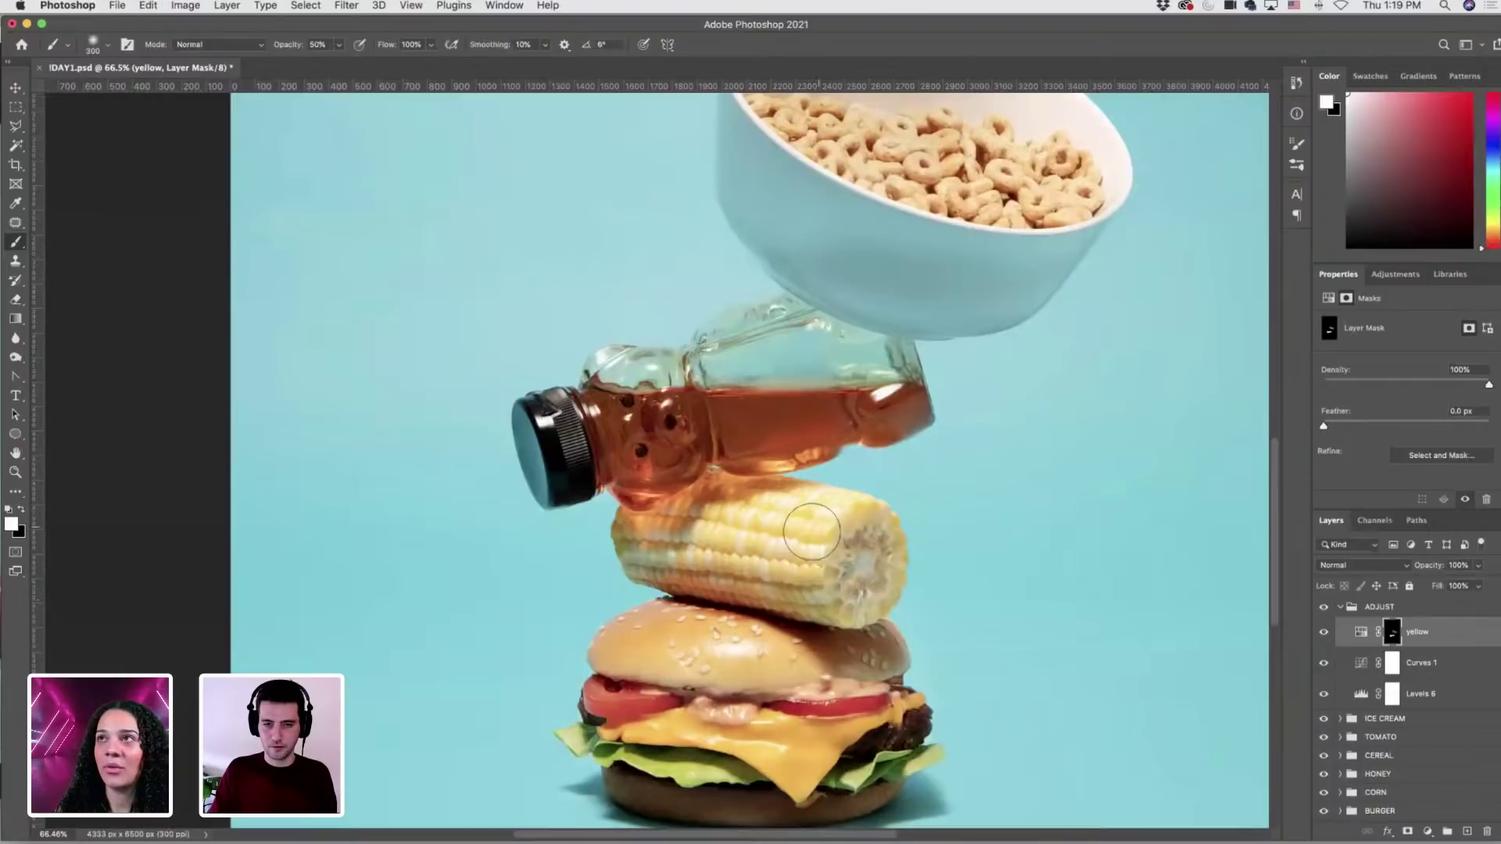
mouse_move(811, 531)
mouse_down()
mouse_move(777, 583)
mouse_move(643, 545)
mouse_move(766, 512)
mouse_move(829, 516)
mouse_up()
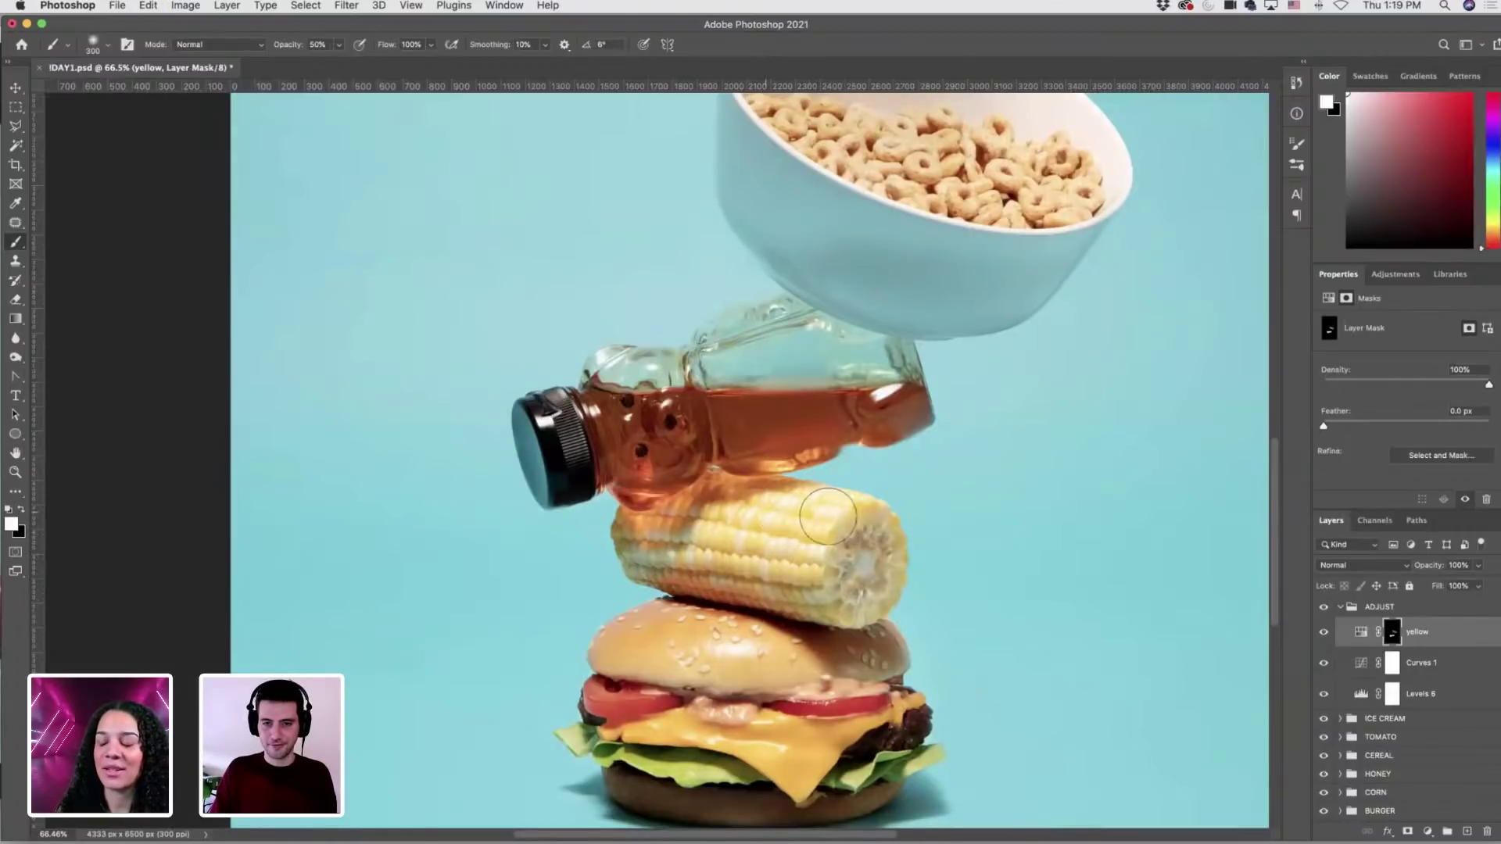
Reduce the brush to 100 px and paint the yellow layer's mask over the burger's cheese.
scroll(778, 625, down, 4)
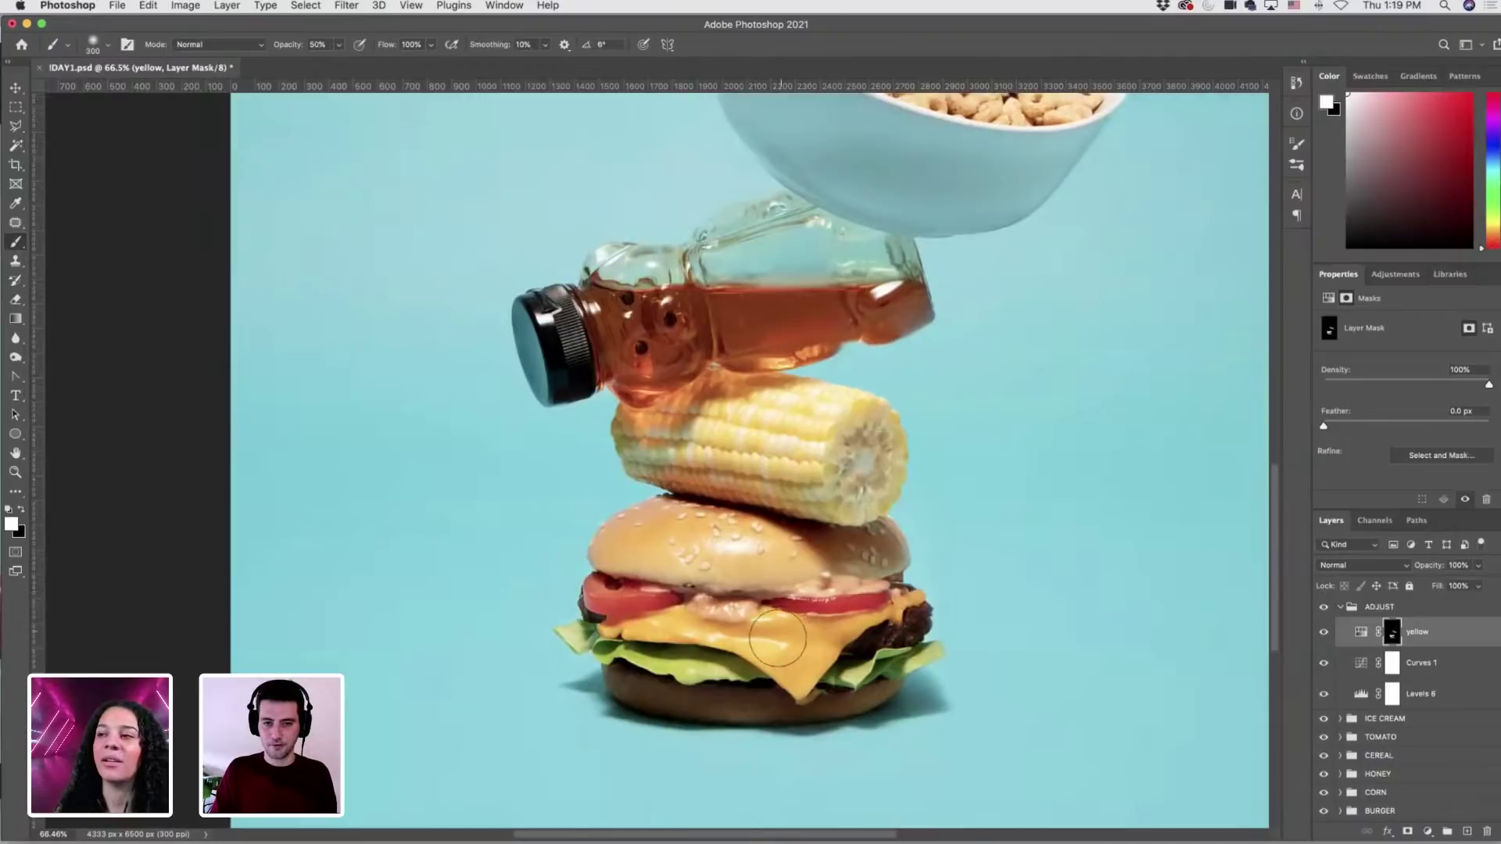
key(bracketleft)
key(bracketleft)
key(bracketleft)
key(bracketleft)
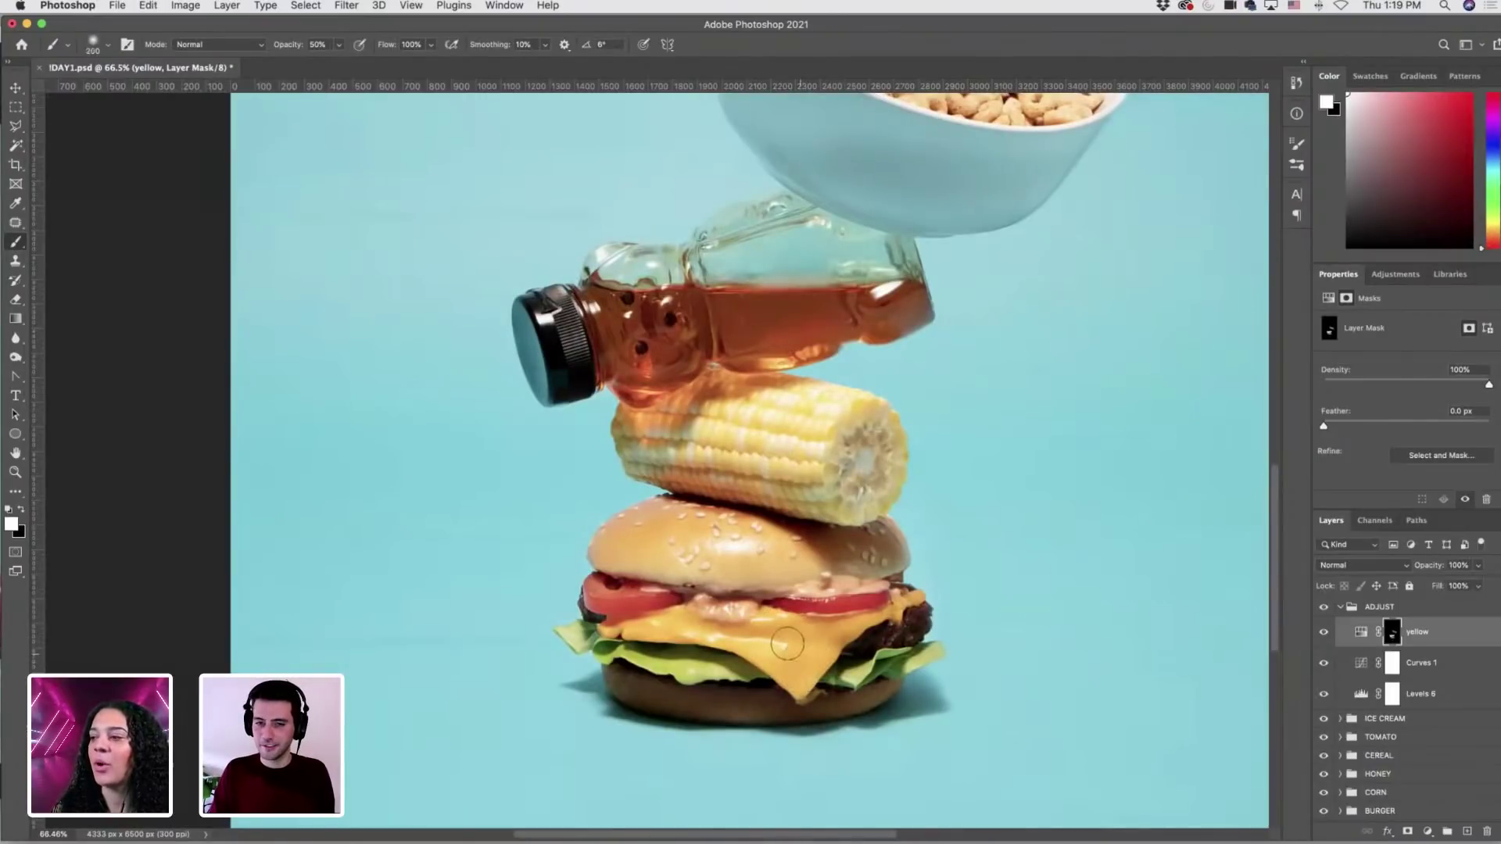
key(bracketleft)
key(bracketleft)
key(bracketleft)
key(bracketleft)
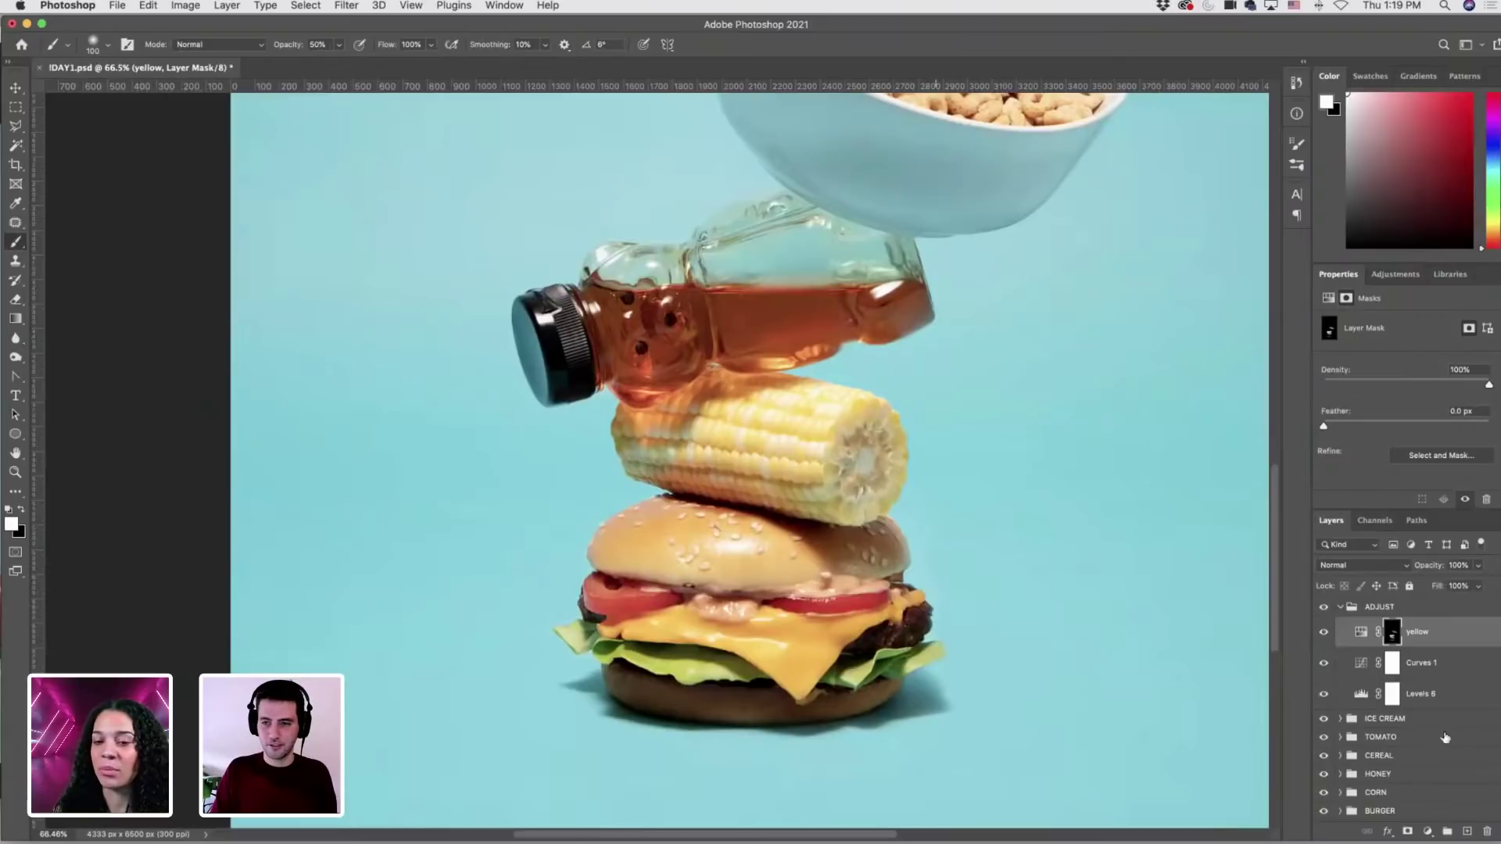
Add a Hue/Saturation adjustment with Reds at hue -4 and saturation +11, and invert its mask to black.
click(1428, 831)
click(1439, 667)
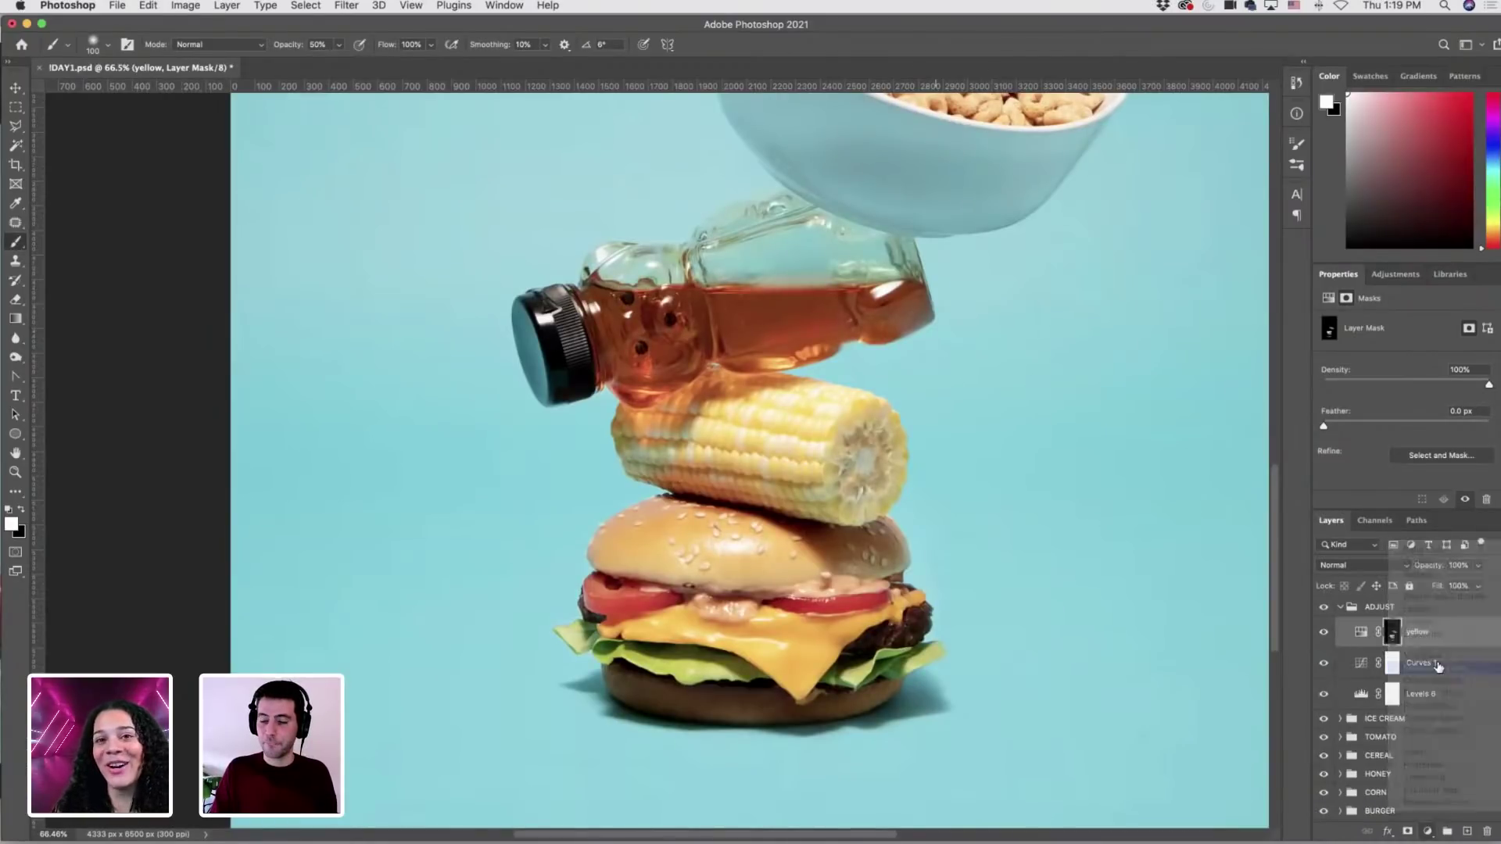
click(1365, 344)
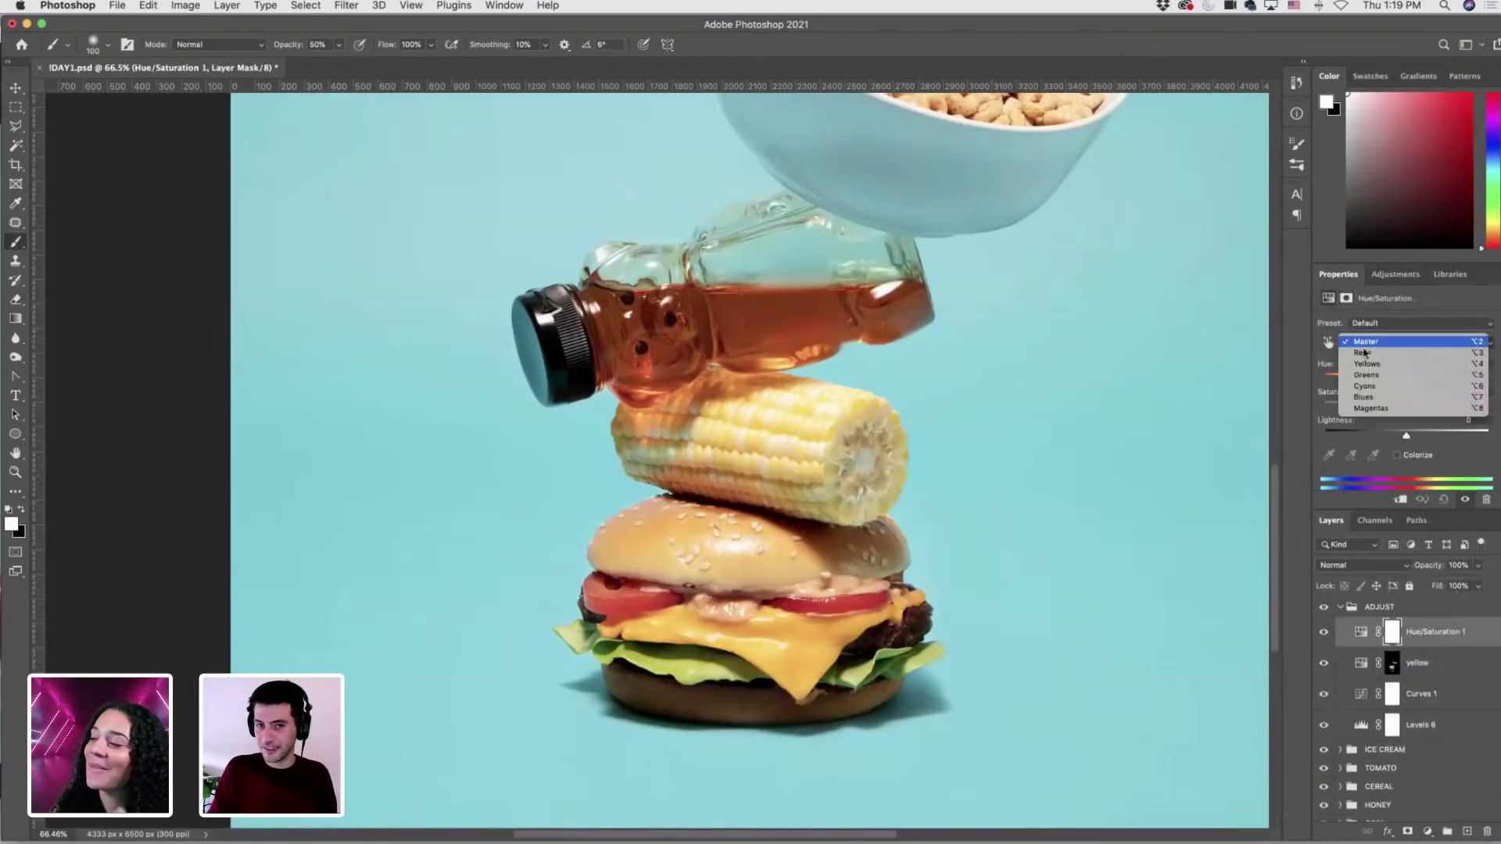
click(1364, 352)
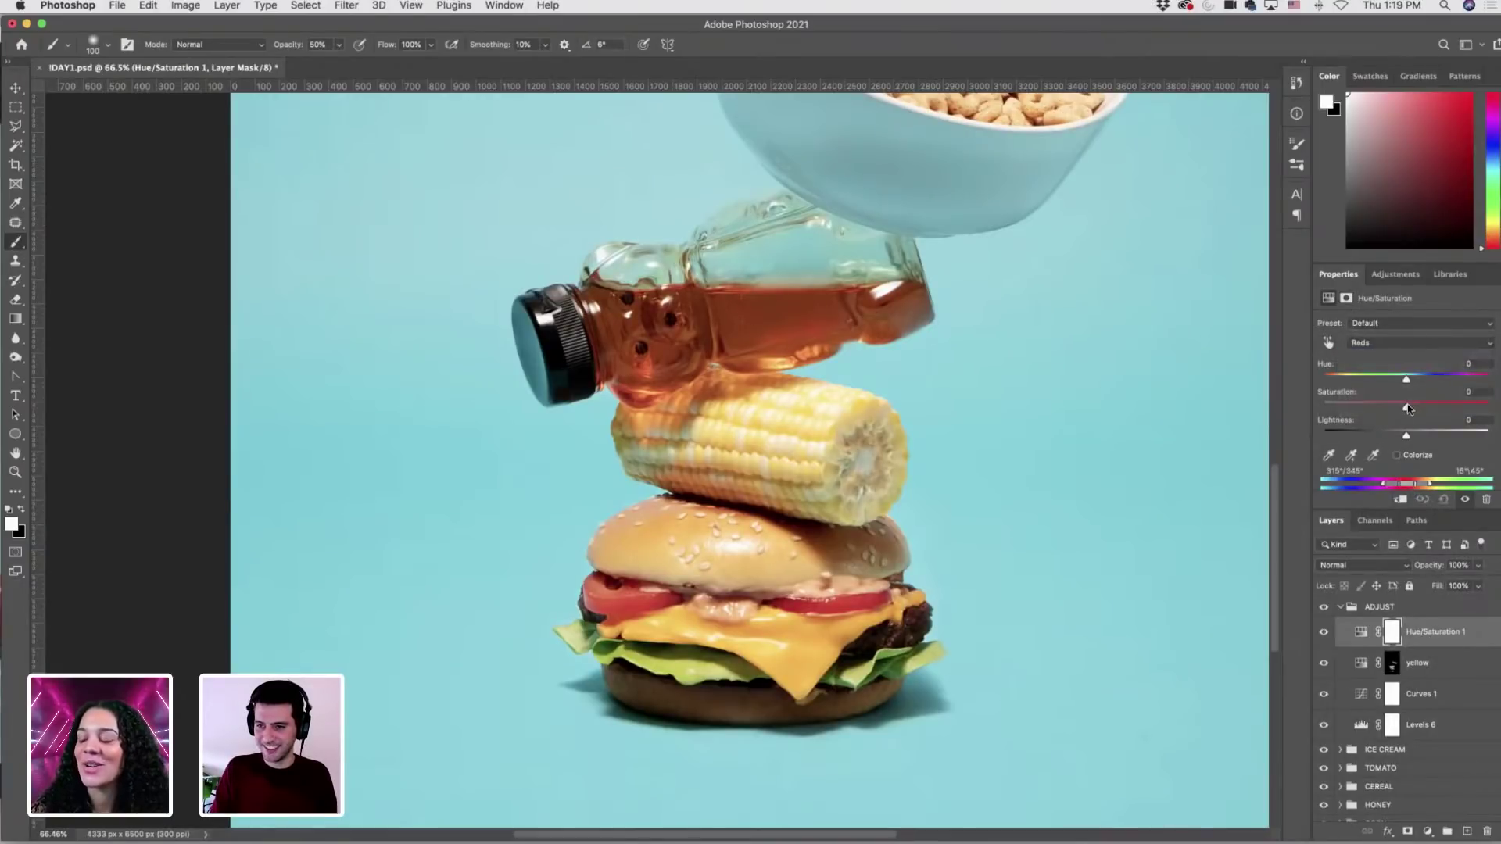
drag(1409, 405, 1417, 406)
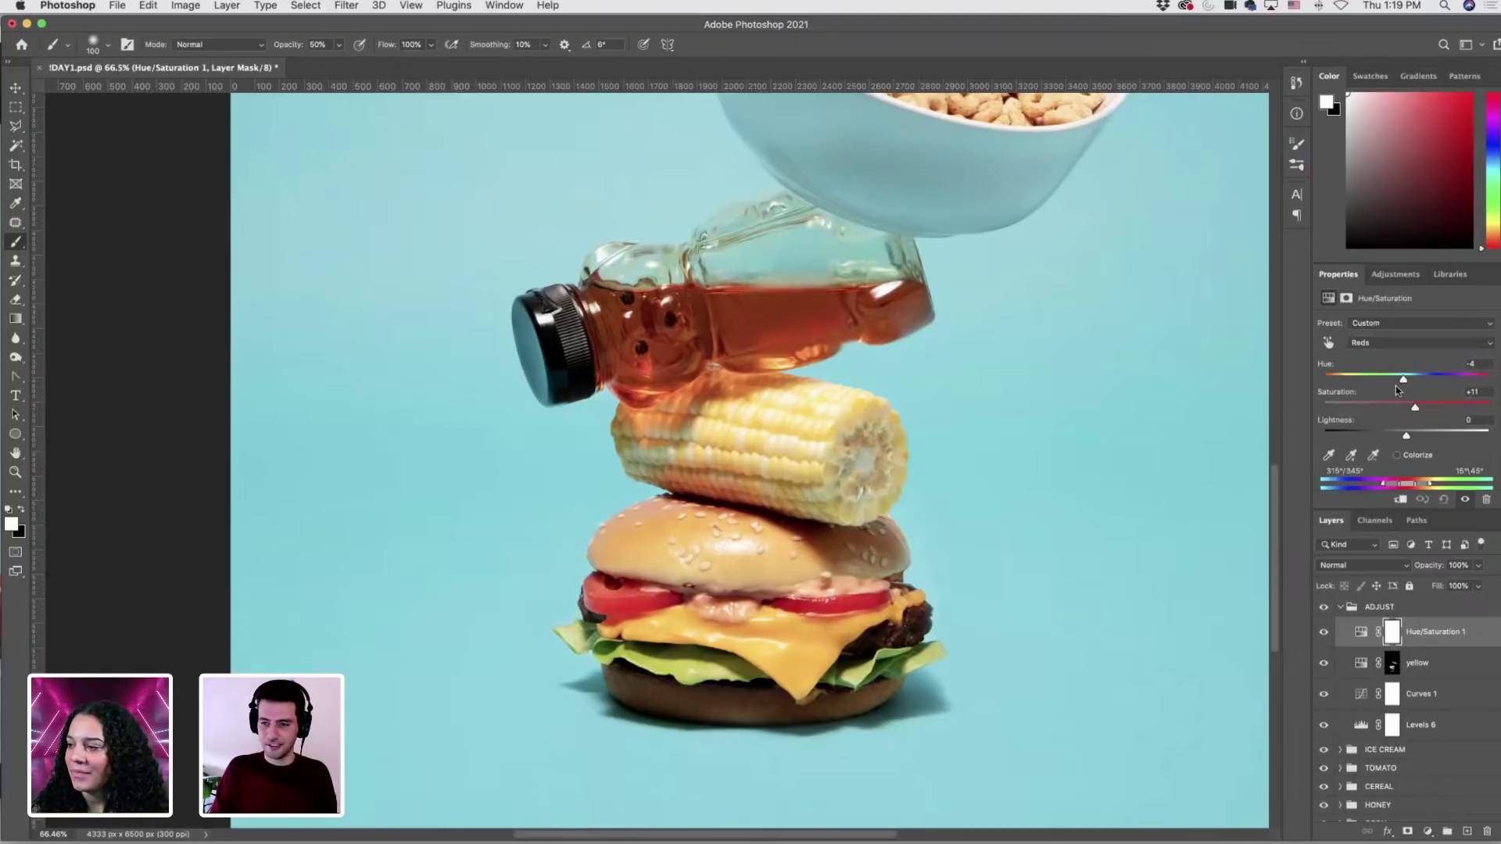
key(super+i)
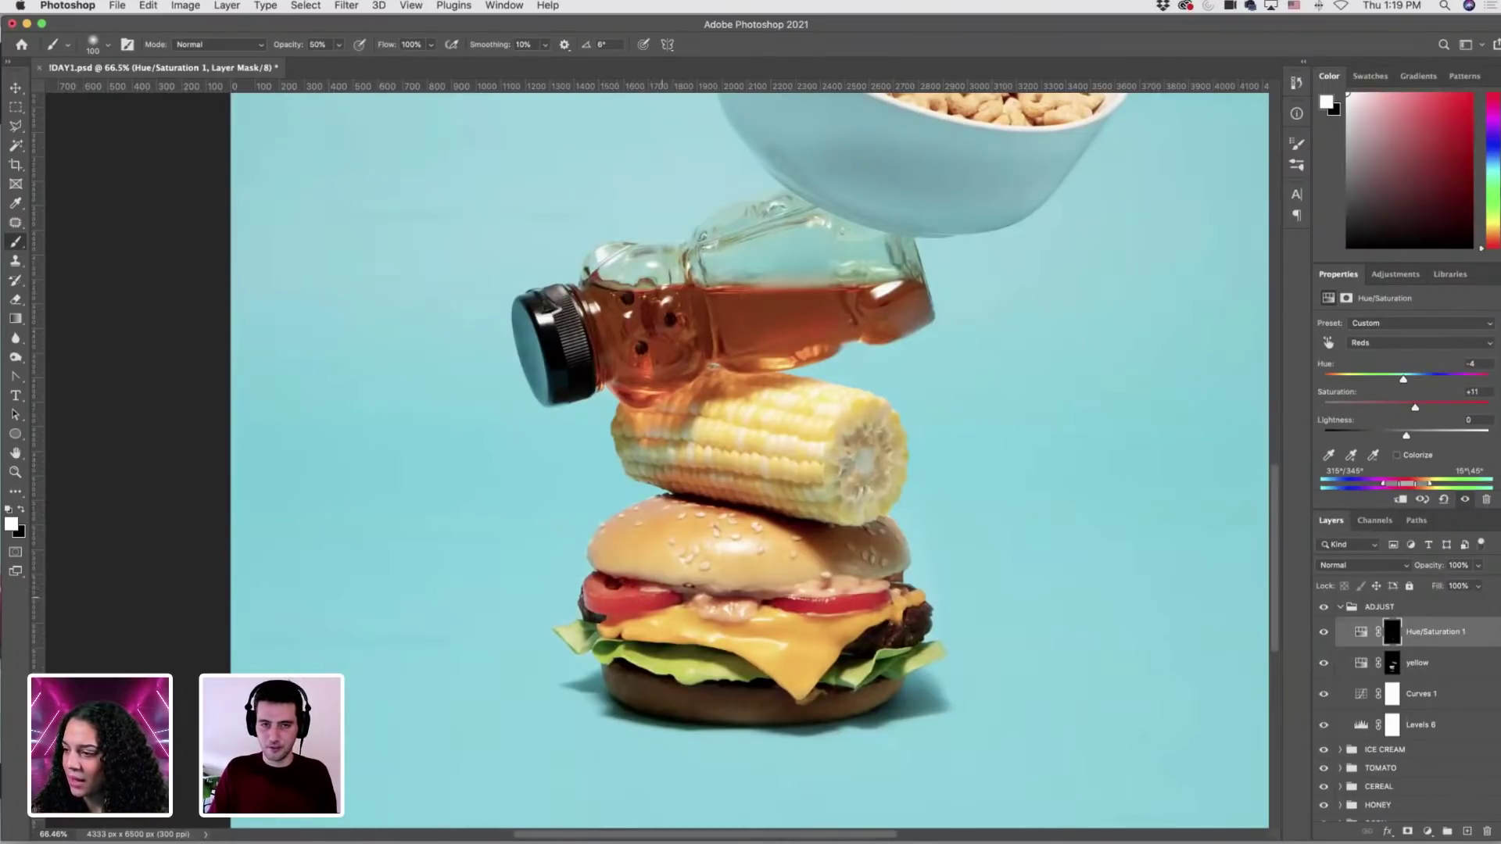
Paint white on the new Hue/Saturation mask over the large tomato, using a 400 px brush at 50% opacity.
scroll(693, 440, up, 10)
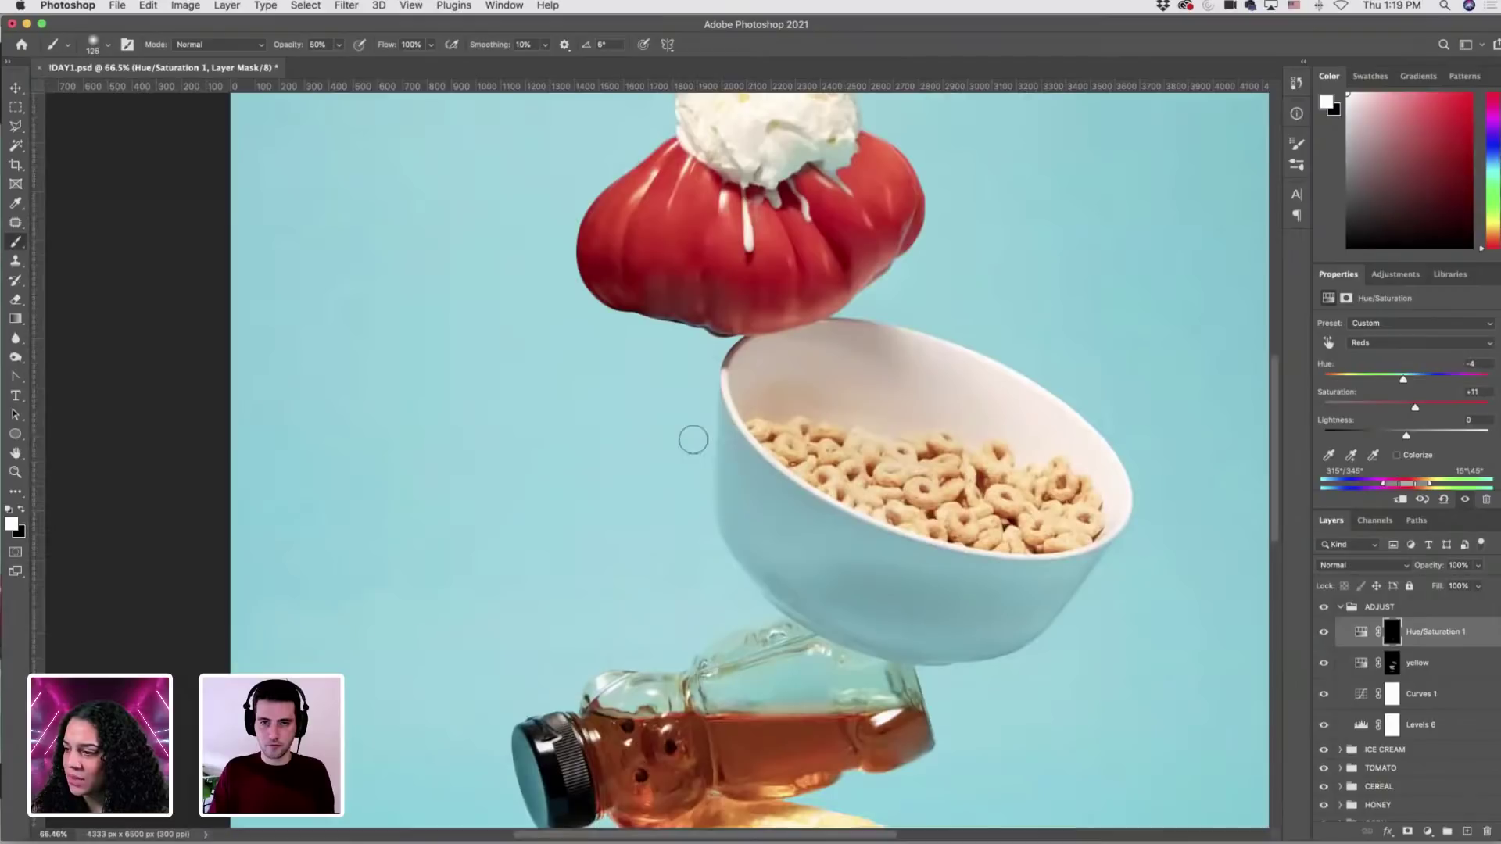
scroll(694, 440, up, 2)
key(bracketright)
key(bracketright)
key(bracketright)
key(bracketright)
key(bracketright)
key(bracketright)
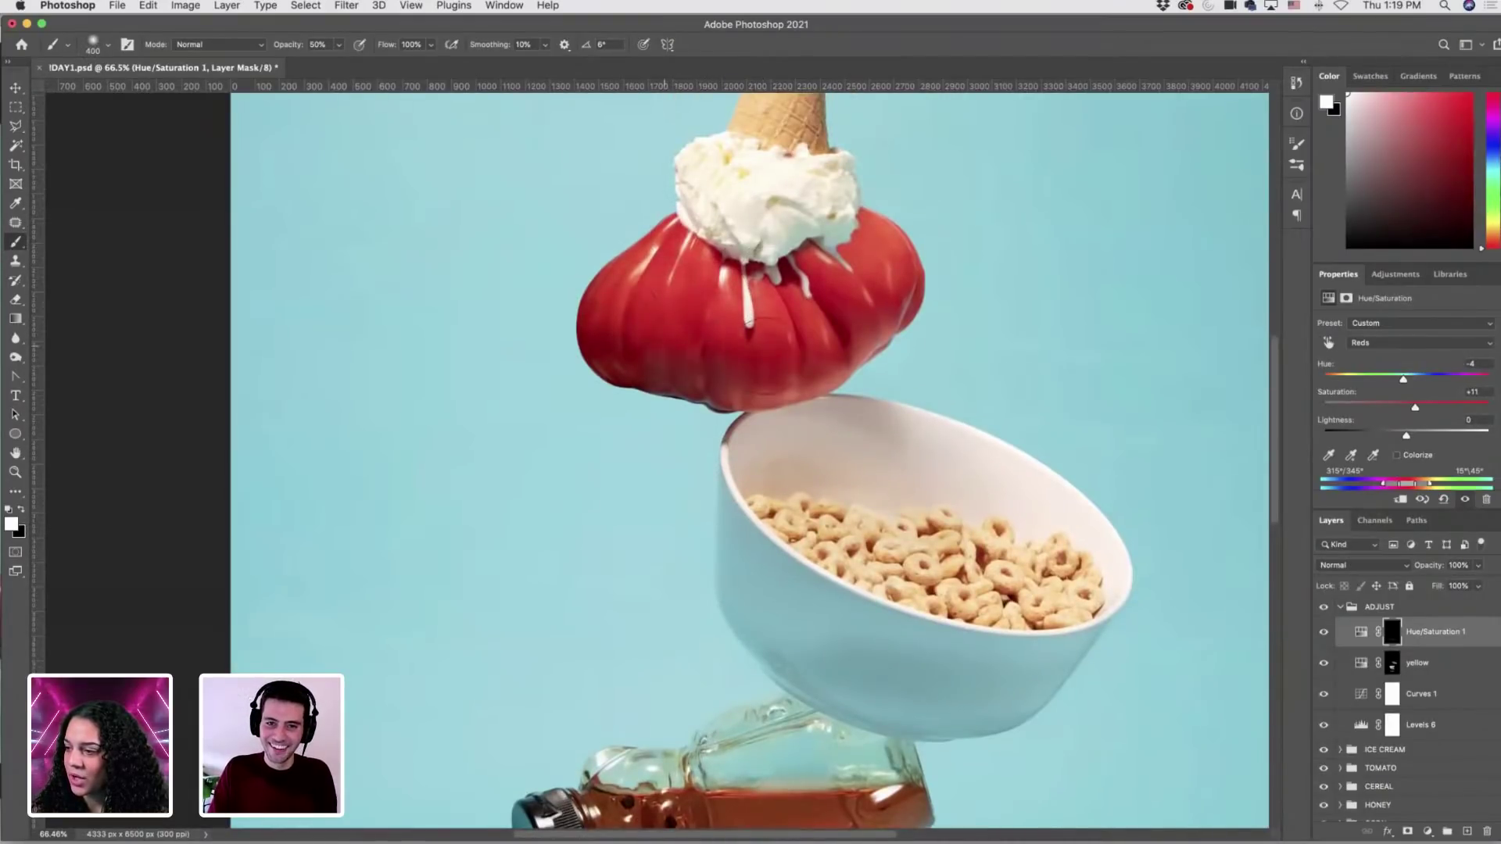
mouse_move(856, 254)
mouse_down()
mouse_move(881, 286)
mouse_move(840, 251)
mouse_up()
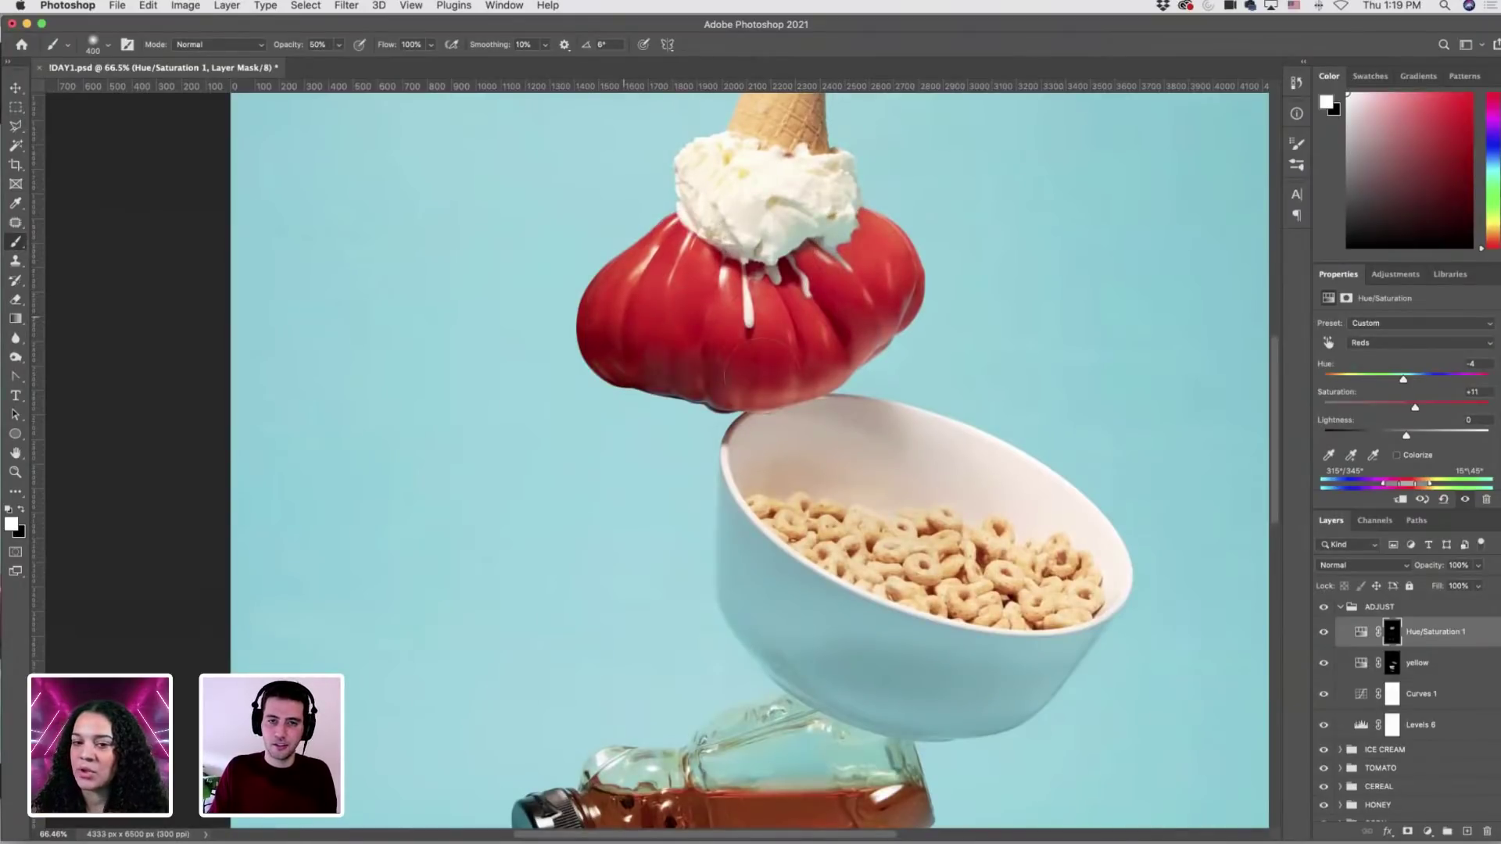
drag(750, 321, 682, 323)
key(super+equal)
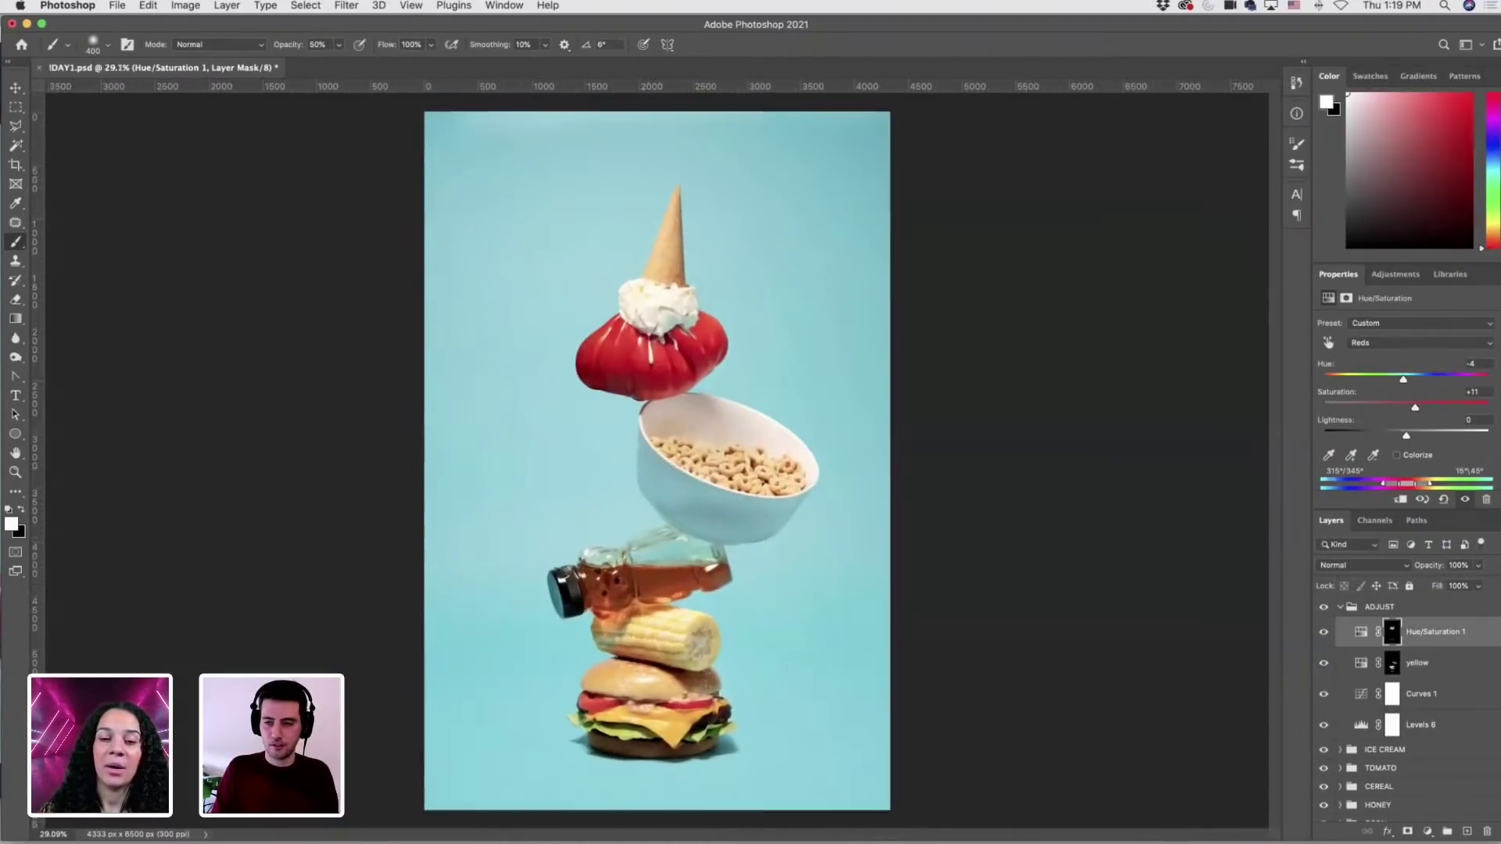
Set the tomato's Hue/Saturation layer to 50% opacity and rename it "reds".
click(1458, 564)
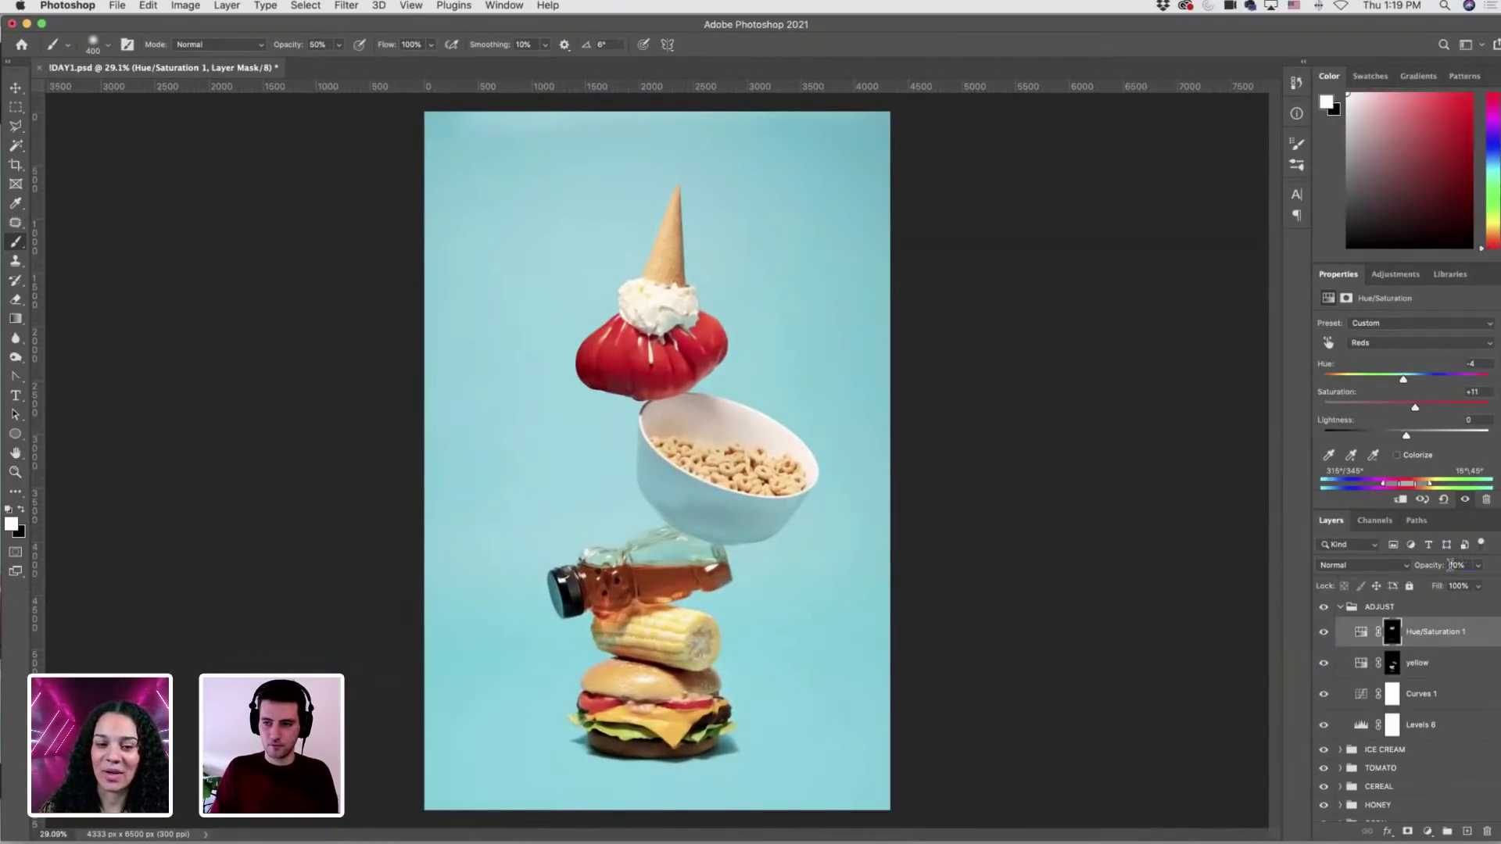
click(1448, 564)
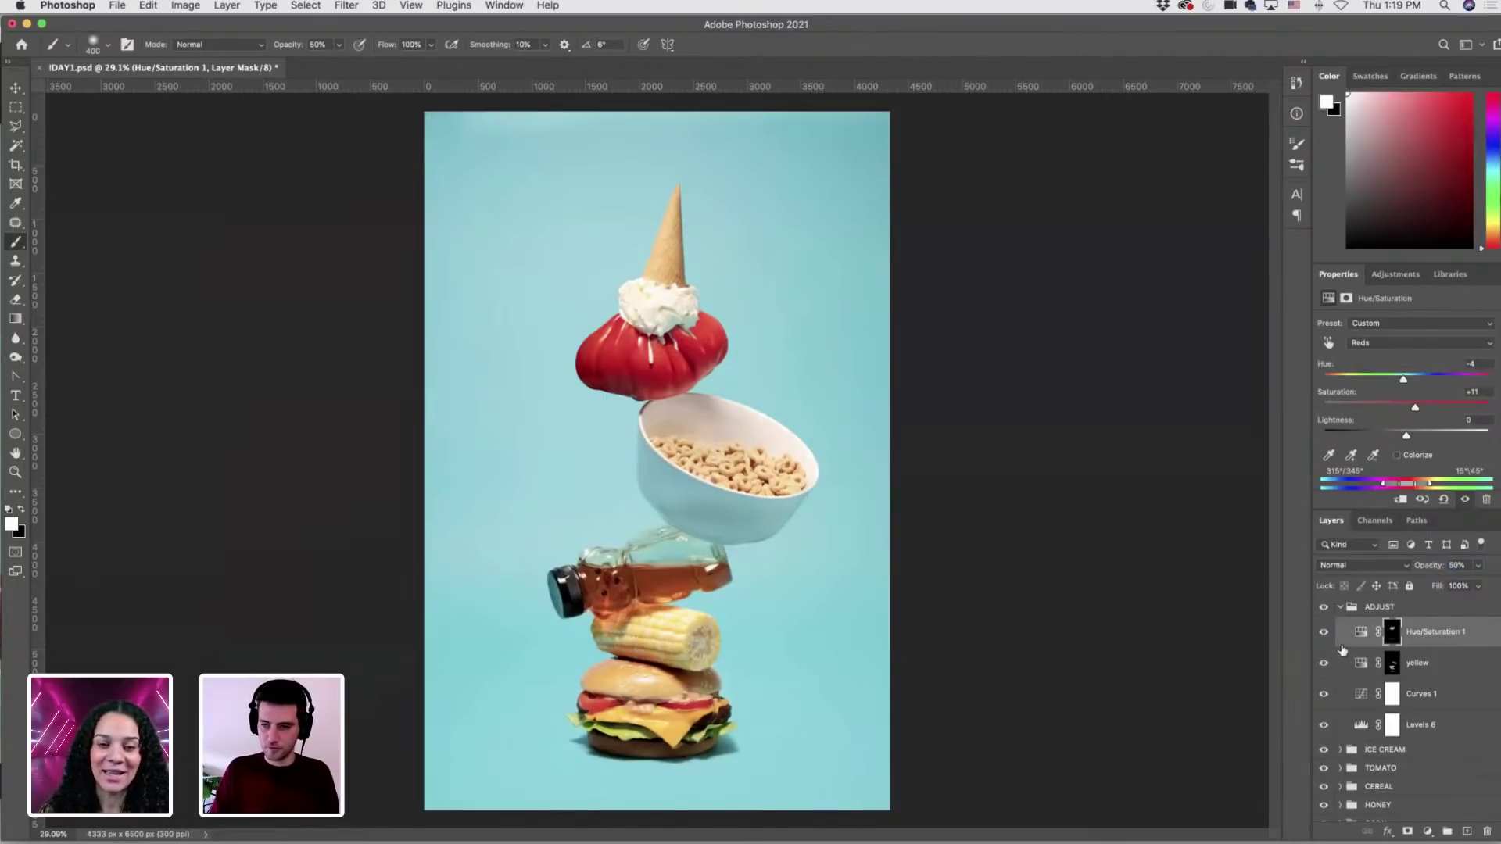
click(1341, 607)
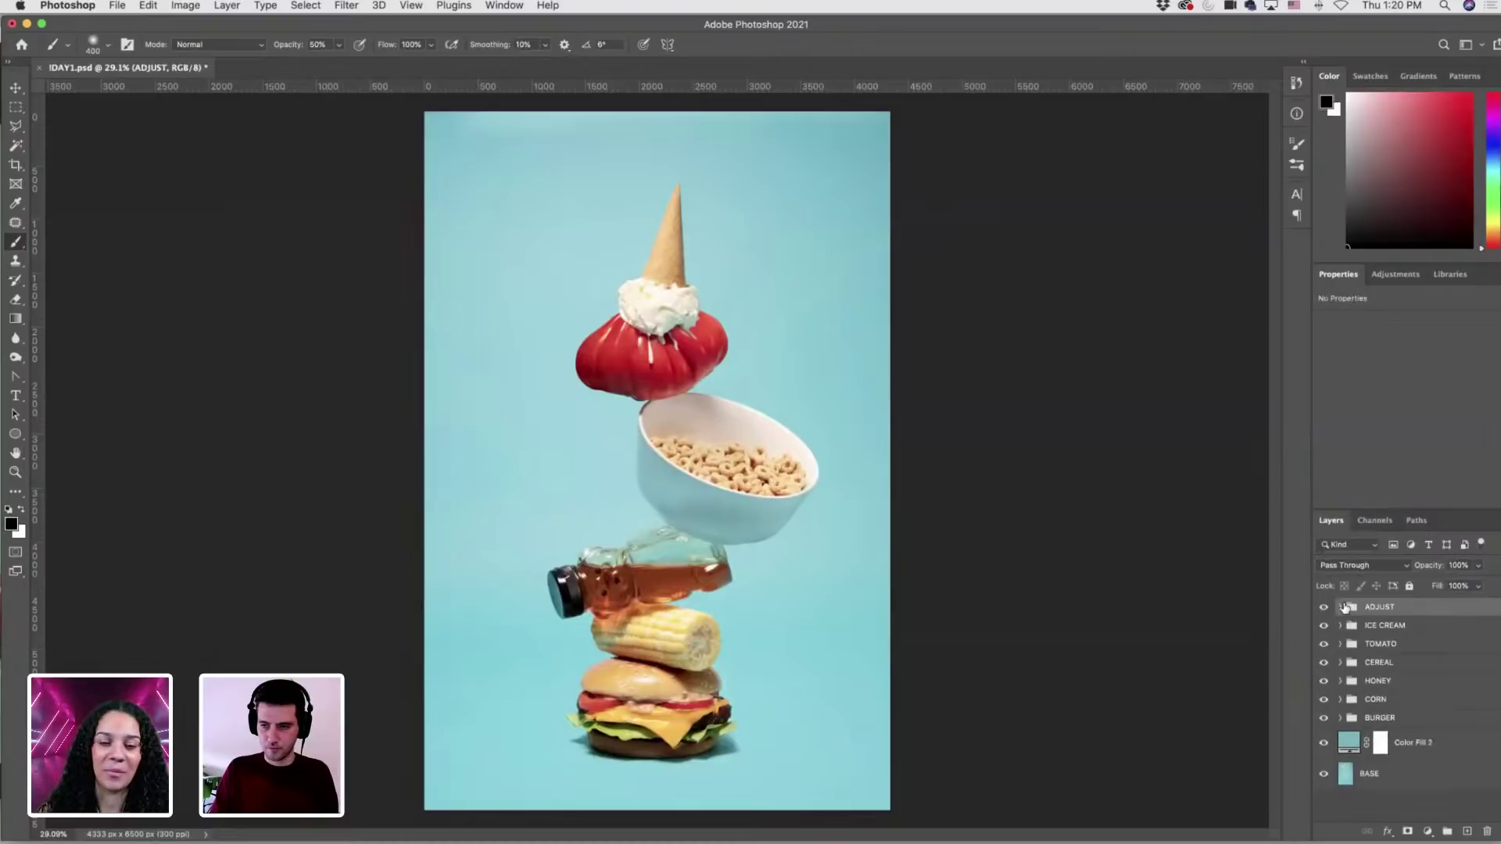
double_click(1427, 634)
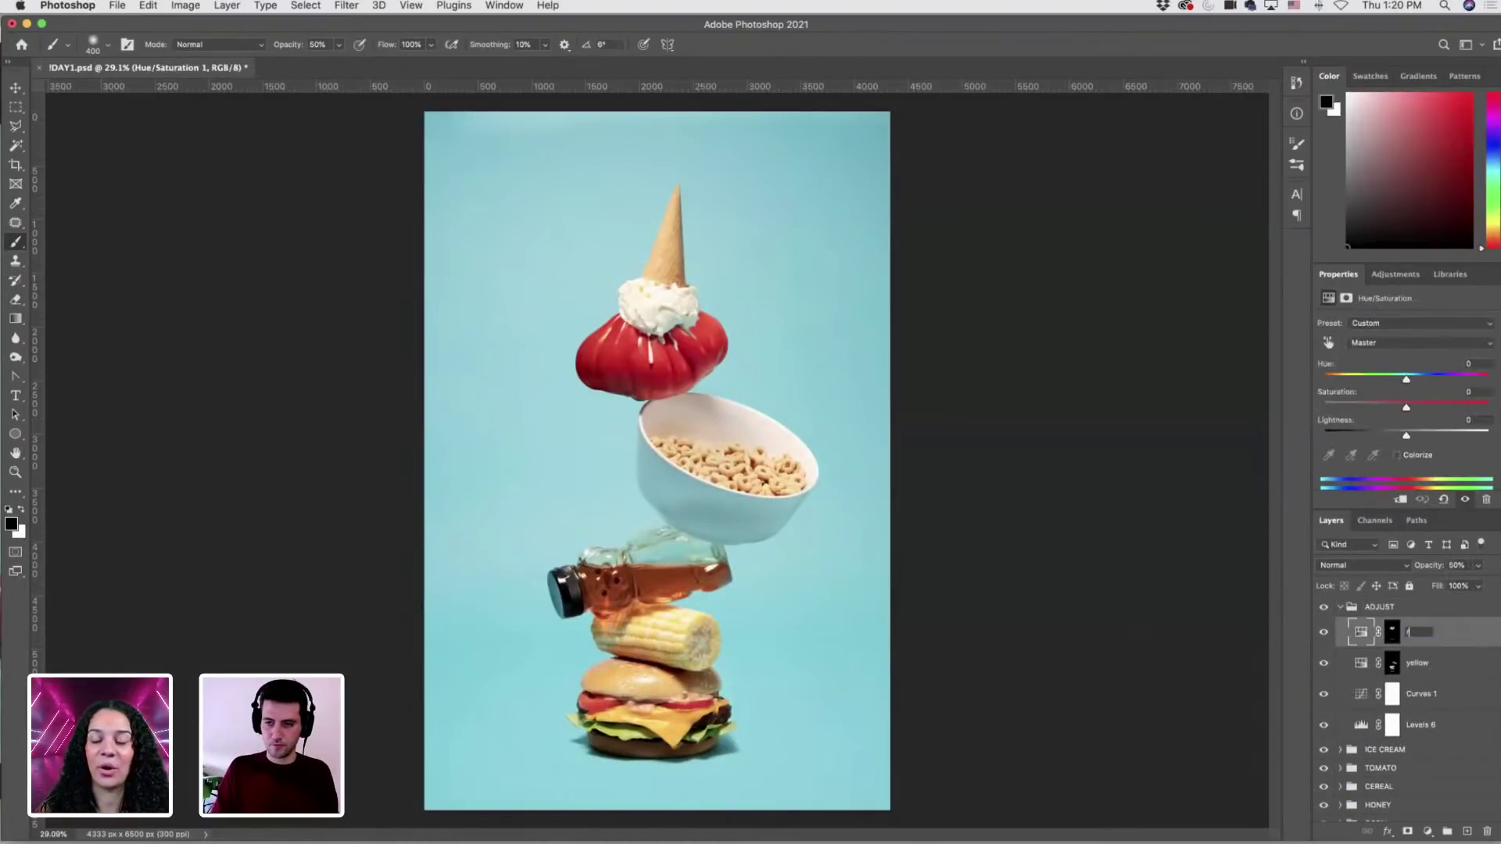
text(reds)
key(Return)
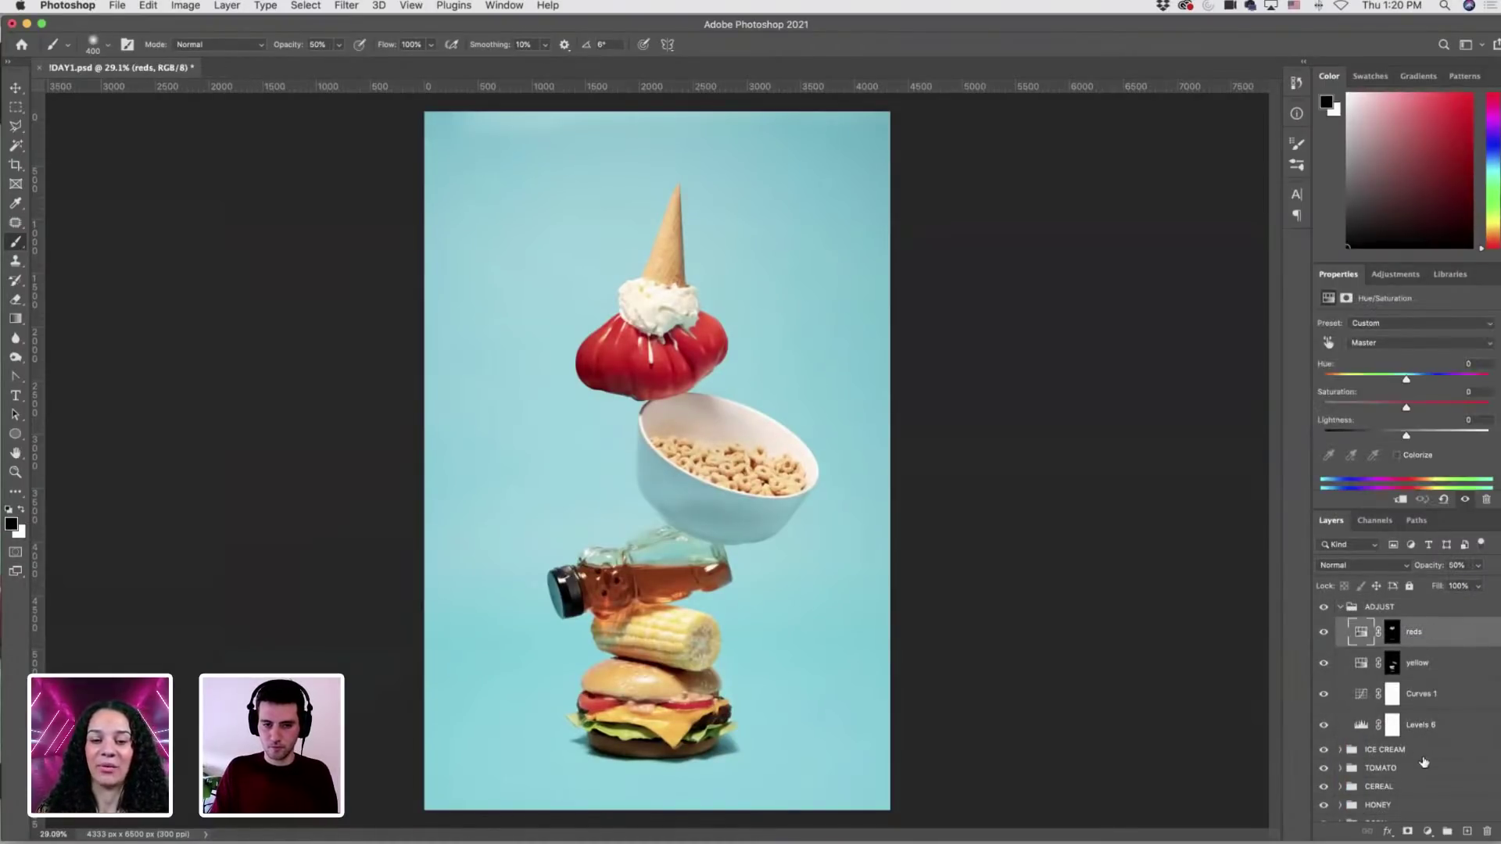
Add another Hue/Saturation adjustment with Master hue -1 and rename the layer "greens".
click(1427, 831)
click(1440, 668)
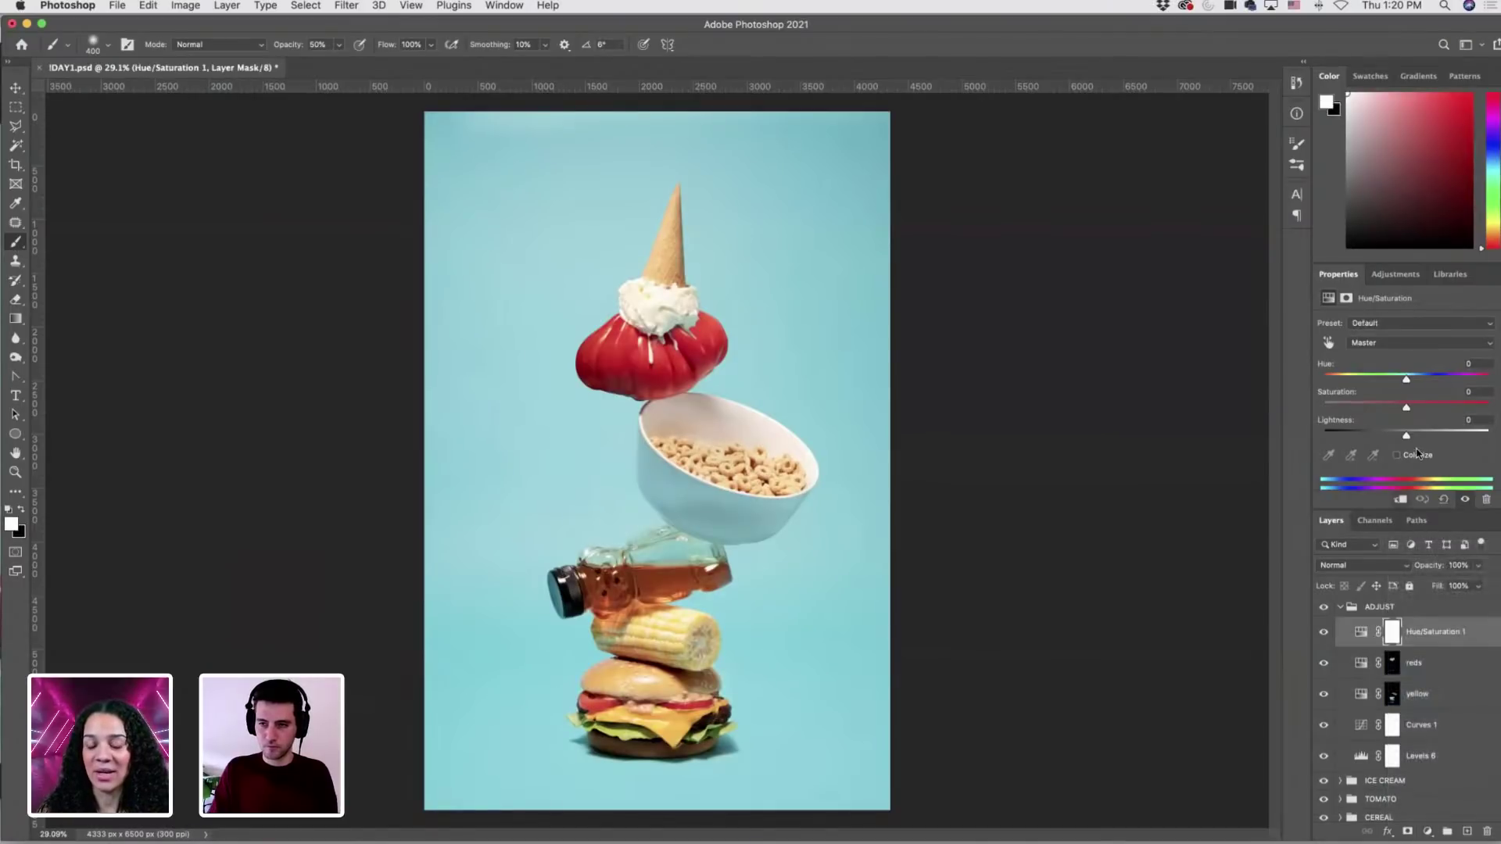
drag(1405, 381, 1406, 380)
double_click(1419, 632)
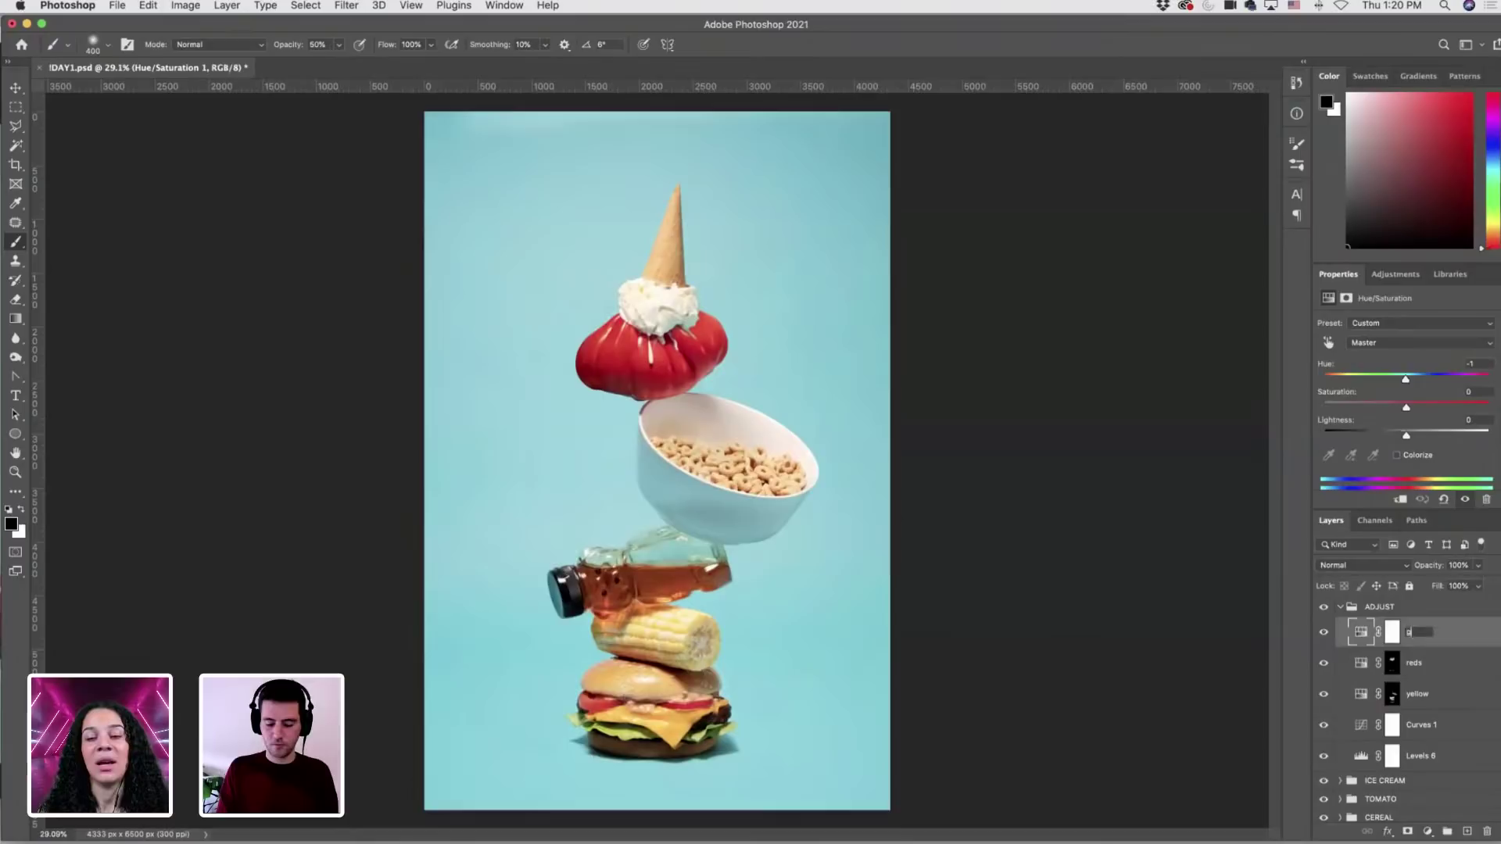
key(Return)
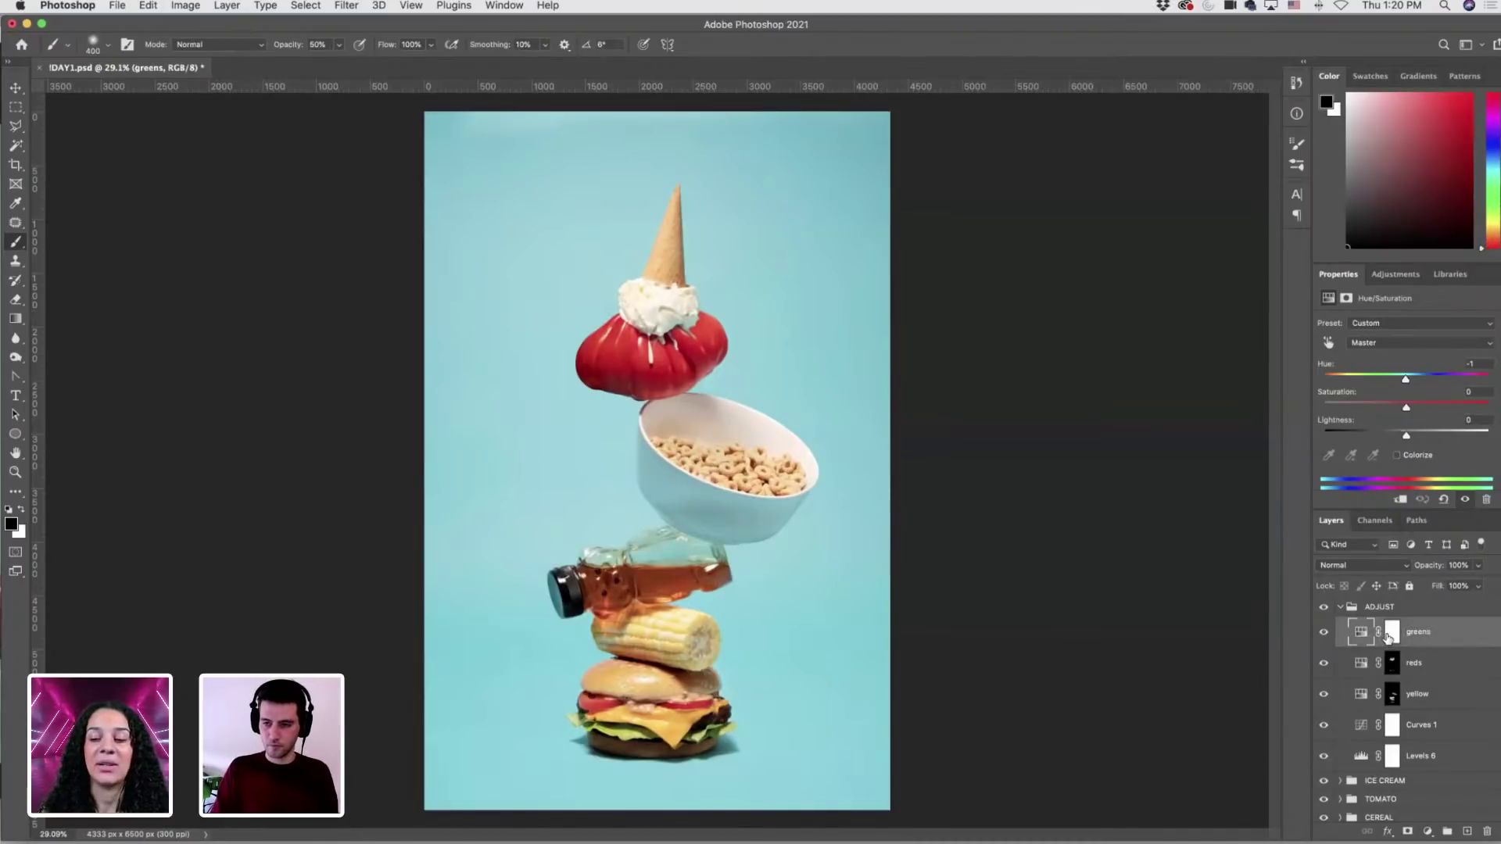
Invert the greens layer's mask to black and make white the foreground color.
click(1390, 634)
key(super+i)
key(x)
Paint white on the greens layer's mask over the burger's lettuce, using a 90 px brush at 100% opacity.
drag(613, 758, 731, 762)
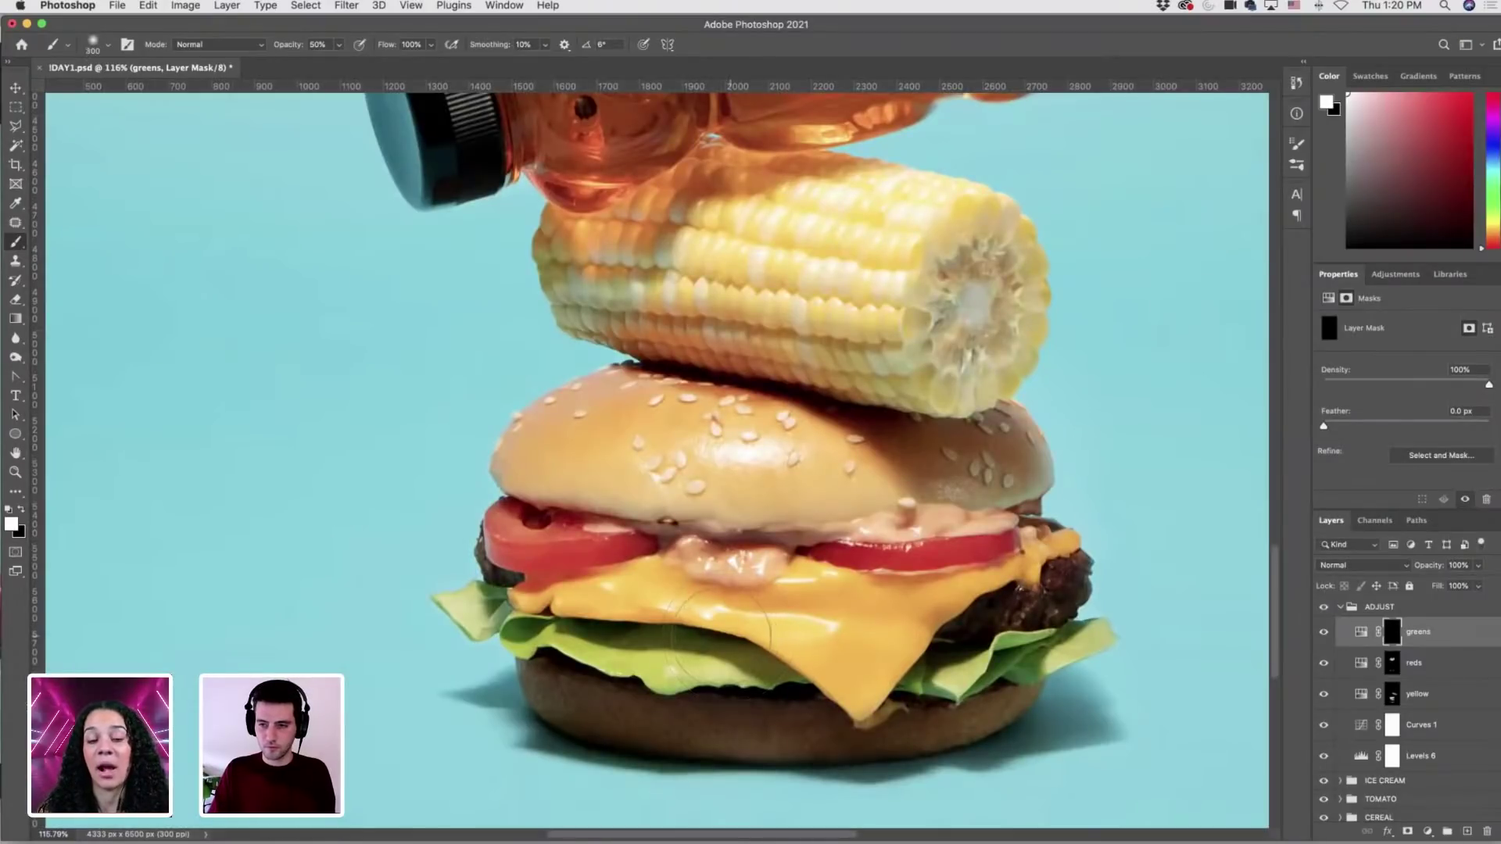
key(bracketleft)
key(bracketleft)
key(bracketleft)
key(bracketleft)
key(bracketleft)
key(bracketleft)
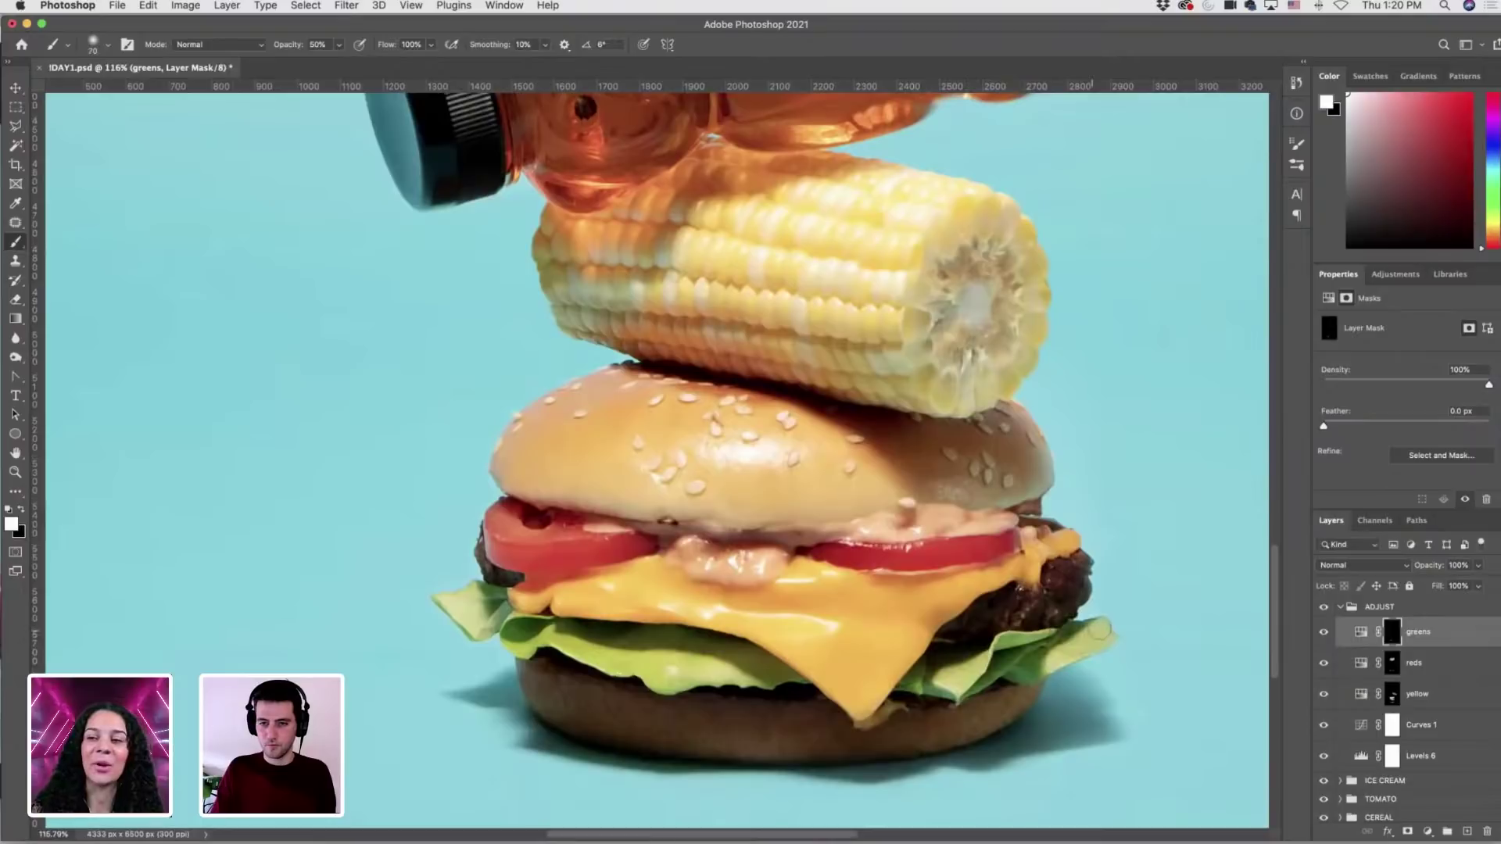
key(bracketright)
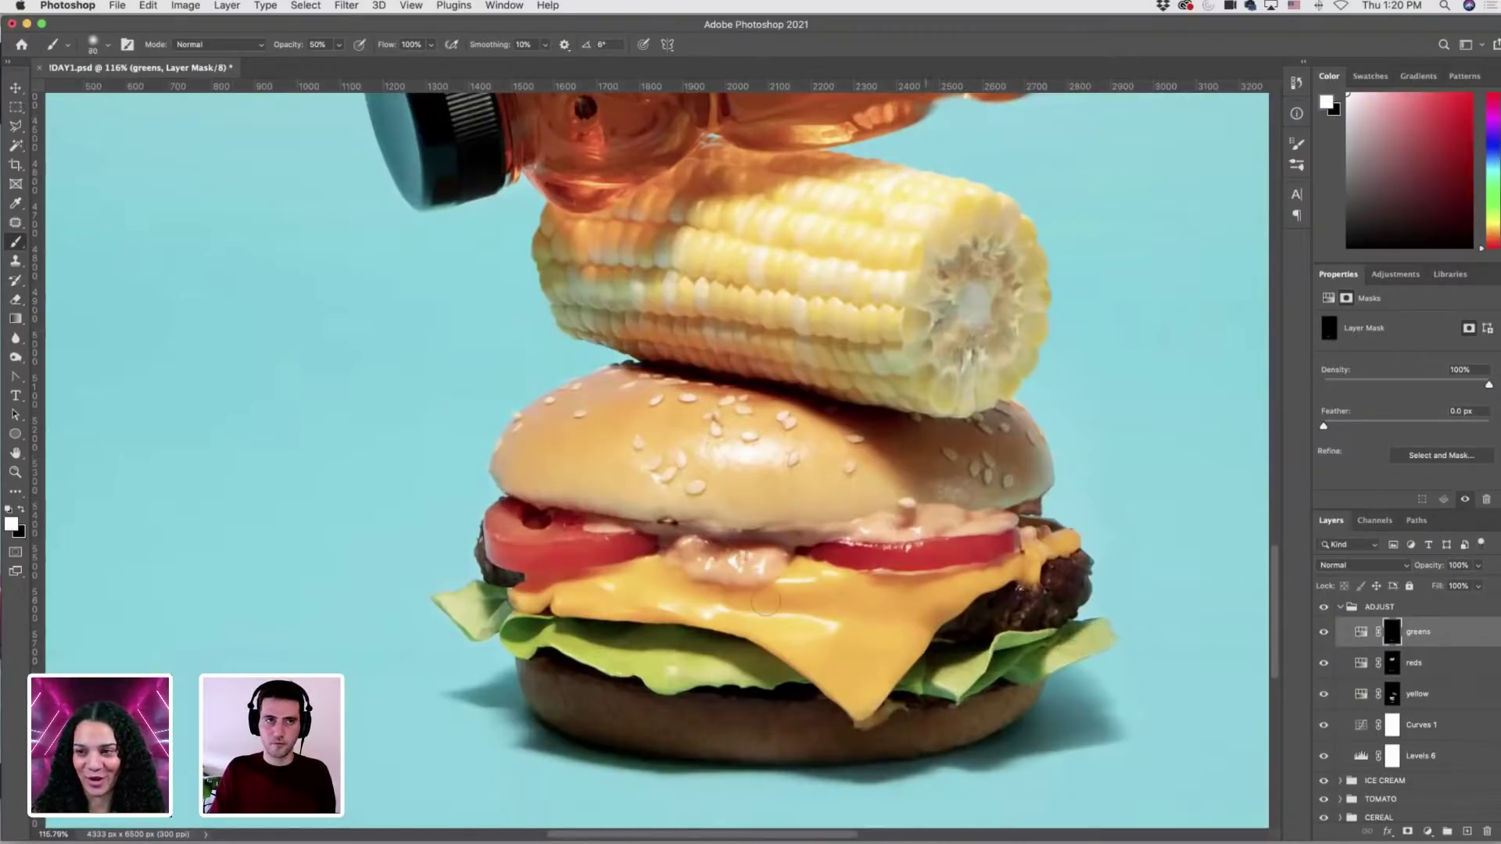
drag(344, 51, 381, 63)
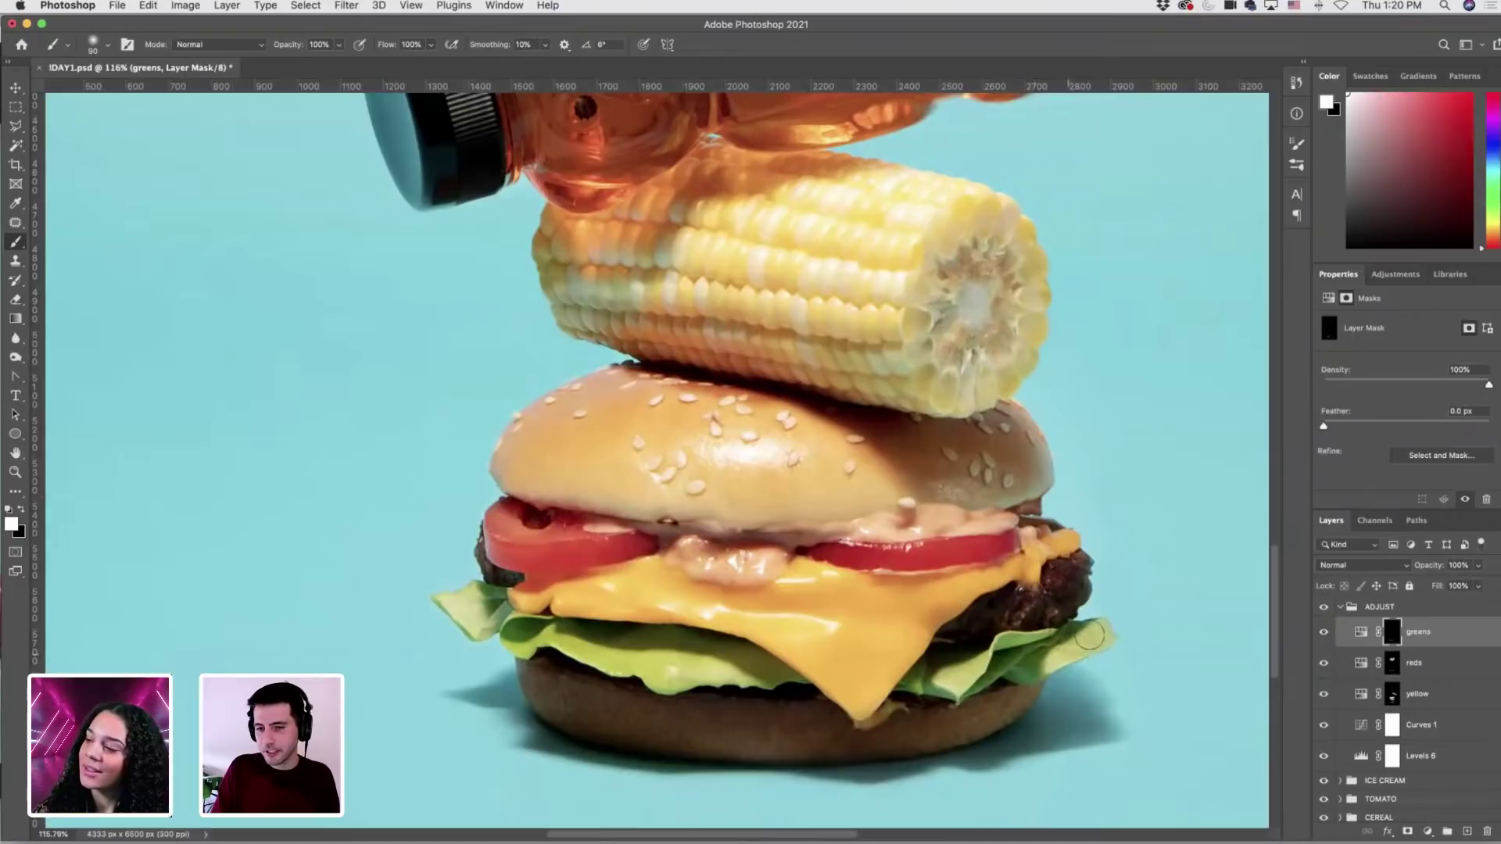
Select the reds layer's mask and examine the burger's tomato slices up close.
scroll(938, 640, down, 3)
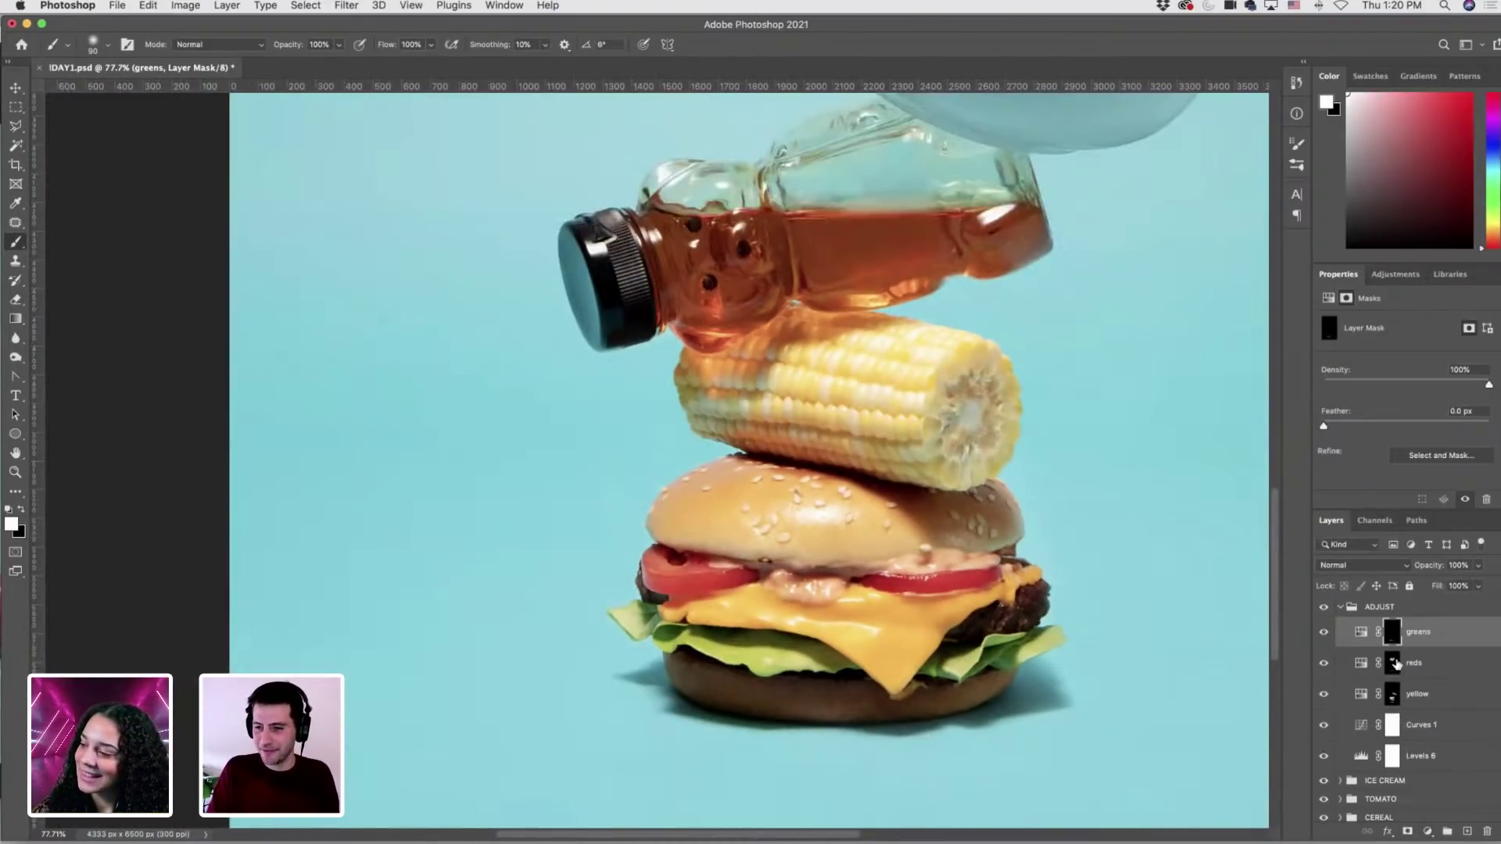
key(alt+bracketleft)
scroll(908, 592, up, 4)
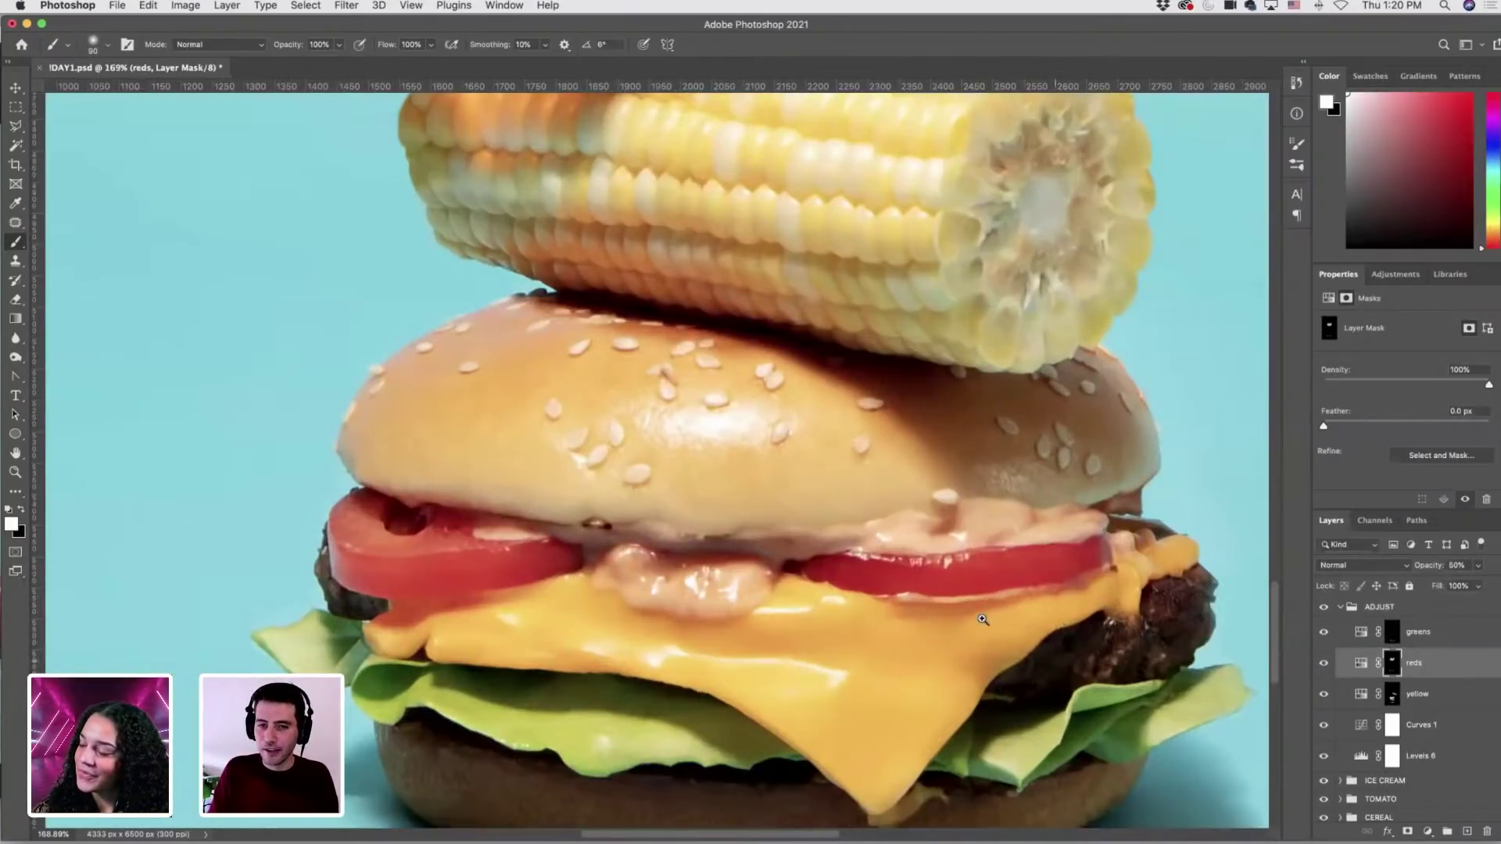
scroll(1081, 631, down, 5)
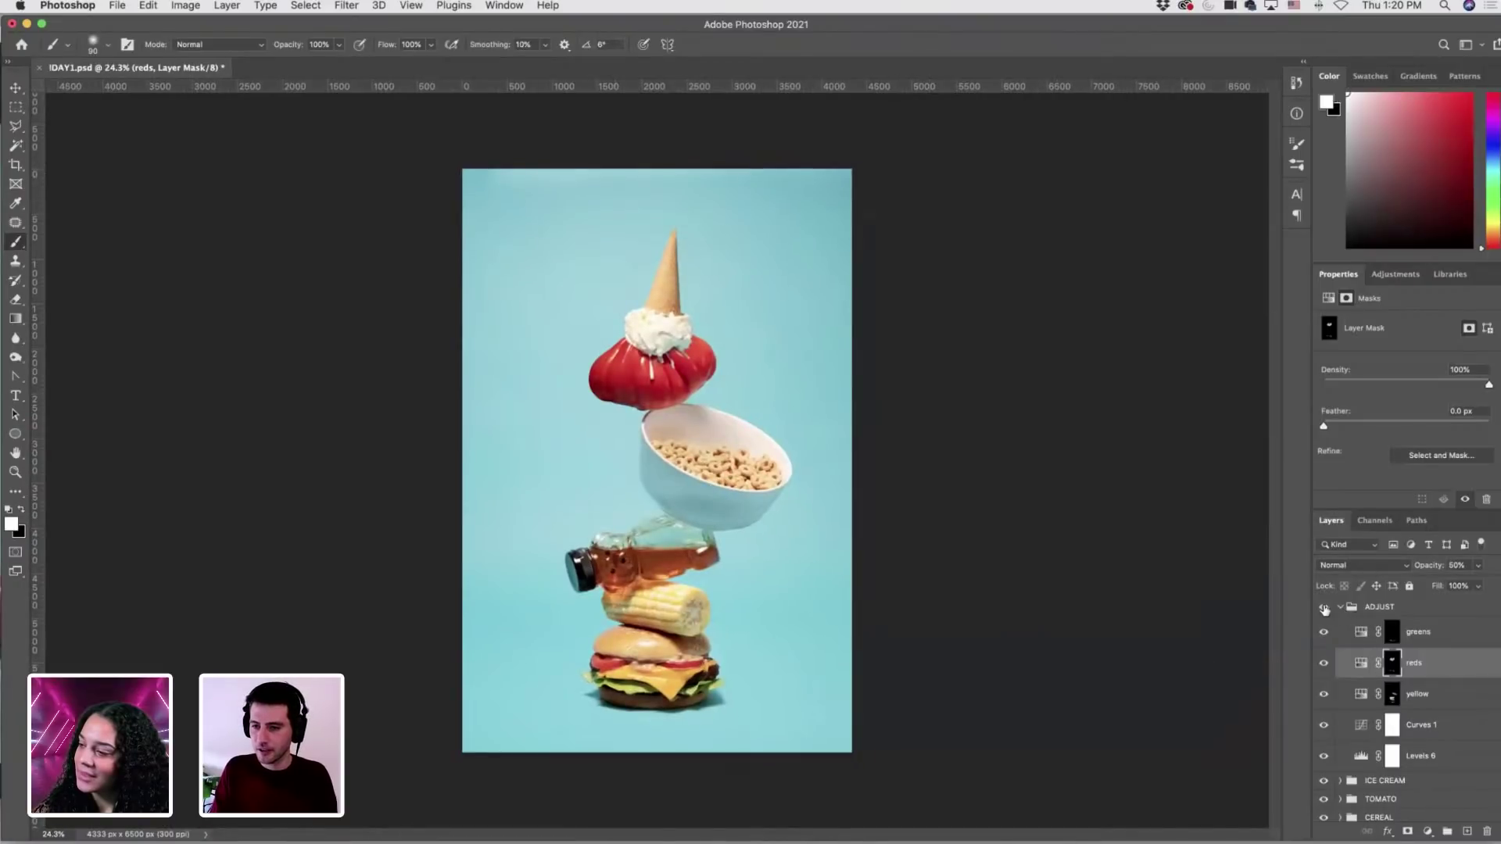
Hide and show the ADJUST group to compare the composite with and without its adjustments.
click(1338, 607)
click(1323, 609)
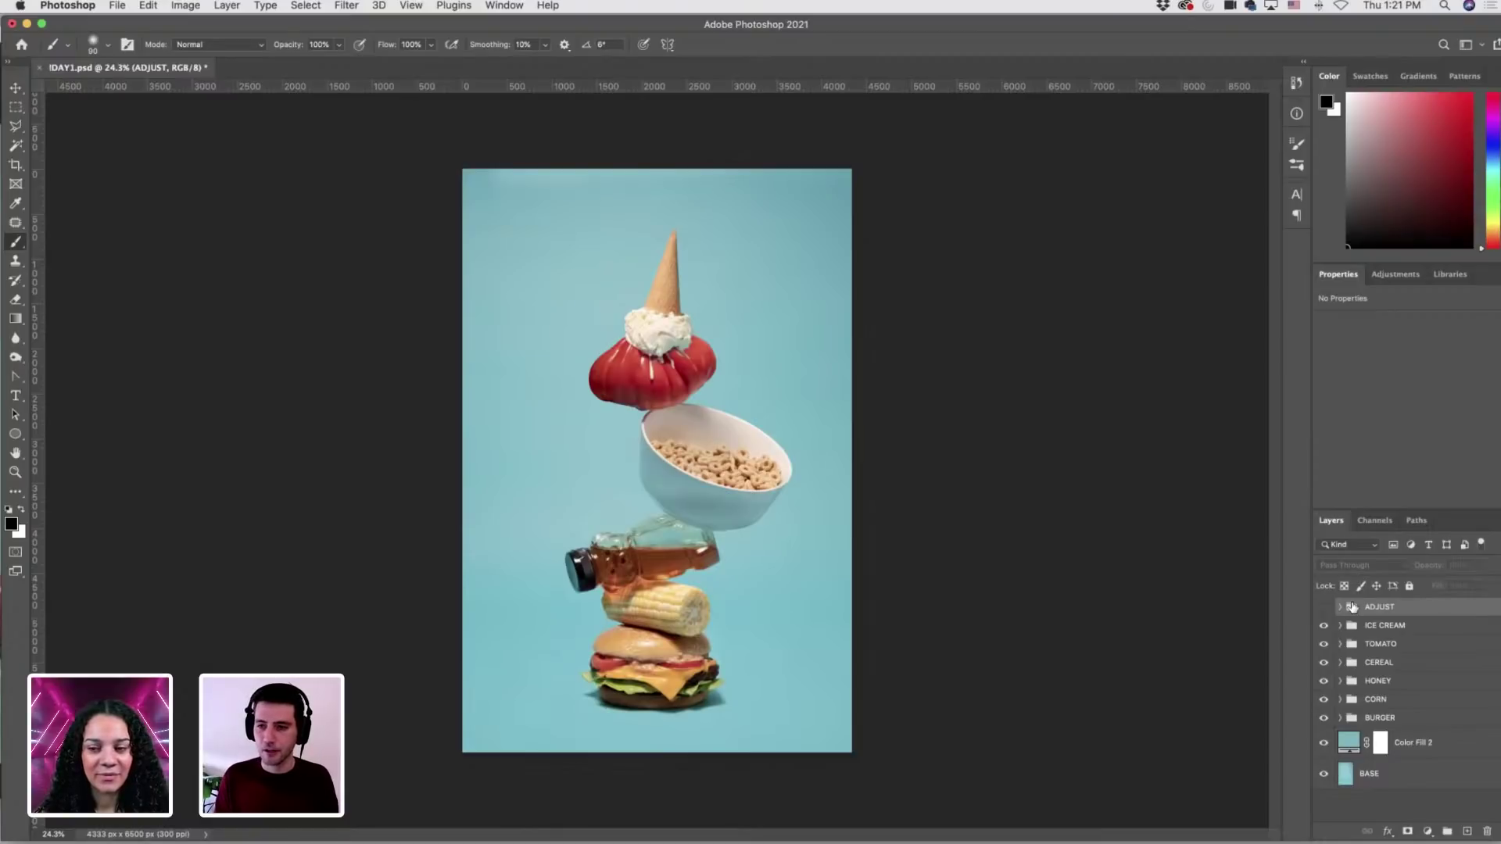
click(1325, 609)
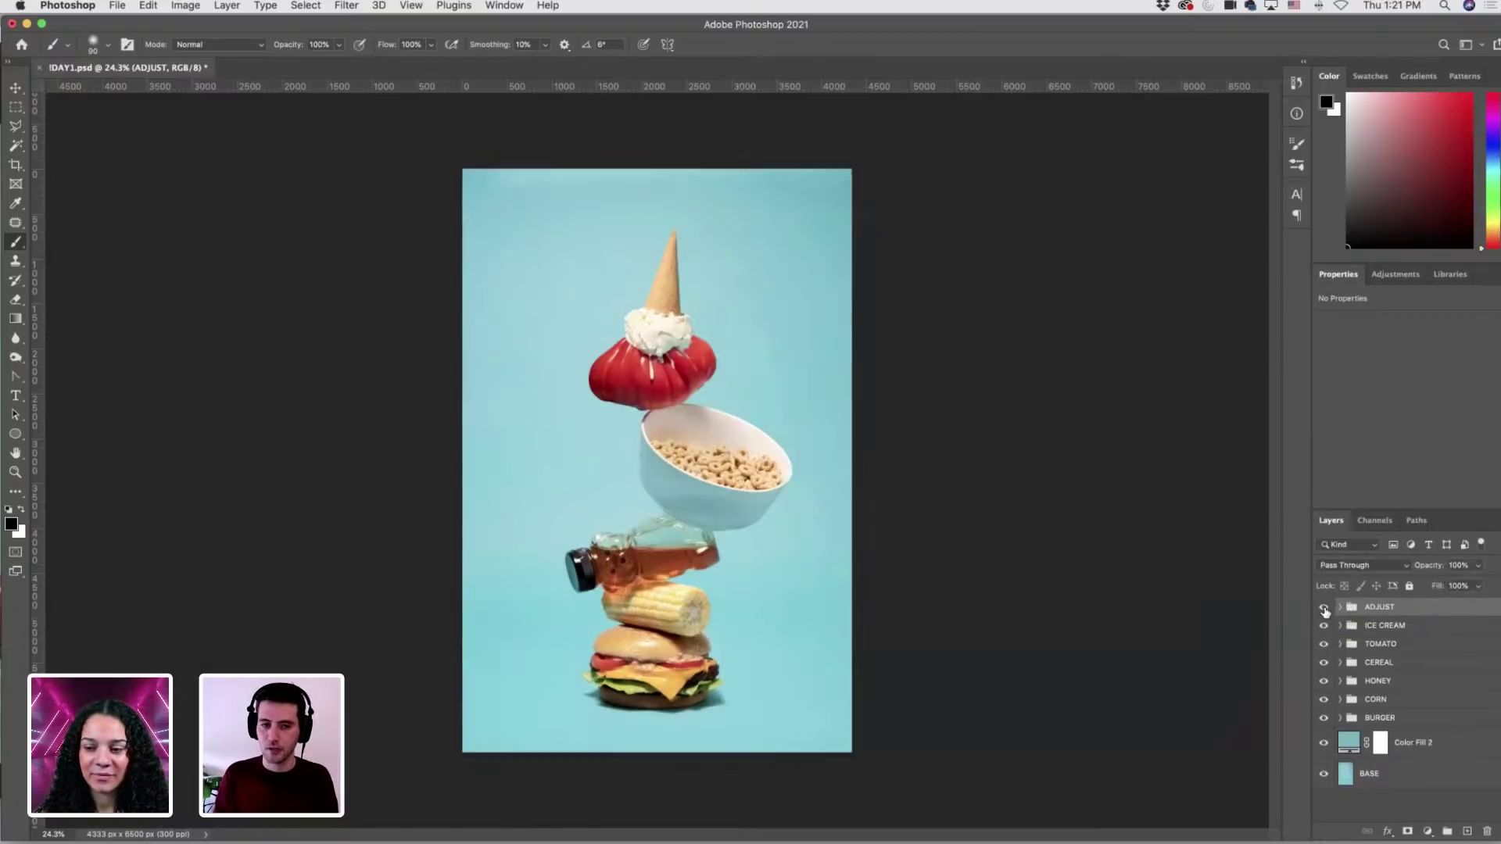
click(1339, 608)
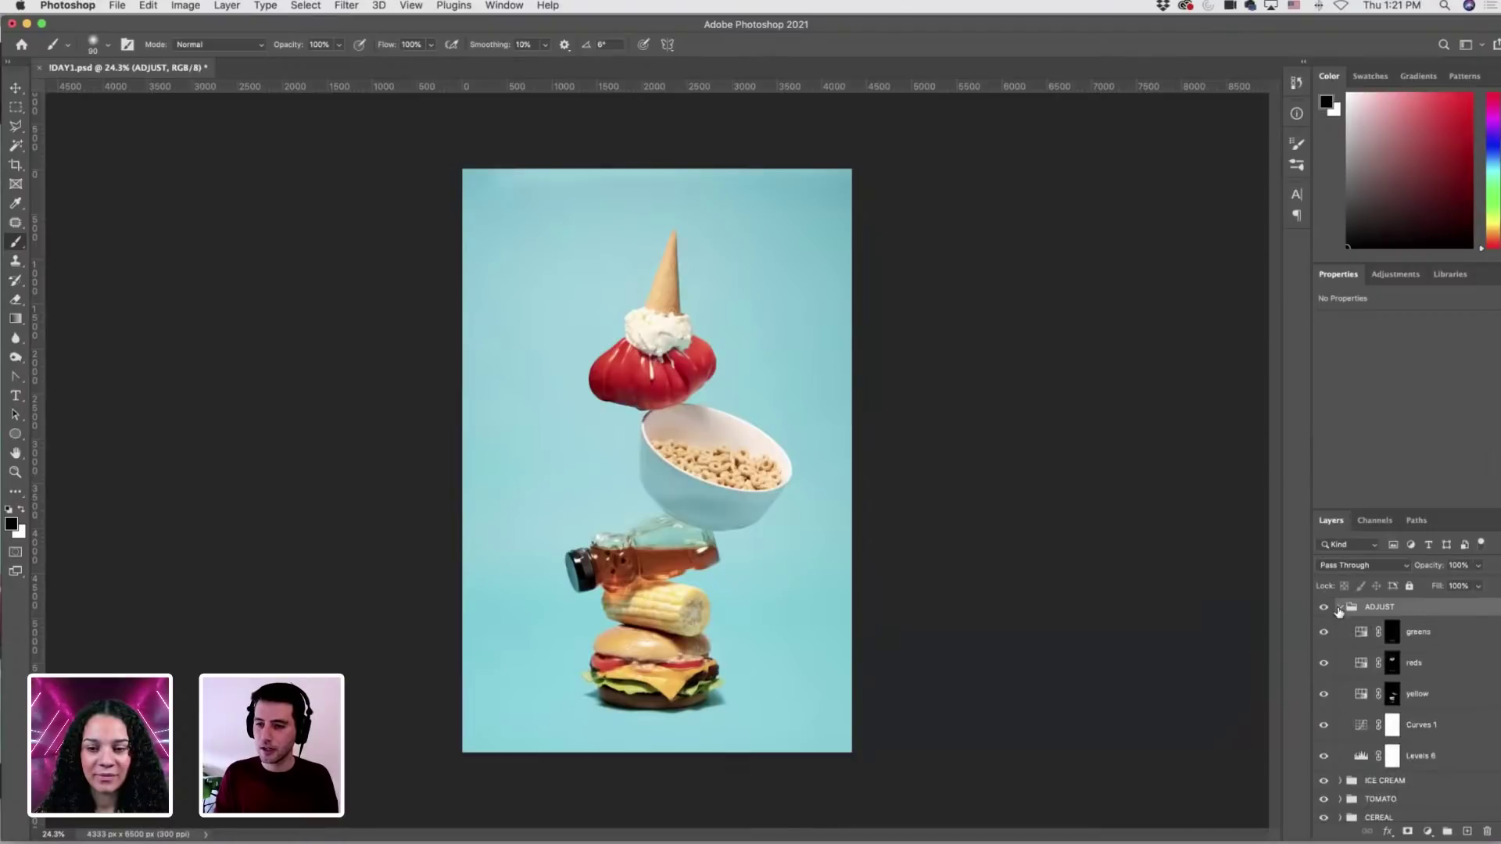
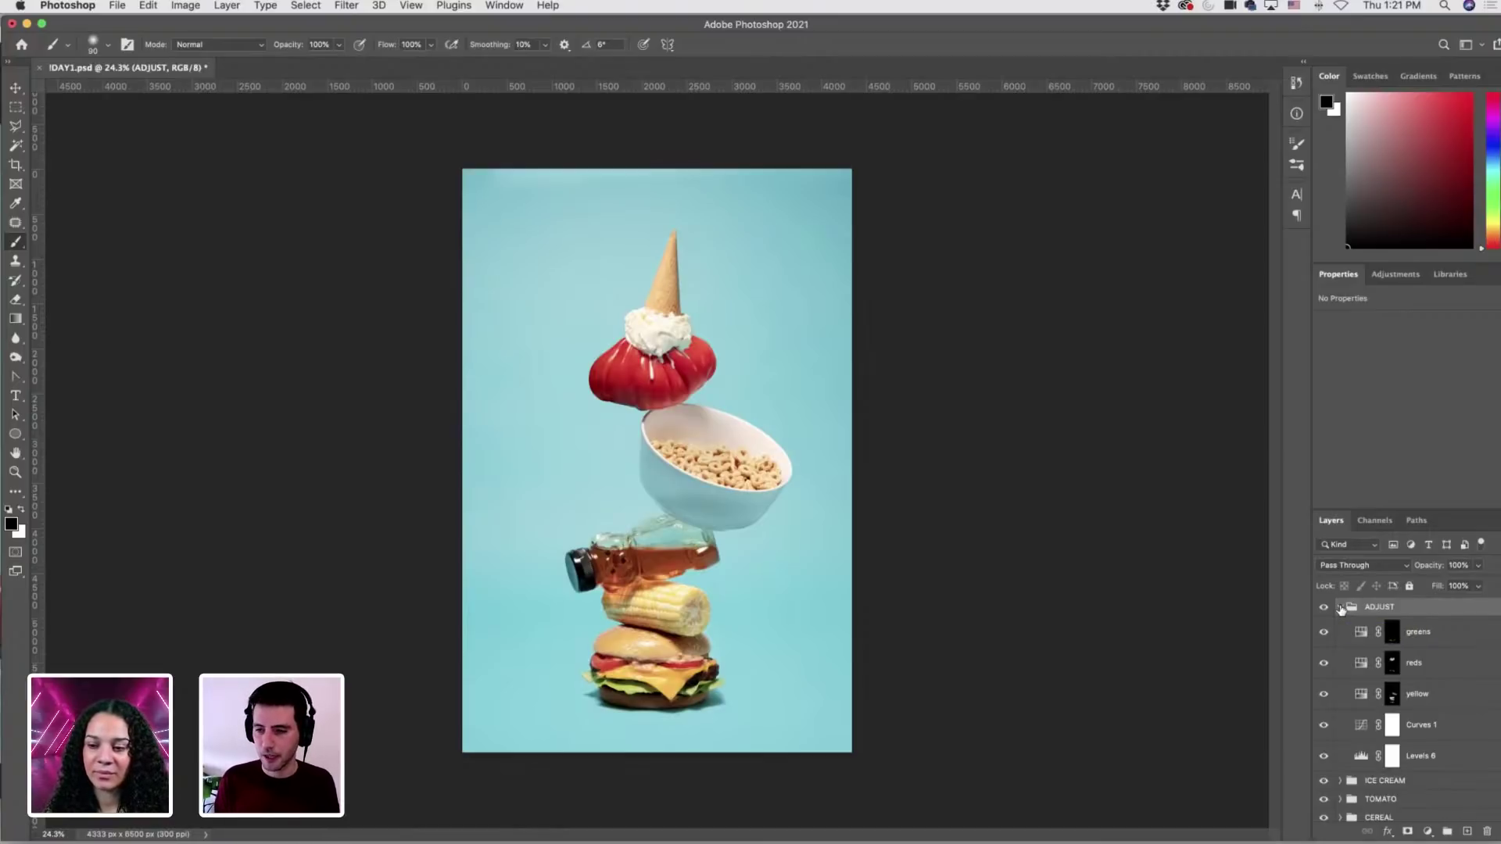
Hide the color adjustments in the ADJUST group and show the yellow, reds and greens layers one by one to compare their effect.
click(1340, 607)
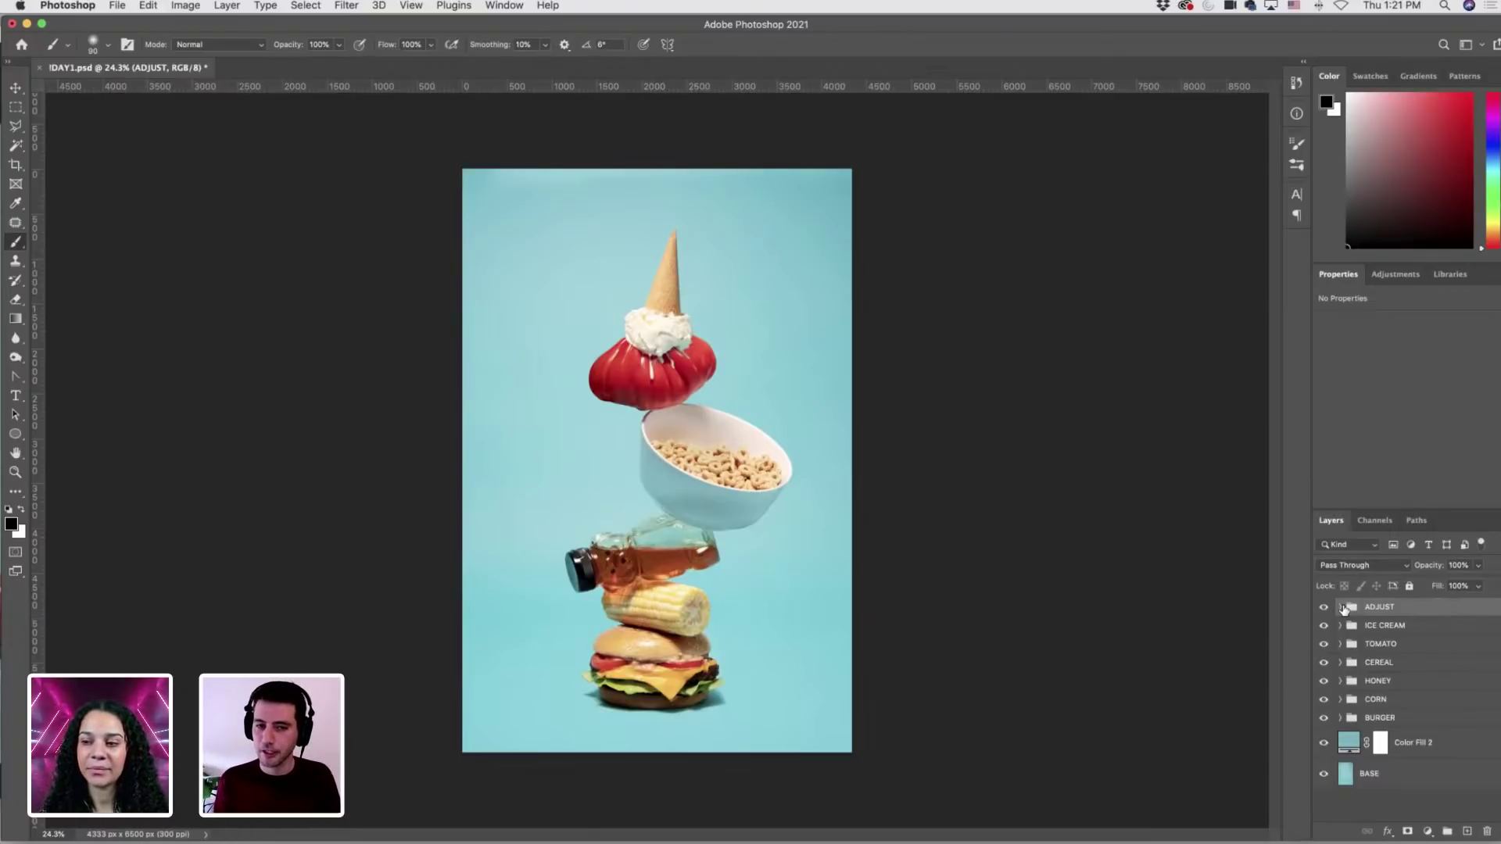
click(1342, 608)
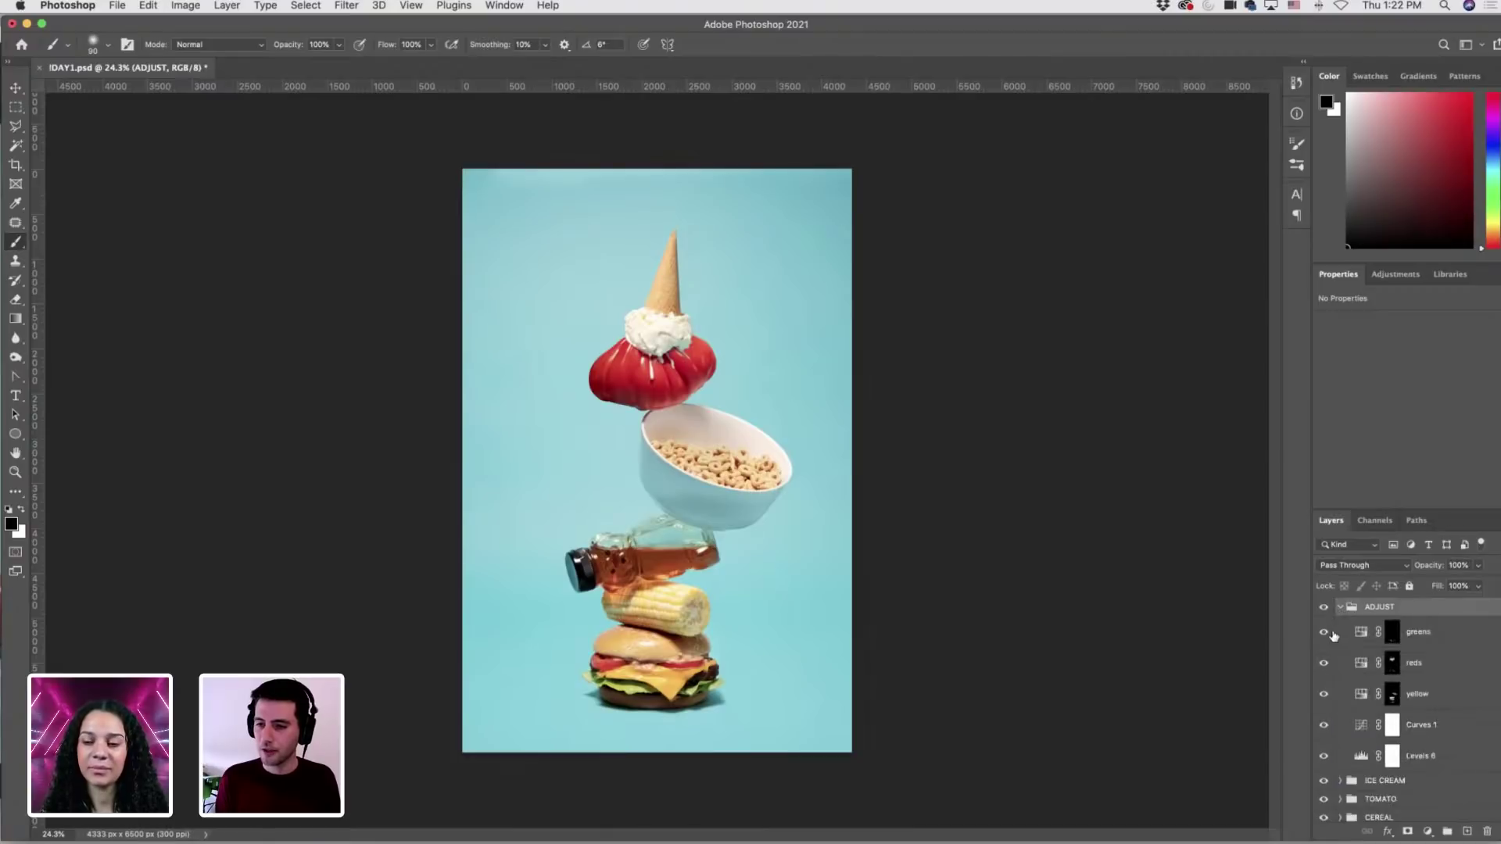
click(1324, 756)
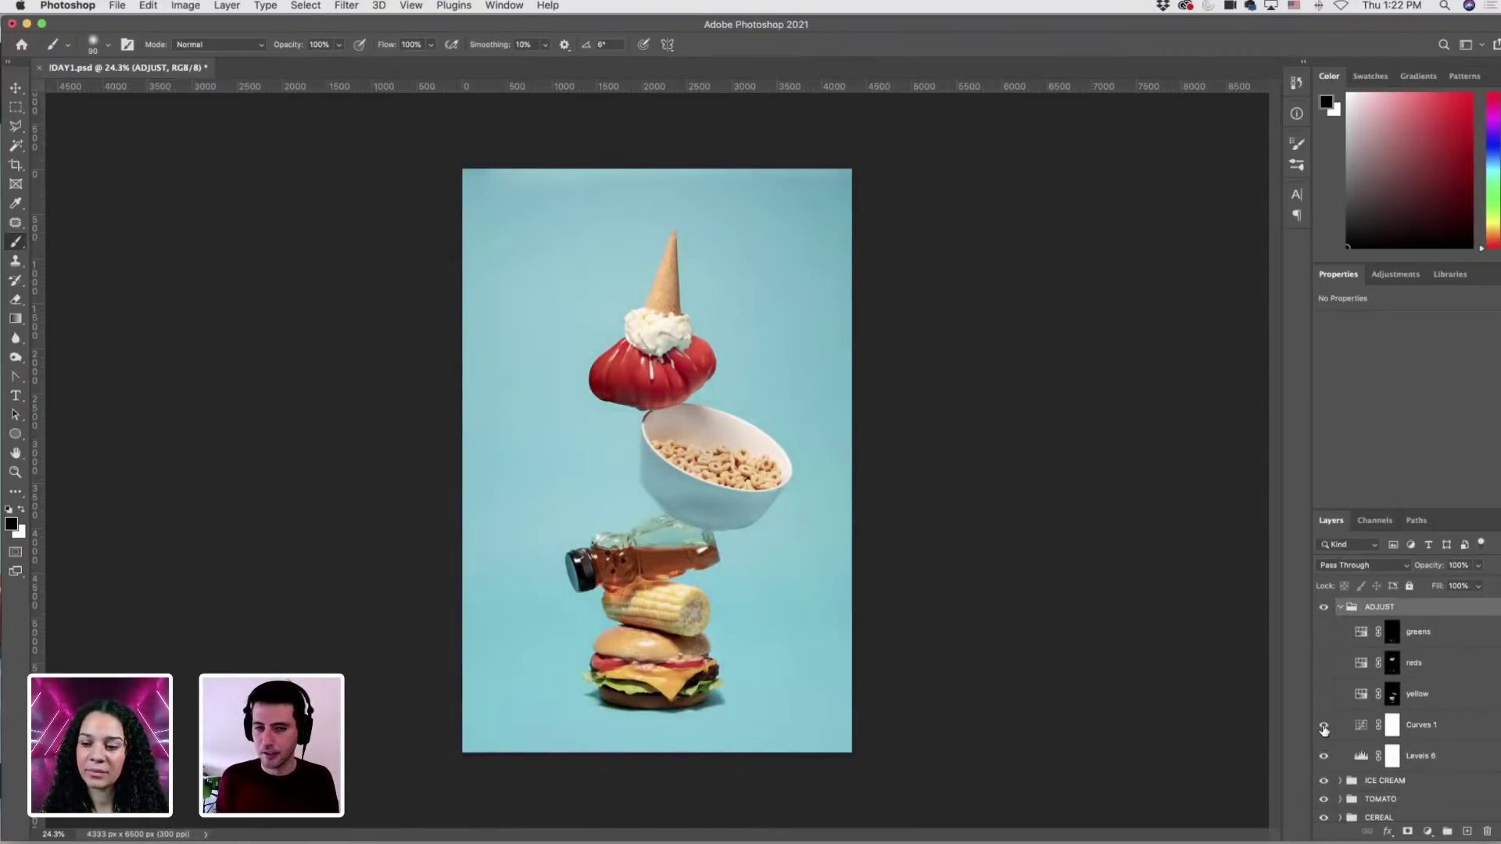
click(1324, 726)
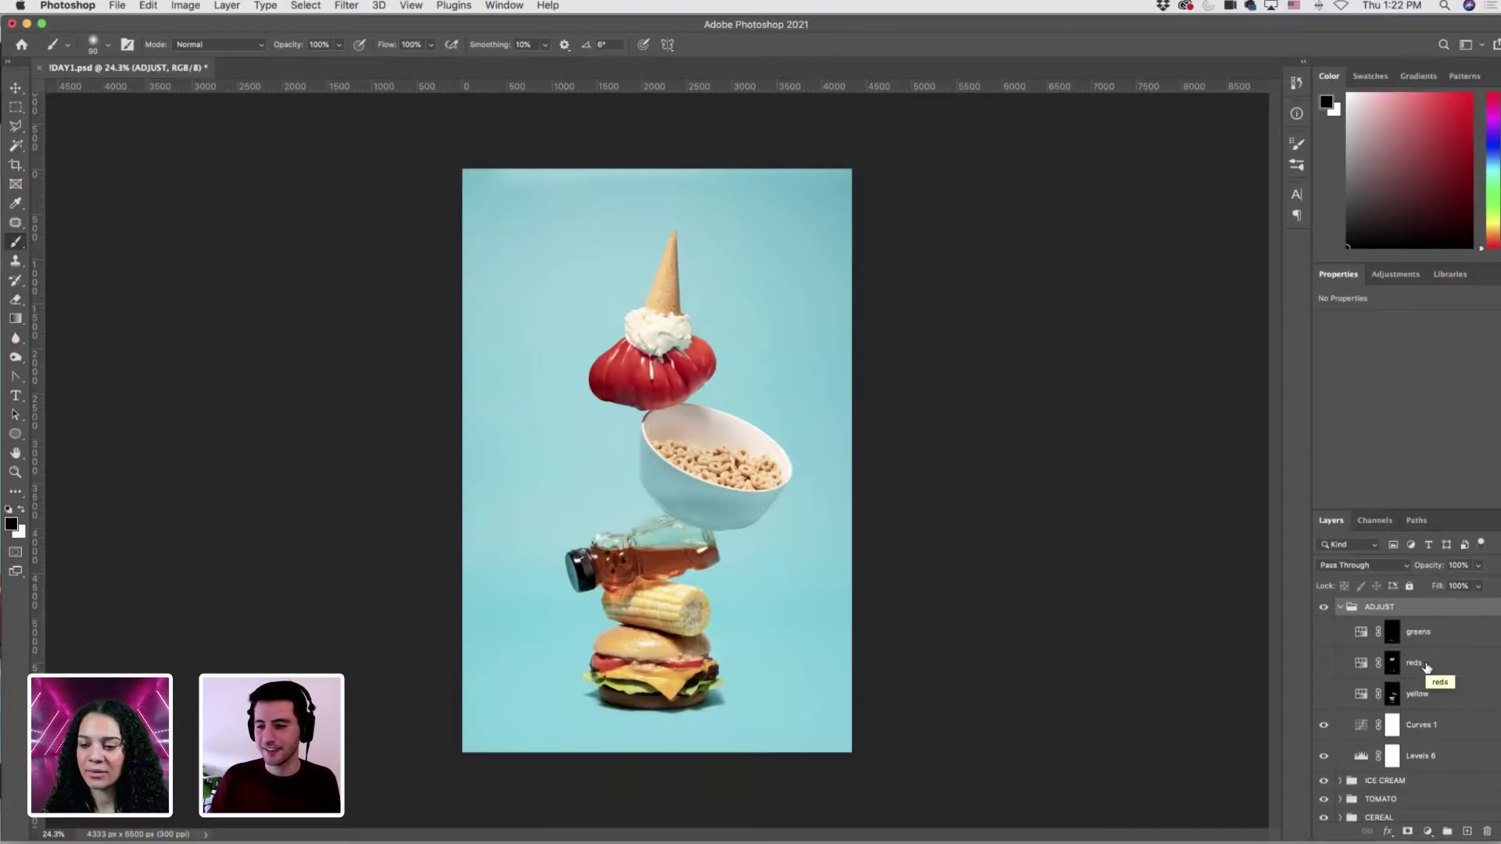
click(1327, 694)
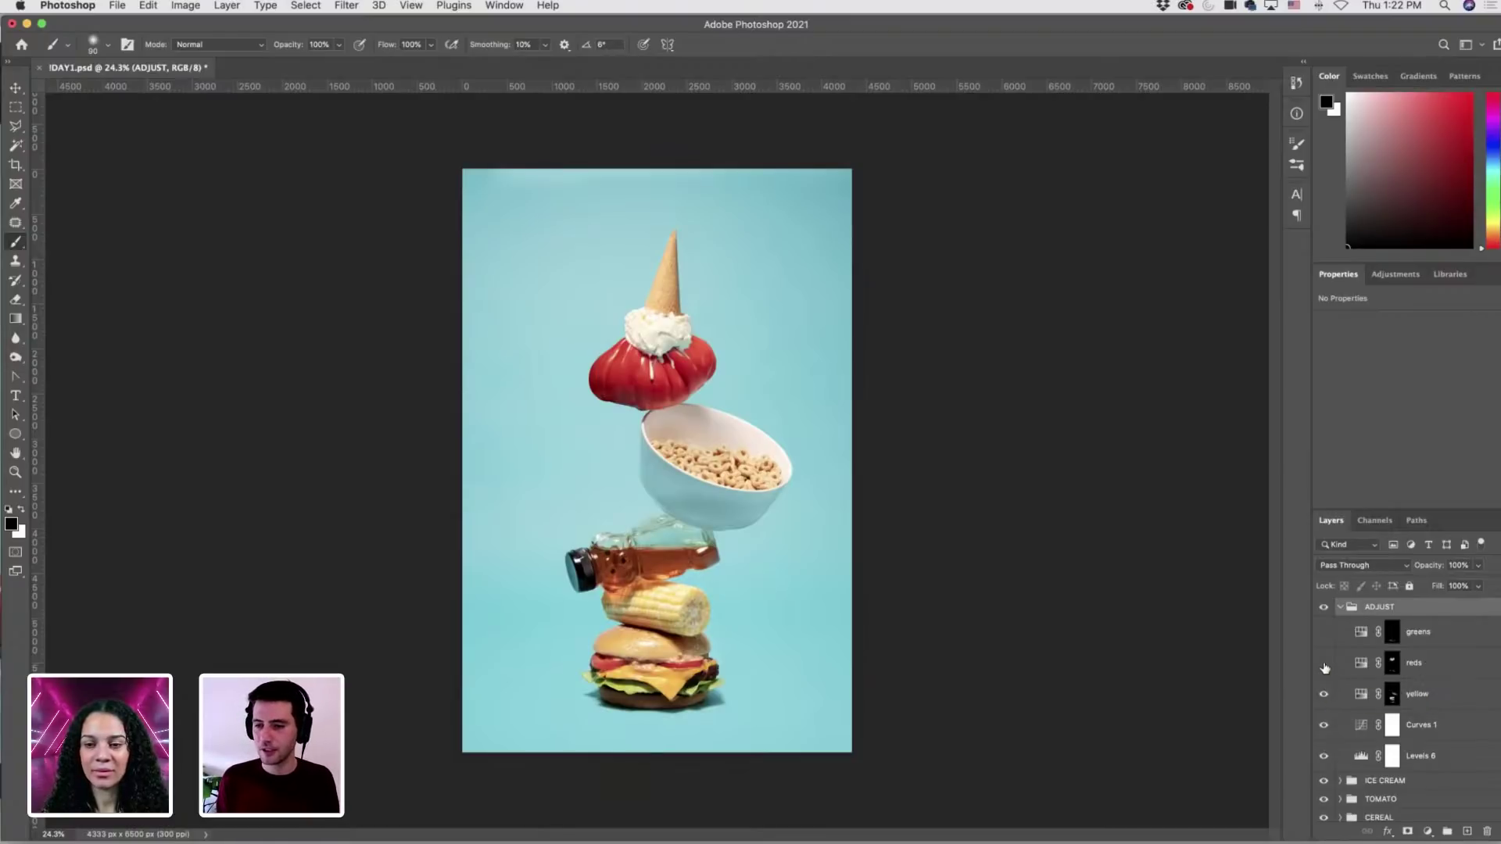
click(1324, 663)
click(1324, 633)
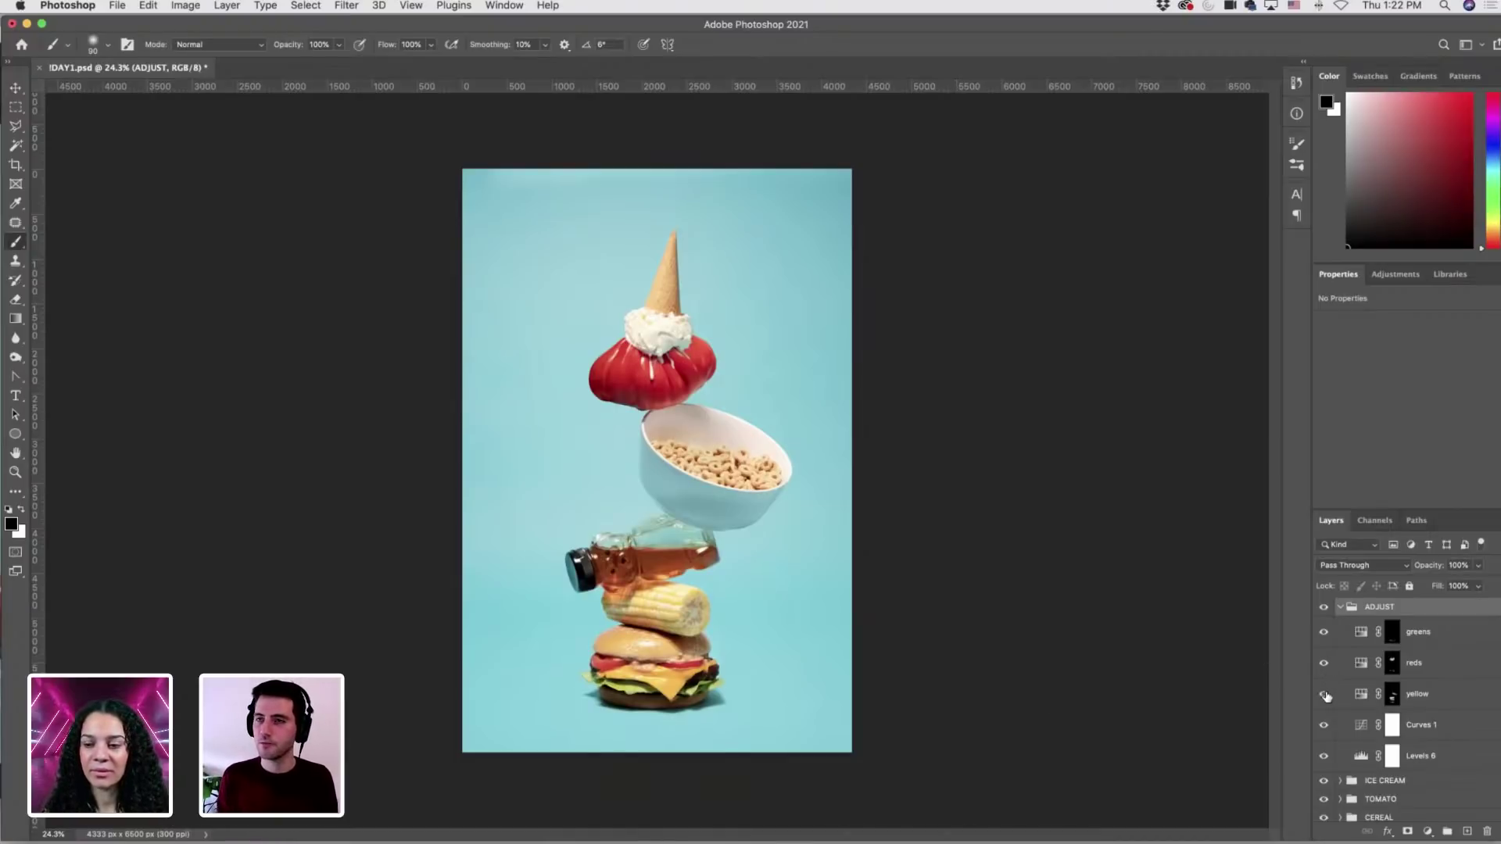
Fit the composite in view, collapse the ADJUST group and save the document.
click(1348, 633)
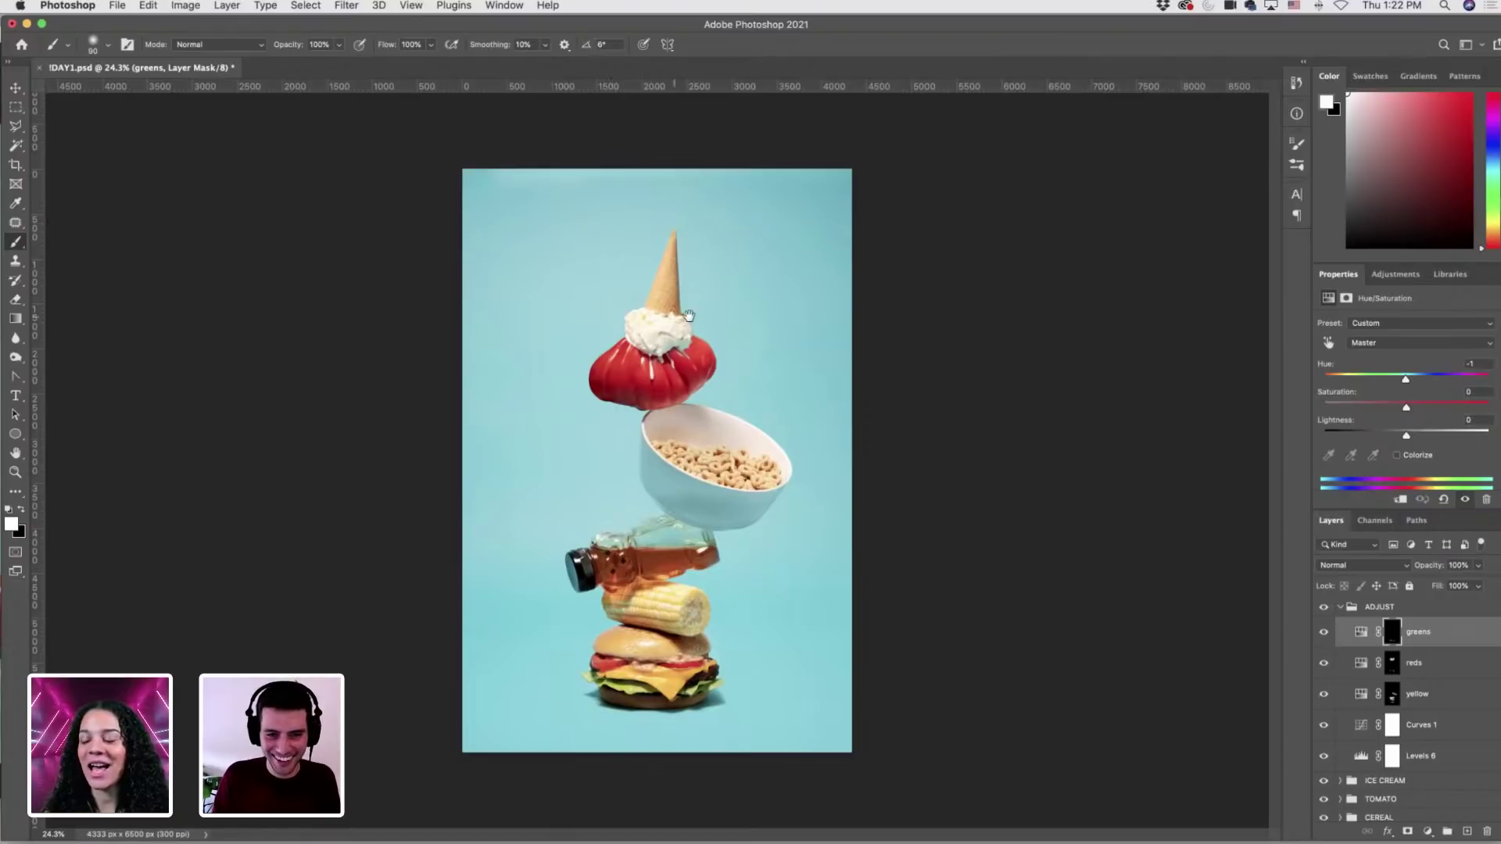
drag(688, 315, 742, 422)
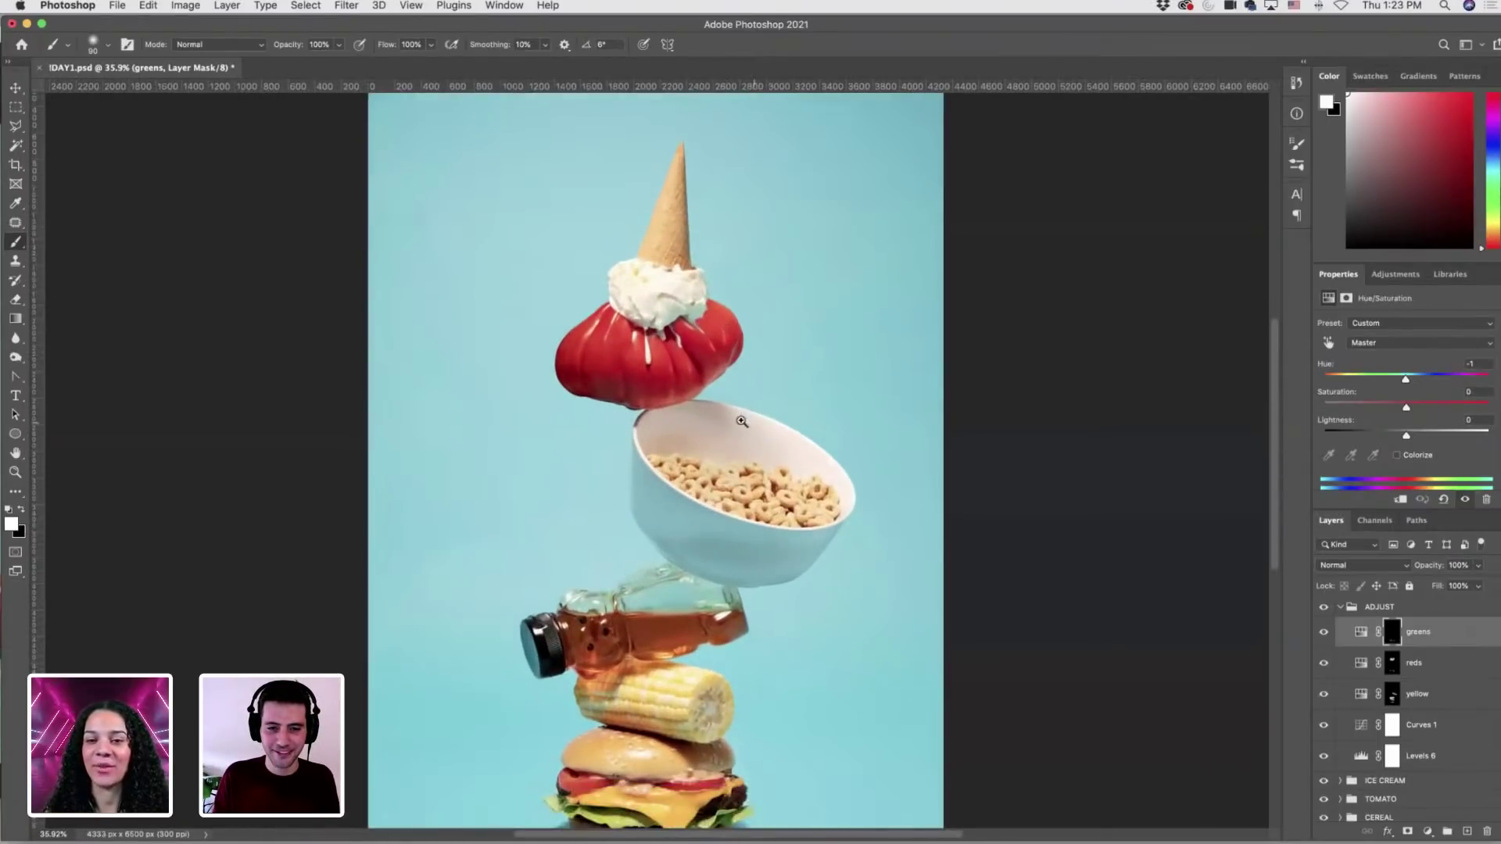
key(super+0)
click(1341, 607)
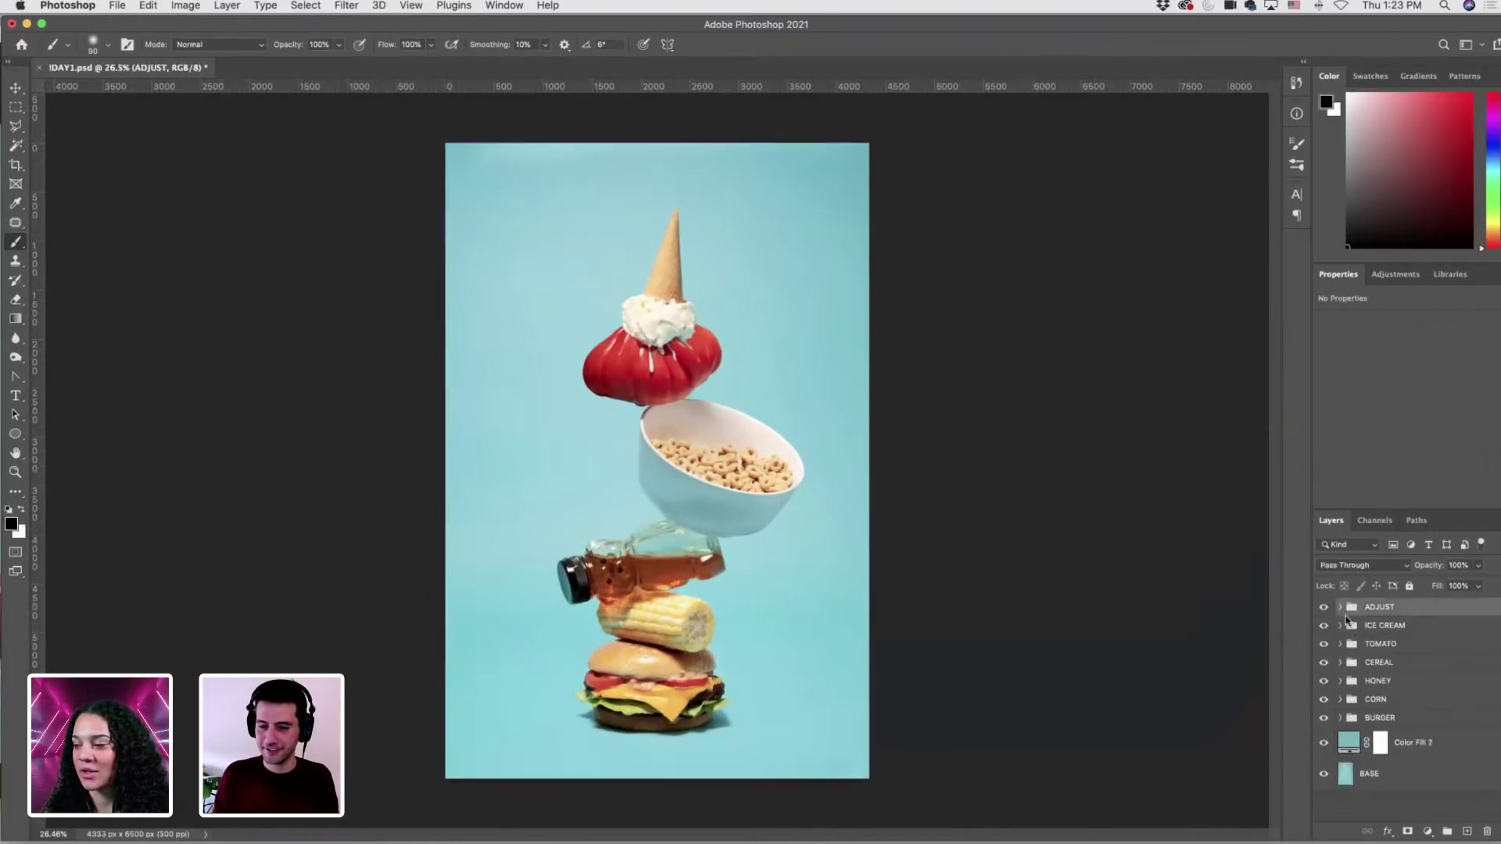
click(16, 88)
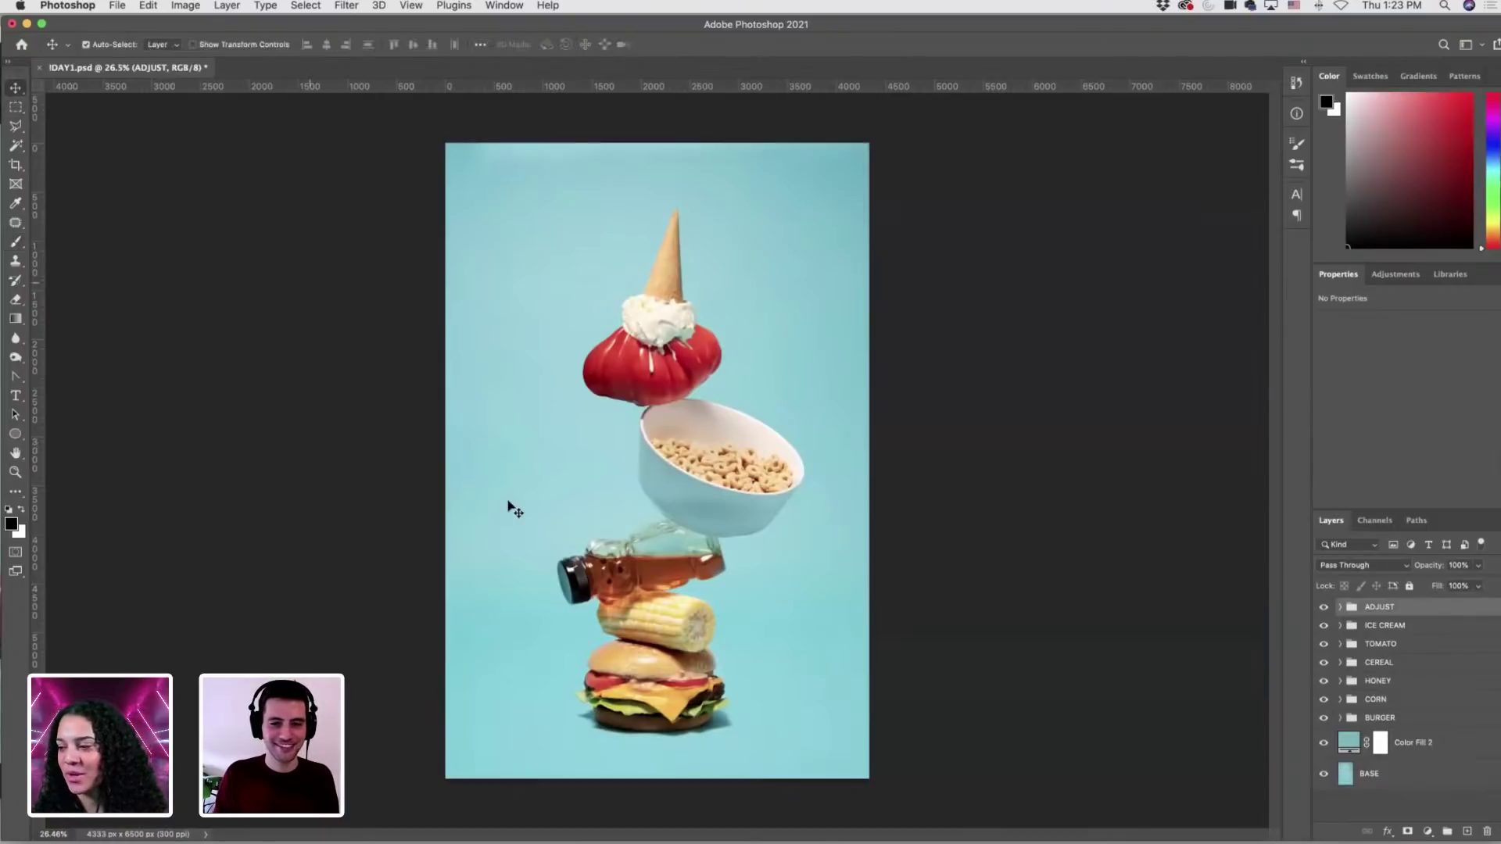
key(super+s)
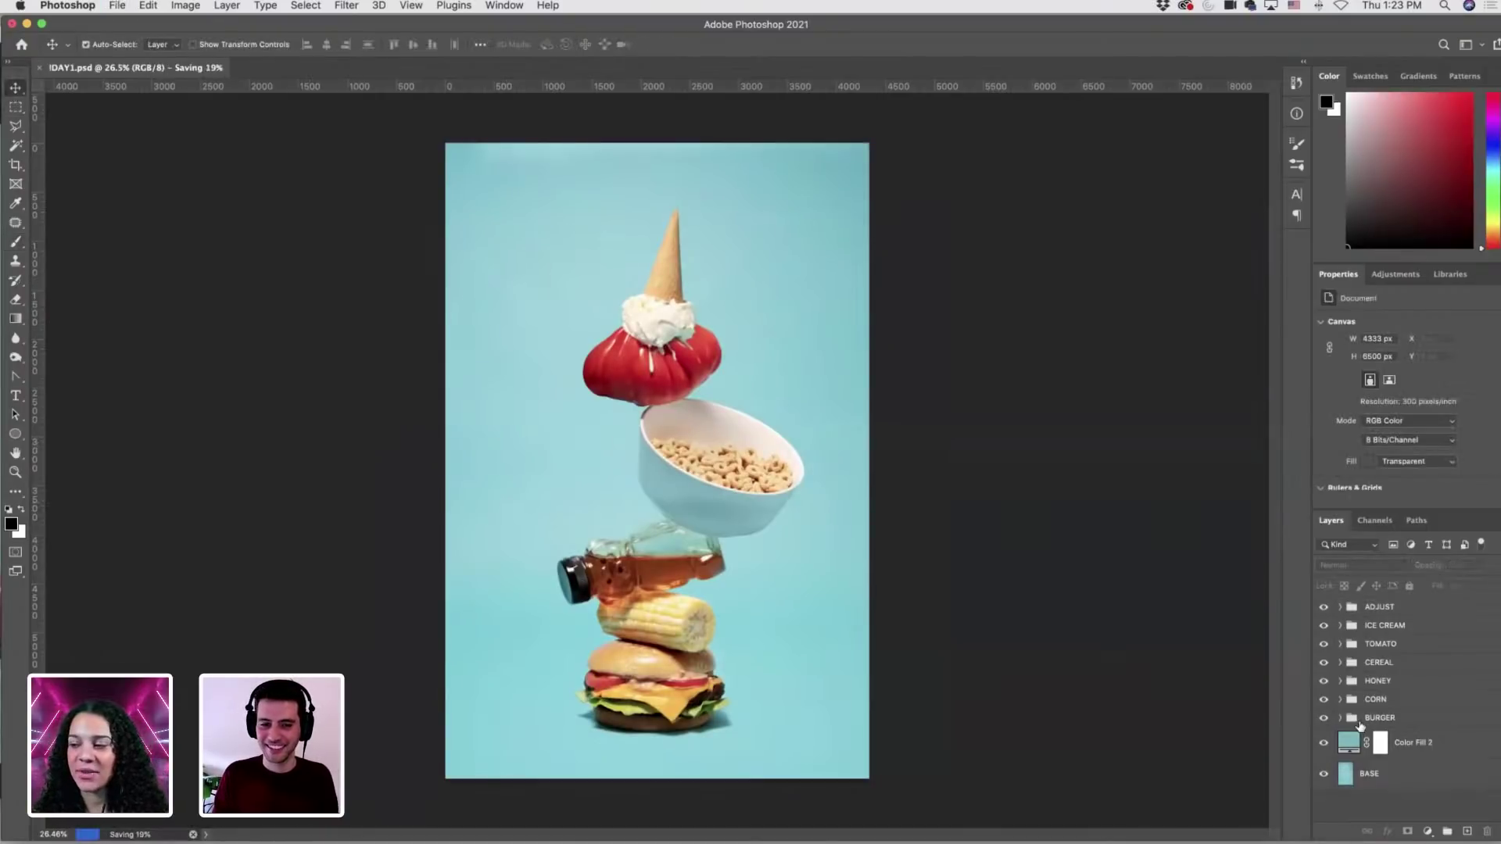
Duplicate the food groups from ICE CREAM down to BURGER and merge the copies into a single layer.
click(1405, 628)
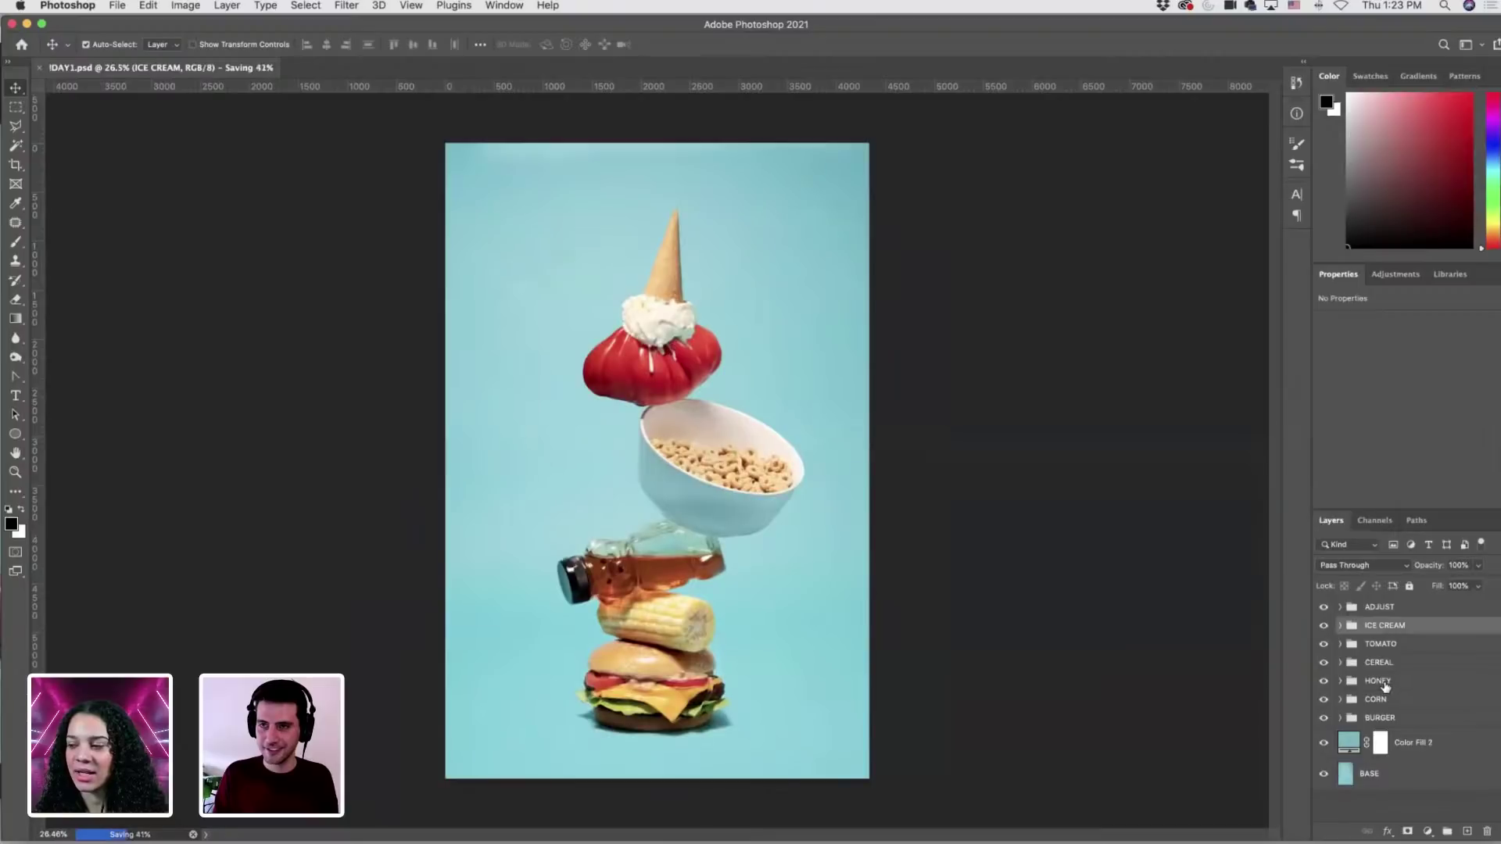
shift+click(1395, 719)
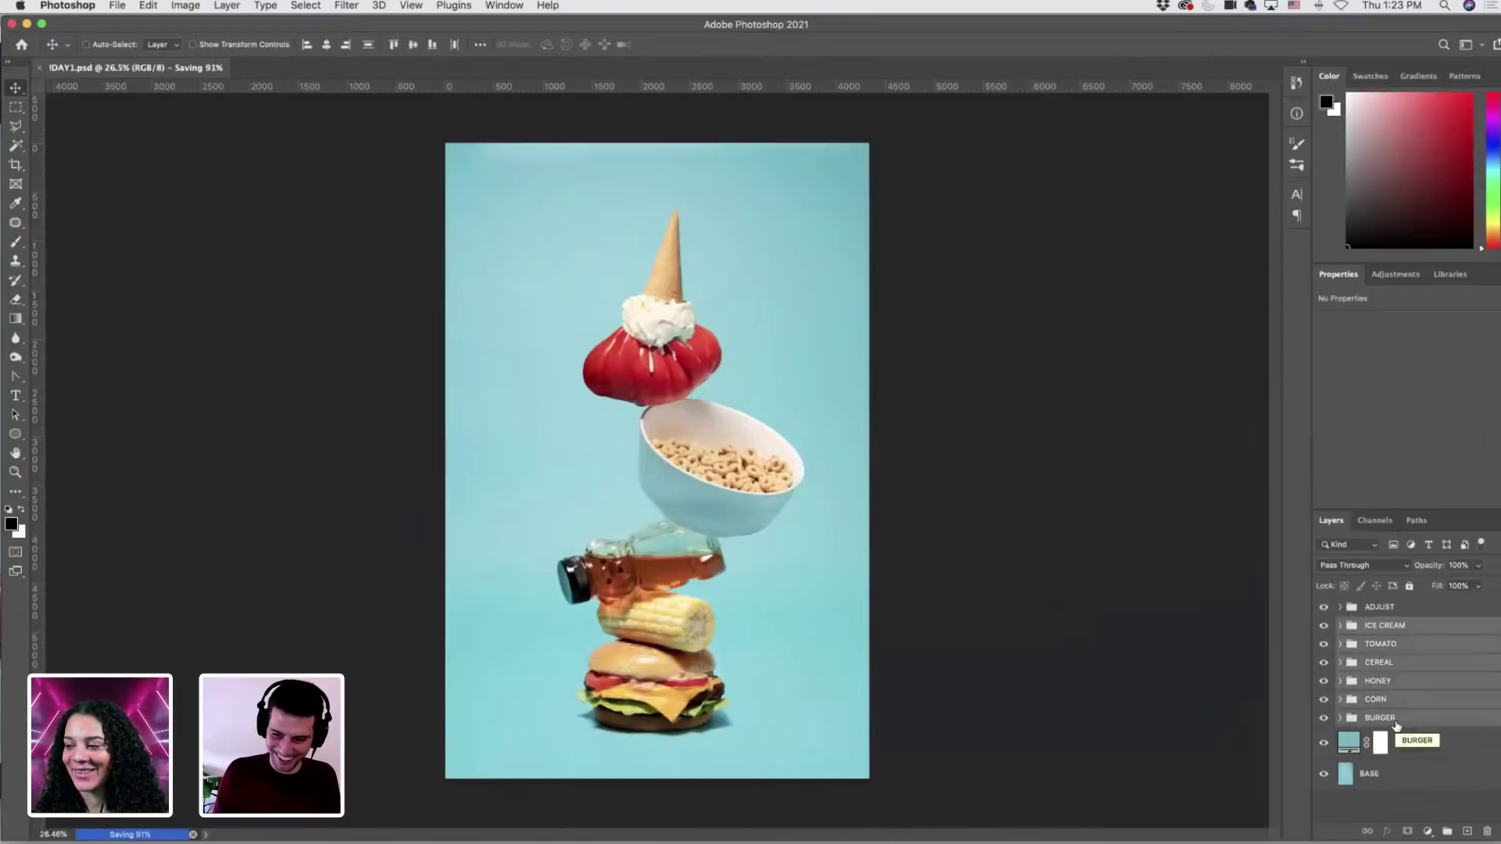
key(super+j)
right_click(1394, 721)
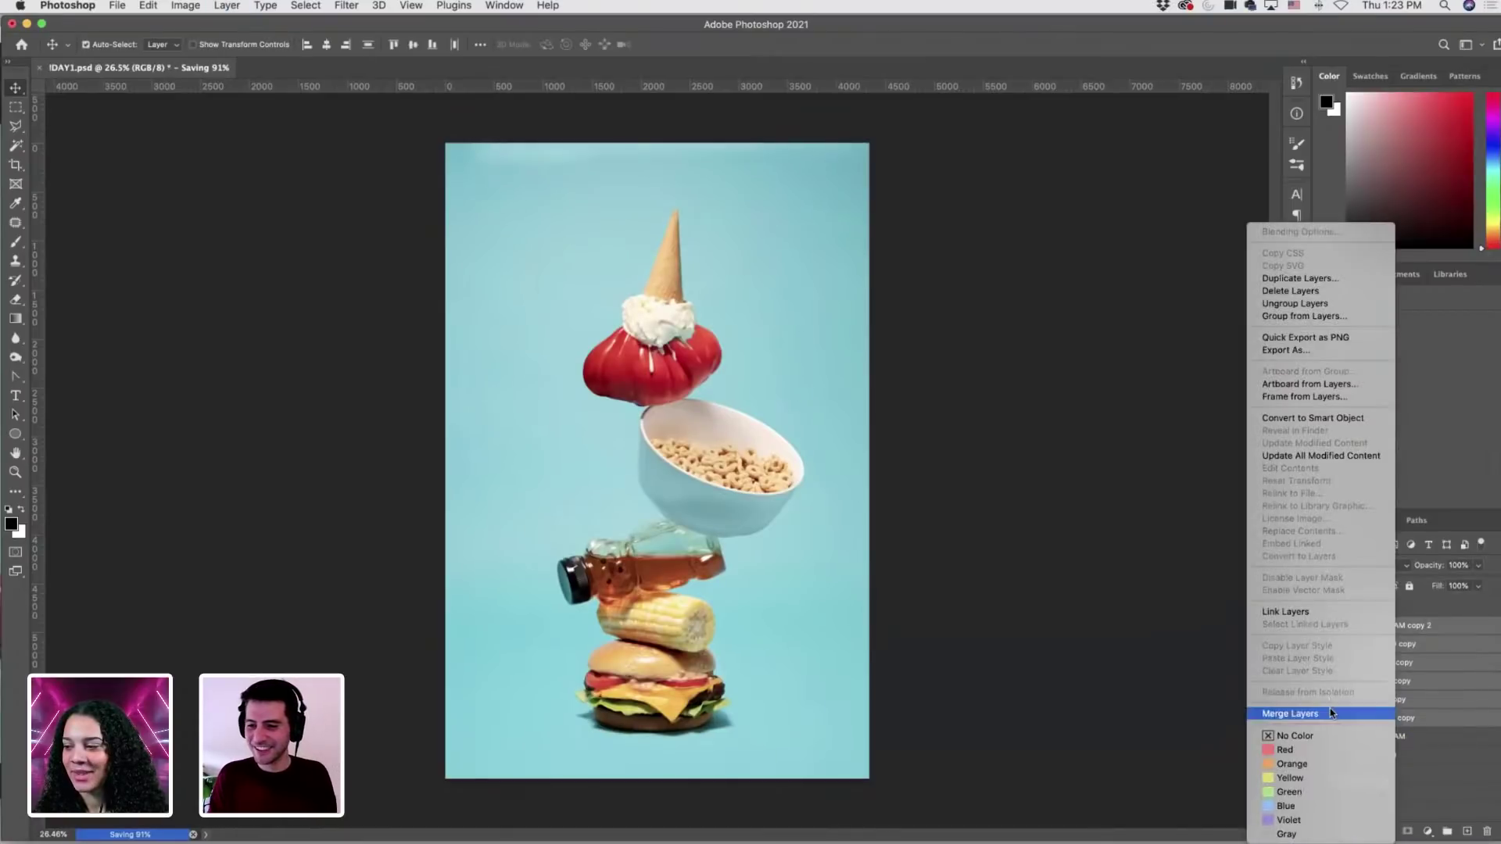
click(1415, 677)
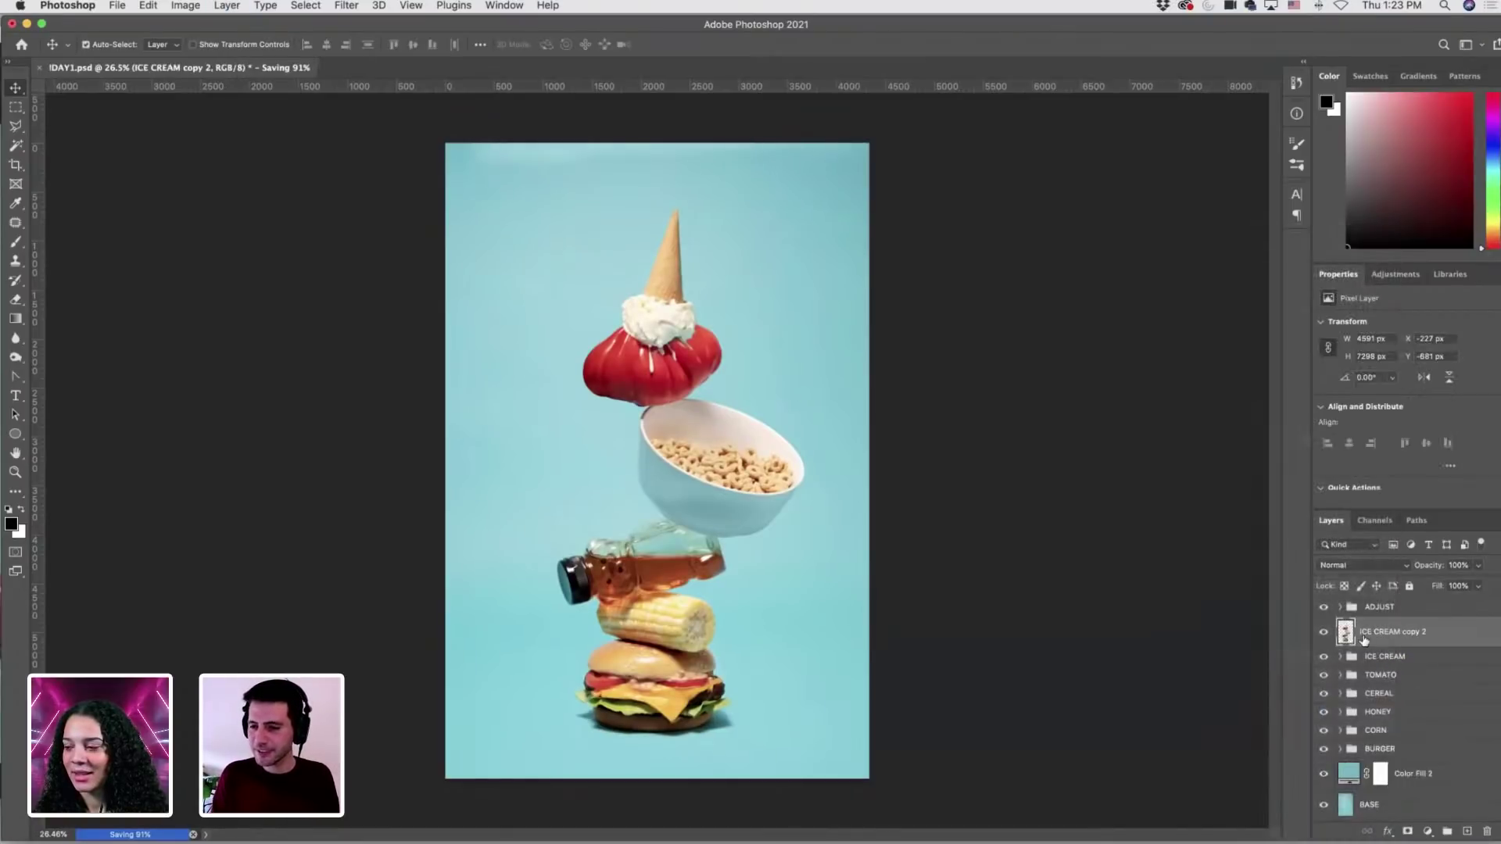
Try to darken the merged food layer to near black by lowering the white output level in Levels.
key(super+l)
drag(1397, 308, 1289, 311)
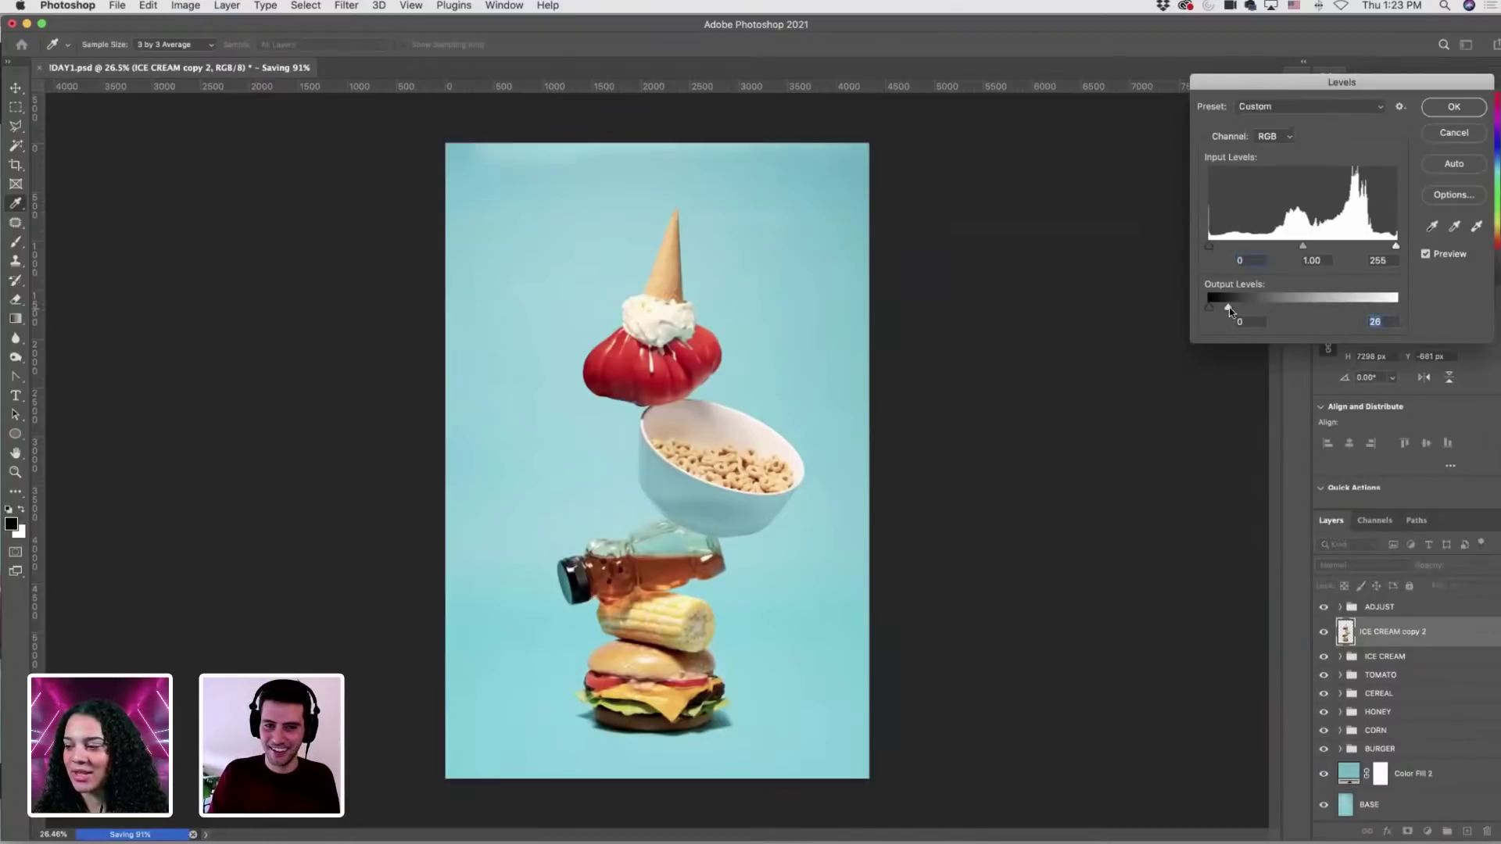
click(1443, 115)
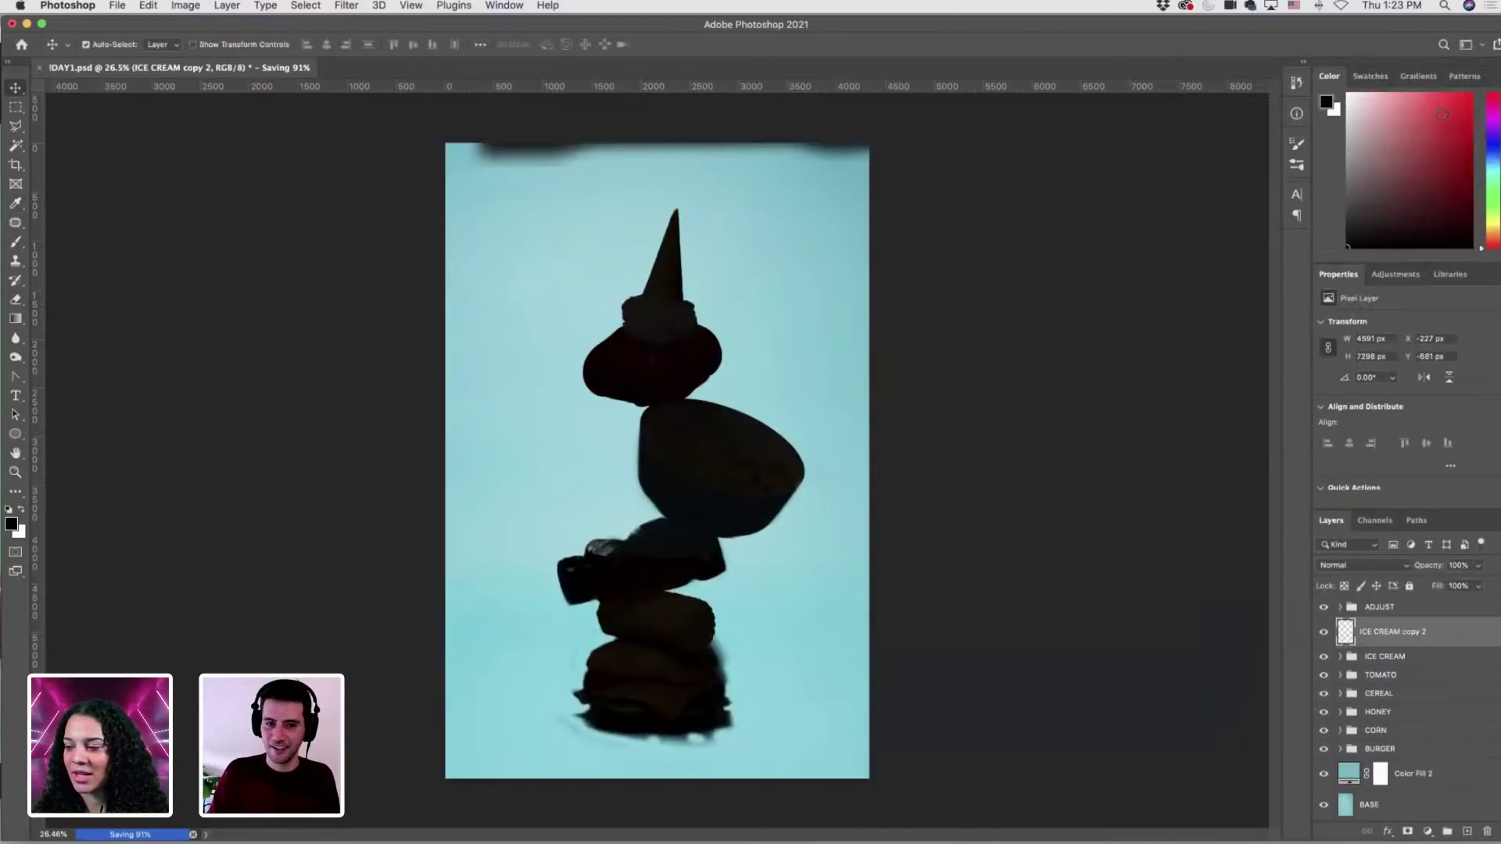
key(super+z)
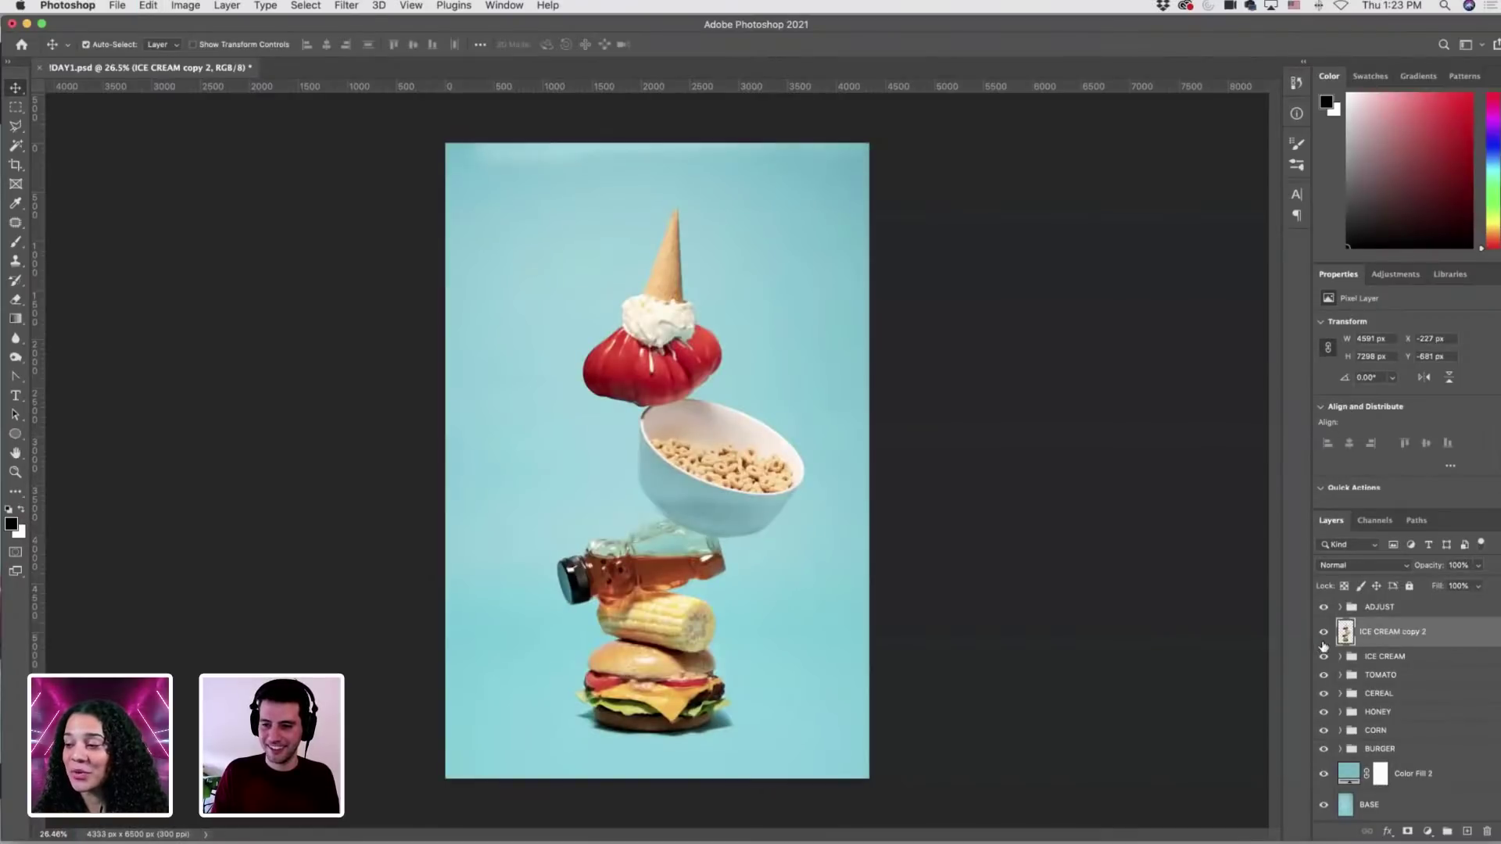
Hide all other layers and groups, and add a white layer mask to the merged food layer.
drag(1322, 608, 1326, 821)
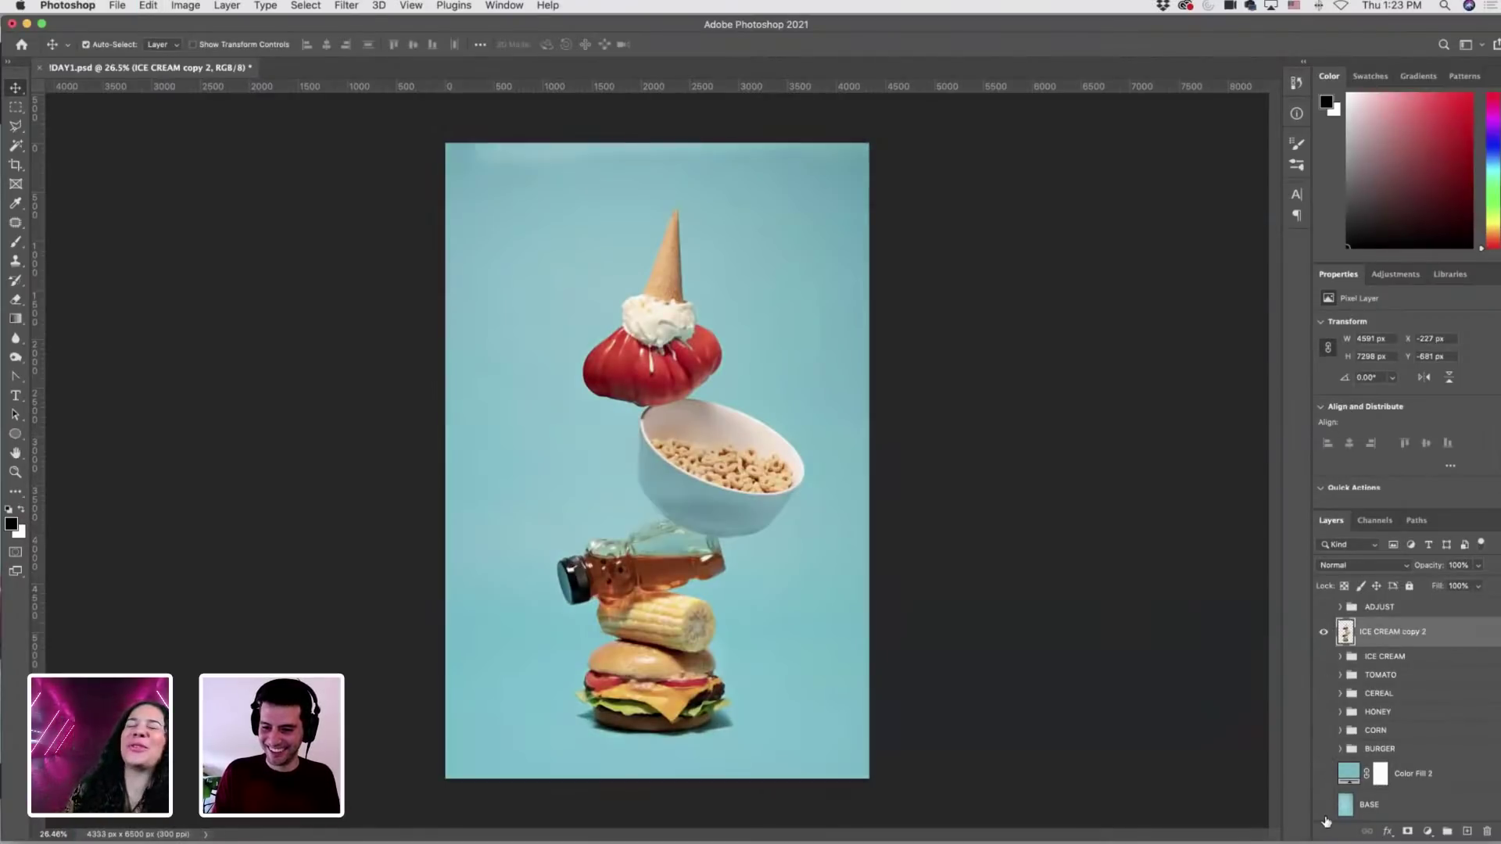
click(1407, 832)
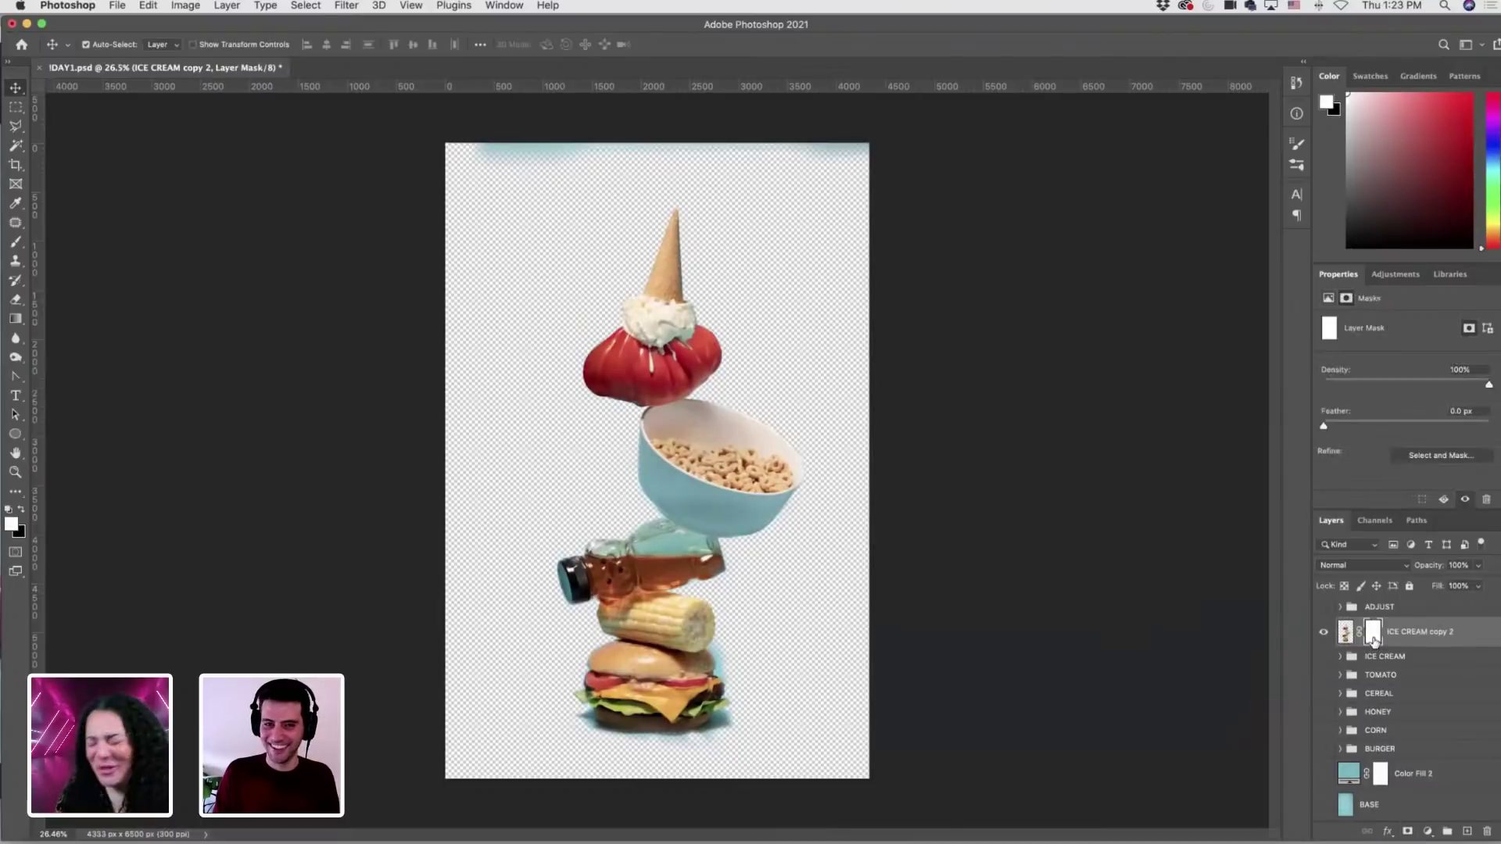
alt+click(1374, 635)
alt+click(1374, 639)
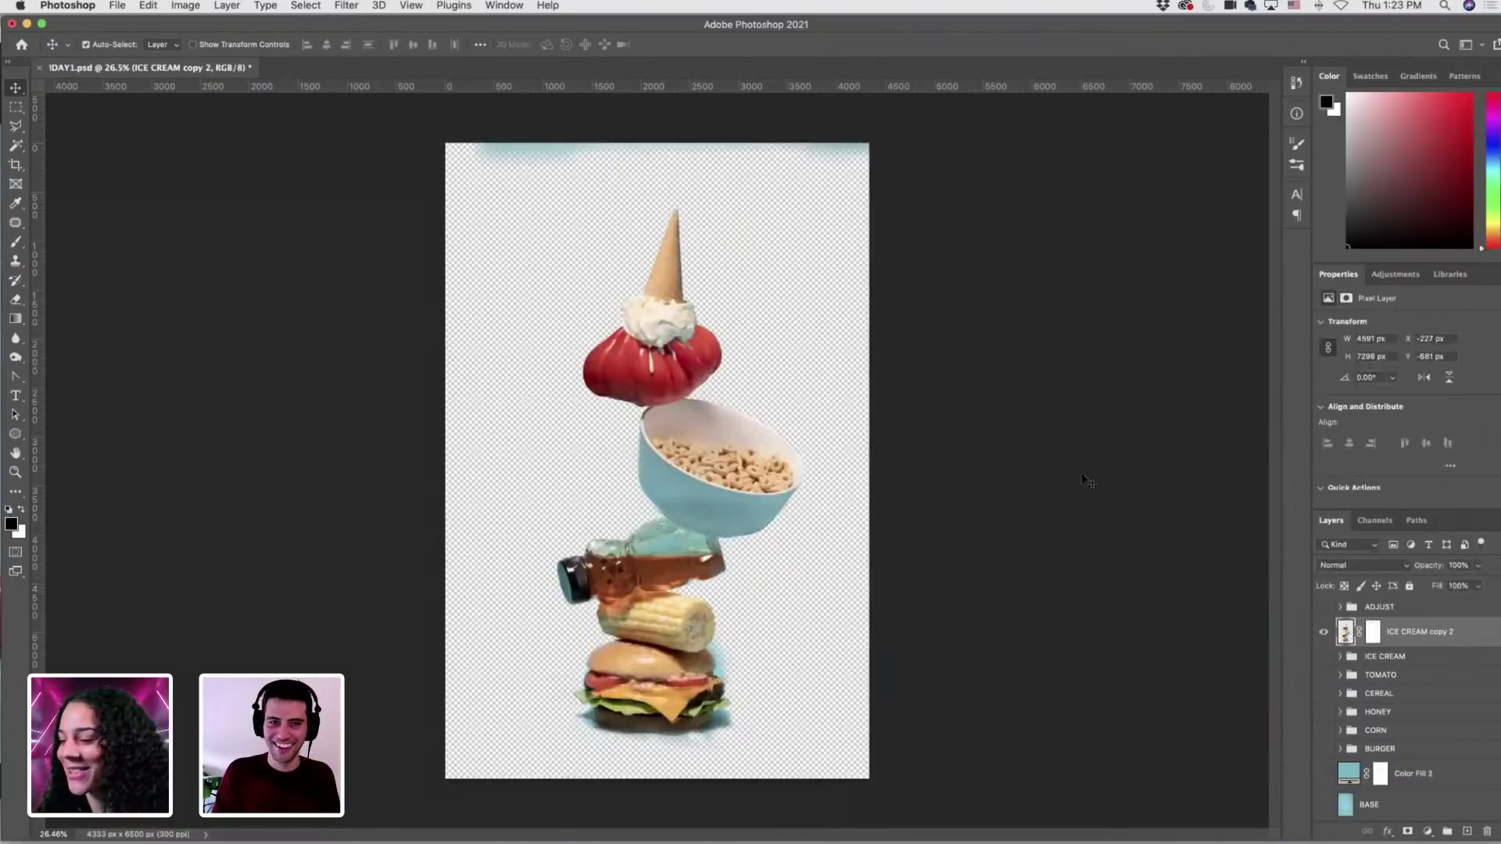
Paint black on the merged layer's mask along the canvas's top and right edges, using a 500 px brush.
key(b)
key(bracketright)
key(bracketright)
key(bracketright)
key(bracketright)
key(bracketright)
key(bracketright)
key(bracketright)
key(bracketright)
key(bracketright)
key(bracketright)
key(bracketright)
key(bracketright)
key(bracketright)
key(bracketright)
key(bracketright)
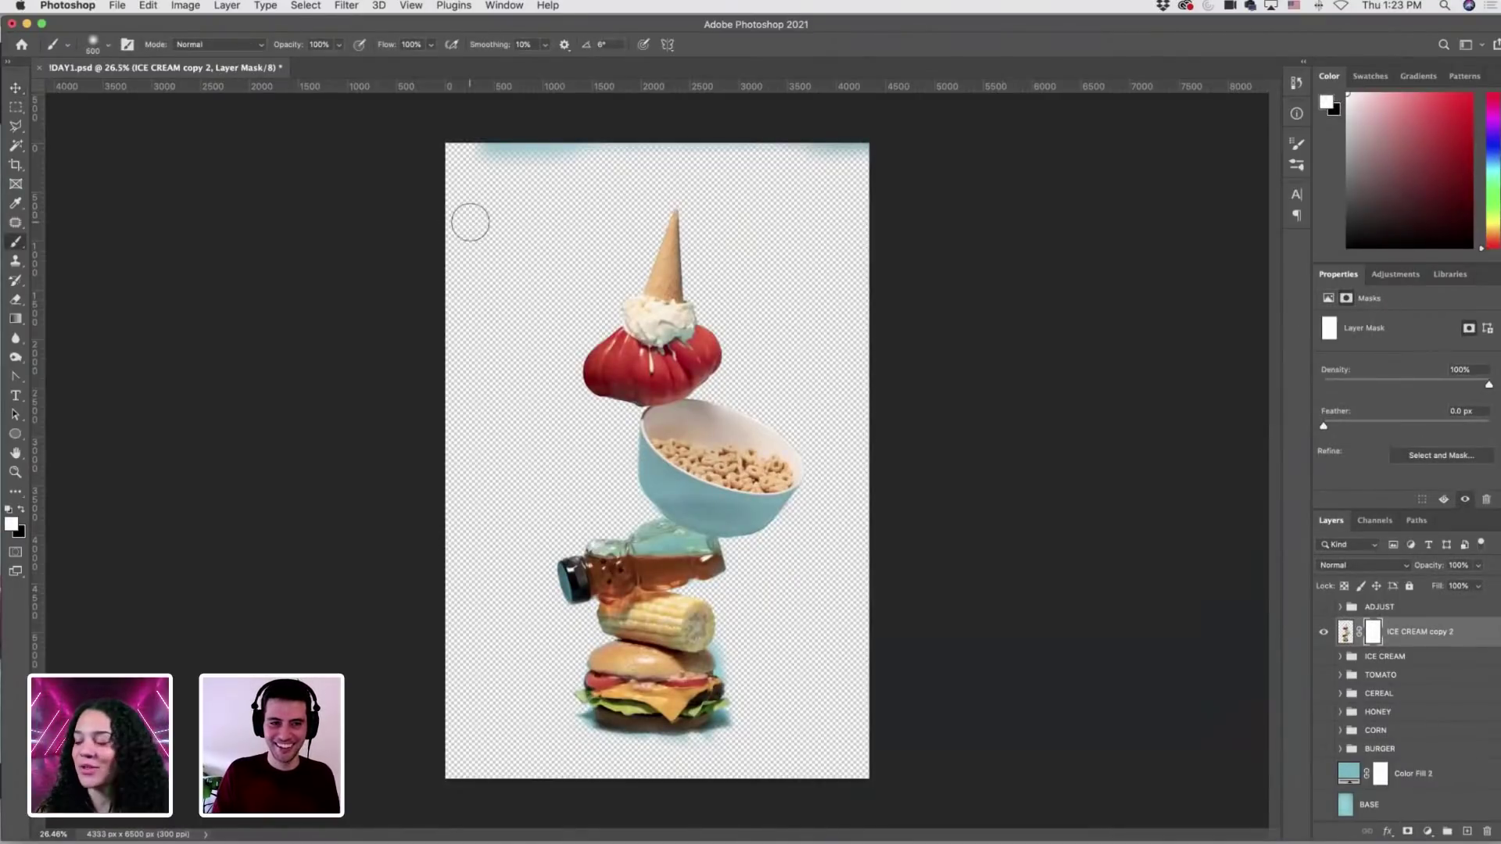
key(x)
mouse_move(503, 191)
mouse_down()
mouse_move(660, 132)
mouse_move(802, 140)
mouse_move(873, 165)
mouse_move(860, 136)
mouse_move(882, 710)
mouse_move(868, 788)
mouse_move(874, 775)
mouse_move(750, 803)
mouse_move(709, 774)
mouse_up()
Paint black on the mask over the leftover background around the burger, using brush sizes between 100 and 250 px.
key(bracketleft)
key(bracketleft)
key(bracketleft)
key(bracketleft)
key(bracketleft)
key(bracketleft)
key(bracketleft)
key(bracketleft)
key(bracketleft)
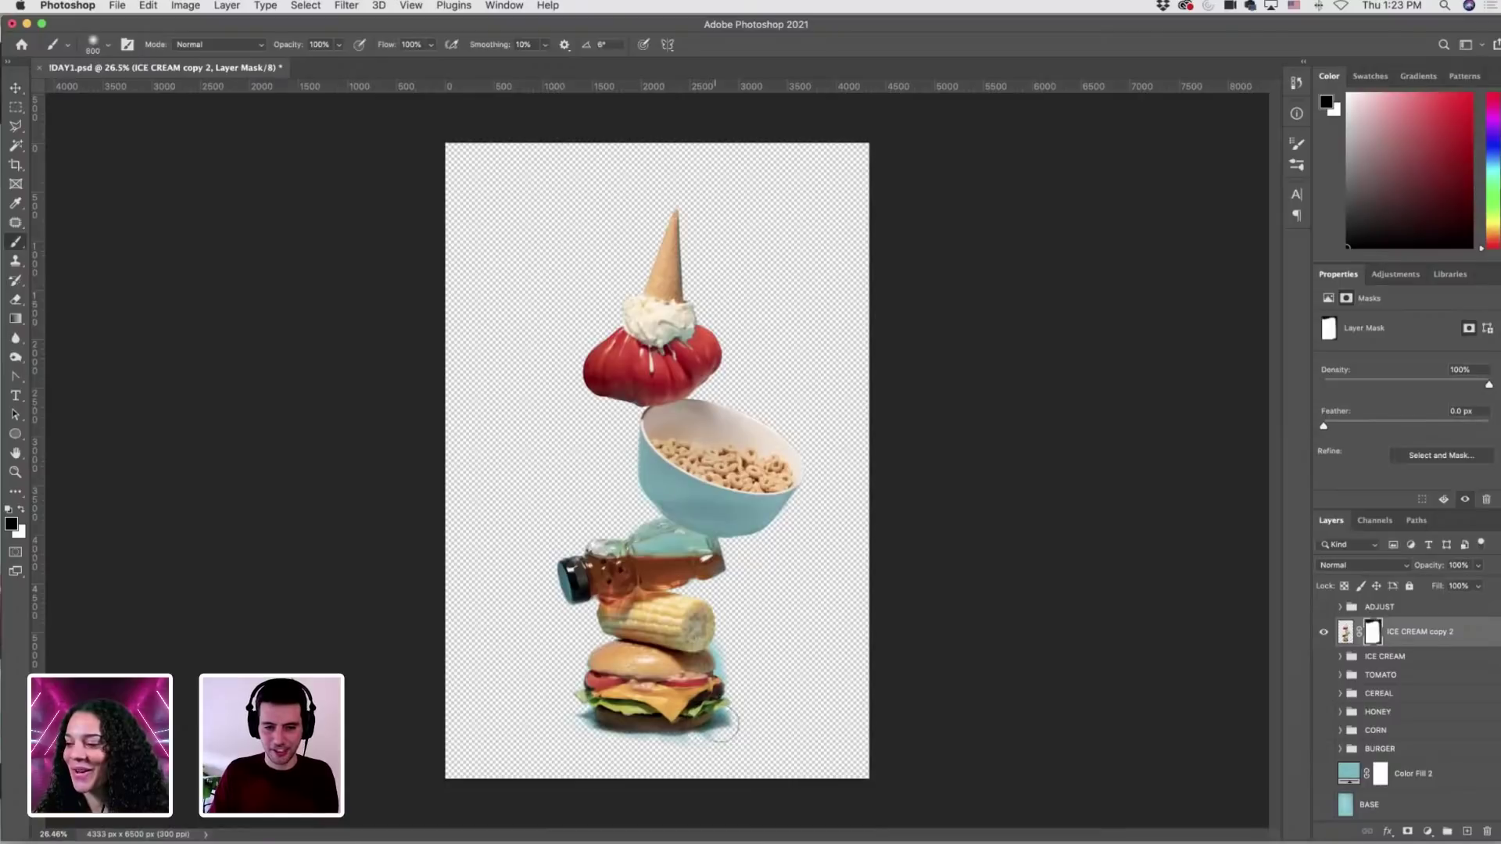
key(bracketright)
key(bracketright)
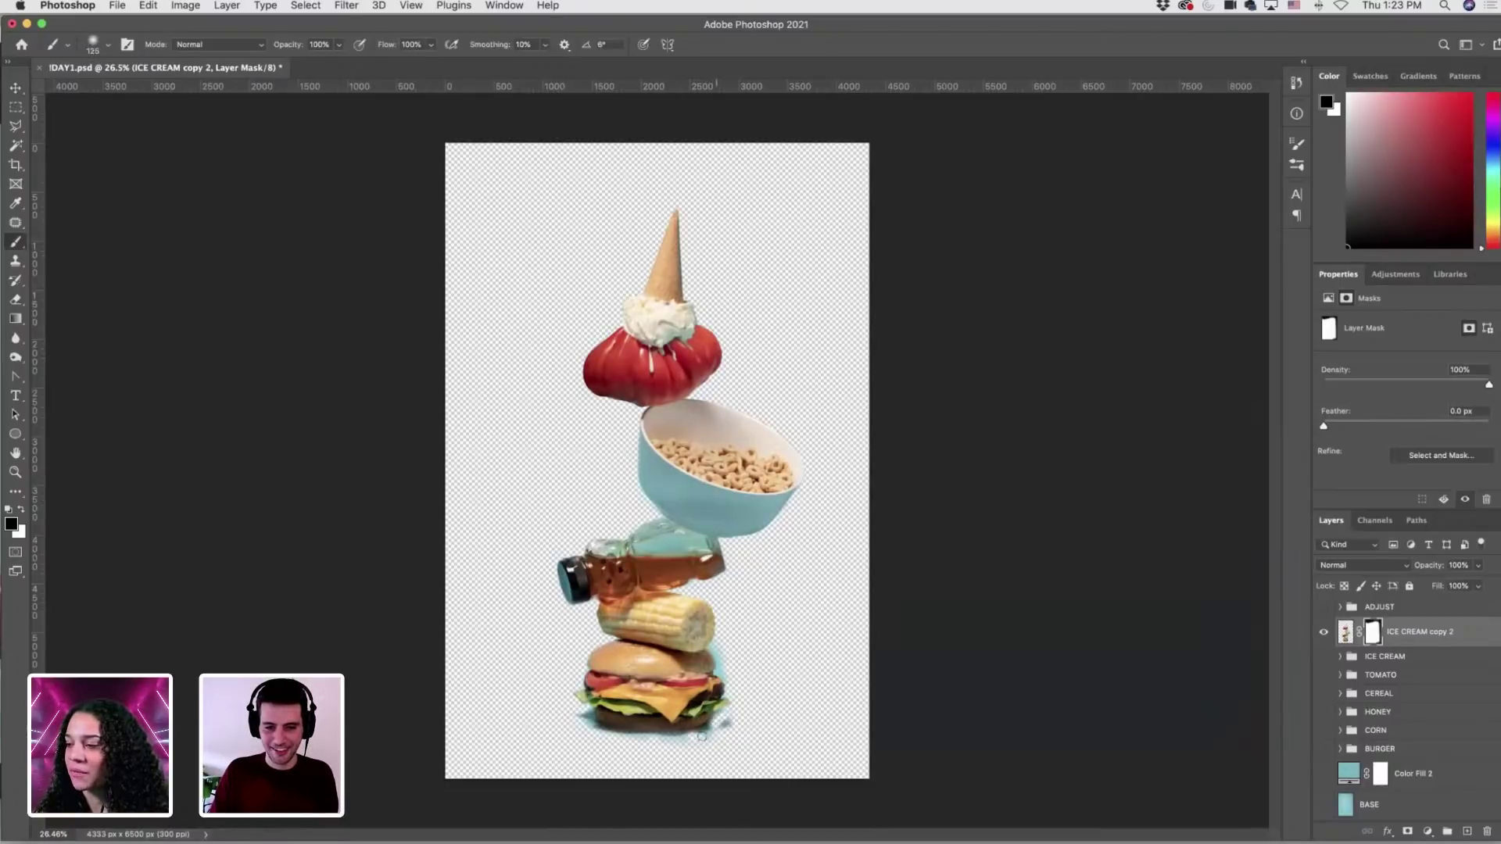
key(bracketright)
key(bracketright)
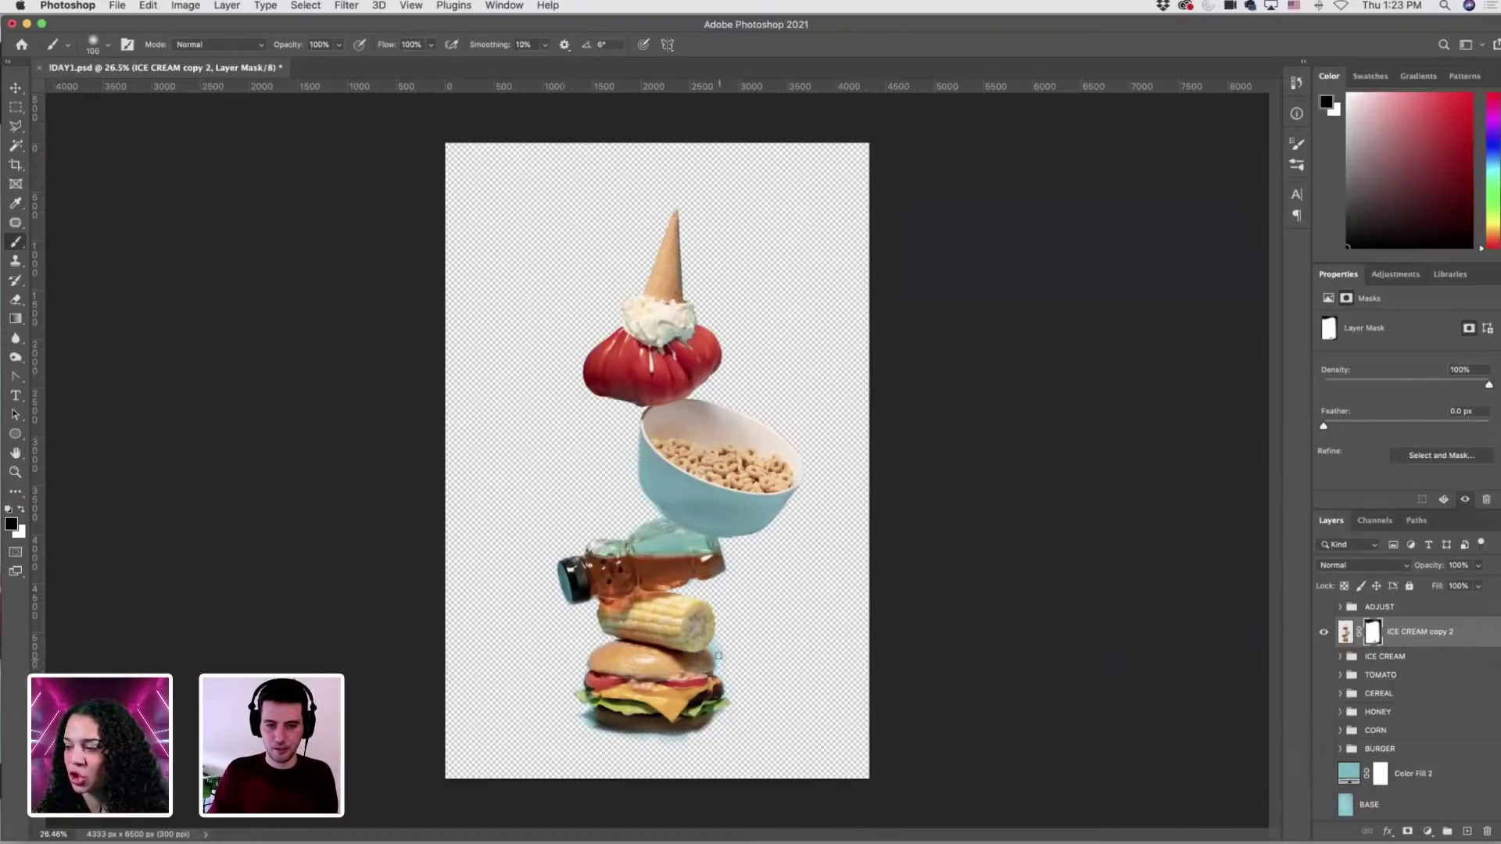
key(bracketright)
key(bracketright)
key(bracketright)
key(bracketright)
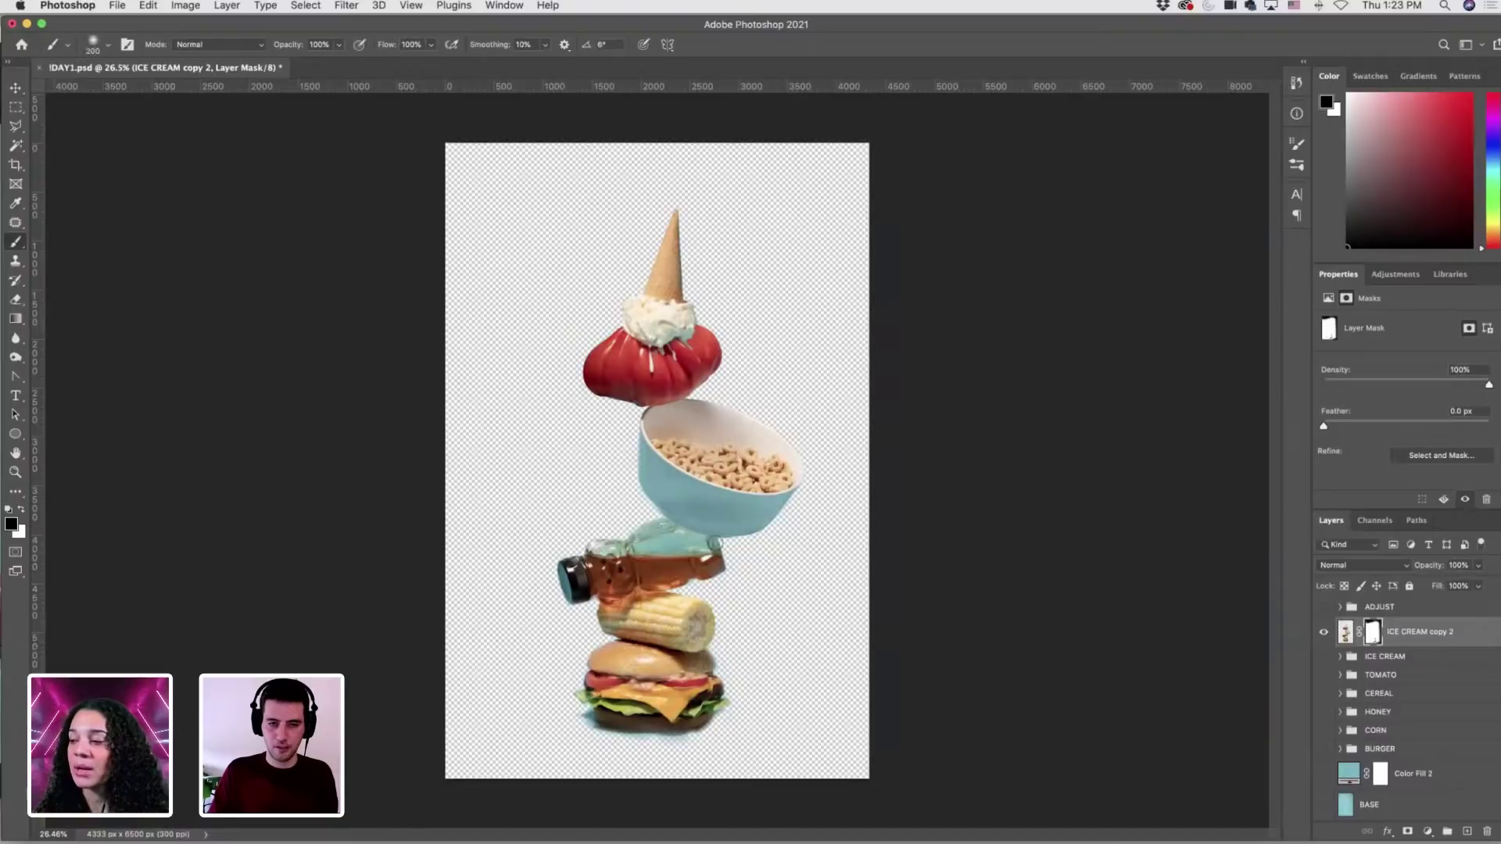
key(bracketleft)
key(bracketleft)
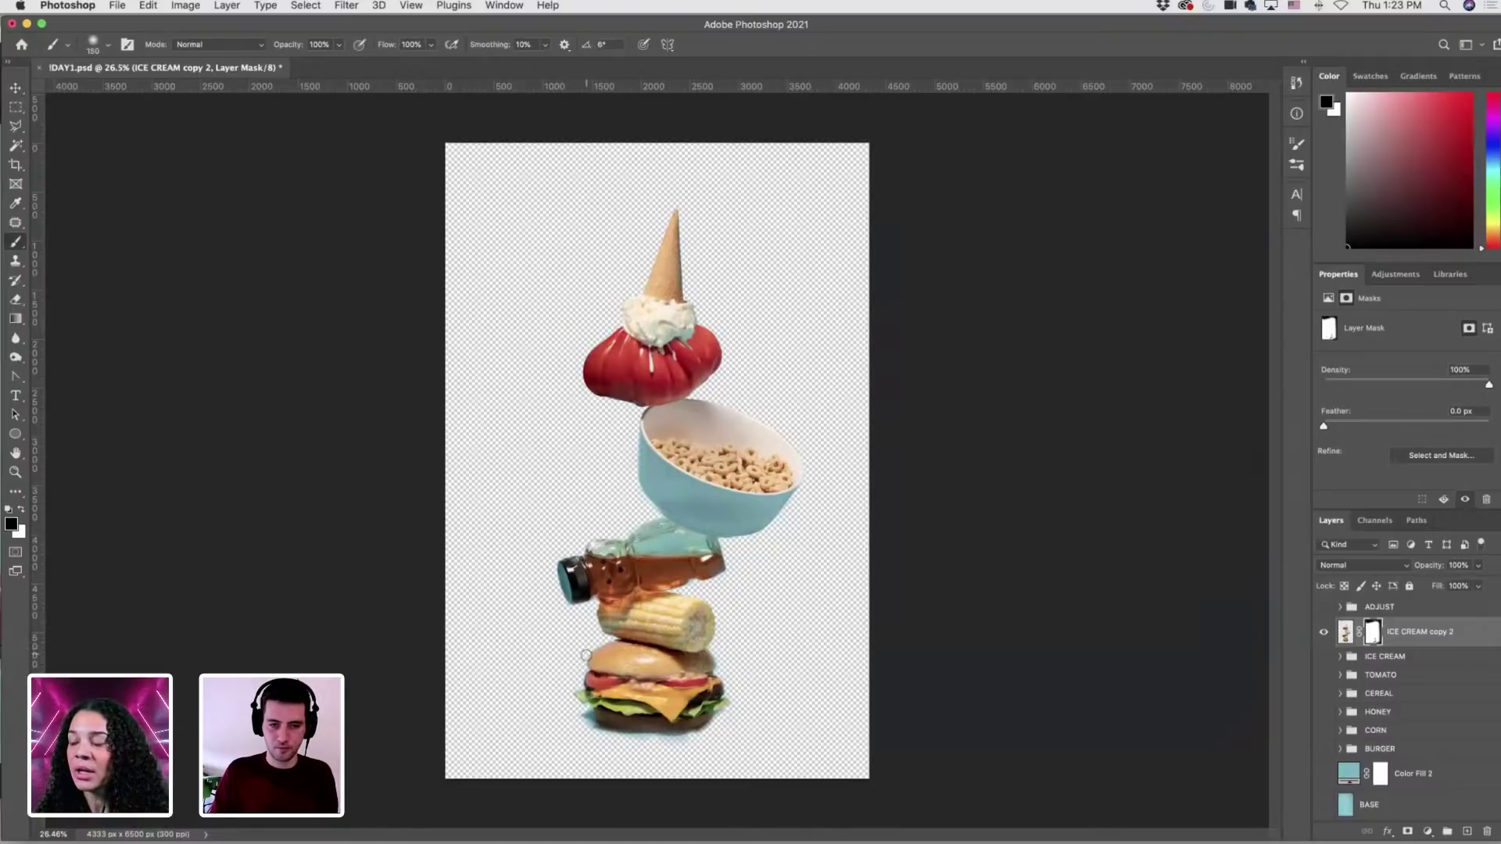
key(bracketright)
key(bracketright)
key(bracketright)
key(bracketright)
Check the mask's coverage with the red overlay and mask out the missed patch along the canvas's top edge.
key(backslash)
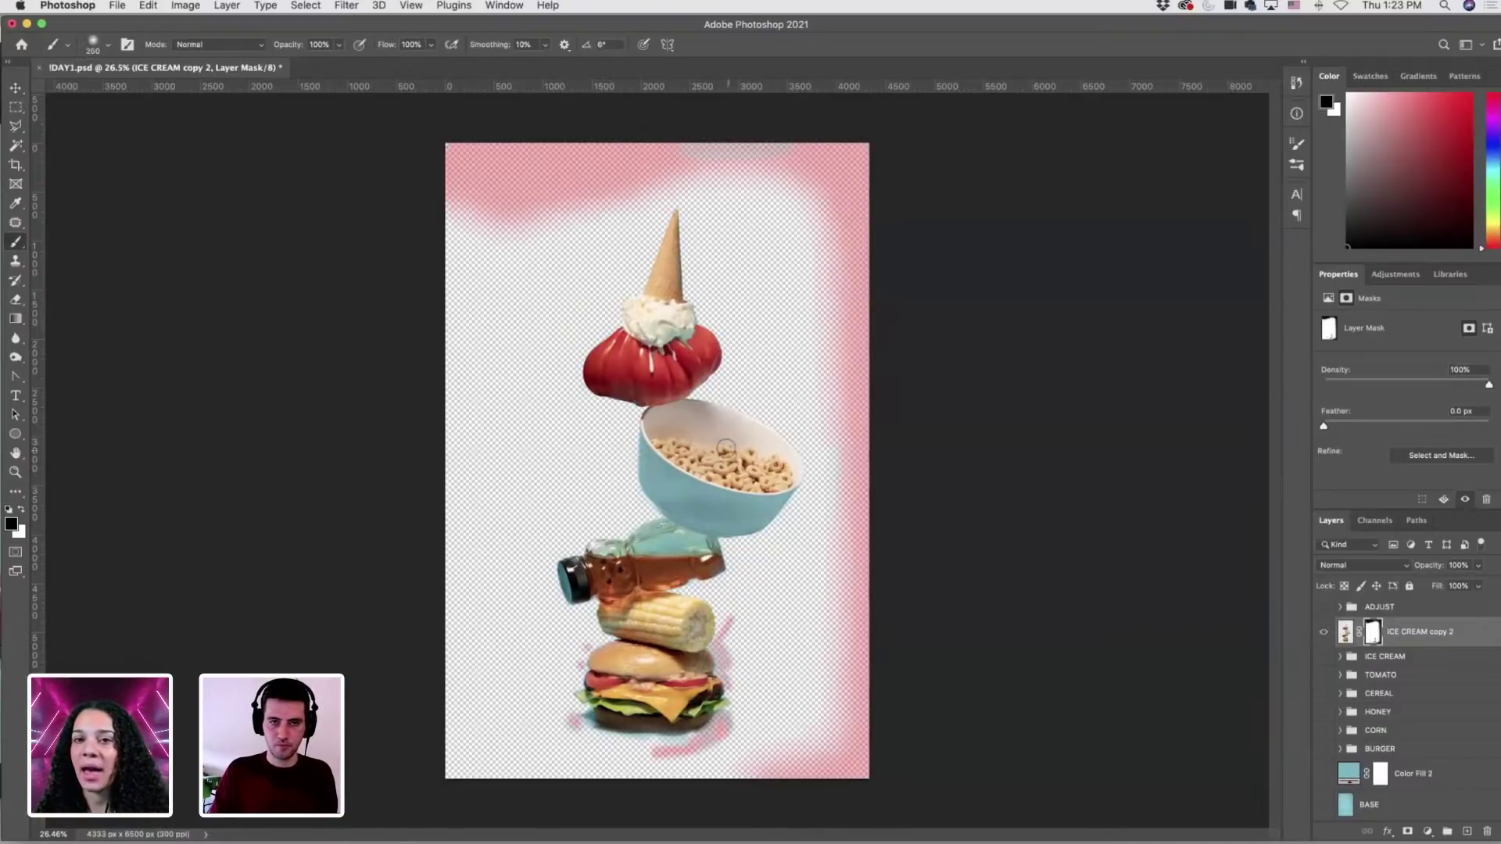
key(backslash)
key(bracketright)
key(bracketright)
key(bracketright)
key(bracketright)
key(bracketright)
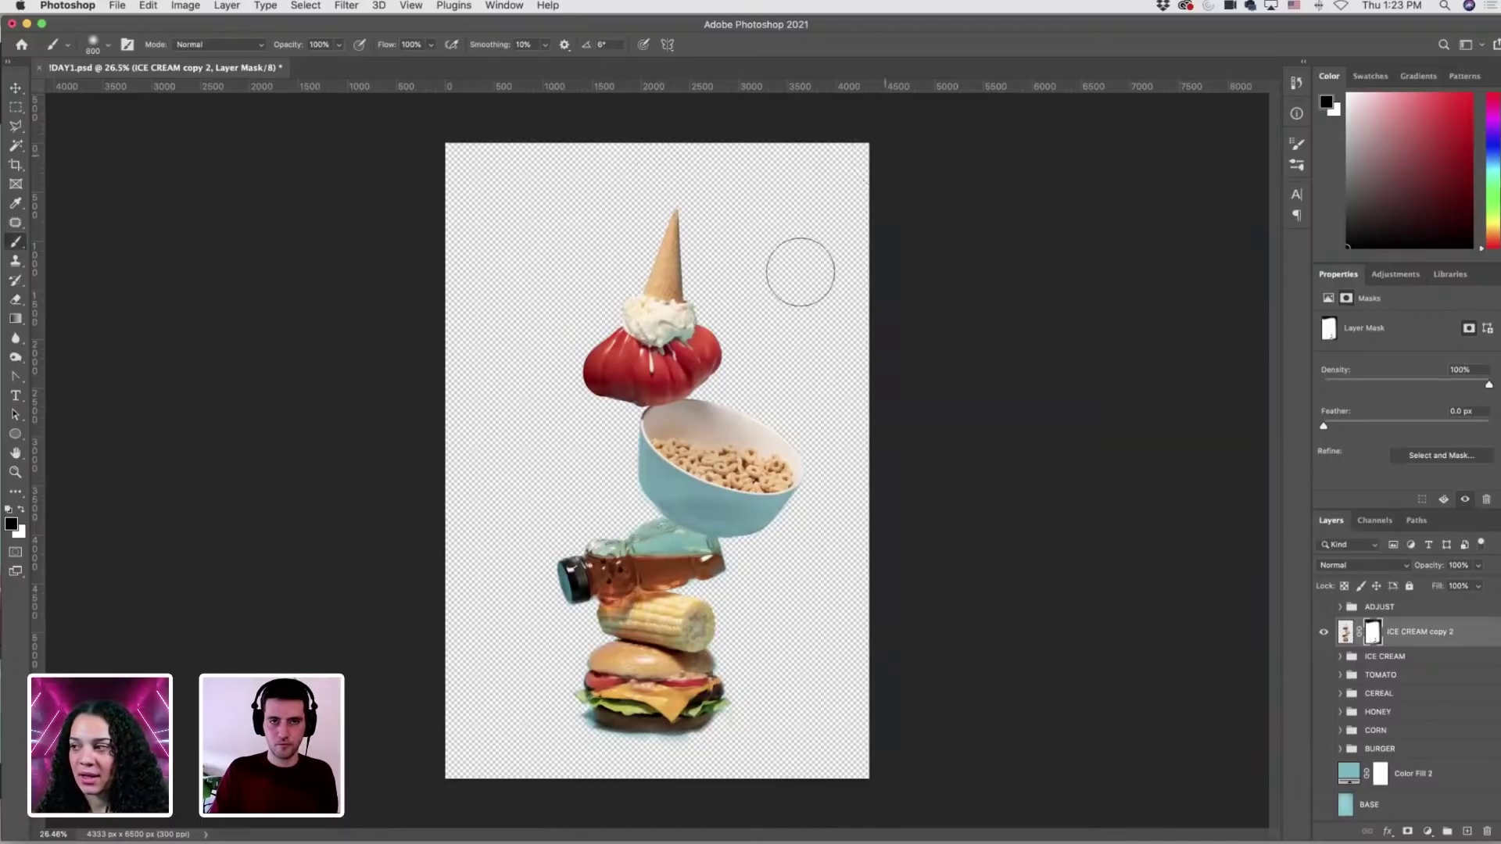
With the mask overlay shown, paint black around the rest of the food stack, using brush sizes from 250 to 600 px.
key(backslash)
key(bracketleft)
key(bracketleft)
key(bracketleft)
key(bracketleft)
key(bracketleft)
key(bracketleft)
key(bracketleft)
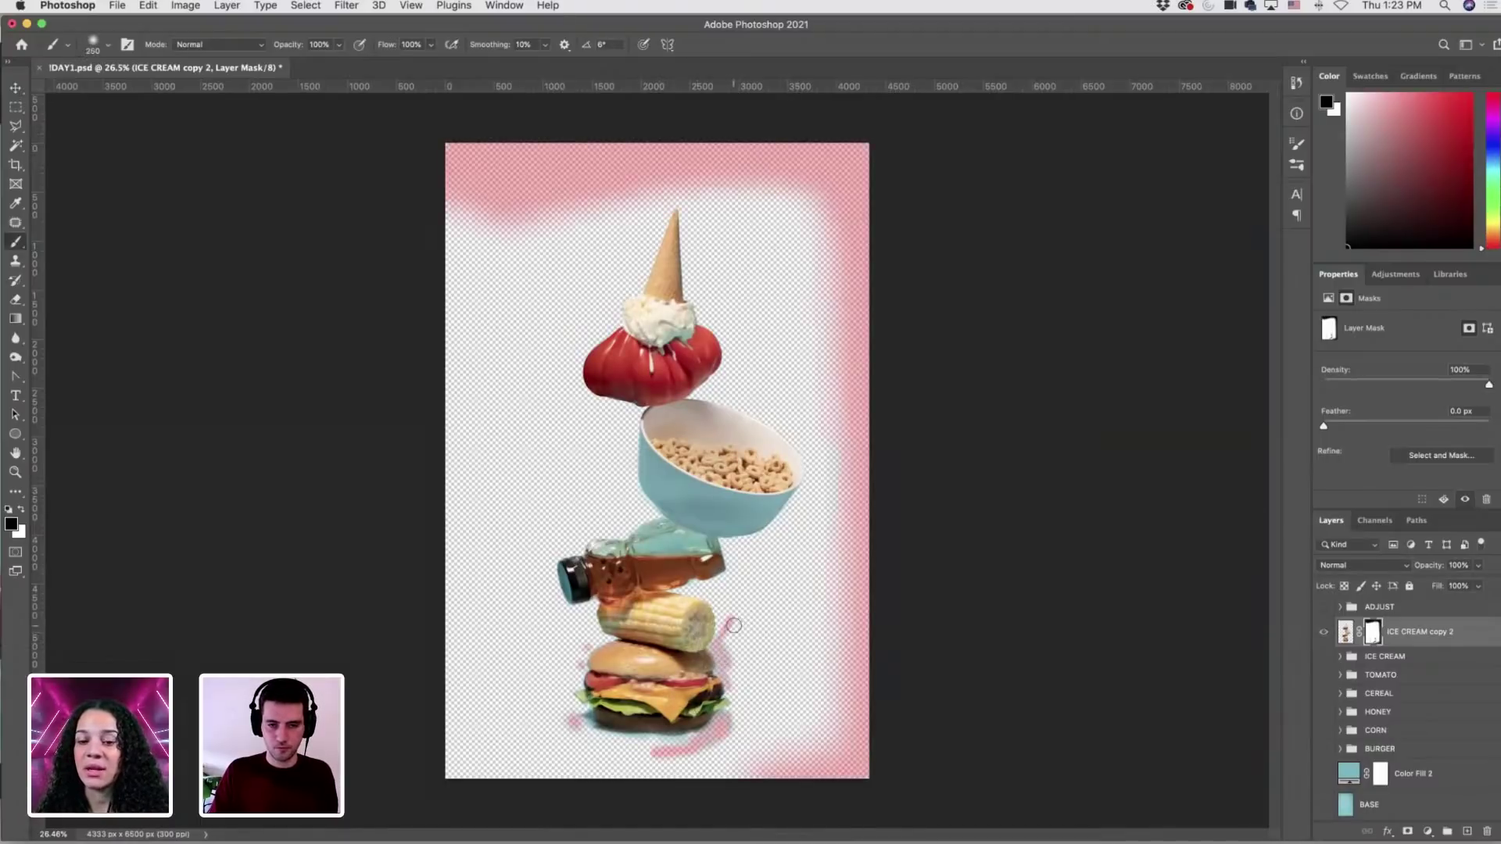
mouse_move(733, 651)
mouse_down()
mouse_move(734, 686)
mouse_move(738, 612)
mouse_move(738, 732)
mouse_move(619, 760)
mouse_move(778, 762)
mouse_move(761, 766)
mouse_move(839, 672)
mouse_move(834, 721)
mouse_move(830, 322)
mouse_move(807, 540)
mouse_move(756, 611)
mouse_move(860, 504)
mouse_move(785, 610)
mouse_move(748, 753)
mouse_move(822, 590)
mouse_move(838, 758)
mouse_up()
key(bracketright)
key(bracketright)
key(bracketright)
mouse_move(600, 226)
mouse_down()
mouse_move(570, 221)
mouse_move(577, 154)
mouse_up()
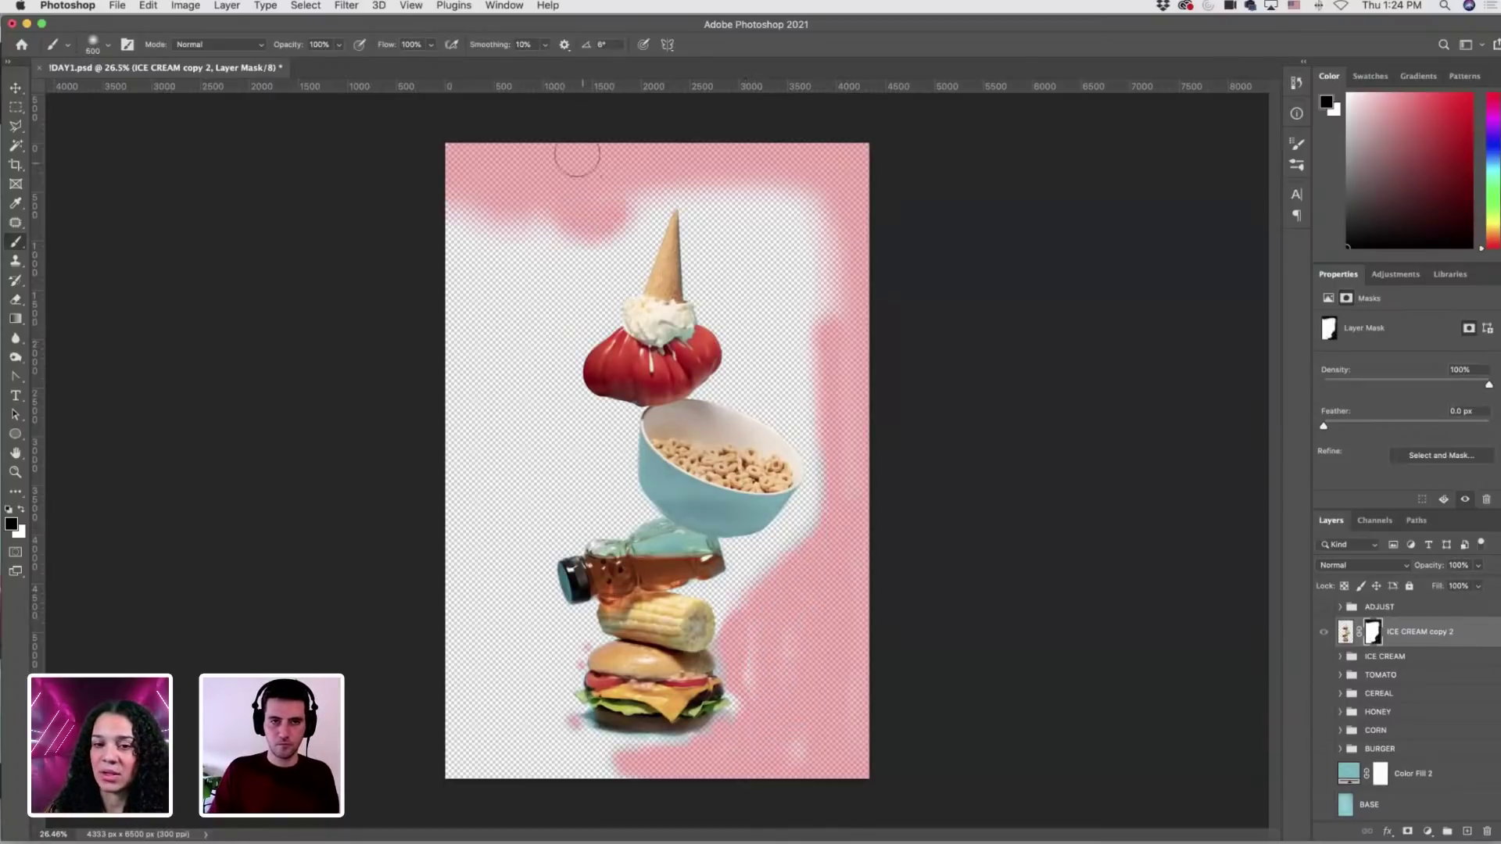
mouse_move(463, 253)
mouse_down()
mouse_move(469, 664)
mouse_move(556, 693)
mouse_up()
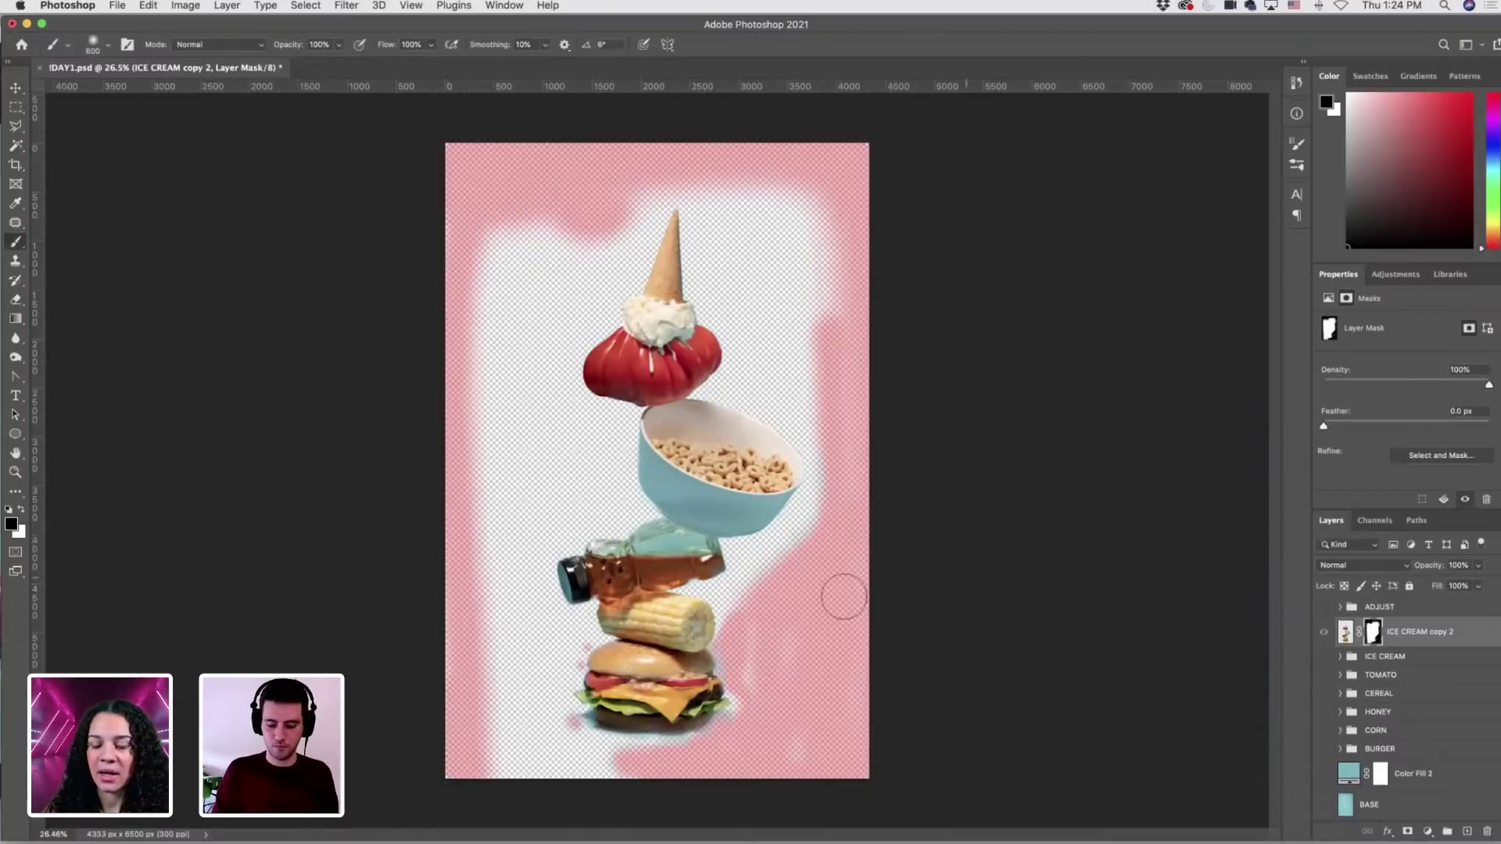
key(backslash)
Apply the layer mask to the merged food layer and show the ICE CREAM group through the BASE layer again.
right_click(1372, 632)
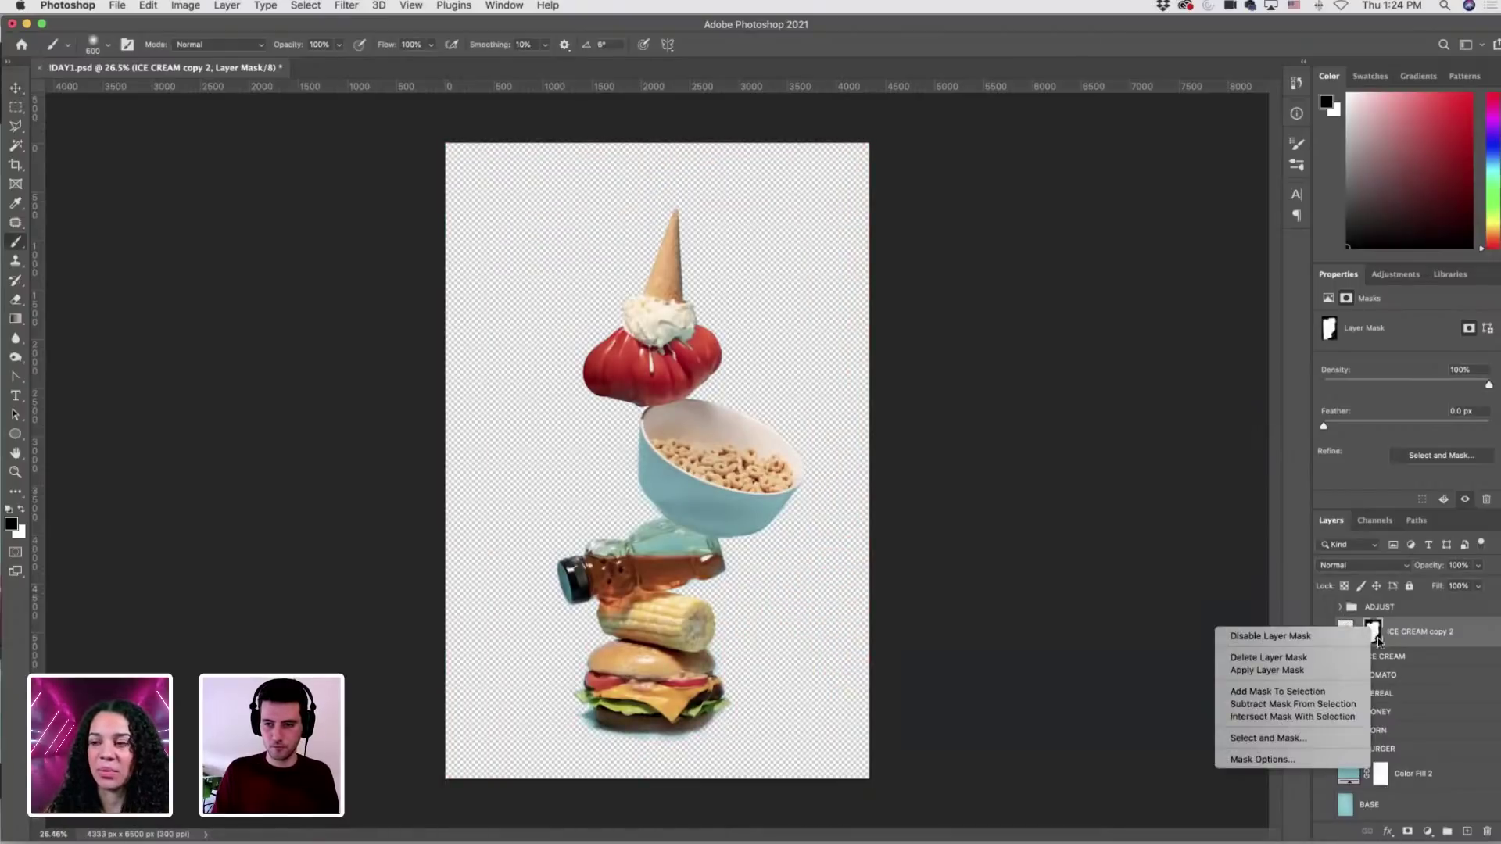
click(1340, 671)
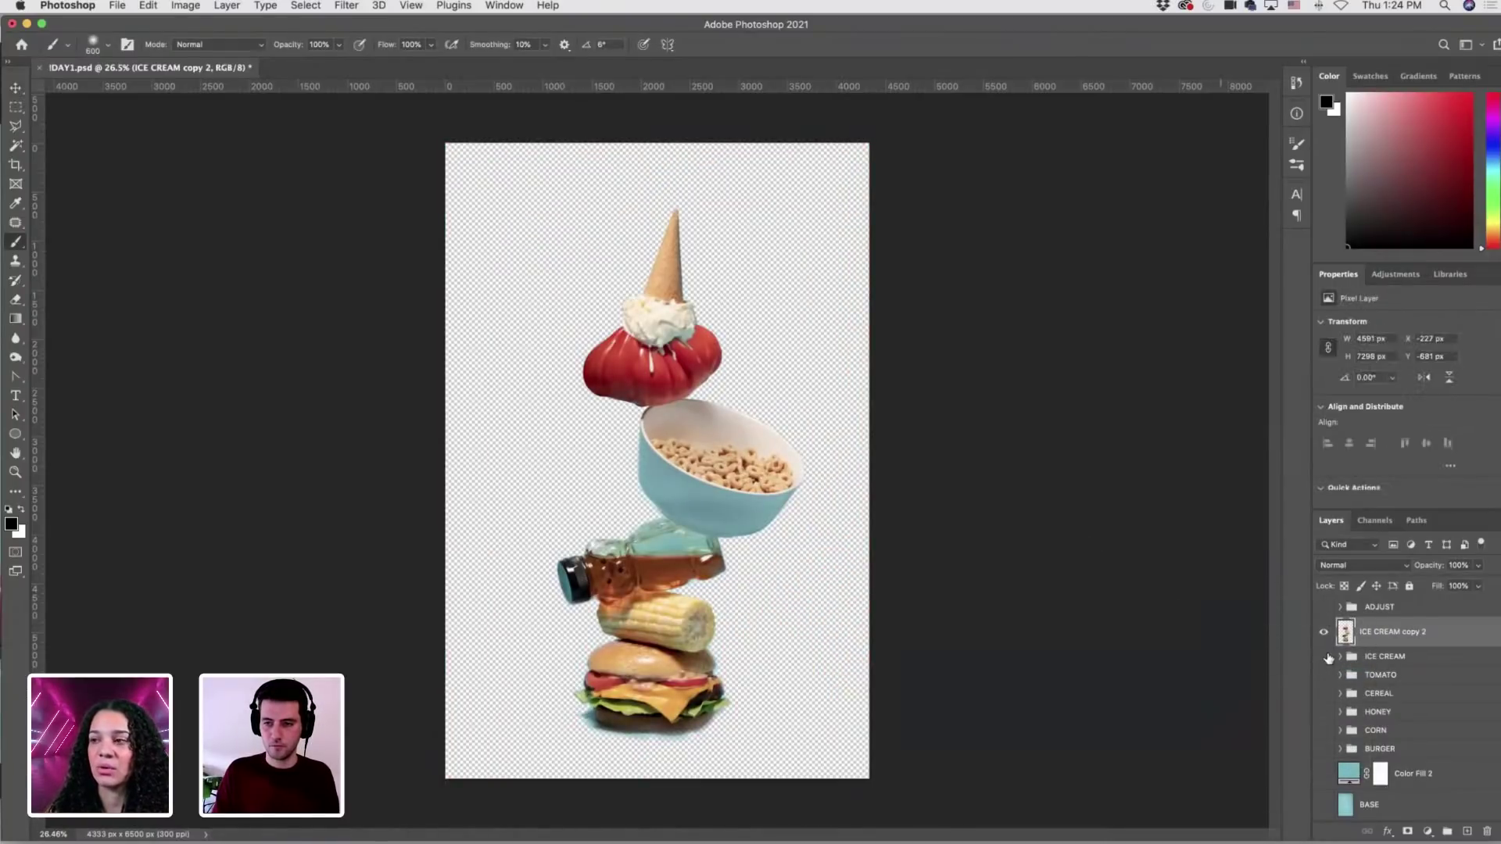
click(1324, 802)
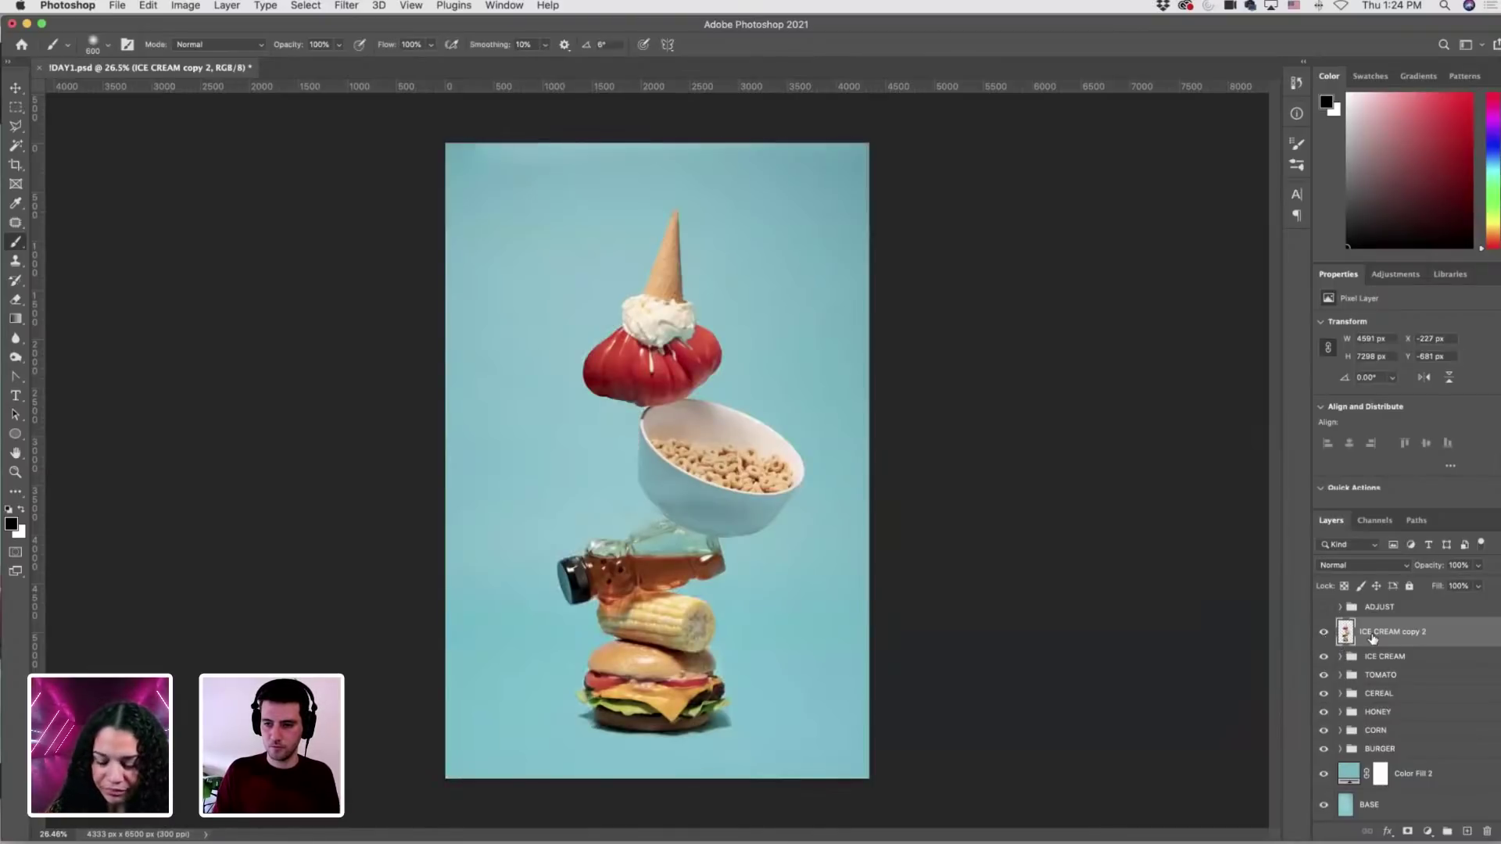
Hide the merged food cutout layer and rename it "base shadow".
click(1324, 633)
double_click(1406, 633)
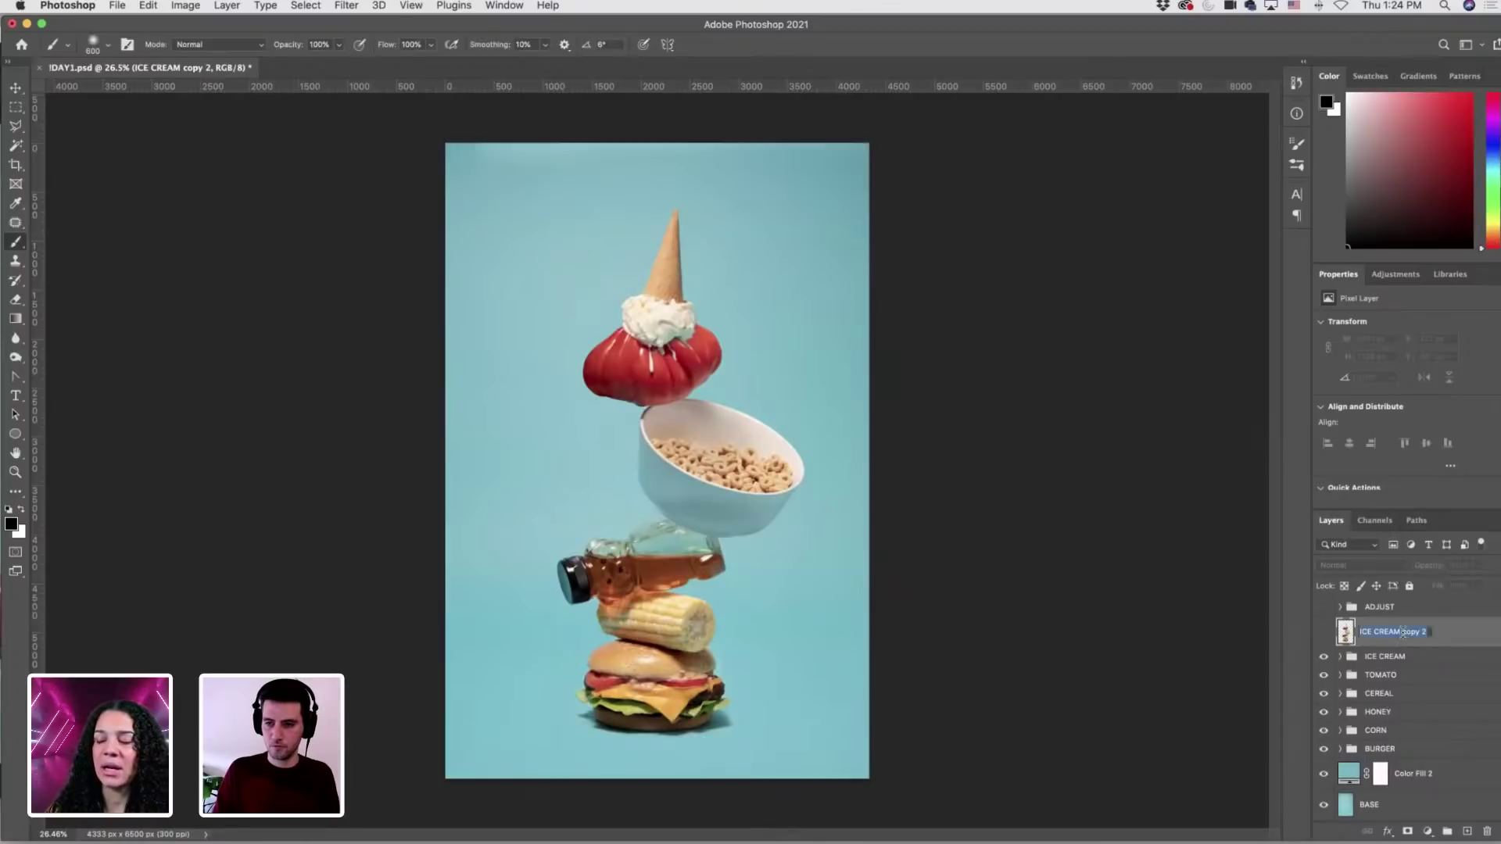
text(shadow)
key(Return)
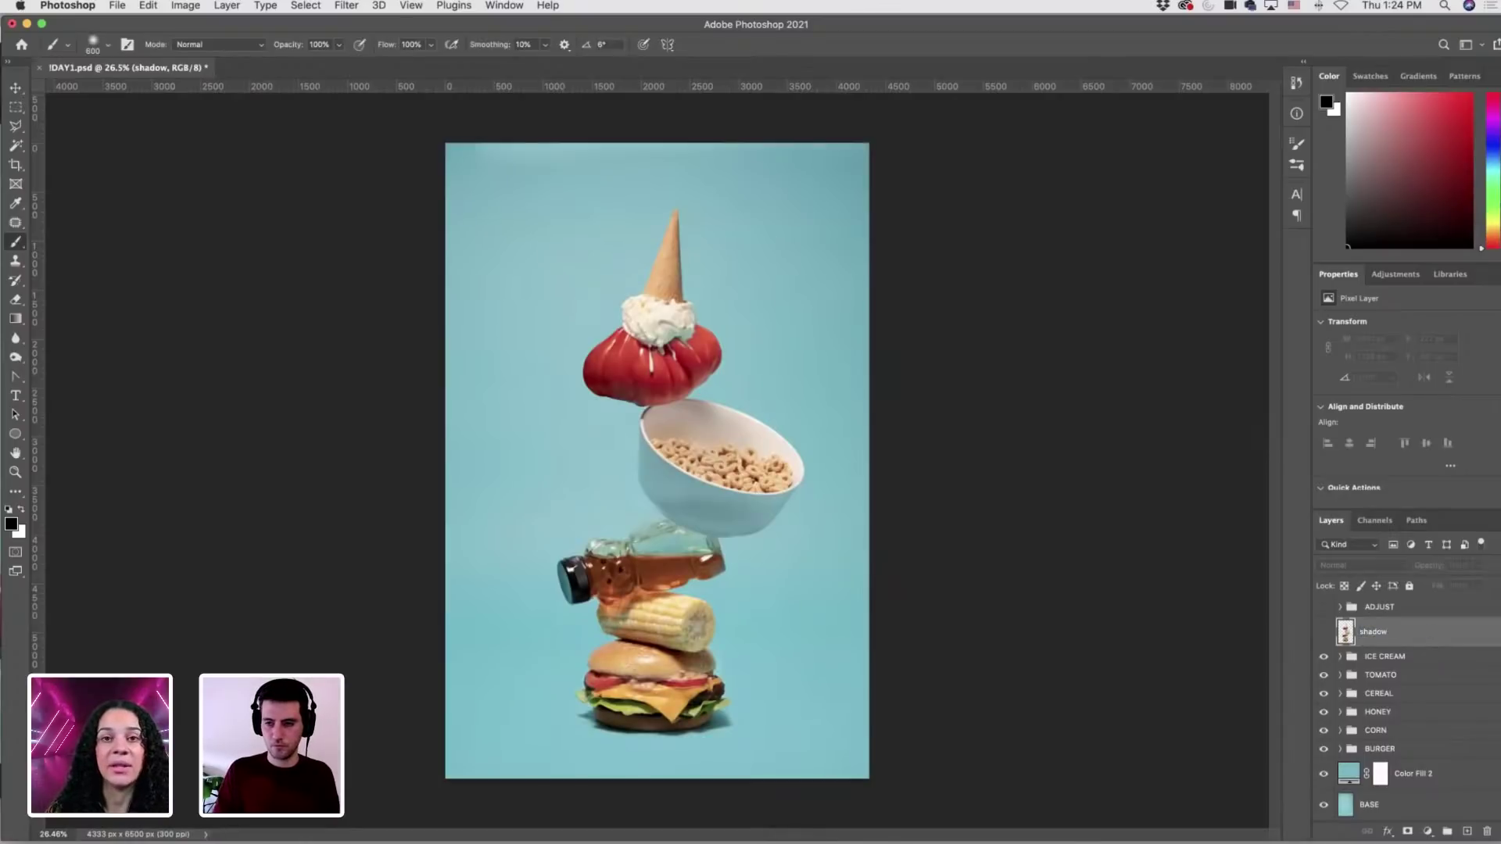
double_click(1375, 631)
text(base shadow)
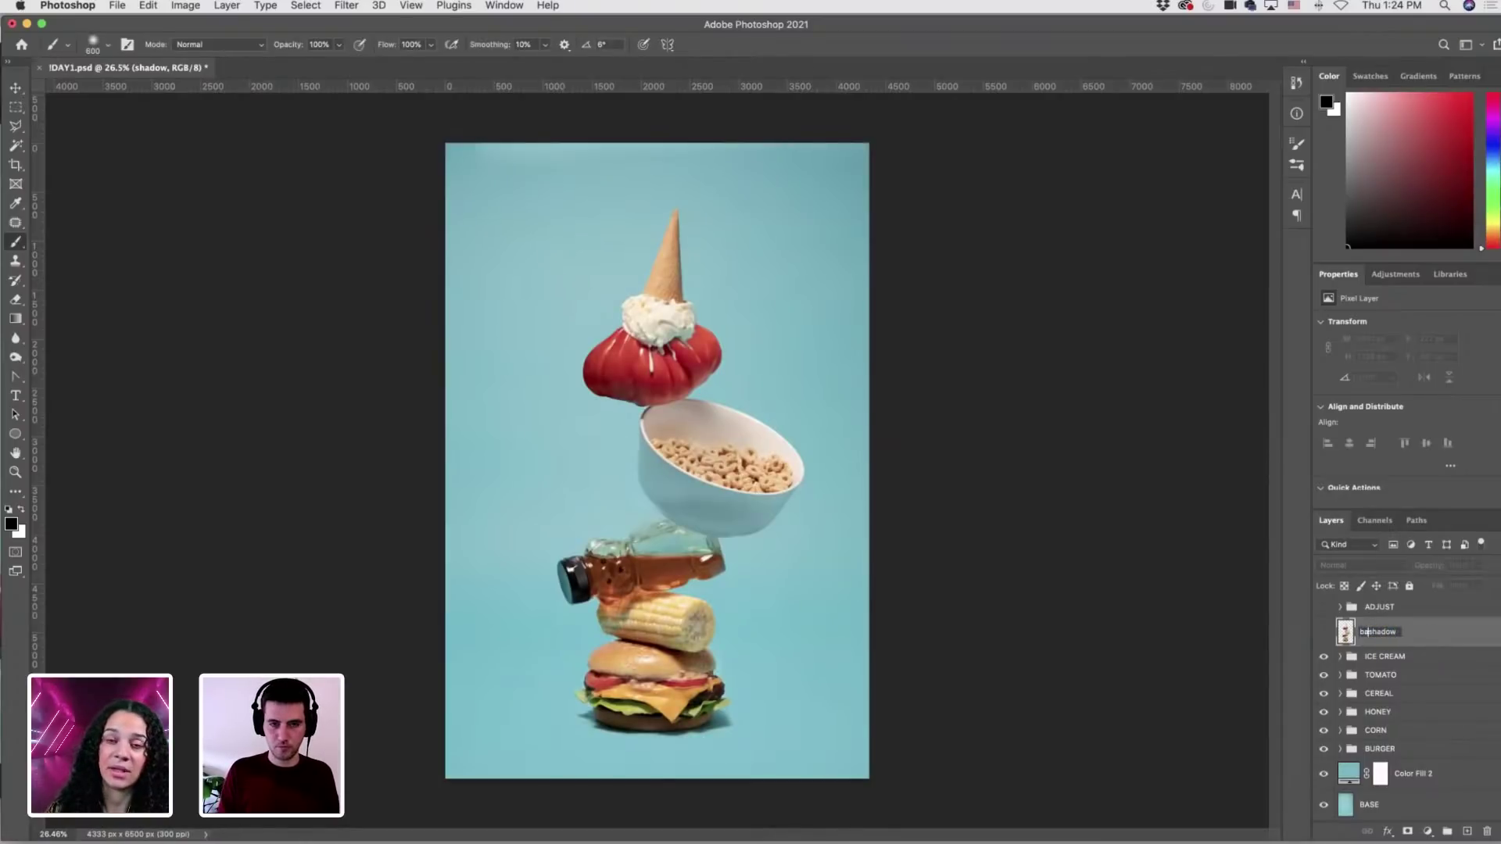
key(Return)
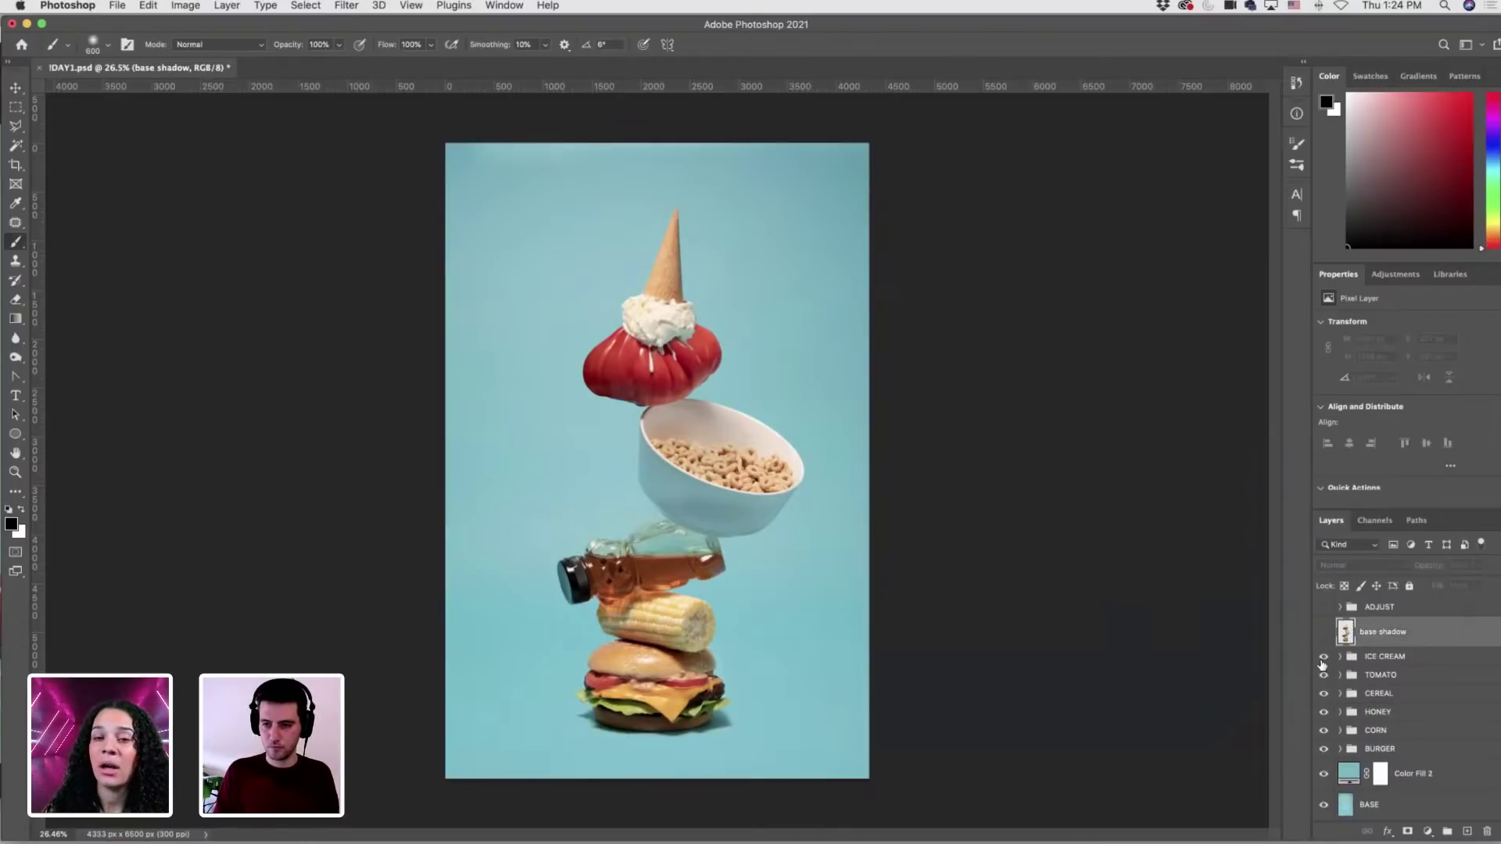
Switch to Adobe Bridge, place C36A4678 copy.psd from the !REFS folder into the Photoshop food composite, and move its layer below base shadow.
drag(781, 28, 827, 30)
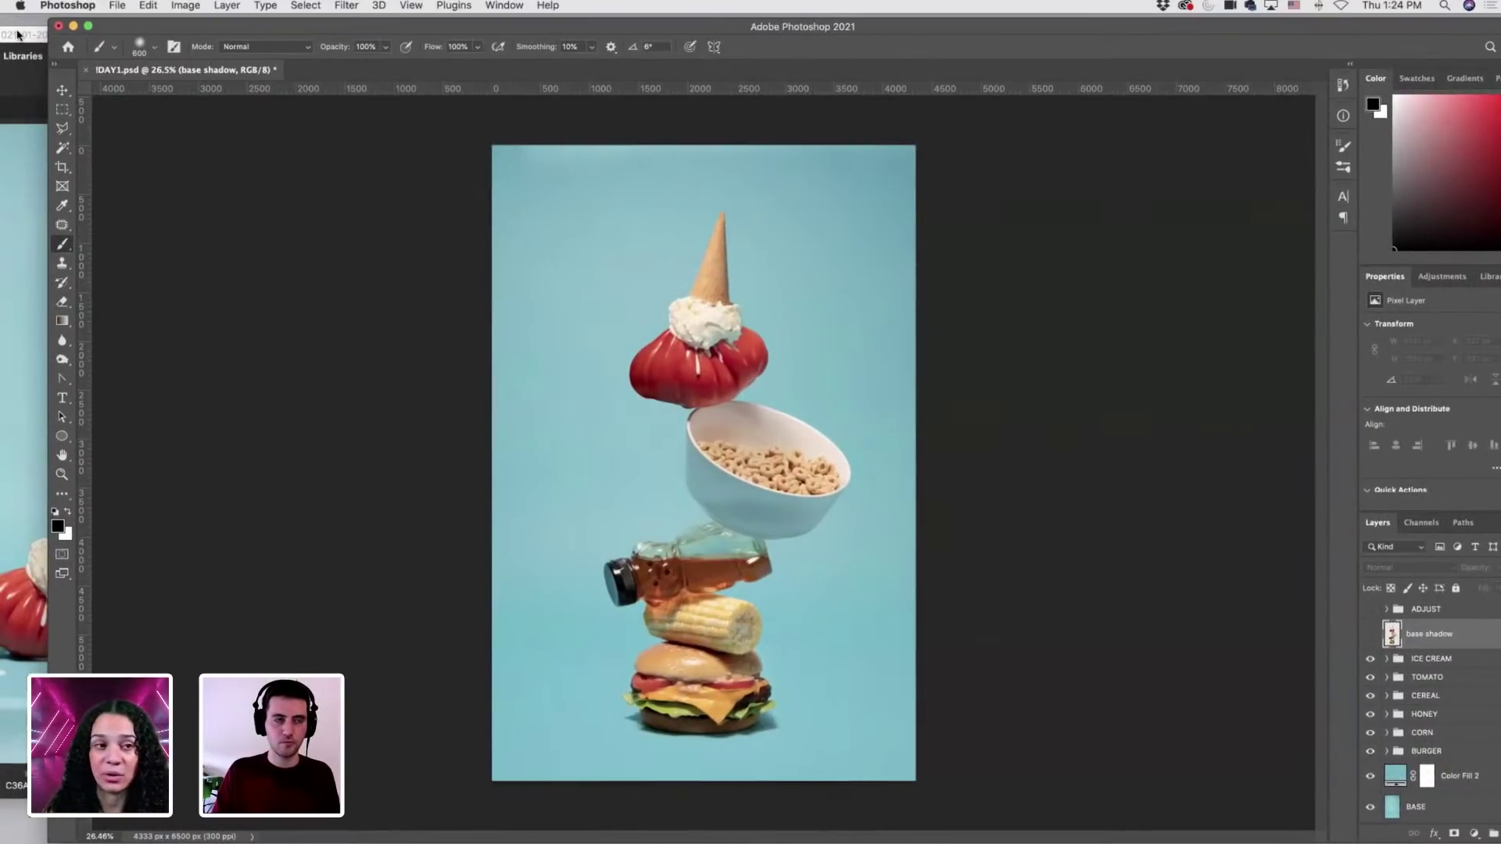
drag(17, 35, 612, 43)
double_click(612, 43)
key(Down)
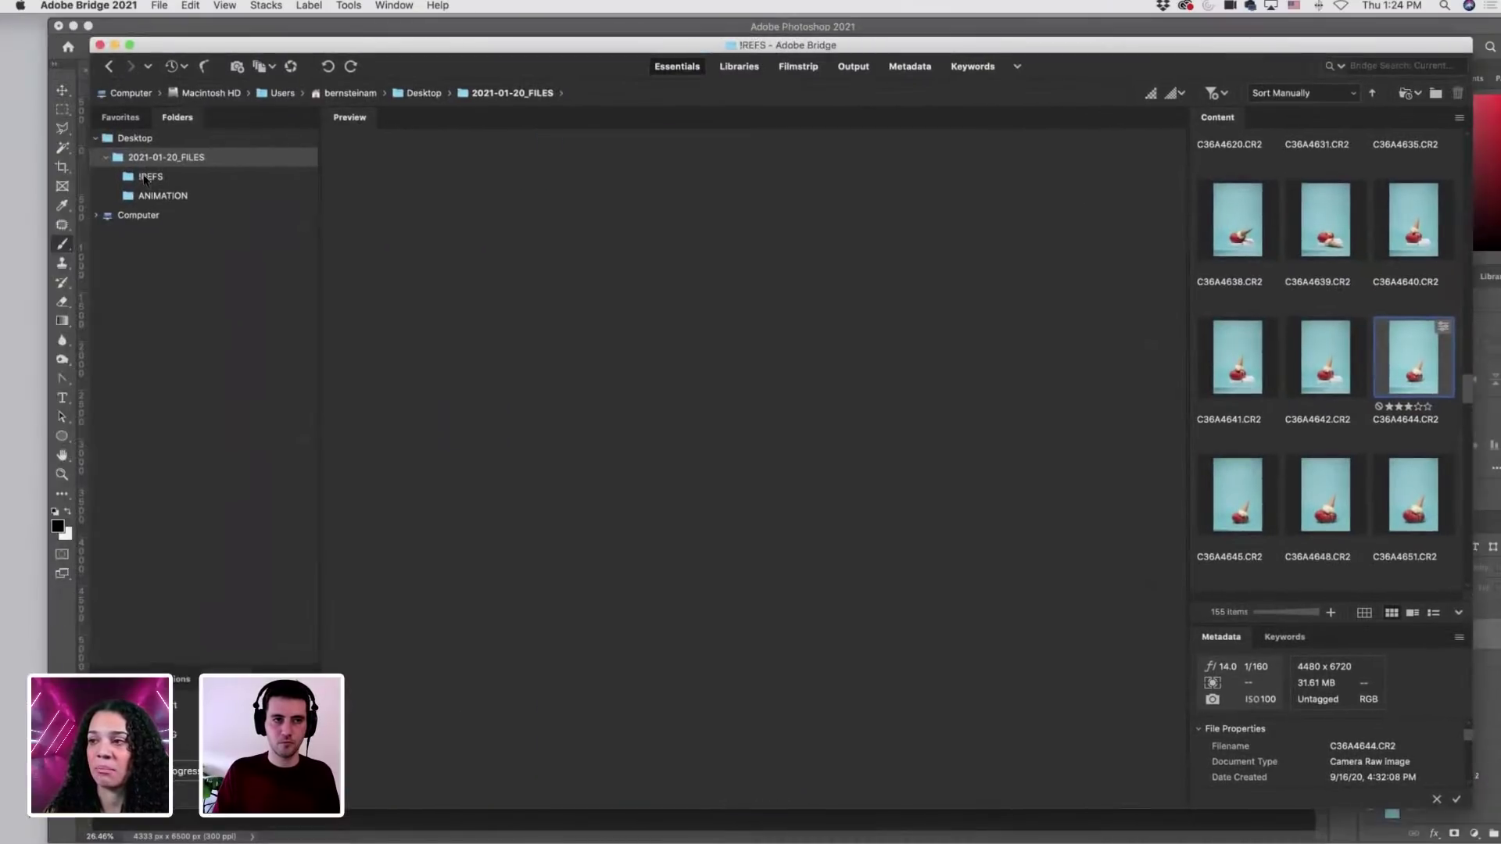
double_click(635, 46)
click(824, 290)
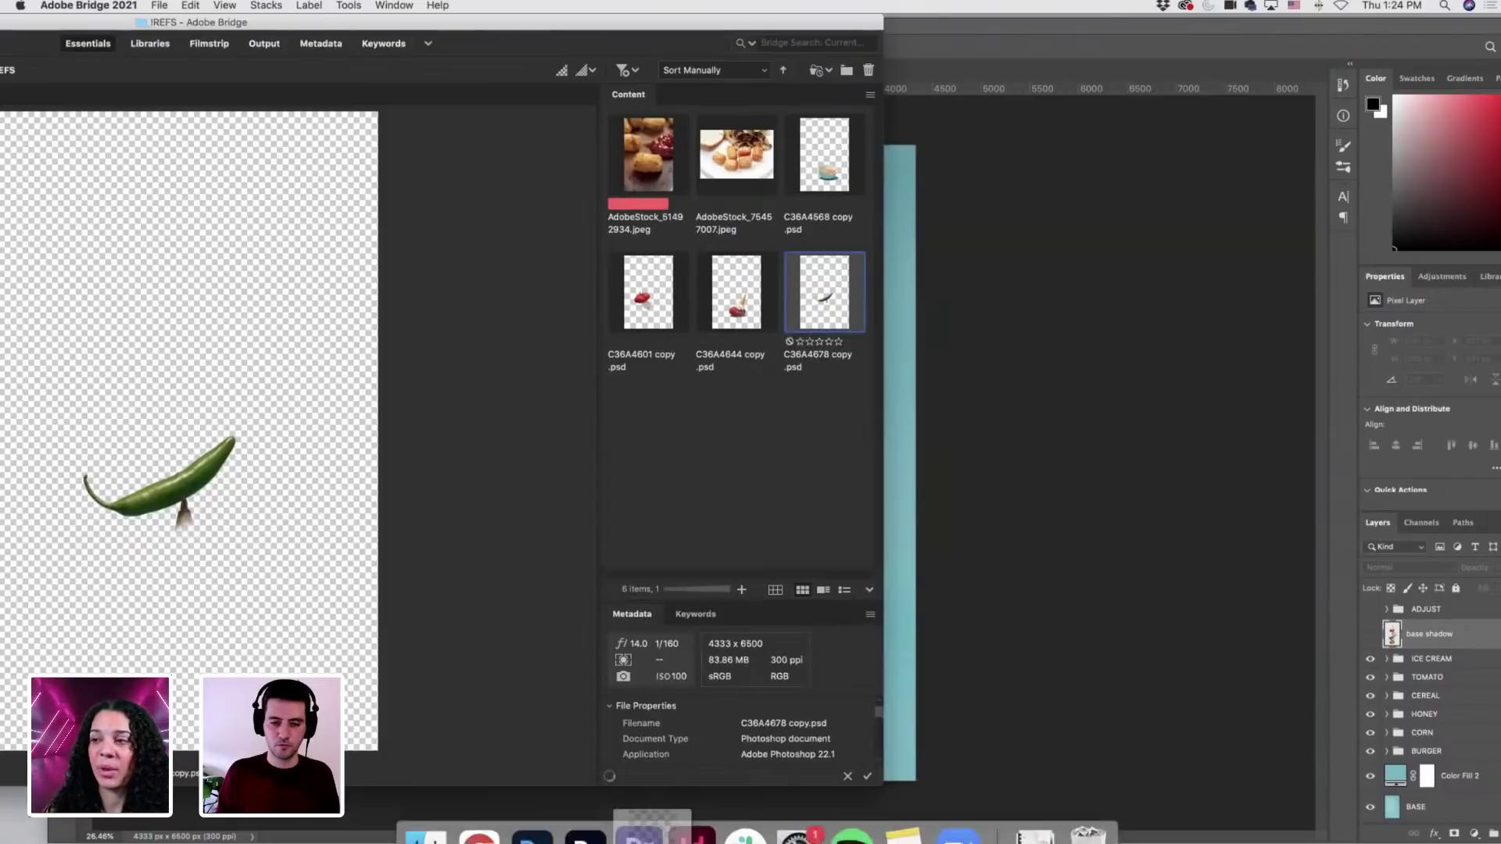
click(523, 835)
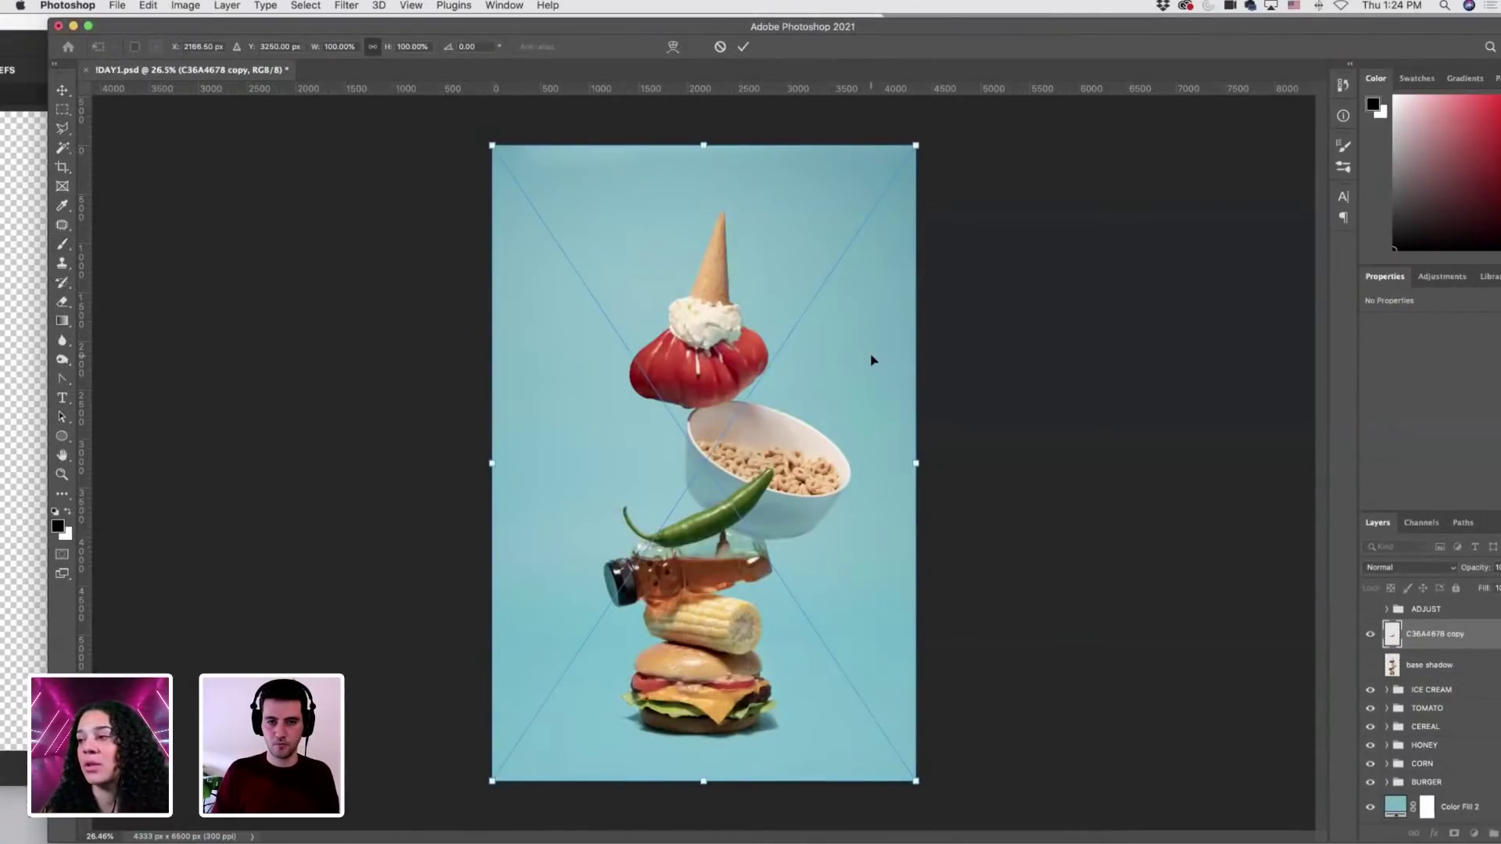
key(Return)
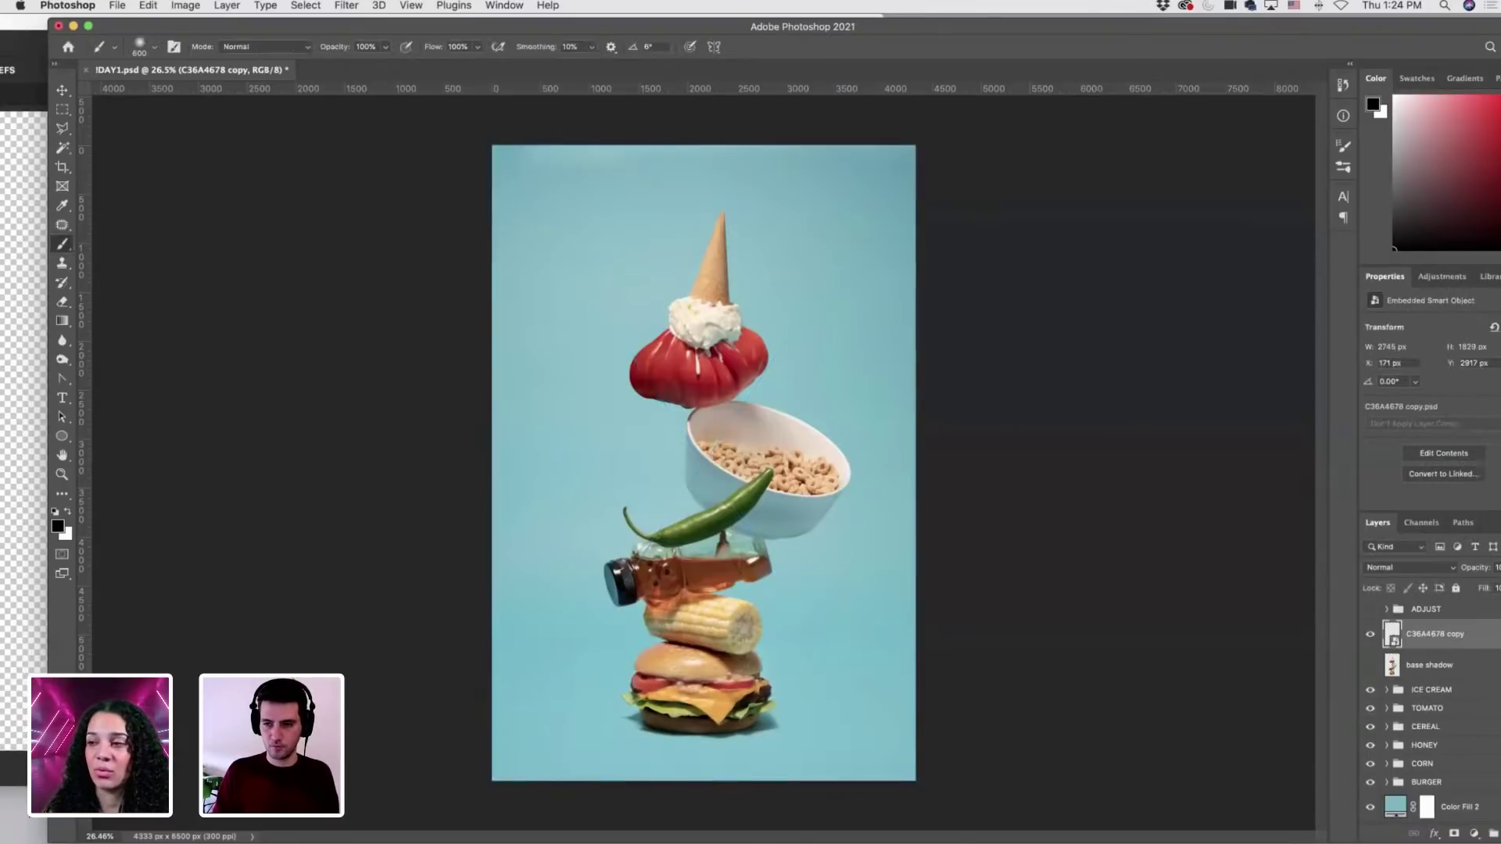
drag(1439, 634, 1438, 679)
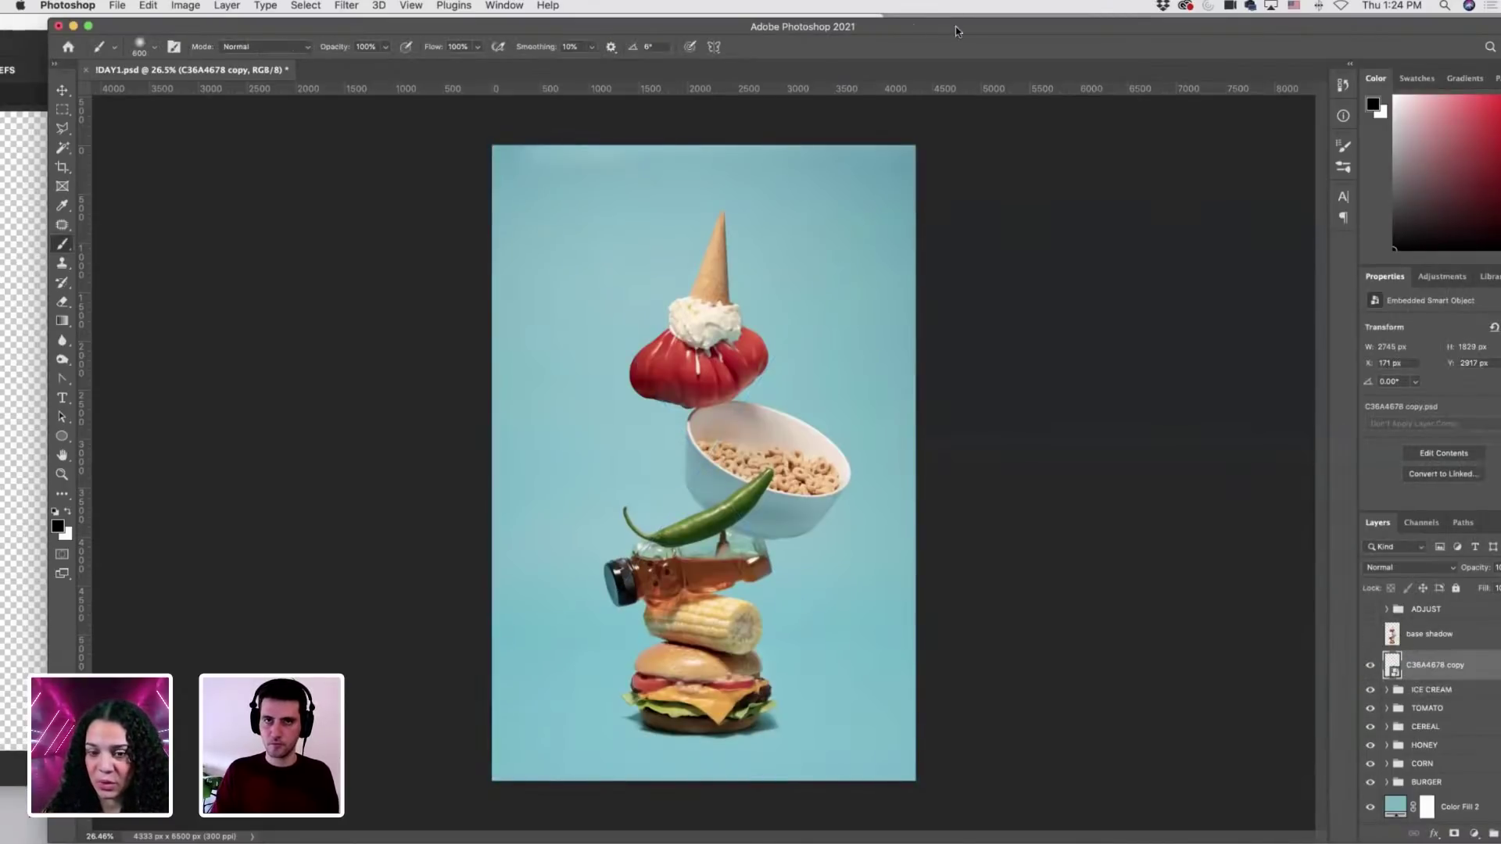
double_click(848, 28)
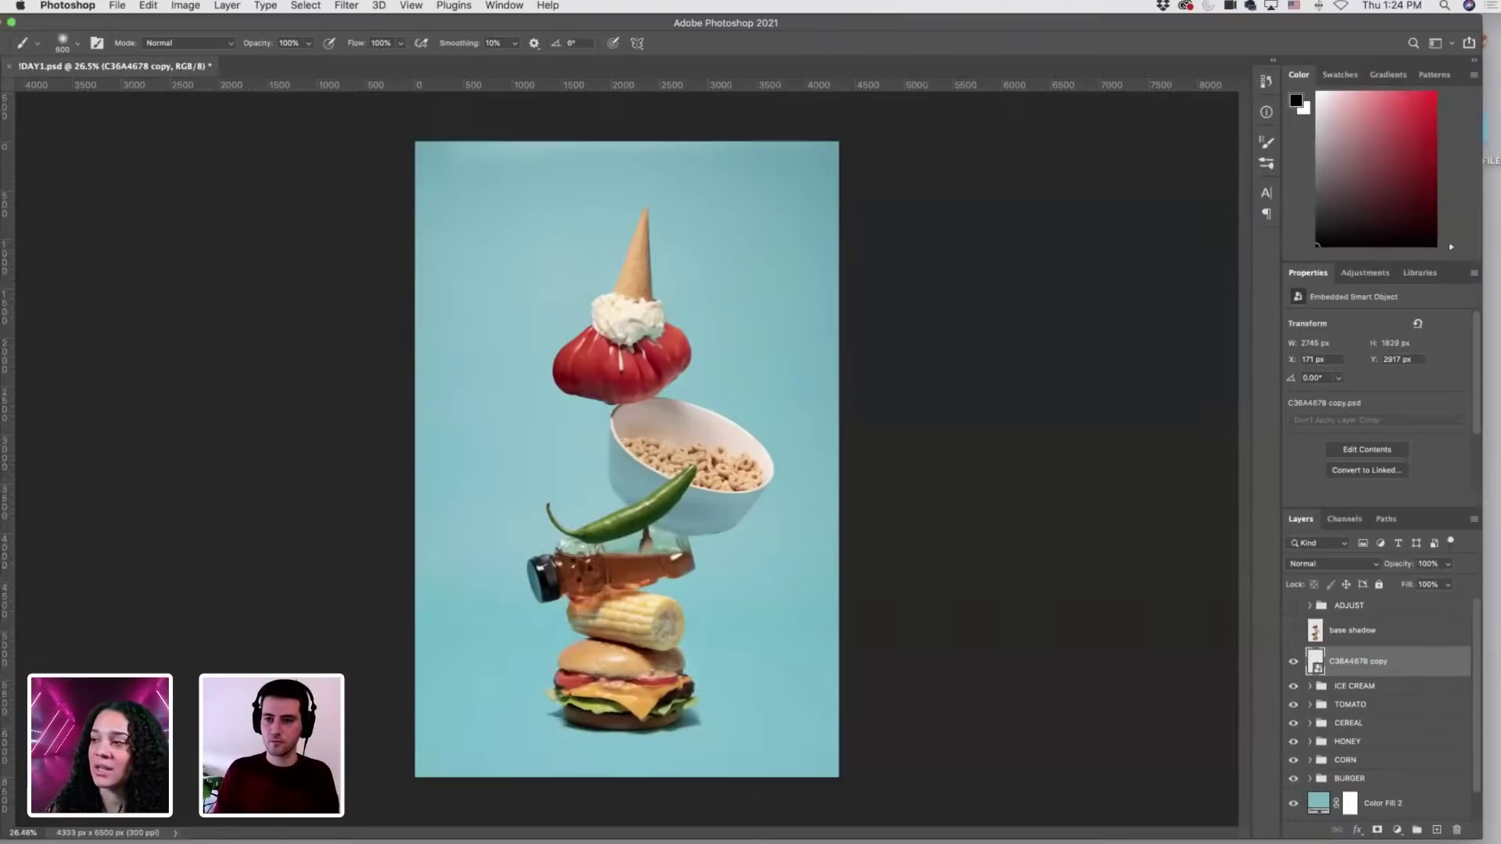
Rename the placed layer "pepper" and put it in a new group named PEPPER.
double_click(1383, 658)
text(pepper)
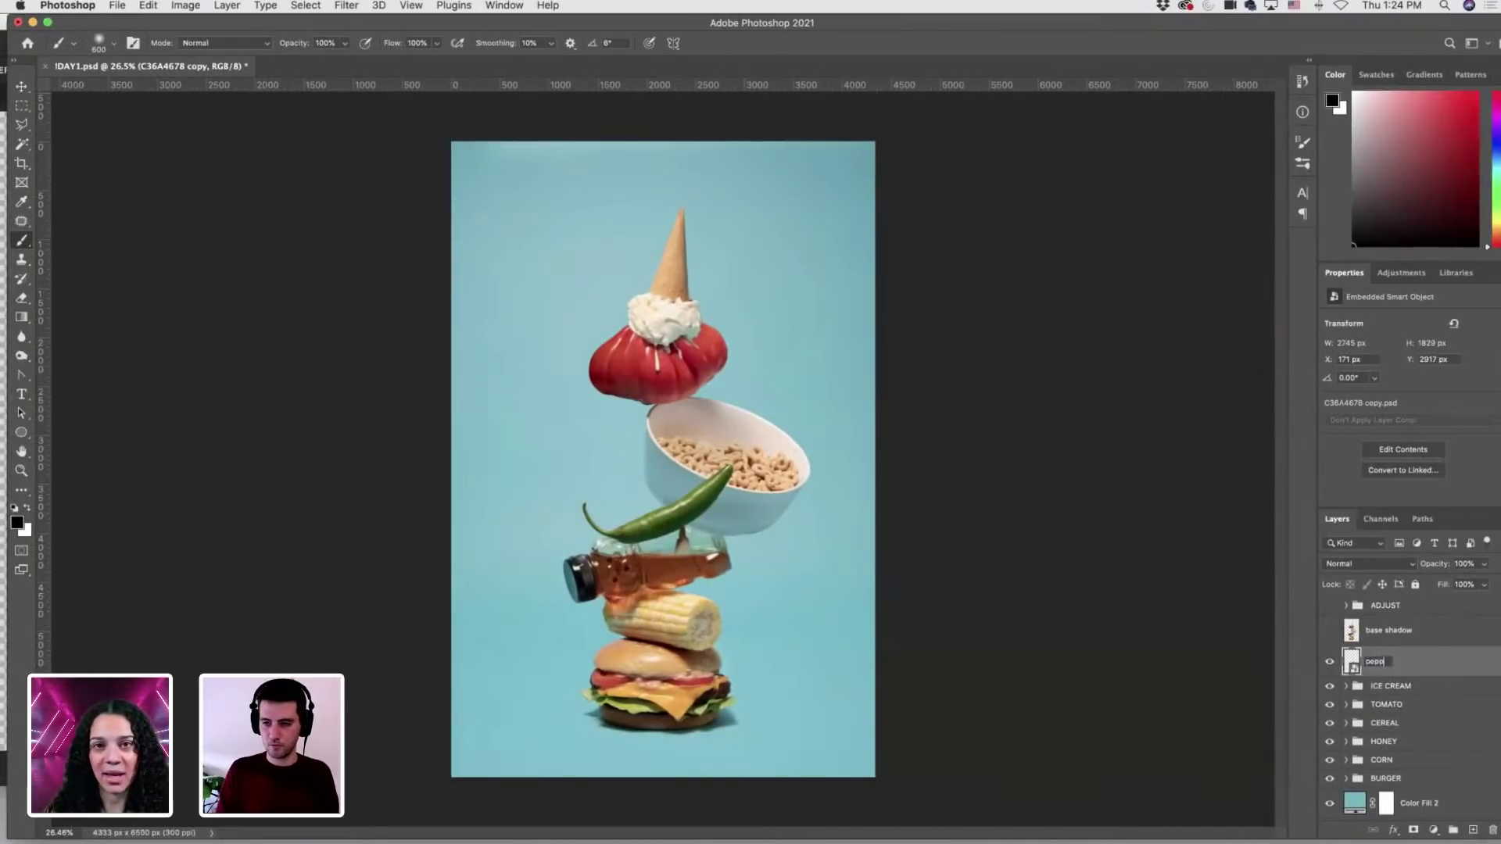
key(Return)
key(super+g)
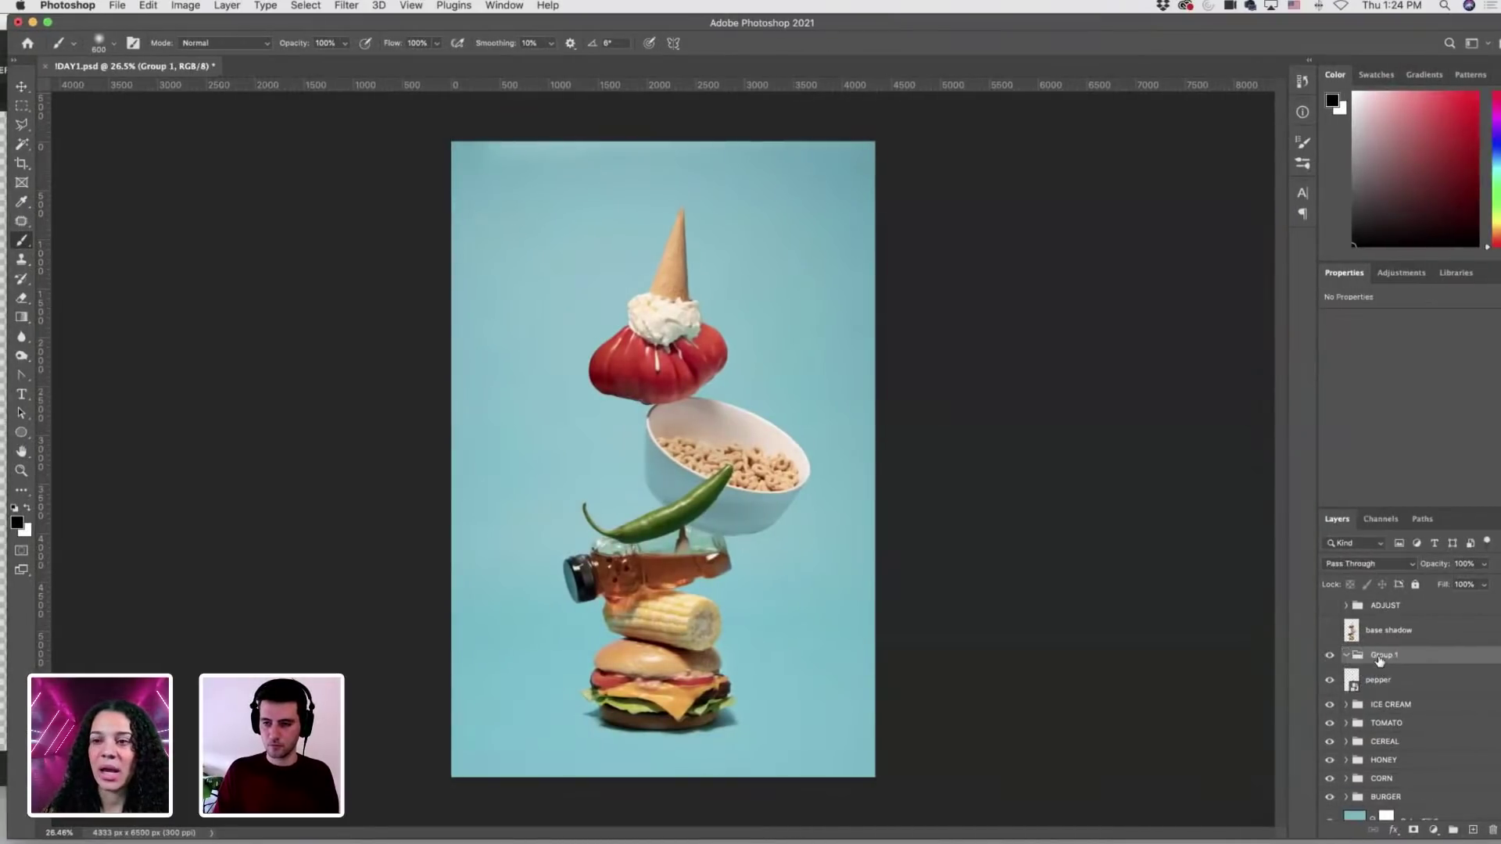
text(PEPPER)
key(Return)
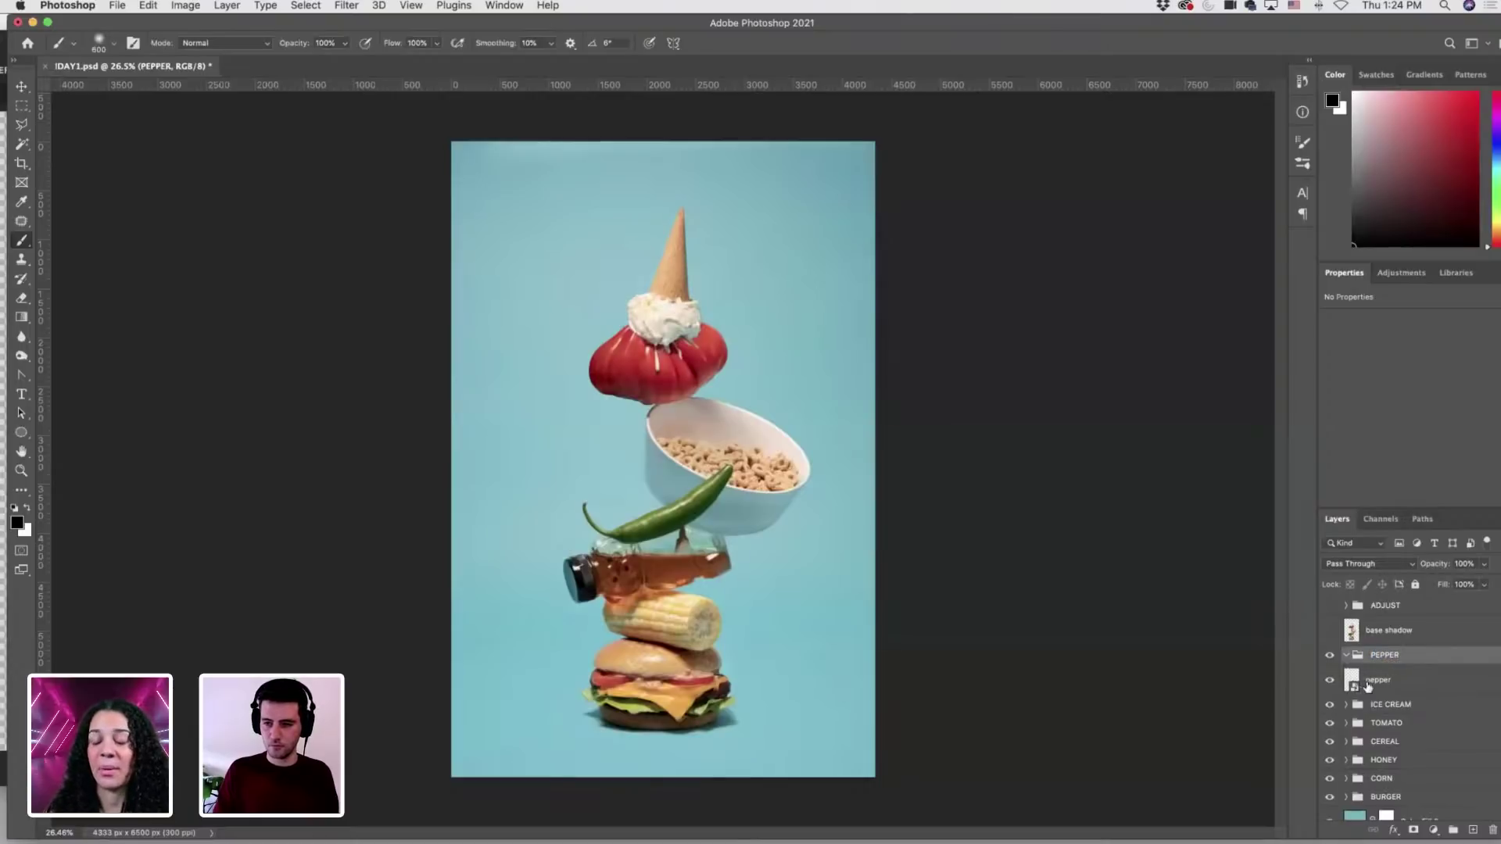
Rename the pepper layer inside the PEPPER group as PEPPER BASE.
double_click(1376, 679)
text(PEPPER B)
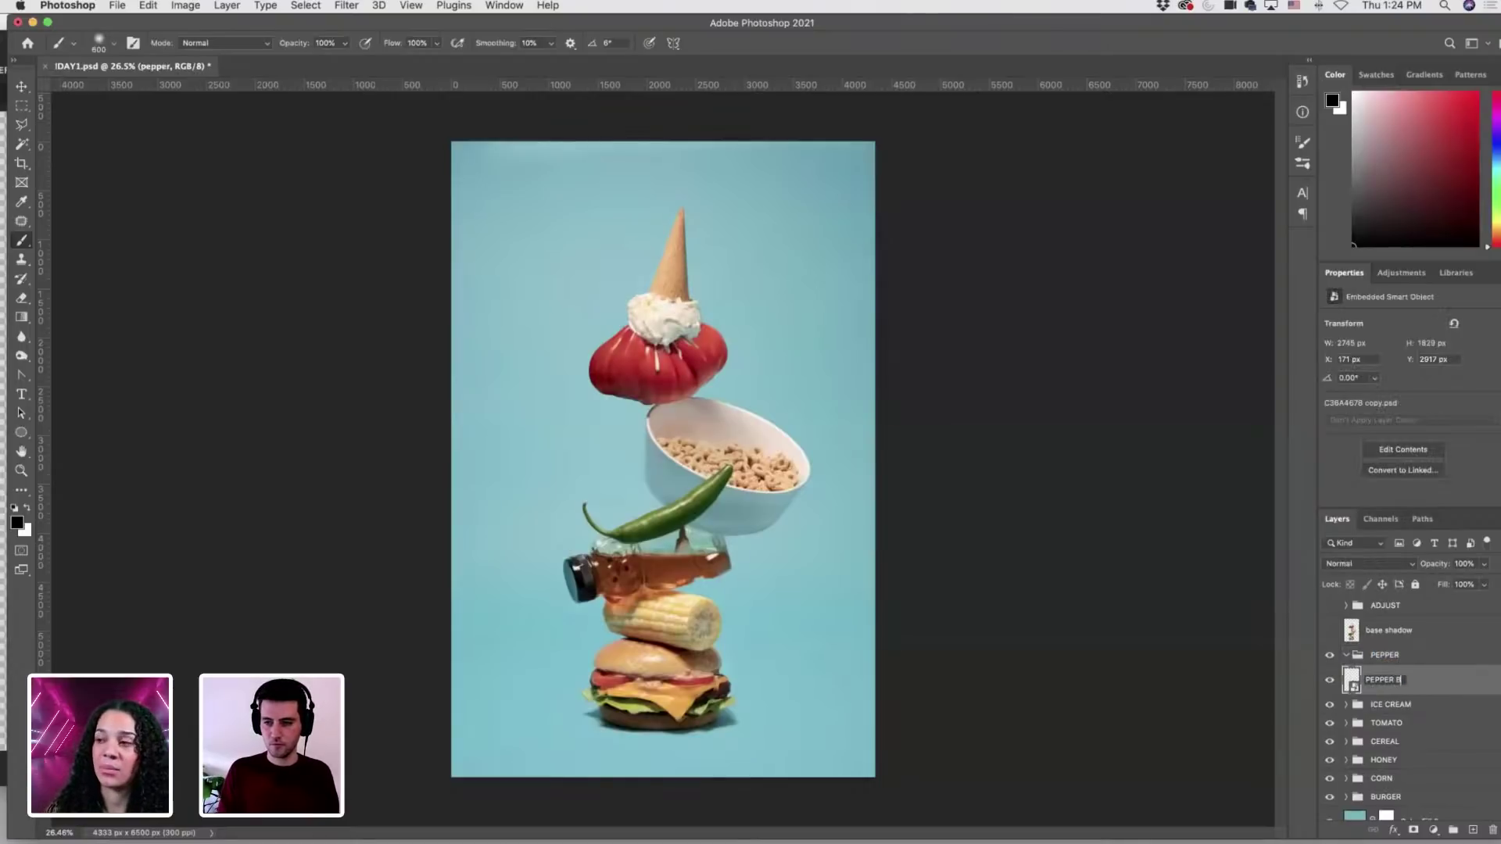
text(ASE)
key(Return)
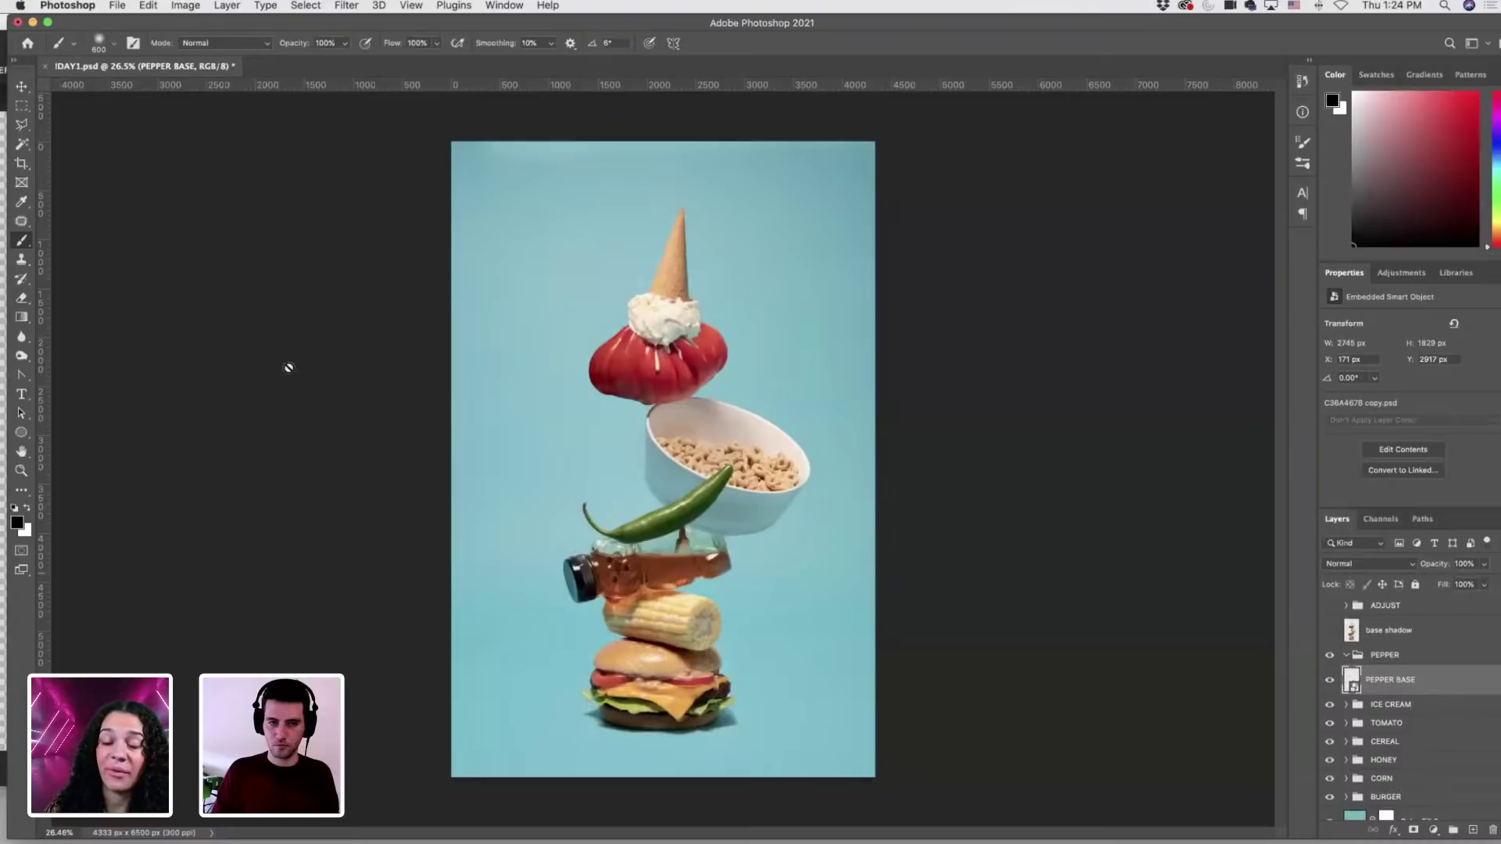
Free-transform the pepper onto the tip of the ice cream cone, rotated about 8.2° and scaled to about 83%.
key(super+t)
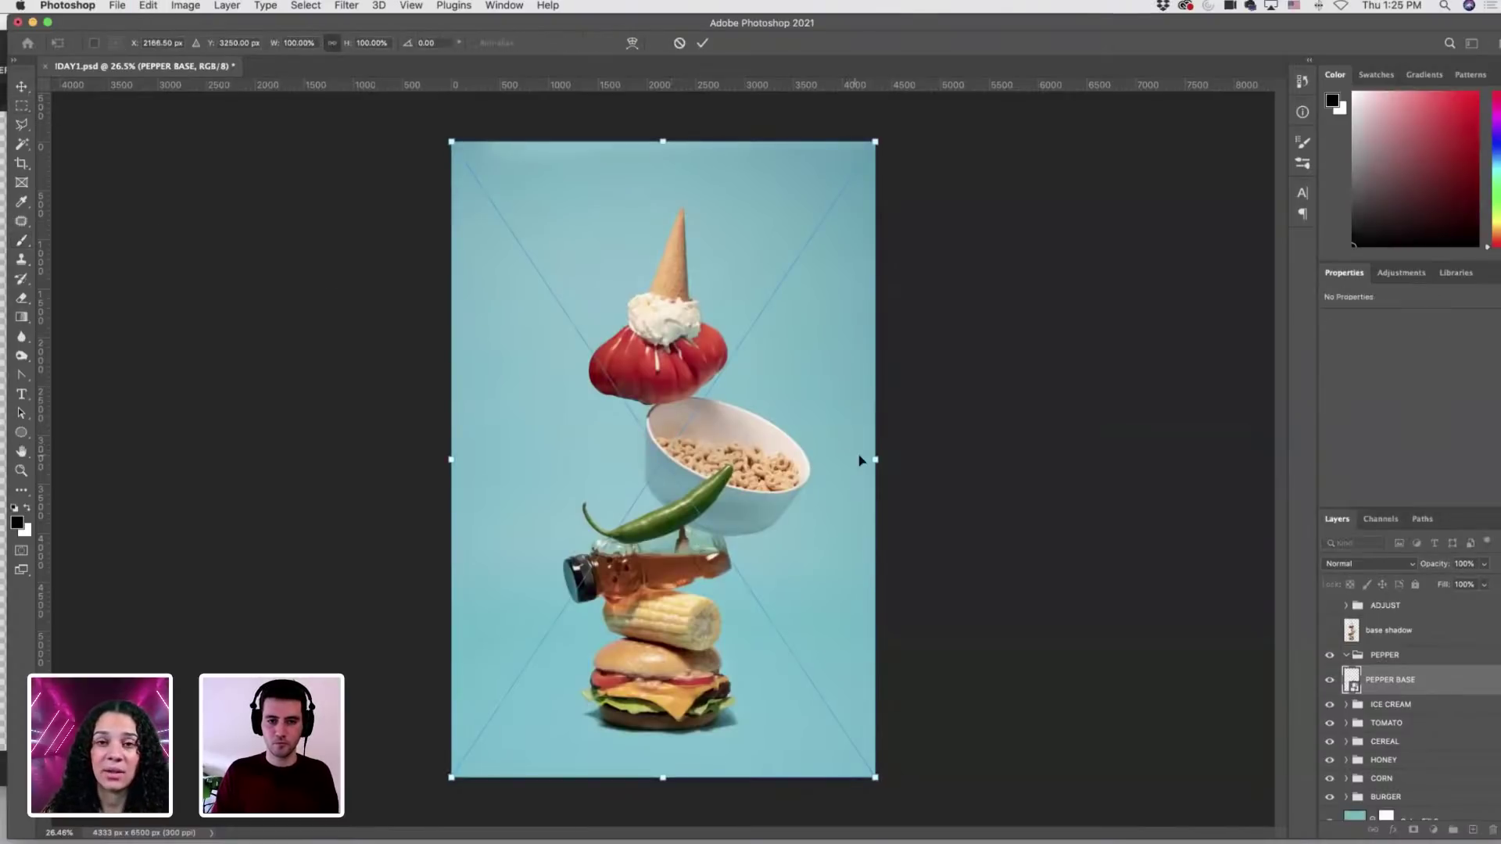
drag(723, 489, 702, 267)
mouse_move(917, 406)
mouse_down()
mouse_move(946, 389)
mouse_move(916, 420)
mouse_up()
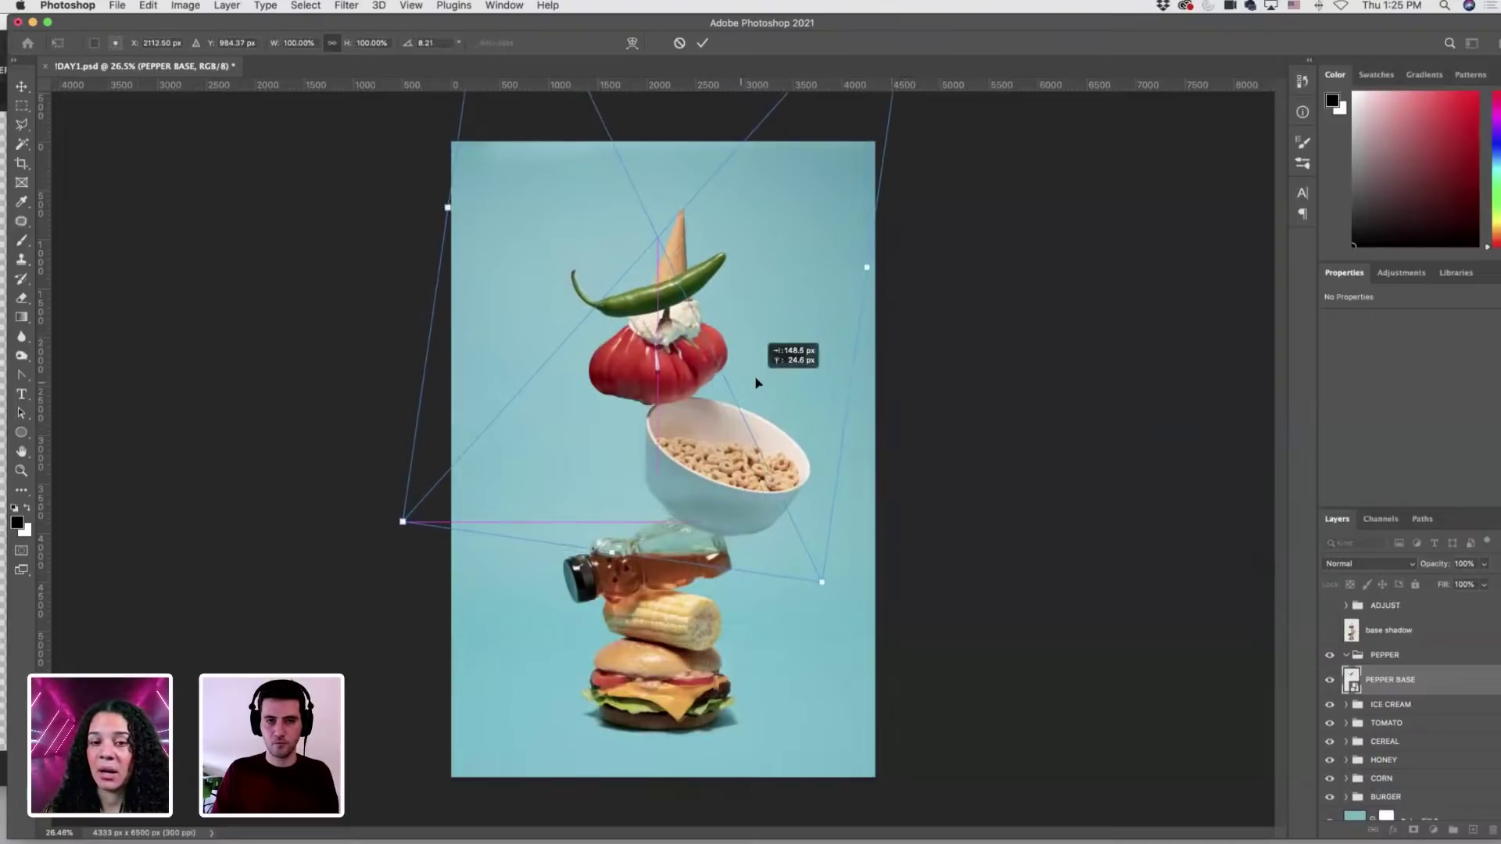
drag(861, 264, 774, 196)
drag(860, 165, 854, 167)
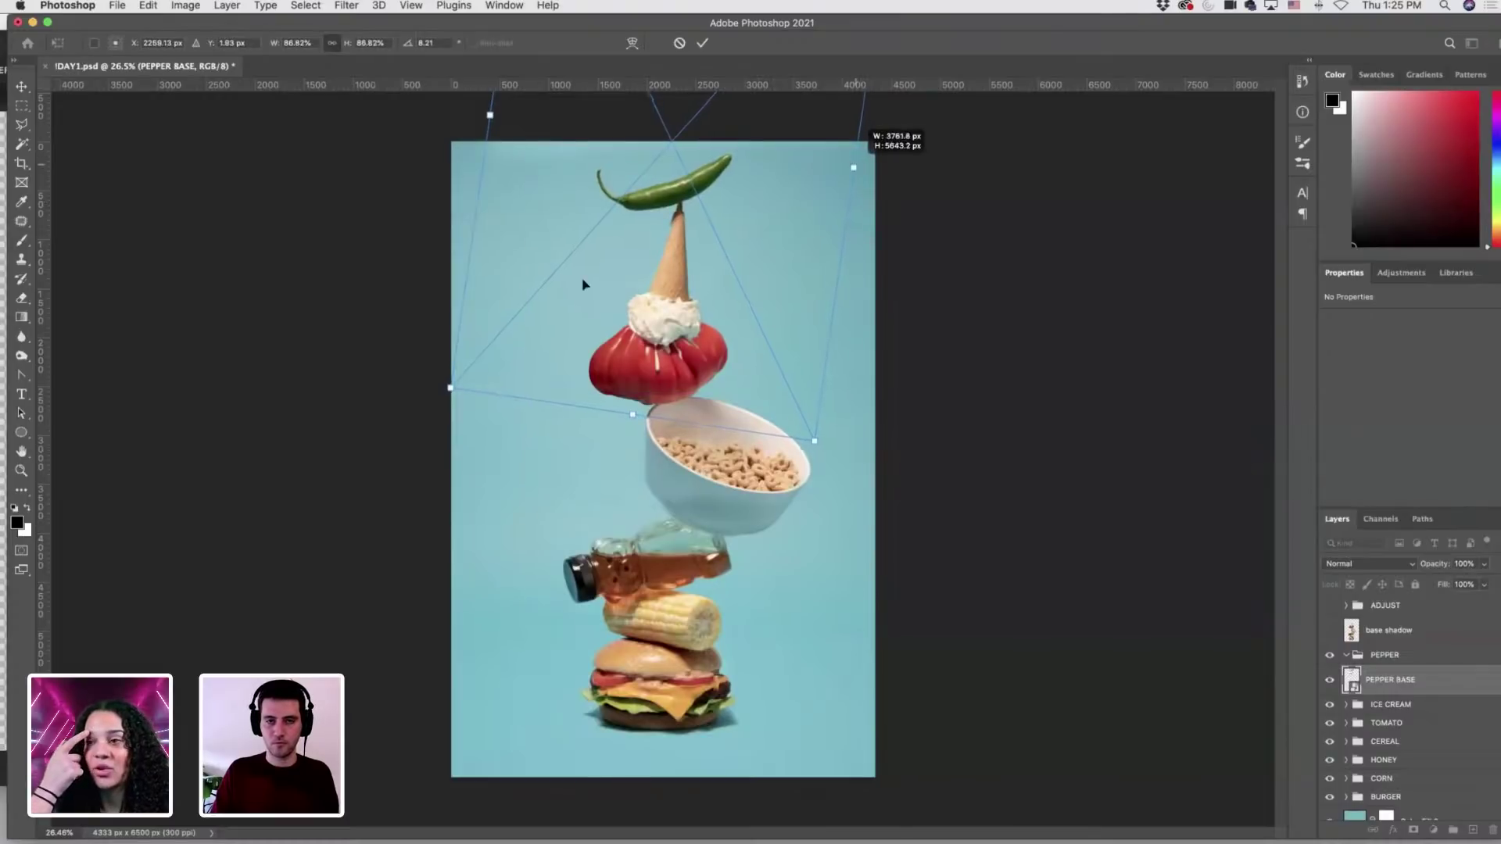
drag(452, 379, 462, 364)
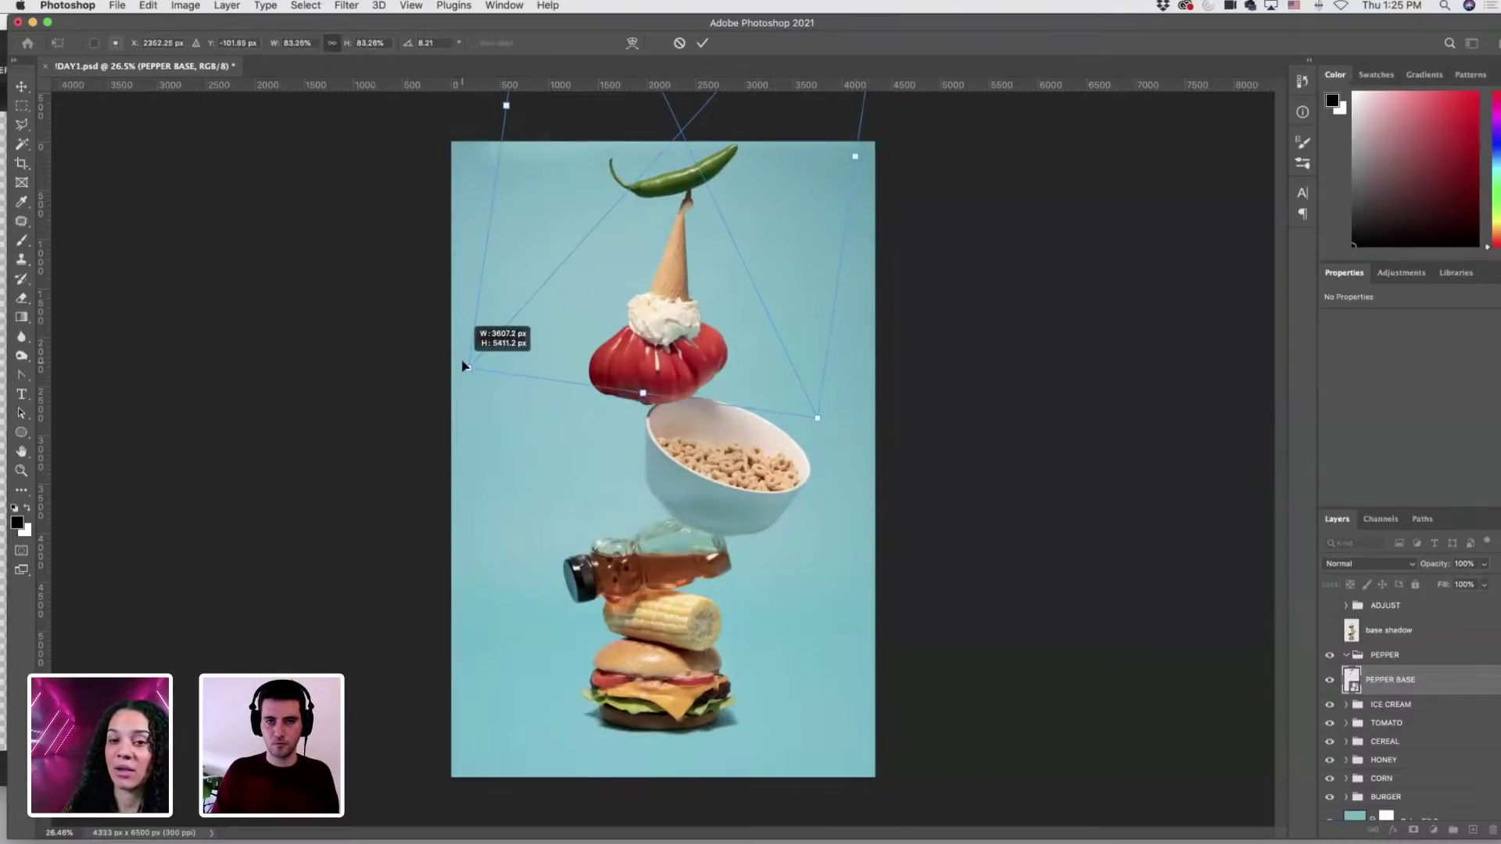
drag(623, 314, 623, 314)
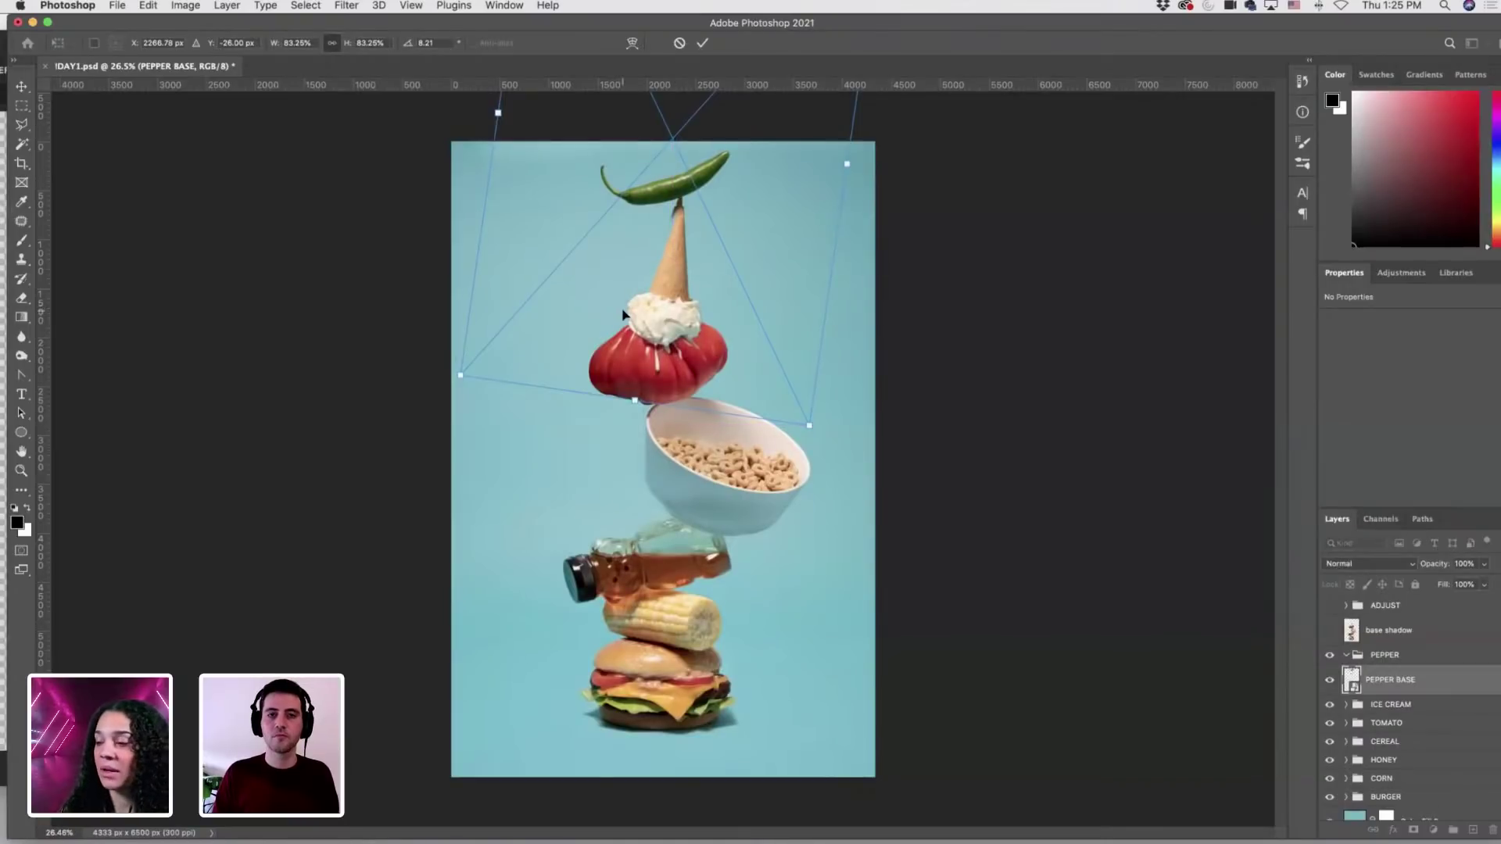
Tilt the pepper further to about 14.2°, scale it to about 79%, and reposition its stem over the cone's tip.
drag(679, 271, 698, 274)
drag(671, 275, 673, 276)
drag(807, 432, 729, 419)
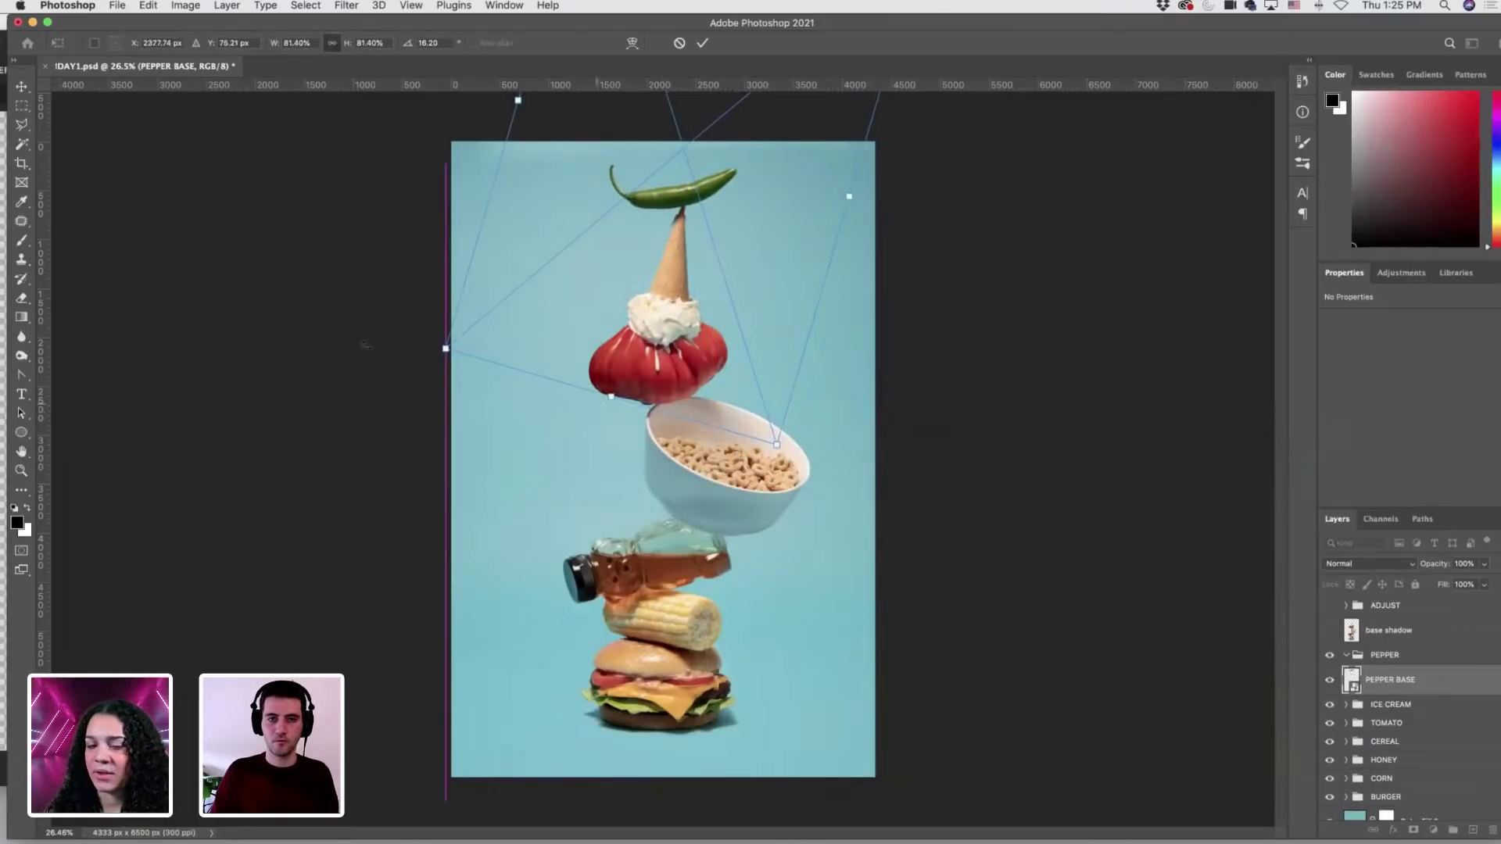
drag(430, 350, 446, 341)
drag(569, 300, 544, 302)
drag(443, 330, 447, 358)
drag(850, 189, 842, 185)
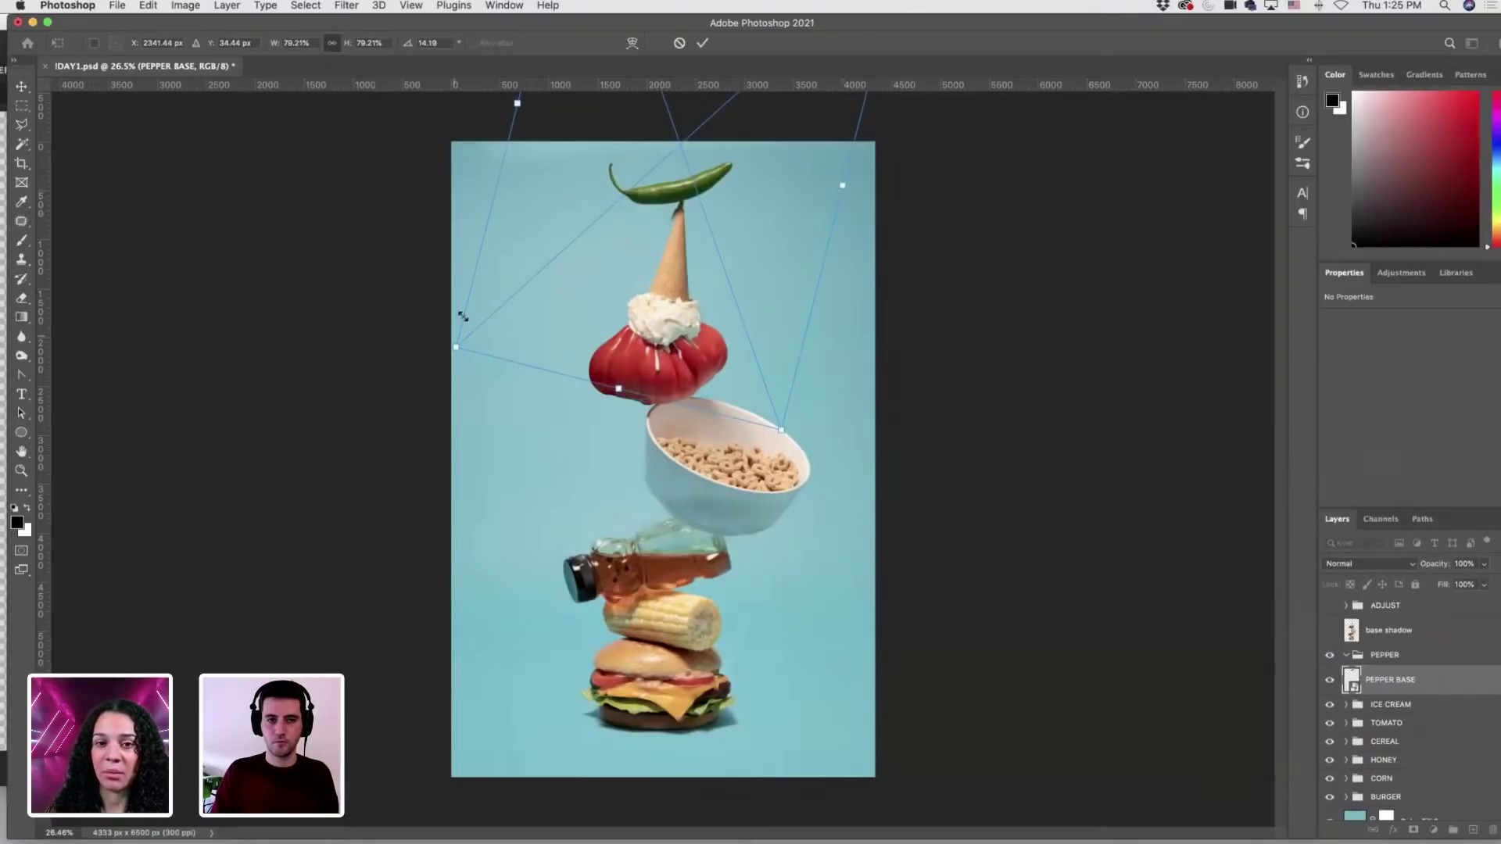
Scale the pepper to about 76%, reduce its rotation to about 12.6°, and reseat it on the cone's tip.
drag(455, 344, 470, 332)
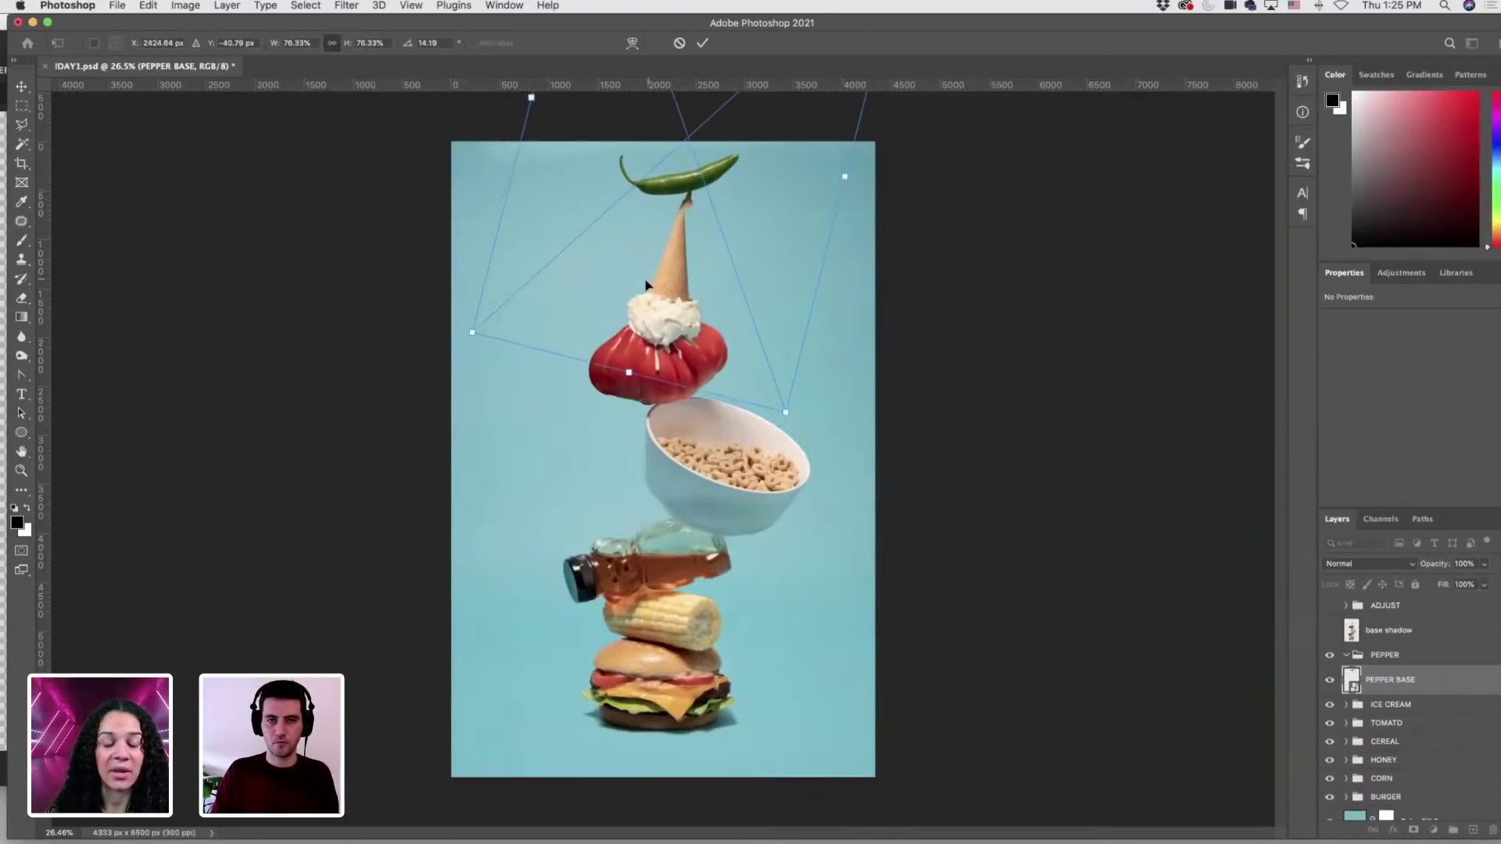
drag(633, 281, 643, 291)
drag(431, 317, 458, 311)
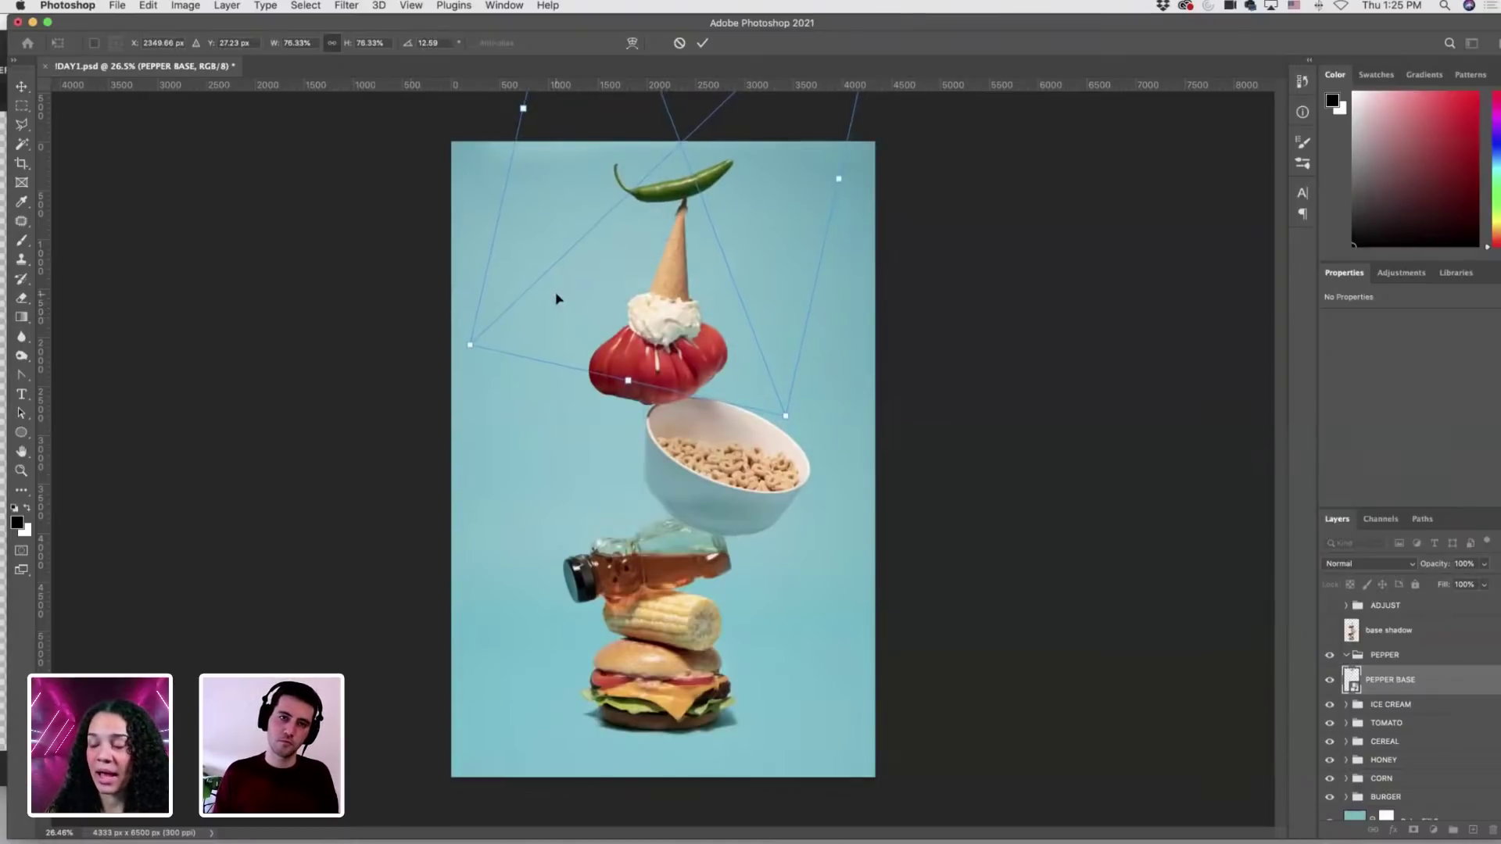
drag(557, 298, 558, 300)
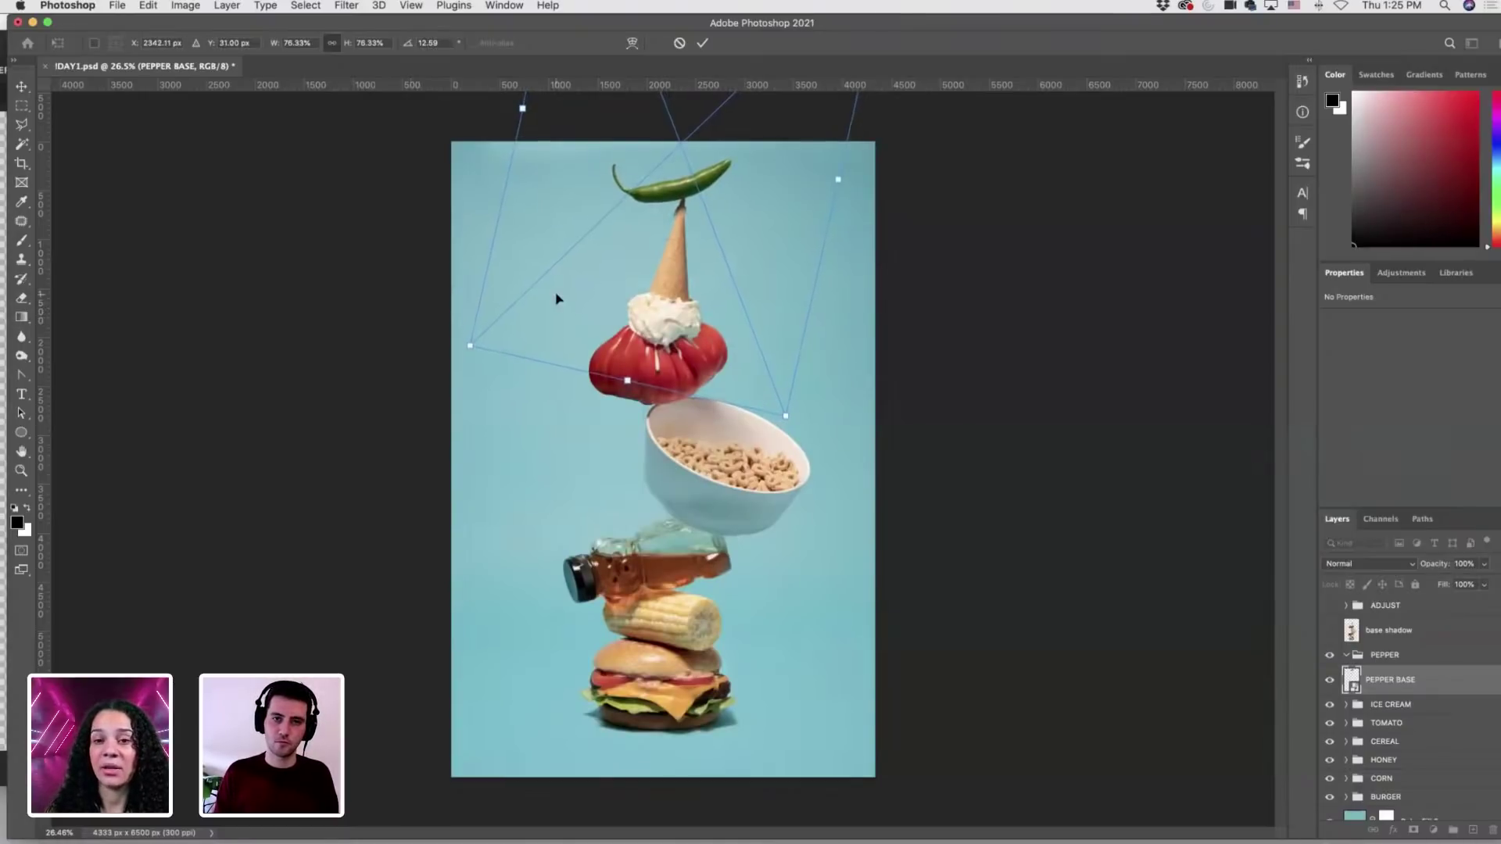
key(Right)
key(Down)
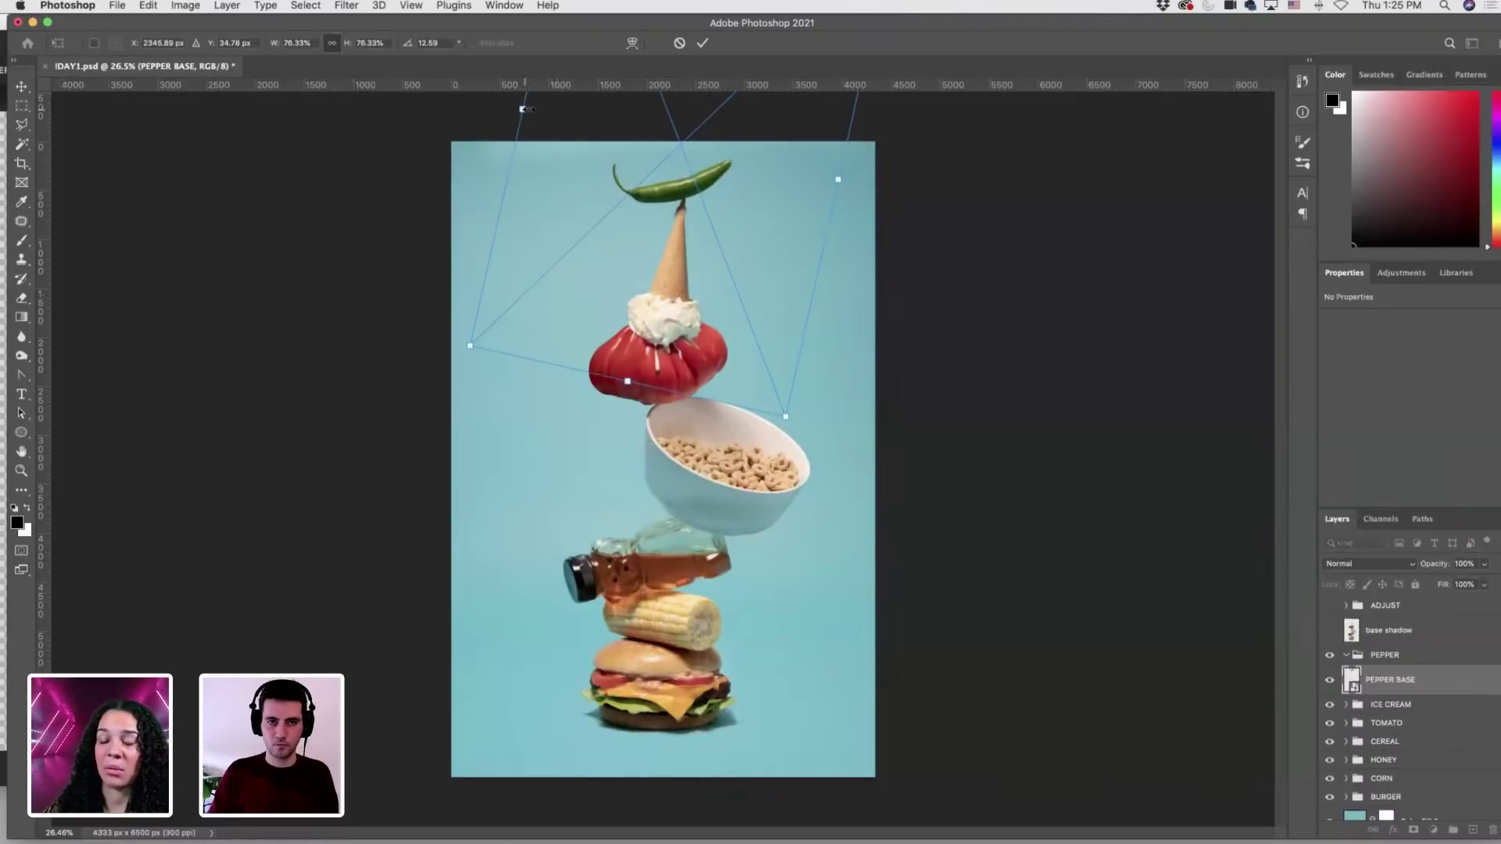
Shrink the pepper in stages to about 66.6%, repositioning it so its stem rests on the cone's tip.
drag(523, 109, 528, 110)
drag(678, 198, 683, 199)
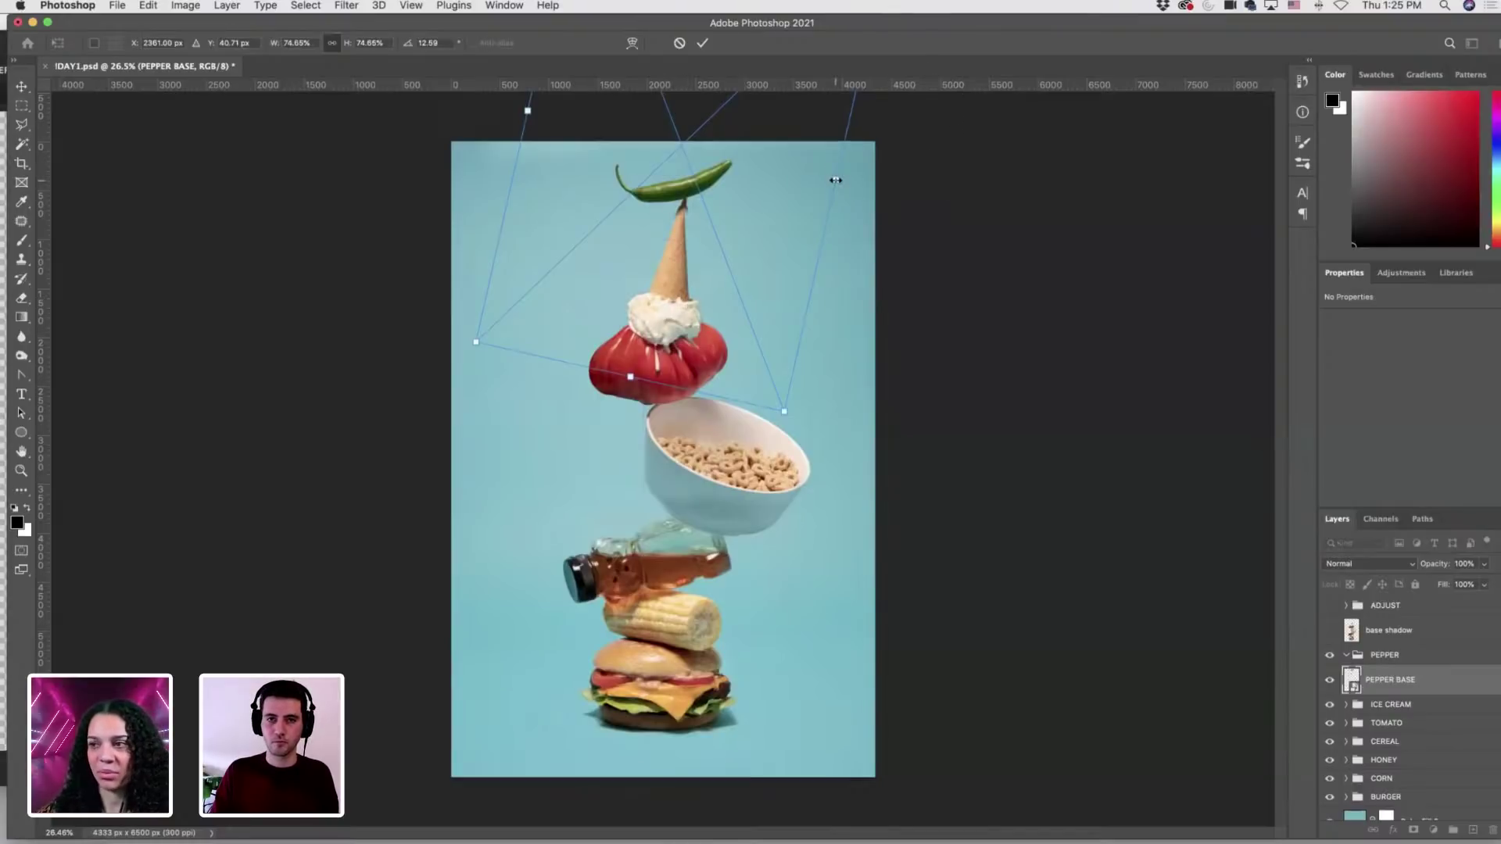
drag(832, 180, 830, 178)
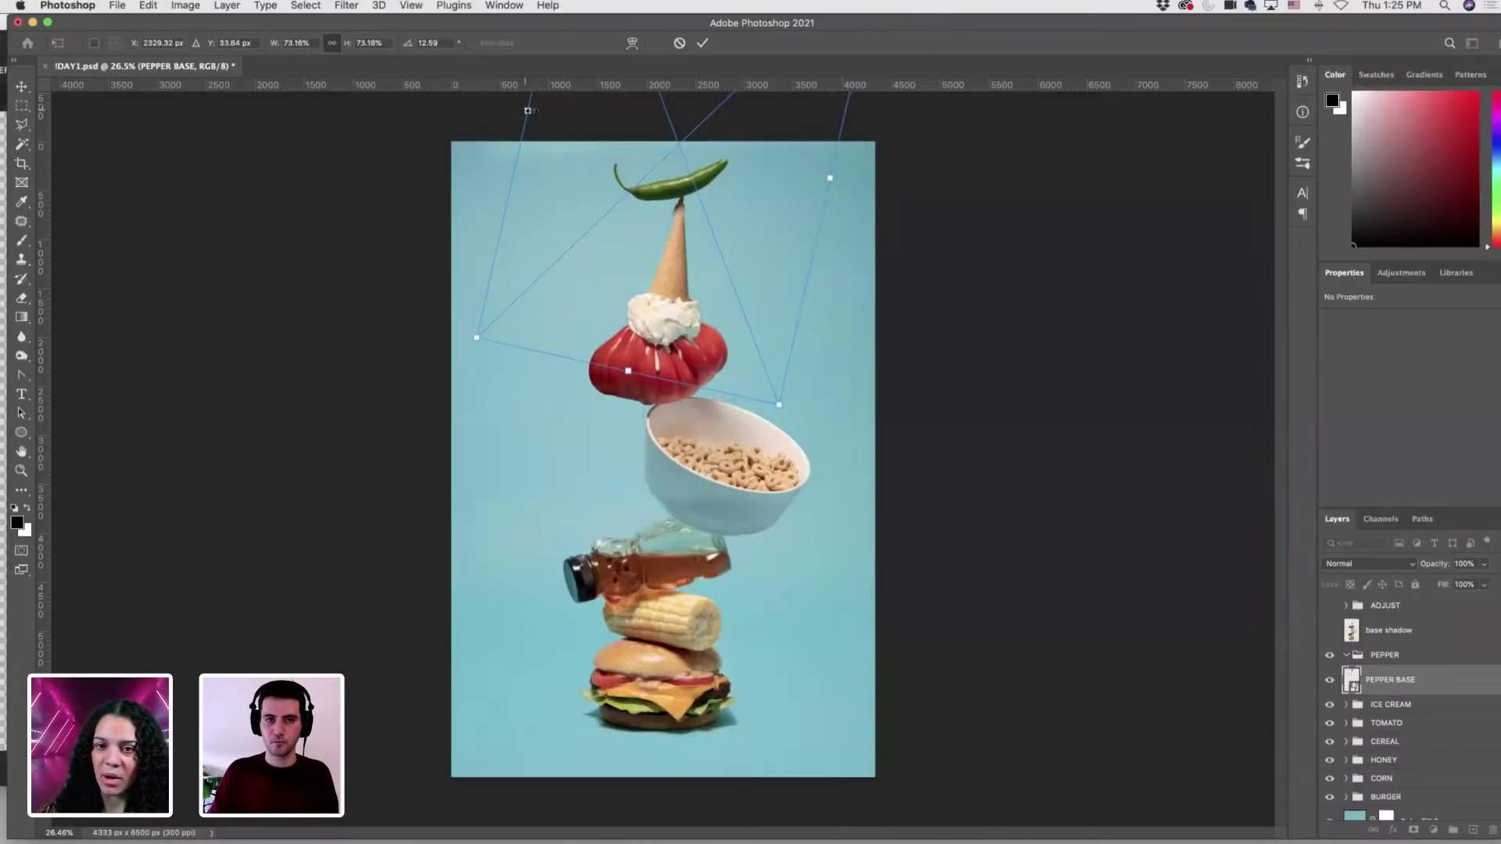
drag(531, 111, 538, 112)
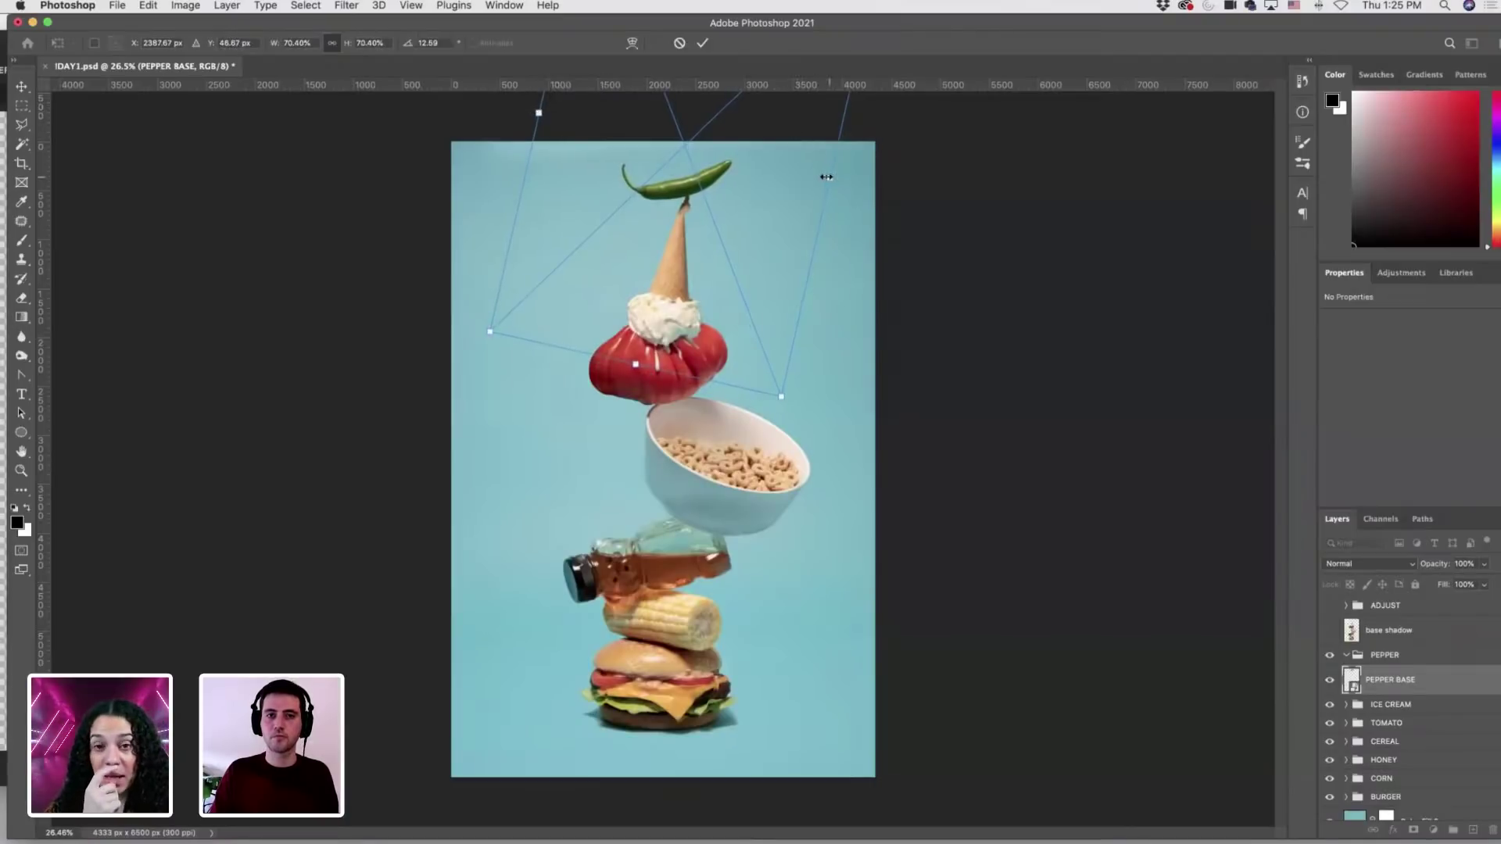
drag(827, 177, 783, 202)
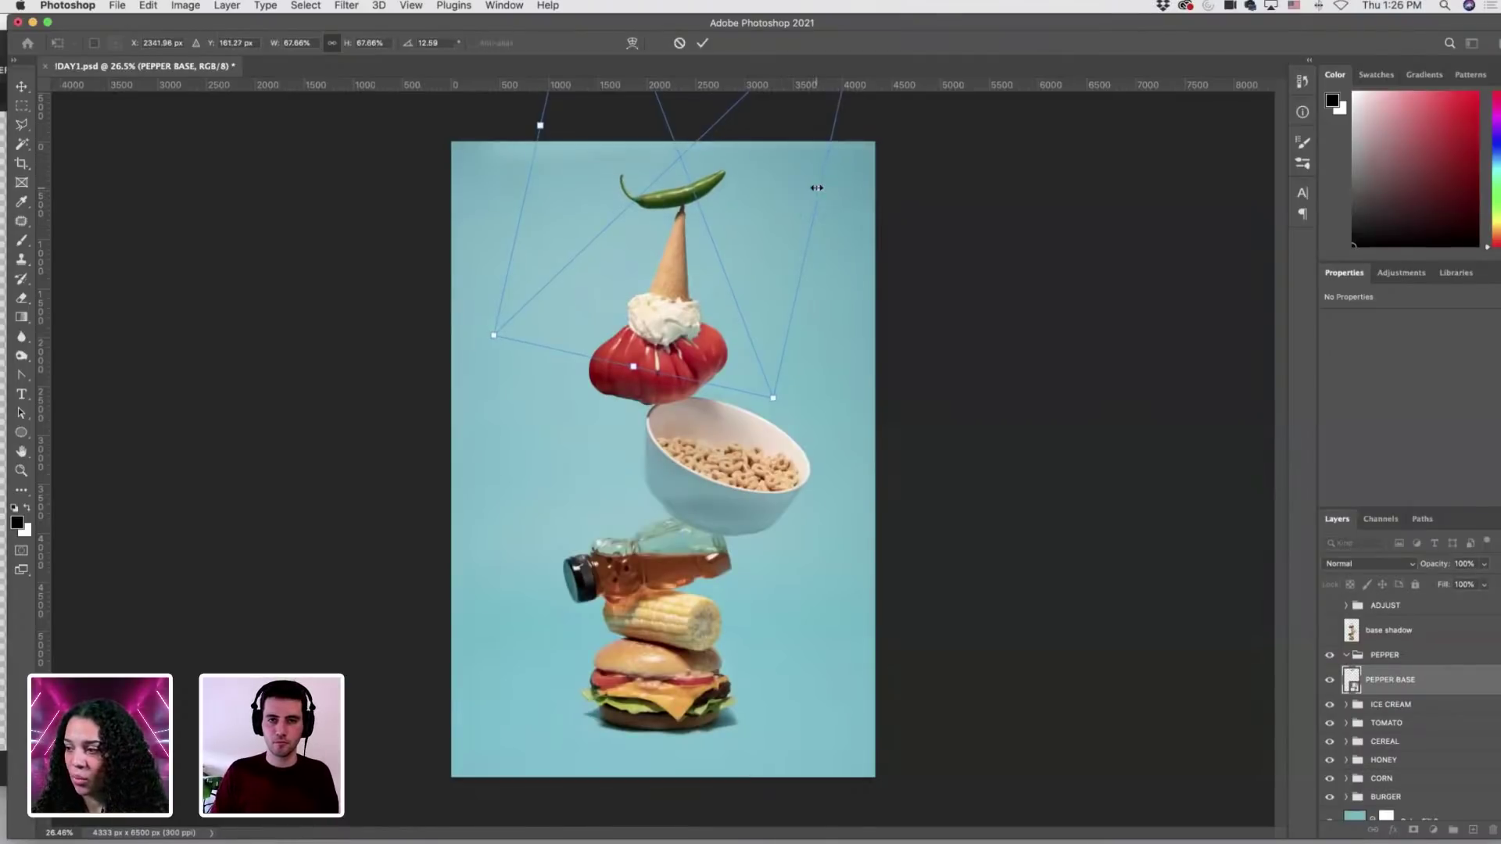
drag(819, 188, 812, 188)
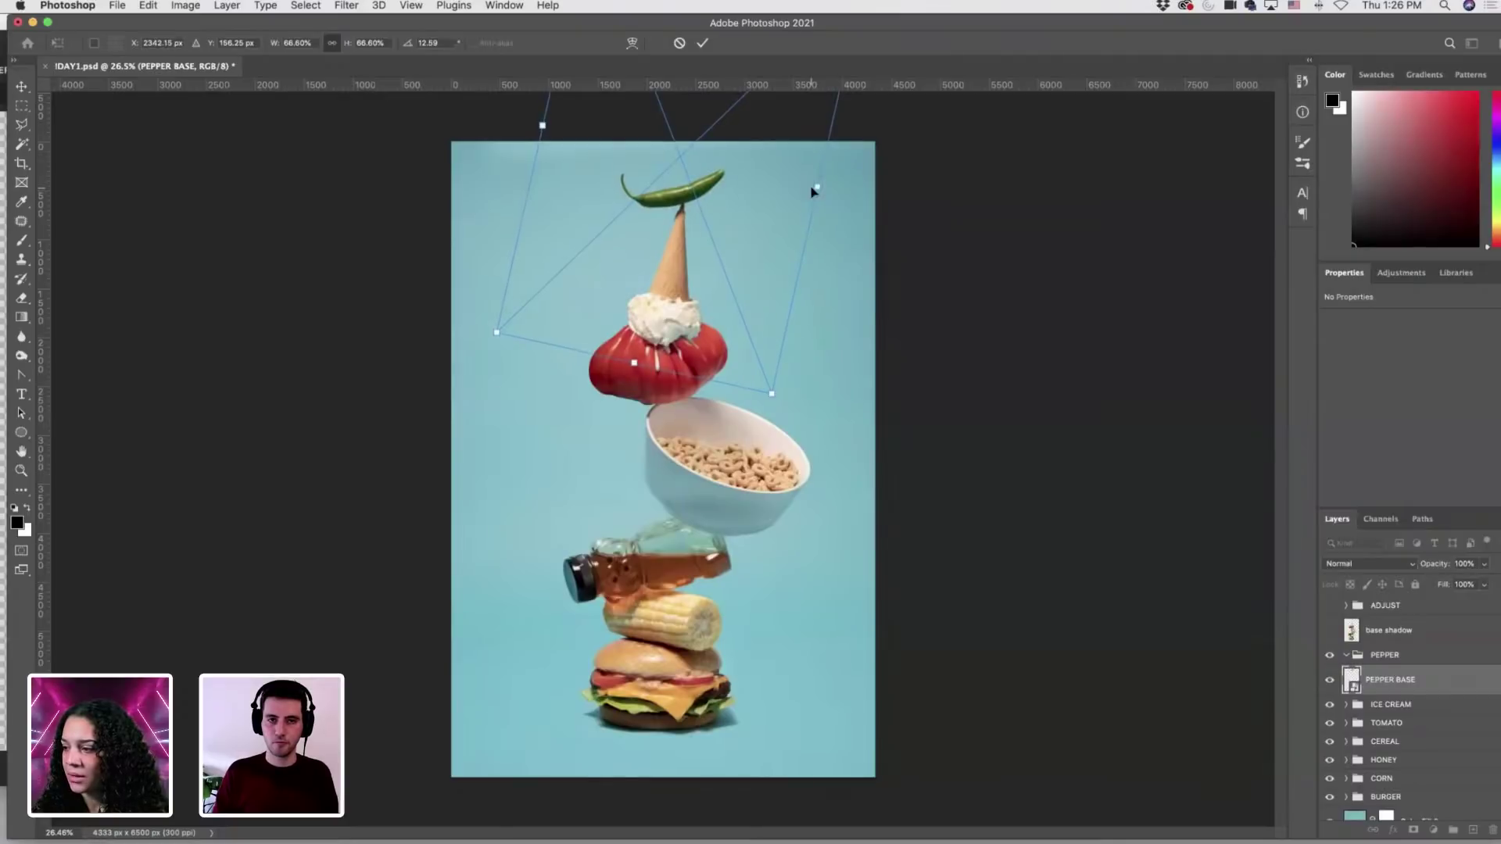
Scale the pepper to about 65.5% and nudge it slightly right and up over the cone's tip.
scroll(812, 191, up, 5)
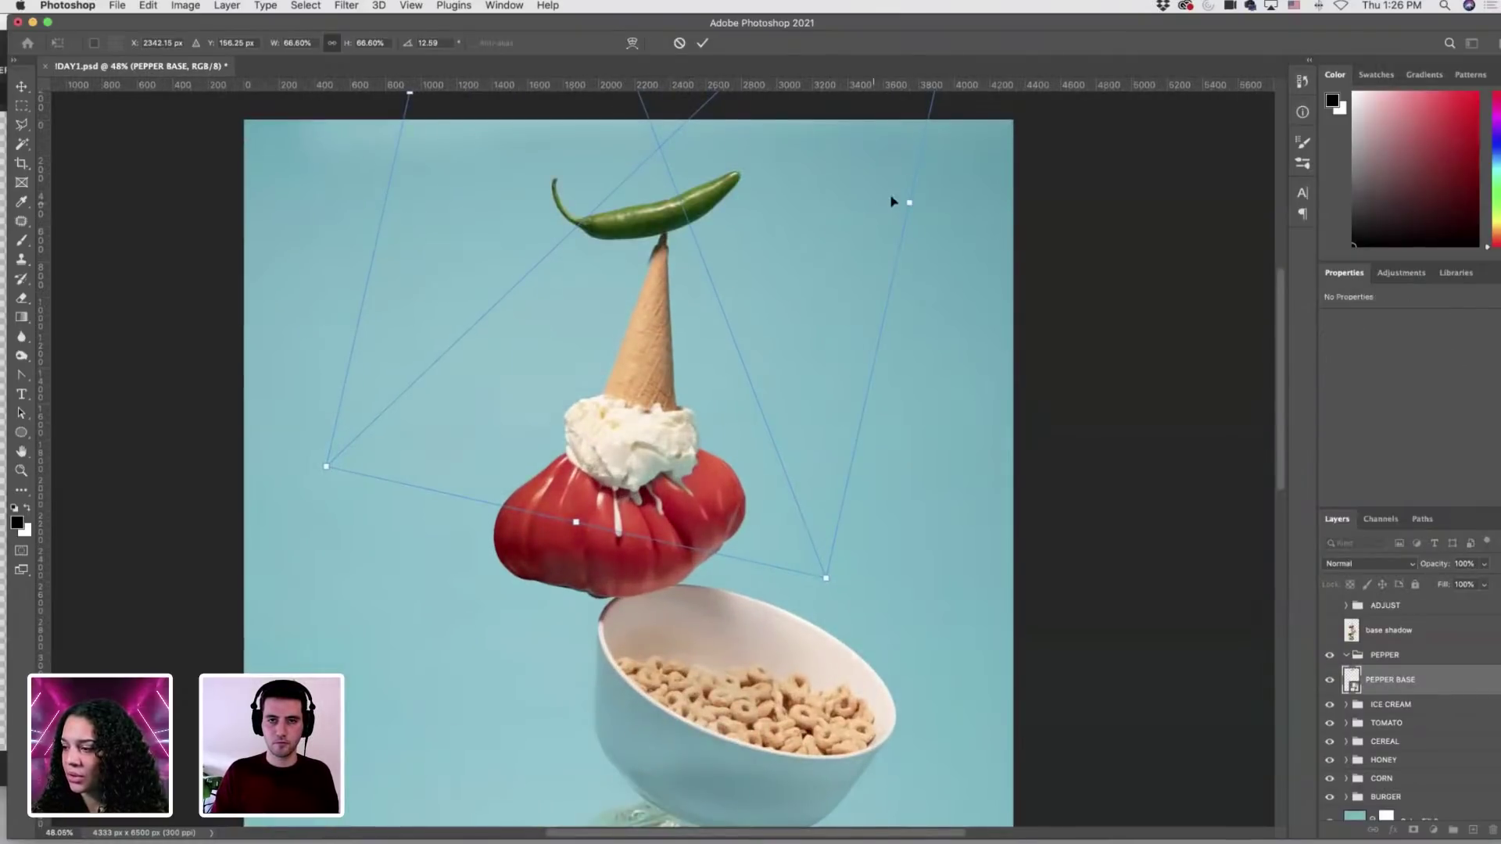
drag(902, 200, 810, 219)
key(Right)
key(Right)
key(Right)
key(Right)
key(Right)
key(Right)
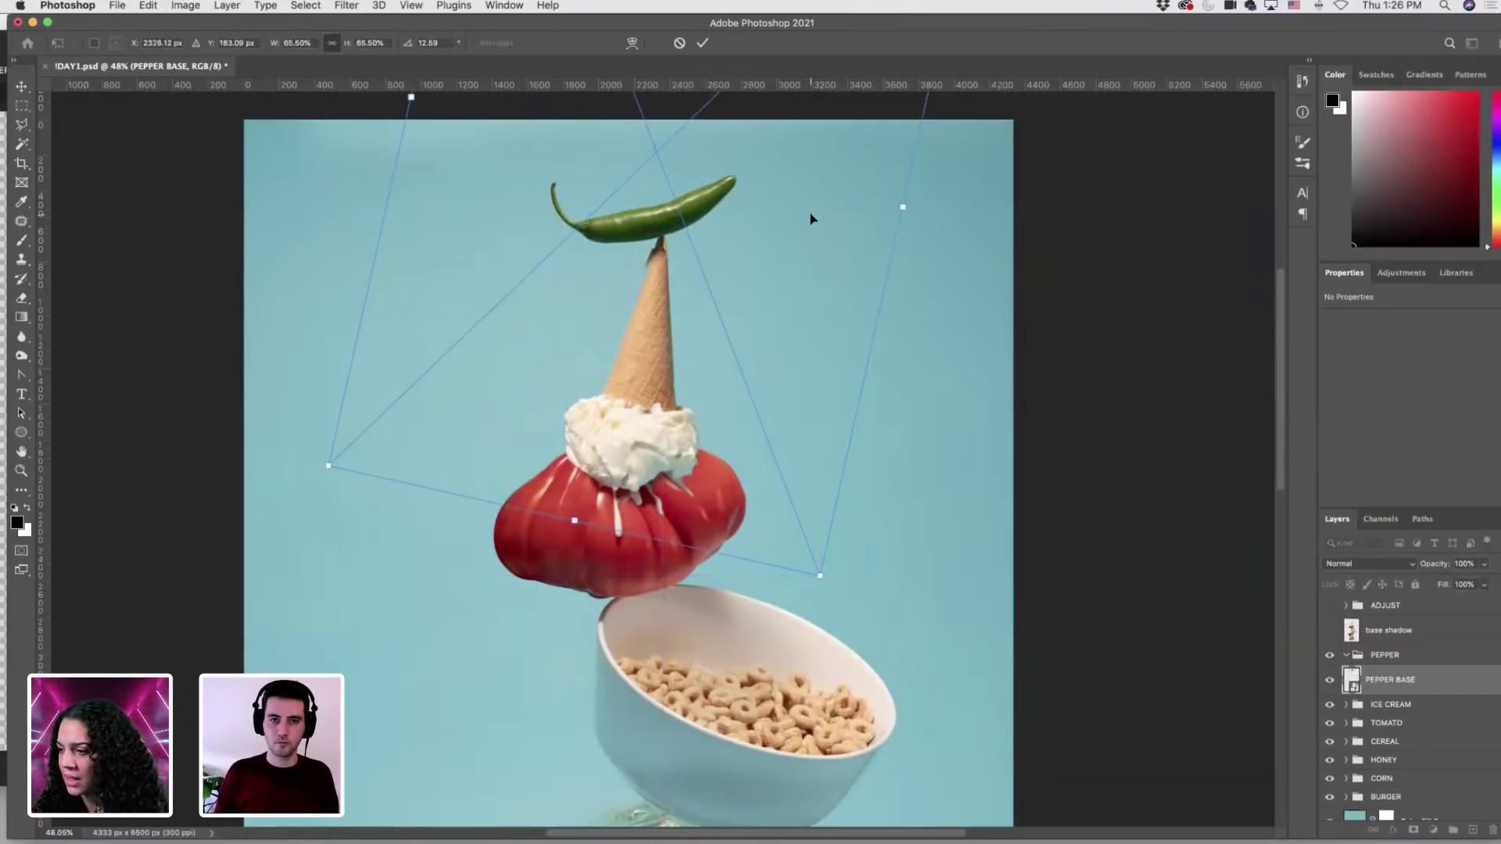
key(Right)
key(Right)
key(Right)
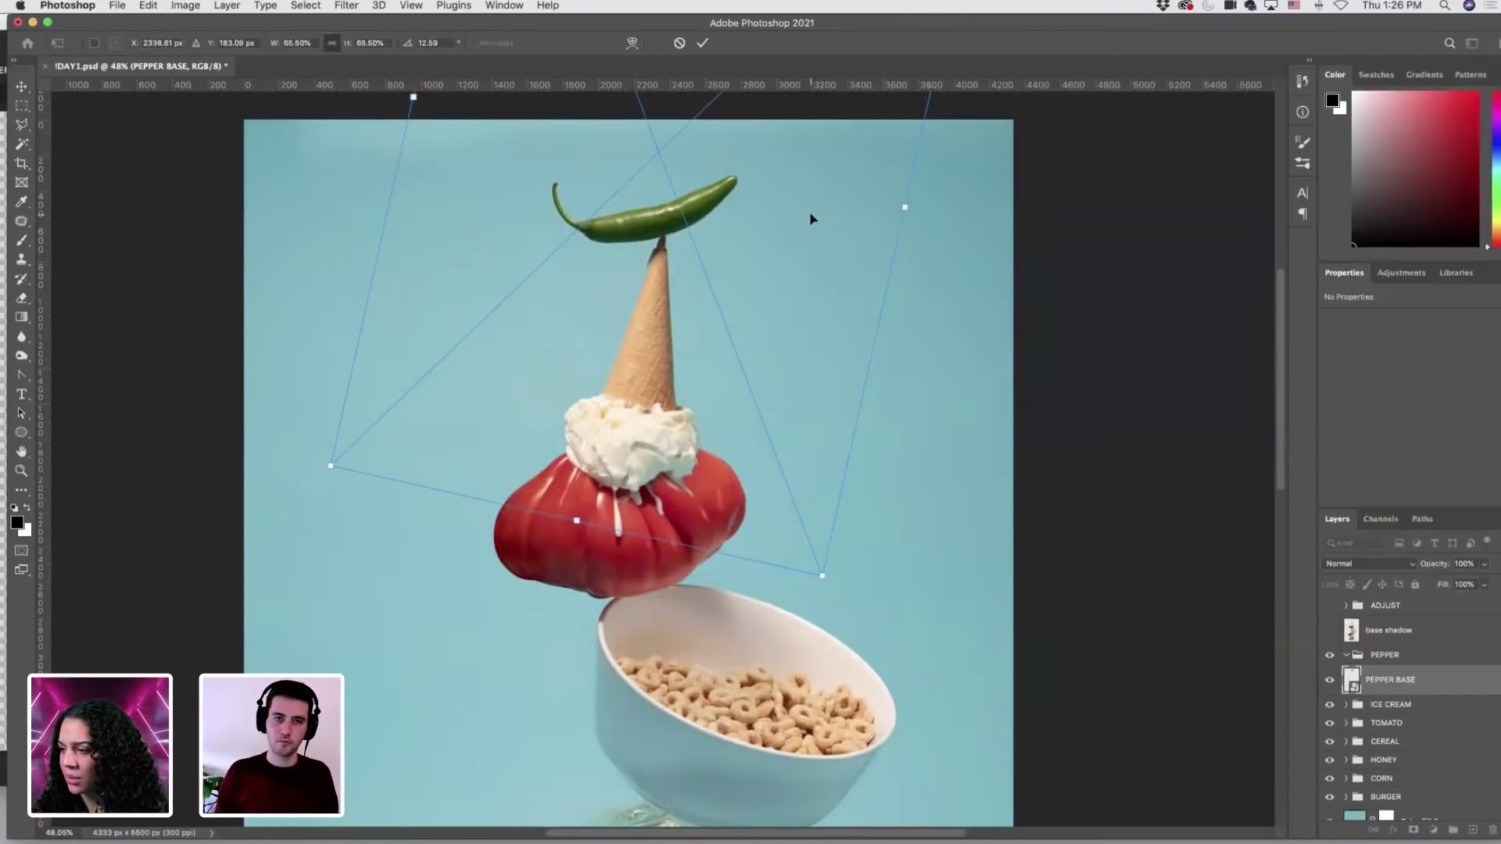
key(Up)
key(Up)
key(Up)
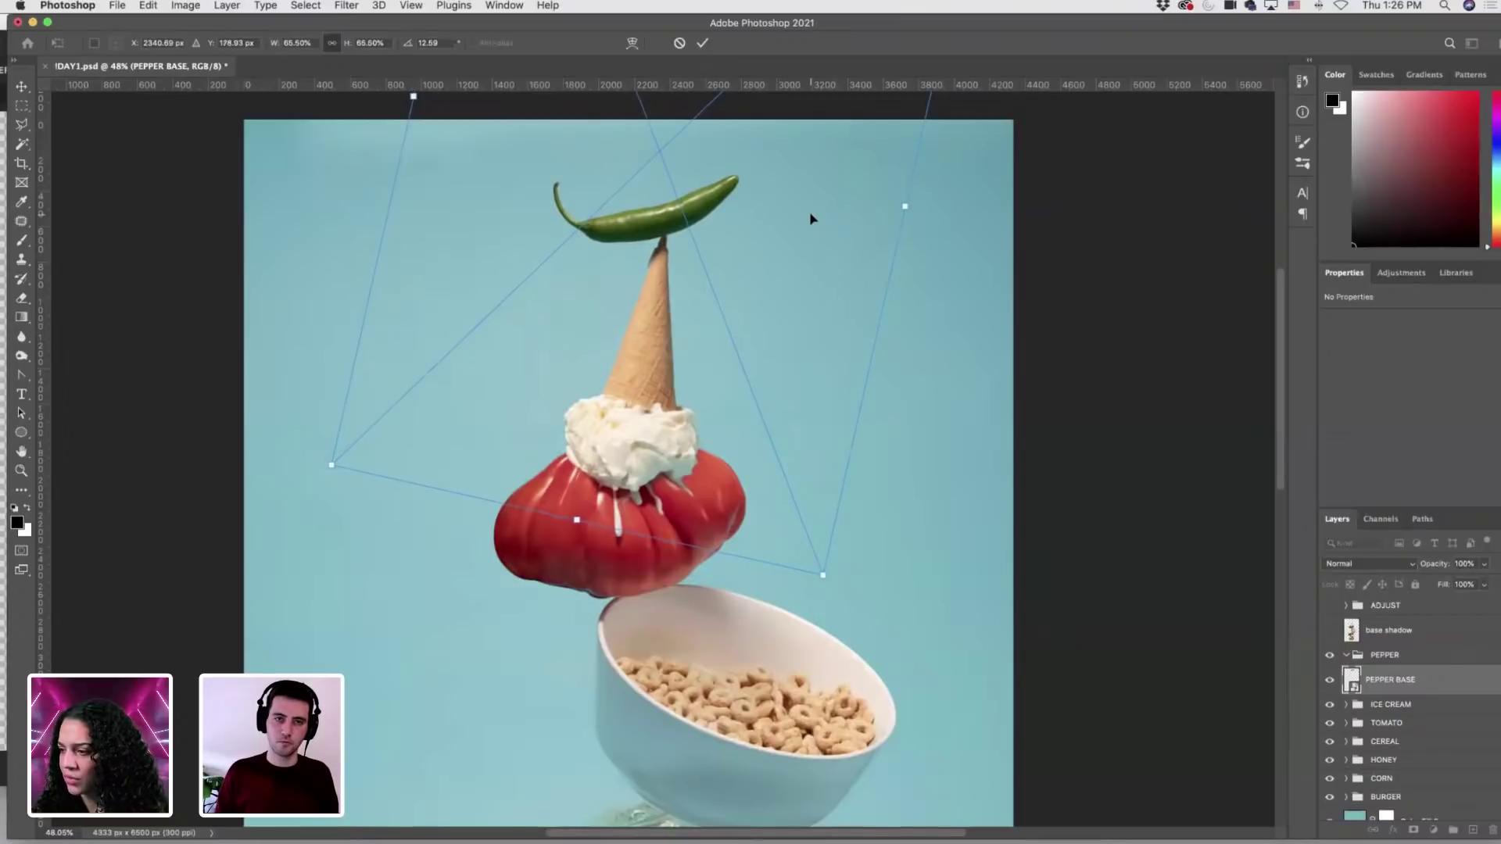
key(Right)
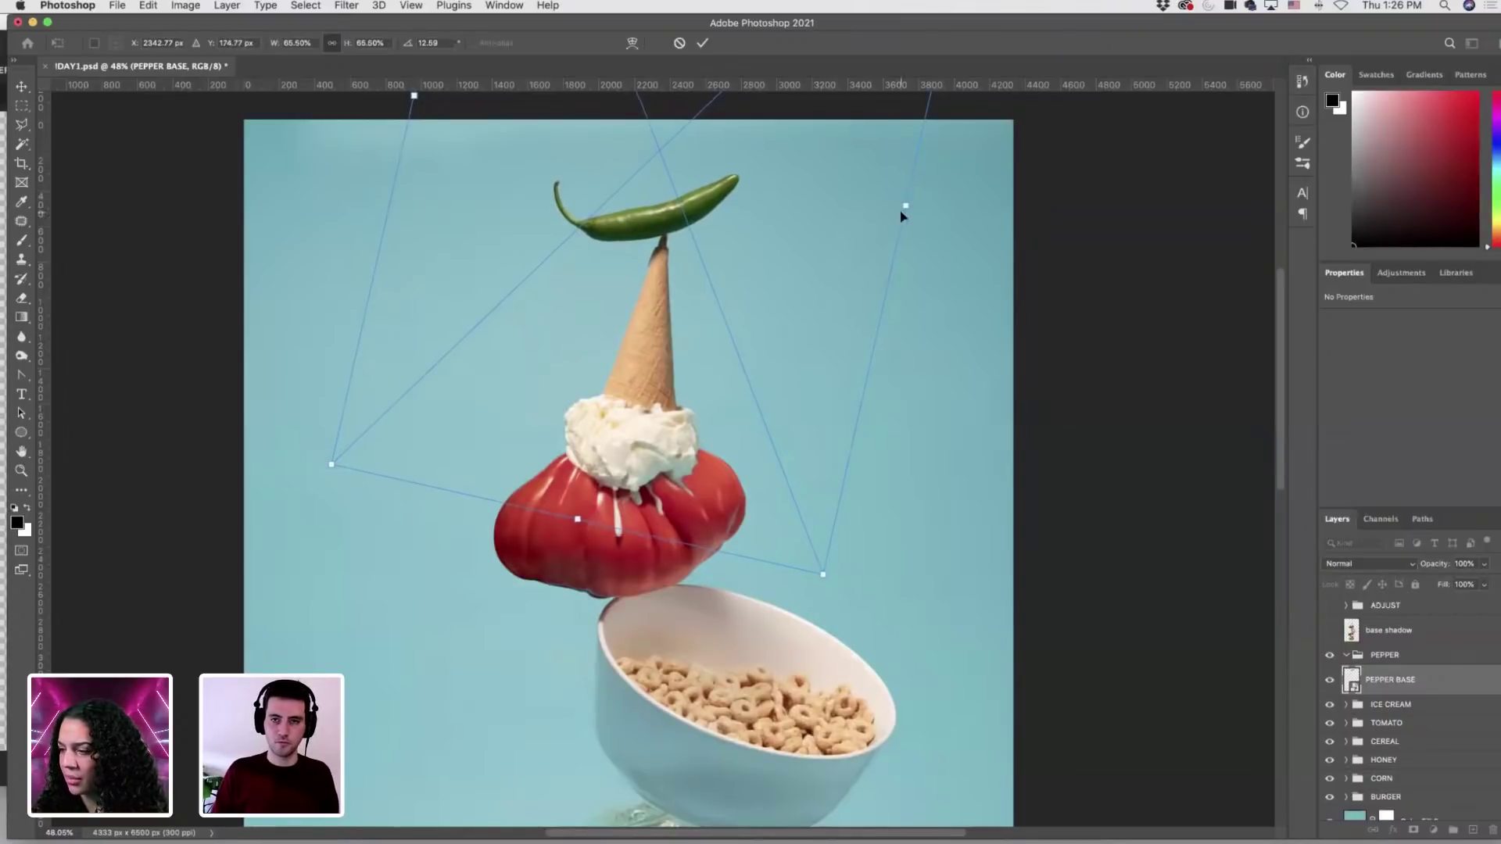
Shrink the pepper in stages to about 62.3%, reseating its stem on the cone's tip.
drag(906, 205, 904, 205)
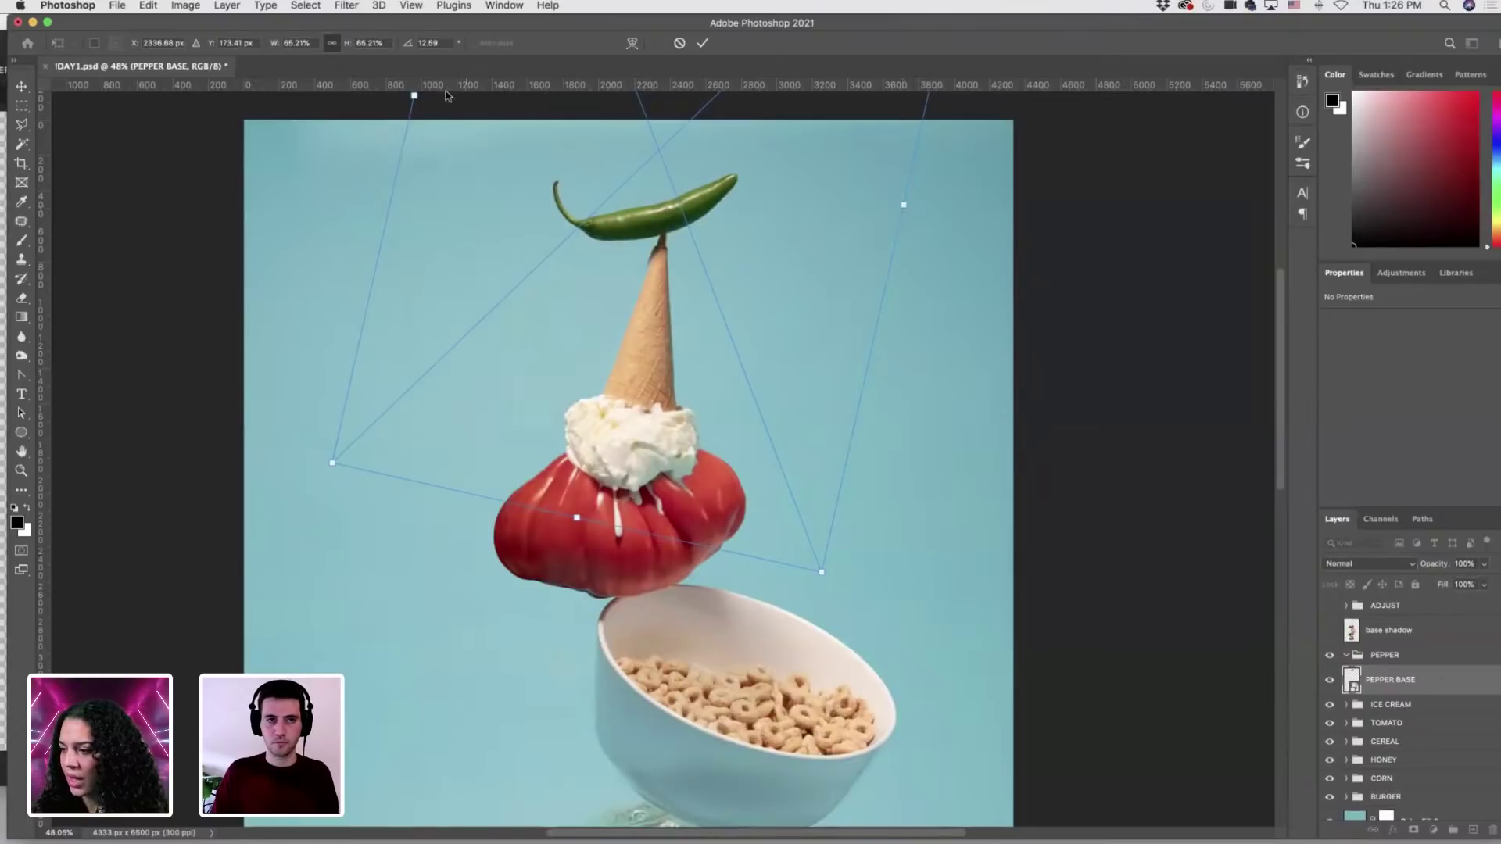
drag(414, 95, 418, 96)
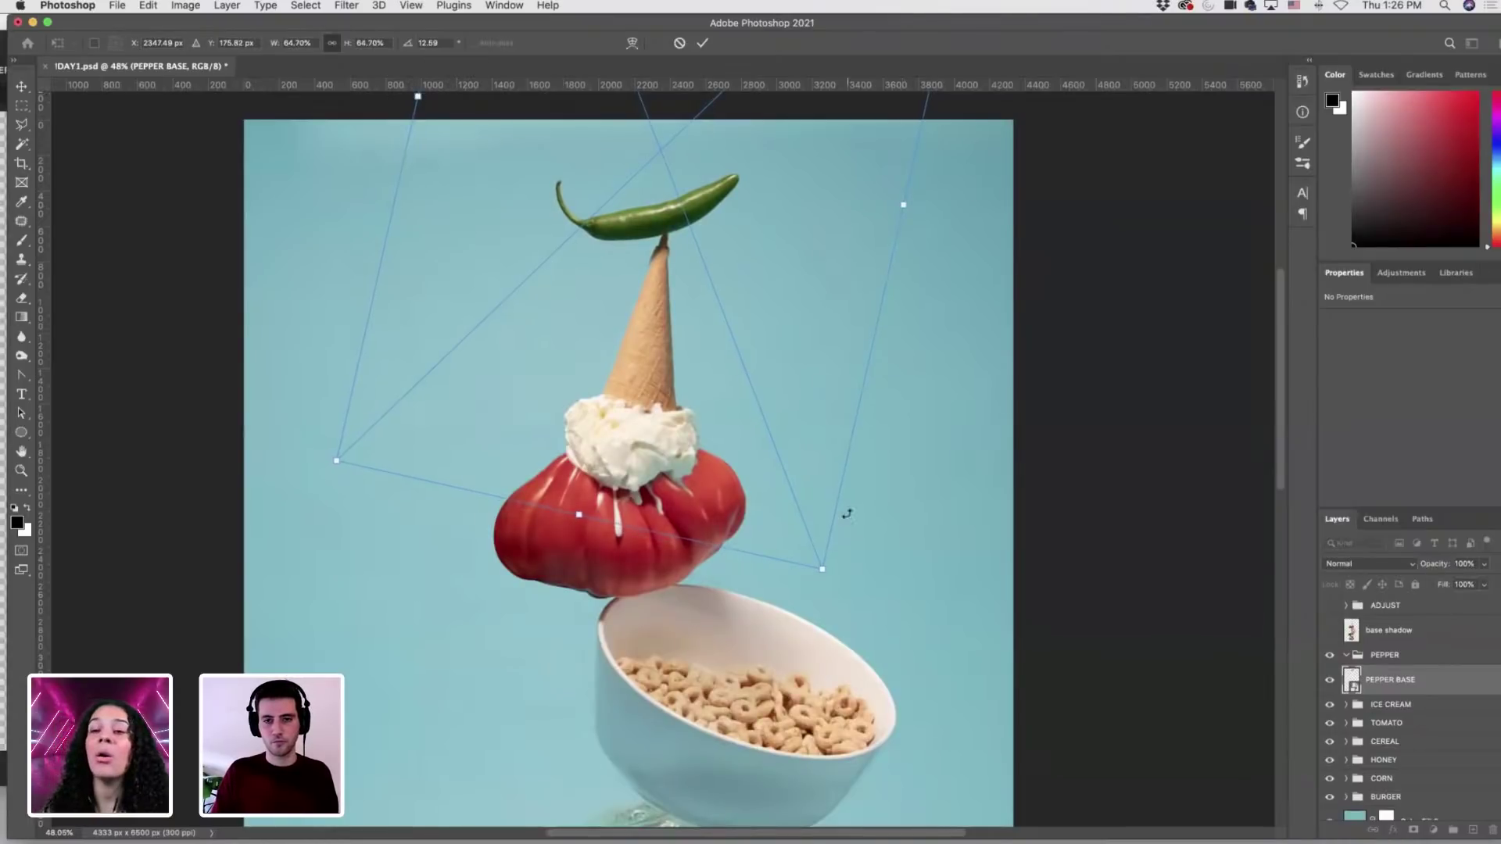
drag(824, 567, 819, 560)
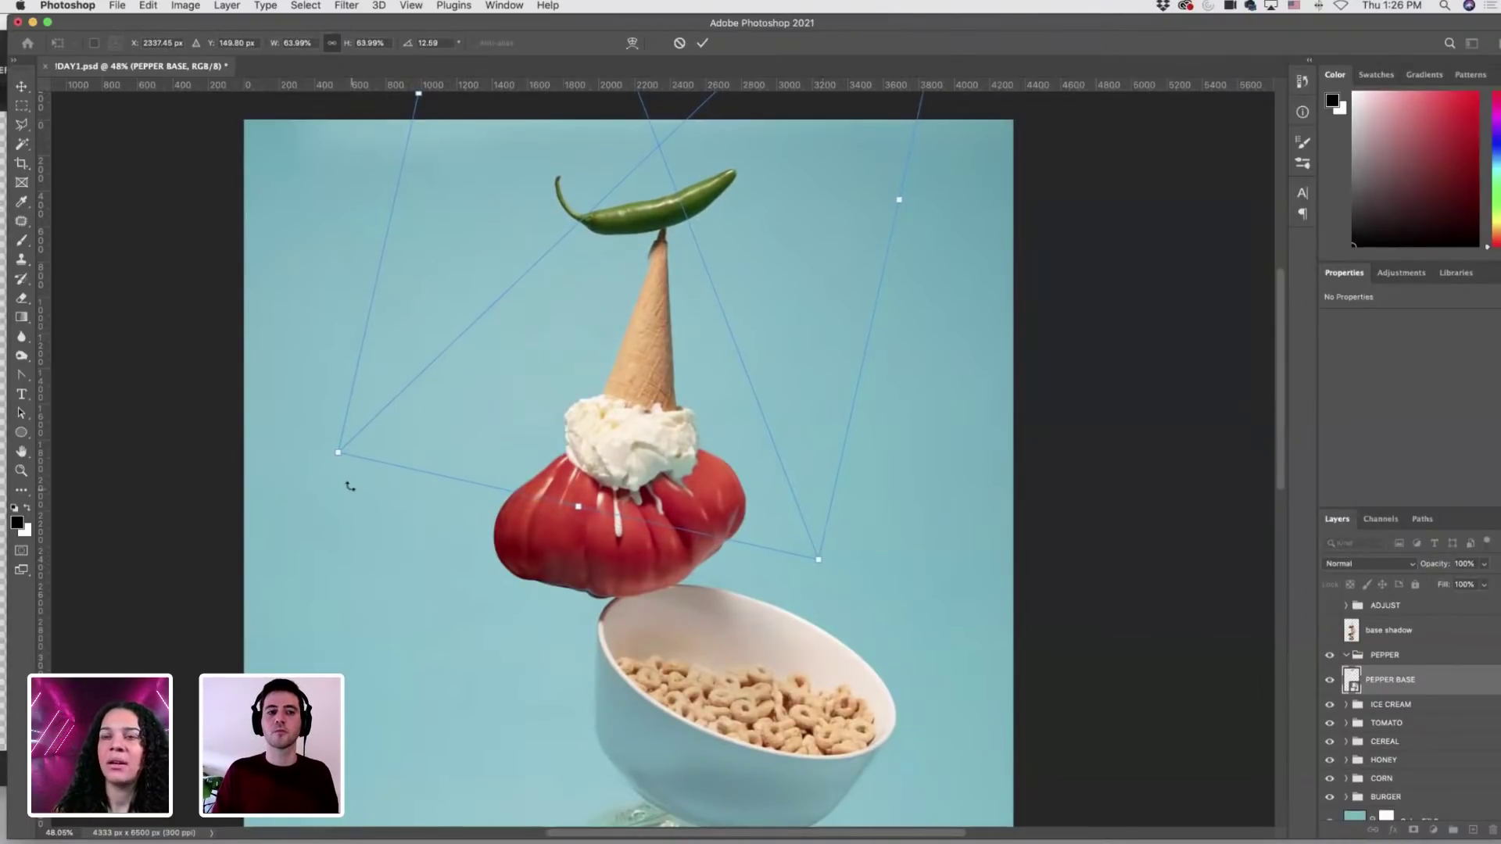
drag(335, 454, 345, 439)
mouse_move(689, 355)
mouse_down()
mouse_move(673, 357)
mouse_move(691, 364)
mouse_up()
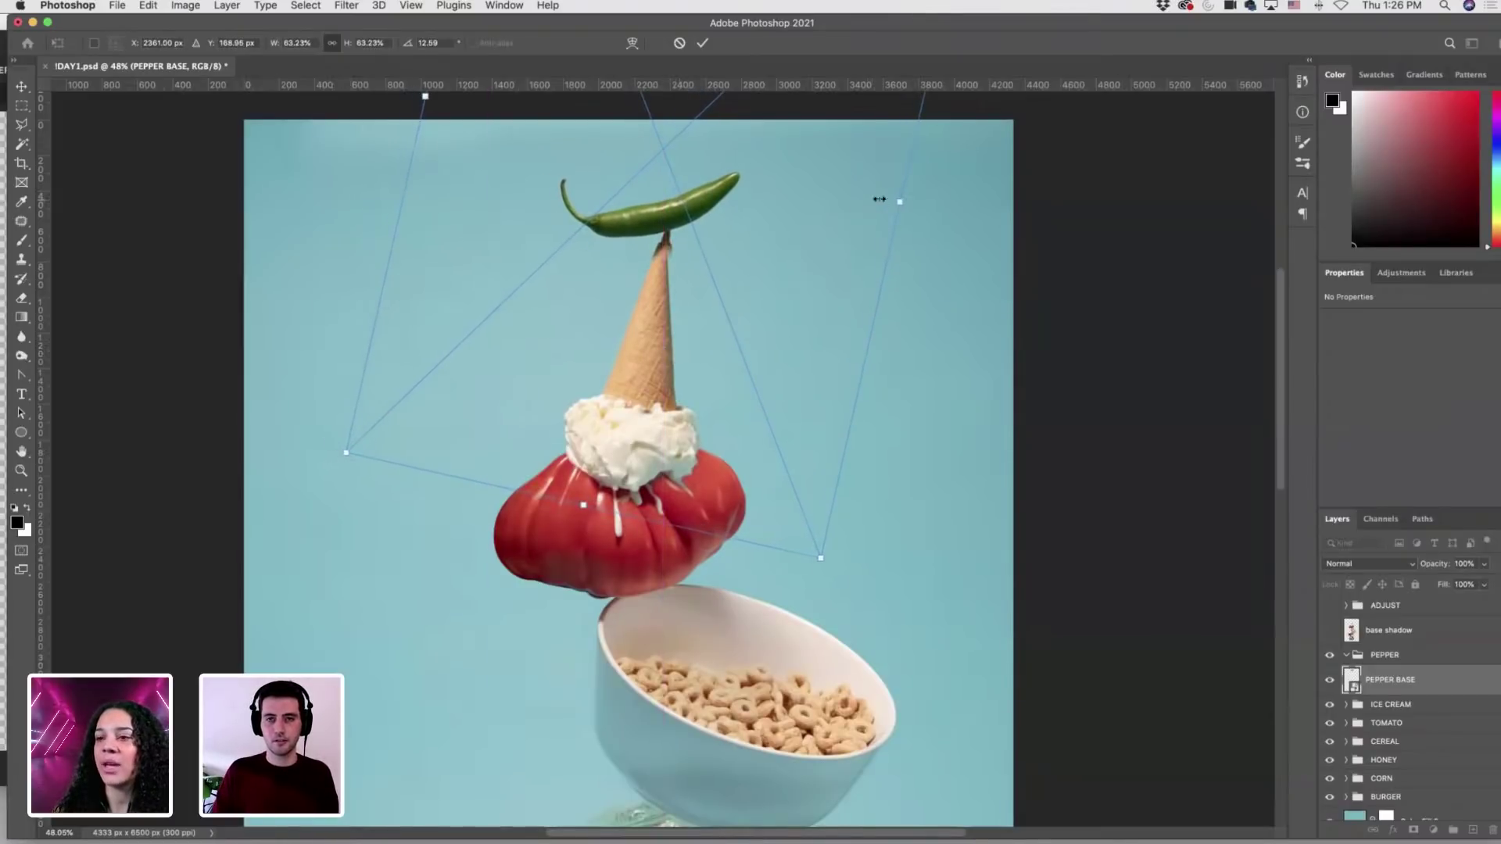
drag(900, 200, 894, 199)
drag(794, 208, 797, 211)
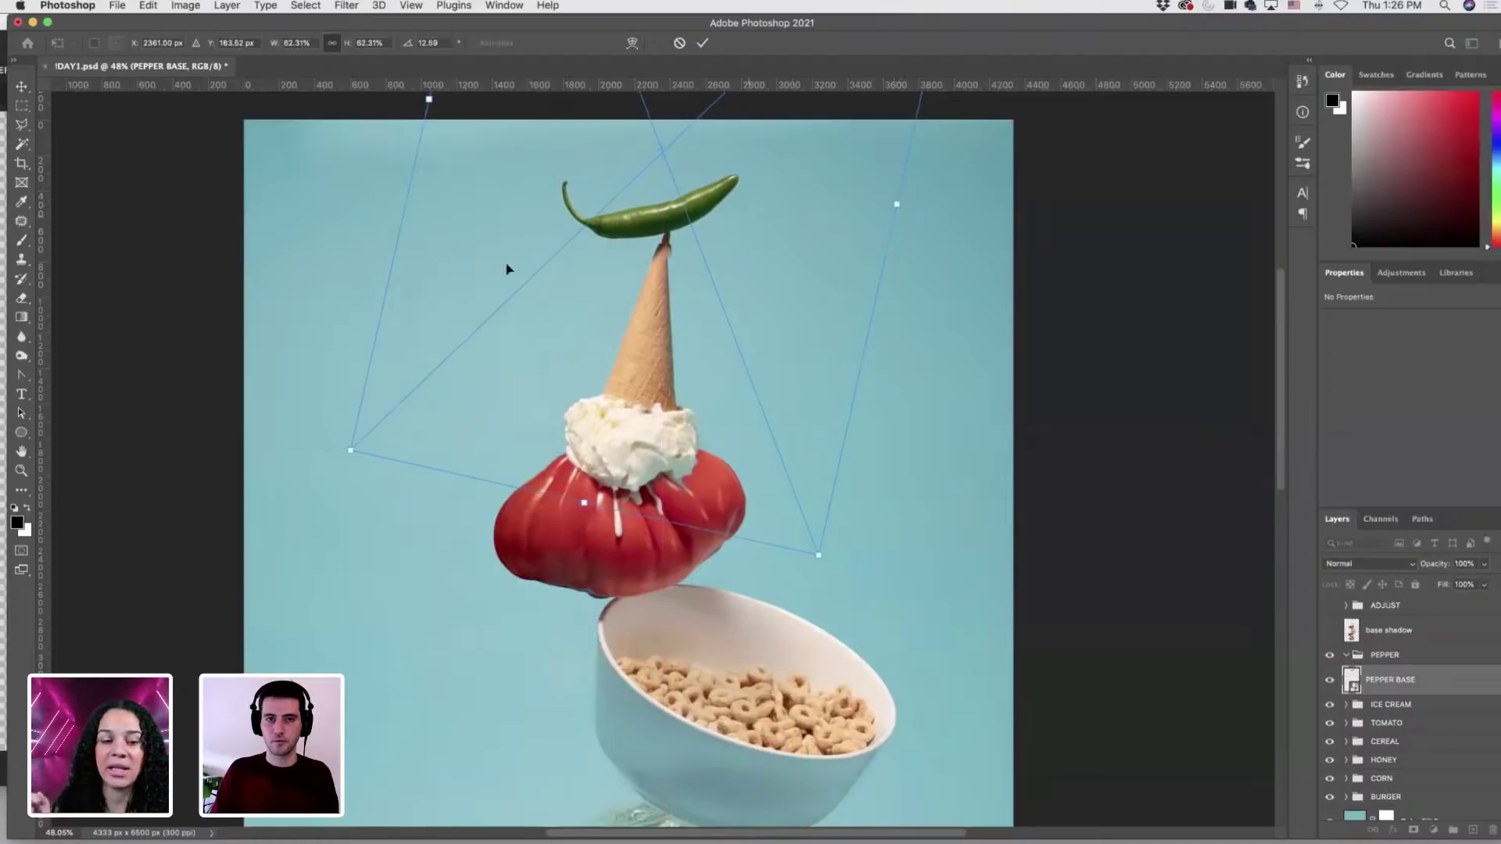
Scale the pepper to about 57%, set its rotation to about 12.1°, move it slightly up, and commit the transform.
drag(892, 202, 814, 225)
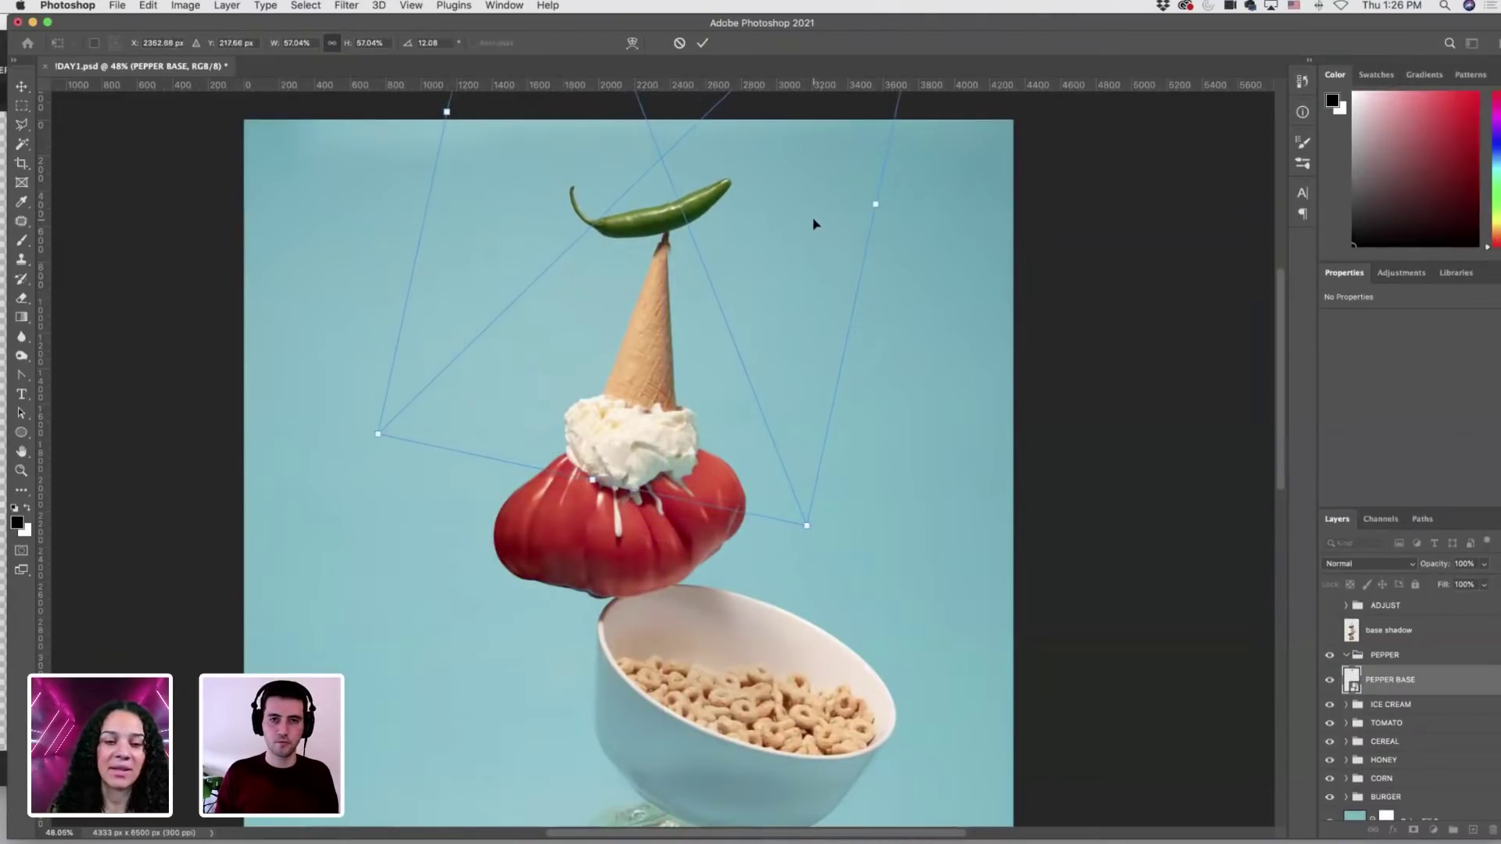
drag(813, 224, 813, 223)
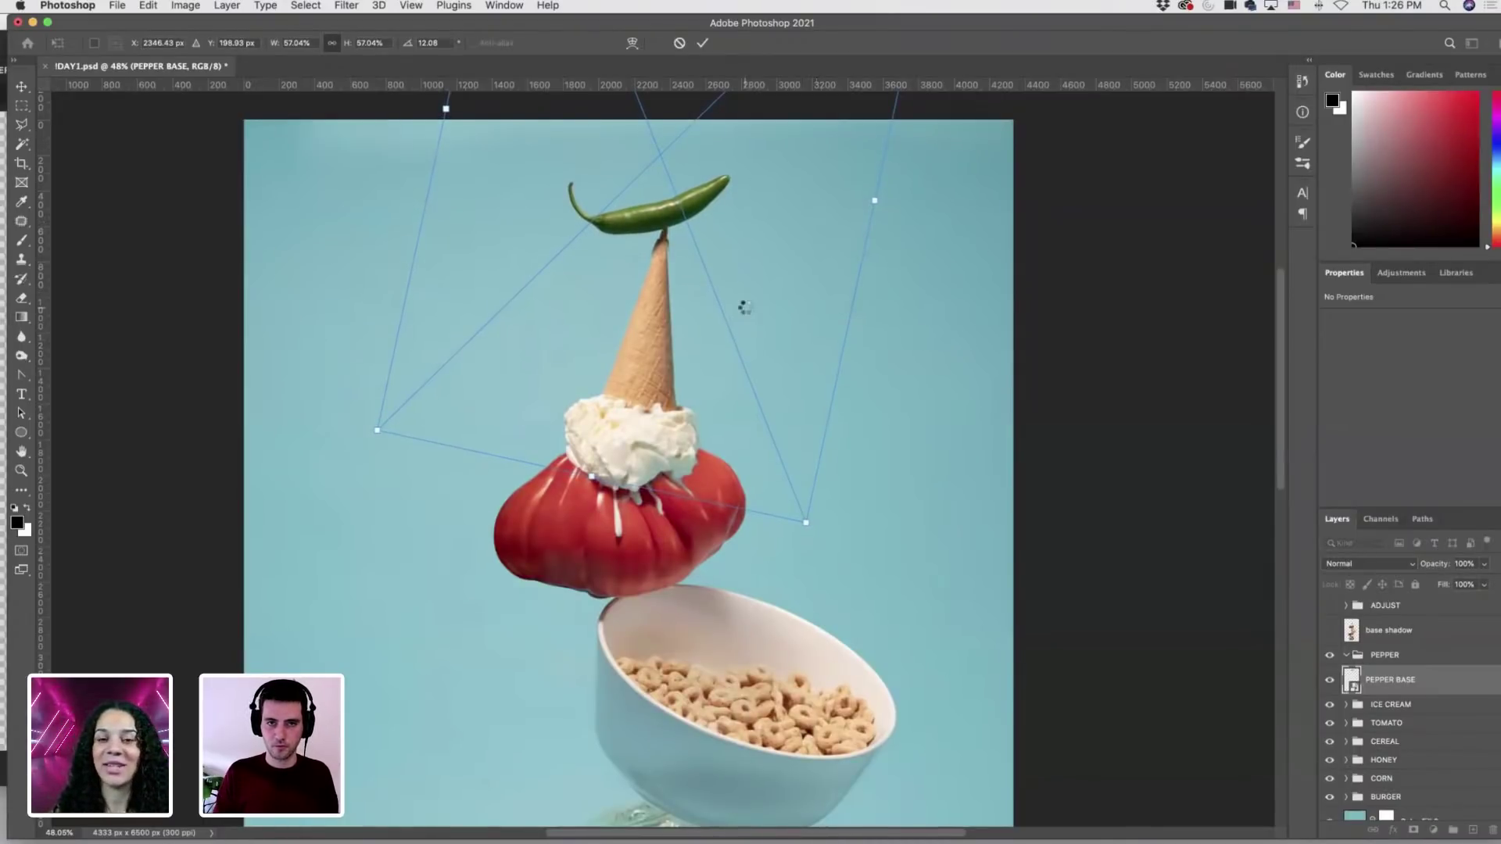
key(Return)
Duplicate the PEPPER BASE layer and rasterize the copy.
scroll(735, 249, down, 5)
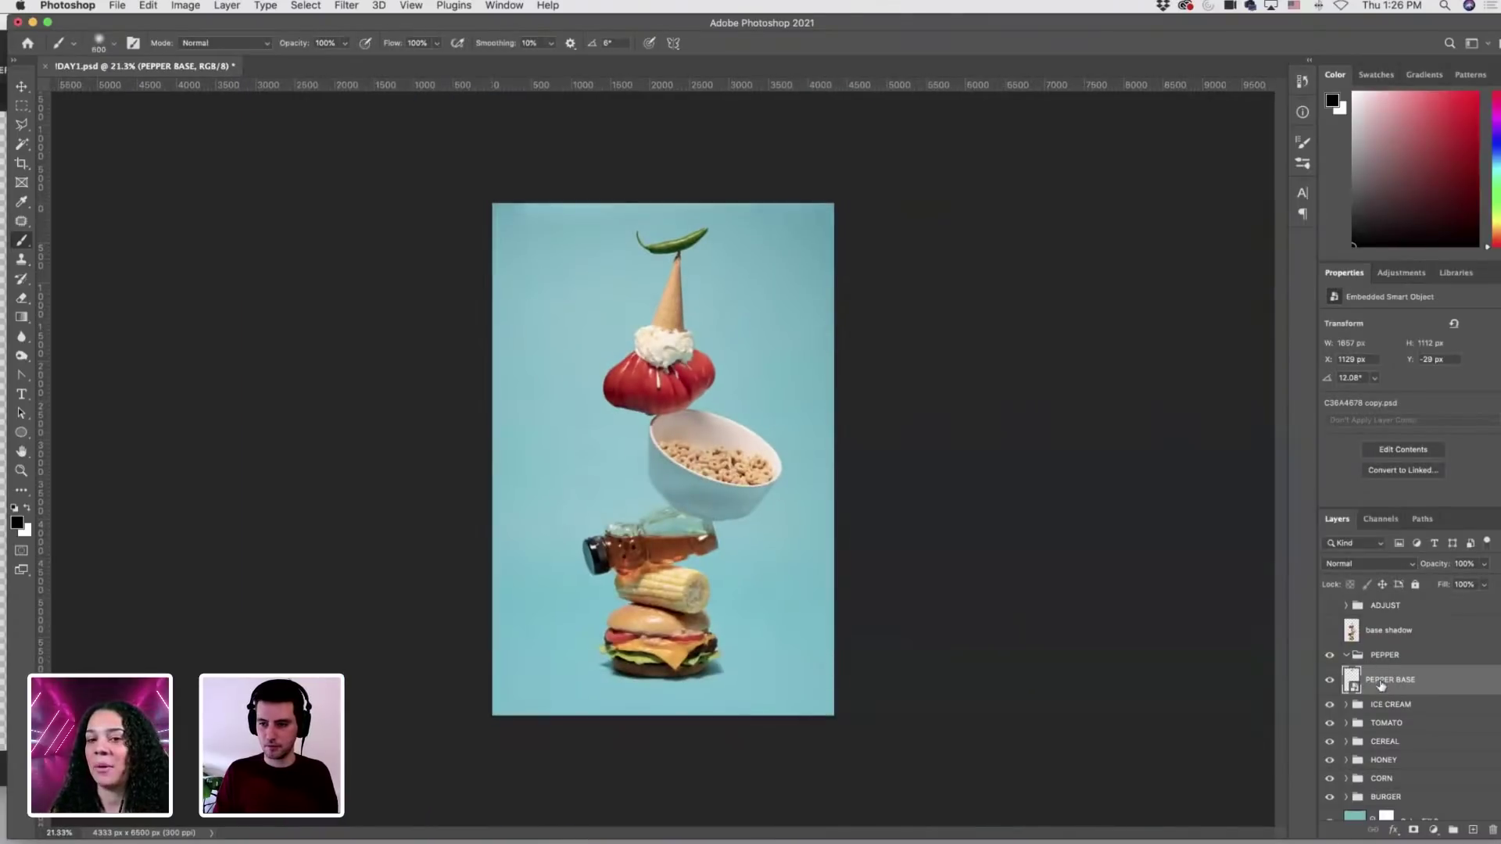
key(super+j)
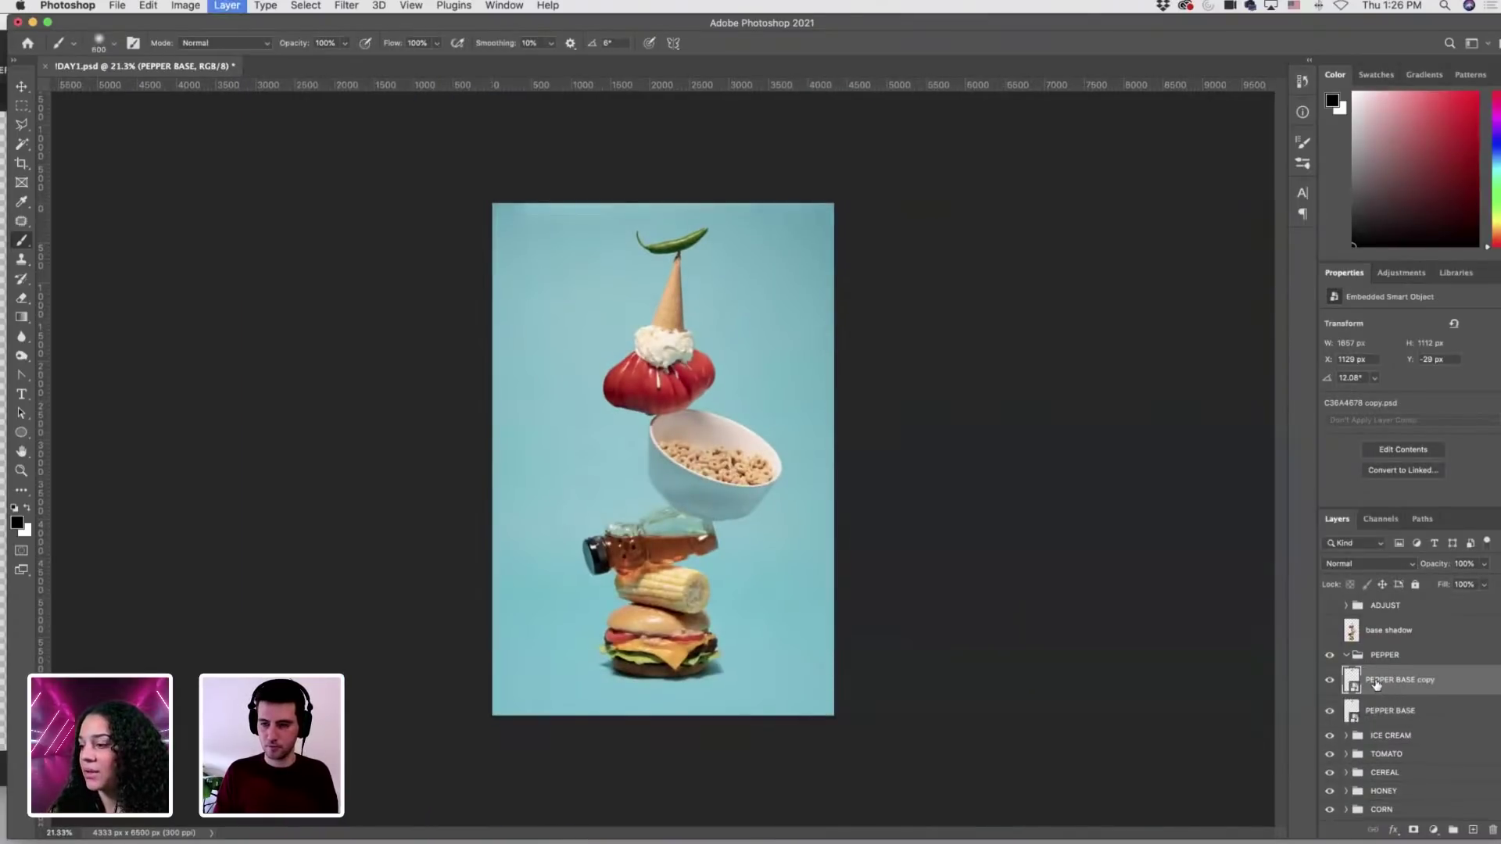
right_click(1382, 682)
click(1282, 460)
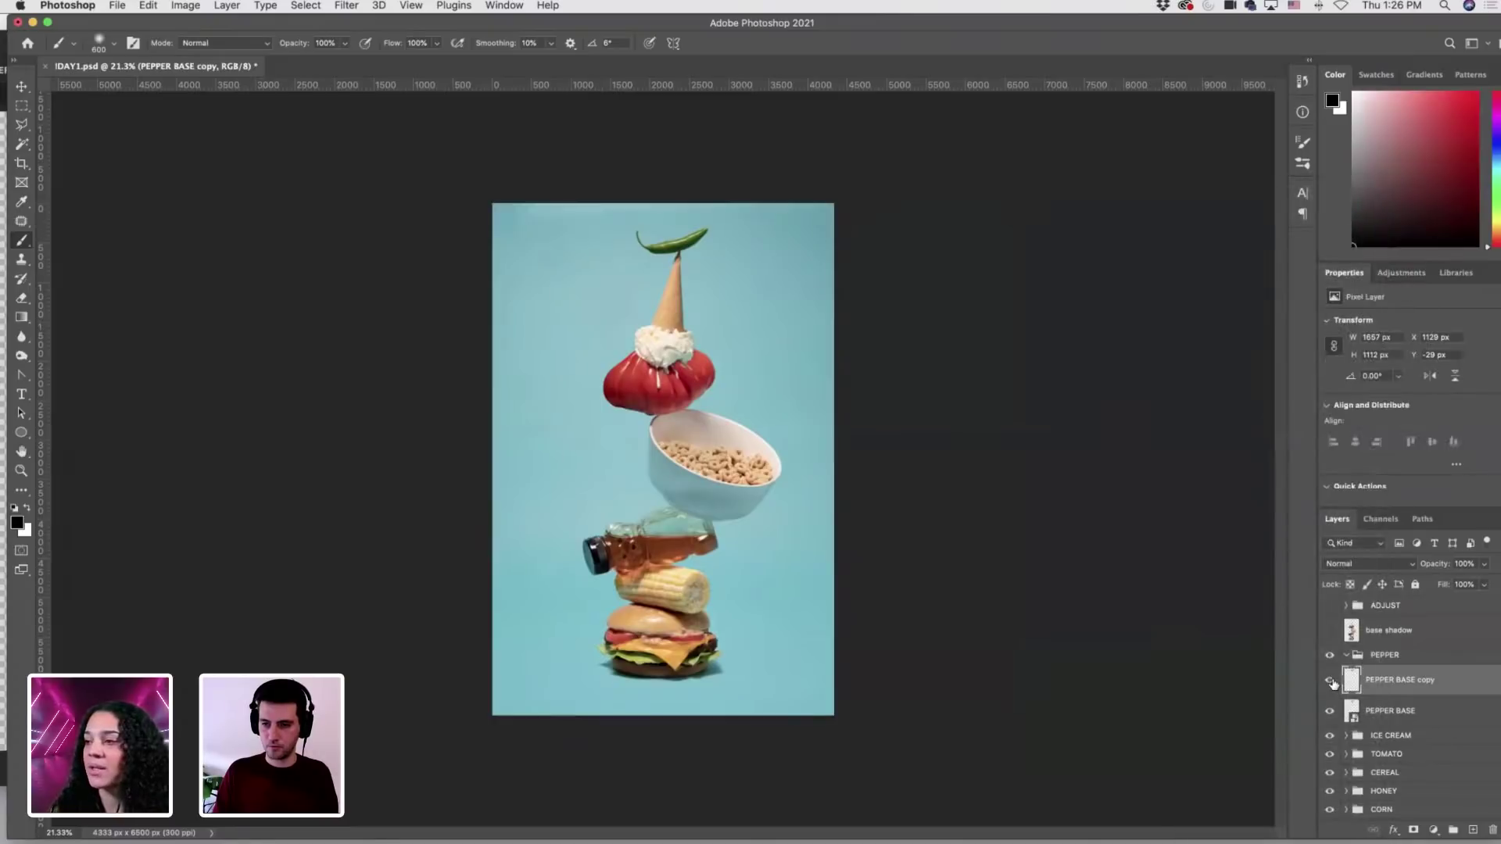
Hide the rasterized pepper copy and rename the original PEPPER BASE layer to "PEPPER shadow".
click(1329, 680)
click(1399, 711)
double_click(1398, 711)
text(shadow)
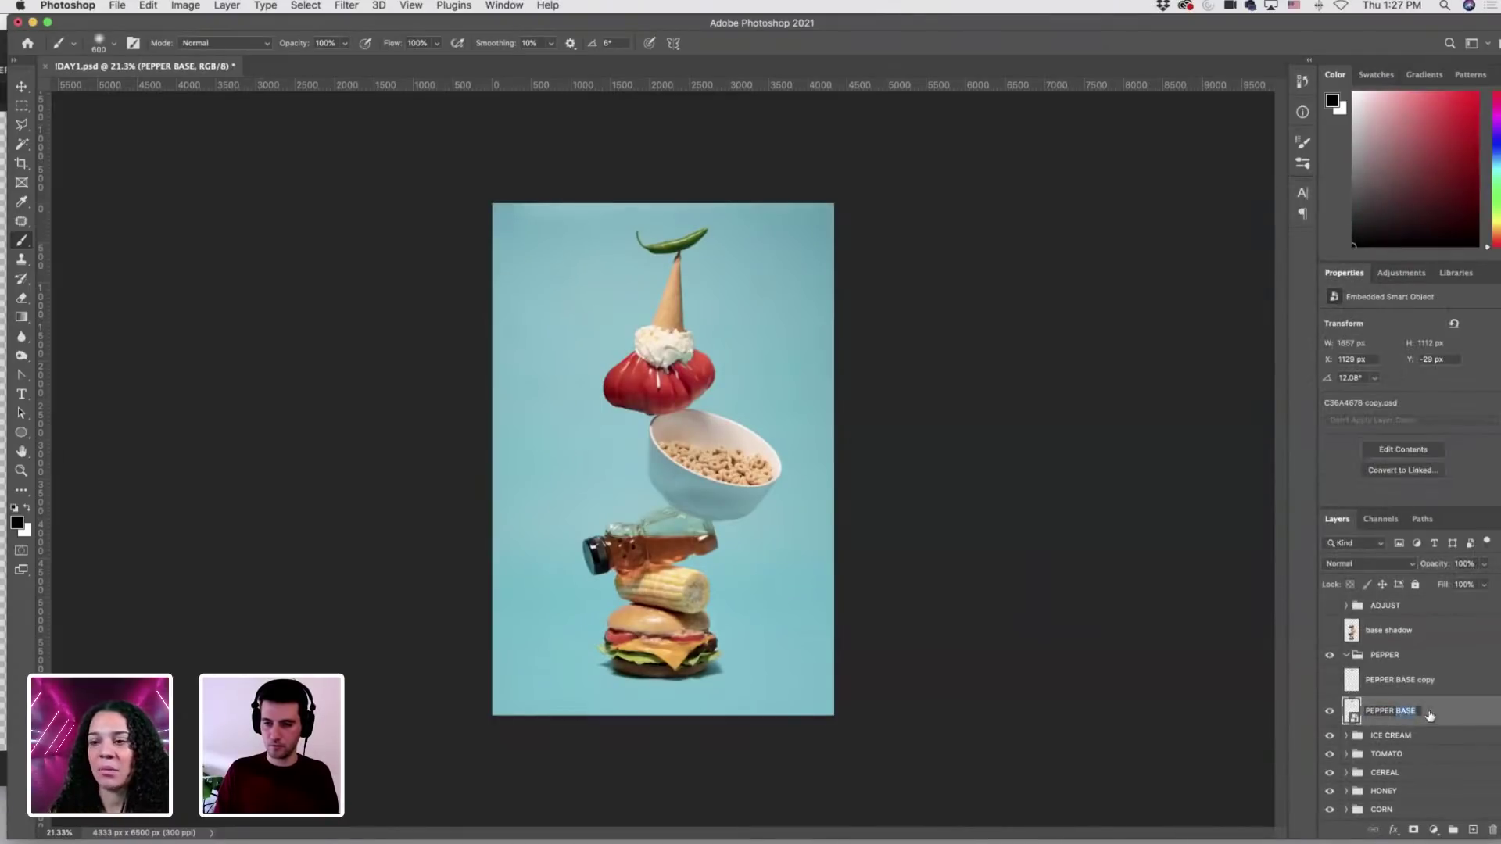
key(Return)
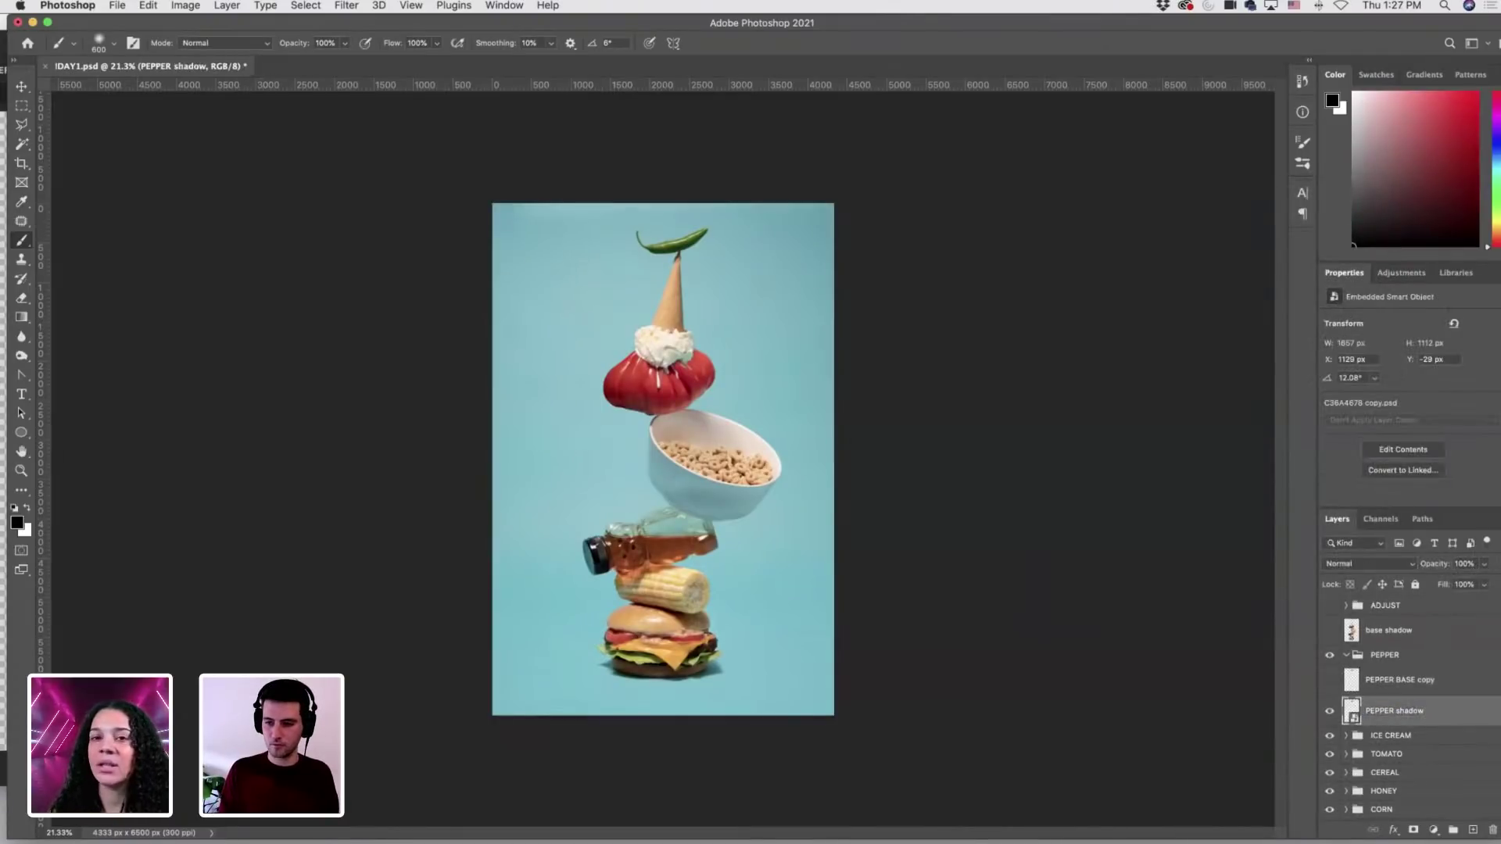
Add a layer mask to PEPPER shadow and paint out the pepper with a small hard black brush, keeping only the dark shadow on the cone's tip.
click(1413, 831)
scroll(677, 235, up, 3)
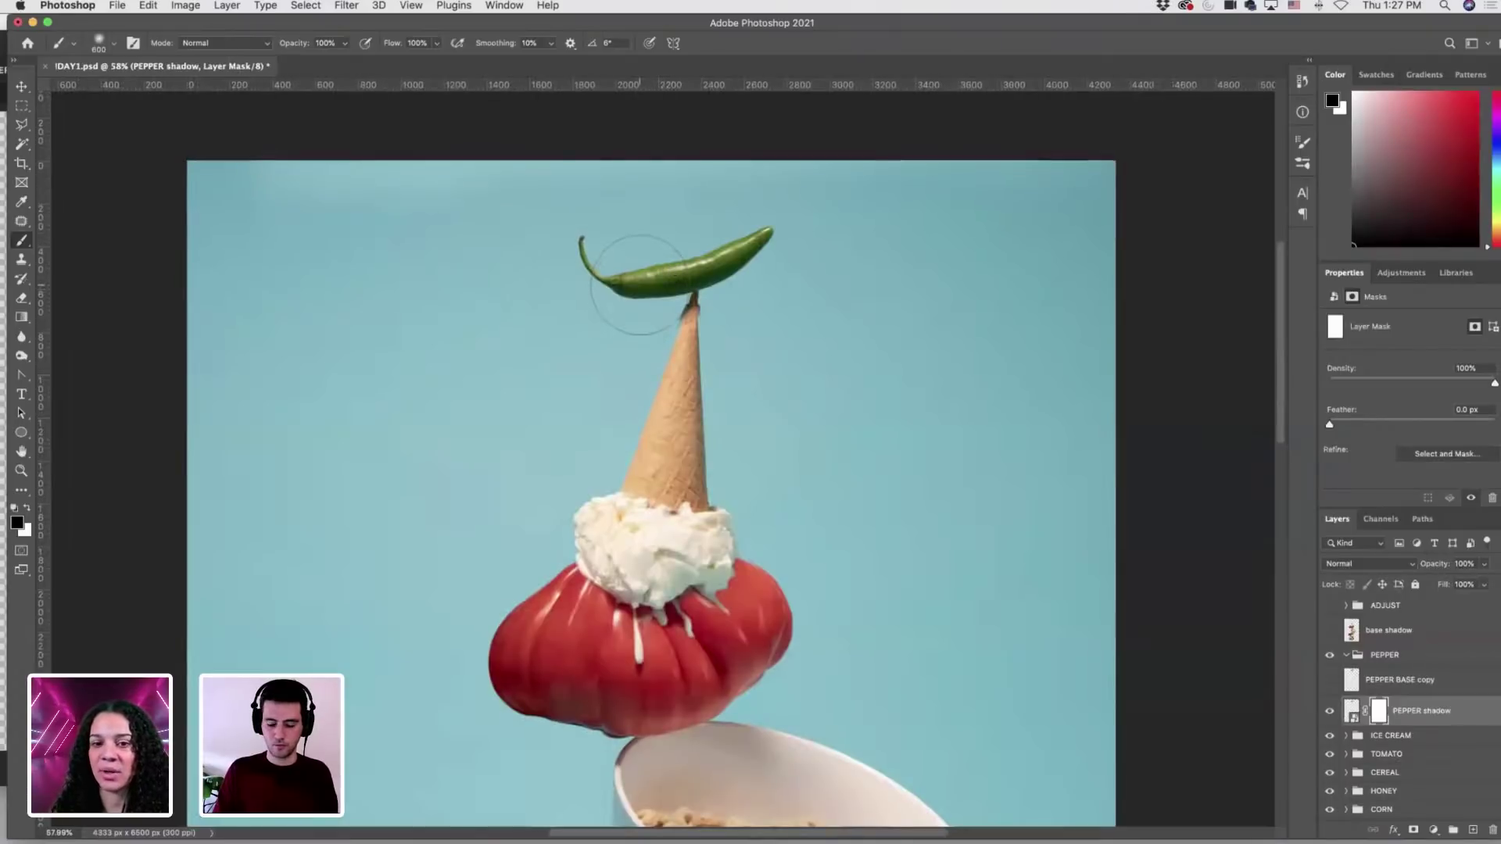
key(bracketleft)
key(bracketleft)
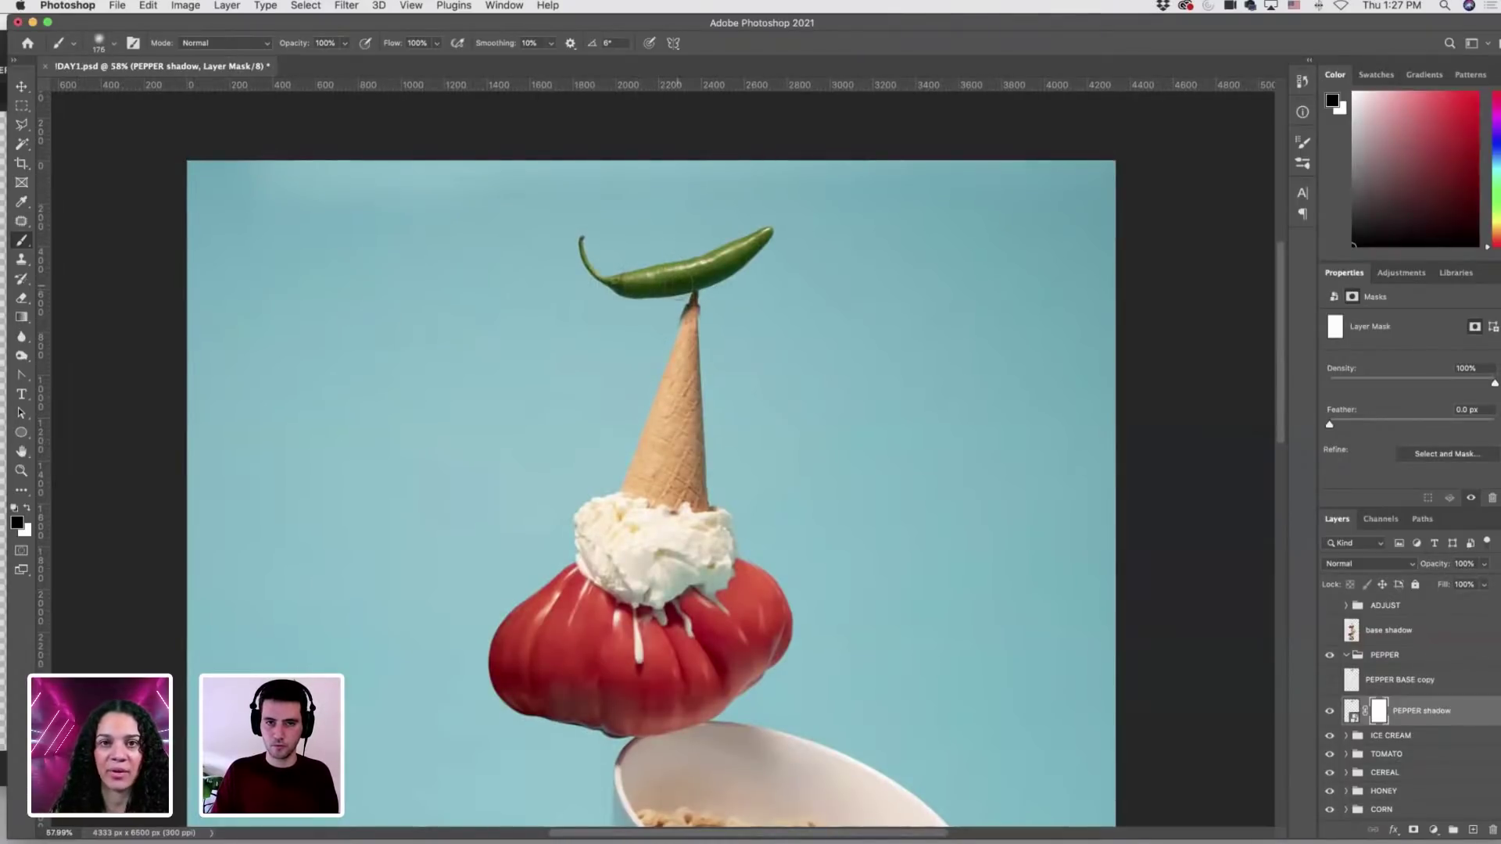
click(114, 43)
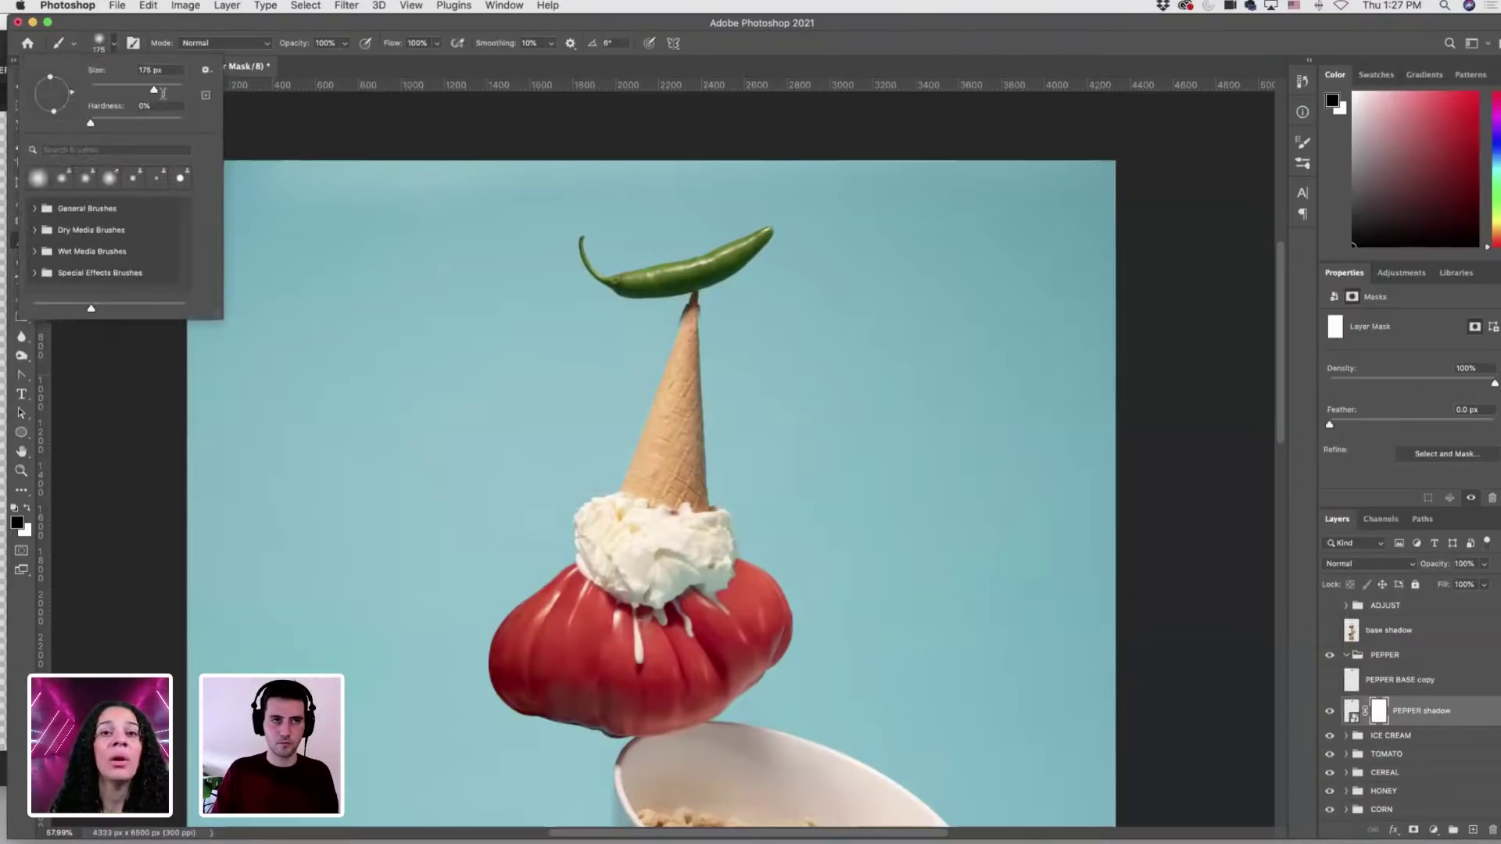
click(169, 123)
key(Return)
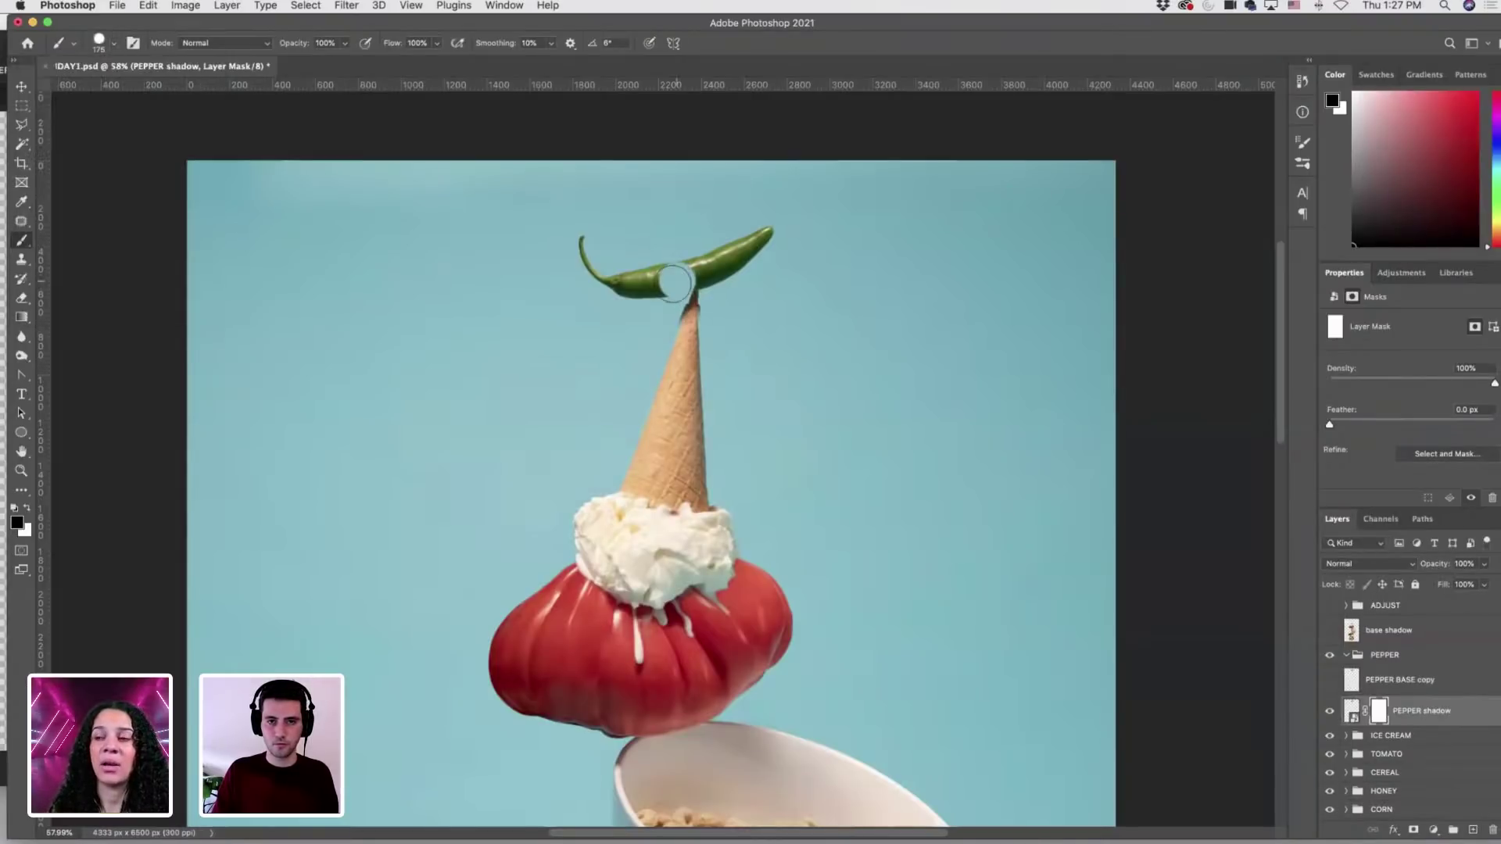
mouse_move(675, 282)
mouse_down()
mouse_move(618, 292)
mouse_move(658, 265)
mouse_move(591, 231)
mouse_move(602, 280)
mouse_move(708, 279)
mouse_move(683, 275)
mouse_move(685, 248)
mouse_move(739, 285)
mouse_move(762, 279)
mouse_move(760, 240)
mouse_move(889, 369)
mouse_up()
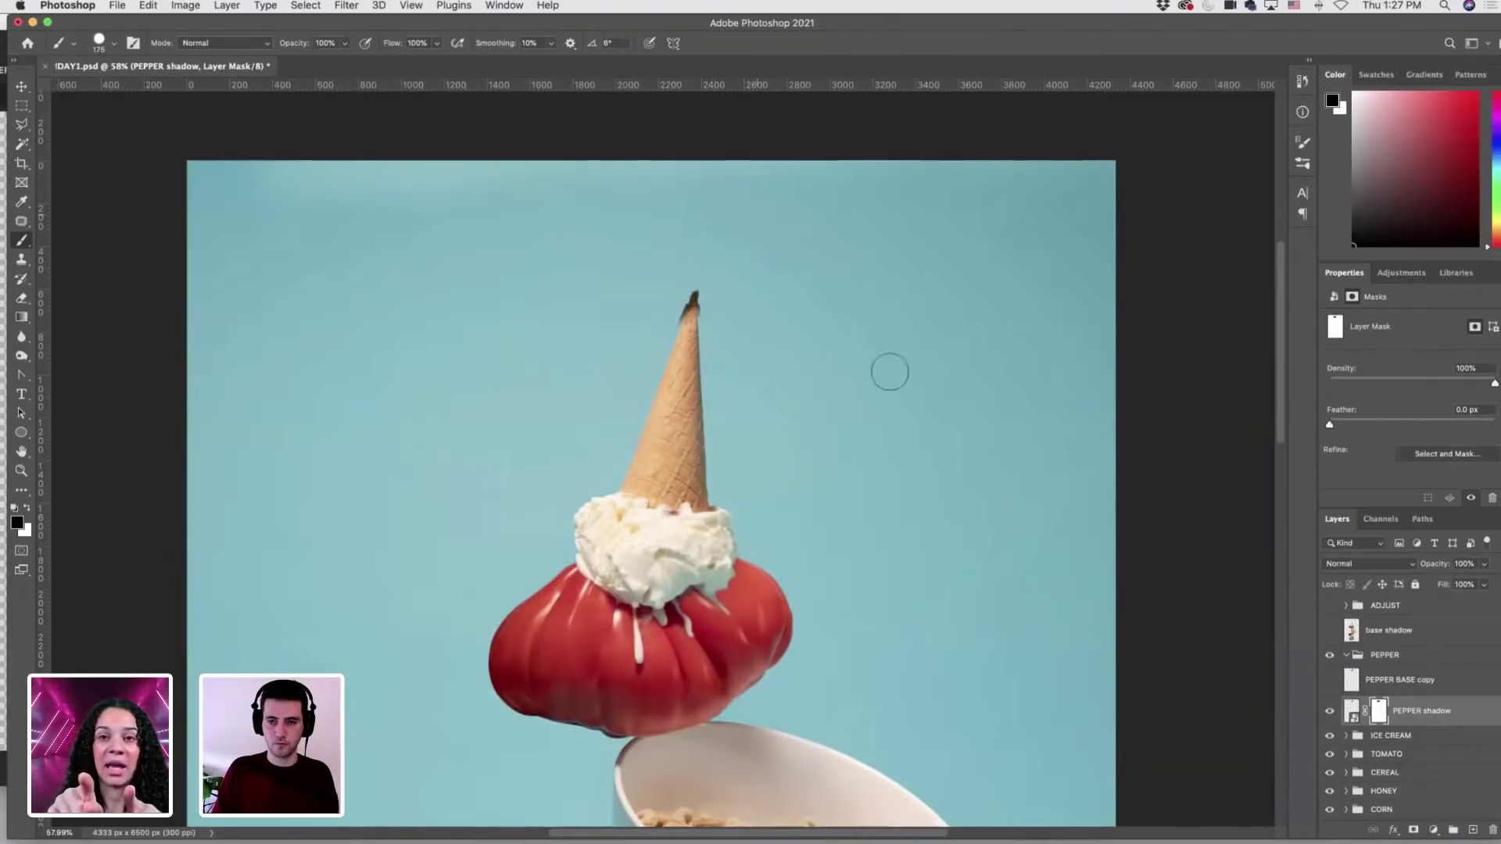
Rasterize the PEPPER shadow layer and fill the gaps in the dark cone tip with a 10 px Clone Stamp.
right_click(1382, 713)
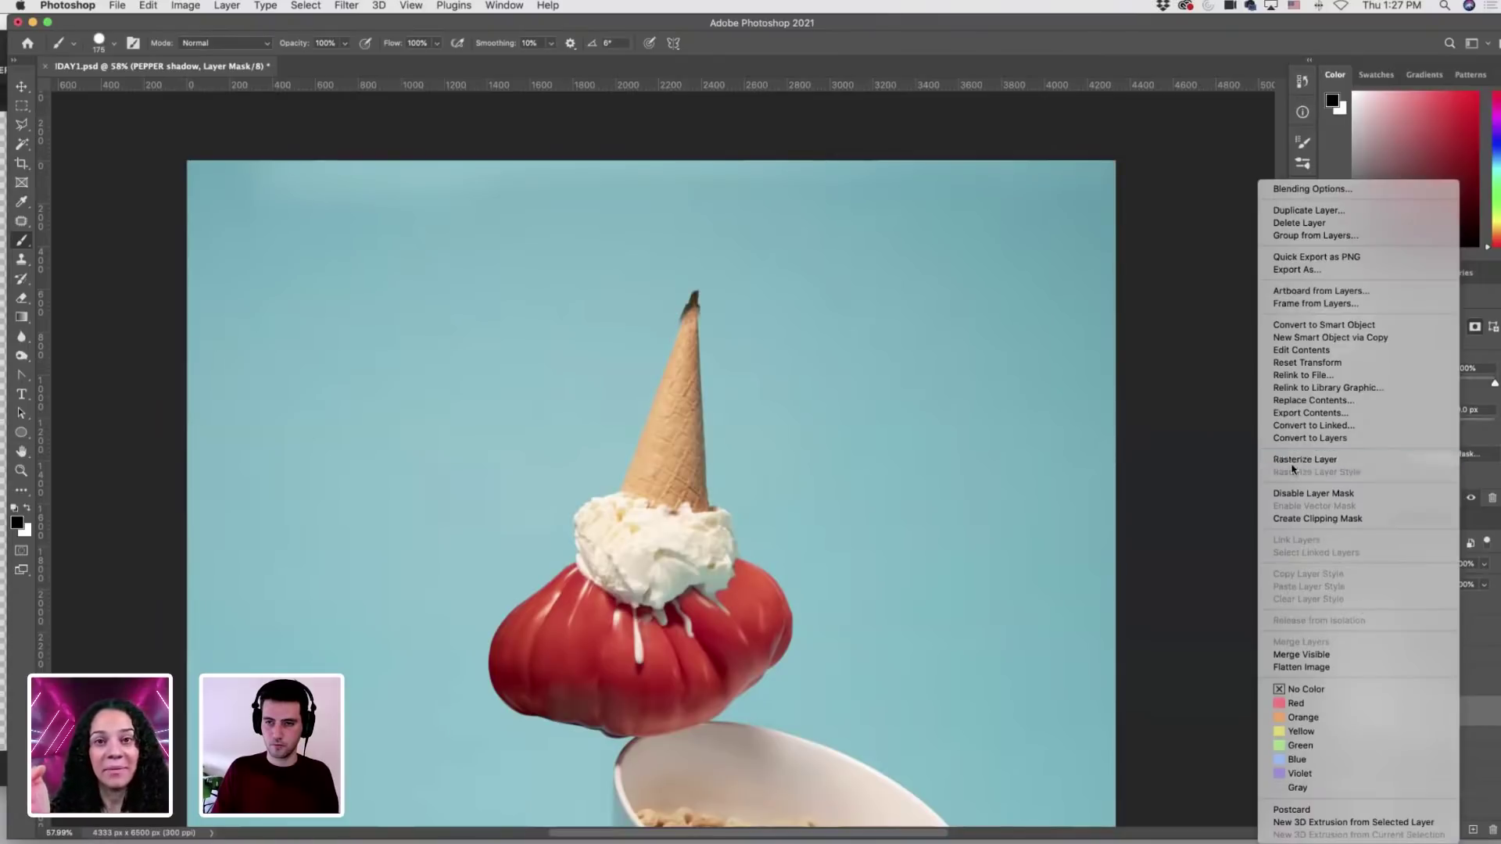
click(1352, 708)
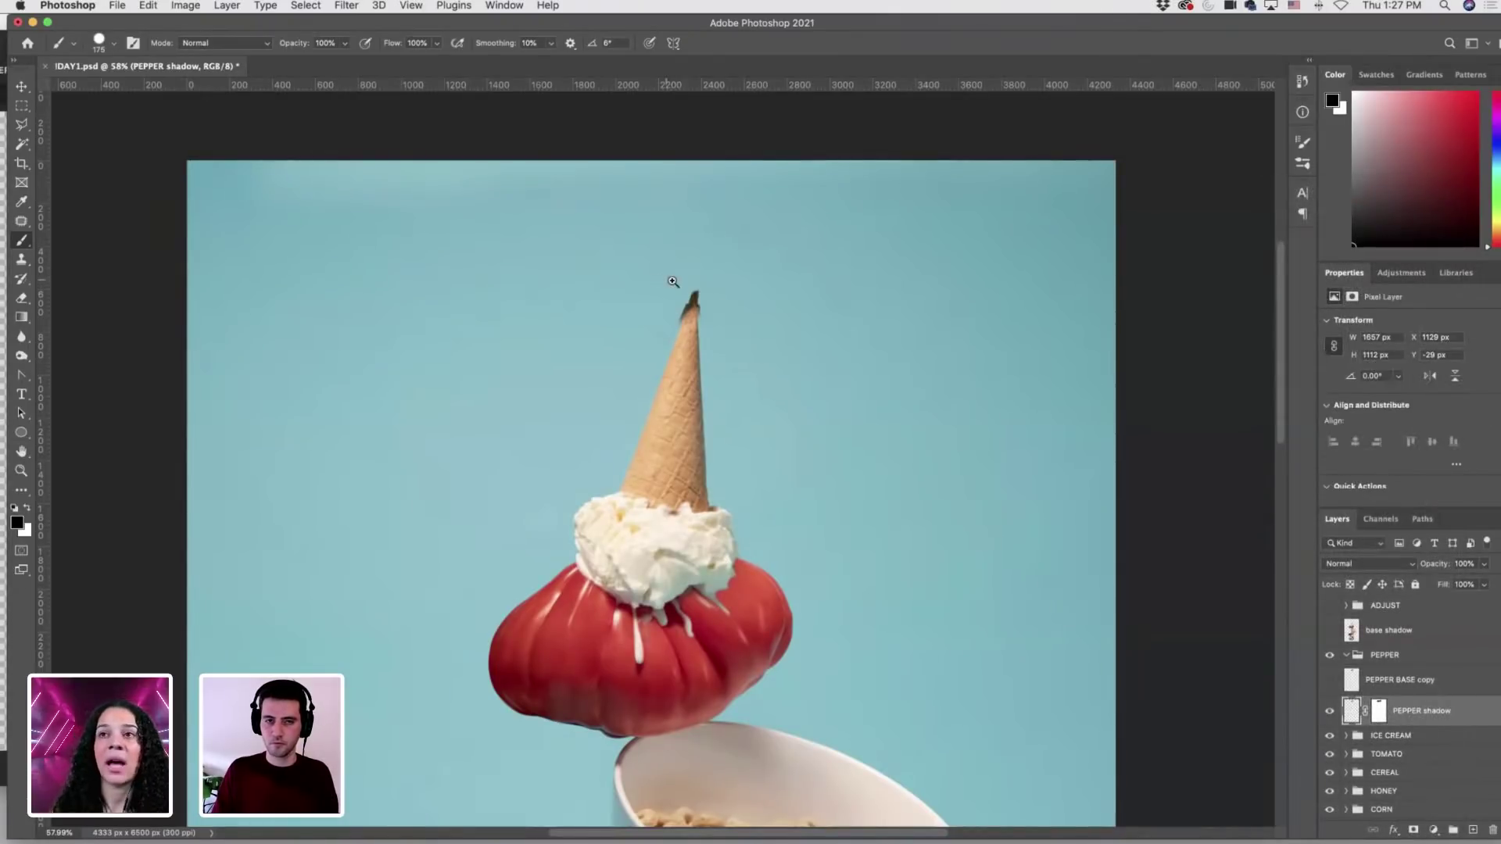
scroll(665, 282, up, 5)
key(s)
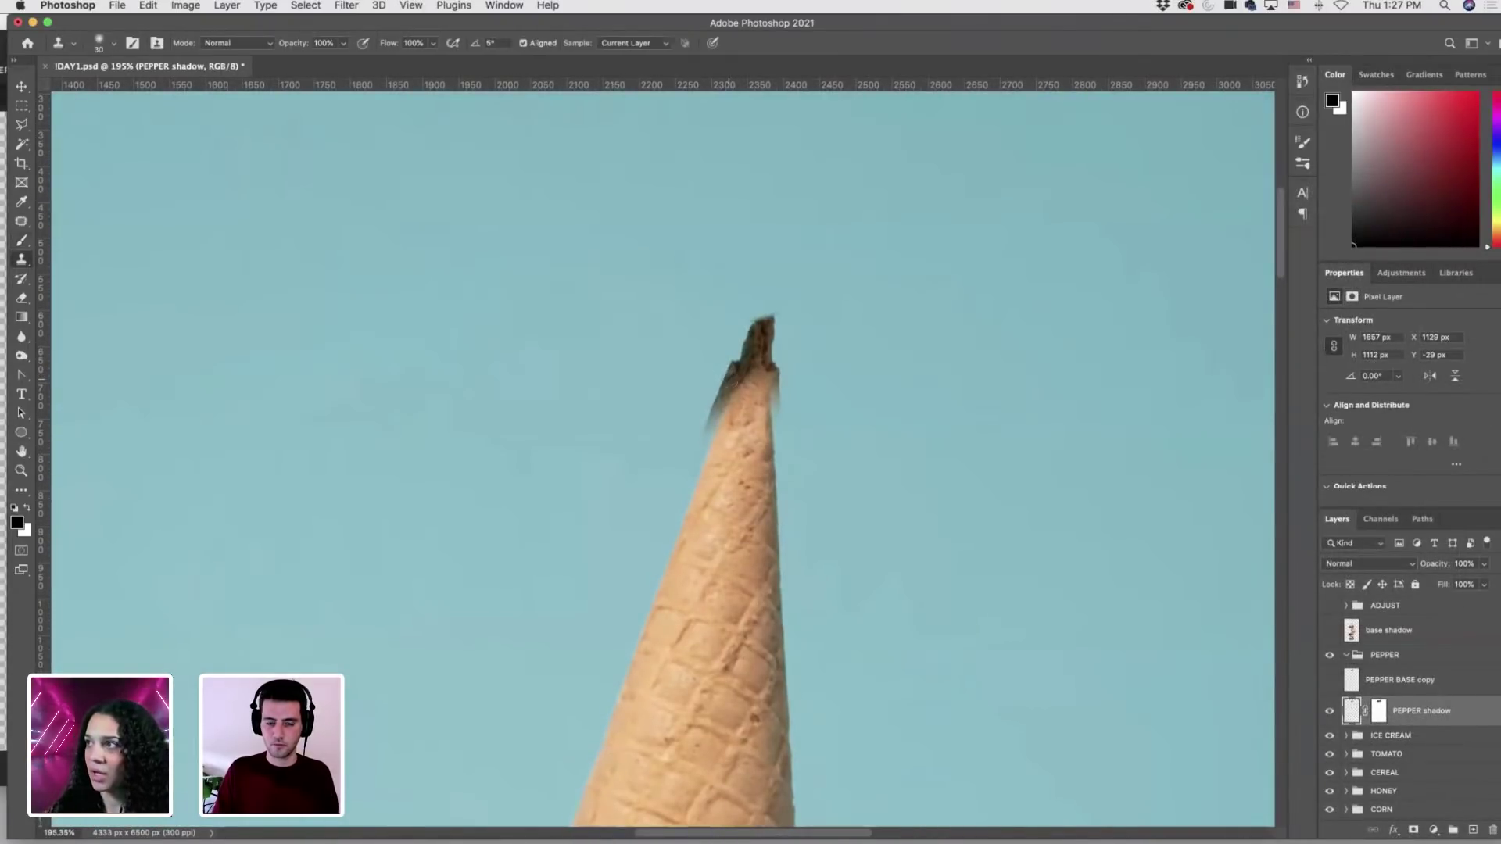
key(bracketleft)
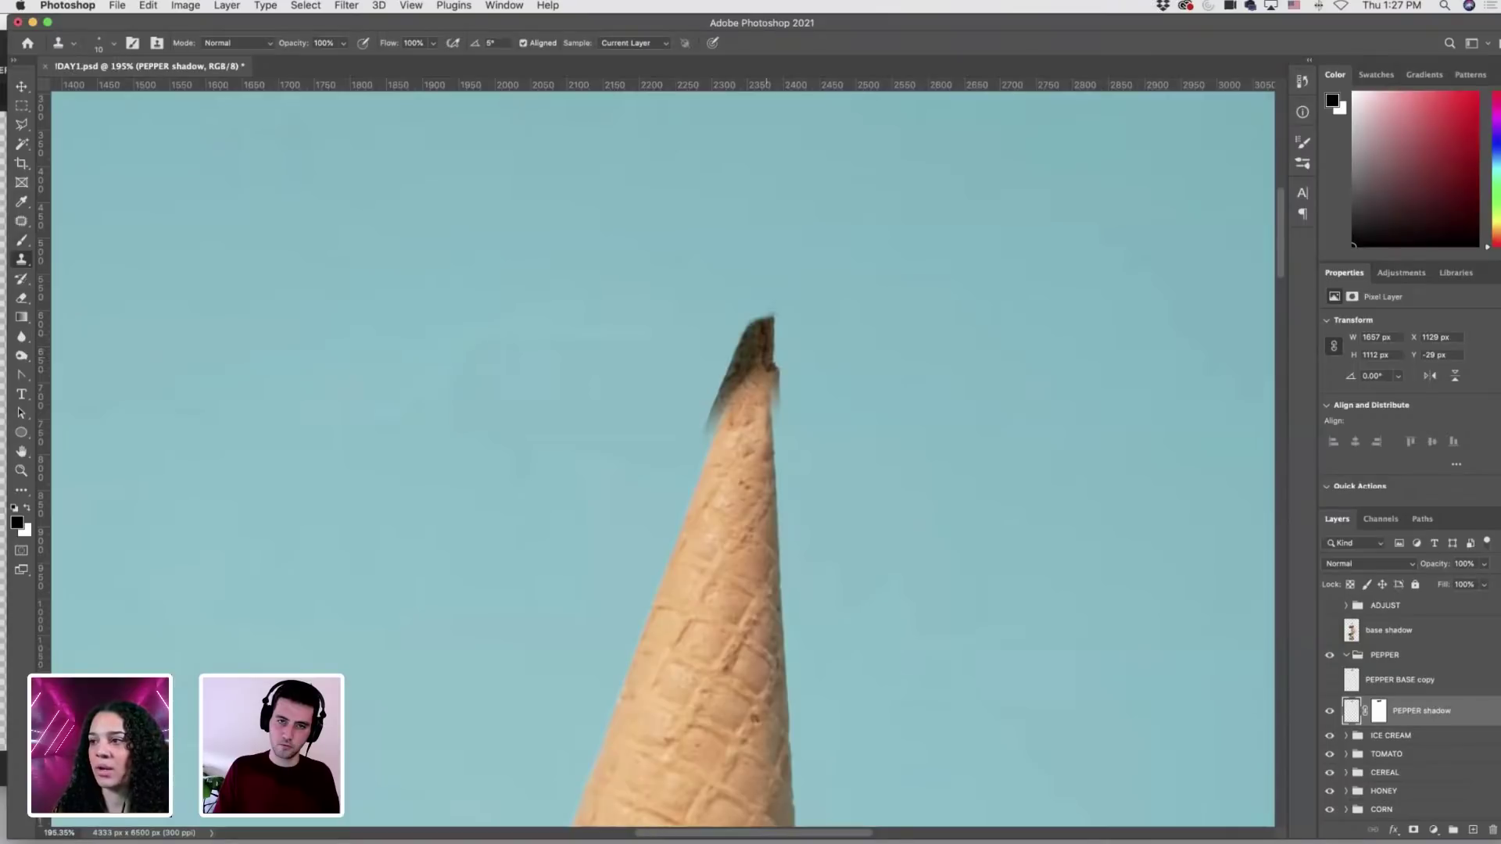
Free-transform the PEPPER shadow layer, moving it down onto the cone's tip and narrowing it to about 94.8% width.
key(super+t)
key(Escape)
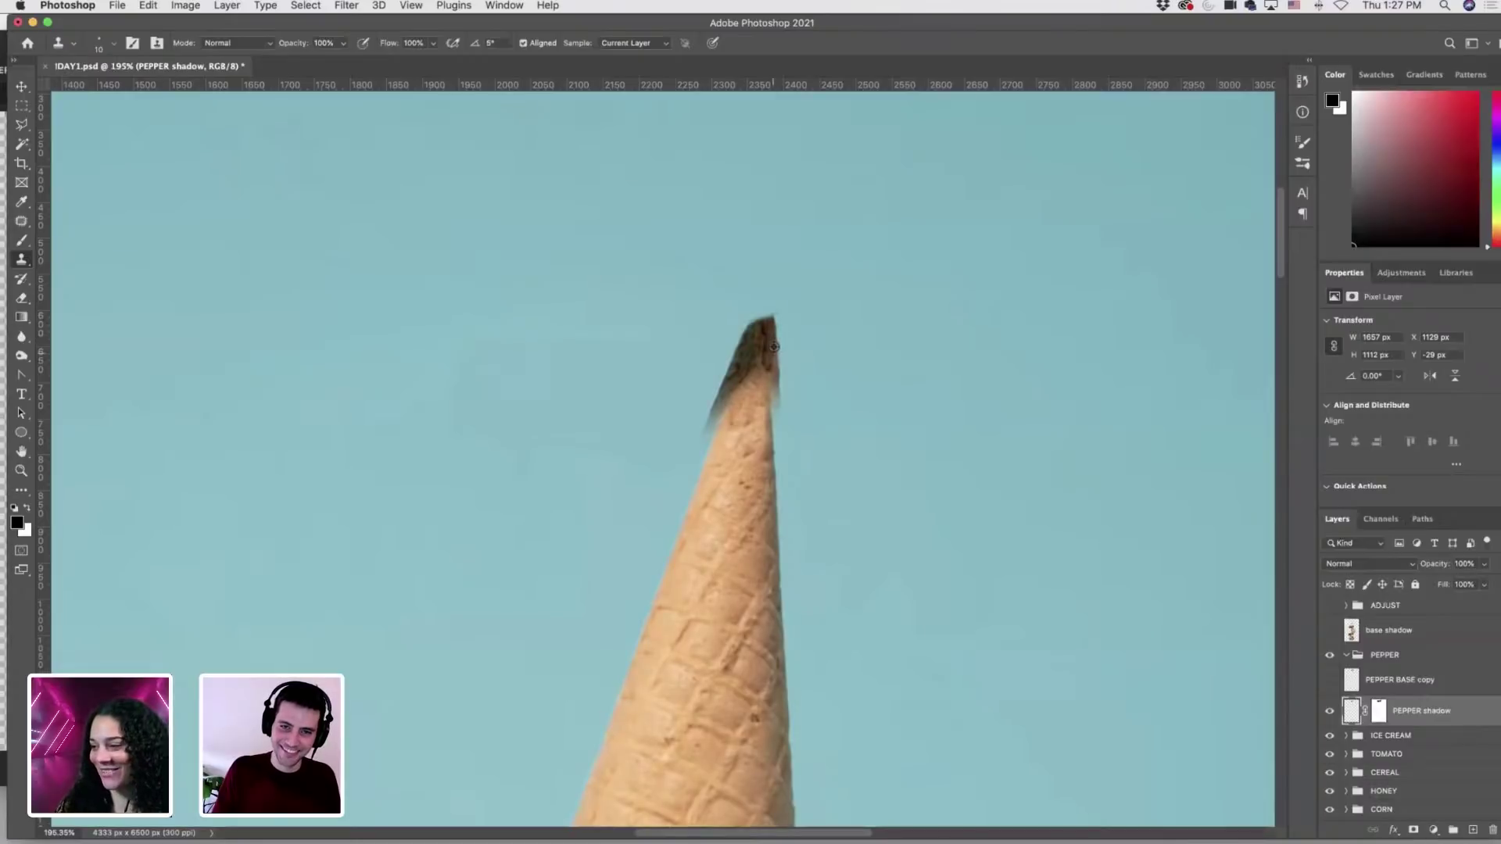
key(ctrl+t)
drag(755, 387, 757, 423)
scroll(729, 391, down, 4)
scroll(728, 392, down, 2)
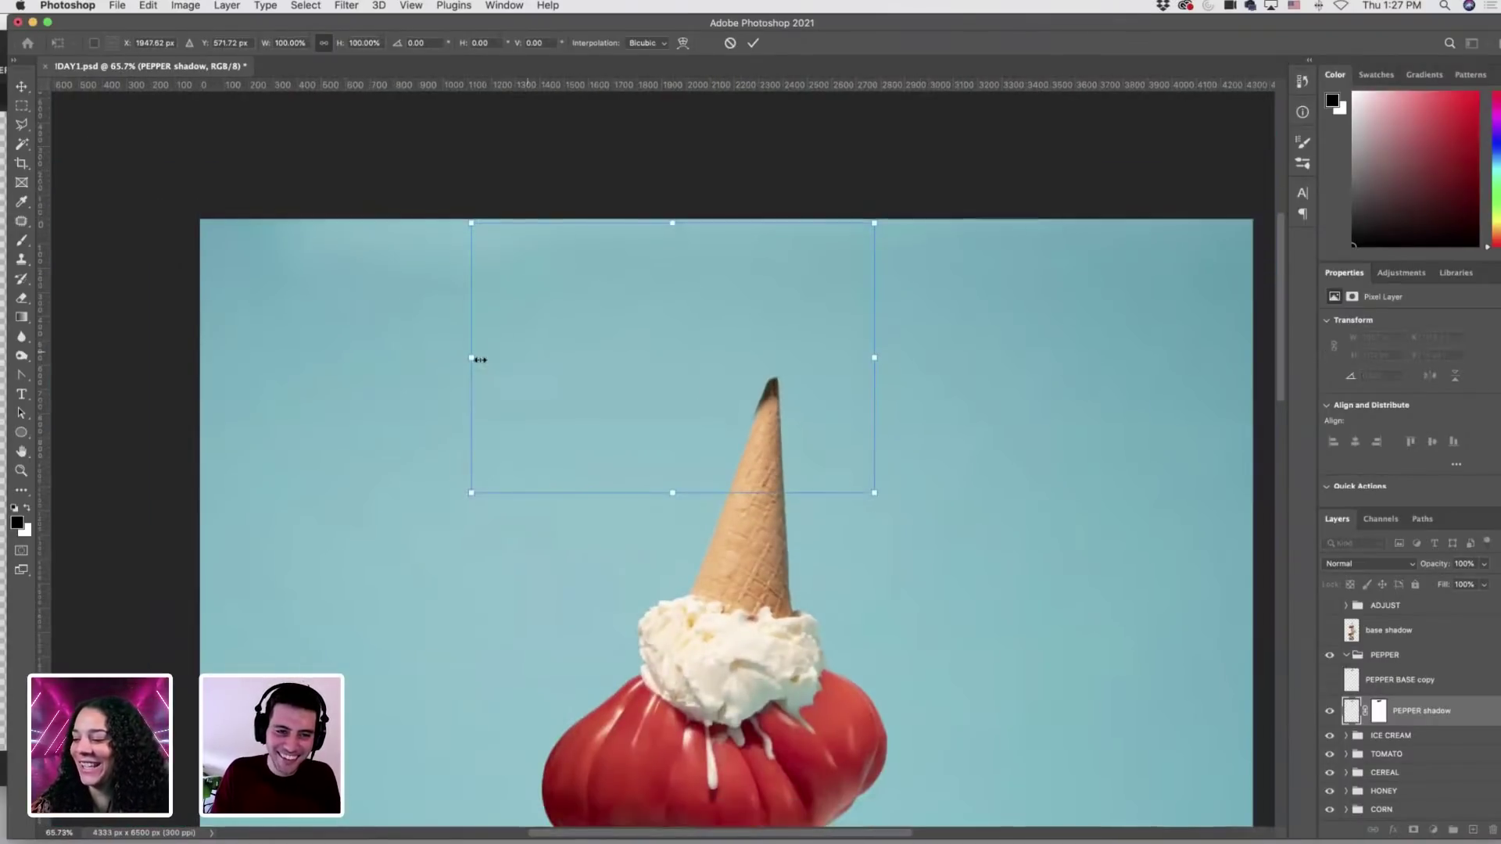
drag(483, 356, 489, 356)
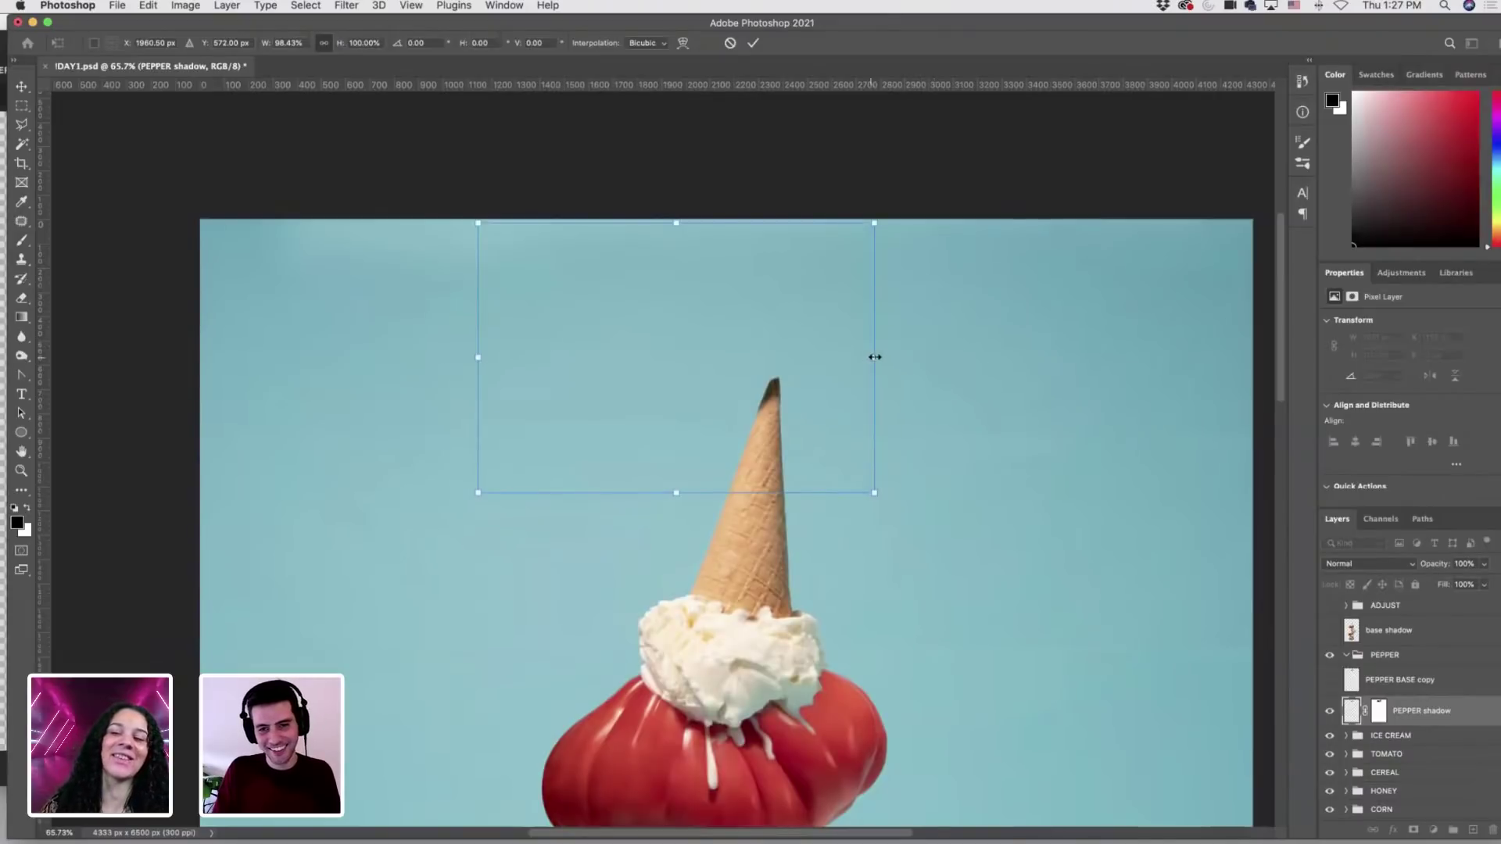
drag(874, 357, 871, 357)
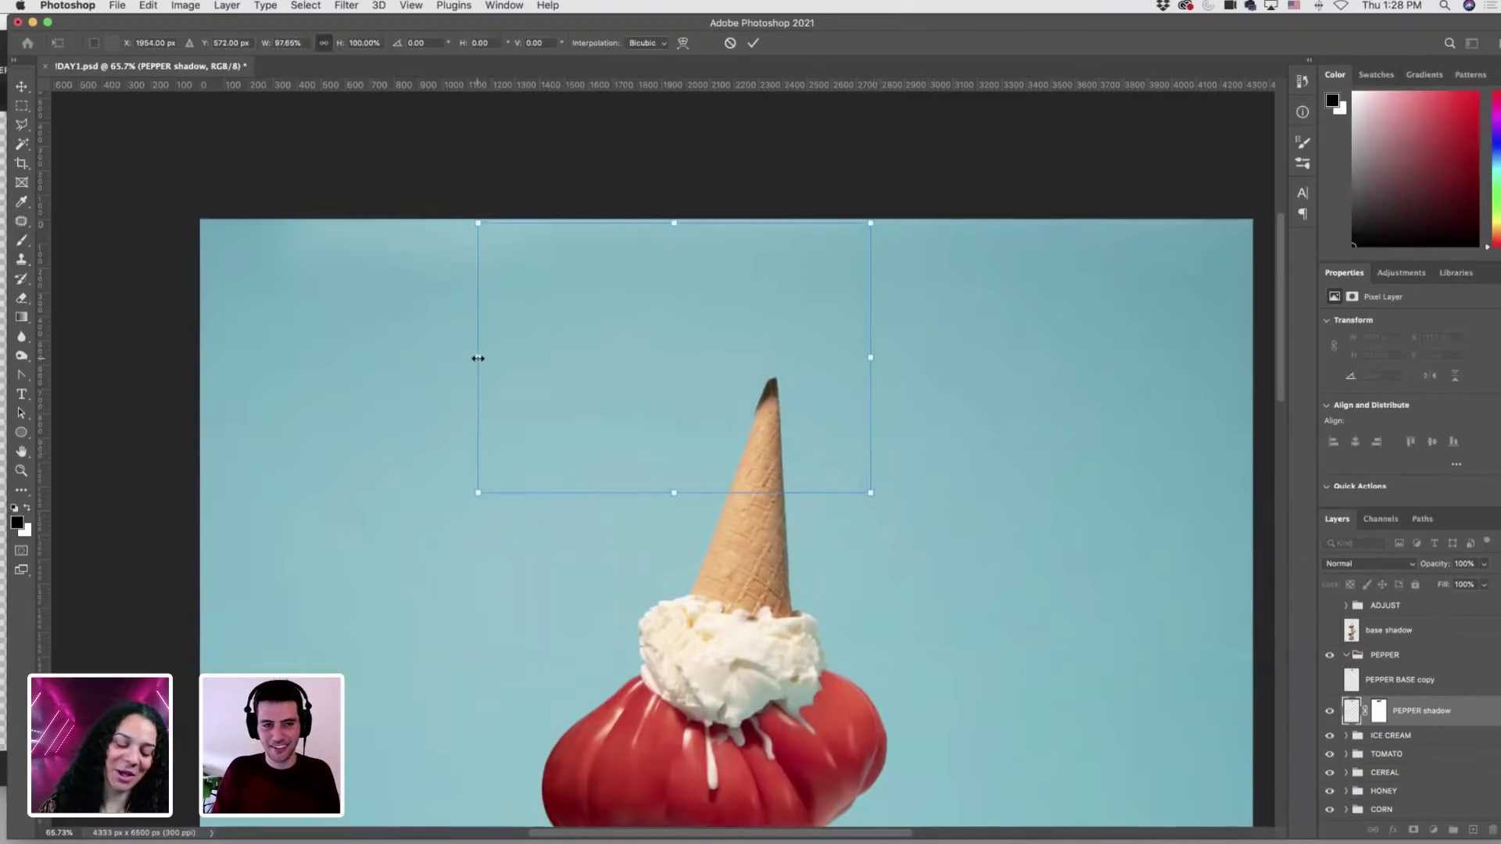
drag(479, 357, 487, 359)
drag(871, 358, 868, 358)
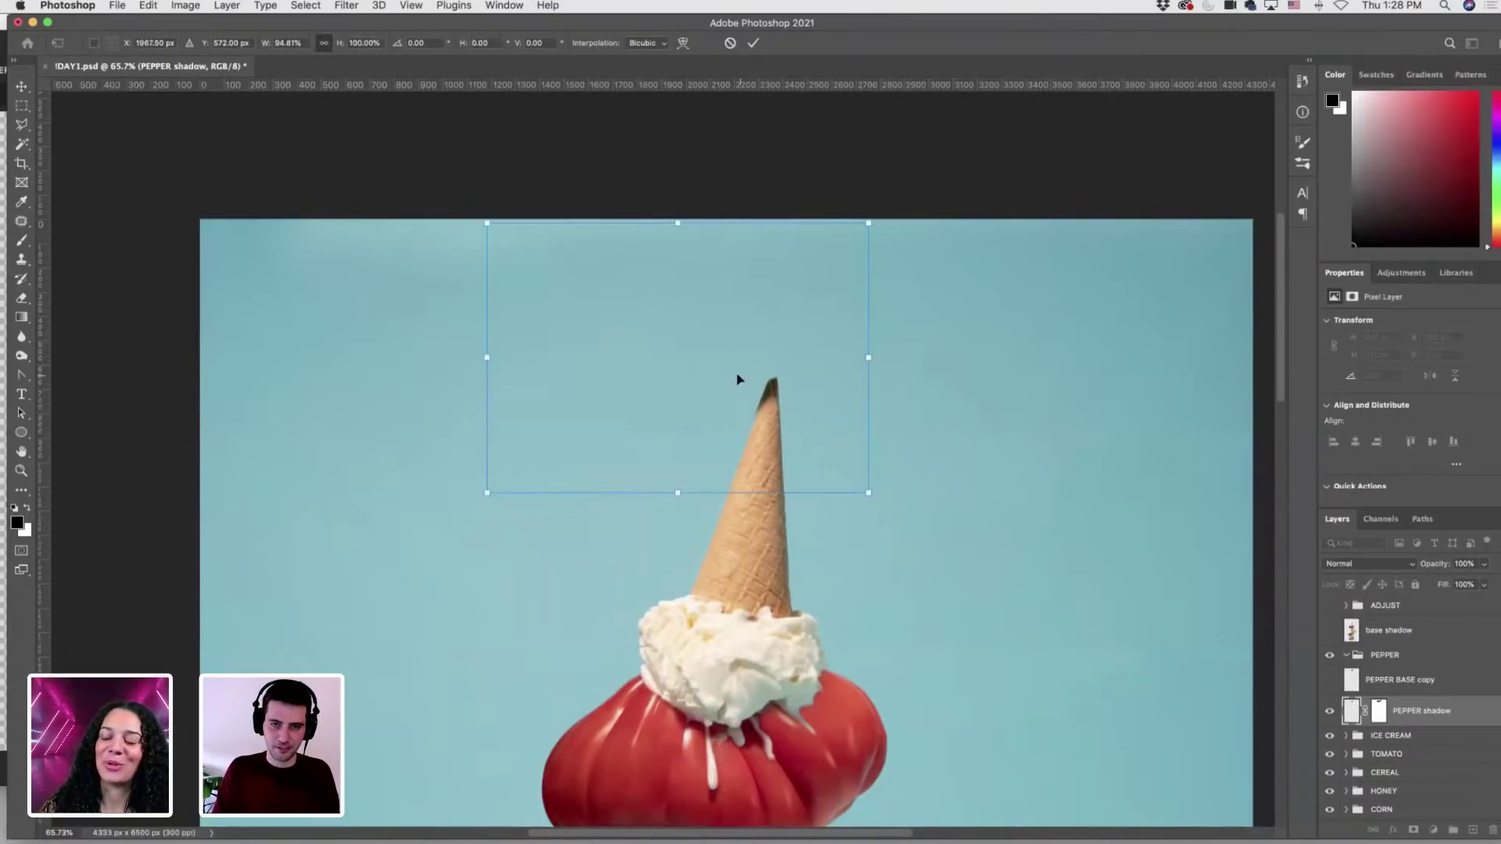
key(Return)
Apply the layer mask on the PEPPER shadow layer permanently.
key(s)
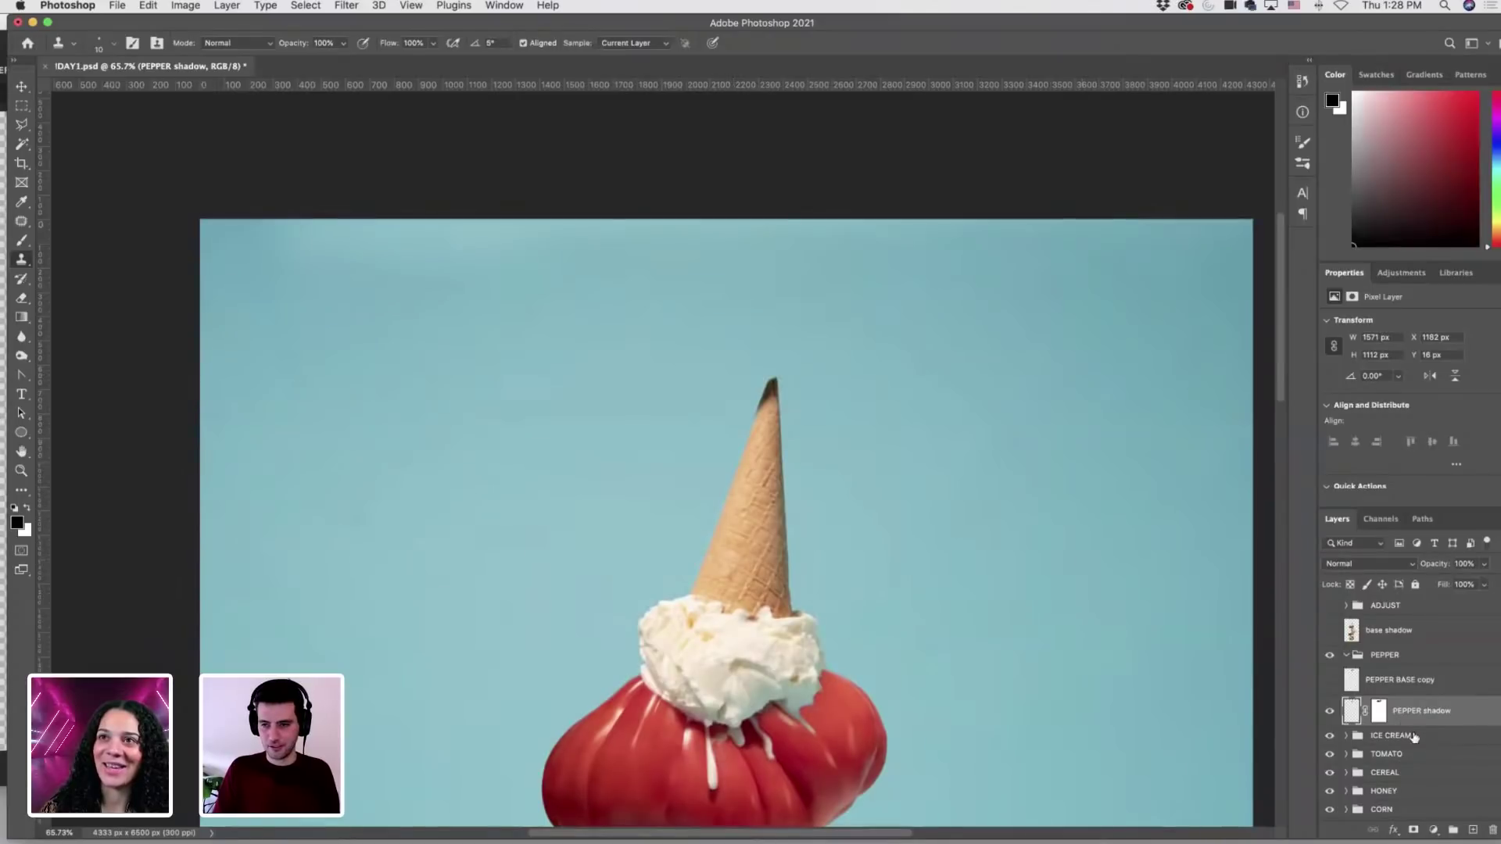
right_click(1380, 712)
click(1281, 732)
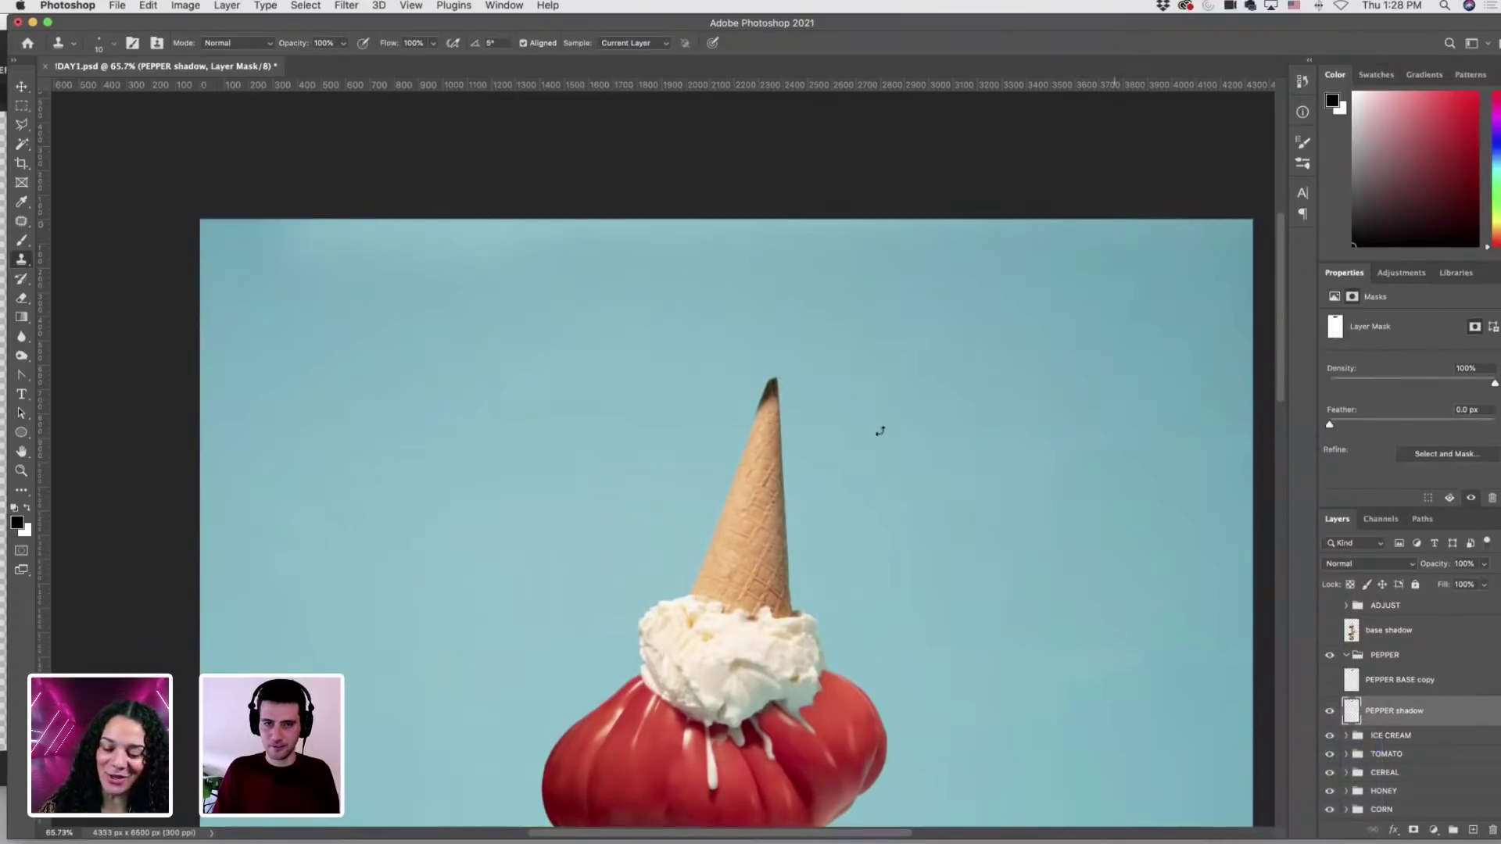
Warp the PEPPER shadow layer slightly at its lower corners so the dark shadow follows the cone's tip.
key(ctrl+t)
scroll(804, 396, up, 5)
right_click(529, 390)
click(555, 489)
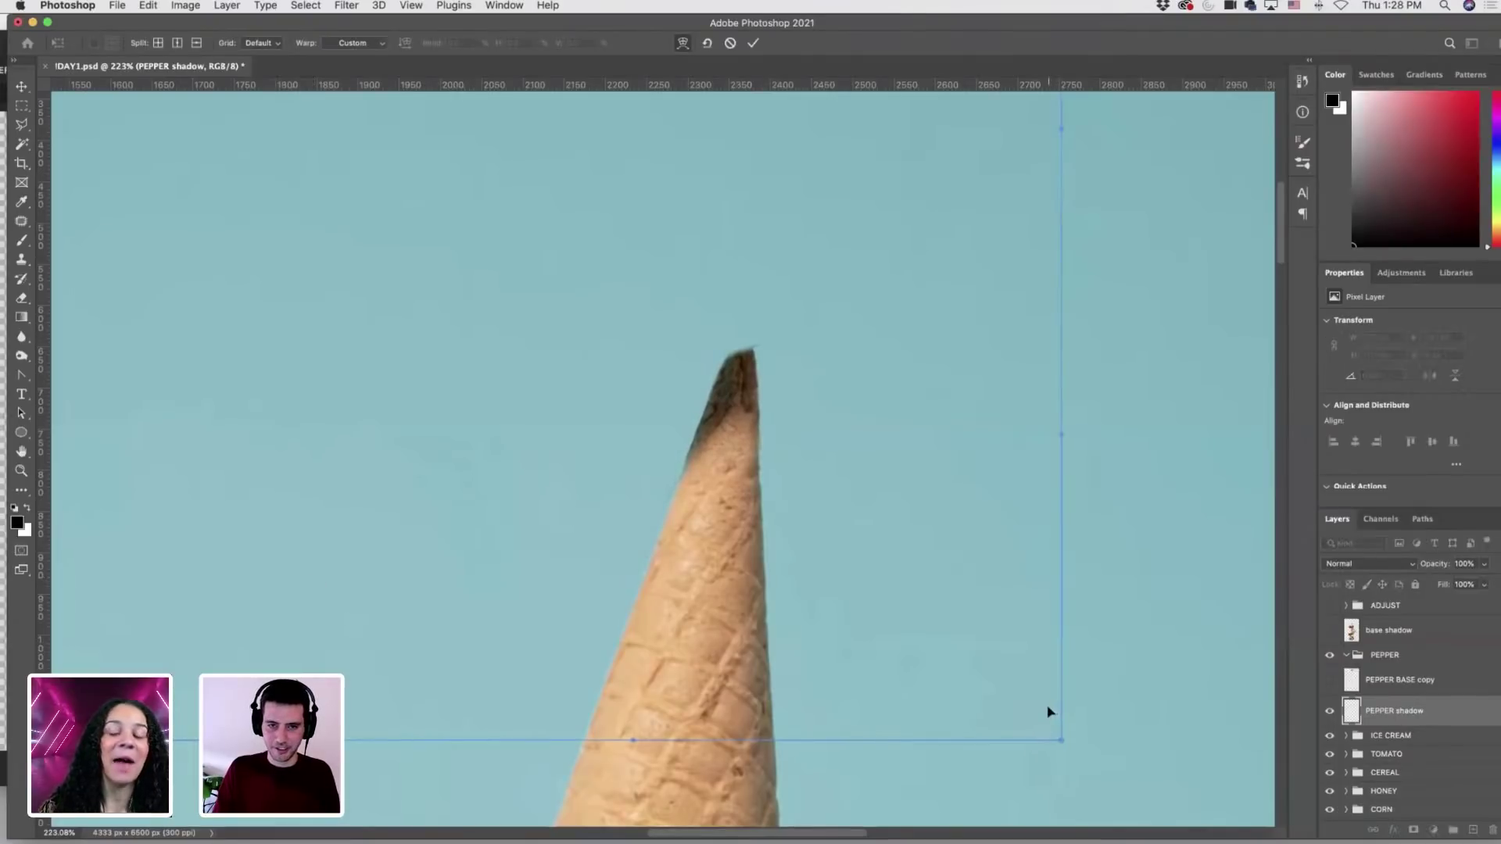
drag(1048, 712, 1050, 712)
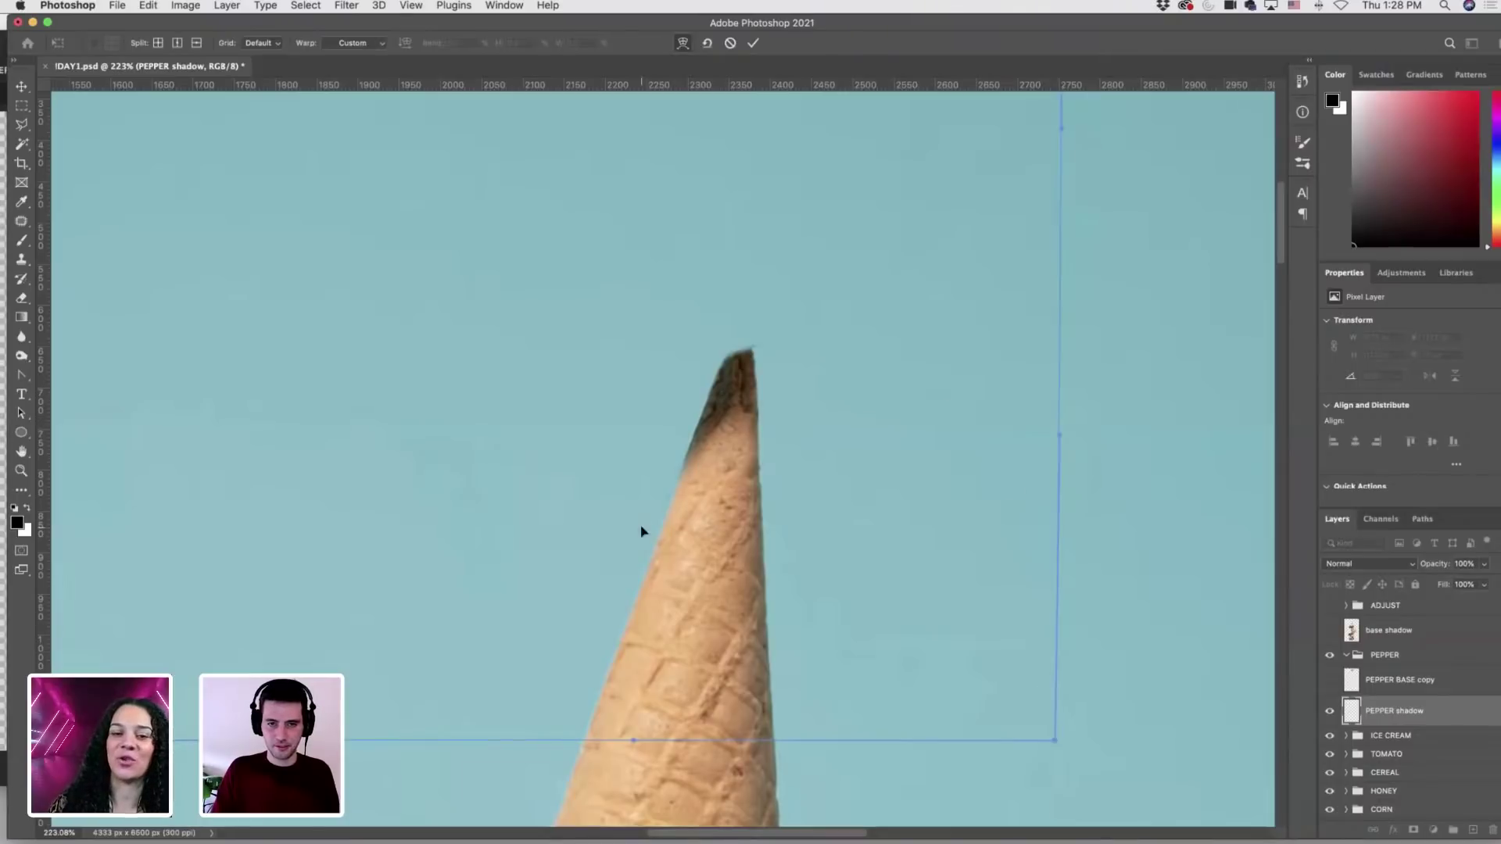
scroll(466, 639, down, 1)
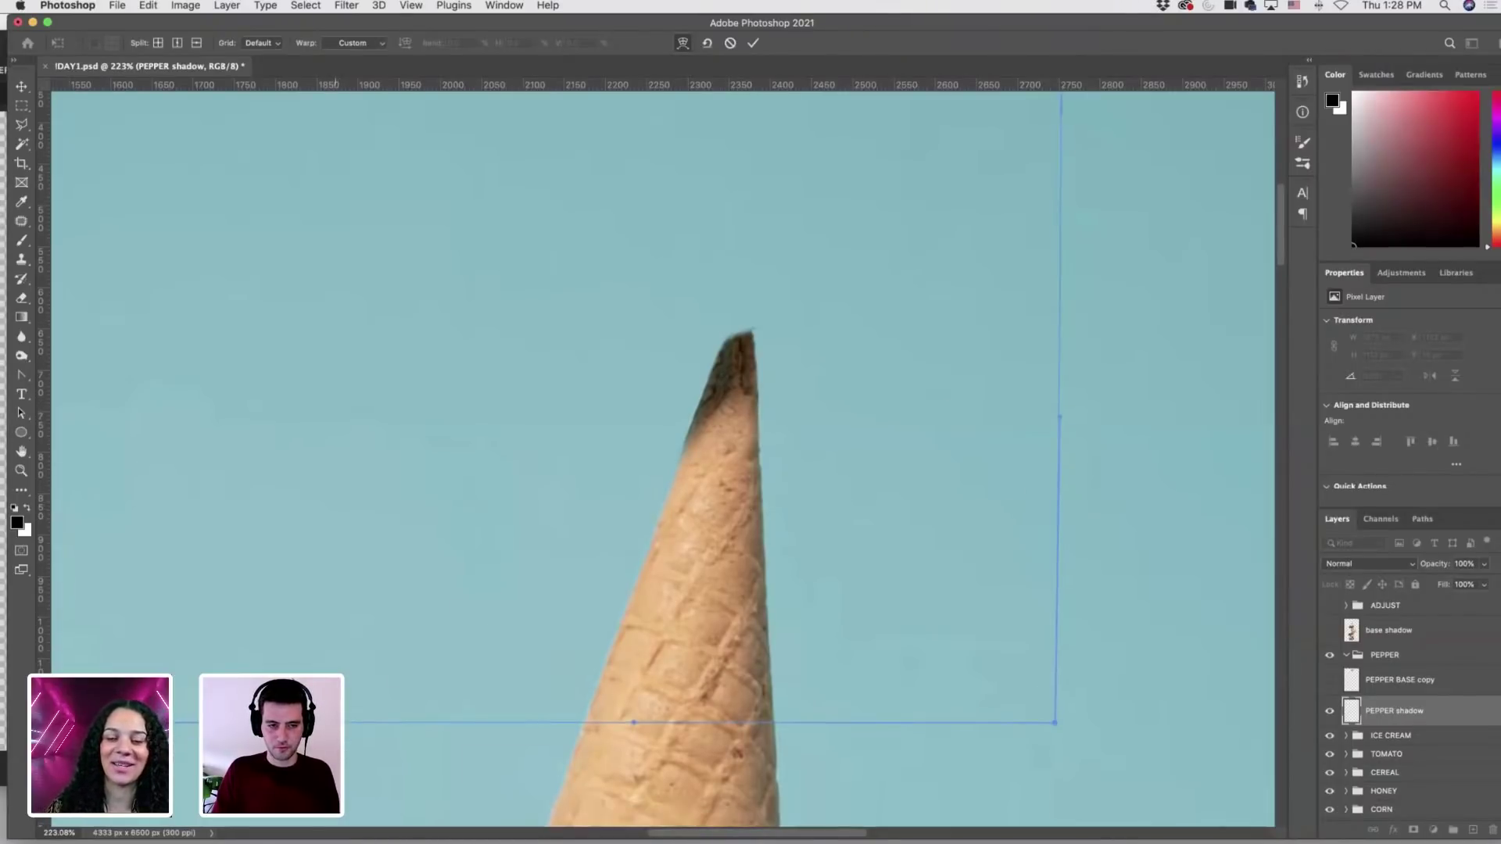
drag(347, 713, 347, 711)
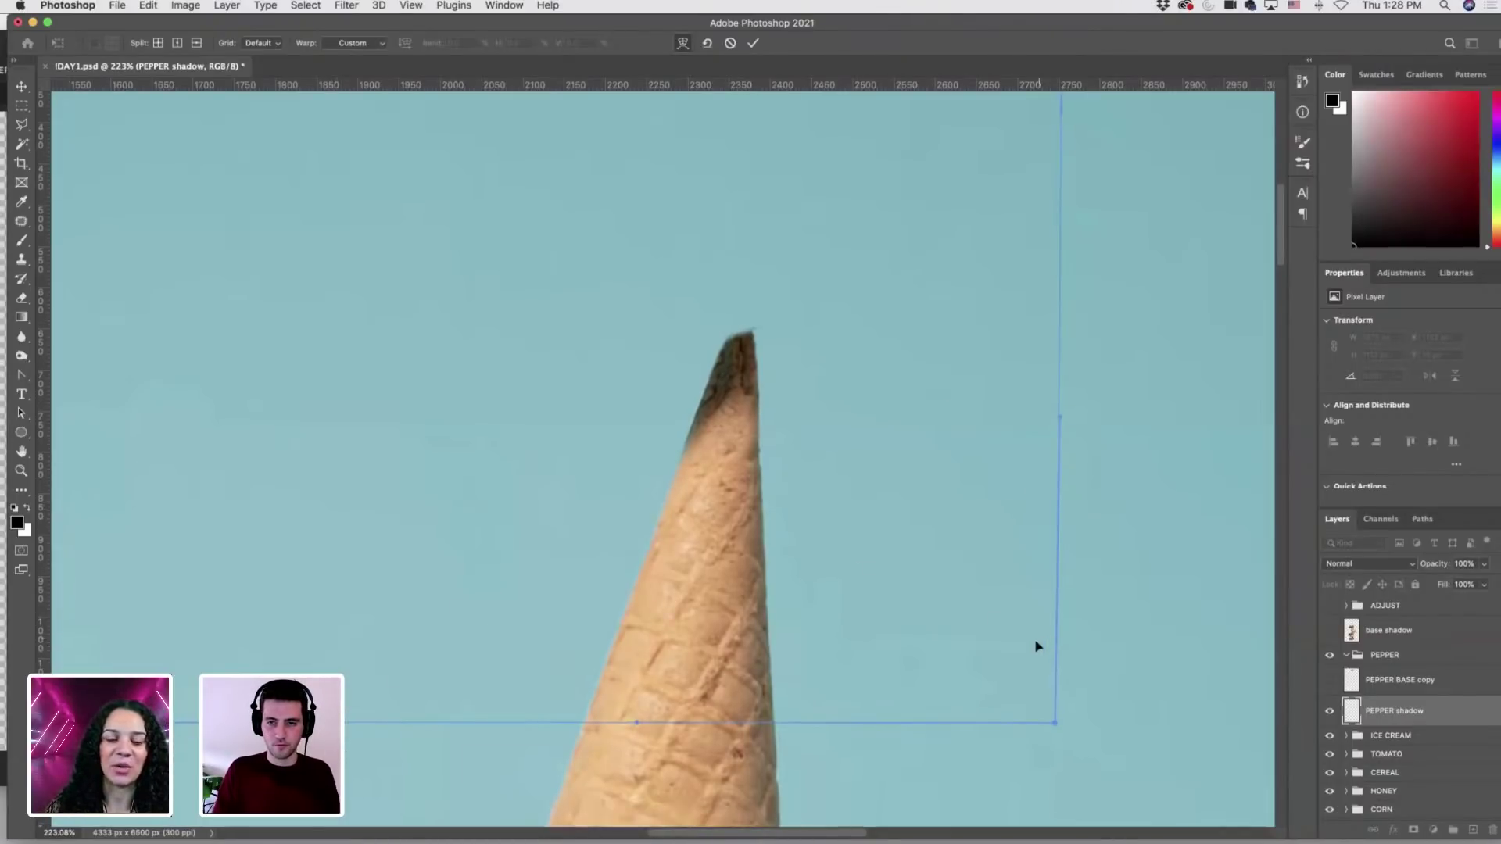
drag(1021, 658, 1022, 659)
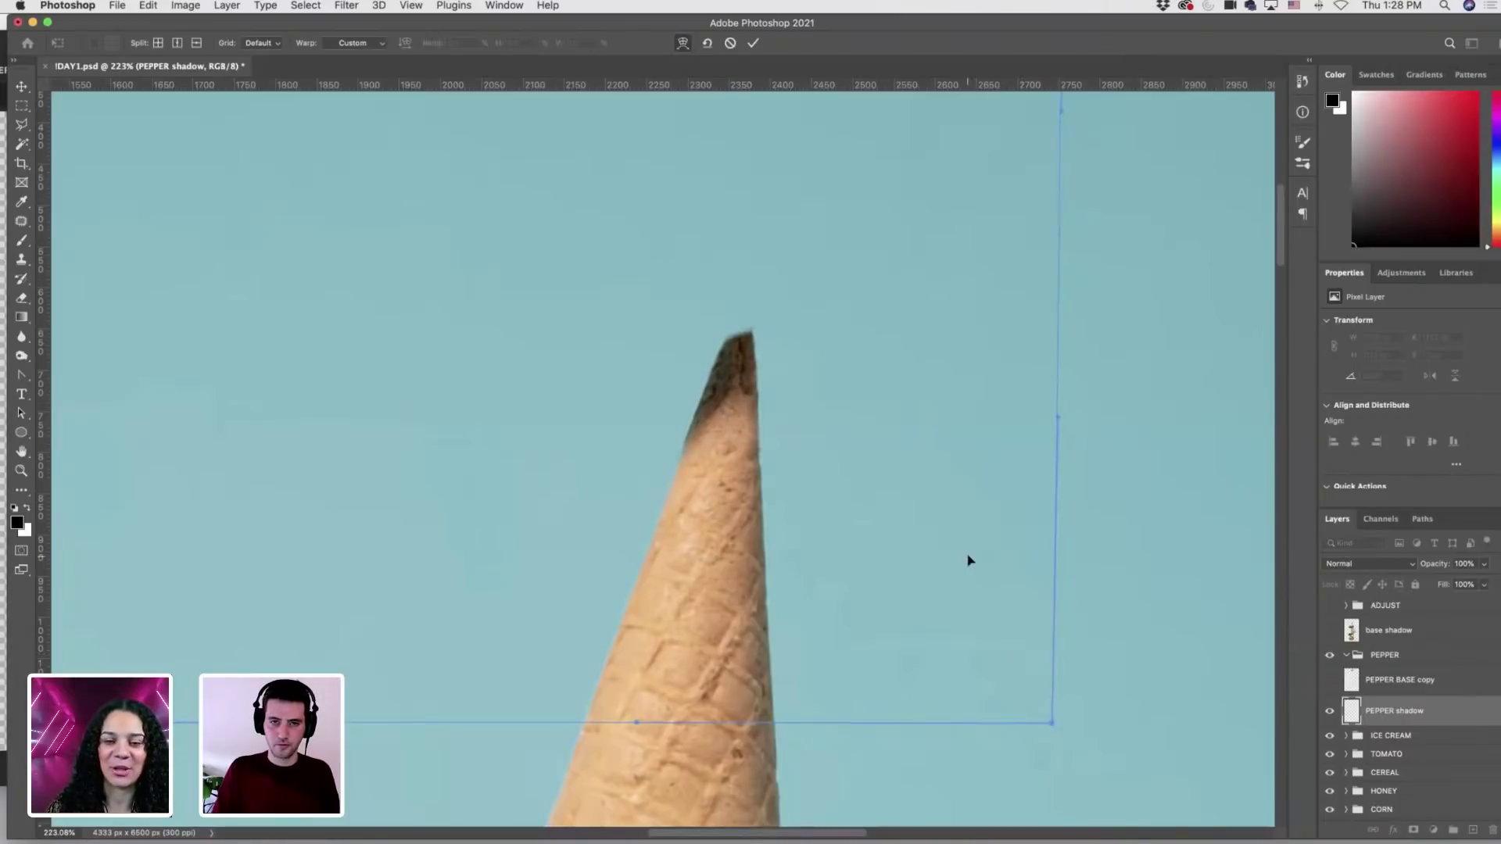
key(Return)
Show the PEPPER BASE copy layer and rename it PEPPER BASE.
key(super+minus)
key(super+minus)
key(super+minus)
key(super+minus)
key(super+minus)
key(super+minus)
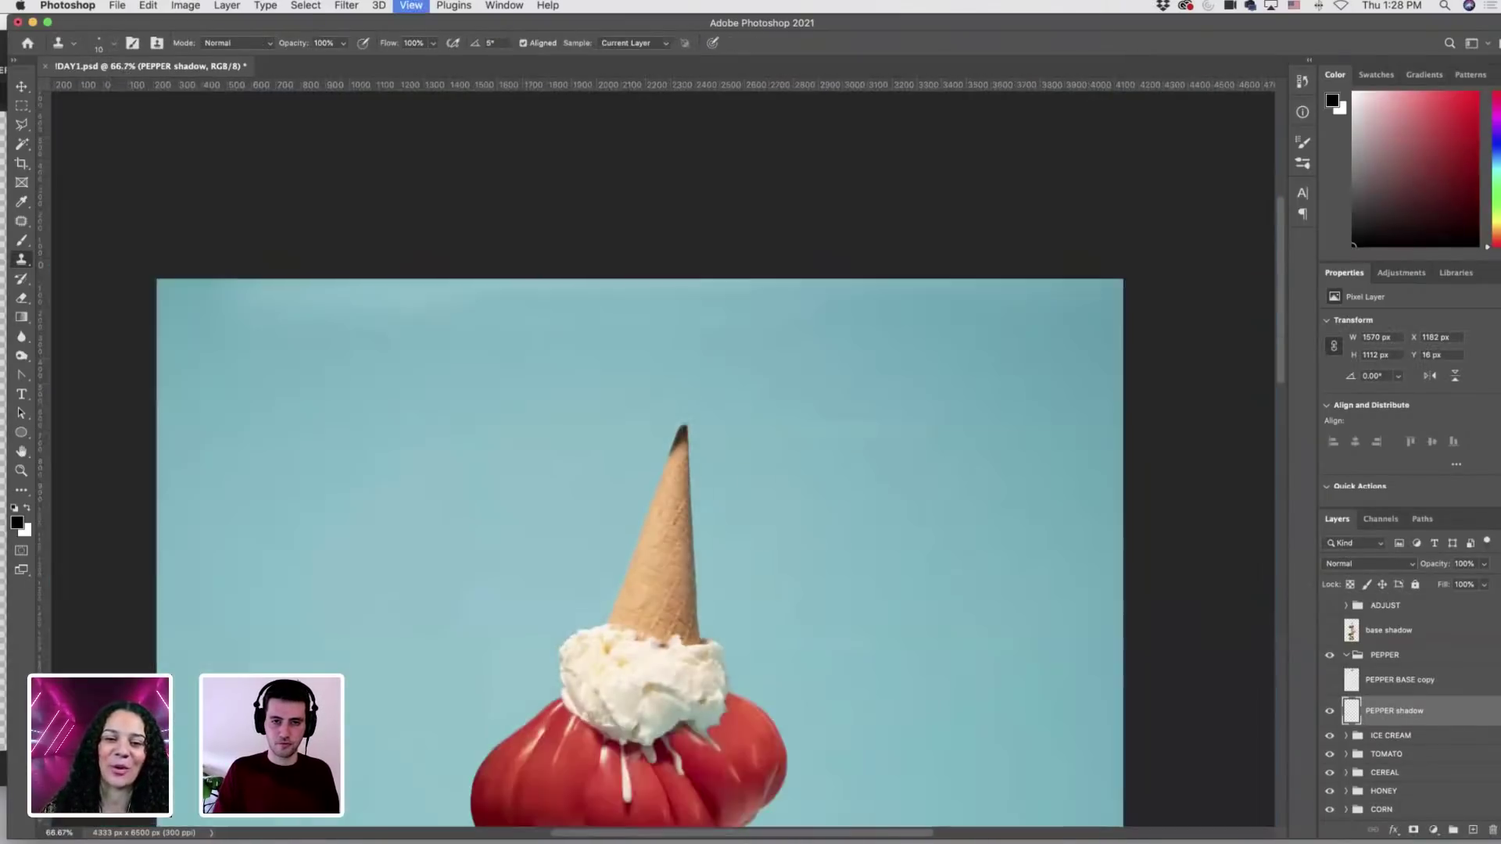
click(1329, 679)
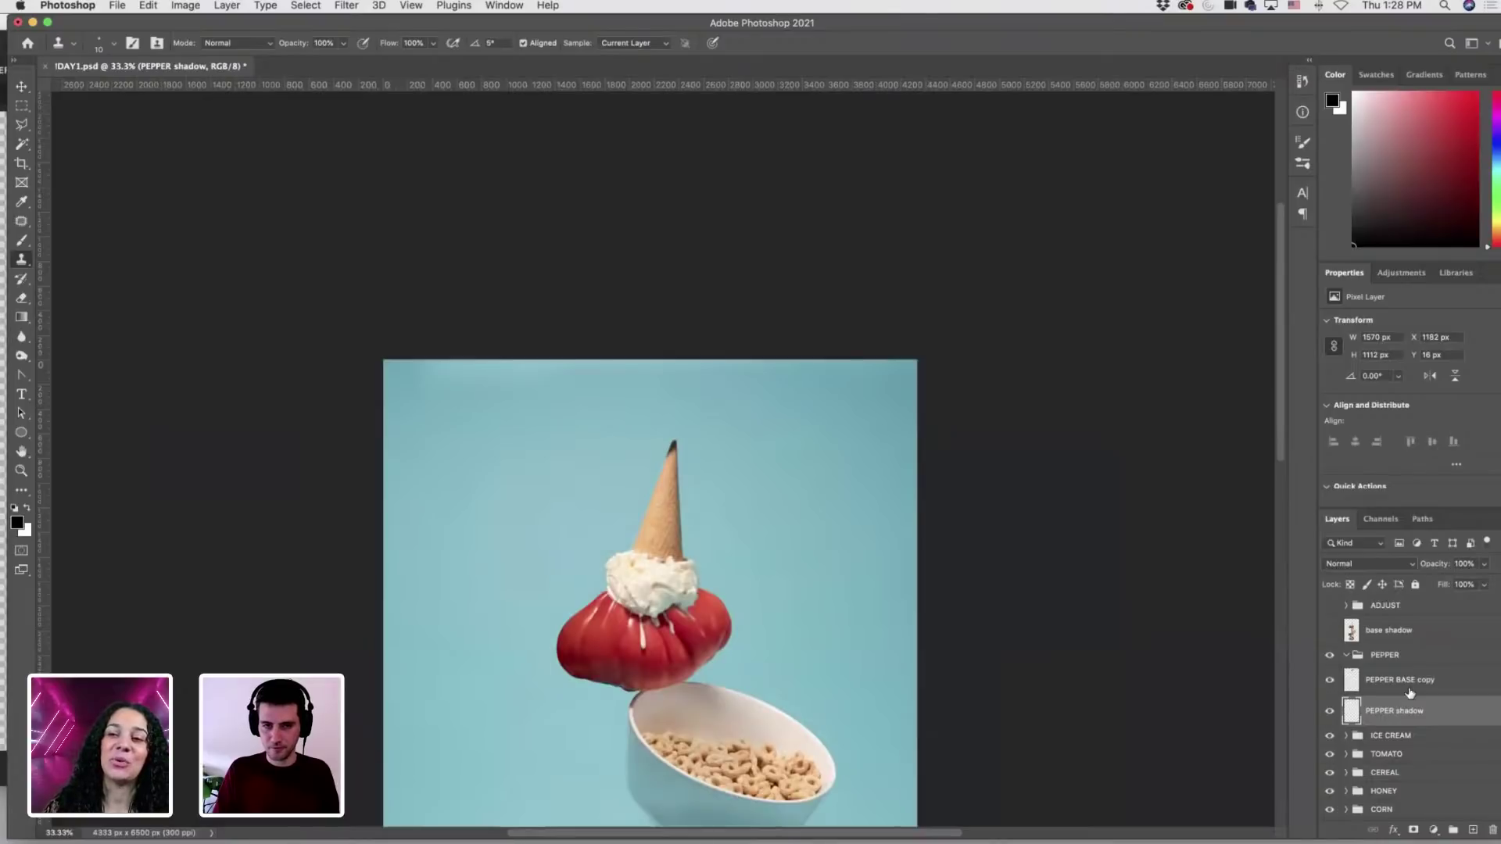
click(1396, 682)
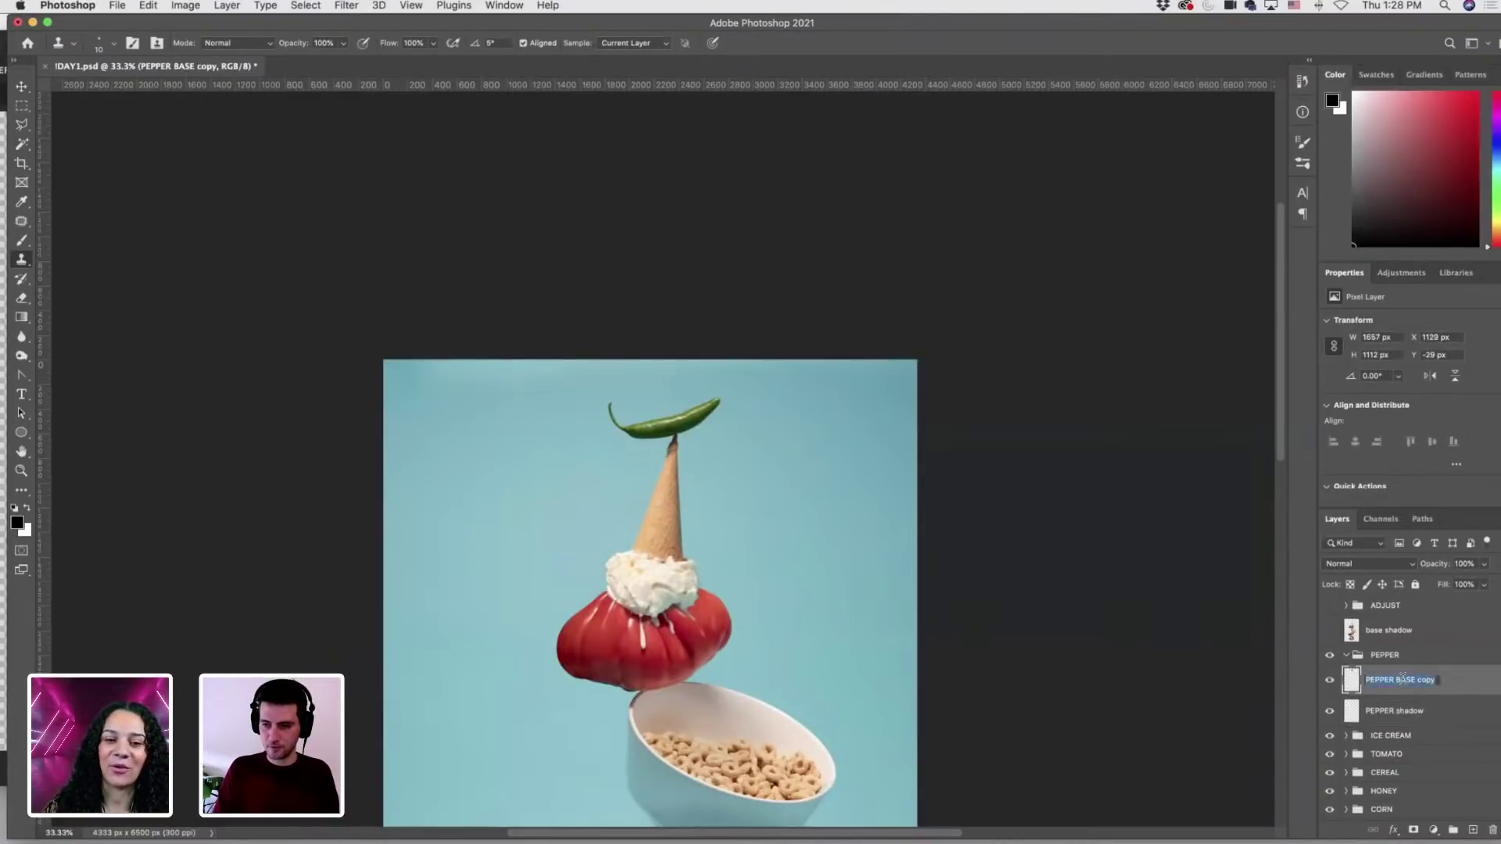
double_click(1425, 679)
key(BackSpace)
key(Return)
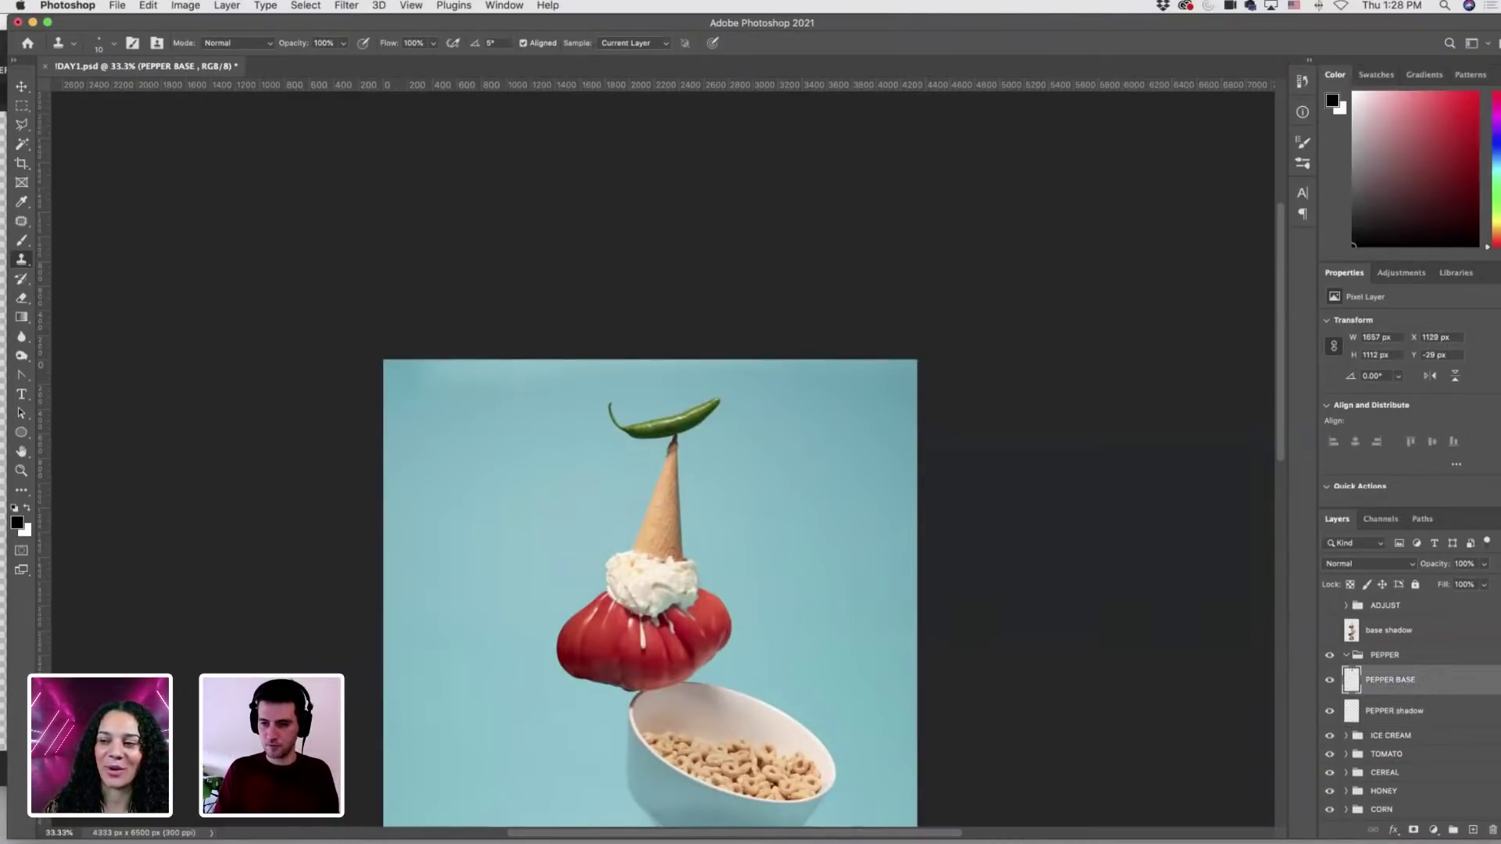
Add a layer mask to PEPPER BASE and hide the PEPPER shadow layer.
click(1413, 830)
click(1329, 711)
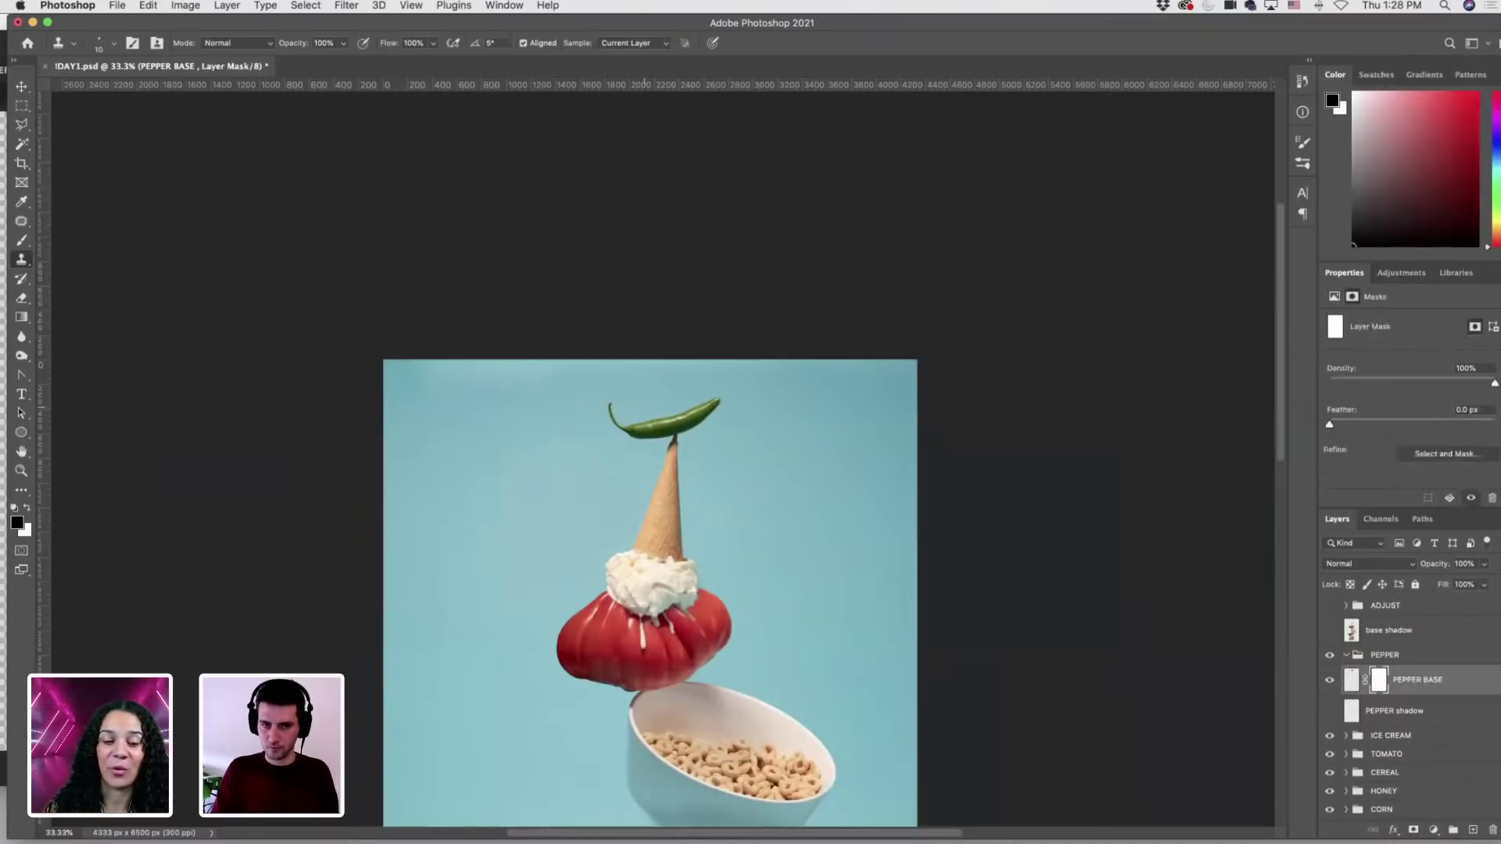
scroll(653, 425, up, 6)
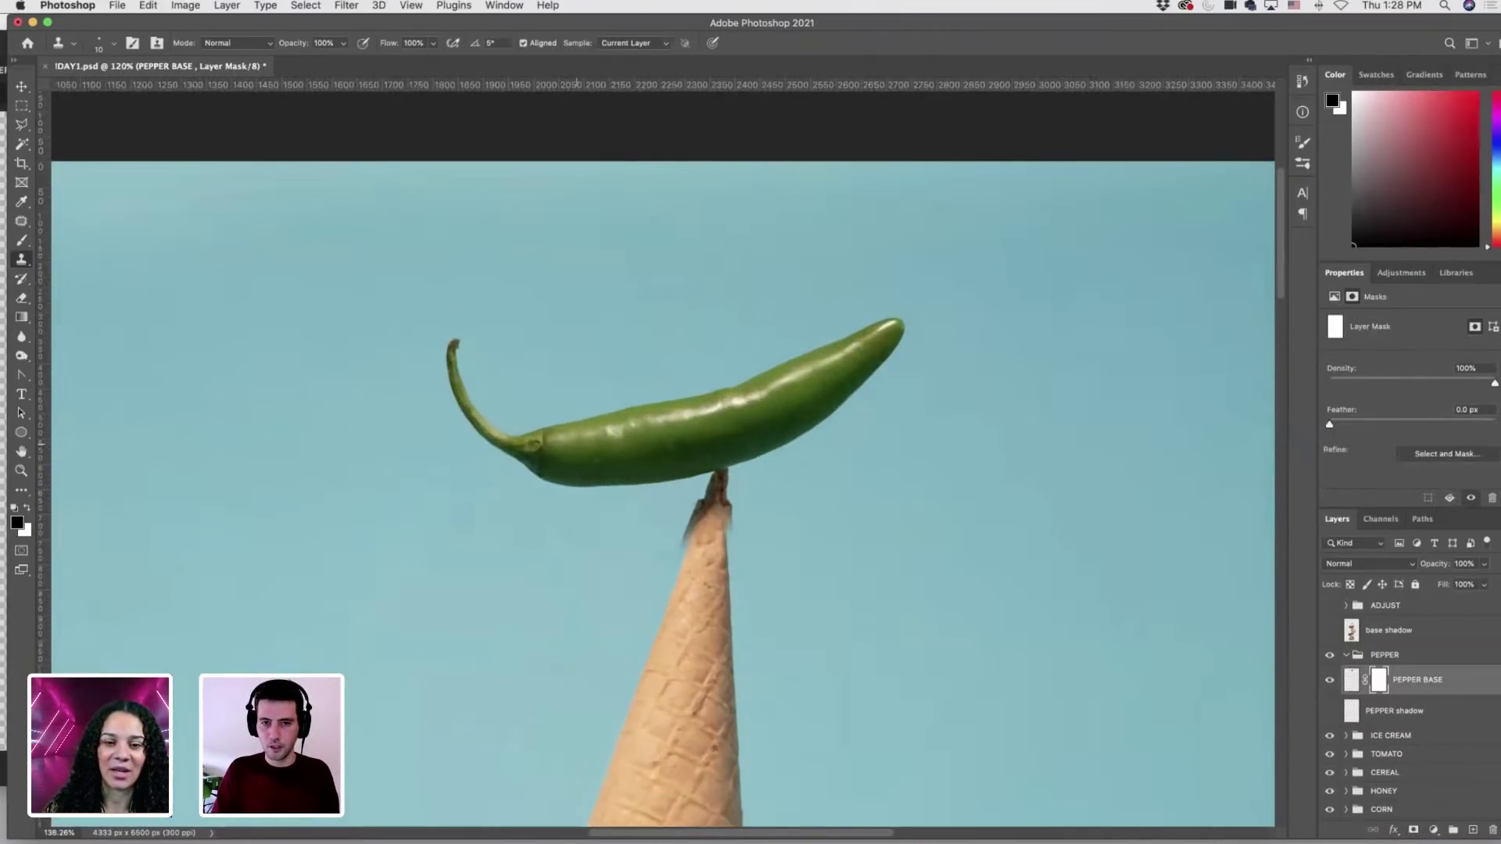
Paint black on the PEPPER BASE mask with a 40 px brush to remove the dark cone remnant beneath the pepper.
click(729, 471)
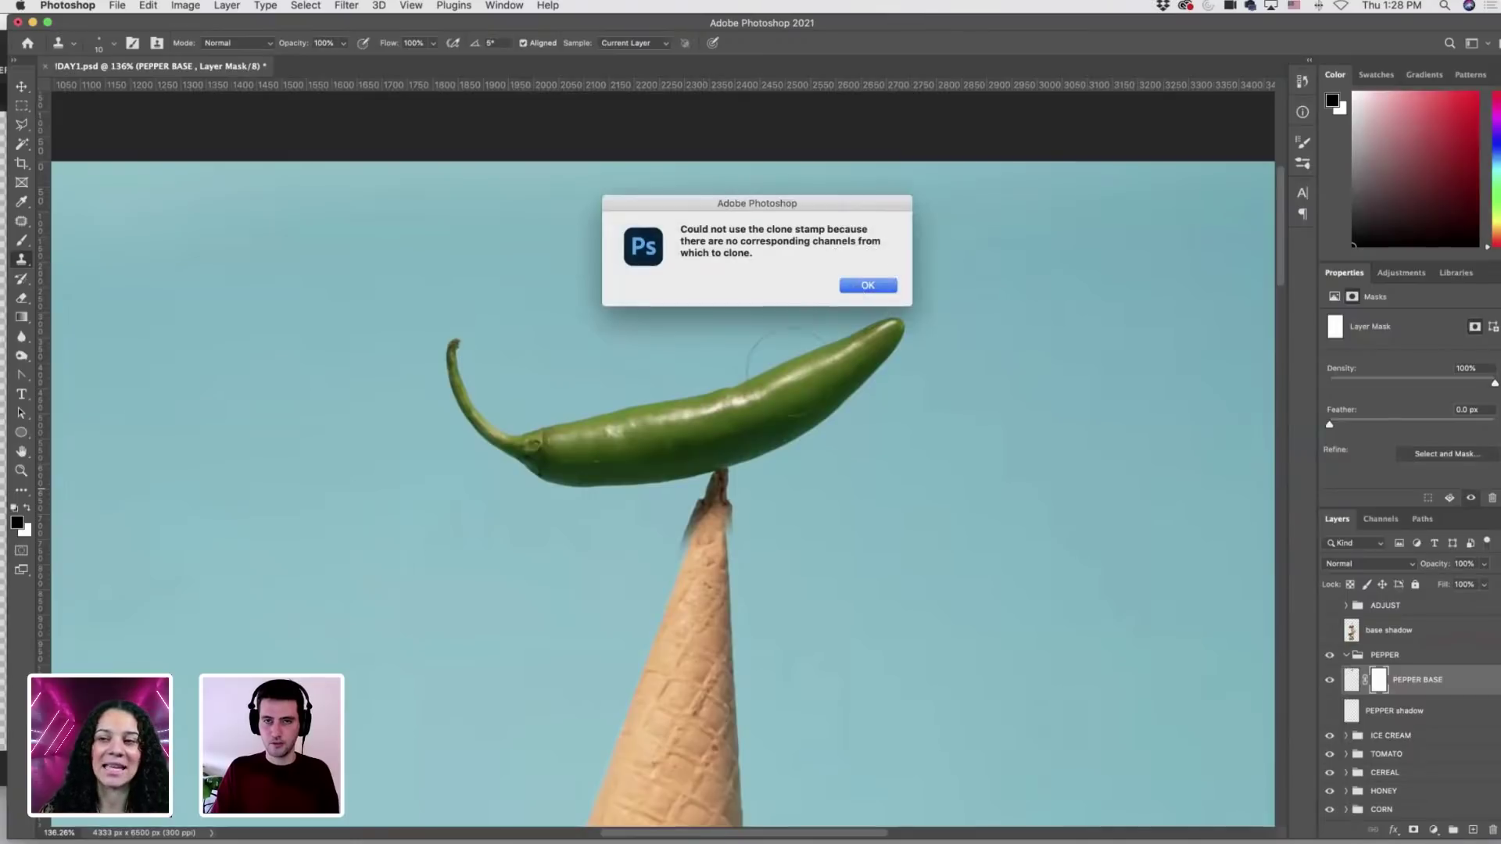
click(858, 291)
key(b)
key(bracketleft)
key(bracketleft)
key(bracketleft)
key(bracketleft)
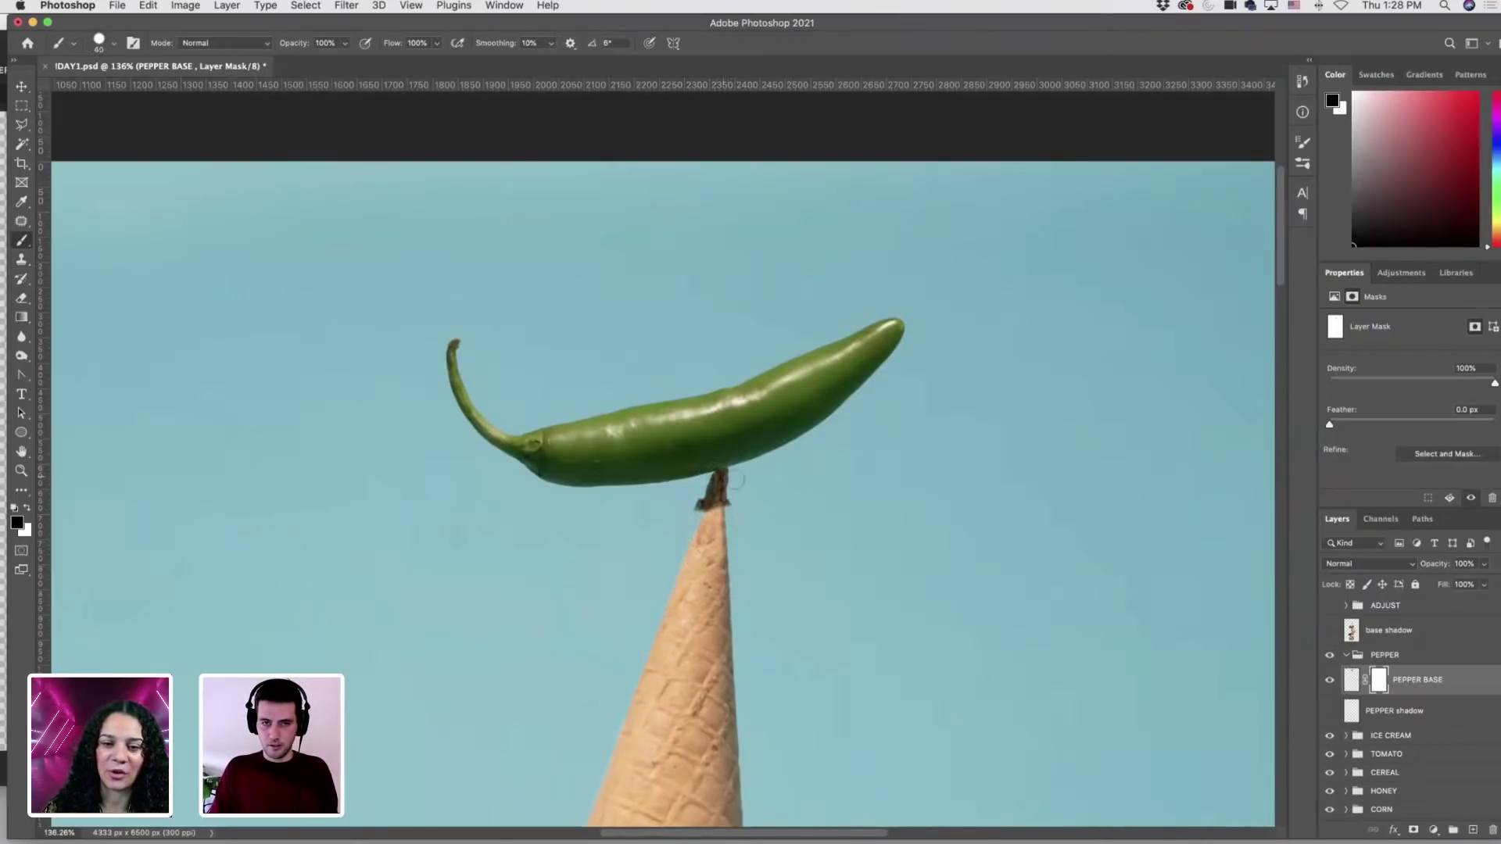
scroll(727, 473, up, 4)
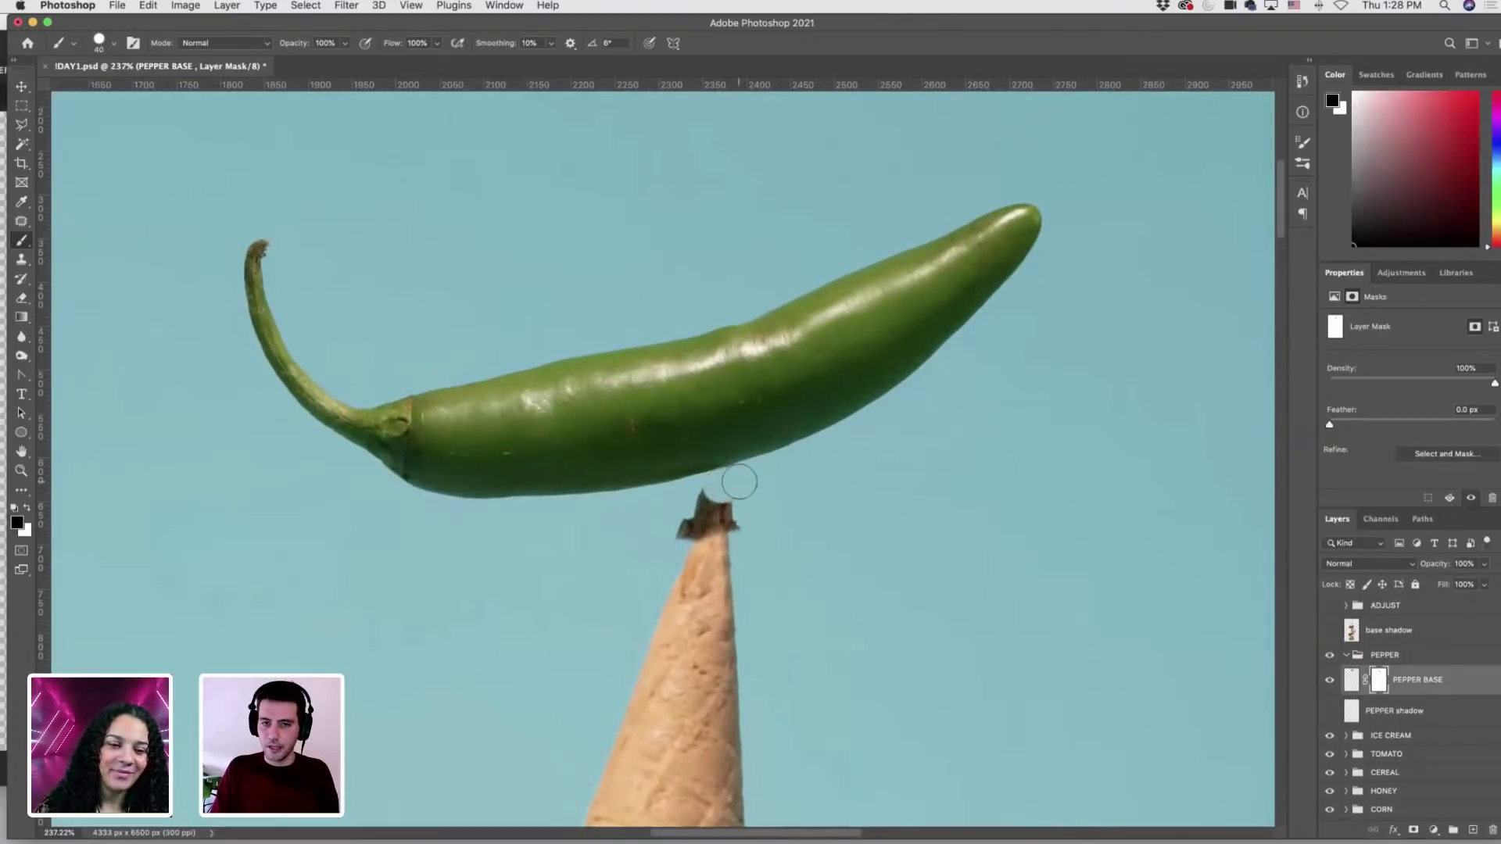
mouse_move(704, 497)
mouse_down()
mouse_move(728, 542)
mouse_move(728, 514)
mouse_move(693, 529)
mouse_up()
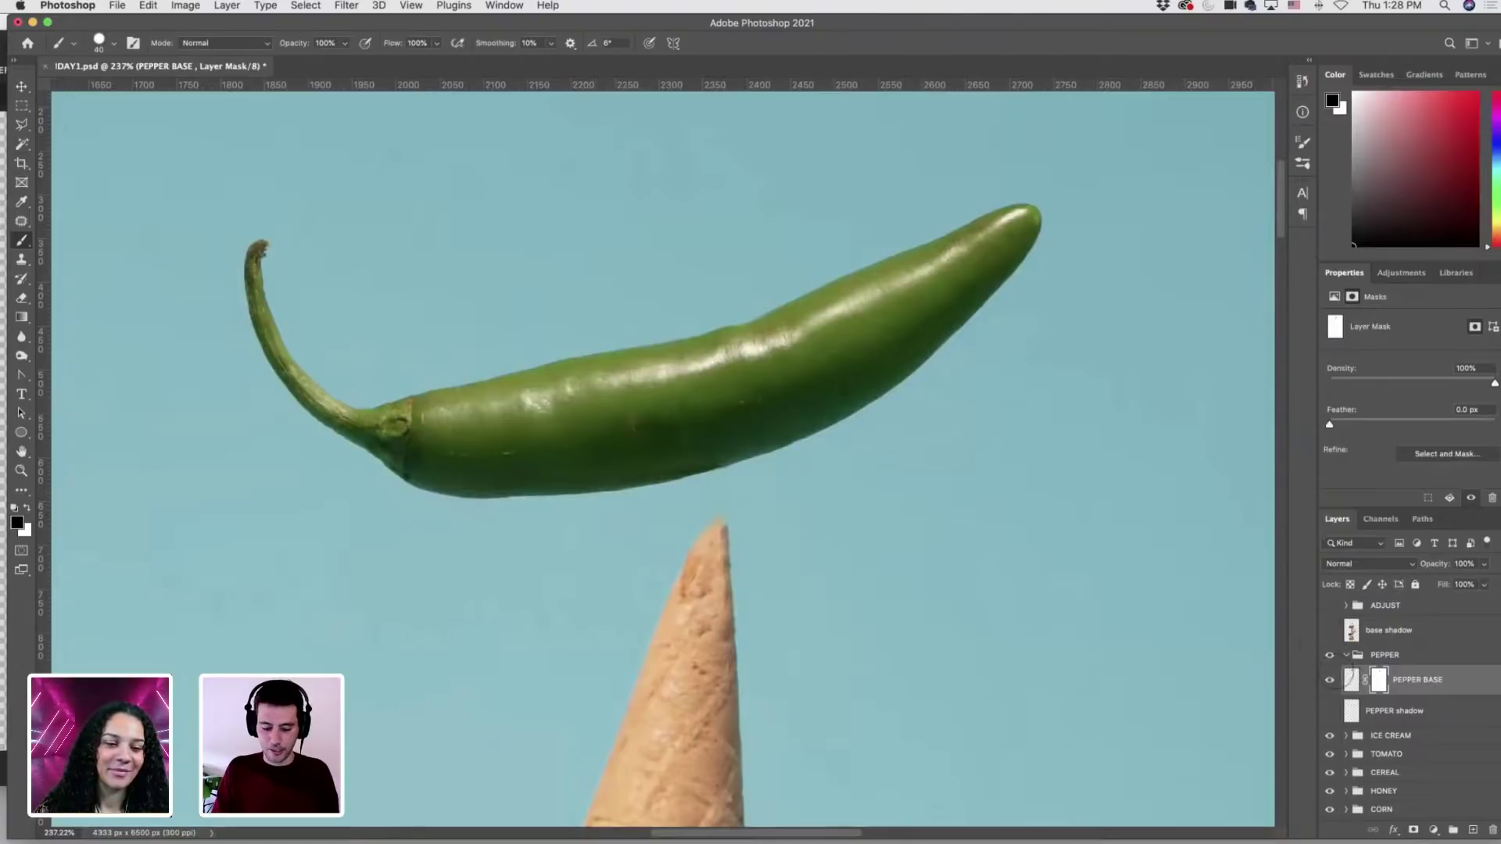
Target the PEPPER BASE pixels and patch blemishes on the pepper's middle and toward its tip with the Patch tool.
click(1351, 679)
key(j)
mouse_move(655, 400)
mouse_down()
mouse_move(626, 446)
mouse_move(627, 426)
mouse_move(589, 428)
mouse_move(660, 439)
mouse_up()
key(ctrl+d)
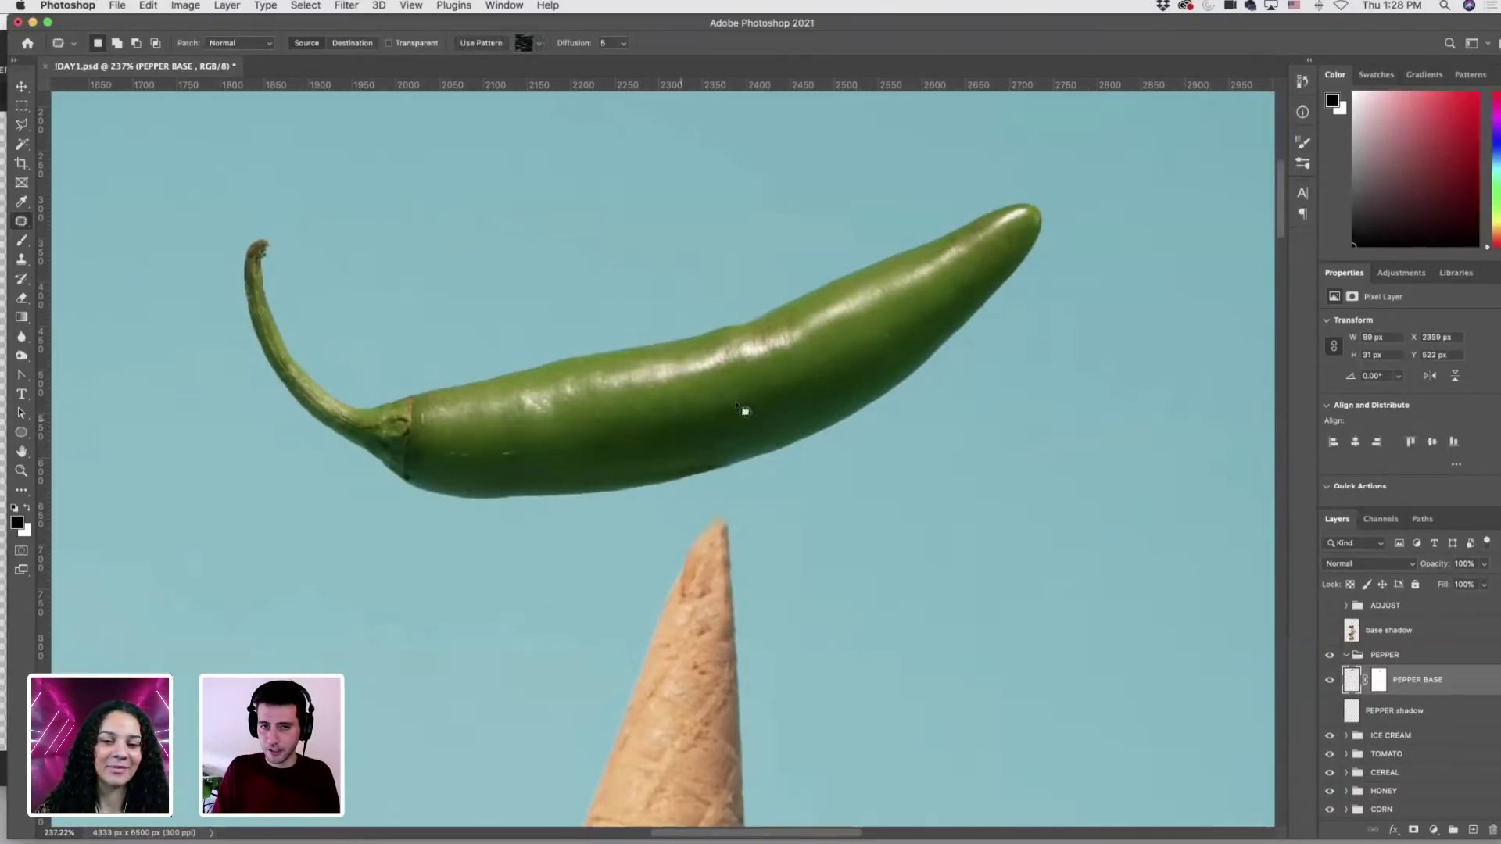
mouse_move(890, 357)
mouse_down()
mouse_move(836, 363)
mouse_move(900, 323)
mouse_move(885, 339)
mouse_move(965, 329)
mouse_up()
key(ctrl+d)
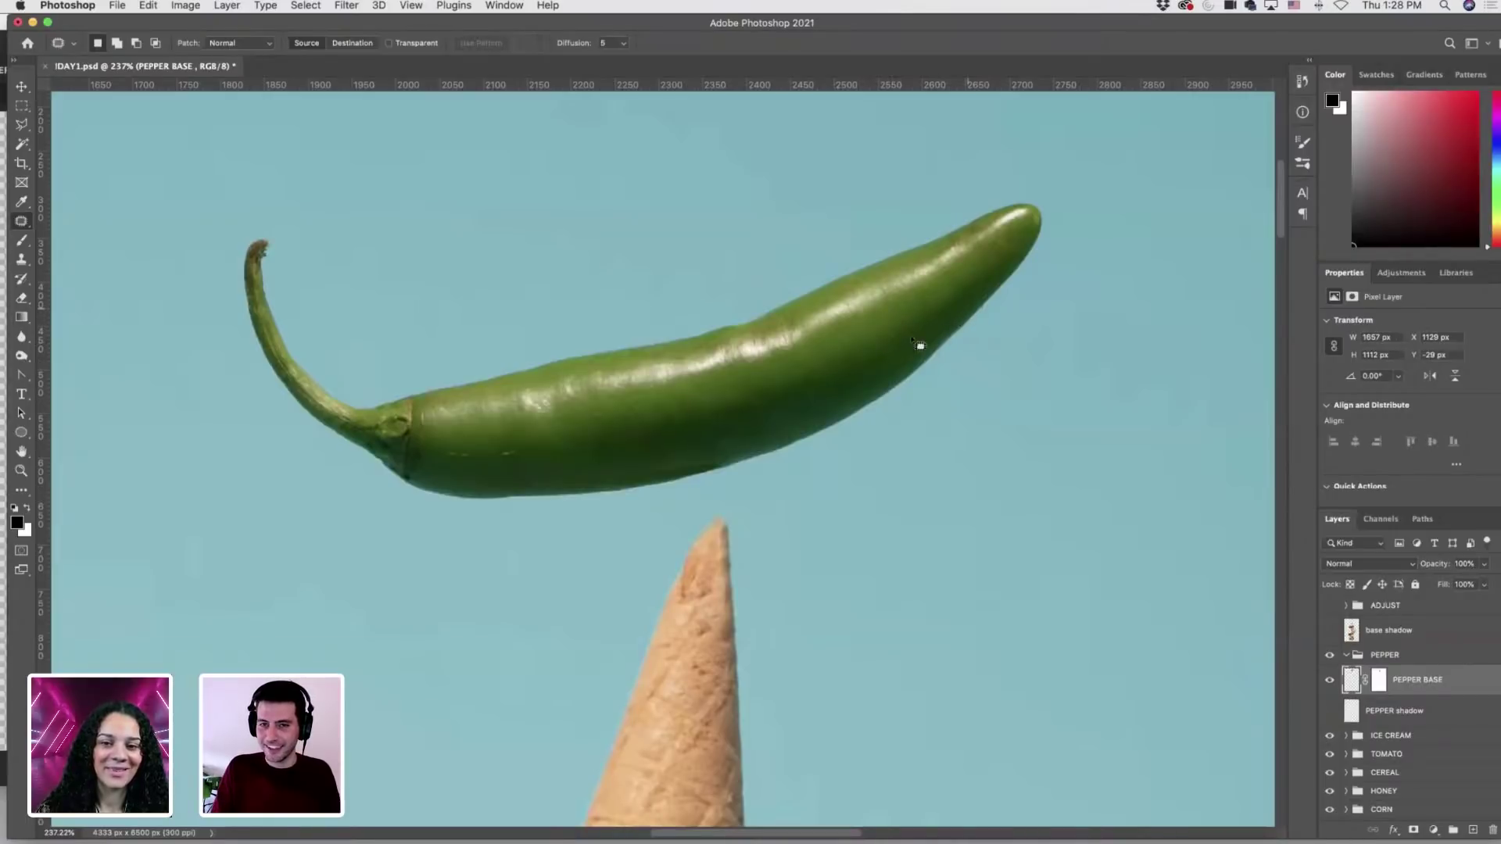
Patch the scratches and marks along the pepper's lower body and near its stem end with clean green skin.
mouse_move(502, 453)
mouse_down()
mouse_move(597, 462)
mouse_move(659, 443)
mouse_move(602, 442)
mouse_move(688, 432)
mouse_up()
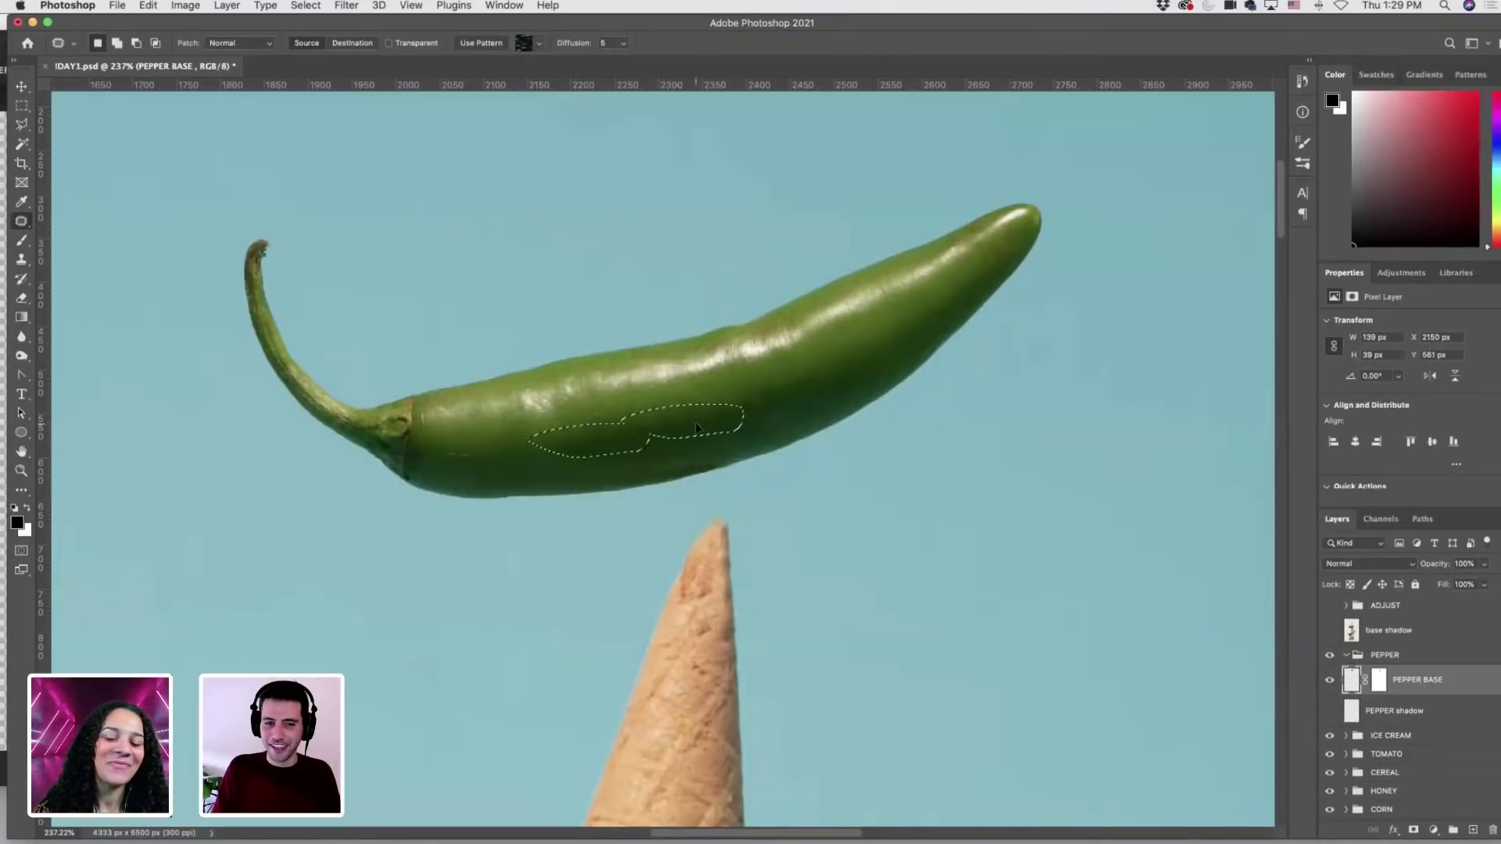
key(ctrl+d)
mouse_move(596, 446)
mouse_down()
mouse_move(563, 445)
mouse_move(650, 418)
mouse_move(509, 462)
mouse_up()
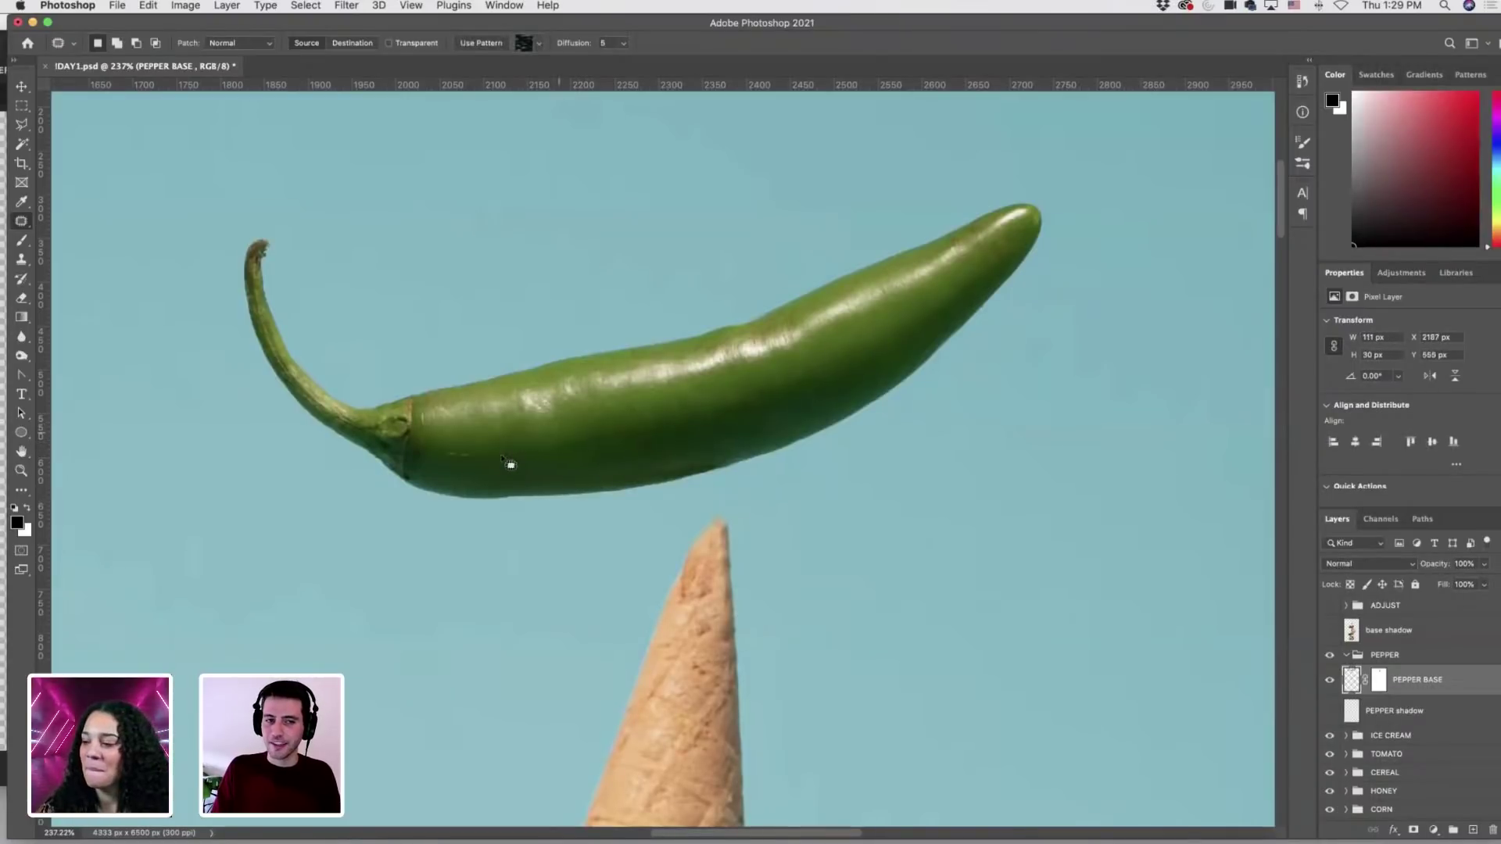
key(ctrl+d)
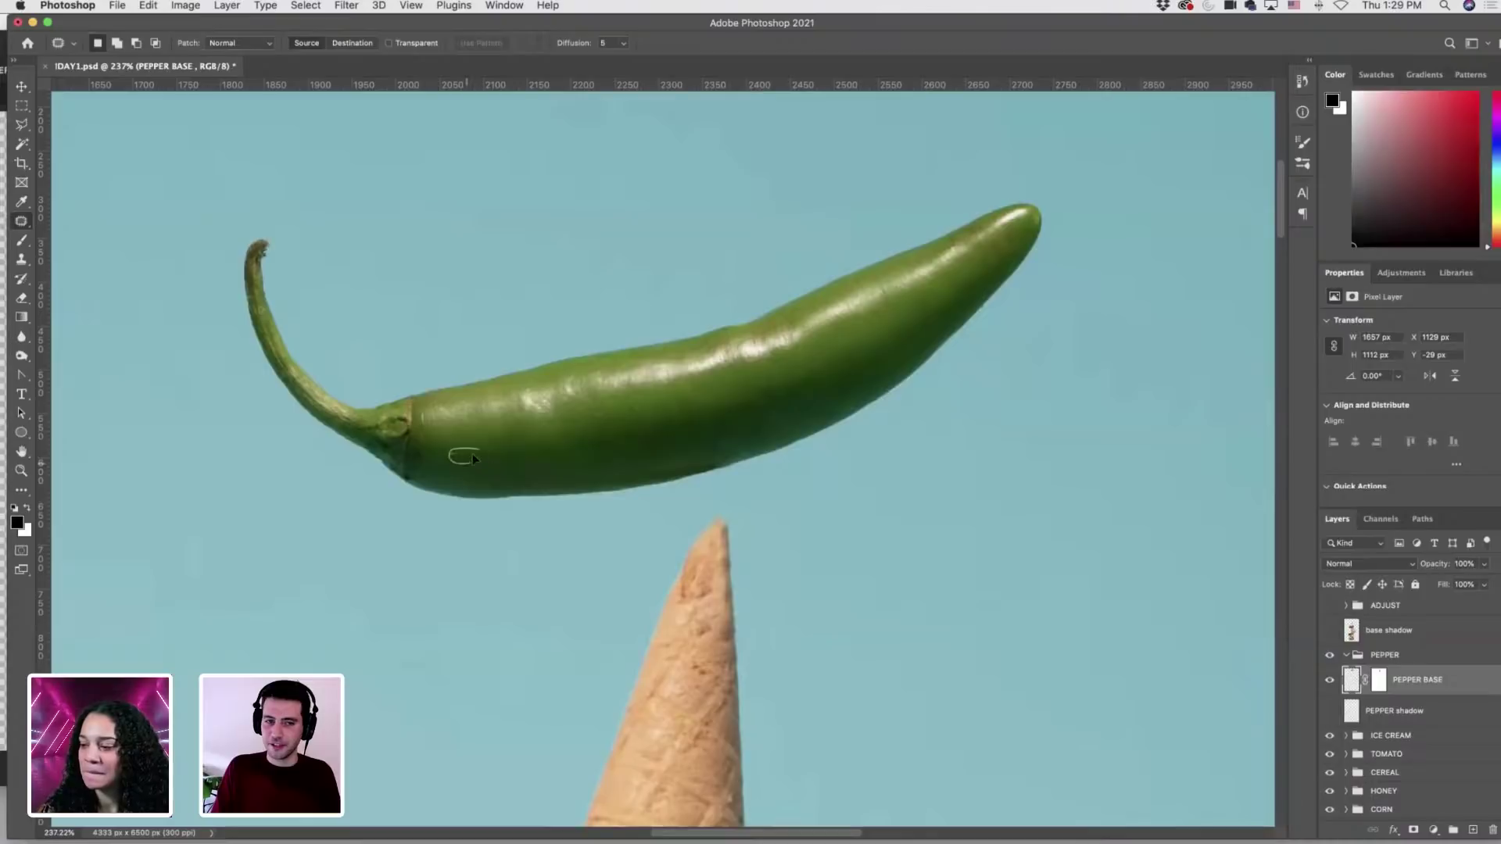
drag(440, 440, 462, 409)
key(ctrl+d)
key(ctrl+d)
key(ctrl+d)
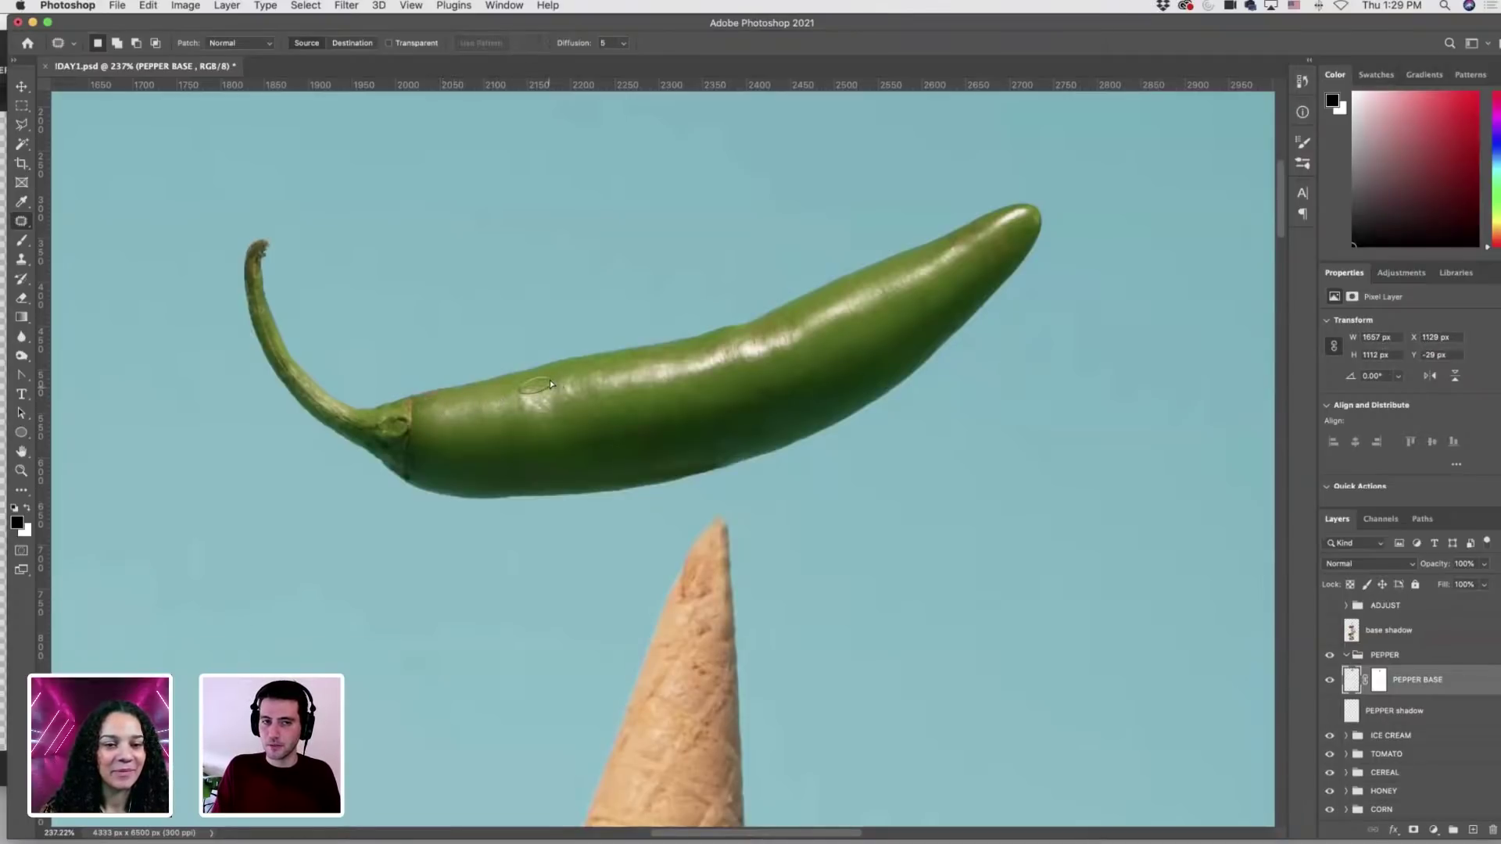
Patch the uneven spots along the pepper's upper highlight, from the stem side to past its middle.
drag(522, 385, 600, 379)
key(ctrl+d)
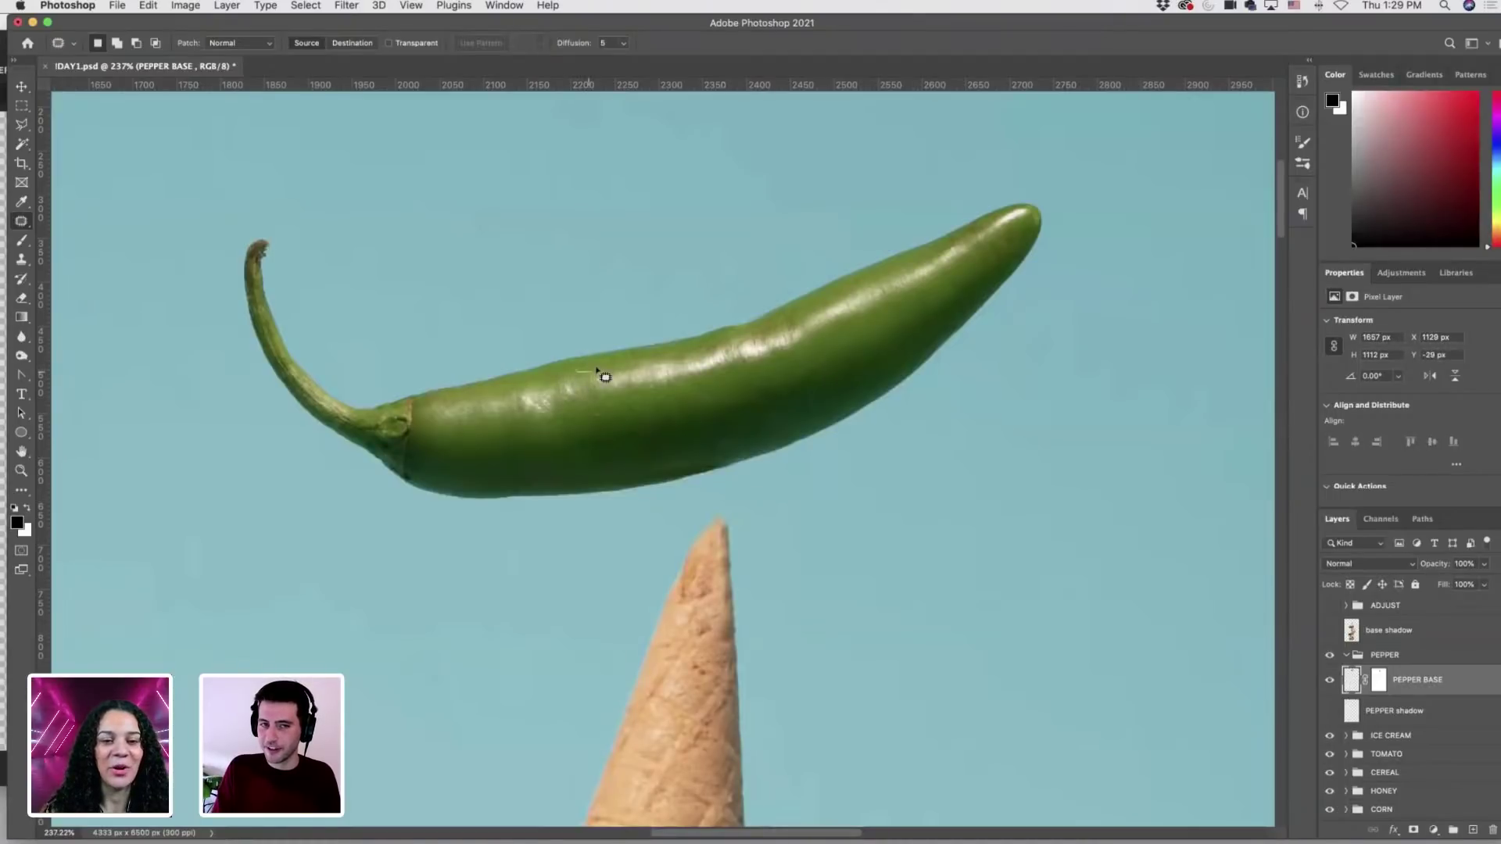
mouse_move(704, 353)
mouse_down()
mouse_move(774, 329)
mouse_move(804, 327)
mouse_up()
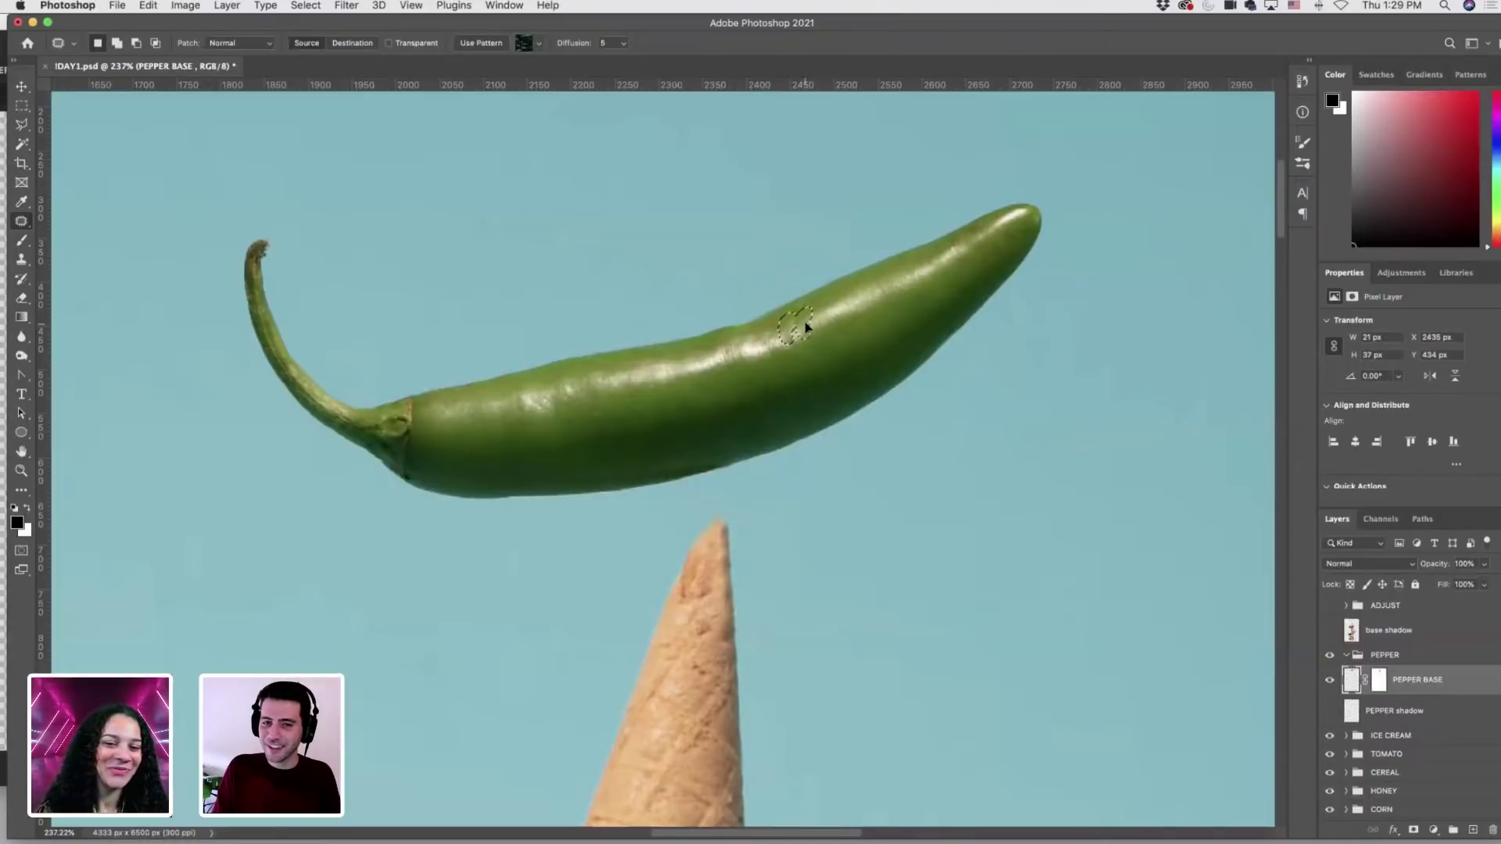
click(791, 321)
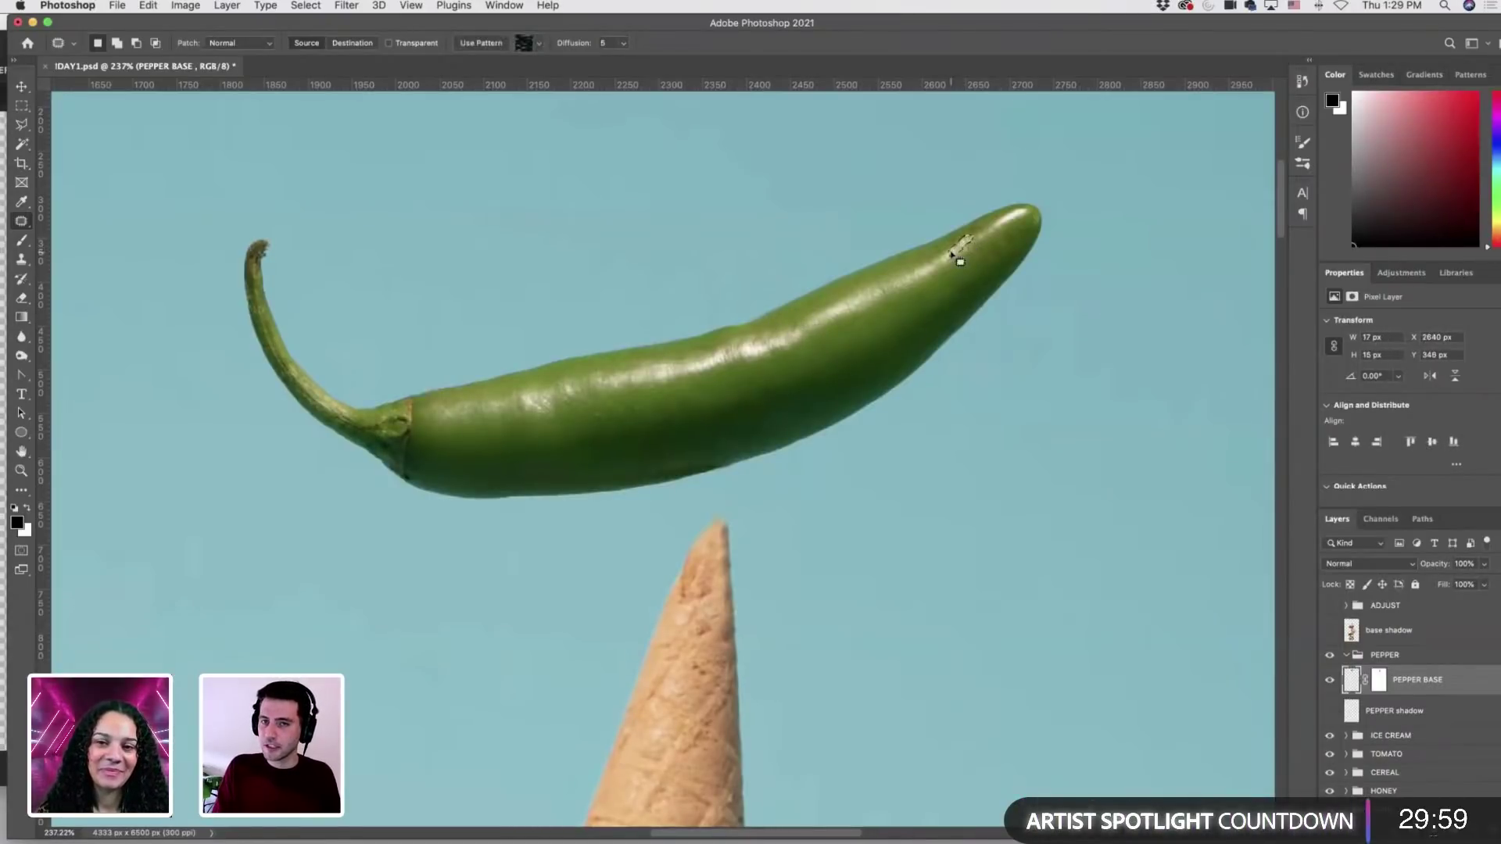
Retouch the highlight near the pepper's tip using a 10 px Clone Stamp with 0% hardness and 35% opacity.
key(s)
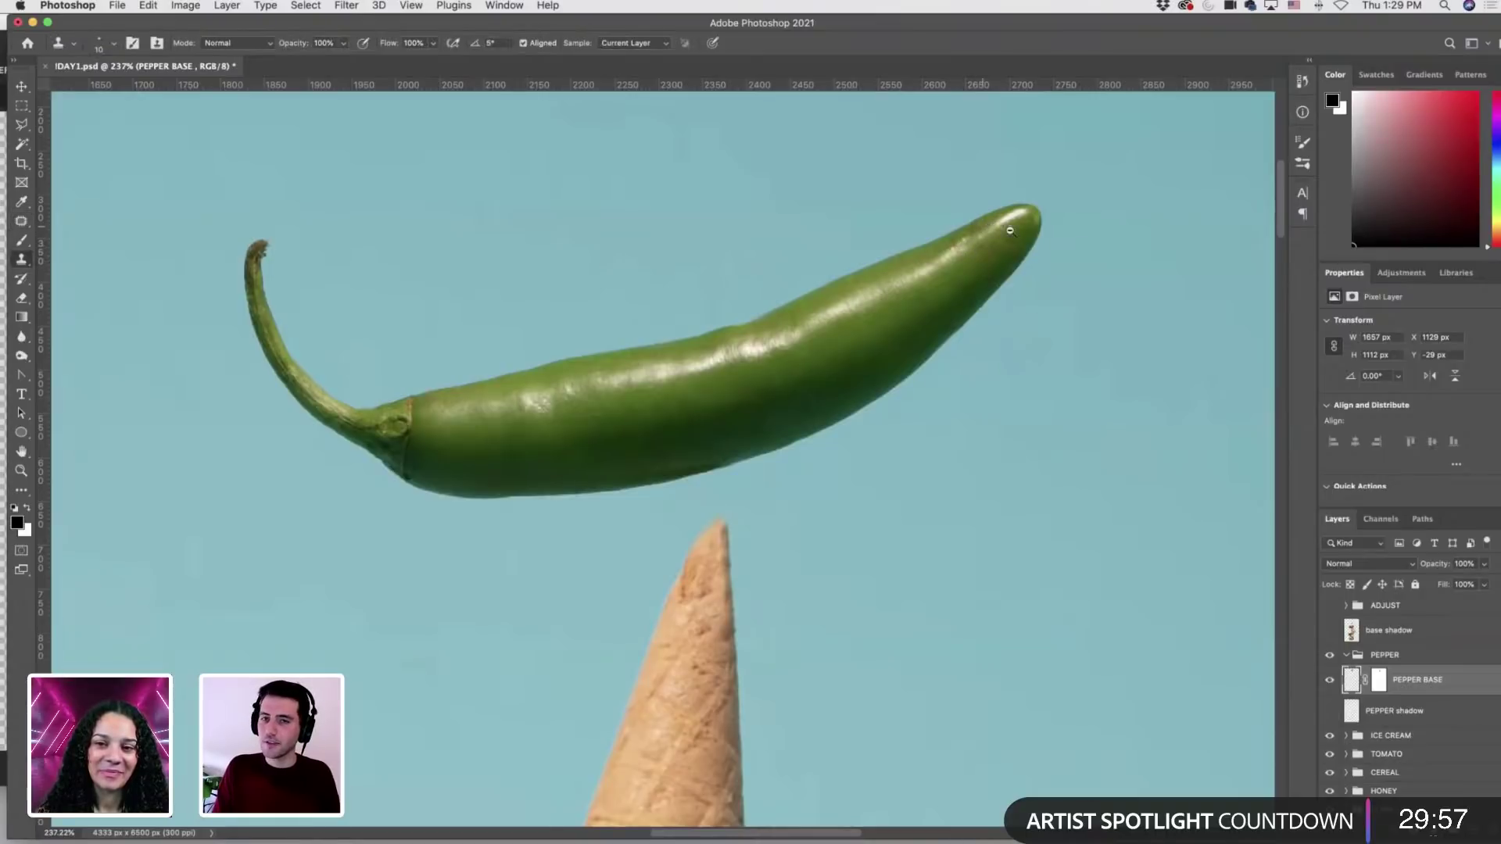
scroll(1011, 231, up, 3)
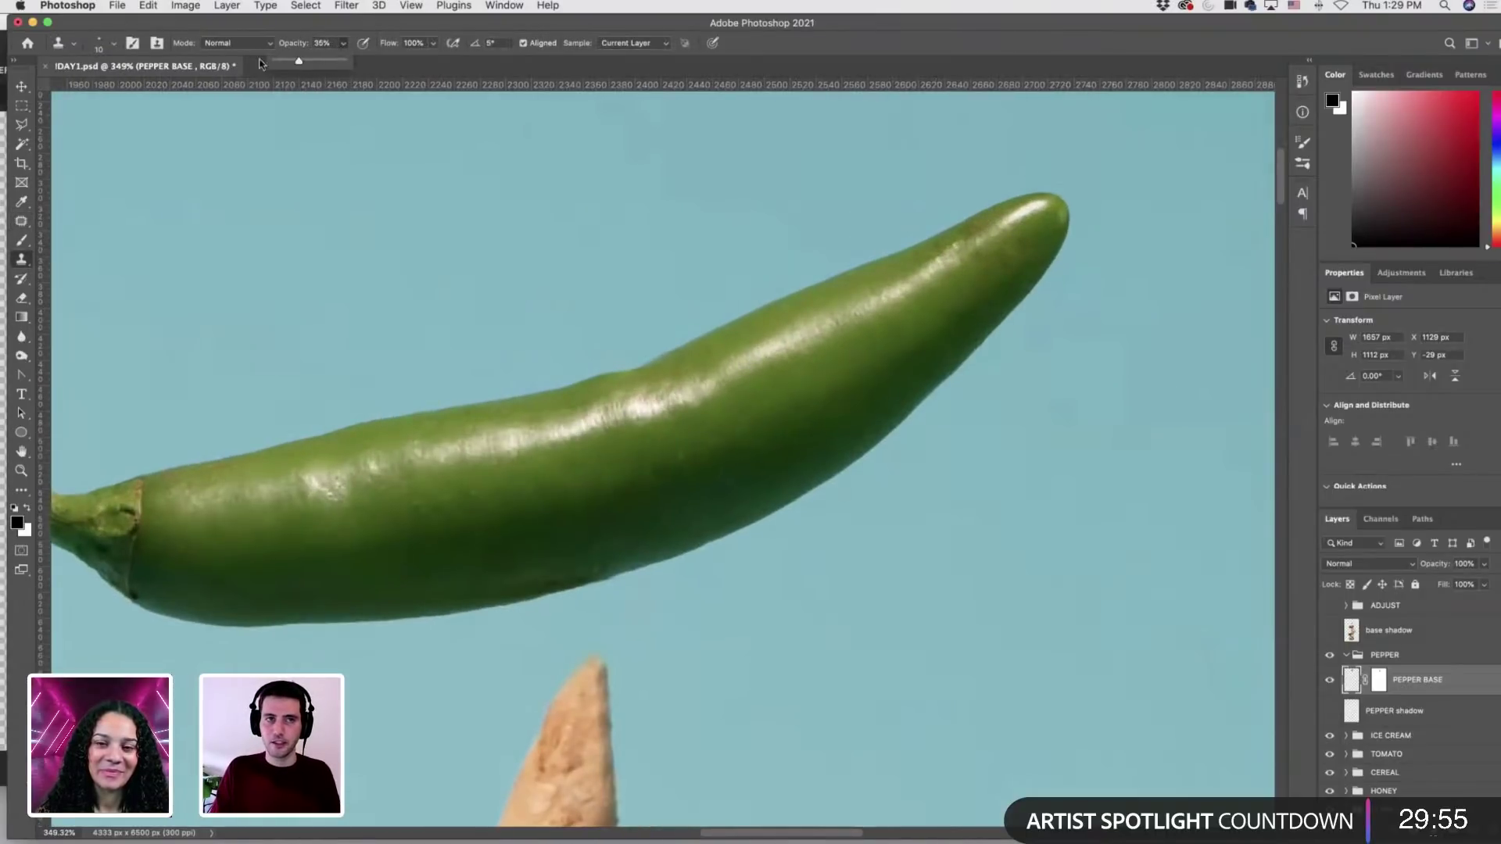
click(114, 44)
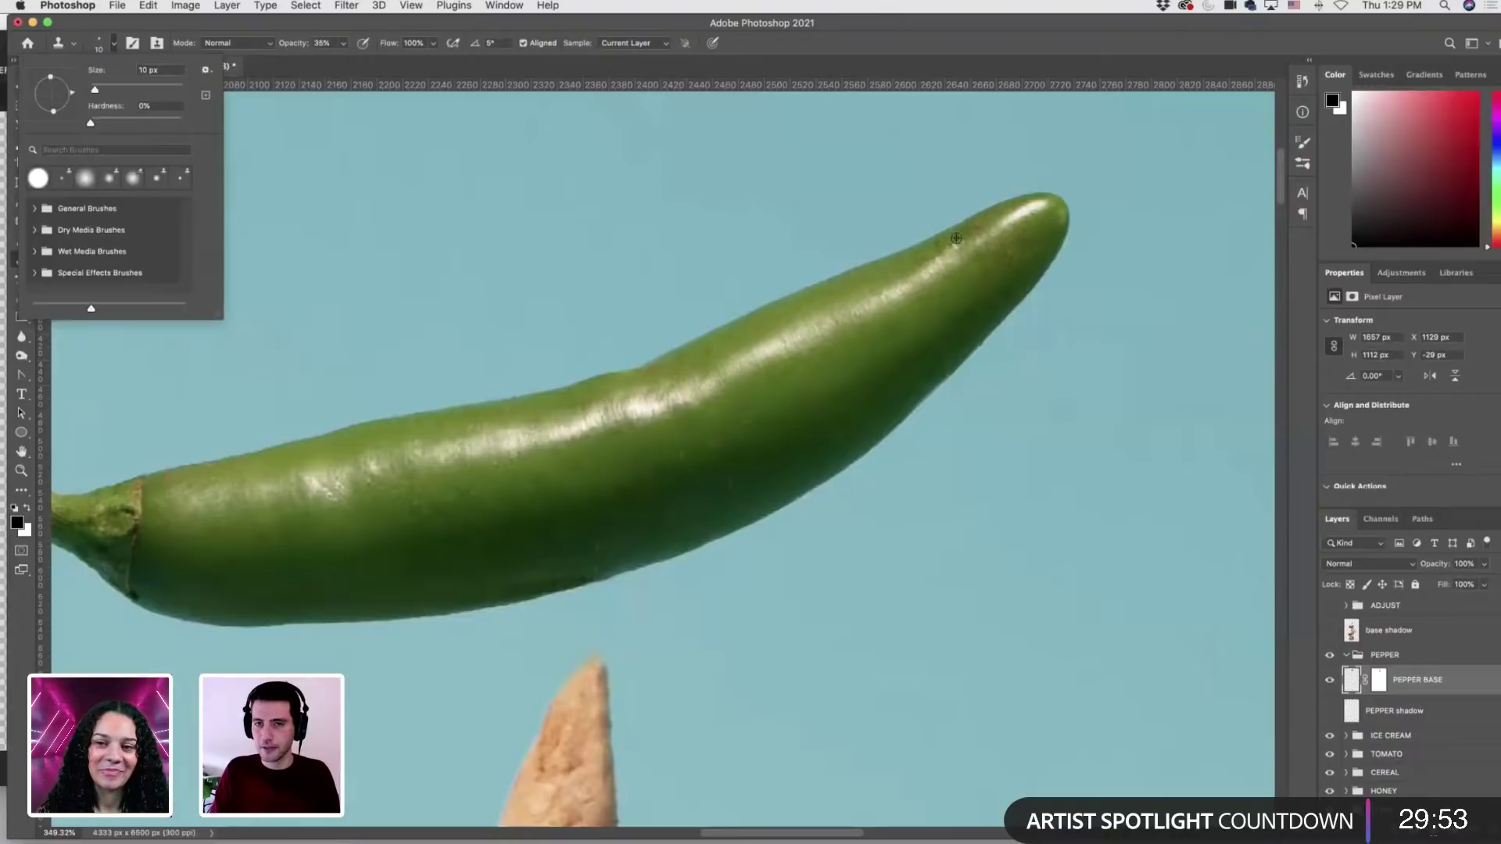
click(920, 256)
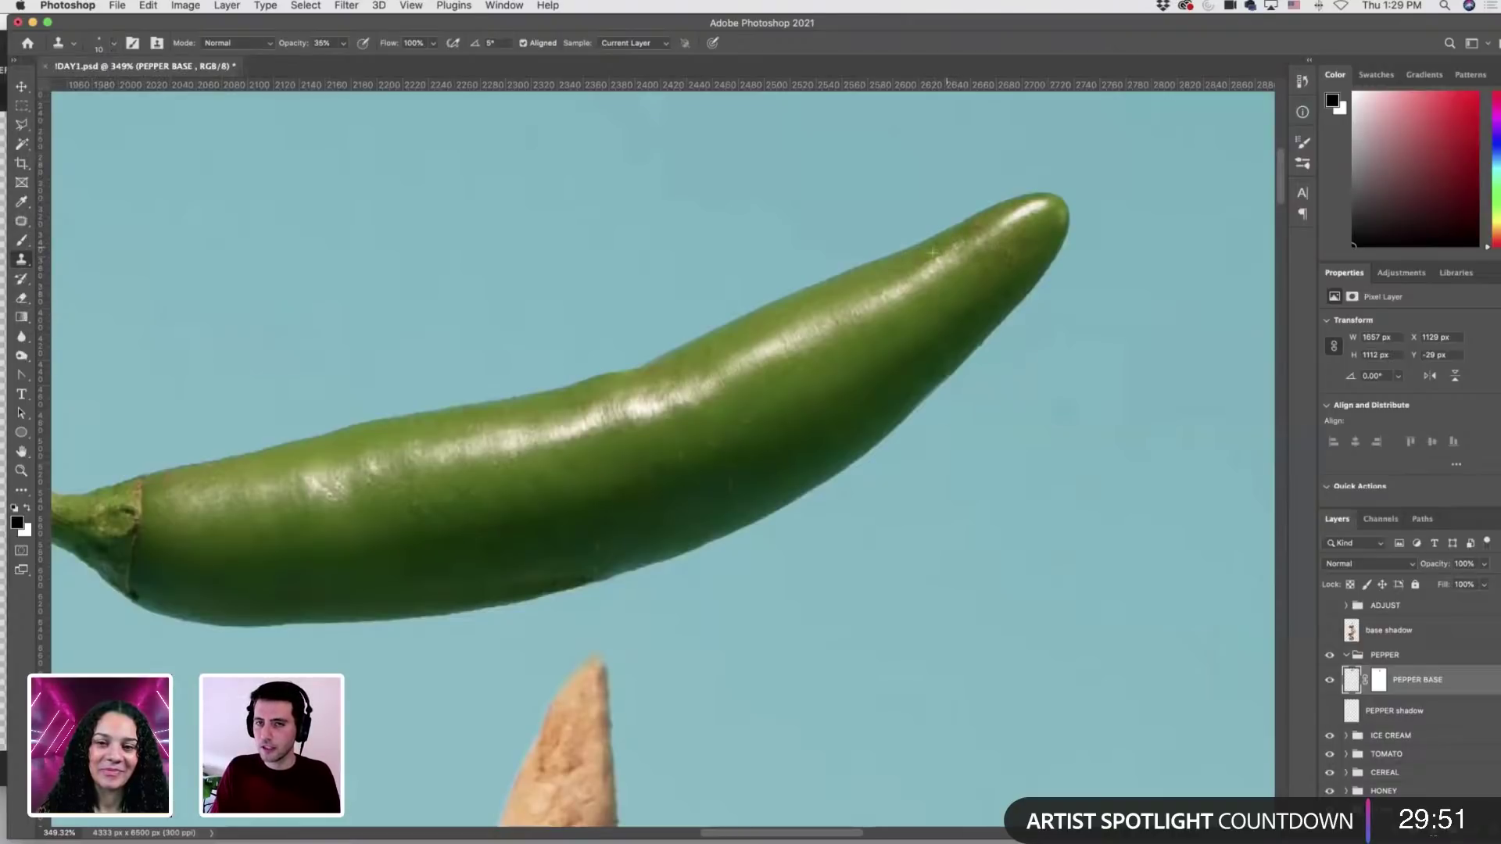
Patch the remaining small blemishes on the upper and lower edges near the pepper's tip.
key(j)
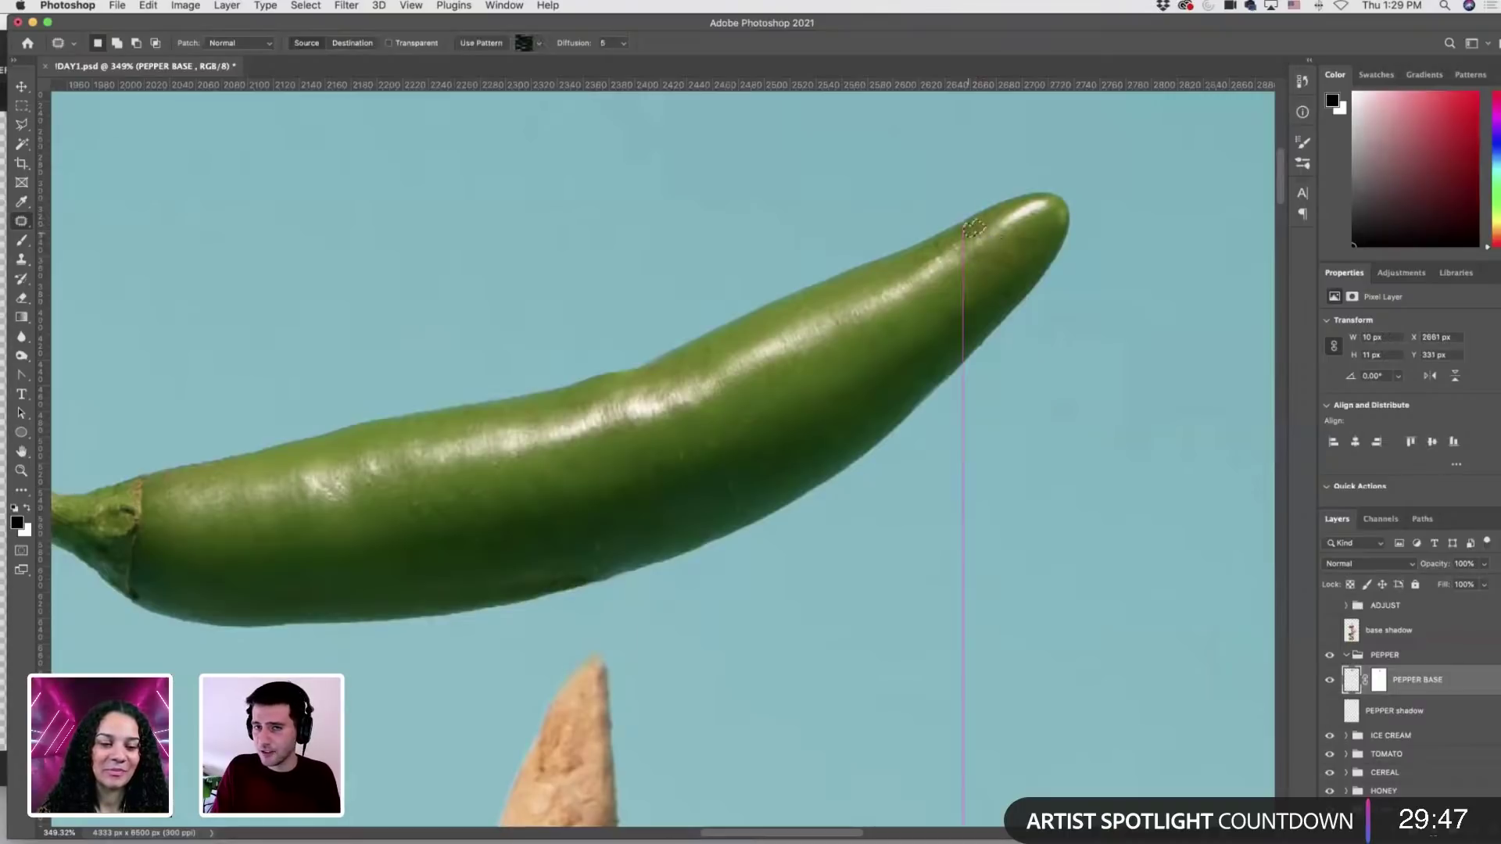
key(s)
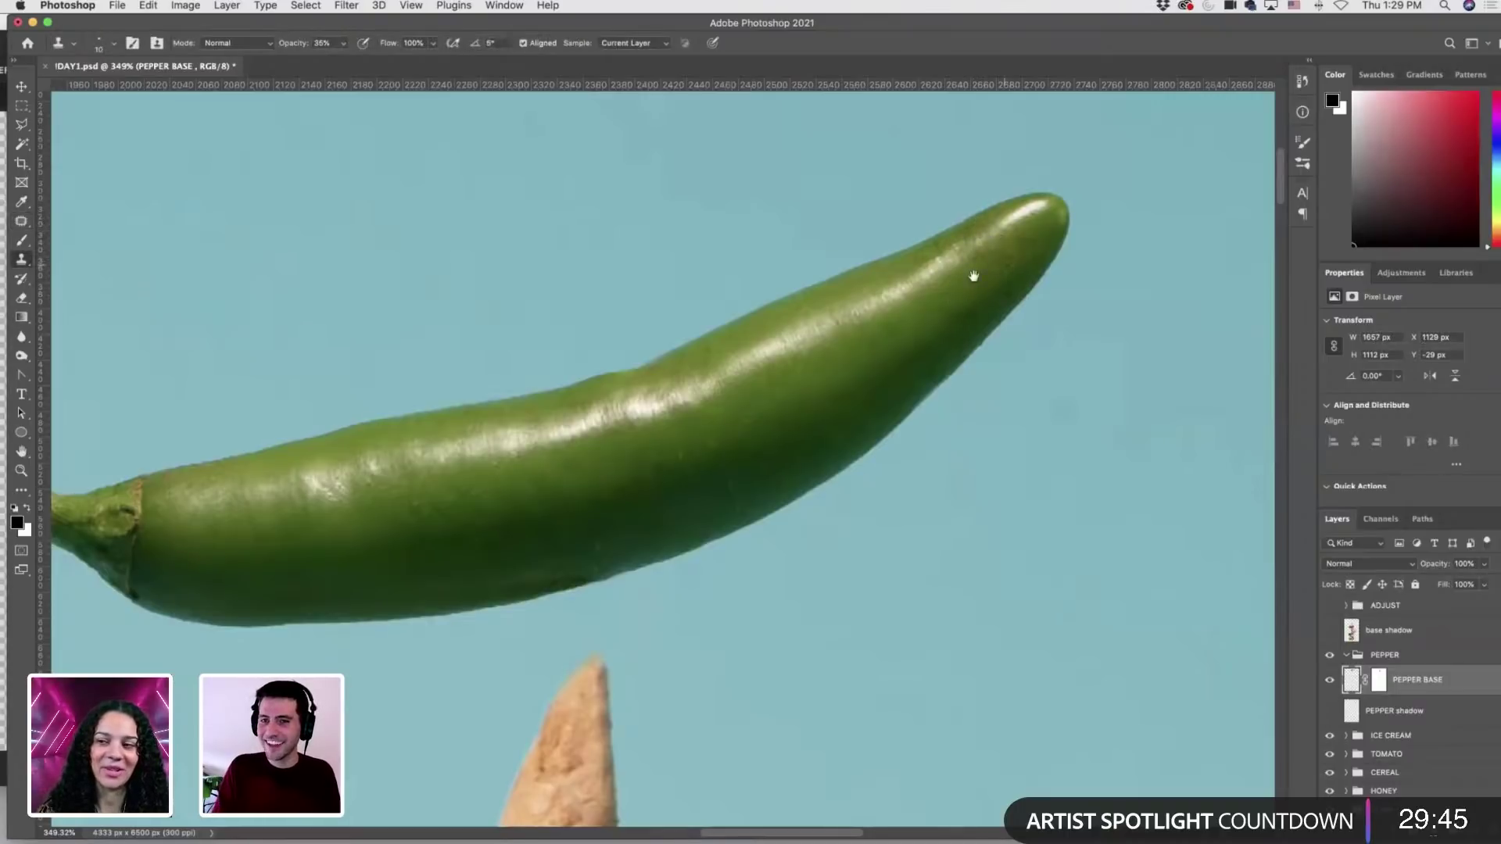
key(j)
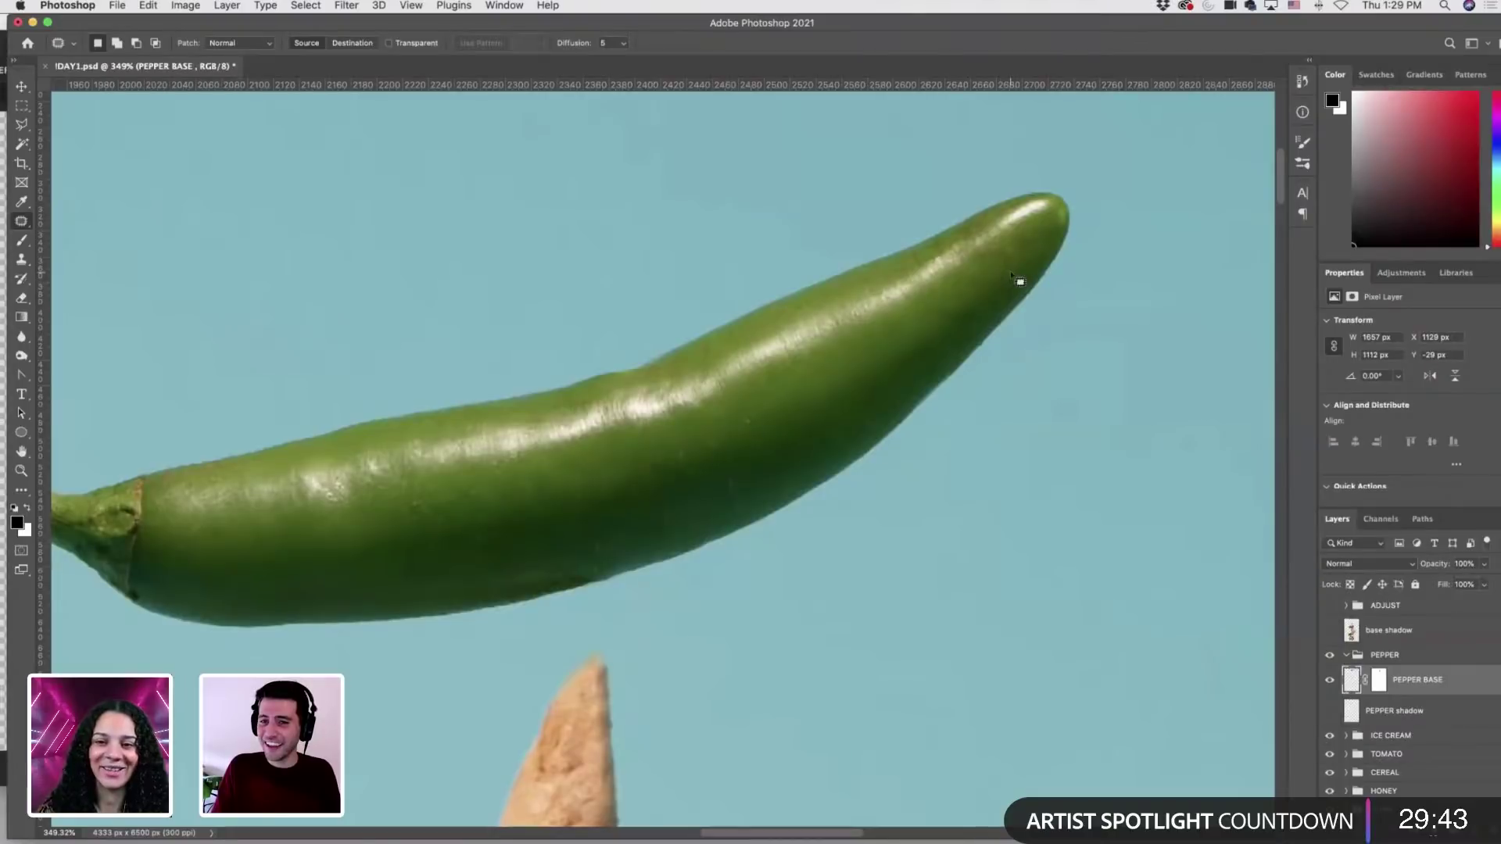
drag(1038, 266, 1036, 262)
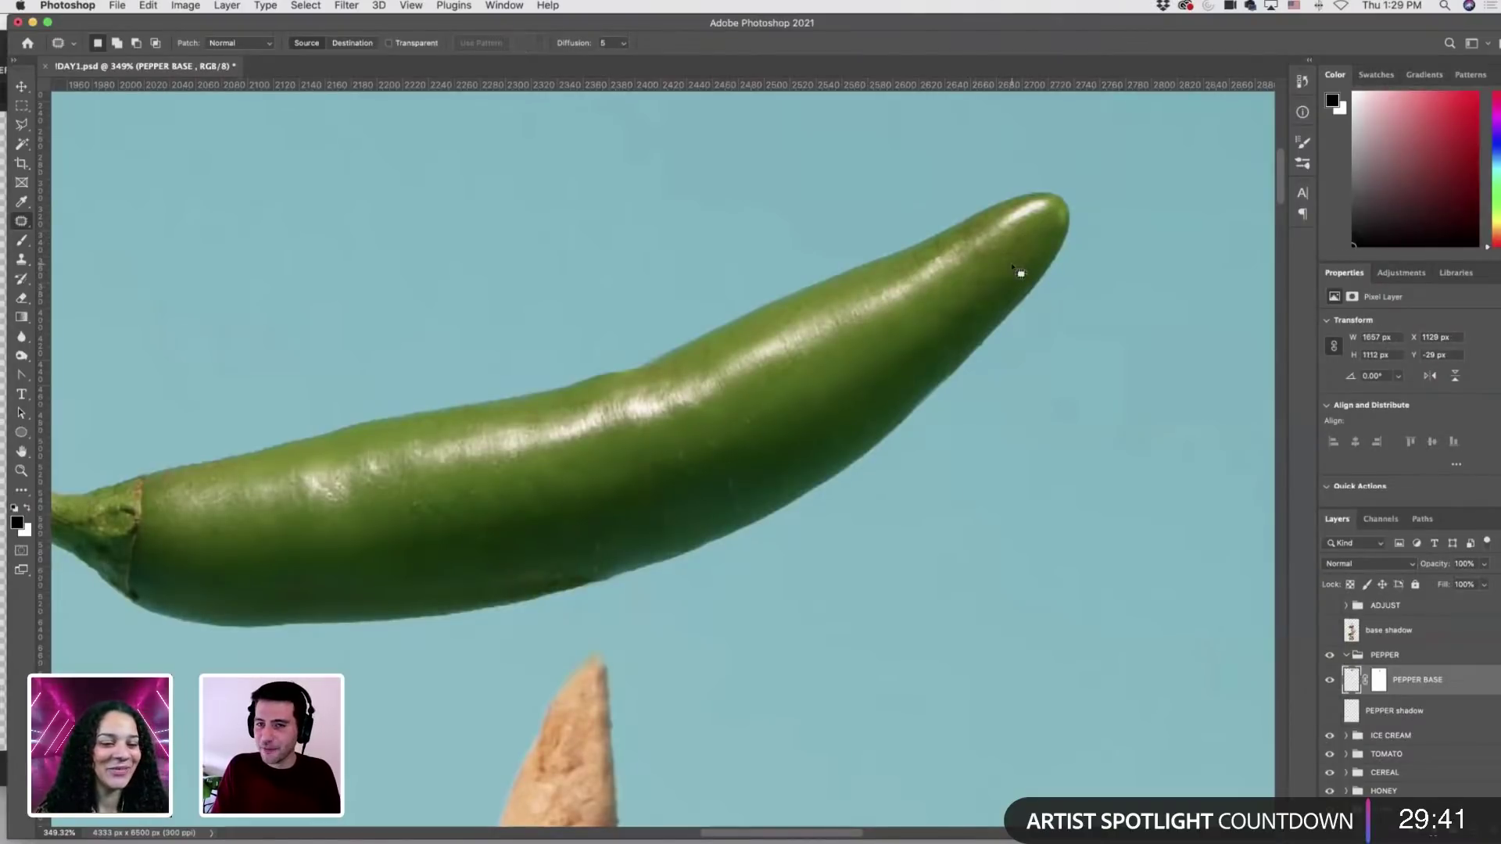
key(super+d)
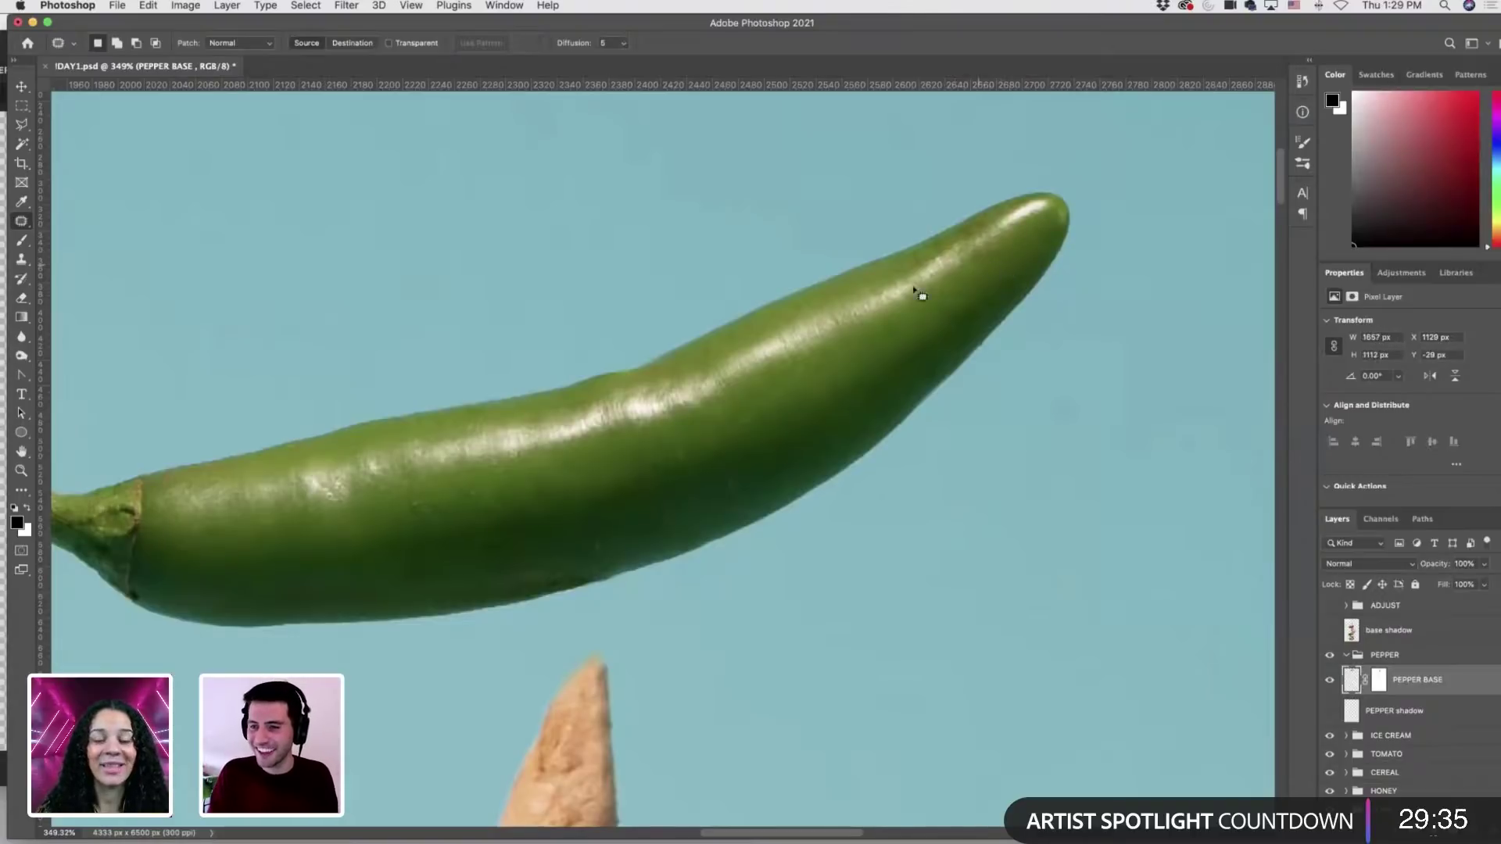
Patch the small marks along the pepper's shaded lower body, from its middle toward the lower edge above the cone.
key(s)
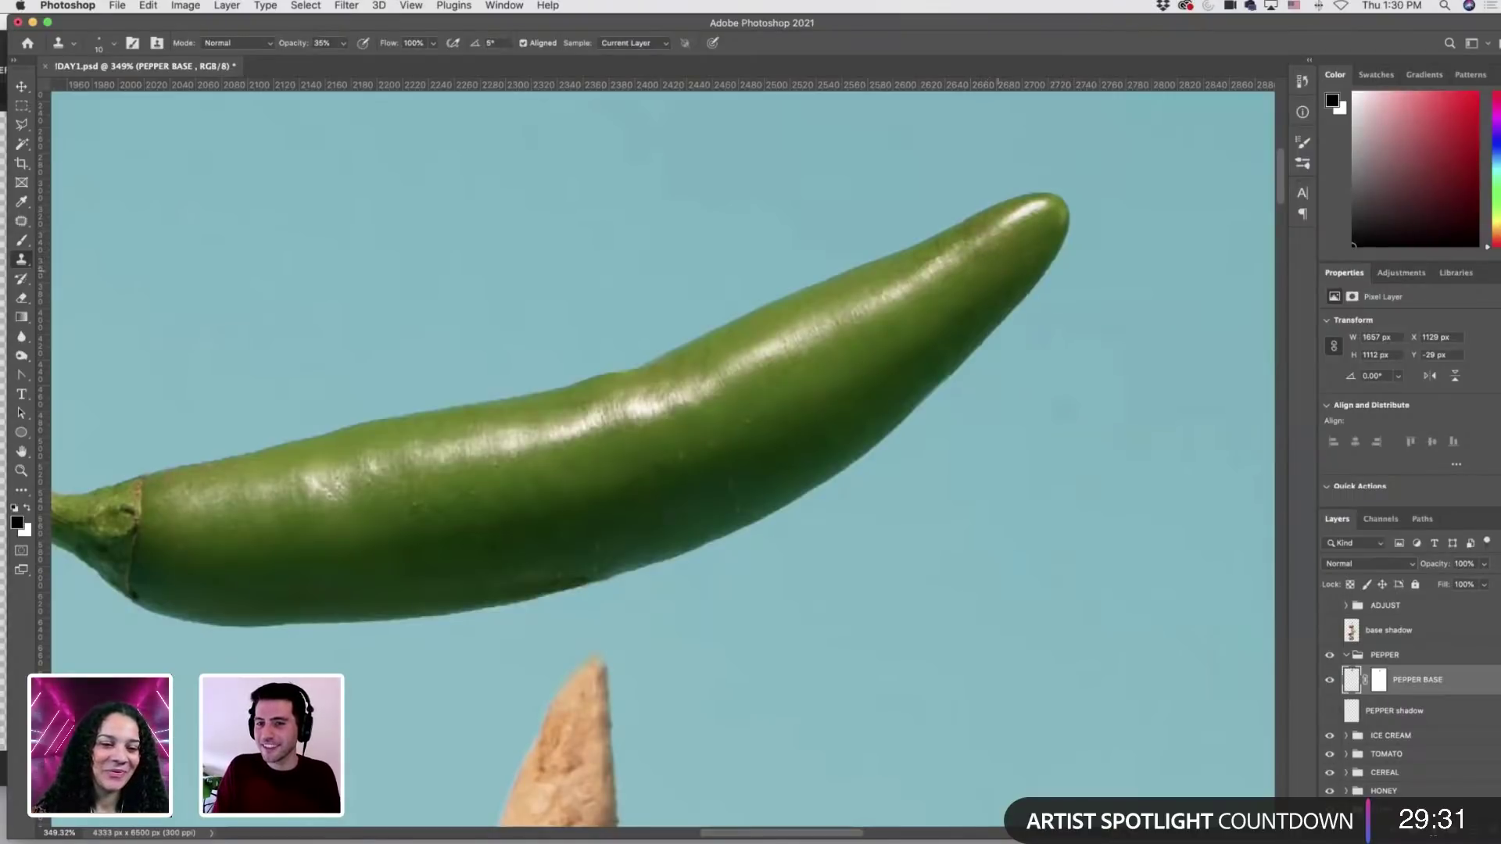
alt+click(823, 452)
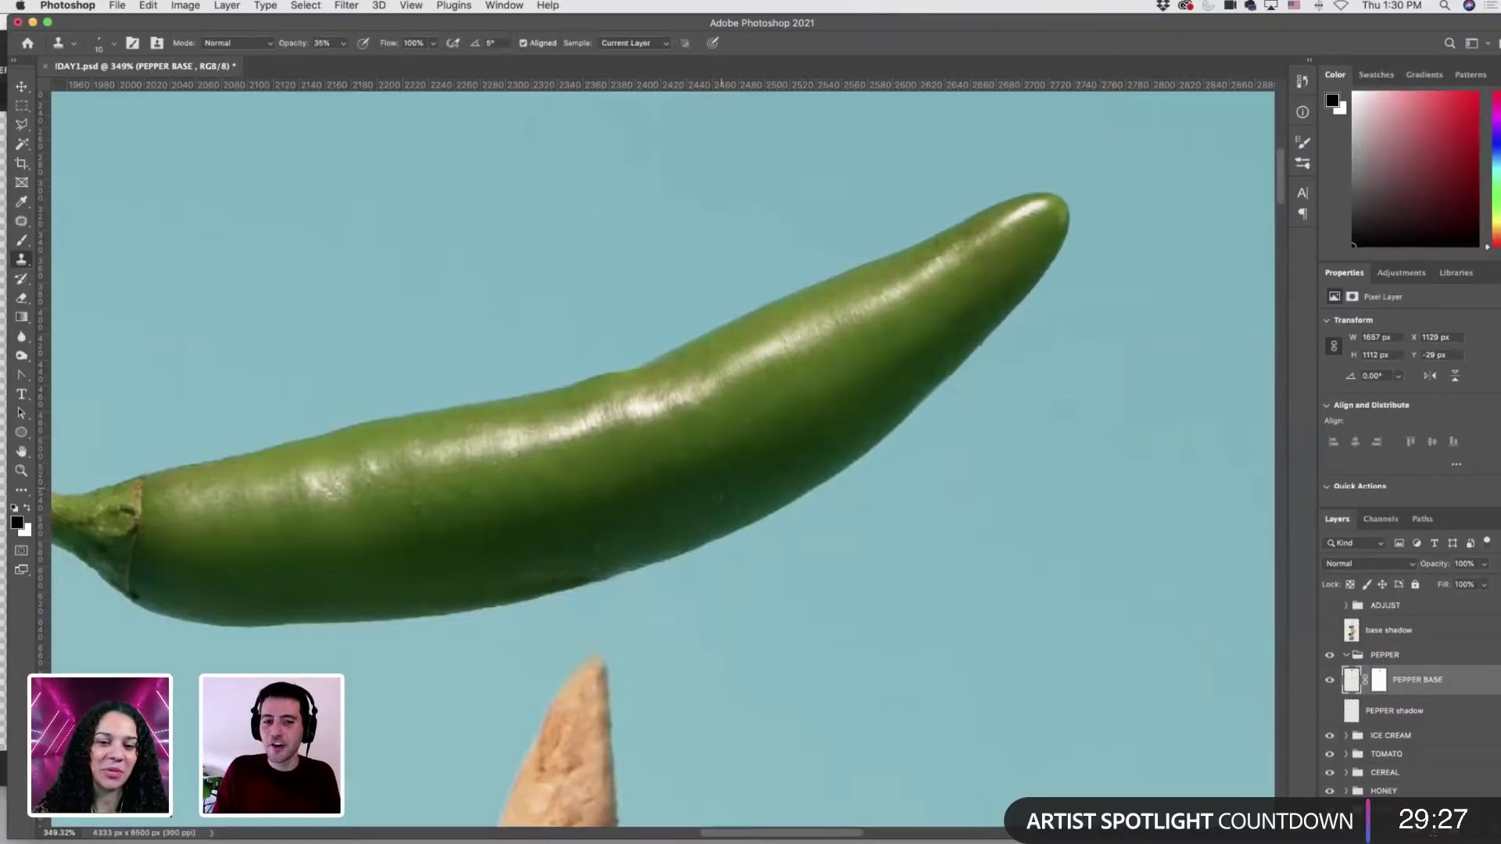
key(j)
drag(700, 513, 786, 478)
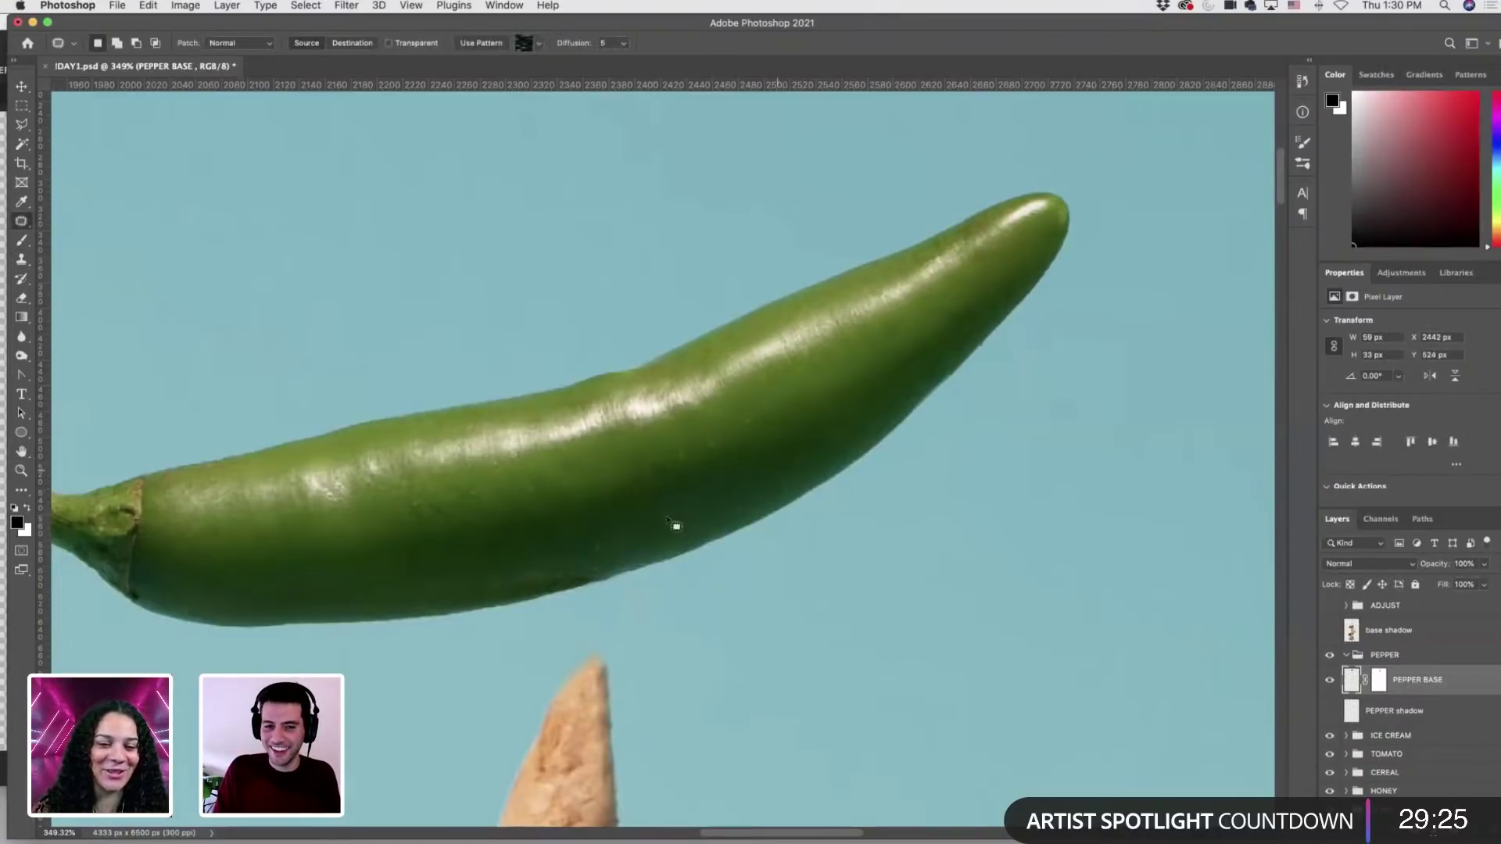
key(super+d)
mouse_move(691, 505)
mouse_down()
mouse_move(626, 553)
mouse_move(617, 517)
mouse_move(592, 549)
mouse_up()
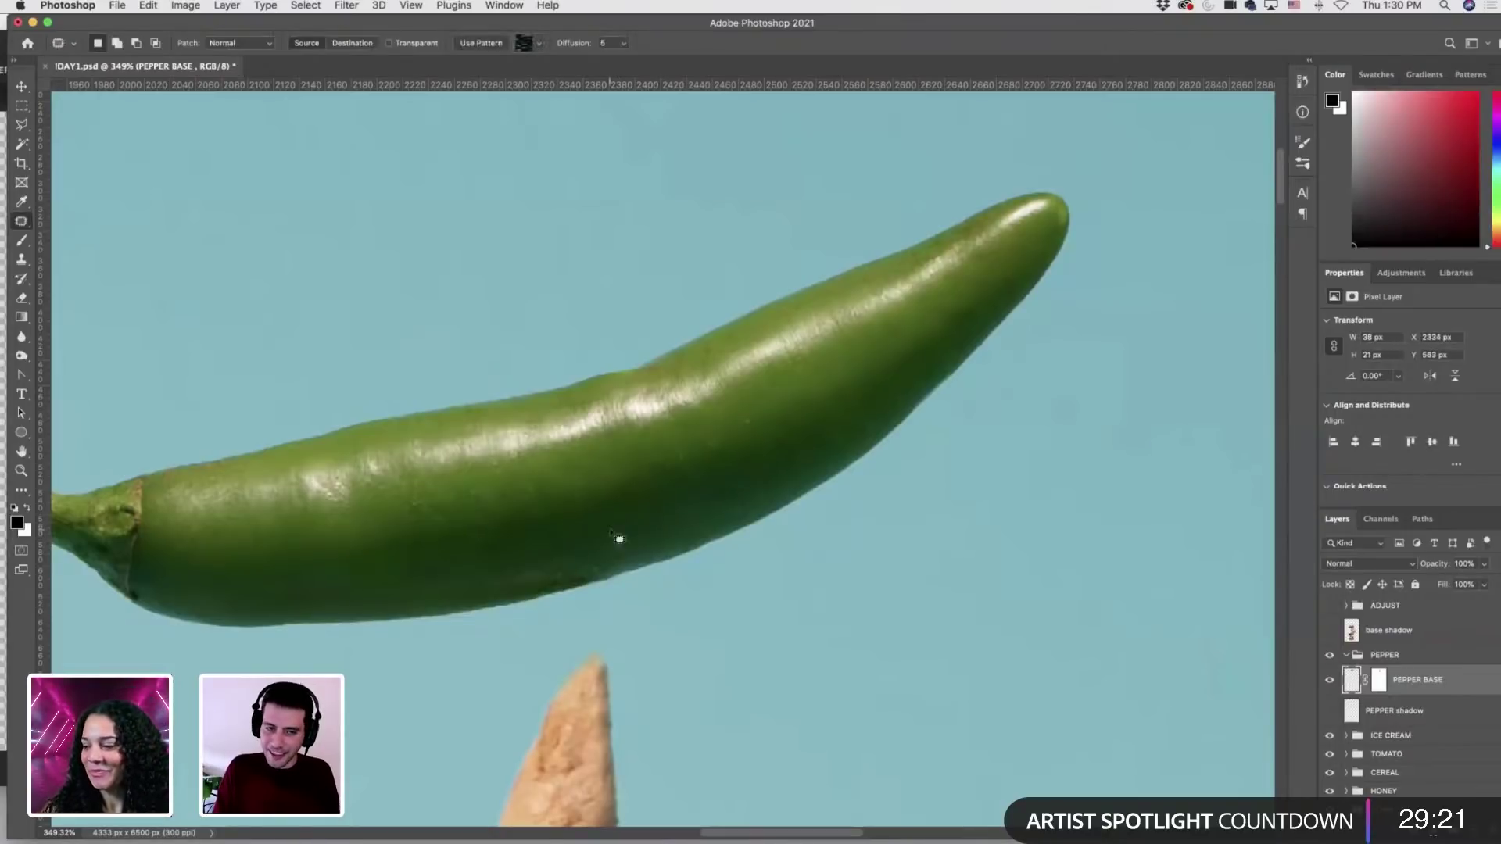
key(super+d)
drag(501, 561, 583, 545)
key(super+d)
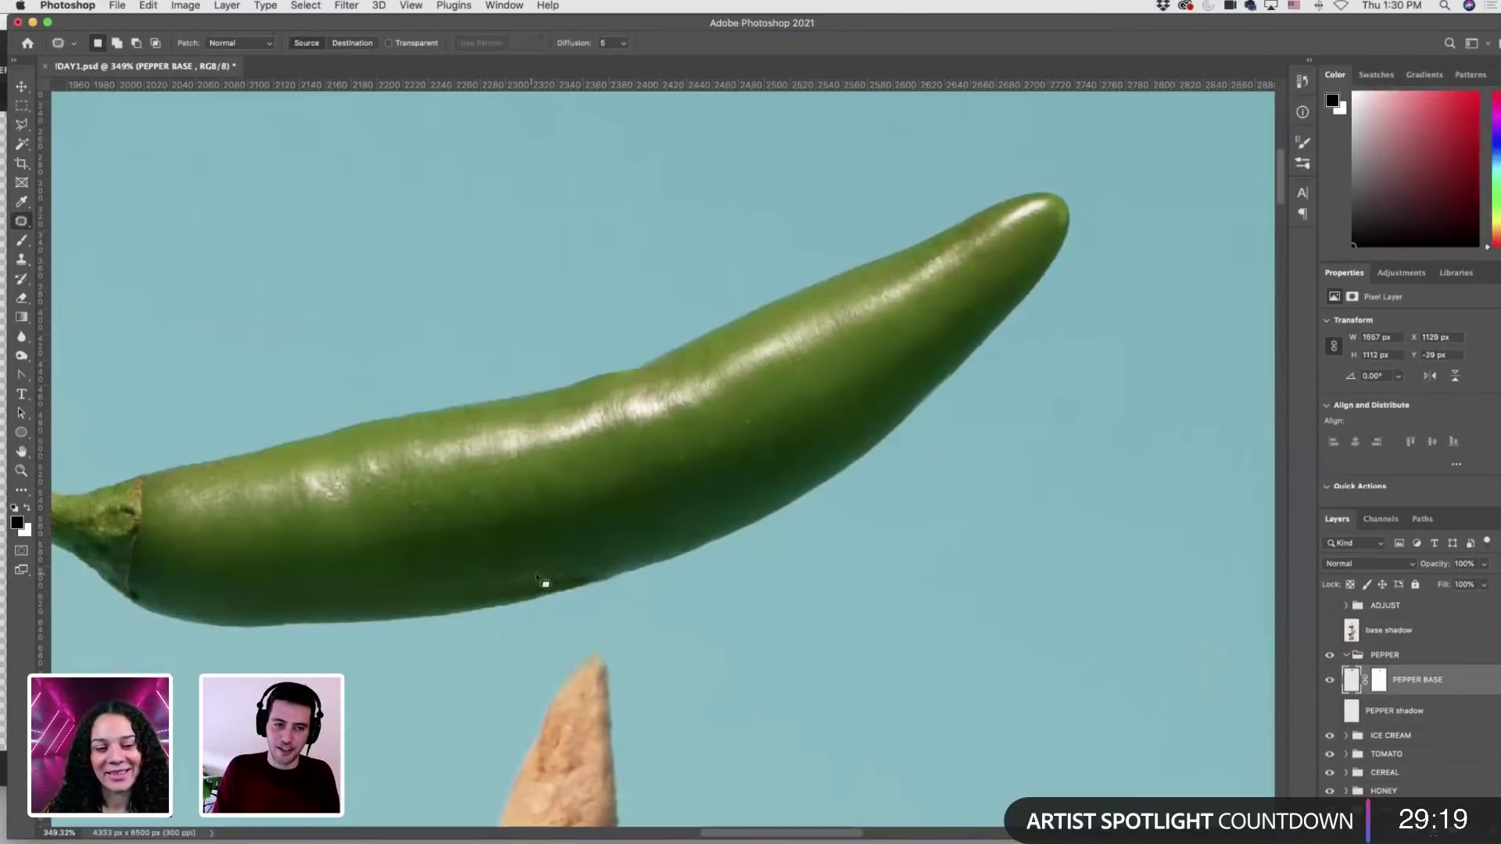
Patch the remaining dark mark near the pepper's lower edge, above the cone's tip, with clean green skin.
key(s)
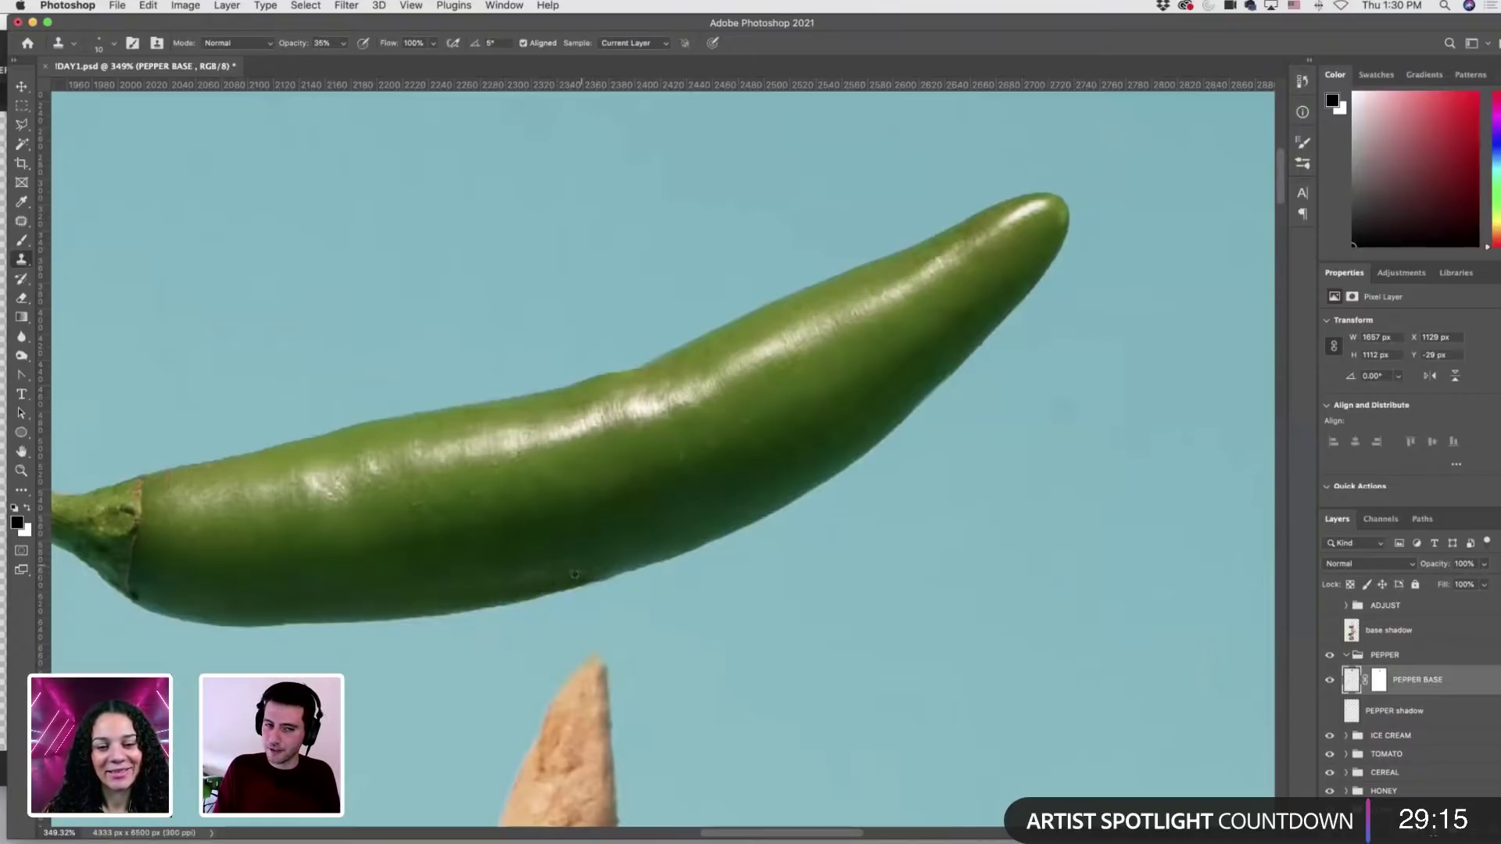
key(j)
mouse_move(539, 583)
mouse_down()
mouse_move(598, 559)
mouse_move(545, 583)
mouse_move(548, 532)
mouse_up()
key(super+d)
key(super+d)
scroll(503, 552, left, 2)
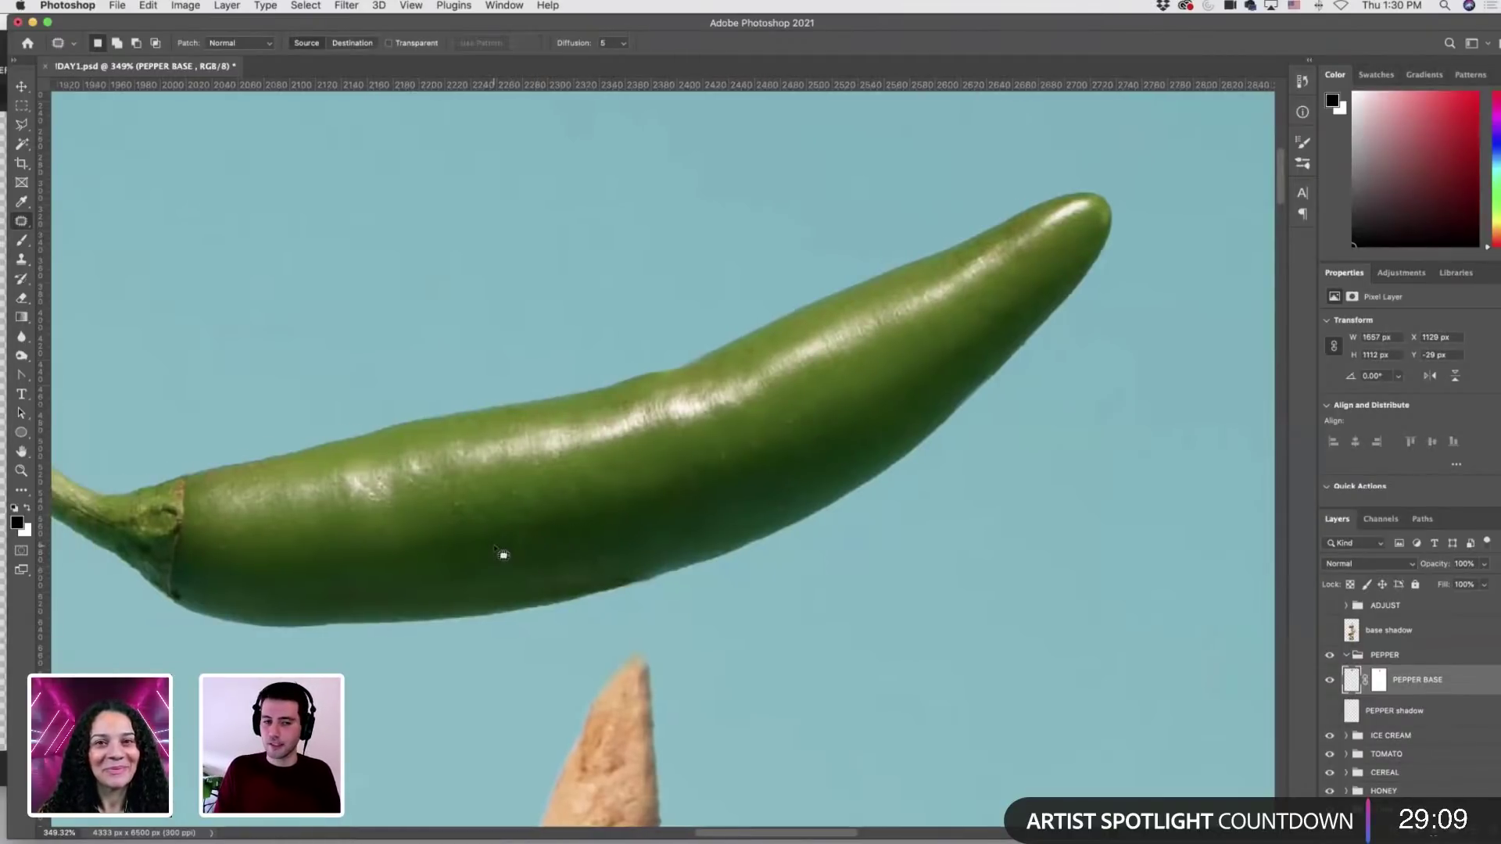
Soften the uneven highlight near the pepper's stem end using the Clone Stamp at 35% opacity.
key(s)
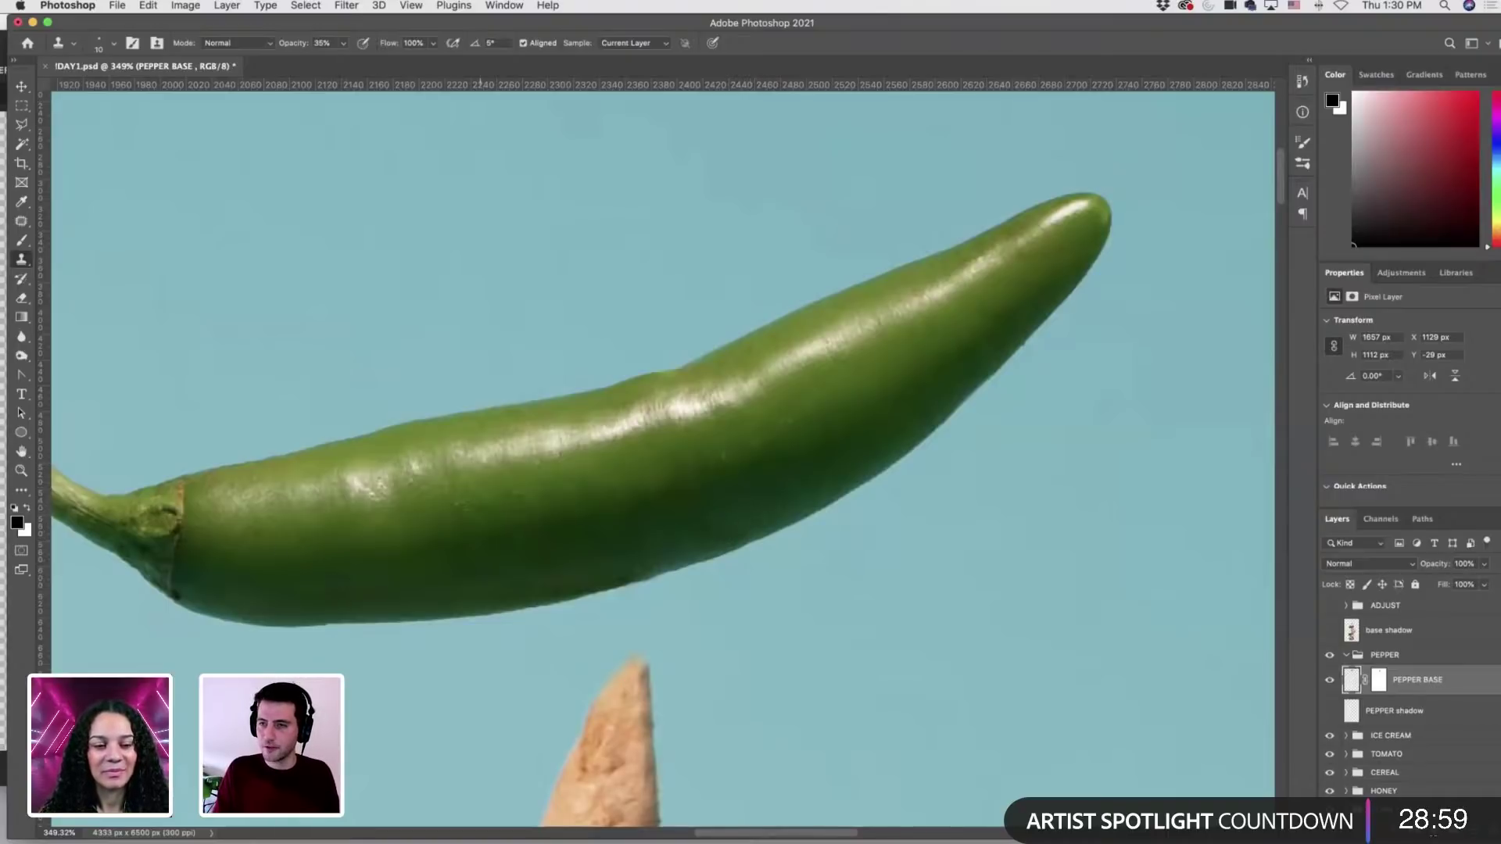
scroll(467, 504, down, 2)
scroll(467, 504, left, 4)
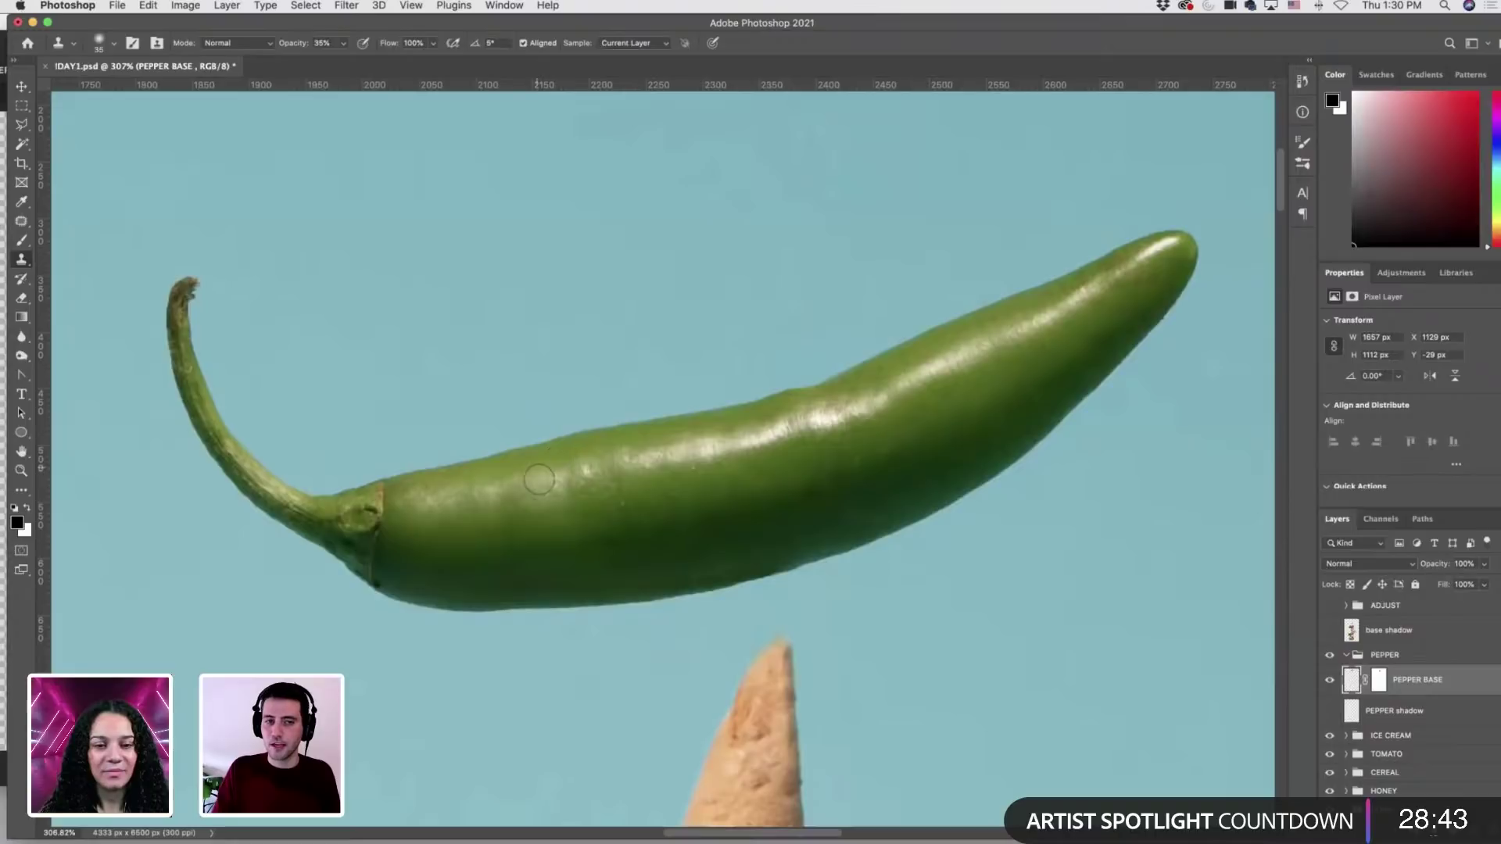
scroll(540, 501, down, 2)
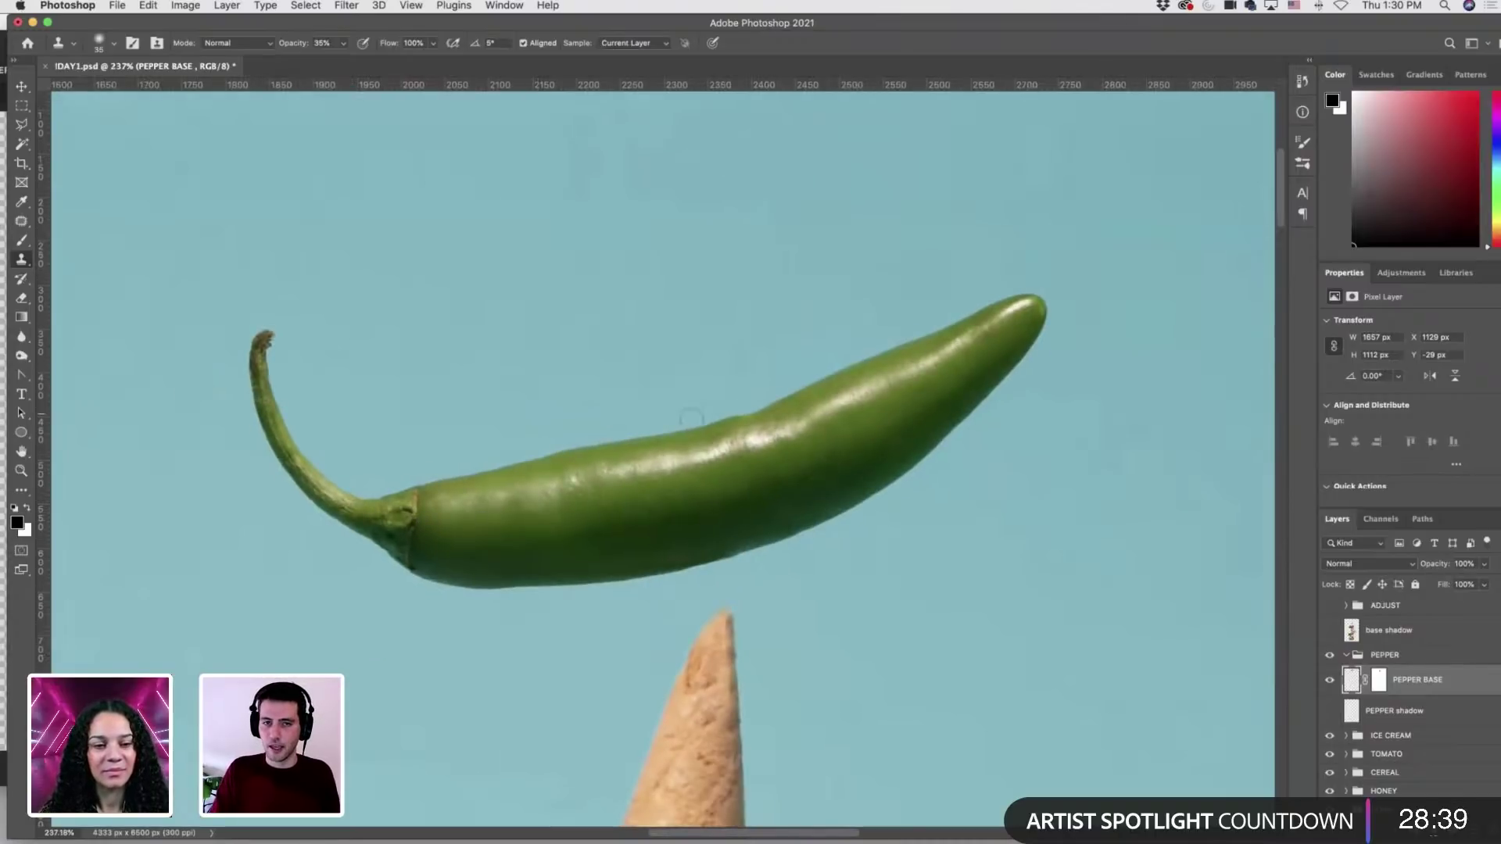
Patch the uneven spots between the pepper's highlight and its upper edge, beside the bump at mid-length.
scroll(701, 441, up, 5)
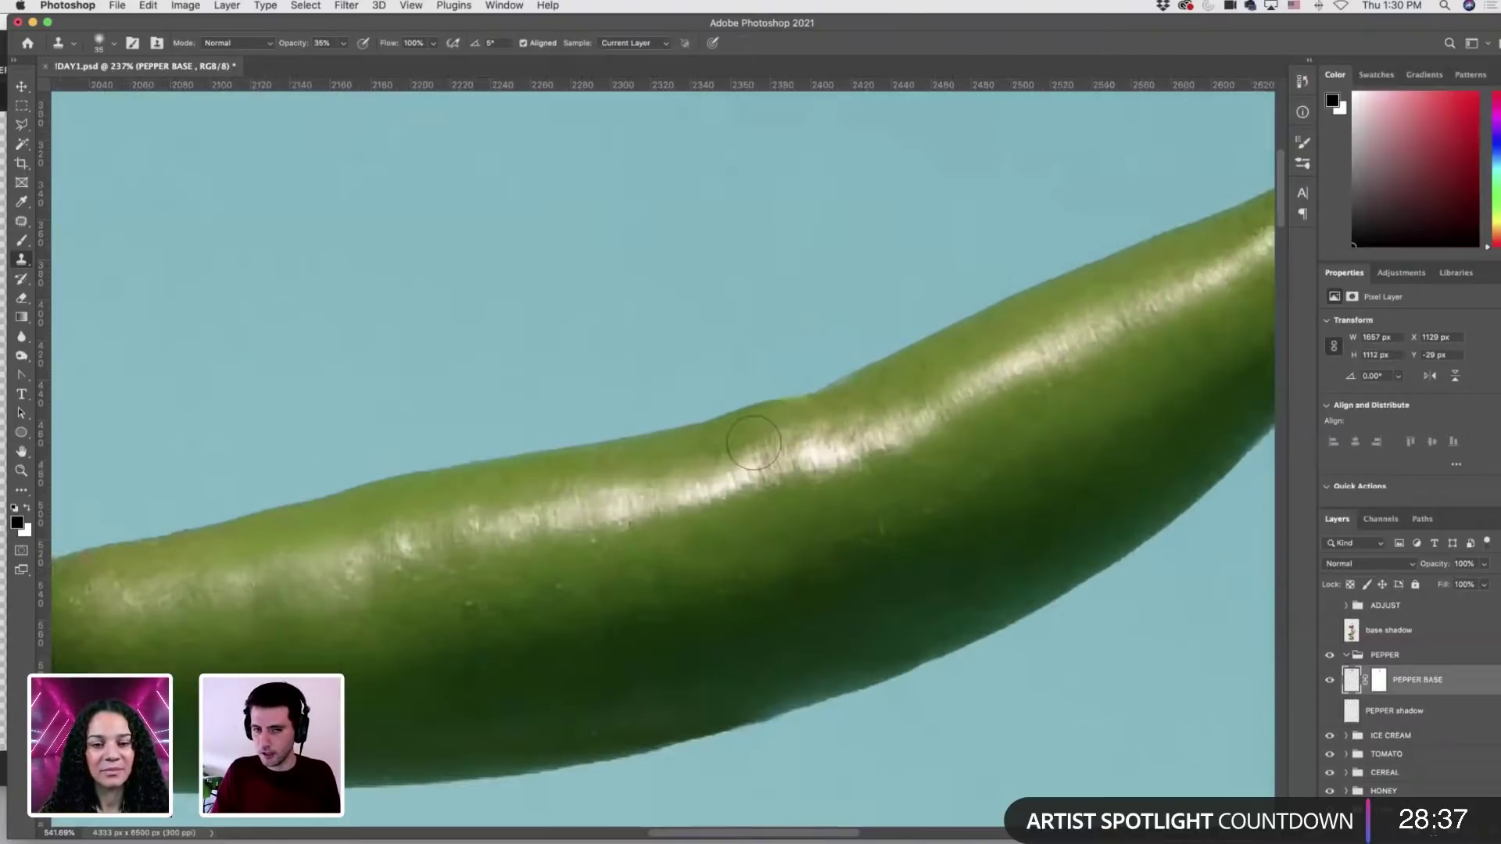
key(j)
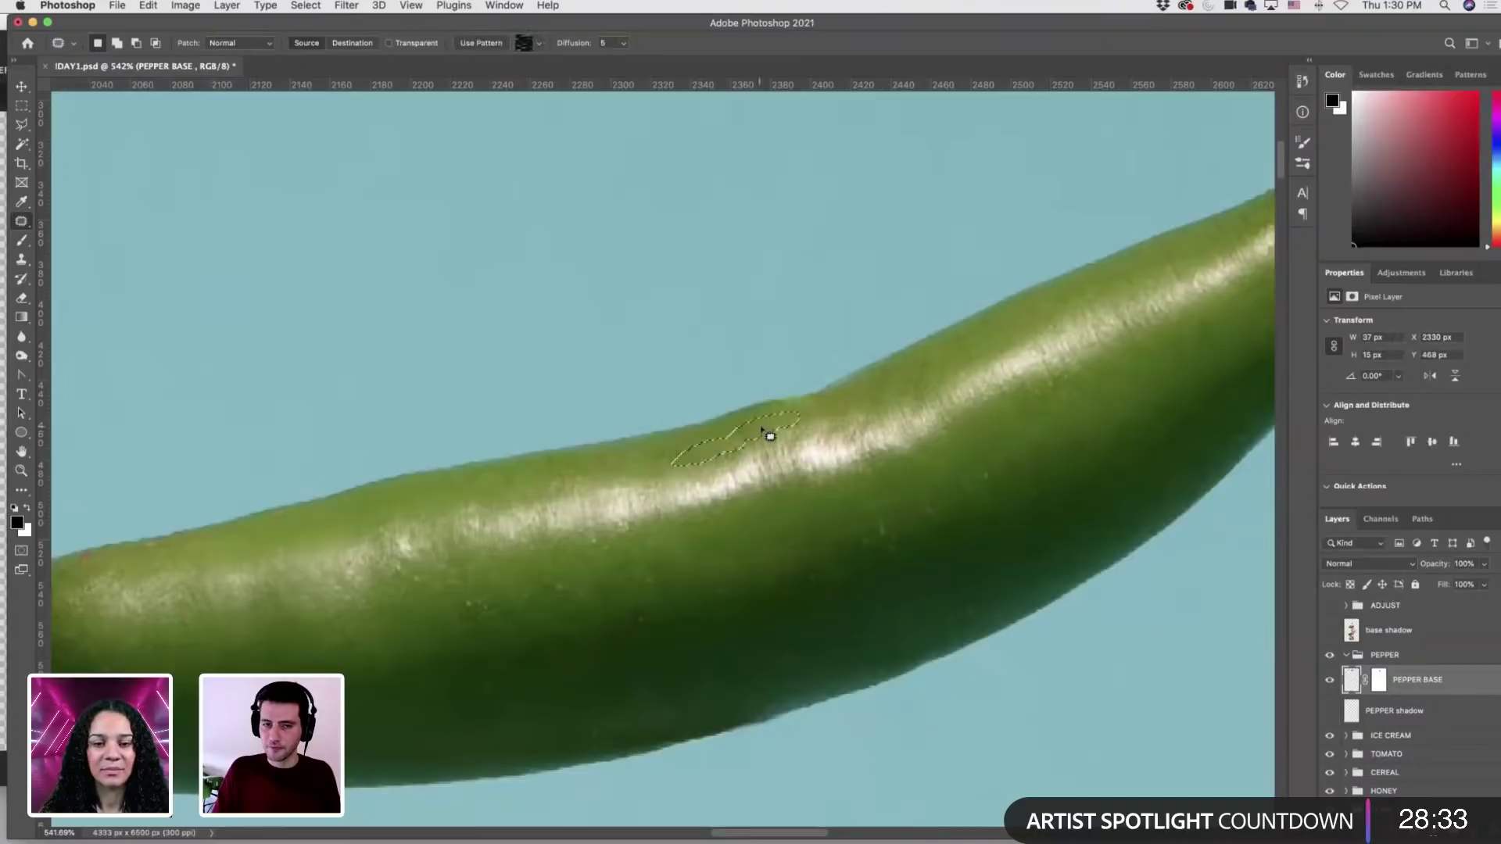
key(s)
key(bracketleft)
key(bracketleft)
key(bracketleft)
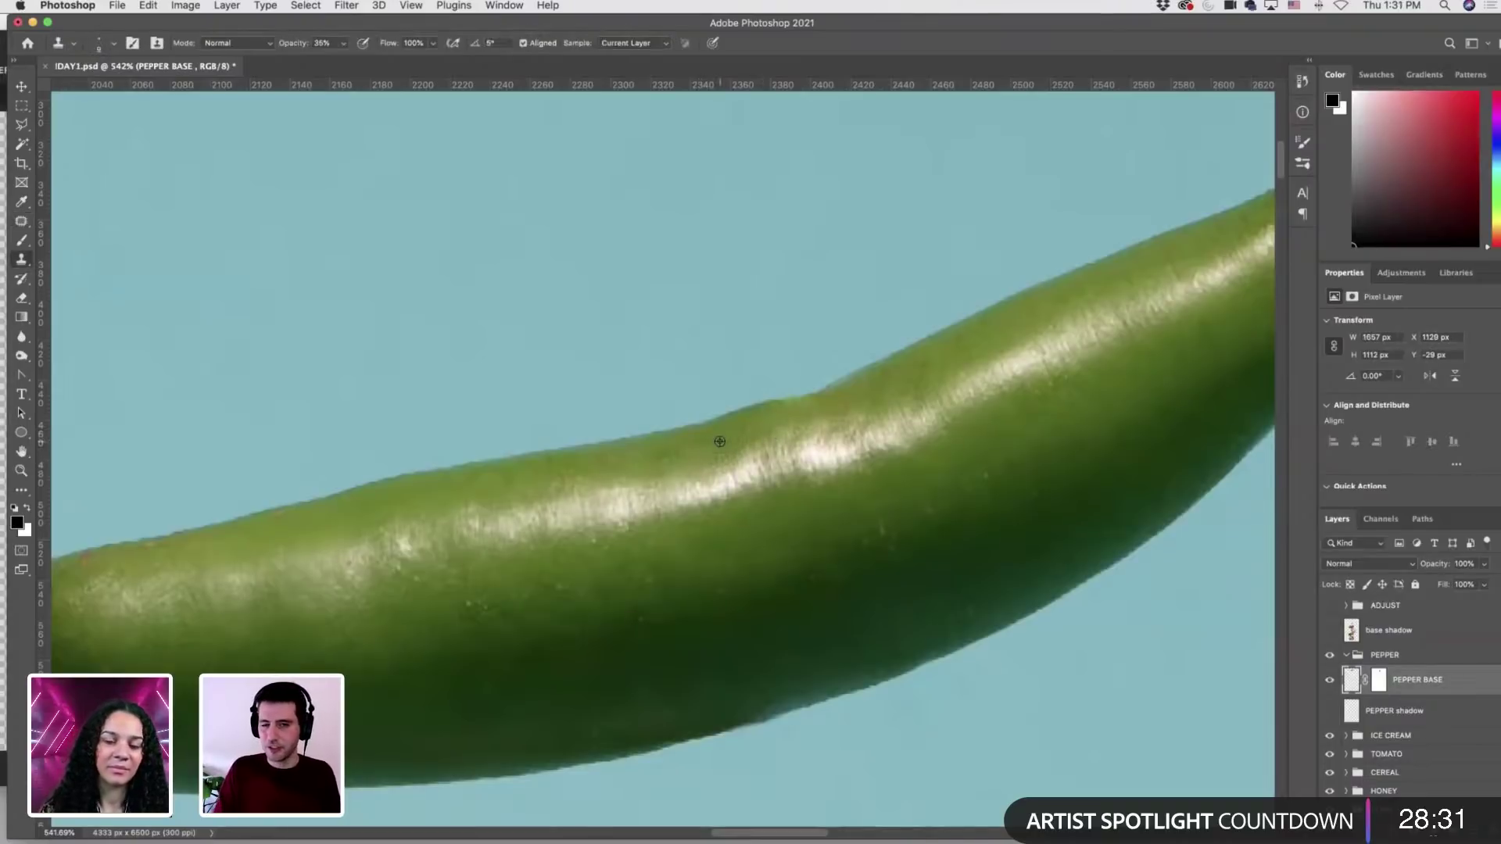
key(j)
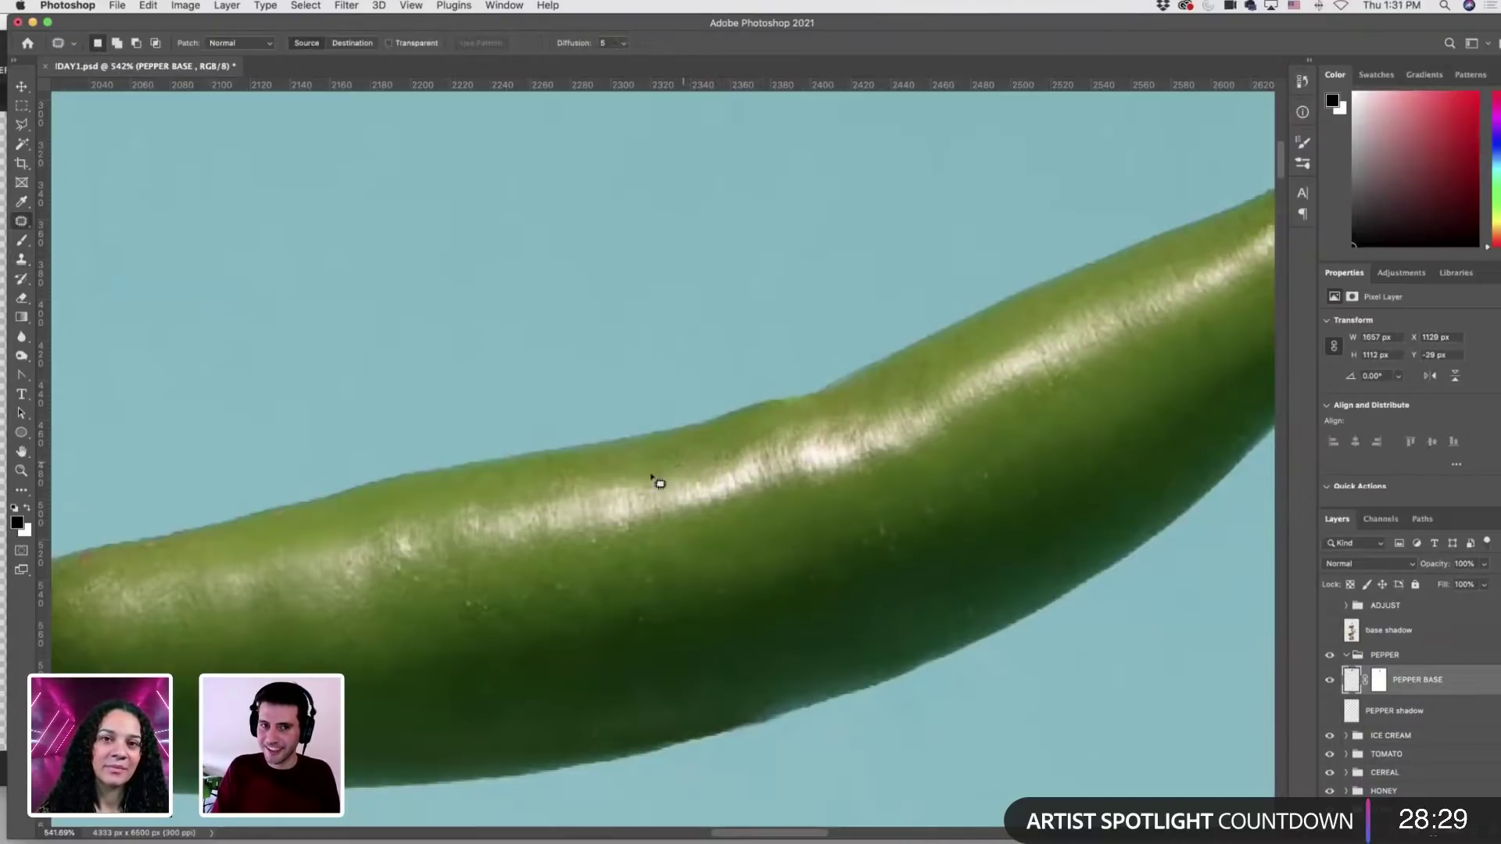
drag(654, 477, 704, 459)
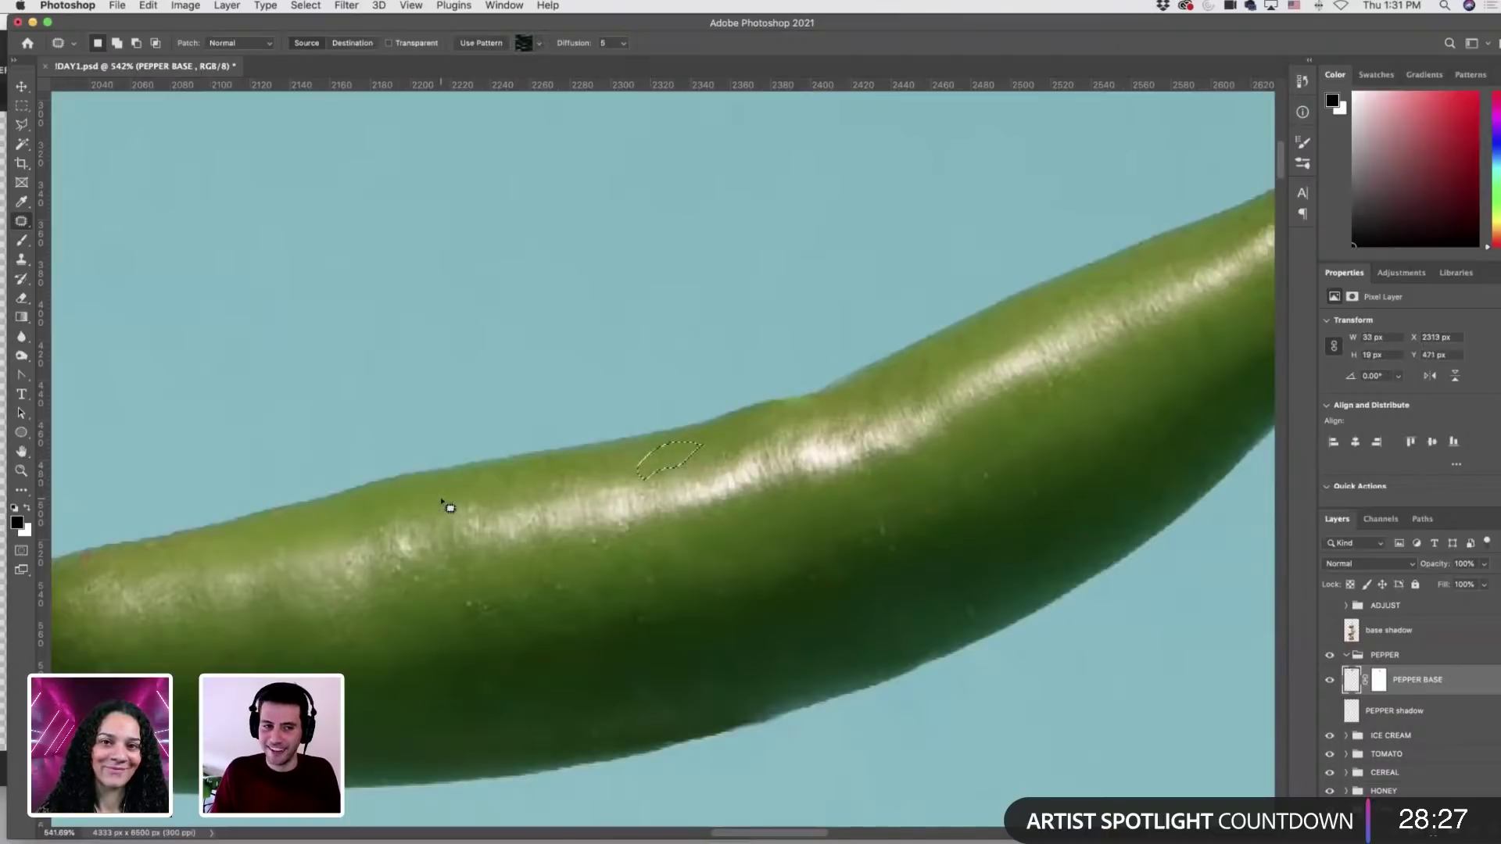
Apply the layer mask of the PEPPER BASE layer permanently to its pixels.
scroll(714, 492, down, 10)
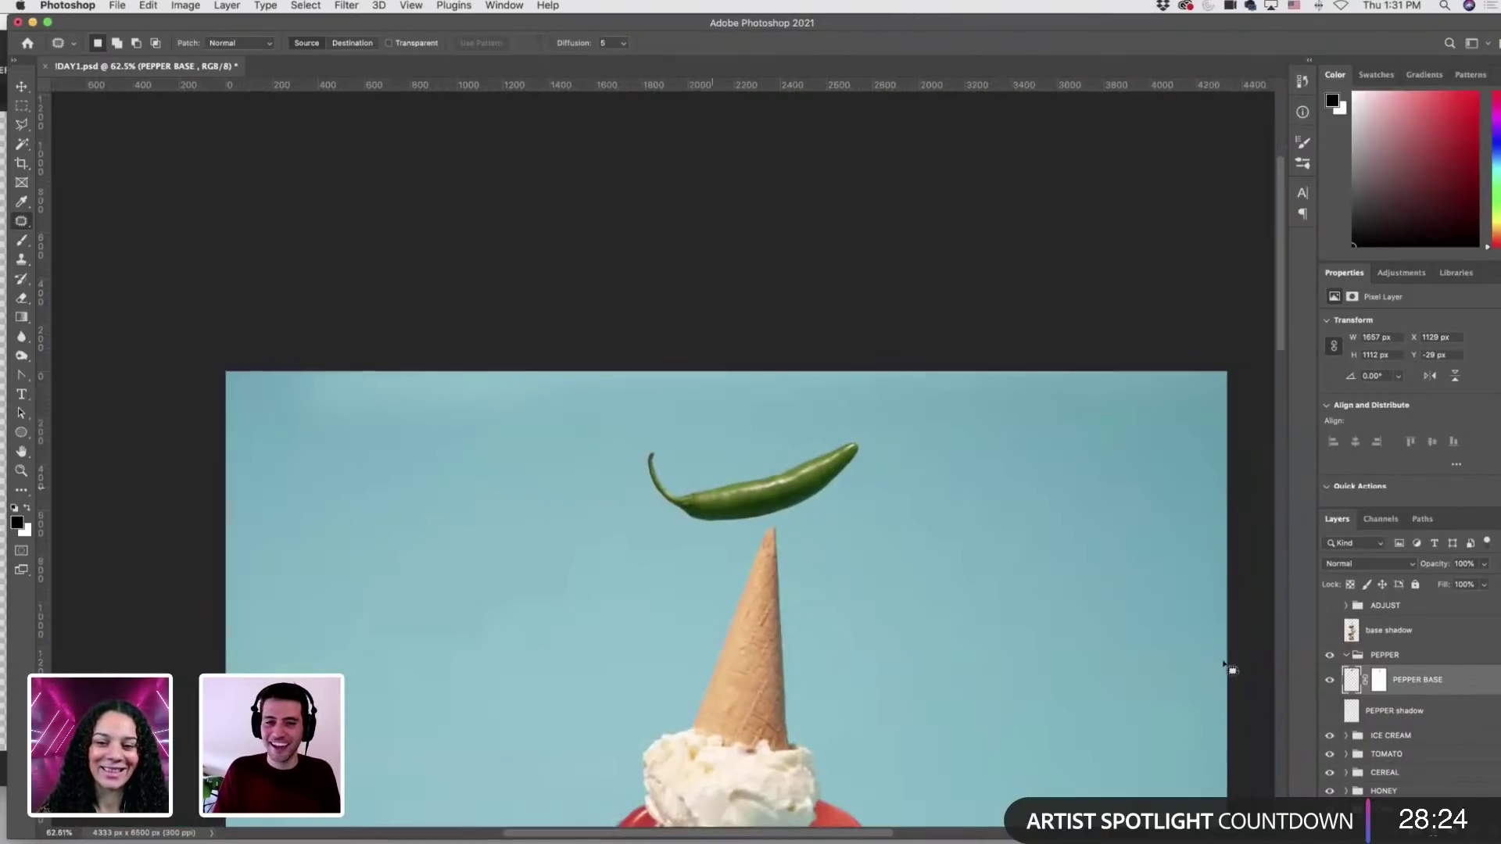
right_click(1380, 682)
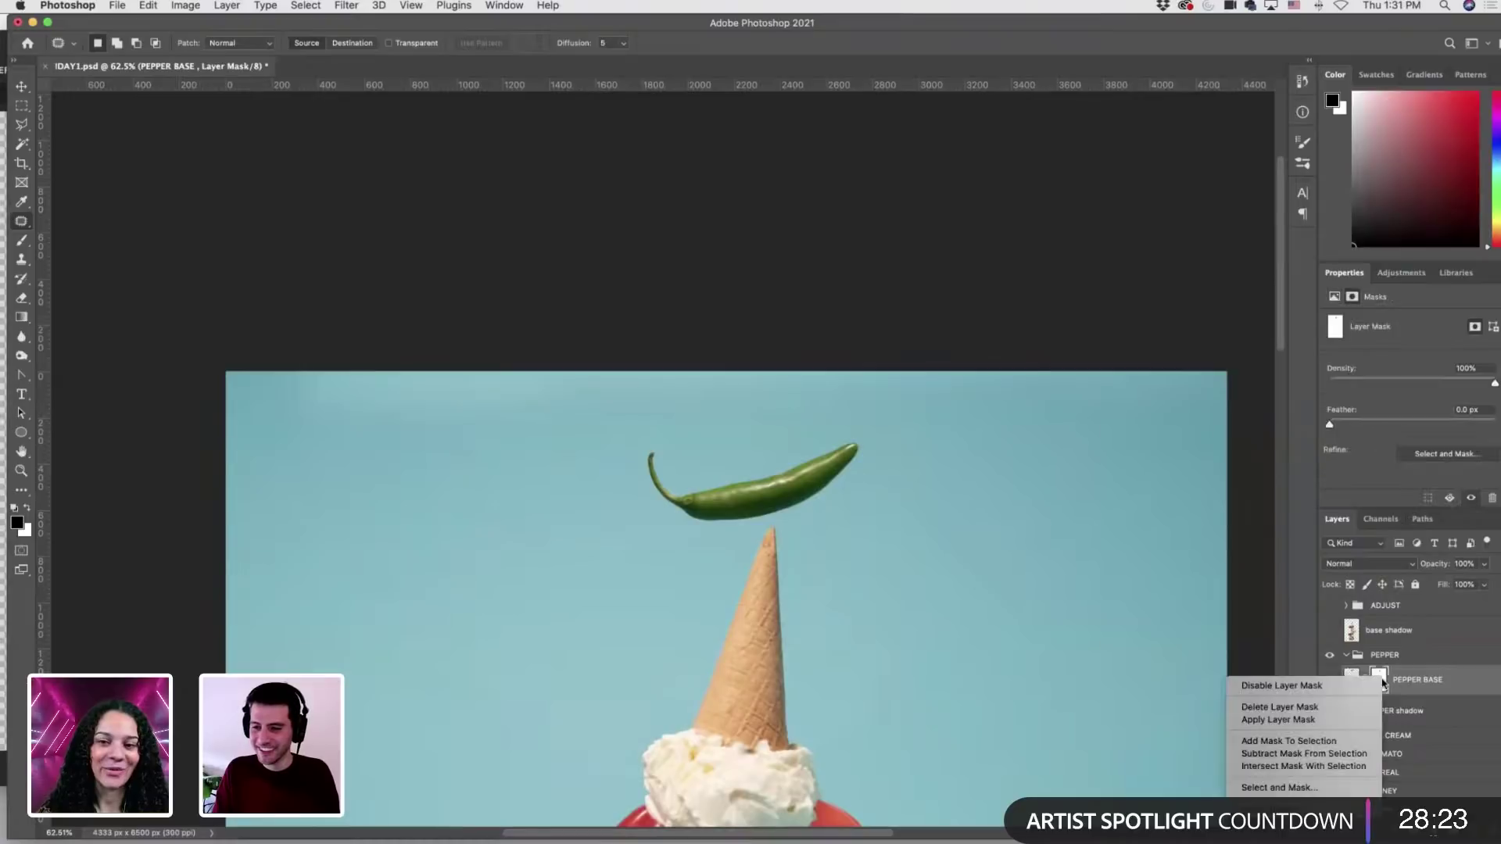
click(1363, 721)
Move the pepper down with Free Transform so its underside rests on the tip of the cone.
key(ctrl+t)
right_click(766, 488)
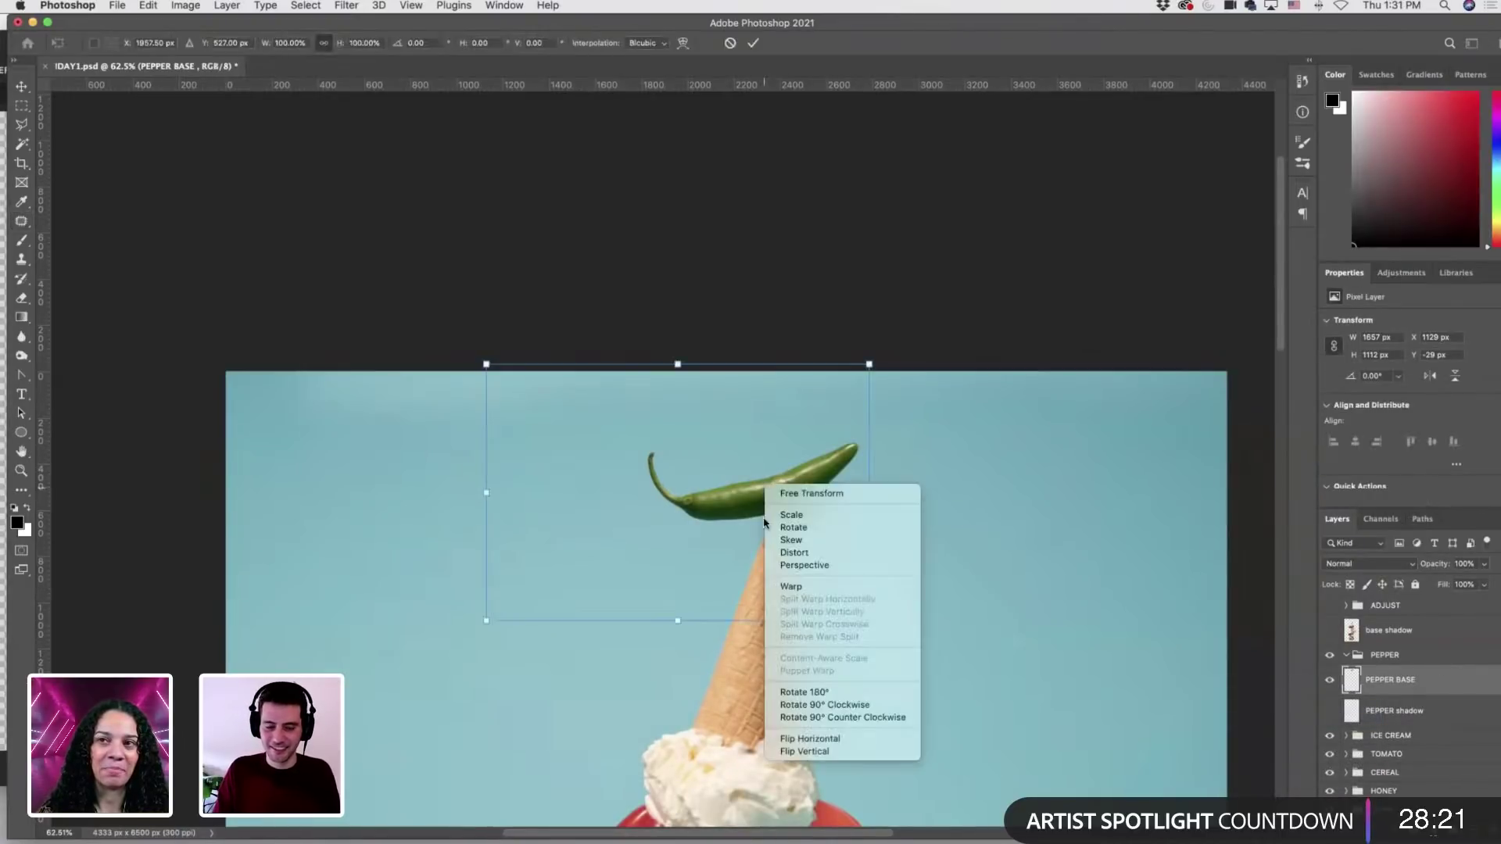
click(702, 527)
drag(719, 500, 739, 545)
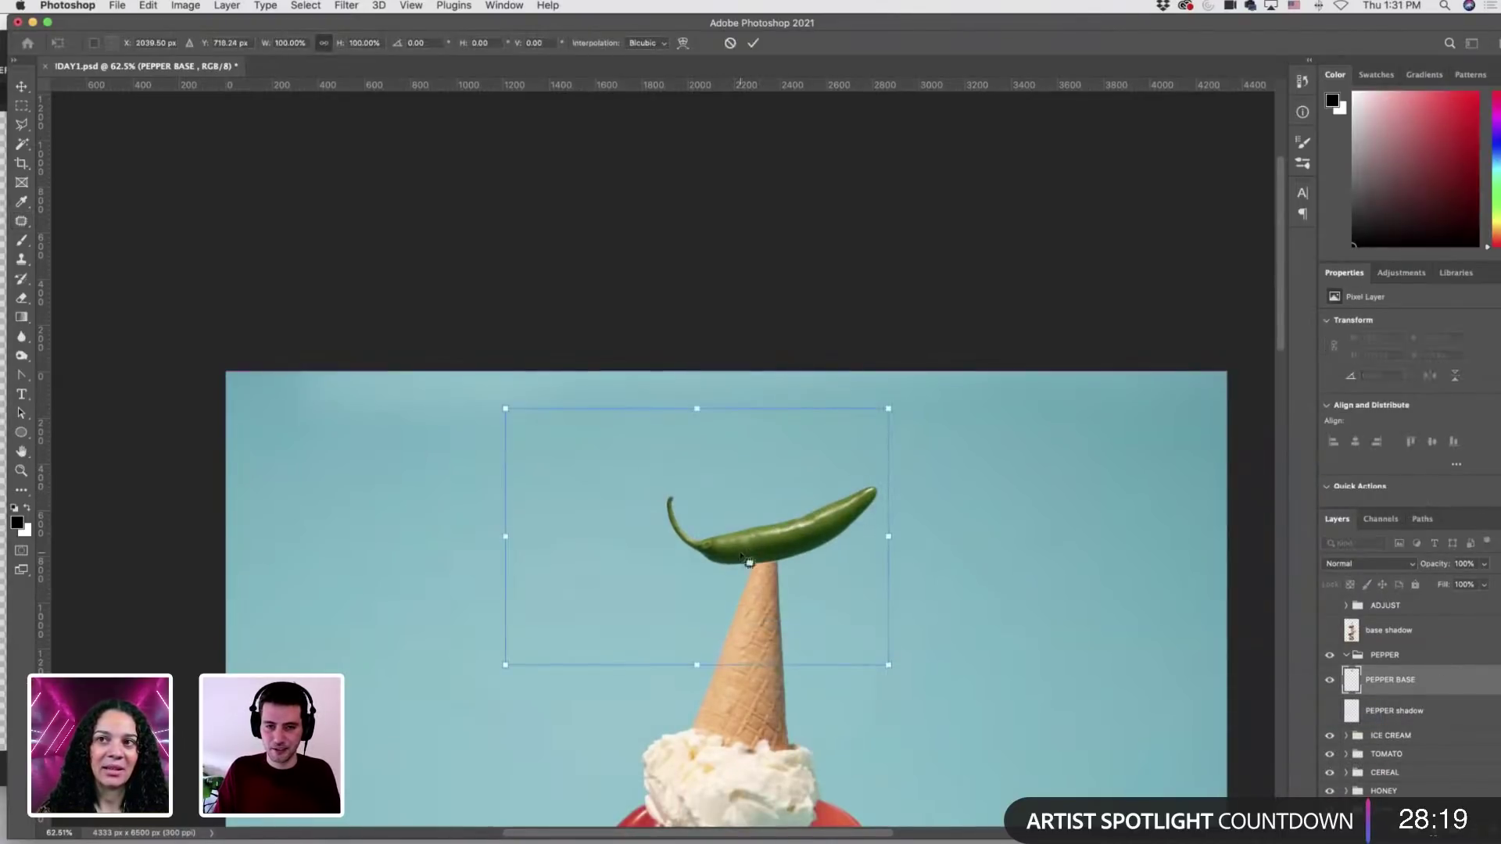
key(Return)
Delete all stray pixels outside a rectangular selection around the pepper so the layer bounds fit it more closely.
click(20, 108)
mouse_move(639, 470)
mouse_down()
mouse_move(728, 493)
mouse_move(920, 584)
mouse_up()
right_click(823, 540)
click(828, 549)
key(BackSpace)
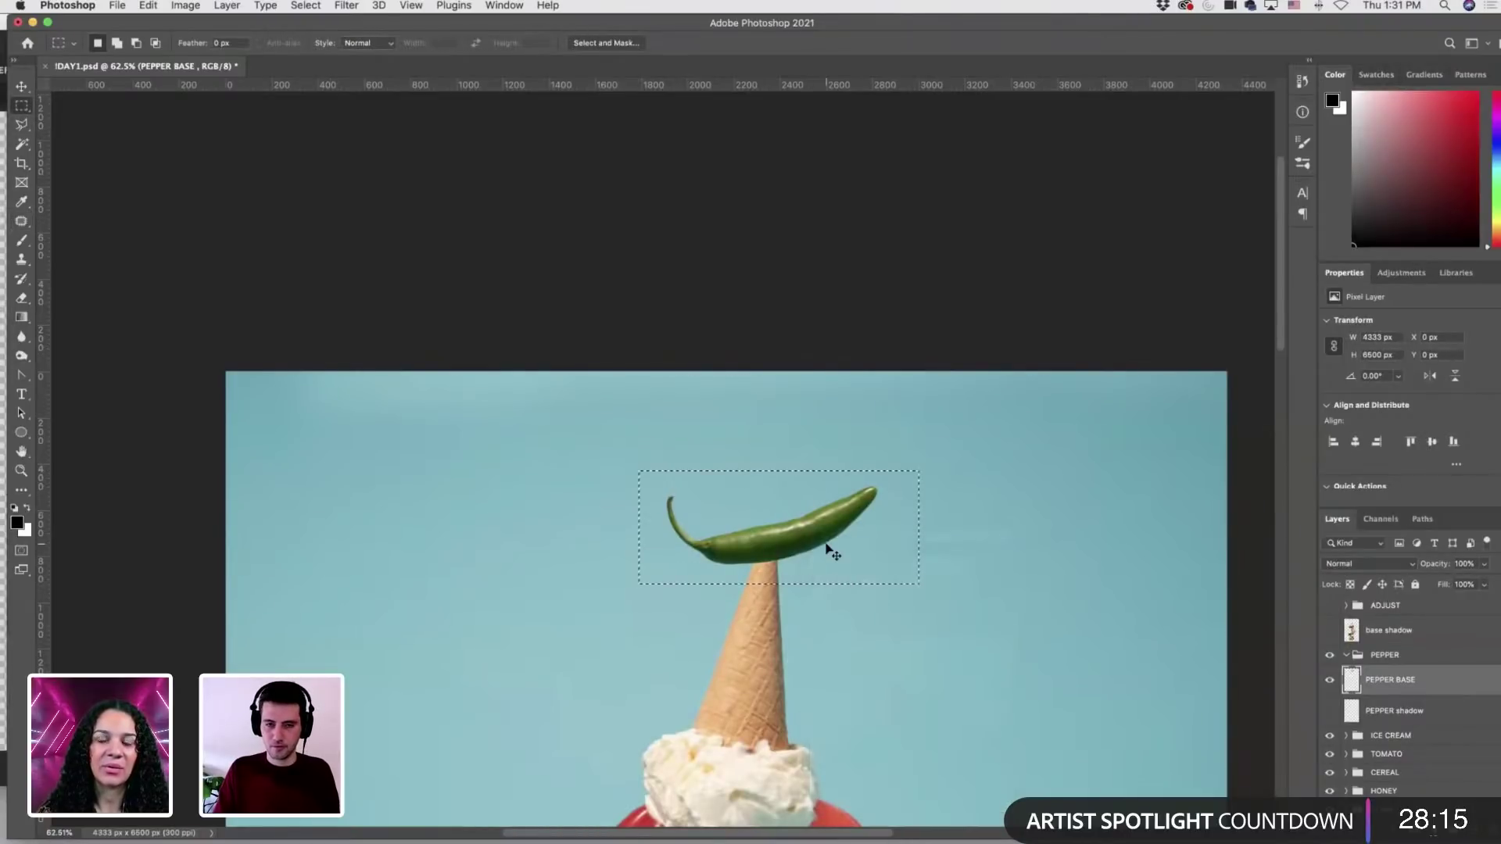
key(super+d)
key(super+t)
key(Return)
Open the pepper in Liquify and smooth its upper edge with Forward Warp, using brush sizes from 125 to 300.
click(347, 6)
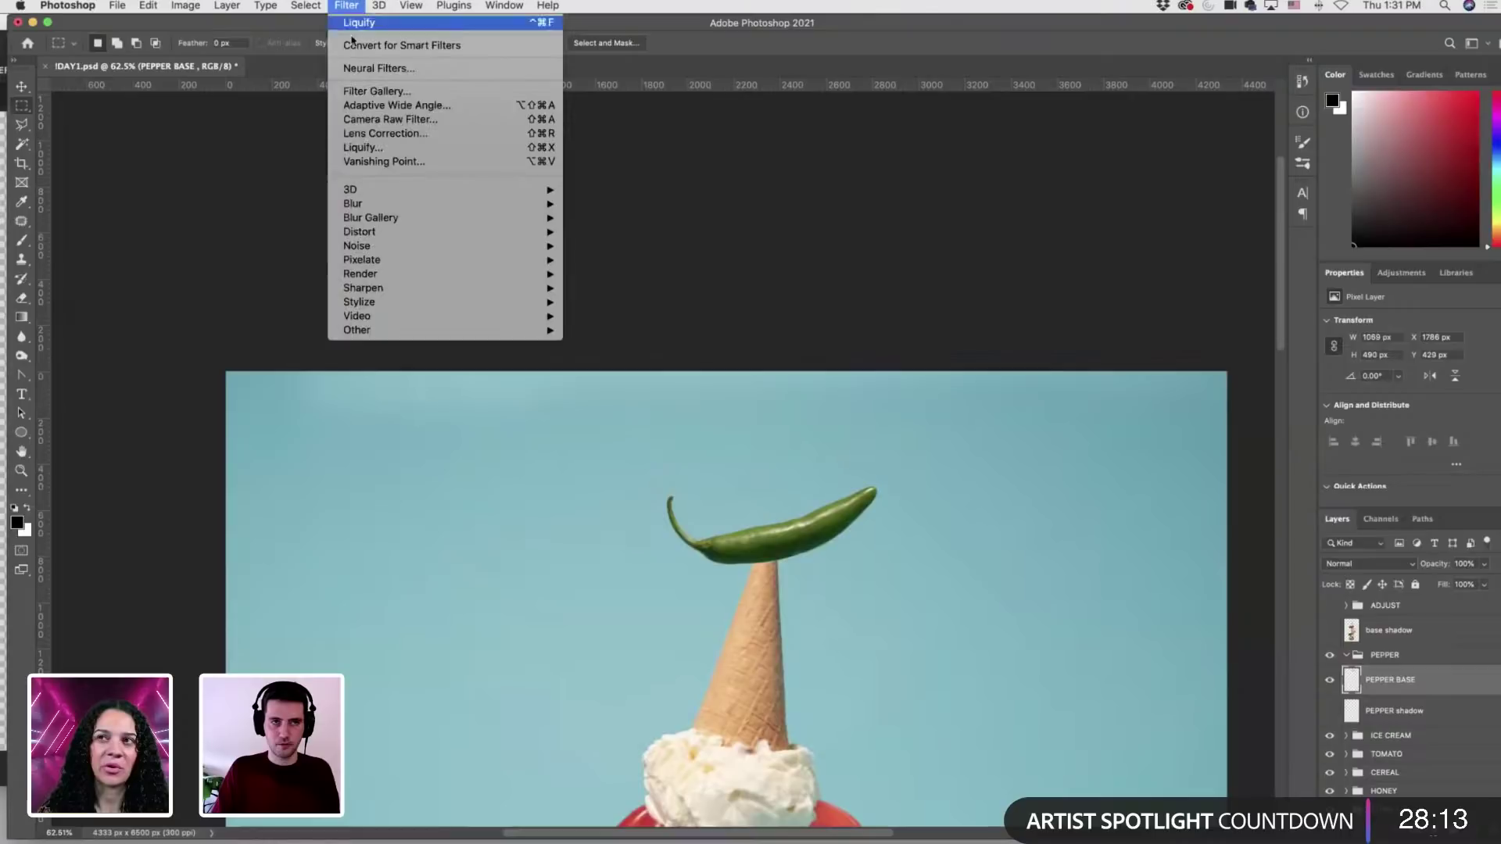
click(377, 146)
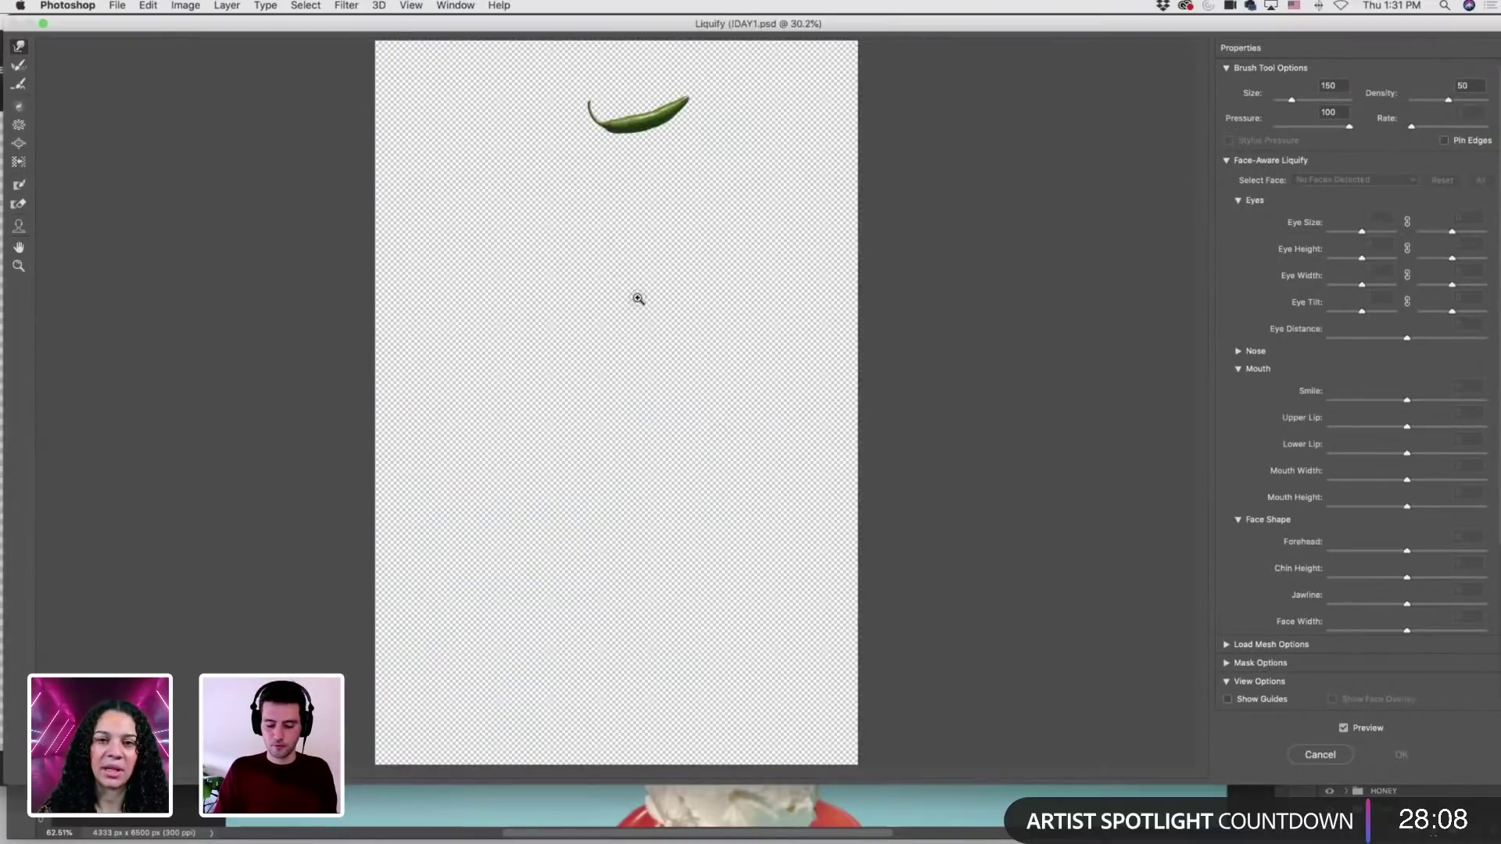
super+click(638, 299)
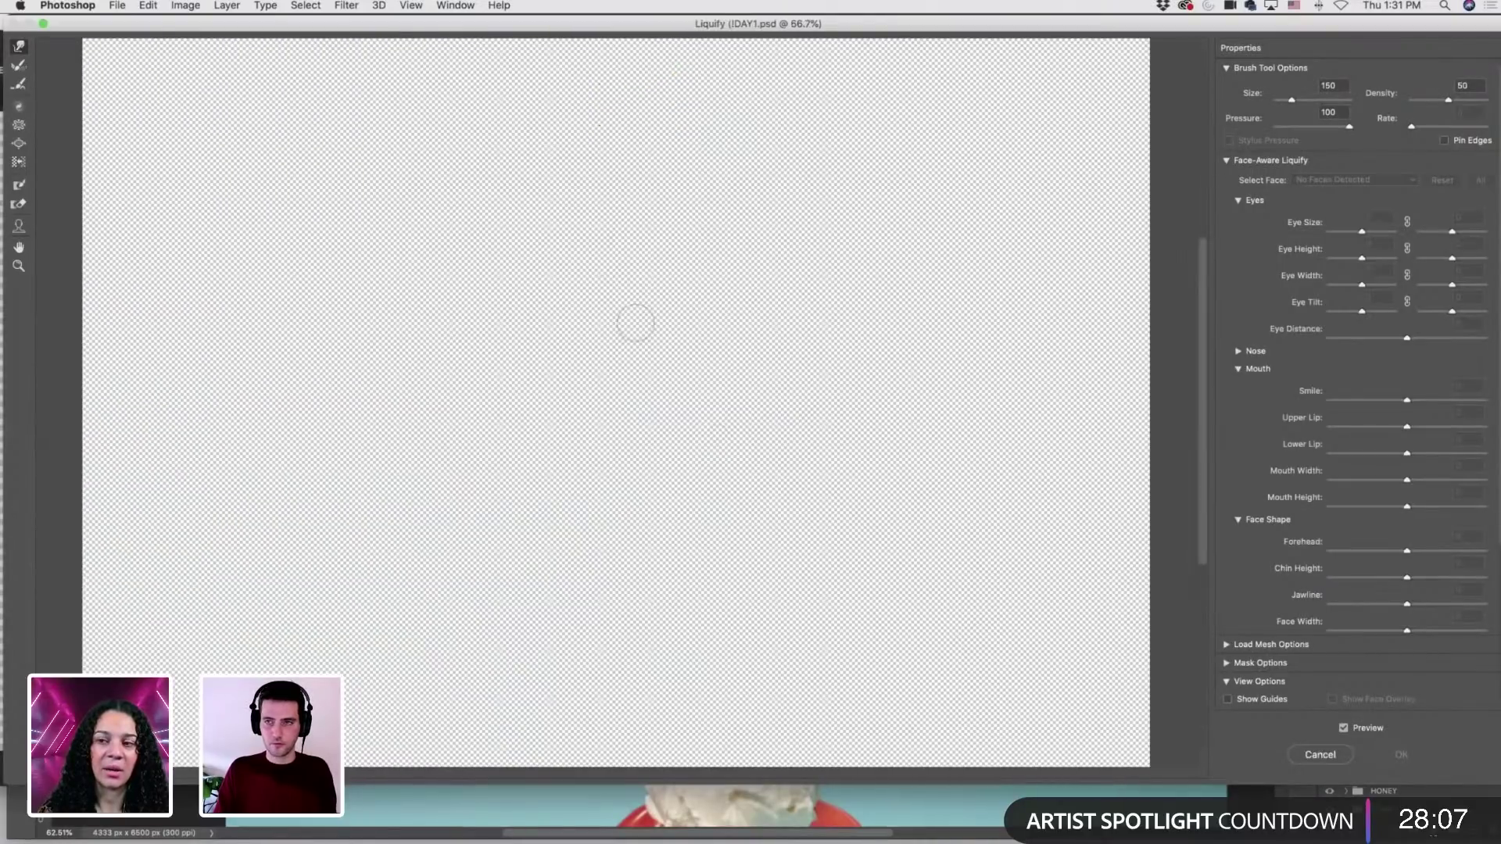
key(bracketright)
key(bracketright)
key(bracketright)
key(bracketright)
key(bracketright)
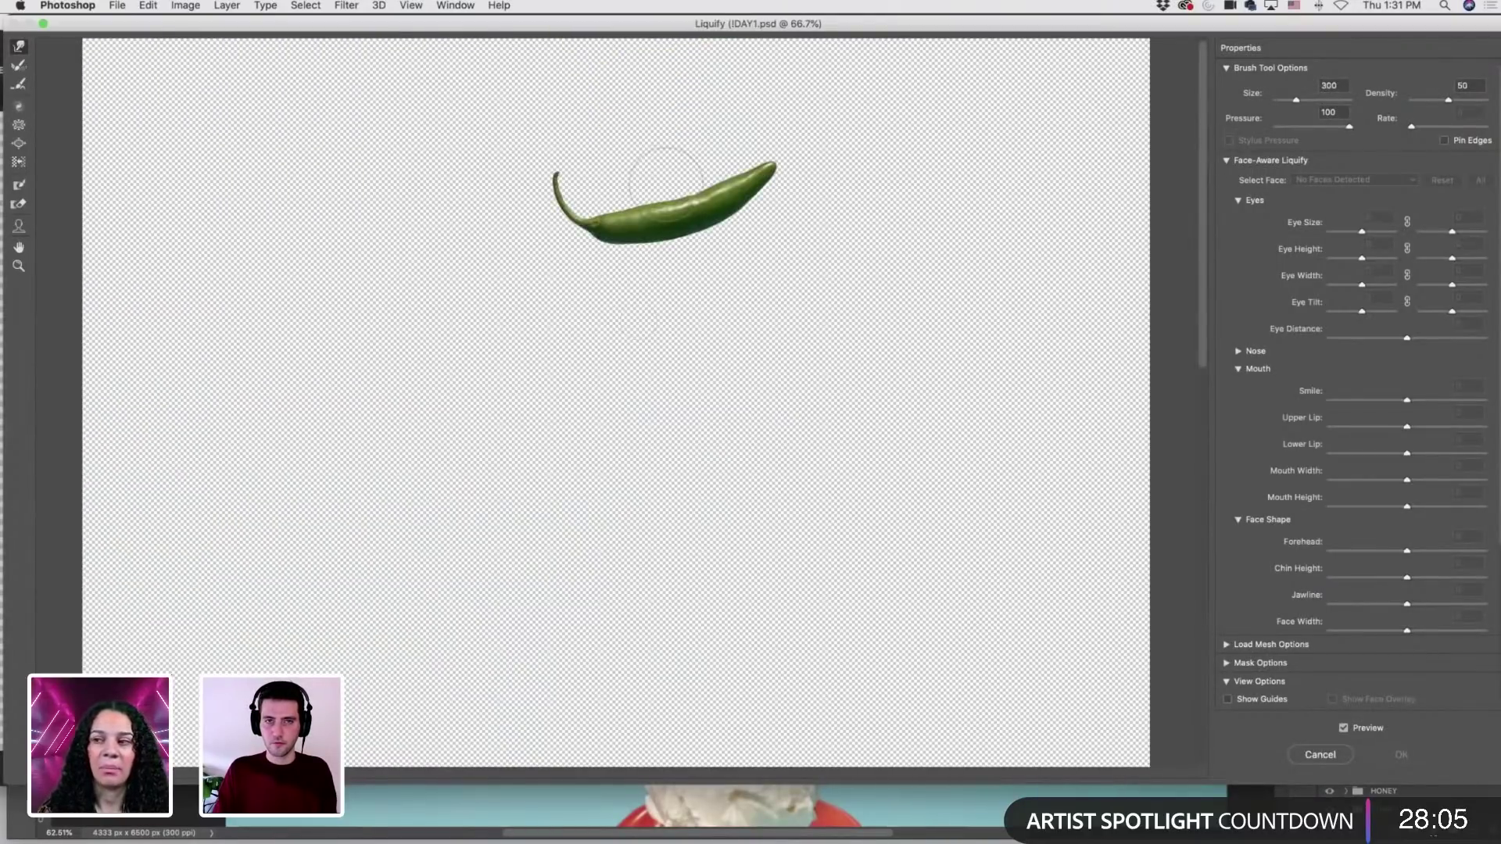
key(bracketleft)
key(bracketleft)
key(bracketleft)
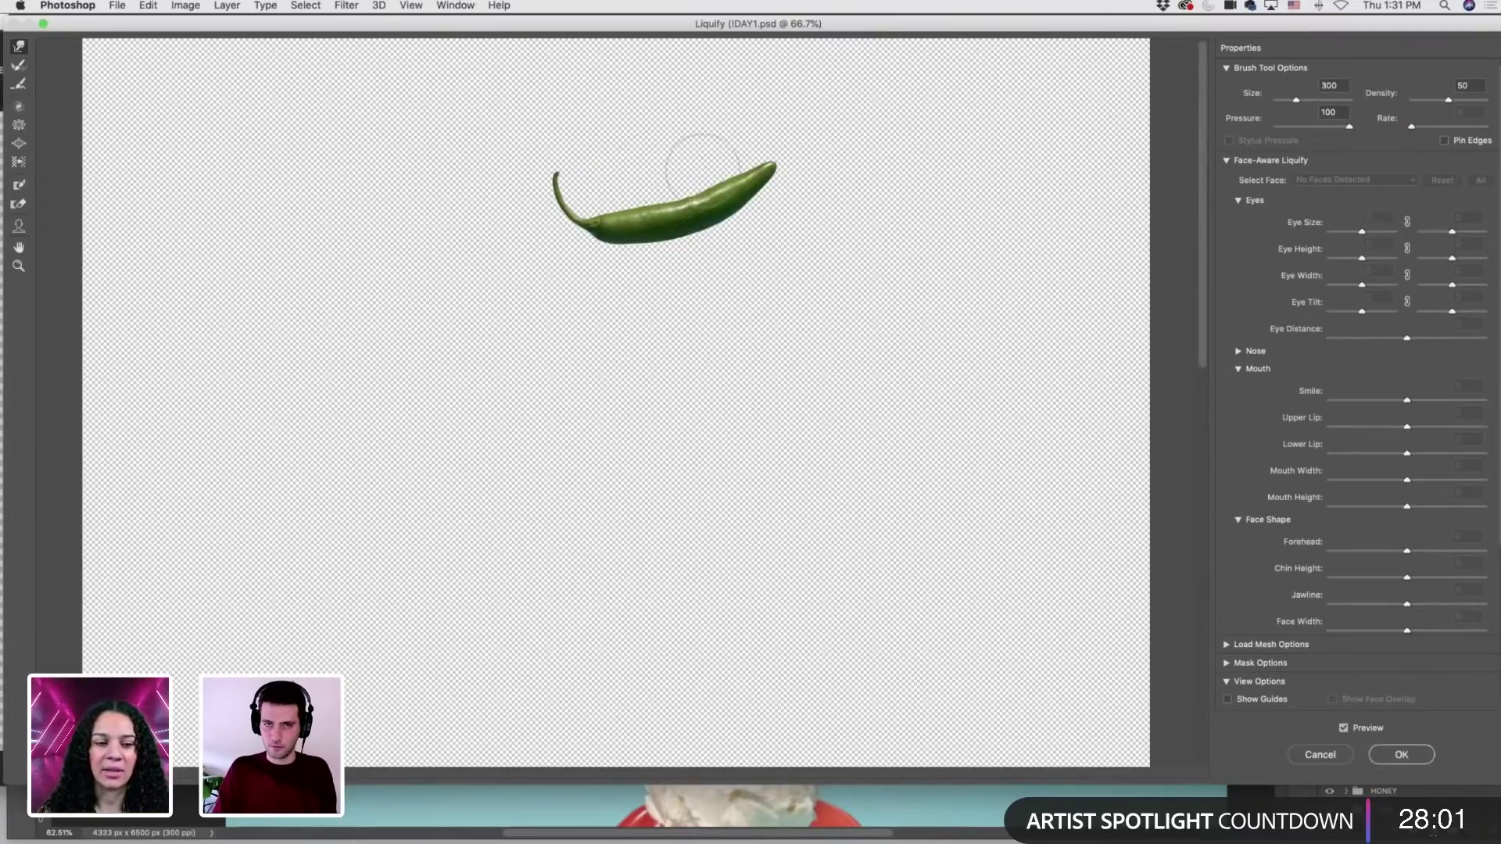
key(bracketright)
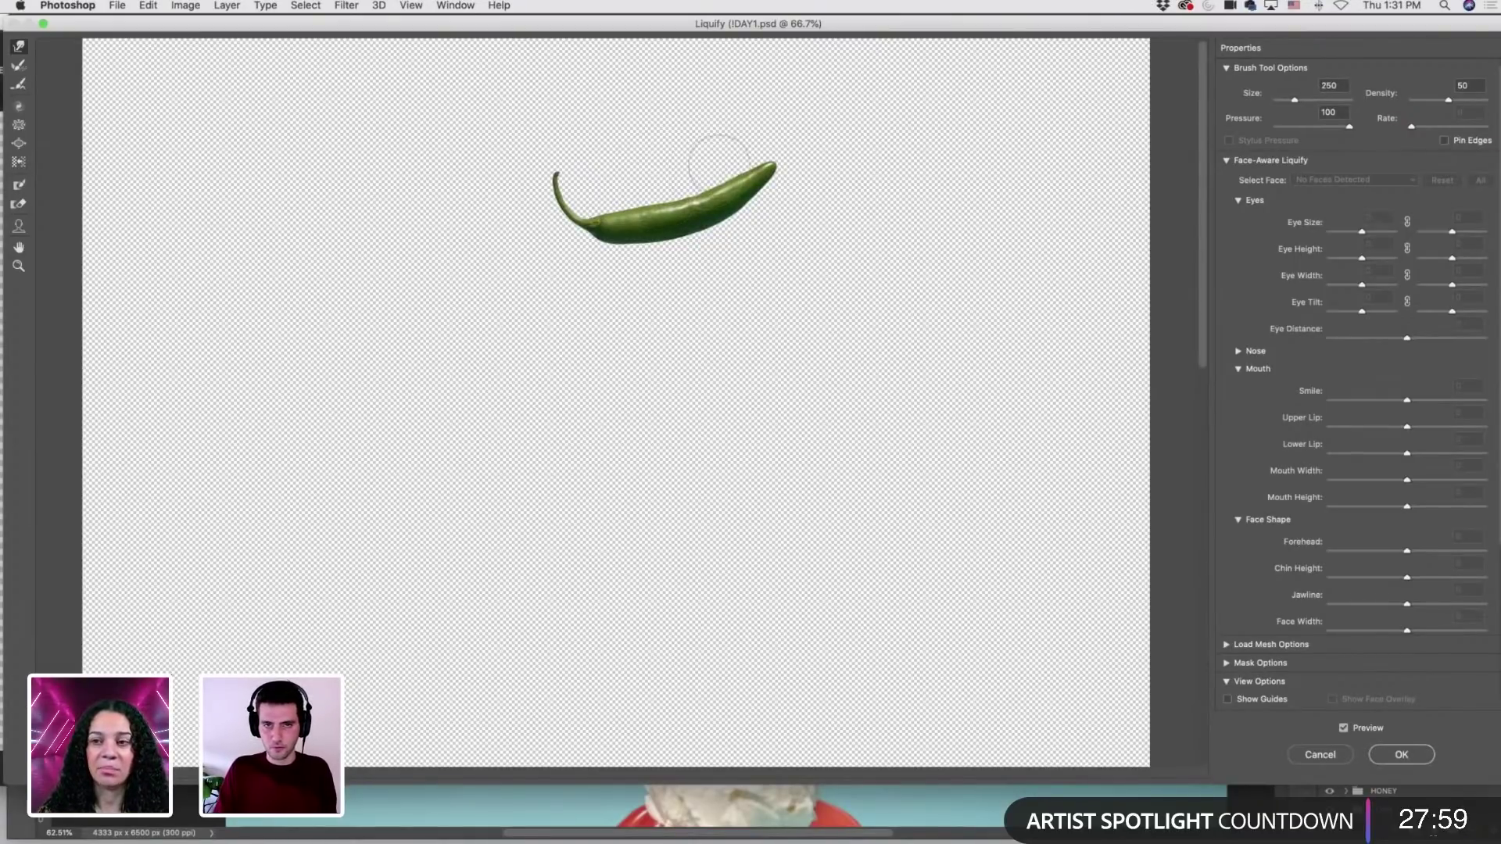
key(bracketleft)
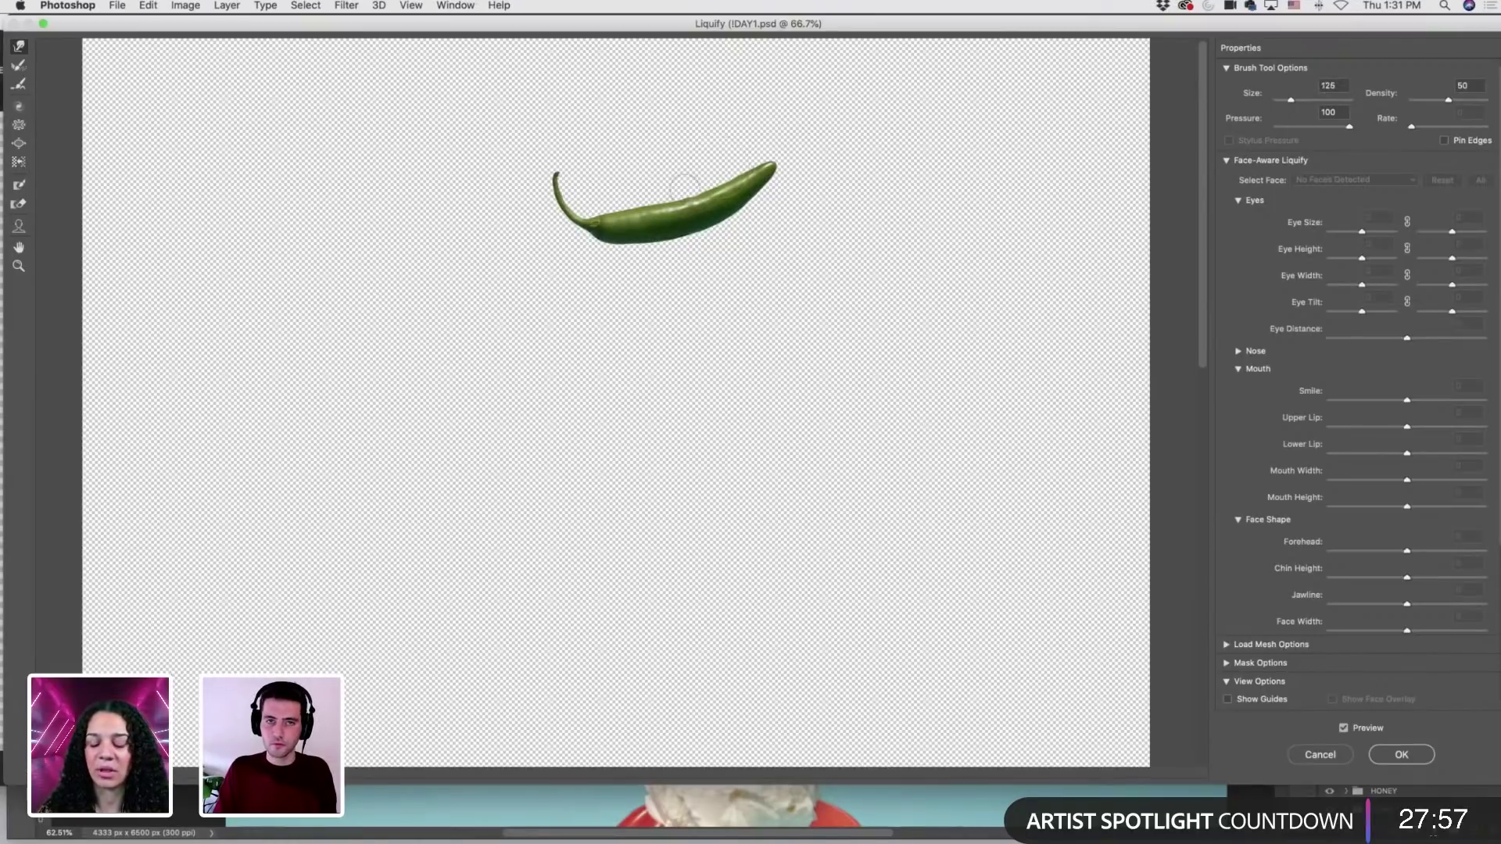
Refine the contour around the pepper's stem end in Liquify with Forward Warp brush sizes between 125 and 400.
key(bracketright)
key(bracketright)
key(bracketright)
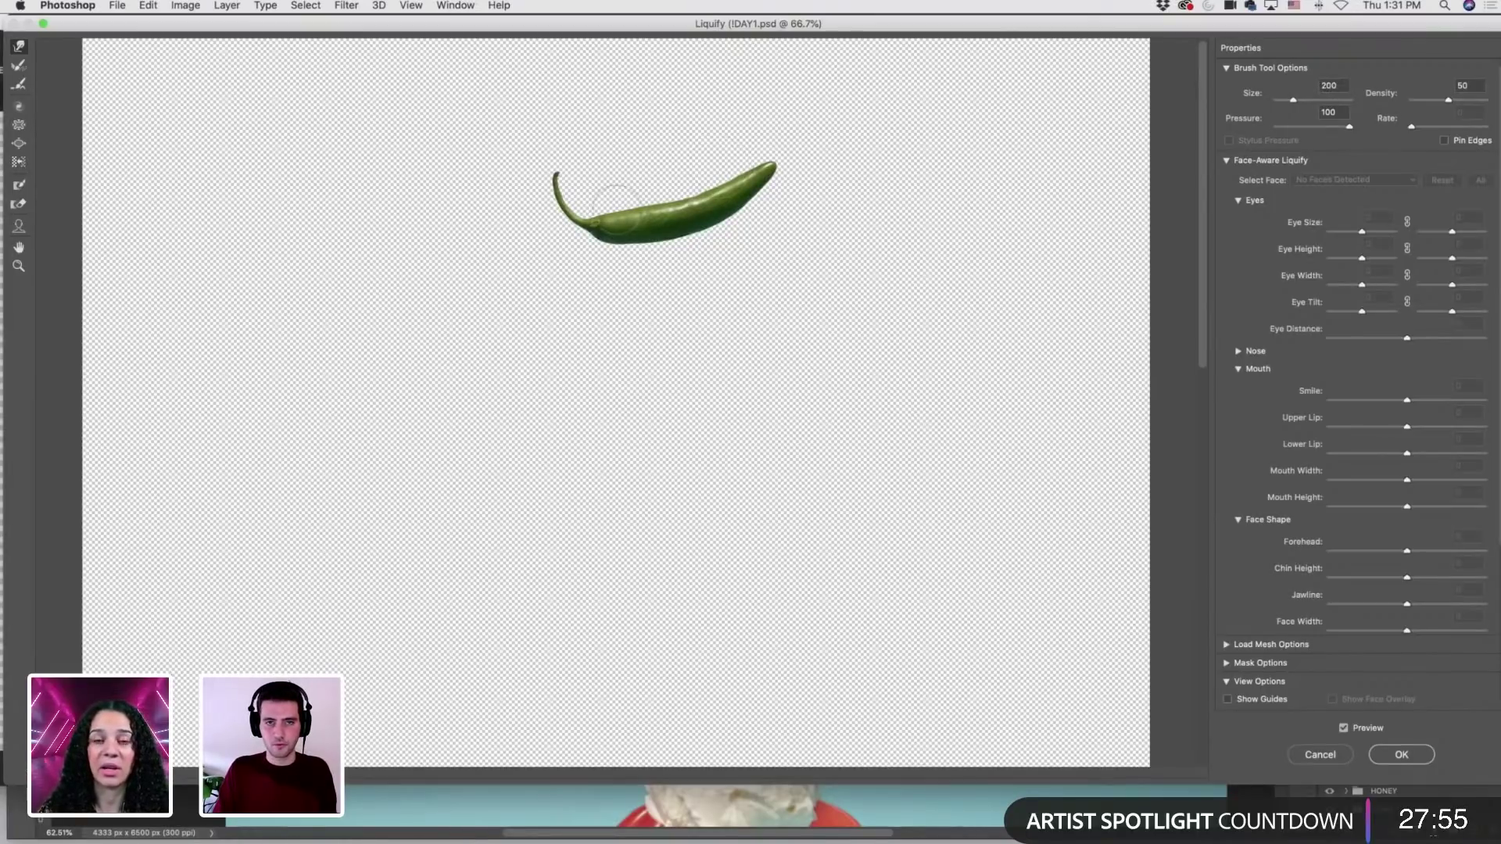
key(bracketright)
key(bracketright)
key(bracketright)
key(bracketright)
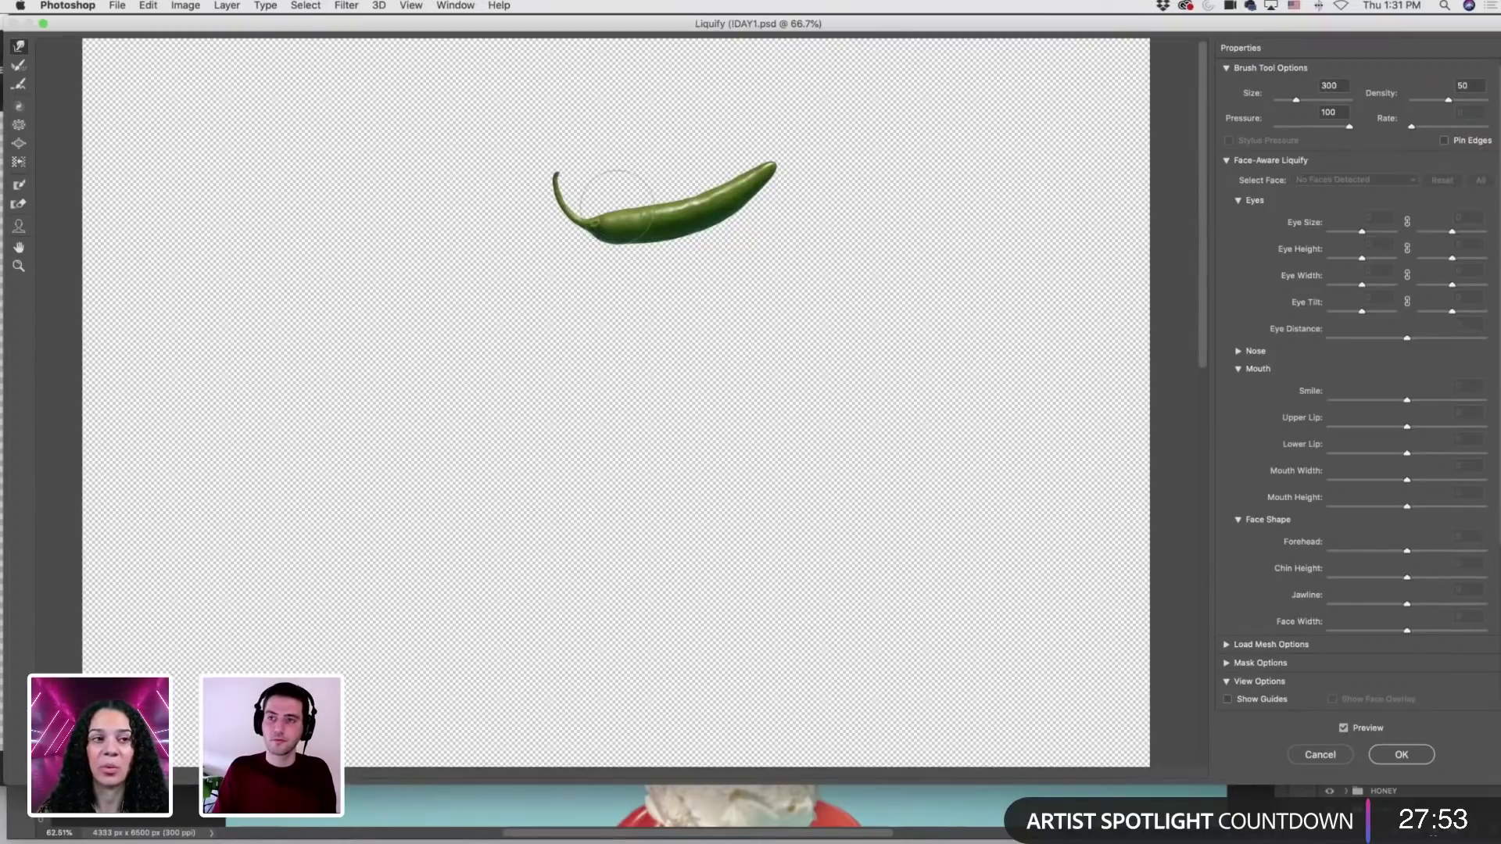
key(bracketleft)
key(bracketleft)
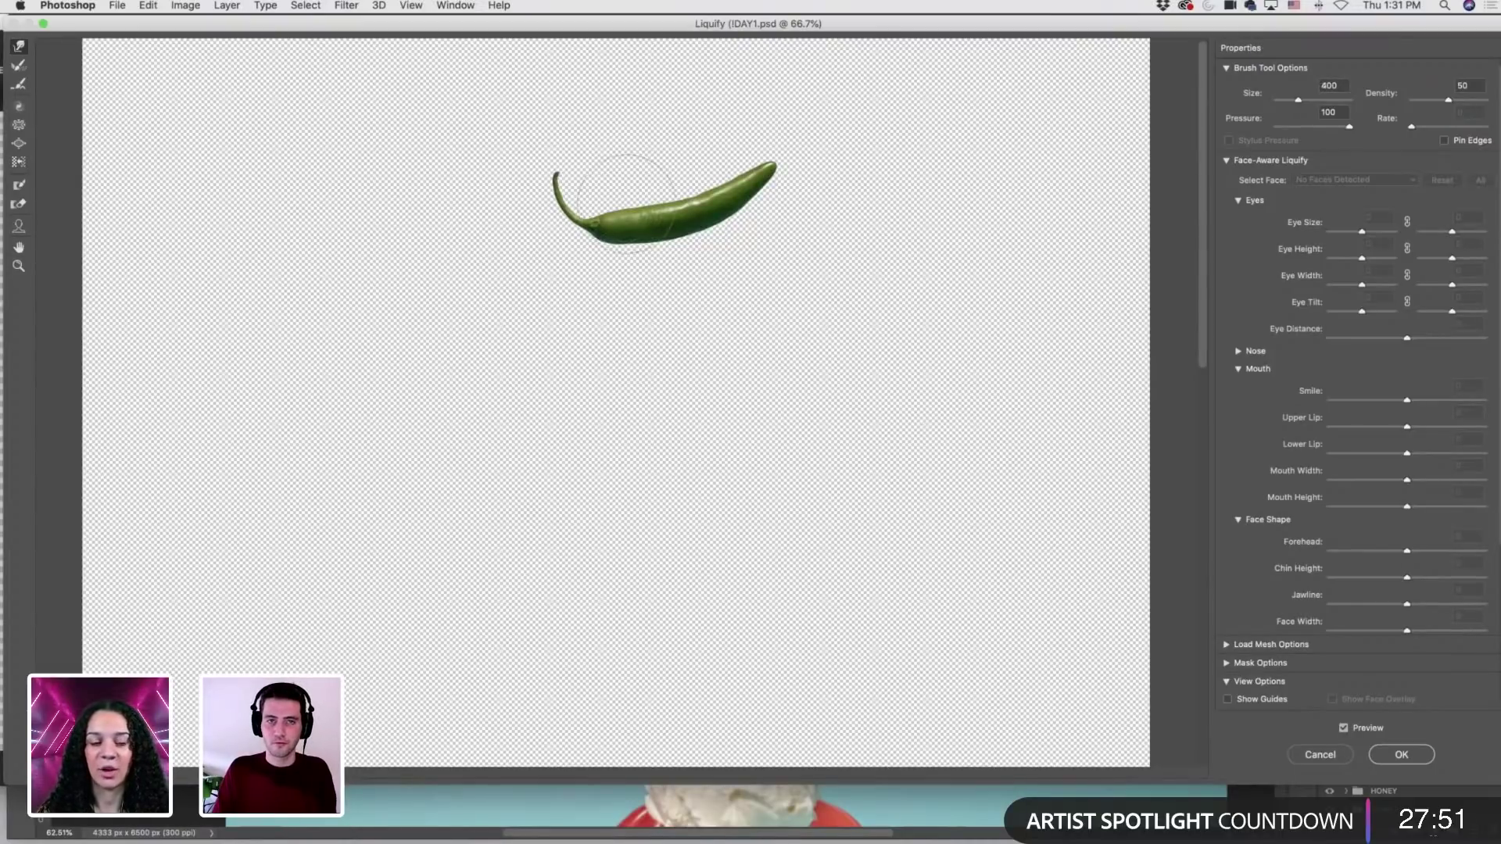
key(bracketleft)
key(bracketleft)
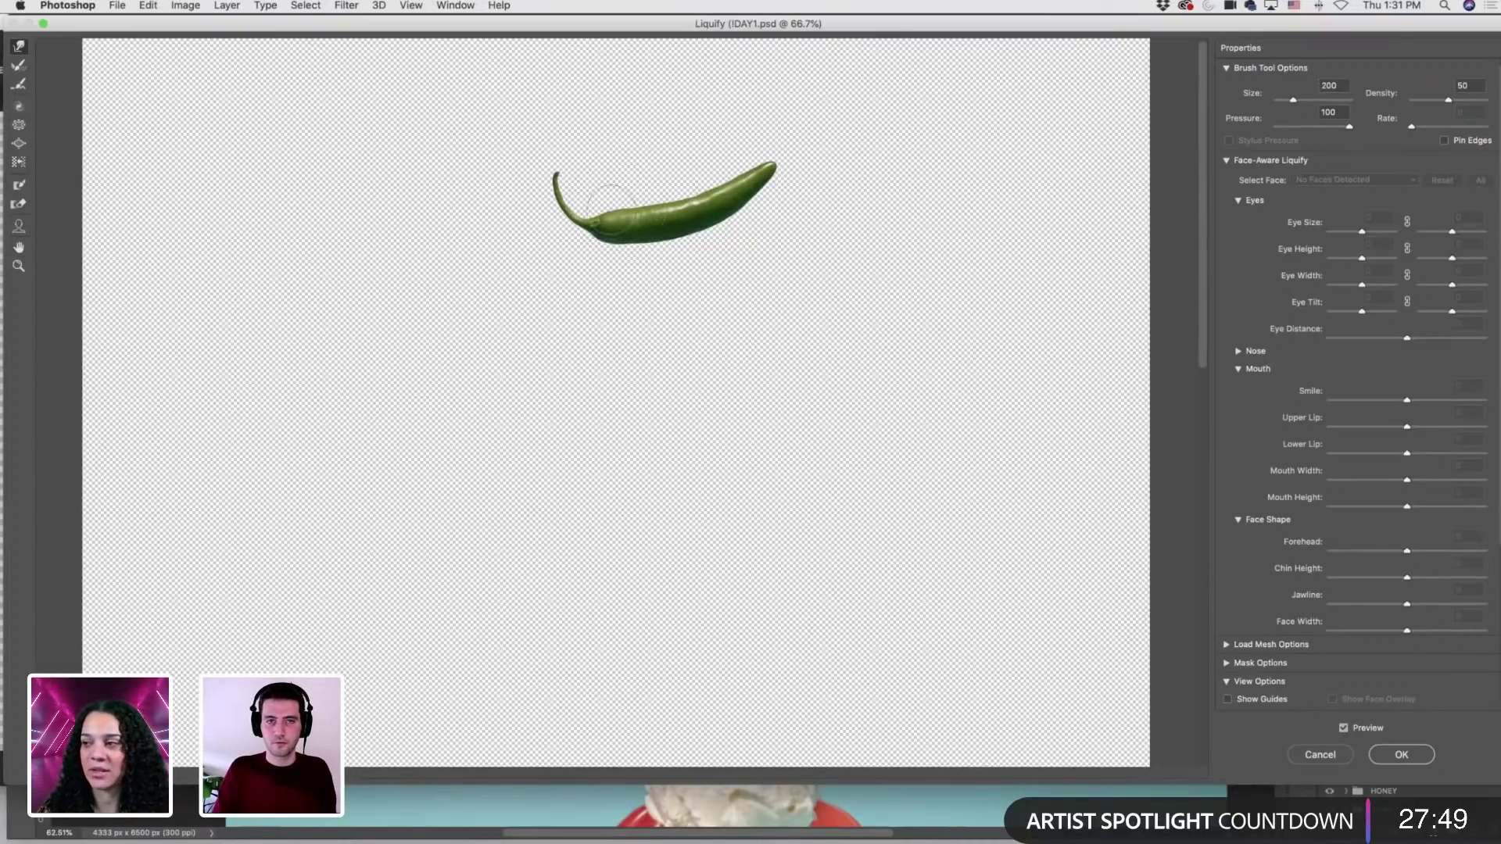
key(bracketleft)
key(bracketleft)
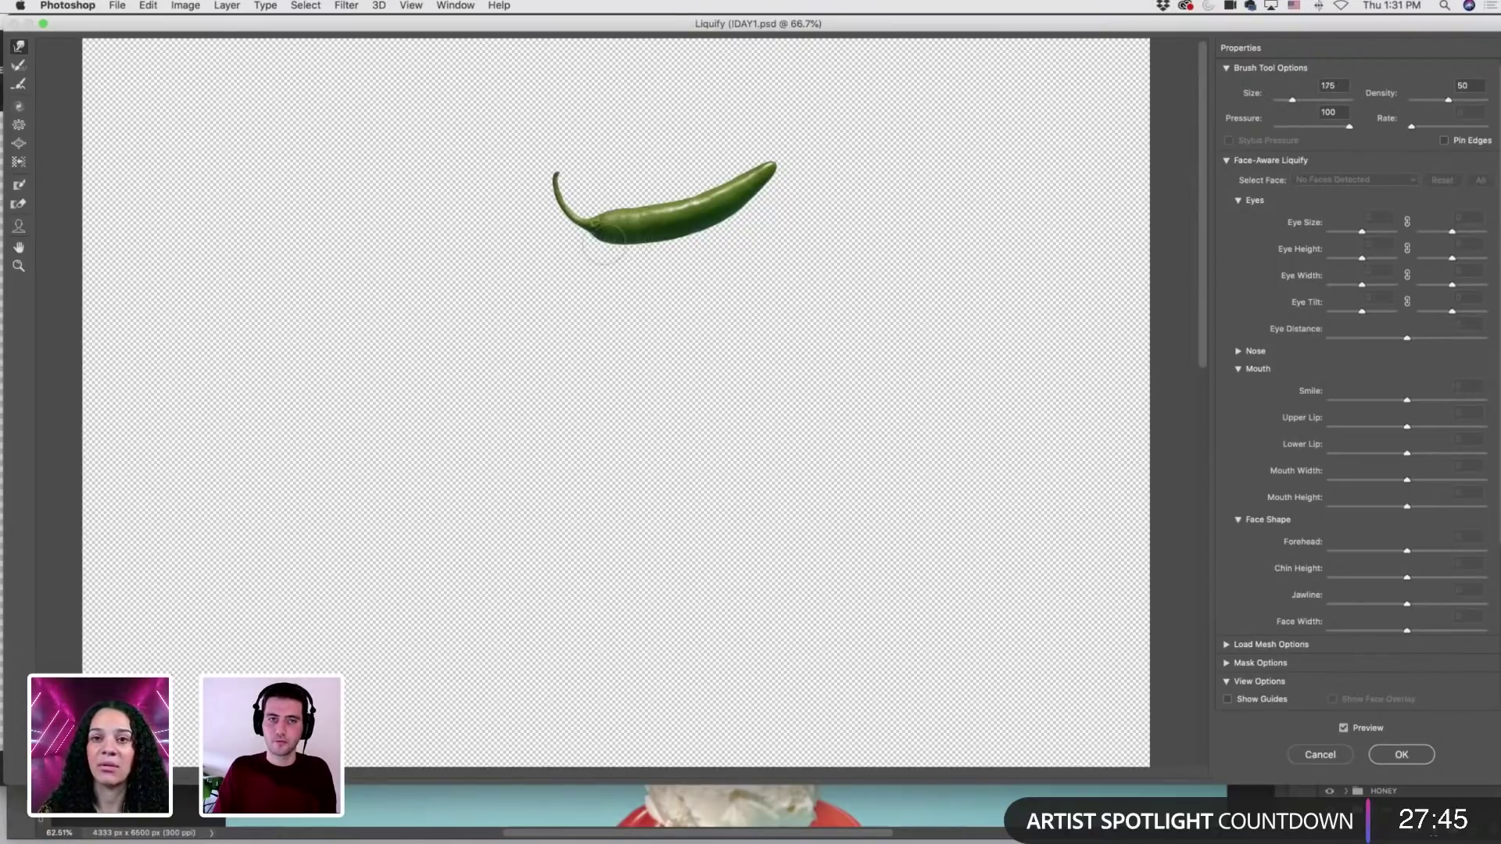
key(bracketleft)
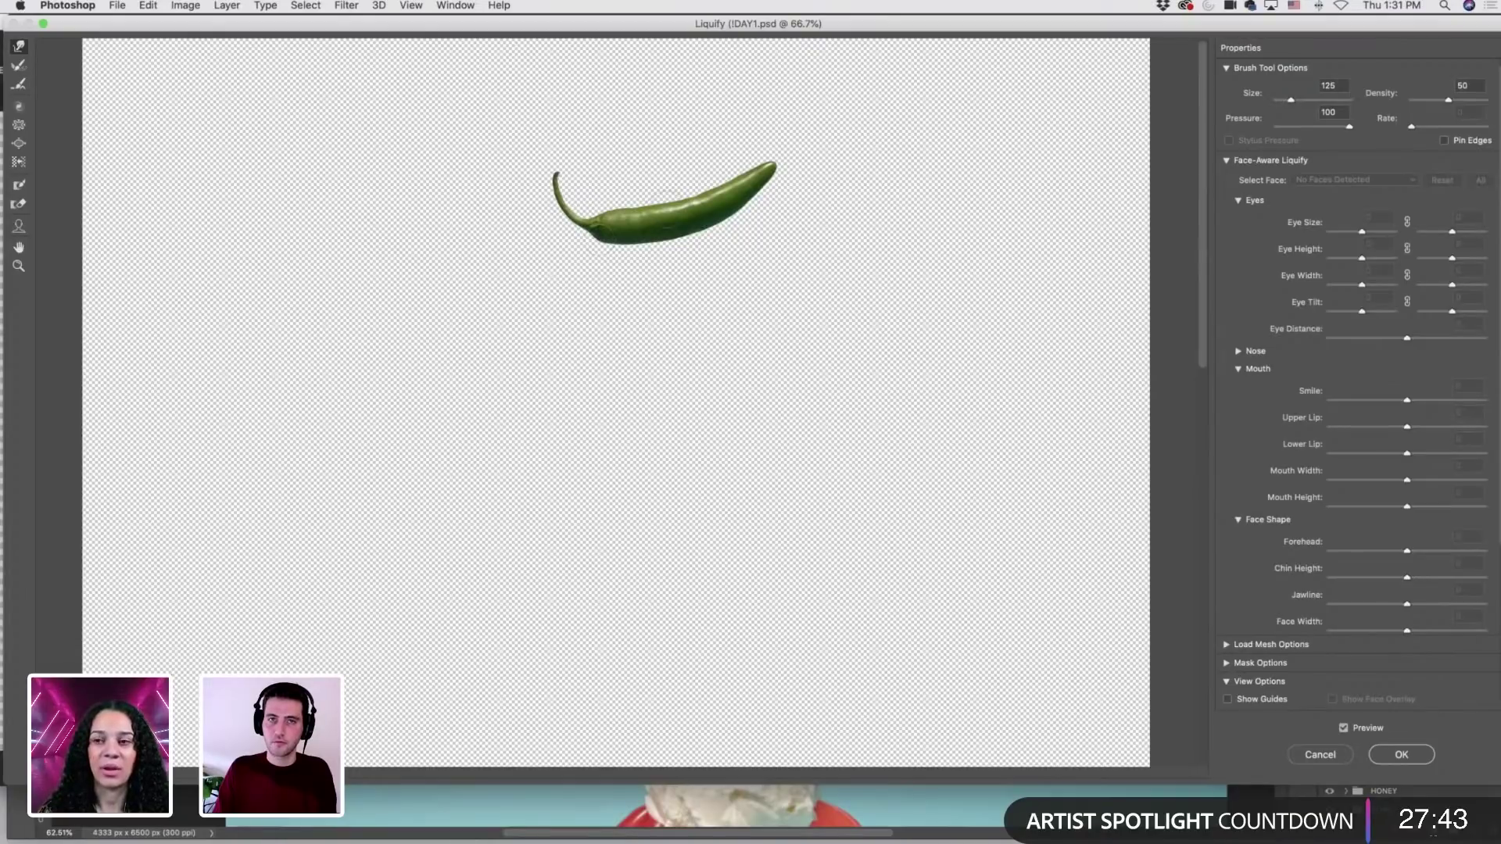
Smooth the pepper's underside near the pointed end and its upper edge in Liquify with Forward Warp brush sizes 300 and 400.
key(bracketright)
key(bracketright)
key(bracketright)
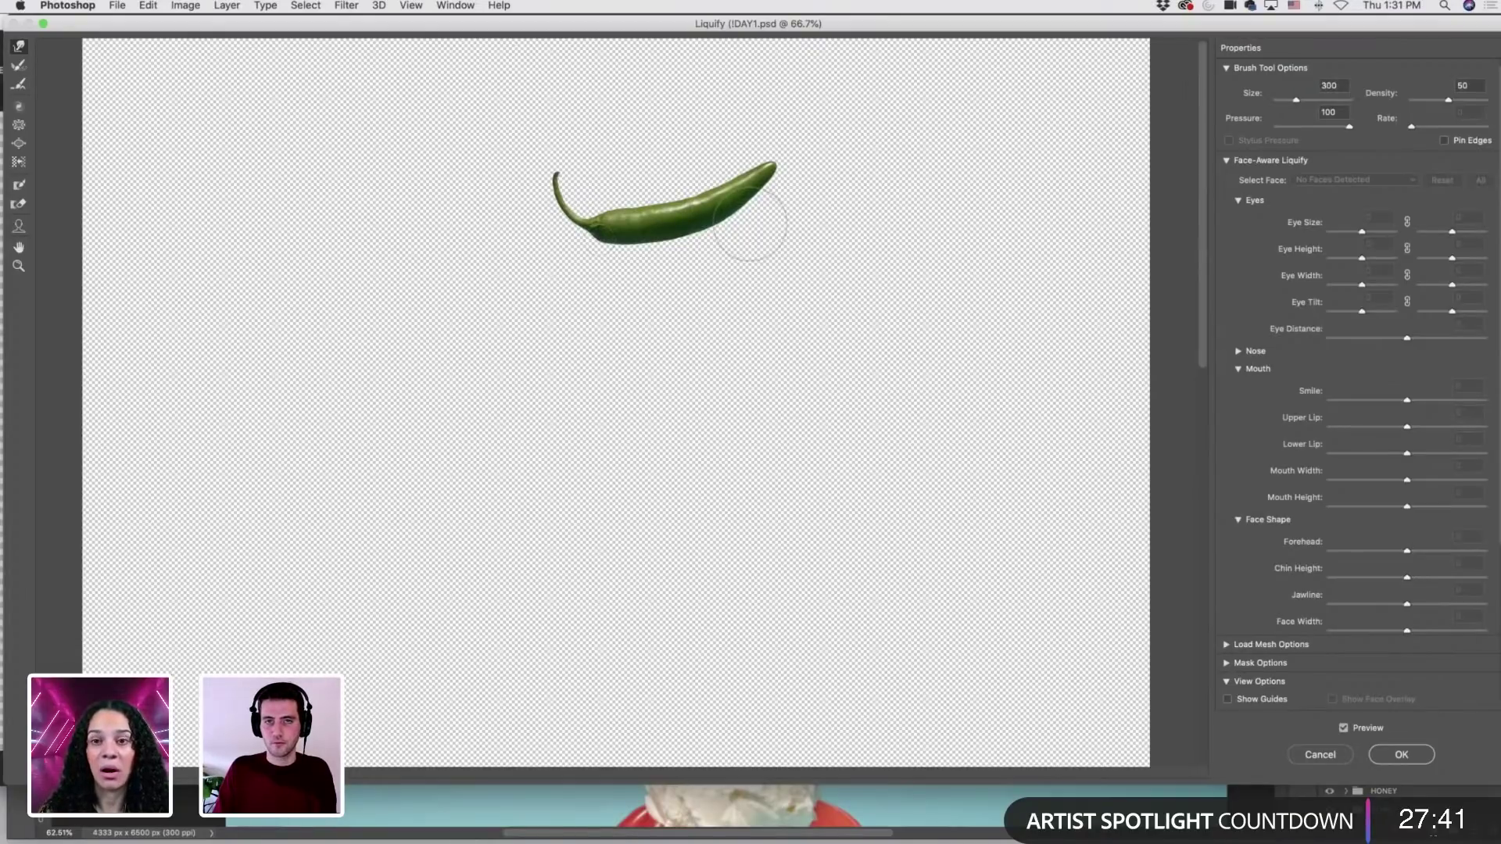
key(bracketright)
key(bracketright)
key(bracketright)
key(bracketright)
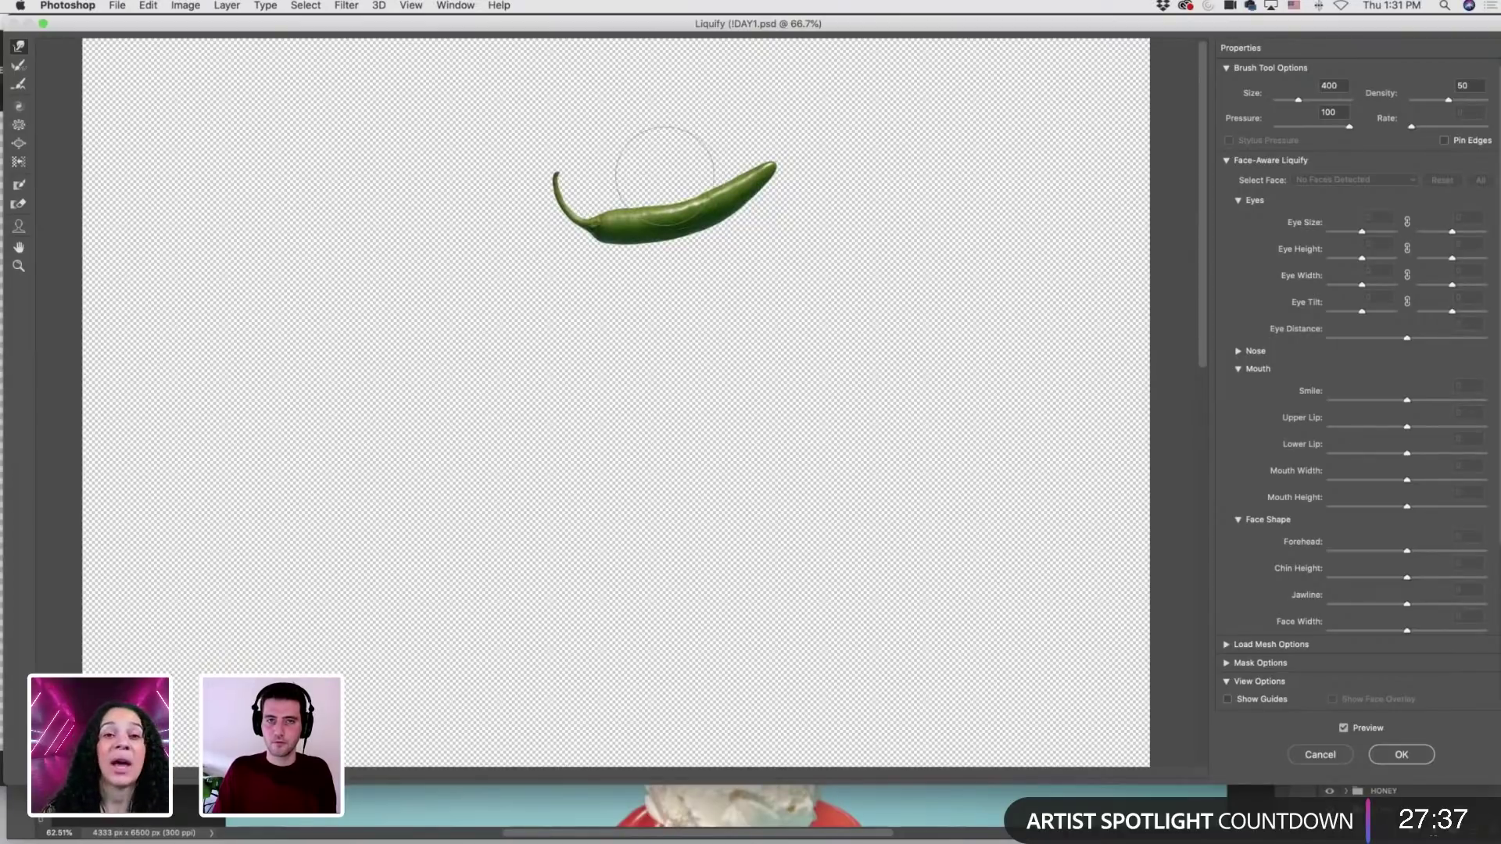
Refine the pepper's stem base and adjoining underside in Liquify, reducing the Forward Warp brush from 400 to 125.
key(bracketleft)
key(bracketleft)
key(bracketleft)
key(bracketleft)
key(bracketleft)
key(bracketleft)
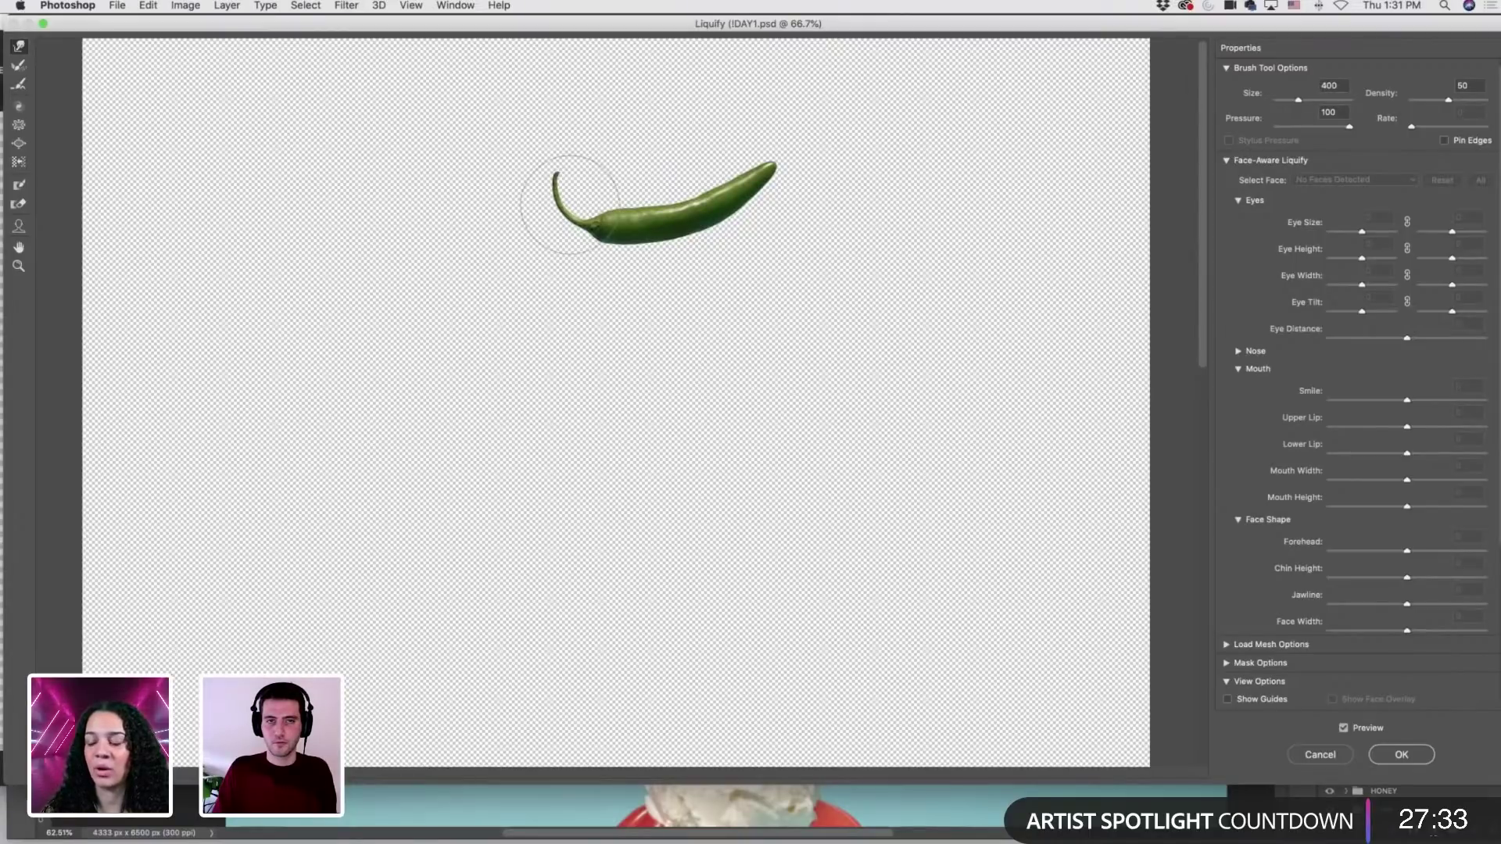
key(bracketleft)
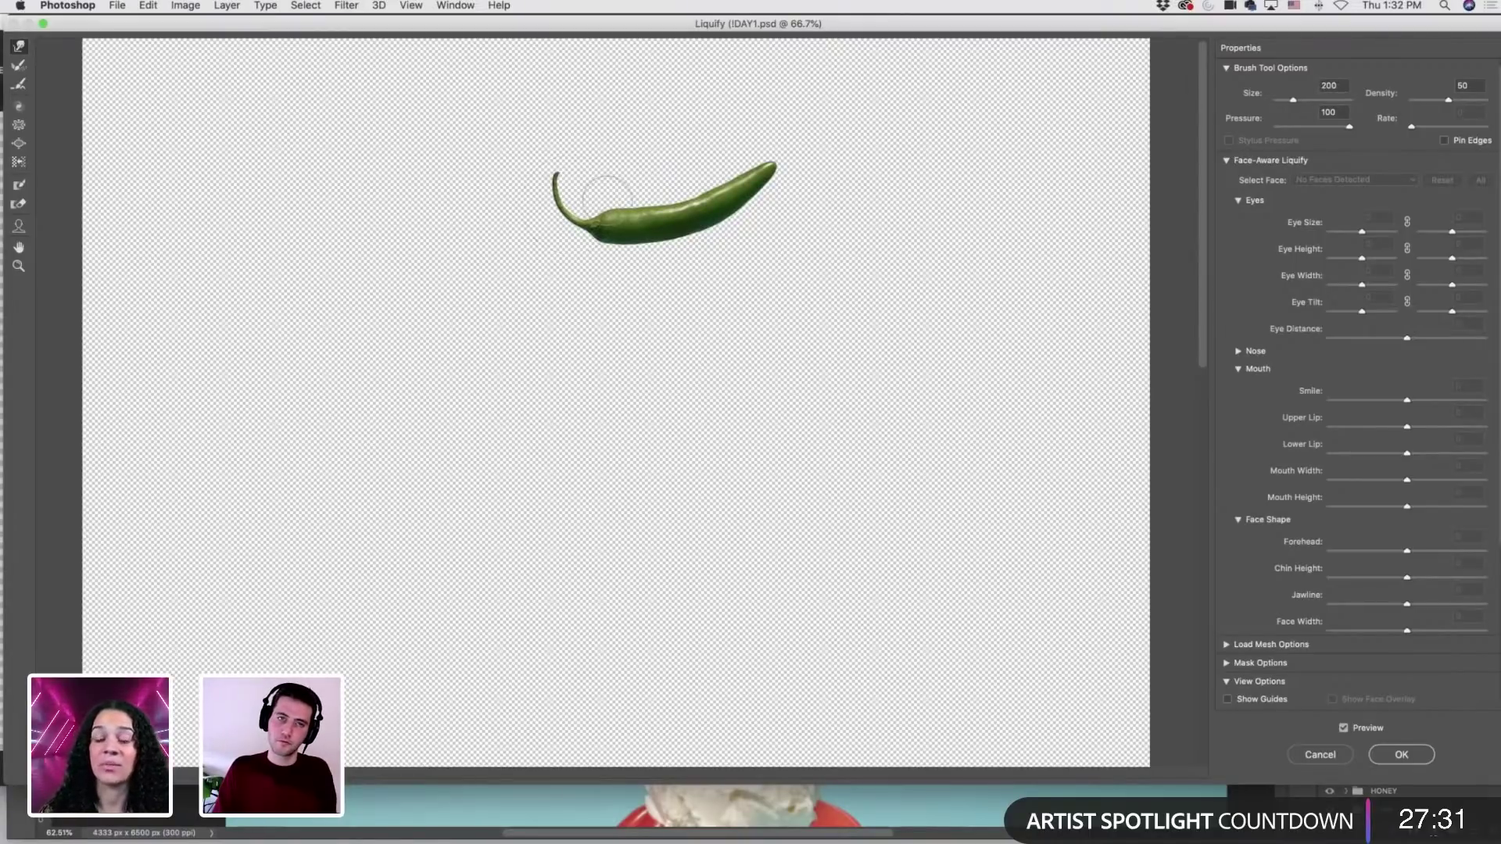
key(bracketleft)
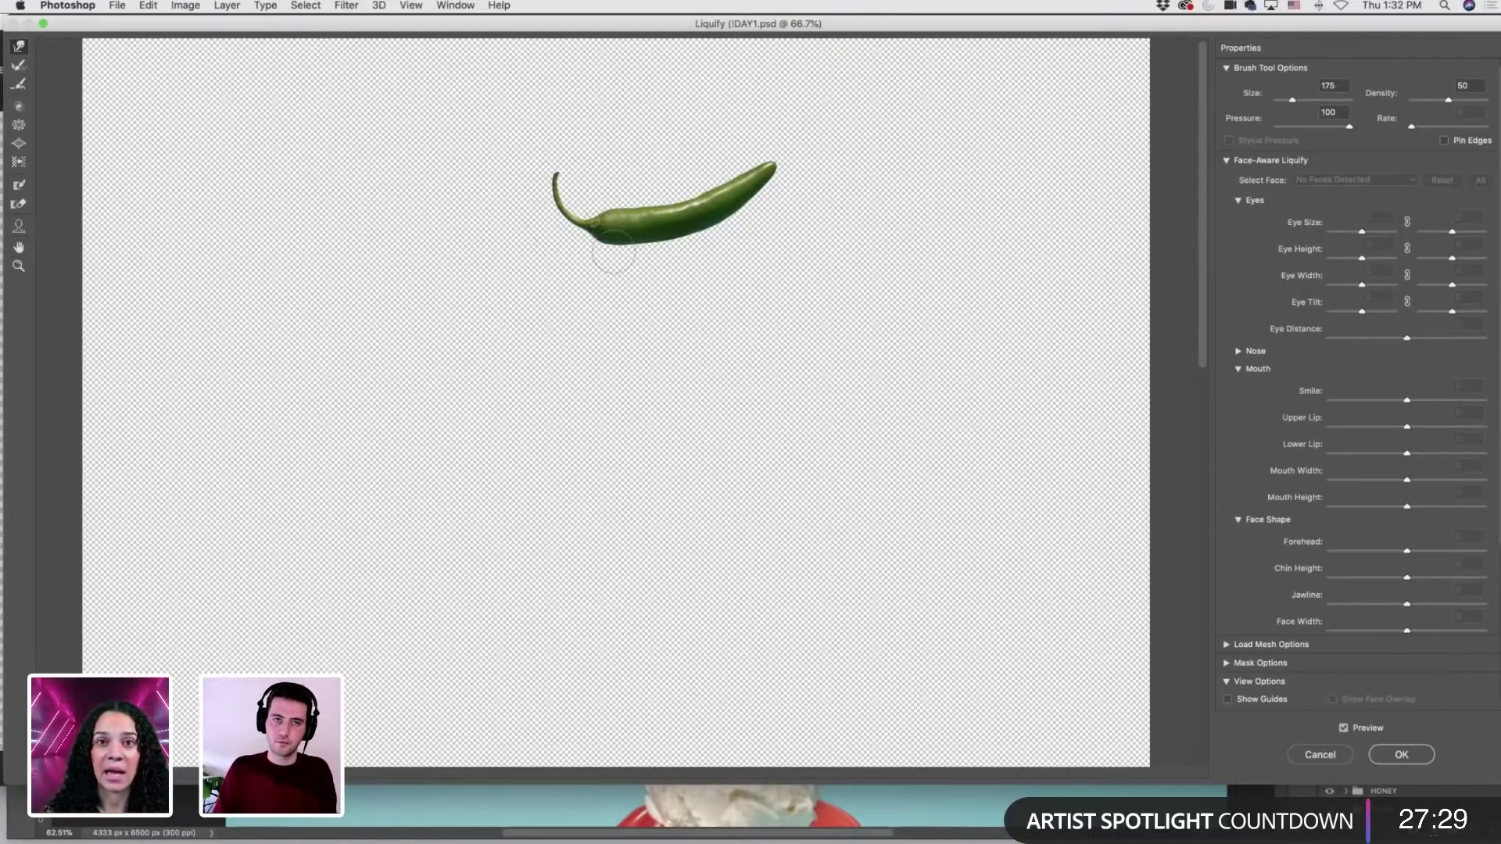
key(bracketleft)
key(bracketleft)
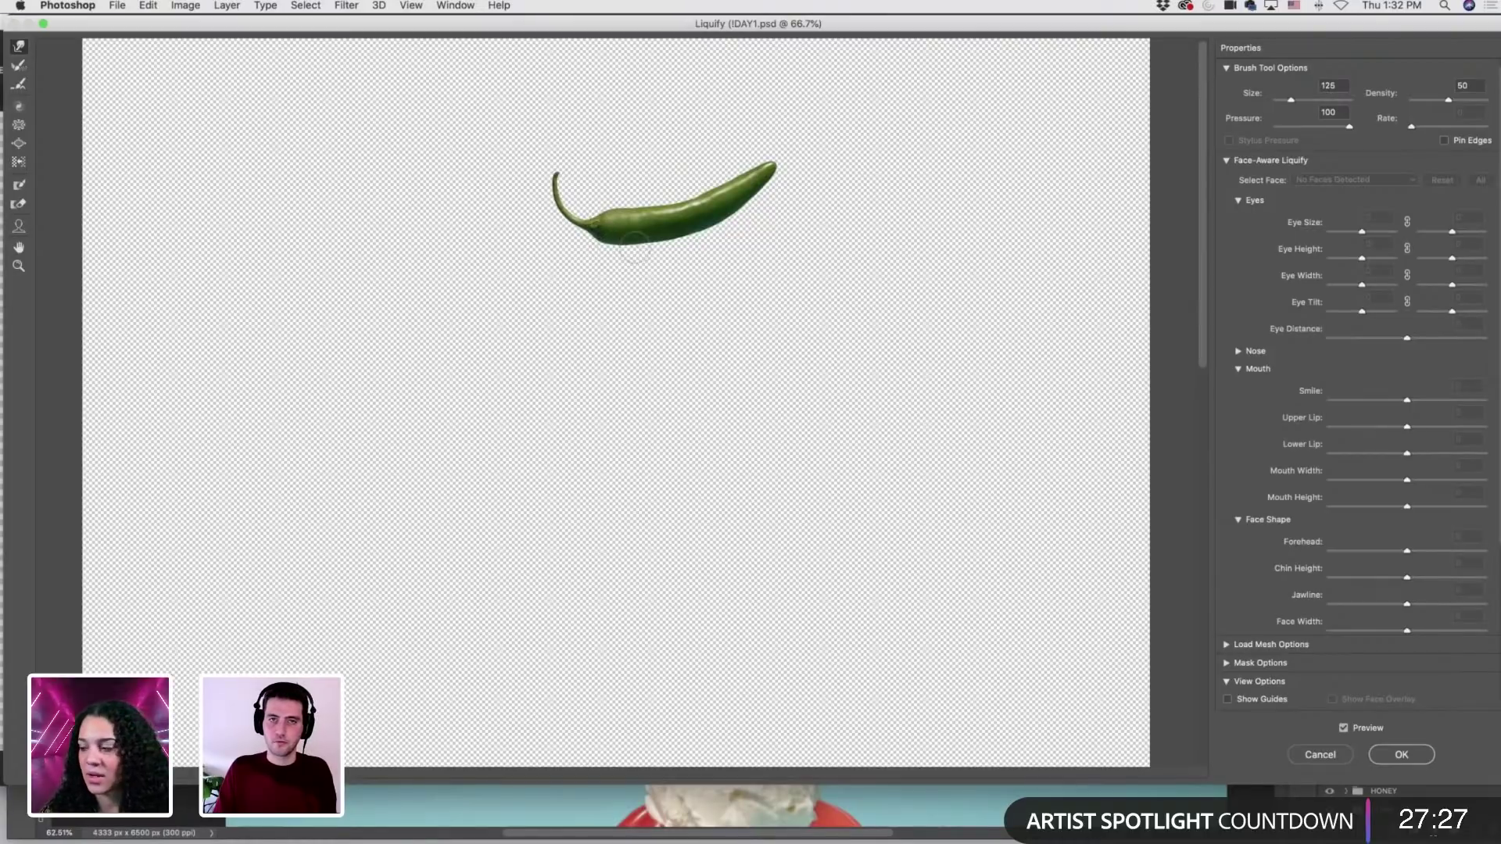
Adjust the pepper's pointed end and the upper edge beside it with Forward Warp brush sizes 400 and 250.
key(bracketright)
key(bracketright)
key(bracketright)
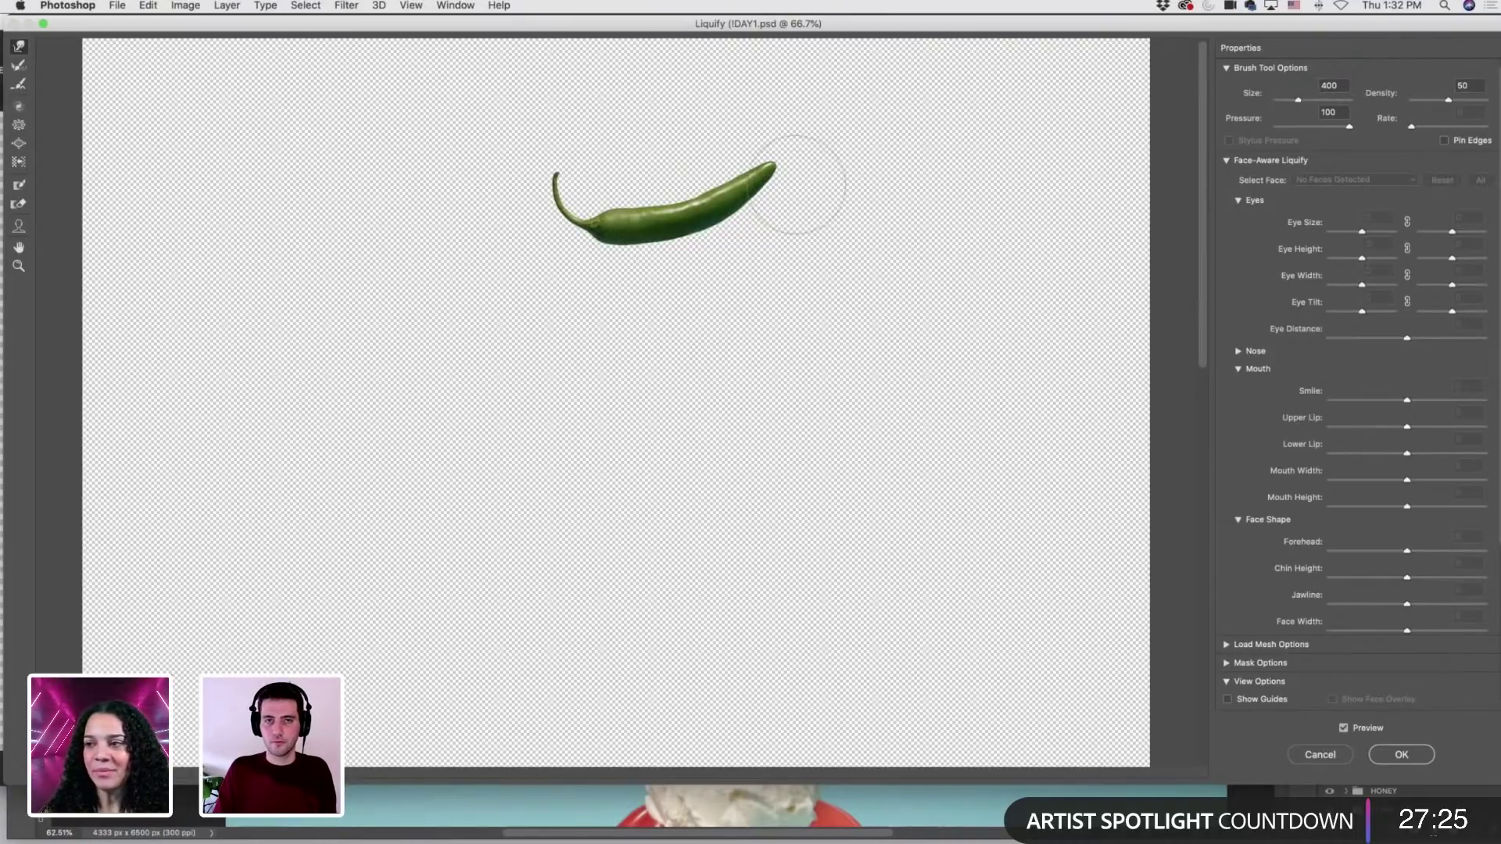
key(bracketleft)
key(bracketleft)
key(bracketleft)
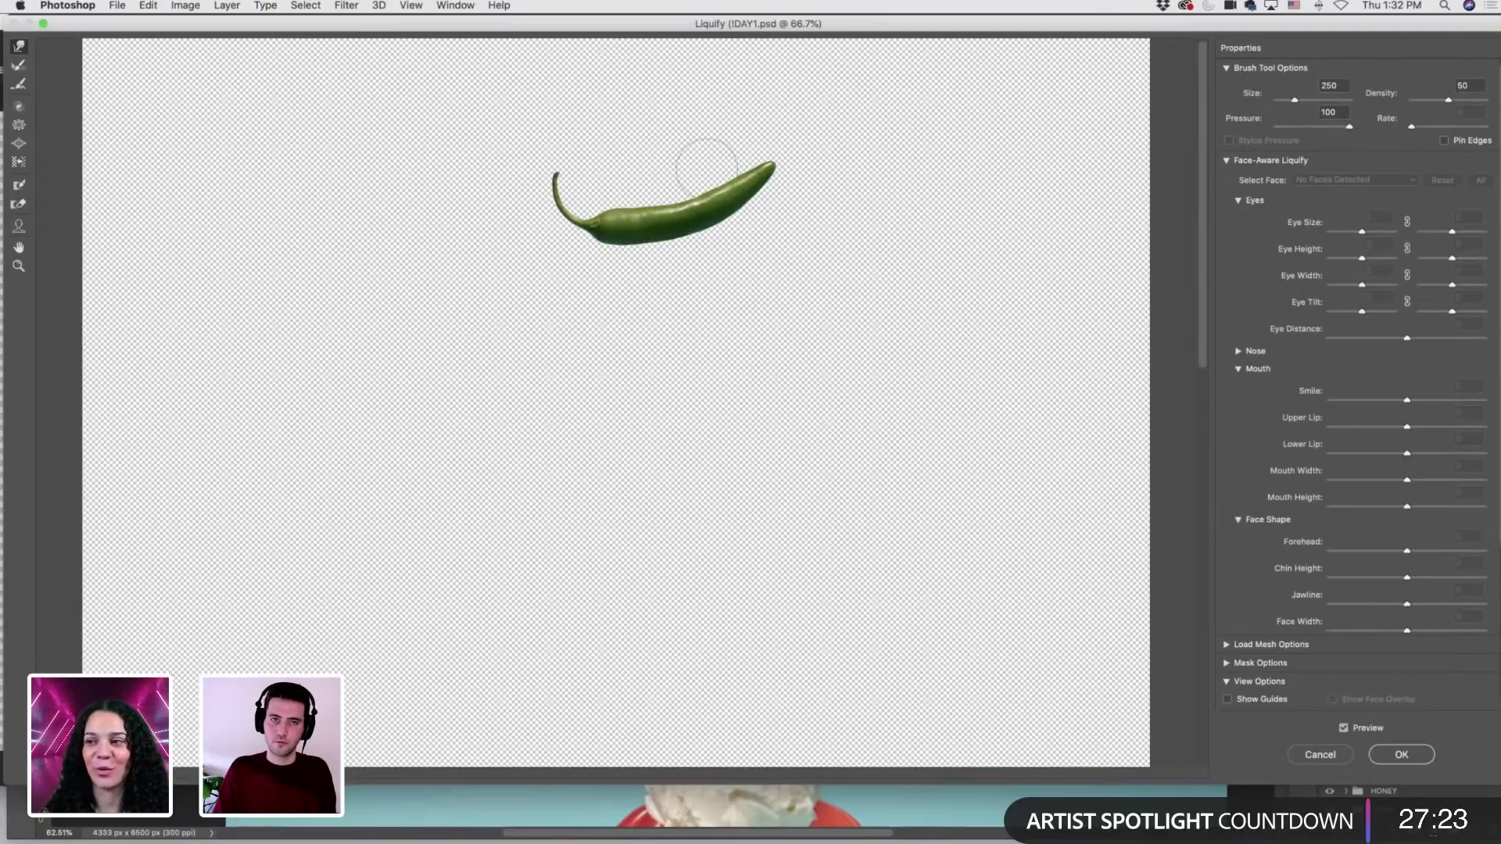
Nudge the pepper's pointed tip slightly inward with a large Forward Warp brush, size 900.
key(bracketright)
key(bracketright)
key(bracketright)
key(bracketright)
key(bracketright)
key(bracketright)
key(bracketright)
key(bracketright)
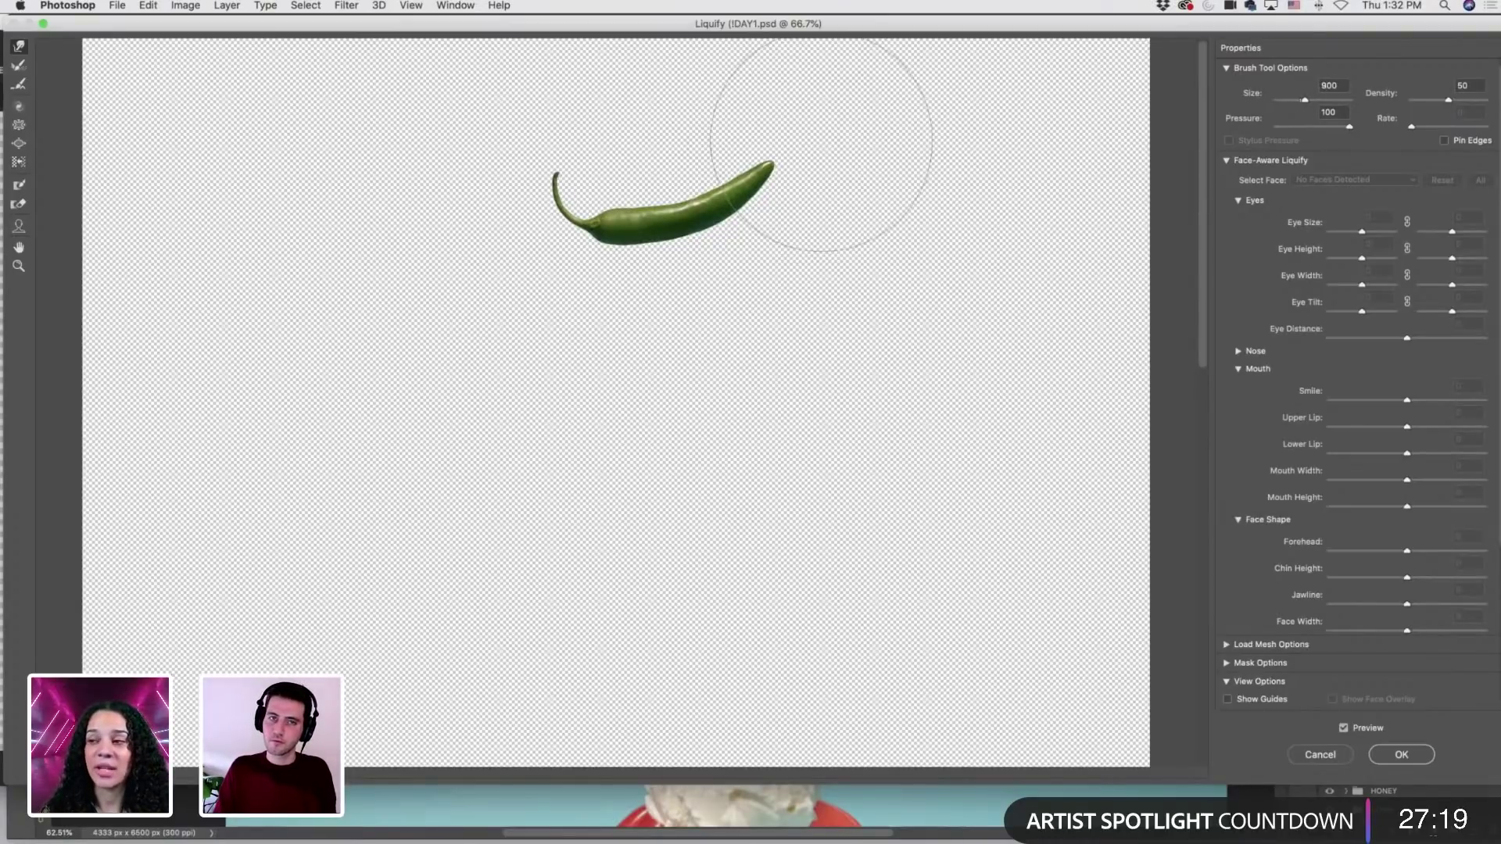
key(bracketright)
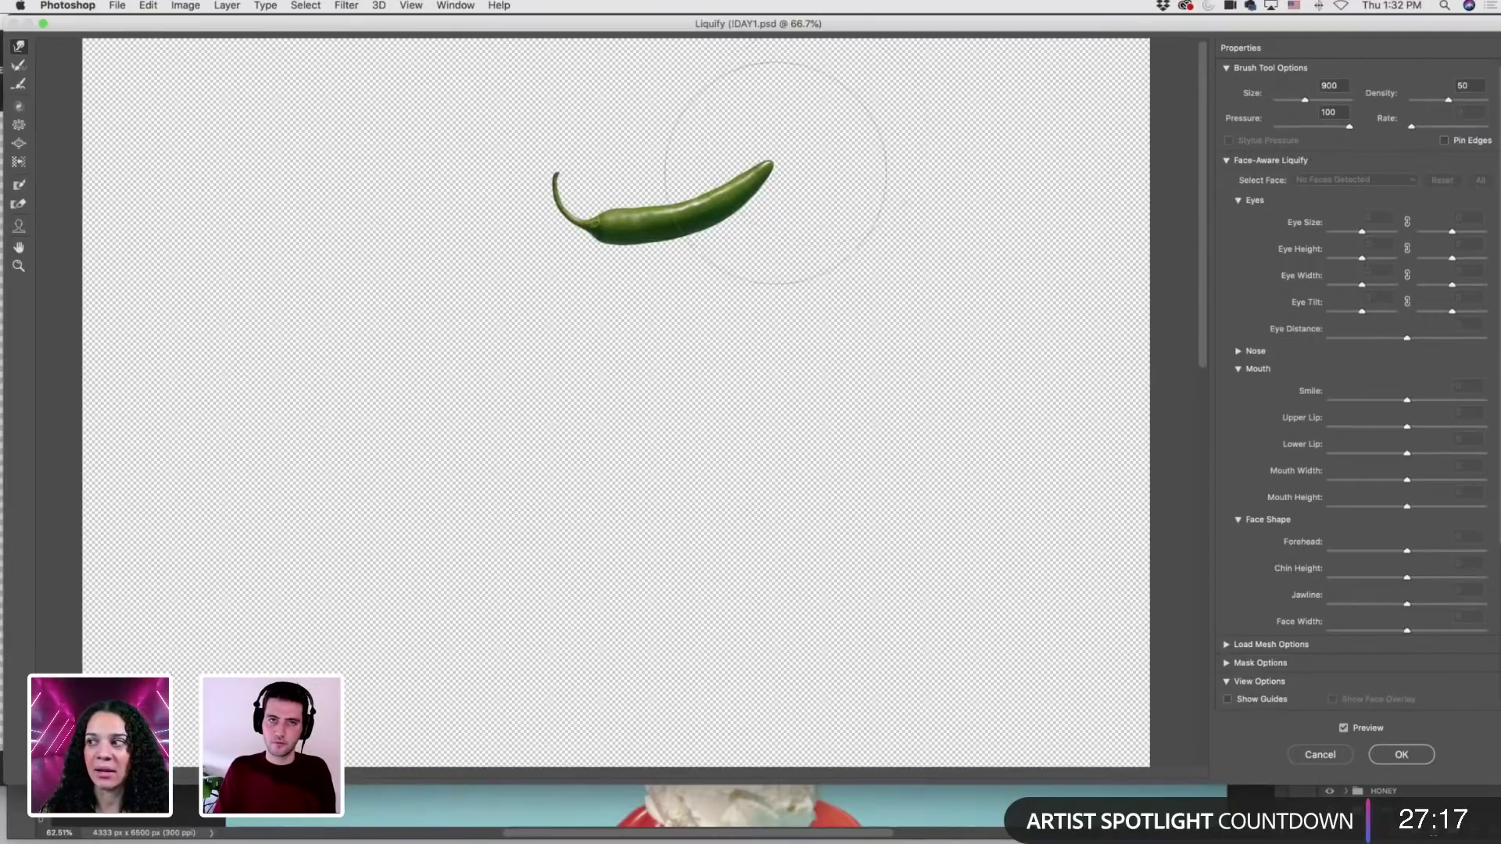
Even out the thick part of the pepper near the stem with Forward Warp brush sizes from 600 down to 125.
key(bracketleft)
key(bracketleft)
key(bracketleft)
key(bracketleft)
key(bracketleft)
key(bracketleft)
key(bracketleft)
key(bracketleft)
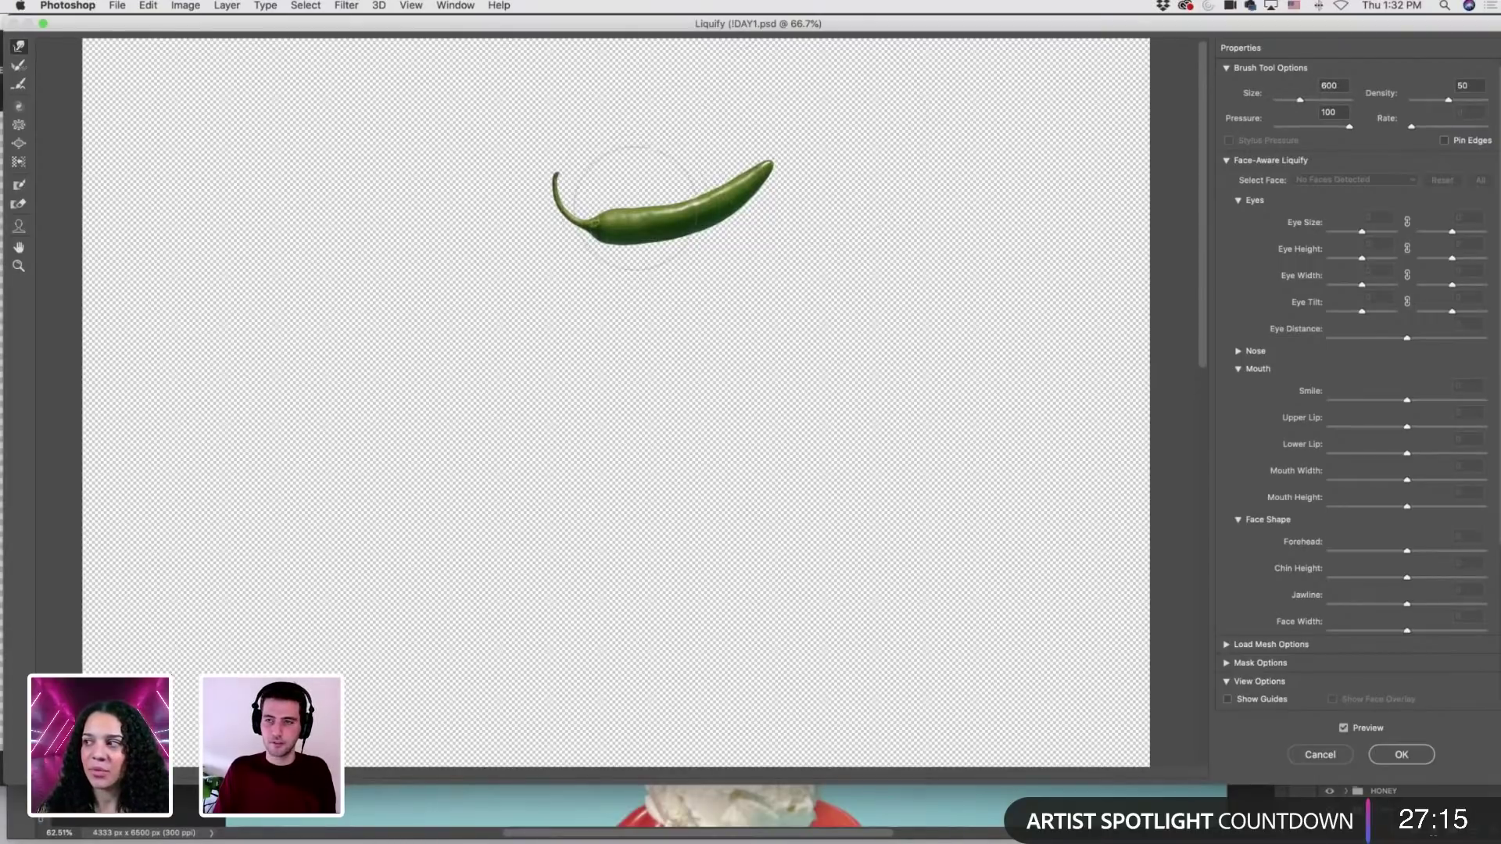
key(bracketleft)
key(bracketleft)
key(bracketleft)
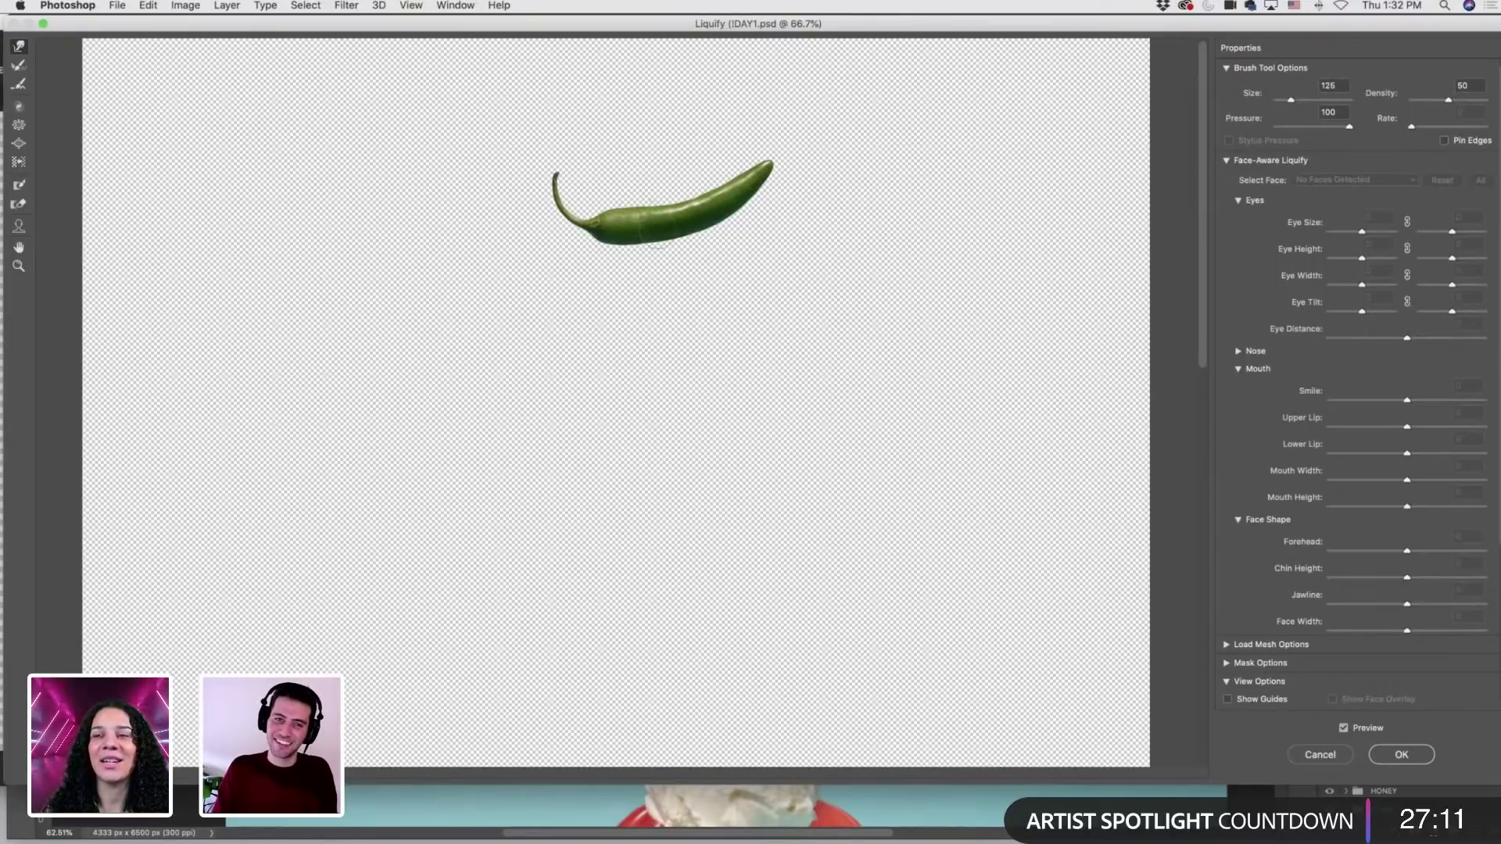
Shape the overall curve toward the pepper's pointed end with Forward Warp brush sizes from 500 to 700.
key(bracketright)
key(bracketright)
key(bracketright)
key(bracketright)
key(bracketright)
key(bracketright)
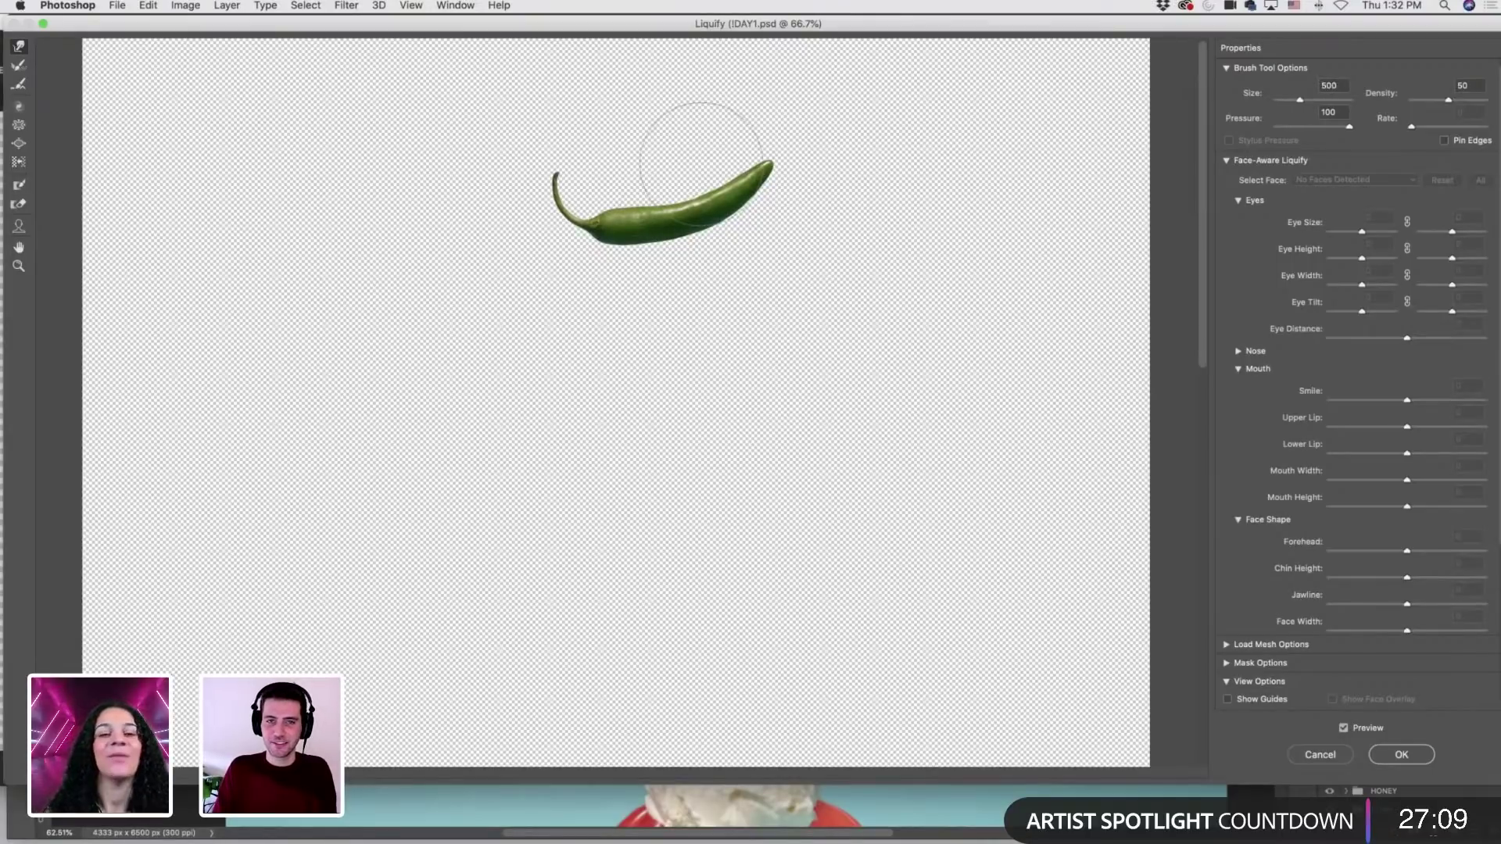
key(bracketright)
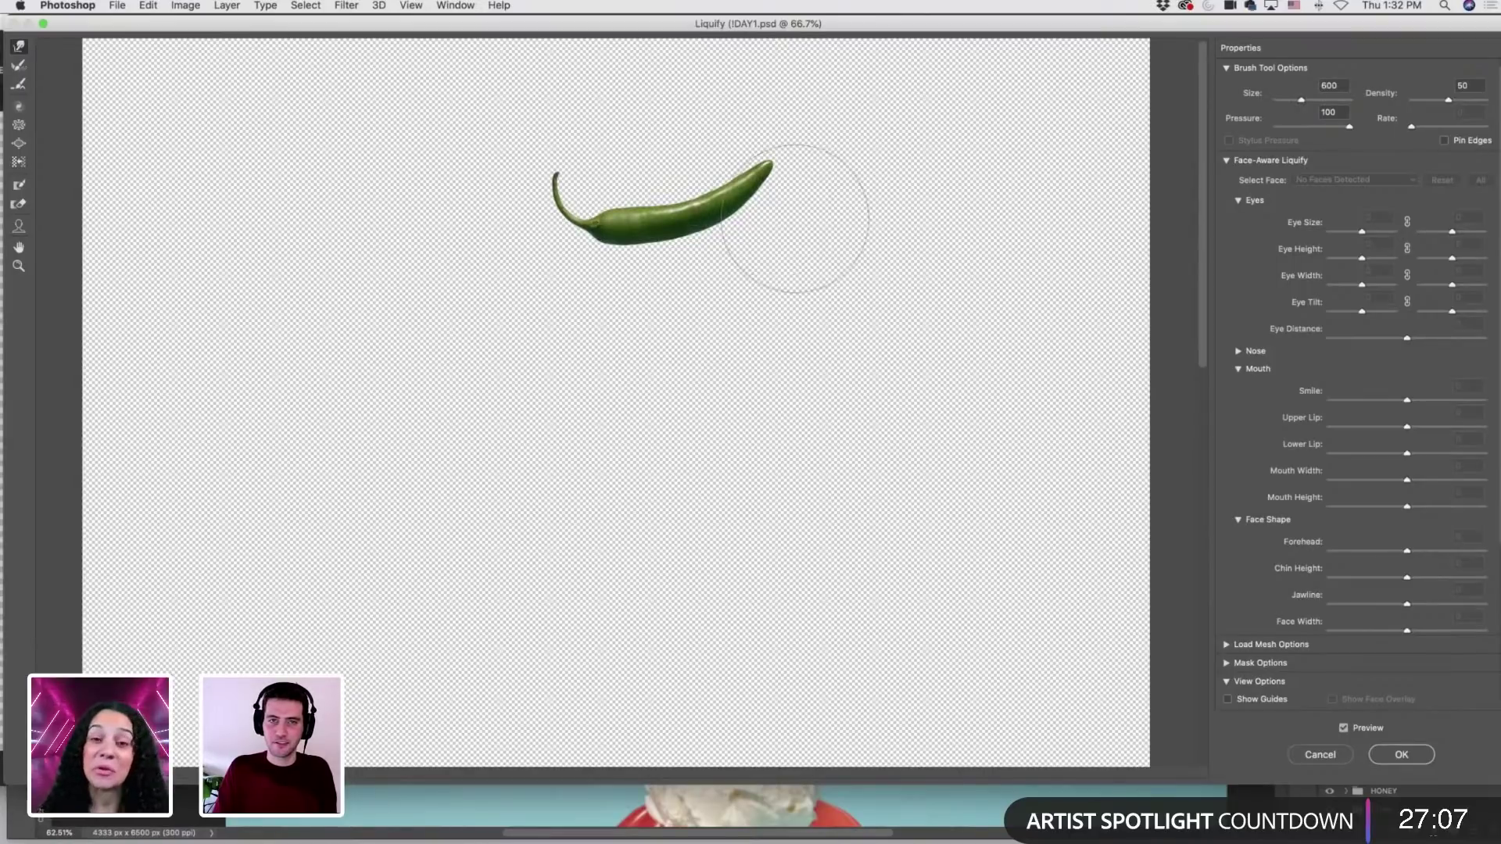
key(bracketright)
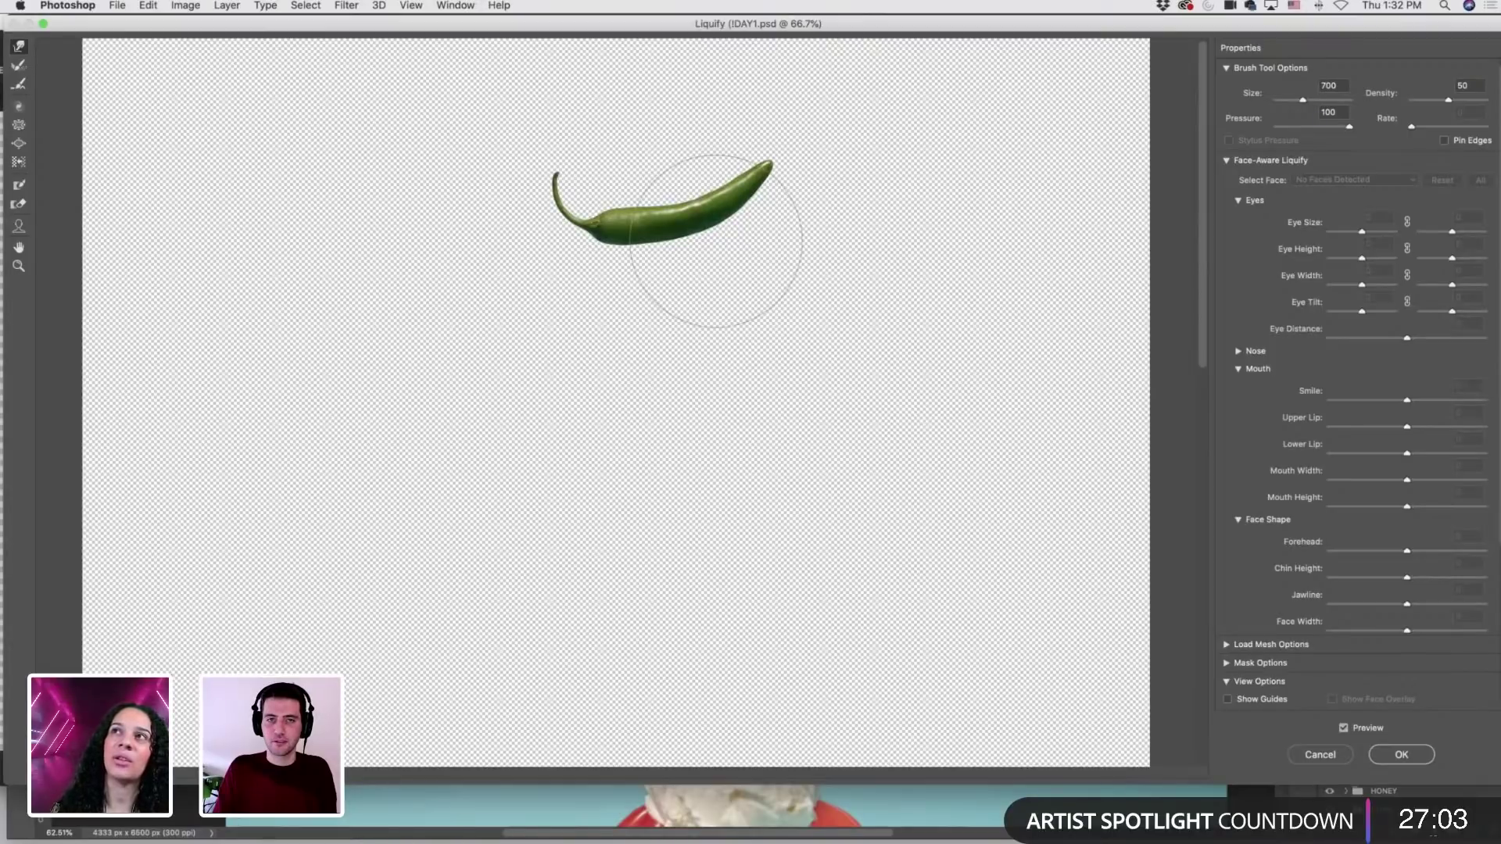
Touch up the pepper's underside with a size 300 Forward Warp brush and apply the Liquify filter.
key(bracketleft)
key(bracketleft)
key(bracketleft)
key(bracketleft)
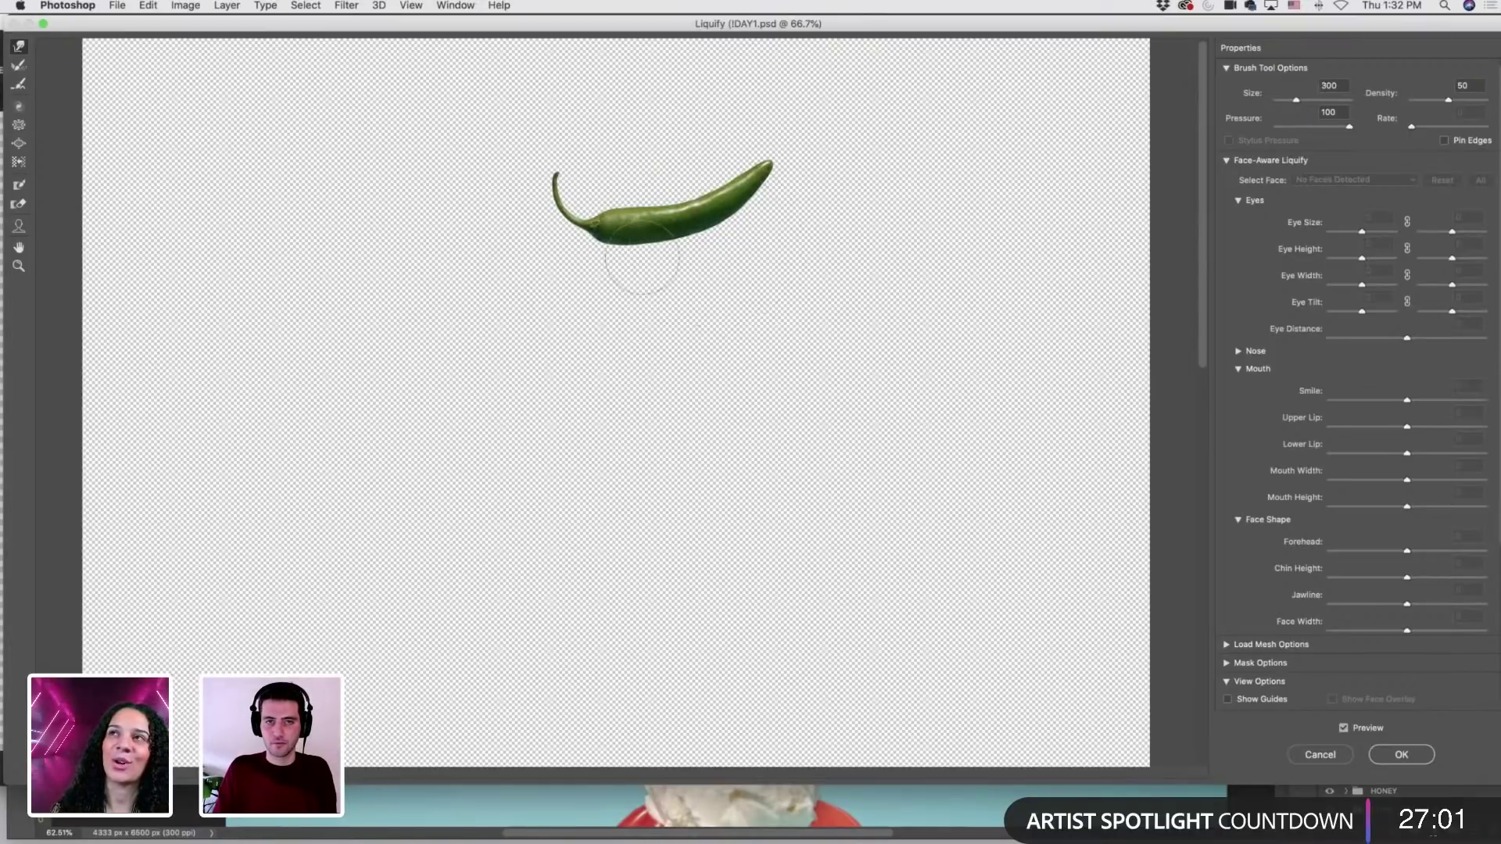
key(Return)
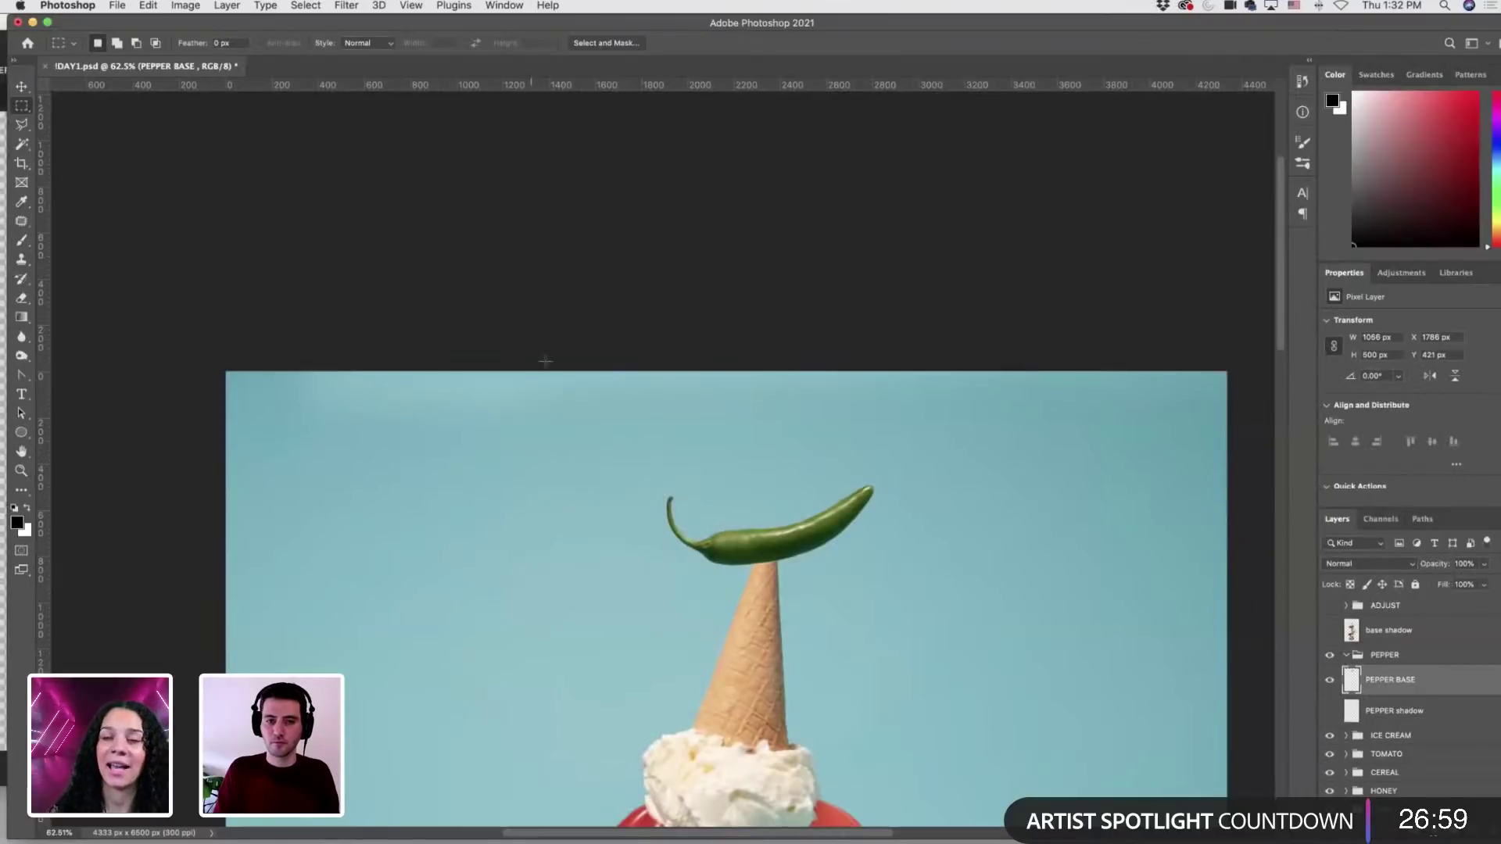
Undo and redo the Liquify filter to compare the pepper's shape before and after.
key(super+z)
click(148, 6)
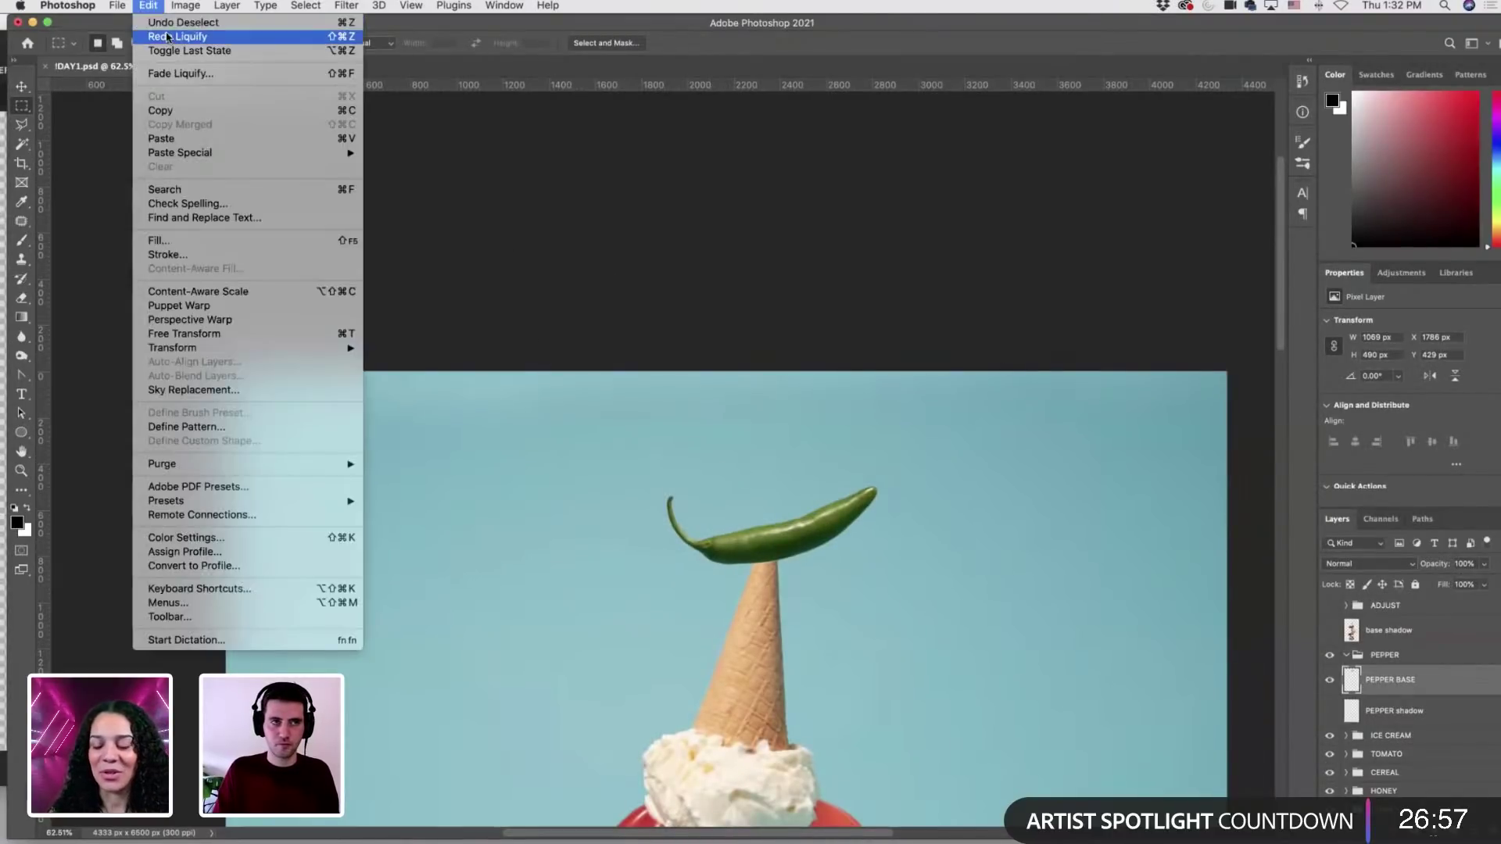
key(Return)
Free Transform the pepper, enlarging it to 108.80%, rotating it about 22.3° clockwise and repositioning it over the cone's tip.
scroll(711, 512, down, 3)
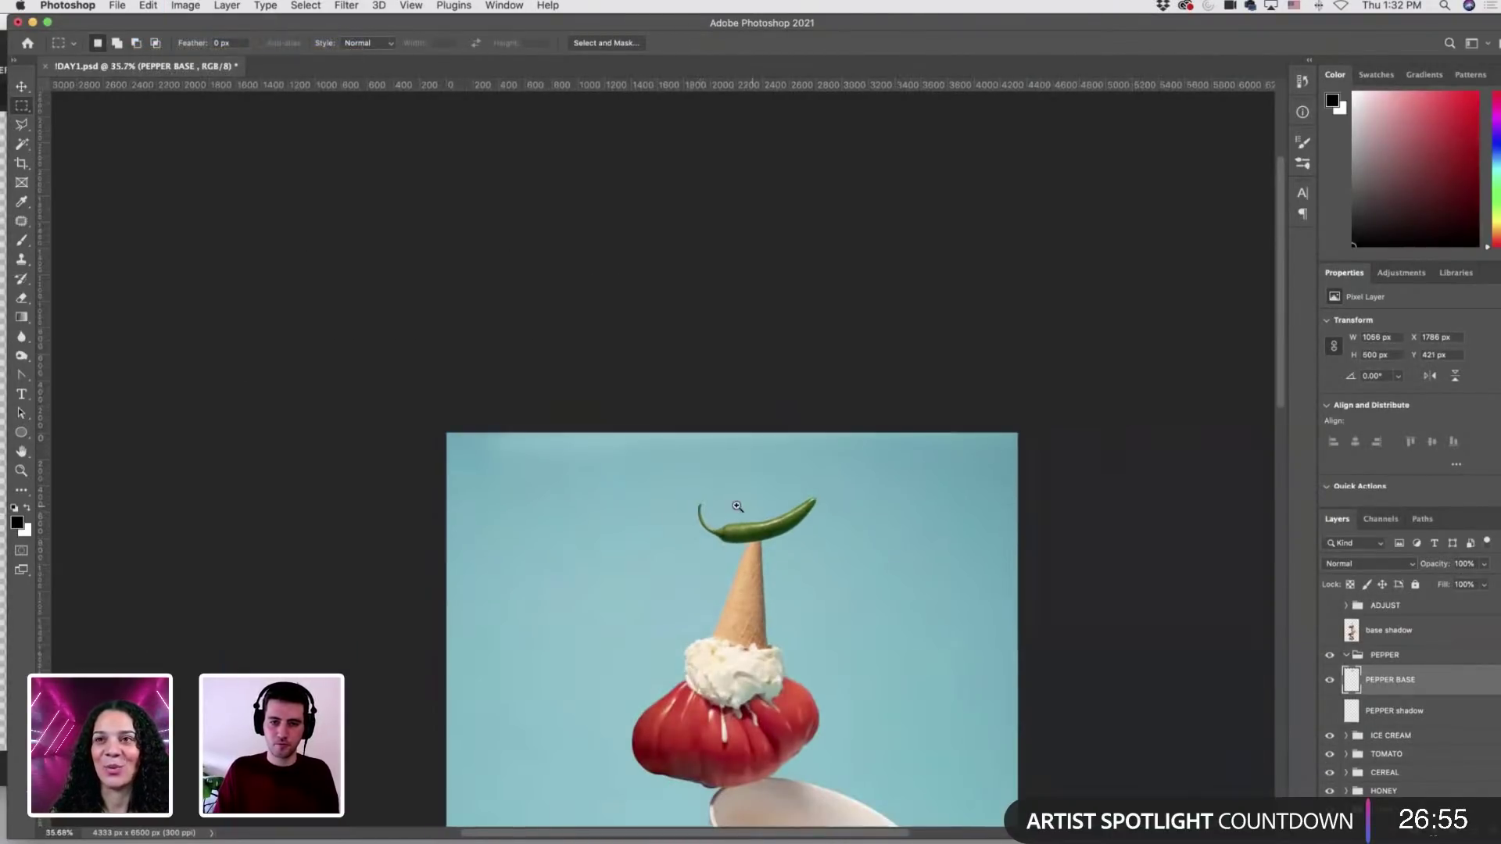
scroll(708, 504, down, 2)
scroll(692, 219, up, 3)
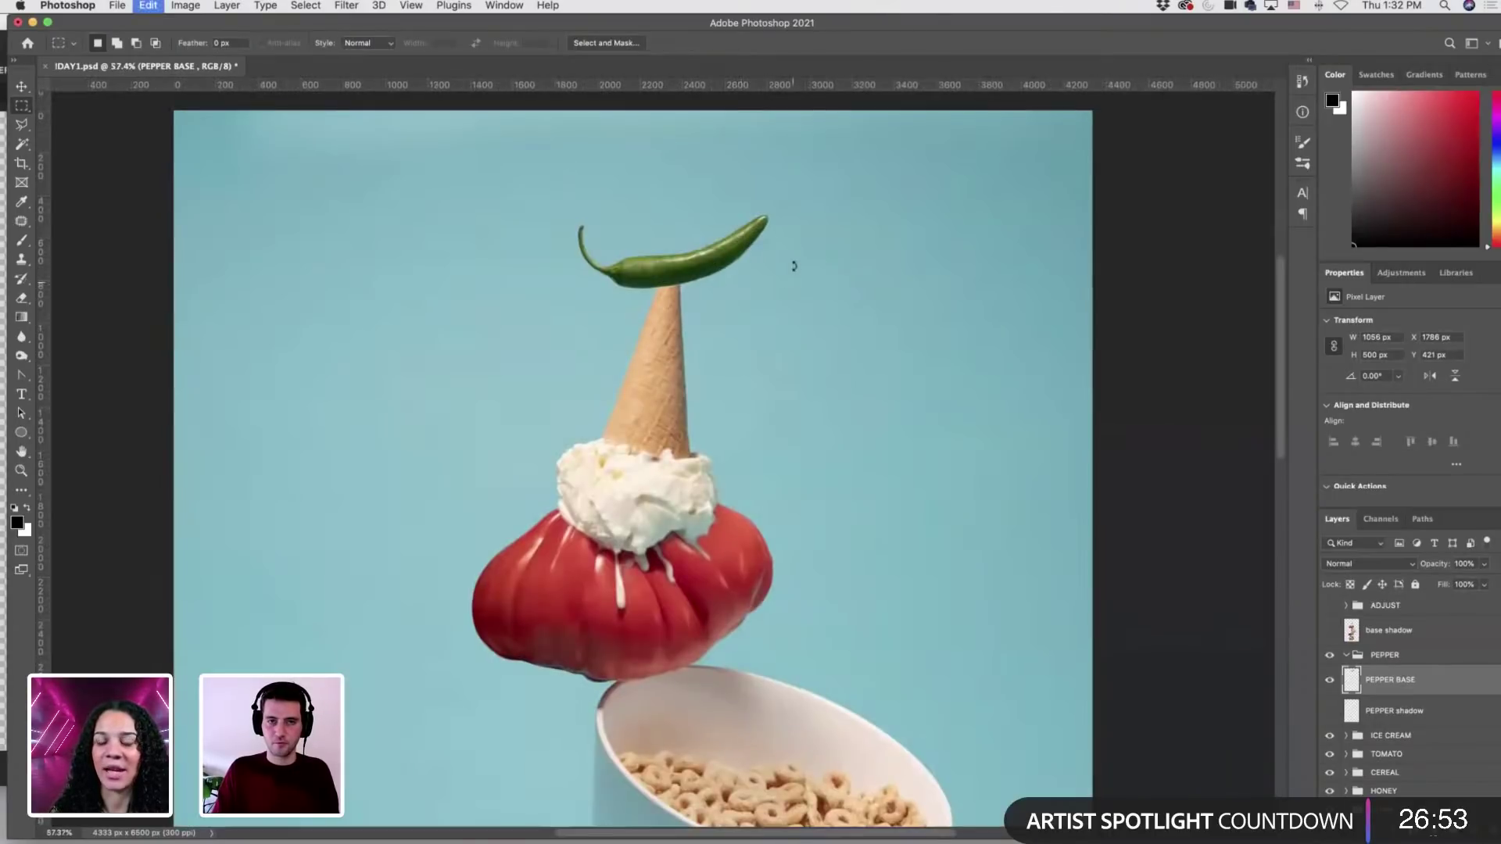
key(super+t)
drag(774, 250, 795, 223)
drag(680, 234, 692, 210)
drag(854, 290, 817, 305)
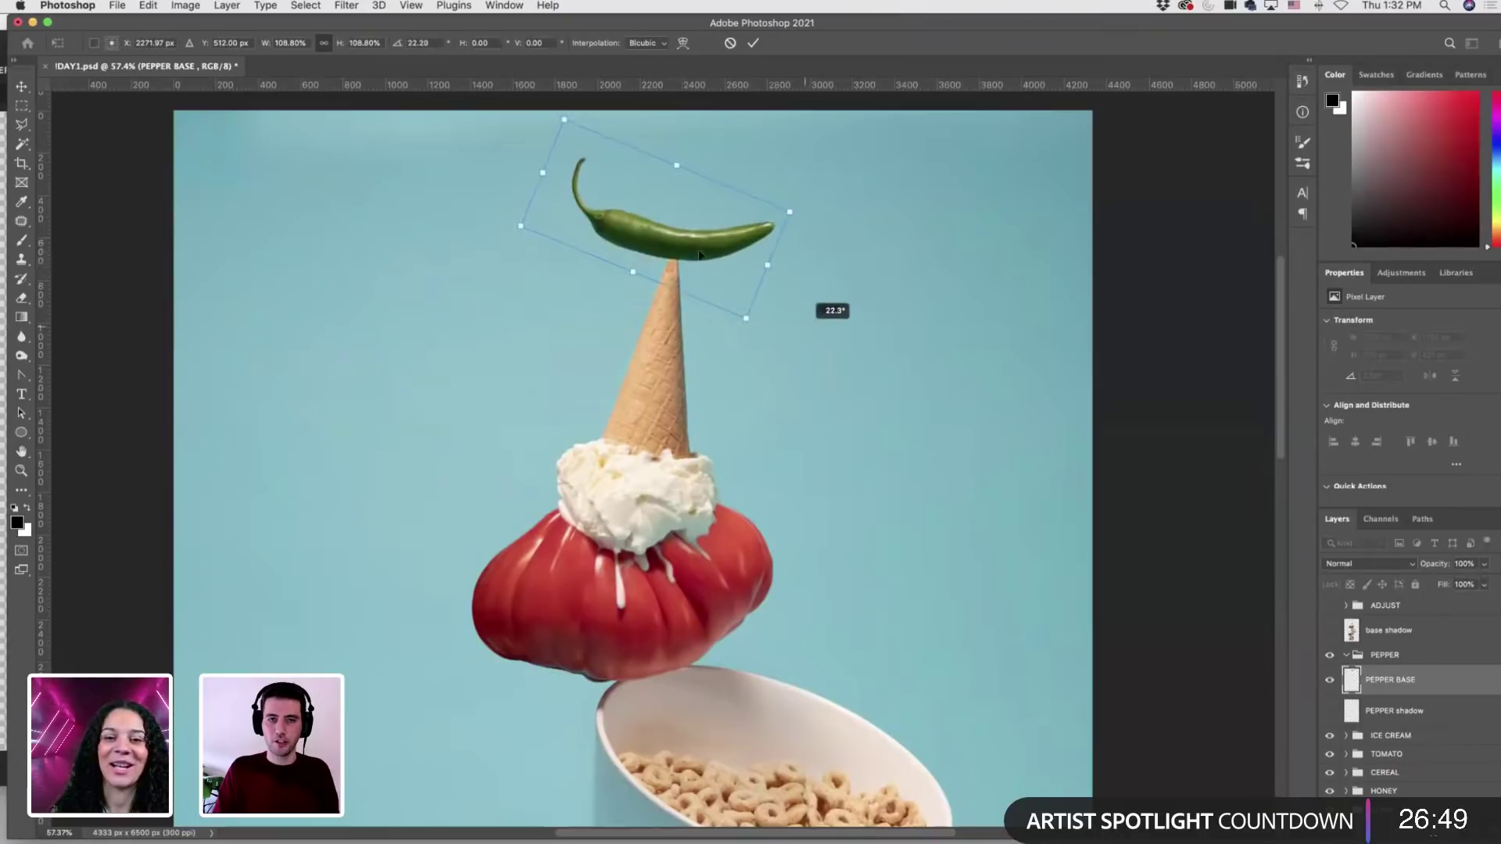
drag(692, 260, 713, 256)
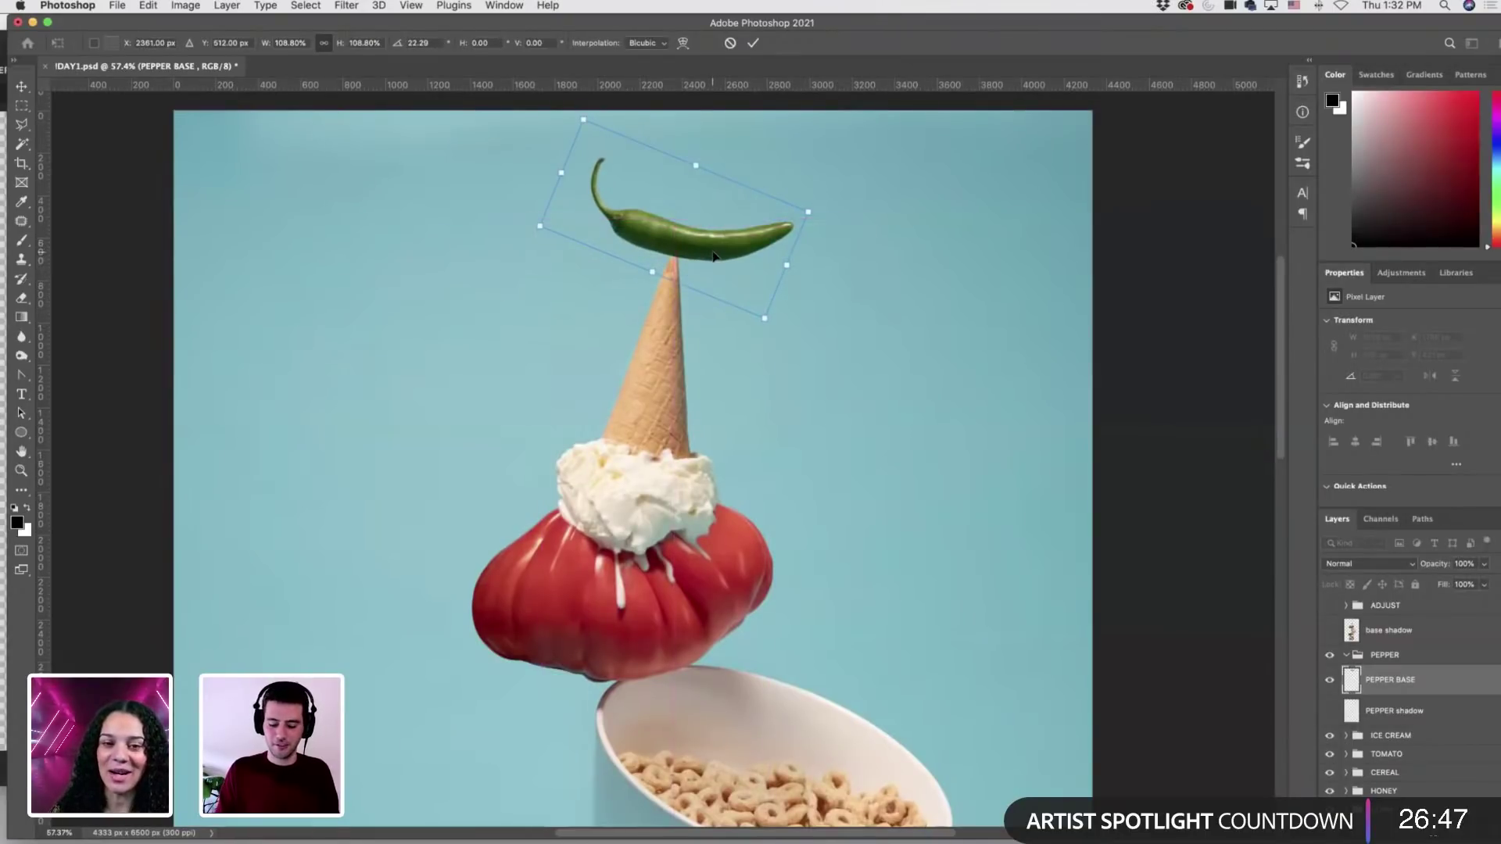
Tilt the pepper further to about 32.8°, adjust its position so it balances on the cone's tip, and commit the transform.
key(Up)
key(Up)
key(Up)
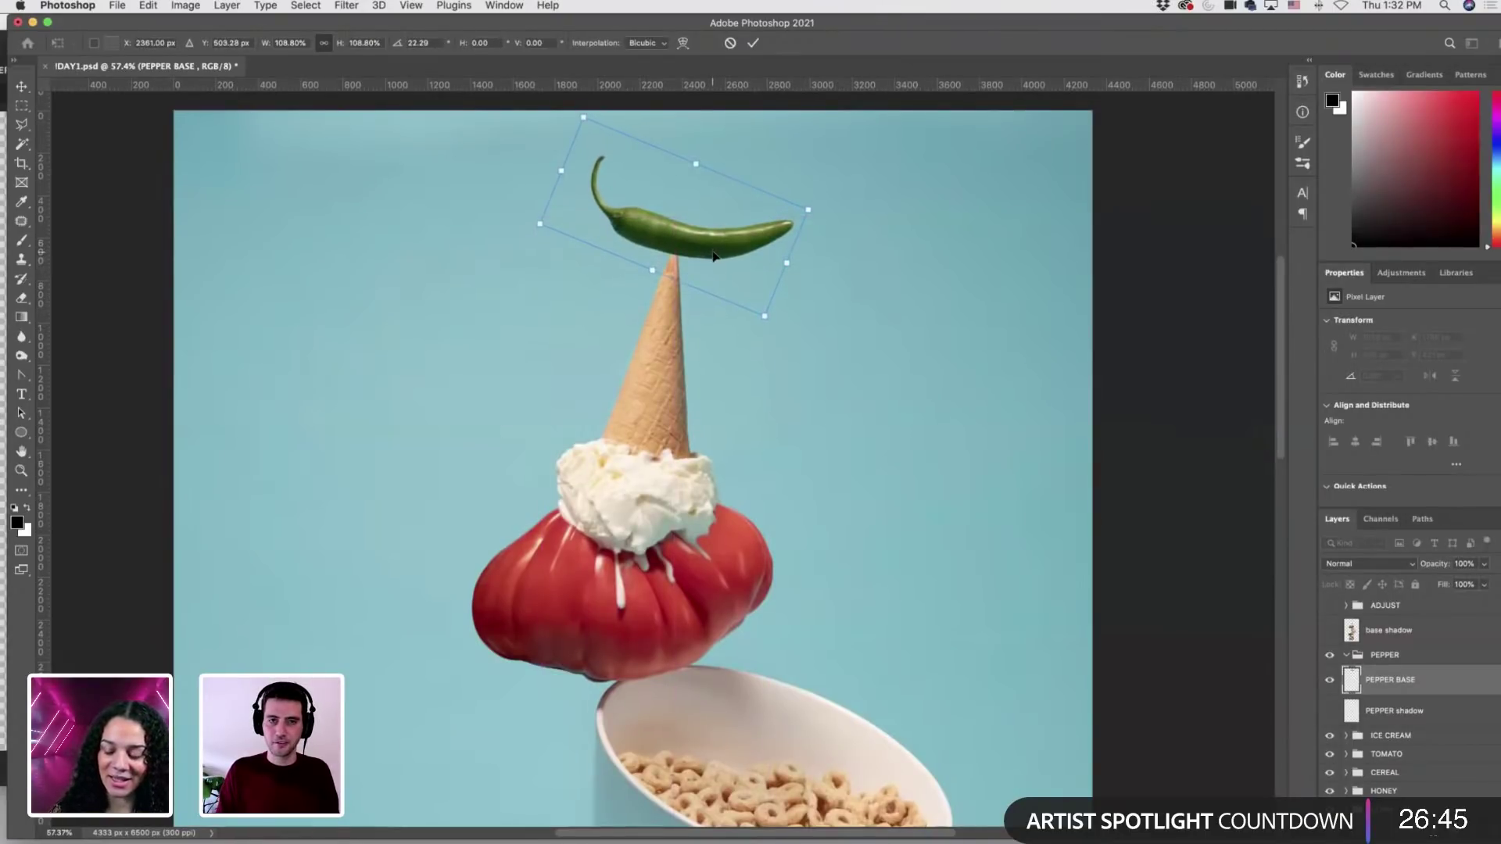
drag(859, 285, 838, 308)
drag(713, 273, 715, 267)
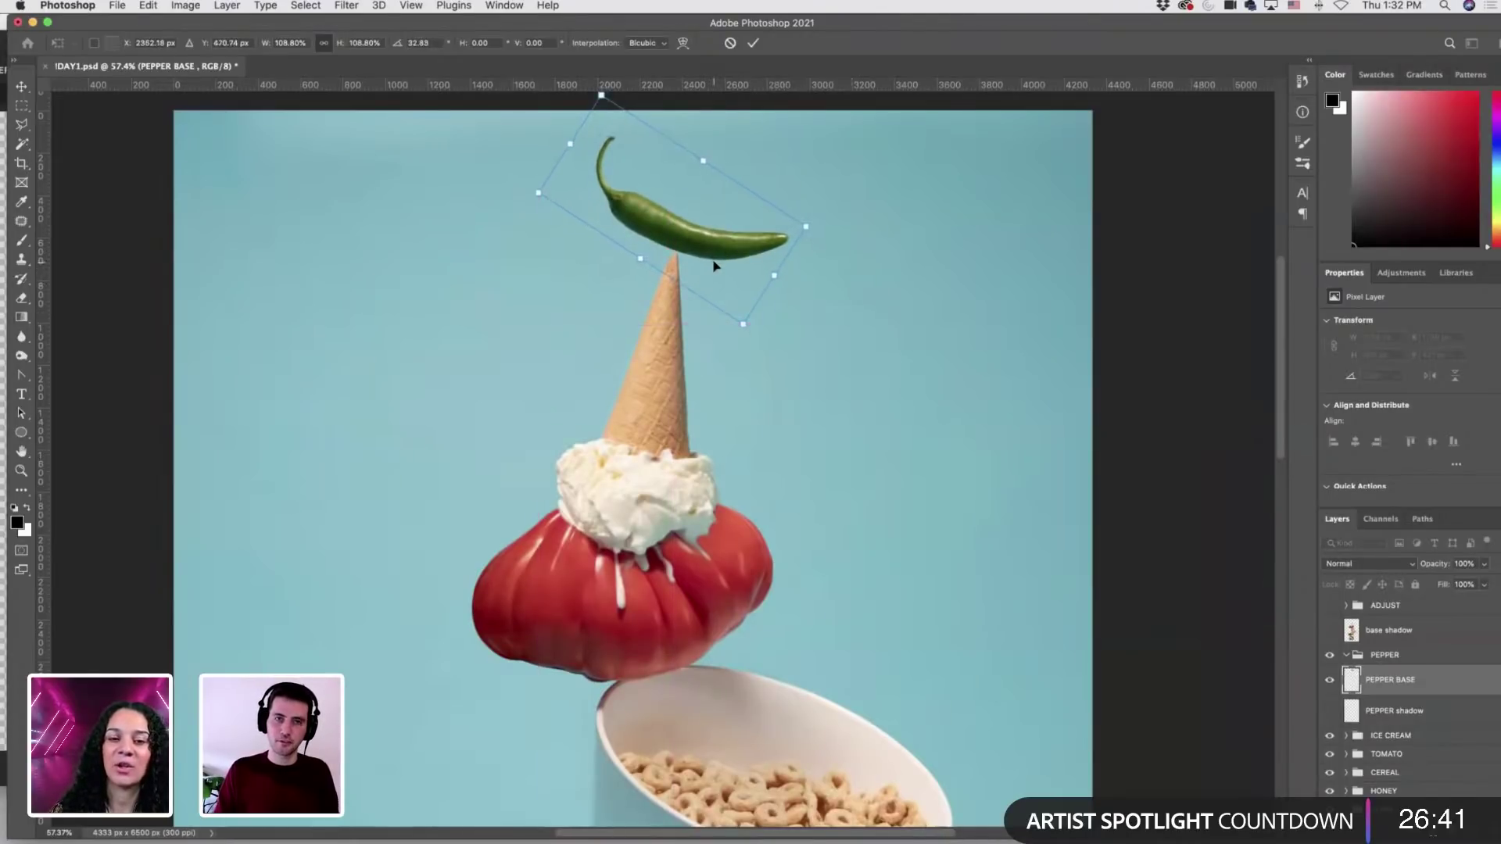
key(Return)
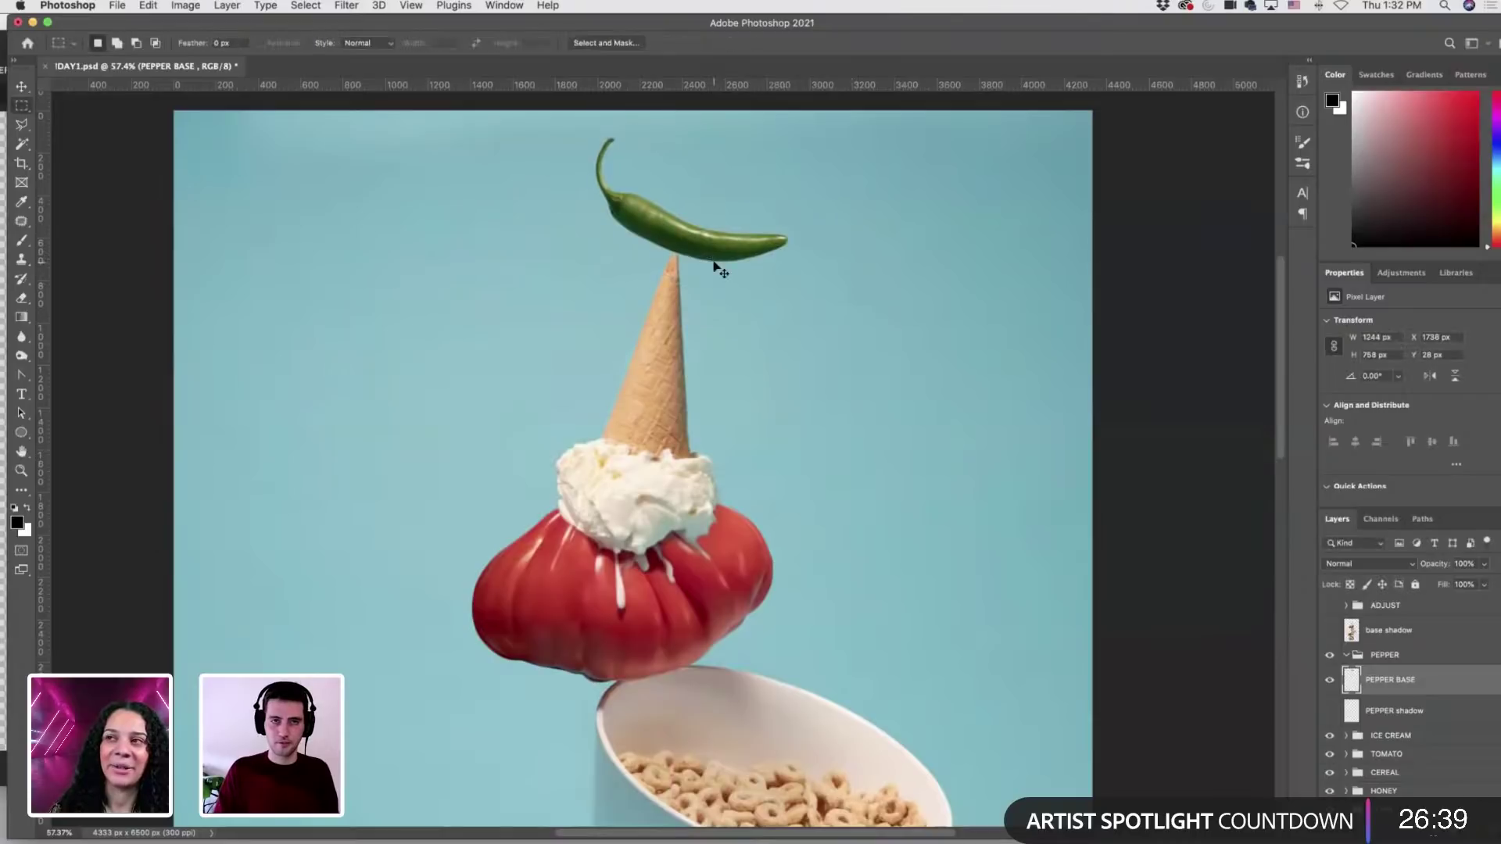
Make the PEPPER shadow layer visible and save the document.
key(super+minus)
key(super+minus)
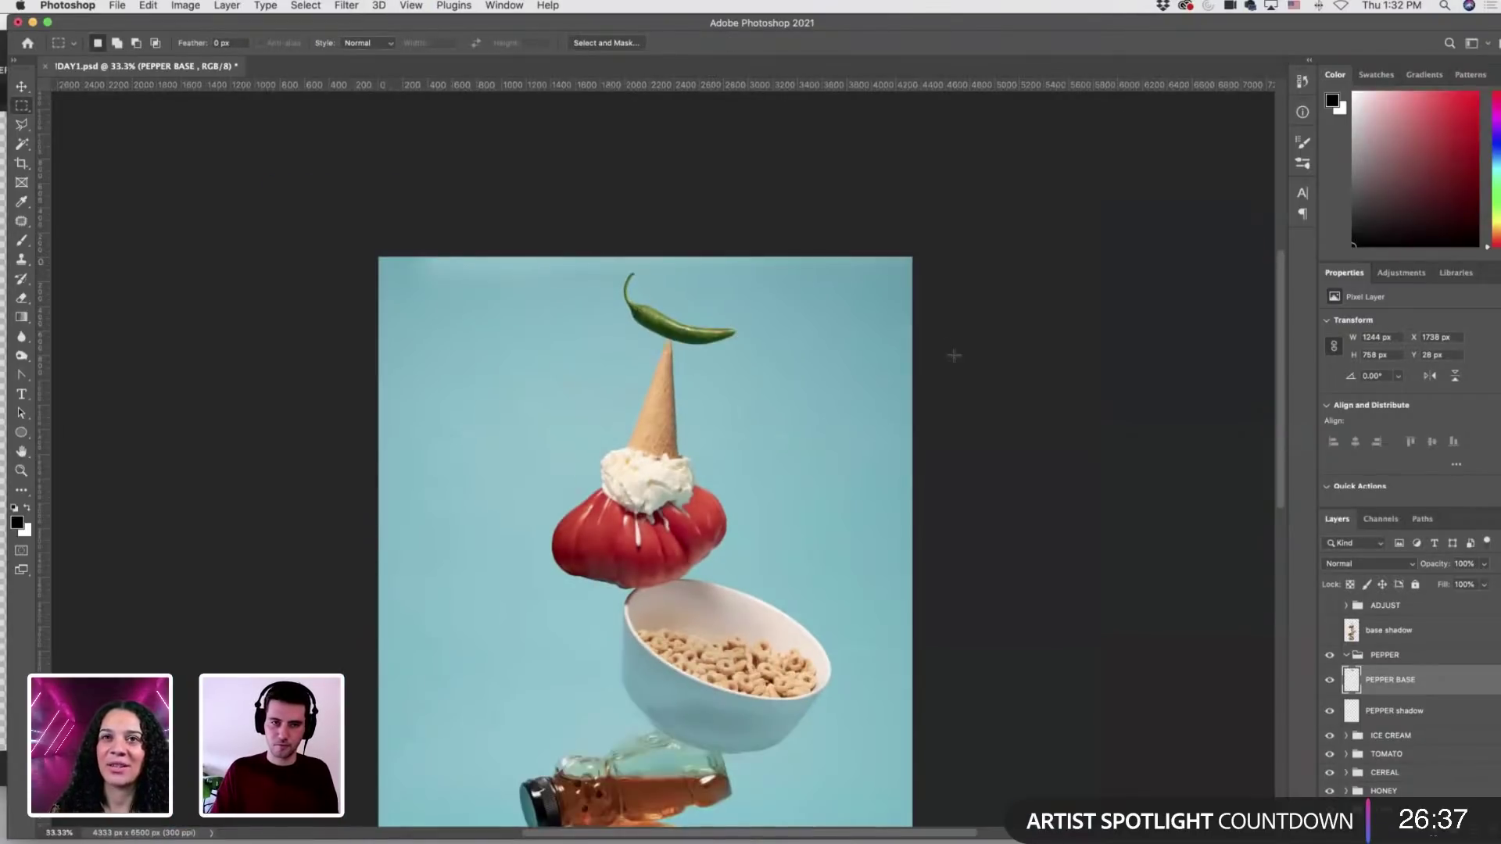
scroll(954, 356, down, 3)
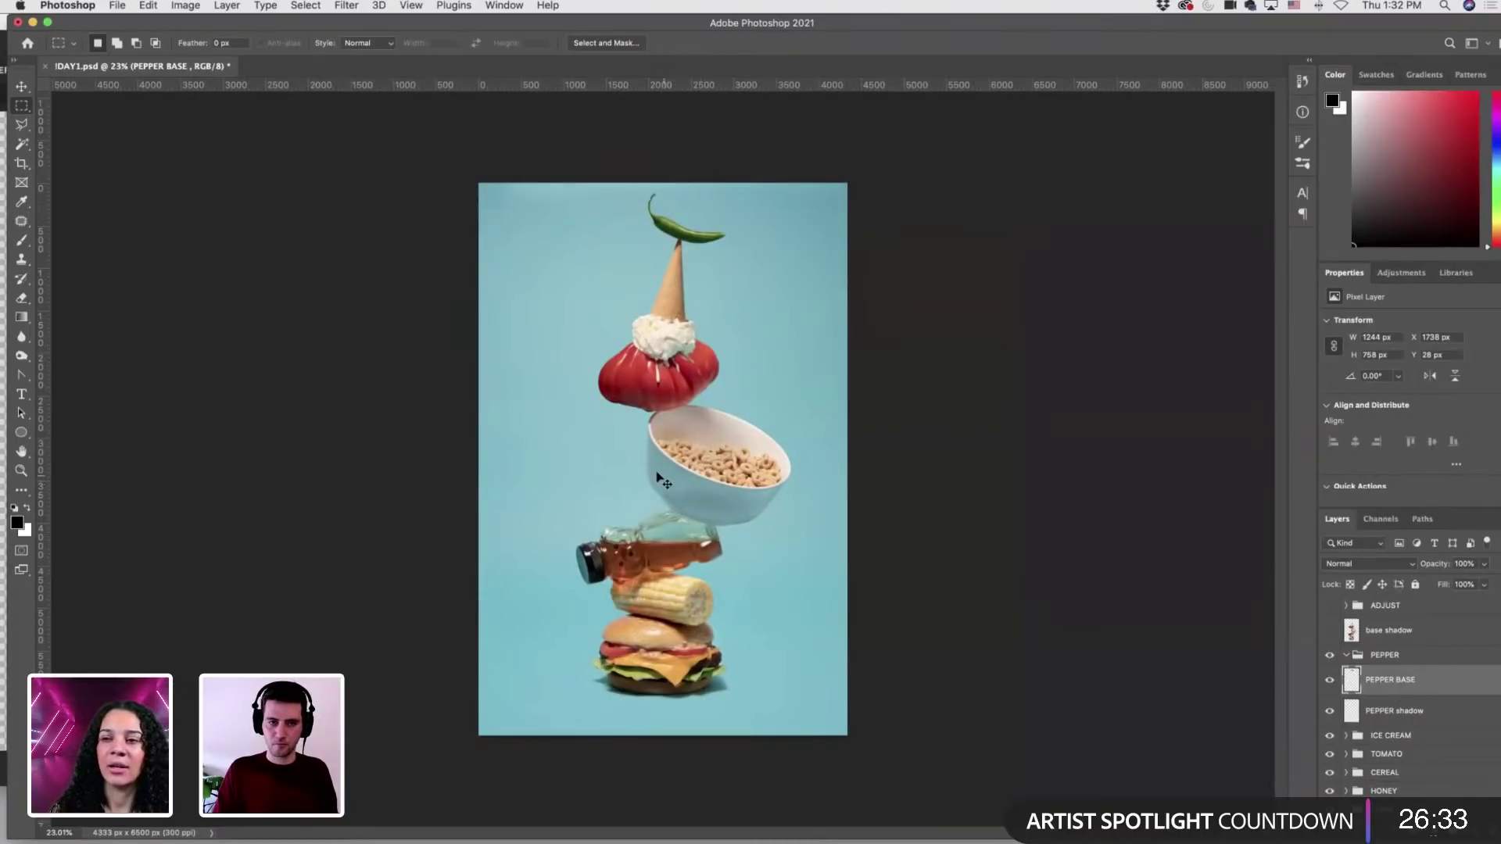
key(super+s)
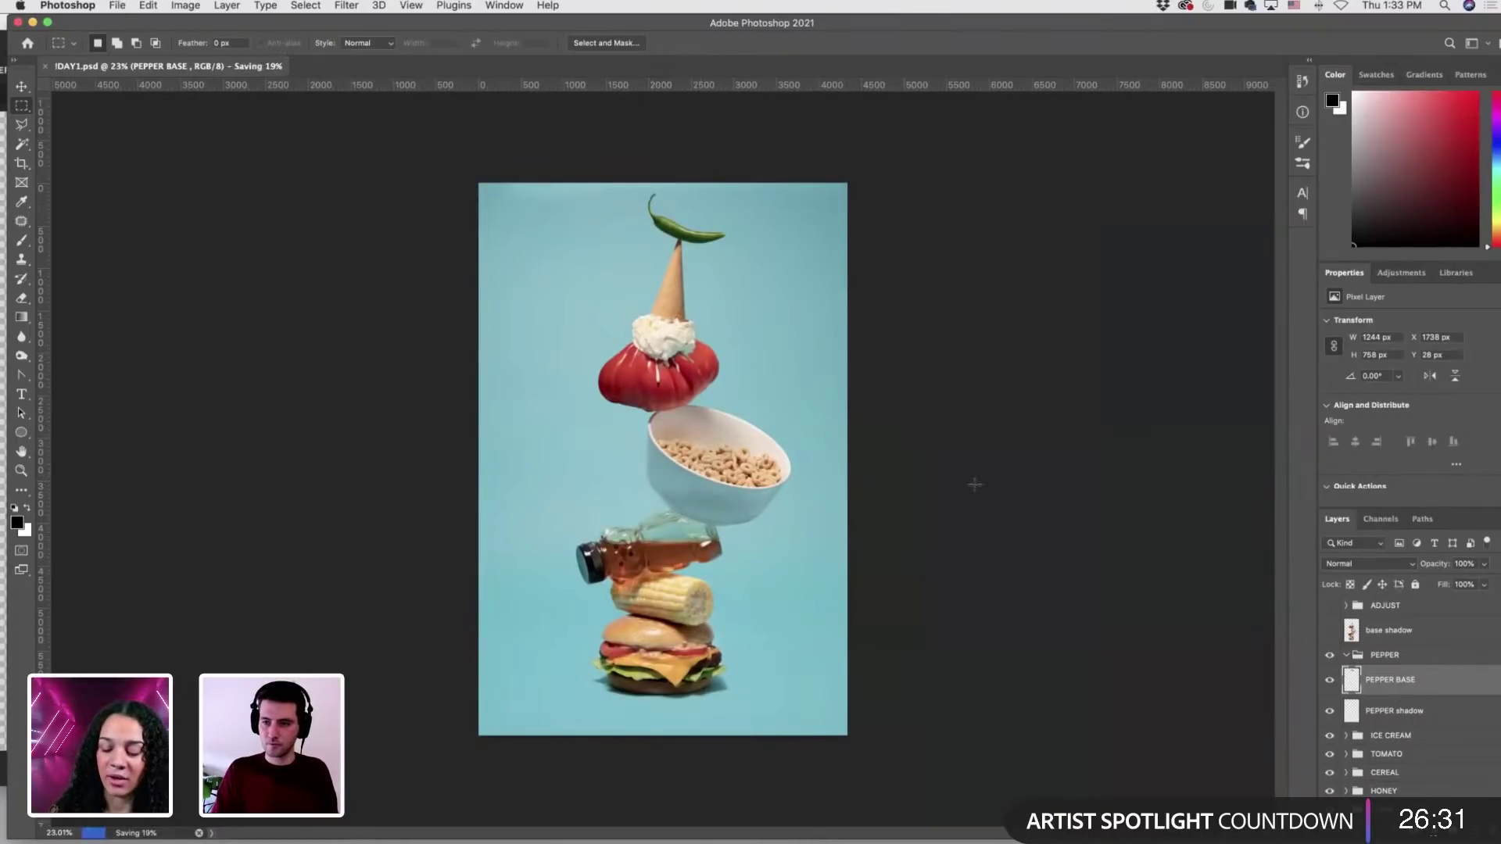
Show and expand the ADJUST group, and ready the Brush with white on the greens layer's mask, framing the pepper.
click(1338, 606)
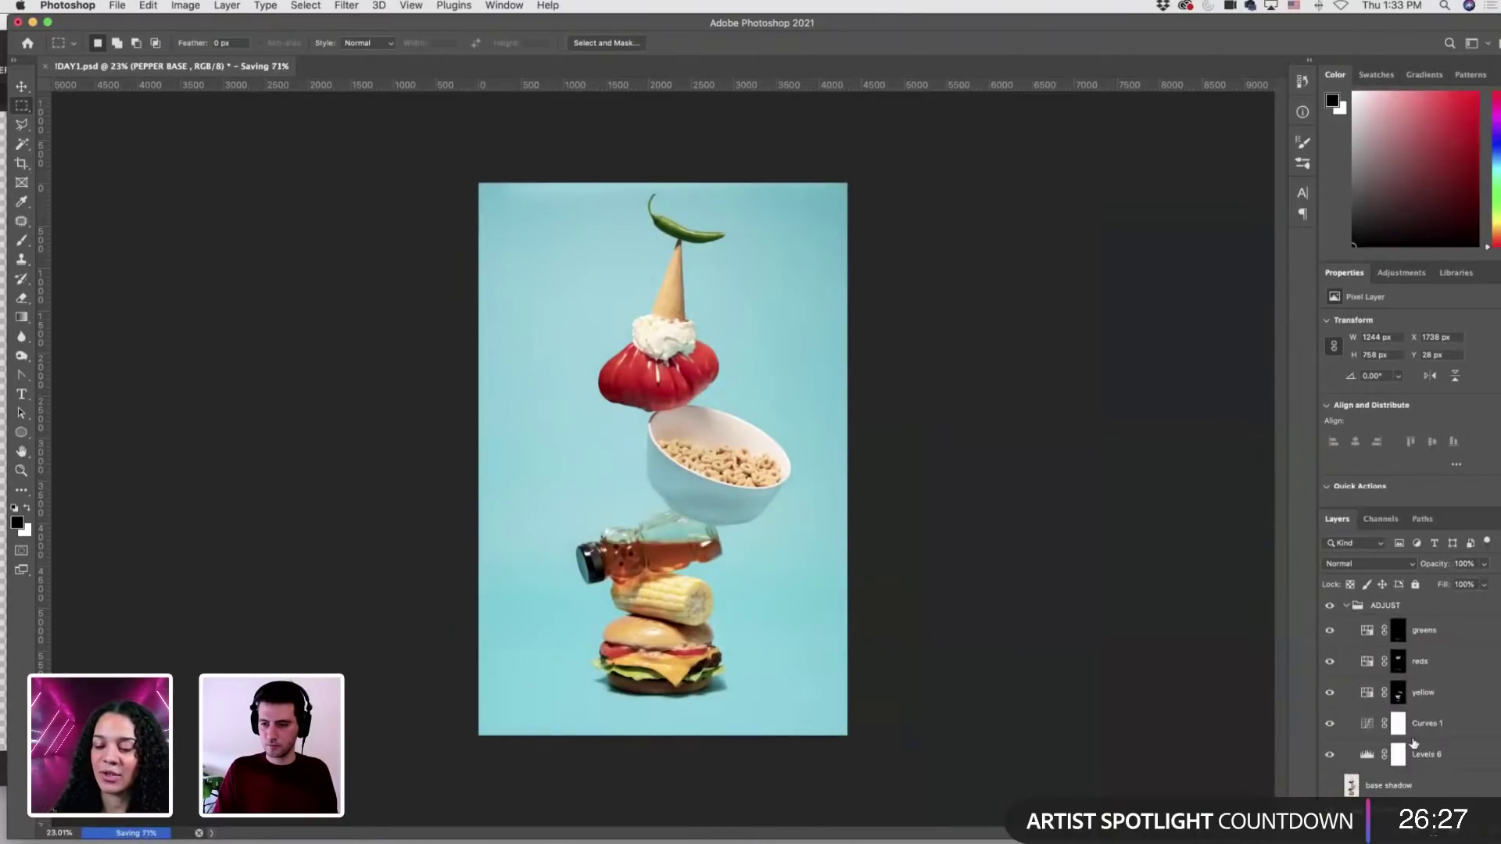
click(1399, 630)
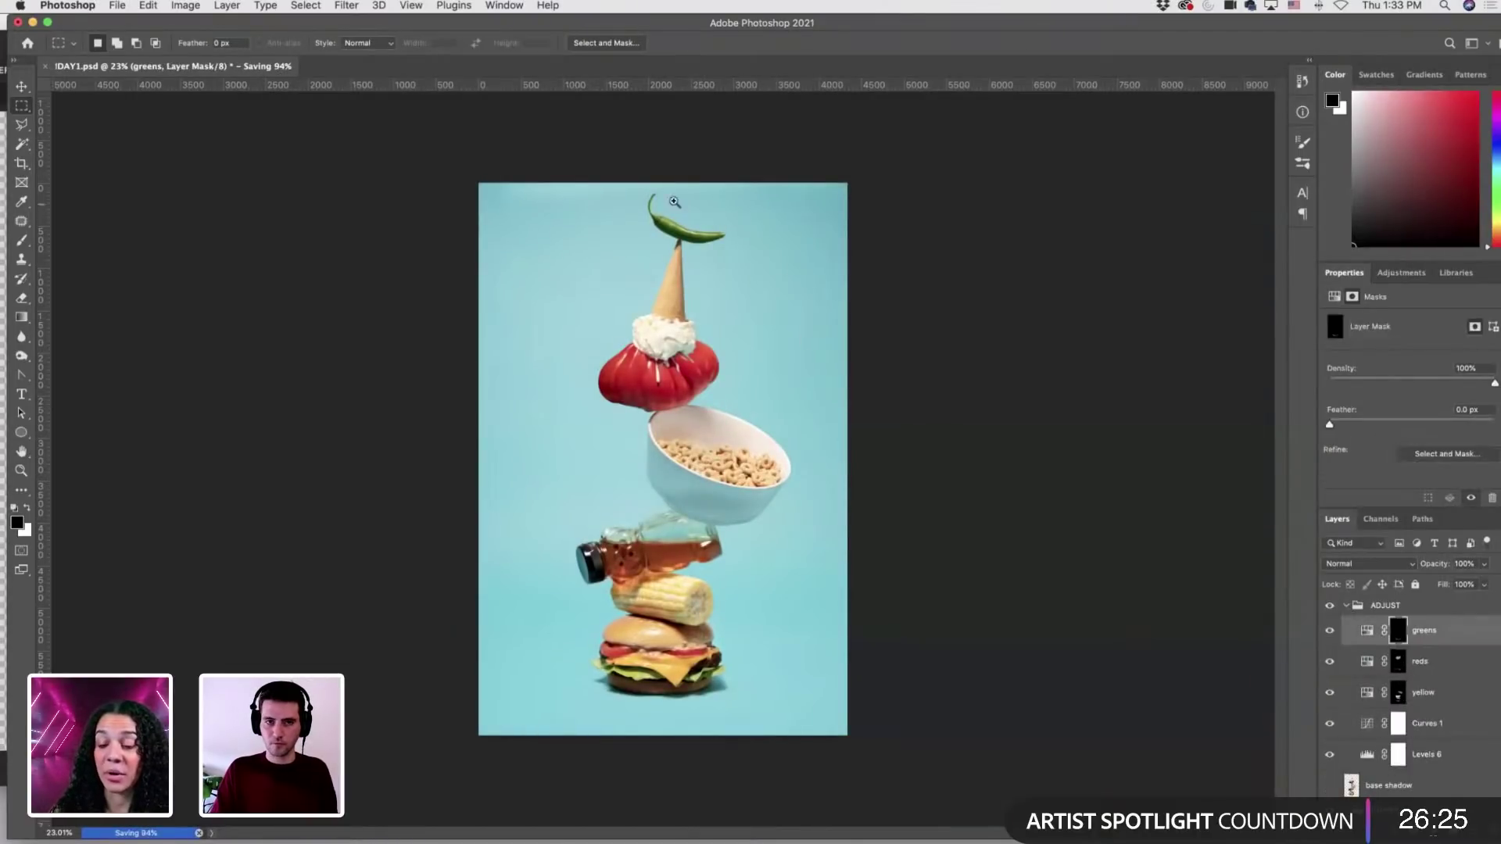
drag(674, 202, 735, 243)
key(b)
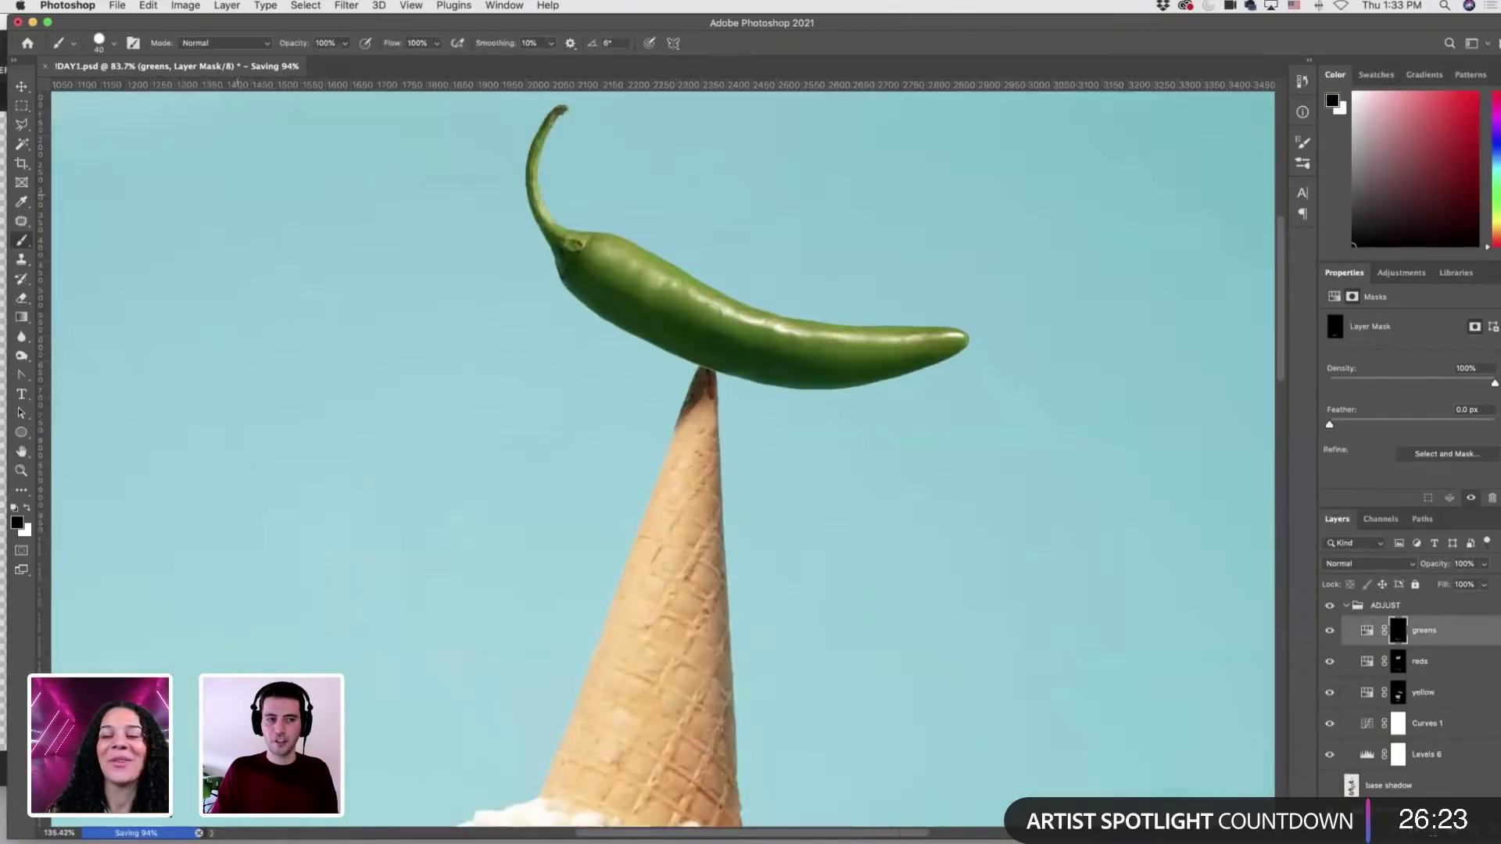
key(x)
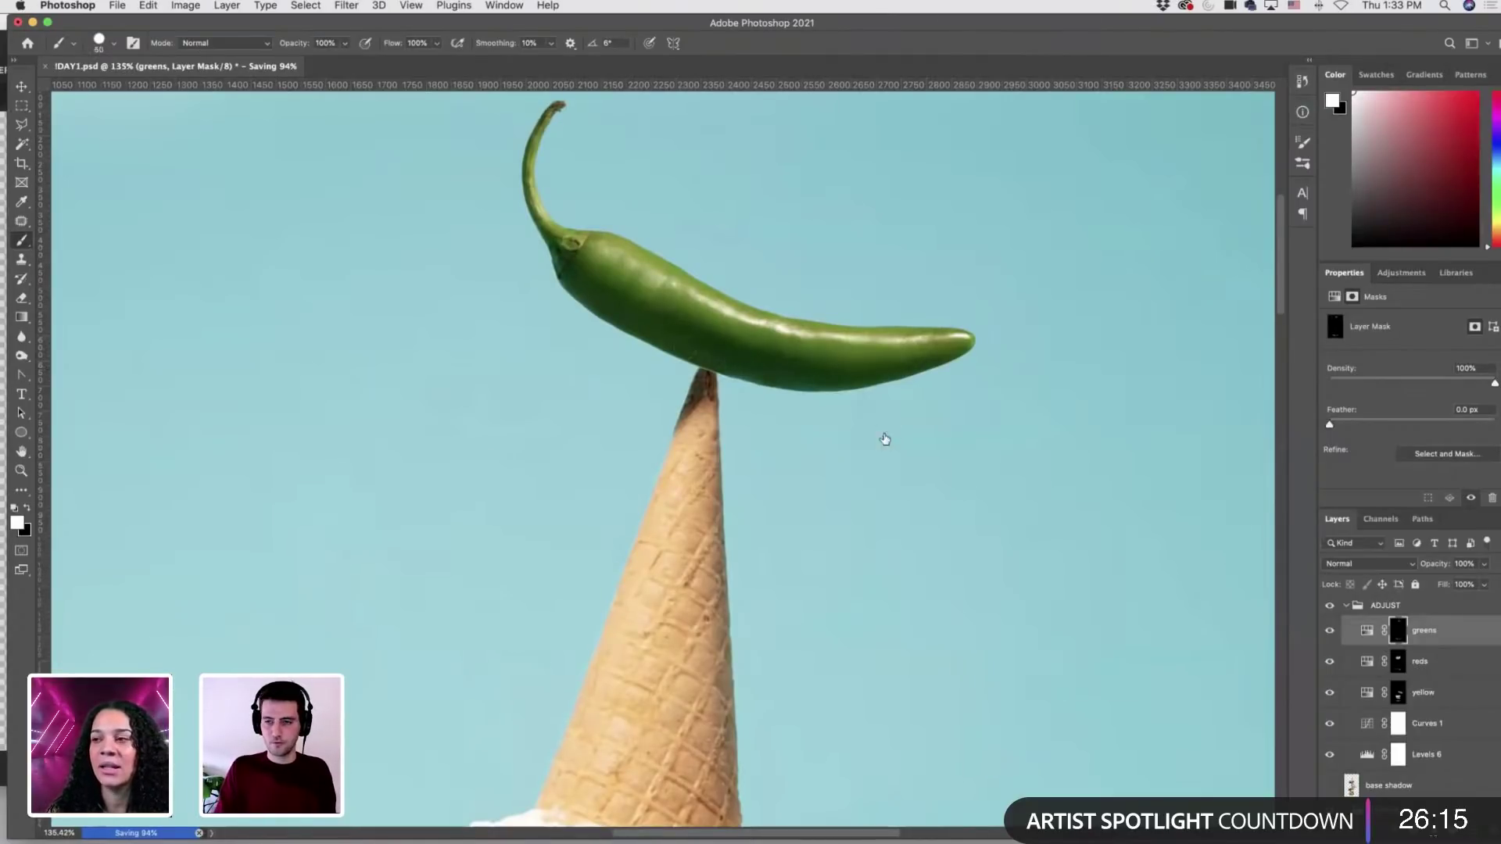
Add a layer mask to the PEPPER BASE layer.
scroll(1399, 688, down, 3)
click(1390, 740)
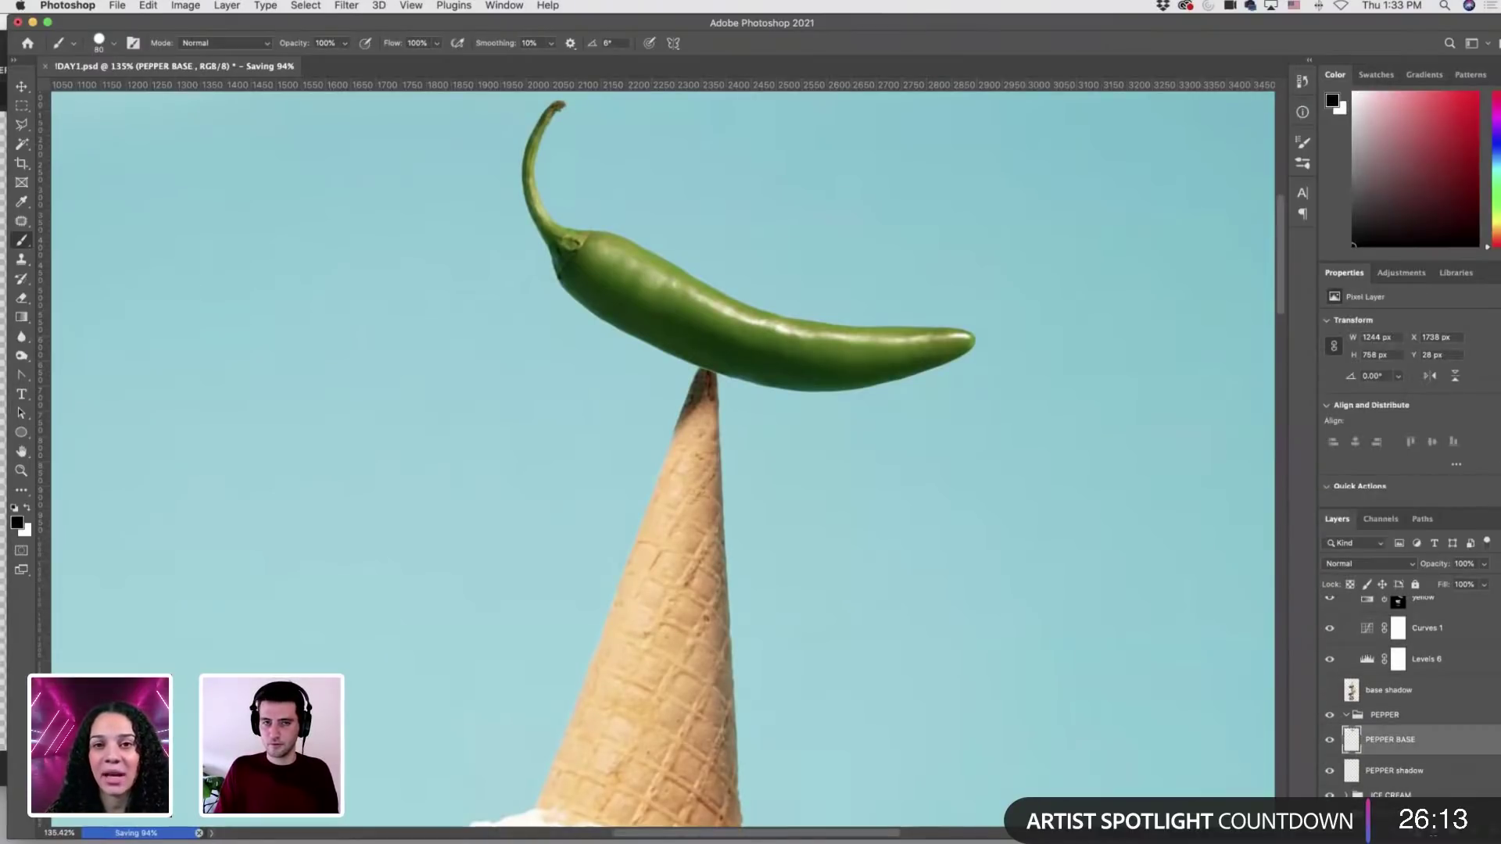
click(1388, 833)
scroll(696, 387, up, 4)
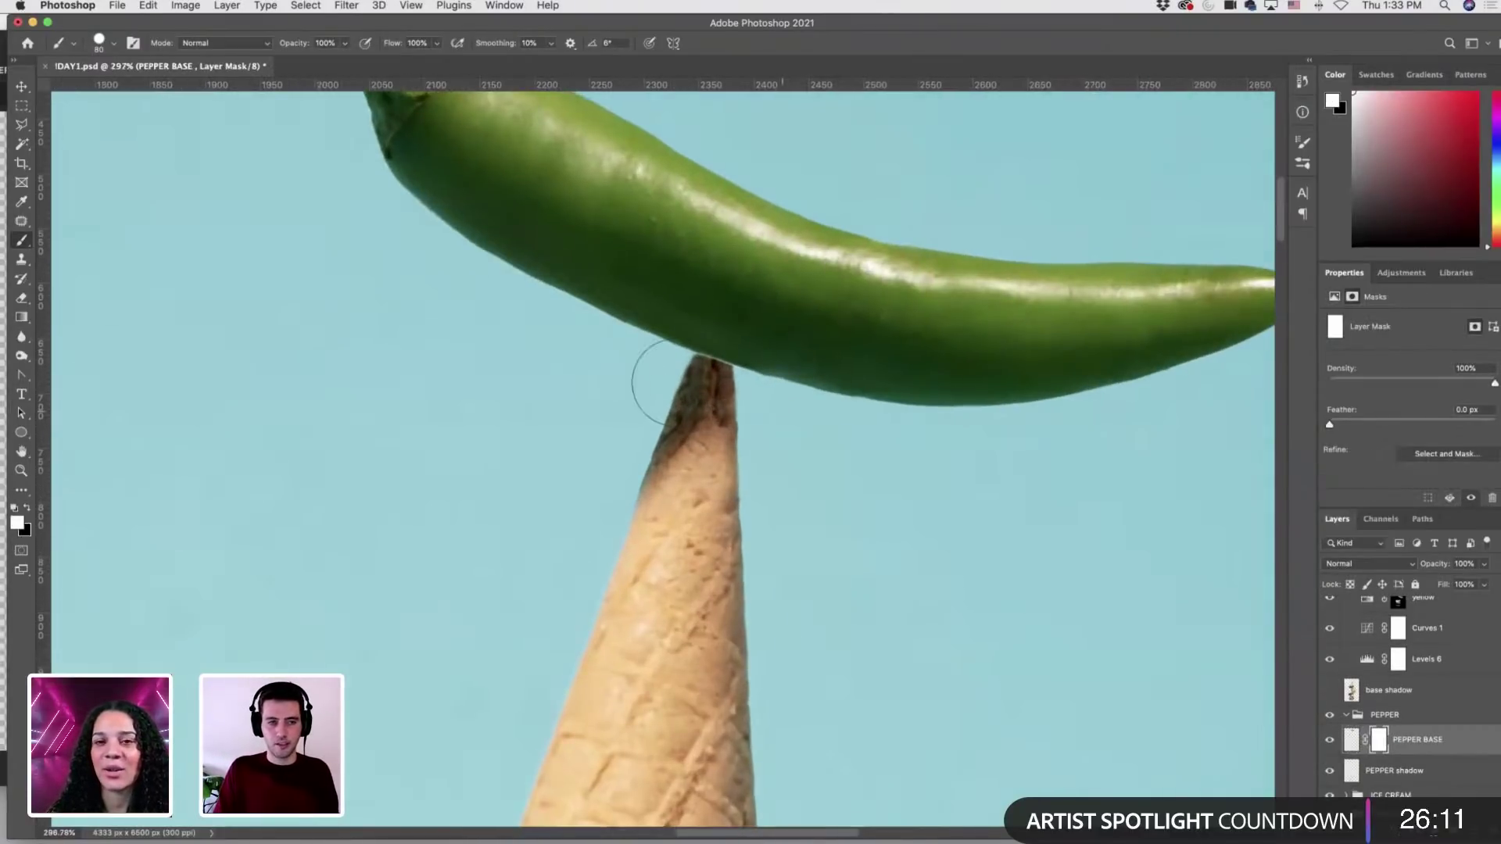
Try masking the pepper's lower edge at the cone's tip with a very small black brush, and undo the stroke.
key(e)
key(bracketleft)
key(bracketleft)
key(bracketleft)
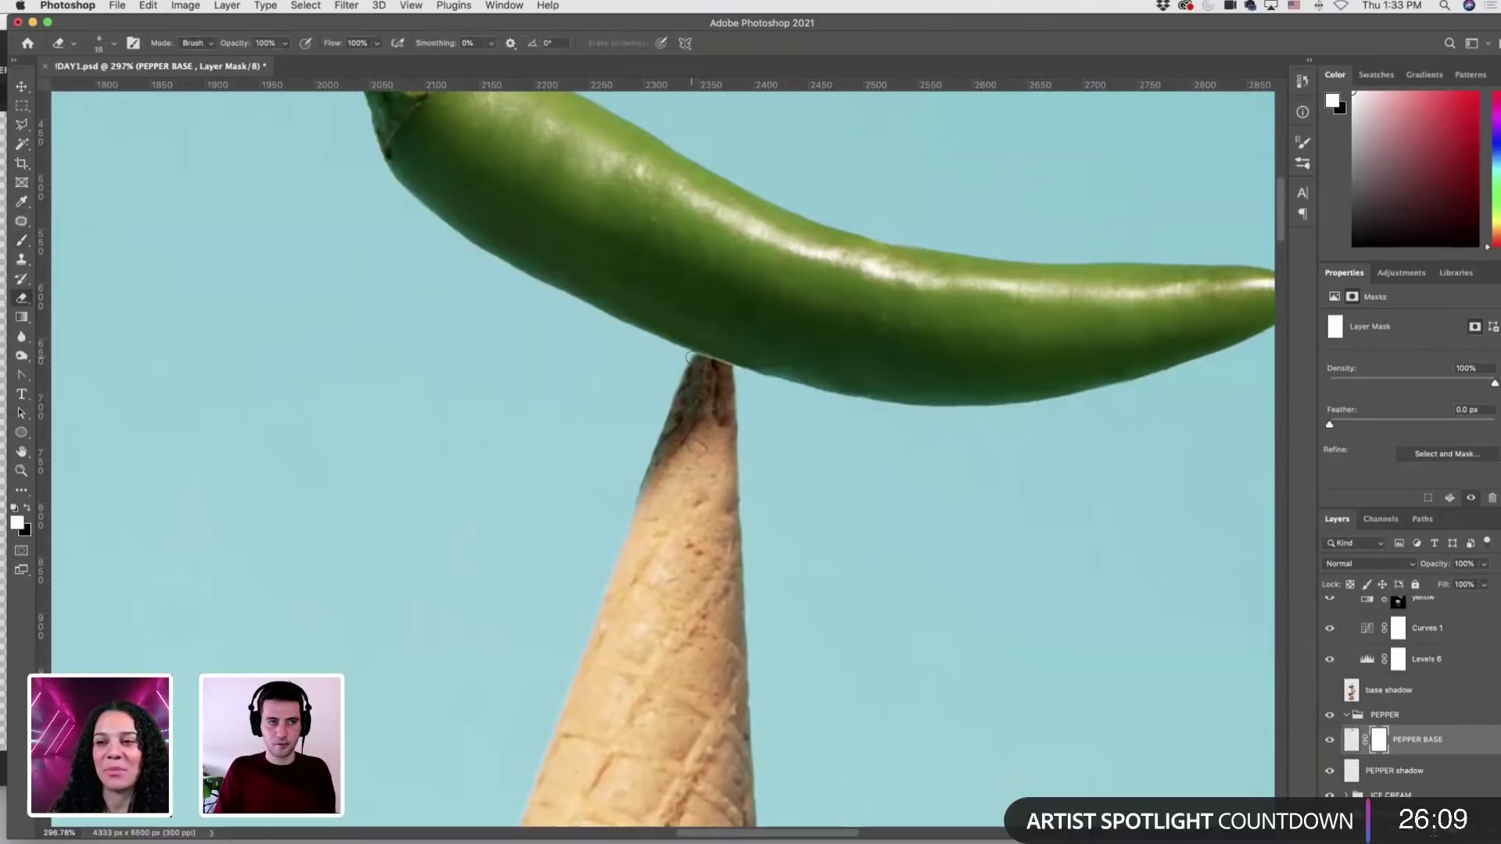
key(b)
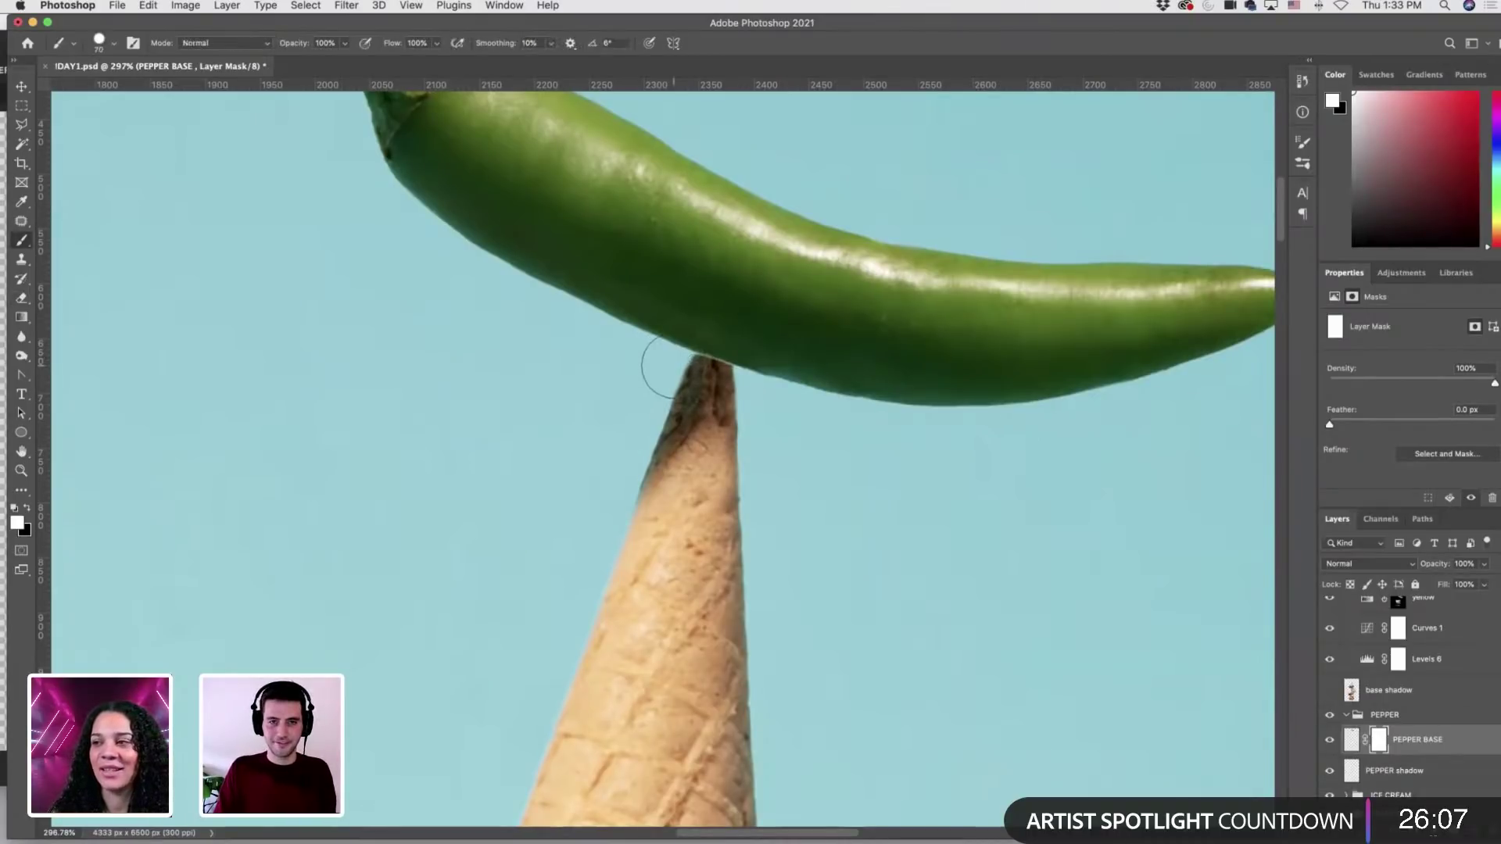
key(bracketleft)
key(bracketleft)
key(bracketleft)
key(x)
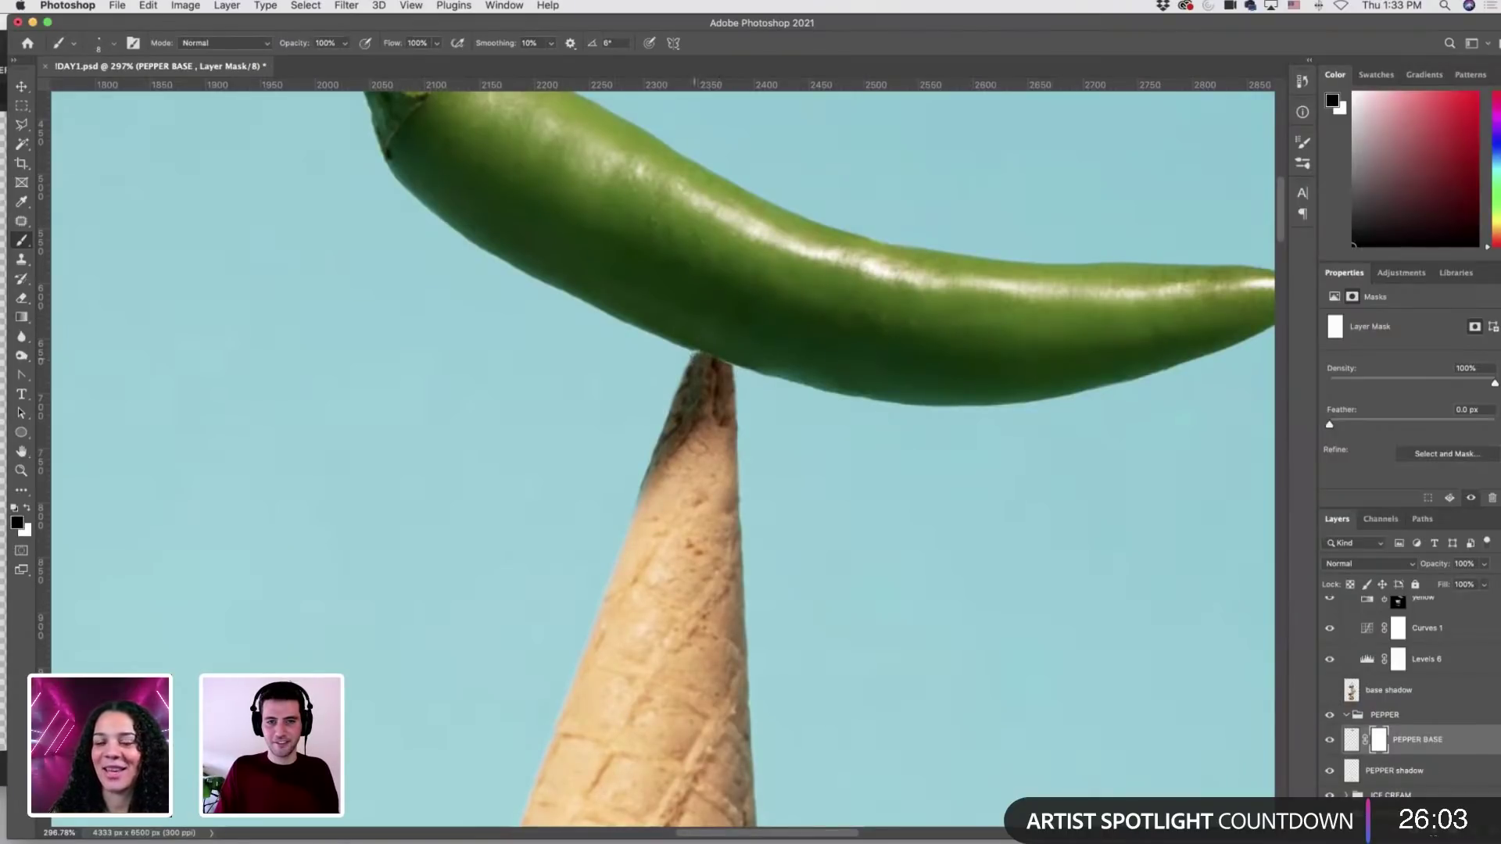
key(super+z)
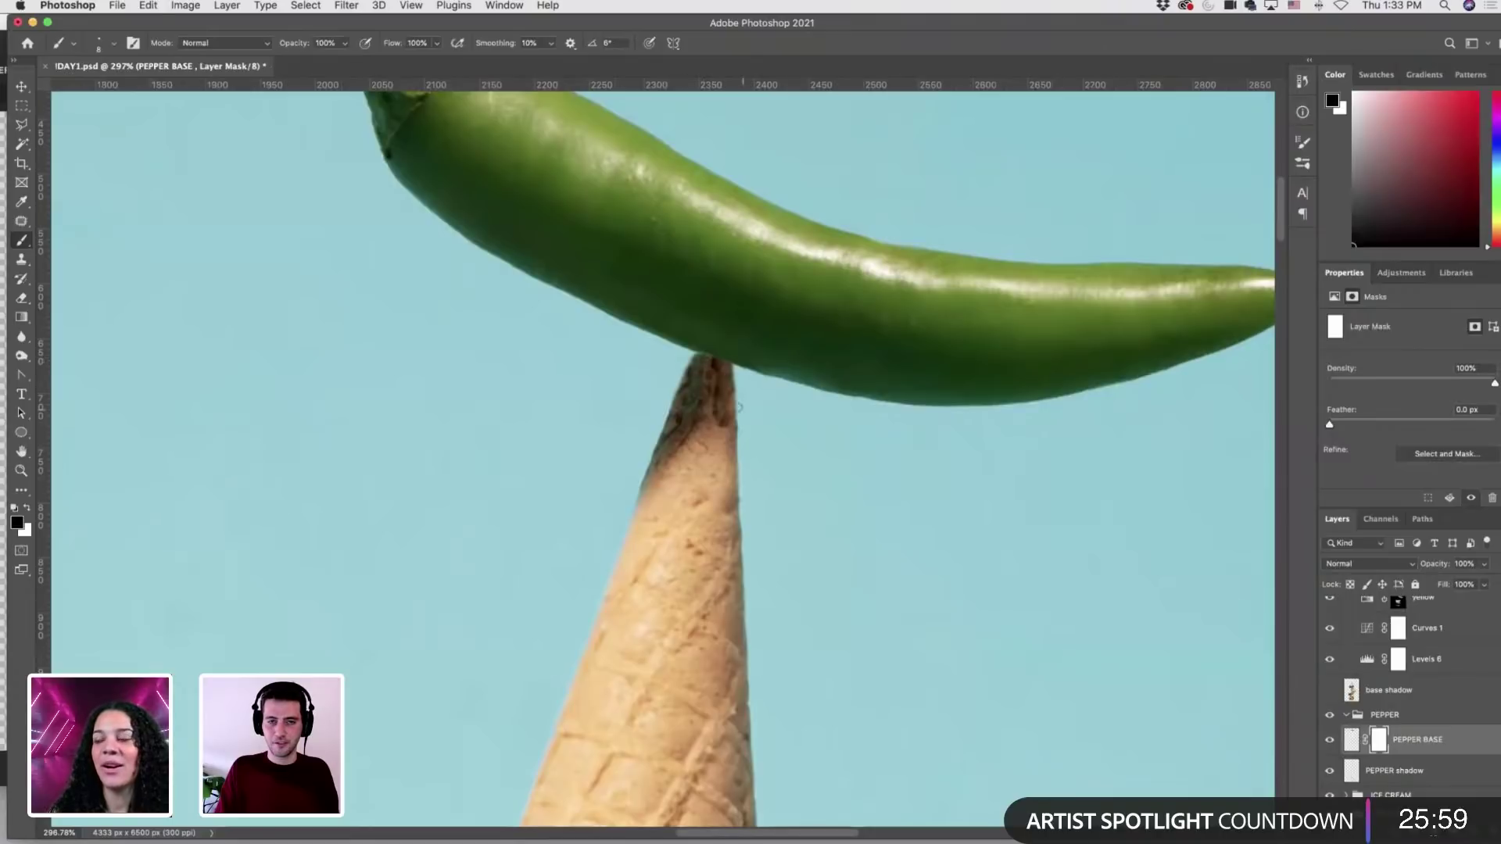
Free Transform the pepper, shifting it slightly so it sits snugly on the cone's tip, and commit the transform.
key(super+t)
drag(736, 371, 727, 365)
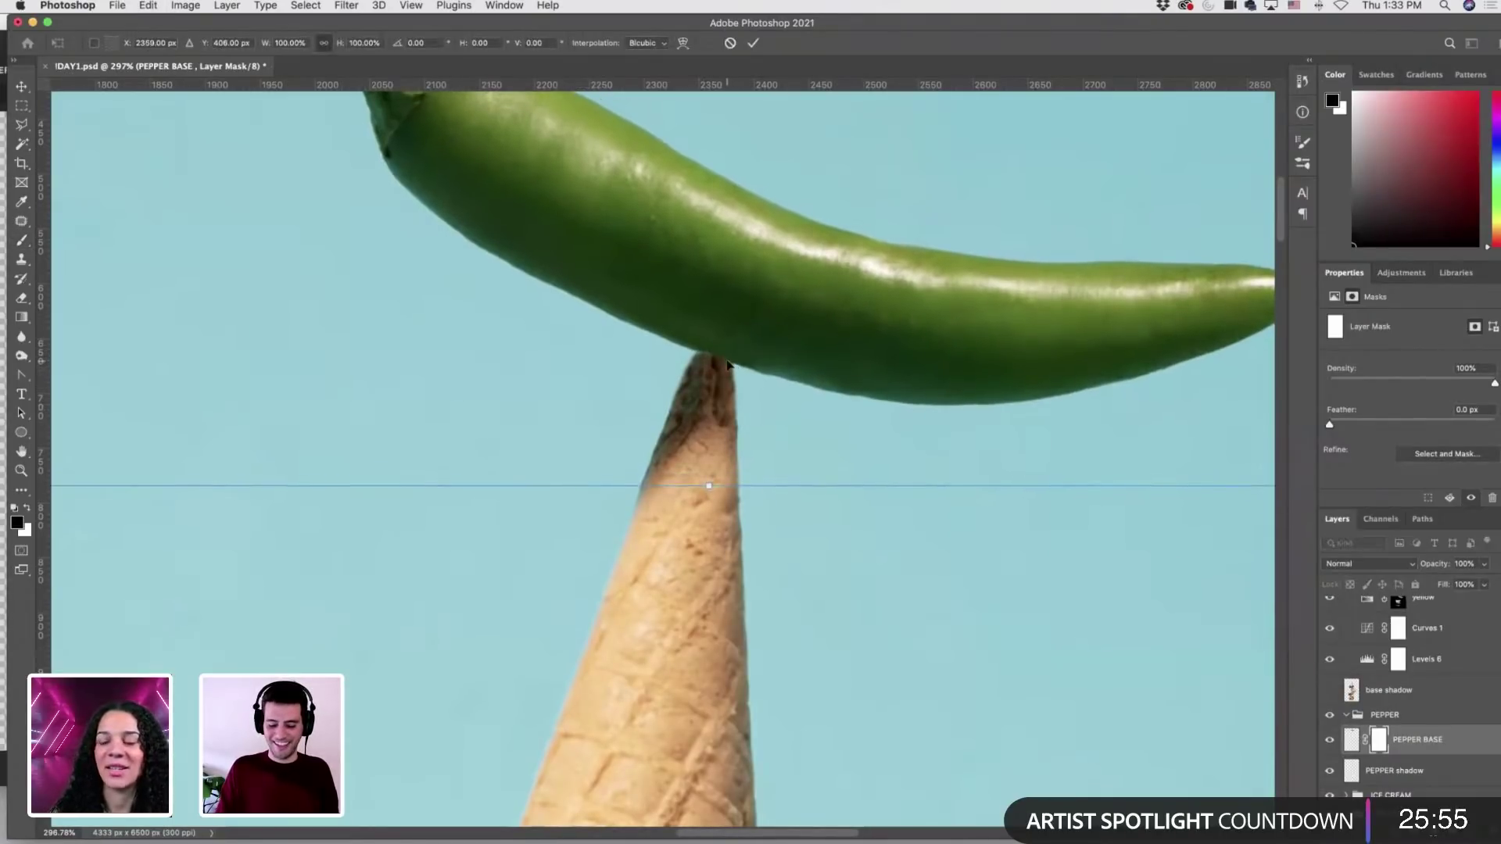
key(Return)
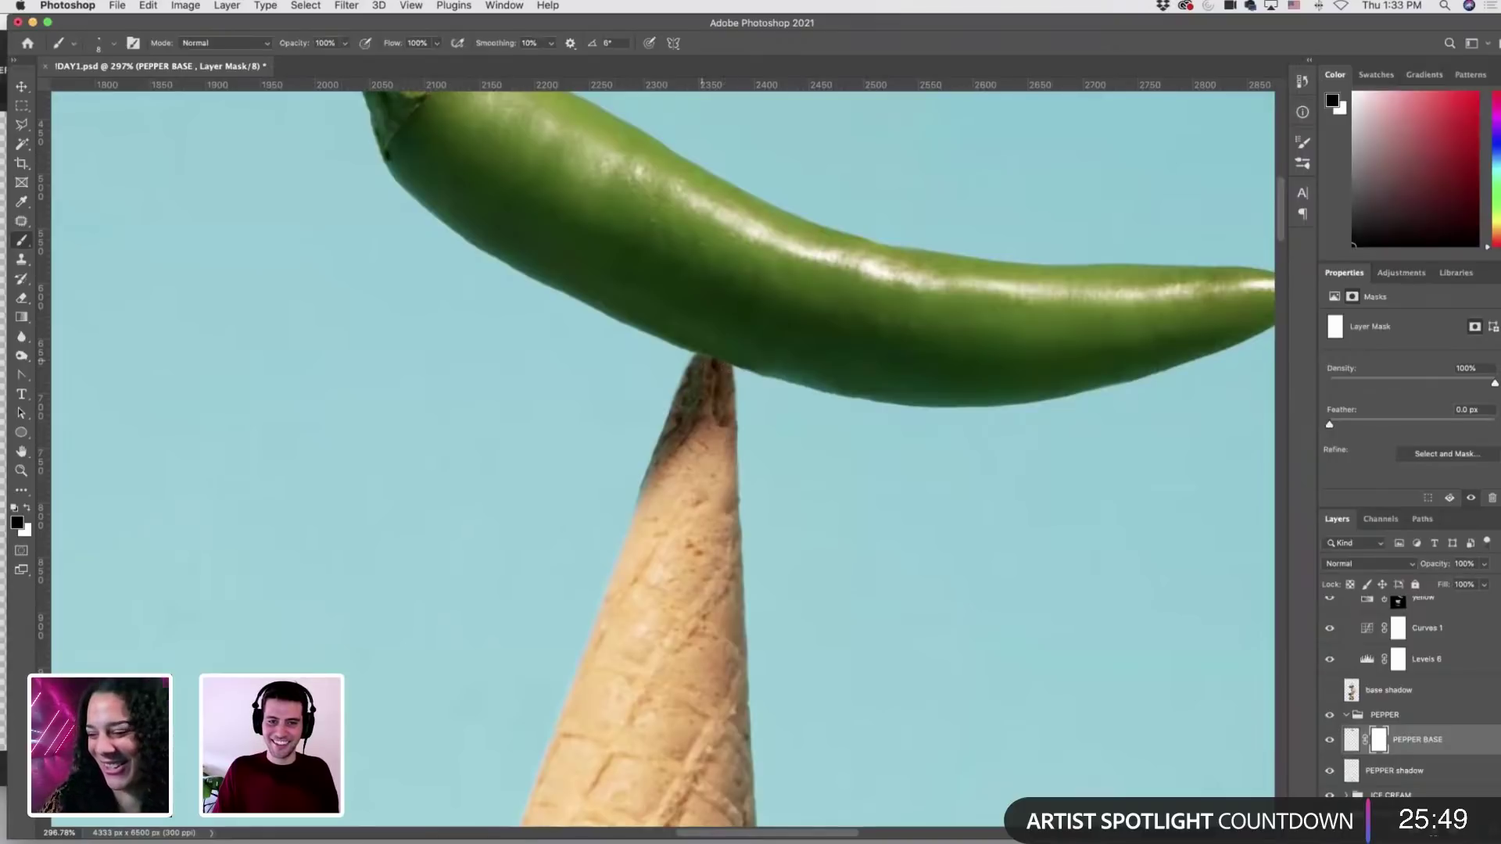
Switch to the Rectangular Marquee tool and save the document.
scroll(740, 373, down, 3)
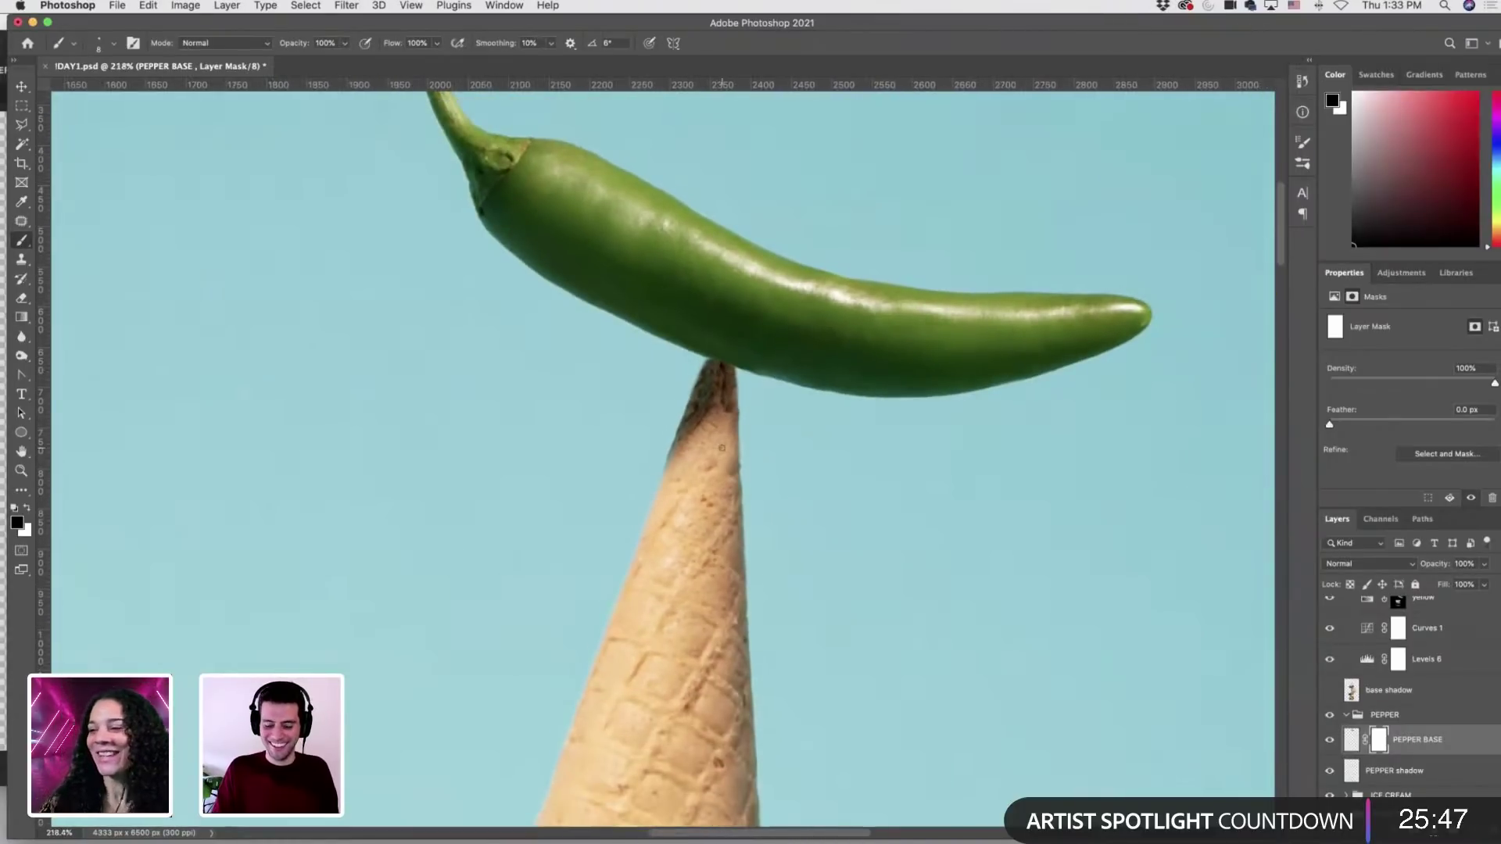
scroll(753, 436, down, 5)
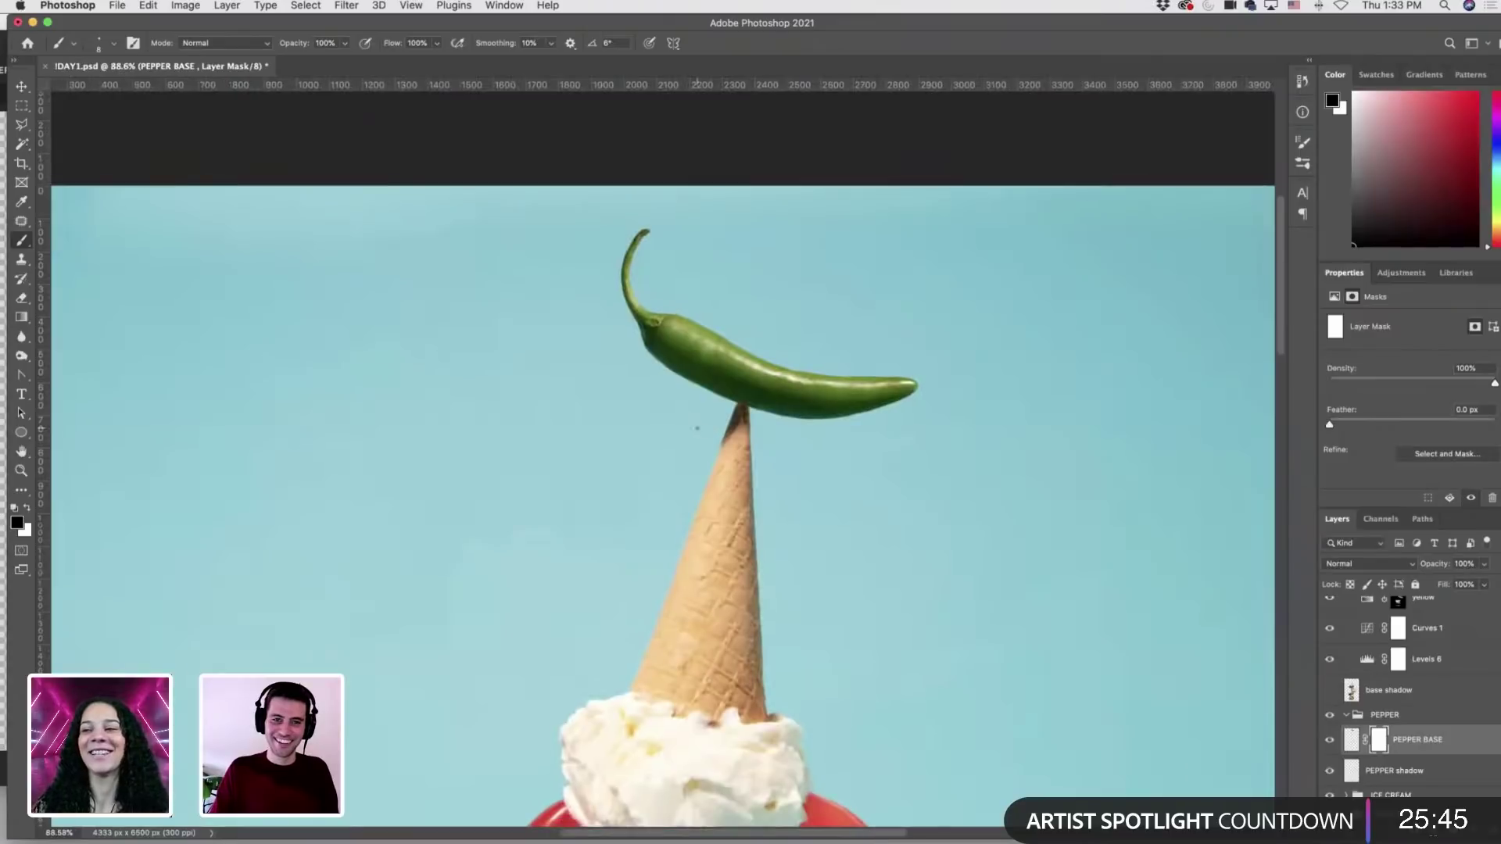
scroll(733, 417, down, 3)
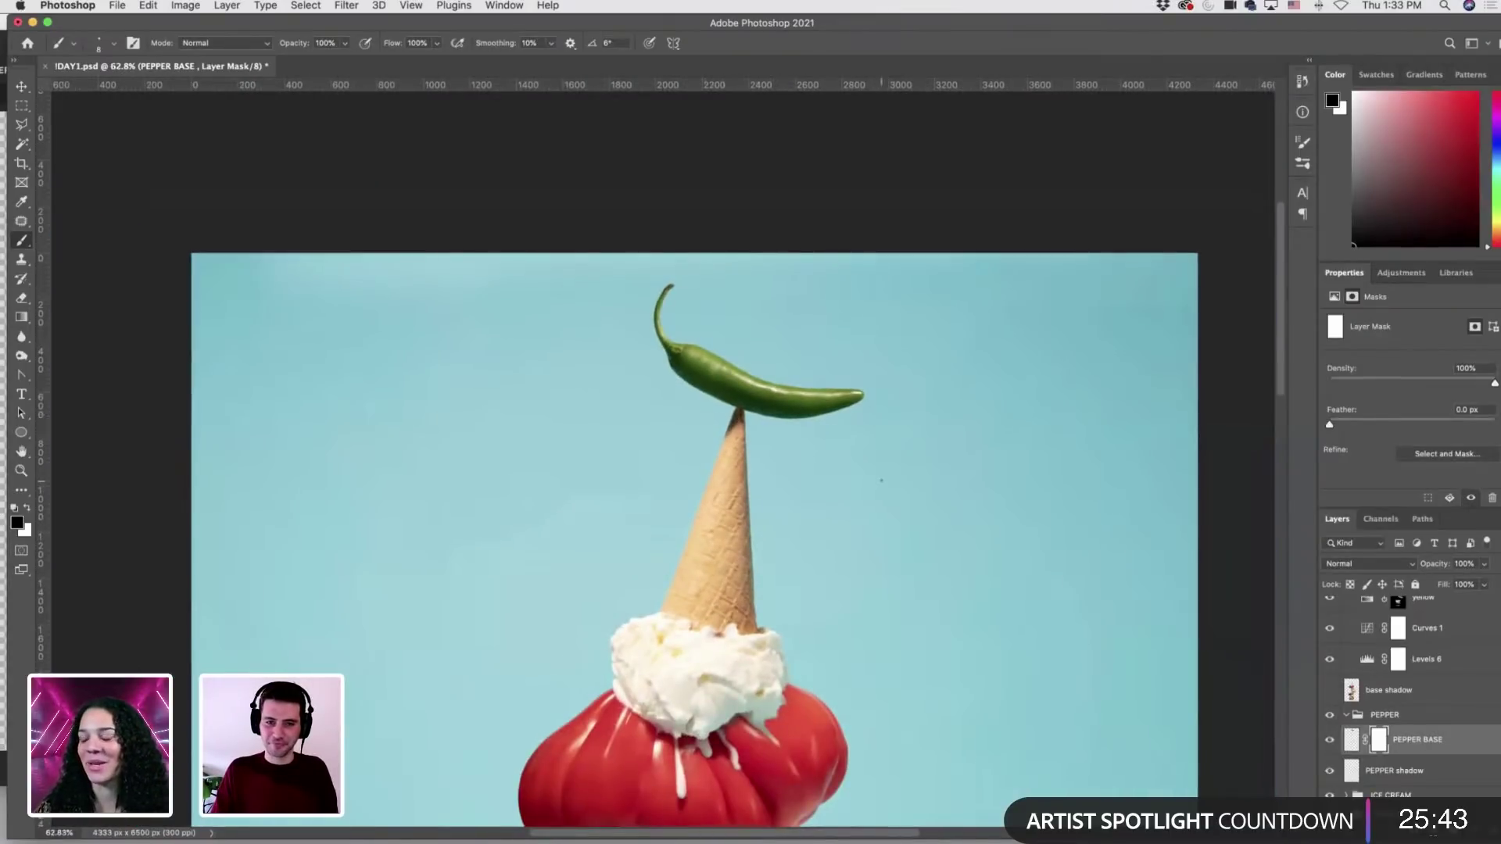
scroll(754, 431, down, 2)
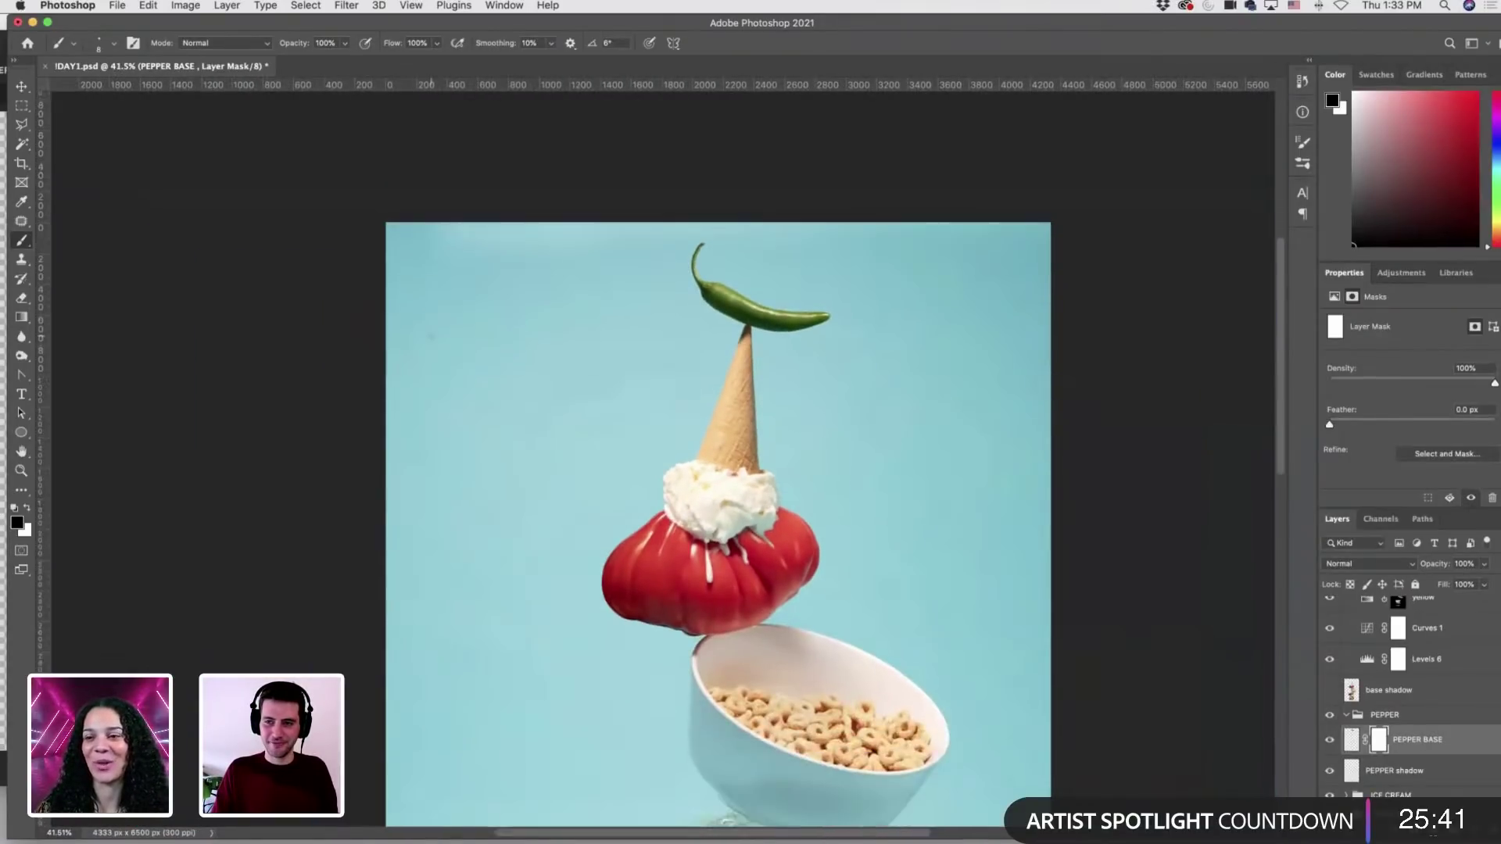
click(21, 106)
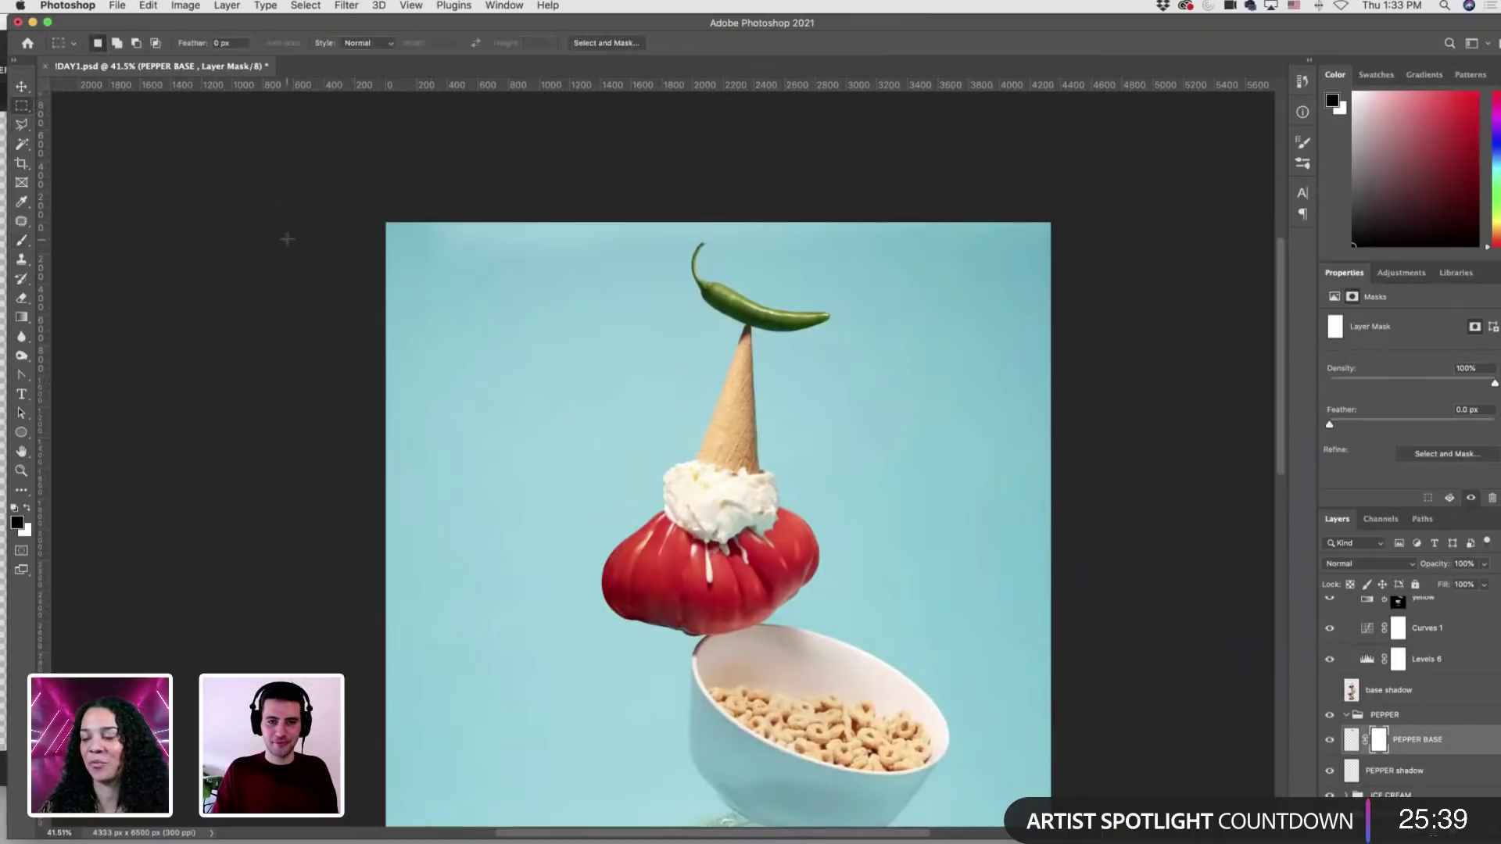
scroll(638, 427, down, 2)
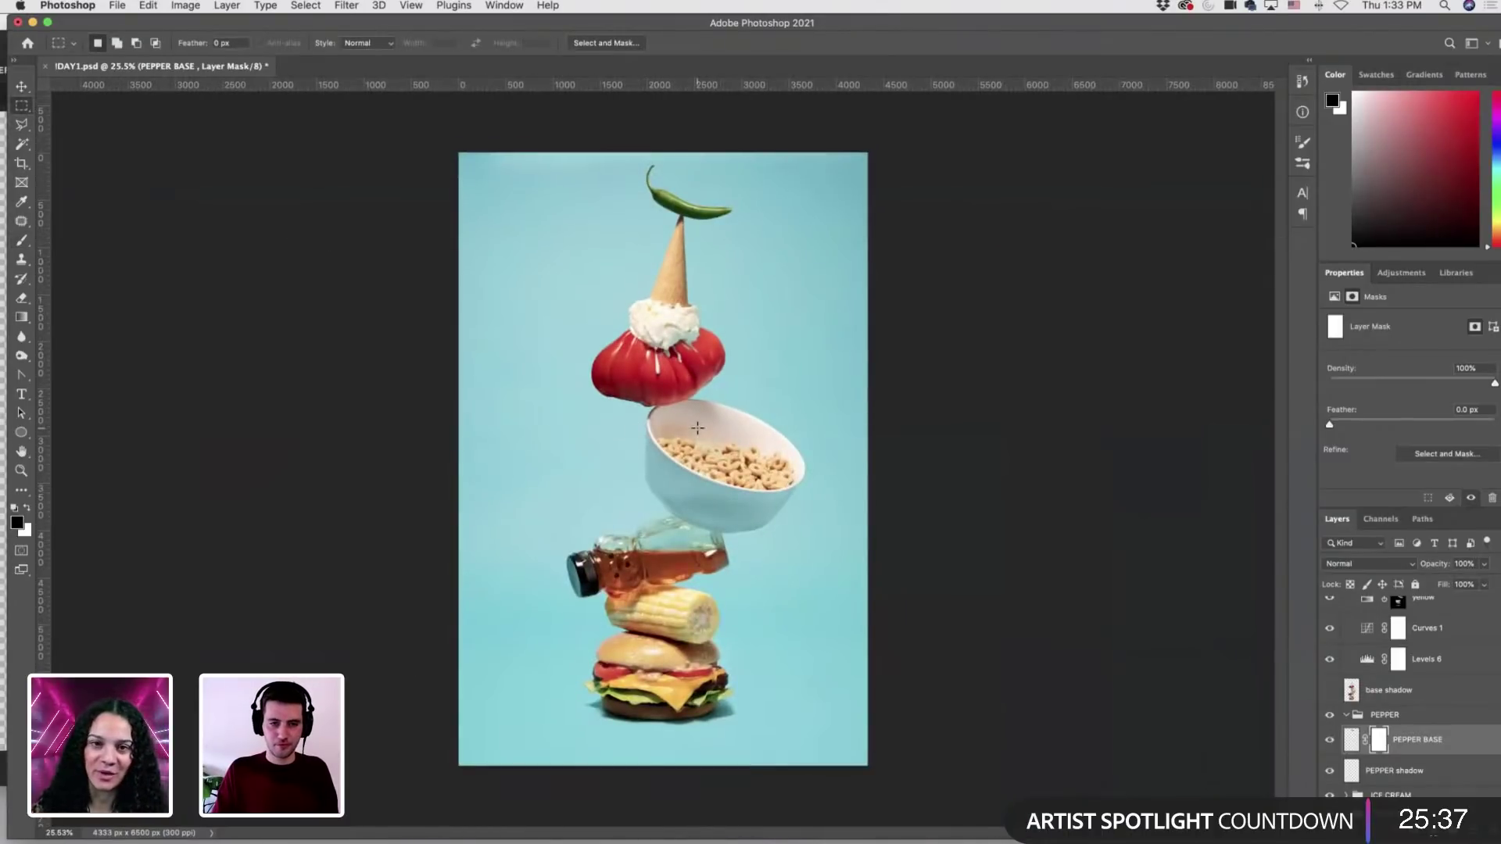
key(super+s)
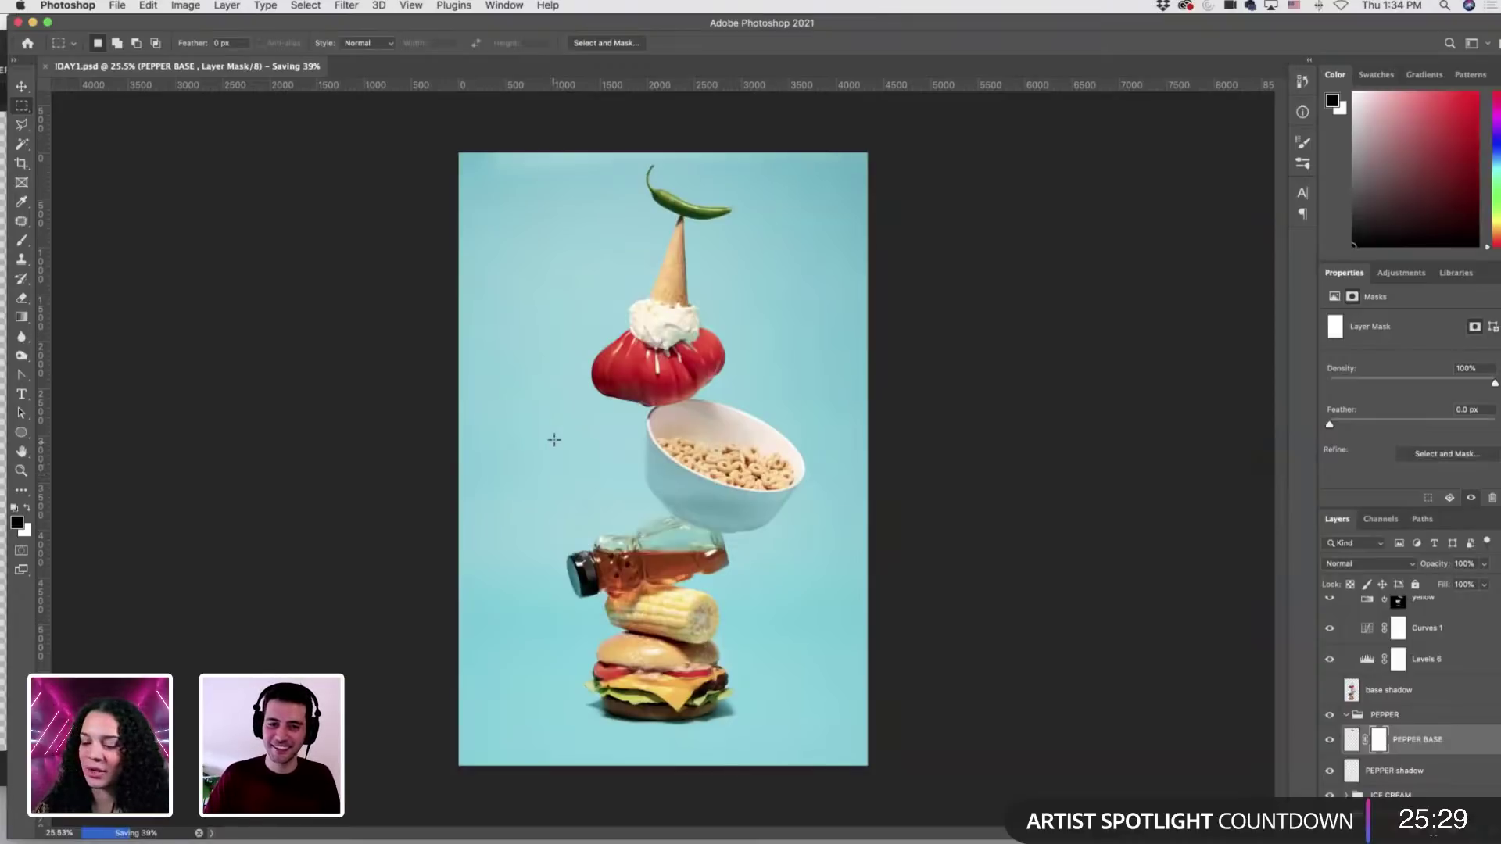
Duplicate the PEPPER BASE layer with the original hidden, and flip the copy horizontally in Free Transform.
click(1357, 747)
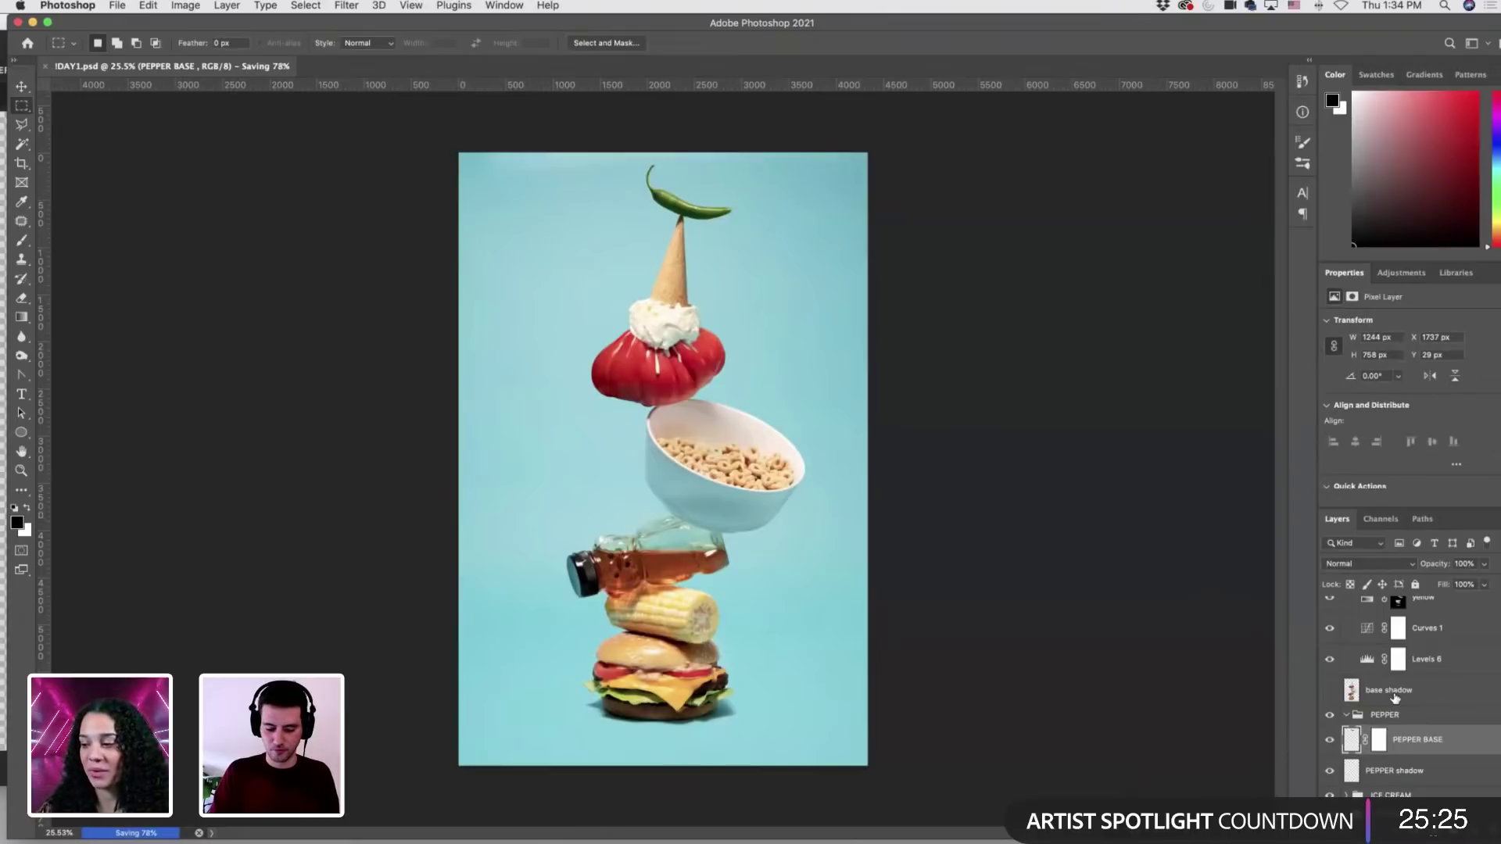
key(super+j)
key(super+t)
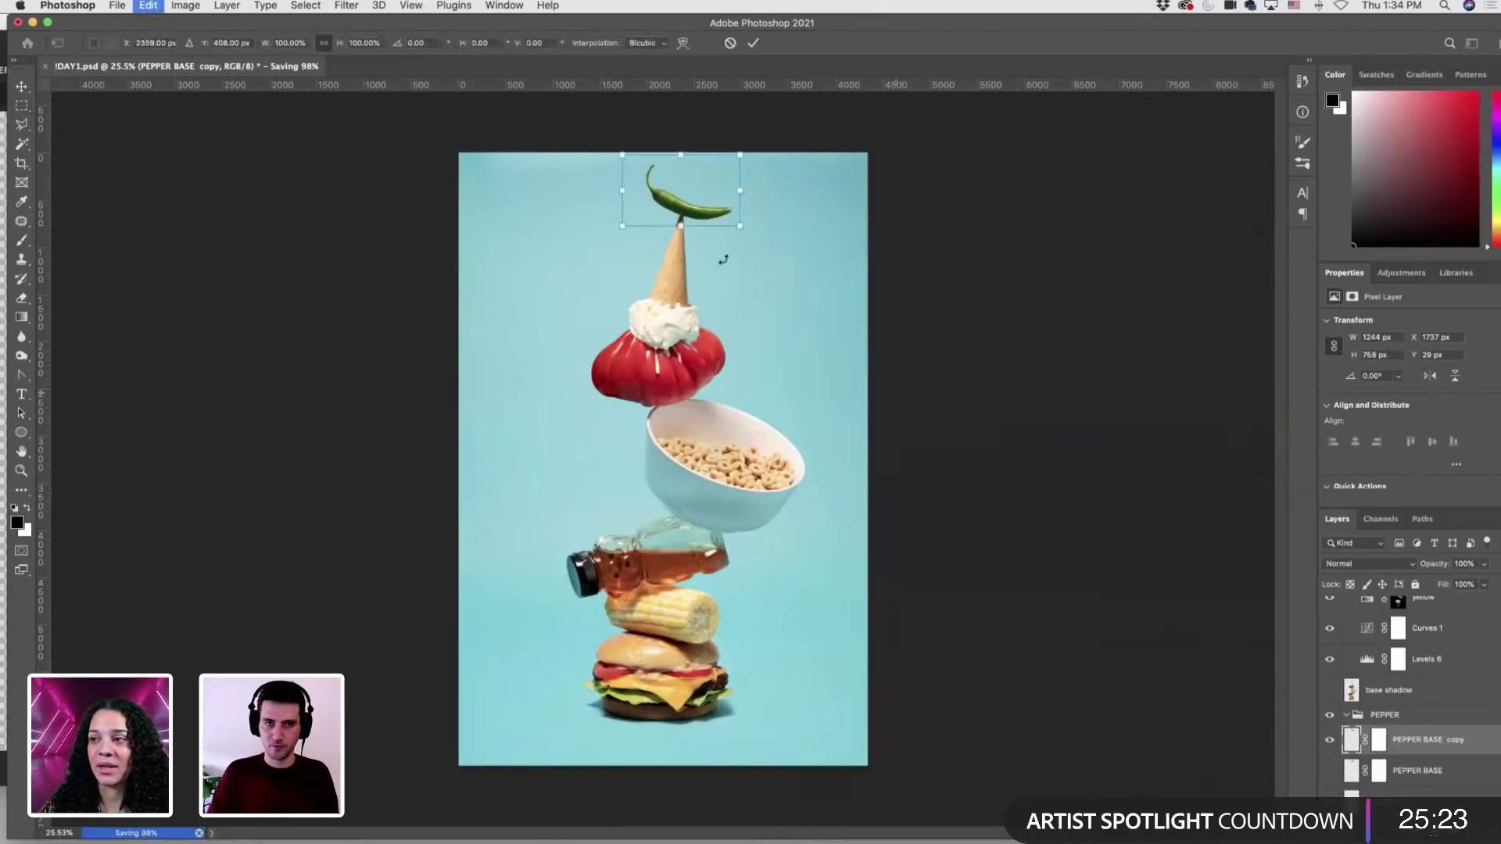
right_click(654, 170)
click(696, 422)
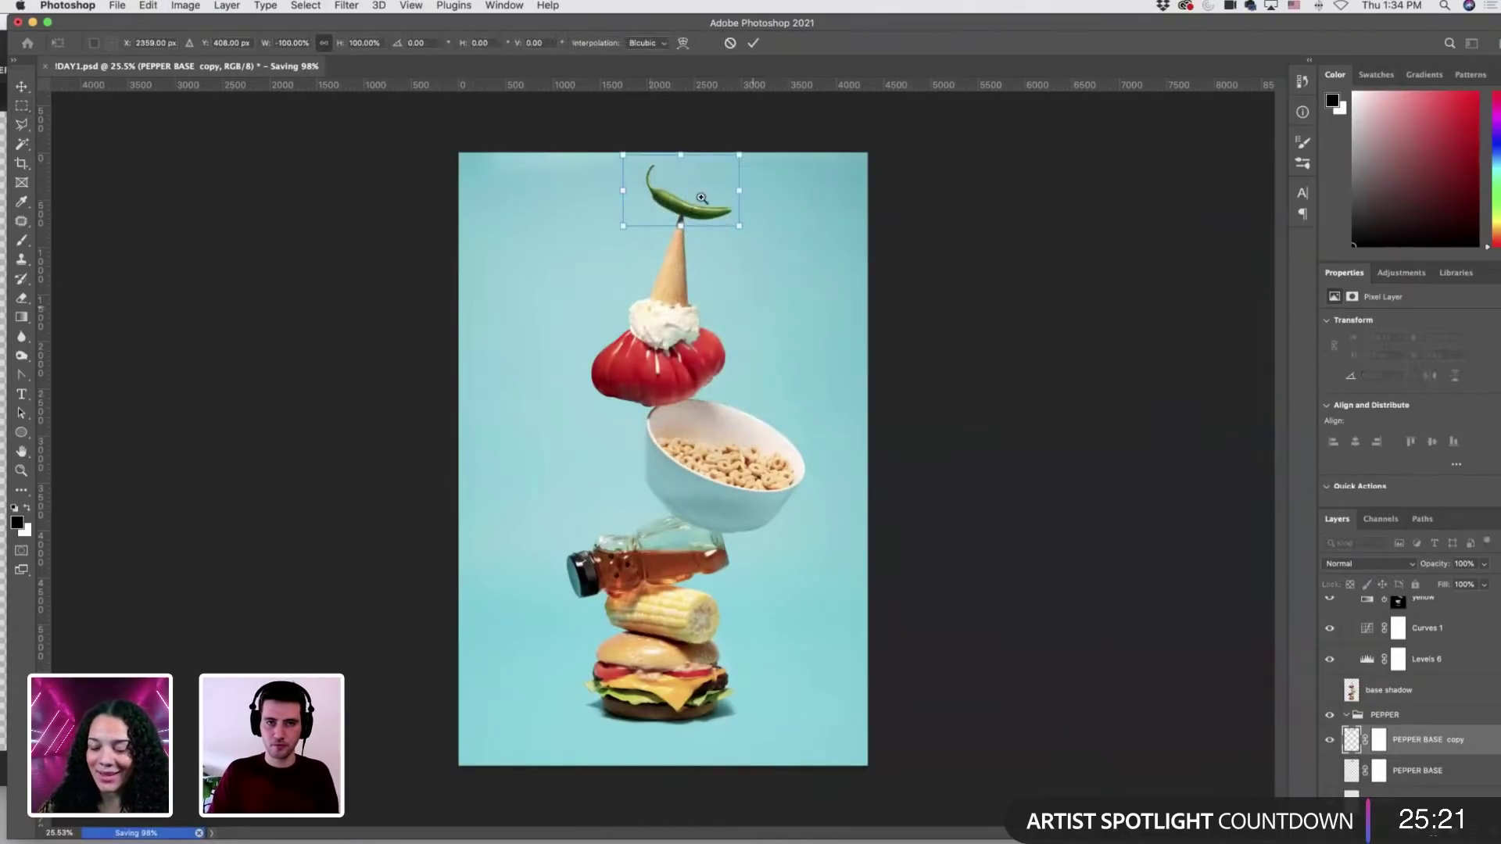
drag(739, 182, 804, 247)
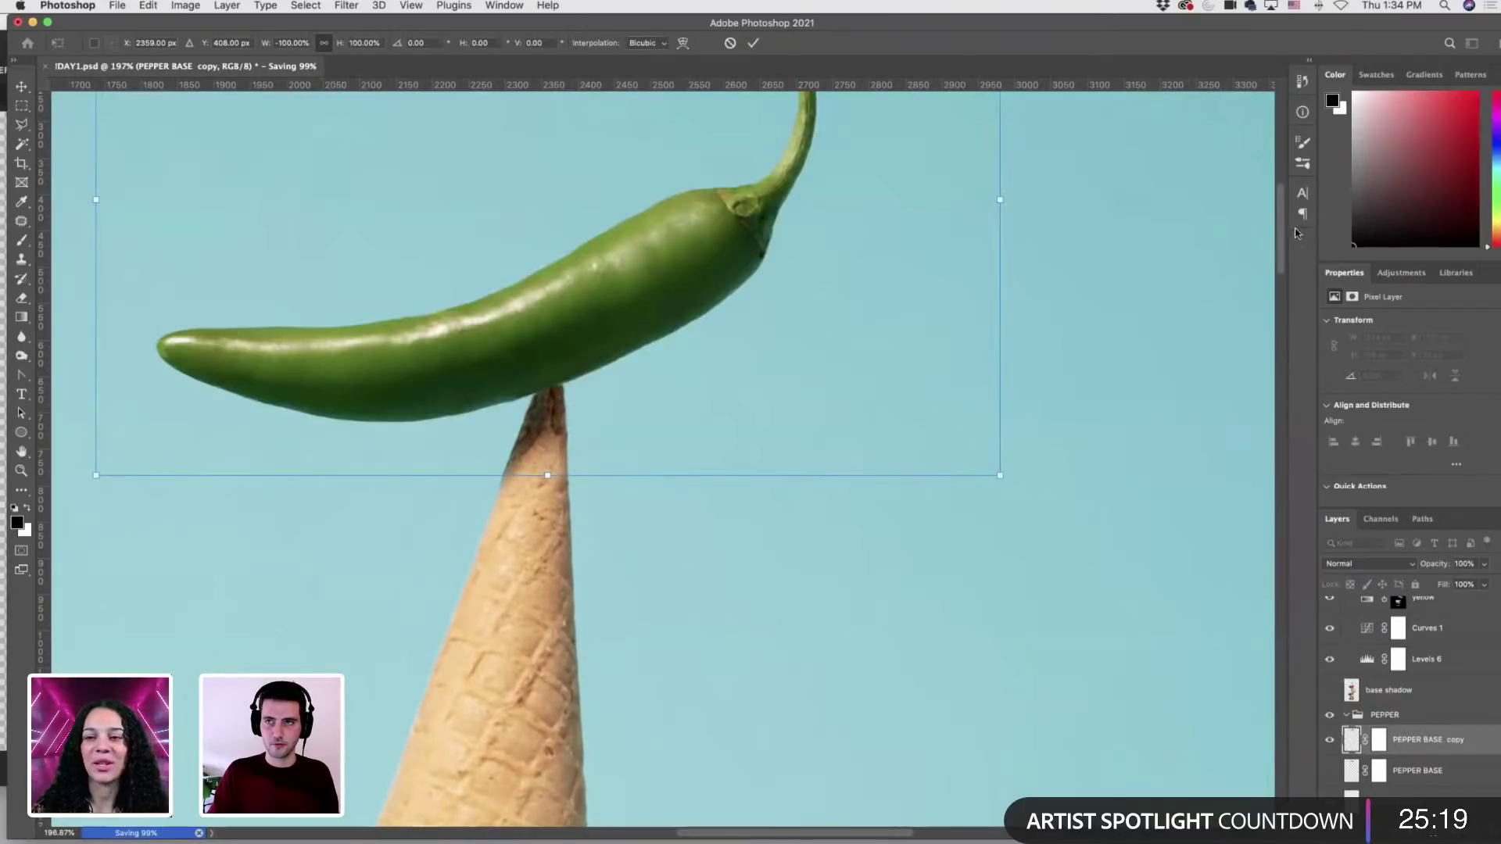
Rotate the flipped pepper to about -165.9° and shift it about 52 px toward its stem over the cone's tip.
drag(708, 277, 708, 278)
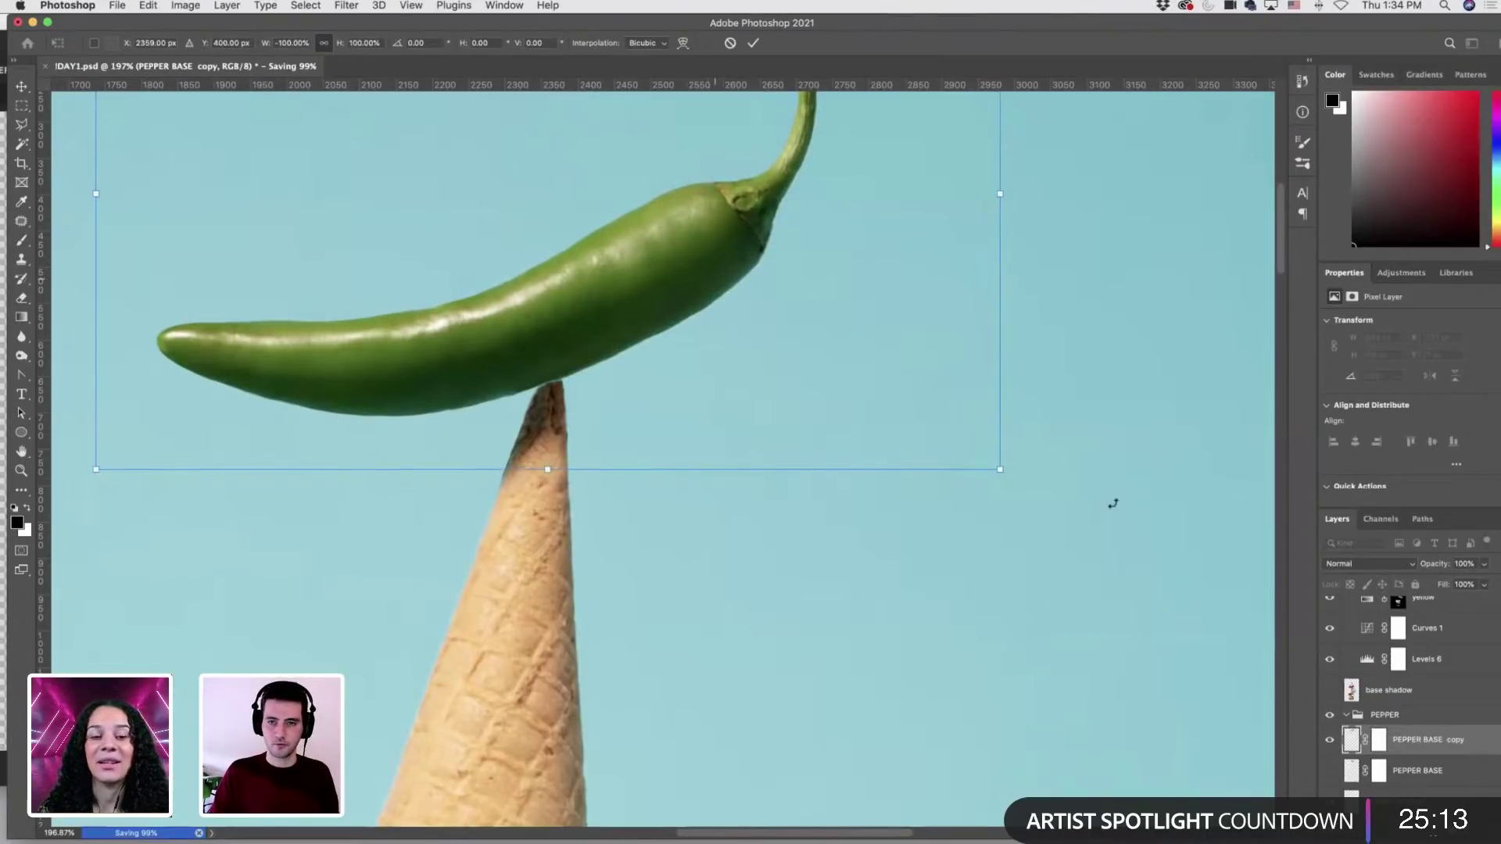
drag(1022, 537, 792, 380)
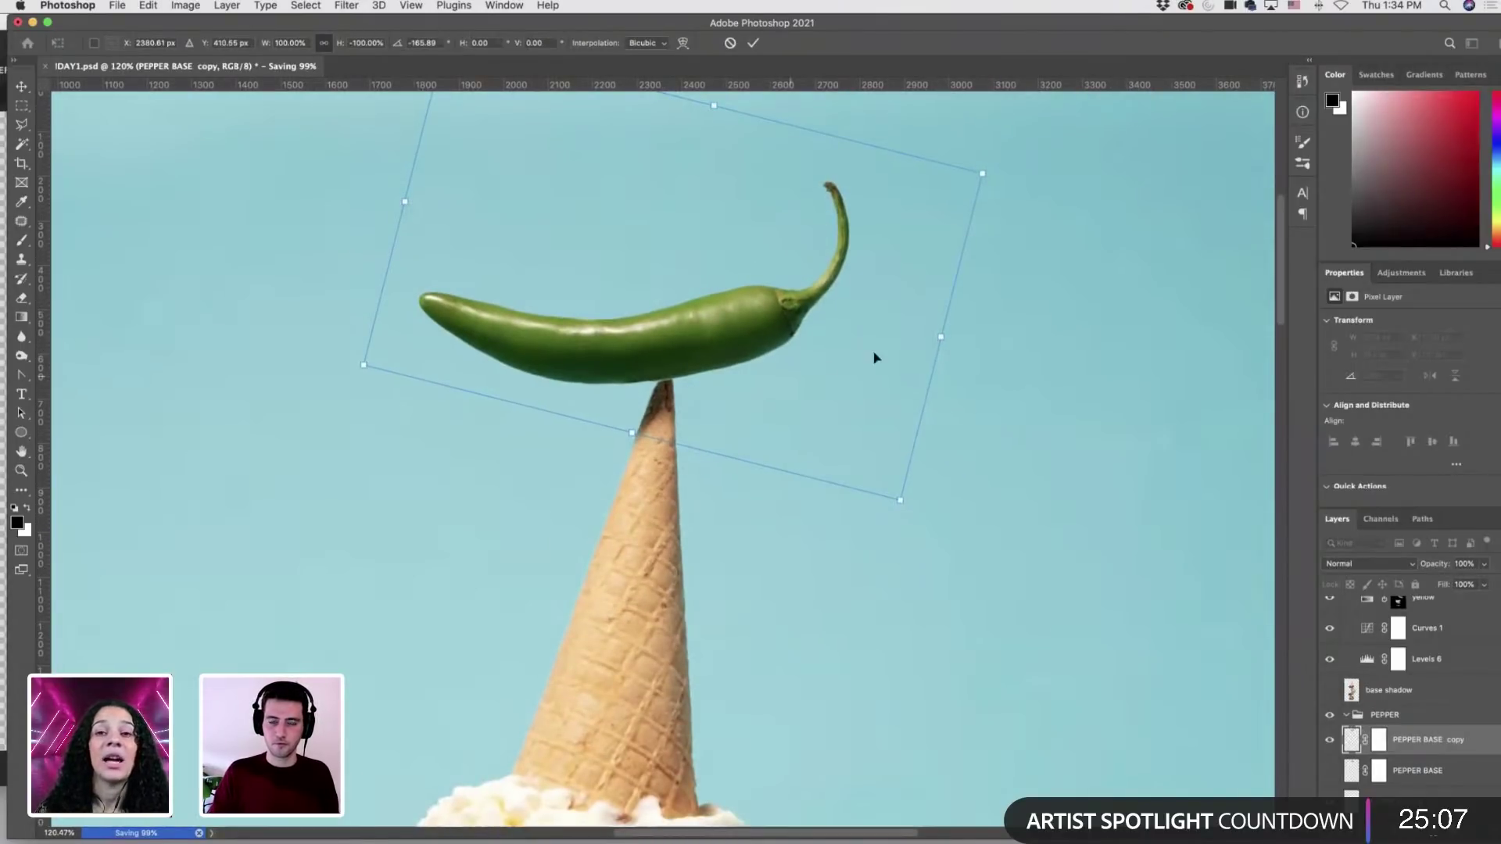
drag(753, 323, 775, 322)
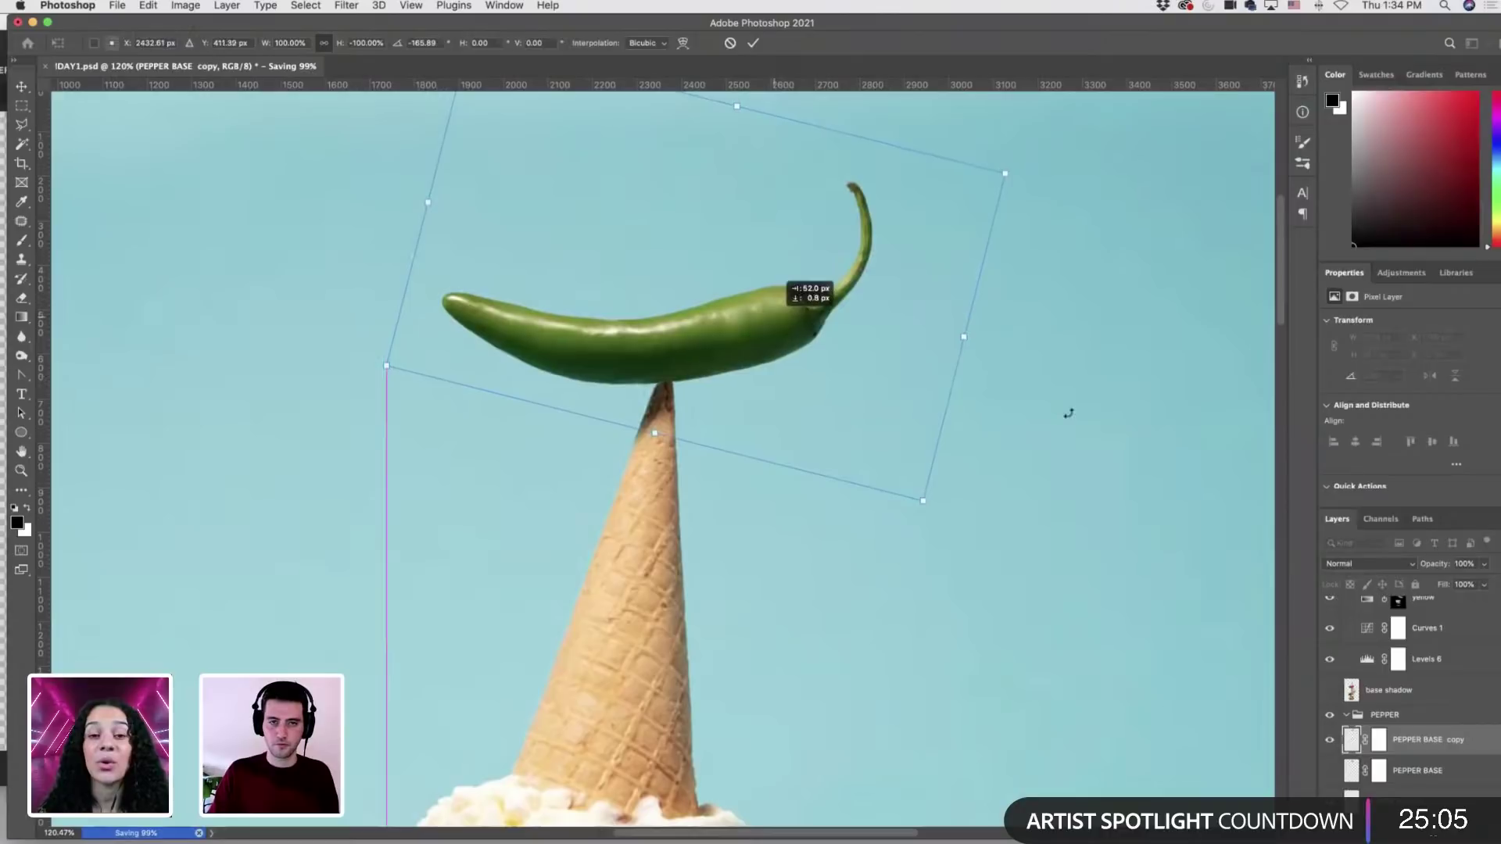
Refine the flipped pepper's rotation to about -168.8°, raise it slightly to rest on the cone's tip, and commit the transform.
drag(1066, 412, 1068, 396)
key(Up)
key(Up)
key(Up)
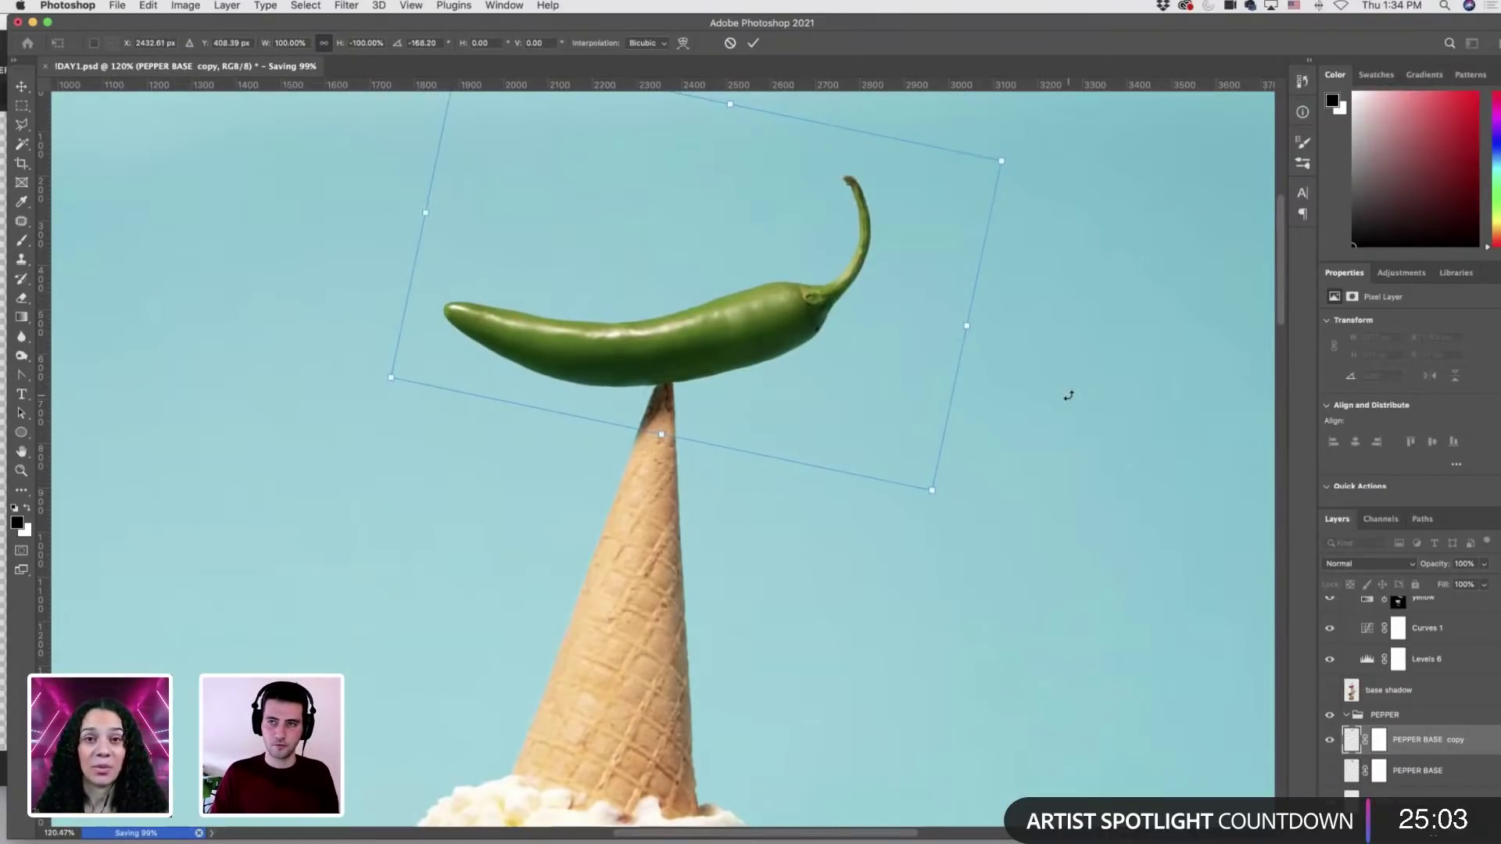
key(Up)
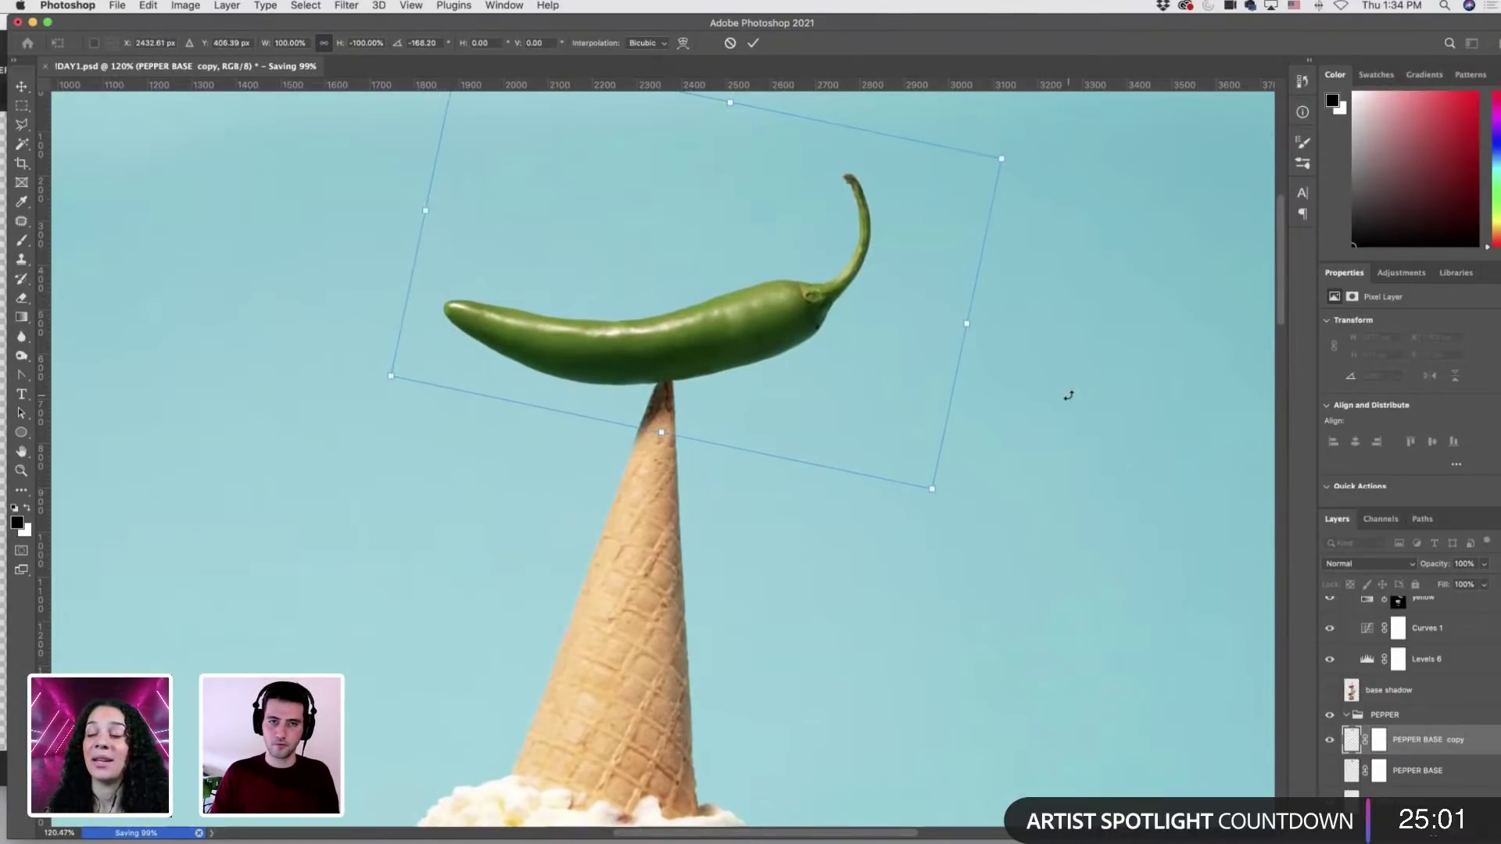
drag(1055, 426, 1056, 424)
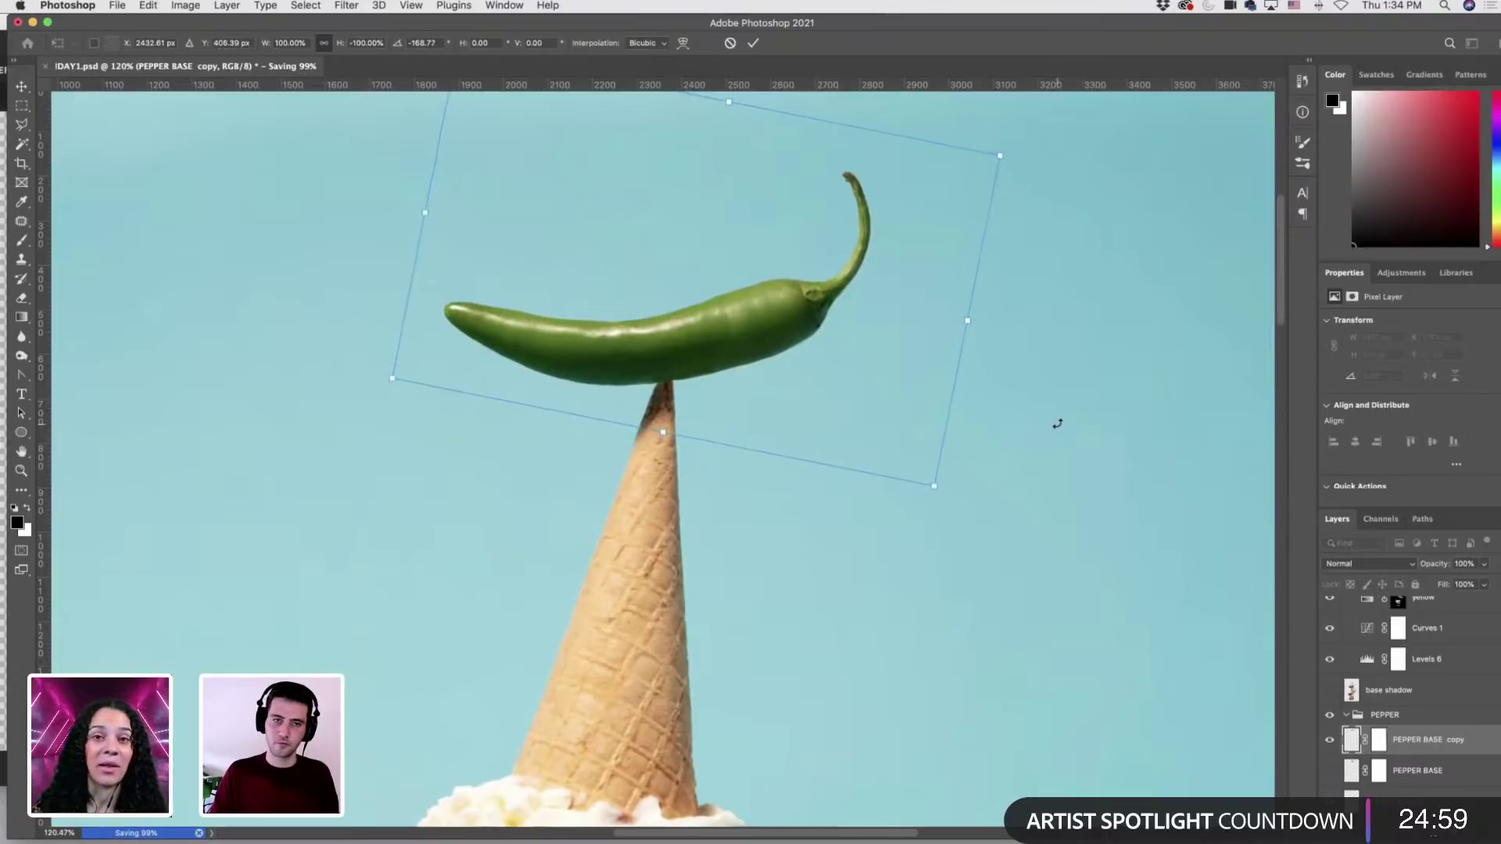
key(Up)
key(Return)
Duplicate the flipped pepper's PEPPER BASE copy layer together with its mask.
click(1379, 740)
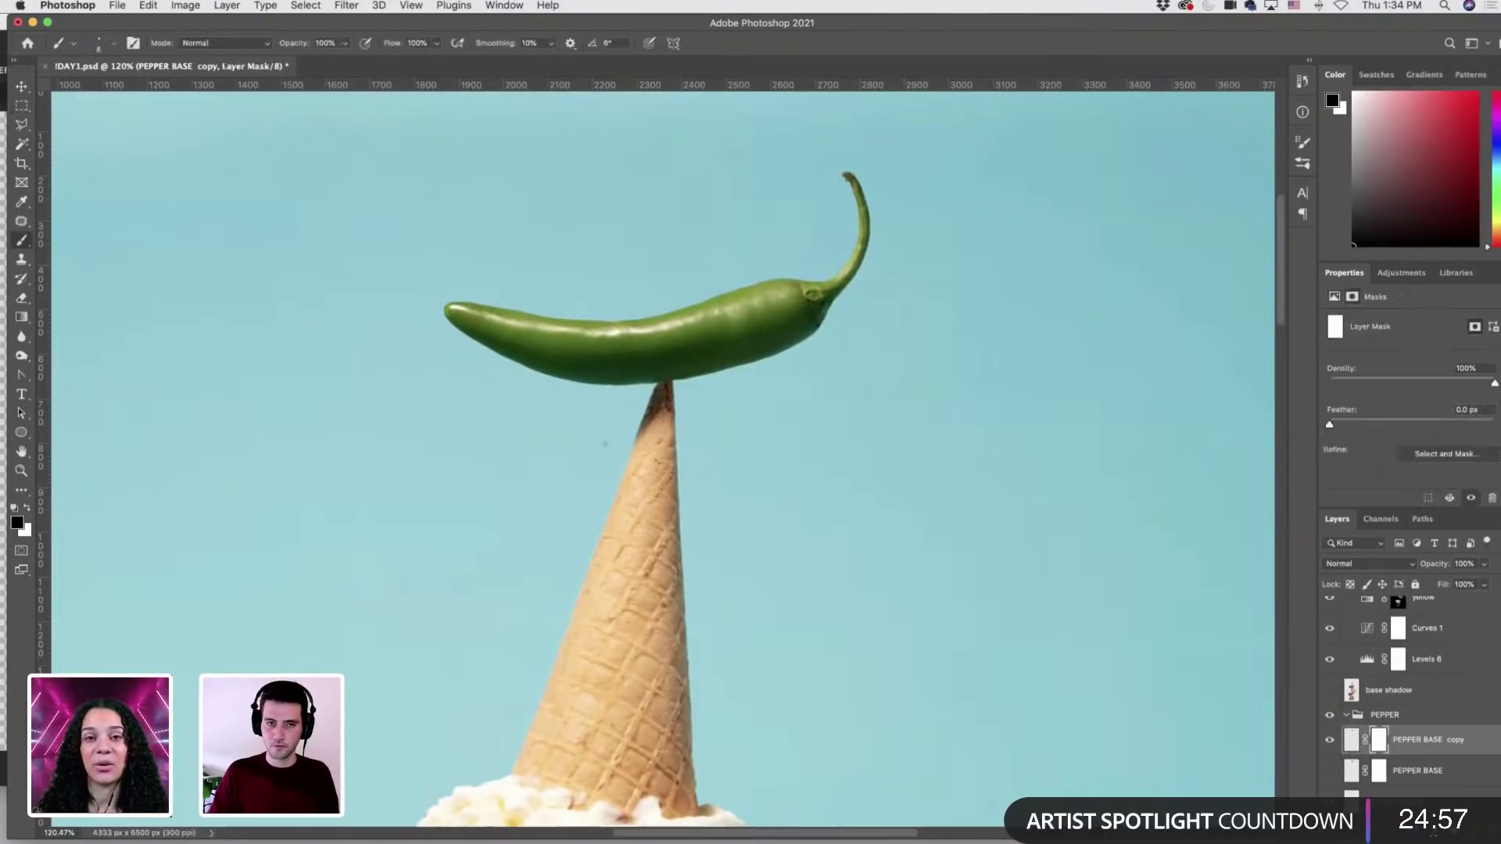
scroll(665, 385, up, 5)
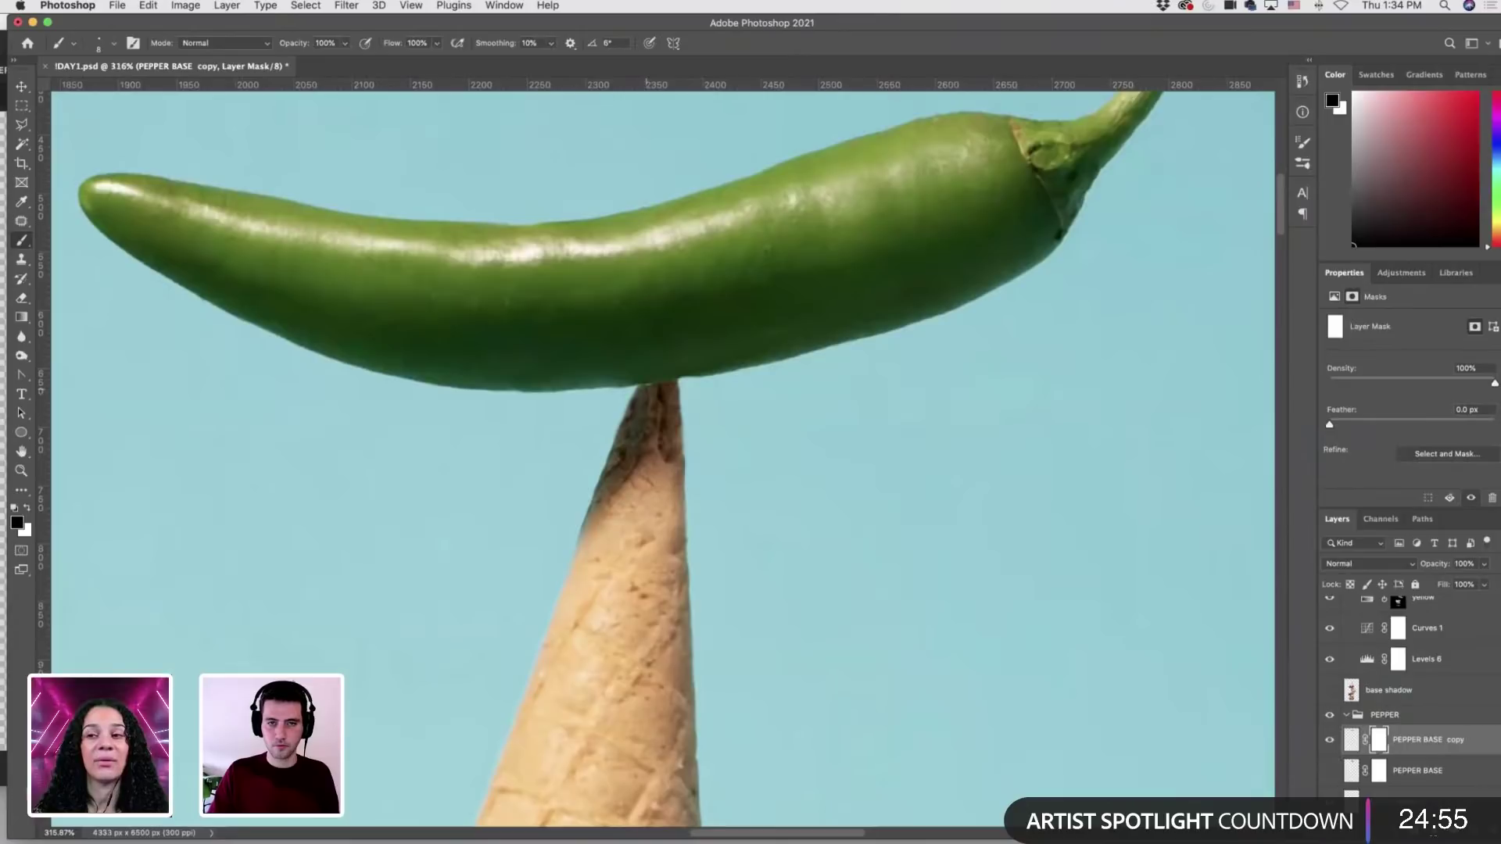
scroll(692, 423, down, 10)
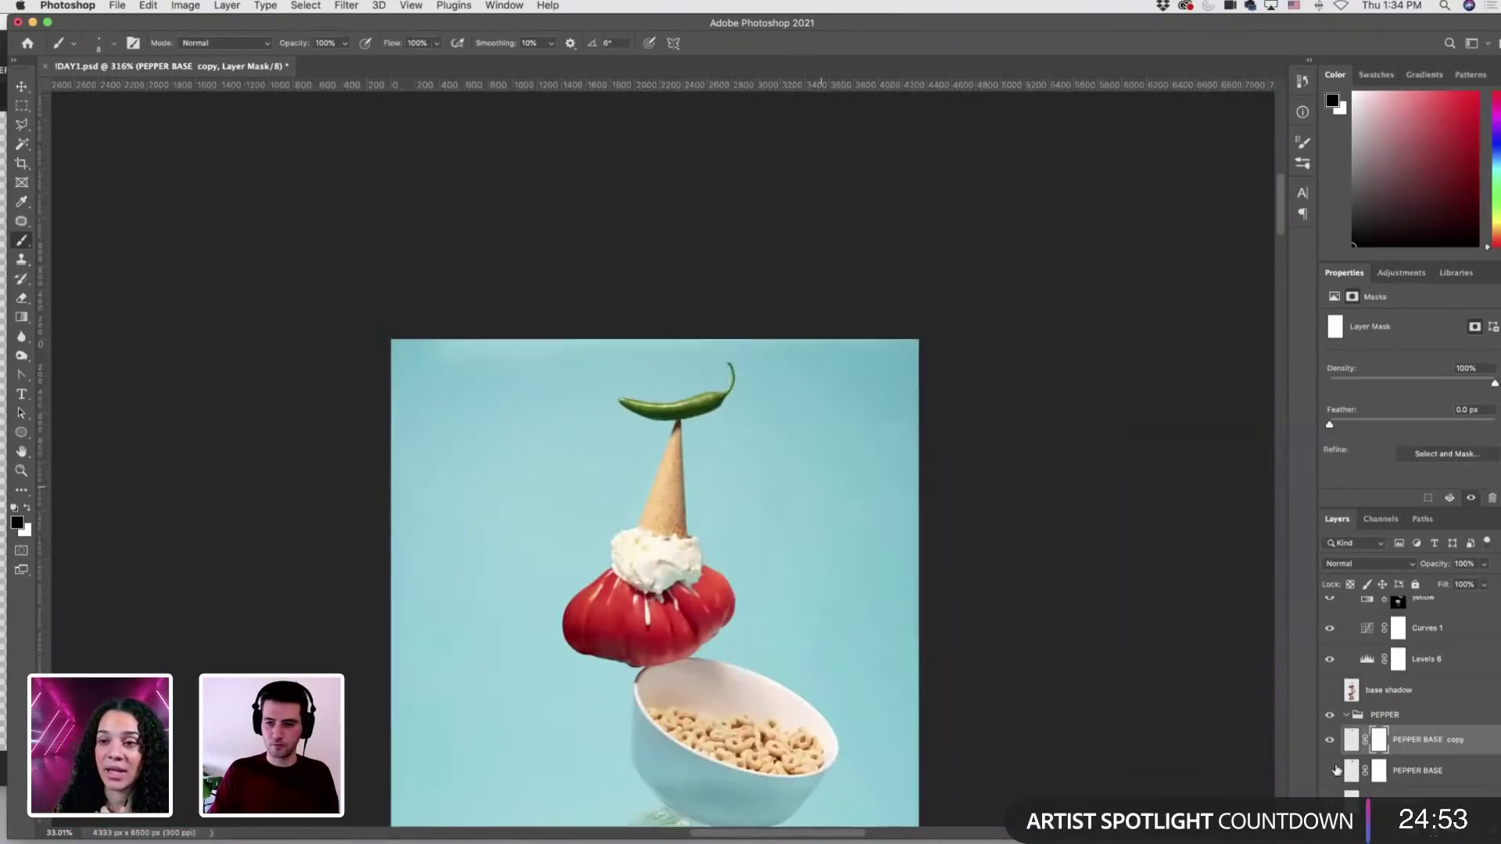
scroll(813, 550, down, 3)
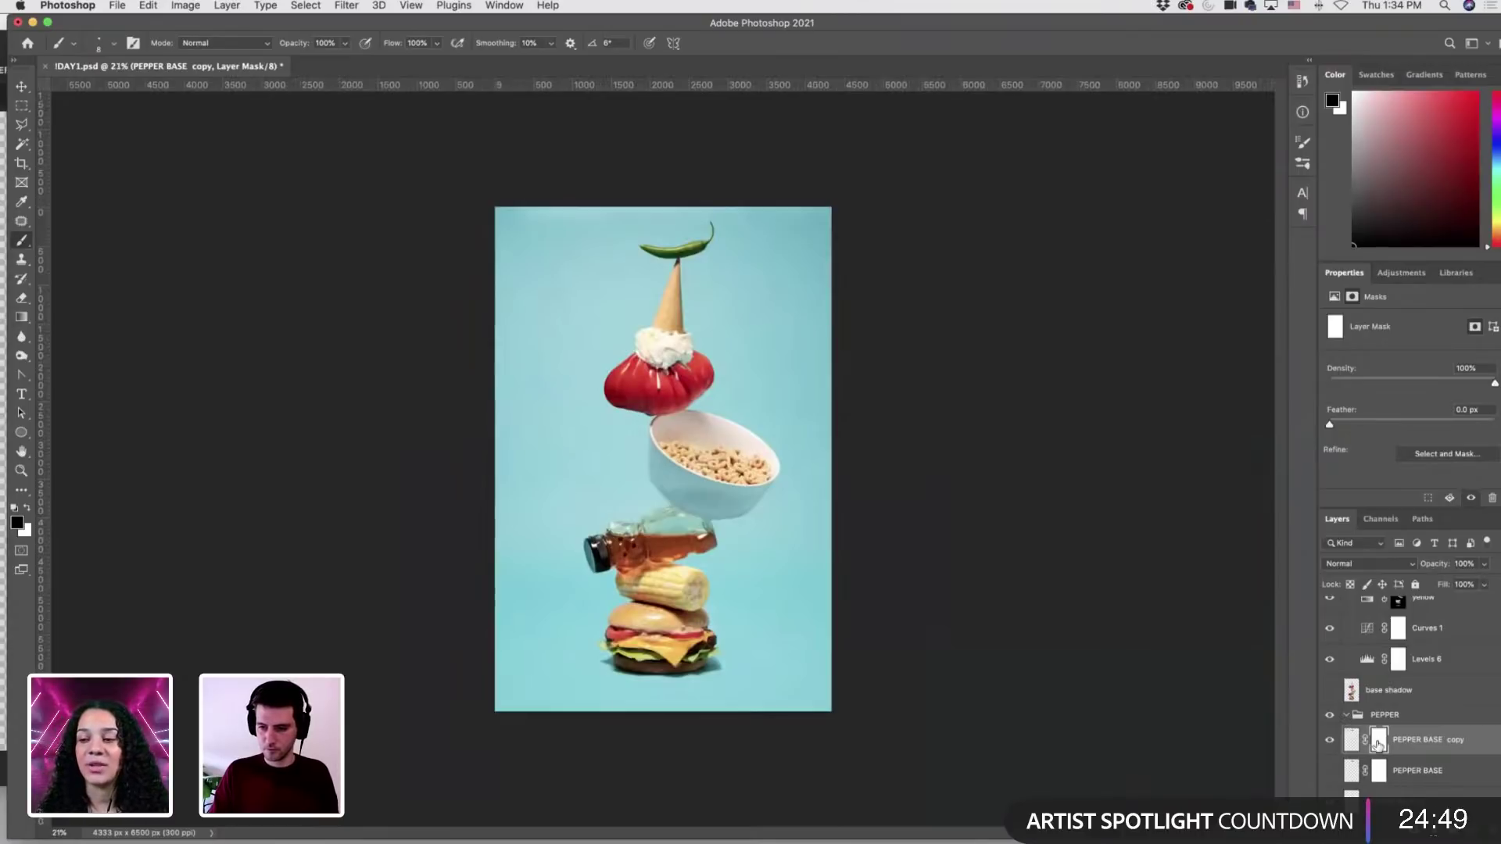
key(super+j)
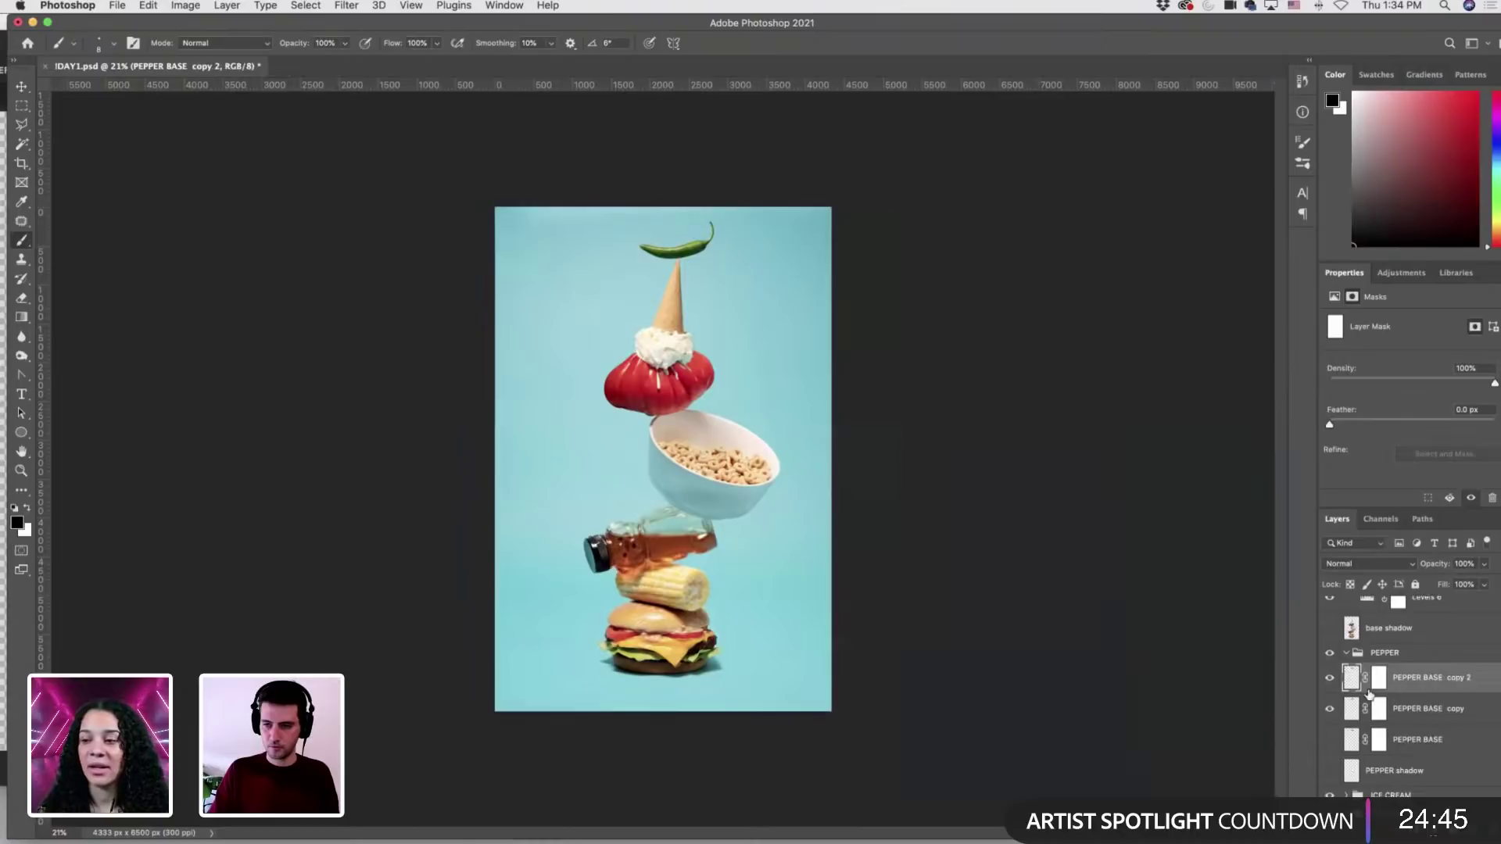
Free Transform the second pepper, moving it down beside the bottle's cap and rotating it to about -36.7°.
key(super+t)
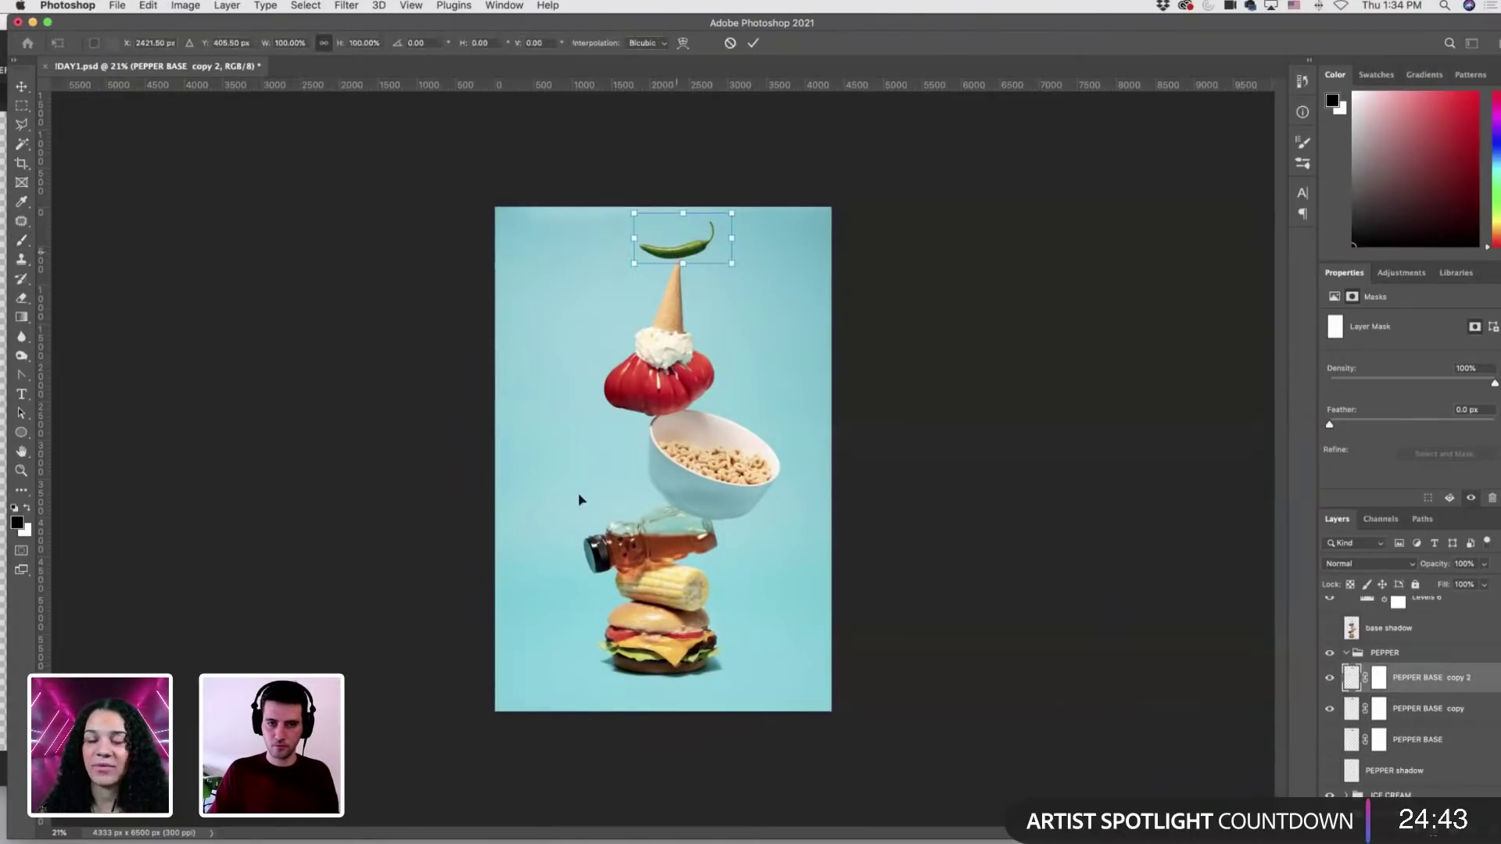
drag(677, 250, 598, 567)
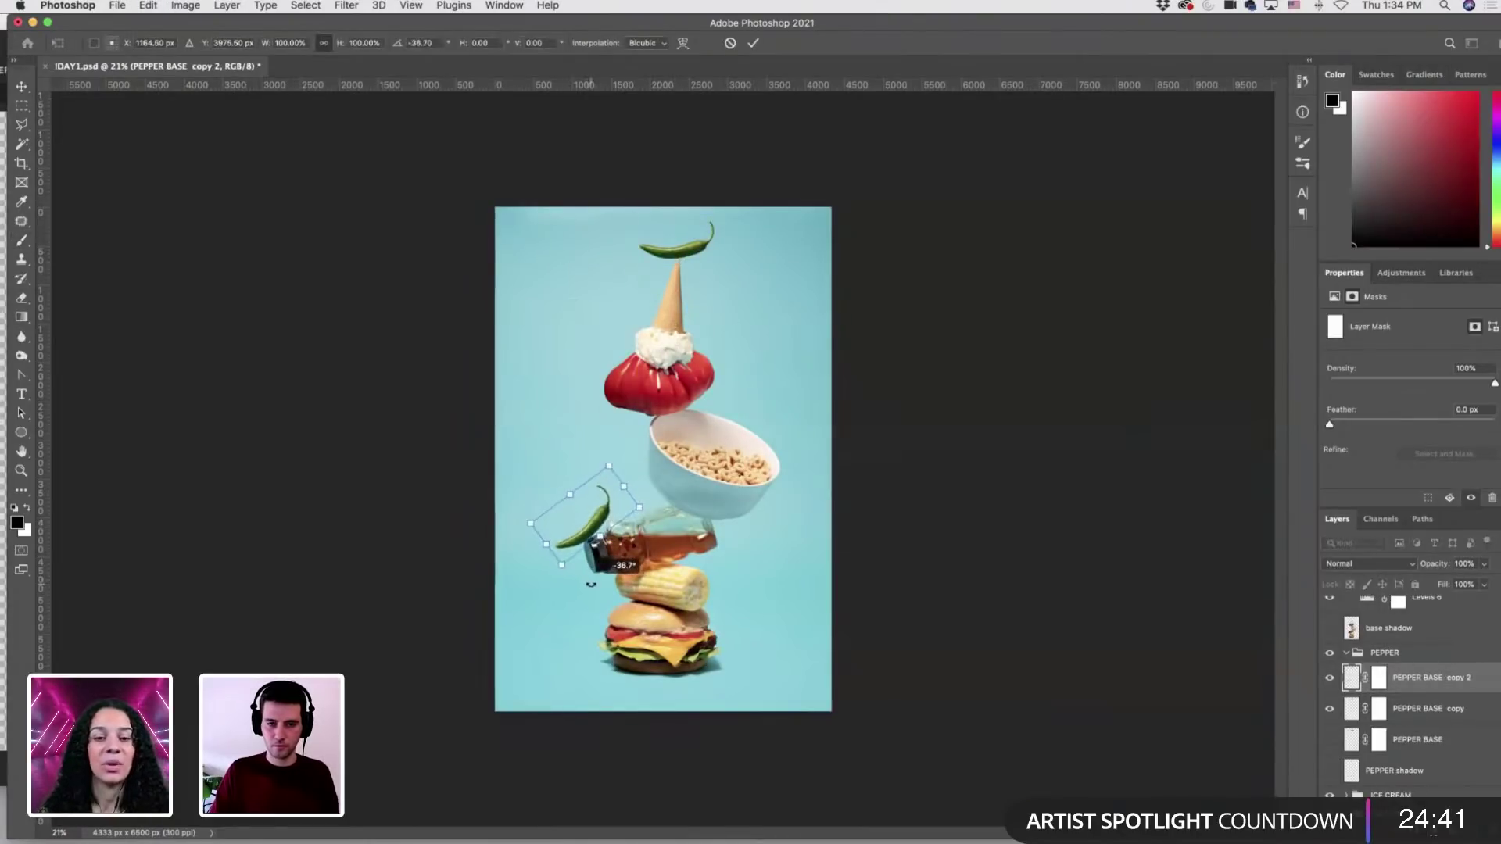
scroll(594, 551, up, 3)
scroll(595, 543, up, 5)
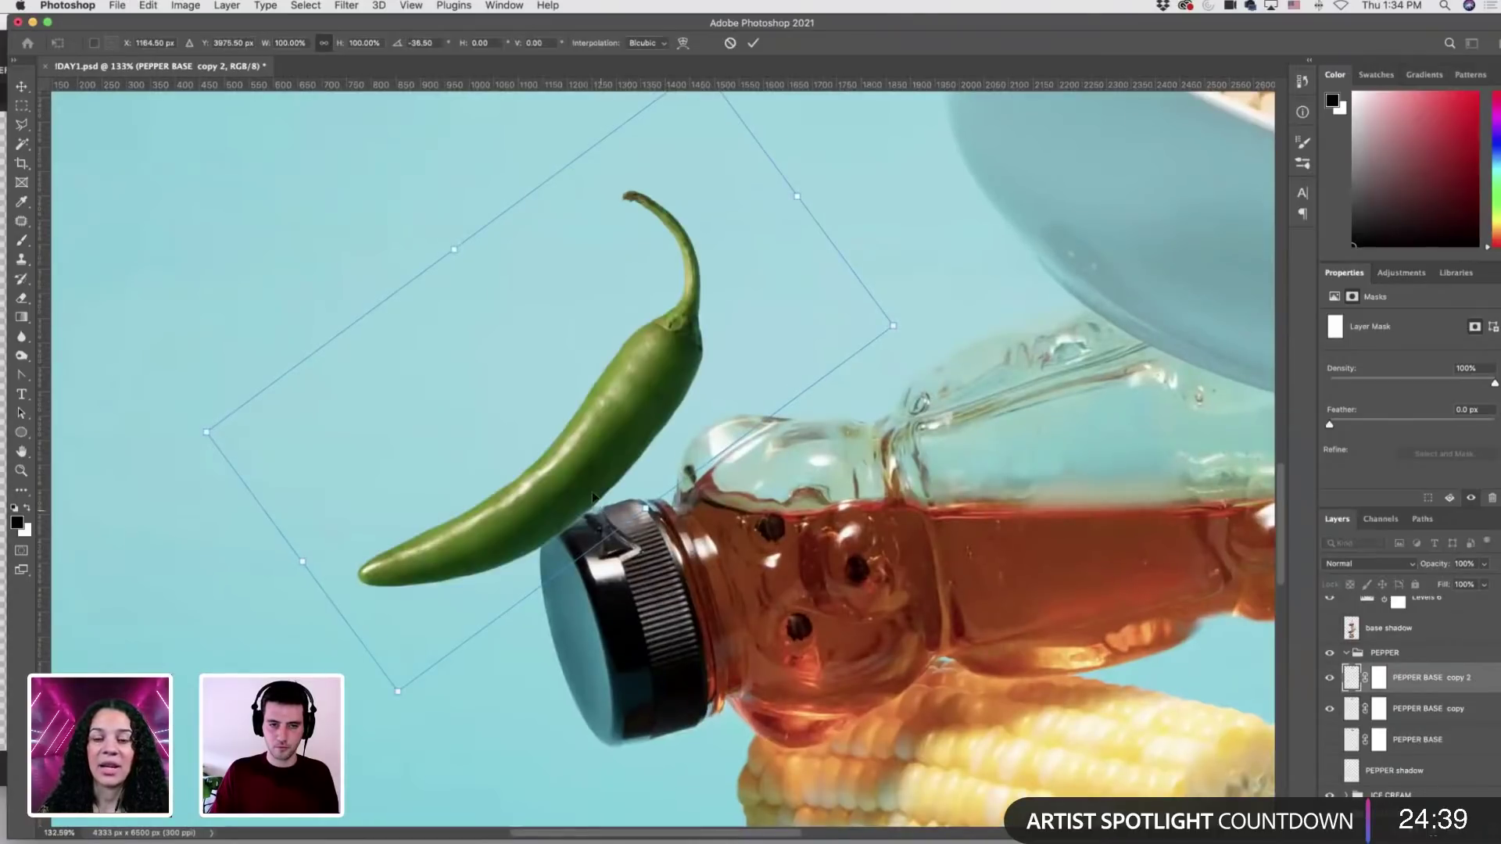
Refine the second pepper's rotation to about -39.1°, adjust its position against the bottle's cap, and commit the transform.
drag(601, 512, 595, 502)
drag(363, 690, 371, 685)
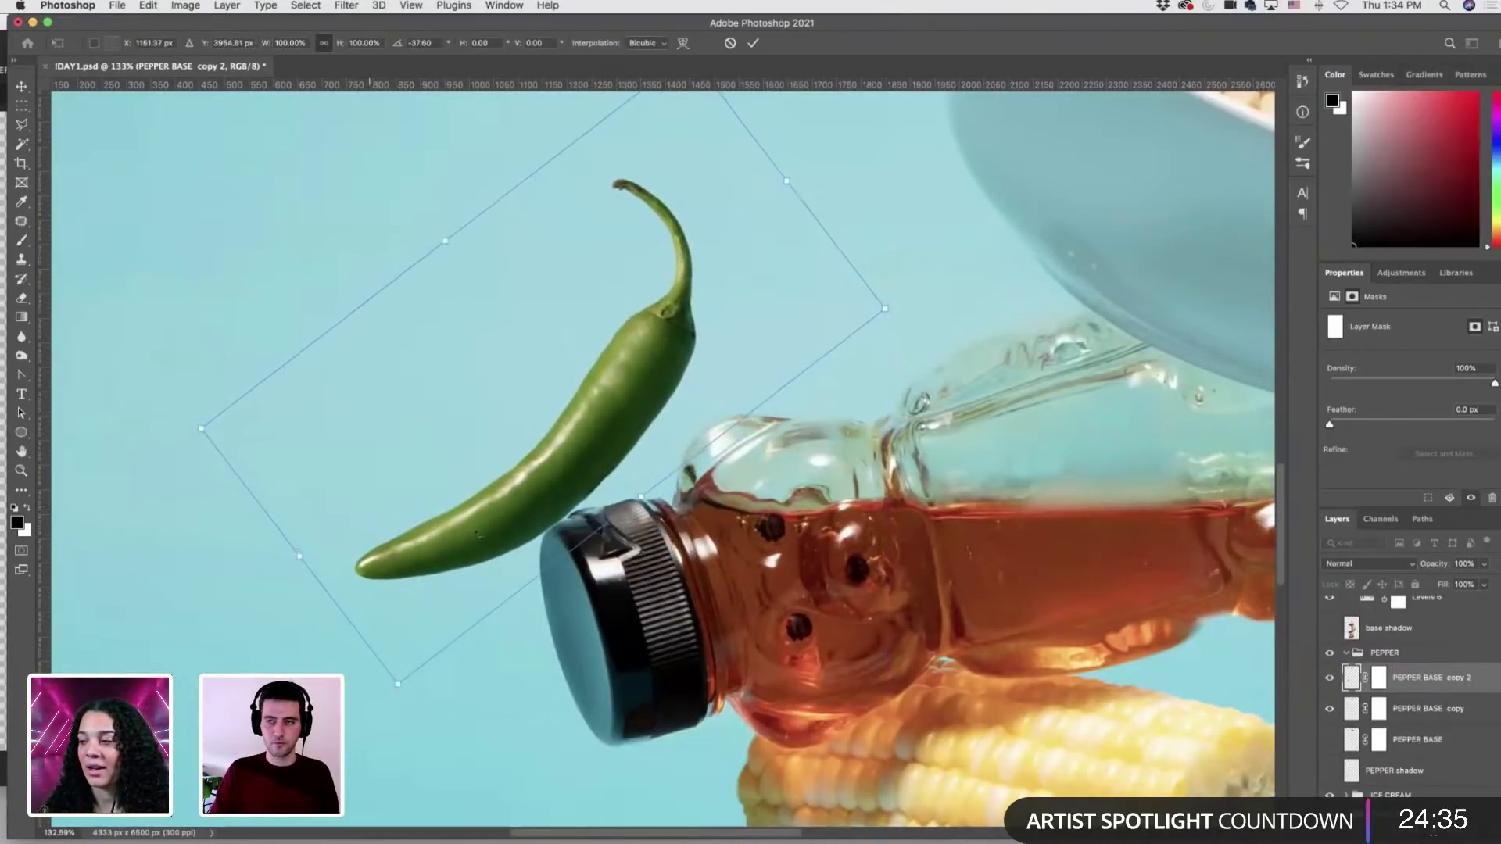
drag(480, 521, 470, 521)
drag(361, 726, 380, 730)
key(Return)
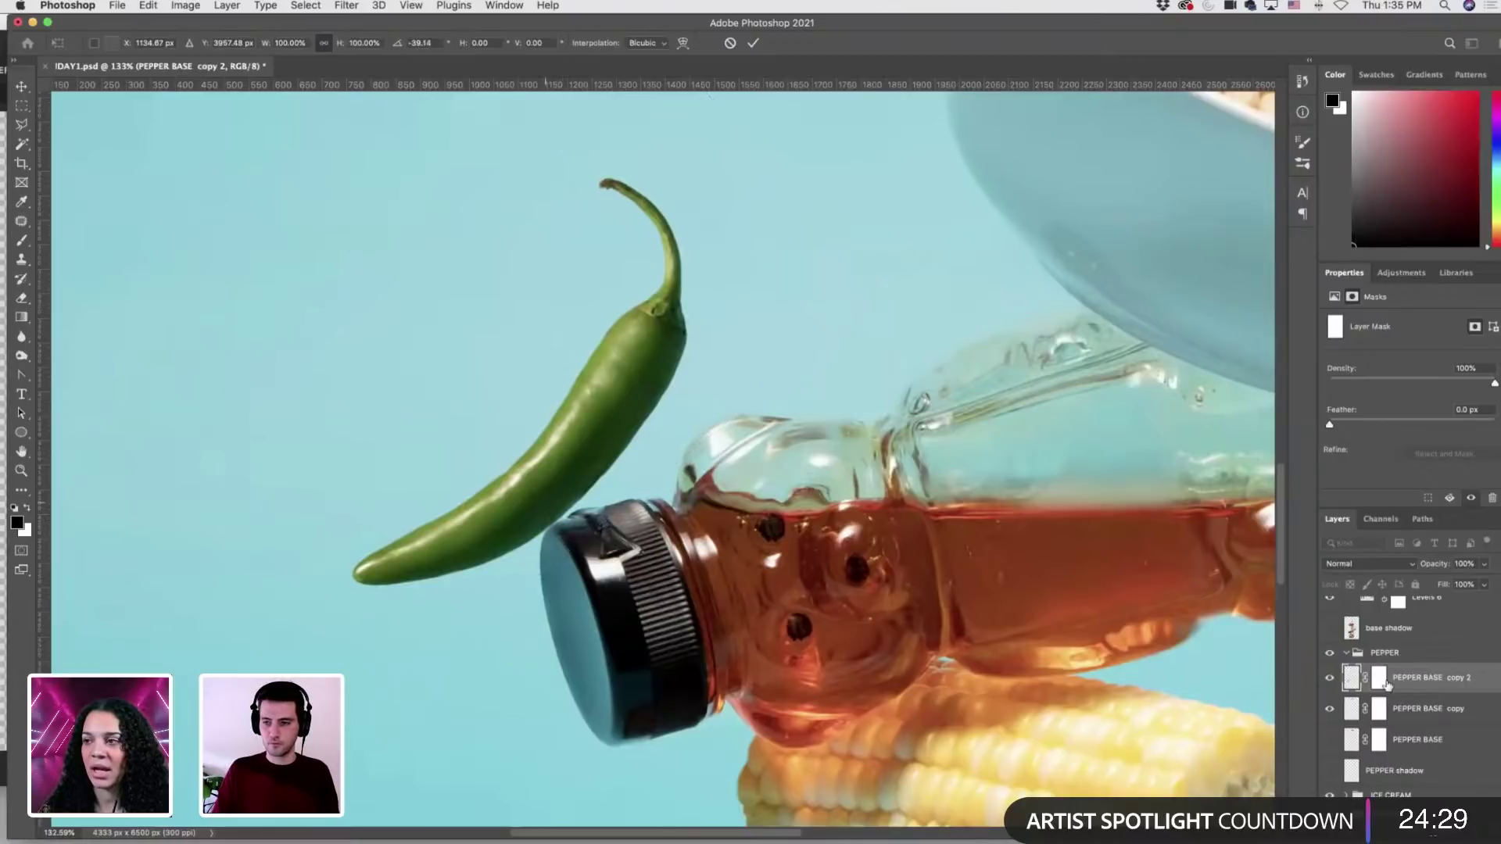
Free Transform the second pepper, rotating it slightly and lowering it to rest against the bottle's cap, and commit the transform.
key(b)
key(super+backslash)
drag(523, 469, 524, 469)
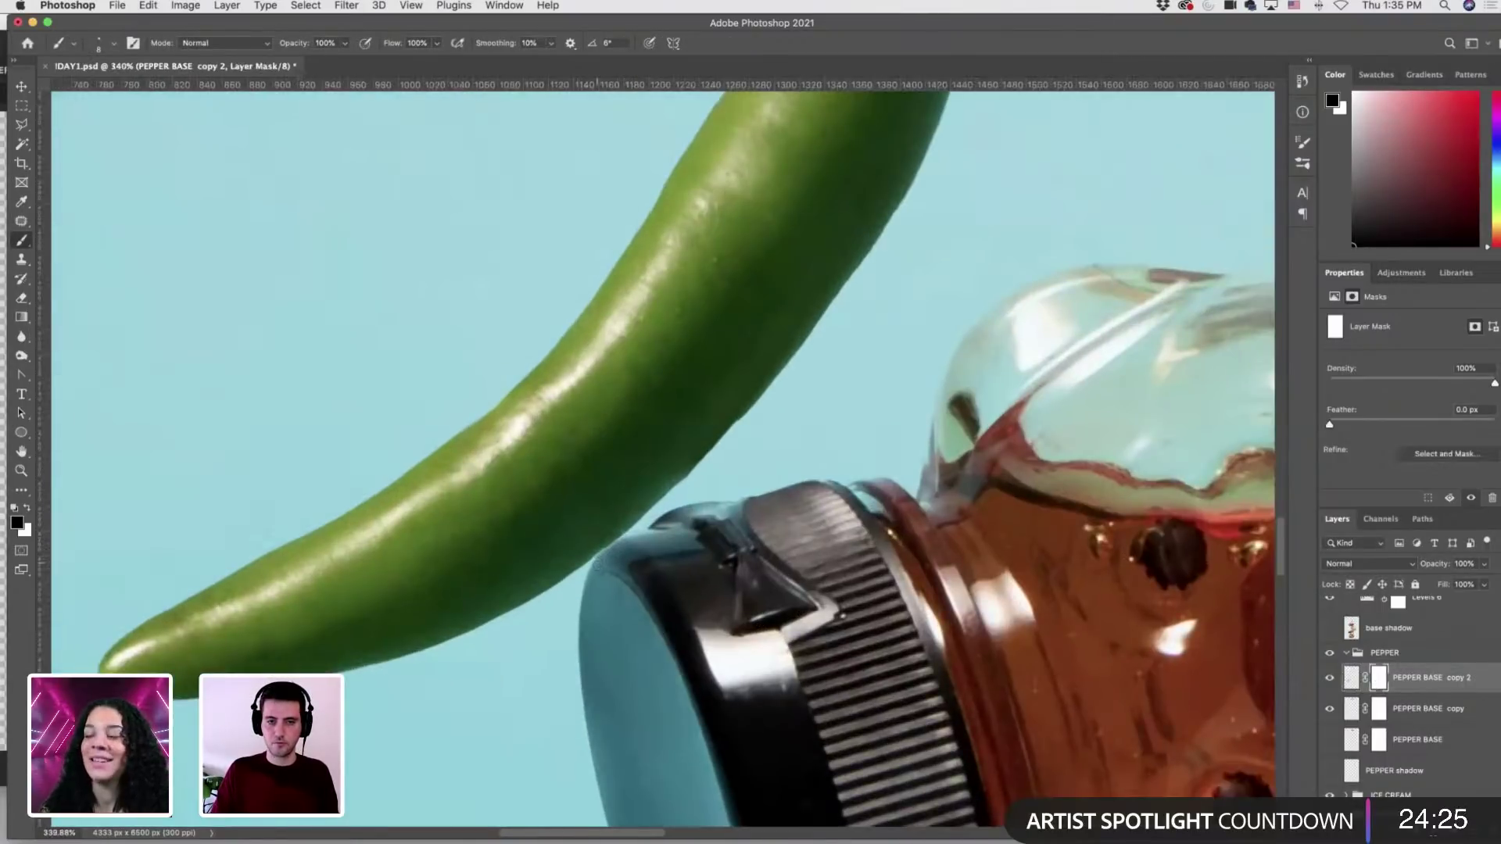
scroll(674, 490, down, 8)
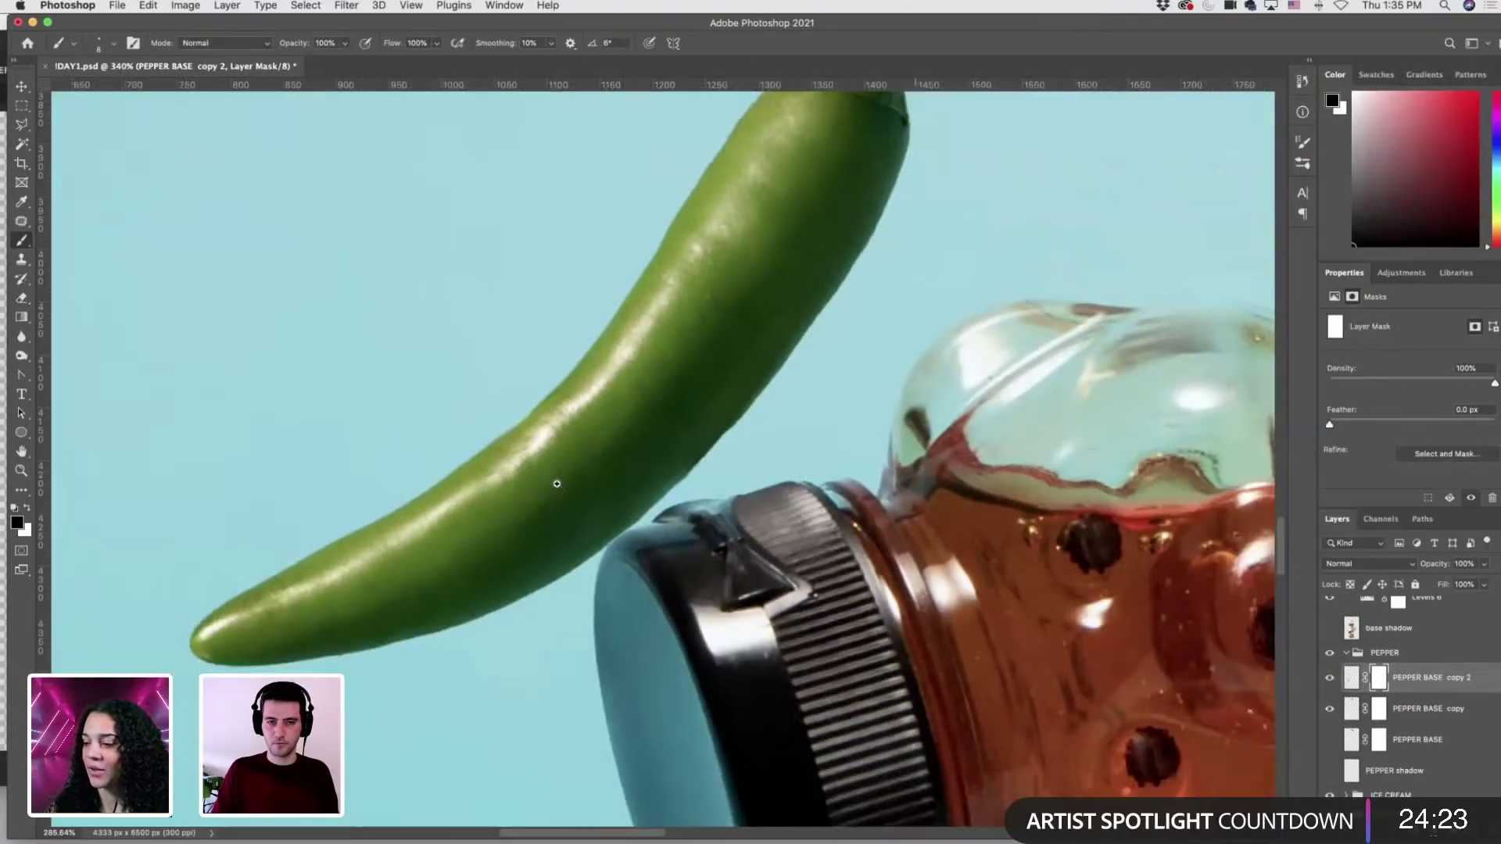
scroll(677, 448, down, 3)
scroll(677, 448, up, 8)
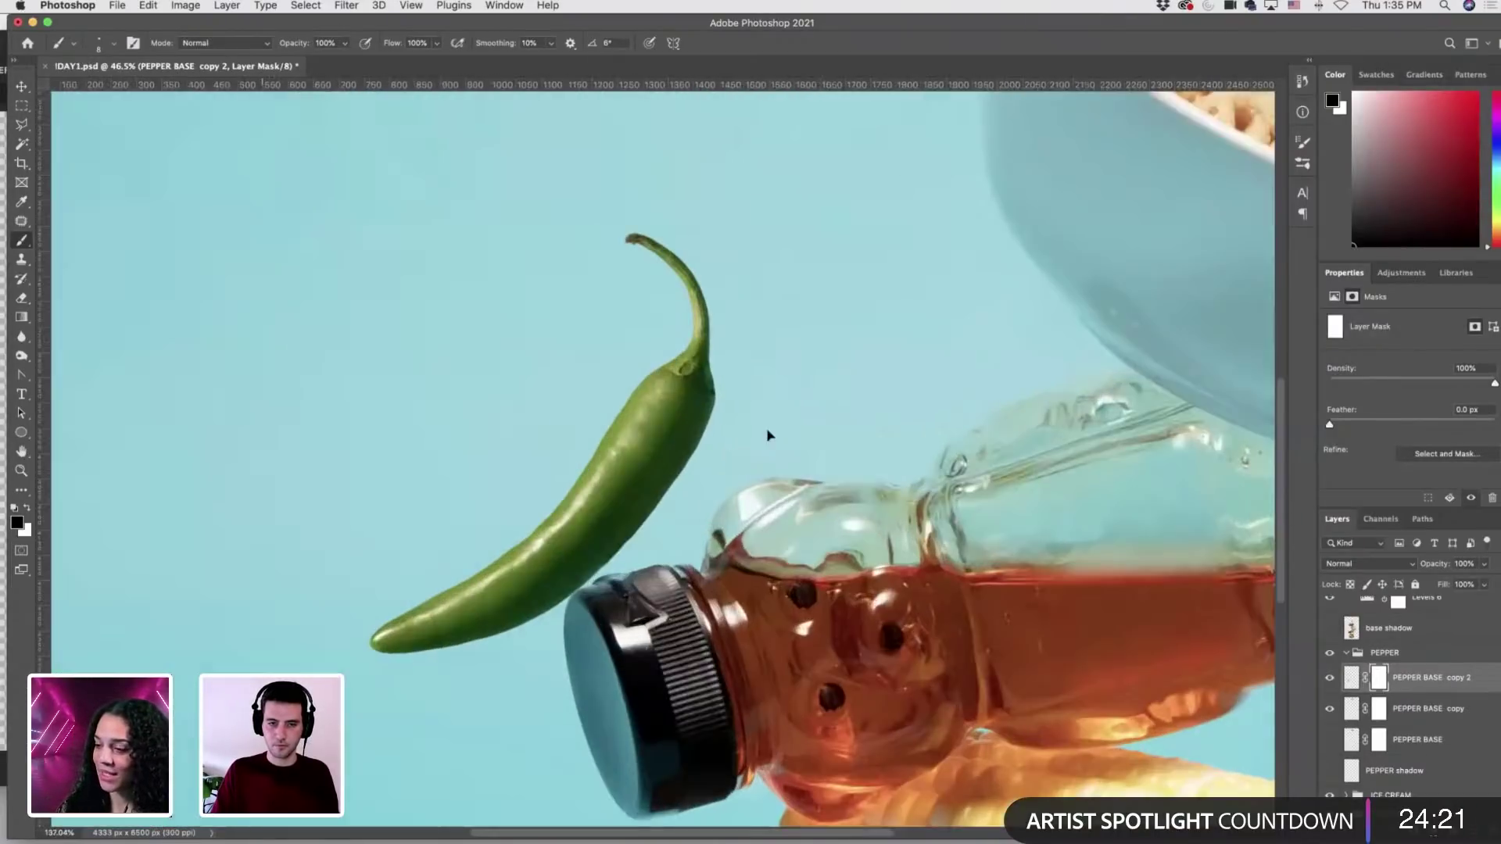
key(super+t)
drag(858, 435, 857, 471)
drag(656, 471, 654, 491)
key(Return)
Examine the second pepper's contact with the bottle's cap up close and its balance within the whole food stack.
key(b)
scroll(586, 594, up, 5)
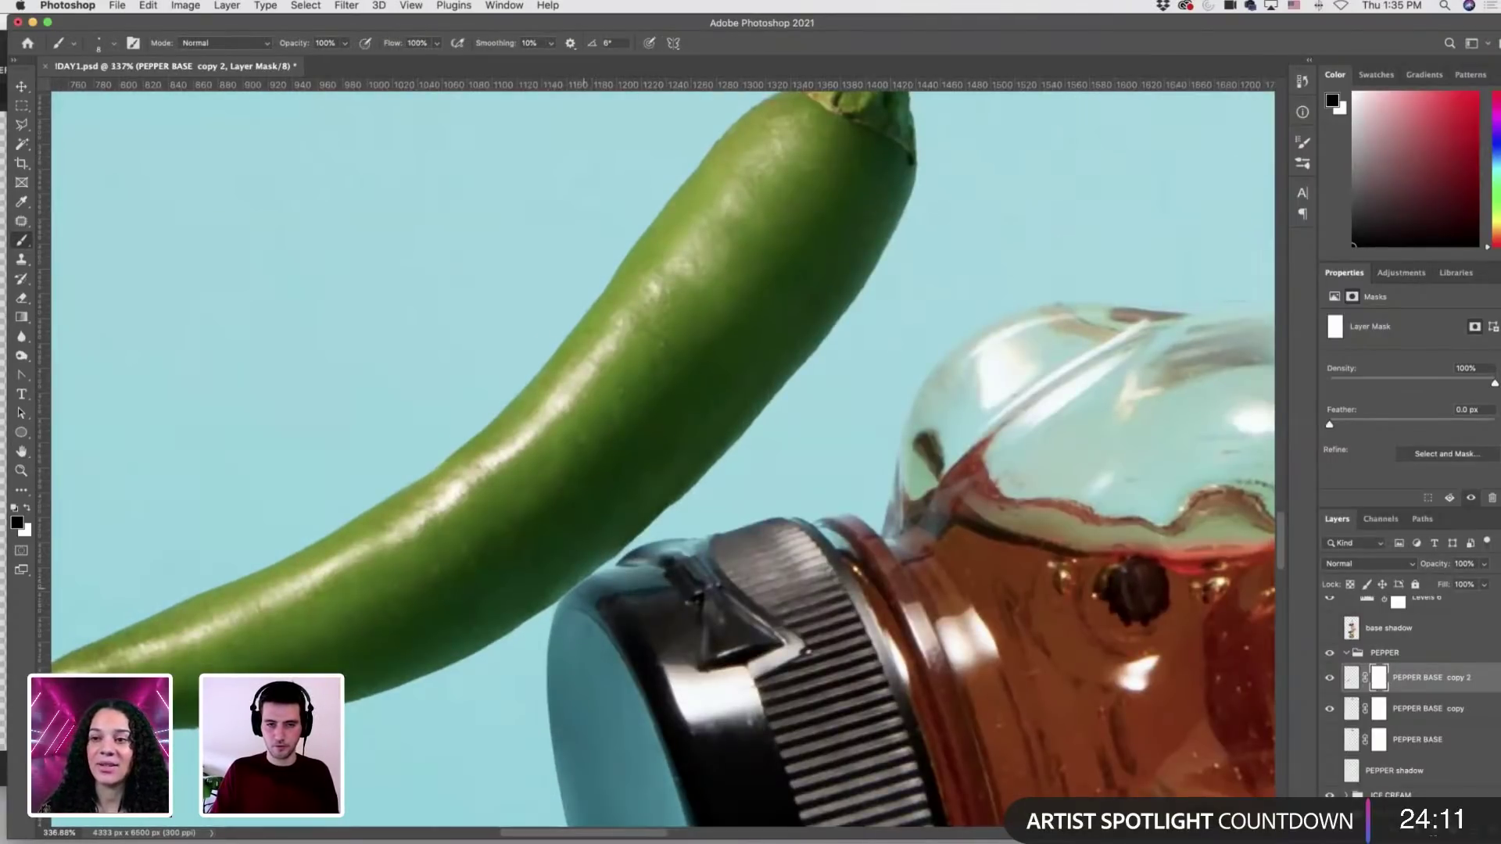
key(x)
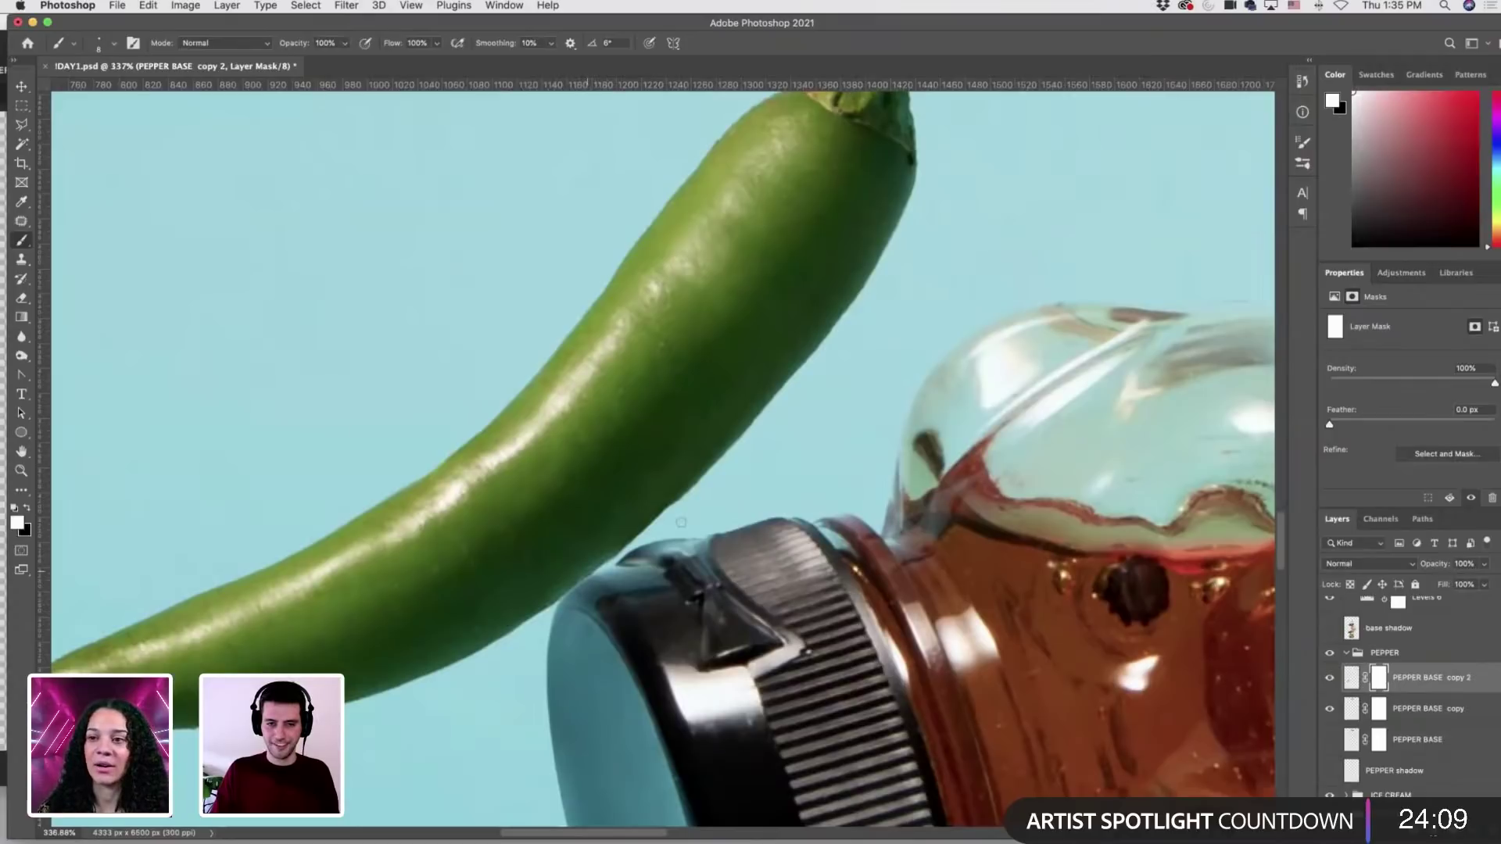
scroll(681, 522, down, 10)
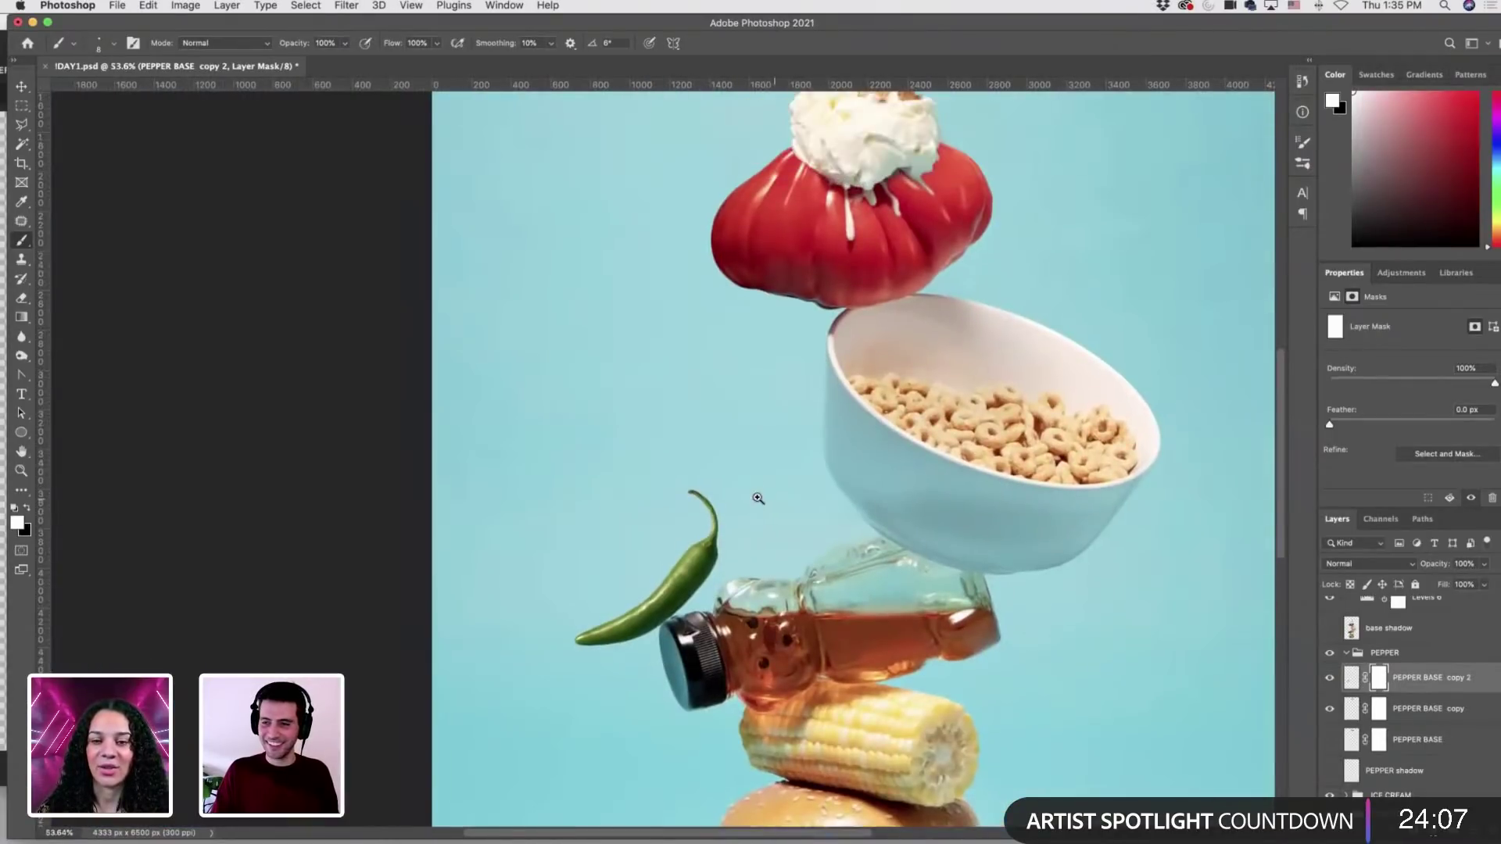
scroll(758, 498, down, 2)
scroll(770, 498, up, 3)
scroll(772, 500, down, 3)
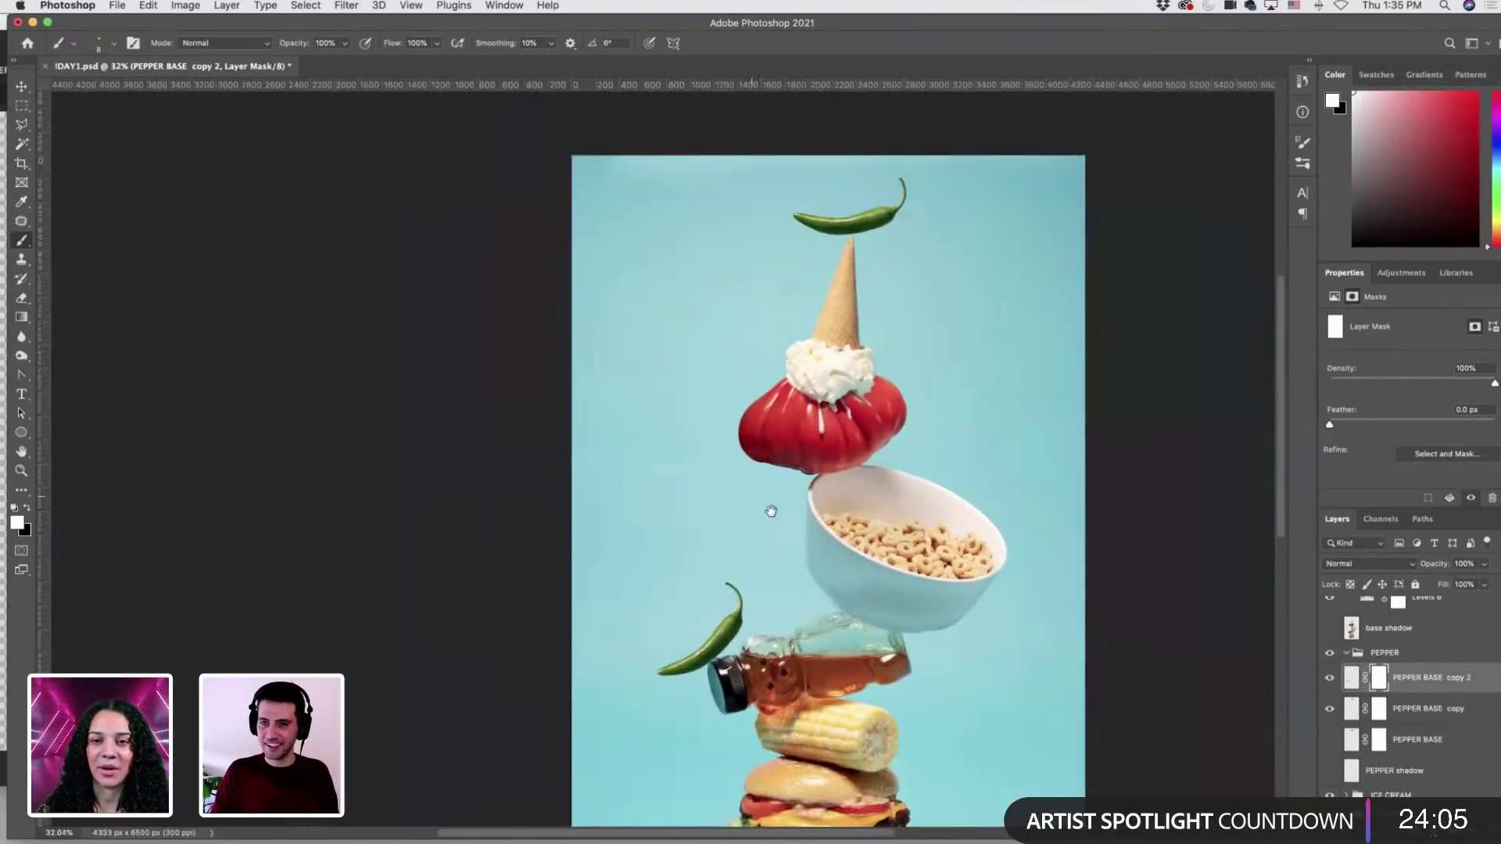
scroll(771, 510, down, 1)
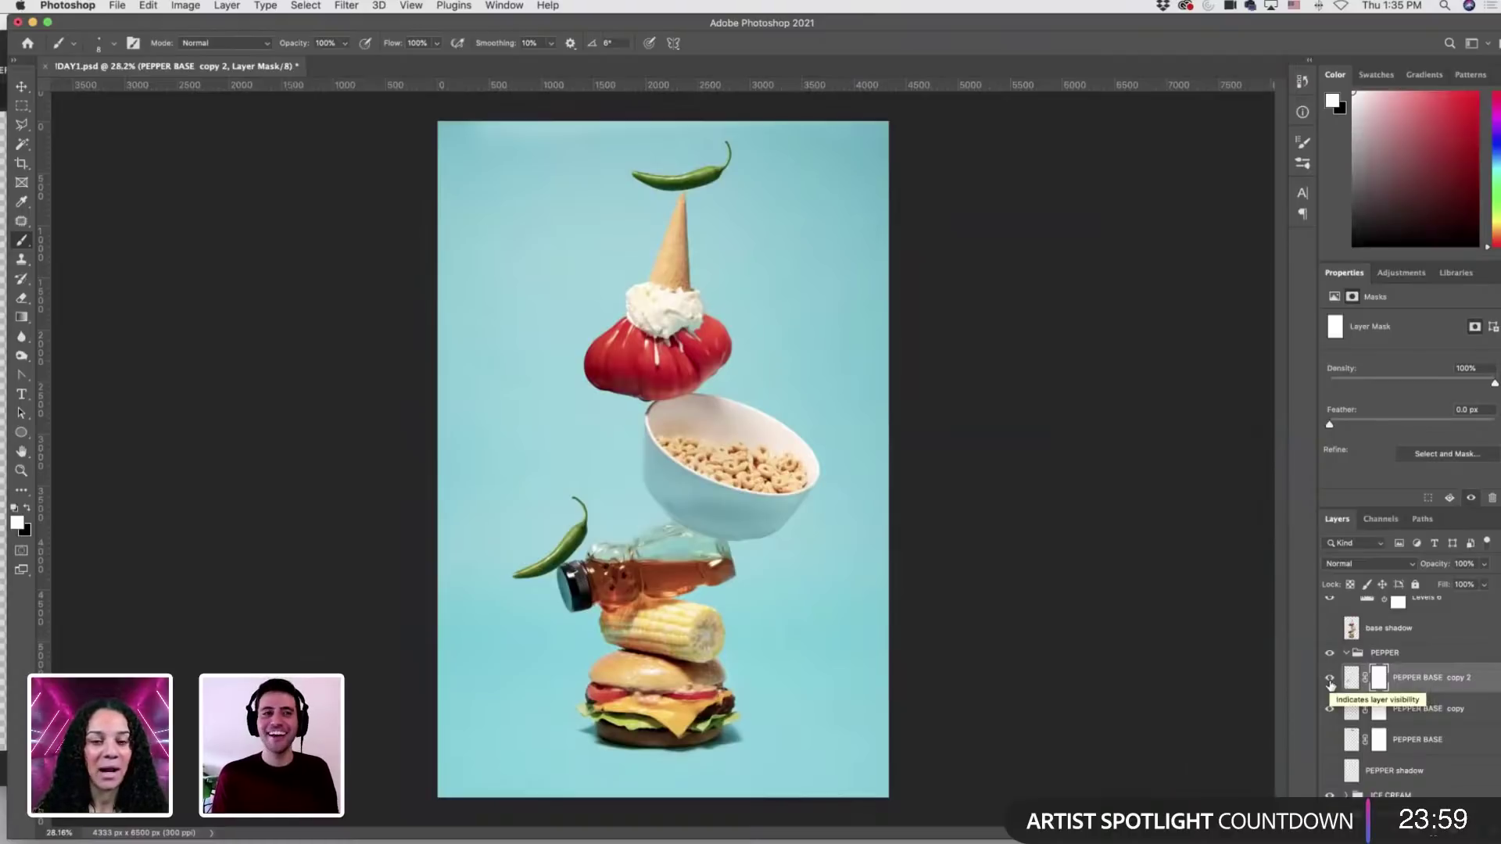
Deselect the PEPPER BASE copy 2 layer and save the document.
click(24, 86)
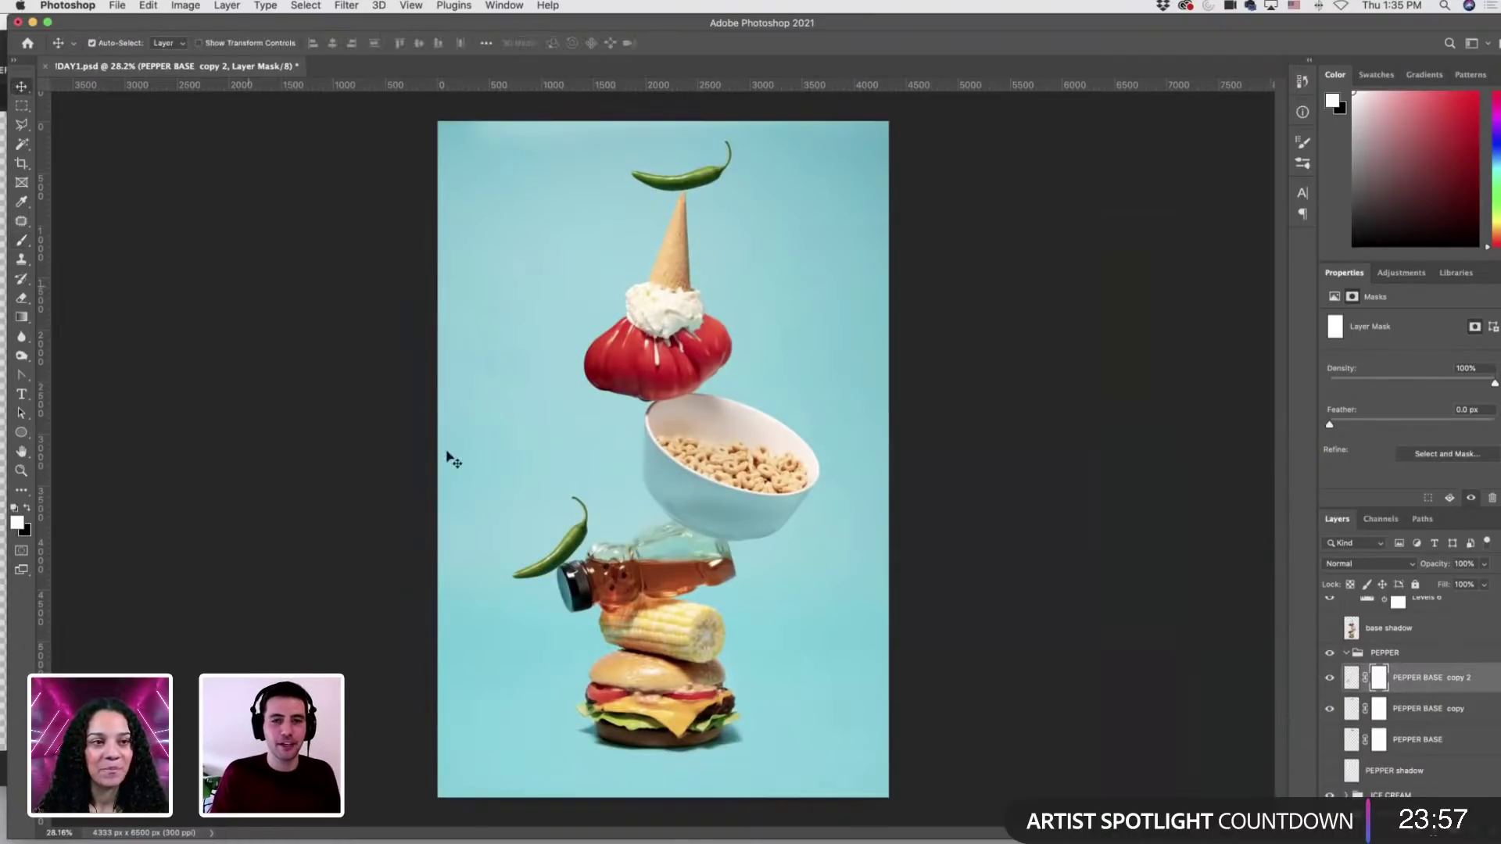
click(1240, 663)
key(super+s)
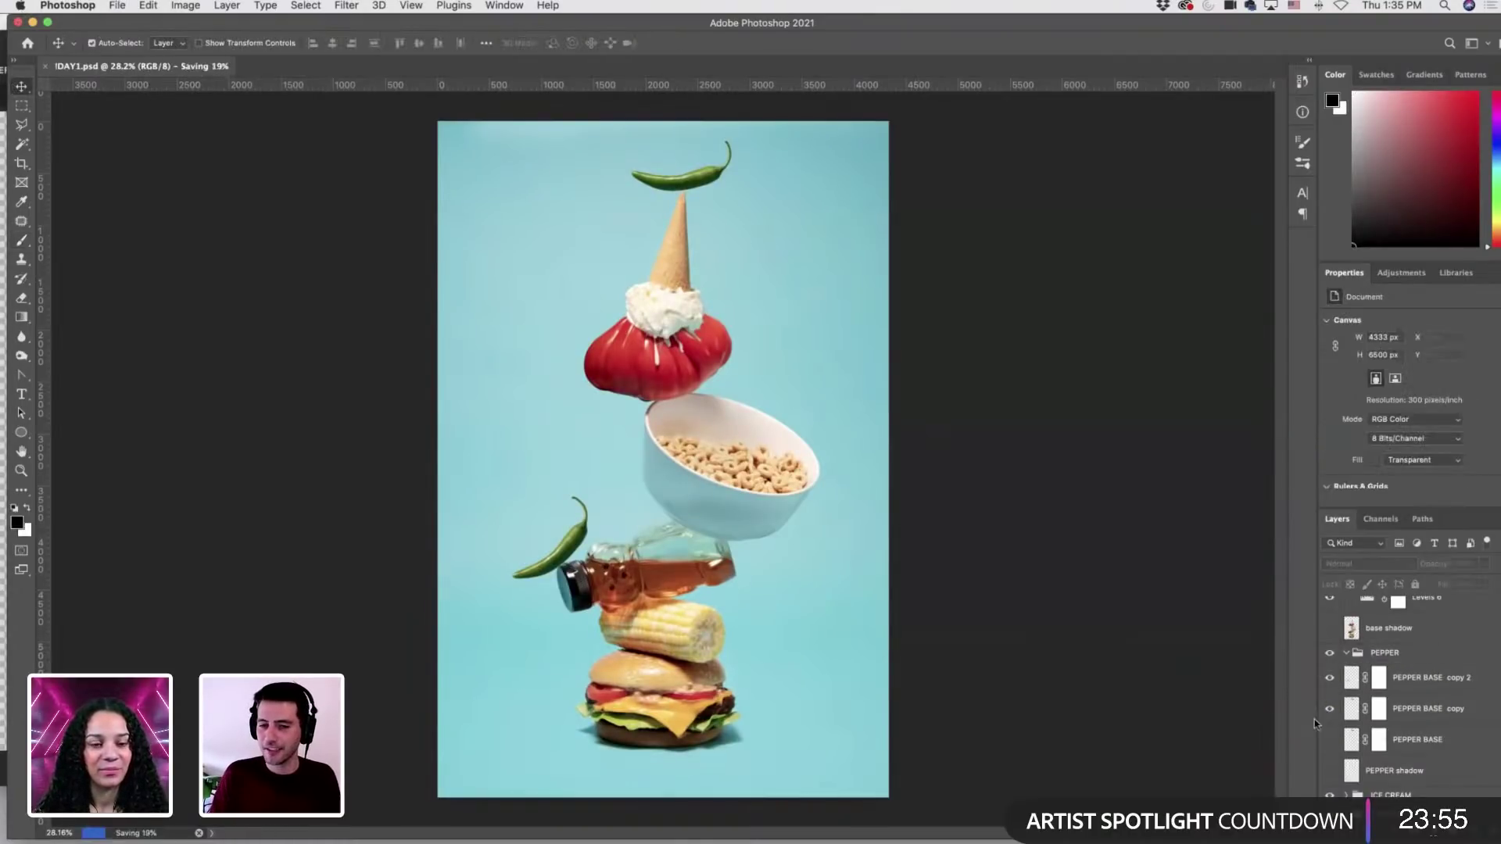
Hide both pepper copy layers and show the original PEPPER BASE layer with its PEPPER shadow layer.
click(1329, 678)
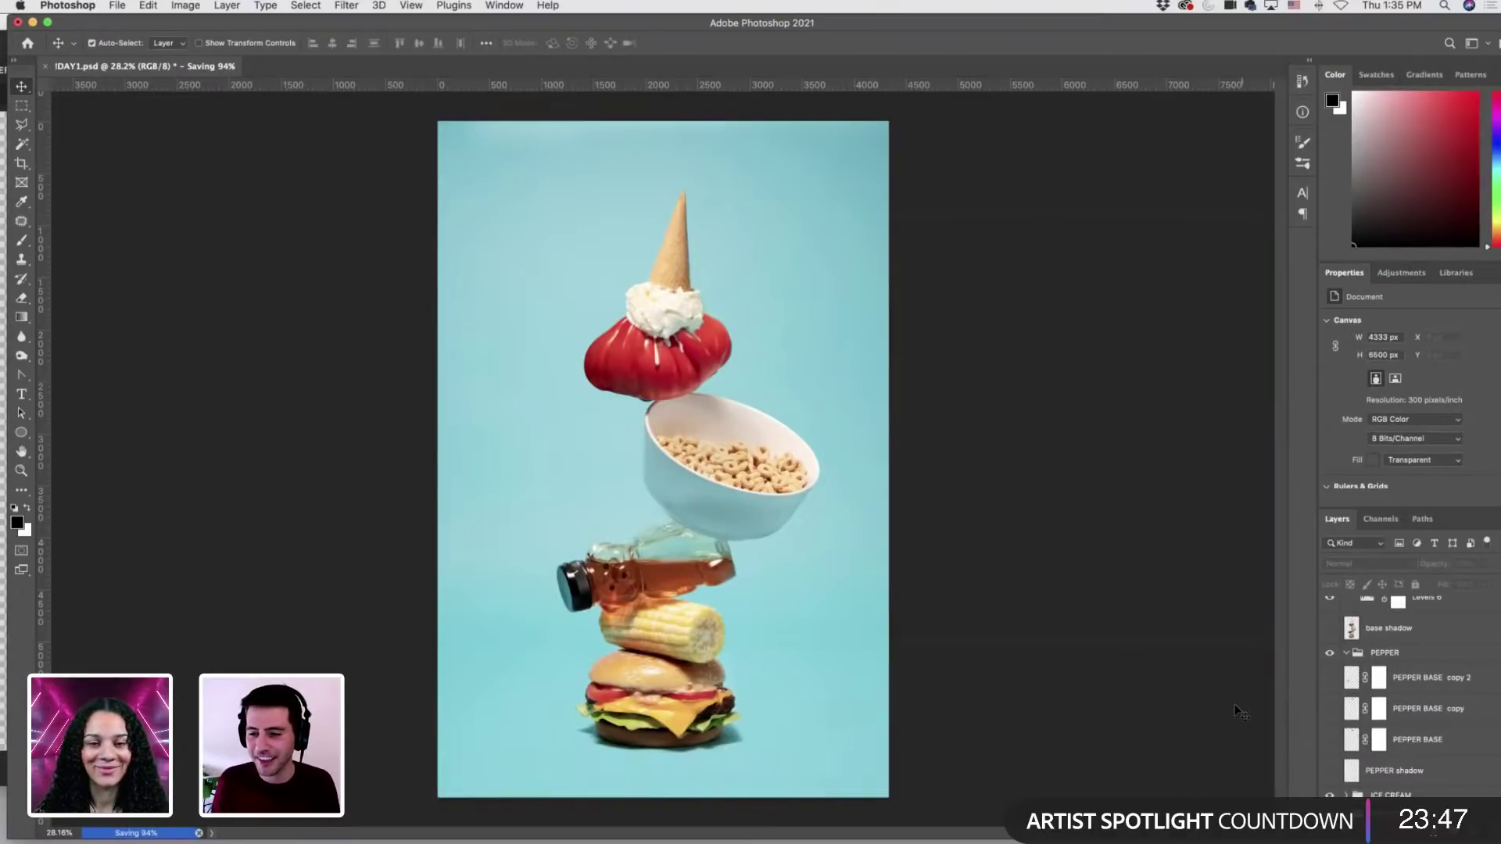
click(1330, 741)
click(1330, 771)
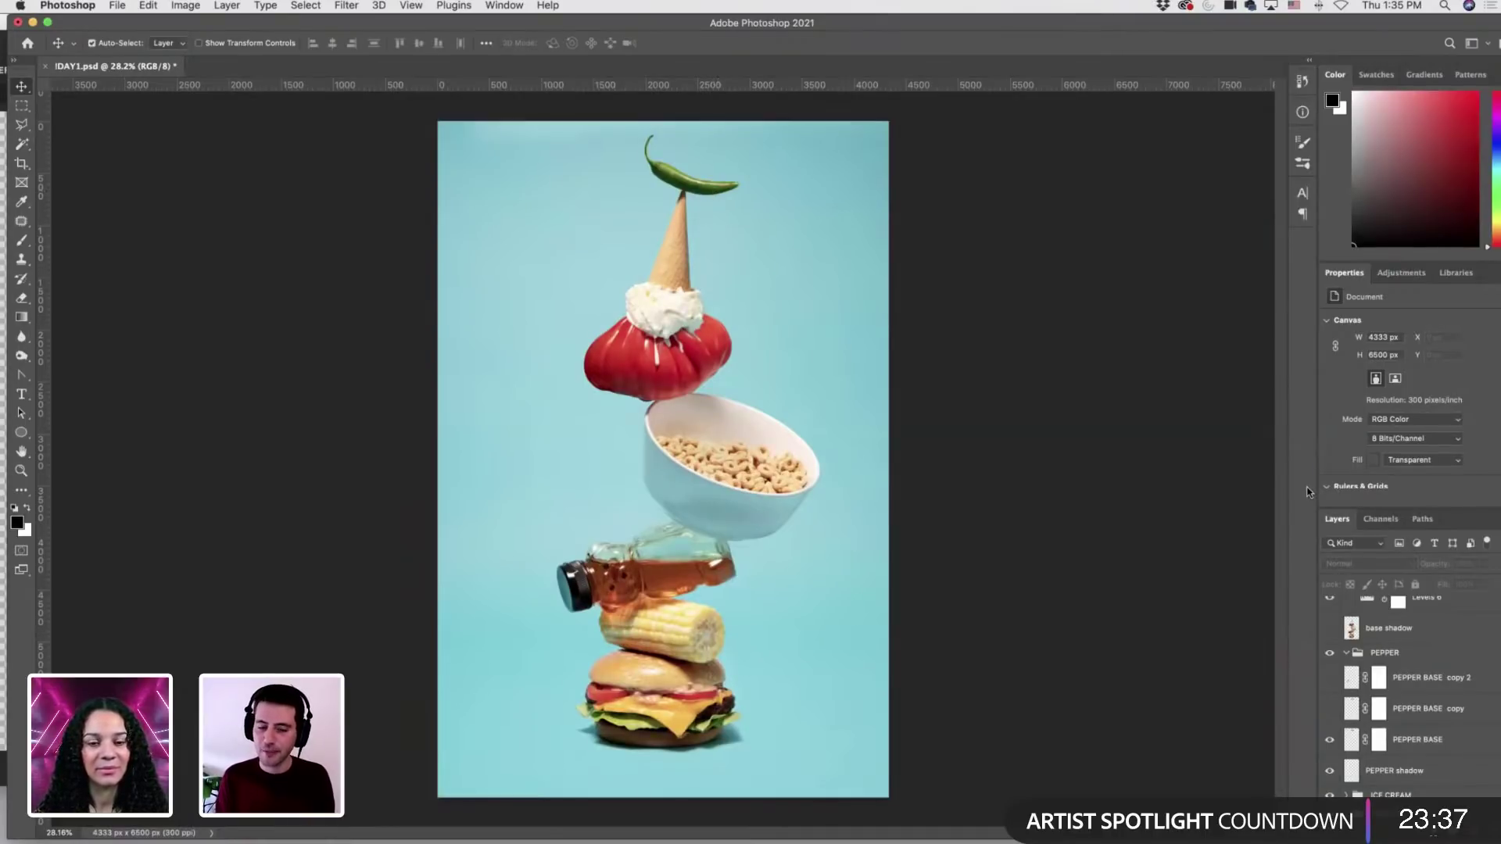
Compare the pepper variants by toggling the visibility of the PEPPER BASE, PEPPER BASE copy and PEPPER BASE copy 2 layers.
click(1329, 711)
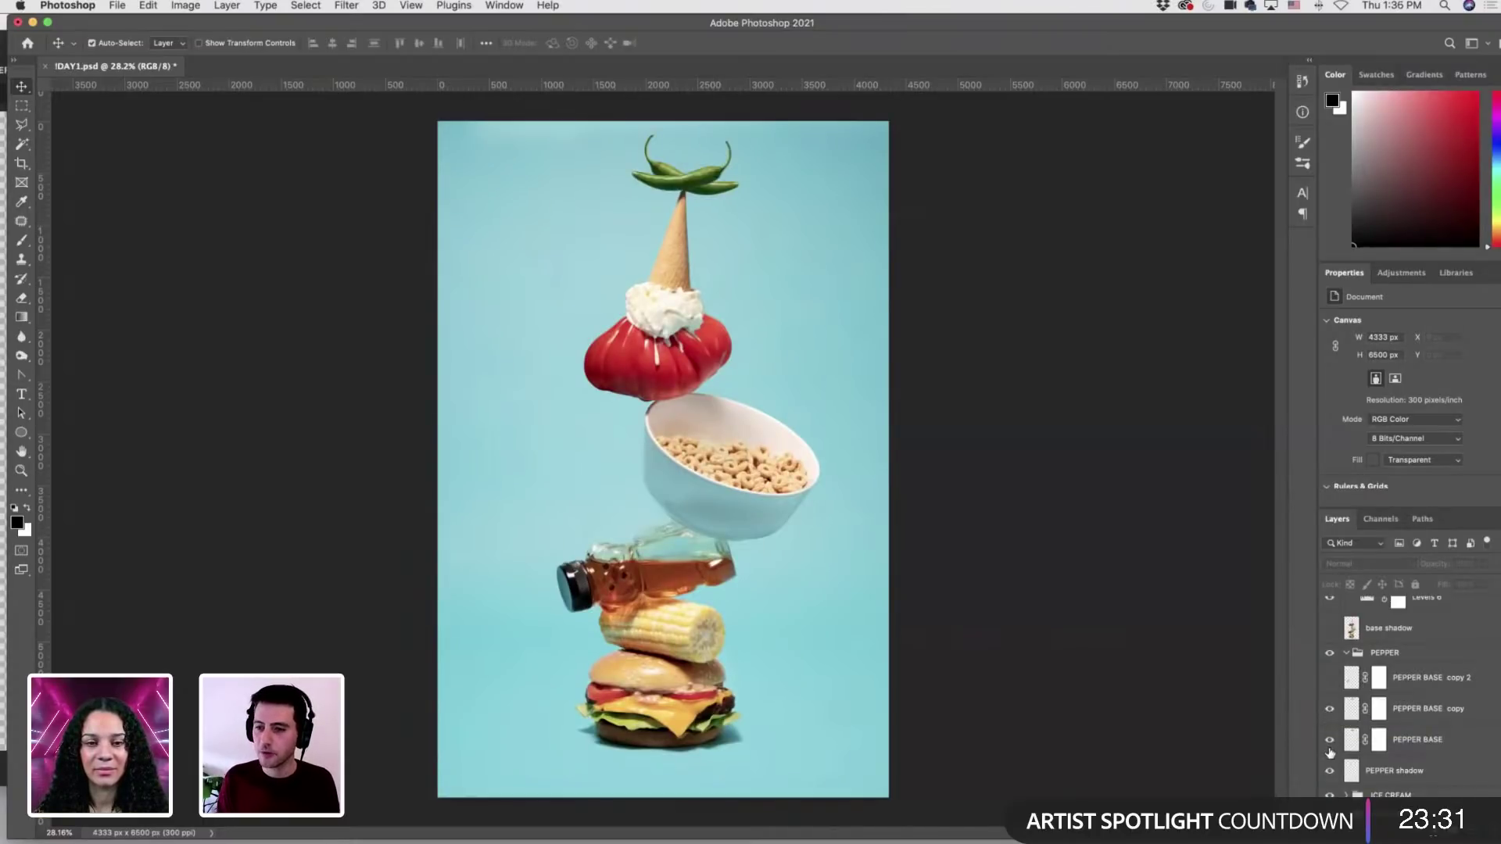
click(1329, 741)
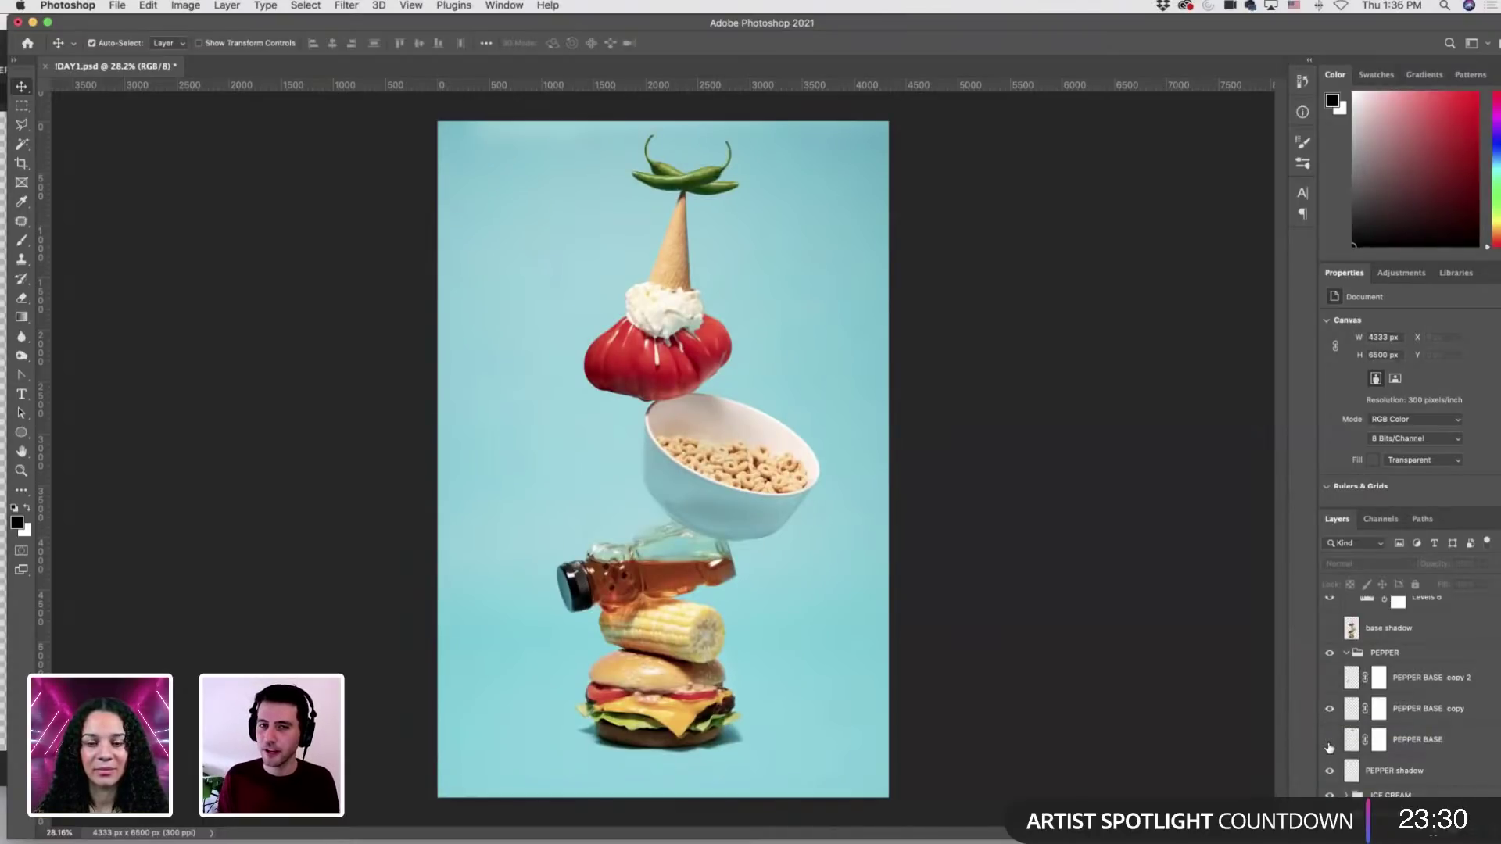
click(1329, 679)
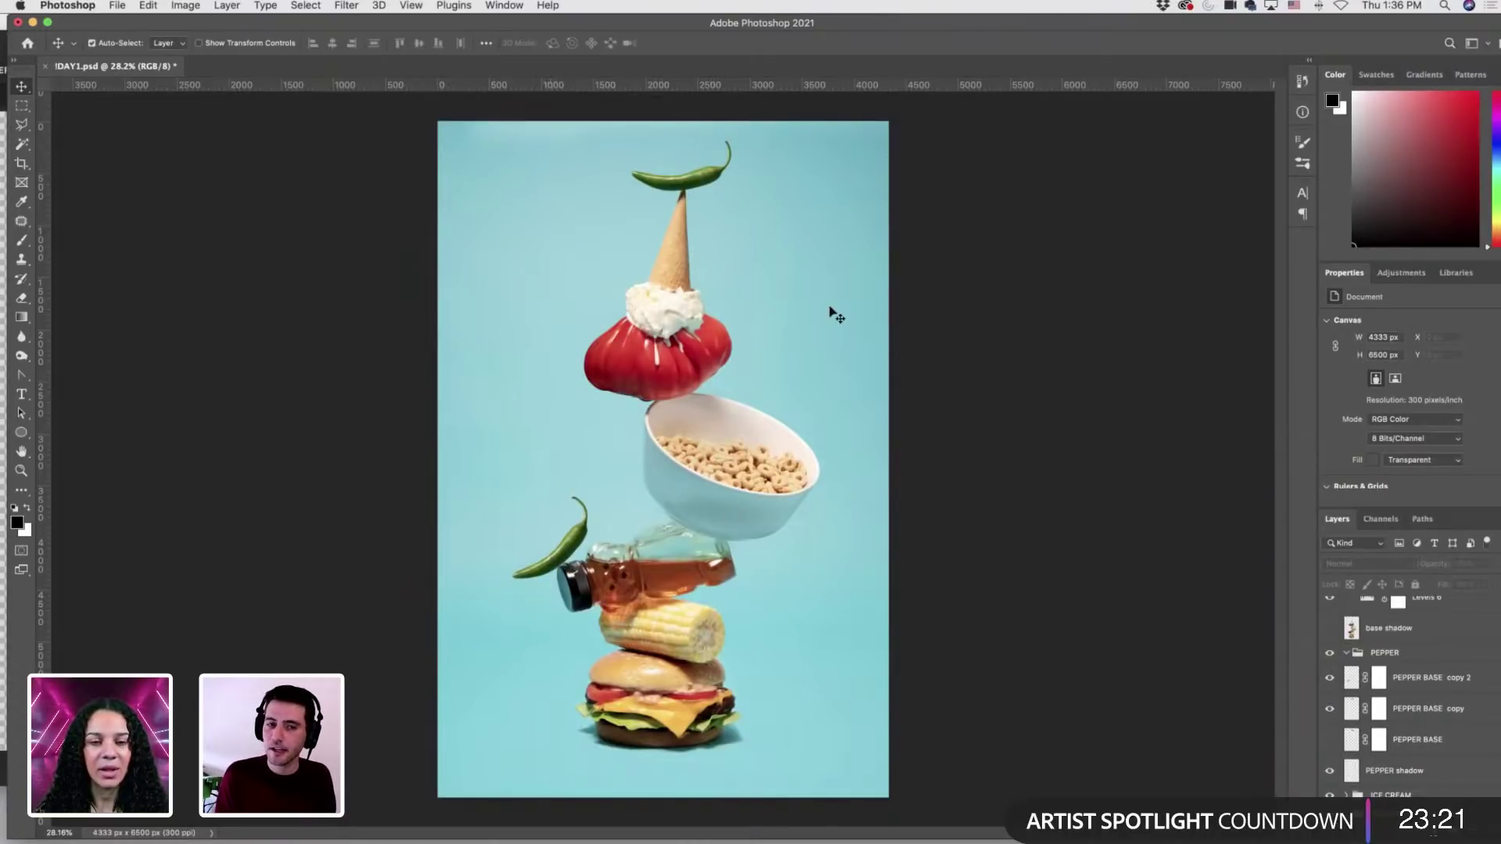
click(1329, 678)
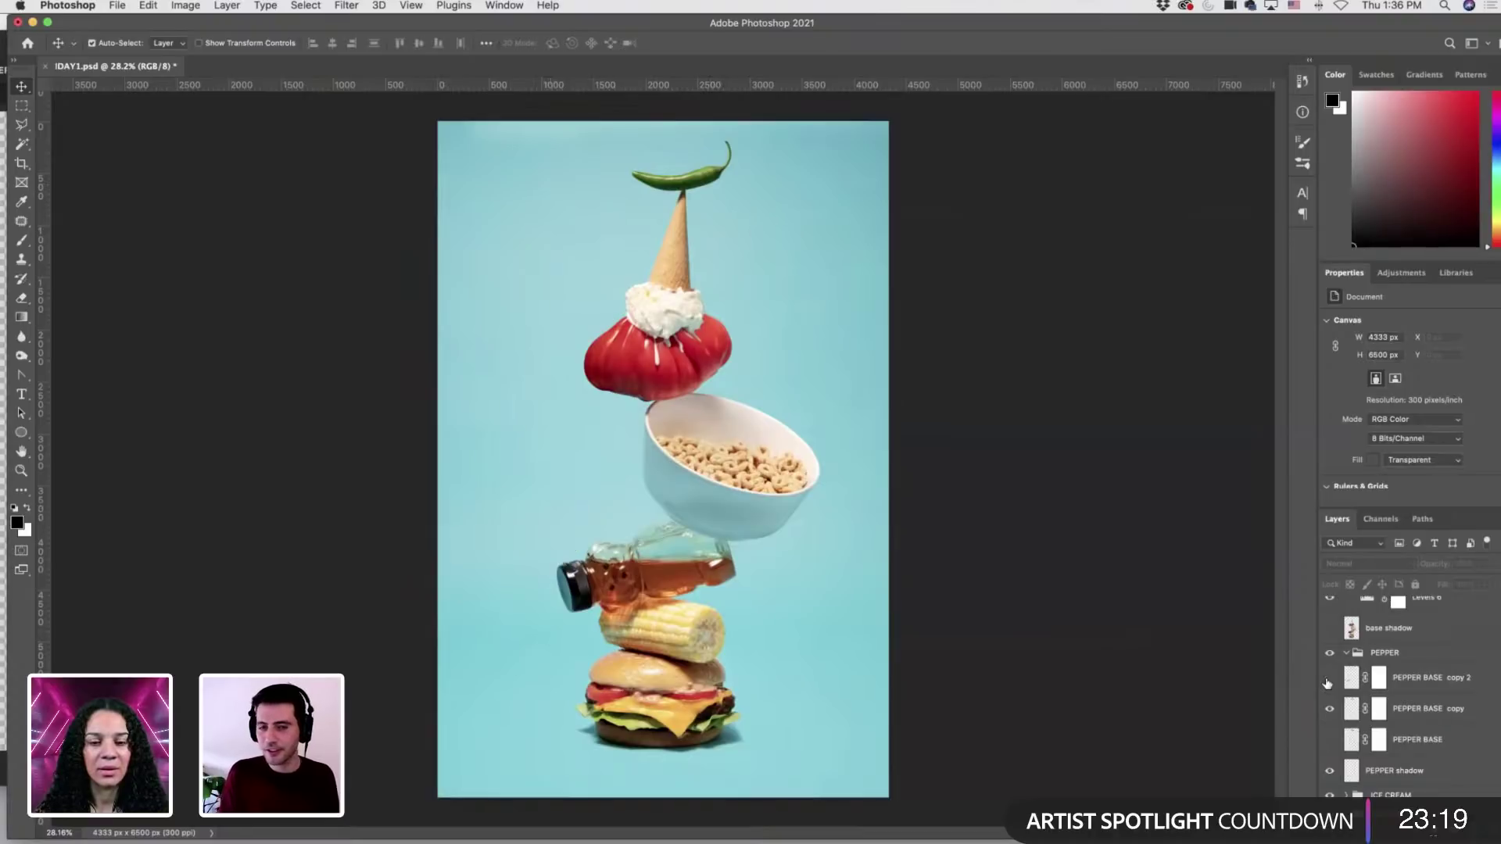
click(1328, 679)
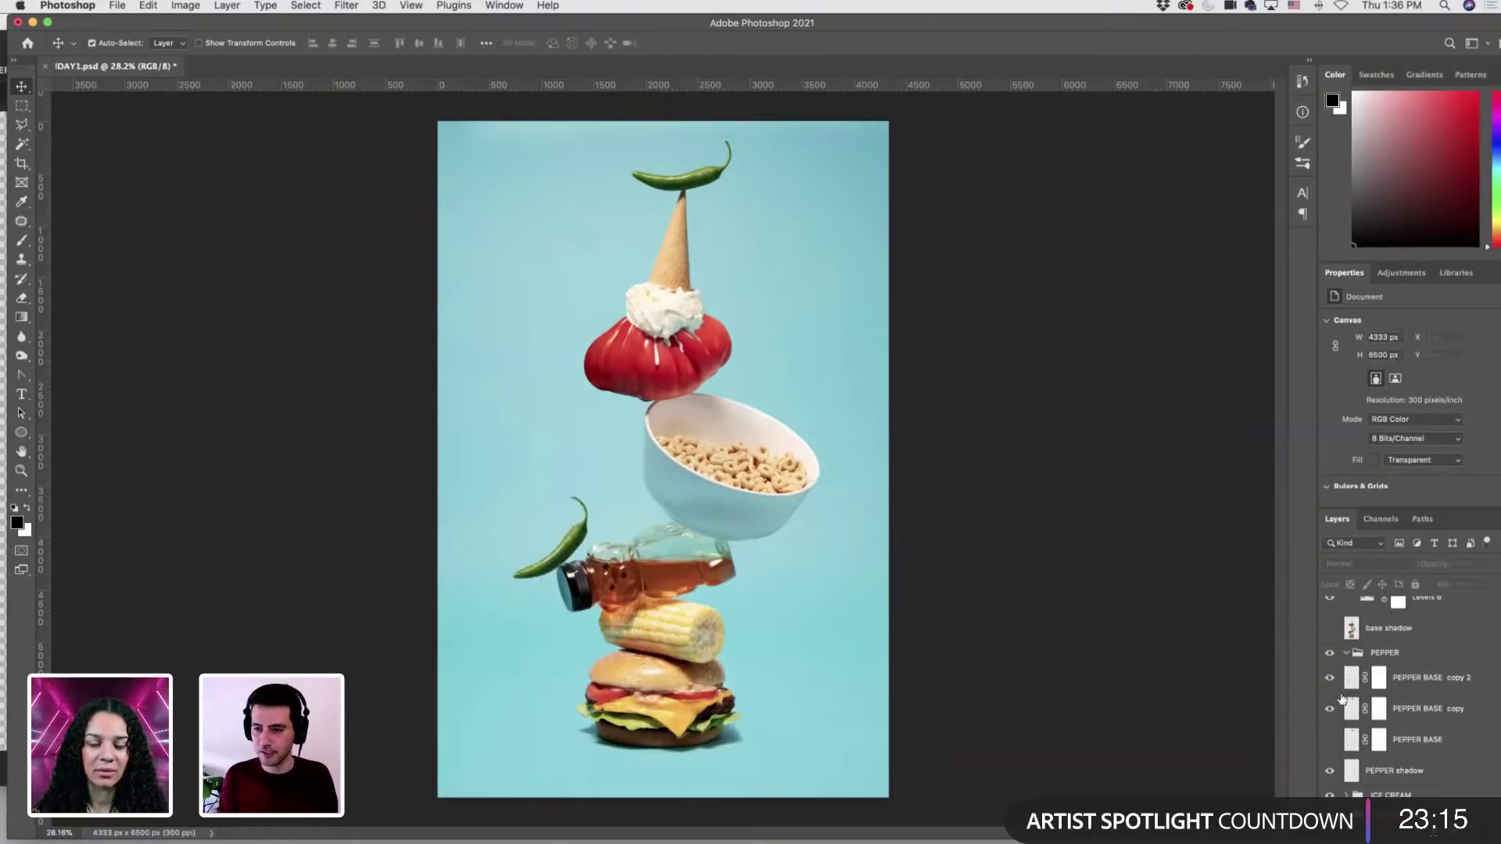
click(1328, 679)
Hide all three PEPPER BASE layers and the PEPPER shadow layer.
click(1331, 739)
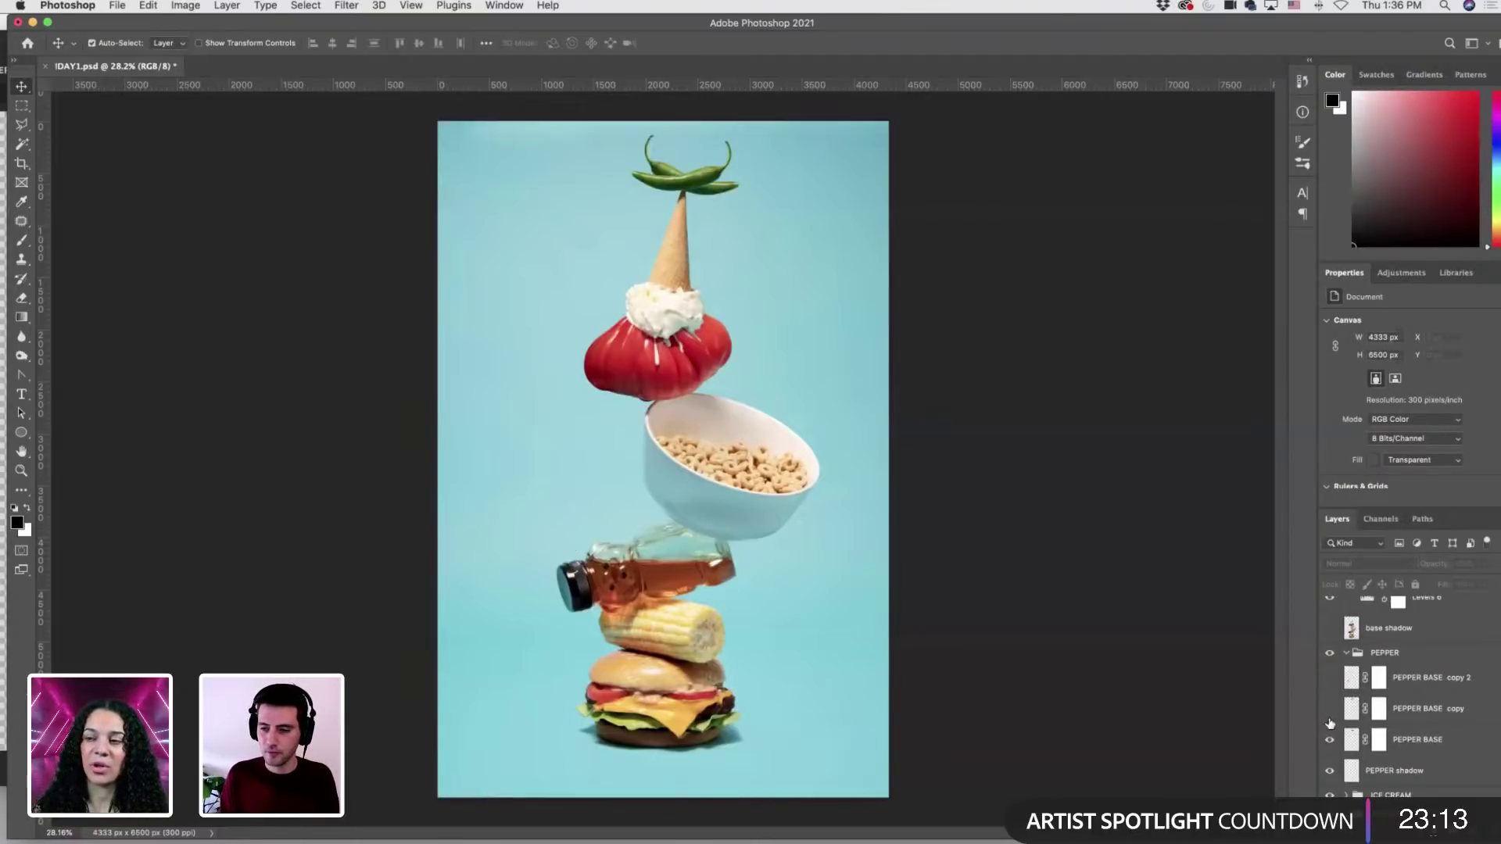
click(1330, 708)
click(1330, 739)
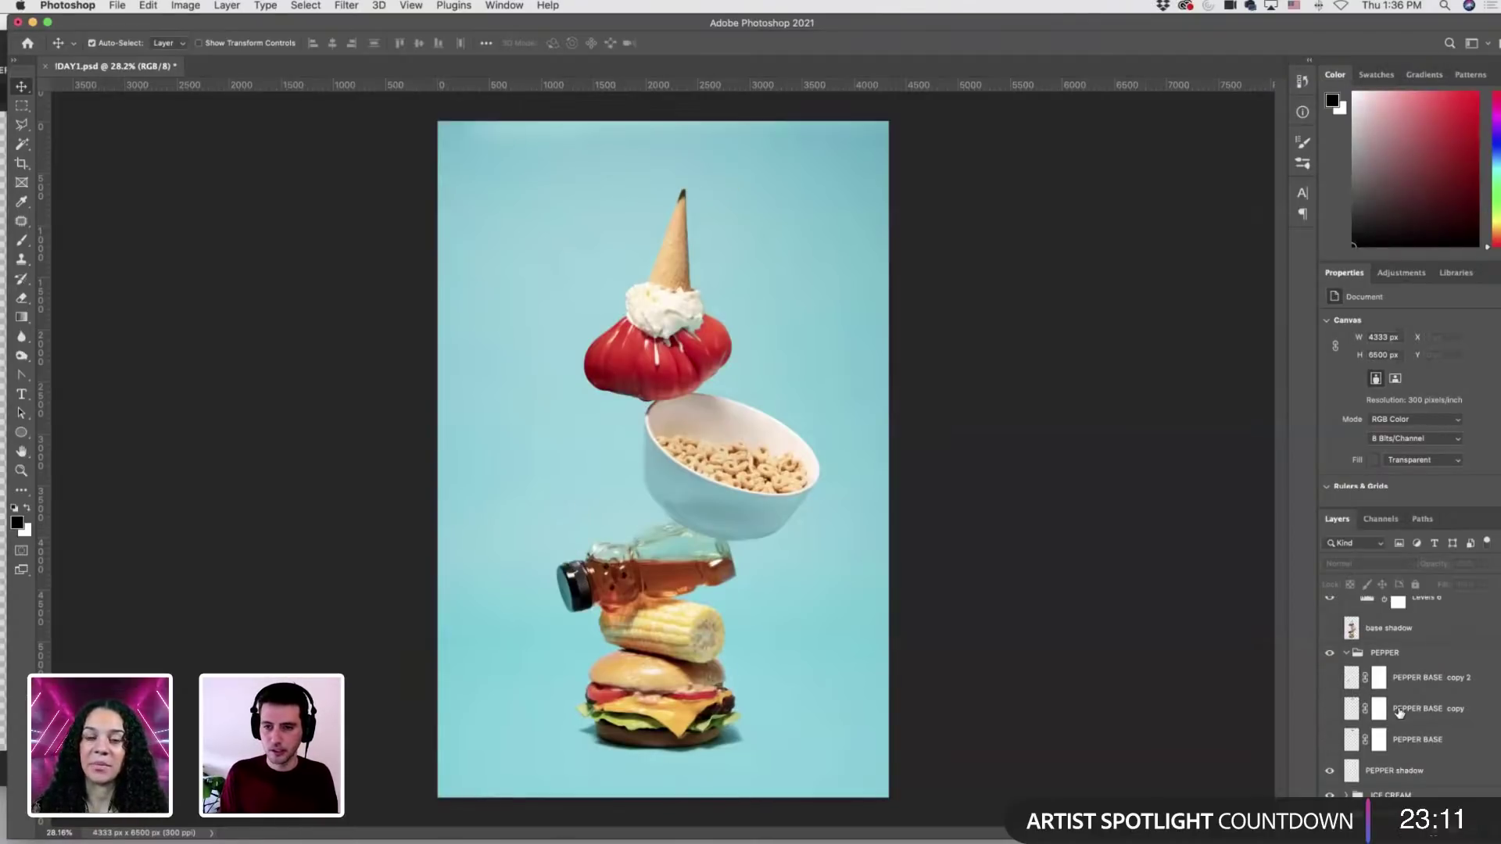
click(1399, 663)
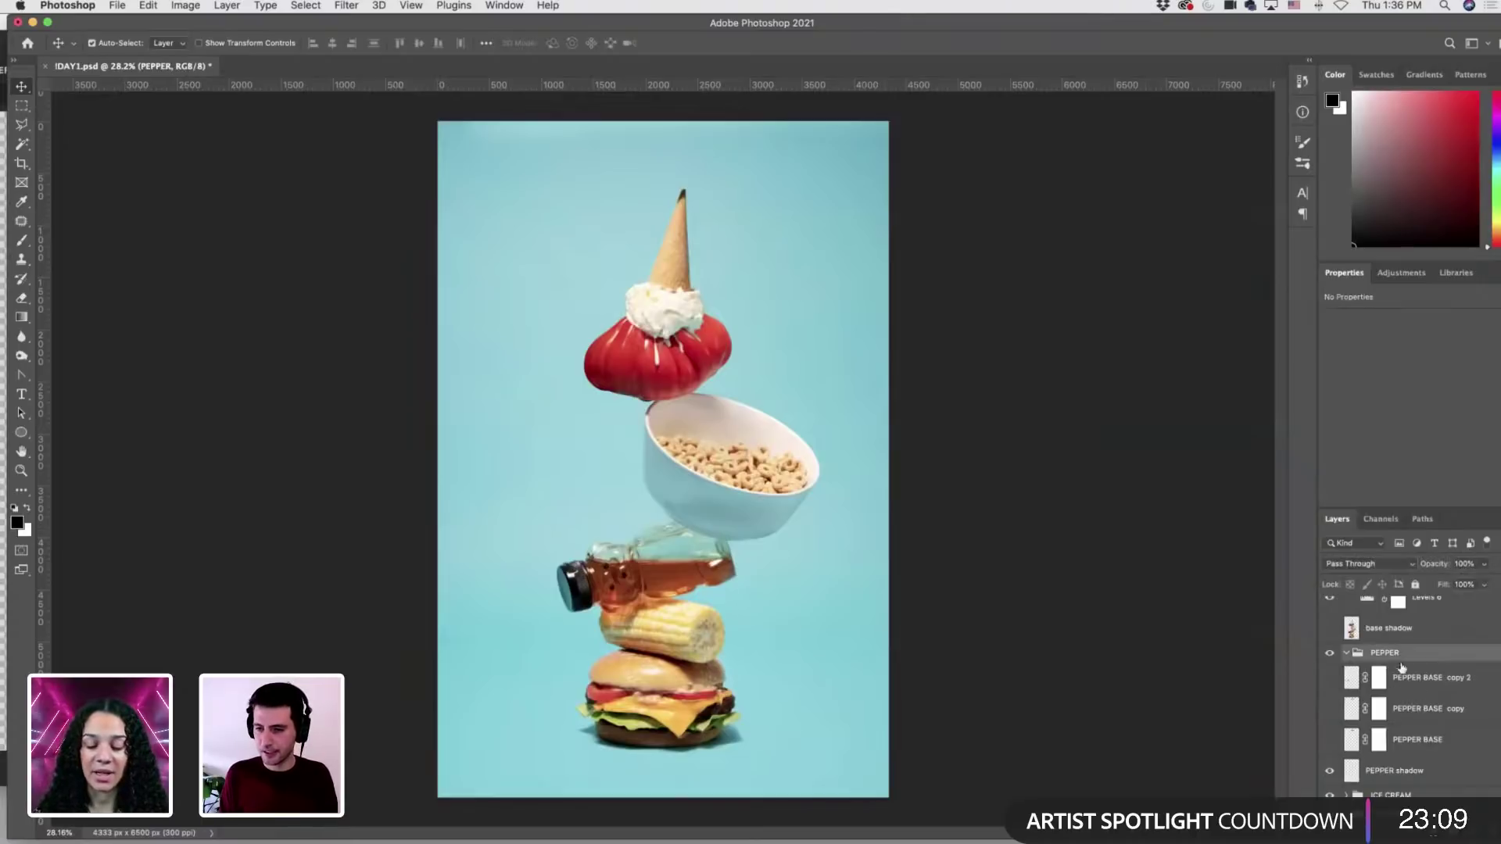
click(1330, 771)
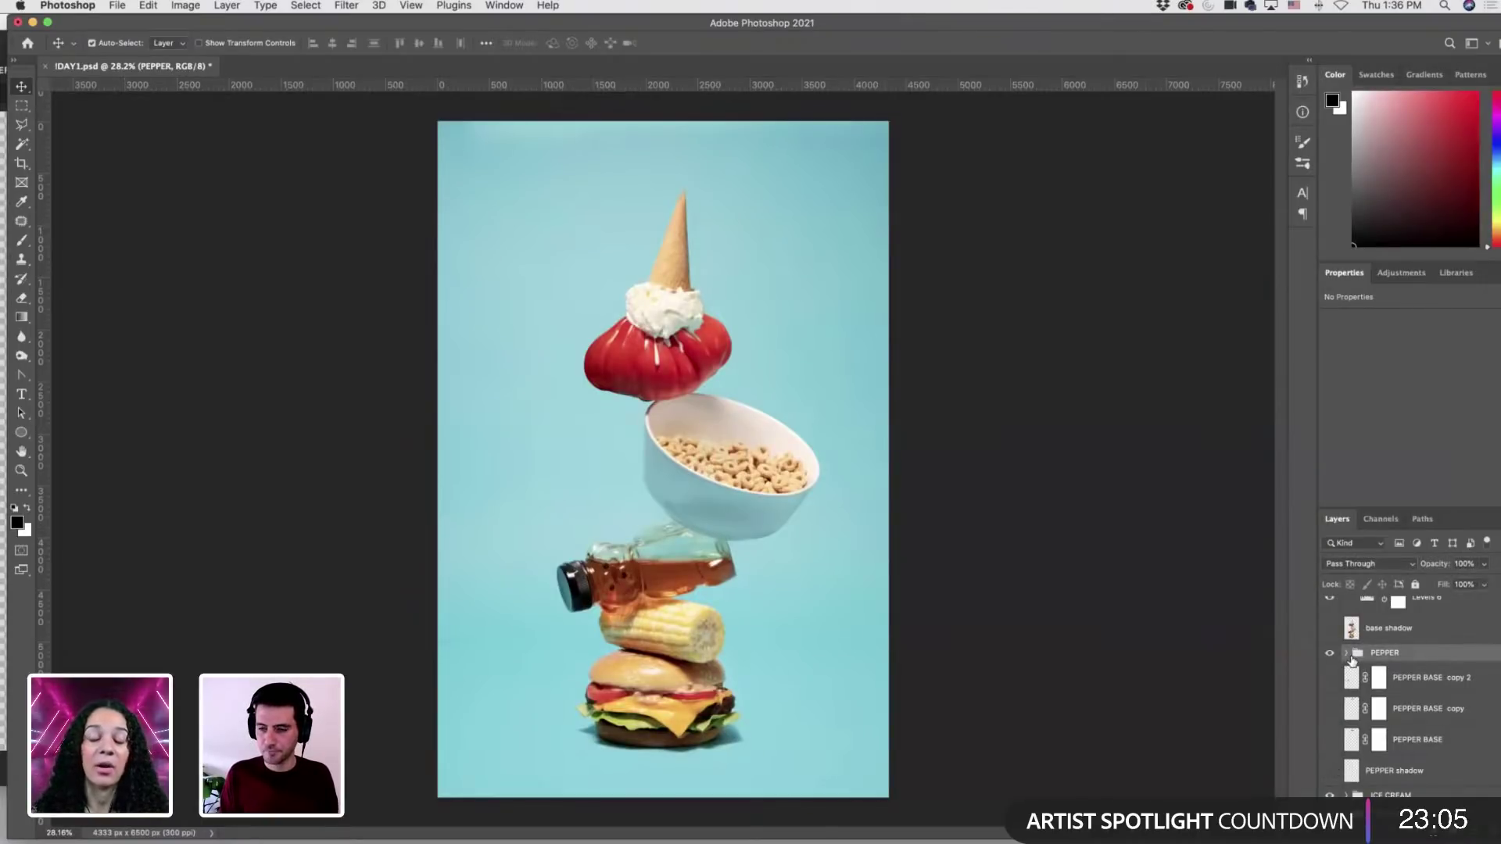
Hide the PEPPER group and collapse the ADJUST group.
drag(1396, 771, 1416, 735)
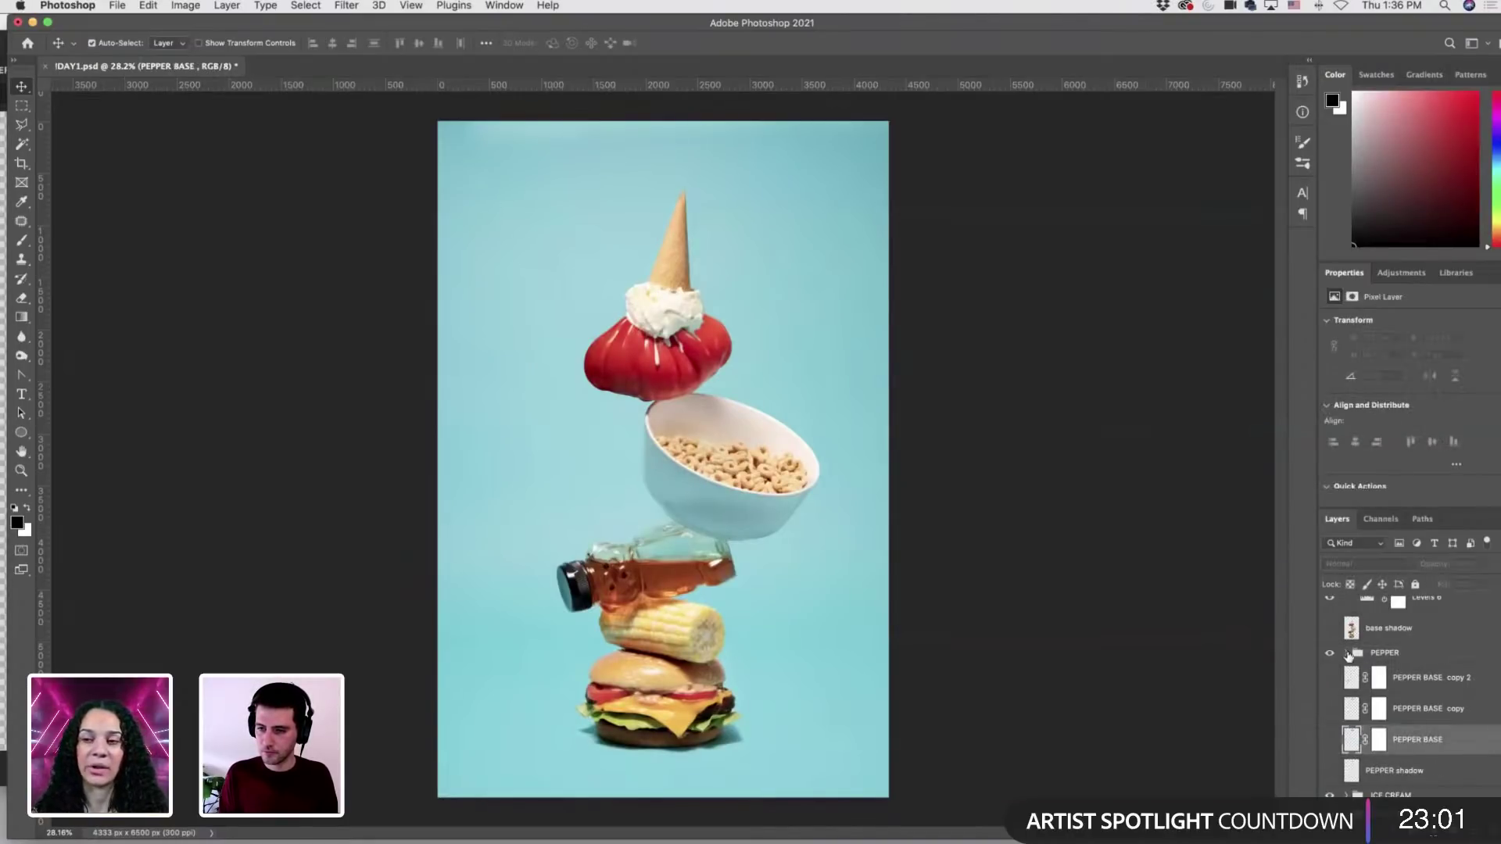
scroll(1381, 688, up, 1)
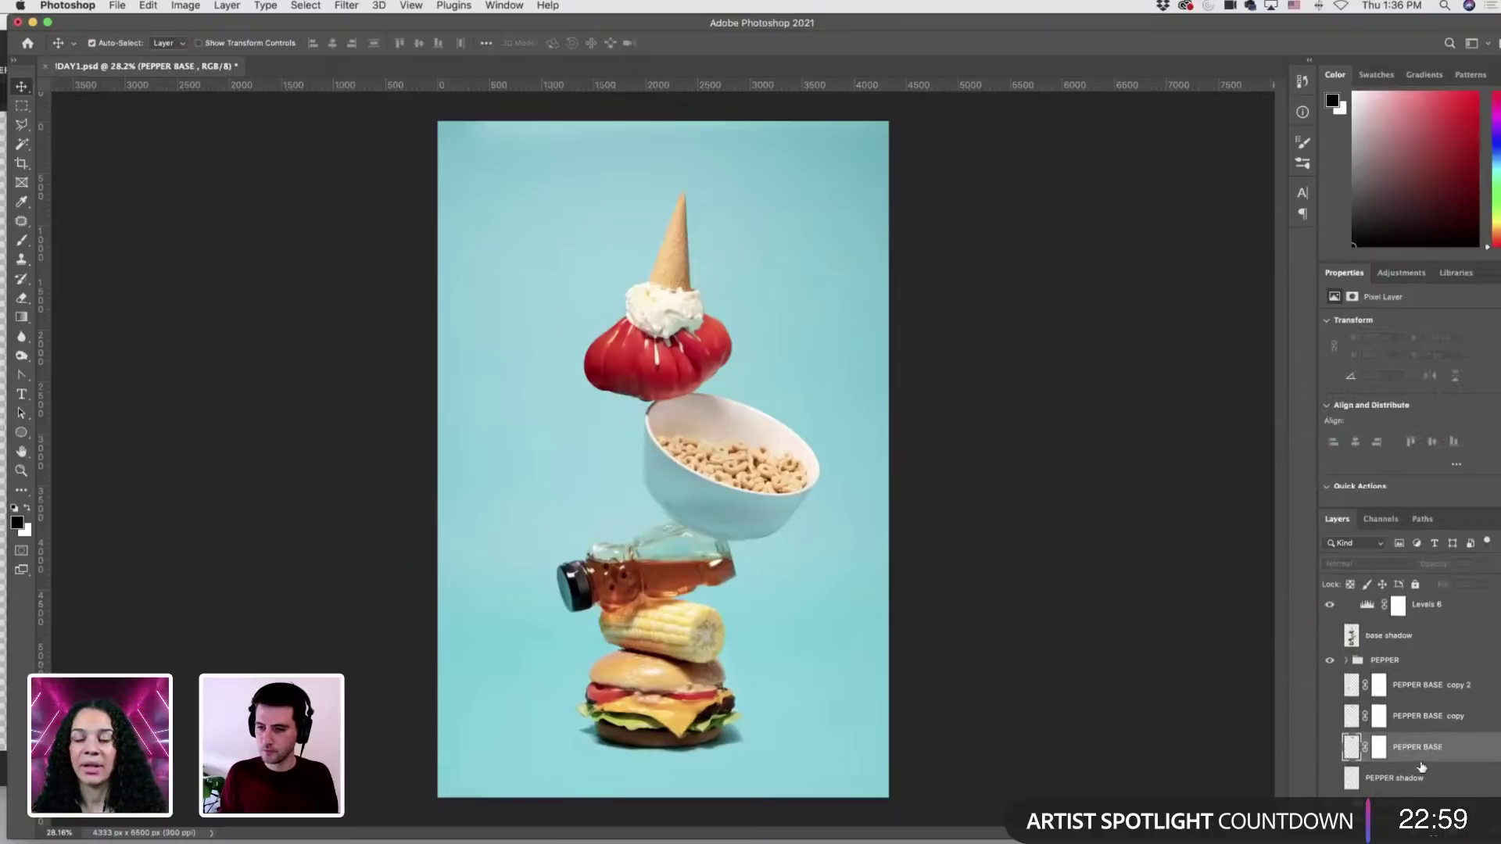
click(1330, 749)
click(1330, 748)
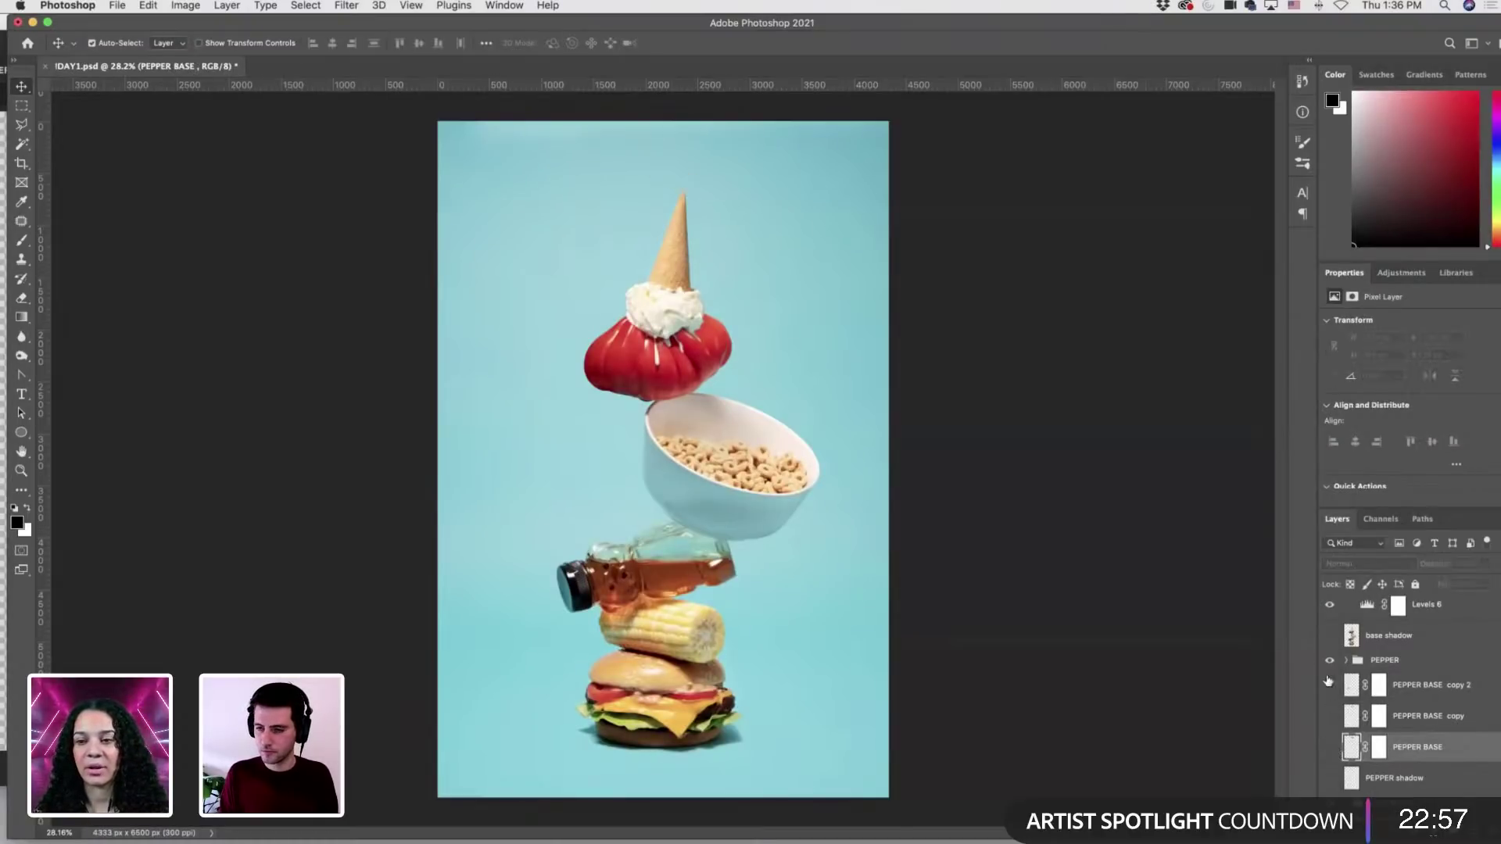
scroll(1351, 702, up, 3)
scroll(1352, 703, down, 1)
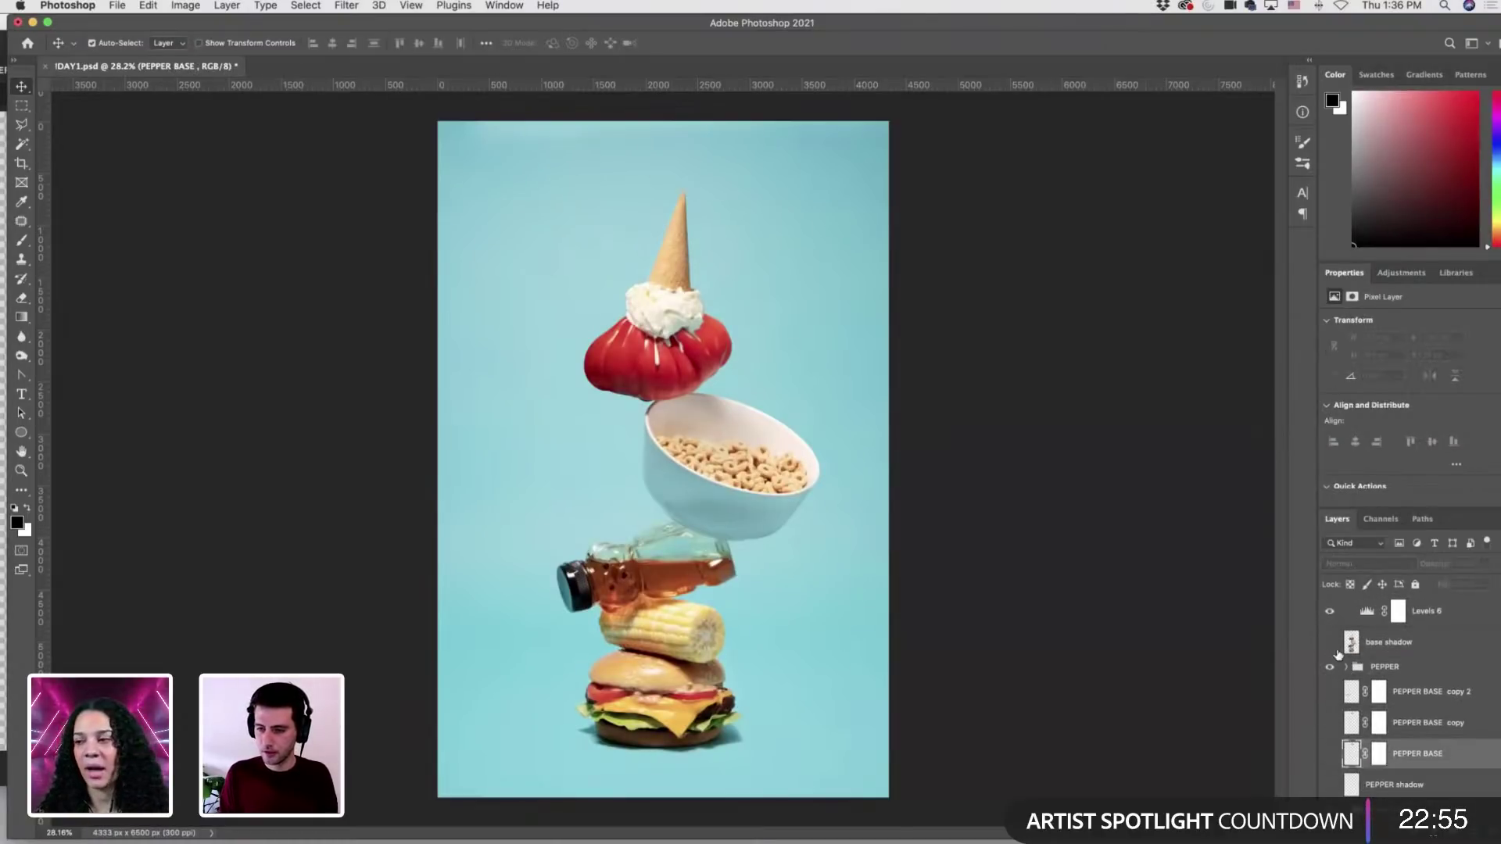
scroll(1346, 692, down, 1)
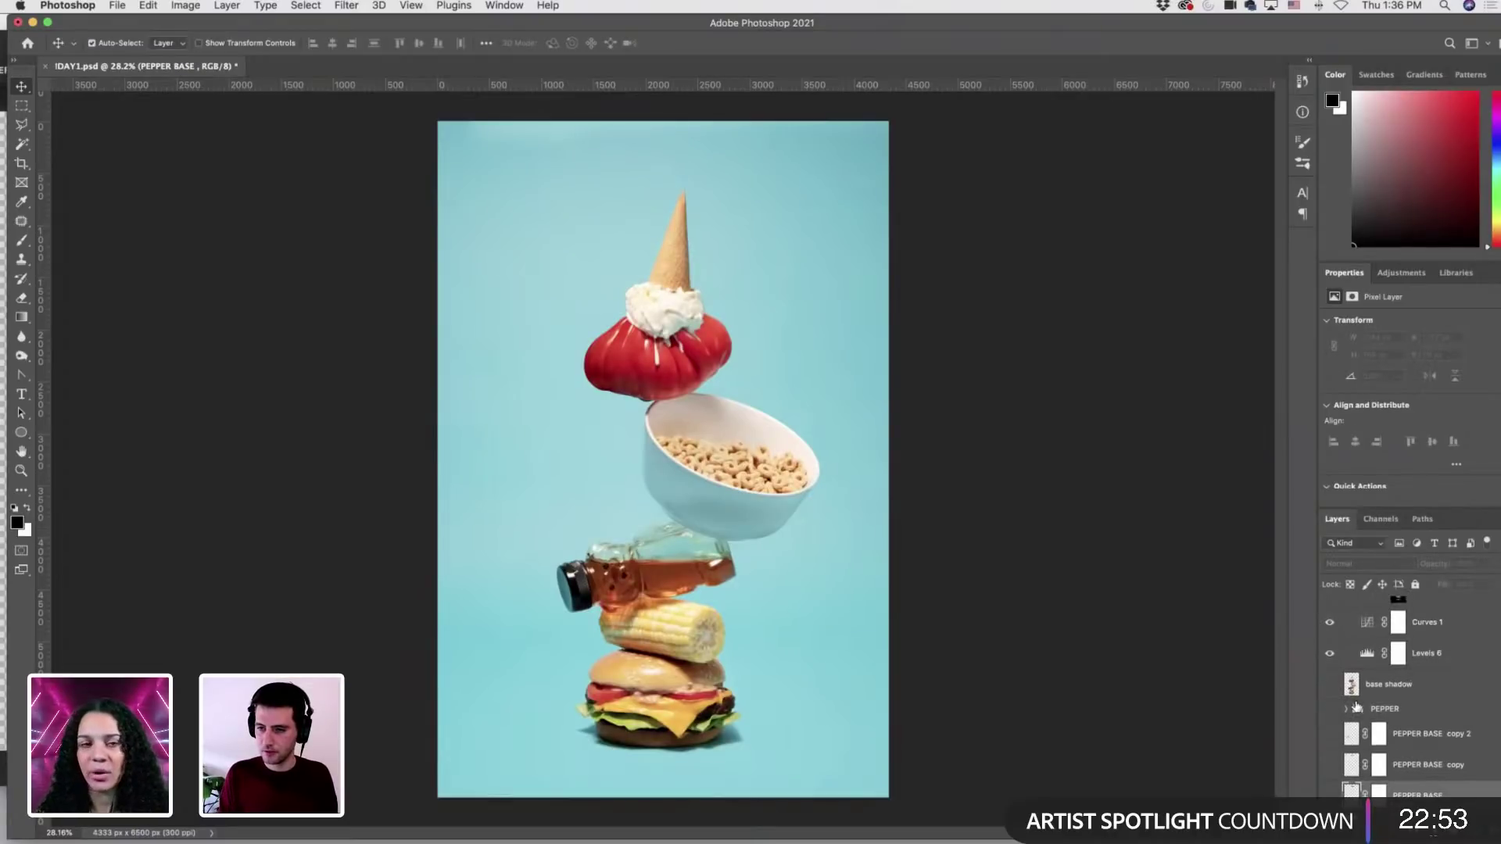
scroll(1351, 703, up, 2)
scroll(1355, 708, up, 1)
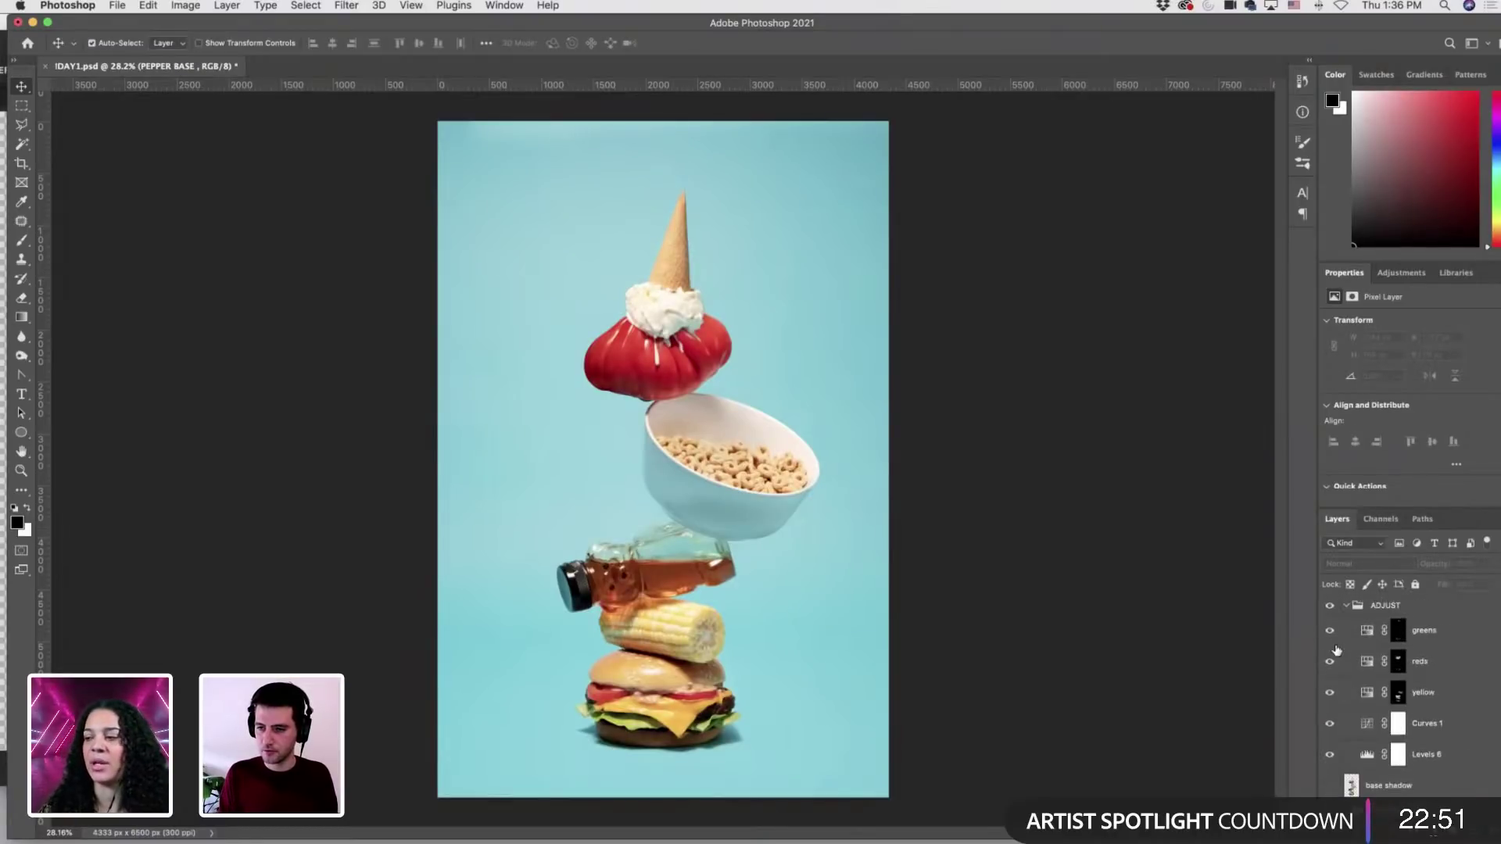
click(1345, 605)
Hide the food groups from ICE CREAM to BURGER, and show and select the base shadow layer.
scroll(1335, 739, down, 5)
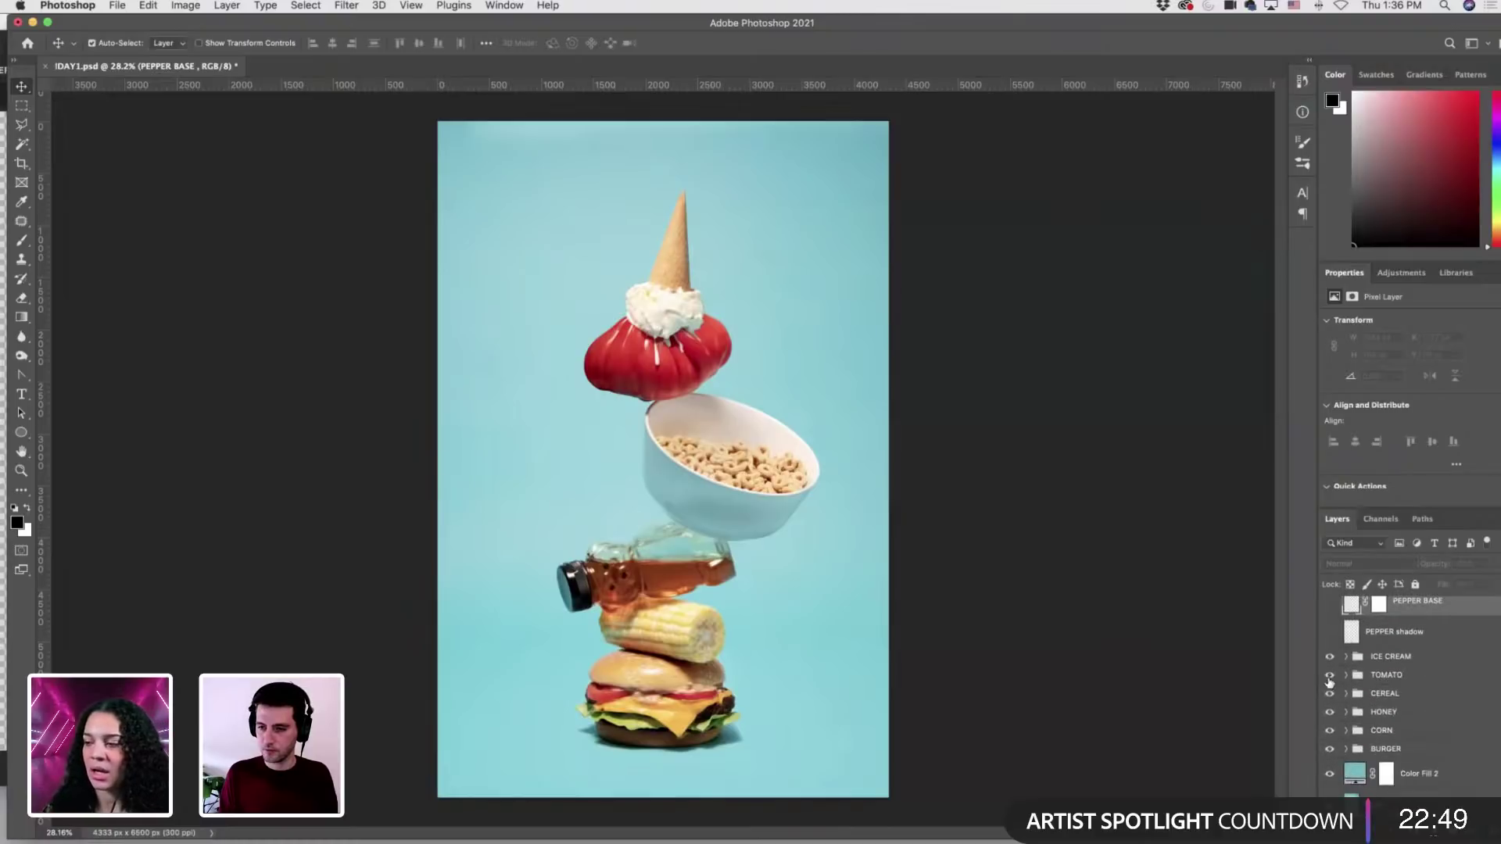
scroll(1335, 746, up, 5)
alt+click(1331, 742)
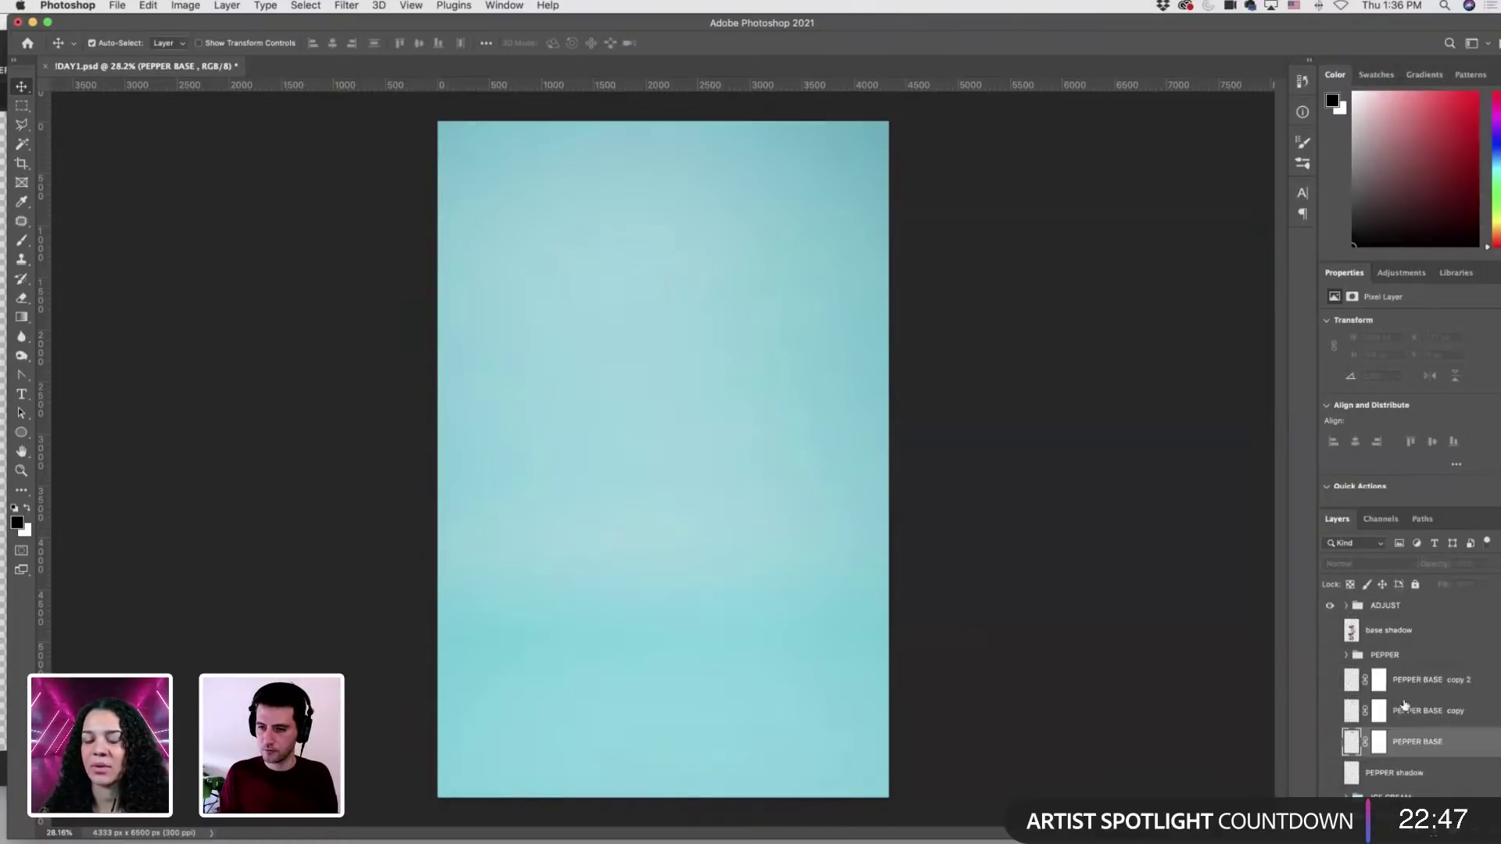
alt+click(1330, 630)
click(1388, 640)
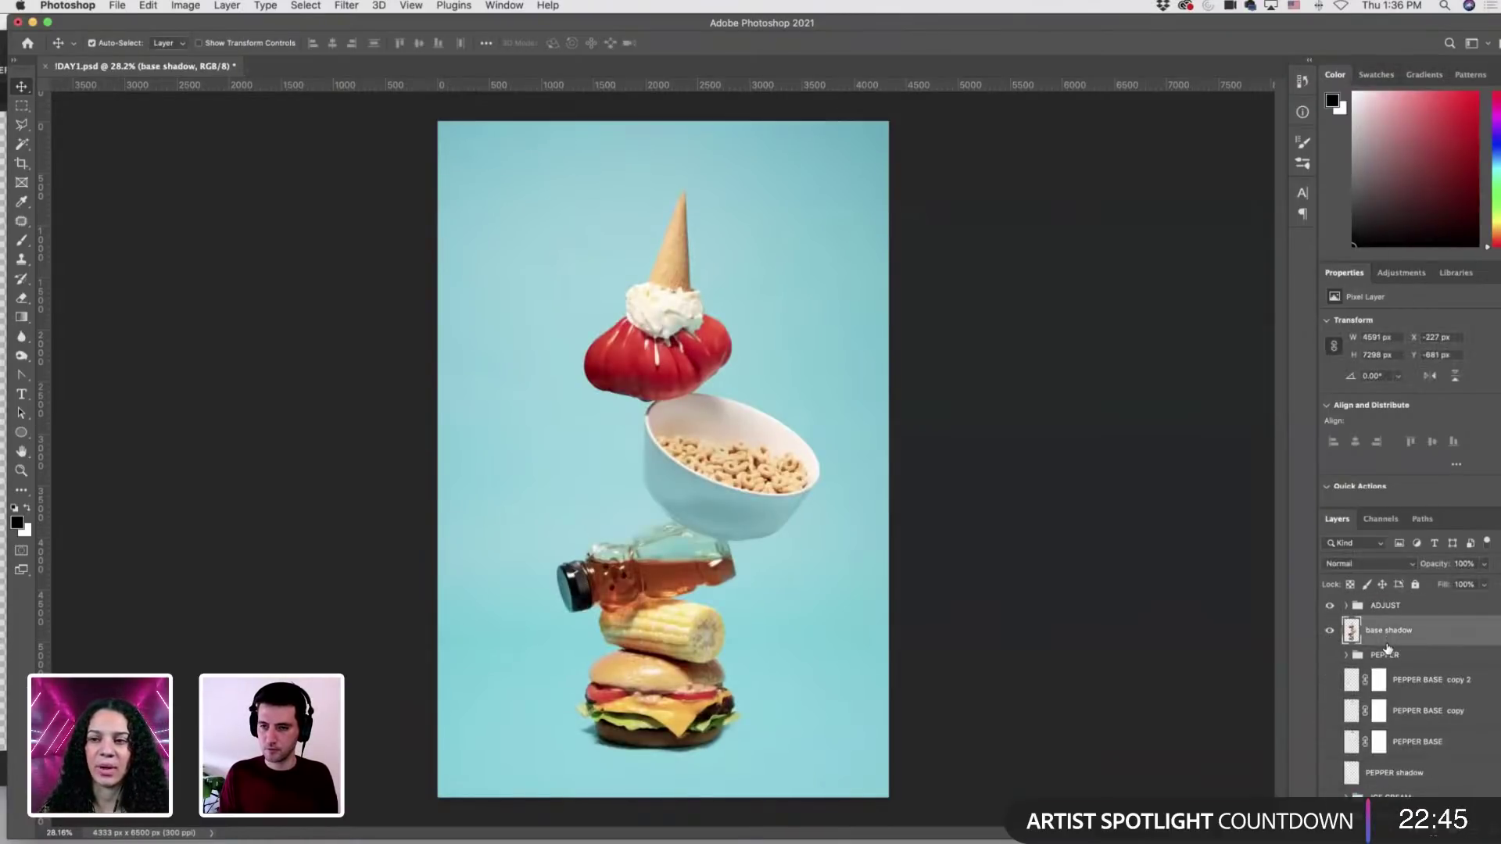
Flip the base shadow layer horizontally and shift it right so its X position is 0 px.
key(ctrl+t)
right_click(694, 624)
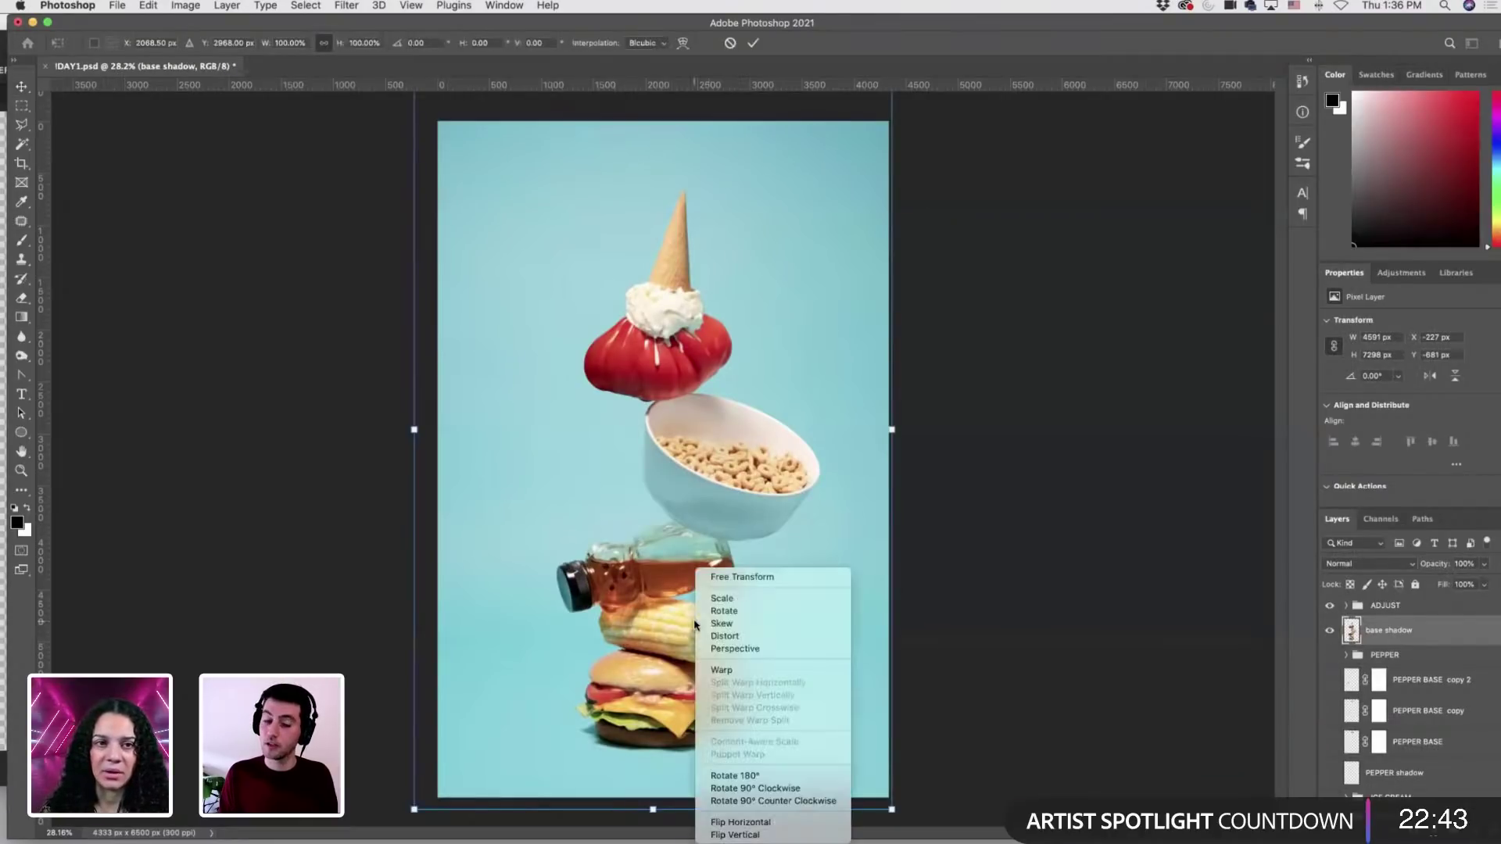
click(742, 822)
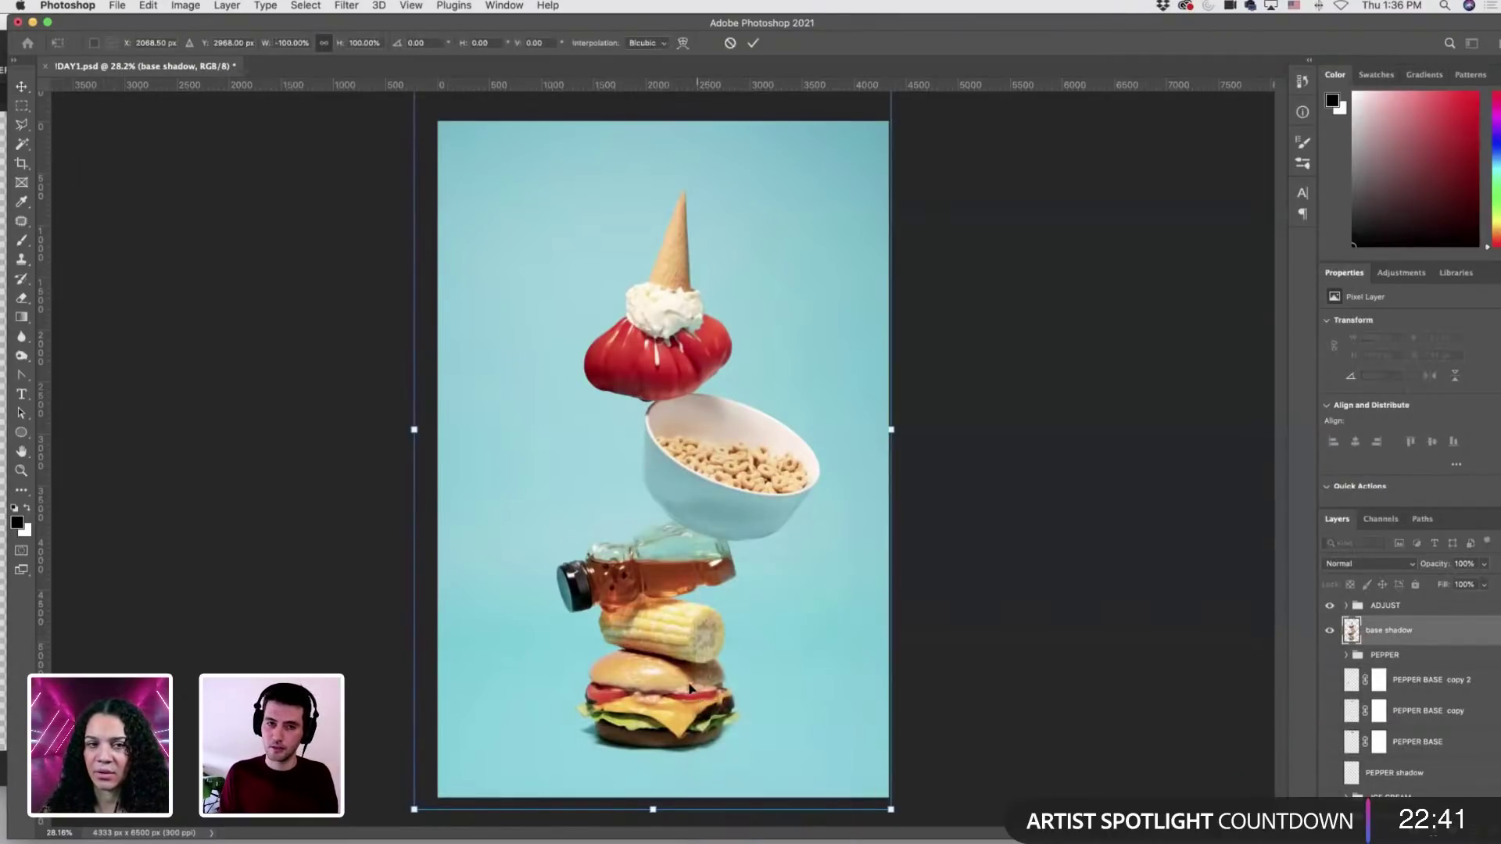
drag(691, 688, 750, 684)
key(Return)
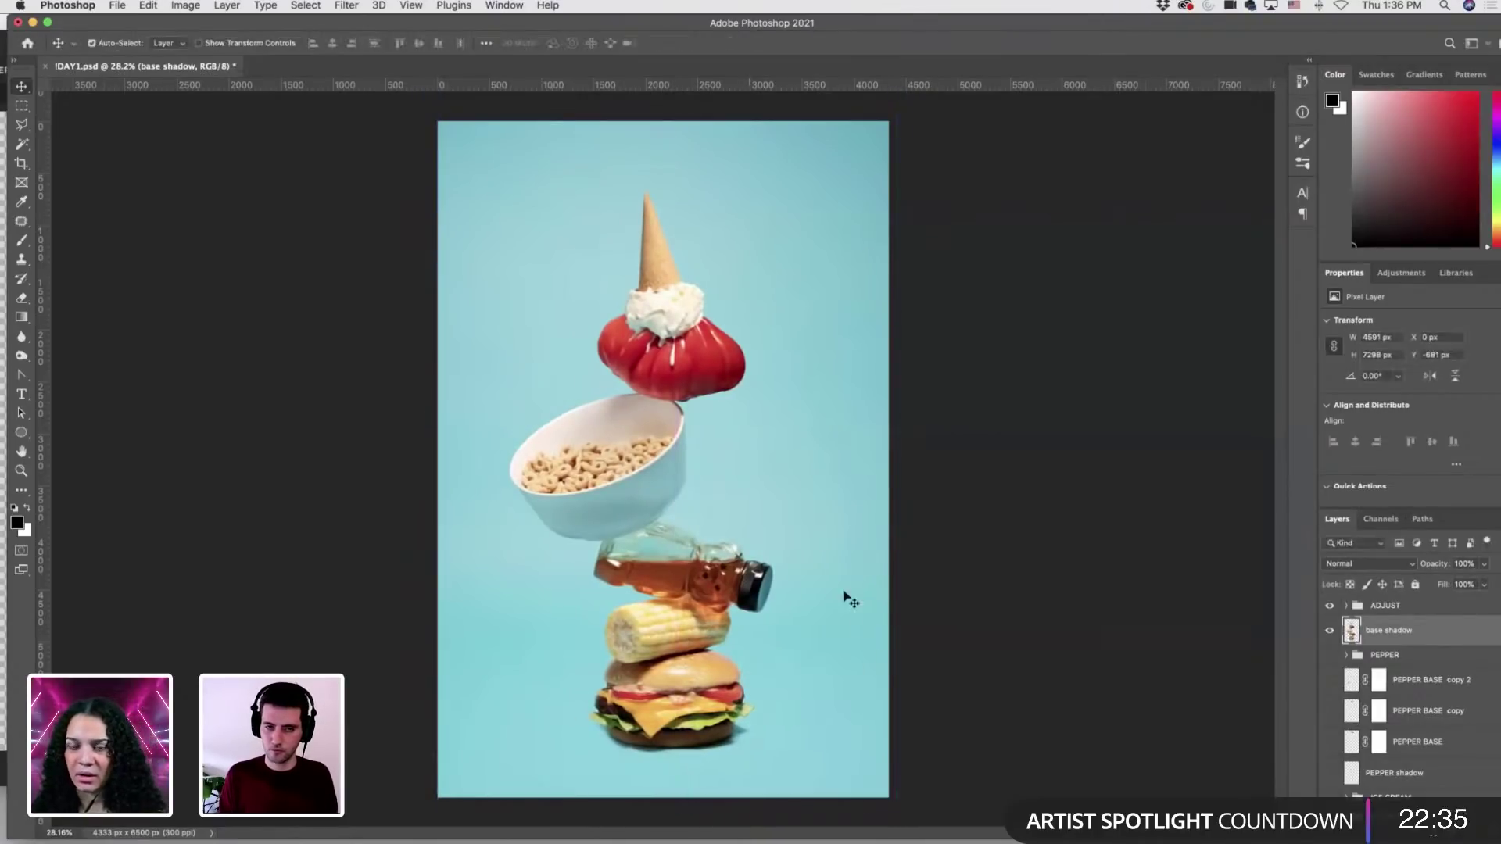
Open the keyboard shortcut settings, find Flip Canvas Horizontal among the Image commands and open its shortcut for editing.
scroll(694, 550, down, 5)
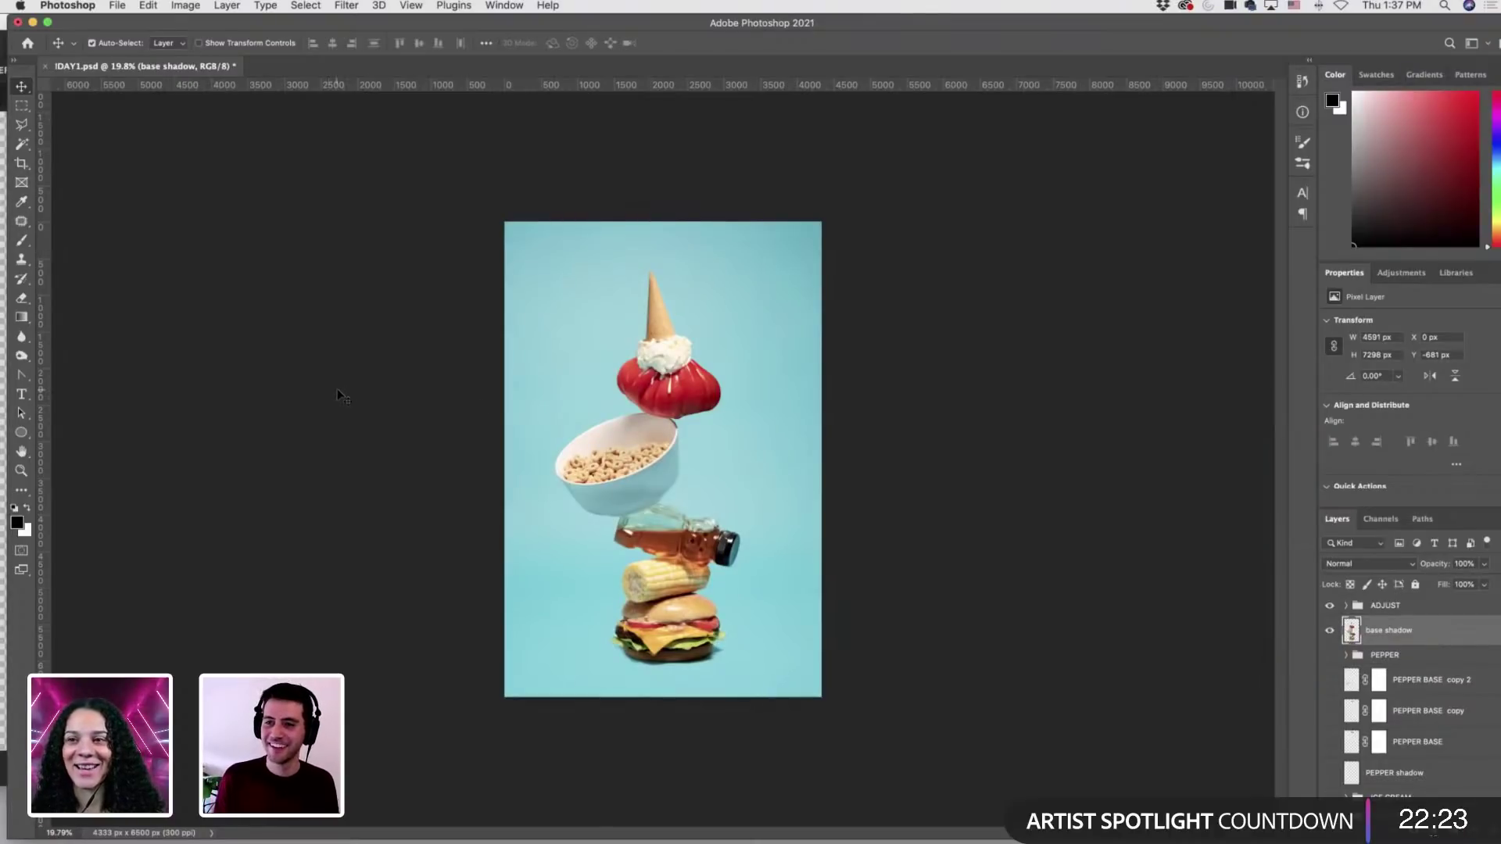
key(m)
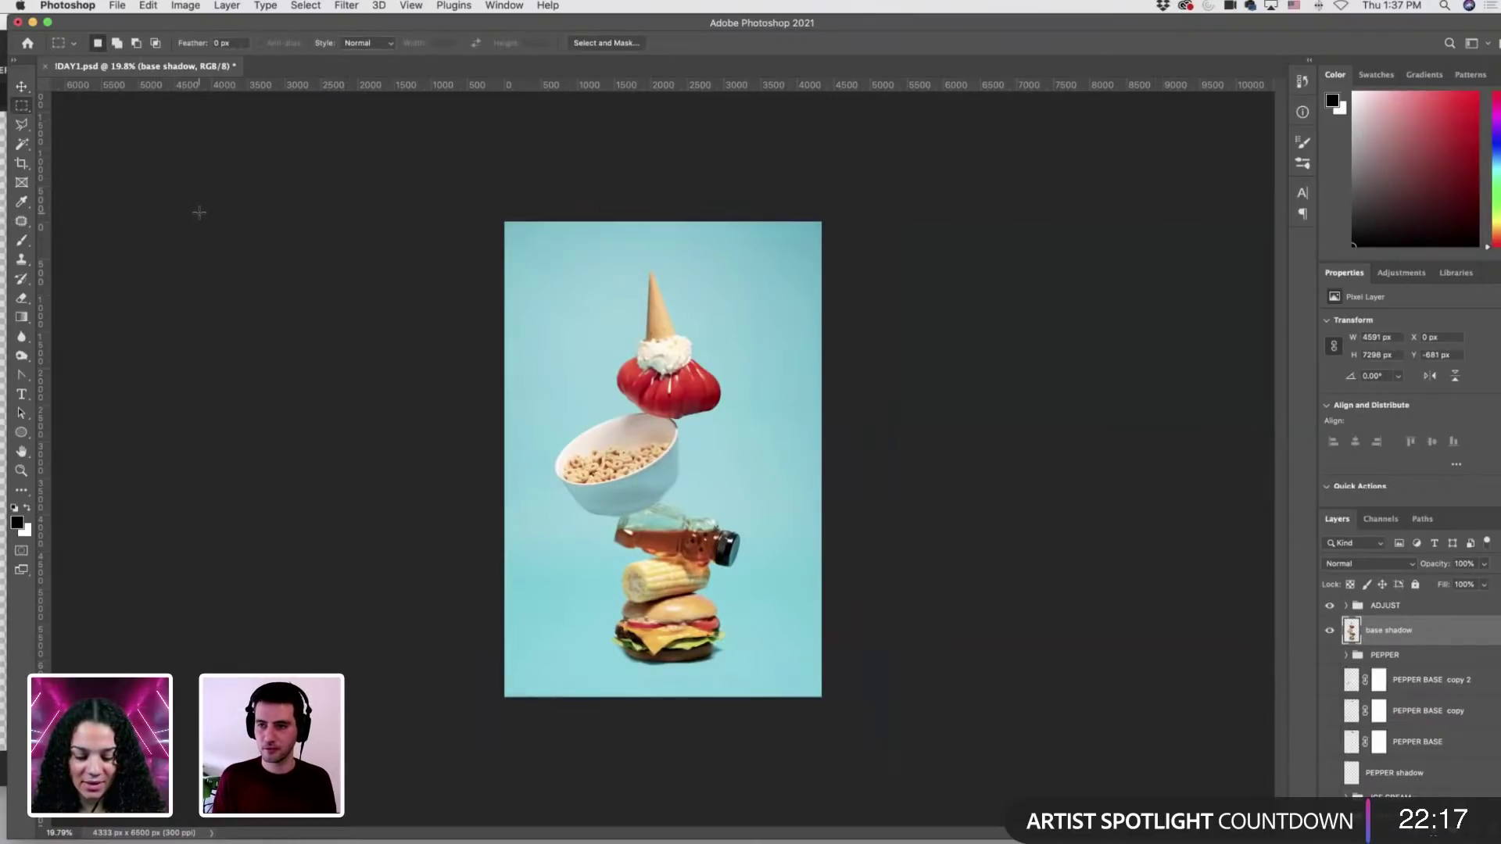
click(149, 6)
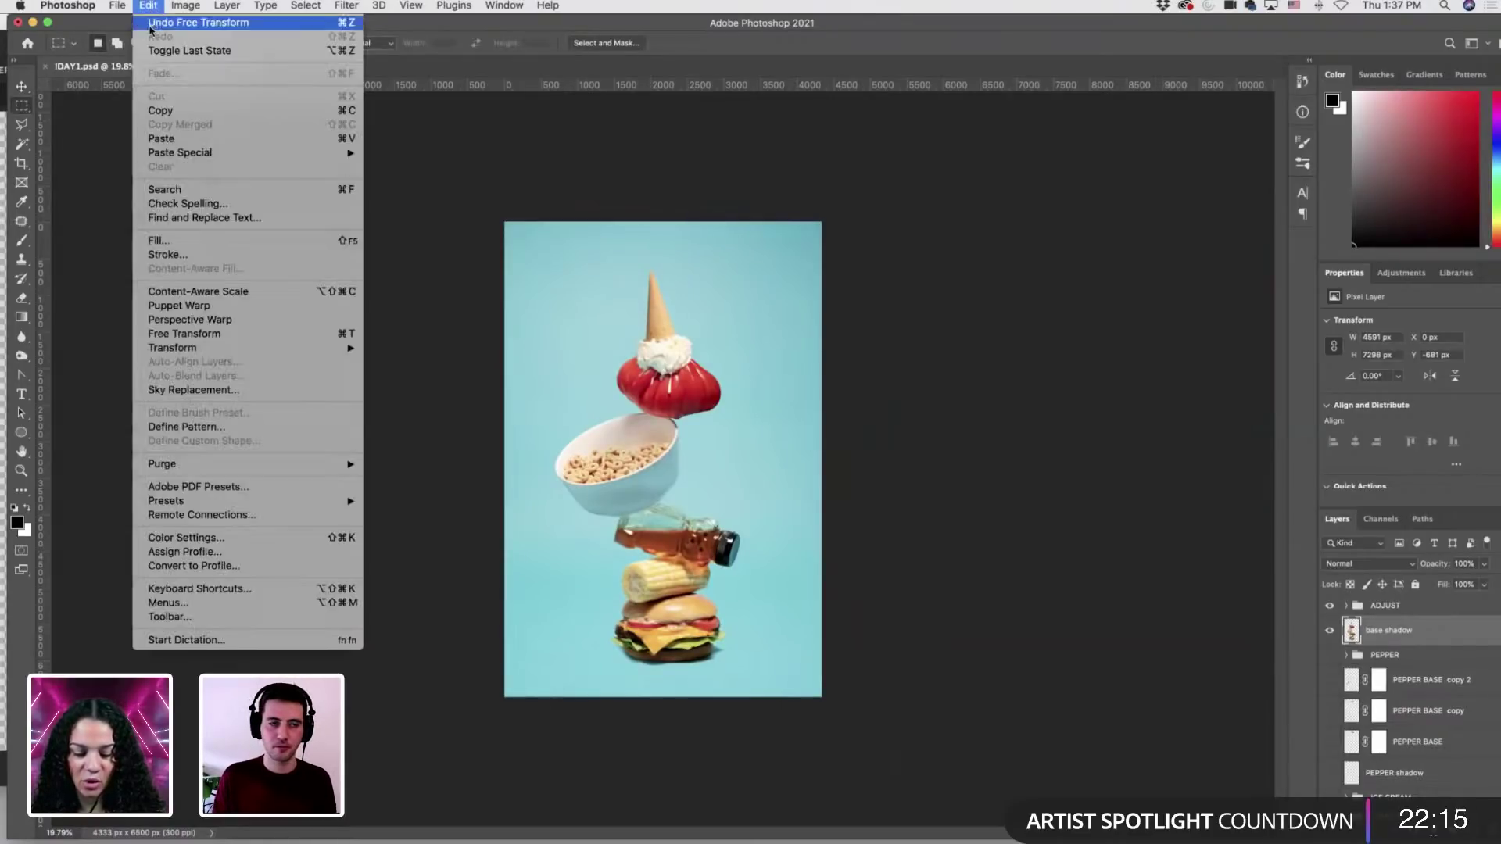
click(235, 589)
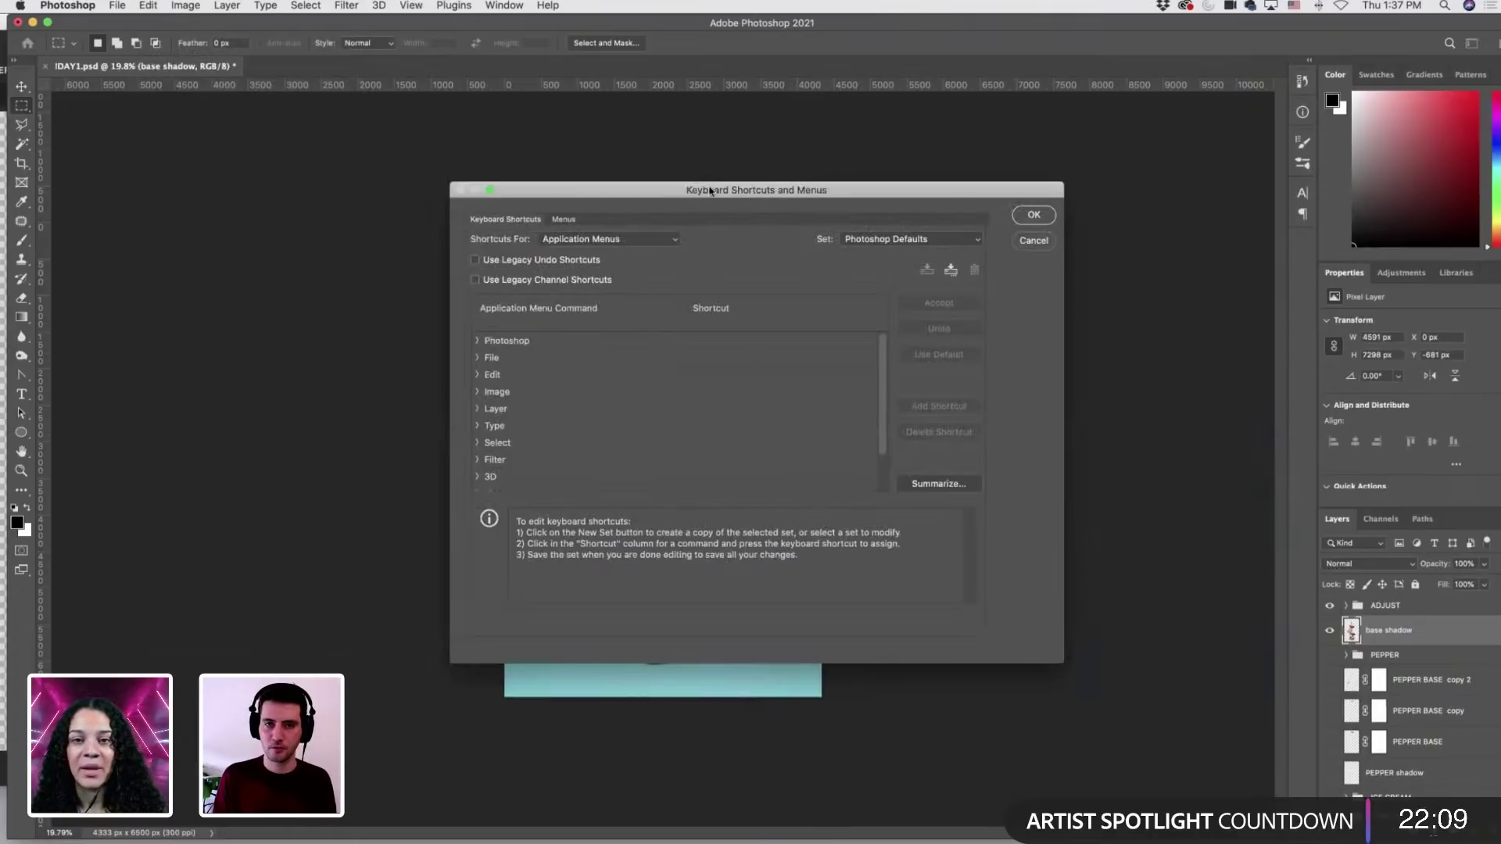
drag(710, 190, 694, 170)
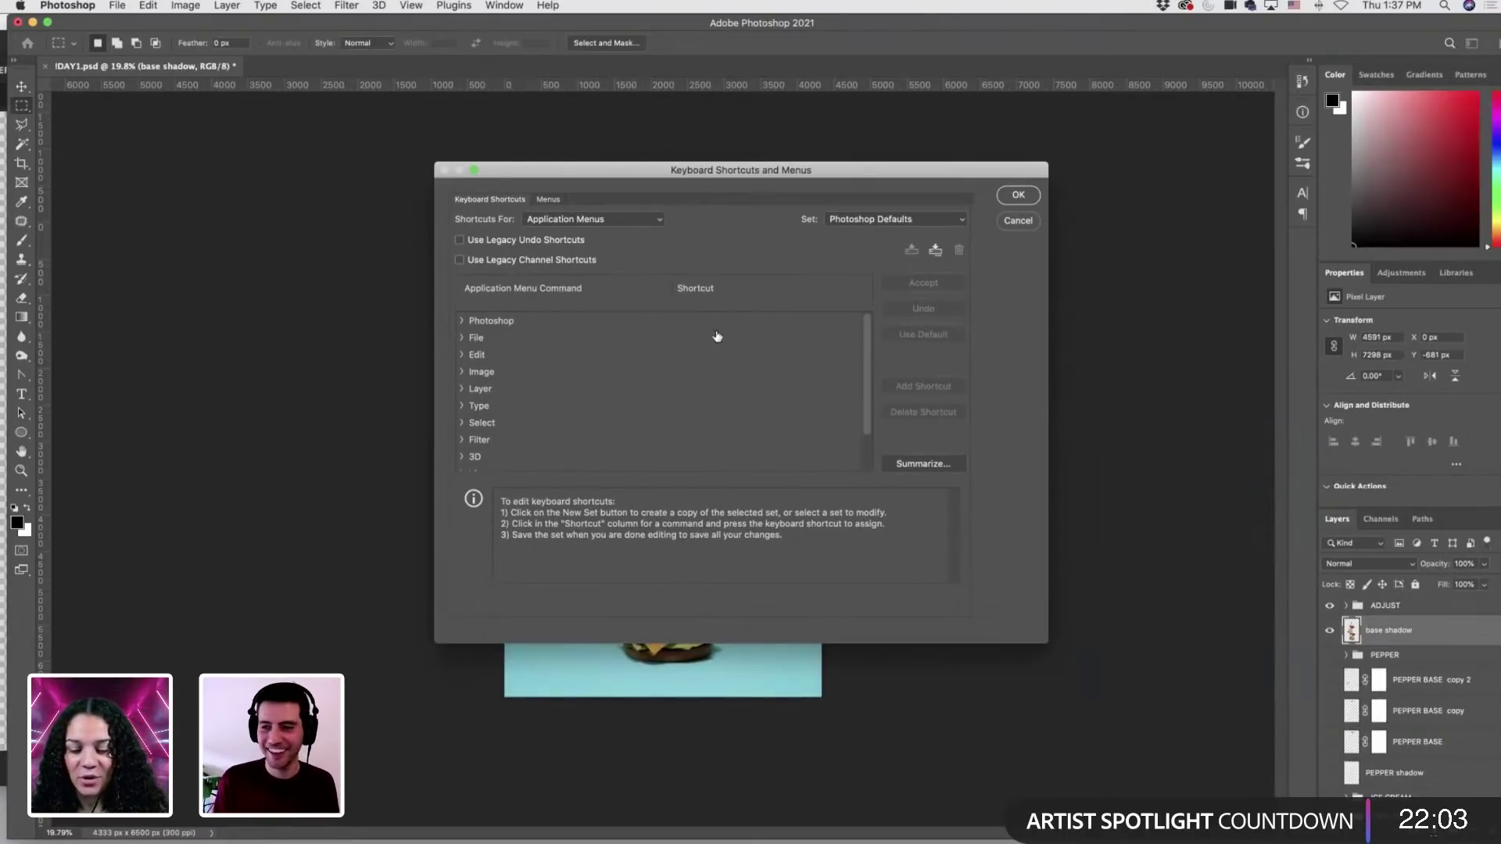
click(462, 372)
scroll(726, 379, down, 5)
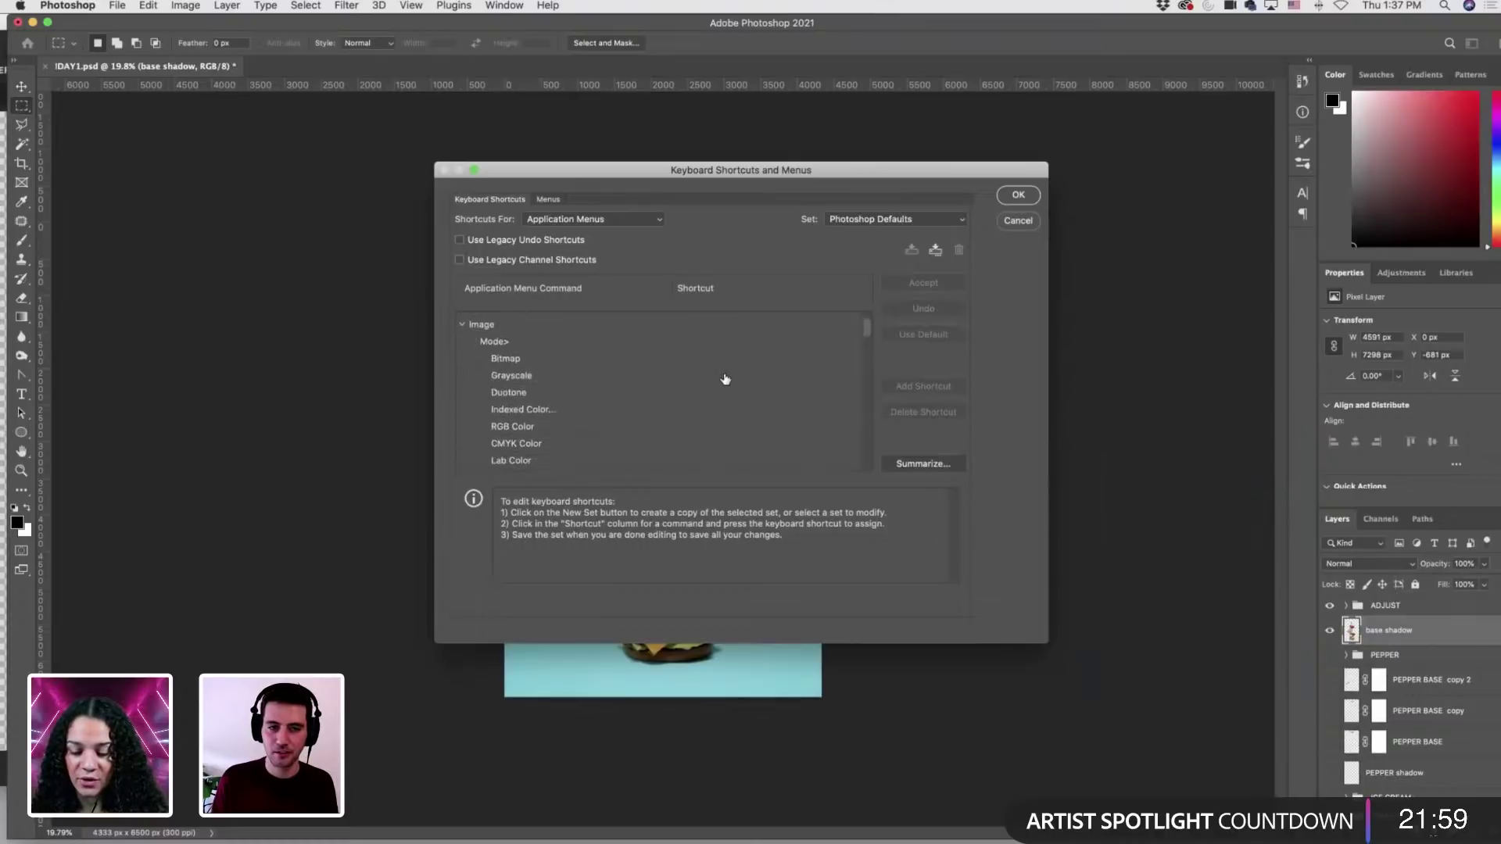
scroll(725, 379, down, 6)
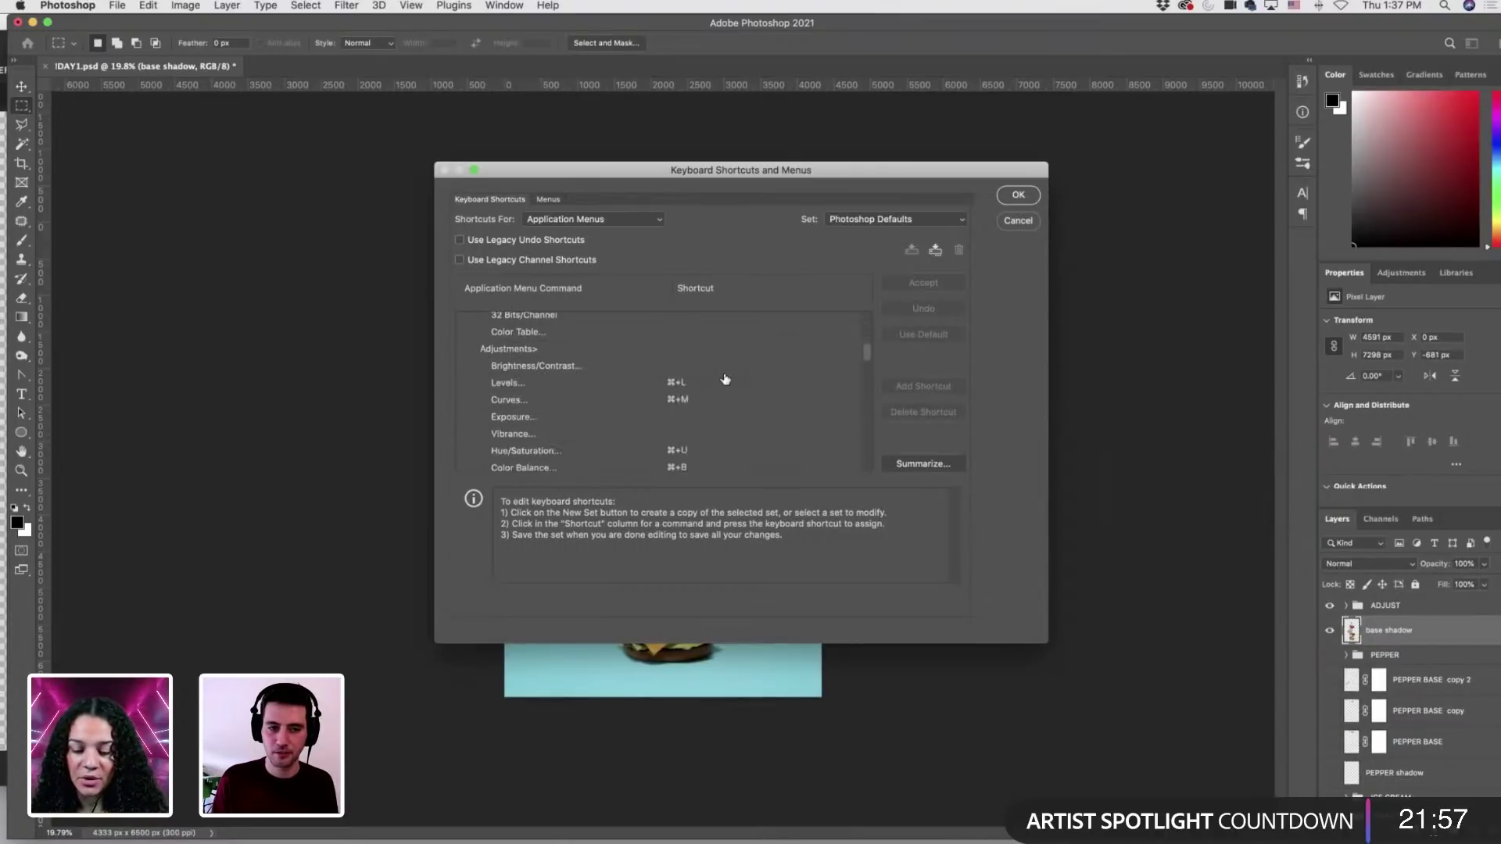
scroll(726, 379, down, 5)
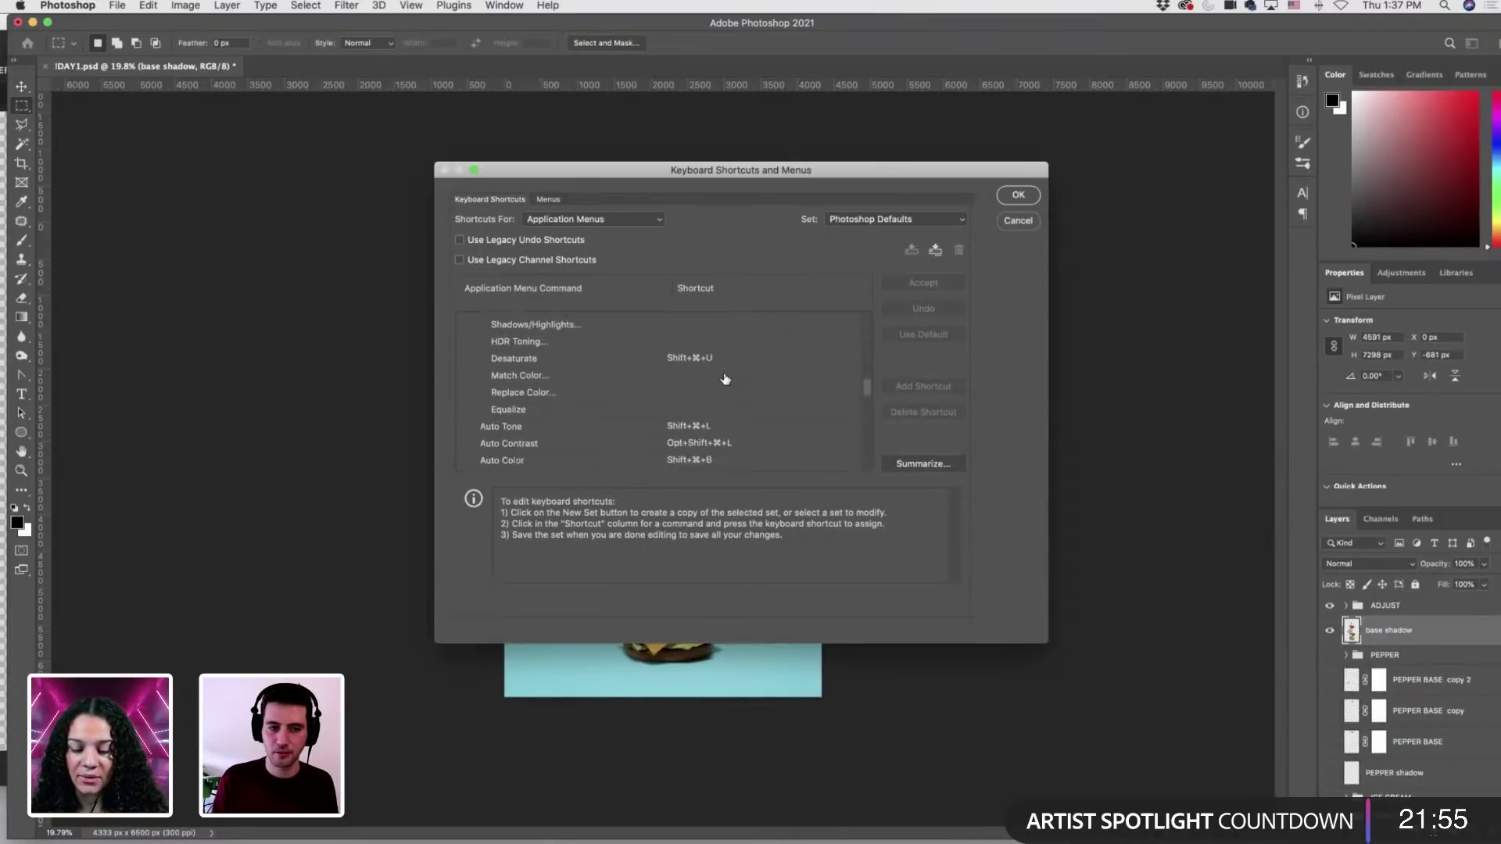
scroll(725, 379, down, 3)
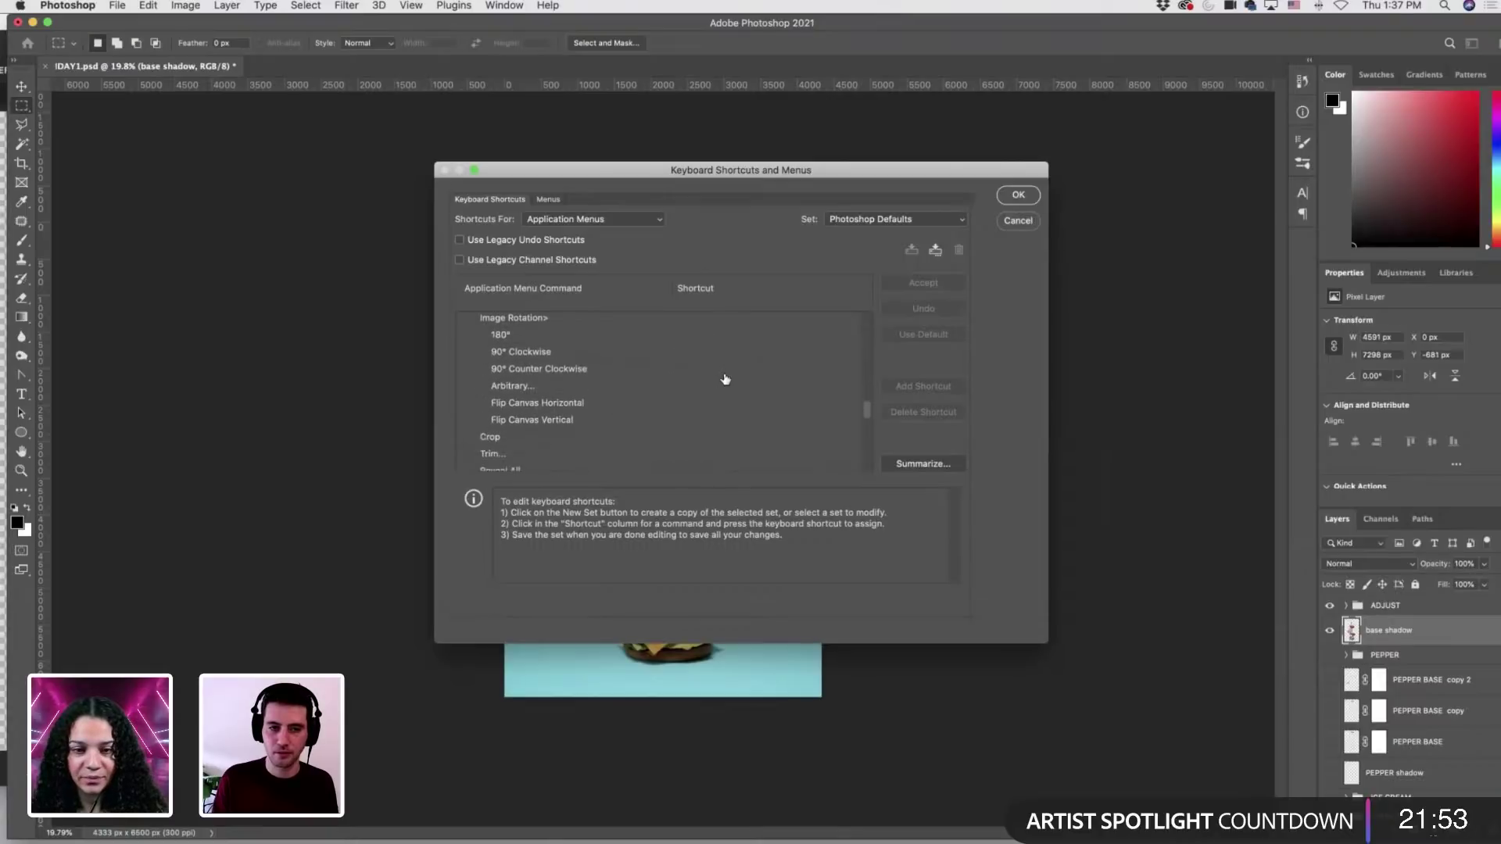
click(655, 405)
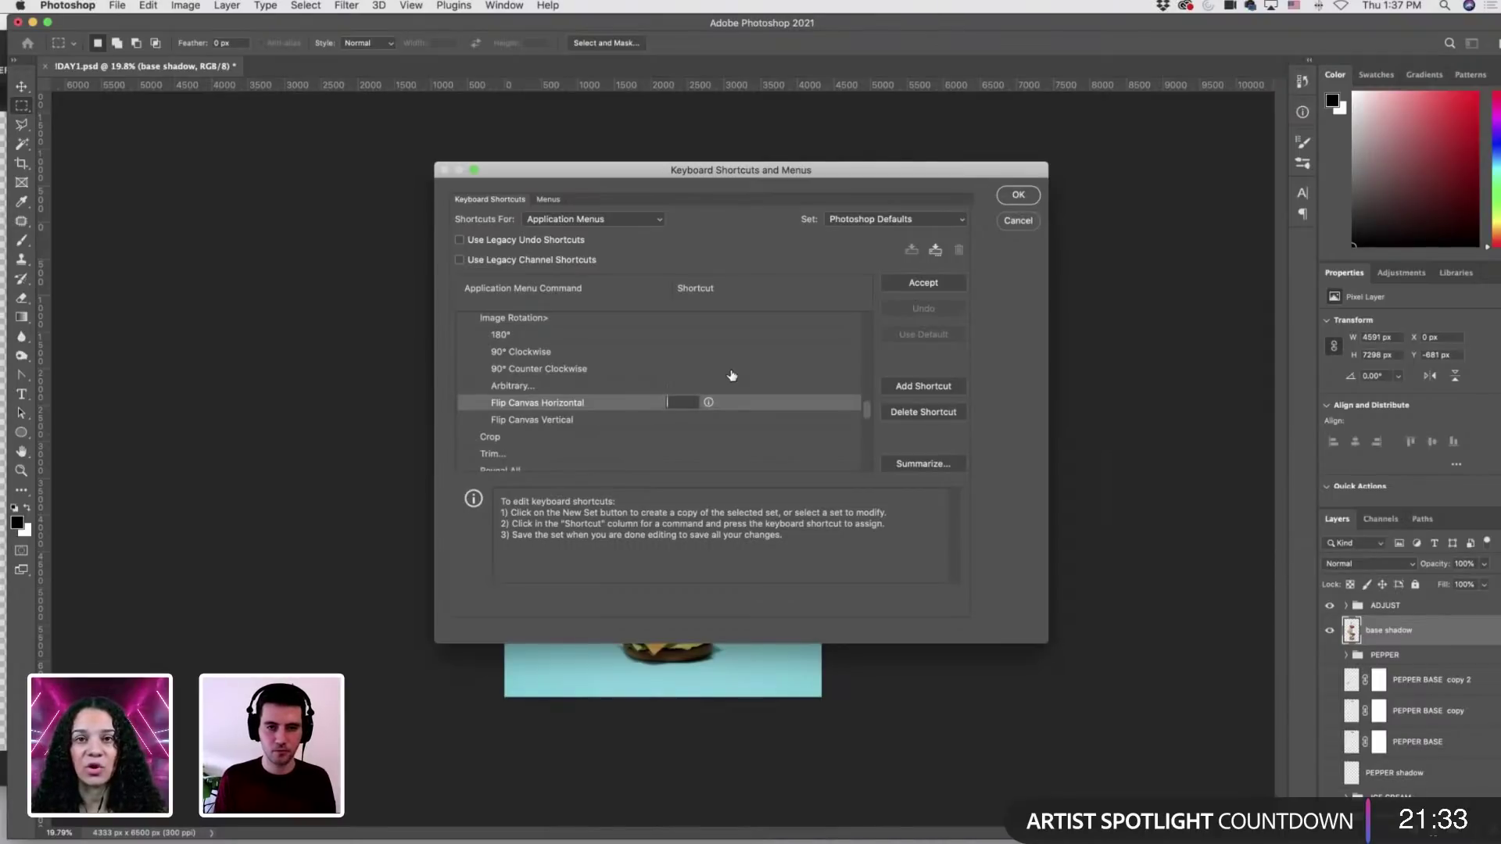
key(shift+super+a)
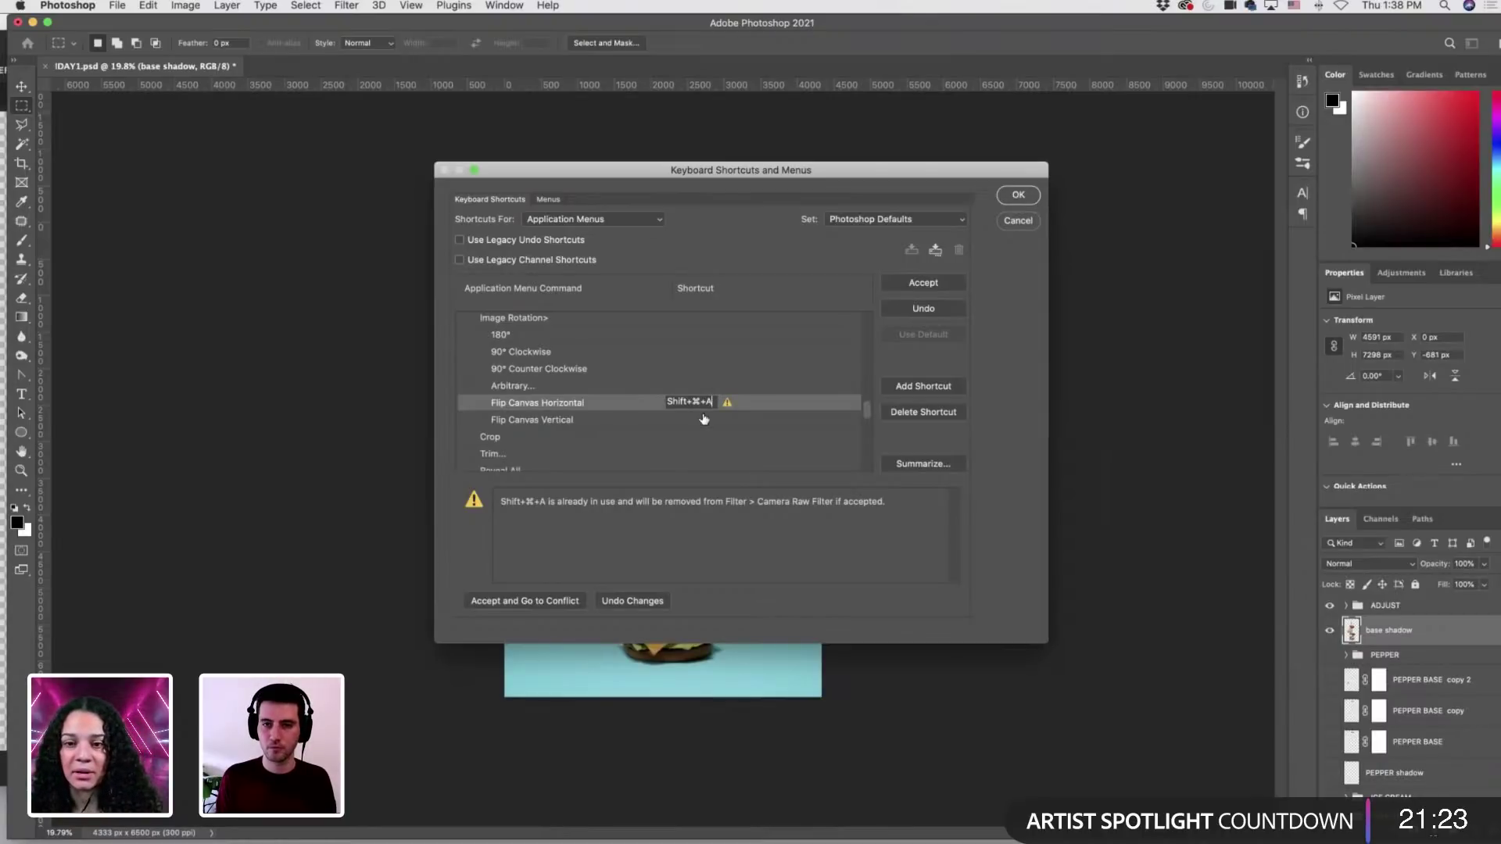
key(BackSpace)
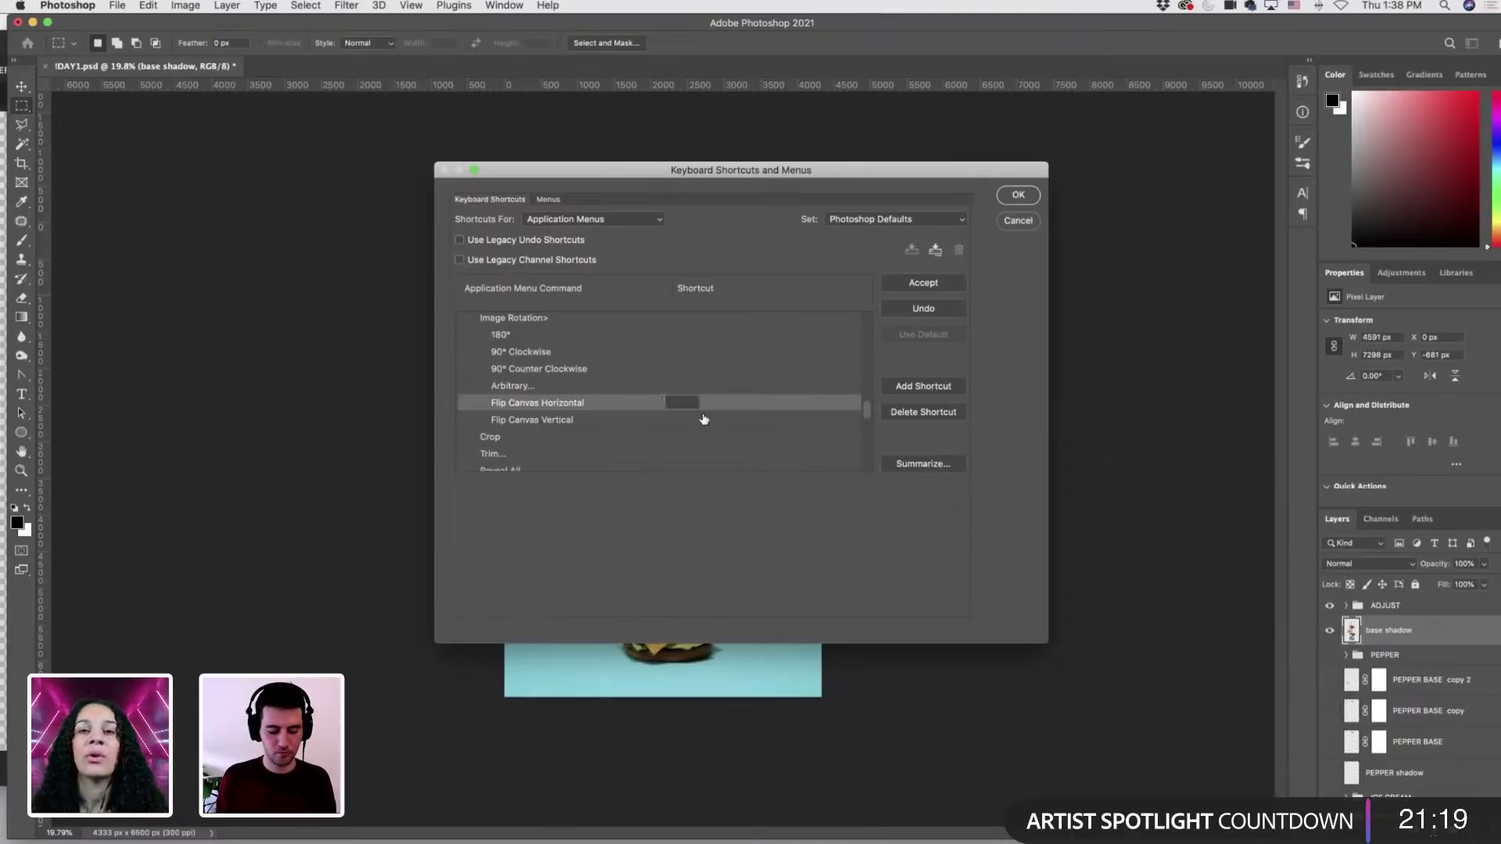
key(shift+super+a)
key(BackSpace)
Assign Shift+⌘+1 to Flip Canvas Horizontal and save the shortcut settings.
key(shift+super+1)
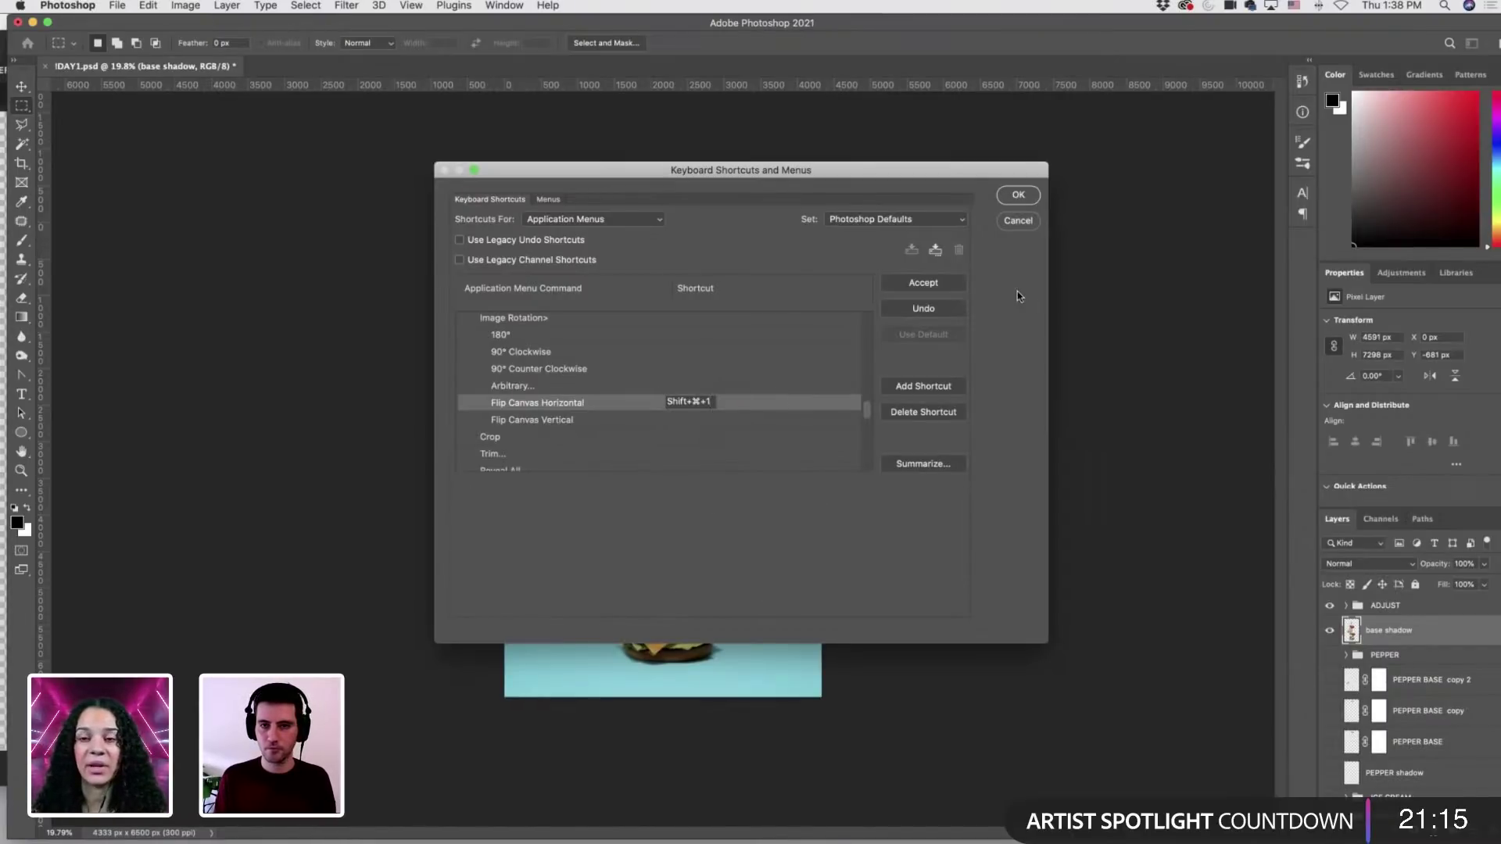
click(1019, 195)
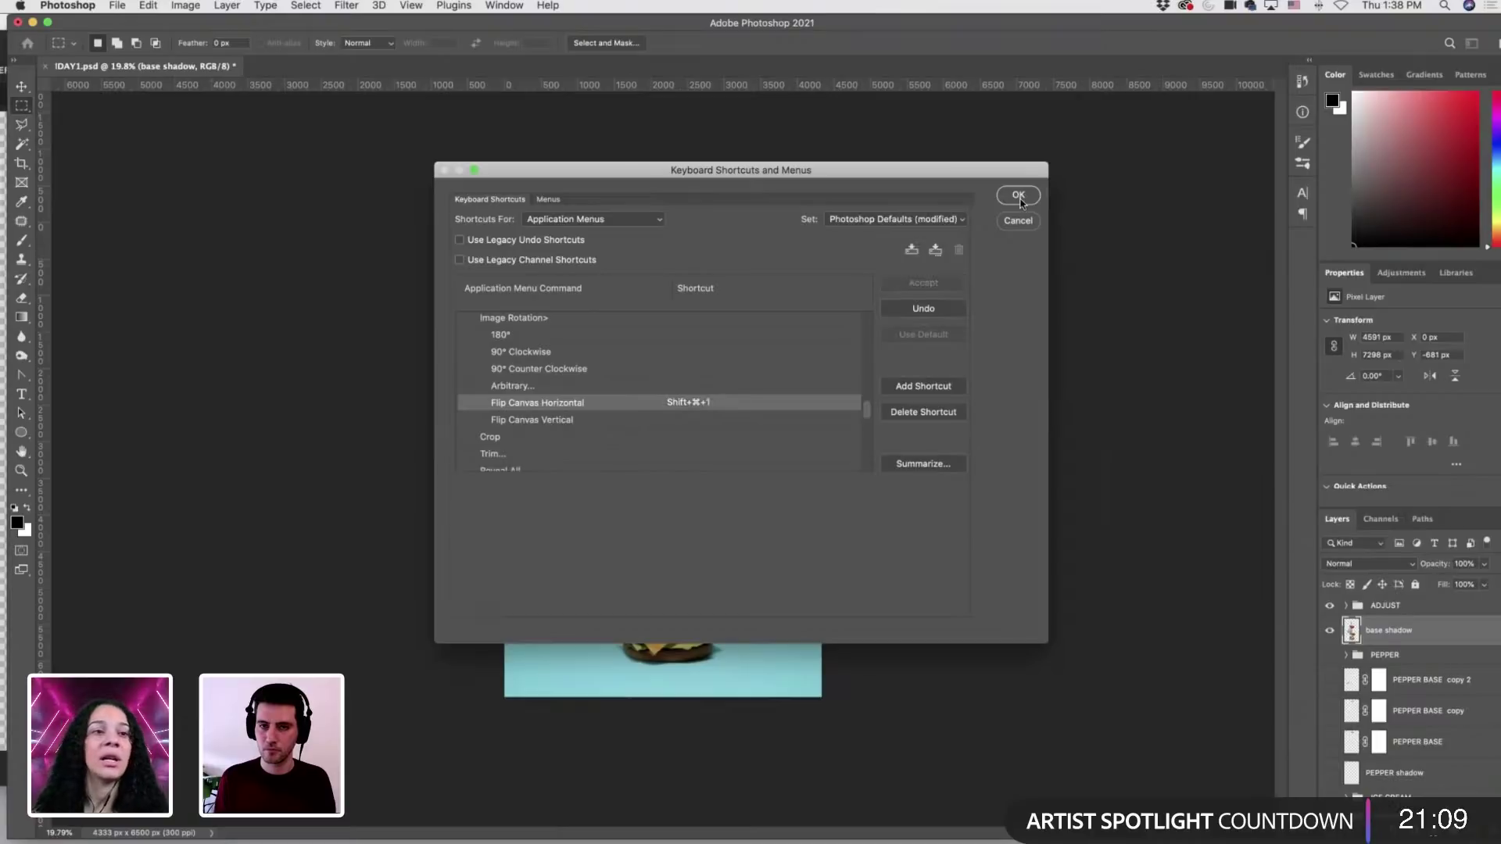
Close the shortcut settings and flip the canvas horizontally several times to compare the composite with its mirror image.
click(1015, 196)
key(shift+super+1)
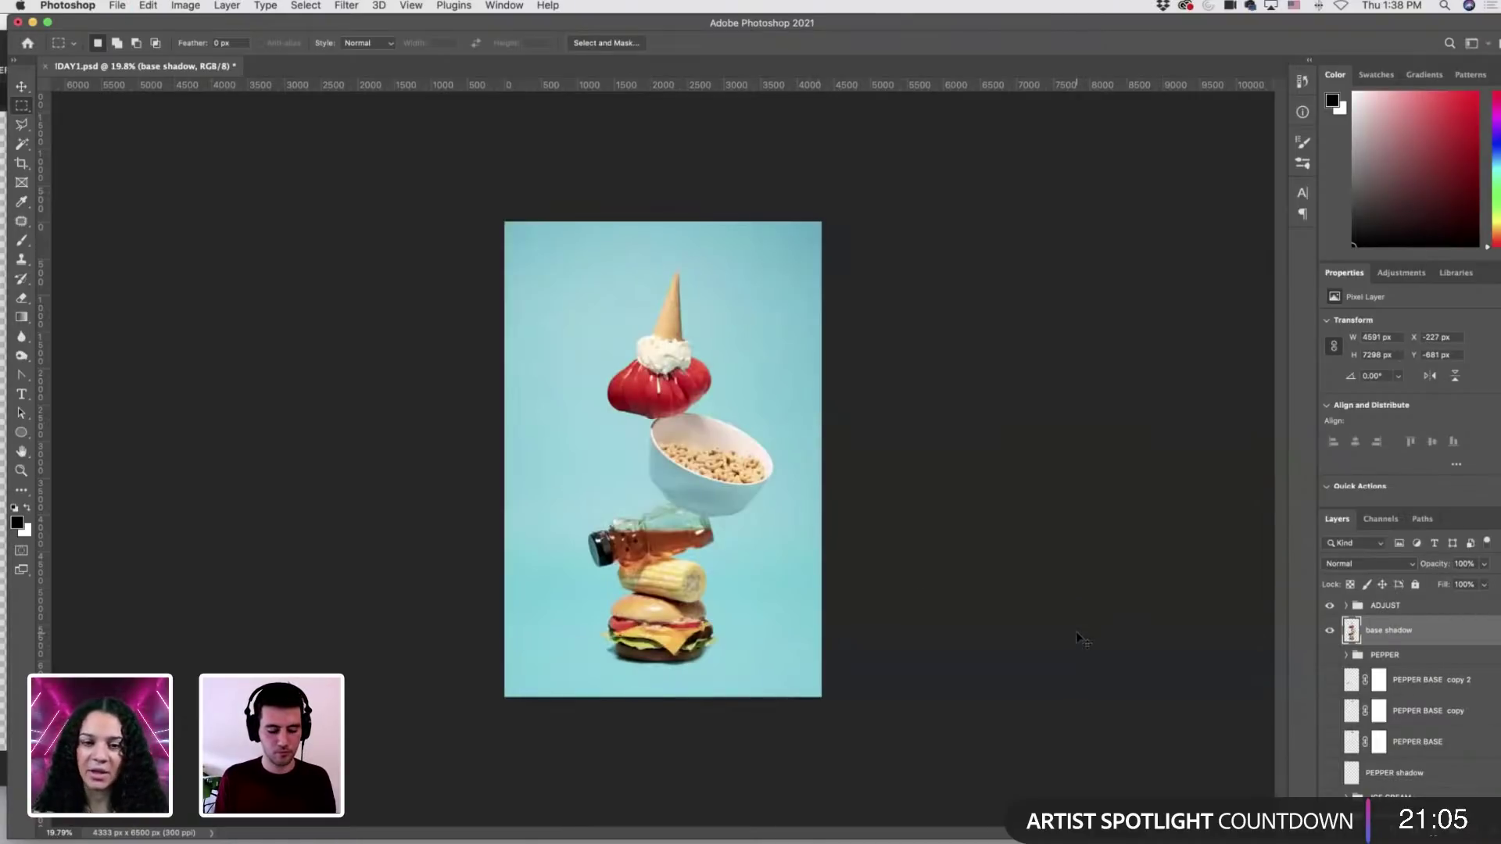
key(shift+super+1)
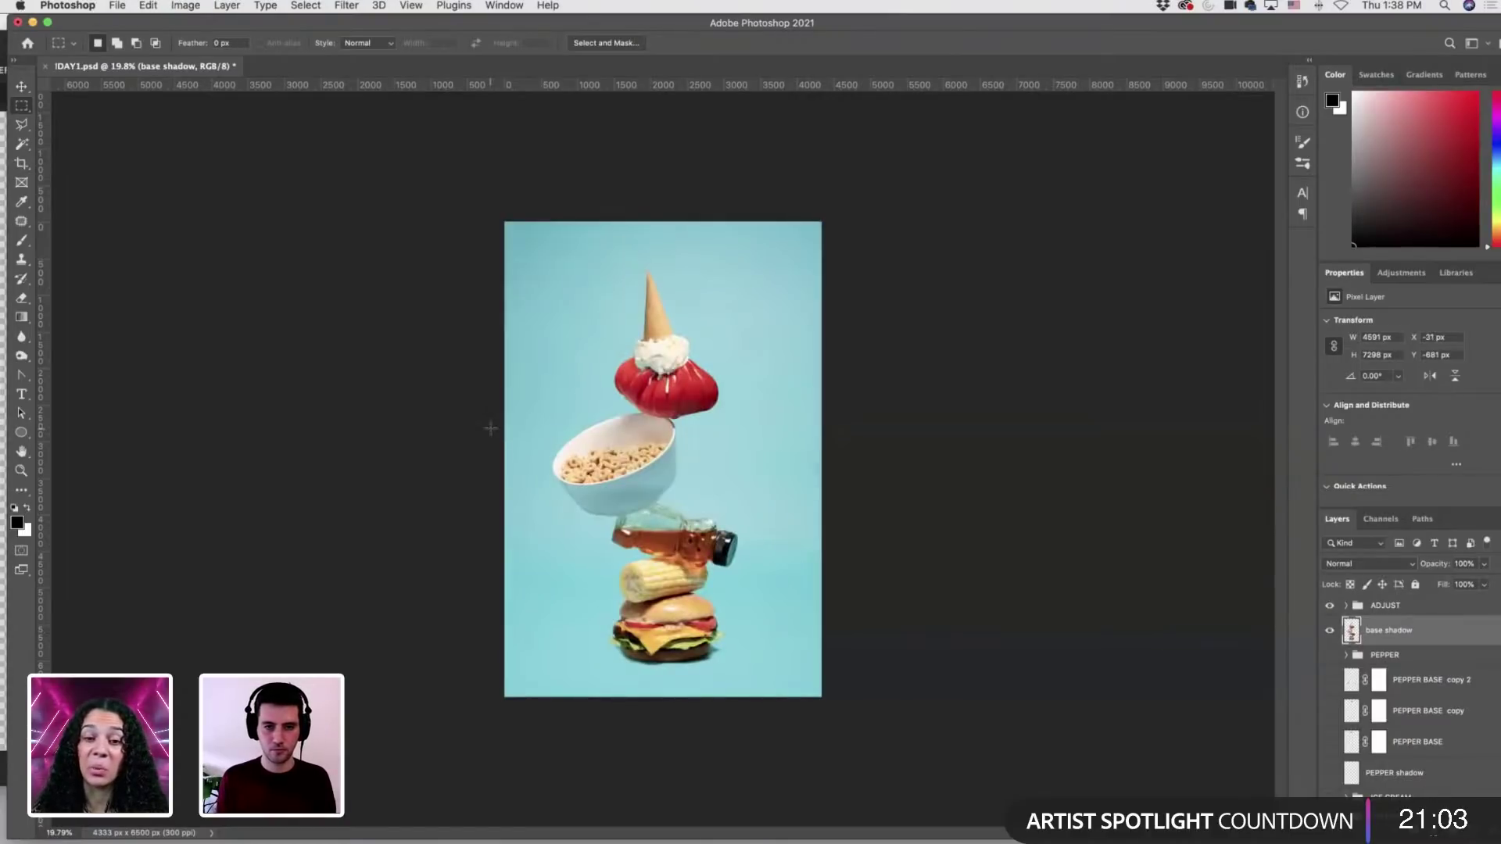
key(shift+super+1)
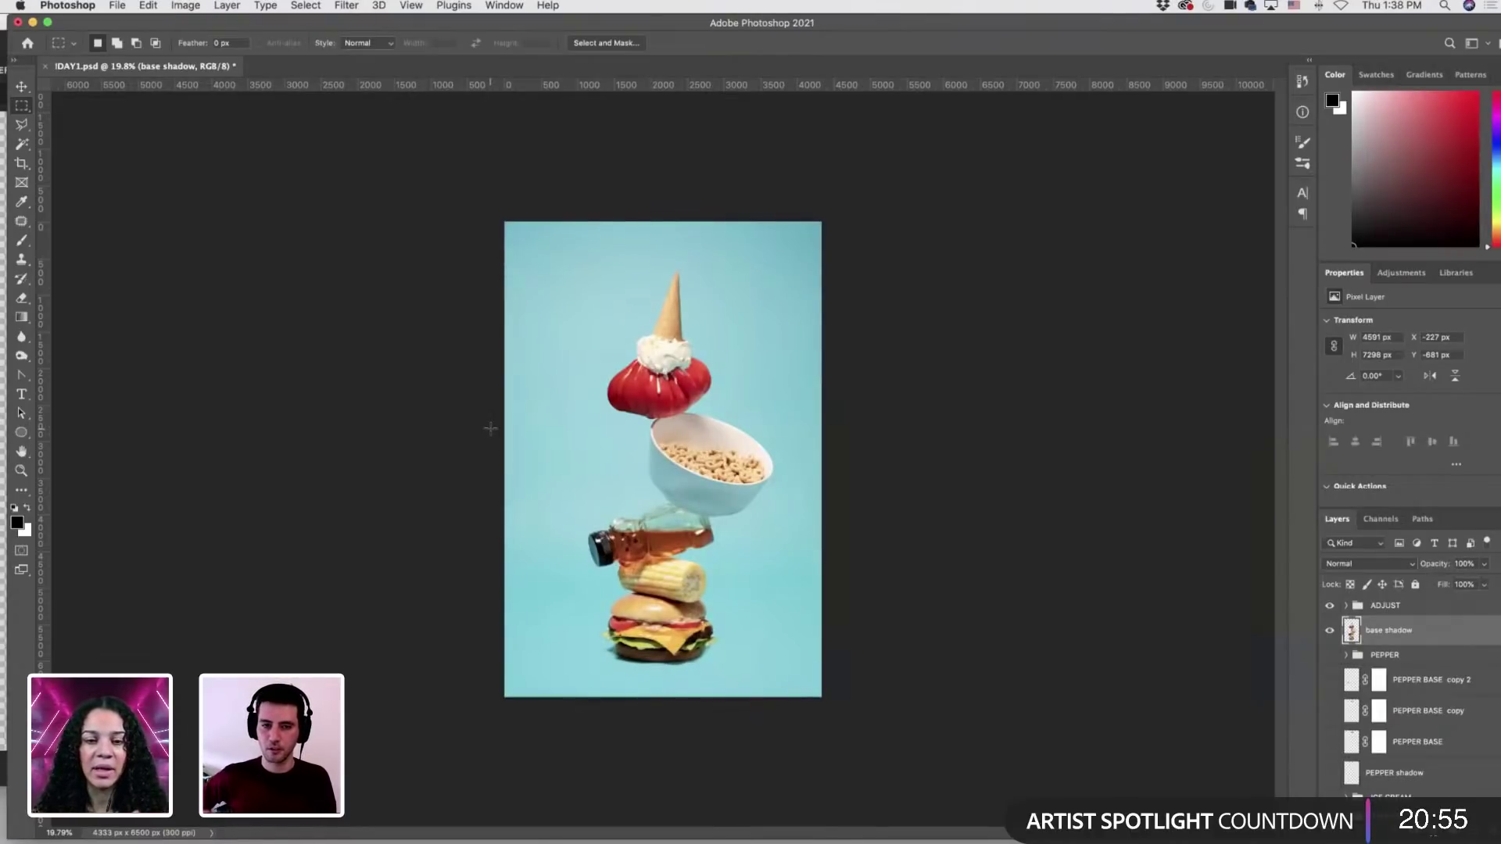
key(super+m)
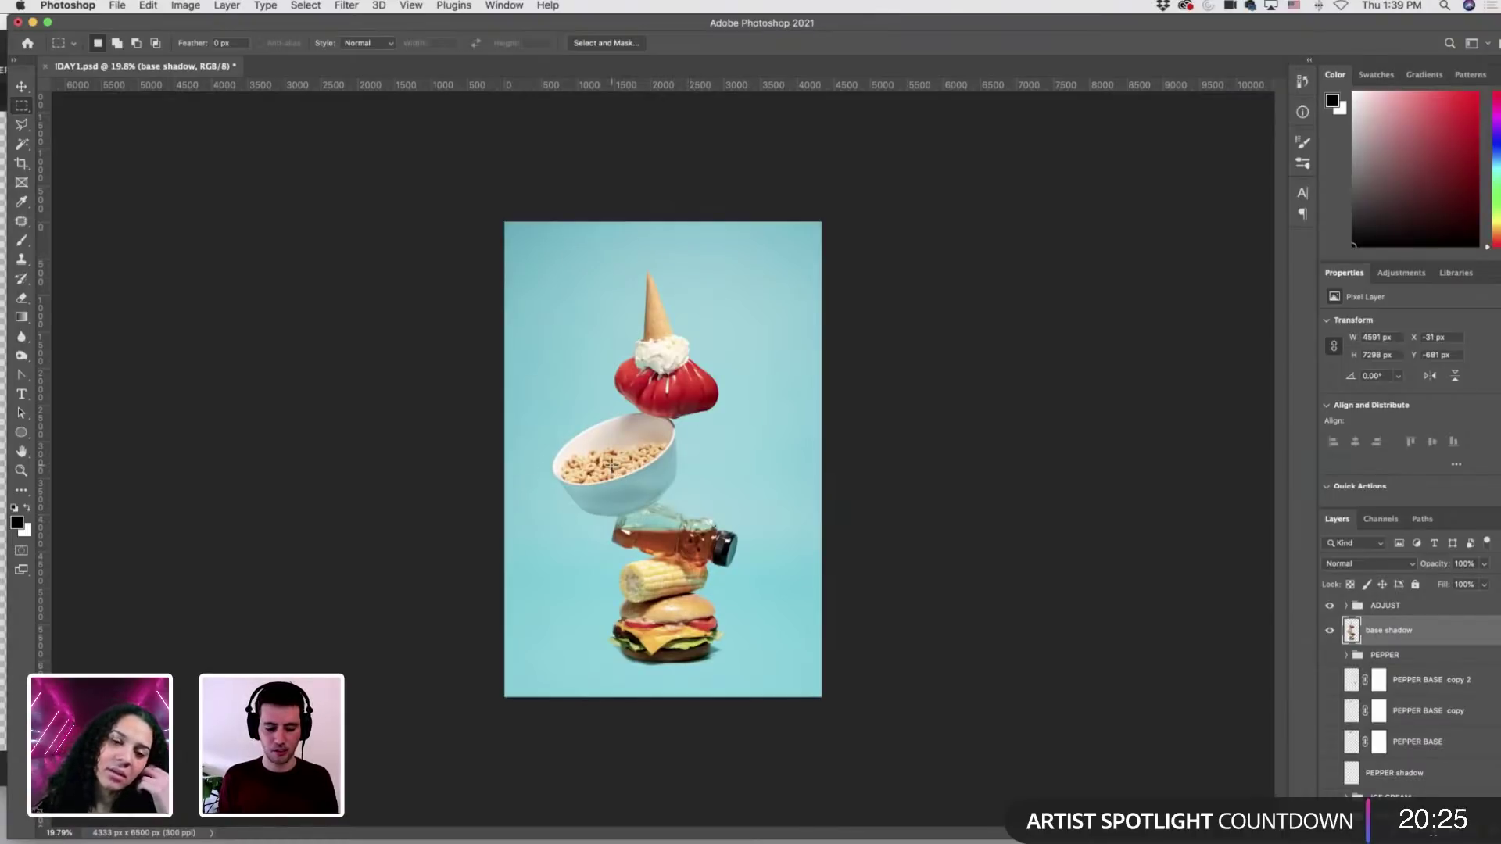
key(super+l)
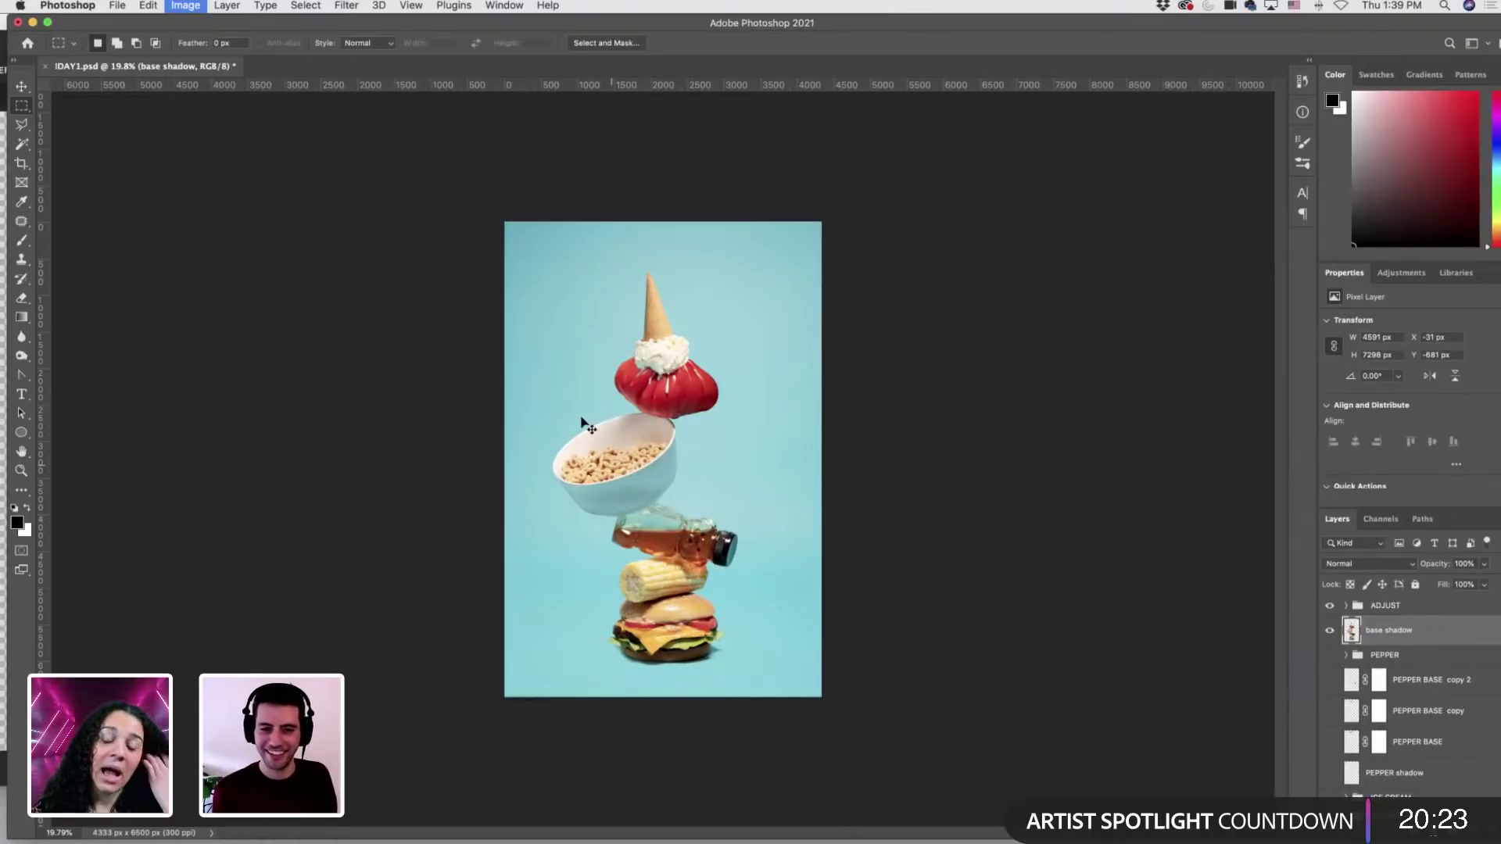
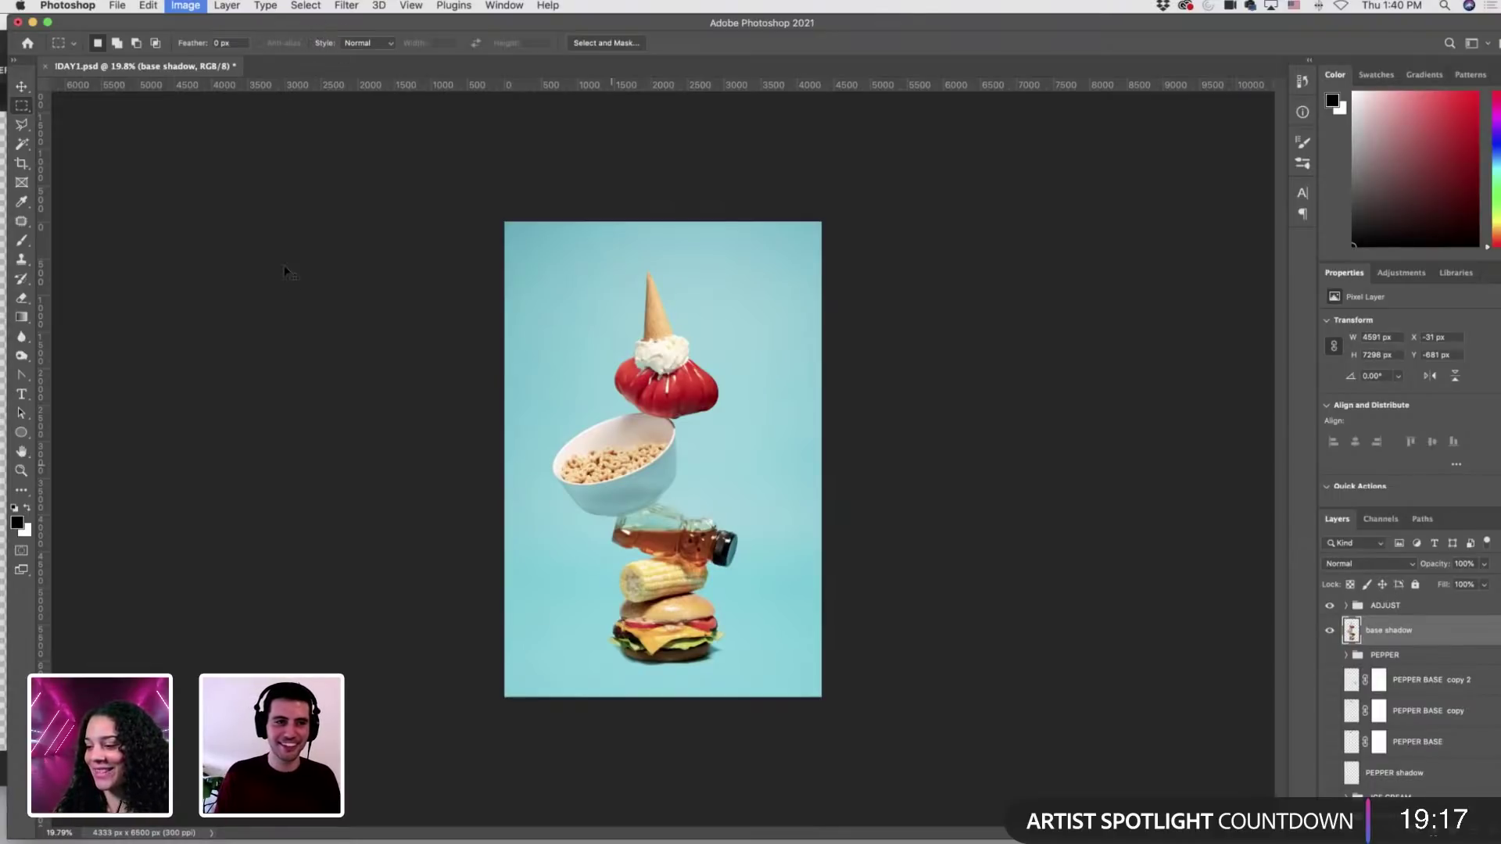
Switch to Adobe Bridge and open the 2021-01-20_FILES folder.
mouse_move(853, 822)
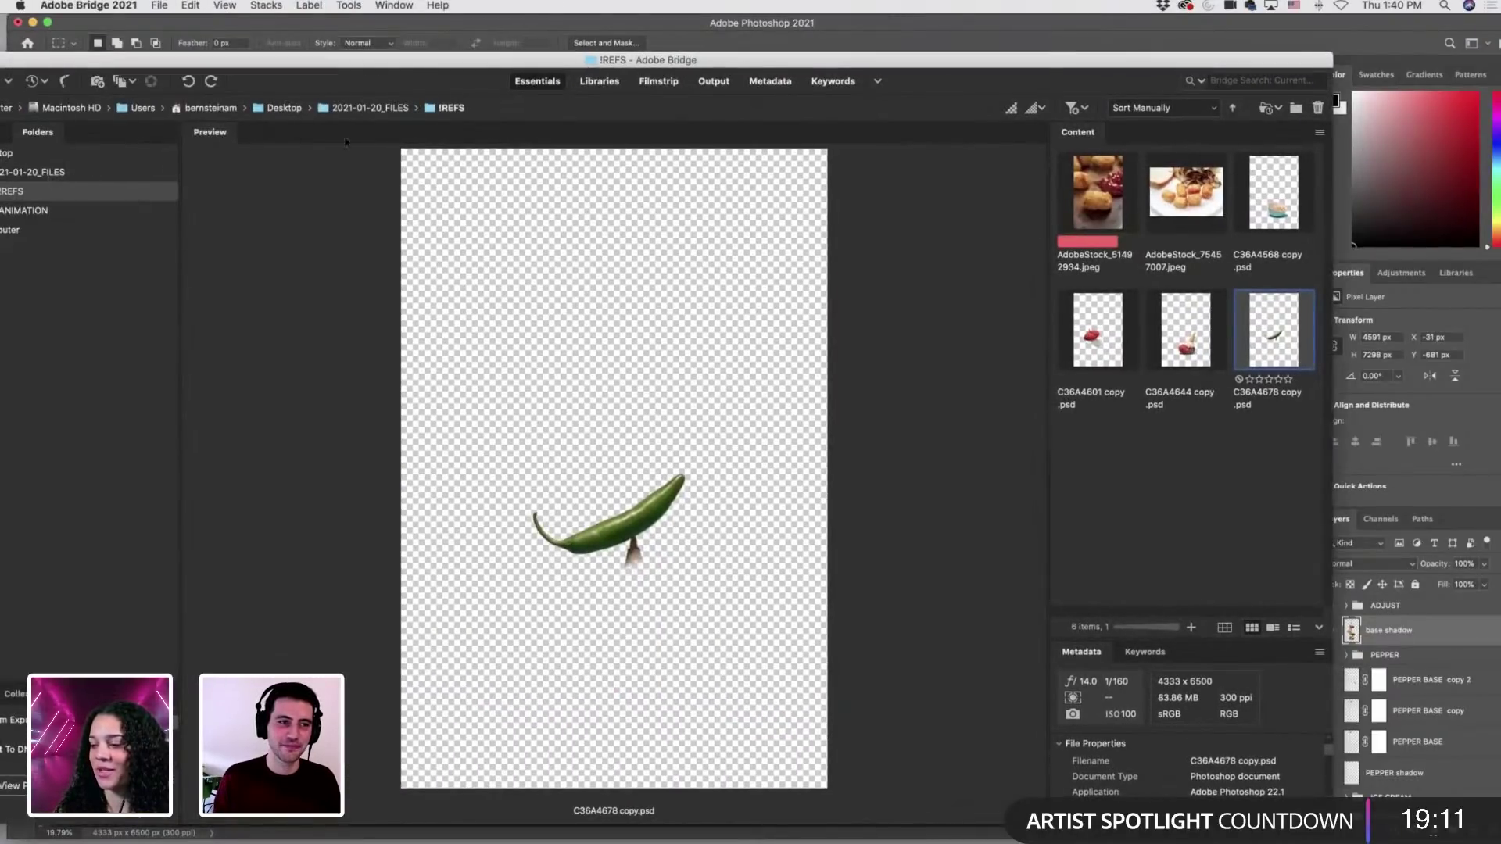
drag(1149, 66, 1286, 79)
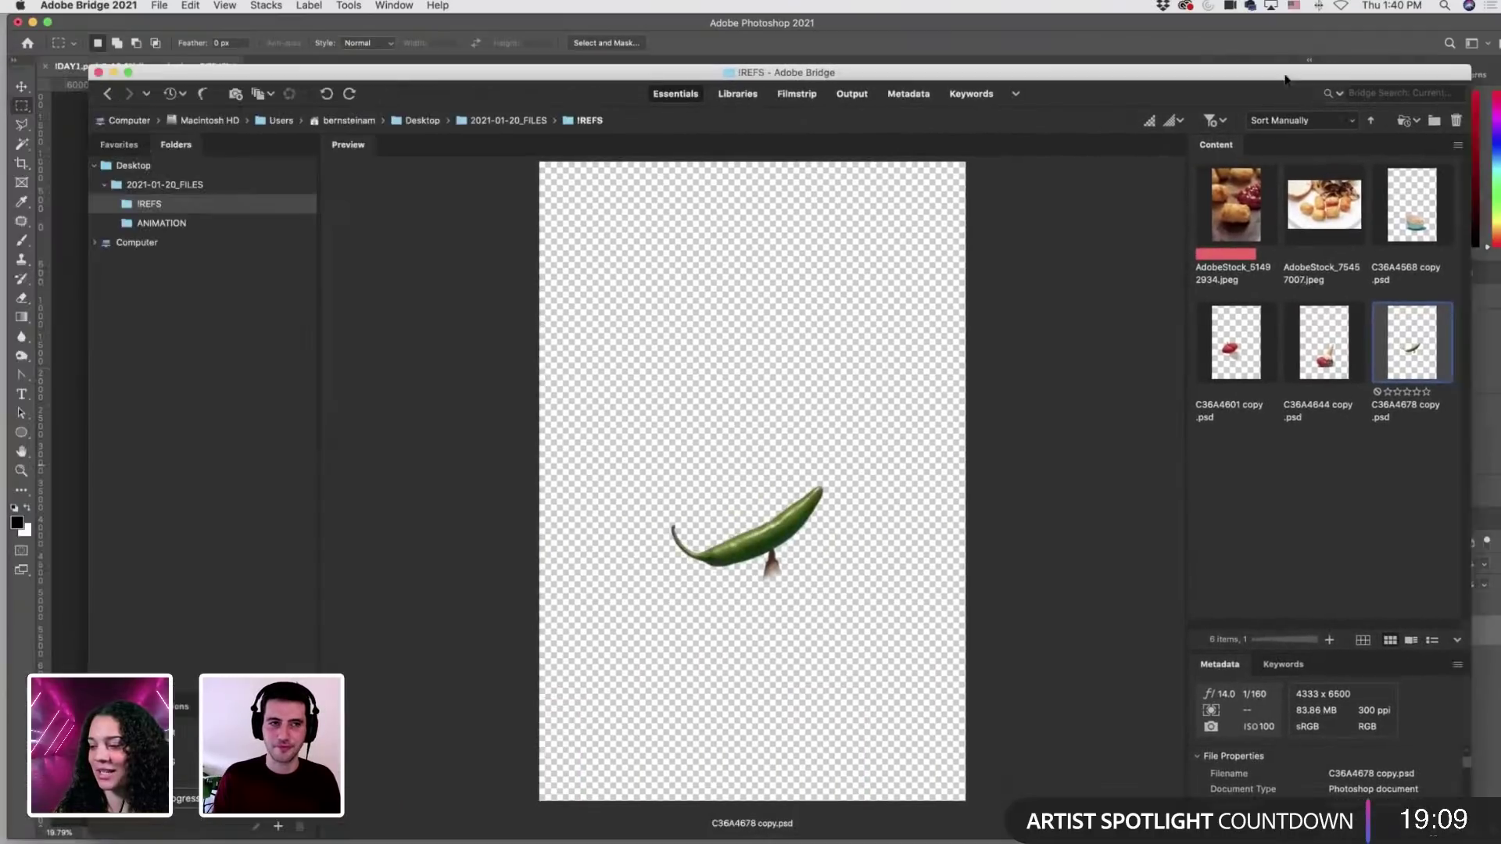
click(164, 184)
drag(797, 72, 256, 33)
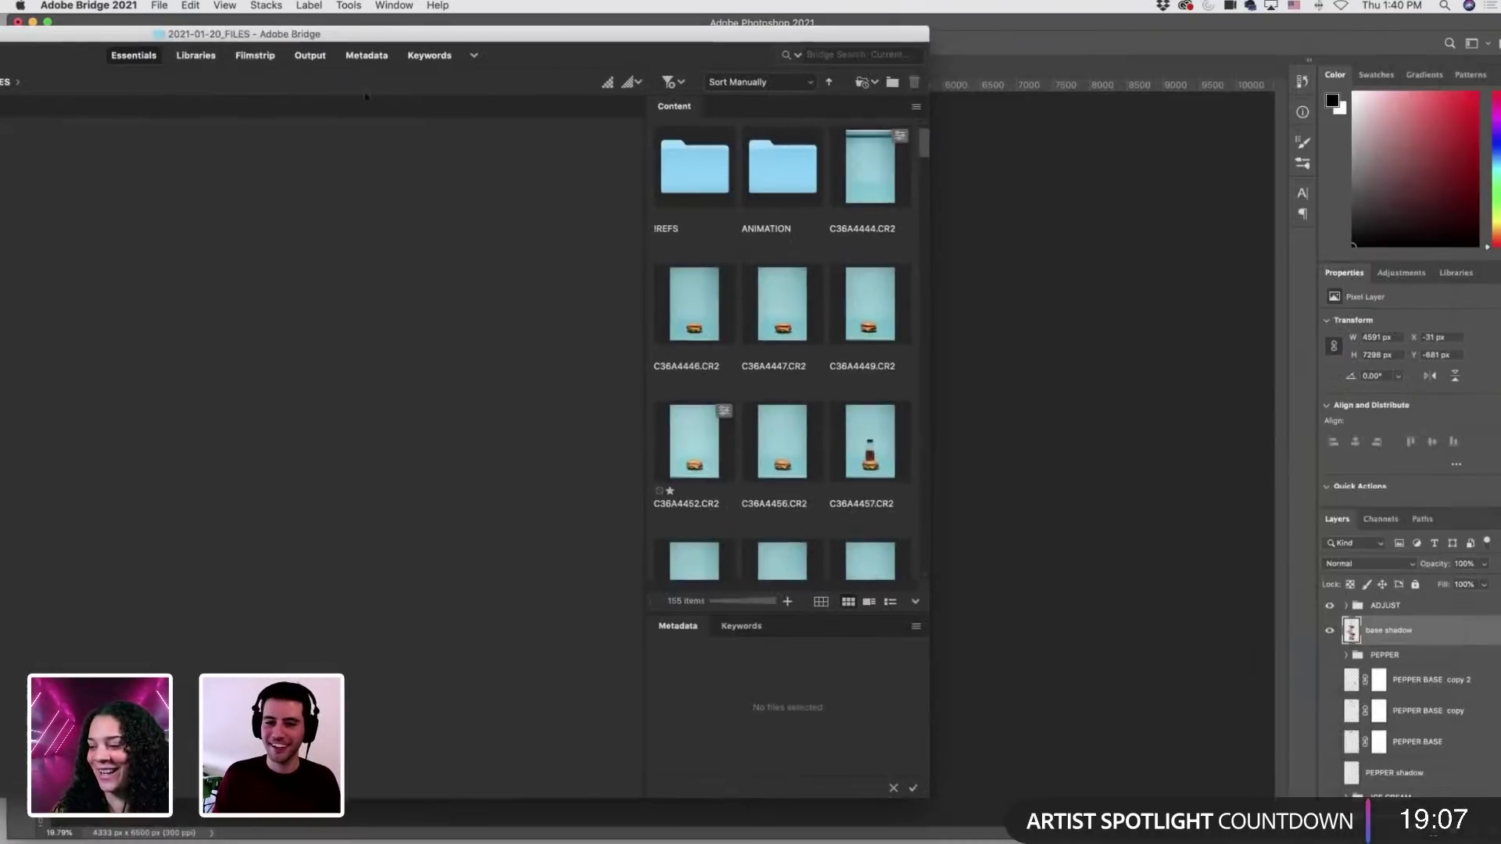
Look through the folder's raw photos for the shots of a hand holding the cereal bowl.
scroll(800, 352, down, 20)
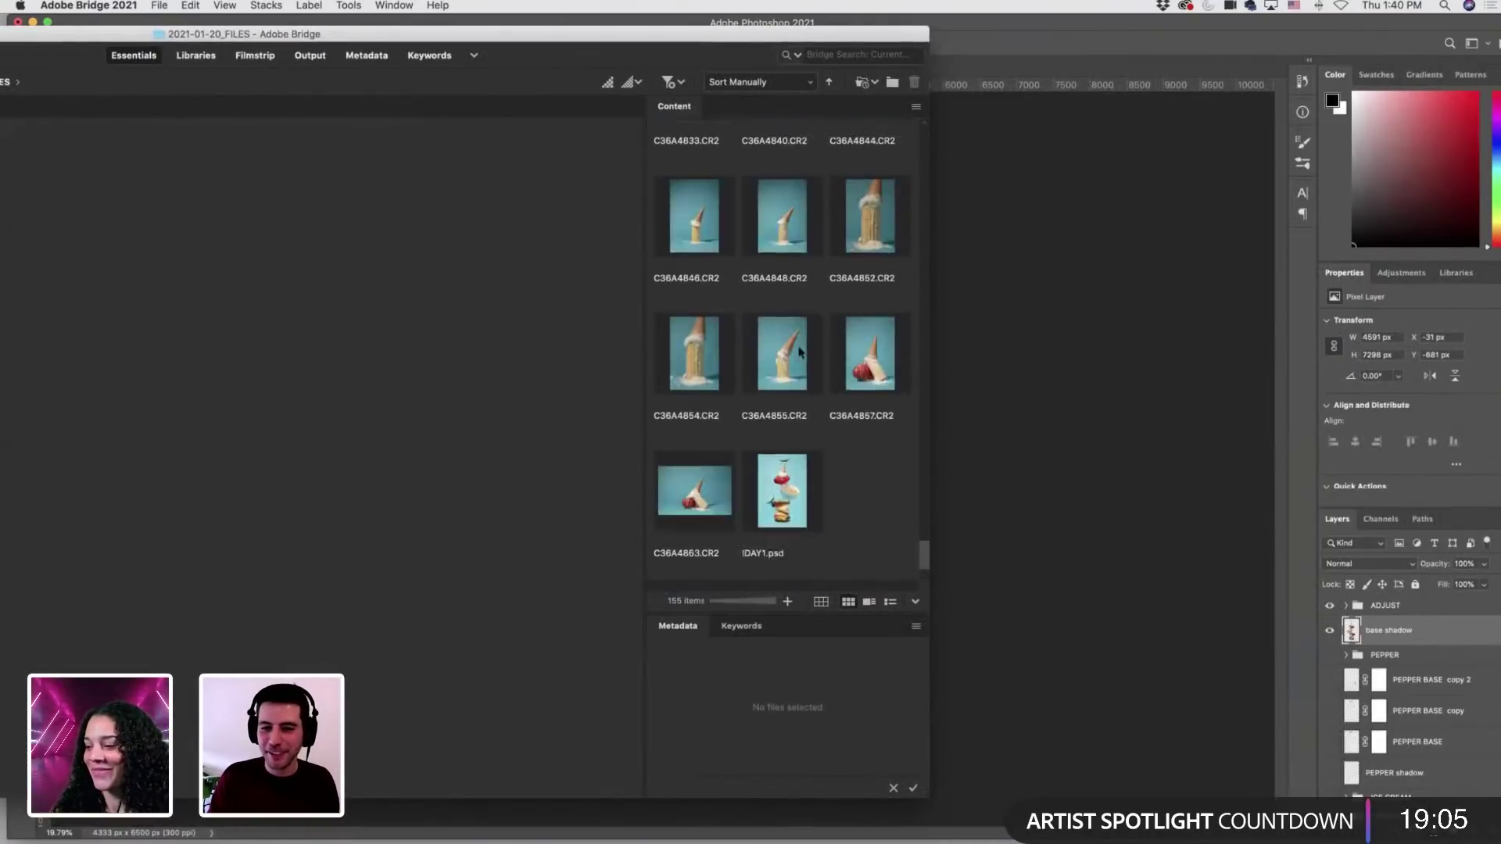
scroll(799, 352, up, 15)
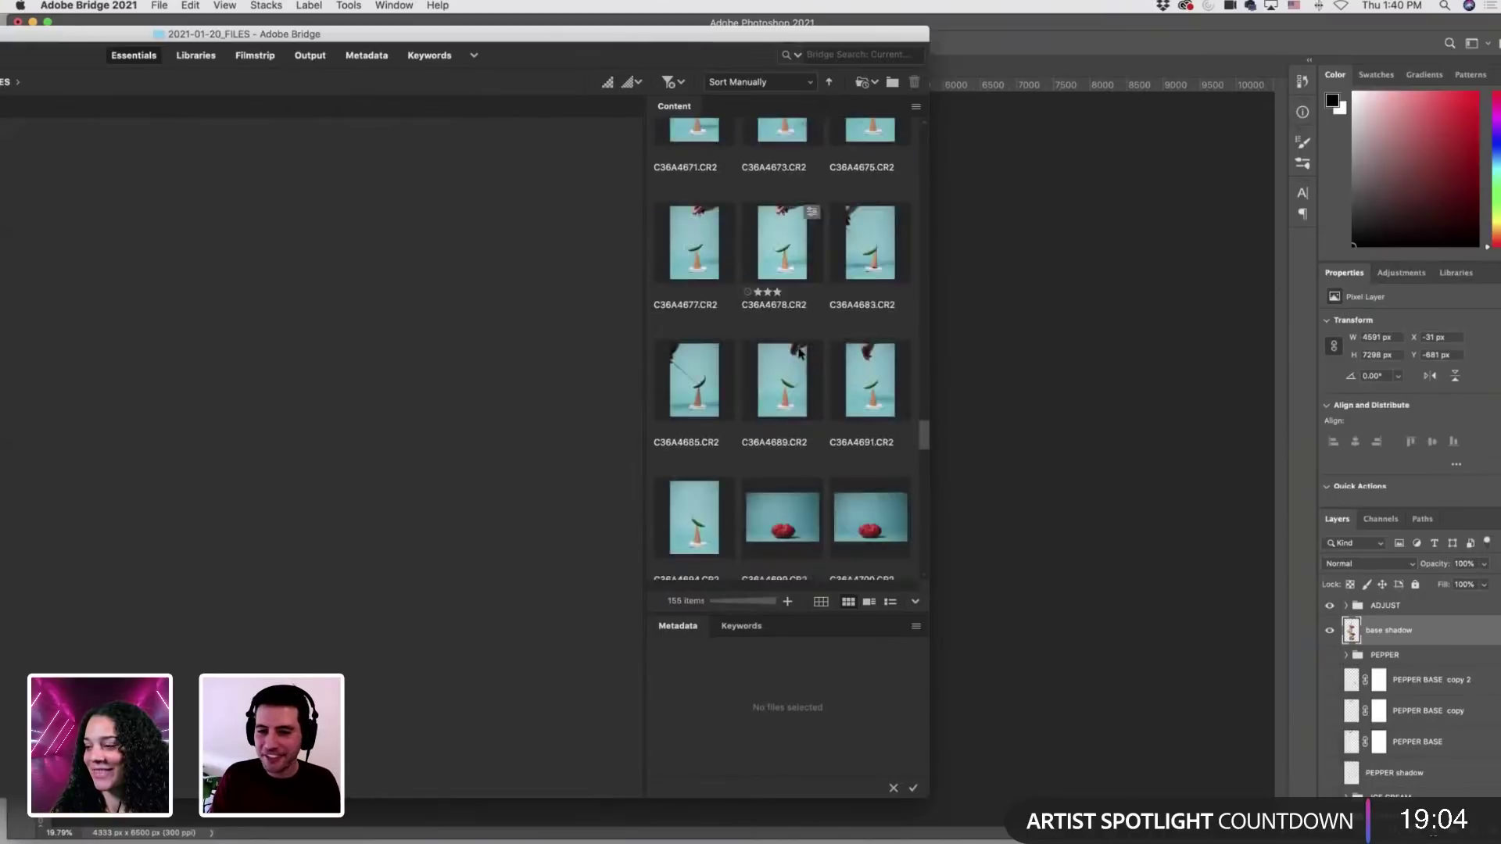
click(1105, 462)
key(super+Tab)
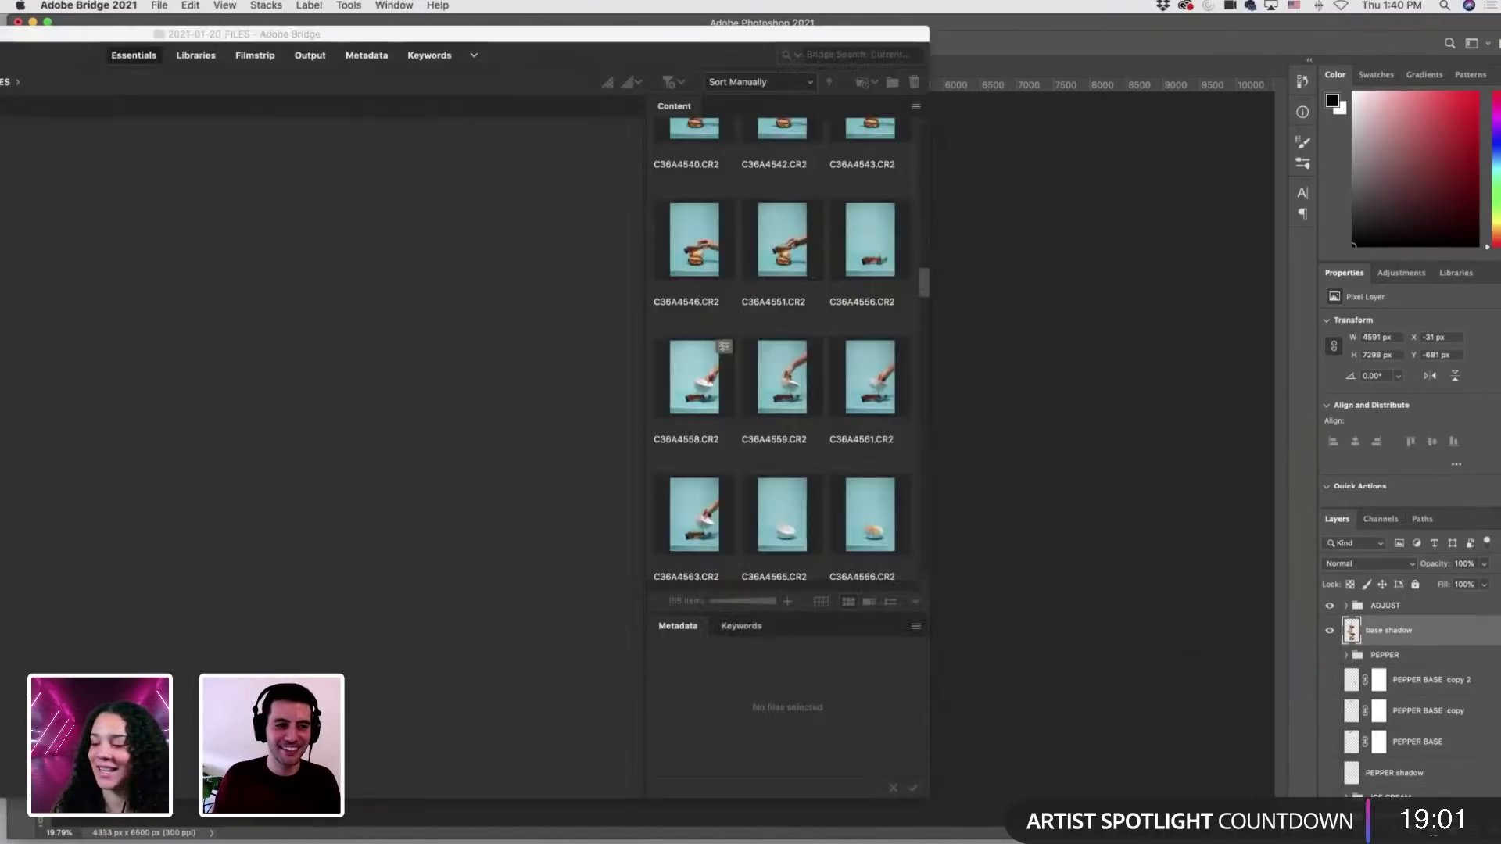
scroll(800, 351, down, 6)
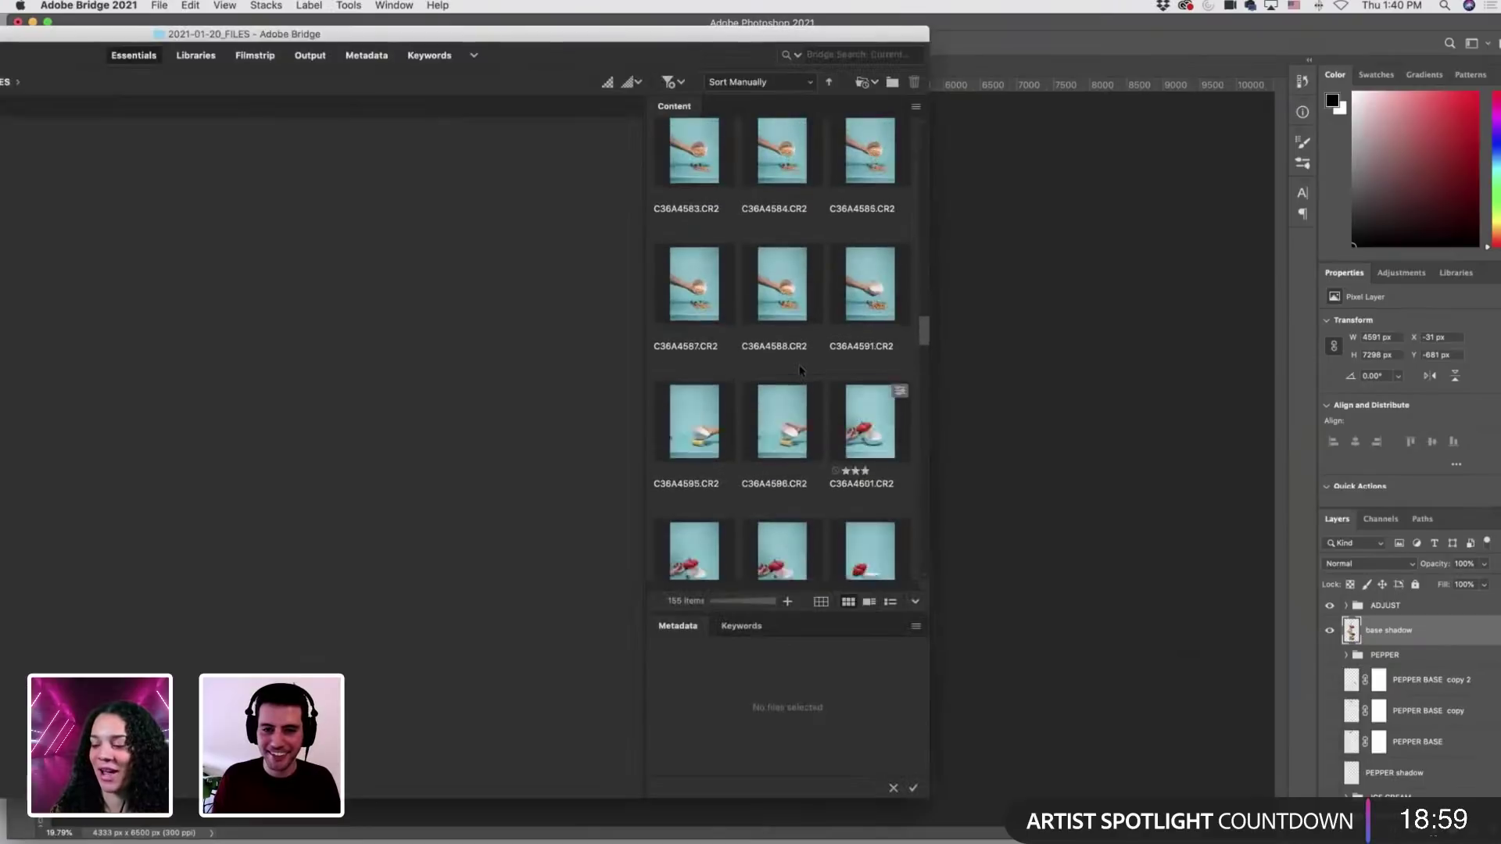
click(1088, 424)
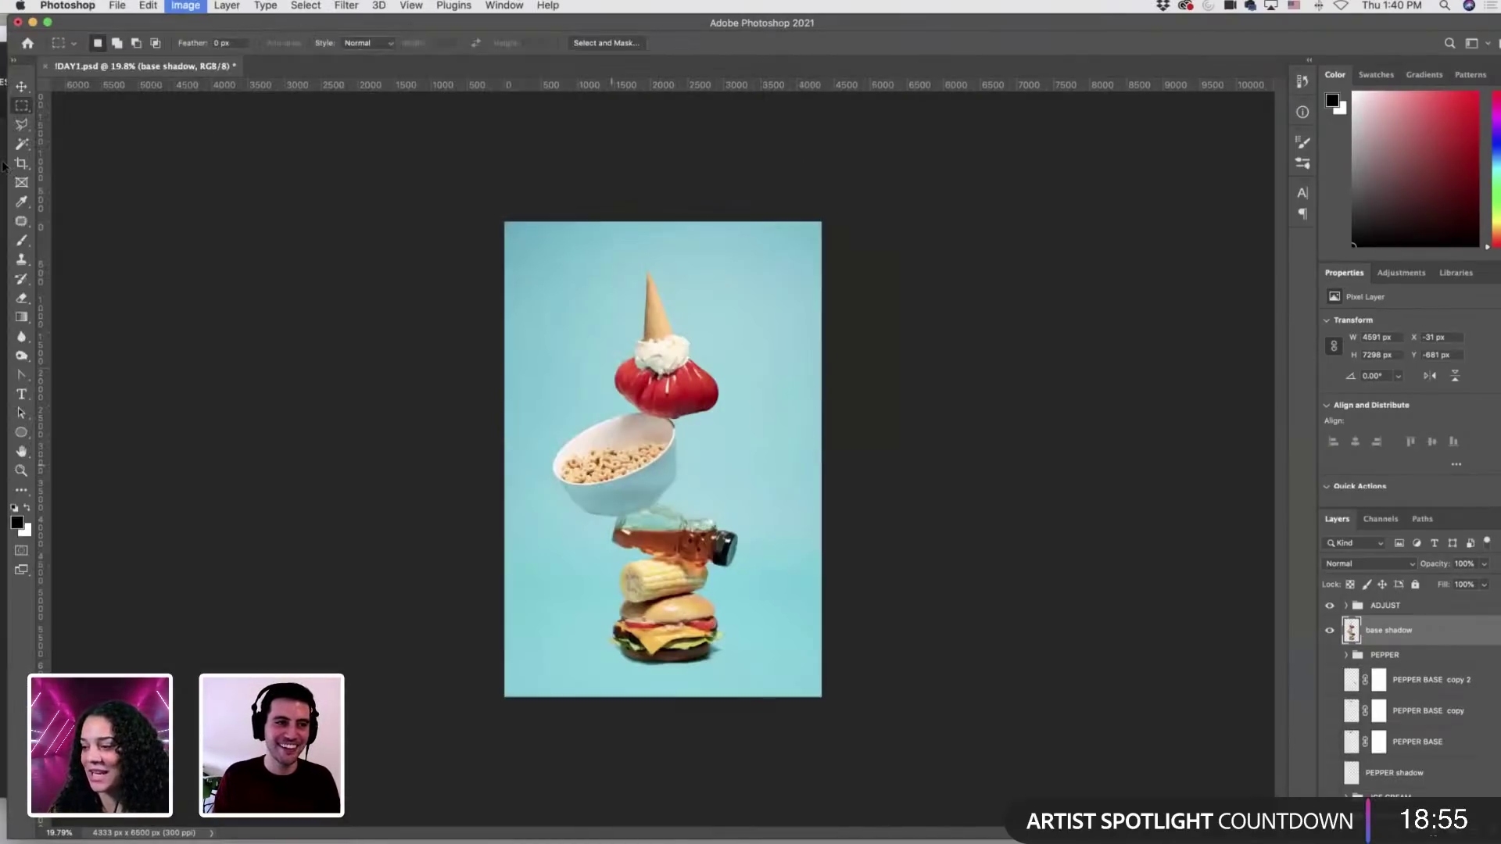
key(super+Tab)
scroll(765, 341, down, 10)
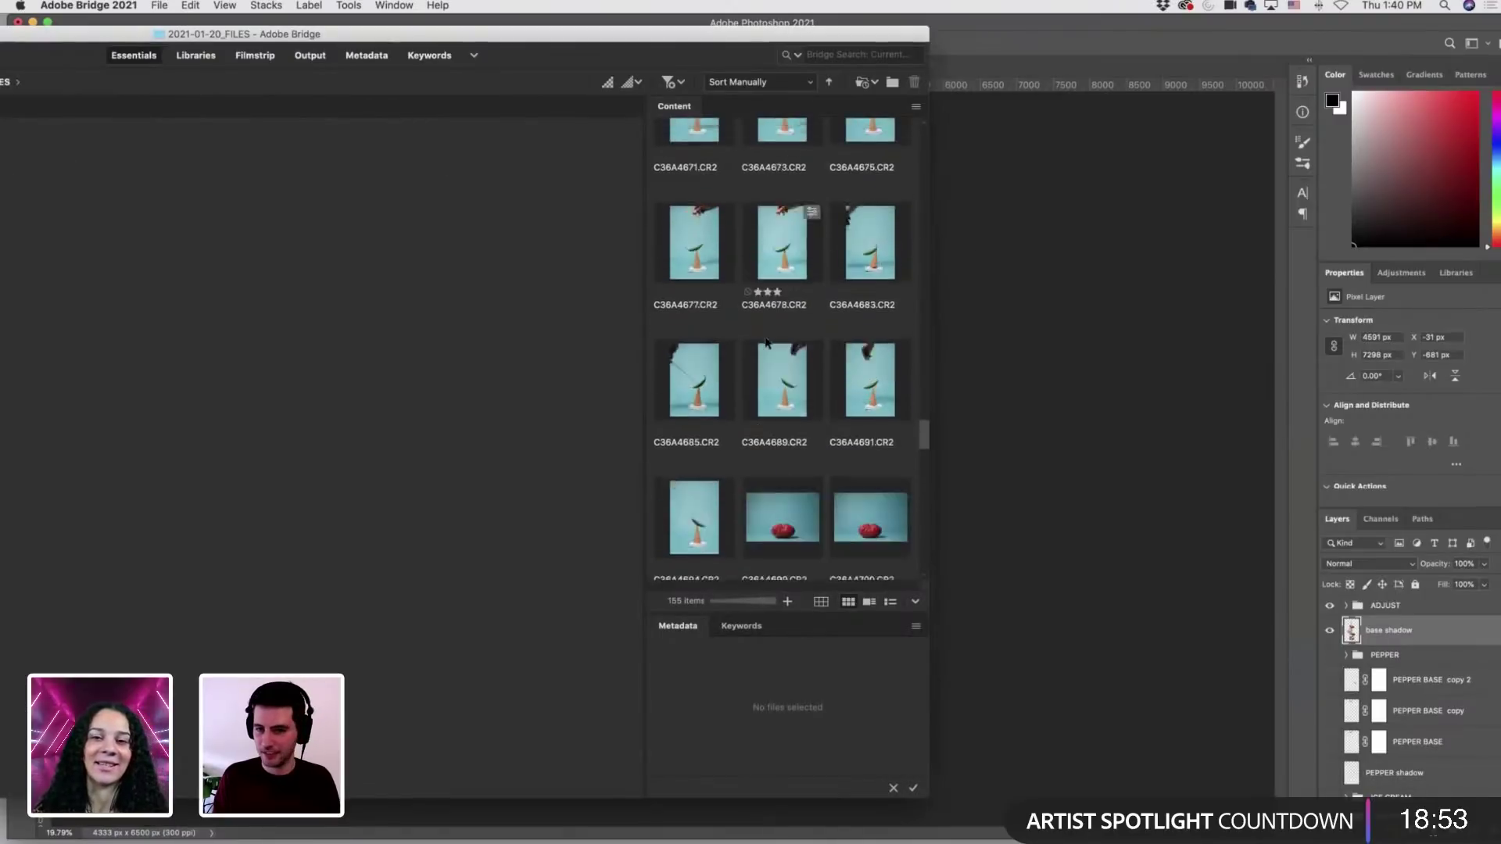
scroll(768, 341, up, 15)
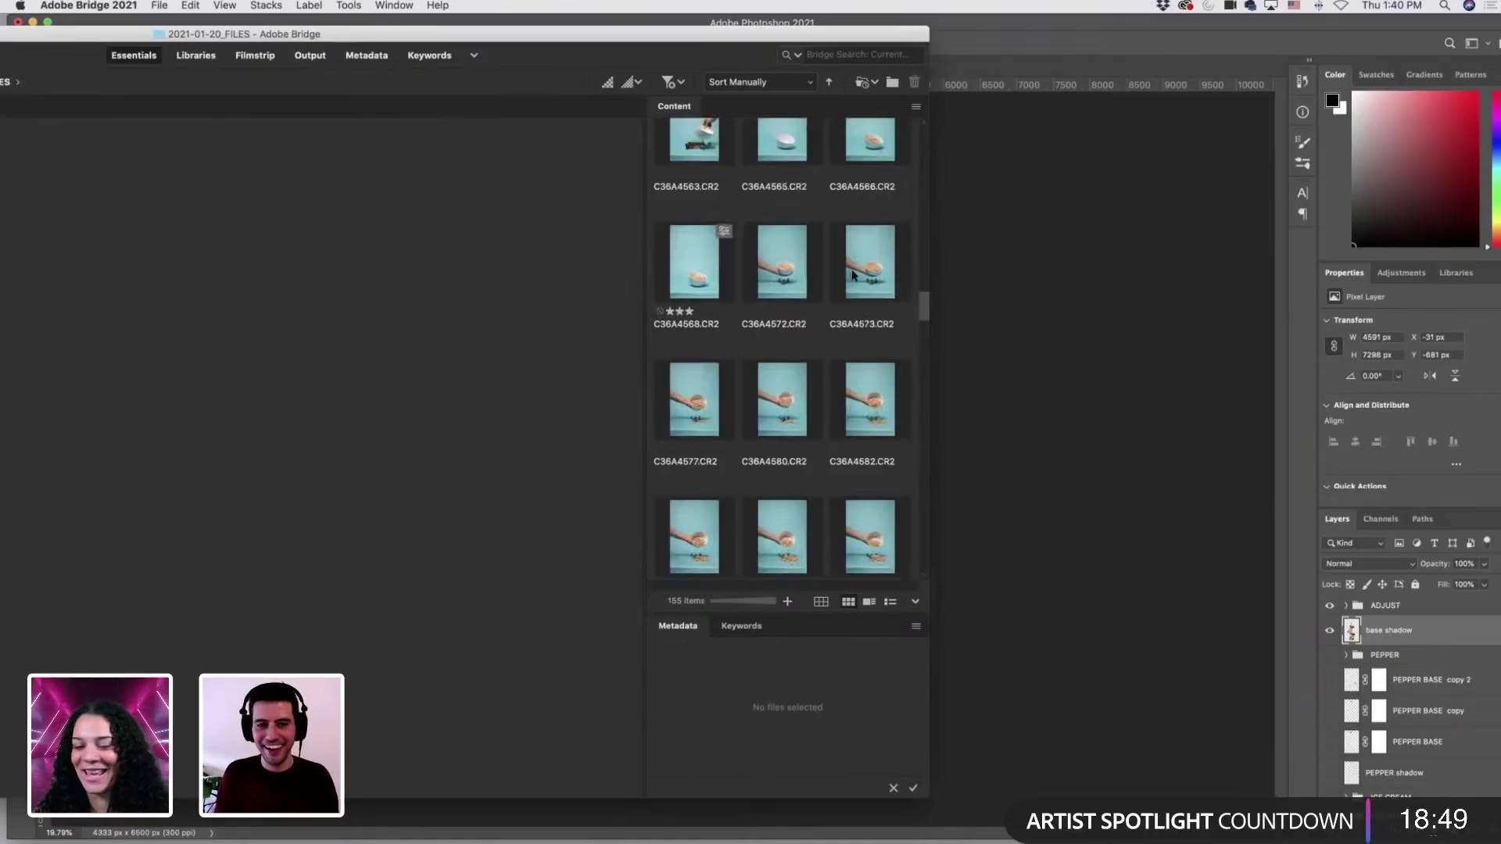
Preview the cereal-pouring photos one after another, from C36A4577.CR2 to C36A4587.CR2.
drag(700, 37, 368, 796)
click(905, 228)
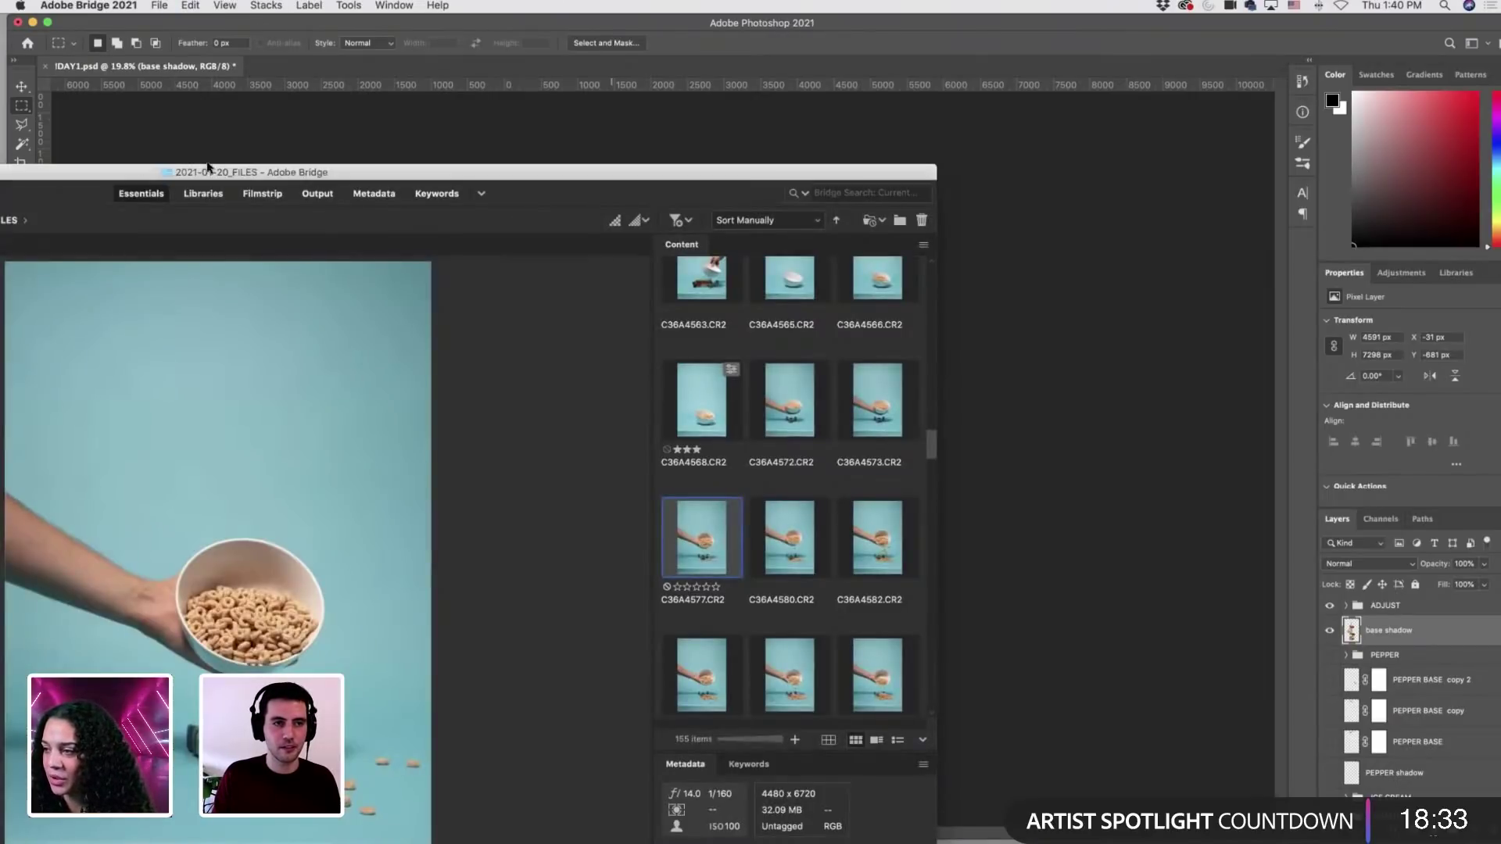
drag(206, 162, 452, 20)
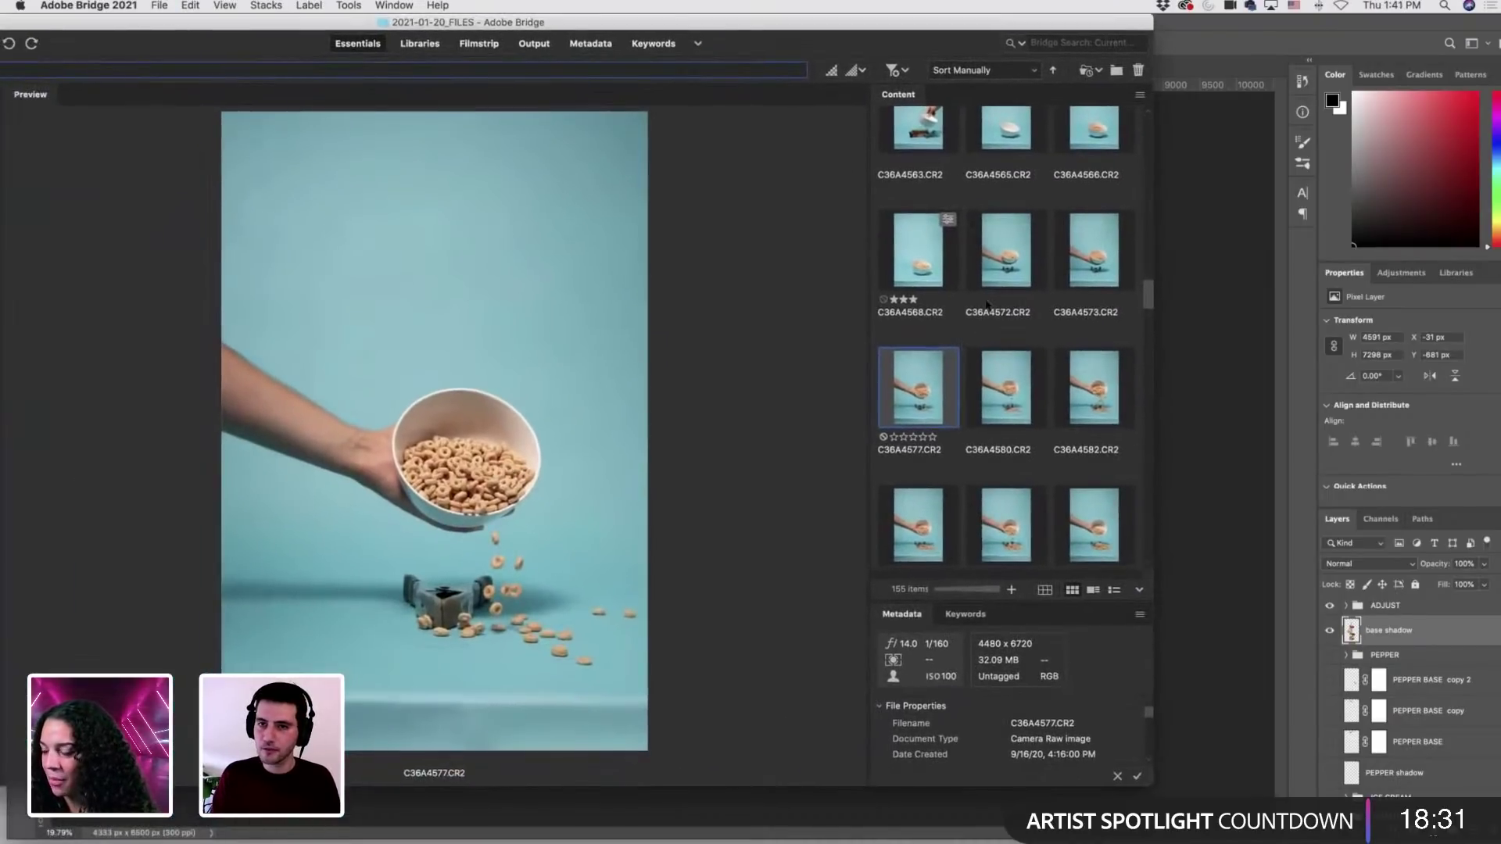
click(1009, 395)
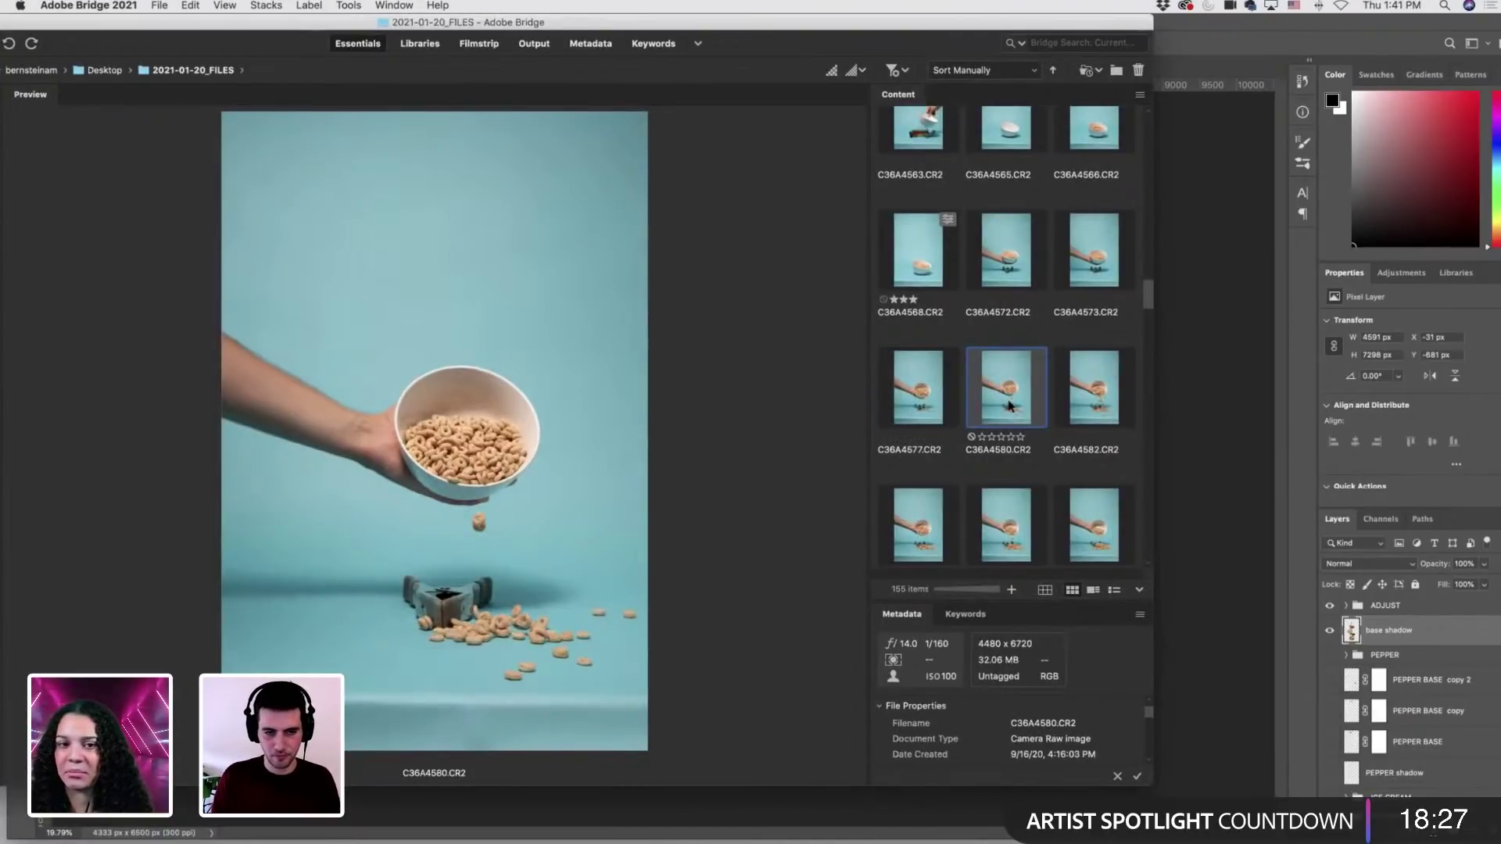
key(Right)
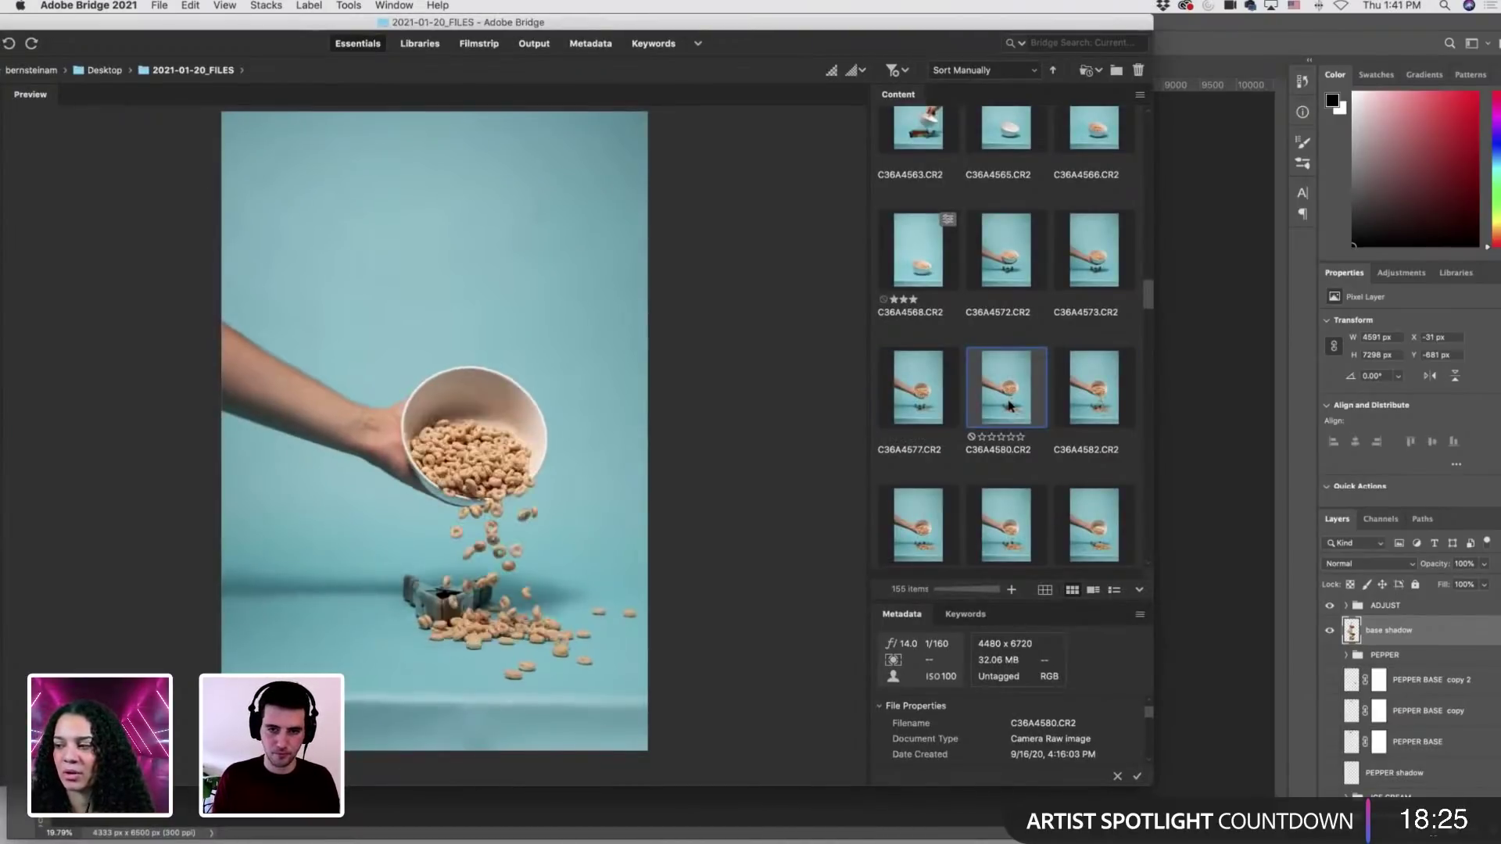
key(Right)
key(Left)
key(Right)
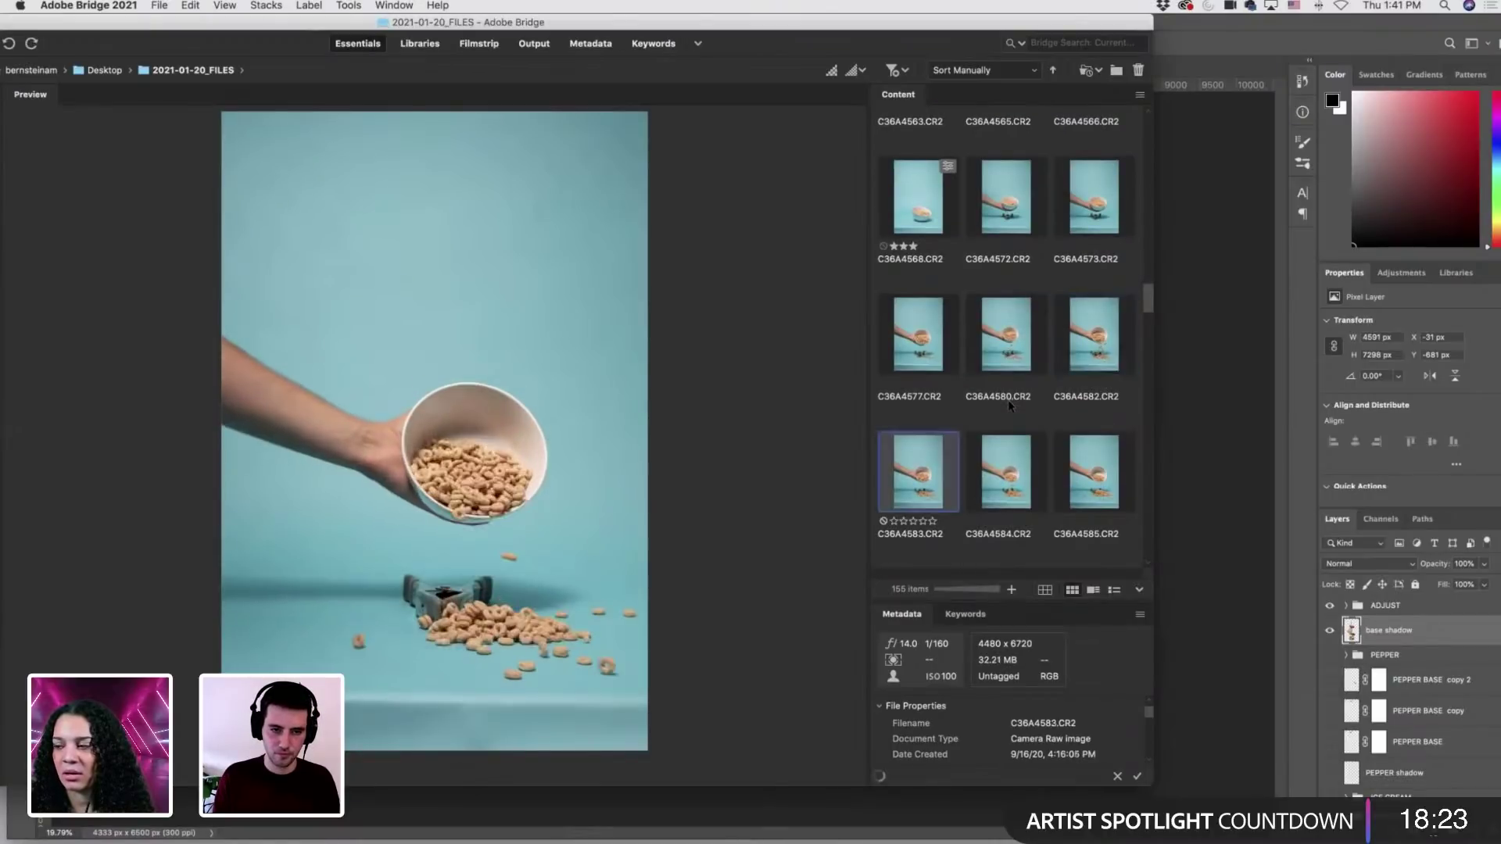
key(Right)
key(Right)
key(Right)
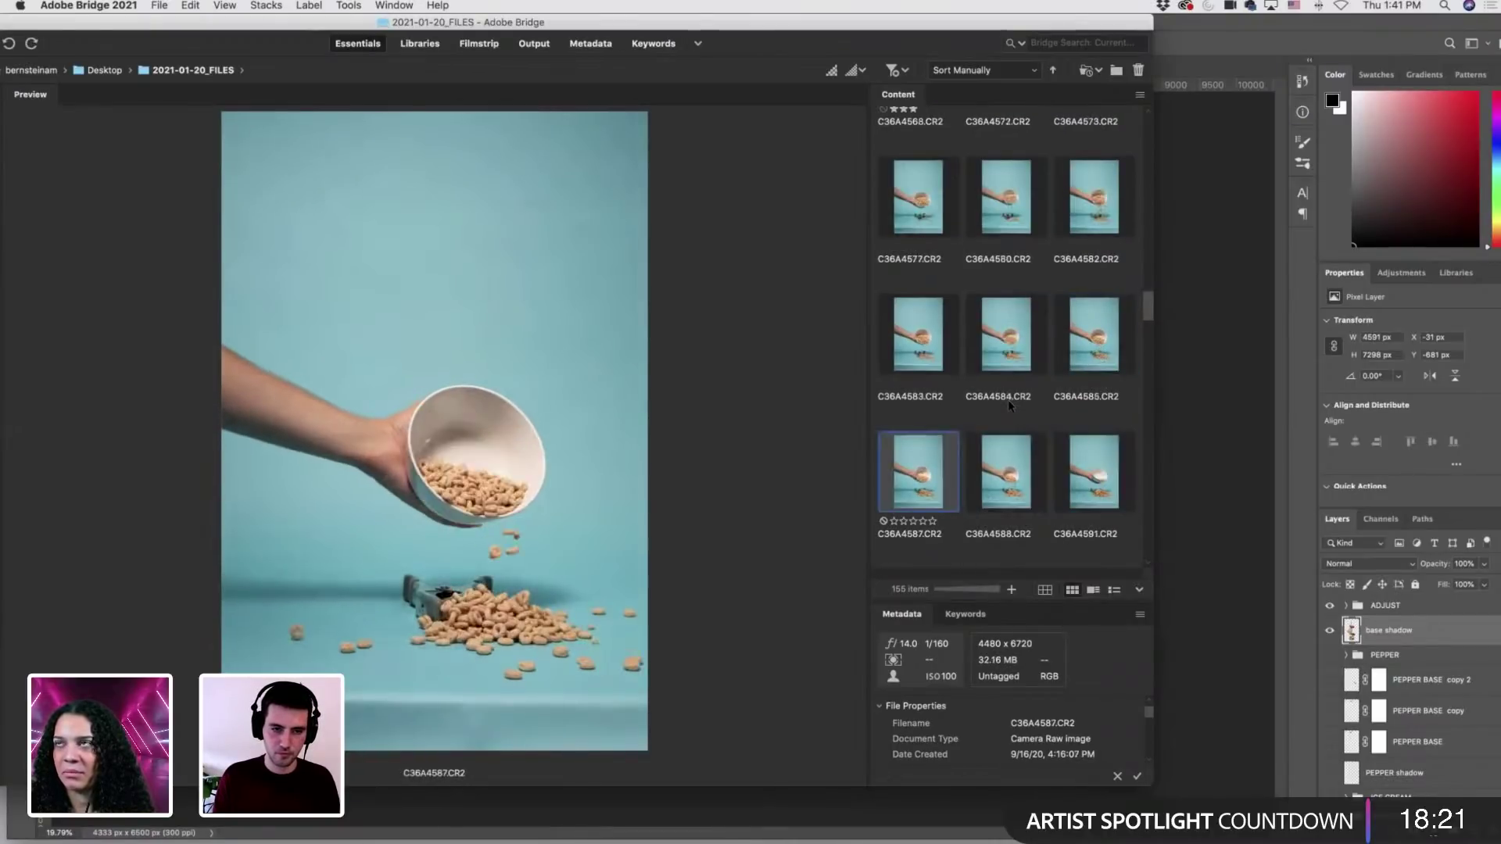
Rate the cereal-pouring photos C36A4585.CR2 and C36A4591.CR2 one star each.
key(Left)
key(super+3)
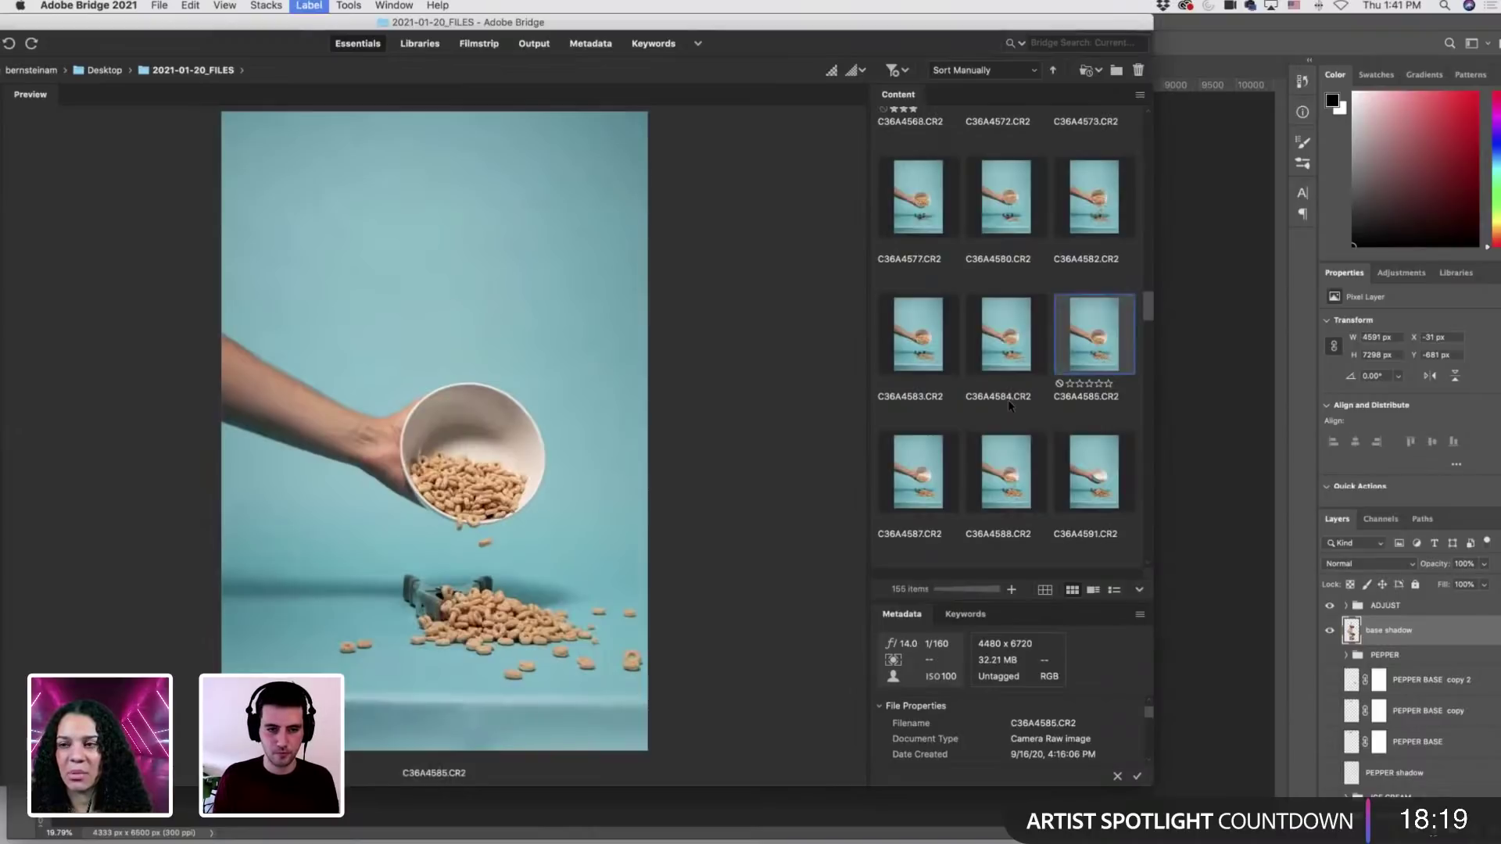
key(Right)
key(Right)
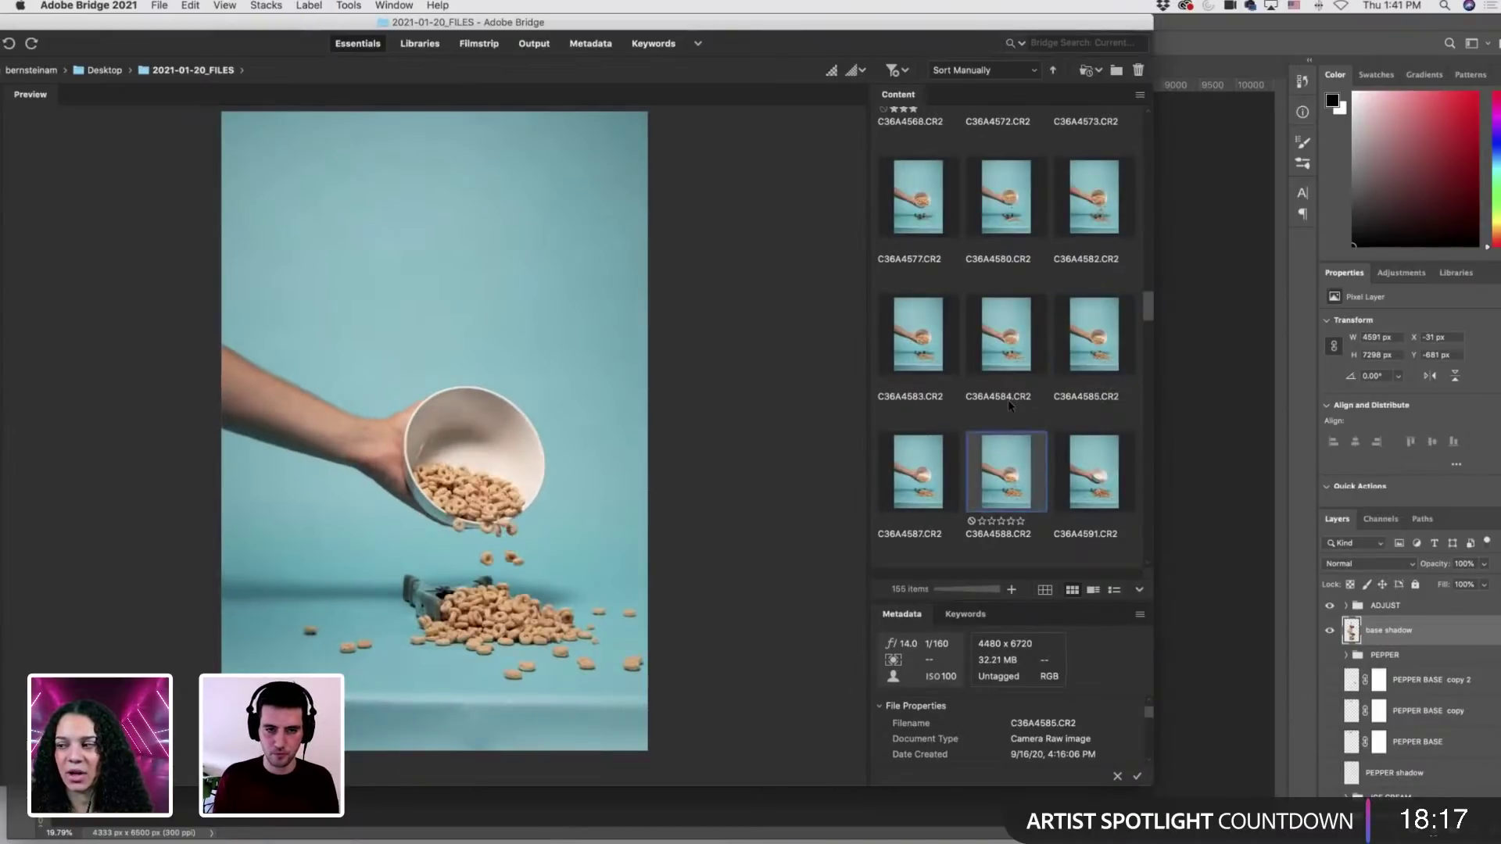
key(Right)
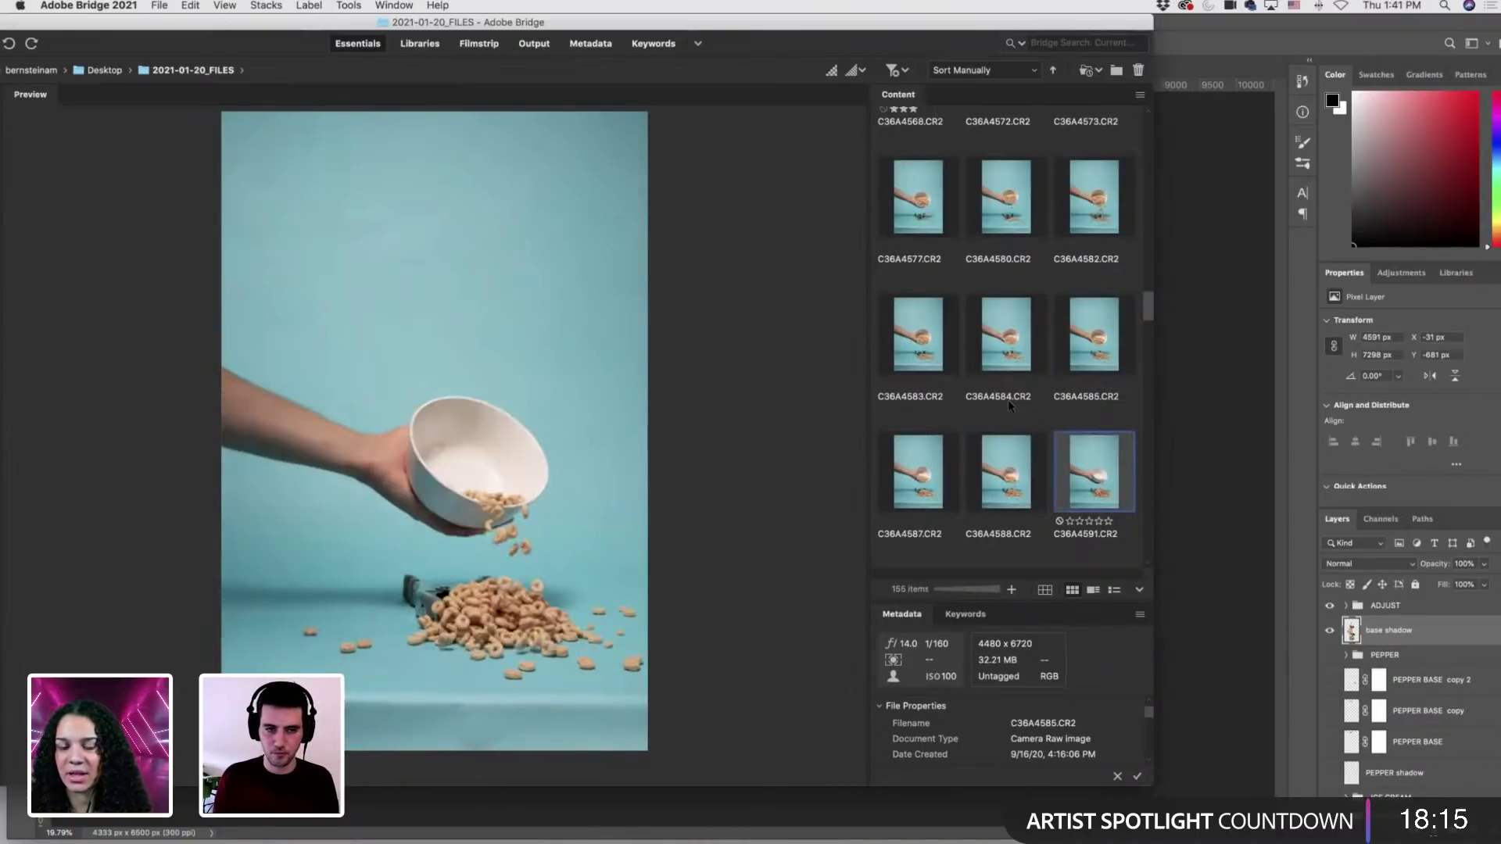
key(Right)
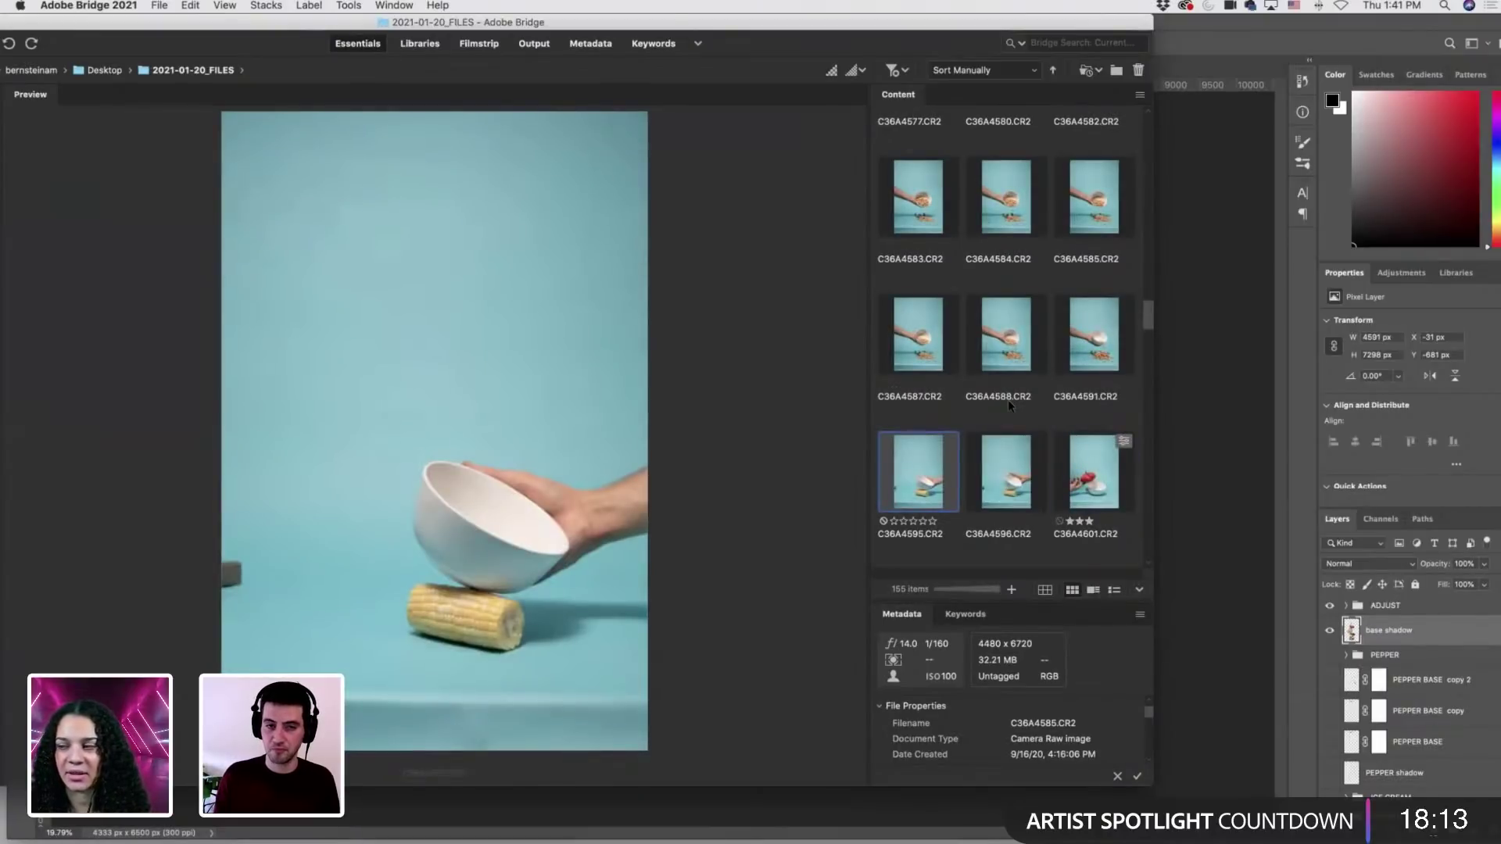
key(Up)
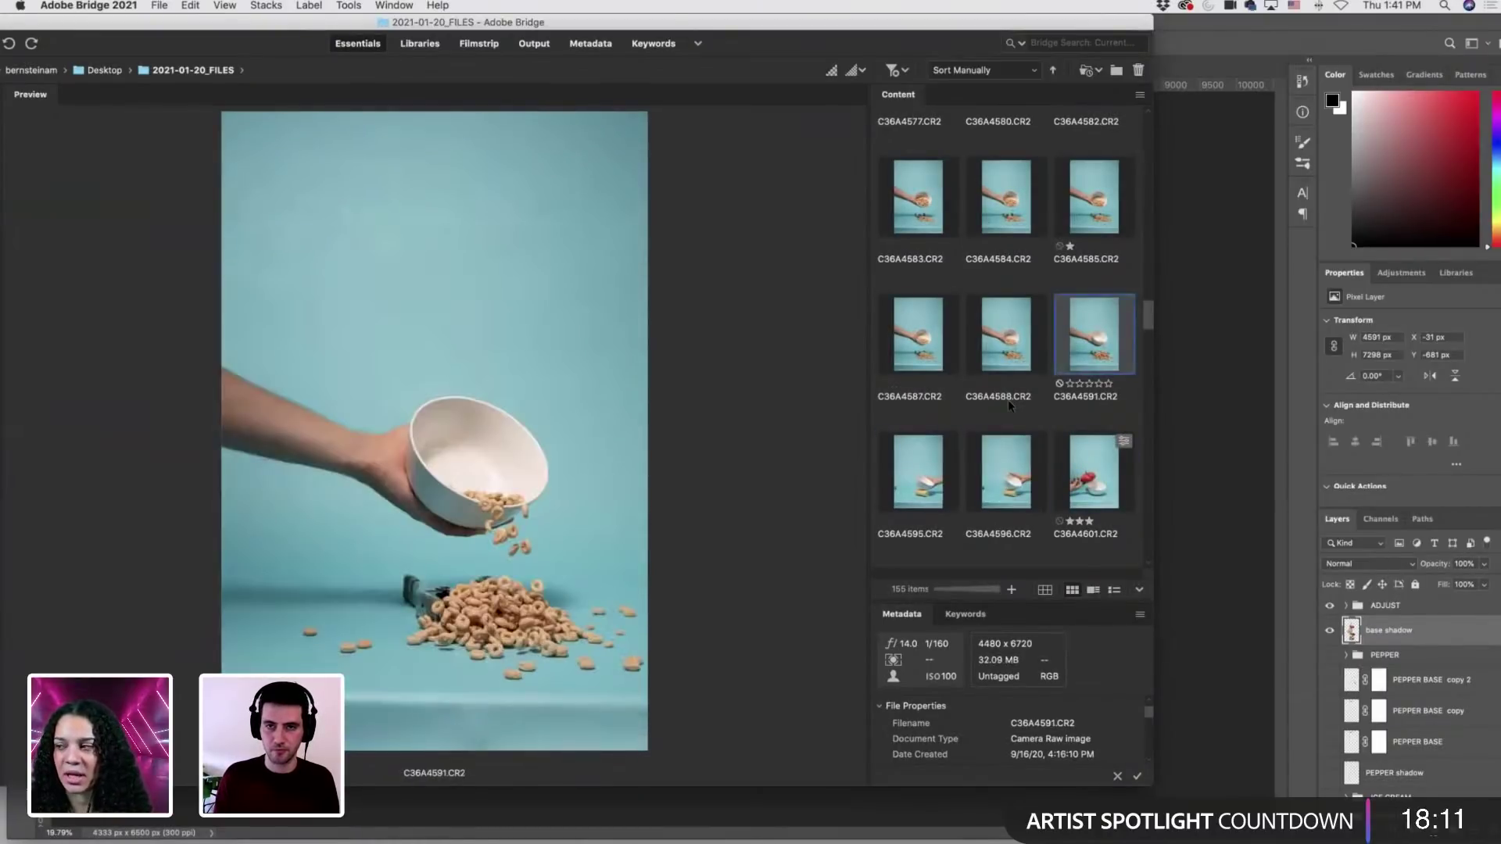
Compare the earlier cereal-pouring photos again and rate C36A4577.CR2 one star.
key(Up)
key(Left)
key(Left)
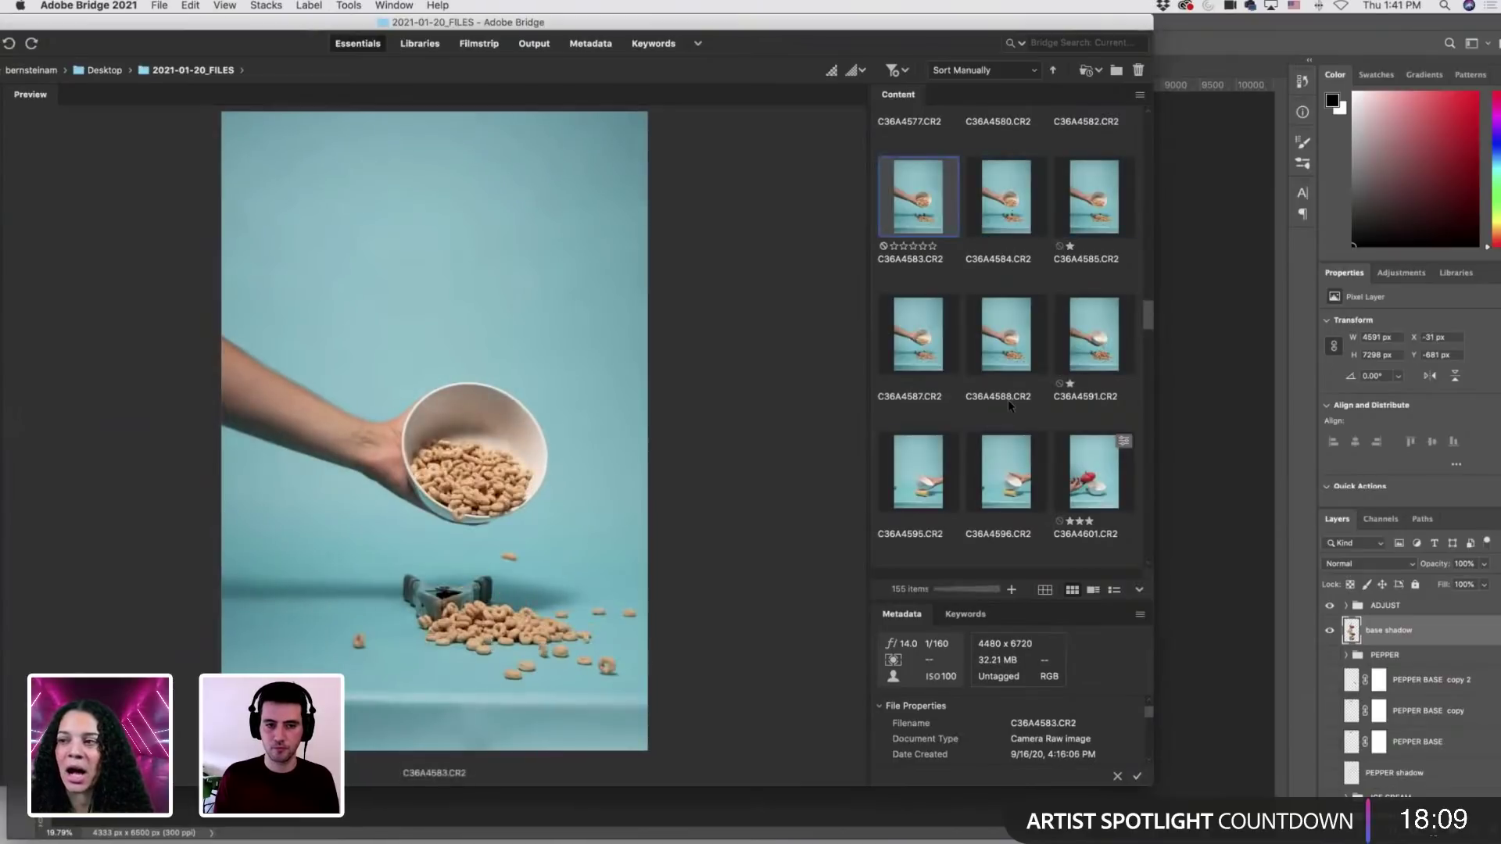
key(Left)
key(Left)
key(Left)
key(Right)
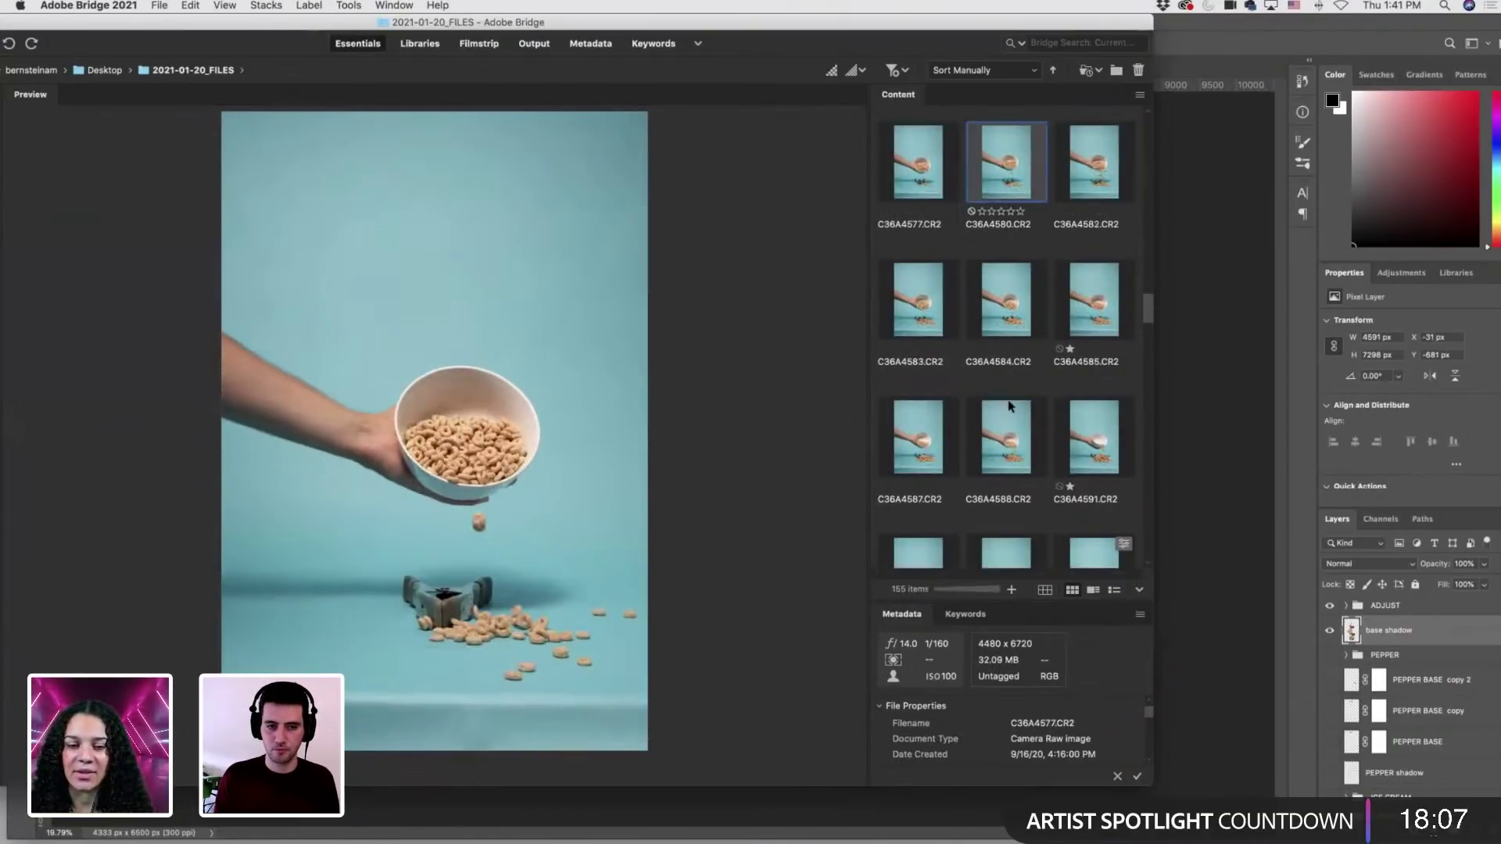
key(Left)
key(Right)
key(Right)
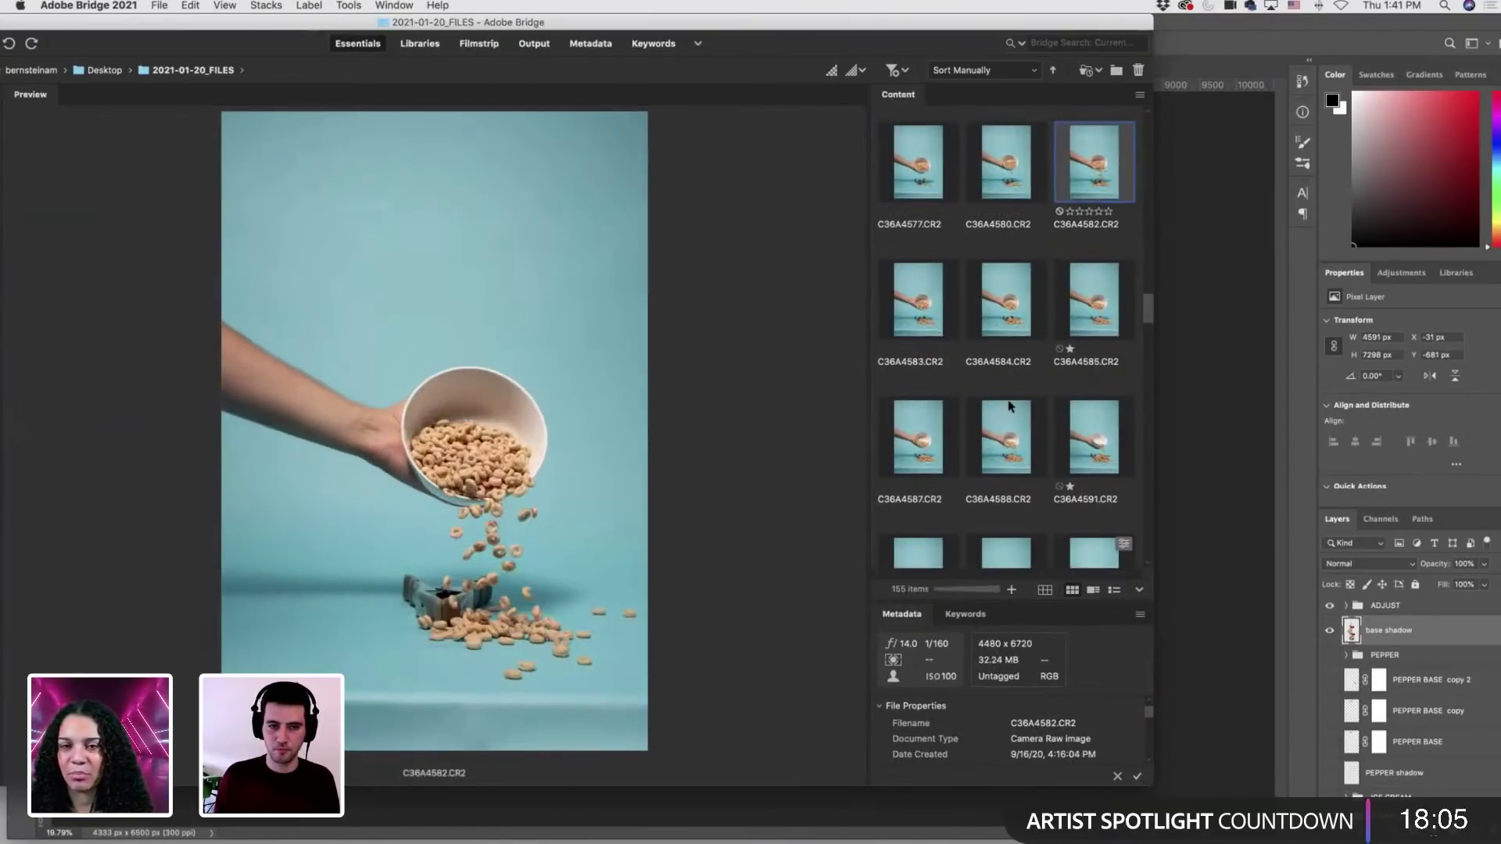
key(Left)
key(Left)
key(Left)
key(Right)
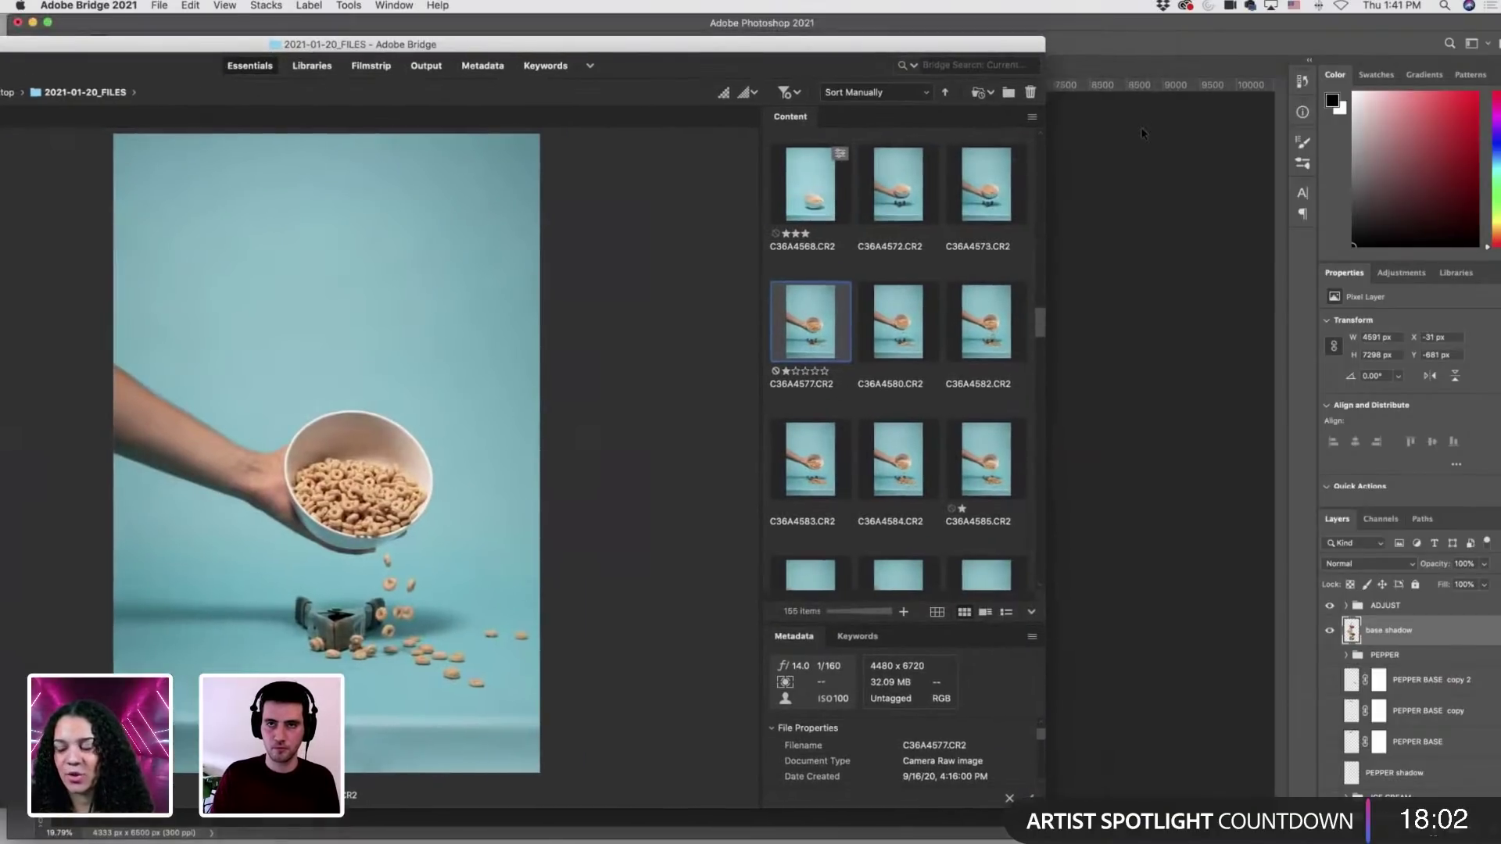
Switch back to Photoshop, flip the canvas horizontally and save the !DAY1.psd document.
click(1141, 127)
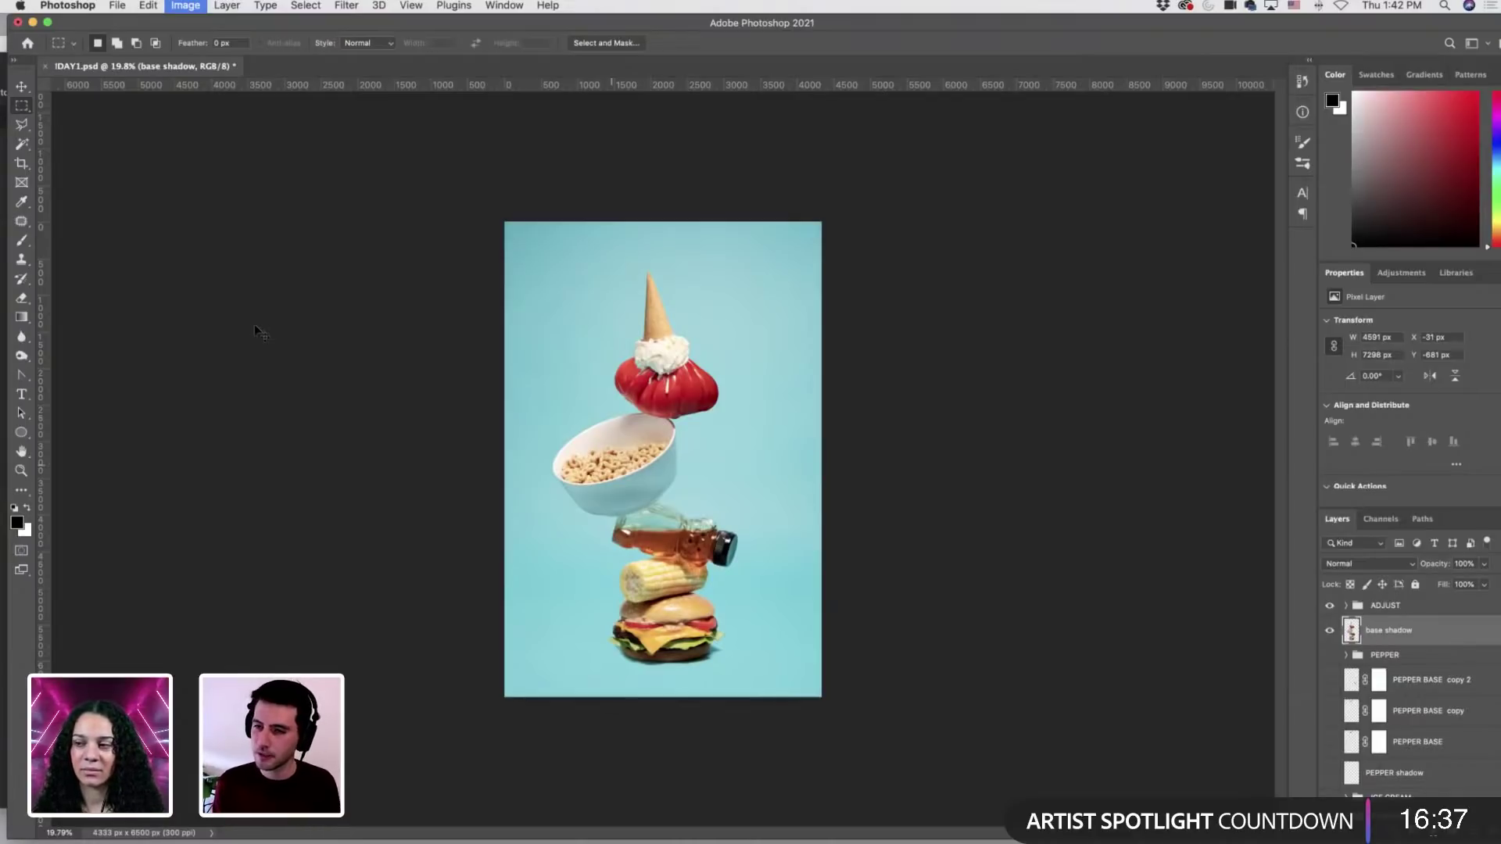
key(v)
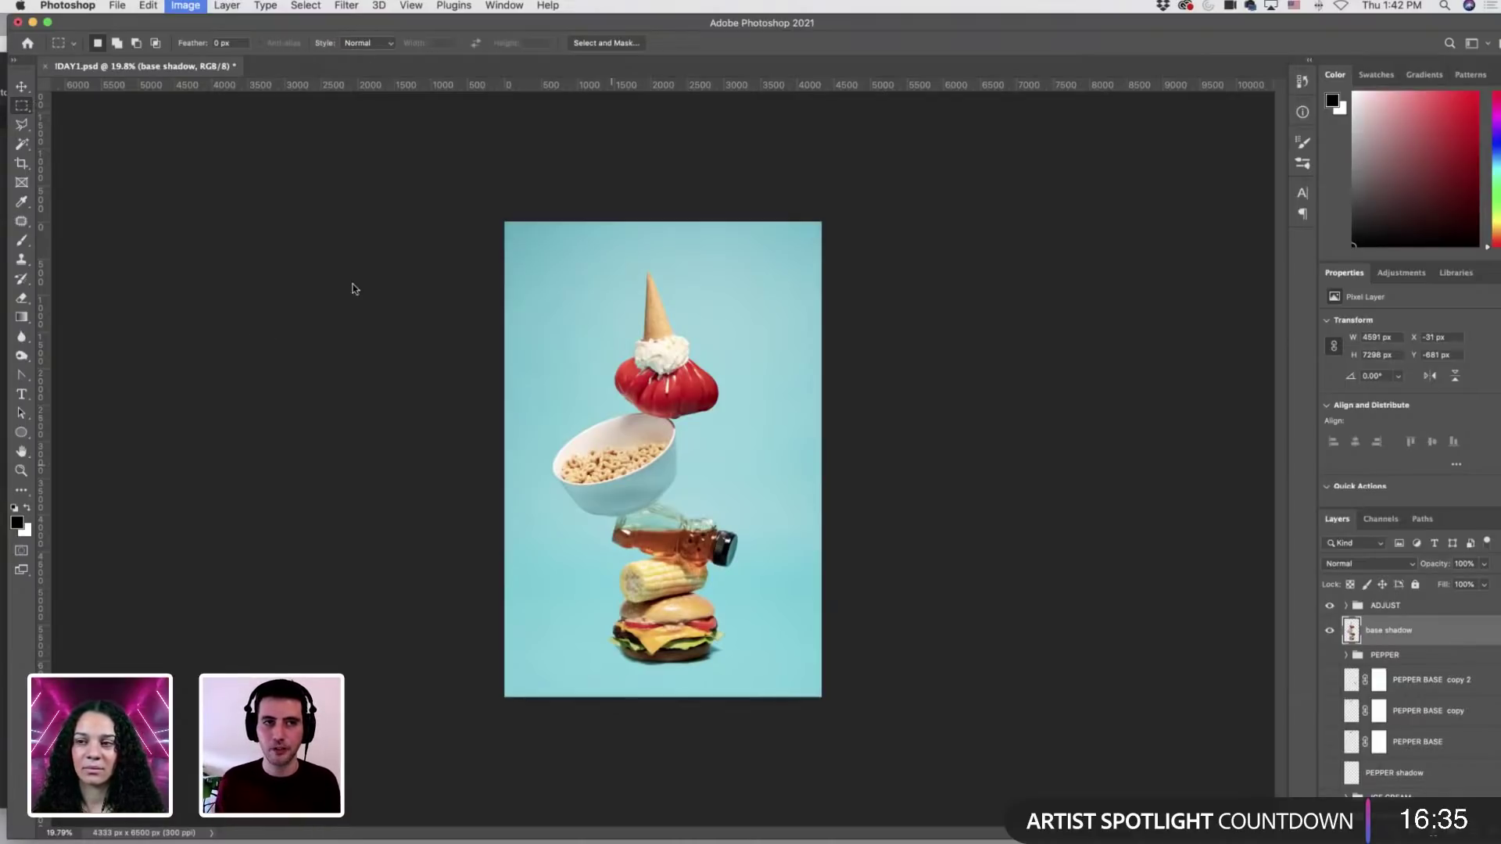
key(super+shift+h)
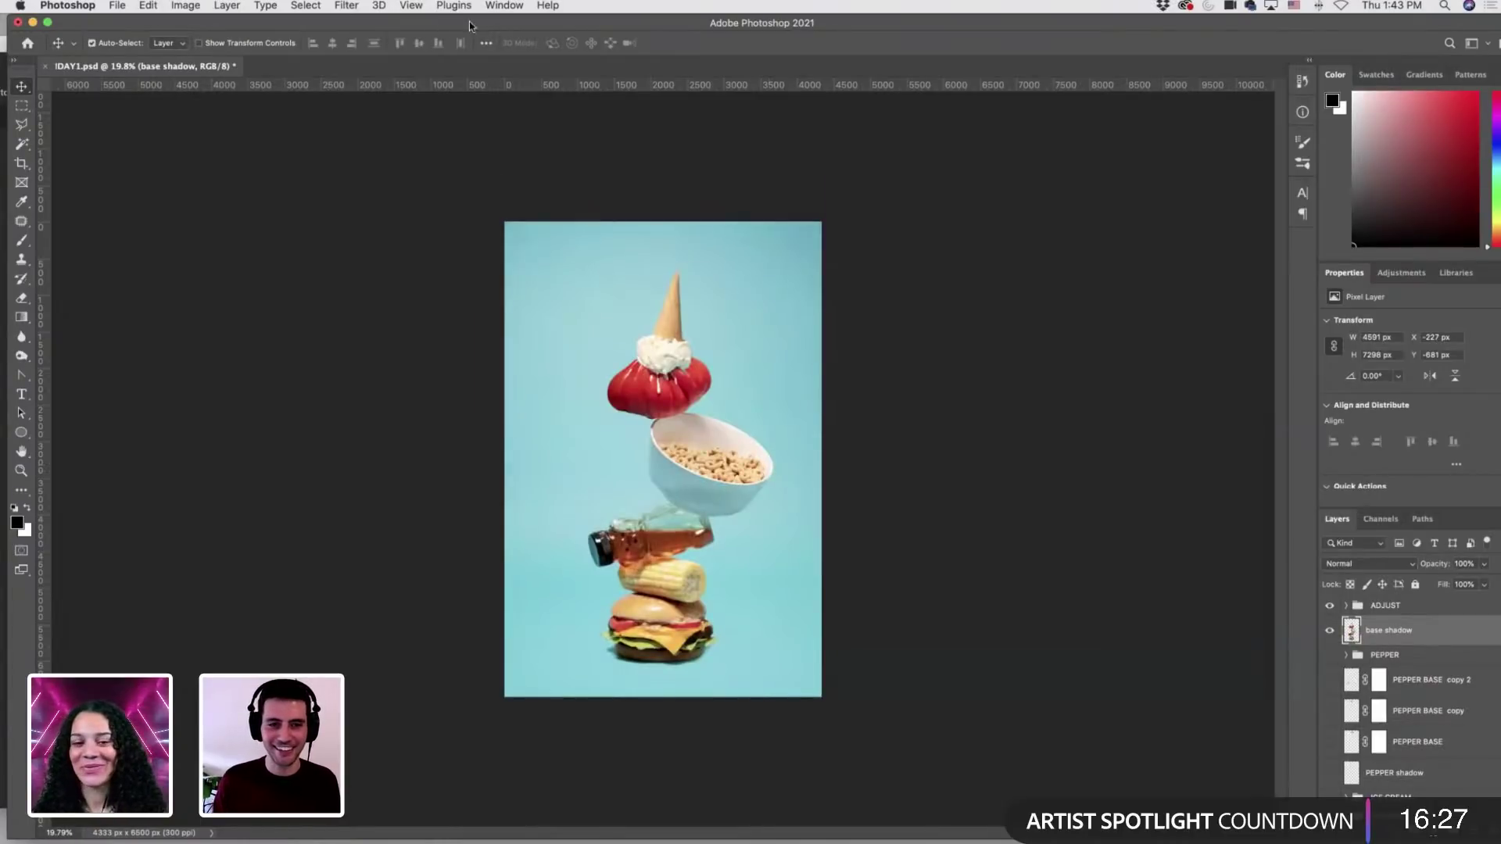
drag(469, 22, 502, 22)
key(super+s)
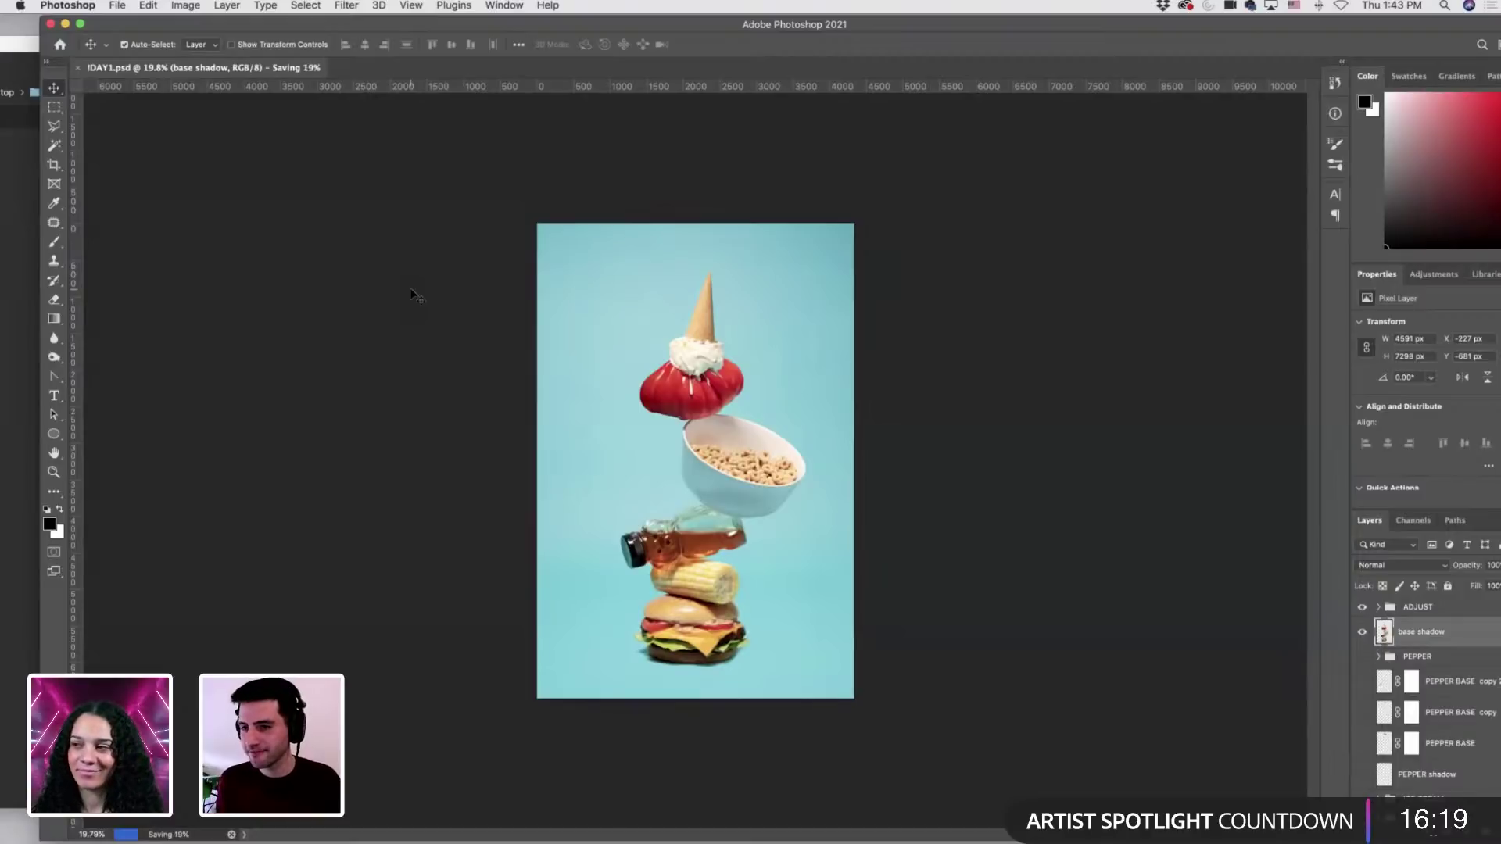
Switch to Bridge and filter the 2021-01-20_FILES folder to show only items with 1 or more stars.
drag(471, 31, 482, 30)
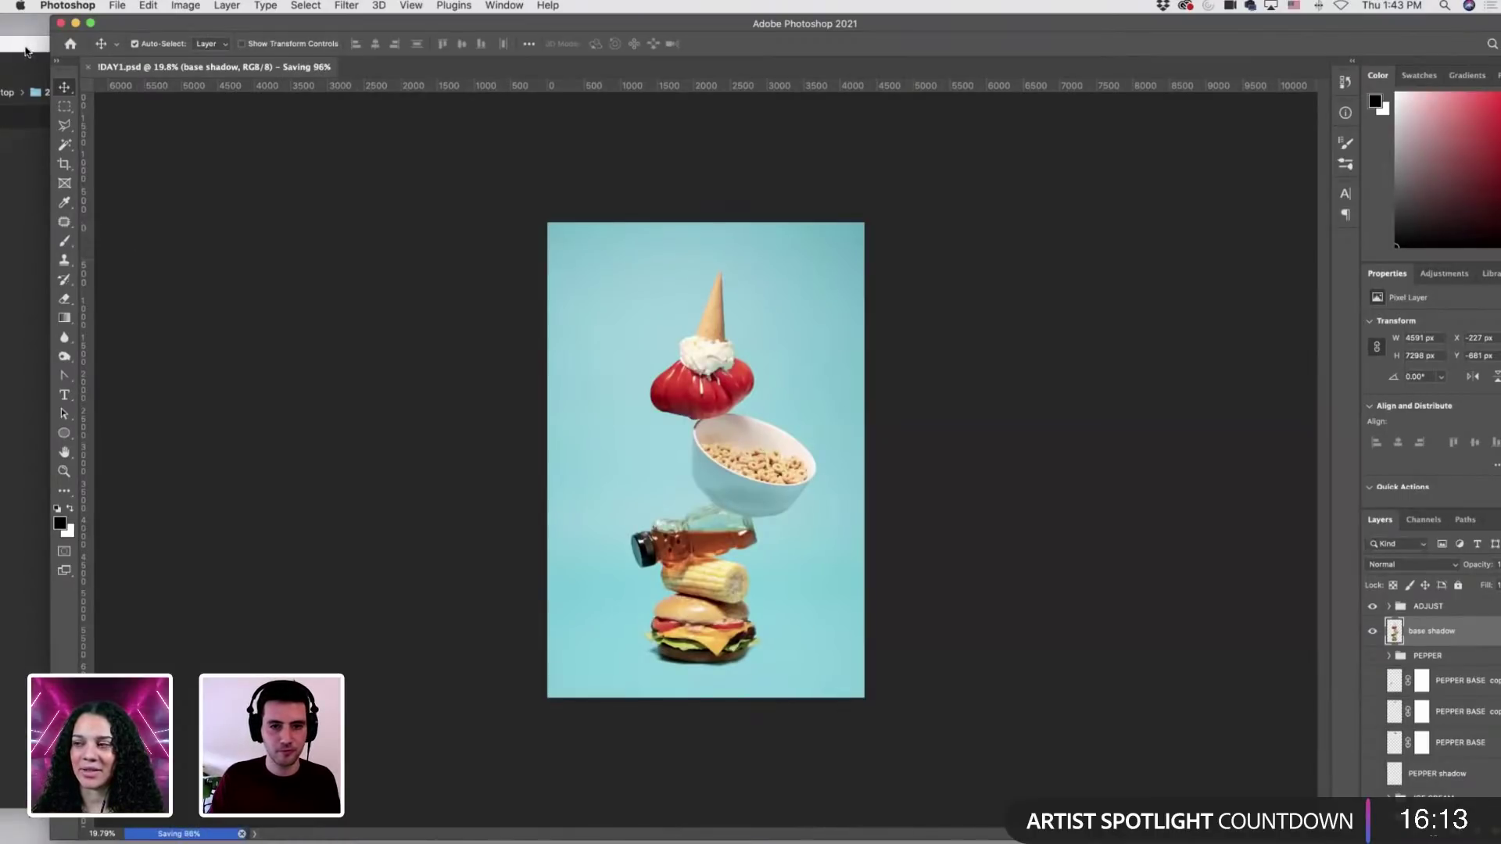
click(25, 52)
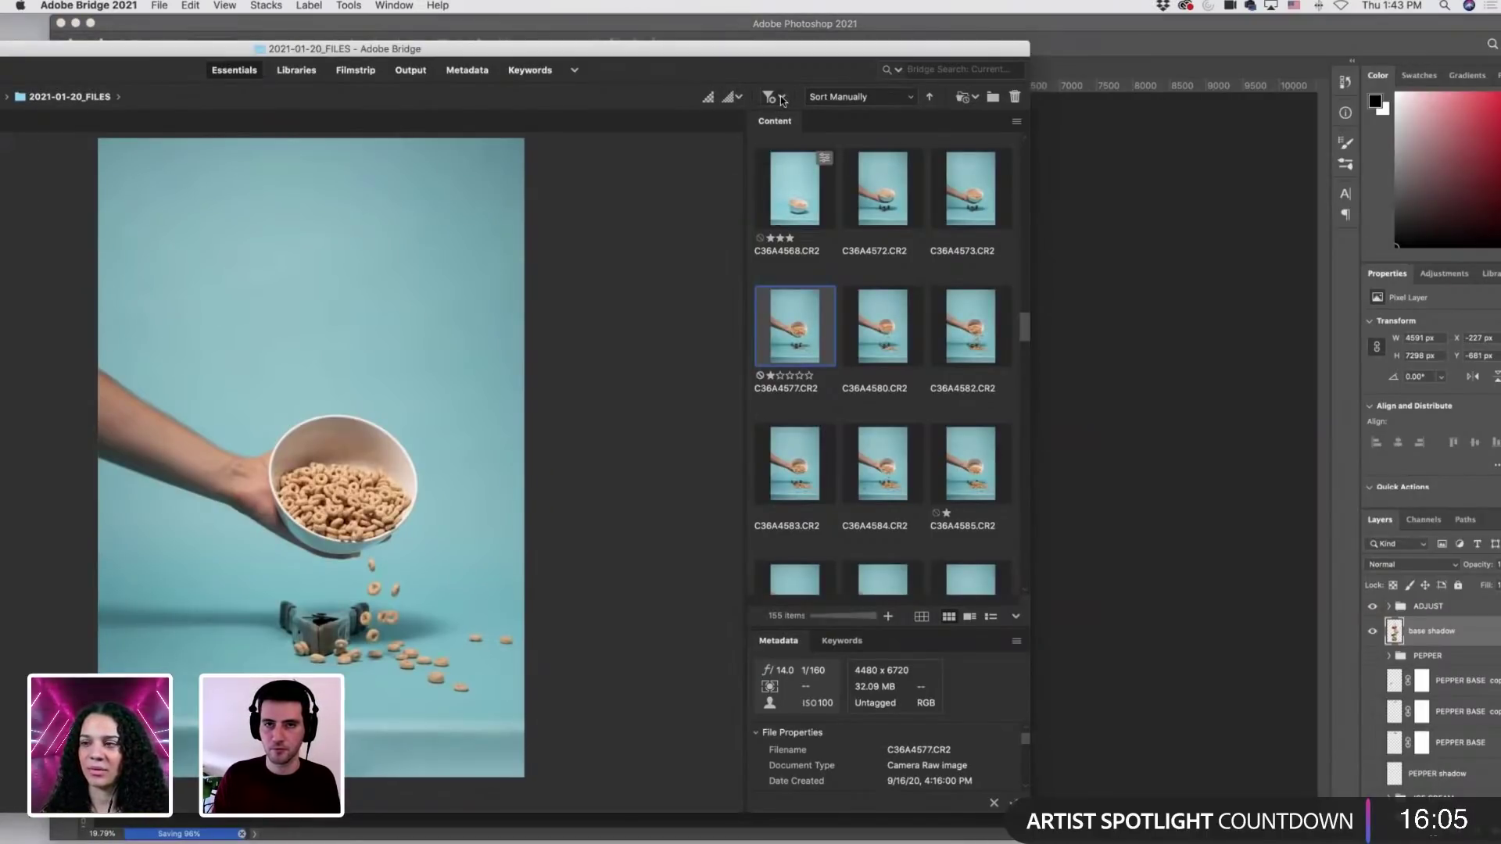
drag(805, 66, 731, 71)
click(699, 100)
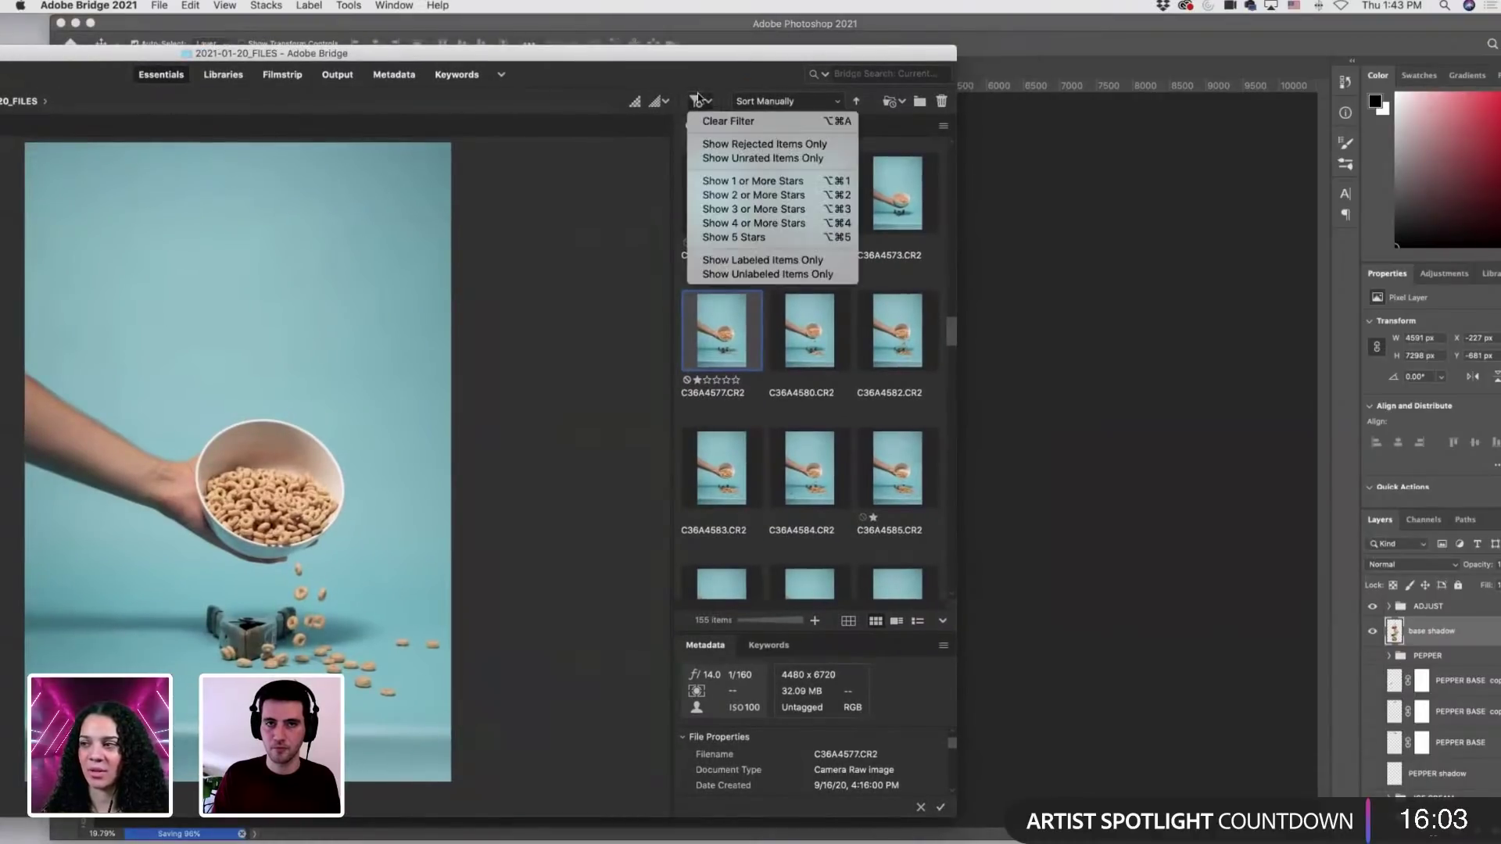
click(753, 181)
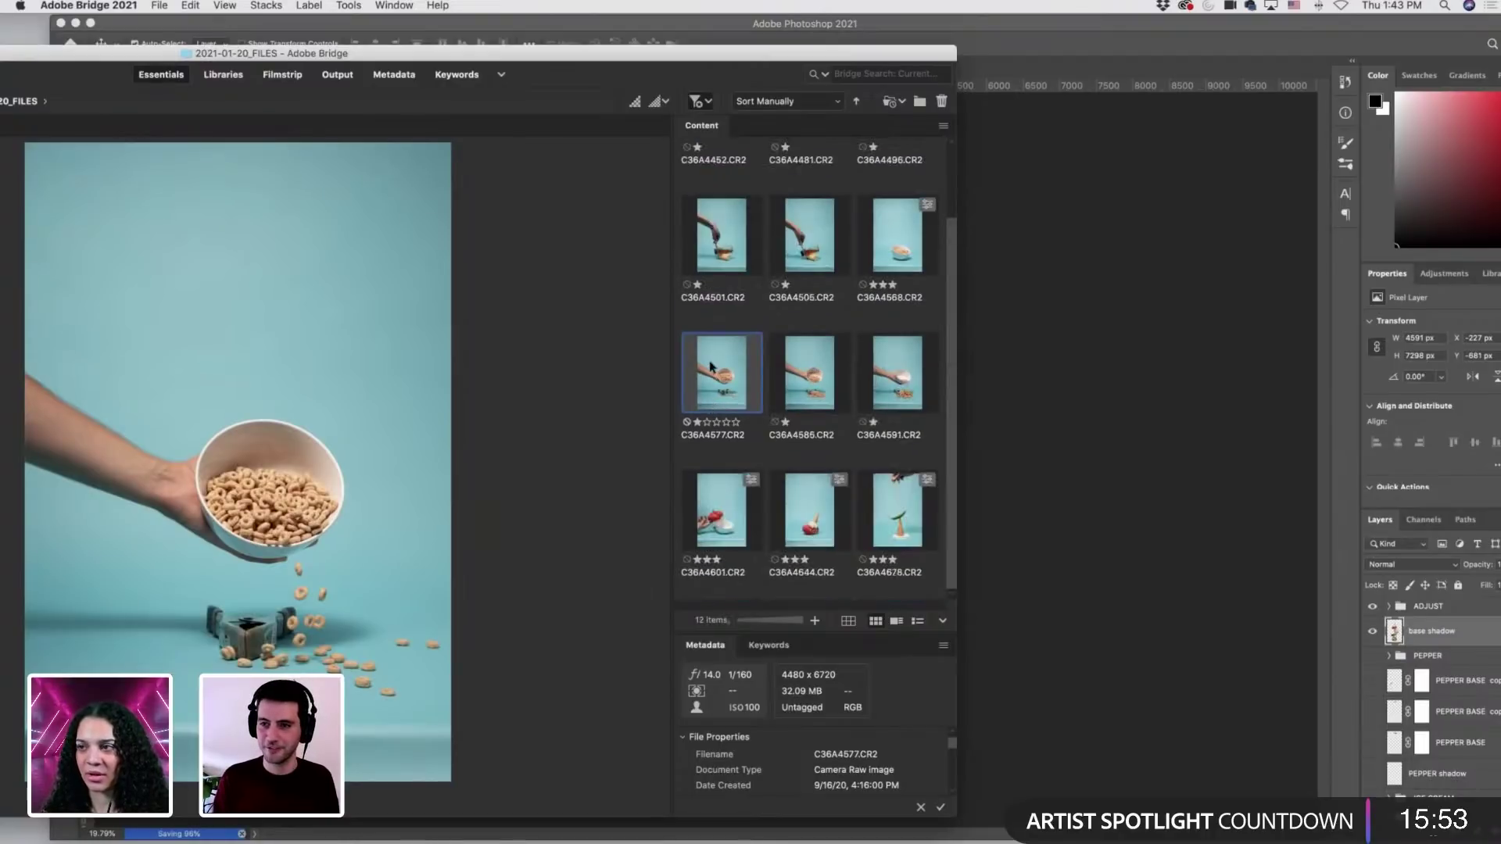
key(super+alt+1)
Compare the one-star cereal-pouring photos C36A4591.CR2, C36A4577.CR2 and C36A4585.CR2 in the preview.
click(909, 399)
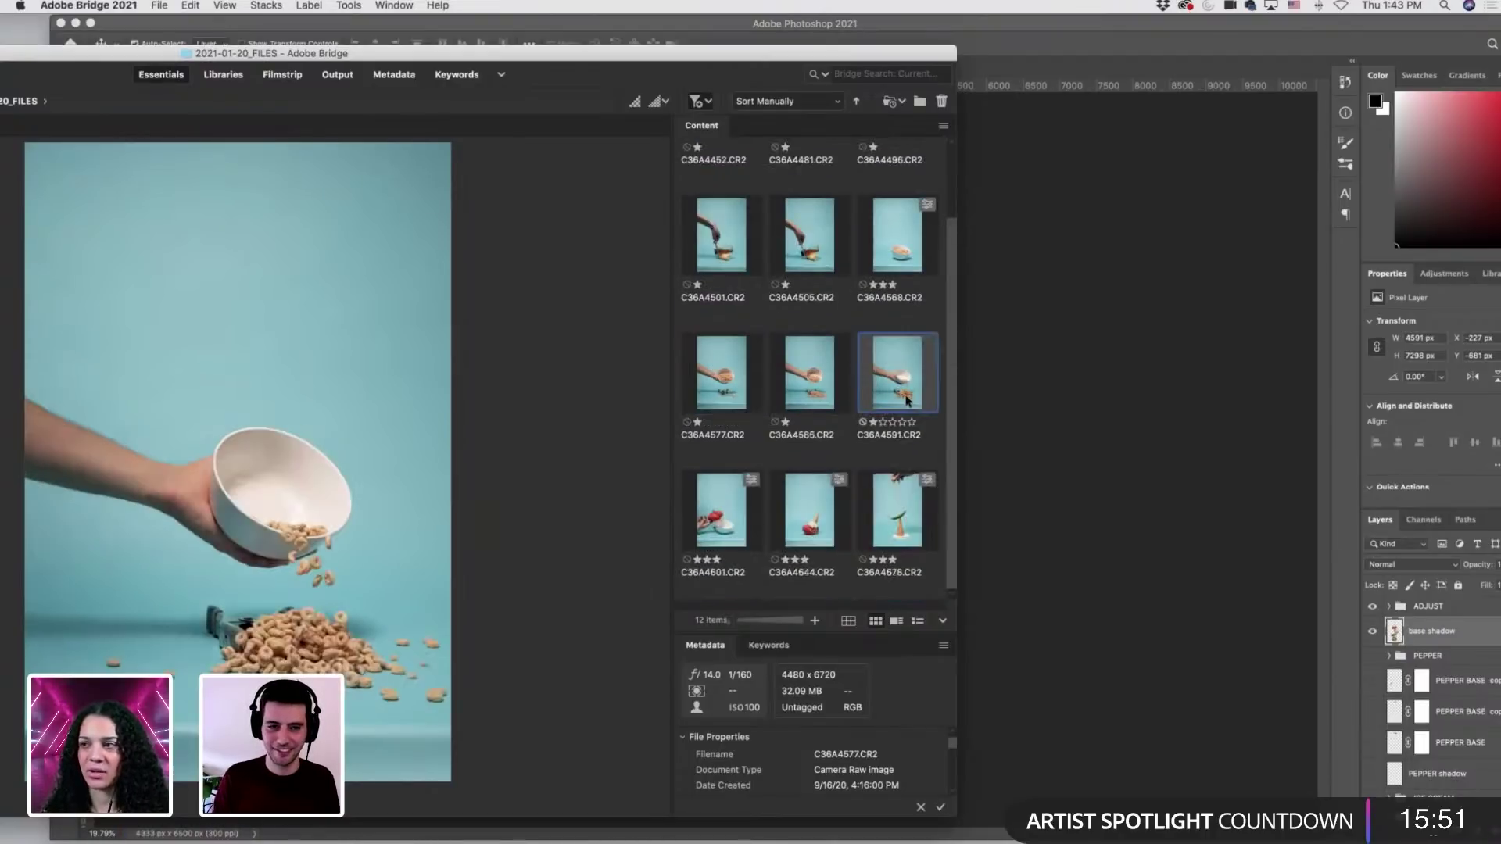
key(super+Return)
key(super+Return)
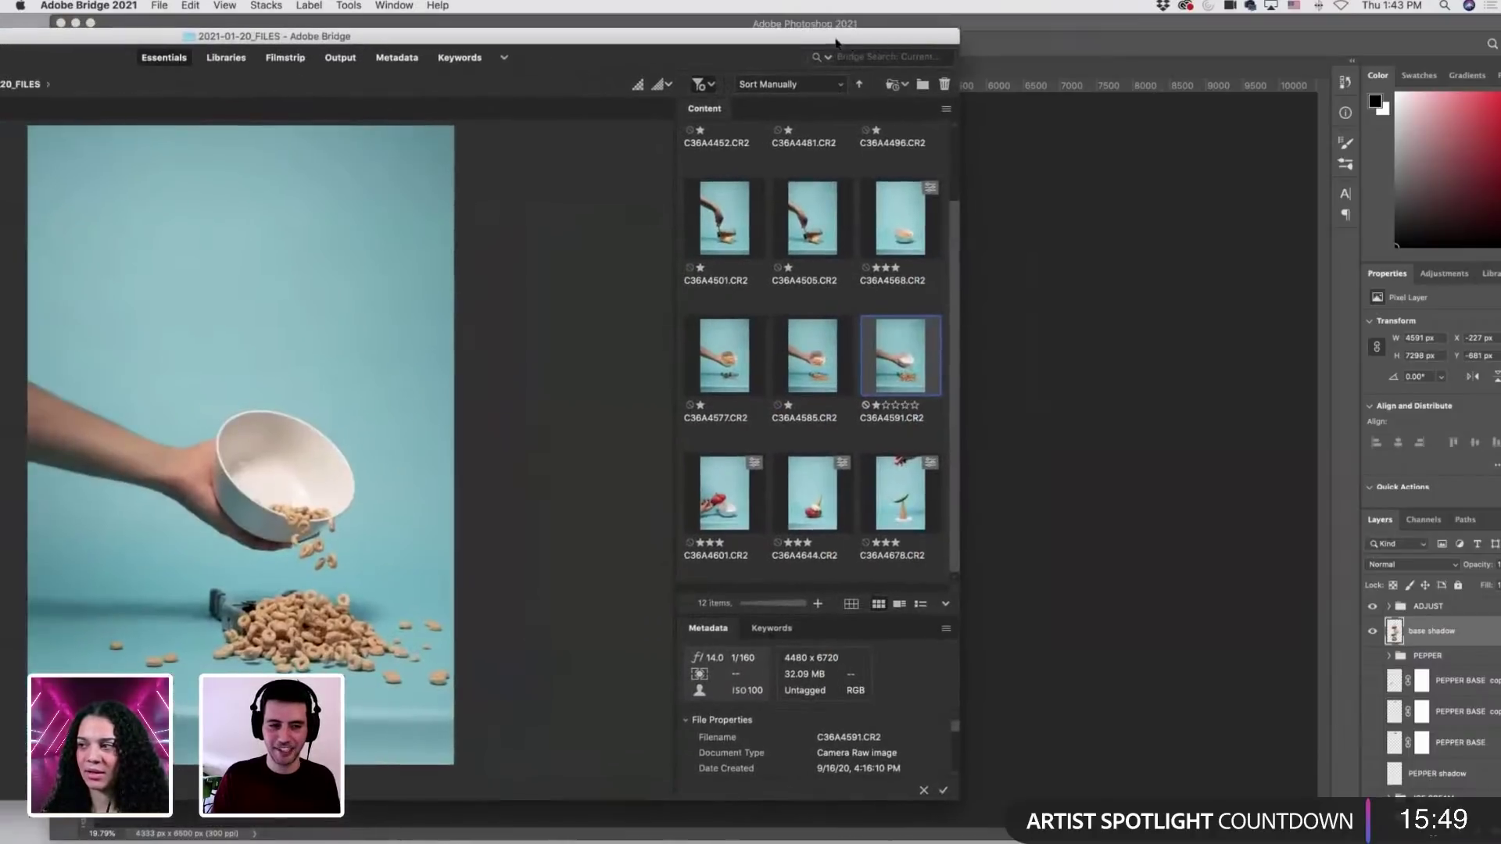
key(Left)
click(732, 365)
click(816, 367)
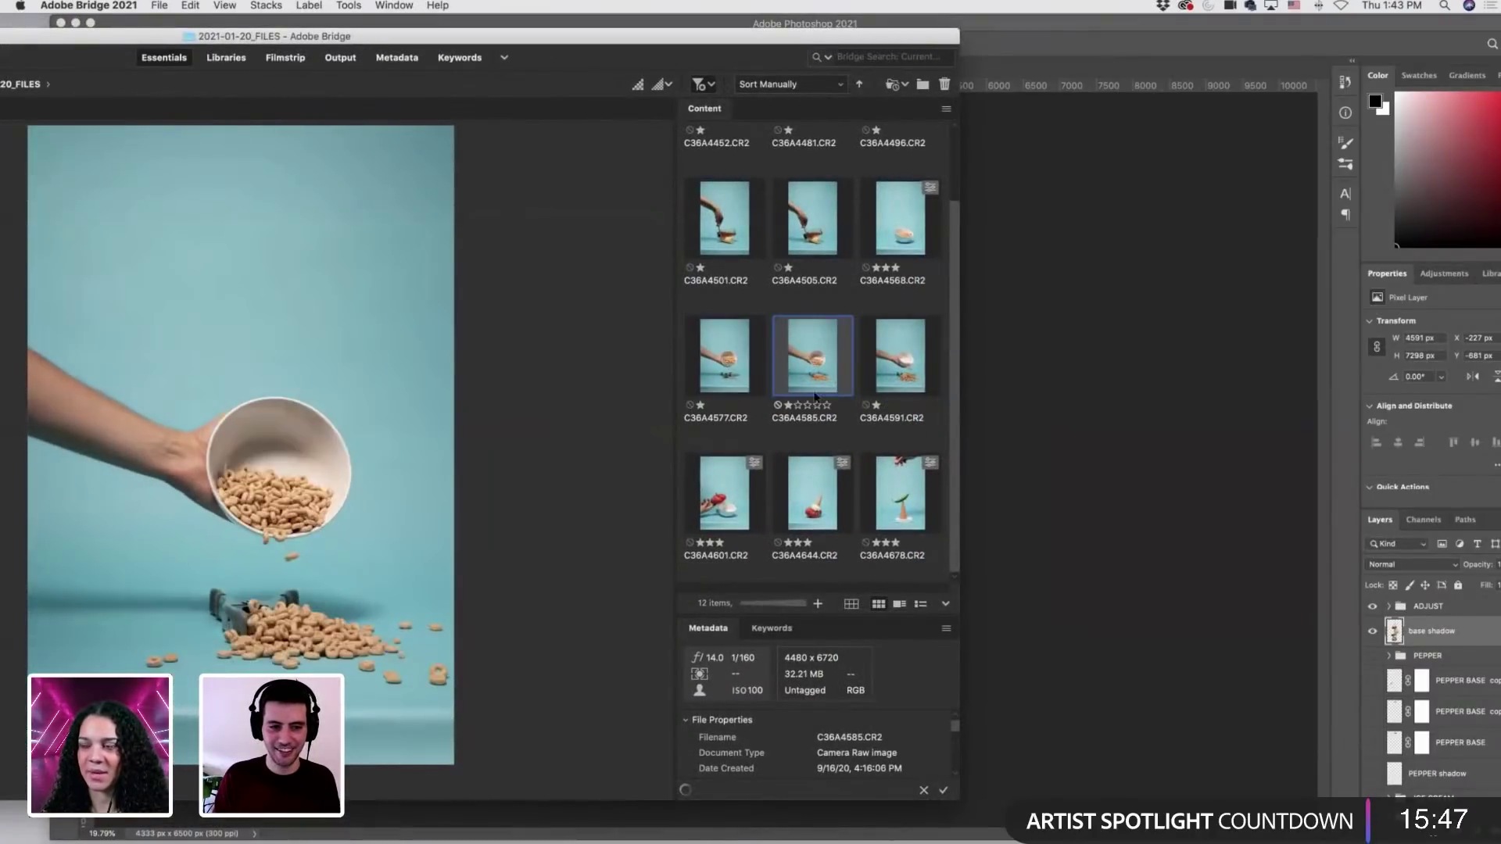
Place C36A4585.CR2 into the !DAY1.psd document in Photoshop, loading the !LIVE.xmp settings in Camera Raw.
drag(777, 53, 420, 59)
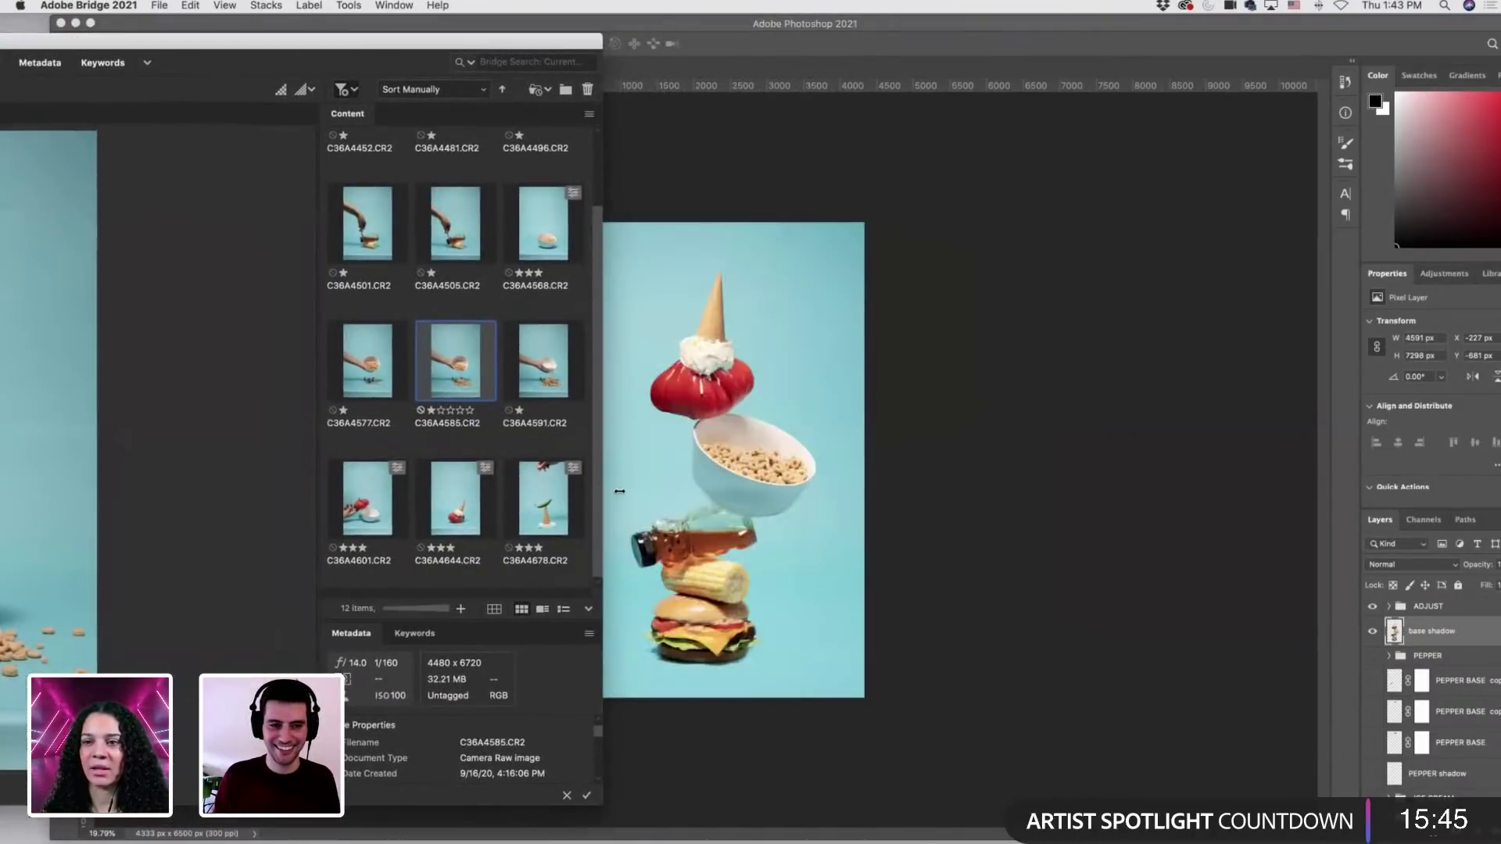
drag(479, 379, 734, 477)
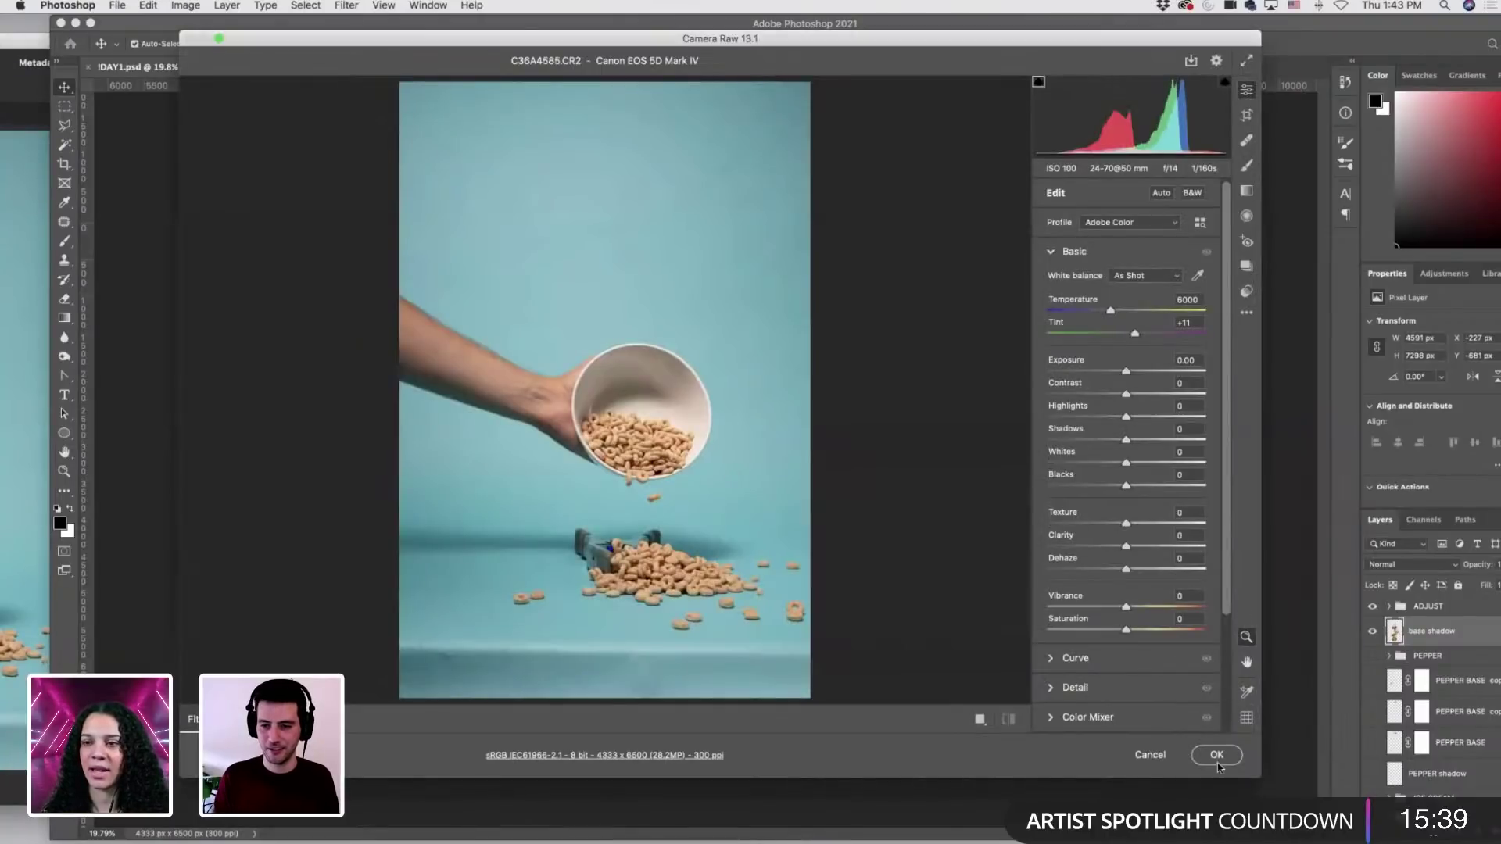
click(1247, 313)
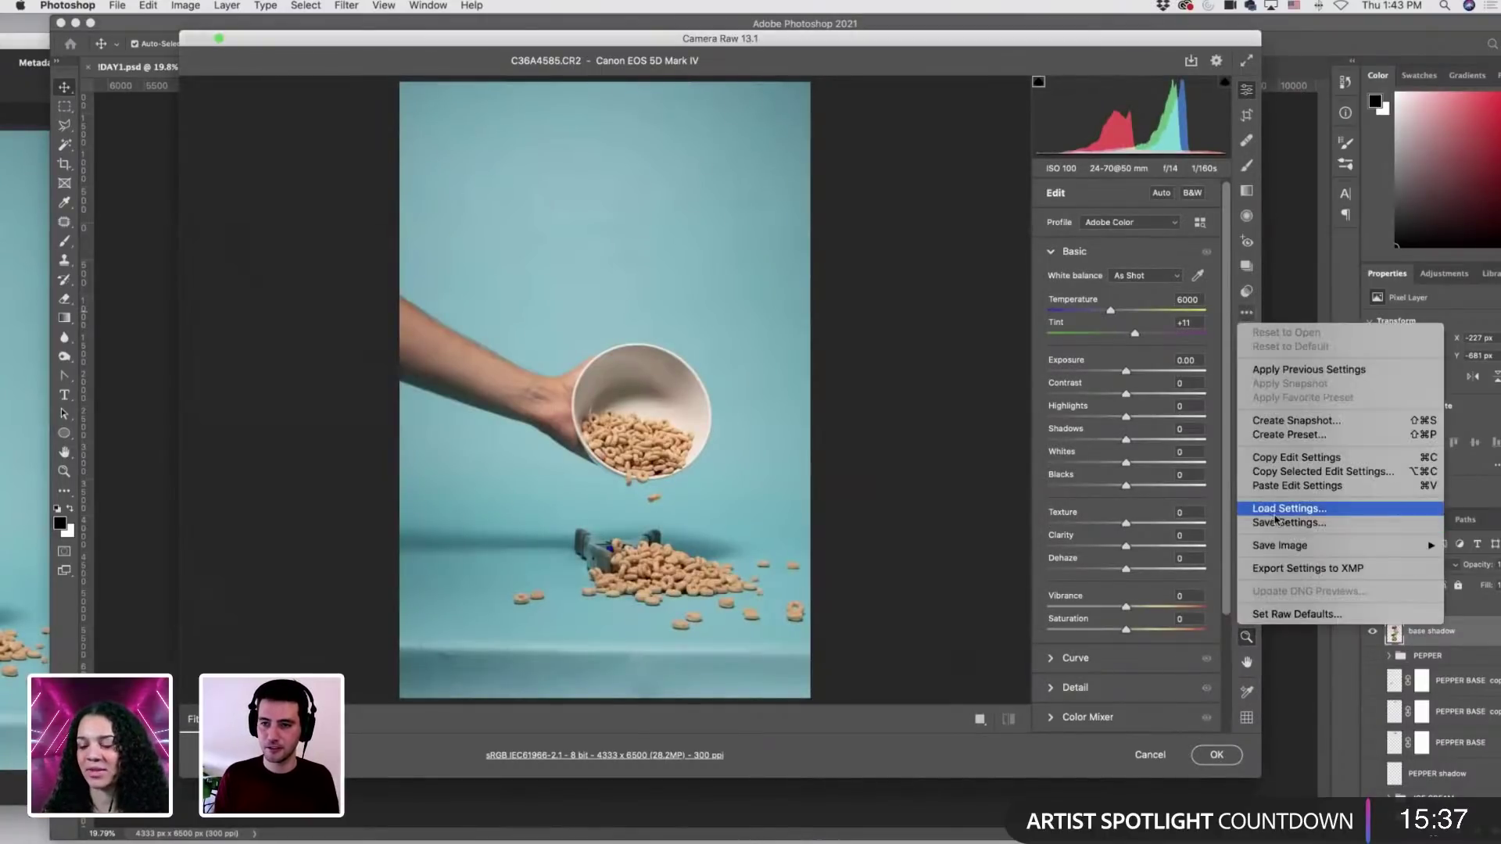
click(774, 201)
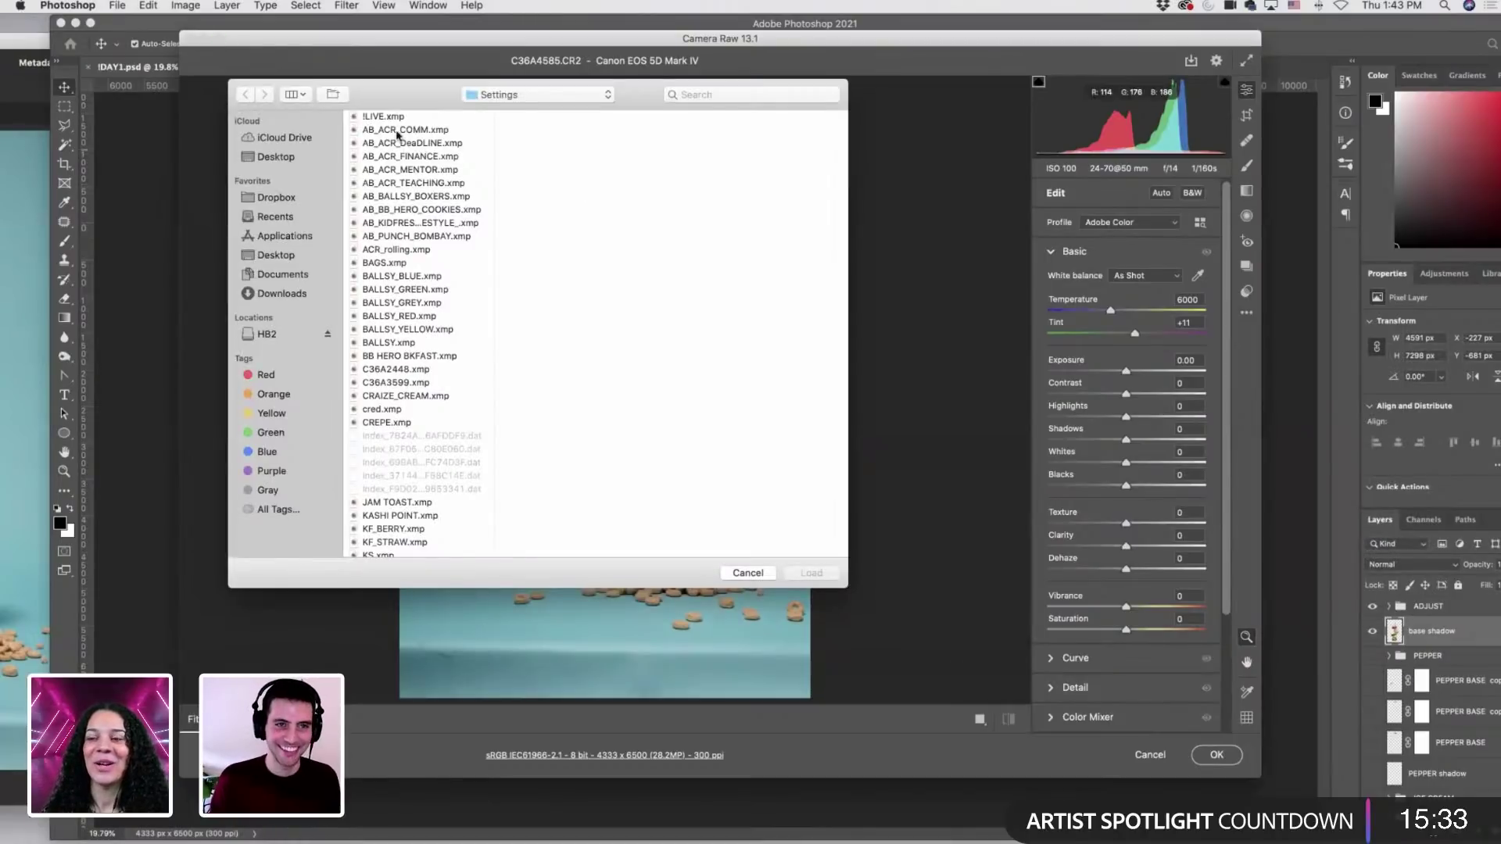
click(373, 118)
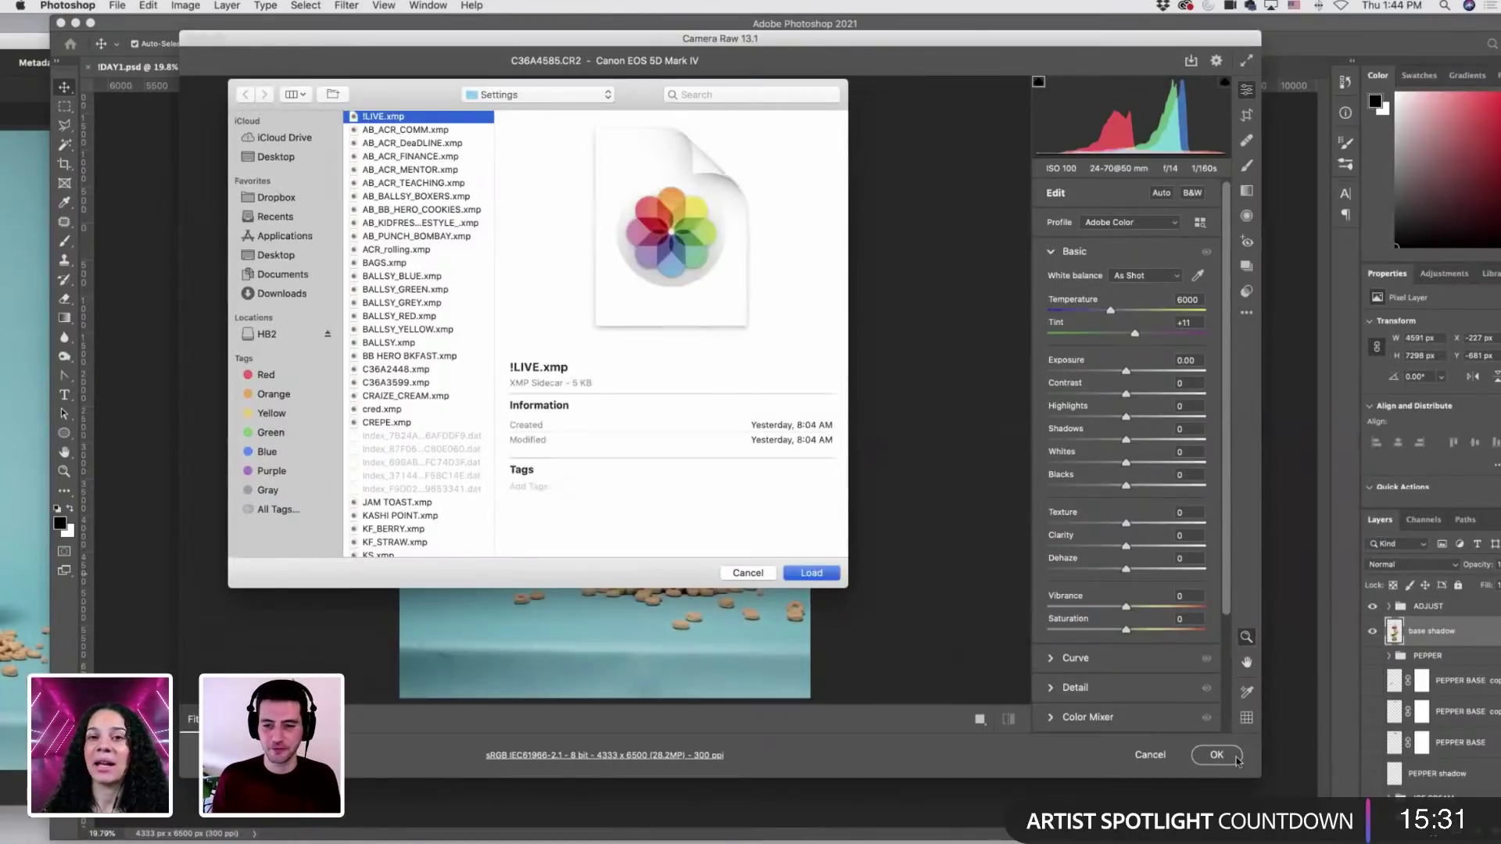
key(Return)
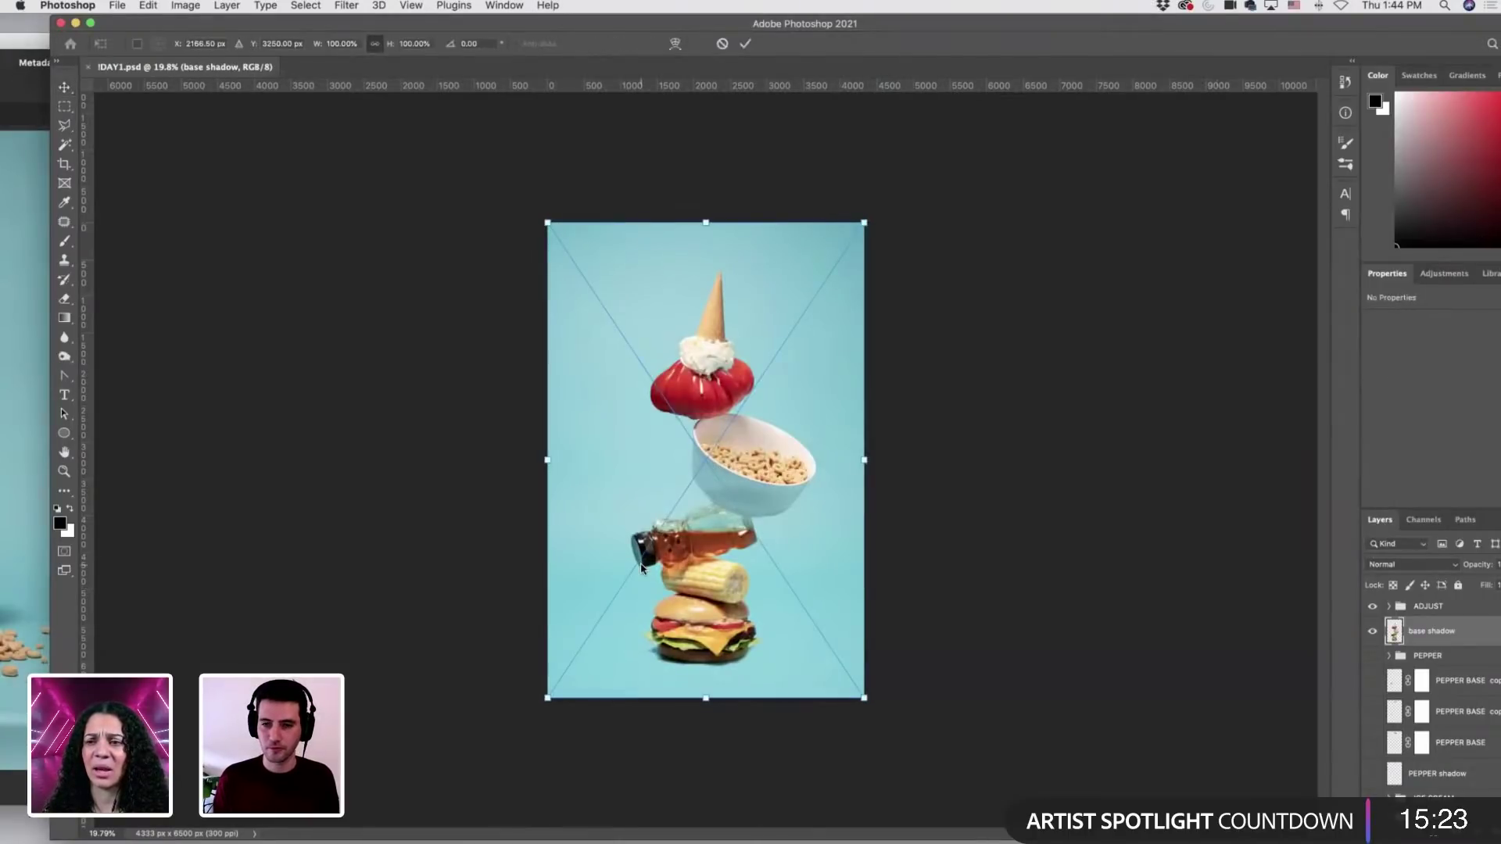
key(Return)
Rename the placed photo layer "cereal base" and move it into the CEREAL group above CEREAL2.
double_click(1433, 631)
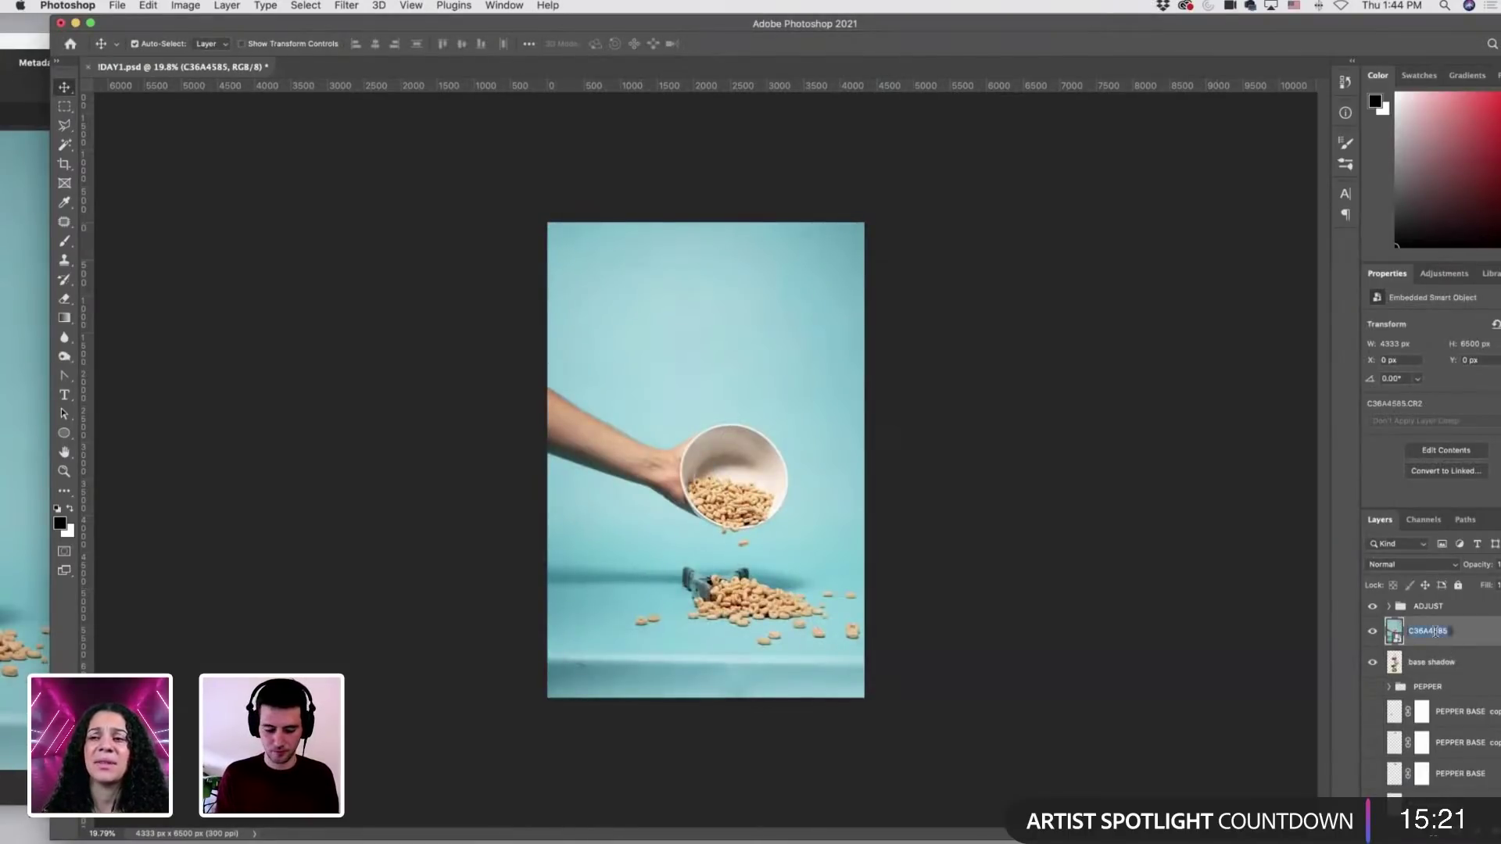
text(cereal base)
key(Return)
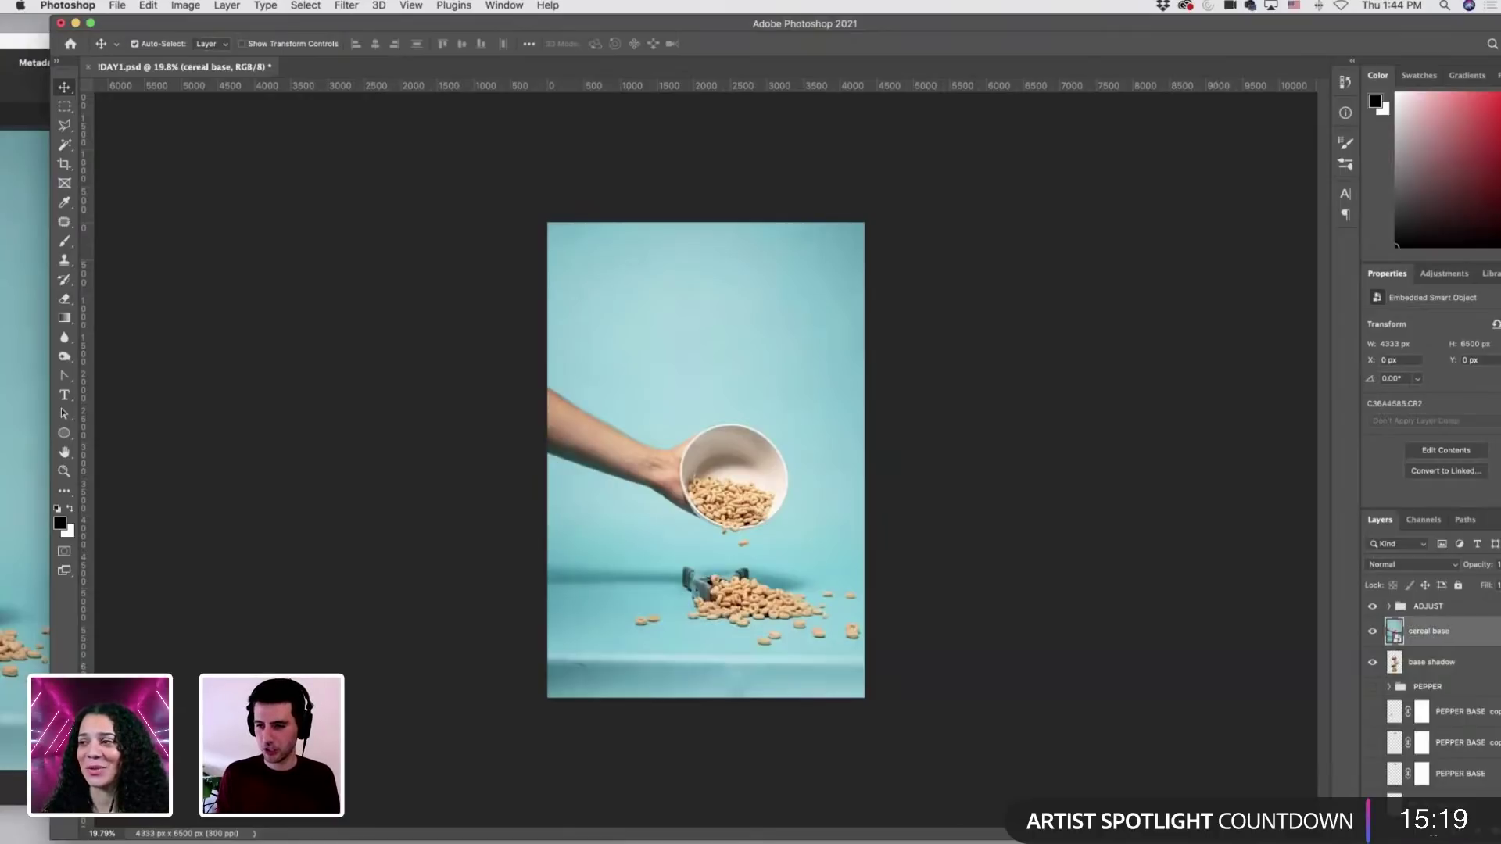
drag(1037, 19, 909, 20)
scroll(1337, 688, down, 1)
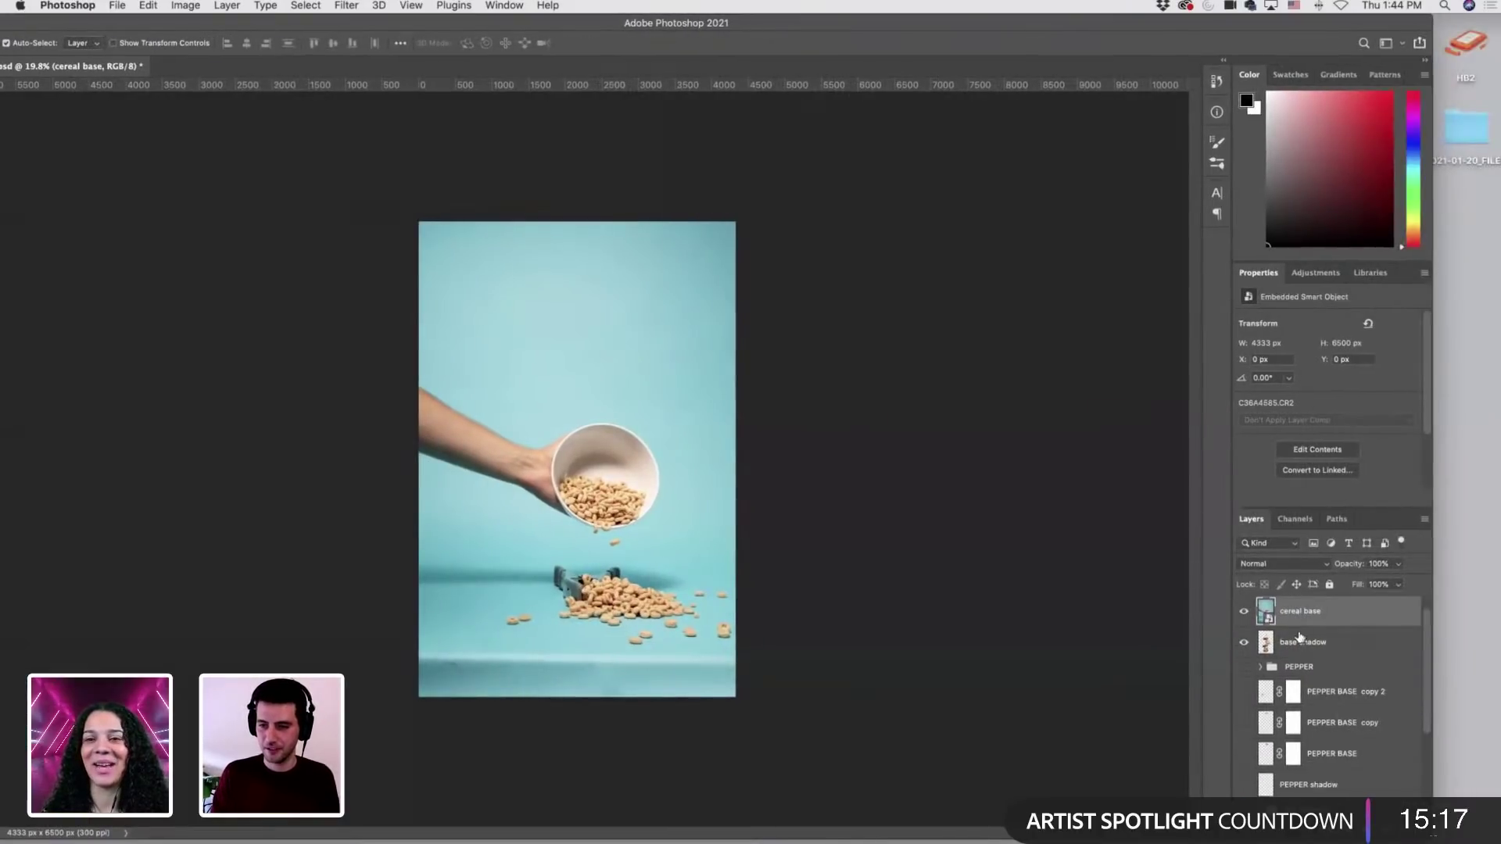
drag(1300, 610, 1261, 698)
click(1260, 695)
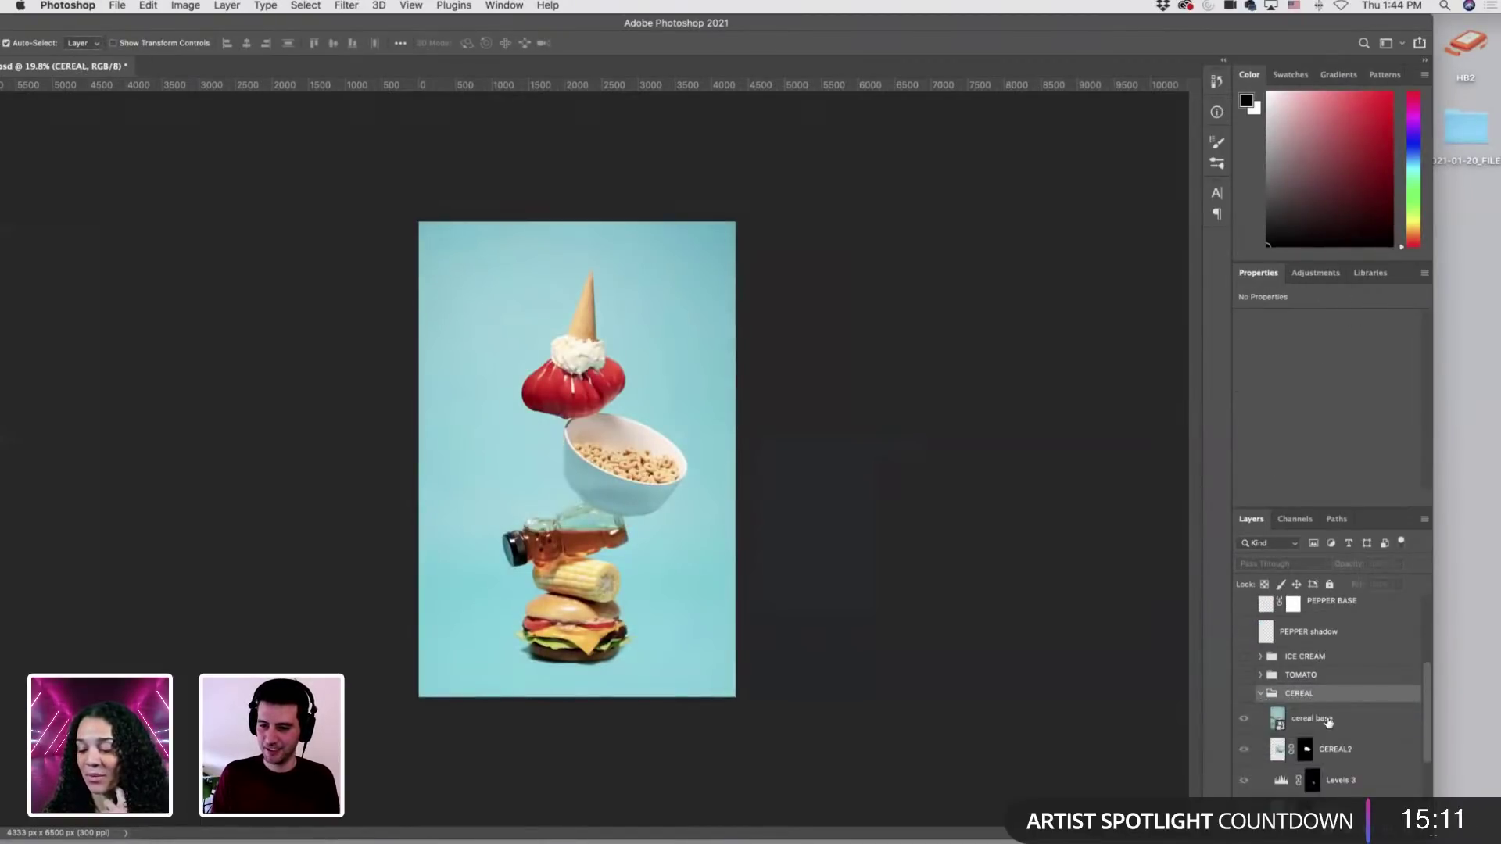
Delete the base shadow layer below the ADJUST group.
scroll(1298, 681, up, 3)
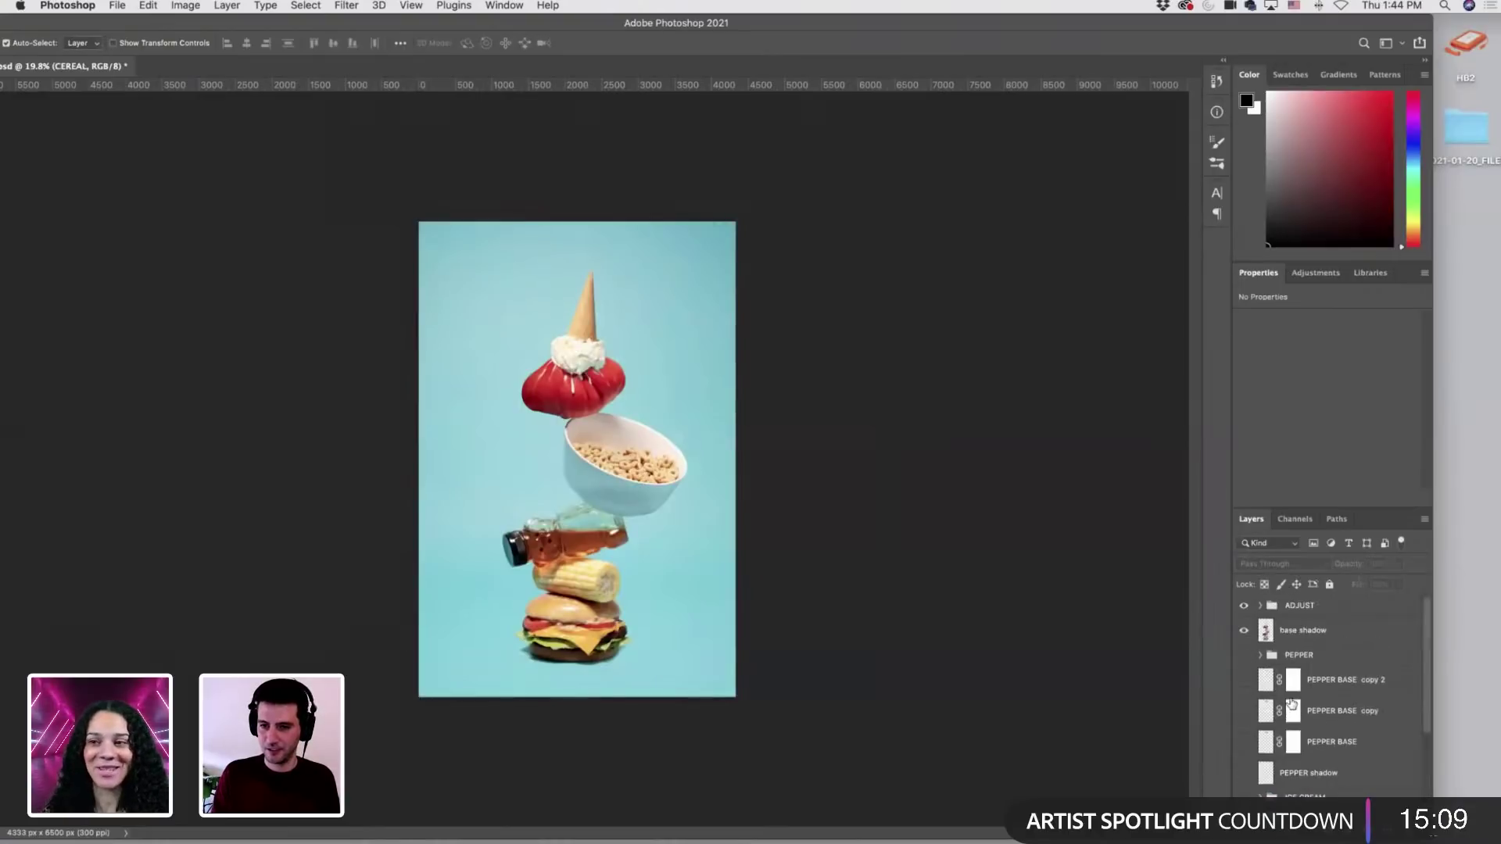
click(1321, 638)
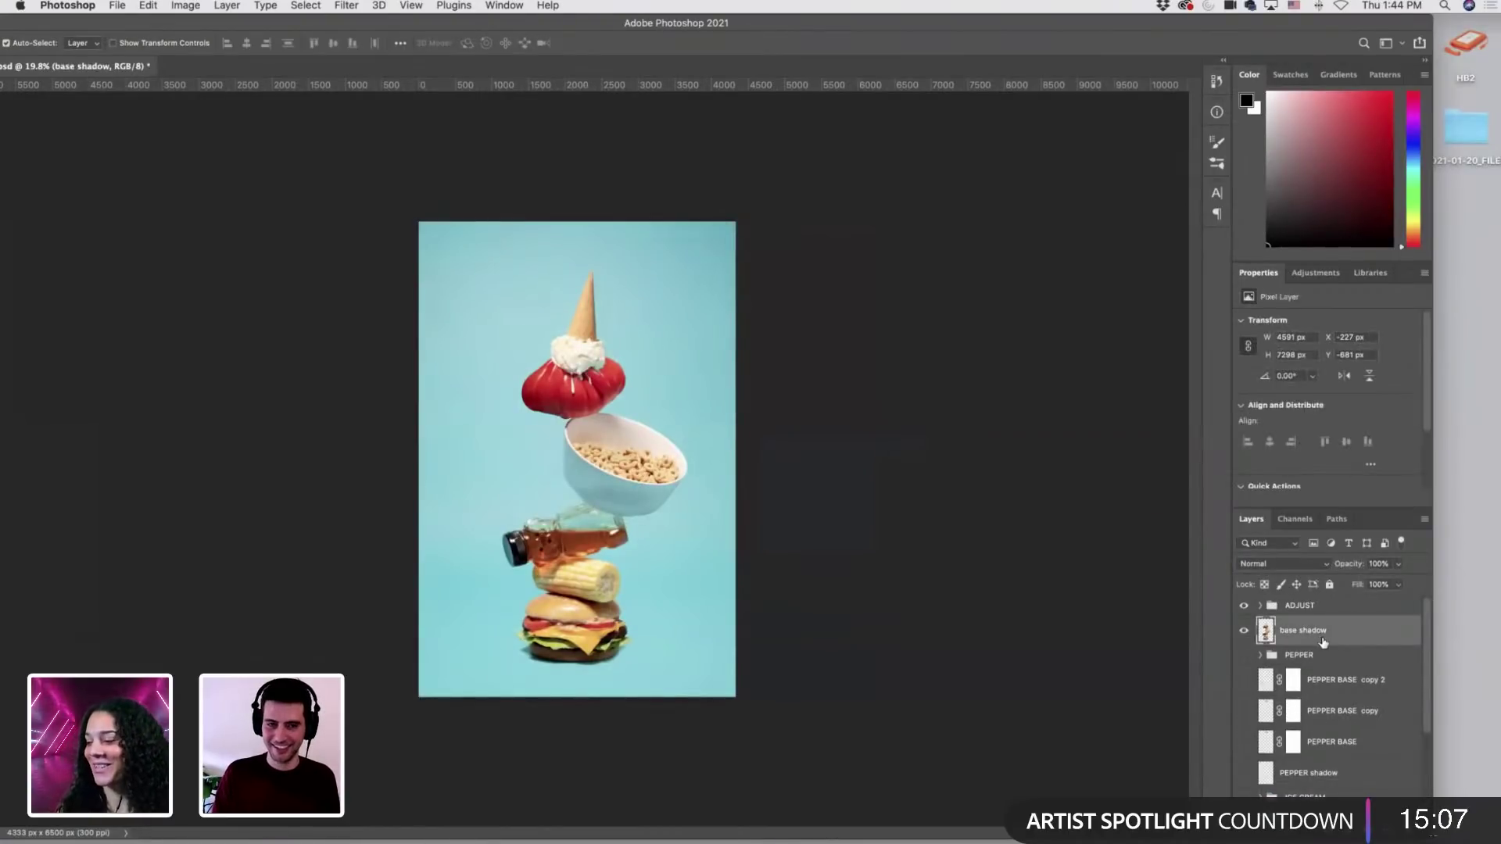
key(Delete)
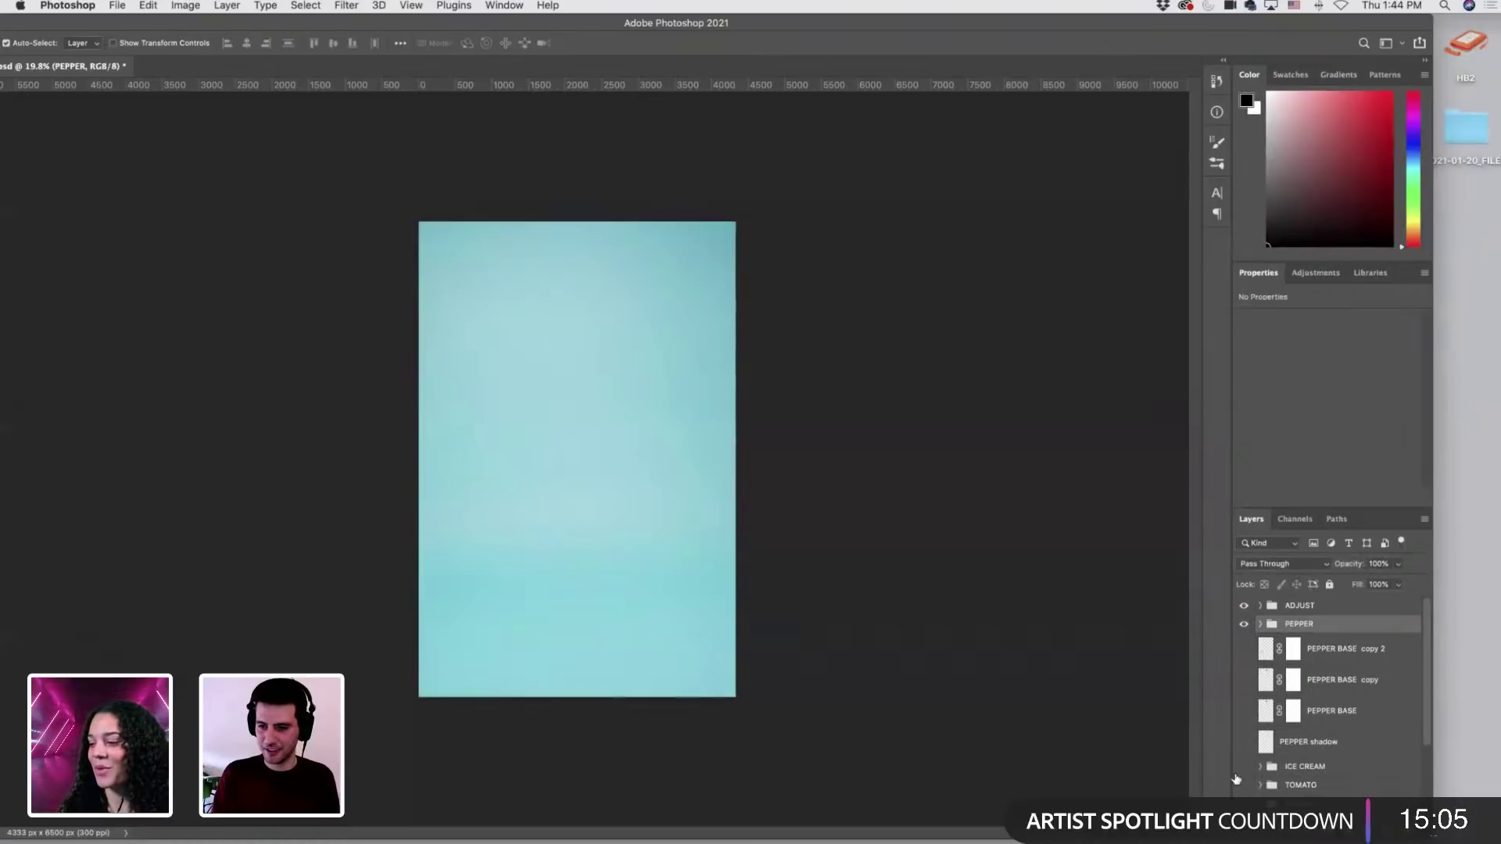
Make the food groups from ICE CREAM to BURGER visible and hide the cereal base layer inside CEREAL.
drag(1243, 767, 1244, 790)
scroll(1251, 751, down, 2)
click(1259, 720)
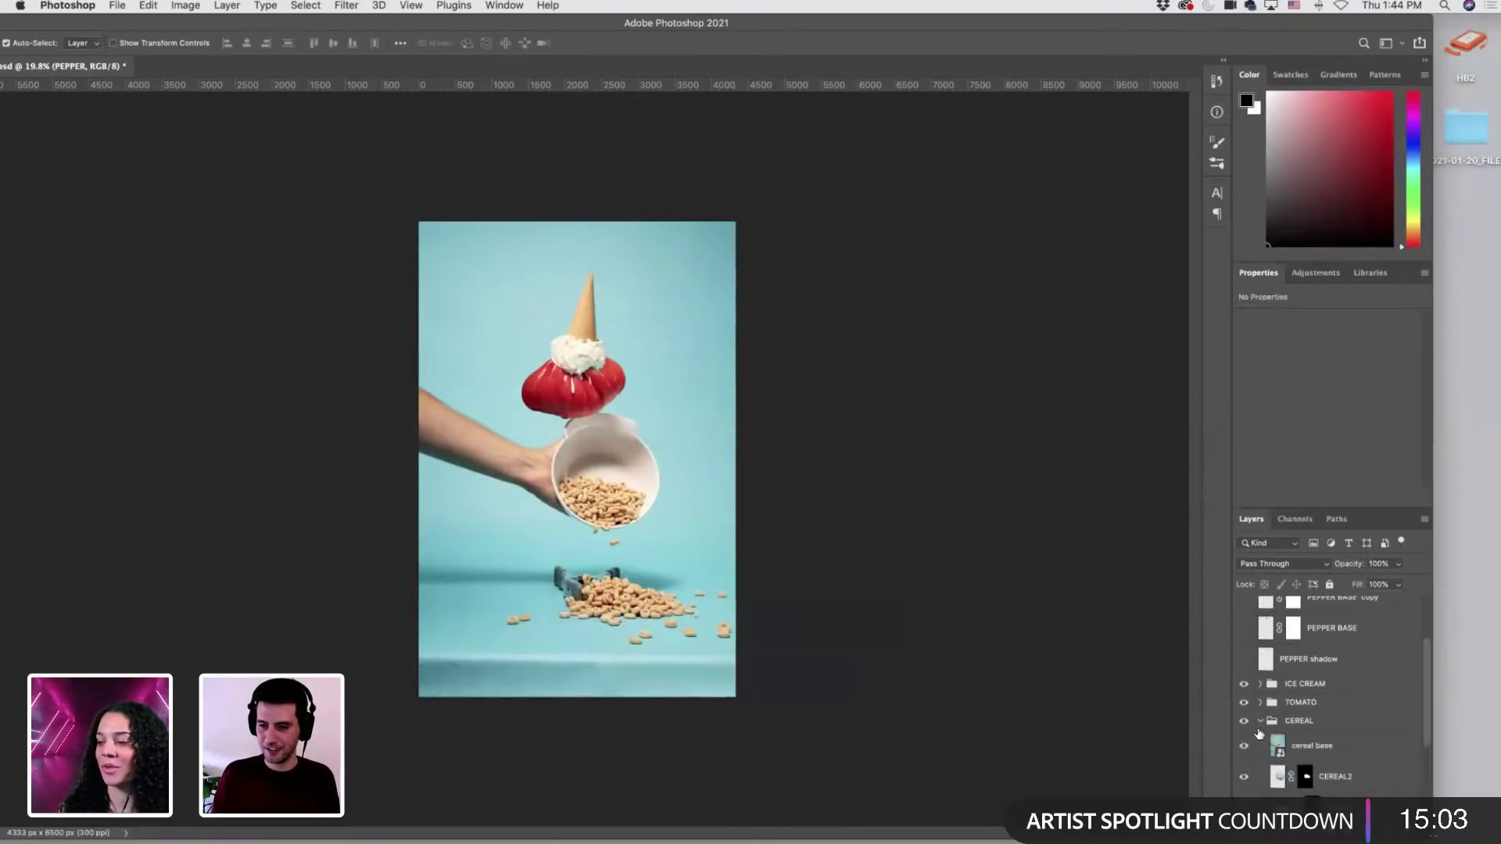
click(1244, 746)
click(1259, 721)
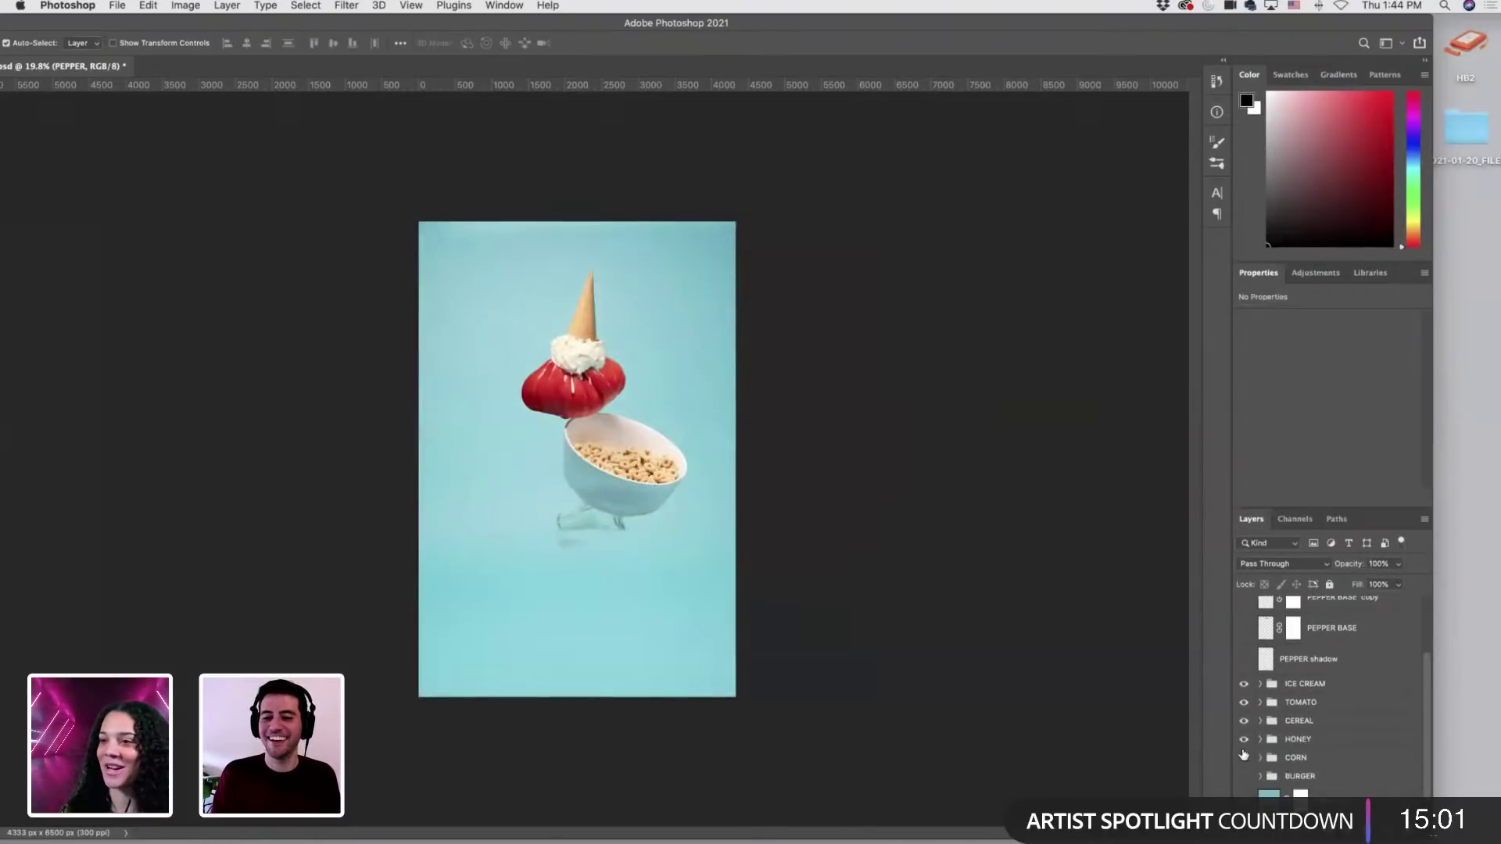
drag(1244, 754, 1244, 777)
scroll(1303, 751, up, 3)
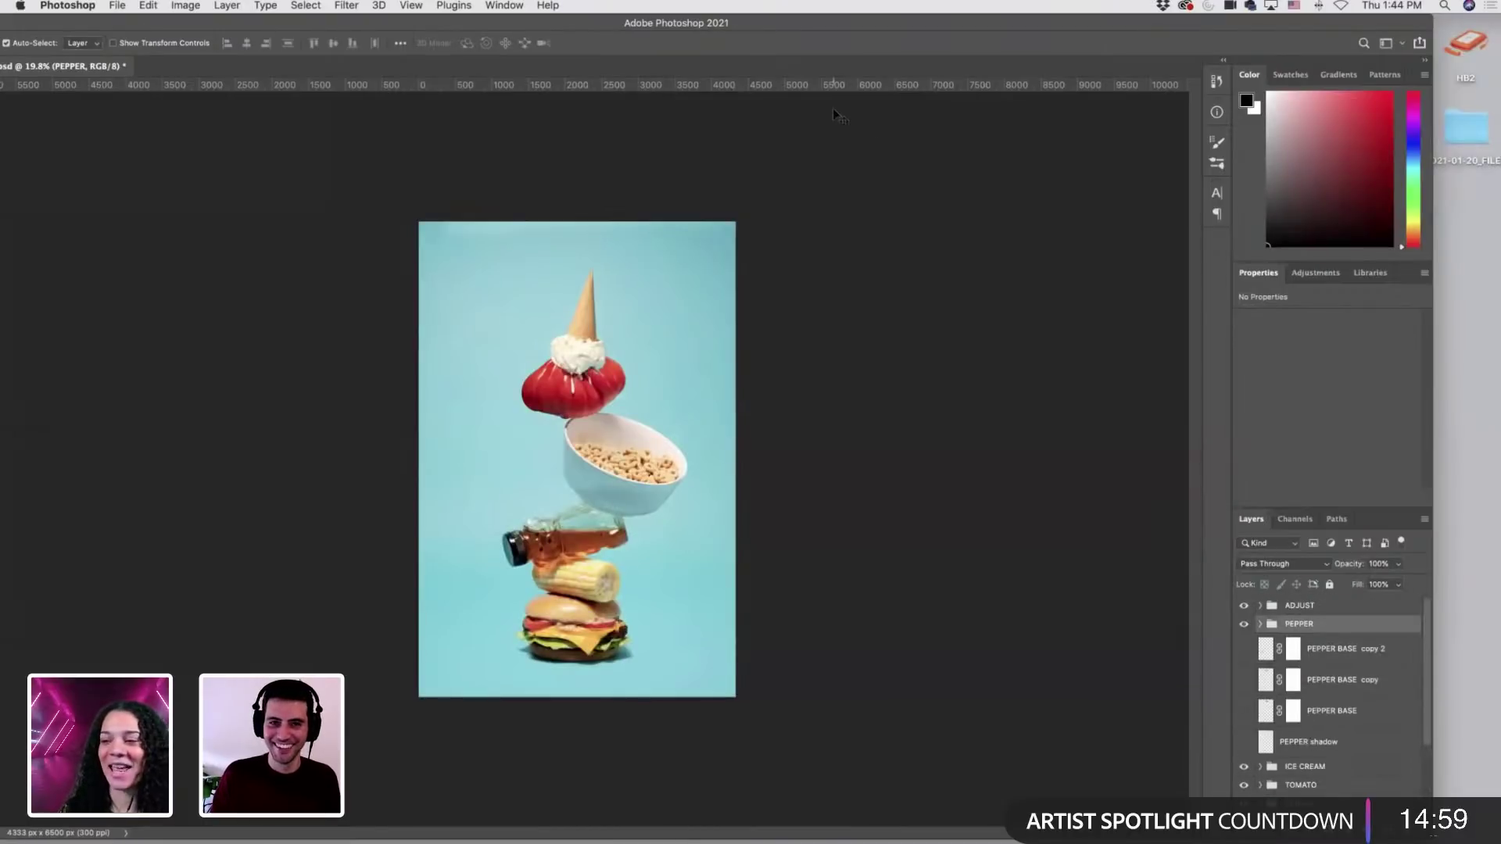
Show the PEPPER BASE copy and PEPPER shadow layers and delete the PEPPER BASE layer.
drag(798, 23, 860, 23)
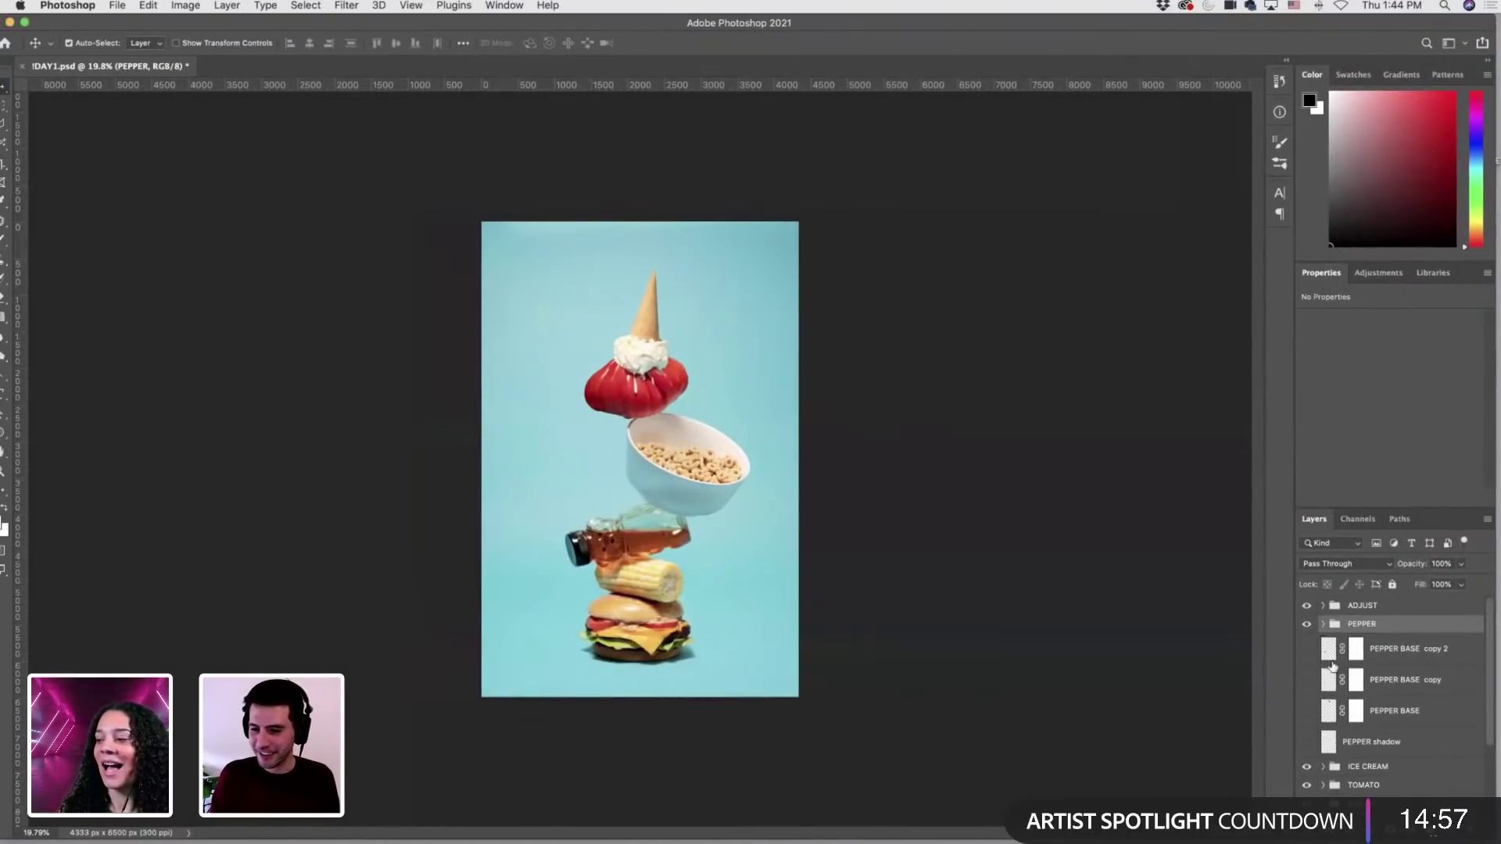
click(1307, 649)
click(1307, 650)
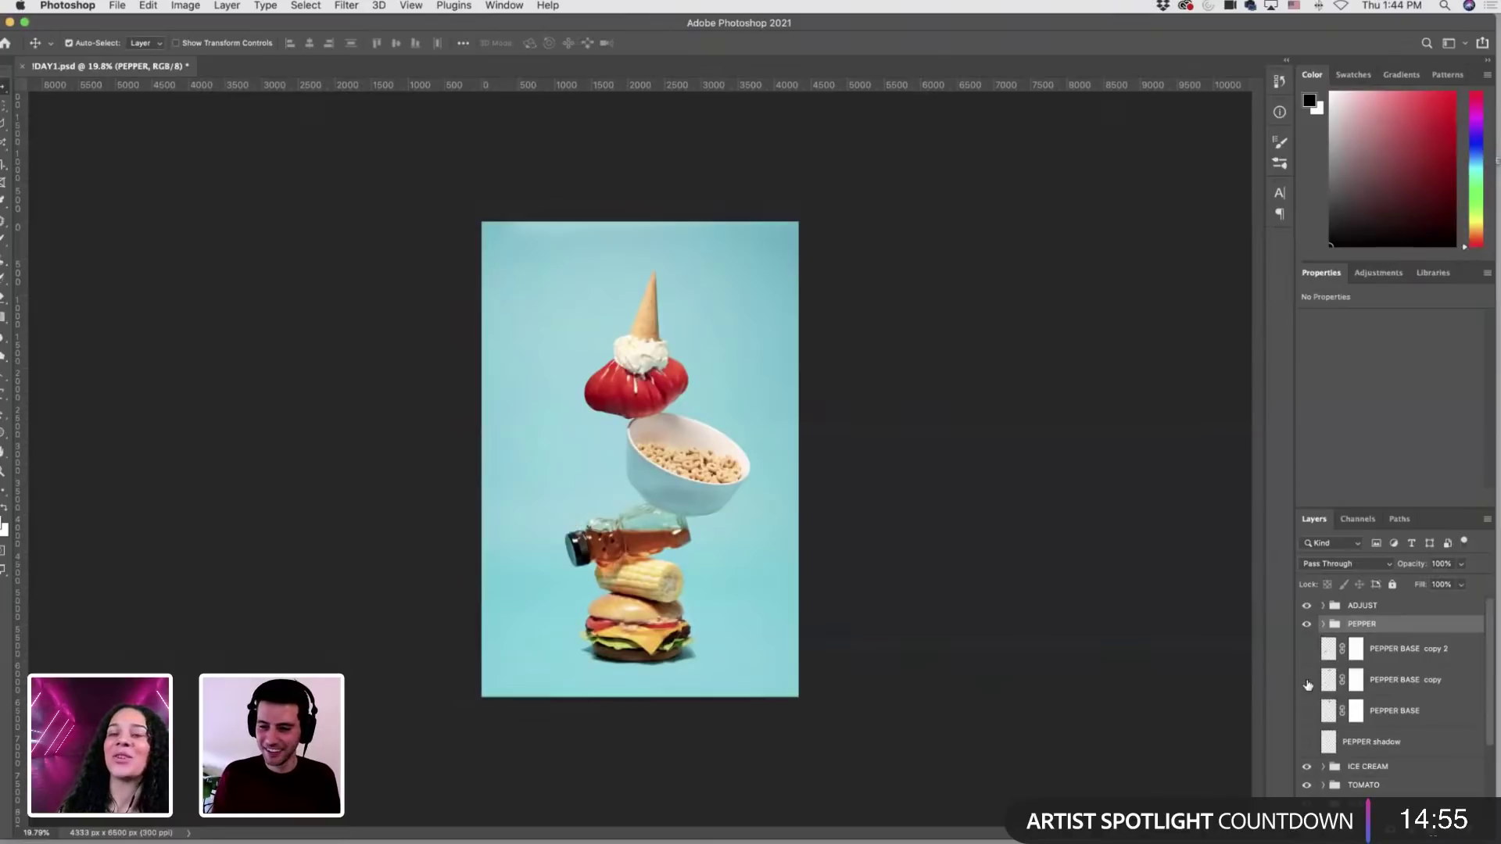
click(1306, 681)
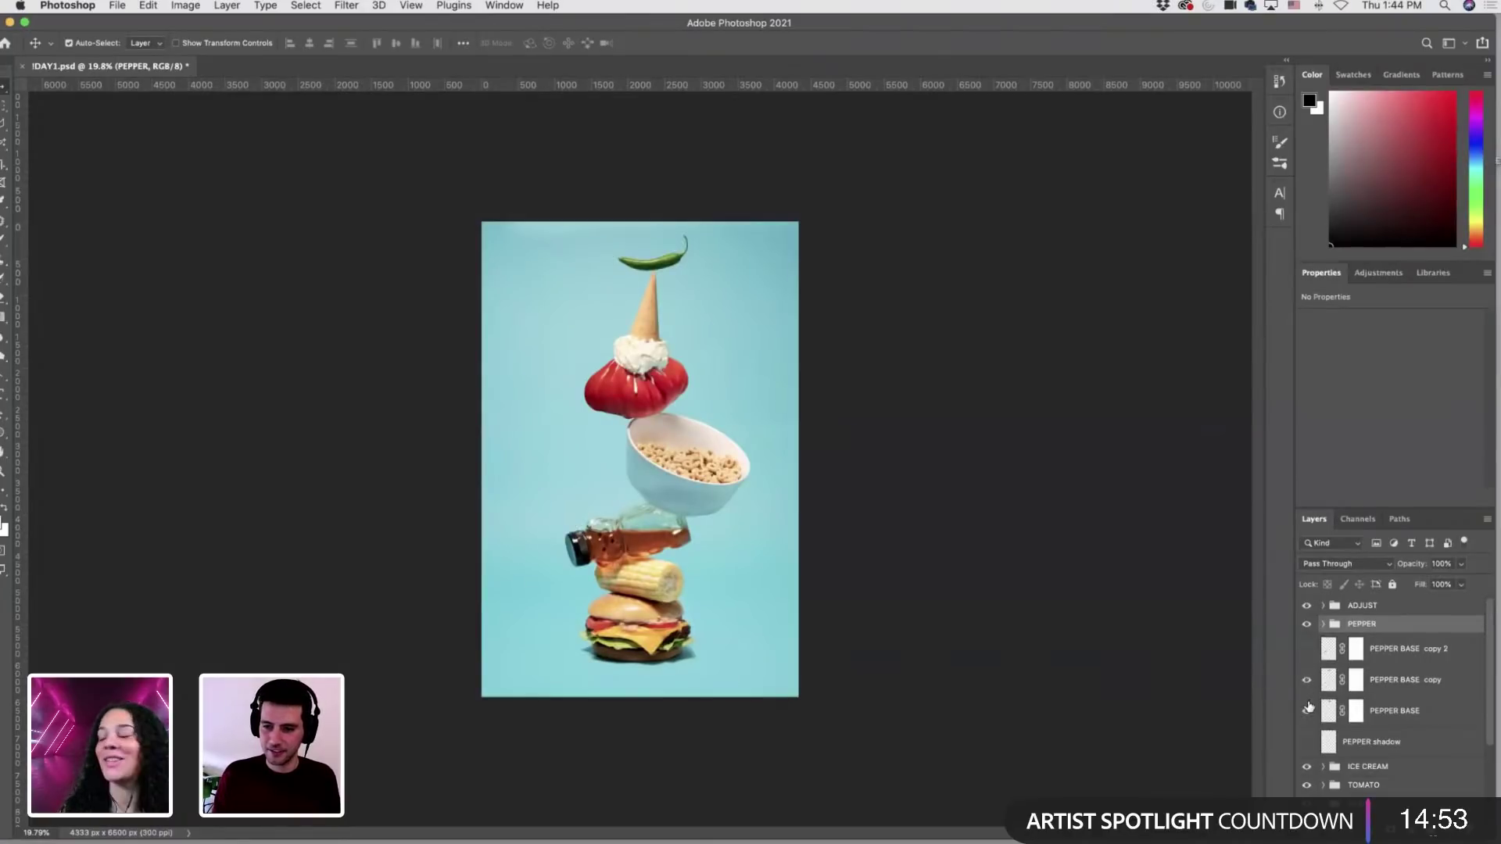
click(1307, 710)
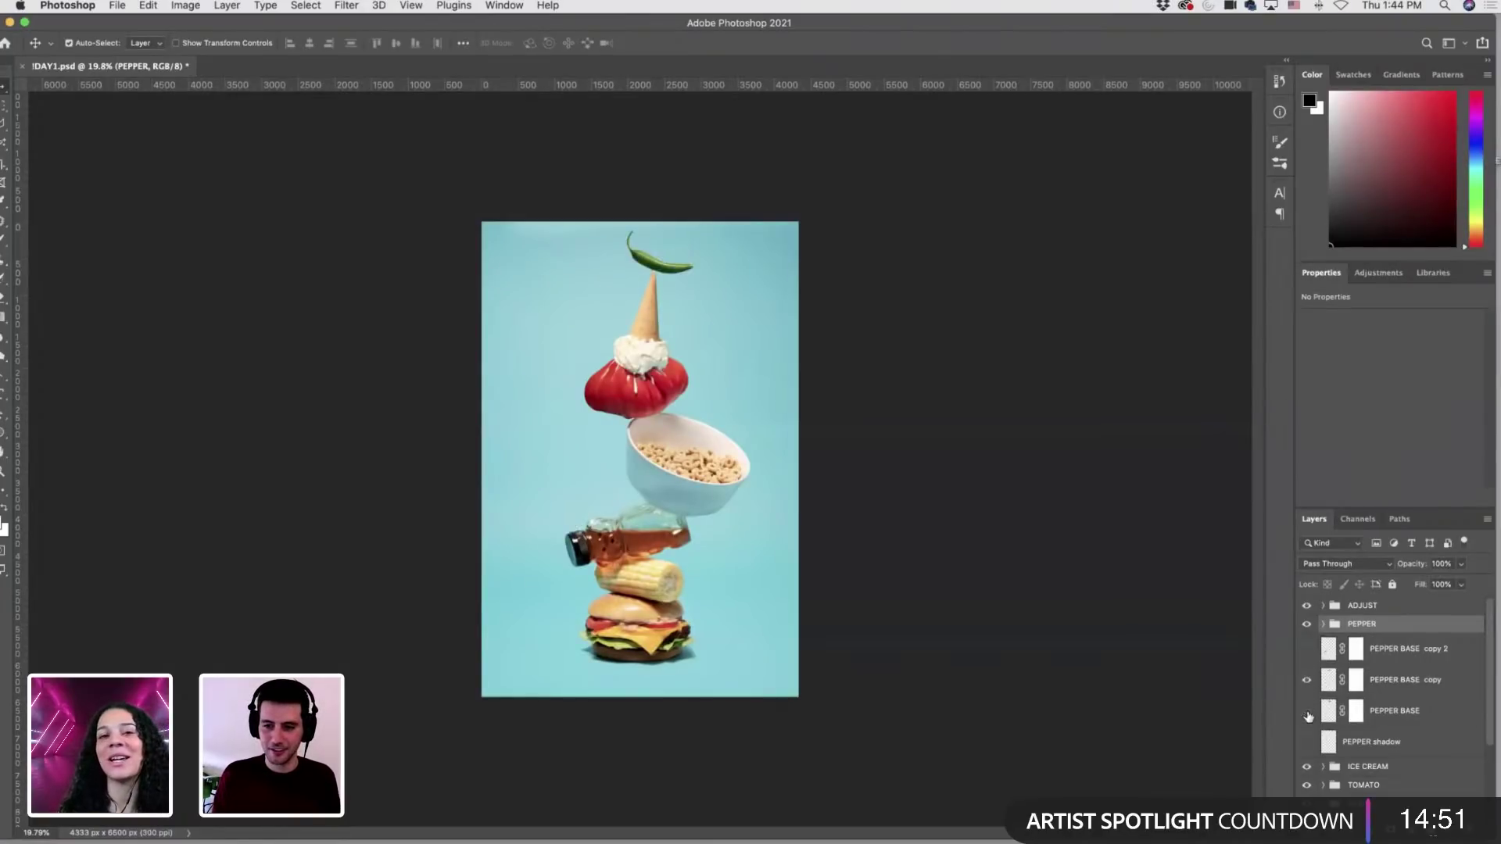
click(1306, 742)
click(1404, 708)
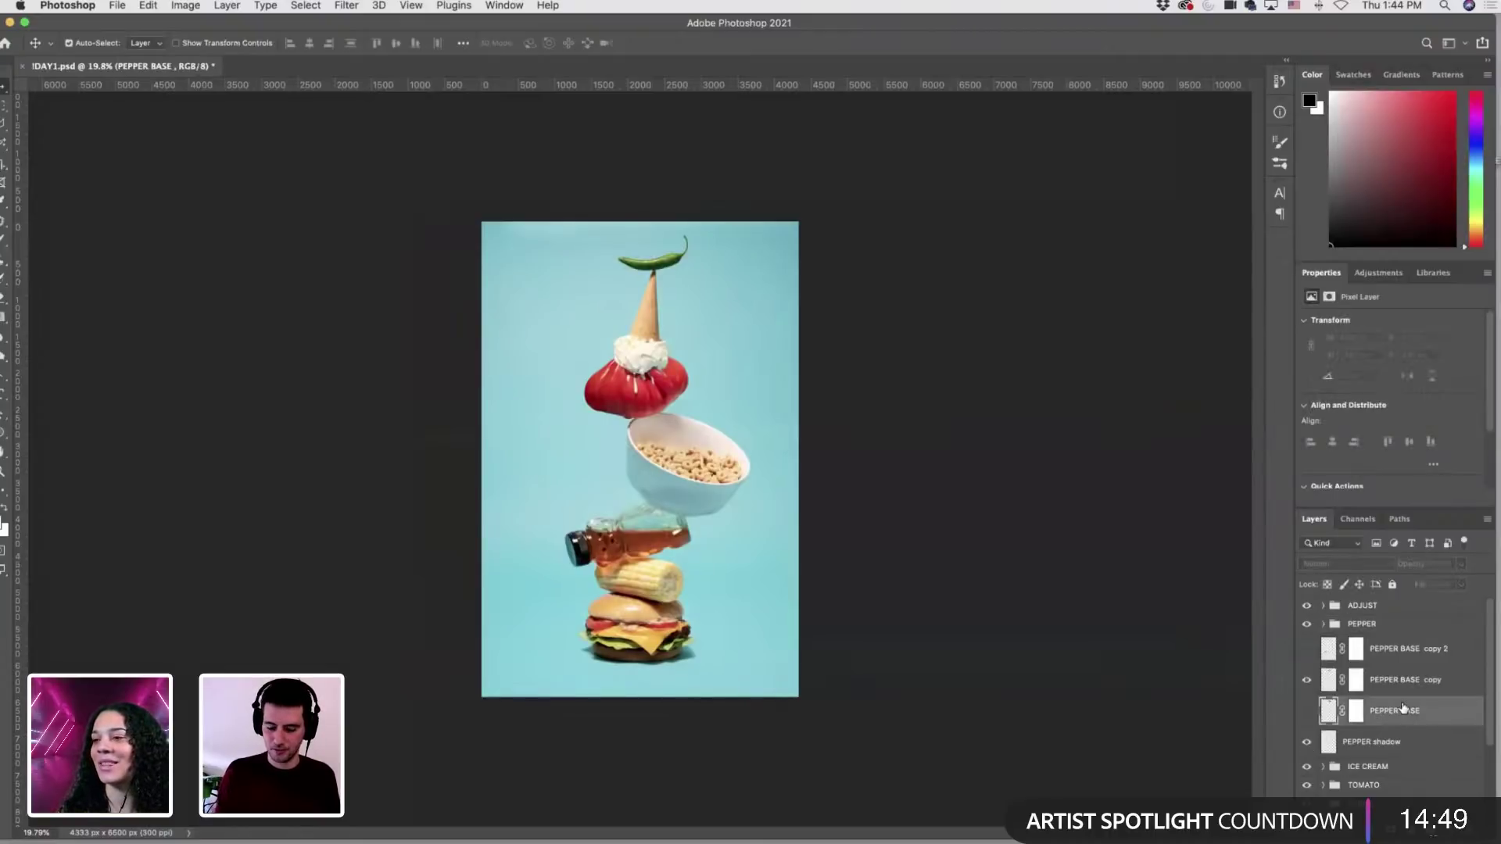
key(Delete)
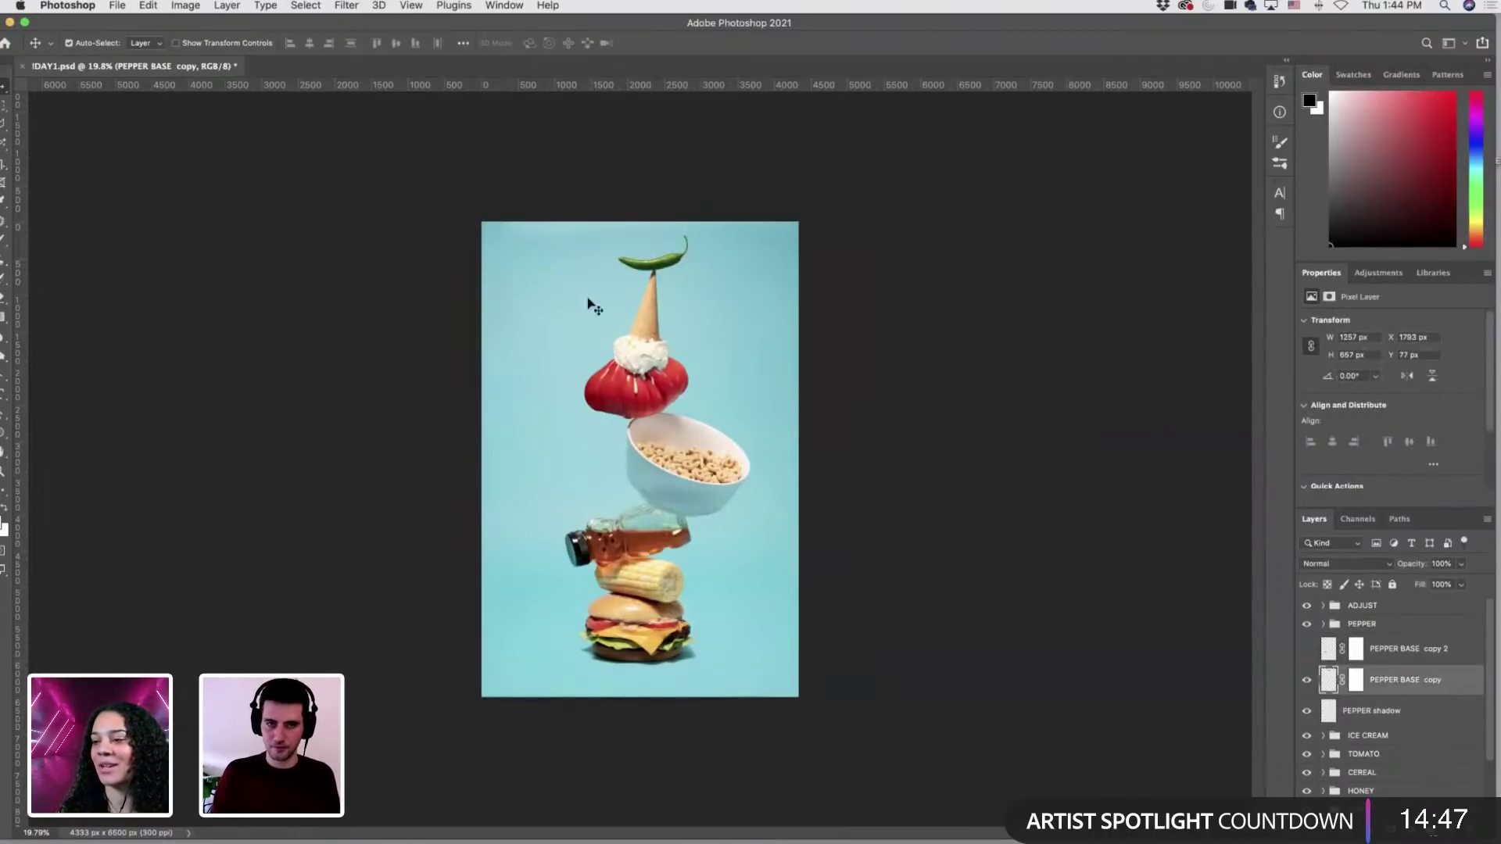
Rotate the pepper on the PEPPER BASE copy layer to about -2° and nudge it slightly up and left onto the cone tip.
scroll(588, 258, up, 5)
key(ctrl+t)
drag(815, 278, 819, 295)
drag(563, 342, 583, 367)
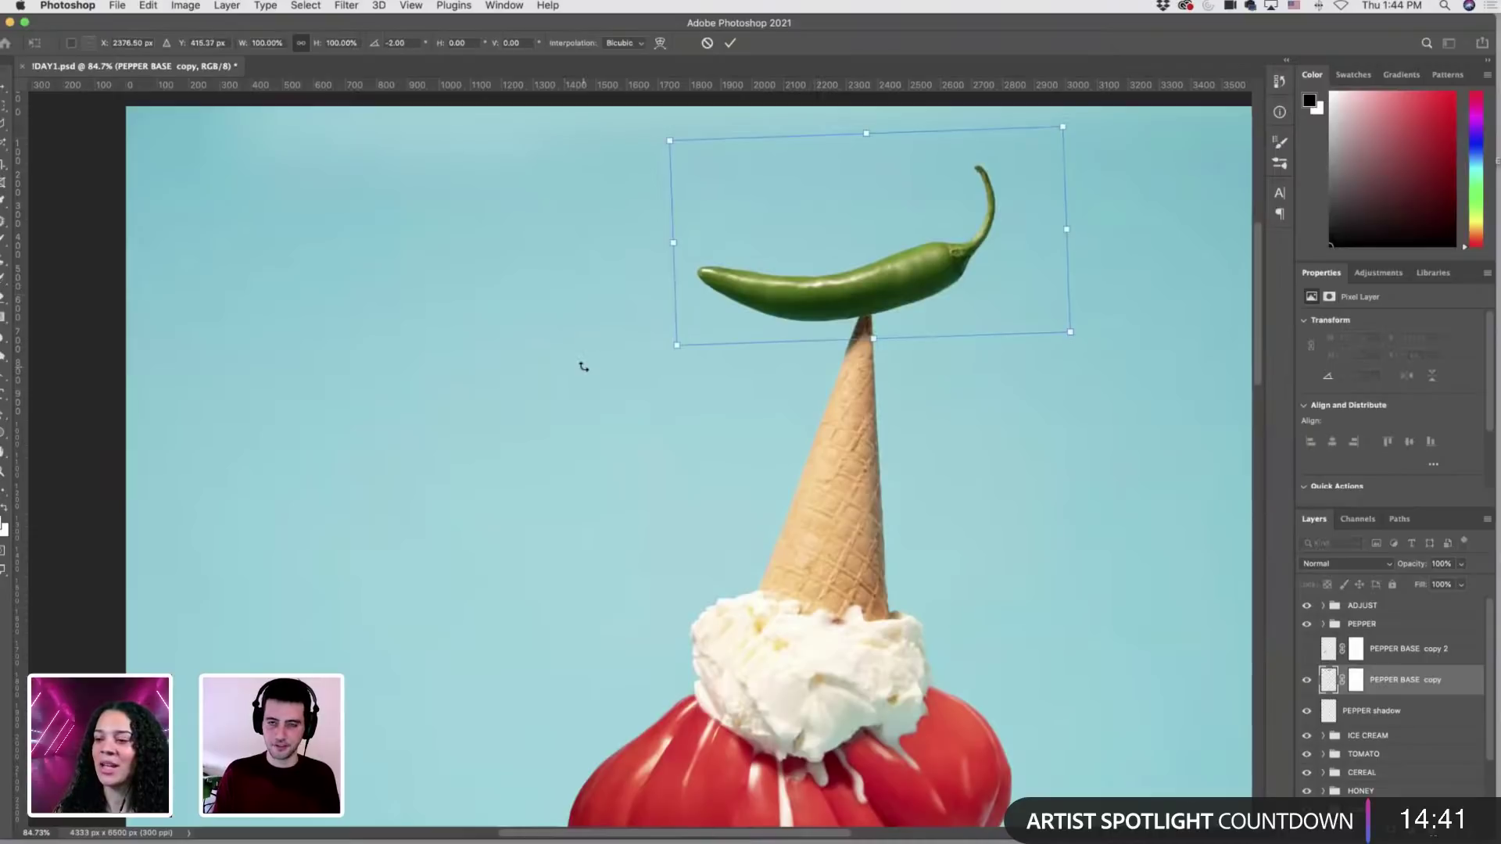
key(Up)
key(Up)
key(Up)
key(Left)
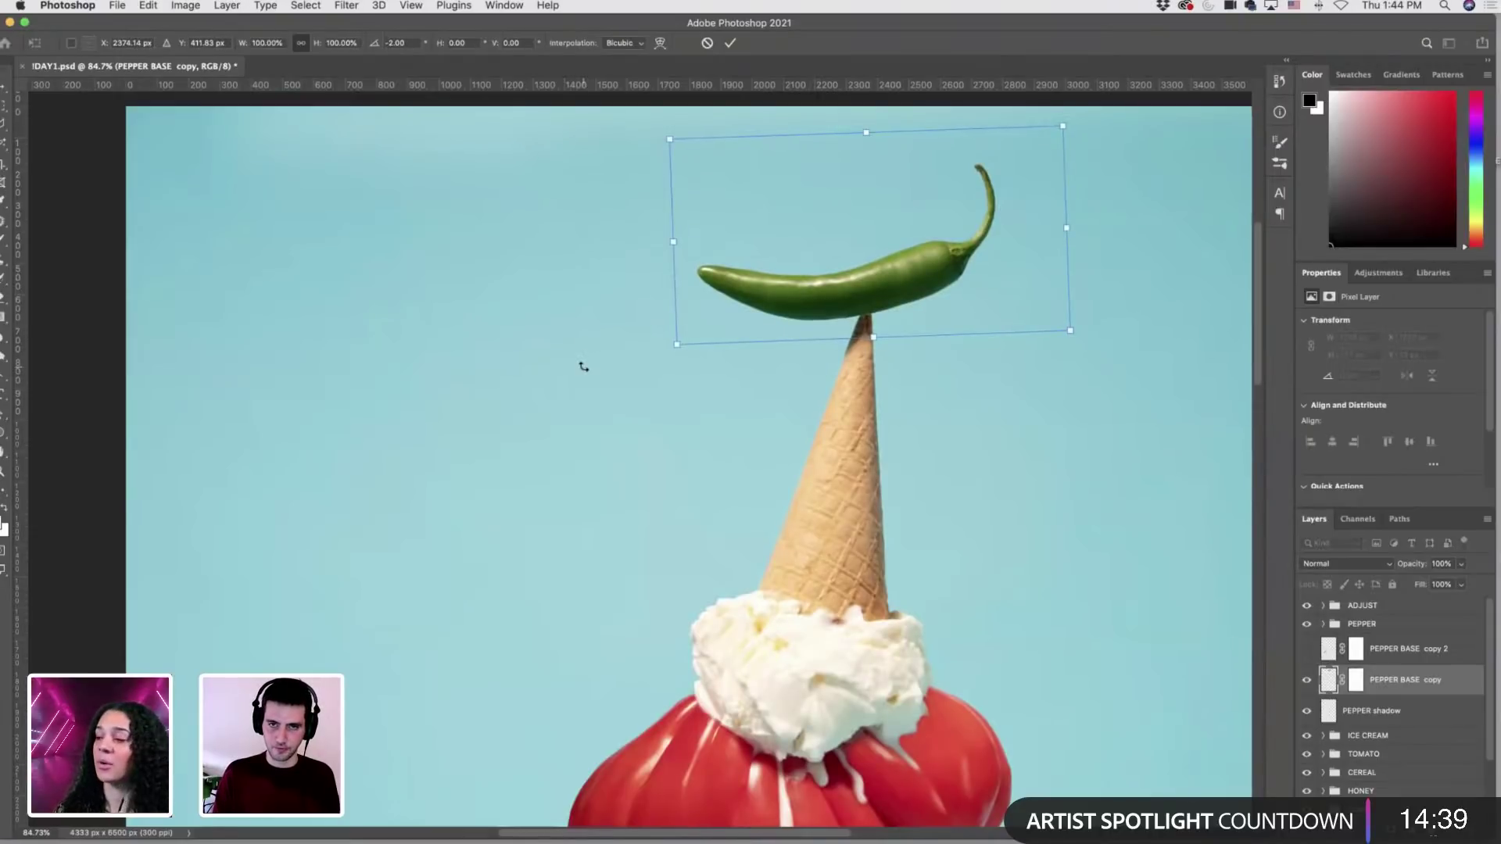
key(Up)
key(Left)
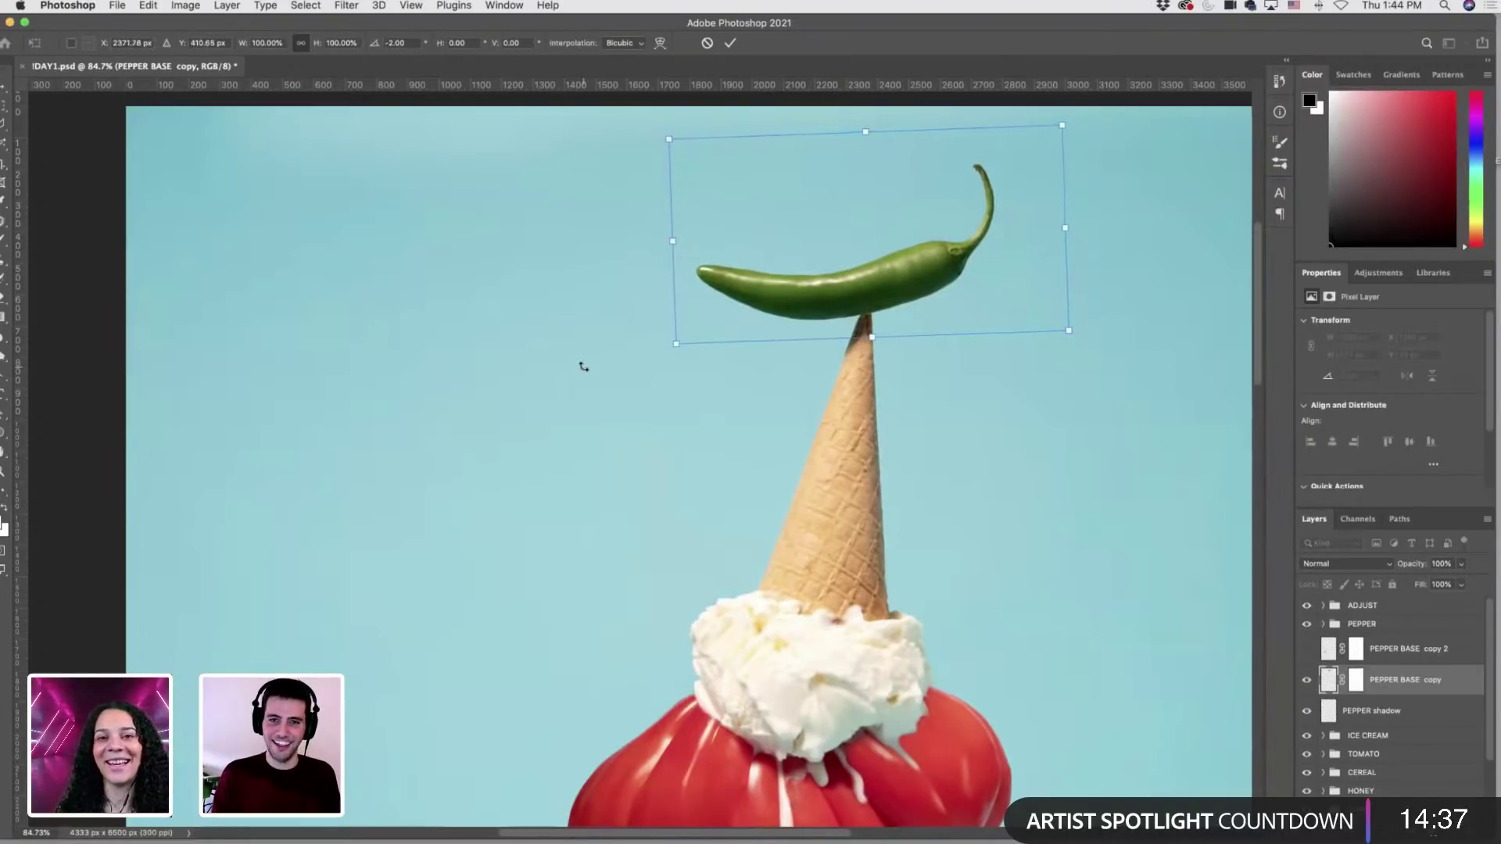
key(Return)
Apply the pepper's transform and activate the PEPPER BASE copy layer mask with the Brush tool set to black.
click(1355, 679)
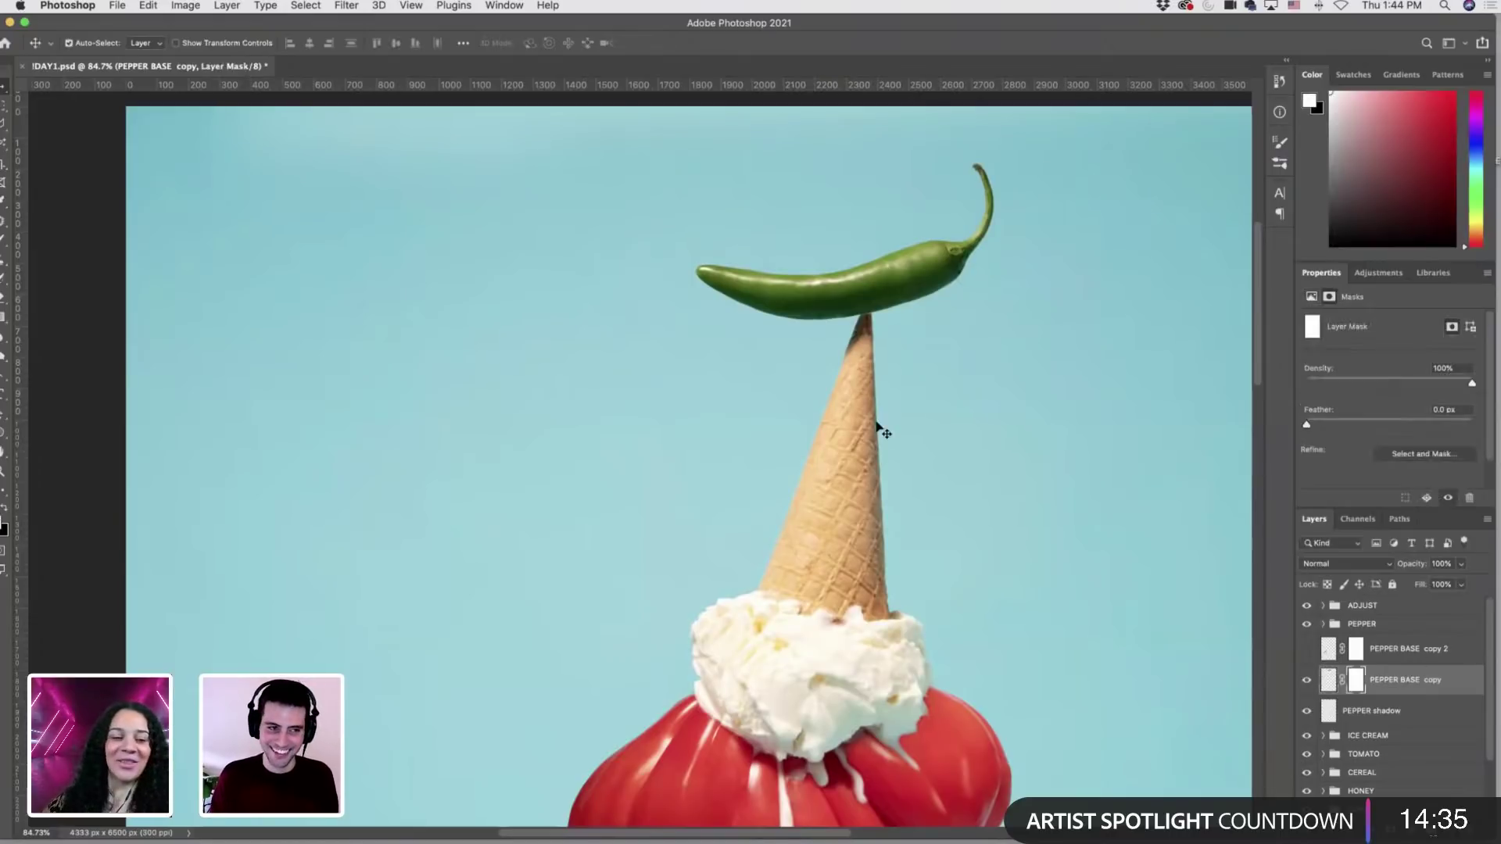
drag(887, 27, 901, 28)
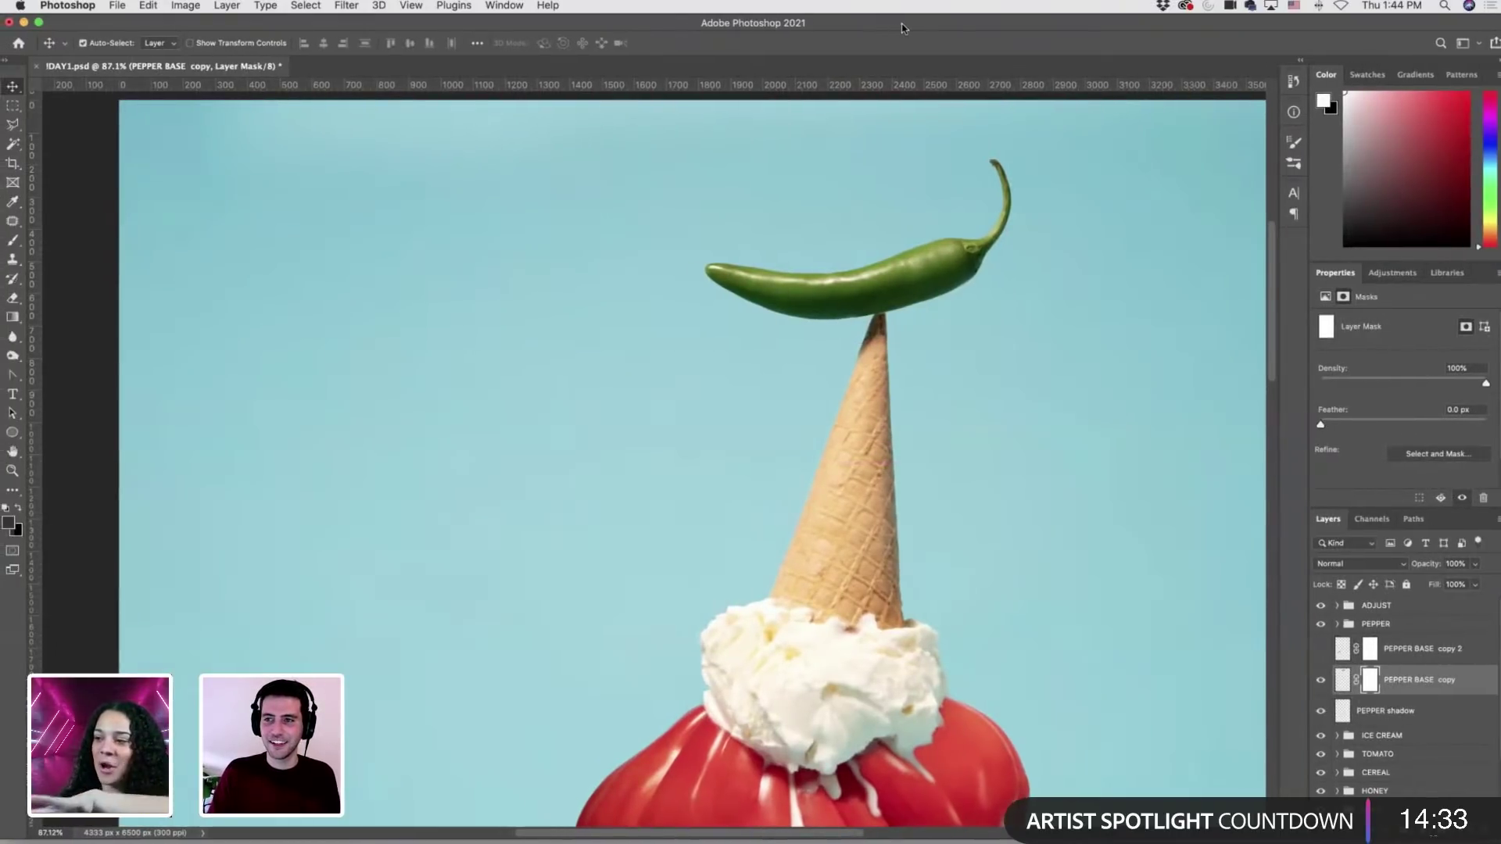
key(b)
scroll(876, 288, up, 5)
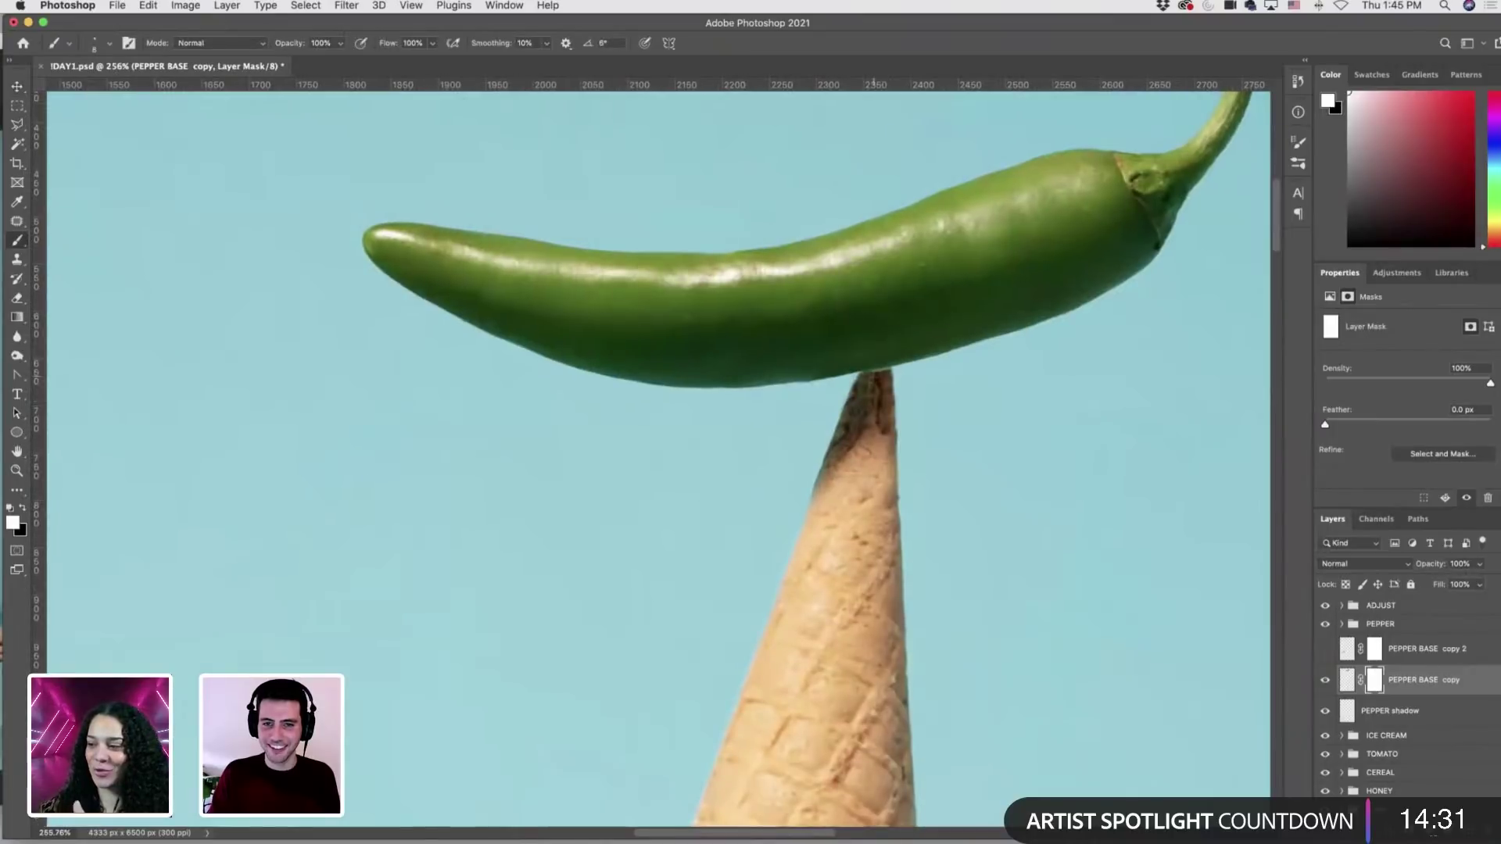
key(x)
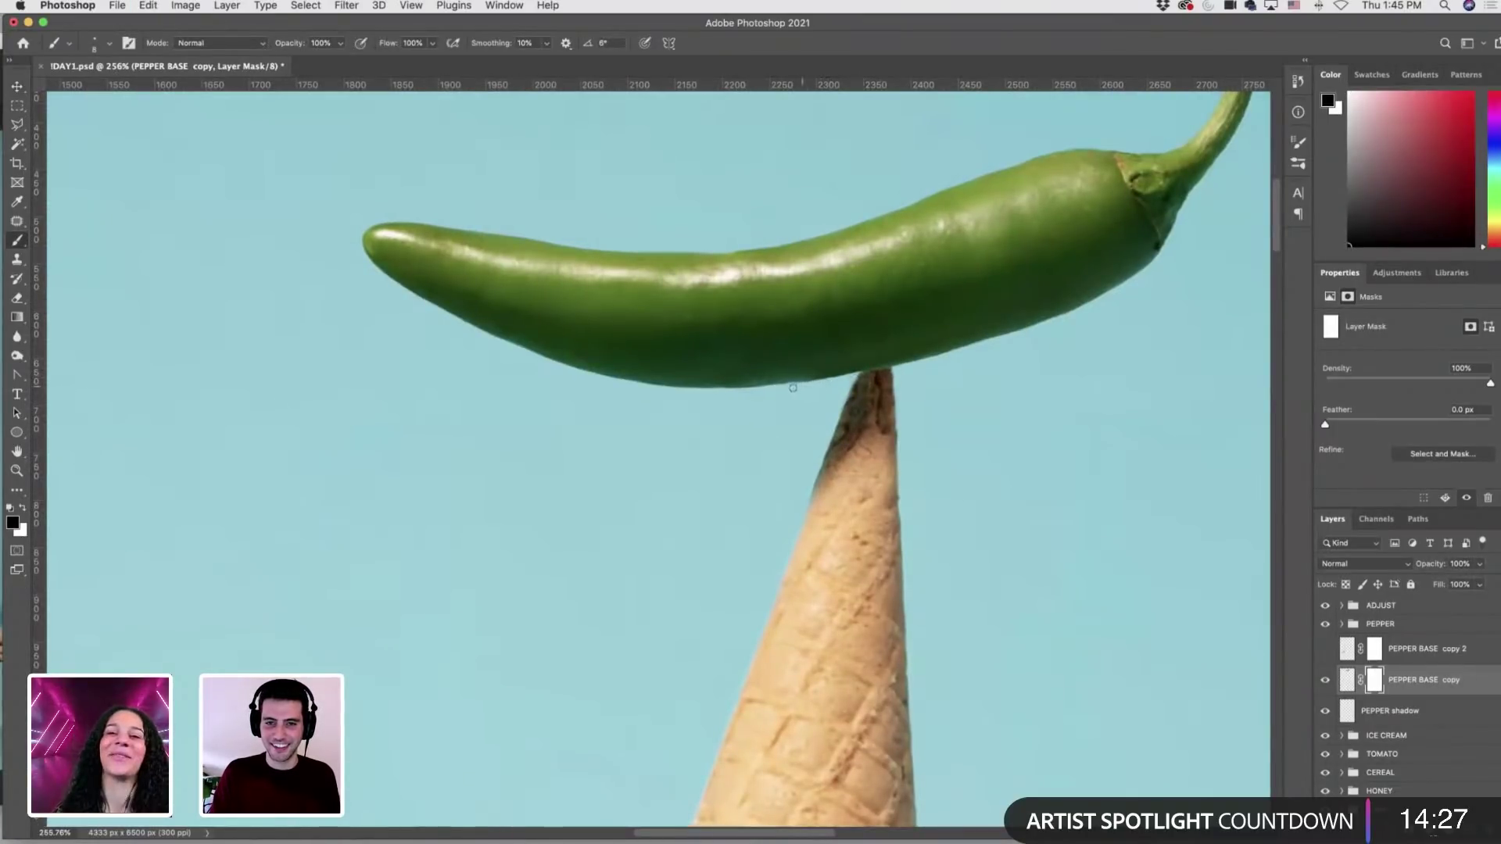
Expand the CEREAL group and lower the cereal base layer's opacity to 59% so the stack shows through.
scroll(792, 391, down, 6)
scroll(806, 470, down, 3)
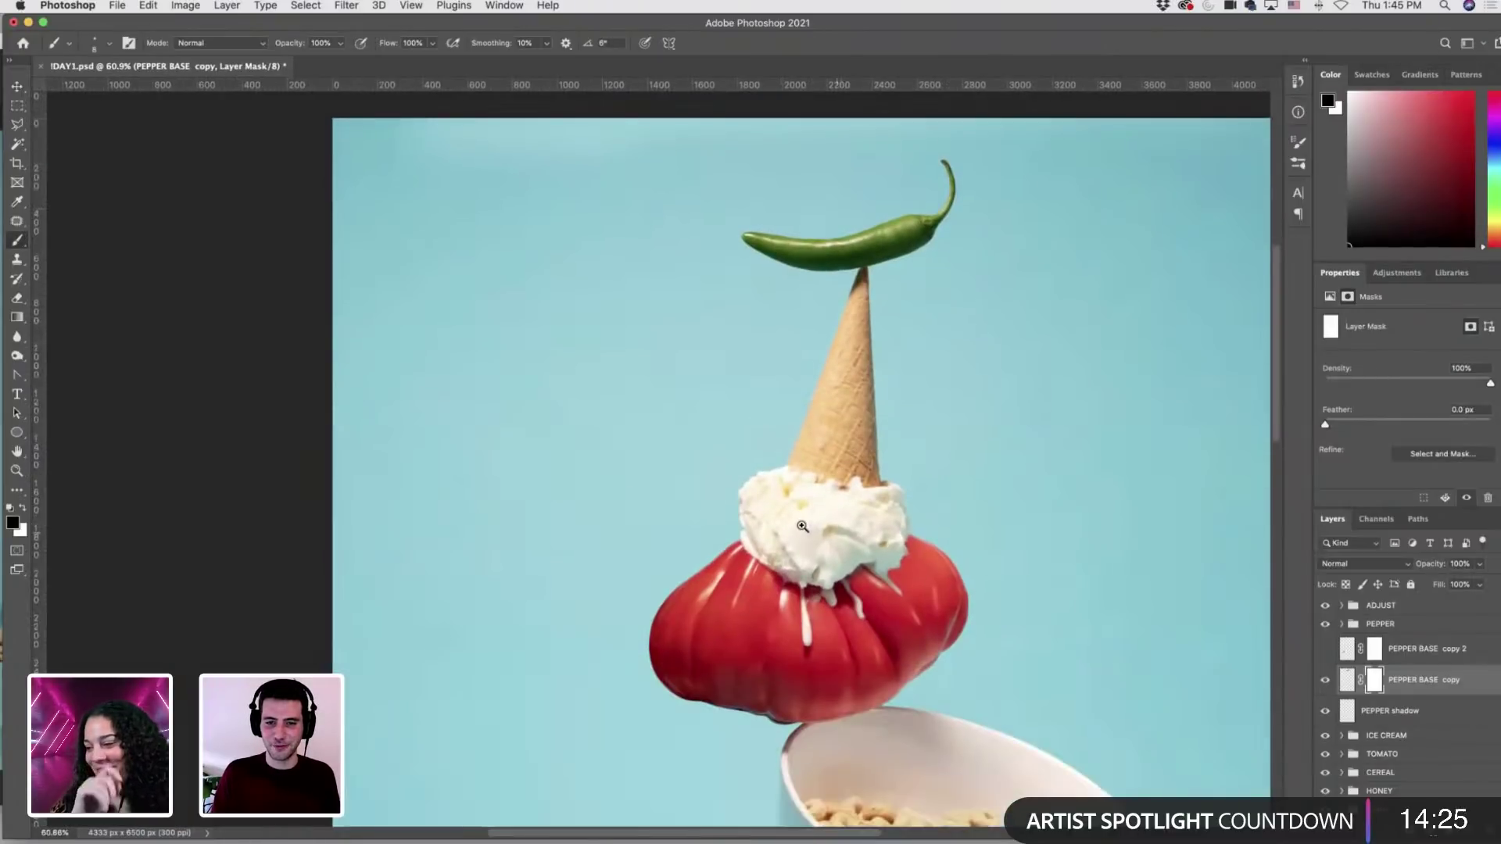
scroll(802, 527, down, 2)
scroll(802, 527, down, 5)
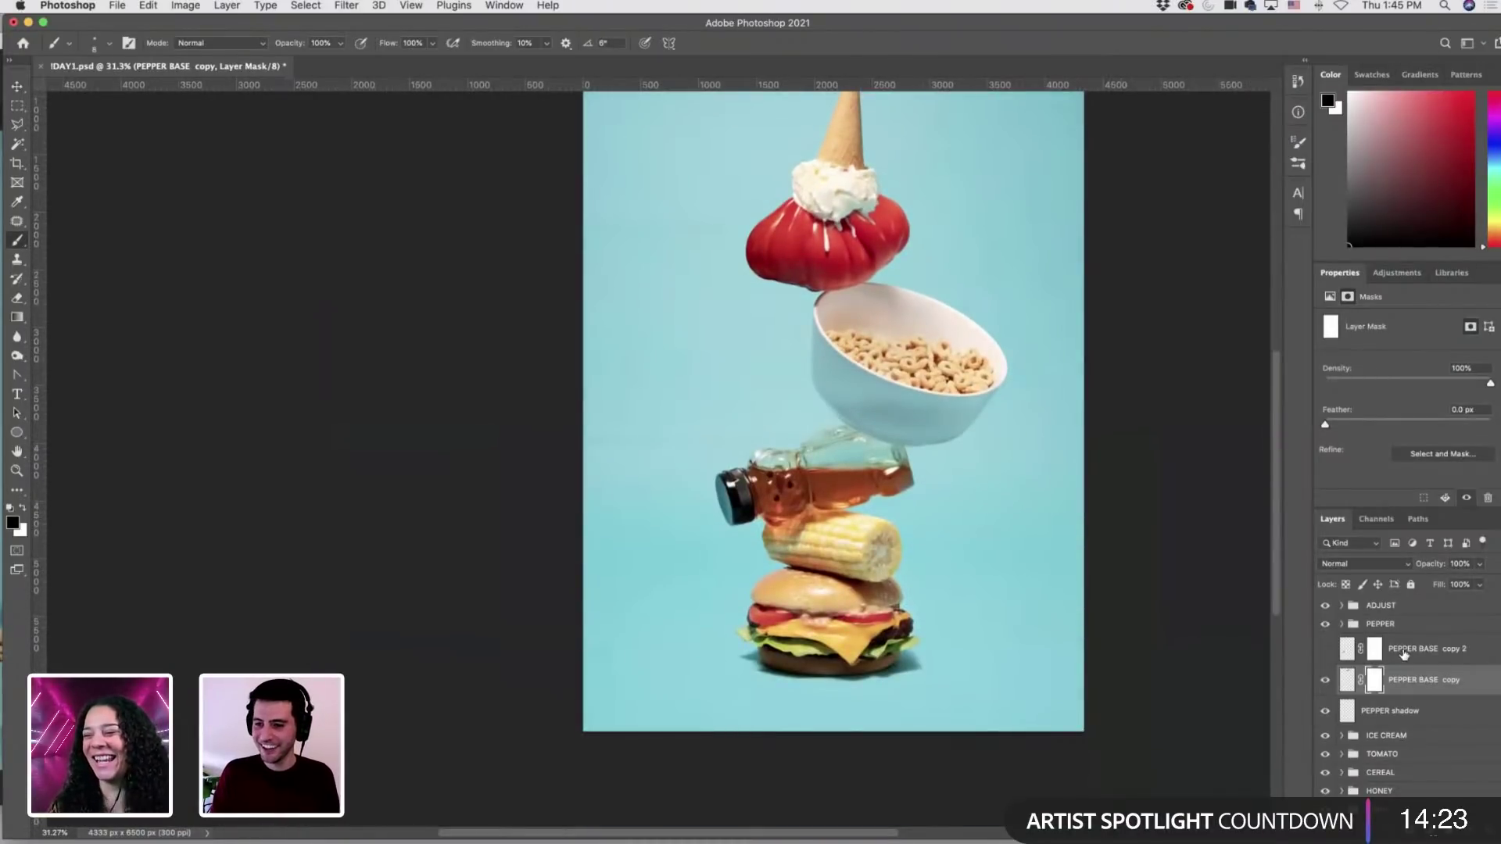
click(1405, 654)
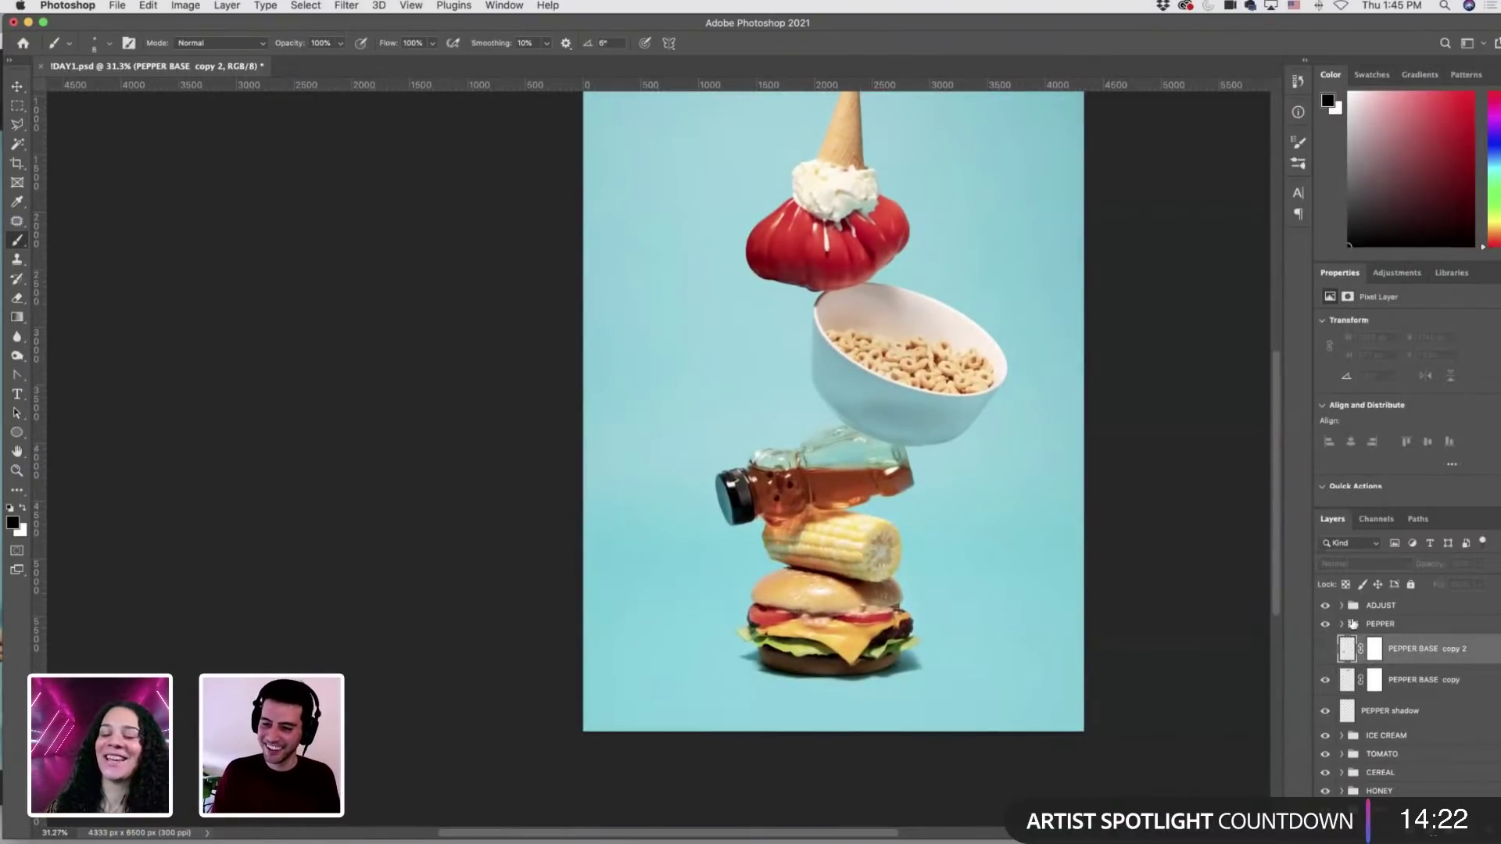
click(1380, 773)
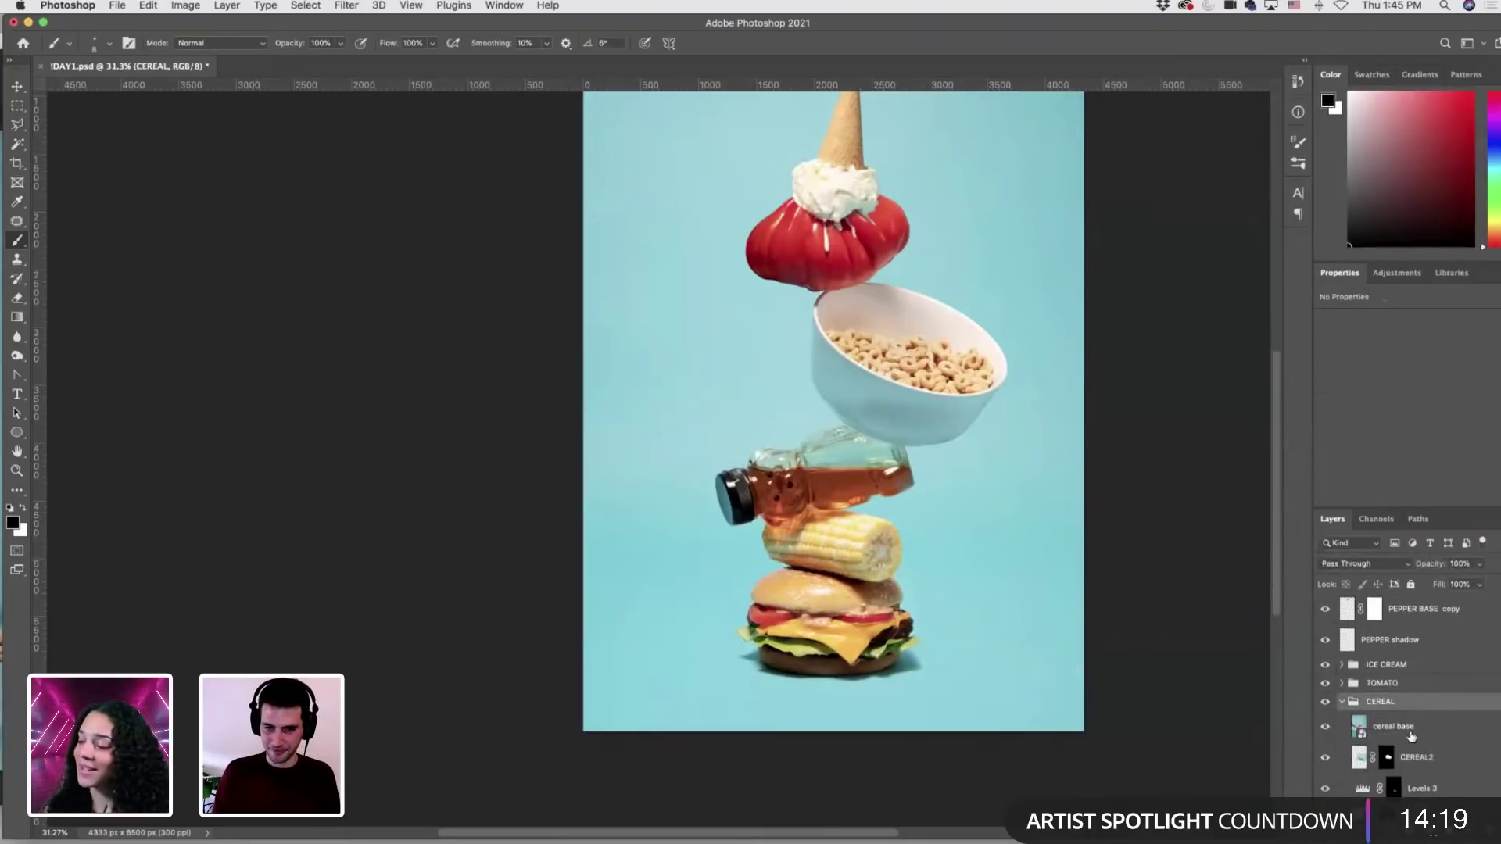
click(1395, 728)
click(1480, 564)
drag(1480, 583, 1451, 584)
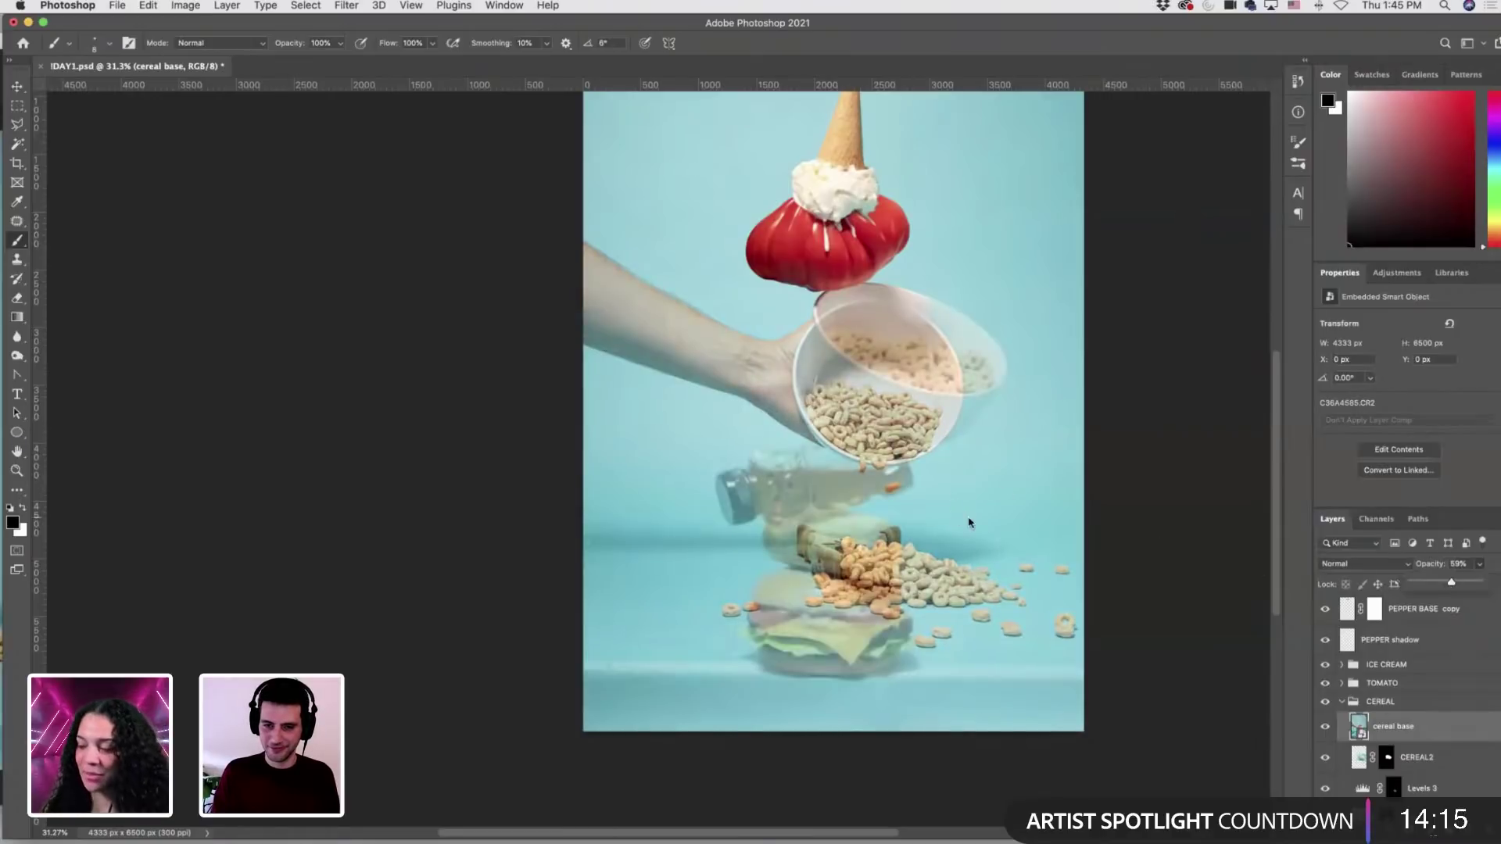
Decline rasterizing the smart object, switch to the Rectangular Marquee tool and save the document.
click(68, 131)
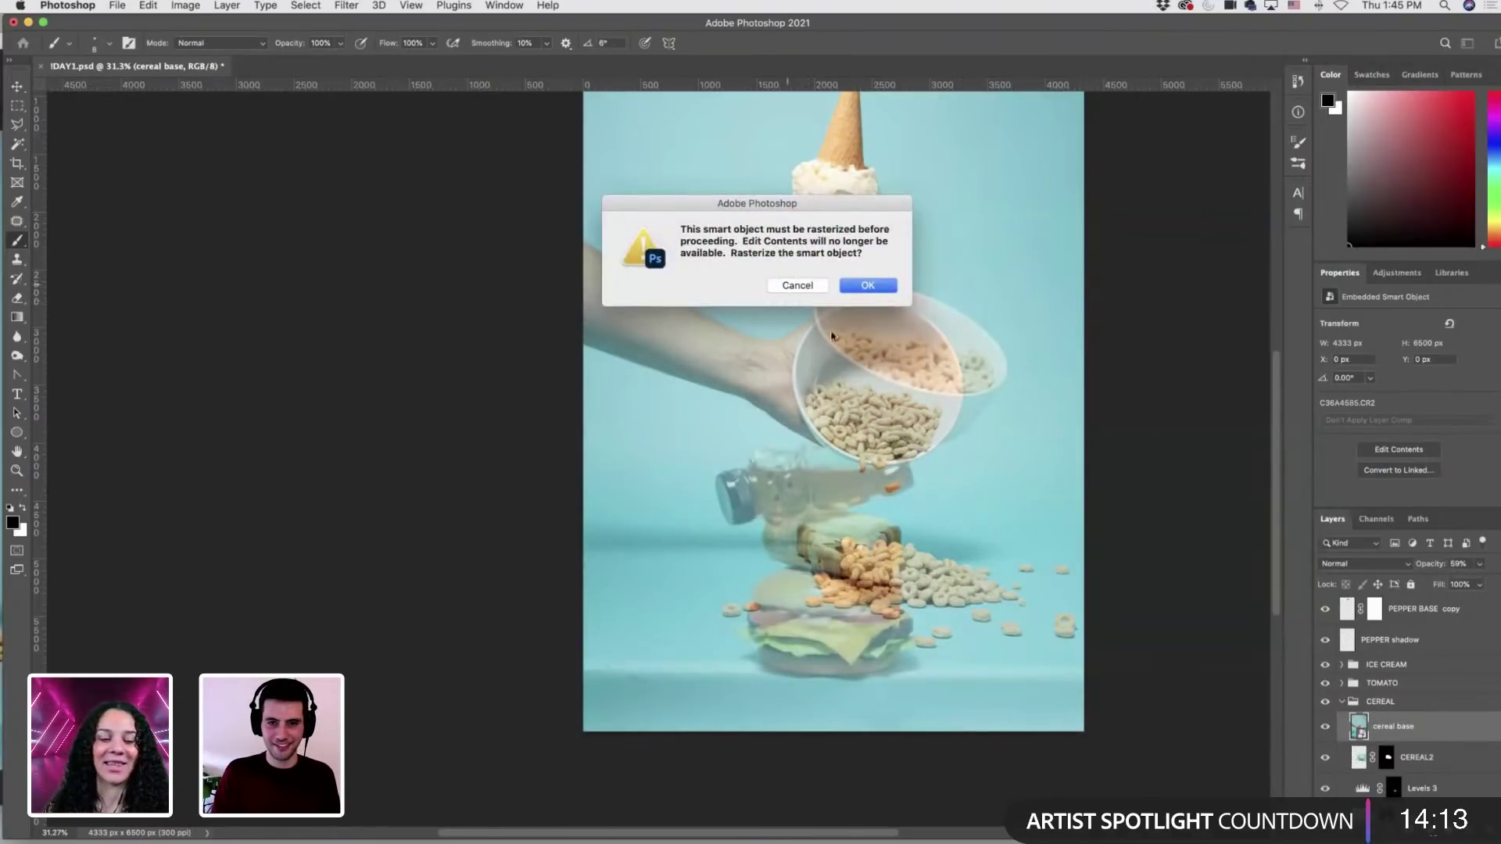
click(797, 286)
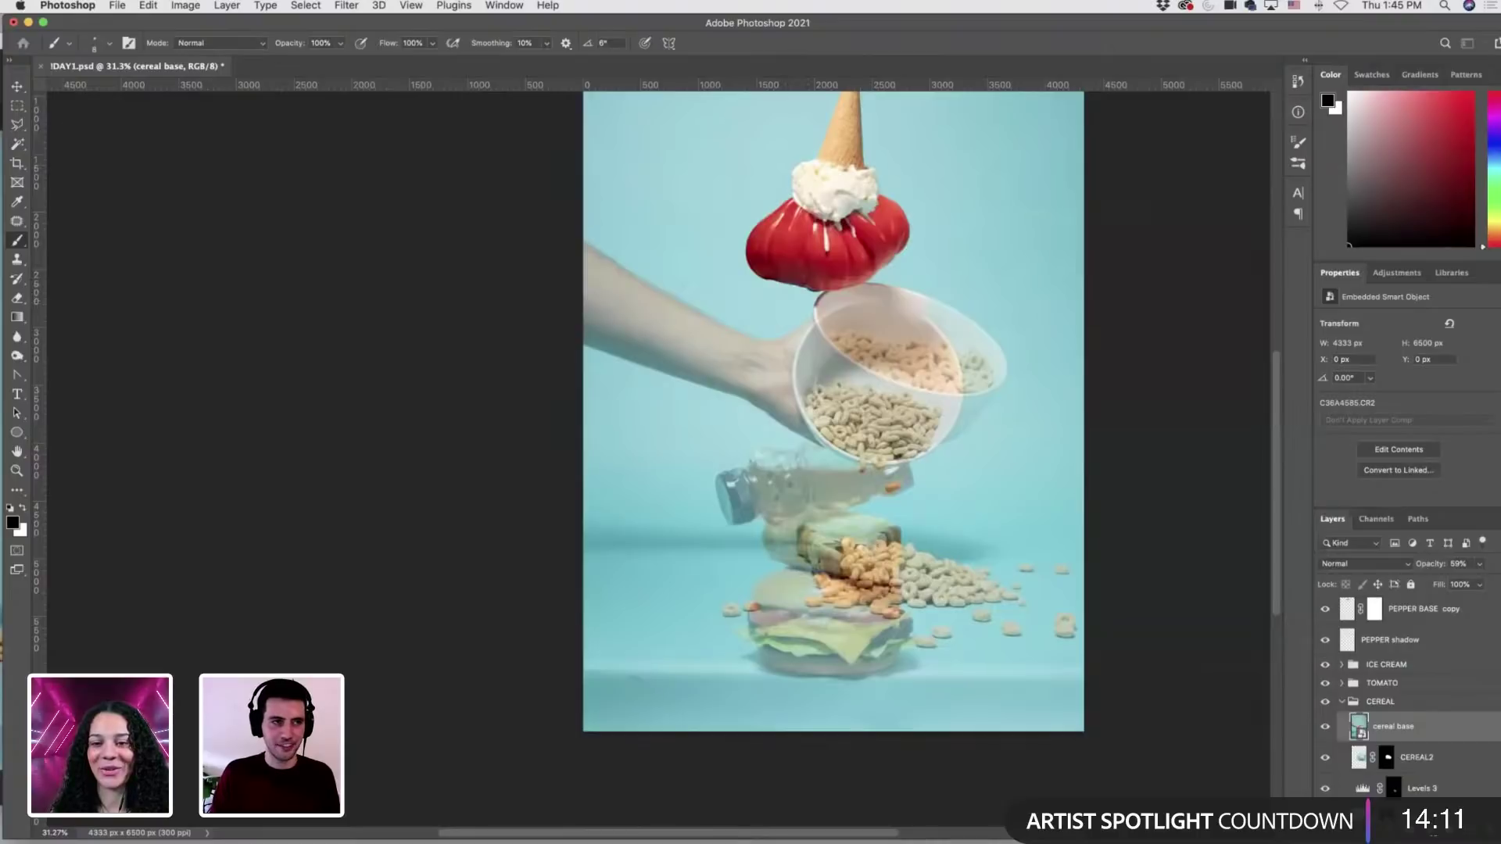
key(m)
key(super+s)
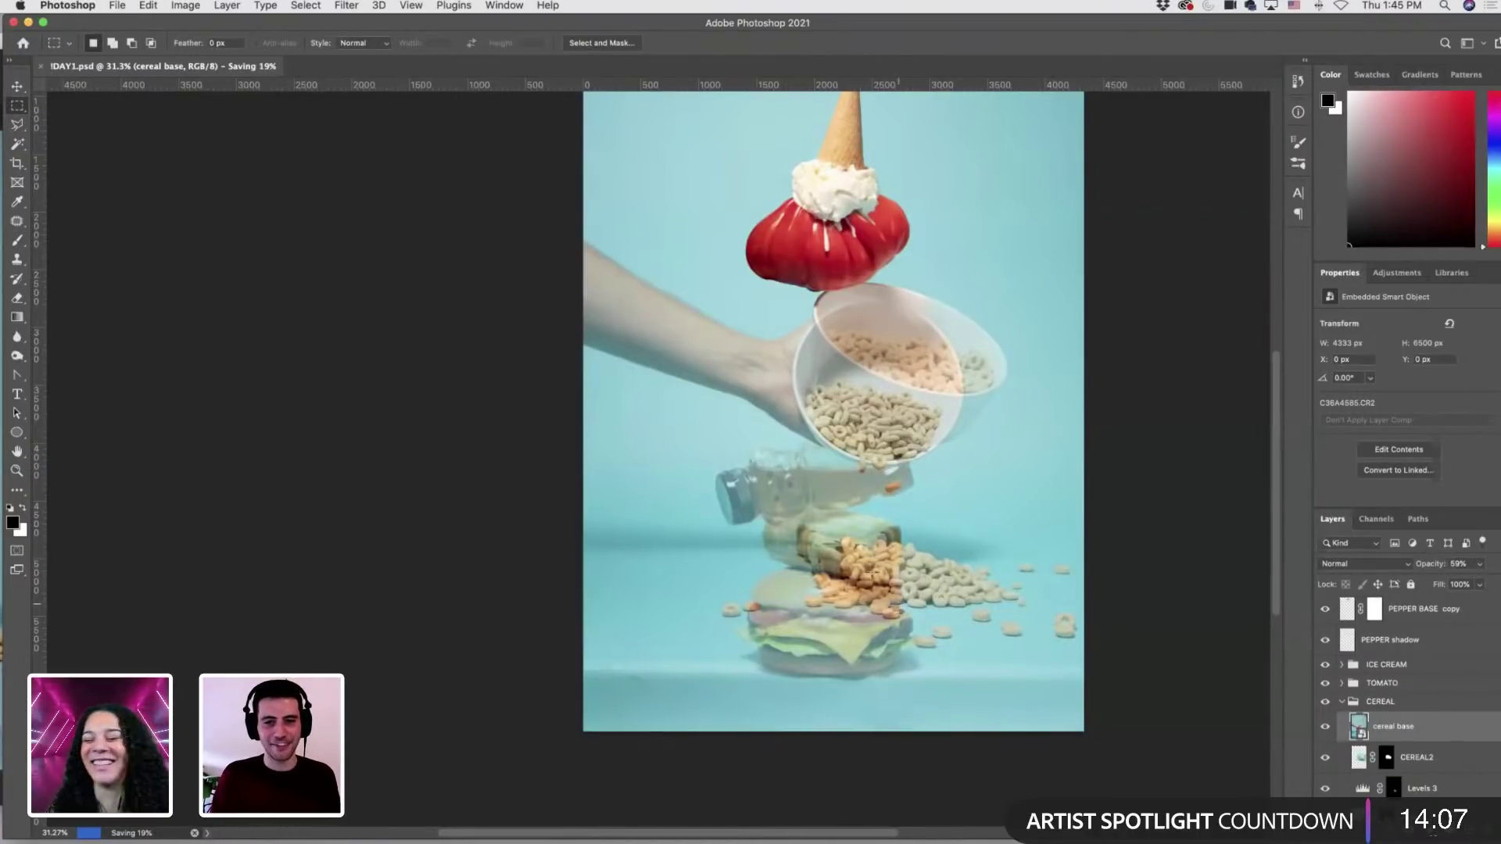
Free-transform the cereal base photo, moving it down and to the right over the stack and scaling it to about 97.9%.
key(super+t)
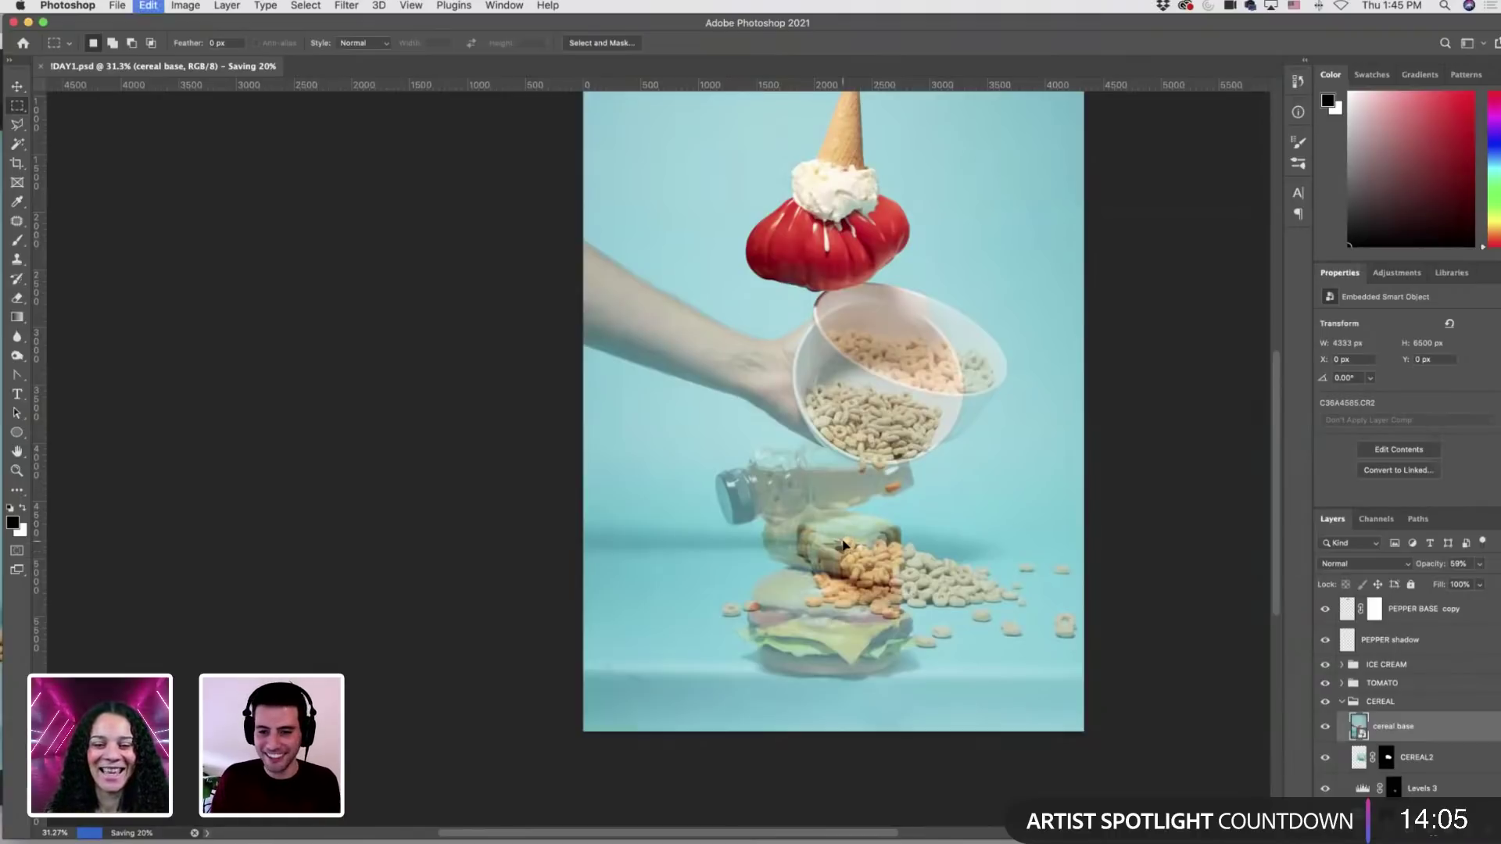
drag(887, 606, 925, 654)
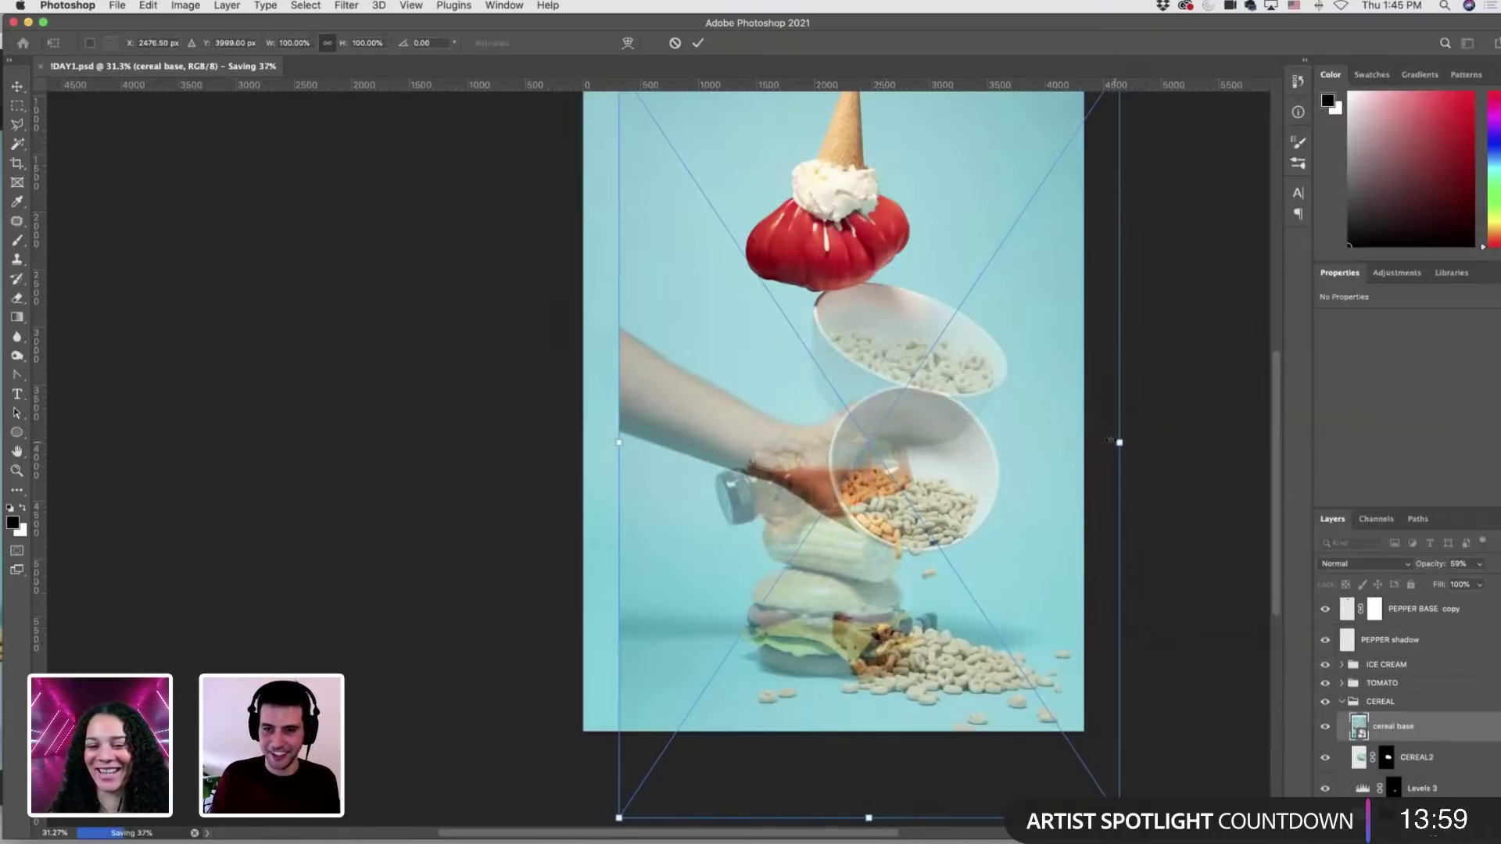
drag(1110, 441, 1114, 442)
drag(996, 506, 989, 508)
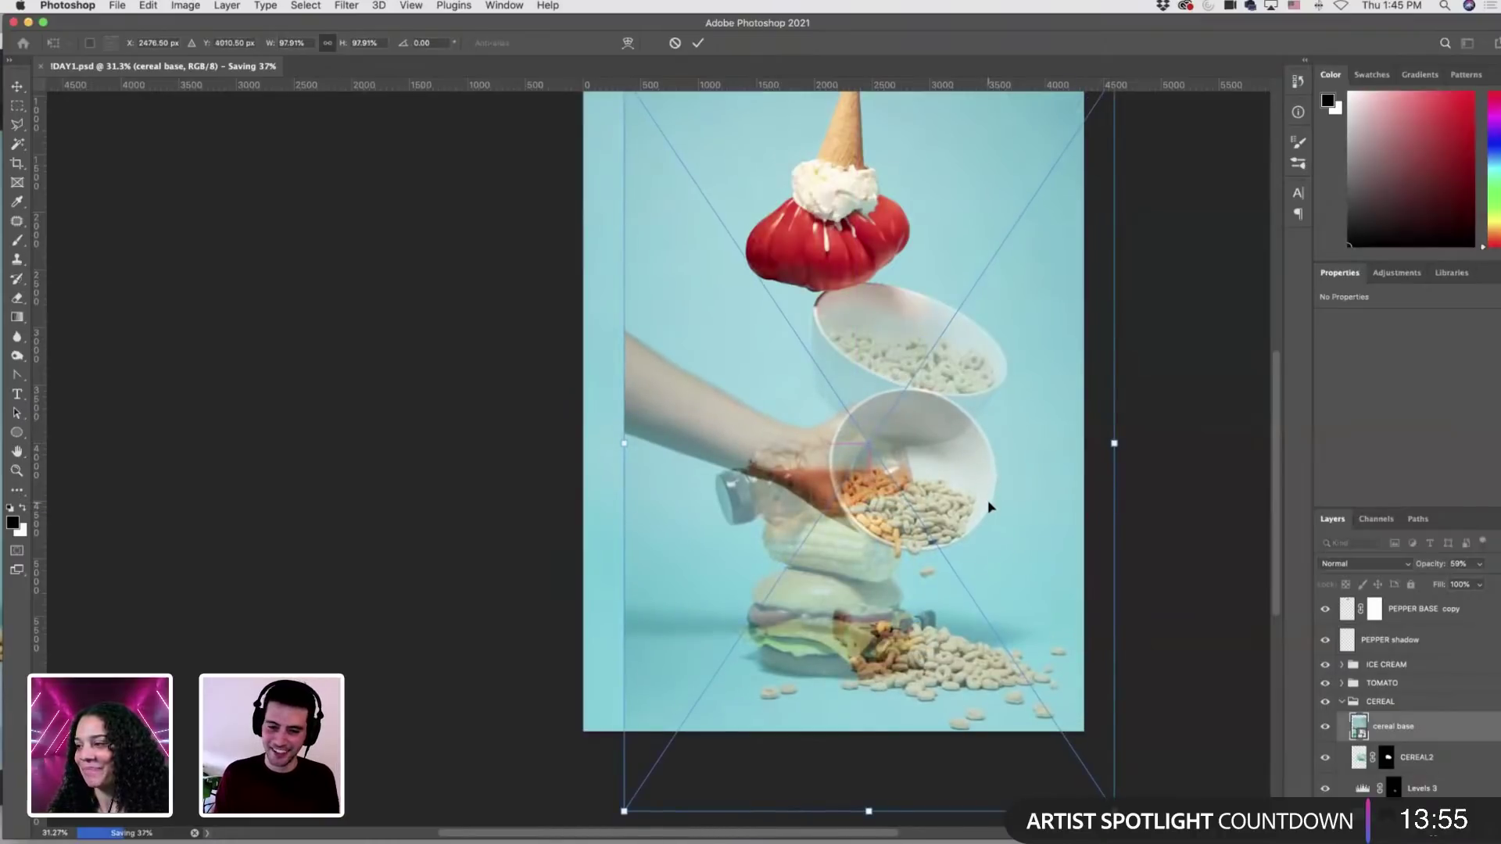
Nudge the cereal base photo upward, scale it to about 97.5% and apply the transform.
key(Up)
key(Up)
key(Up)
key(Up)
key(Up)
key(Up)
key(Up)
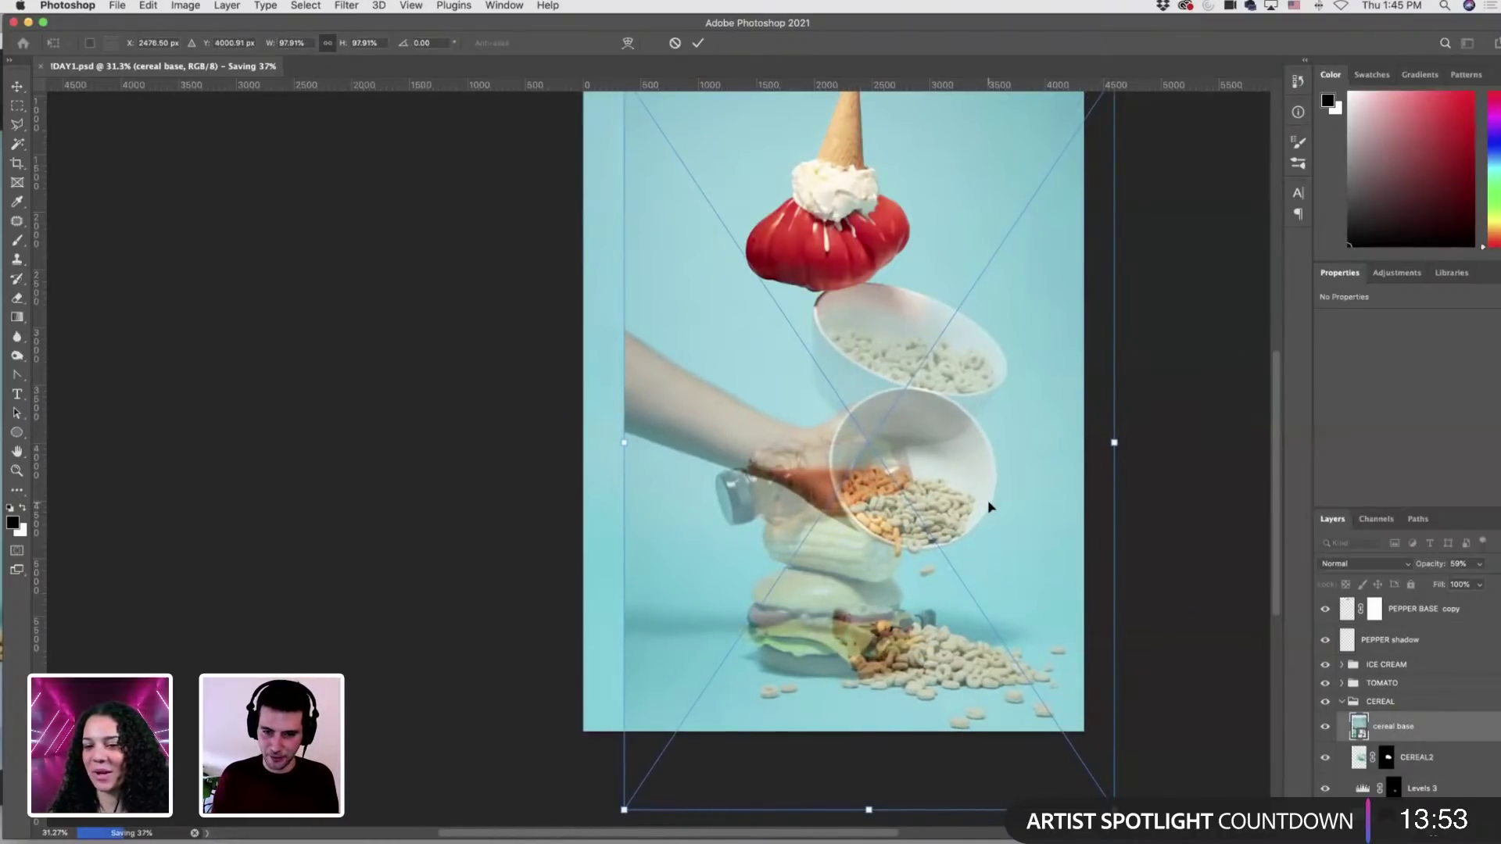
key(Up)
key(Up)
key(Up)
key(Up)
key(Up)
key(Up)
key(Up)
key(Up)
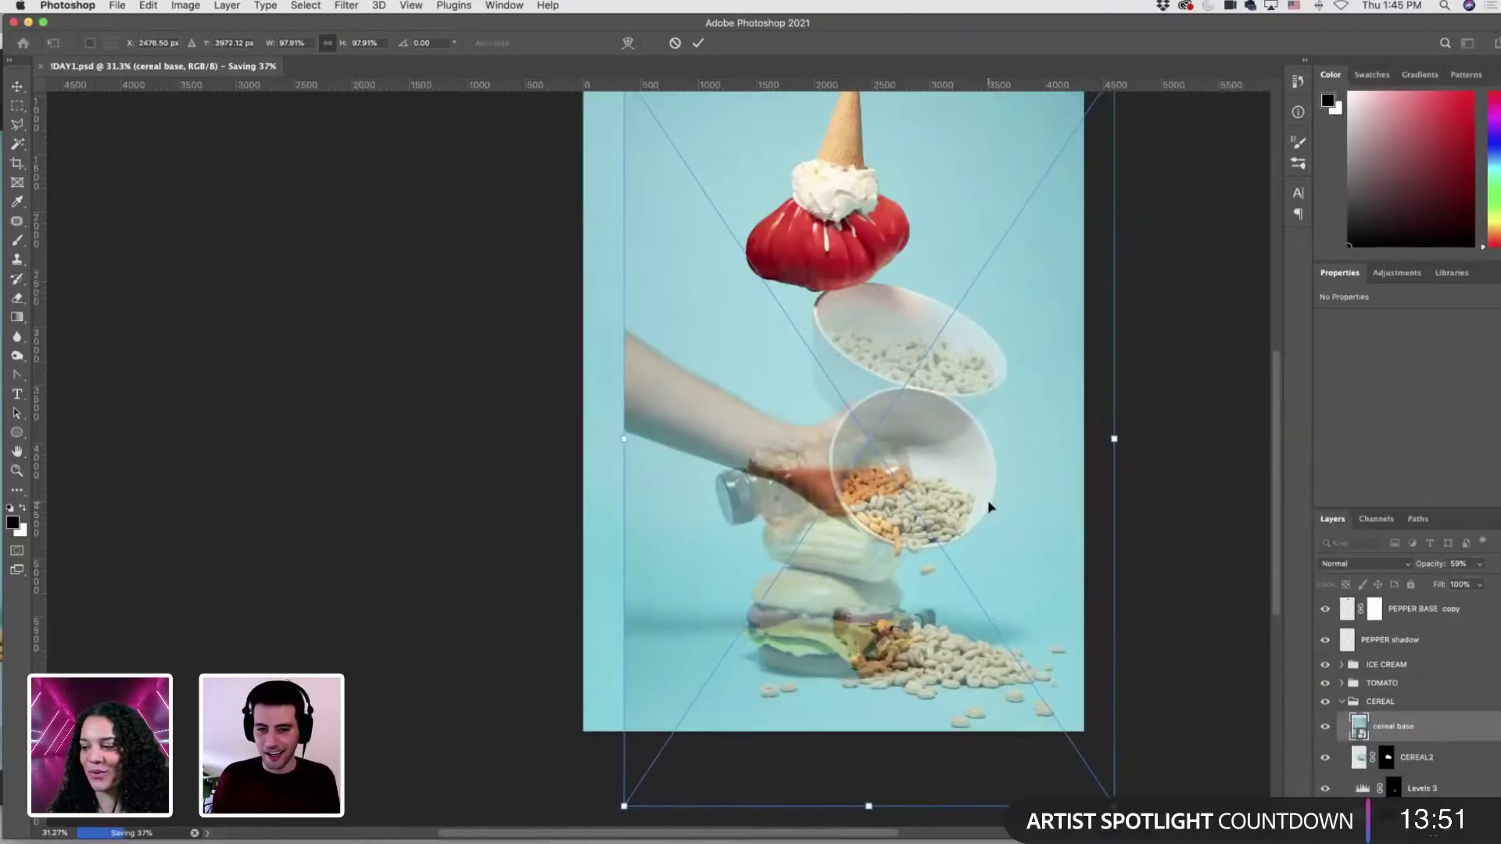
key(Up)
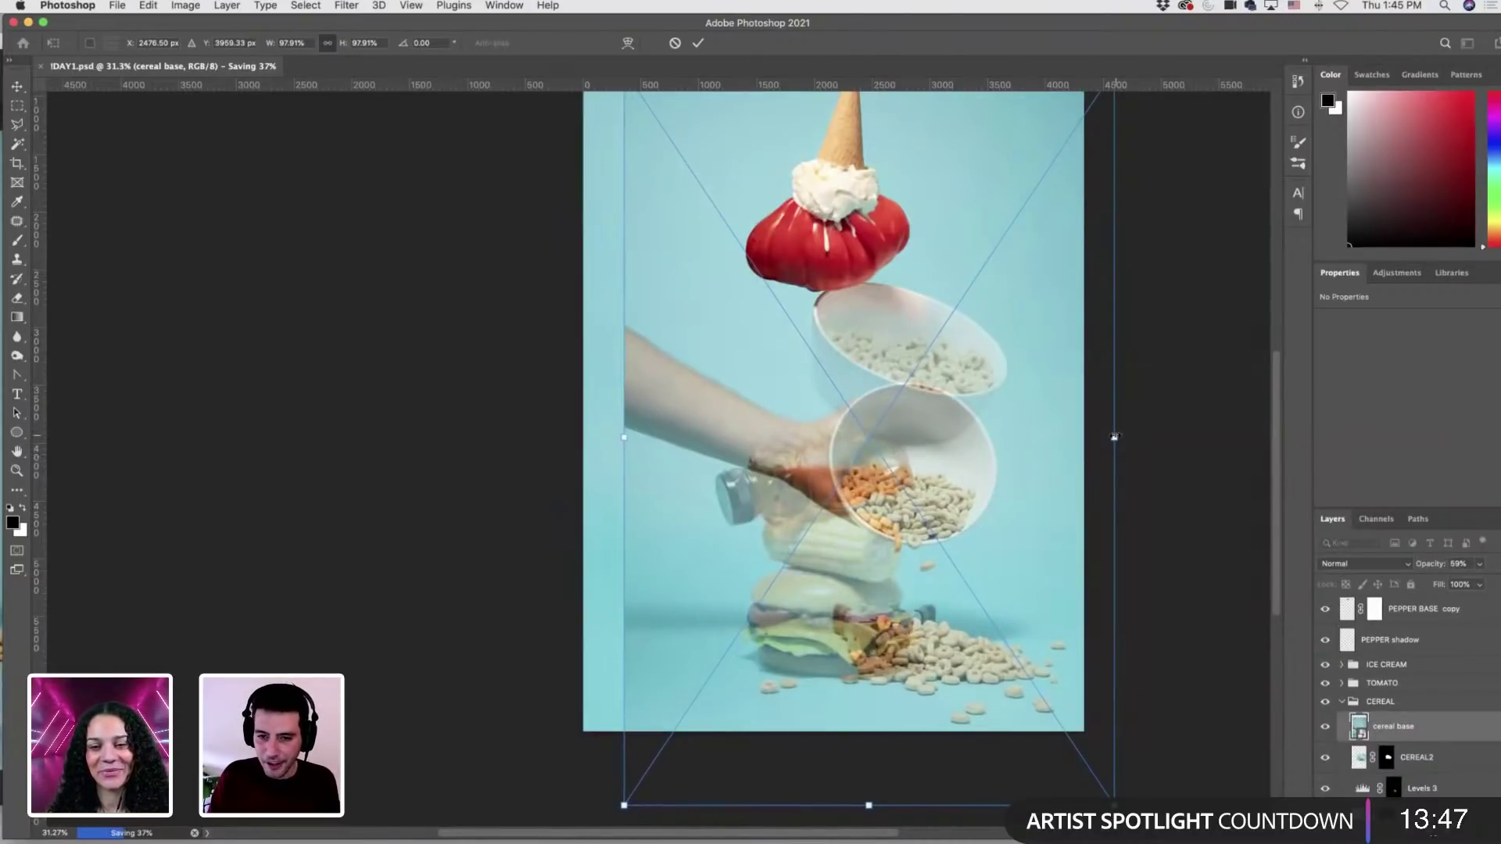
drag(1115, 437, 1112, 437)
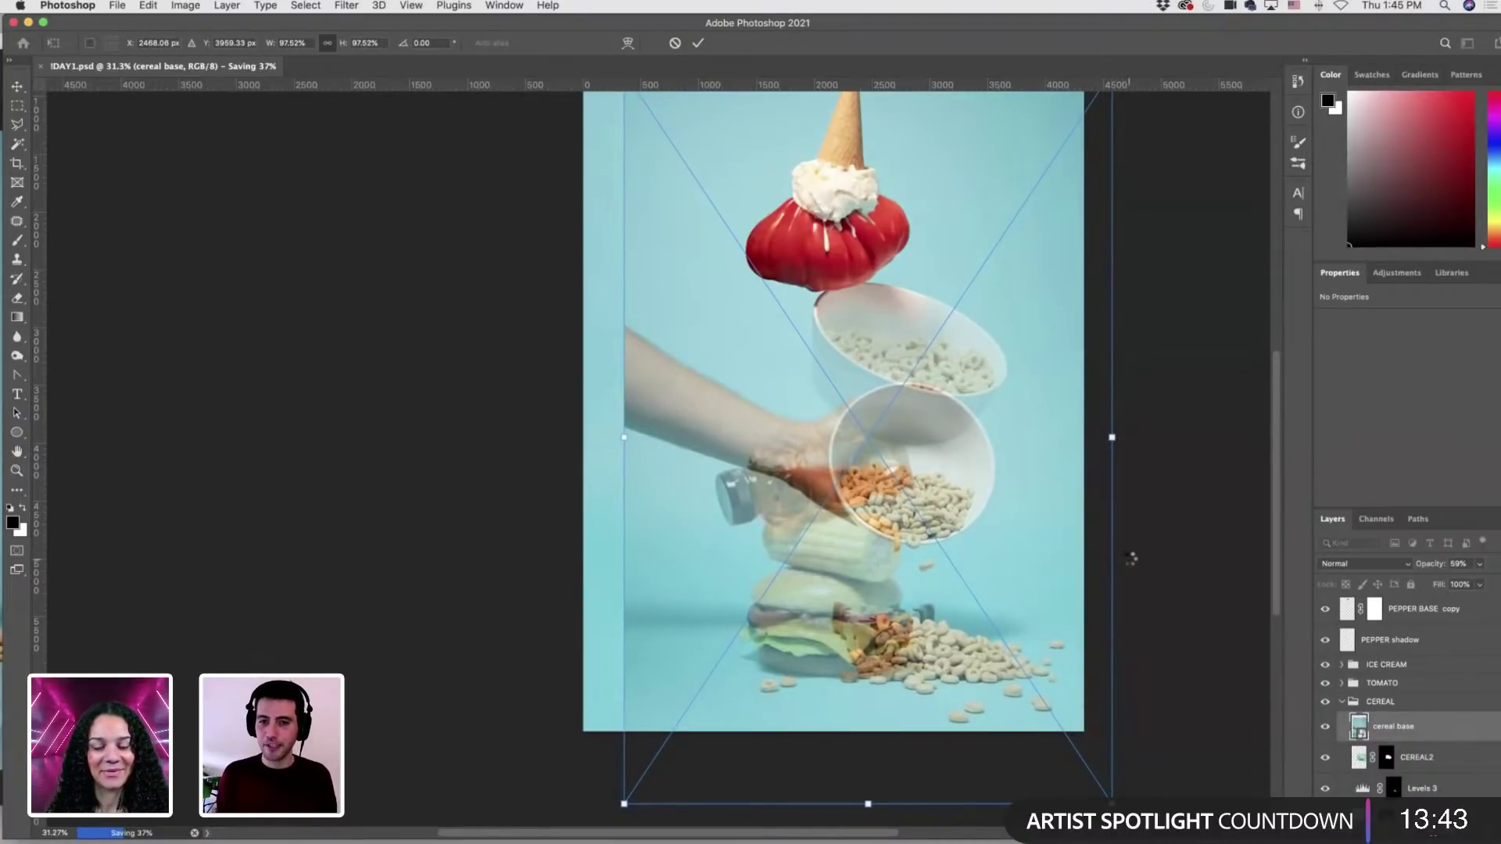
key(Return)
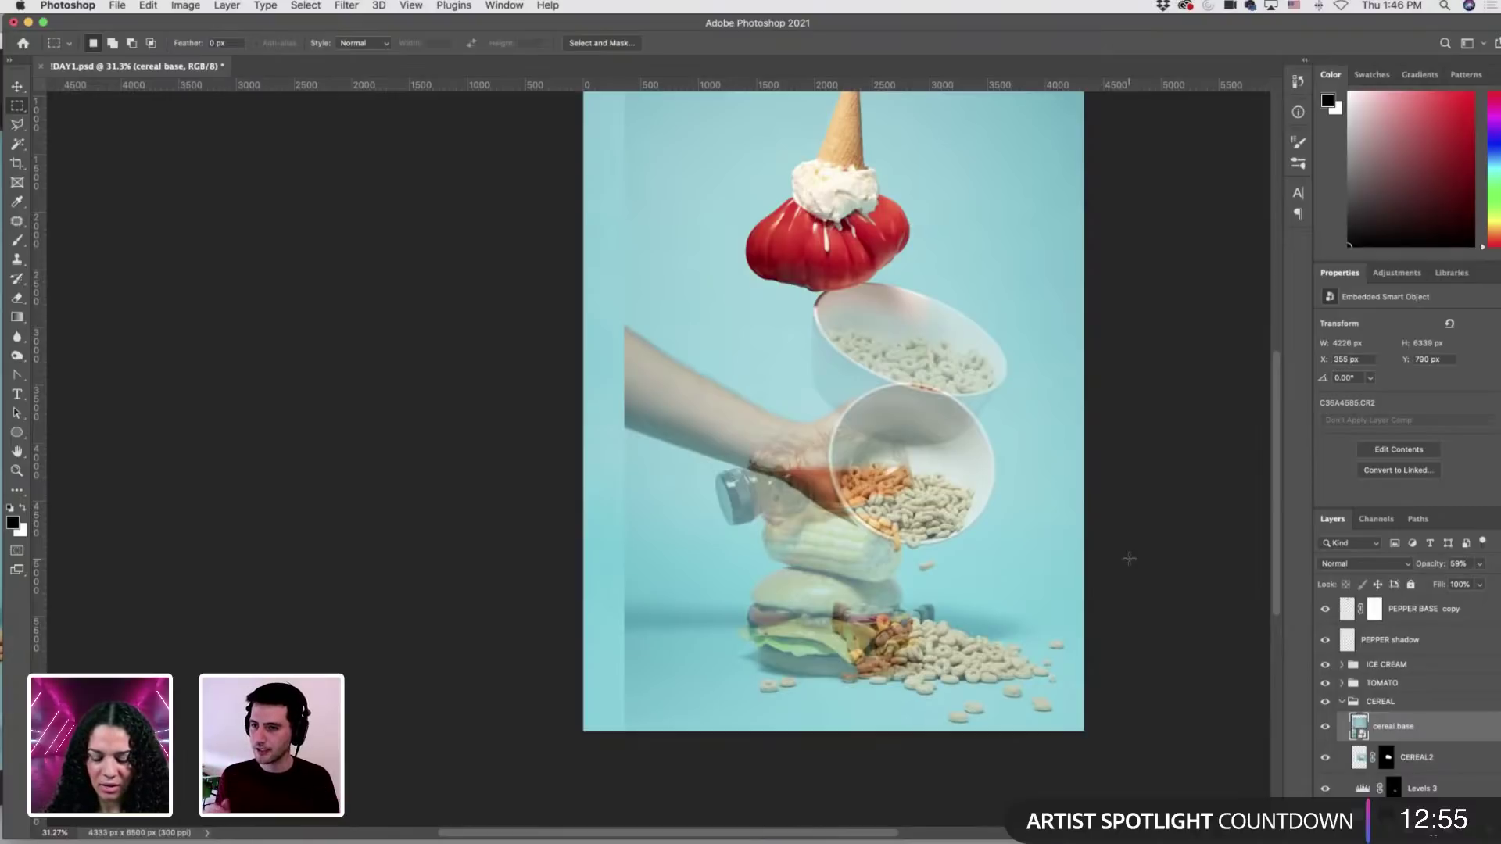
Set the cereal base layer's opacity to 100% and rasterize the layer.
click(1480, 563)
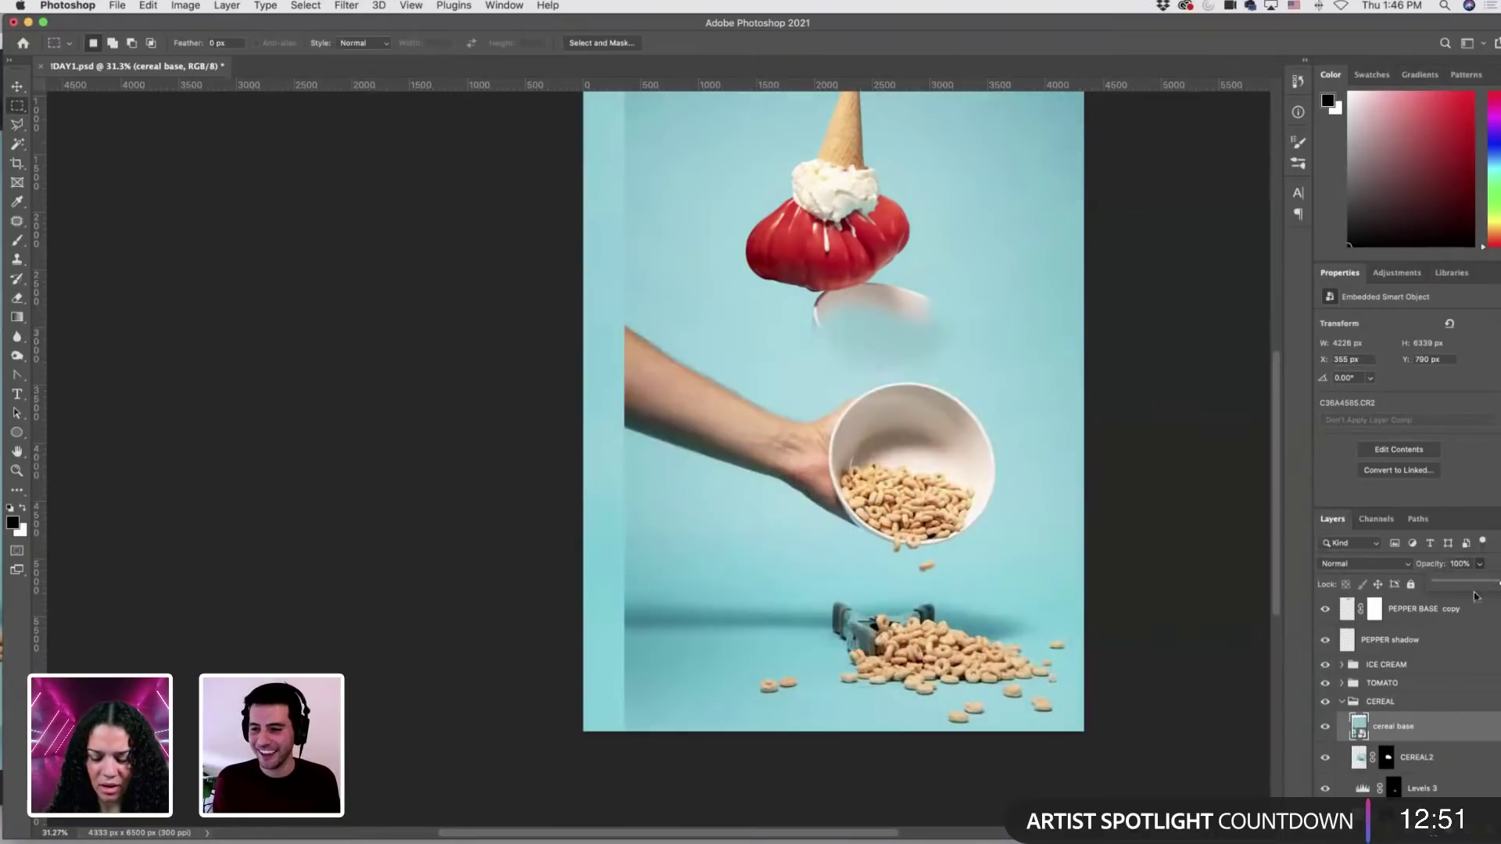
click(1428, 735)
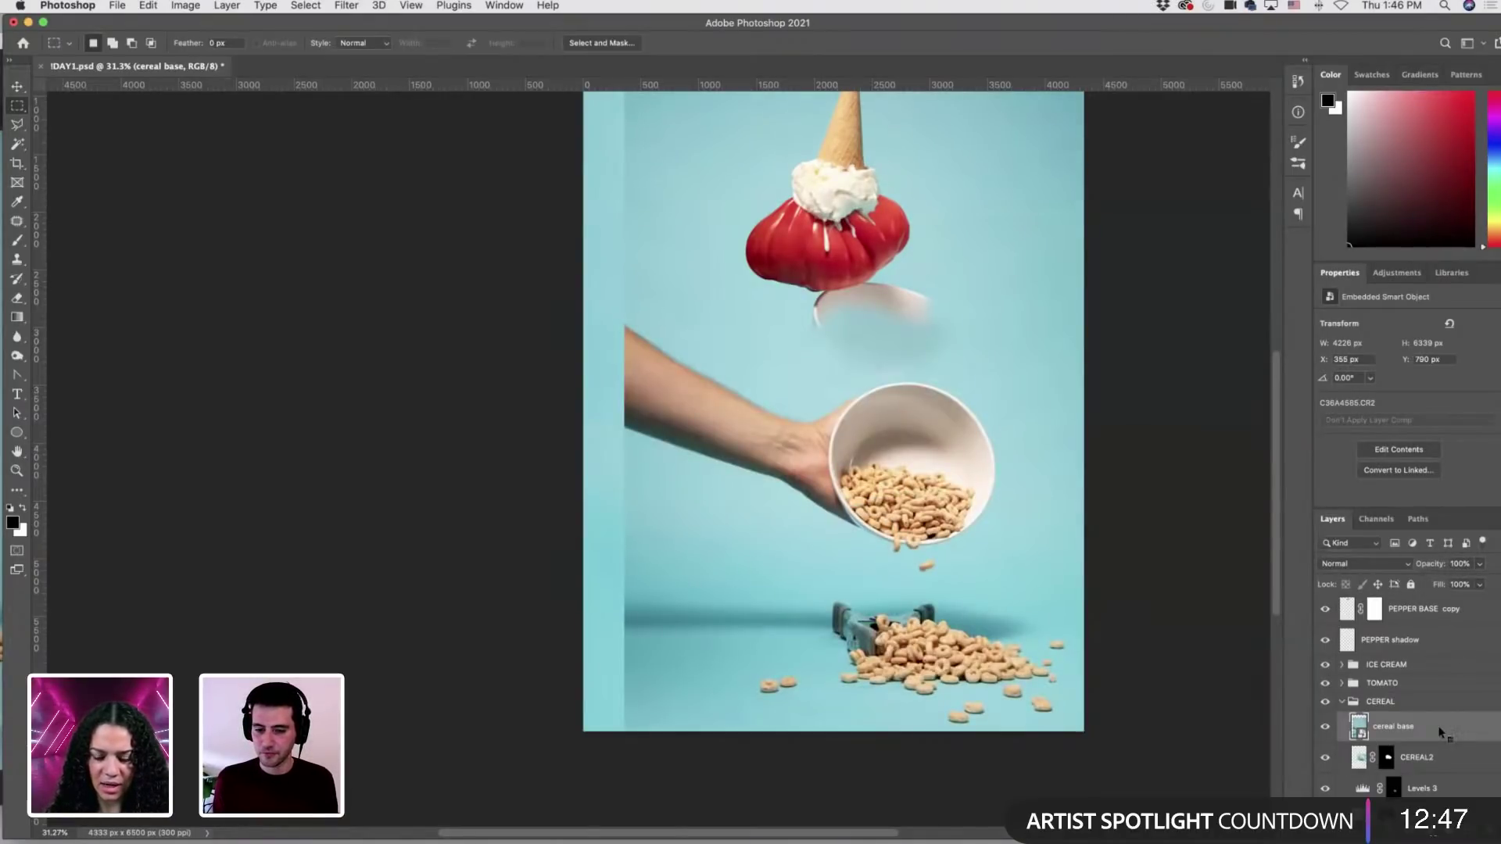
right_click(1441, 732)
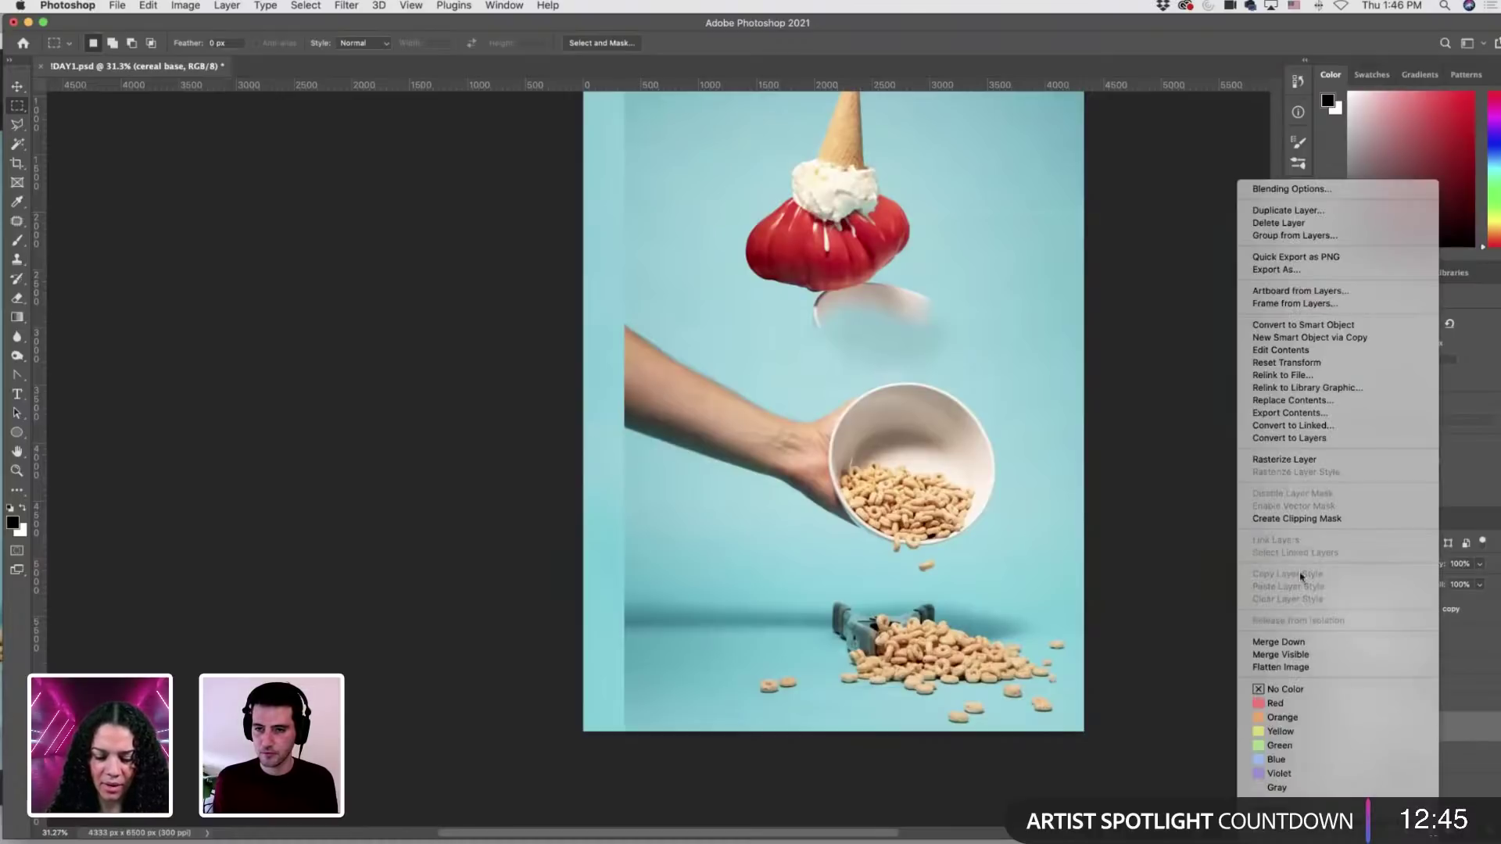
click(603, 594)
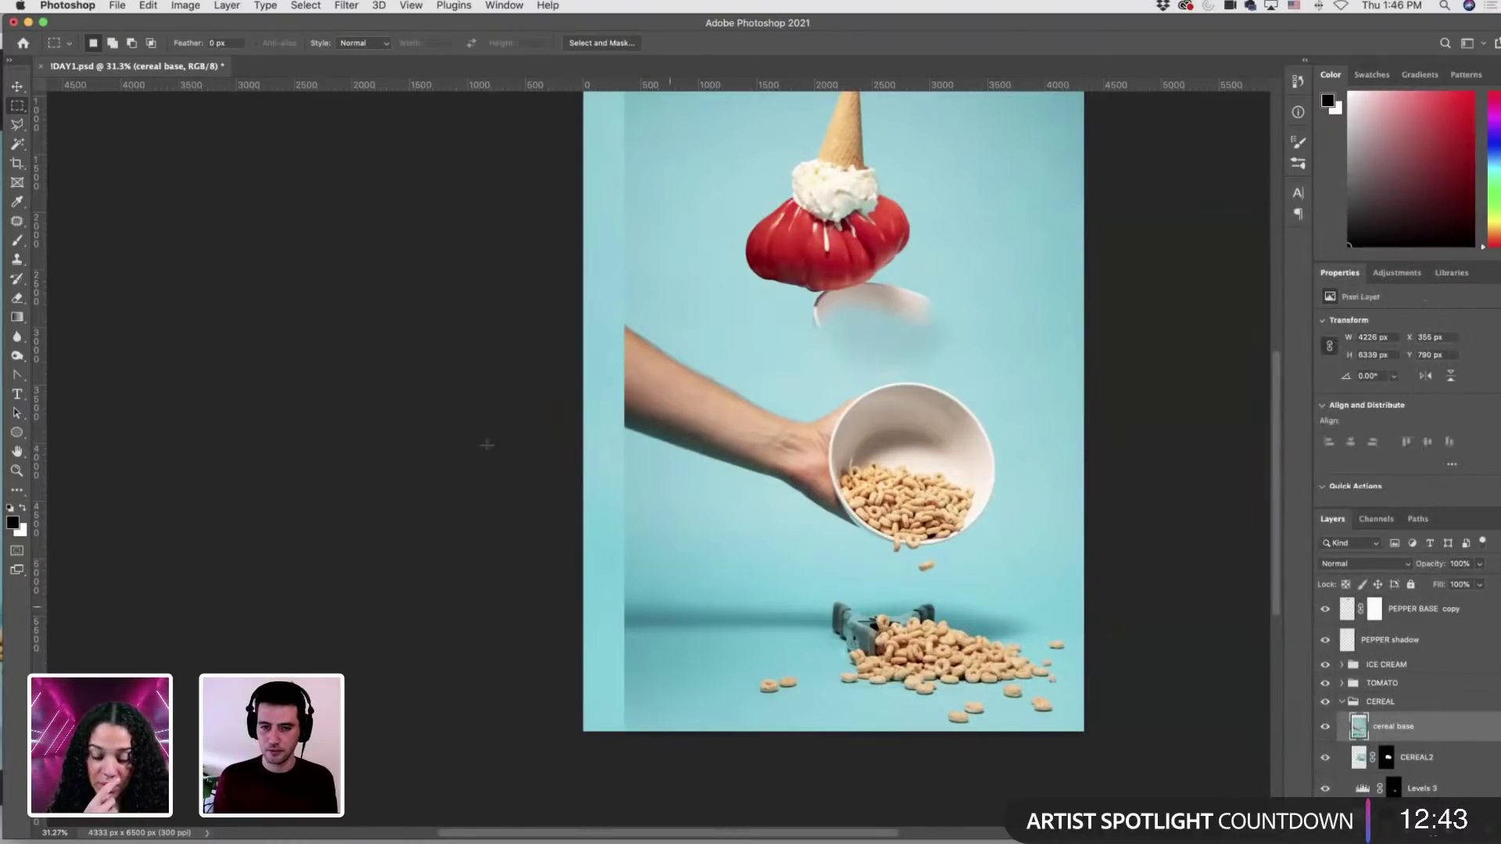
Keep only a rectangular area around the spilled cereal on the cereal base layer, deleting everything outside it, and deselect.
drag(740, 578, 1075, 724)
right_click(967, 582)
click(1001, 580)
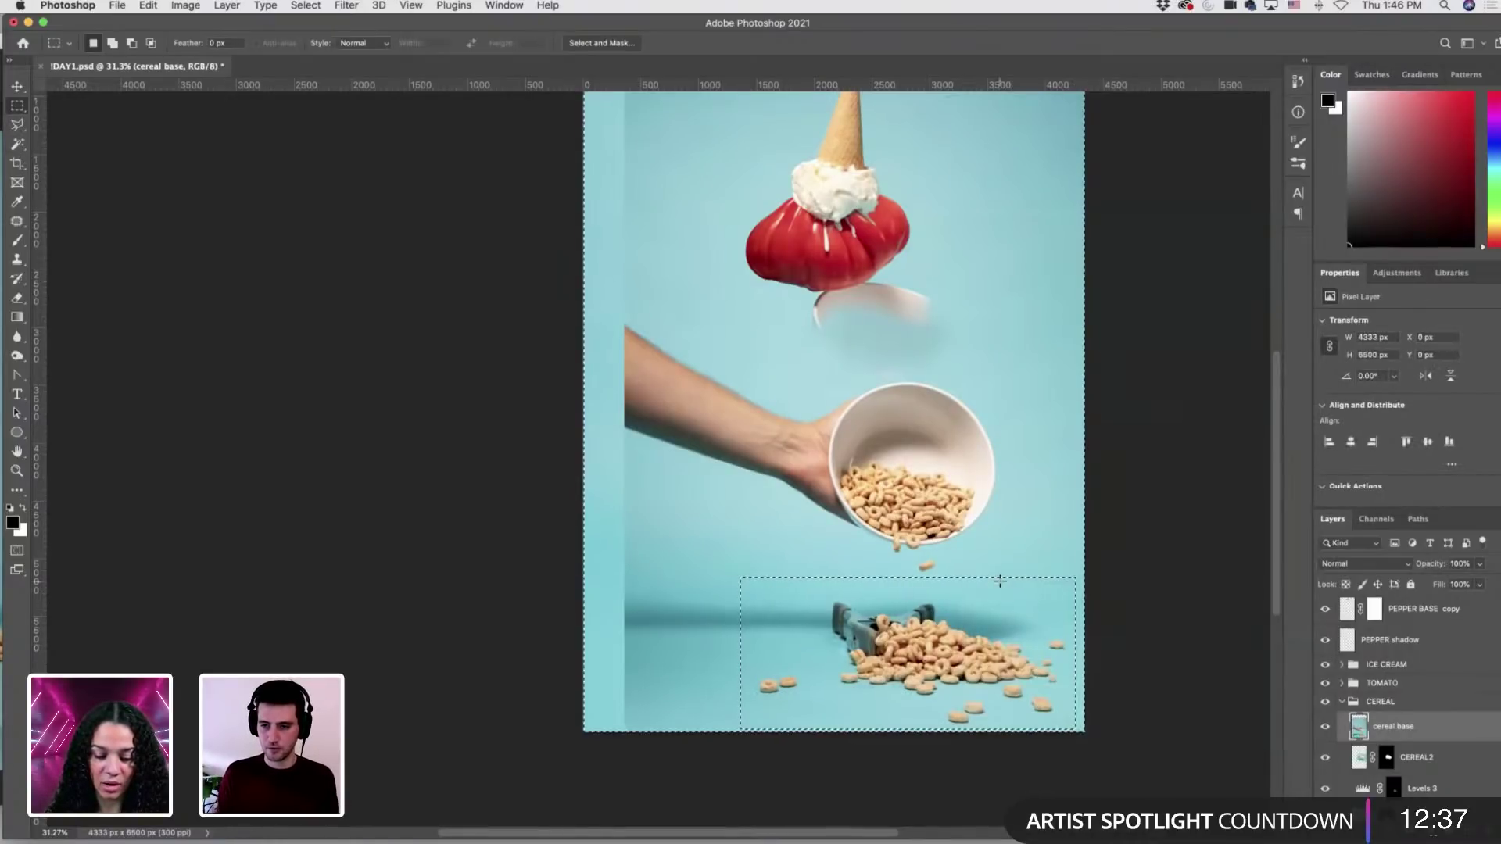
click(1000, 581)
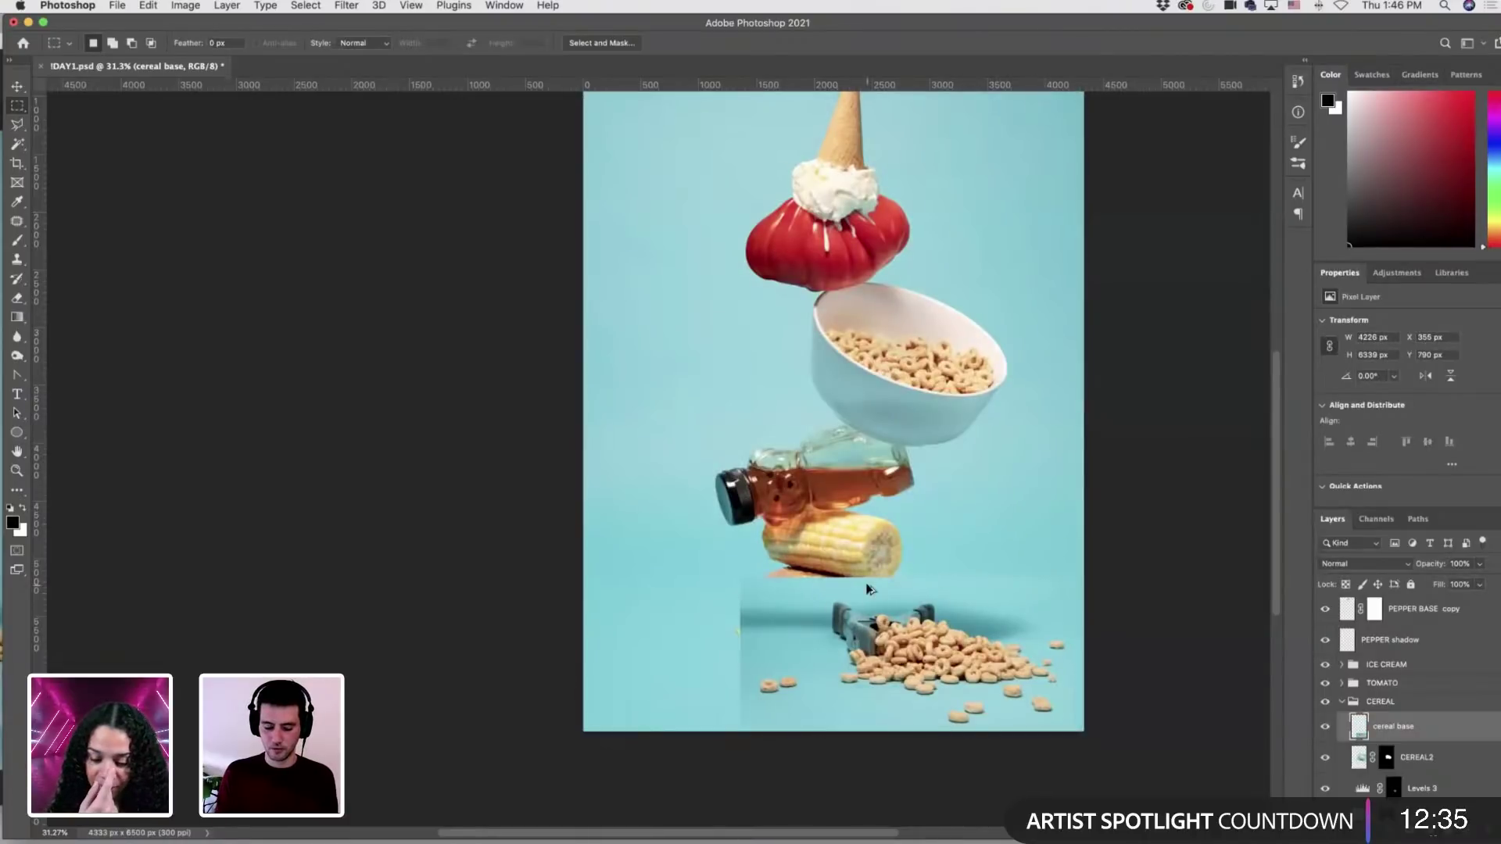
Resize the image proportionally to a height of 4000 pixels.
key(super+alt+i)
key(Tab)
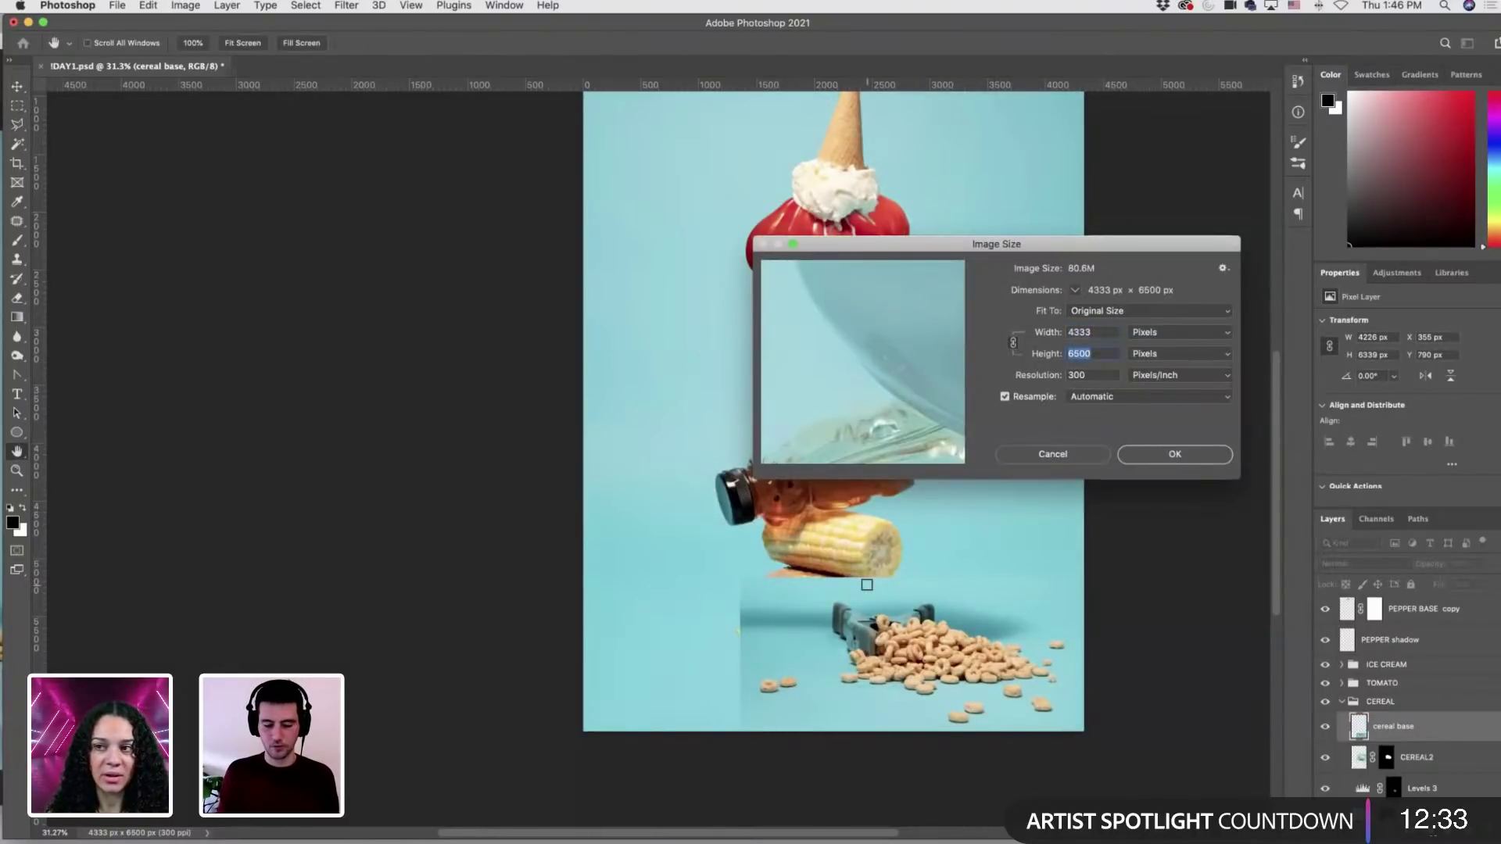
text(4000)
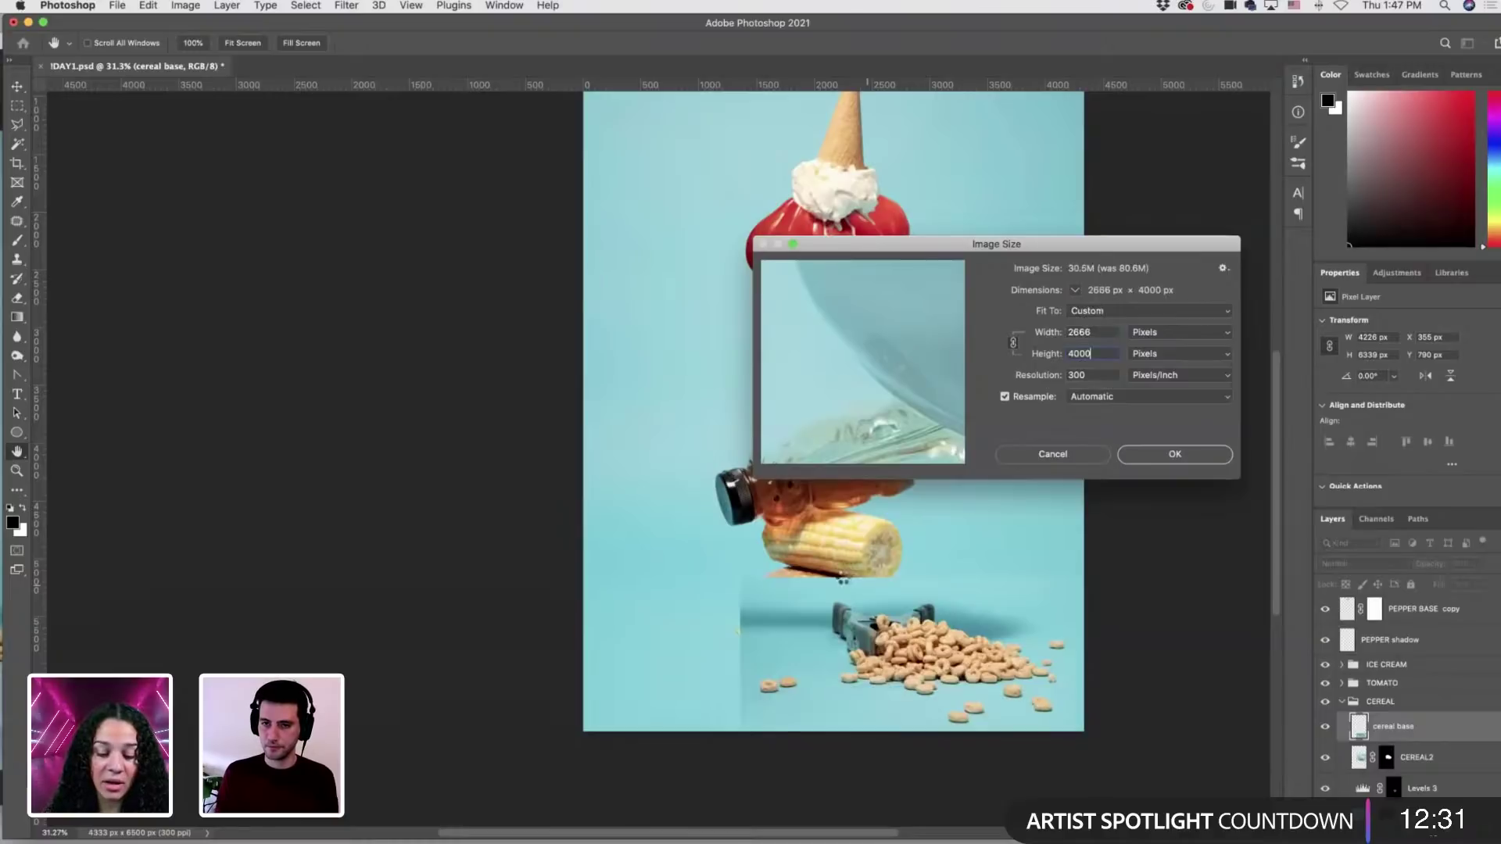
click(1152, 454)
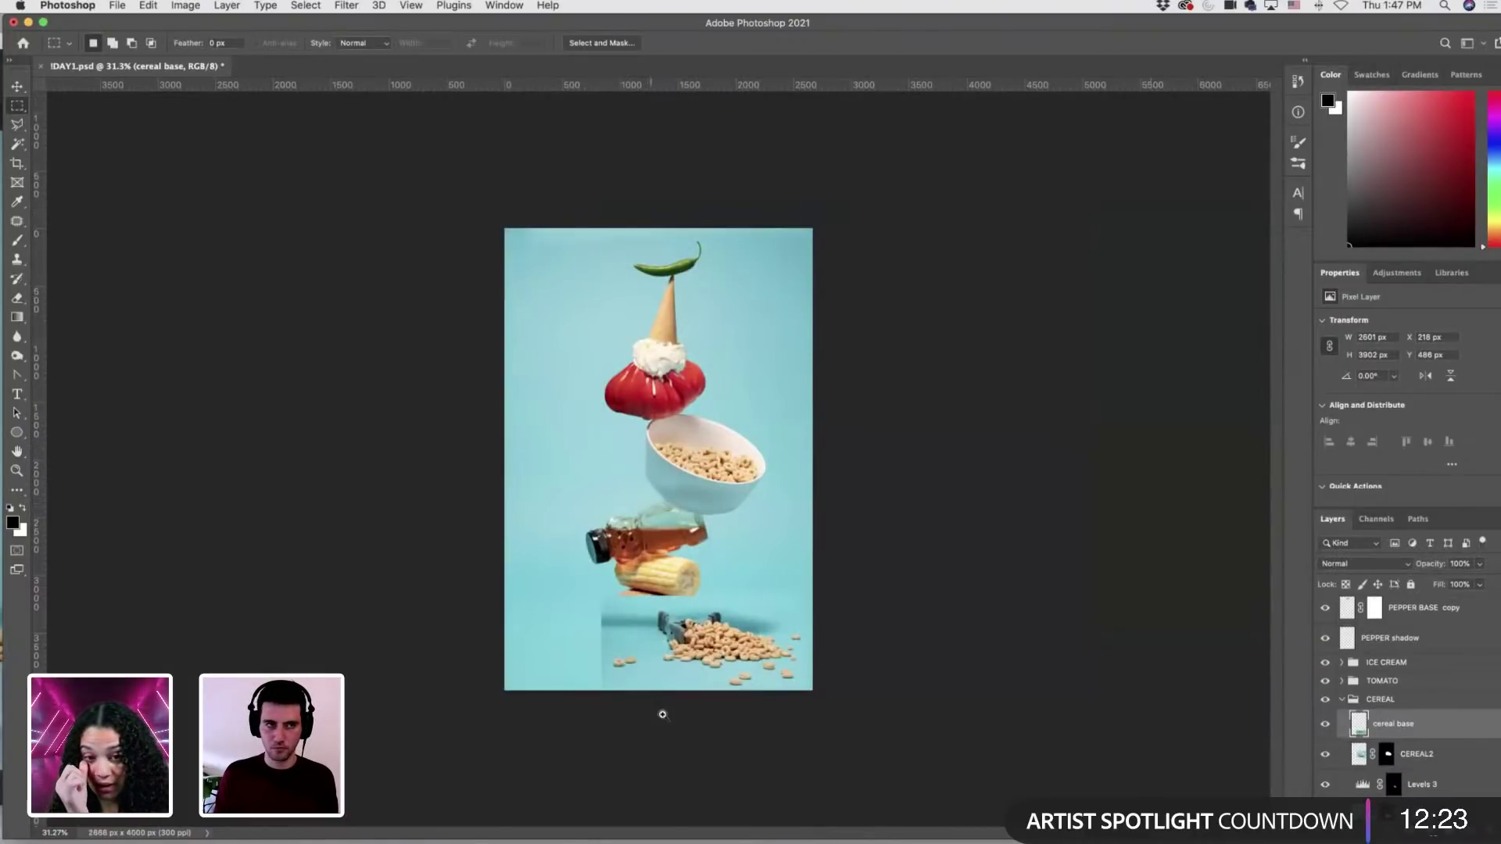
Choose the Clone Stamp tool and set its opacity to 100%.
scroll(662, 714, up, 6)
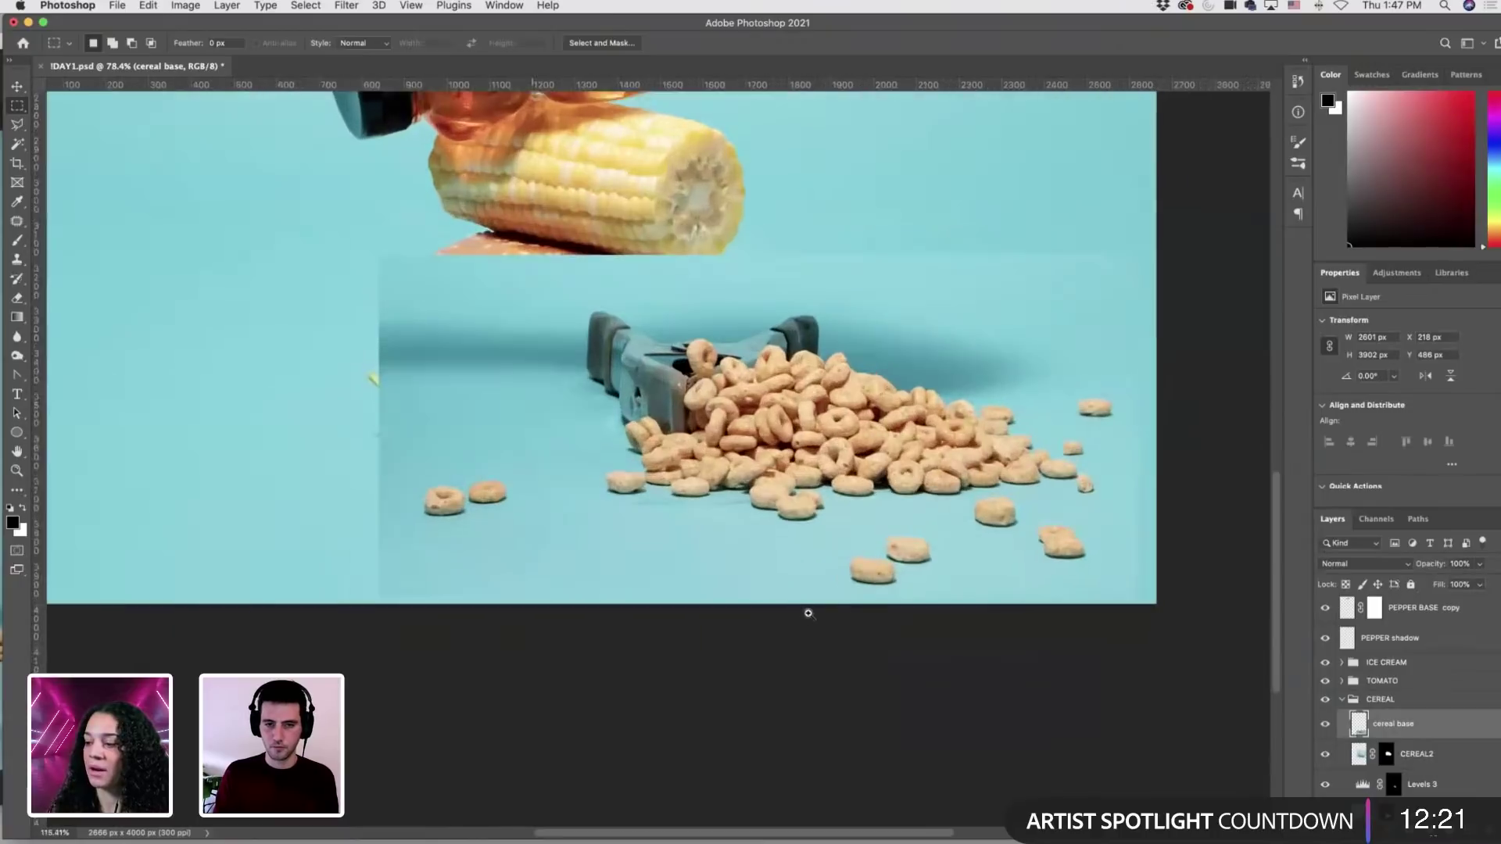
scroll(809, 614, up, 1)
key(s)
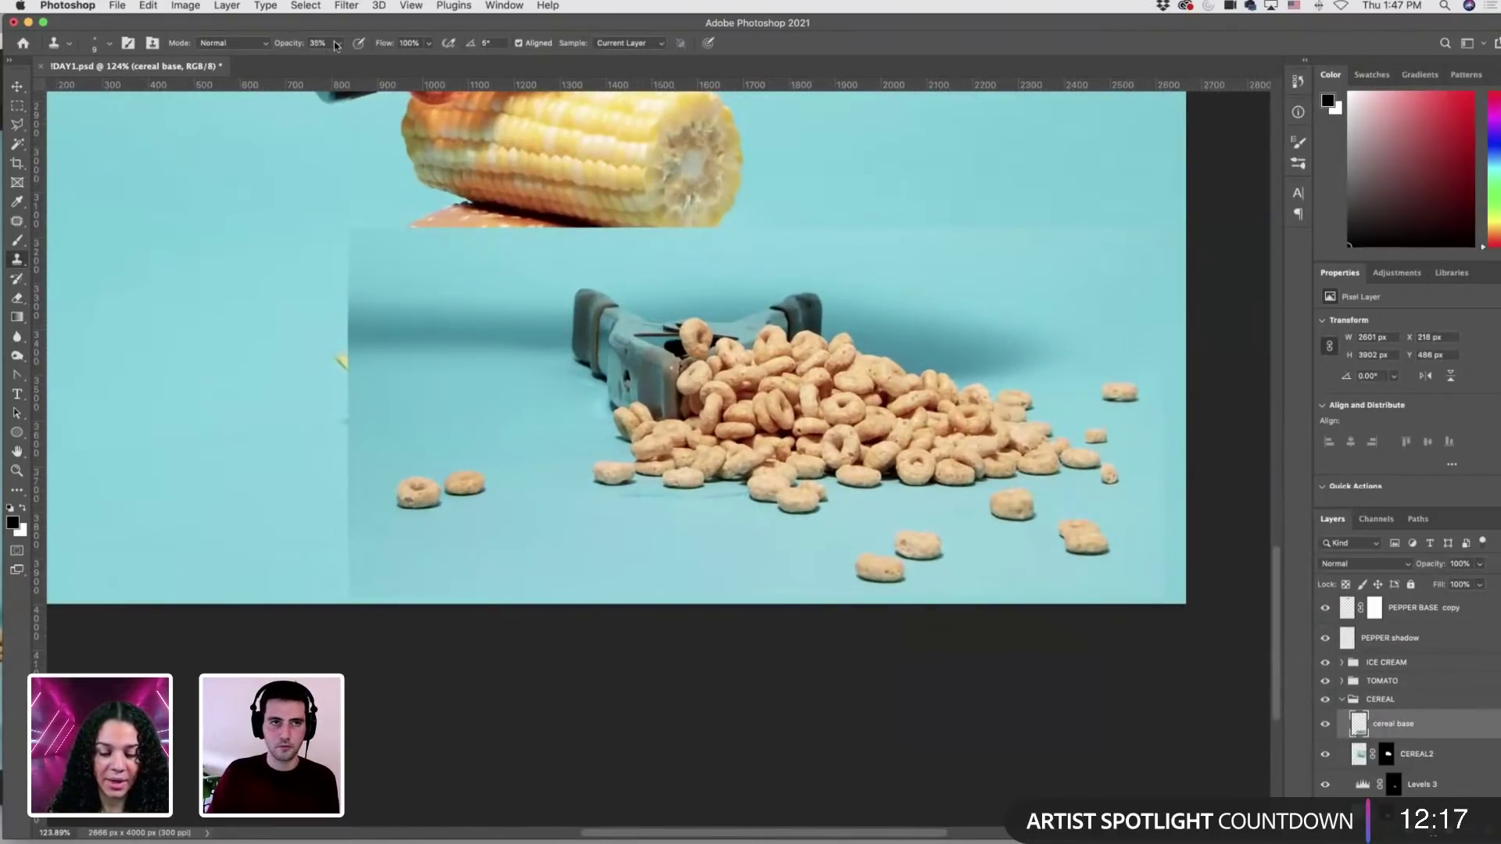
drag(337, 44, 664, 172)
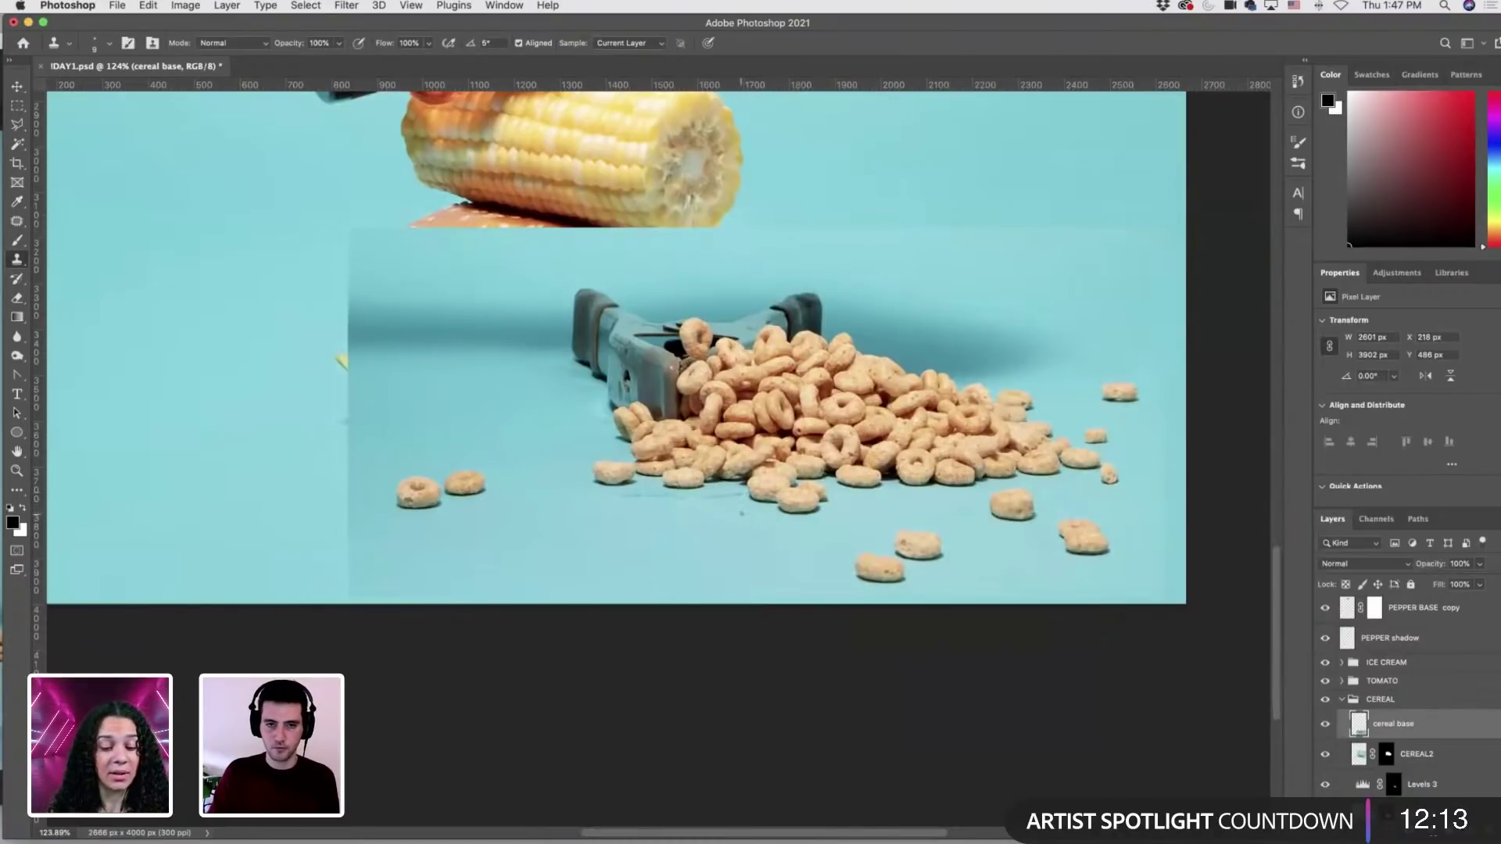
Patch away the dark marks on the floor just below the cereal pile using clean blue background.
key(j)
mouse_move(743, 496)
mouse_down()
mouse_move(704, 503)
mouse_move(723, 489)
mouse_move(679, 524)
mouse_move(607, 501)
mouse_move(664, 491)
mouse_move(719, 512)
mouse_up()
mouse_move(672, 594)
mouse_down()
mouse_move(618, 588)
mouse_move(738, 558)
mouse_move(712, 586)
mouse_move(540, 552)
mouse_move(532, 487)
mouse_move(505, 468)
mouse_move(540, 444)
mouse_move(557, 463)
mouse_move(553, 494)
mouse_move(485, 405)
mouse_move(417, 421)
mouse_move(461, 403)
mouse_up()
mouse_move(462, 400)
mouse_down()
mouse_move(550, 466)
mouse_move(519, 489)
mouse_move(481, 416)
mouse_up()
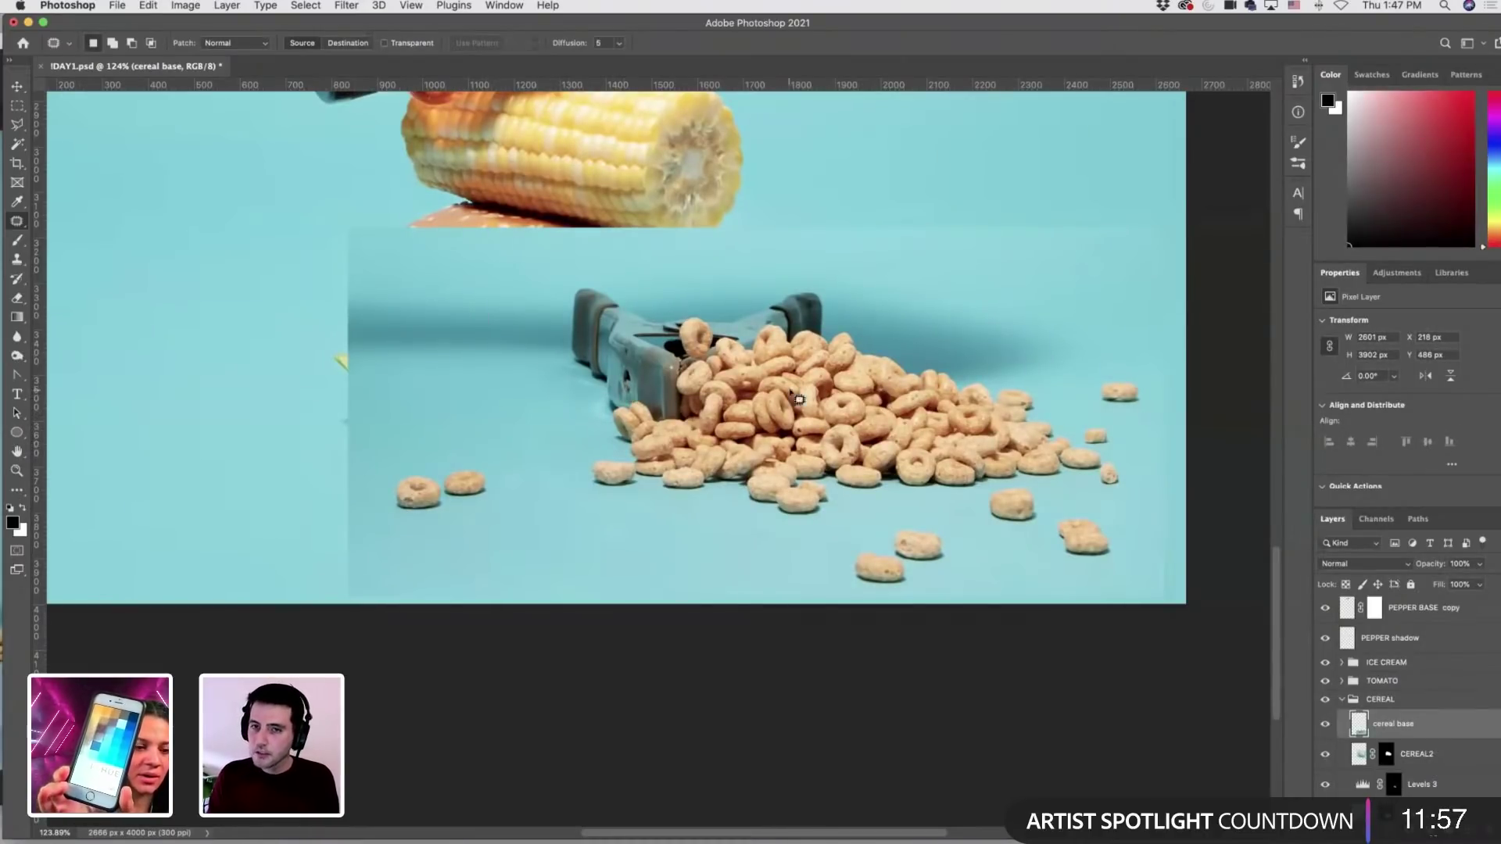
Scale the cereal base layer to about 95% and position the spilled pile against the burger's lower right side.
scroll(680, 325, left, 3)
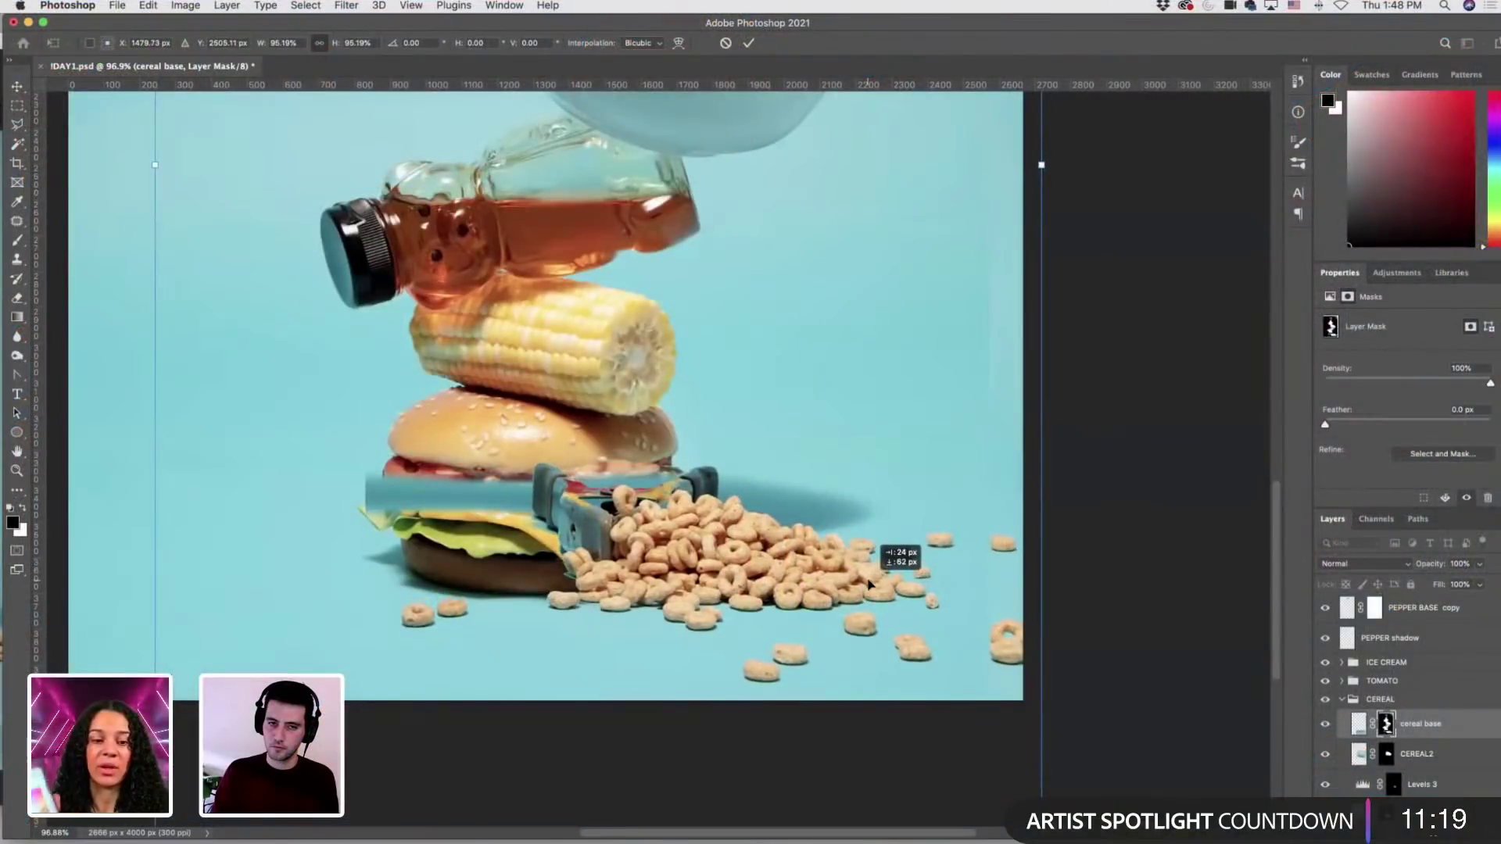
drag(870, 583, 871, 582)
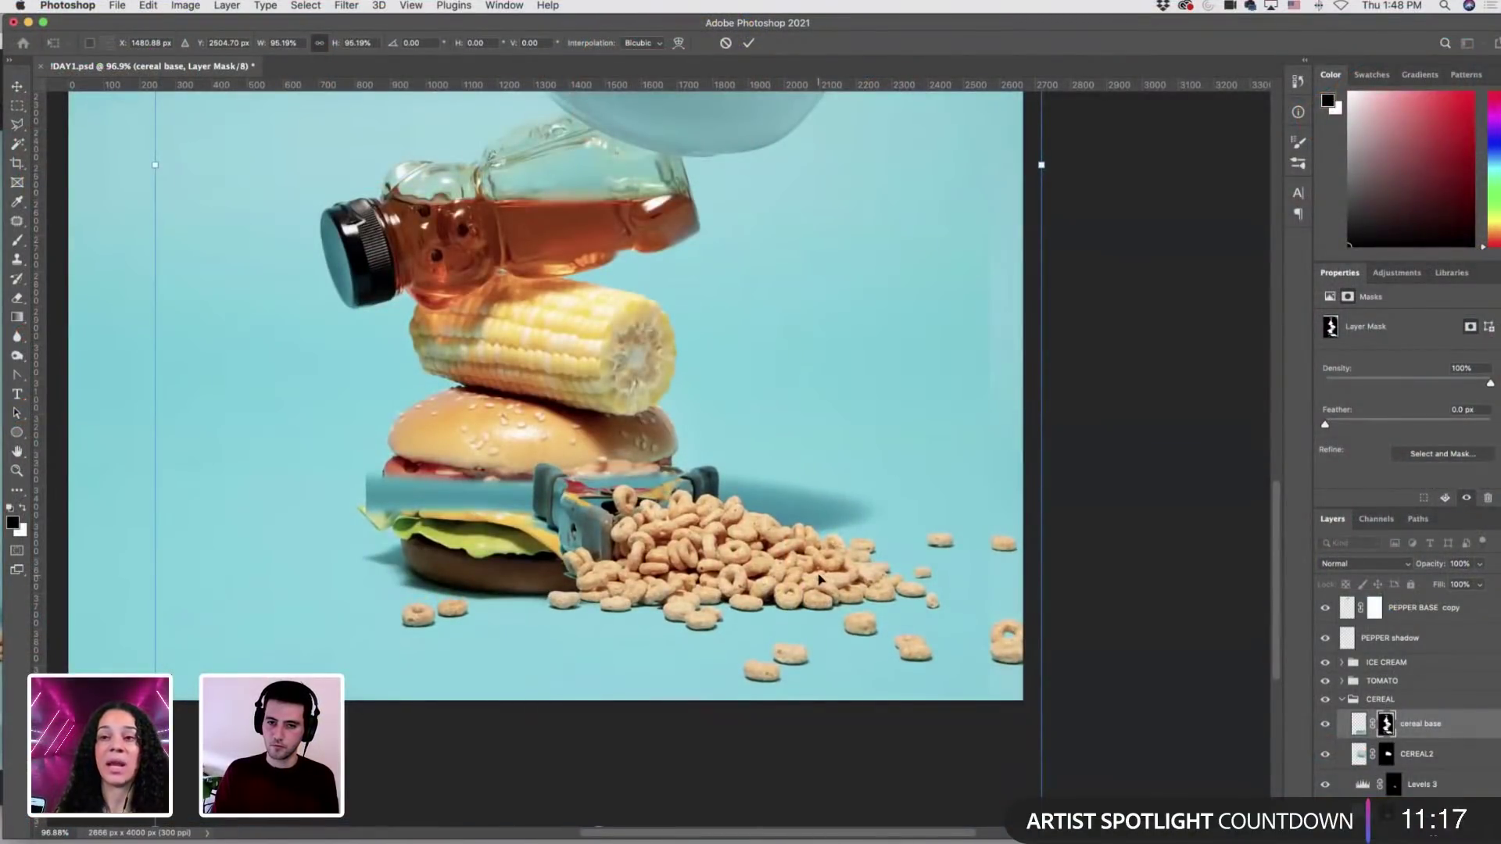
key(Return)
key(j)
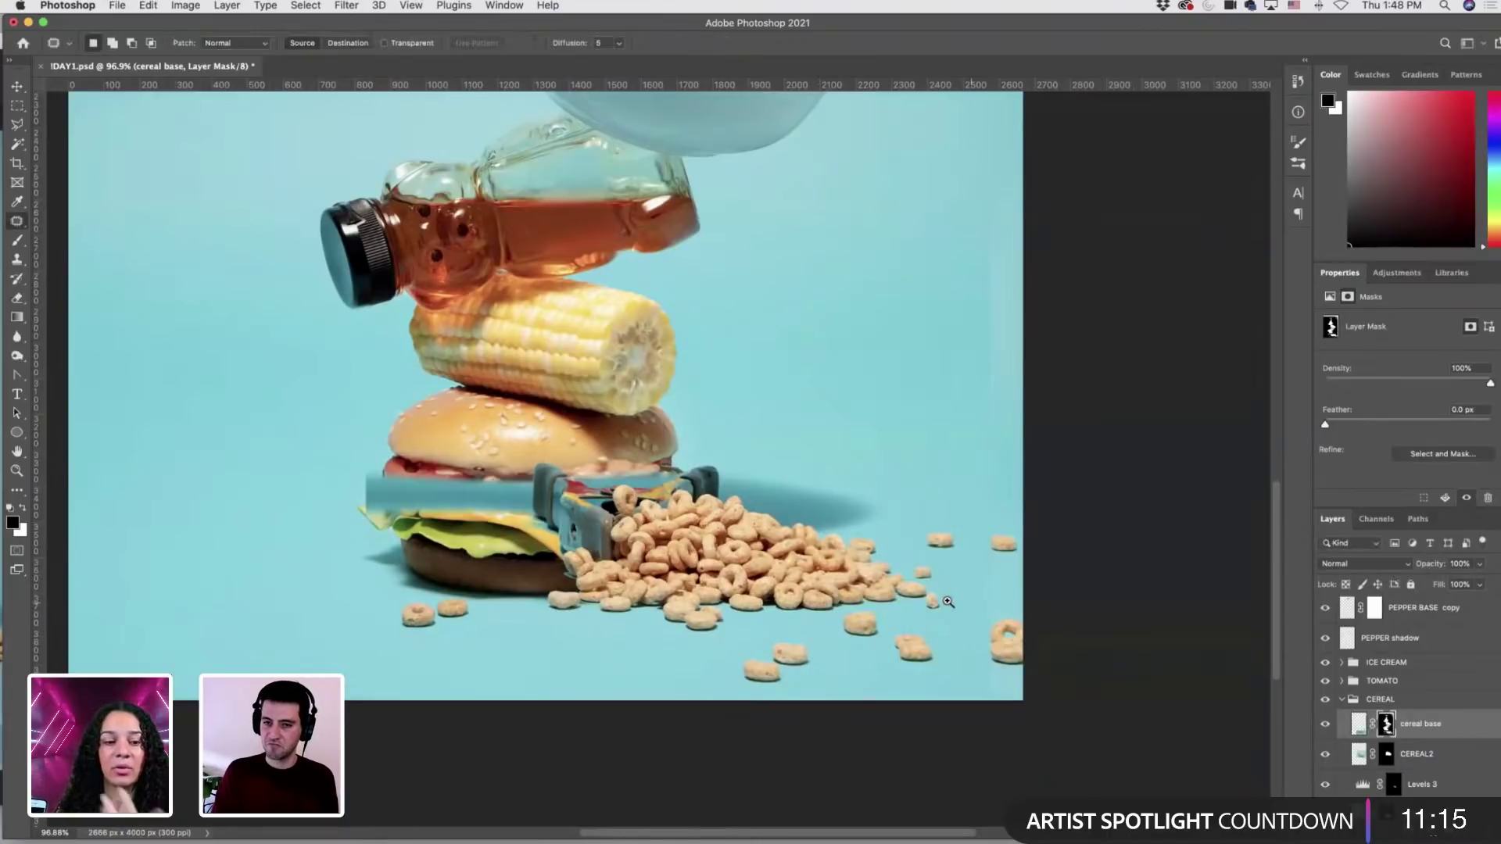
Paint black on the cereal base mask with a 70 px brush to hide the stray cereal pieces around the pile's right and lower sides.
scroll(969, 603, down, 3)
key(b)
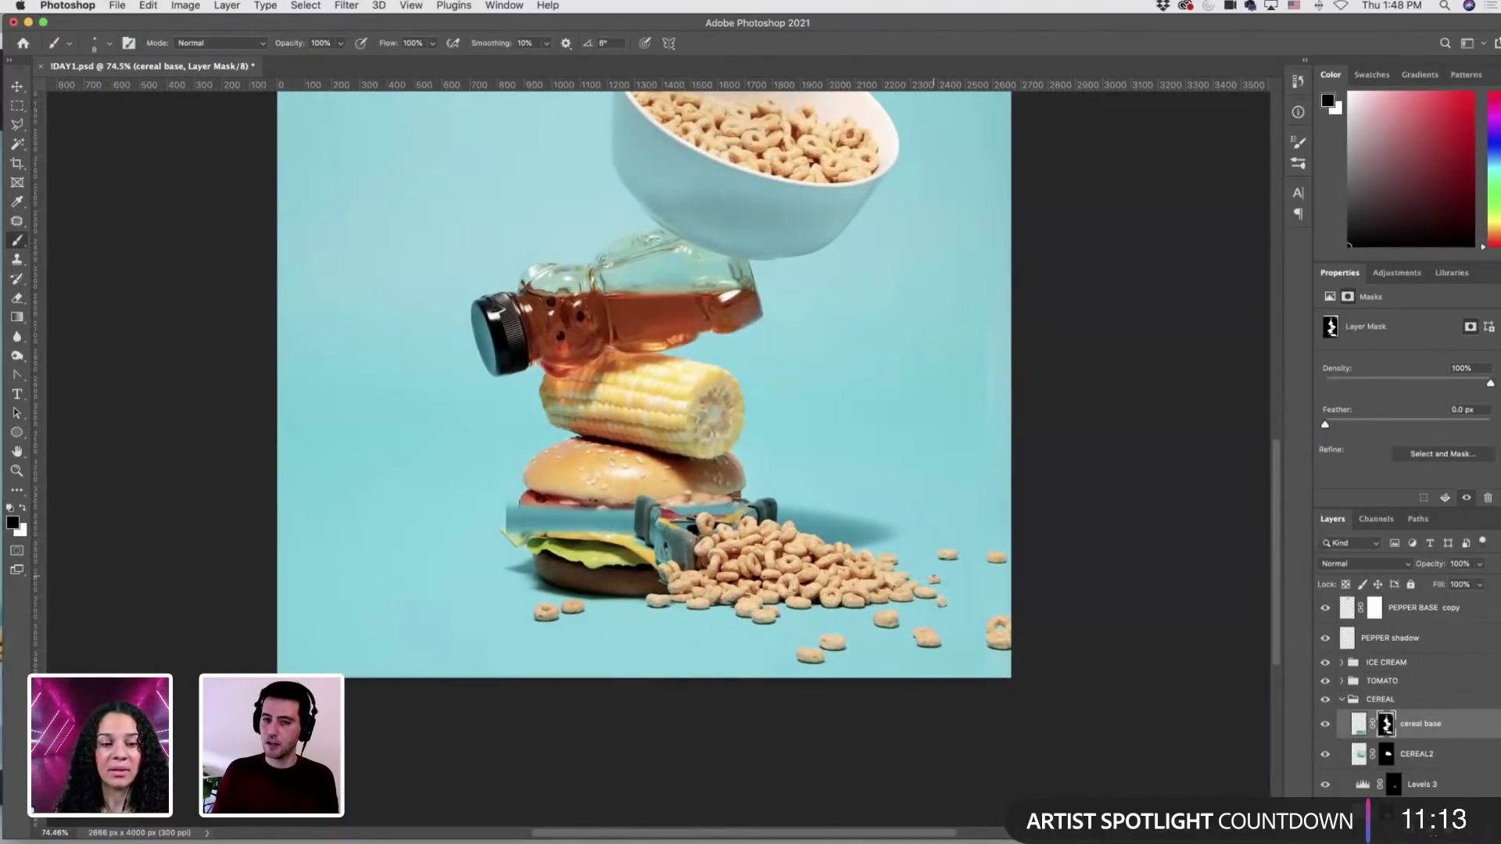
key(bracketright)
key(bracketright)
key(bracketright)
key(bracketright)
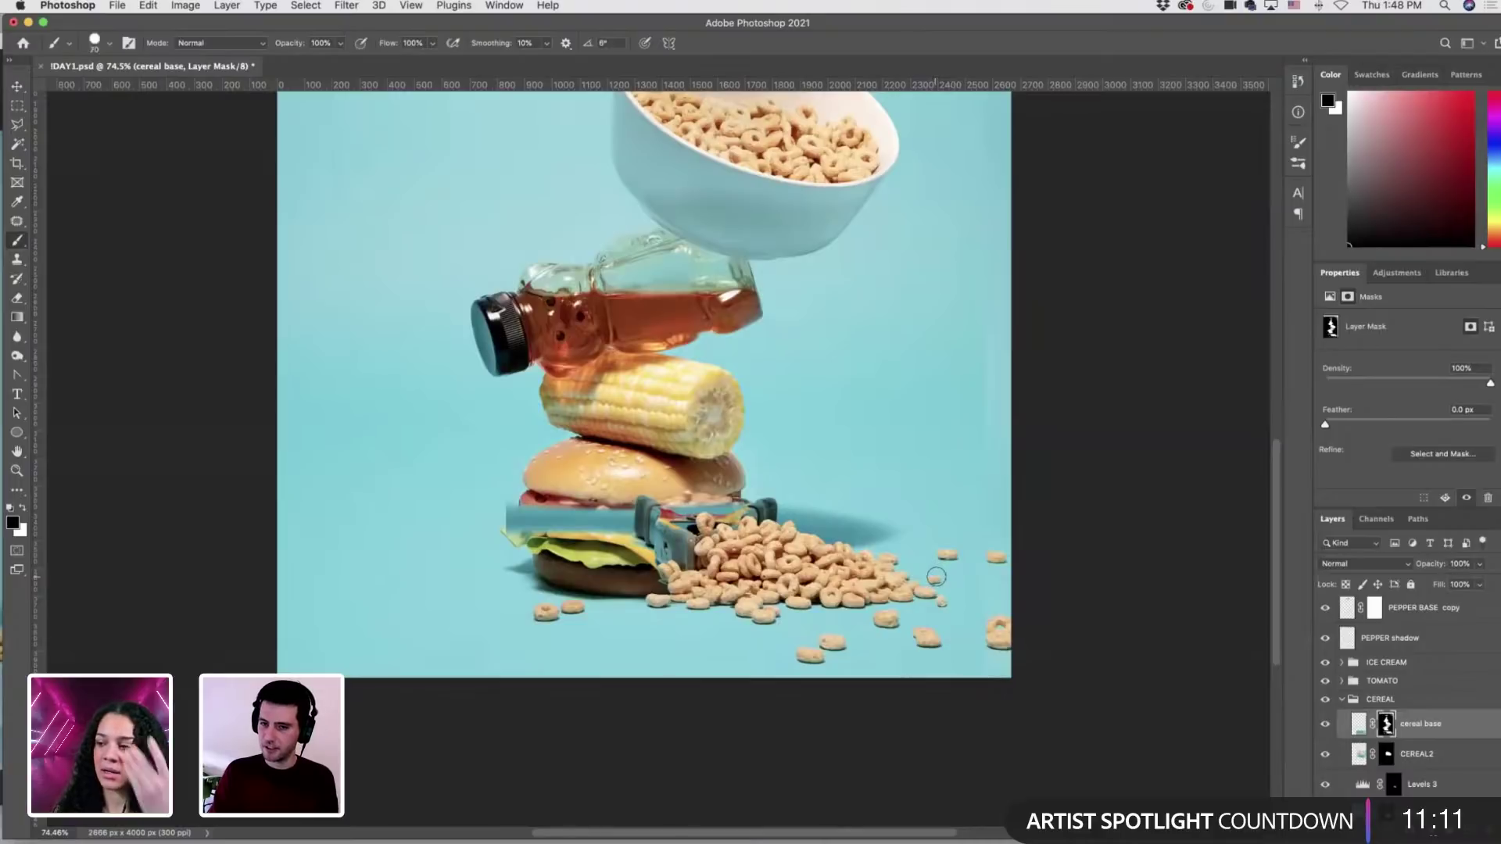
mouse_move(948, 556)
mouse_down()
mouse_move(1001, 559)
mouse_move(1004, 650)
mouse_up()
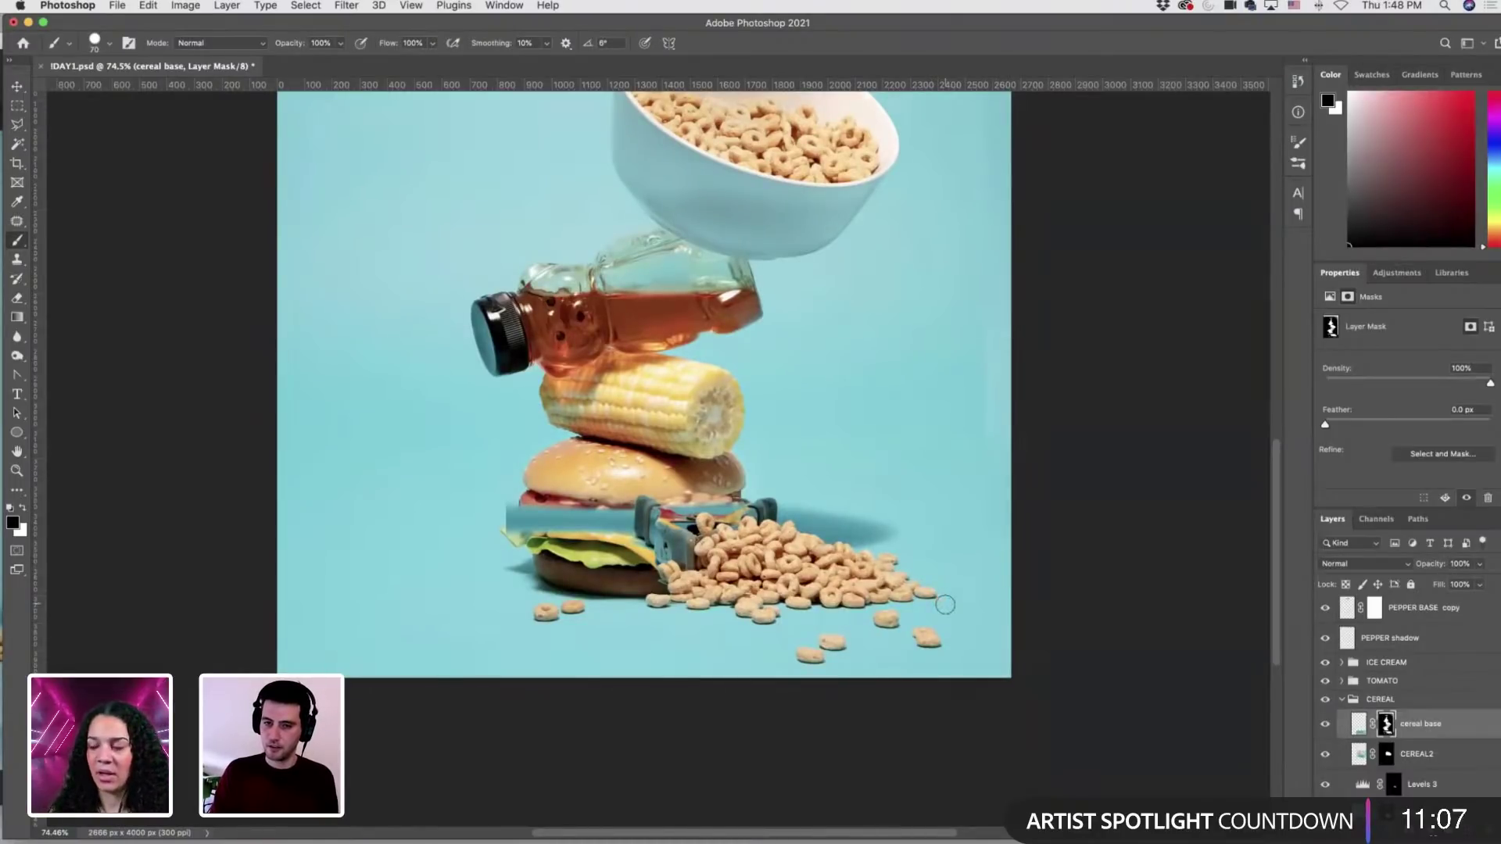
mouse_move(876, 617)
mouse_down()
mouse_move(915, 643)
mouse_move(717, 656)
mouse_up()
Enlarge the brush to 150 px and mask out the floor area below and to the right of the cereal pile.
key(bracketright)
key(bracketright)
key(bracketright)
key(bracketright)
key(bracketright)
key(super+z)
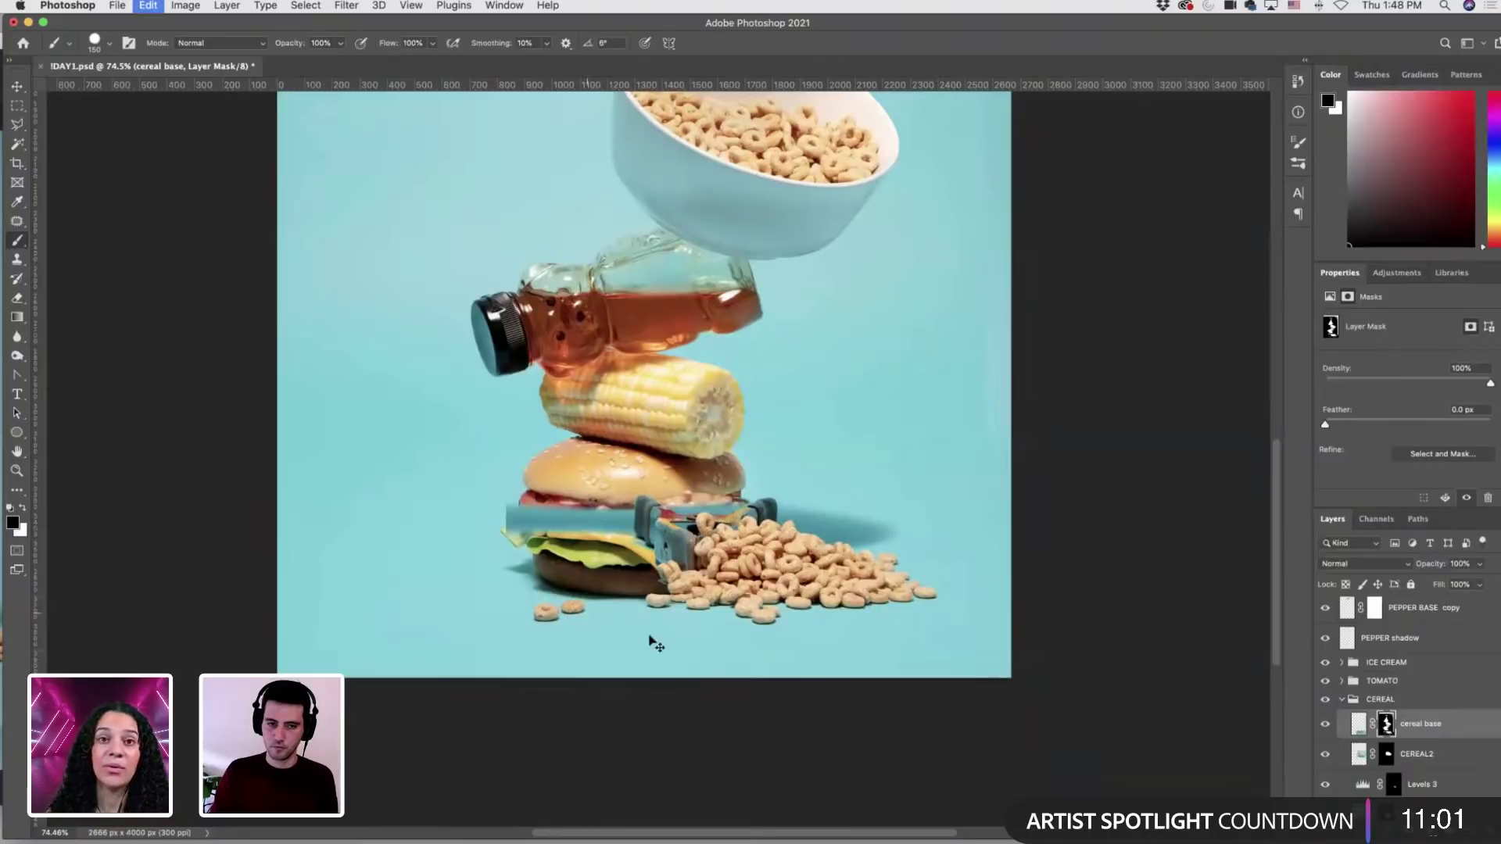
drag(884, 643, 835, 626)
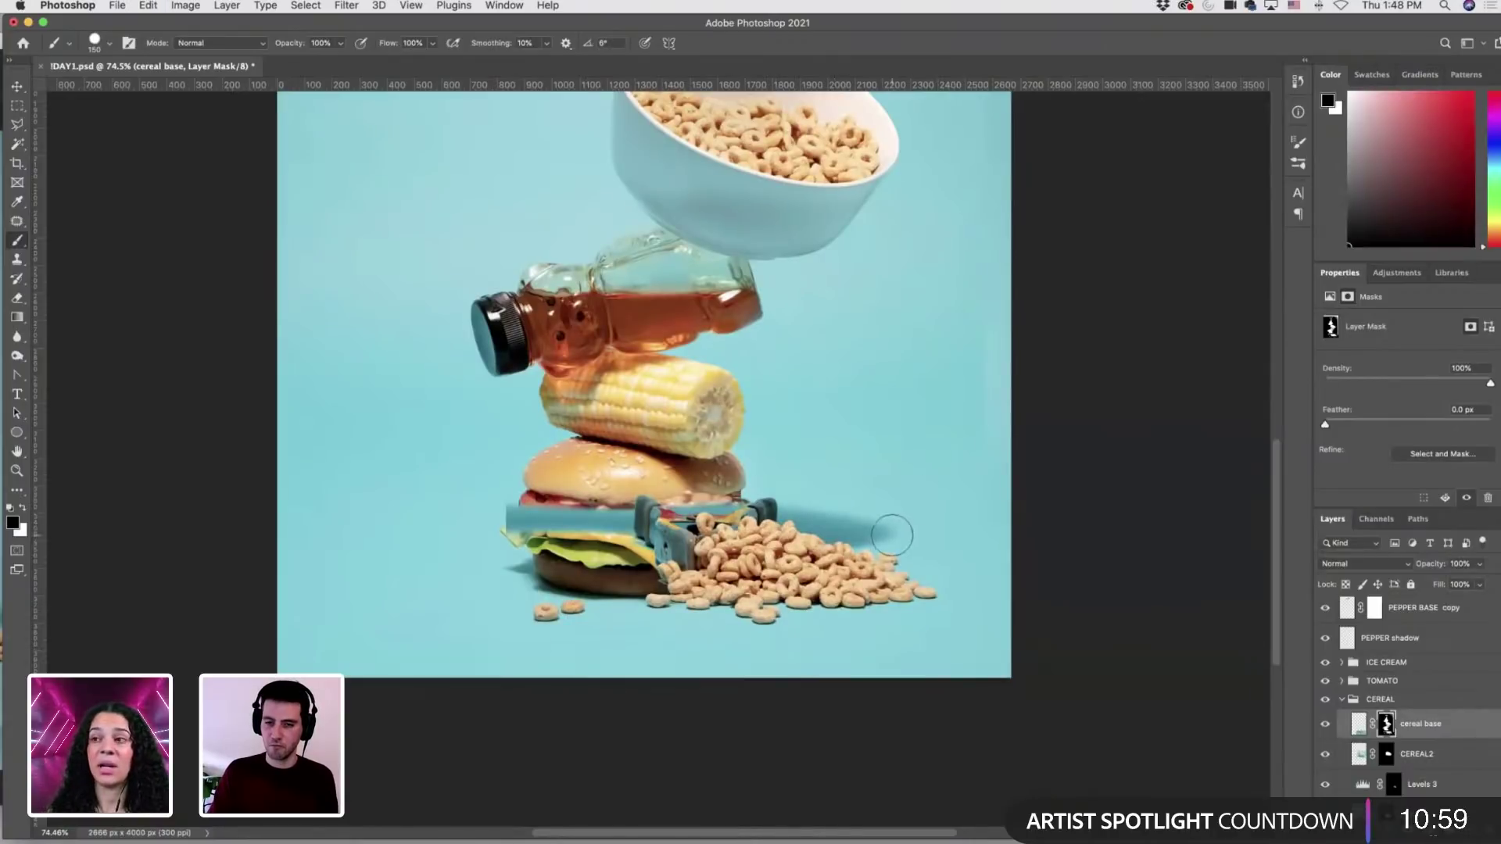
Display the mask overlay and mask out the cereal base layer everywhere around the pile with a 700 px brush.
scroll(912, 489, down, 5)
scroll(842, 486, up, 1)
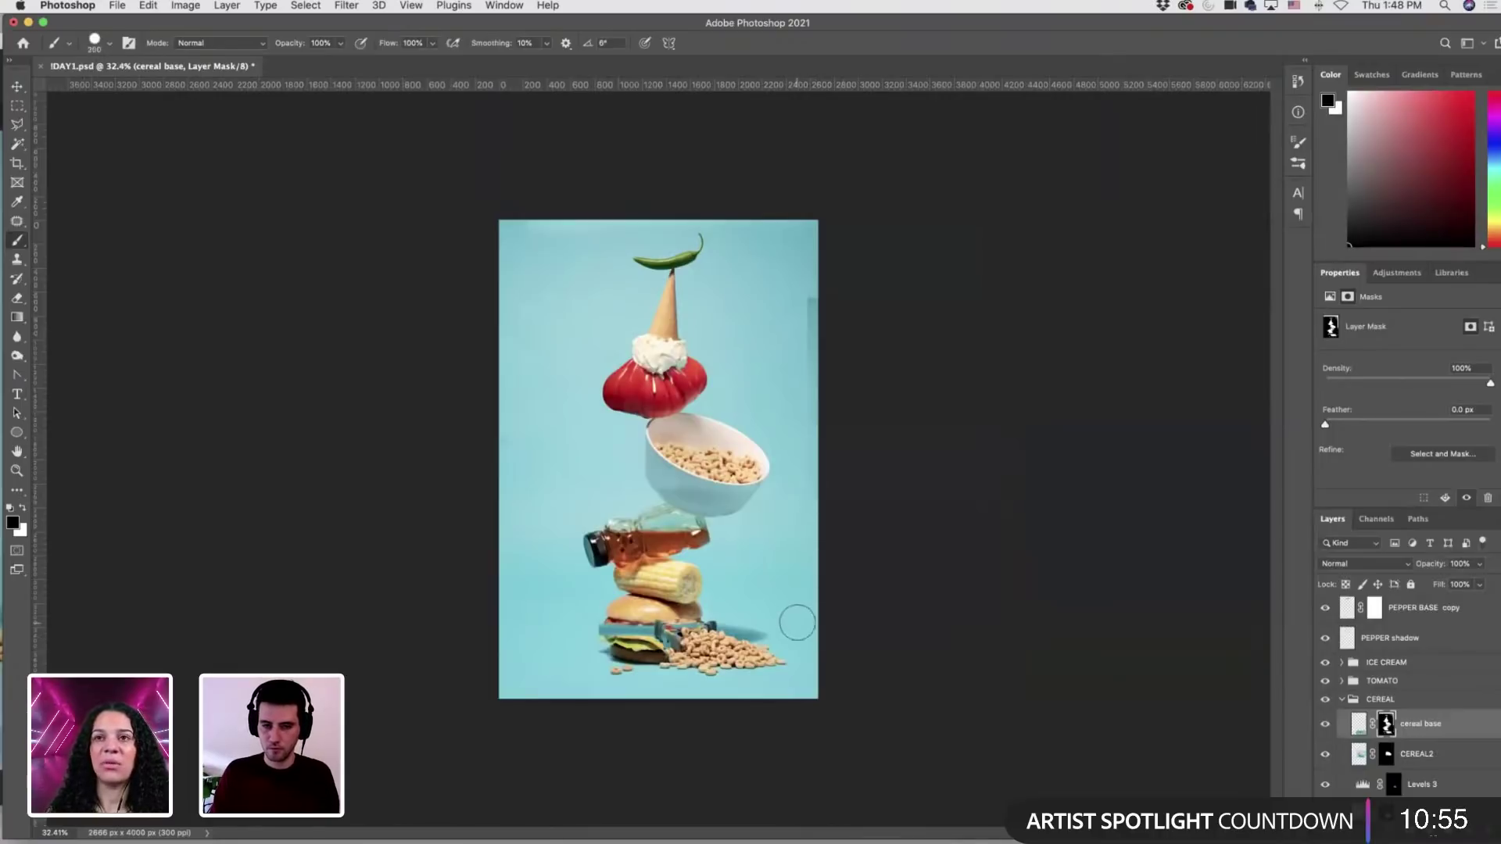
key(bracketright)
key(bracketright)
key(bracketright)
key(bracketright)
key(bracketright)
key(bracketright)
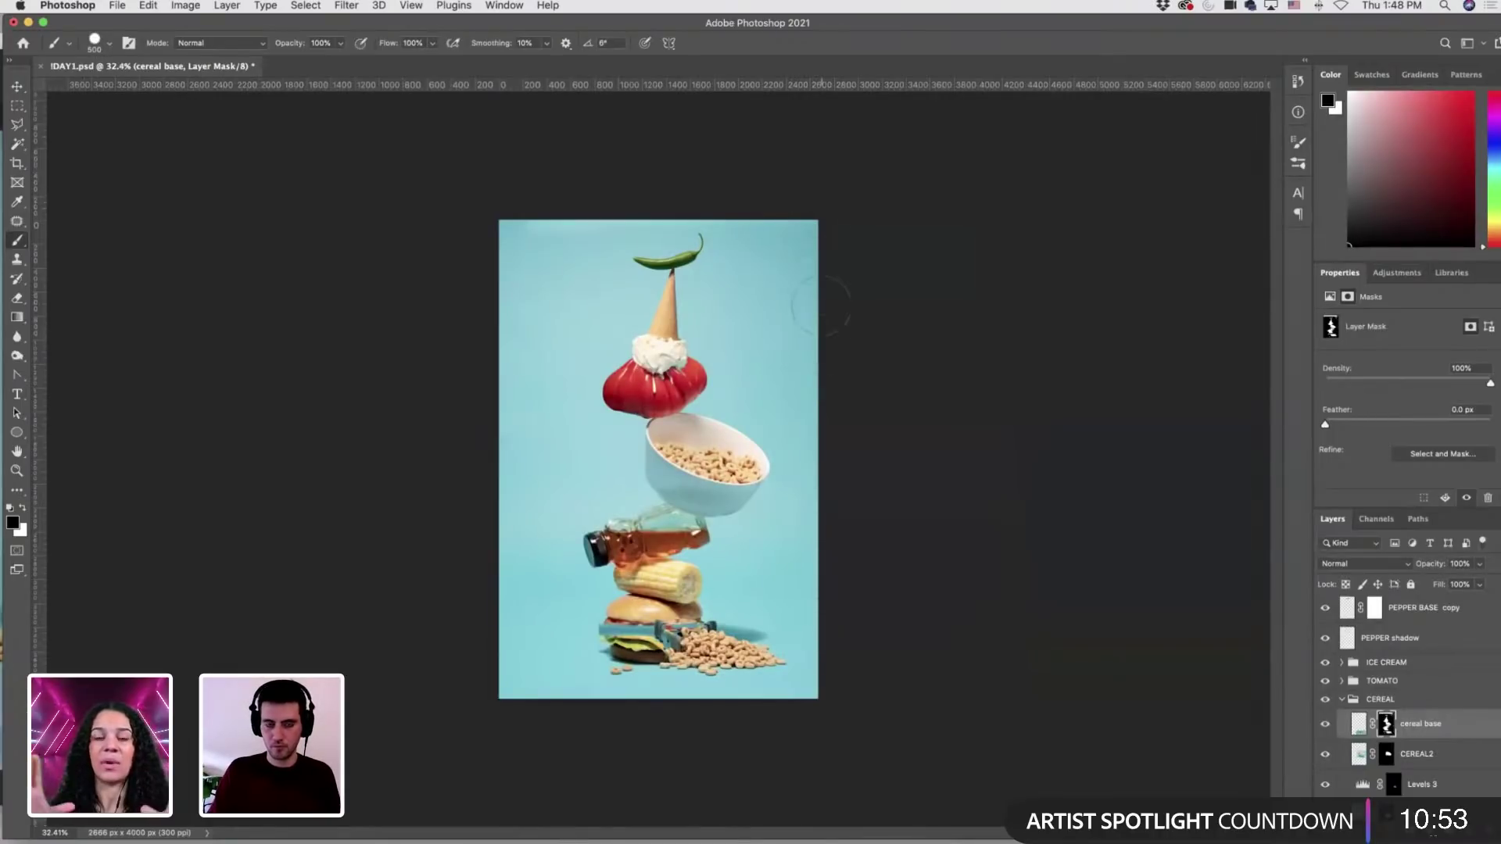
key(backslash)
key(bracketright)
key(bracketright)
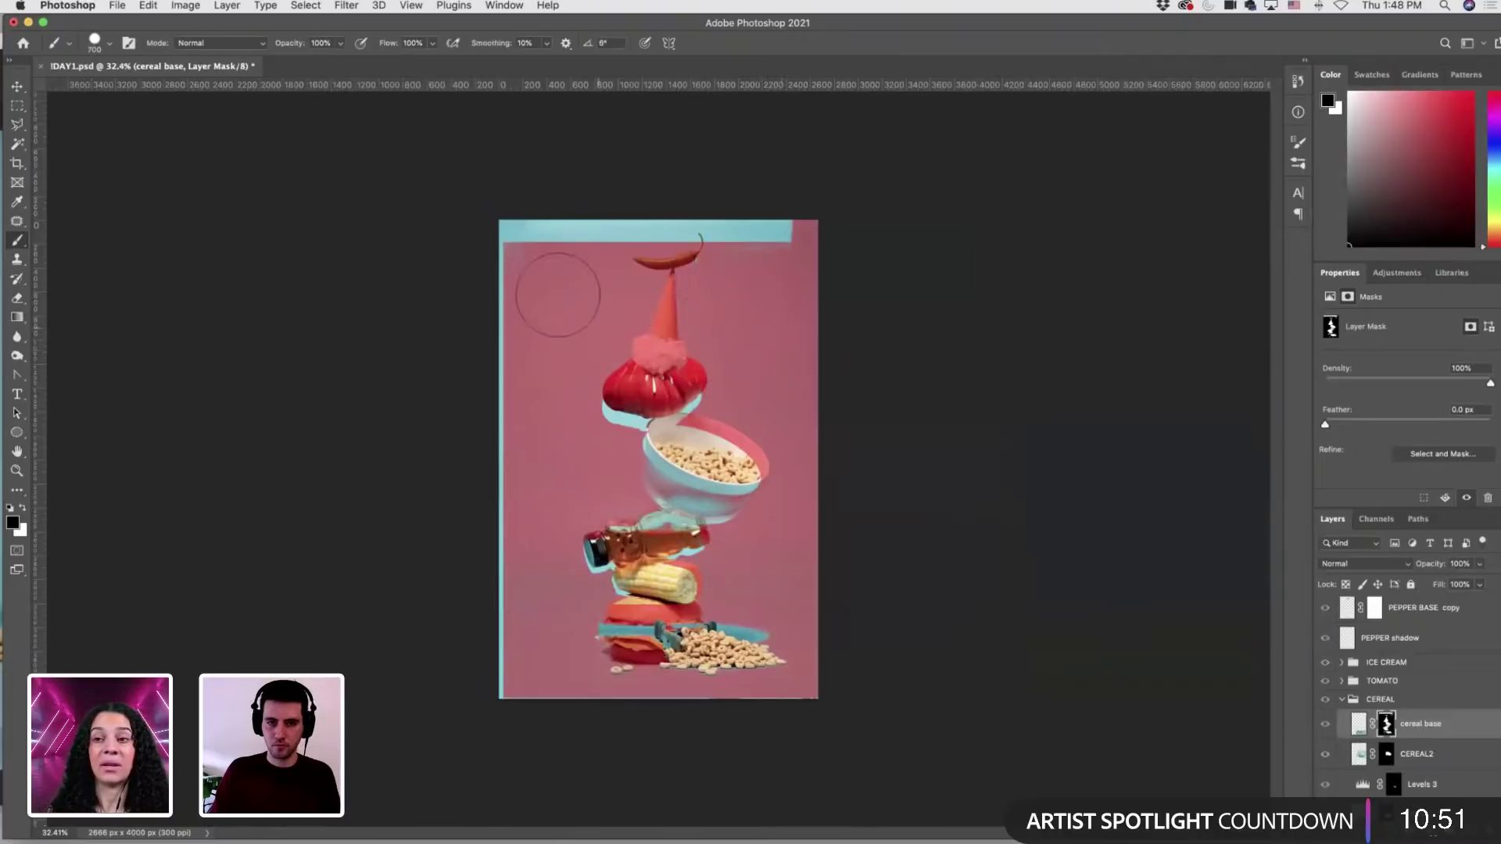
mouse_move(557, 295)
mouse_down()
mouse_move(766, 242)
mouse_move(540, 234)
mouse_move(665, 407)
mouse_move(635, 563)
mouse_move(665, 586)
mouse_move(703, 438)
mouse_up()
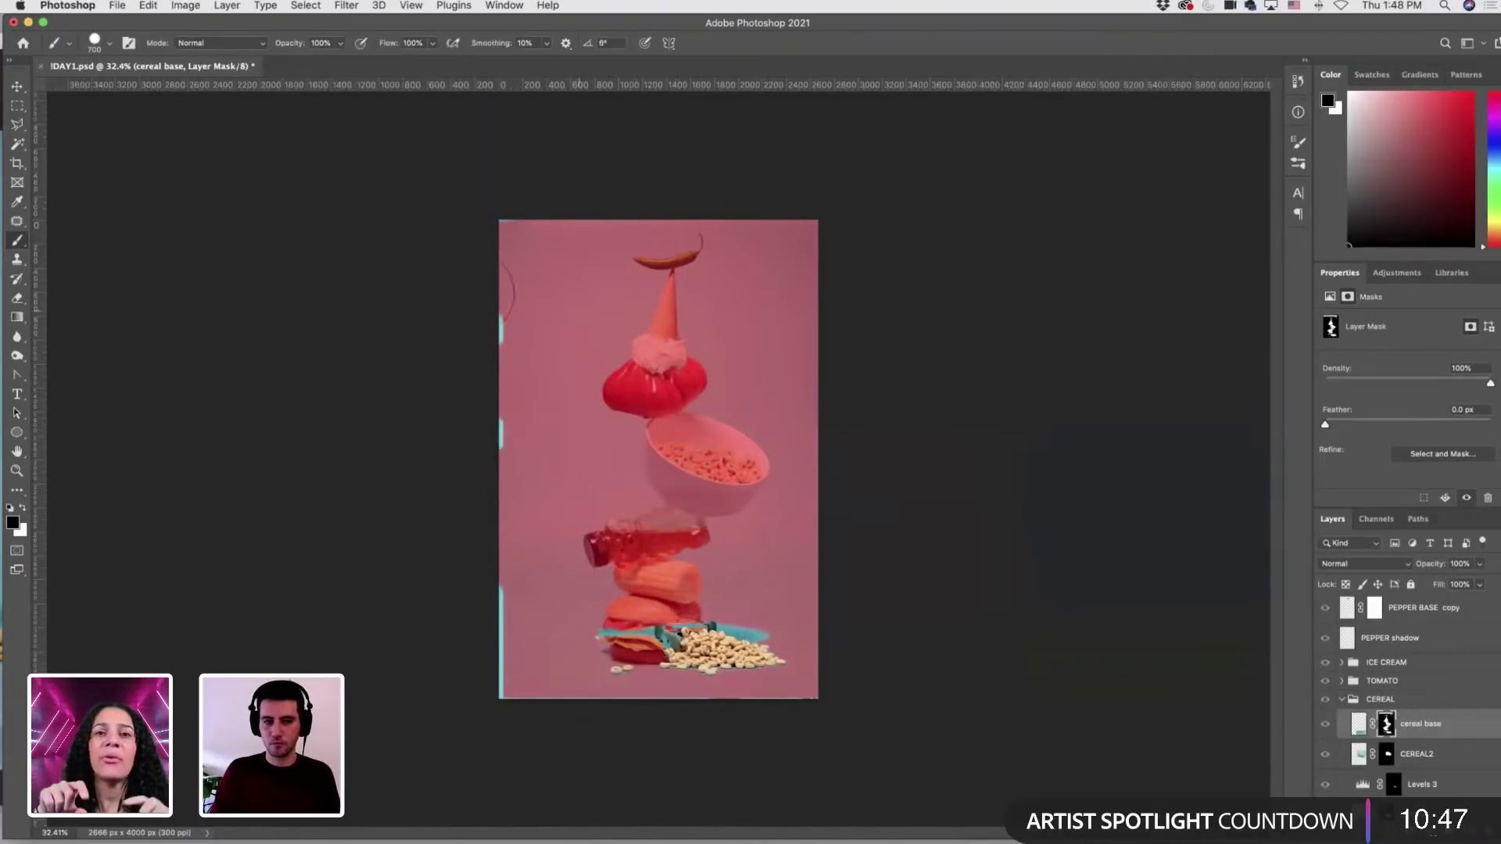
mouse_move(473, 290)
mouse_down()
mouse_move(537, 211)
mouse_move(512, 266)
mouse_move(531, 719)
mouse_move(751, 727)
mouse_up()
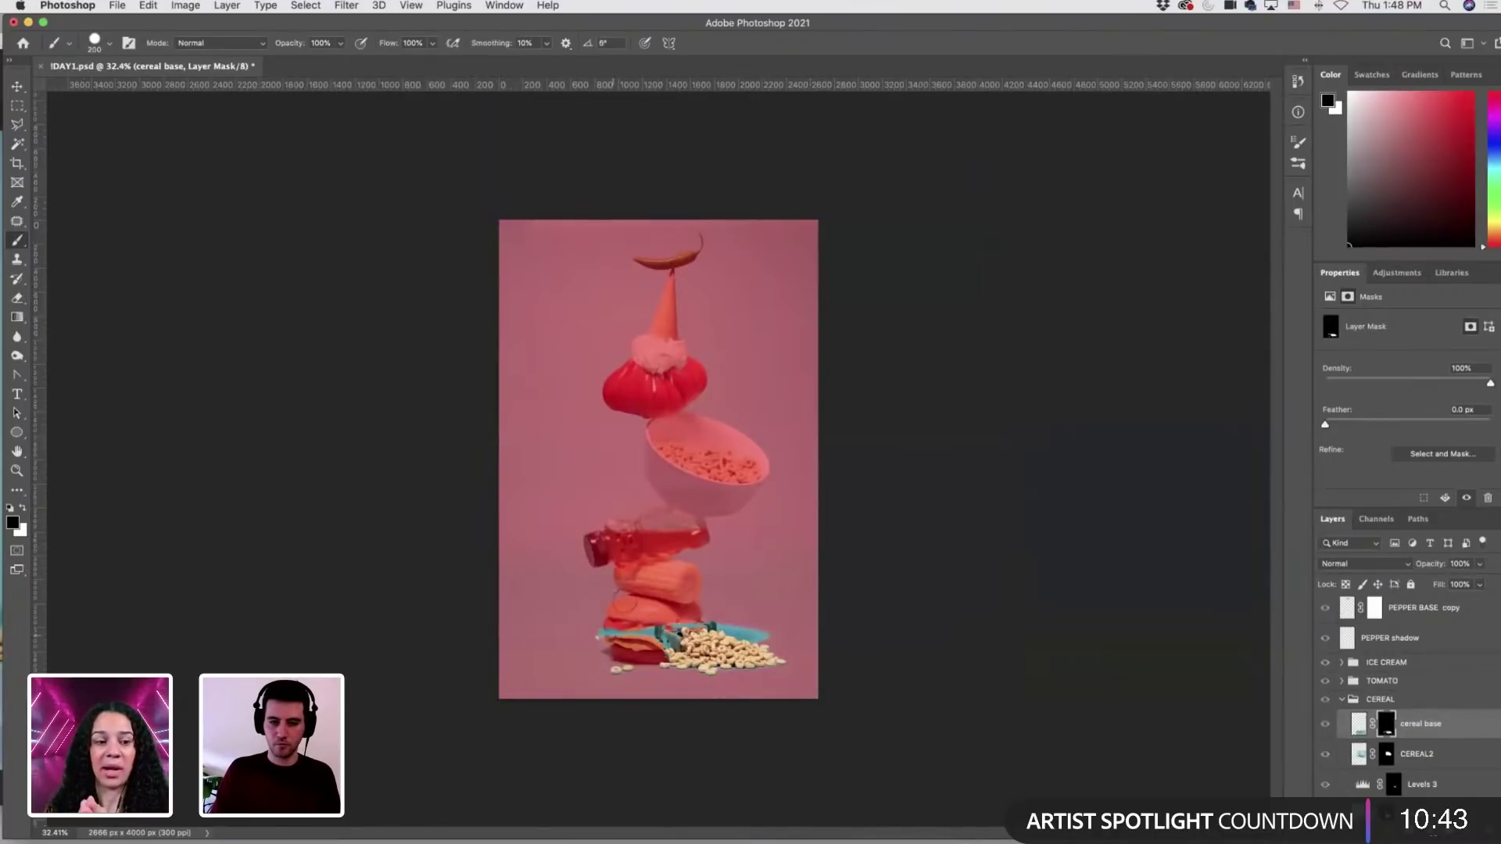
Reduce the brush to 175 px, mask the strip at the burger's left edge, and hide the mask overlay.
key(bracketleft)
key(bracketleft)
key(bracketleft)
key(bracketleft)
key(bracketleft)
key(bracketleft)
key(bracketleft)
key(bracketleft)
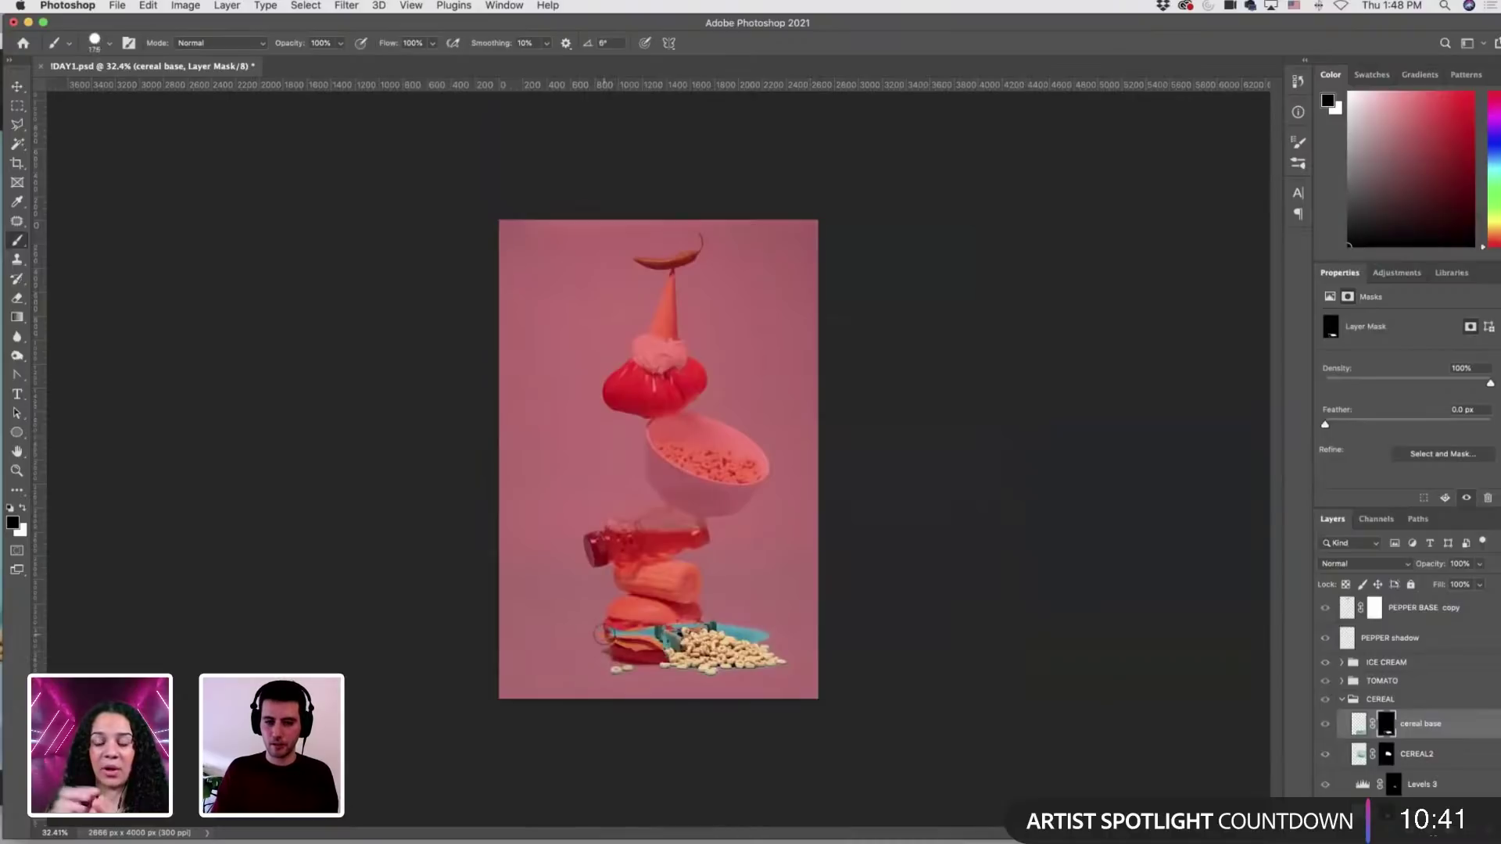
key(backslash)
Try to mask out the dark shadow behind the cereal pile with an 80 px brush.
scroll(688, 655, up, 5)
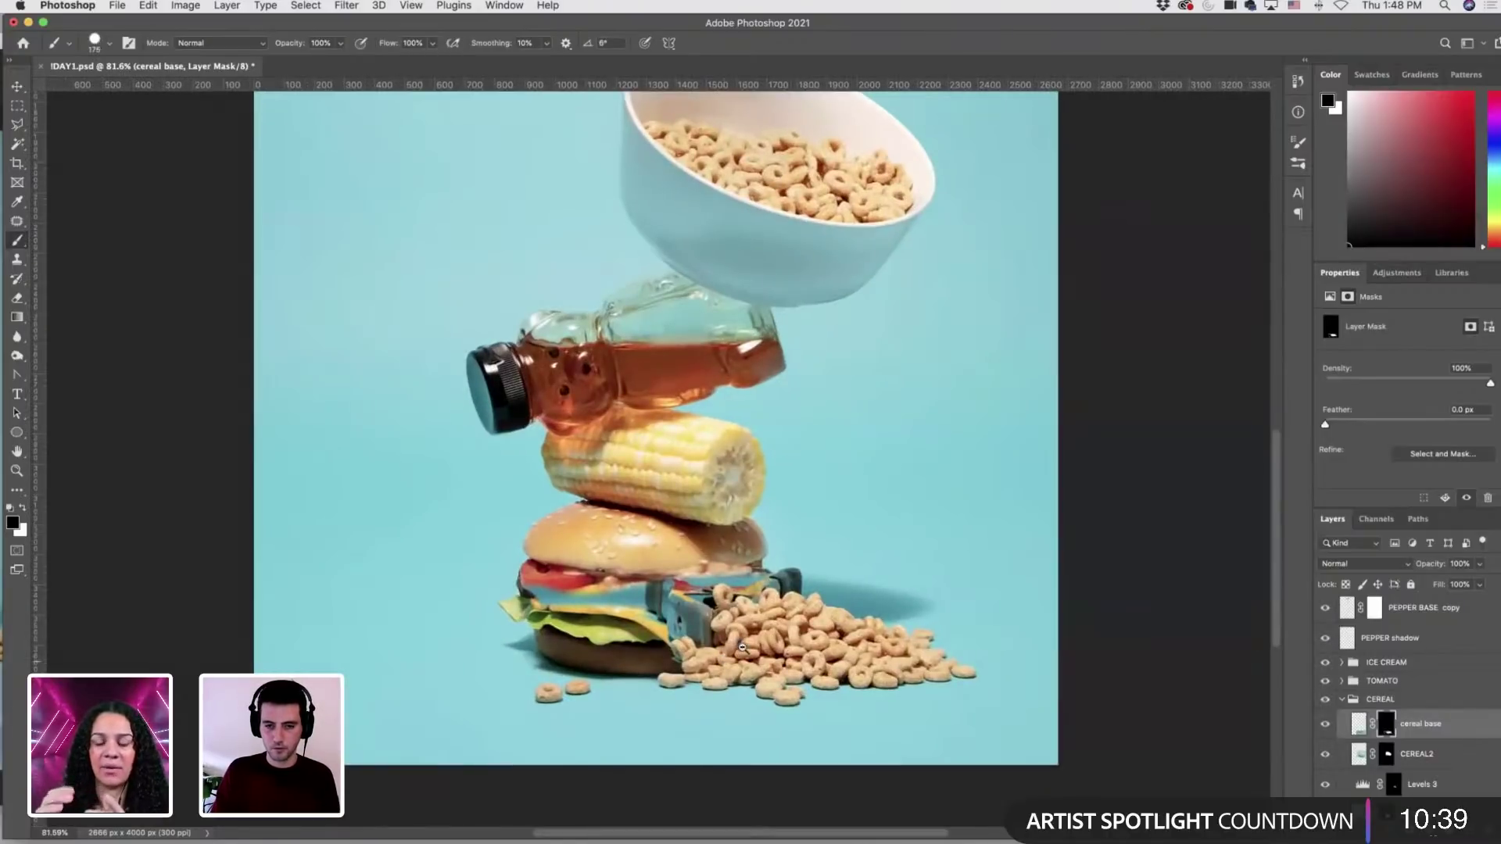
scroll(821, 534, up, 3)
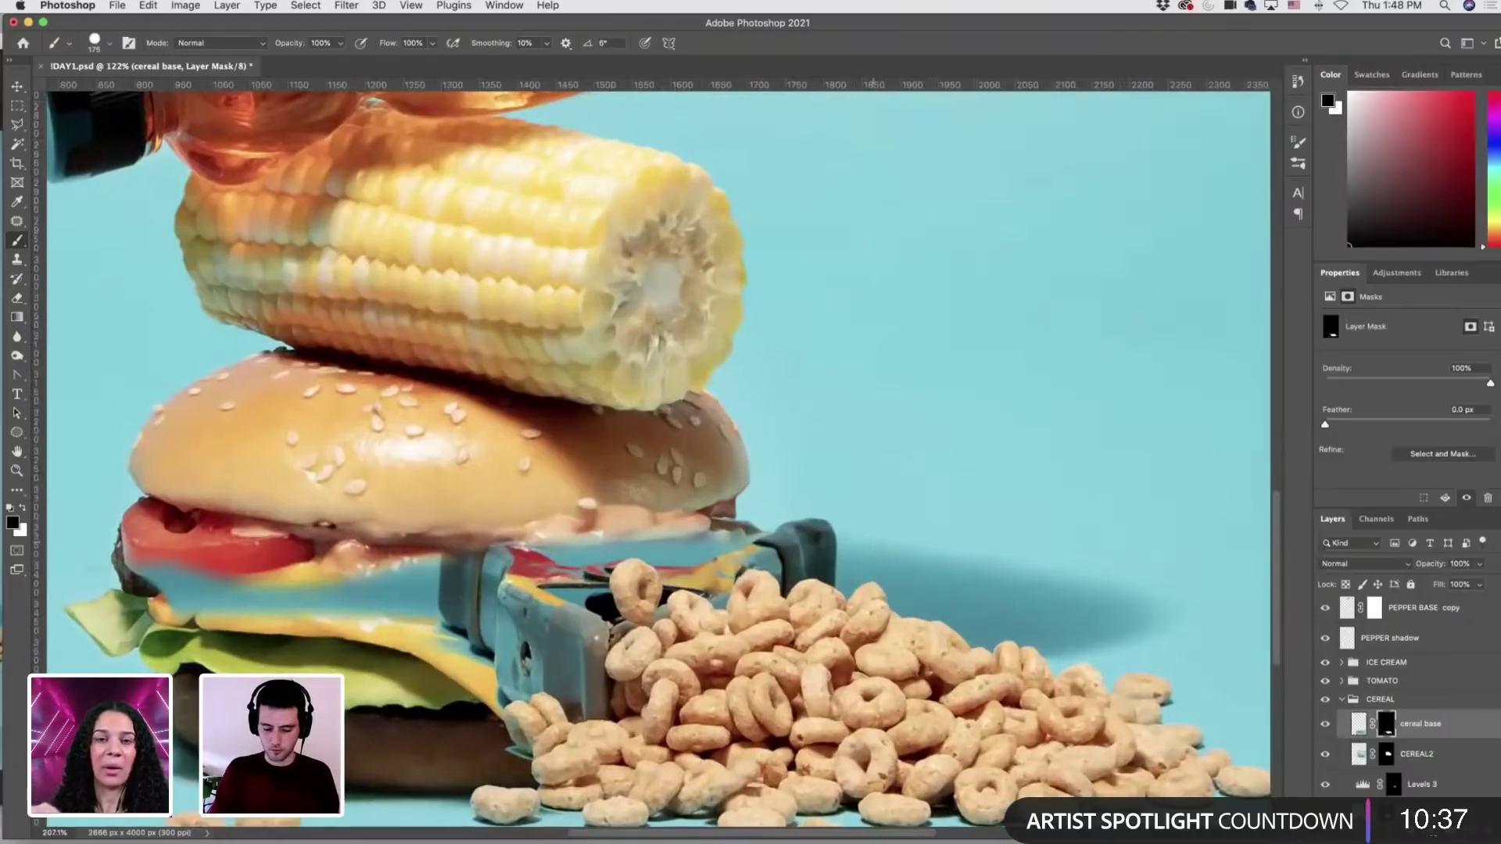
key(bracketleft)
key(bracketleft)
key(bracketleft)
drag(889, 556, 908, 556)
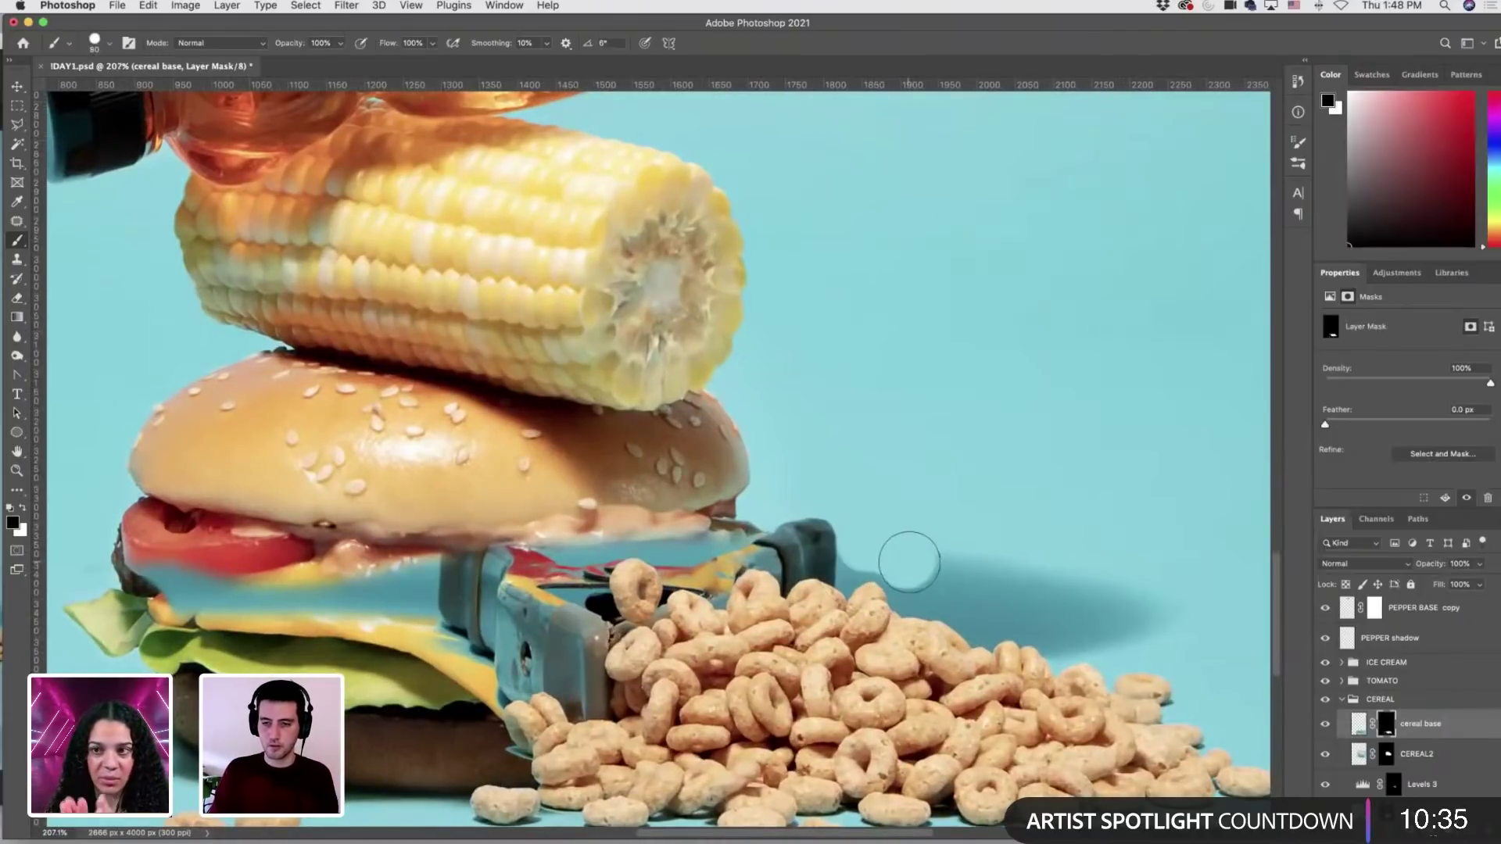
key(bracketleft)
key(bracketleft)
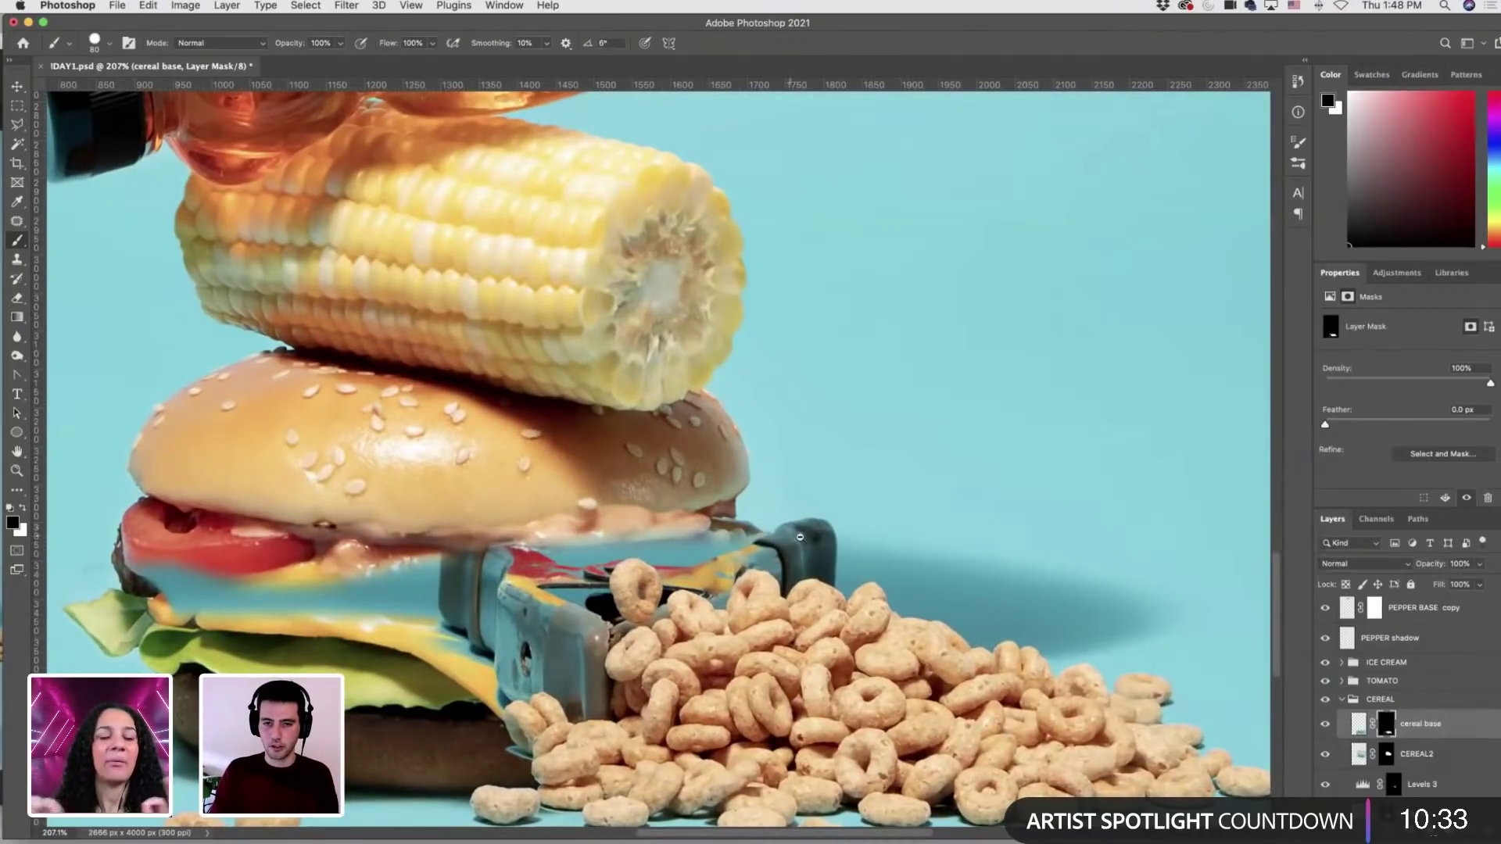
scroll(805, 532, up, 1)
scroll(807, 535, down, 4)
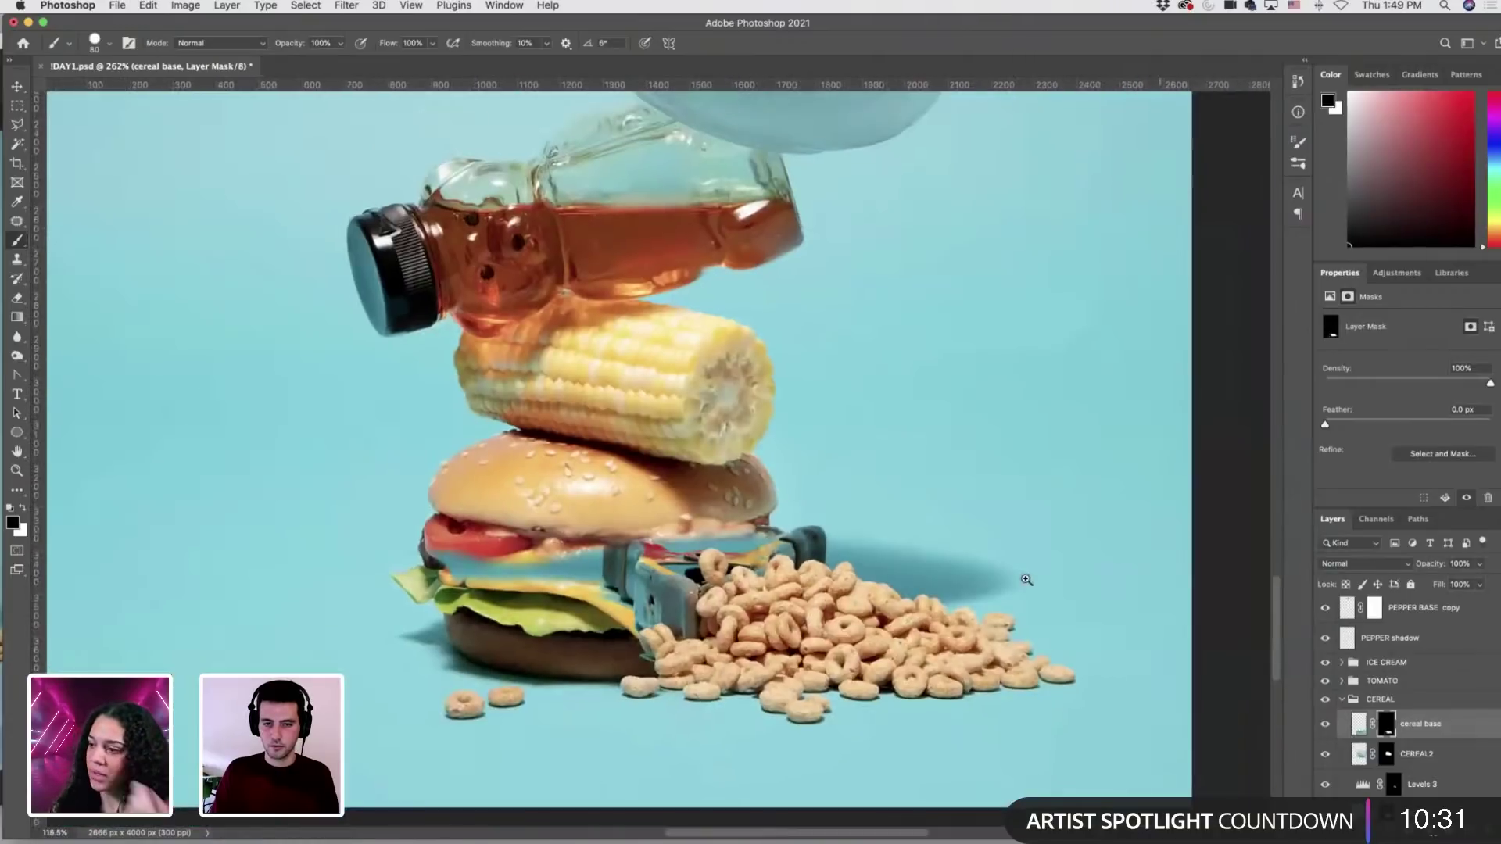
scroll(968, 582, up, 3)
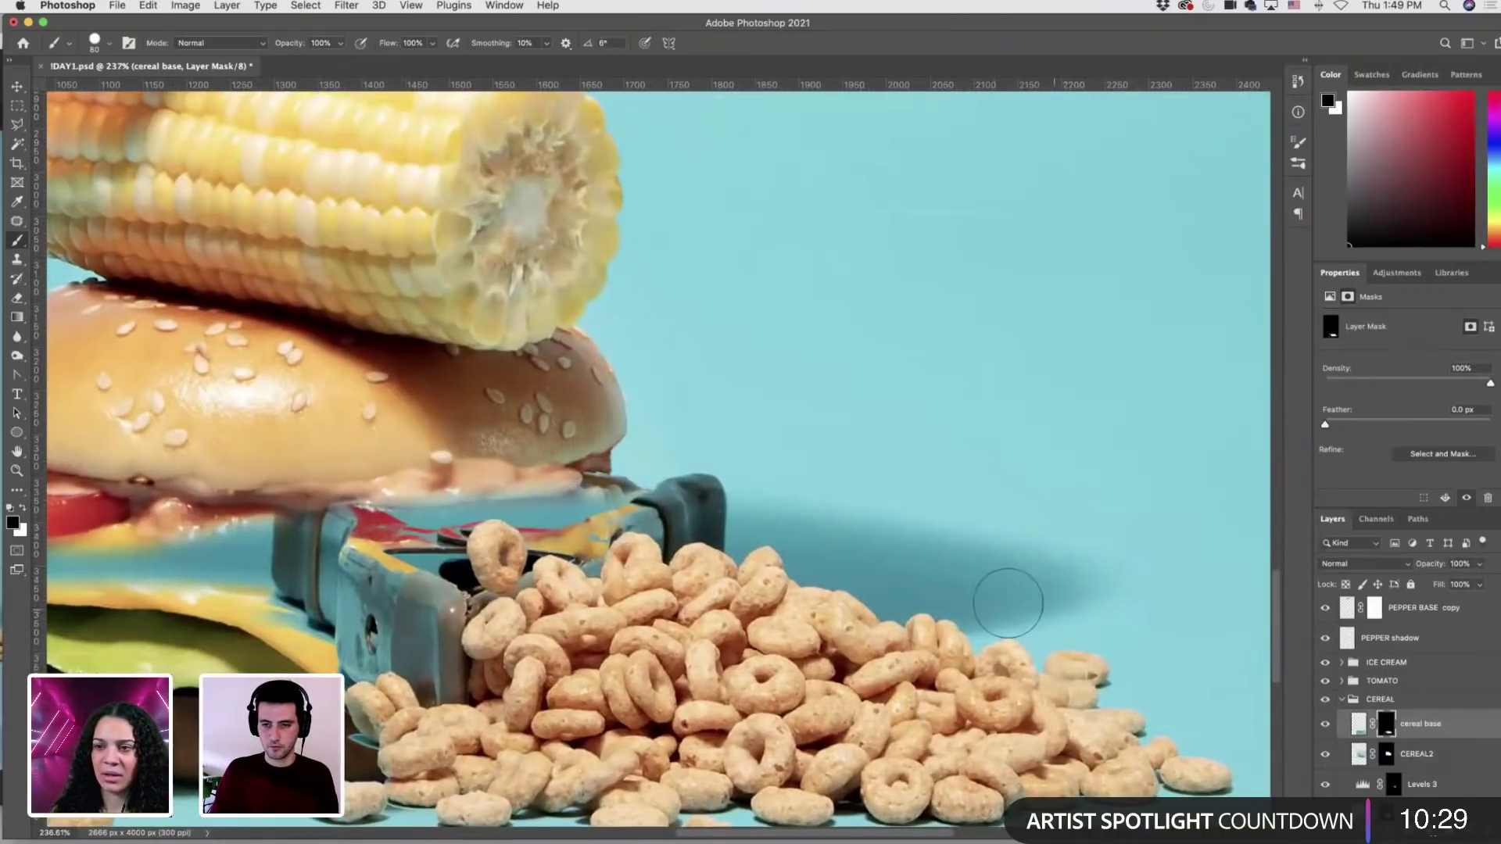
Shrink the mask brush to 7 px and adjust its hardness for fine edge work.
key(bracketleft)
key(bracketleft)
key(bracketleft)
key(bracketleft)
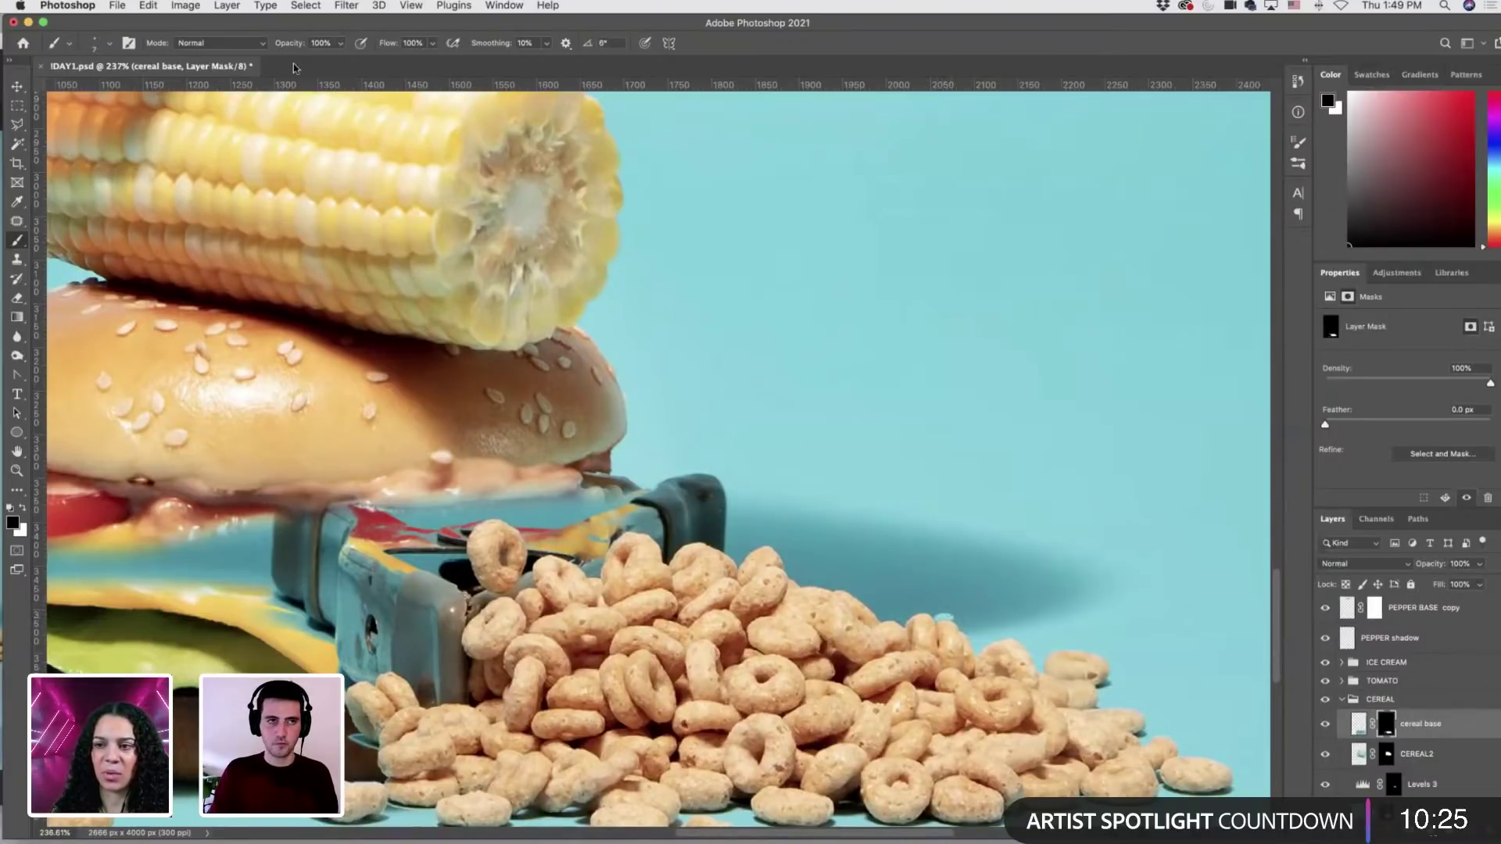
click(110, 43)
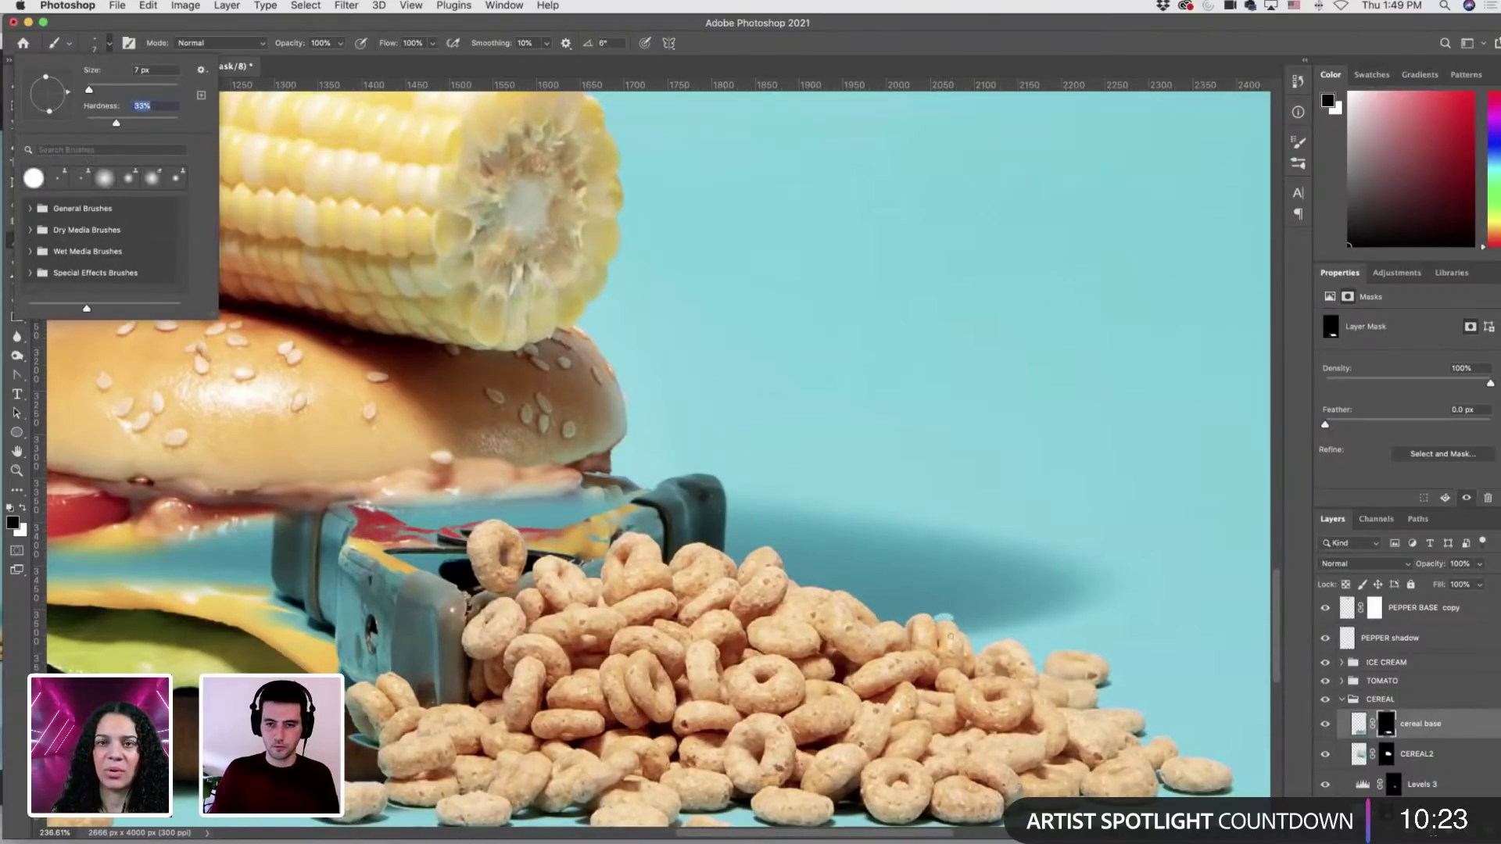
key(Return)
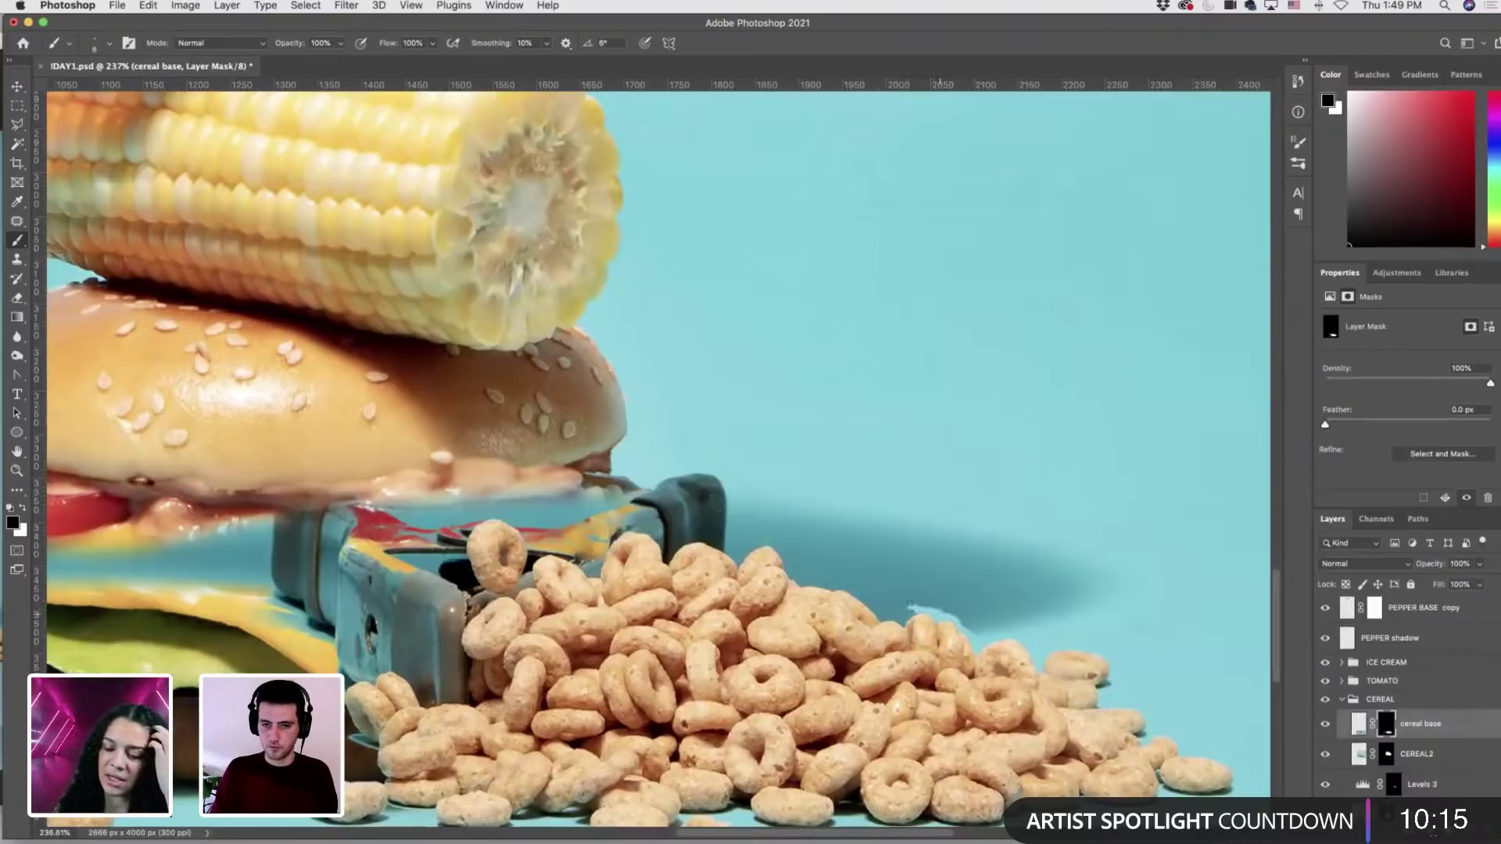
Mask out the shadow closely along the upper right edge of the cereal pile with a small brush.
drag(910, 606, 976, 631)
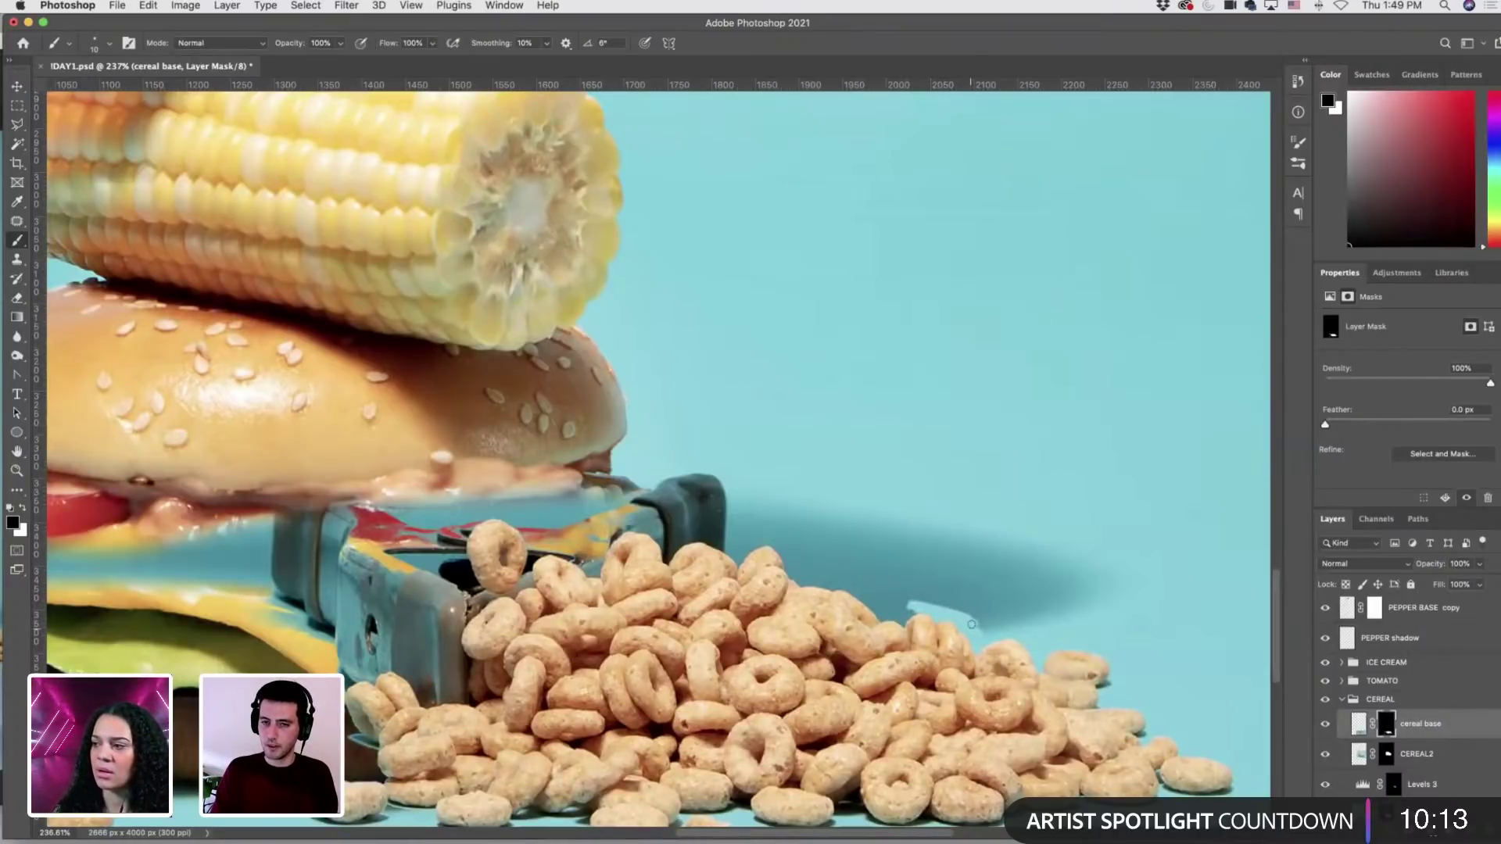
key(])
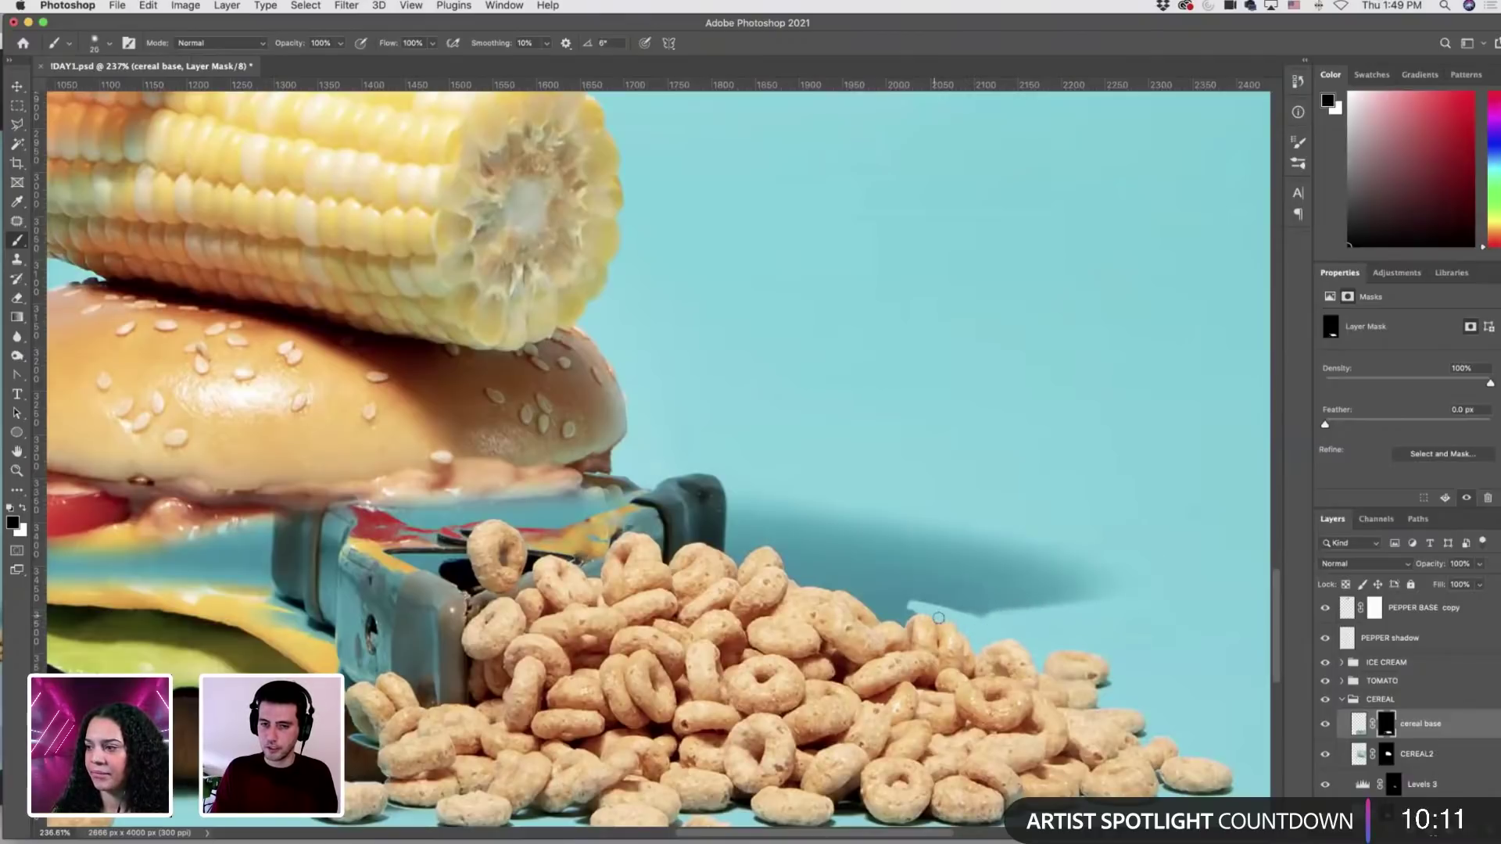
key([)
key([)
key([)
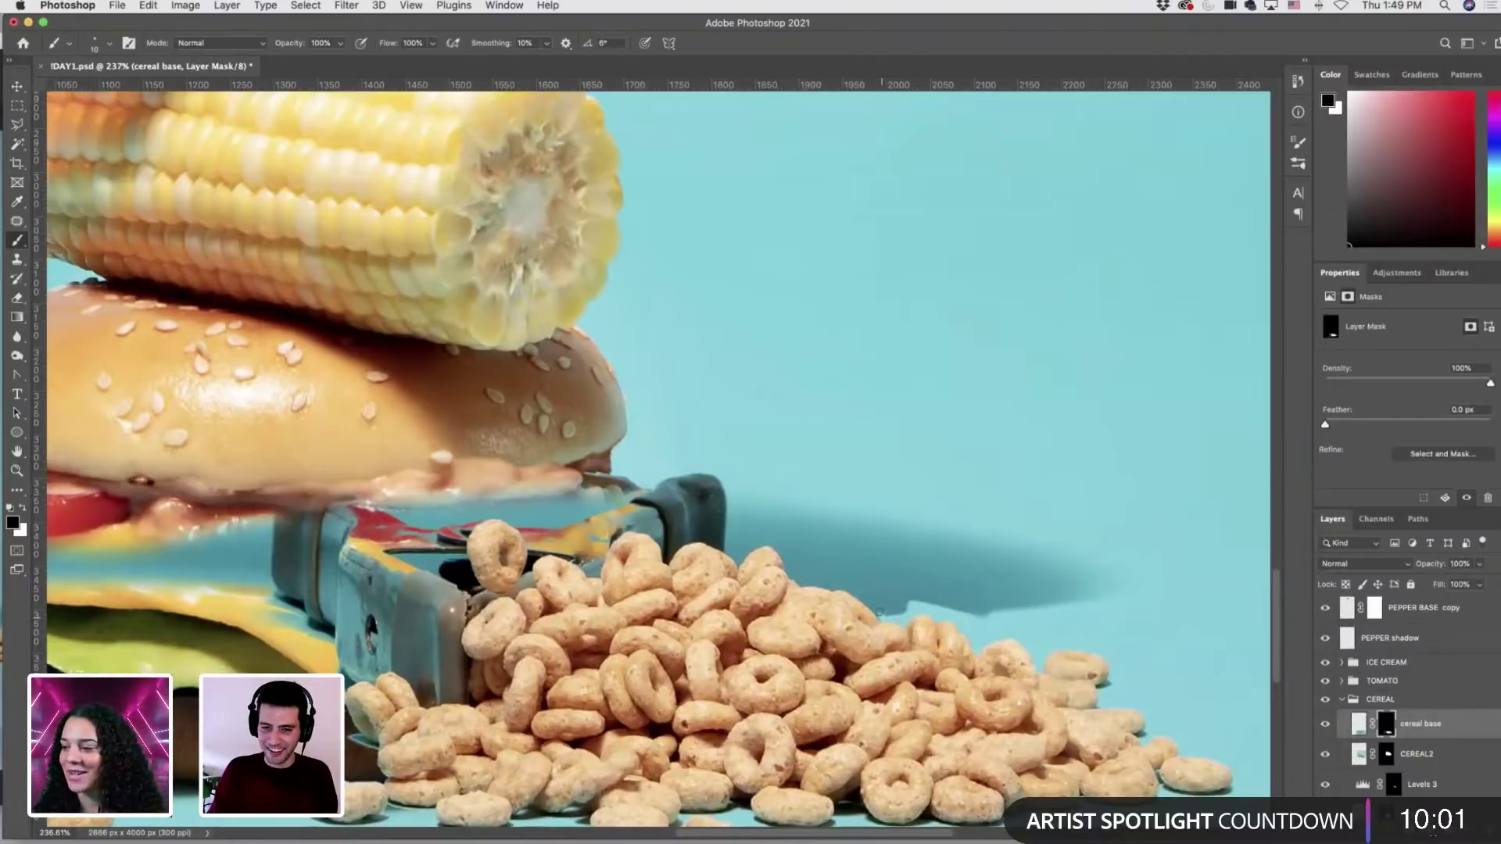
drag(879, 612, 855, 592)
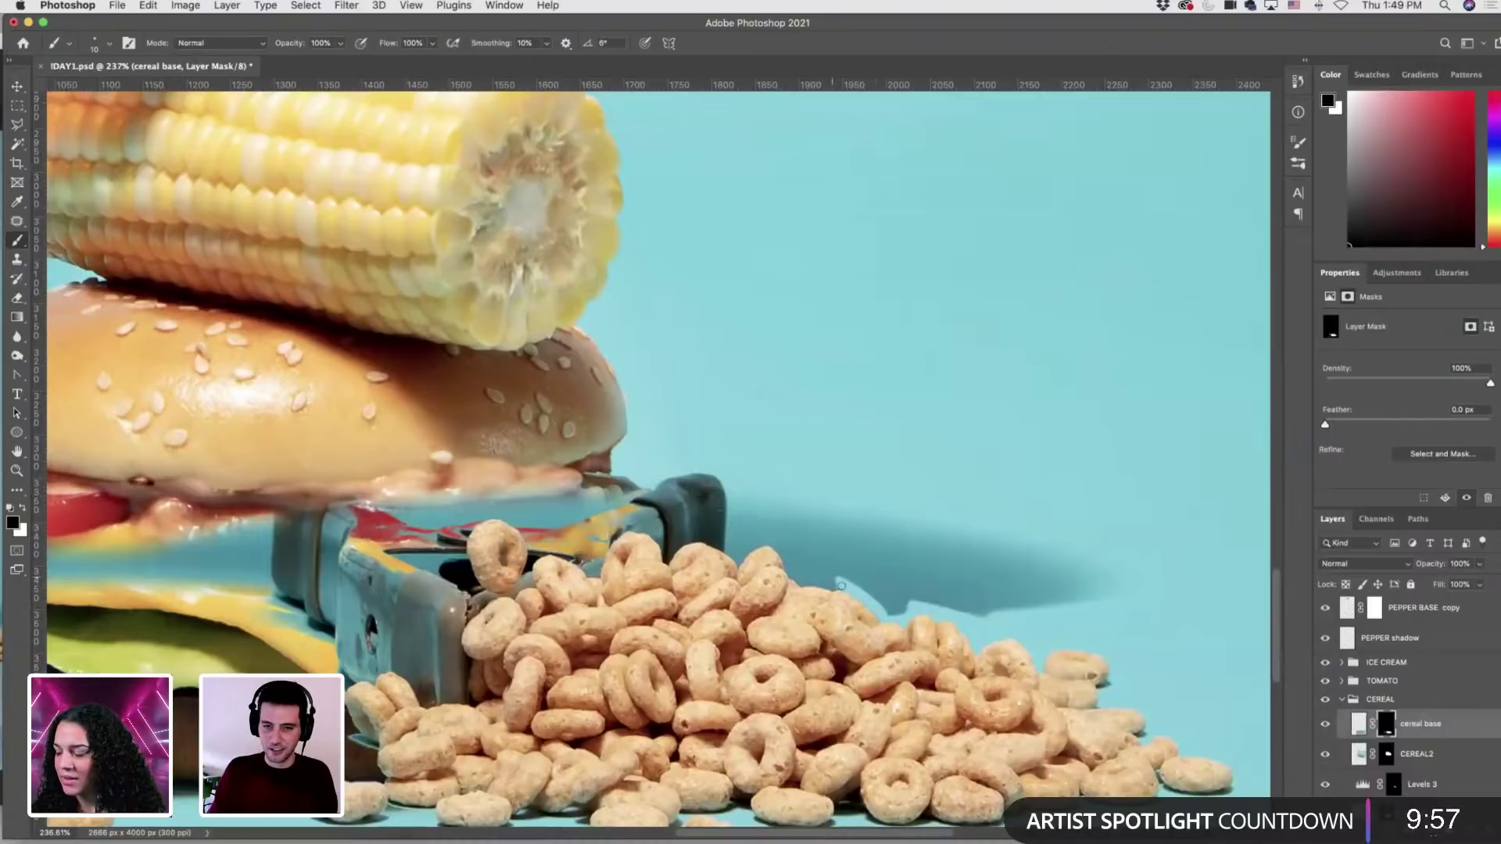
mouse_move(840, 585)
mouse_down()
mouse_move(899, 606)
mouse_move(1005, 598)
mouse_move(981, 610)
mouse_move(876, 585)
mouse_up()
Continue masking along the pile's top edge, then hide the wide shadow patch behind it with a 25 px brush.
key(bracketleft)
key(bracketleft)
key(bracketleft)
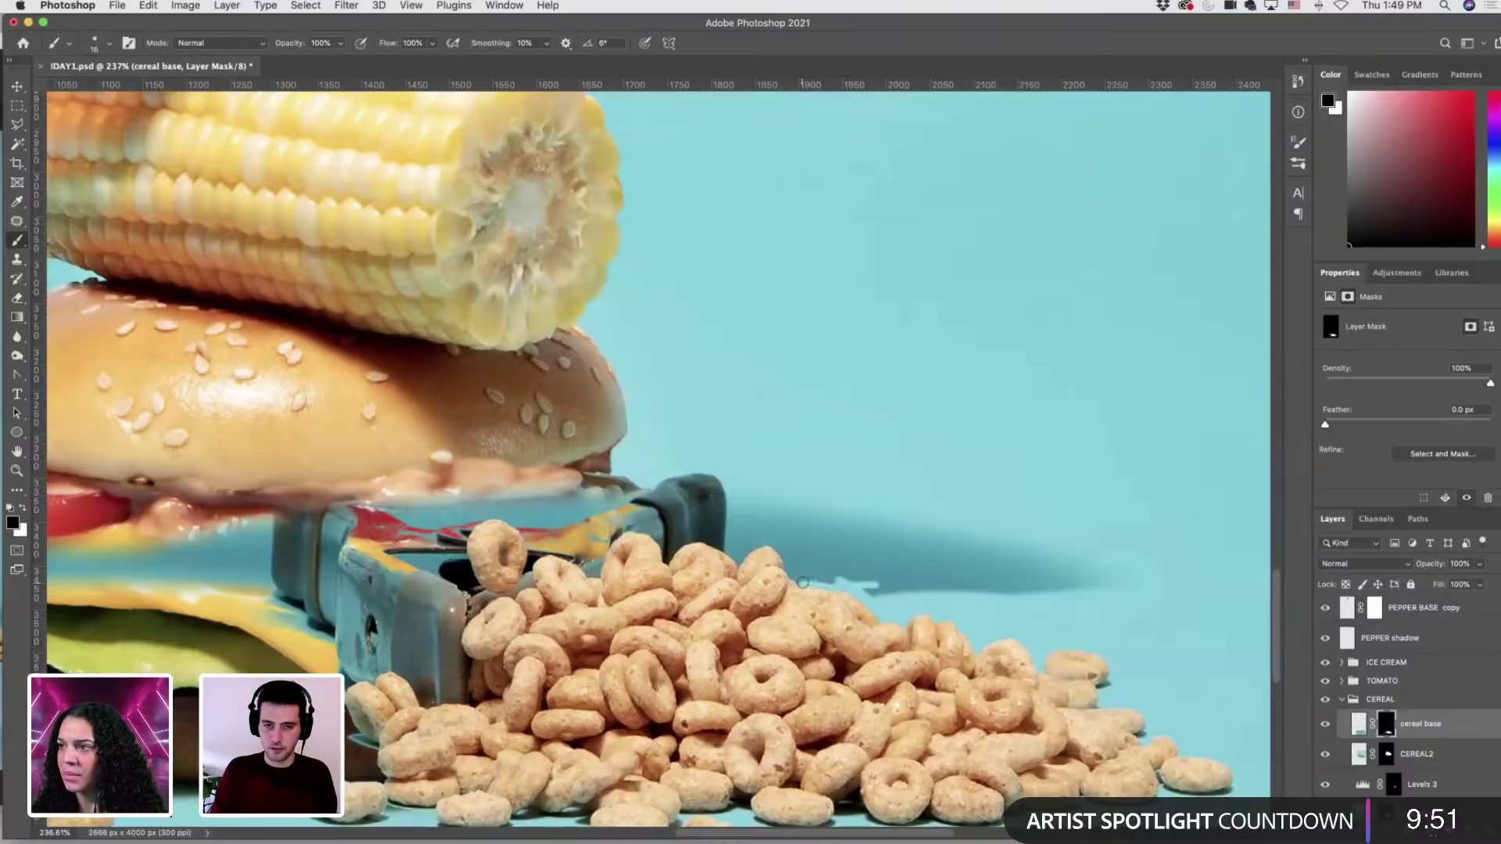
drag(786, 557, 759, 536)
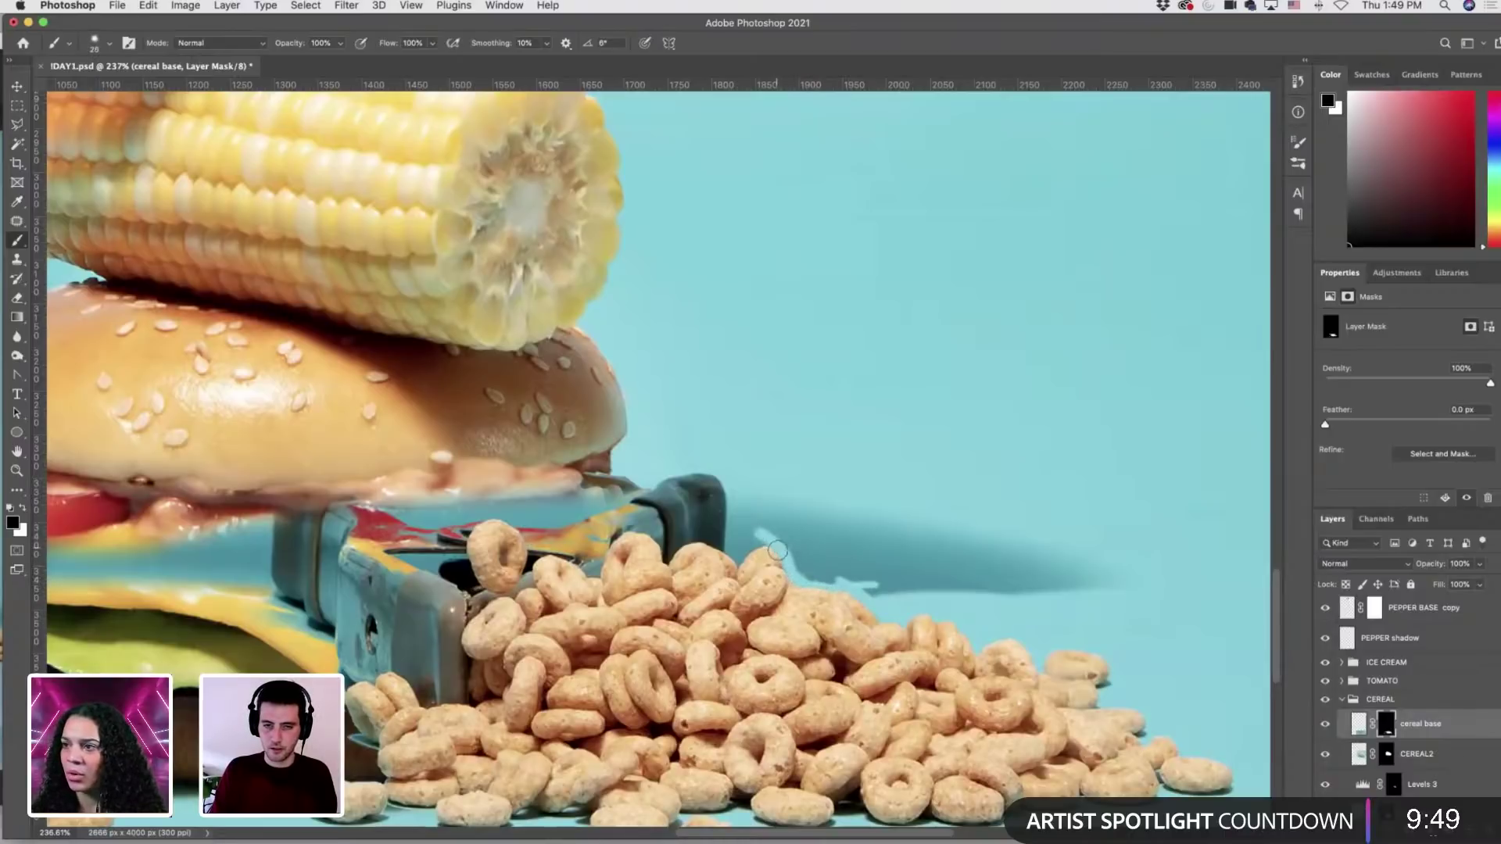
key(bracketright)
key(bracketright)
key(bracketright)
mouse_move(838, 582)
mouse_down()
mouse_move(805, 567)
mouse_move(1010, 582)
mouse_move(932, 581)
mouse_move(1043, 610)
mouse_move(1212, 601)
mouse_move(859, 574)
mouse_move(1199, 586)
mouse_move(1145, 563)
mouse_move(854, 544)
mouse_move(872, 527)
mouse_move(921, 534)
mouse_move(795, 543)
mouse_move(889, 557)
mouse_move(785, 519)
mouse_move(810, 560)
mouse_up()
key(bracketright)
key(bracketright)
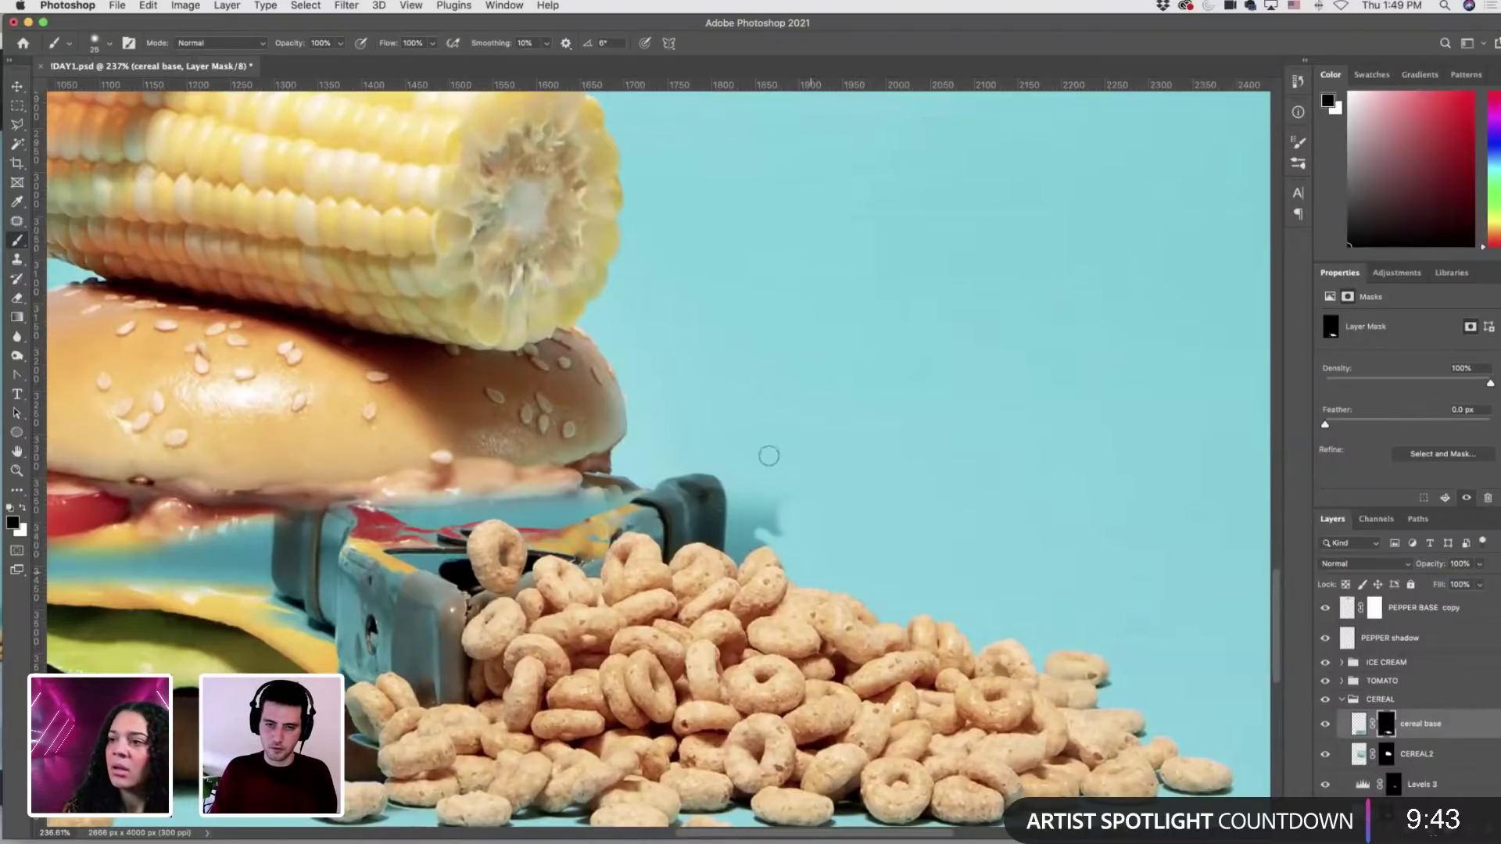
Mask out the remaining shadow and the rear dark plastic corner between the burger and the top of the cereal pile.
drag(767, 449, 763, 516)
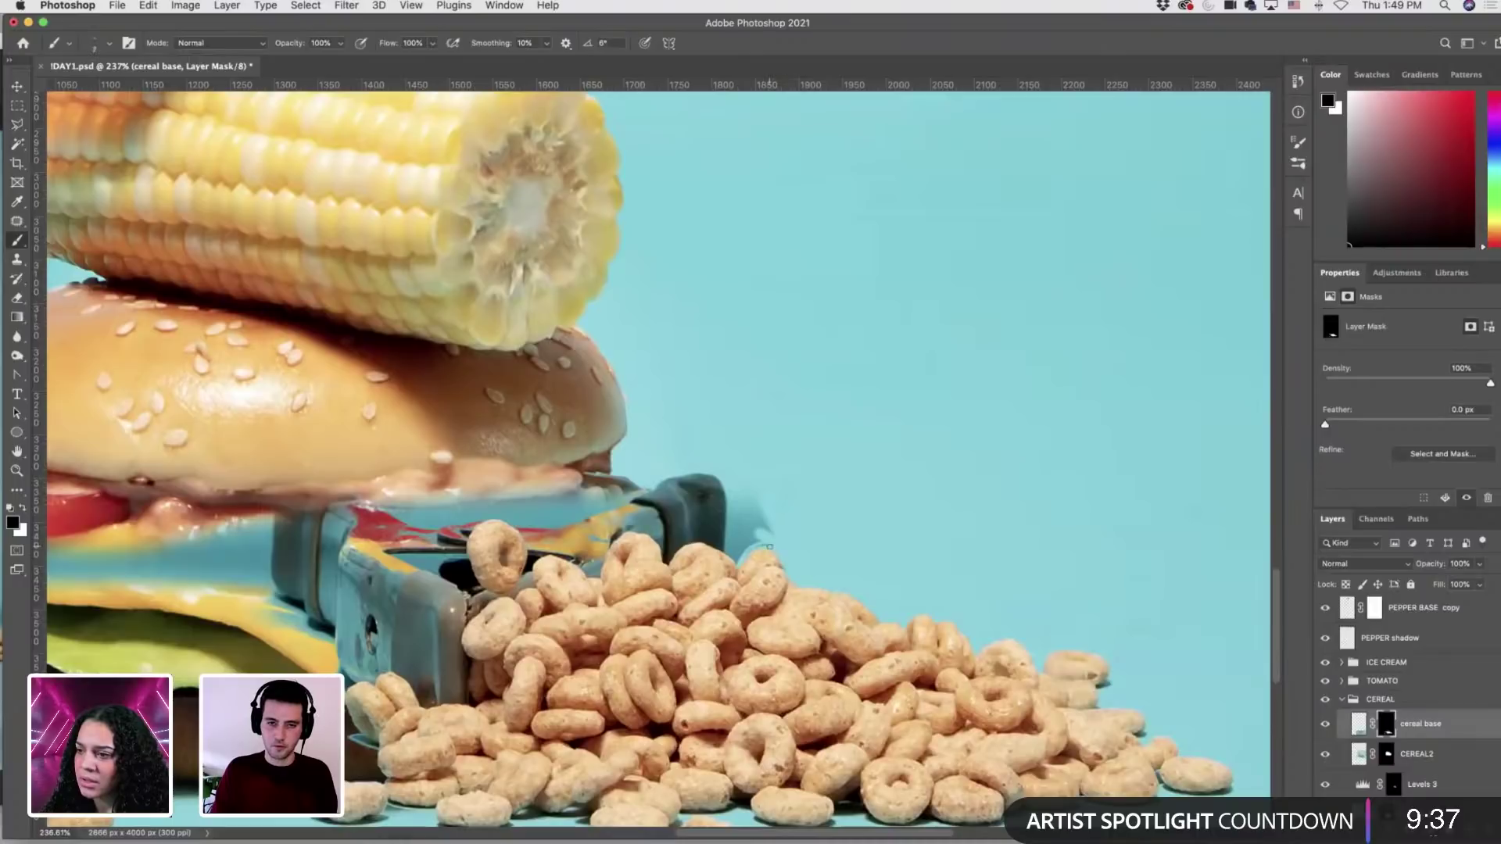
mouse_move(768, 547)
mouse_down()
mouse_move(738, 552)
mouse_move(788, 529)
mouse_move(745, 537)
mouse_move(754, 513)
mouse_move(822, 486)
mouse_move(736, 540)
mouse_move(732, 524)
mouse_move(804, 484)
mouse_move(675, 498)
mouse_move(722, 476)
mouse_move(611, 507)
mouse_move(727, 547)
mouse_move(665, 535)
mouse_up()
key(bracketright)
key(bracketright)
key(bracketright)
key(bracketright)
key(bracketright)
key(bracketright)
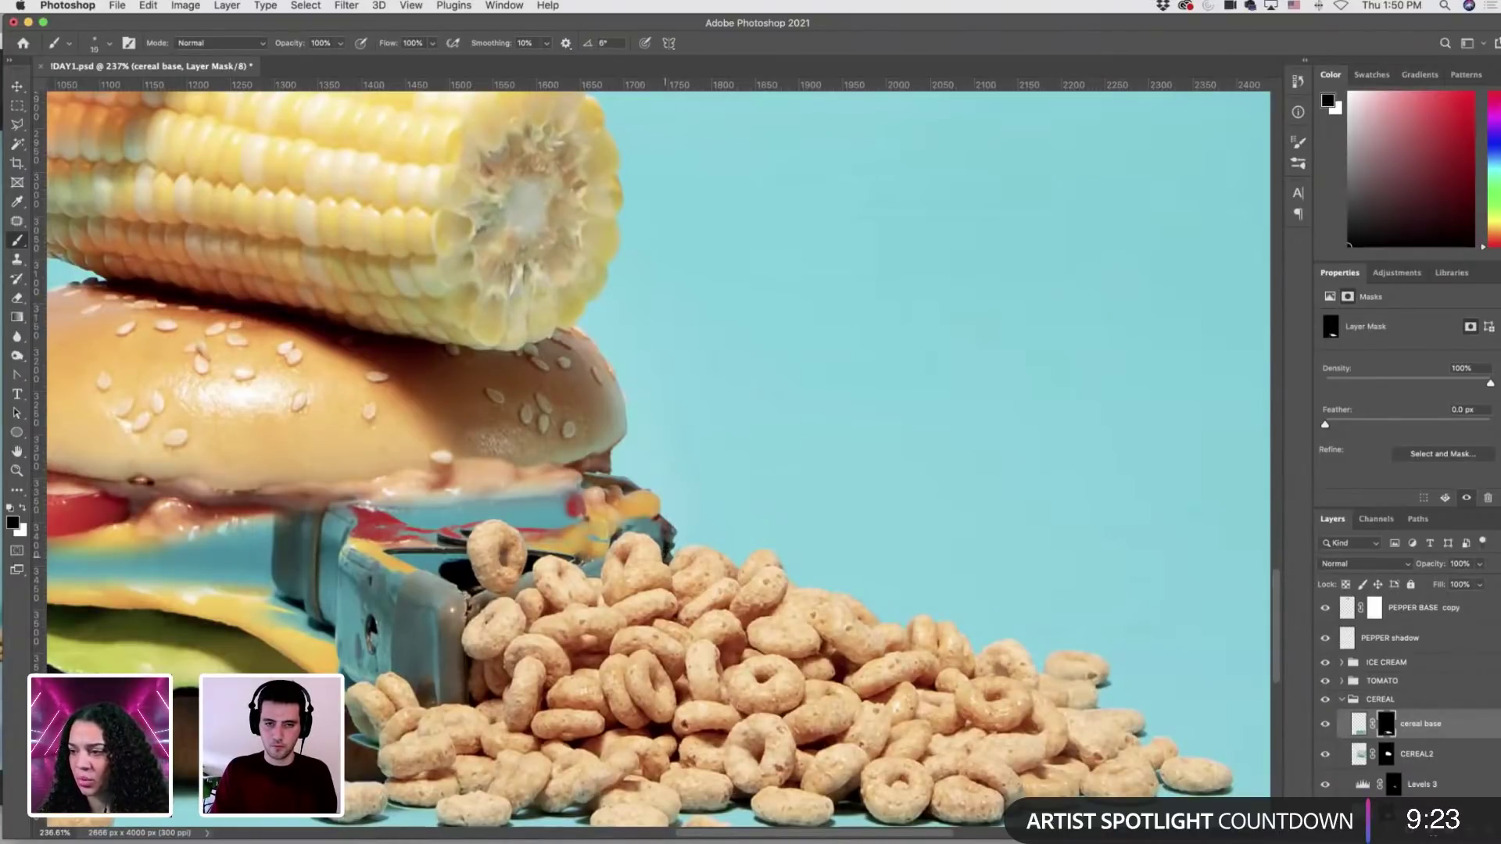
key(bracketright)
key(bracketright)
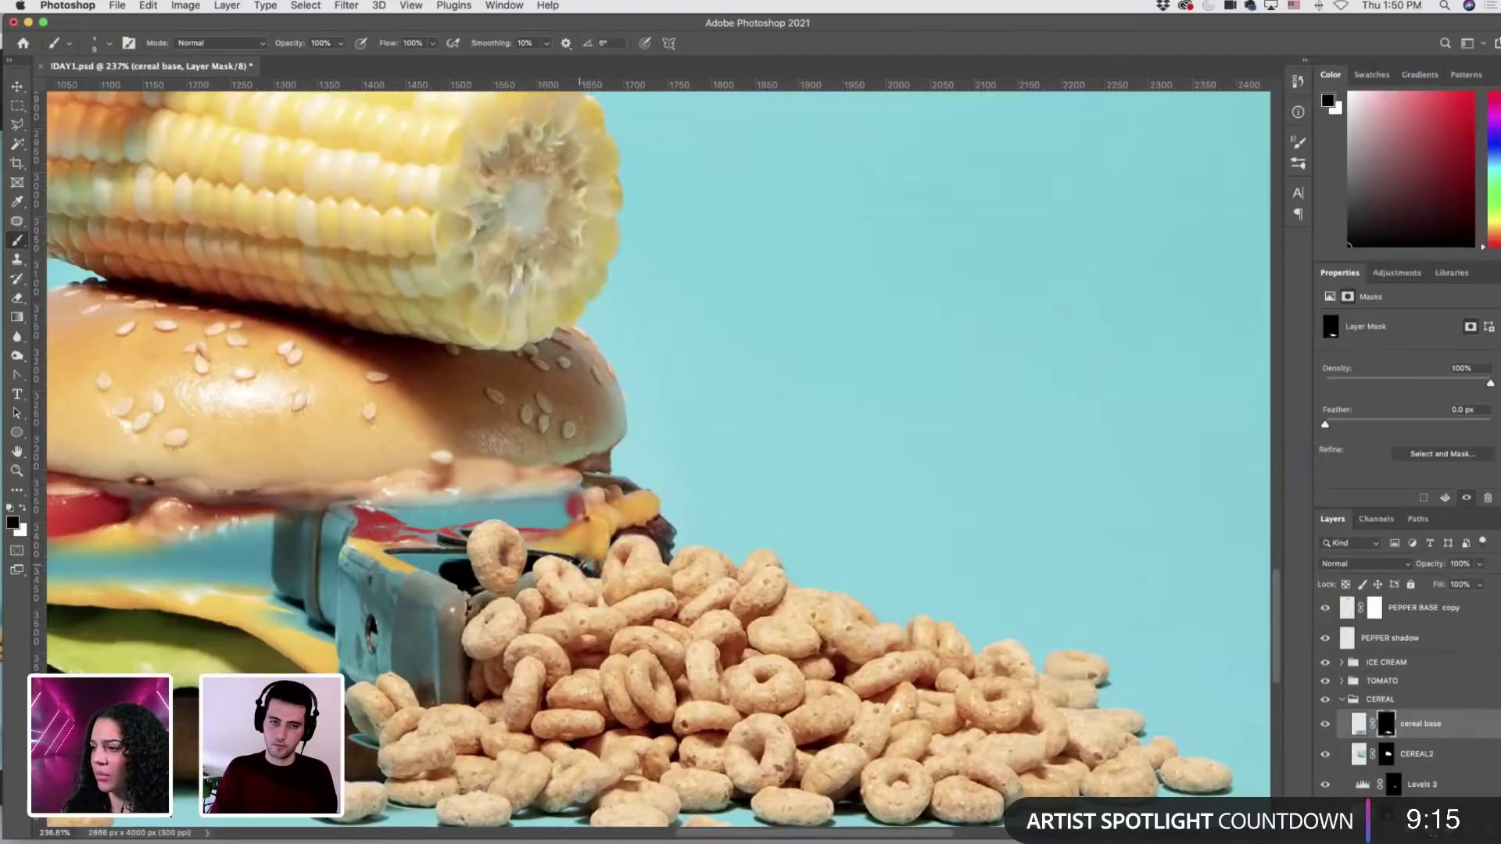
Mask out the cereal layer's blurry leftover patch covering the burger's tomato slice, enlarging the brush for the wider area.
mouse_move(548, 548)
mouse_down()
mouse_move(504, 542)
mouse_move(583, 533)
mouse_move(613, 507)
mouse_move(477, 532)
mouse_up()
key(bracketright)
key(bracketright)
key(bracketright)
key(bracketright)
mouse_move(376, 531)
mouse_down()
mouse_move(548, 493)
mouse_move(258, 524)
mouse_up()
scroll(500, 477, down, 3)
scroll(500, 477, left, 3)
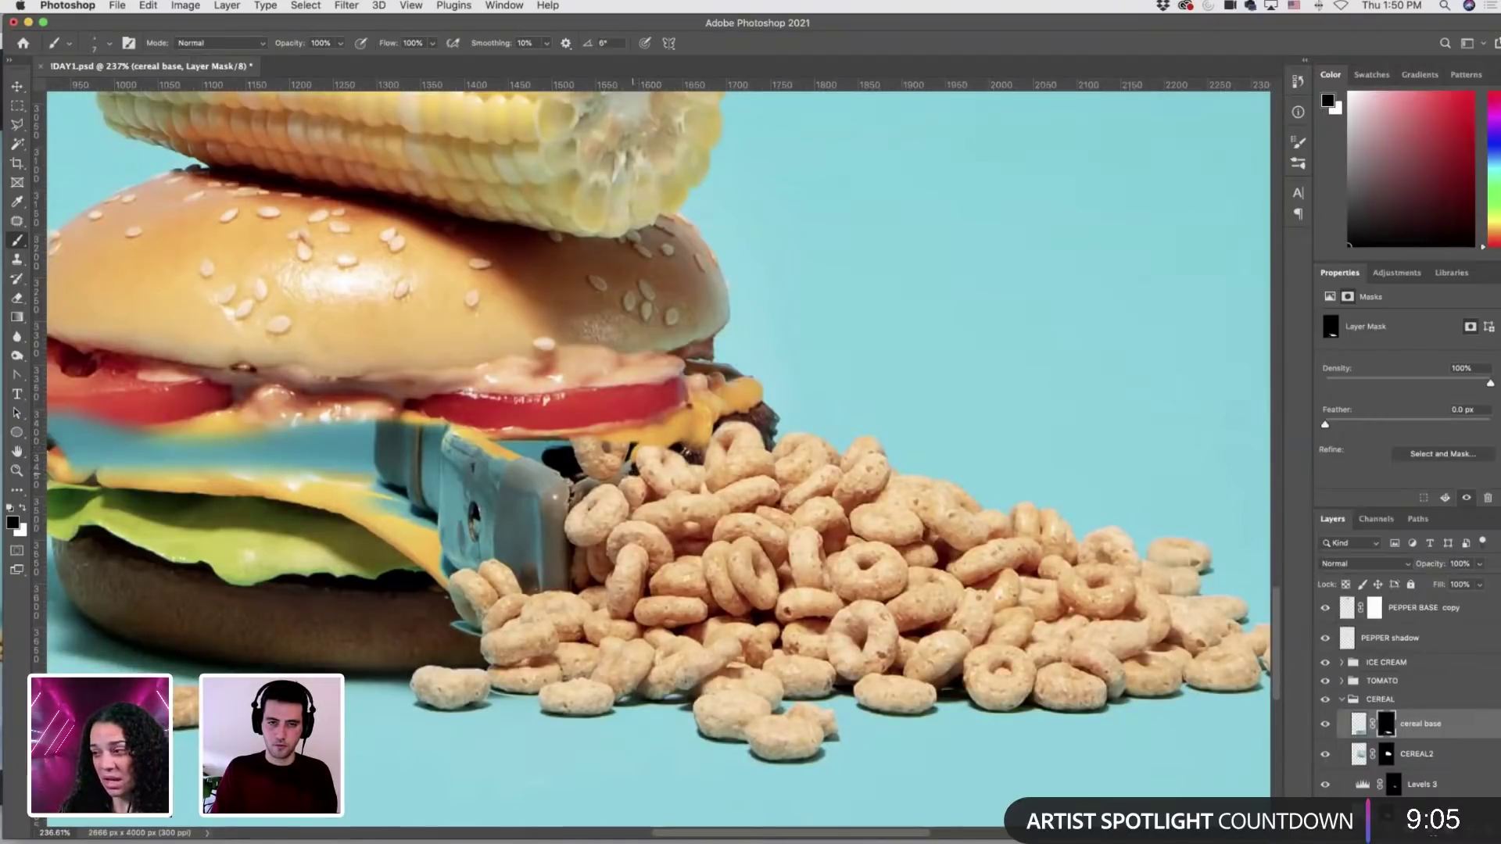
Mask out the grey plastic along the cereal pile's burger-side edge and the loose ring over the cheese with a small brush.
key(bracketright)
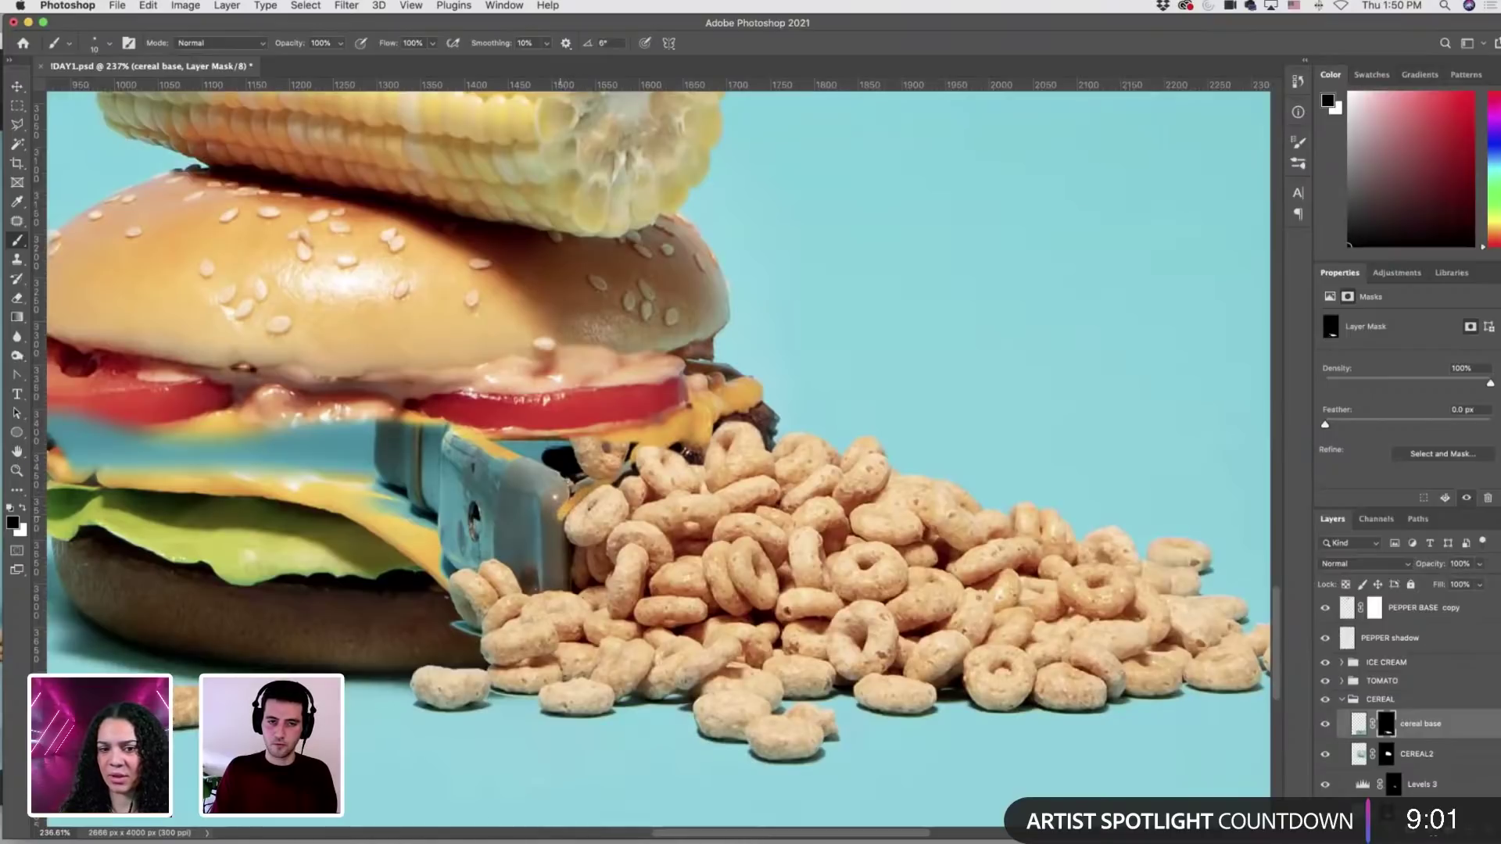
key(bracketright)
key(bracketright)
key(bracketright)
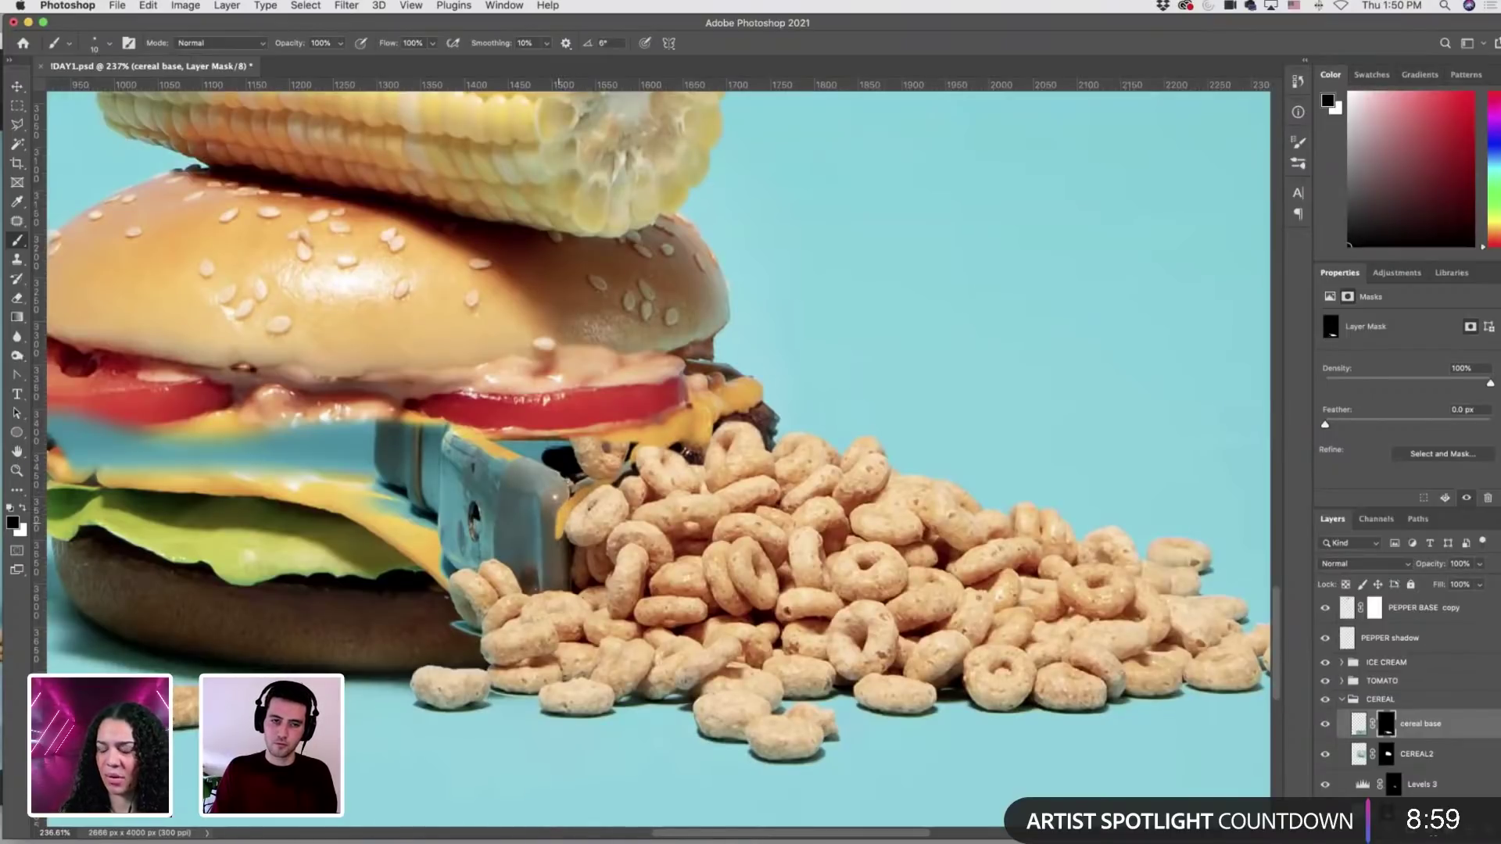
key(bracketleft)
key(bracketleft)
key(bracketleft)
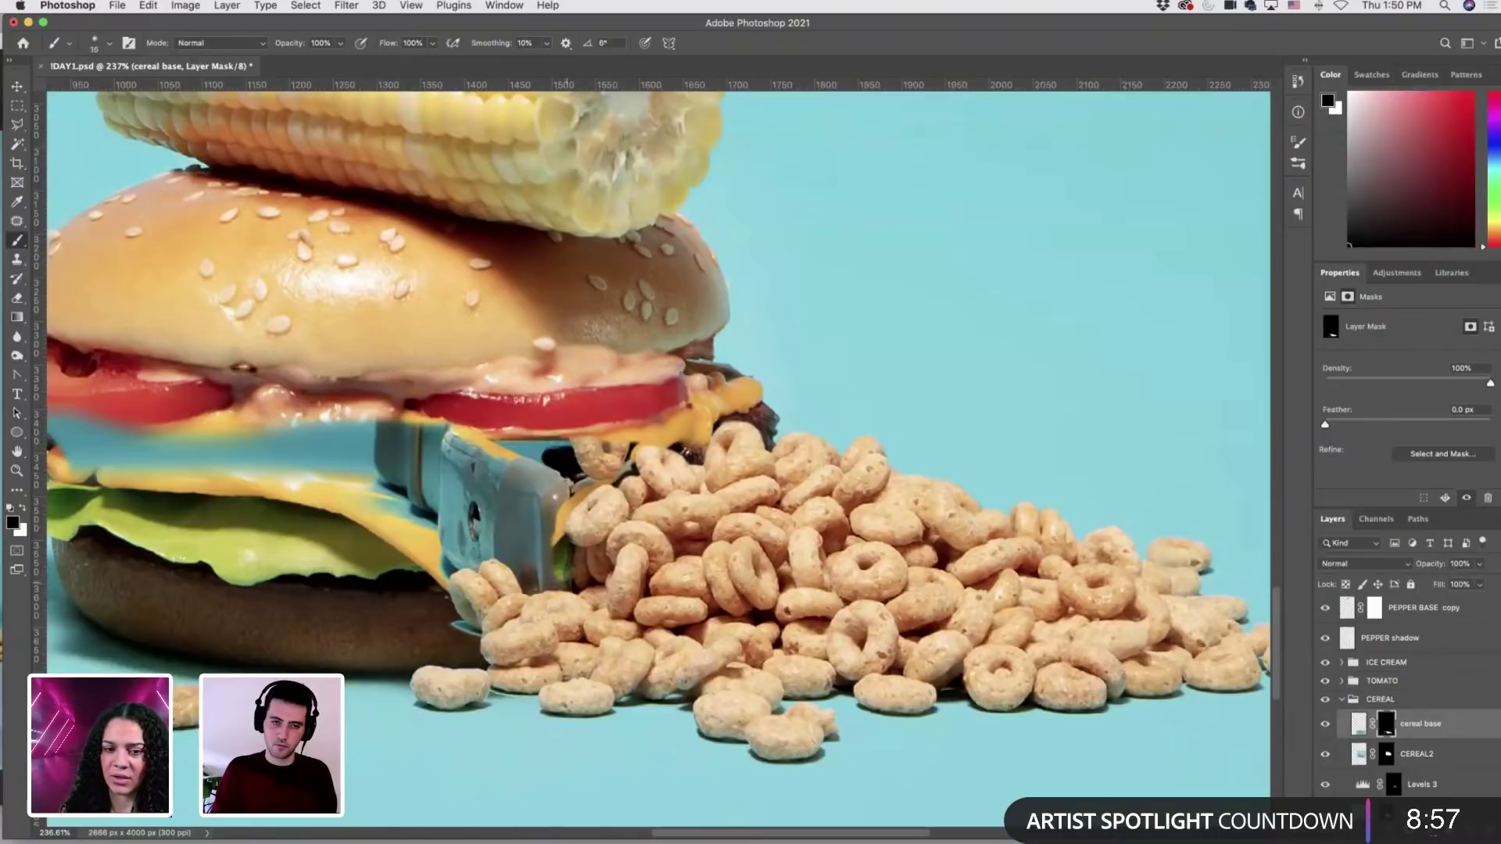
key(bracketright)
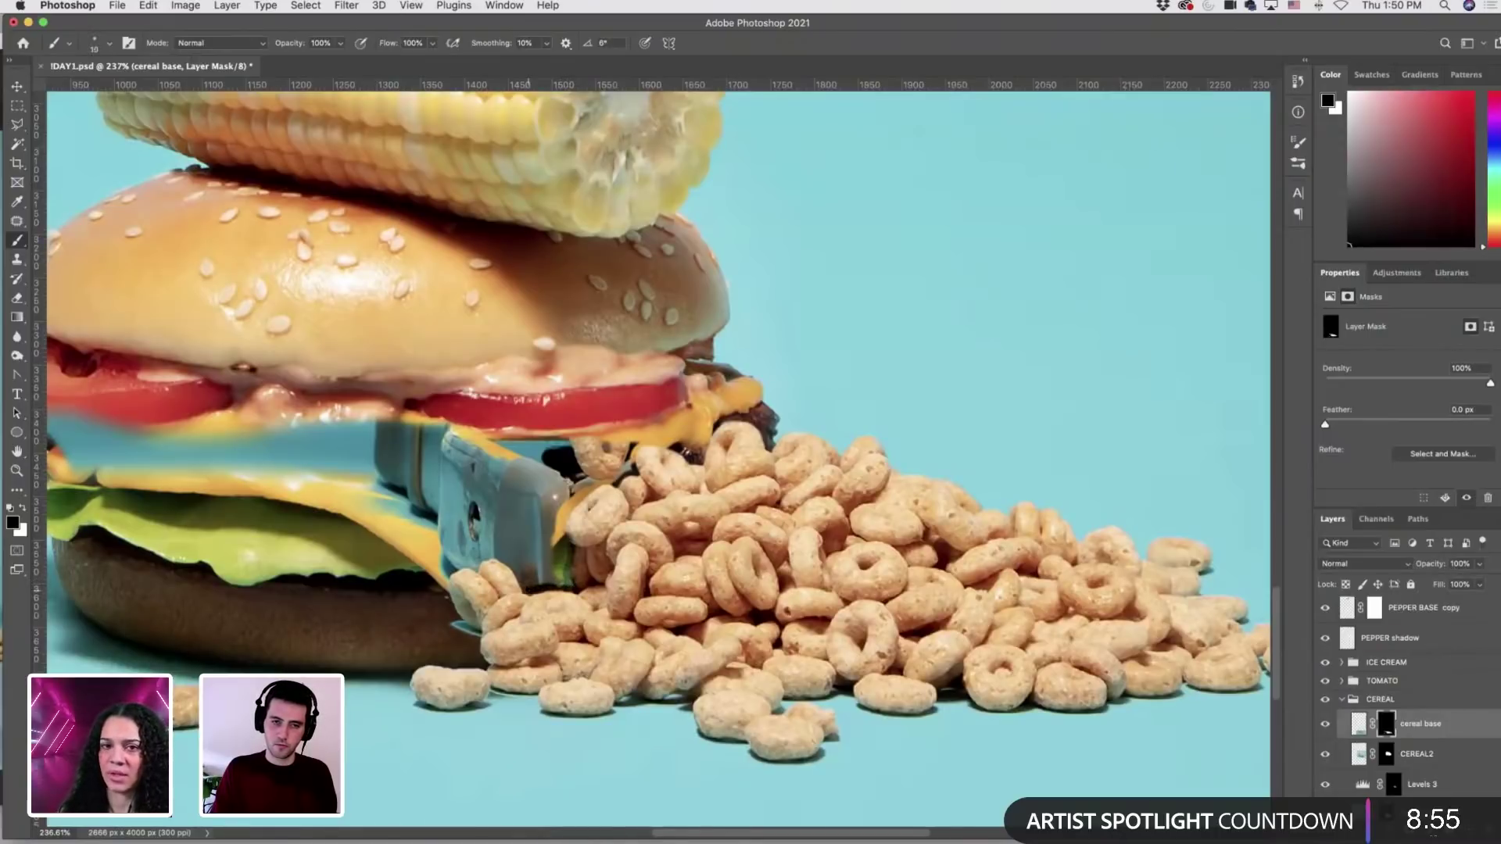
mouse_move(534, 591)
mouse_down()
mouse_move(504, 549)
mouse_move(610, 468)
mouse_up()
drag(547, 506, 624, 443)
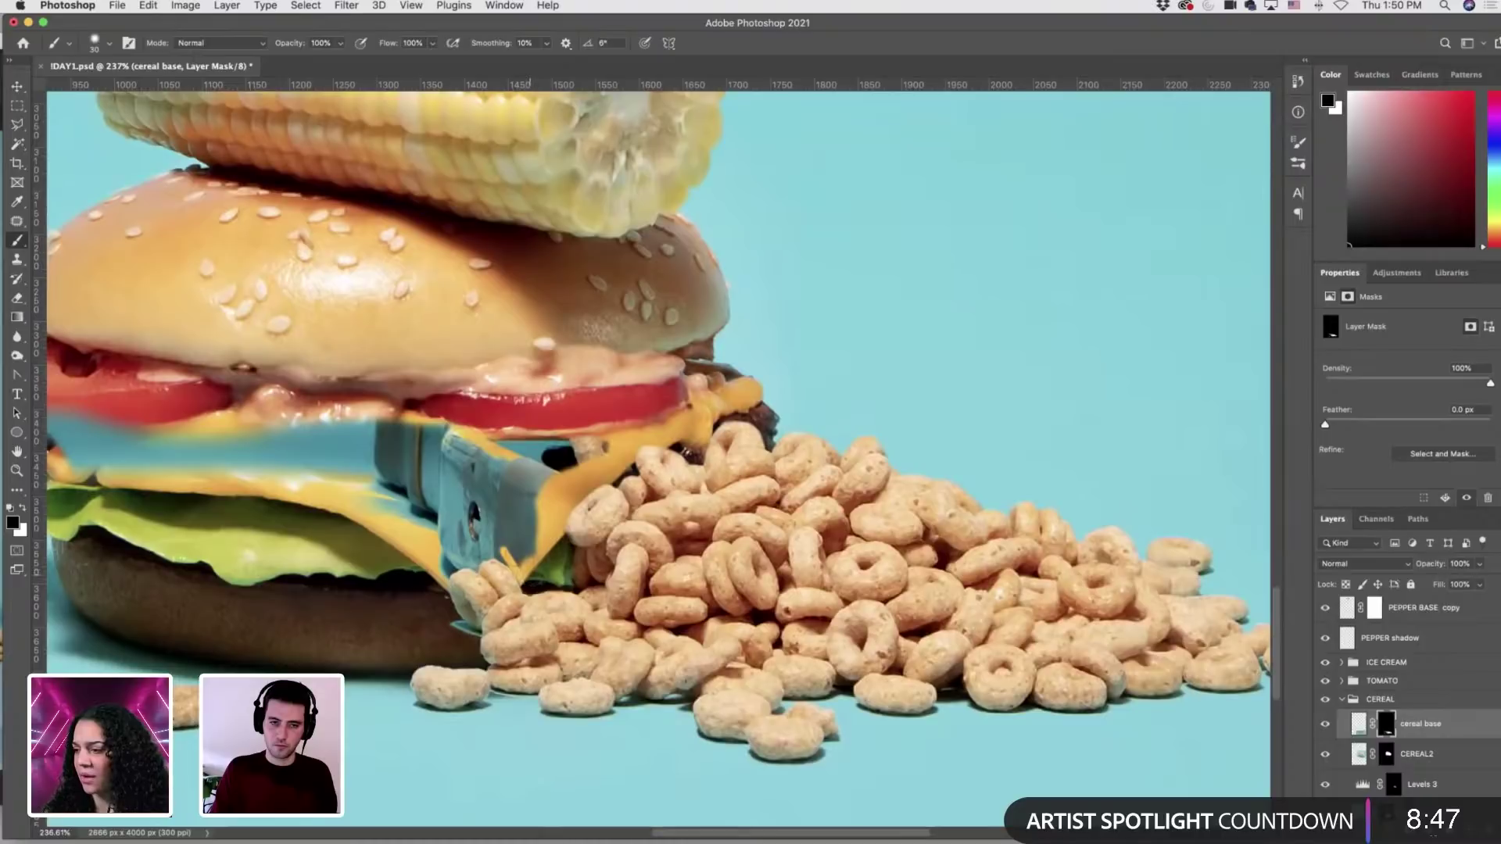
Mask out the main body of the grey plastic box in front of the cheese with a 50 px brush.
key(bracketright)
key(bracketright)
mouse_move(531, 528)
mouse_down()
mouse_move(551, 469)
mouse_move(519, 509)
mouse_move(609, 437)
mouse_move(475, 437)
mouse_move(537, 450)
mouse_move(612, 528)
mouse_up()
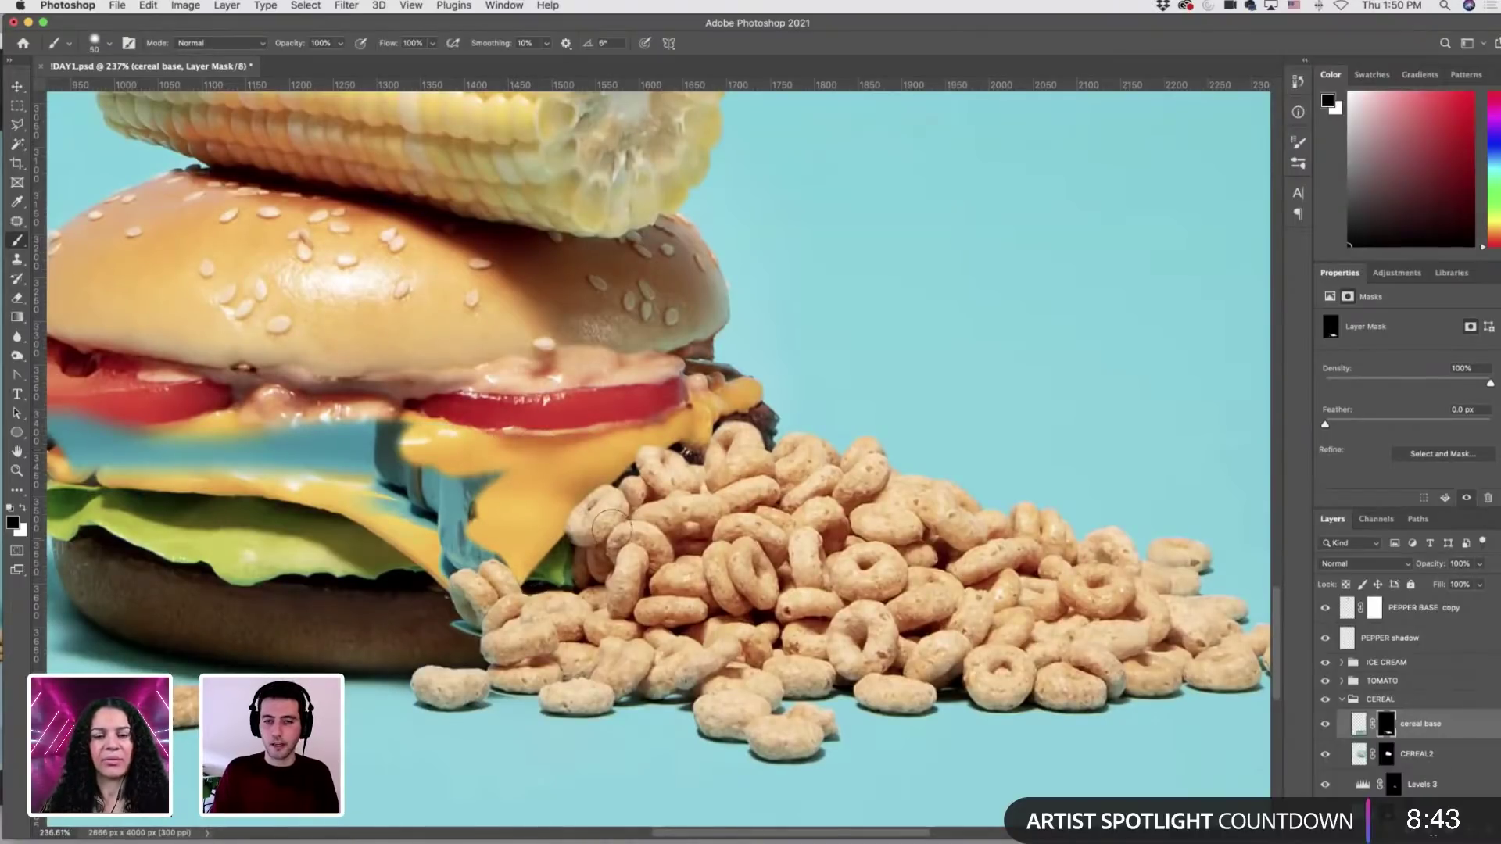
scroll(611, 528, down, 6)
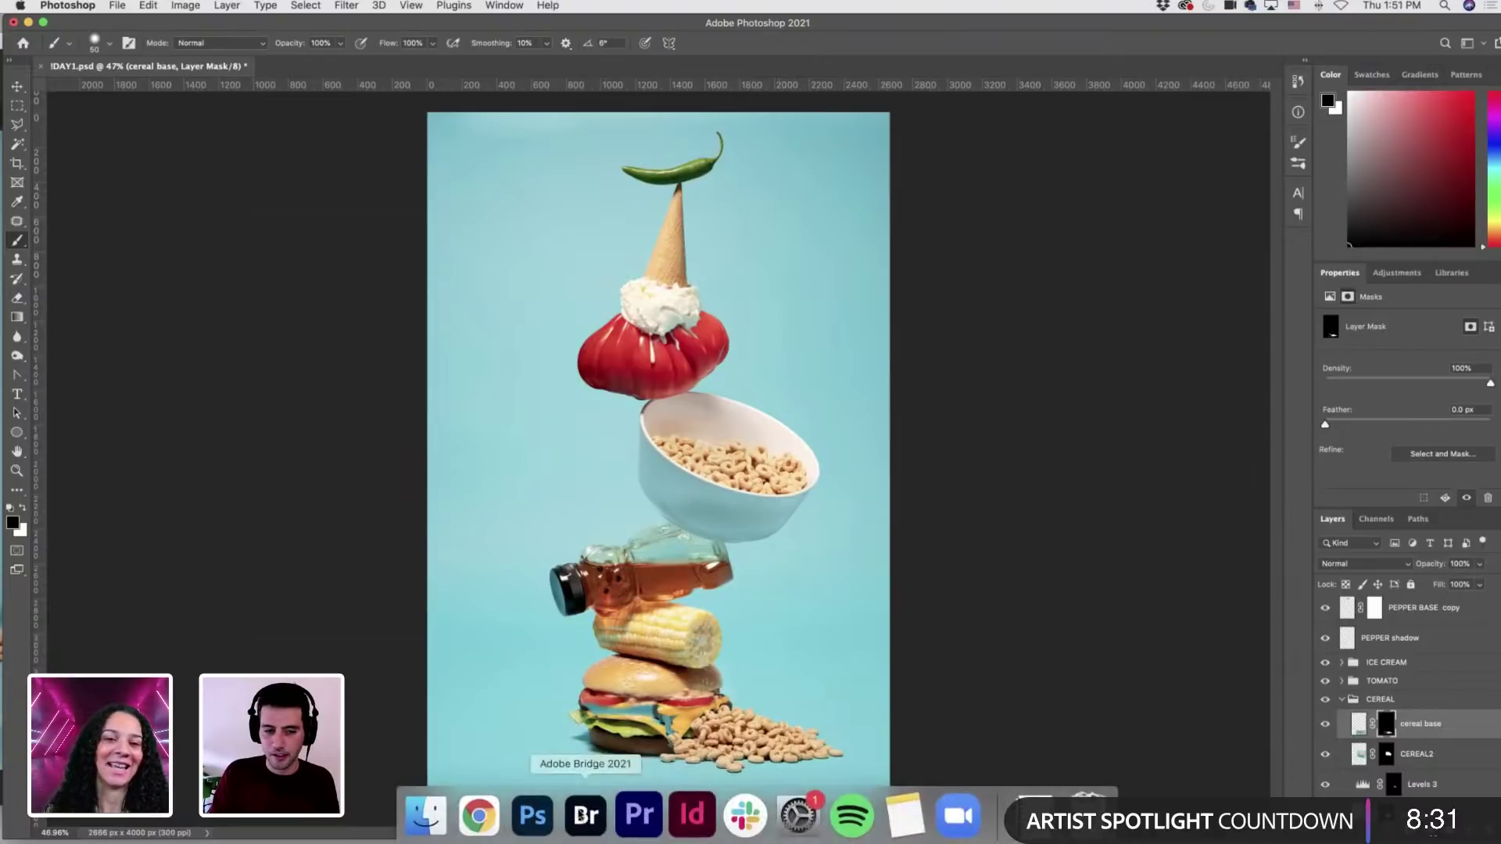
Switch to Adobe Bridge and preview the tilted cereal bowl photo C36A4568.CR2.
drag(149, 24, 227, 29)
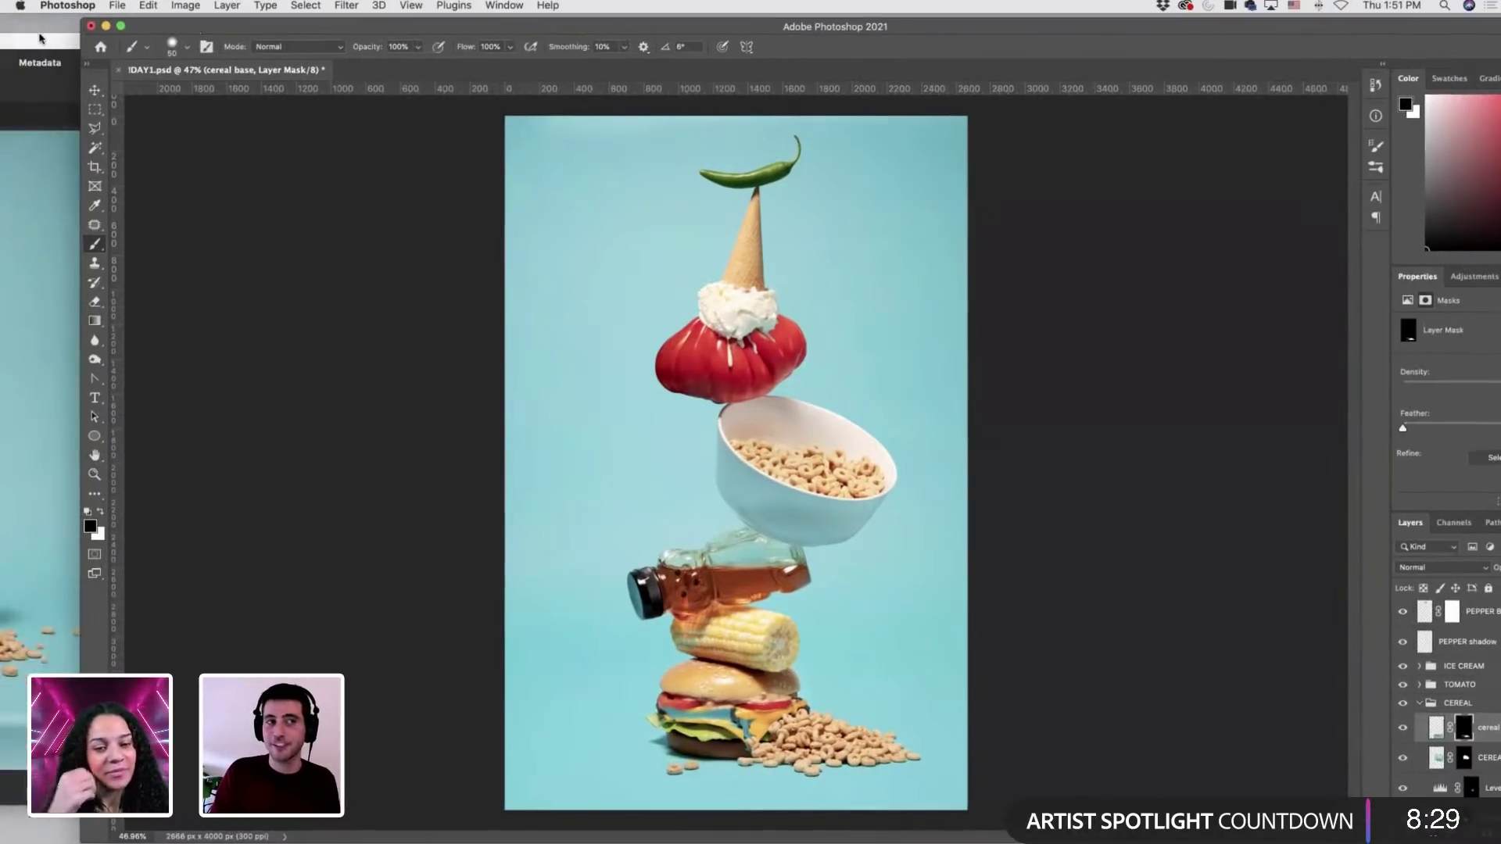
drag(43, 41, 345, 39)
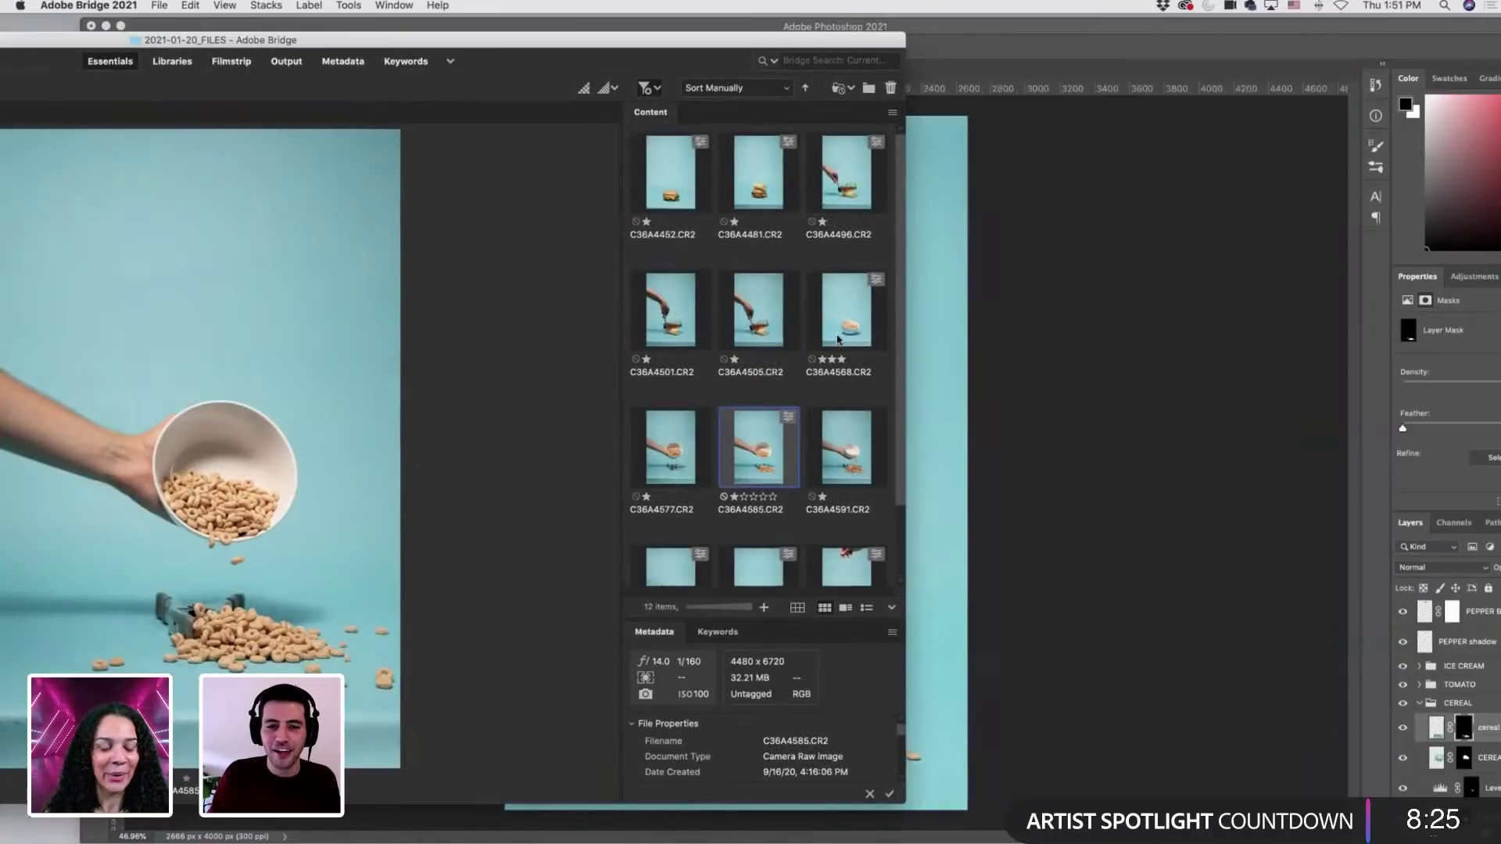
click(839, 340)
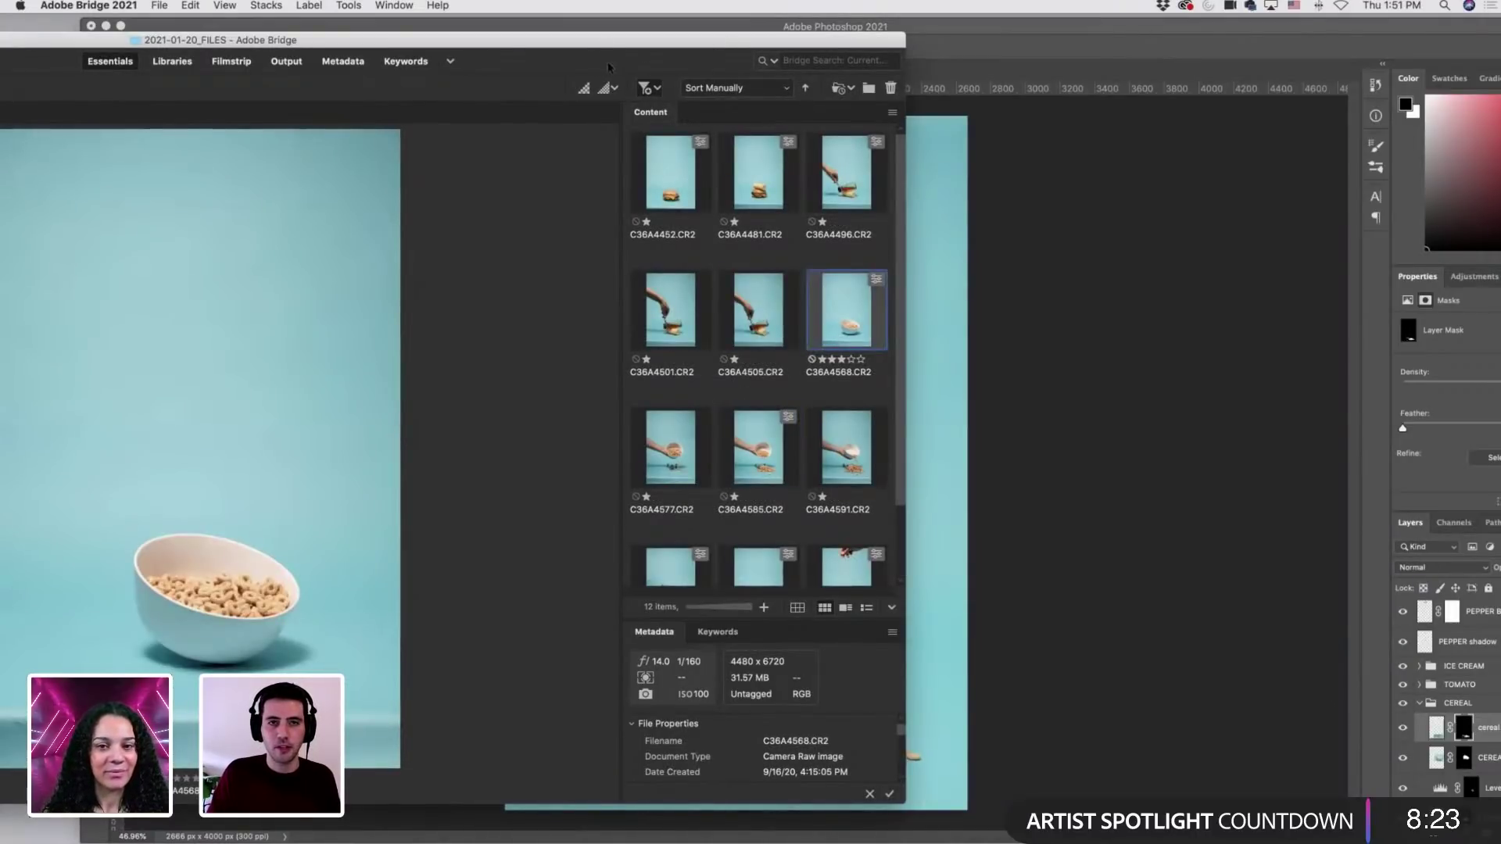
drag(608, 67, 212, 43)
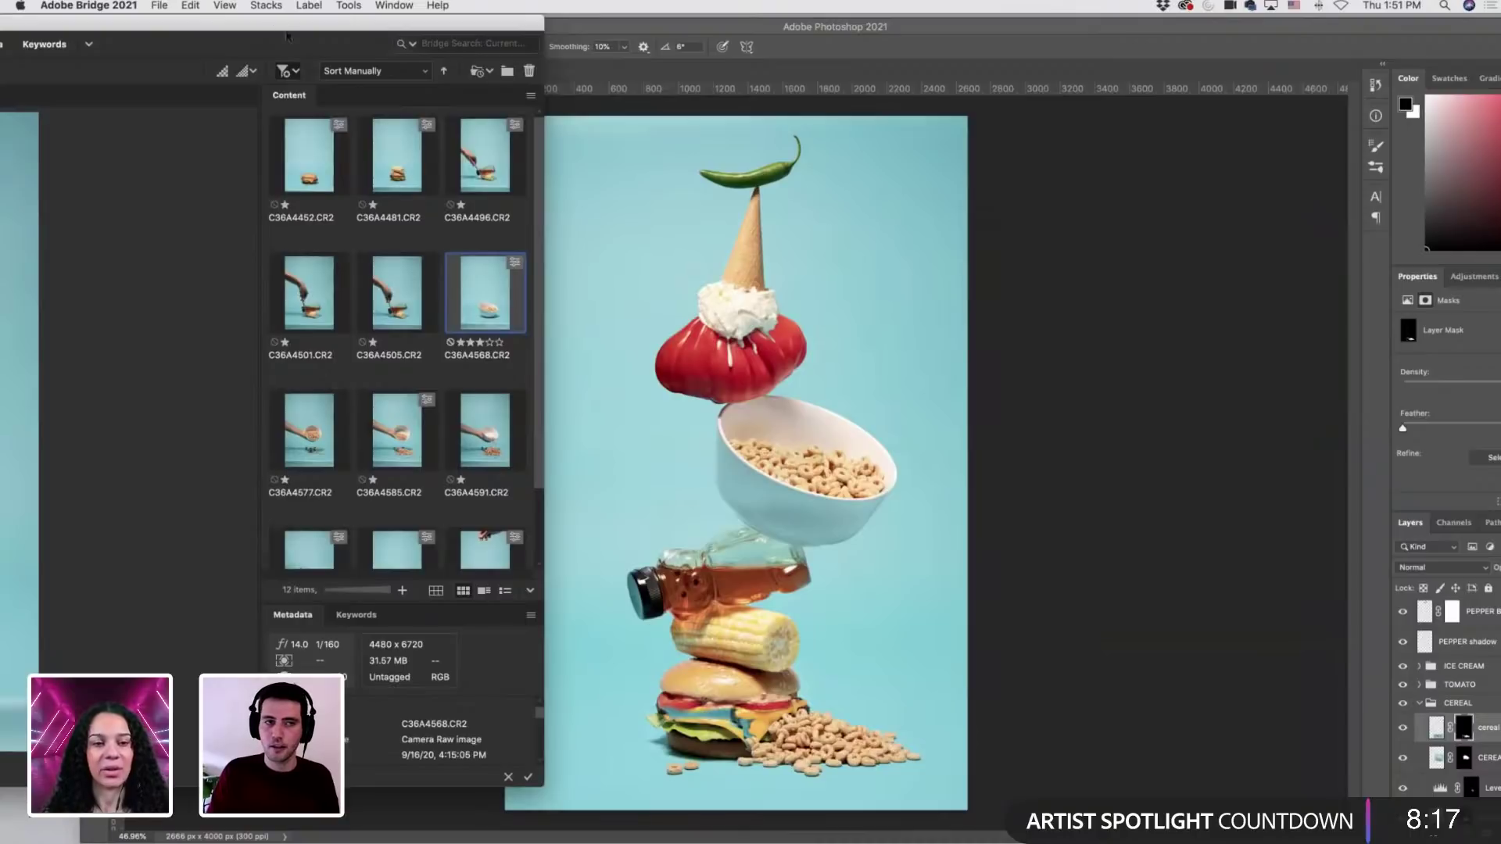
Browse the cereal-pouring photos from C36A4577.CR2 through the tomato and bowl shot C36A4601.CR2.
drag(286, 36, 549, 36)
click(604, 461)
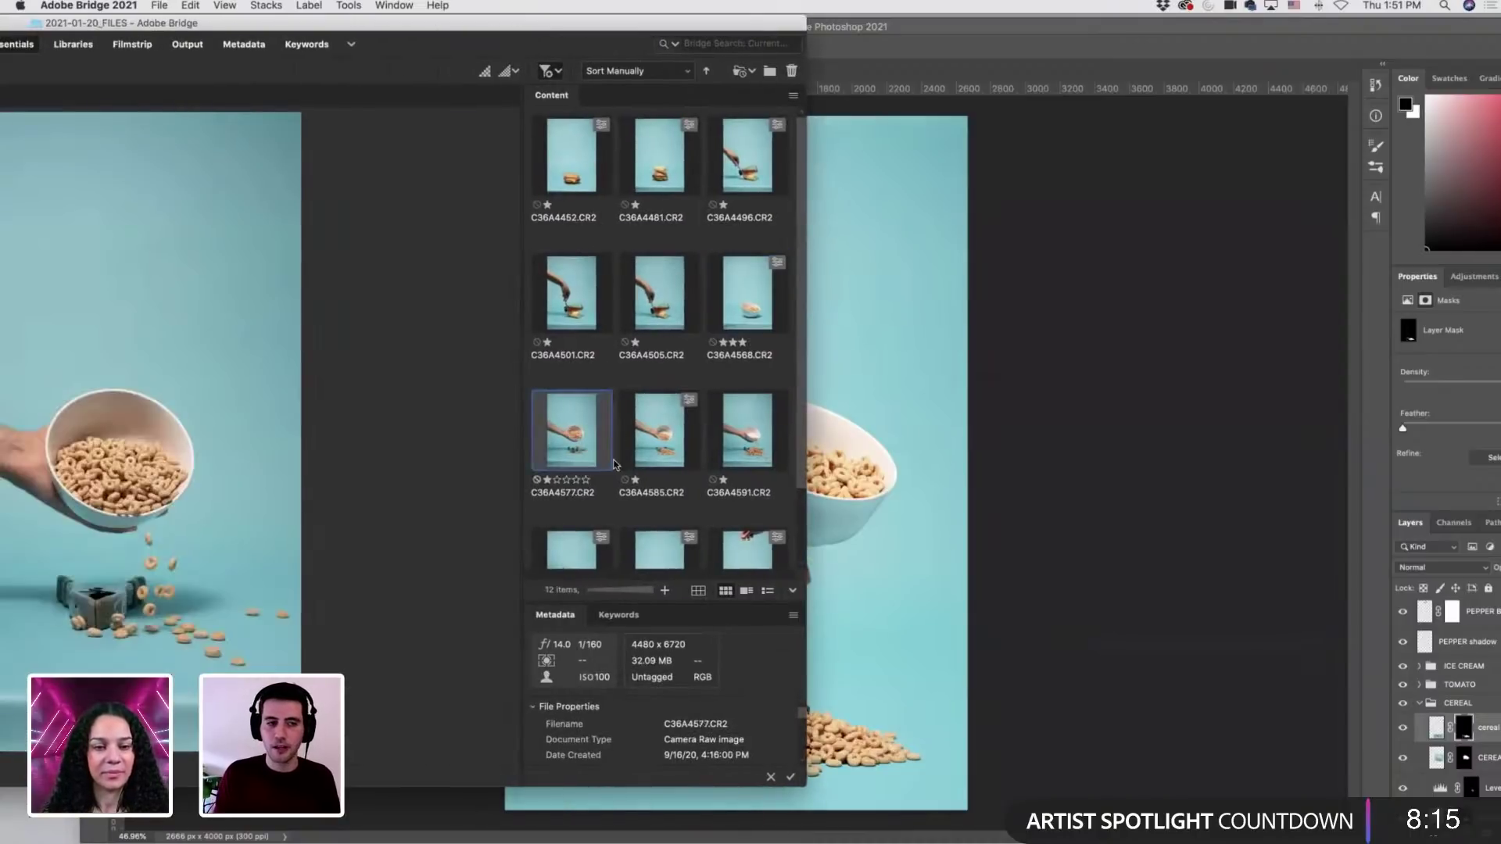
key(Right)
key(Left)
key(Right)
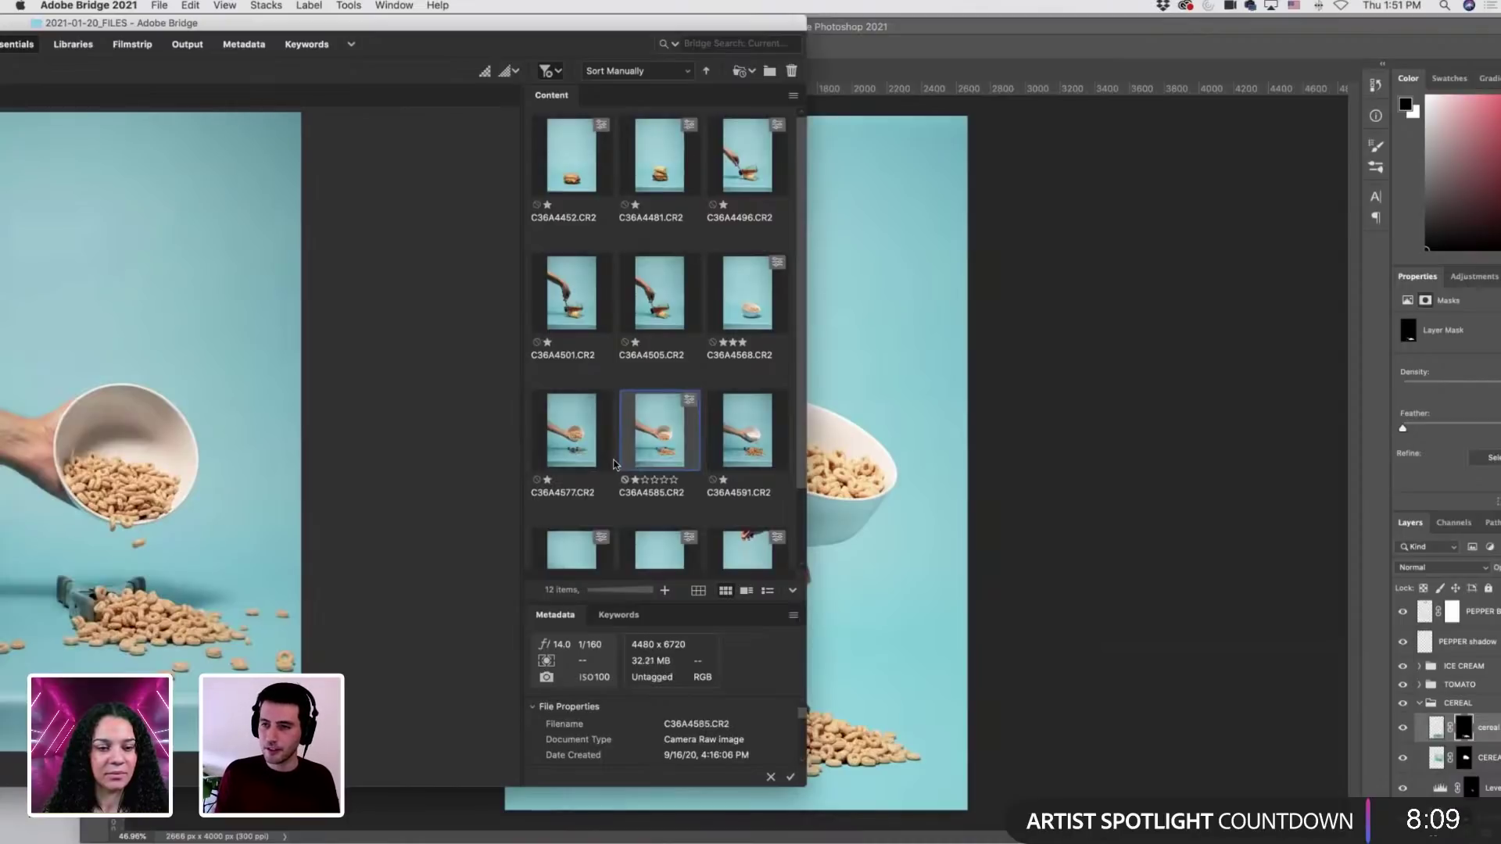
key(Right)
key(Right)
key(Left)
key(Right)
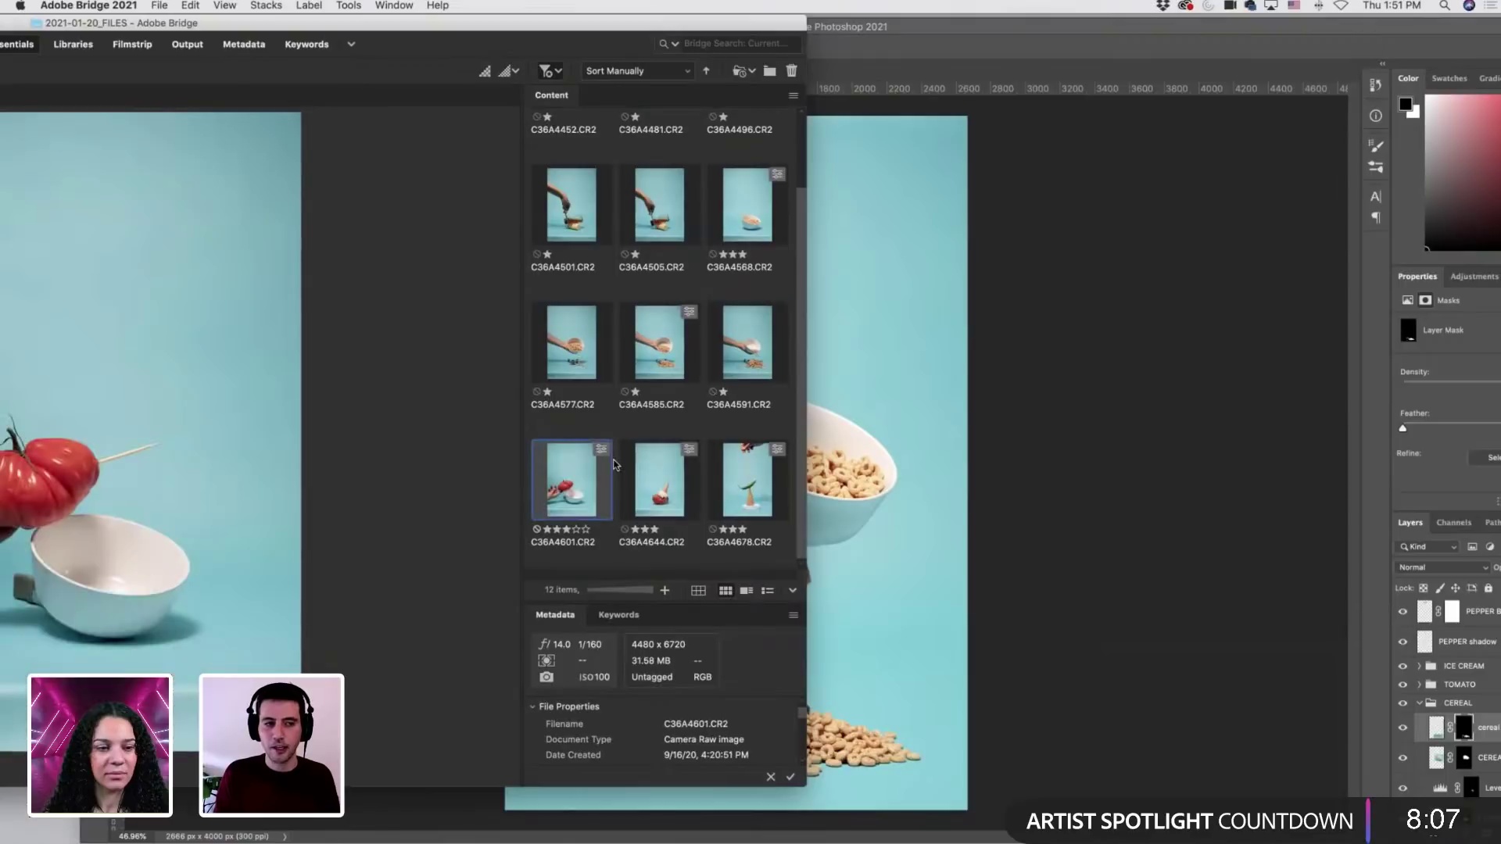
Bring the full Bridge preview into view and compare pouring shots C36A4577.CR2, C36A4585.CR2 and C36A4591.CR2.
drag(270, 31, 604, 56)
key(Right)
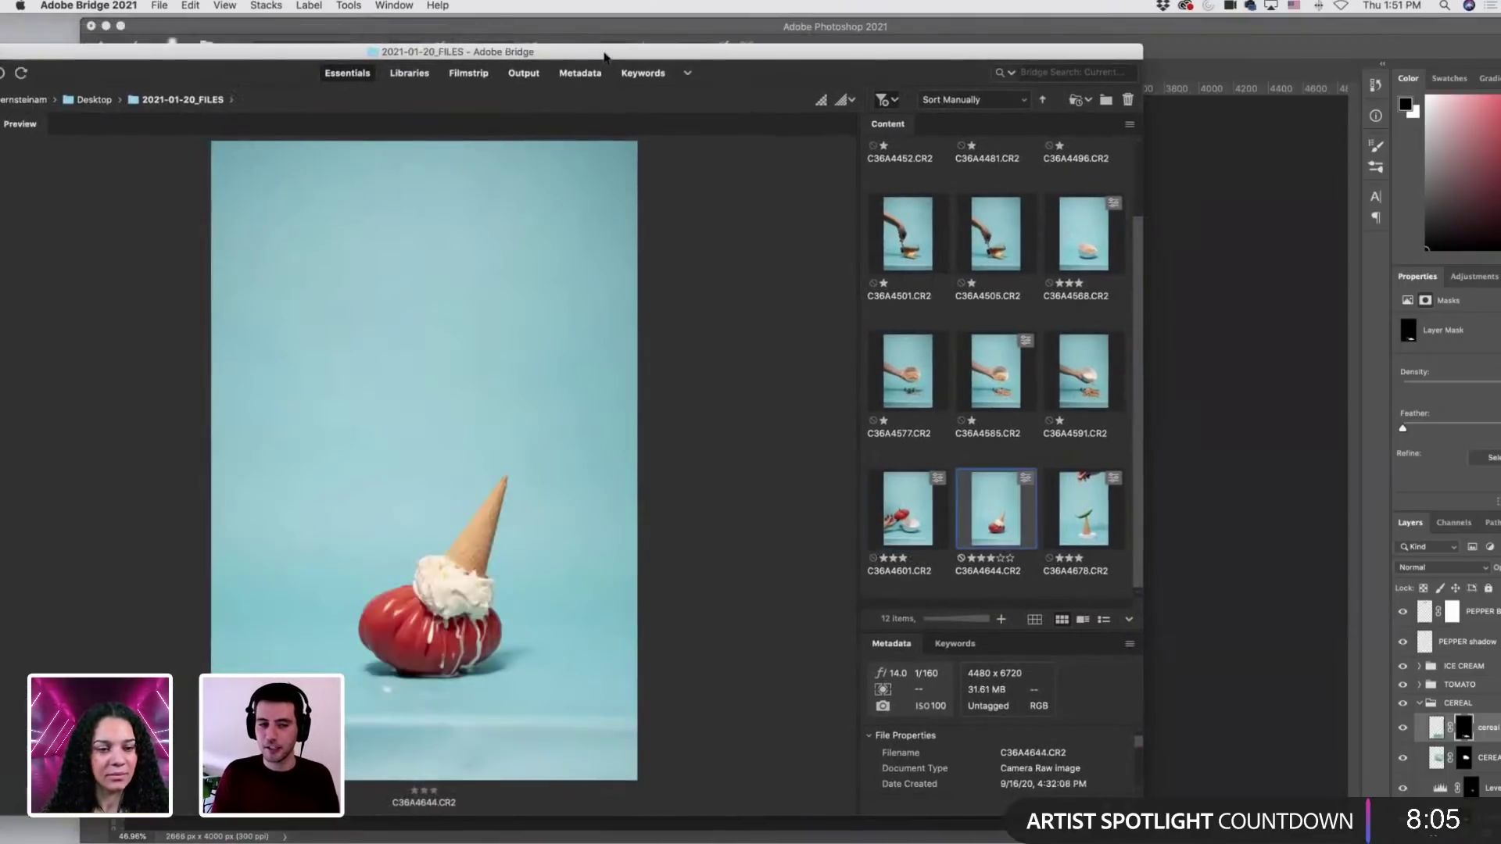
key(Left)
key(Left)
key(Left)
key(Left)
key(Right)
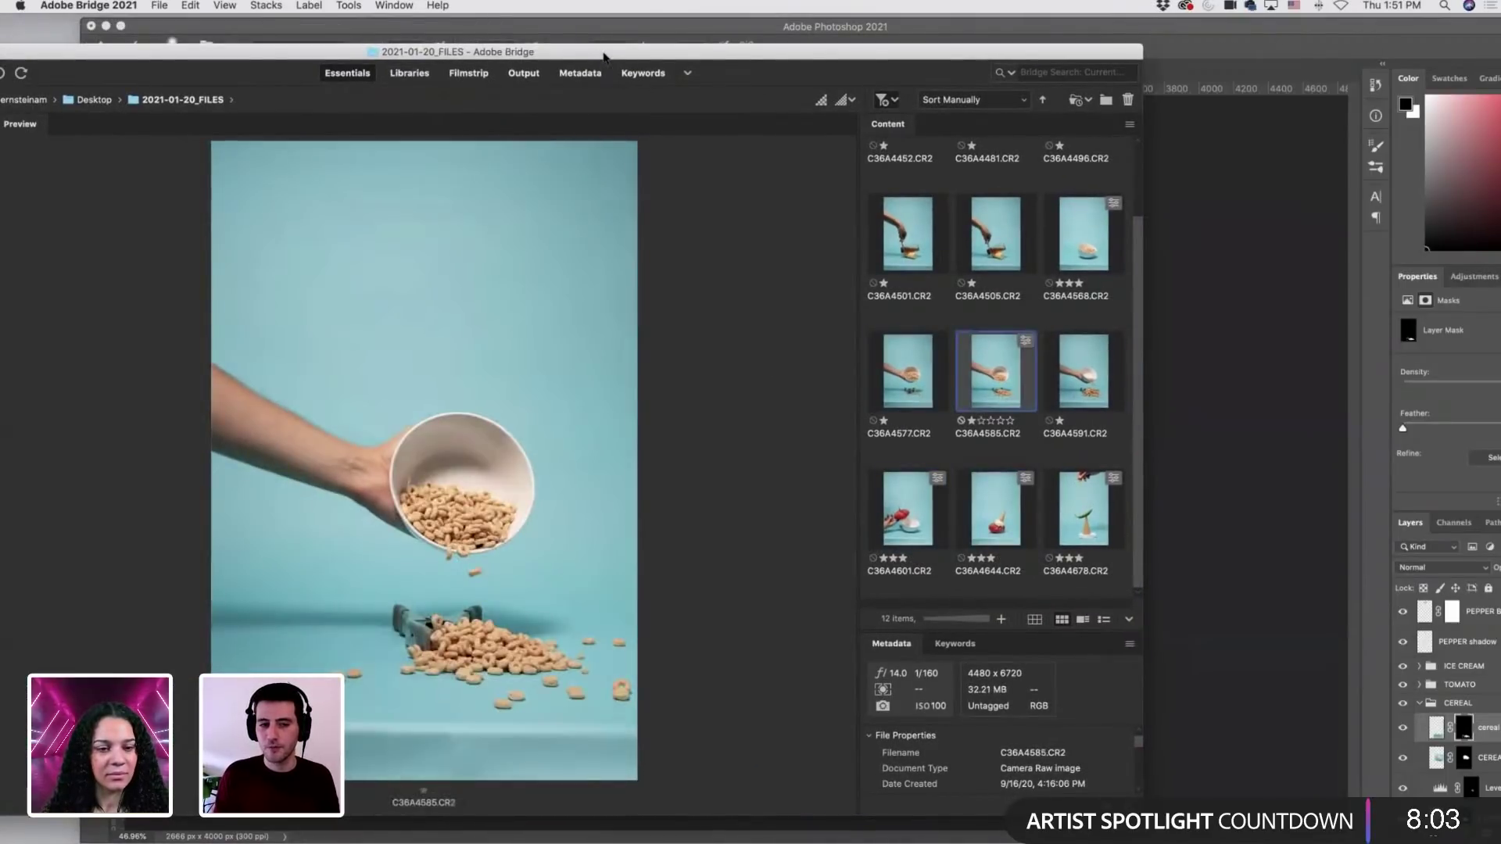
key(Left)
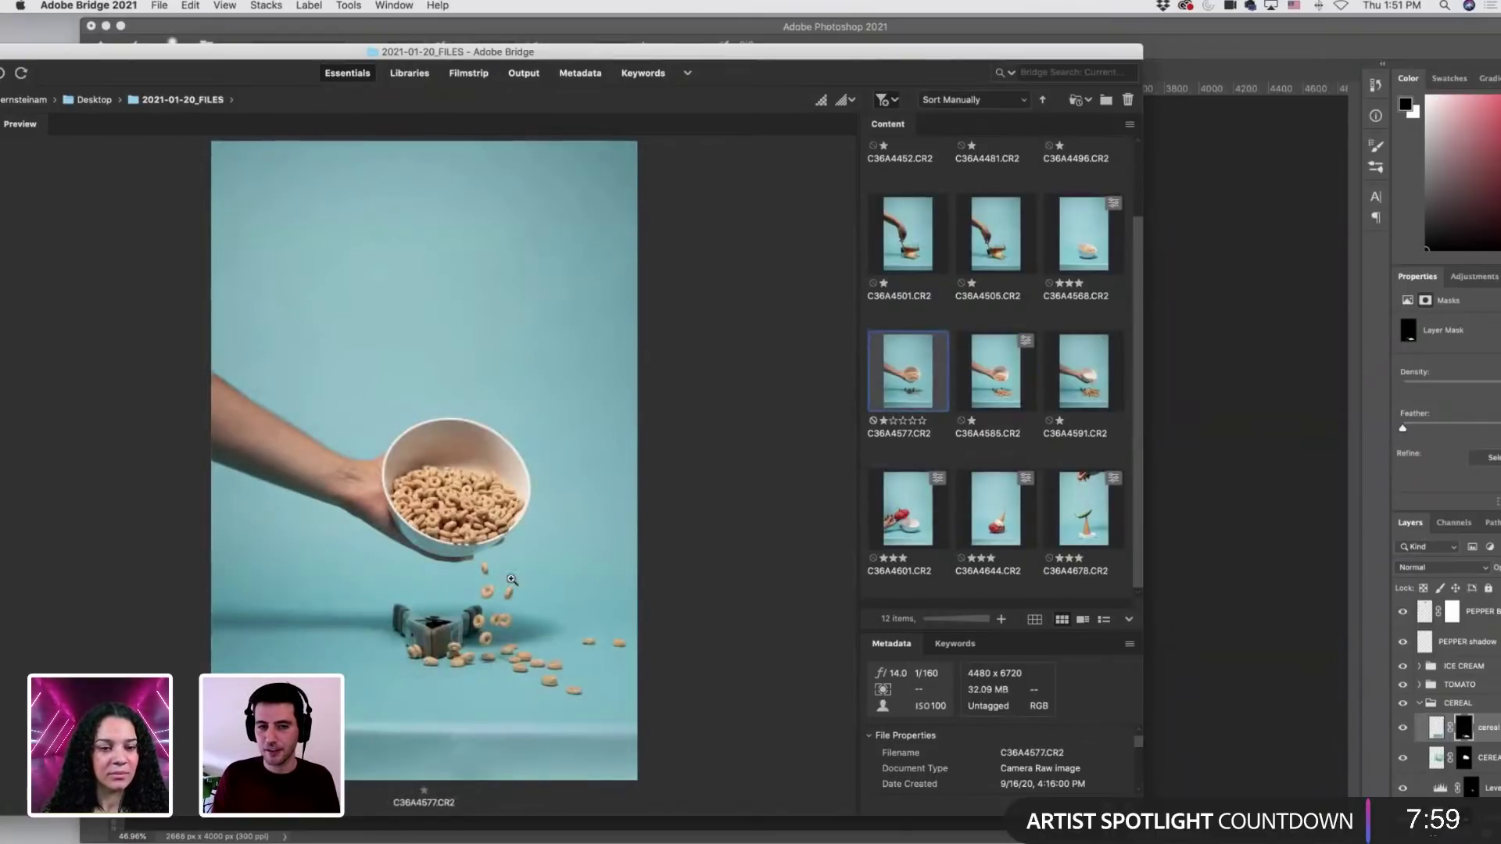
key(Right)
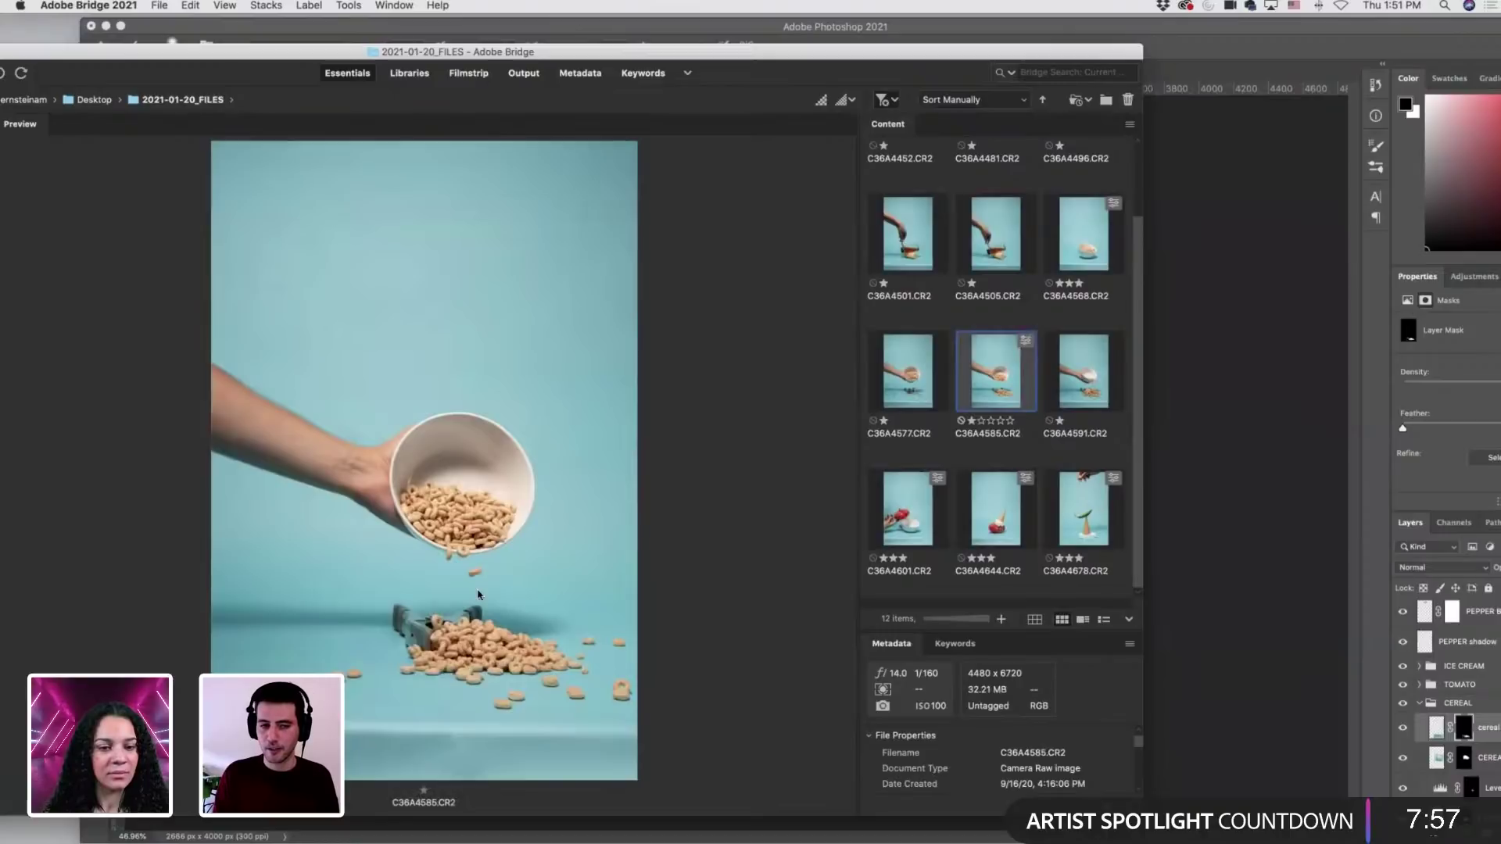
drag(750, 56, 606, 36)
key(Right)
key(Right)
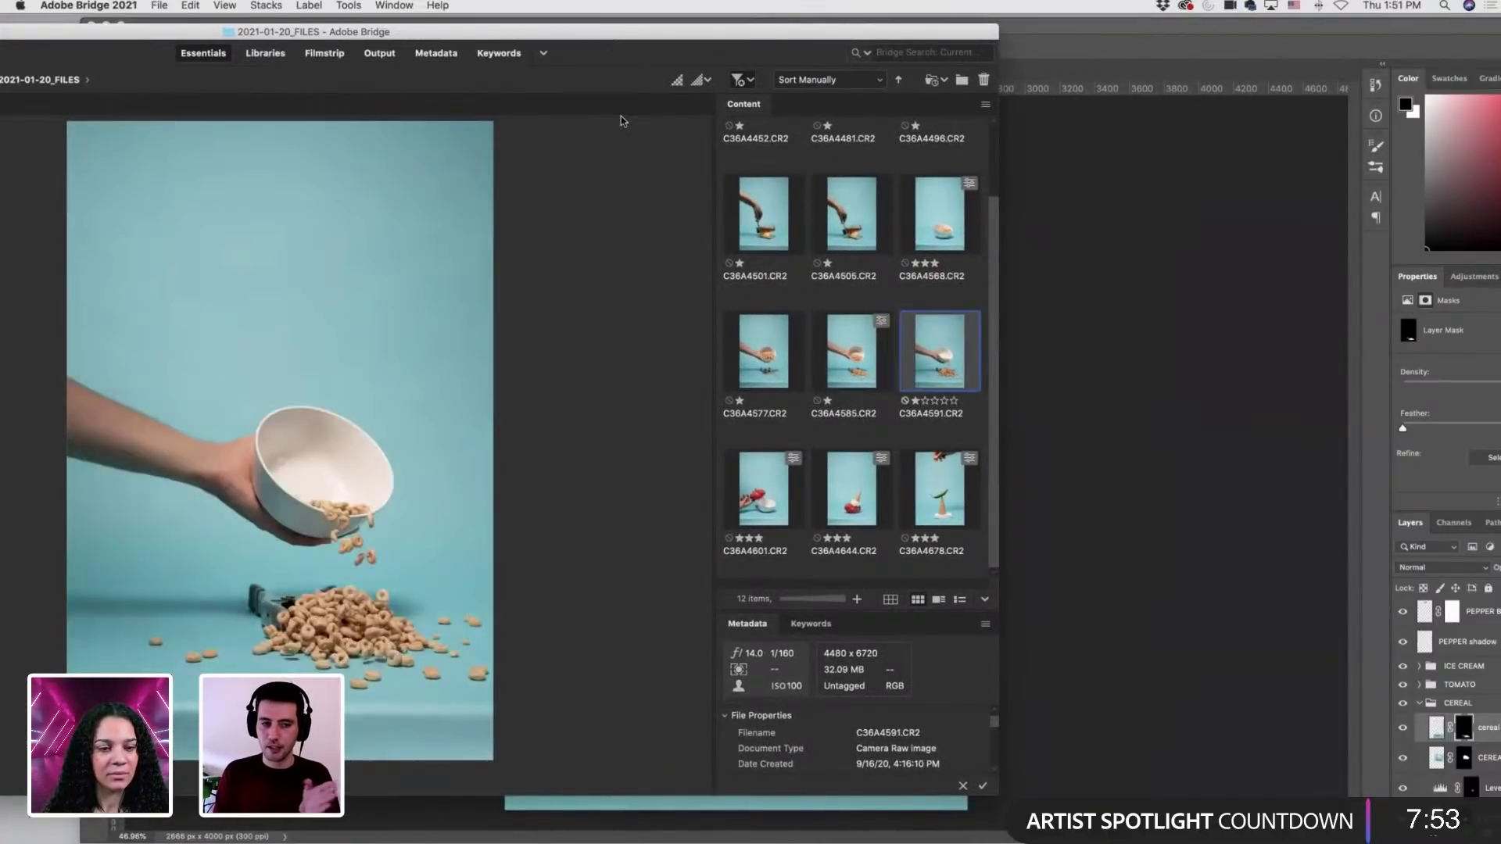
Review the source photos back to the bottle-and-corn shot C36A4501.CR2, and return to C36A4585.CR2.
key(Up)
key(Left)
key(Left)
key(Left)
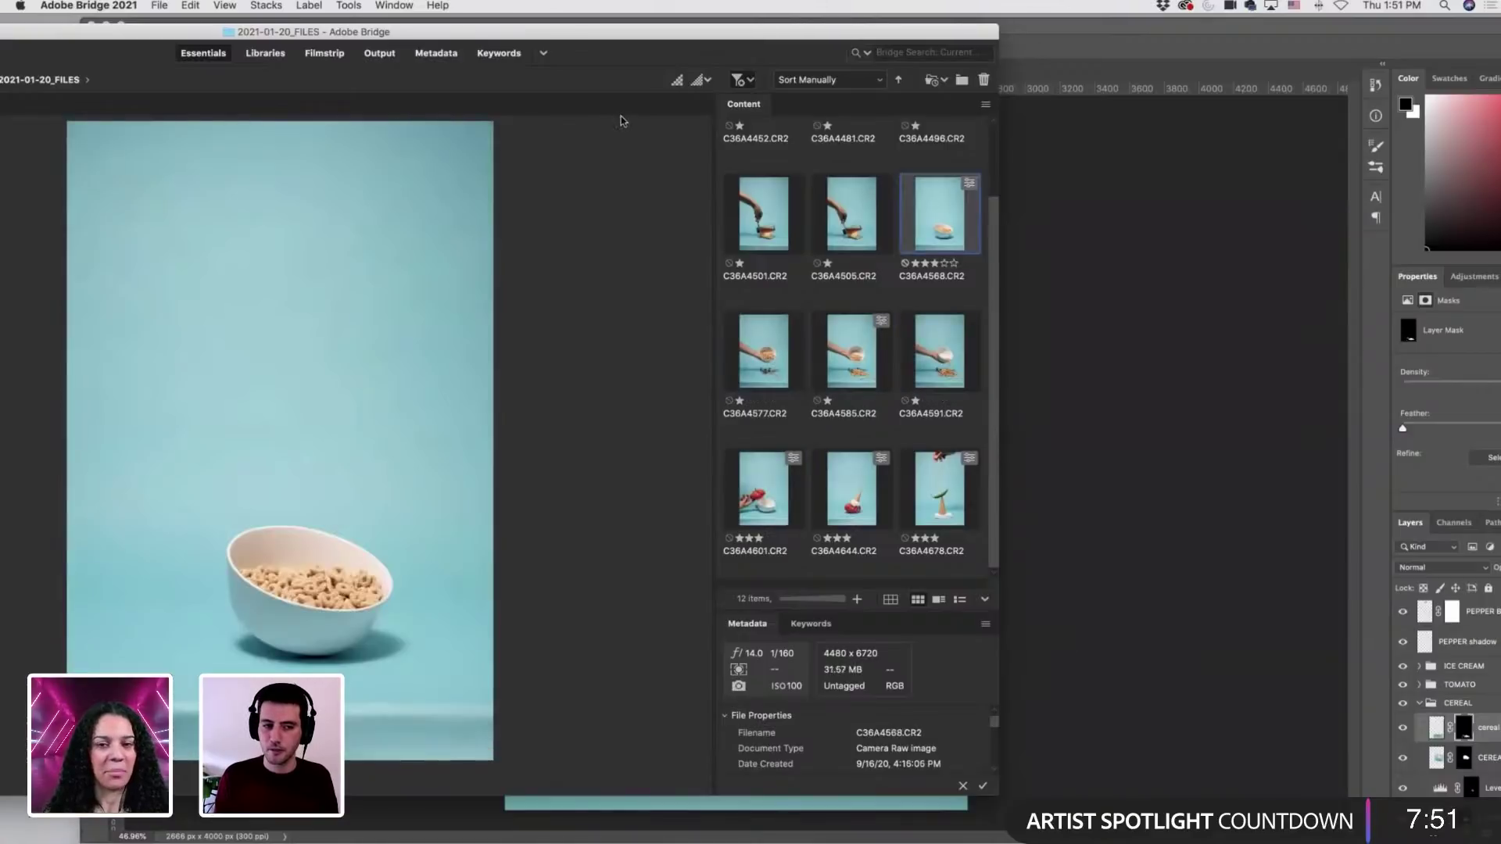
key(Right)
key(Left)
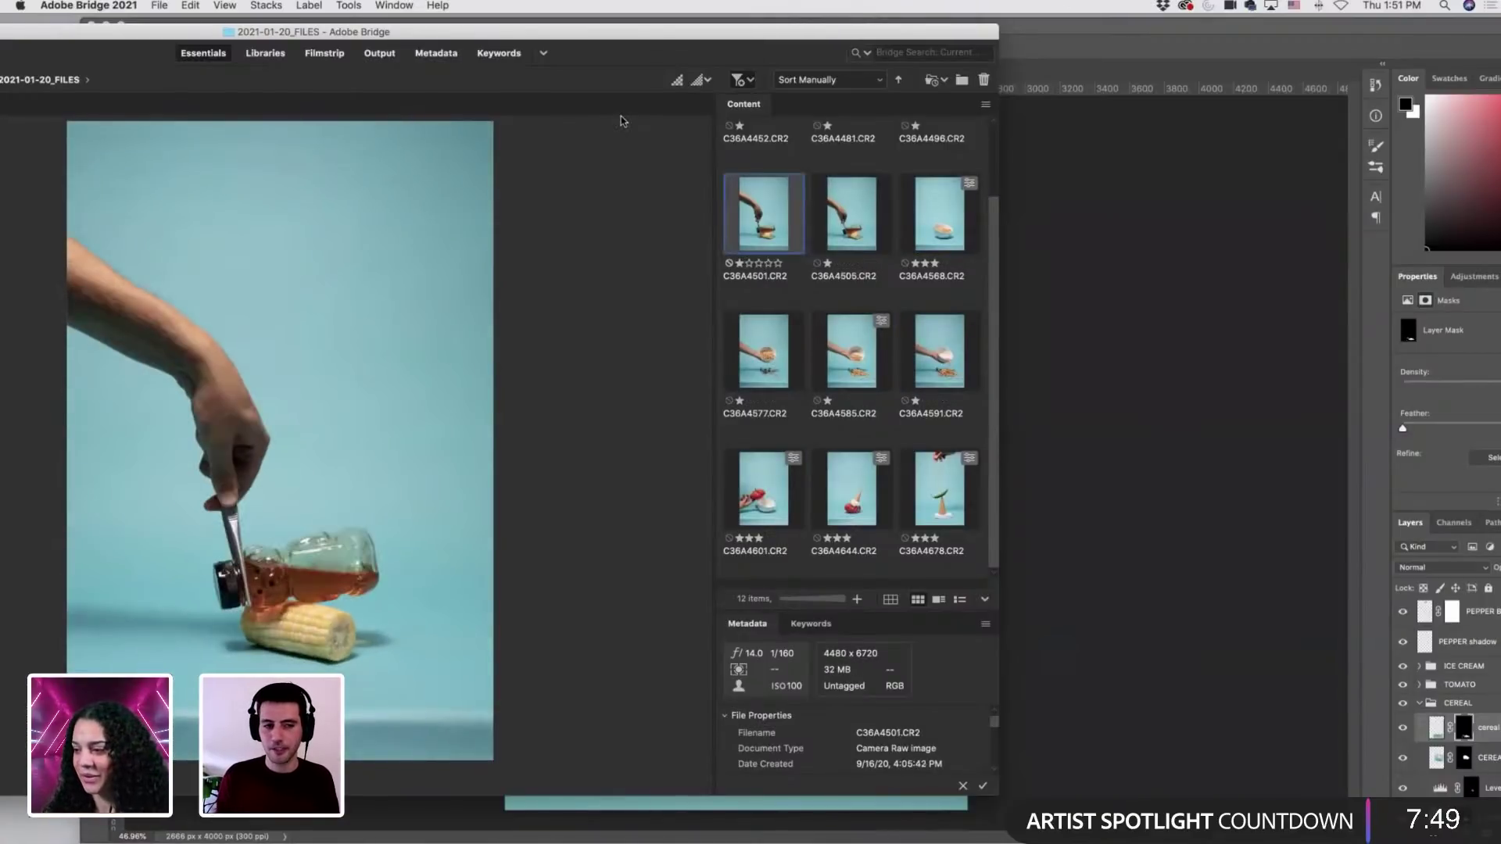
key(Left)
click(849, 456)
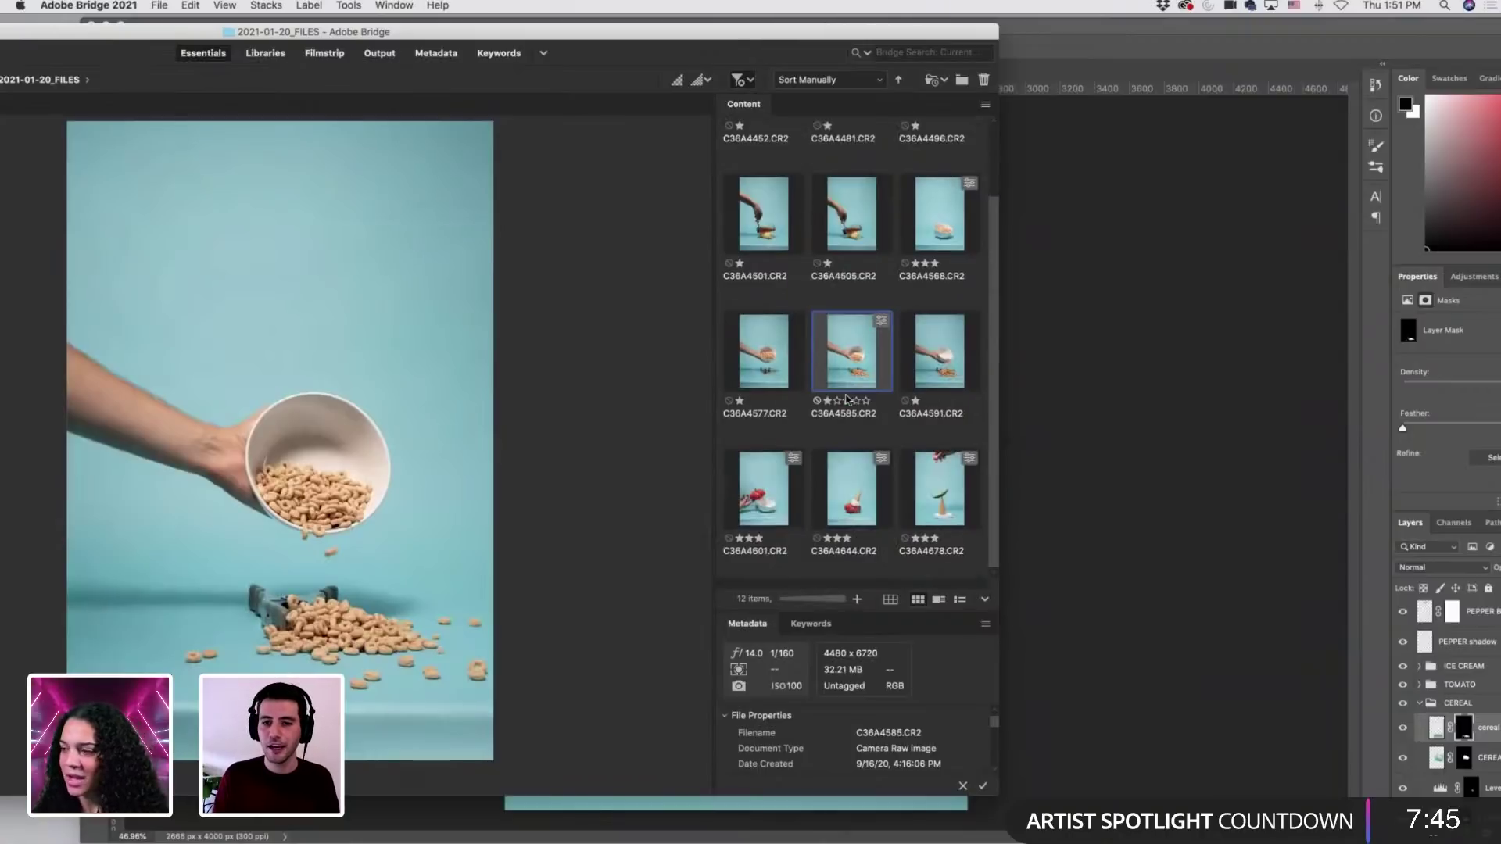
scroll(844, 376, down, 2)
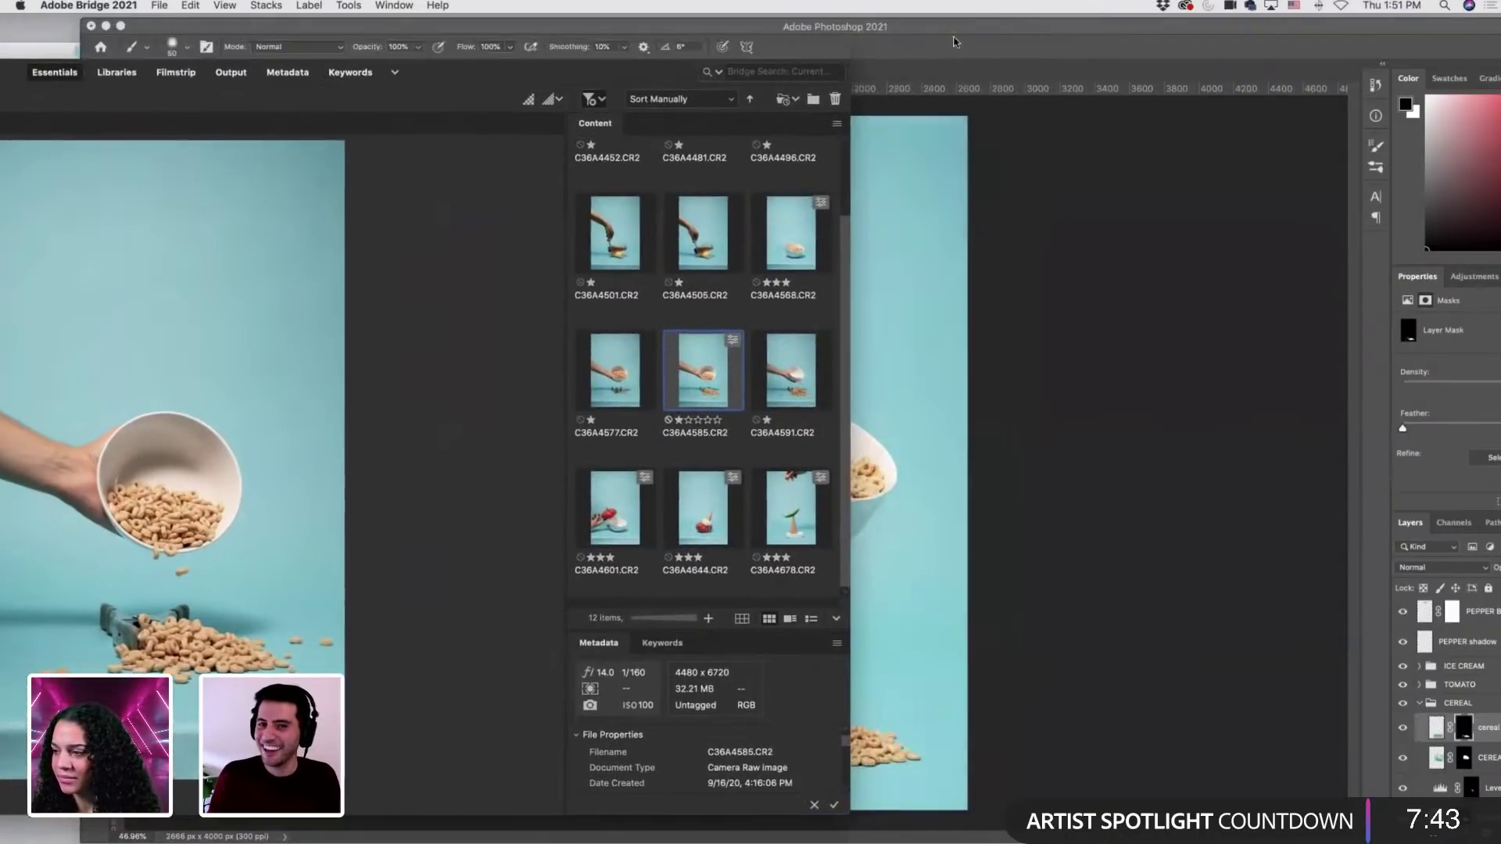
Return to Photoshop and mask out the remaining plastic and cereal bits over the hanging cheese corner and the patty's edge.
click(898, 21)
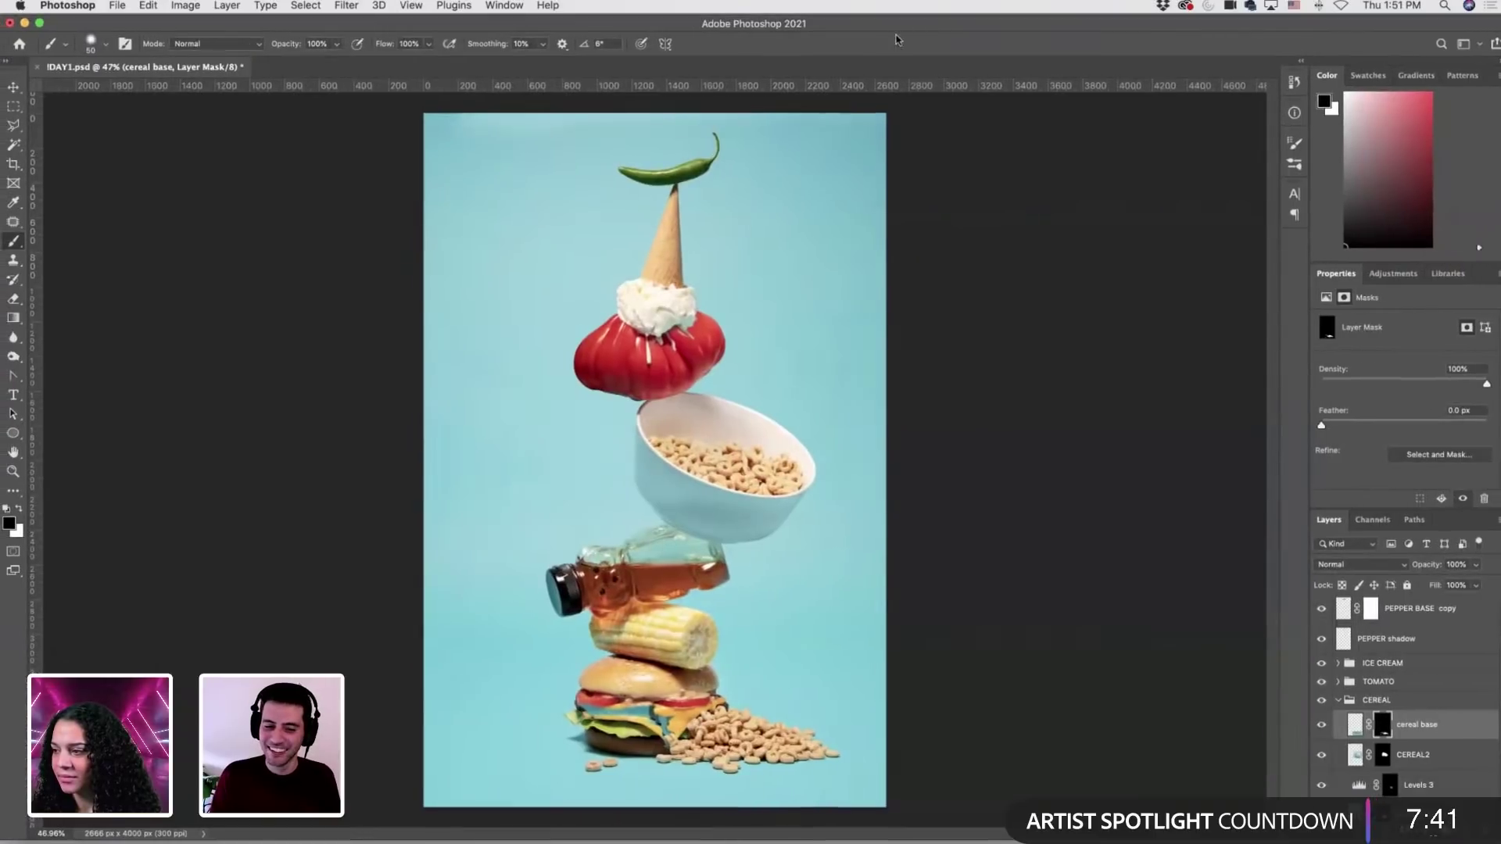
scroll(760, 740, up, 5)
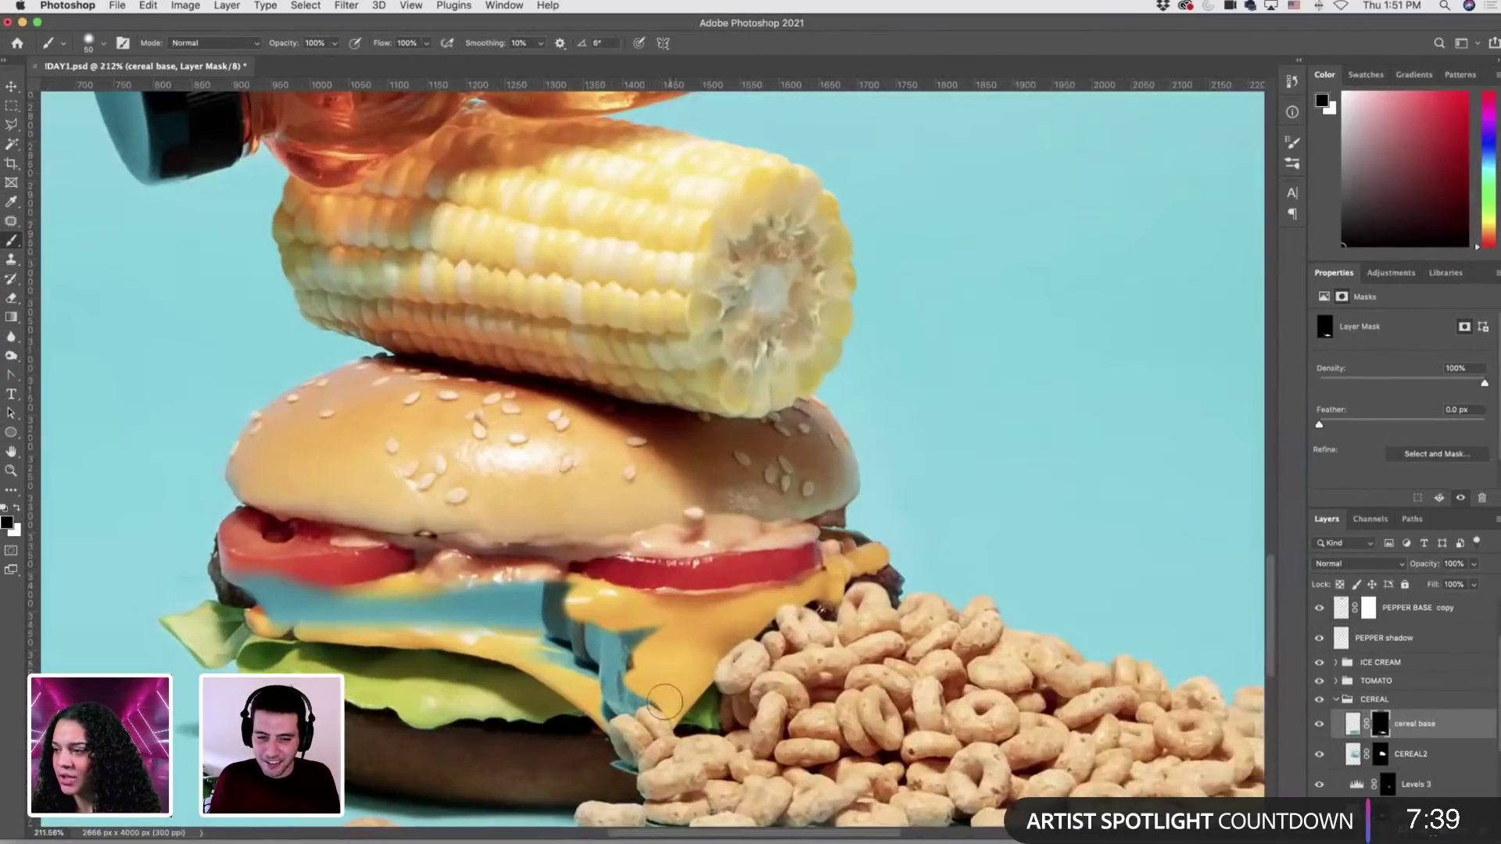
key(bracketleft)
key(bracketleft)
key(bracketleft)
key(bracketleft)
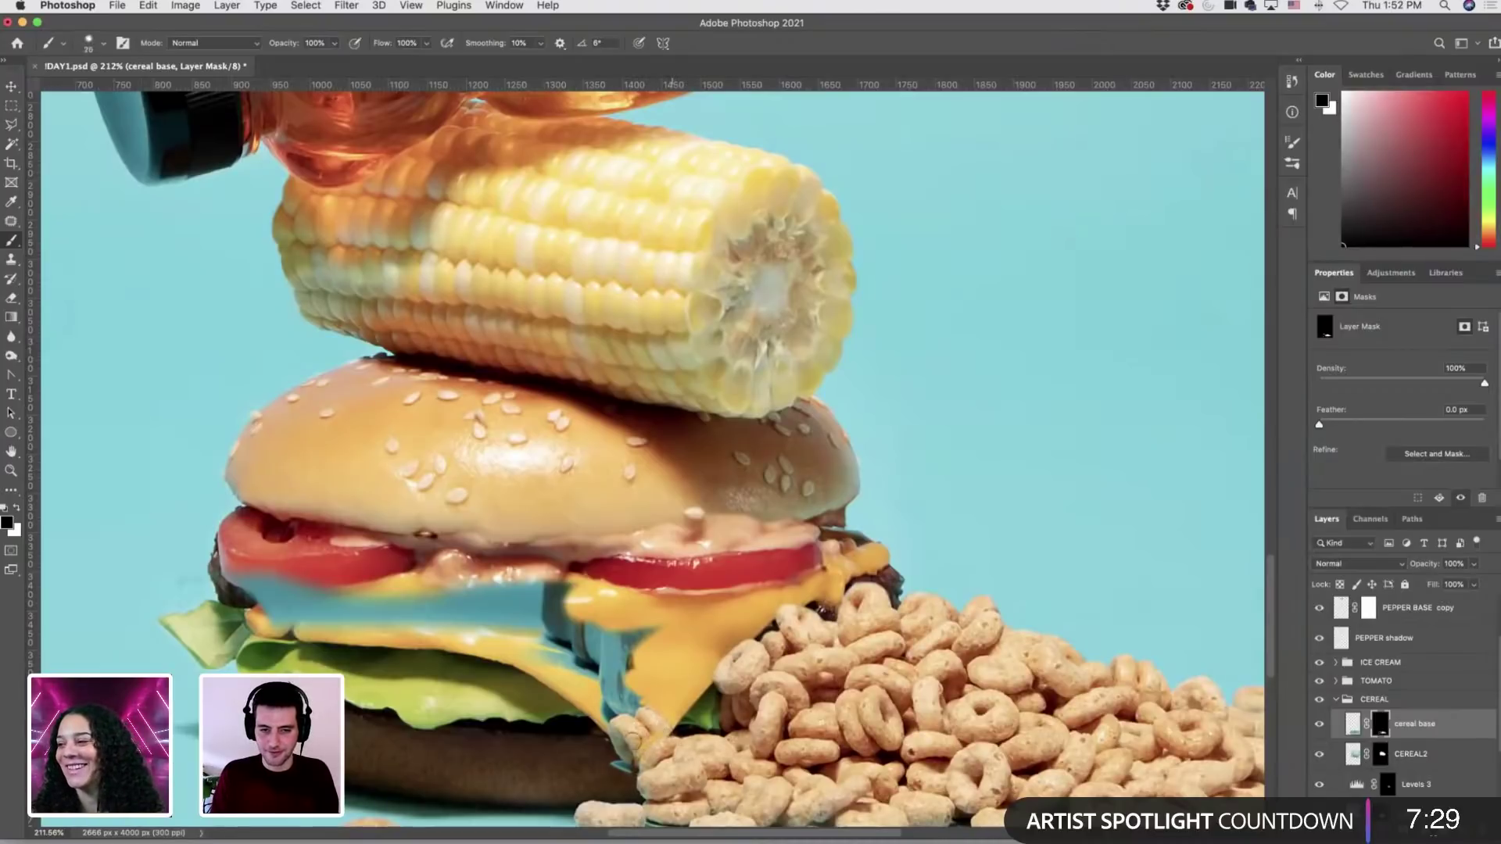
key(bracketright)
key(bracketright)
key(bracketright)
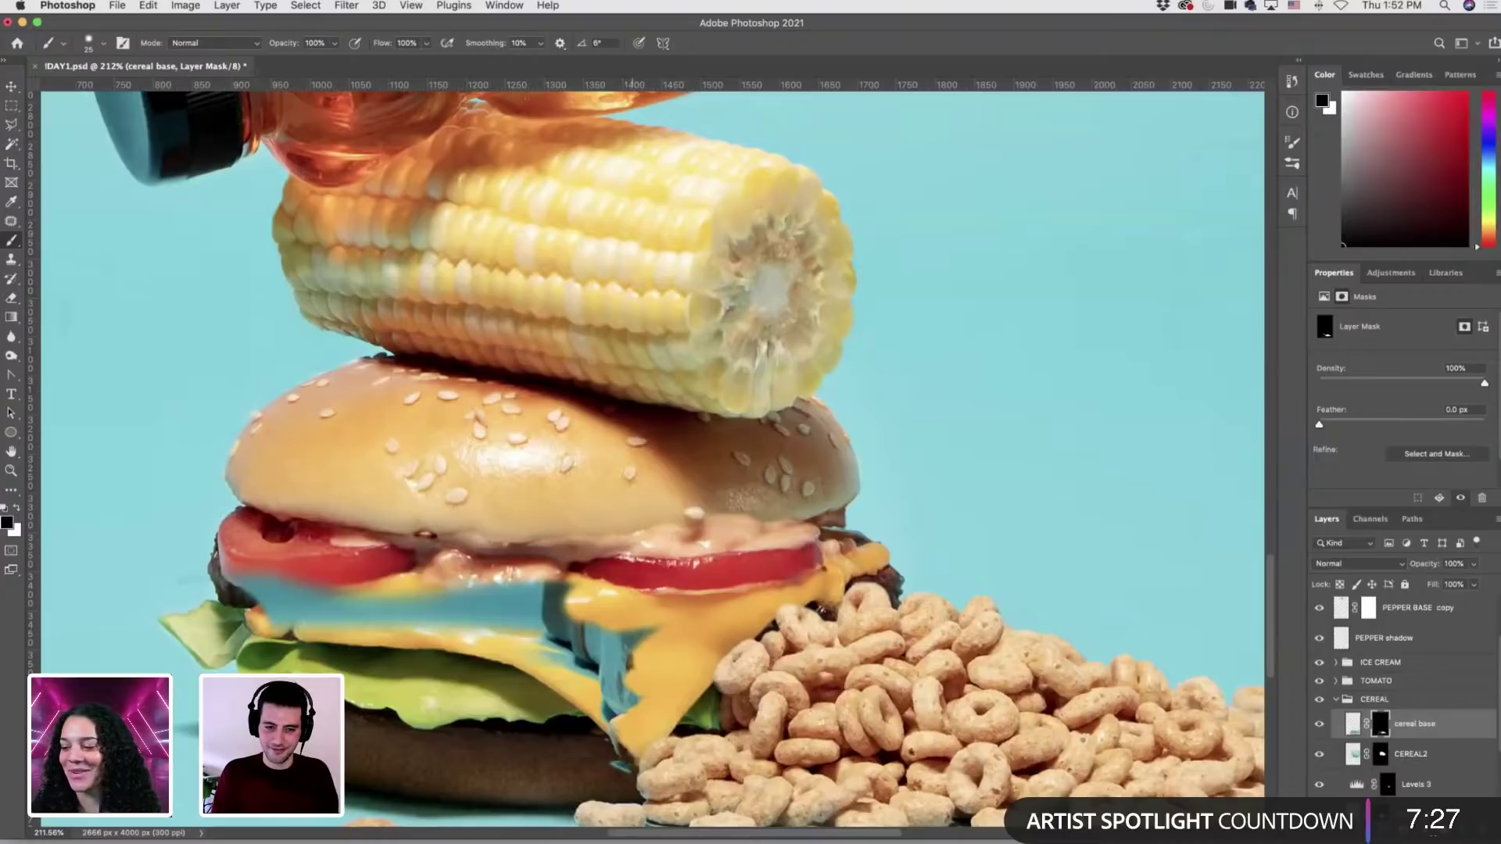
mouse_move(614, 731)
mouse_down()
mouse_move(610, 676)
mouse_move(648, 634)
mouse_move(569, 635)
mouse_up()
key(bracketright)
key(bracketright)
key(bracketright)
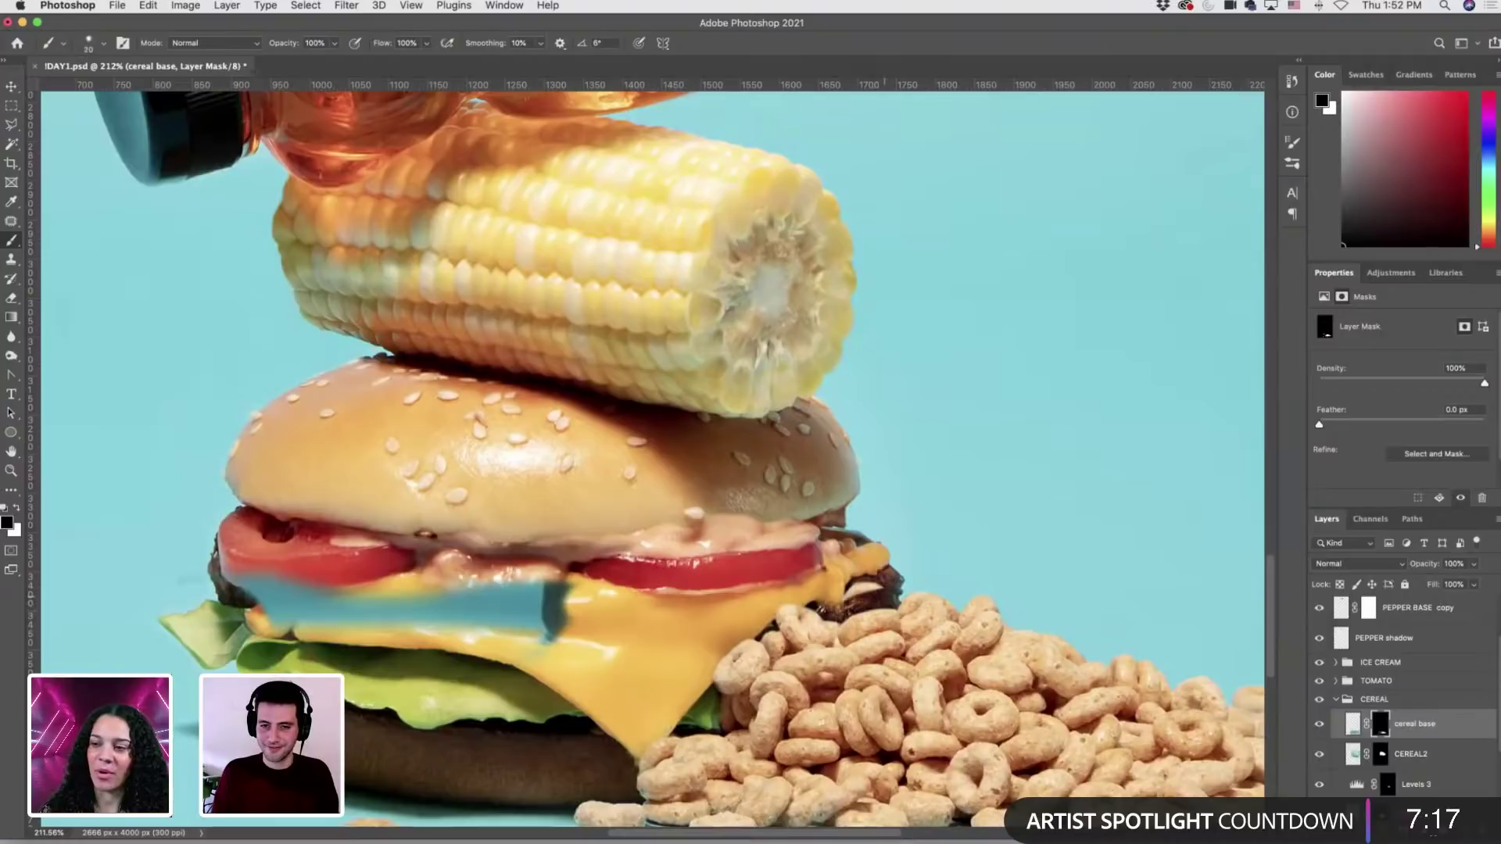
drag(852, 603, 874, 588)
Enlarge the mask brush up to 100 px and mask out the blue patch over the burger's cheese and sauce.
key(bracketright)
key(bracketright)
key(bracketright)
key(bracketright)
key(bracketright)
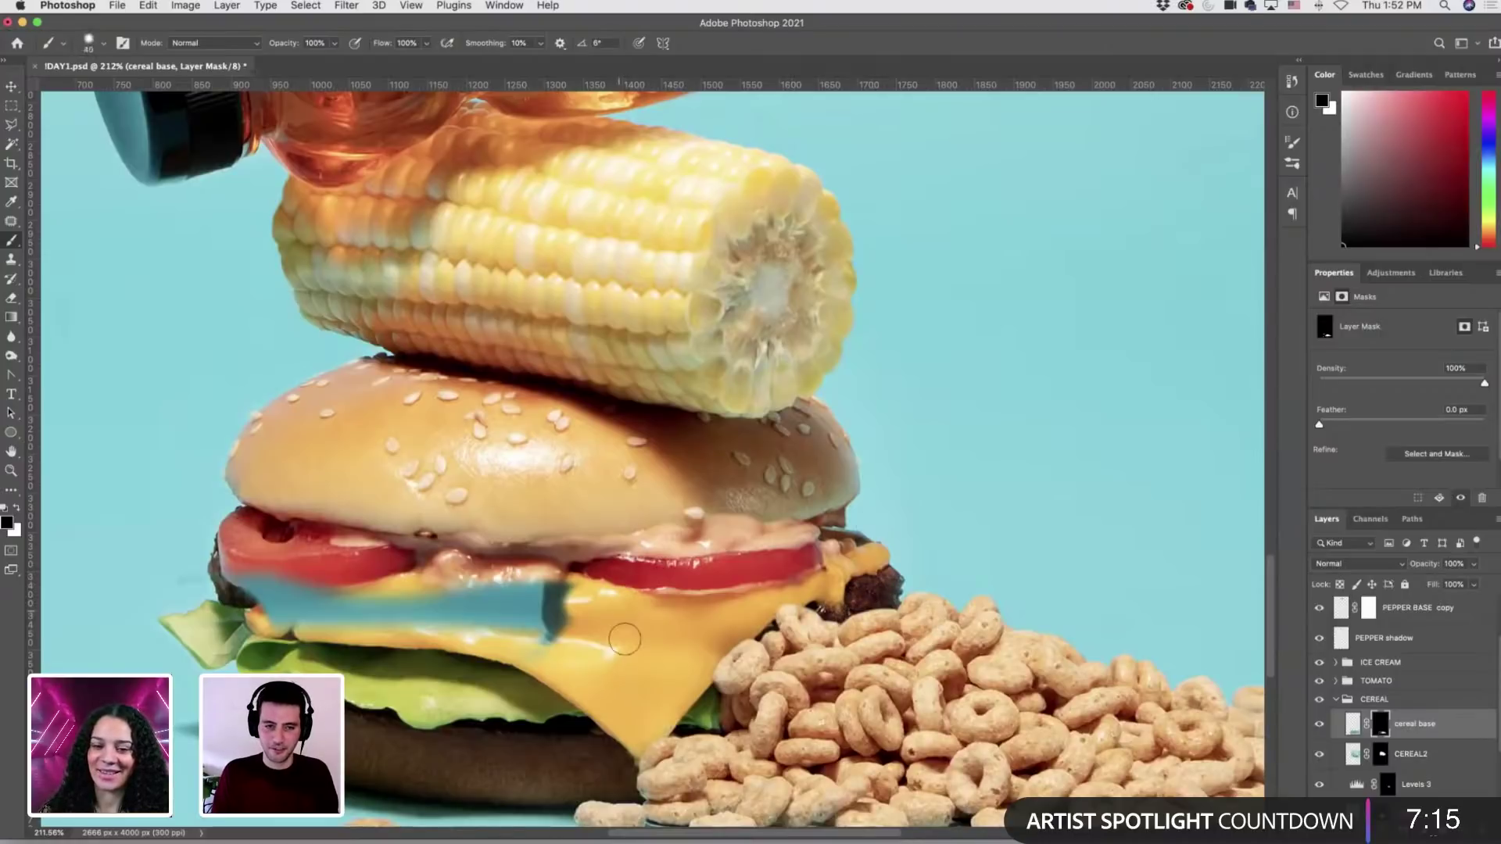
mouse_move(541, 670)
mouse_down()
mouse_move(514, 571)
mouse_move(146, 594)
mouse_move(367, 594)
mouse_up()
key(bracketright)
key(bracketright)
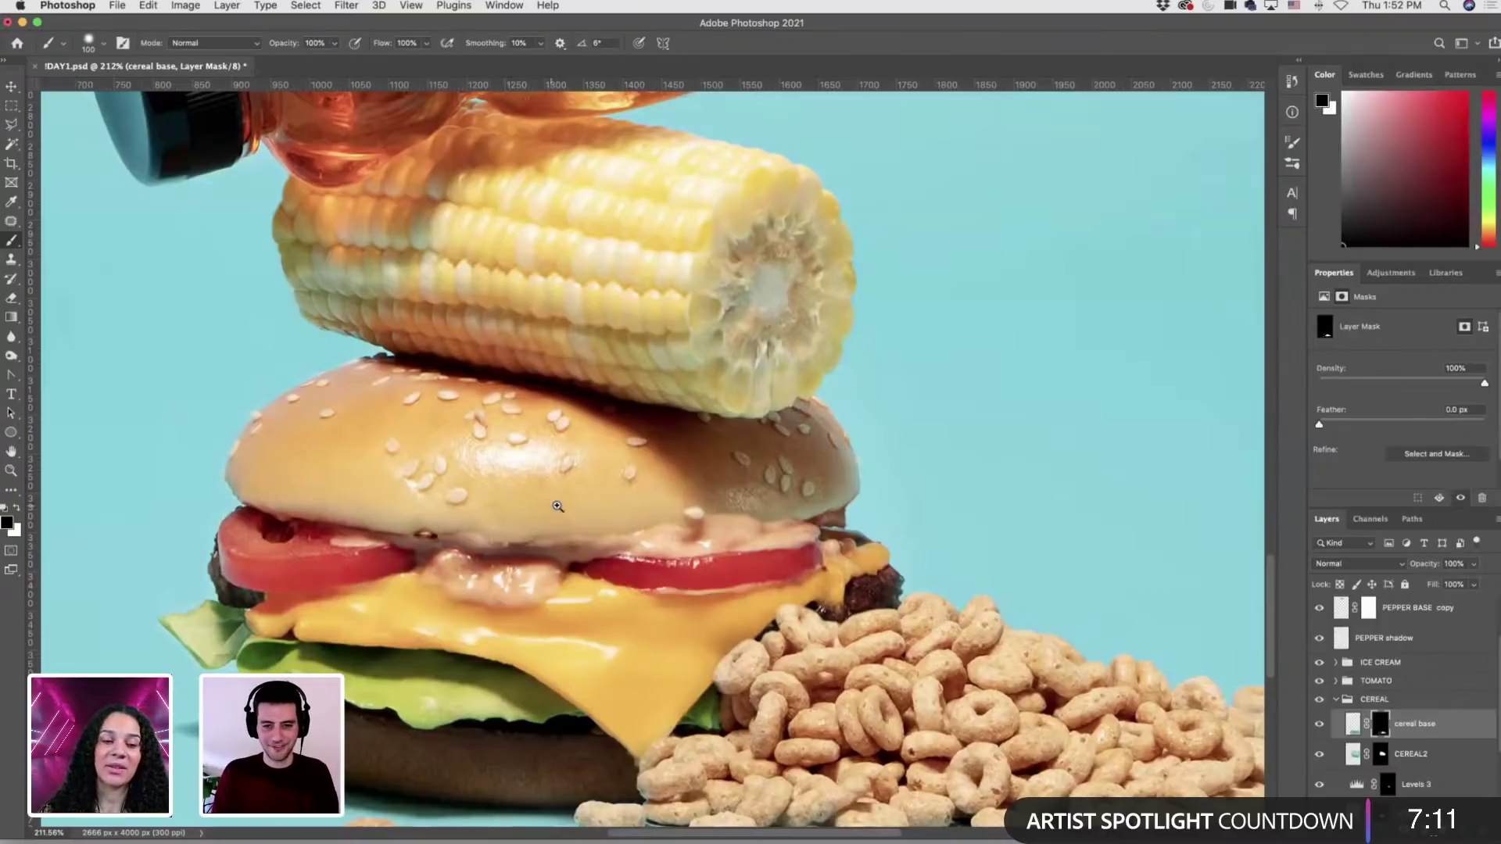
Free-transform the cereal base layer, moving the pile right to uncover more of the burger and scaling it to 98.60%.
scroll(508, 508, down, 10)
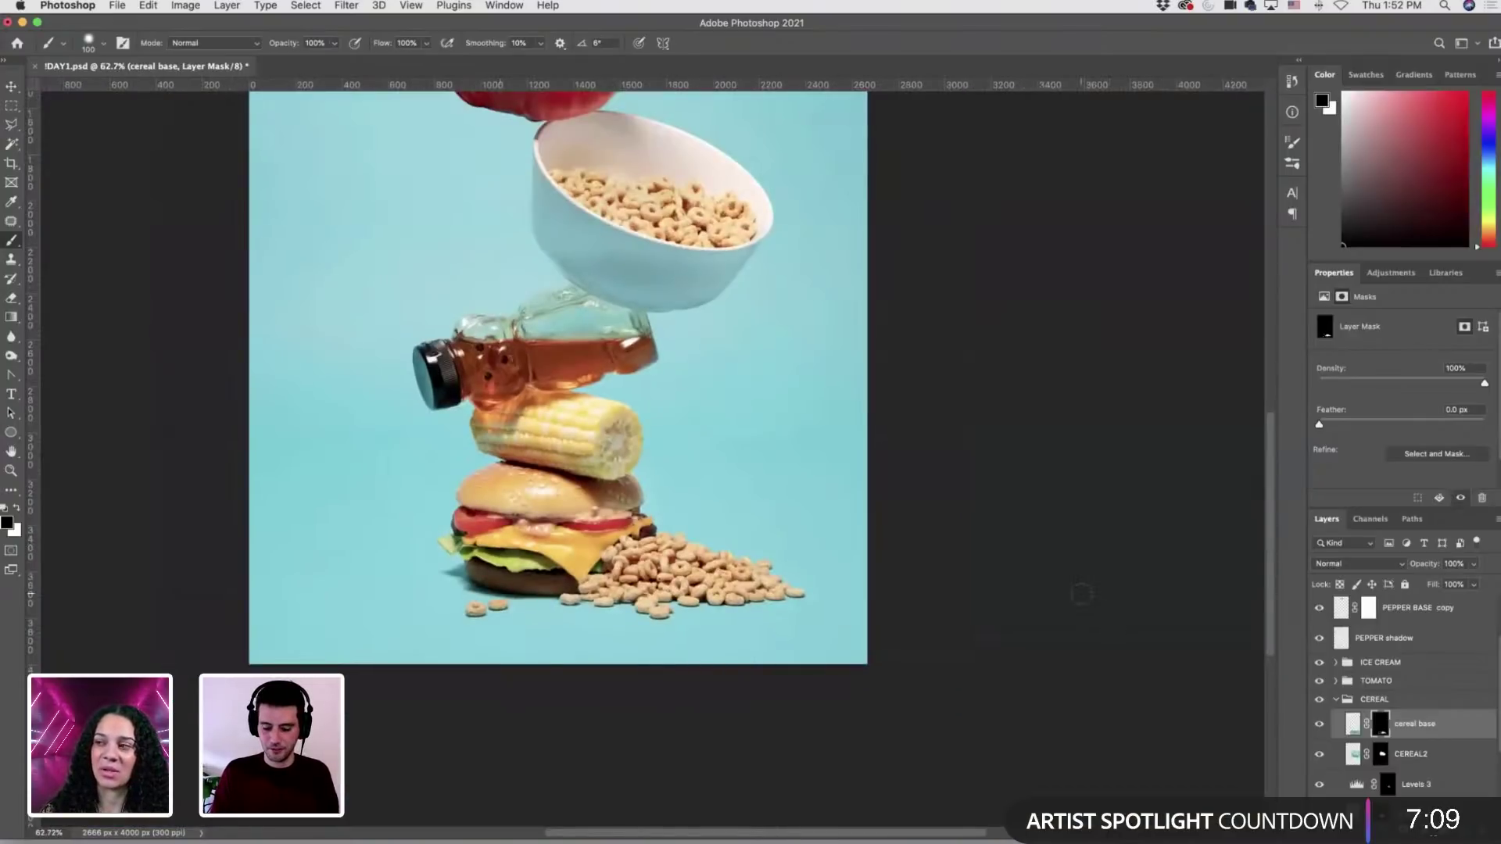
key(backslash)
key(backslash)
click(11, 86)
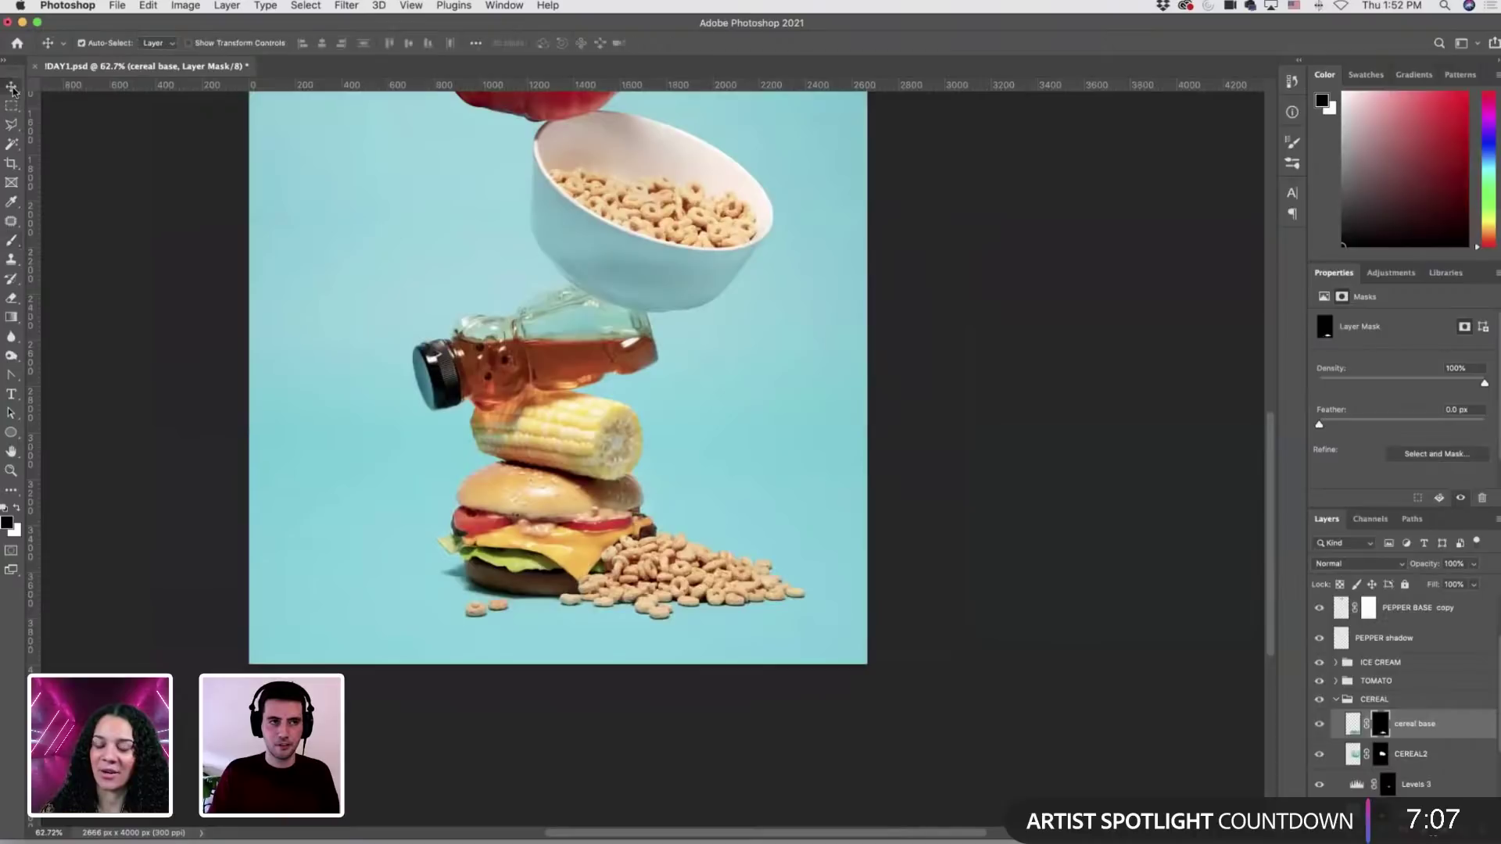
drag(357, 30, 360, 33)
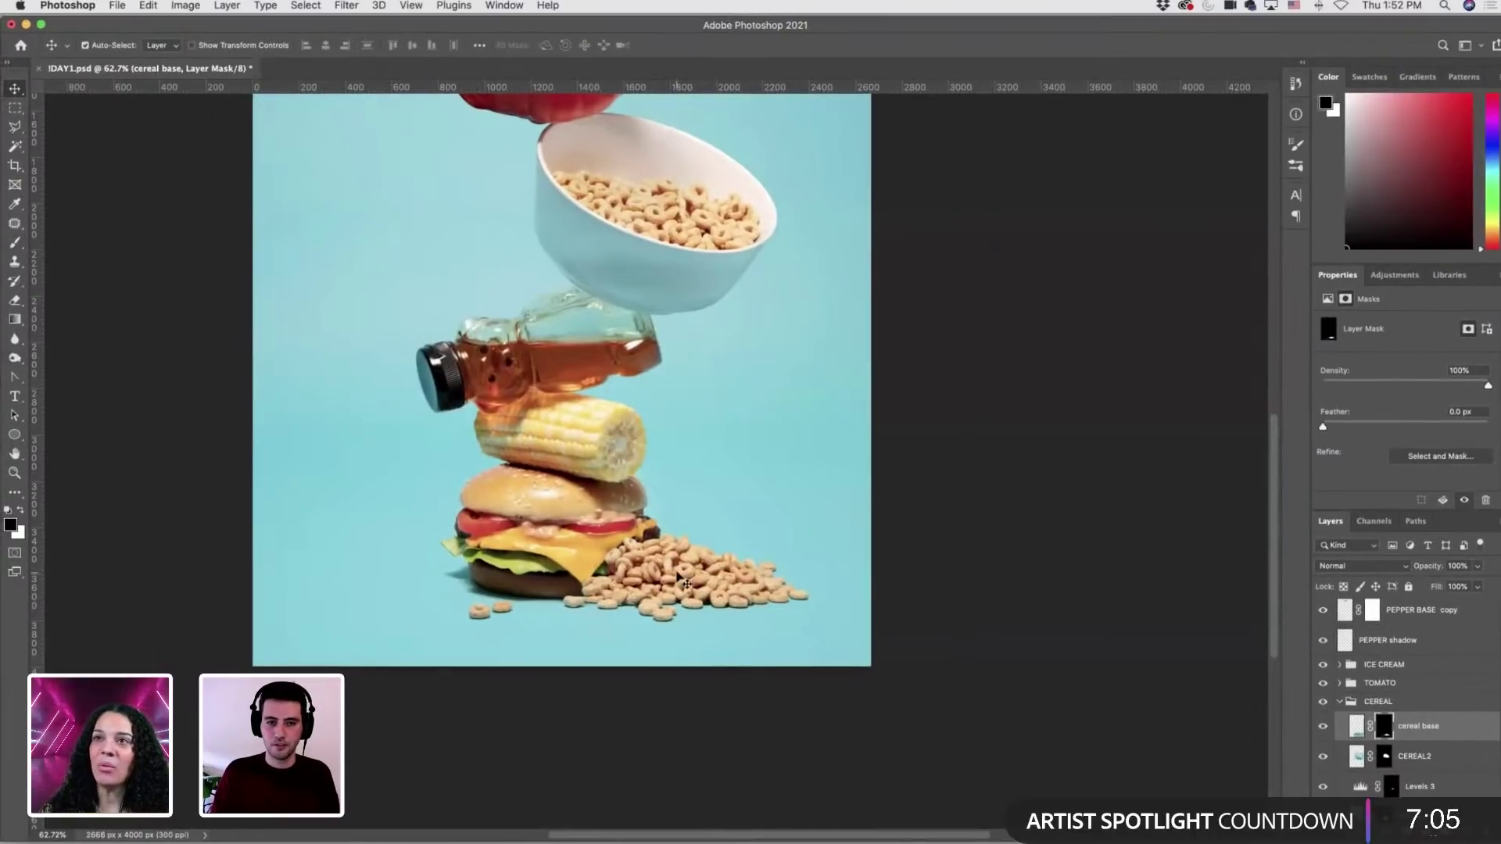
key(super+t)
mouse_move(668, 583)
mouse_down()
mouse_move(715, 584)
mouse_move(694, 583)
mouse_up()
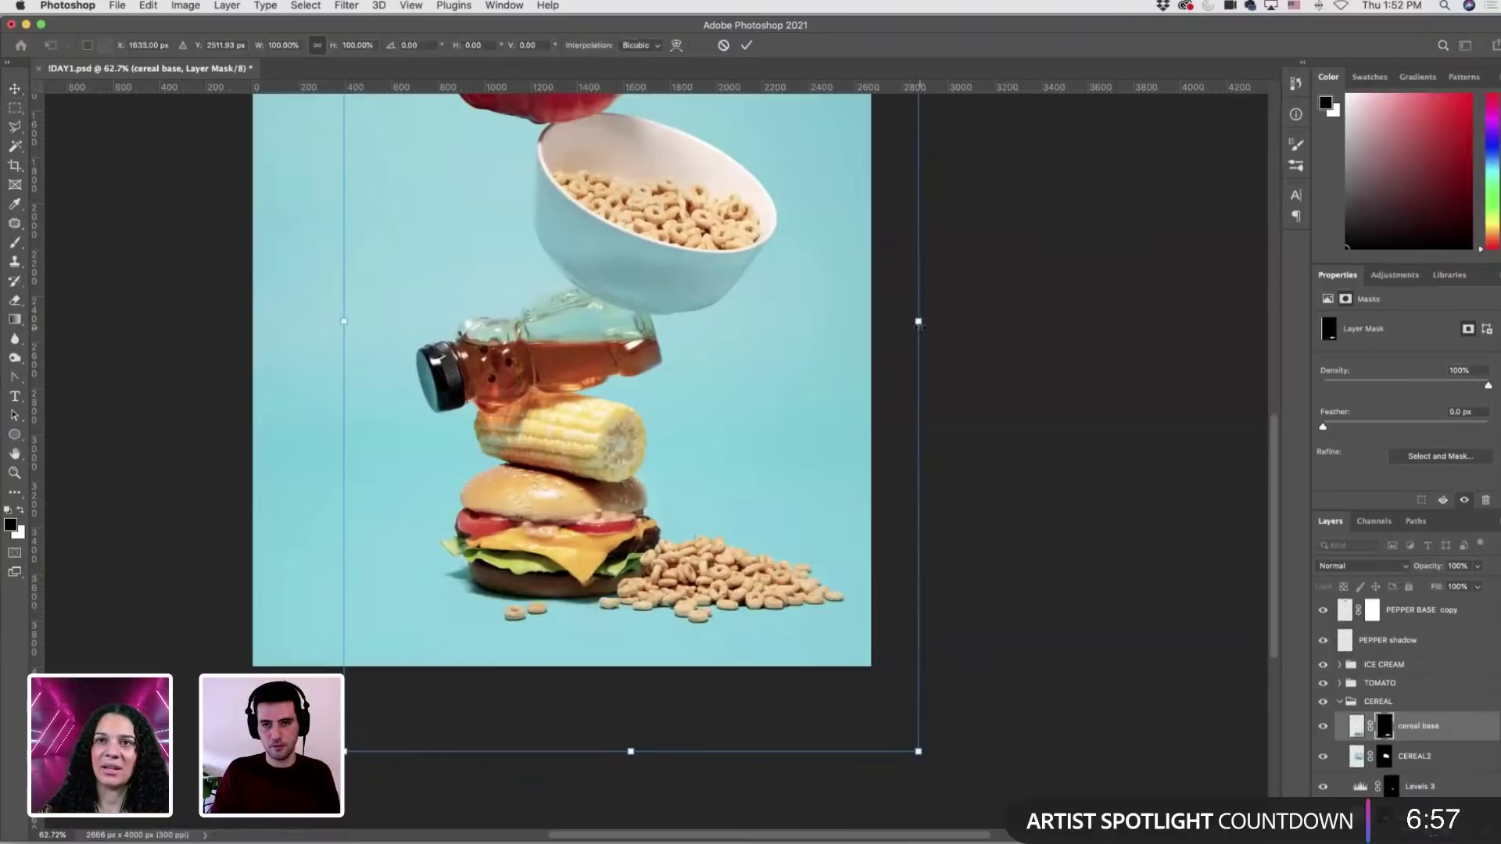
drag(785, 502, 778, 503)
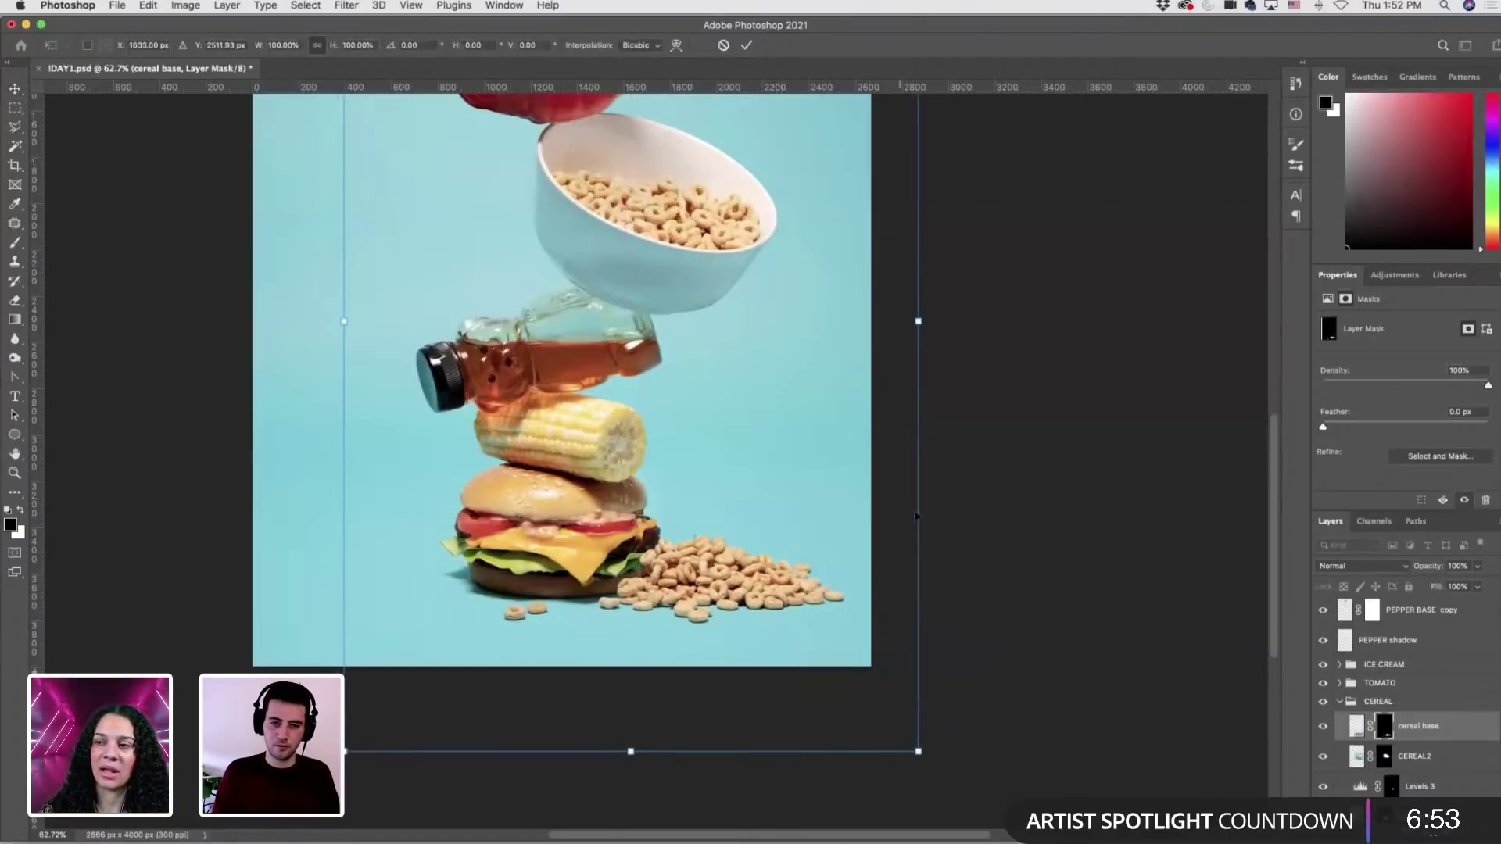
drag(919, 321, 910, 321)
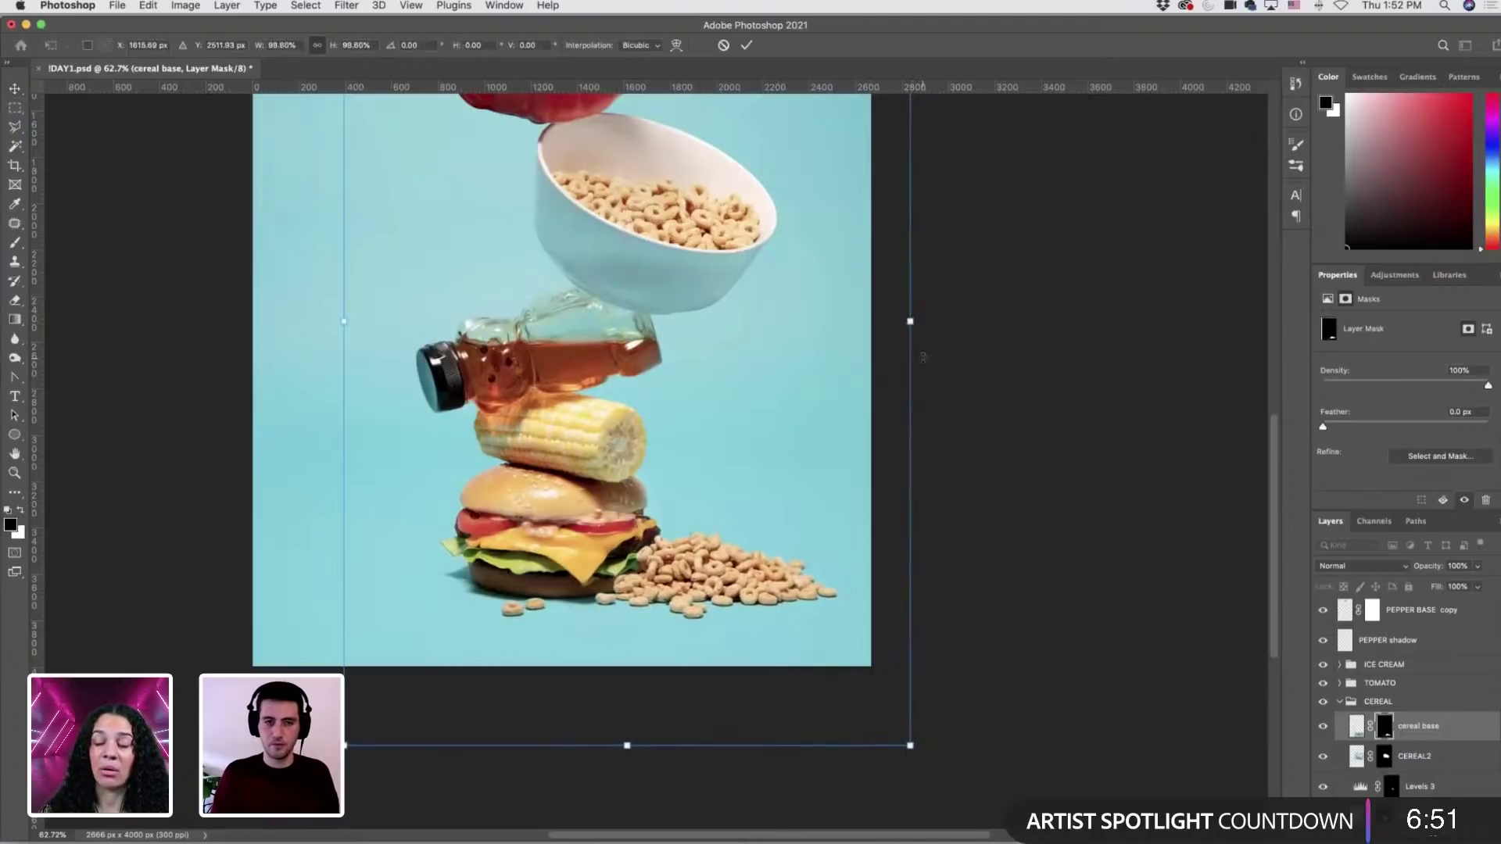
Nudge the cereal pile slightly down and left, rotate it 0.34 degrees, and apply the transform.
key(Down)
key(Down)
key(Down)
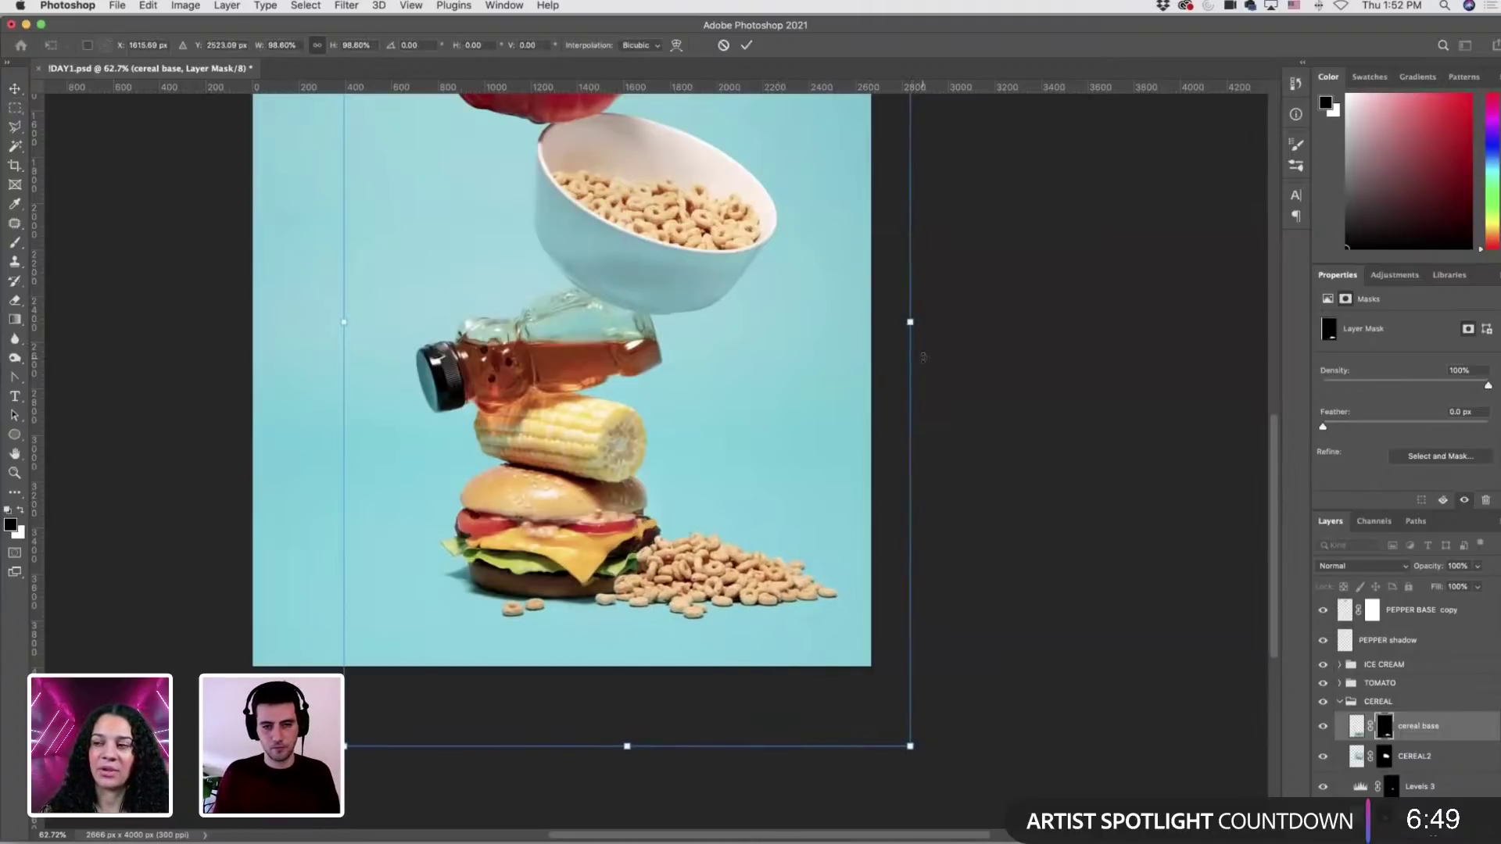
key(Down)
key(Left)
key(Left)
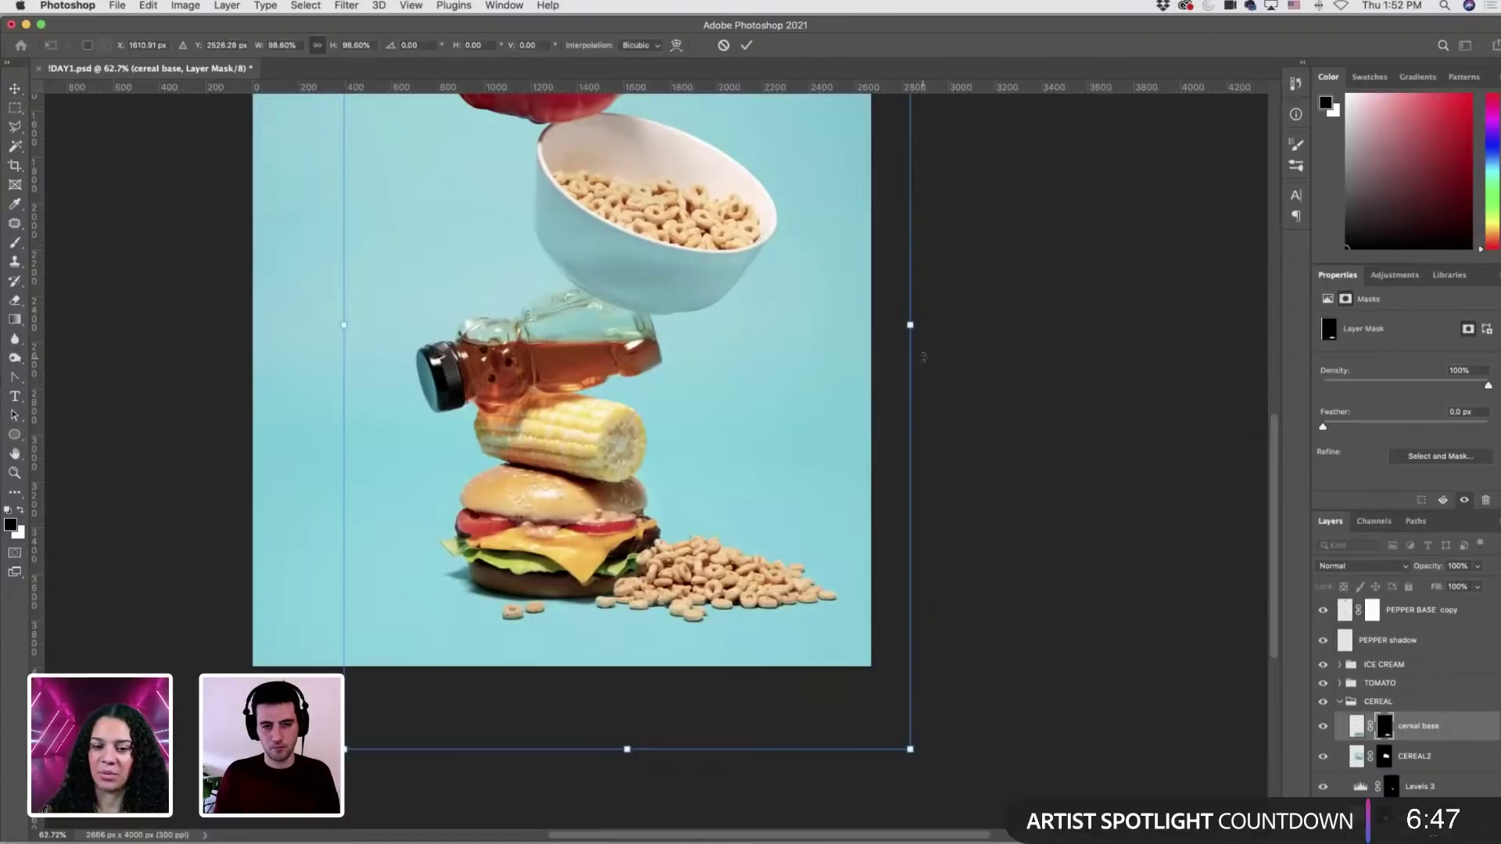
key(Left)
key(Left)
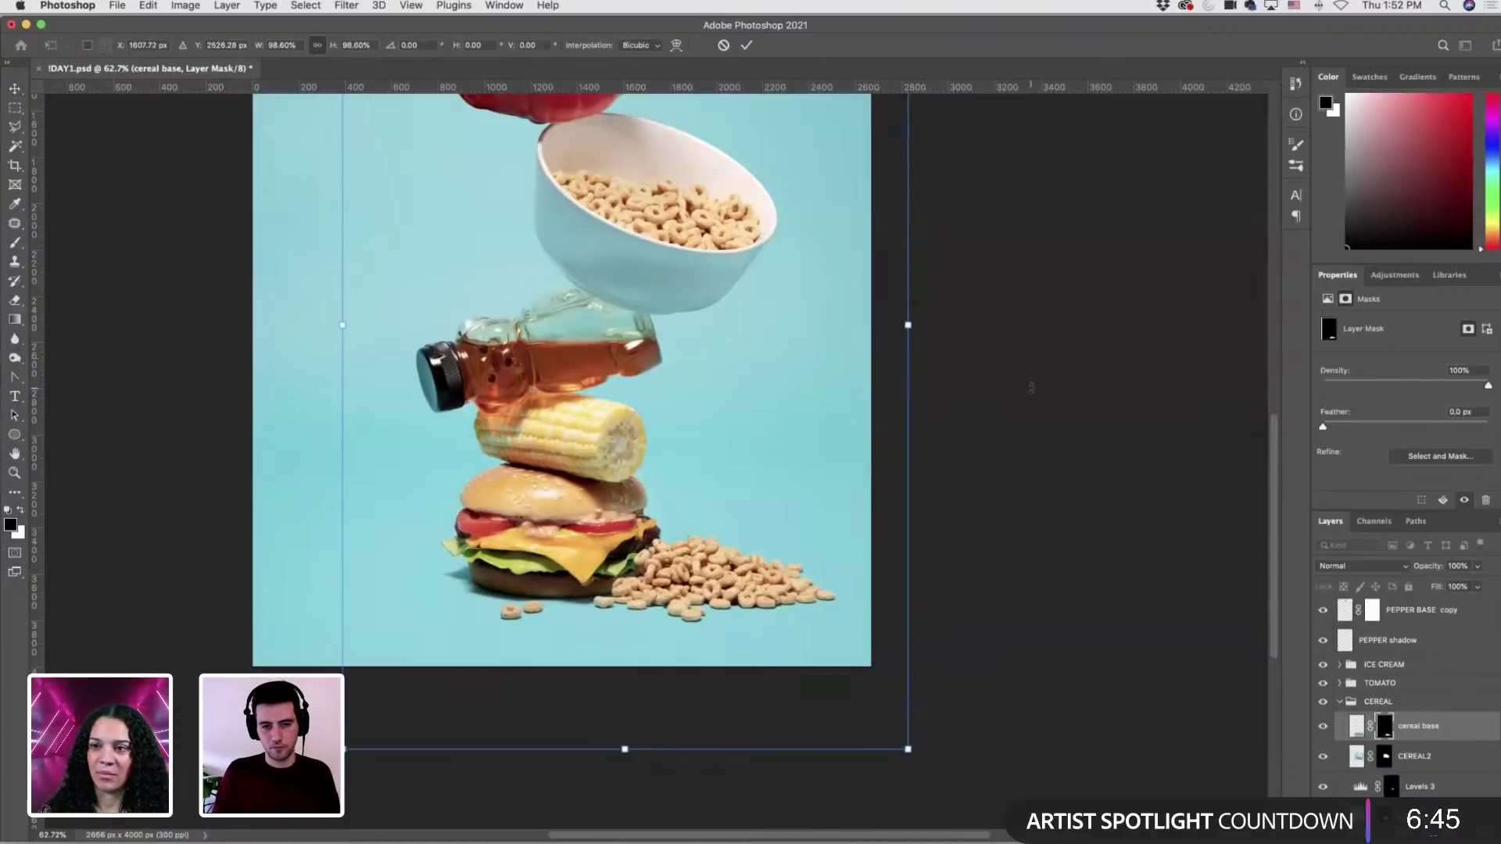
drag(1033, 390, 1032, 394)
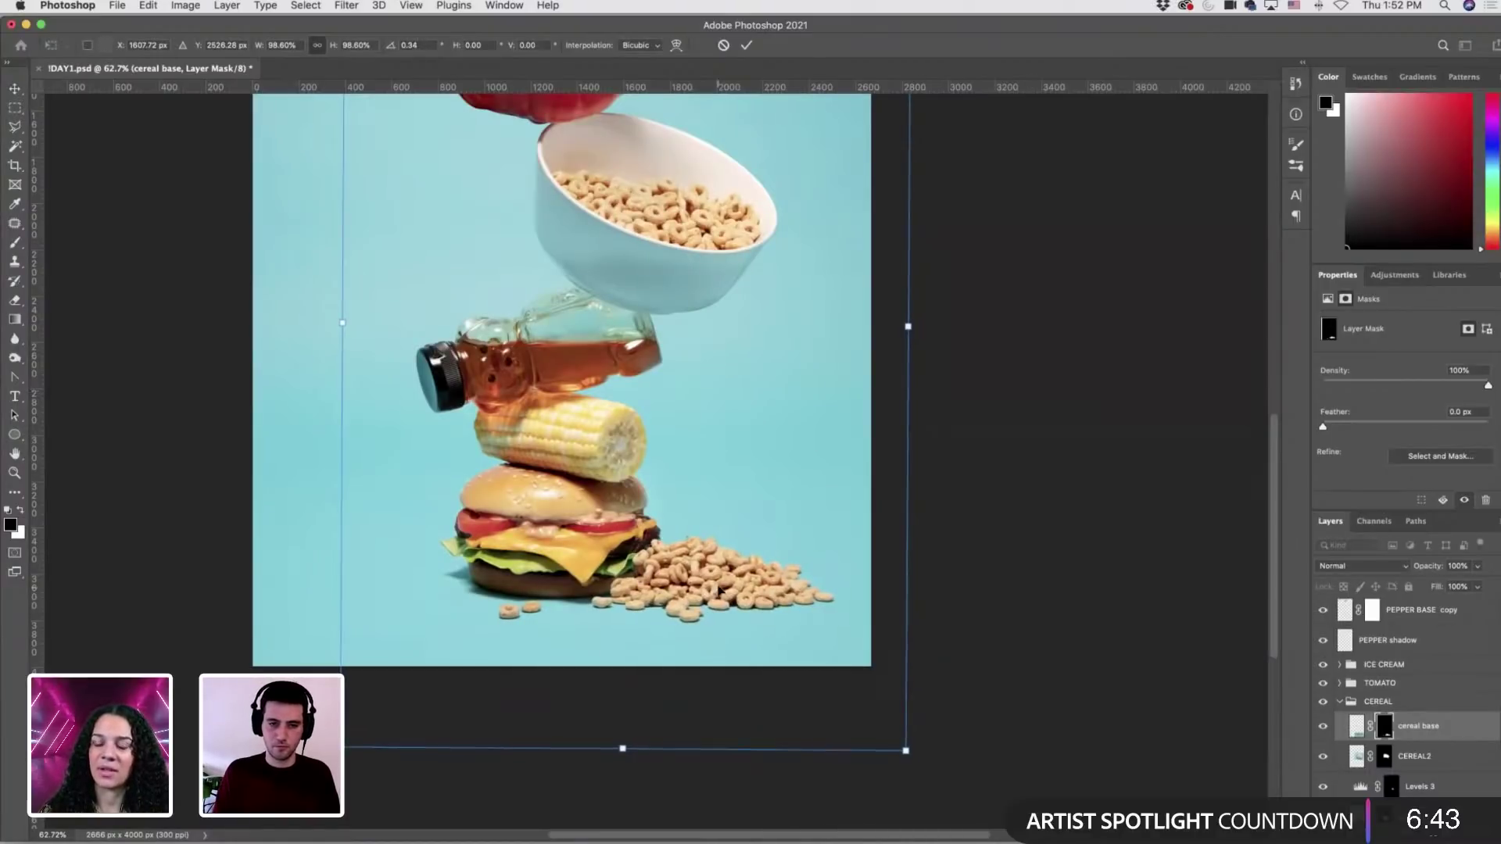
key(Return)
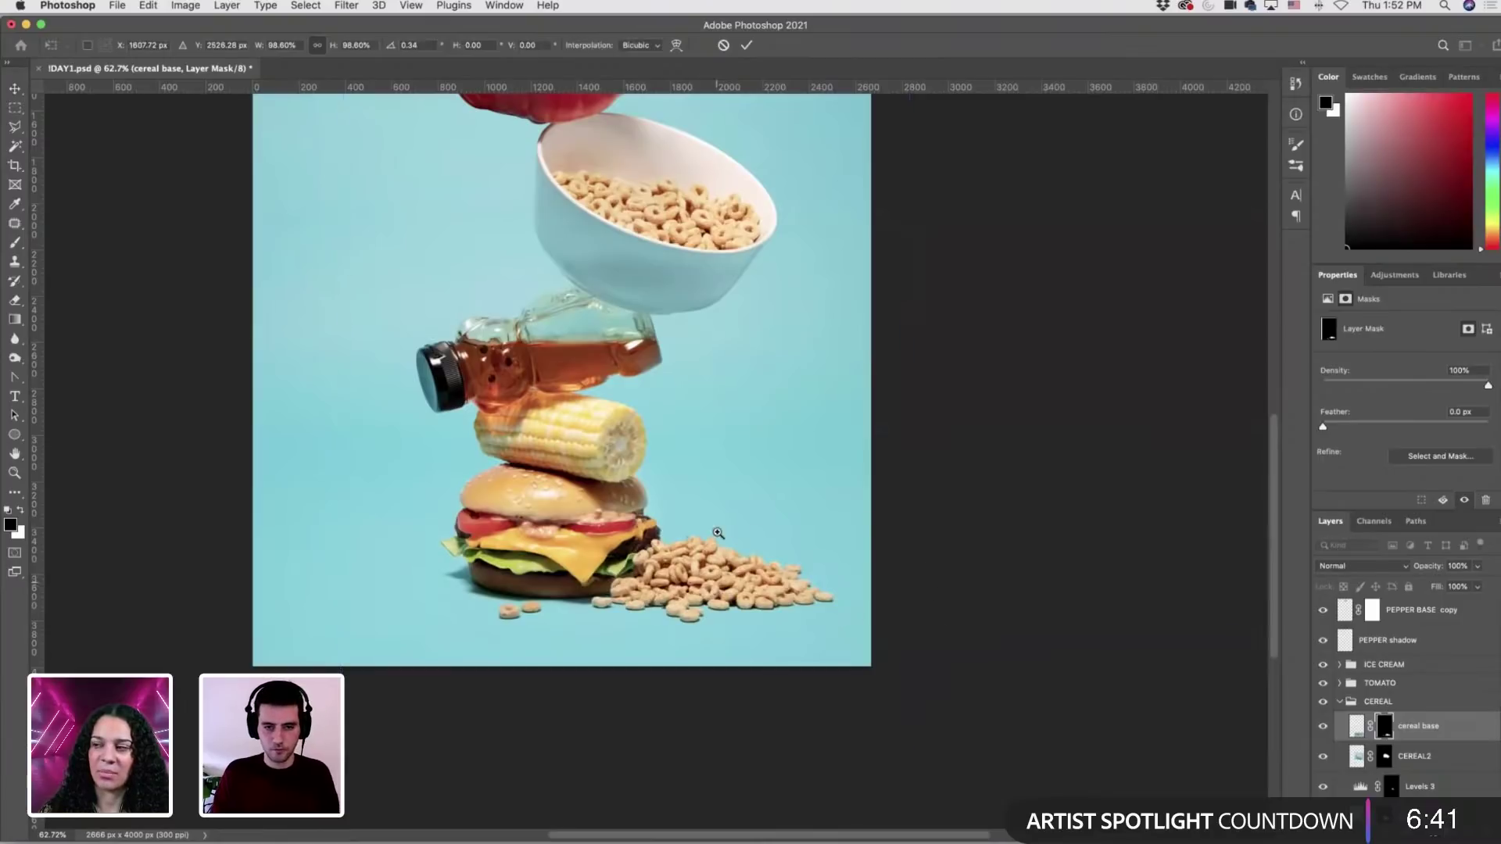
Mask out the dark speck above the top of the cereal pile on the cereal base mask with a small brush.
scroll(703, 528, up, 8)
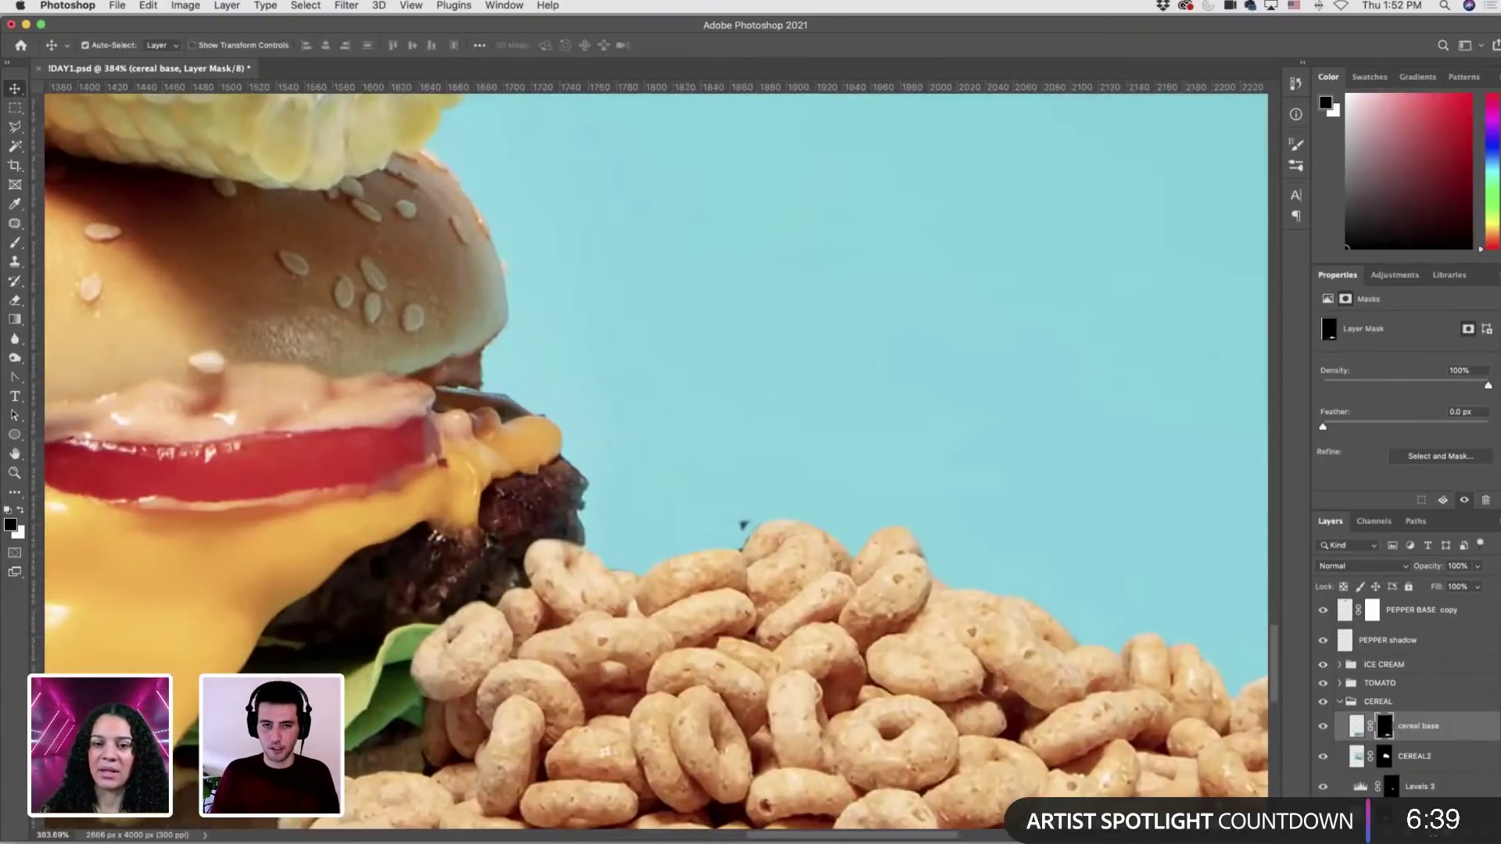
key(b)
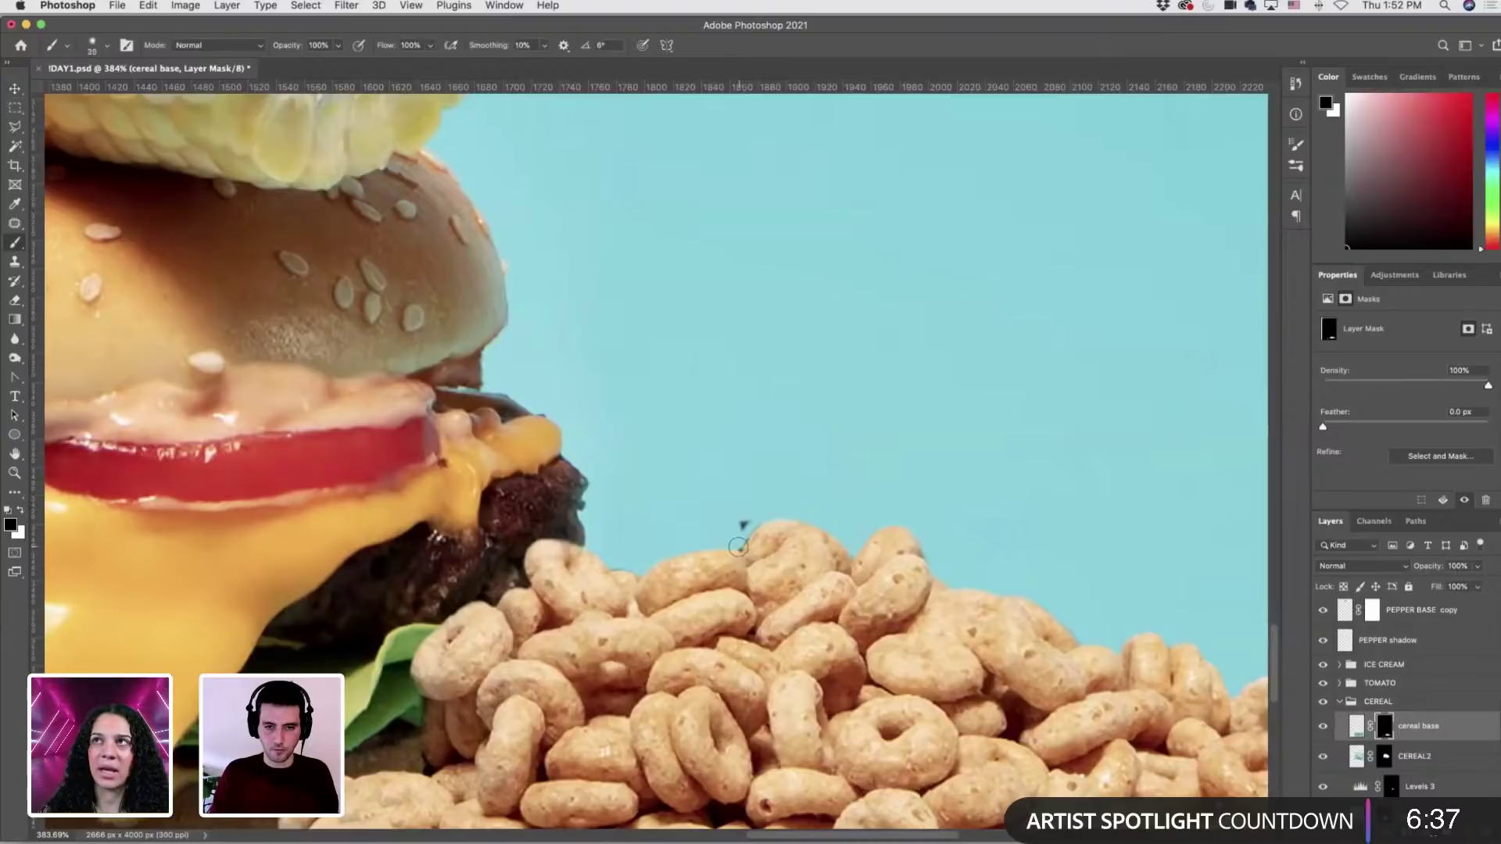
key(bracketleft)
key(bracketleft)
key(bracketleft)
key(bracketleft)
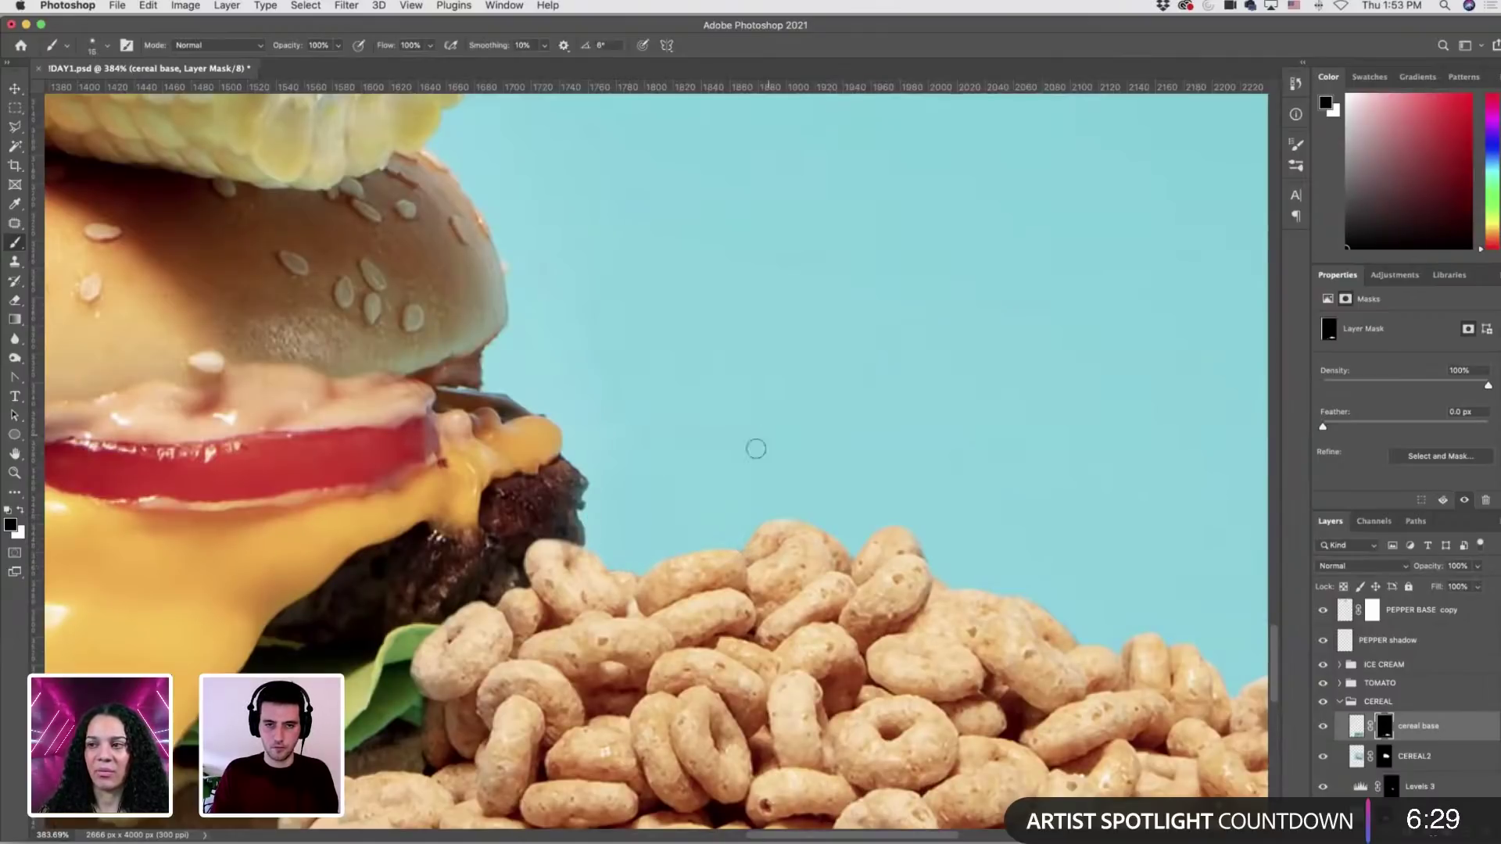
key(bracketright)
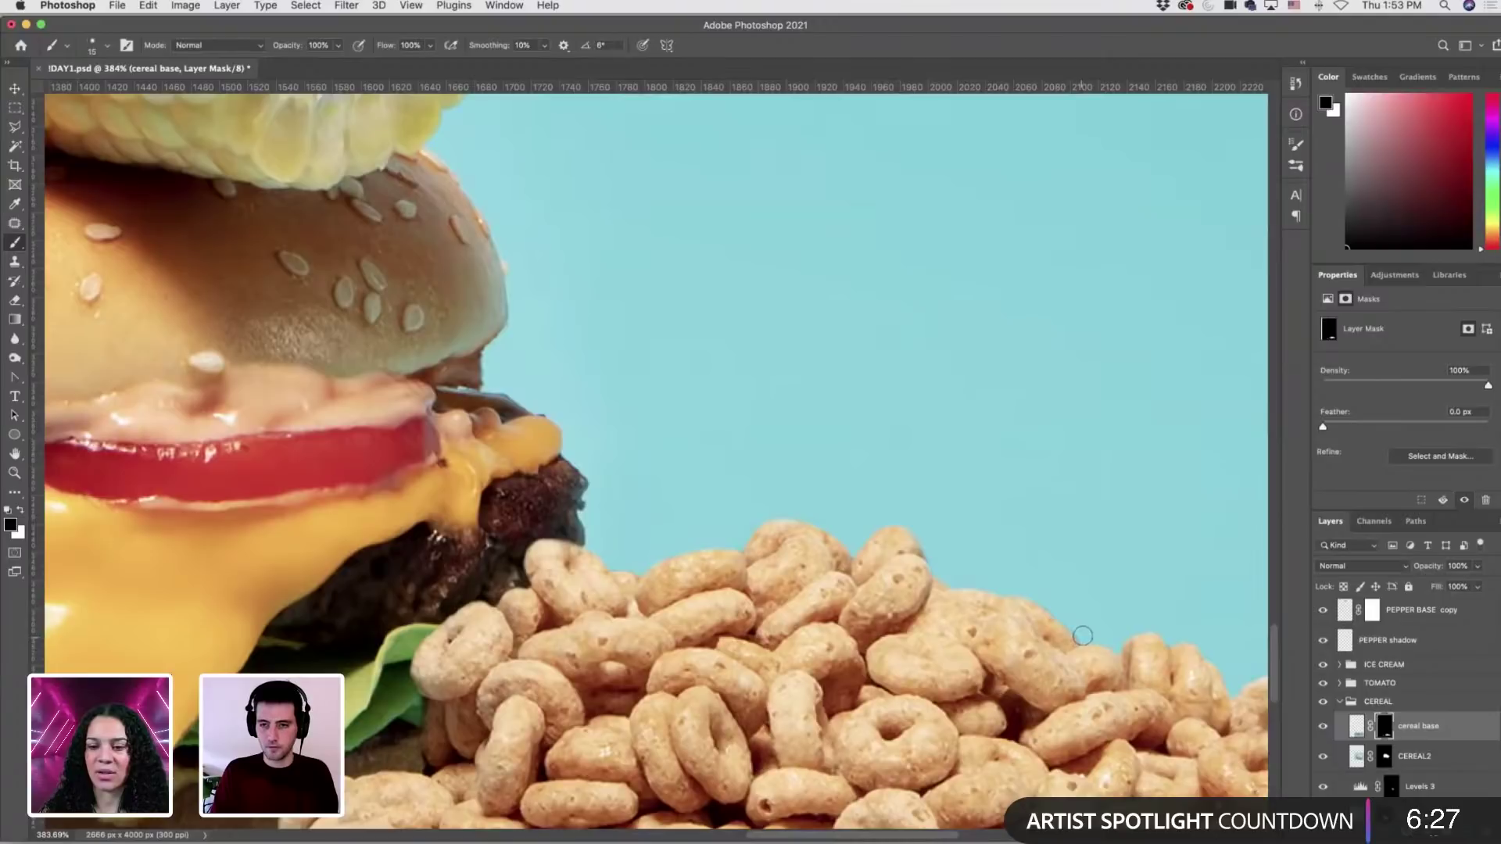
key(bracketright)
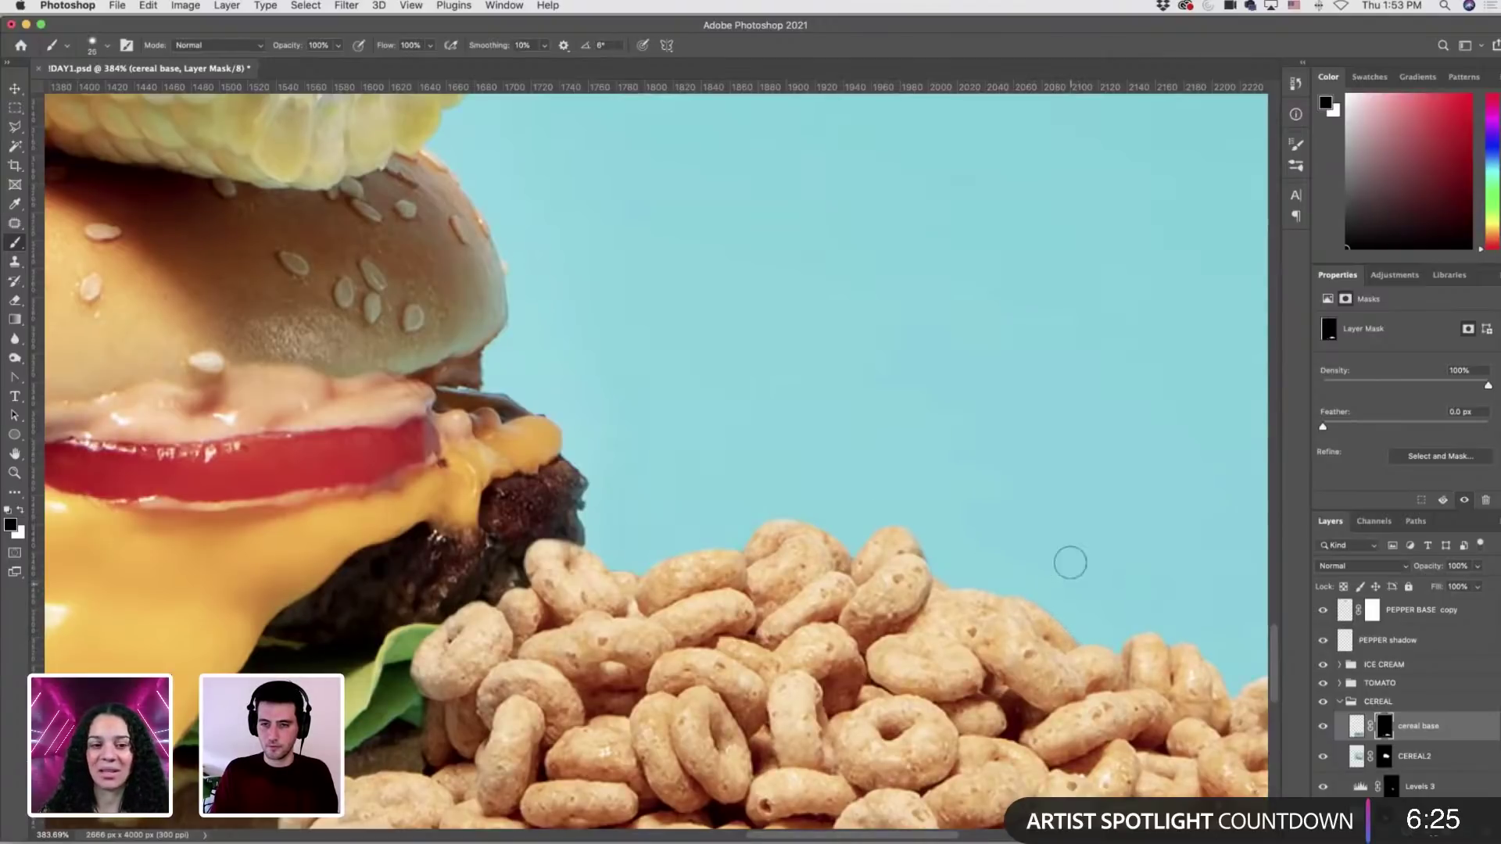
Reduce the mask brush to about 10 px and clean the edges of the cereal pieces beside the bottom bun.
scroll(904, 527, down, 4)
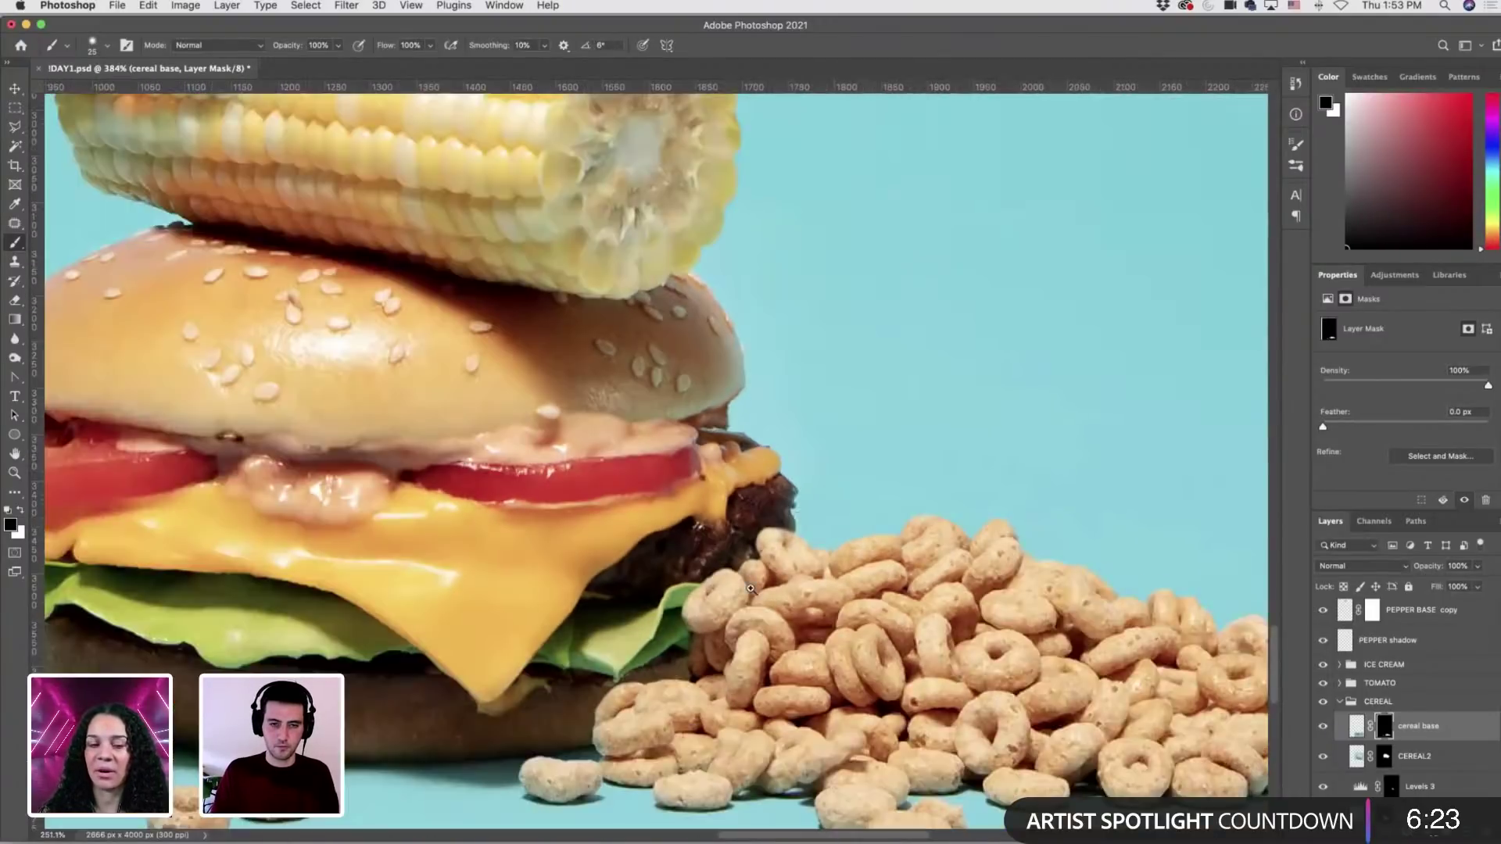
scroll(751, 588, down, 5)
scroll(679, 704, up, 8)
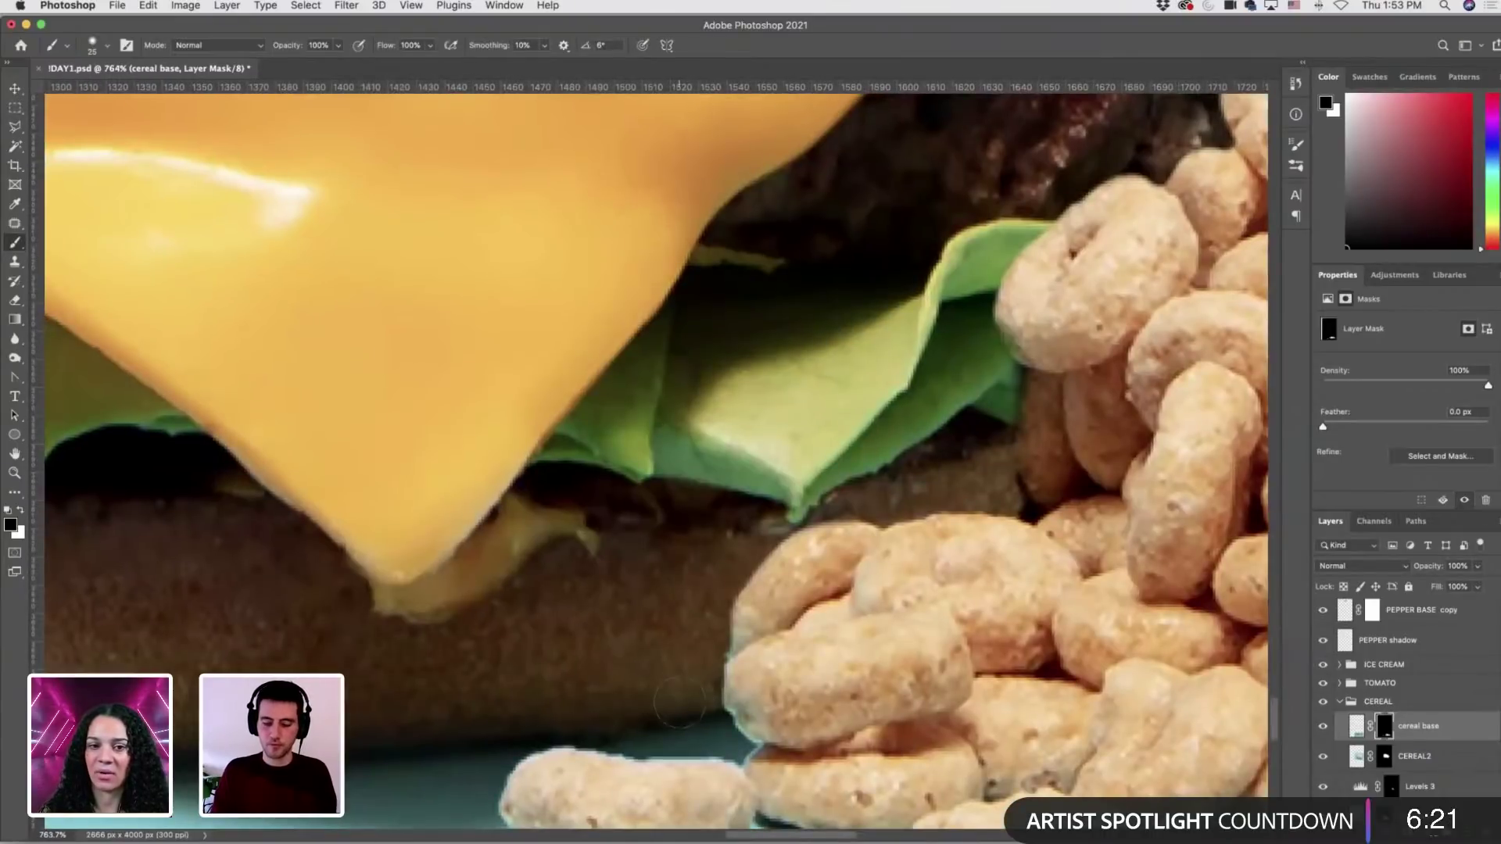
key(bracketleft)
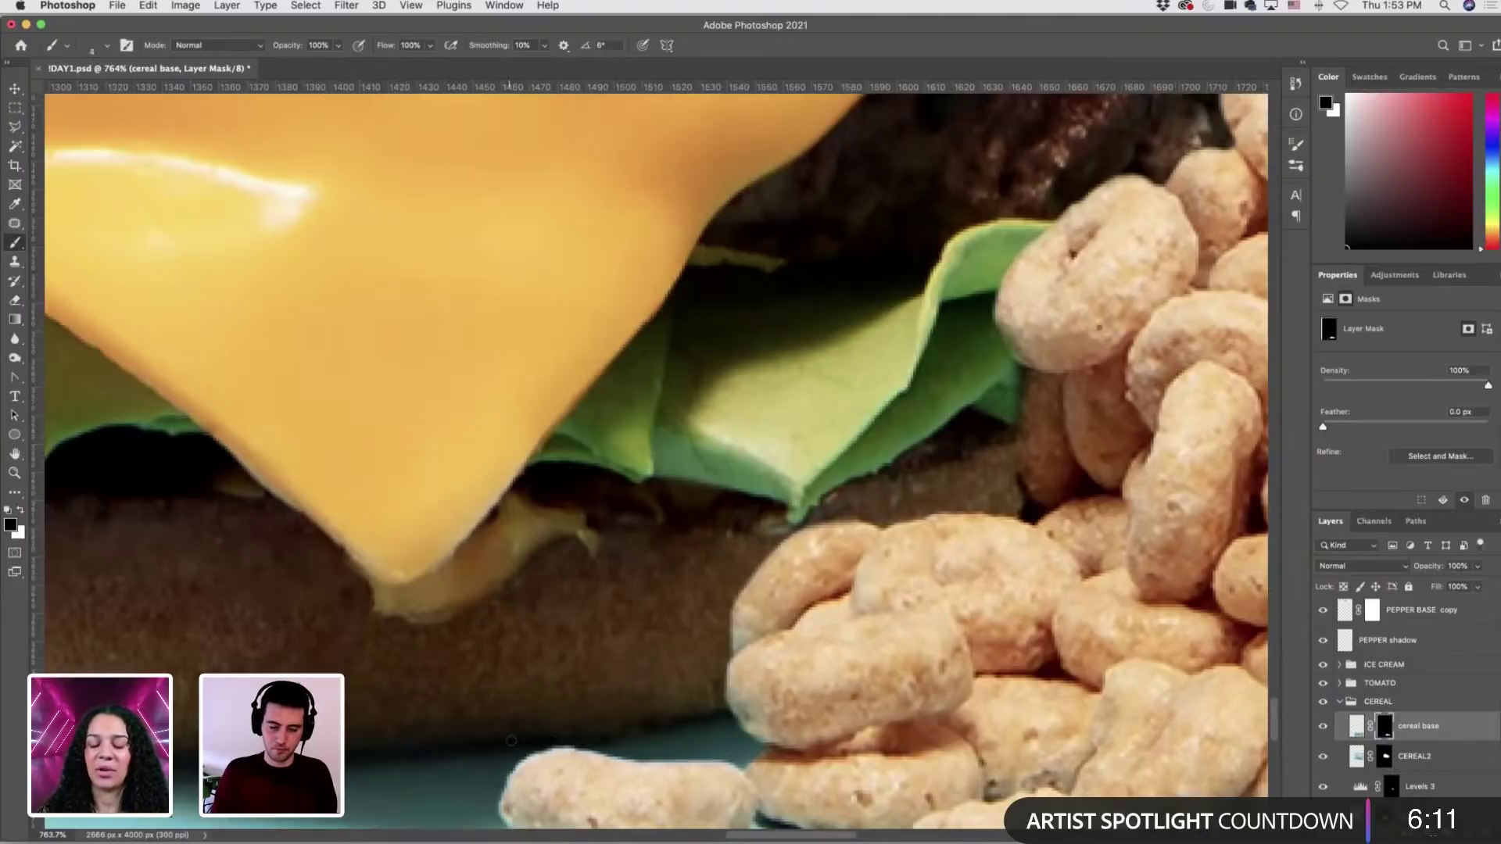
scroll(511, 740, down, 3)
scroll(511, 740, left, 2)
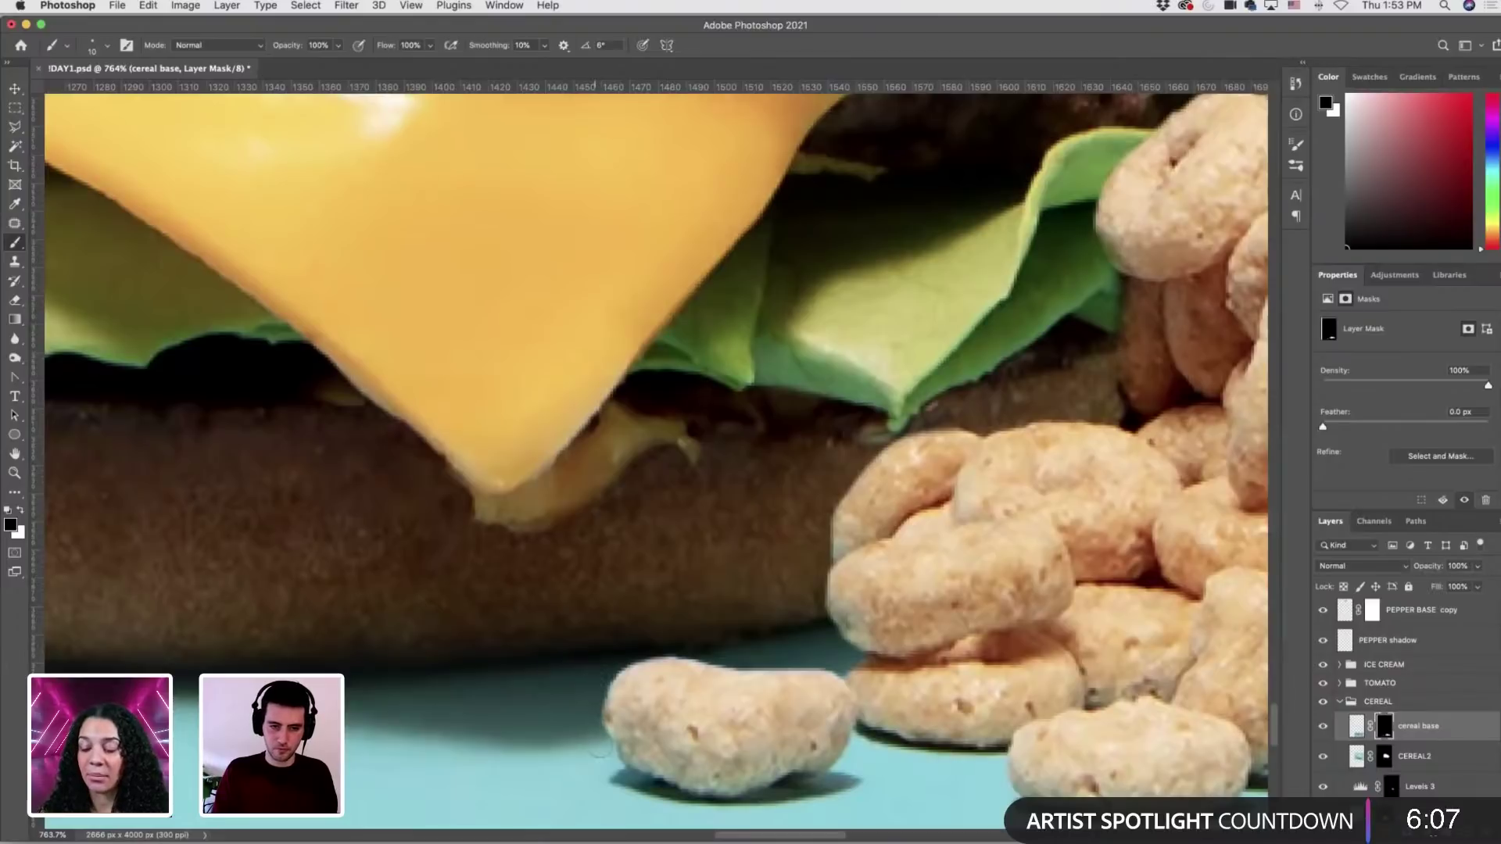
Show the red mask overlay for the cereal base layer and check the area around the pile for unmasked remnants.
scroll(798, 590, down, 10)
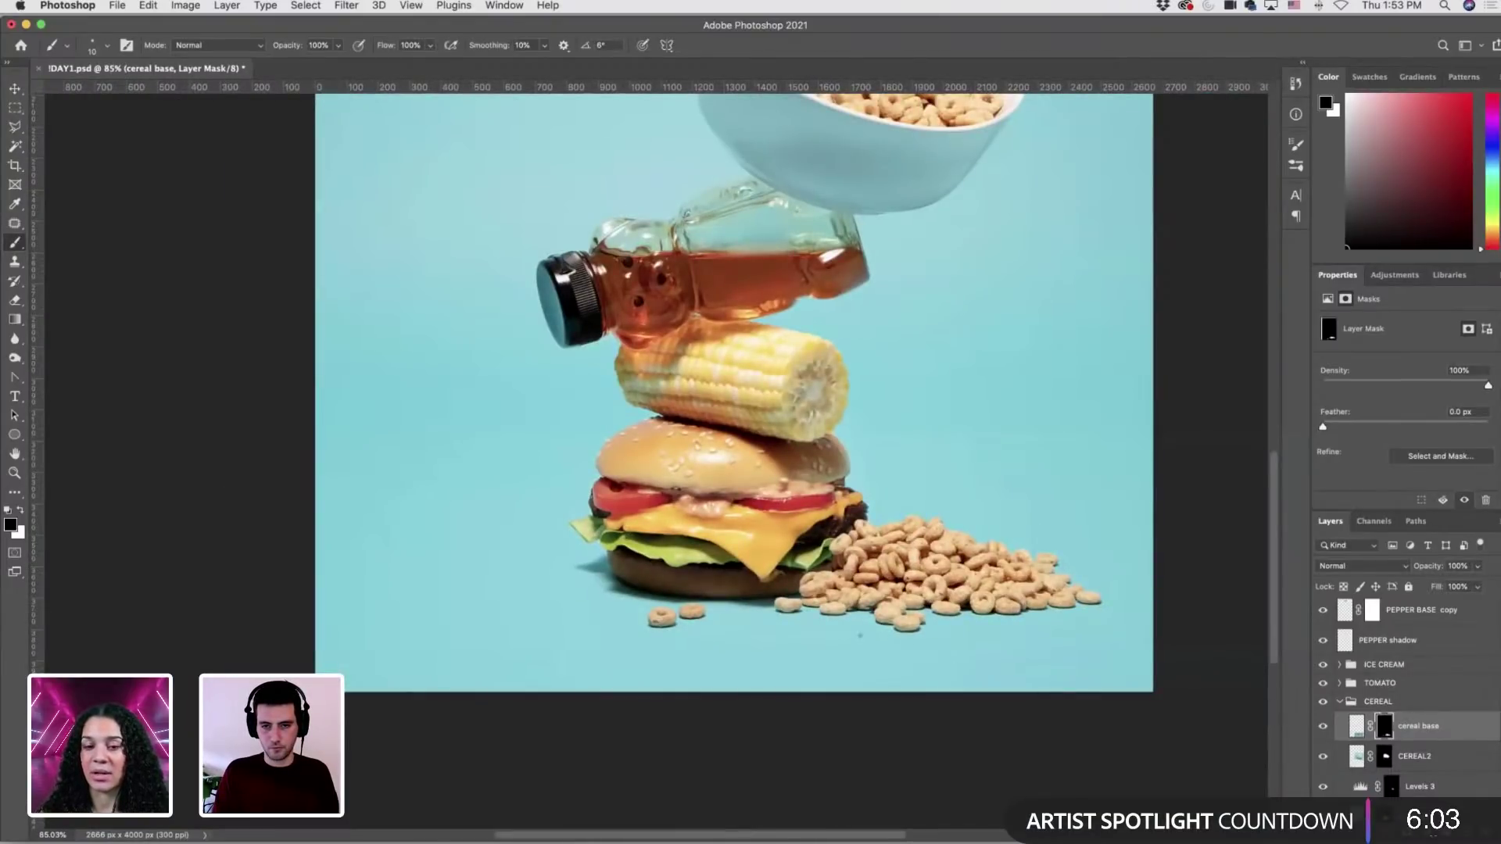
scroll(860, 635, up, 6)
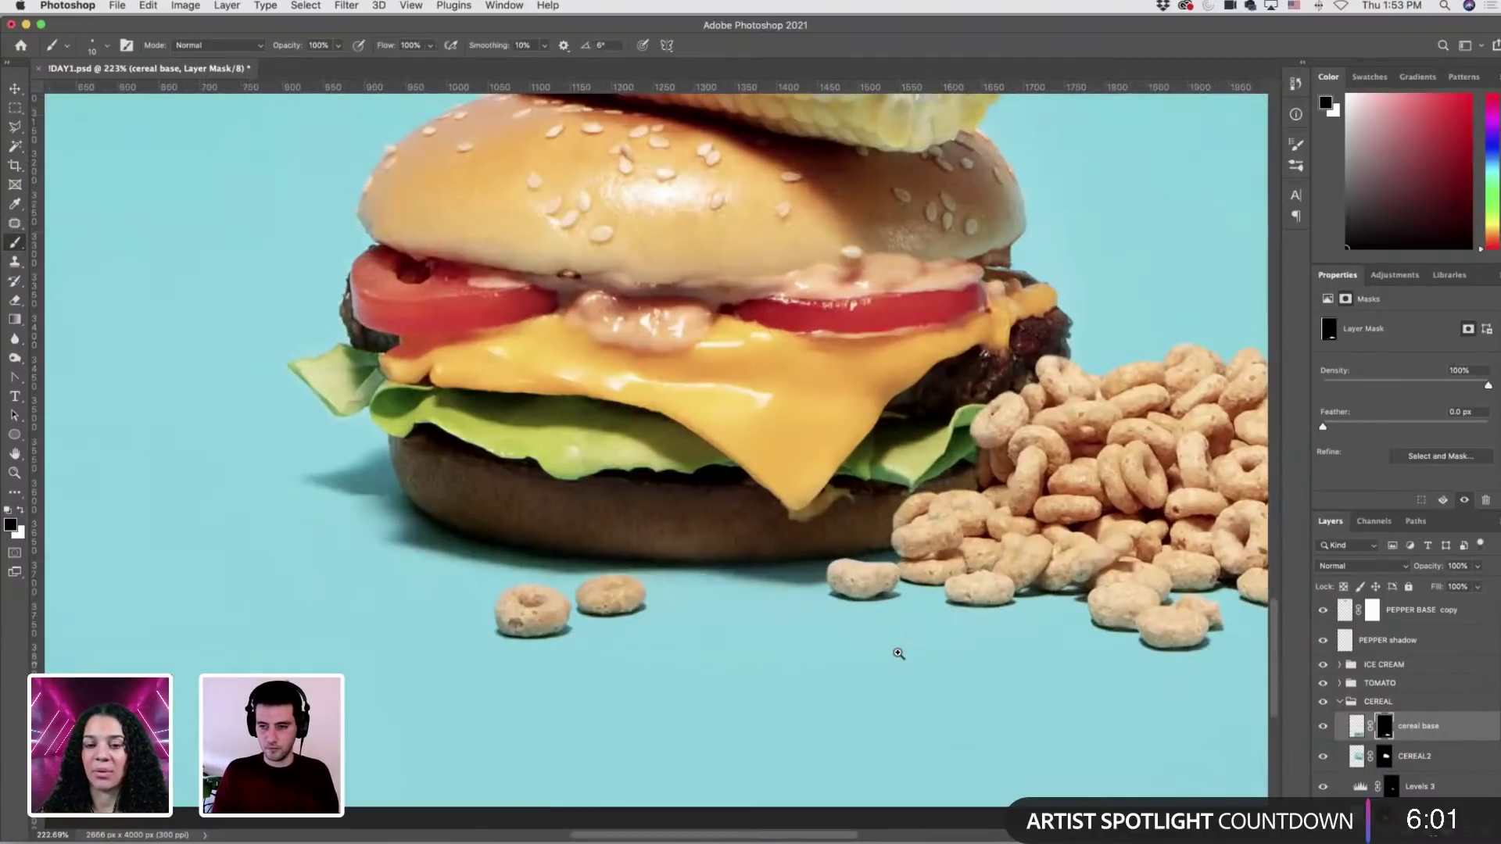
scroll(899, 653, down, 5)
key(backslash)
scroll(898, 653, up, 3)
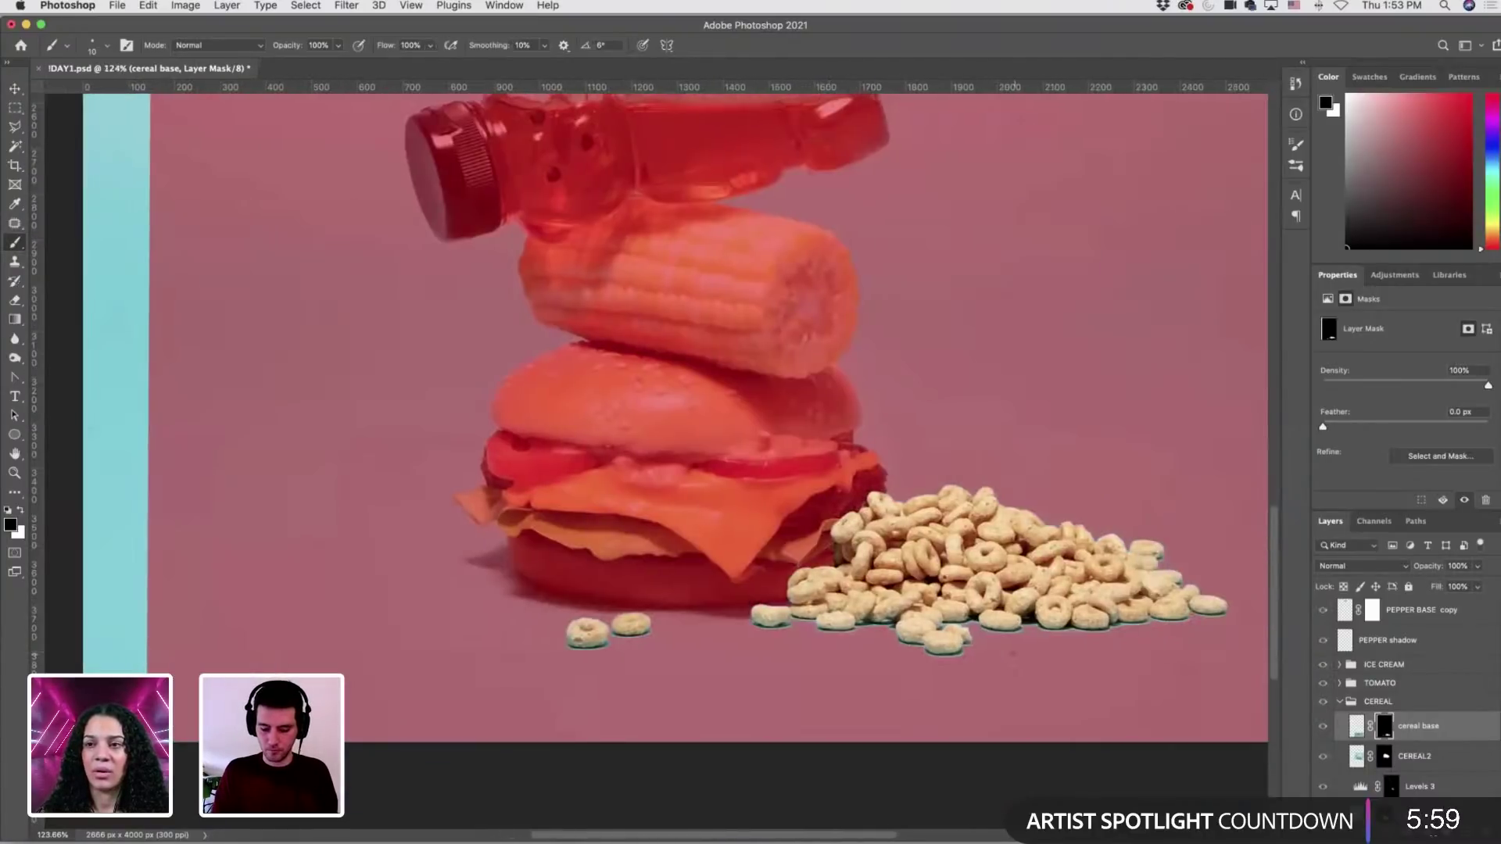
key(bracketright)
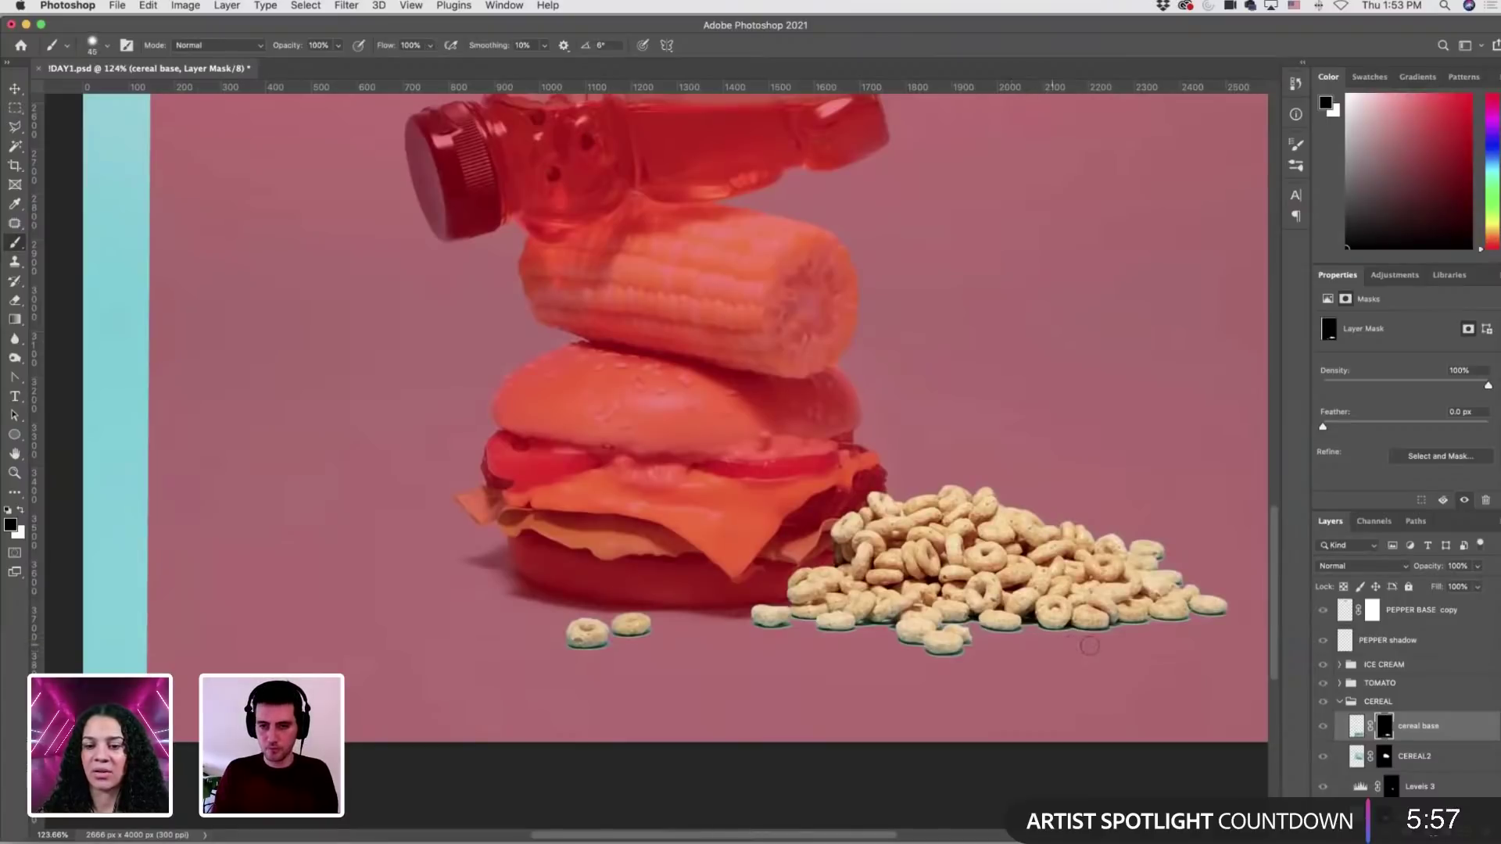
scroll(425, 688, right, 5)
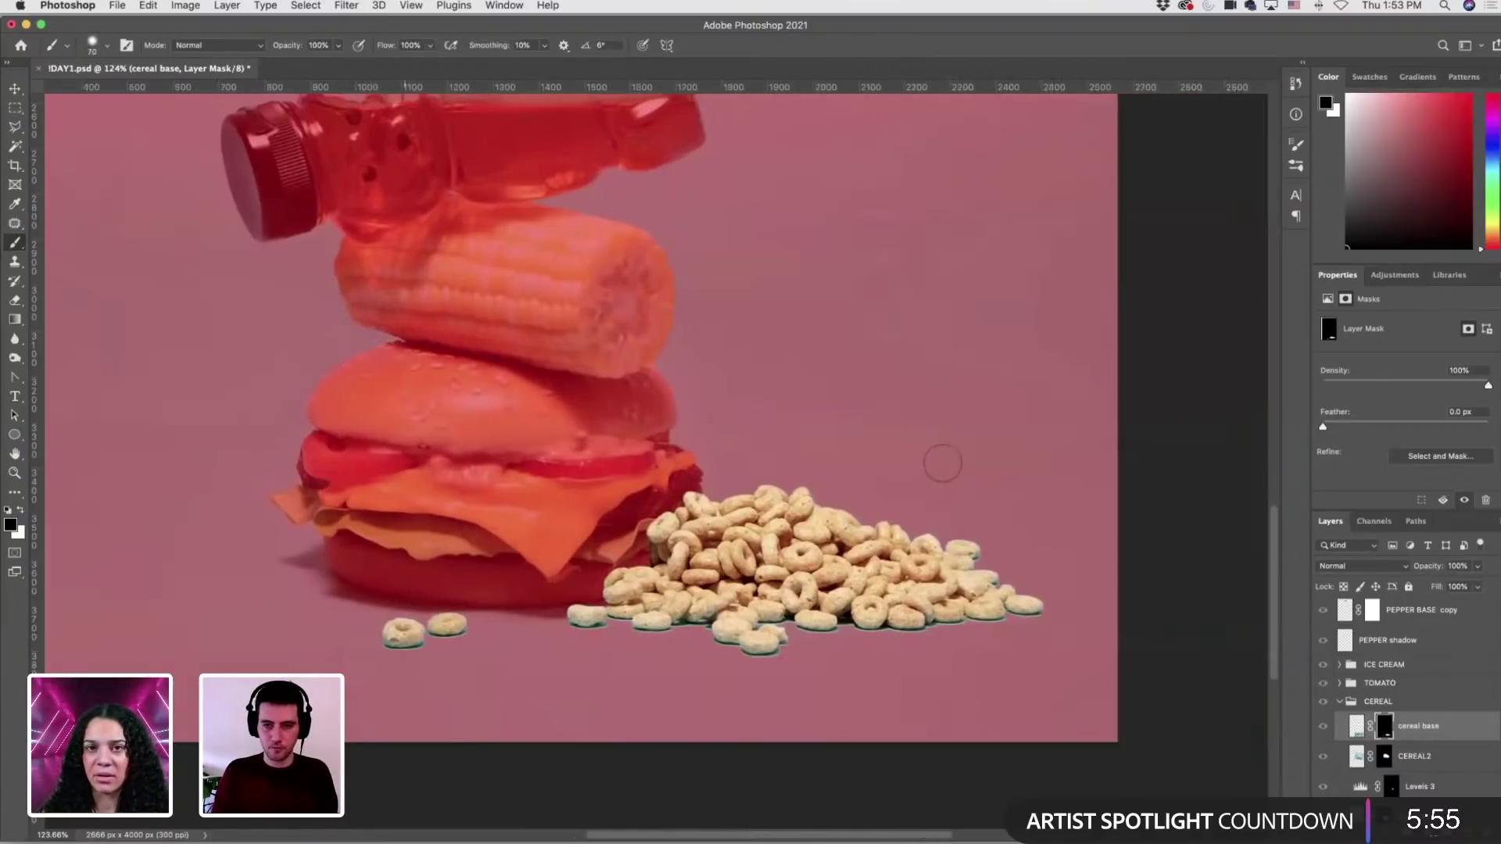
key(bracketright)
key(bracketright)
key(bracketright)
key(bracketright)
key(bracketright)
key(bracketright)
key(bracketright)
key(bracketleft)
key(bracketleft)
key(bracketleft)
key(bracketleft)
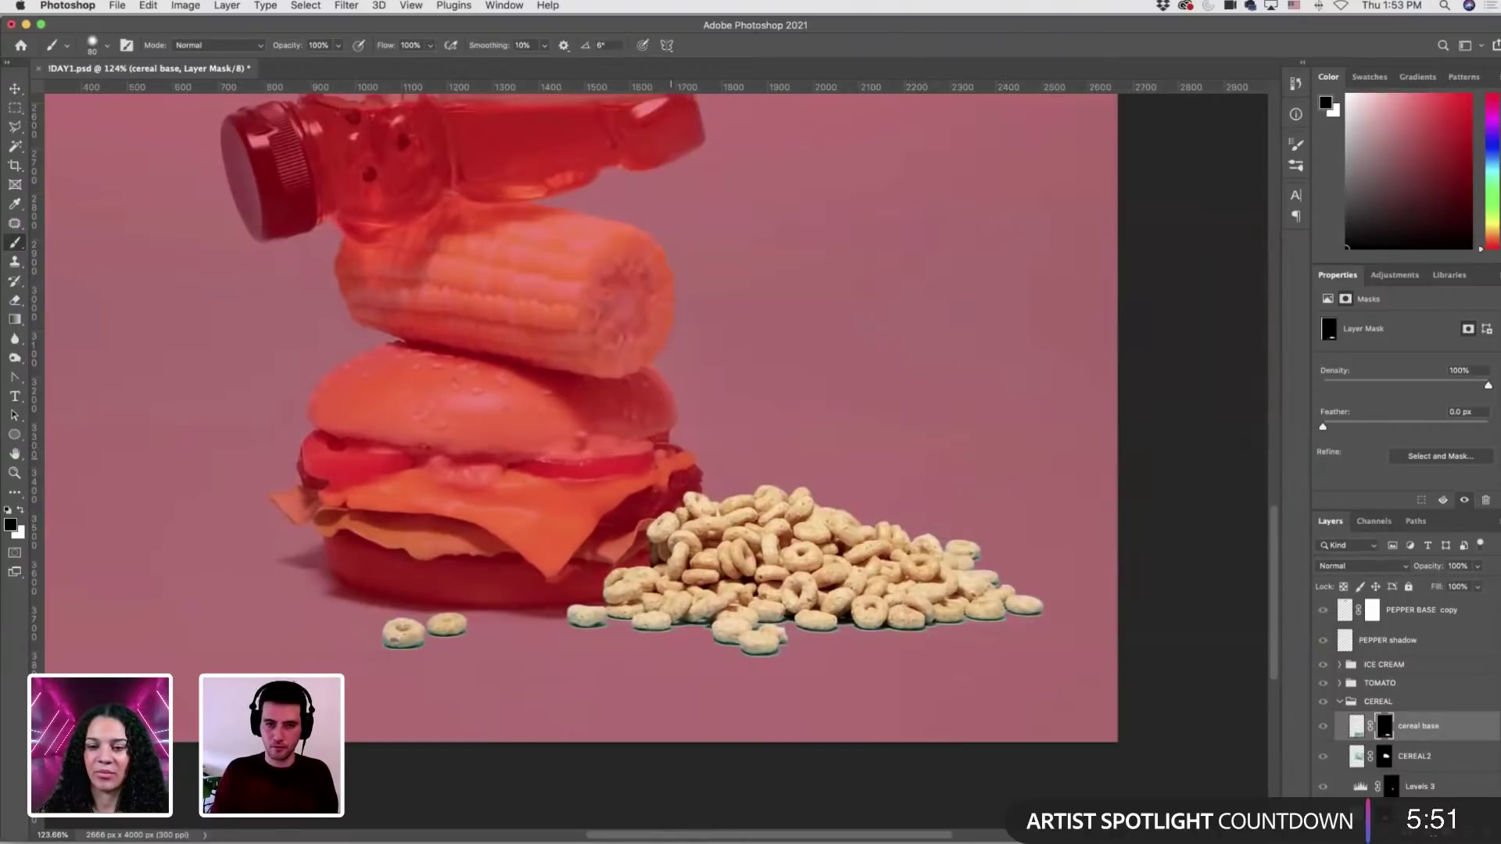
key(bracketleft)
key(bracketleft)
key(bracketleft)
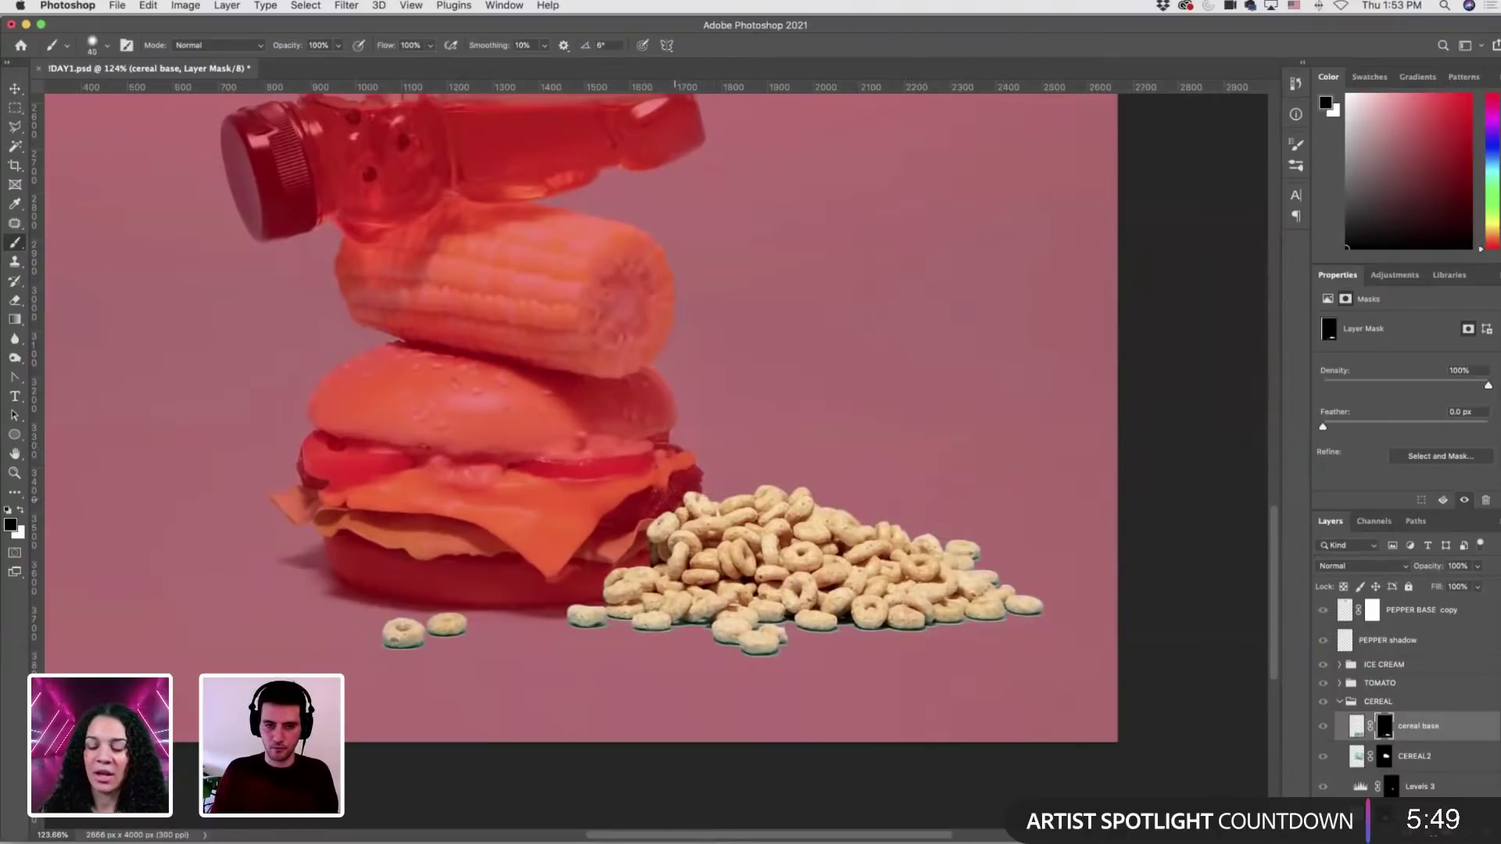
Enlarge the mask brush to 700 px and mask out the unmasked strips along the canvas's left and top edges.
scroll(717, 466, down, 5)
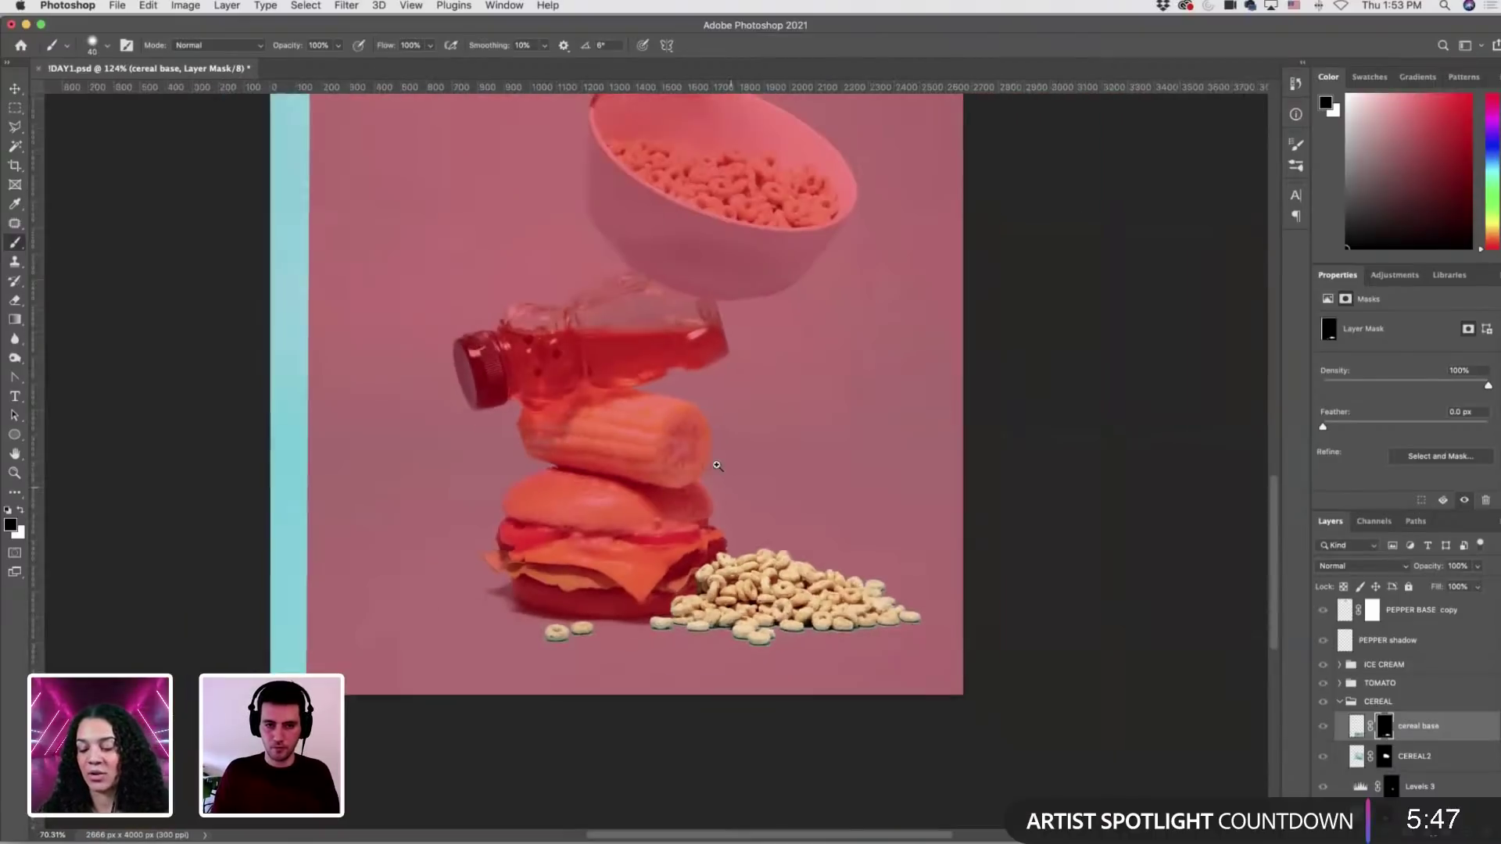
scroll(717, 466, down, 4)
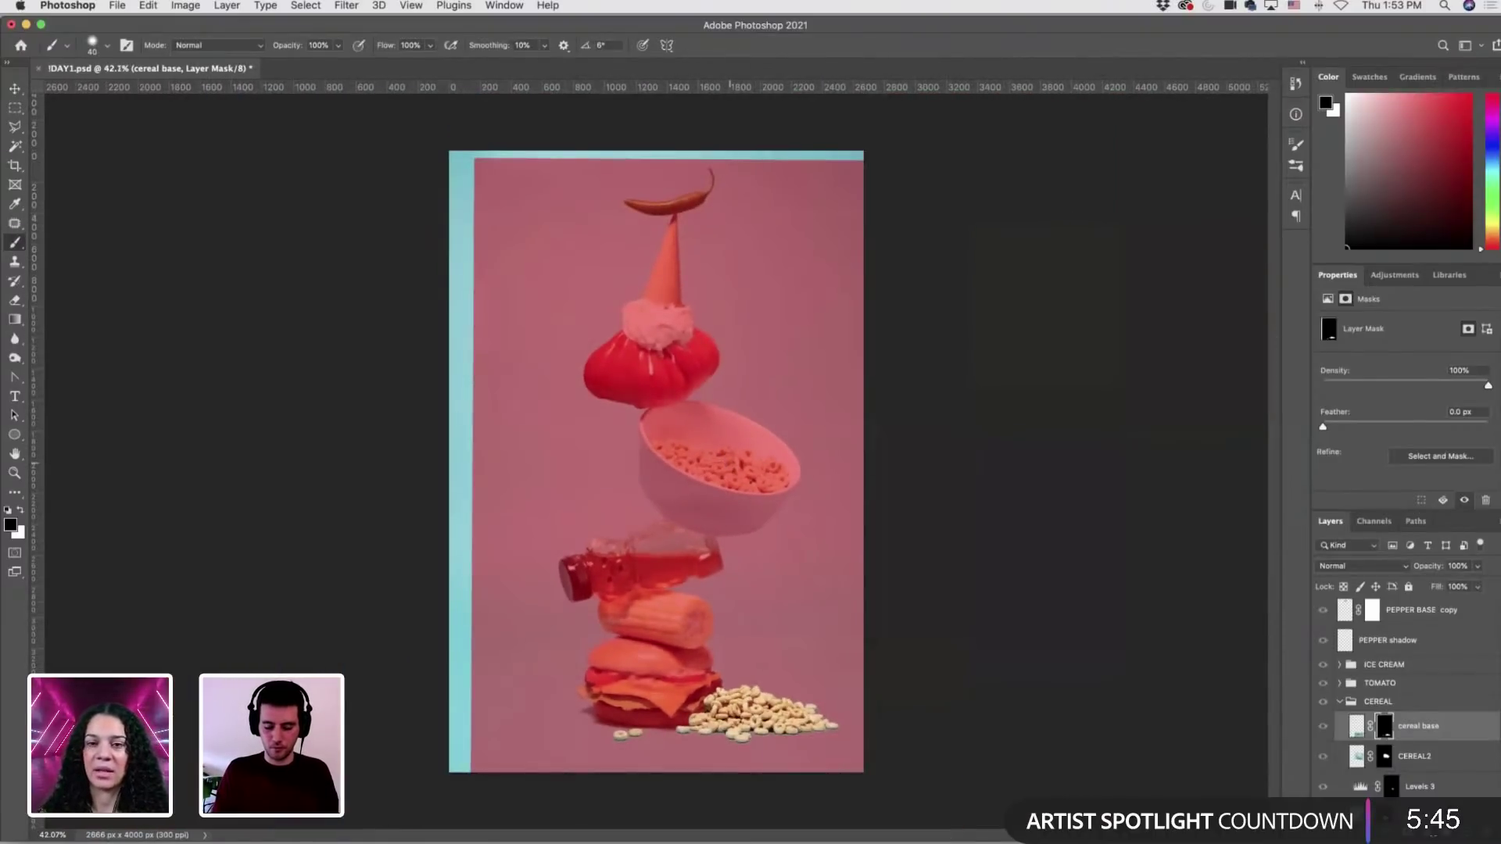
key(bracketright)
key(bracketright)
key(bracketright)
key(bracketright)
key(bracketright)
key(bracketright)
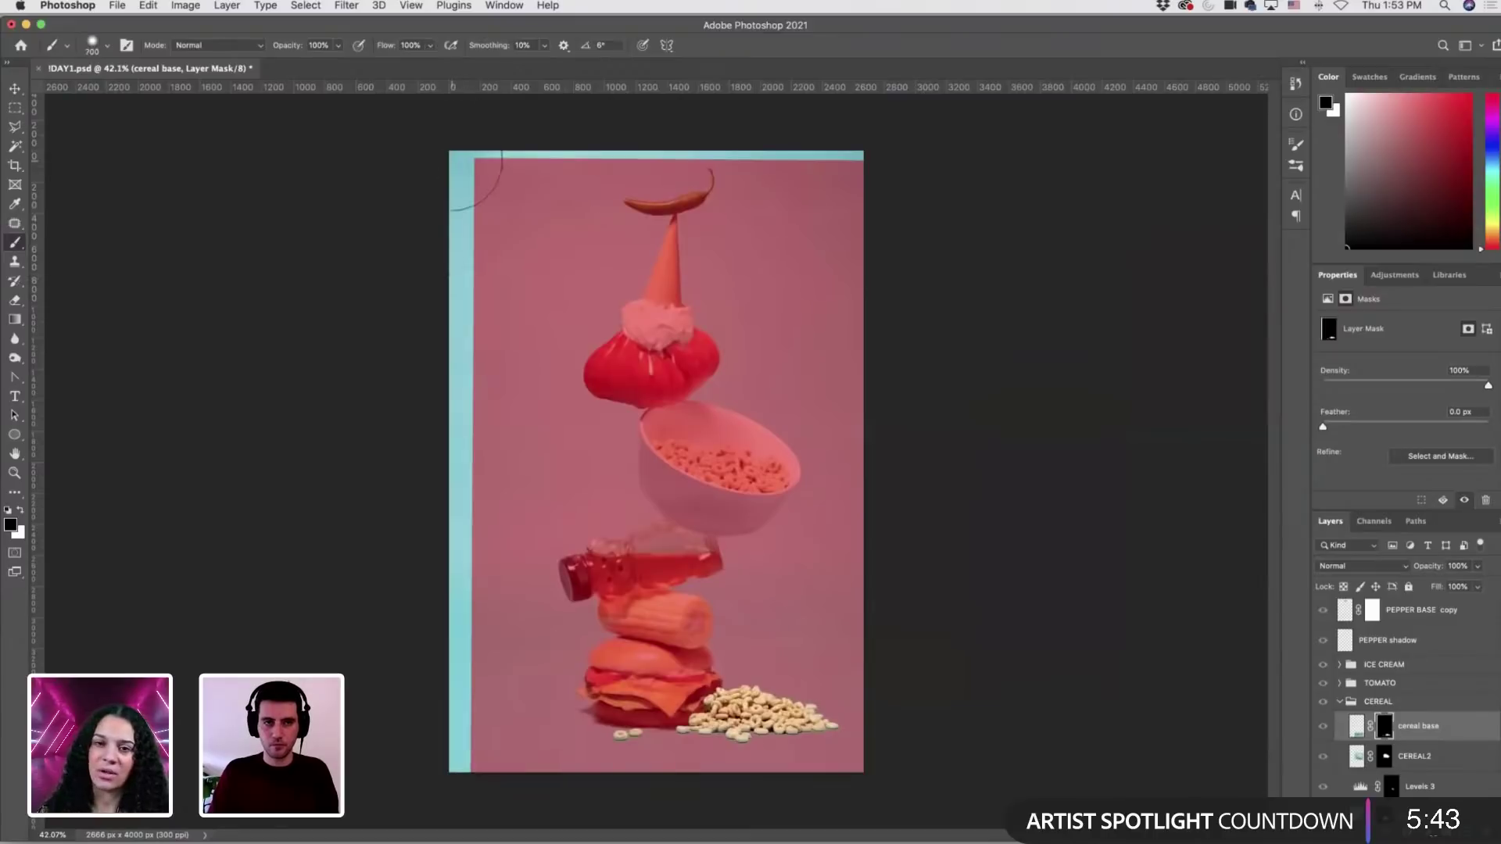
mouse_move(448, 157)
mouse_down()
mouse_move(460, 719)
mouse_move(480, 826)
mouse_up()
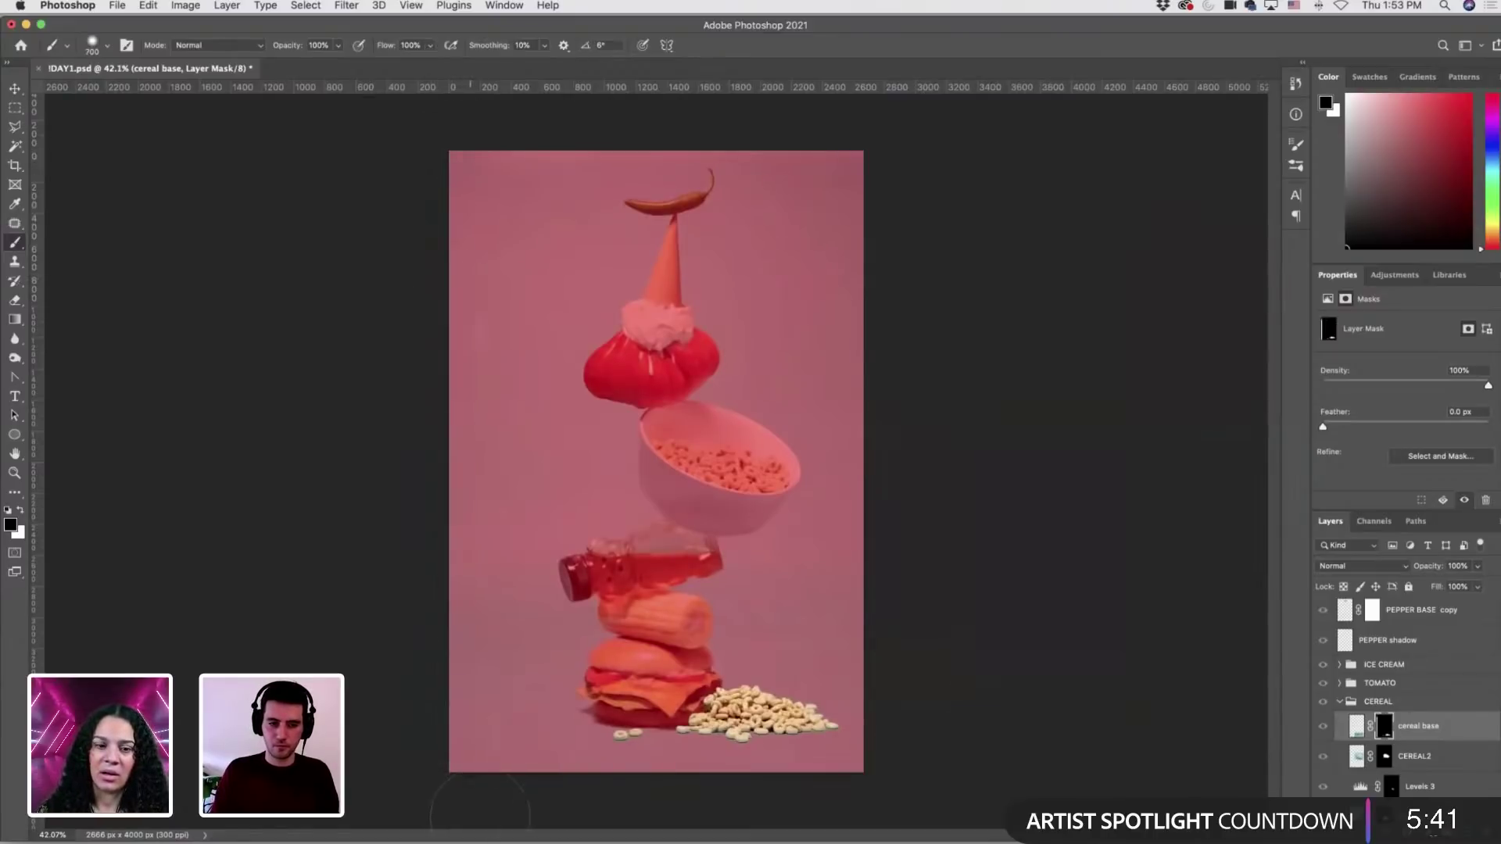
Target the cereal base layer's image instead of its mask, switch to the Move tool, and save the document.
click(1355, 731)
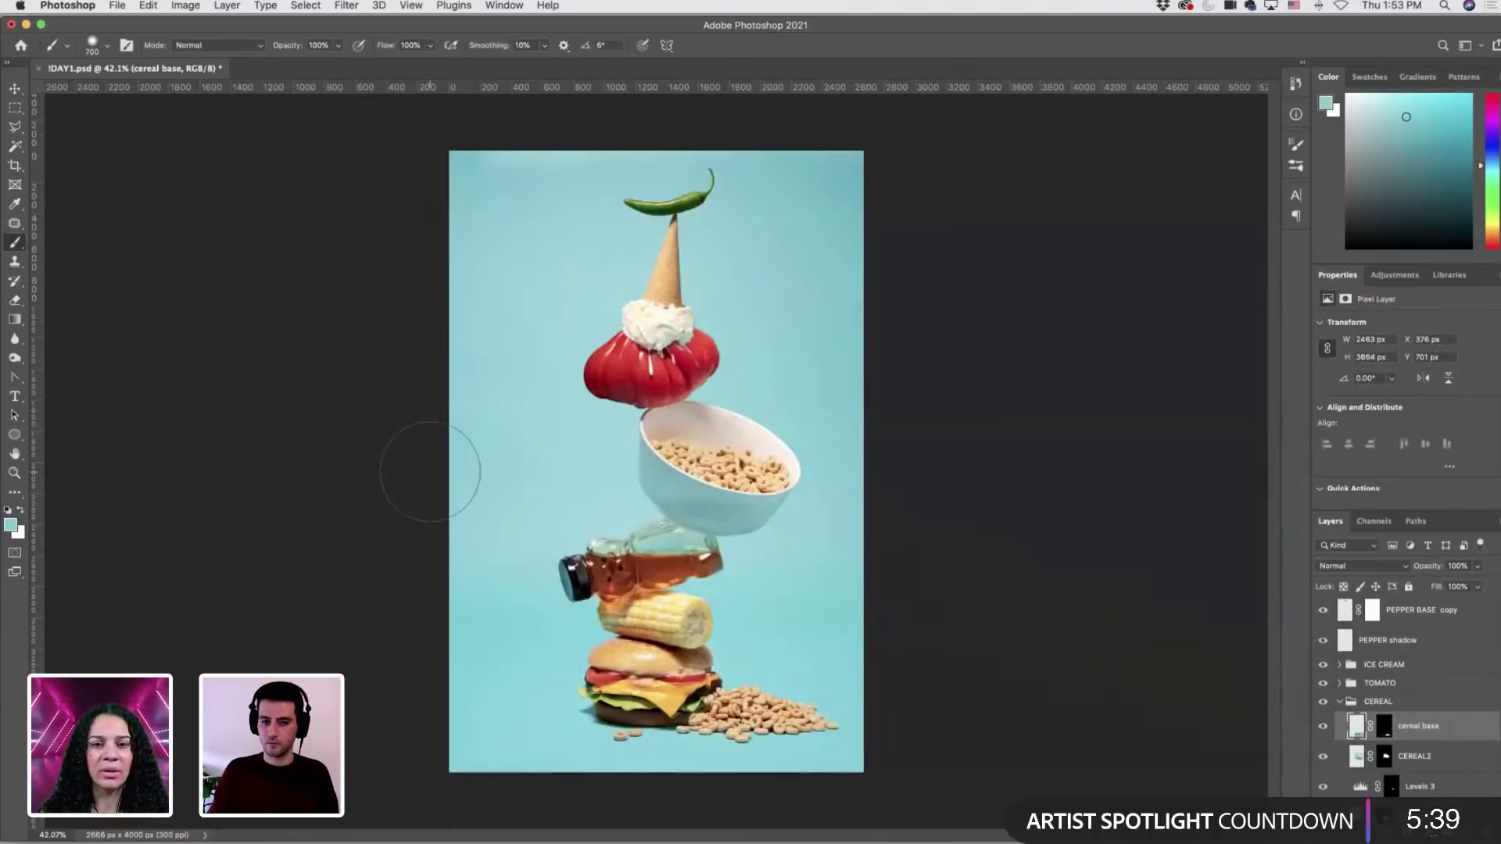
click(16, 88)
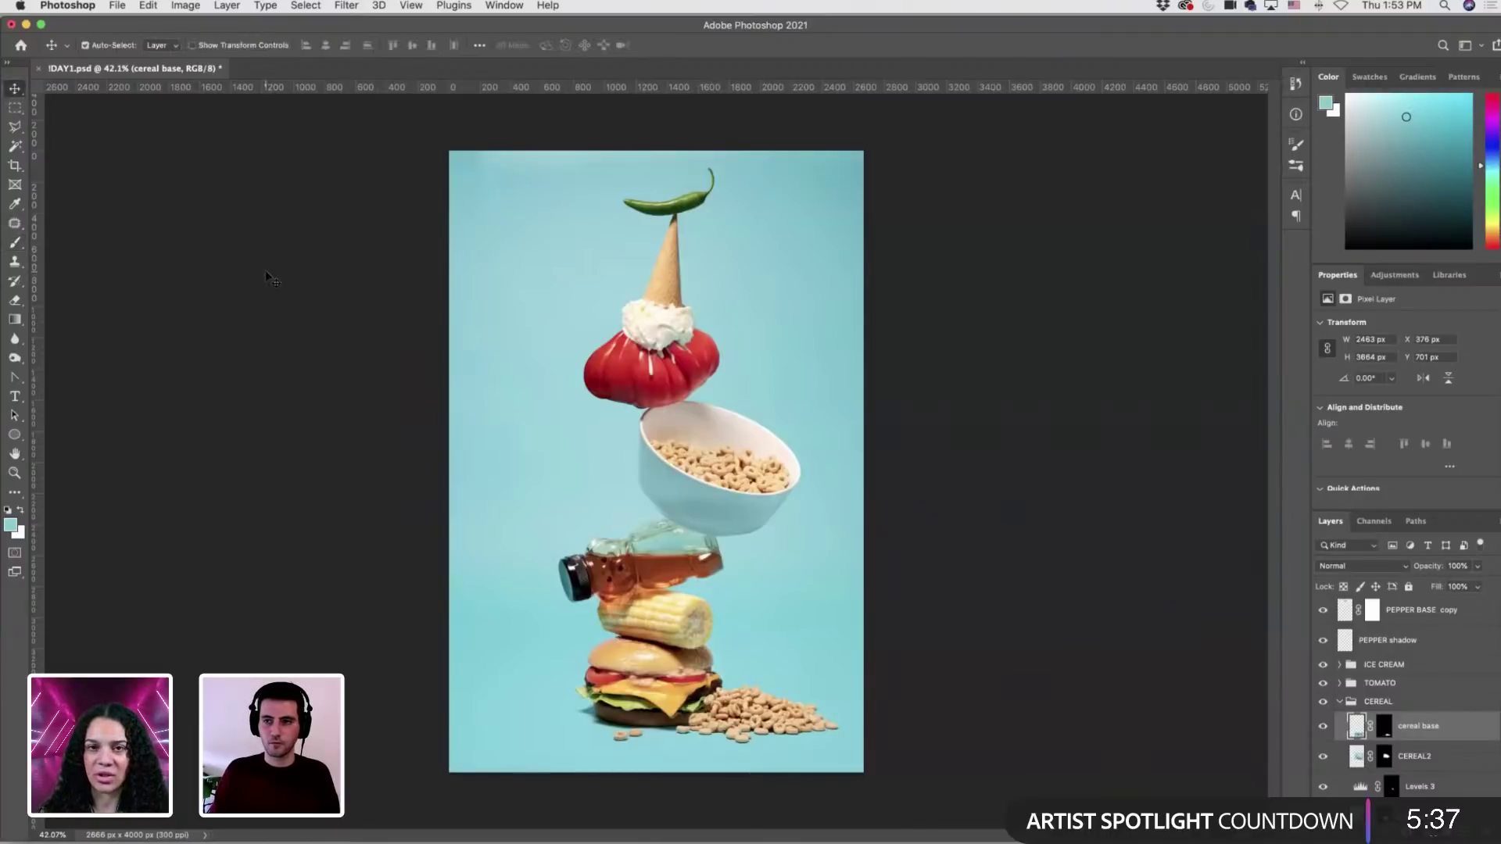
key(ctrl+s)
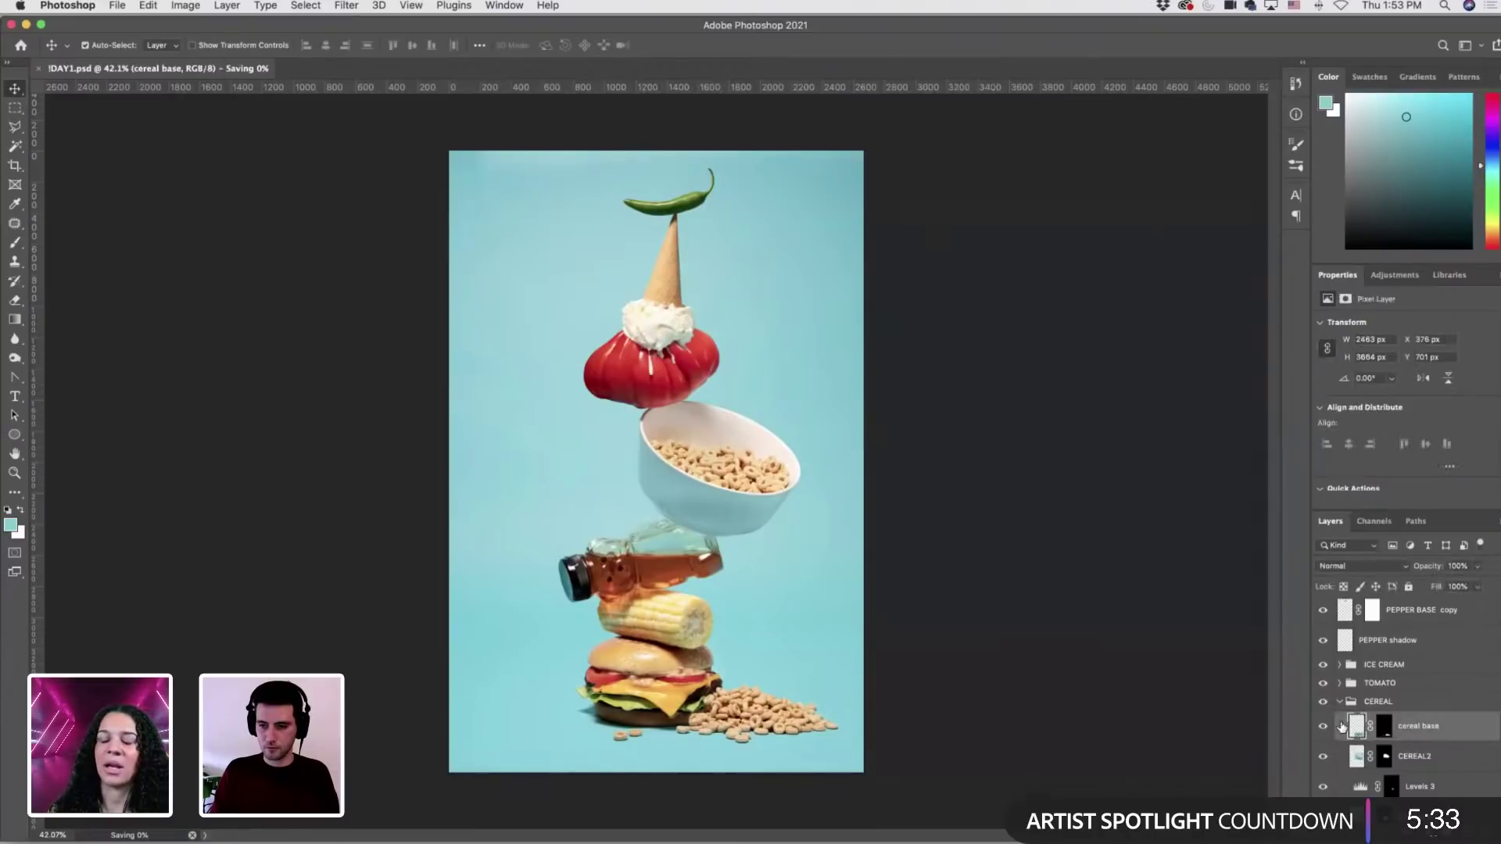
scroll(1335, 617, up, 3)
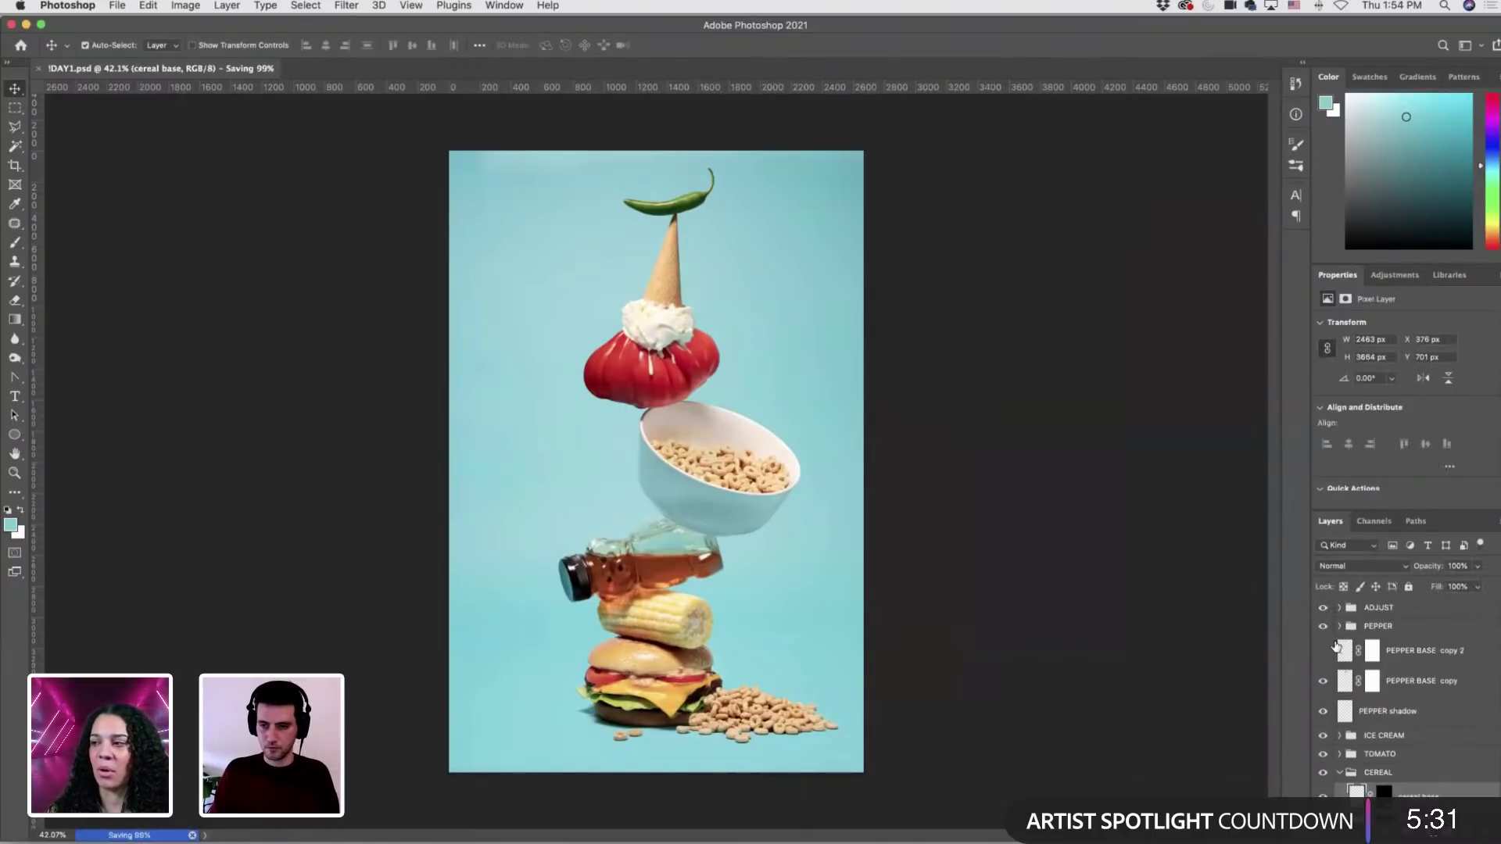
Preview the hidden PEPPER BASE copy 2 layer, hide it again, and rename the cereal base layer CEREAL PILE.
click(1323, 651)
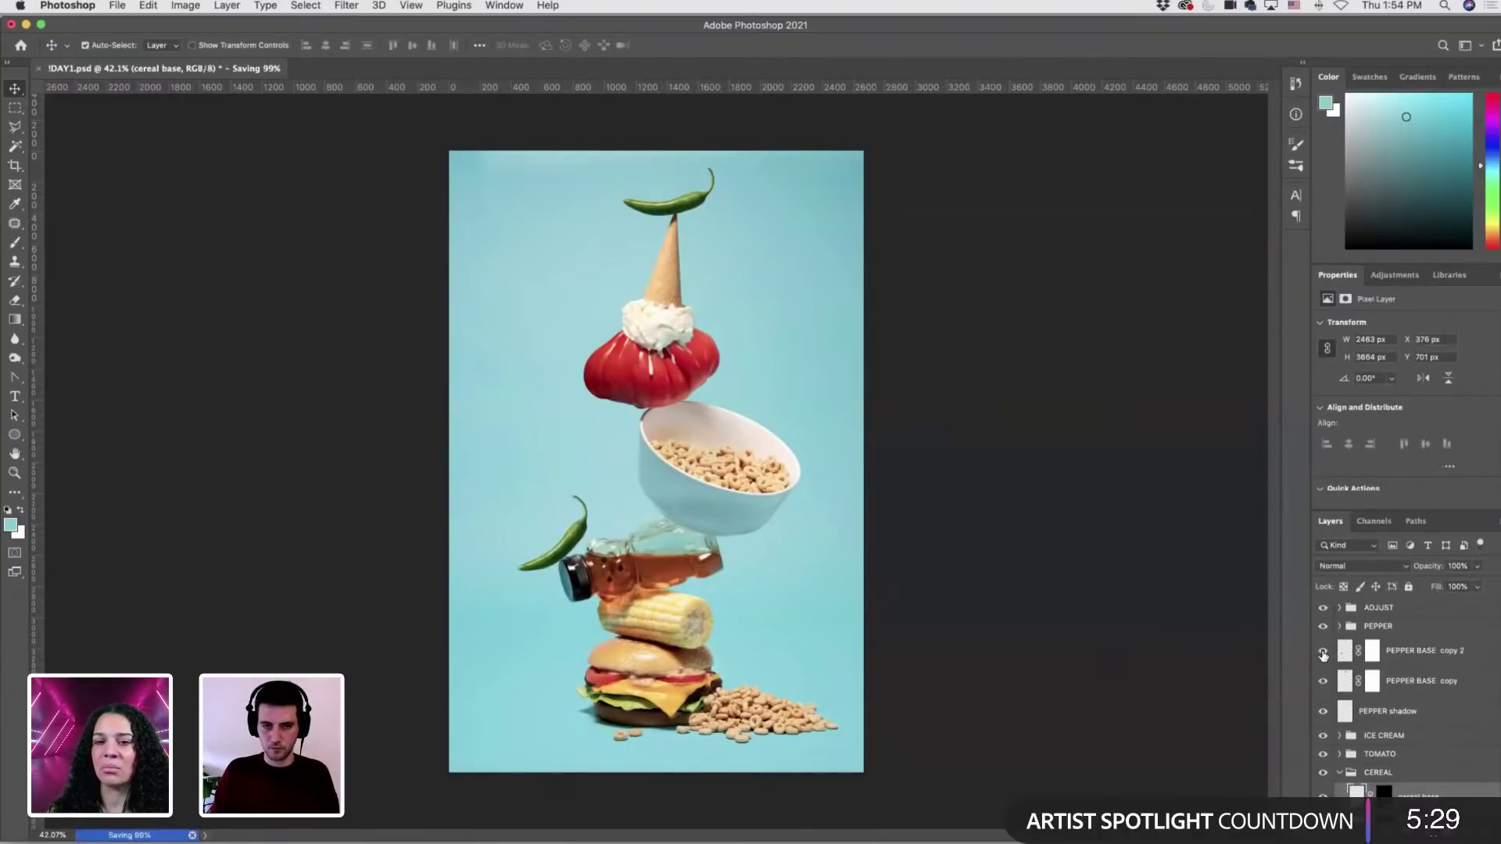
click(1323, 656)
scroll(1376, 688, down, 5)
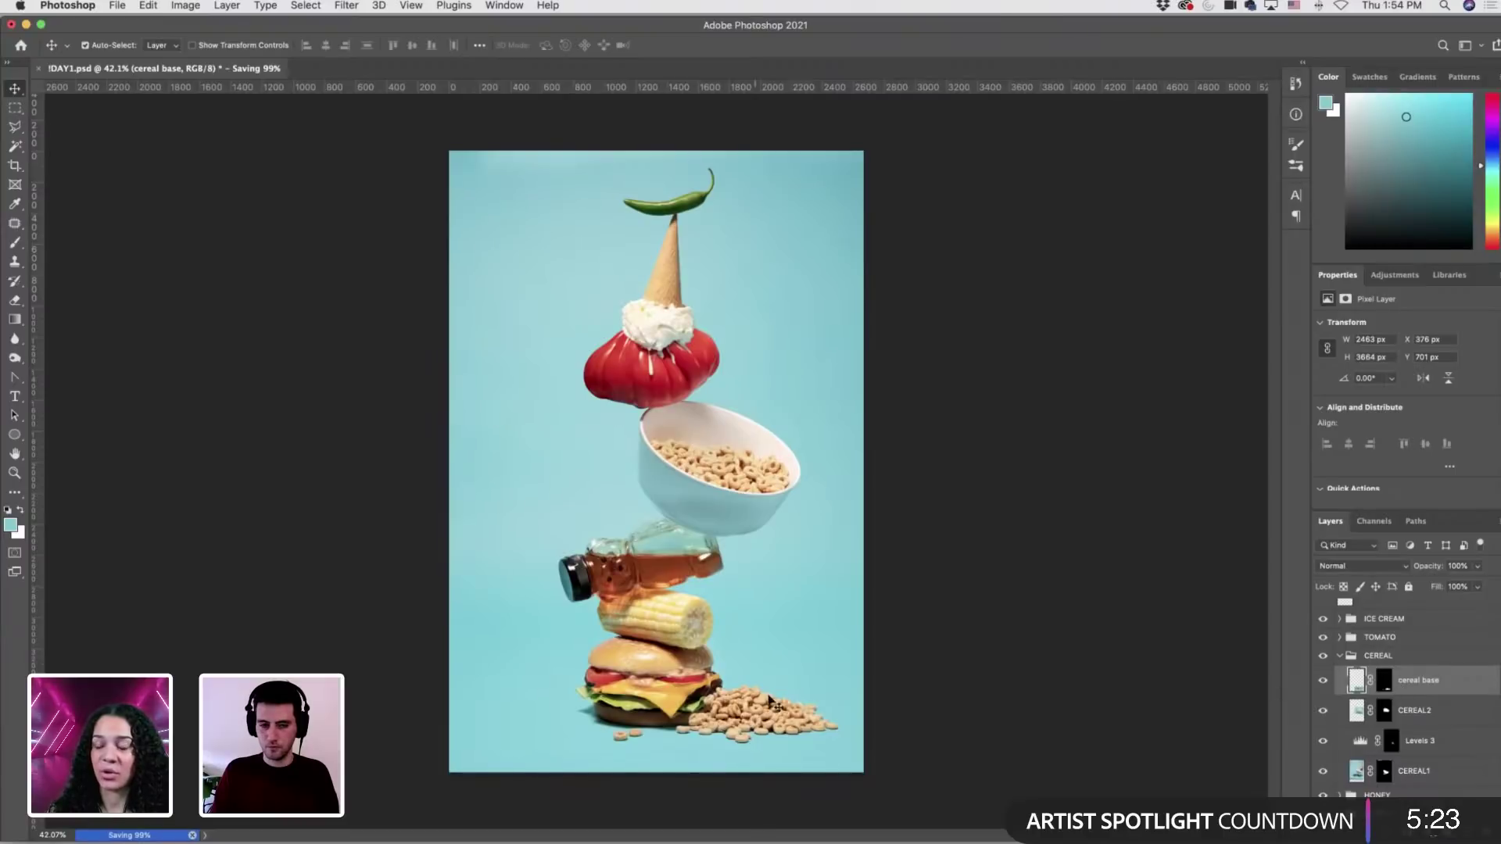
text(CEREAL PILE)
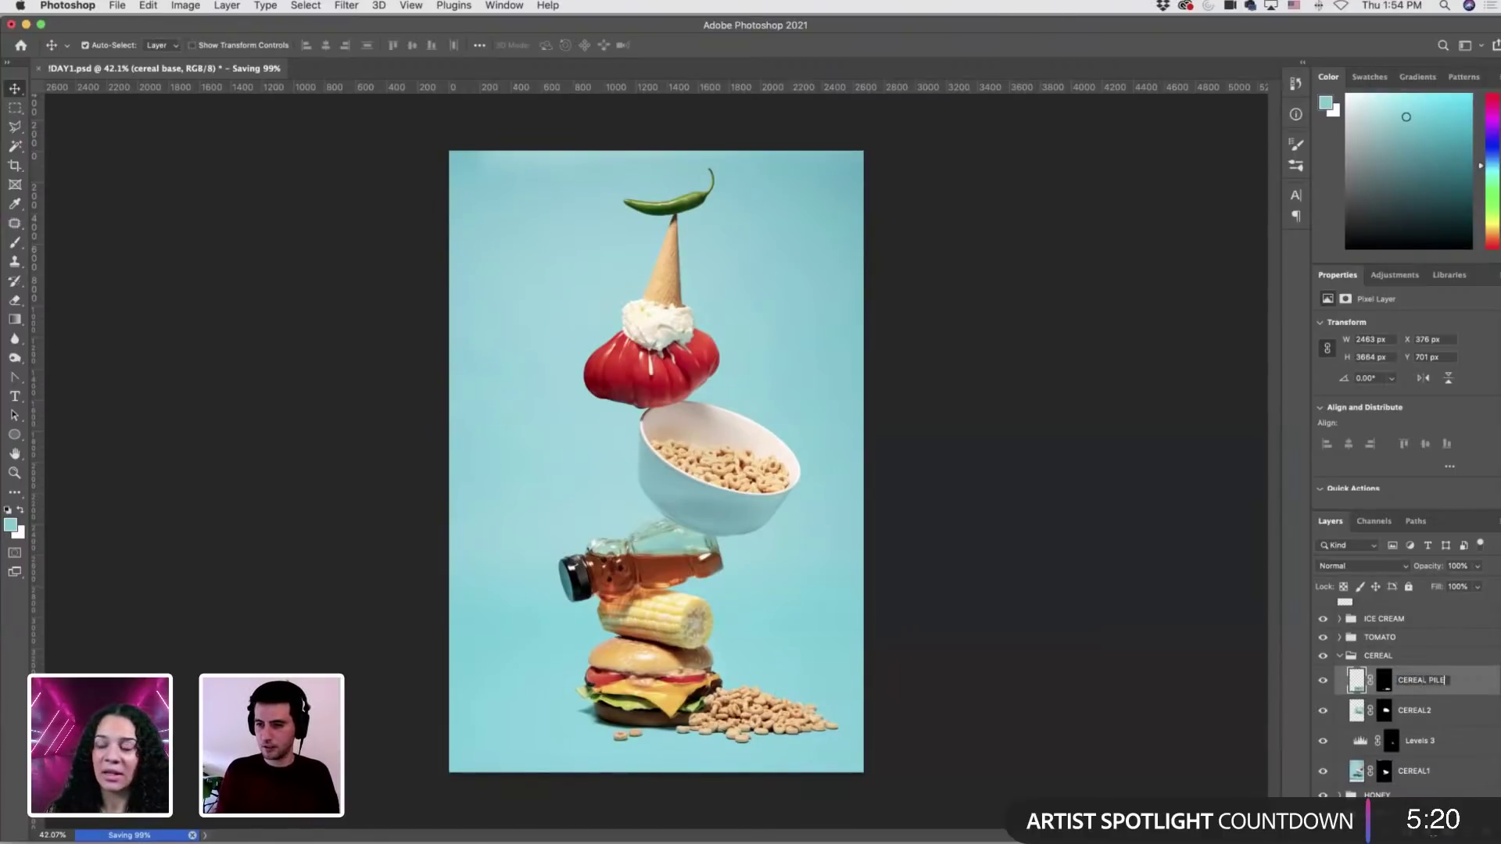
key(Return)
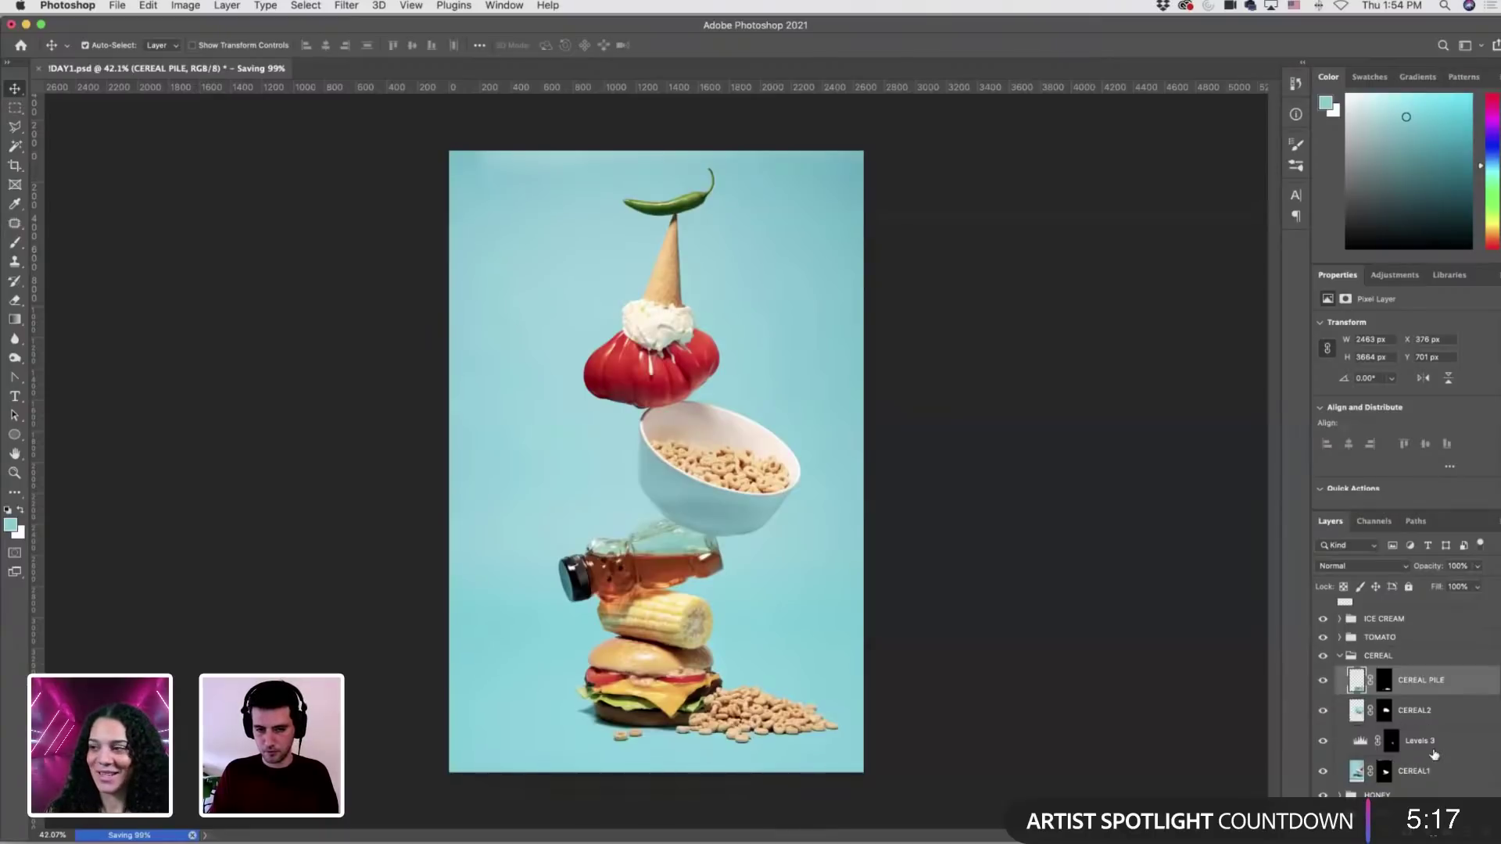
key(super+alt+shift+n)
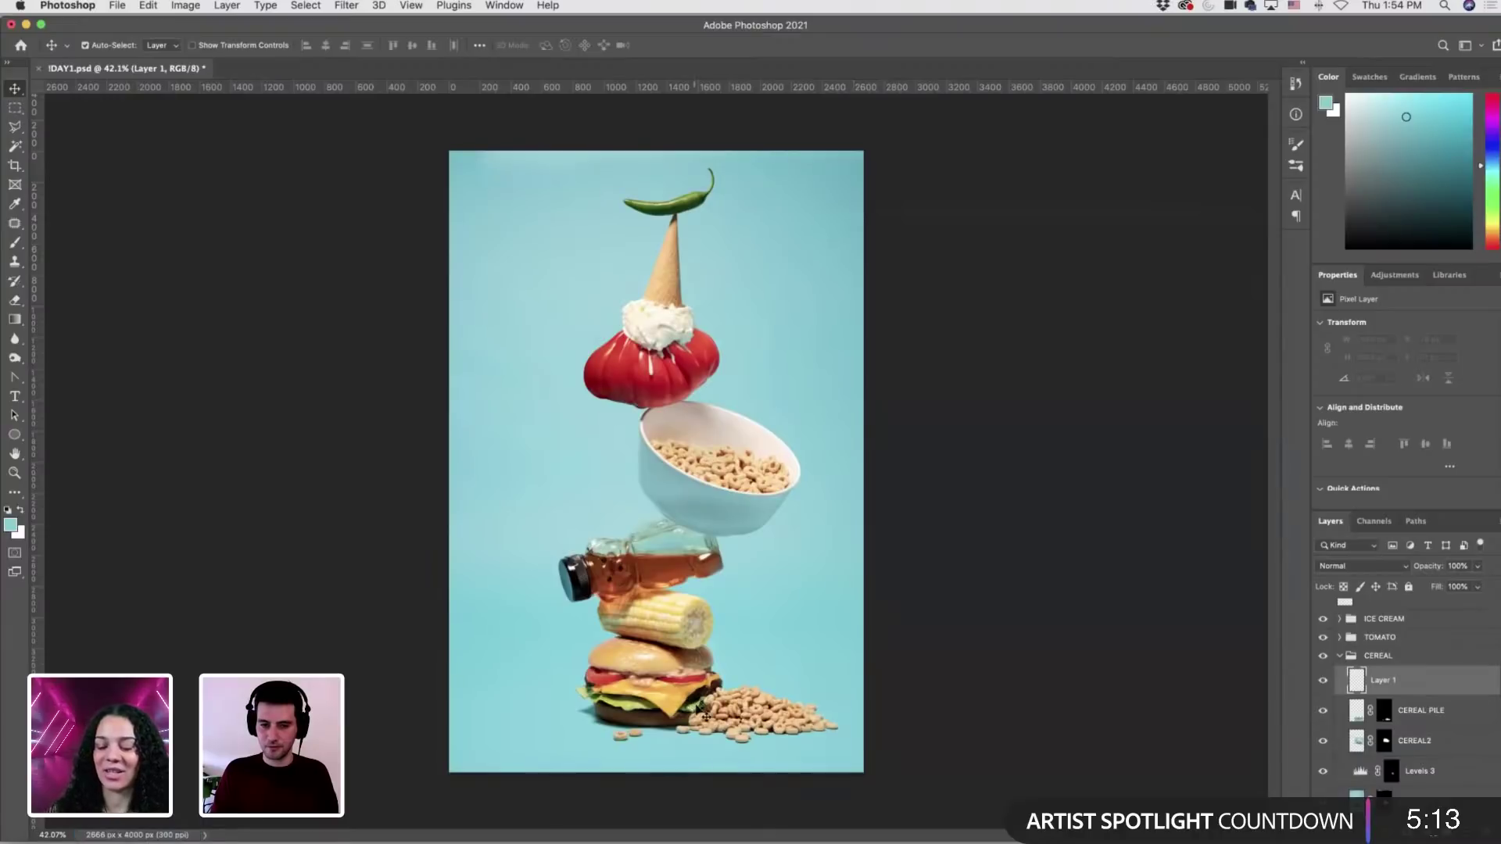
click(723, 713)
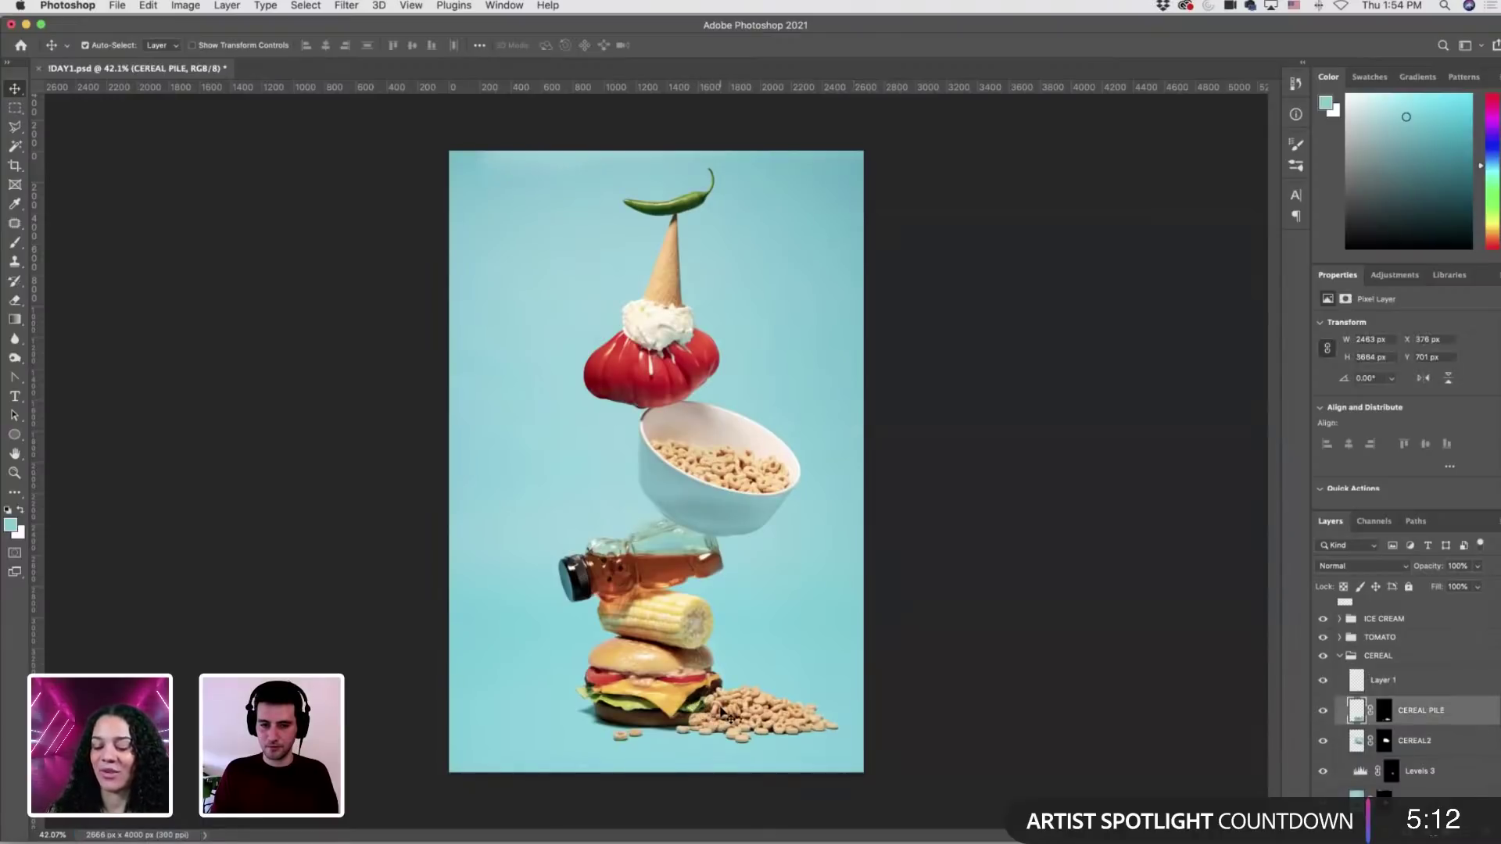
click(1369, 679)
key(super+1)
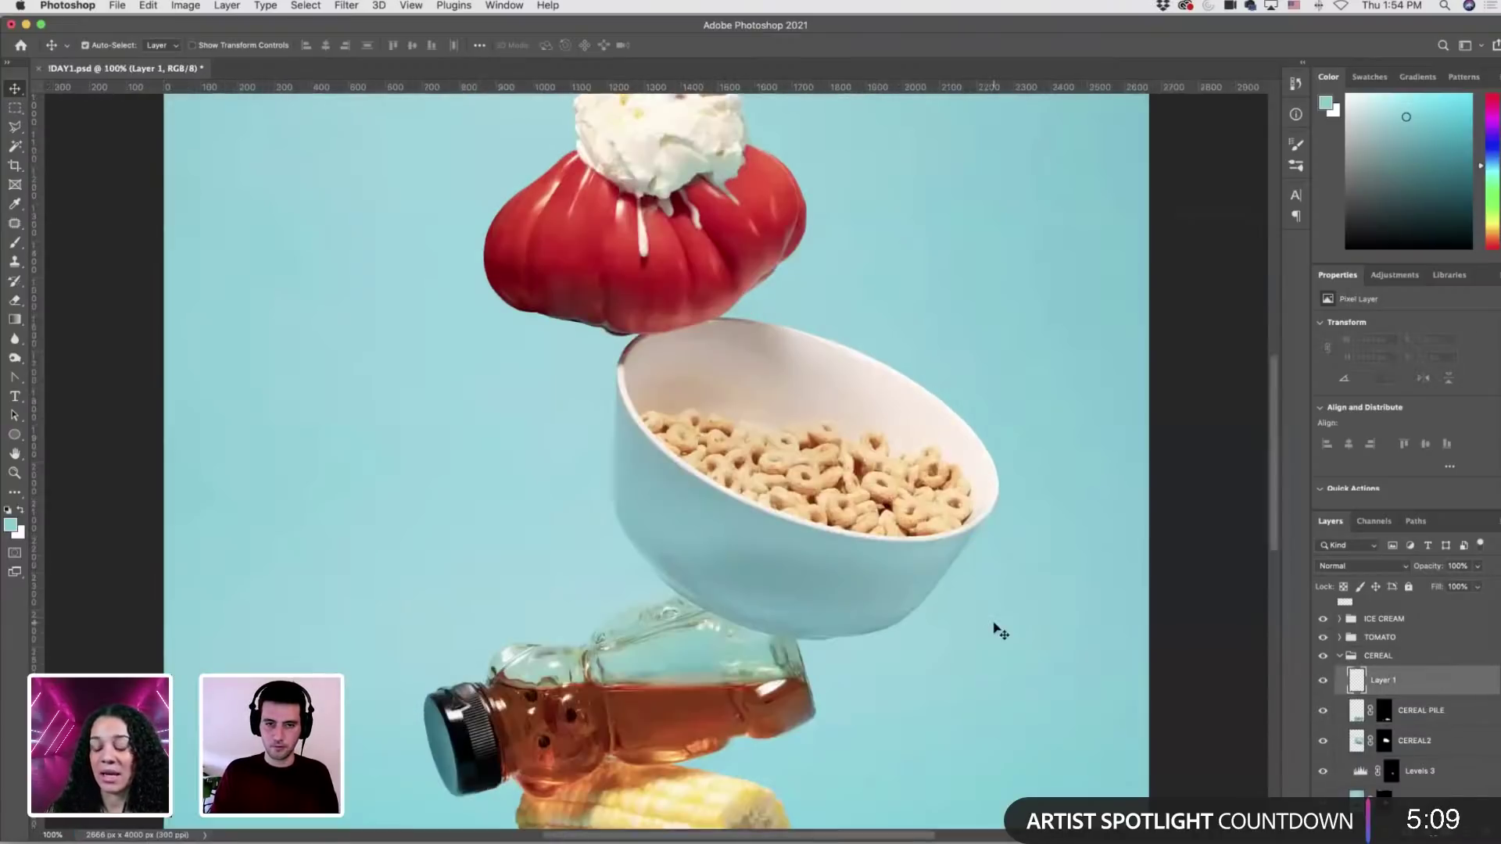
scroll(995, 627, down, 3)
scroll(996, 627, down, 10)
scroll(721, 423, up, 5)
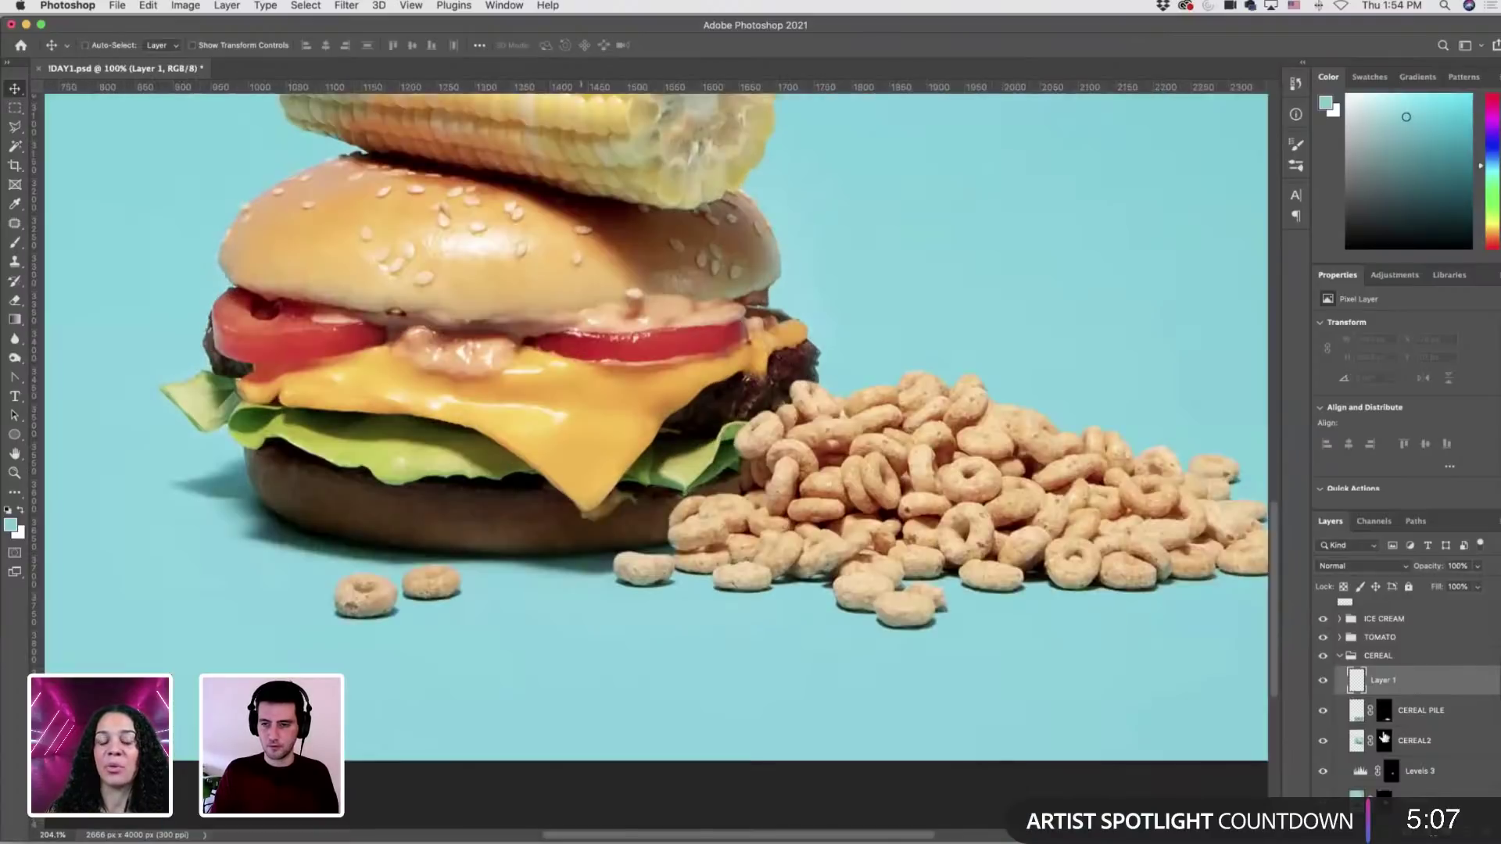
scroll(816, 407, up, 1)
key(super+c)
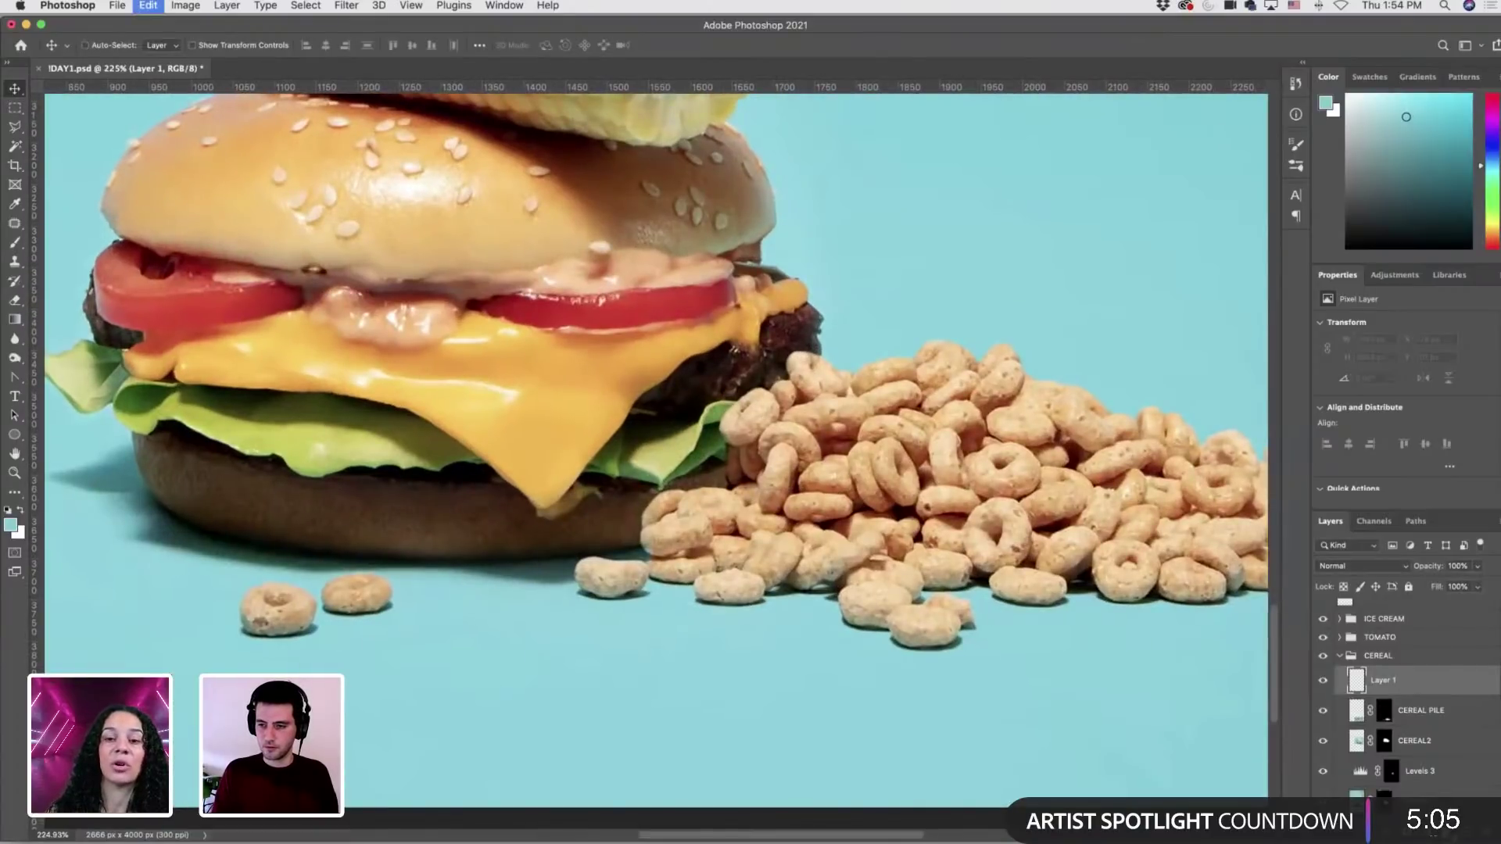
key(BackSpace)
right_click(1439, 604)
key(Escape)
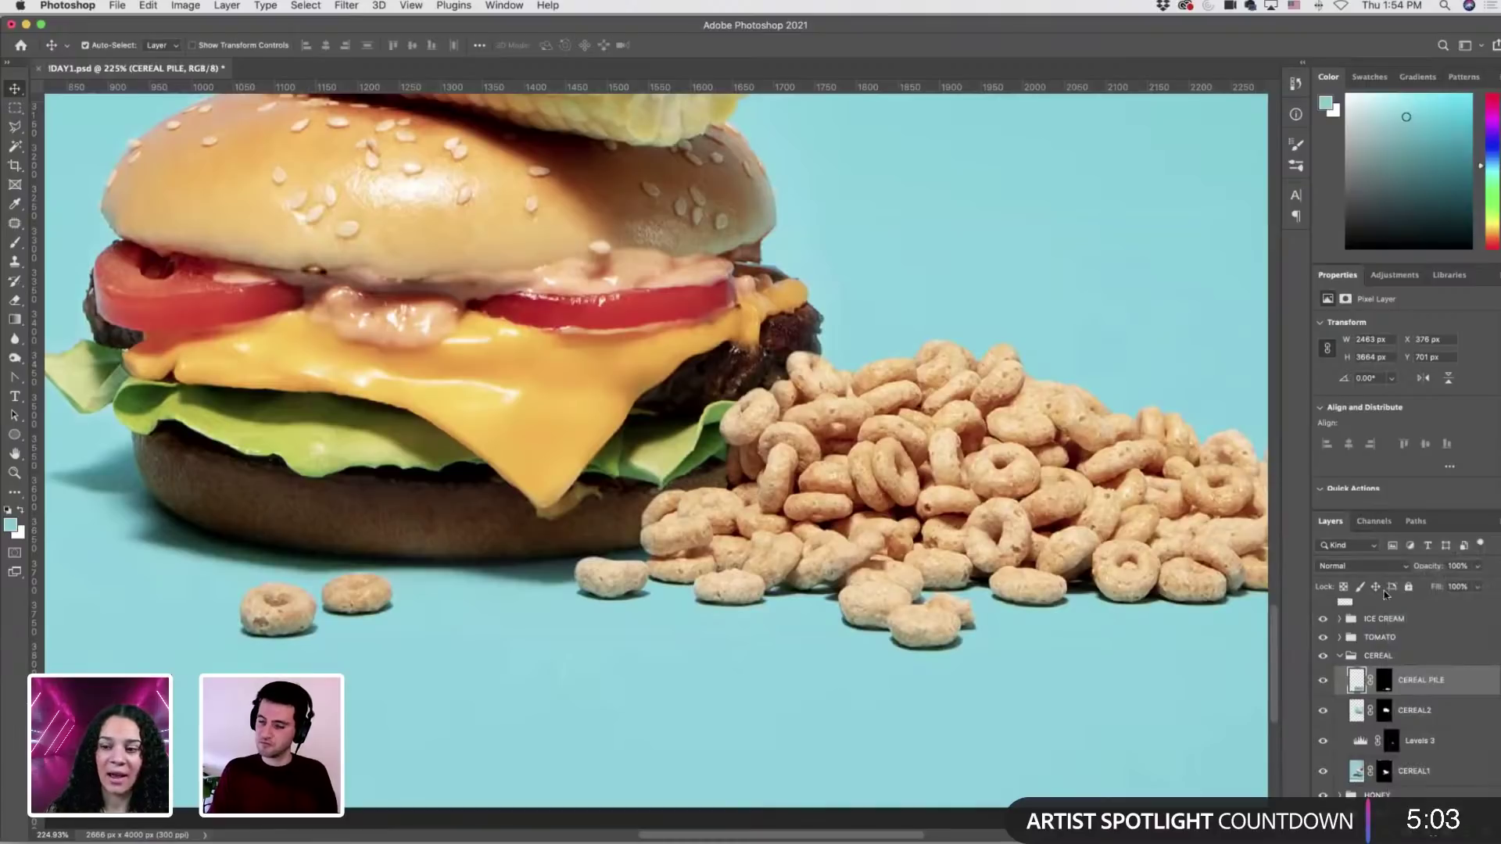
Add a Levels adjustment clipped to the CEREAL PILE layer, with midtones at 1.09, slightly lowered output white and an inverted, black mask.
key(super+l)
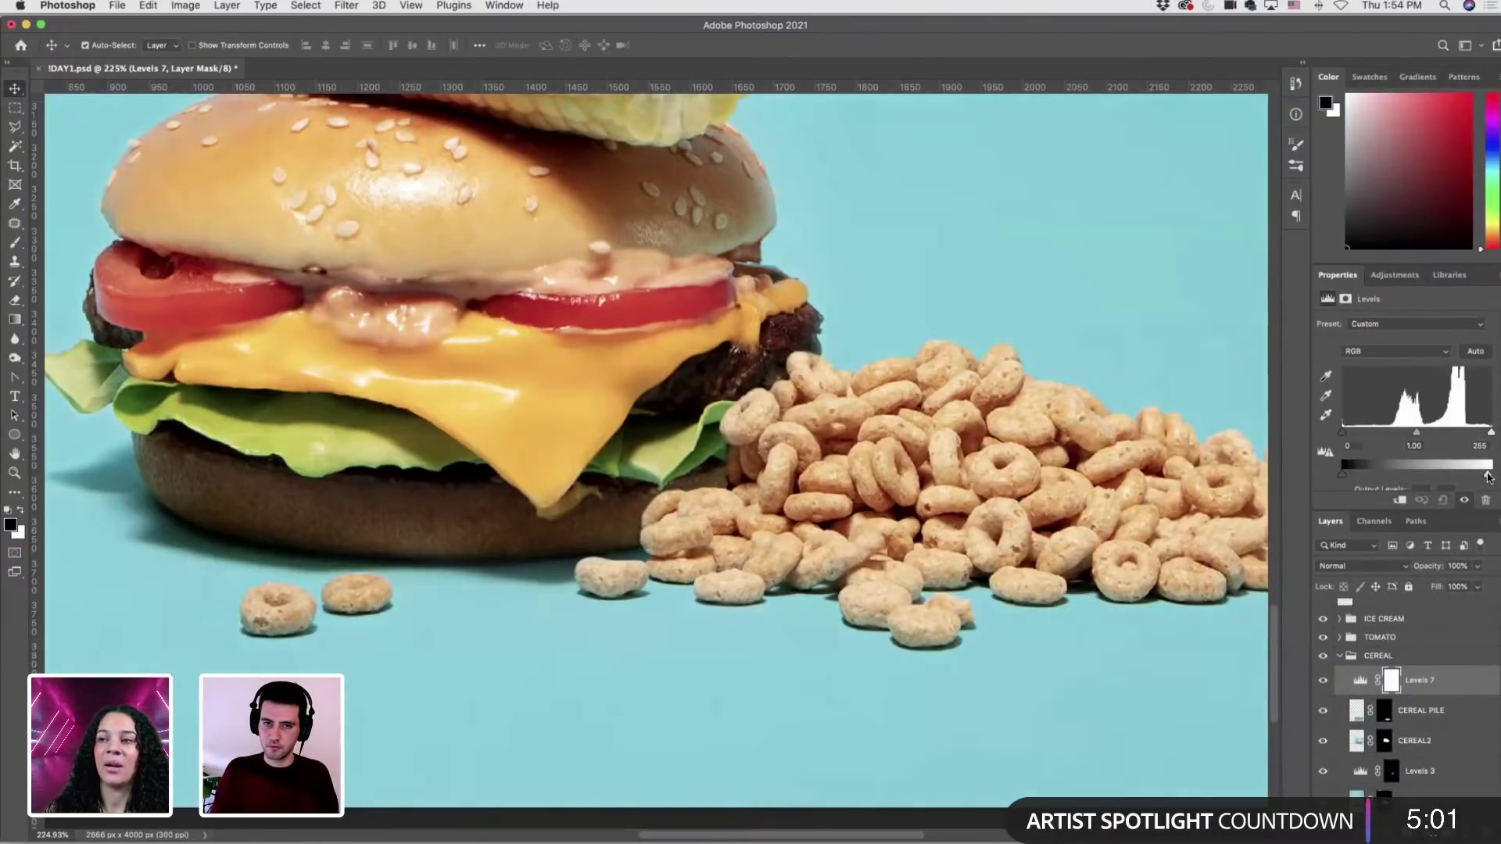
drag(1414, 439, 1417, 441)
drag(1485, 476, 1477, 475)
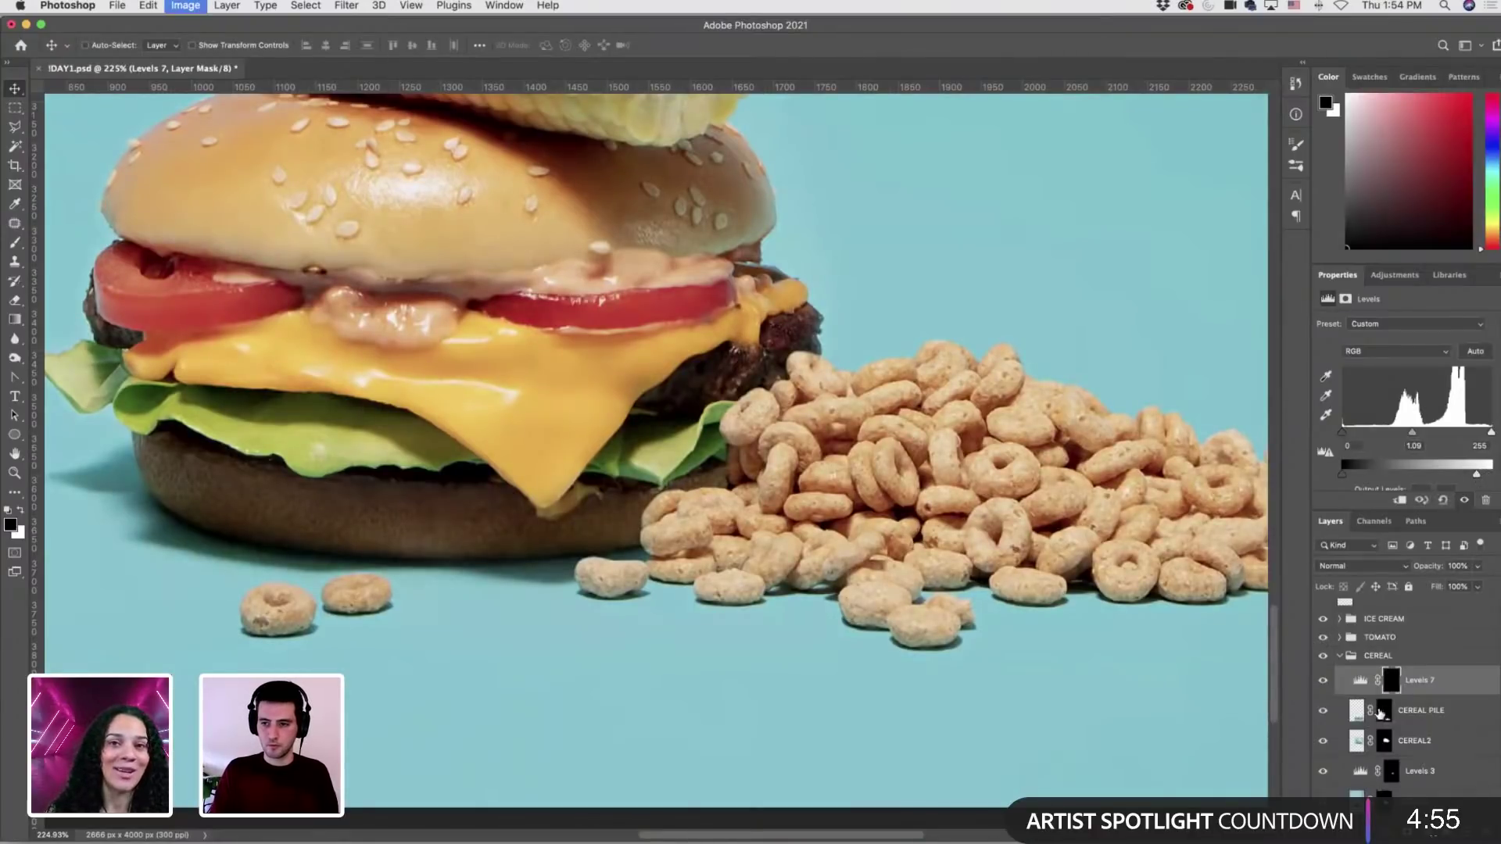
Try brushing the Levels effect onto the cereal pile with a 500 px white brush at 100% opacity on the adjustment's mask.
key(b)
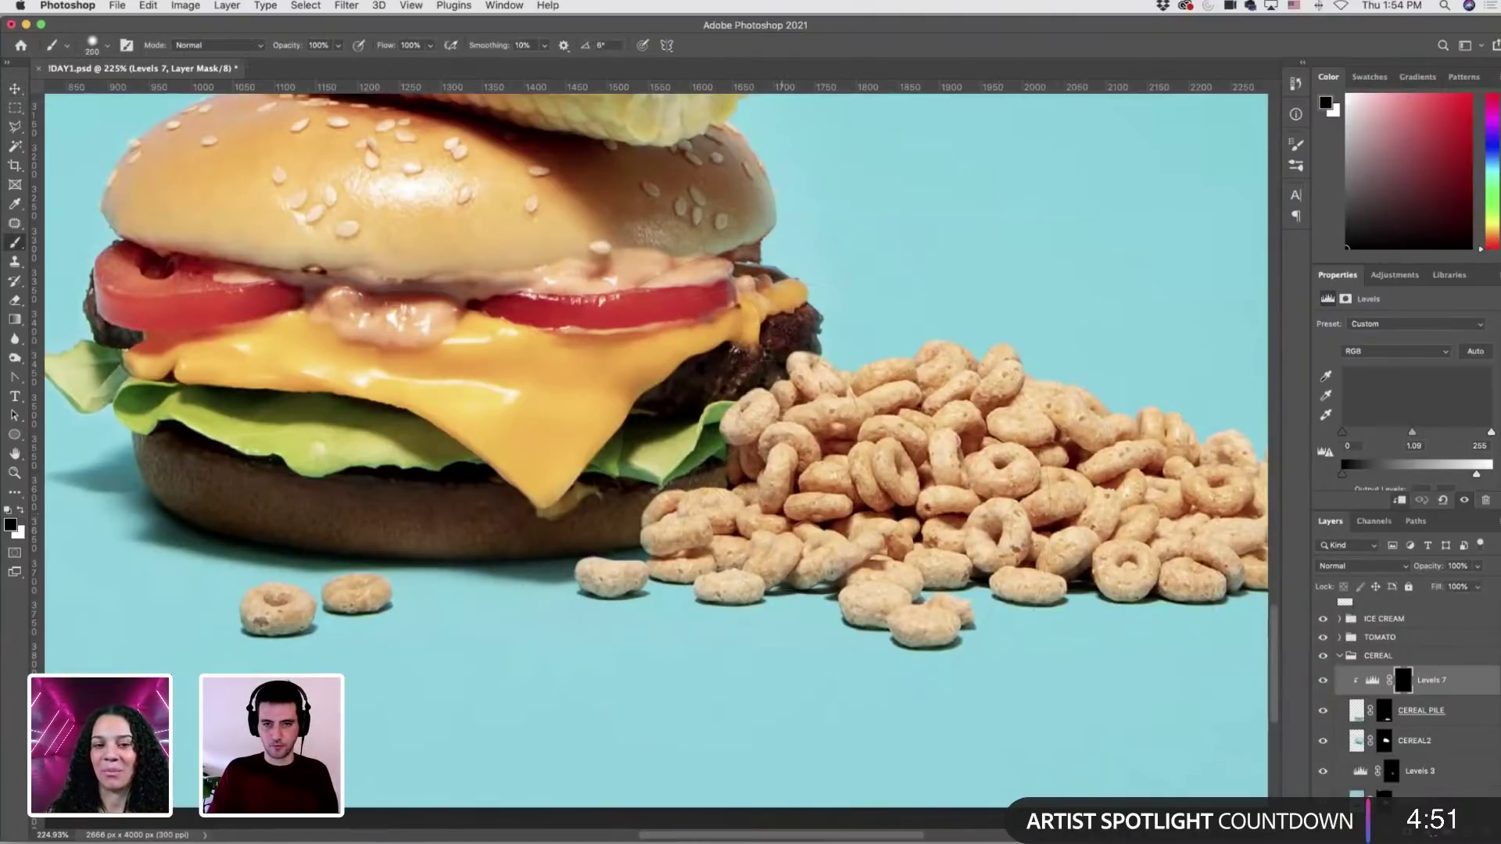
key(x)
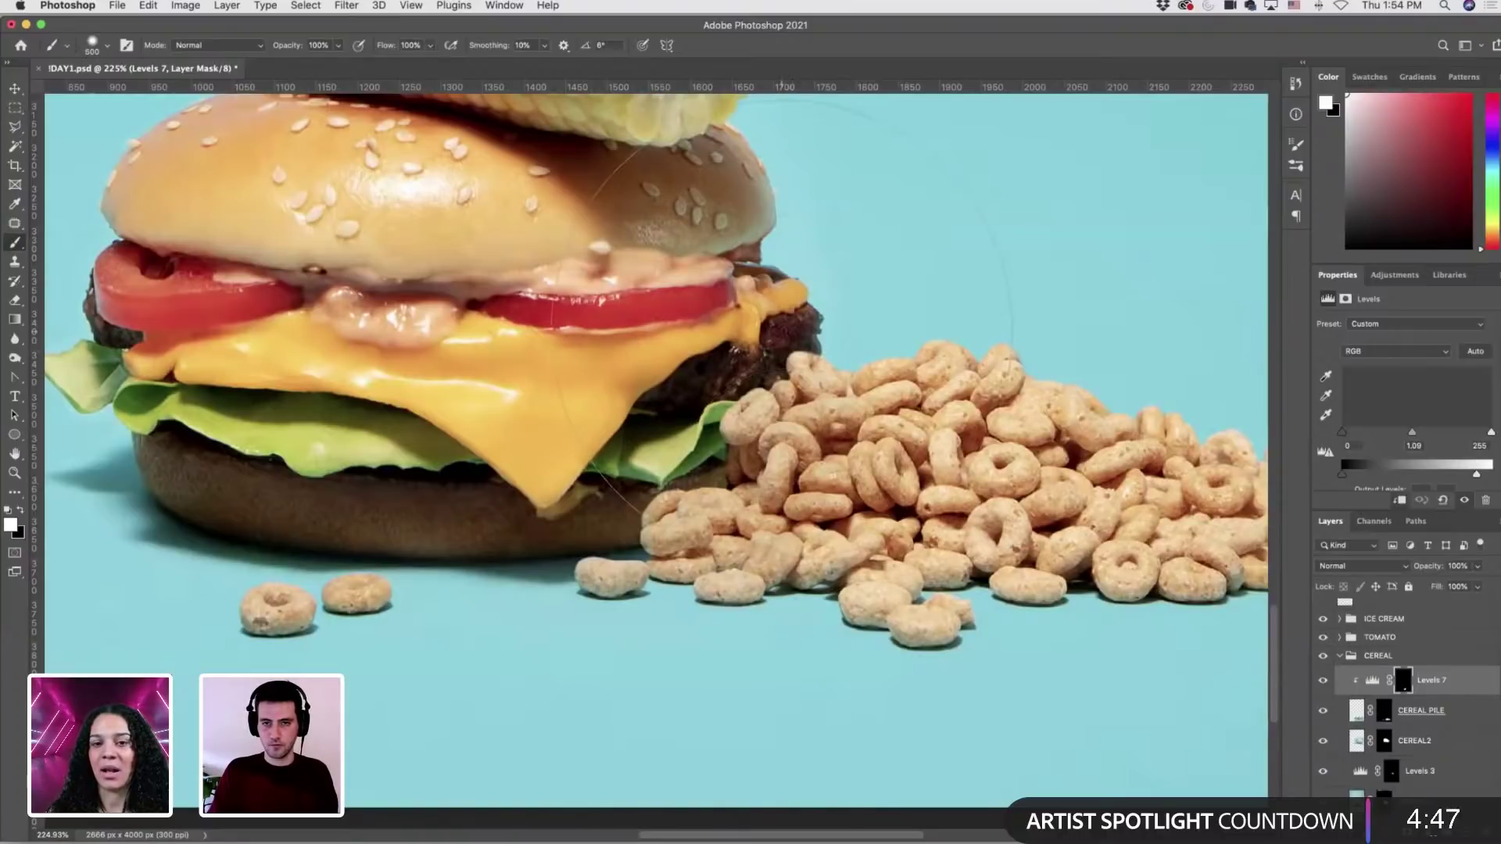
drag(1094, 406, 931, 367)
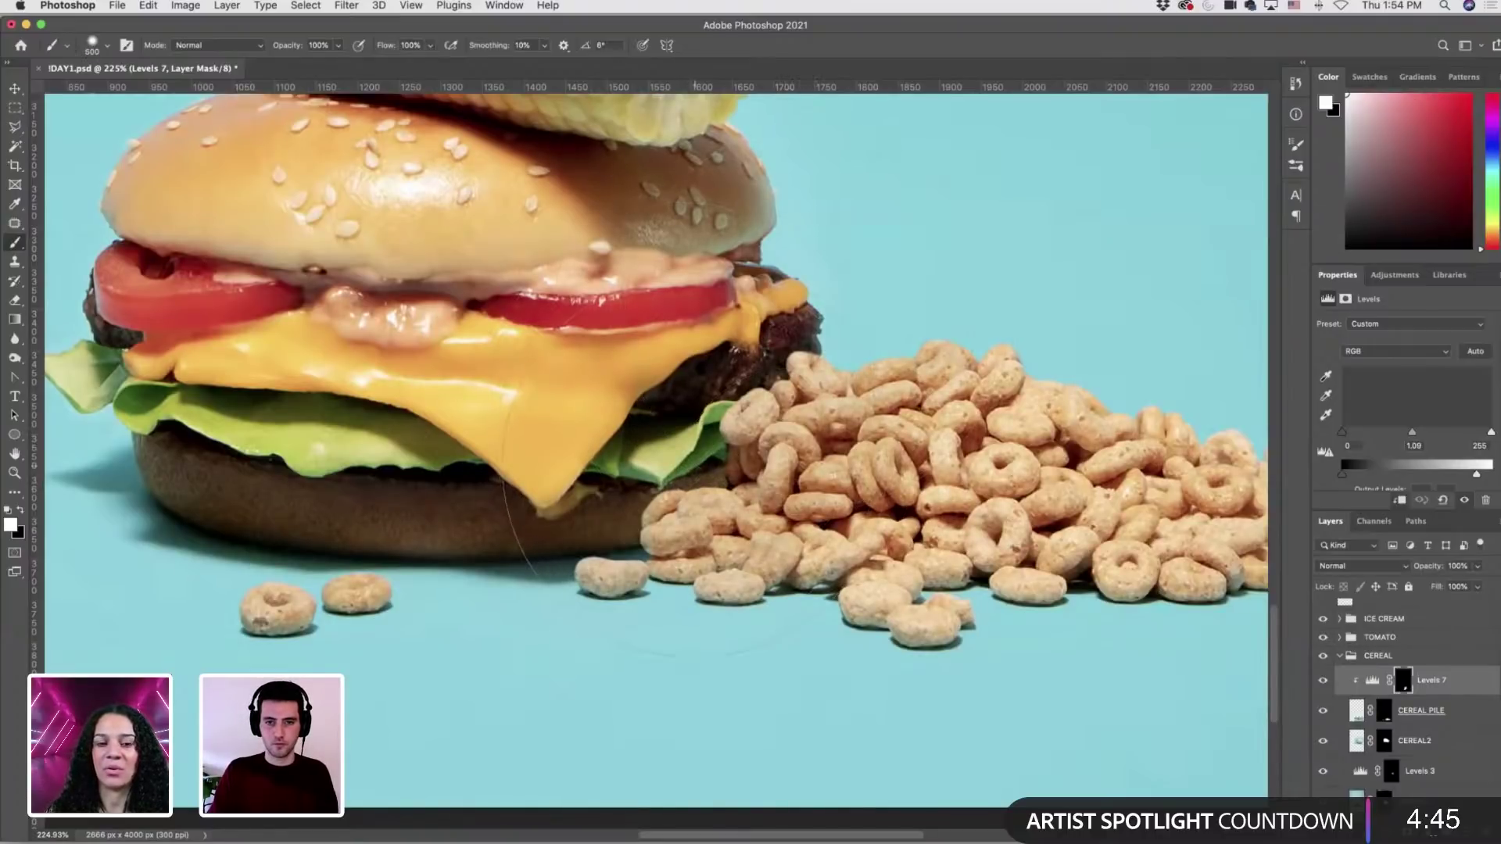
key(super+z)
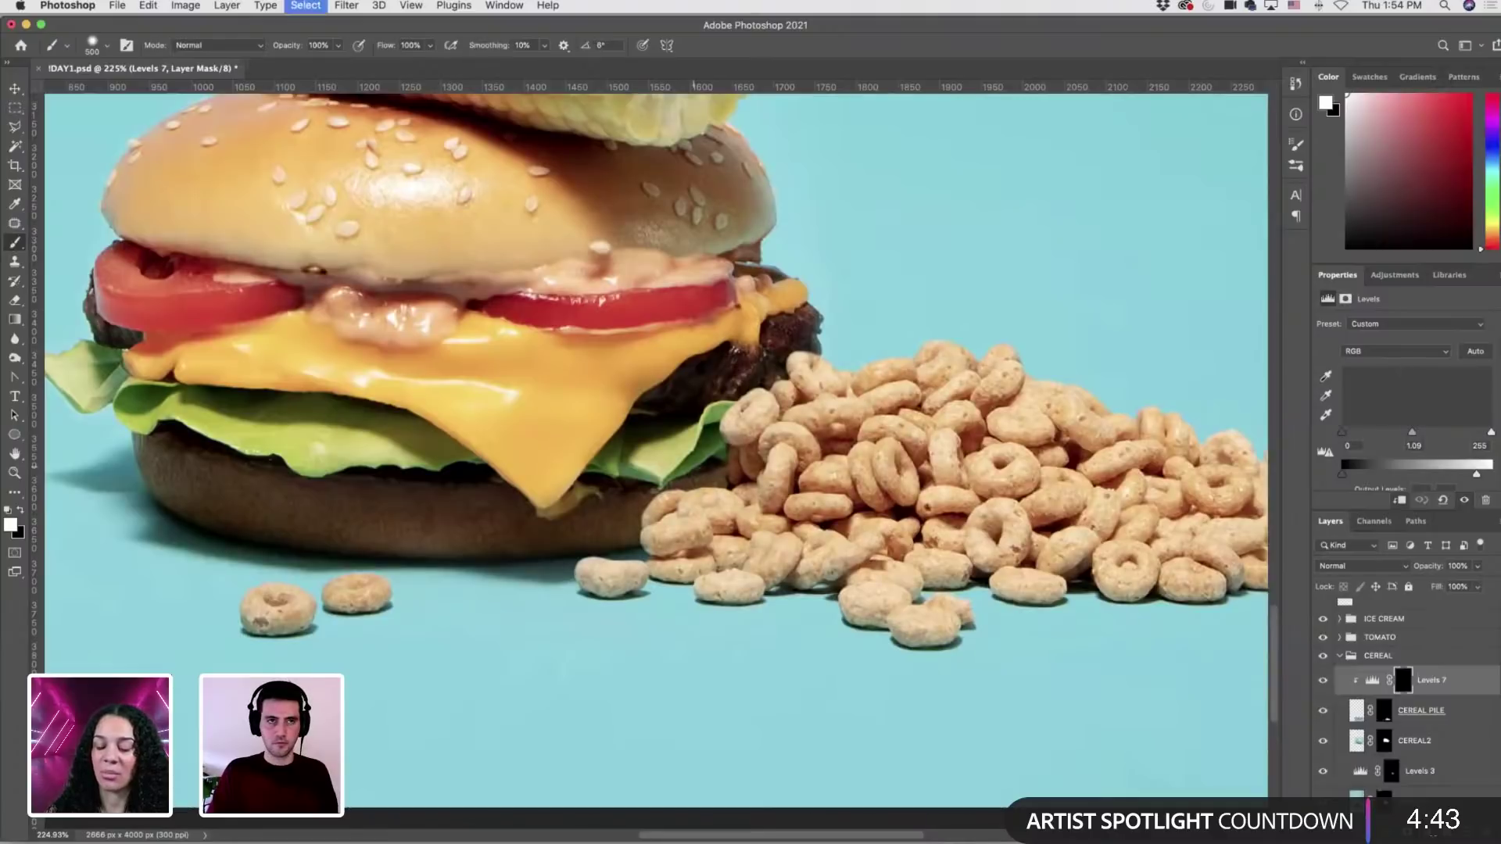
Set the mask brush to 30% opacity, with a size of 500 px and 0% hardness.
click(317, 45)
text(30)
key(Return)
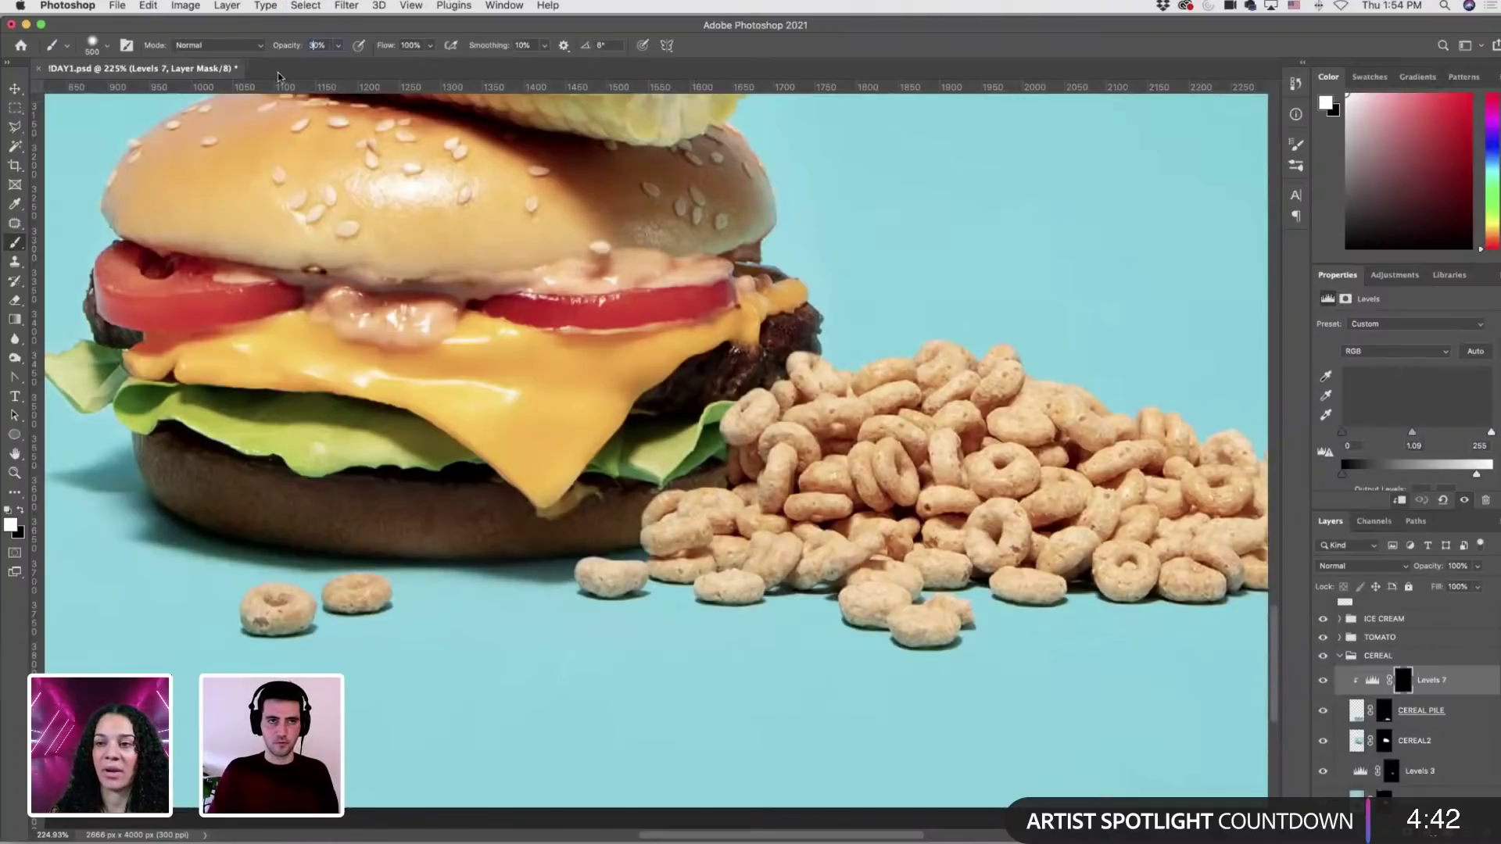
click(101, 44)
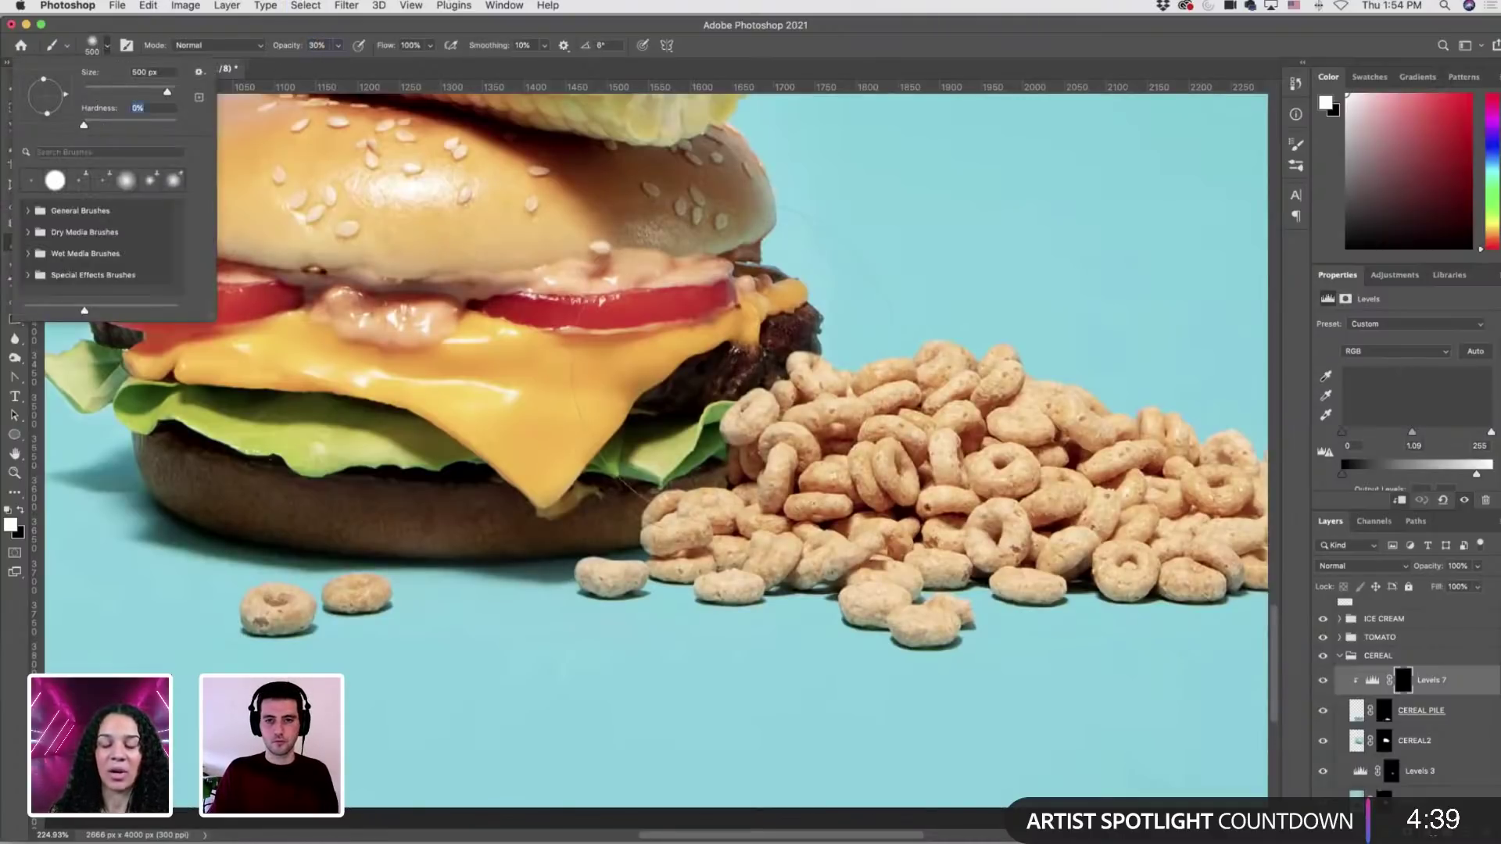
key(Return)
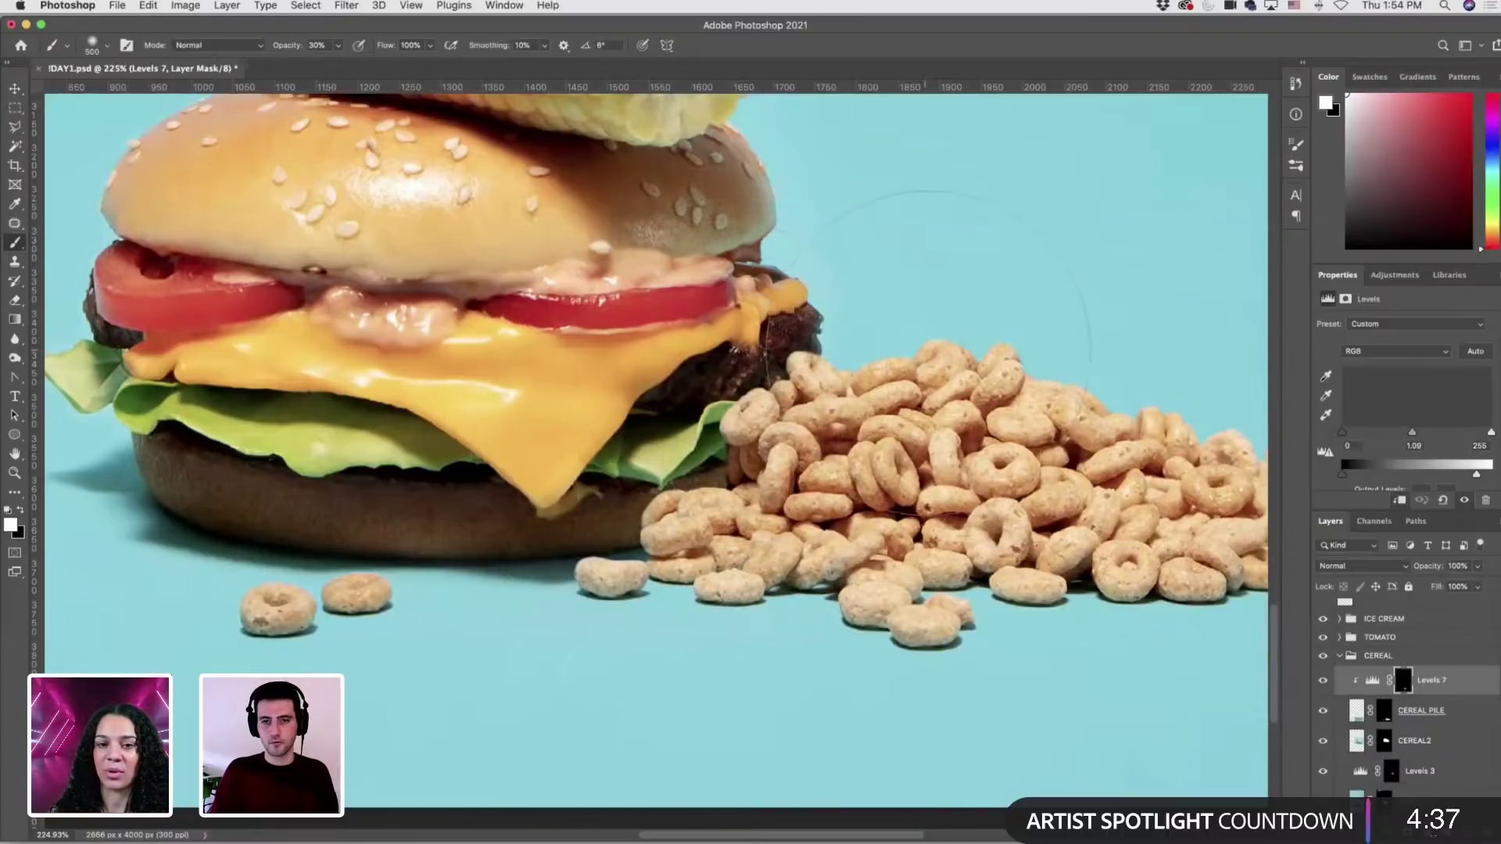
Brush the Levels darkening softly onto the cereal pieces beside the burger, varying the brush between about 125 and 500 px.
key(bracketleft)
key(bracketleft)
key(bracketleft)
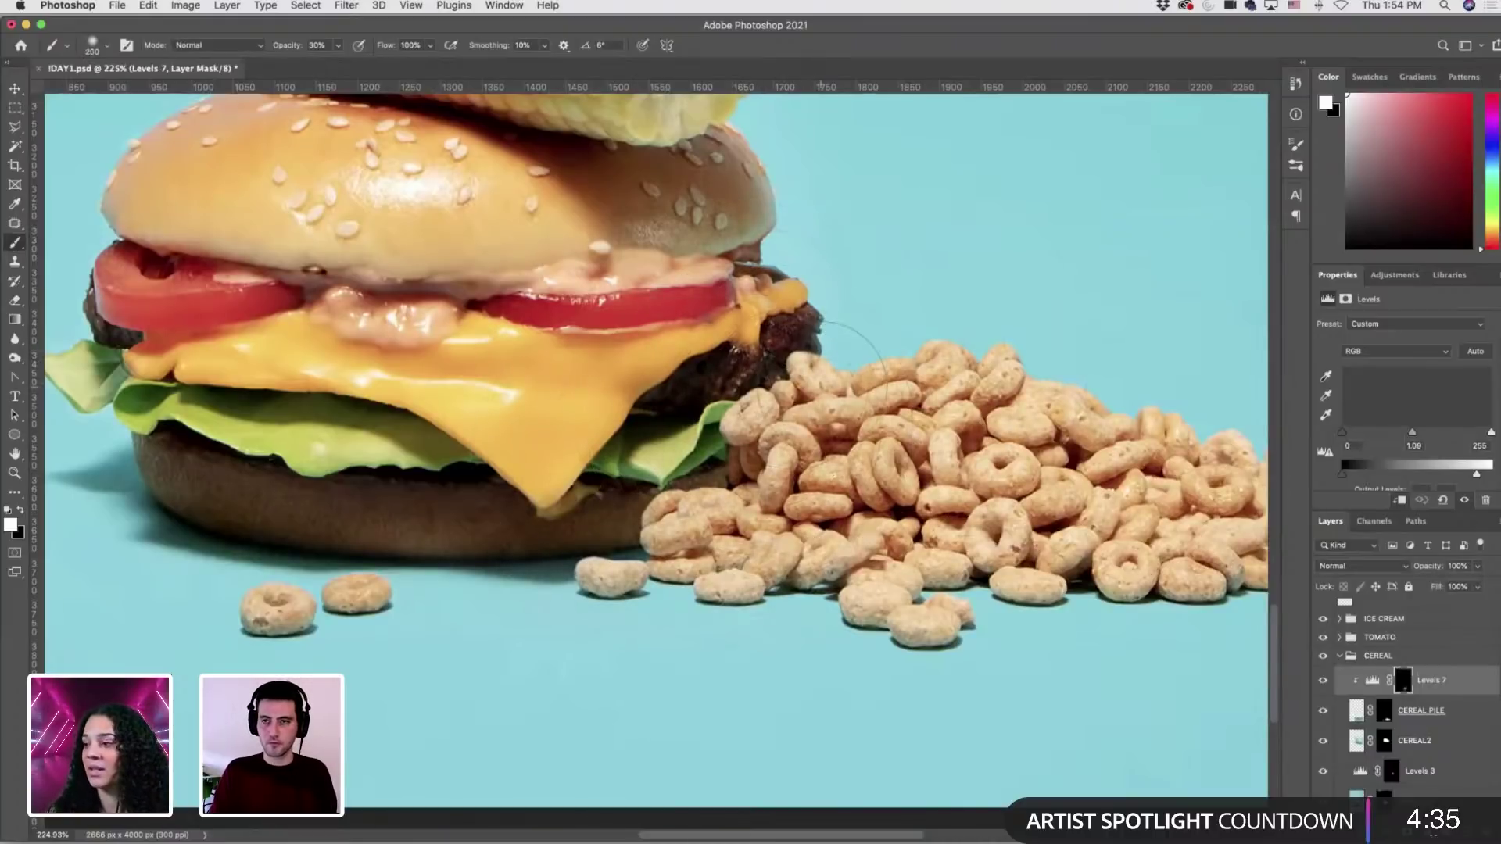
key(bracketright)
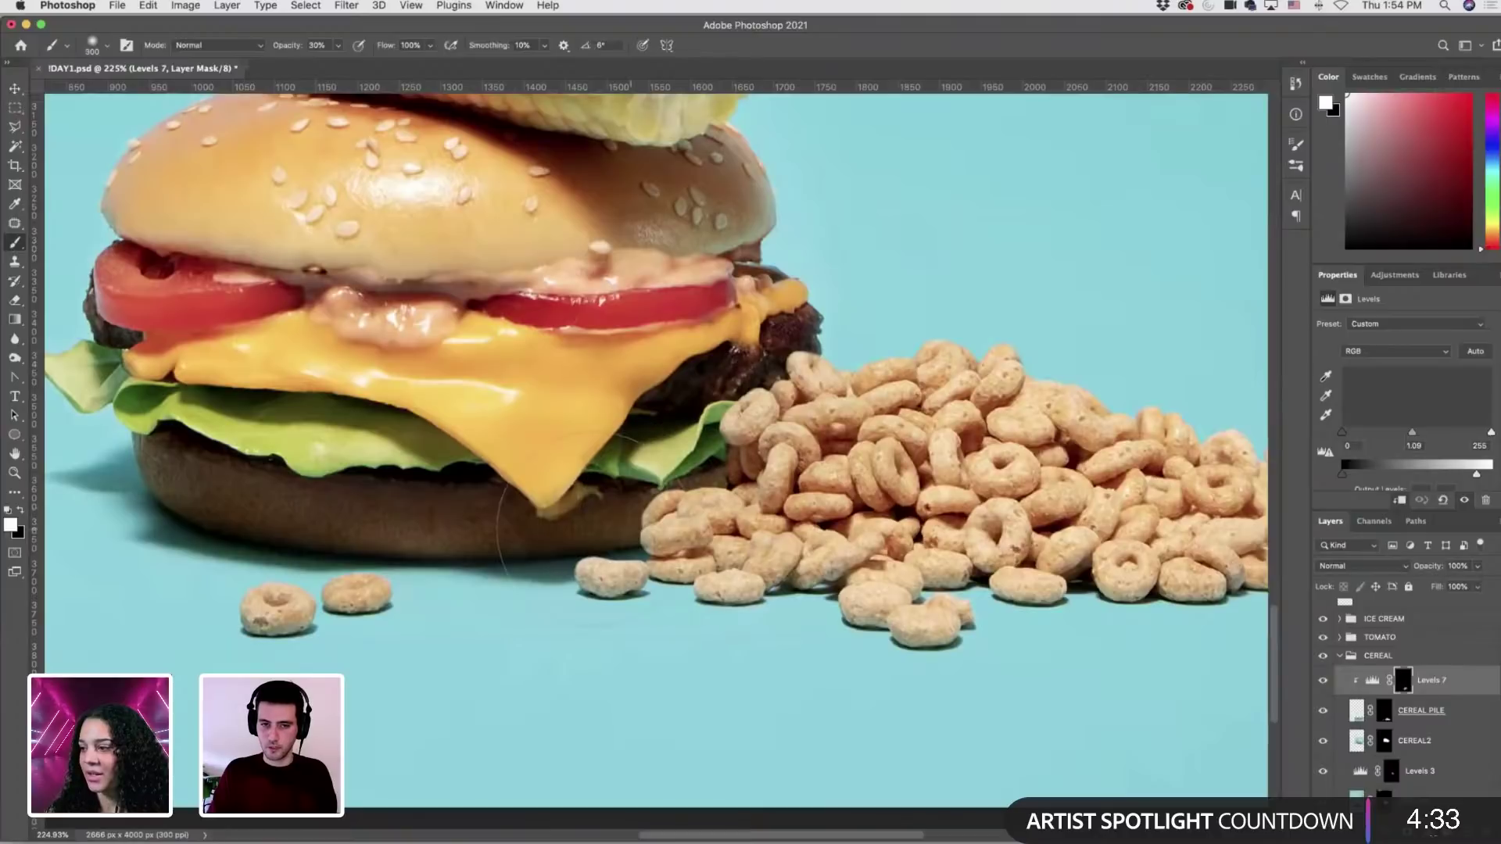
key(bracketleft)
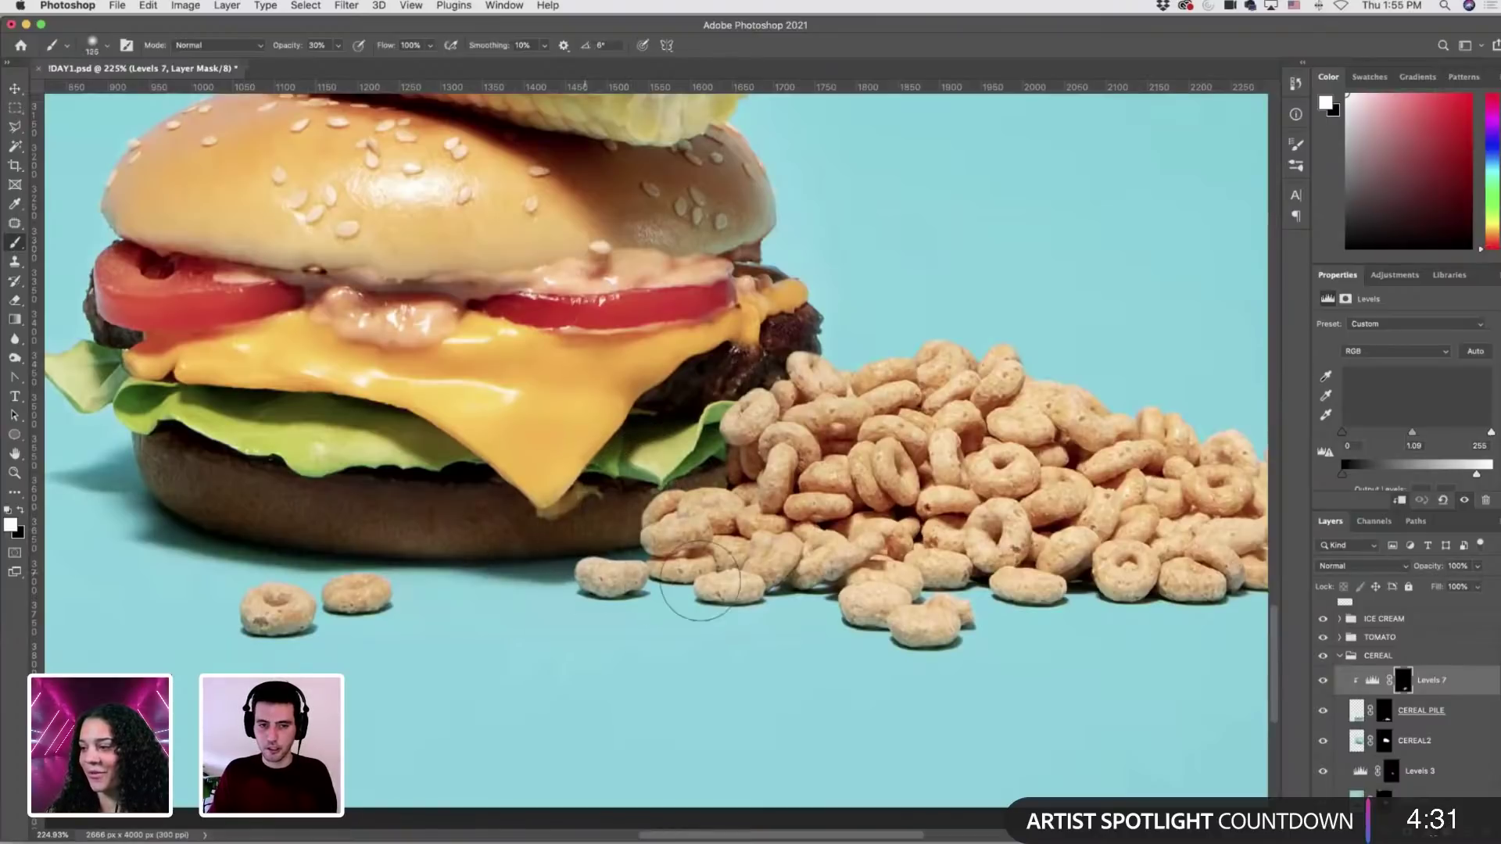
key(bracketright)
key(bracketright)
key(bracketright)
key(bracketright)
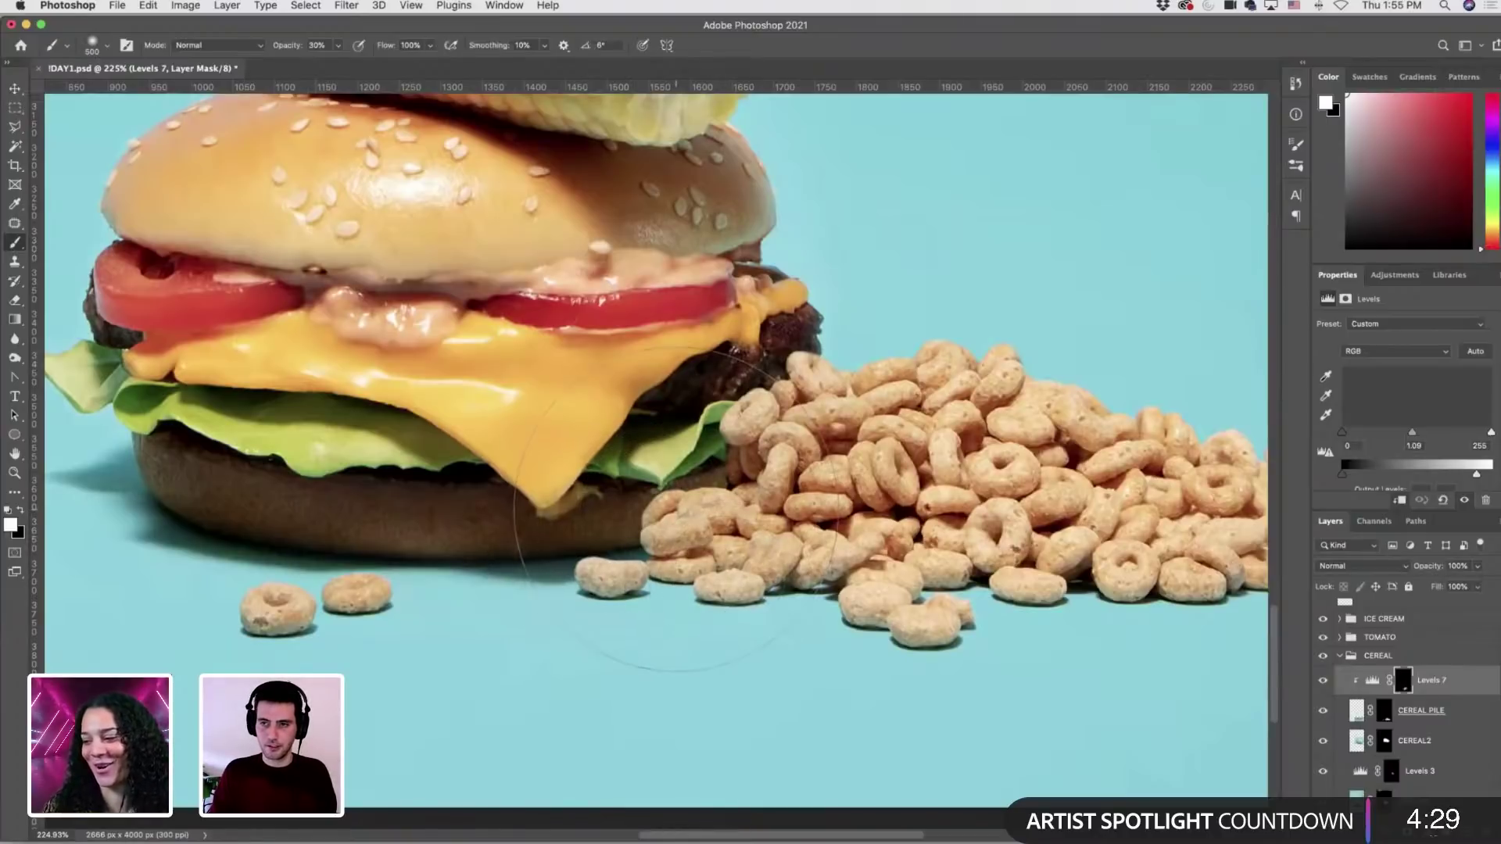
key(bracketleft)
key(bracketleft)
key(bracketleft)
key(bracketleft)
key(bracketleft)
key(bracketleft)
key(bracketleft)
key(bracketleft)
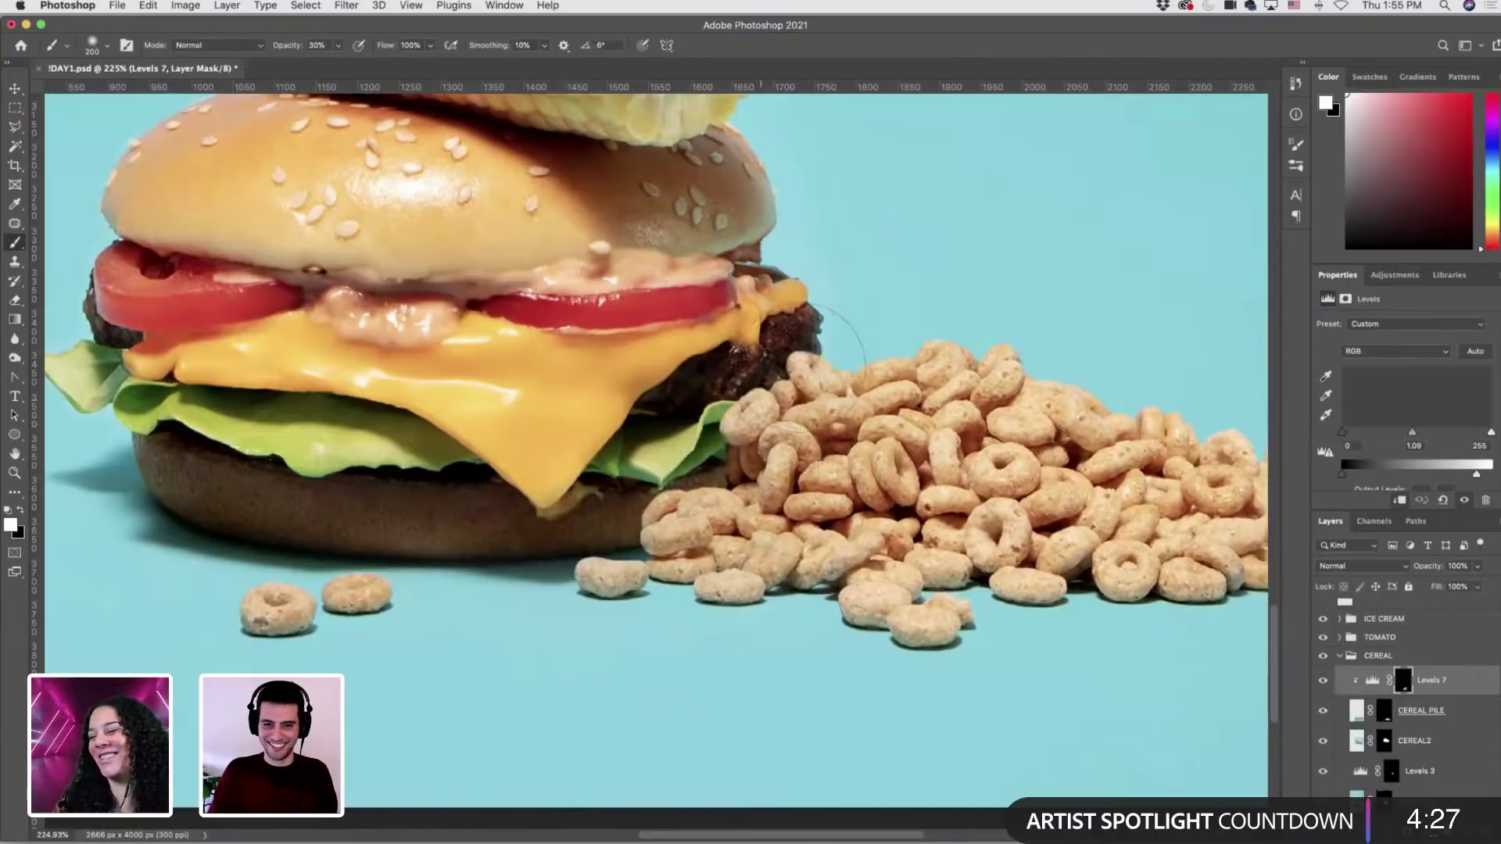
key(bracketleft)
key(bracketleft)
key(bracketleft)
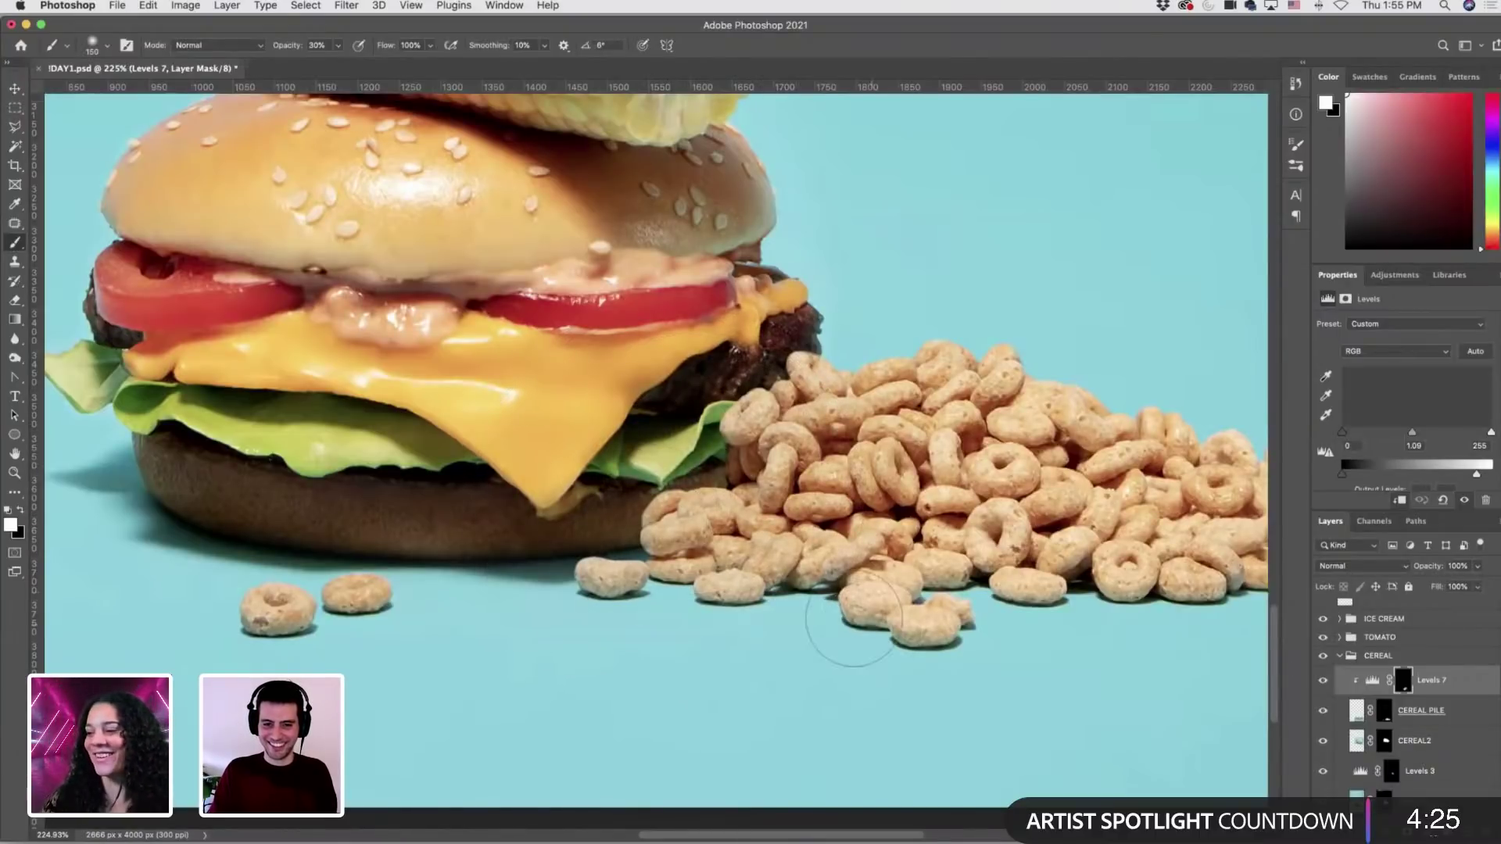
Refine the CEREAL PILE layer's mask along the upper pieces beside the patty, using a 10 px brush at 100% opacity.
click(1384, 719)
scroll(837, 382, up, 3)
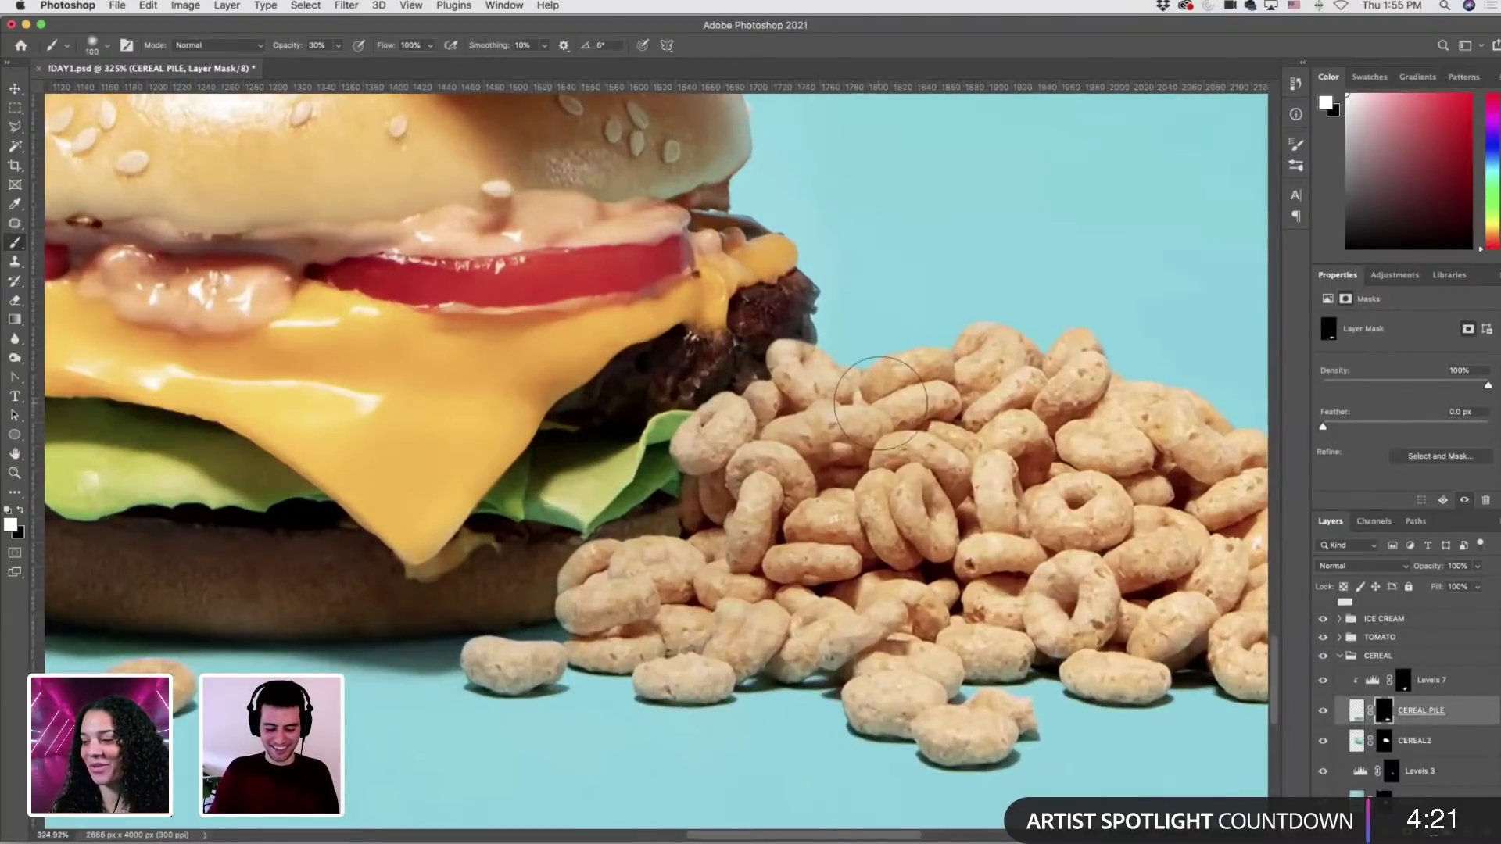
mouse_move(880, 403)
mouse_down()
mouse_move(824, 363)
mouse_move(782, 358)
mouse_move(813, 379)
mouse_up()
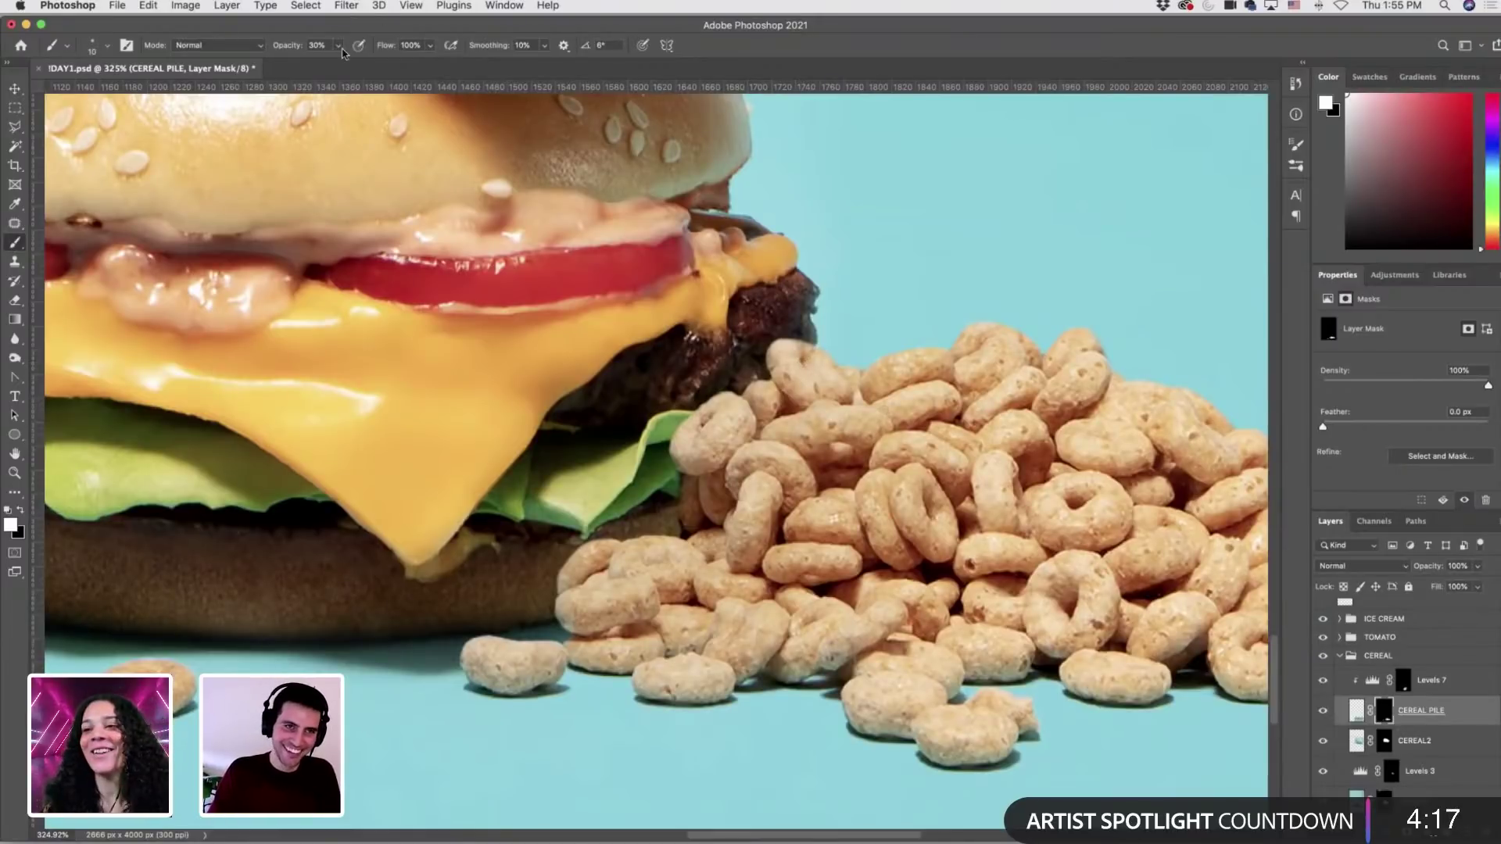
drag(341, 49, 387, 49)
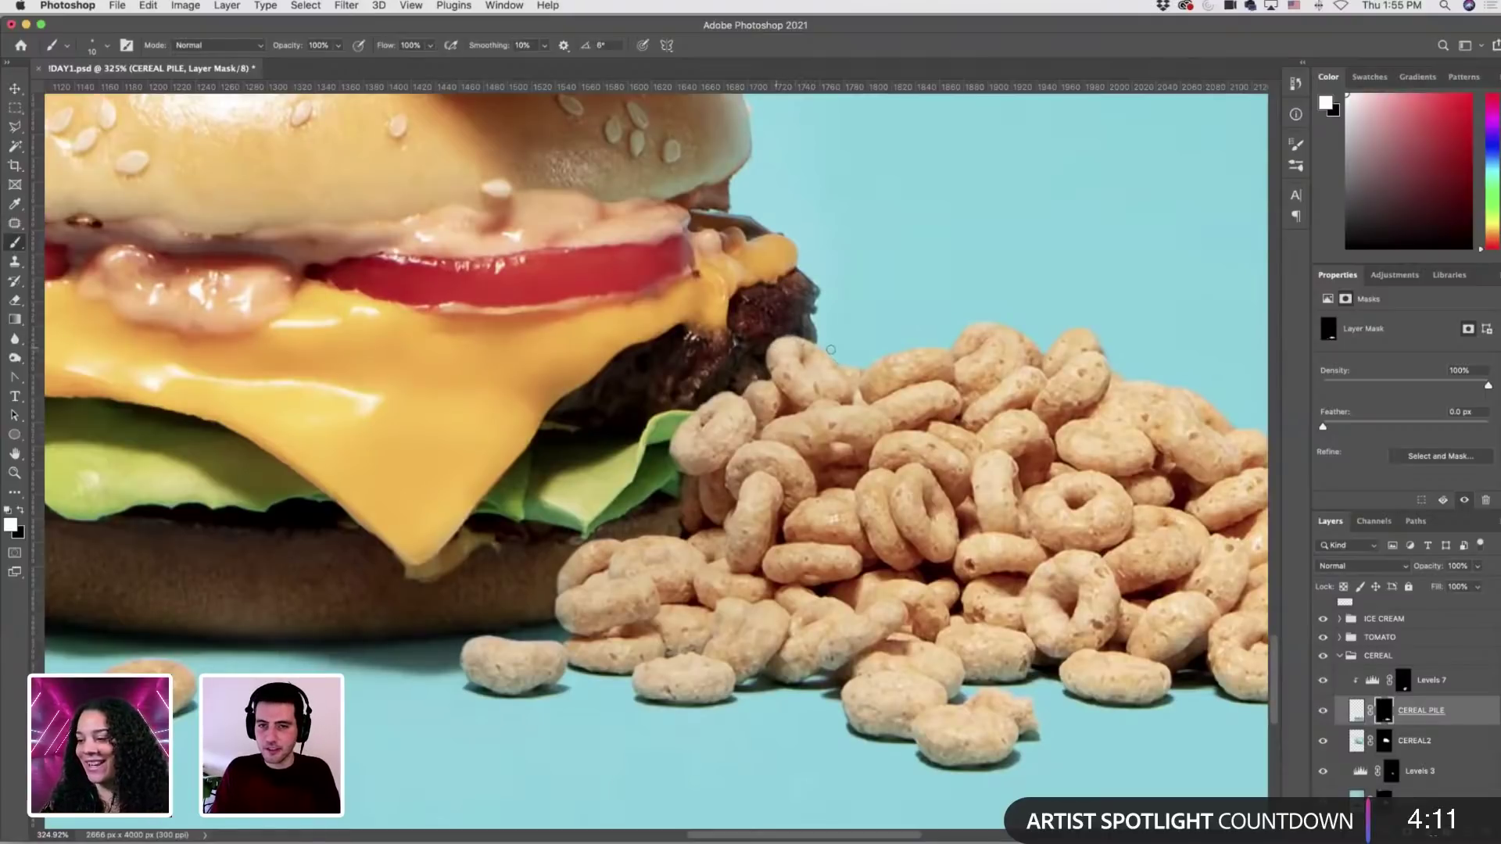
key(x)
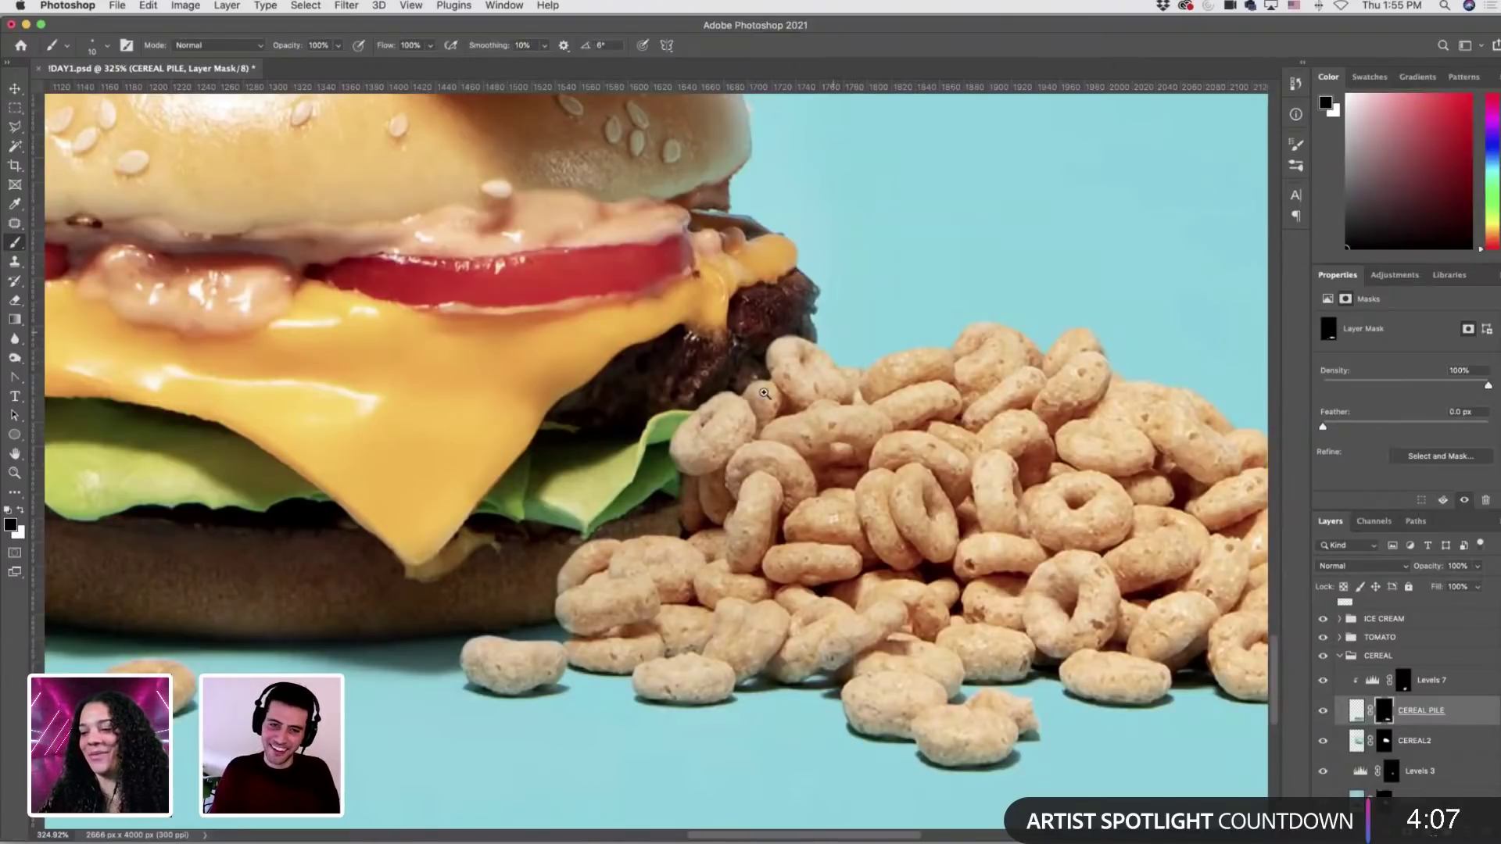
Paint white on the Levels 7 mask with an enlarged brush at 100% opacity to darken the cereal pieces nearest the burger.
scroll(764, 393, down, 8)
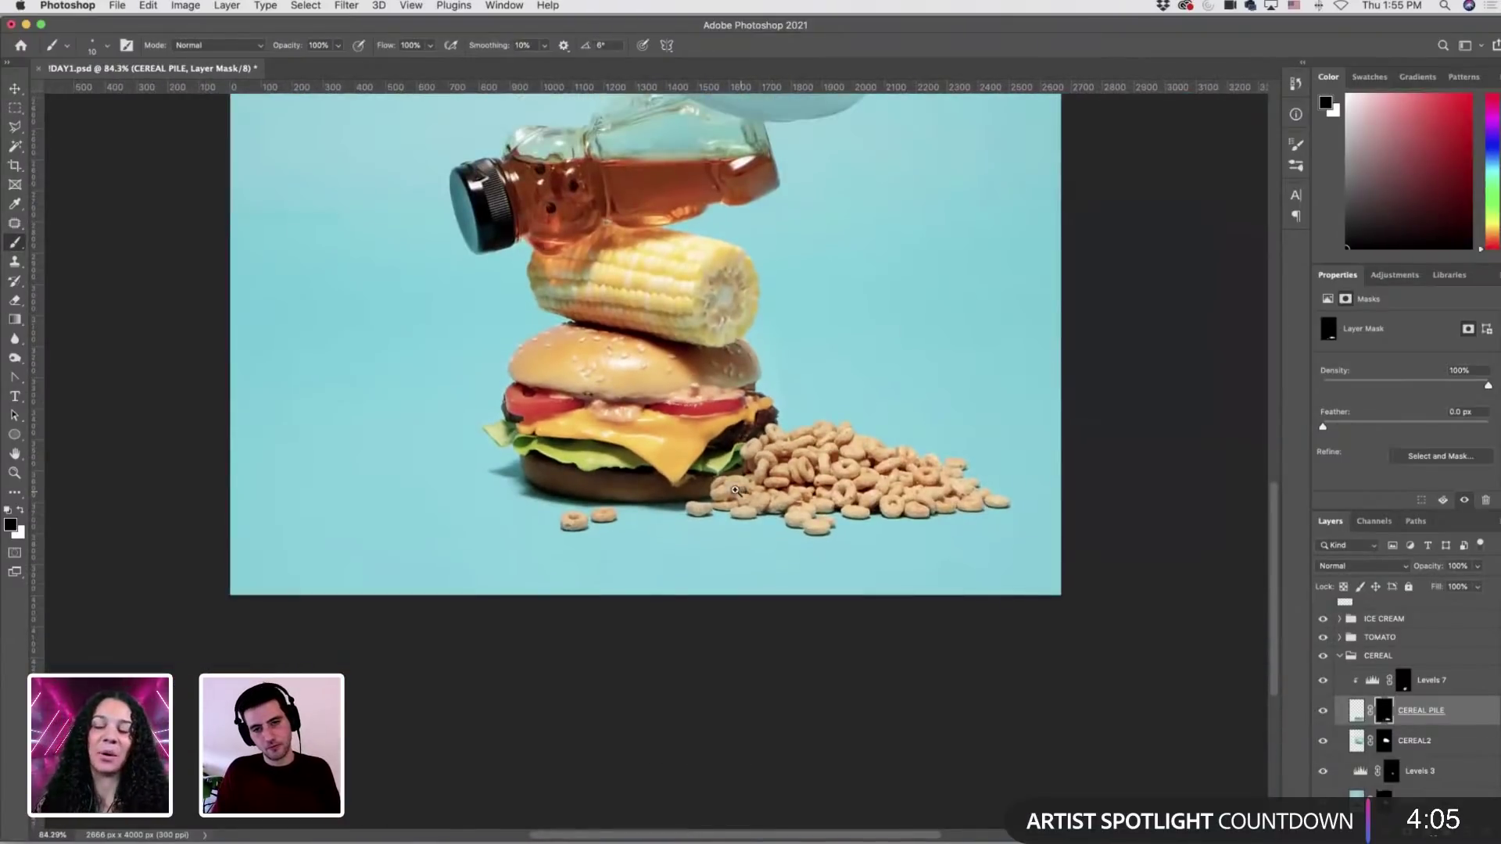
scroll(735, 490, down, 2)
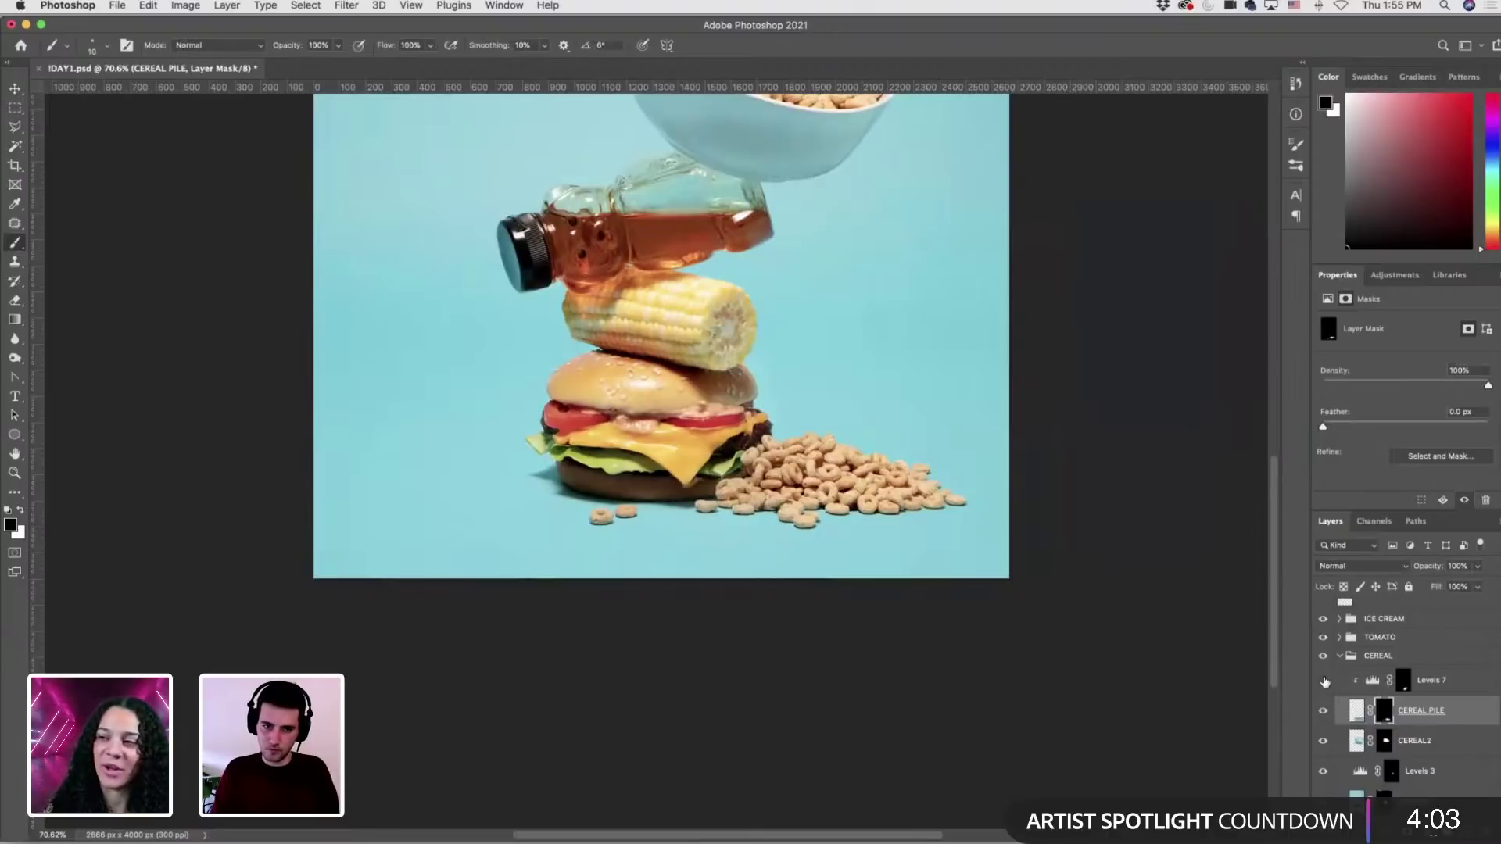
click(1376, 684)
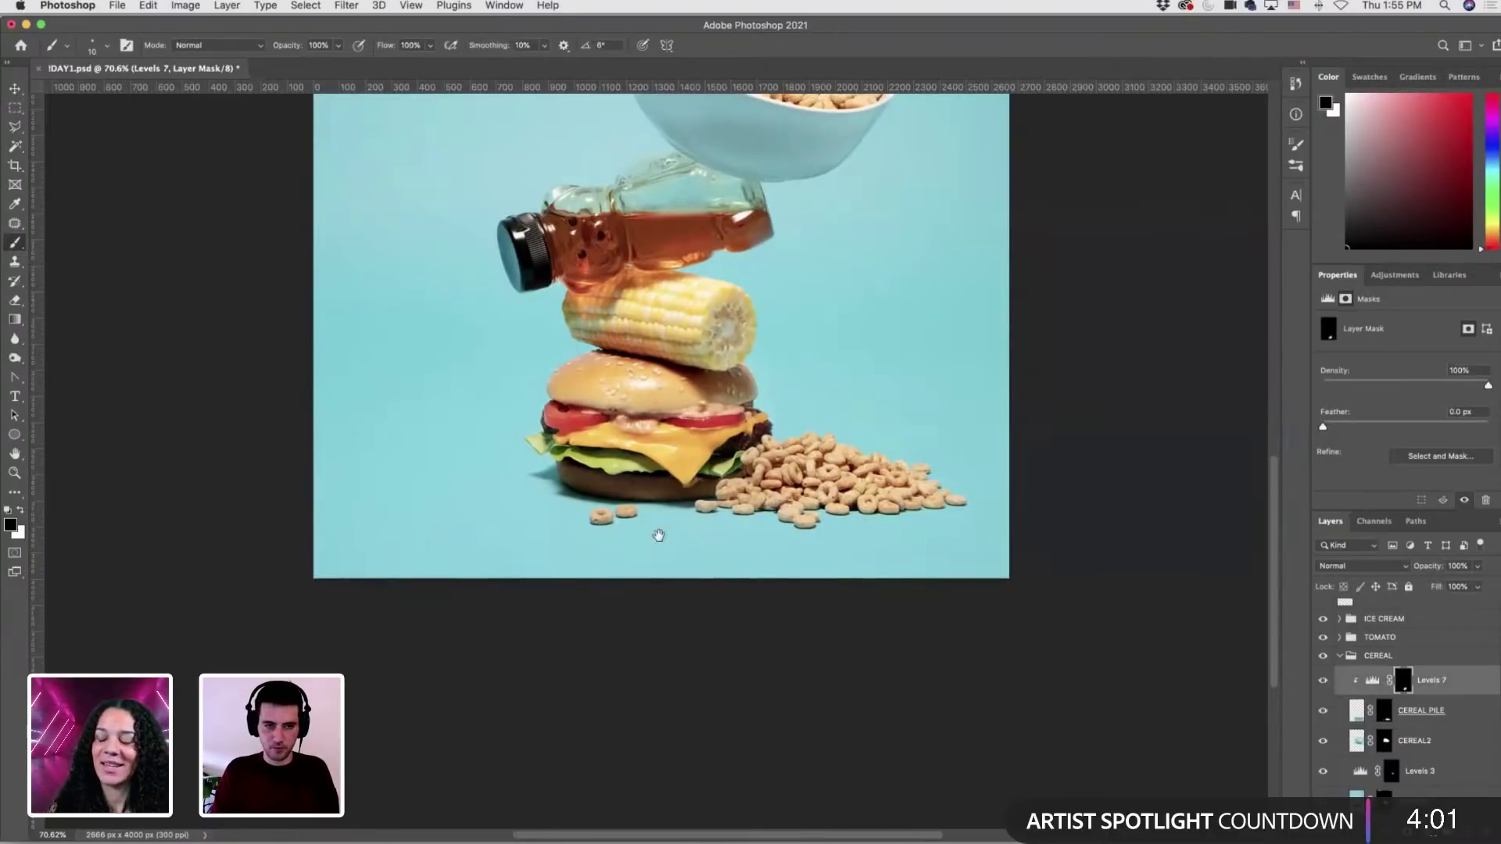
scroll(659, 535, up, 4)
key(x)
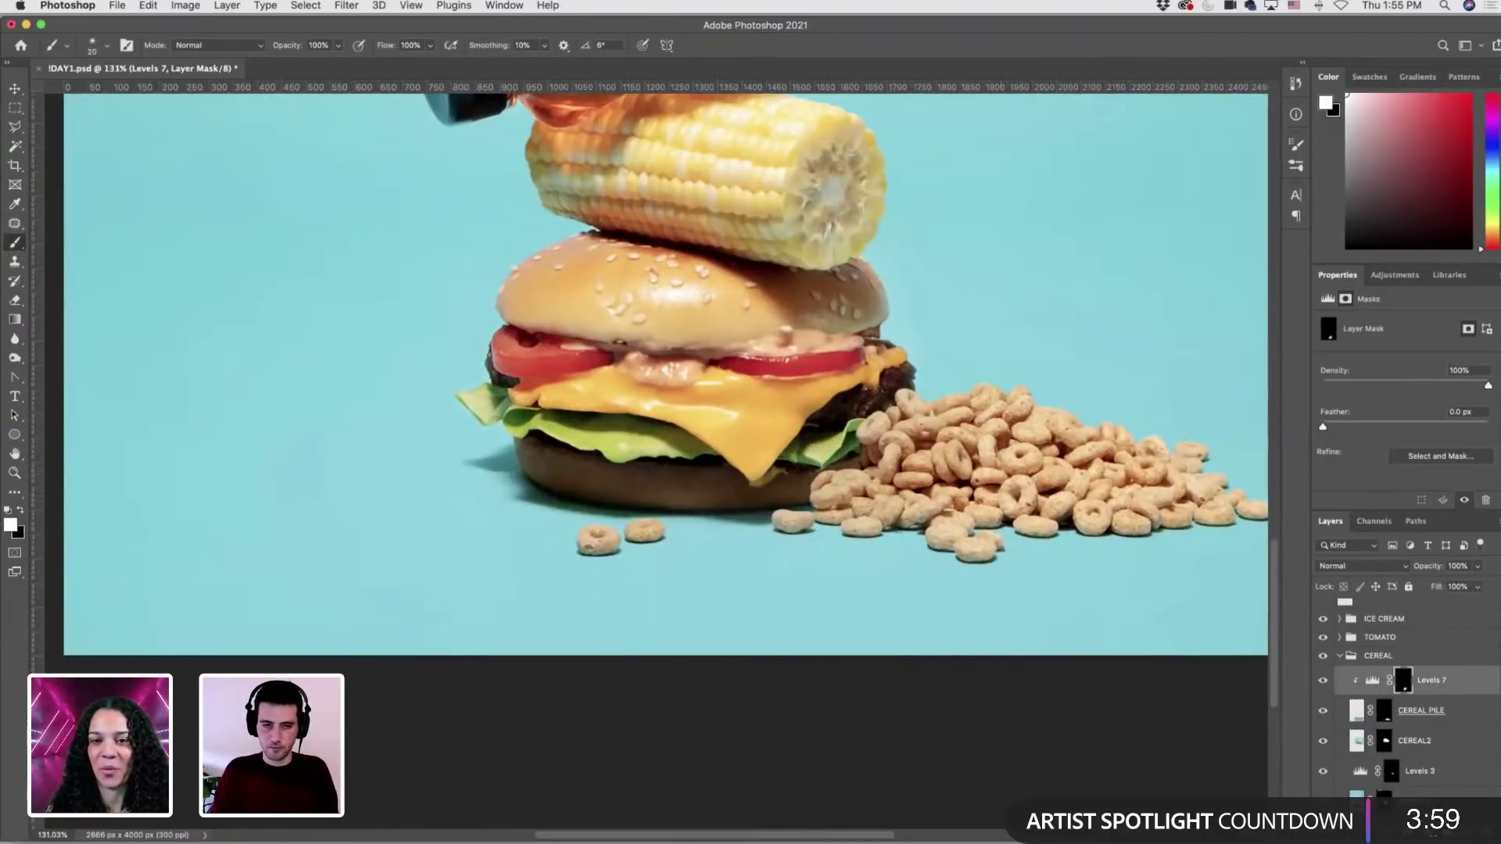
key(bracketright)
key(bracketright)
key(bracketright)
key(bracketright)
key(bracketright)
key(bracketright)
key(bracketright)
key(bracketright)
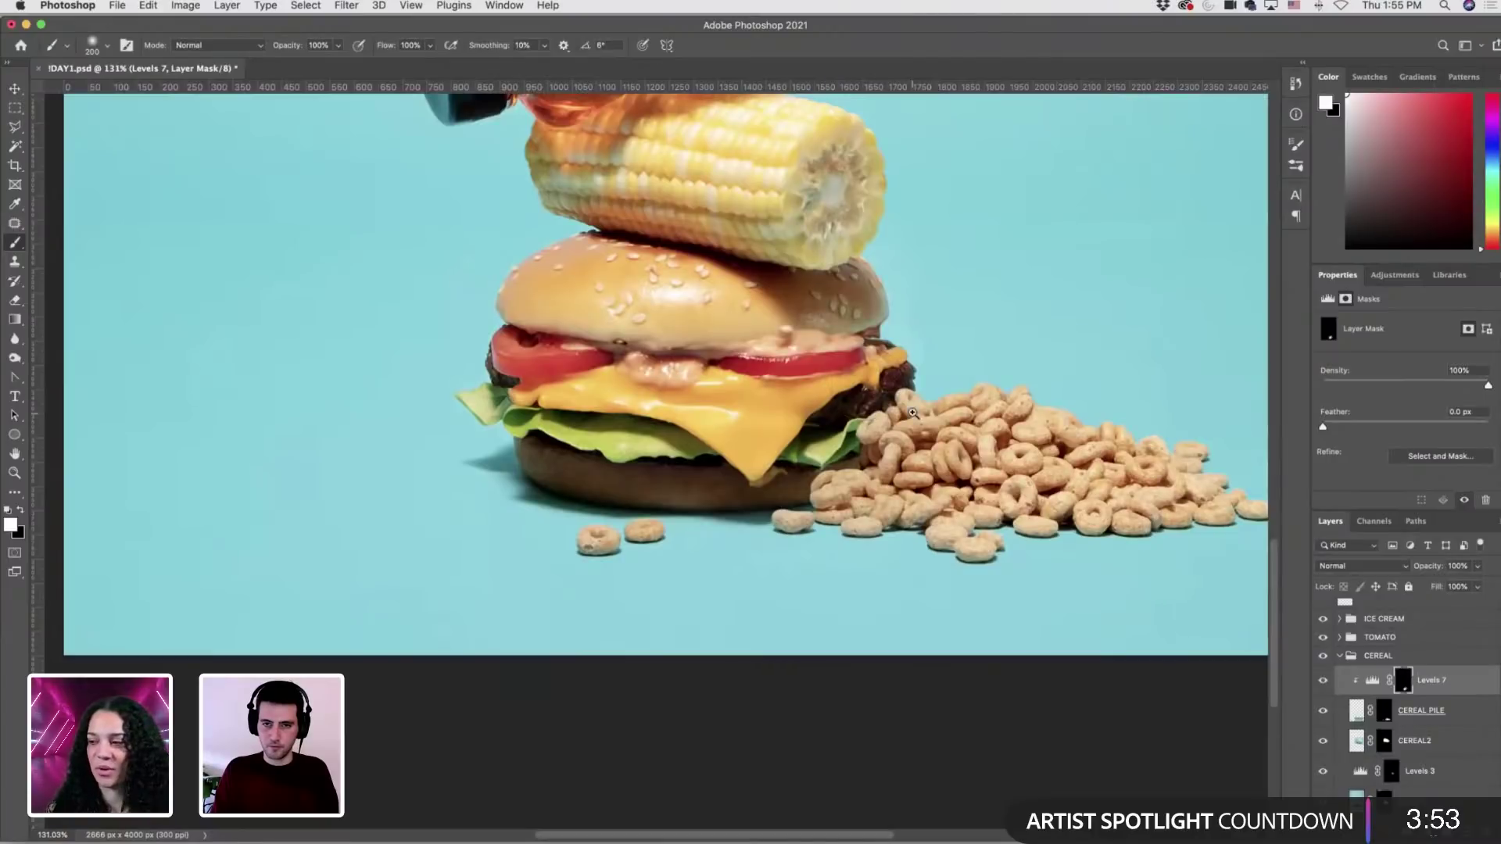
scroll(912, 412, down, 5)
scroll(839, 402, up, 2)
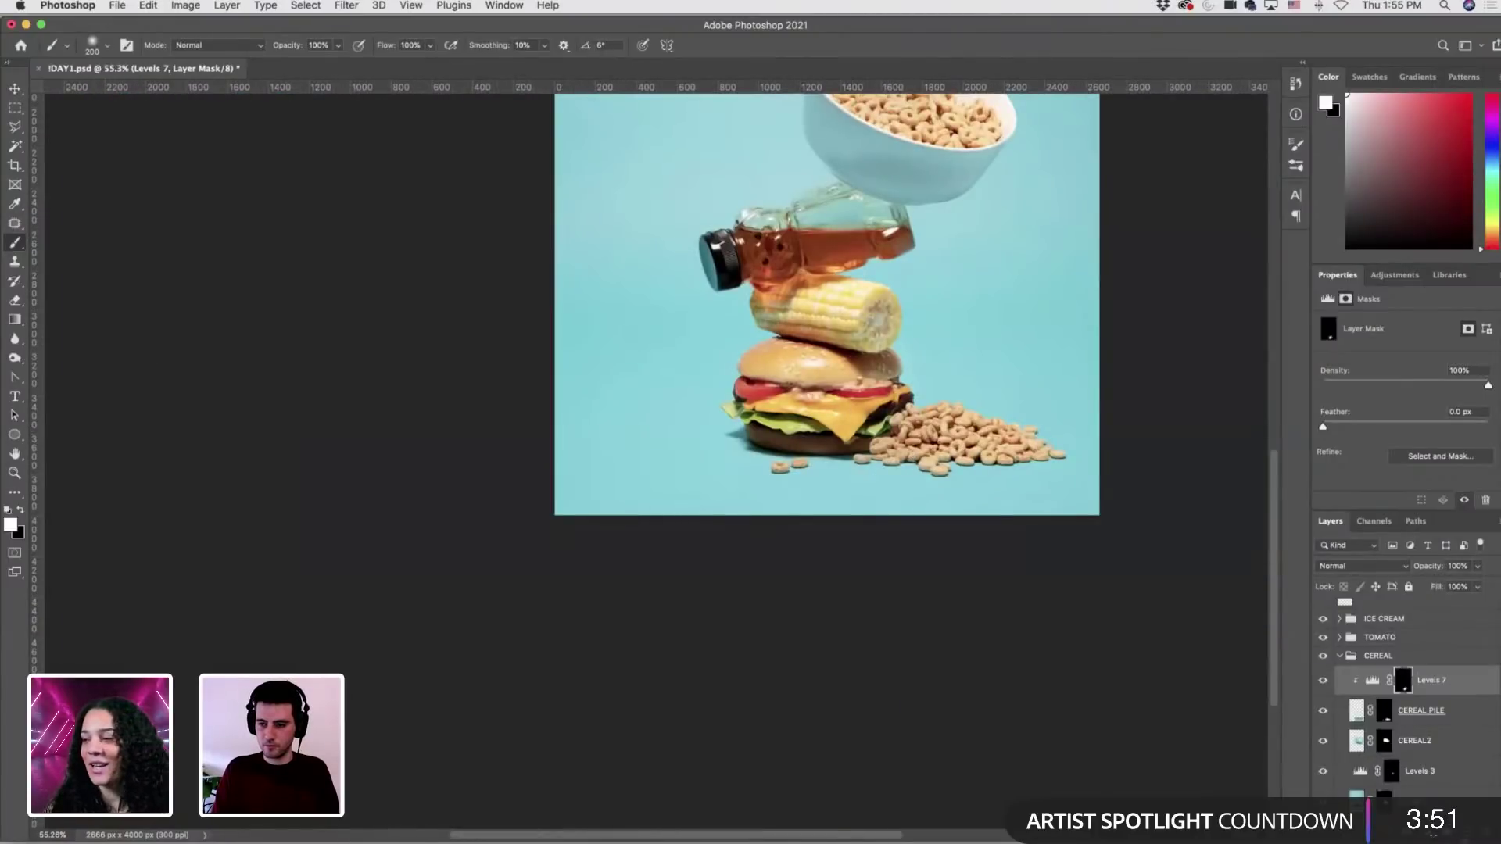
Create a new layer clipped above the Levels 7 adjustment in the CEREAL group and name it shadow2.
key(ctrl+shift+alt+n)
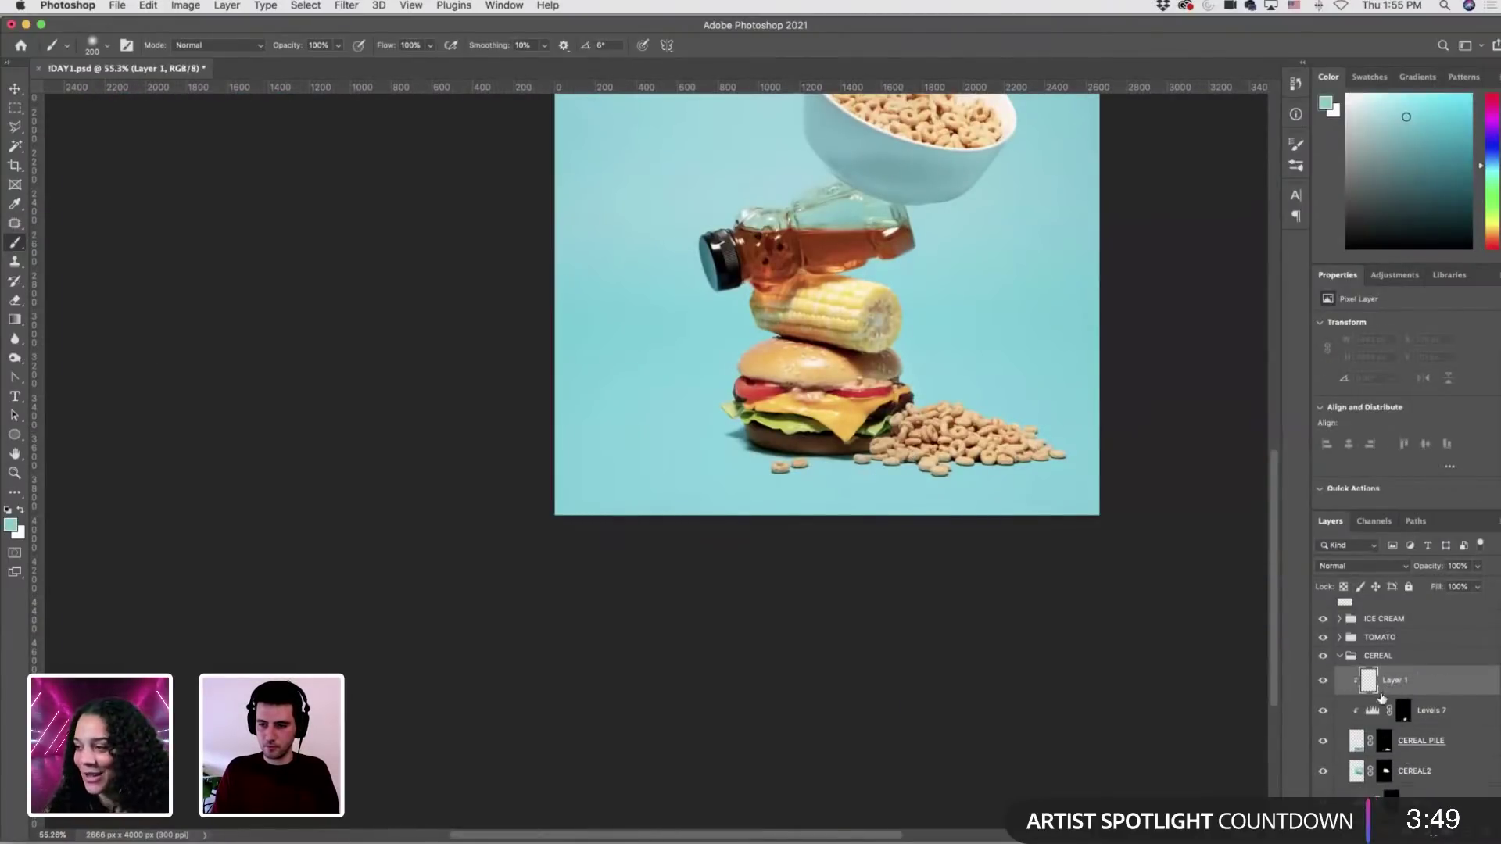
double_click(1393, 681)
text(shadow2)
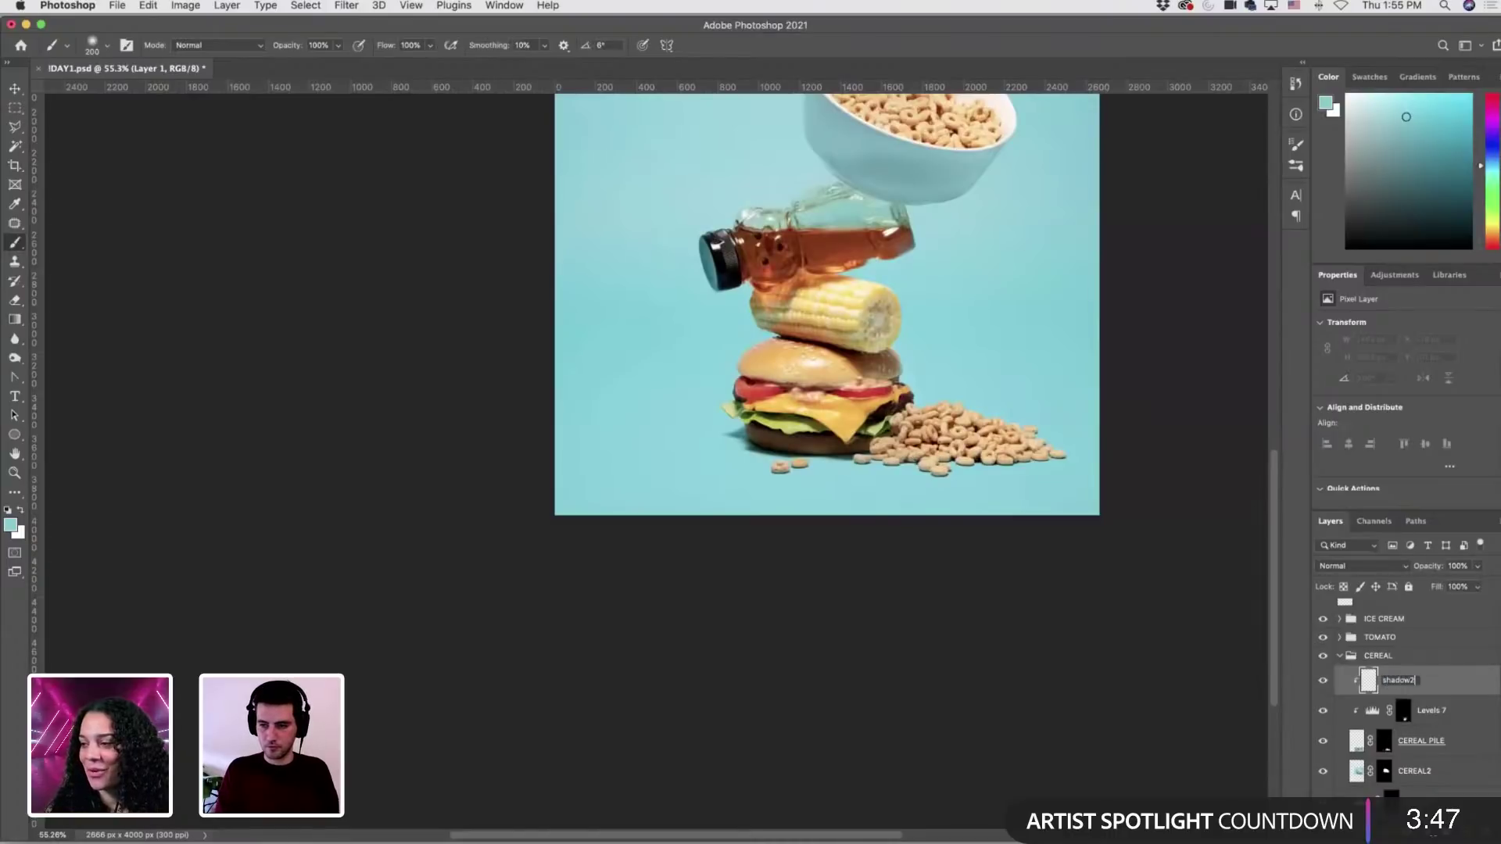
key(Return)
Set the brush to black at 10% opacity in Multiply mode, try one dab on the cereal pile, and undo it.
scroll(972, 394, up, 5)
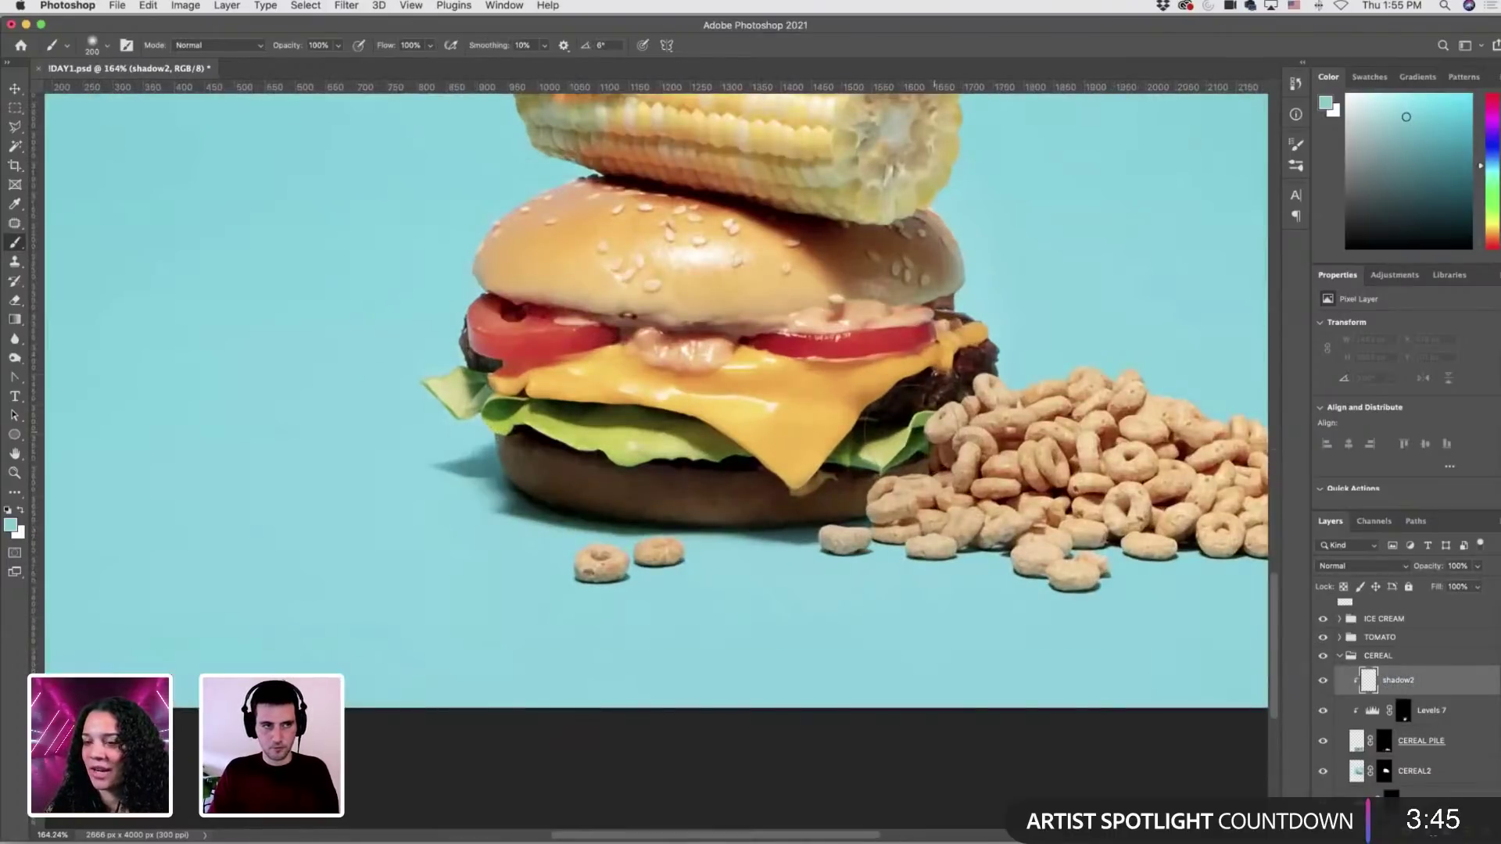
key(d)
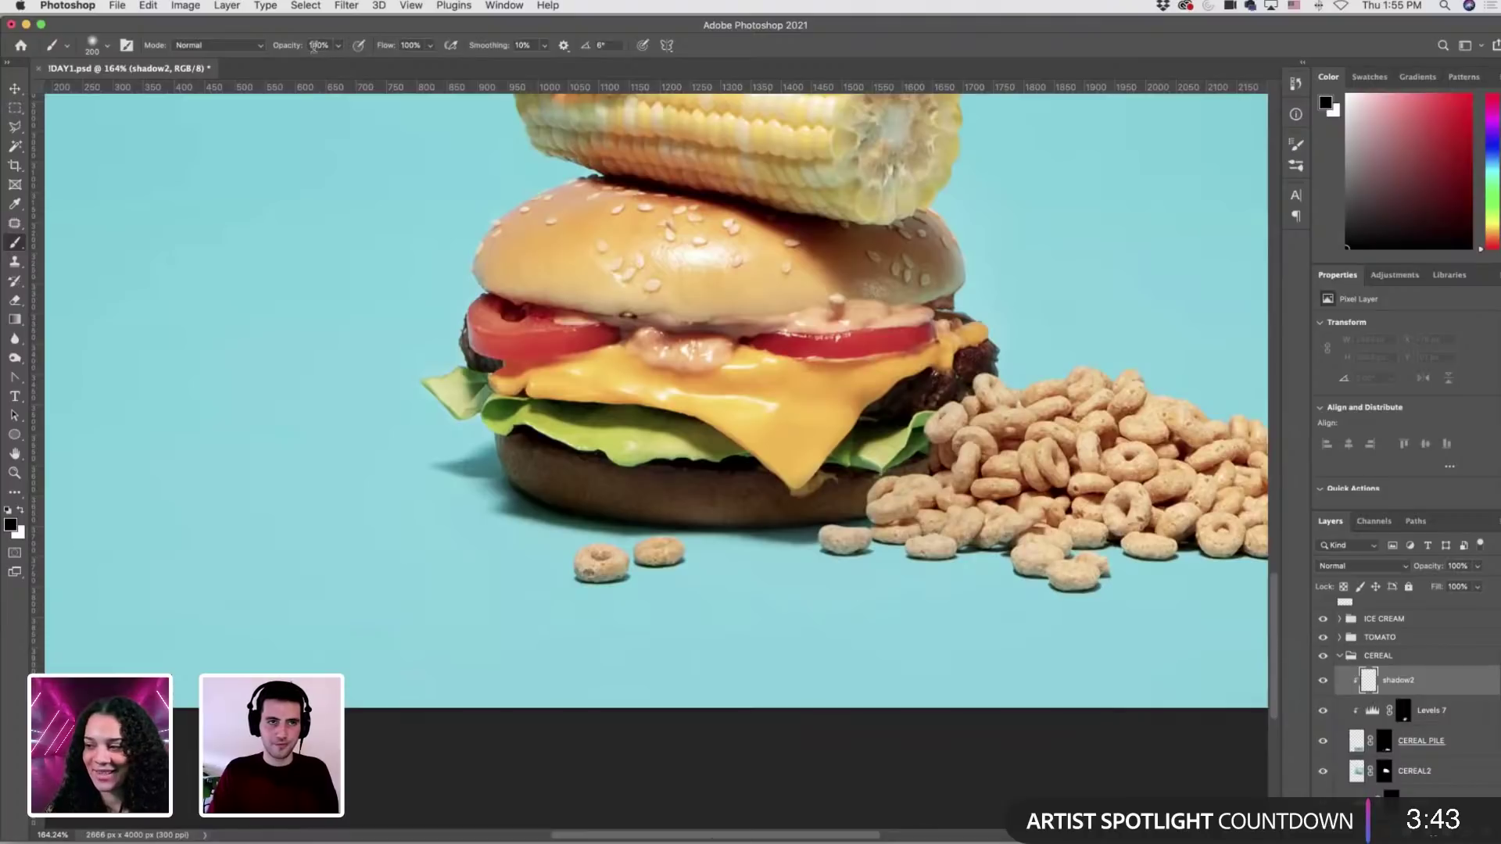
key(1)
click(217, 46)
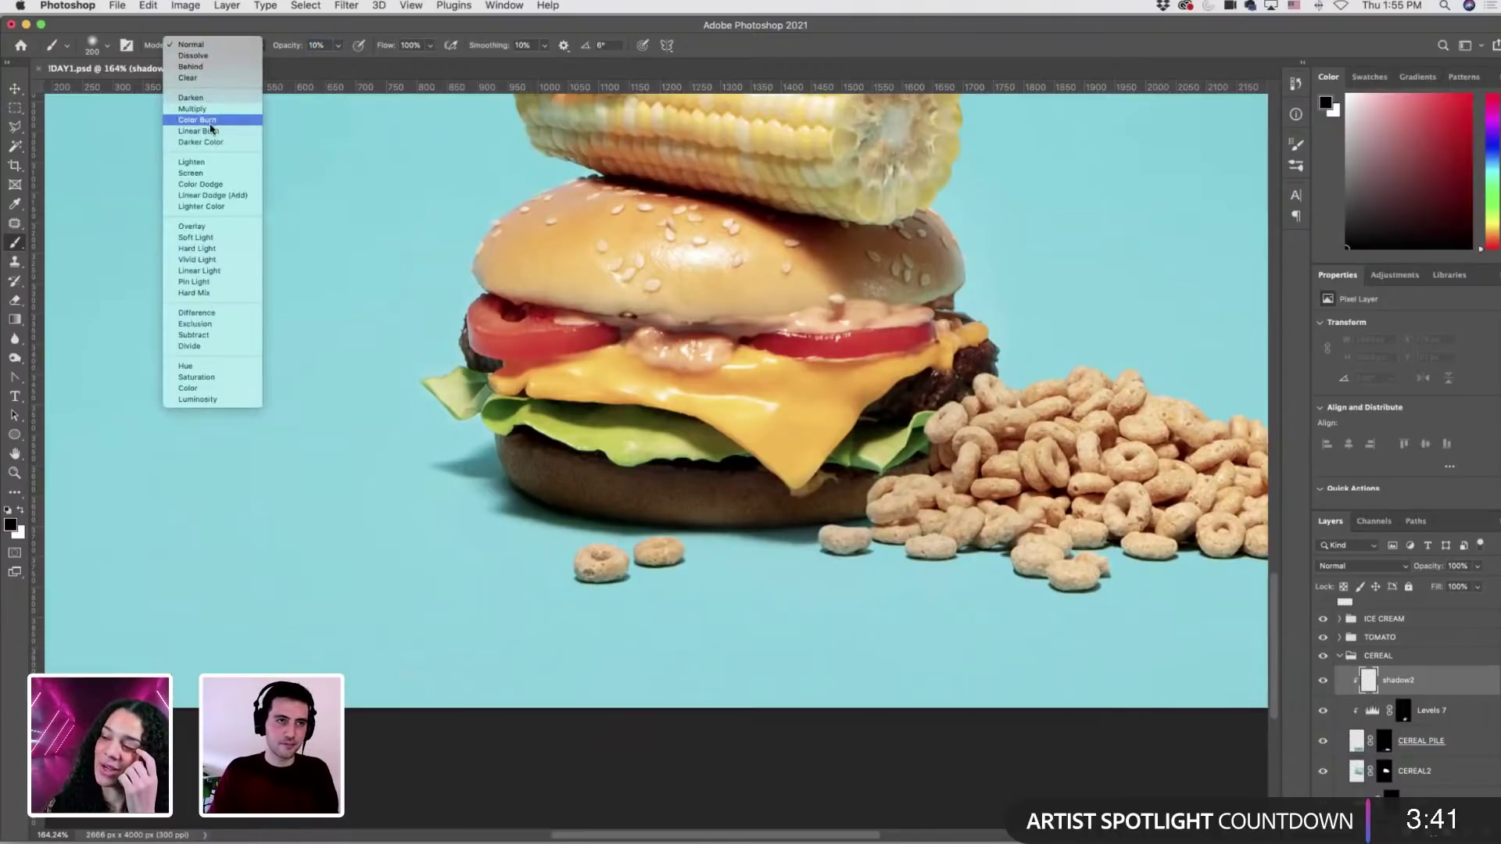
click(191, 108)
click(1008, 434)
key(super+z)
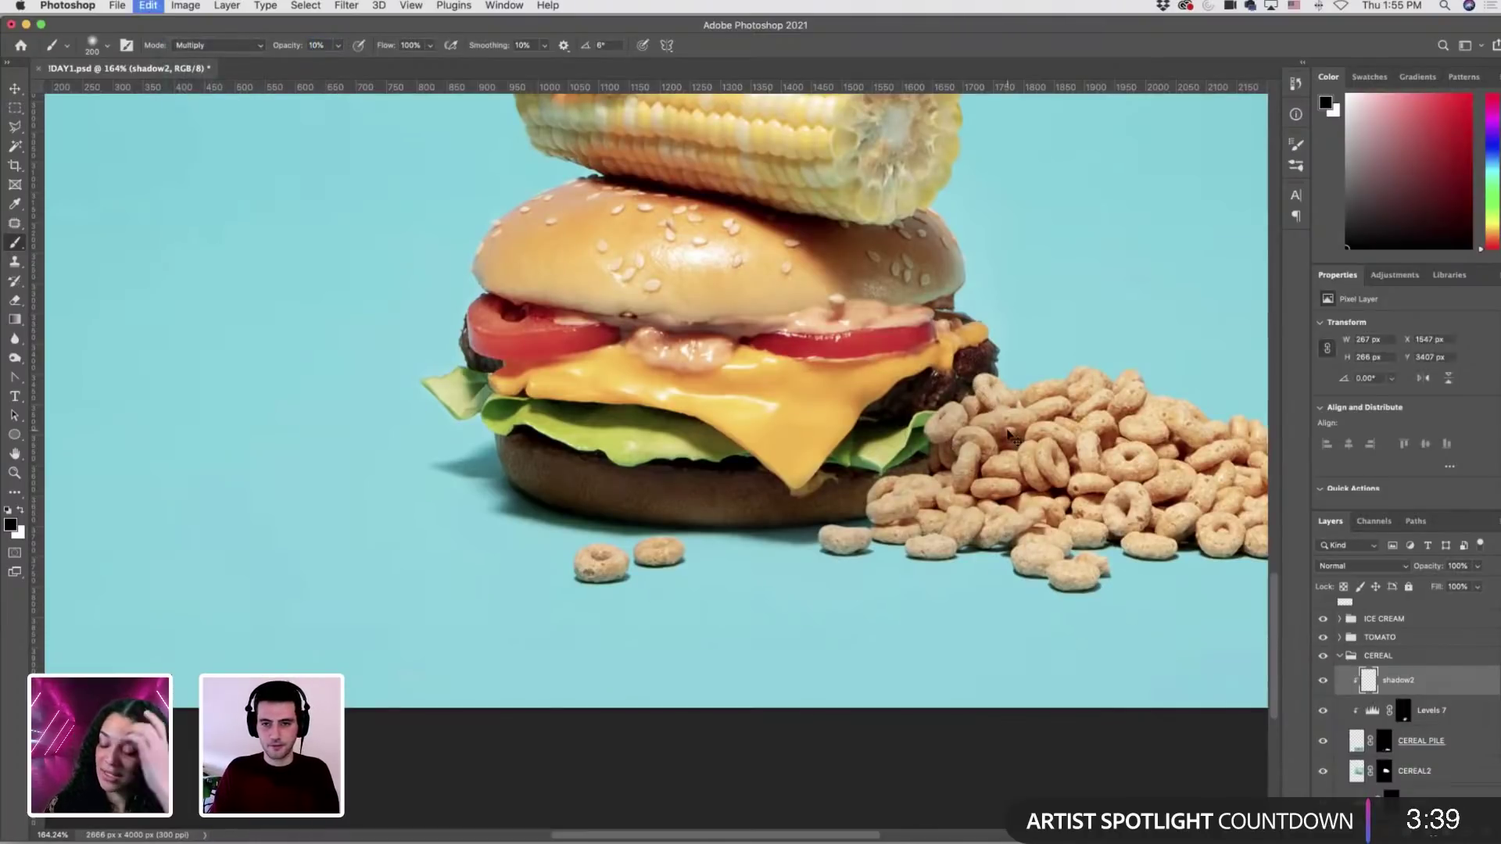
Paint a soft black shadow on the cereal pieces nearest the patty, varying the brush between about 90 and 150 px.
scroll(1008, 435, up, 4)
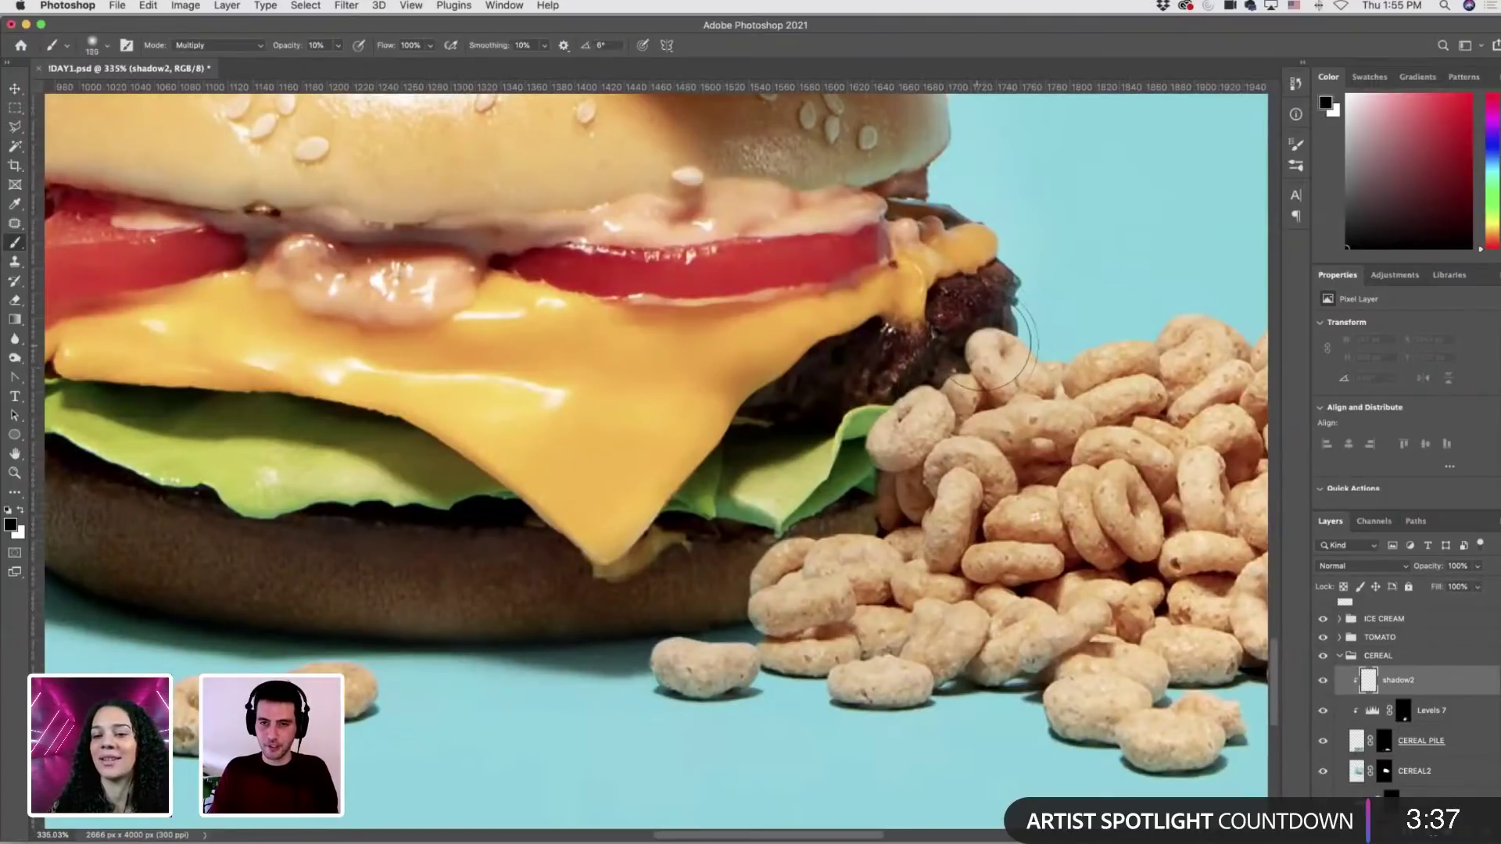
key(bracketleft)
key(bracketleft)
key(bracketleft)
key(bracketleft)
key(bracketleft)
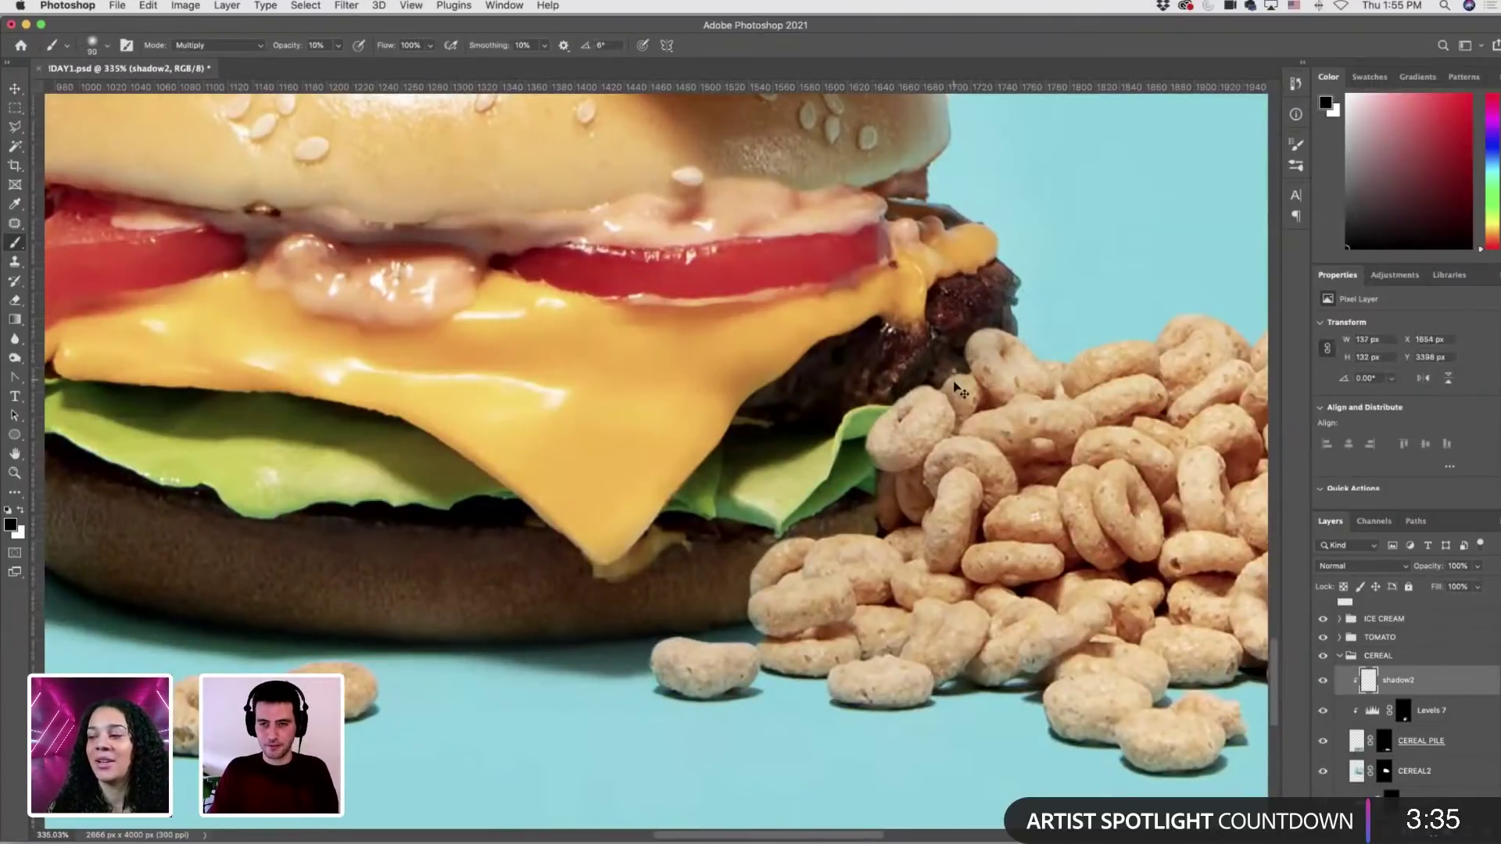
key(bracketright)
key(bracketright)
key(bracketright)
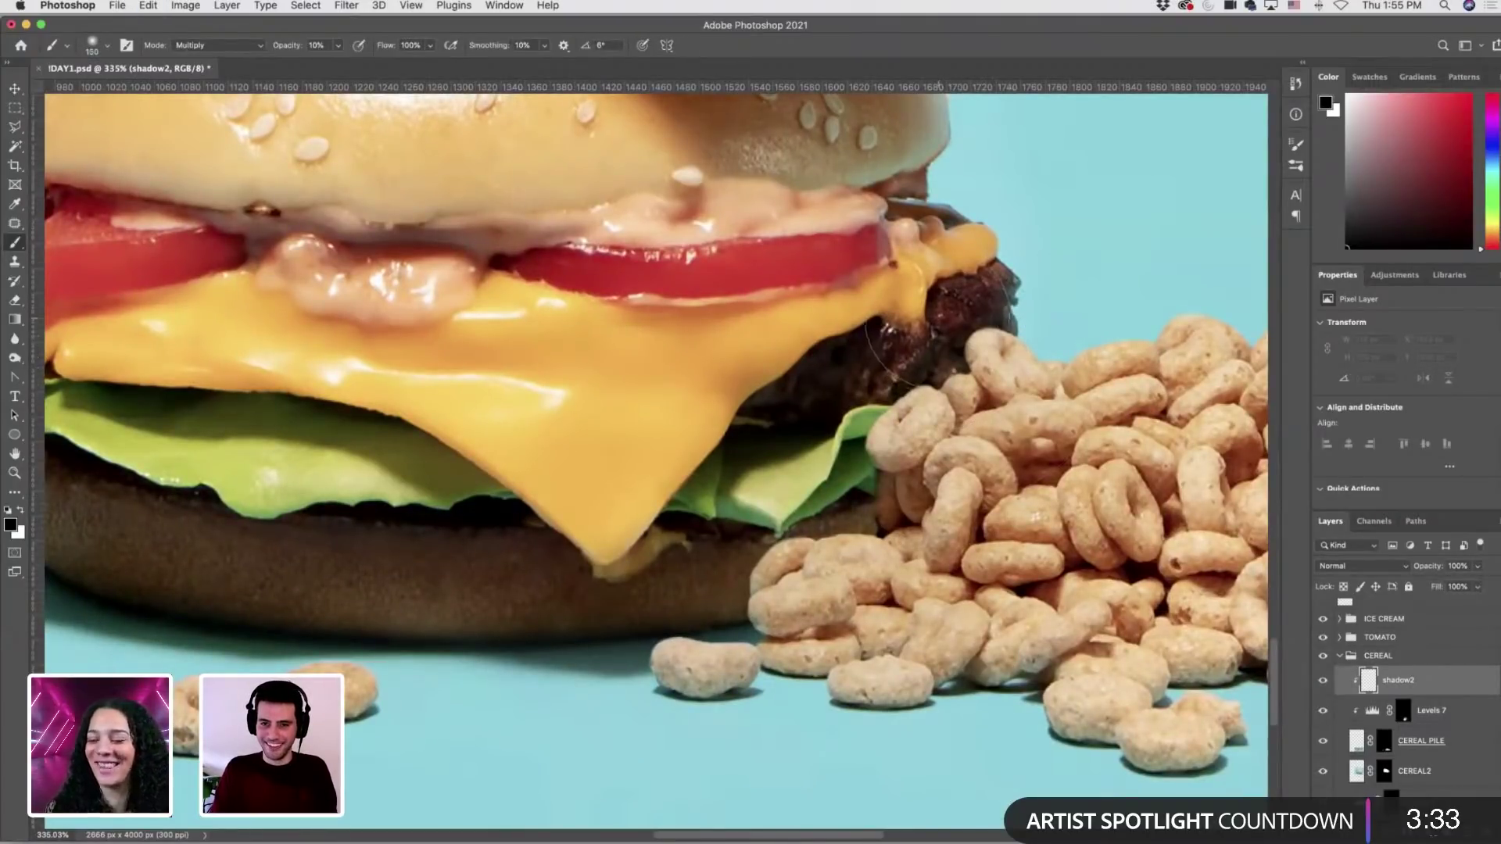
mouse_move(900, 352)
mouse_down()
mouse_move(938, 395)
mouse_move(891, 434)
mouse_move(817, 422)
mouse_up()
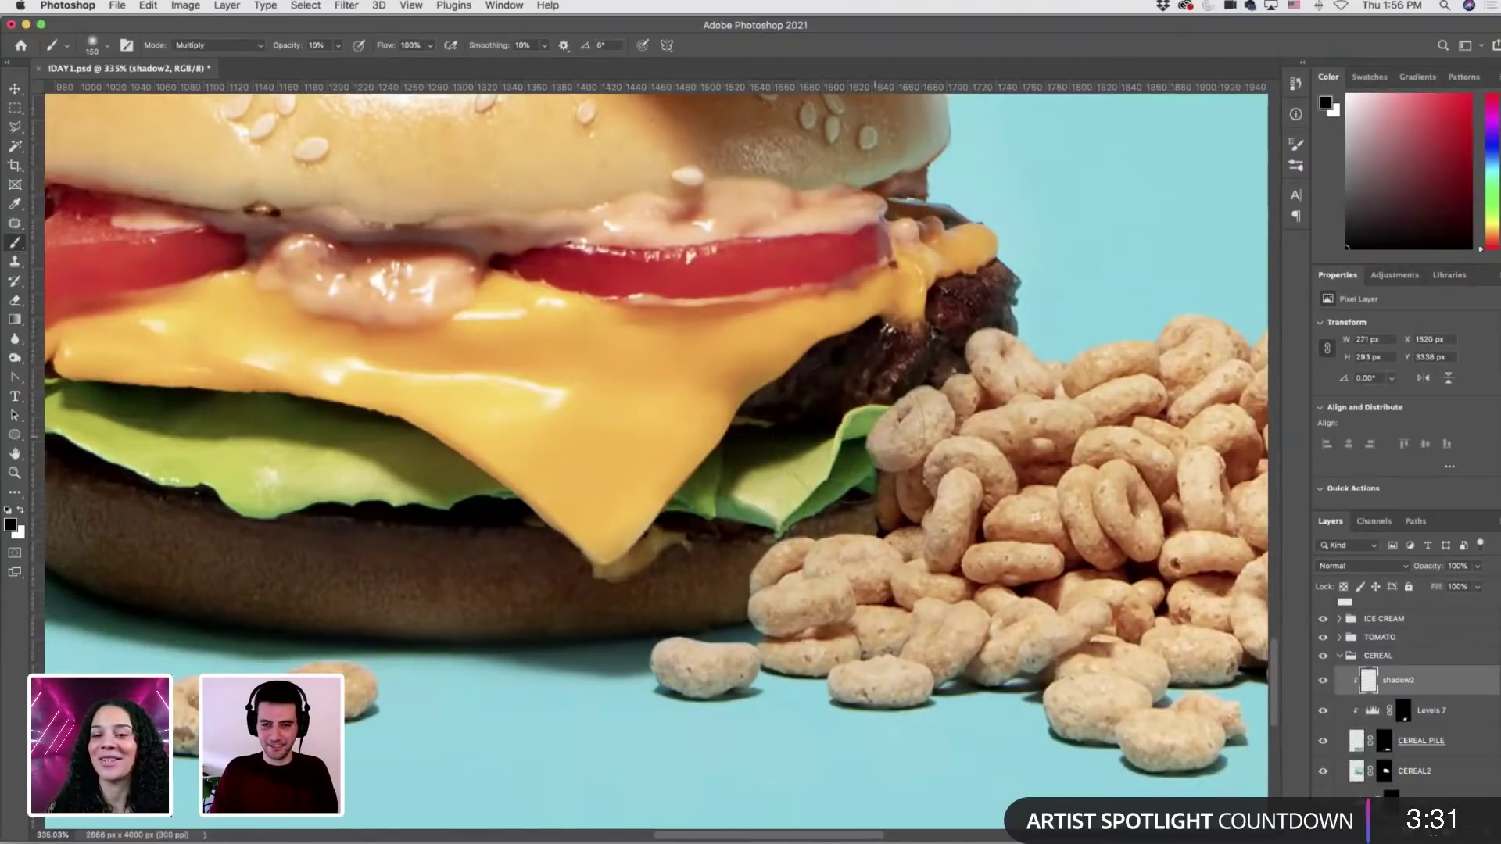
Extend the soft shadow down the cereal pieces beside the lettuce and bottom bun, varying the brush between about 90 and 175 px.
key(bracketleft)
key(bracketleft)
key(bracketleft)
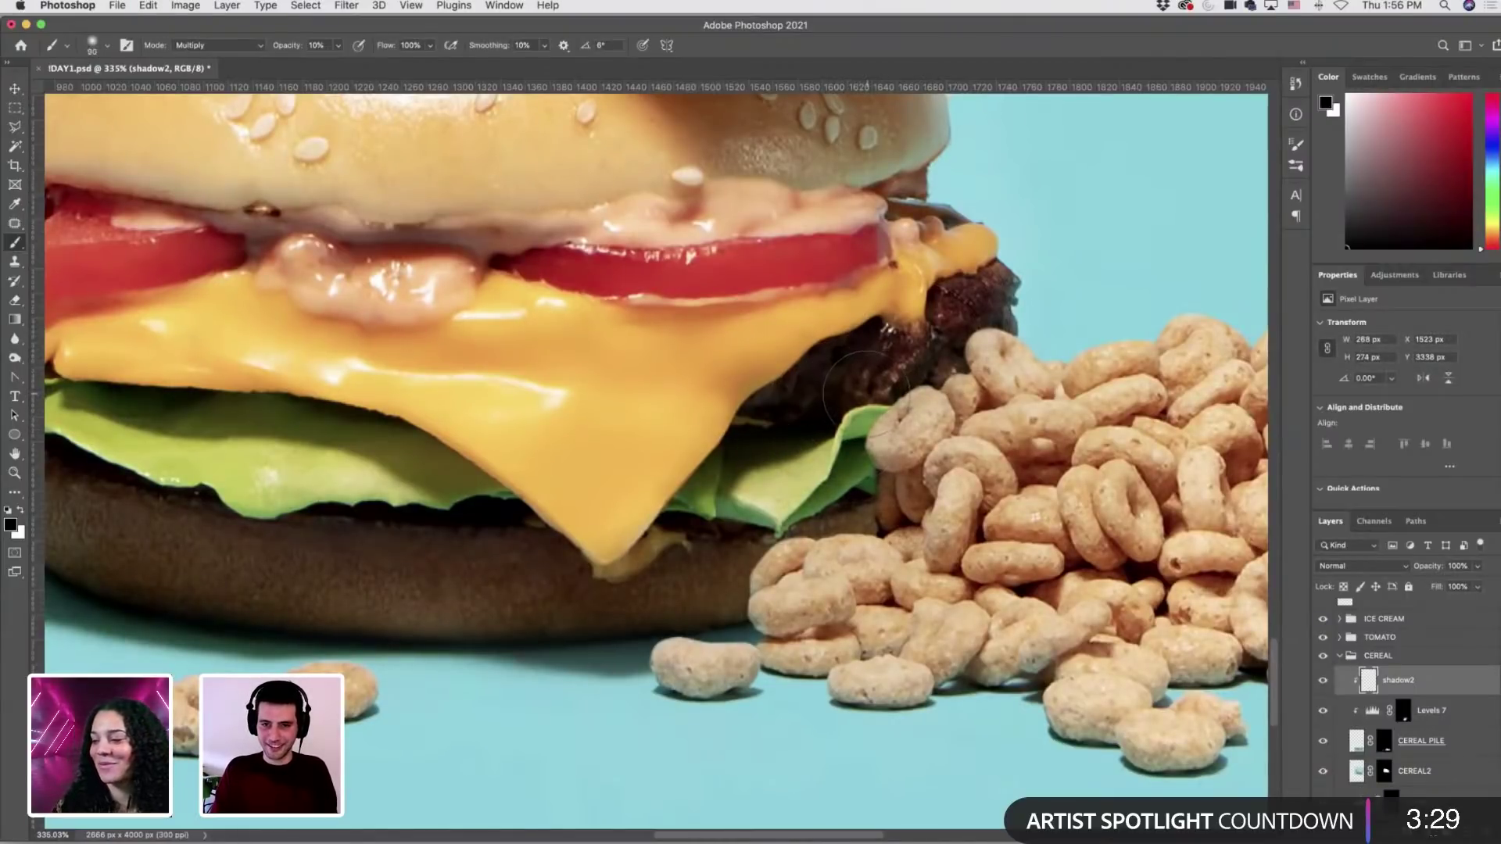
key(bracketleft)
mouse_move(817, 477)
mouse_down()
mouse_move(860, 547)
mouse_move(797, 563)
mouse_move(731, 548)
mouse_up()
key(bracketright)
key(bracketright)
key(bracketright)
key(bracketright)
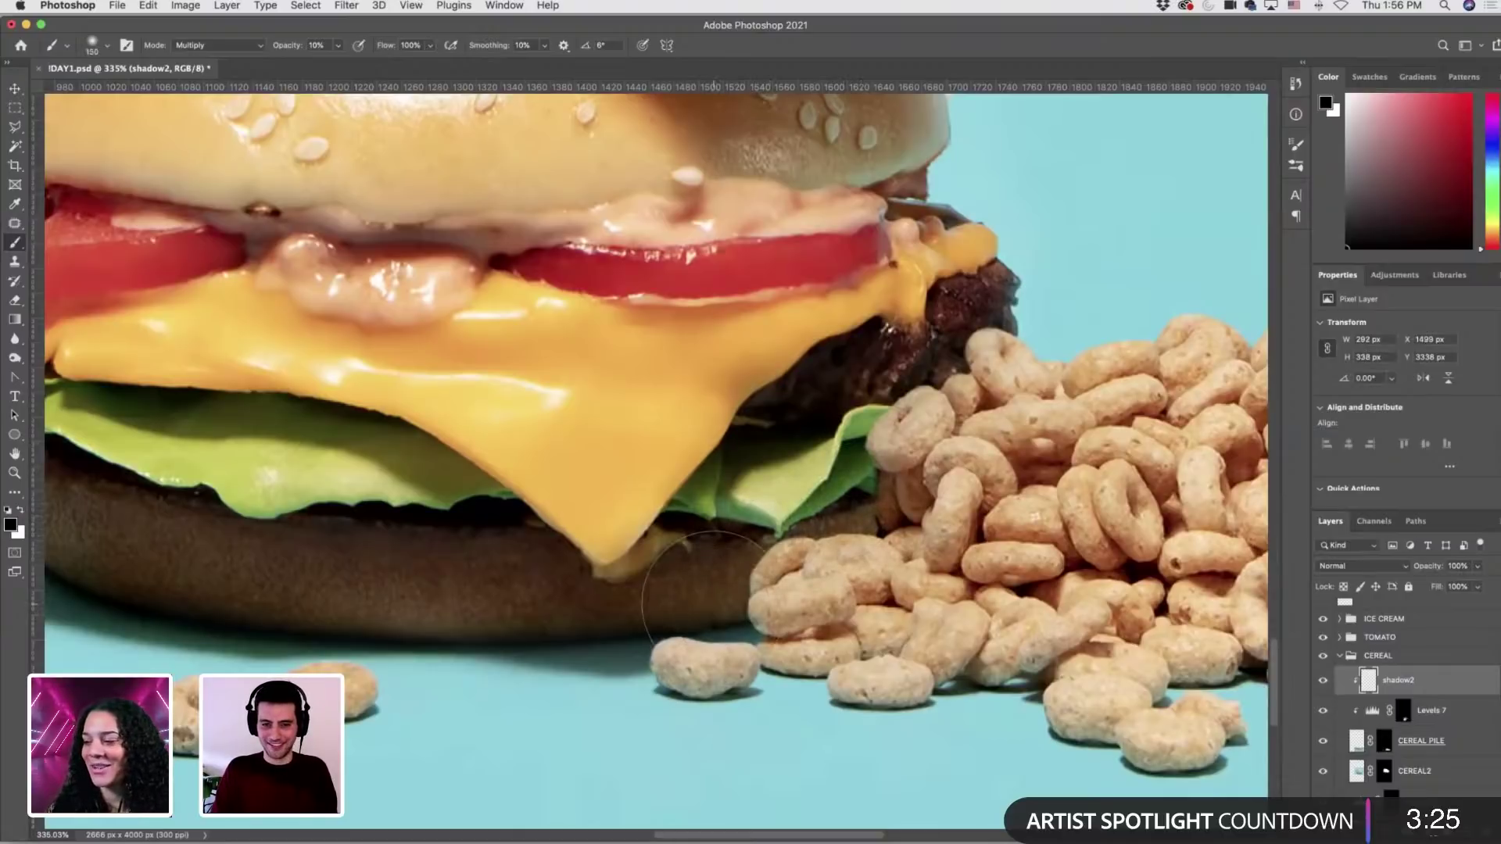
drag(715, 610, 689, 672)
key(bracketright)
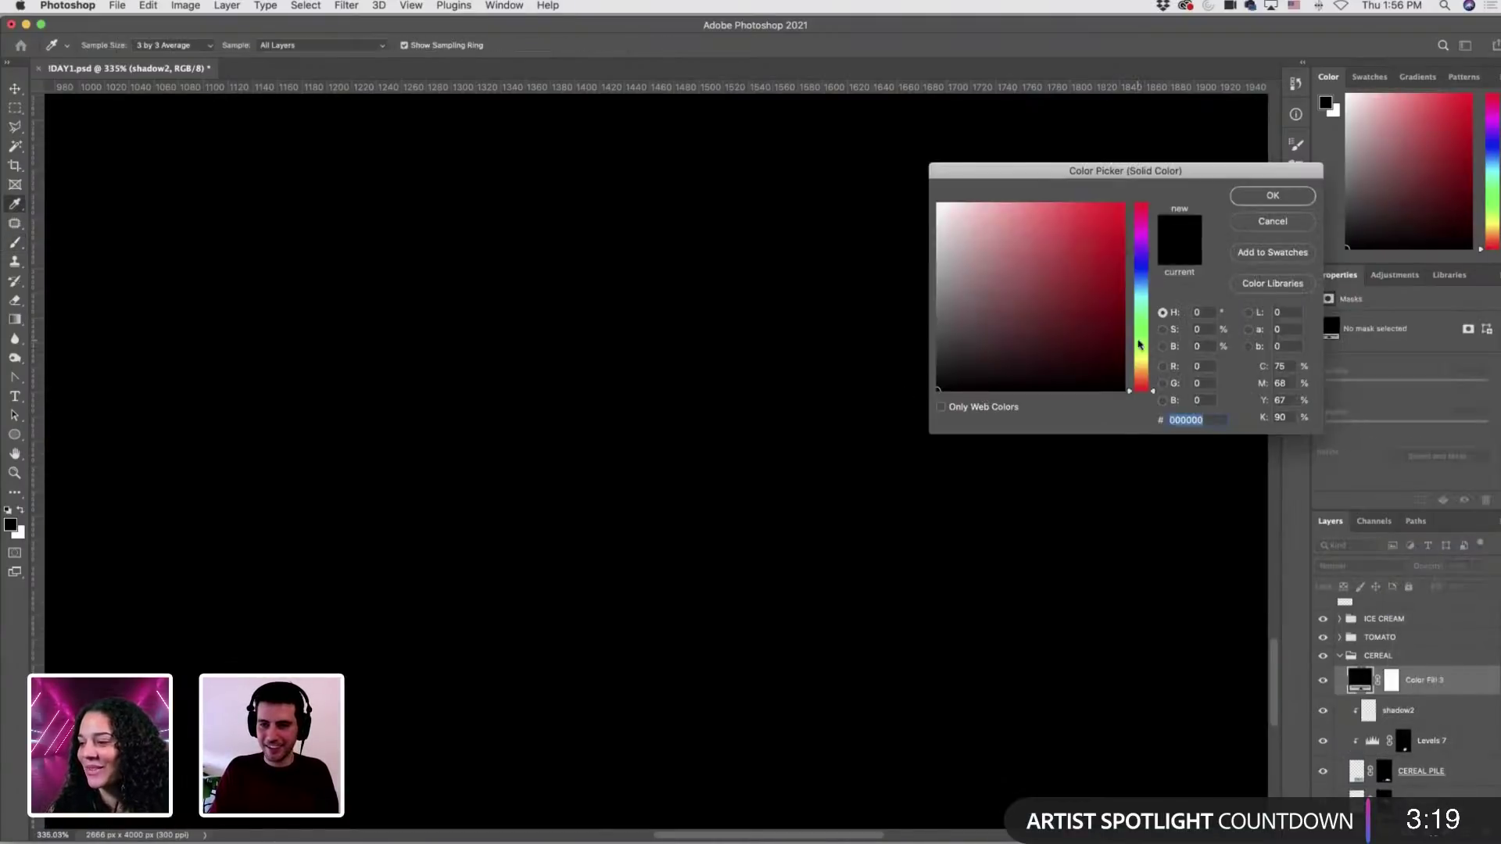
Add a Solid Color fill layer above shadow2 in dark green (#226b2b) and hide it.
drag(1140, 344, 1140, 325)
click(1072, 310)
click(1273, 195)
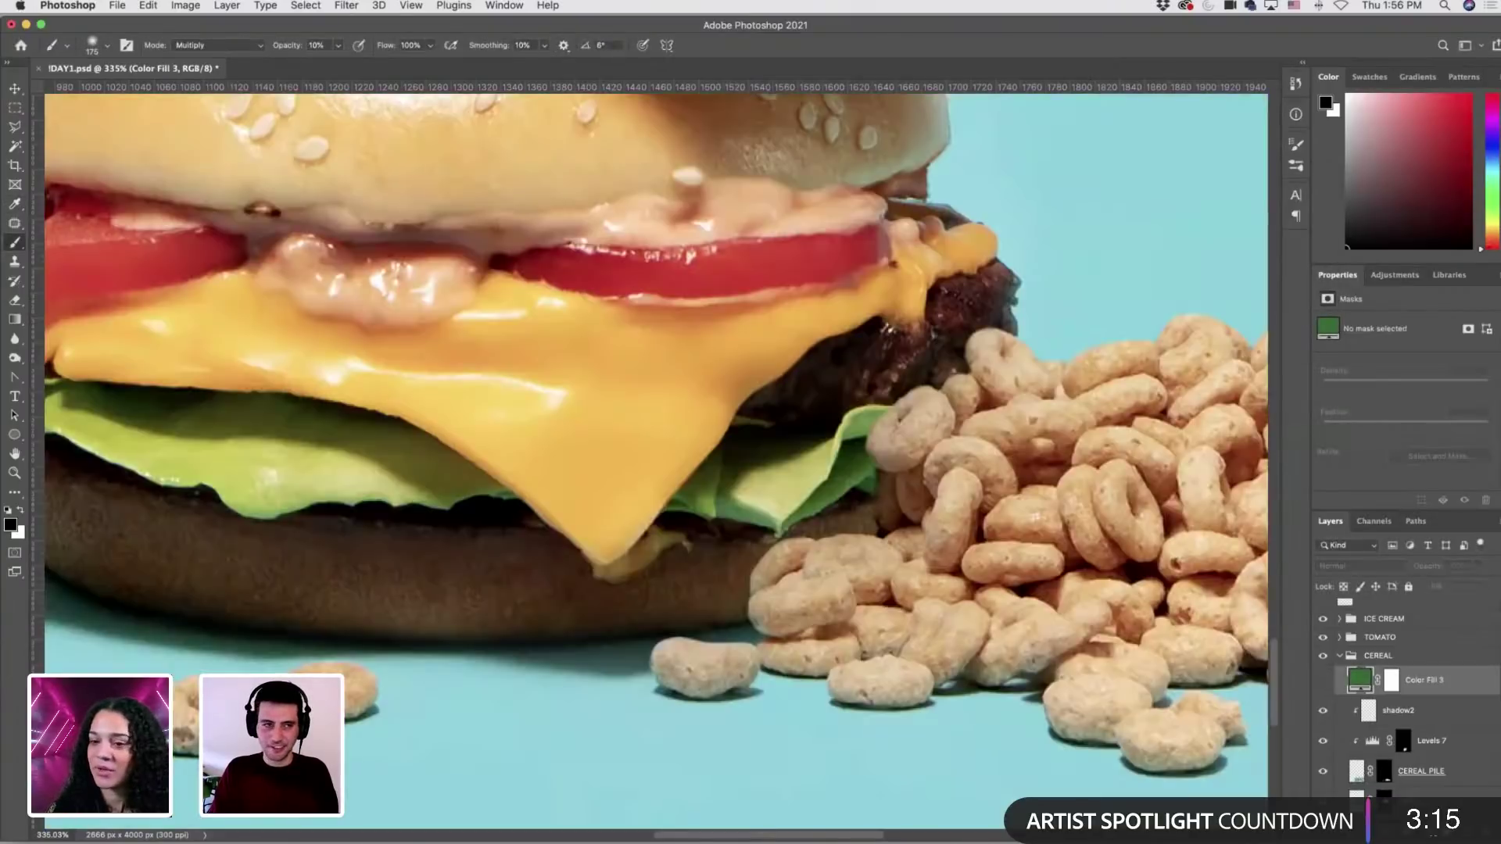
Sample the light green of the lettuce edge beside the cereal and apply it to the Solid Color fill layer.
super+click(899, 383)
key(i)
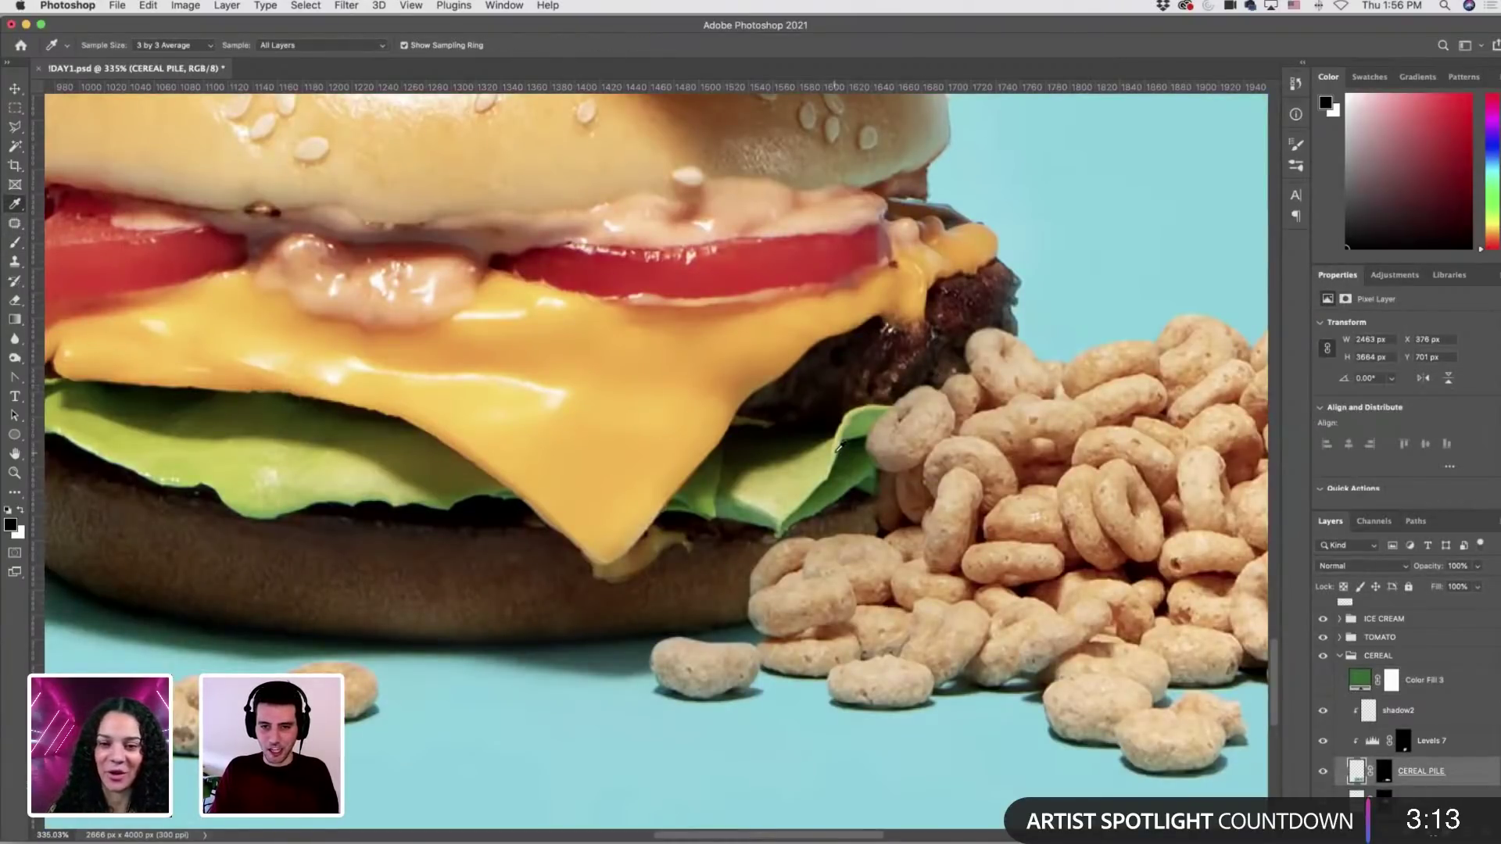
click(839, 447)
double_click(1357, 682)
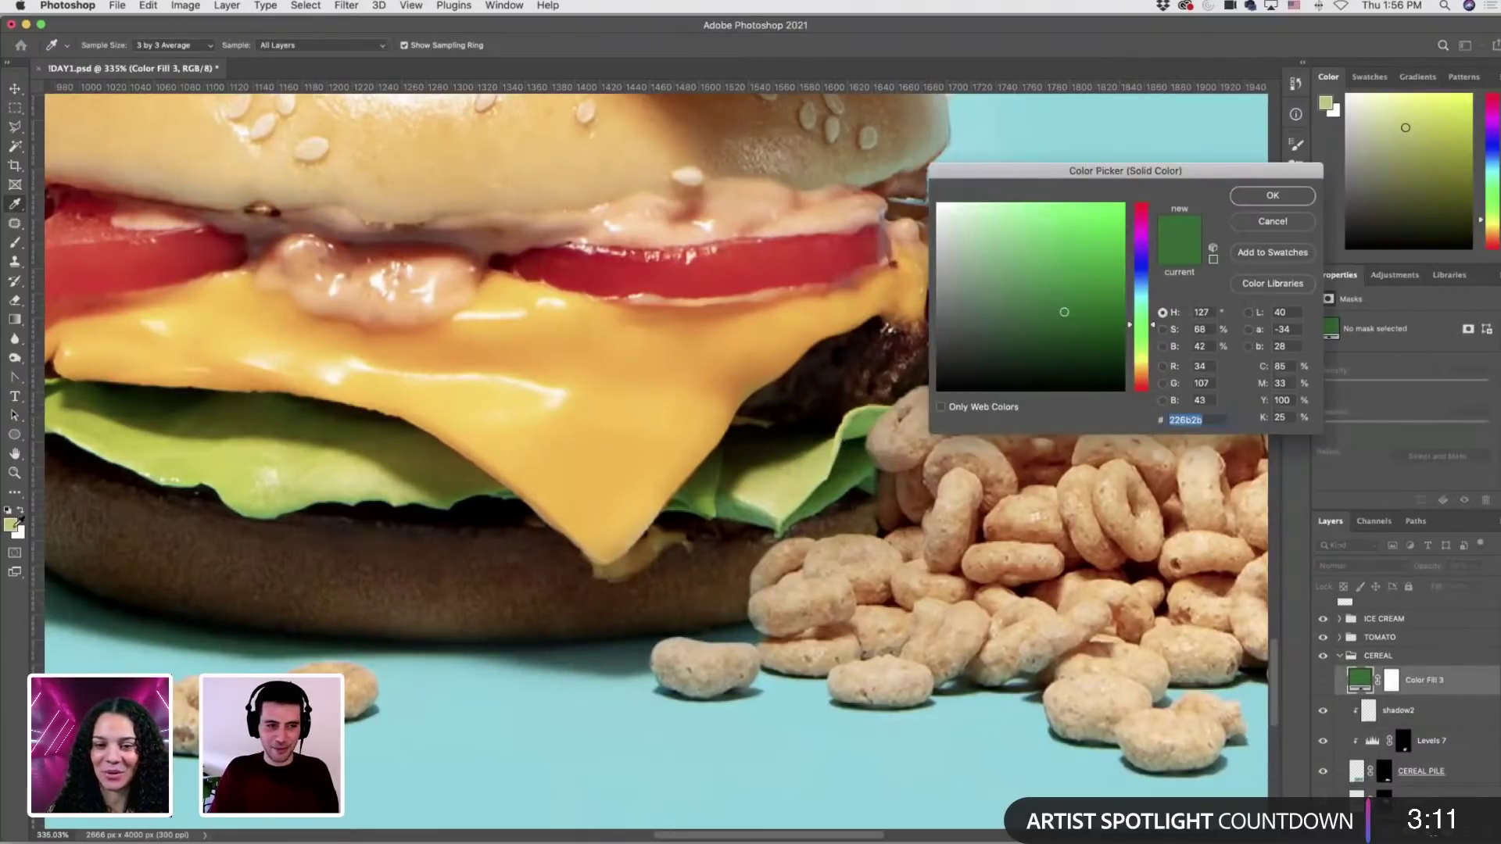
click(10, 525)
click(1273, 195)
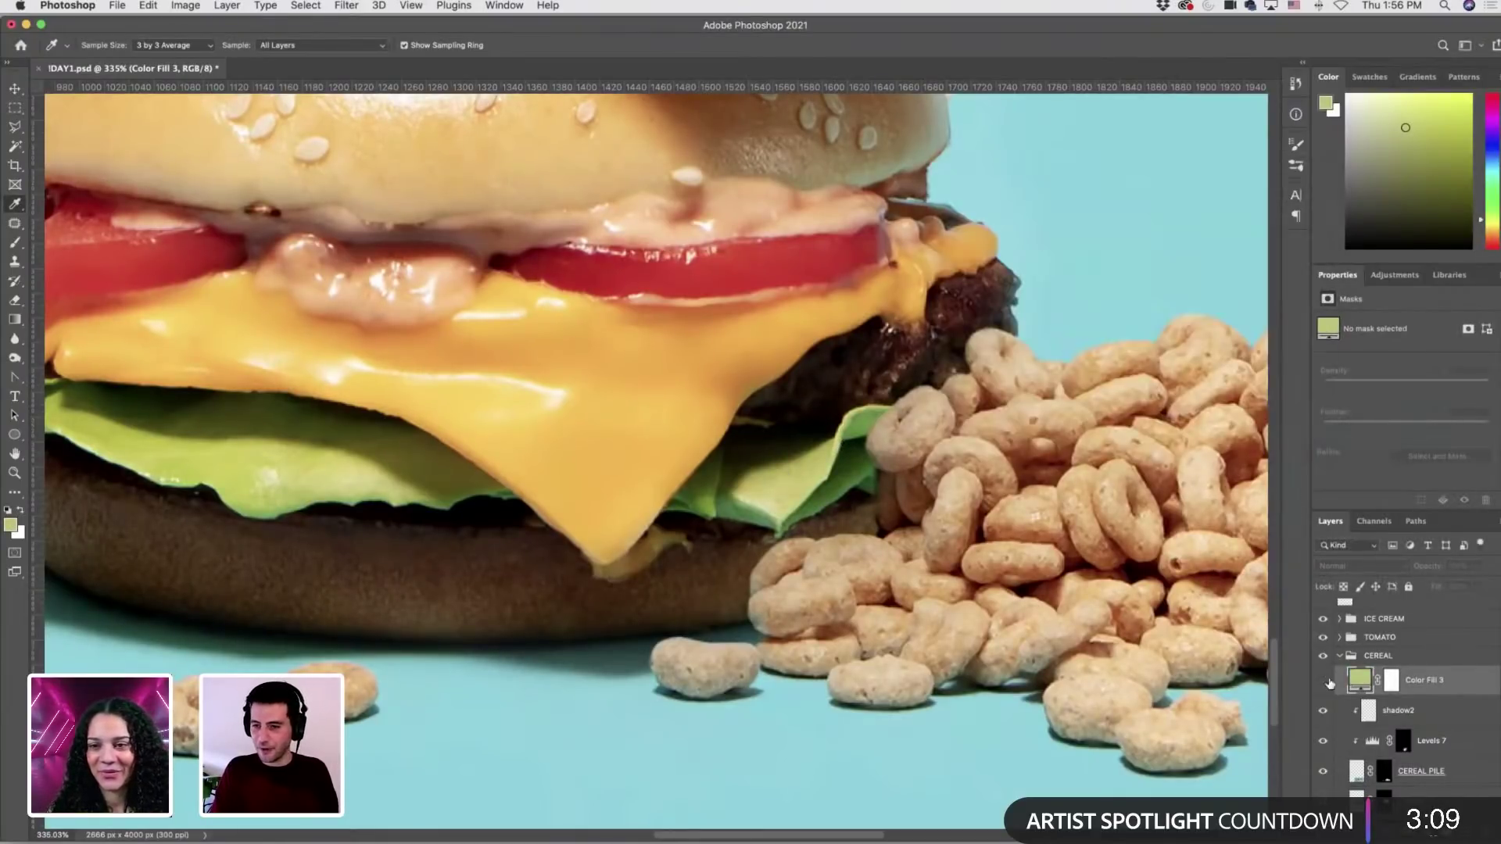
Hide the green fill layer and examine the cereal pile within the whole composite.
scroll(962, 513, down, 5)
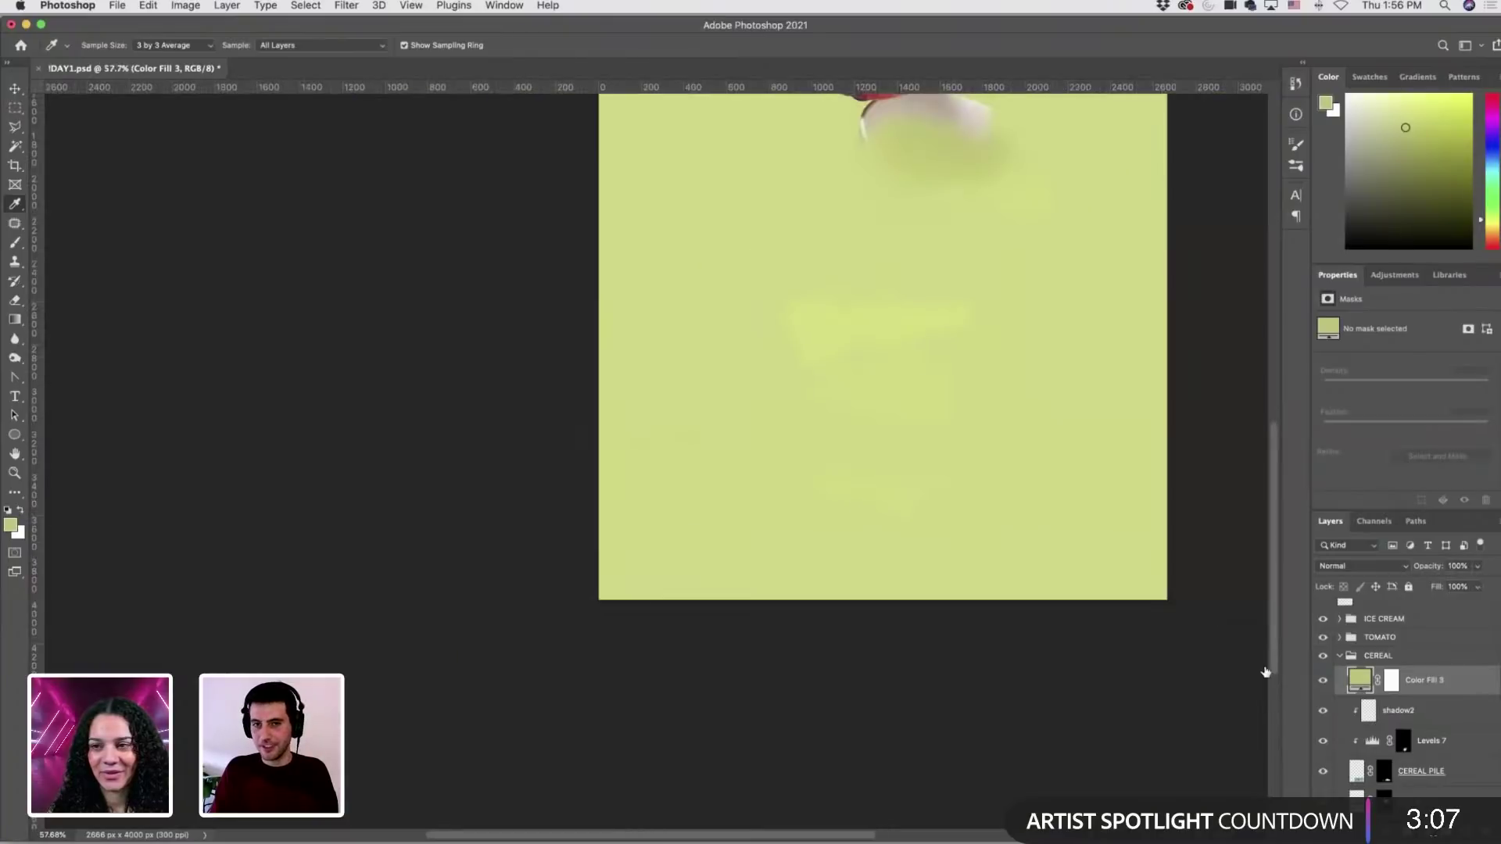
click(1321, 678)
scroll(907, 477, right, 3)
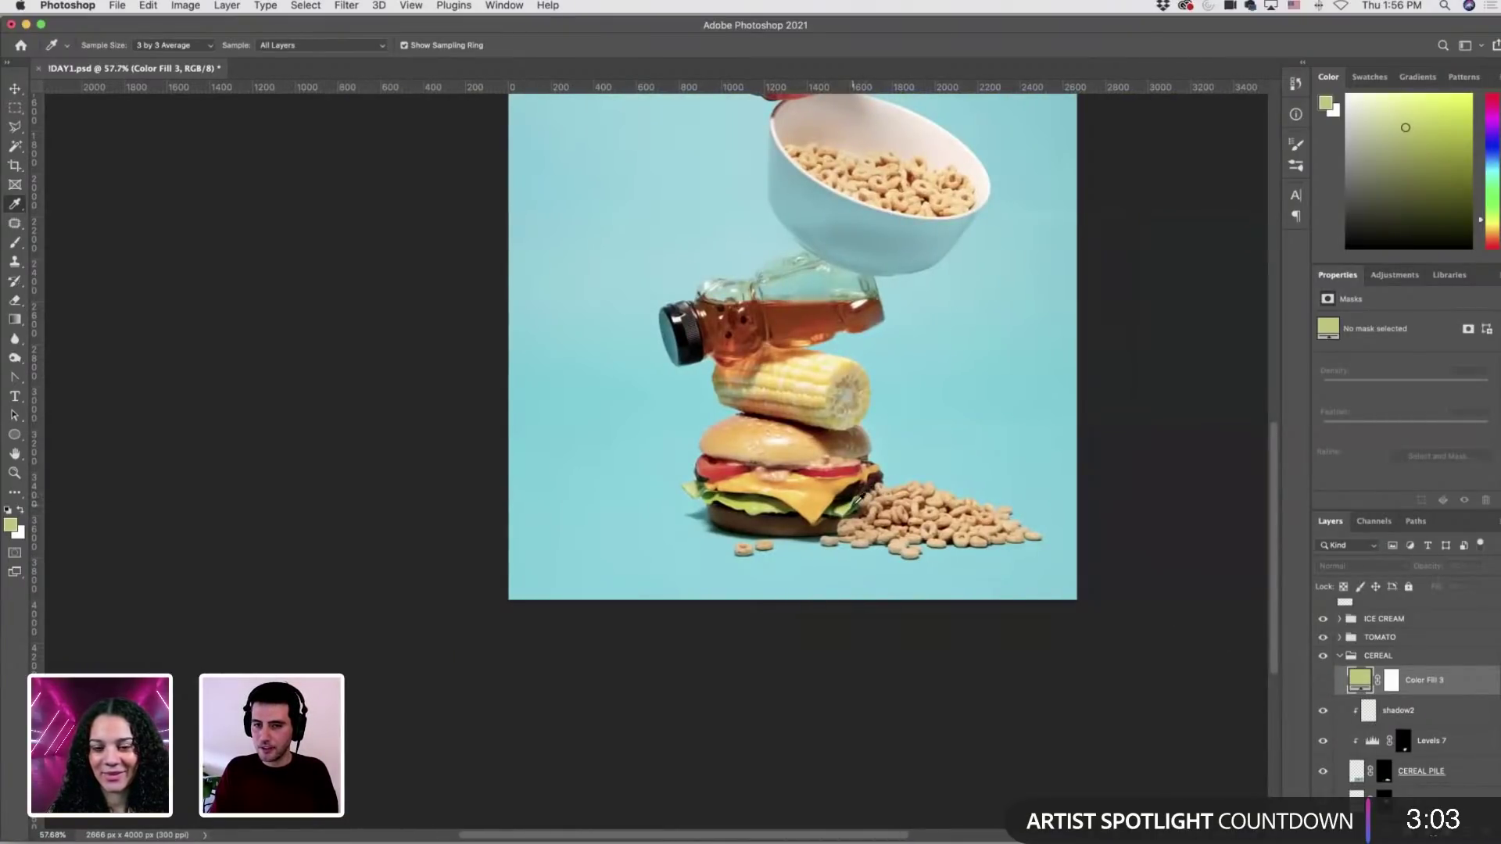
scroll(856, 497, up, 5)
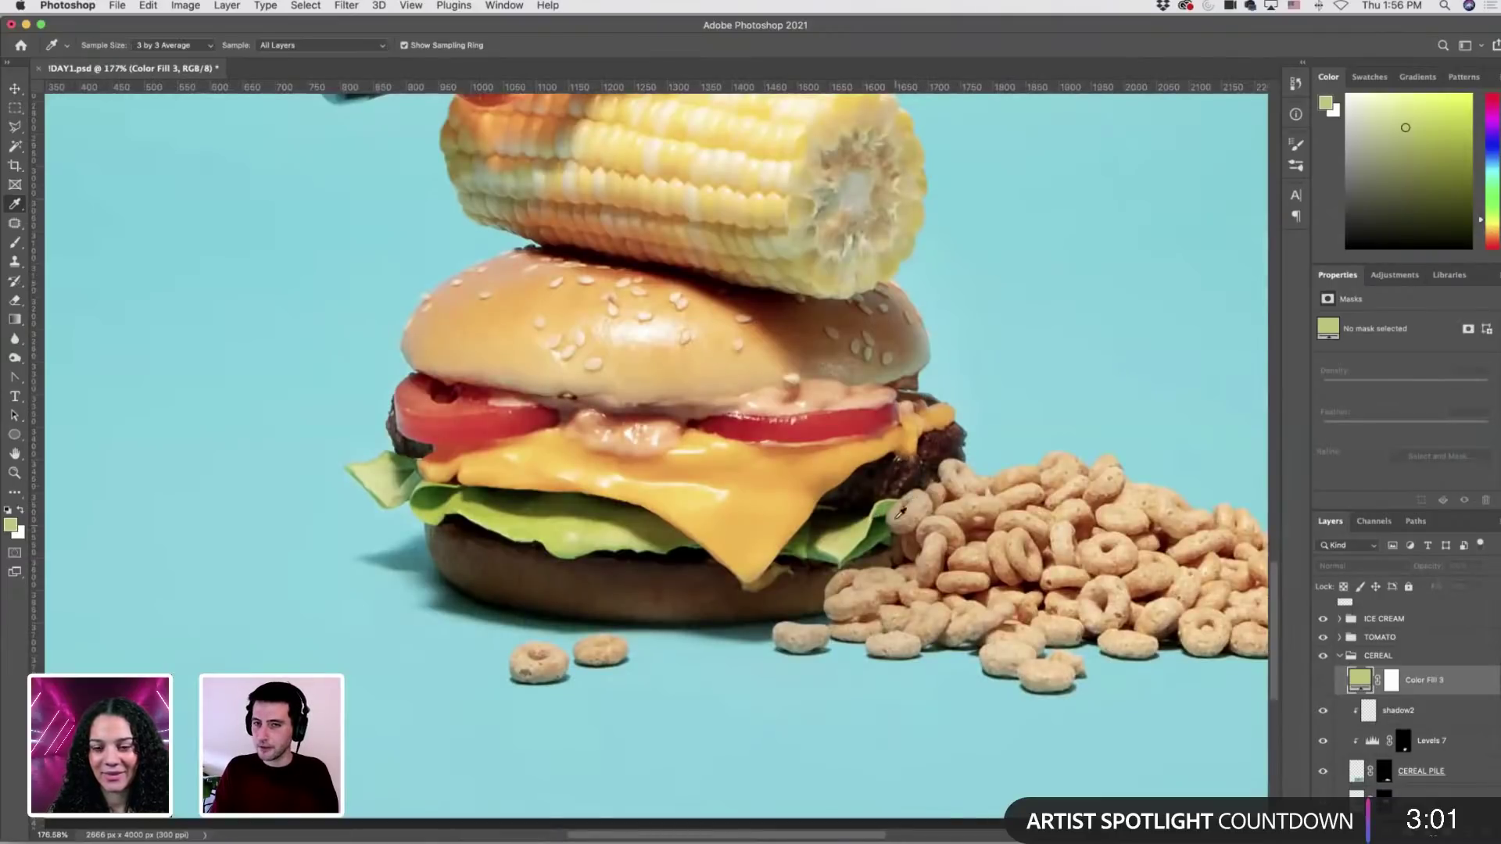
scroll(895, 491, down, 6)
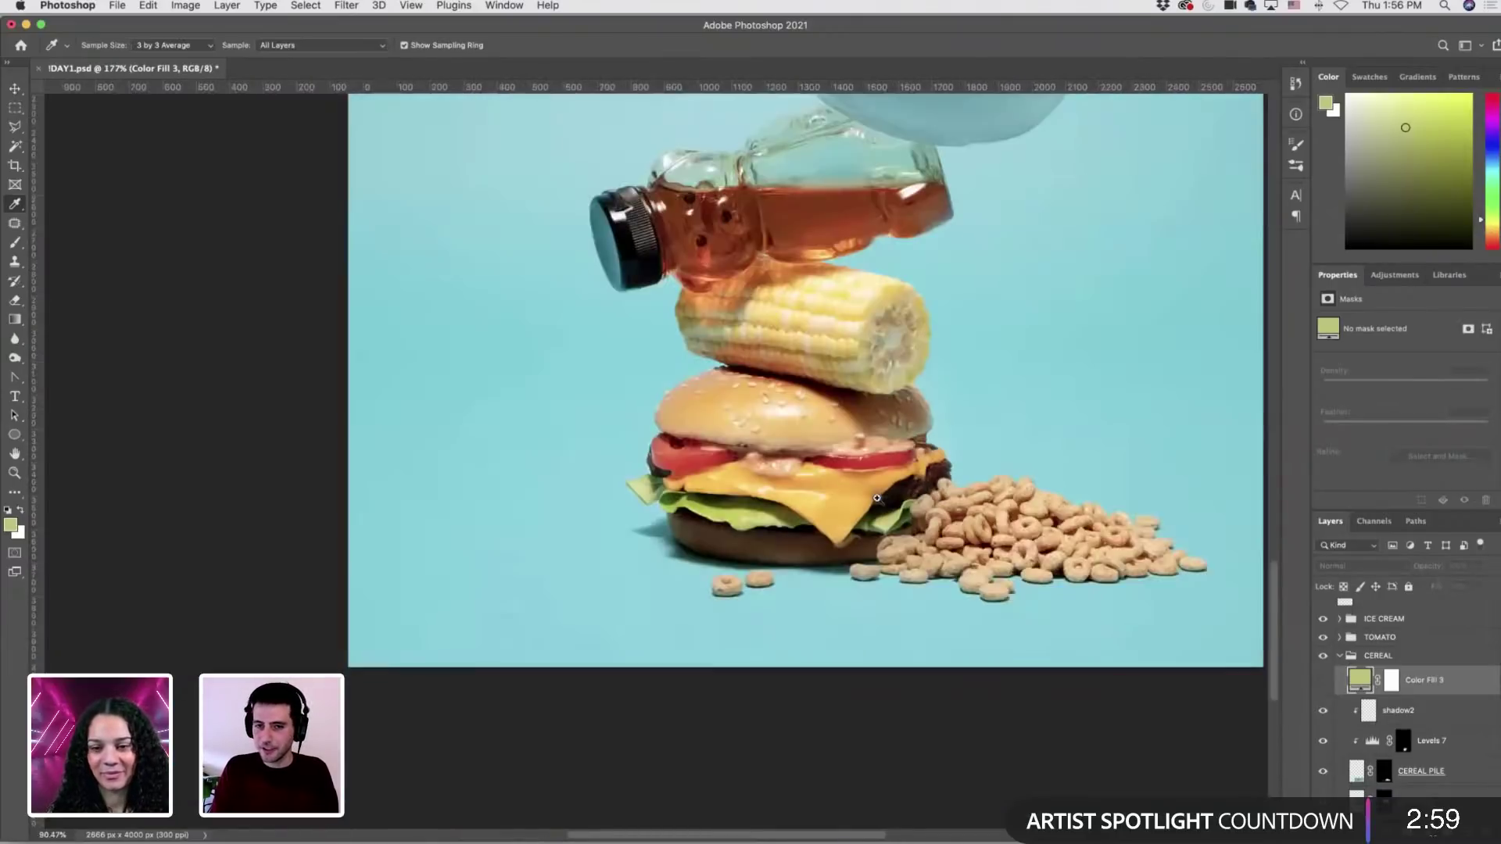
scroll(888, 514, down, 2)
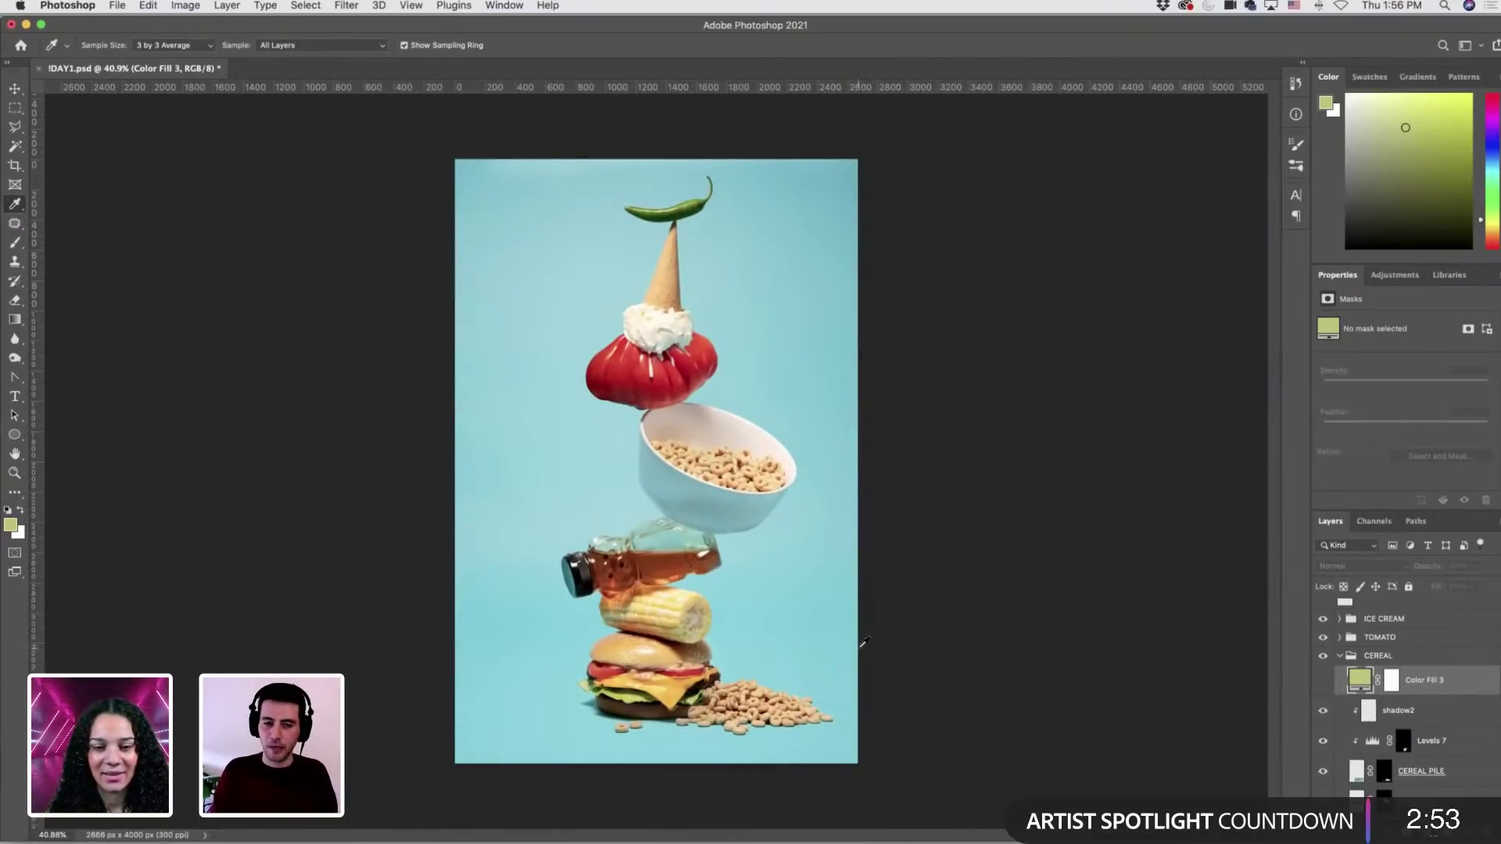
Trace the composition's triangle with the Polygonal Lasso from the pepper to the cereal pile and burger base, and discard the outline.
key(l)
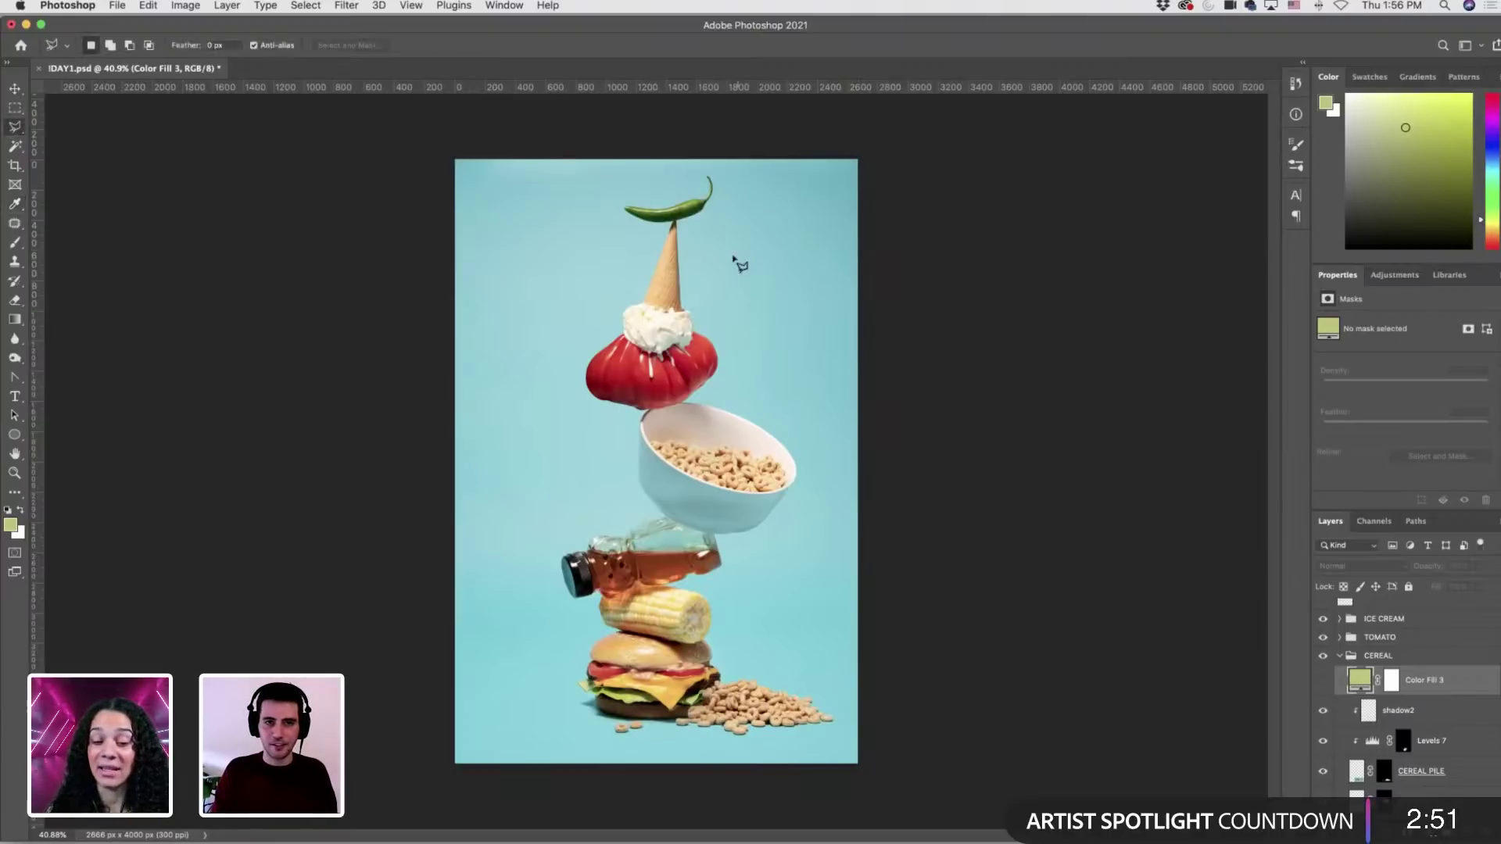
click(677, 221)
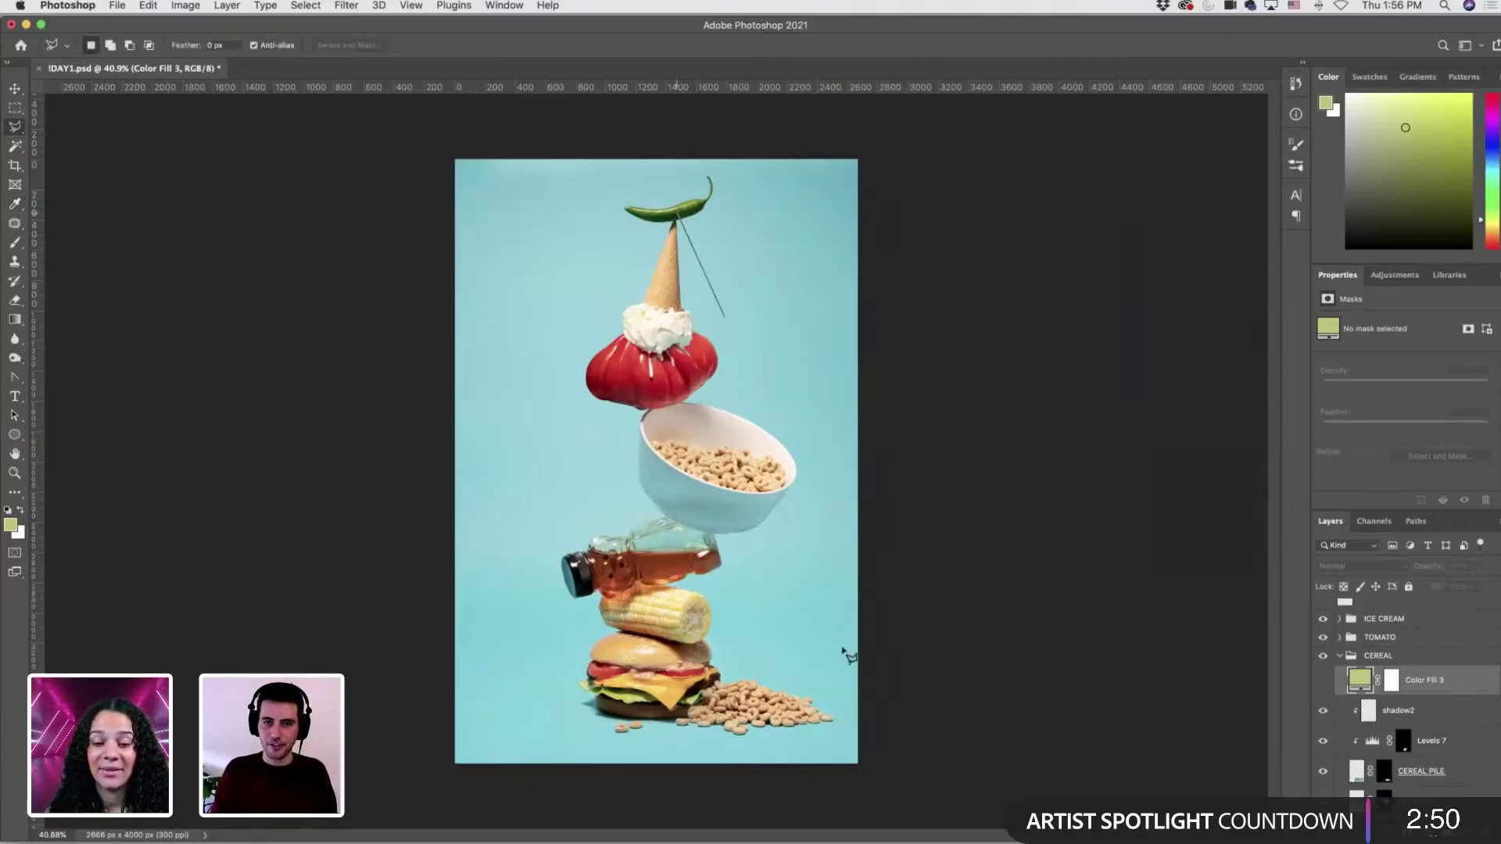
click(830, 720)
double_click(591, 728)
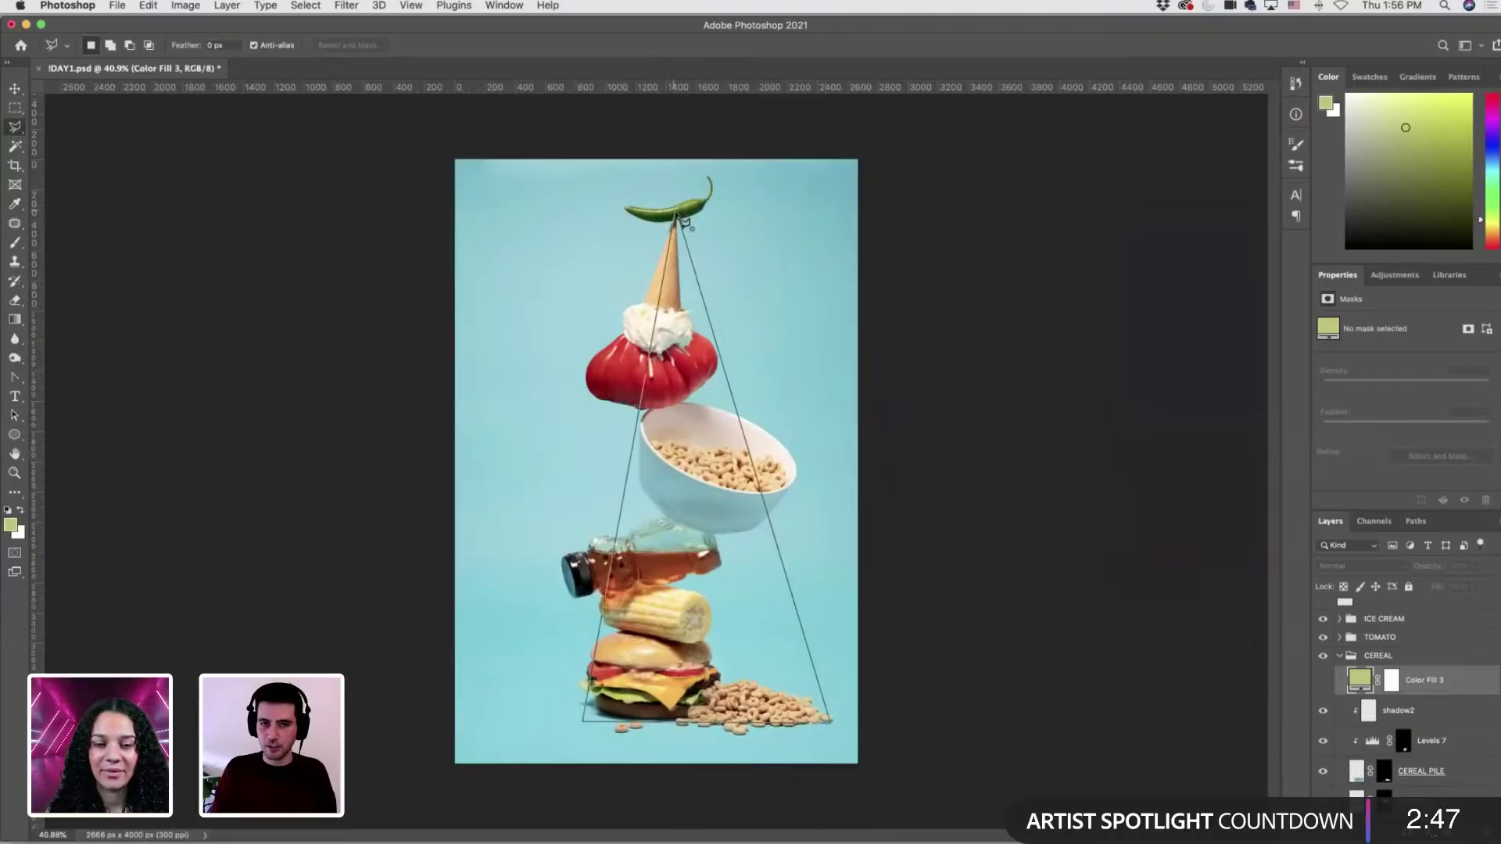
key(super+d)
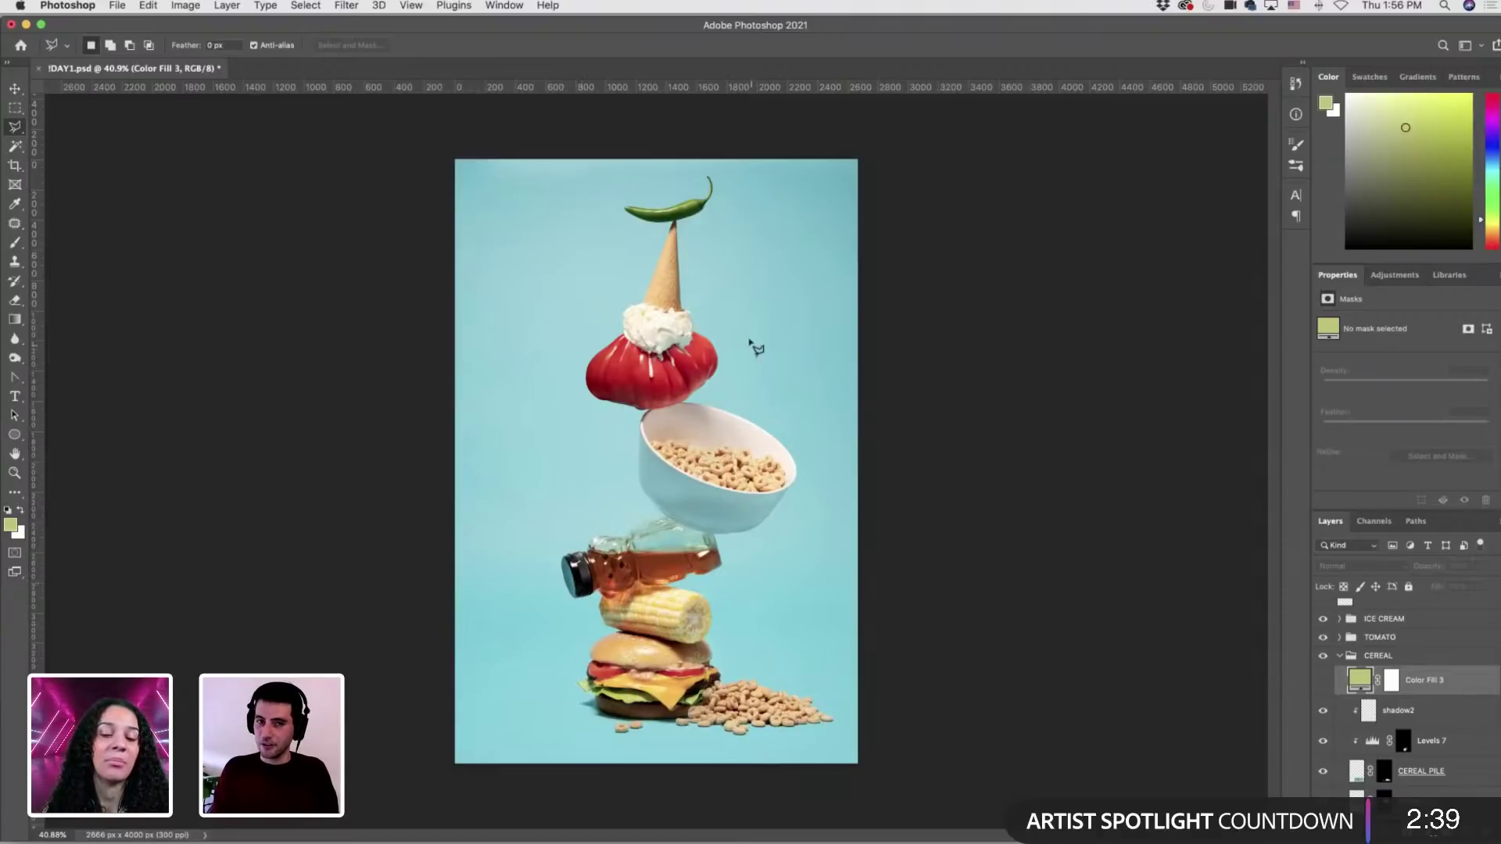
scroll(1428, 727, up, 2)
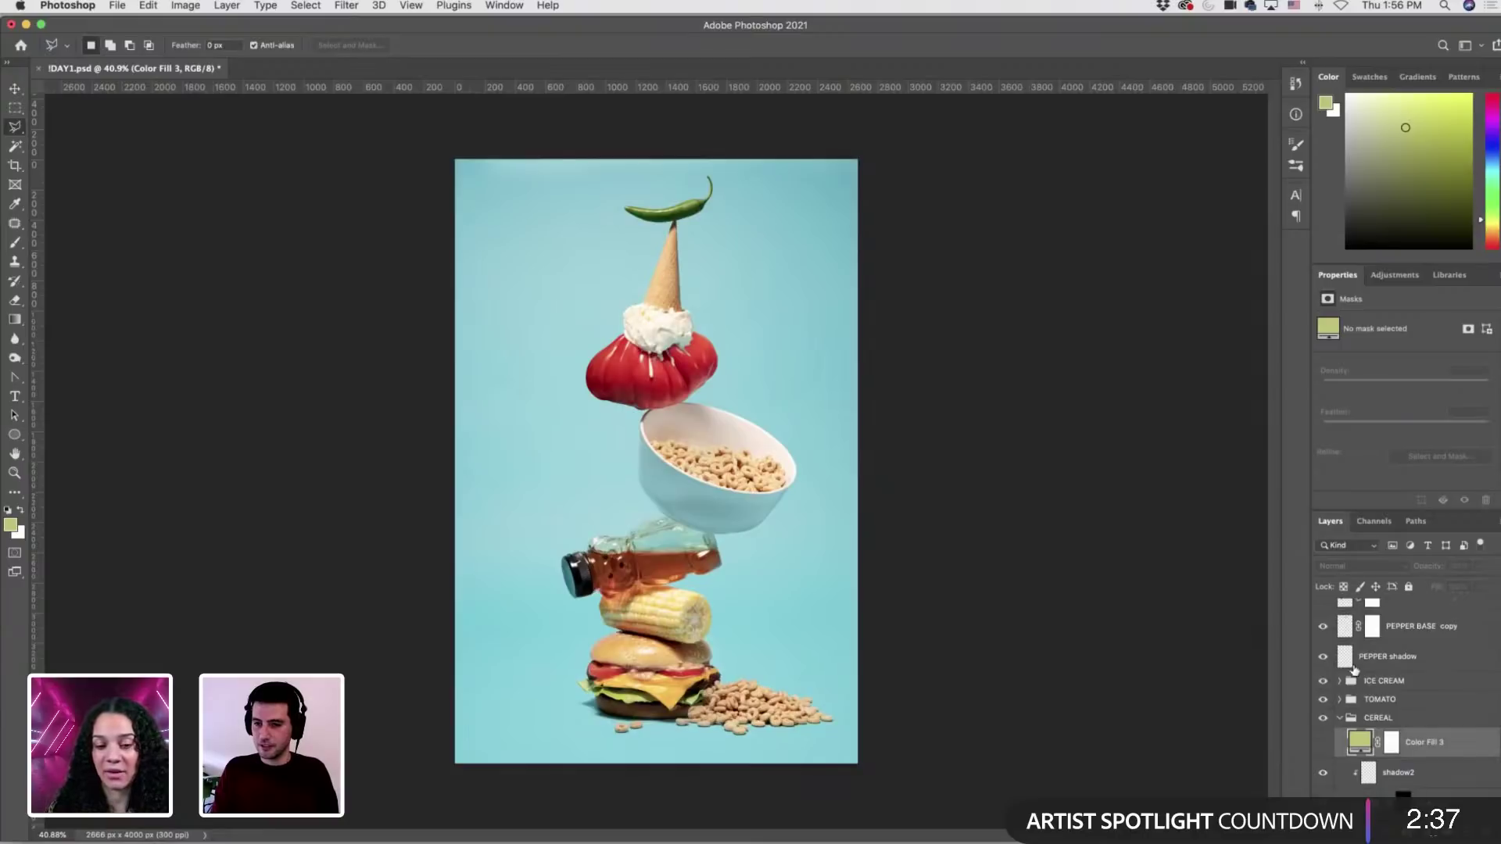
scroll(1355, 670, up, 2)
scroll(1384, 718, down, 2)
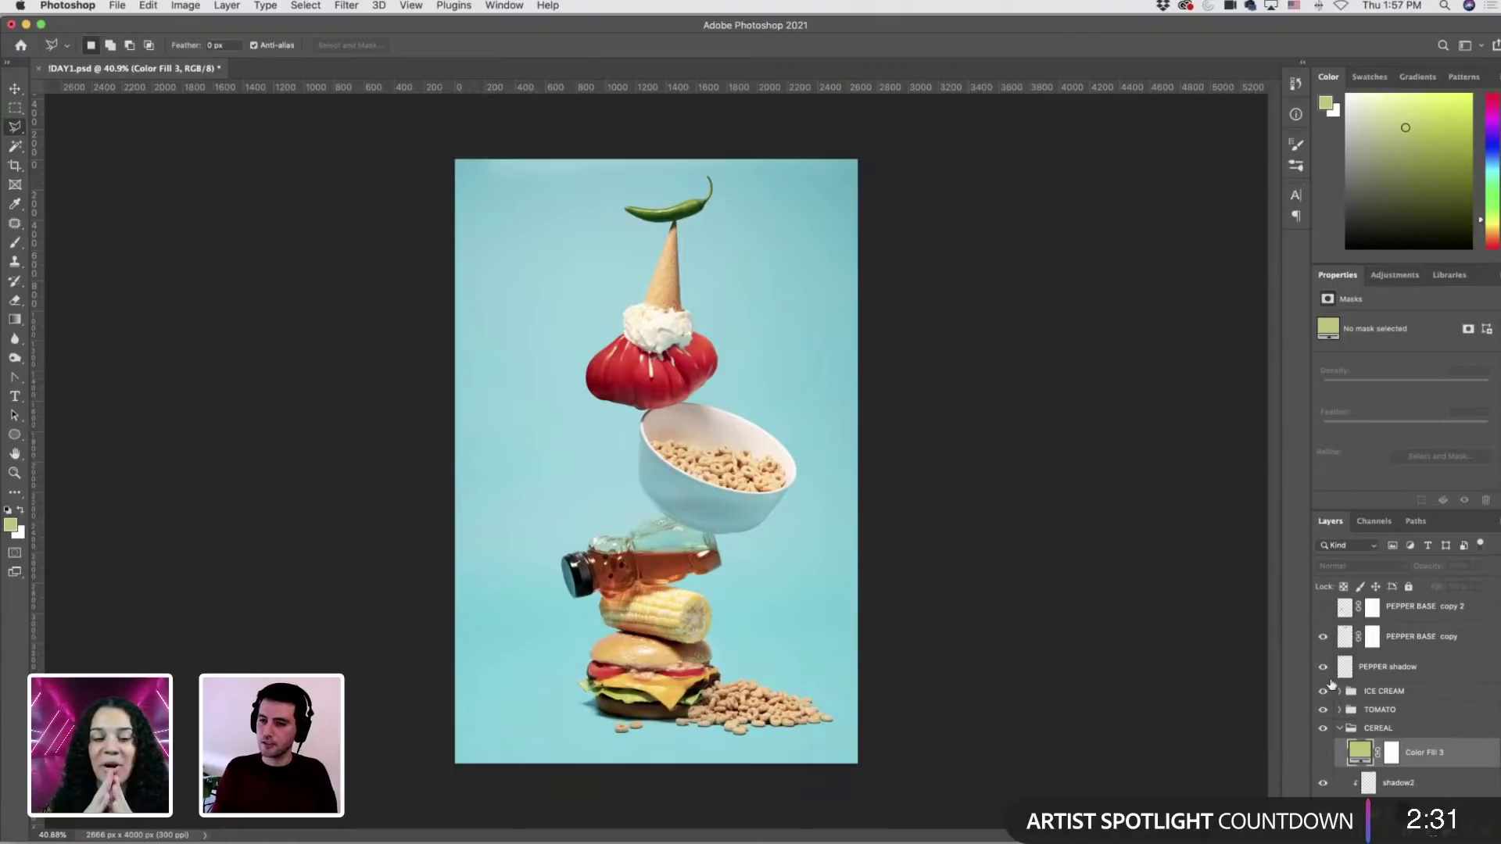
scroll(1350, 723, down, 2)
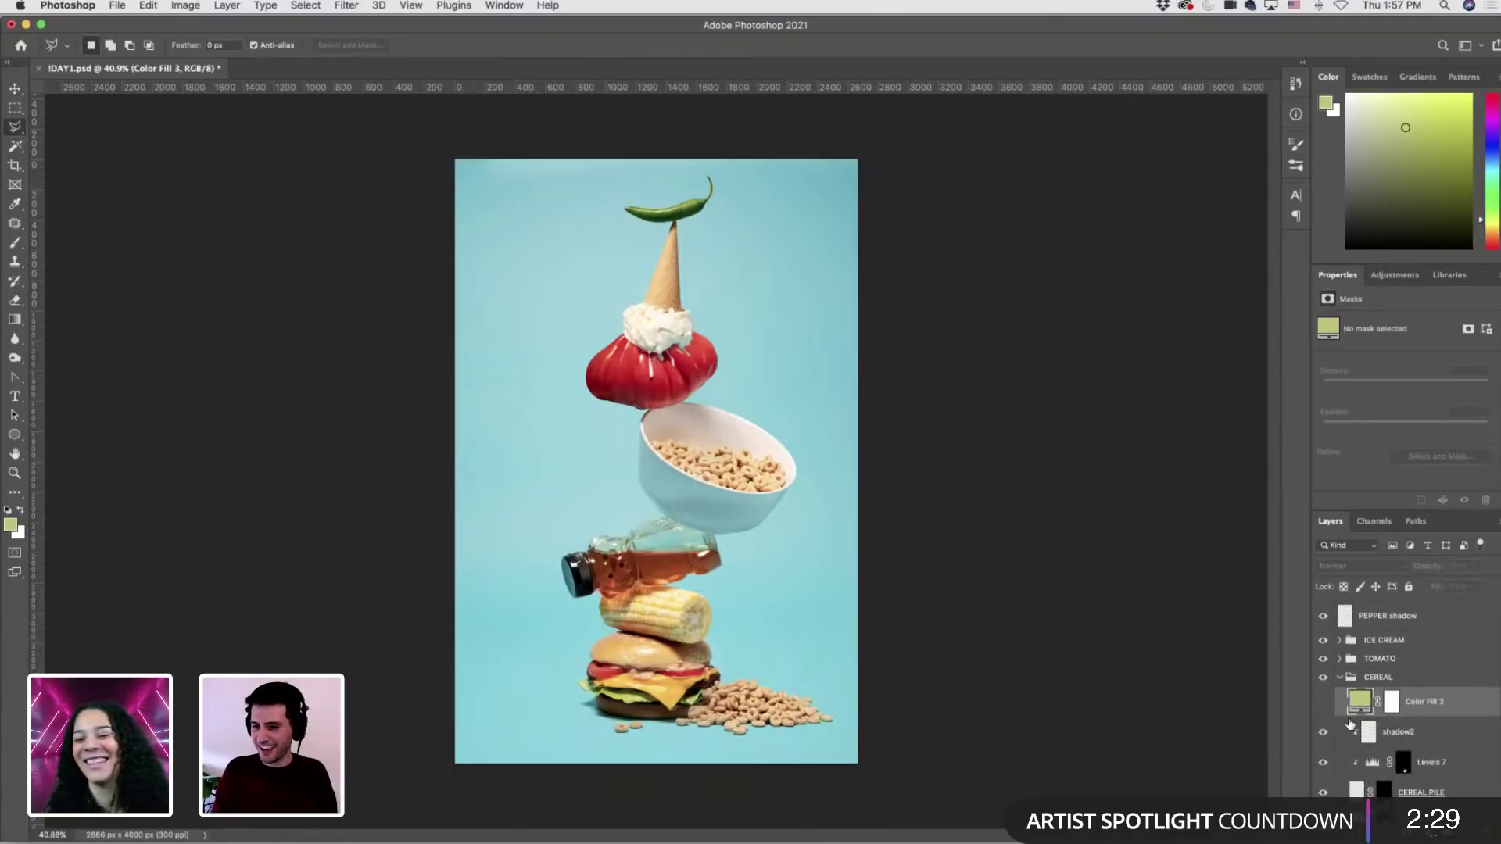
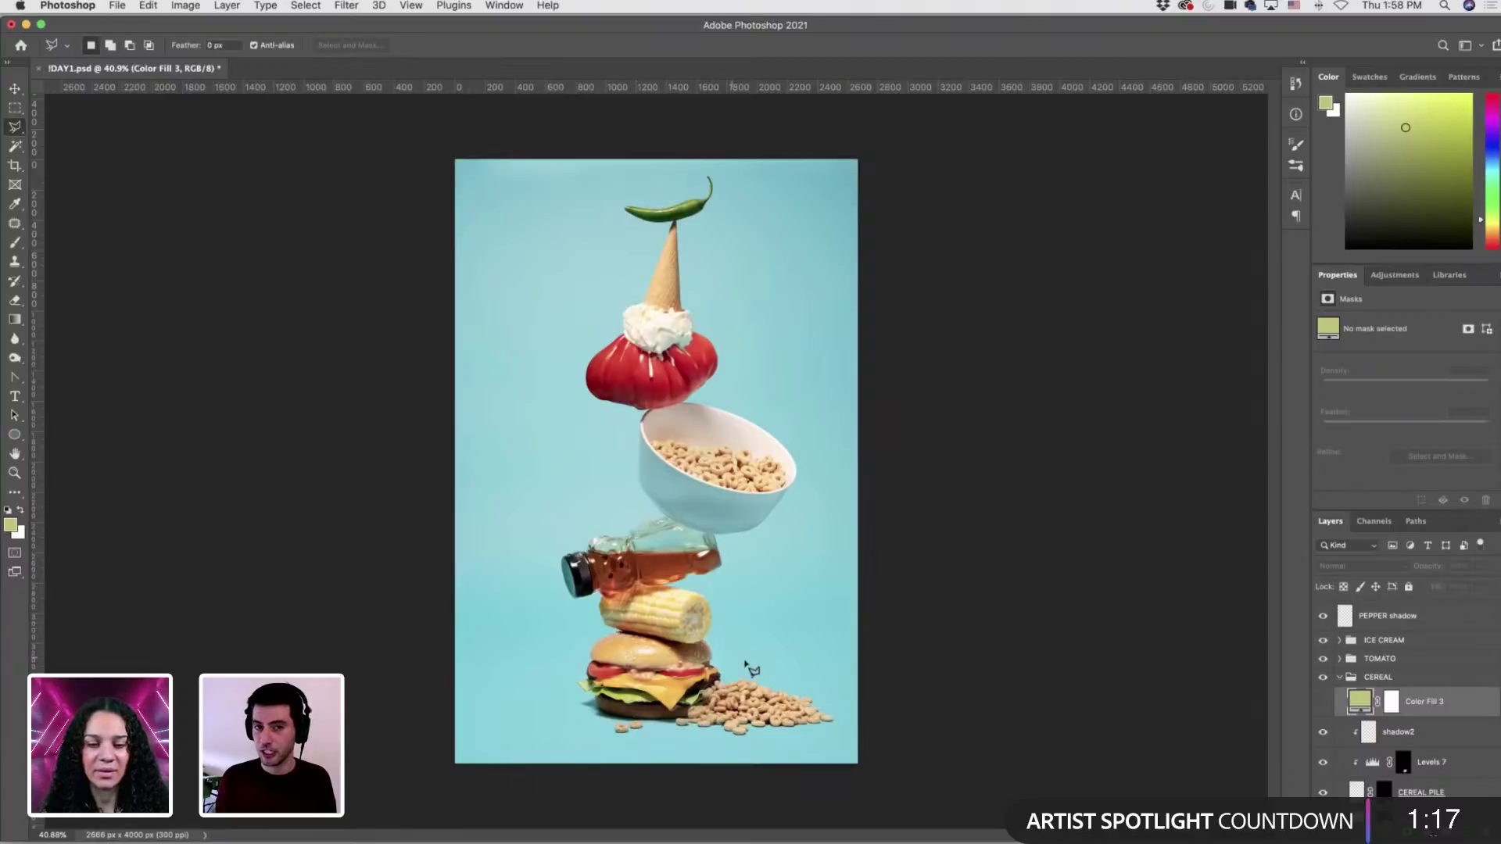
Show the green fill layer, select its mask, and set the layer to the Color blend mode at 20% opacity.
drag(766, 718, 1214, 733)
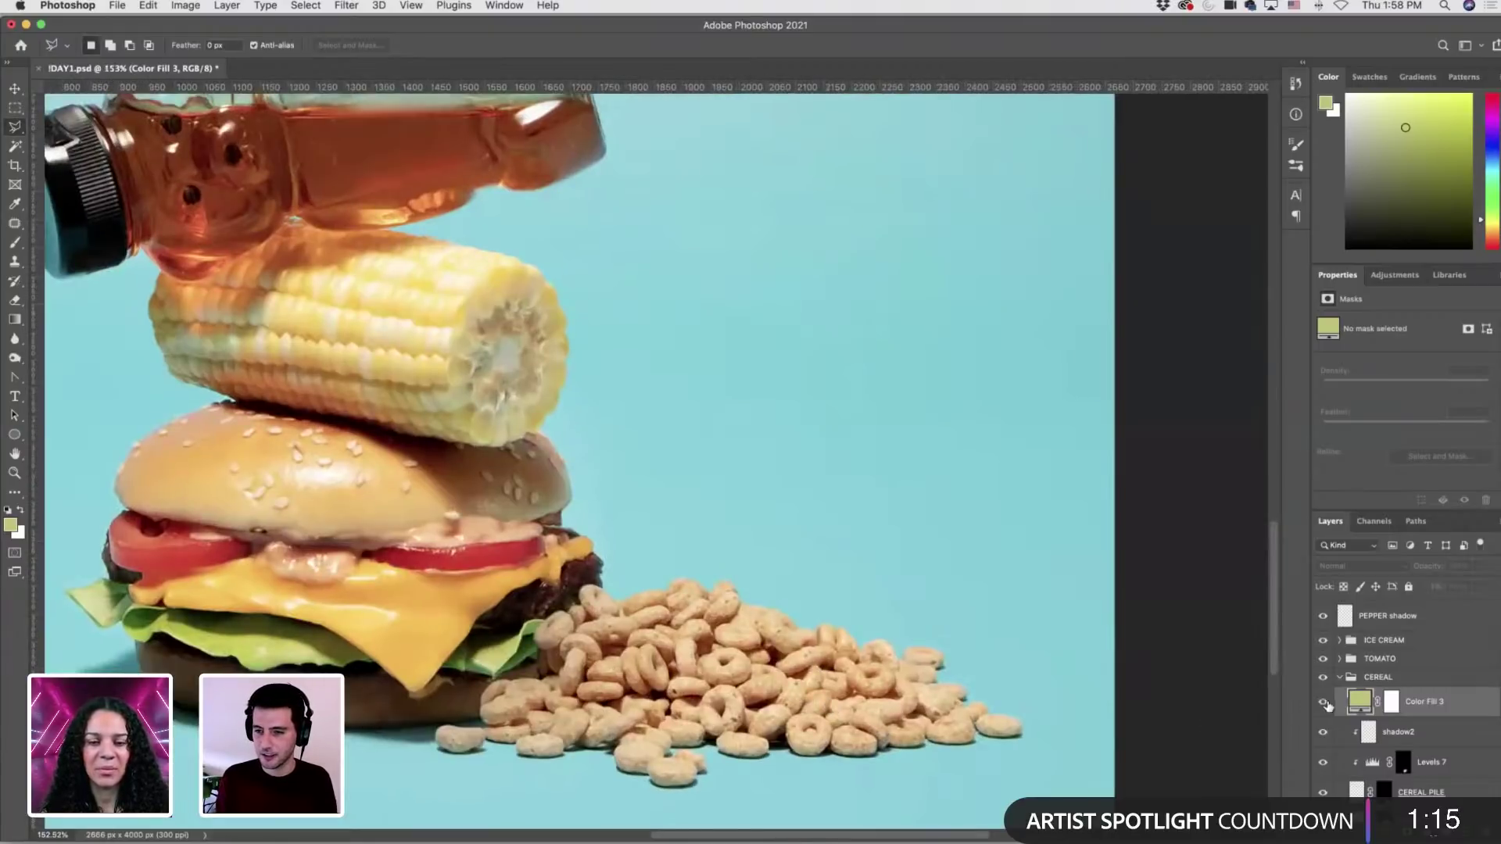
click(1323, 701)
click(1391, 702)
click(1329, 560)
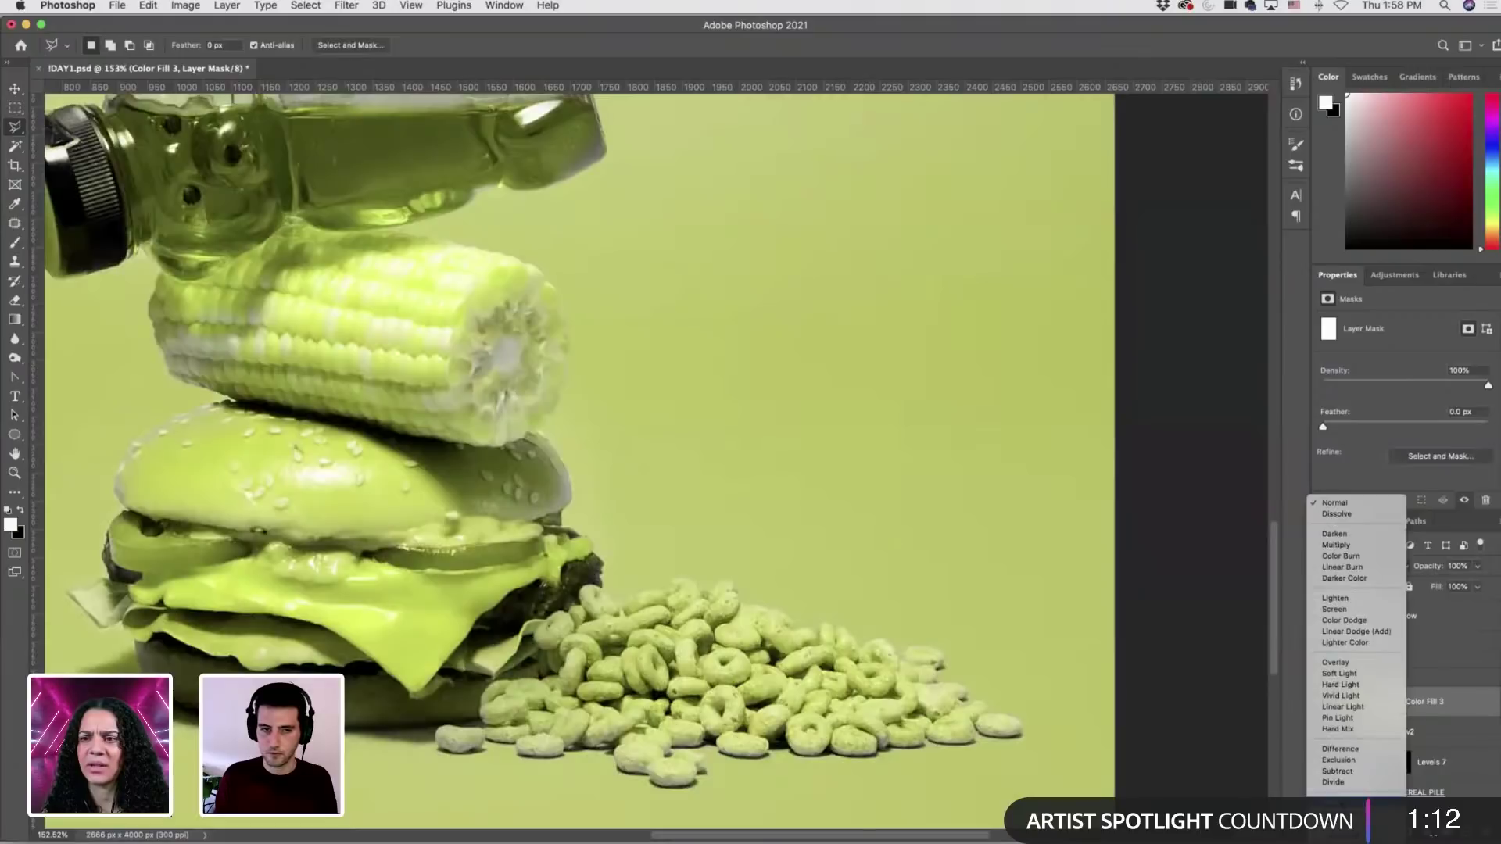
click(1342, 764)
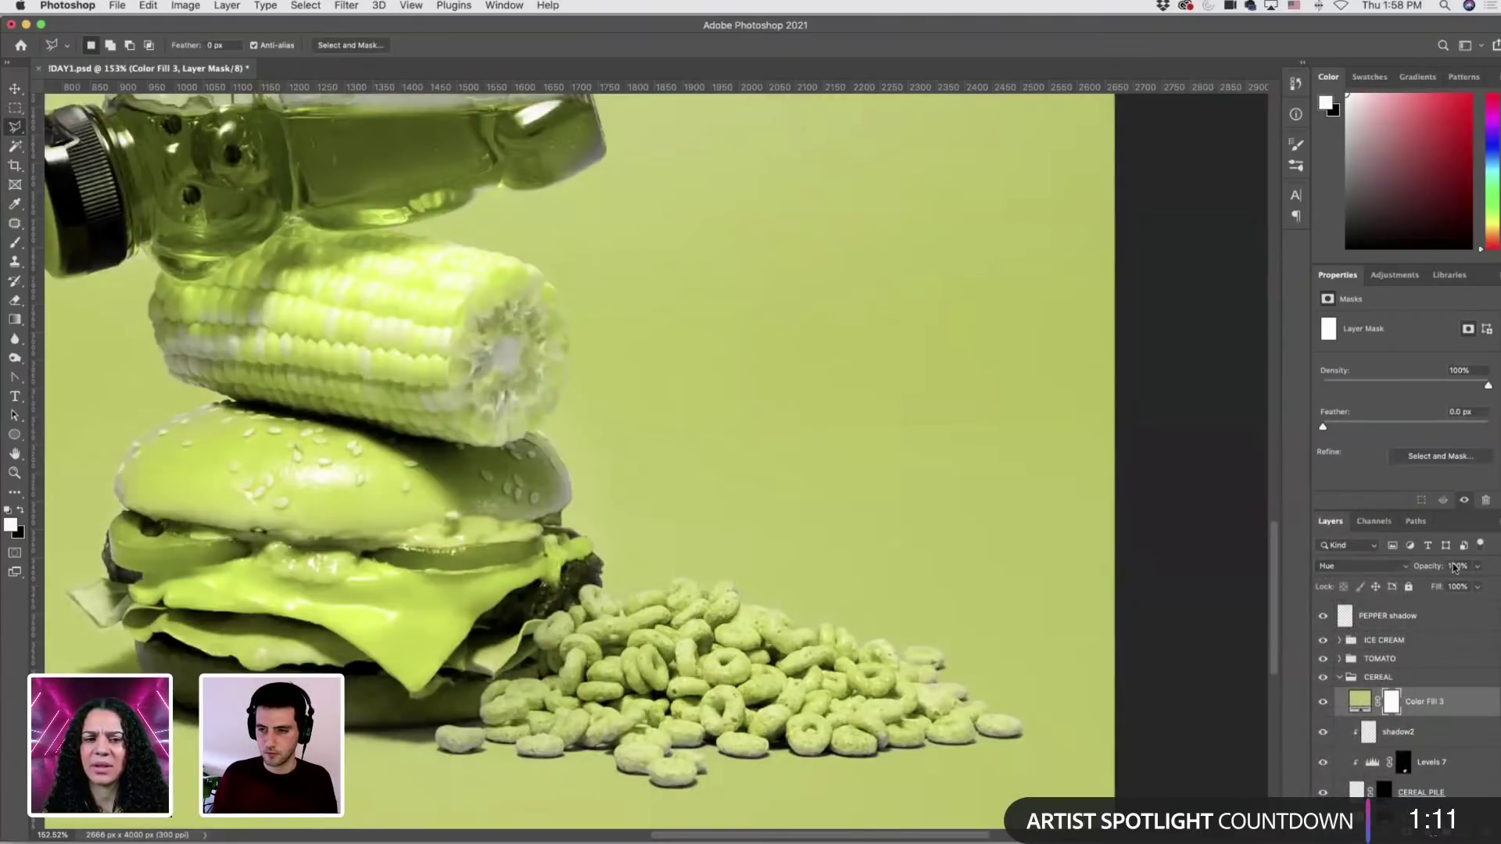
text(20)
click(1342, 566)
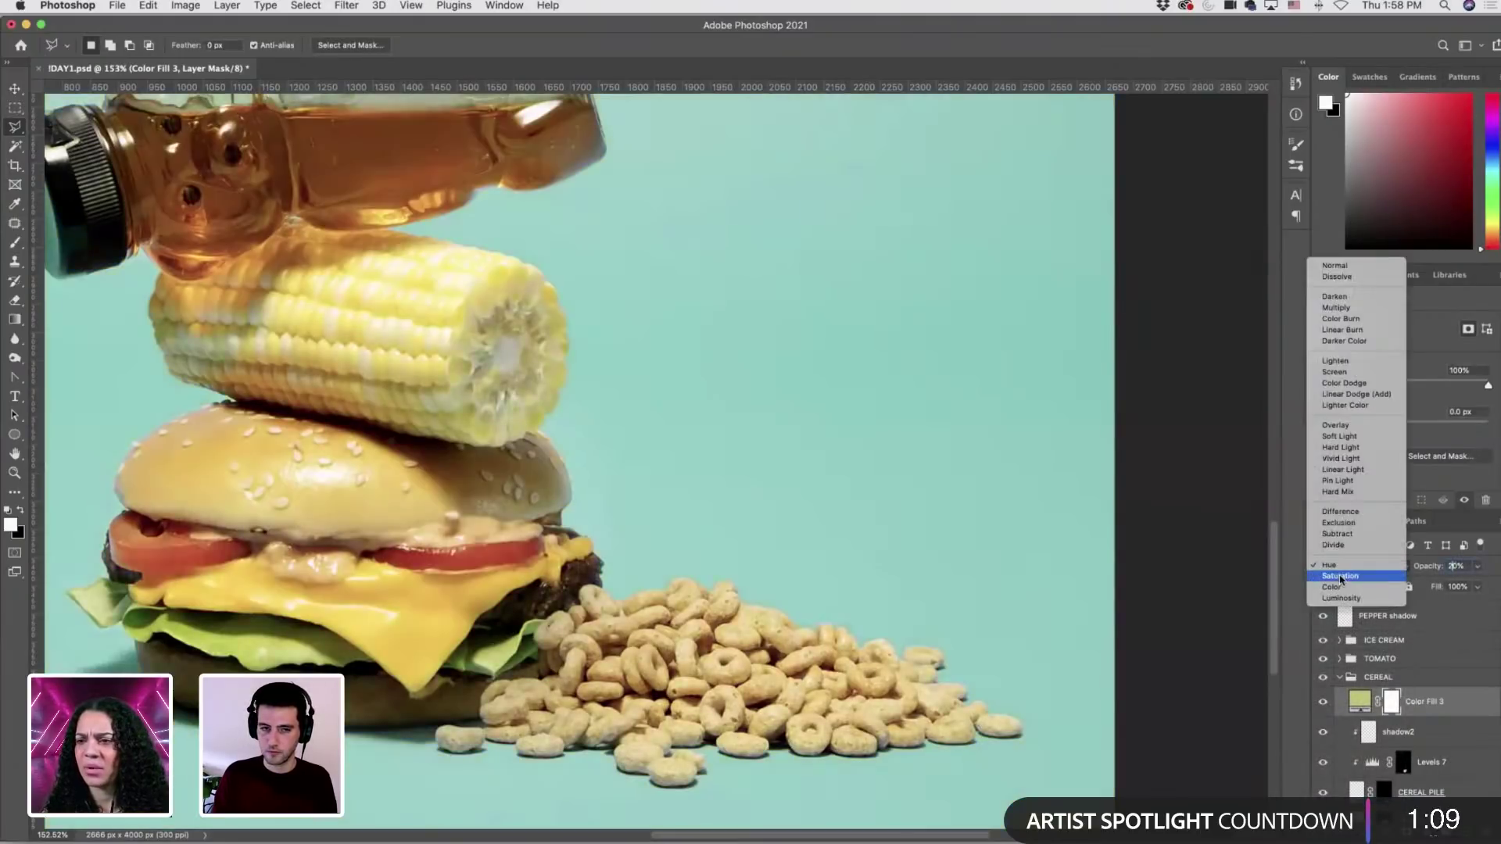
click(1342, 587)
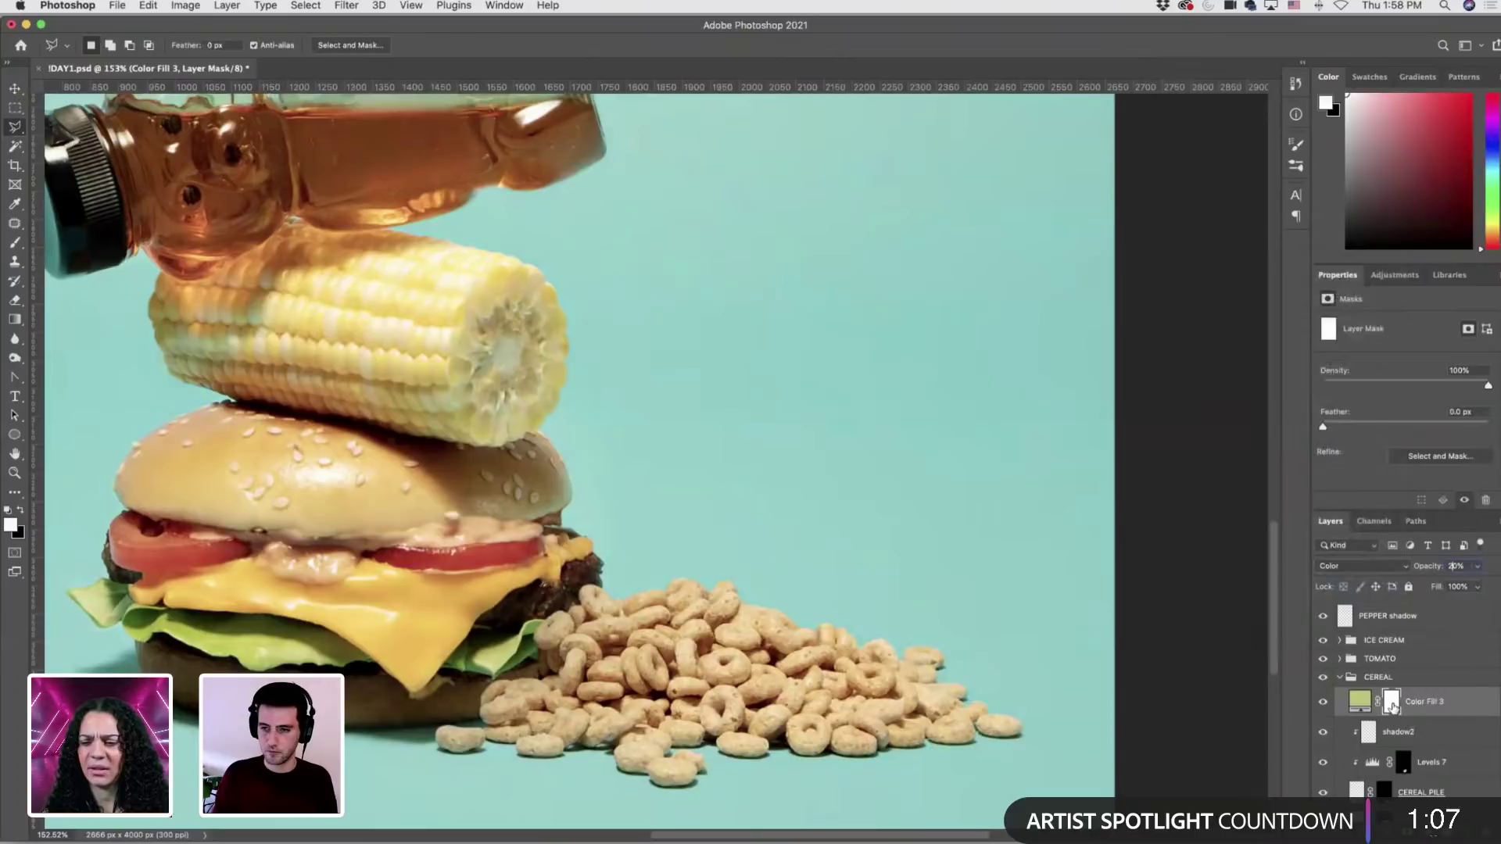
Invert the green fill layer's mask to black and keep the mask targeted.
key(super+i)
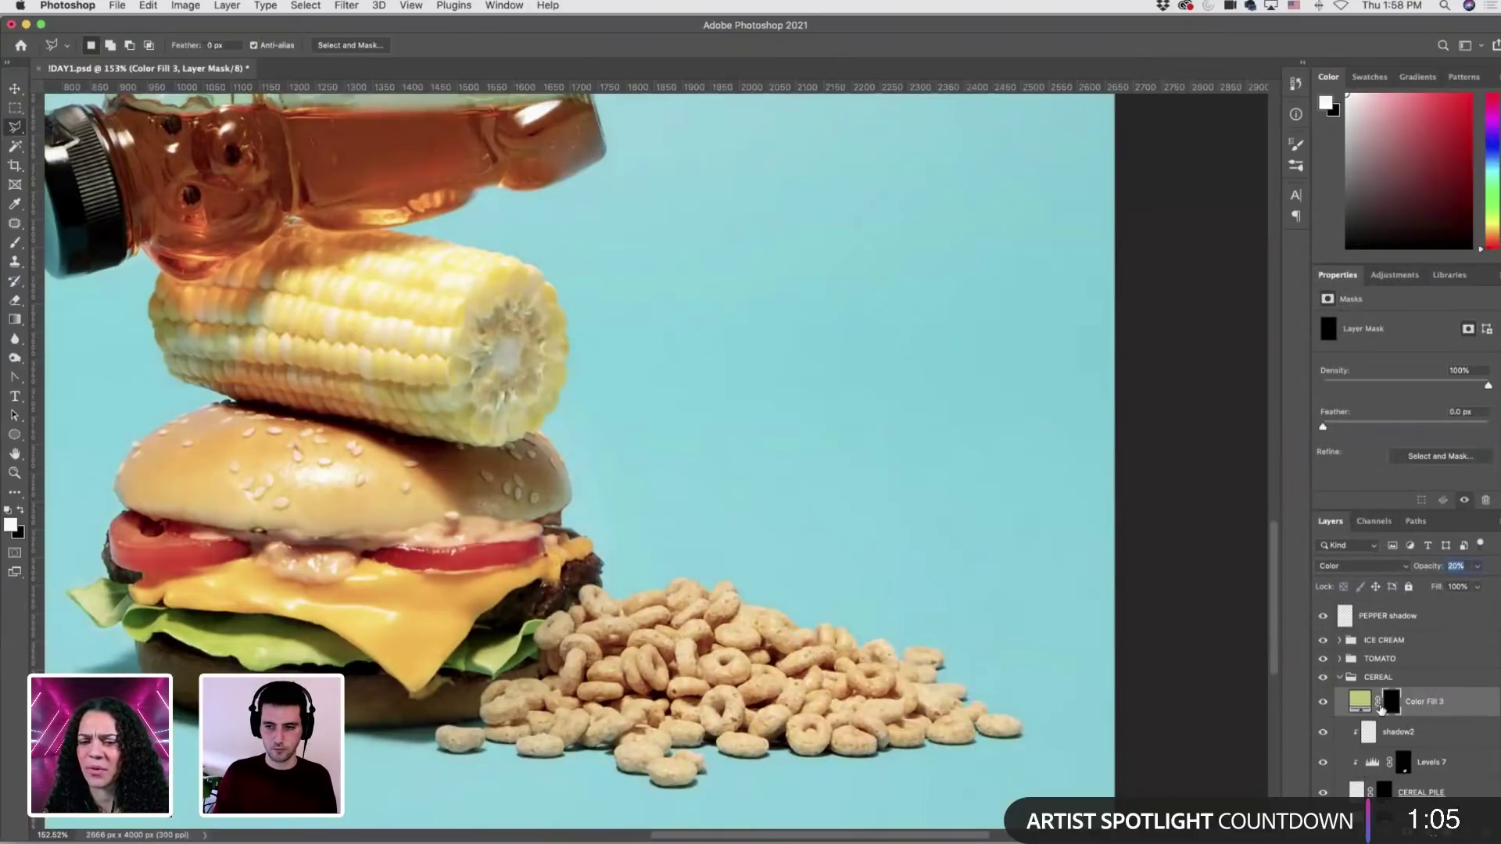
click(1361, 704)
click(1393, 703)
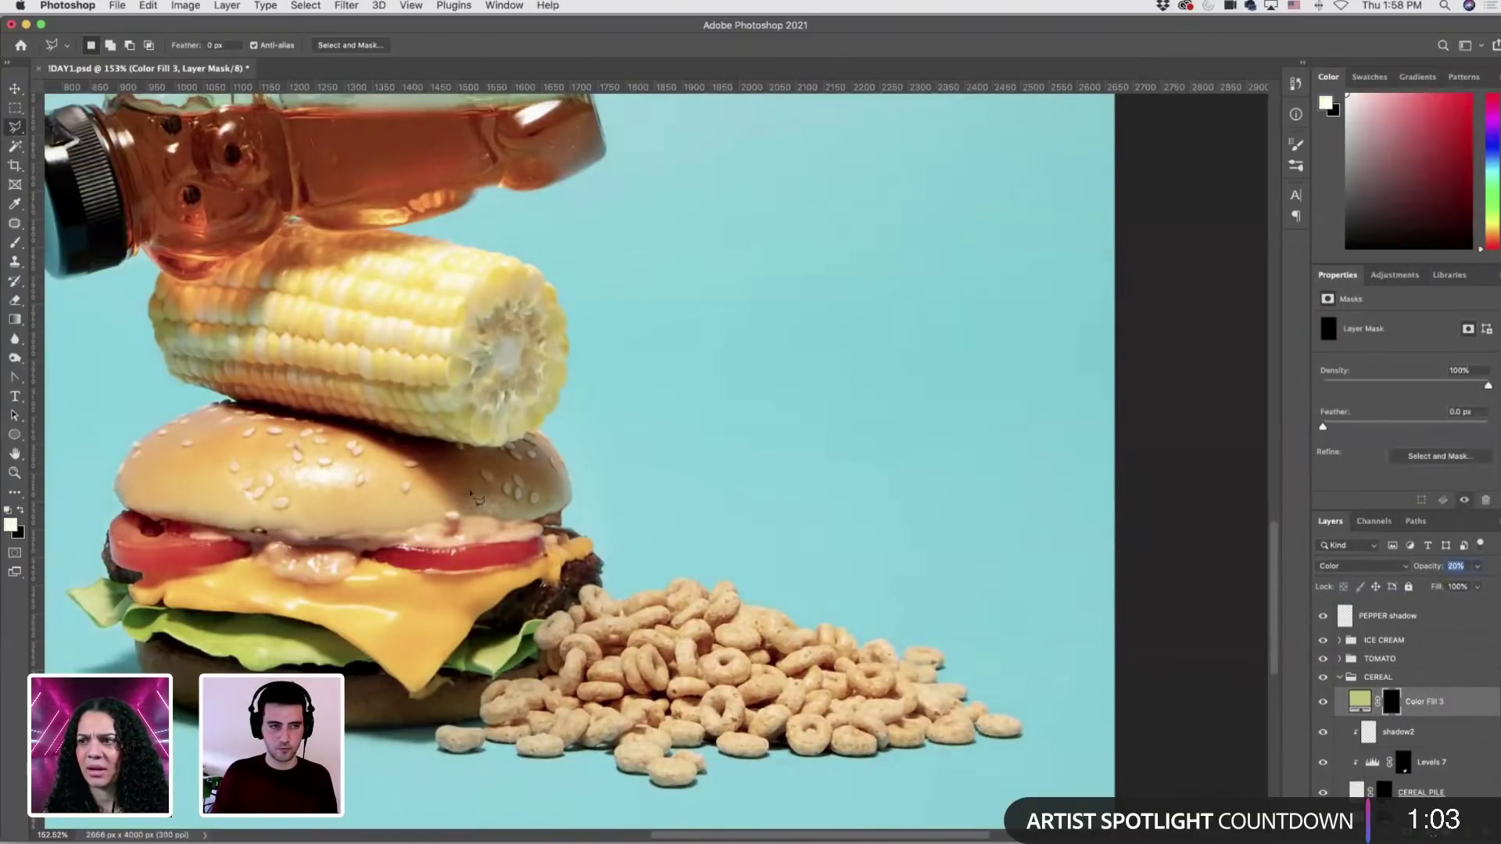
Set up the Brush in Normal mode at 15% opacity for painting on the green fill's mask.
click(14, 246)
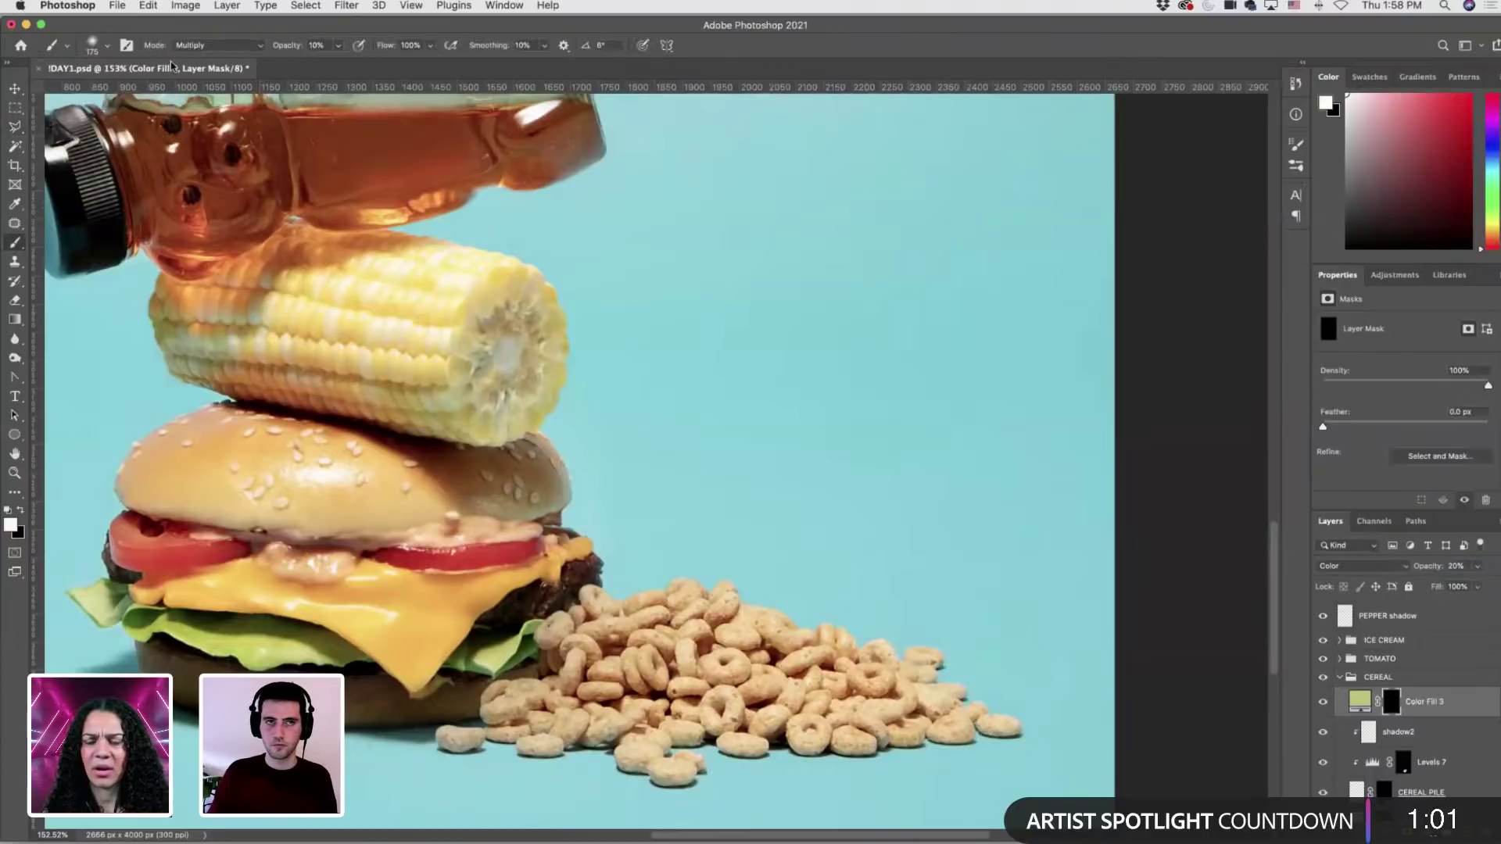
key(0)
click(205, 44)
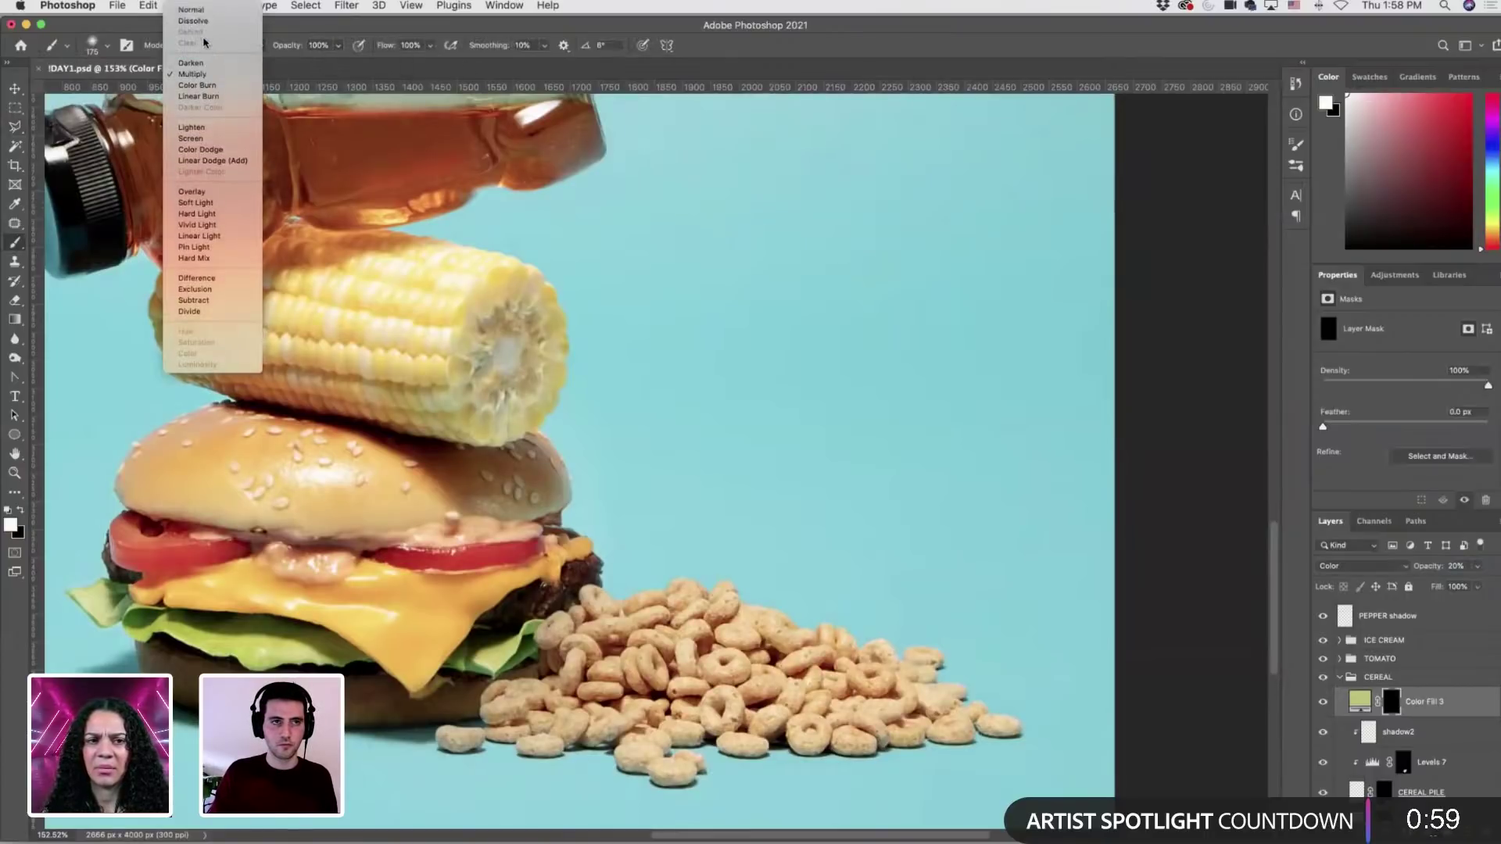
click(191, 9)
click(338, 45)
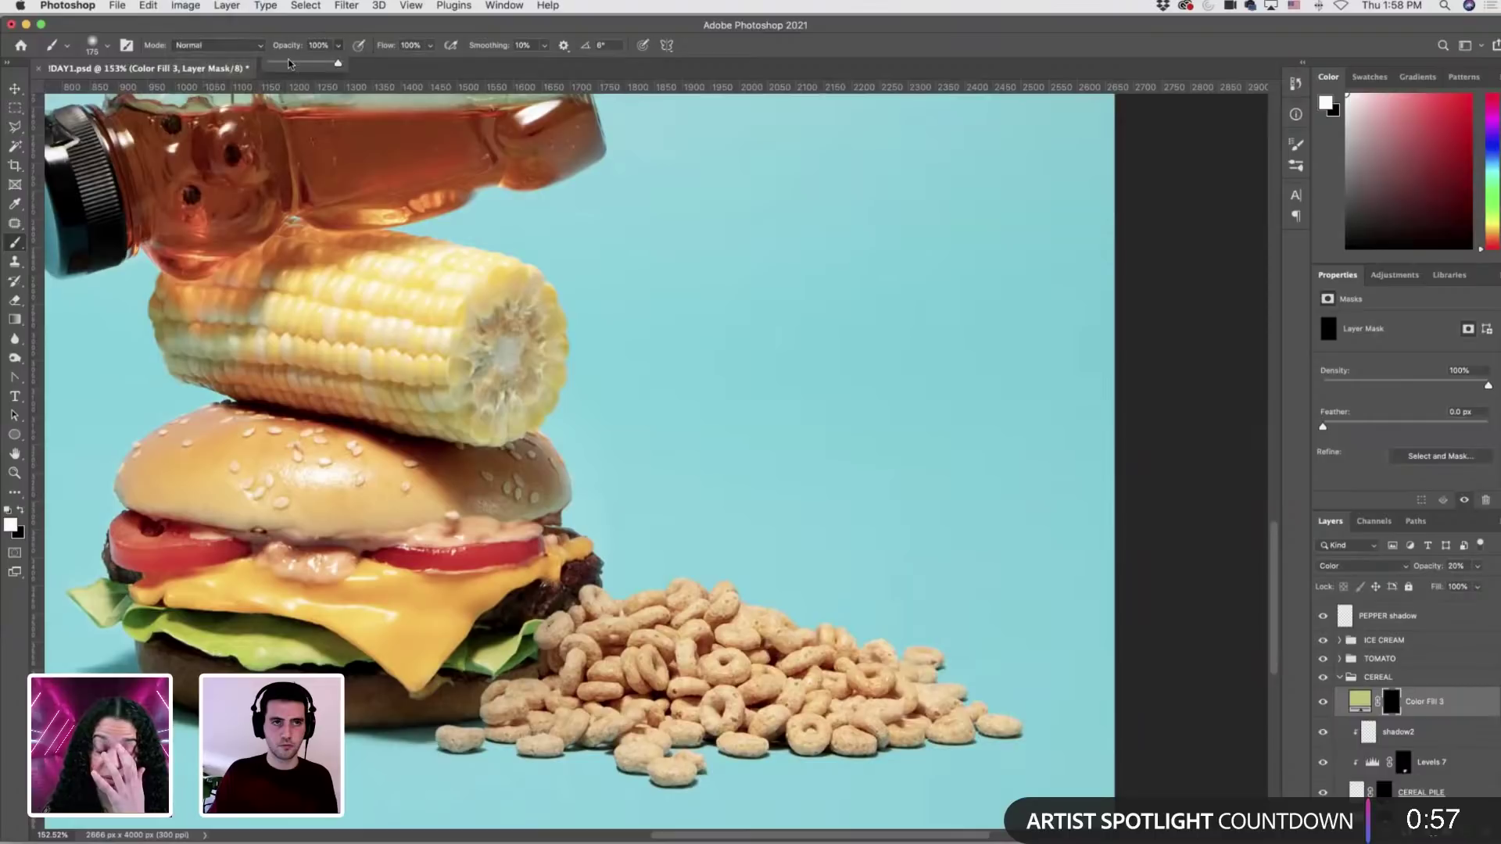
drag(288, 64, 286, 65)
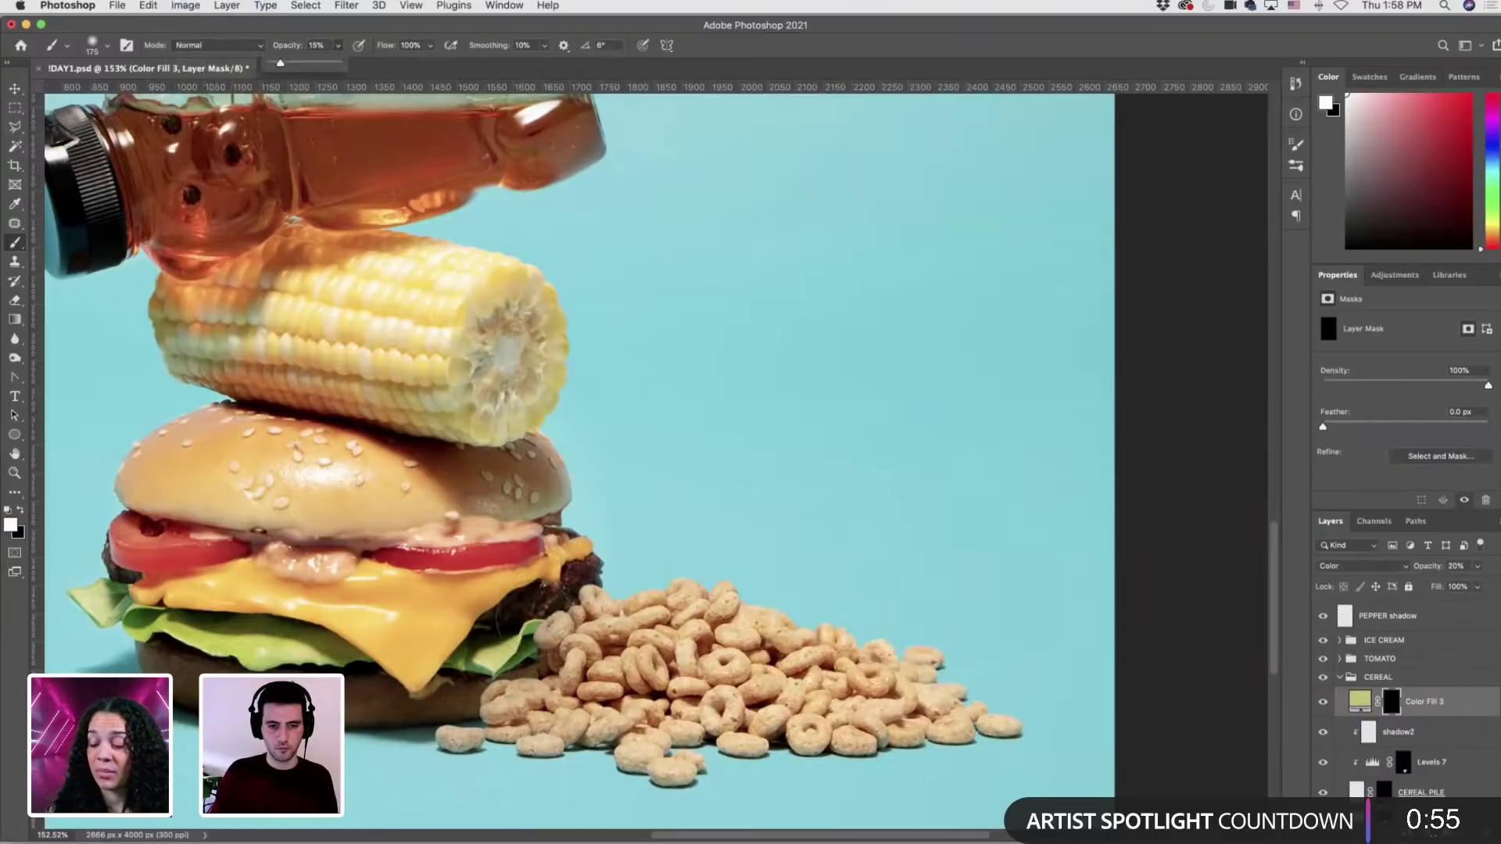
click(500, 621)
Clip the green fill layer to the cereal pile layers and shrink the brush to about 90 px.
scroll(548, 641, up, 3)
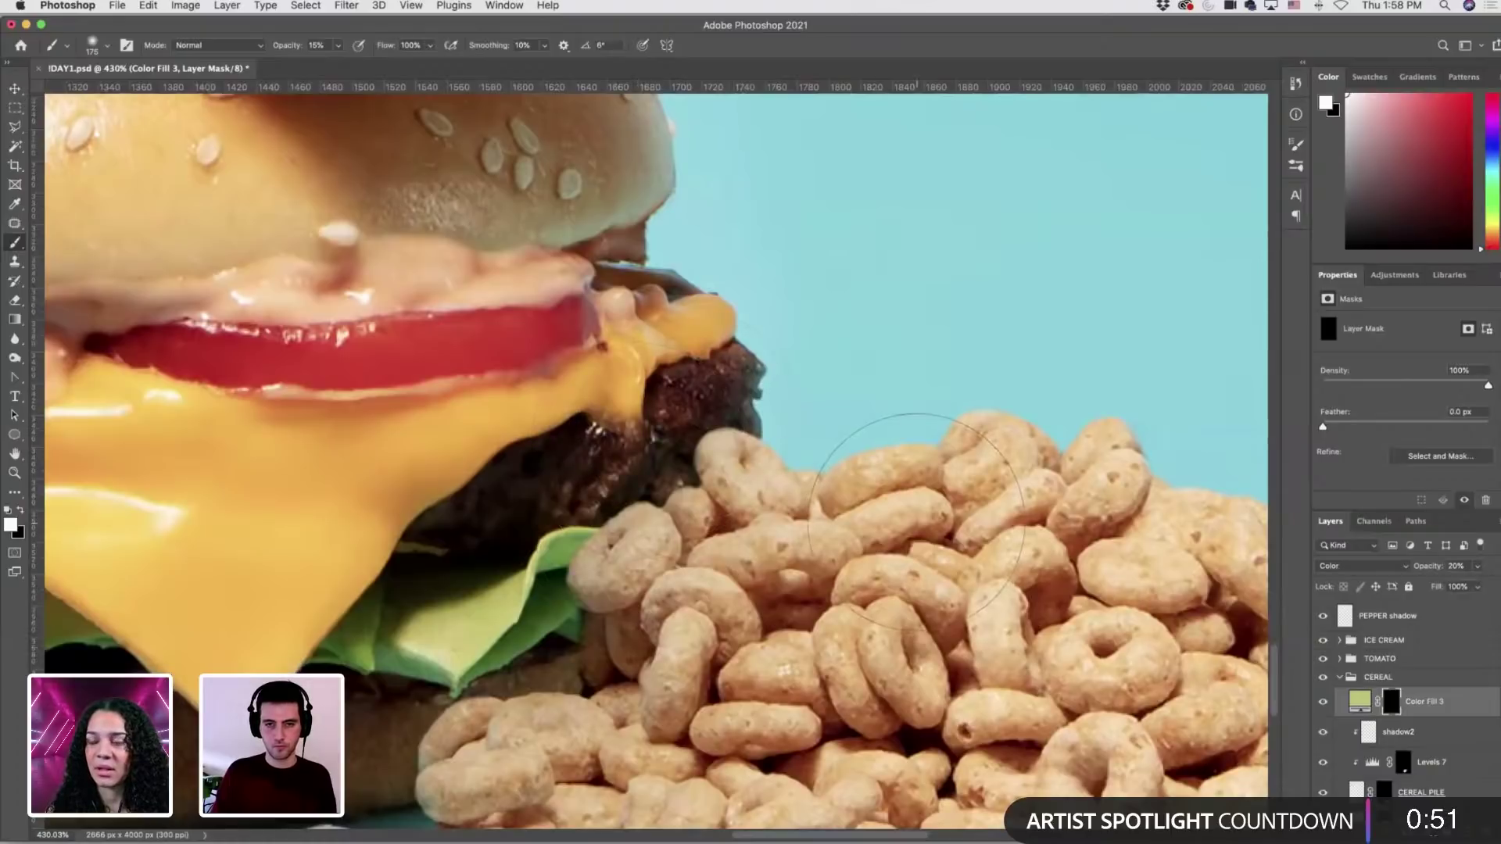
key(super+z)
key(bracketleft)
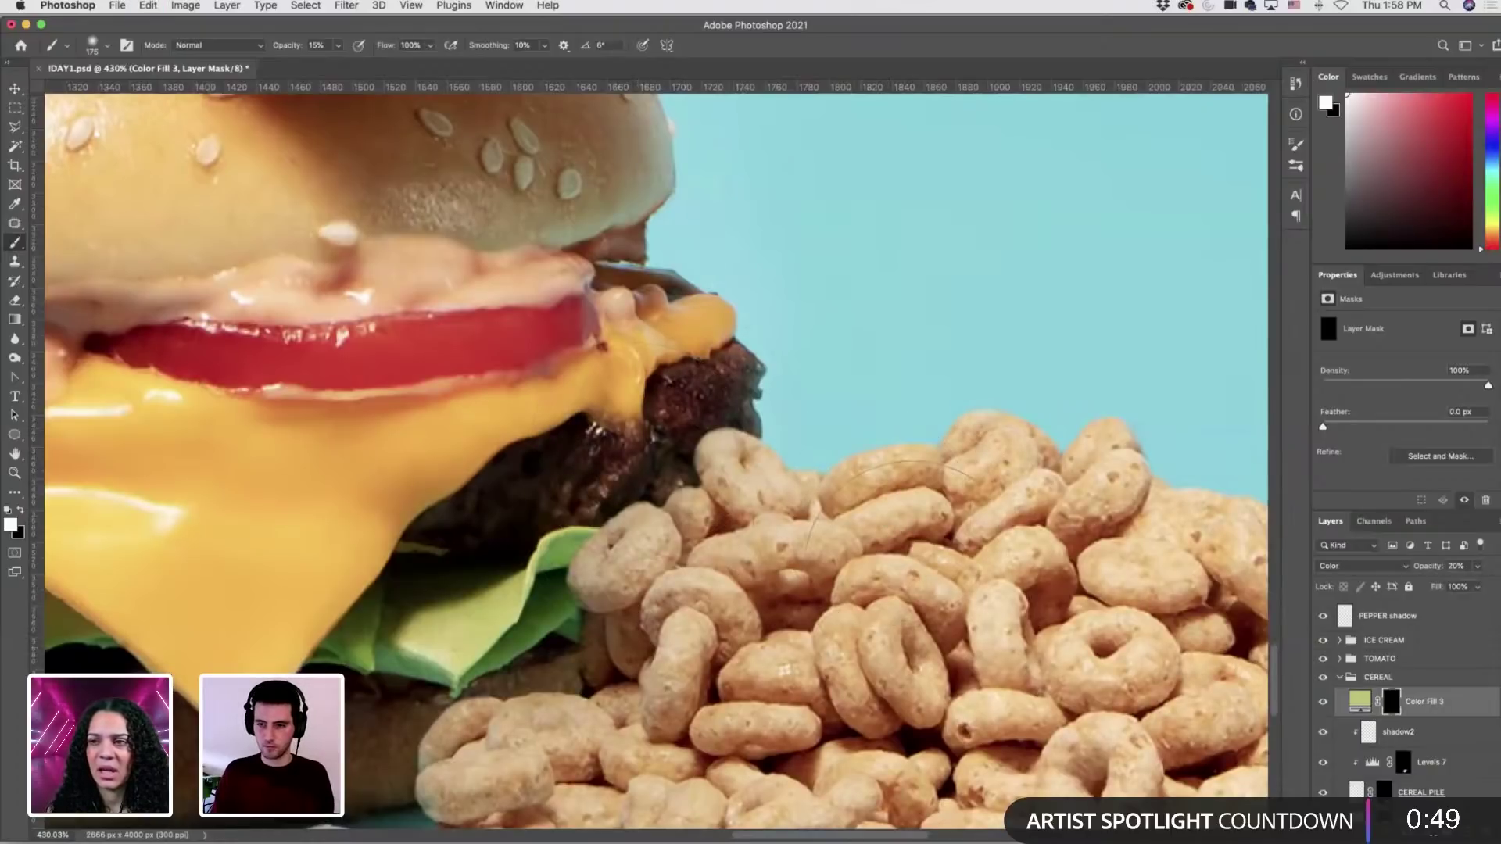
alt+click(1350, 716)
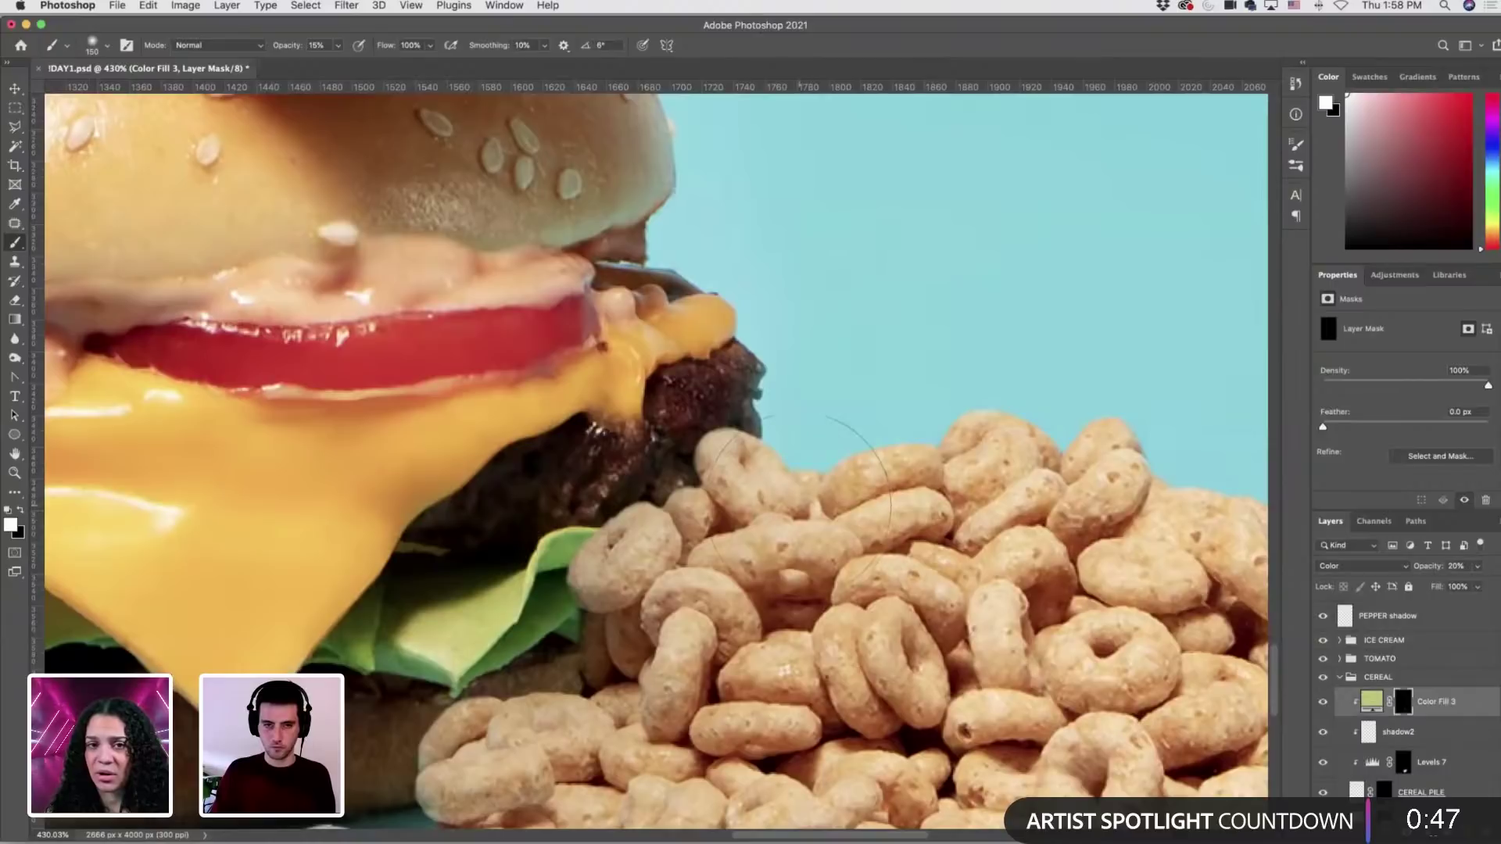
key(bracketleft)
key(bracketleft)
key(bracketleft)
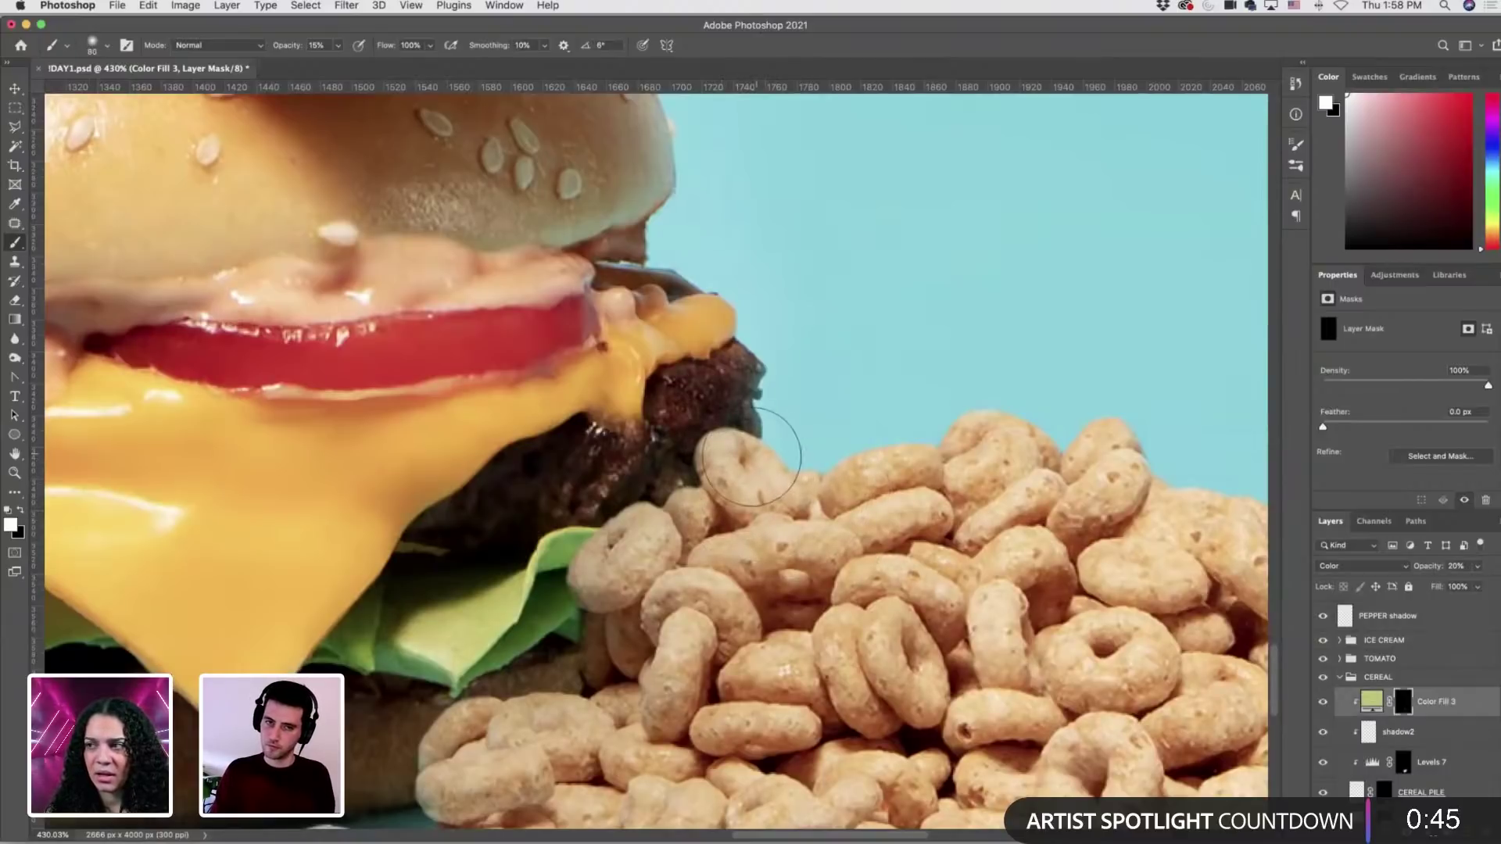
Add a second Solid Color fill layer above the green one and hide it.
right_click(1388, 701)
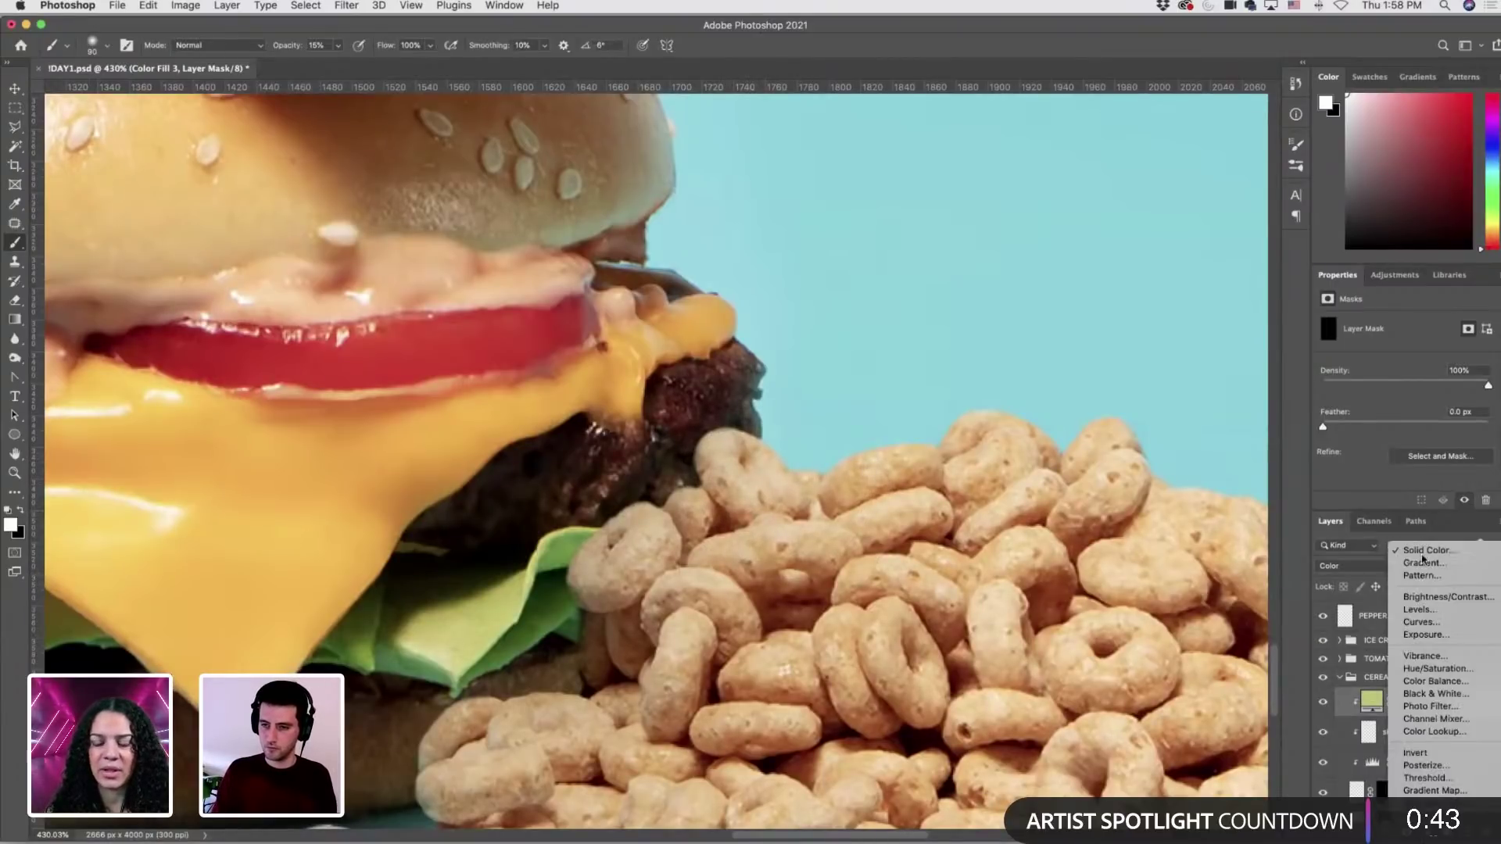
click(1424, 551)
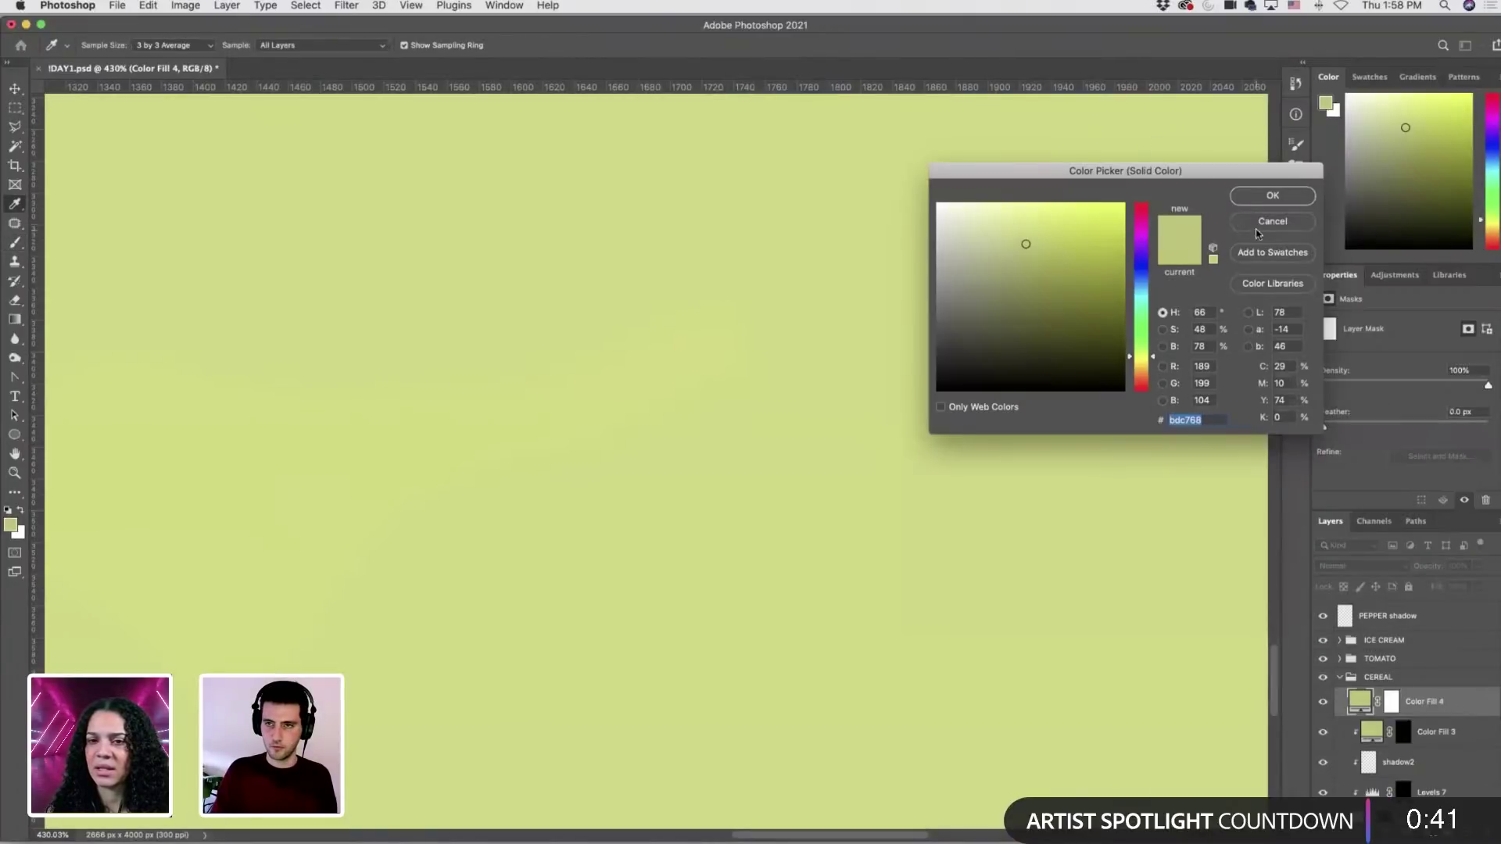
click(1274, 194)
click(1323, 703)
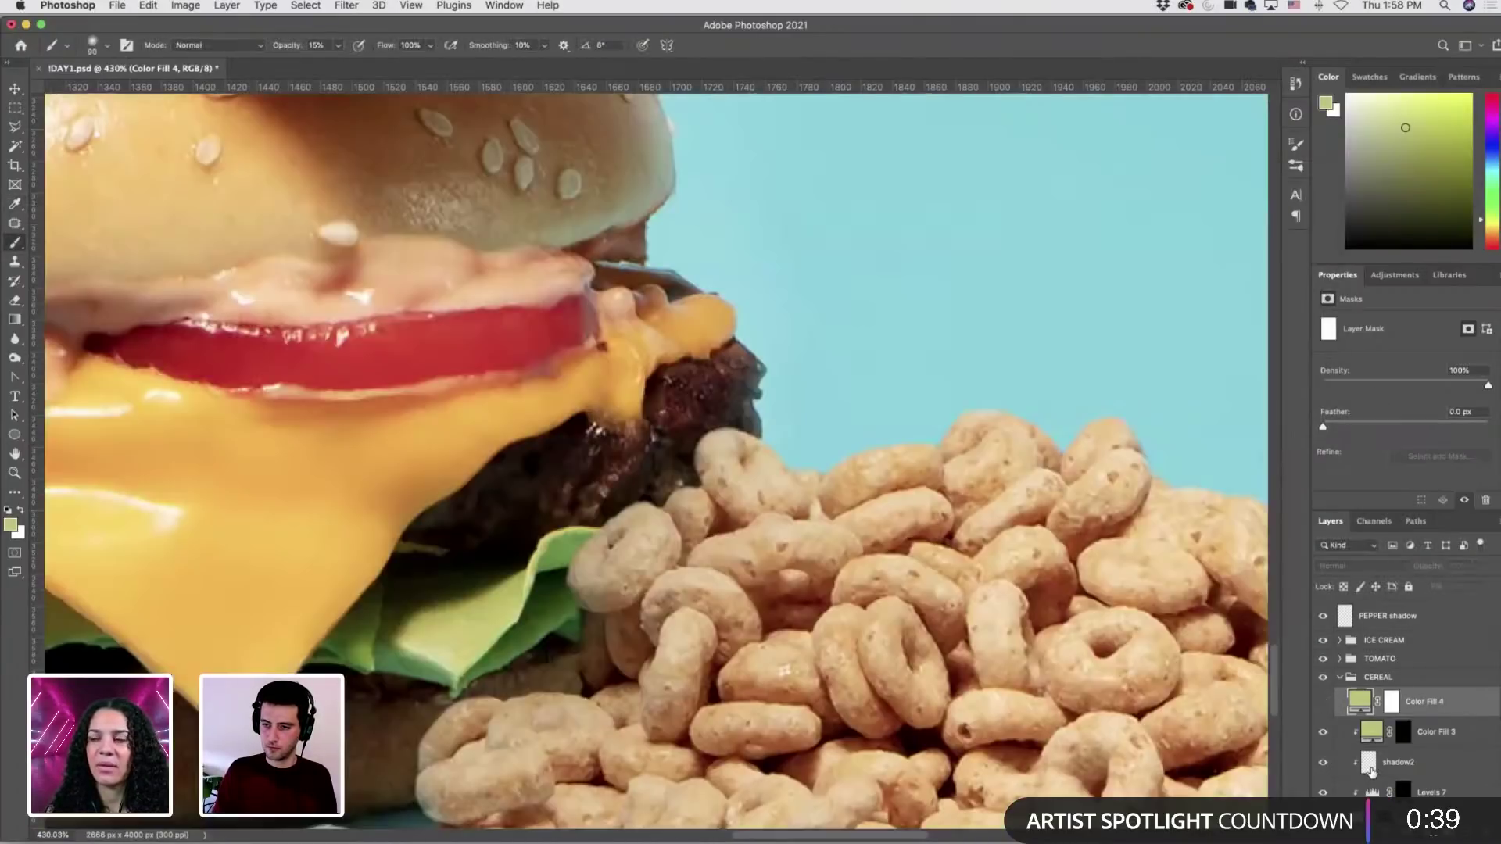
Sample the dark brown of the burger patty and clip the new fill layer to the cereal pile.
scroll(1344, 749, down, 2)
click(1353, 749)
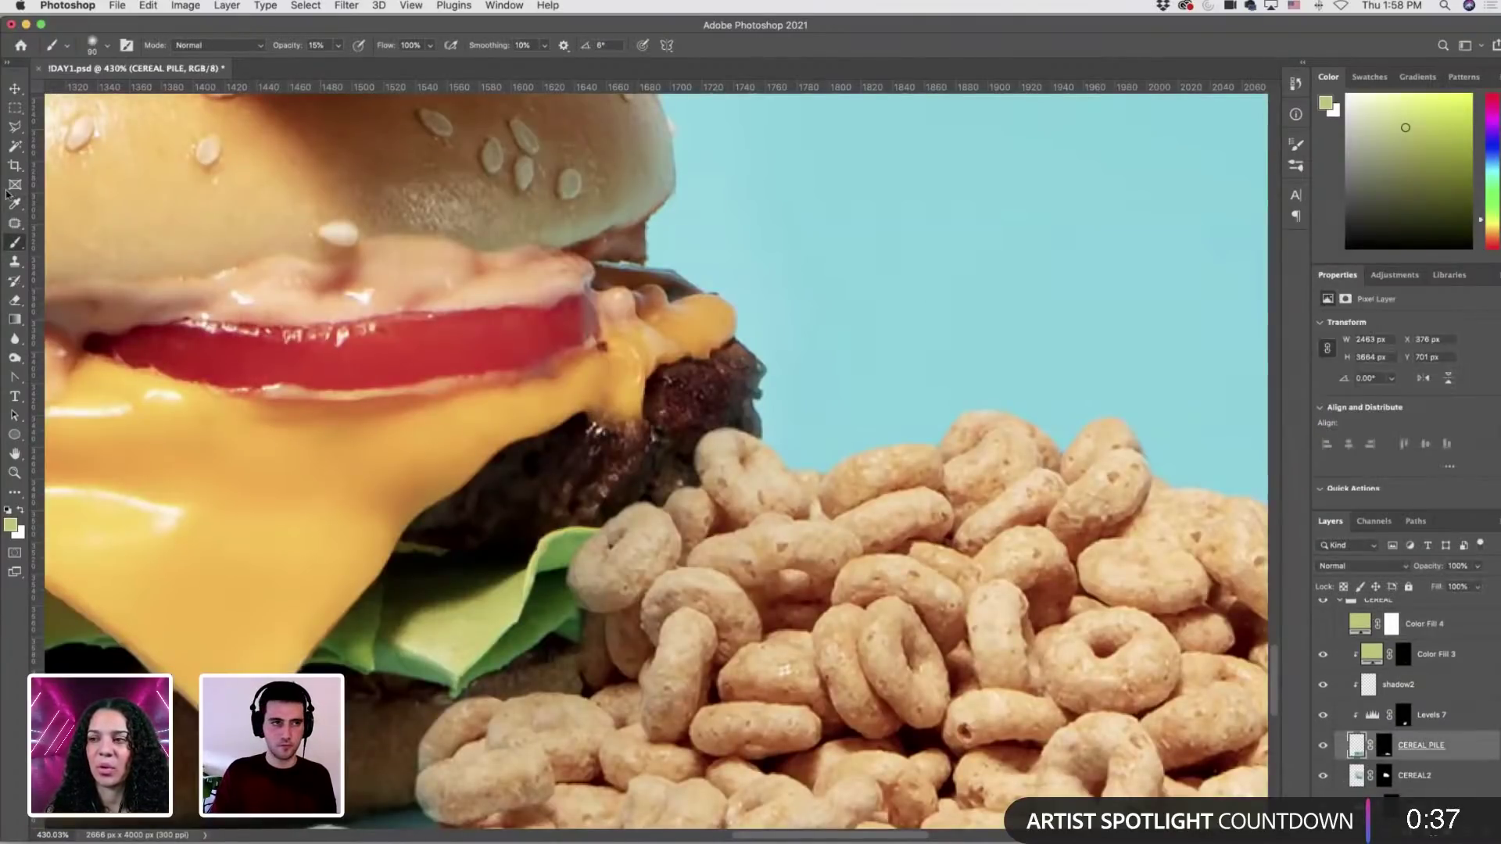
key(i)
click(691, 401)
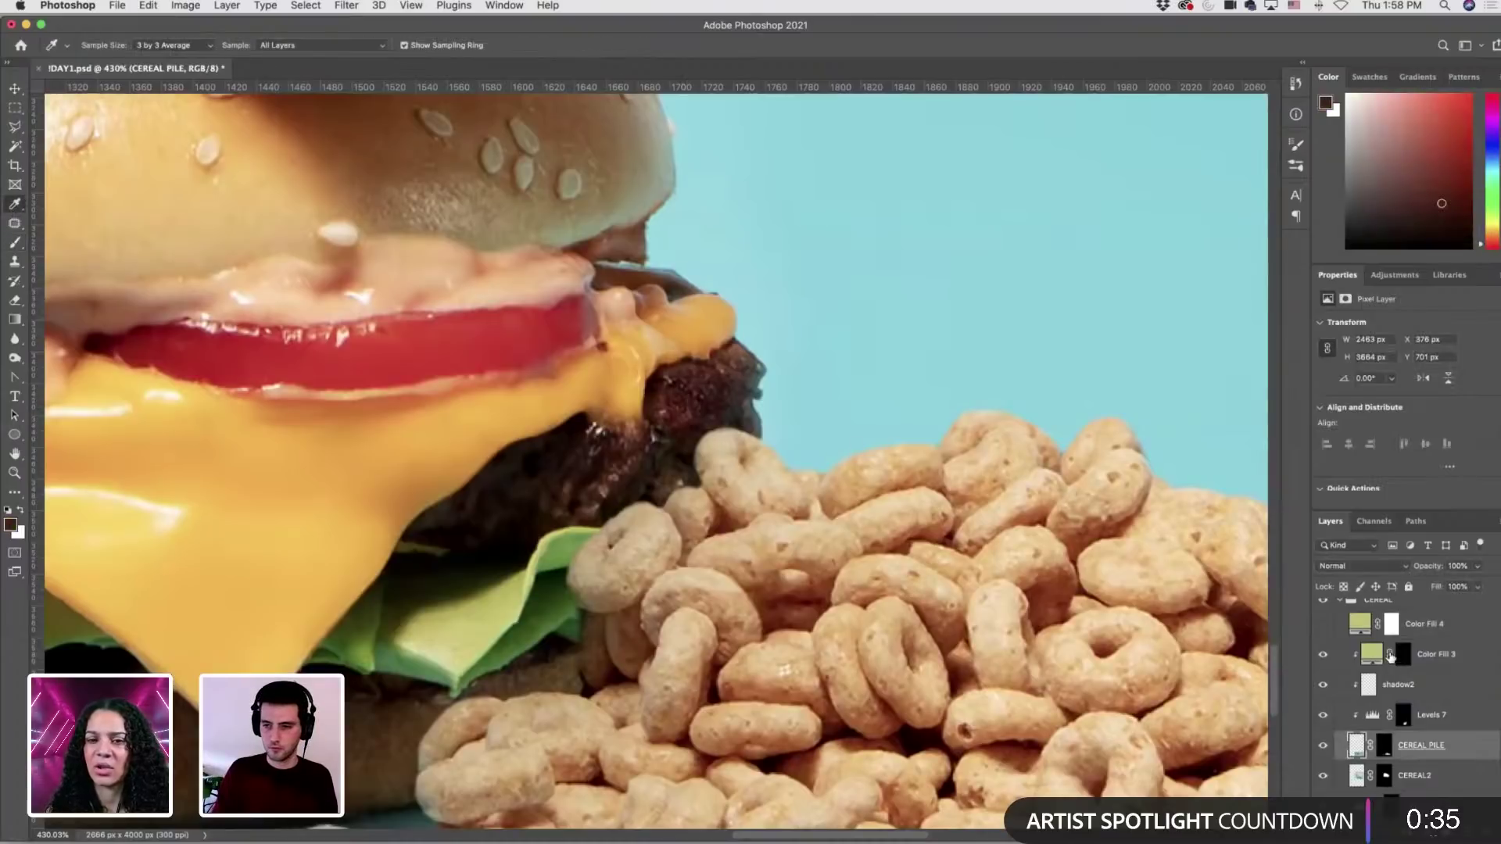
alt+click(1350, 635)
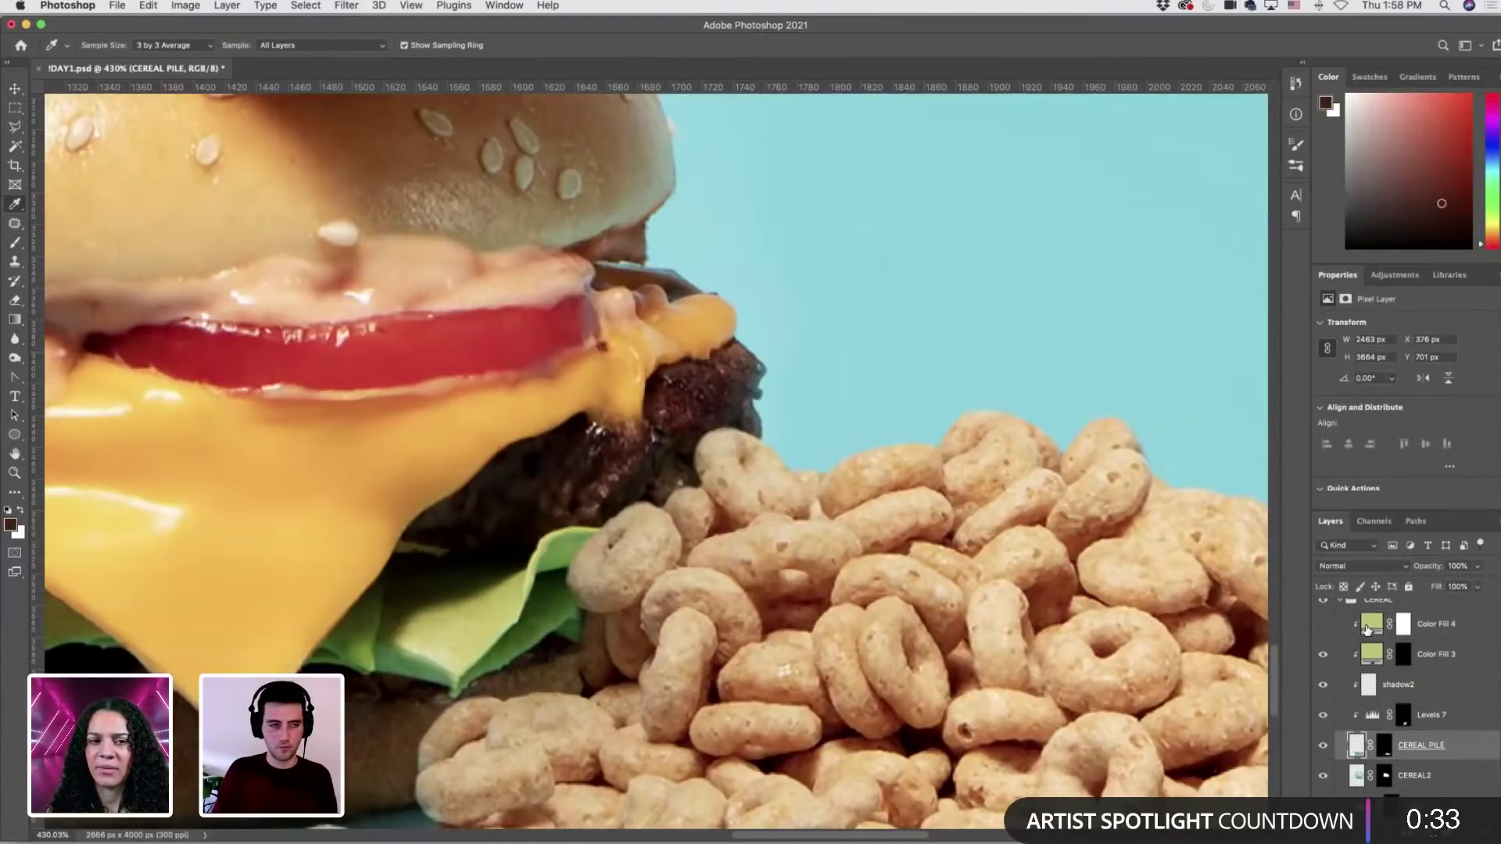
Recolour the new fill layer to the sampled patty brown, 4b1d12, and show the layer.
double_click(1367, 631)
click(11, 525)
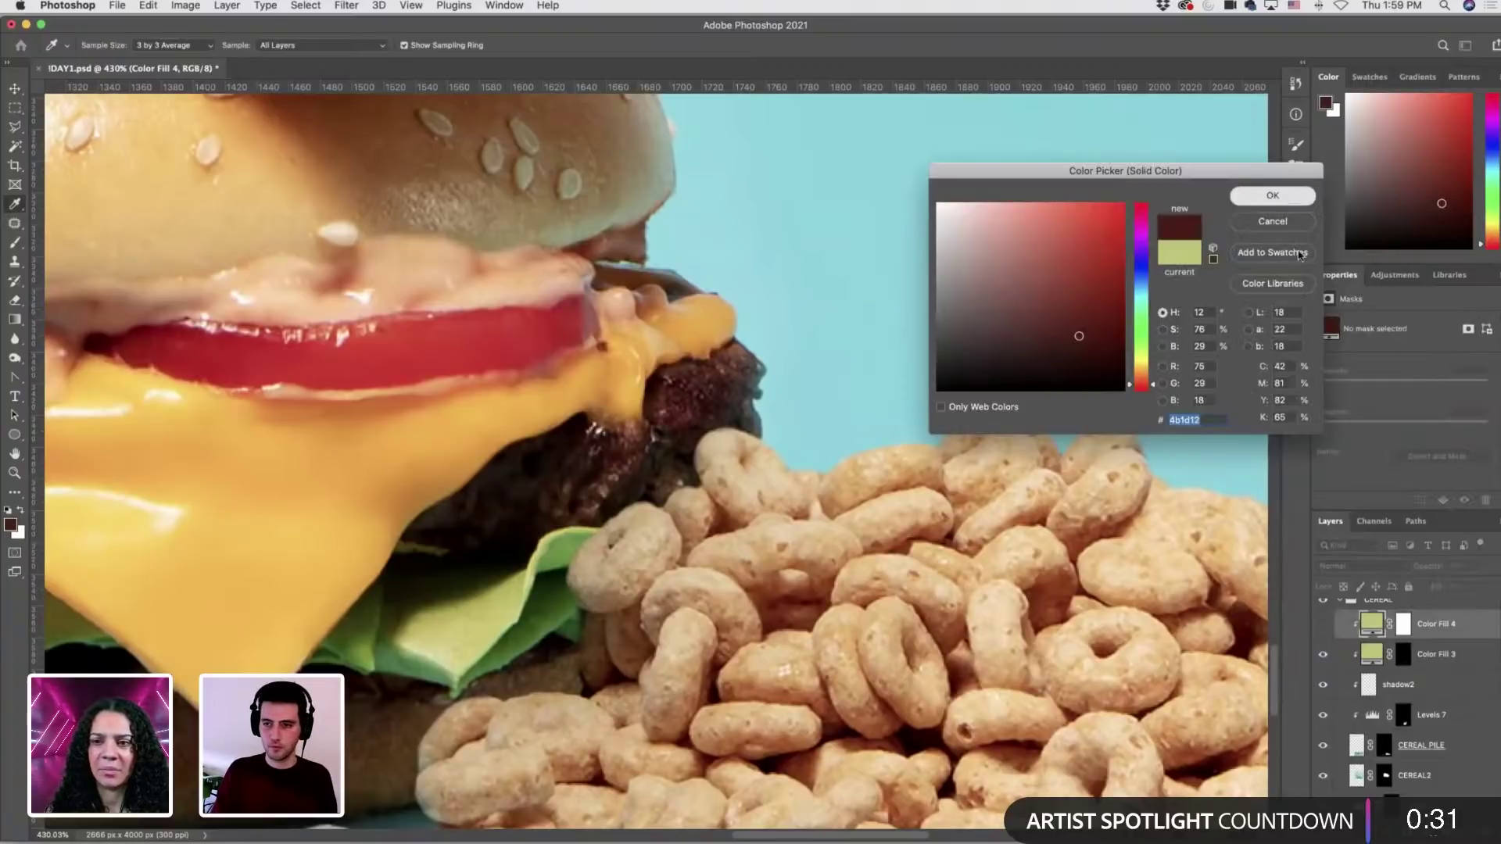
click(1273, 196)
click(1323, 624)
Set the brown fill layer to the Color blend mode and invert its mask to black.
click(1403, 624)
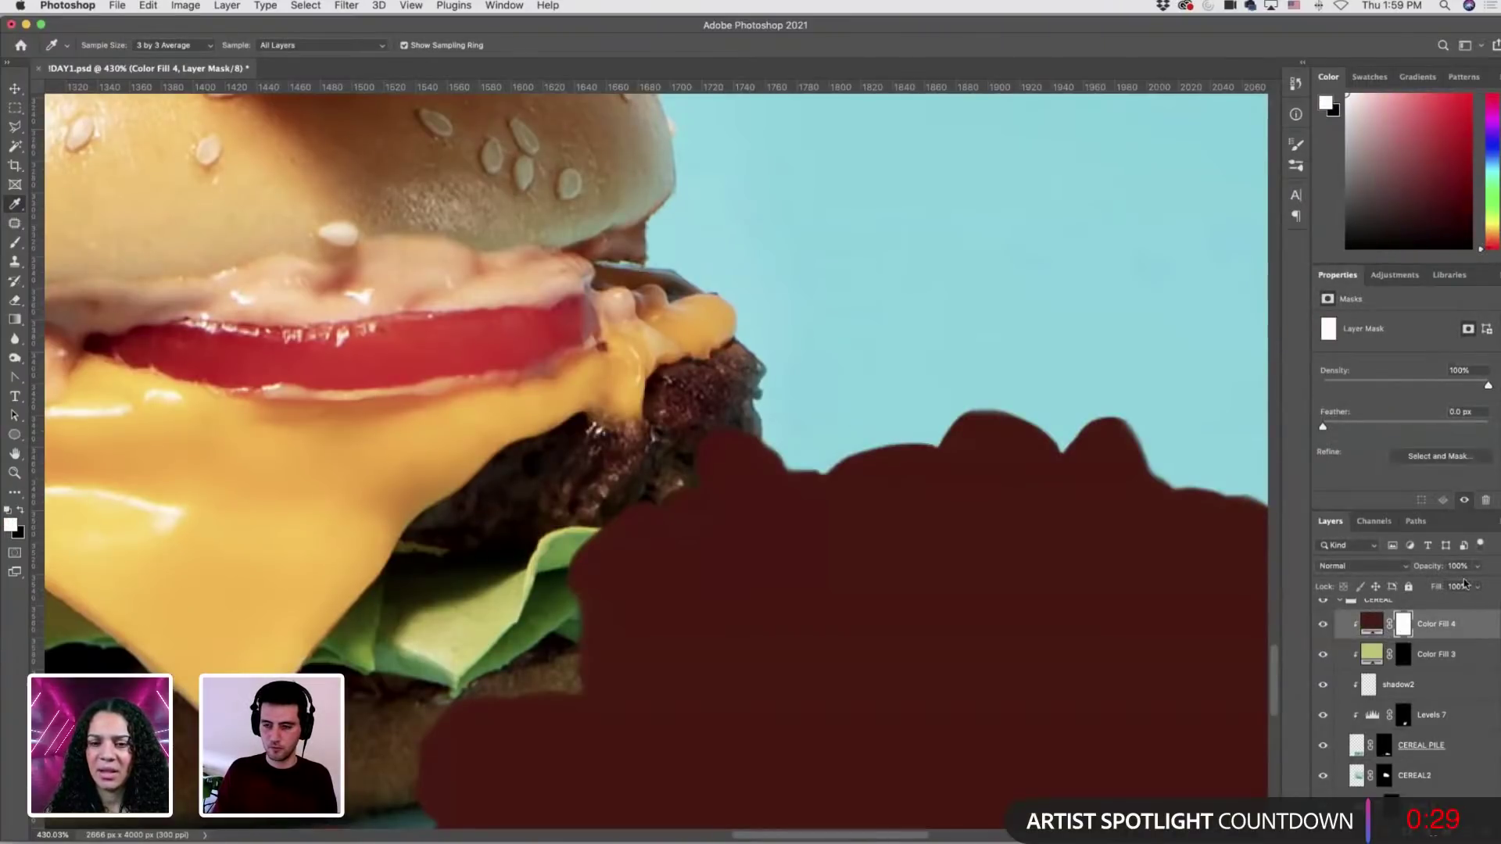
click(1339, 568)
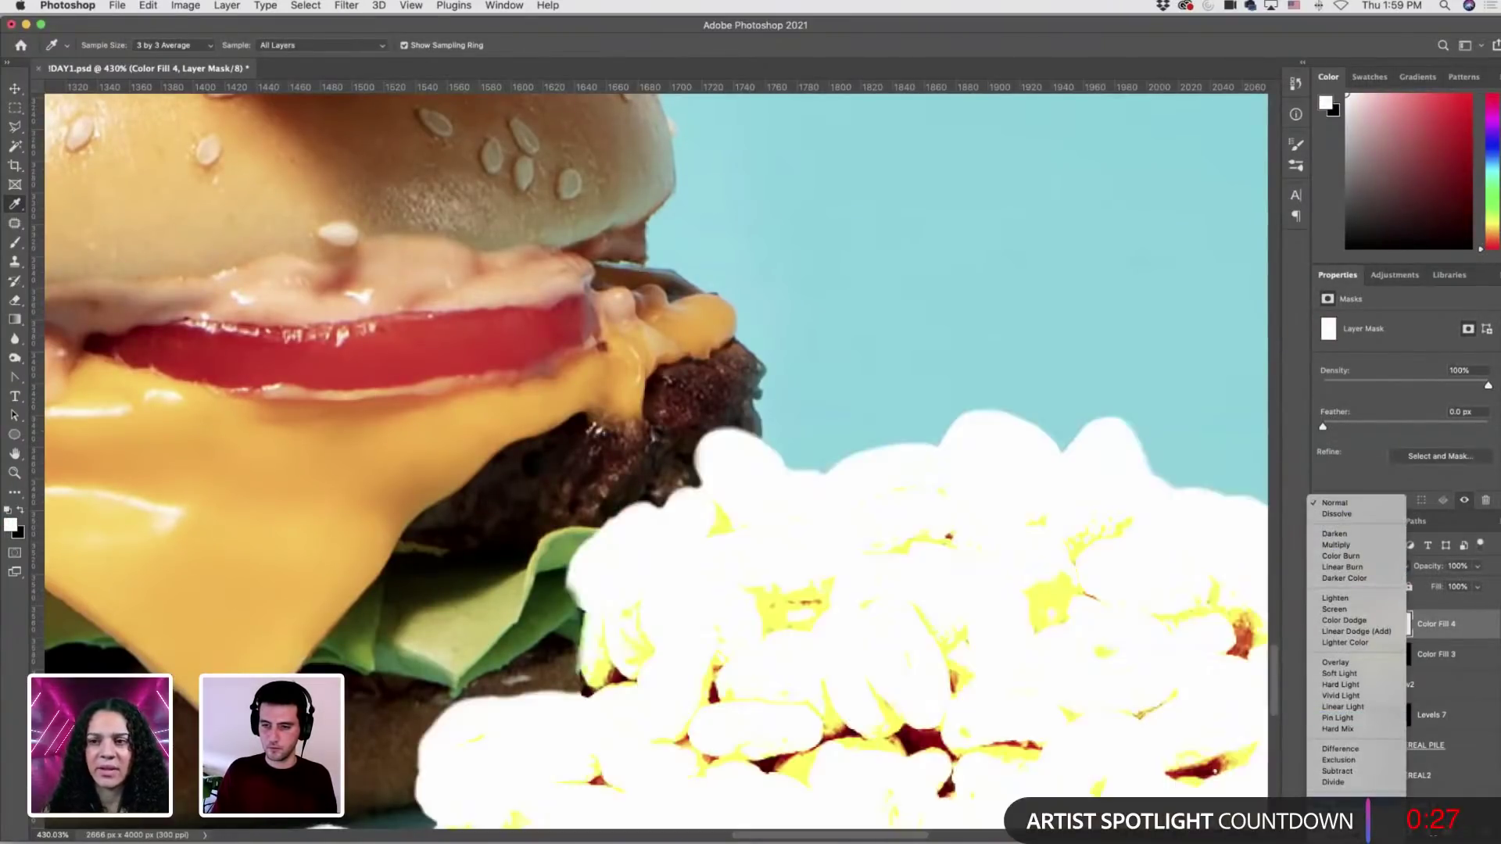
click(1337, 826)
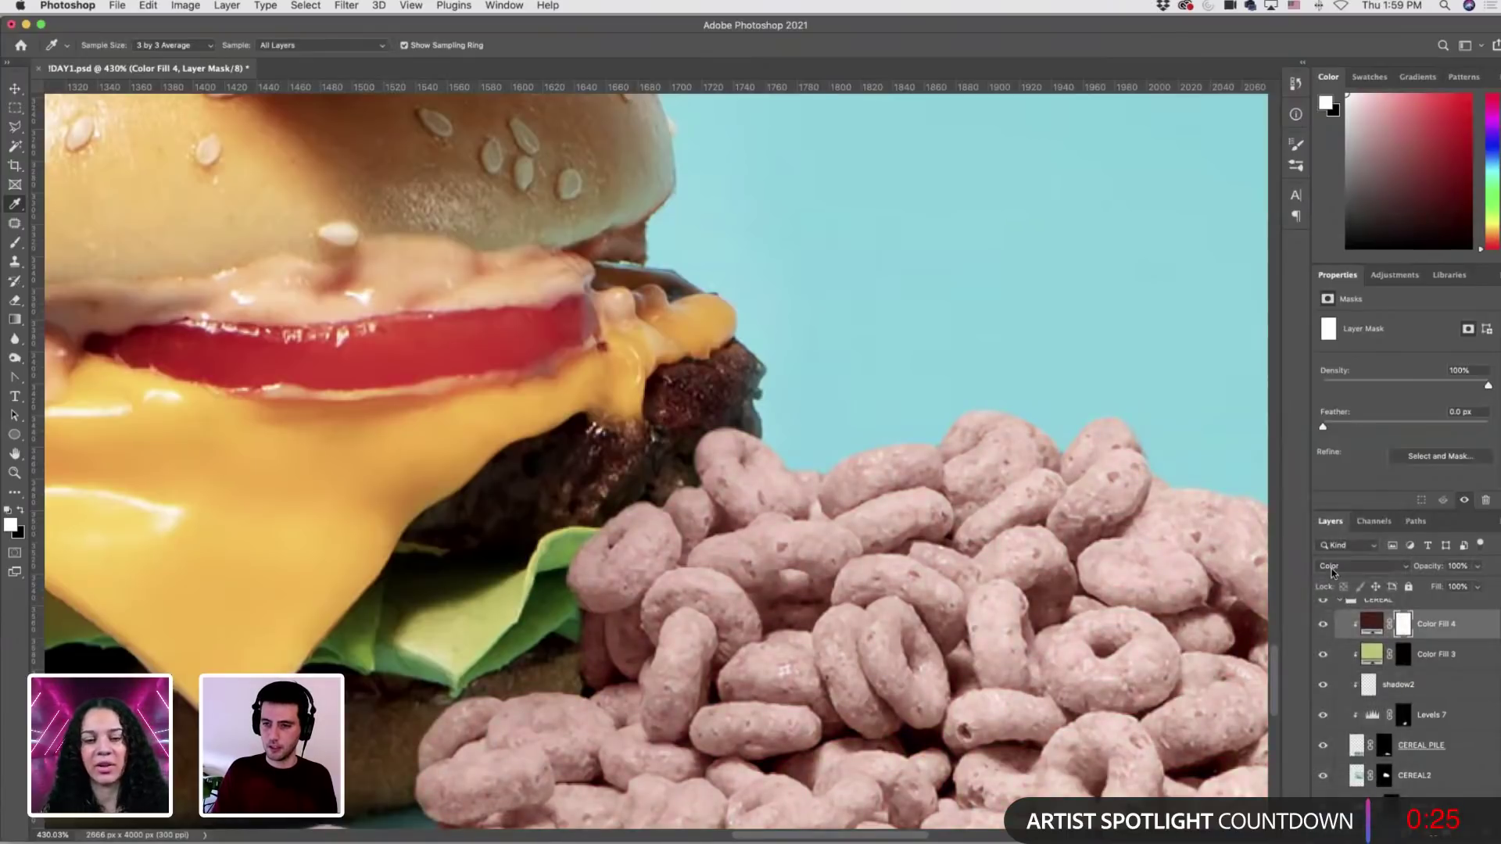
click(1335, 566)
click(1392, 628)
key(super+i)
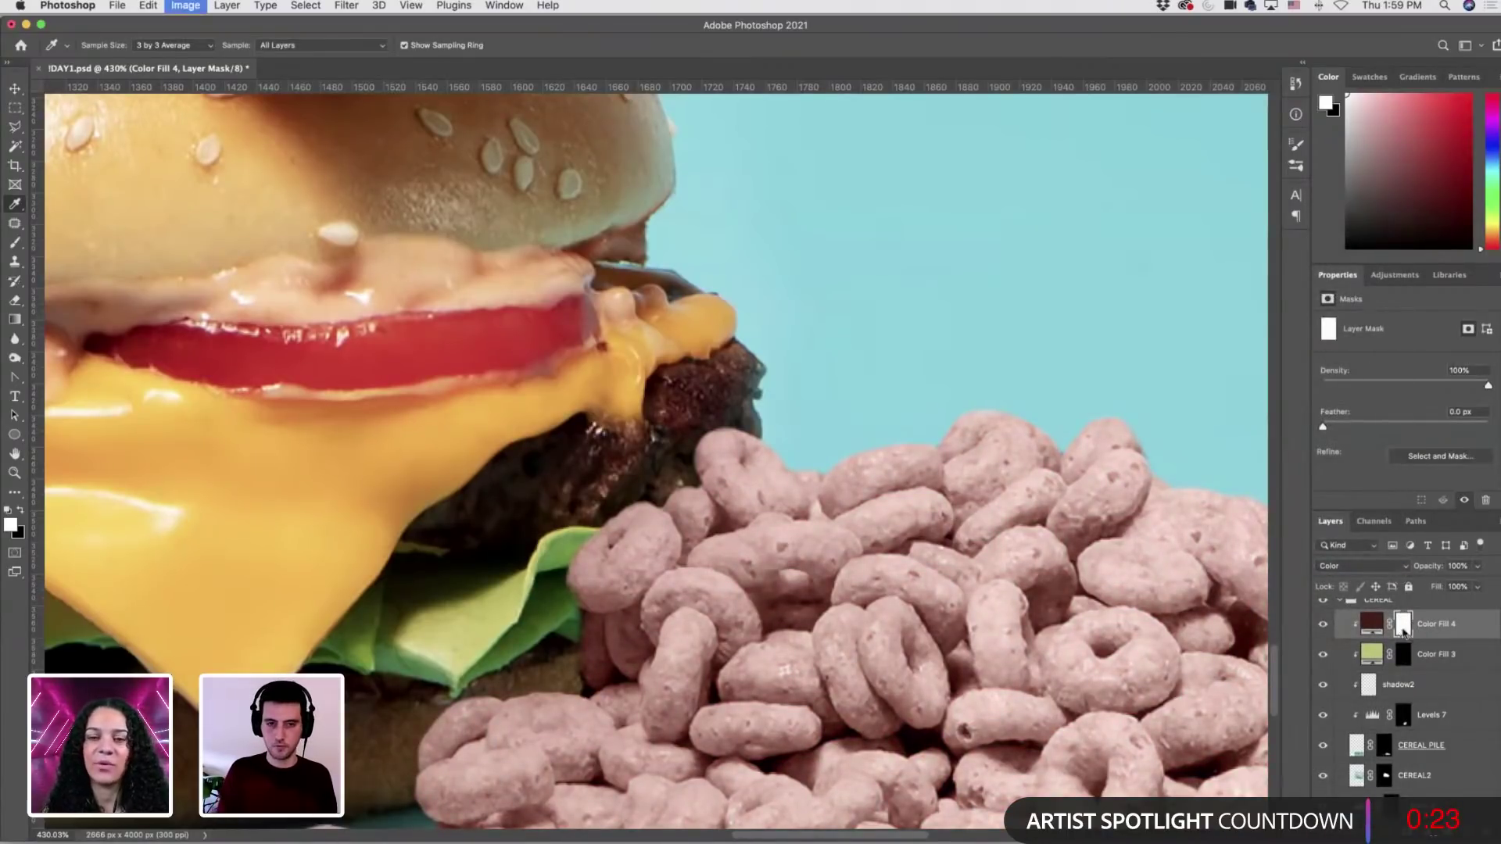
Target the shadow2 layer, reset the foreground to black, and set the Brush to Multiply mode.
key(b)
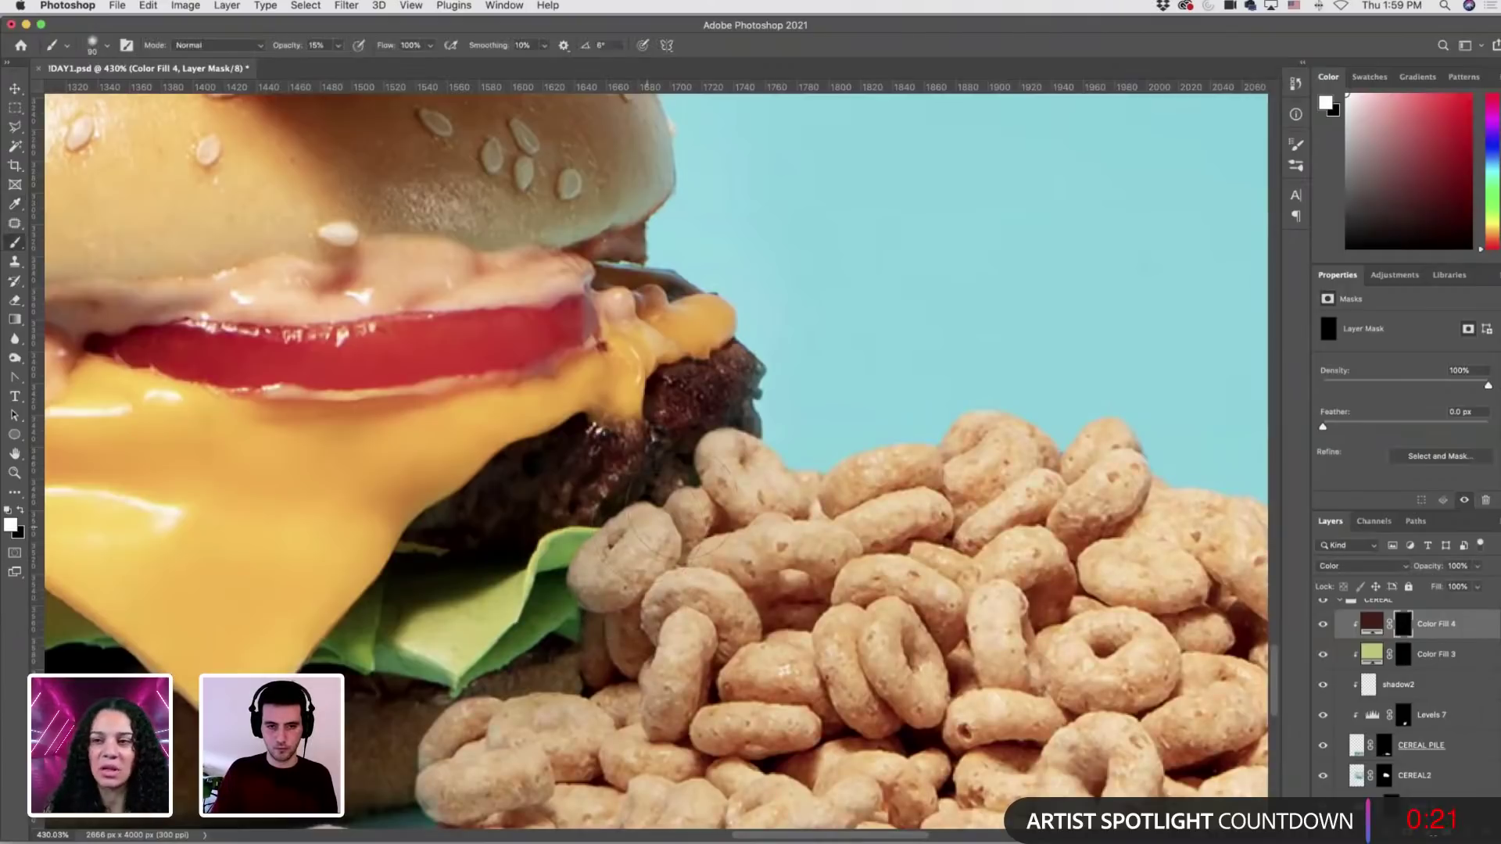
scroll(770, 466, down, 3)
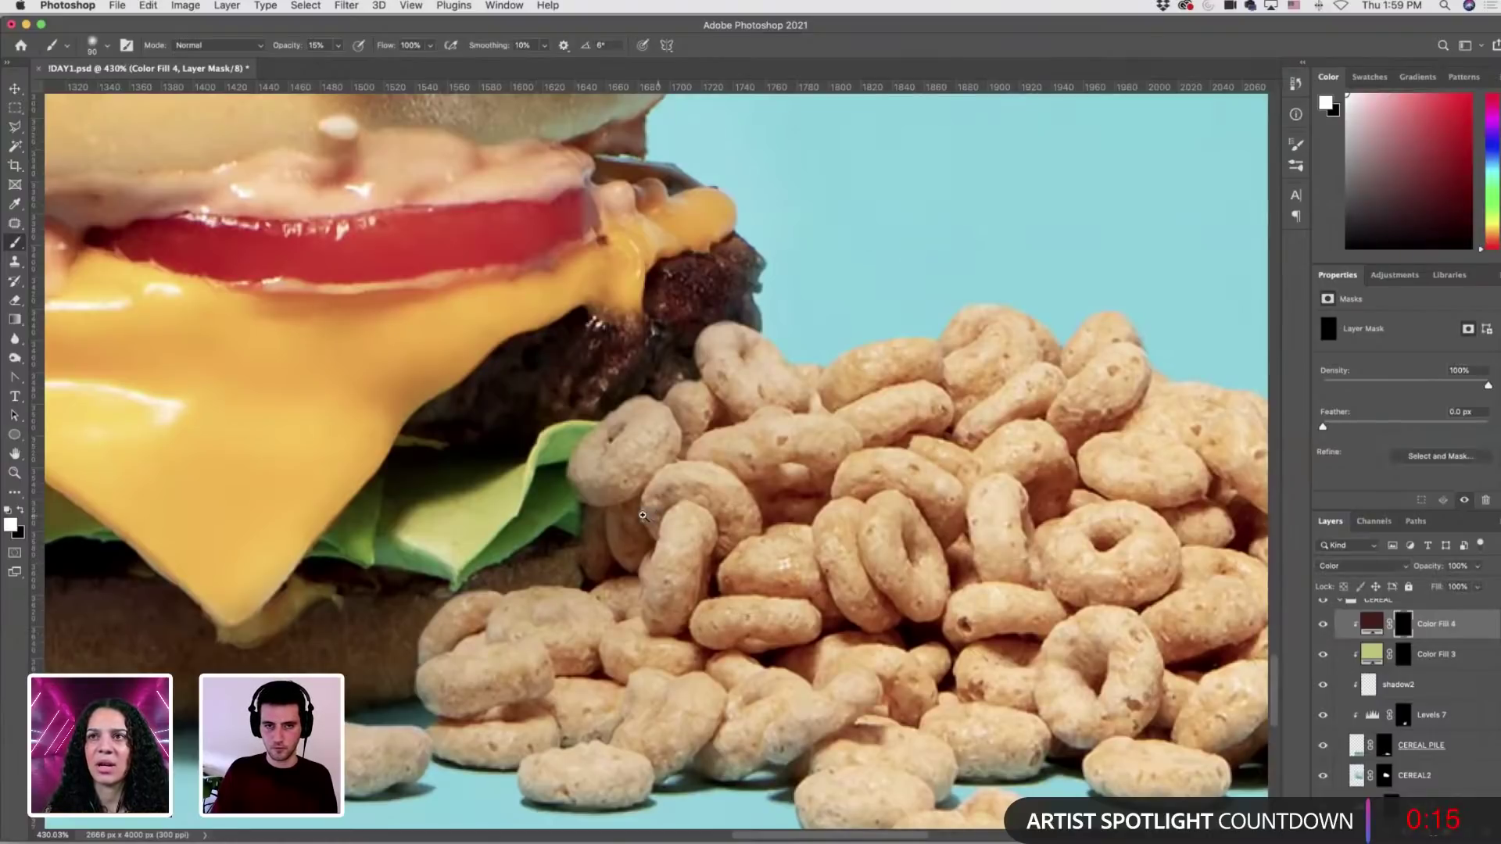
scroll(642, 515, up, 2)
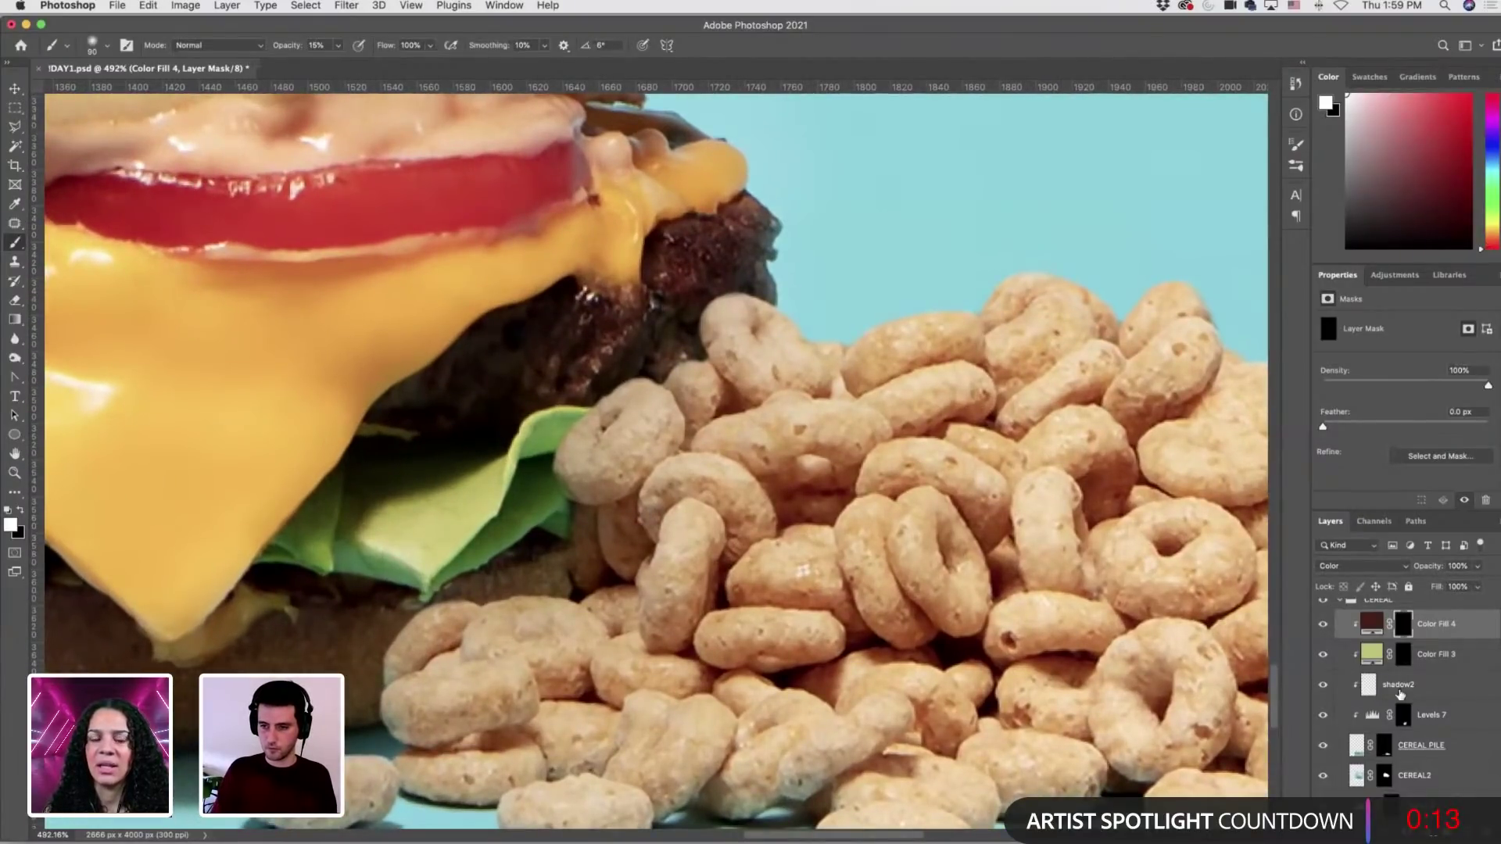
click(1400, 688)
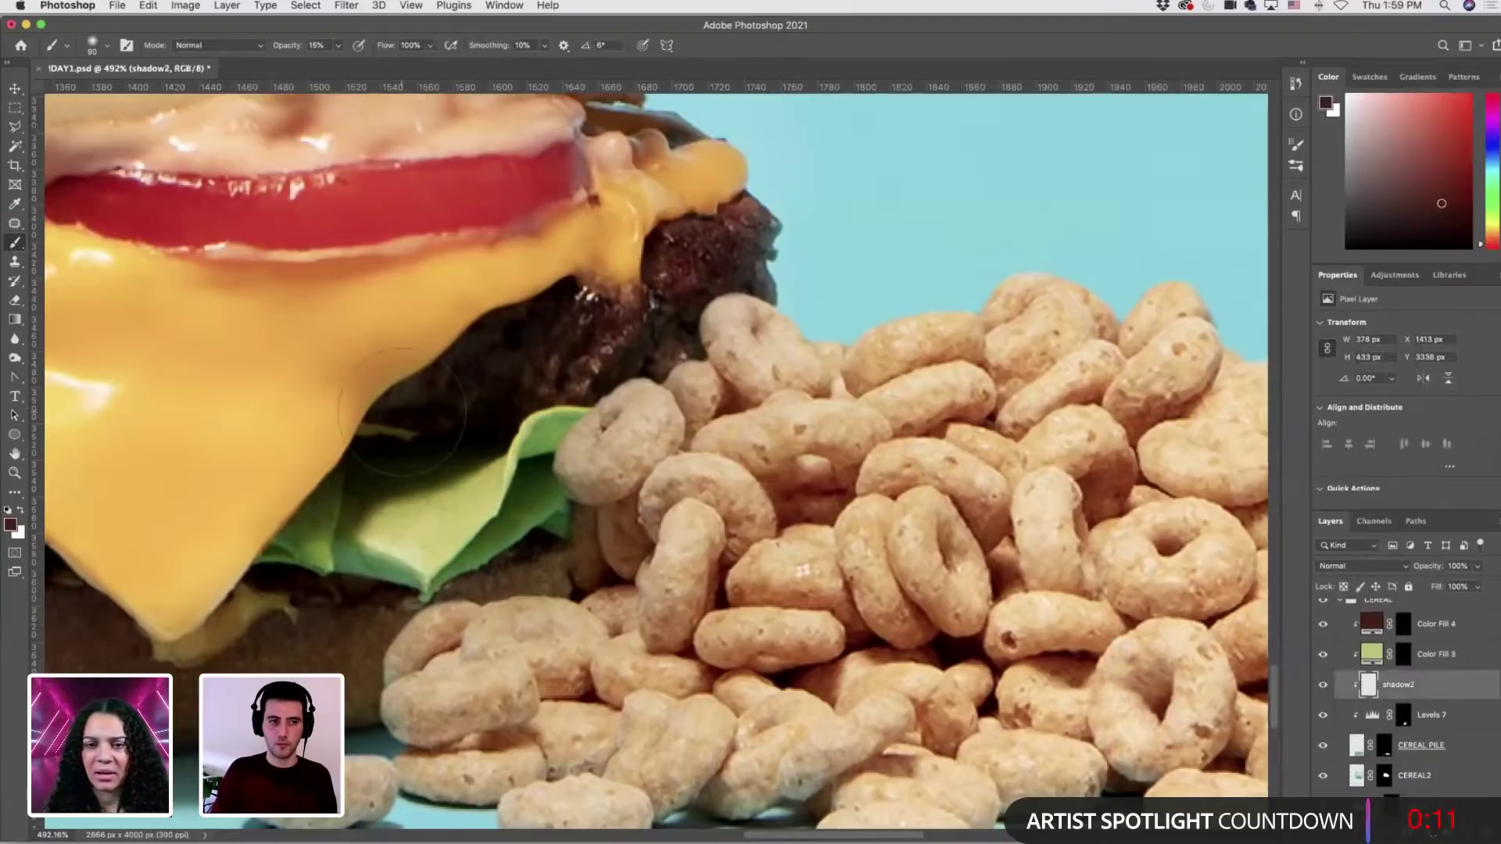
key(d)
click(148, 5)
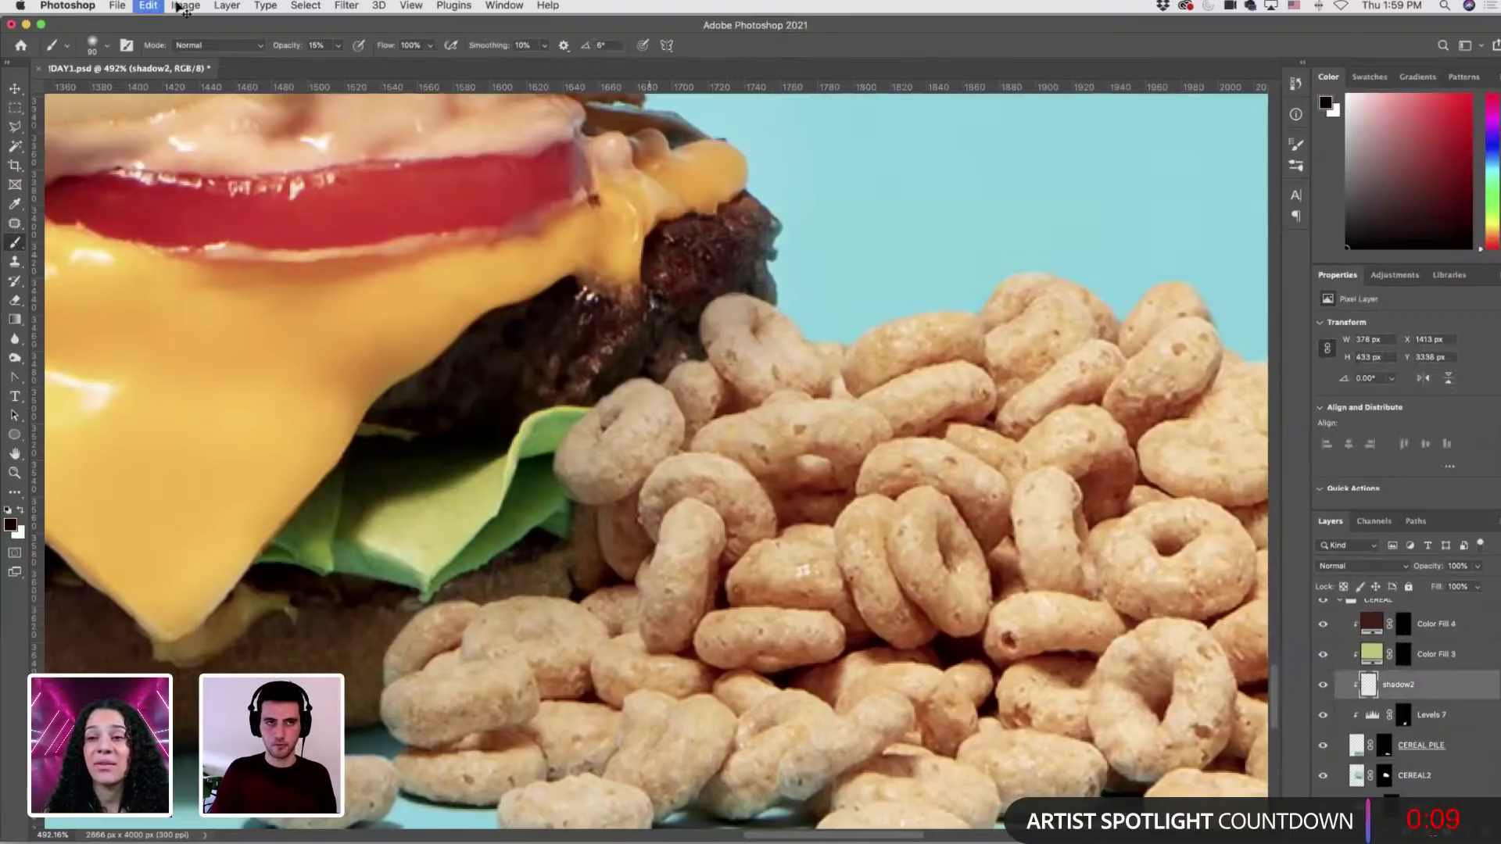
click(234, 45)
key(Return)
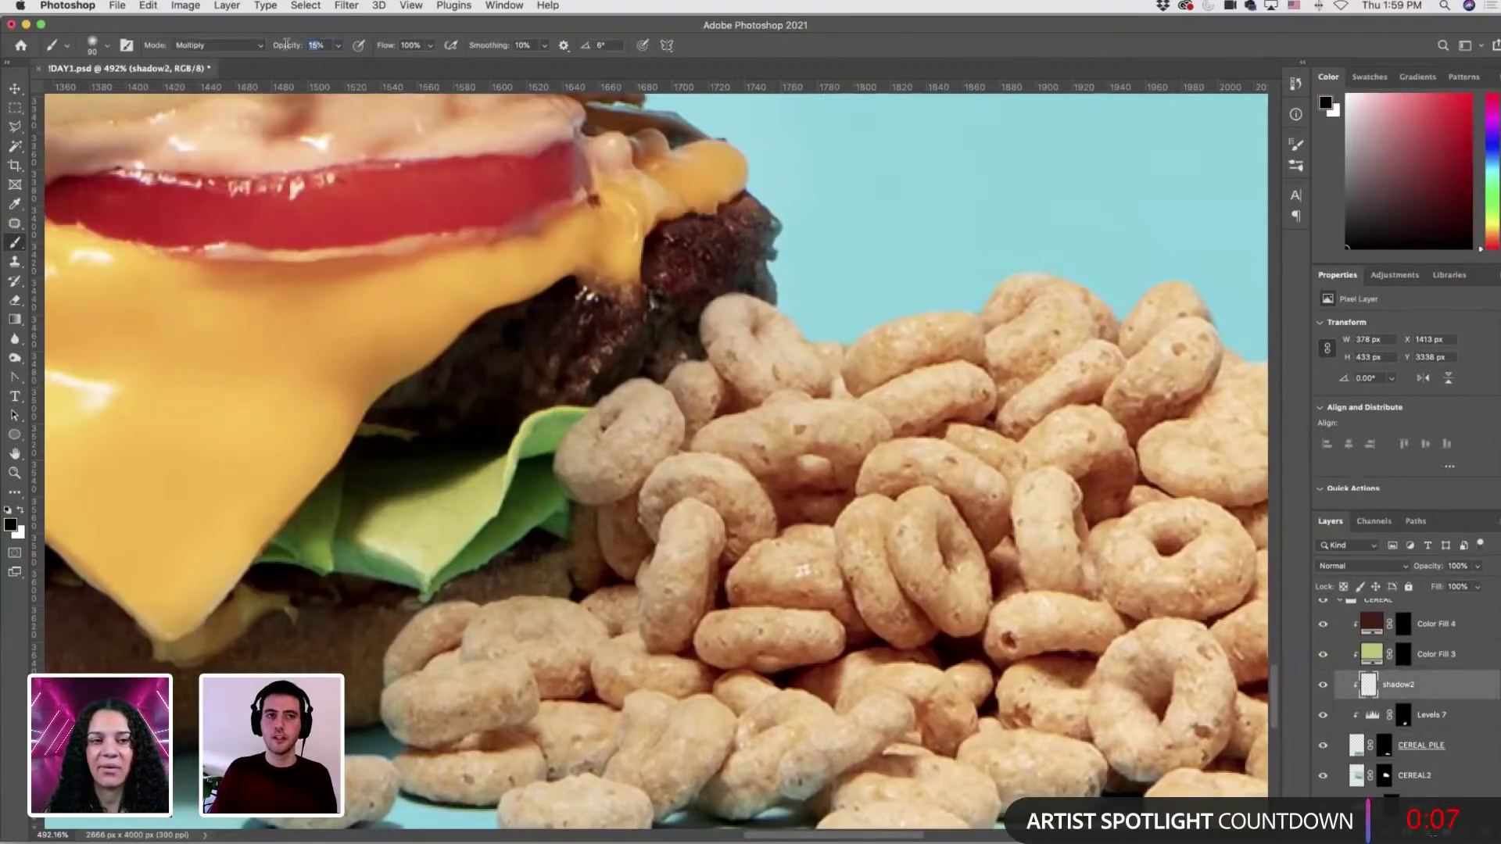
Shade the cereal pieces closest to the patty and lettuce on shadow2 with a small brush at 2% opacity.
key(bracketleft)
key(bracketleft)
key(bracketleft)
key(bracketleft)
key(bracketleft)
key(bracketleft)
key(bracketleft)
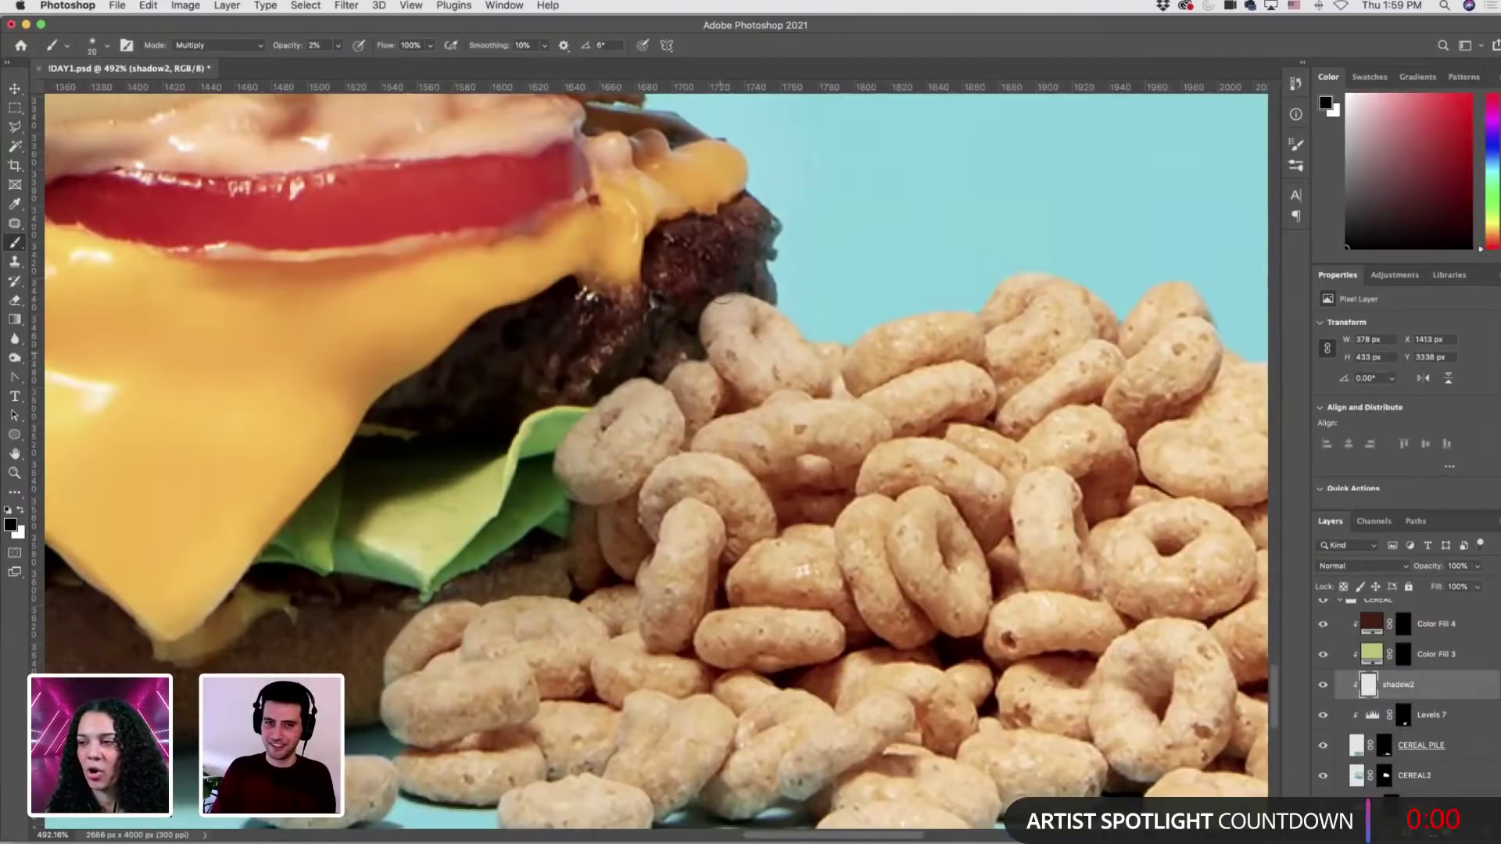
drag(723, 301, 768, 307)
key(bracketright)
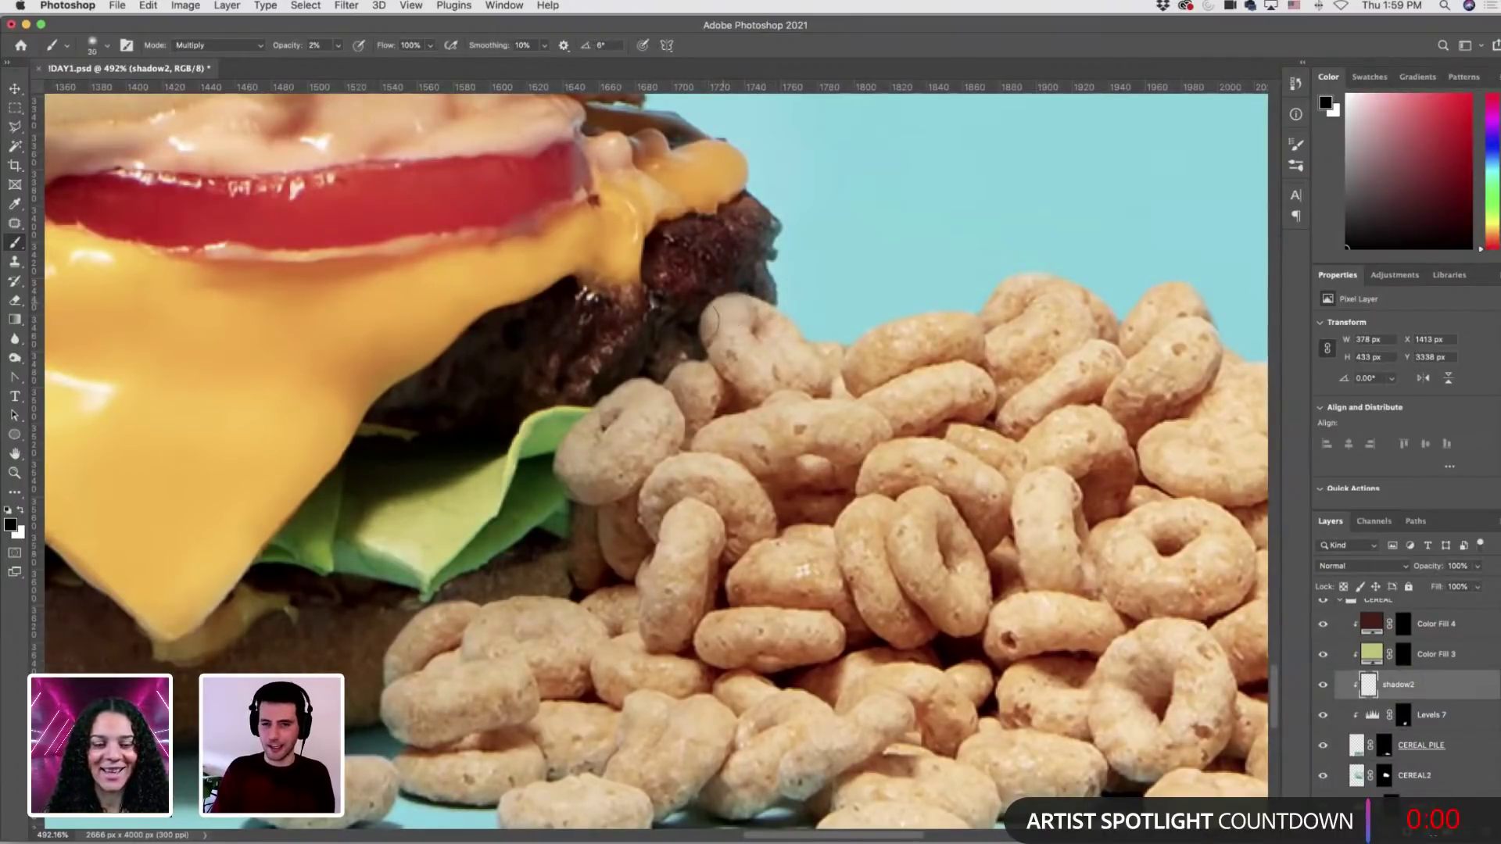
key(bracketleft)
key(bracketleft)
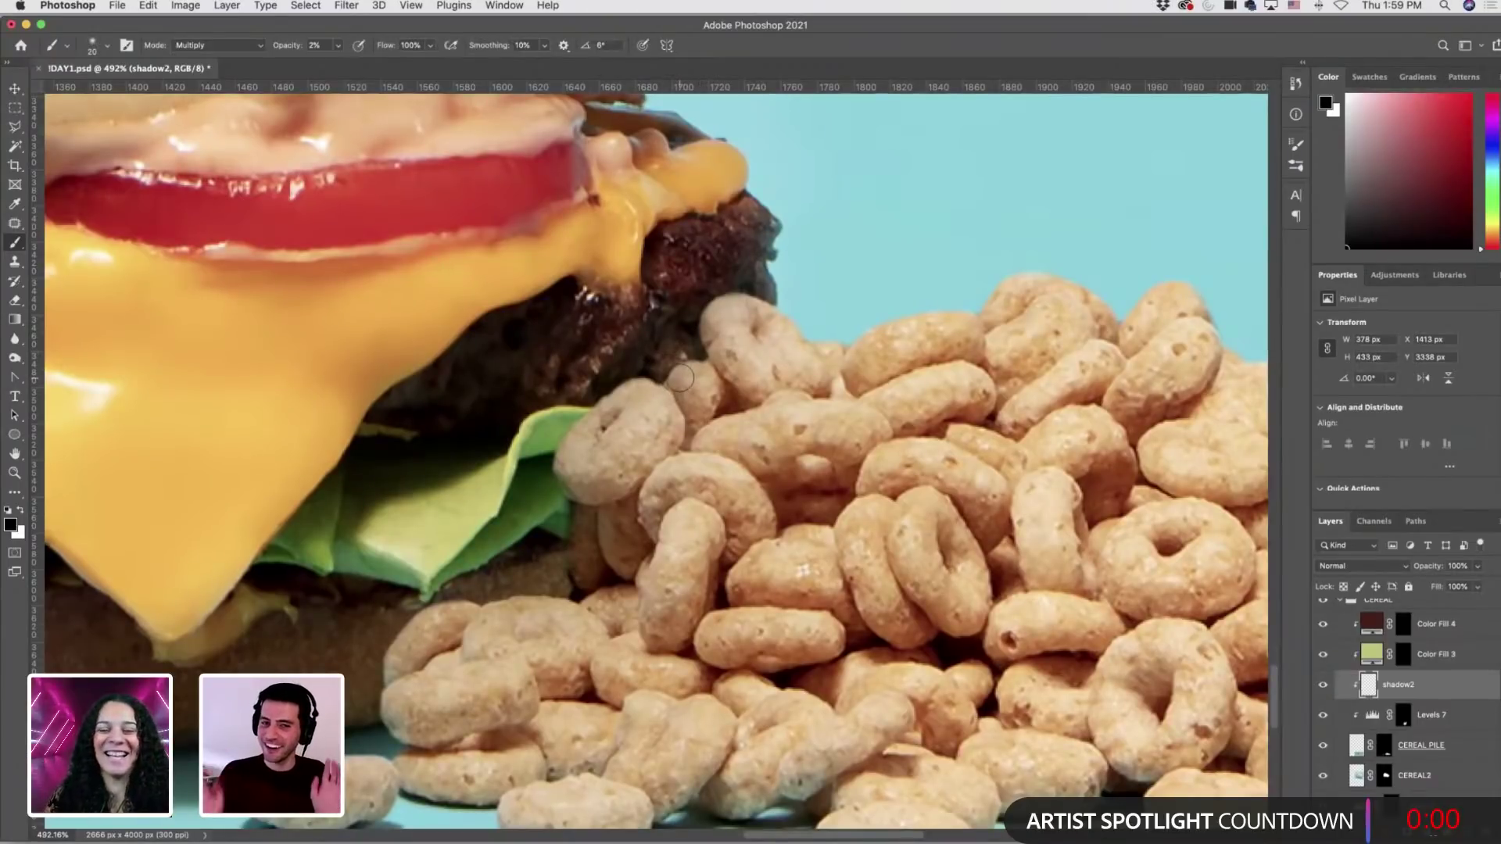
drag(680, 378, 611, 395)
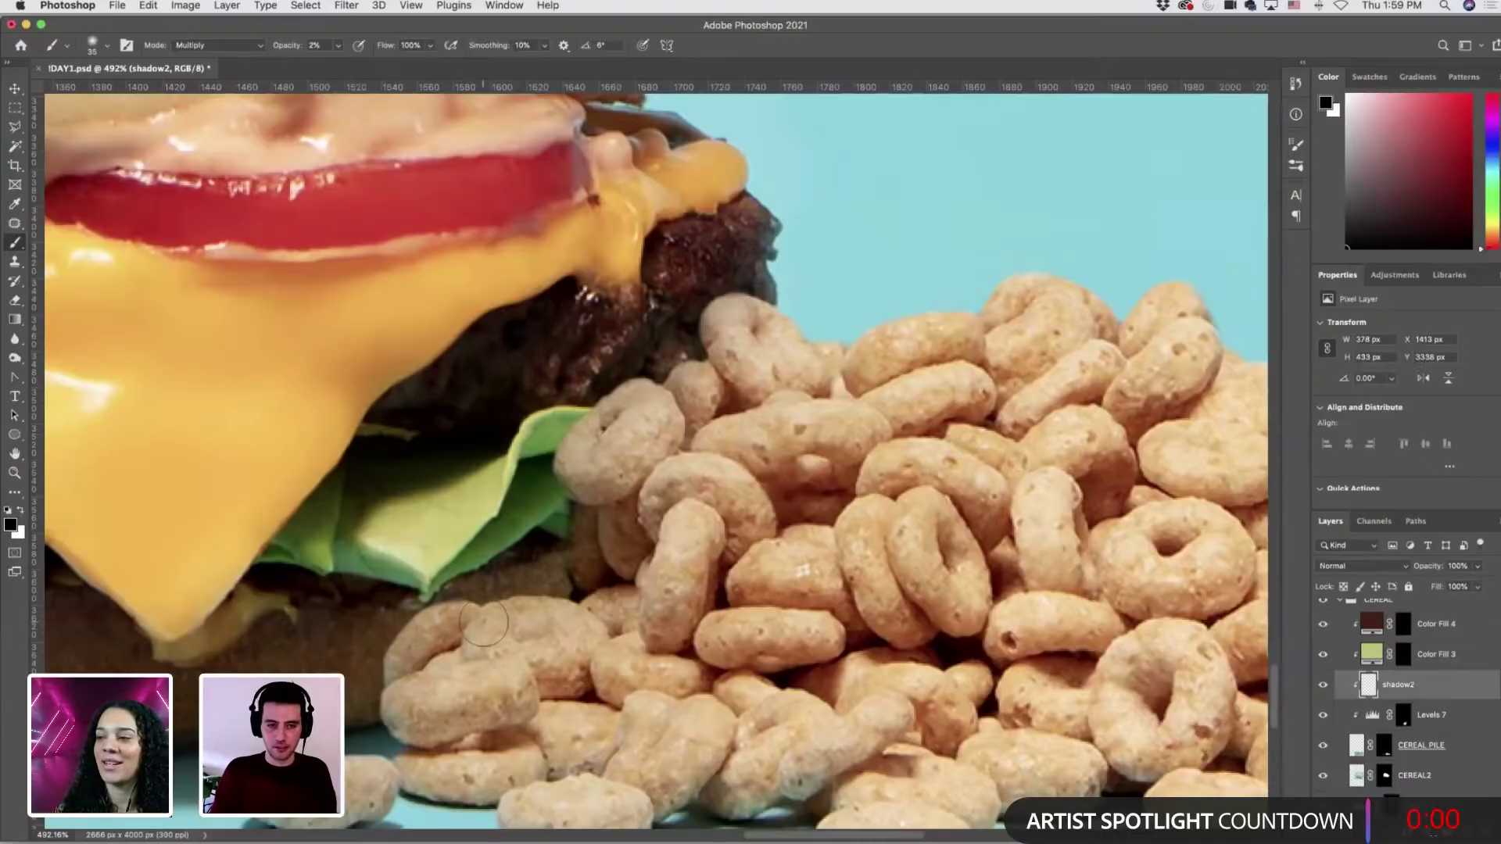
Add a black Solid Color fill layer above the brown fill in the CEREAL group and hide it.
scroll(629, 641, left, 4)
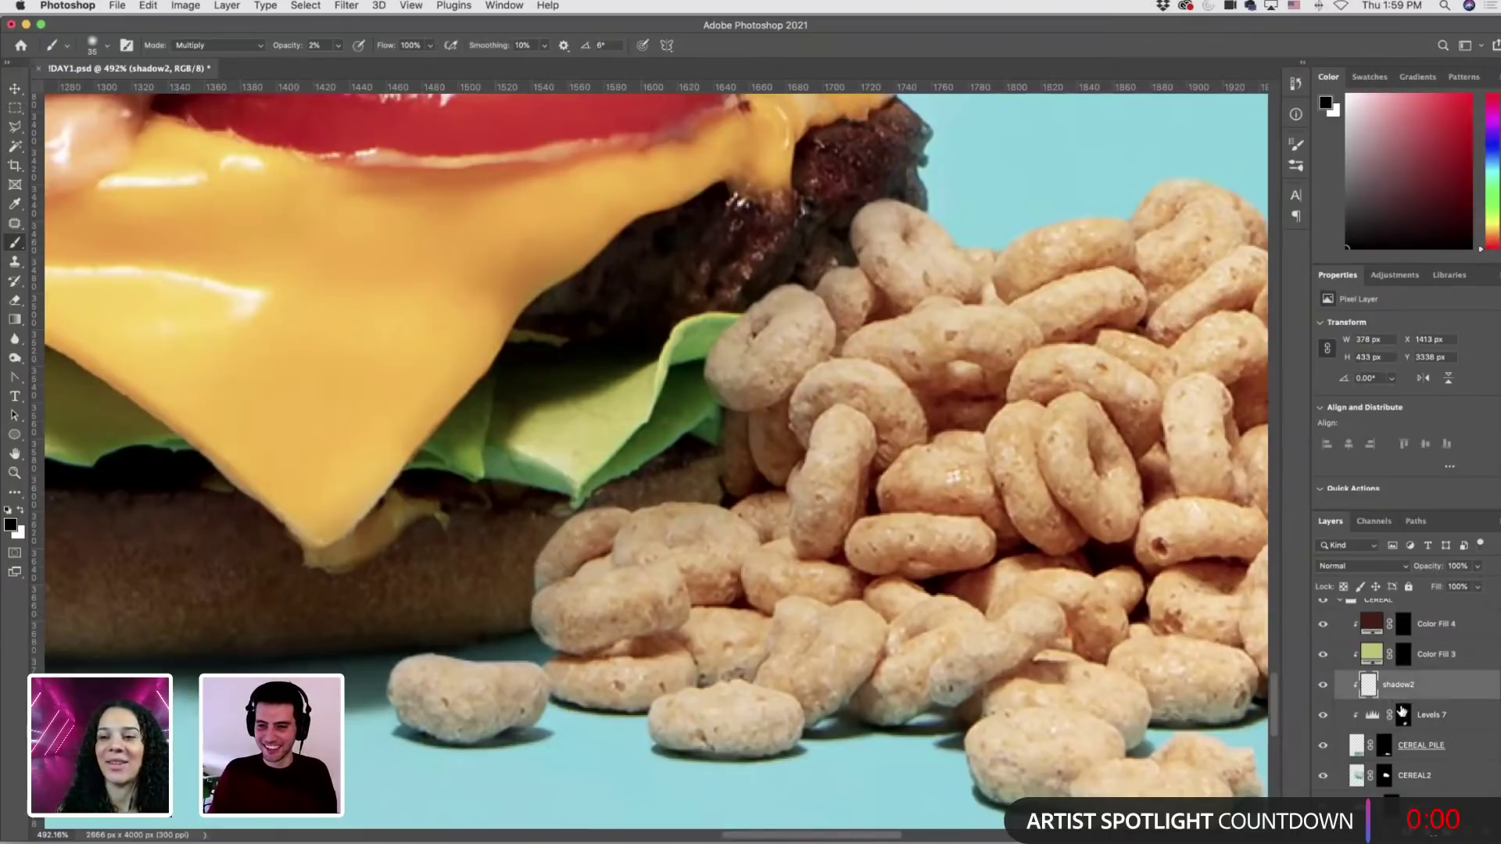
click(1431, 624)
click(1394, 809)
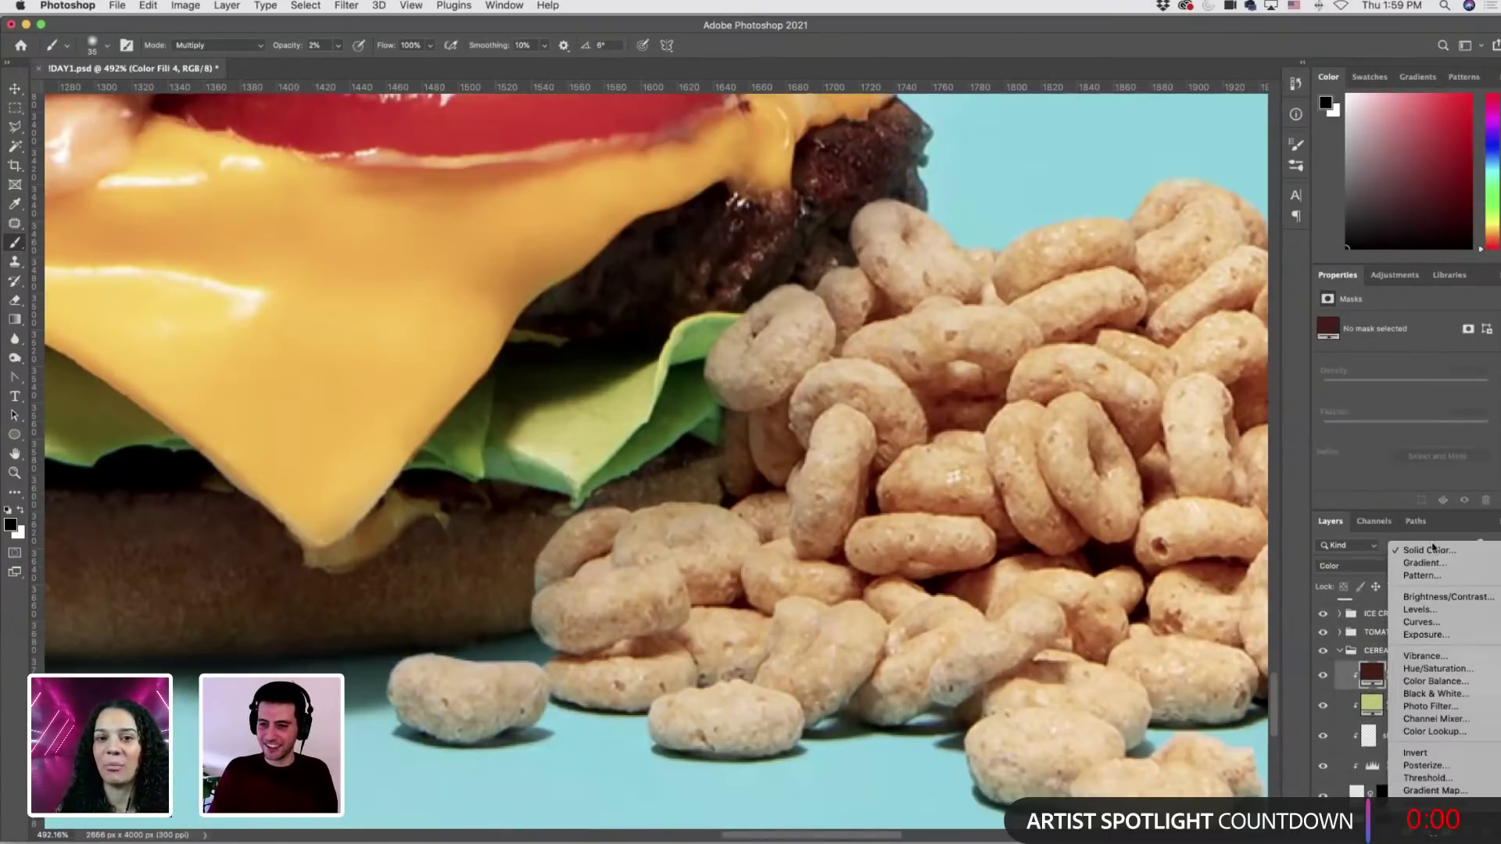
click(1429, 551)
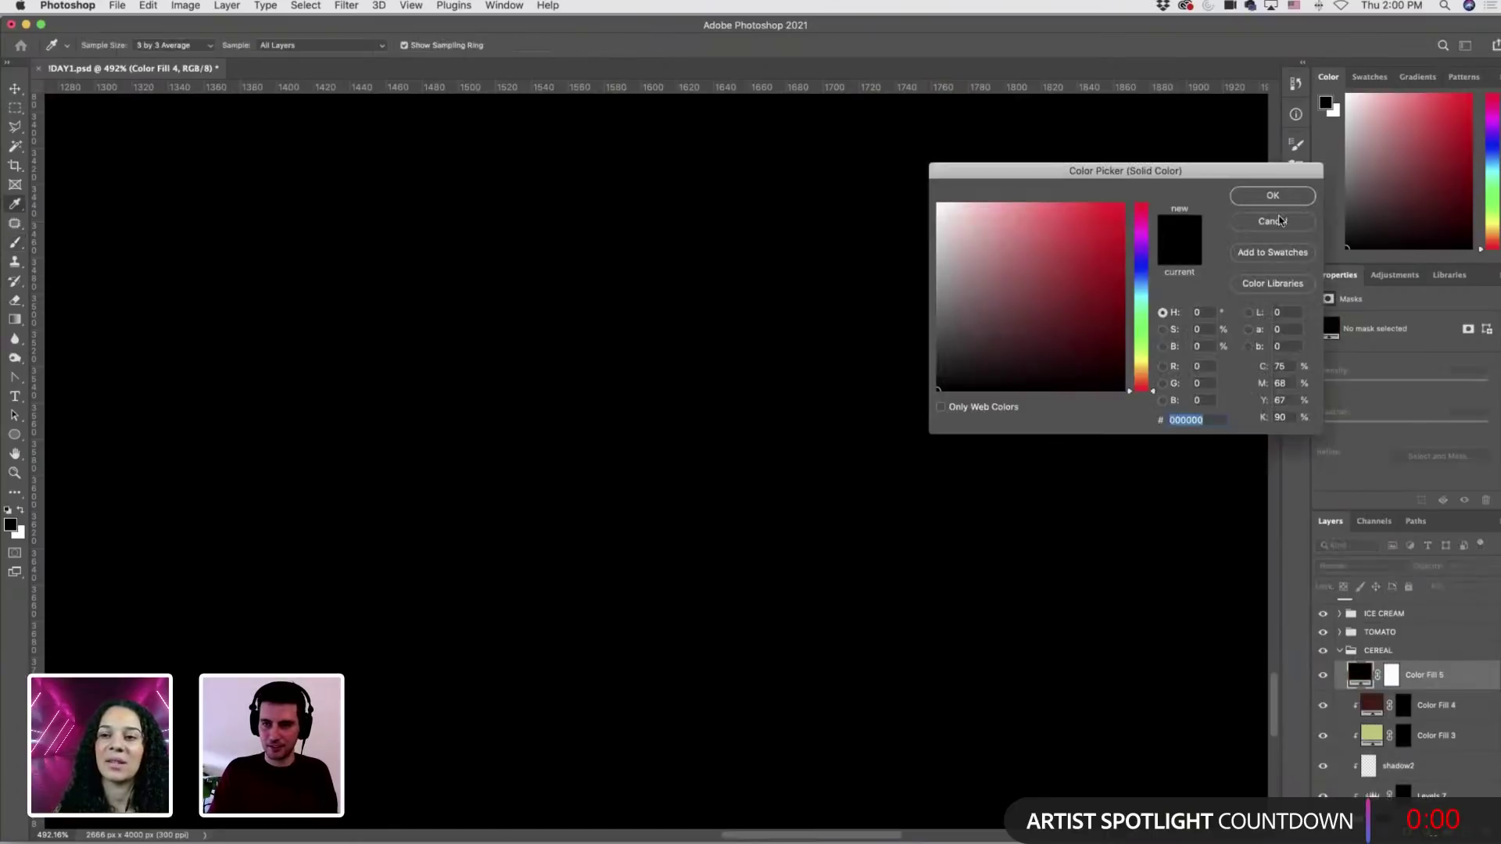
click(1277, 199)
click(1323, 675)
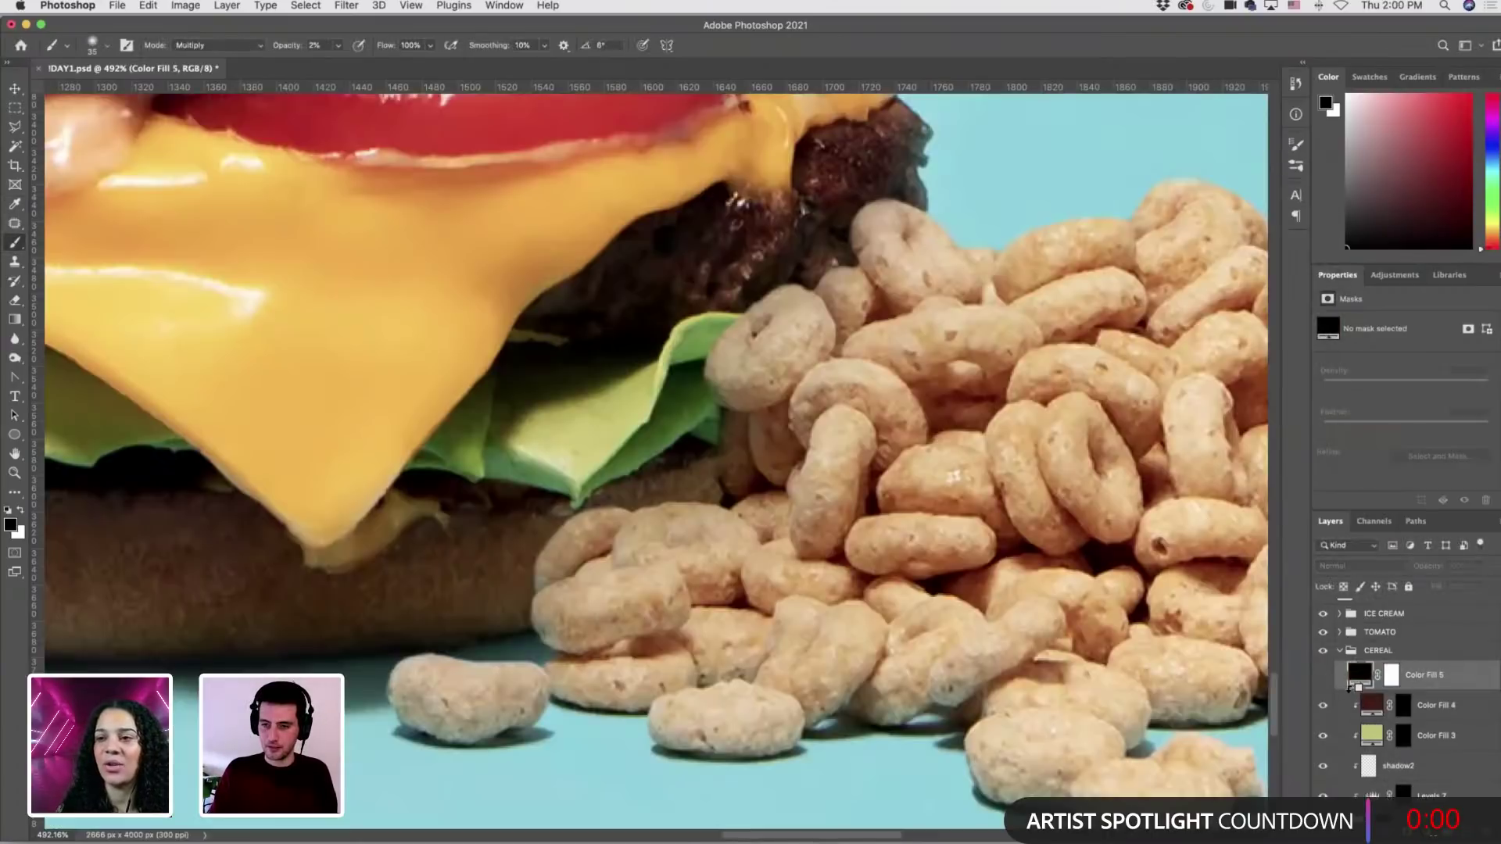
Clip the black fill layer to the layers below and recolour it with a brown sampled from the bottom bun beside the cereal.
alt+click(1348, 686)
scroll(1393, 772, down, 1)
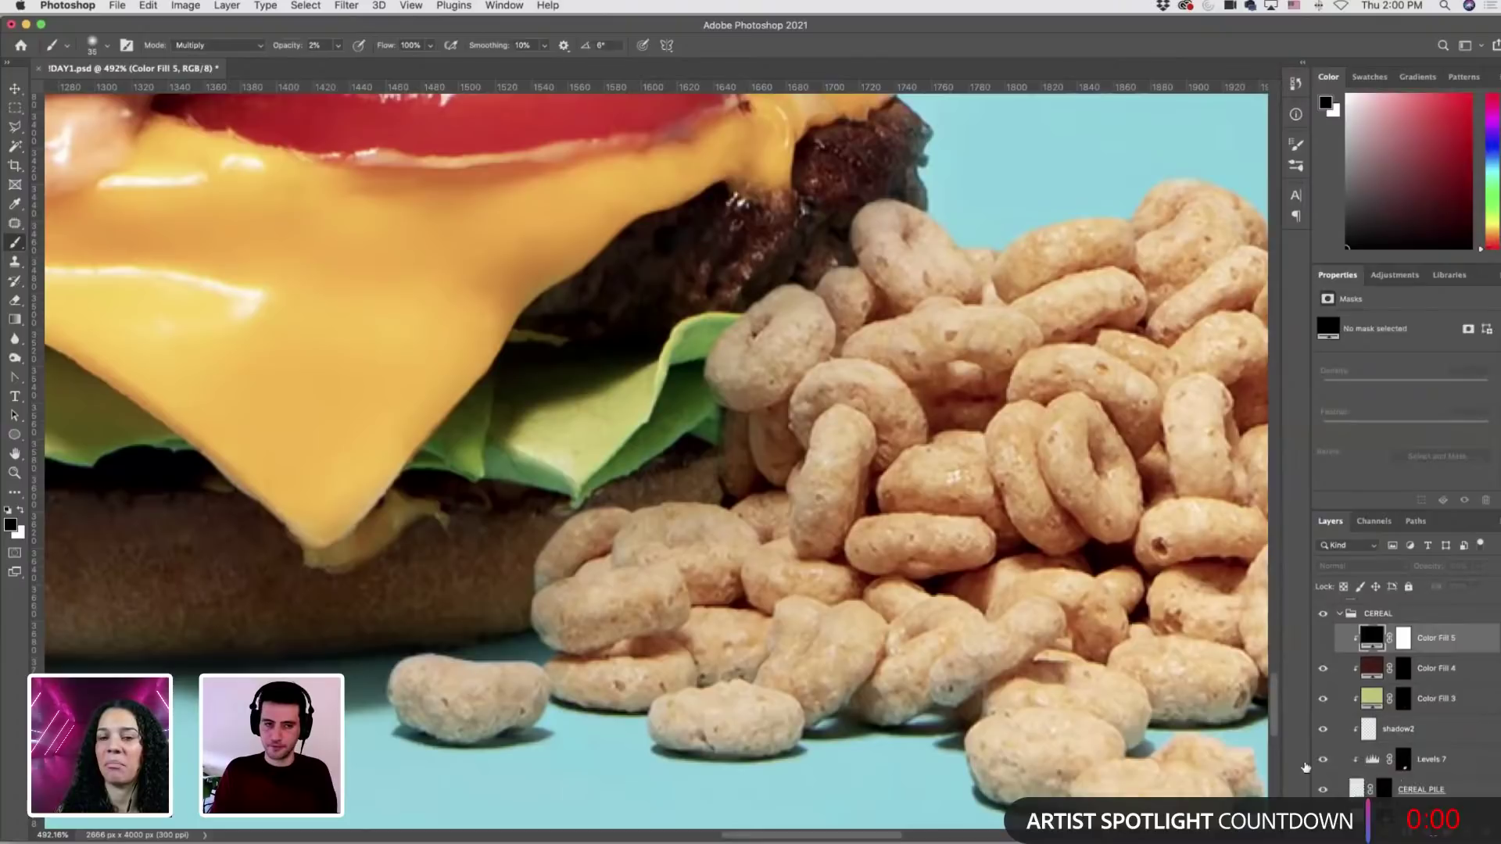
click(1411, 790)
key(i)
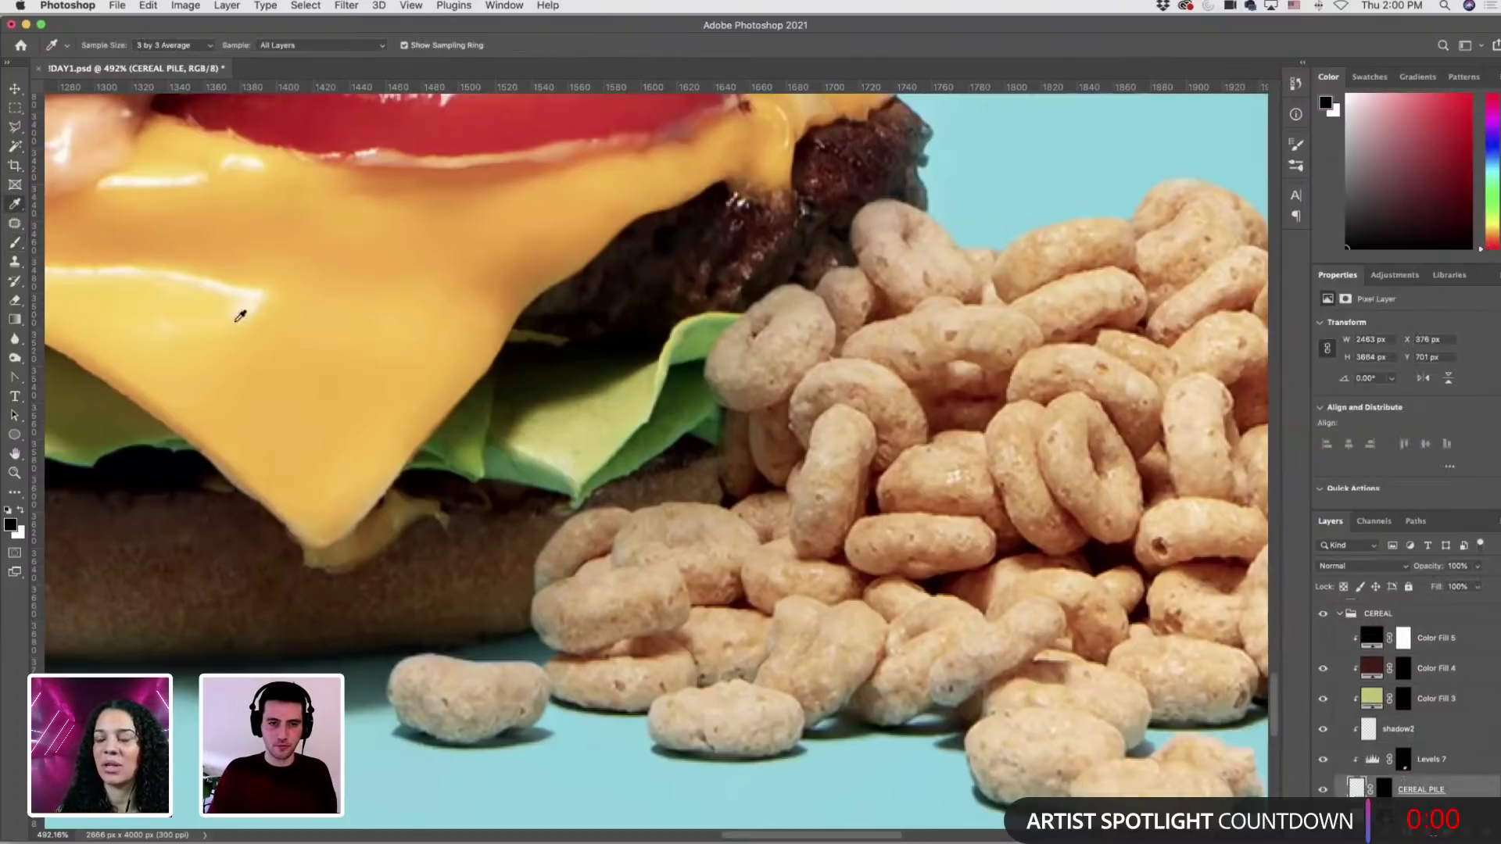
click(537, 542)
double_click(1372, 638)
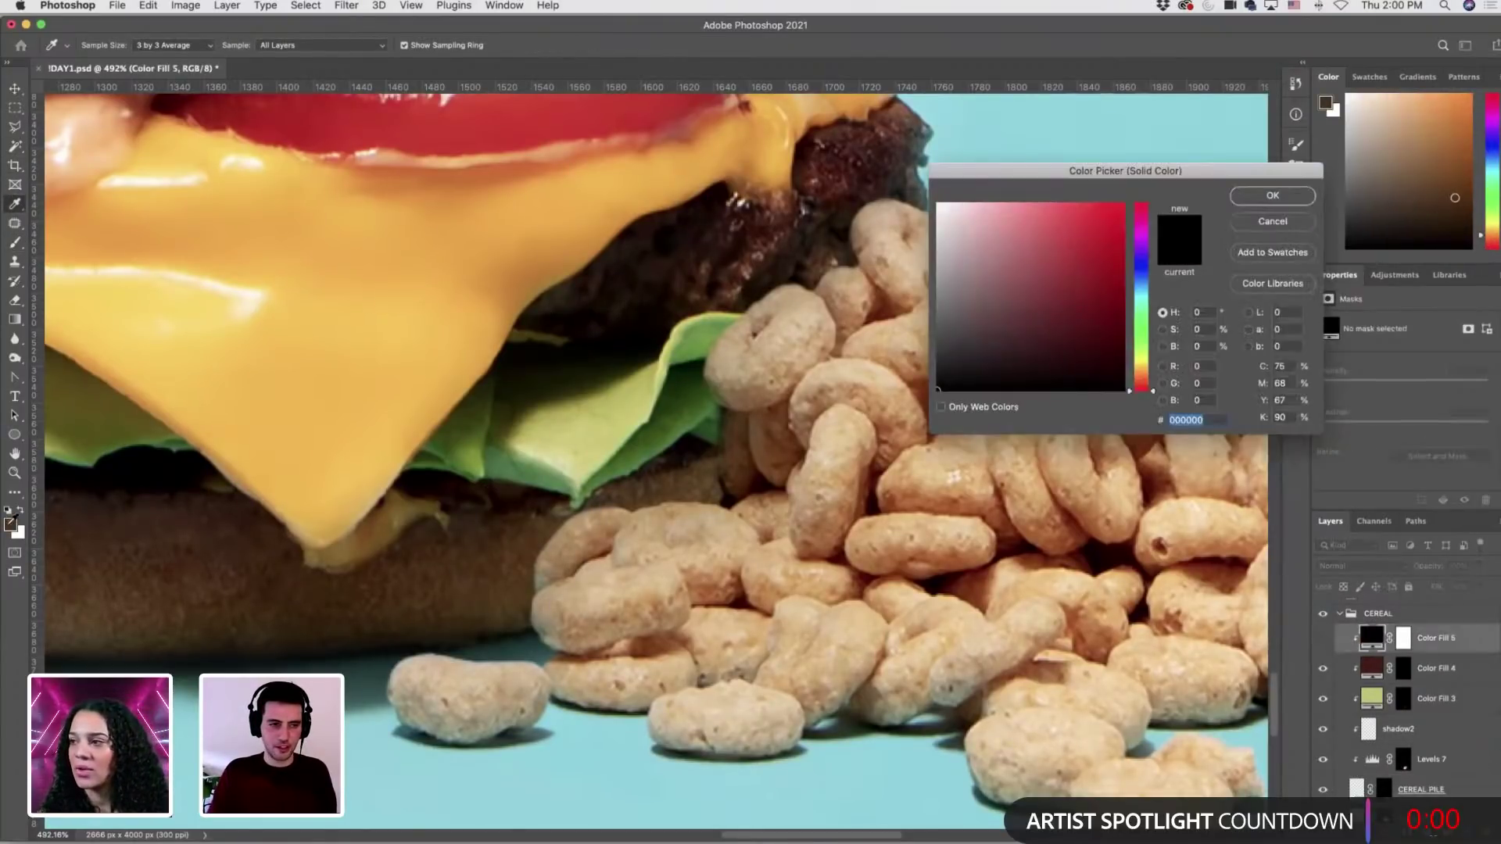
click(13, 522)
key(Return)
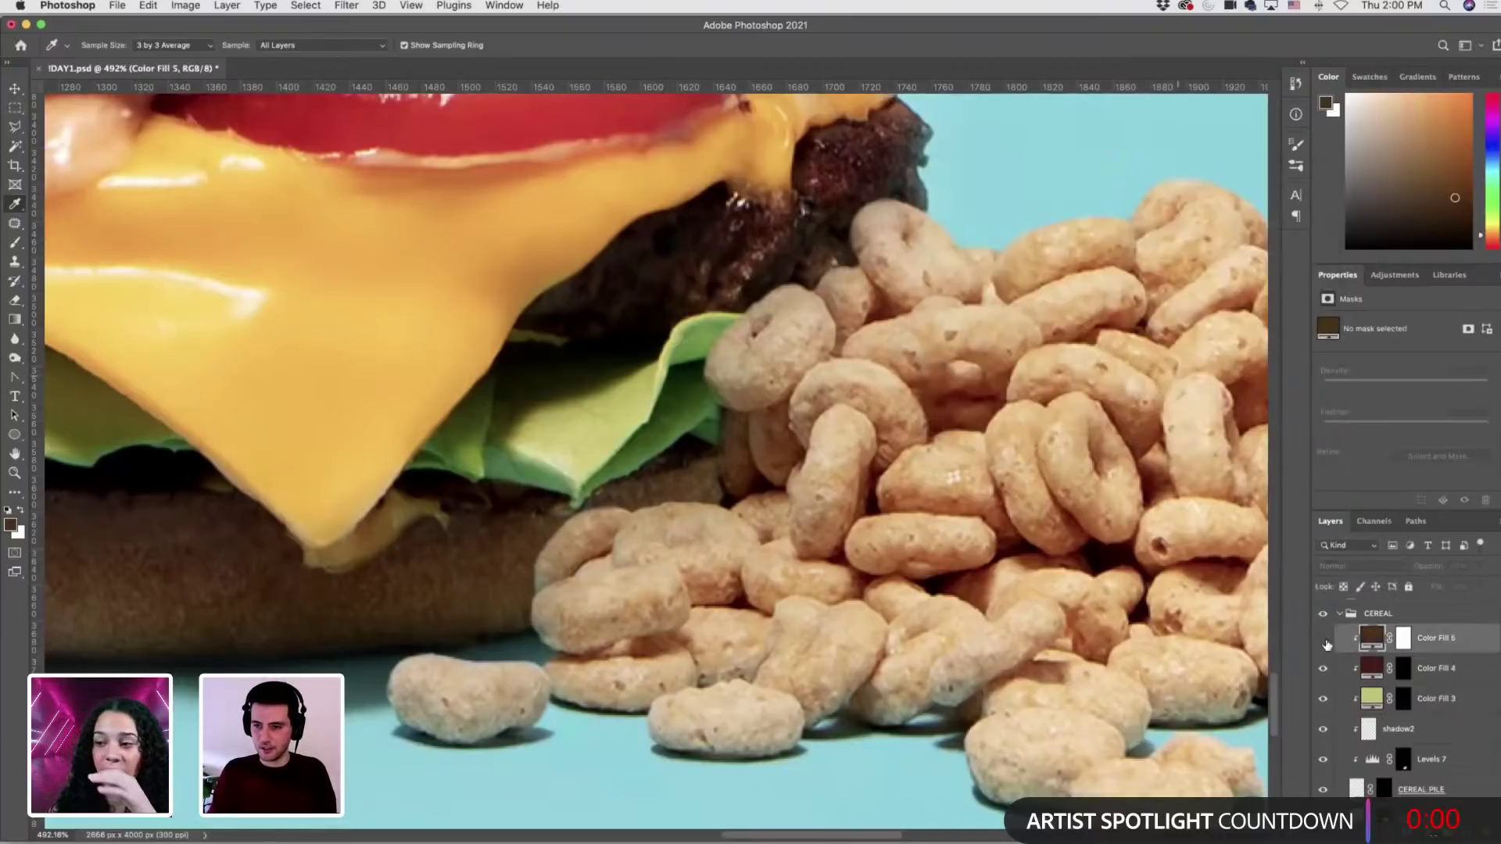
Invert the bun-brown fill layer's mask to black and set the layer's blend mode to Color.
click(1396, 638)
key(super+i)
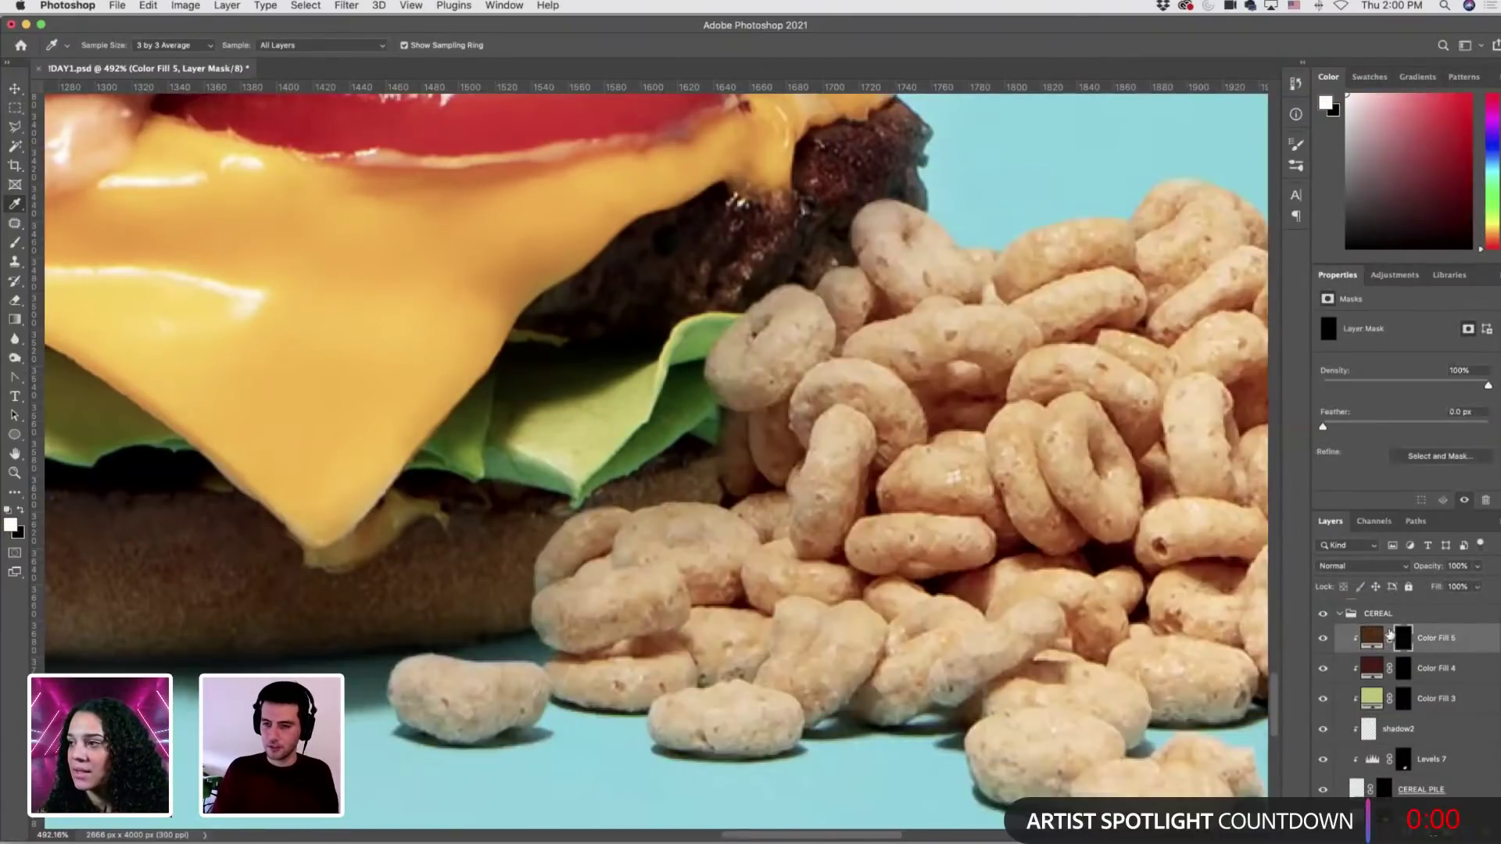
click(1332, 565)
click(1337, 815)
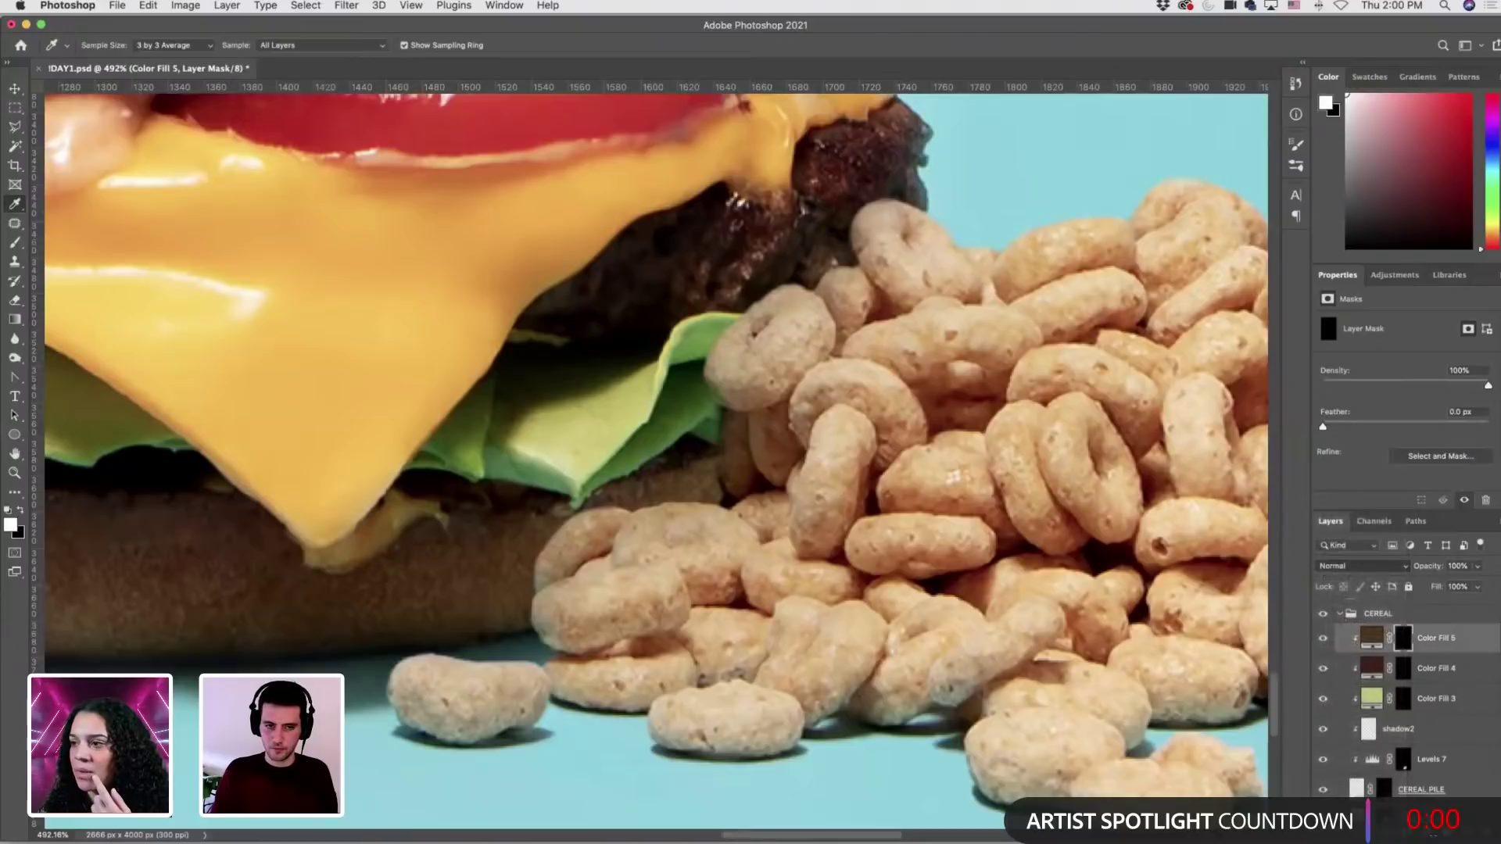
Set the Brush to 100% opacity and Normal mode for painting on the bun-brown fill layer's mask.
key(b)
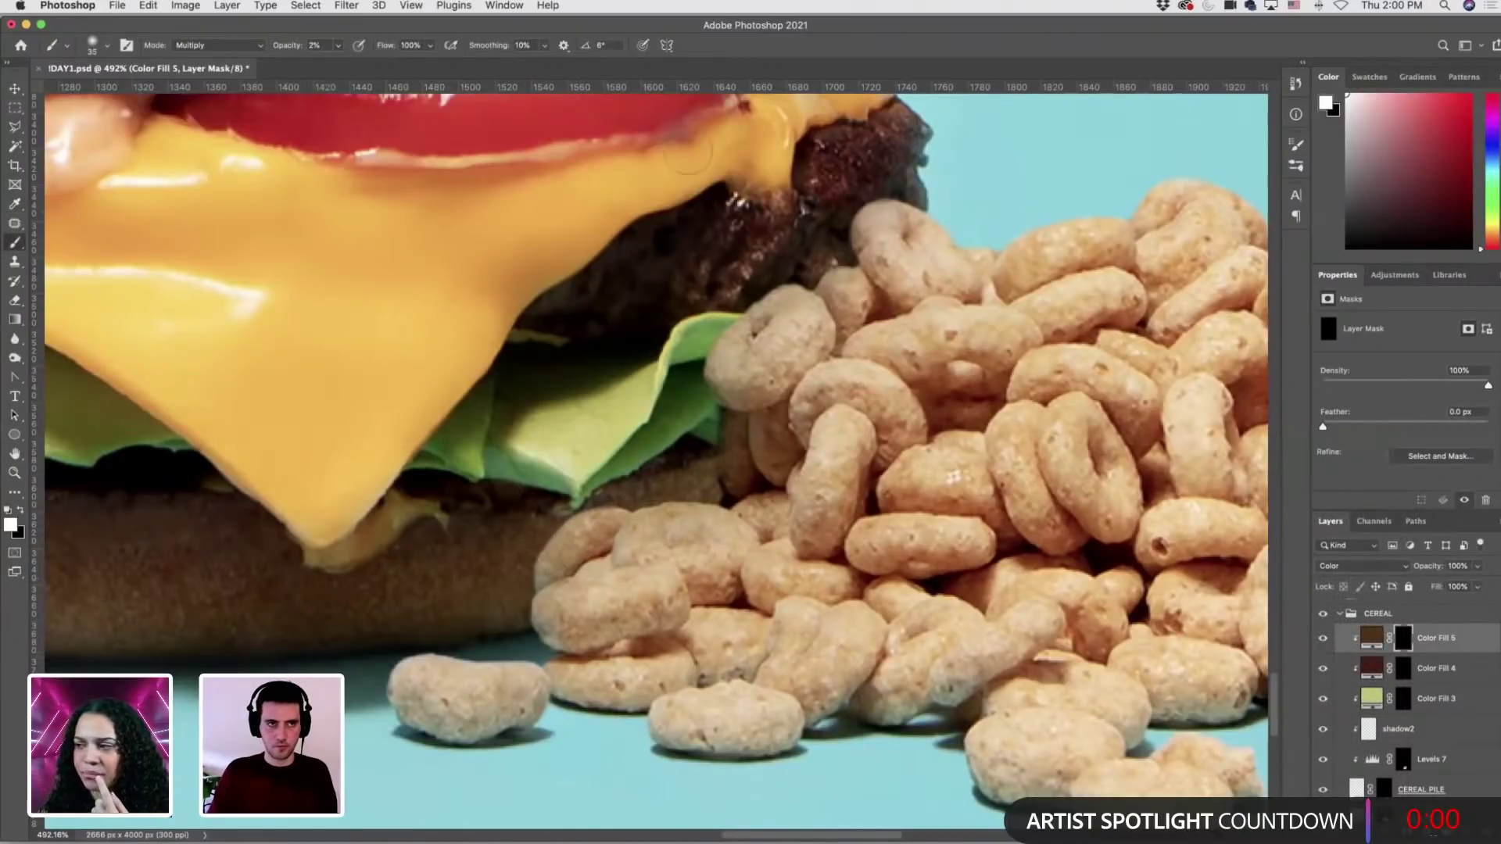
drag(337, 50, 623, 161)
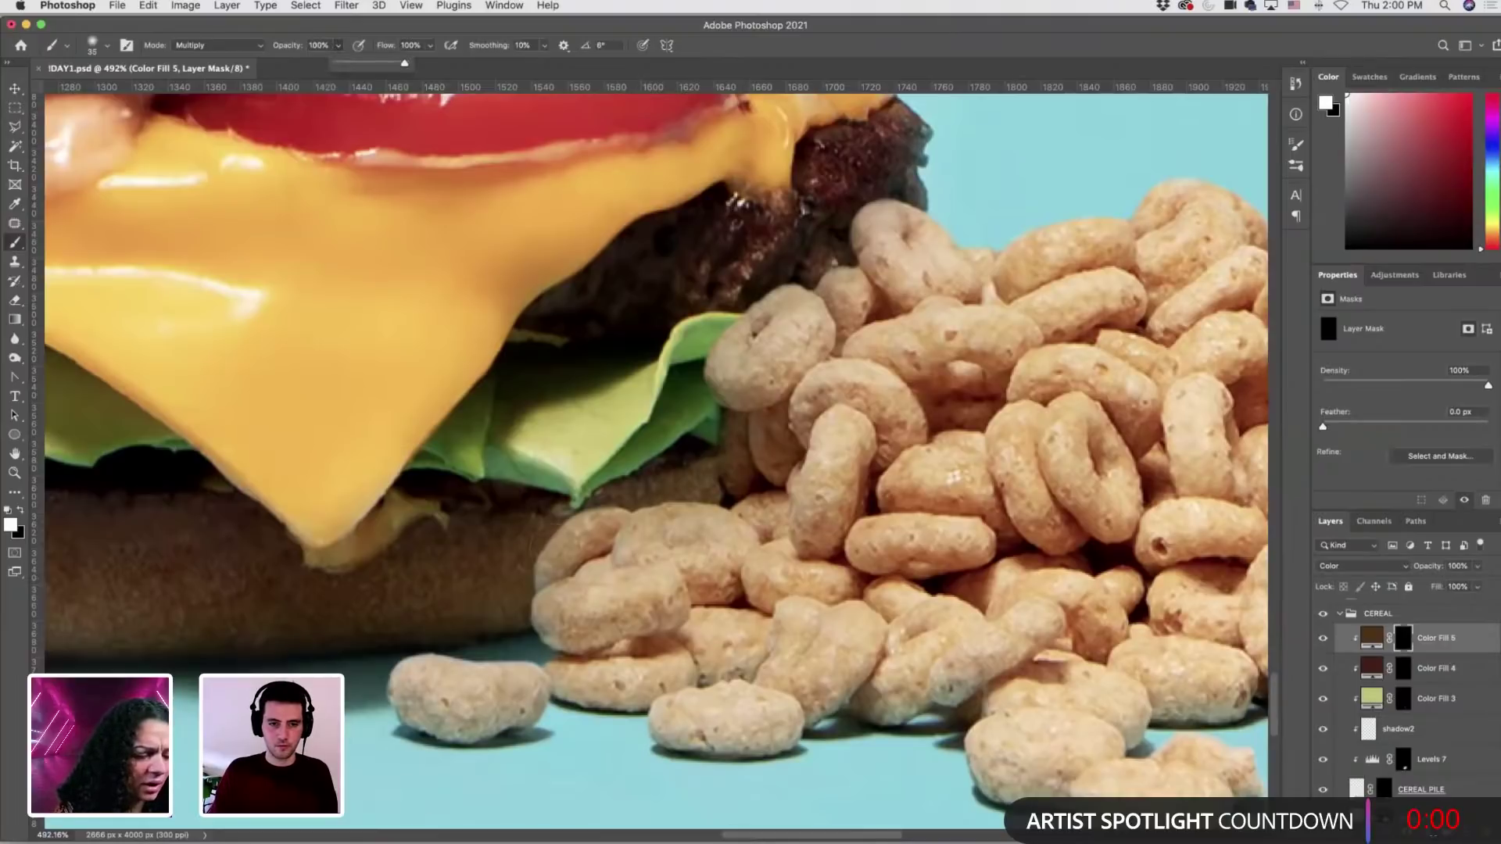
click(178, 46)
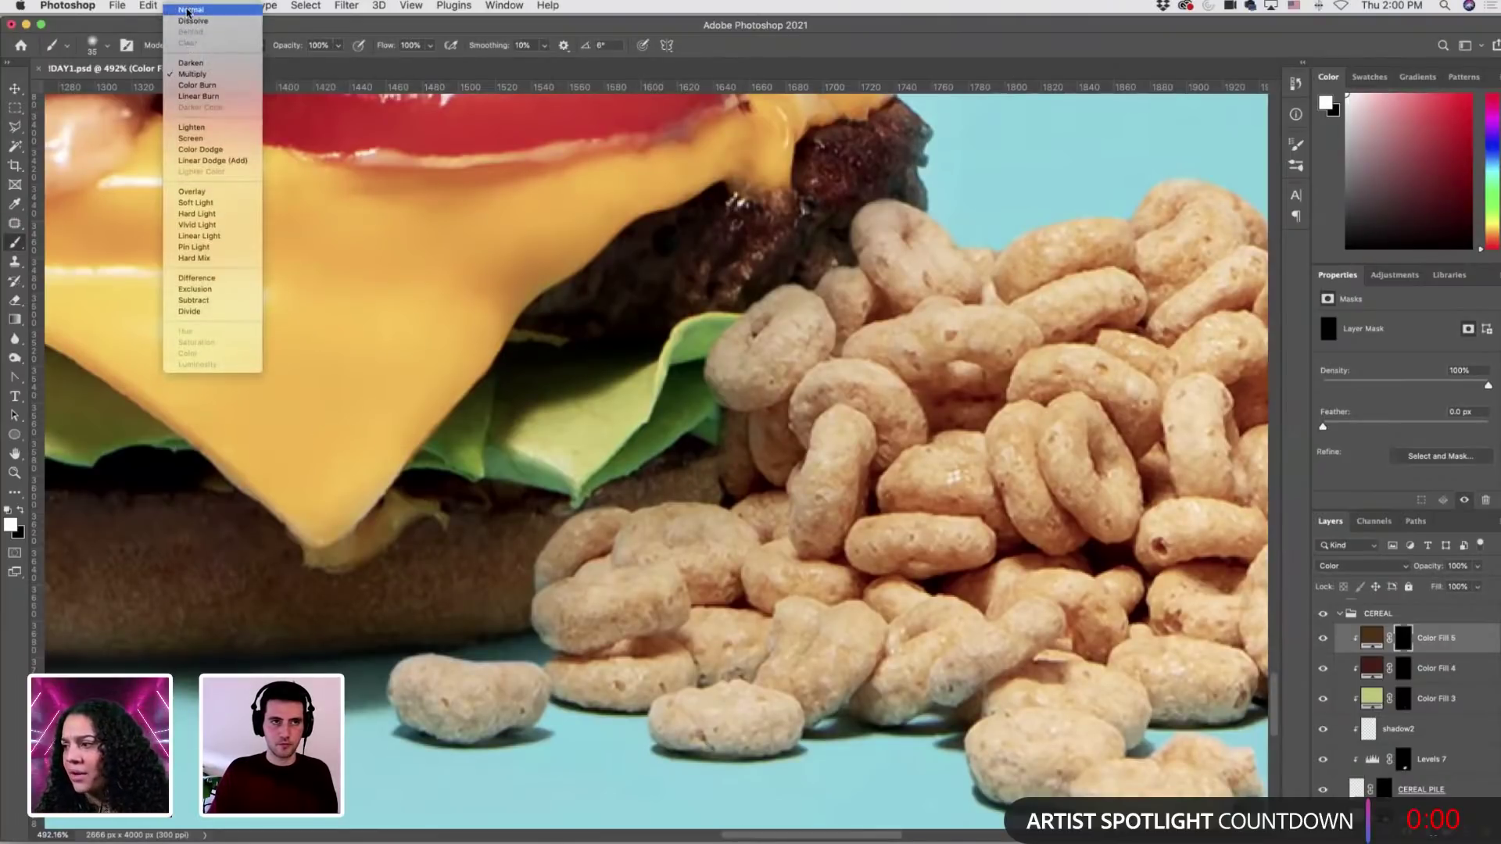
click(512, 461)
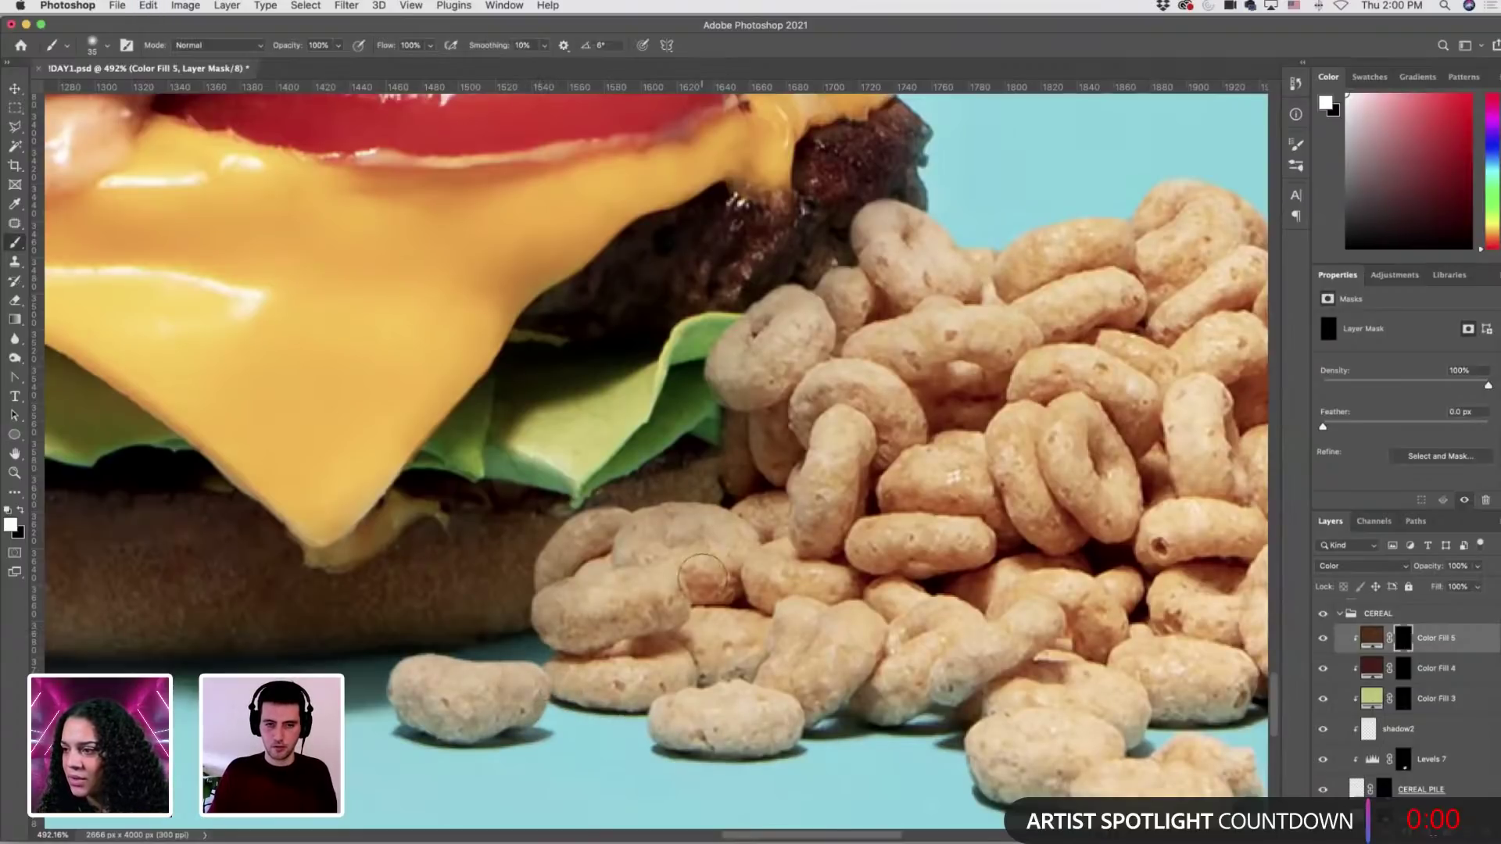
scroll(712, 528, left, 1)
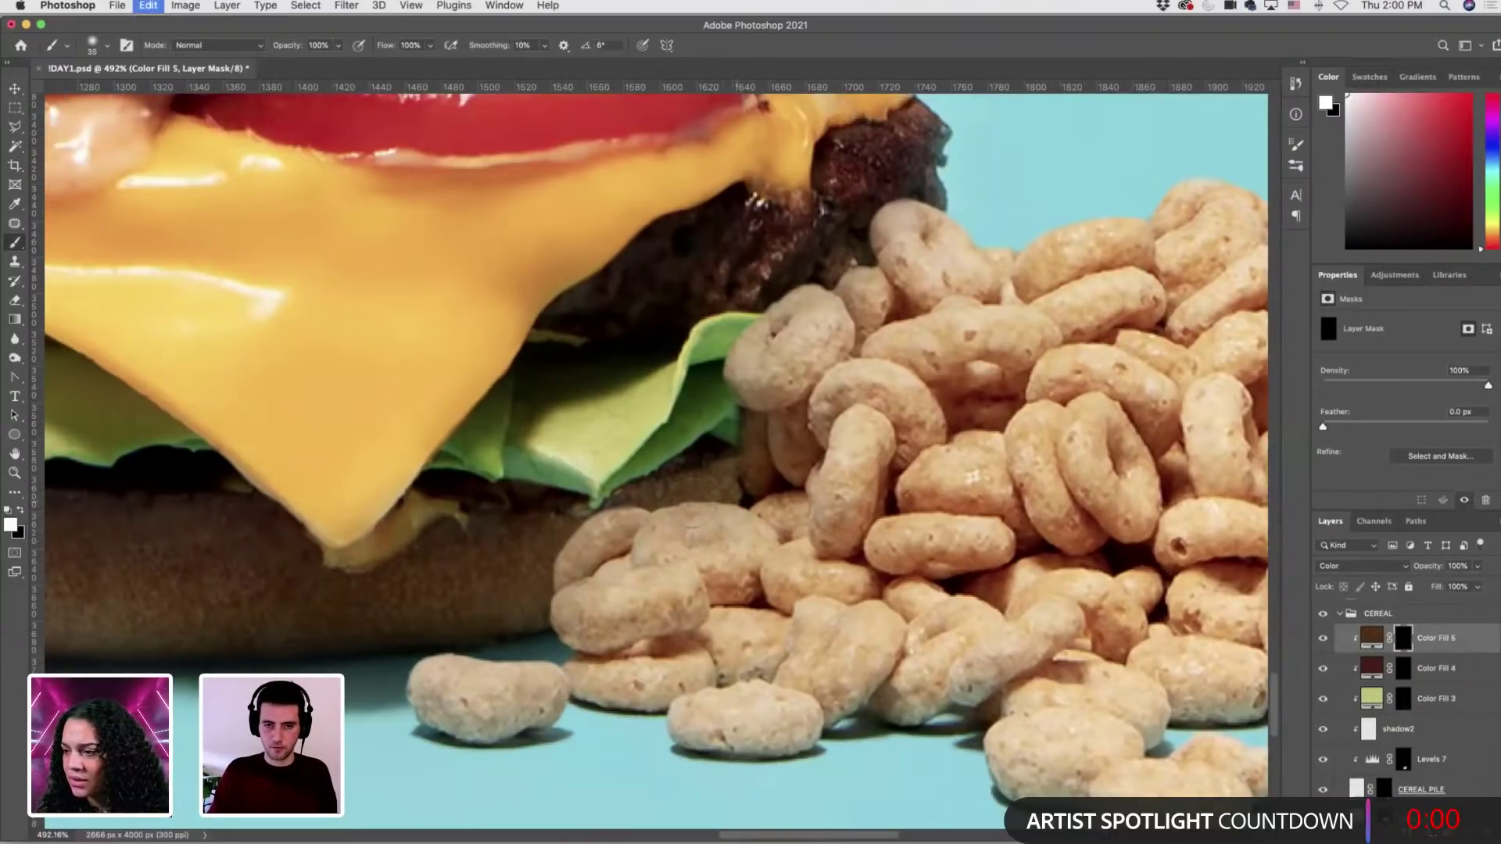
Select the shadow2 layer and set up a 20 px black brush in Multiply mode at 2% opacity for shading the cereal.
click(1398, 729)
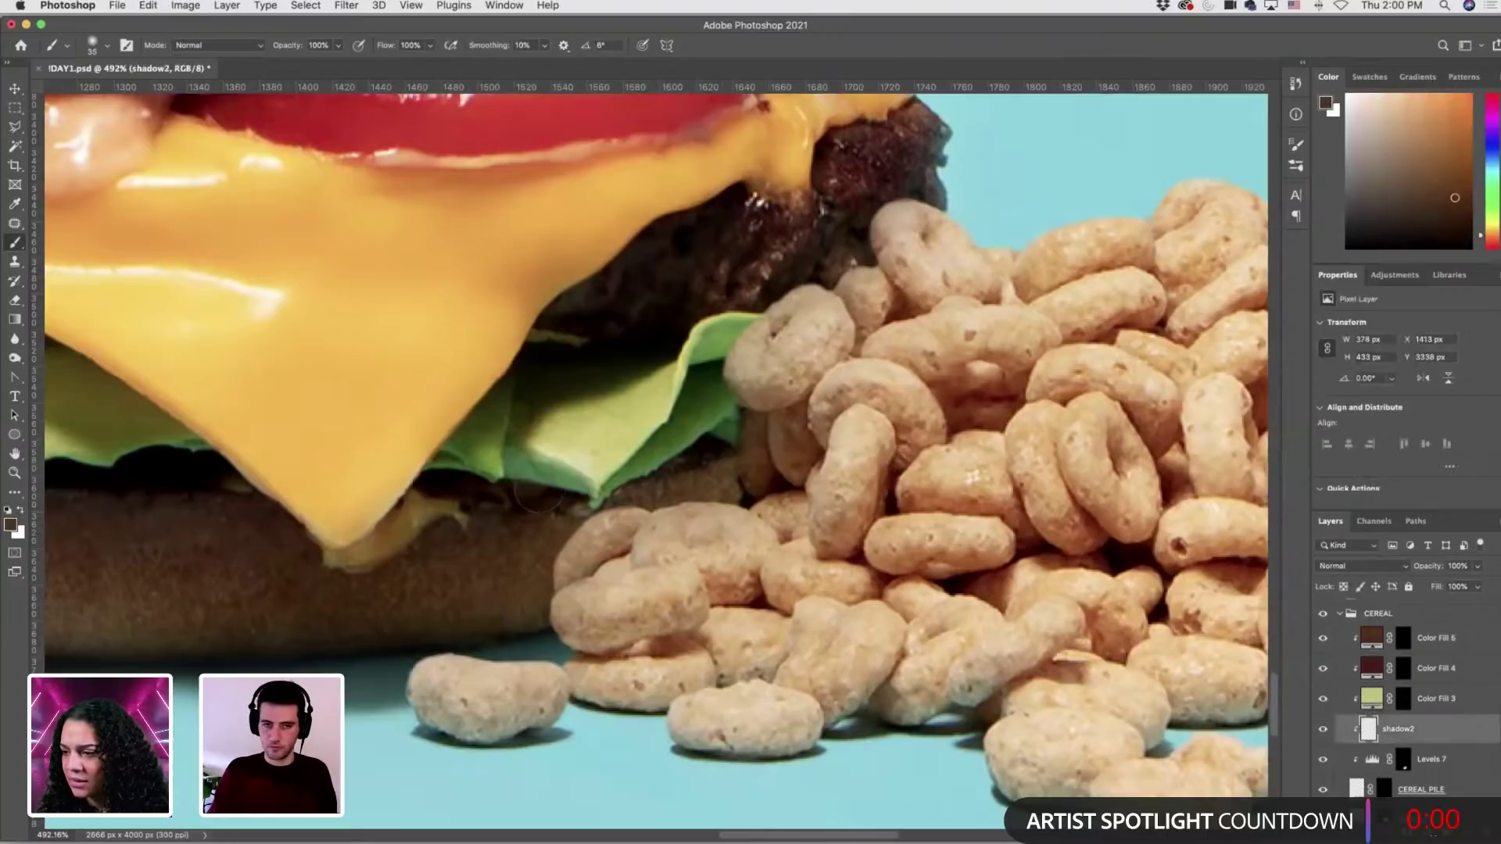
key(d)
click(197, 45)
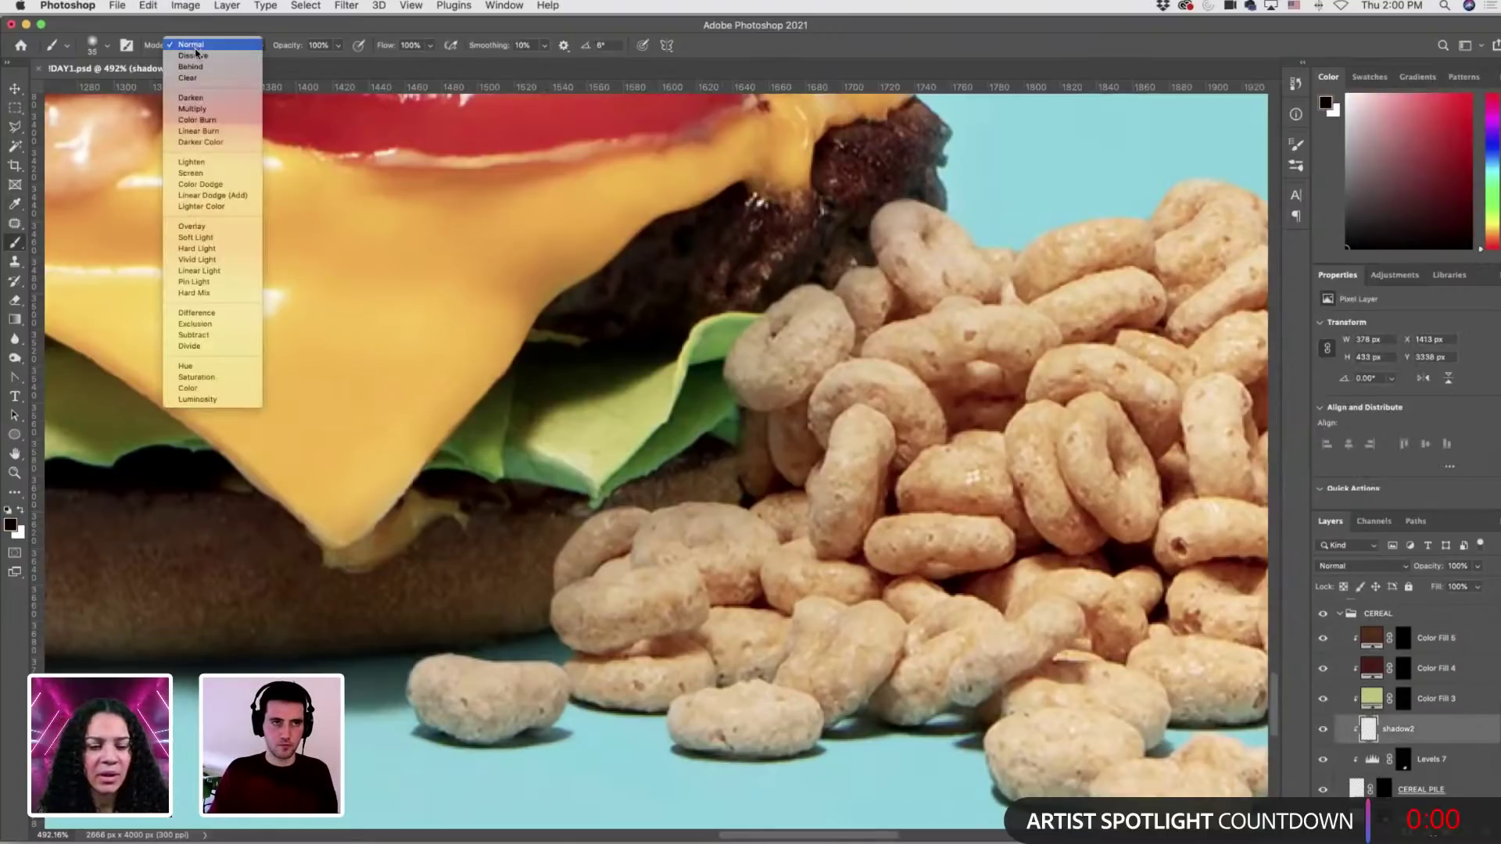
click(195, 117)
drag(295, 56, 275, 53)
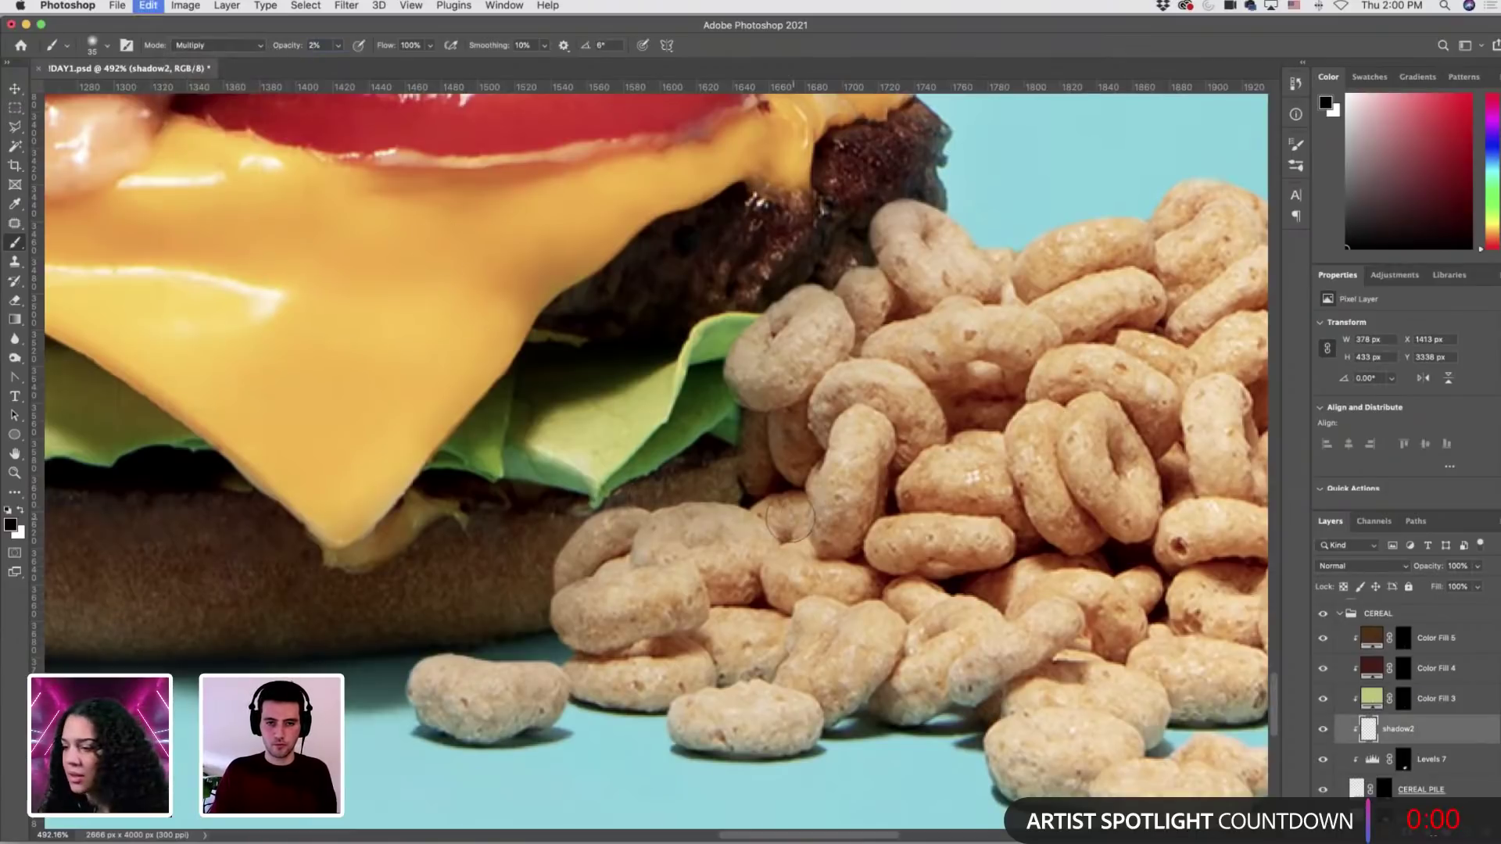
key(bracketleft)
key(bracketleft)
key(bracketleft)
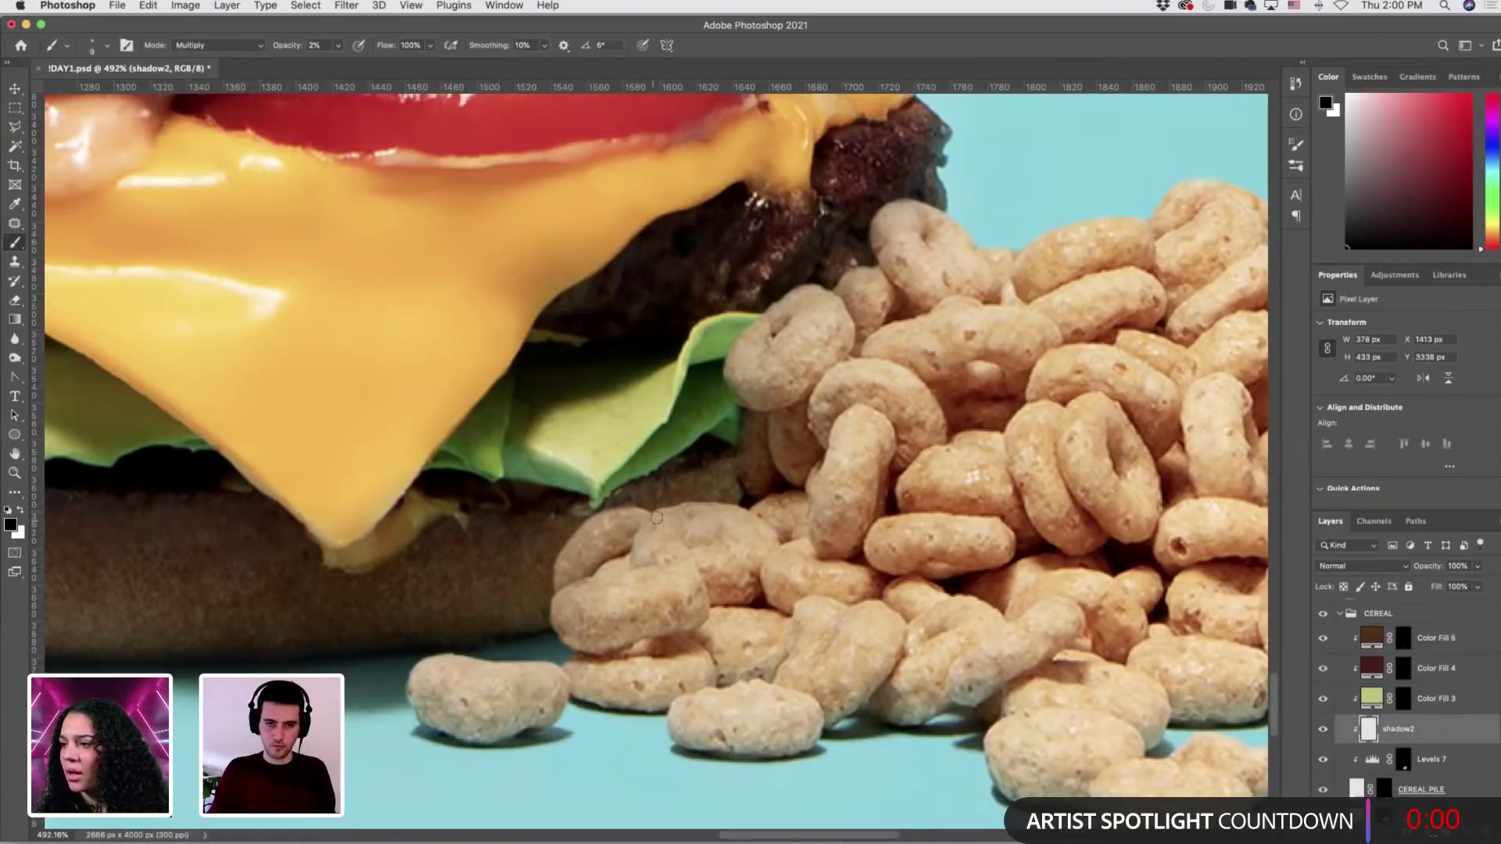
key(bracketright)
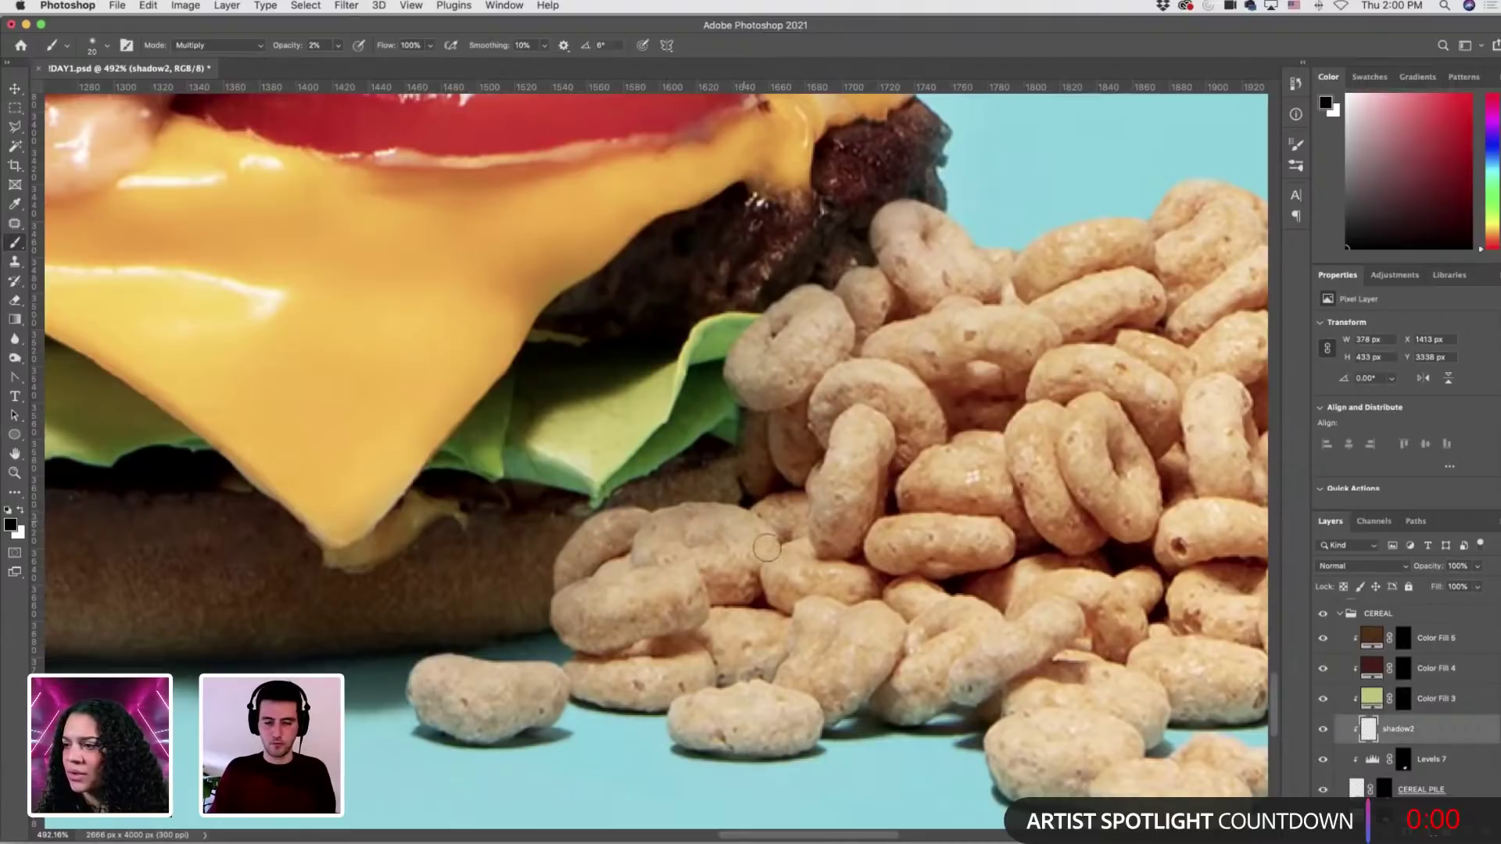
Examine the whole food stack composition, then the burger and the cereal pile beside it up close.
scroll(685, 473, down, 10)
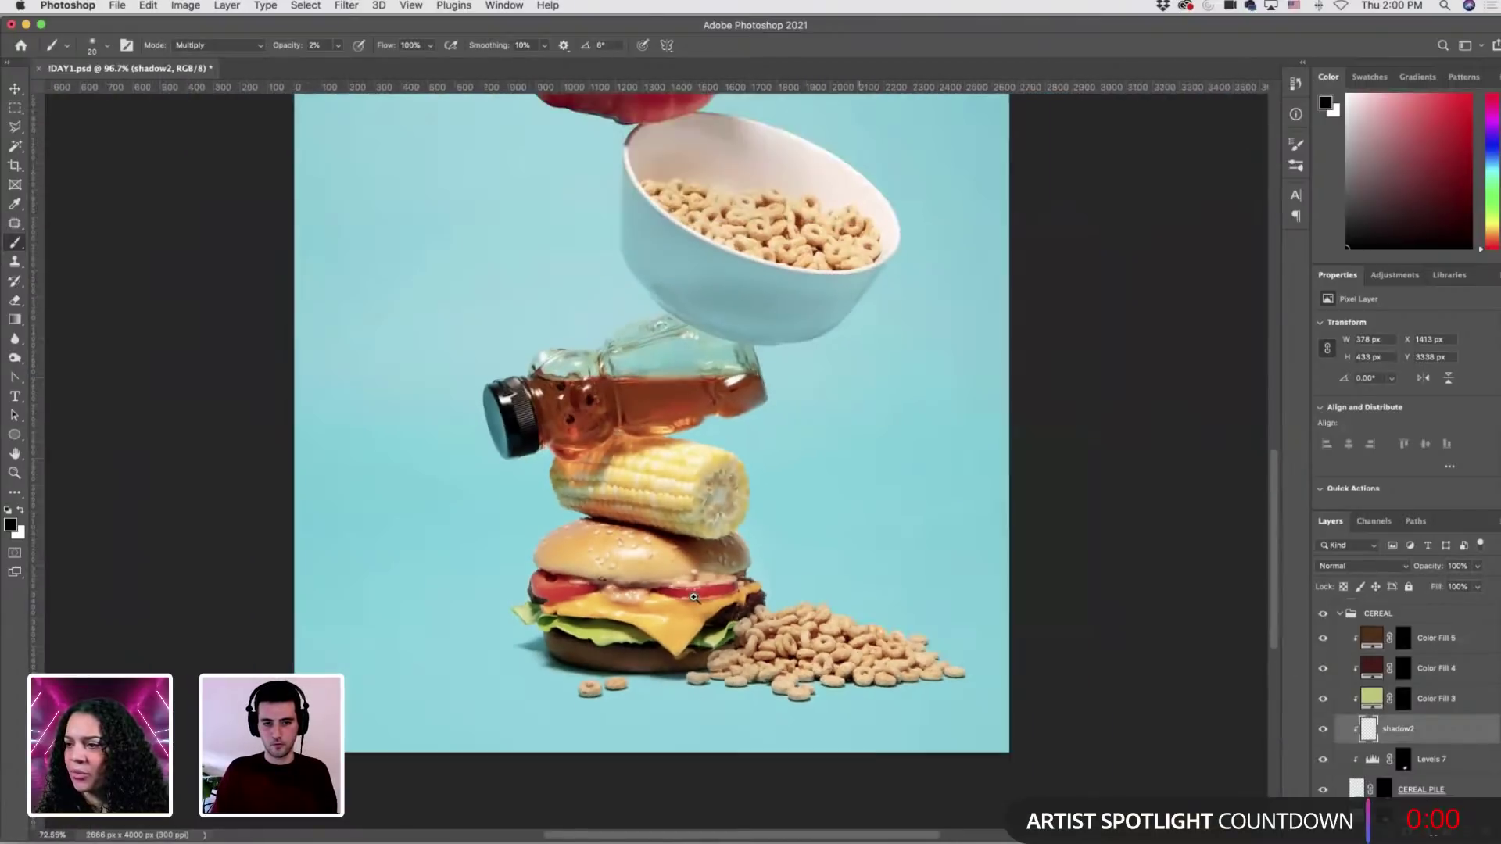
scroll(652, 434, down, 3)
scroll(1423, 731, up, 4)
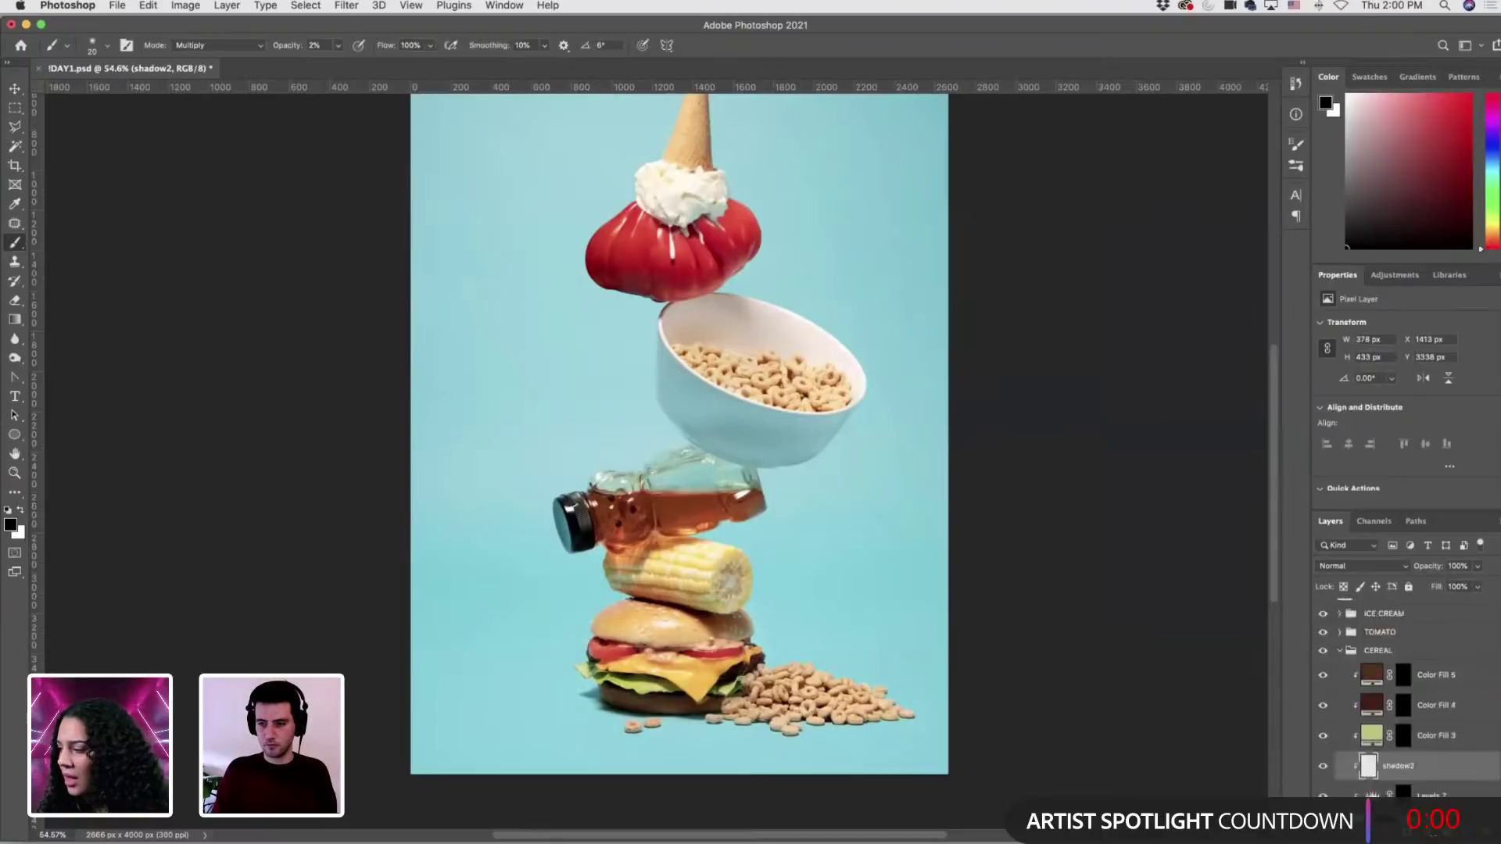
scroll(1422, 730, down, 2)
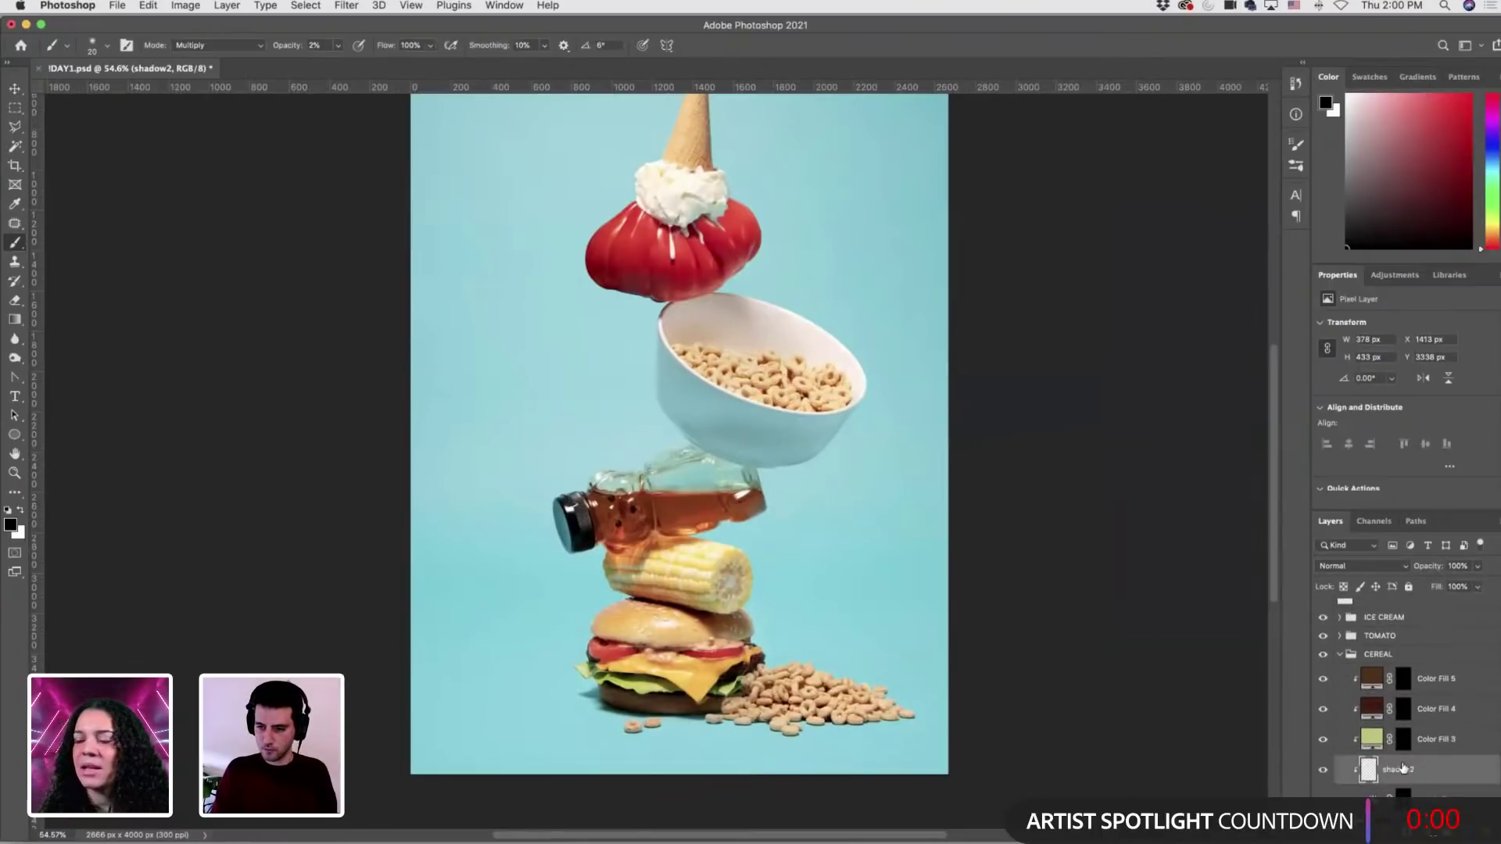
scroll(732, 673, down, 1)
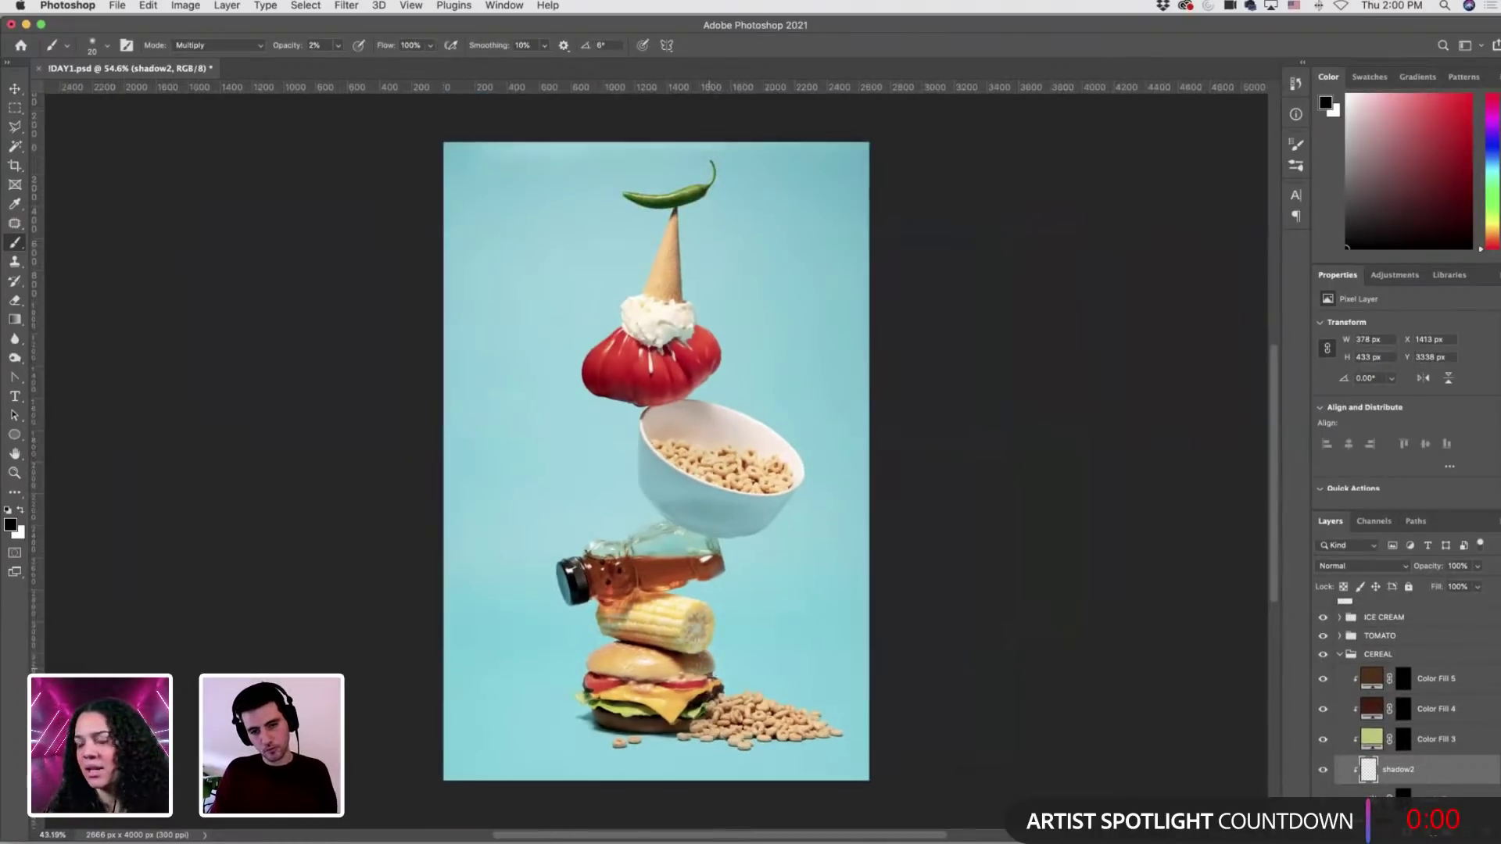
scroll(732, 674, up, 8)
scroll(797, 720, down, 1)
scroll(1338, 710, down, 2)
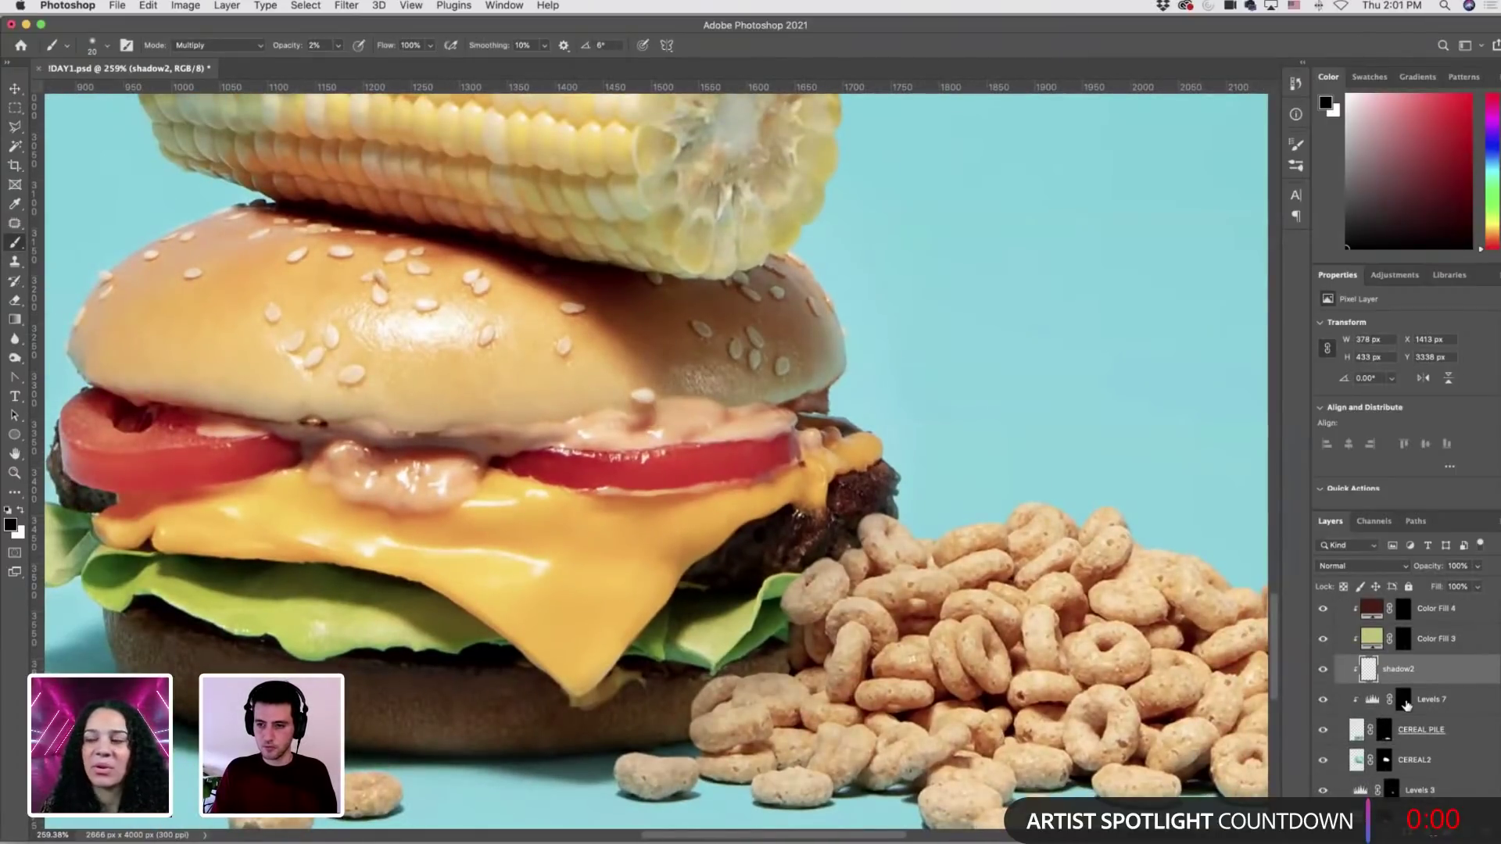
Target the Levels 7 layer mask with white as the foreground colour and enlarge the brush.
key(alt+bracketleft)
key(x)
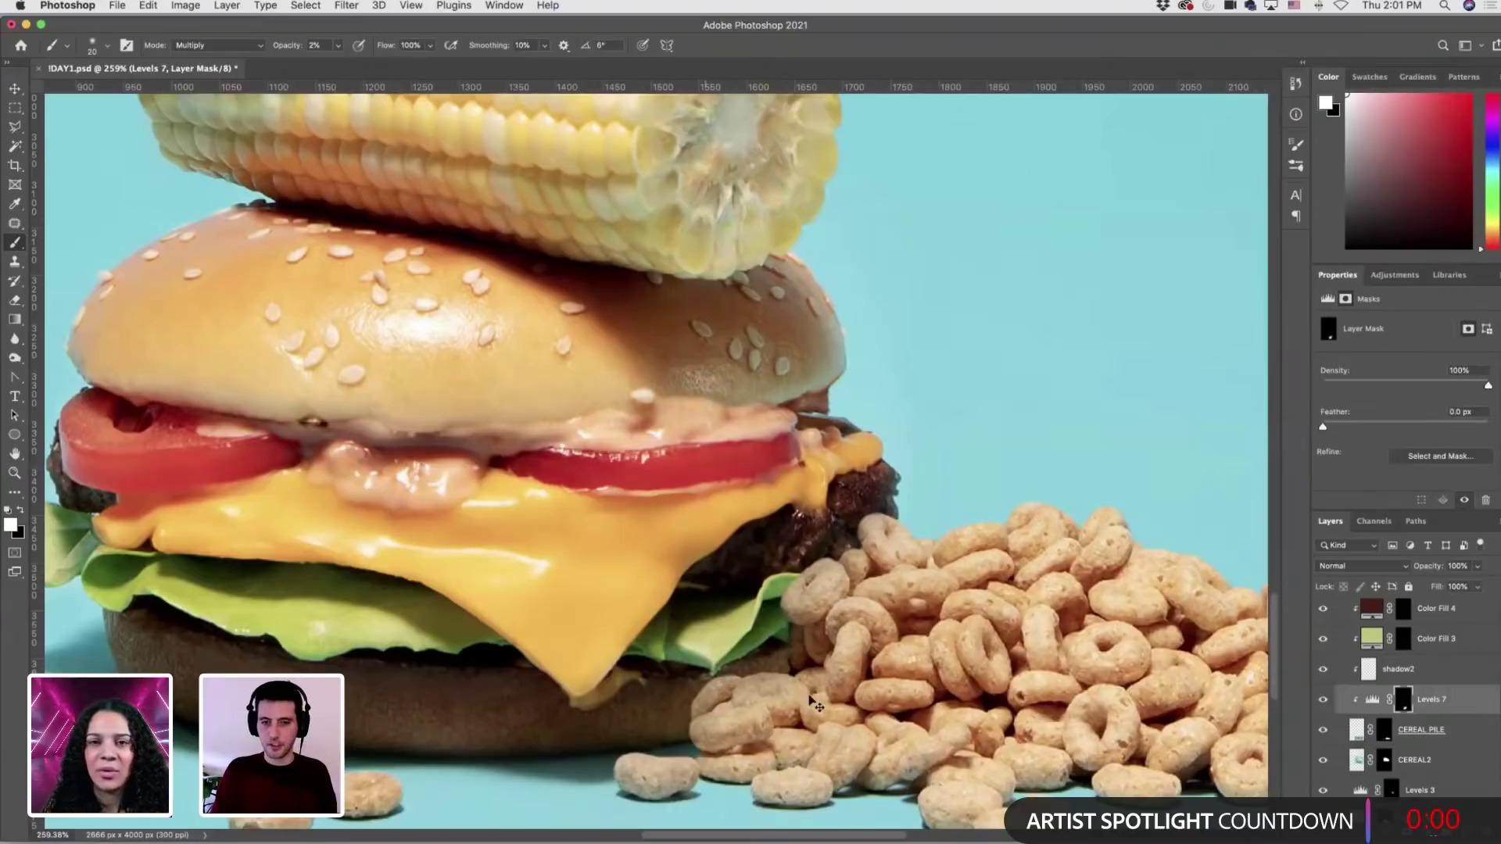
key(bracketright)
key(bracketright)
key(bracketright)
key(bracketright)
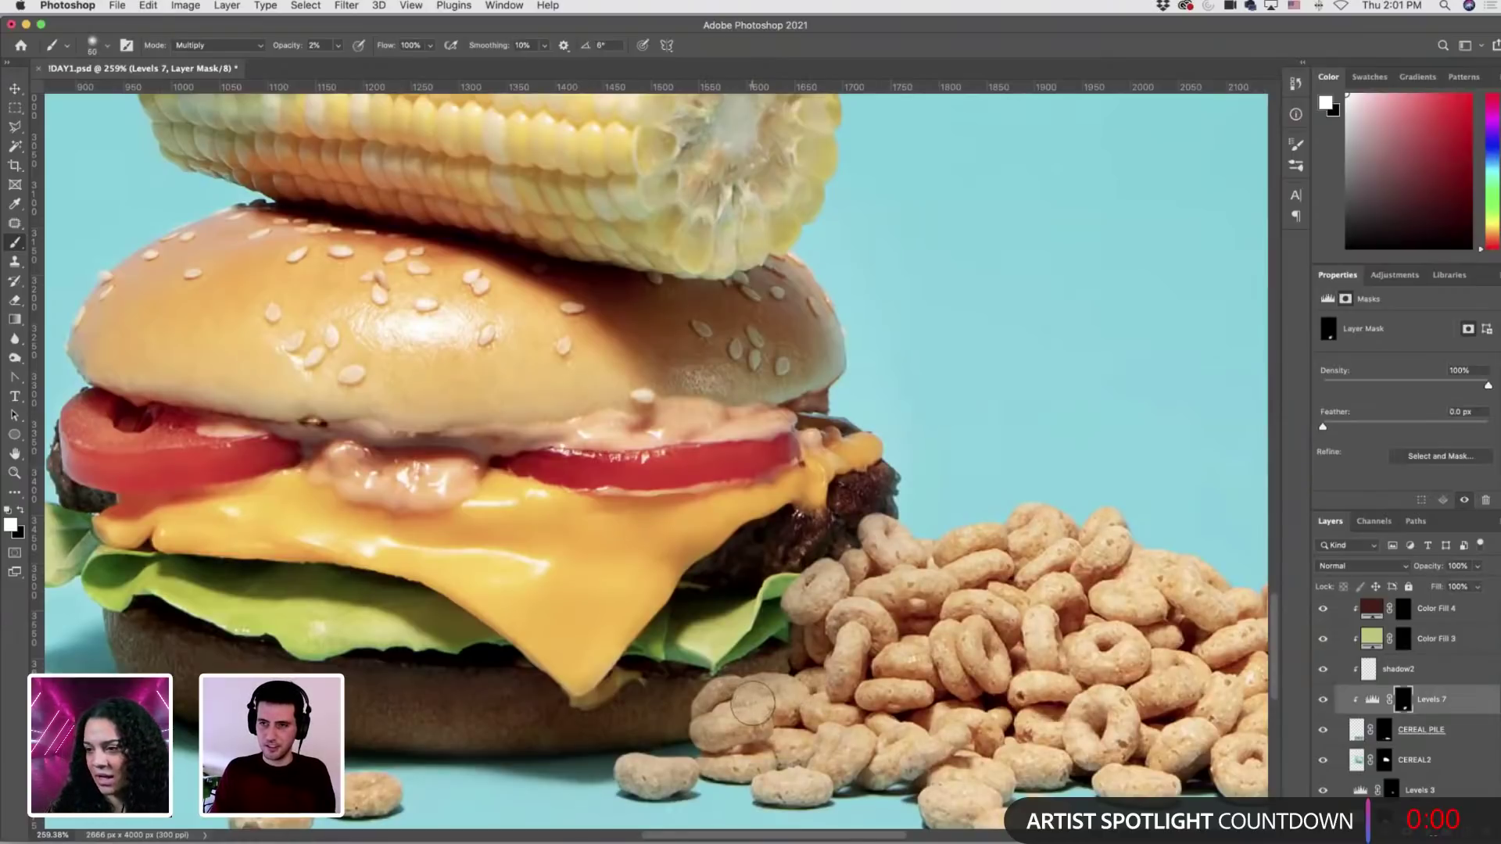
Paint over the cereal beside the bottom bun on the Levels 7 mask with a Normal mode brush at 15% opacity.
click(218, 52)
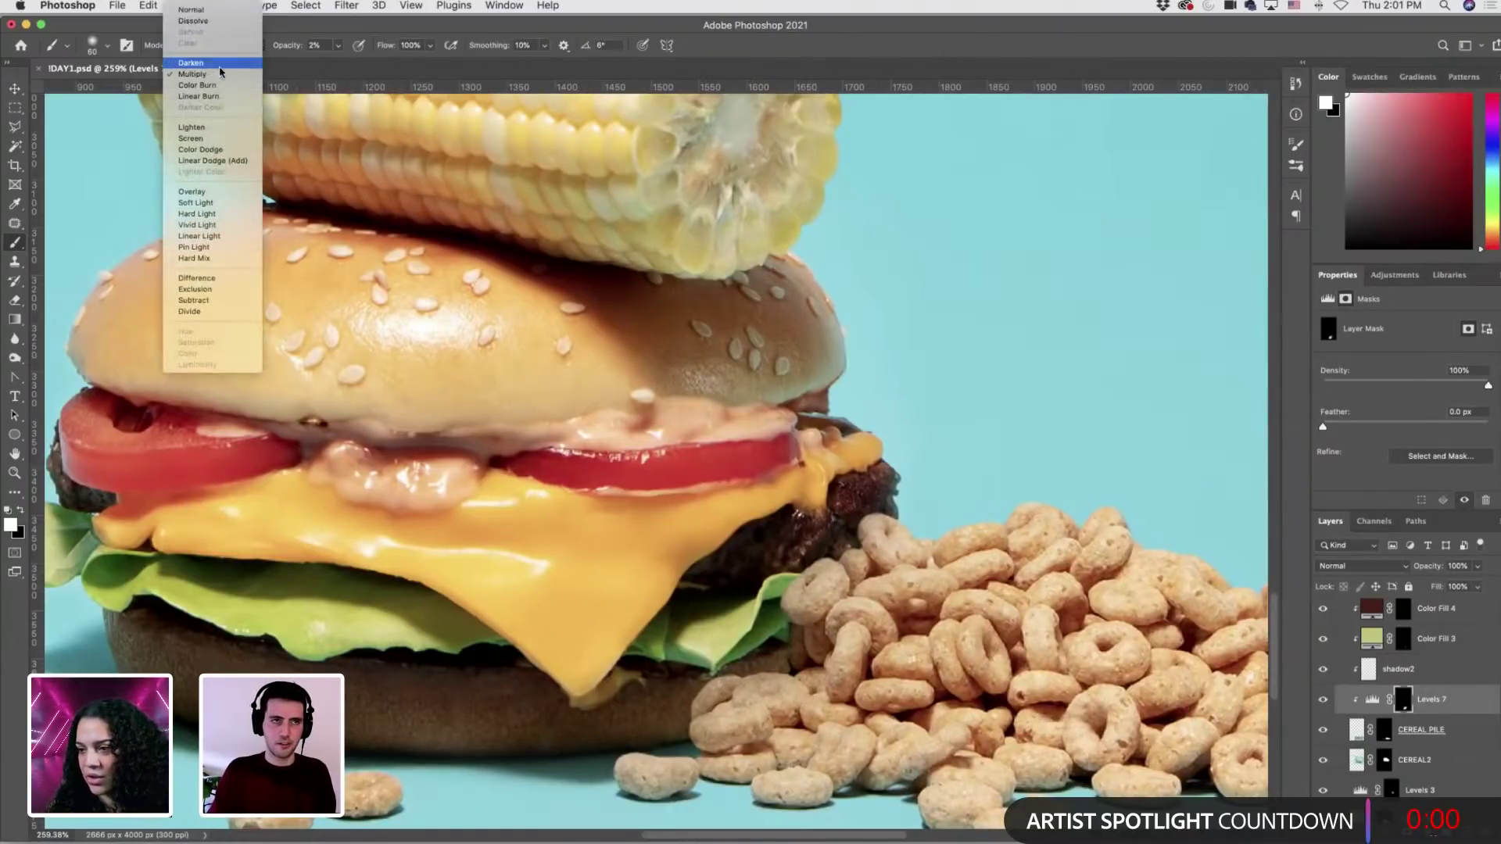
click(196, 10)
click(337, 45)
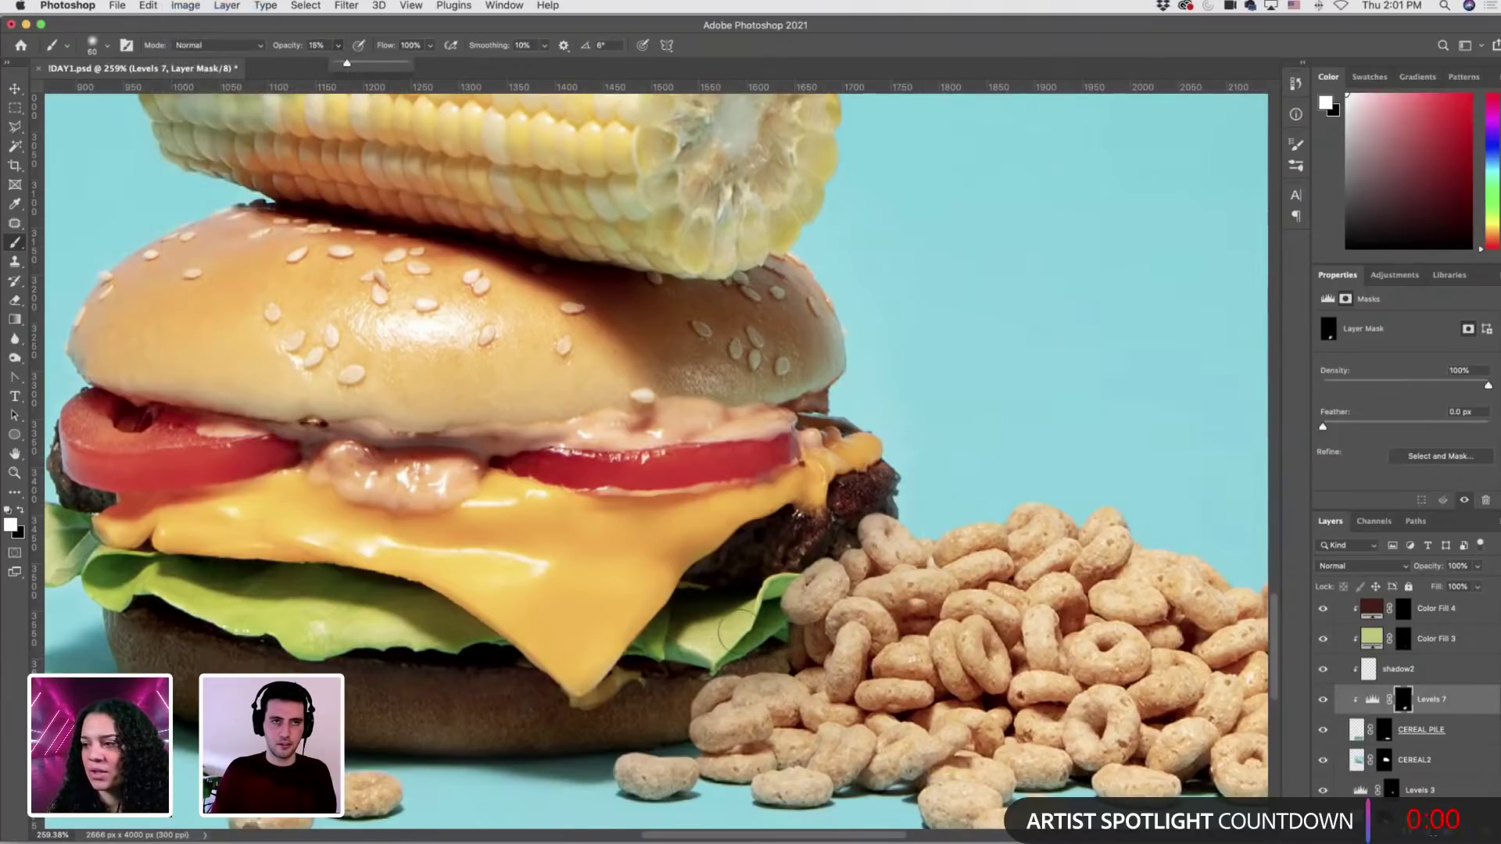
click(748, 703)
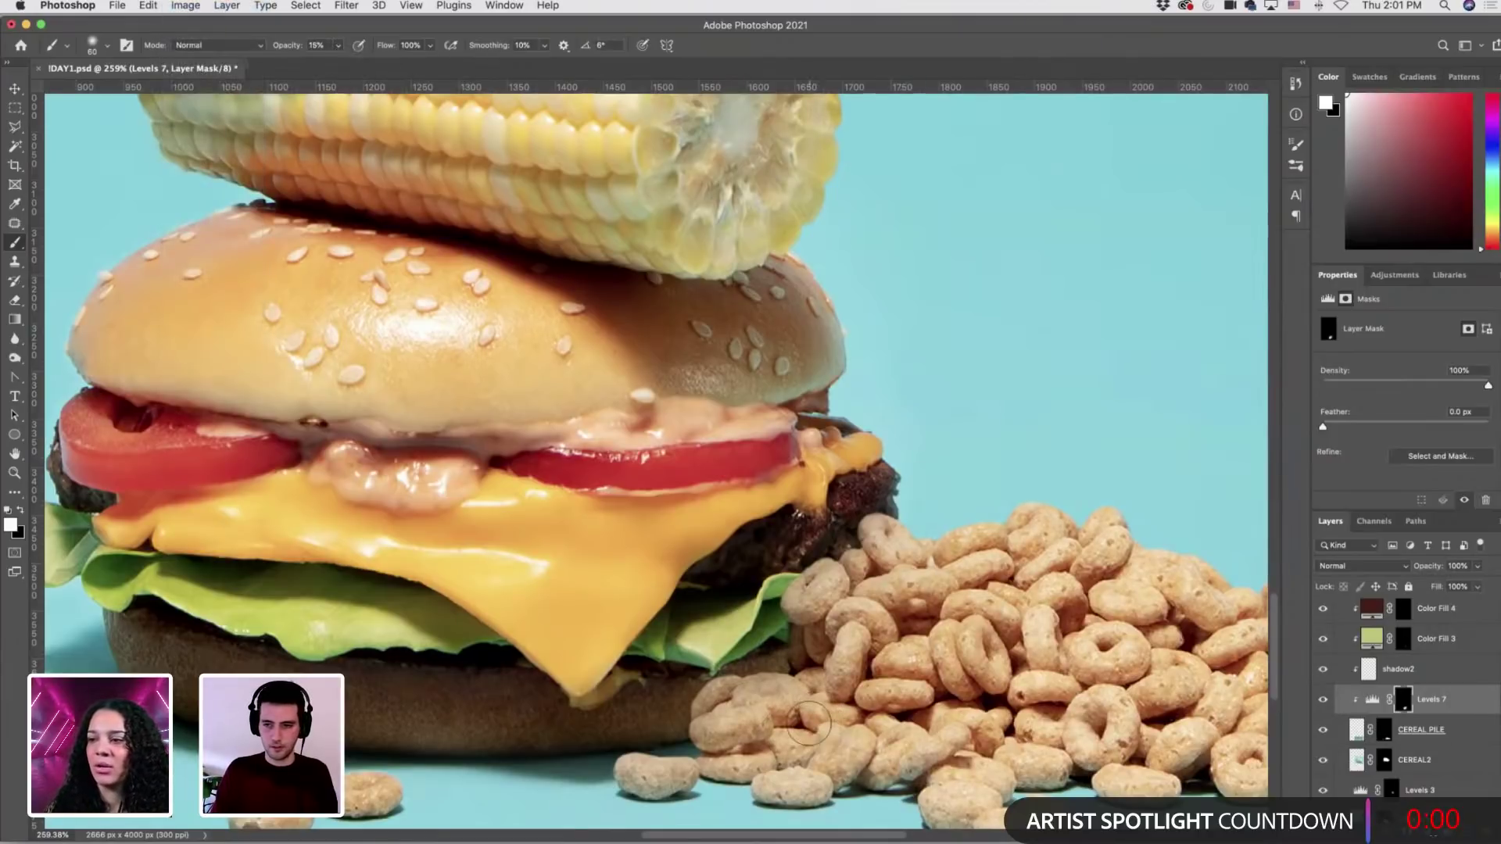
key(x)
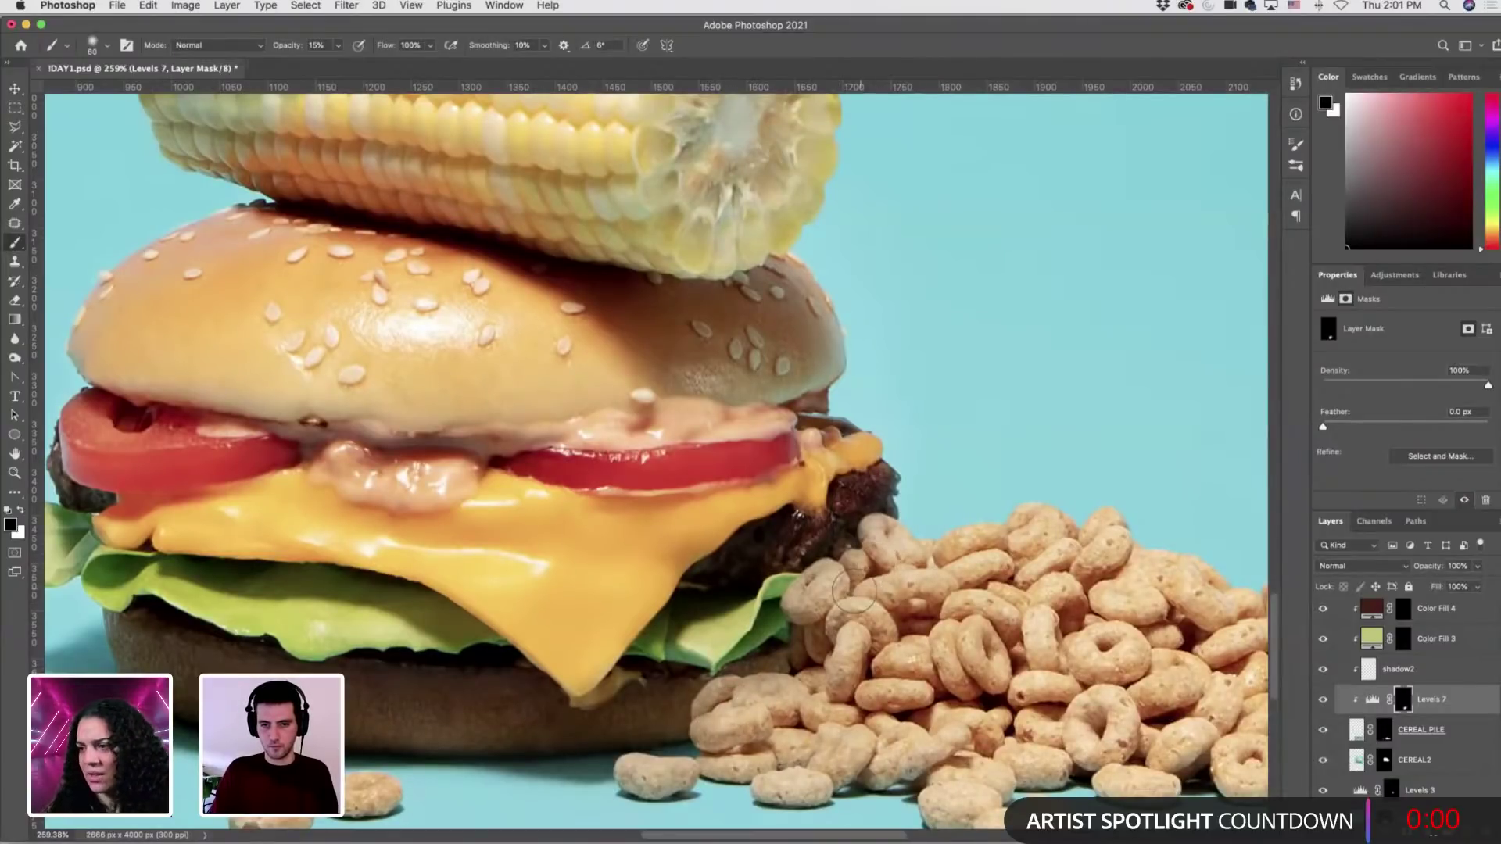
Target the CEREAL PILE layer mask and reduce the brush to 5 px for the cereal edge against the patty.
scroll(926, 540, up, 3)
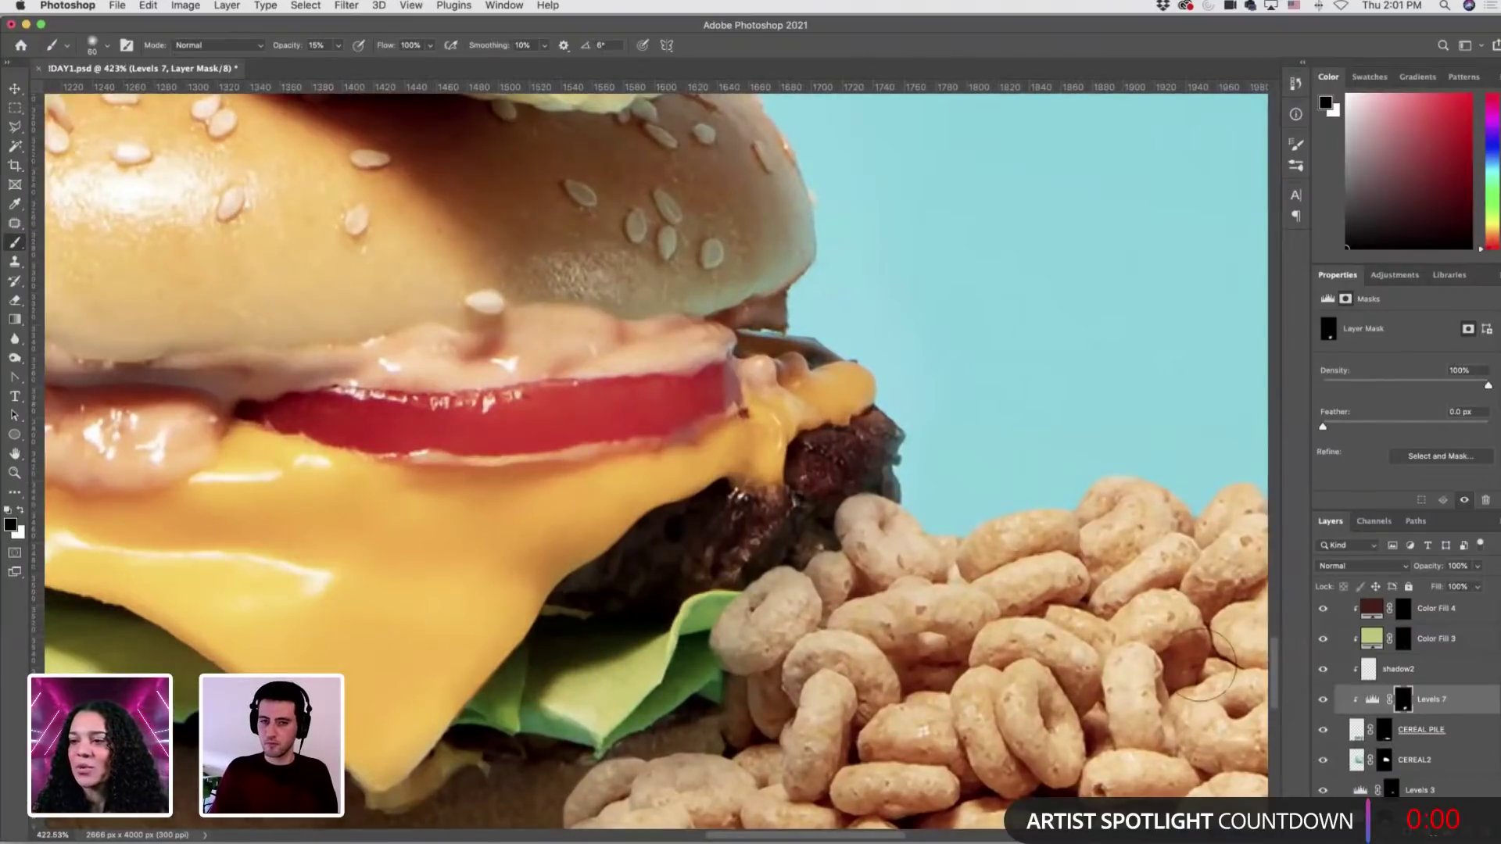
key(alt+bracketleft)
scroll(821, 473, up, 2)
key(bracketleft)
key(bracketleft)
key(bracketleft)
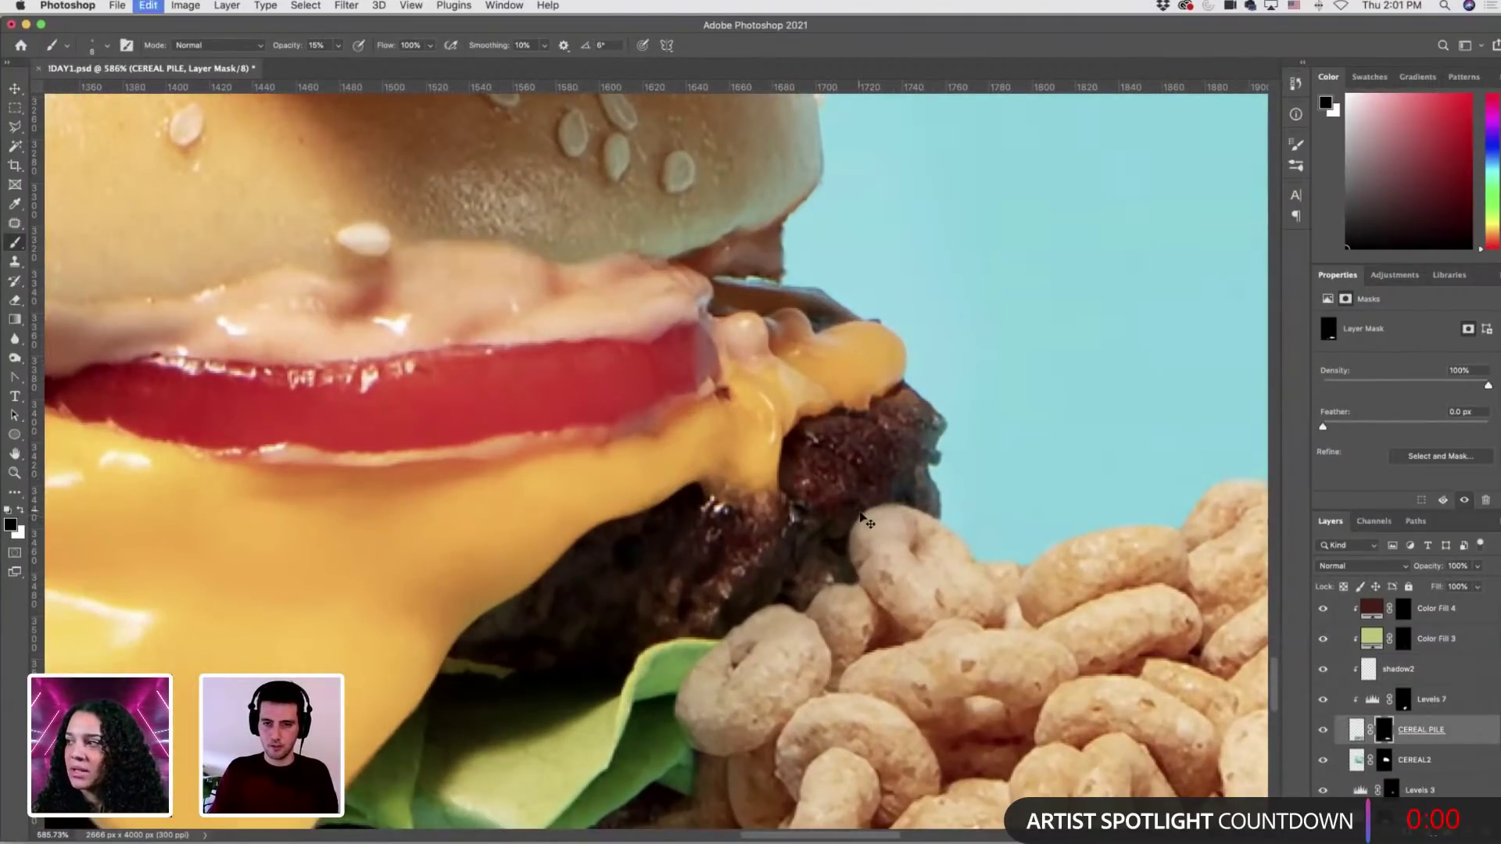
Set the brush to 100% opacity and adjust its tip to touch up the CEREAL PILE mask along the patty.
drag(336, 49, 521, 81)
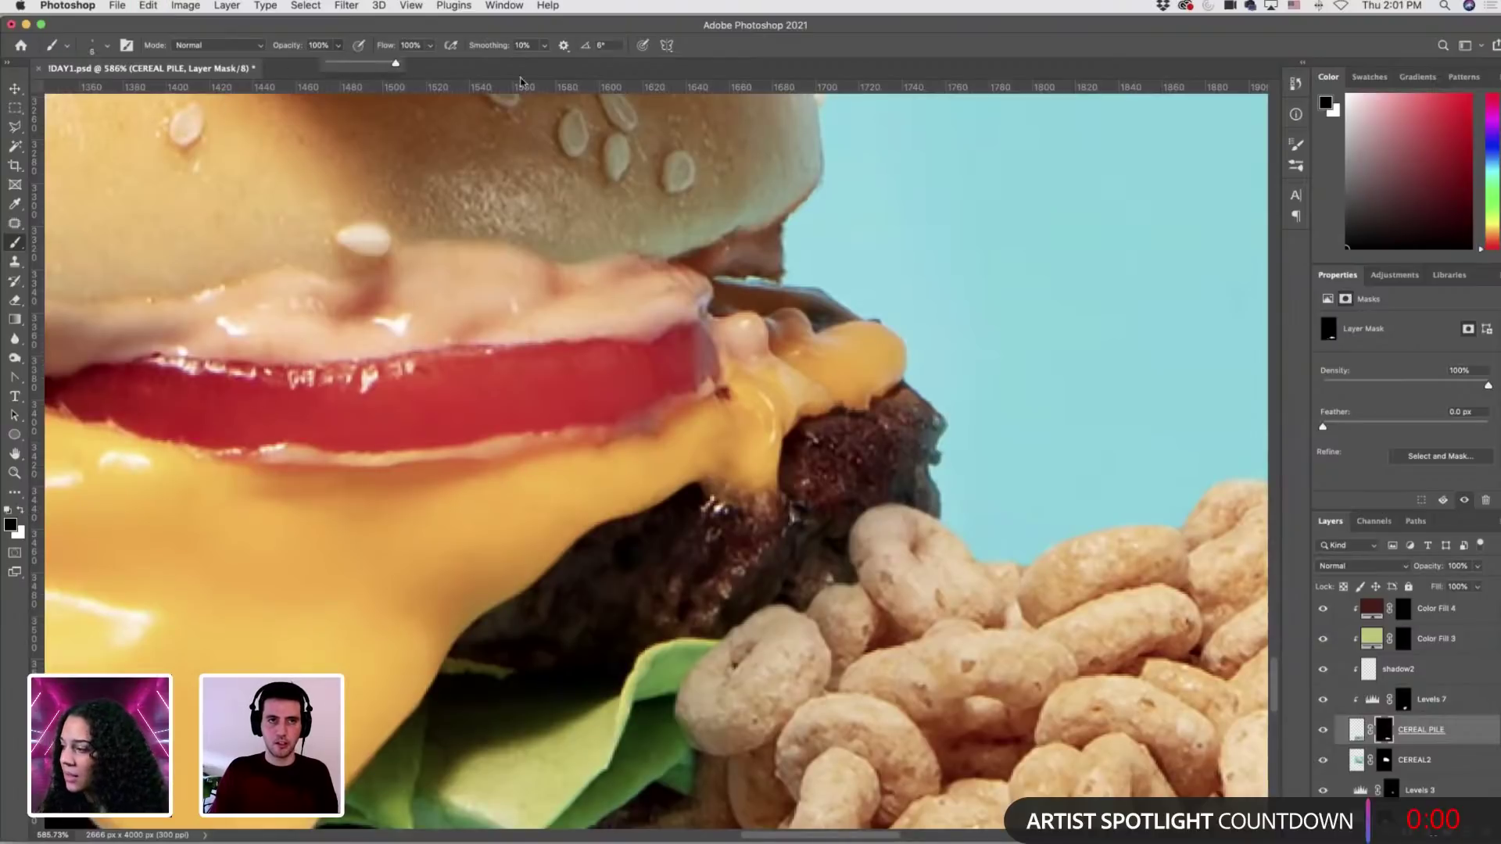
click(195, 47)
click(195, 47)
click(107, 45)
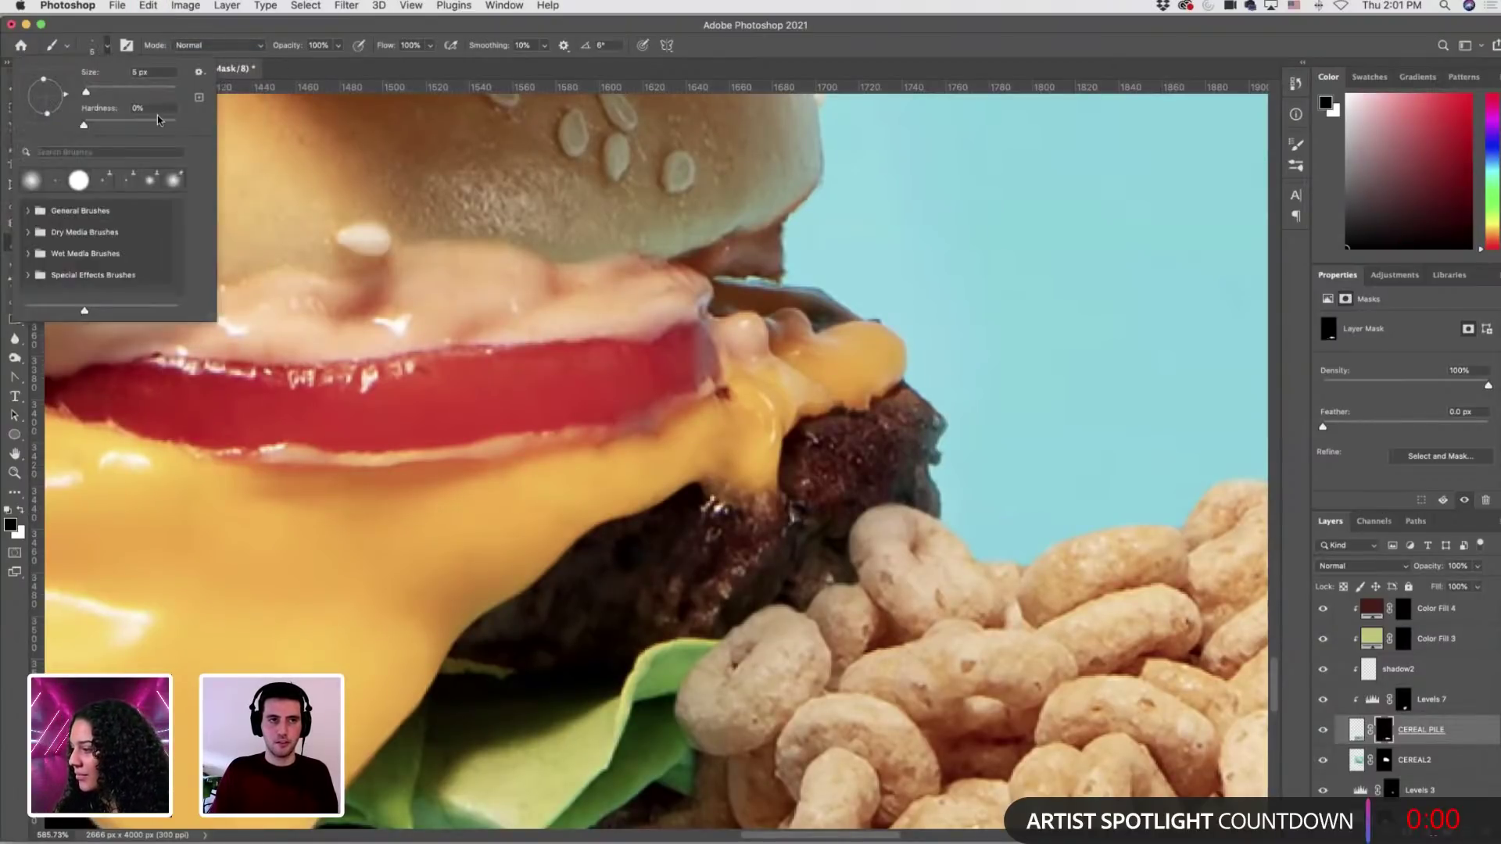
key(Return)
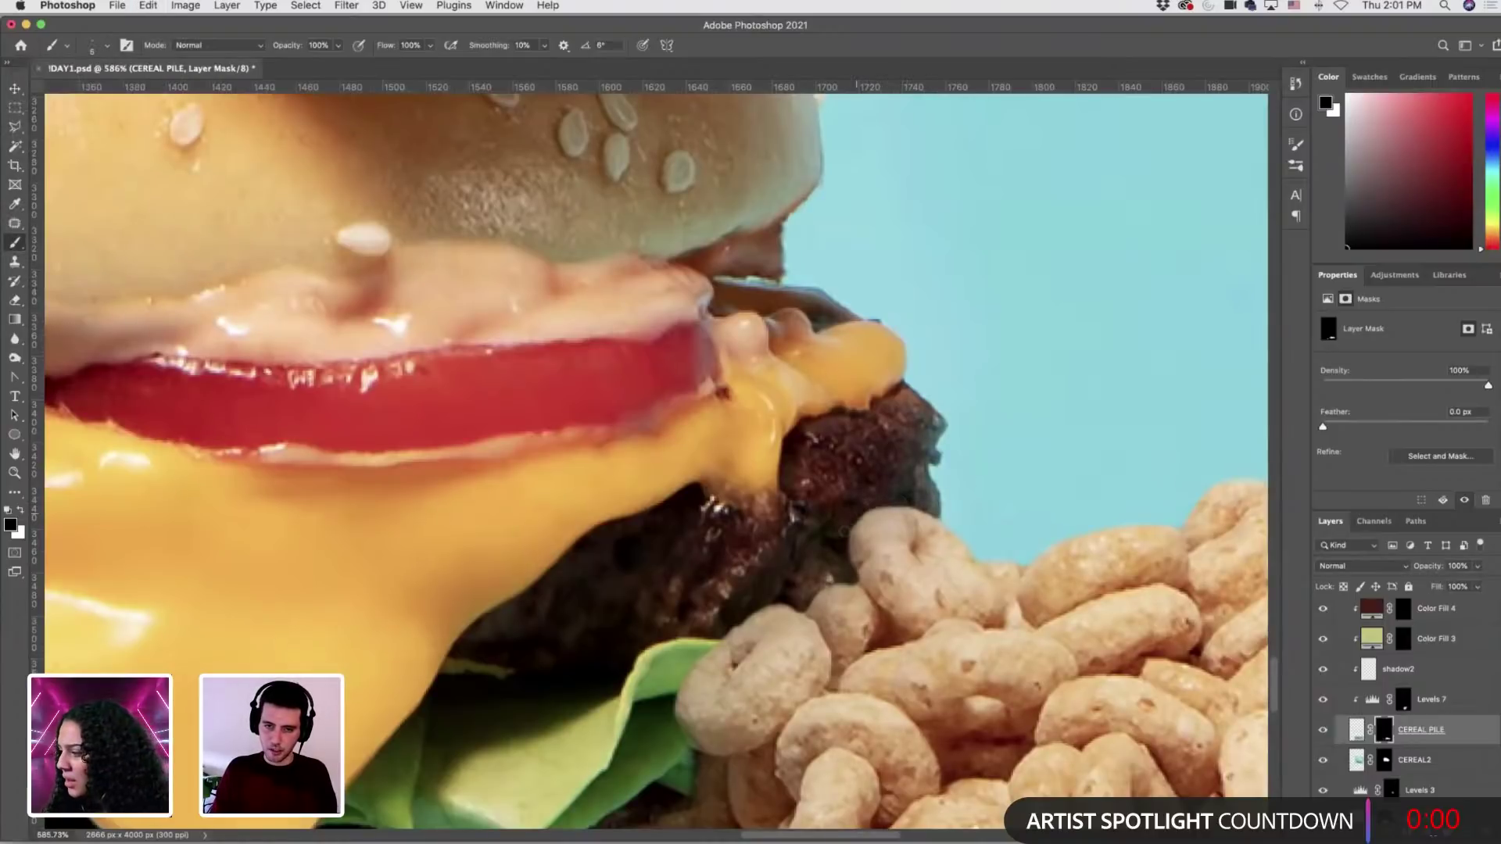
key(x)
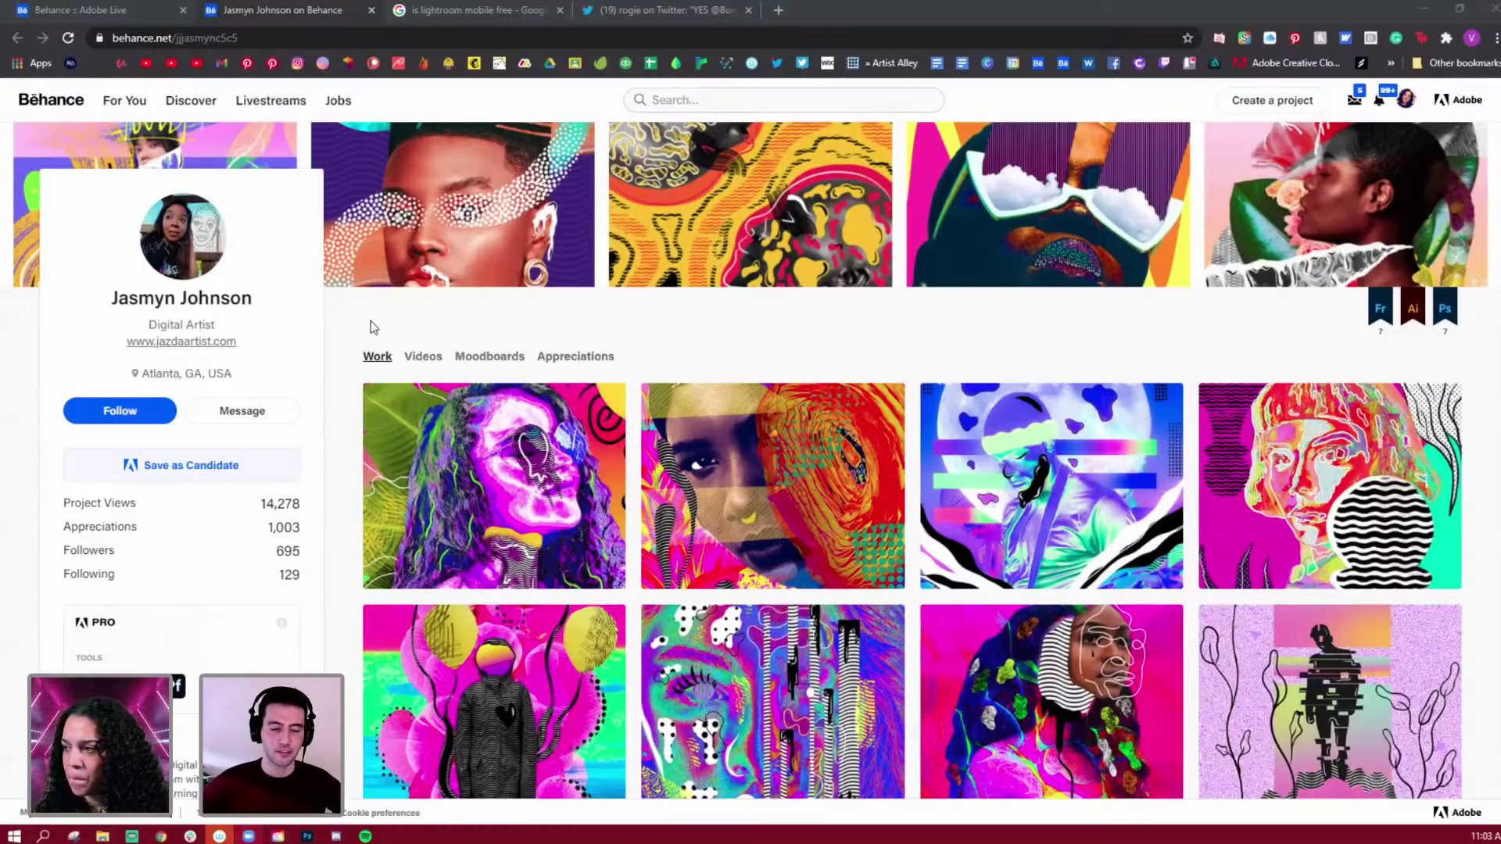
Browse the digital artist's poster artworks in the Work section of their Behance profile.
scroll(556, 385, down, 2)
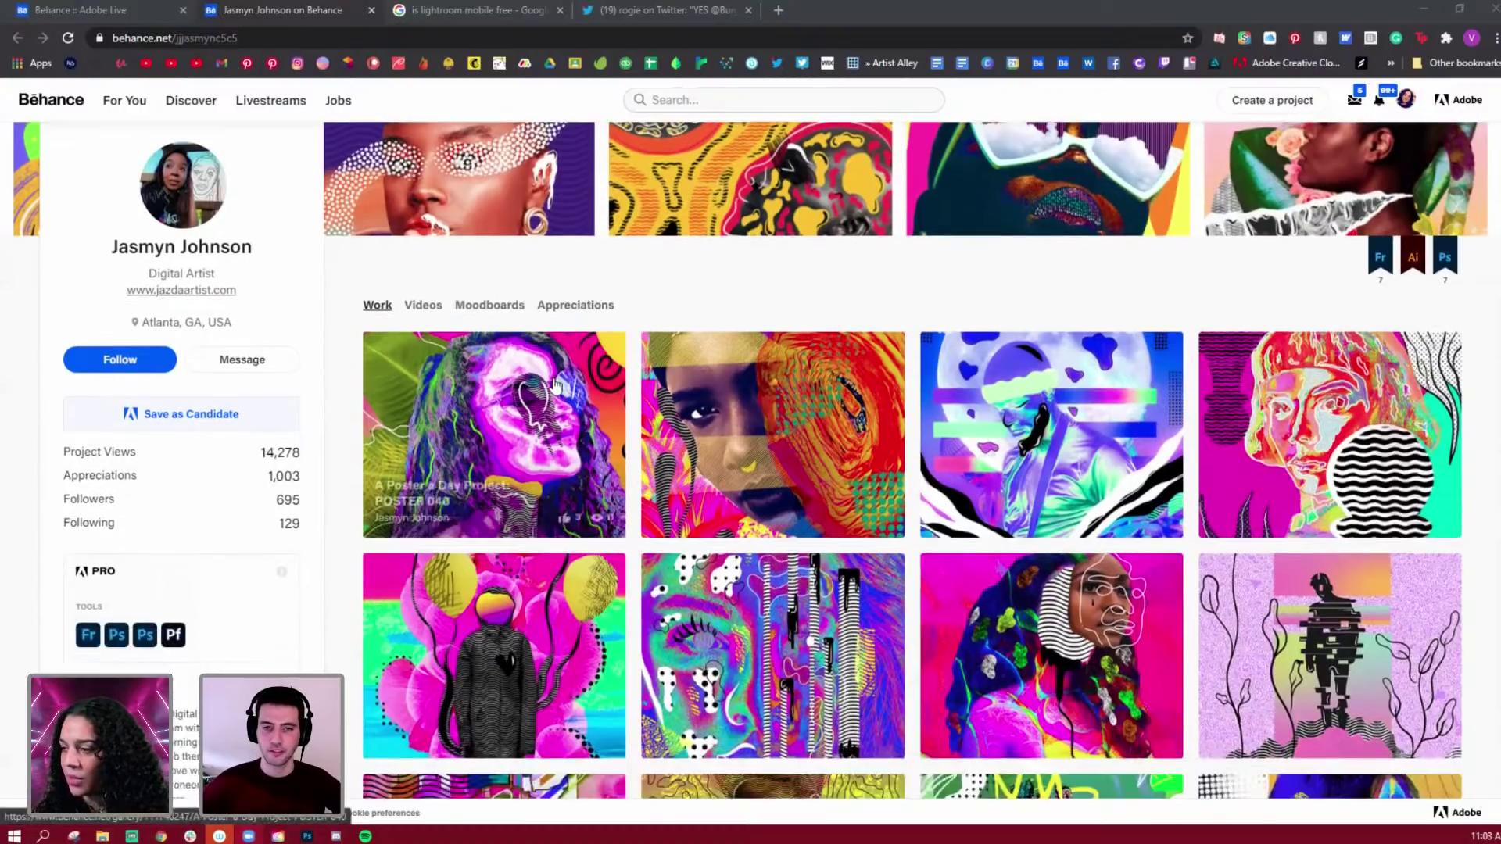
scroll(555, 384, down, 9)
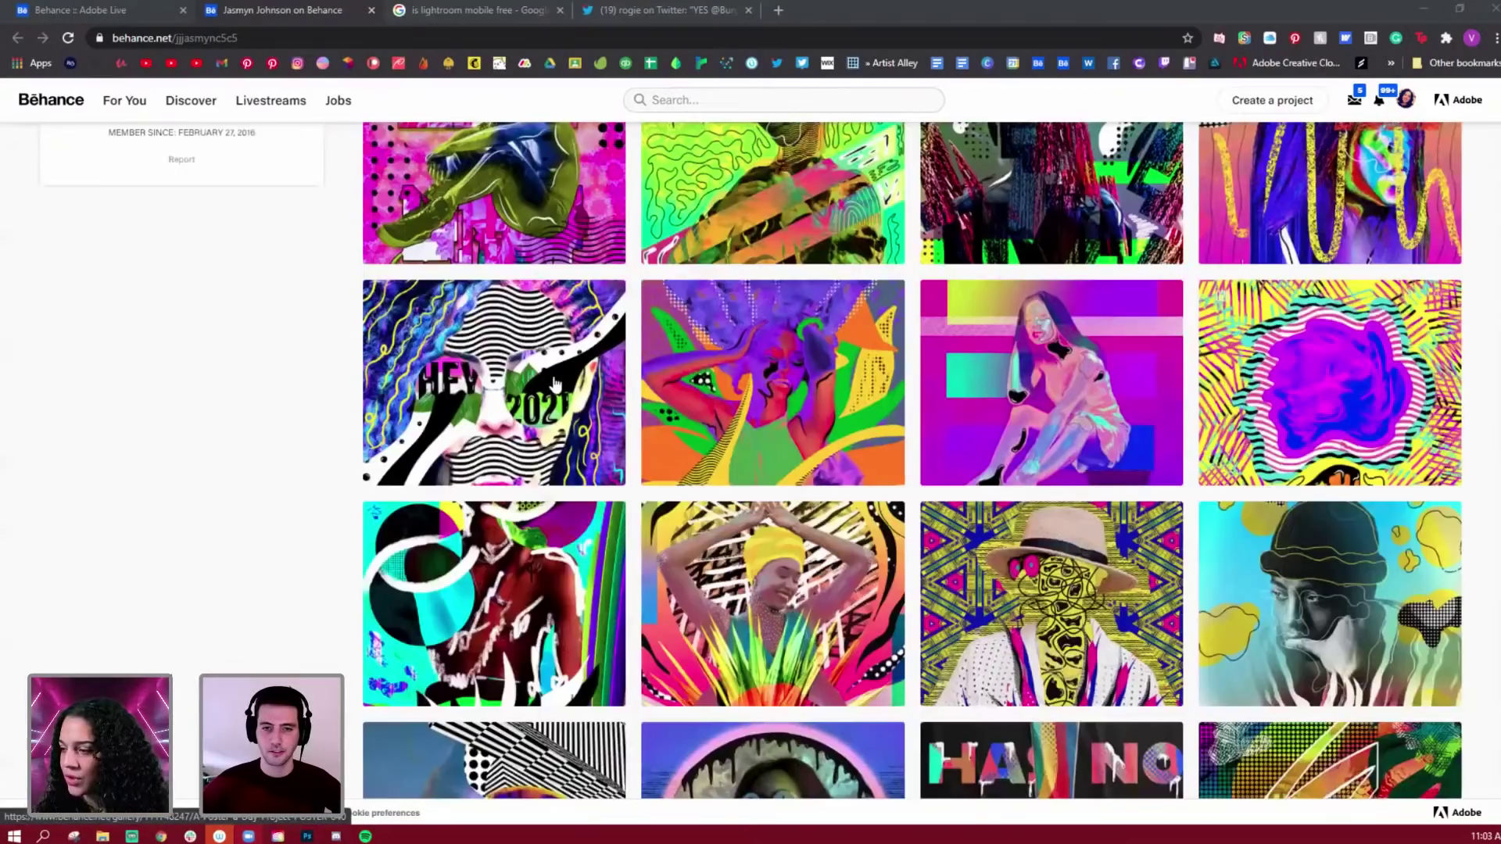
scroll(554, 383, down, 9)
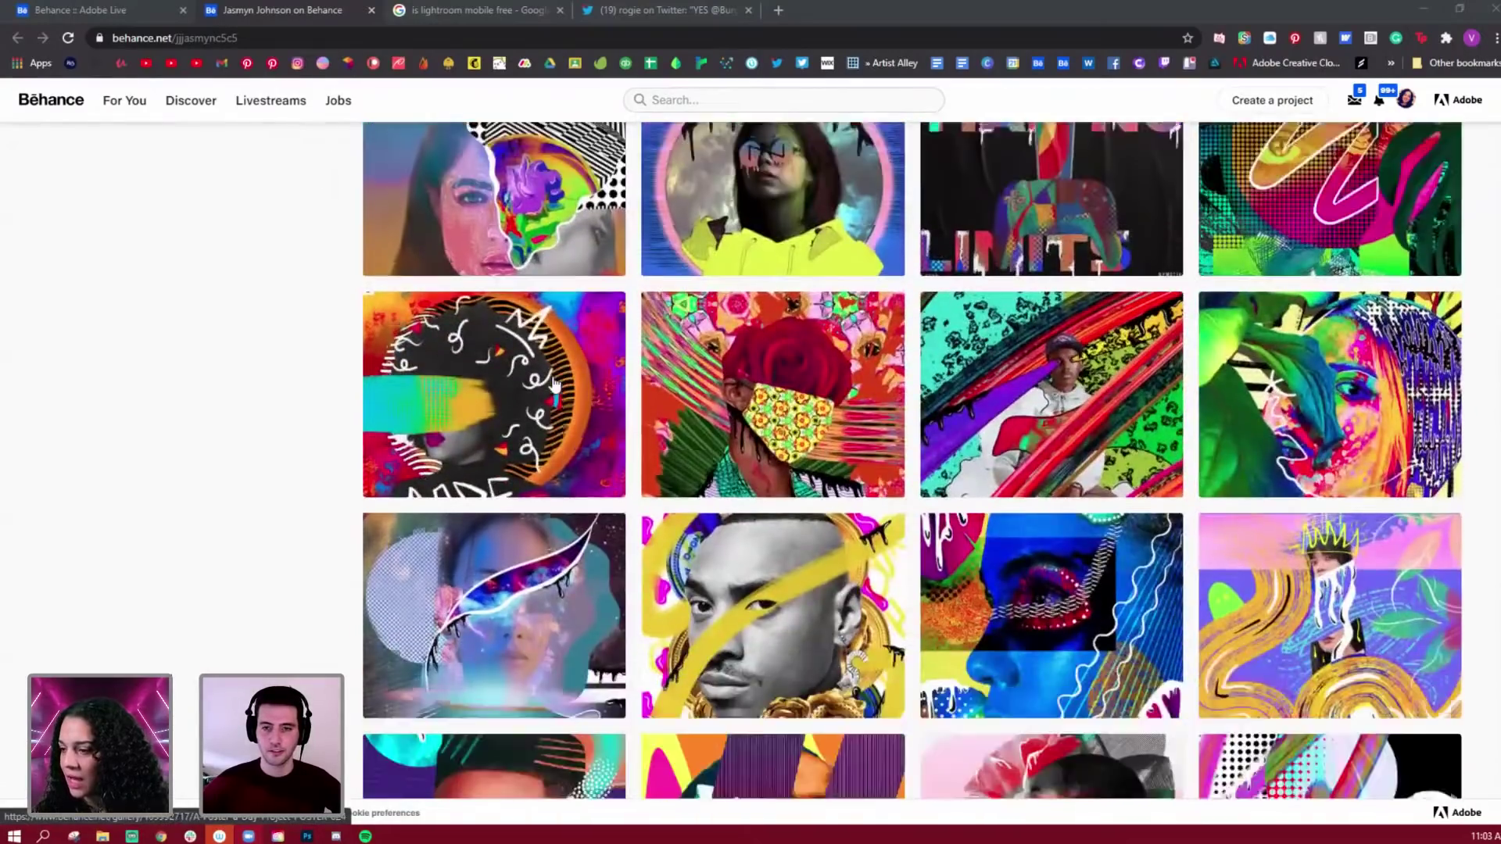
scroll(553, 381, down, 6)
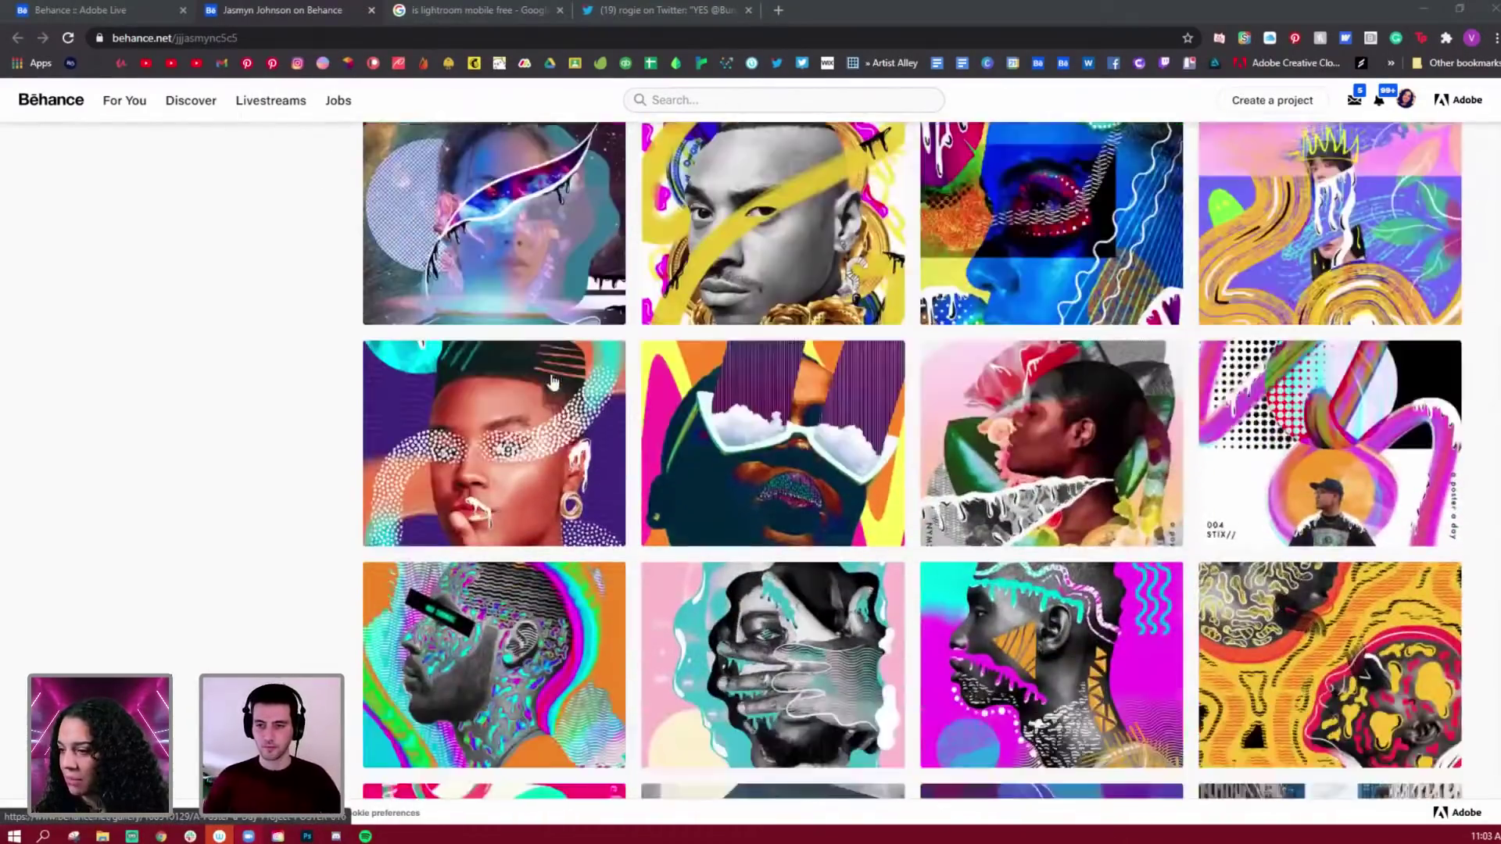
scroll(604, 444, up, 10)
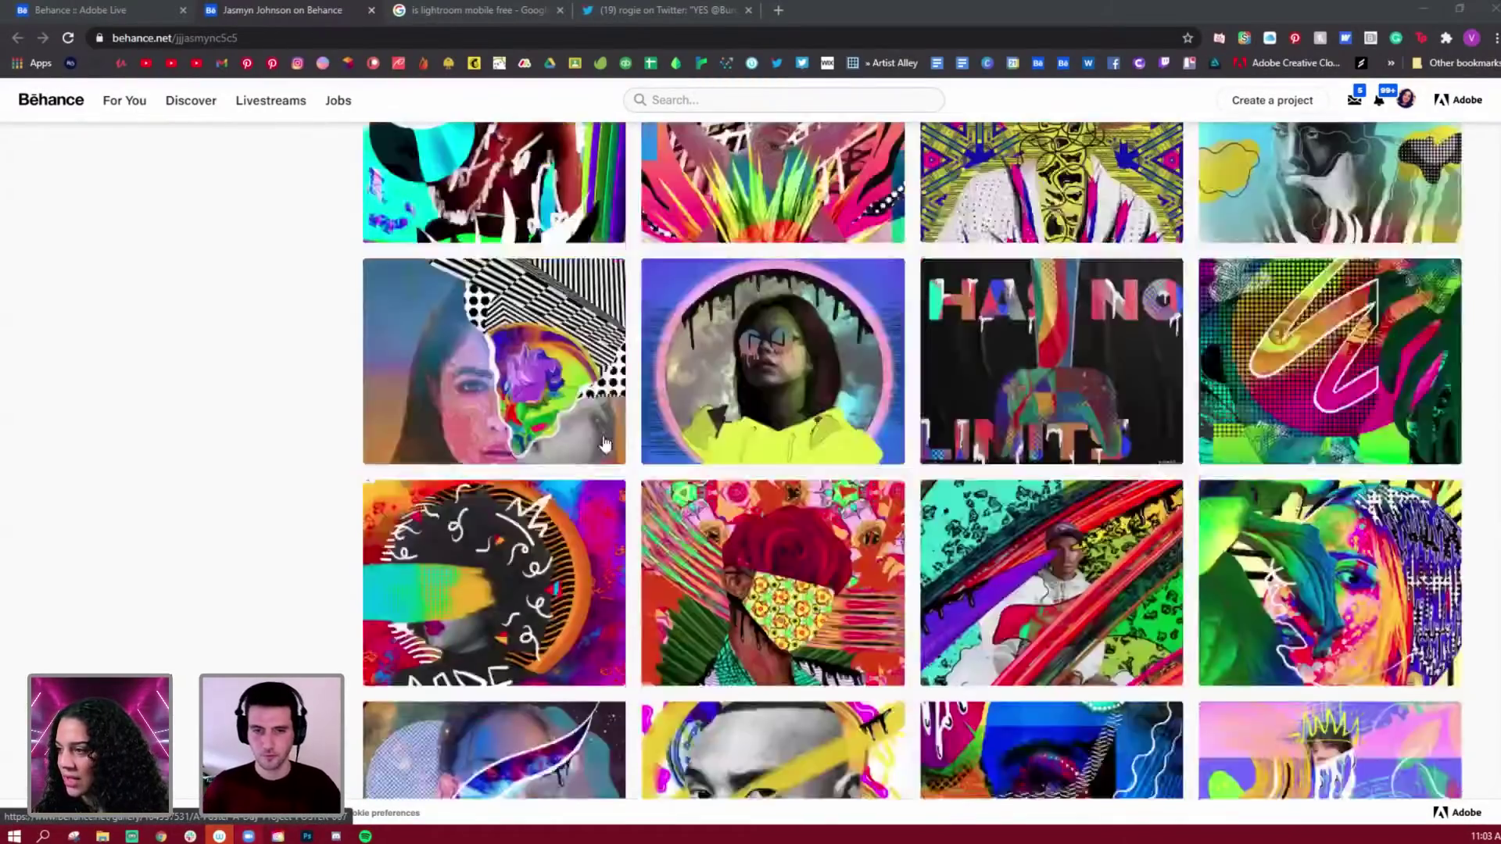
scroll(602, 442, up, 5)
scroll(600, 442, up, 5)
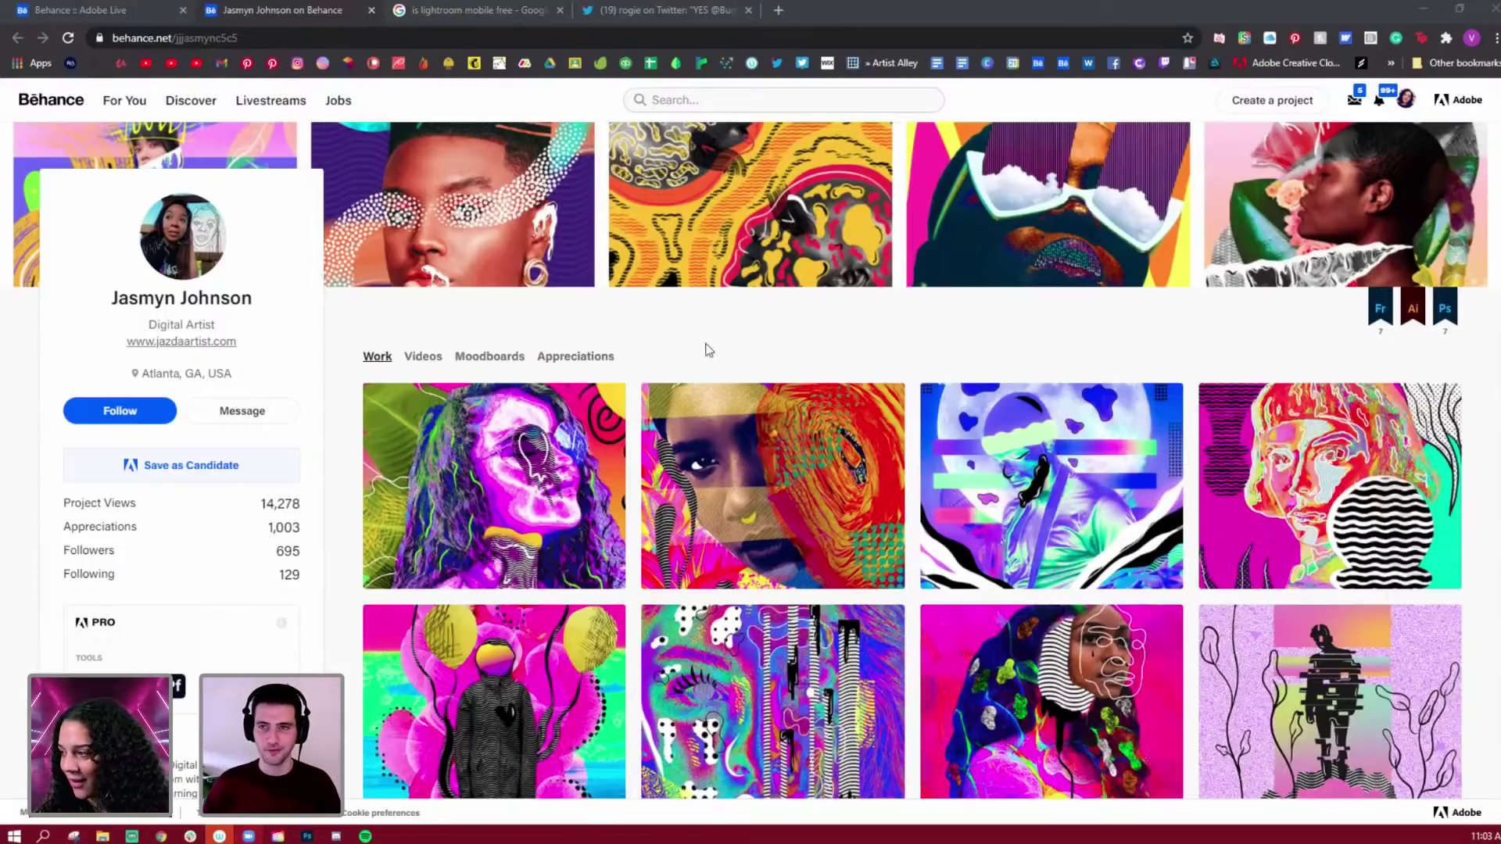
Look through the artist's portfolio again and open the project "A Poster a Day Project: POSTER 034".
scroll(819, 381, down, 15)
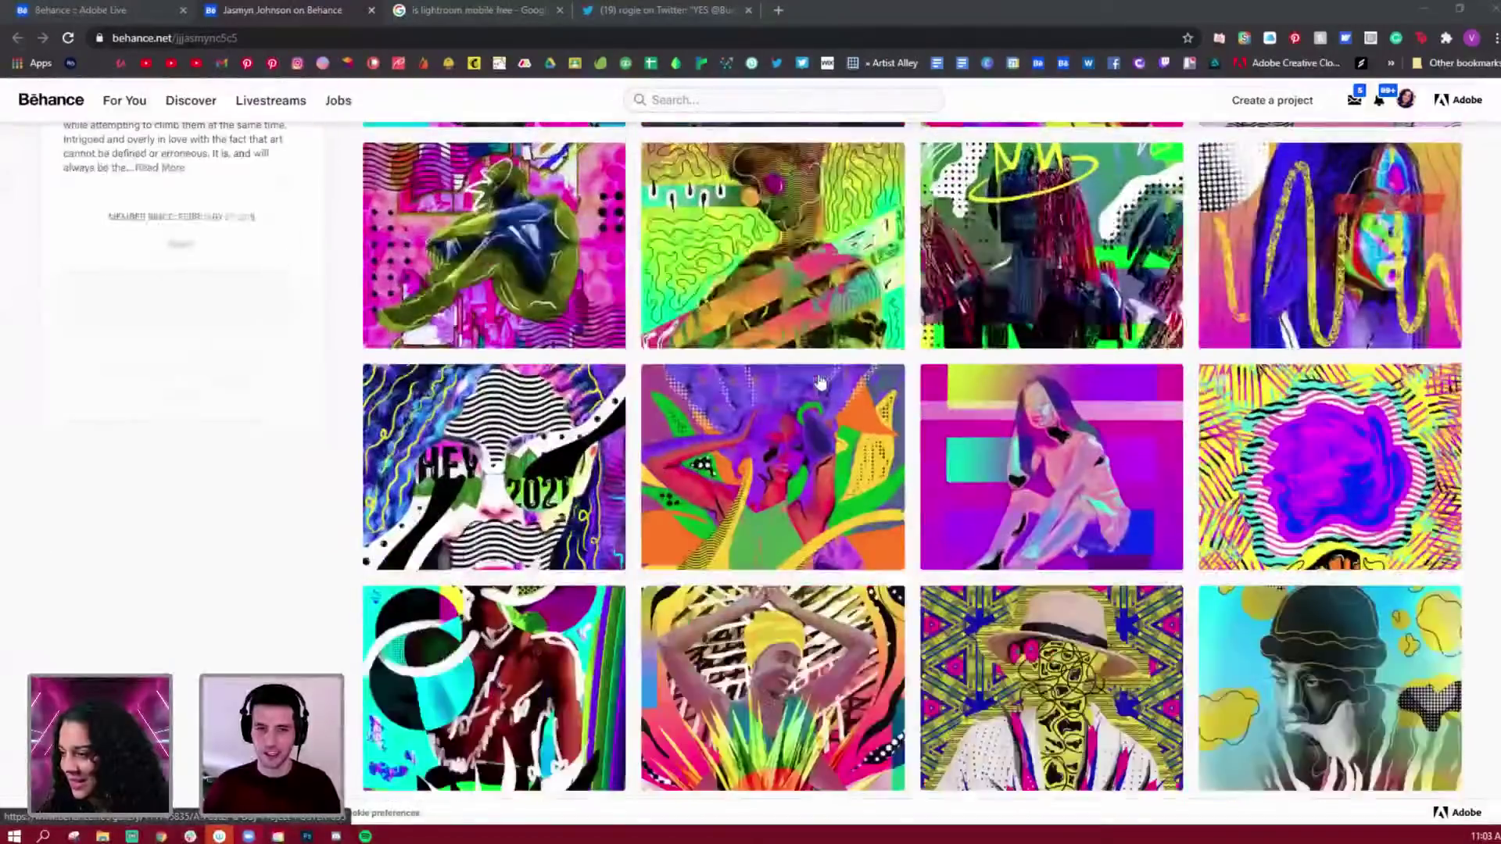
scroll(860, 524, down, 4)
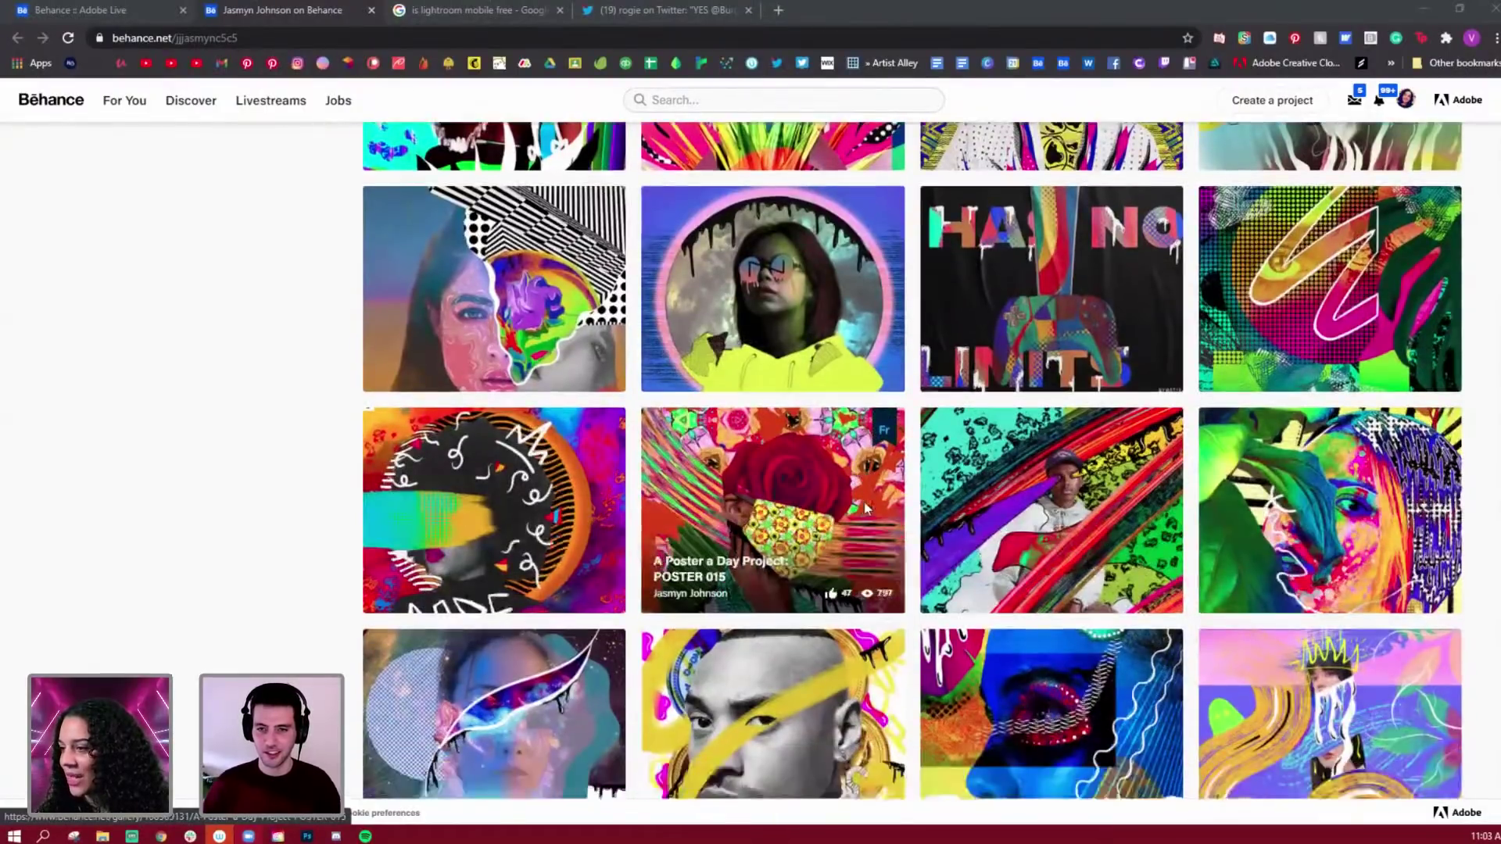
scroll(968, 573, up, 4)
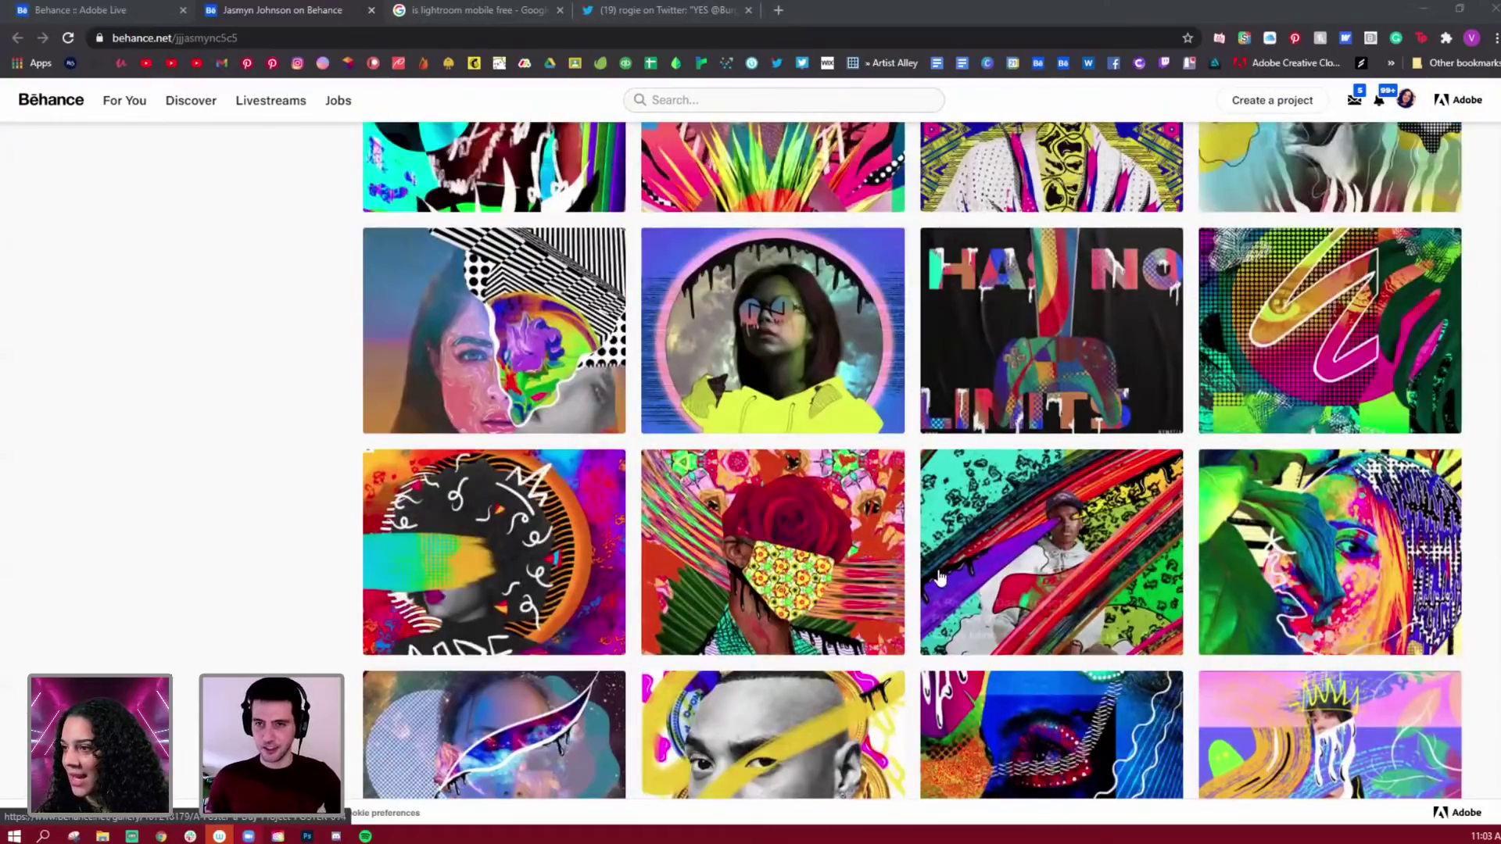
scroll(938, 577, up, 15)
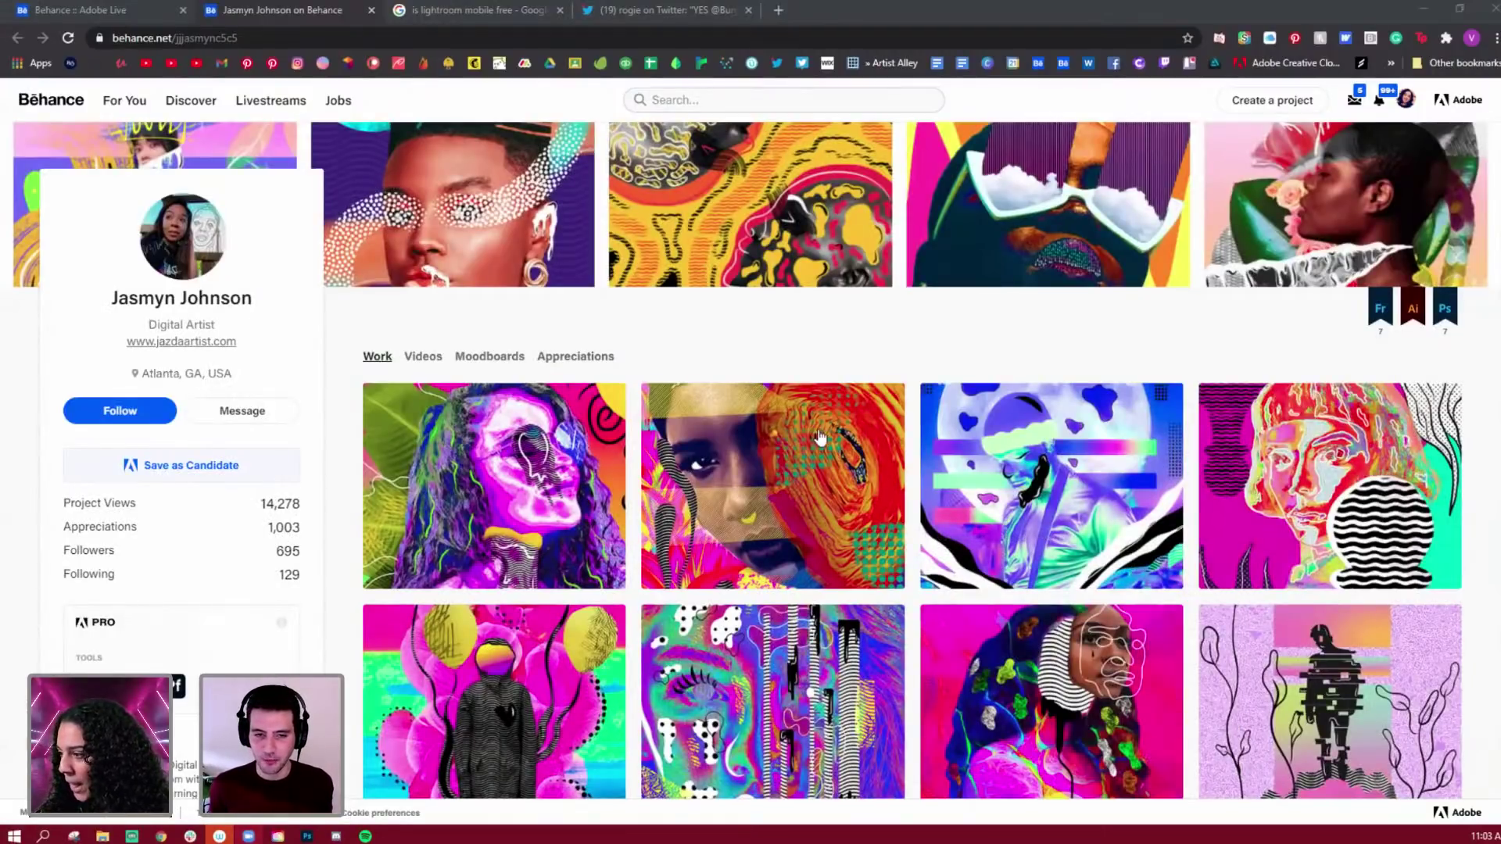
scroll(847, 423, down, 1)
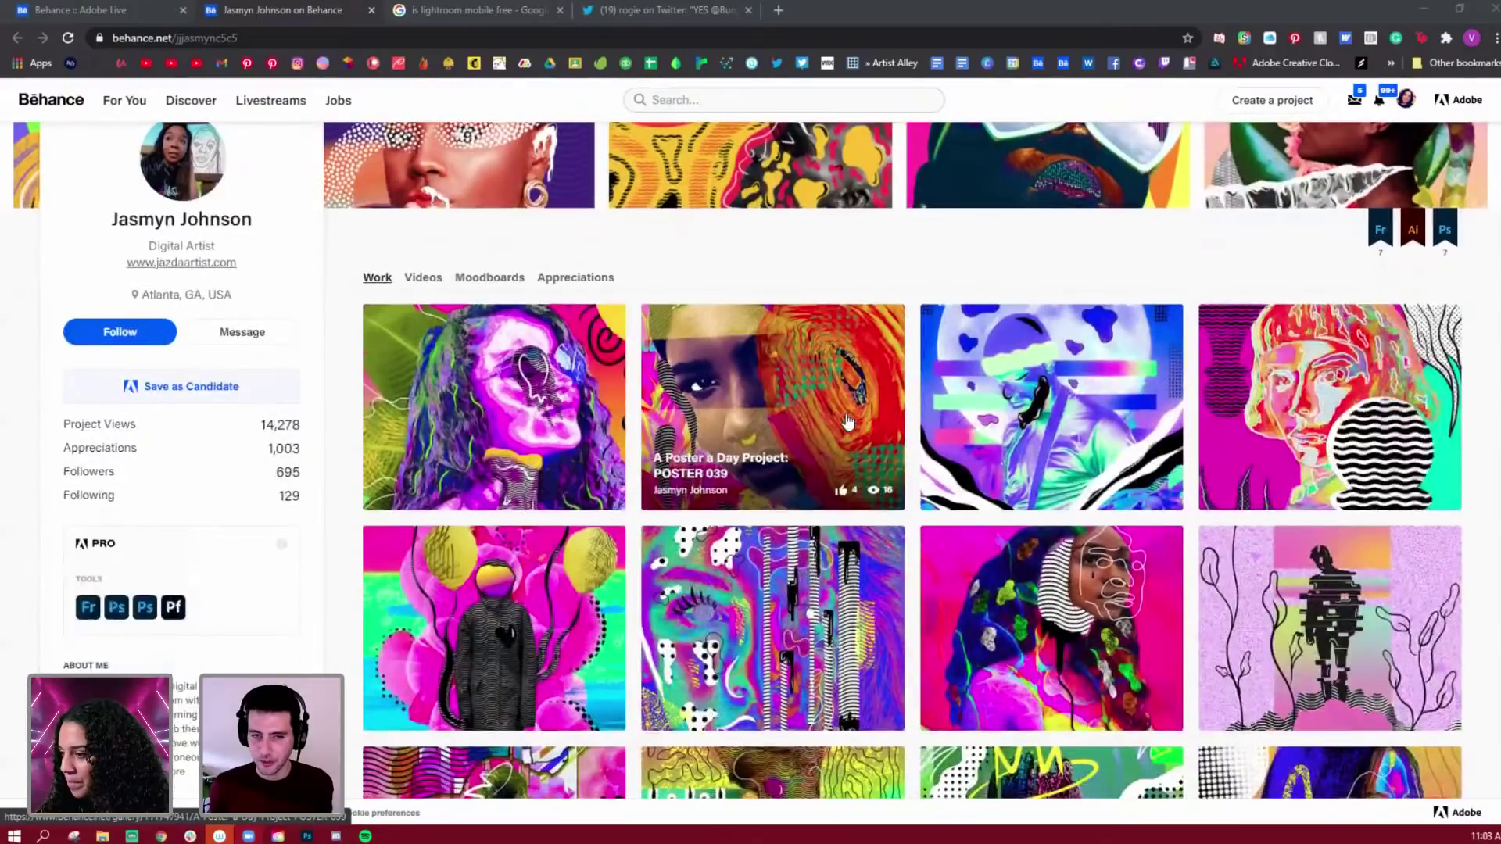
scroll(579, 549, down, 1)
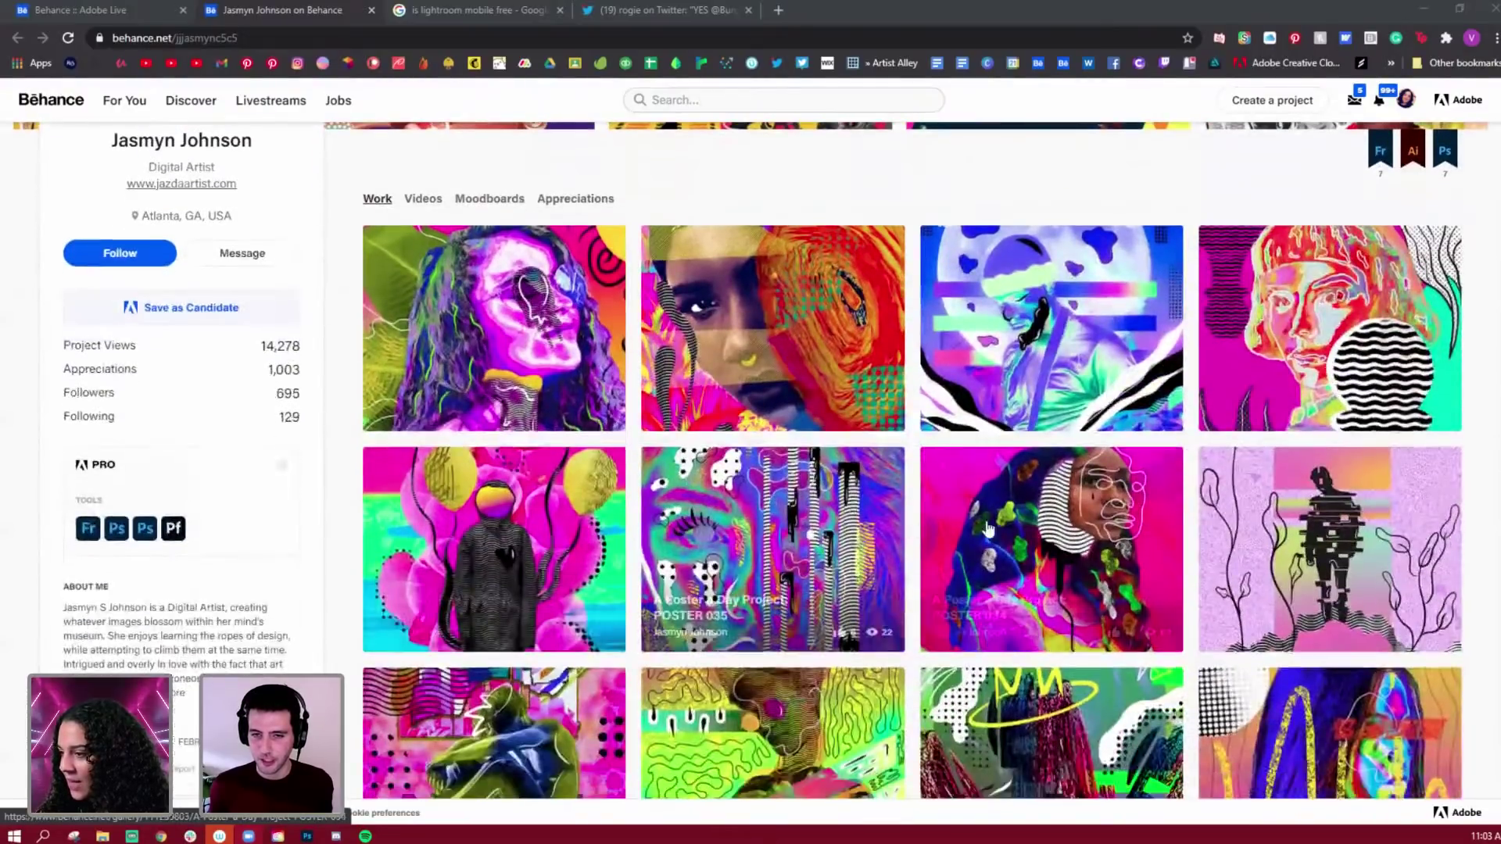
click(1069, 561)
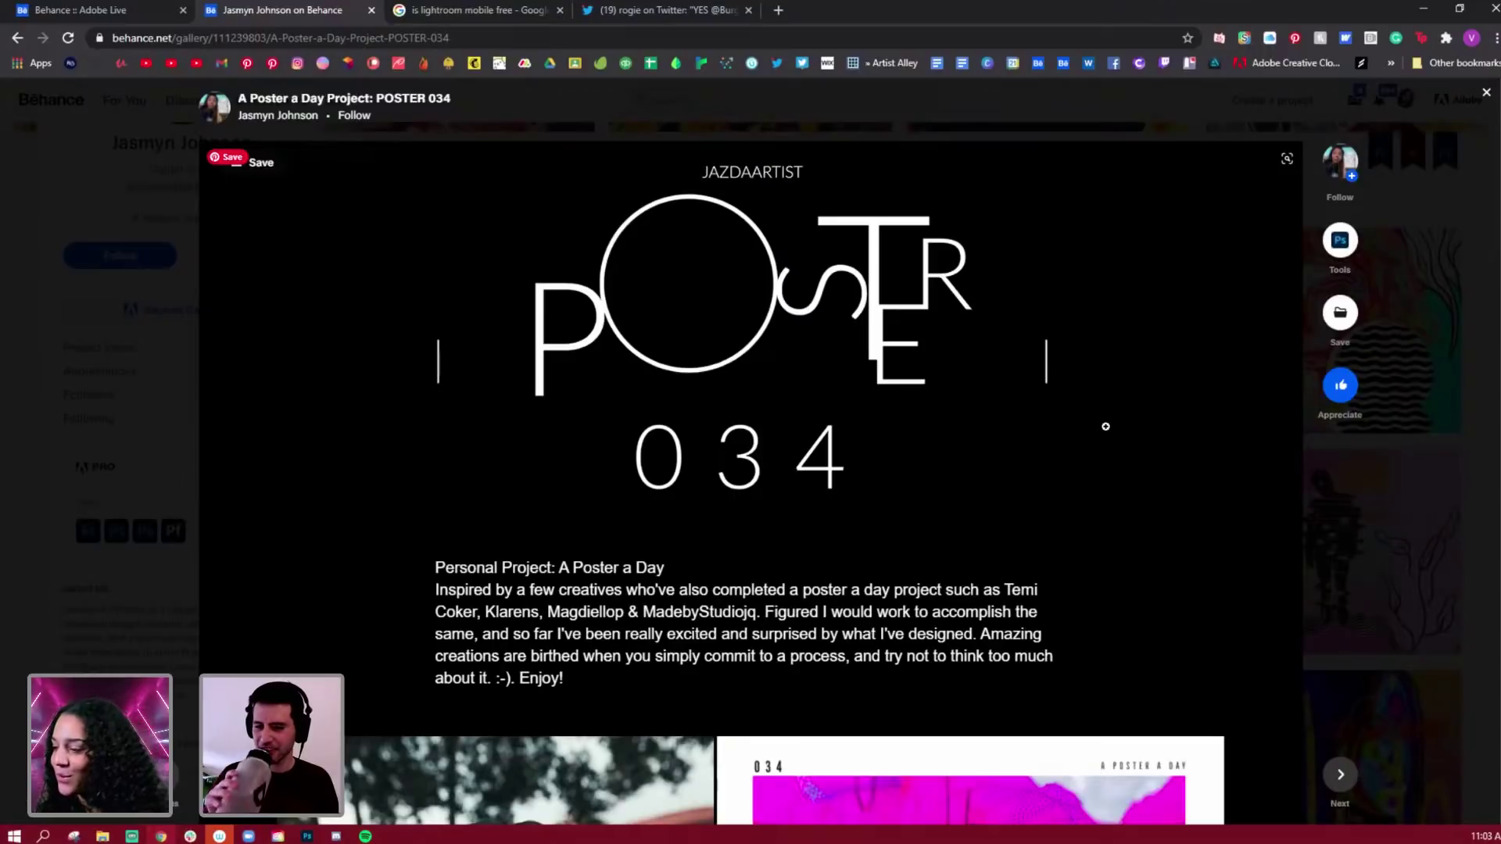
Read the POSTER 034 project description and compare the original portrait photo with the finished poster beside it.
scroll(1106, 426, down, 5)
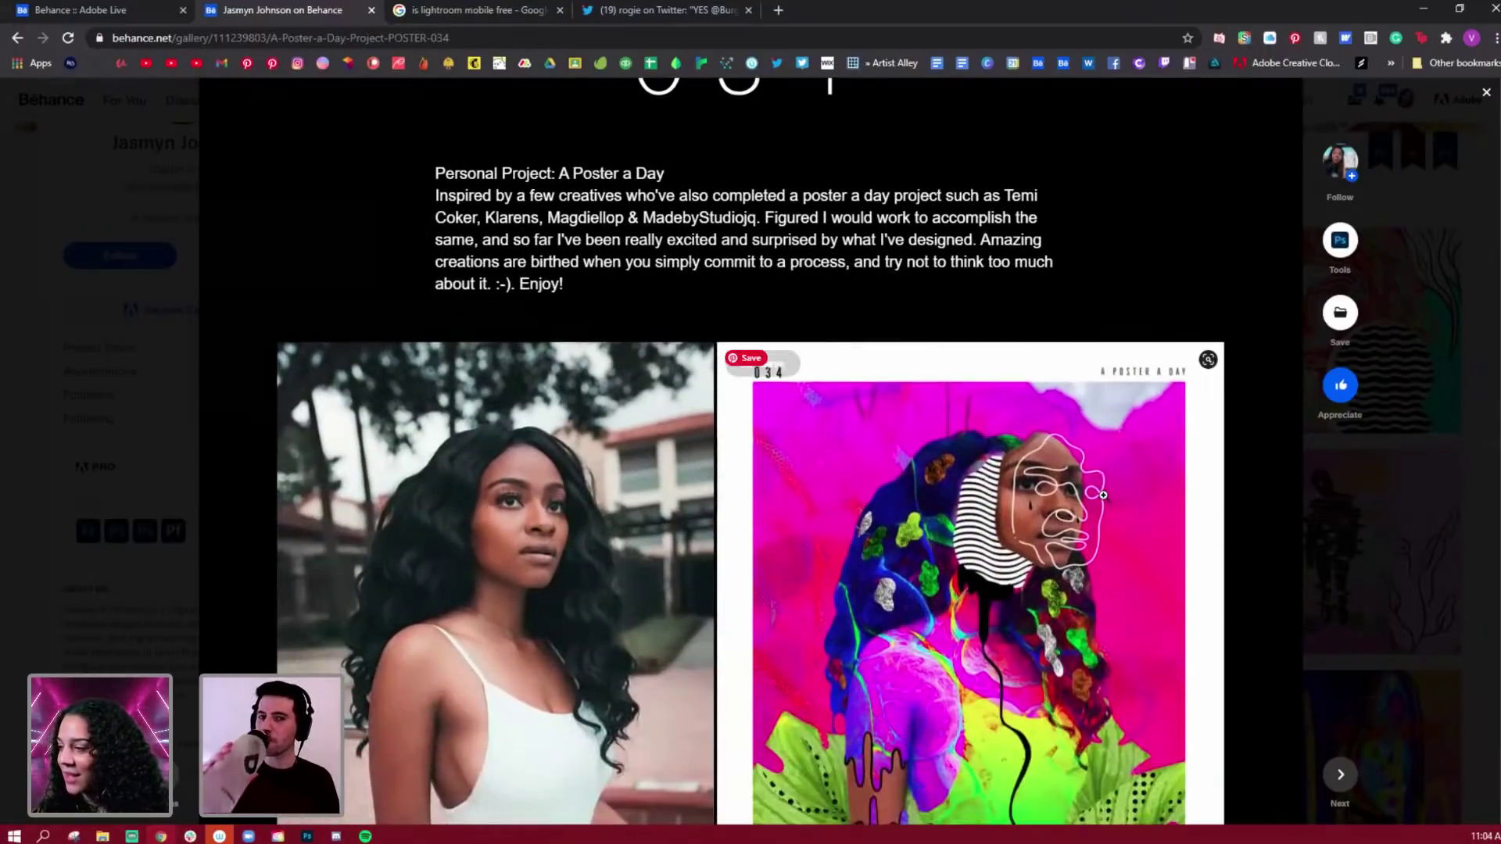
scroll(1103, 495, down, 1)
scroll(509, 127, up, 1)
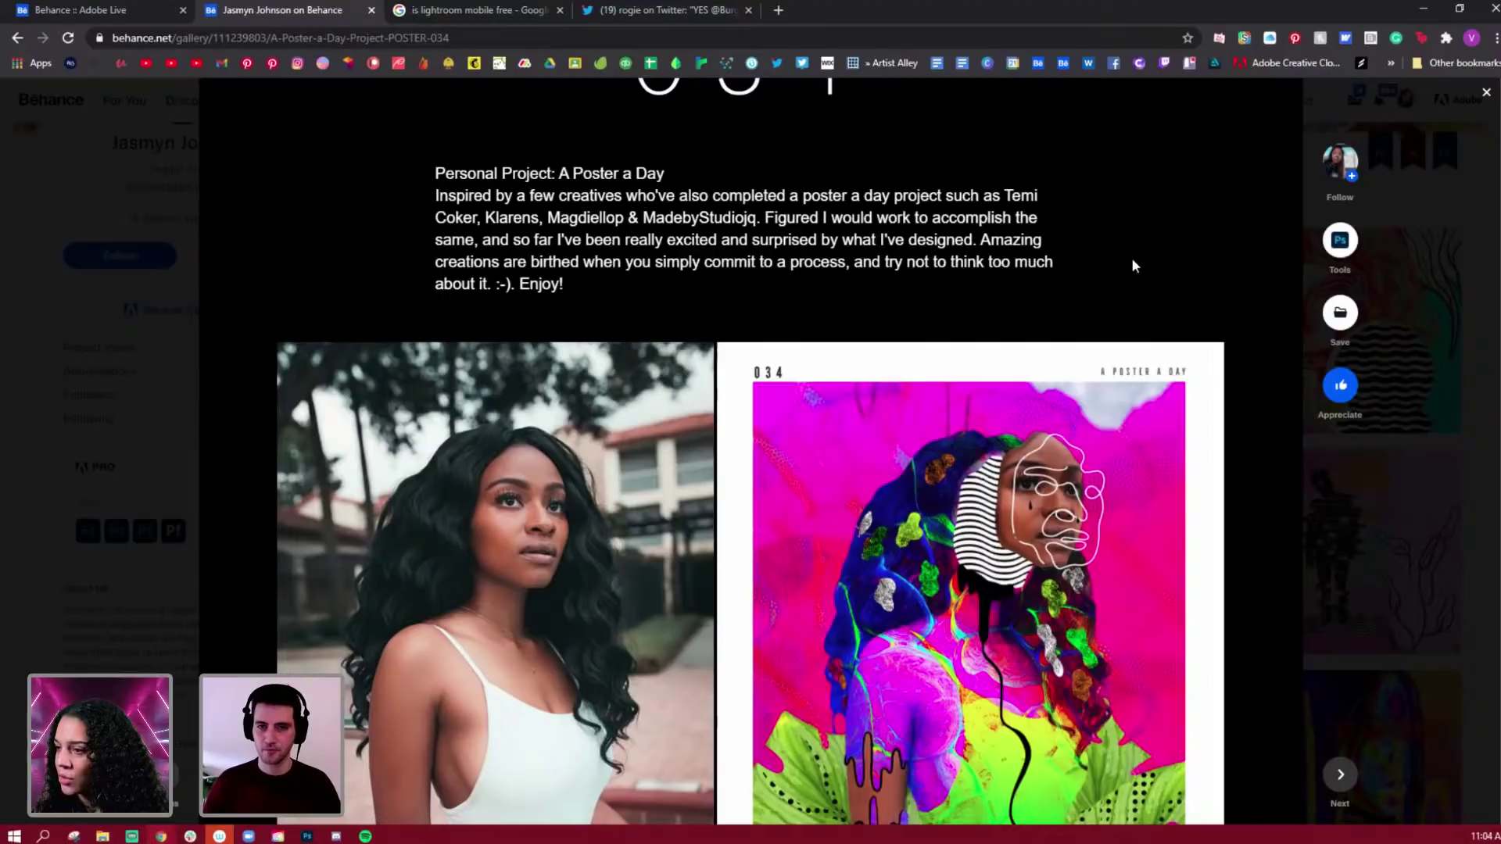
scroll(1131, 257, down, 5)
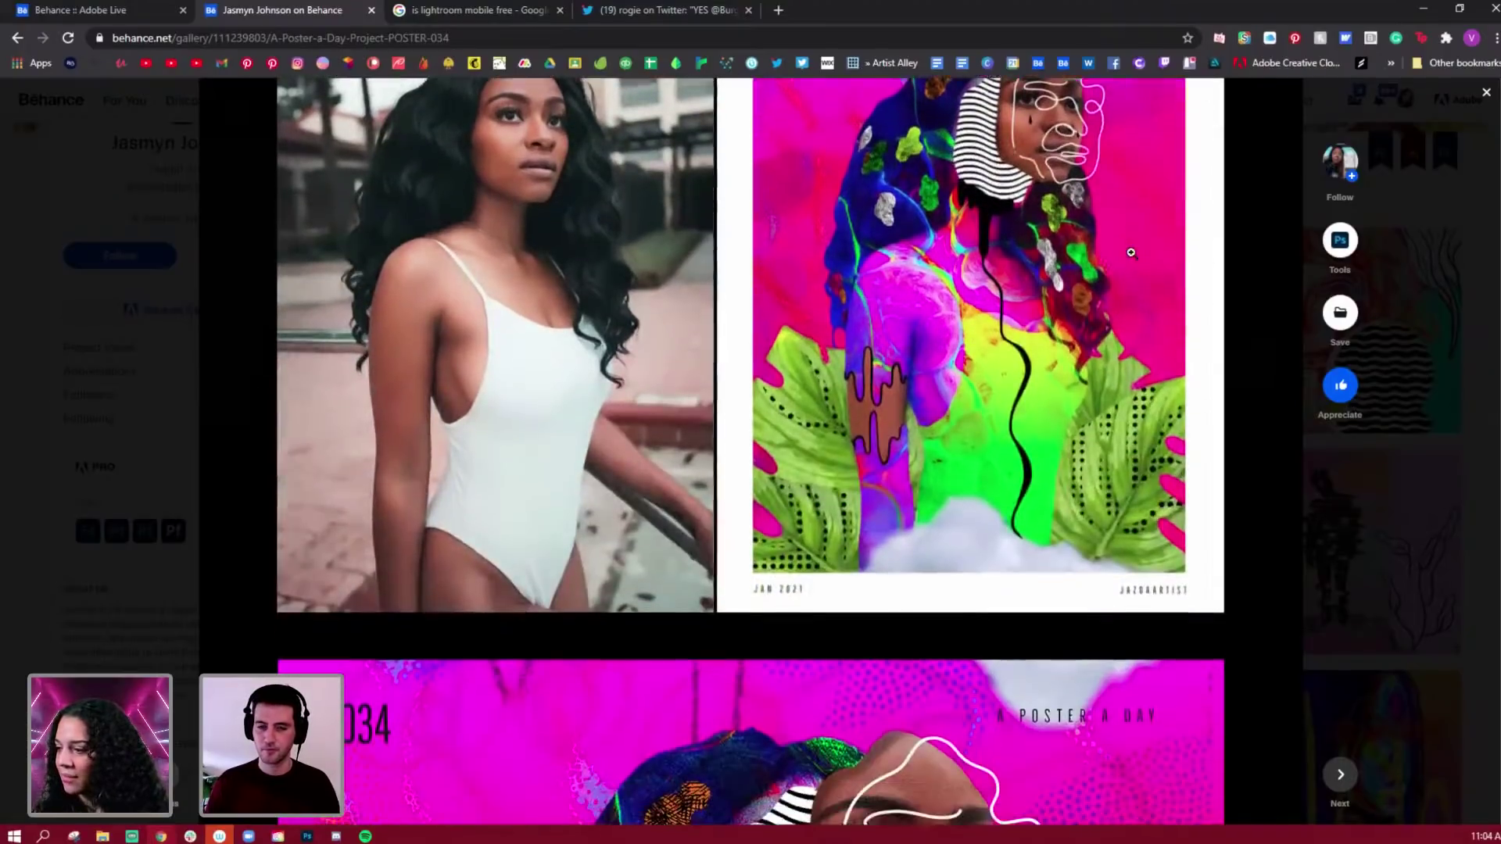
scroll(1131, 256, up, 2)
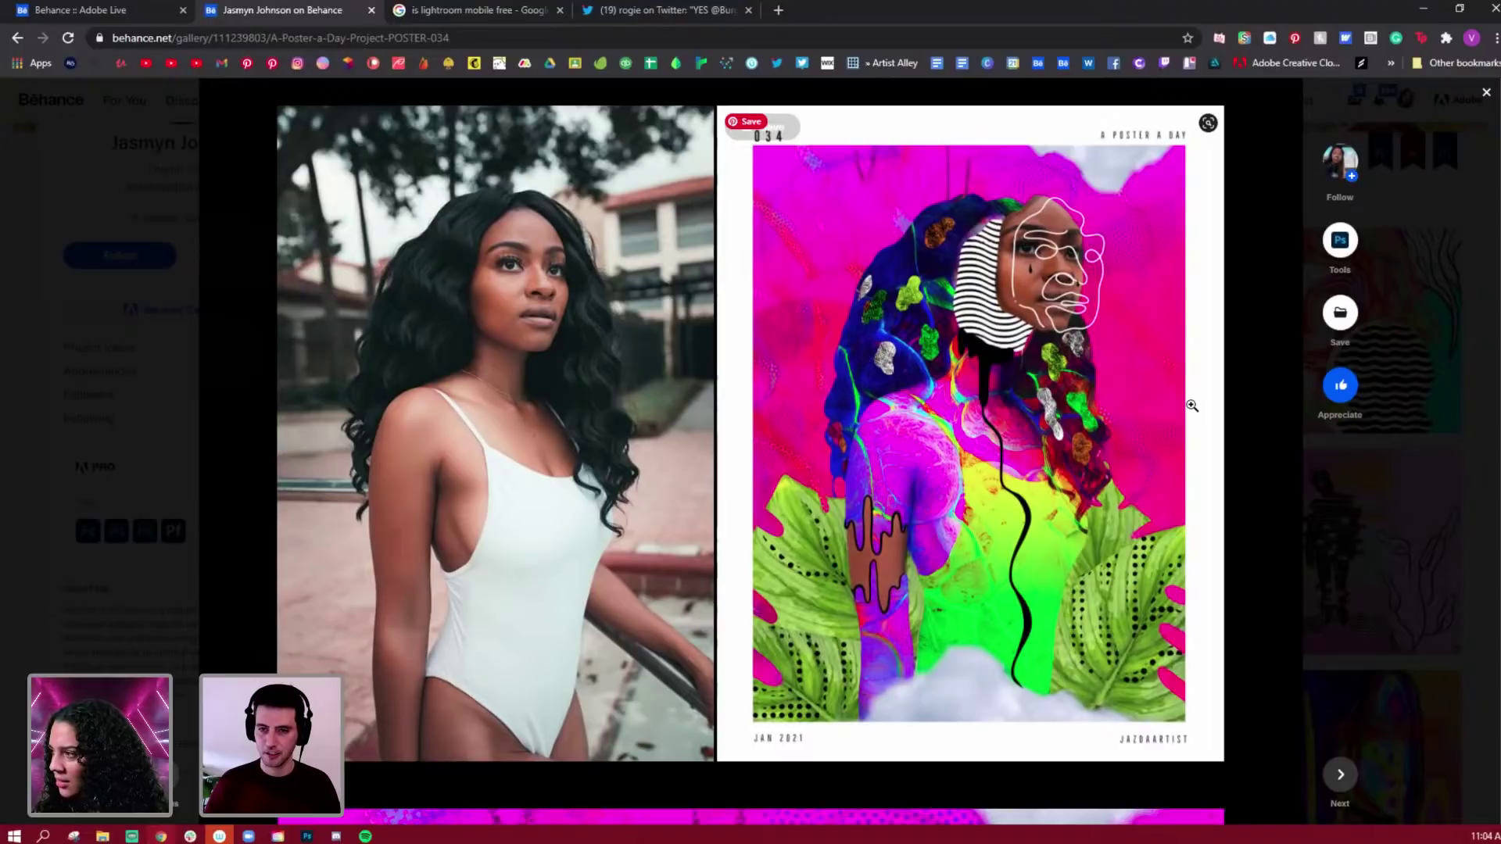
scroll(1192, 406, down, 1)
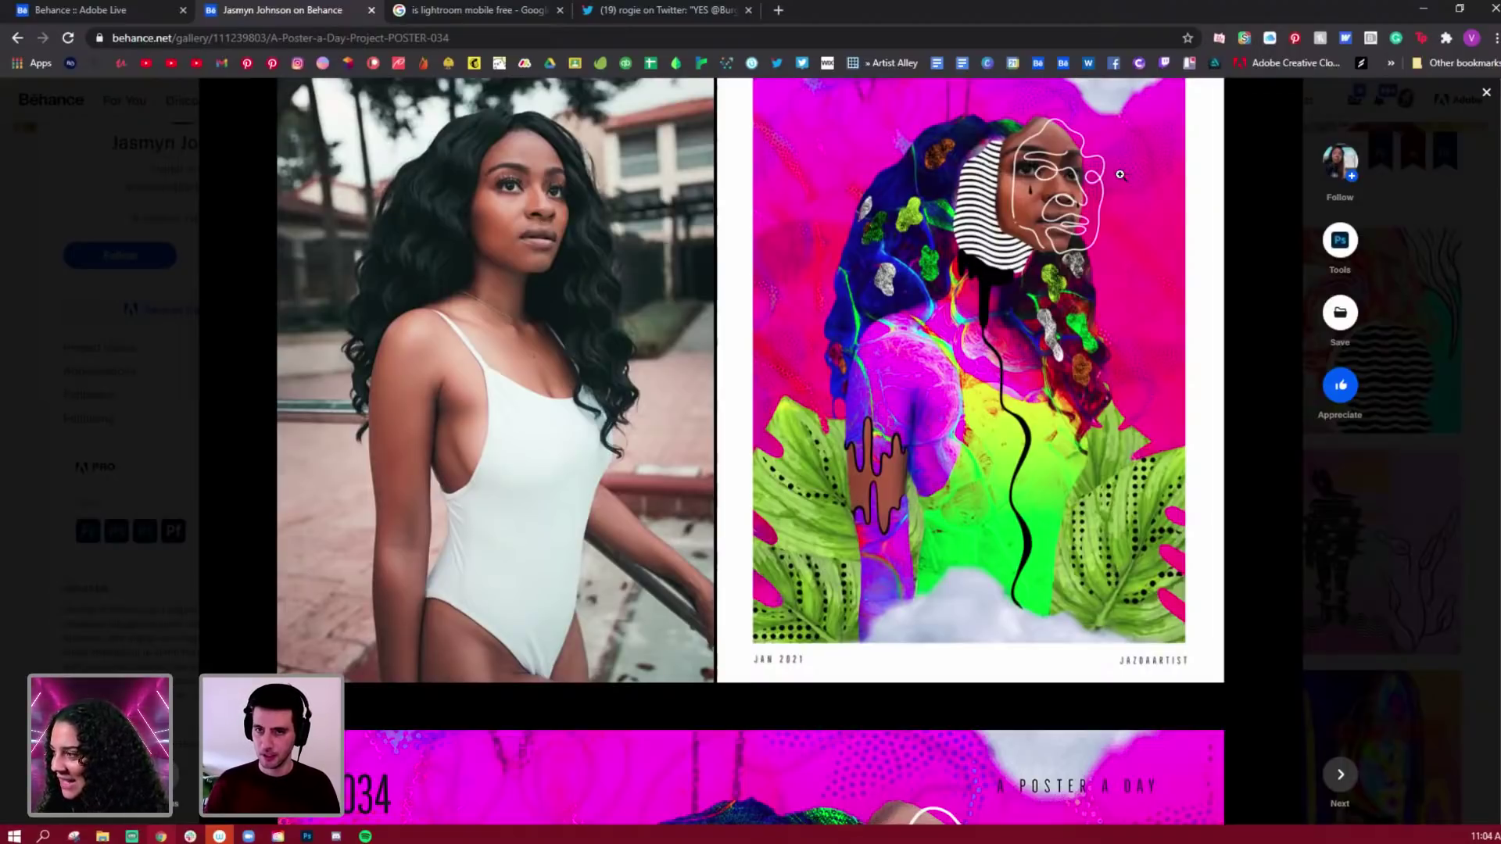
scroll(1096, 396, down, 1)
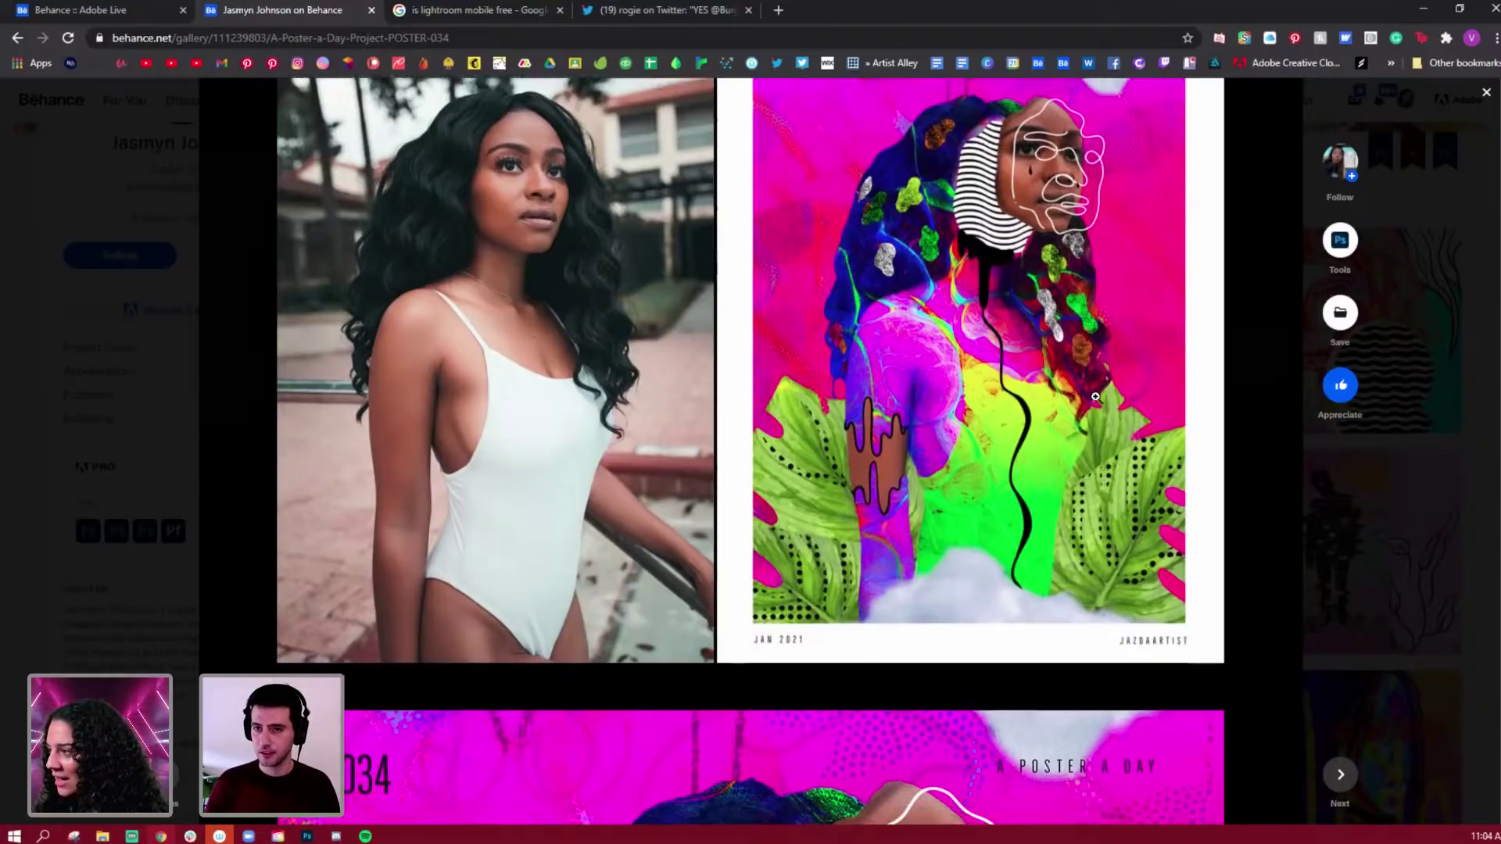
Examine the enlarged POSTER 034 artwork, from the line-drawn face and patterned hair to the dripping arm, leaves and cloud.
scroll(1095, 396, down, 7)
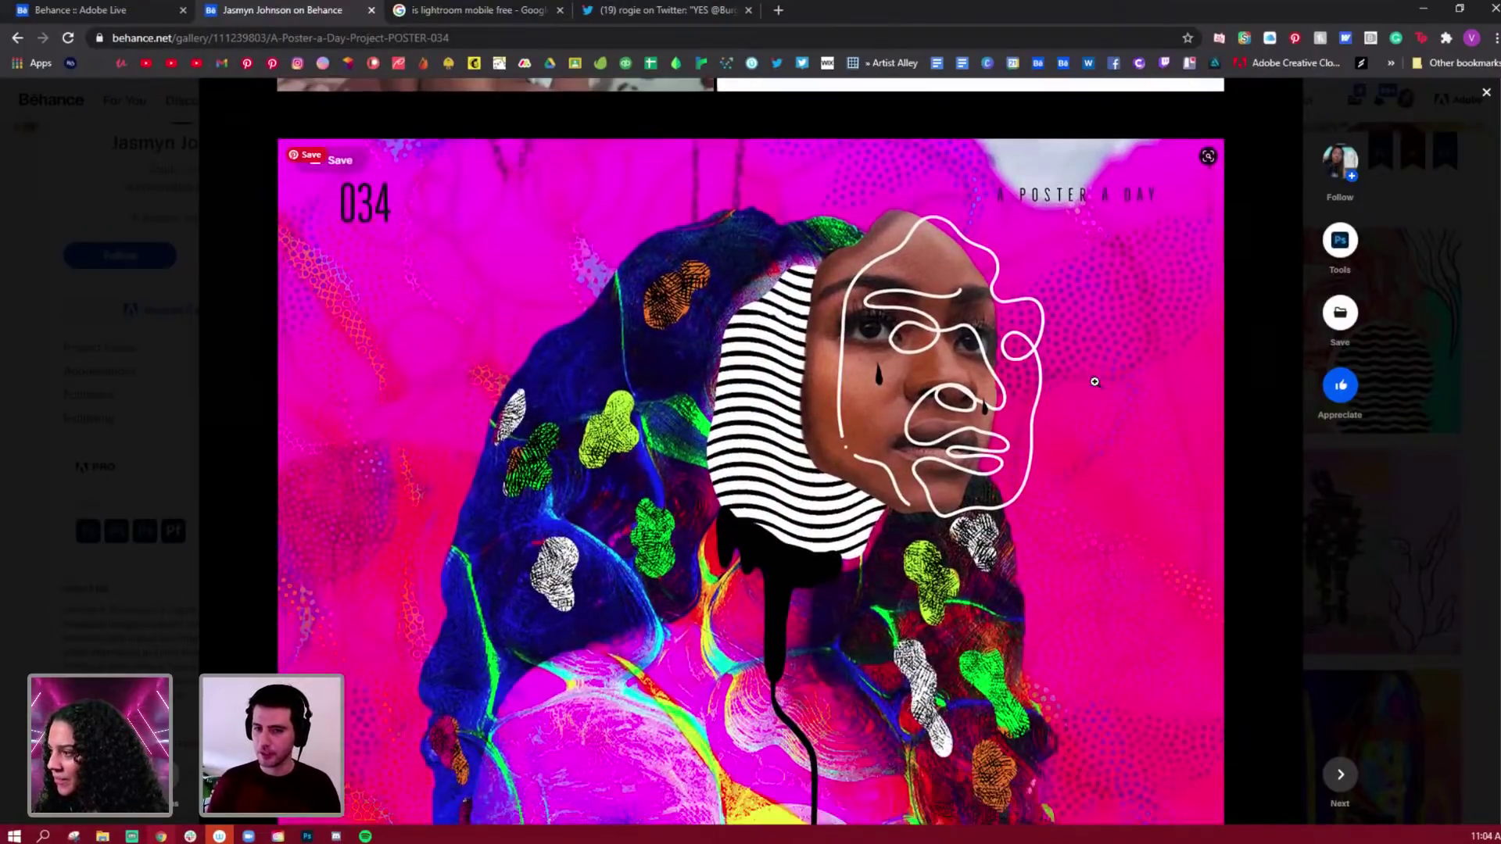
scroll(1095, 382, down, 2)
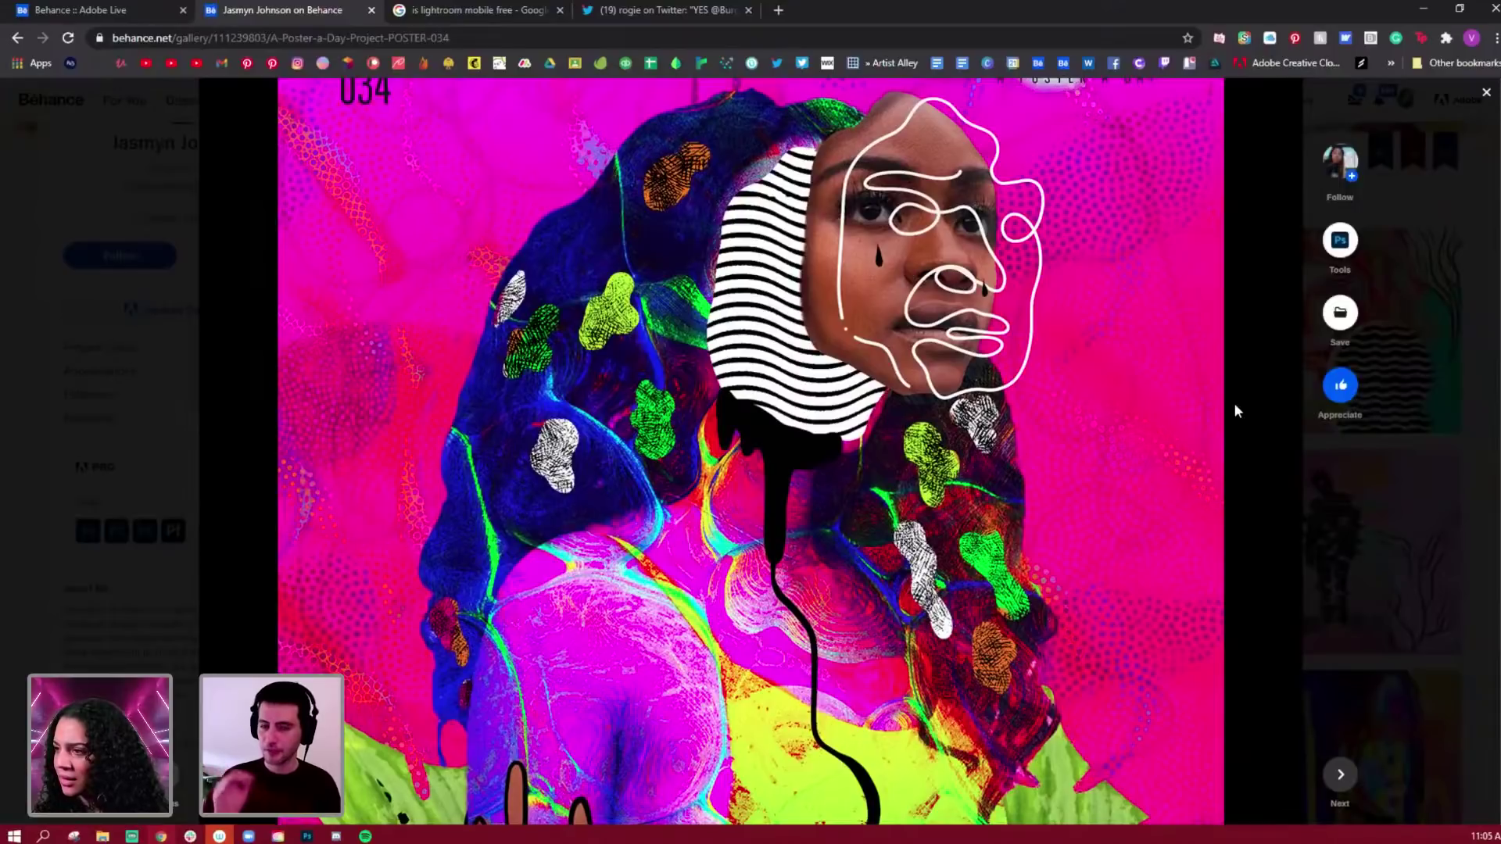
scroll(1236, 405, down, 5)
scroll(1237, 405, down, 2)
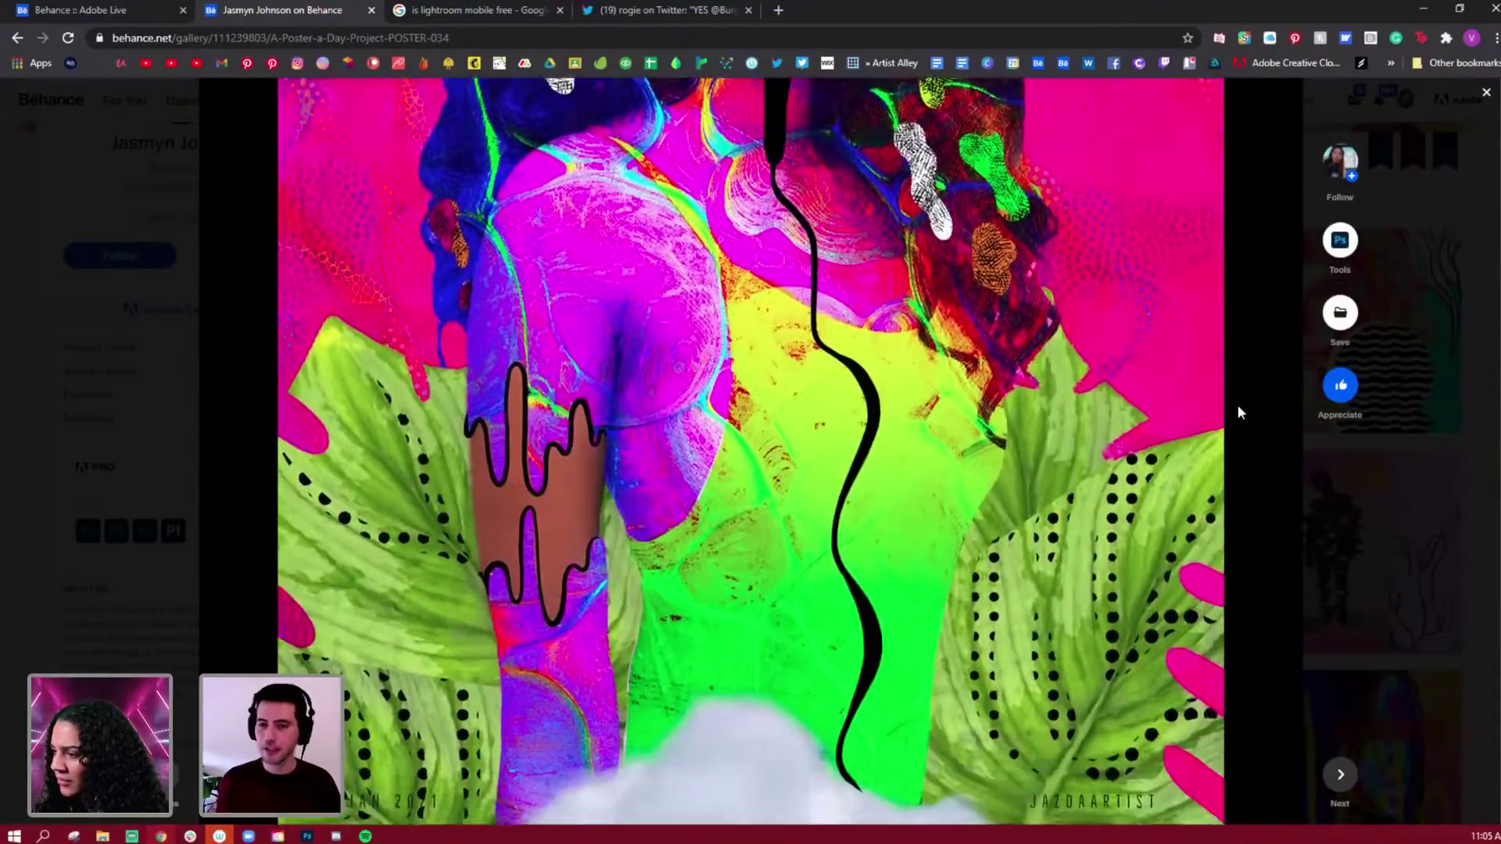
scroll(1237, 403, up, 4)
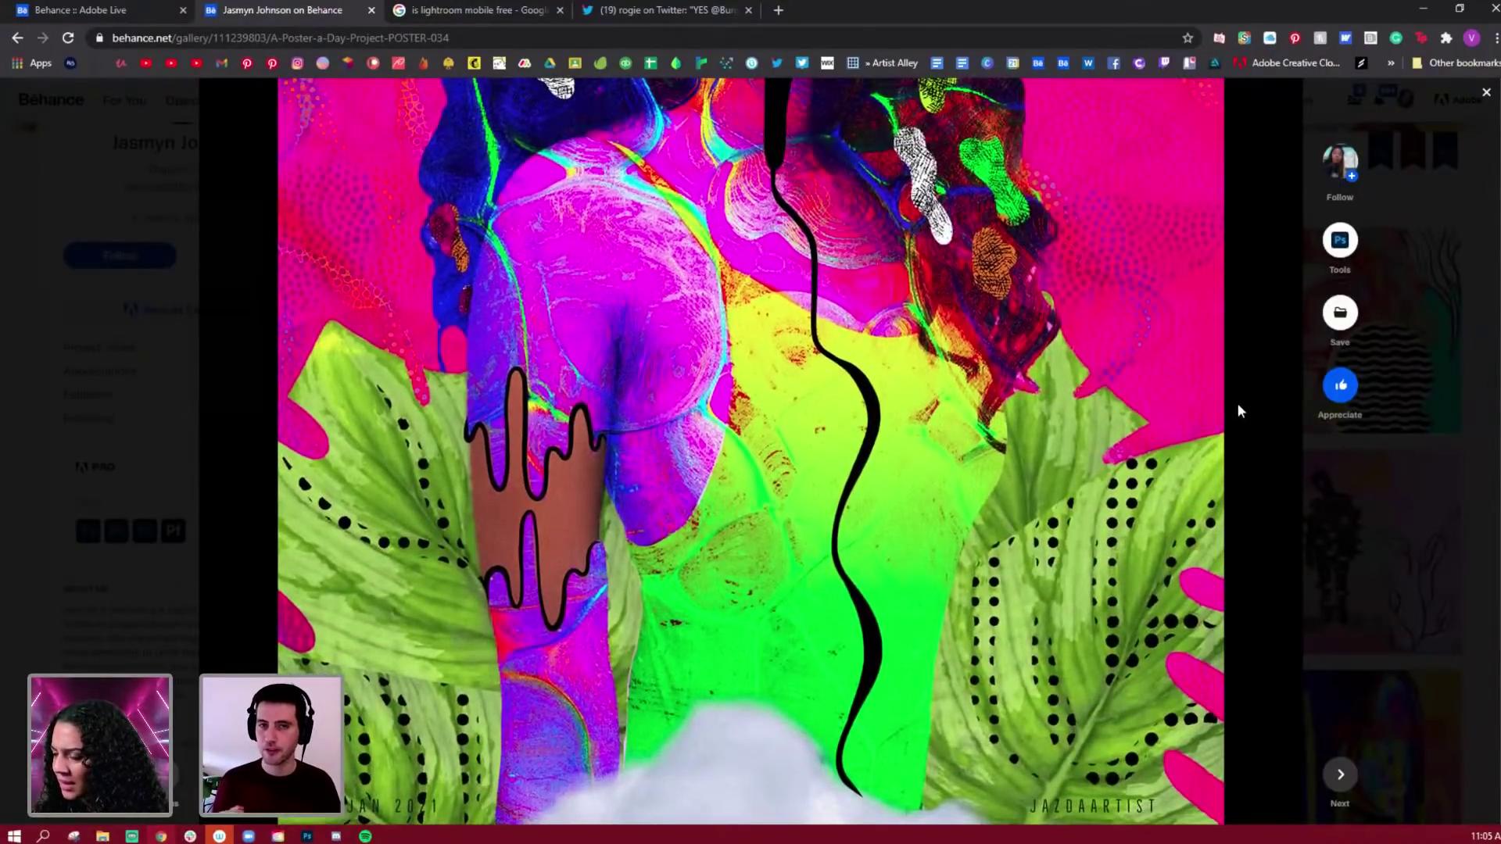
scroll(1218, 391, up, 3)
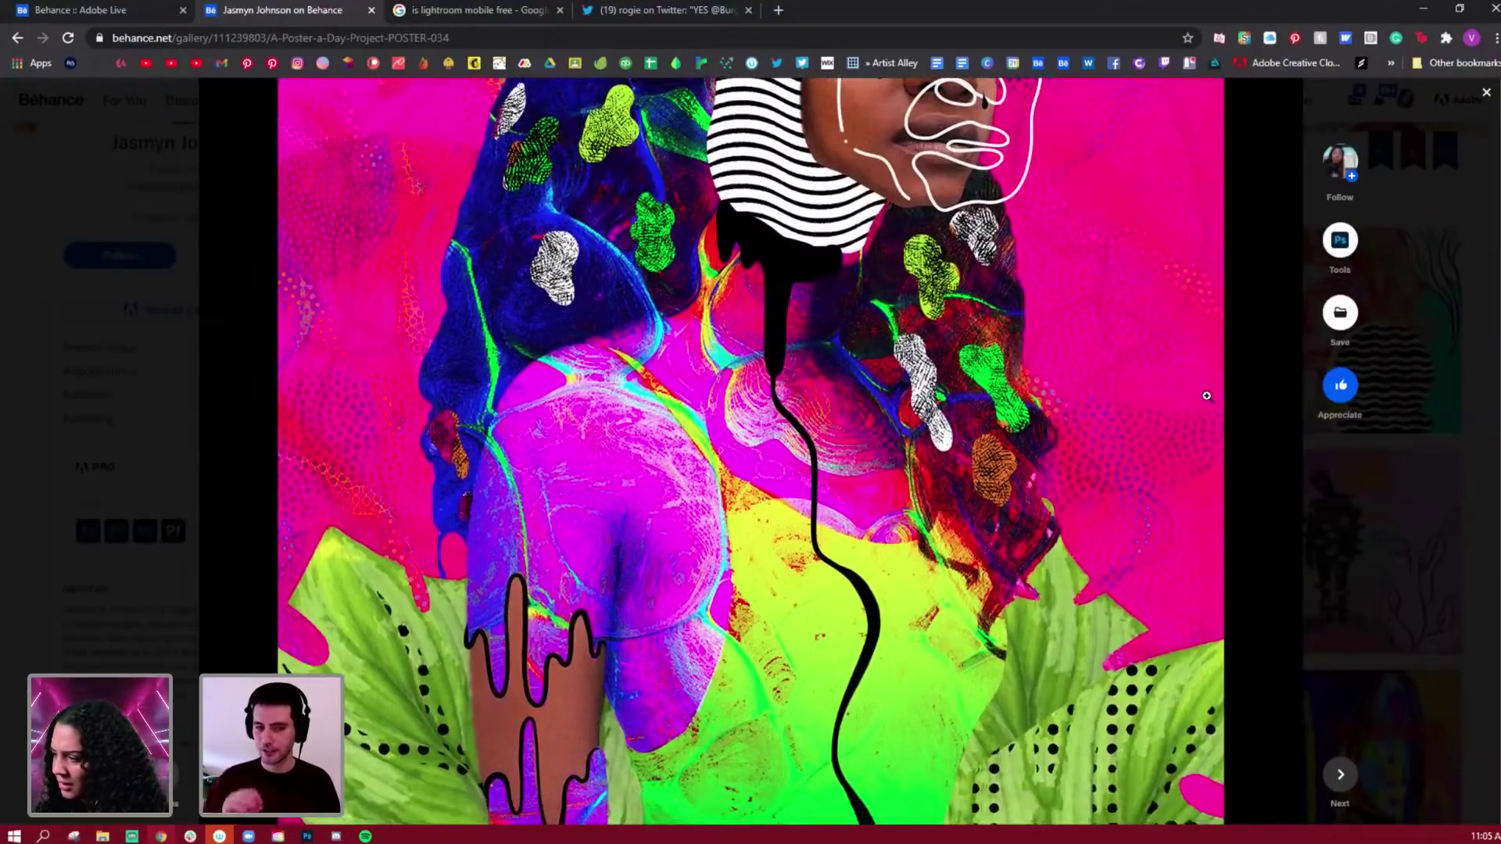
scroll(1207, 396, down, 5)
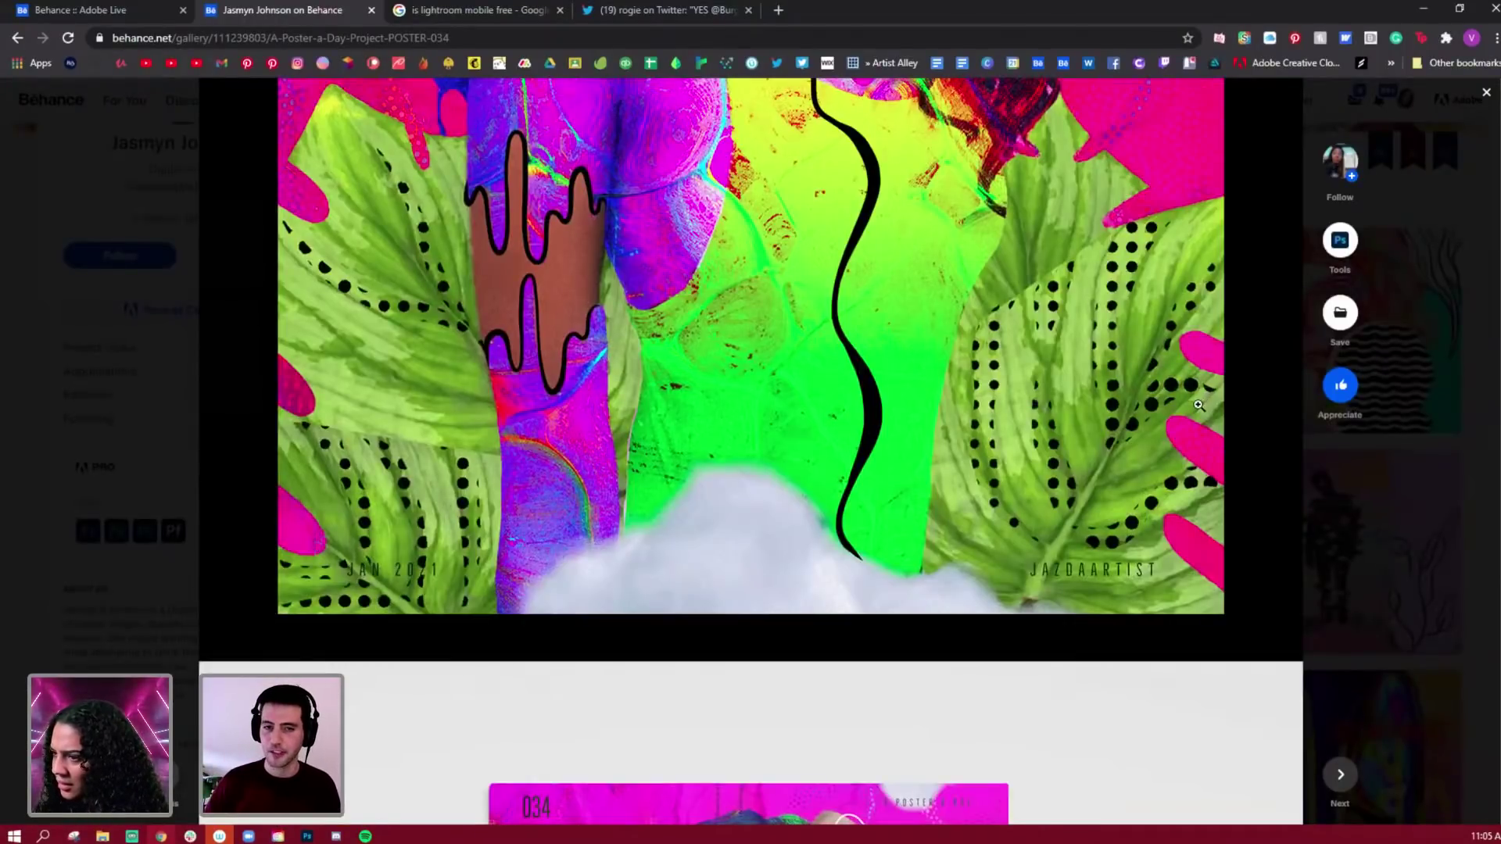
scroll(1199, 405, up, 2)
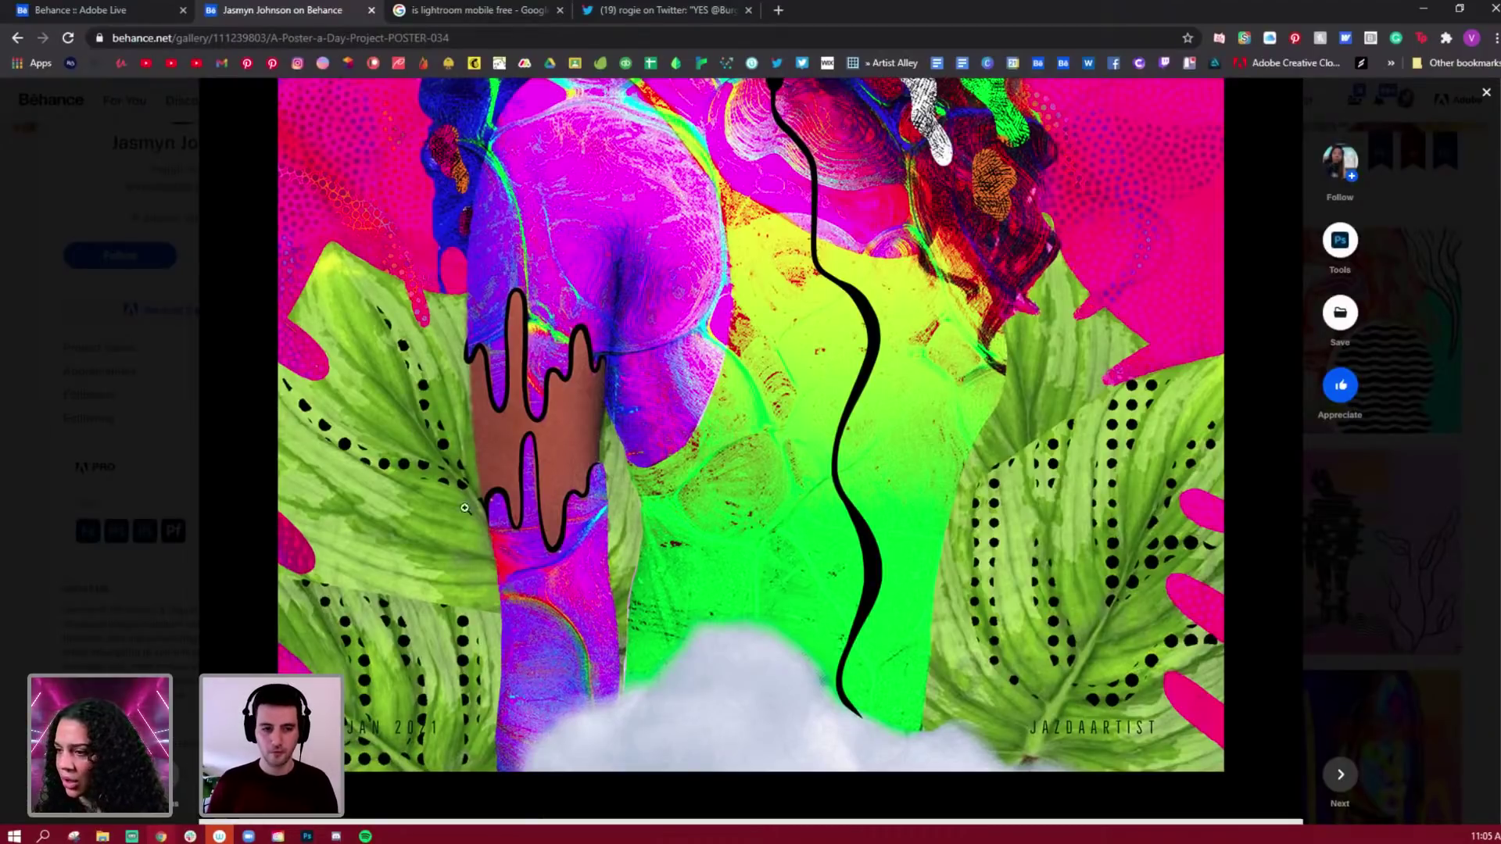
scroll(1102, 677, up, 2)
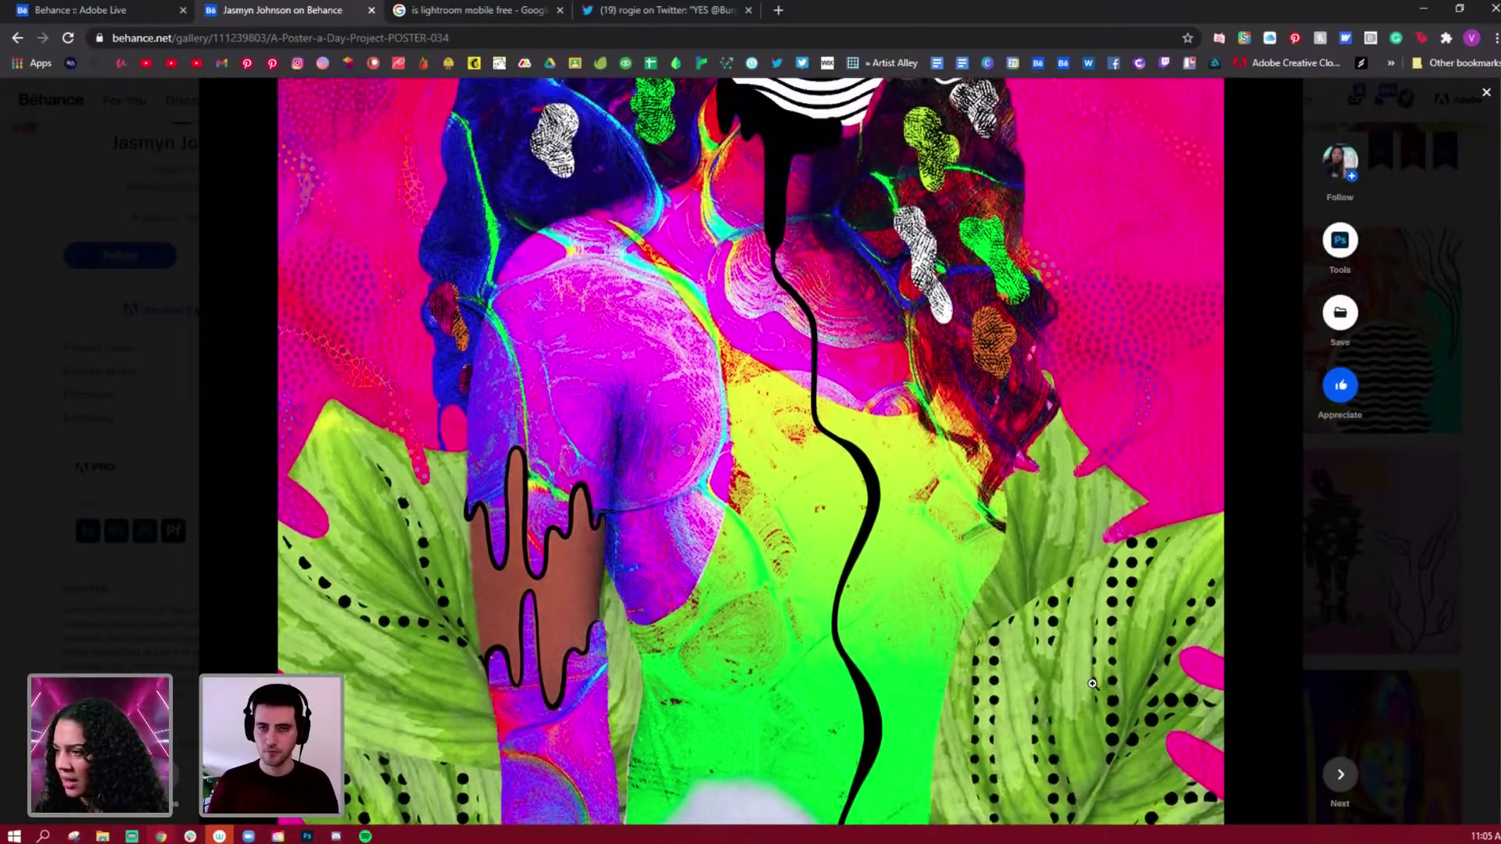
scroll(803, 403, up, 3)
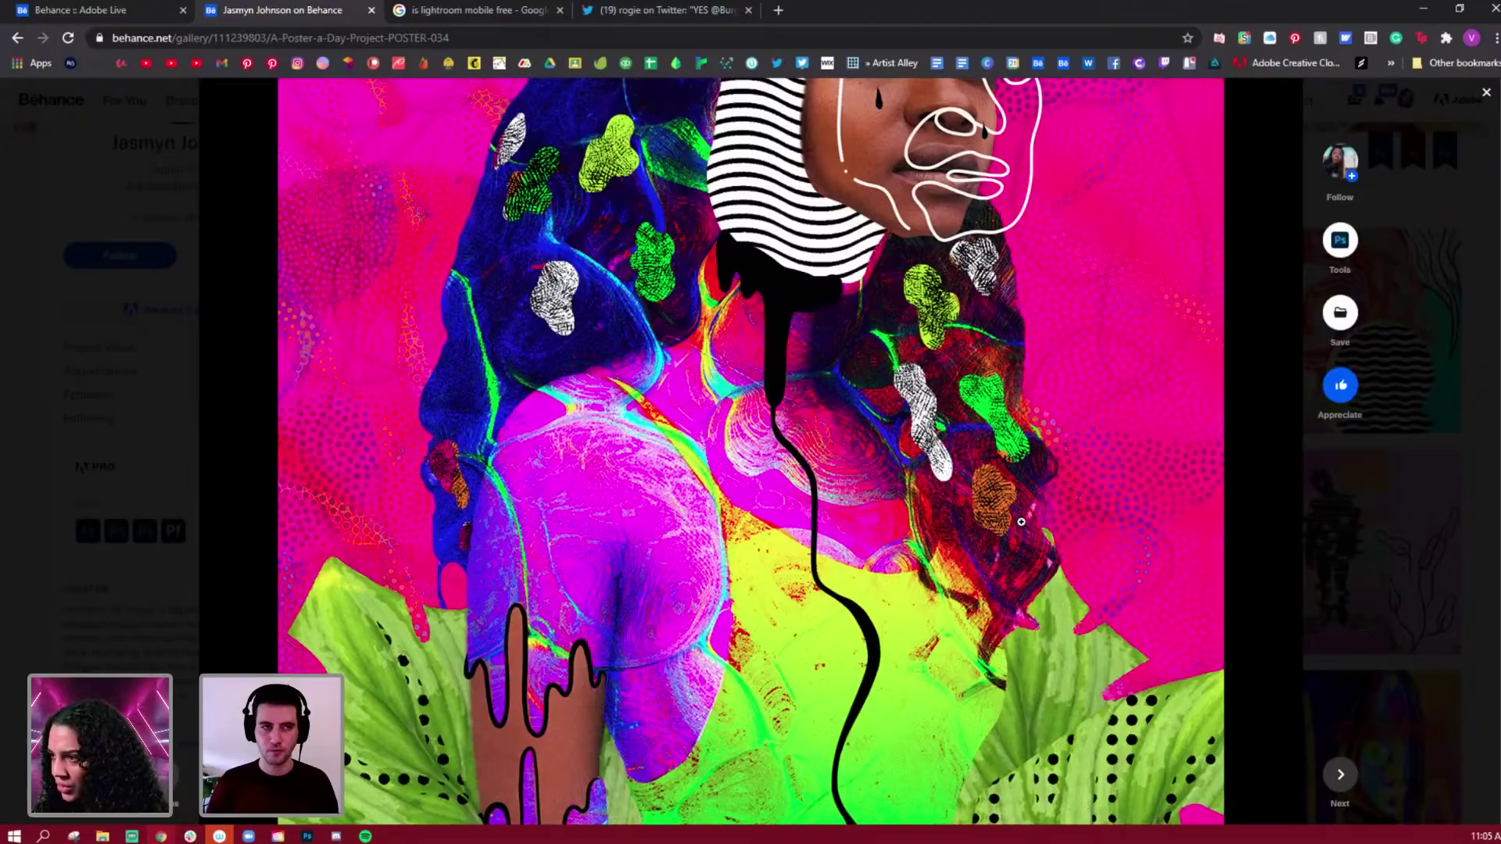
scroll(1021, 524, up, 5)
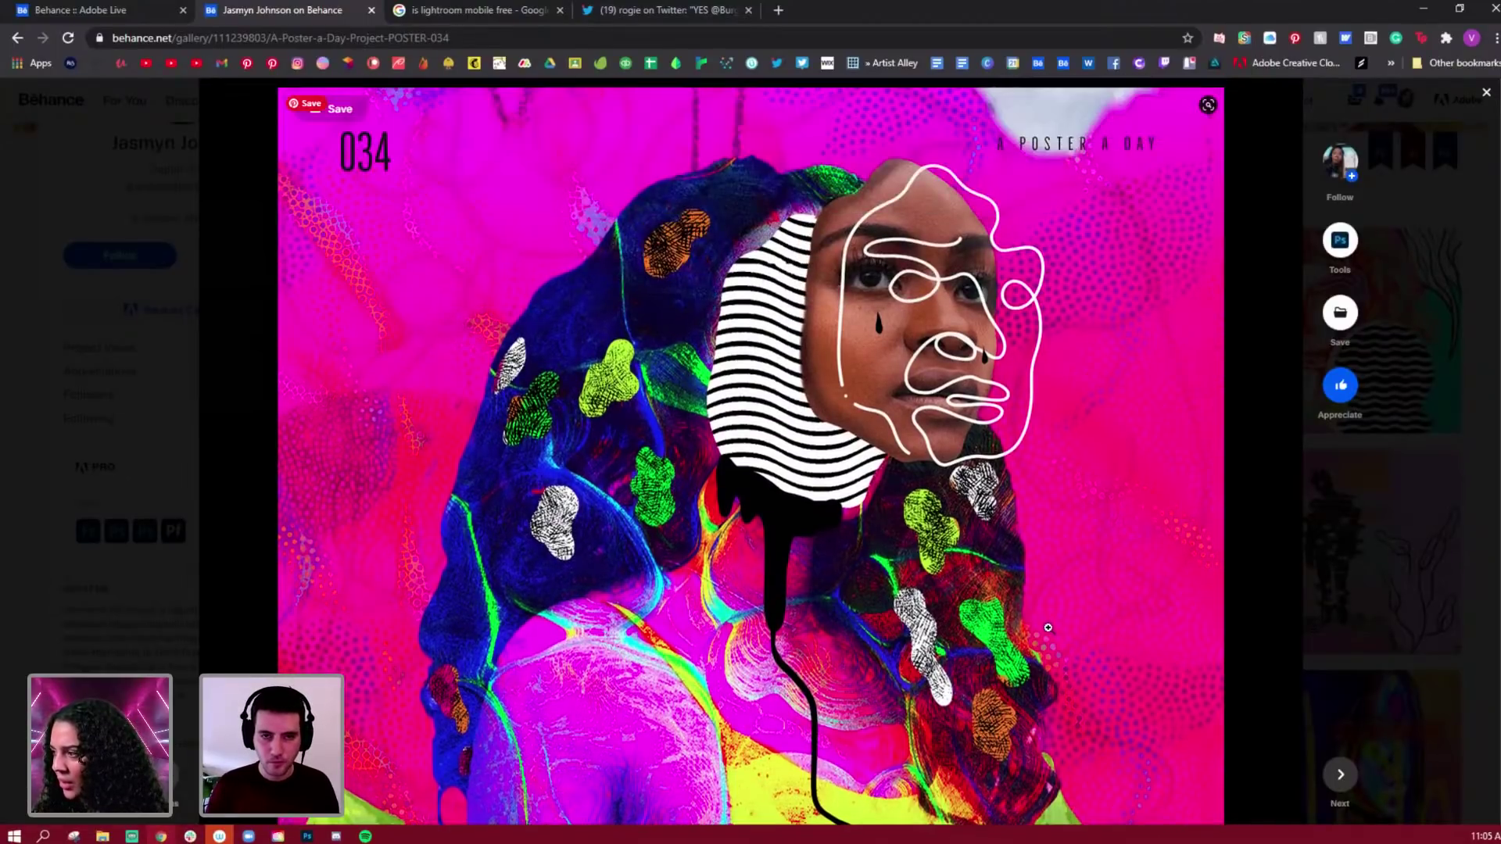
scroll(1044, 633, down, 2)
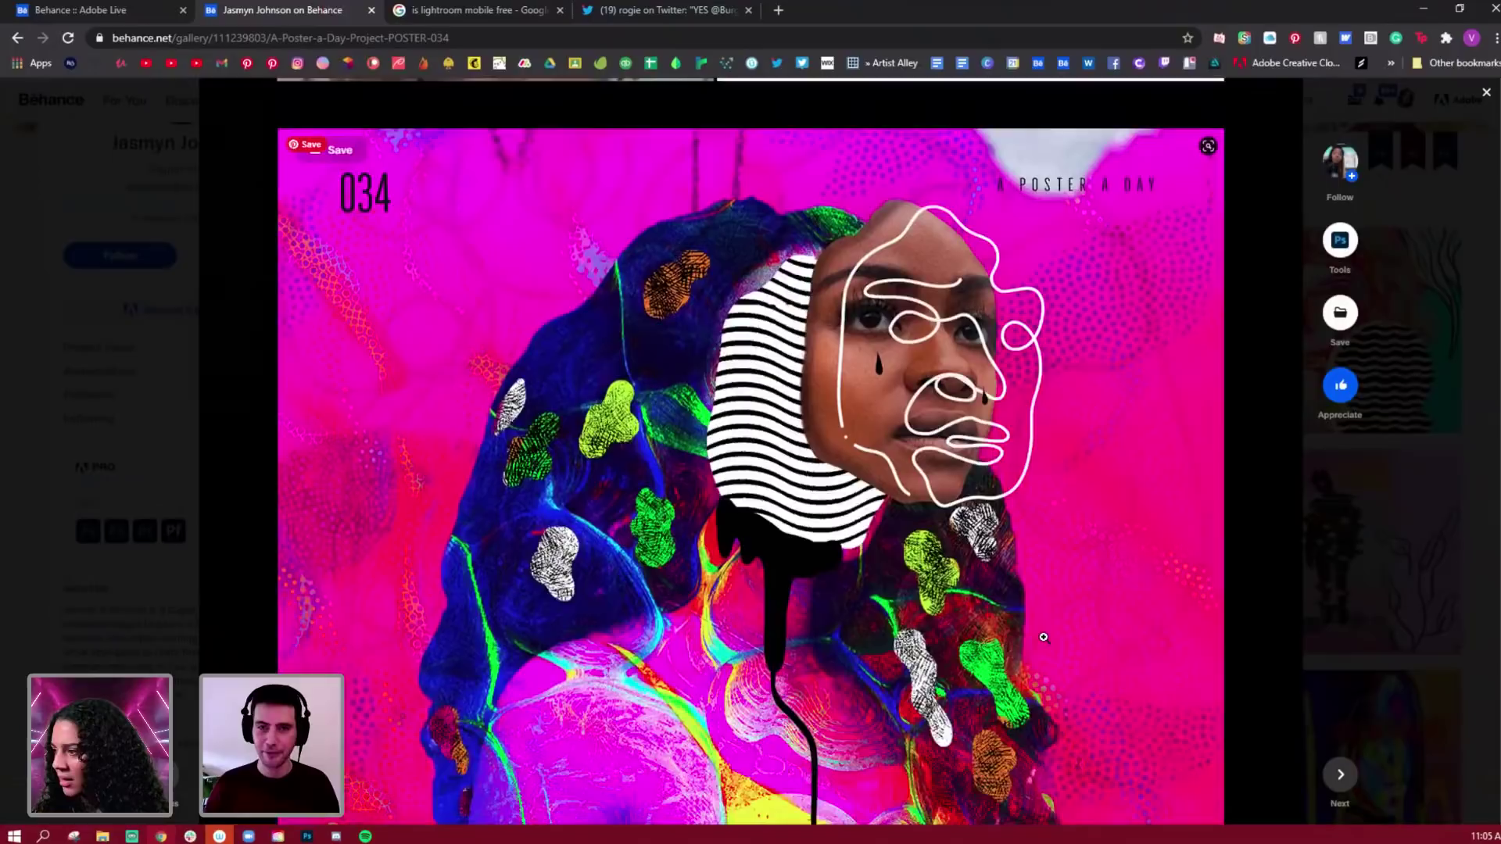
scroll(1043, 635, down, 2)
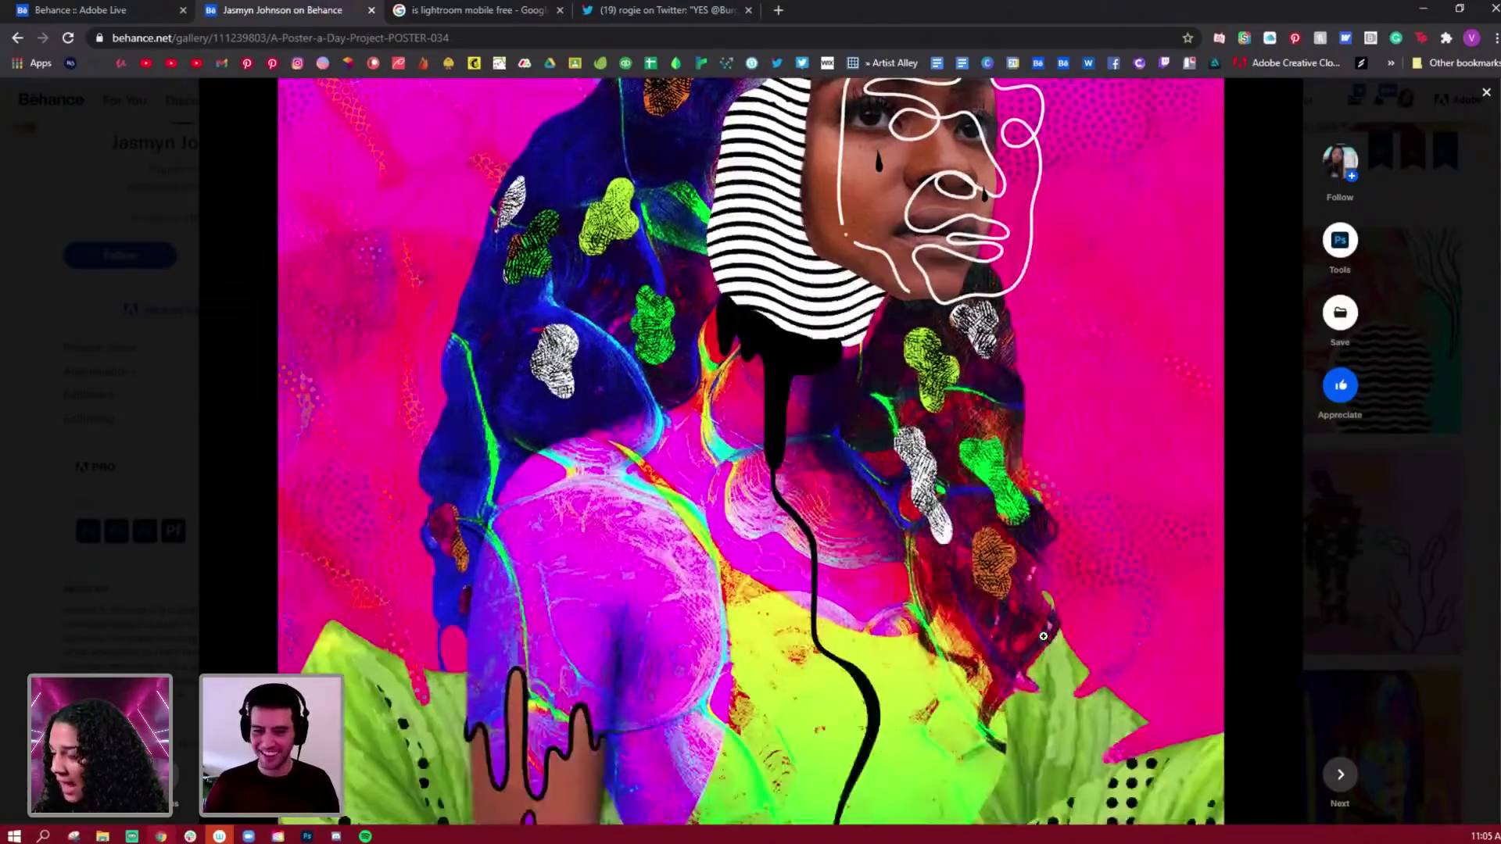
scroll(1043, 636, down, 2)
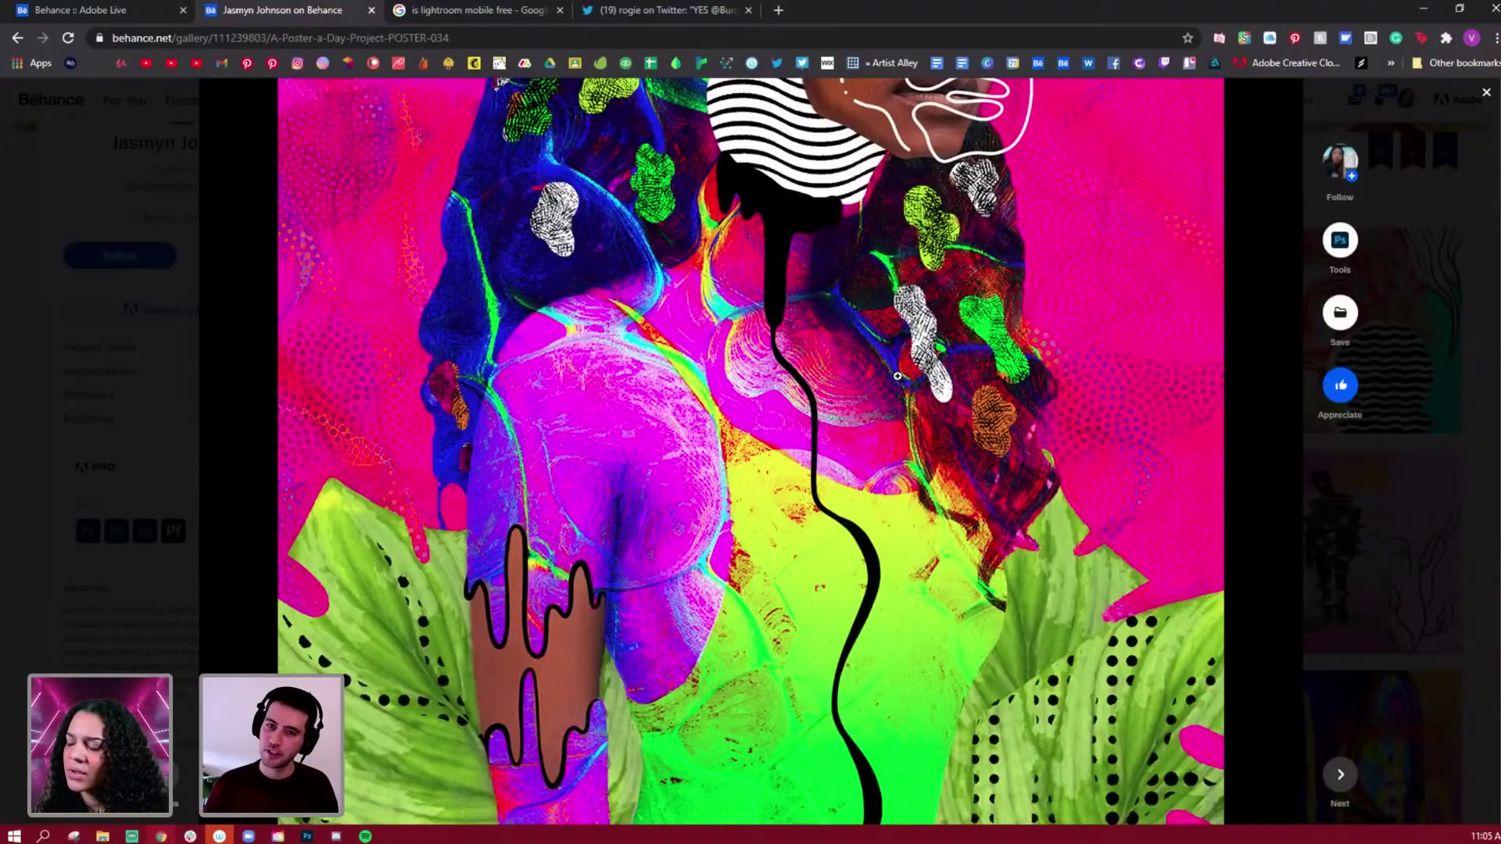
scroll(892, 375, down, 5)
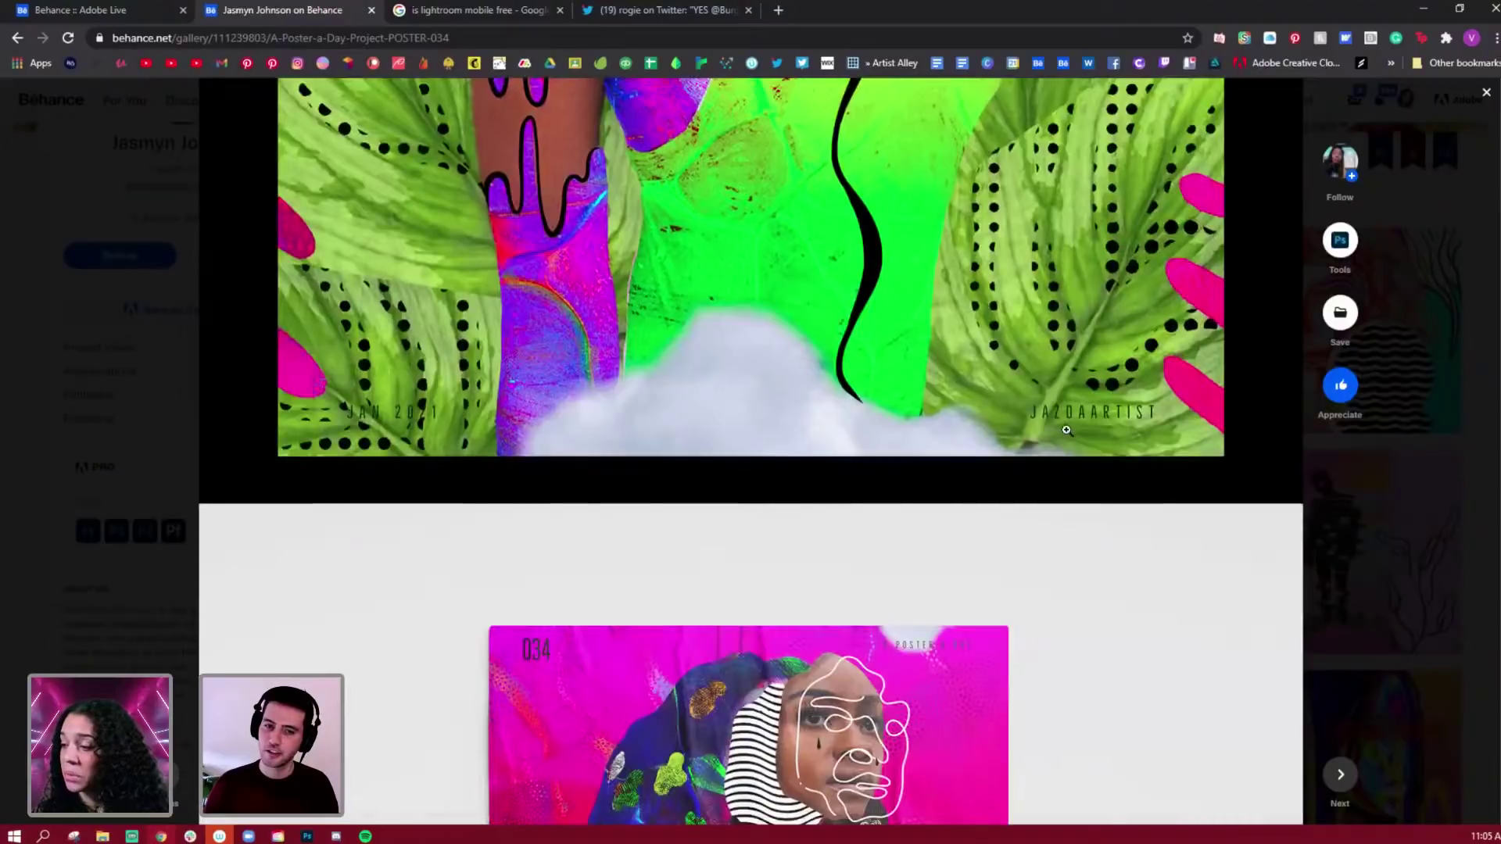
View the poster mockup on the light background, then return to the project's title image.
click(1068, 436)
scroll(1064, 434, down, 3)
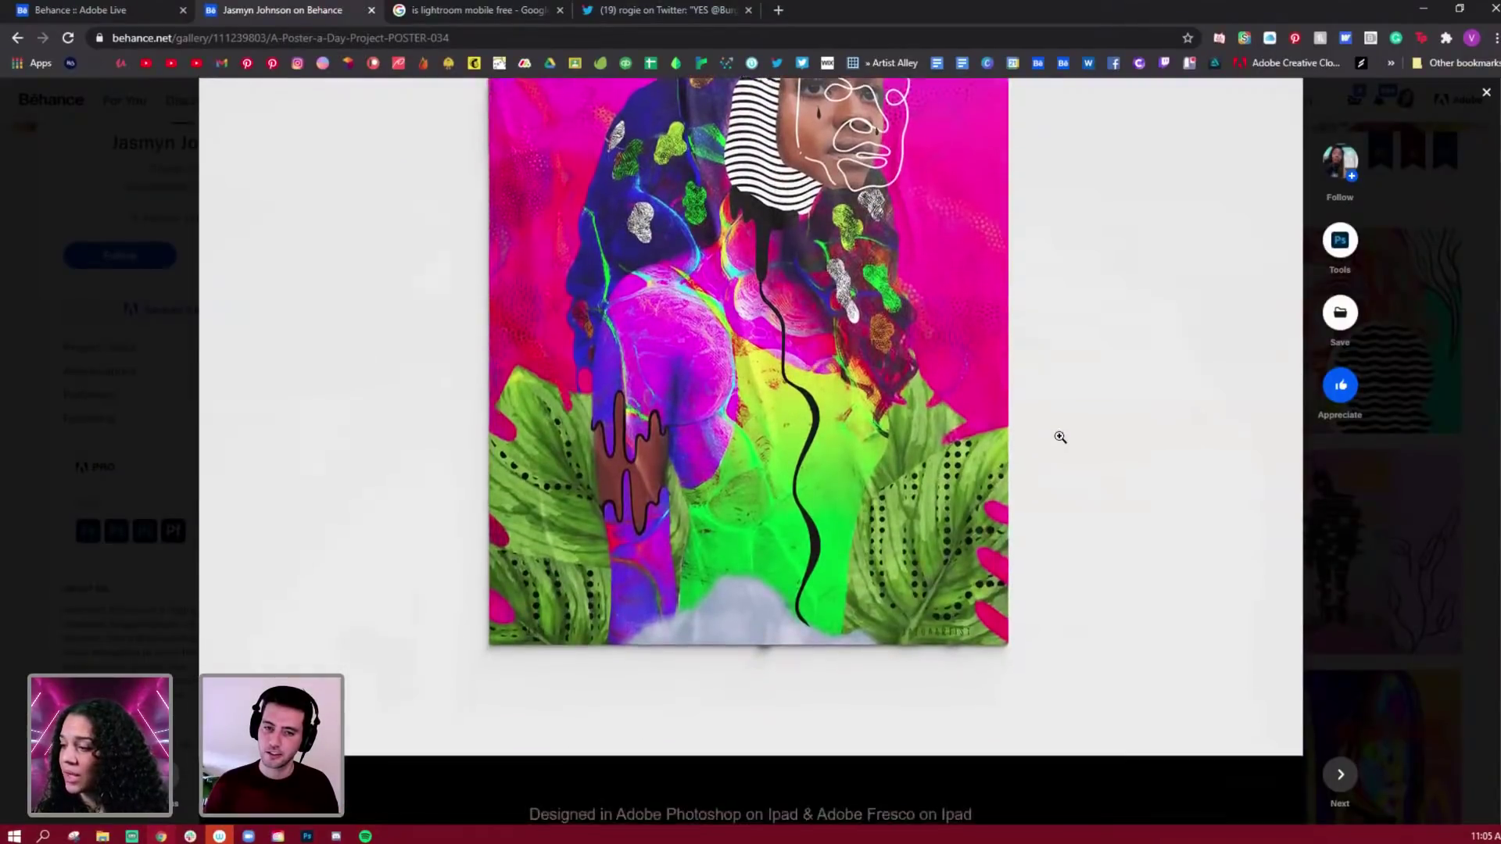
scroll(955, 439, up, 1)
scroll(1175, 525, up, 2)
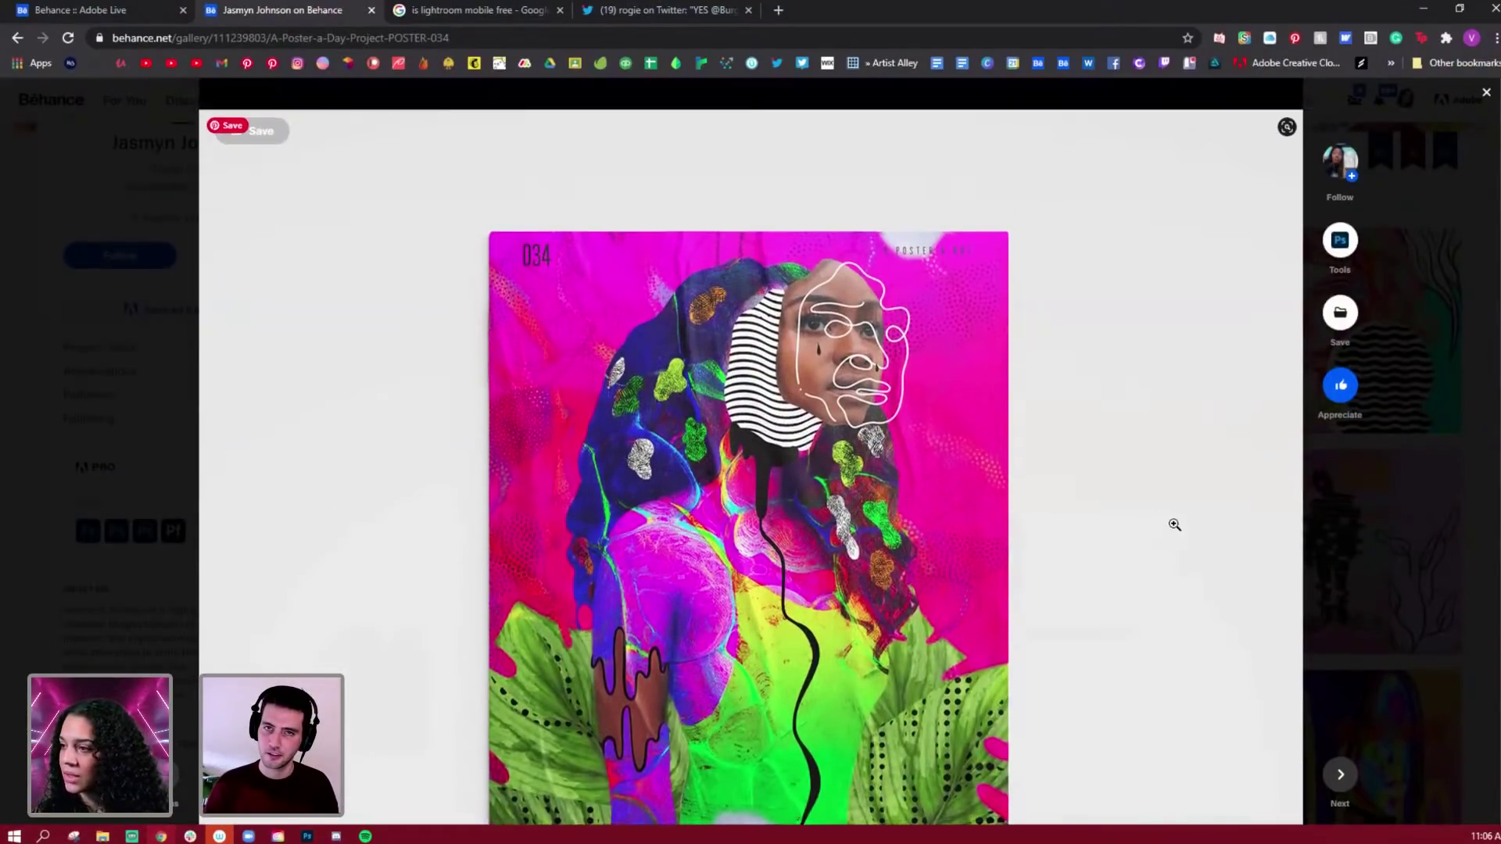
click(1178, 523)
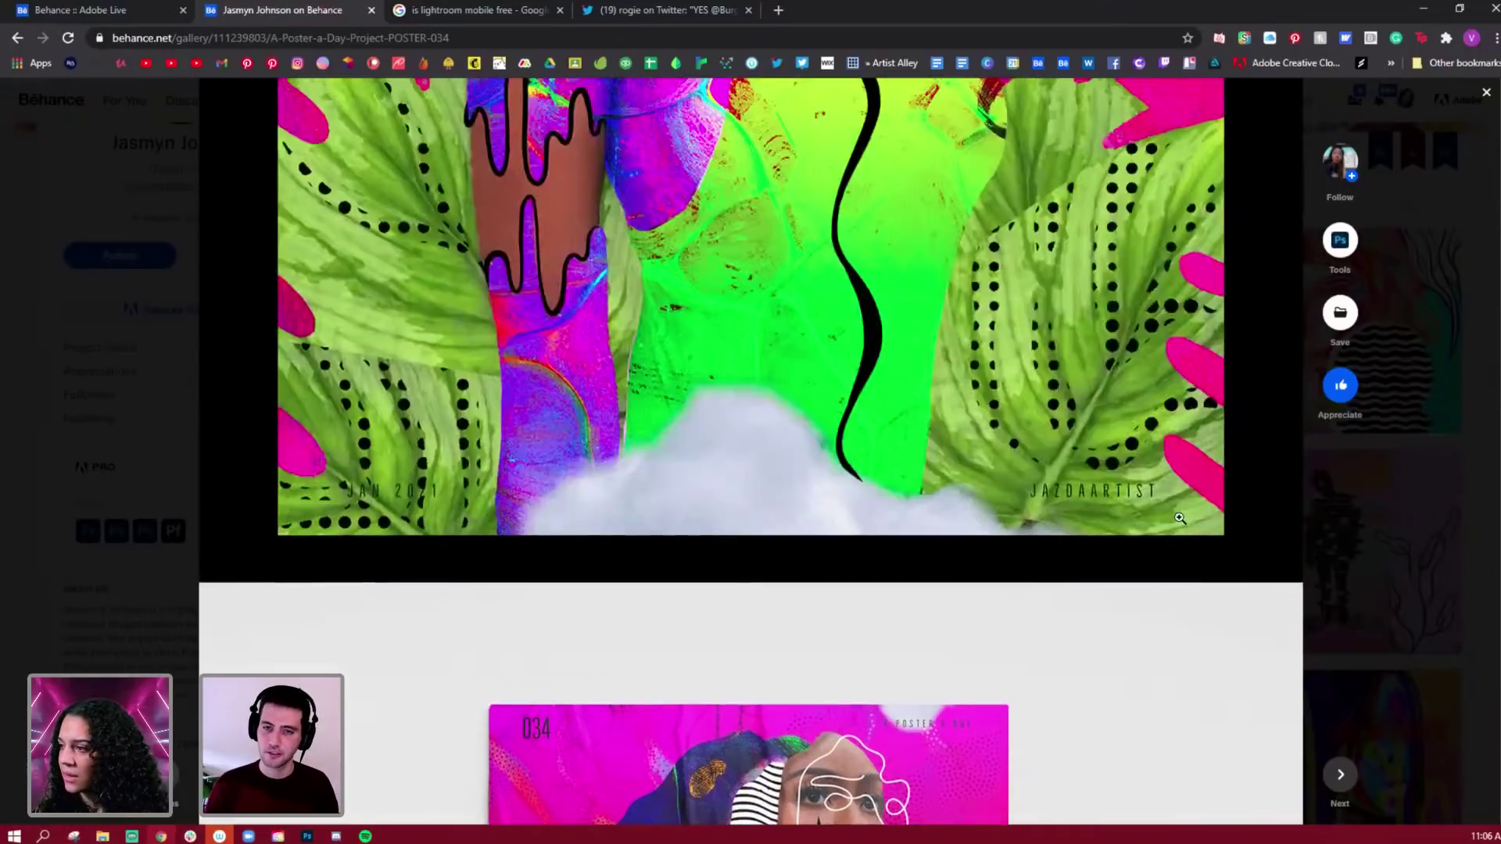
scroll(1172, 516, up, 10)
scroll(1173, 516, up, 8)
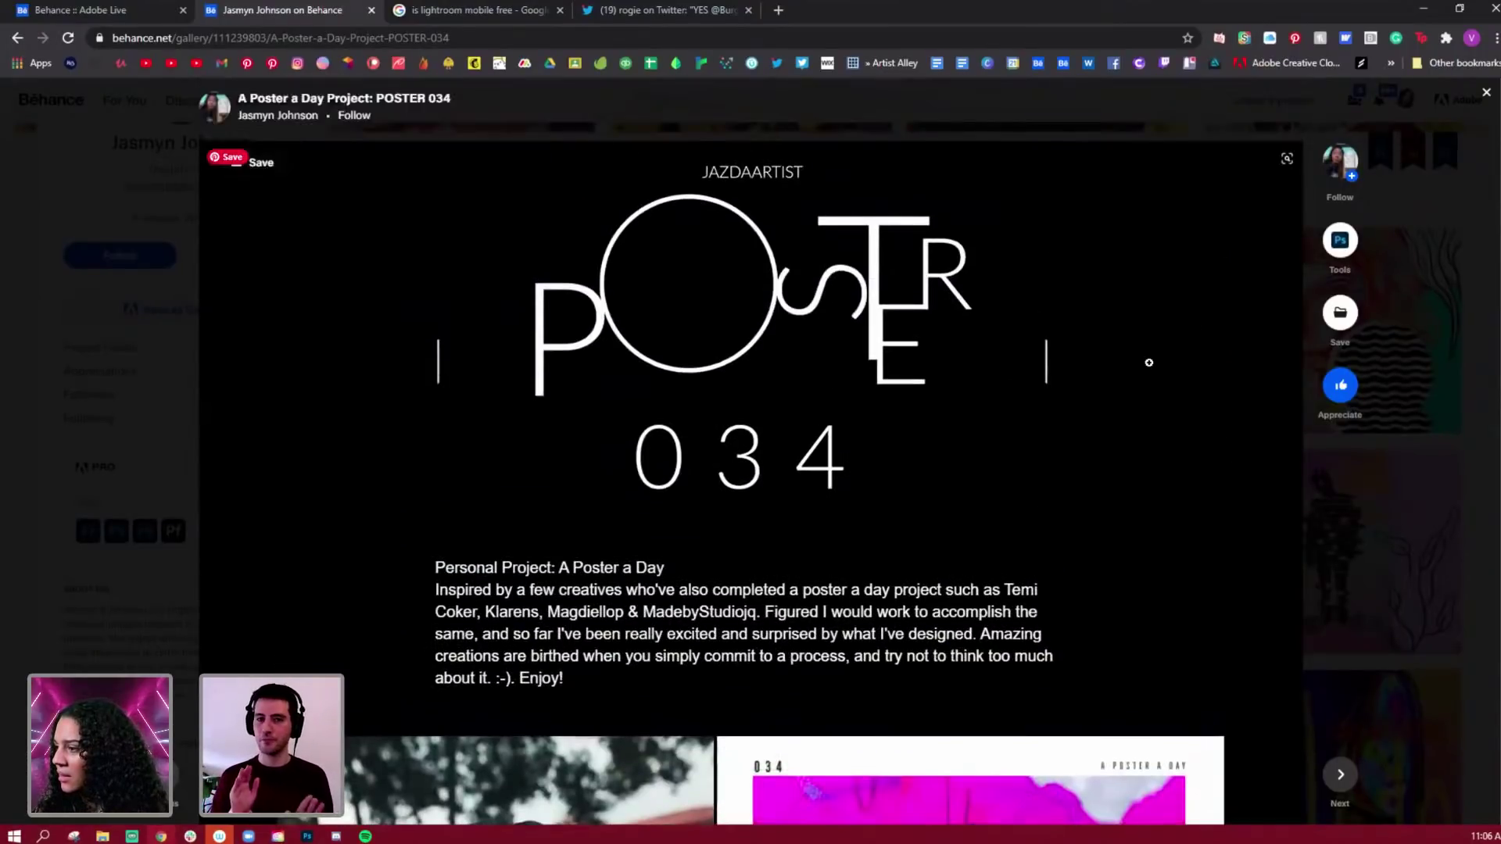
Go through the POSTER 034 project again, comparing the enlarged artwork with the side-by-side original photo and poster.
scroll(1149, 362, down, 10)
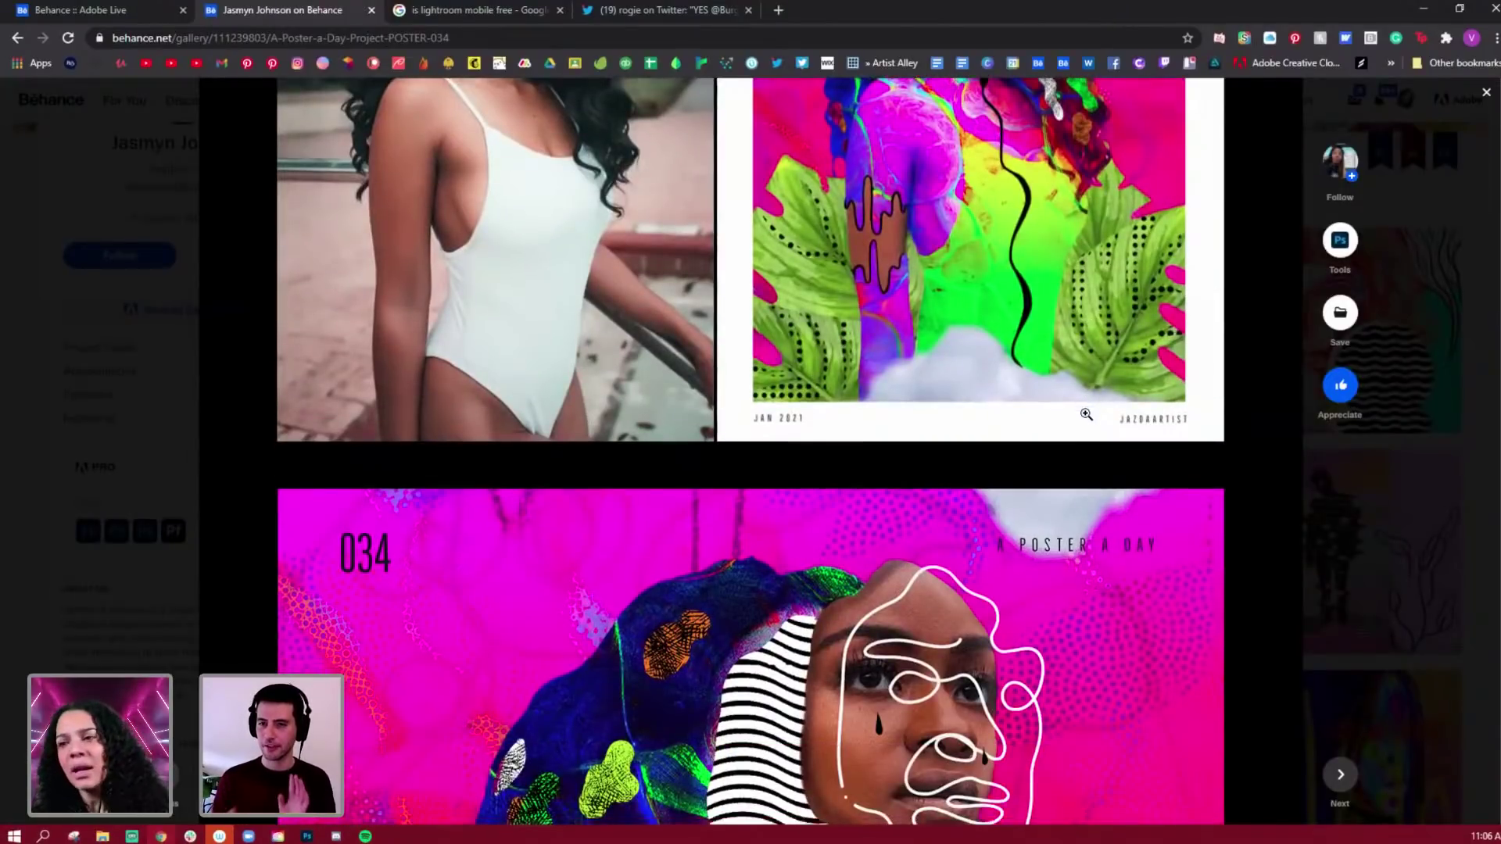
scroll(1087, 414, down, 8)
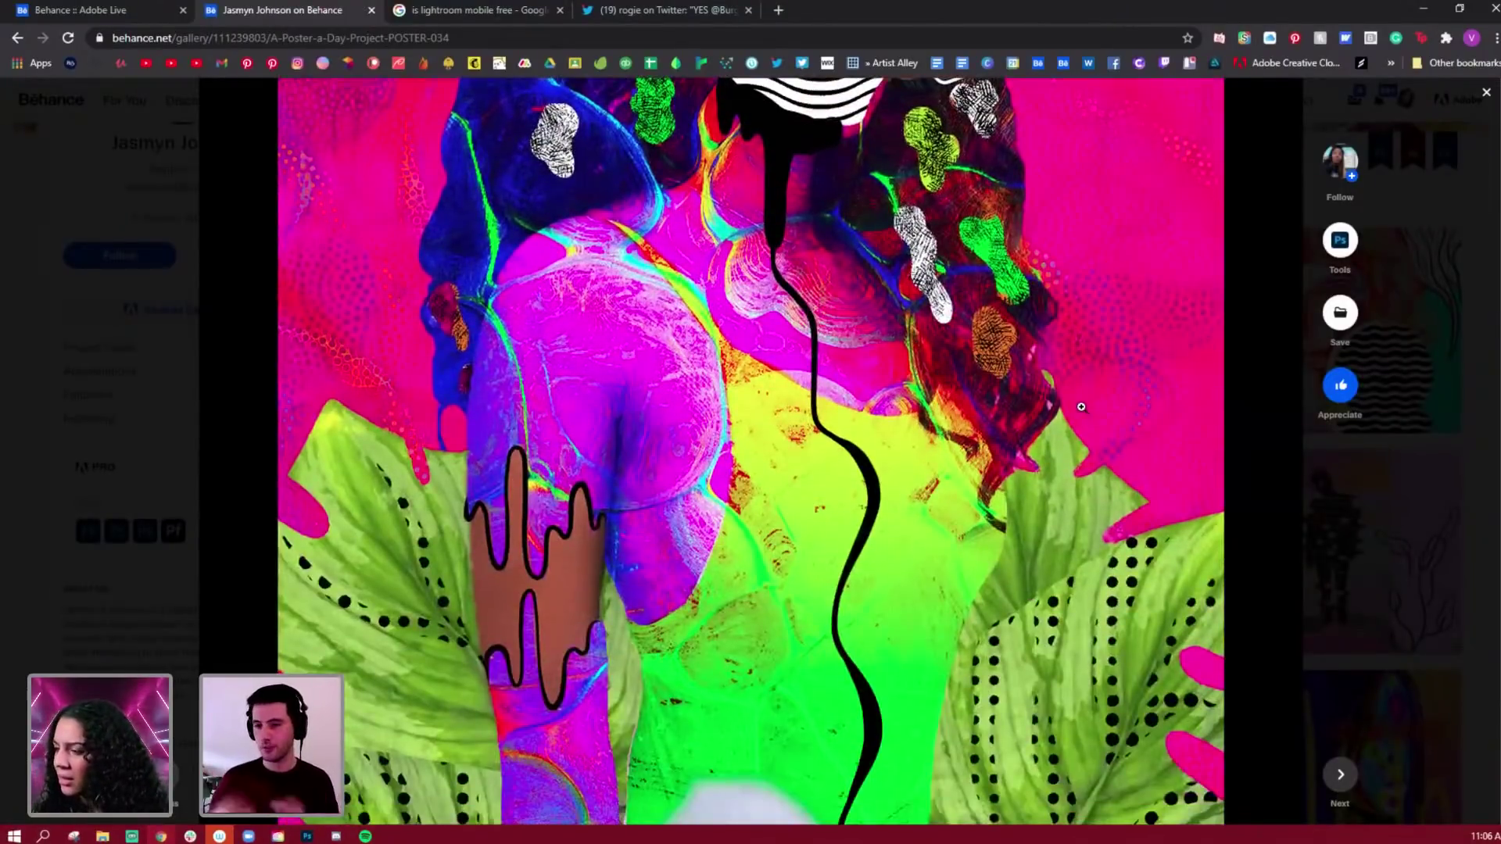
scroll(1082, 406, down, 6)
scroll(1085, 410, up, 5)
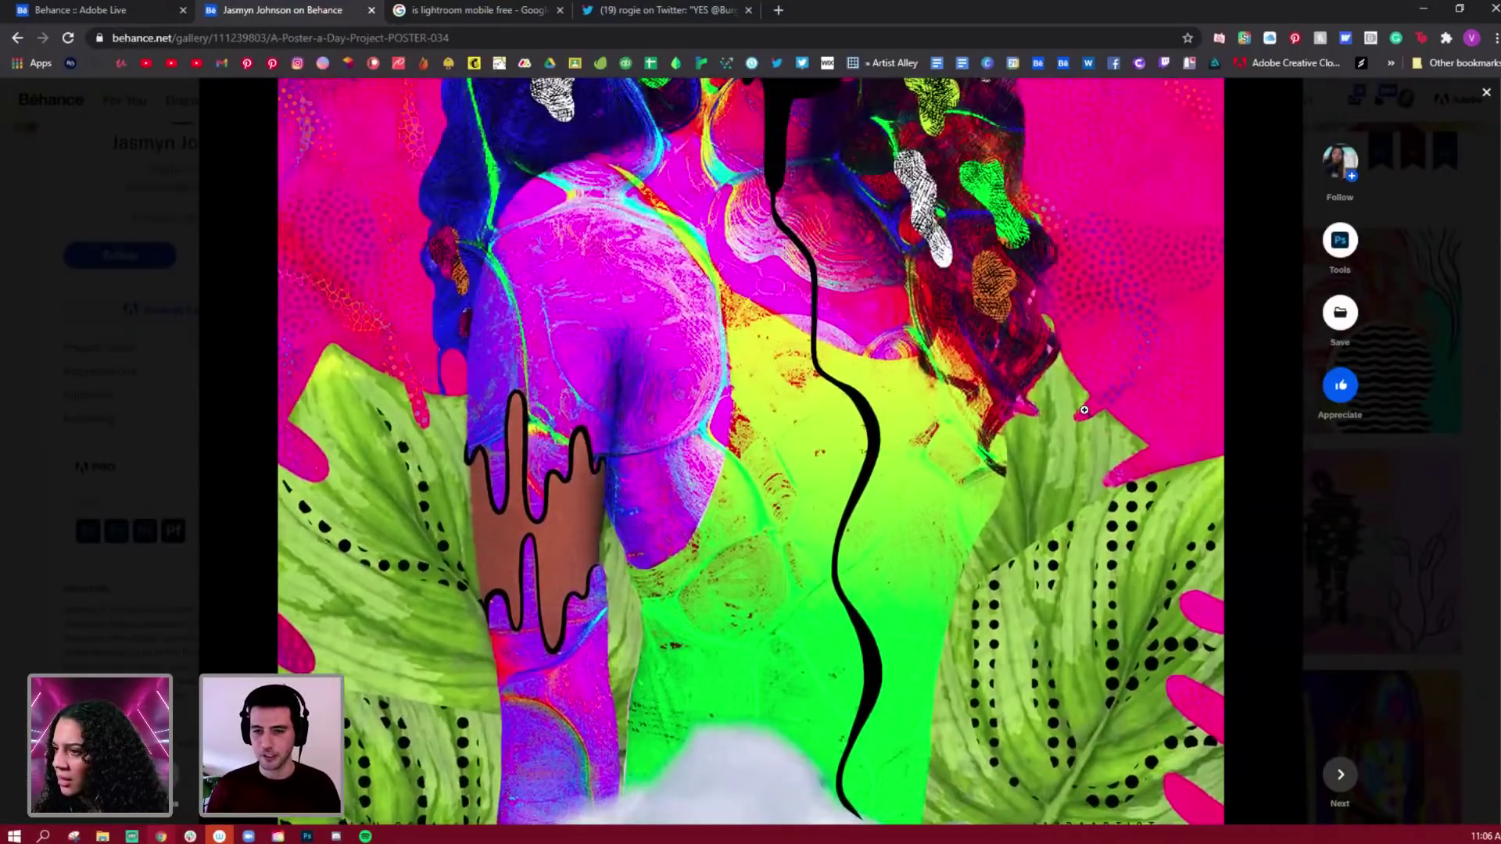
scroll(1084, 410, up, 8)
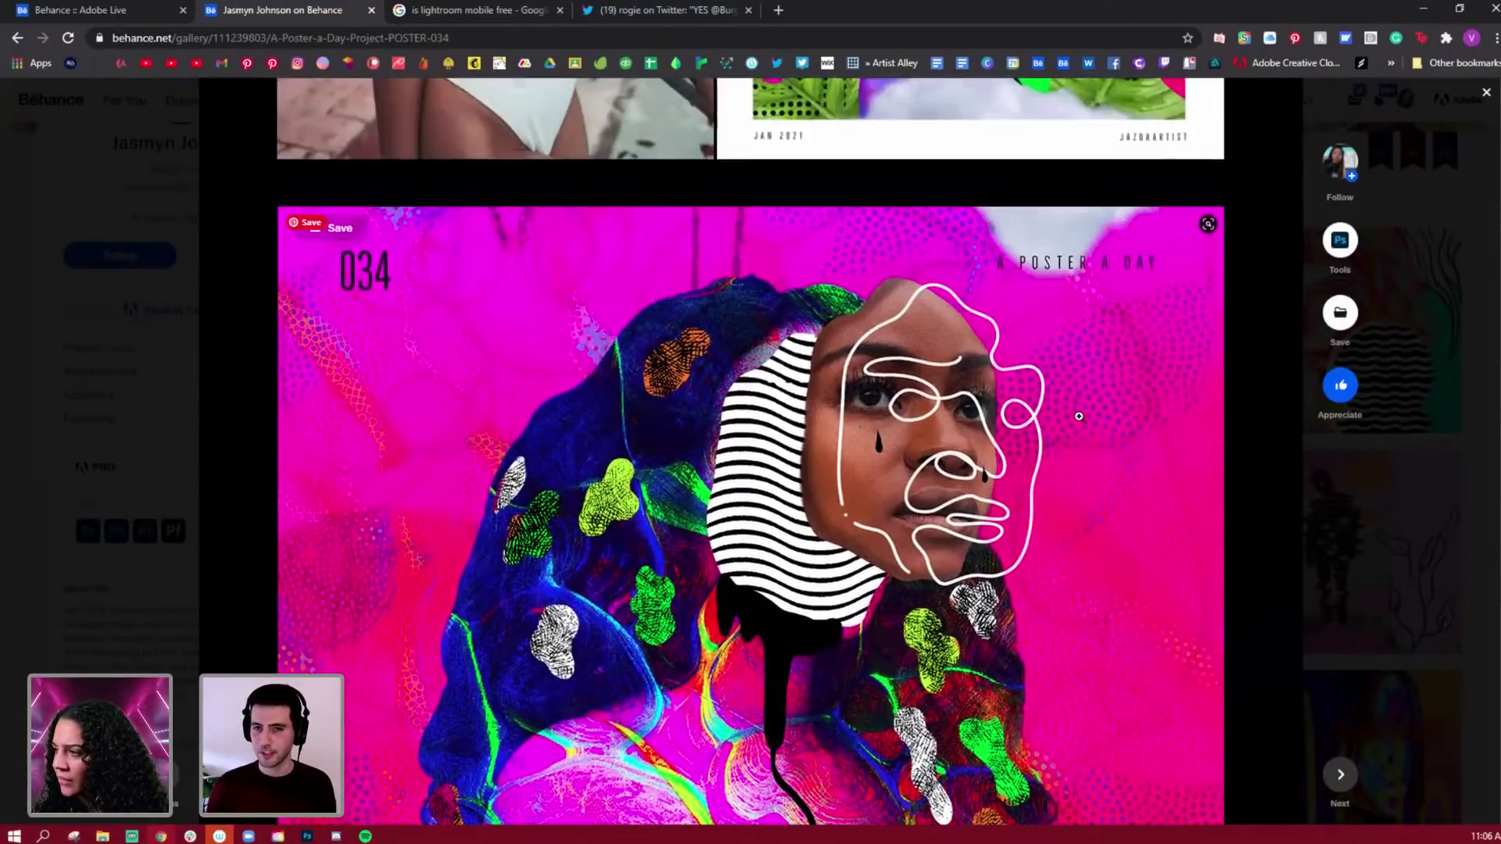
scroll(1079, 416, up, 7)
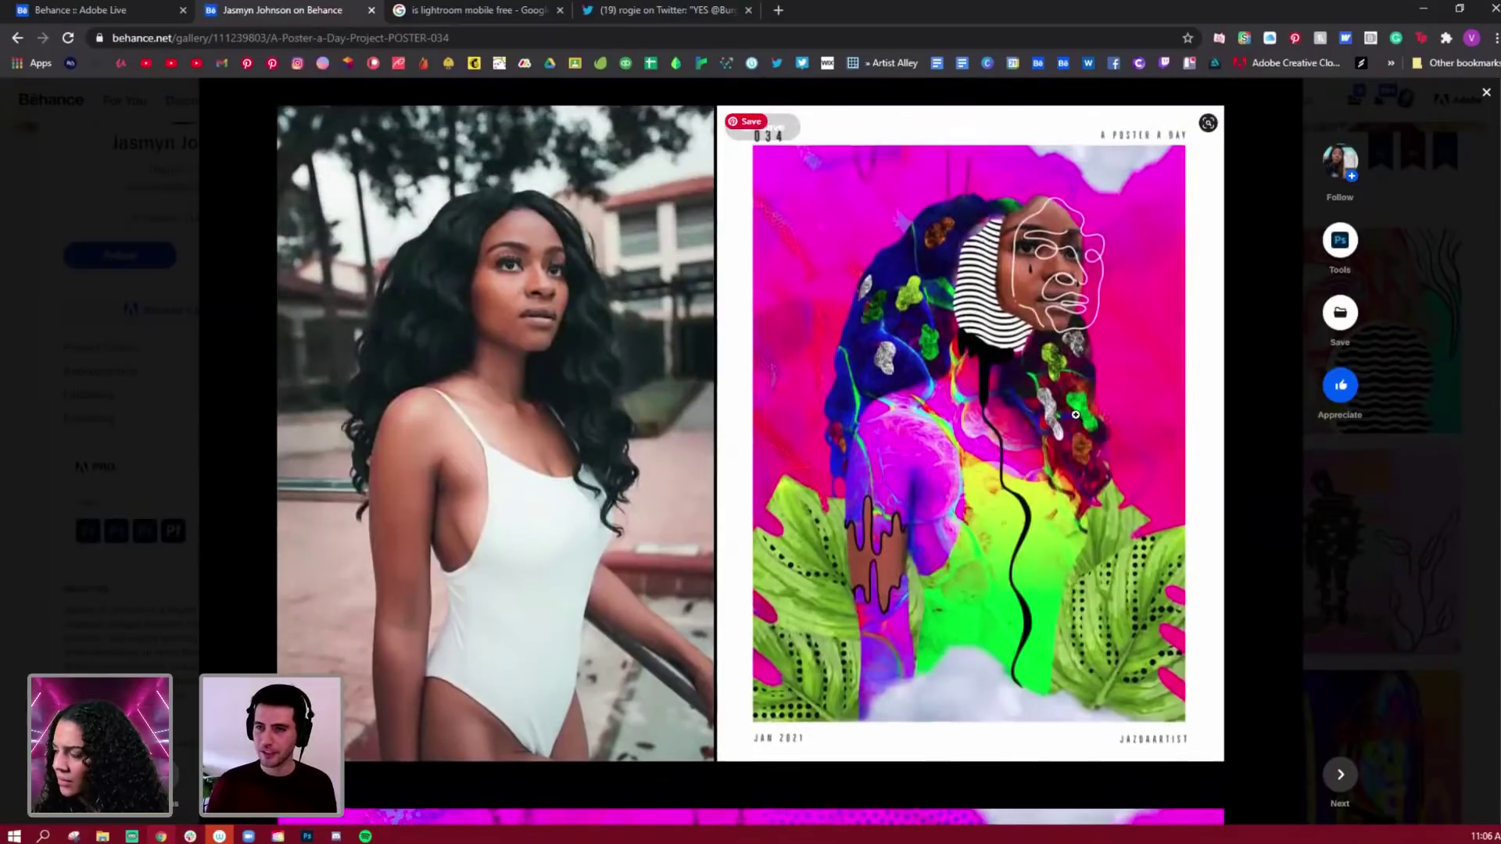
scroll(1075, 420, down, 8)
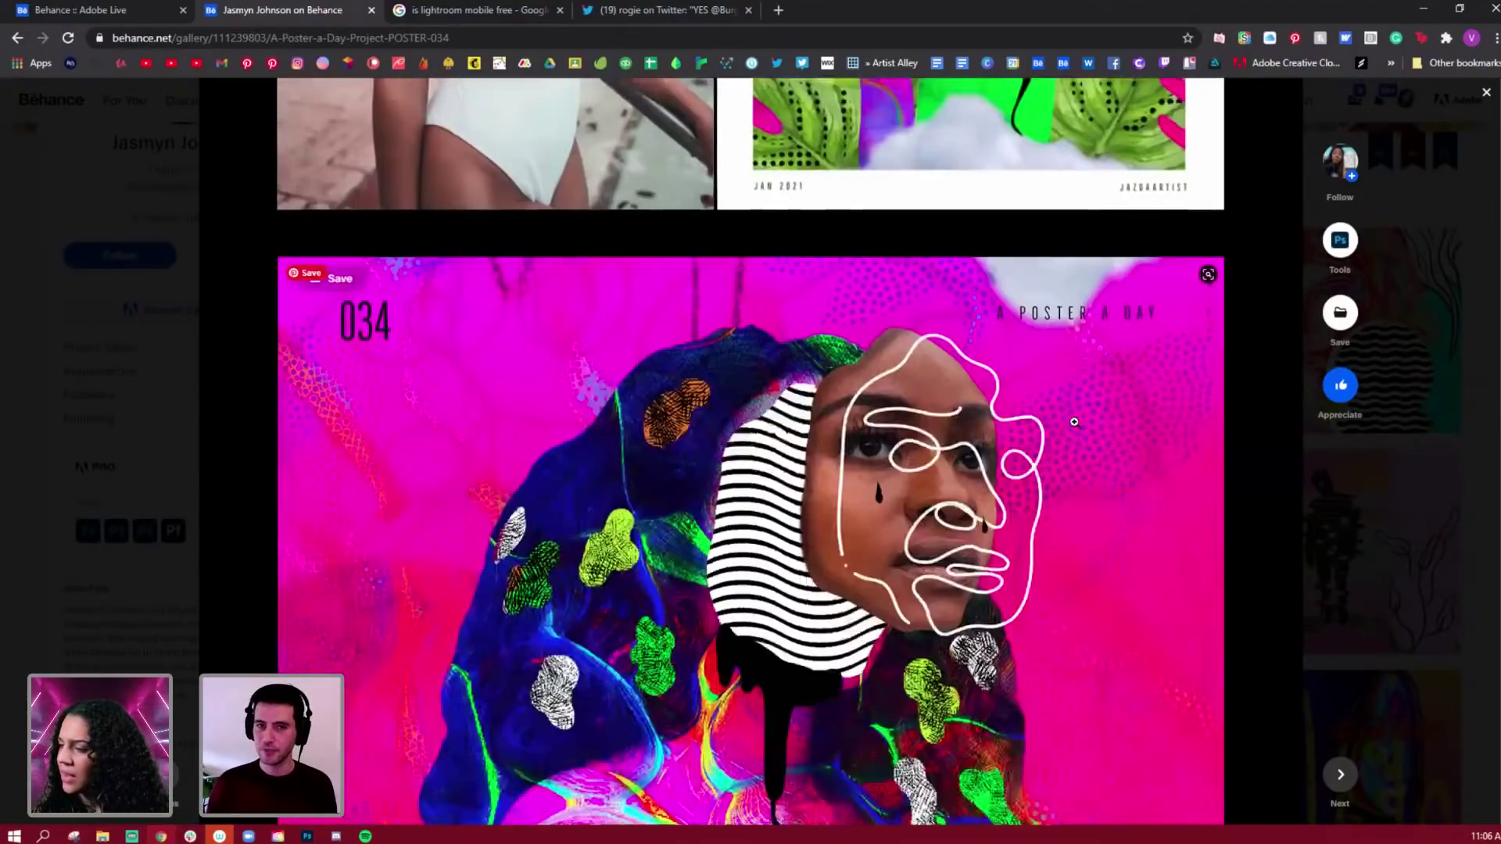
scroll(1075, 422, down, 3)
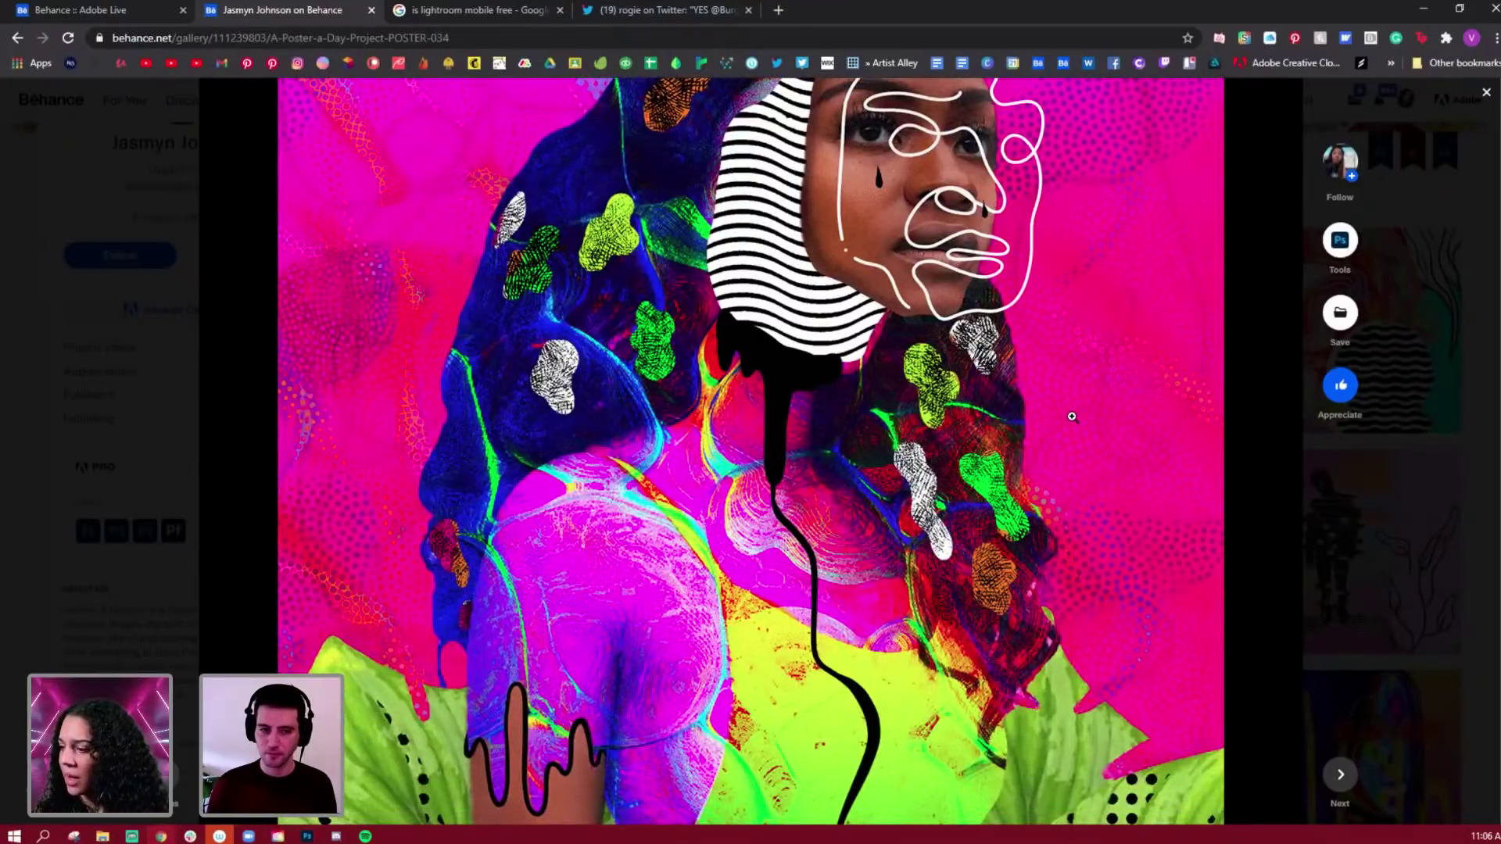
scroll(1063, 414, up, 2)
scroll(1057, 420, up, 8)
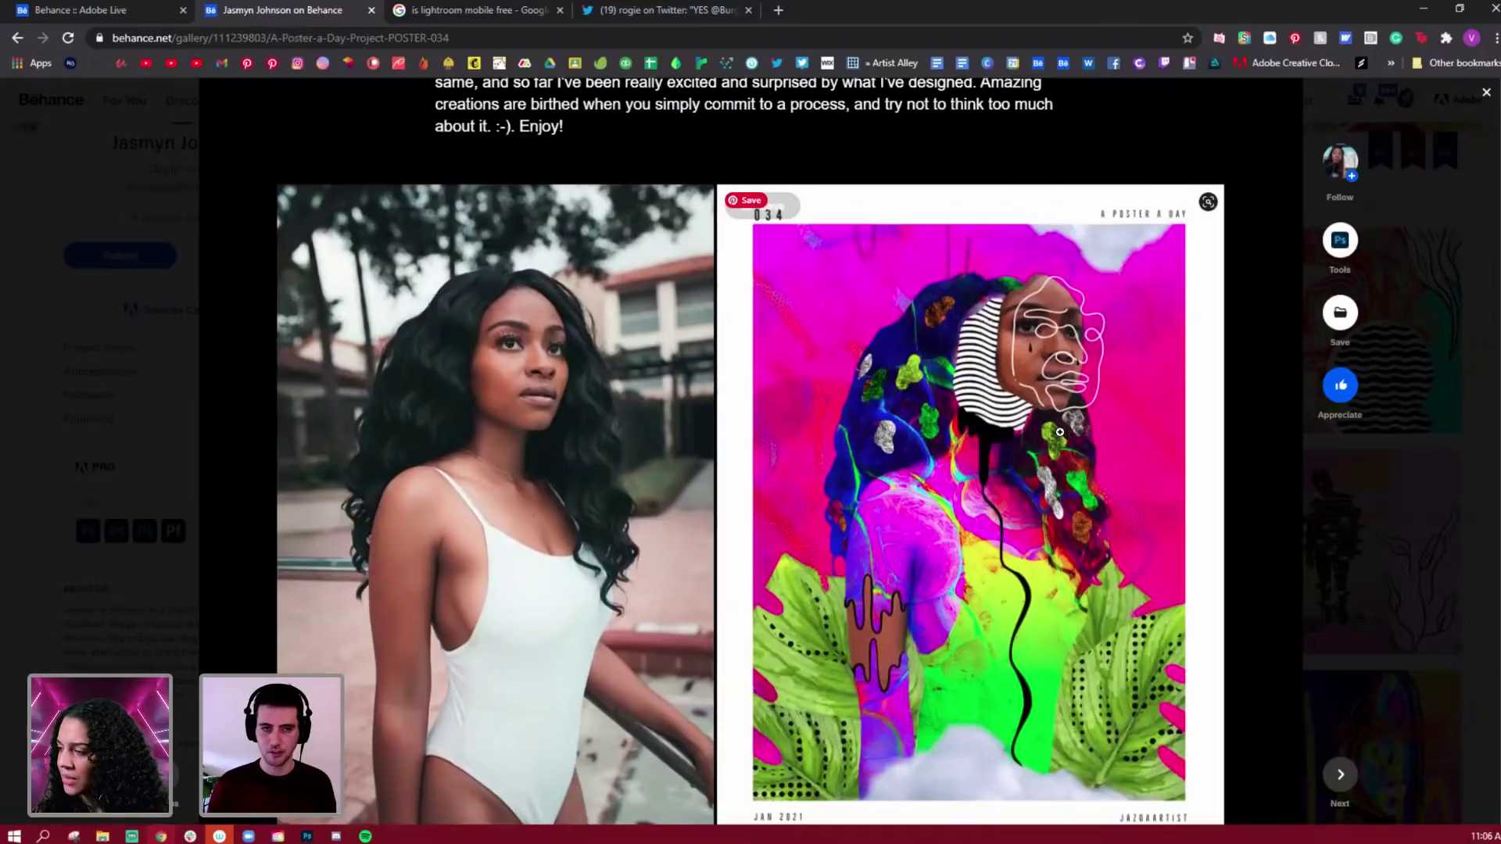
Appreciate the POSTER 034 project and return to the artist's portfolio to look at more posters.
click(1341, 386)
click(1444, 379)
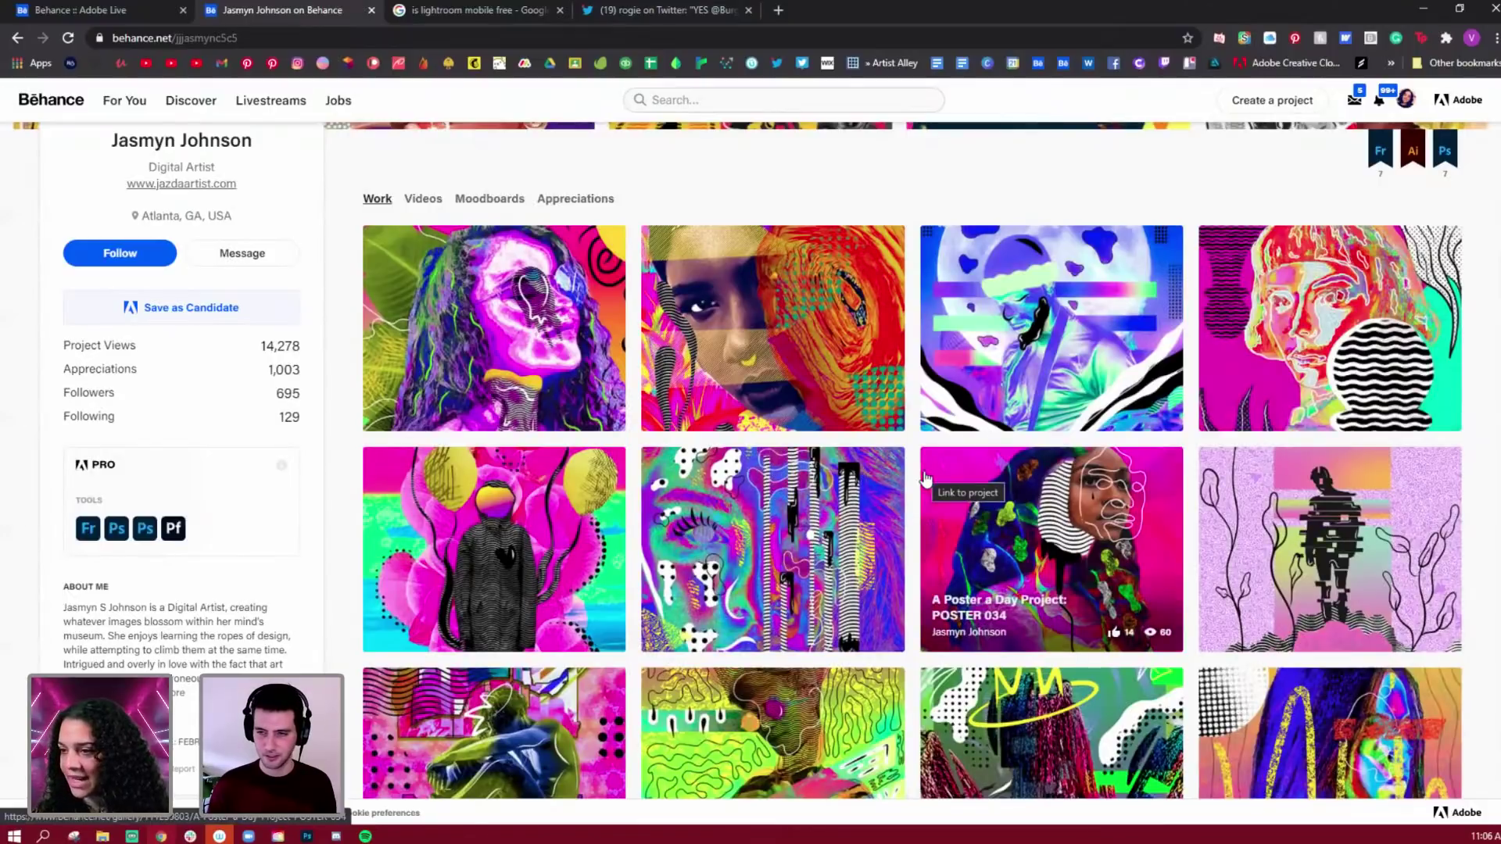
scroll(927, 480, down, 3)
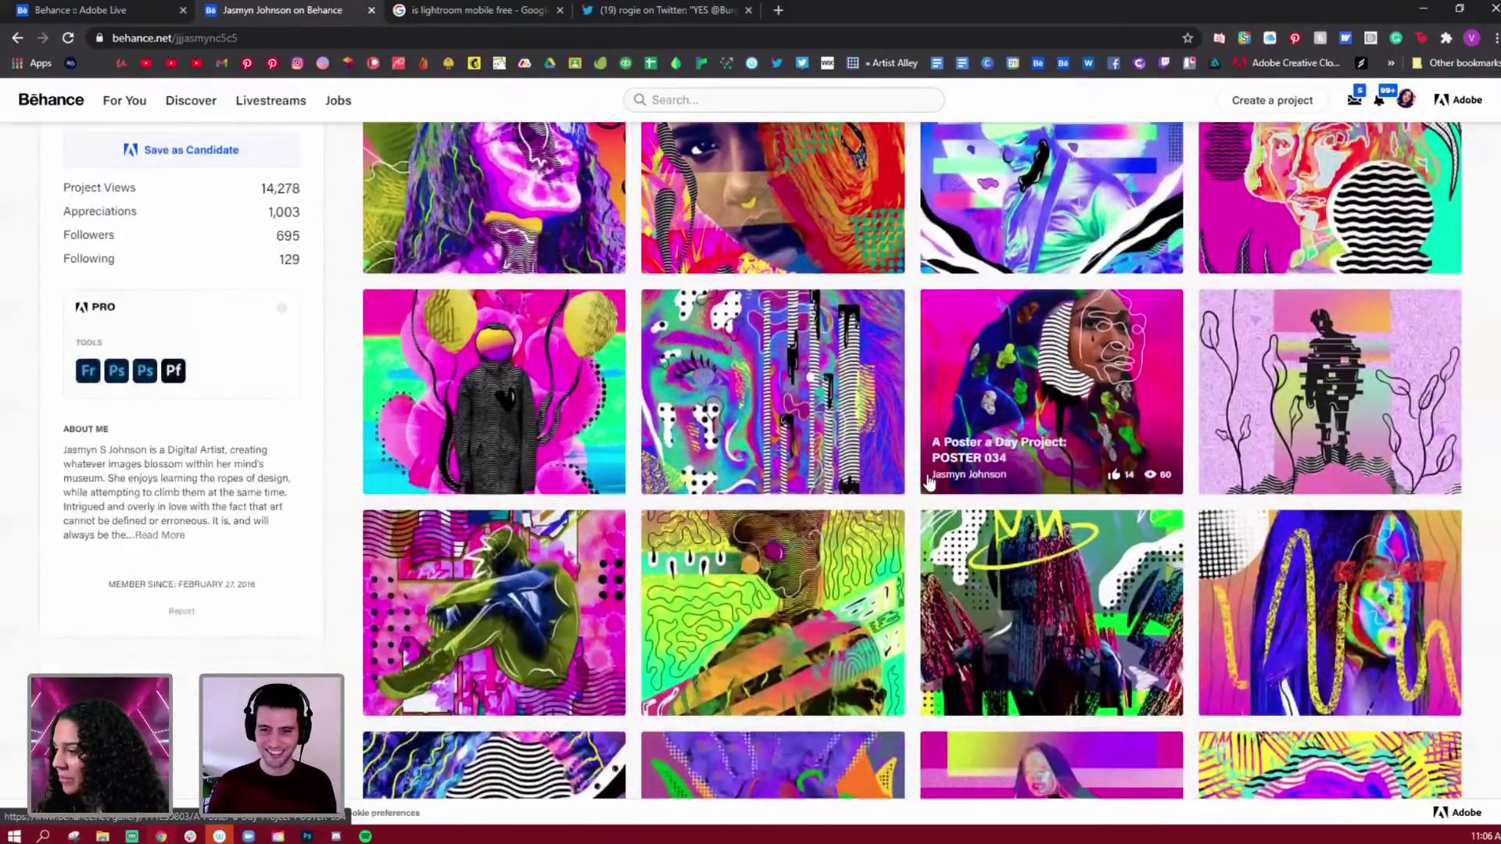
scroll(931, 484, down, 6)
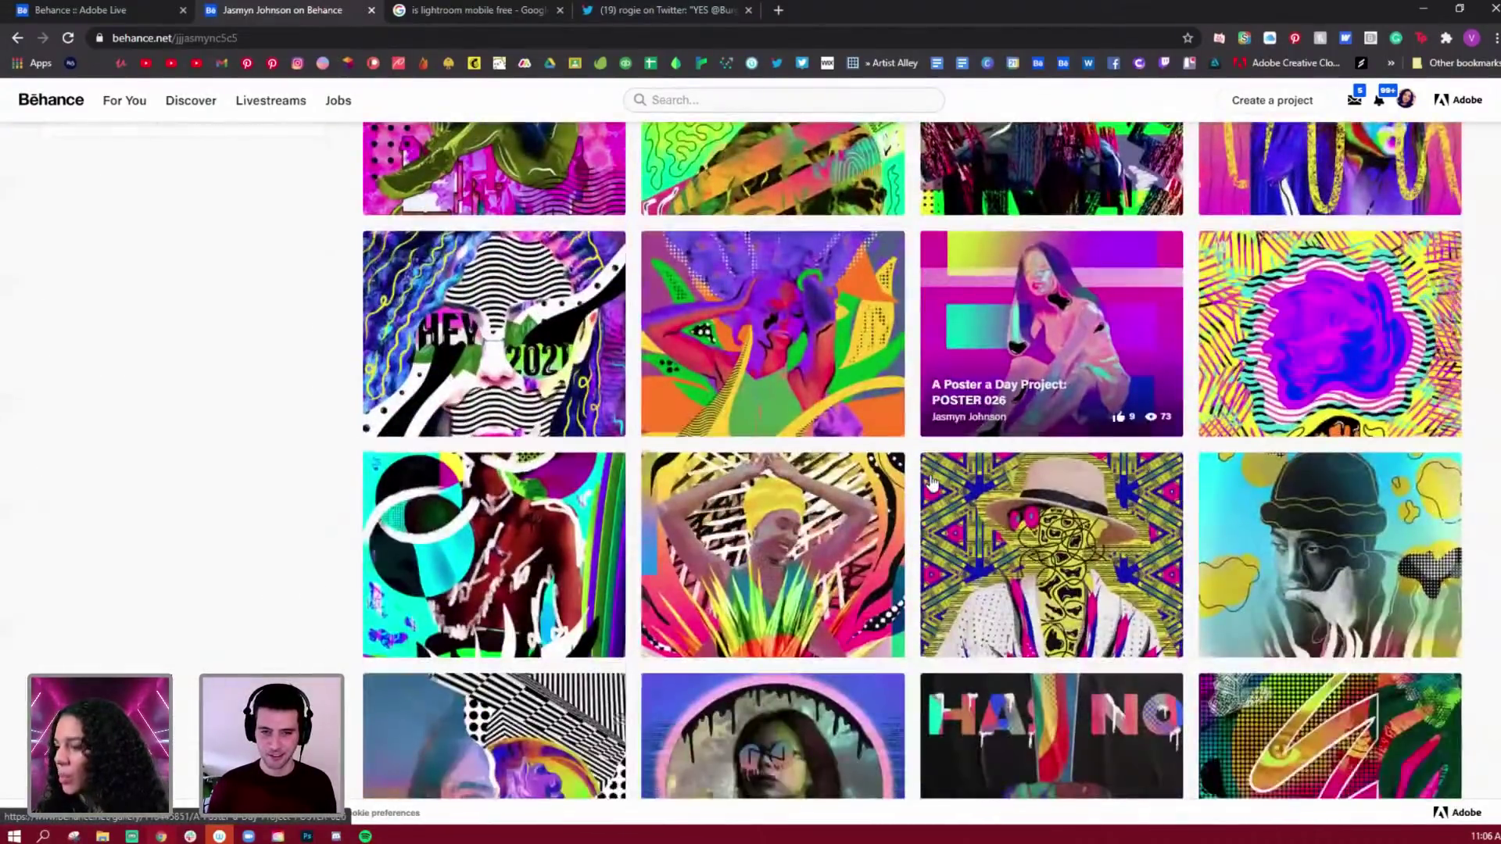
Browse the artist's poster-a-day thumbnails from the newest works down to the earliest posters.
scroll(932, 481, down, 6)
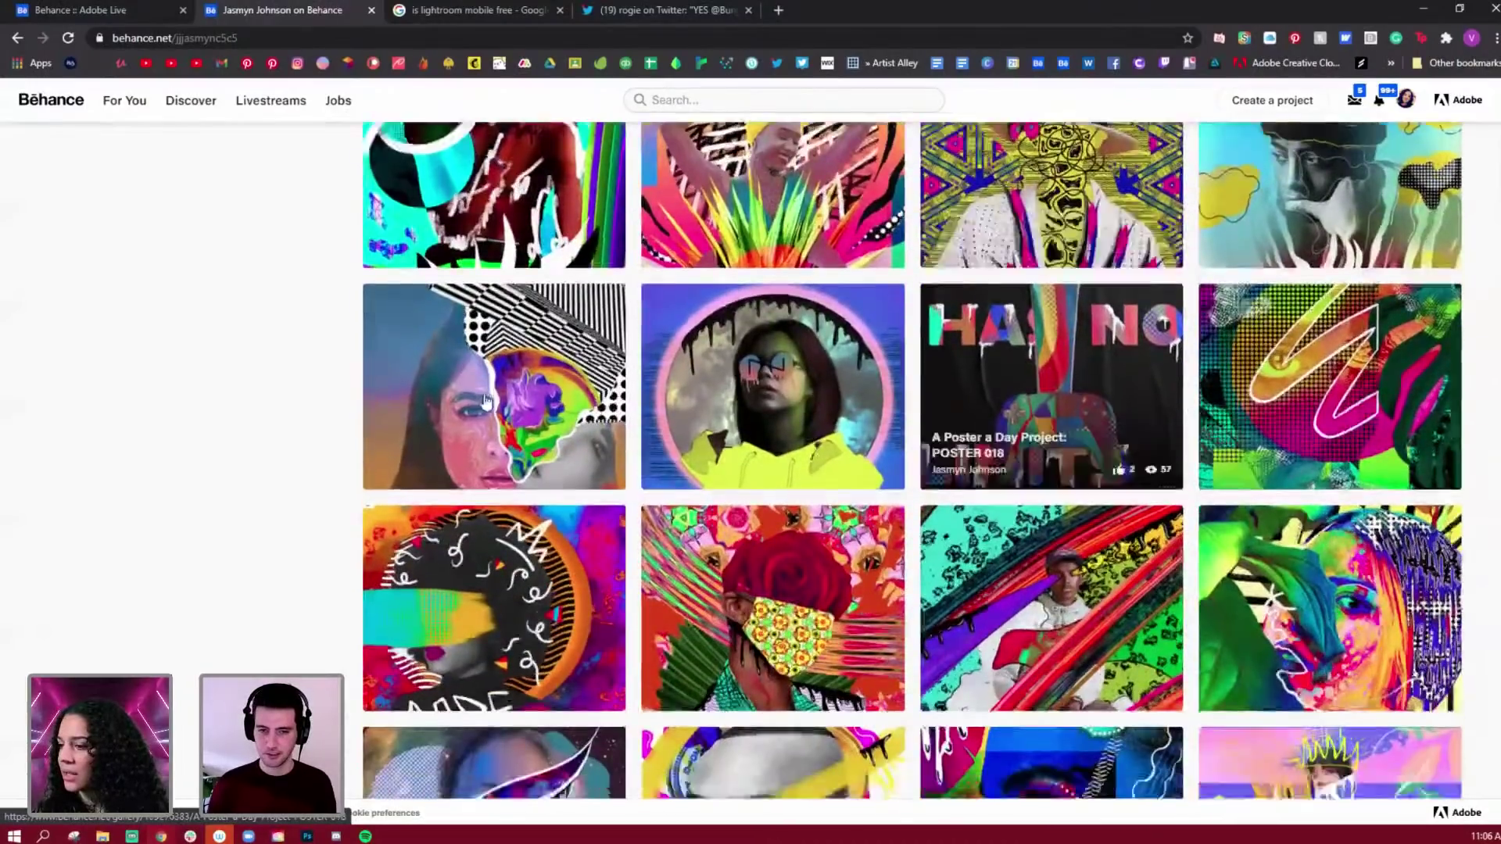
scroll(519, 404, down, 5)
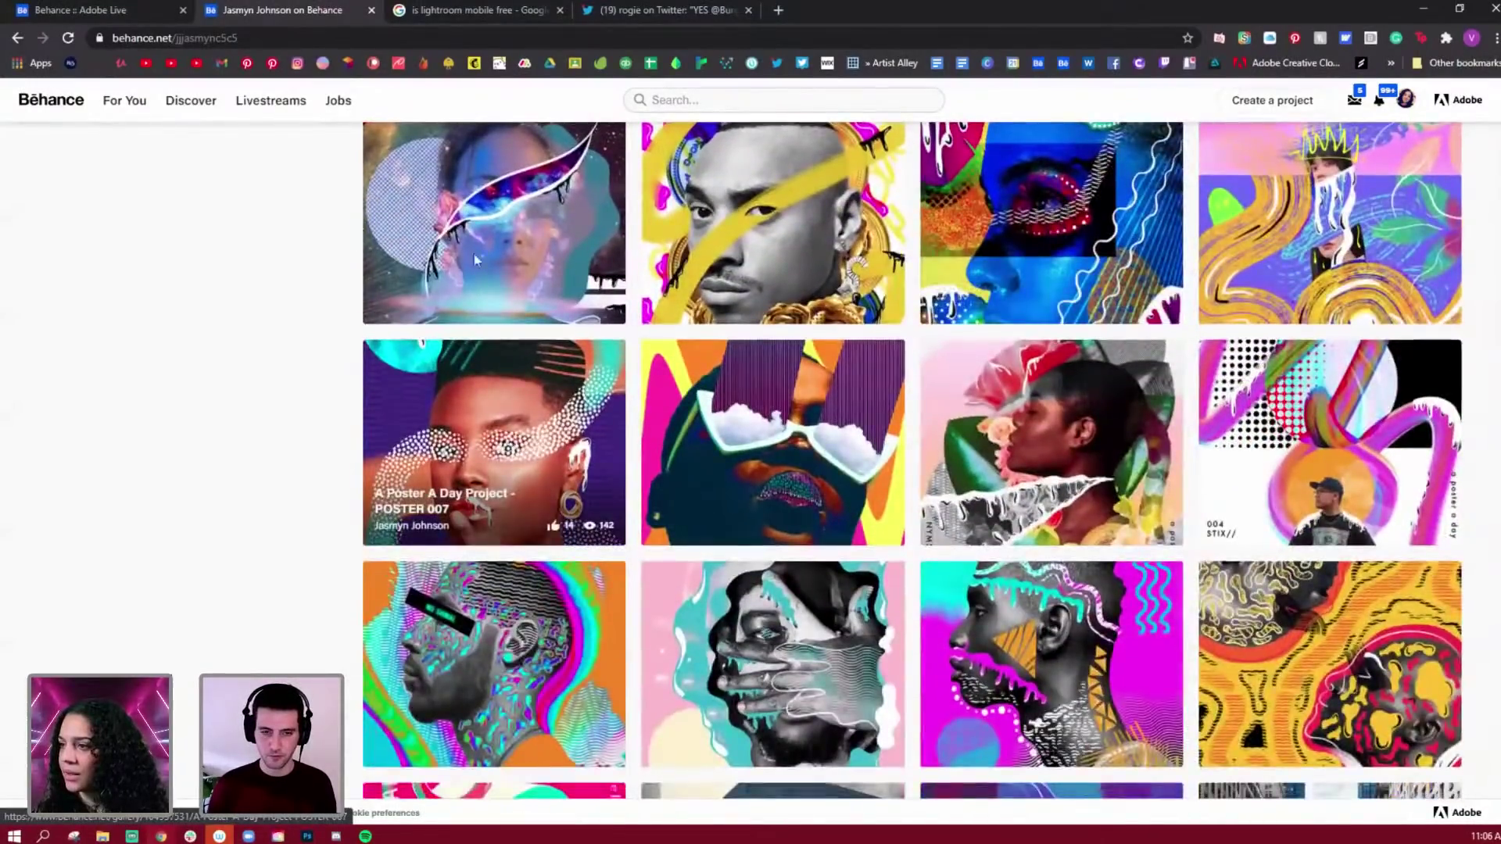
scroll(576, 294, up, 6)
scroll(578, 297, up, 6)
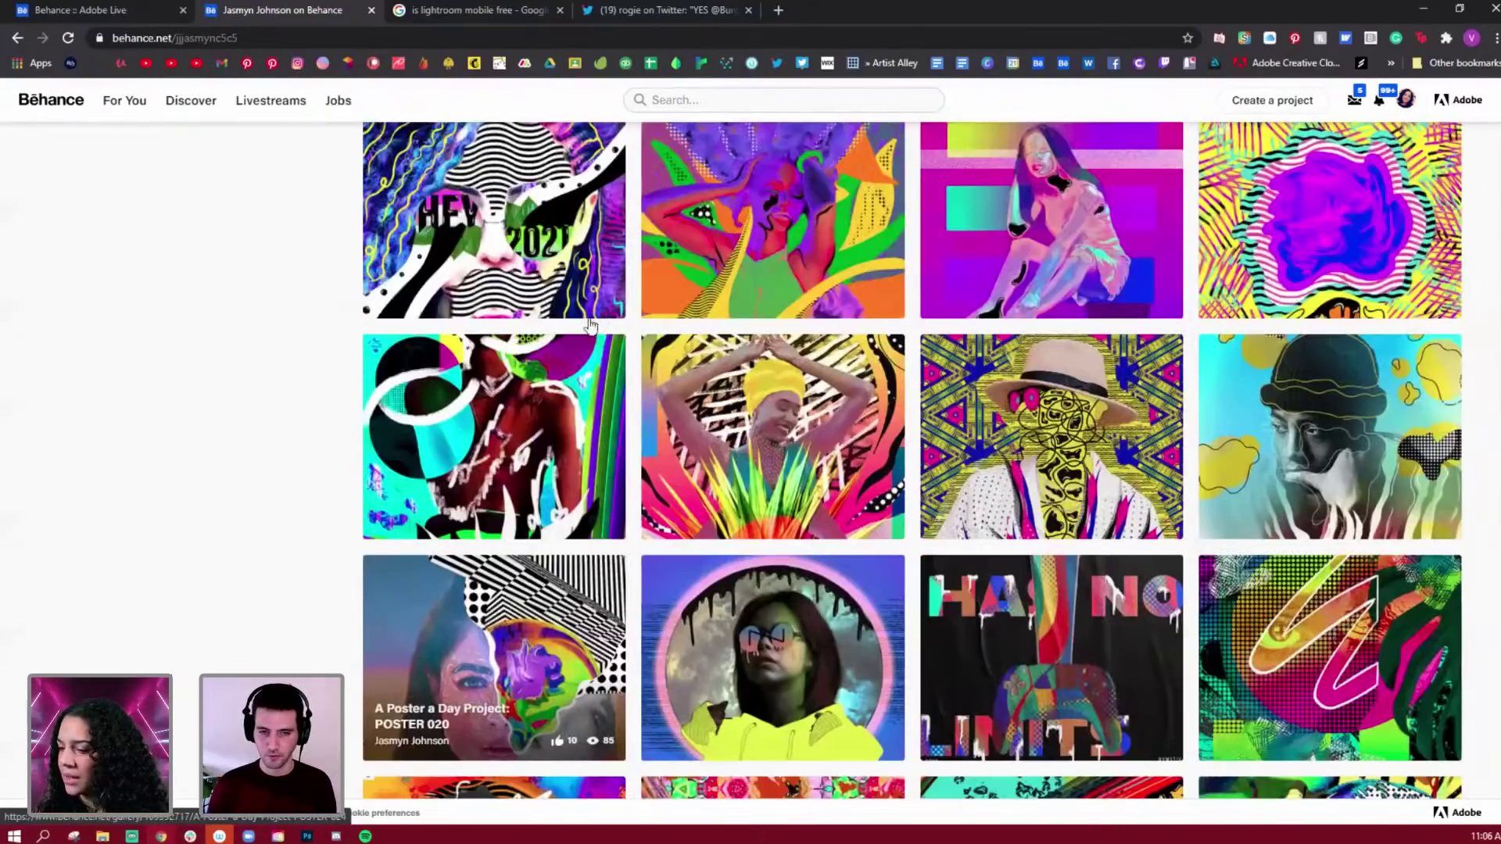
scroll(585, 317, up, 4)
scroll(585, 315, up, 7)
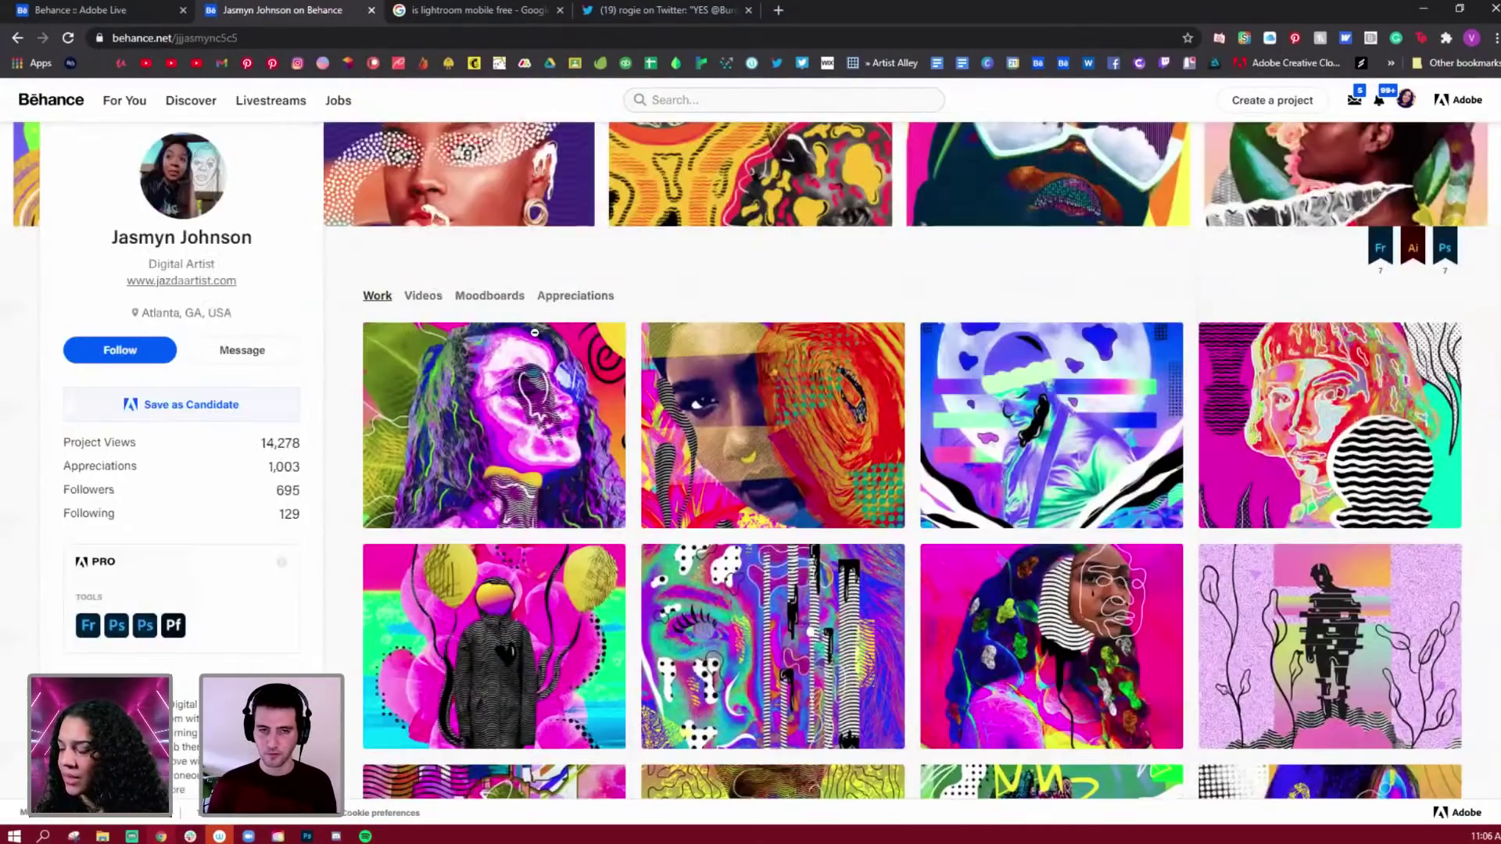
scroll(542, 339, down, 9)
scroll(666, 355, down, 14)
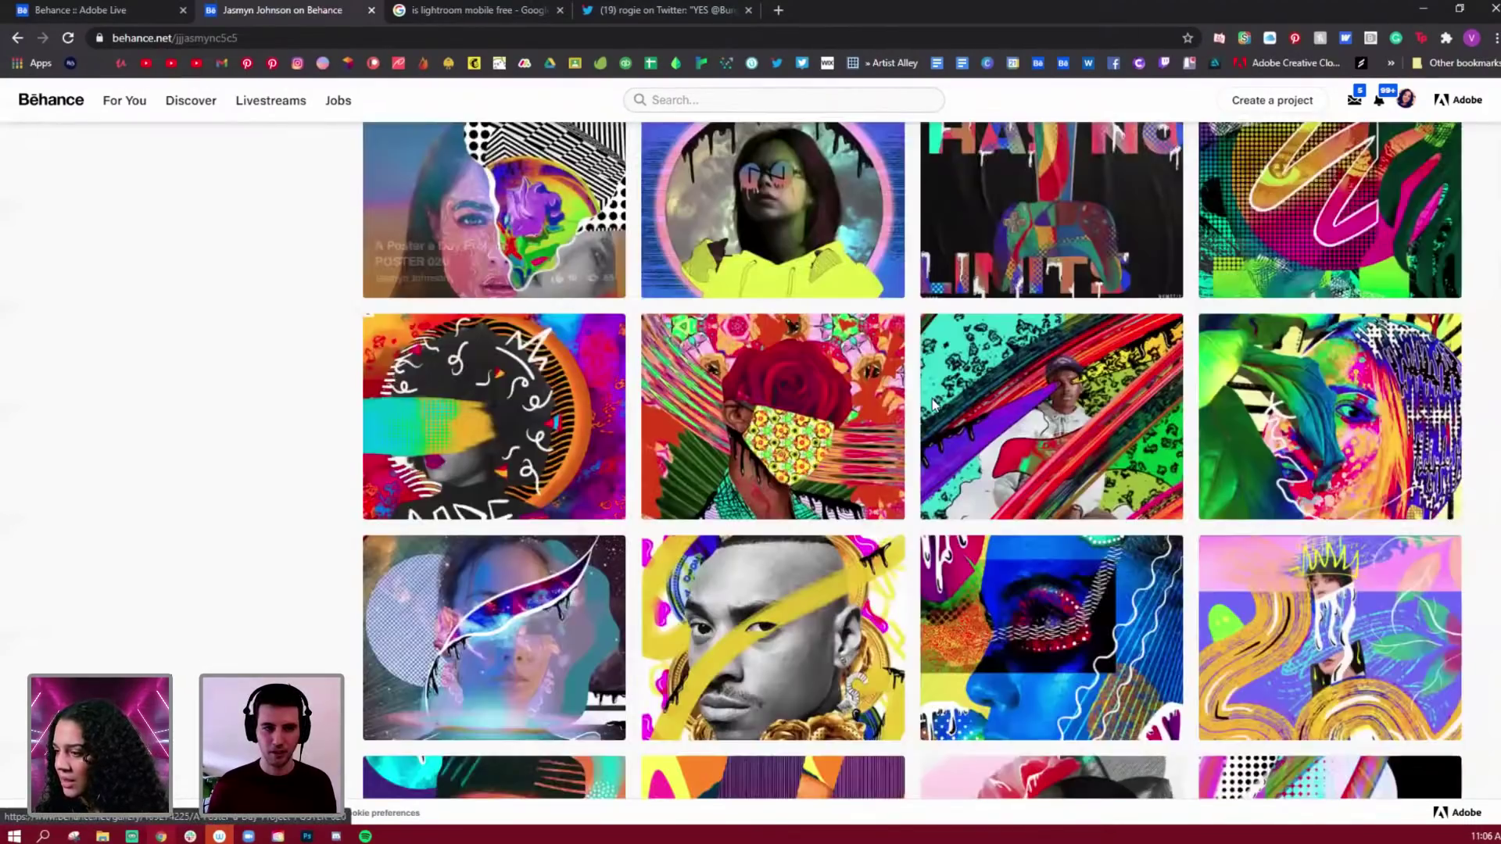
scroll(1172, 313, up, 1)
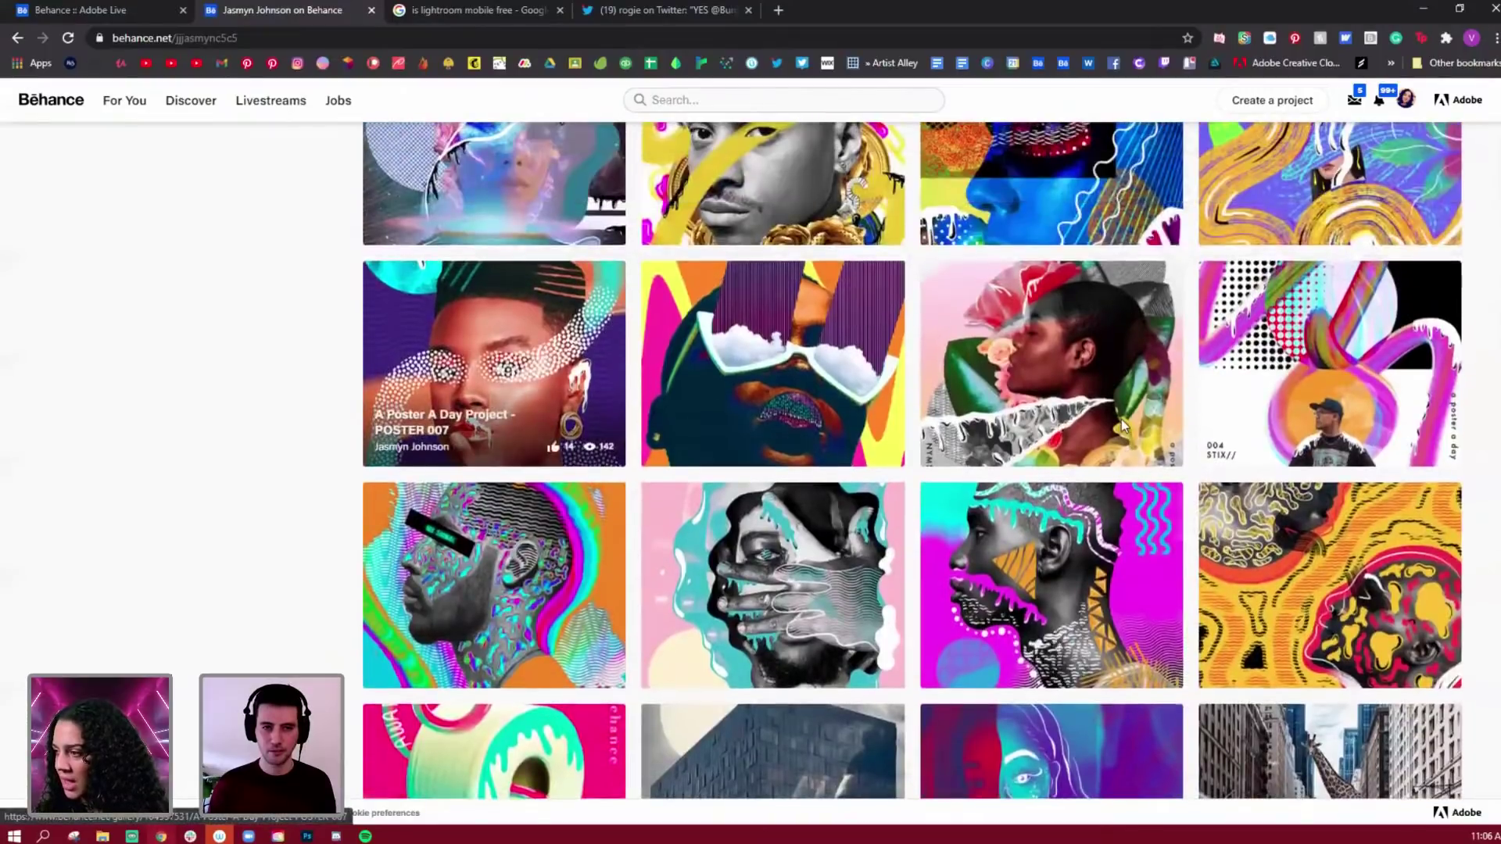
Open the POSTER 007 project and compare the original portrait photo with the finished poster and its enlarged details.
click(1119, 418)
scroll(1106, 412, down, 5)
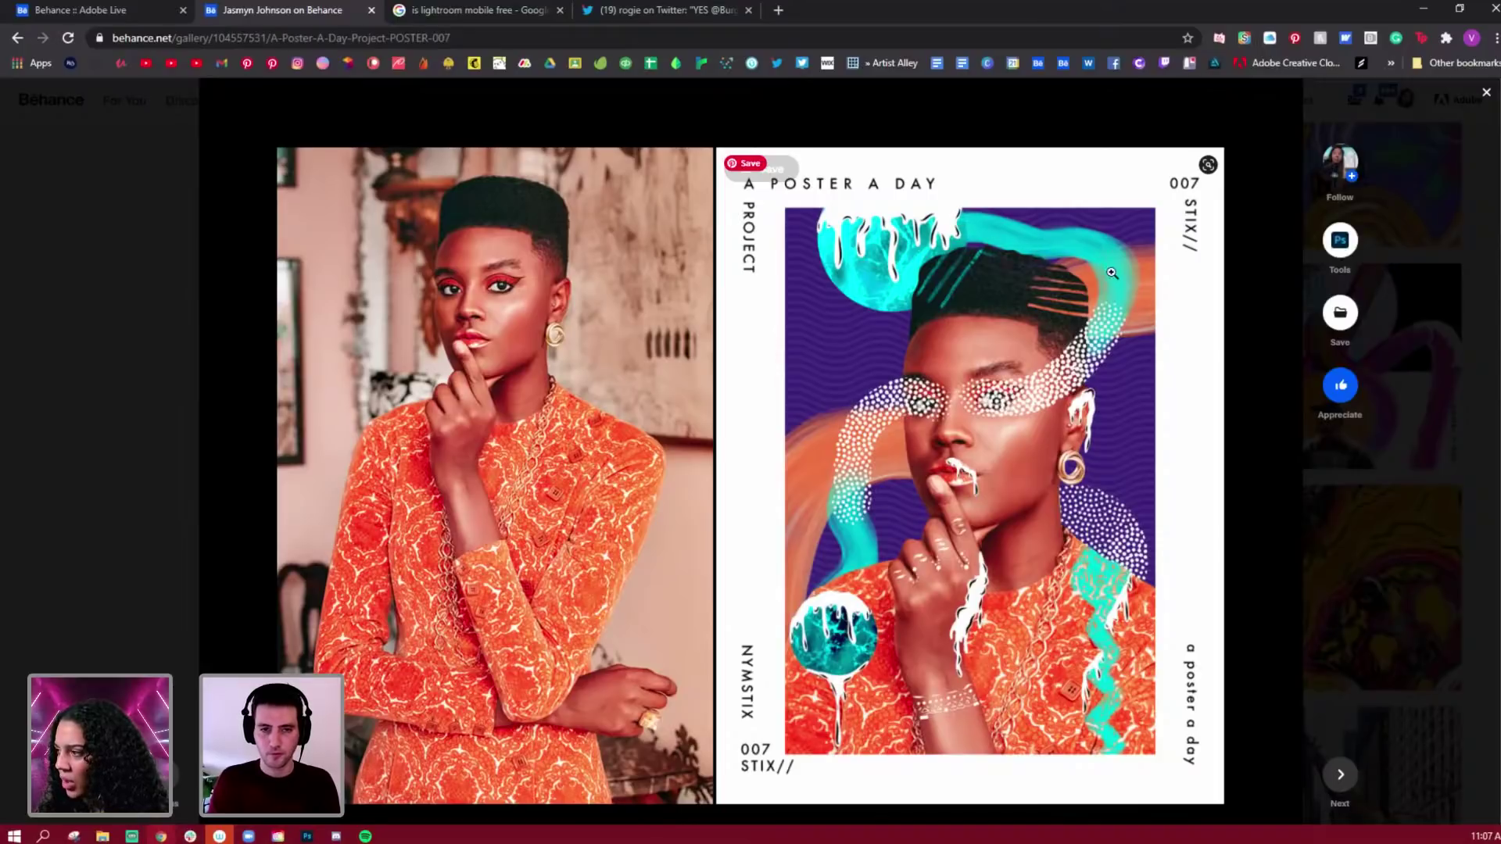
scroll(1130, 553, down, 8)
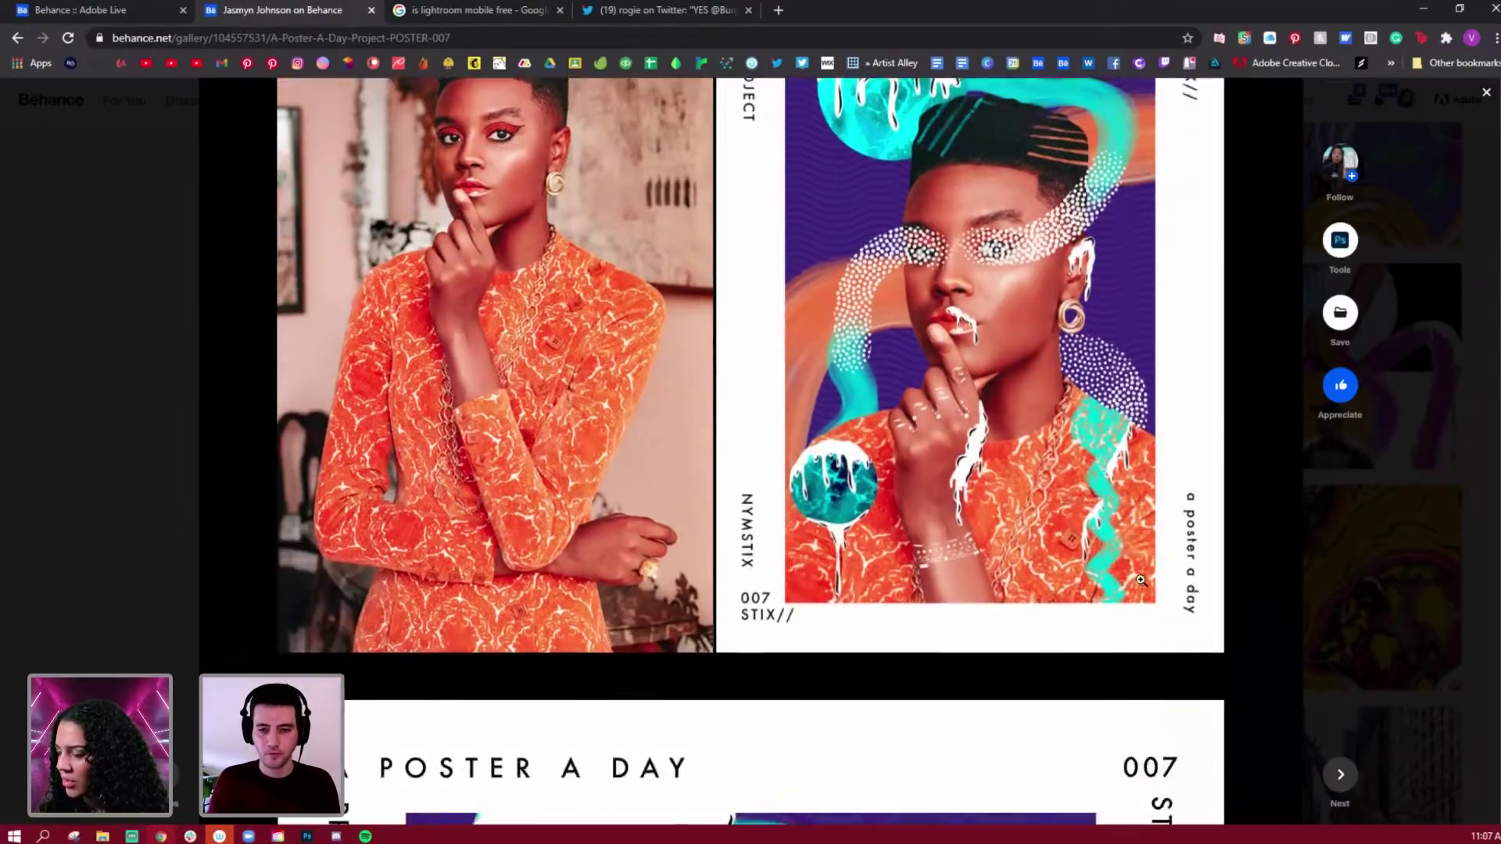
scroll(1141, 574, down, 3)
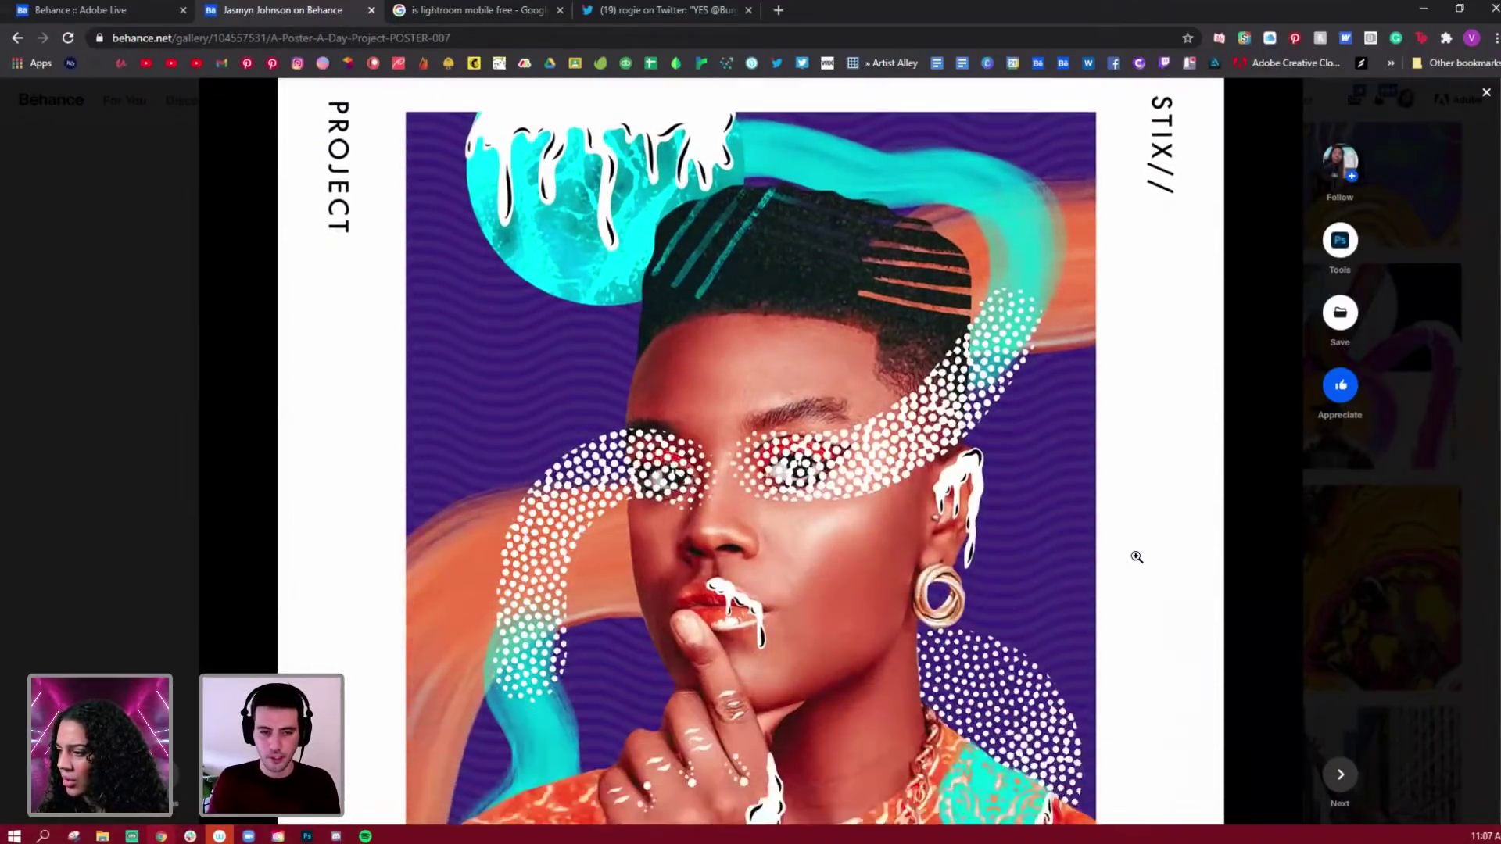
scroll(1129, 551, down, 10)
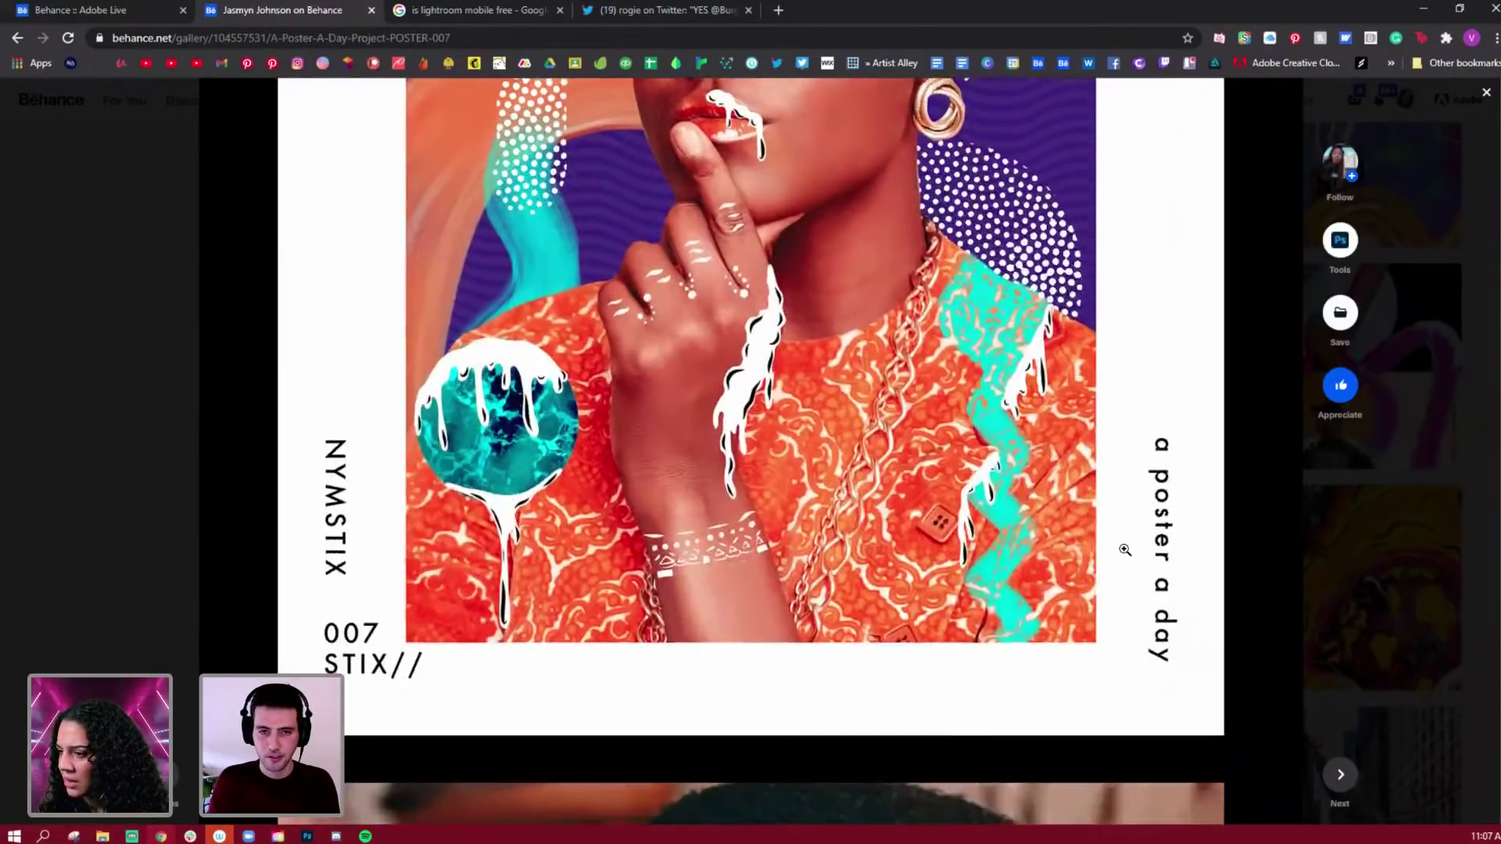
scroll(1126, 556, down, 8)
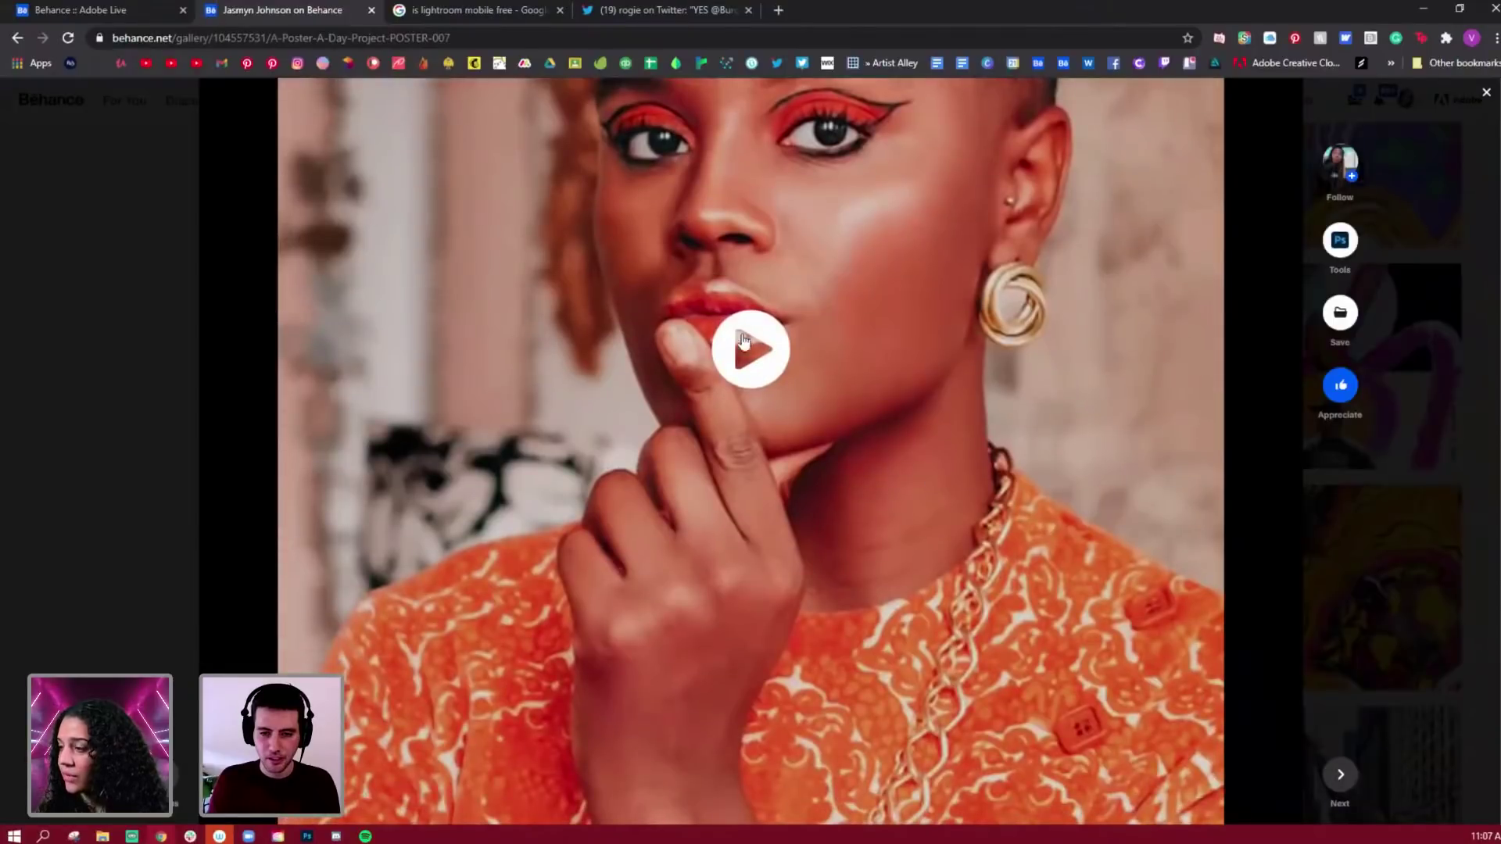
Play the POSTER 007 video and review the enlarged poster again before returning to the artist's portfolio.
click(743, 341)
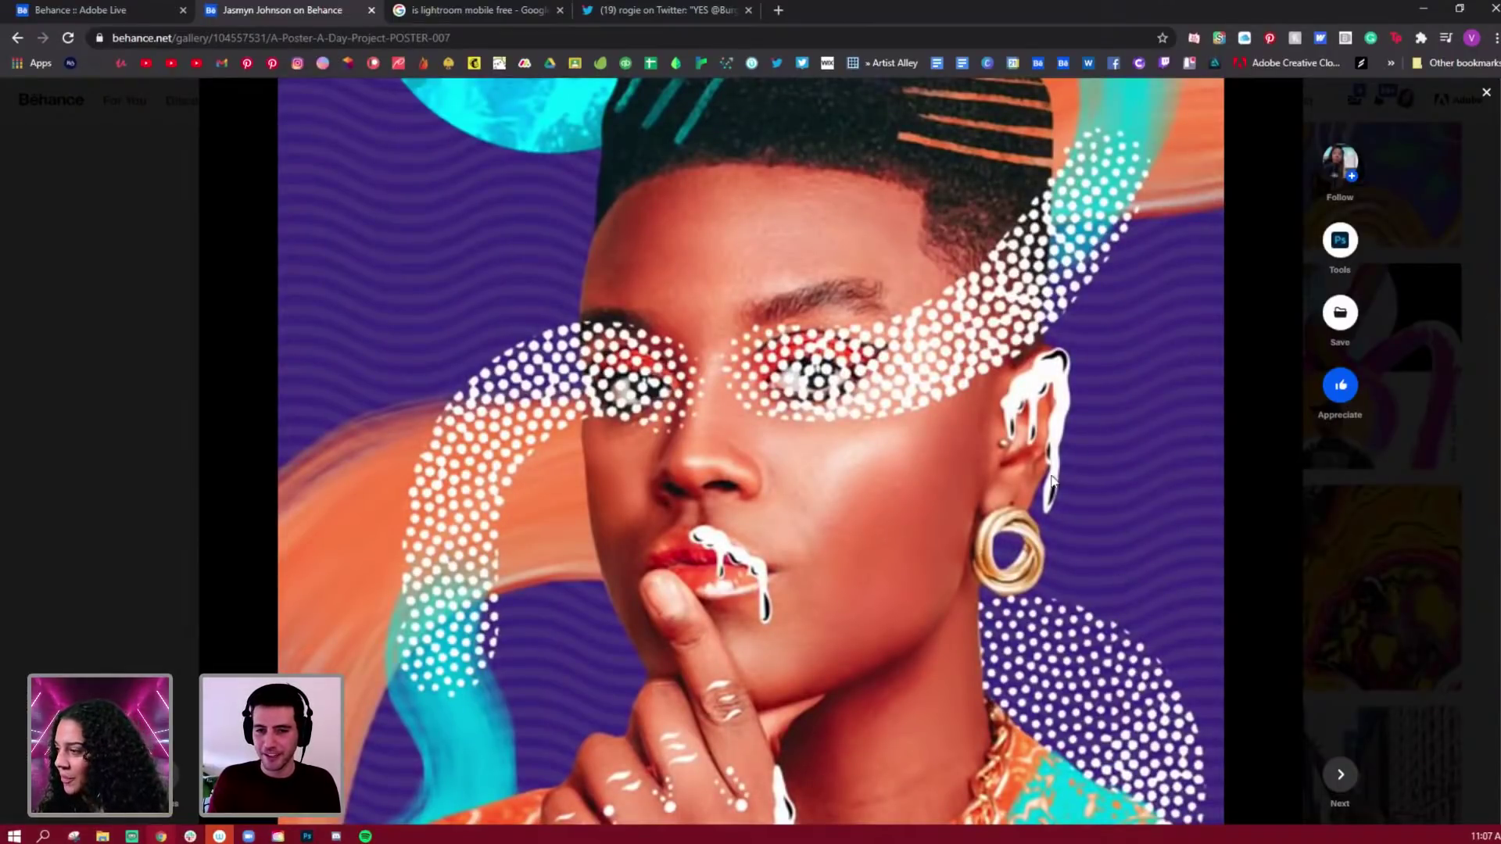
scroll(949, 457, up, 6)
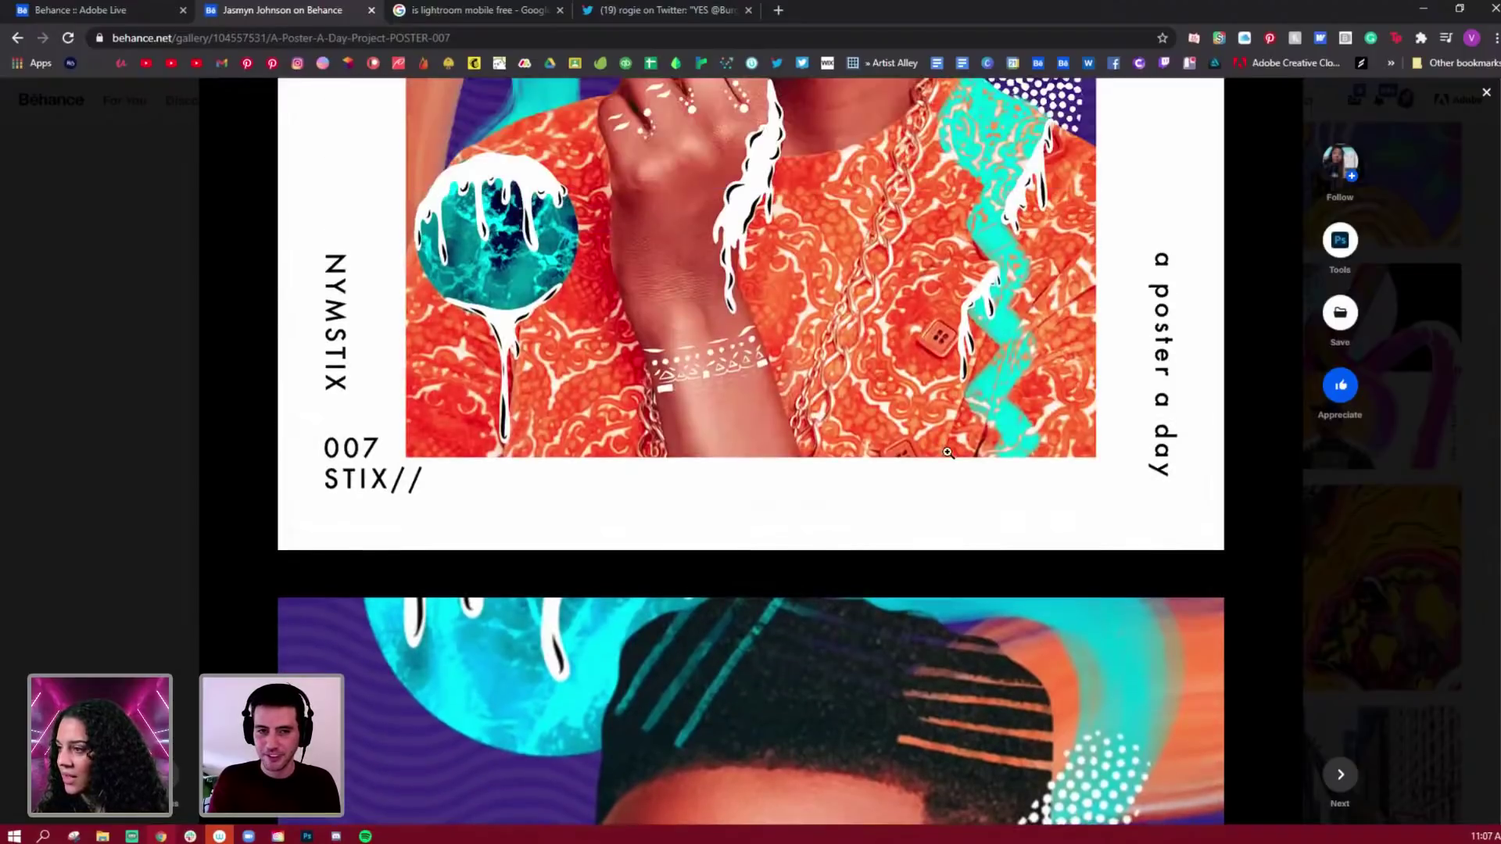
scroll(947, 453, up, 5)
scroll(174, 192, down, 5)
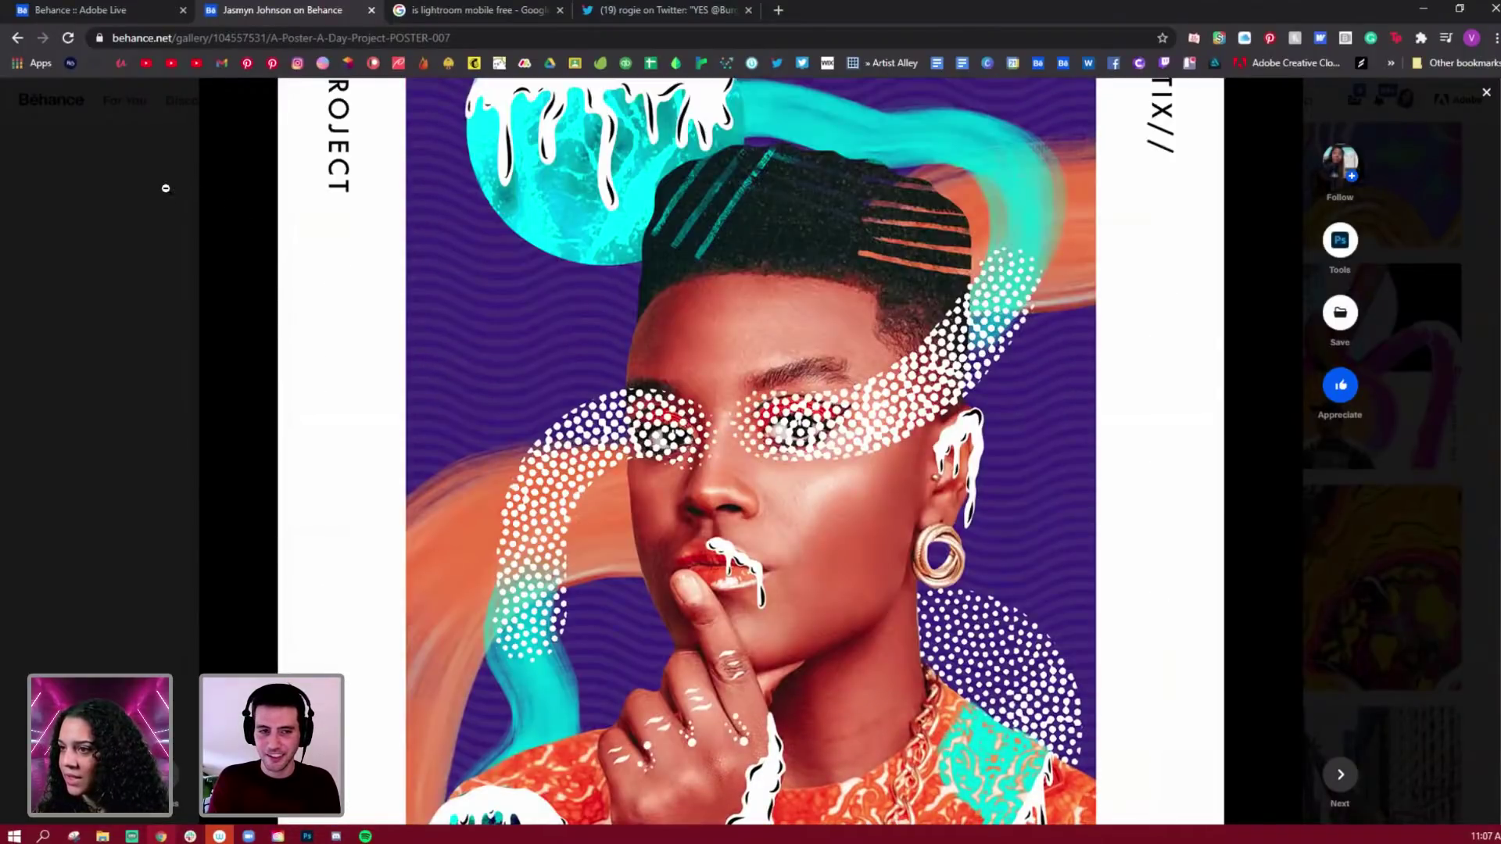
scroll(924, 349, up, 3)
scroll(924, 349, up, 10)
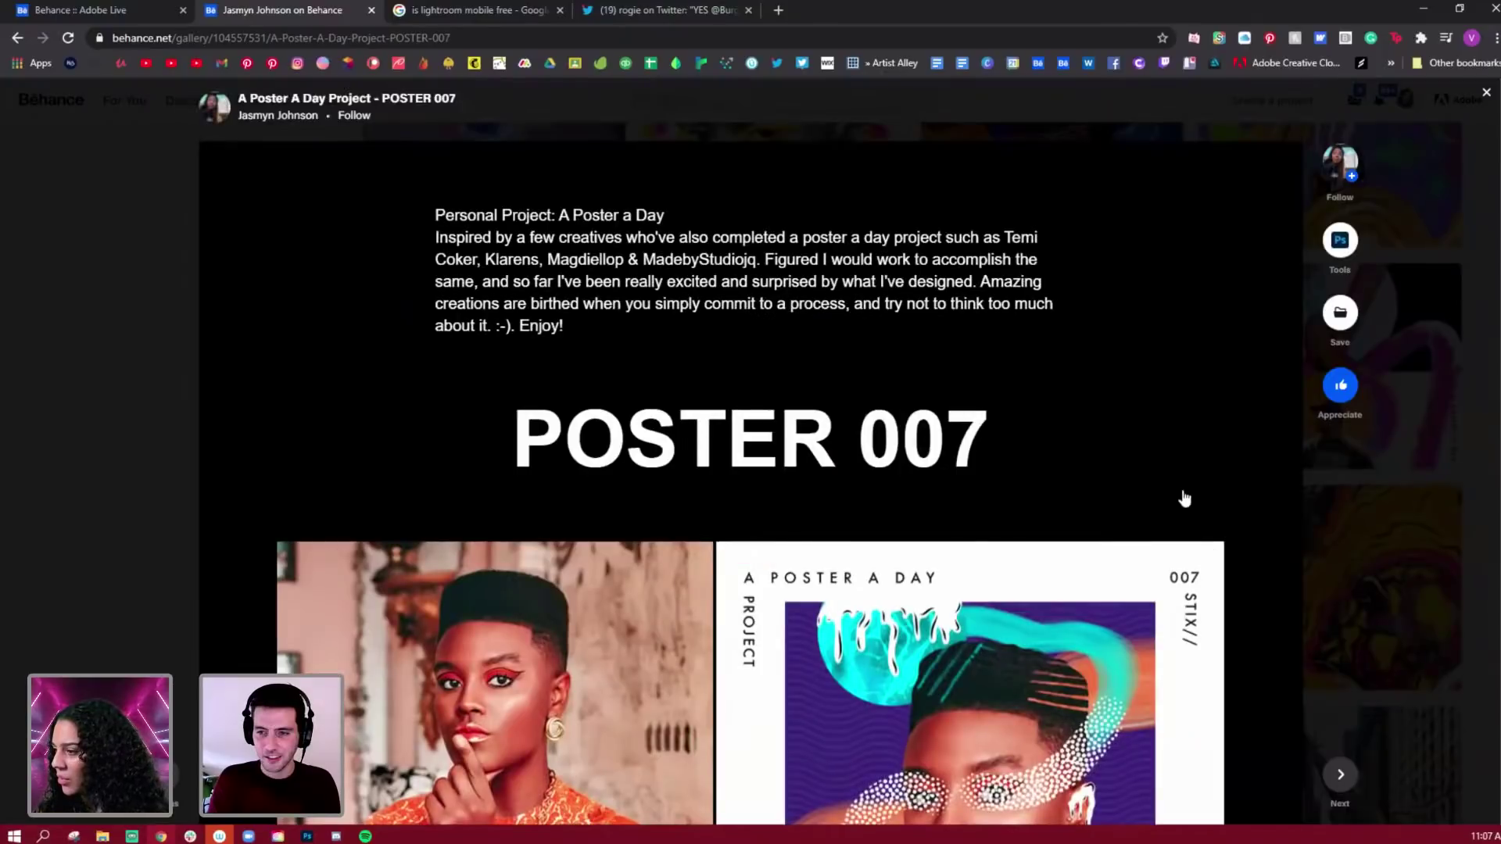
key(Escape)
Look through the artist's older projects below the poster series, including the surreal animal composites, neon portraits and lettering pieces.
scroll(1184, 498, down, 2)
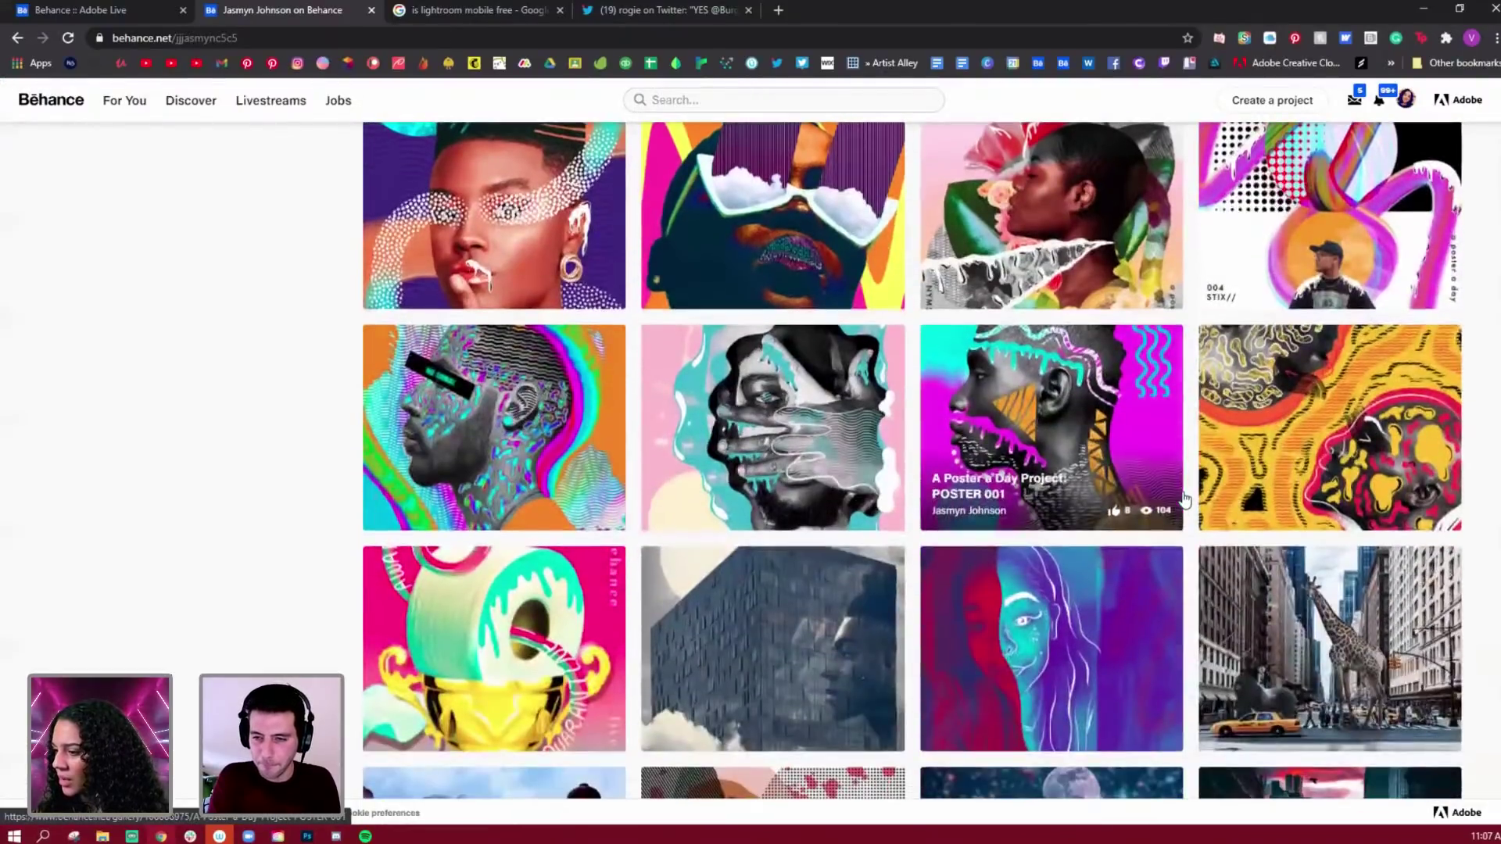
scroll(1184, 498, down, 2)
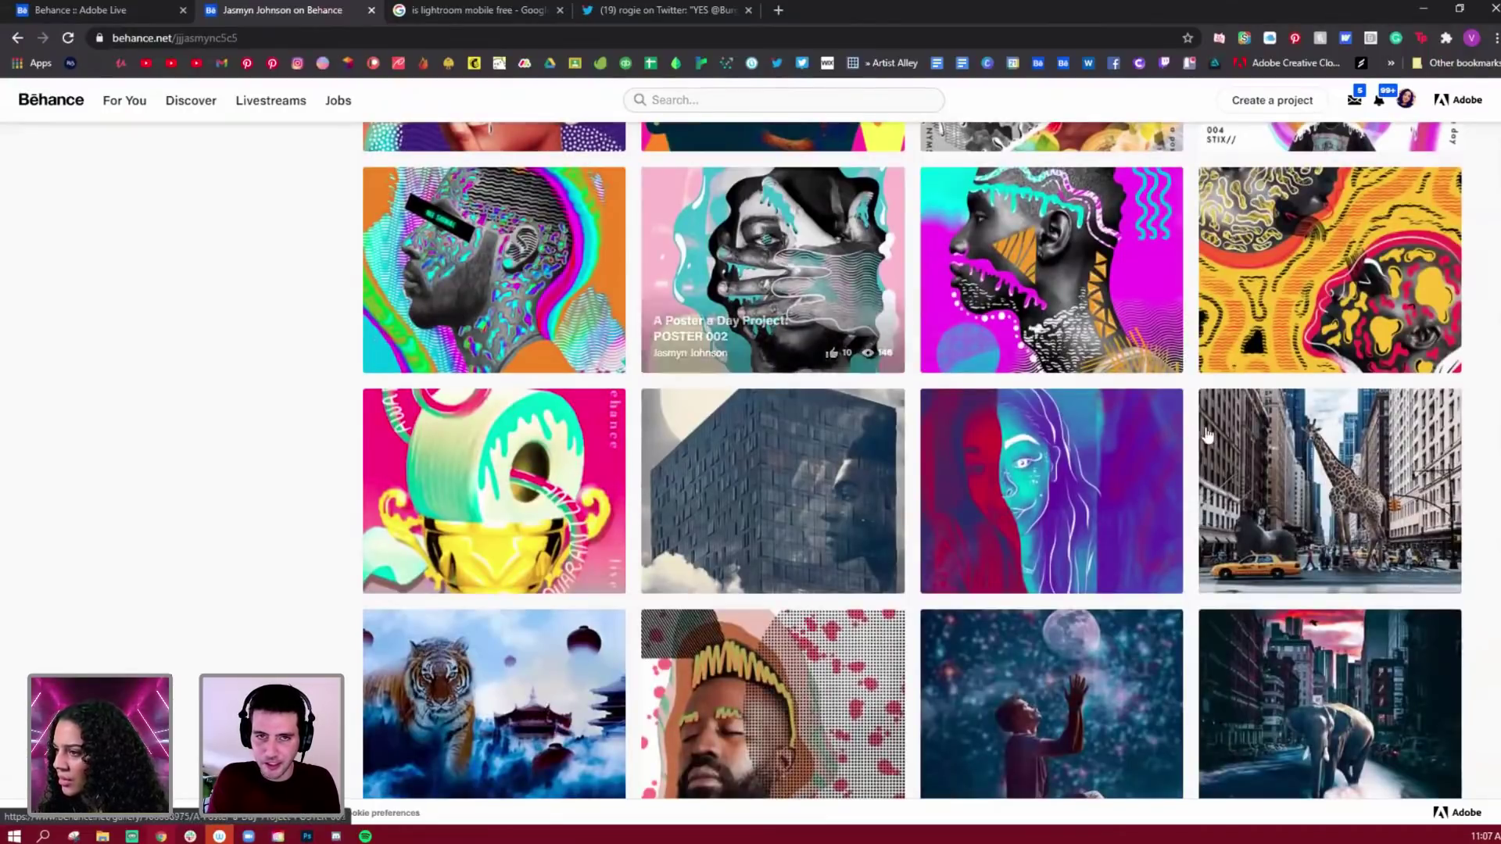
scroll(1208, 435, down, 5)
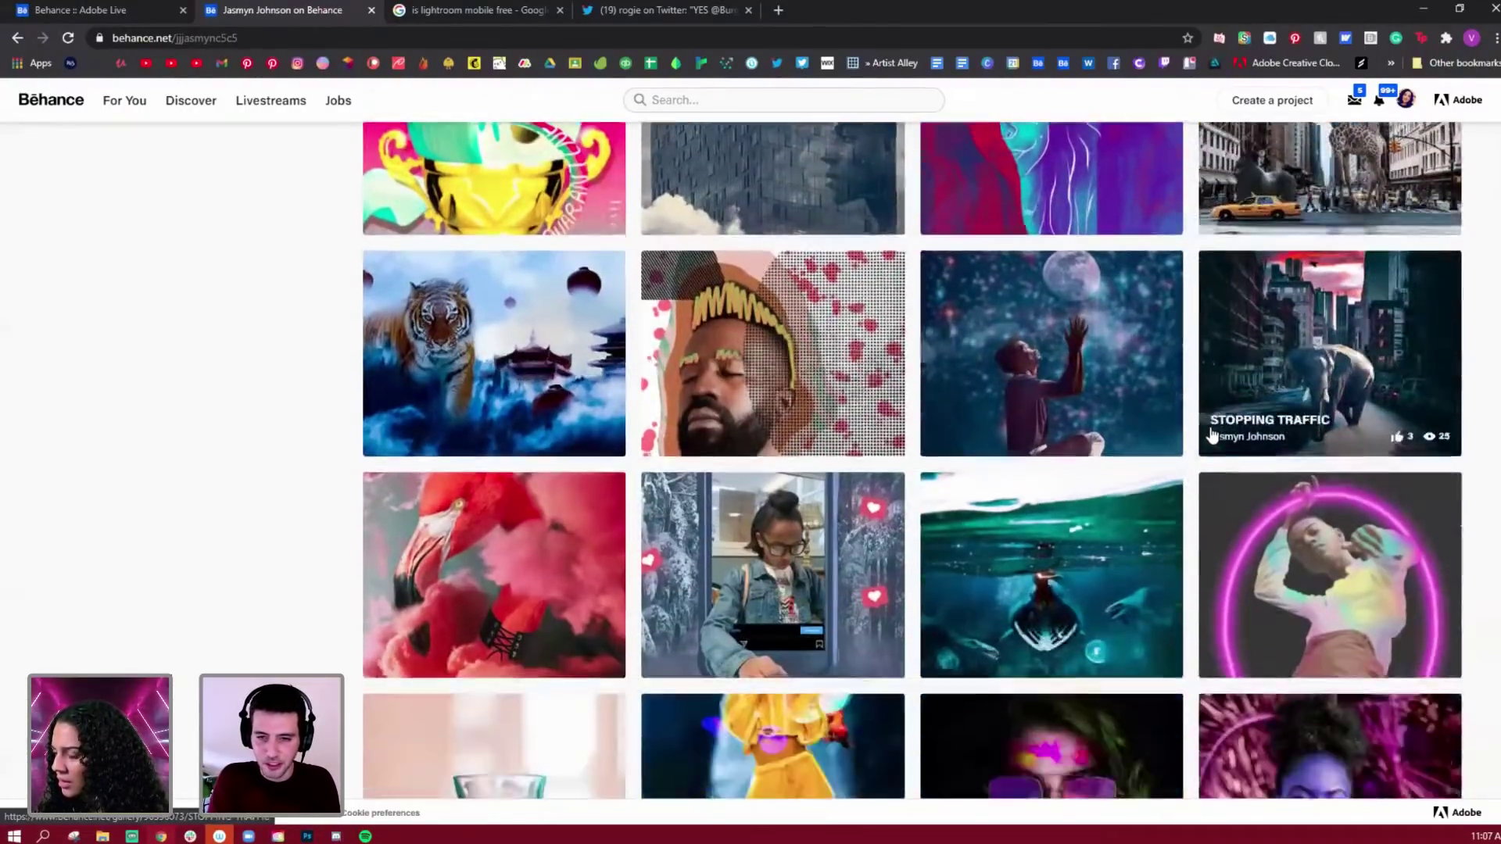
scroll(1211, 435, down, 3)
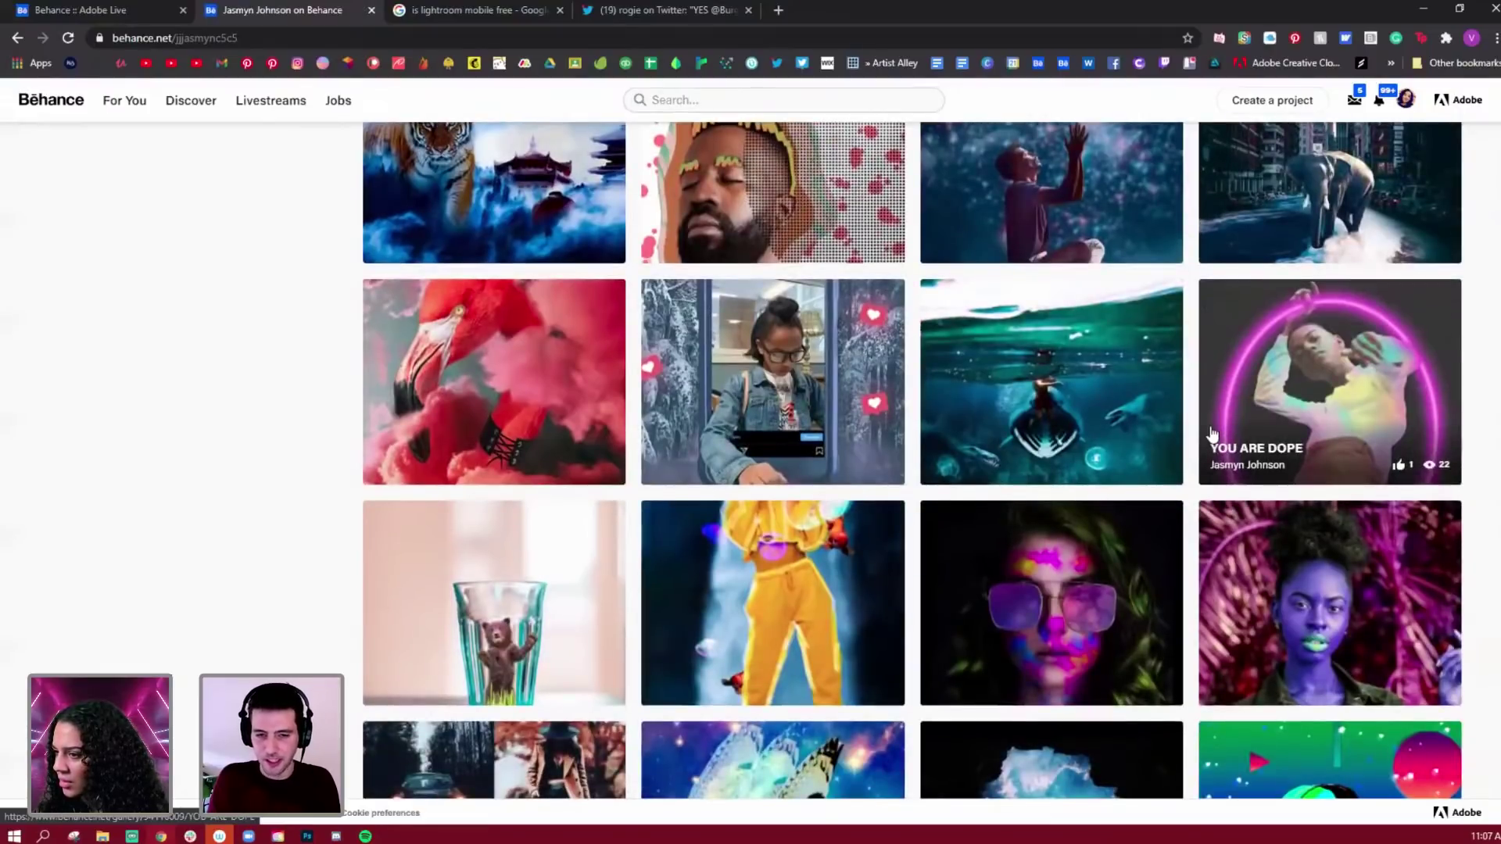
scroll(1208, 434, down, 5)
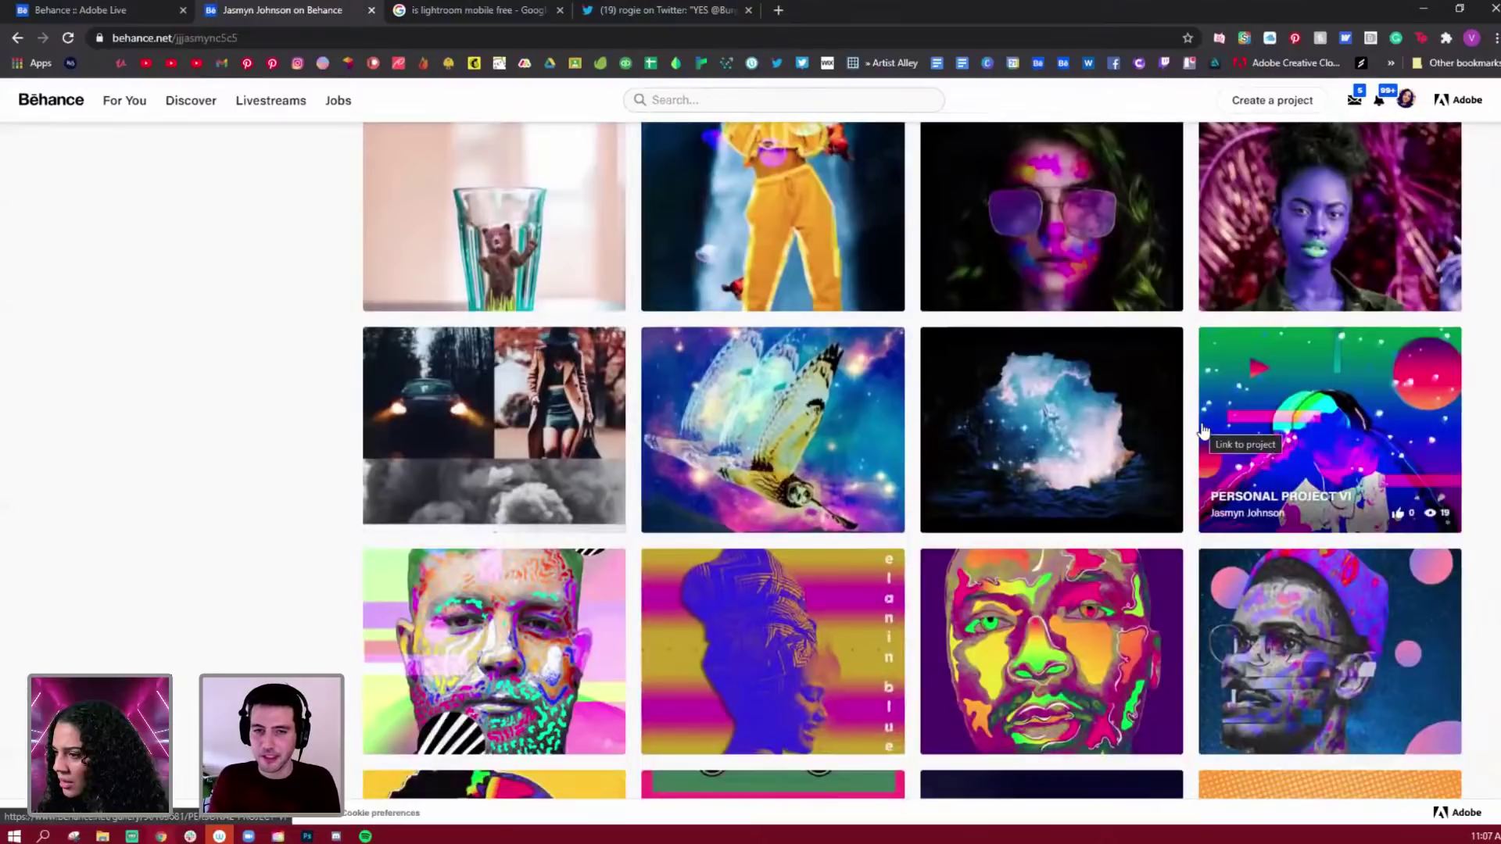
scroll(1204, 432, down, 5)
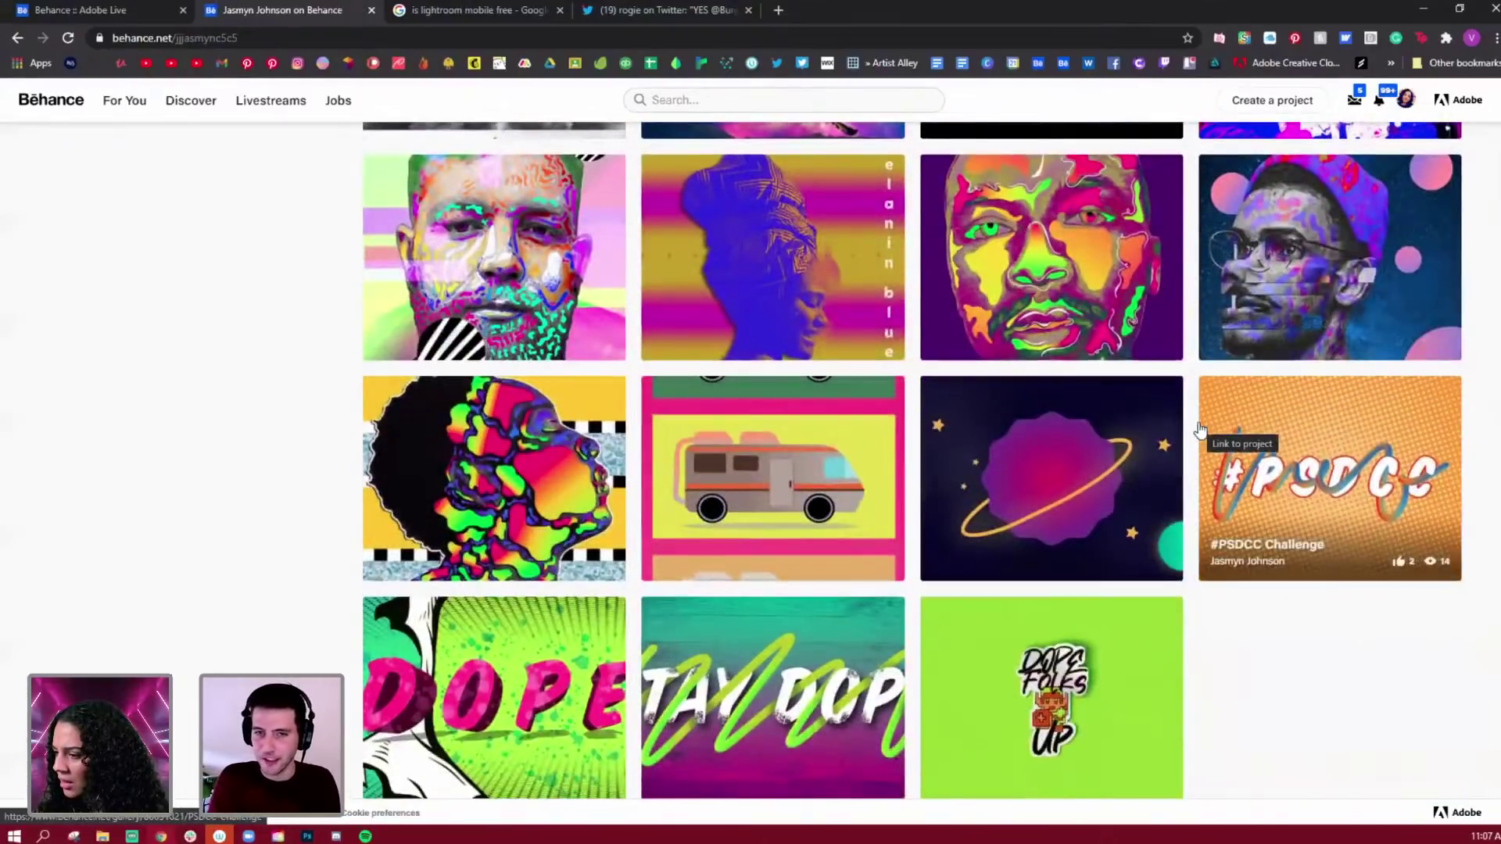
scroll(1200, 428, up, 8)
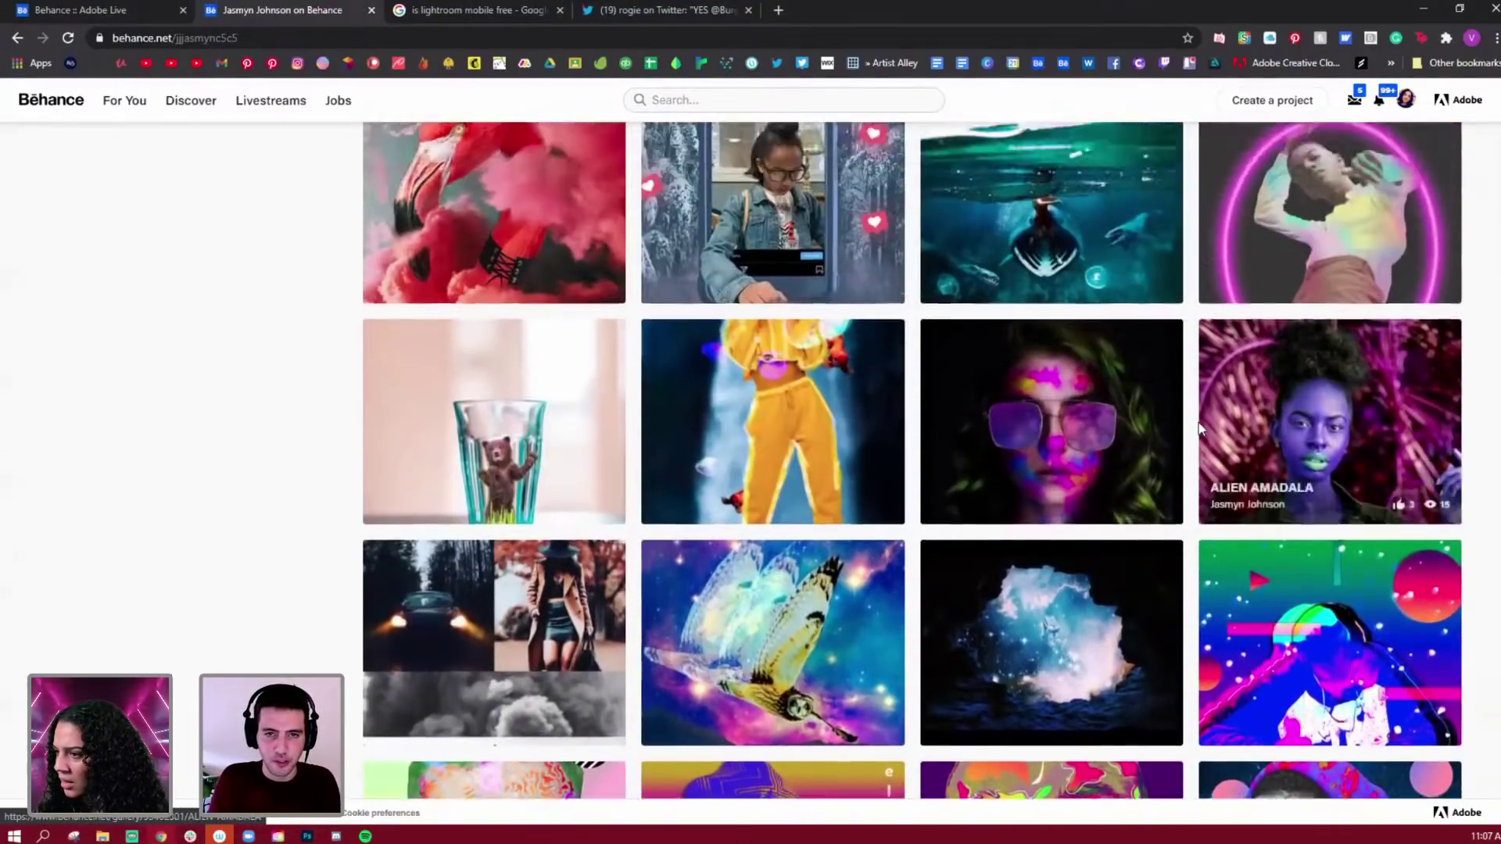
scroll(1200, 428, up, 1)
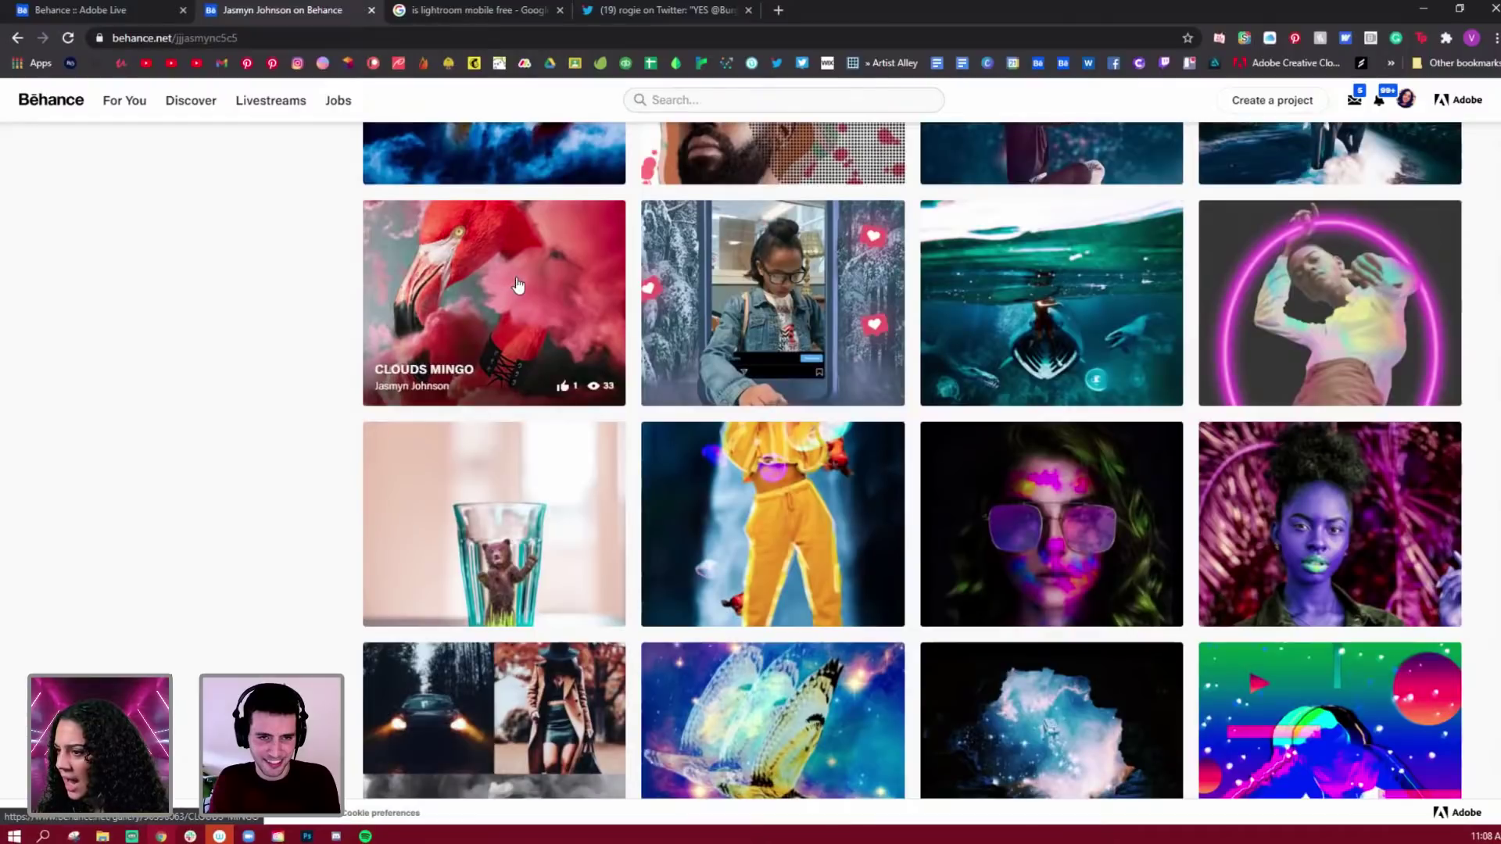
Open the CLOUDS MINGO project and examine the pink flamingo composite from its head to the laced collar in the clouds.
click(557, 314)
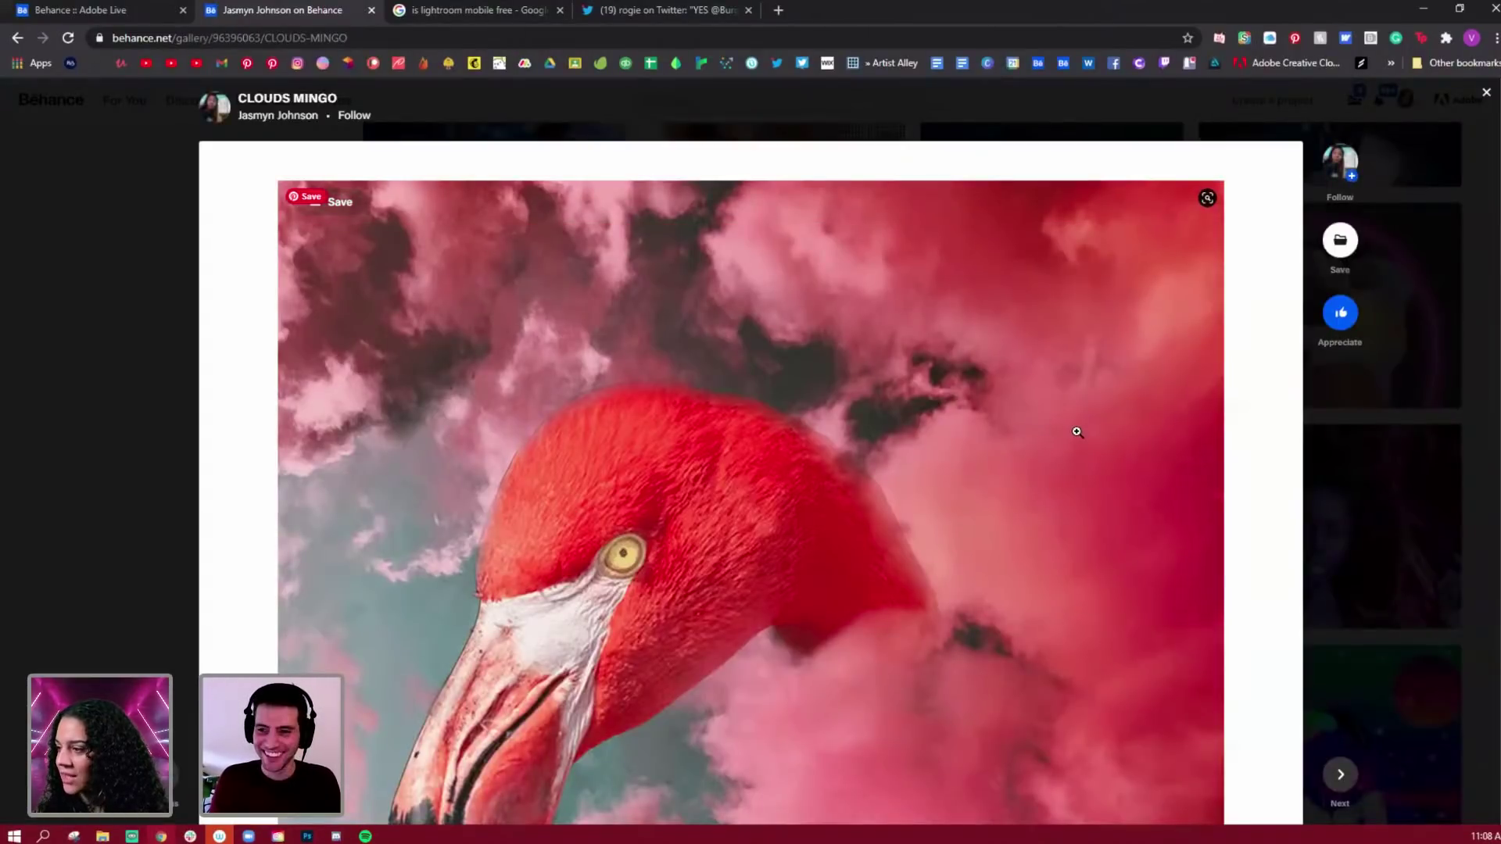
scroll(1077, 433, down, 2)
scroll(1107, 427, down, 3)
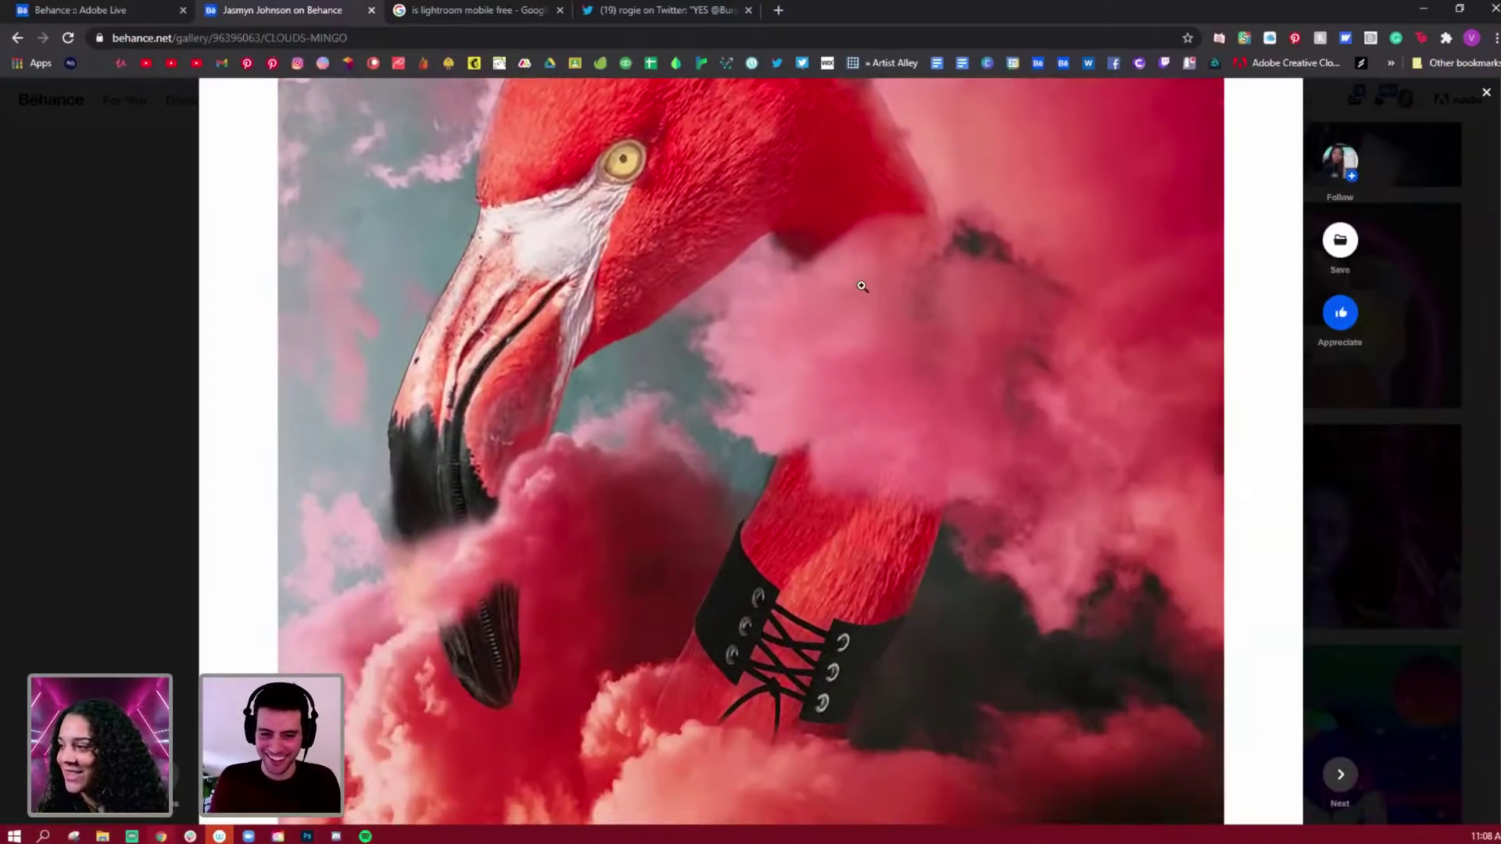
scroll(1083, 322, down, 2)
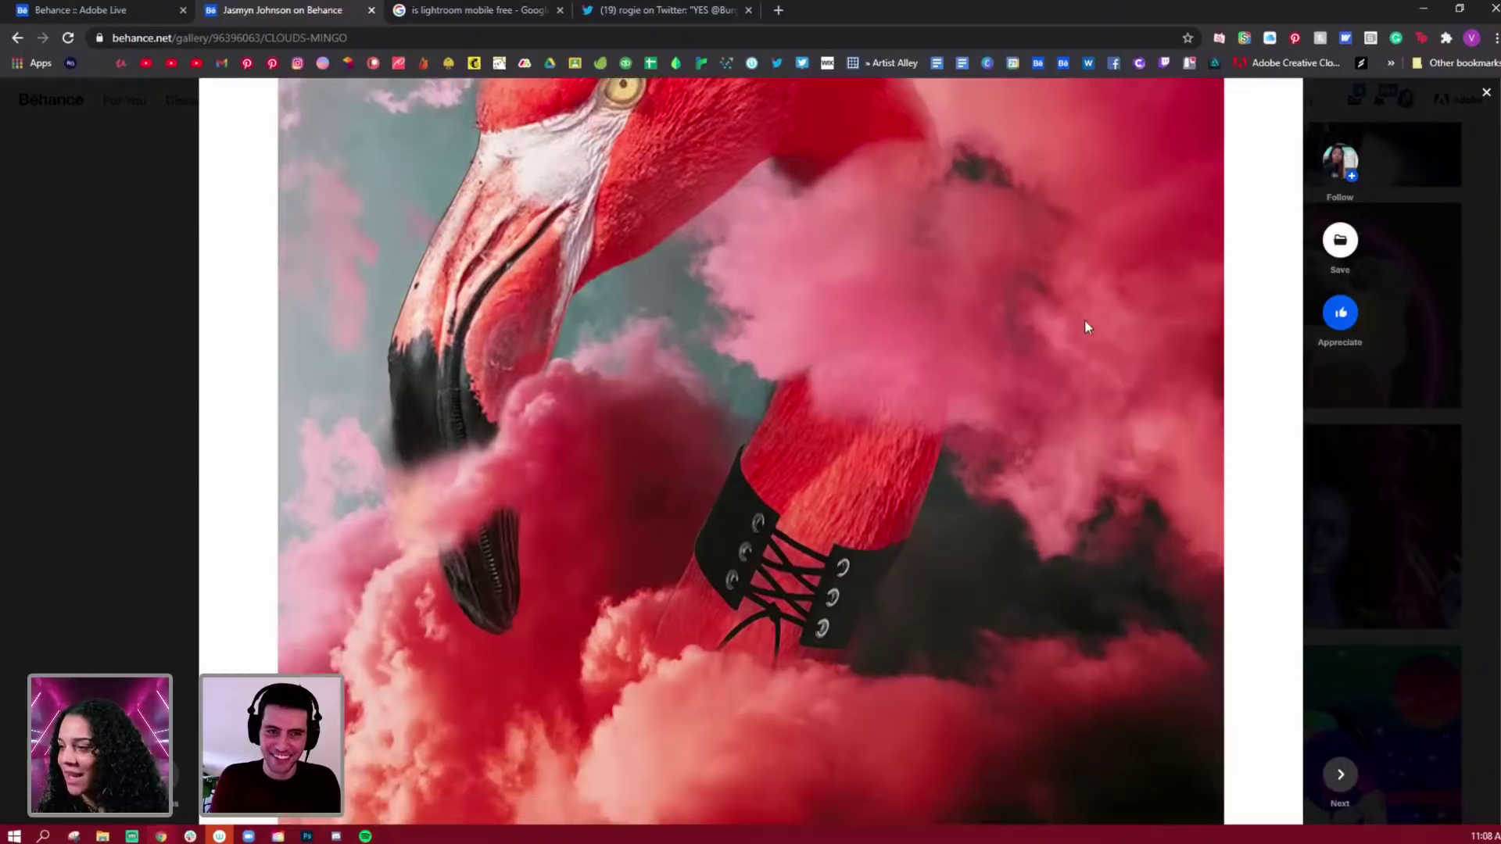
right_click(1086, 321)
click(1248, 256)
scroll(1040, 319, up, 4)
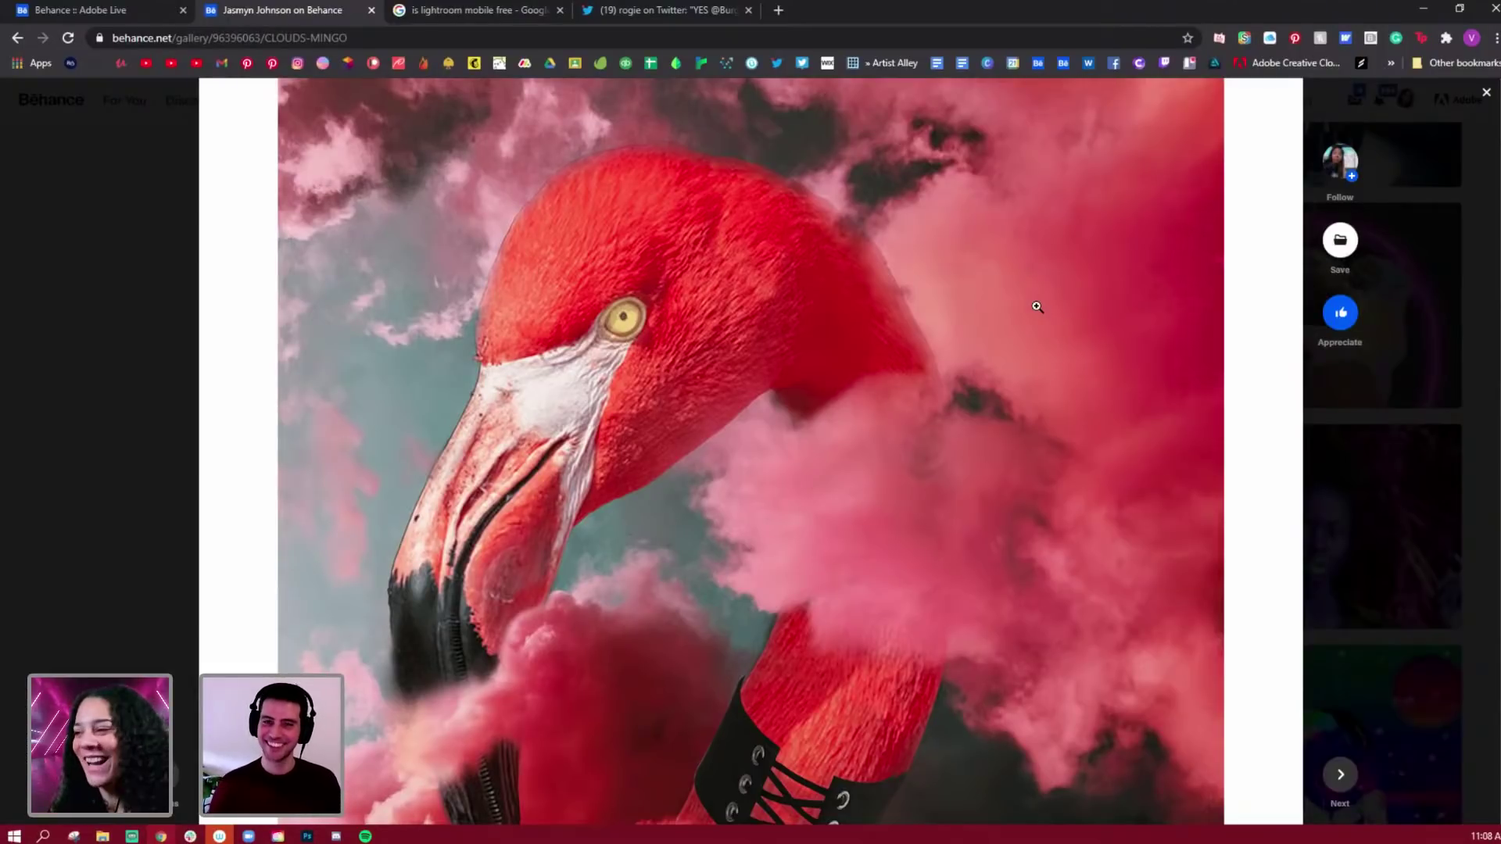
scroll(1026, 408, down, 5)
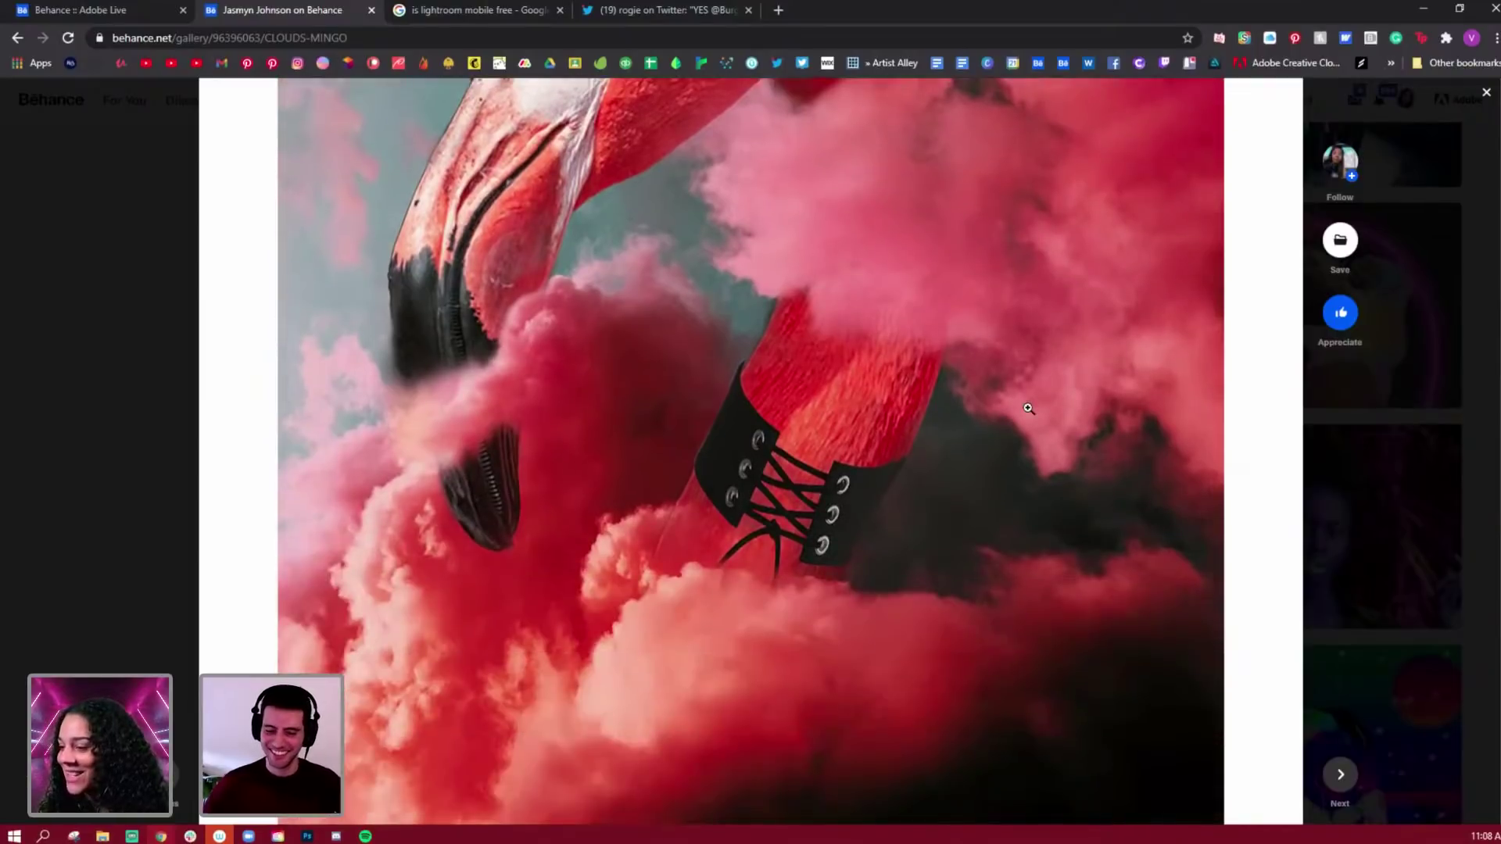
Compare the teal-and-grey cloud version of the CLOUDS MINGO flamingo with the pink version above it.
scroll(1026, 408, down, 9)
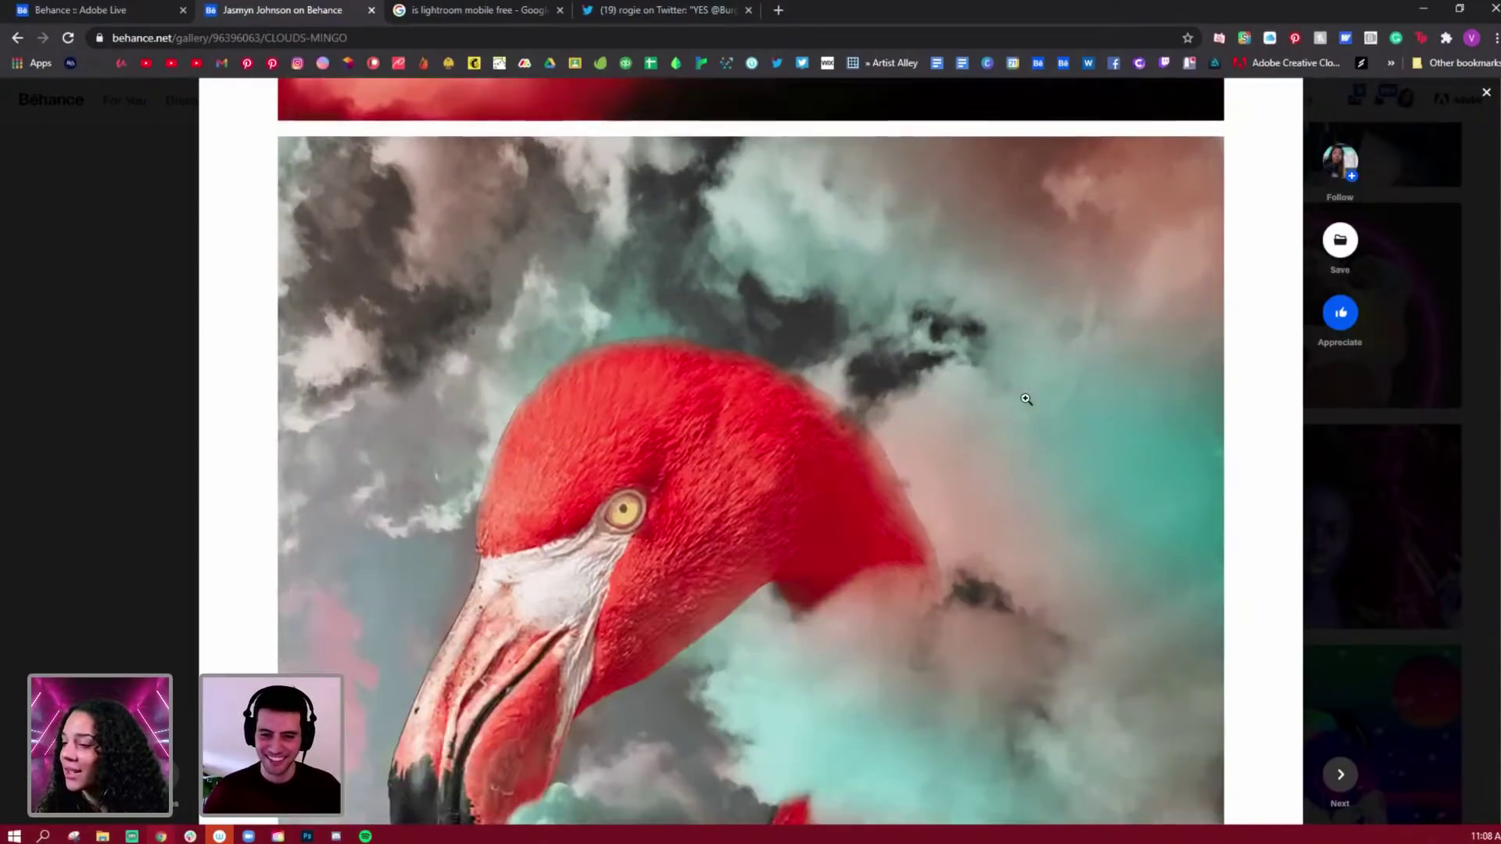
scroll(1026, 399, down, 10)
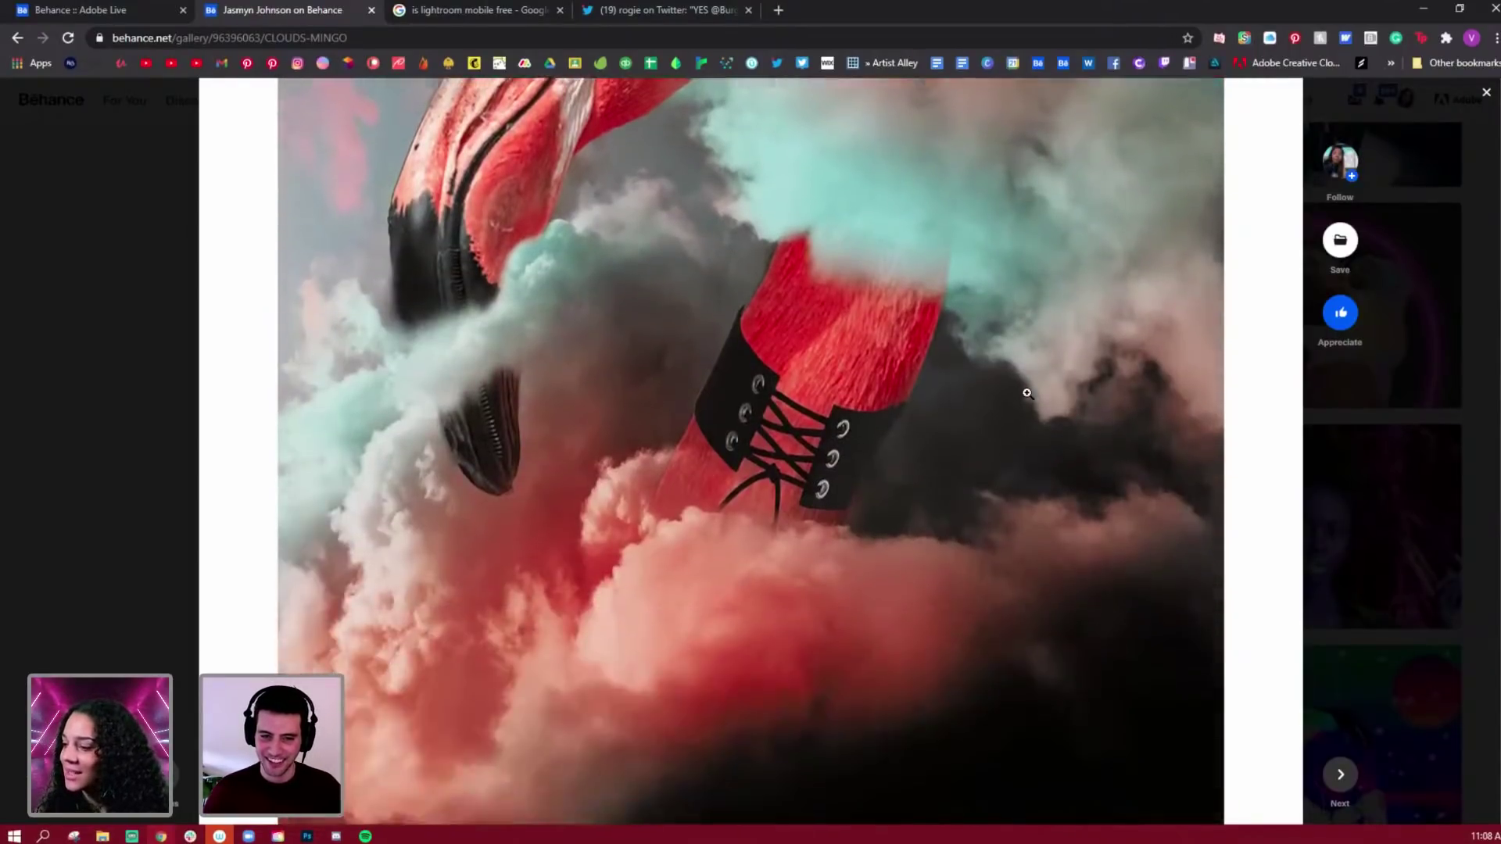
scroll(1026, 392, up, 10)
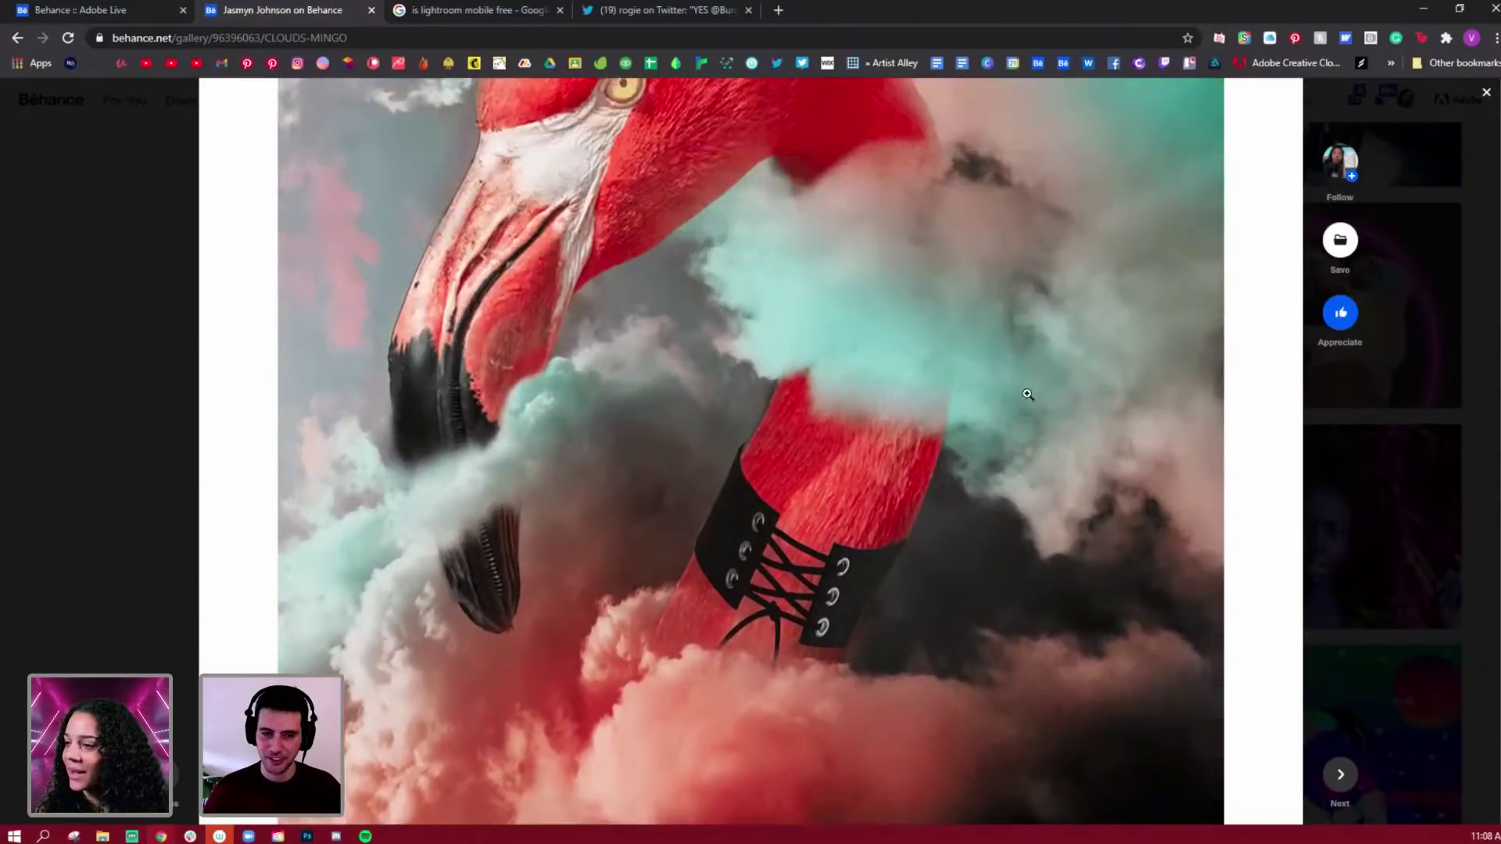
scroll(1027, 395, up, 1)
scroll(1027, 396, up, 10)
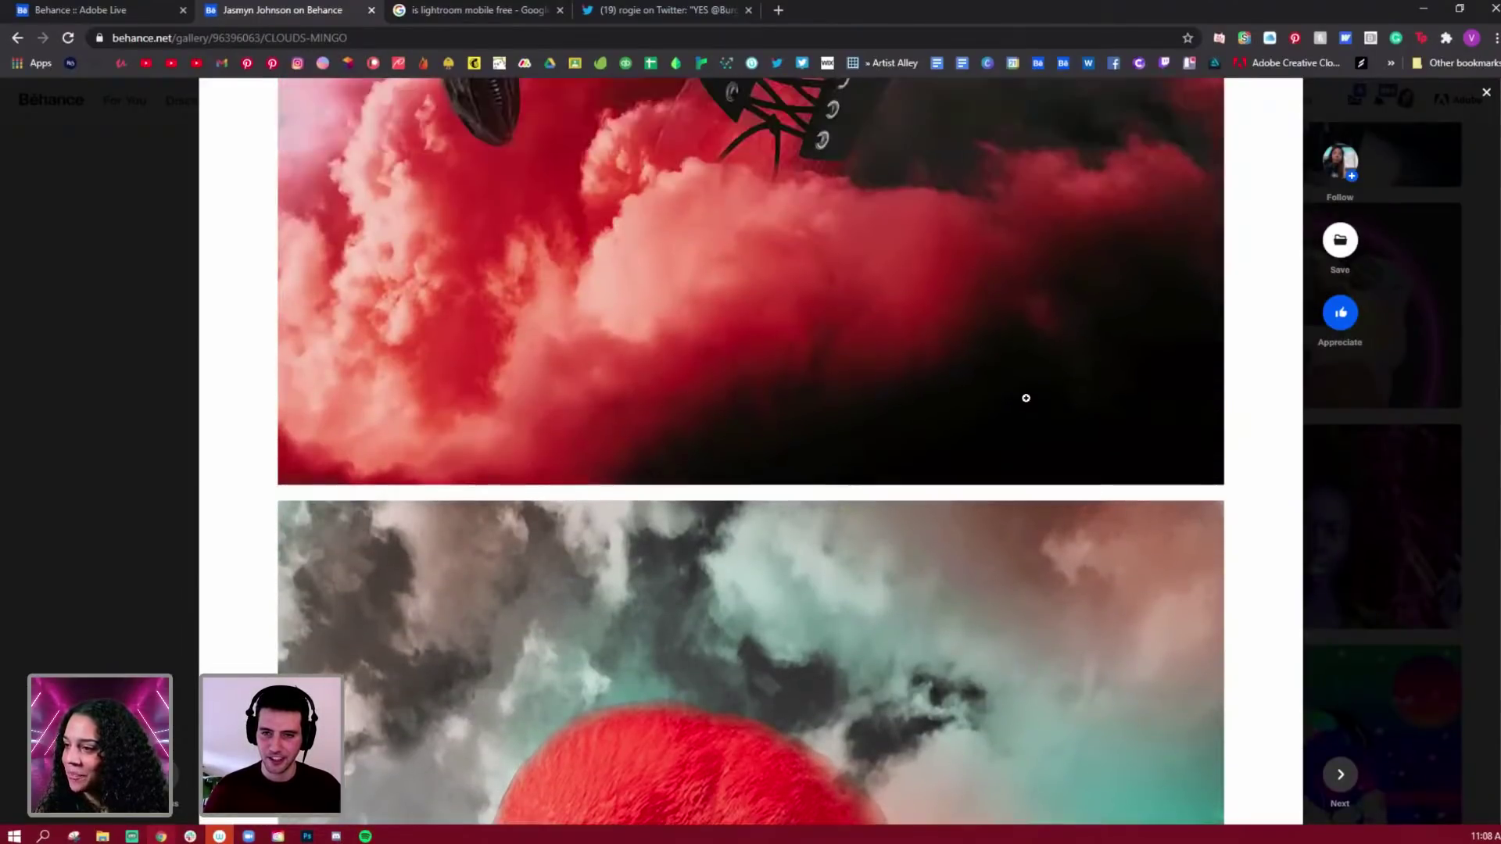
scroll(1013, 396, up, 2)
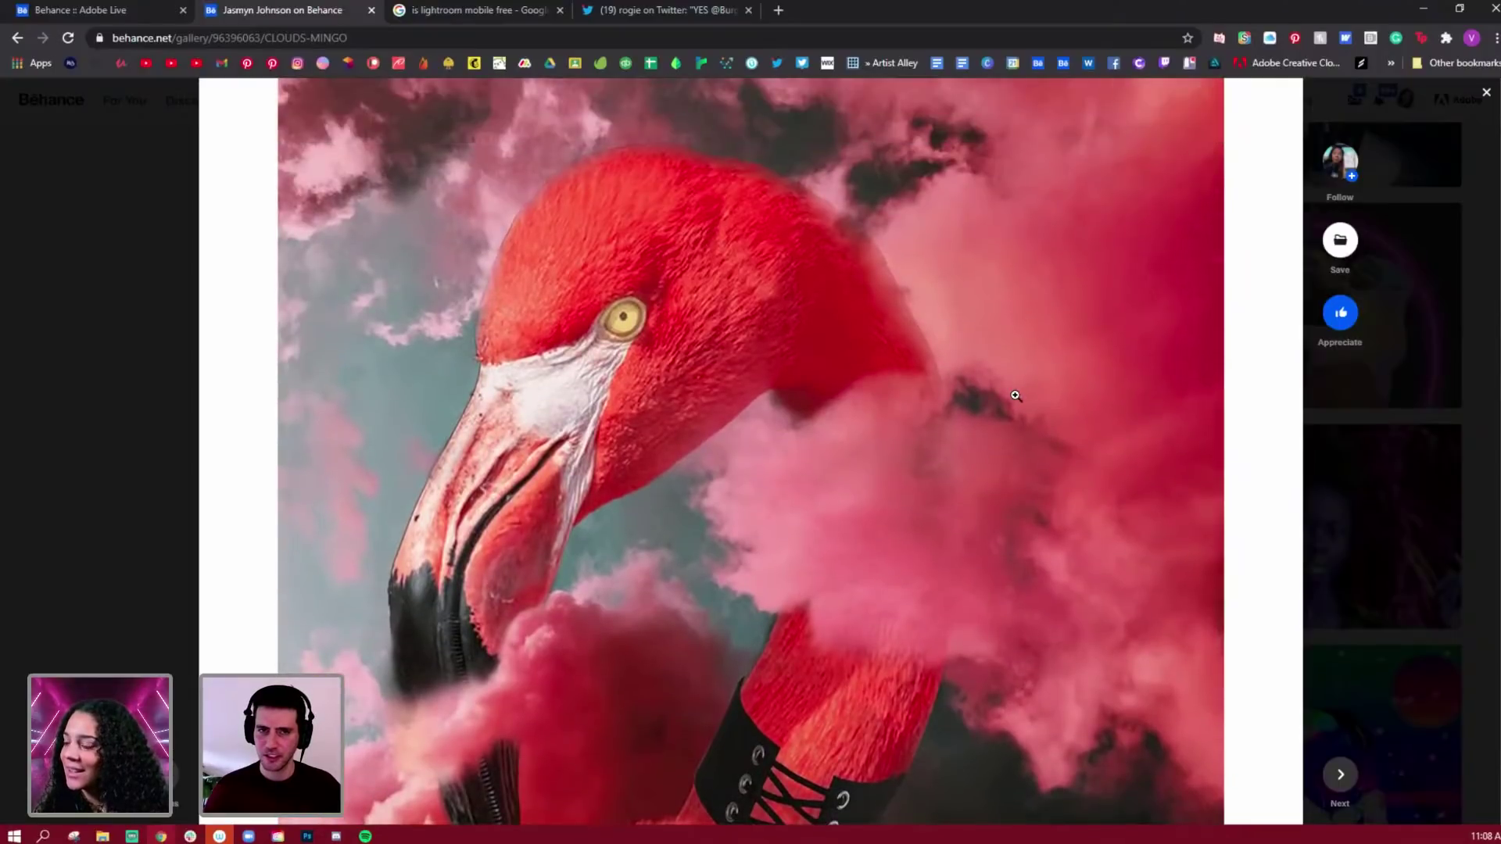
scroll(969, 411, down, 2)
scroll(922, 425, down, 10)
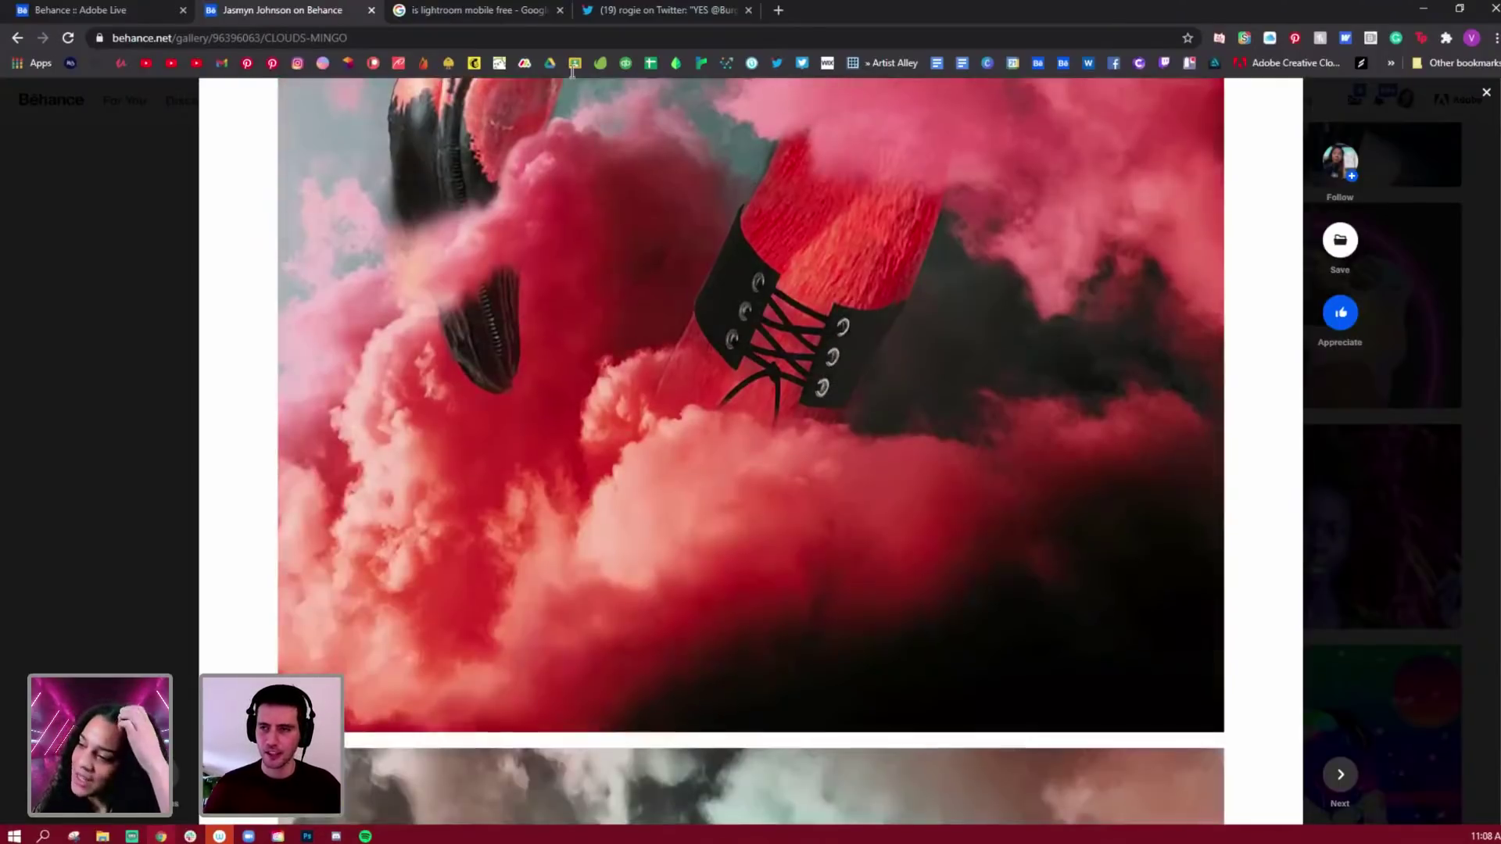
scroll(970, 571, down, 2)
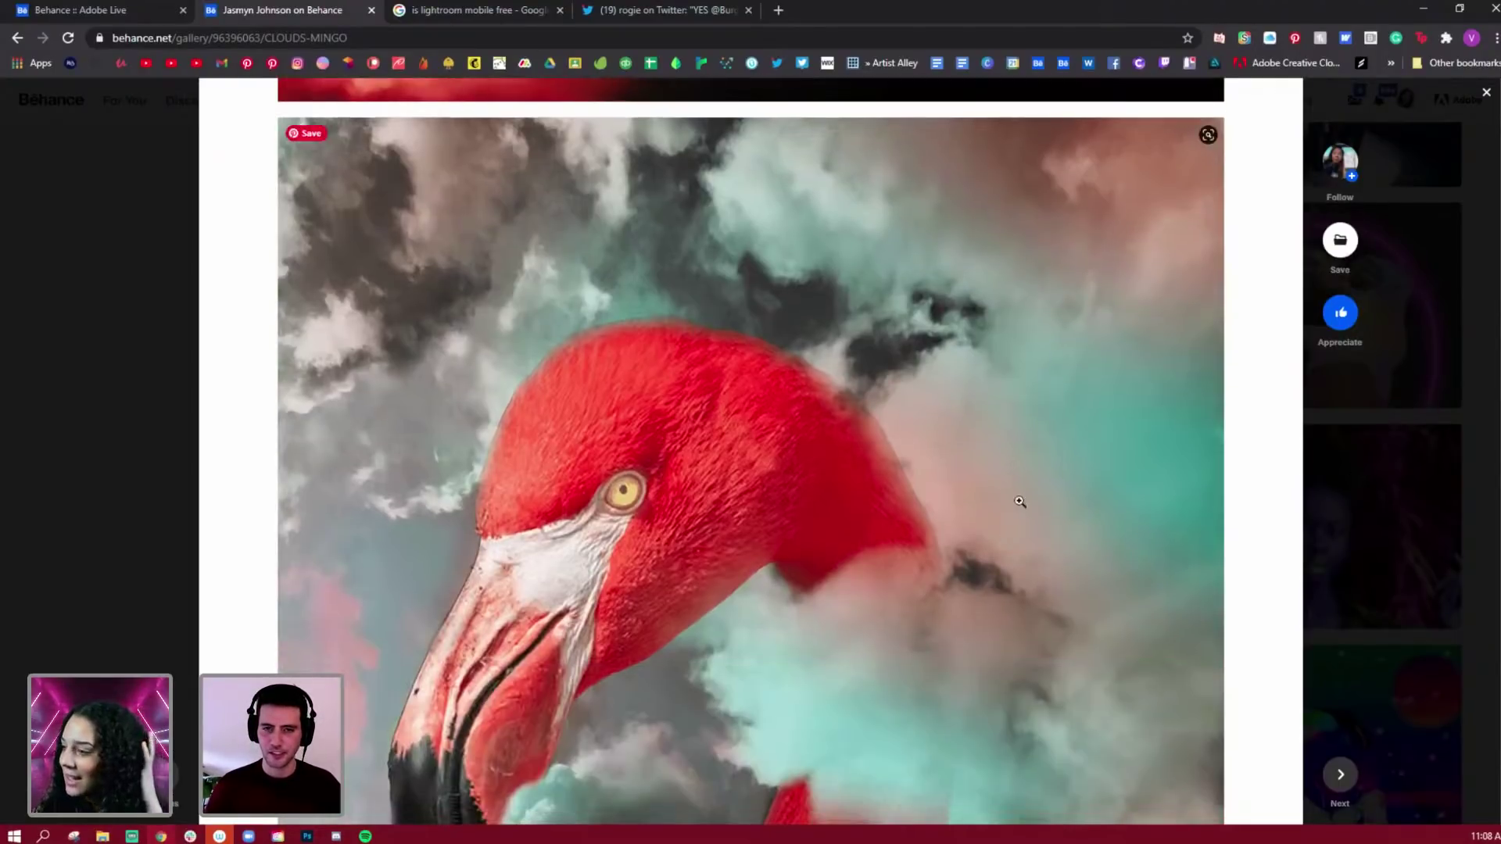
Return to the pink CLOUDS MINGO version and examine the flamingo's head, laced collar and the dark clouds beneath it.
scroll(1006, 439, up, 6)
scroll(999, 410, up, 6)
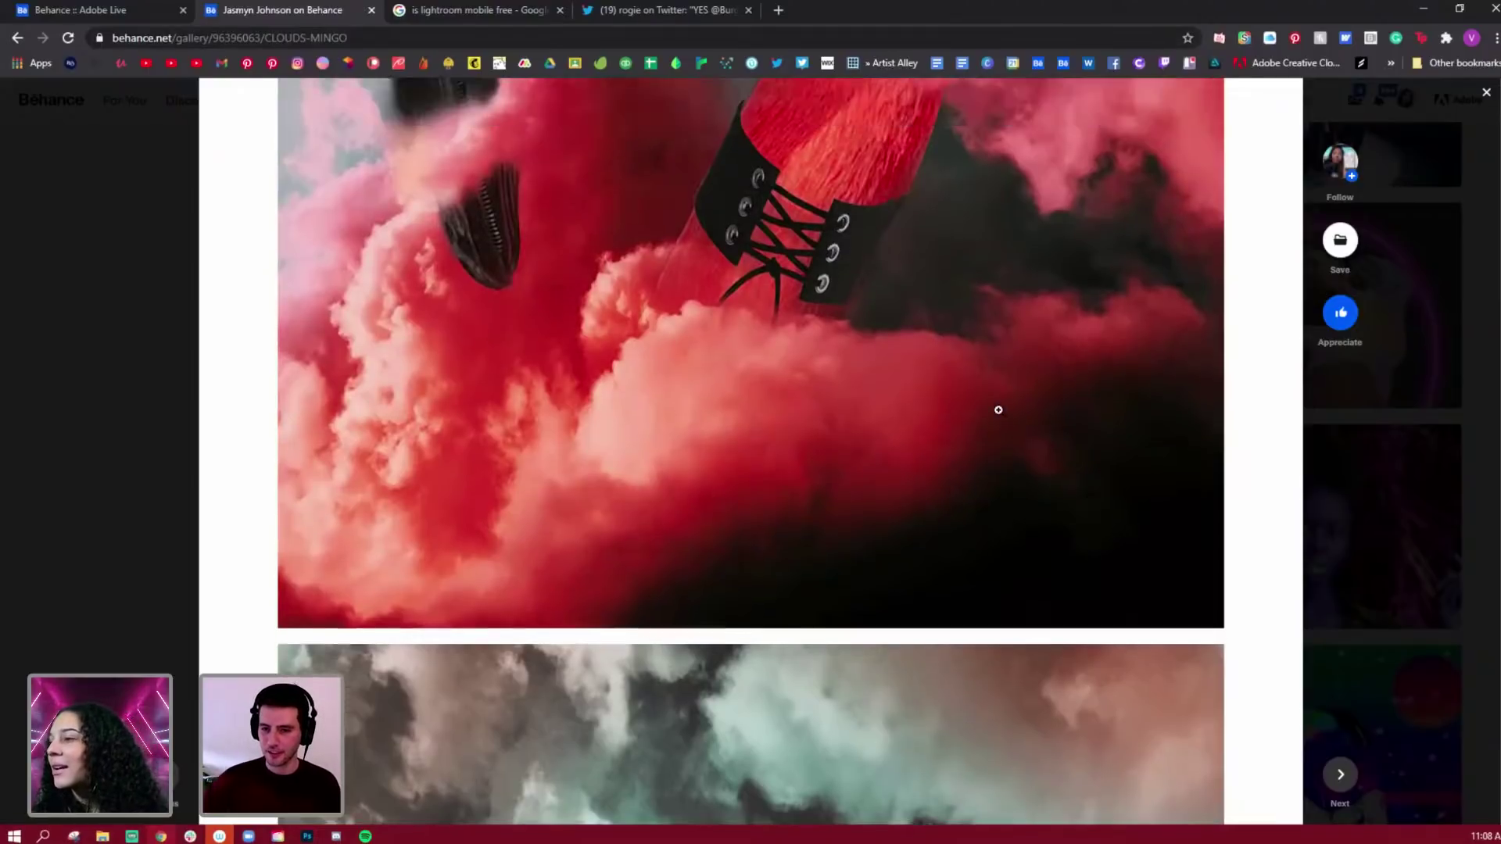
scroll(1122, 759, up, 3)
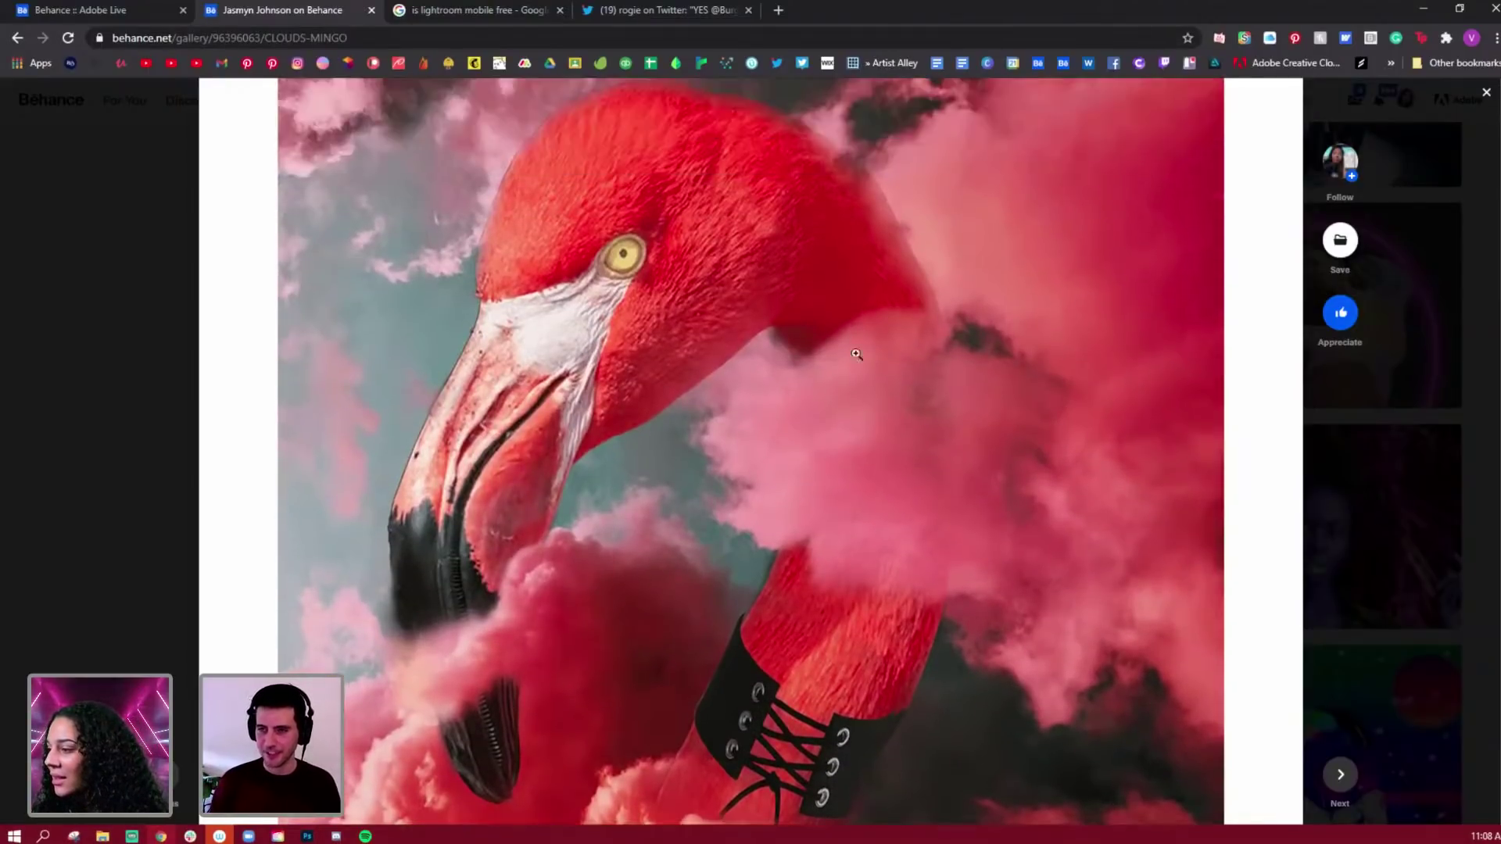
scroll(1087, 655, down, 5)
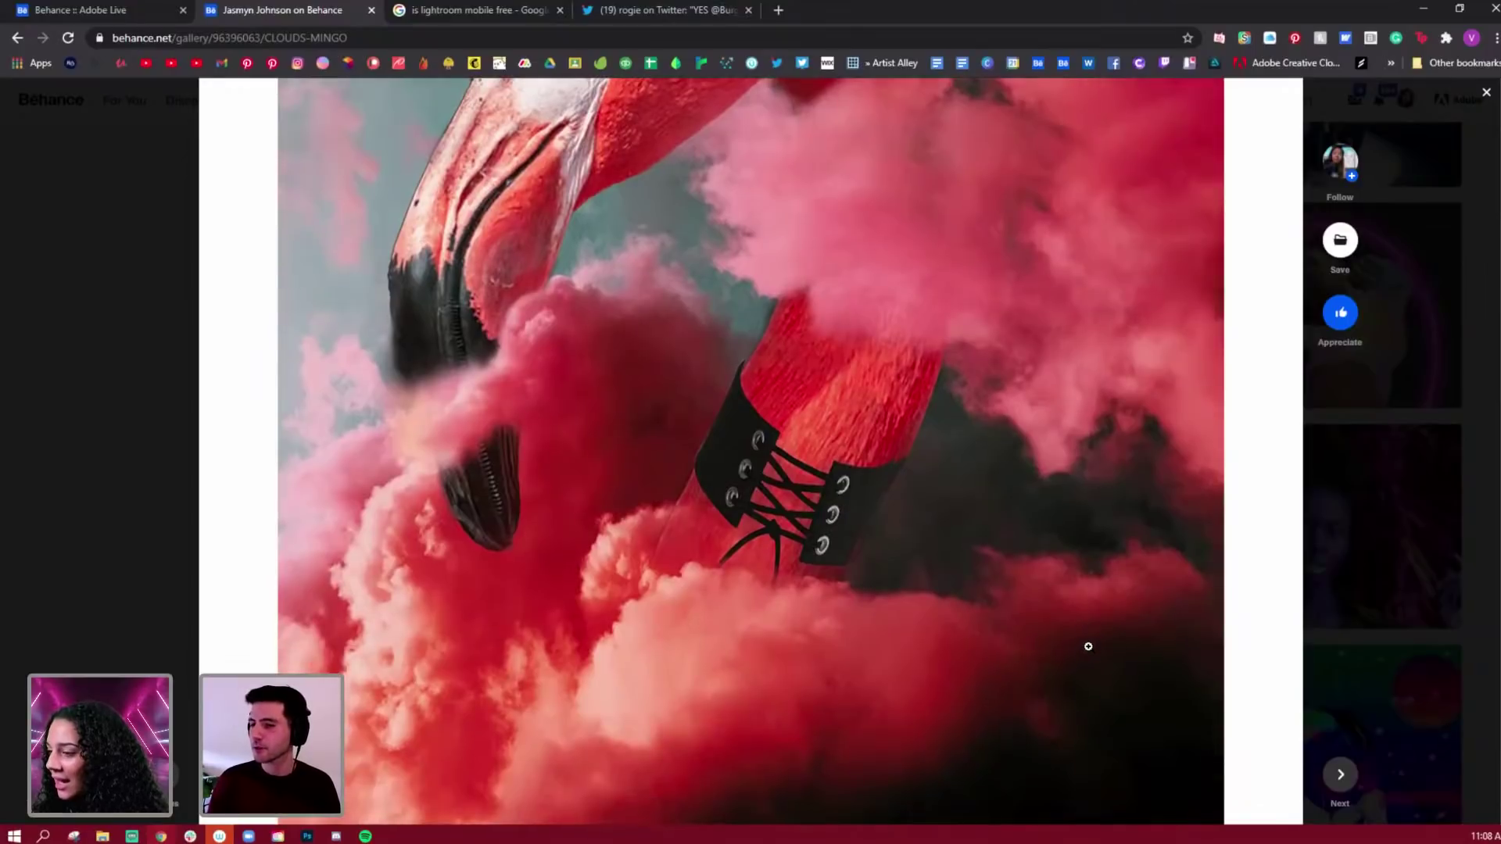
scroll(1090, 637, down, 3)
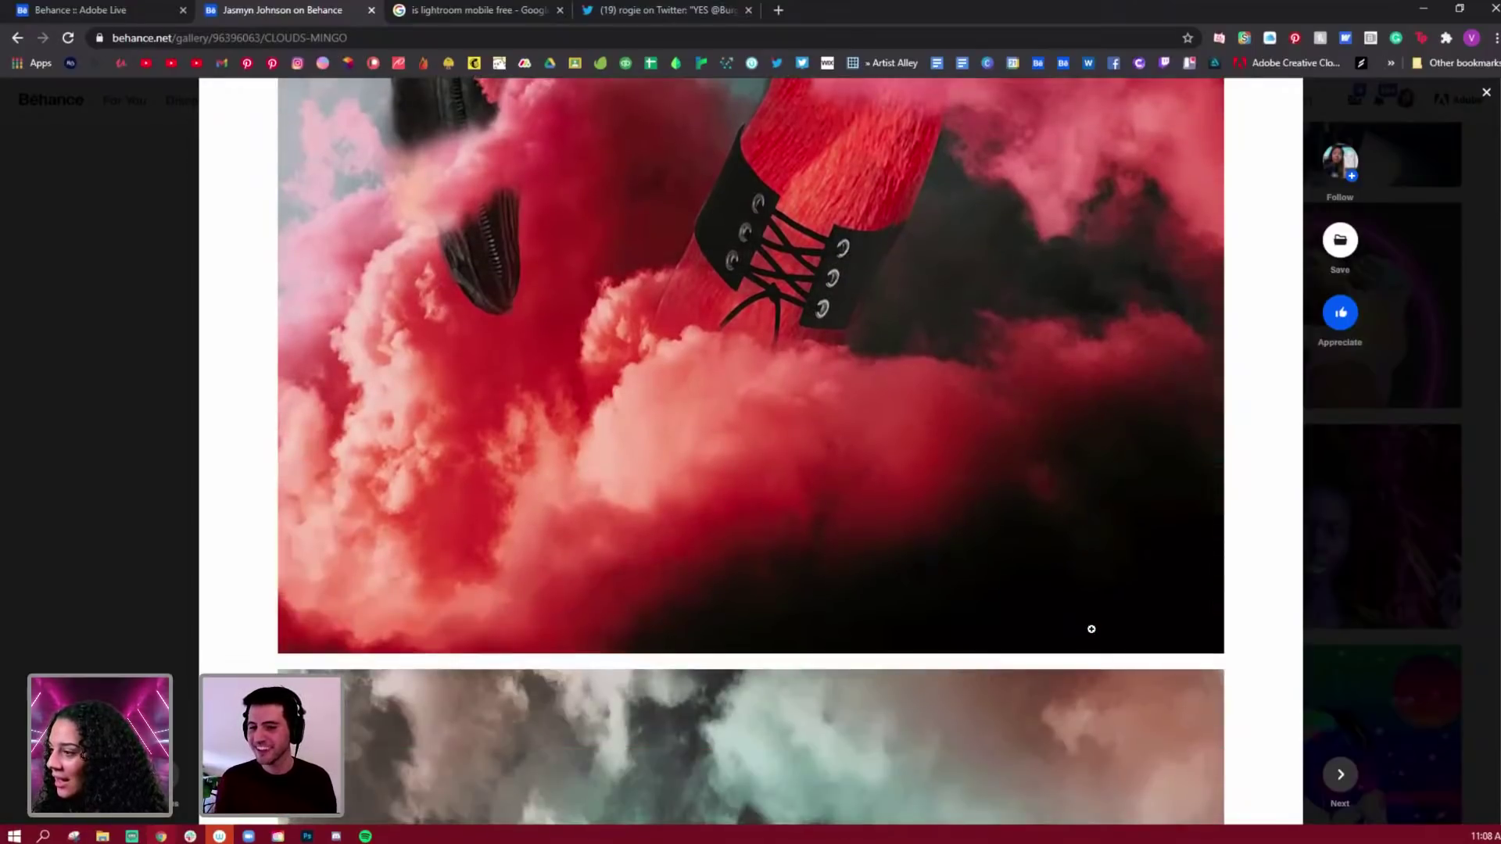
Study how the pink clouds overlap the flamingo's beak and neck, from the collar back up to its head.
scroll(1093, 623, up, 5)
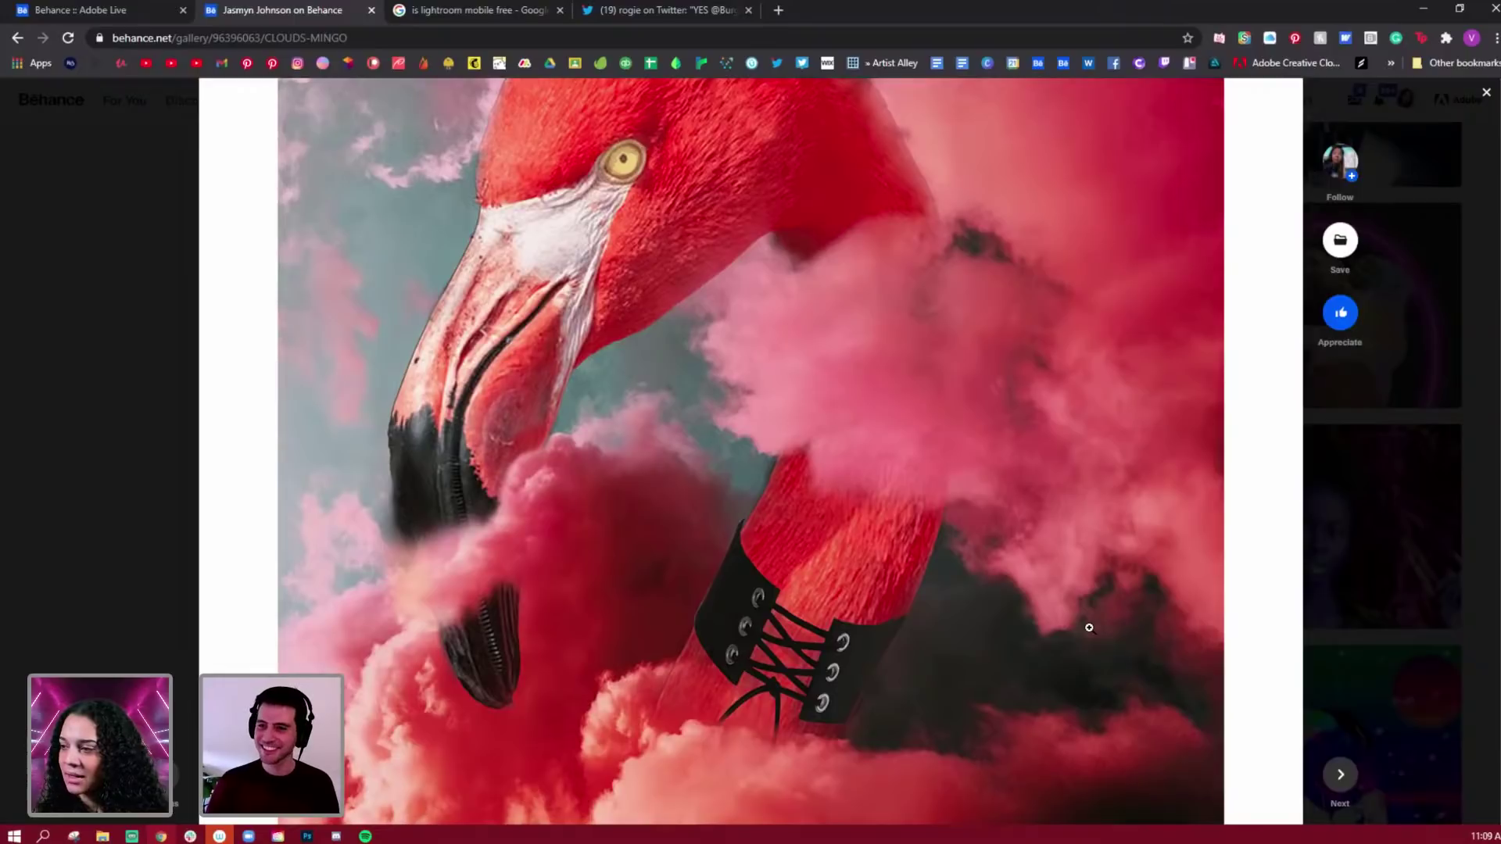
scroll(1089, 625, down, 1)
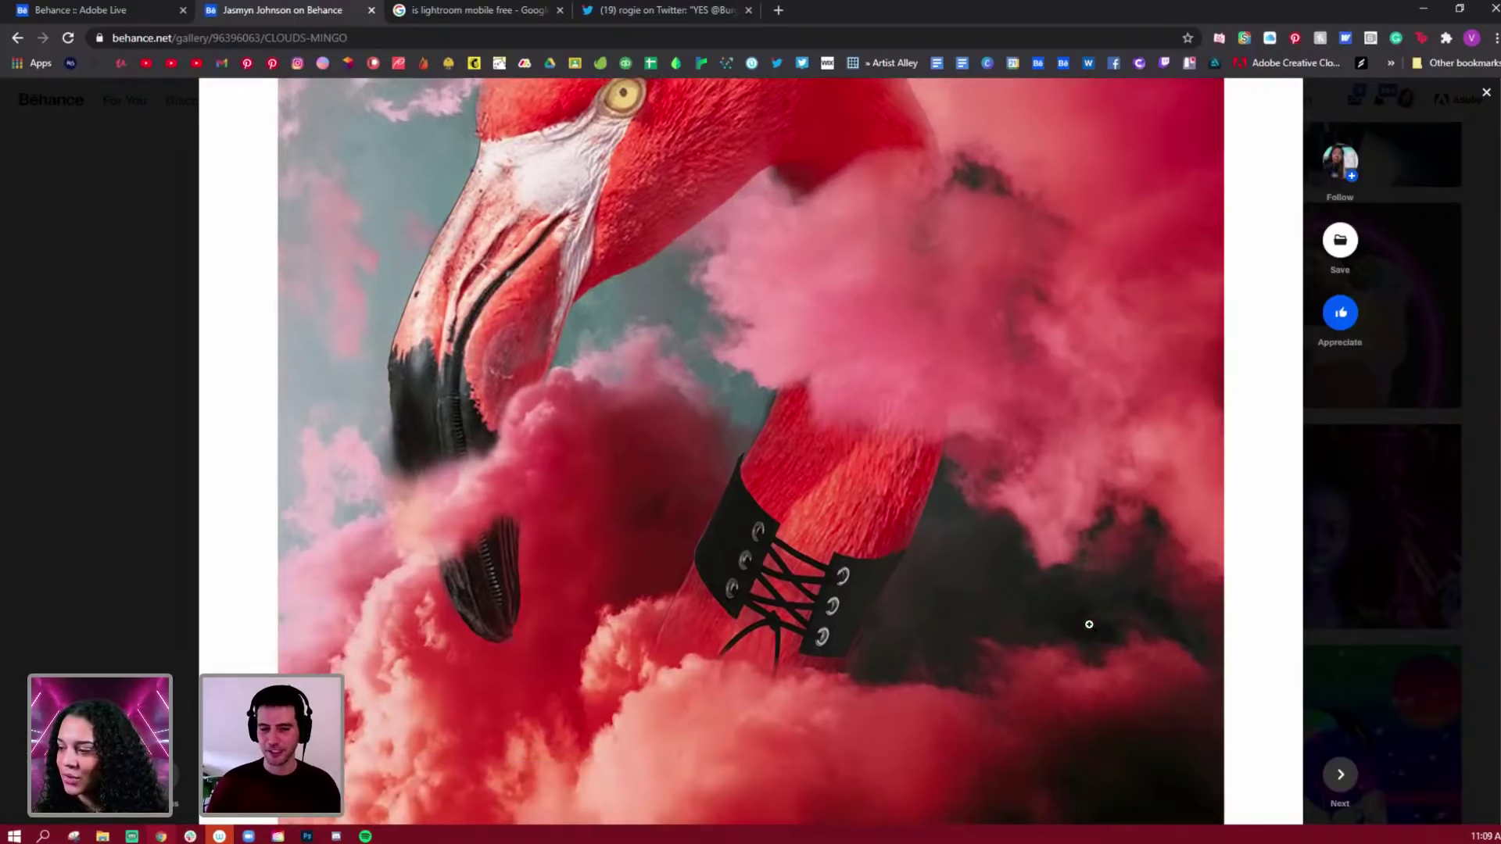
scroll(1089, 625, down, 3)
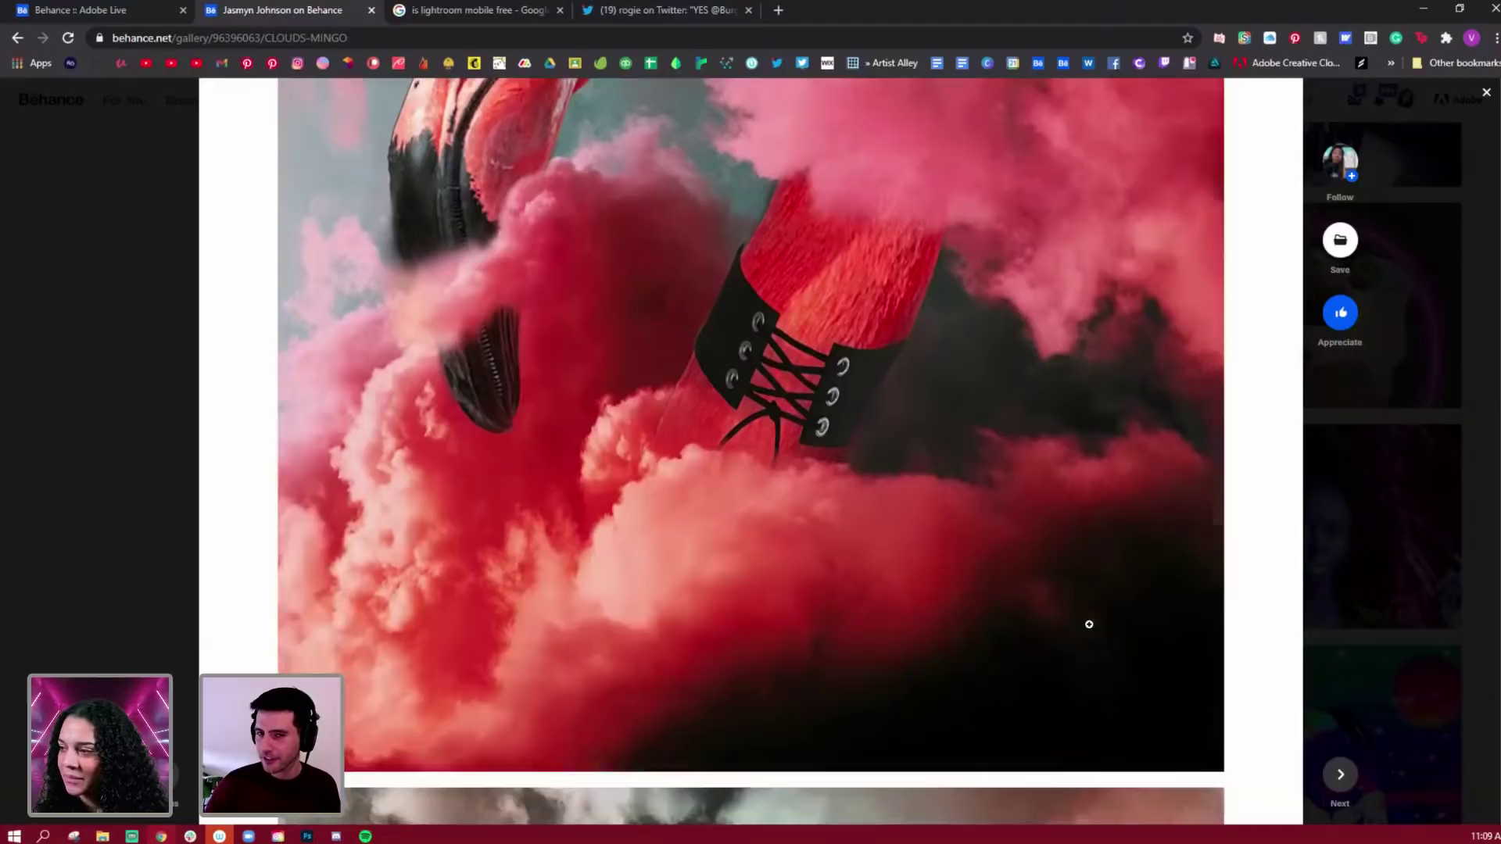
scroll(1089, 624, up, 1)
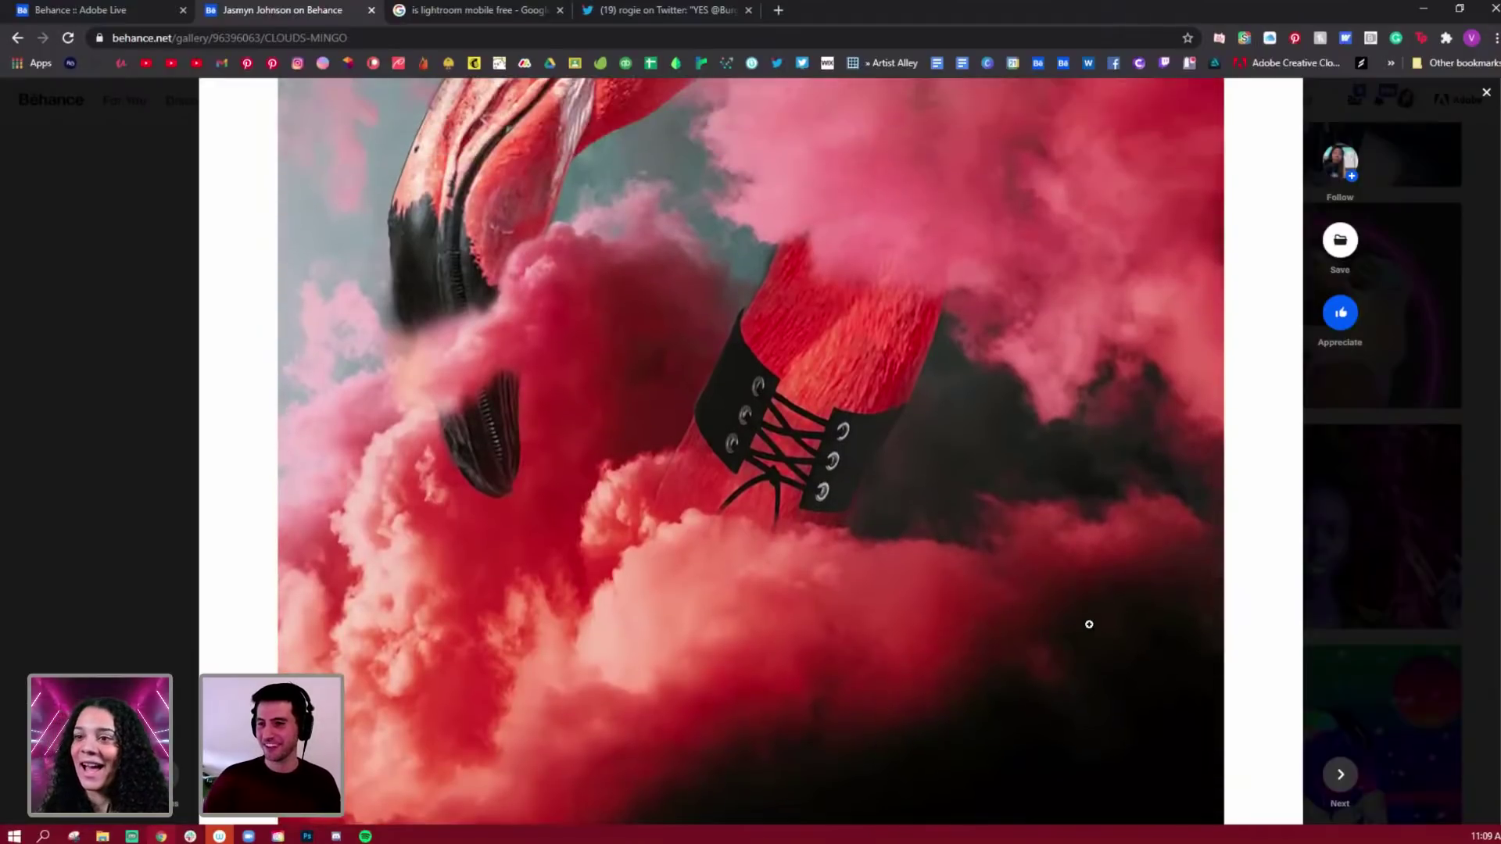
scroll(1089, 625, up, 3)
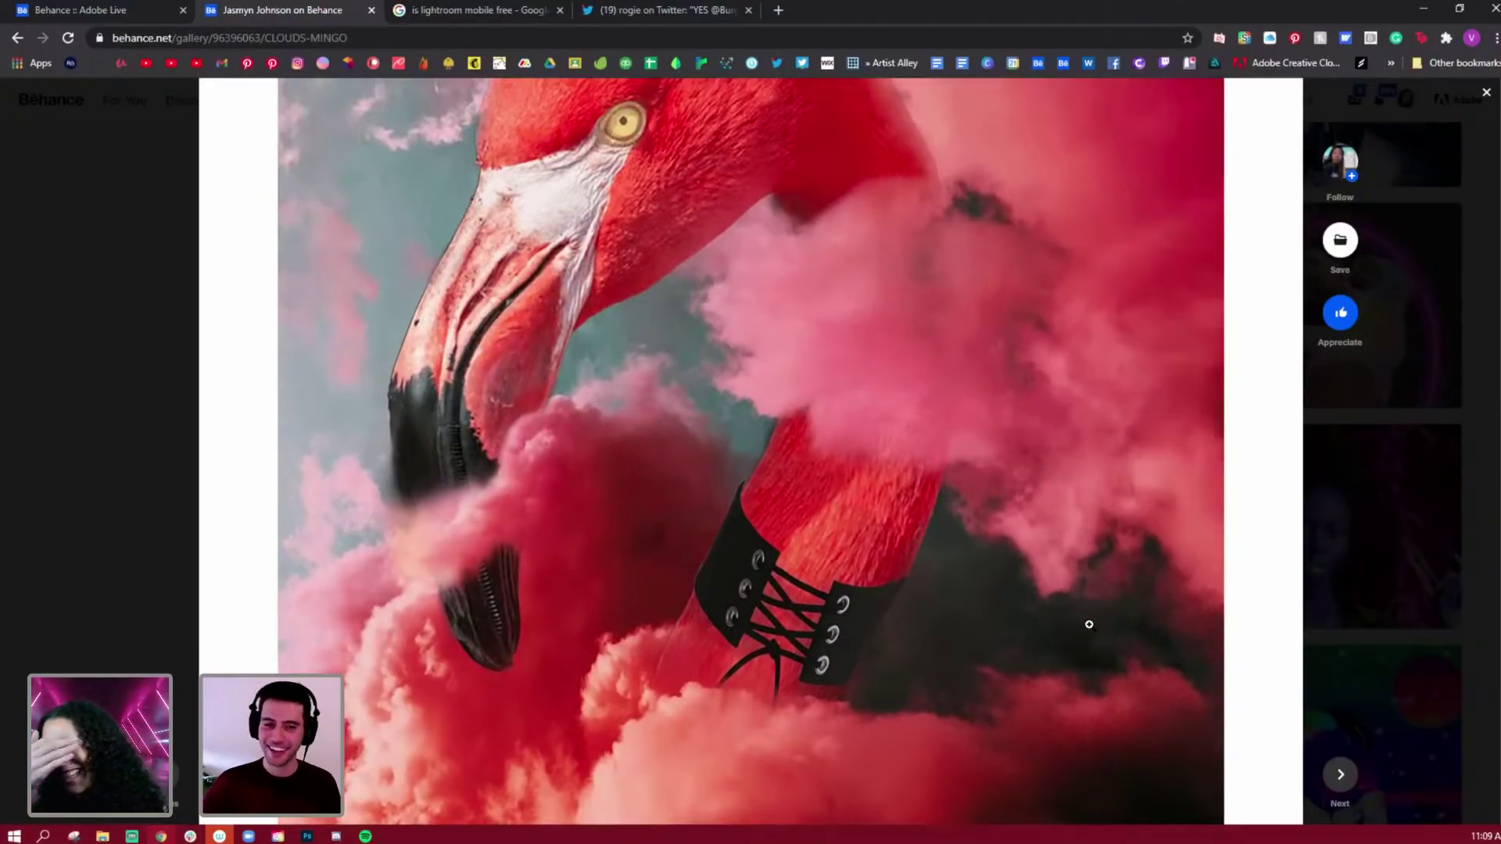
scroll(1089, 625, up, 2)
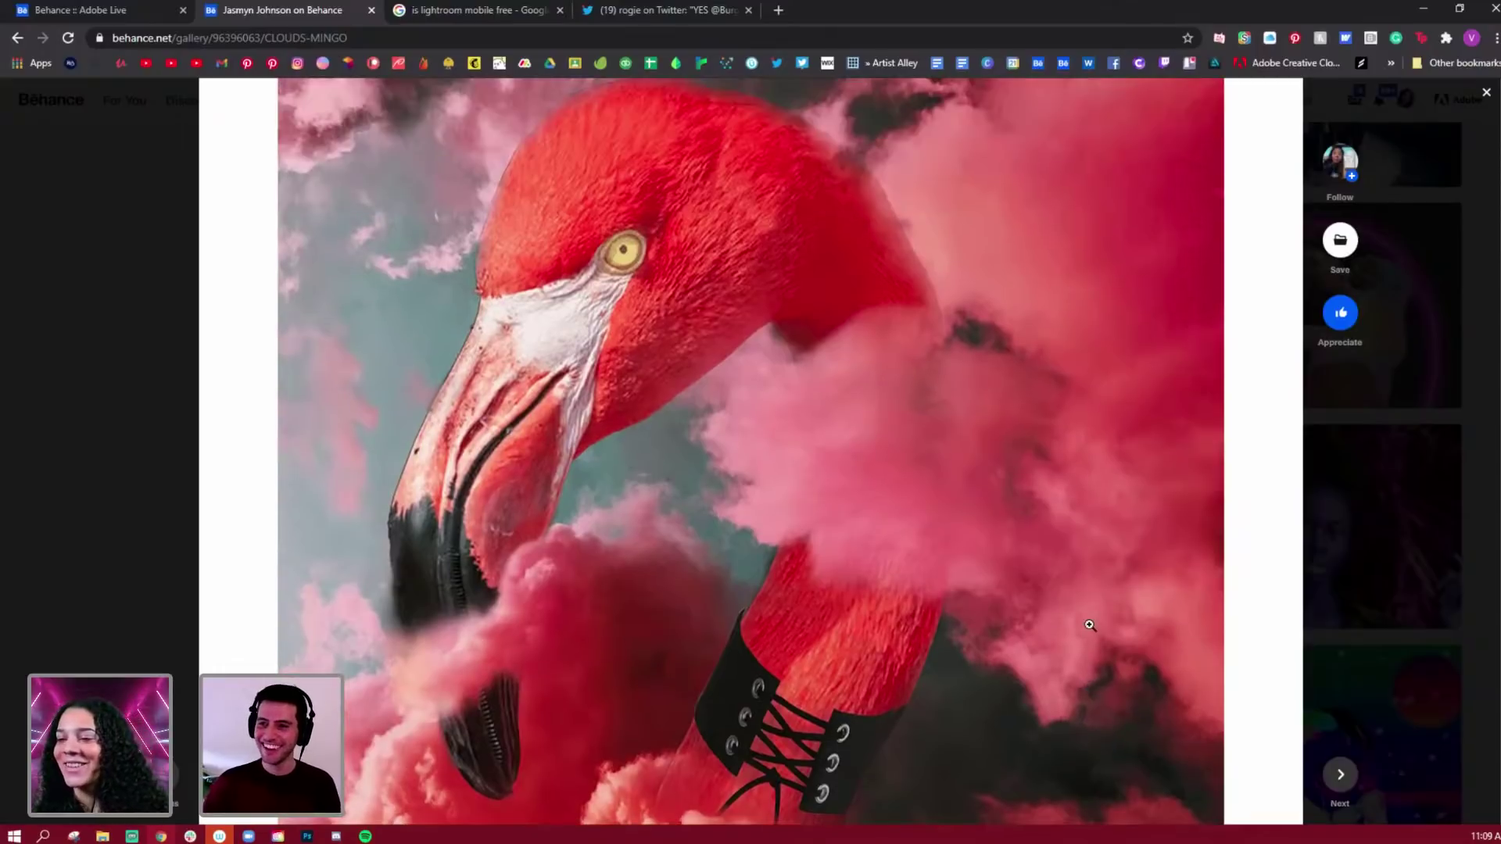
scroll(1234, 589, up, 3)
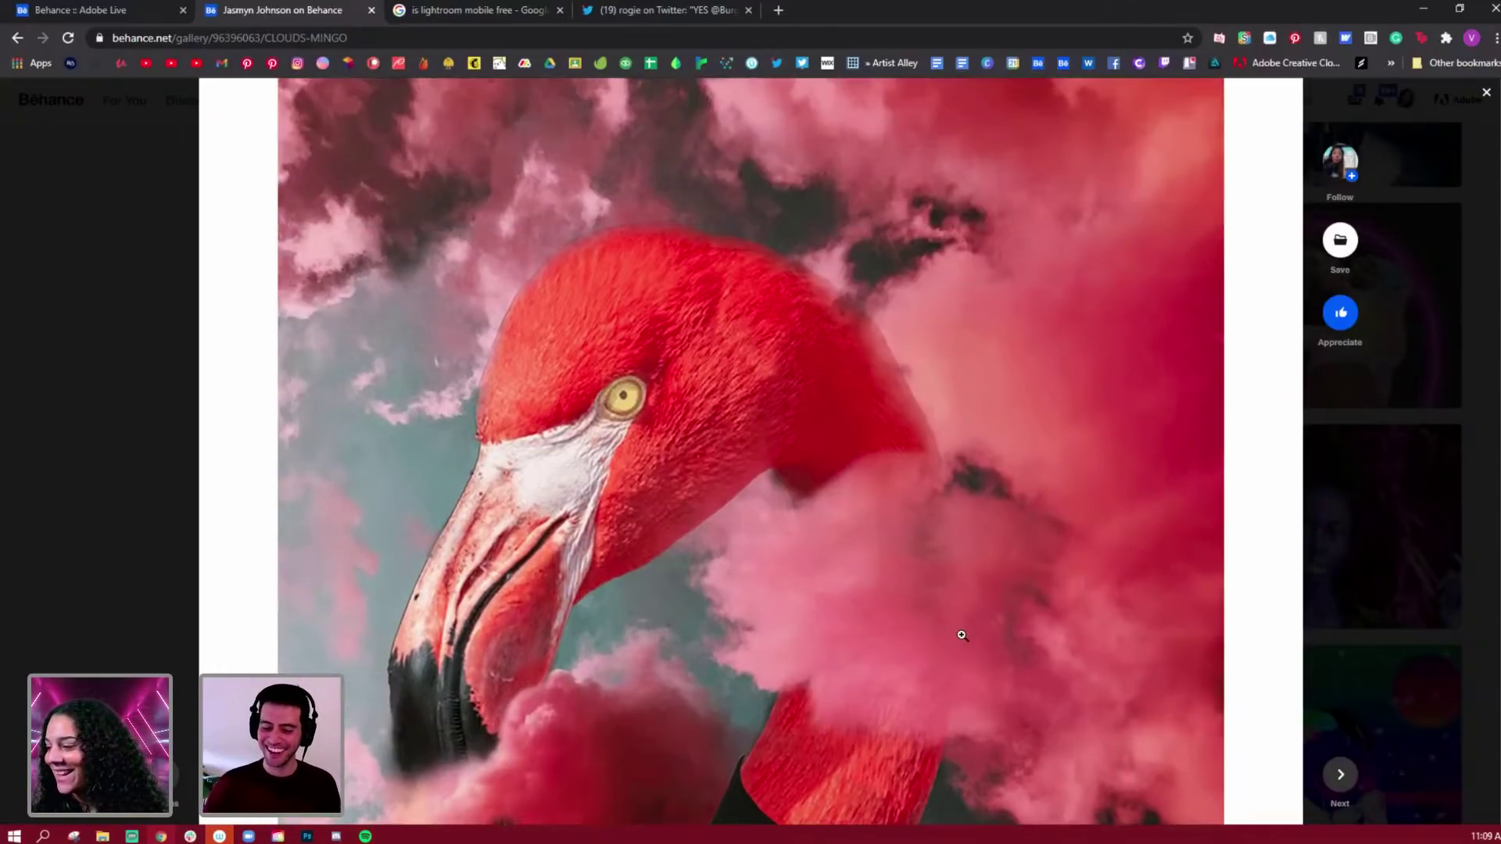
Review the lower half of the pink composite, from the laced collar to the start of the teal-and-grey version.
scroll(963, 636, down, 4)
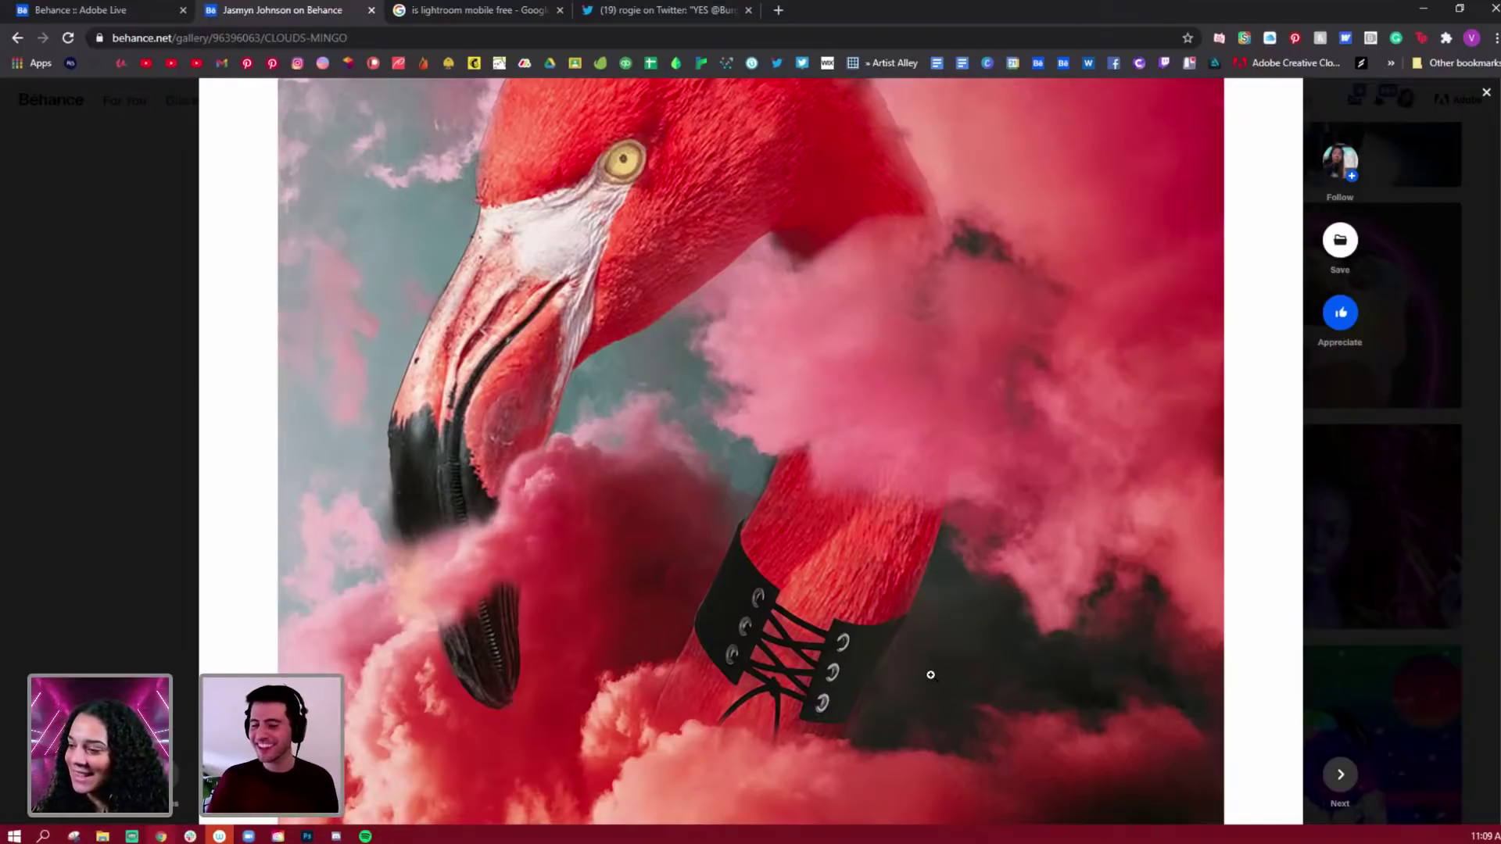
scroll(930, 675, down, 3)
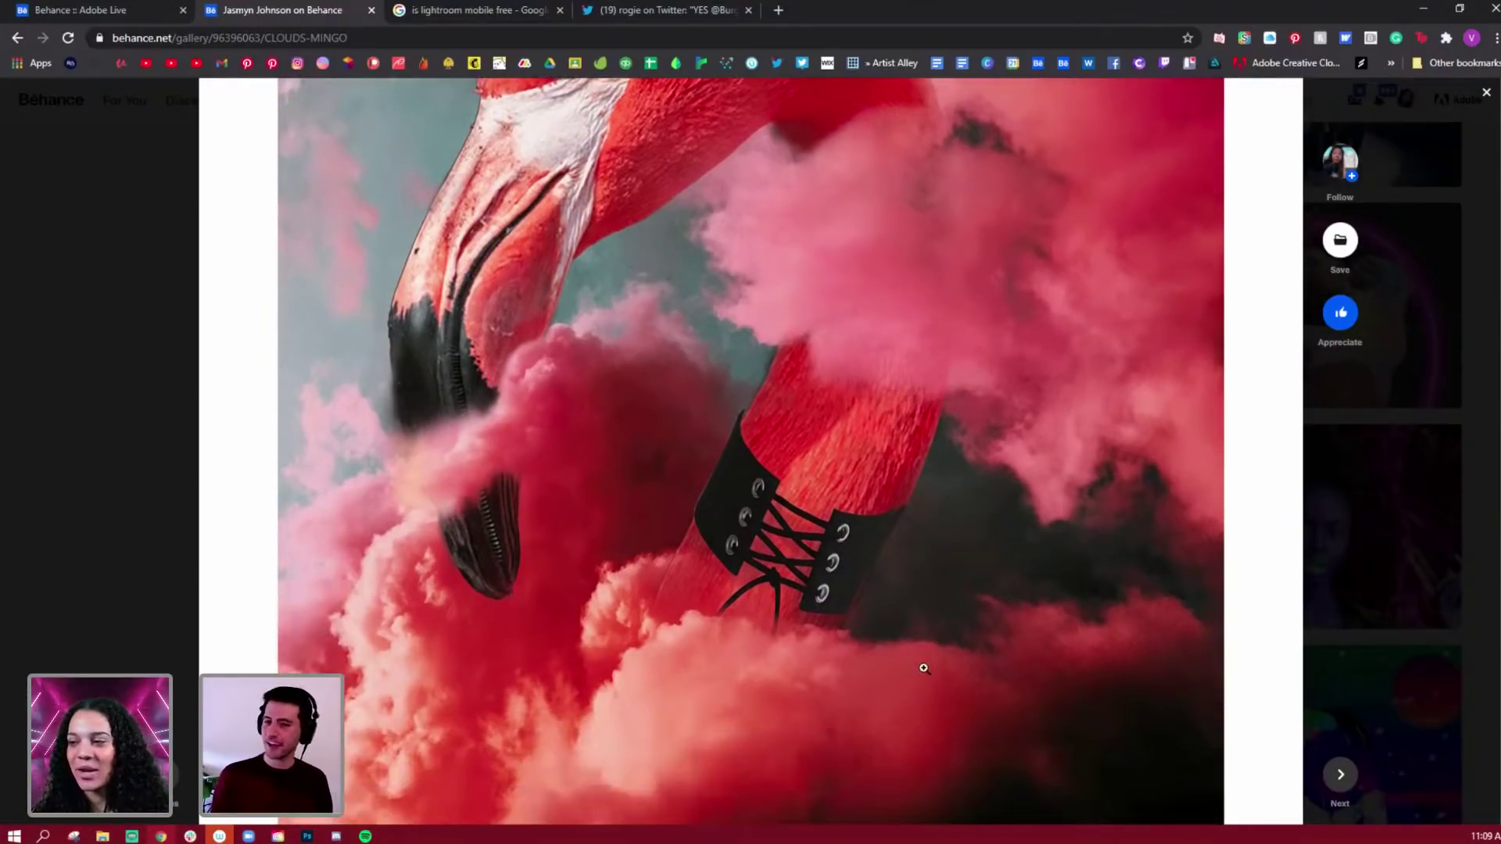
scroll(924, 669, down, 3)
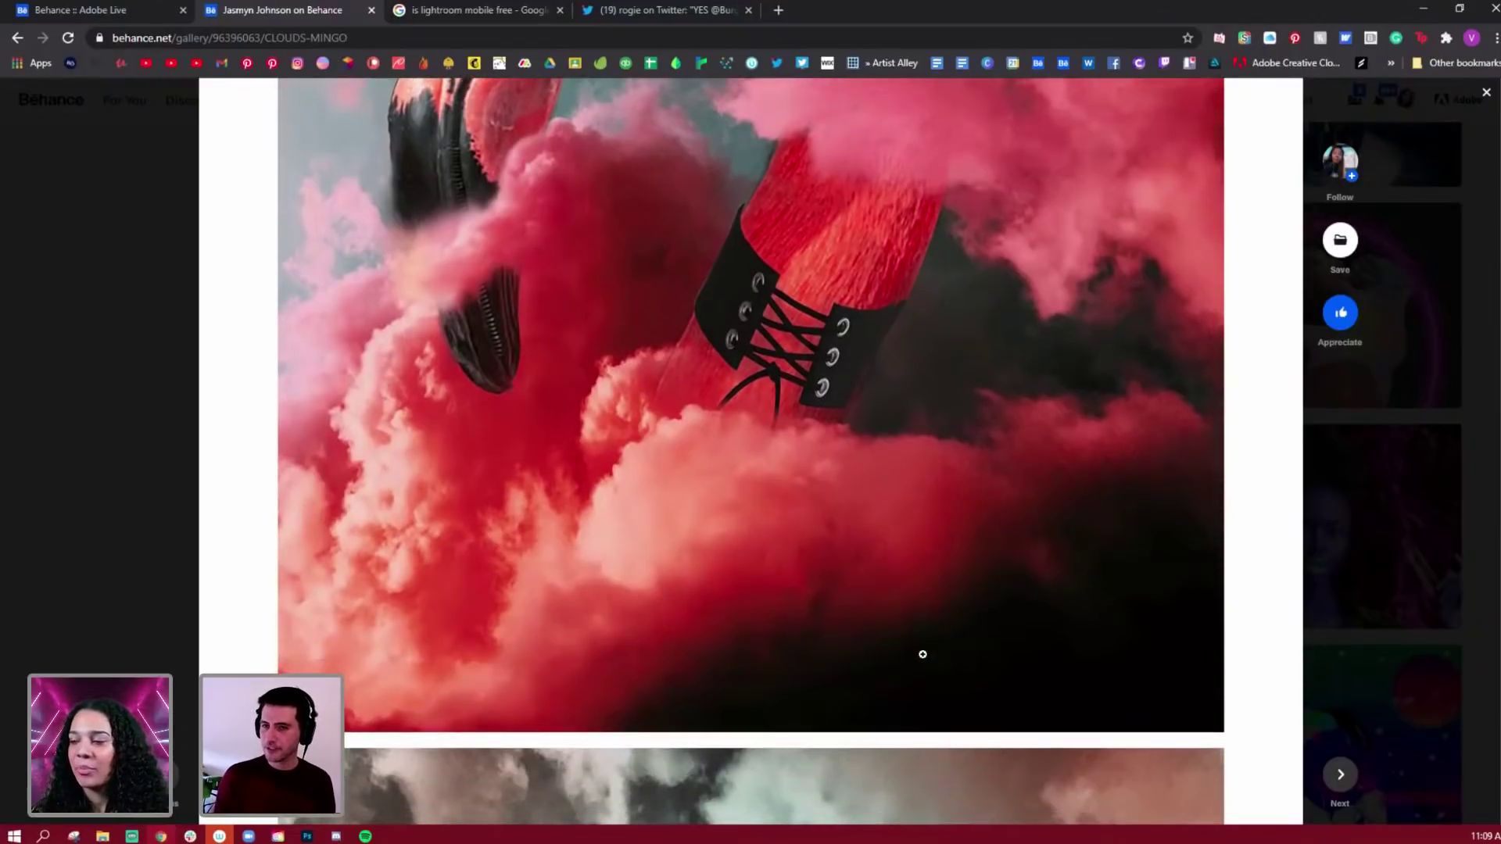
scroll(922, 656, down, 1)
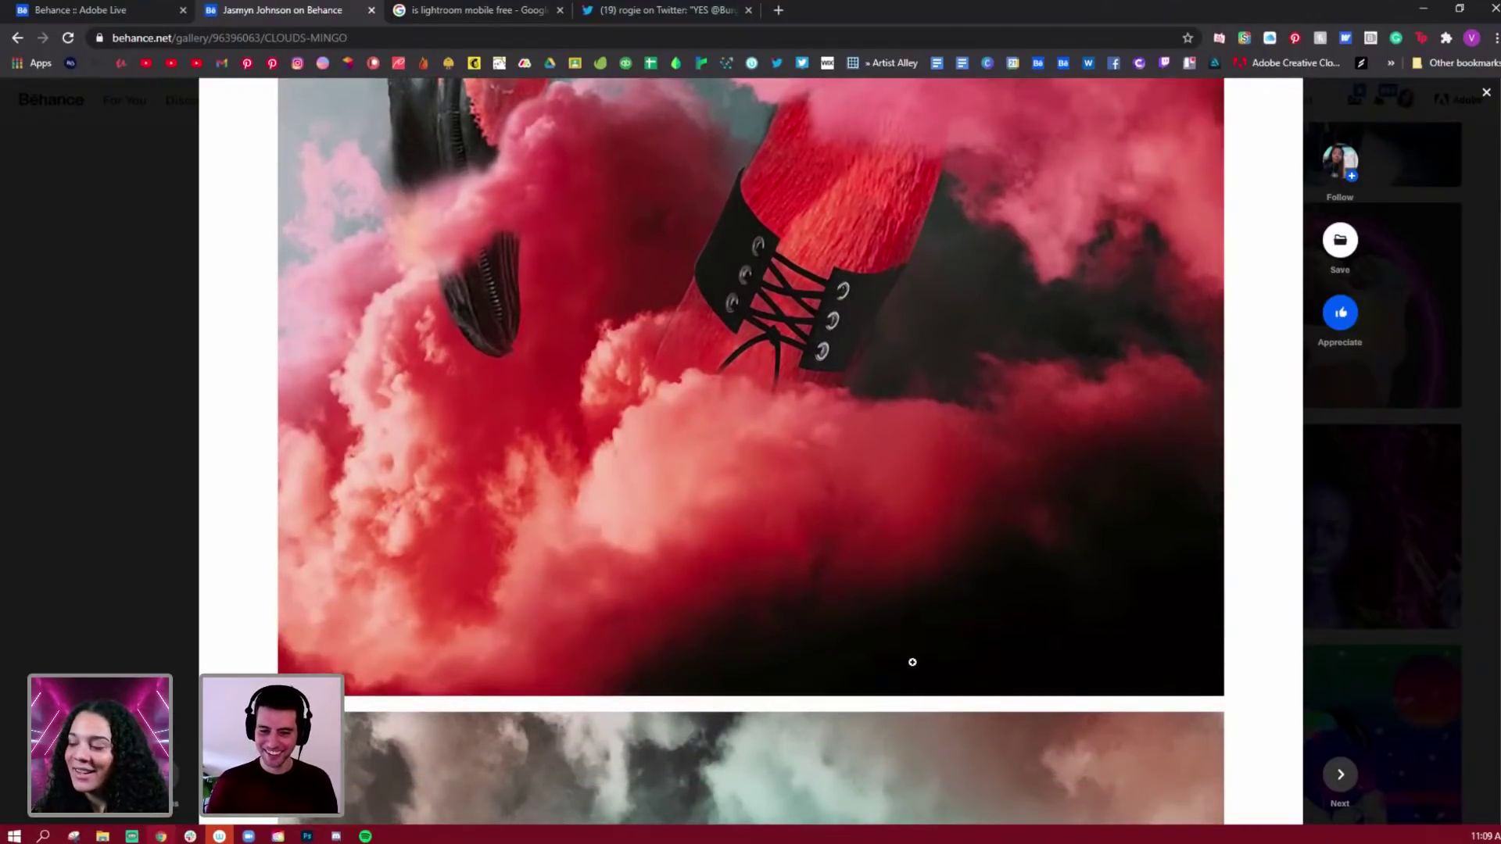
scroll(912, 662, down, 2)
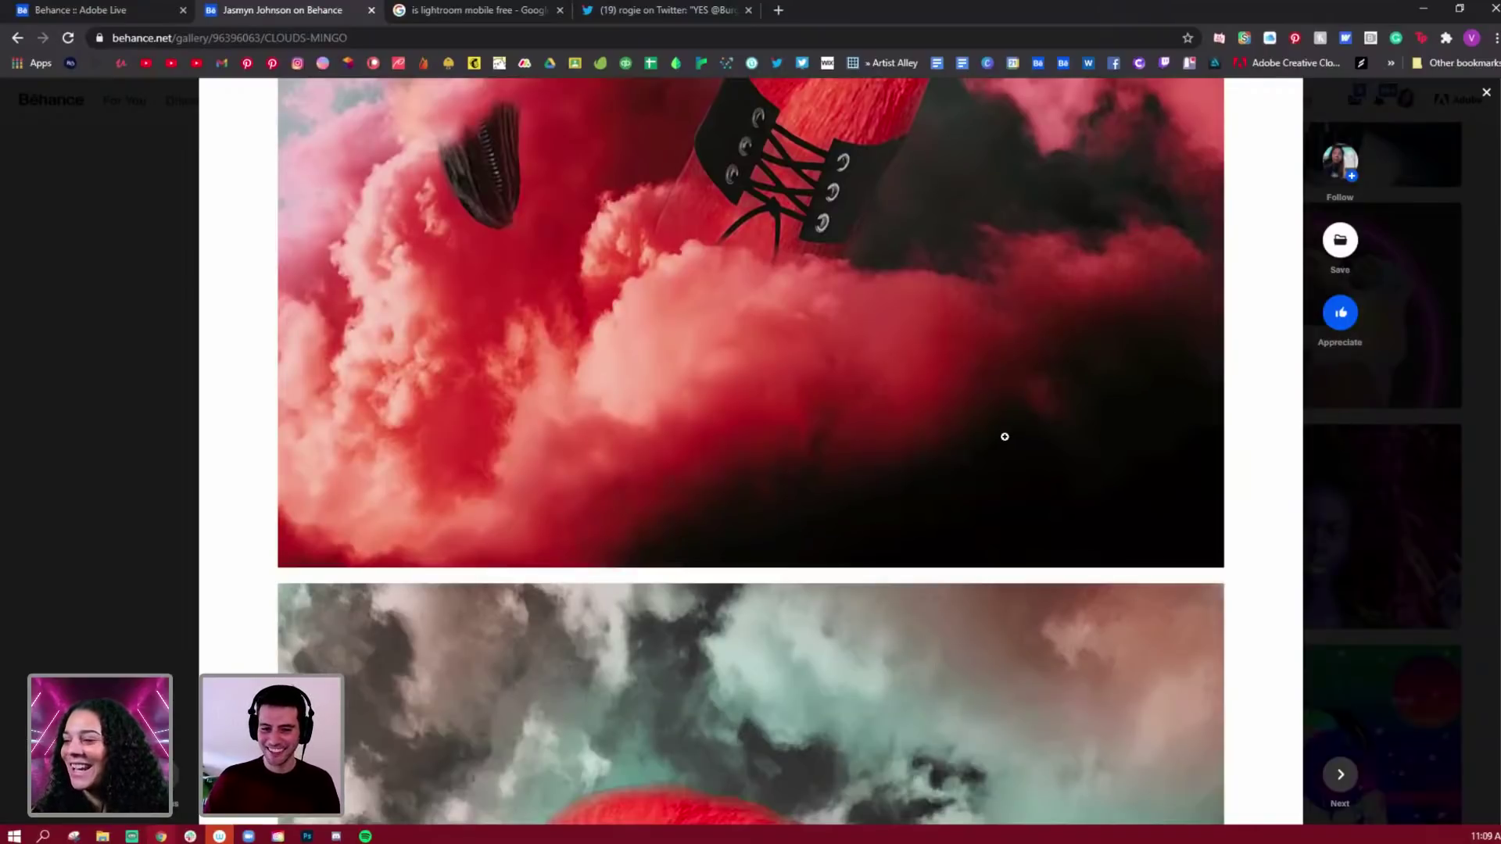
scroll(1003, 435, down, 4)
Go back to the beginning of the CLOUDS MINGO project and view the pink flamingo's head and collar once more.
scroll(1007, 439, up, 15)
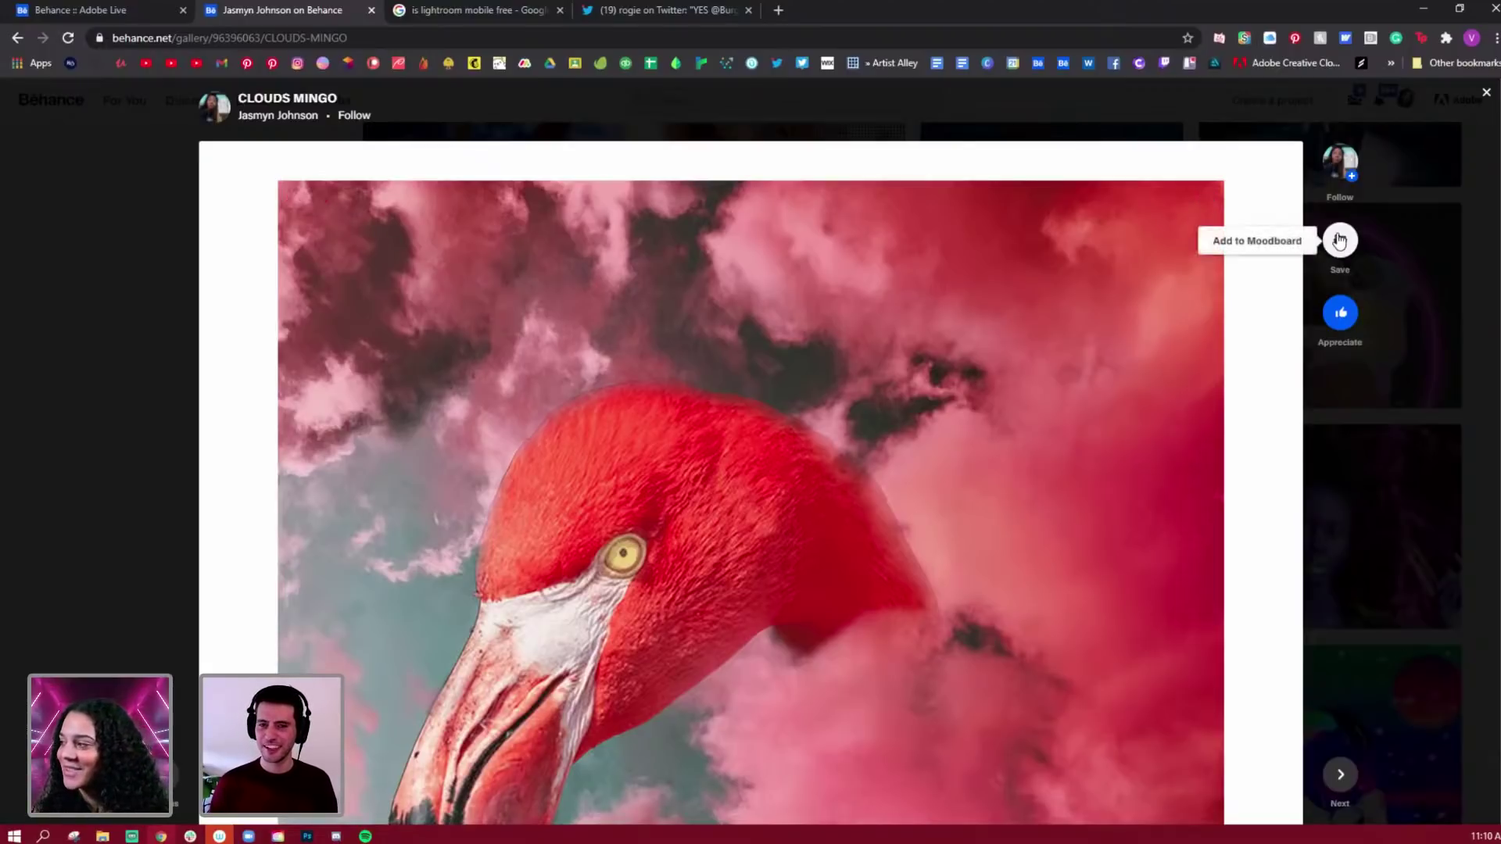
scroll(773, 597, down, 4)
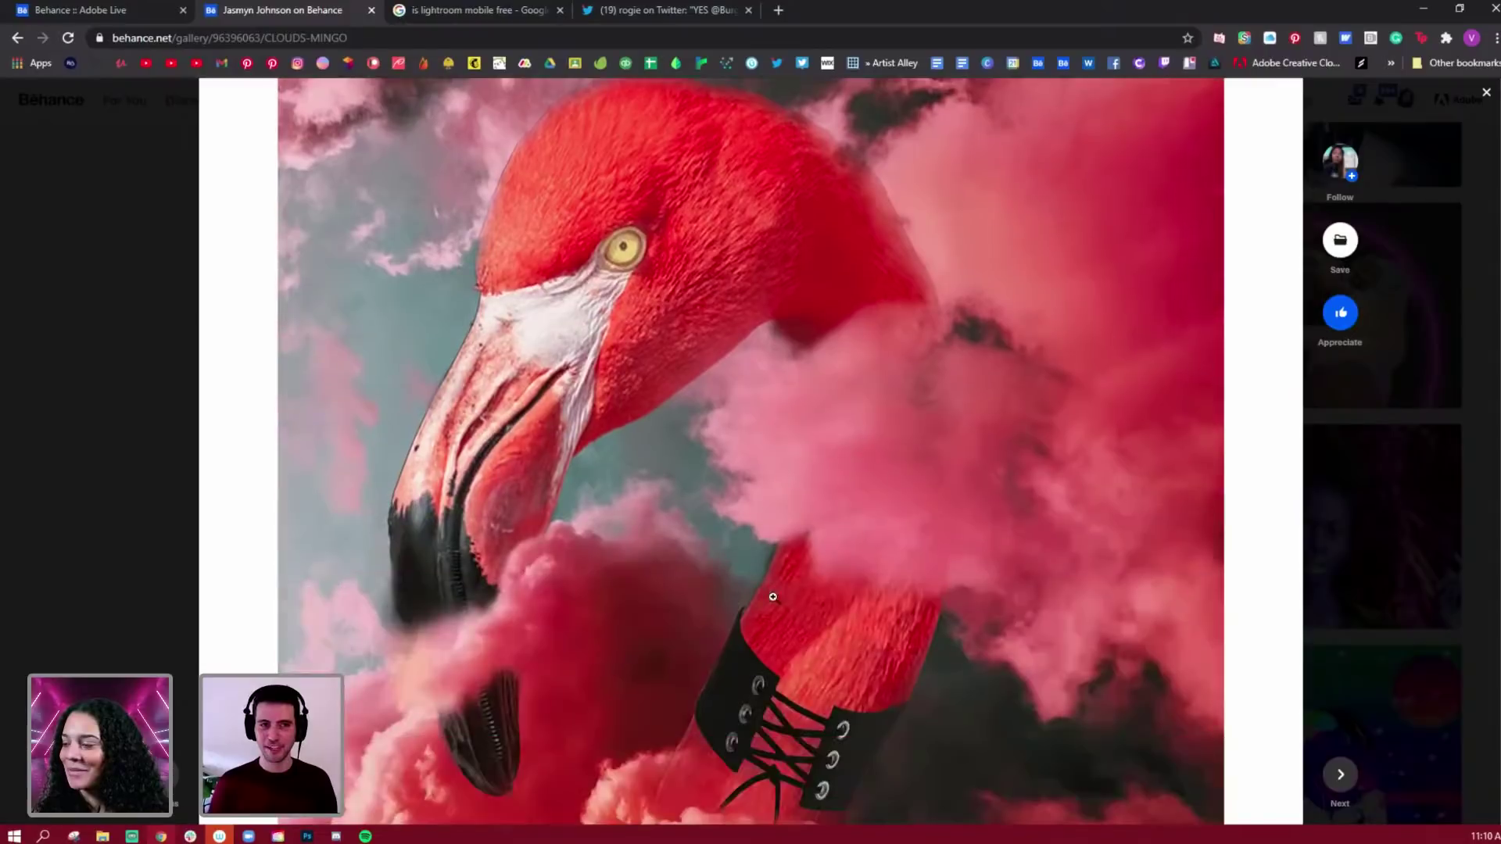
scroll(774, 597, up, 3)
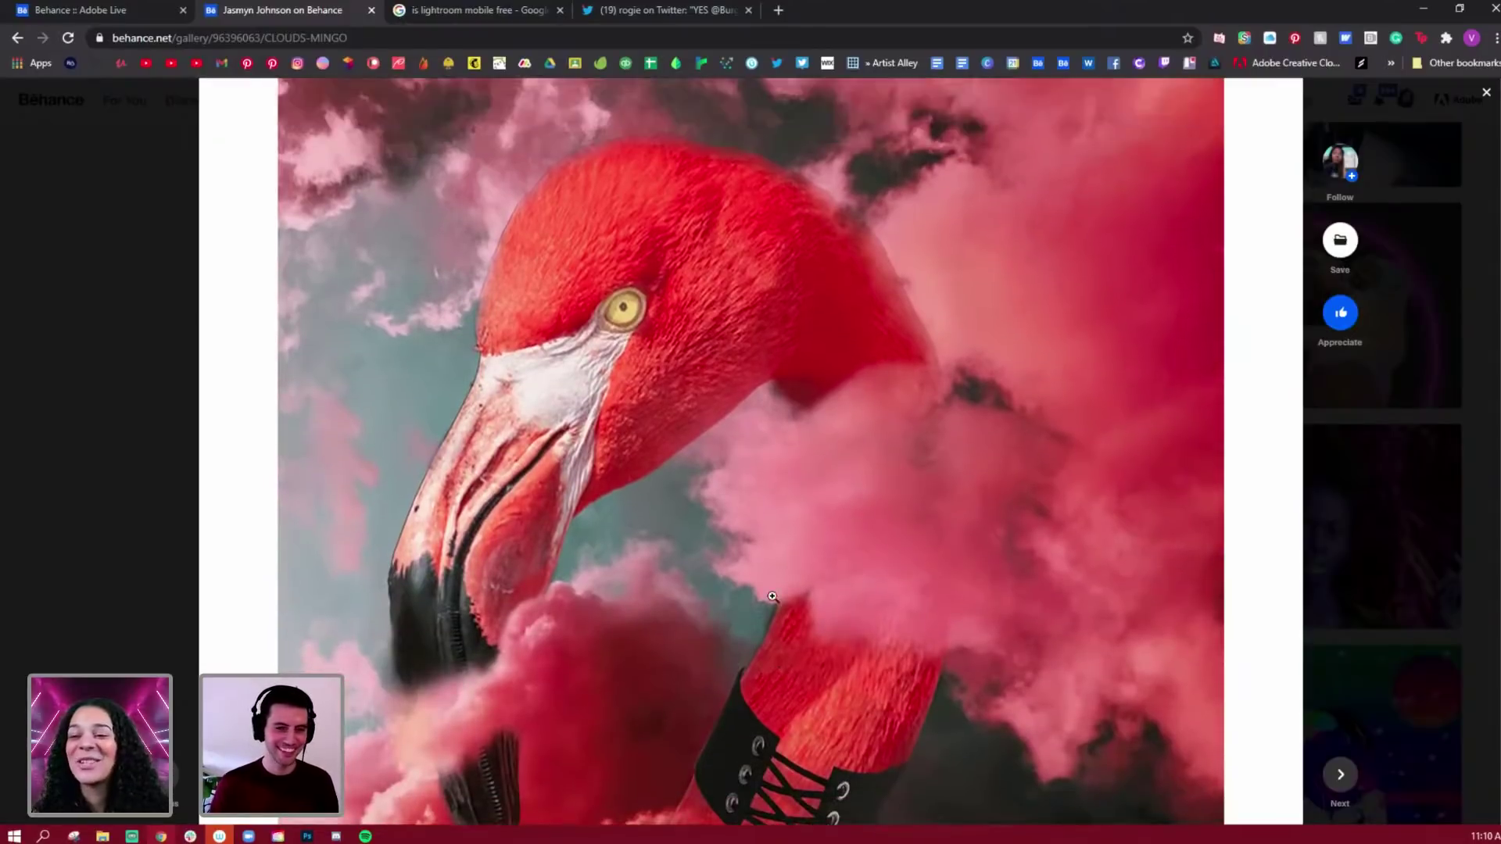
scroll(475, 182, up, 2)
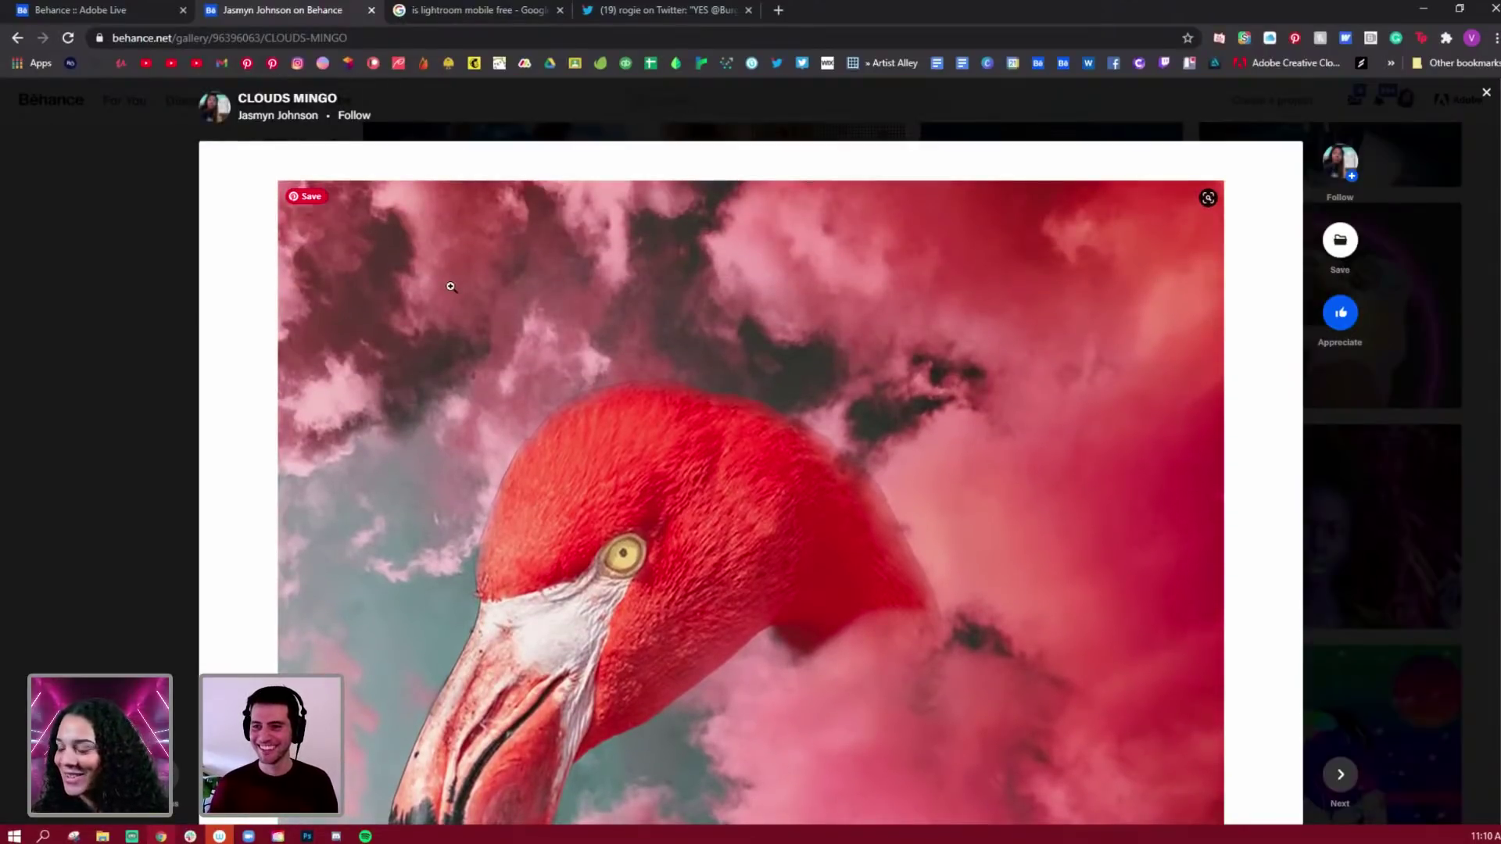
Close the CLOUDS MINGO project and return to the profile header of the artist's portfolio.
click(1433, 444)
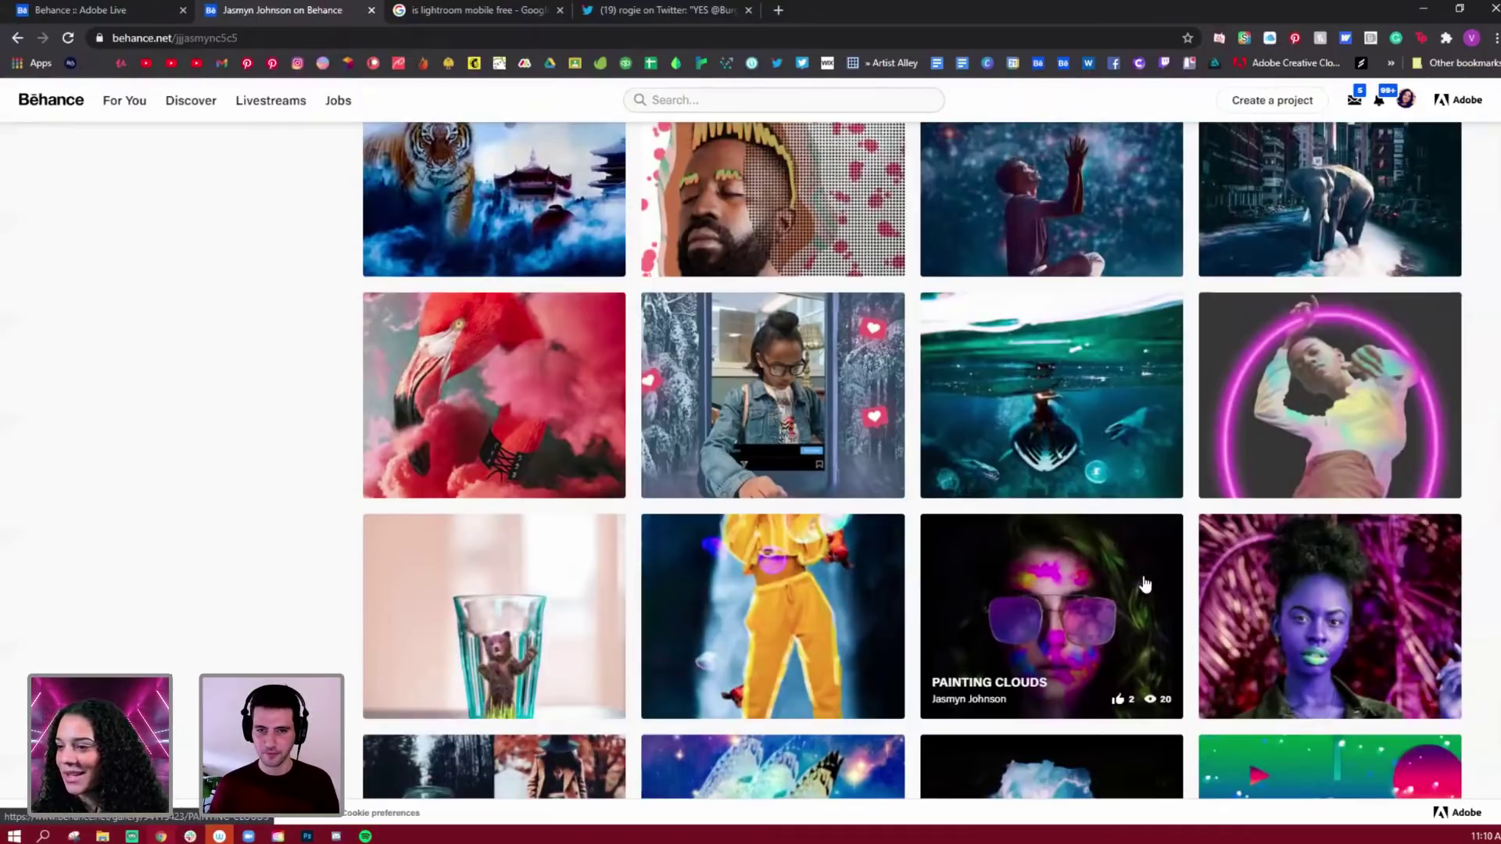
scroll(1144, 584, up, 3)
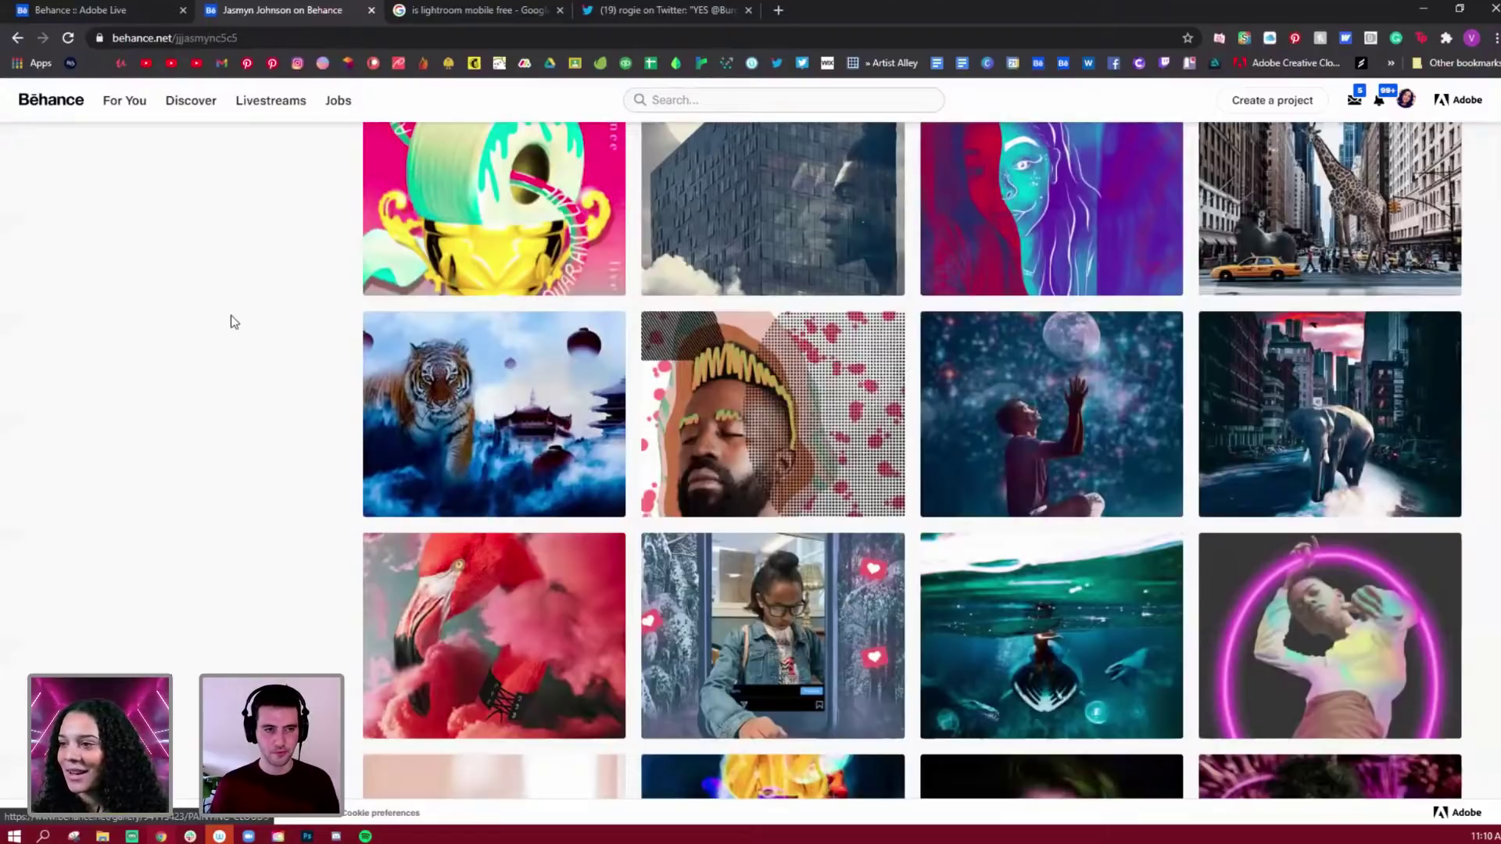
scroll(234, 316, up, 3)
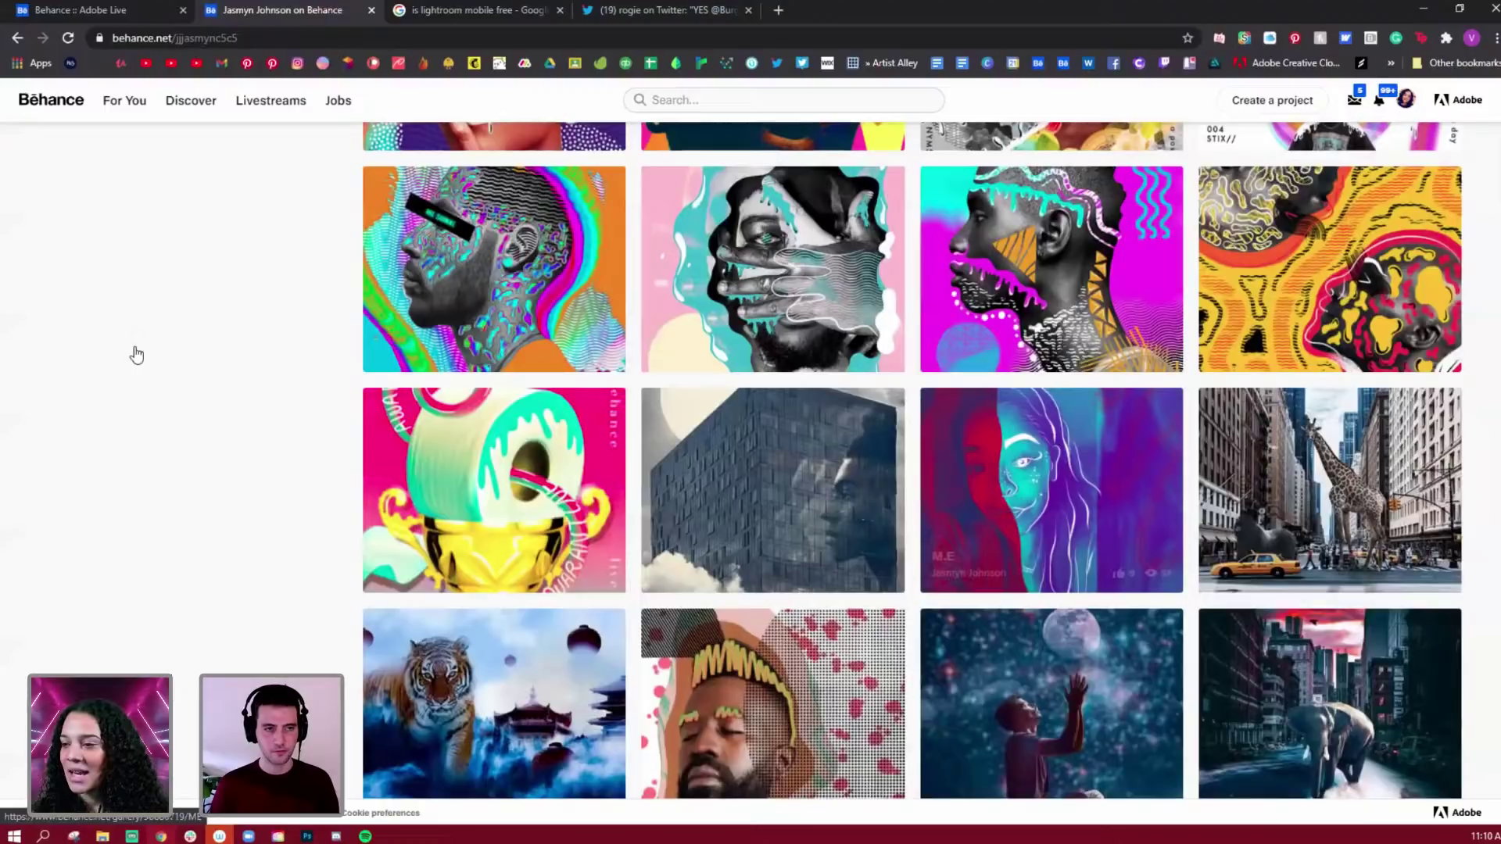
scroll(225, 349, up, 5)
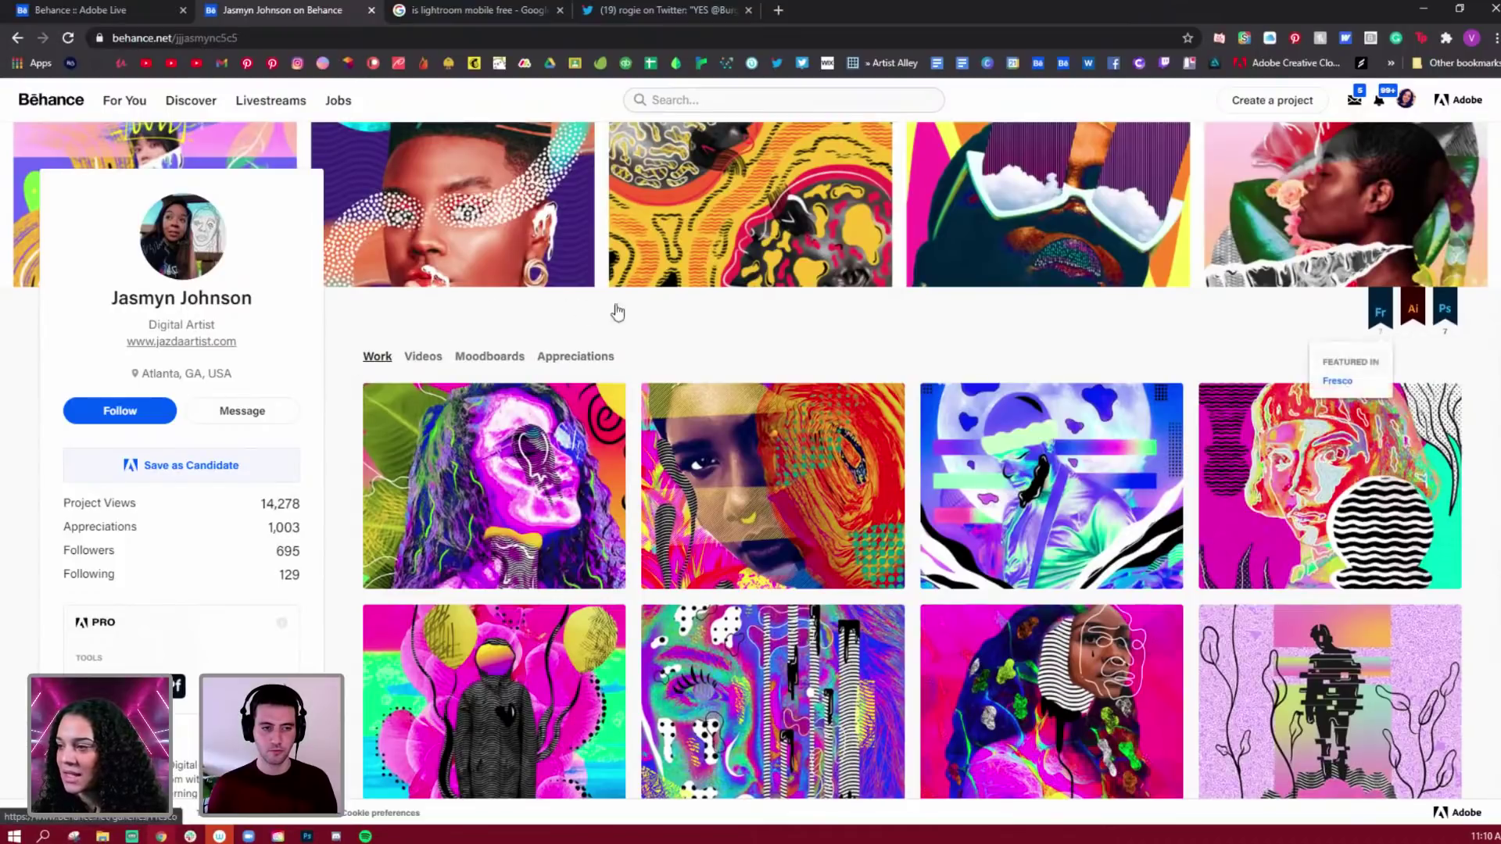
Look through the newest posters of the A Poster a Day Project in the artist's work grid.
scroll(618, 312, down, 1)
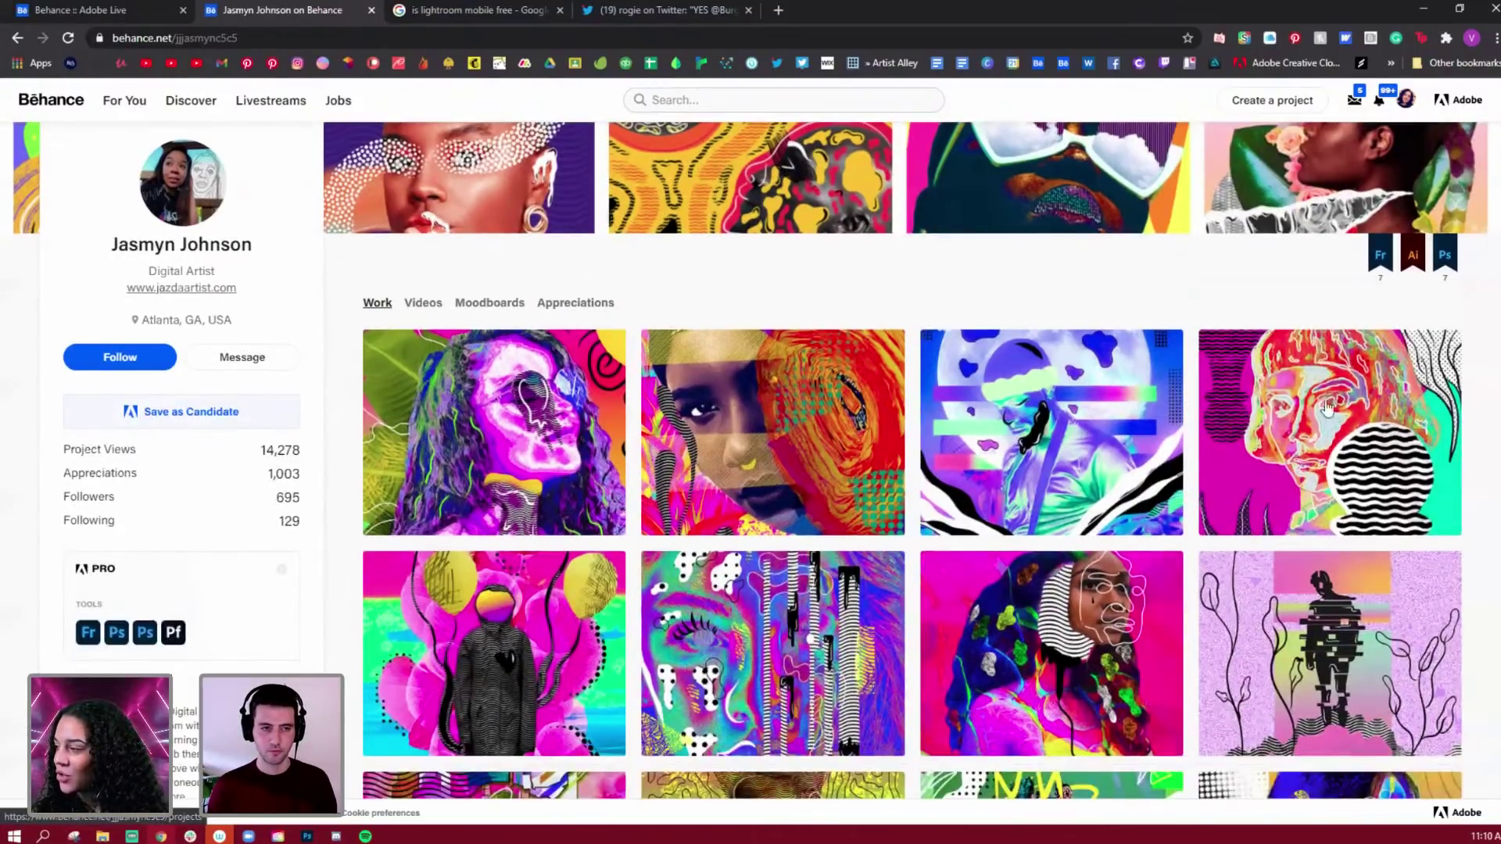
scroll(915, 478, down, 2)
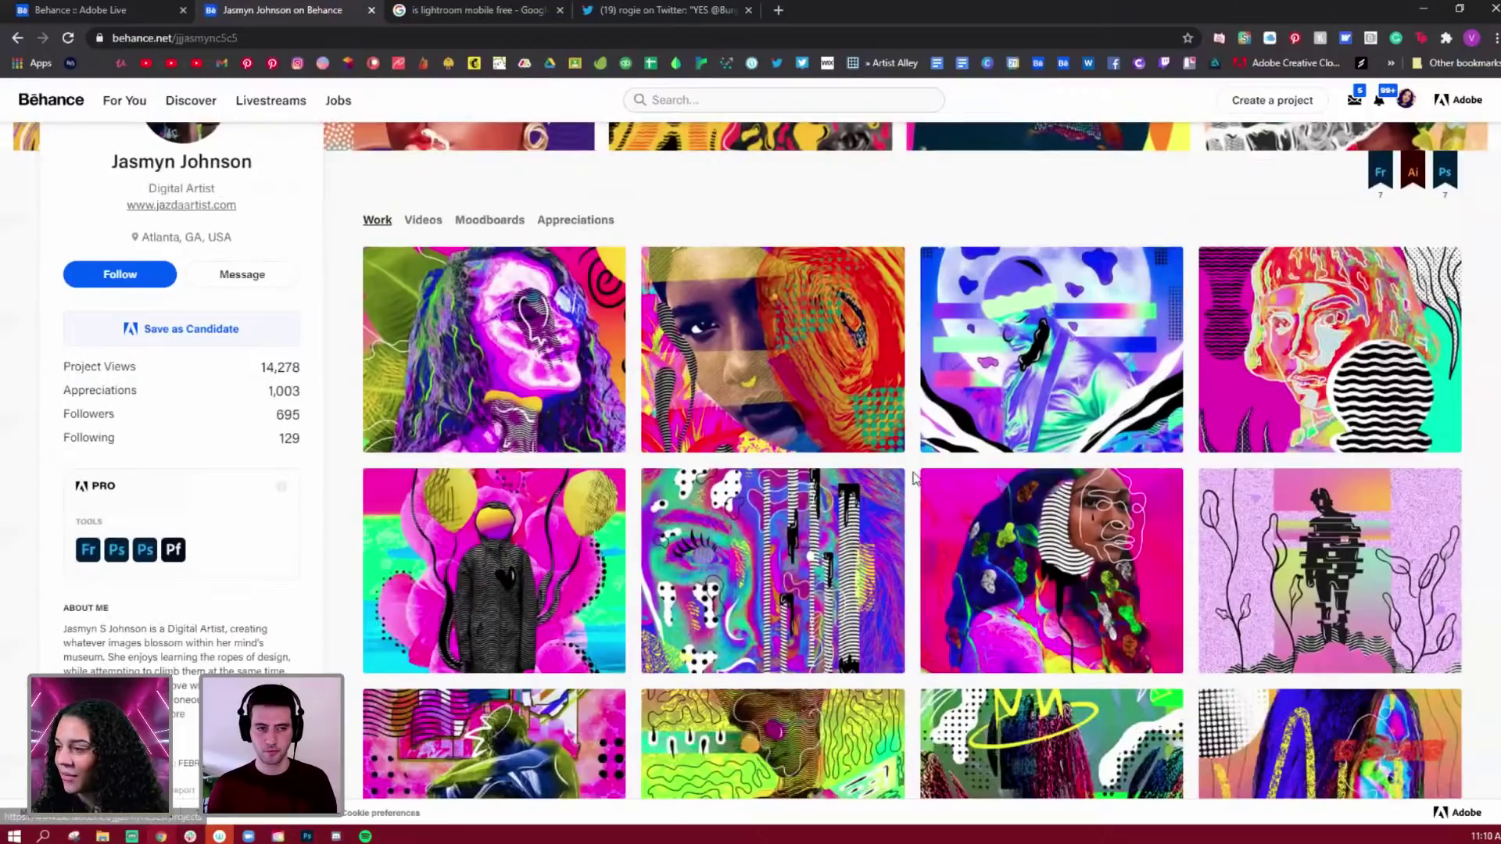
scroll(868, 483, down, 3)
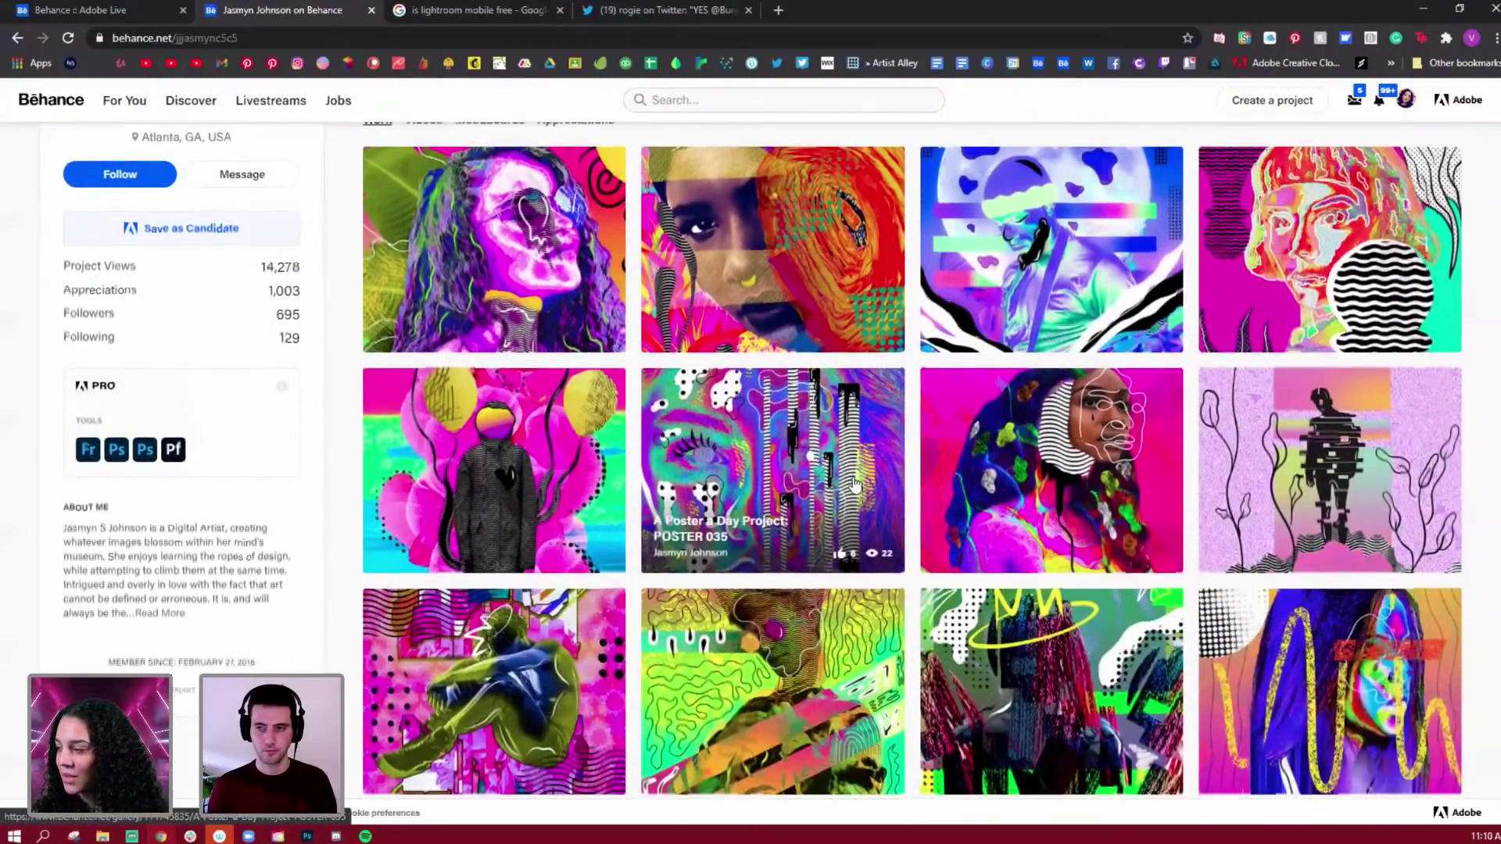
scroll(731, 512, down, 4)
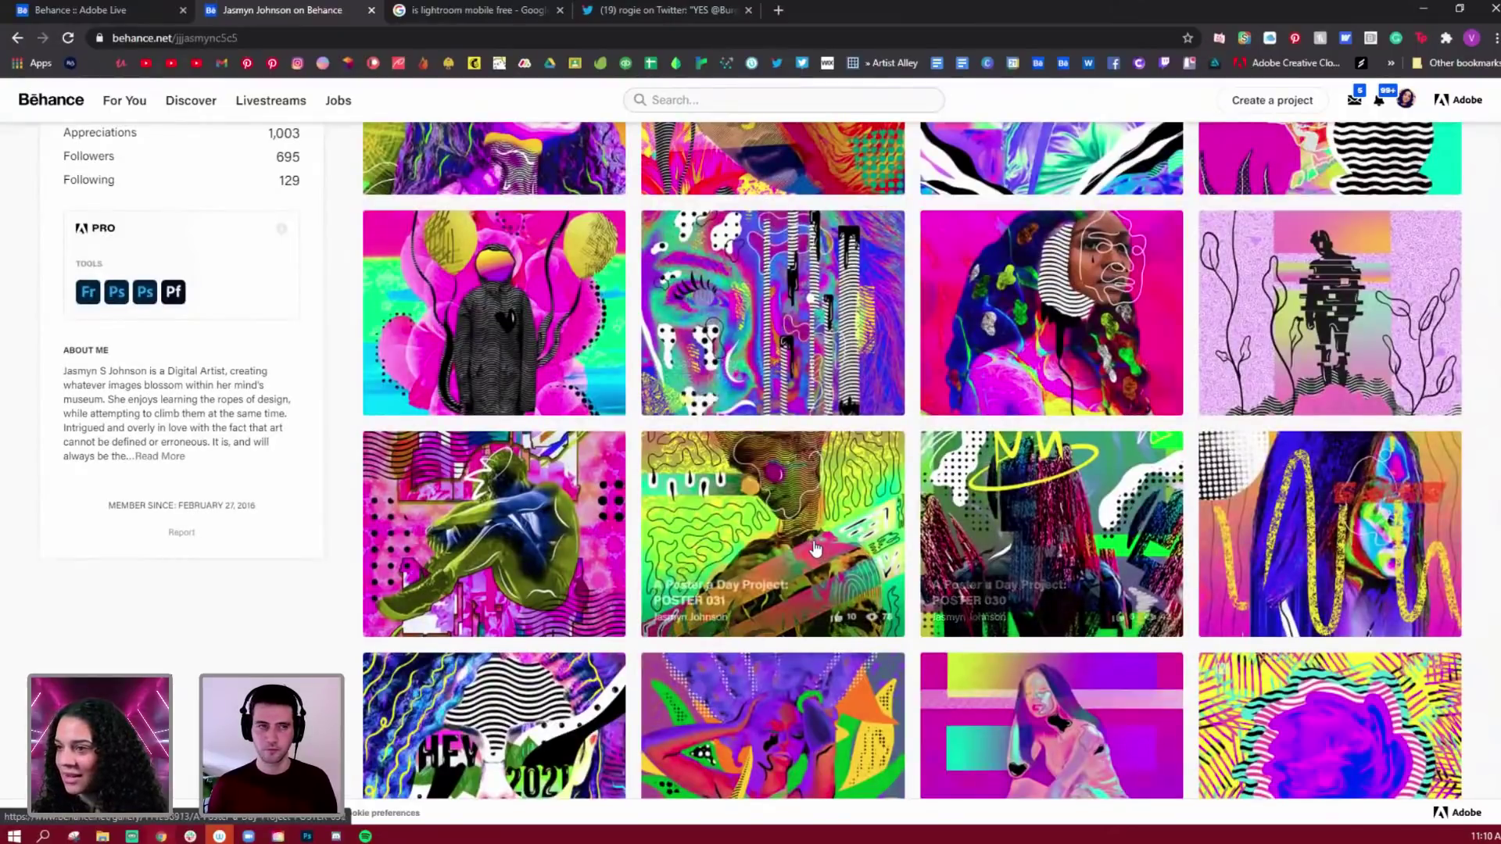
scroll(782, 516, down, 2)
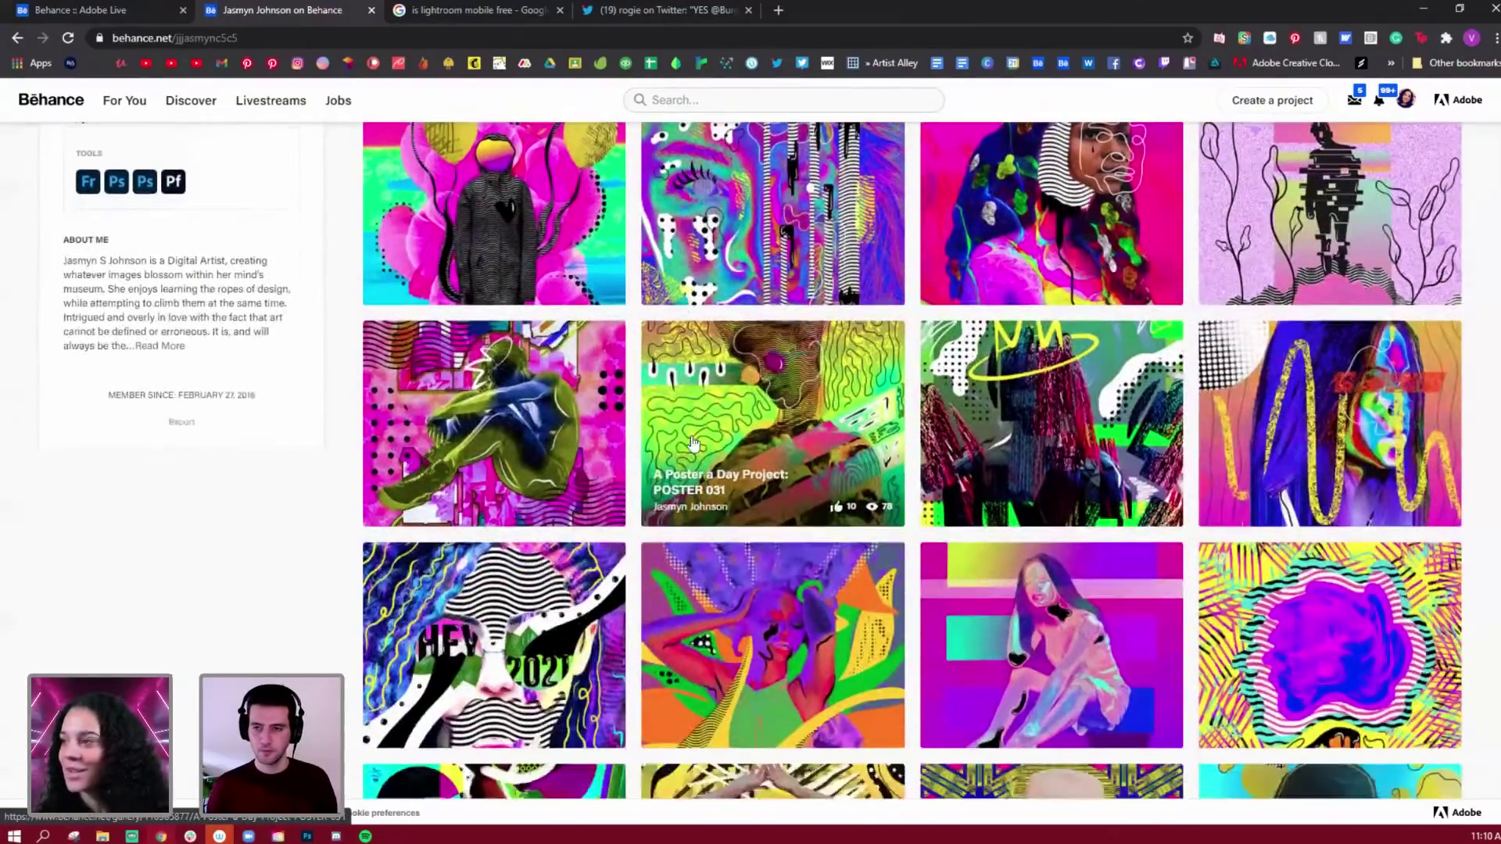
scroll(693, 444, down, 1)
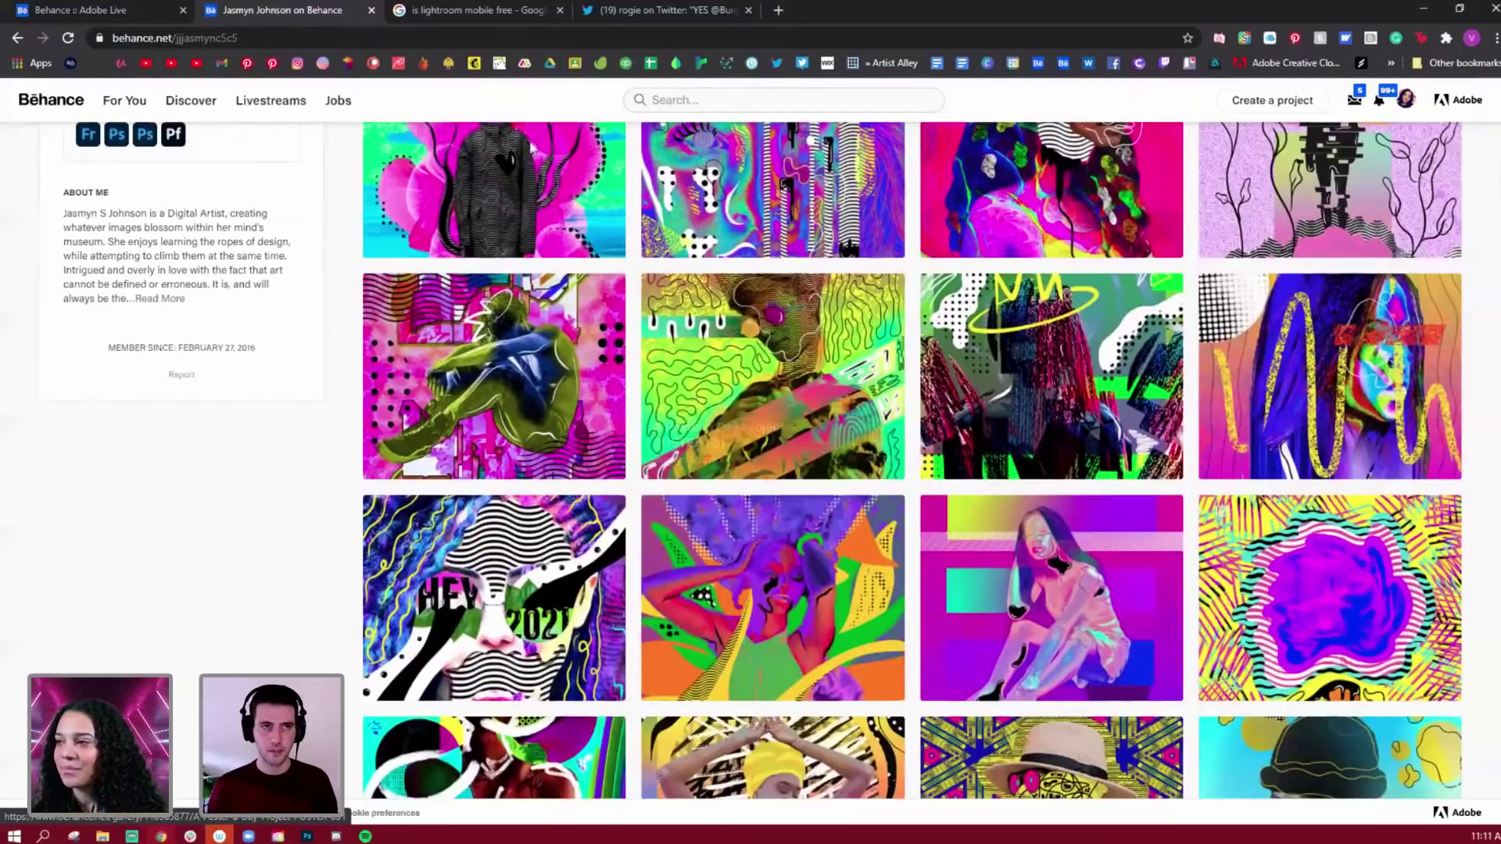
scroll(726, 297, up, 4)
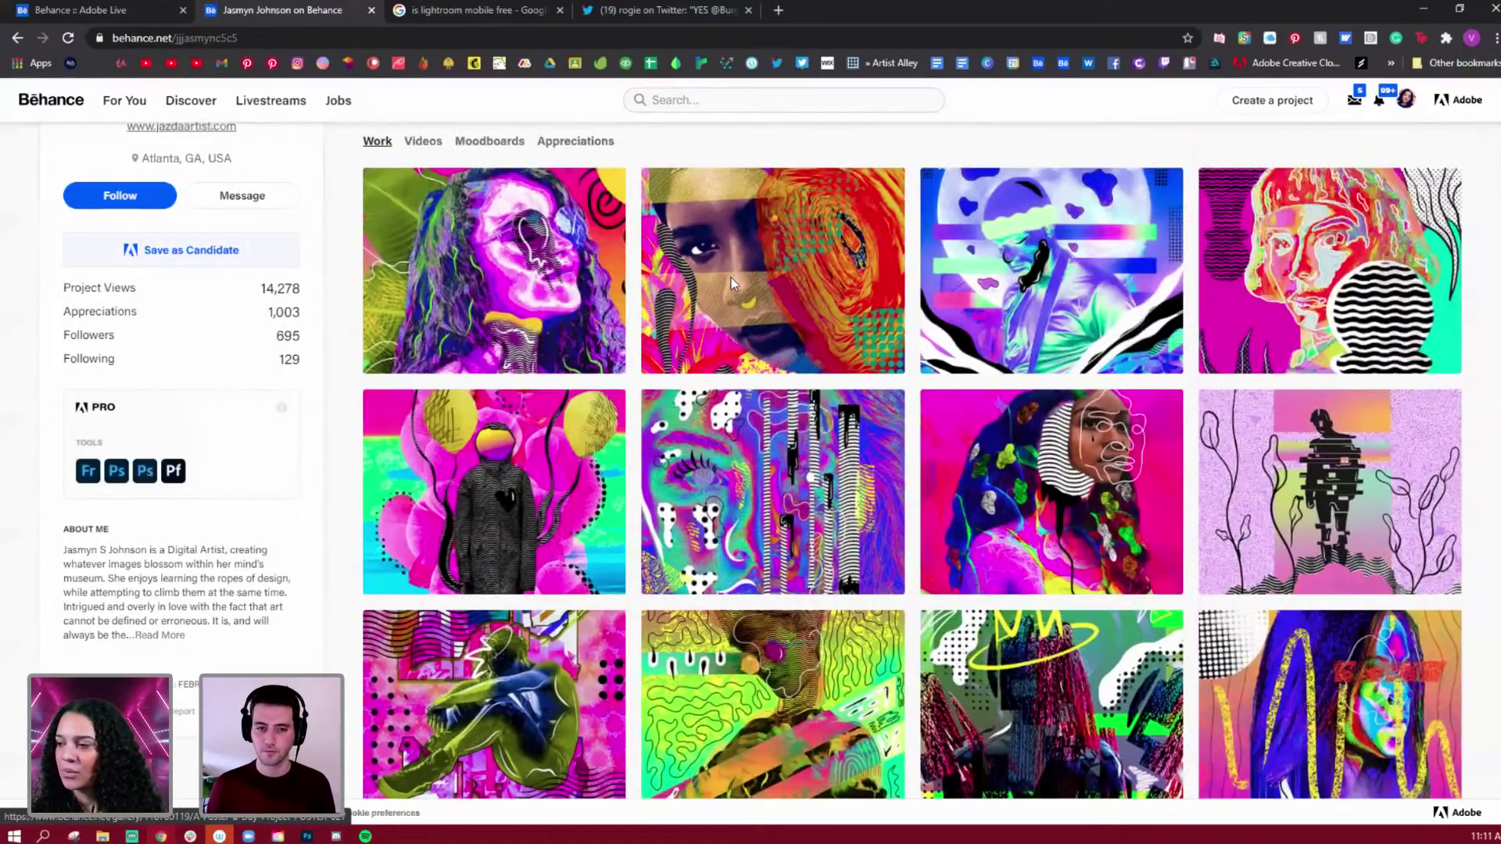
scroll(731, 278, up, 3)
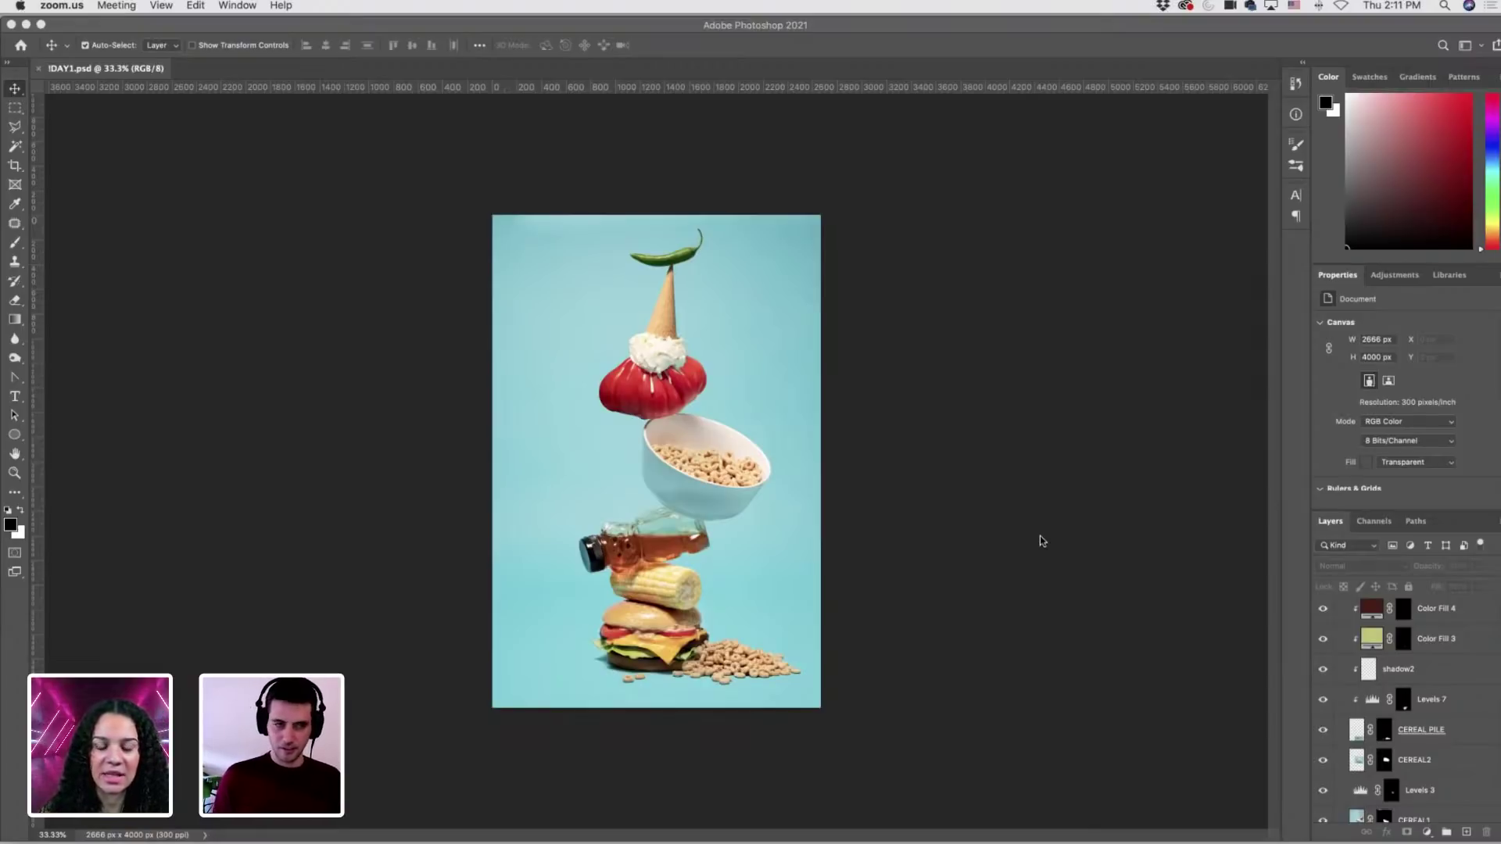
Switch to Photoshop, activate the Rectangular Marquee tool and show the other marquee tools in its group.
click(11, 110)
right_click(15, 108)
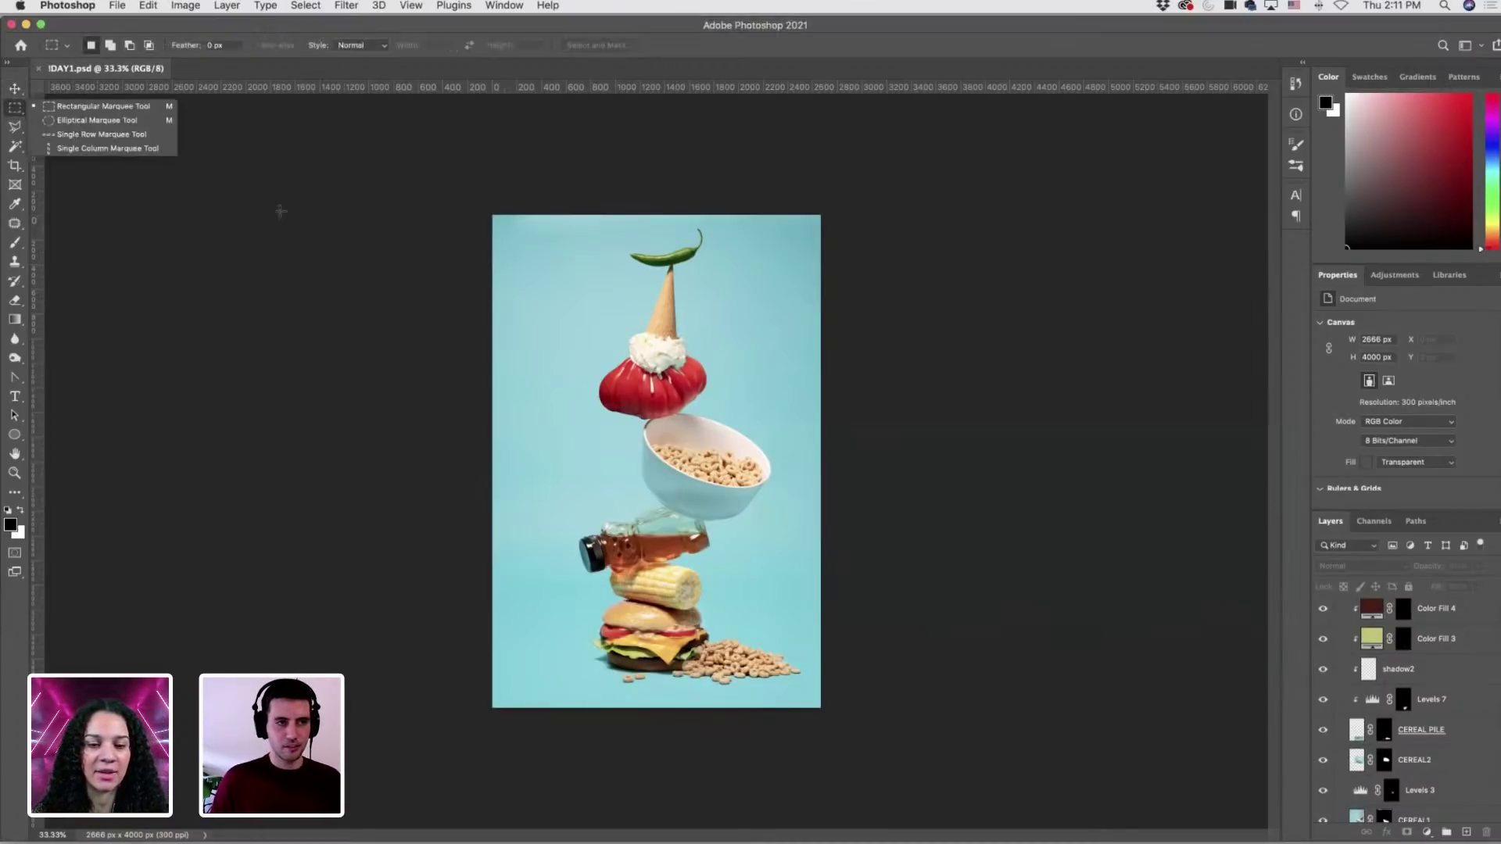
click(280, 209)
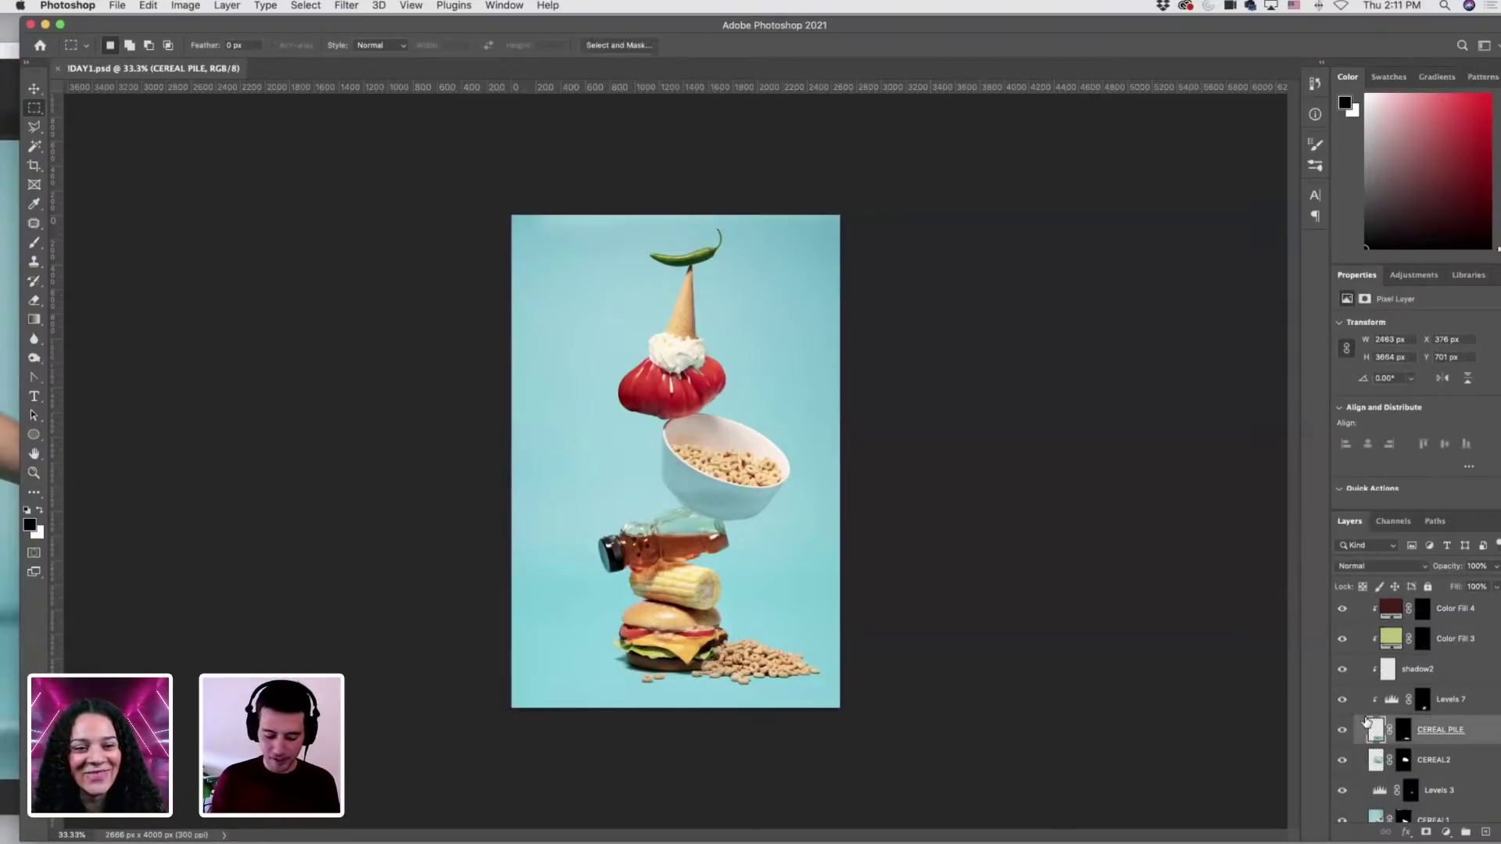
Duplicate the CEREAL PILE layer, fill the copy's mask with white, and invert the mask to black.
key(super+j)
click(1404, 733)
key(x)
key(super+a)
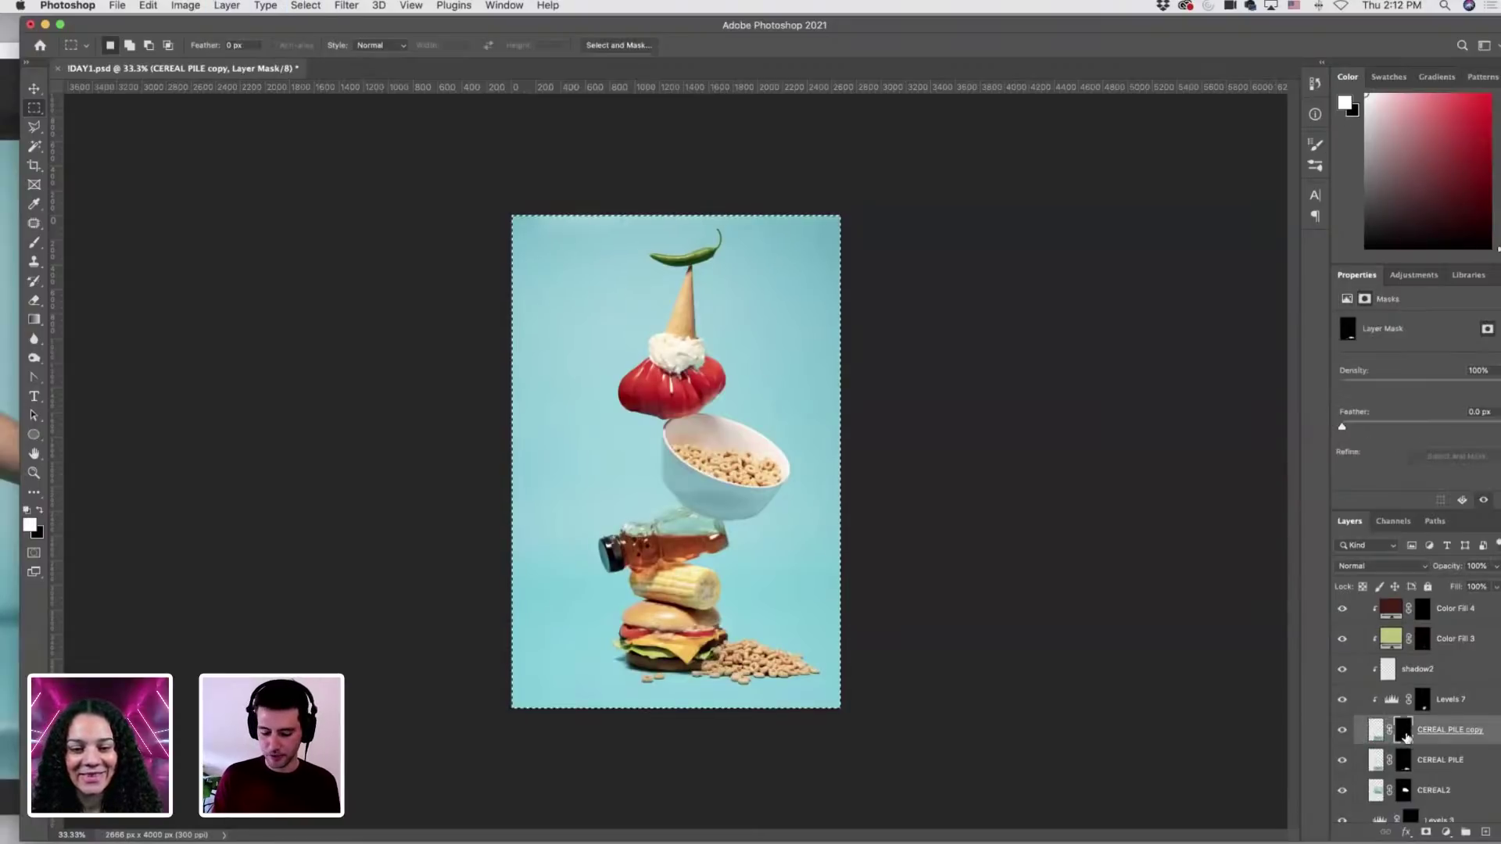
key(alt+BackSpace)
key(super+d)
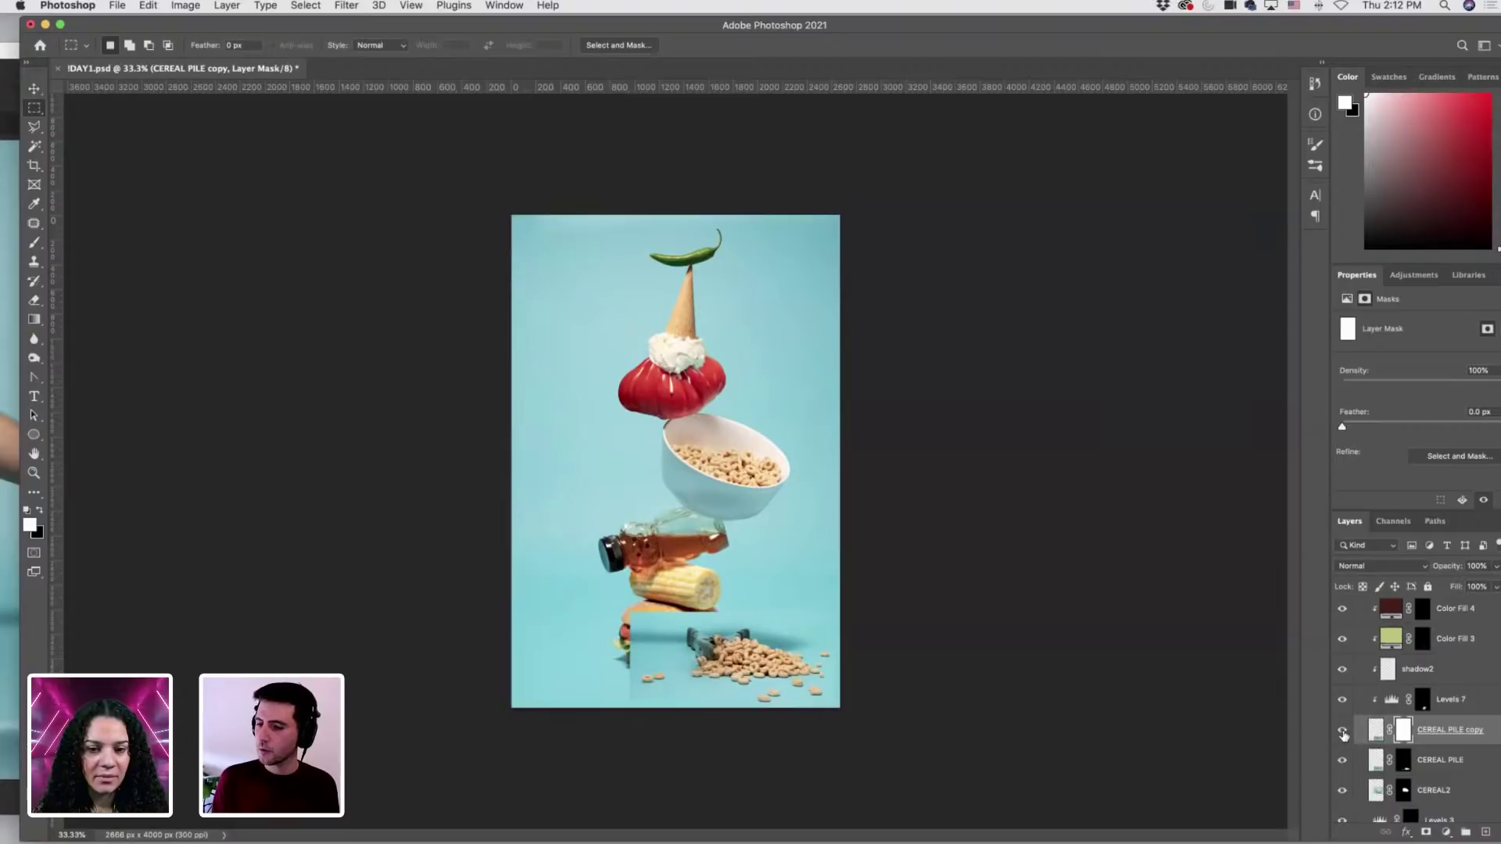
key(super+i)
Move the duplicated cereal layer below CEREAL PILE and rename it "CEREAL shadow".
mouse_move(750, 663)
mouse_down()
mouse_move(856, 665)
mouse_move(876, 619)
mouse_up()
key(b)
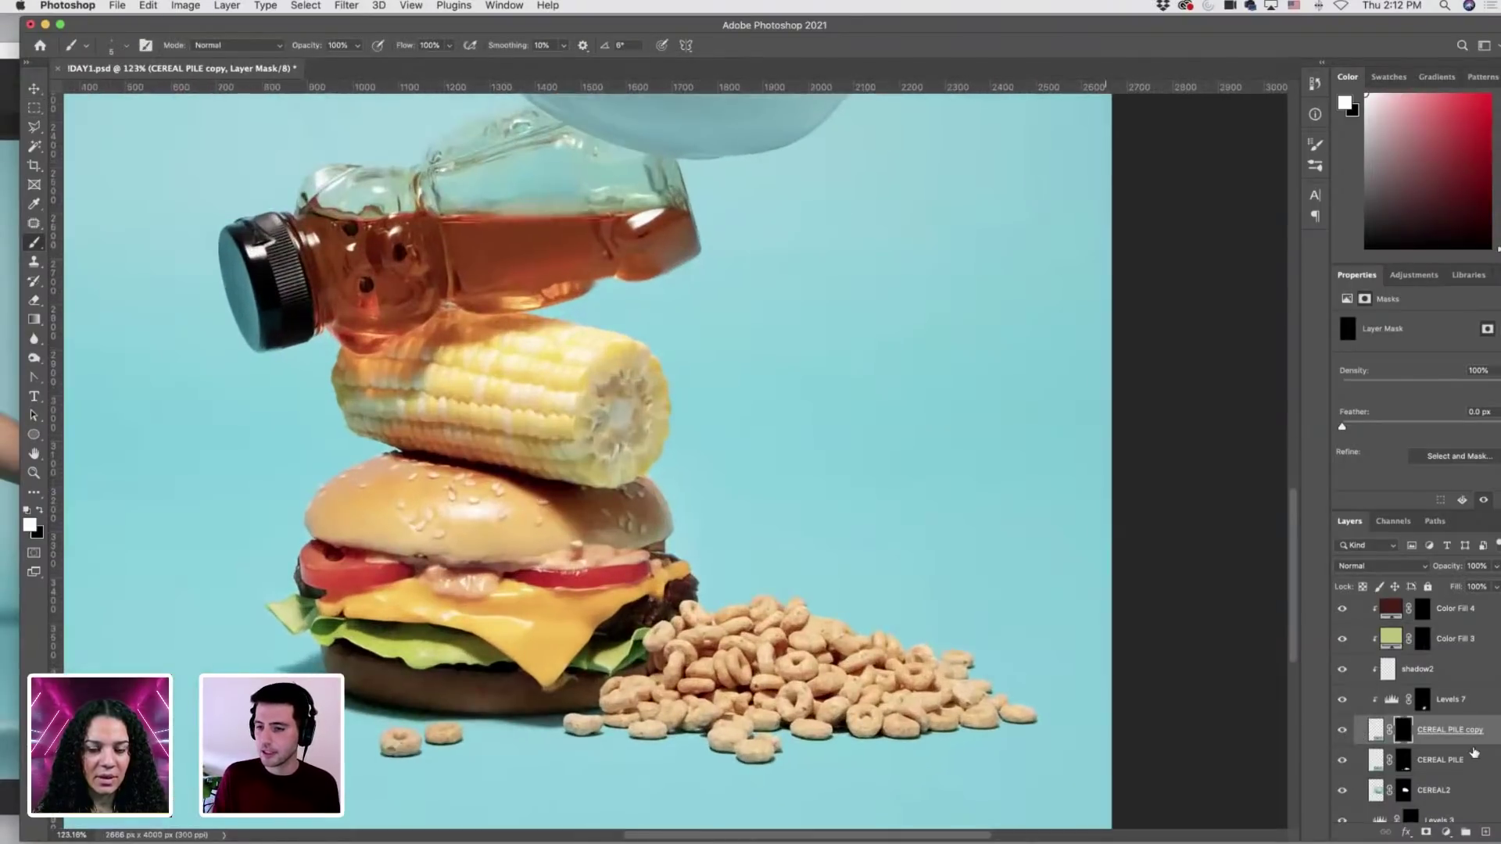
drag(1484, 733, 1487, 765)
text(shadow)
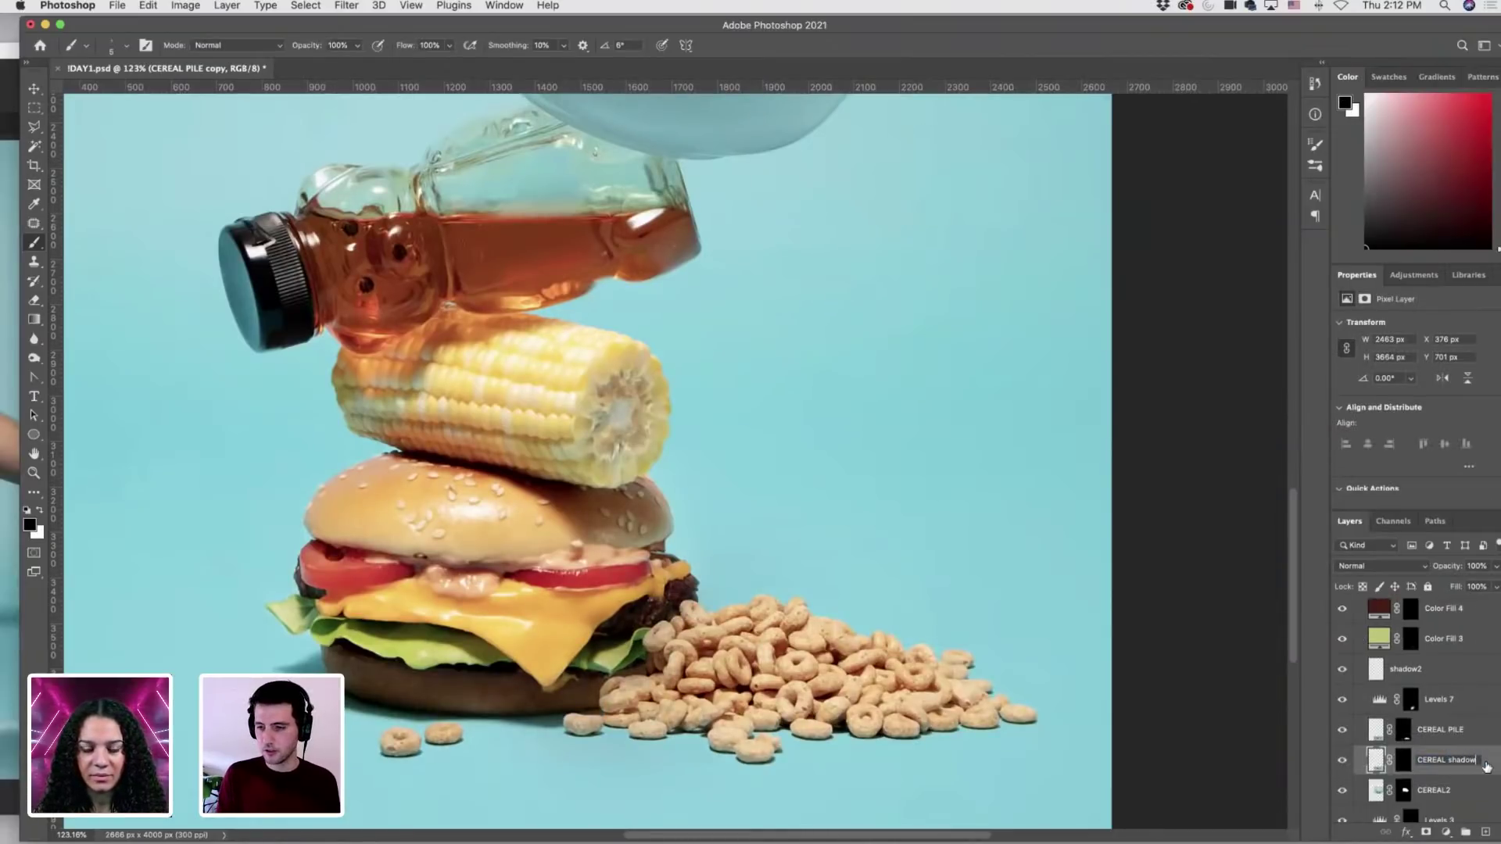
key(Return)
Target the CEREAL shadow mask with a white brush enlarged to 150 px and try revealing shadow behind the pile.
click(1403, 760)
key(x)
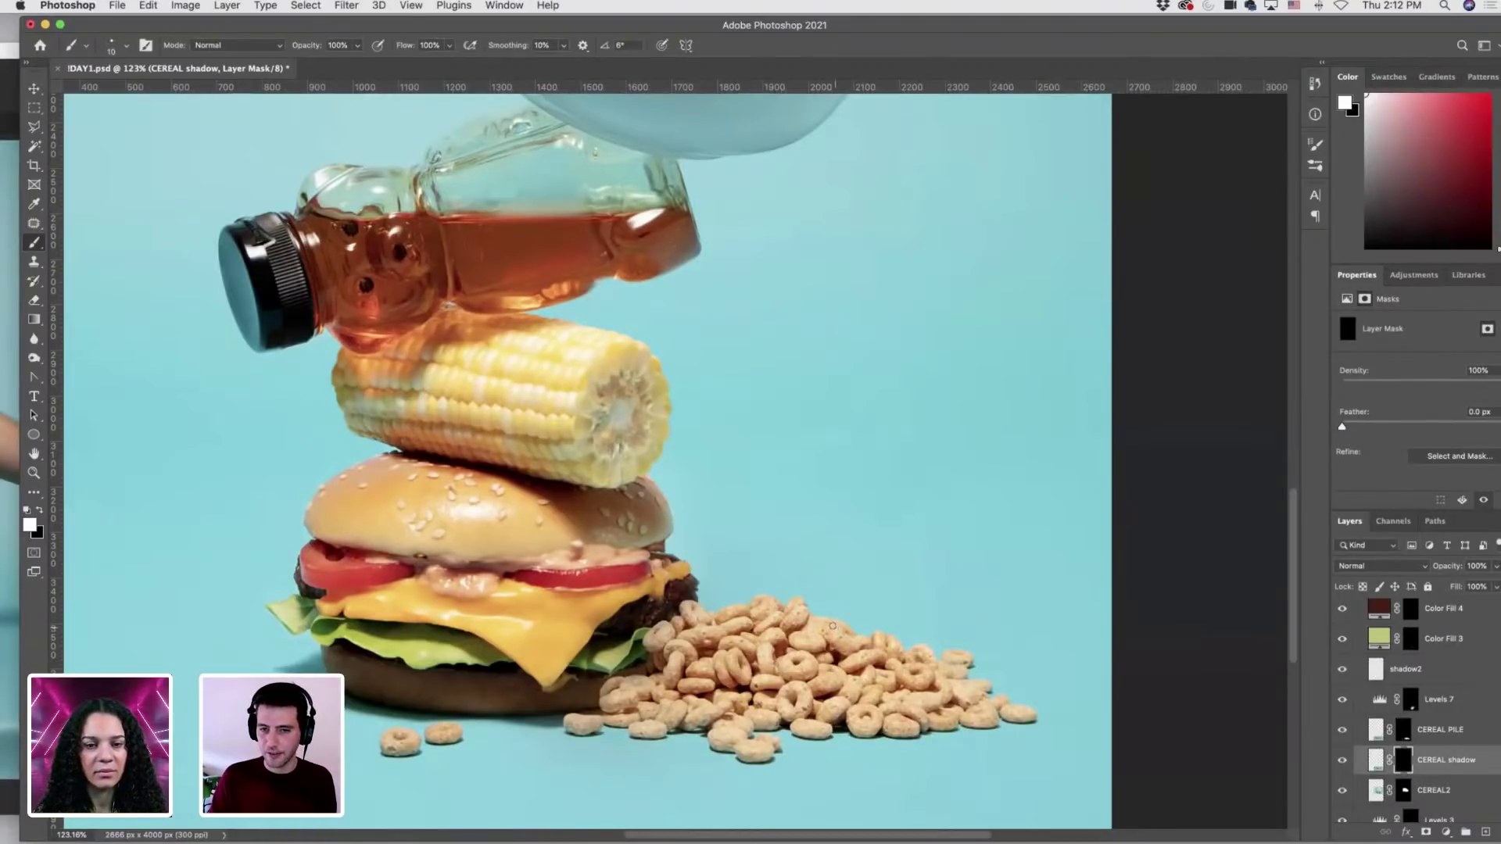
key(bracketright)
key(bracketright)
key(bracketright)
key(bracketright)
key(bracketright)
key(bracketright)
key(bracketright)
key(bracketright)
key(bracketright)
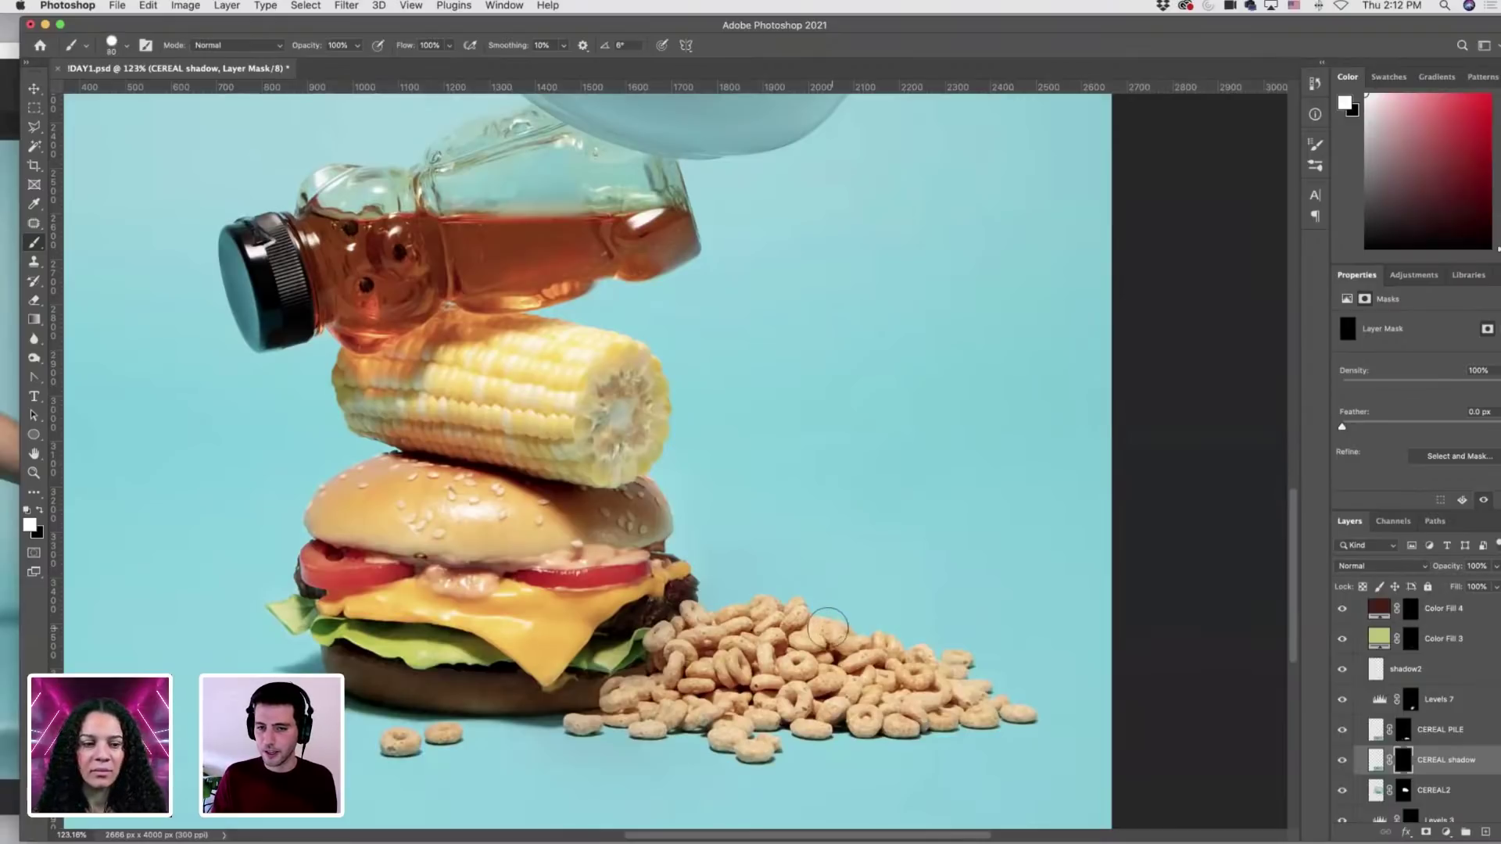
key(bracketright)
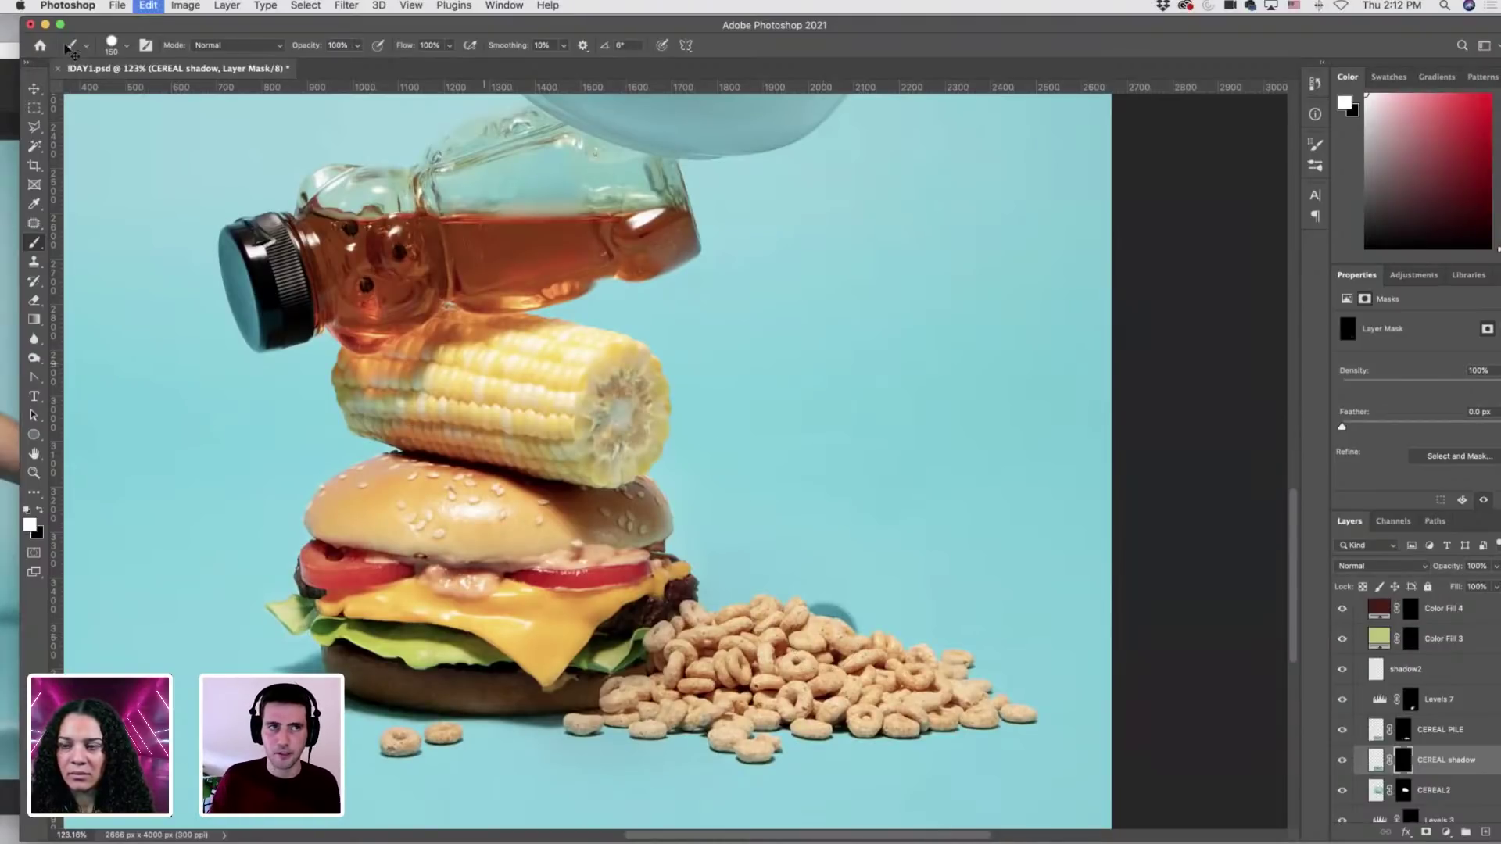
Soften the brush to 0% hardness and lower its opacity to 9%.
click(121, 52)
drag(134, 125, 102, 124)
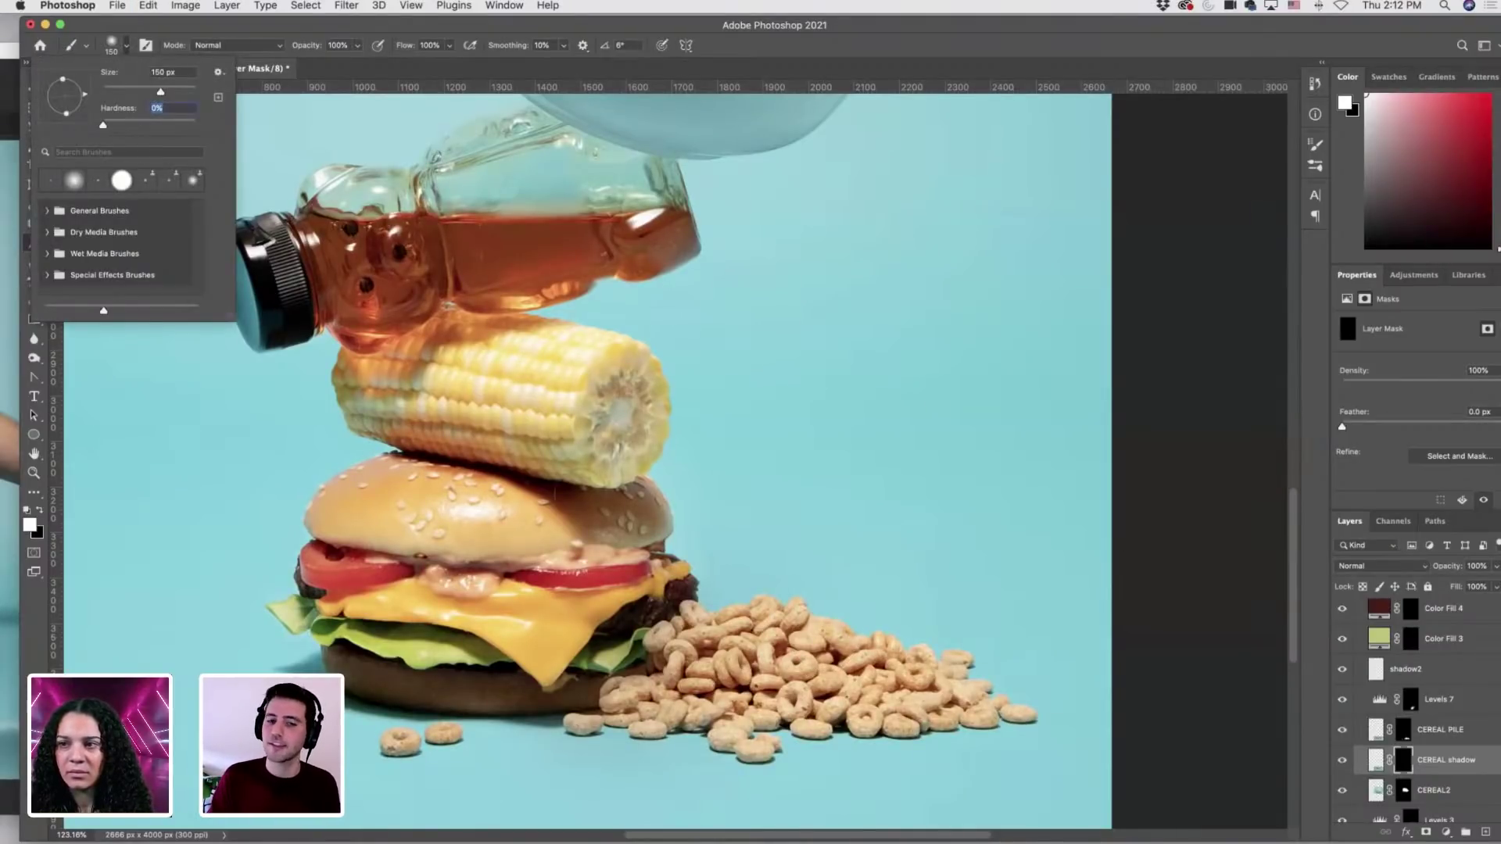
click(785, 622)
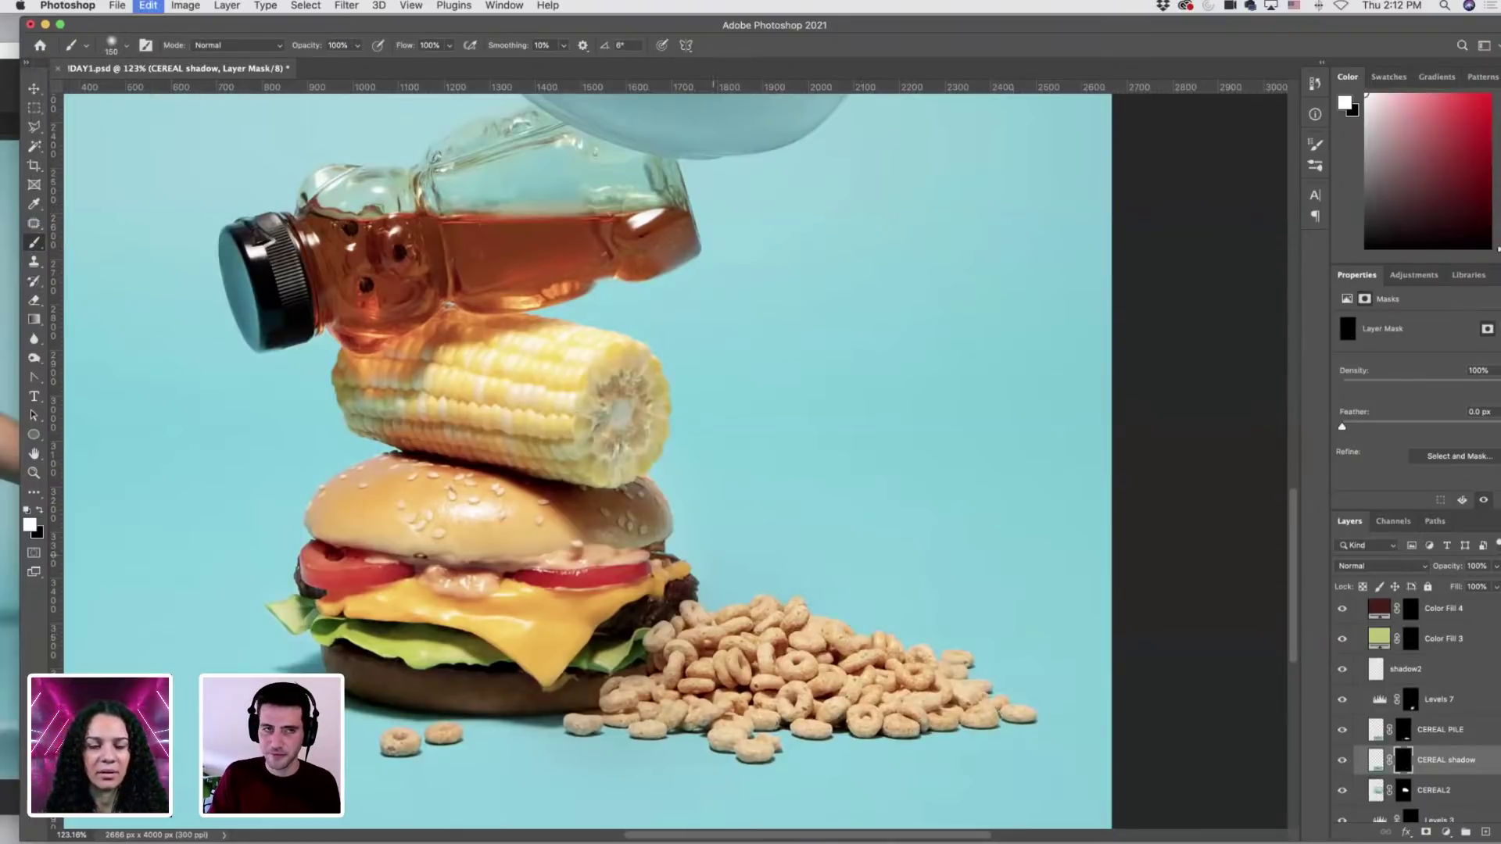
click(357, 45)
drag(361, 63, 295, 62)
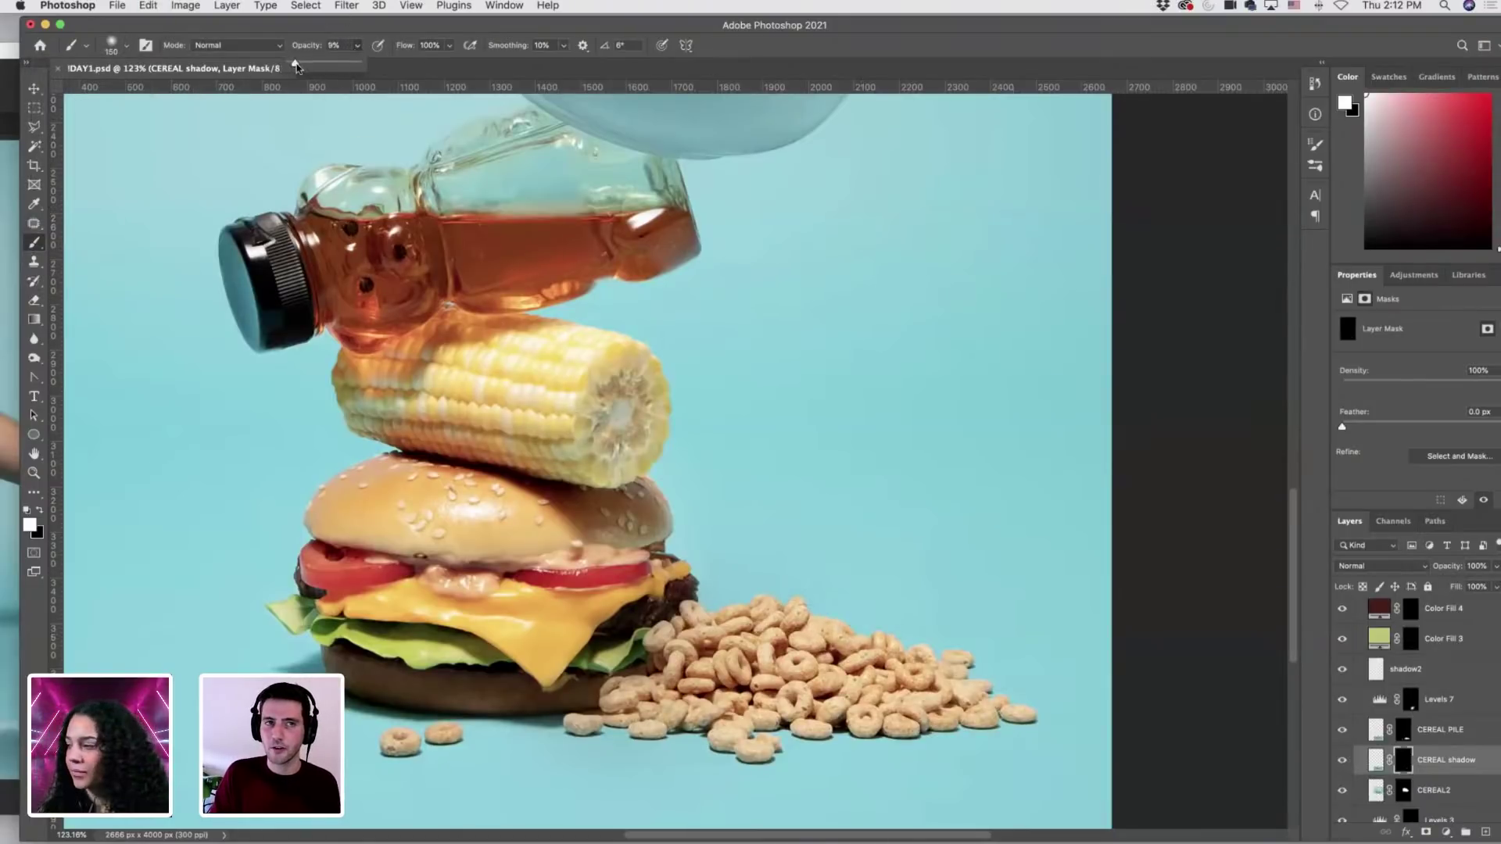
Brush in a soft shadow behind the cereal pile with a brush of up to 175 px, and switch to black.
mouse_move(821, 624)
mouse_down()
mouse_move(969, 637)
mouse_move(835, 635)
mouse_move(944, 673)
mouse_move(1015, 654)
mouse_move(743, 645)
mouse_move(904, 655)
mouse_move(1022, 637)
mouse_move(773, 656)
mouse_move(829, 626)
mouse_move(1002, 636)
mouse_move(833, 630)
mouse_move(891, 648)
mouse_move(780, 629)
mouse_move(805, 639)
mouse_up()
key(bracketleft)
key(bracketright)
key(bracketright)
key(x)
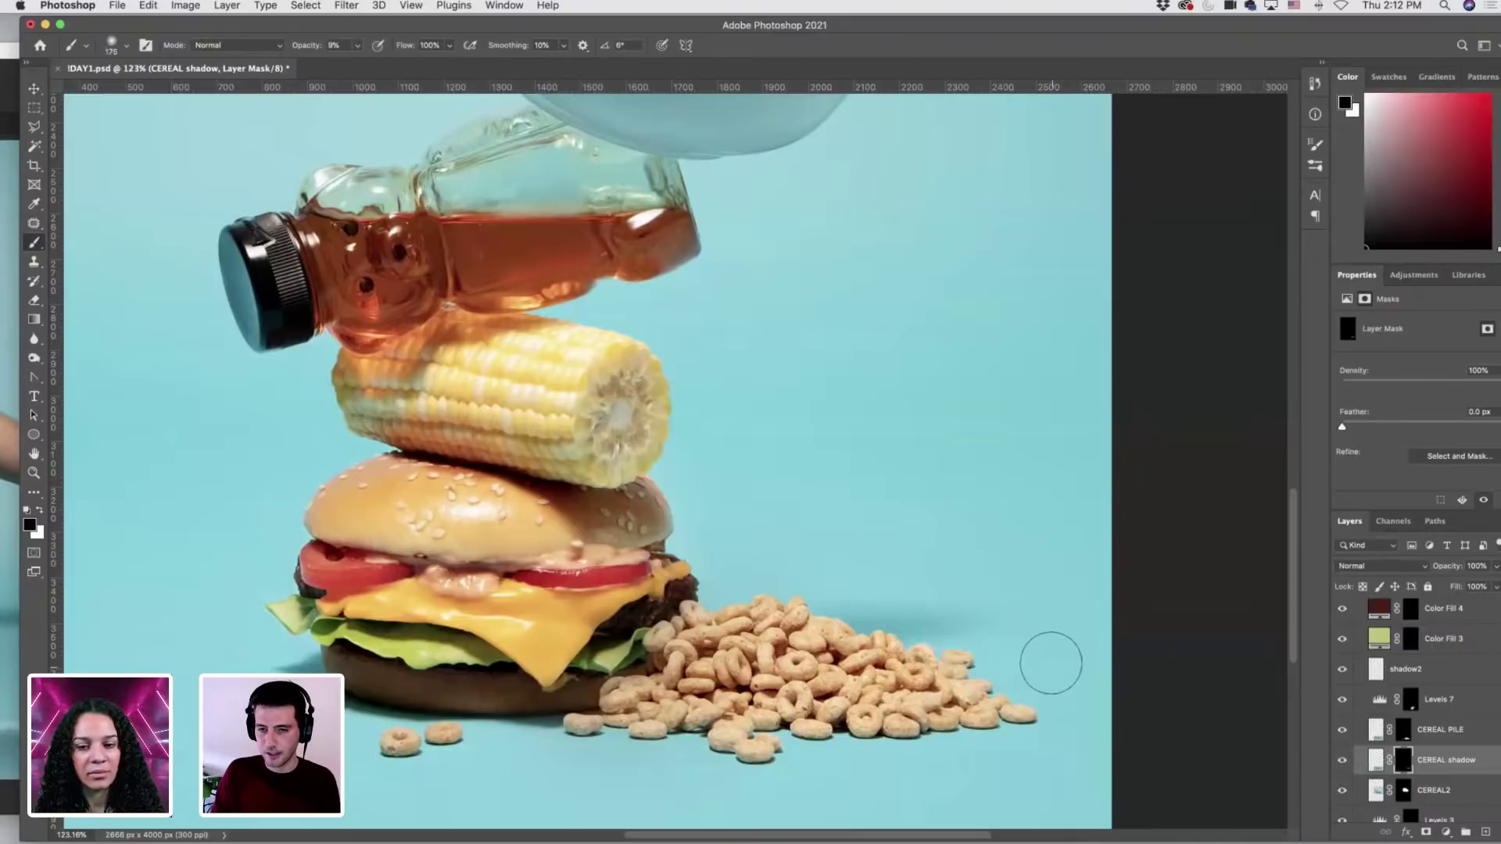
Check the shadow with CEREAL PILE hidden and shown, restore brush opacity to 100%, and mask off the area beside the pile in black.
scroll(1033, 697, up, 5)
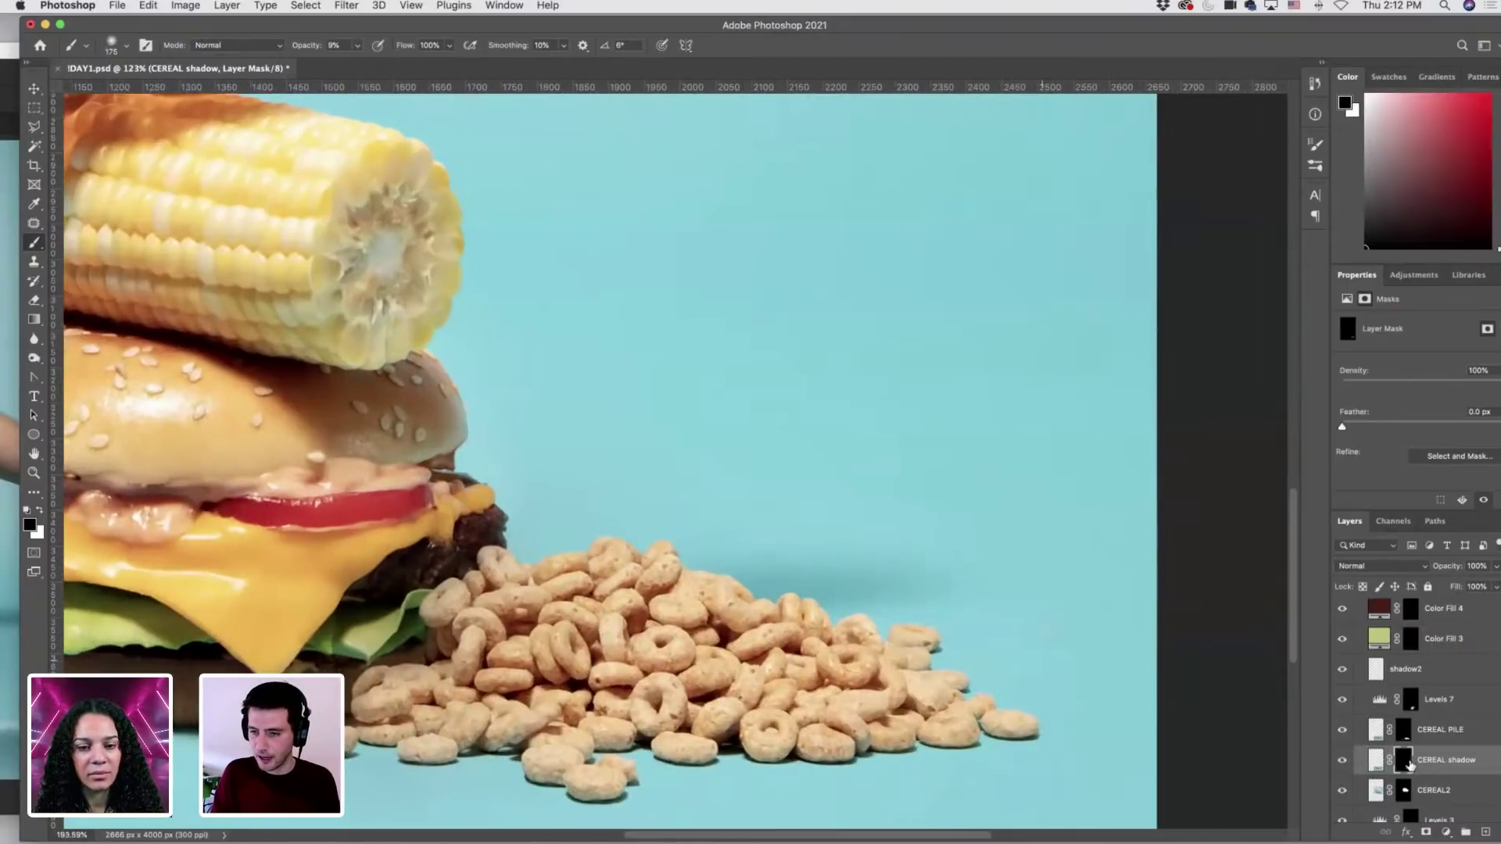
click(1345, 731)
click(1345, 731)
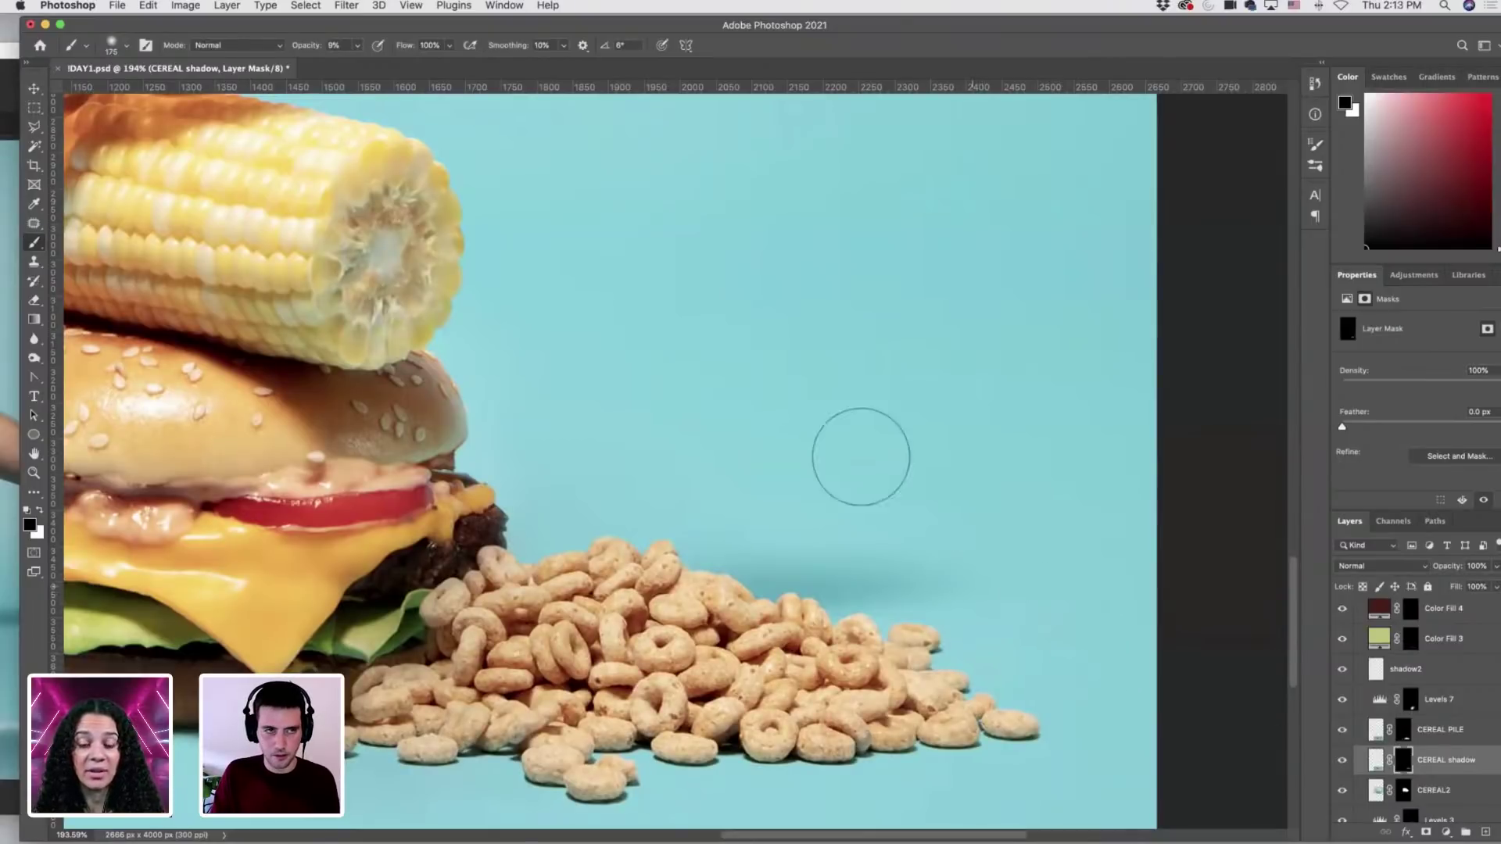
click(356, 45)
key(0)
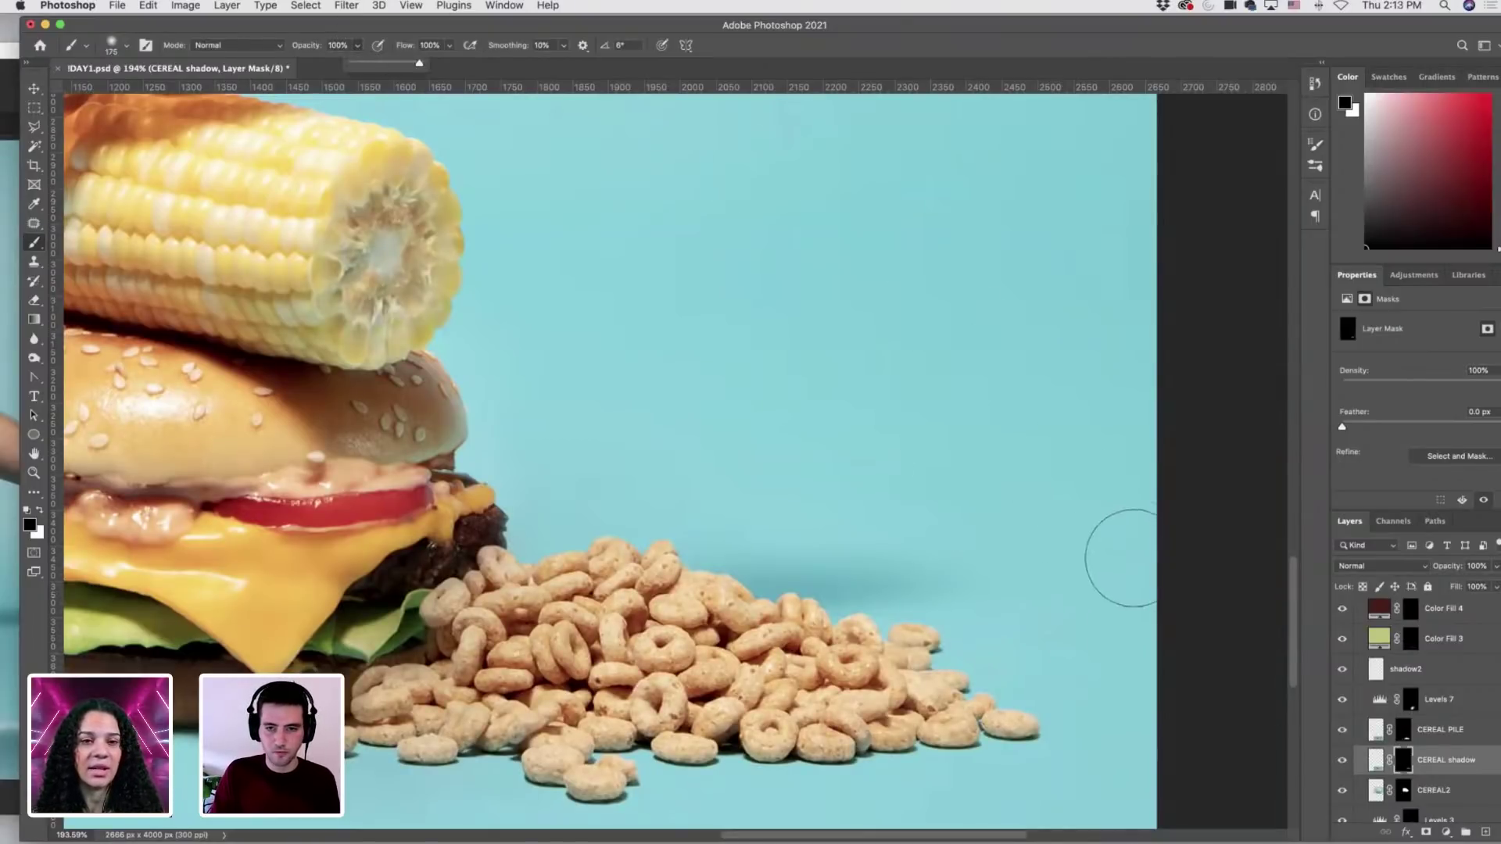
click(1072, 635)
scroll(1013, 559, down, 5)
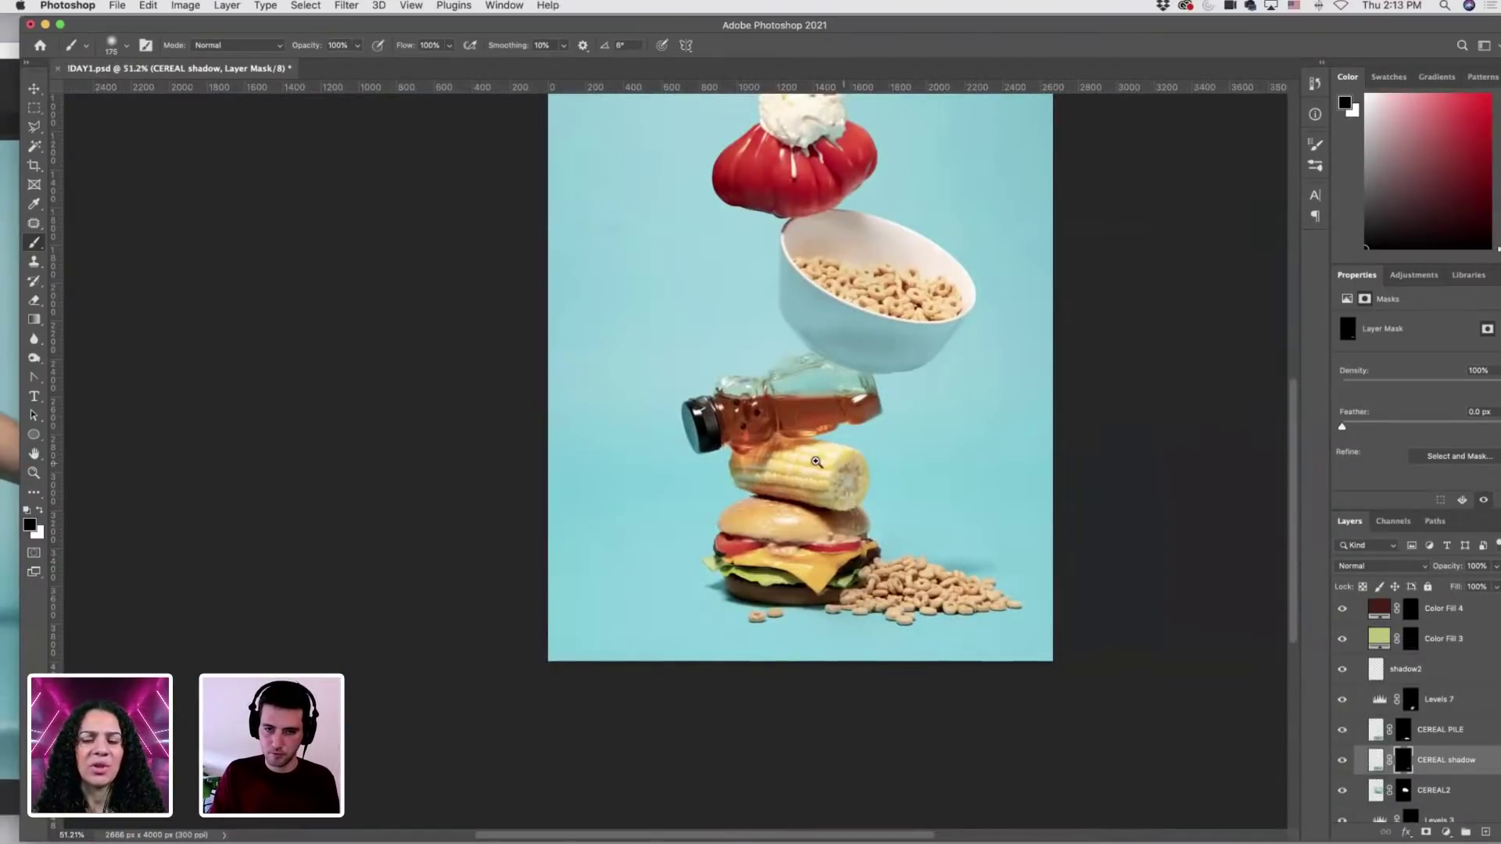
Reduce the CEREAL shadow layer's opacity to 82%, reselect its mask with white as the paint colour, and review the blend.
scroll(817, 461, down, 3)
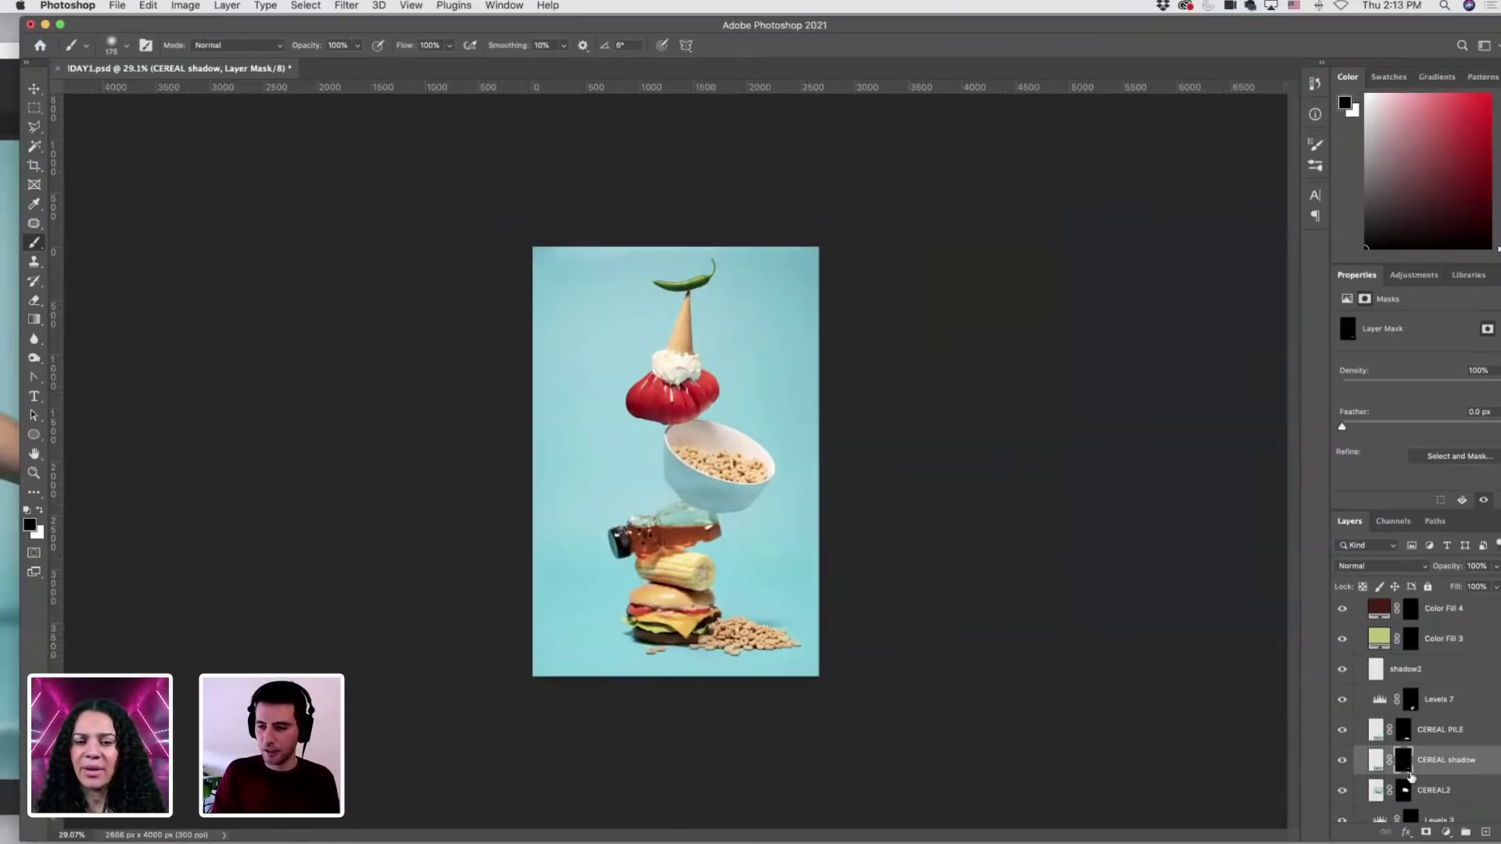
click(1376, 764)
drag(1497, 571, 1494, 590)
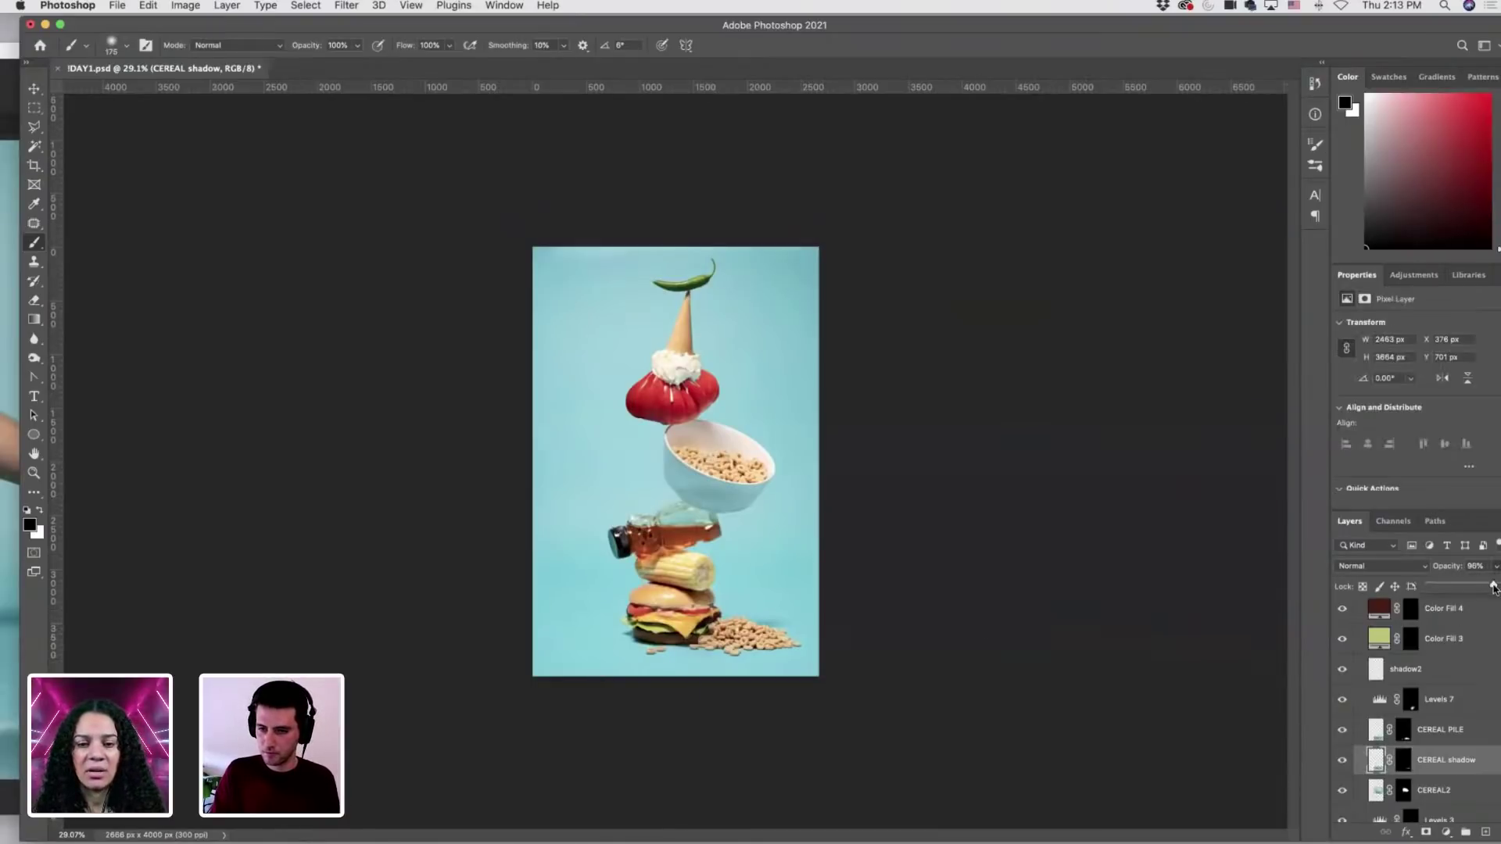
click(1405, 762)
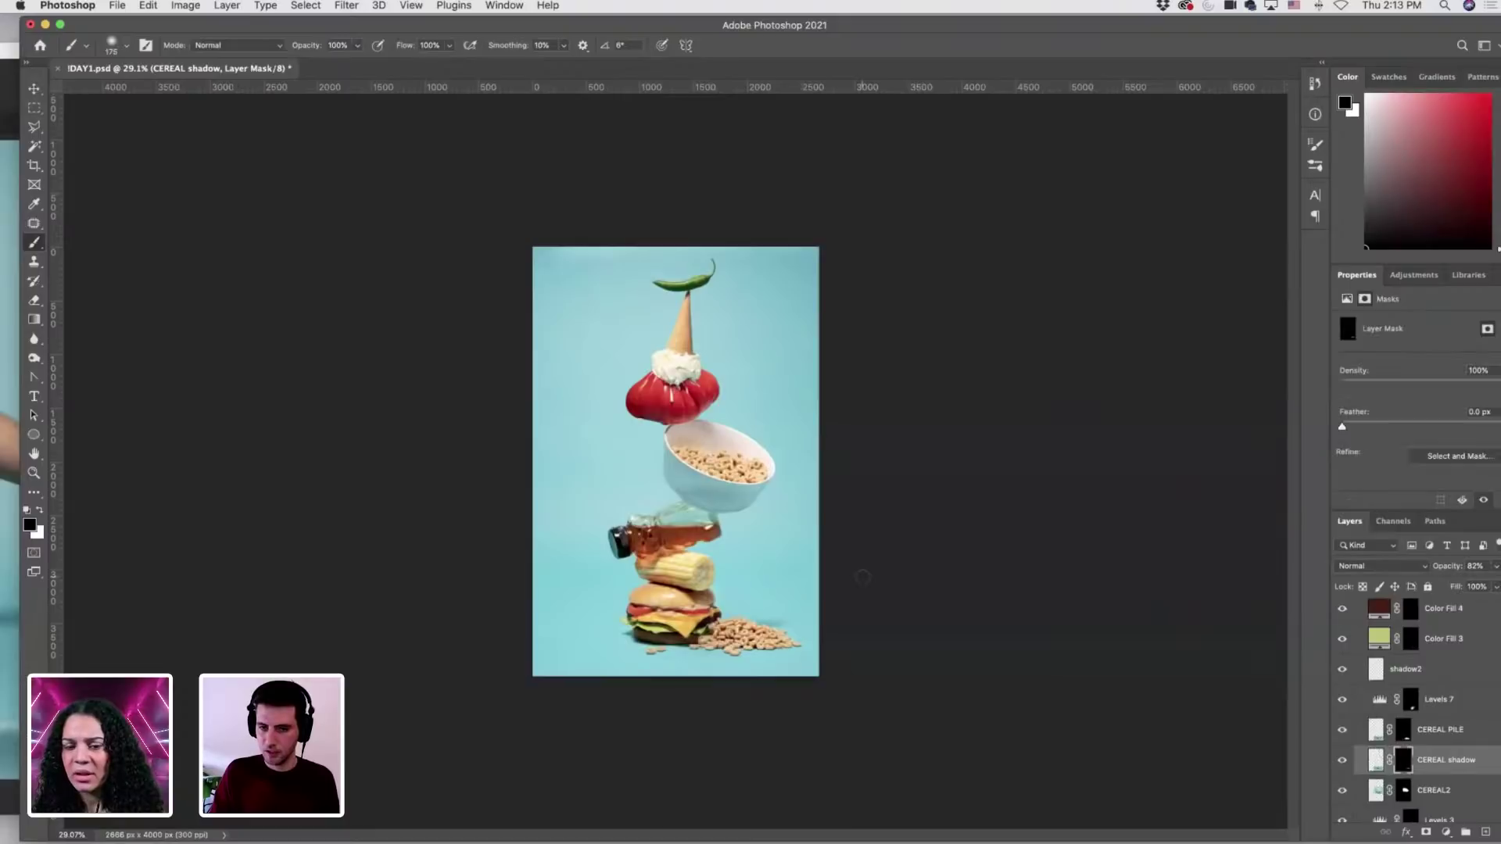
scroll(798, 640, up, 5)
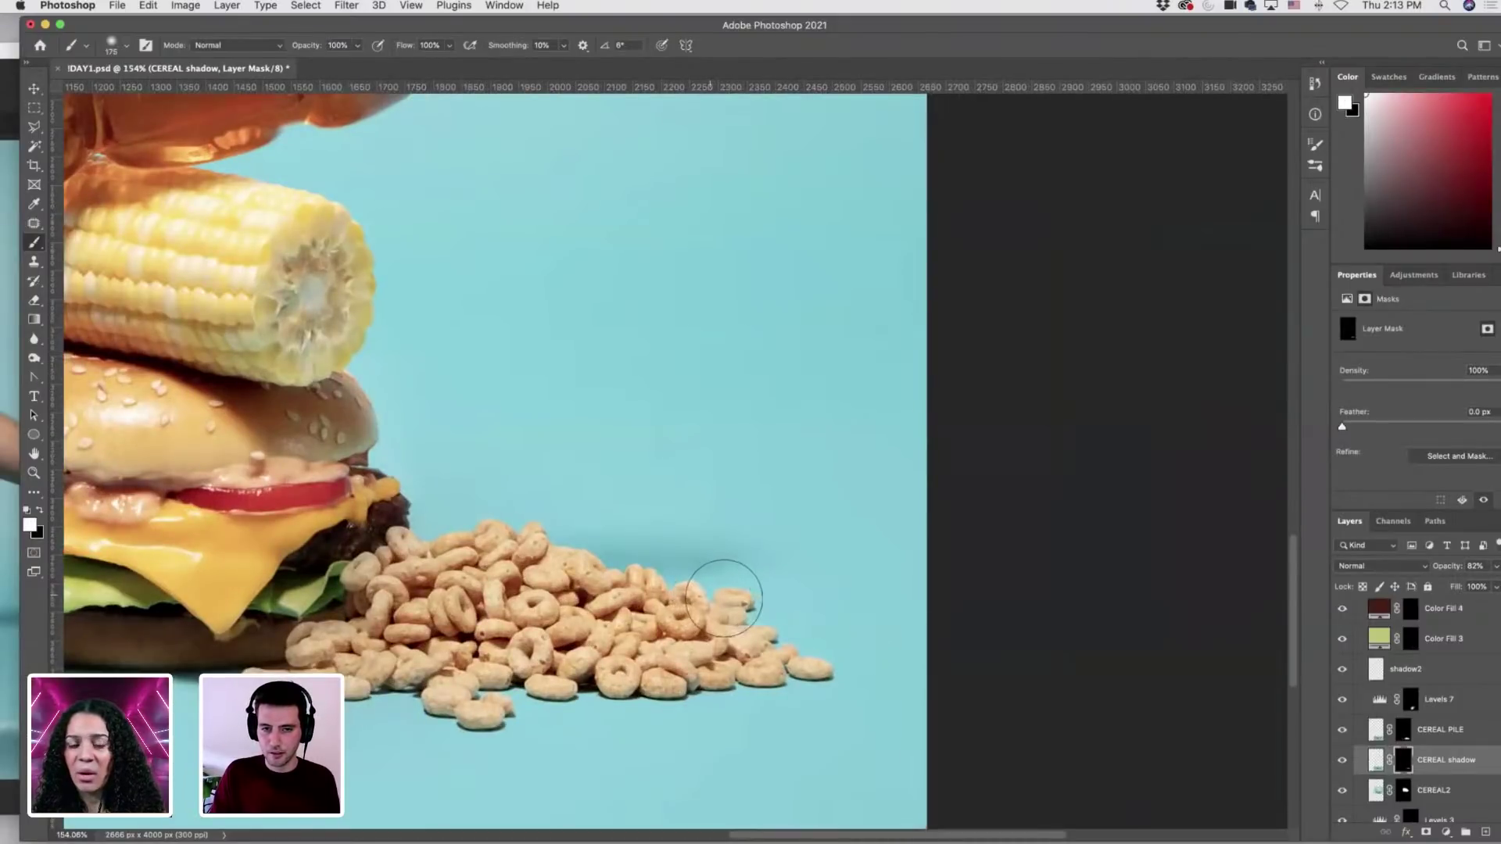
key(x)
scroll(643, 586, down, 2)
scroll(643, 586, down, 5)
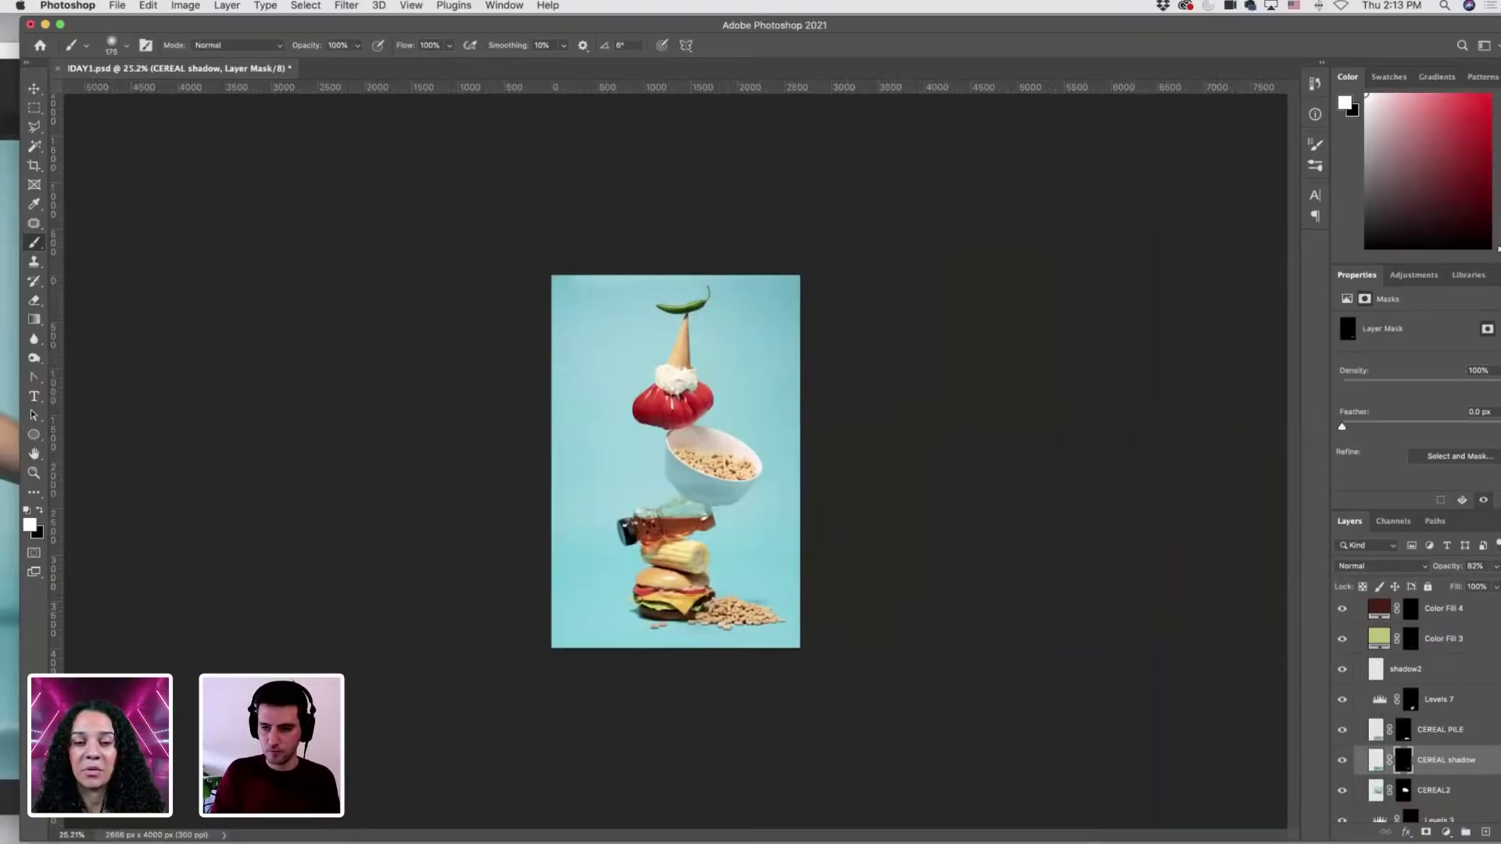
Collapse the CEREAL group, add a Levels adjustment above Color Fill 2 with reduced output white, and invert its mask to black.
scroll(1453, 778, up, 5)
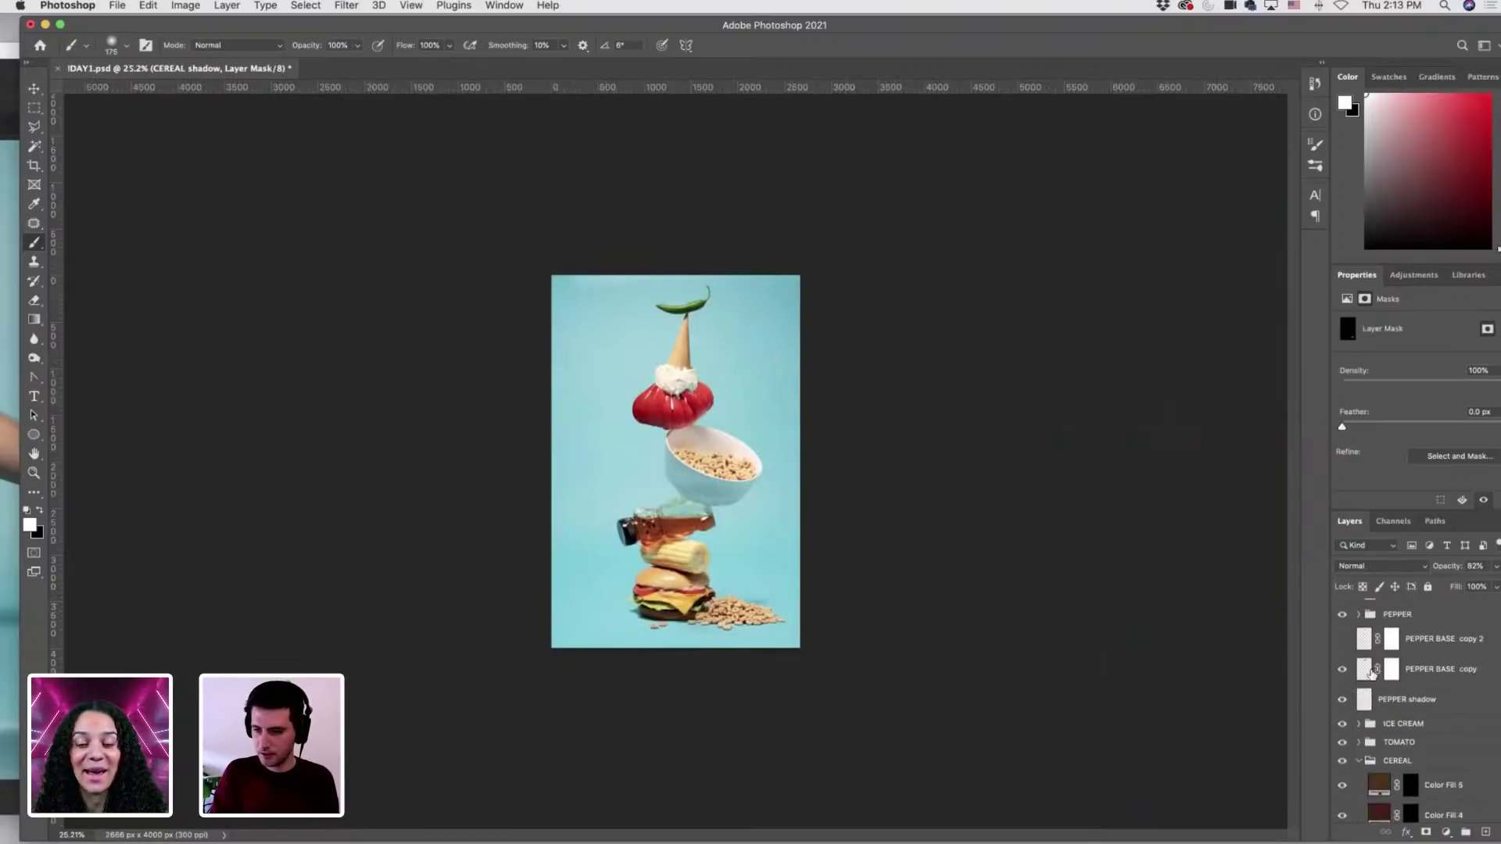
click(1361, 776)
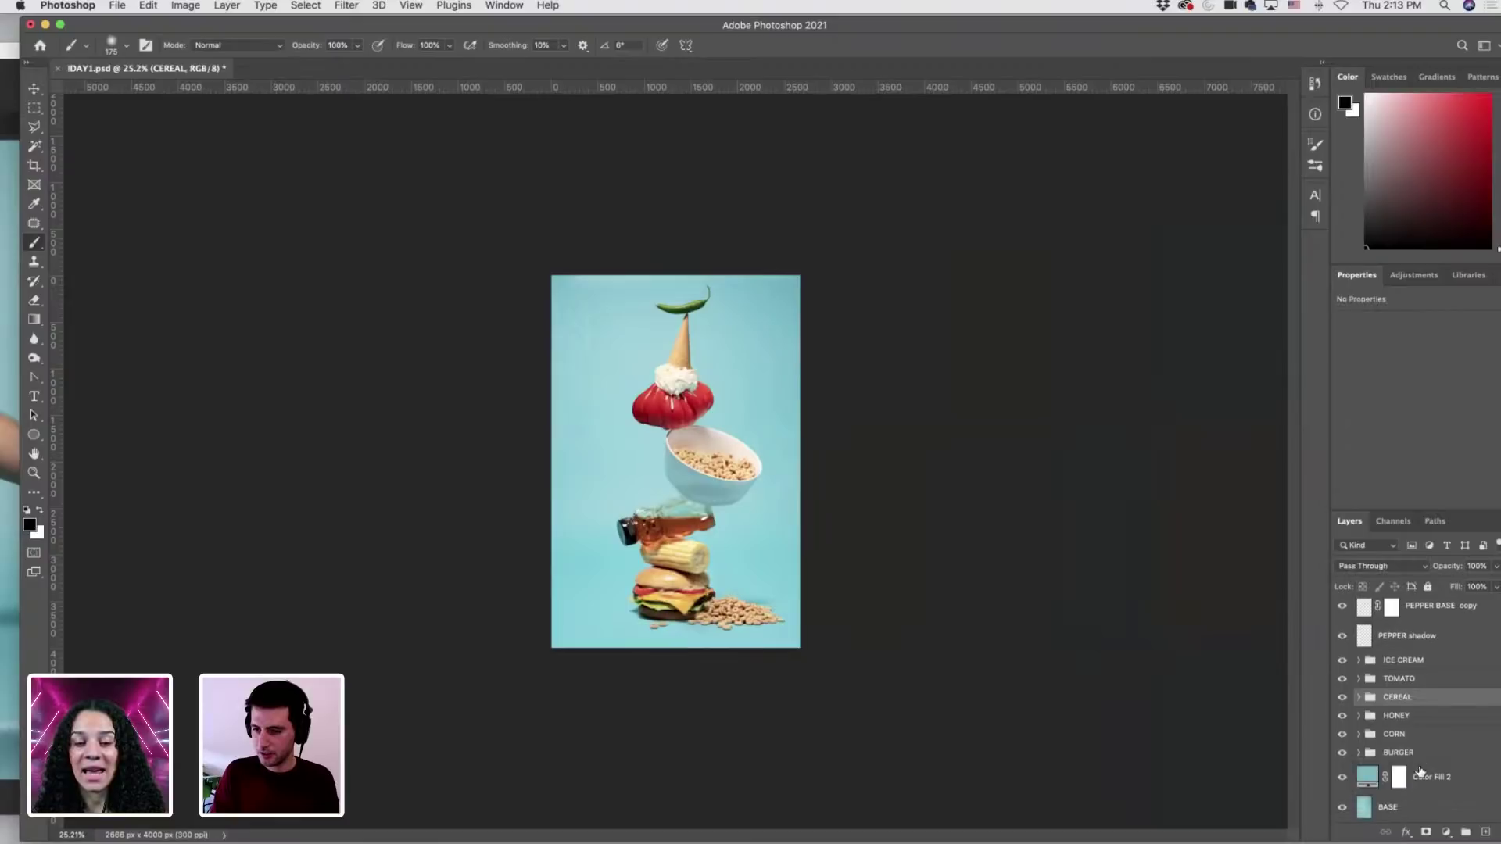
click(1442, 780)
click(1446, 833)
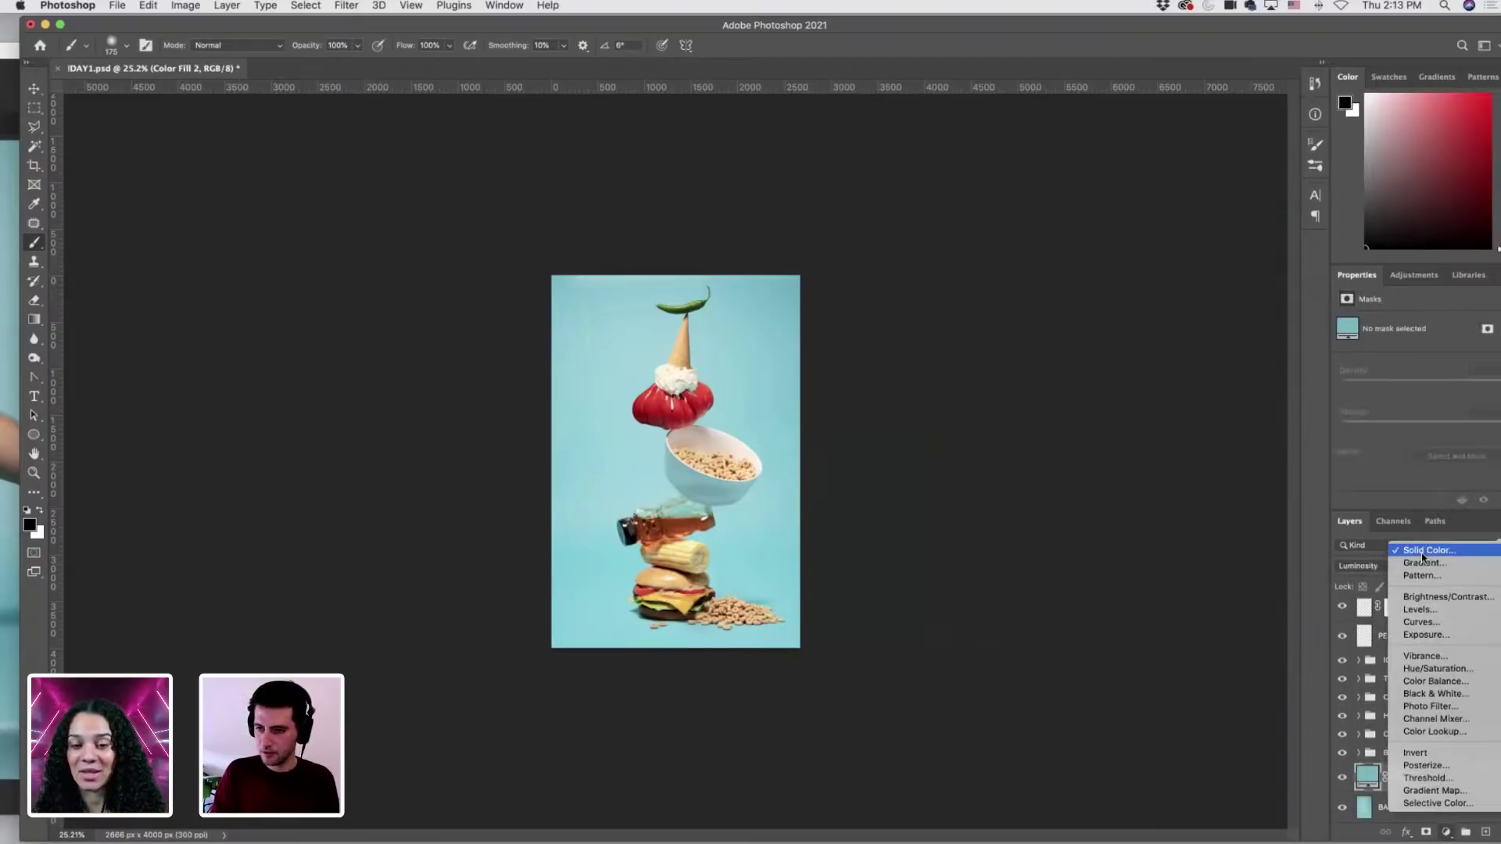
click(1416, 611)
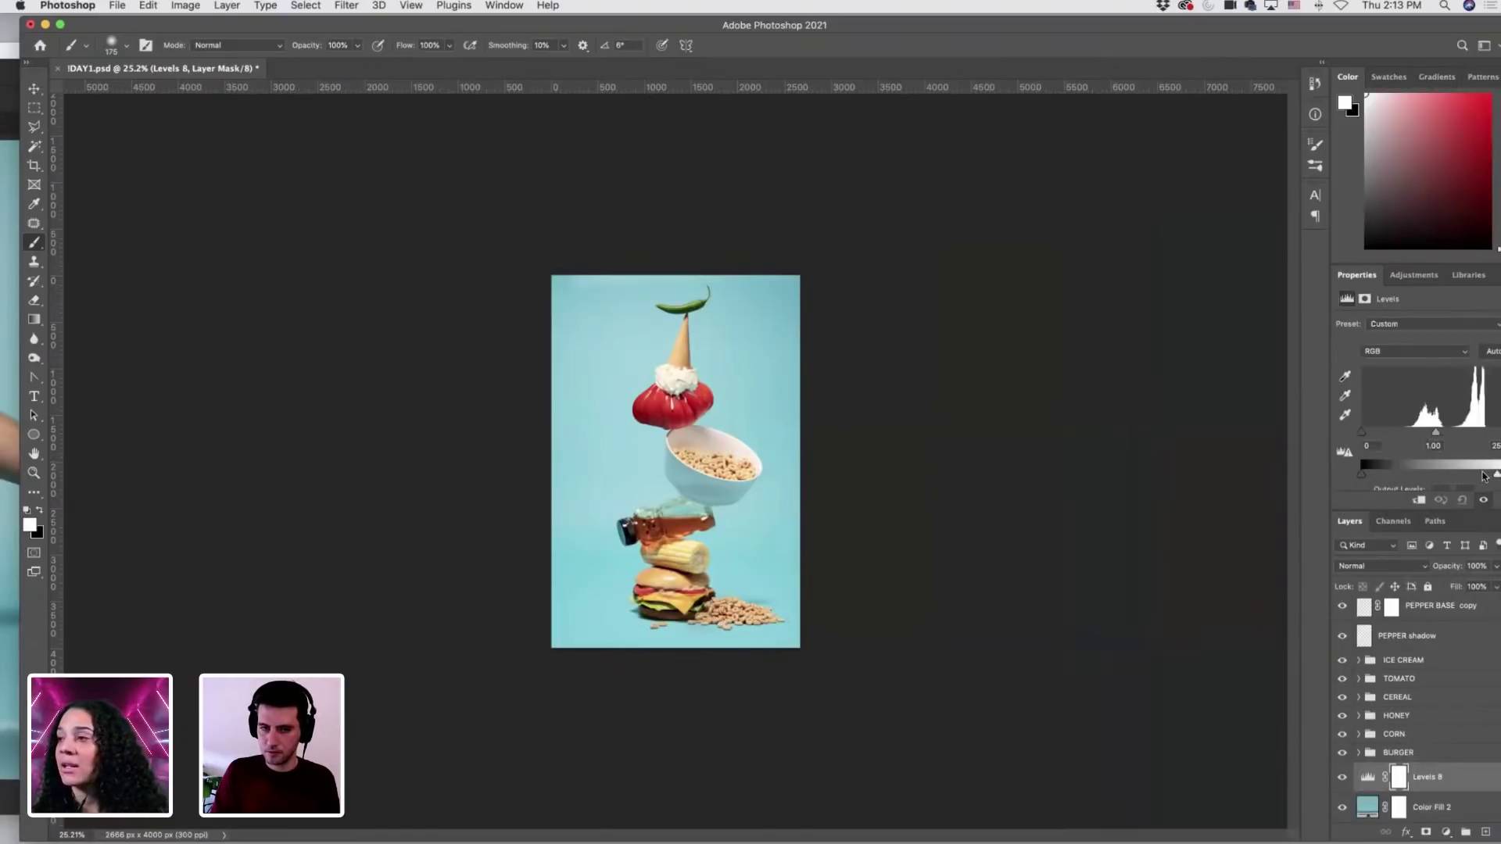
drag(1484, 477, 1479, 475)
key(super+i)
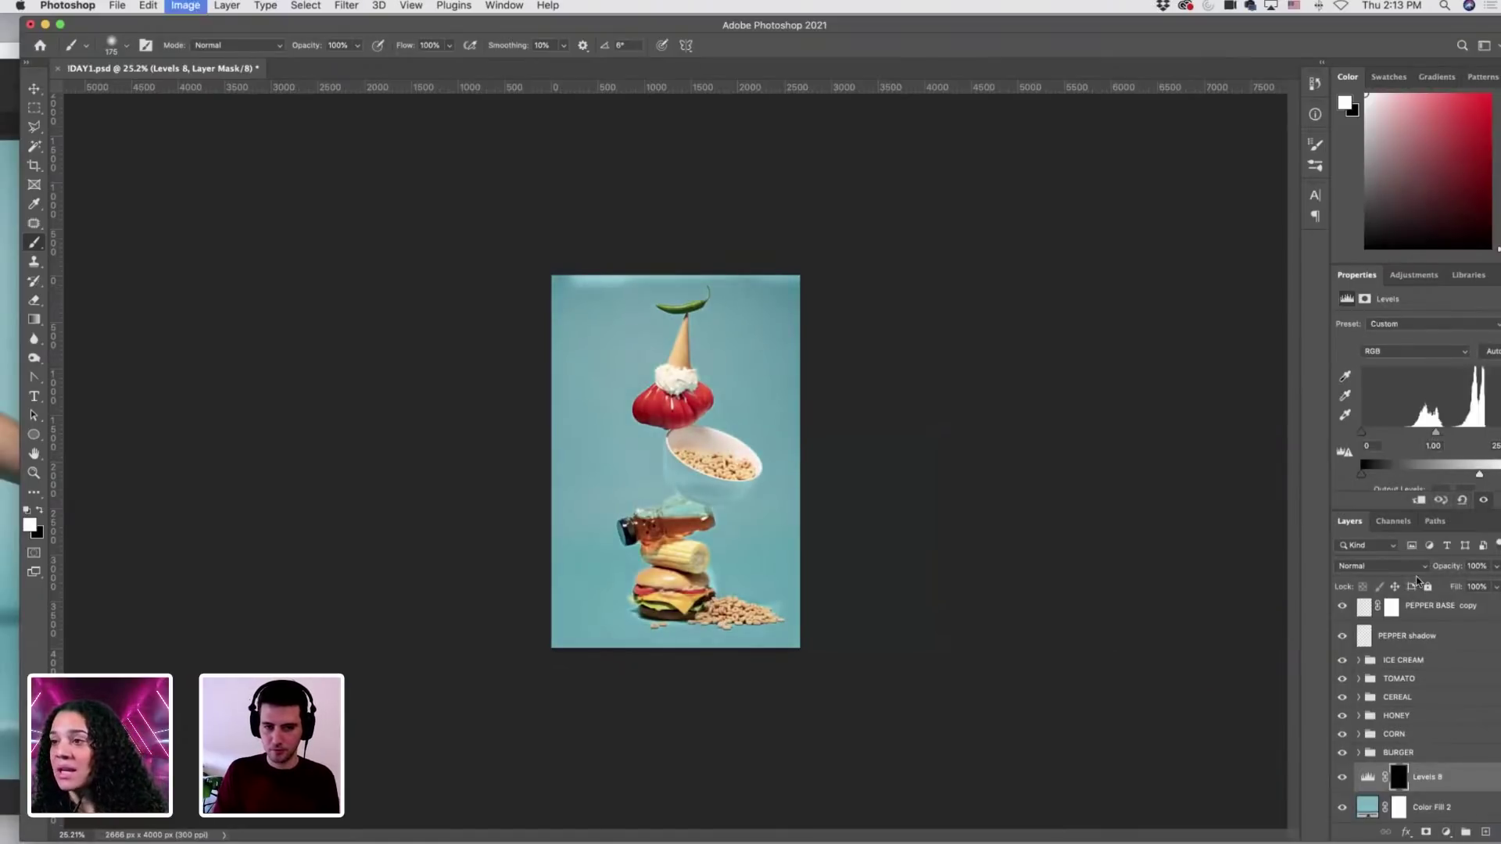
Rename the new Levels layer "shadow" and make its mask active for painting.
double_click(1426, 782)
text(shado)
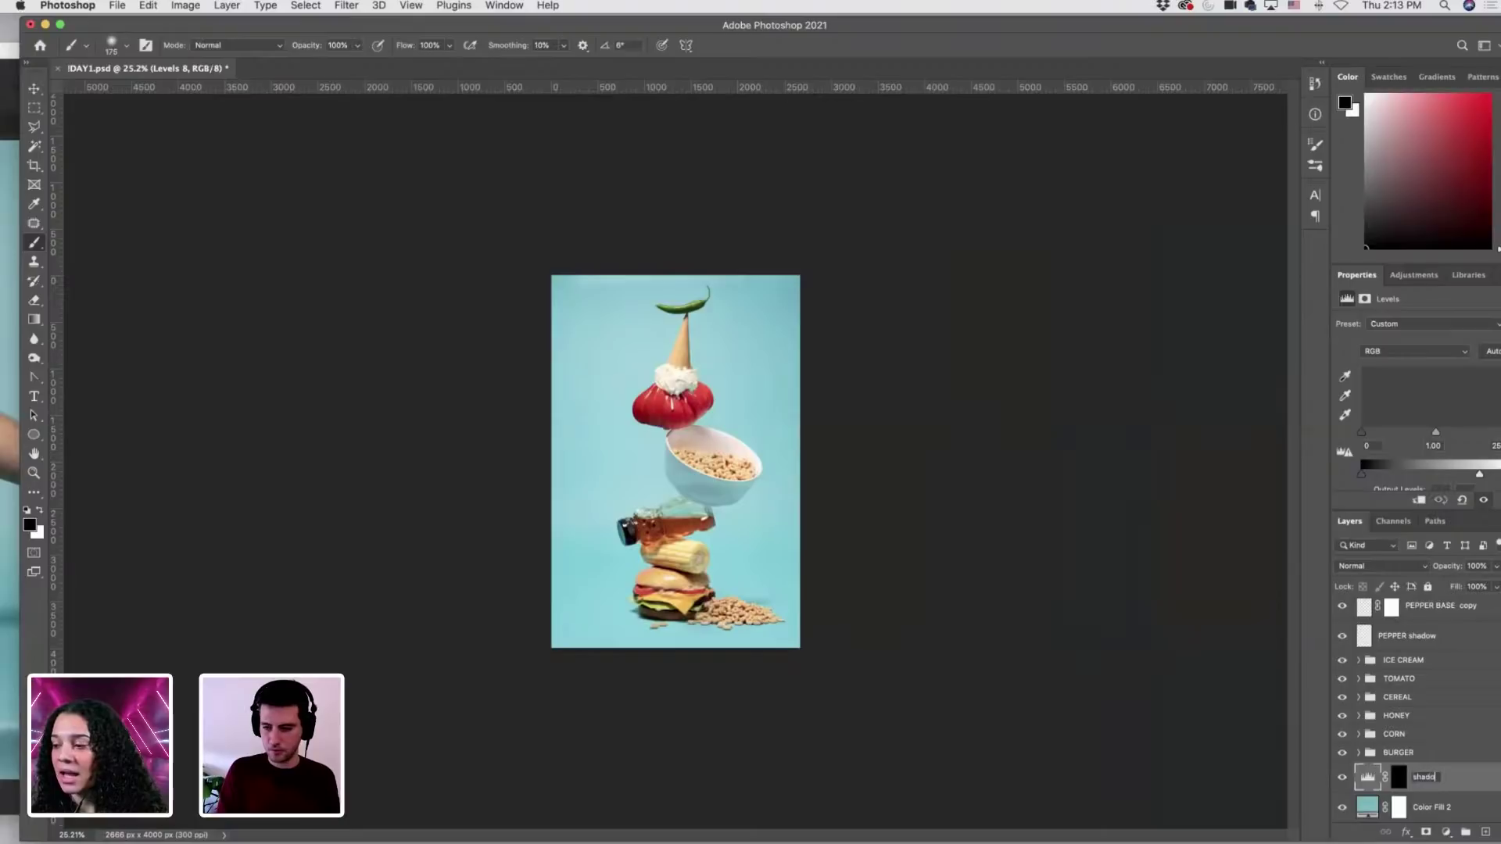
text(w)
key(Return)
click(1397, 781)
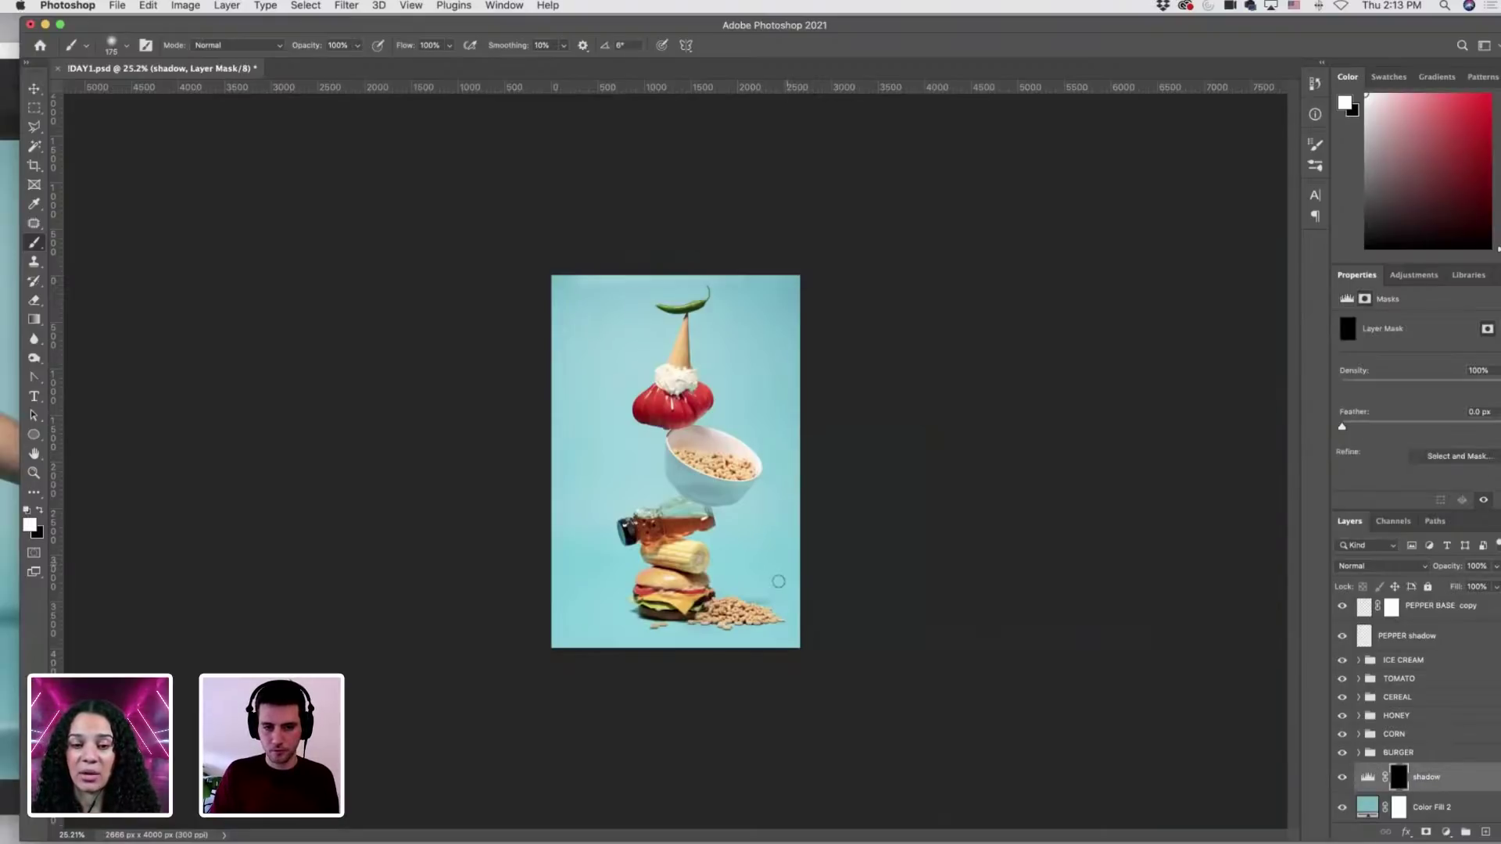
Set the brush to 18% opacity, enlarge it to 300 px, and brush faint shade behind the cereal pile.
scroll(779, 582, up, 5)
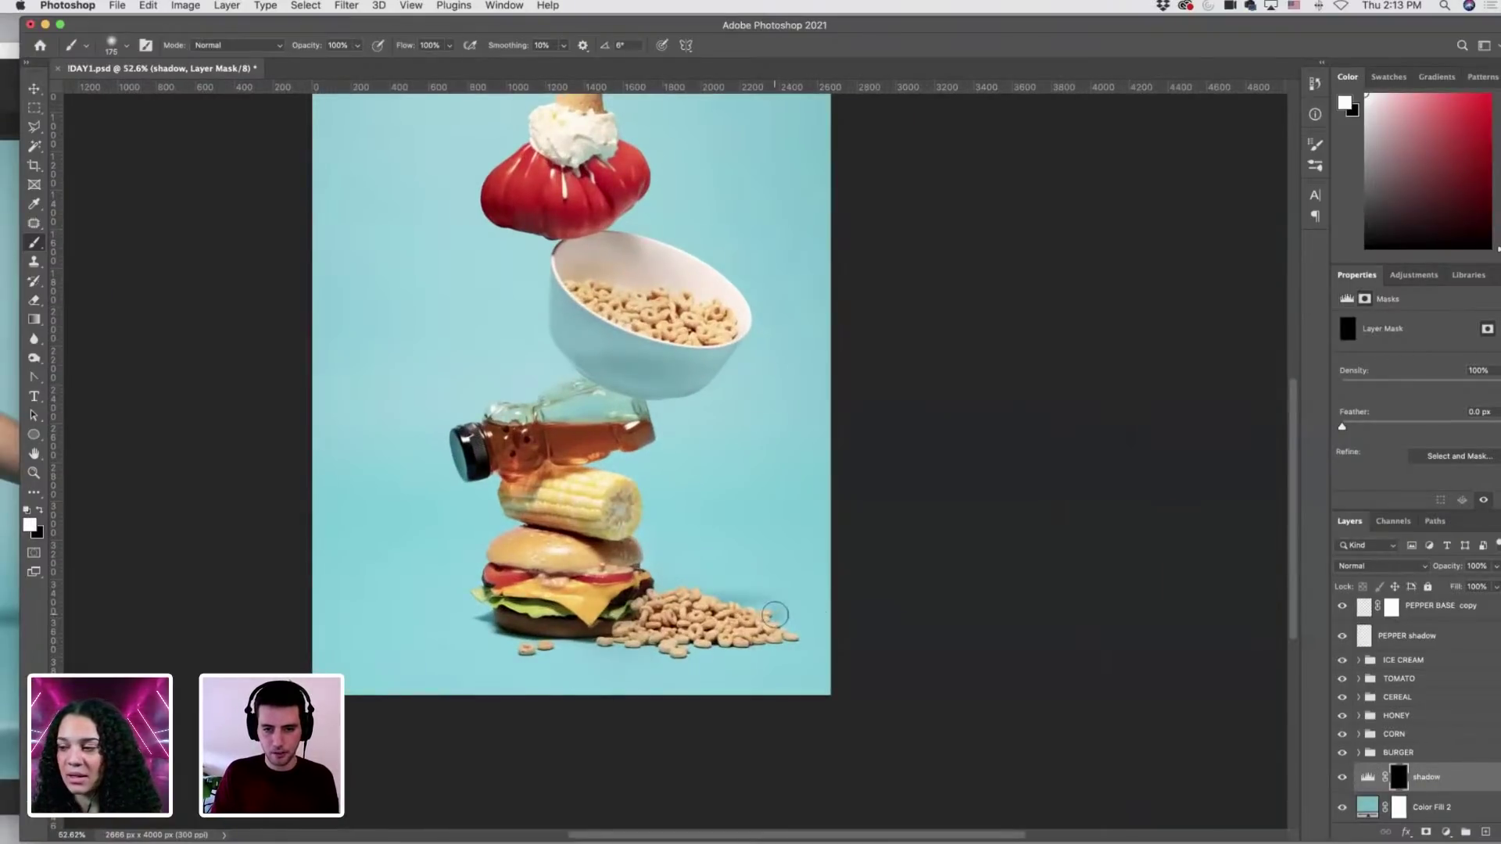
drag(358, 46, 305, 65)
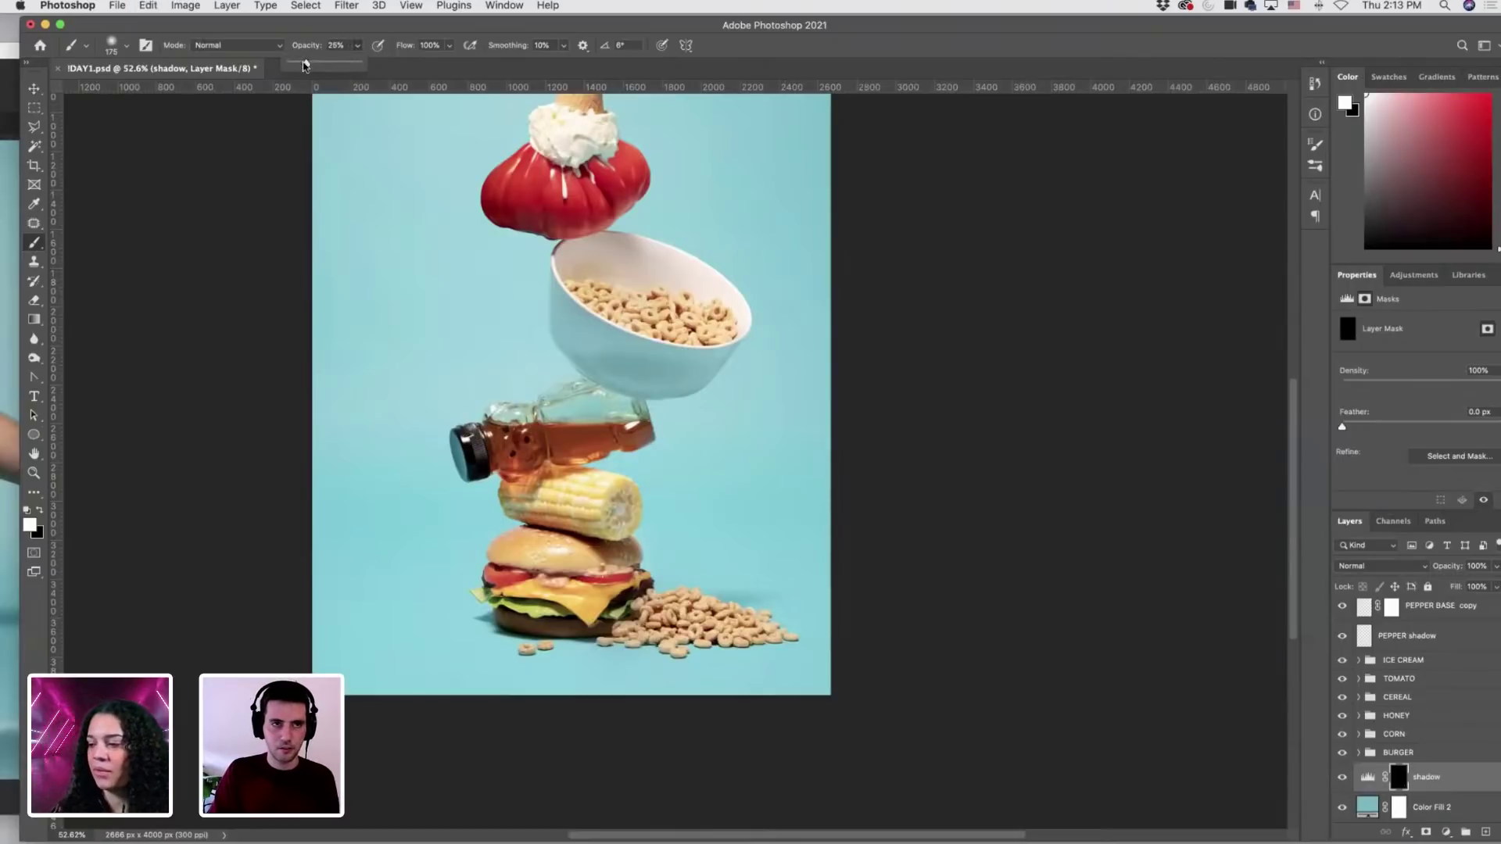
click(128, 49)
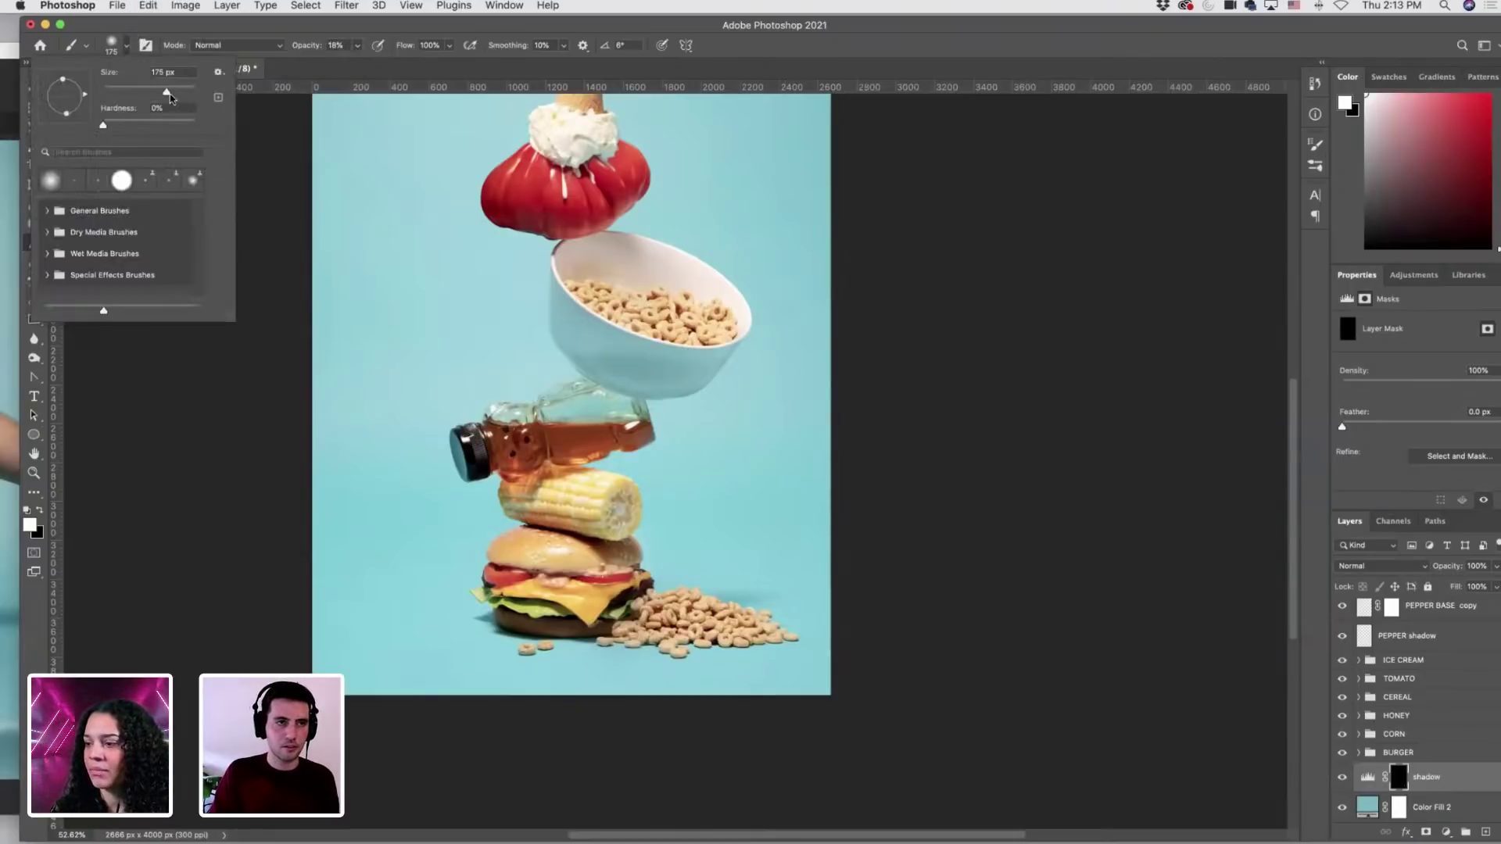
drag(170, 97, 176, 98)
click(756, 603)
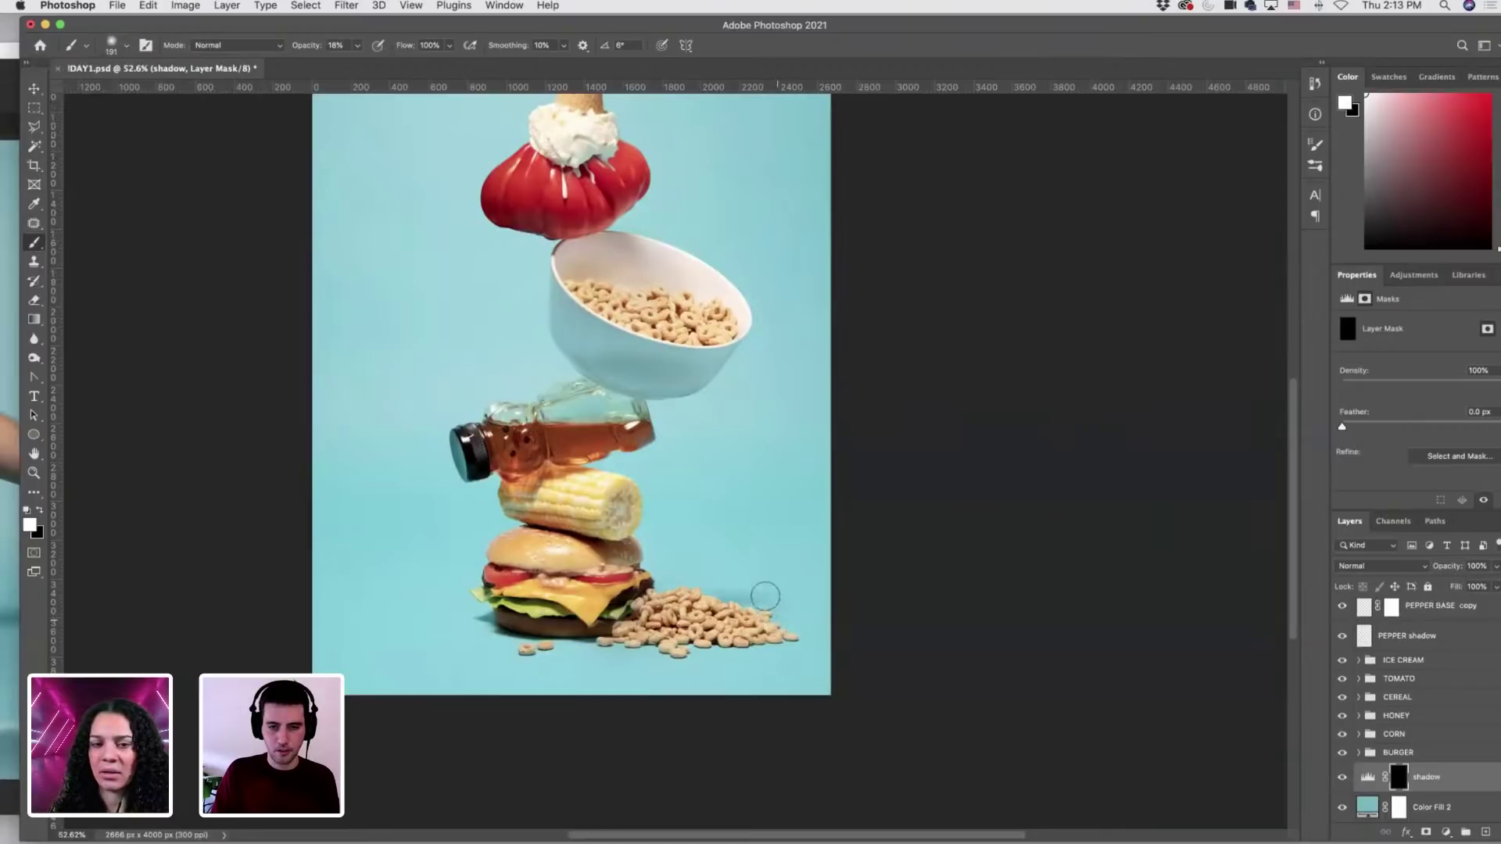
key(bracketright)
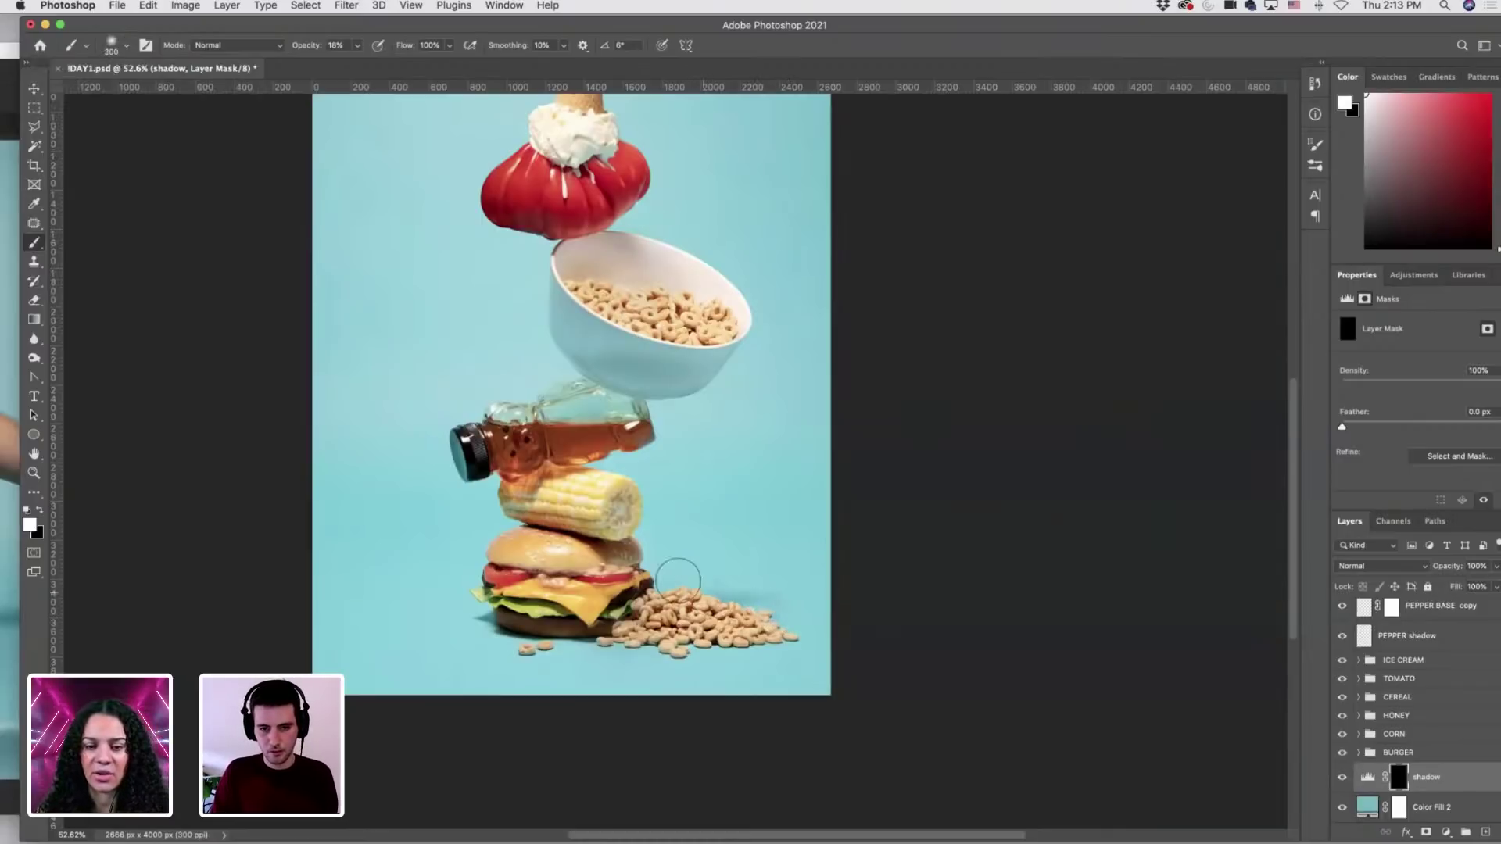
Enlarge the brush to 800 px and broaden the soft shade around the cereal pile on the shadow mask.
key(bracketright)
key(bracketright)
key(bracketright)
key(bracketright)
key(bracketright)
key(bracketright)
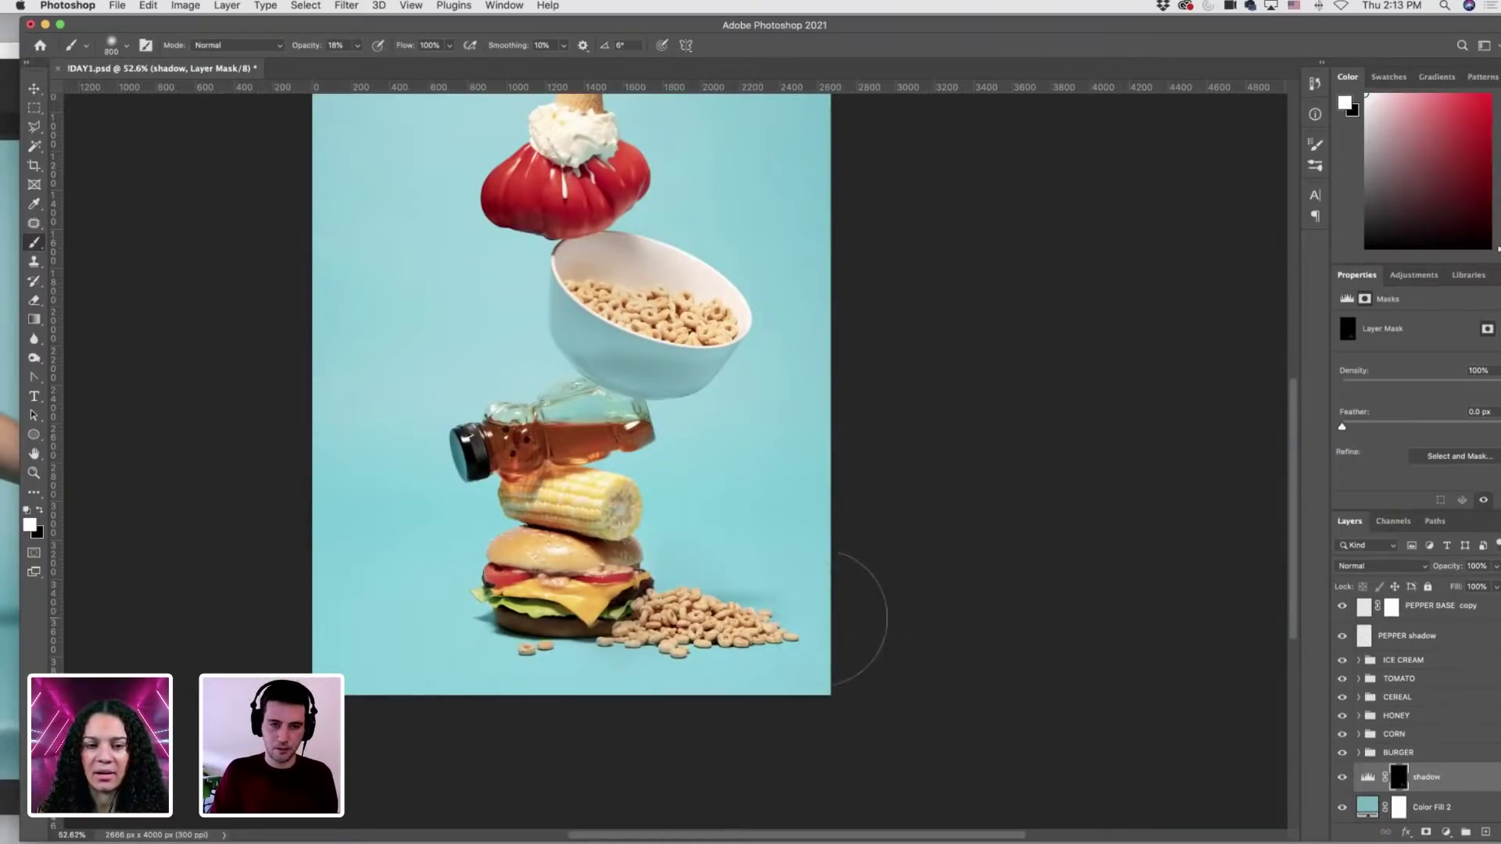
Reduce the brush to 500 px and refine the broad shade behind the cereal pile on the shadow mask.
key(bracketleft)
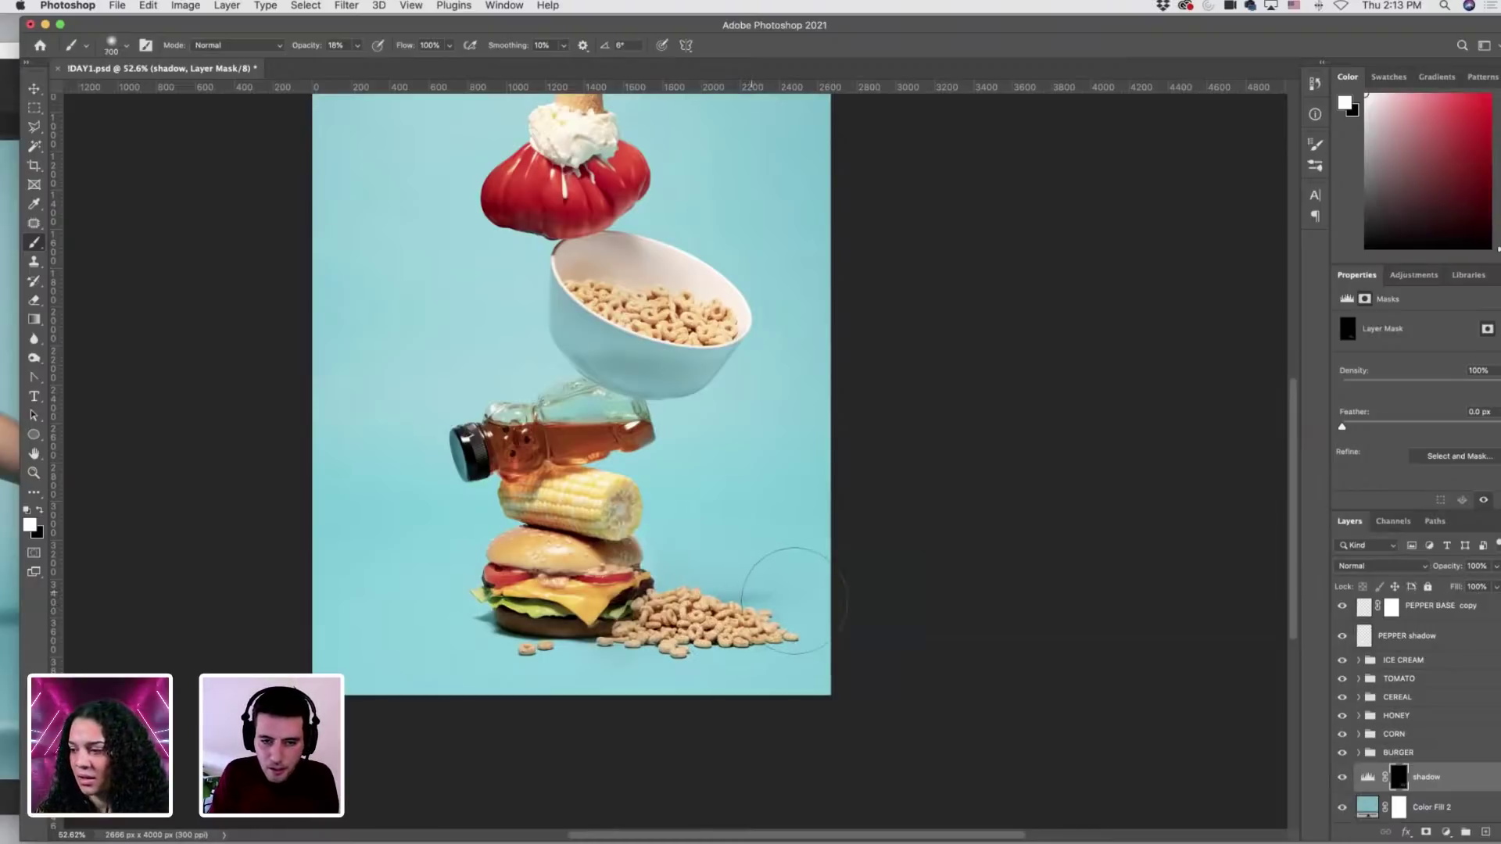
key(bracketleft)
key(bracketleft)
key(x)
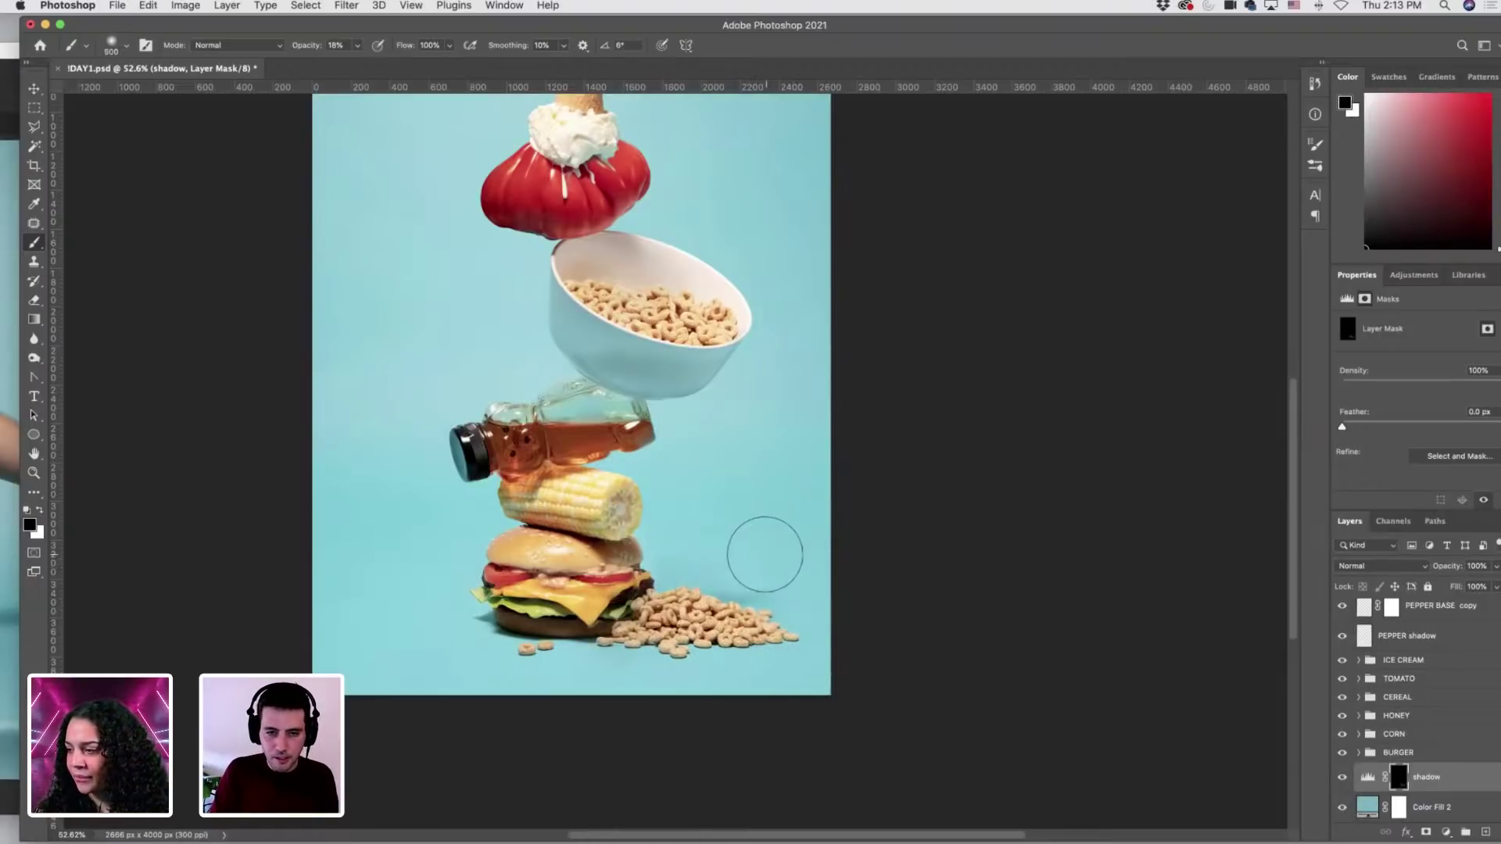
key(x)
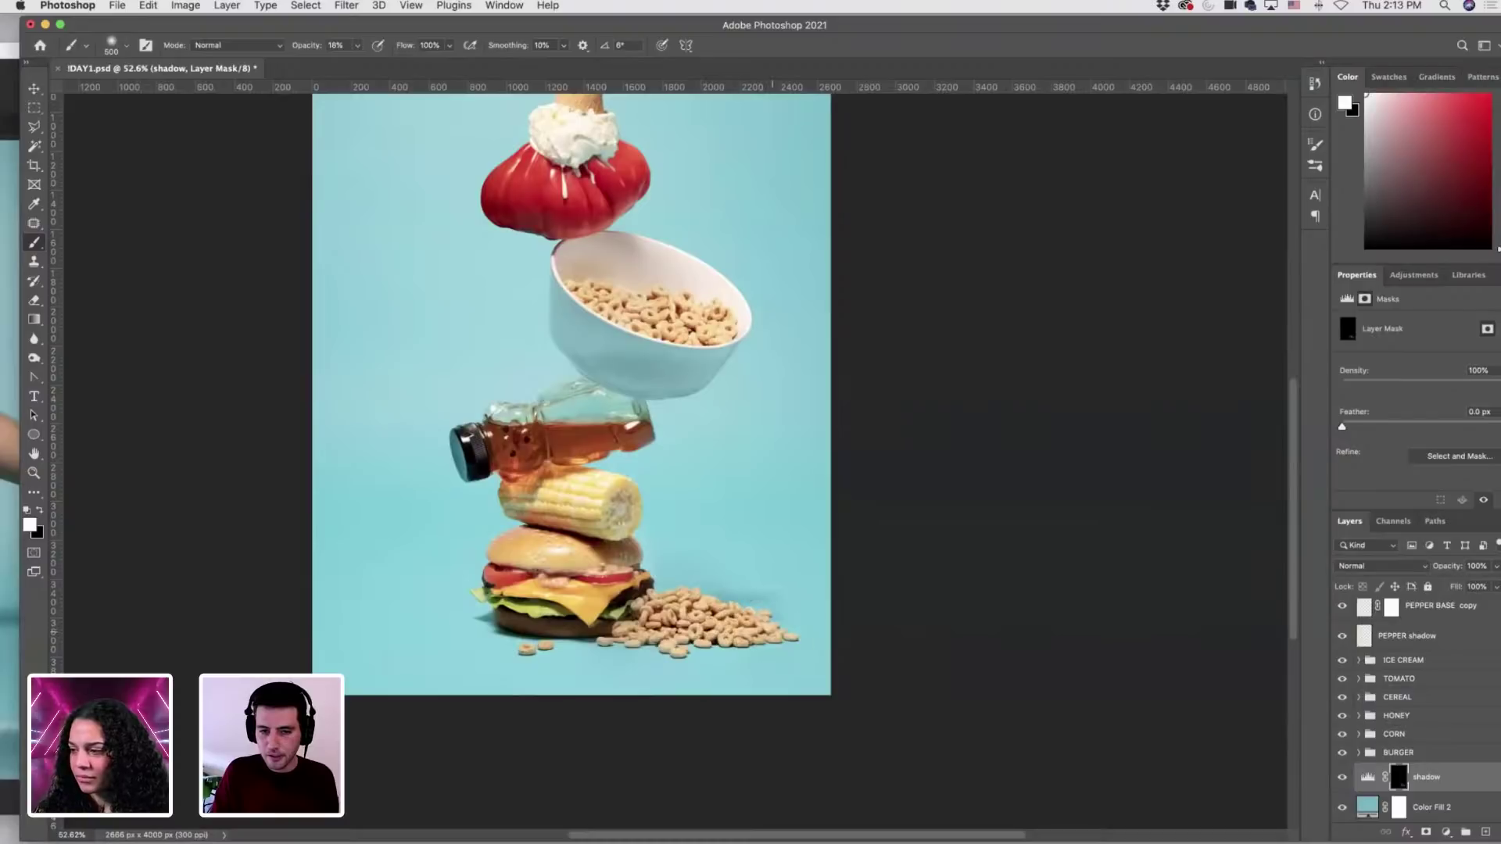
Shrink the brush to 250 px, trim the shade around the cereal pile with black, and toggle the shadow layer to compare.
key(bracketleft)
key(bracketleft)
key(bracketleft)
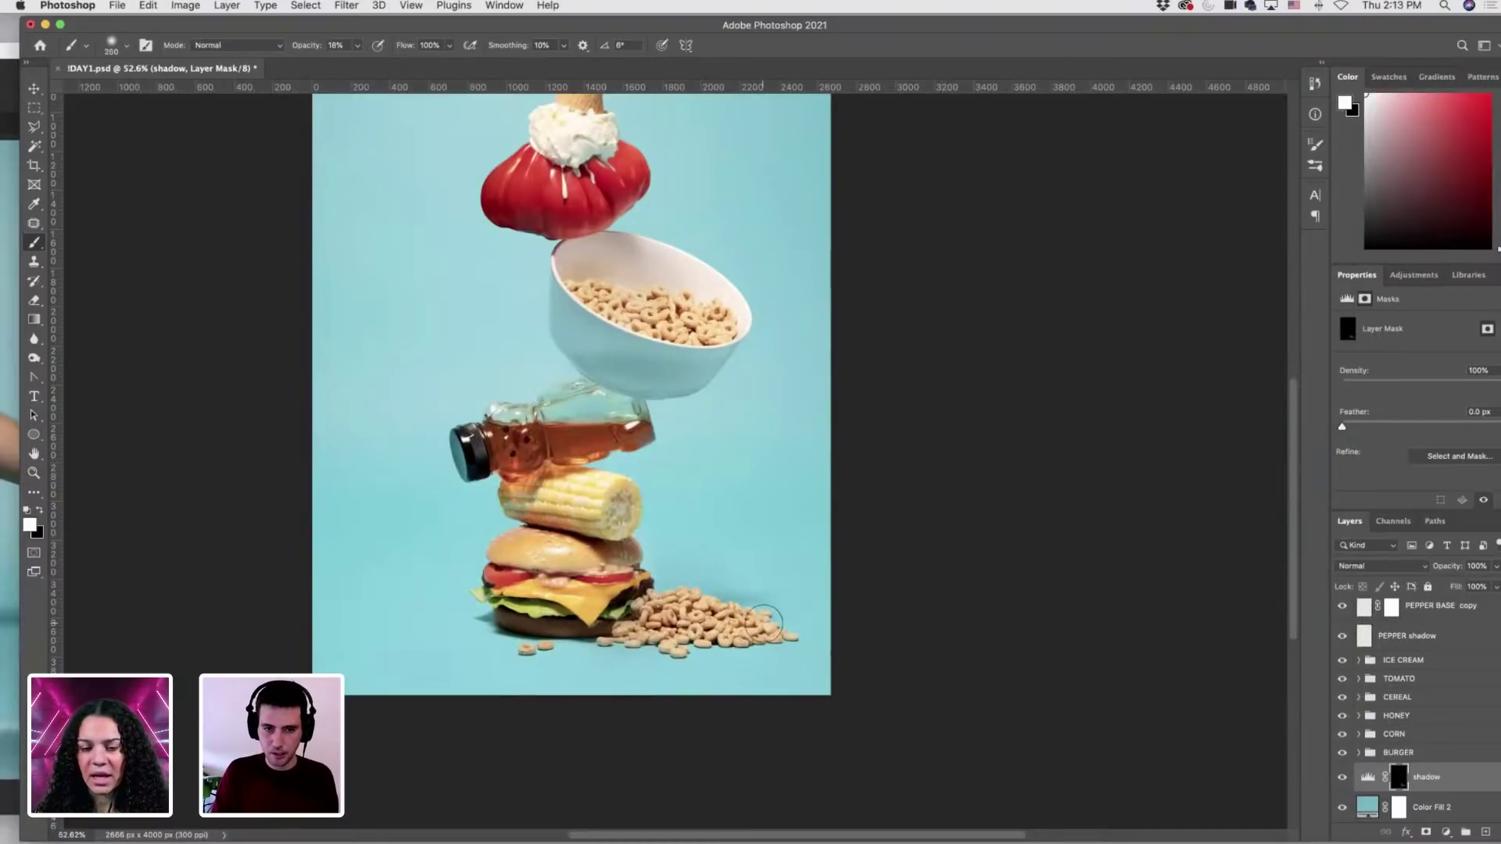
key(x)
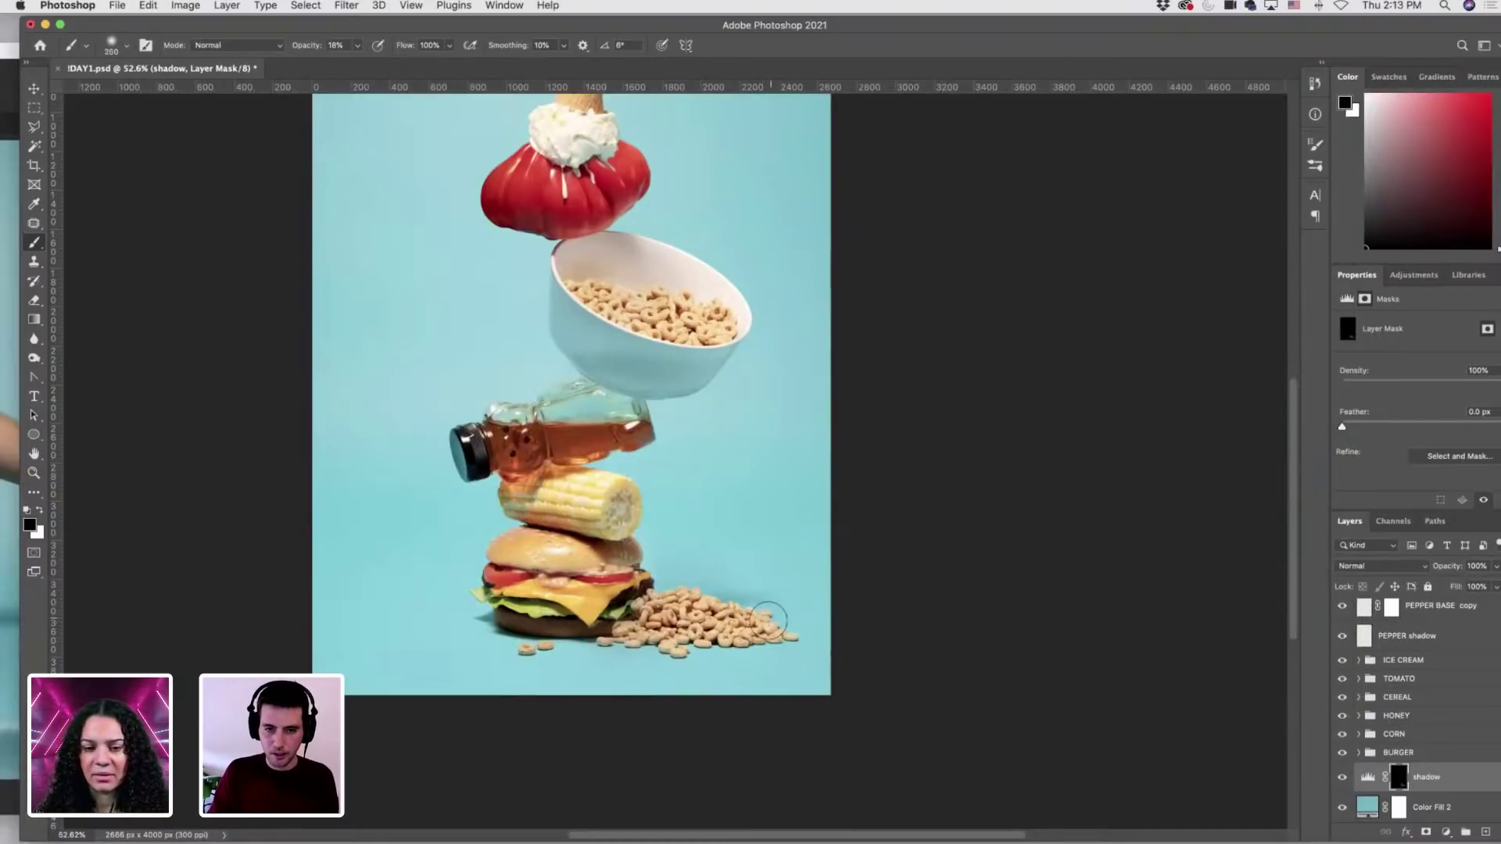
click(1342, 778)
click(1342, 778)
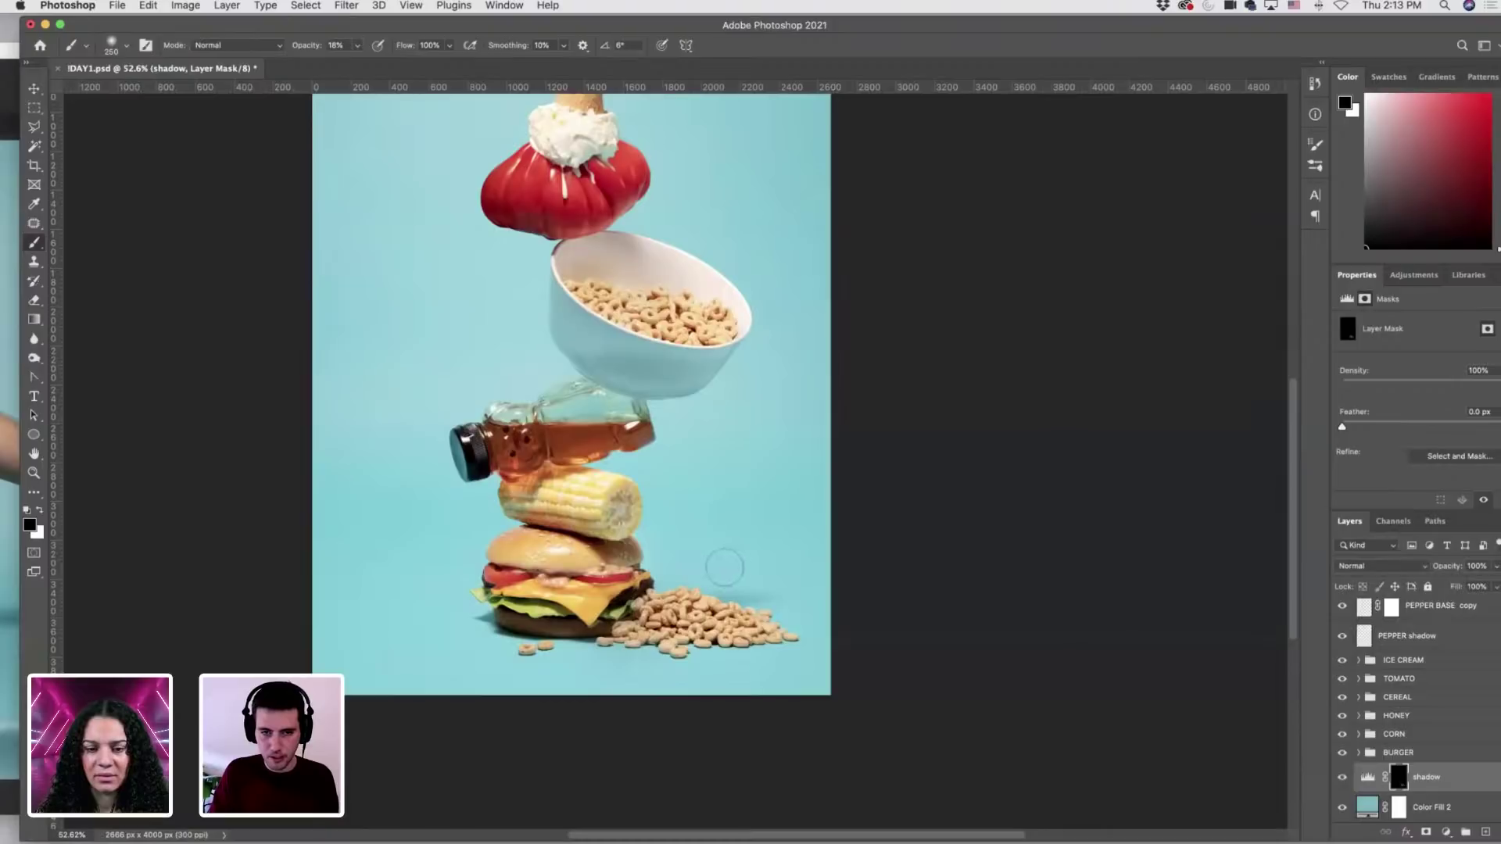
Expand the BURGER group, activate the BURGER layer's mask, and paint black at 100% opacity with a very small brush along the patty's outer edge.
click(1358, 752)
scroll(1412, 710, down, 3)
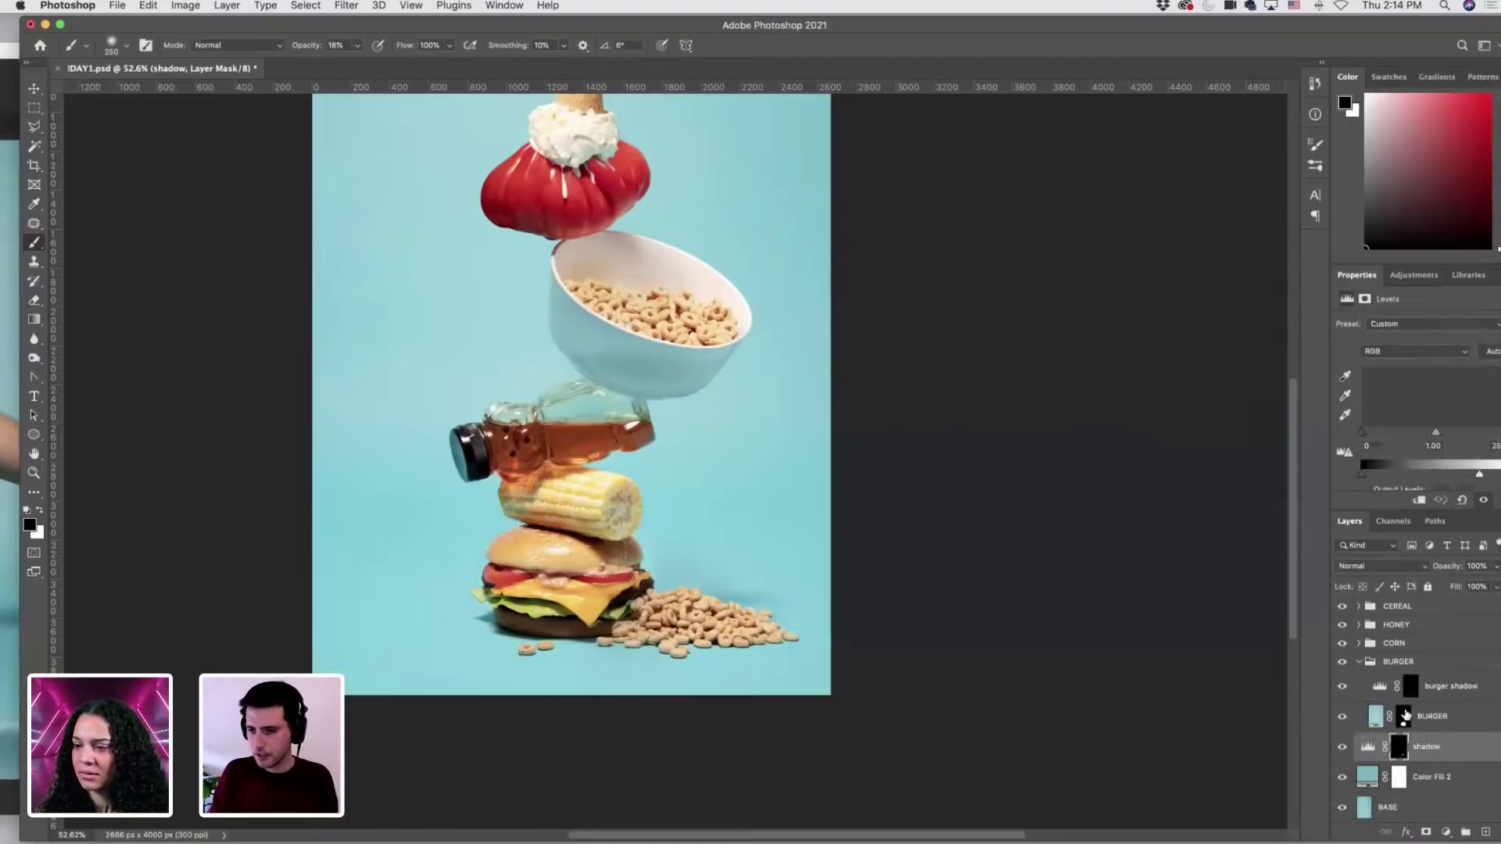
click(1405, 715)
scroll(673, 587, up, 5)
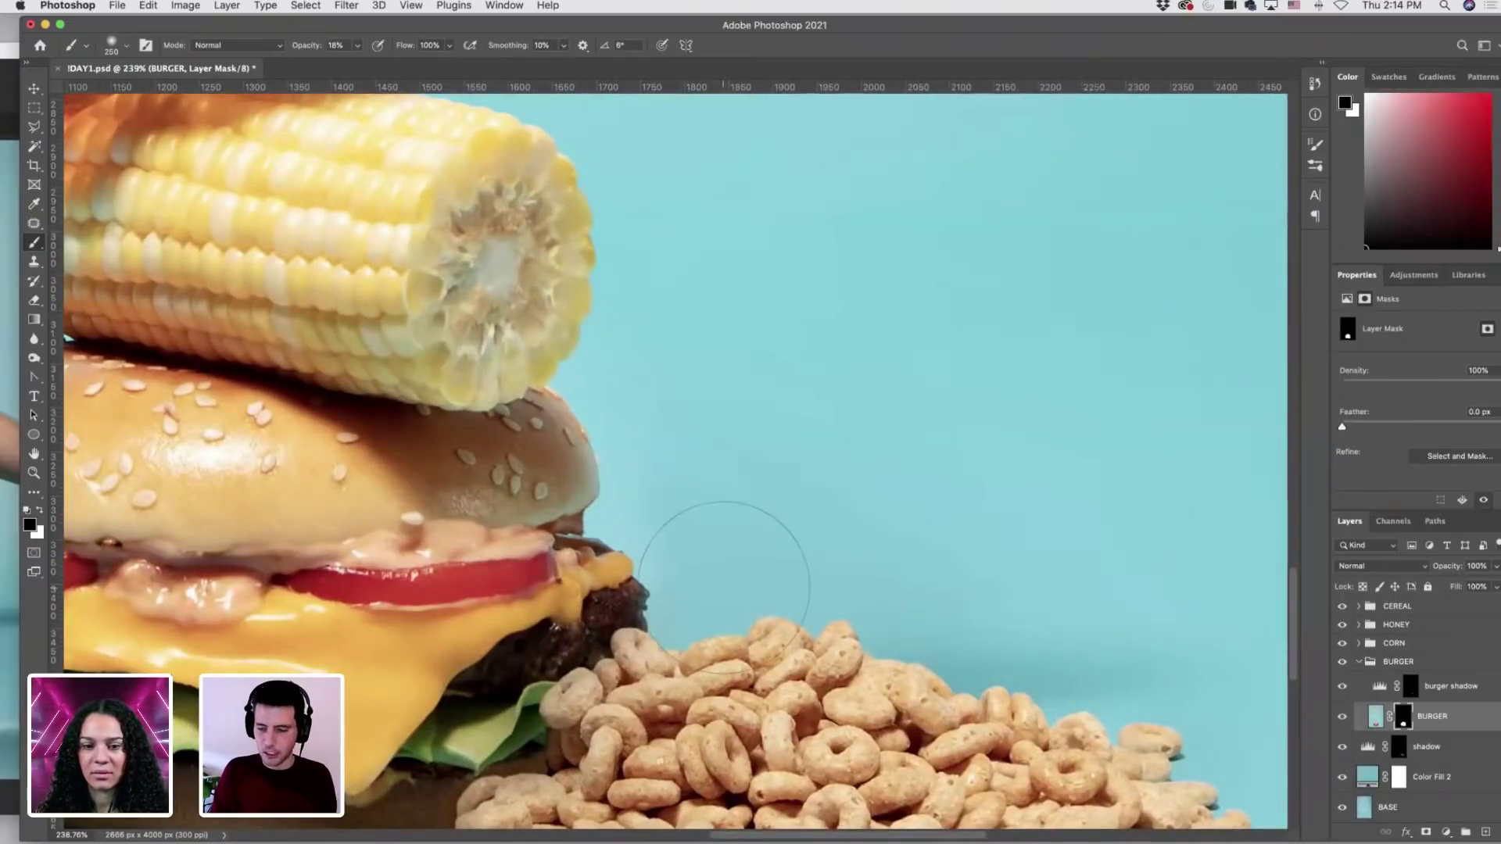
key(bracketleft)
key(bracketleft)
key(bracketleft)
key(bracketleft)
key(bracketleft)
key(bracketleft)
key(bracketleft)
key(bracketleft)
key(bracketleft)
key(bracketleft)
key(bracketleft)
key(bracketleft)
key(bracketleft)
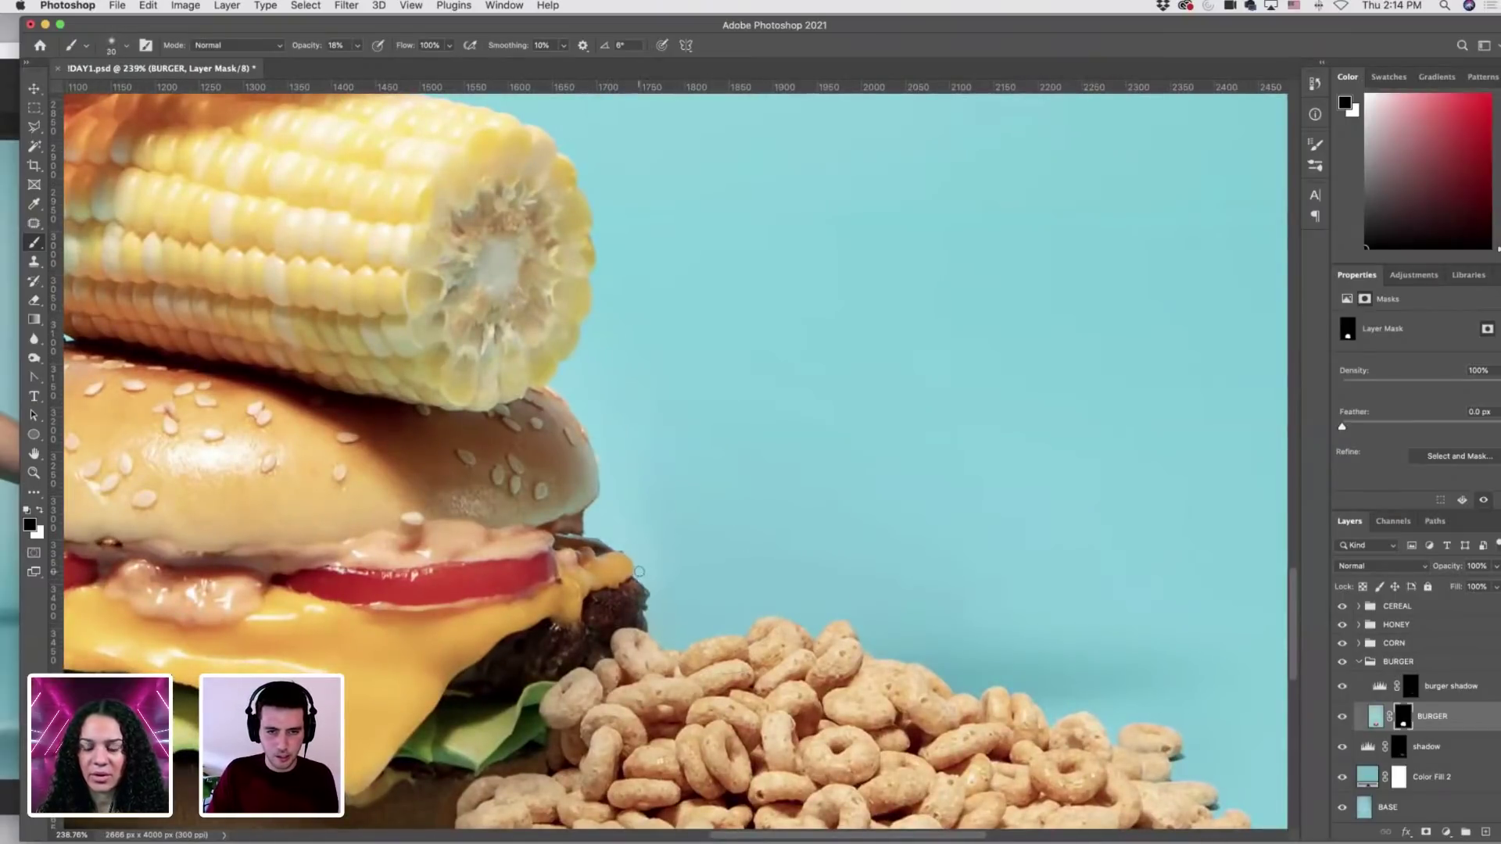
click(358, 44)
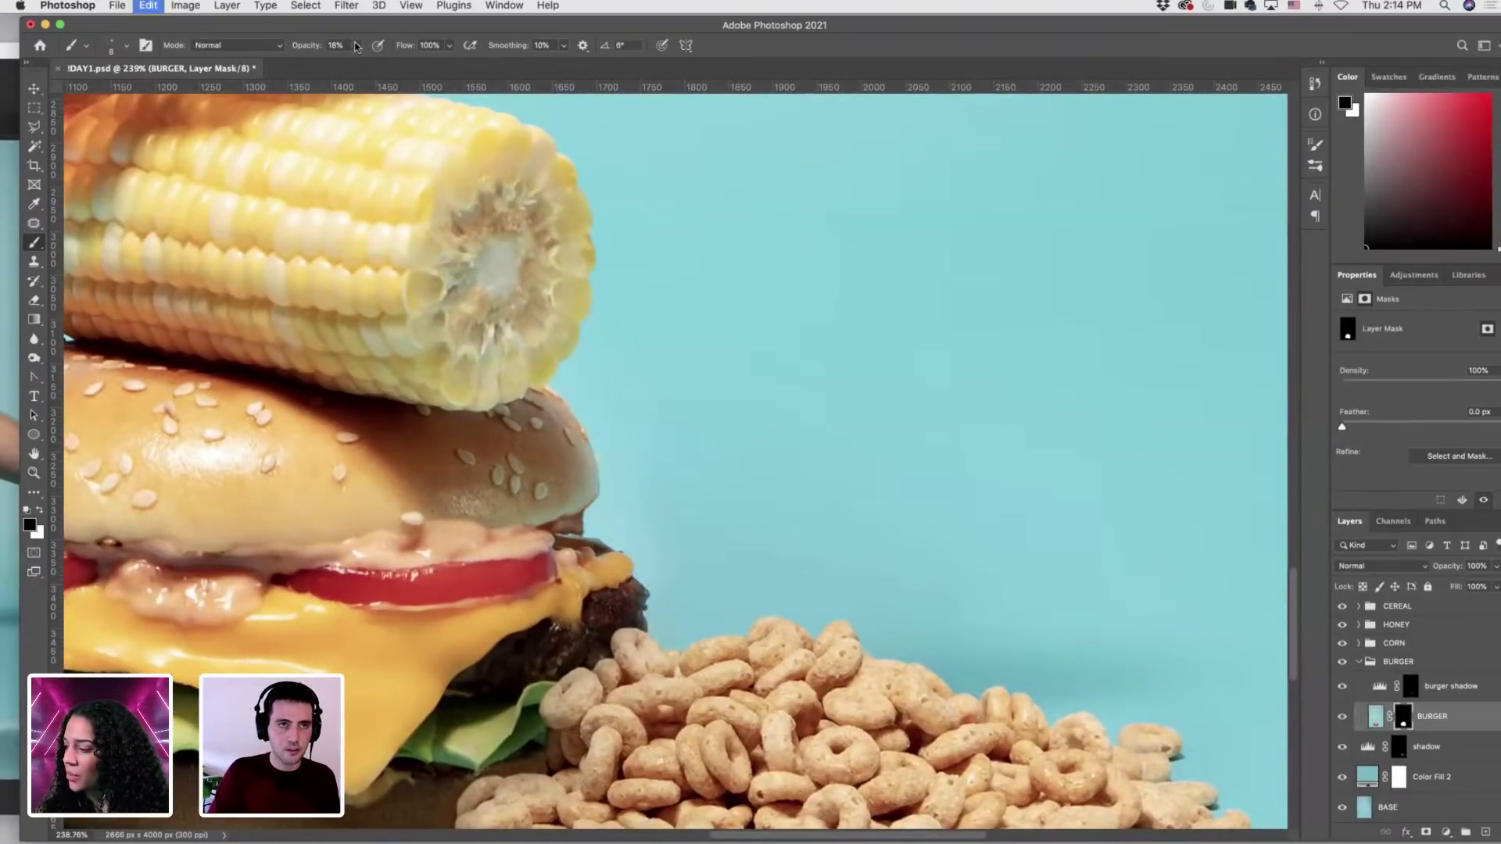
click(638, 576)
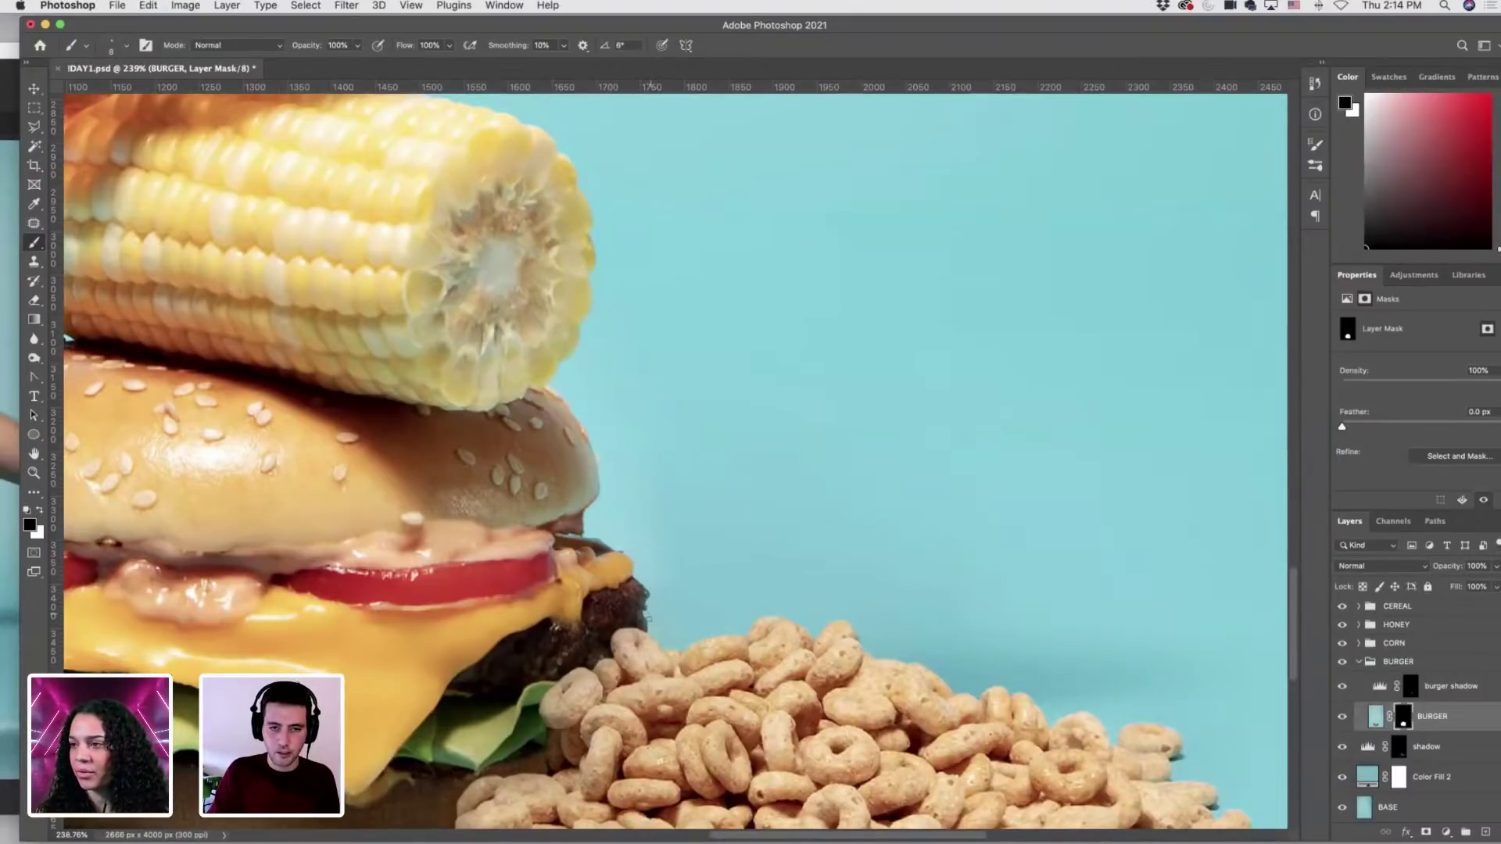
Gradually enlarge the brush, mask out leftover background beside the burger with black, and toggle the BURGER layer to check for remnants.
key(bracketright)
key(bracketright)
key(bracketright)
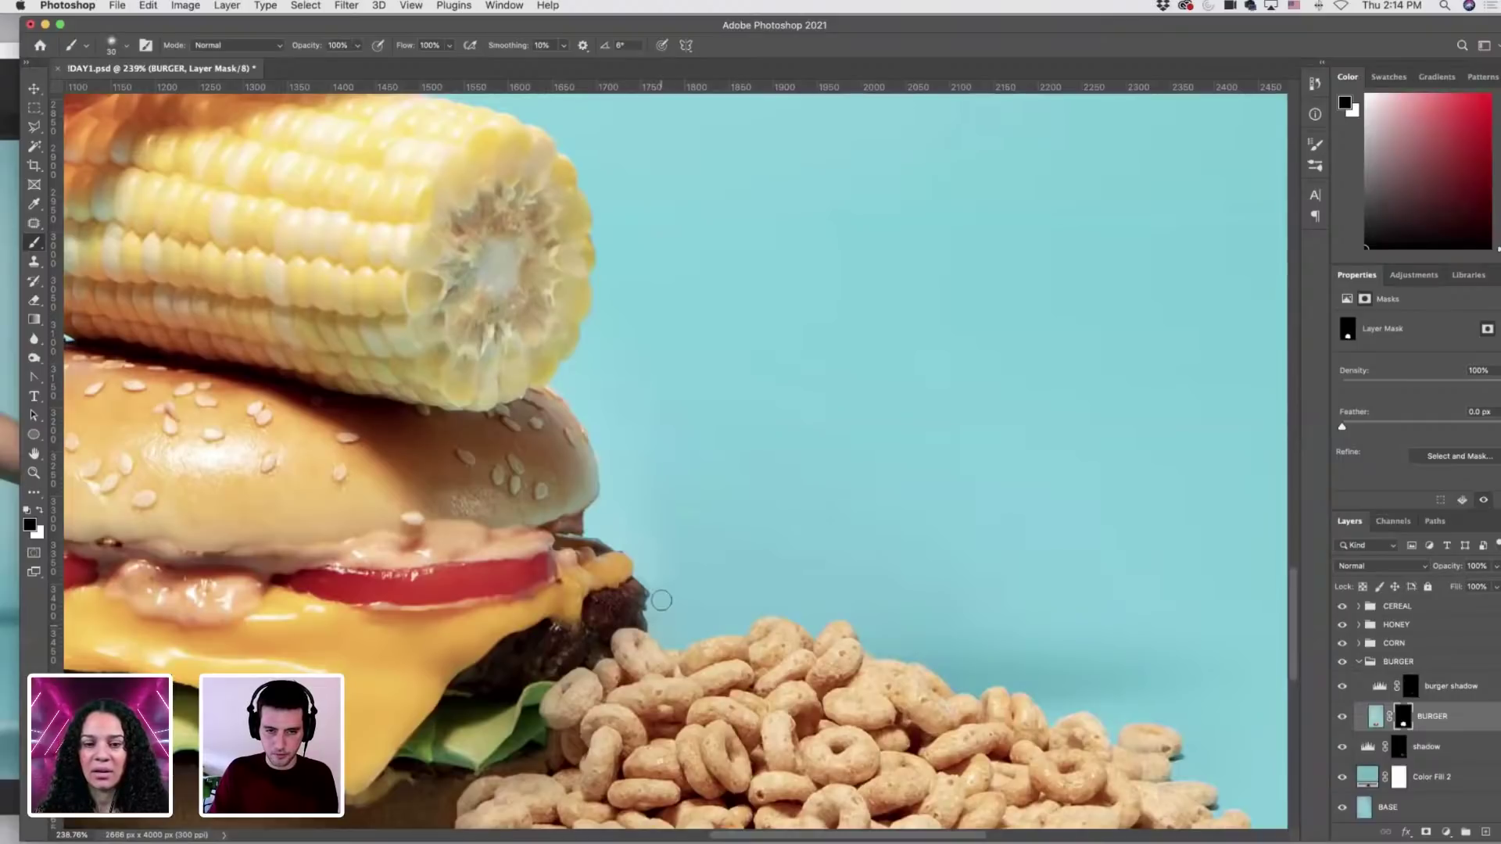
key(bracketright)
key(bracketright)
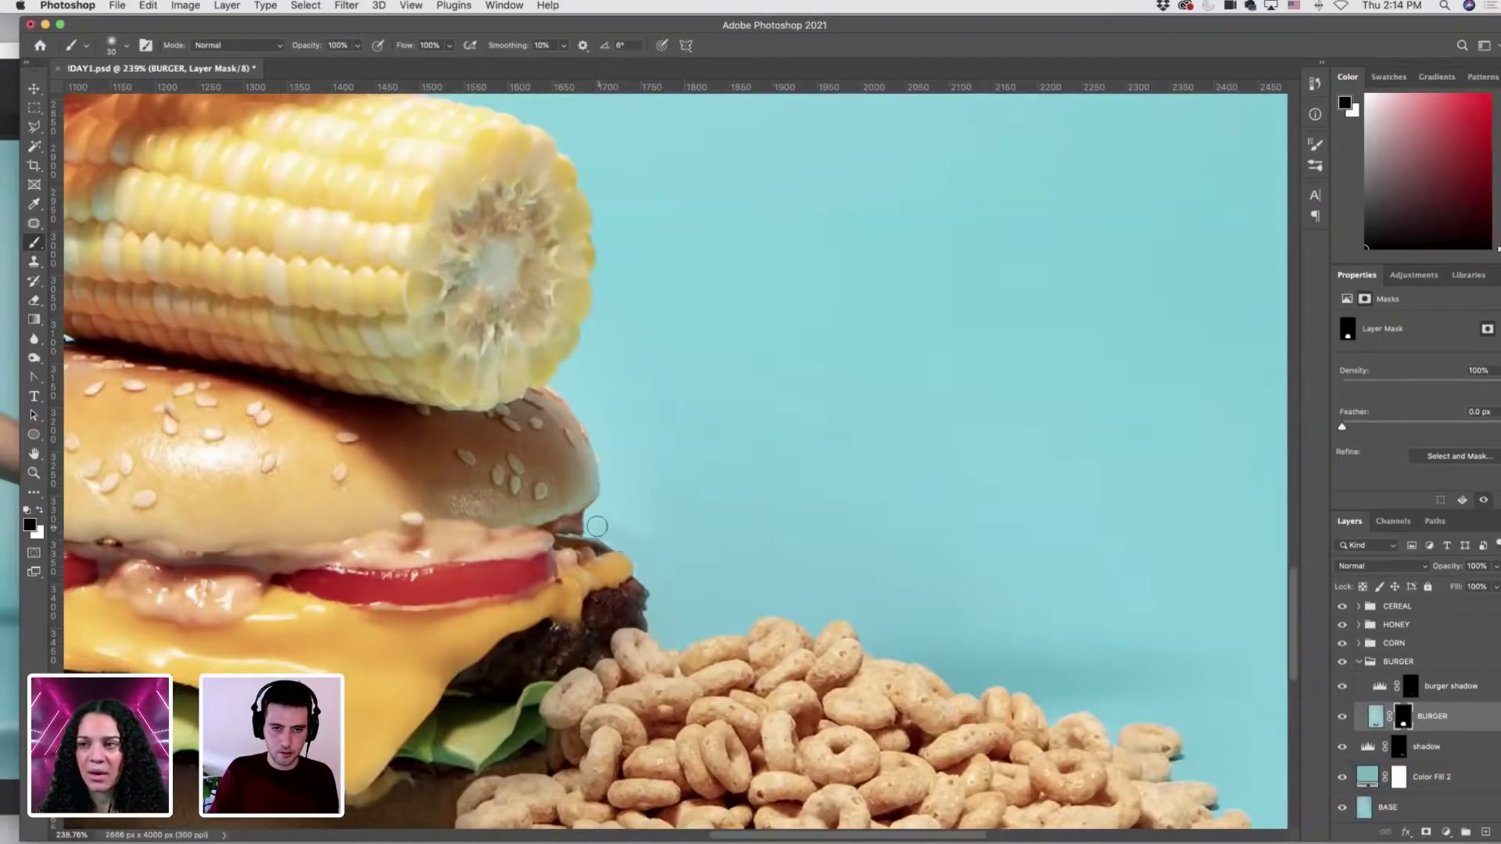
key(bracketright)
key(bracketright)
key(bracketright)
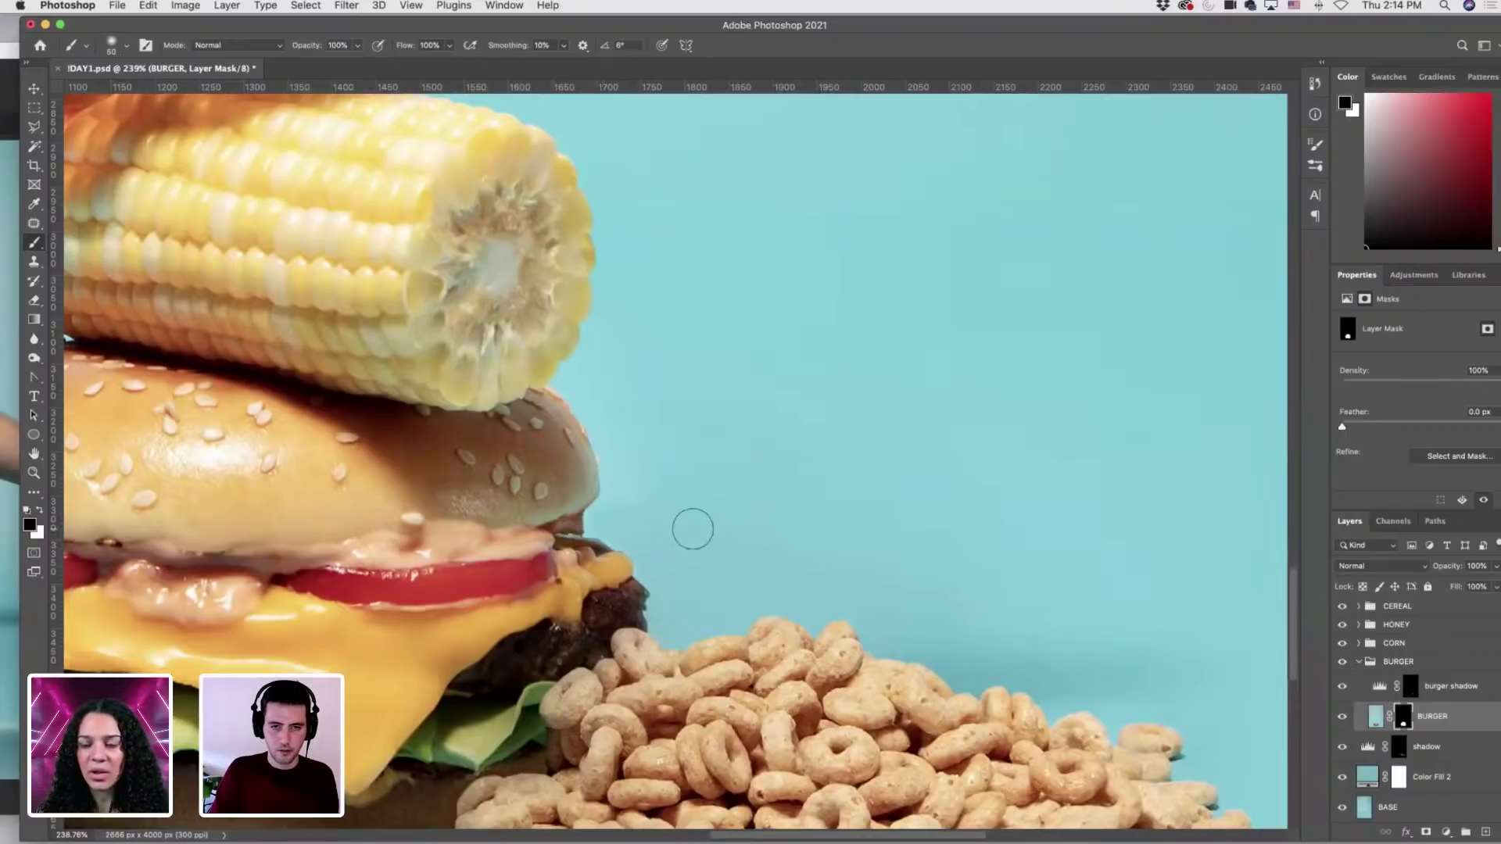
key(bracketright)
key(bracketright)
key(bracketright)
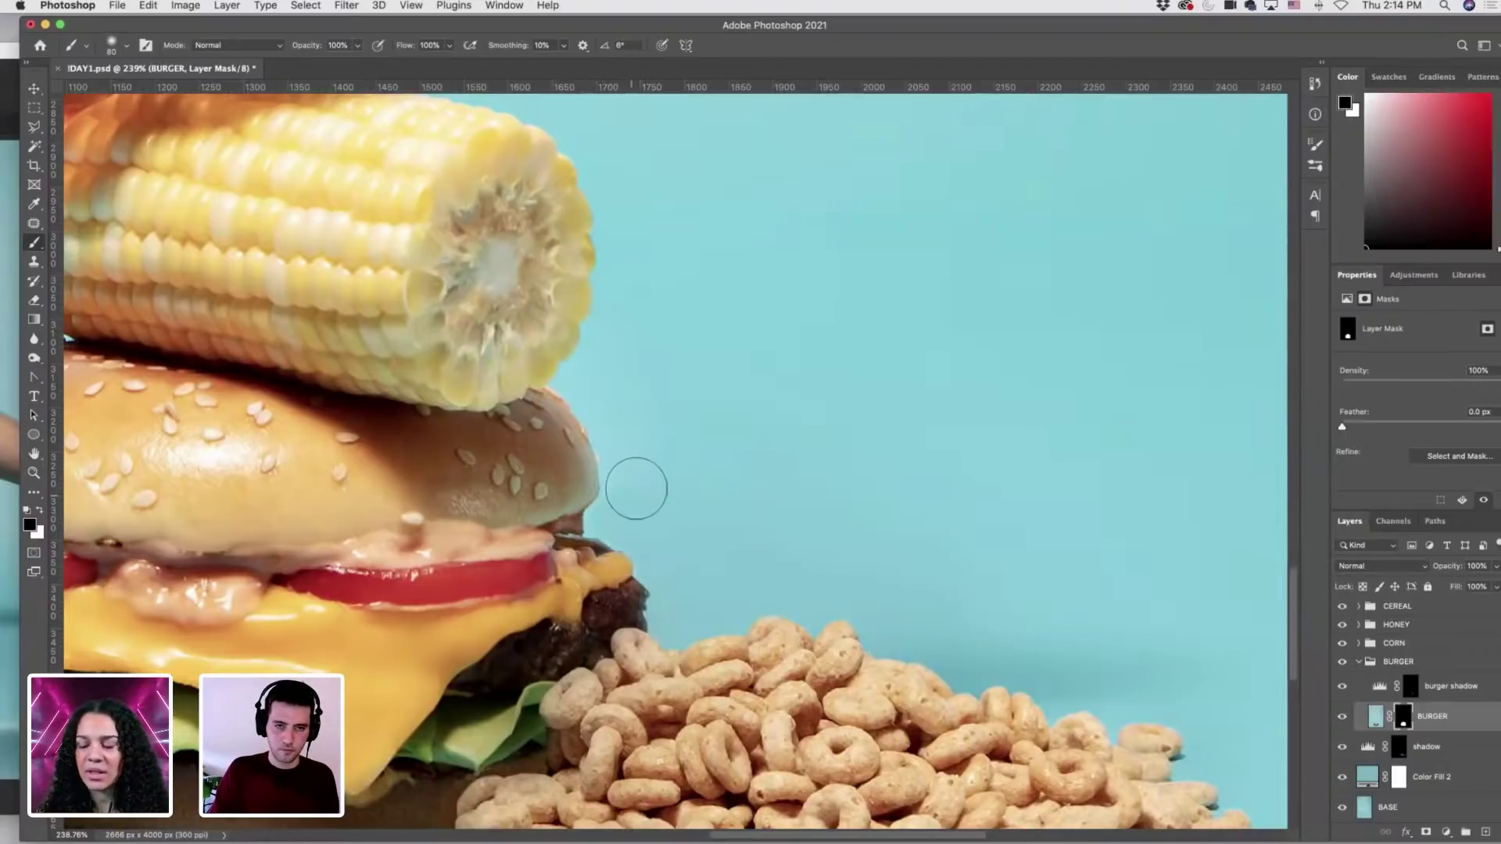
key(bracketright)
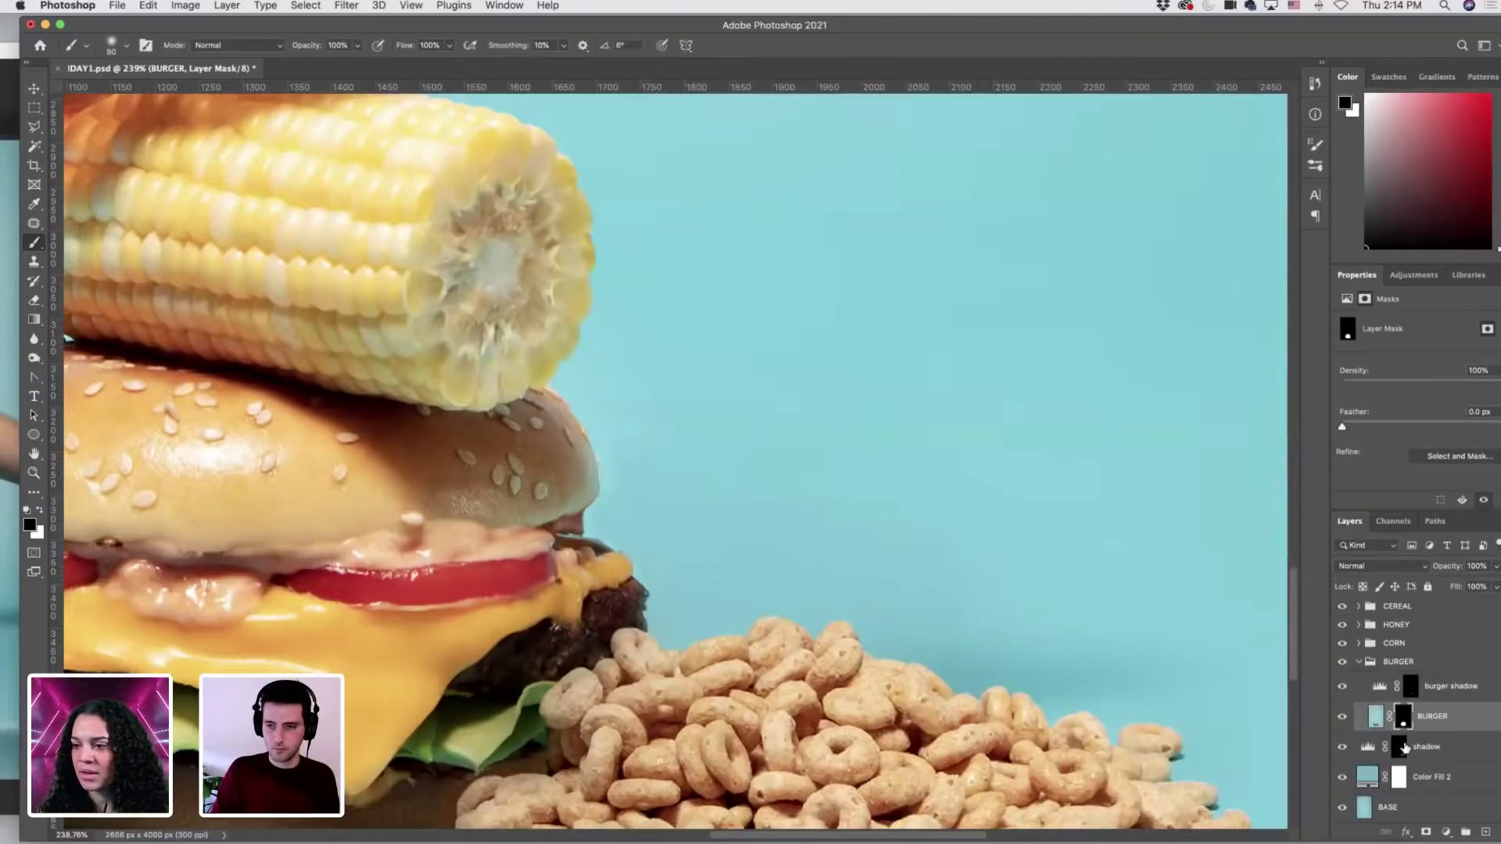
click(1344, 719)
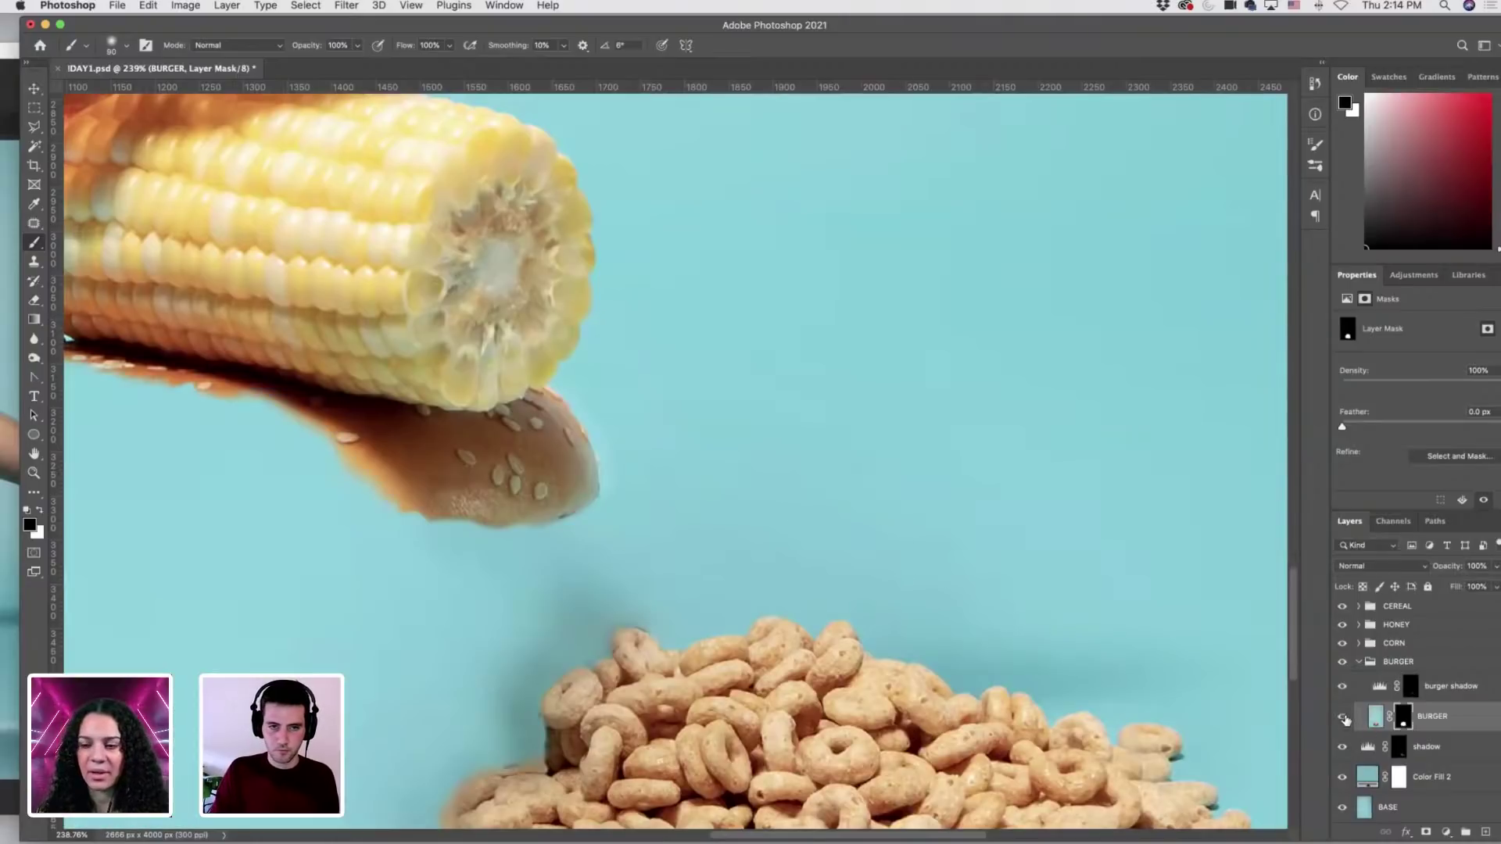
click(1344, 718)
Expand the CORN group, activate the CORN layer's mask, and clean the halo beside the top bun with a 35 px black brush.
scroll(1365, 731, up, 3)
click(1385, 739)
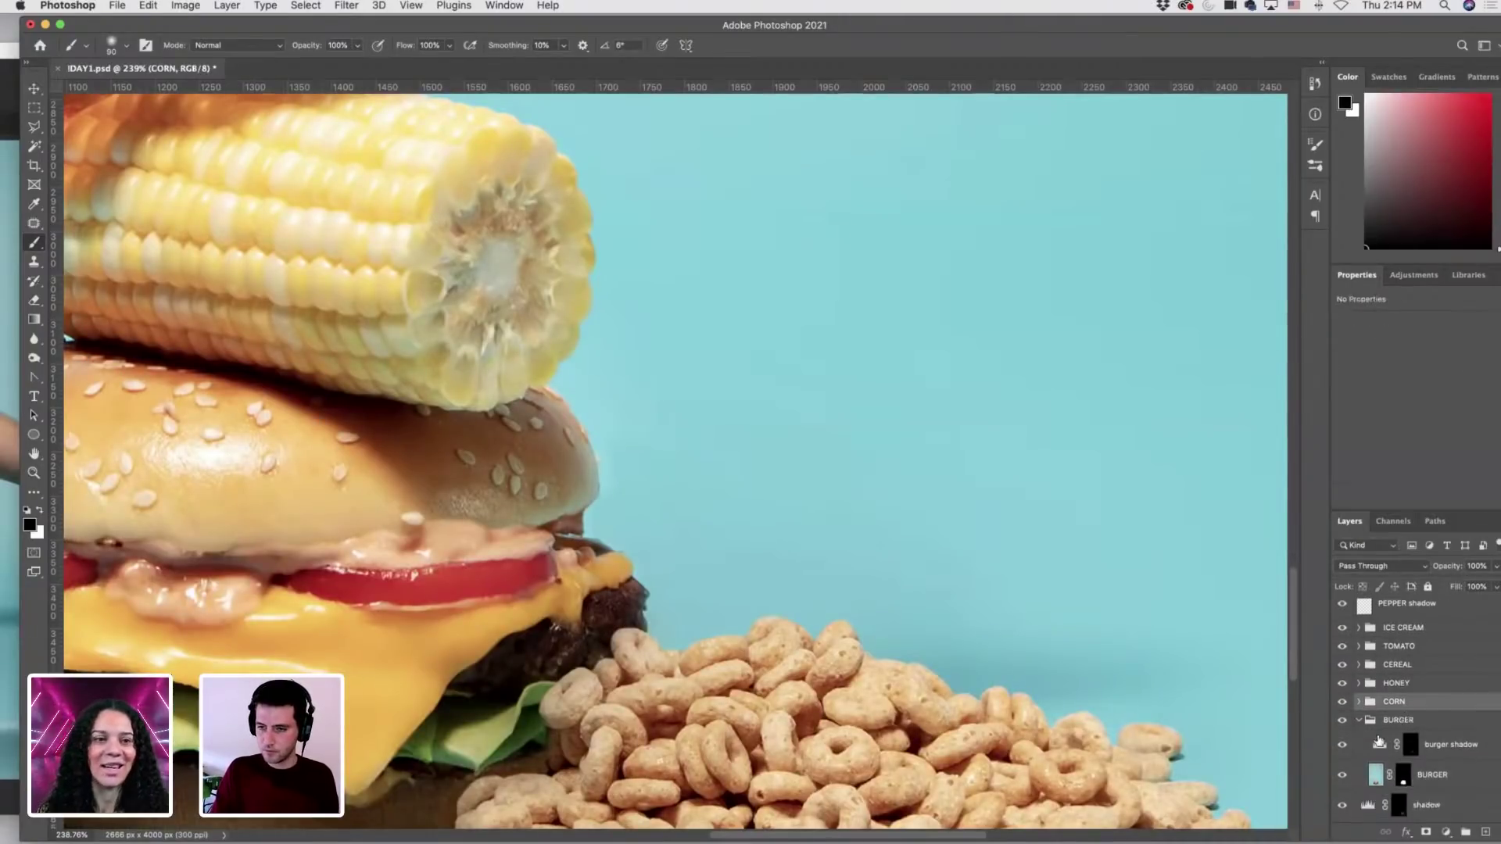
click(1360, 735)
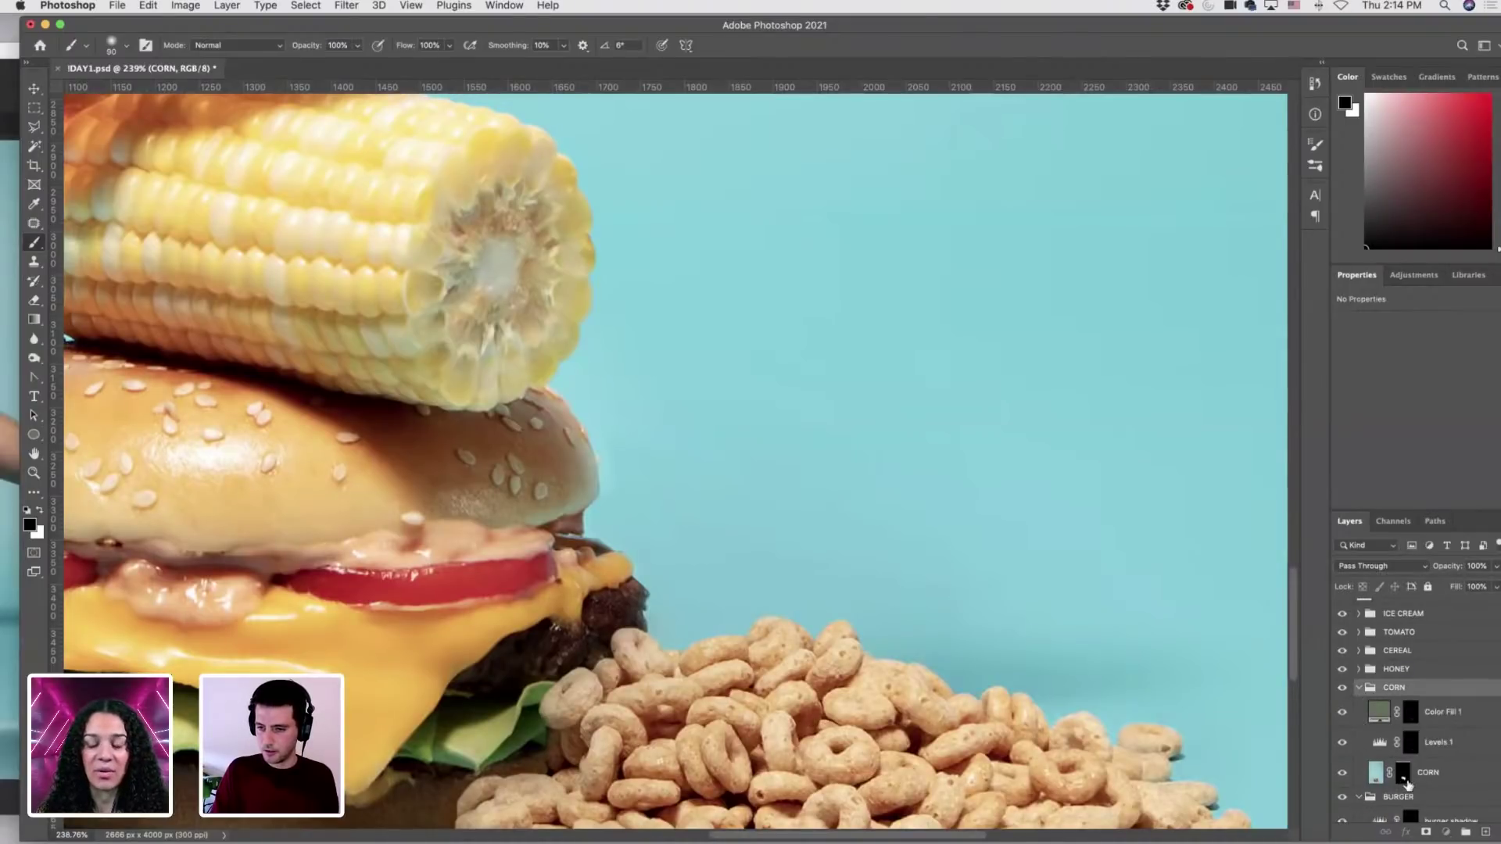
click(1403, 774)
key(bracketleft)
key(bracketleft)
key(bracketleft)
key(bracketleft)
key(bracketleft)
key(bracketleft)
key(bracketleft)
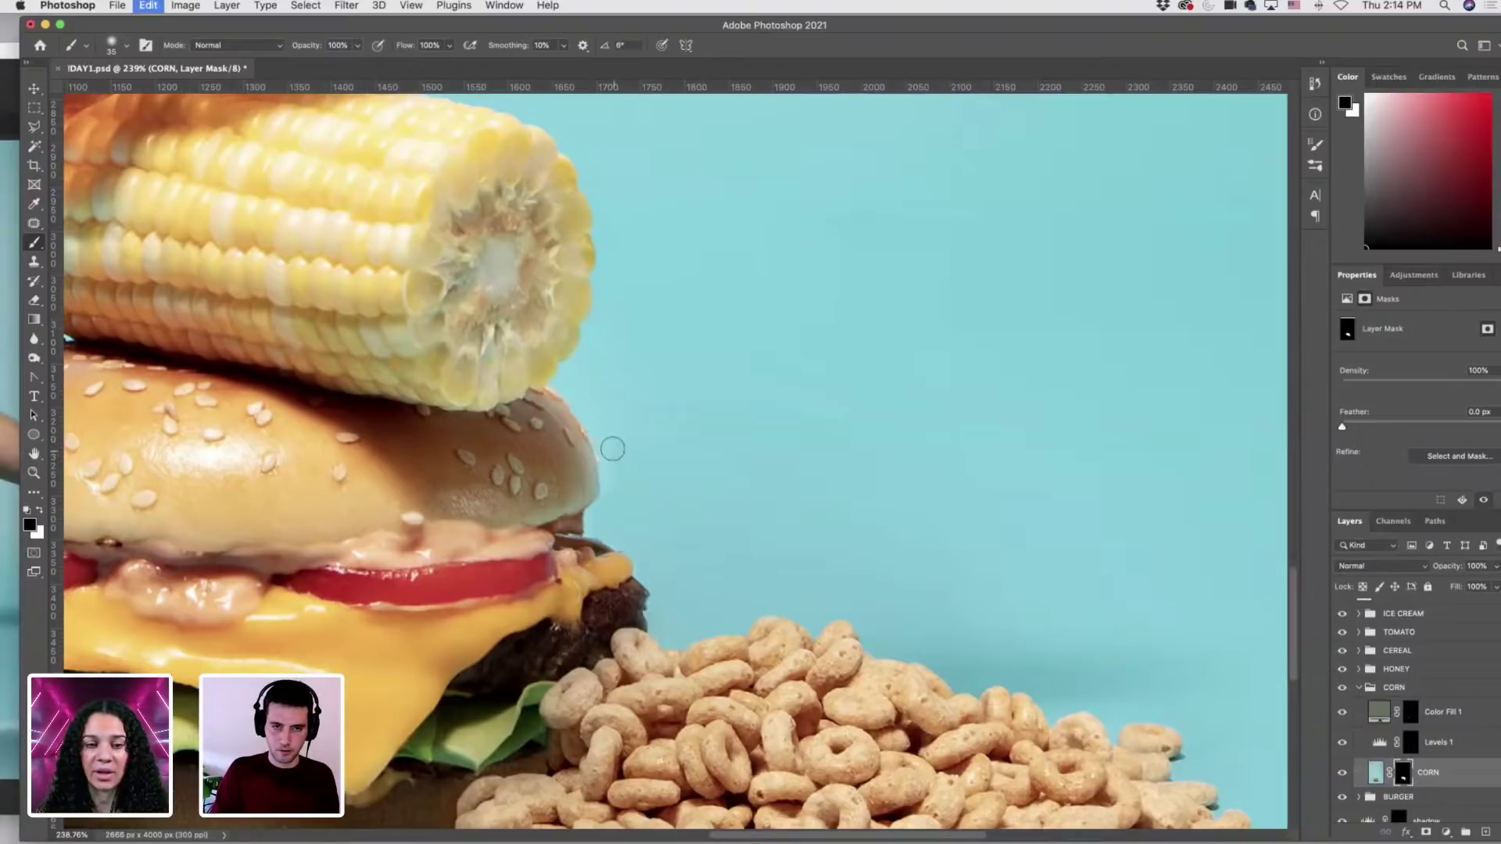
Expand the PEPPER group, hide PEPPER BASE copy and PEPPER shadow, and show and select PEPPER BASE copy 2.
key(super+0)
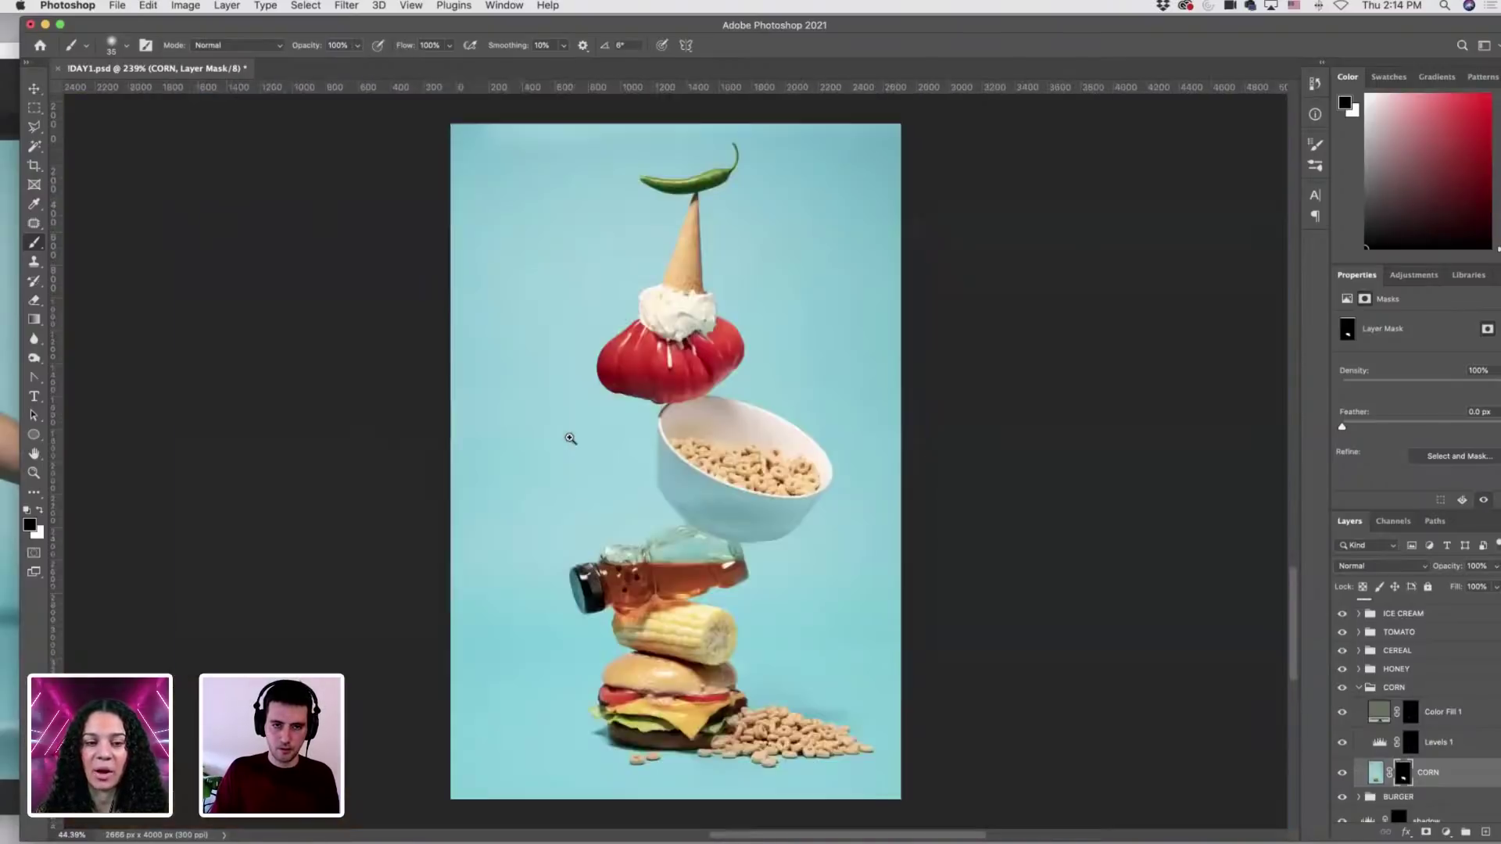
scroll(1402, 801, up, 2)
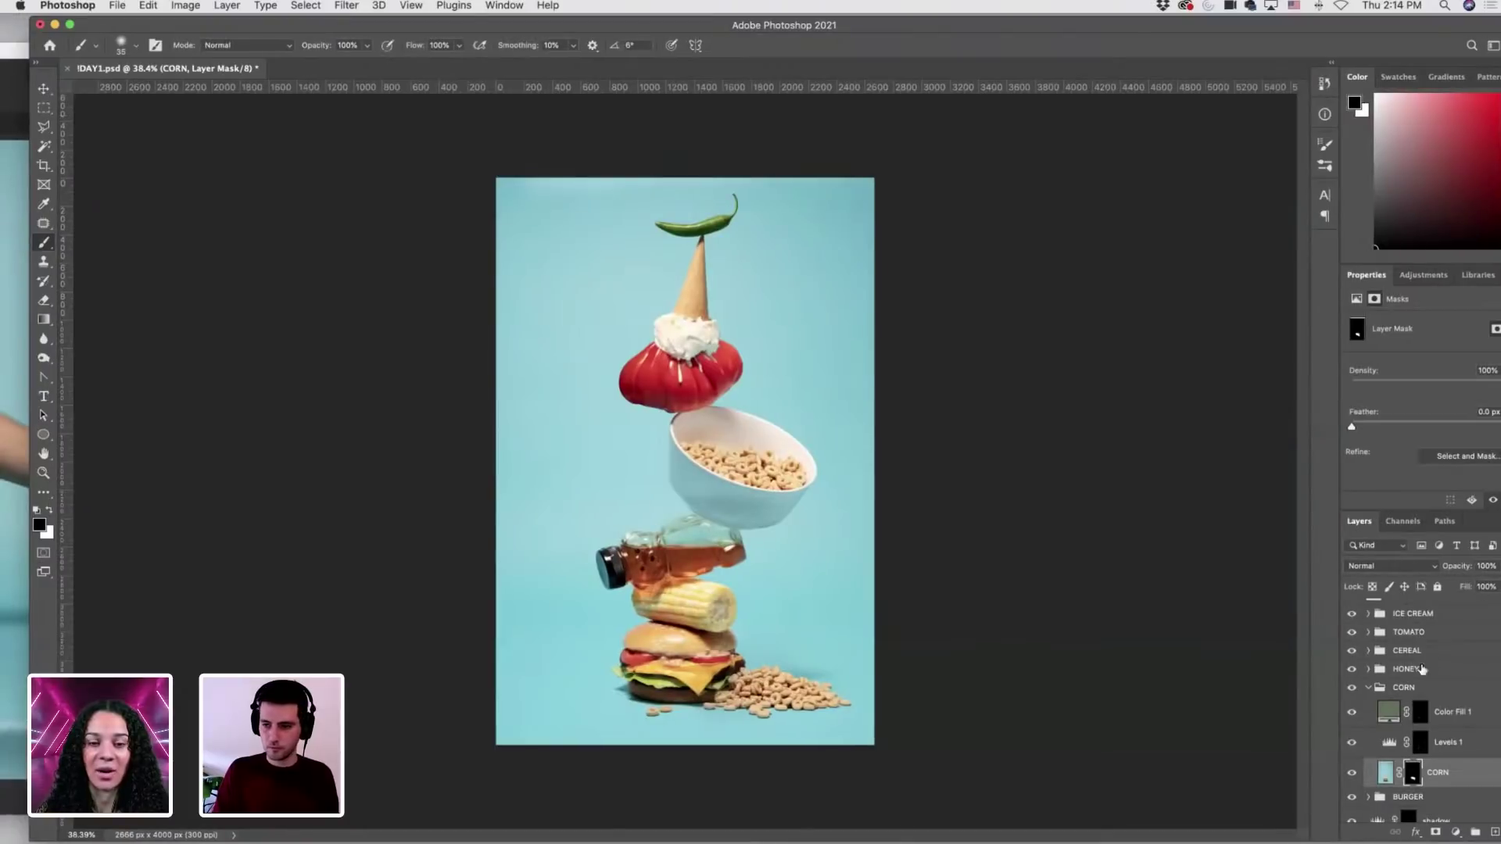
click(1369, 626)
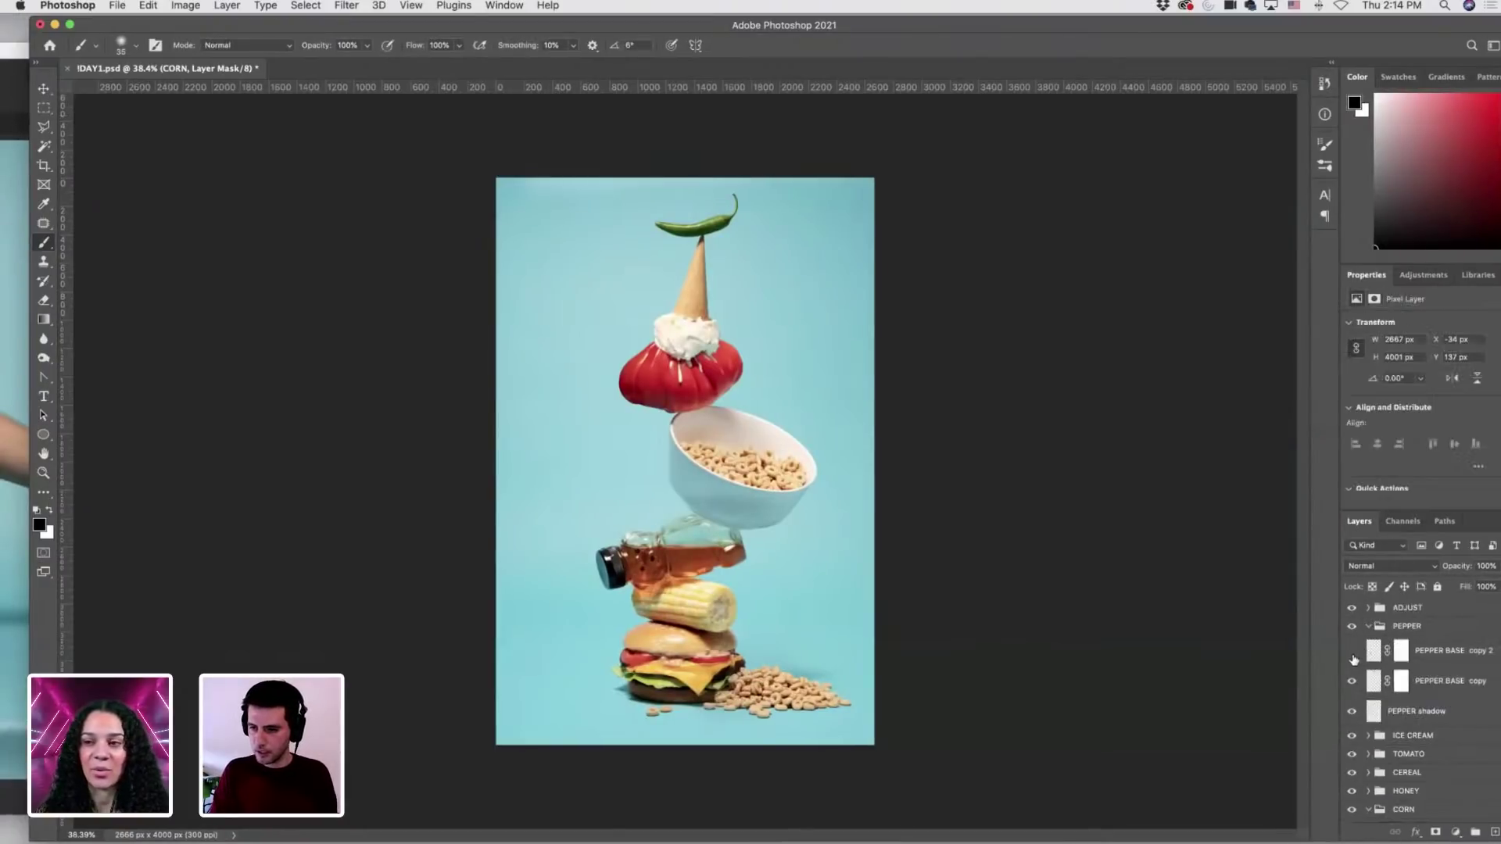
click(1354, 682)
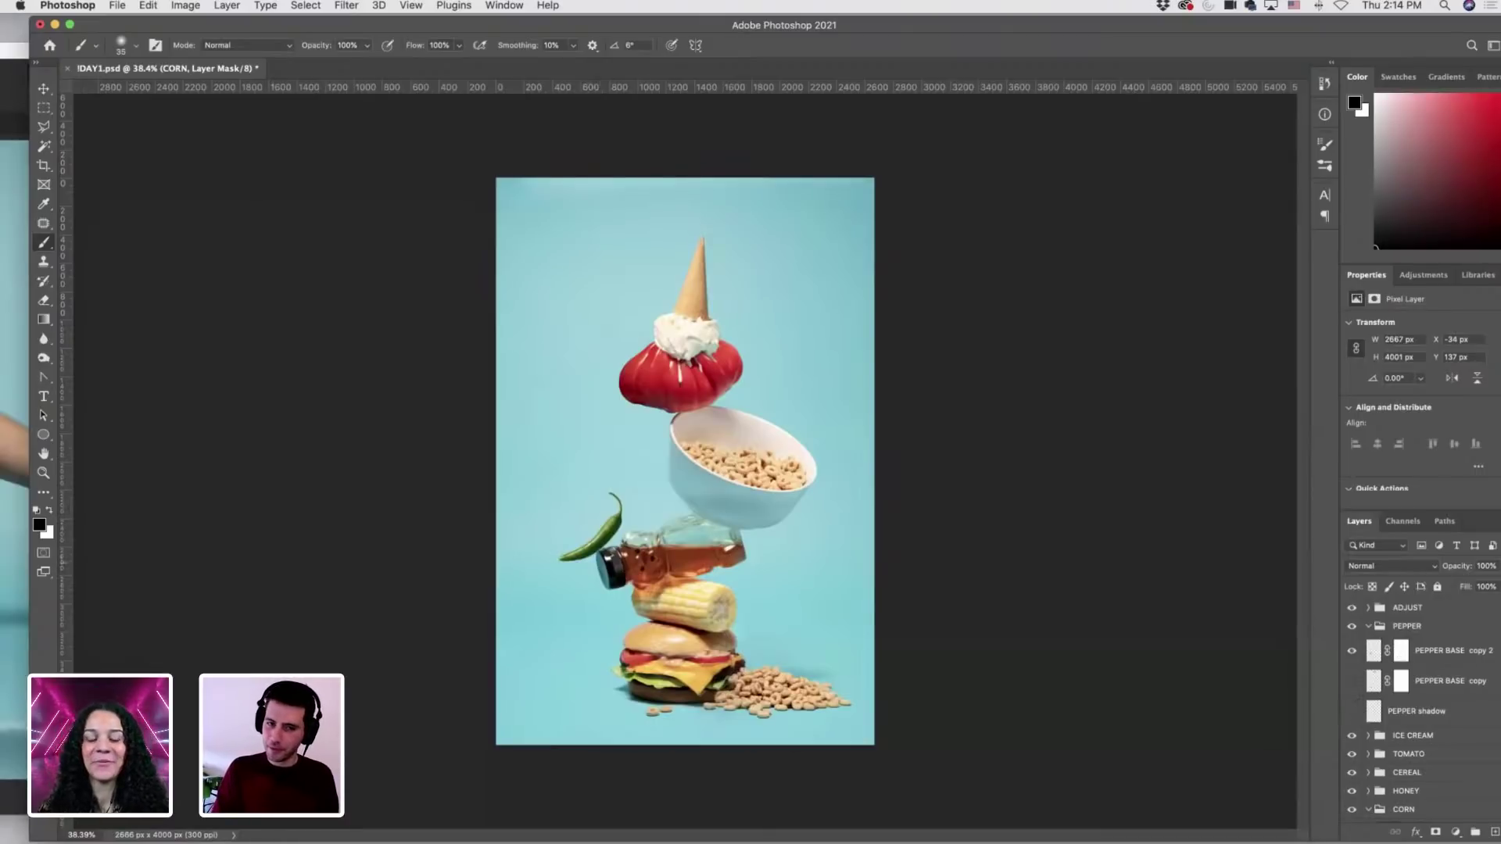
click(1454, 647)
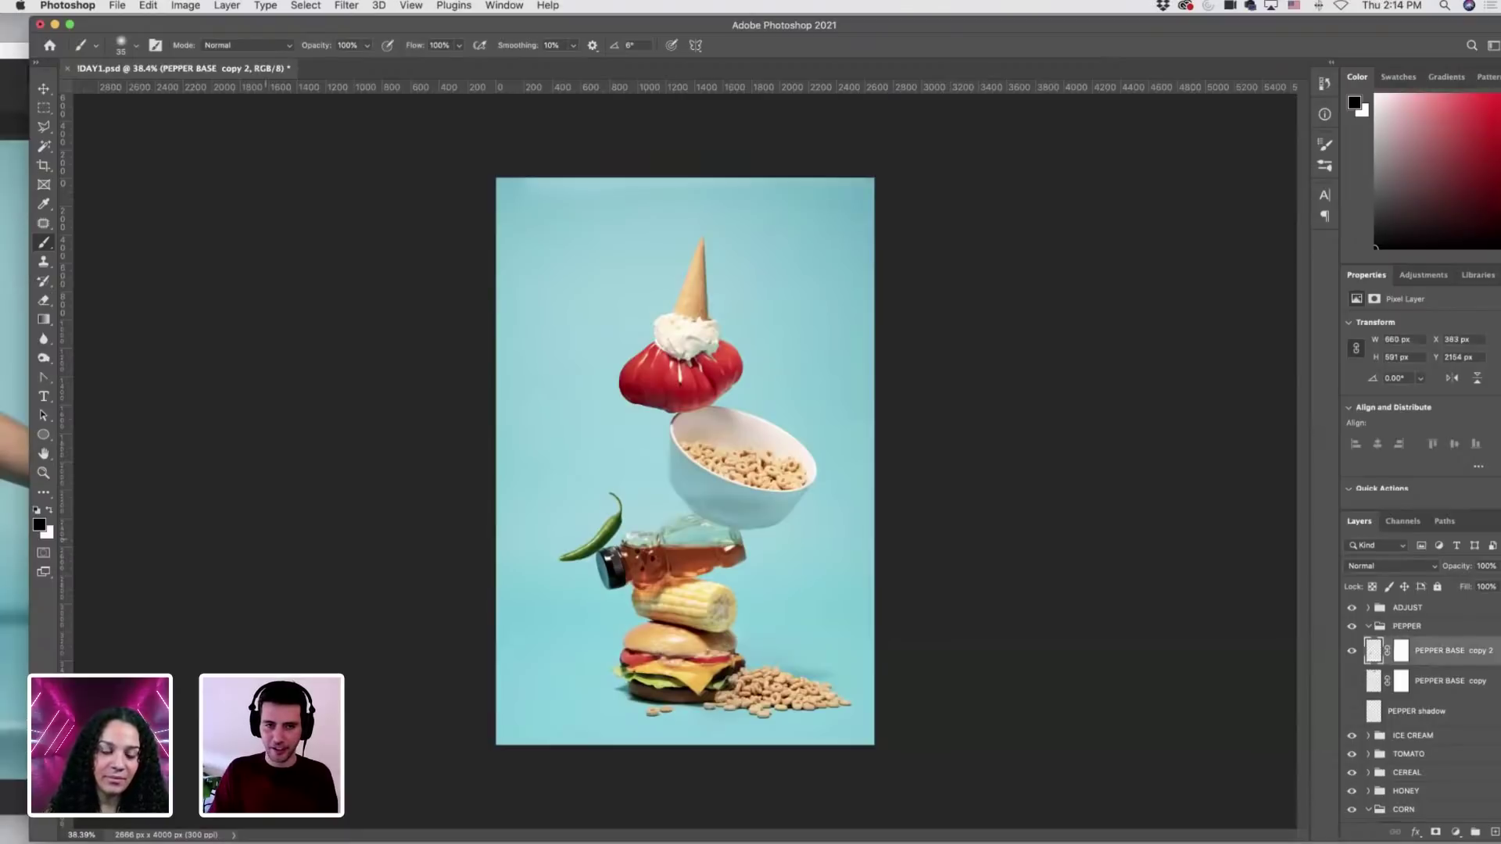
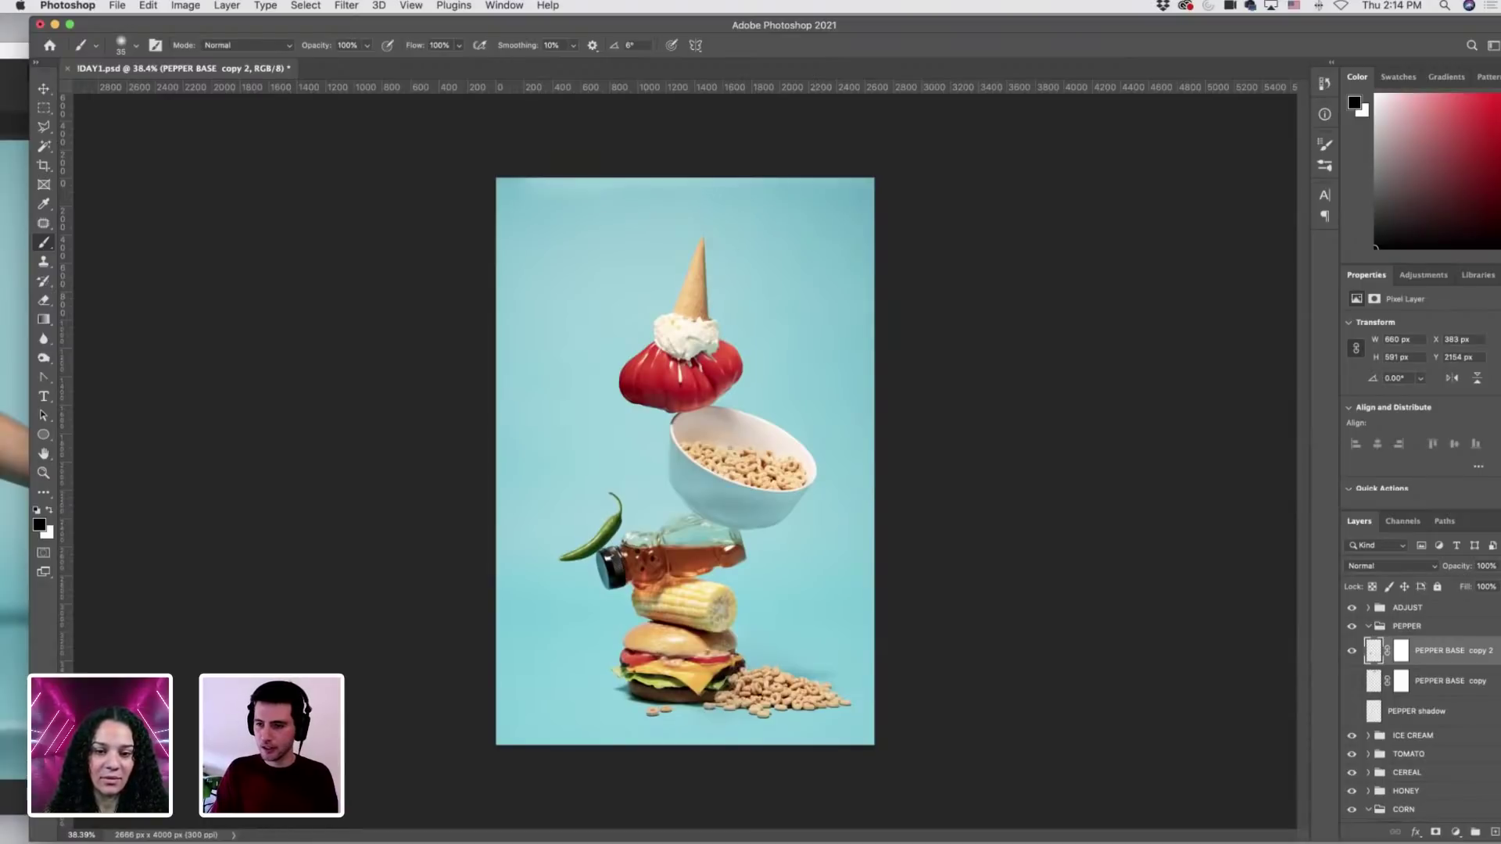
Nudge the green pepper on PEPPER BASE copy 2 about 2 px across and 3 px down against the honey bottle's cap with Free Transform.
scroll(596, 528, up, 5)
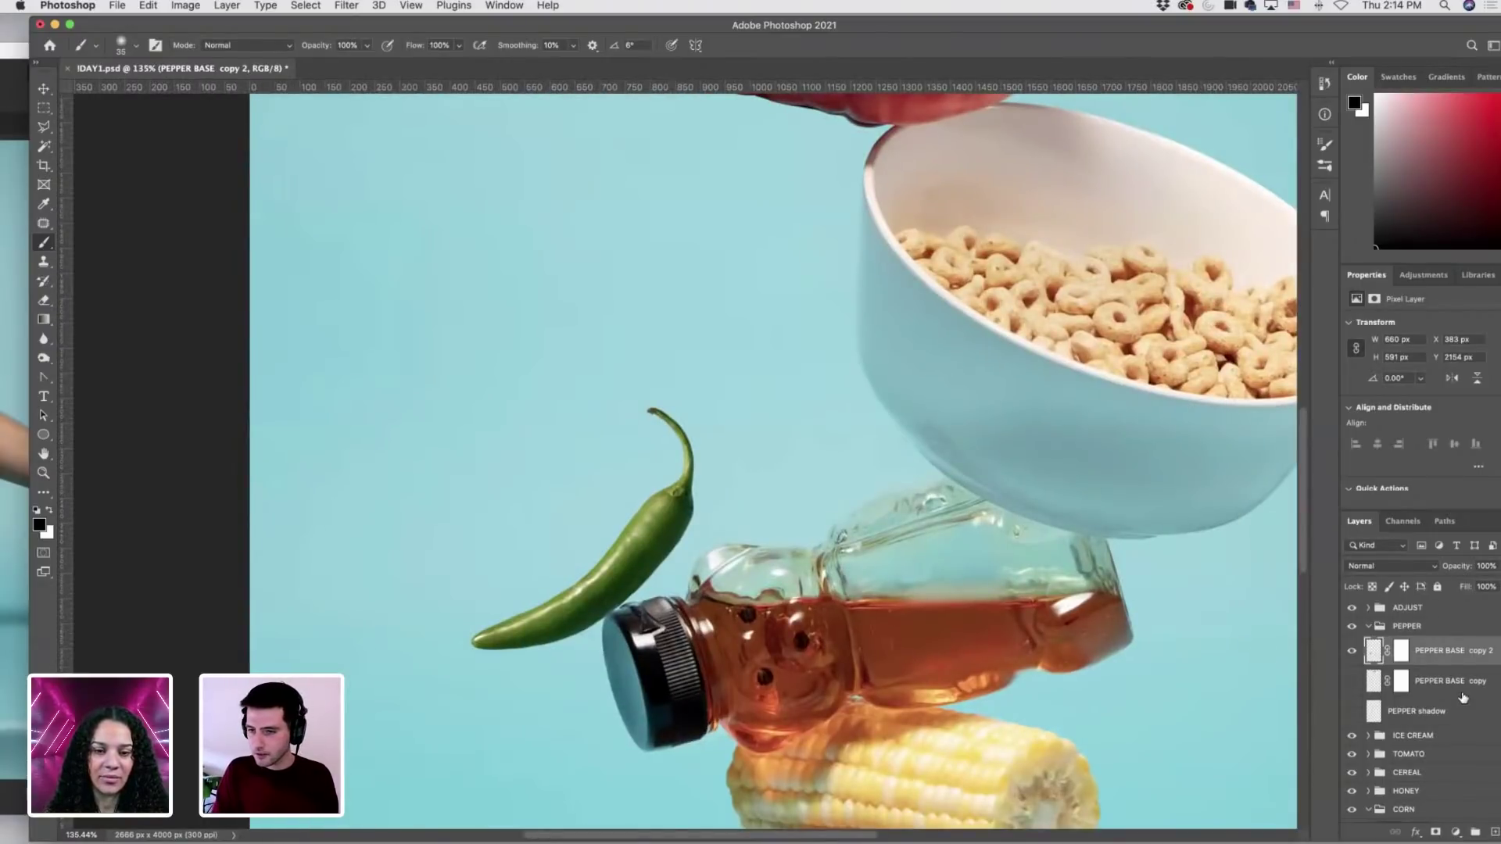
key(ctrl+t)
drag(651, 623, 653, 626)
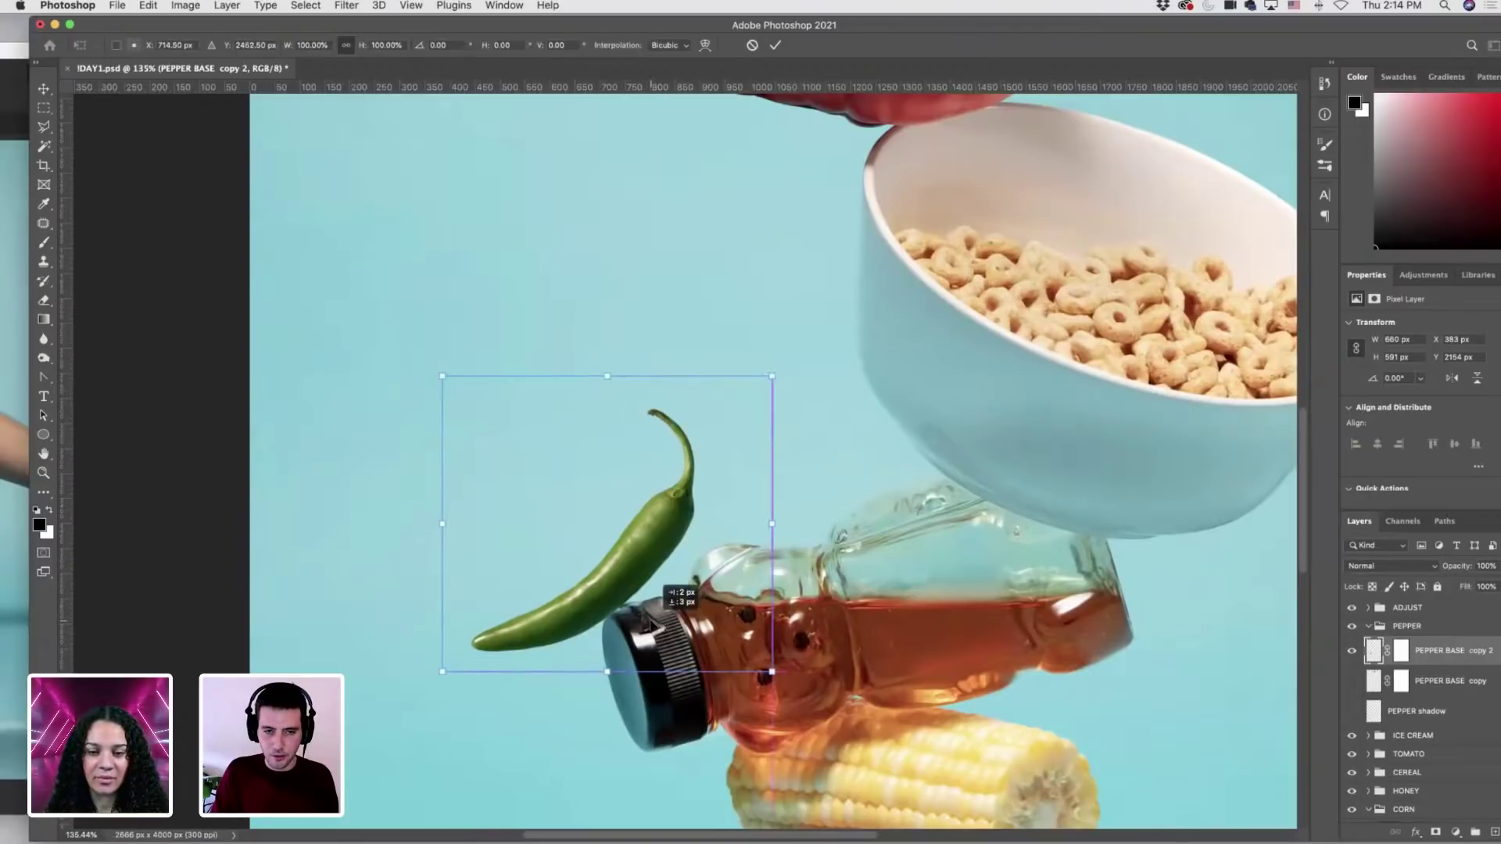
key(Return)
key(b)
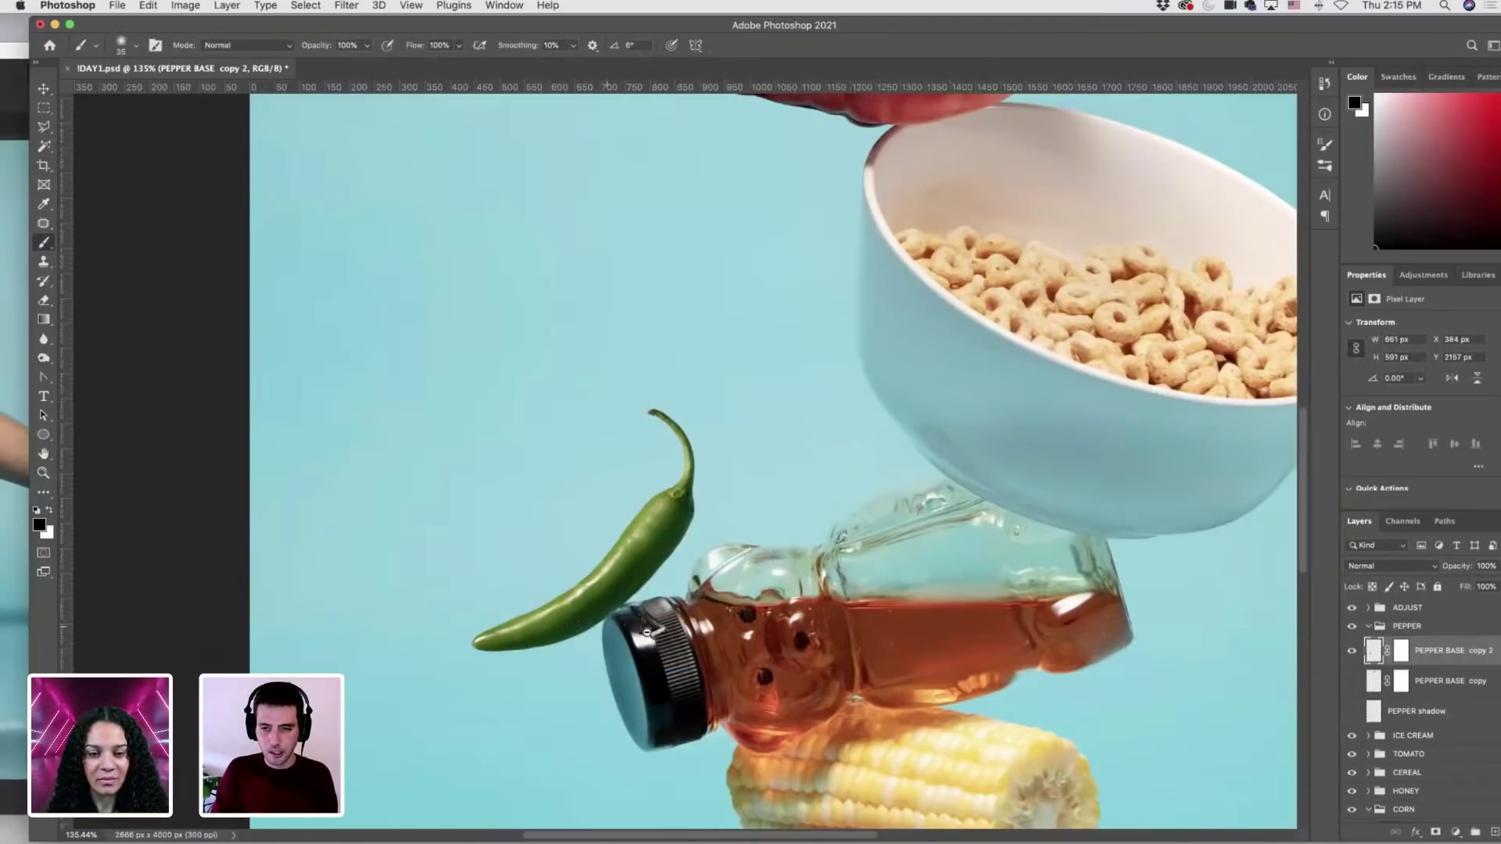
Add a new layer directly below PEPPER BASE copy 2 and name it "pepper shadow".
scroll(608, 631, up, 3)
click(1495, 833)
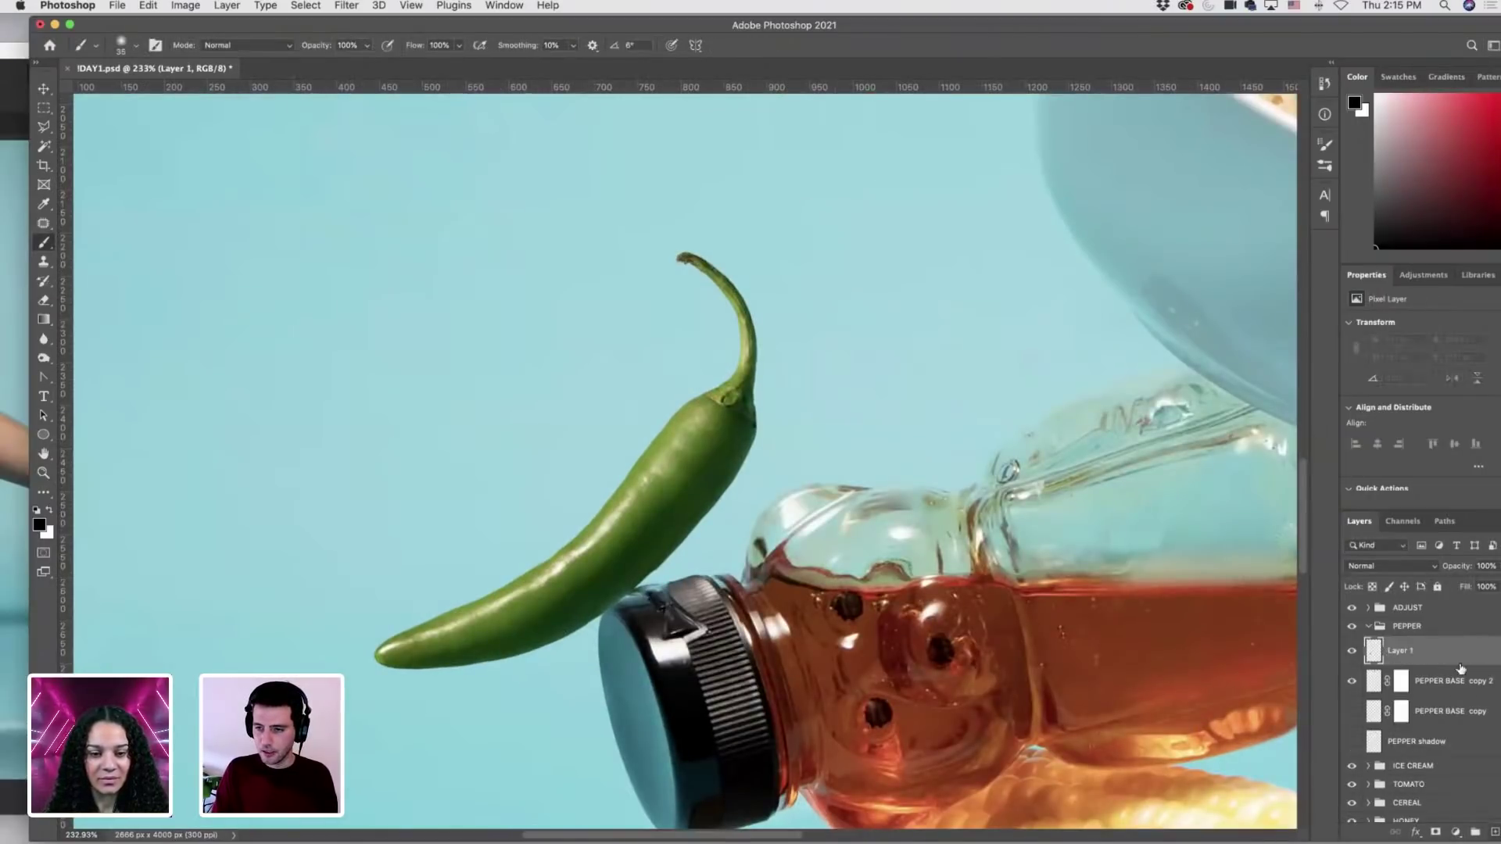
drag(1456, 656, 1400, 678)
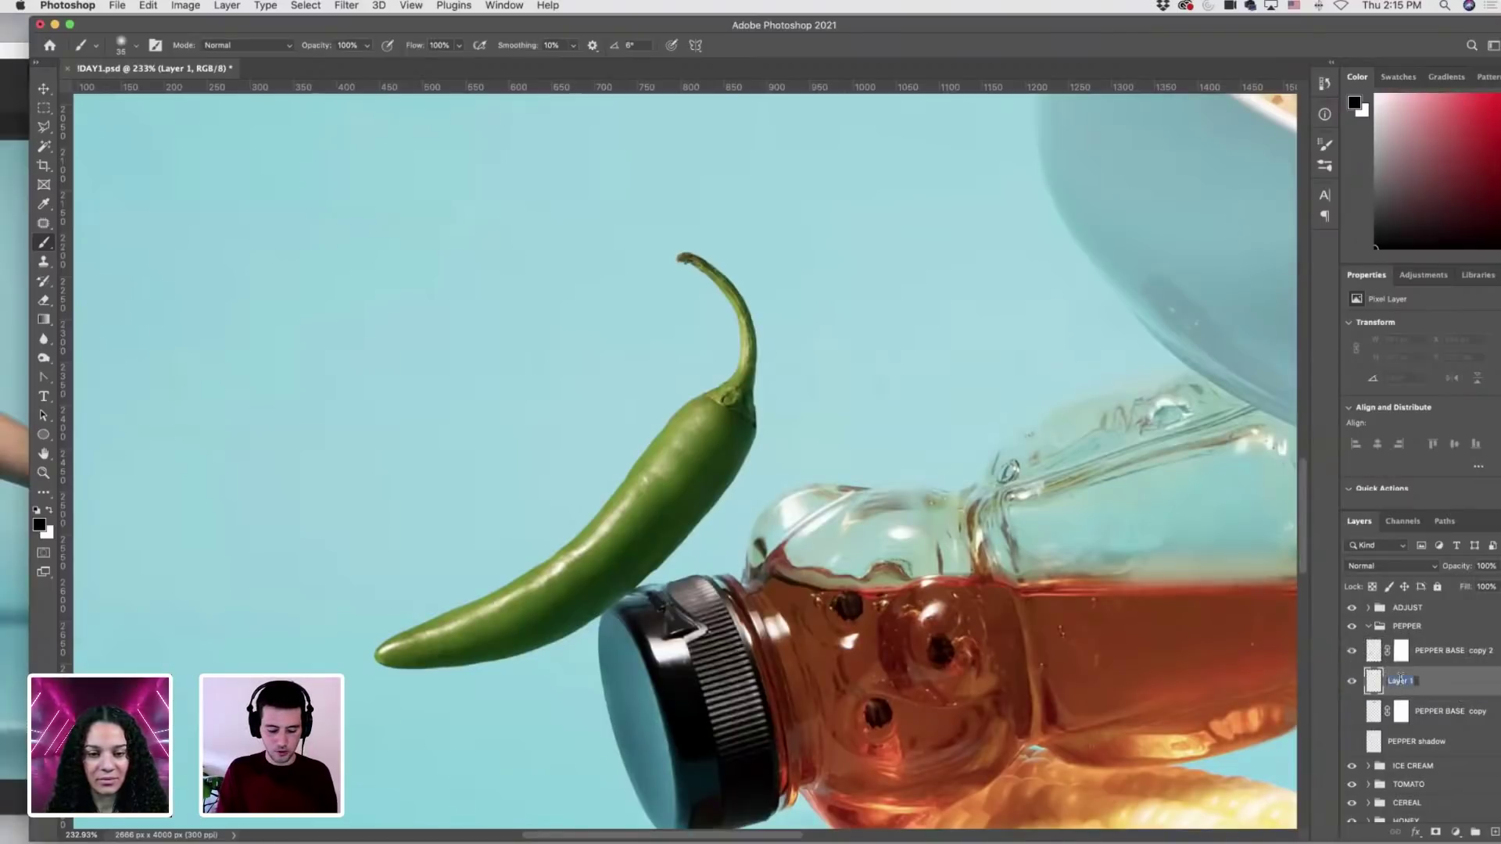
text(pepper shadow)
key(Return)
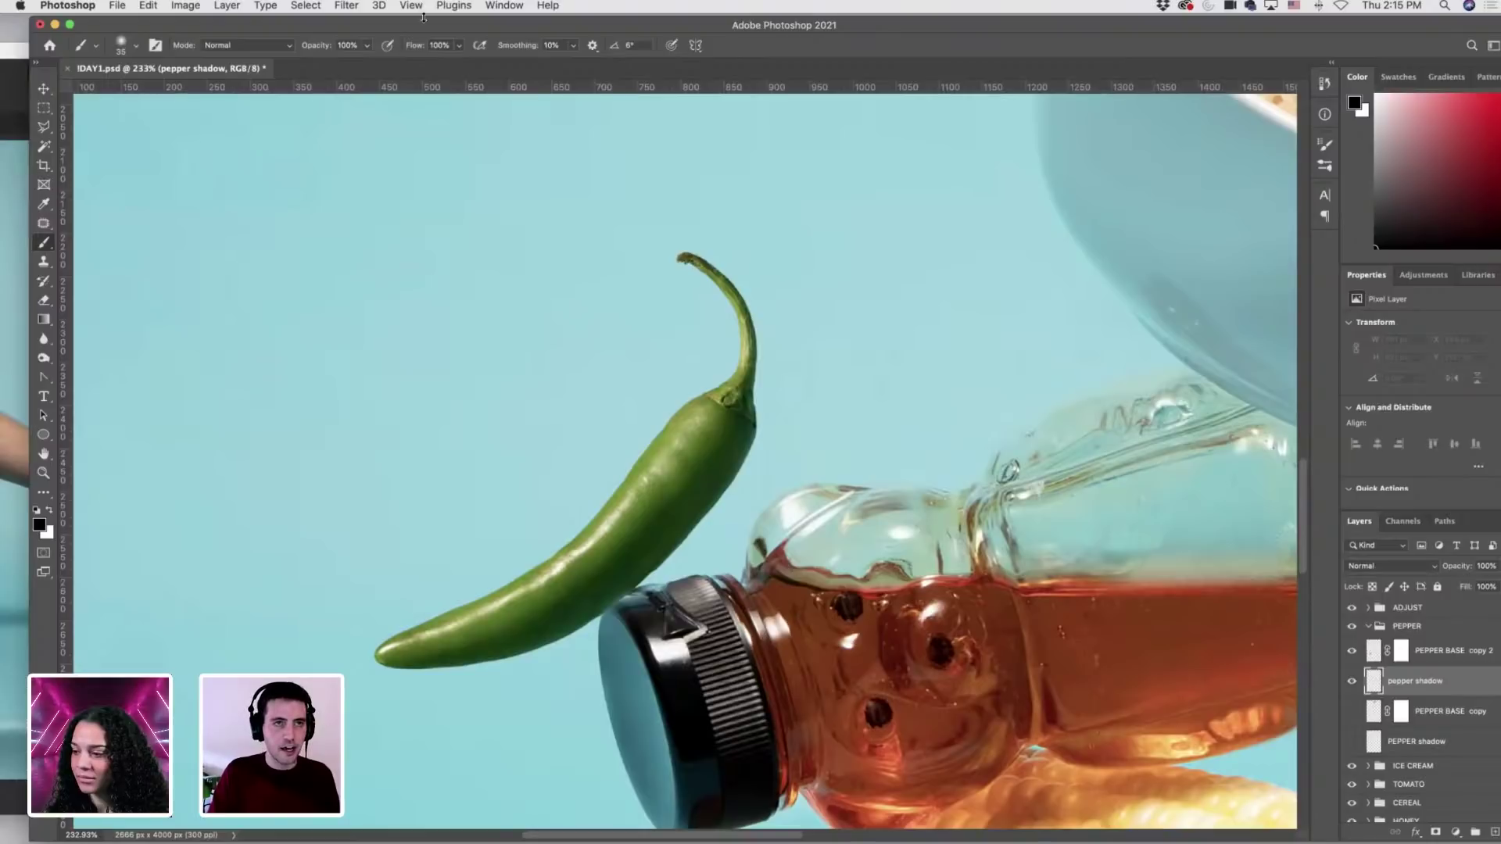
Set the brush to Multiply mode at 20% opacity for painting on the pepper shadow layer.
click(203, 44)
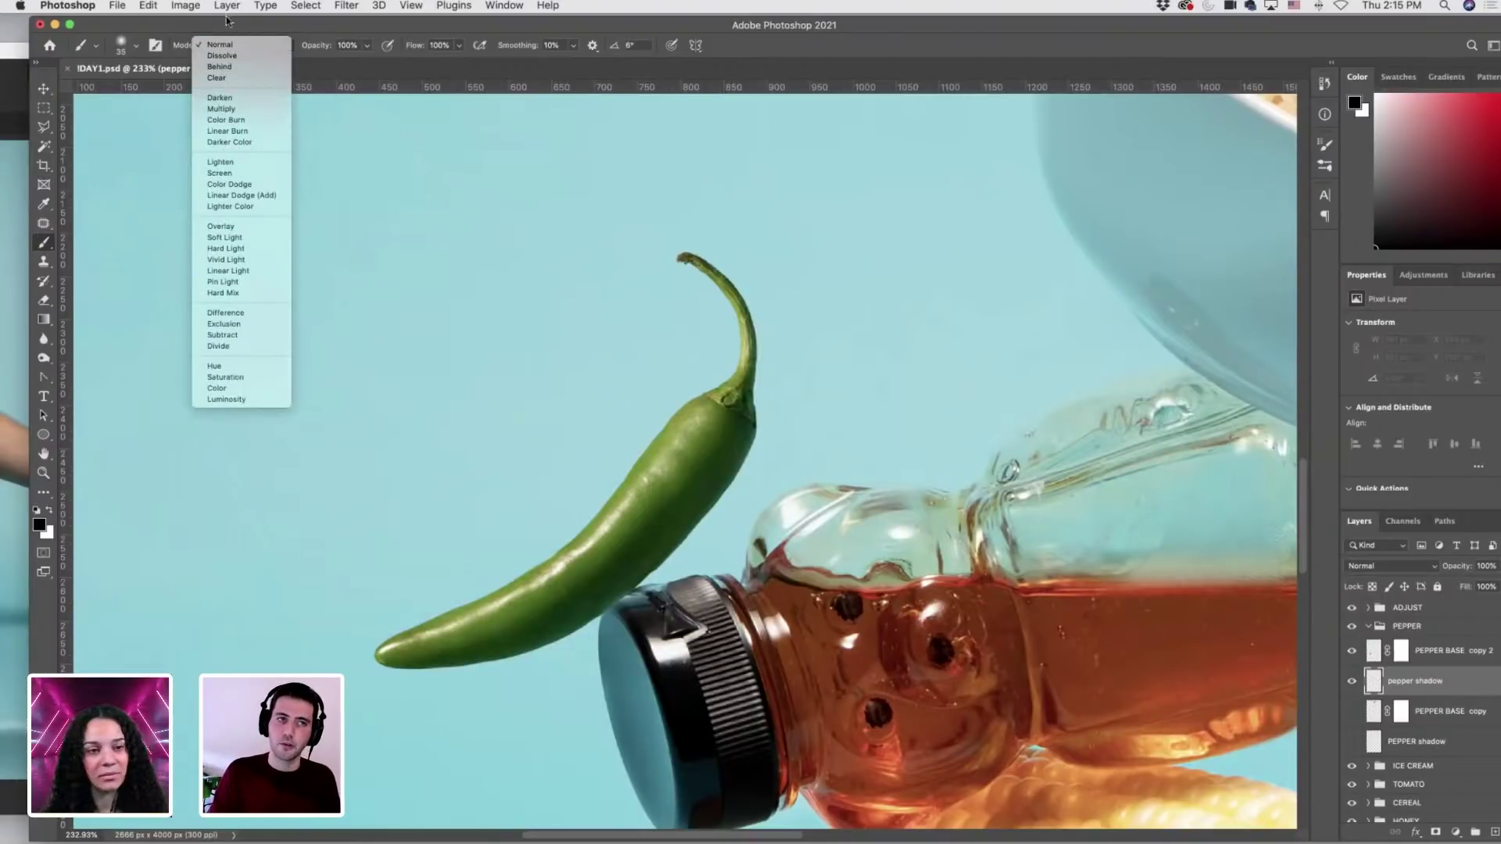
click(224, 109)
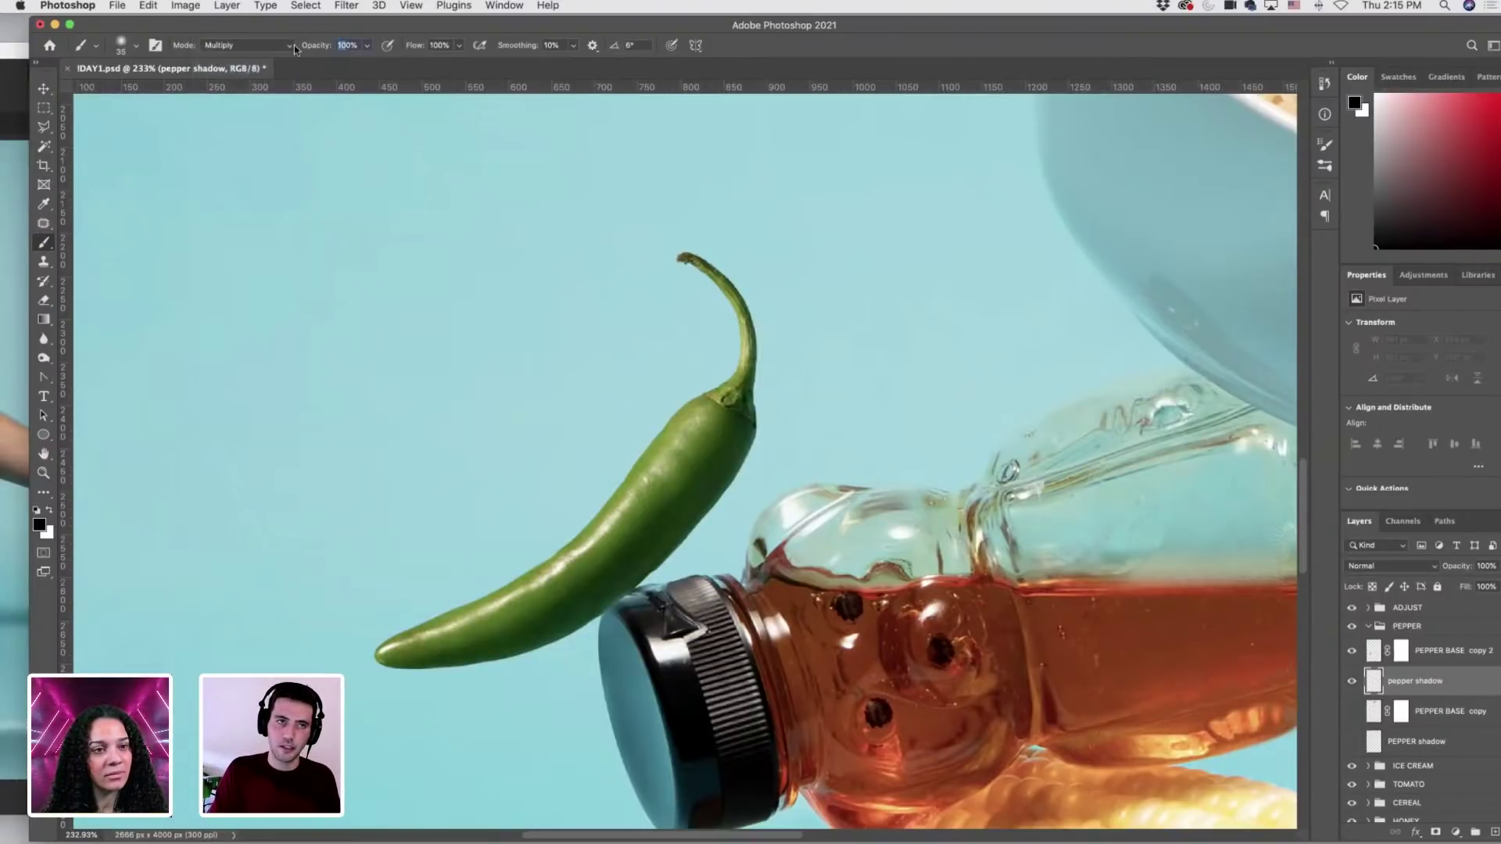
scroll(945, 634, right, 3)
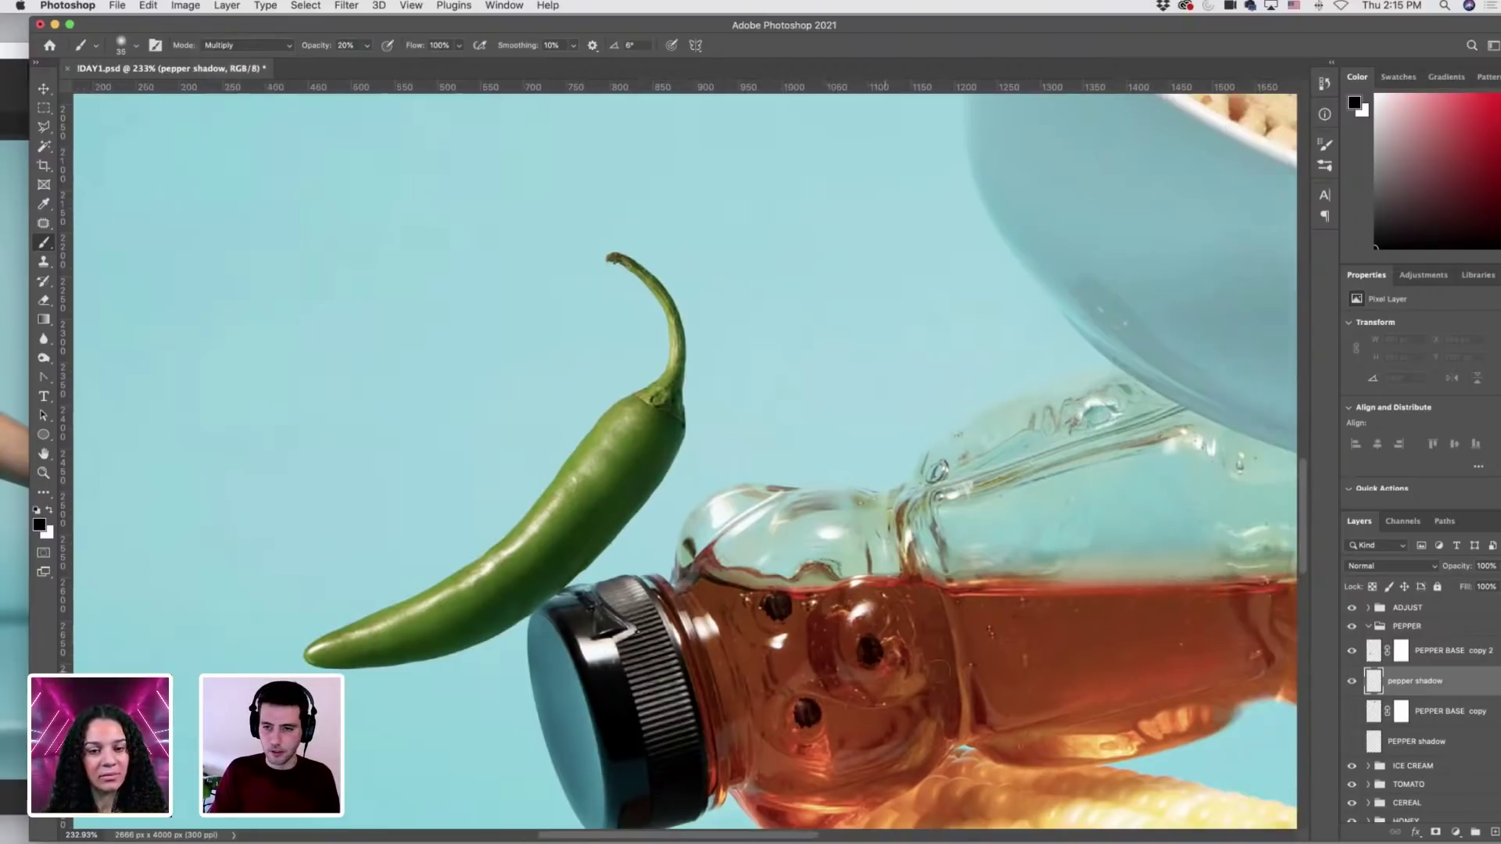
scroll(946, 633, up, 5)
scroll(855, 613, down, 5)
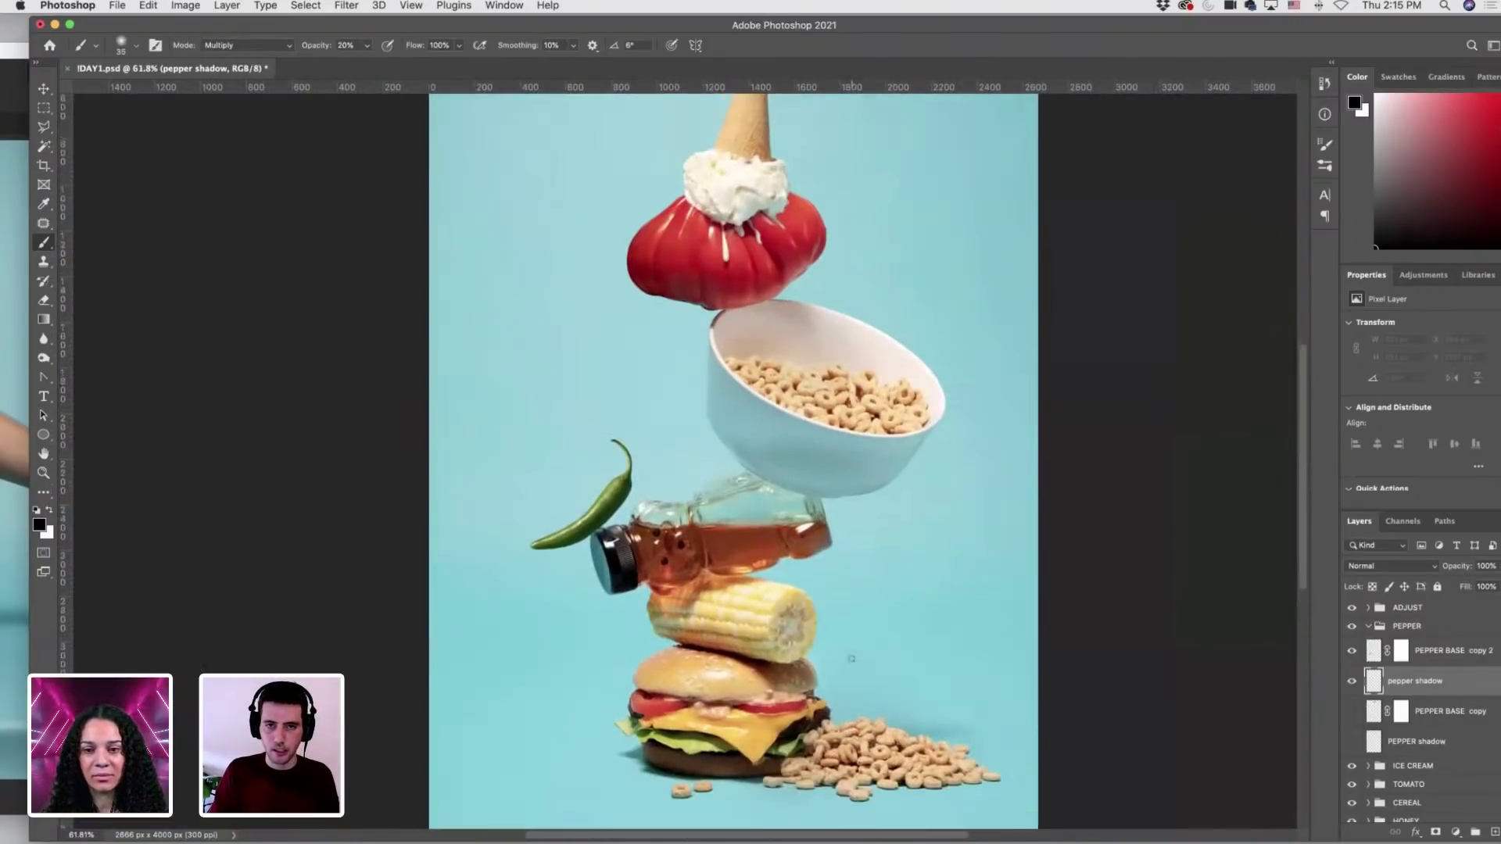
scroll(852, 657, down, 3)
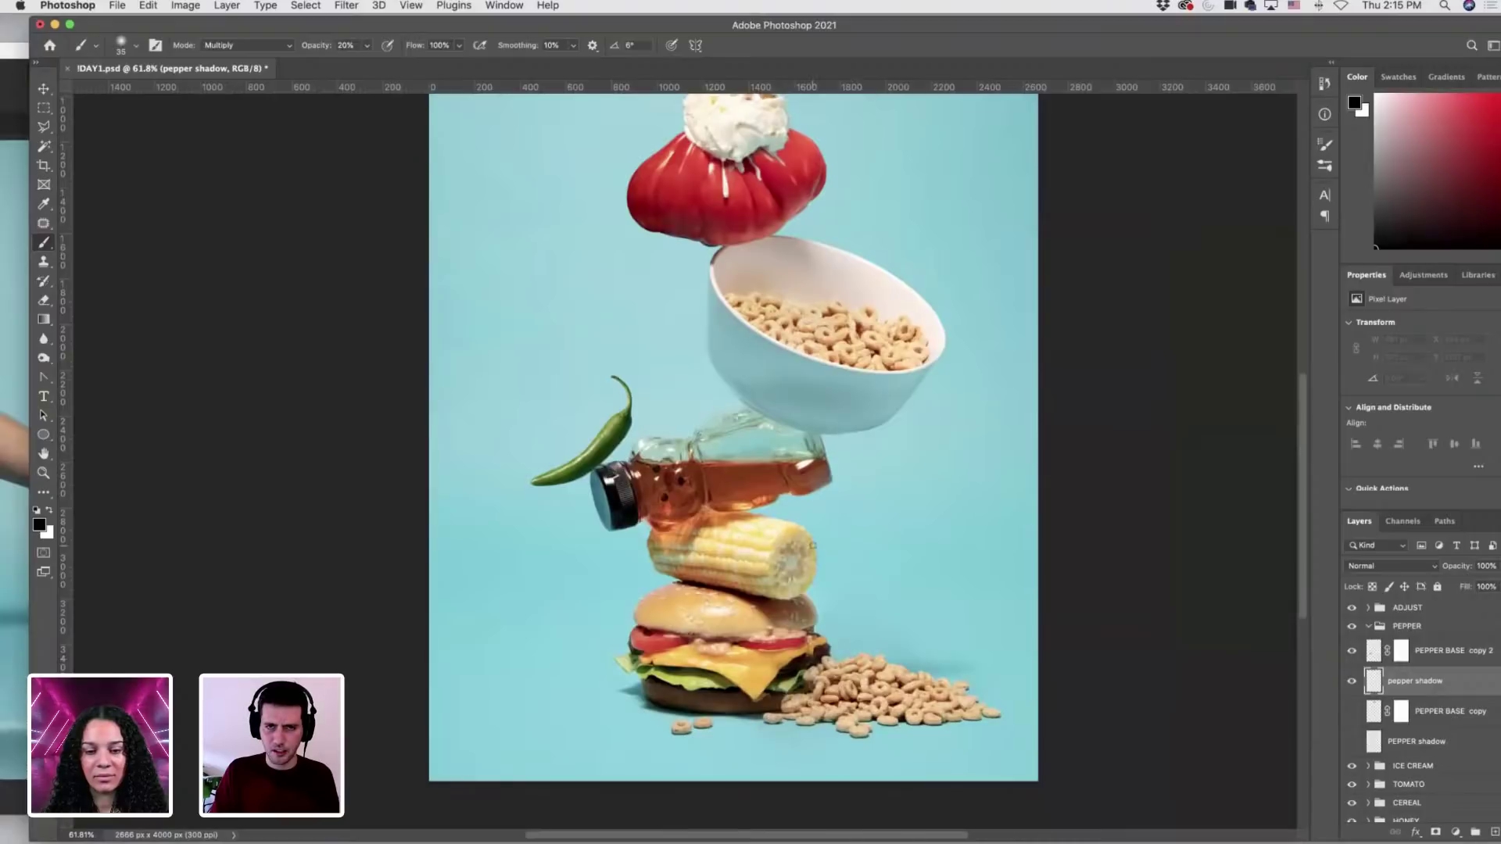
Move the PEPPER BASE copy 2 layer into the PEPPER group.
scroll(813, 545, up, 5)
drag(758, 309, 1166, 526)
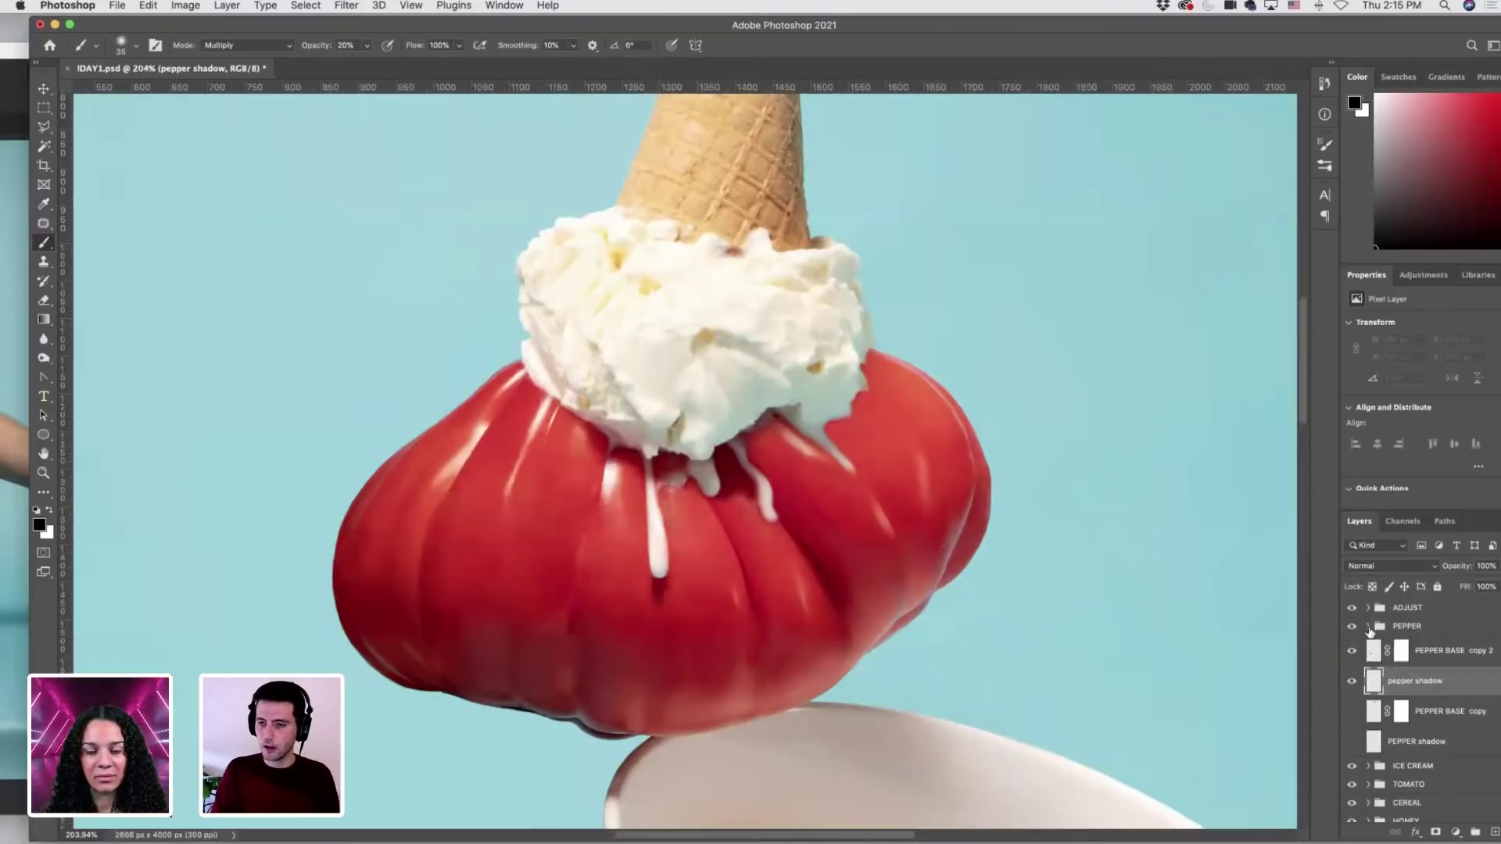
shift+click(1437, 653)
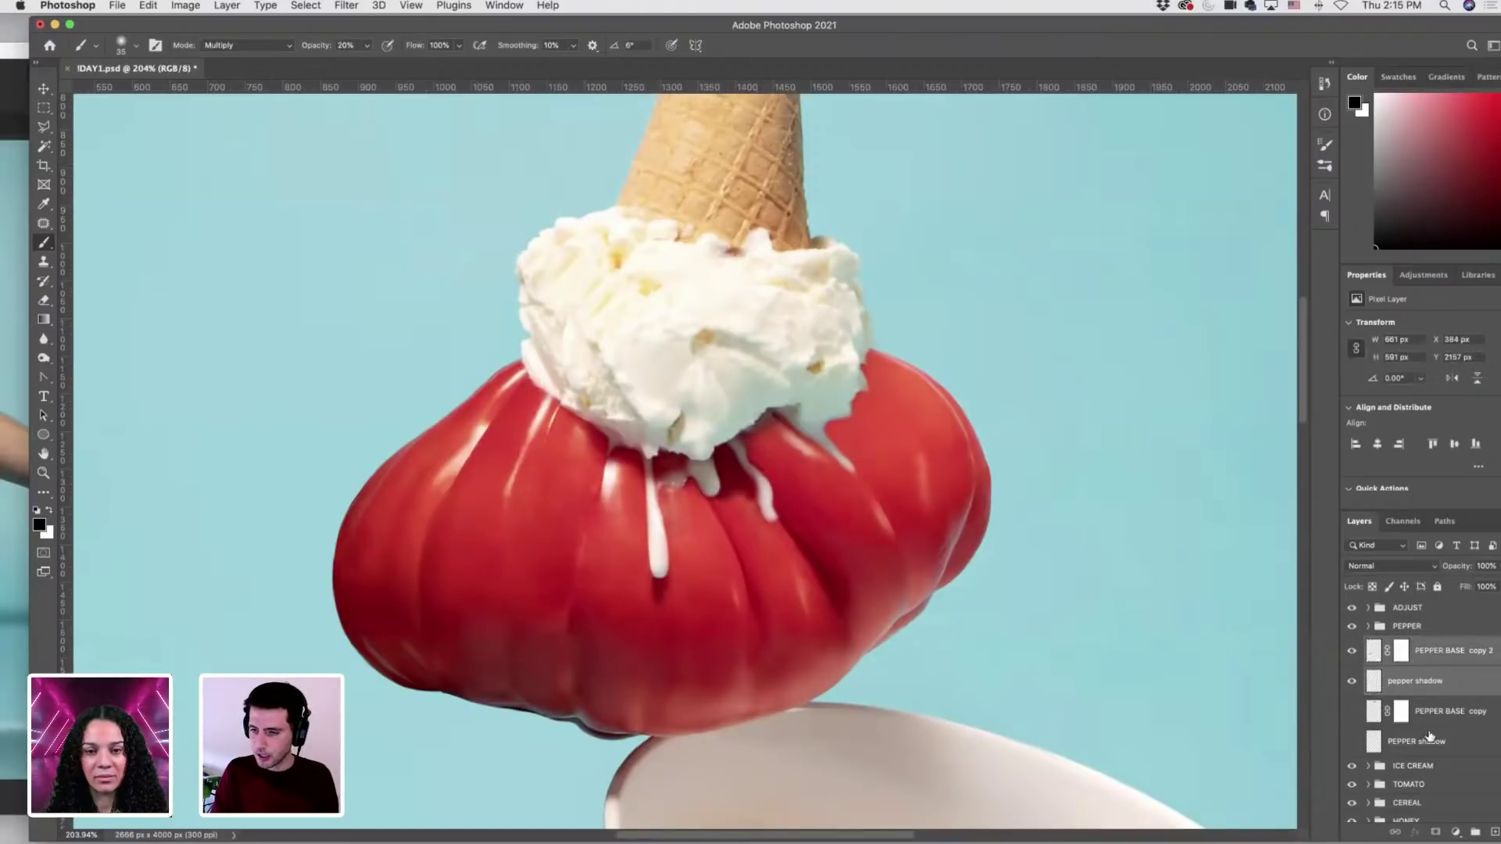
shift+click(1431, 742)
drag(1415, 645, 1411, 626)
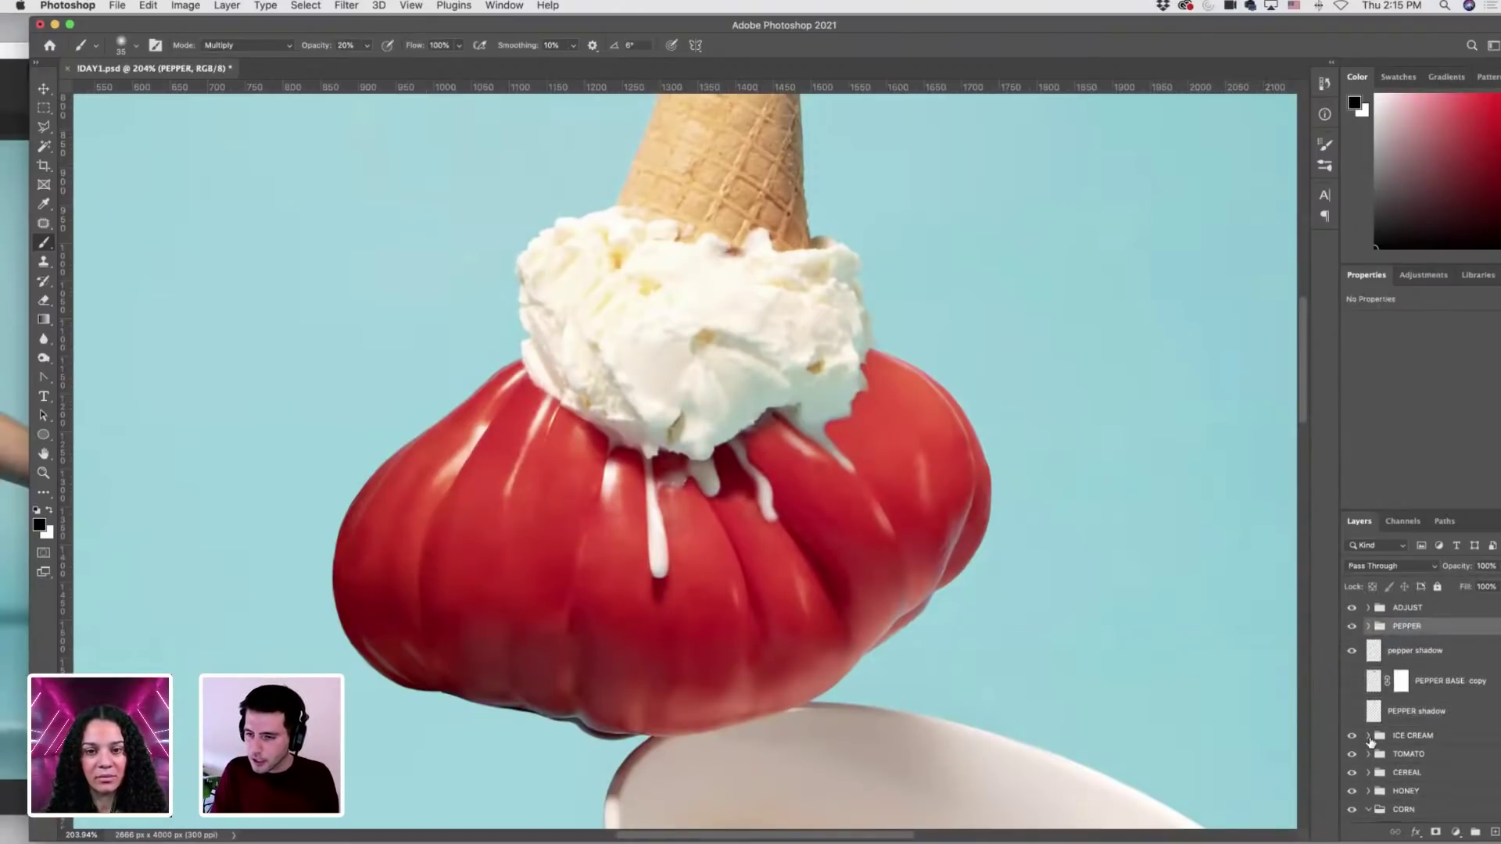
Move the shadow layer above Levels 5 in the ICE CREAM group and toggle its visibility to check the effect under the cream.
click(1368, 736)
scroll(1377, 760, down, 3)
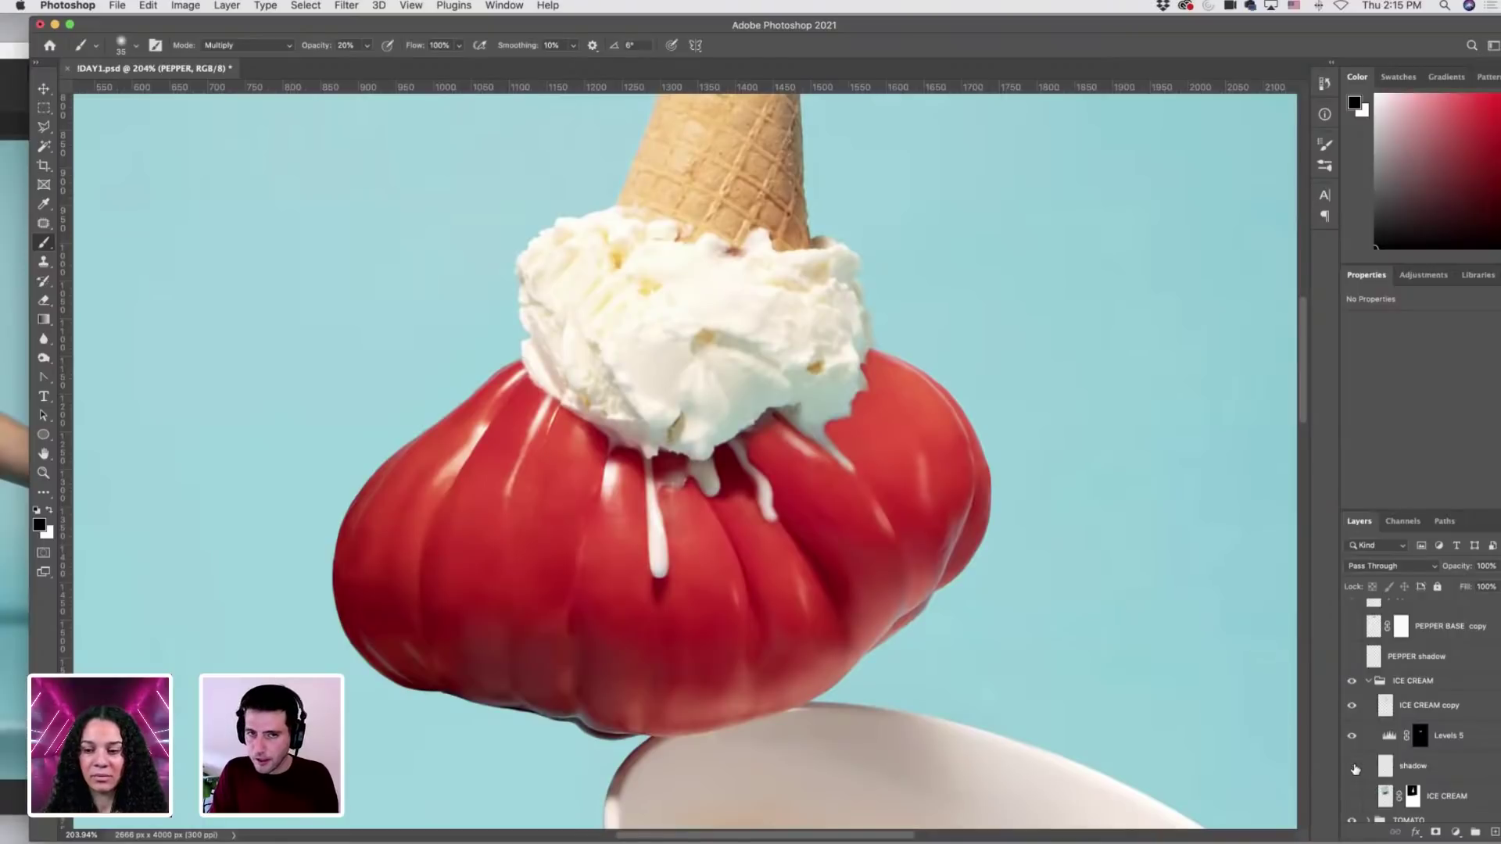
click(1353, 767)
click(1353, 766)
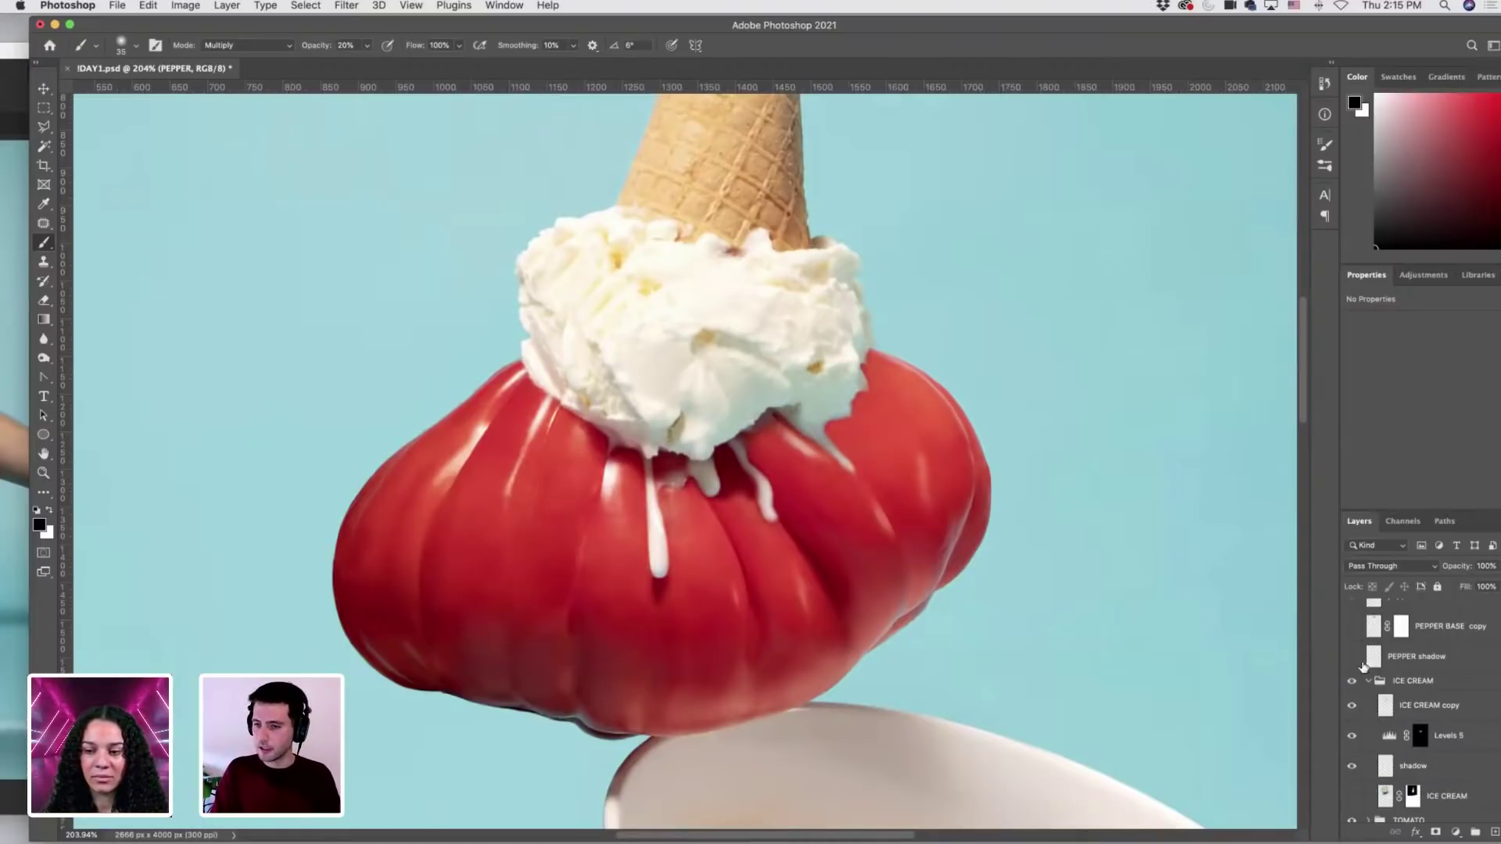
drag(1407, 766, 1400, 729)
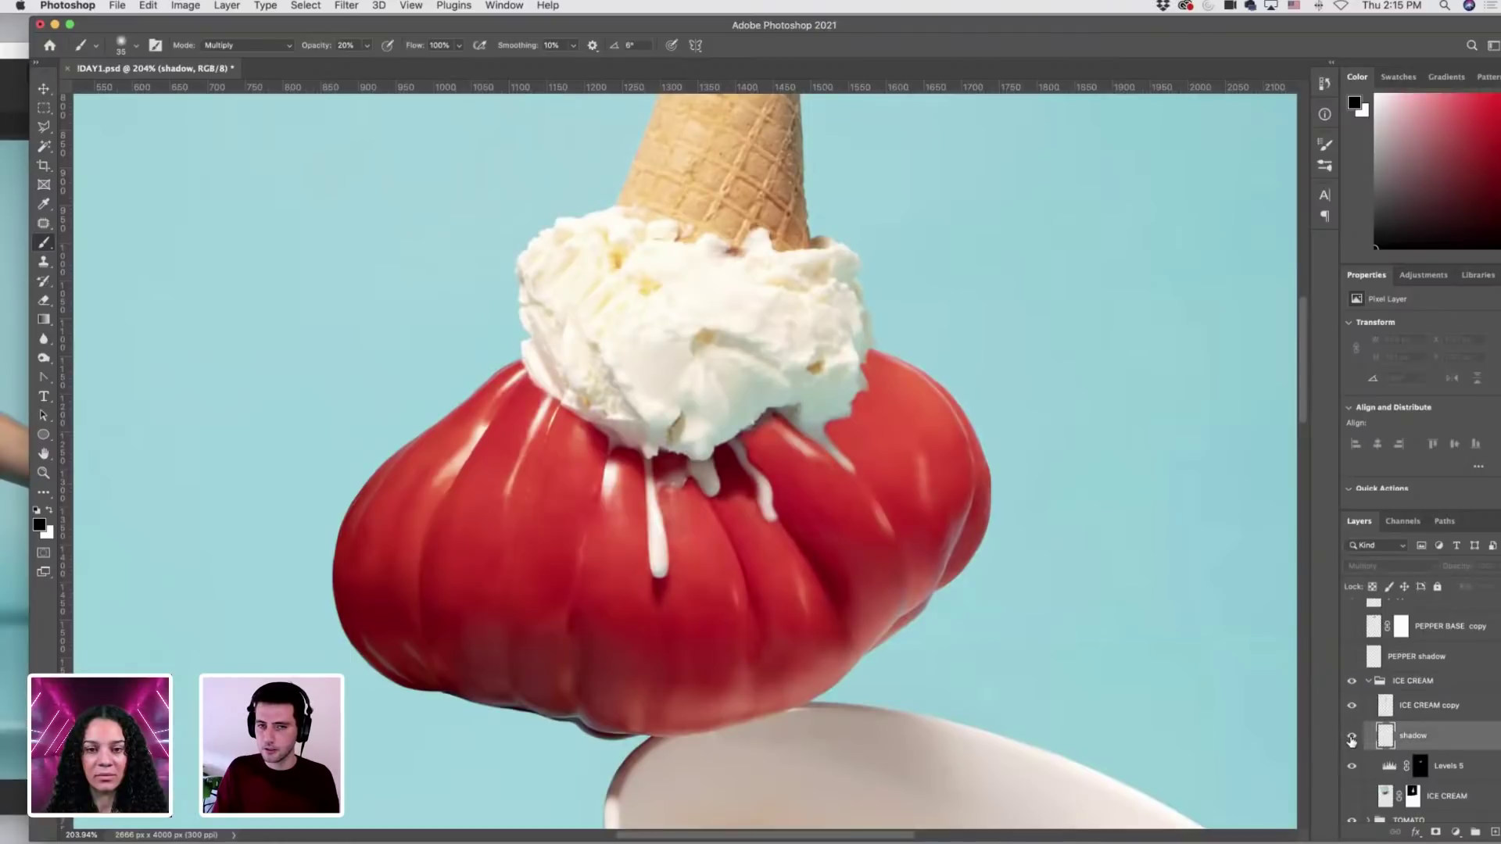
click(1352, 736)
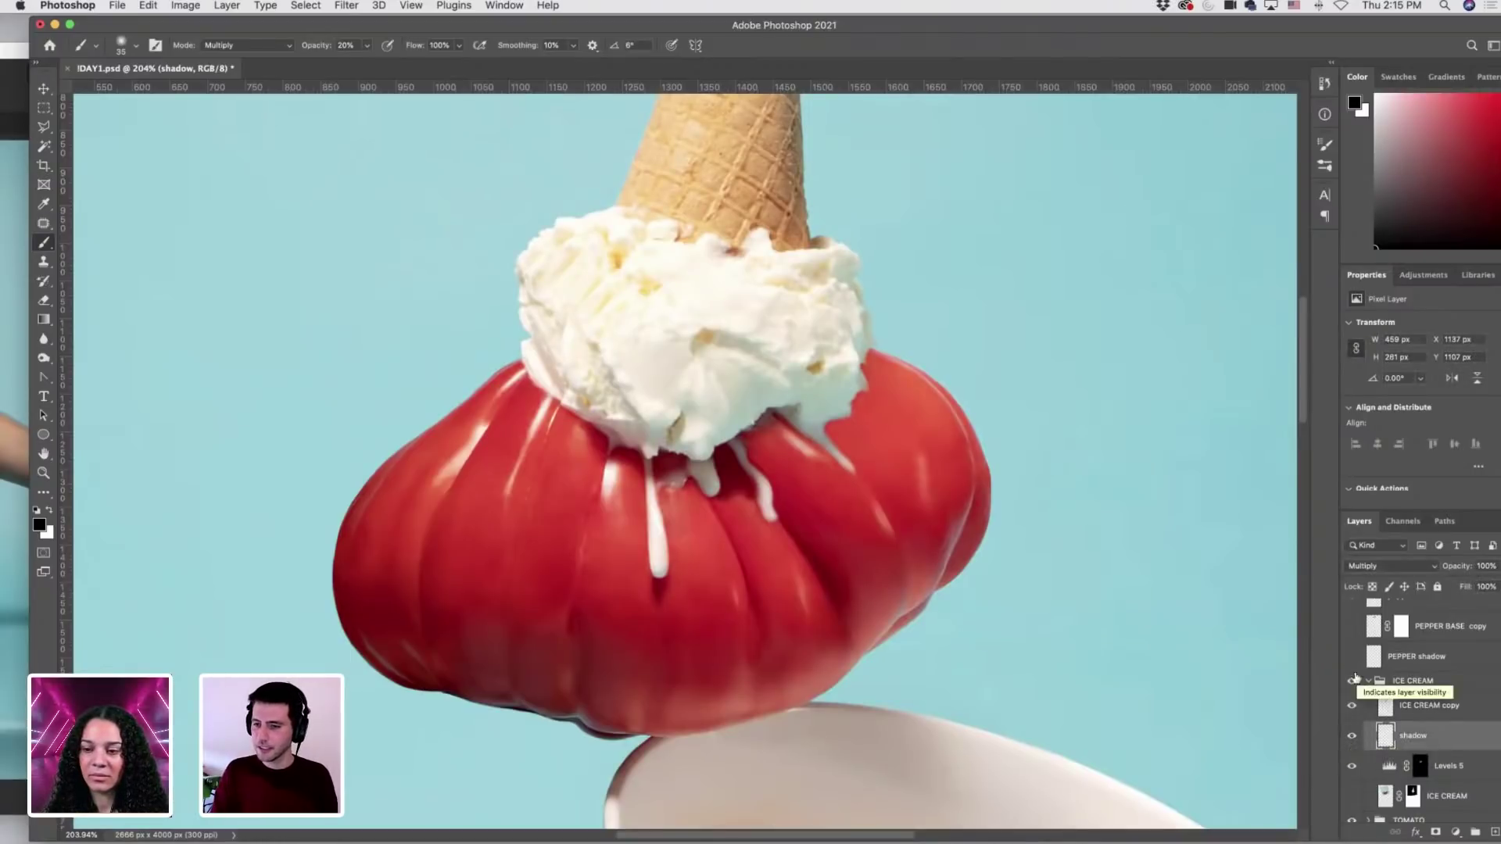
scroll(712, 560, down, 15)
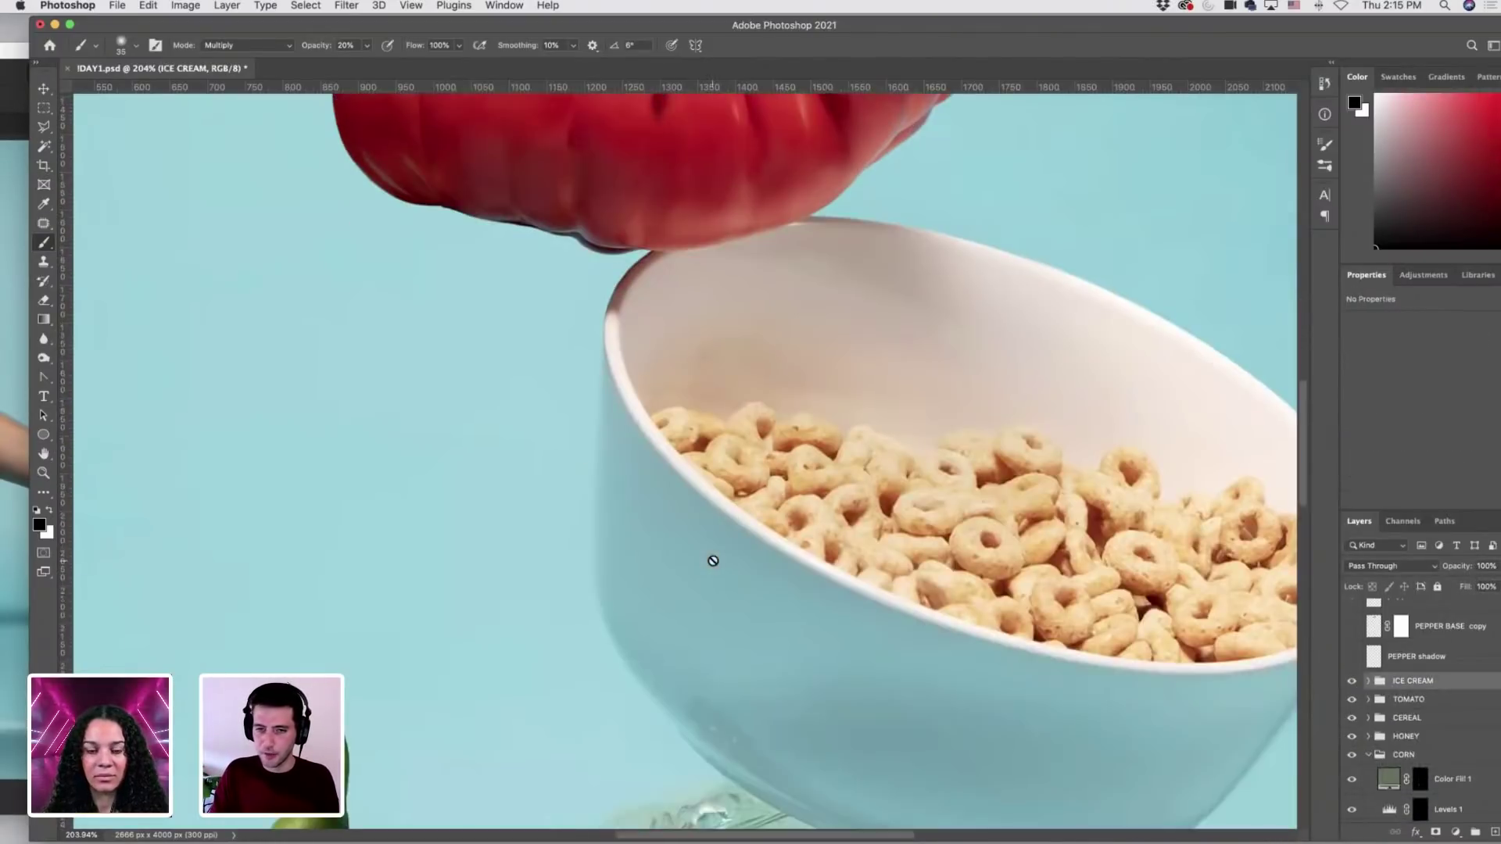
Rename the old PEPPER shadow layer to "PEPPER cone shadow".
scroll(714, 562, down, 5)
scroll(1427, 704, up, 2)
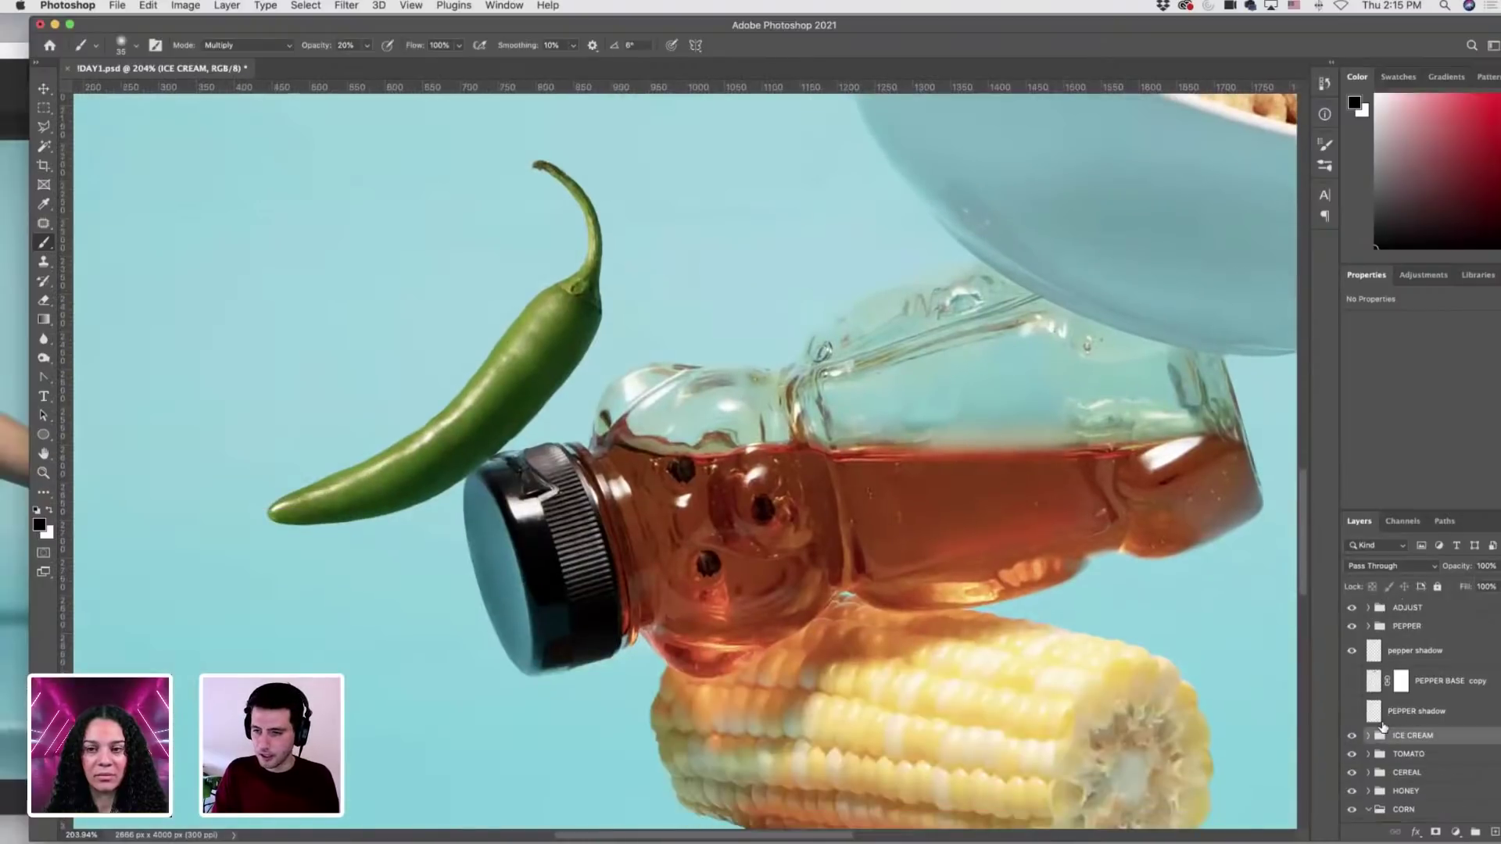
click(1427, 713)
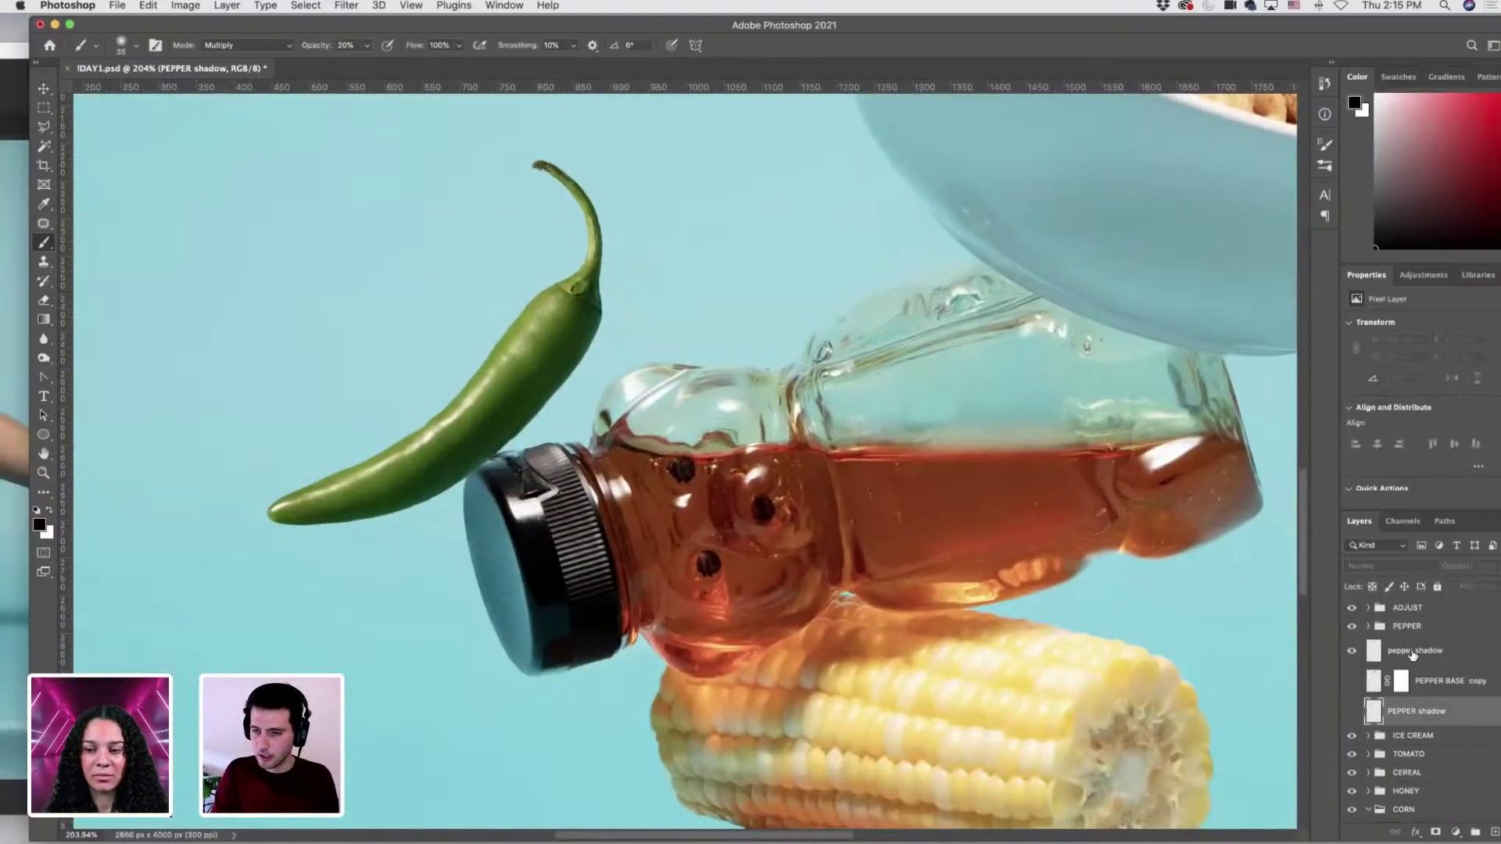
double_click(1407, 713)
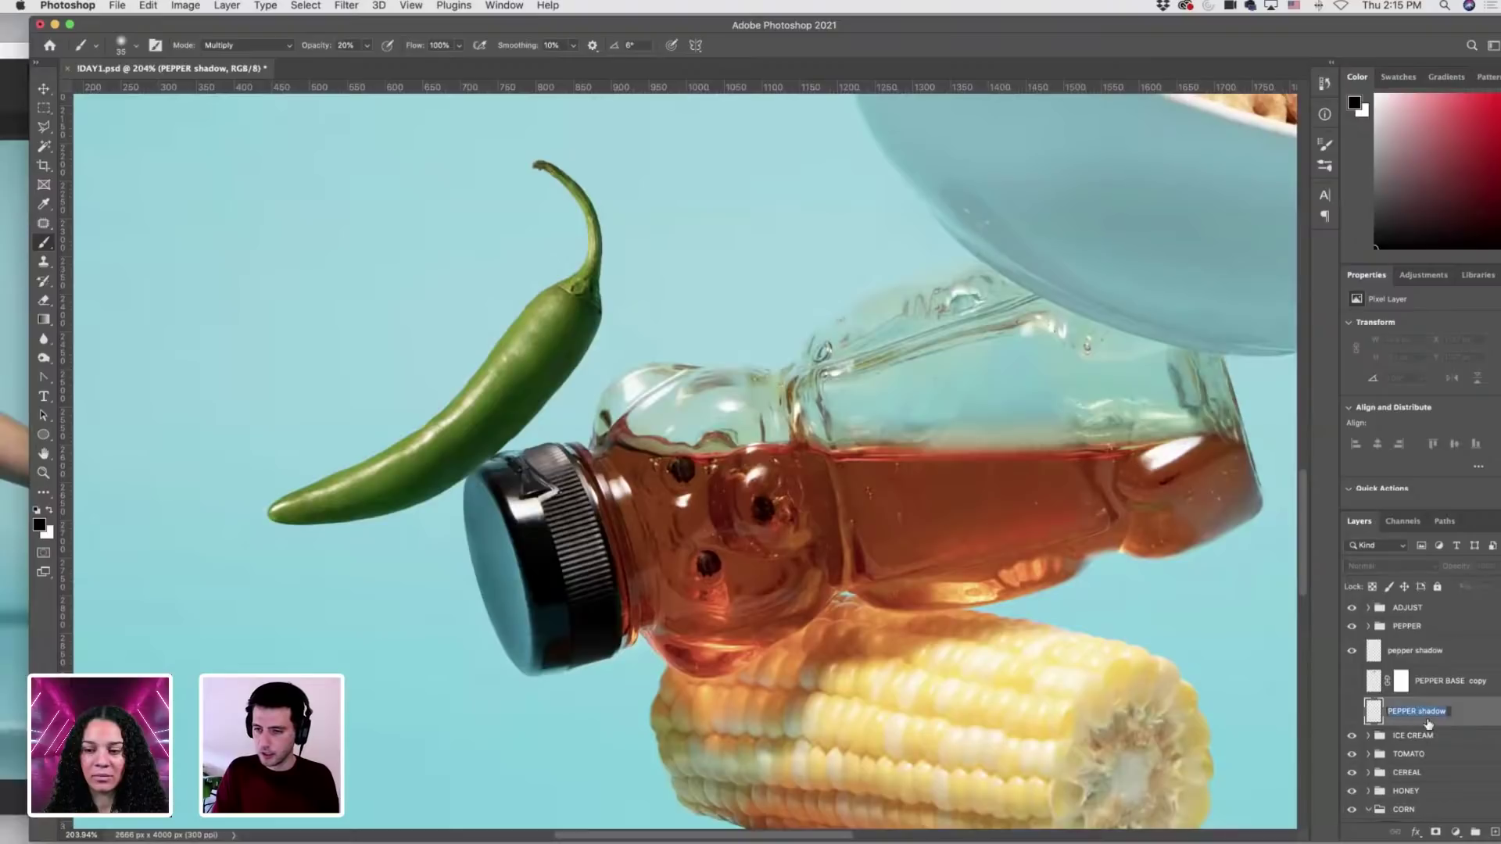
click(1417, 710)
text(cone)
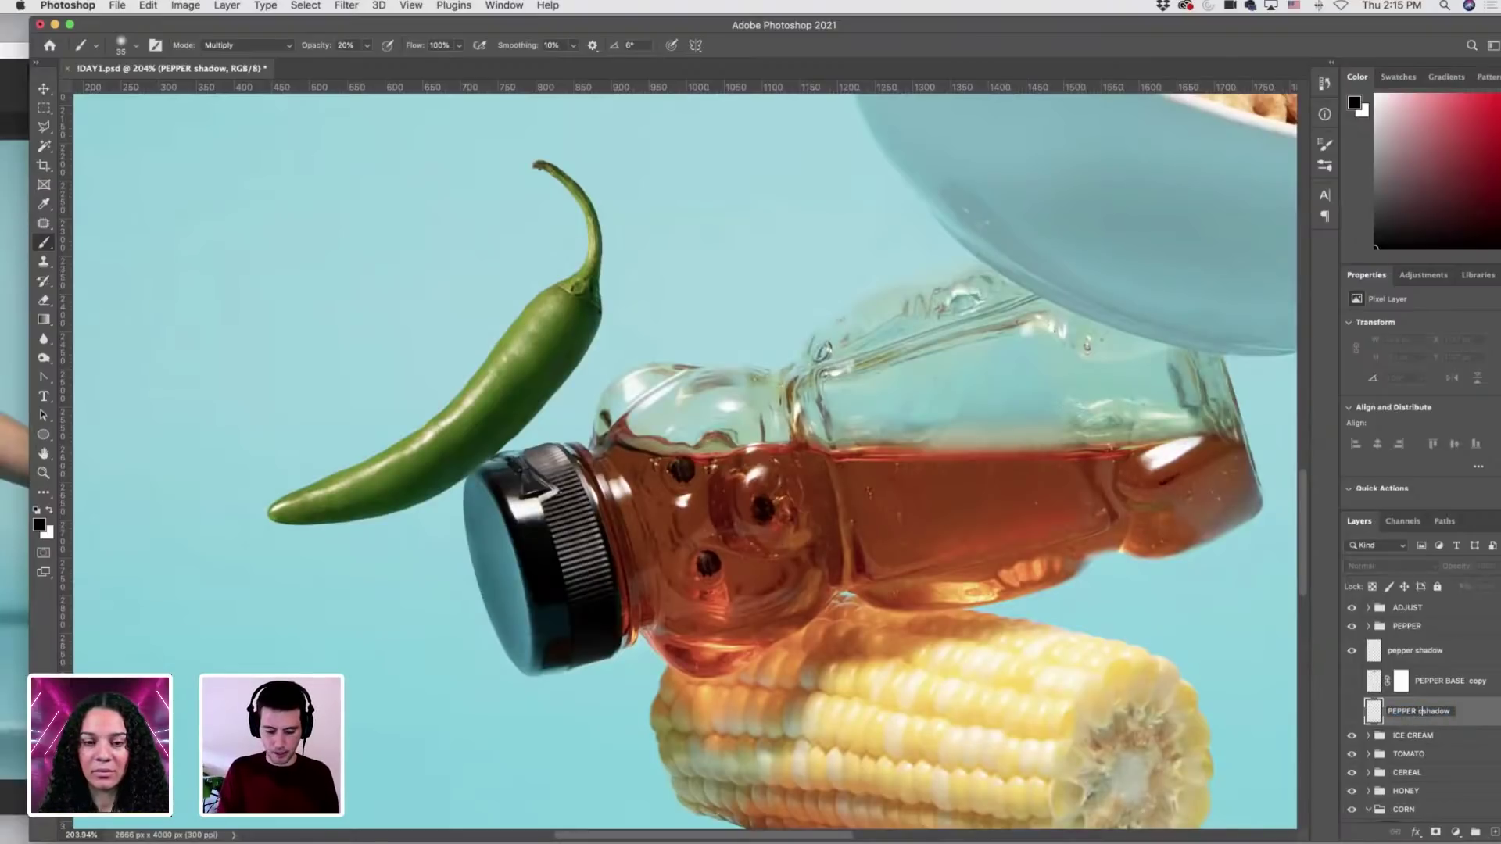
key(Return)
Paint soft black shading on the pepper shadow layer where the pepper meets the honey bottle's cap, undoing a stray stroke.
click(1407, 657)
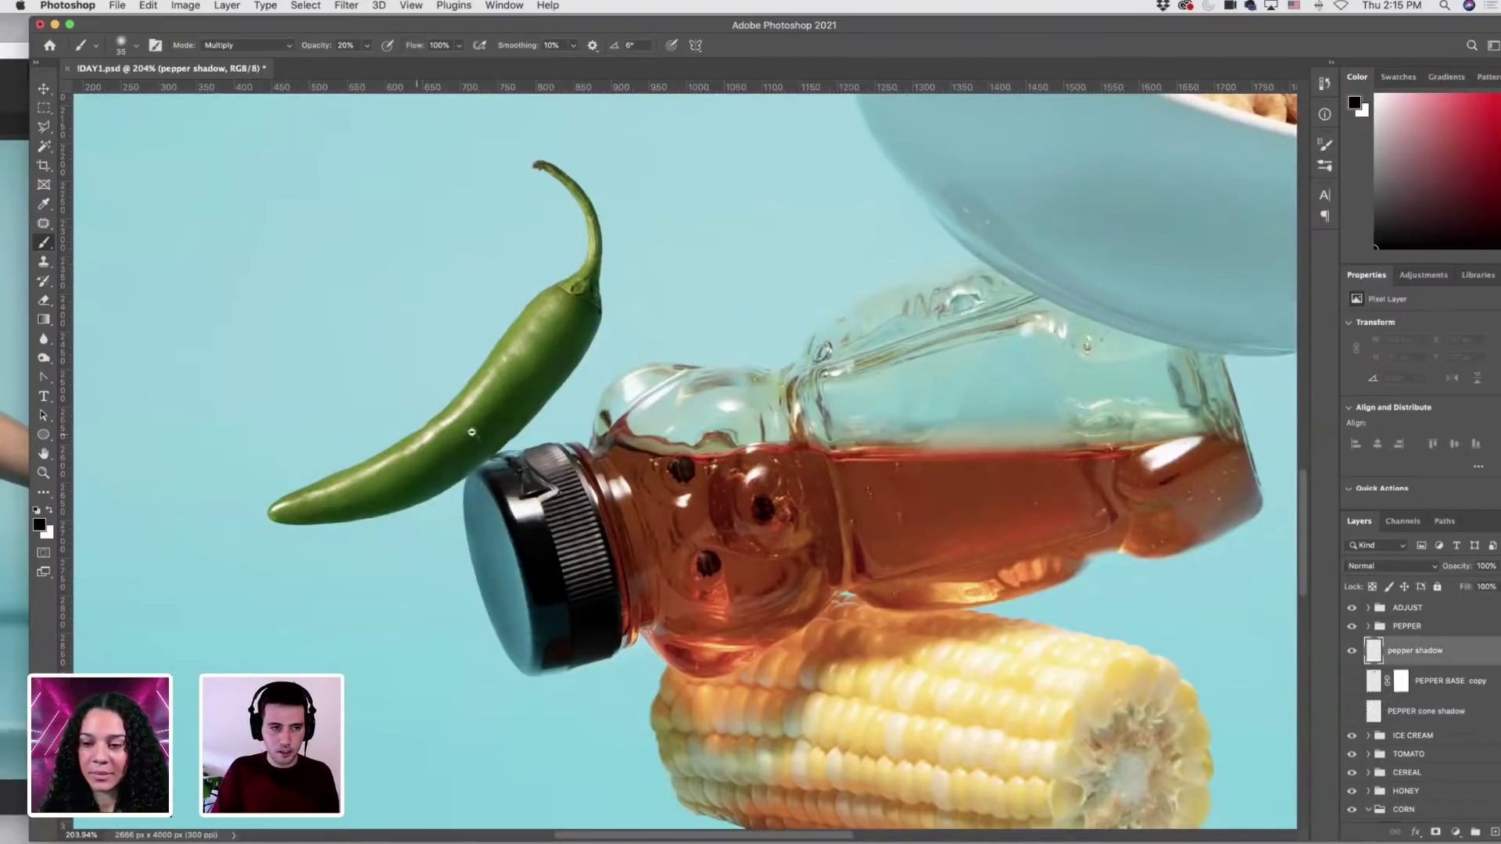
scroll(417, 435, up, 5)
drag(585, 477, 560, 504)
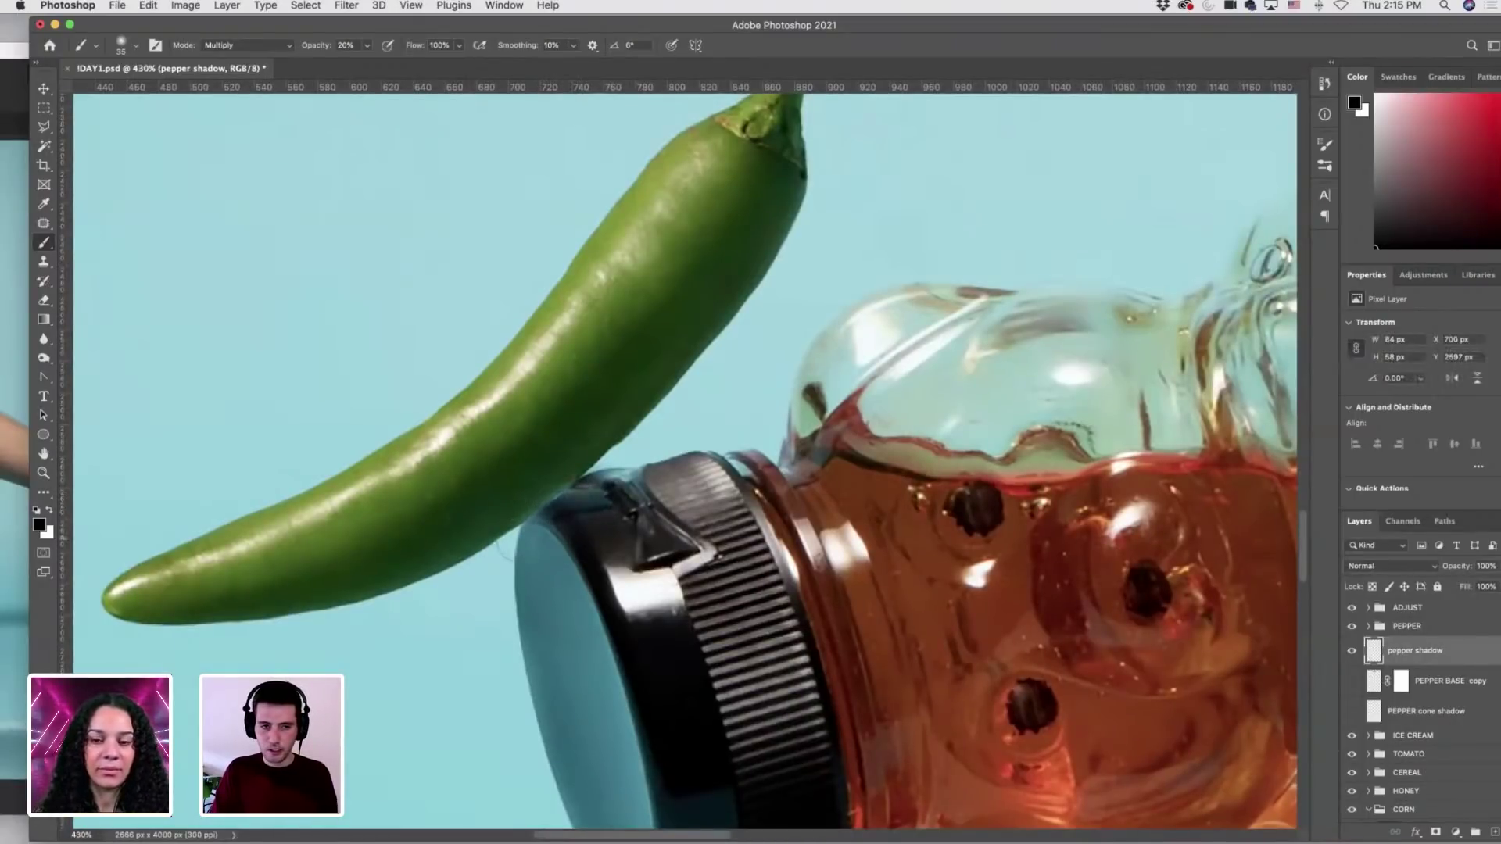
drag(556, 509, 533, 555)
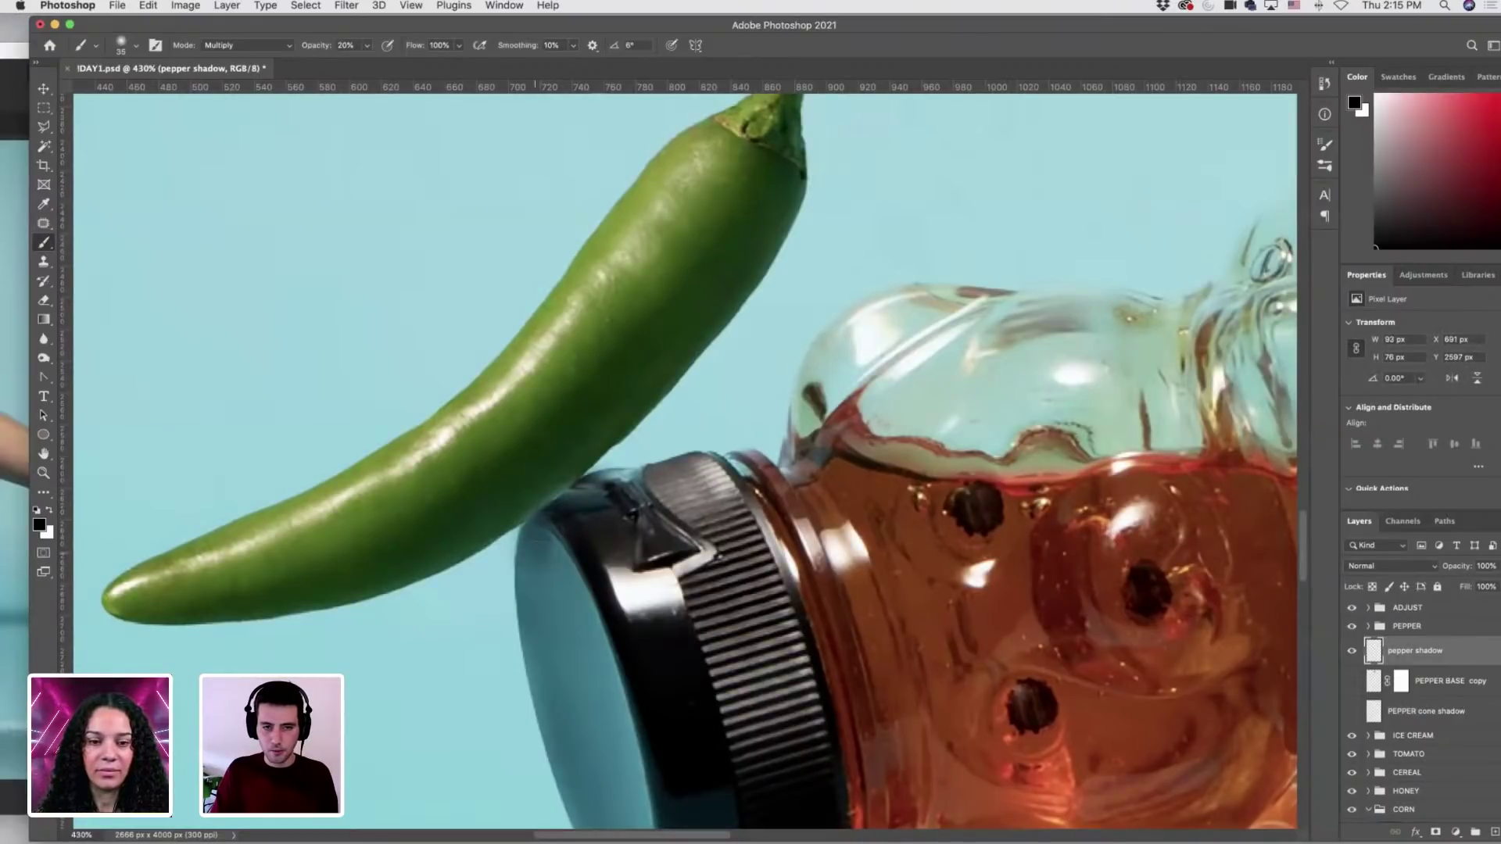
key(super+z)
key(bracketright)
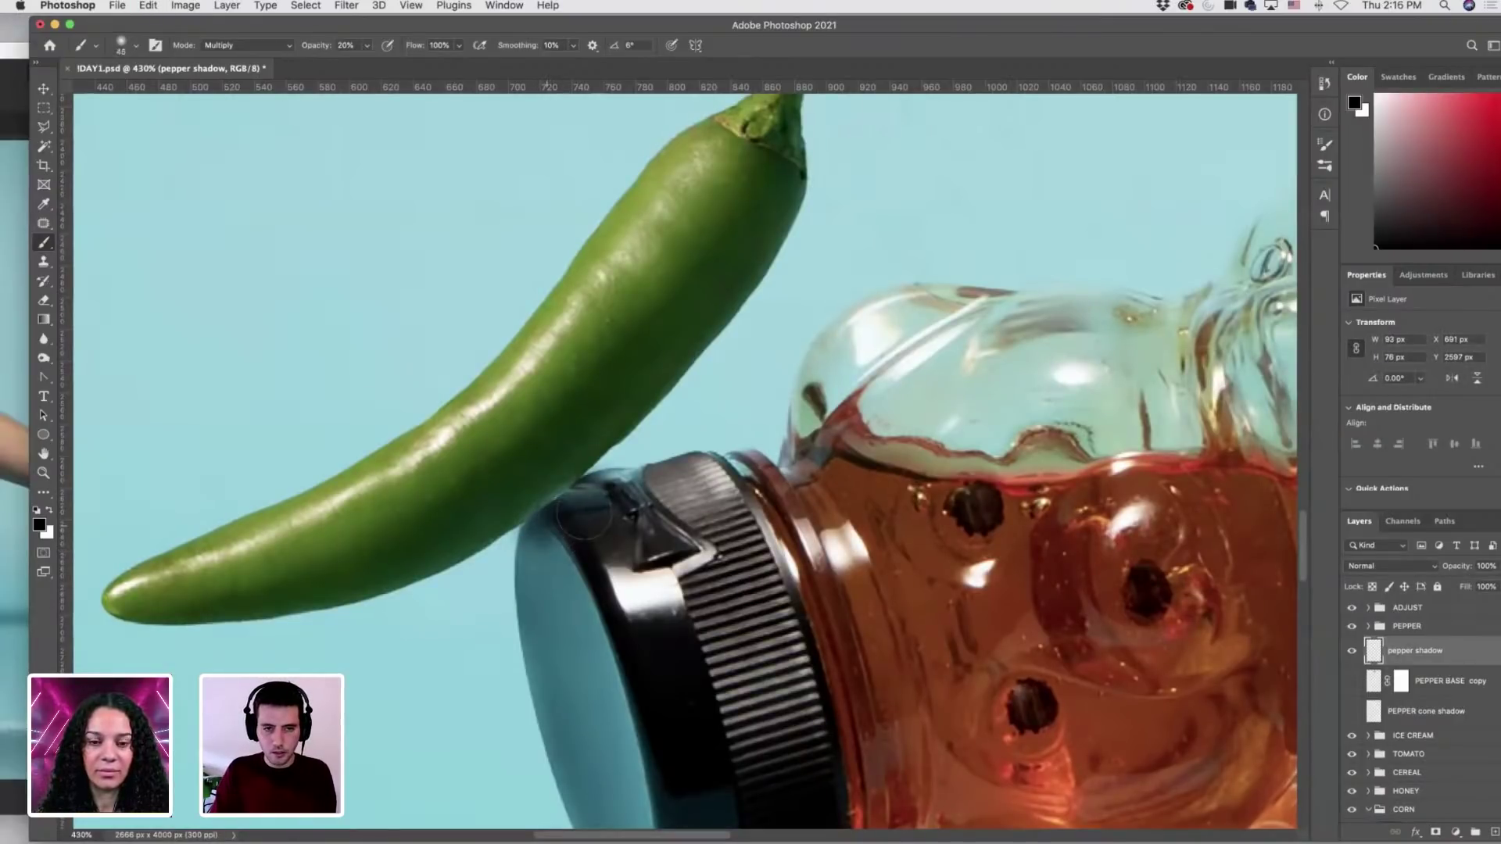
drag(595, 507, 613, 495)
key(bracketleft)
key(bracketleft)
key(bracketleft)
key(bracketleft)
key(bracketleft)
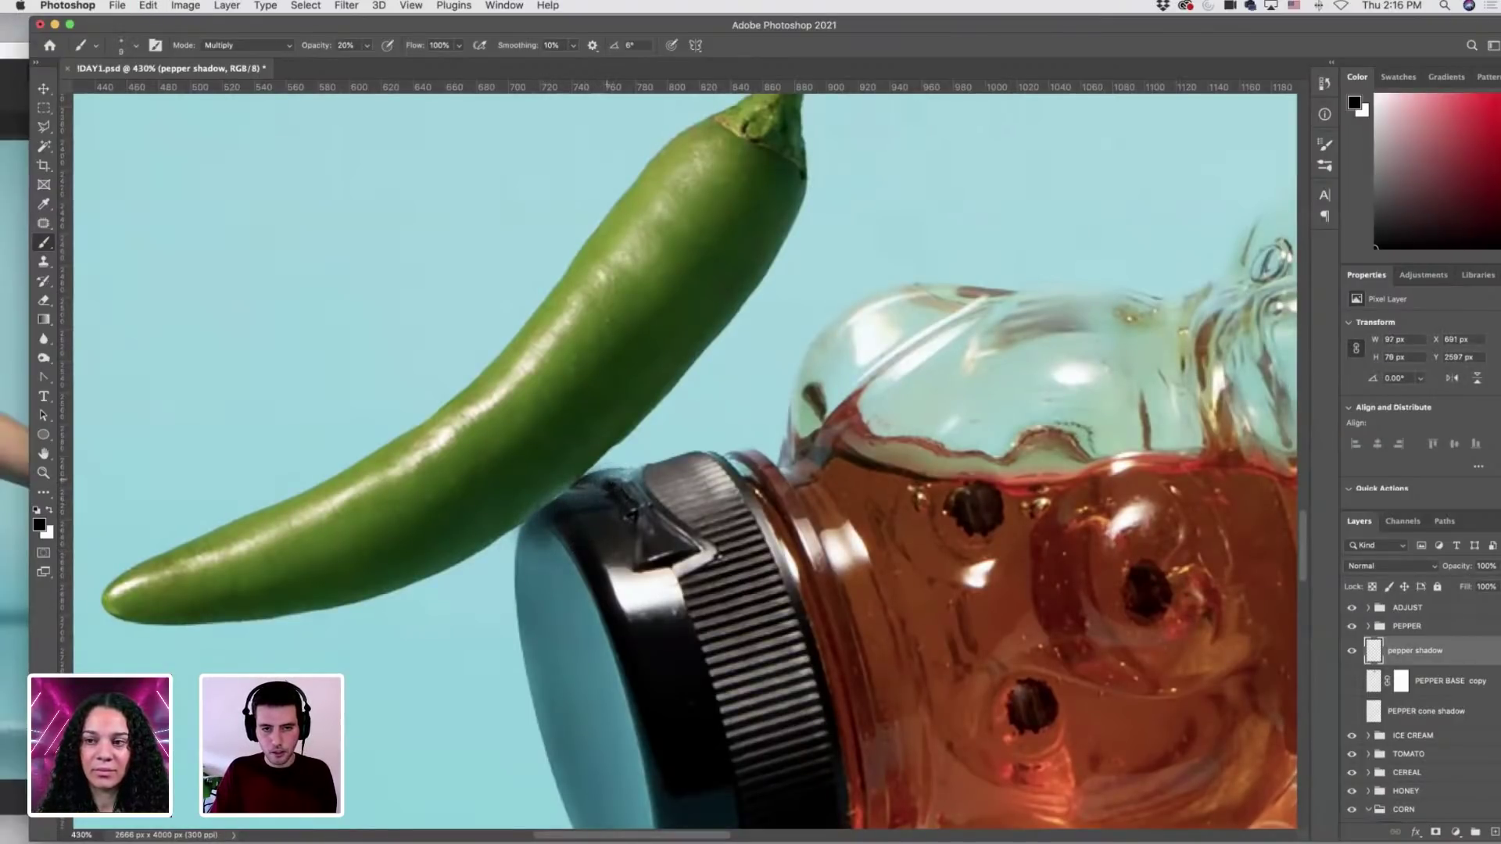
Move the hidden PEPPER BASE copy and PEPPER cone shadow layers into the PEPPER group.
click(1368, 626)
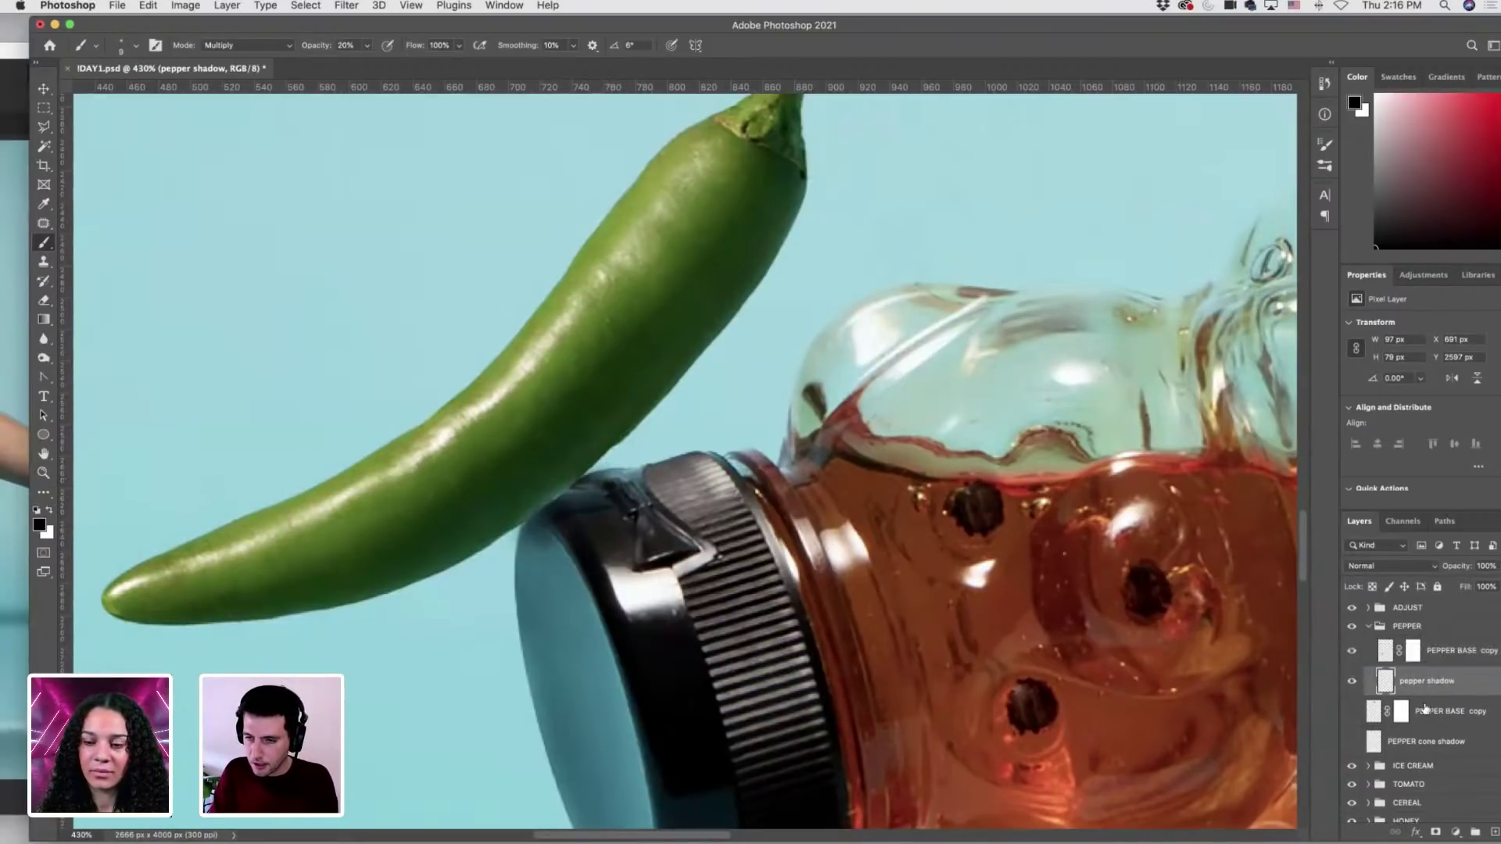
click(1431, 743)
shift+click(1432, 706)
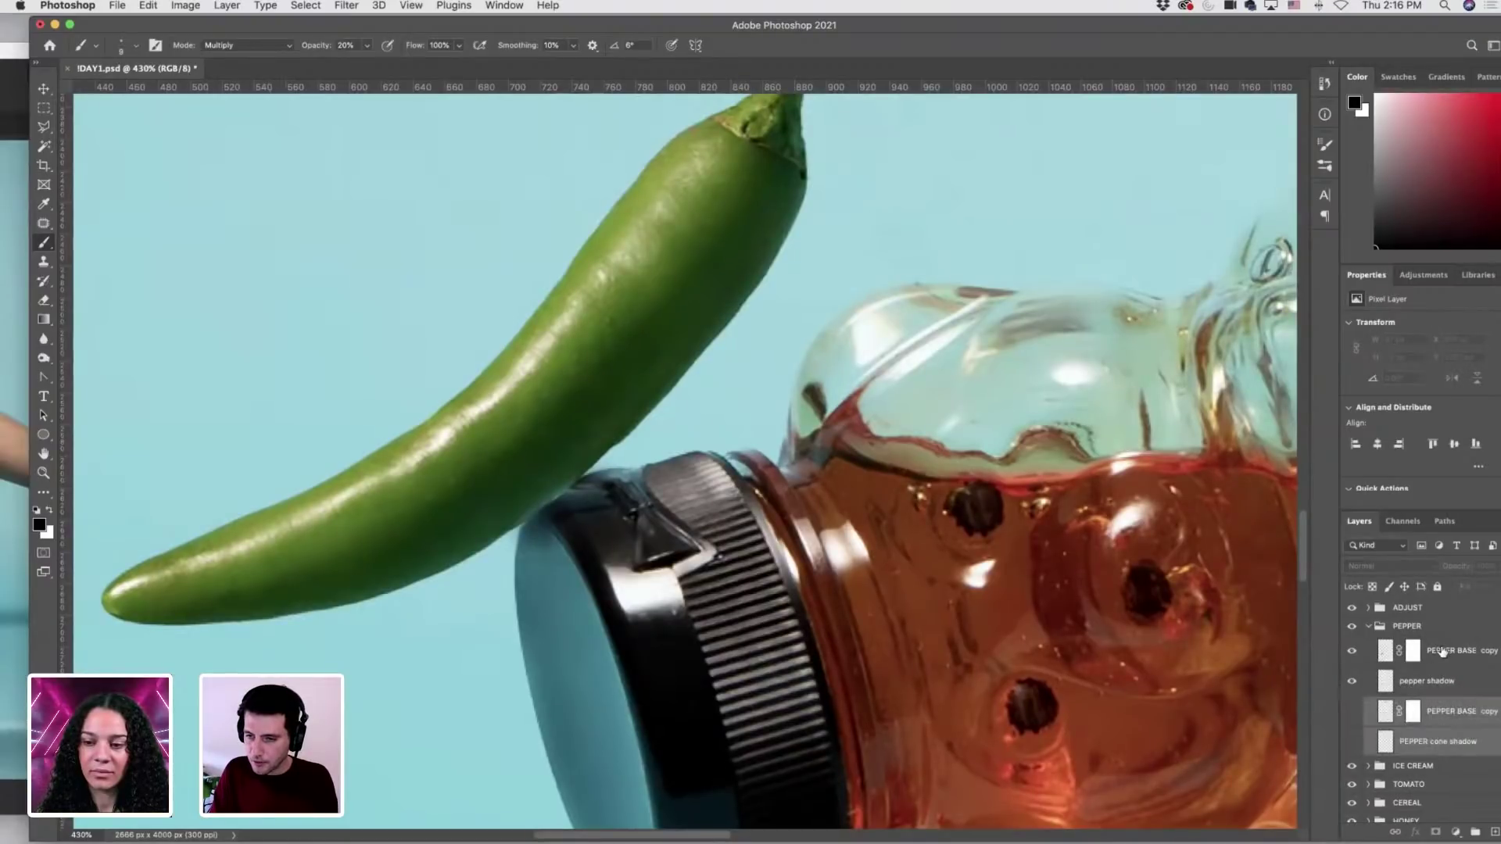
Try to clean the pepper's edge at the bottle cap on the PEPPER BASE copy 2 mask with a Normal-mode black brush at 100% opacity.
click(1415, 652)
scroll(469, 497, up, 3)
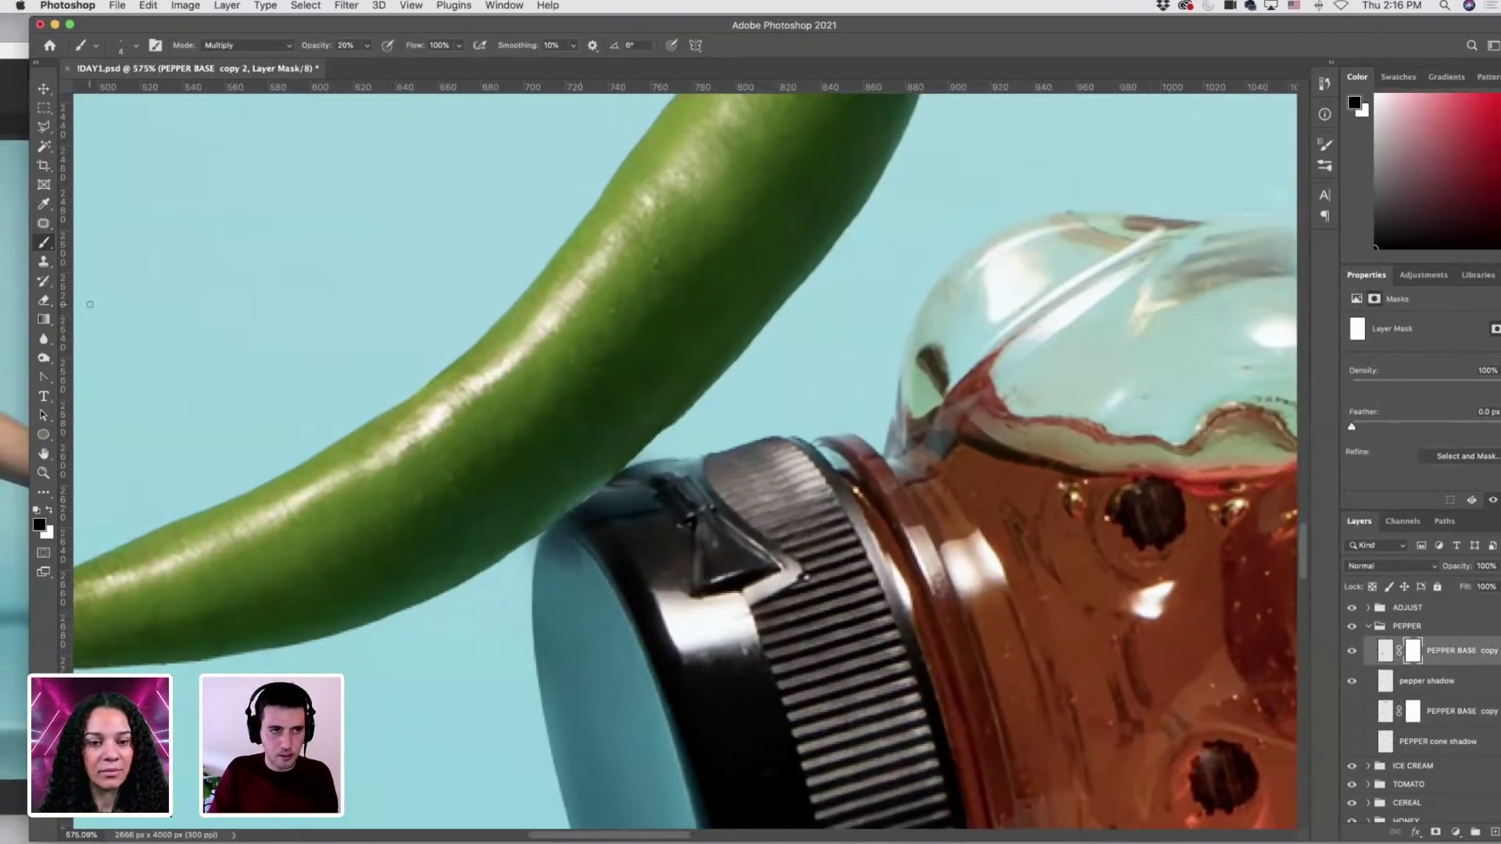
click(246, 45)
click(372, 52)
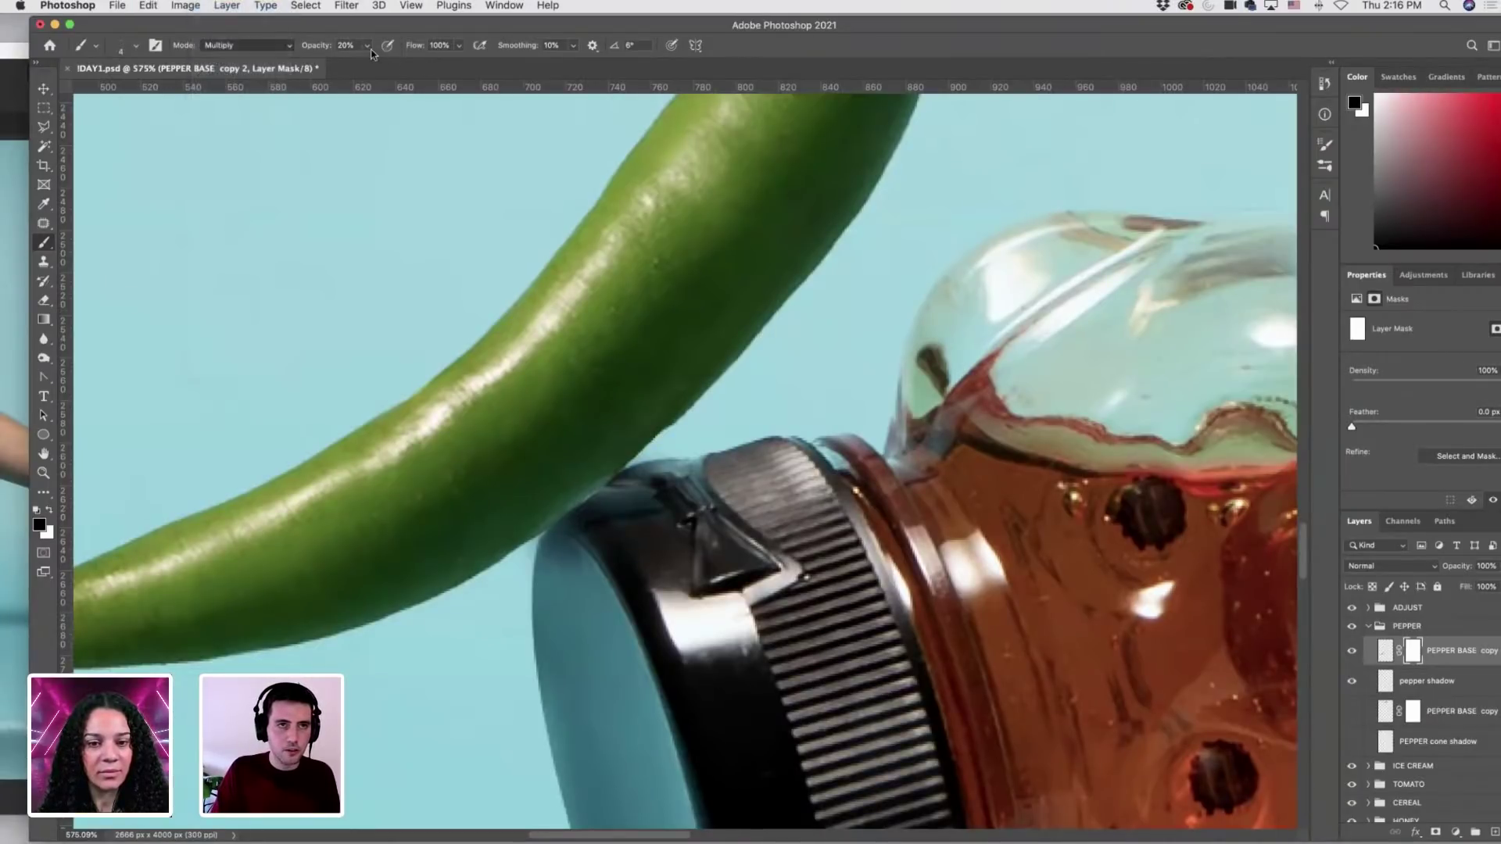
key(shift+alt+n)
drag(369, 47, 422, 62)
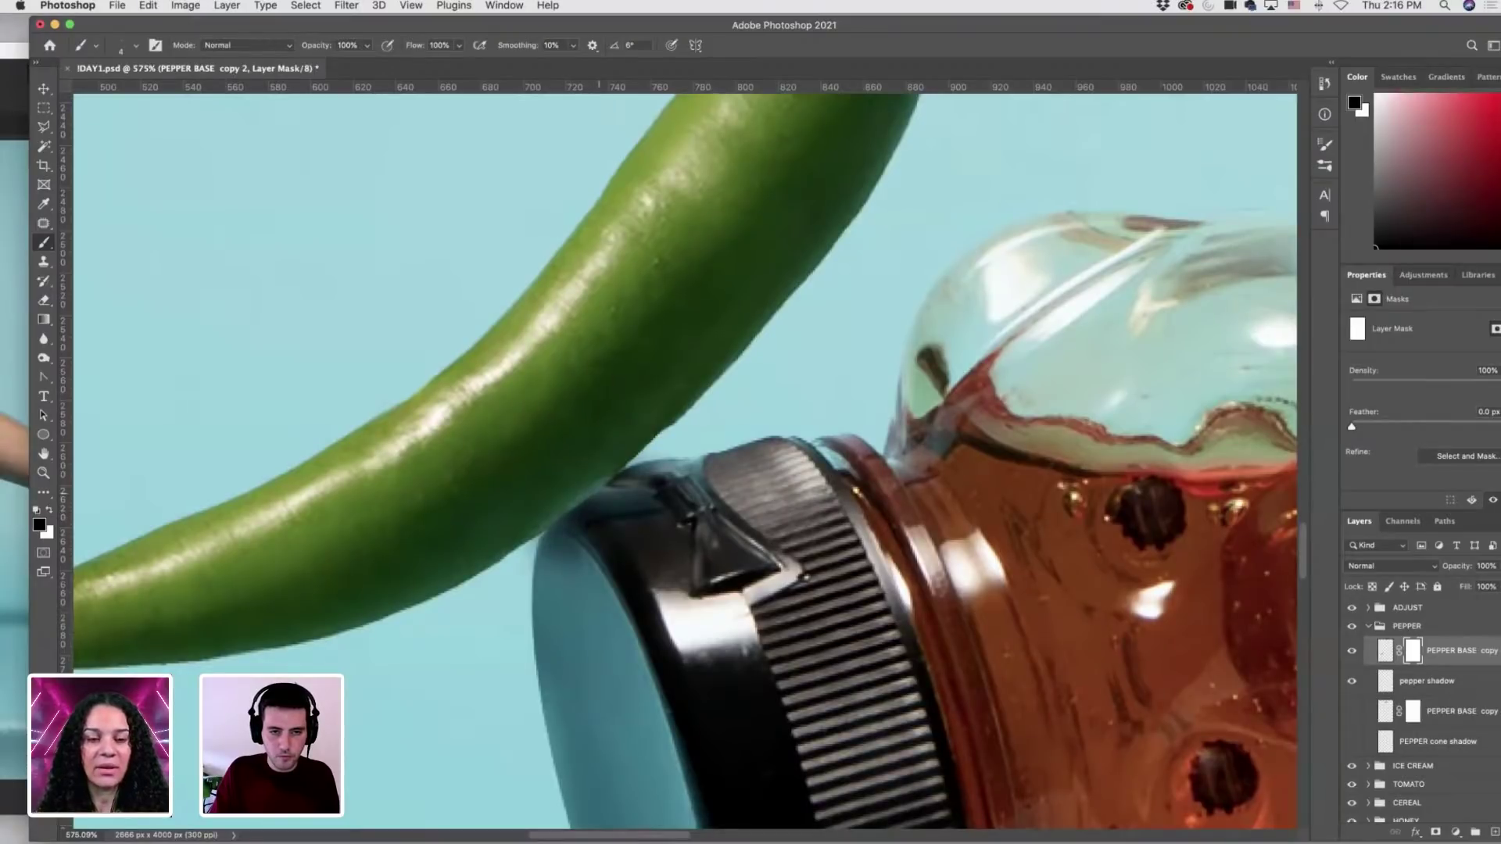
key(super+z)
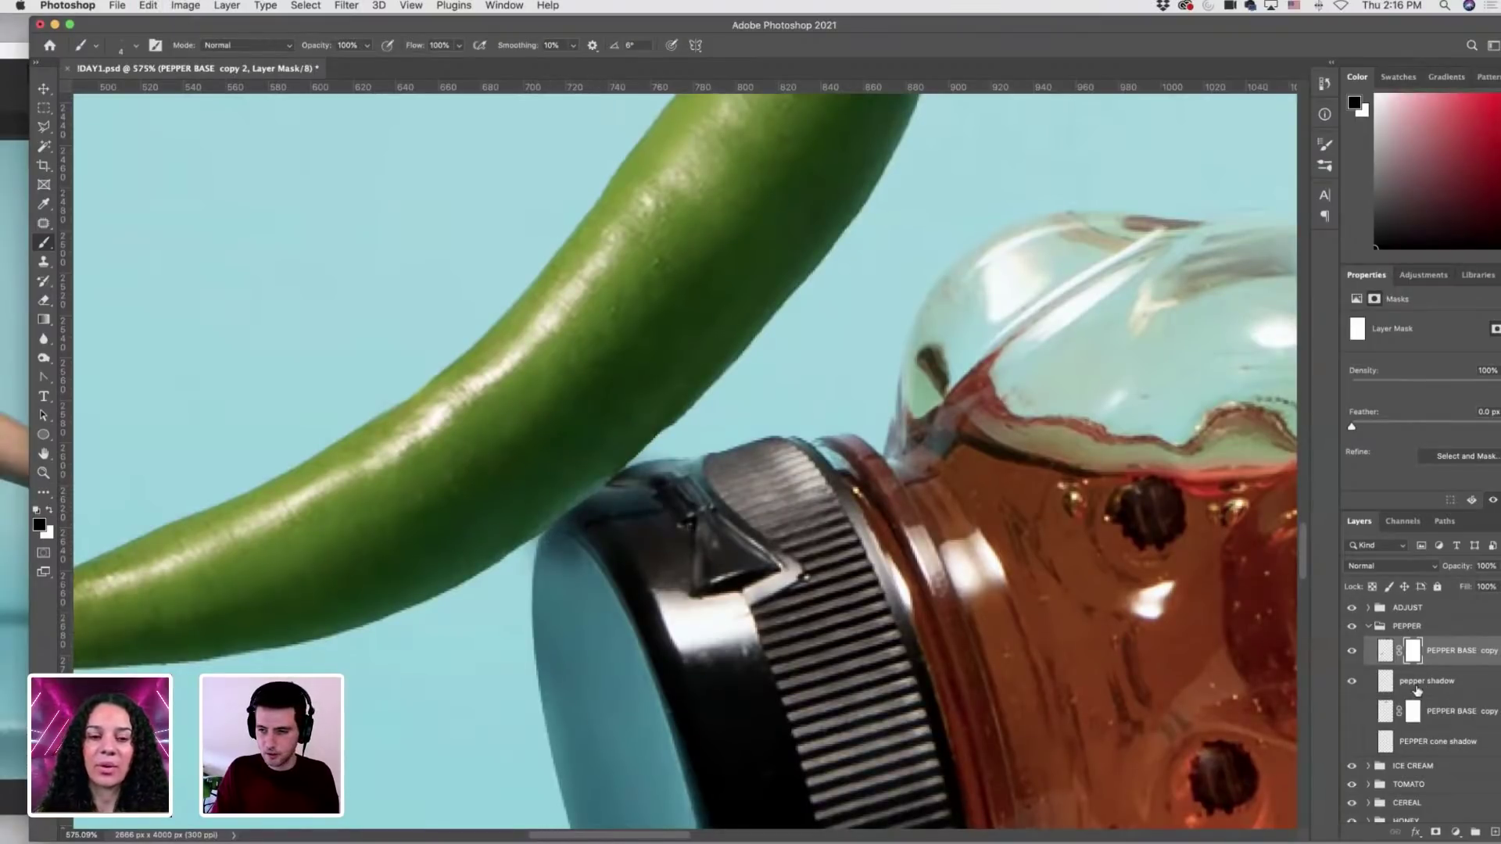
Return to the pepper shadow layer, set the brush to Multiply at 10% opacity, and undo the last trial stroke.
click(1427, 681)
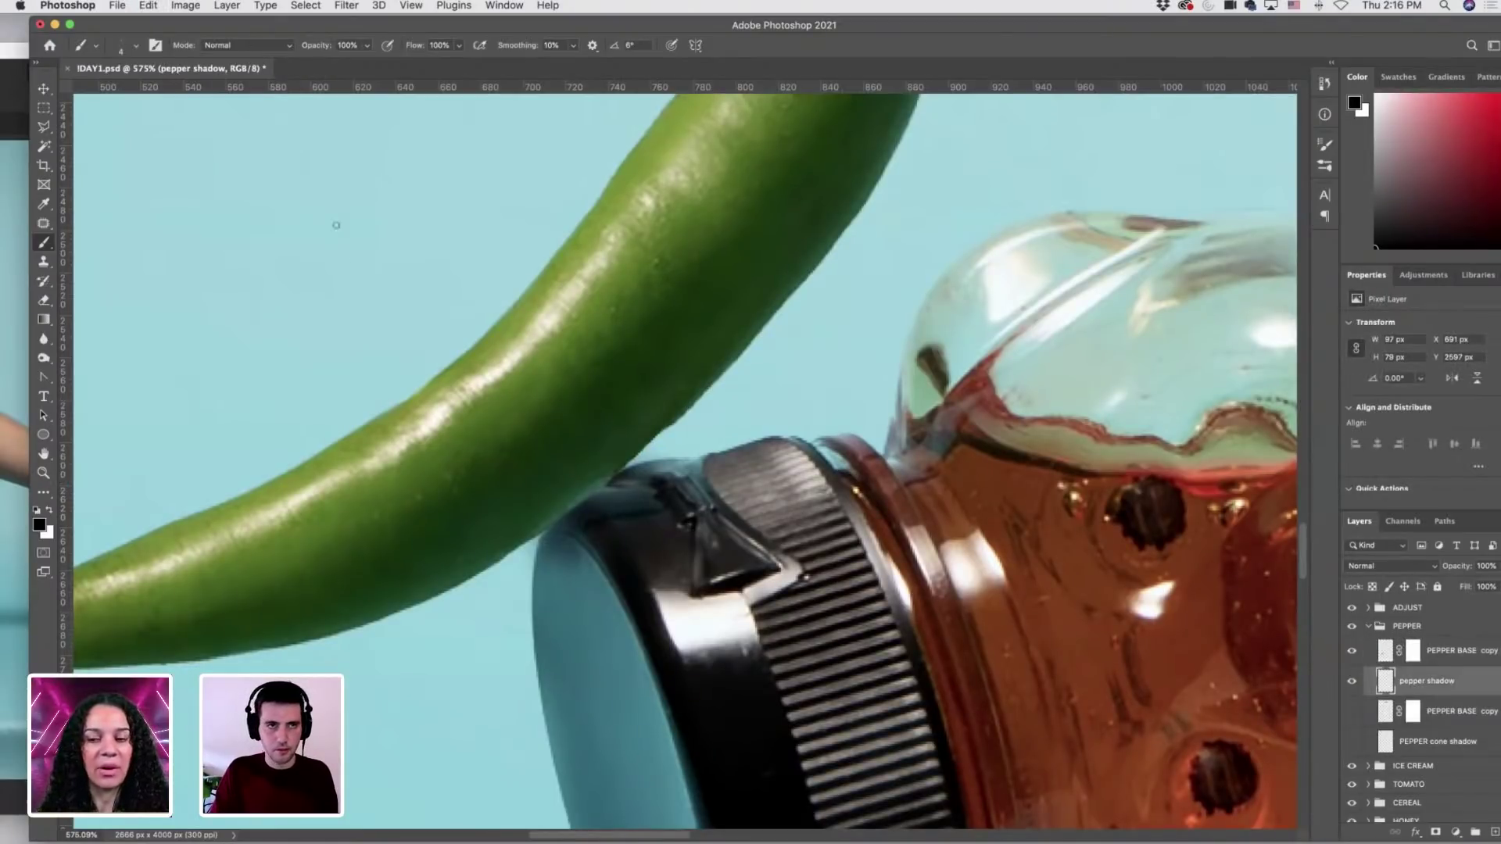
click(348, 45)
text(10)
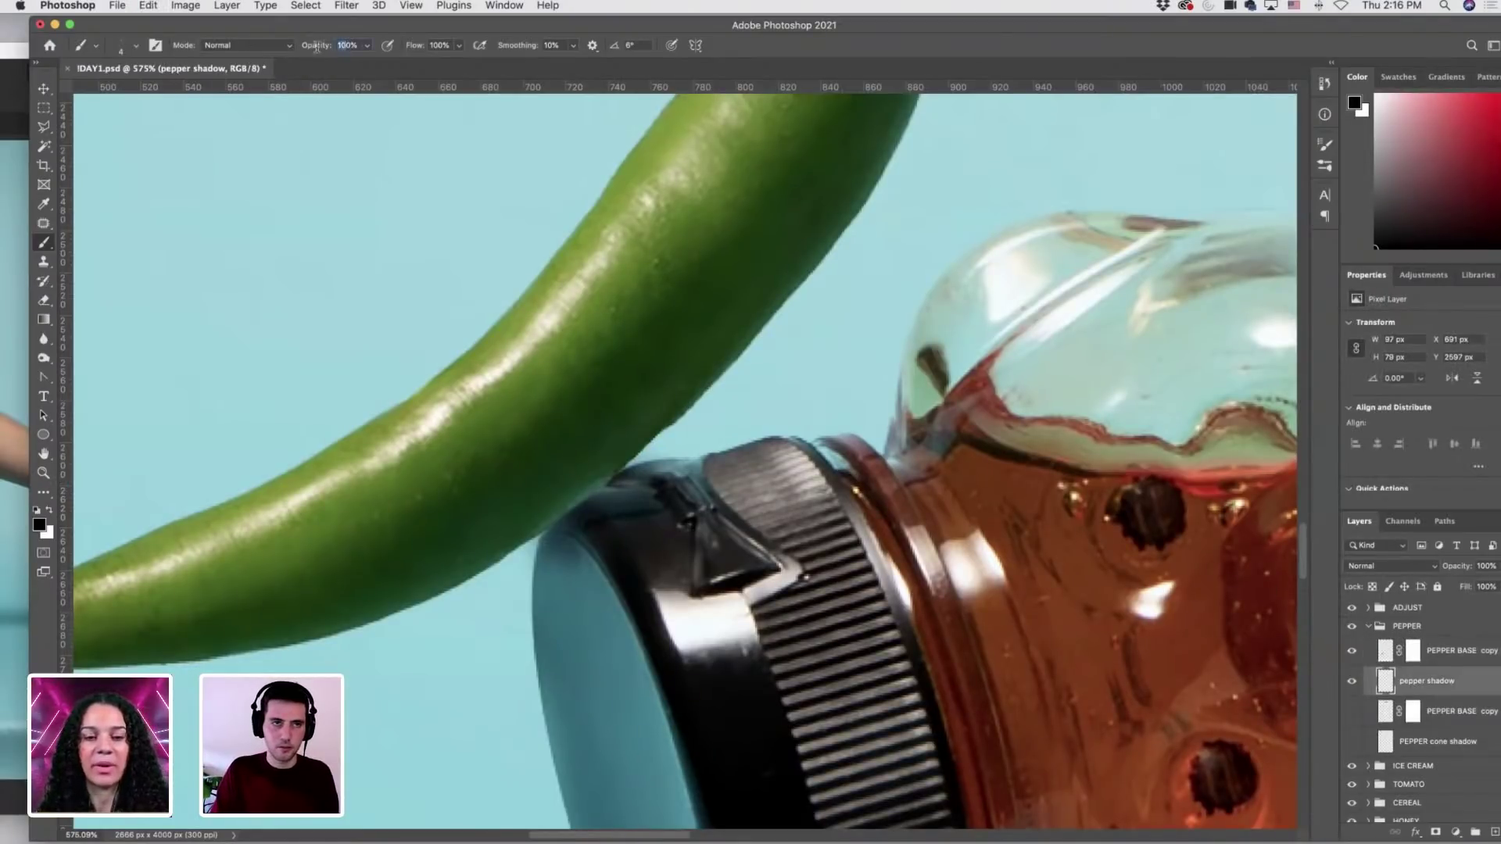
click(270, 44)
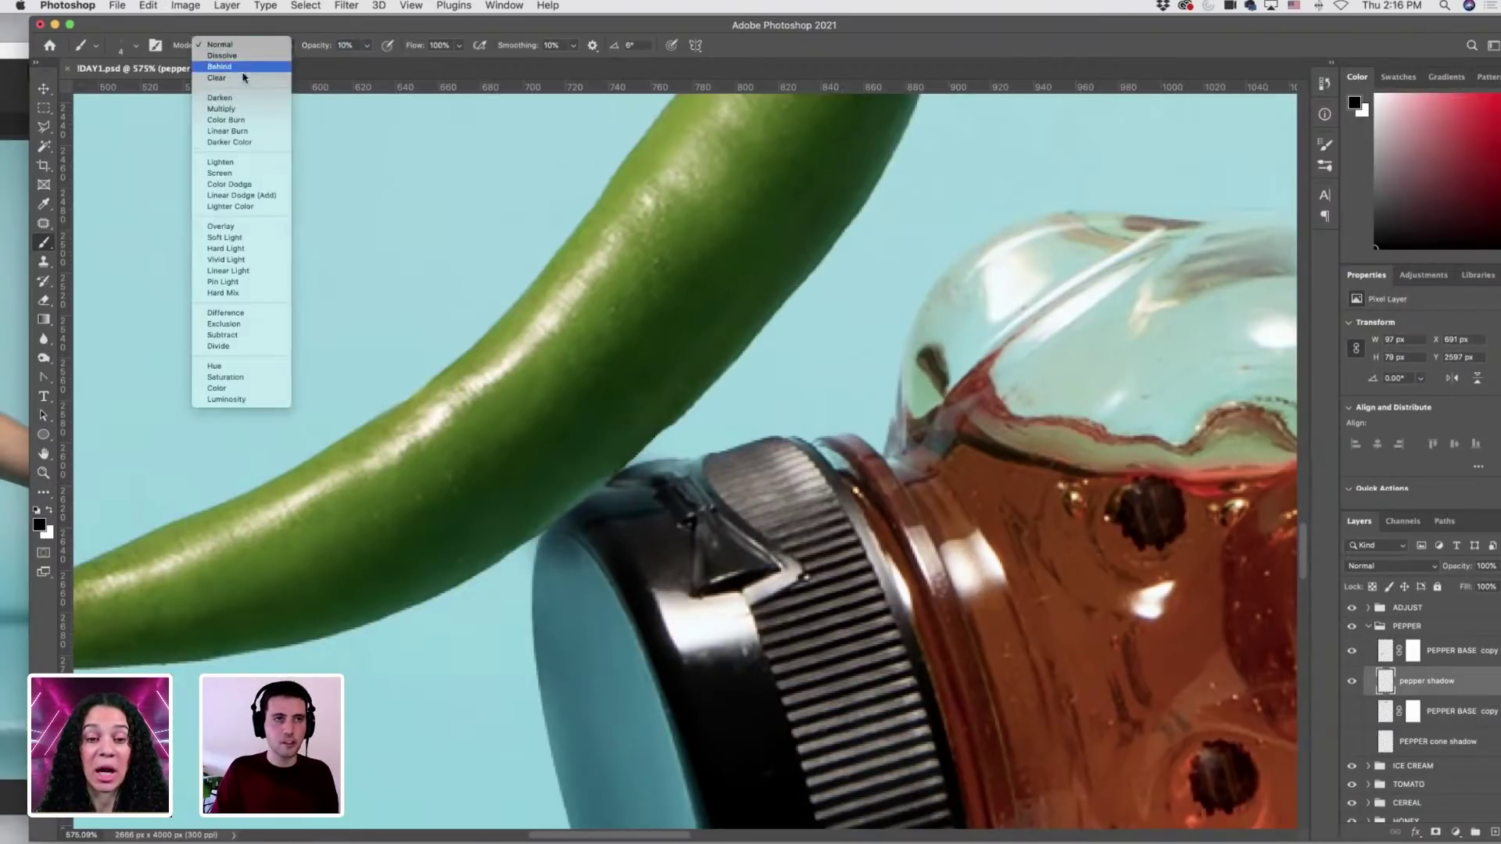
click(221, 109)
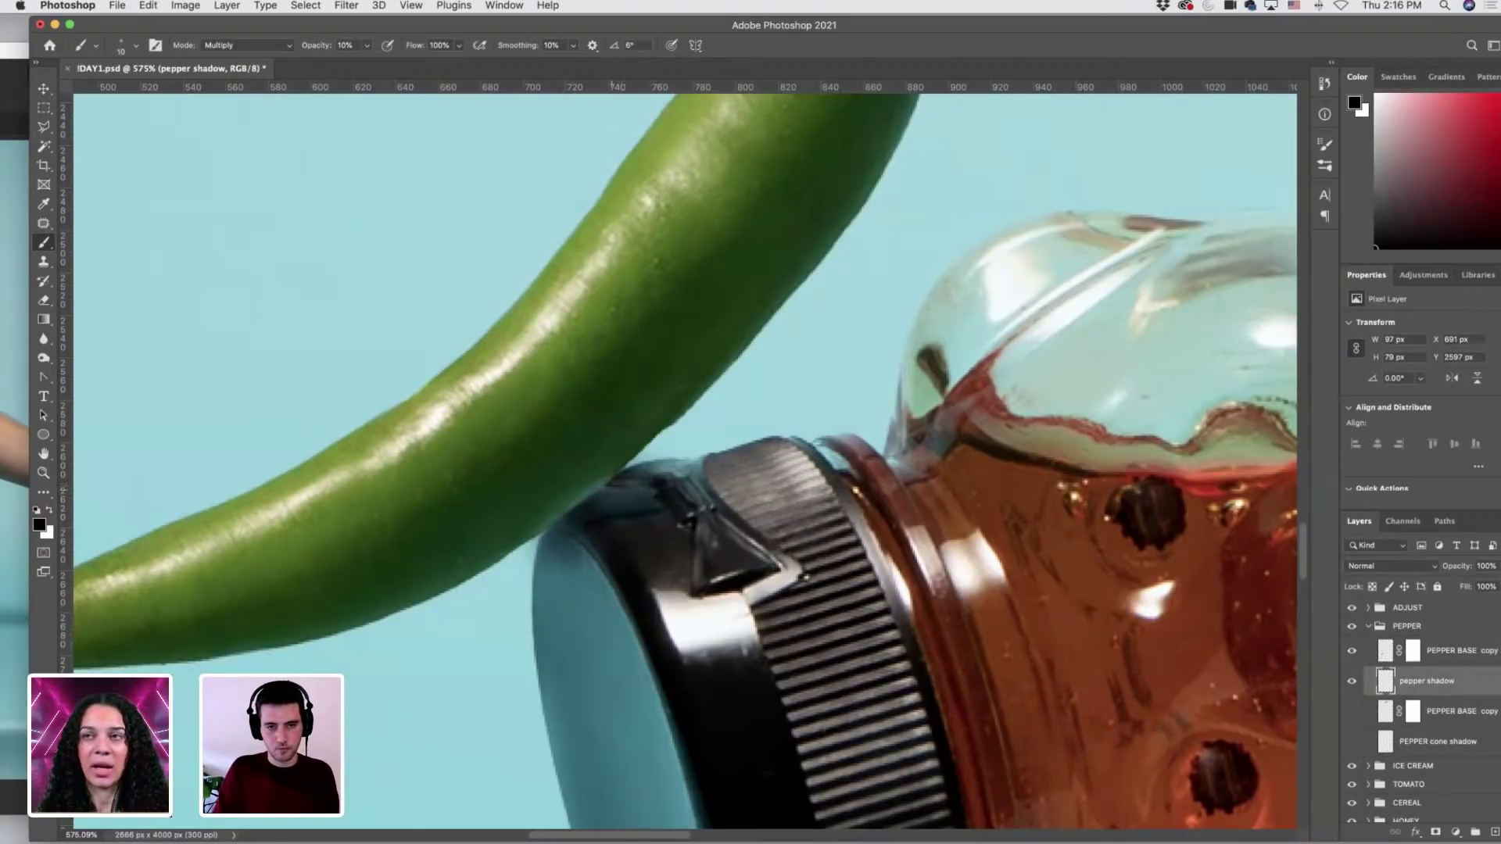
key(super+z)
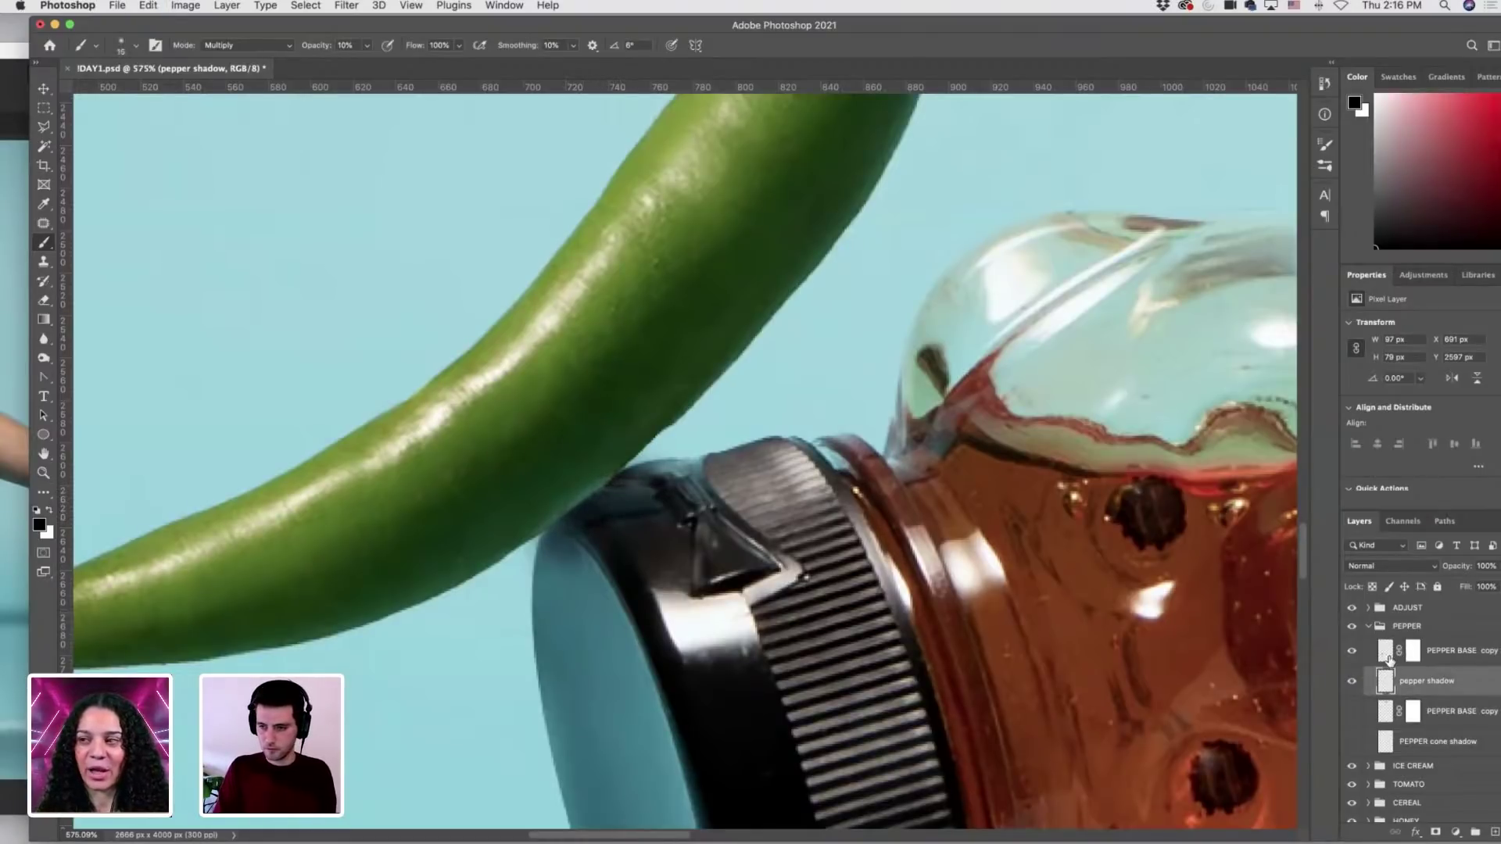
Add a Levels adjustment layer directly above PEPPER BASE copy 2.
click(1404, 655)
click(1455, 832)
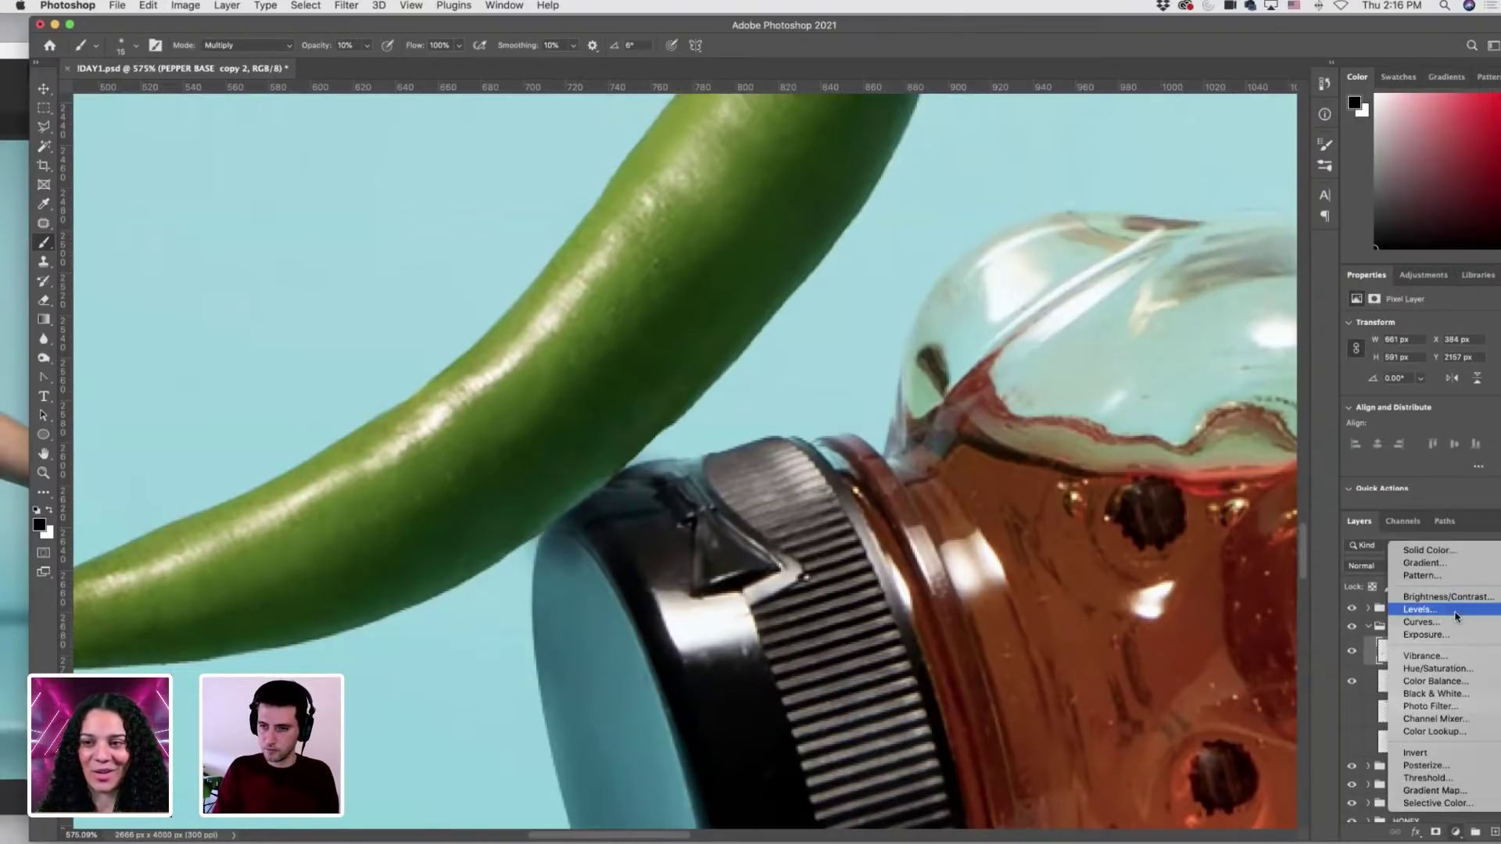
click(1452, 610)
click(1471, 706)
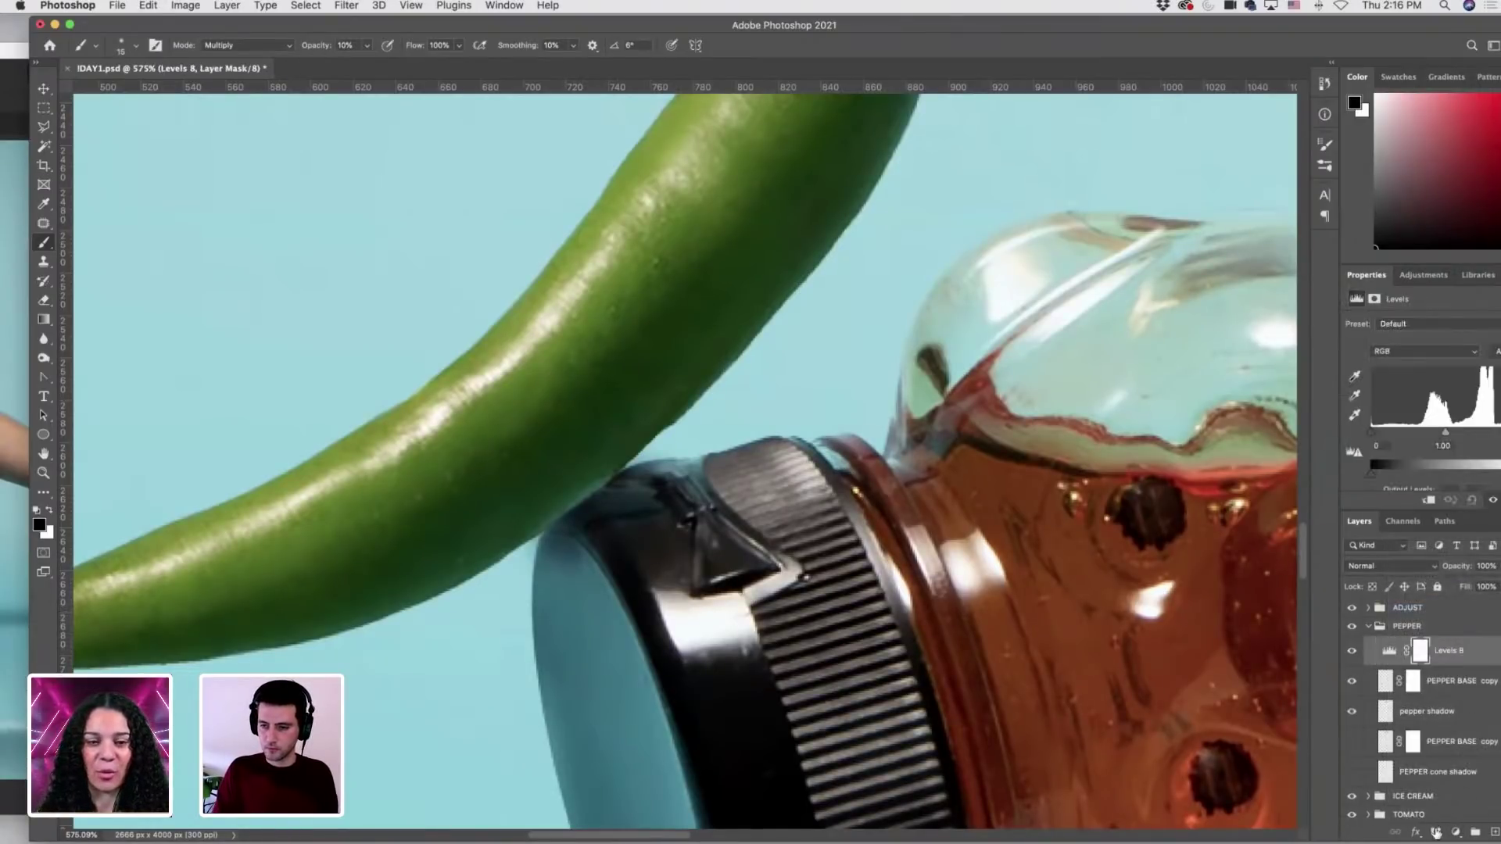
Add a black Solid Color fill layer, place it directly above PEPPER BASE copy 2, and hide it.
click(1455, 832)
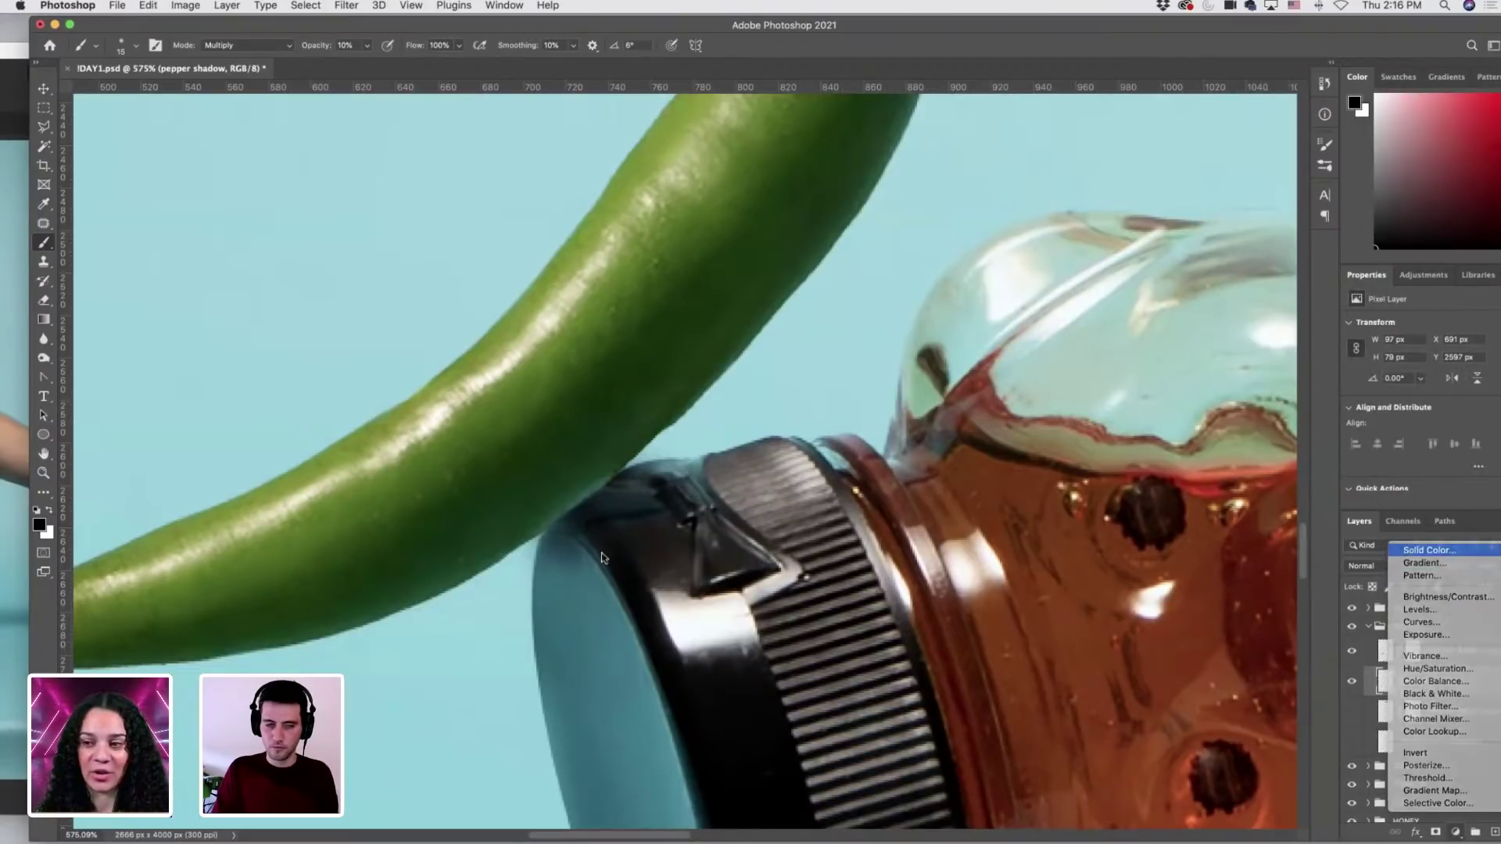
click(1470, 550)
click(1239, 197)
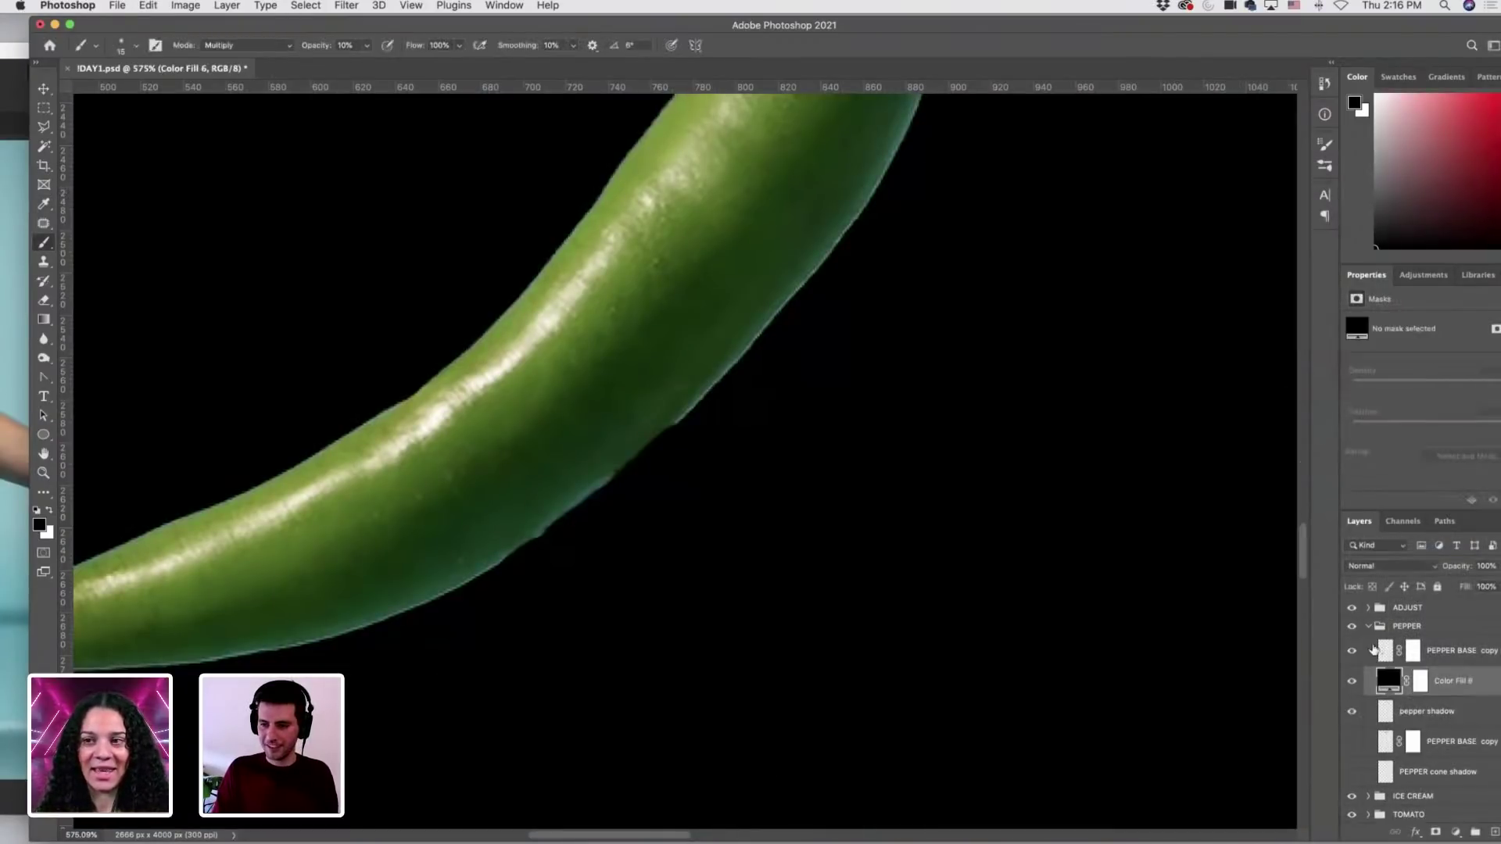
drag(1442, 681, 1353, 654)
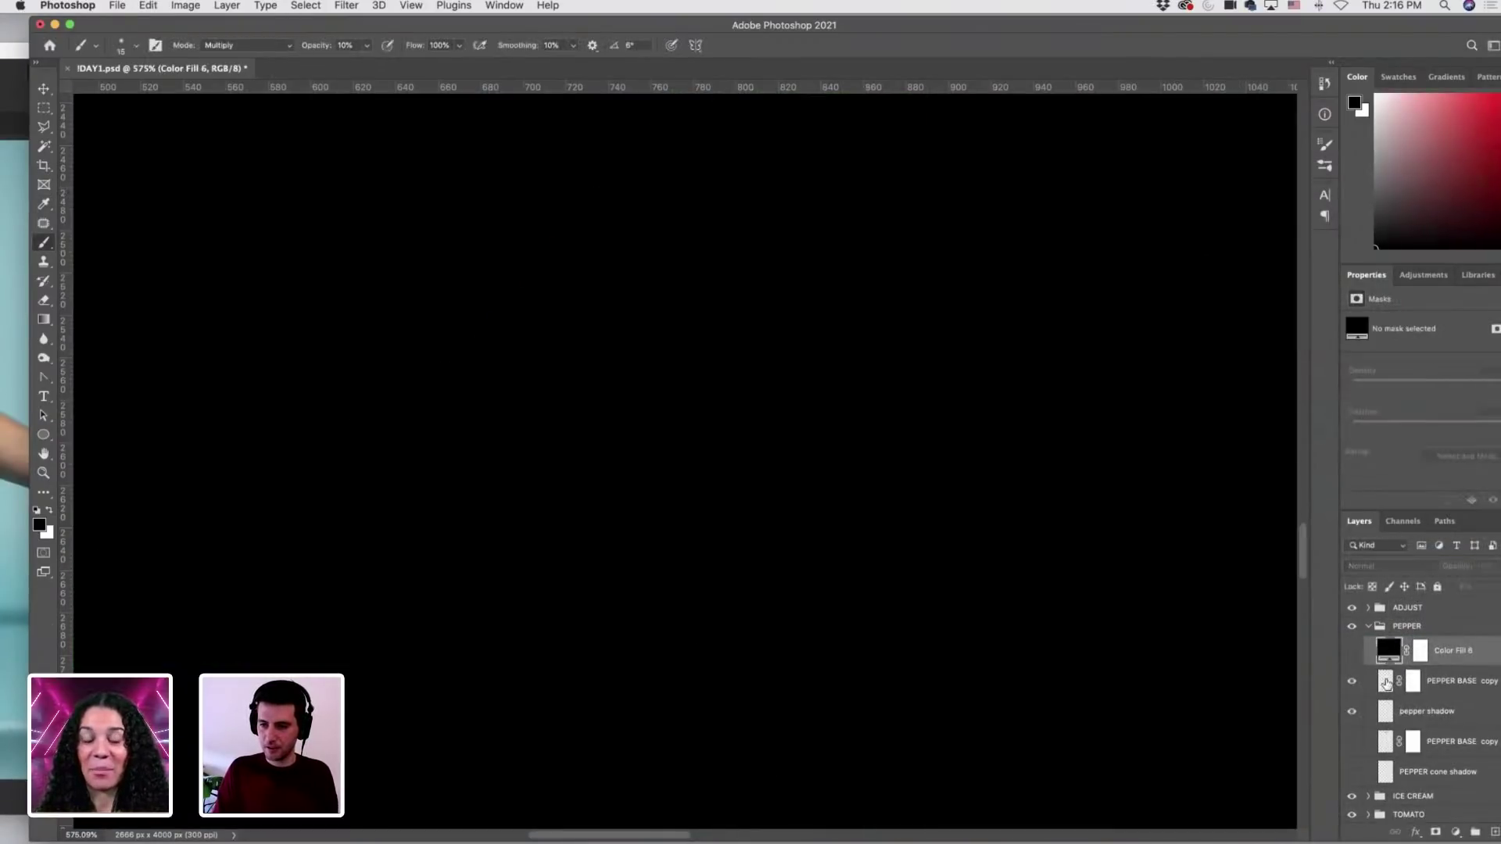
click(1353, 654)
Sample the dark green from the pepper's shaded underside and apply it as the Solid Color fill layer's color.
click(1385, 681)
click(44, 205)
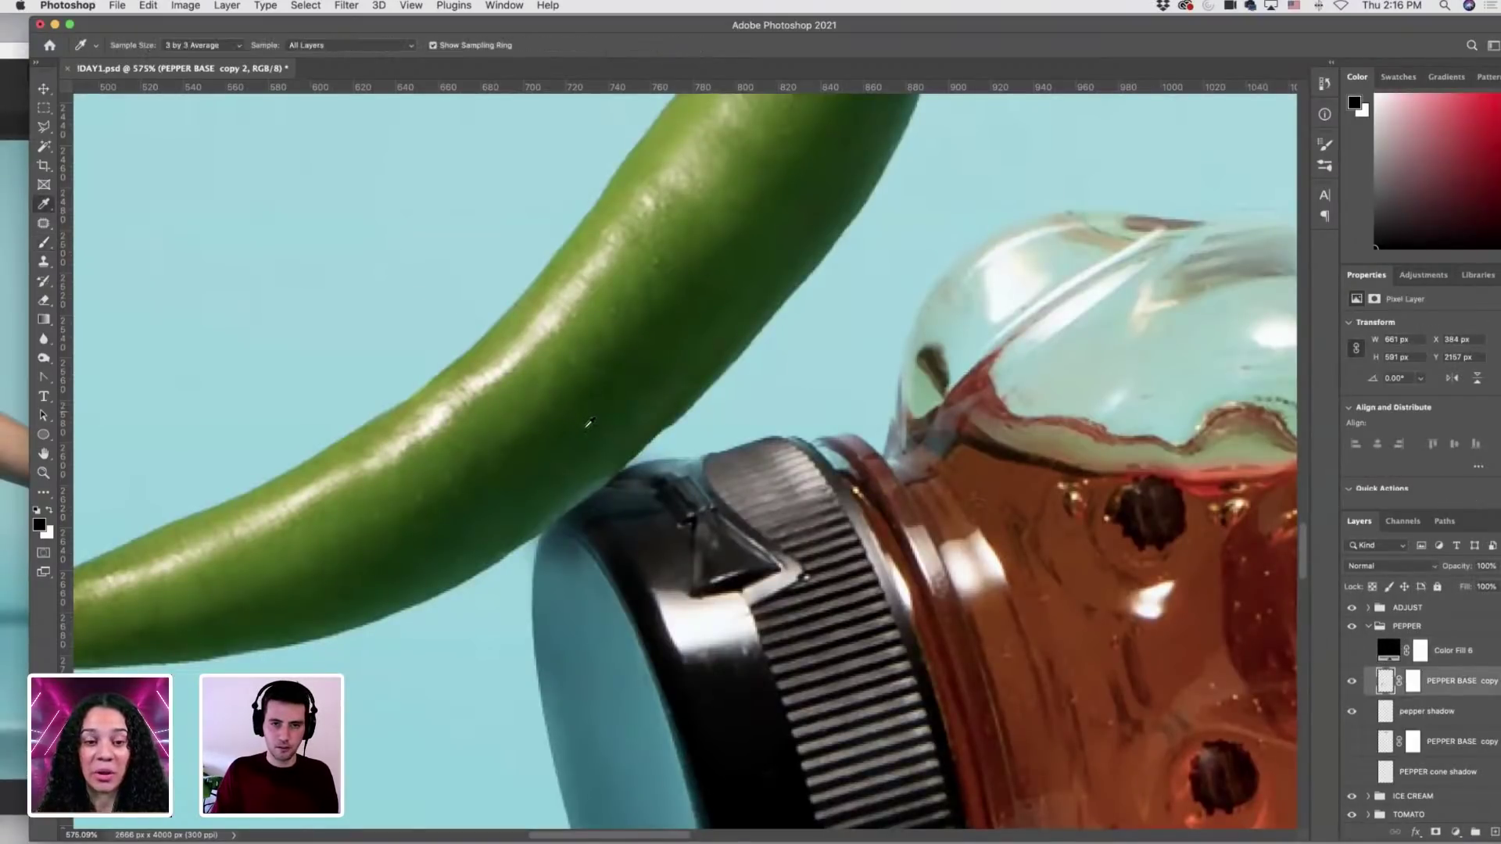
click(590, 423)
double_click(1389, 648)
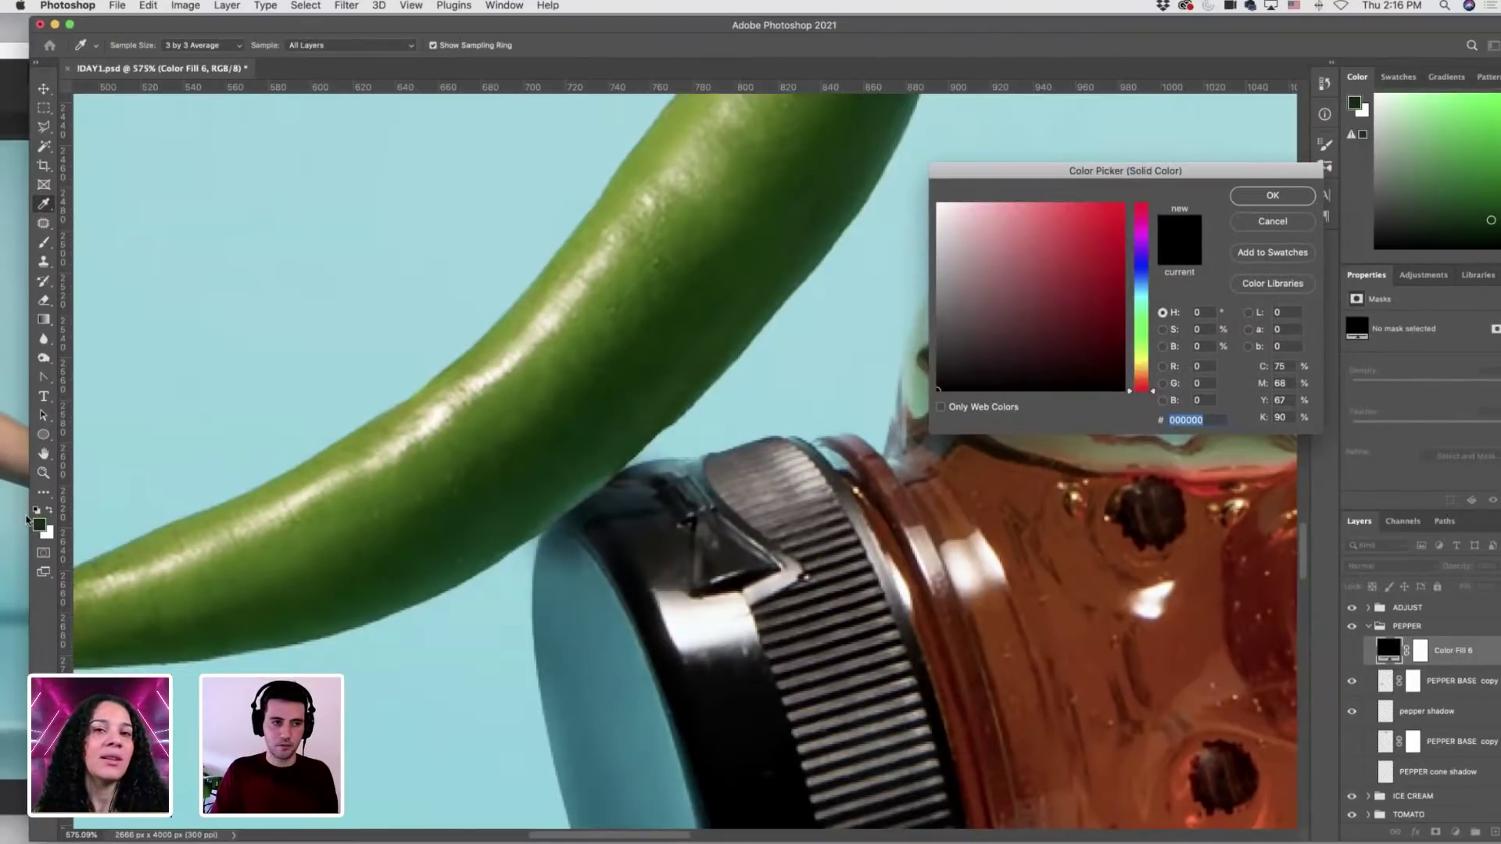
click(39, 525)
click(1272, 195)
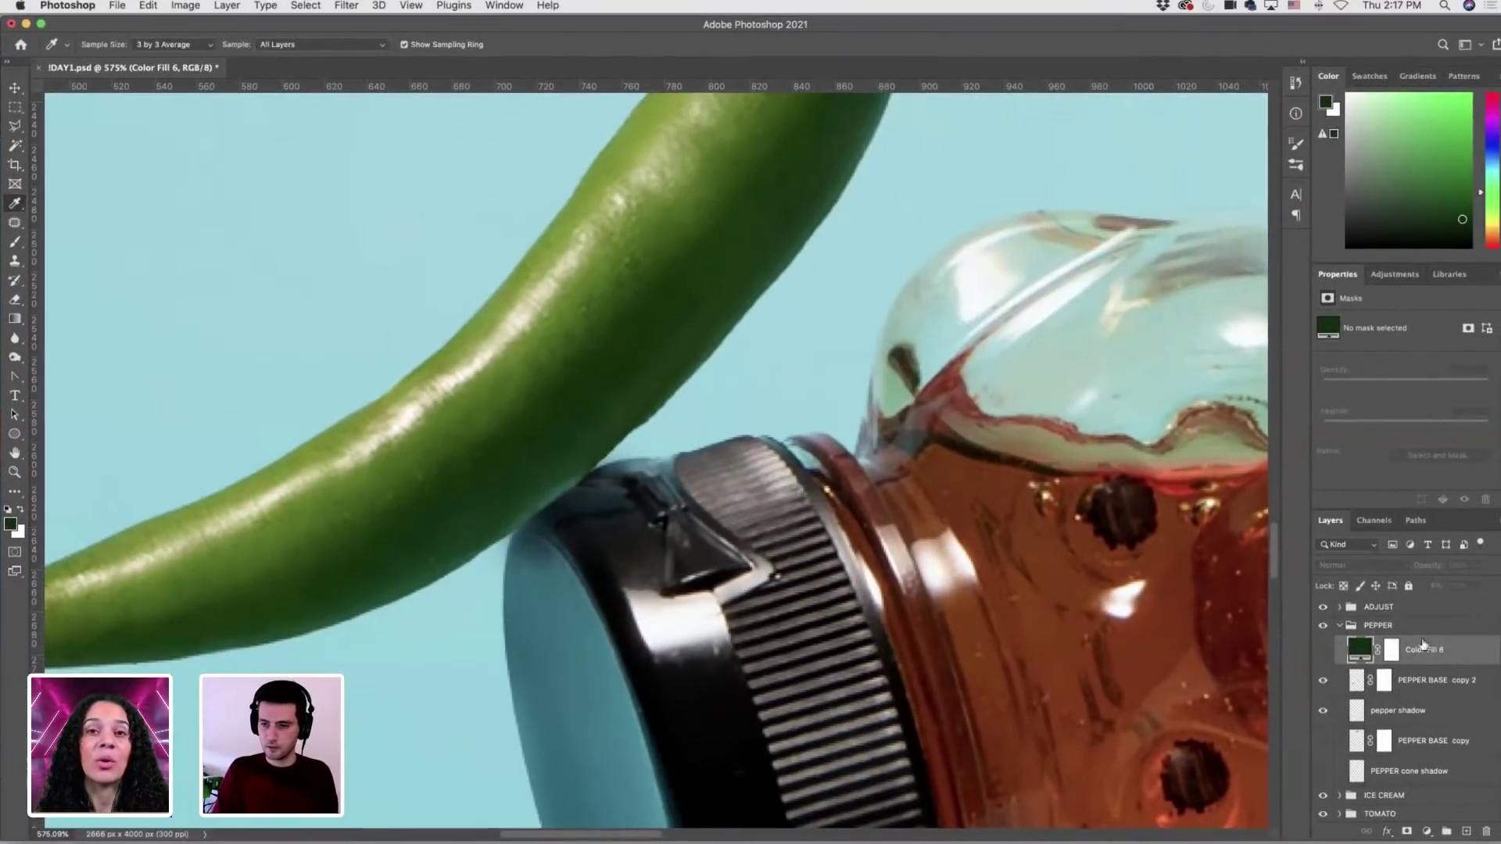
Show the green fill layer, set its blend mode to Color, and invert its mask to black.
click(1324, 652)
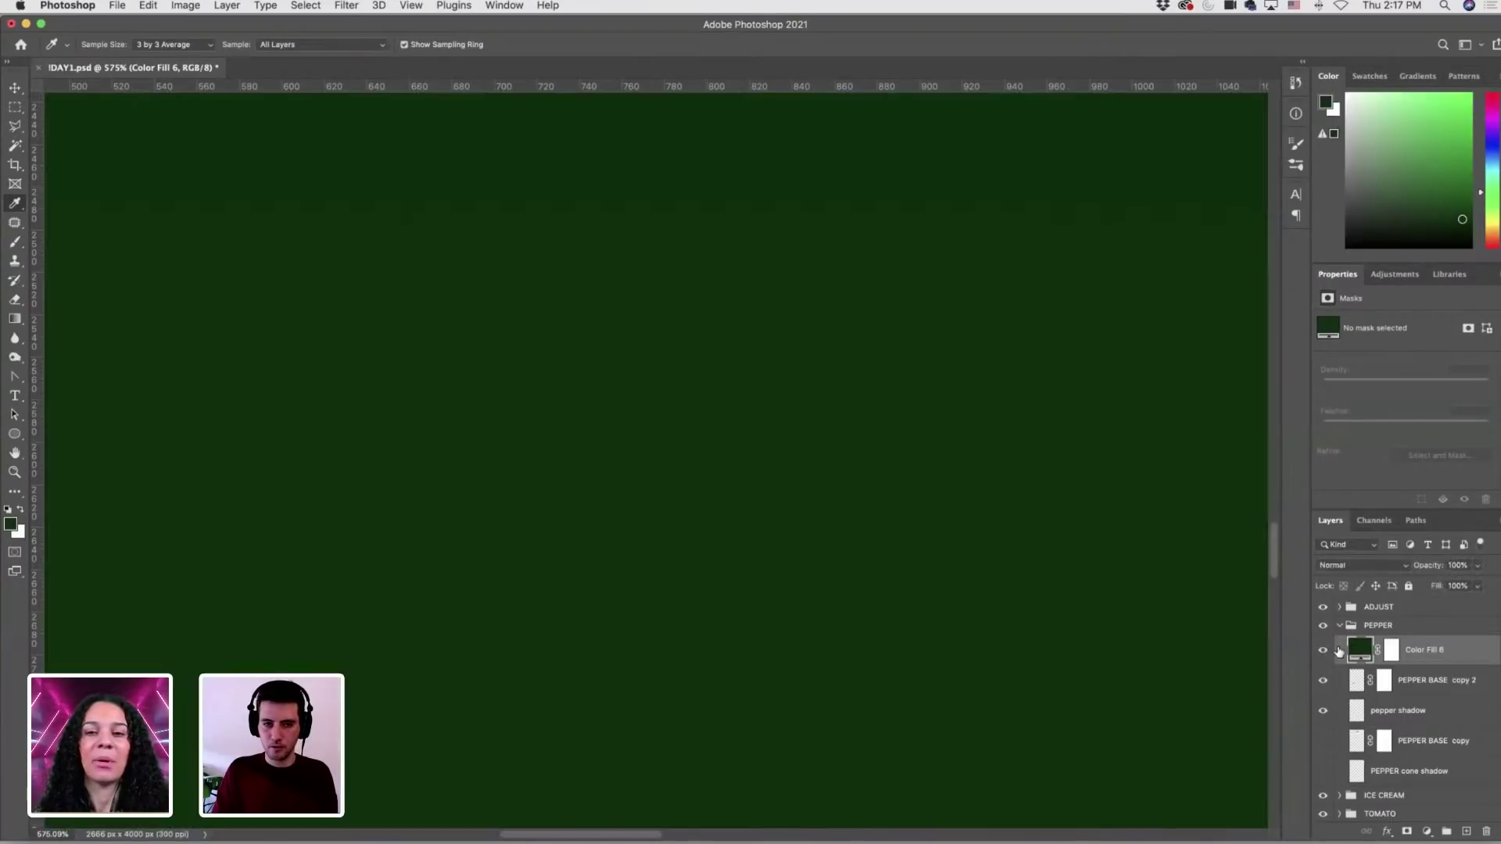
click(1339, 564)
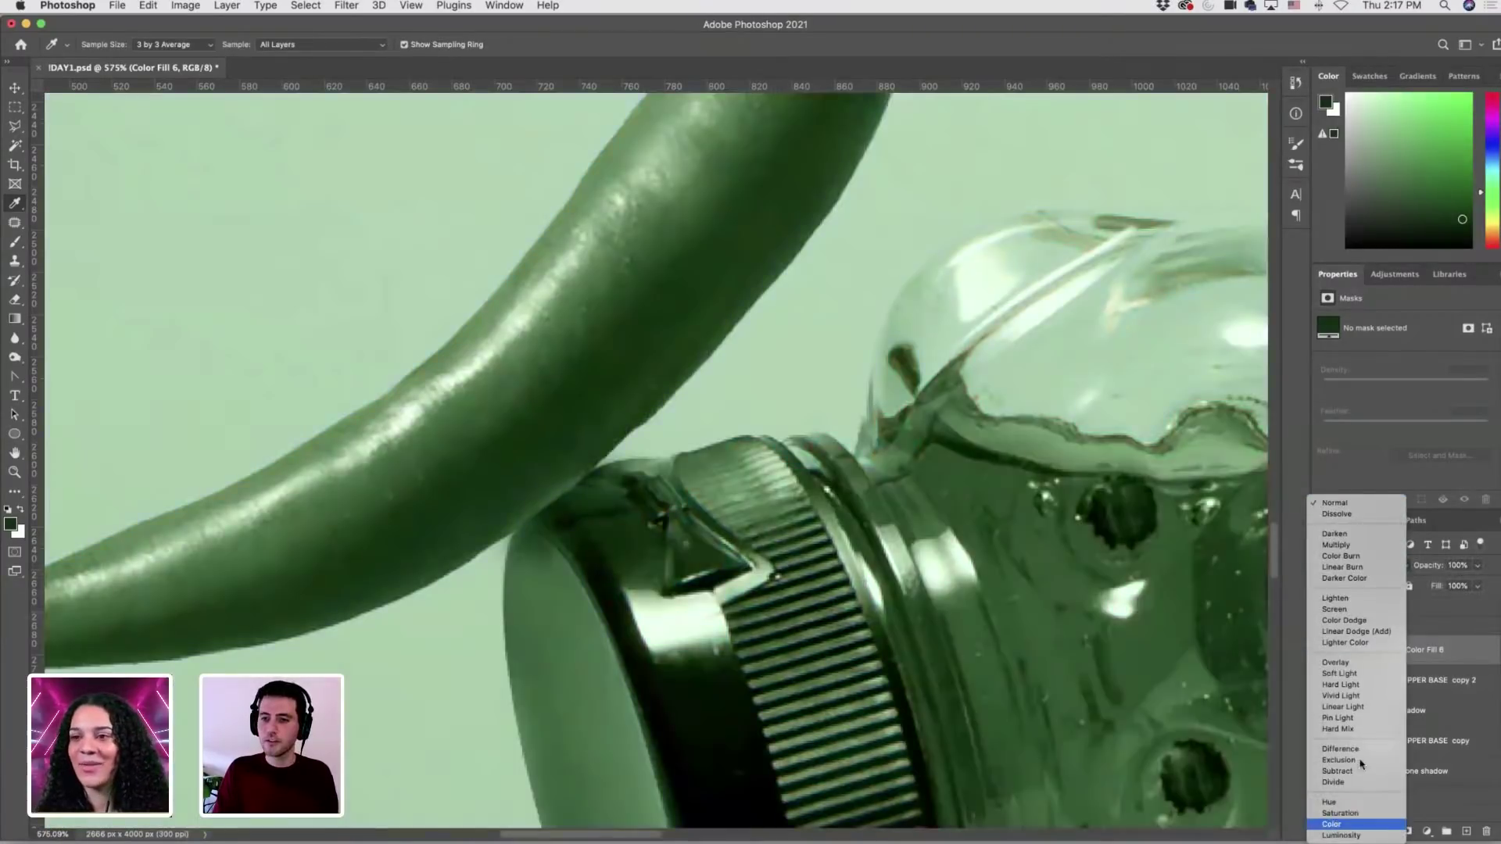
click(1353, 762)
click(1392, 653)
key(super+i)
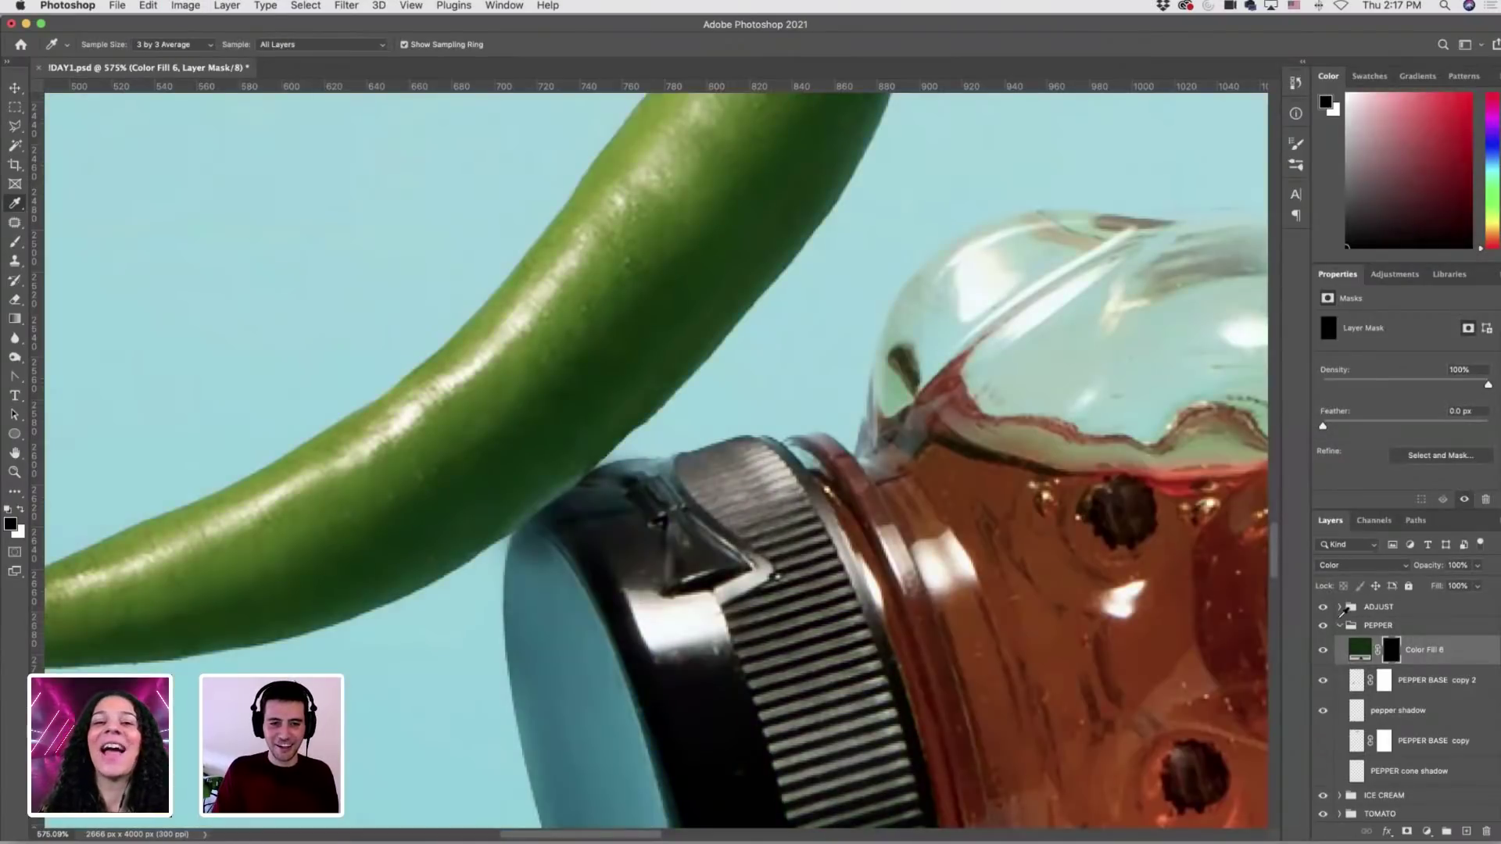
Set up a white brush in Normal mode at 100% opacity for the green fill layer's mask.
key(b)
key(x)
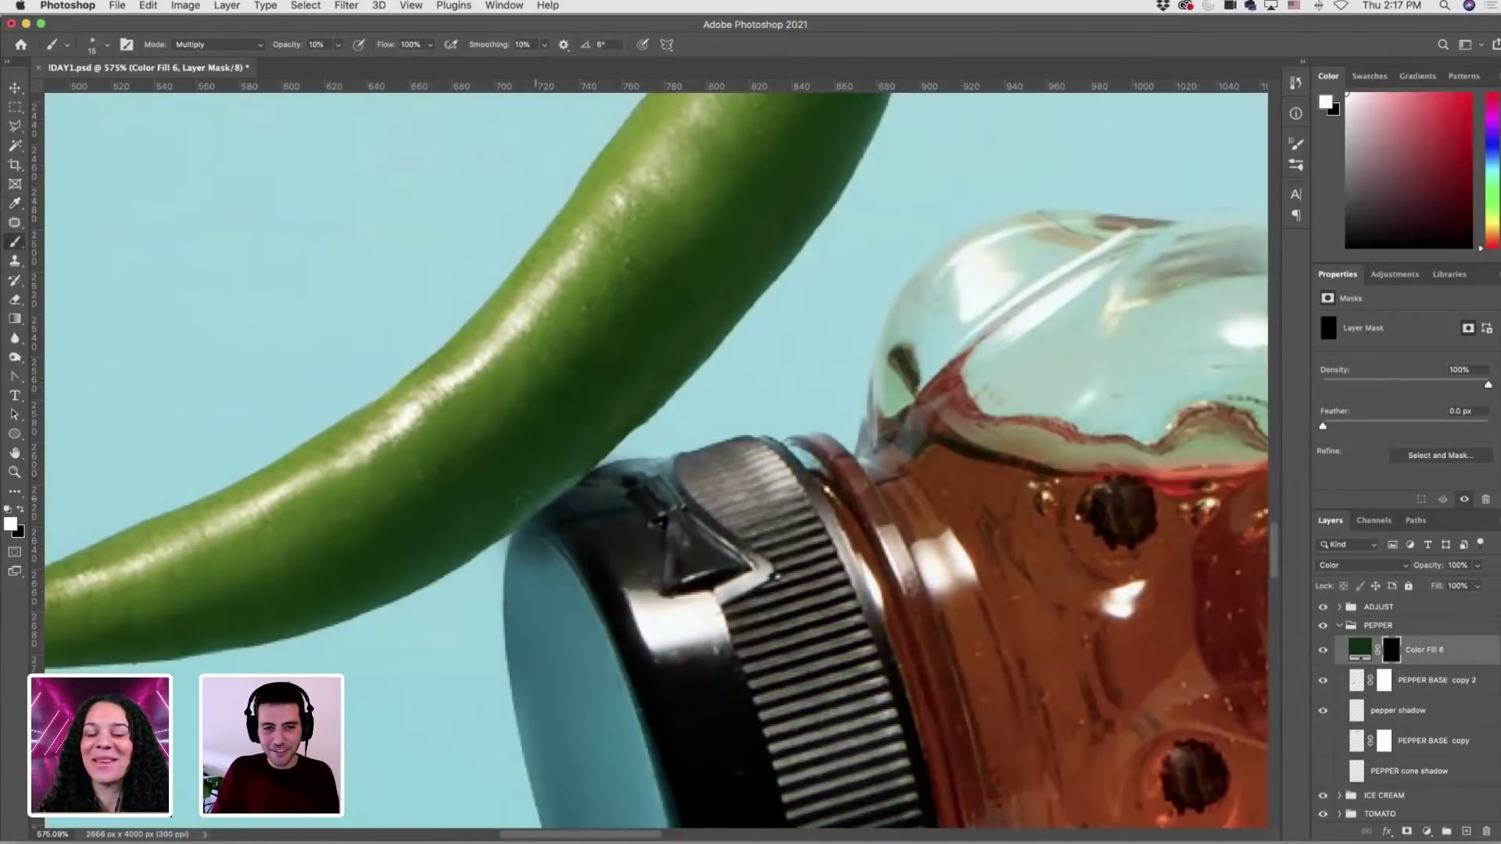
click(338, 45)
key(0)
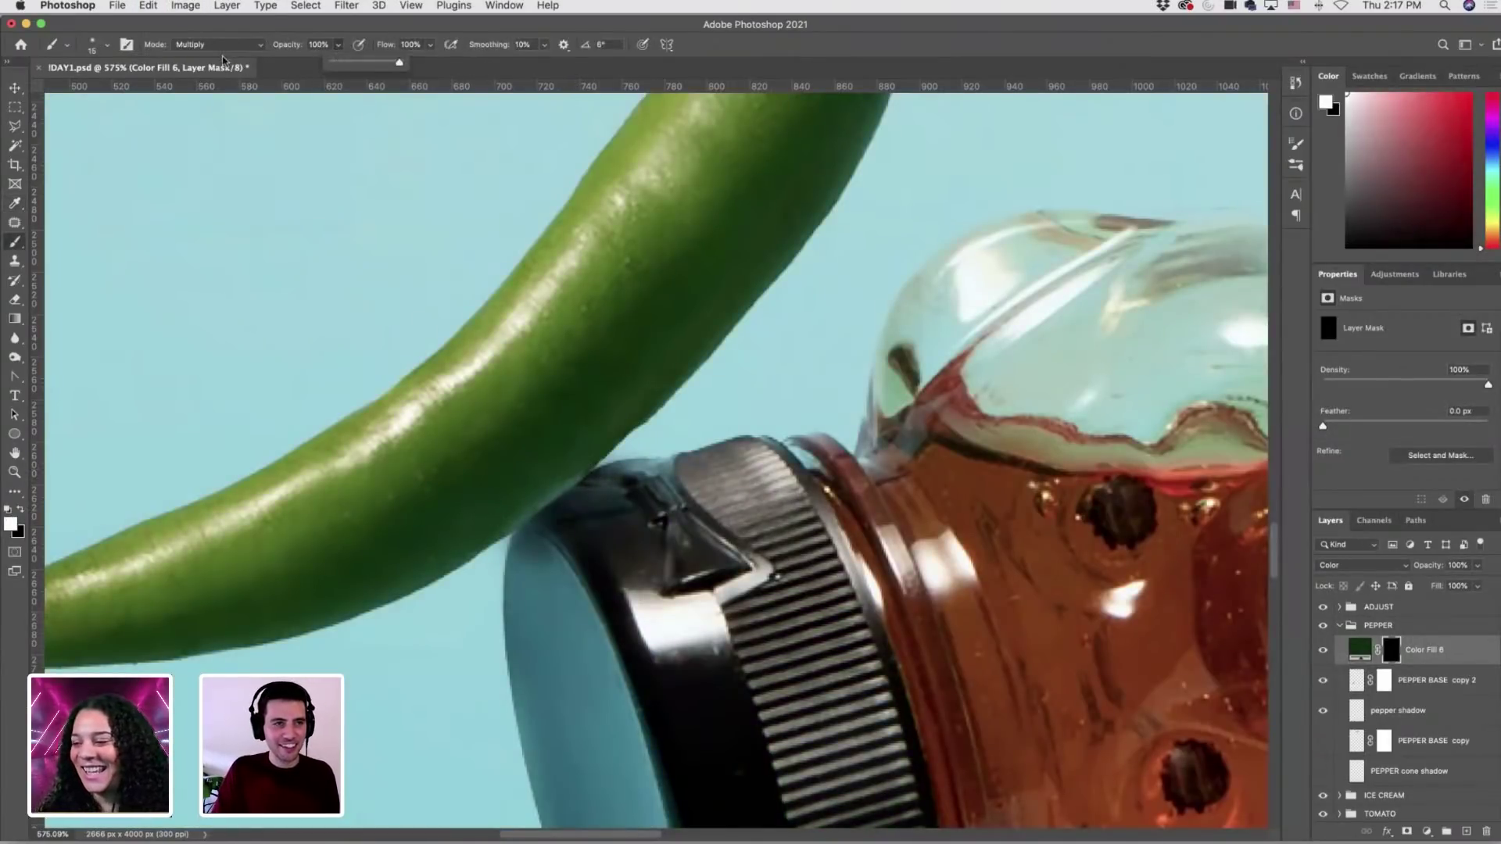
click(212, 45)
click(205, 7)
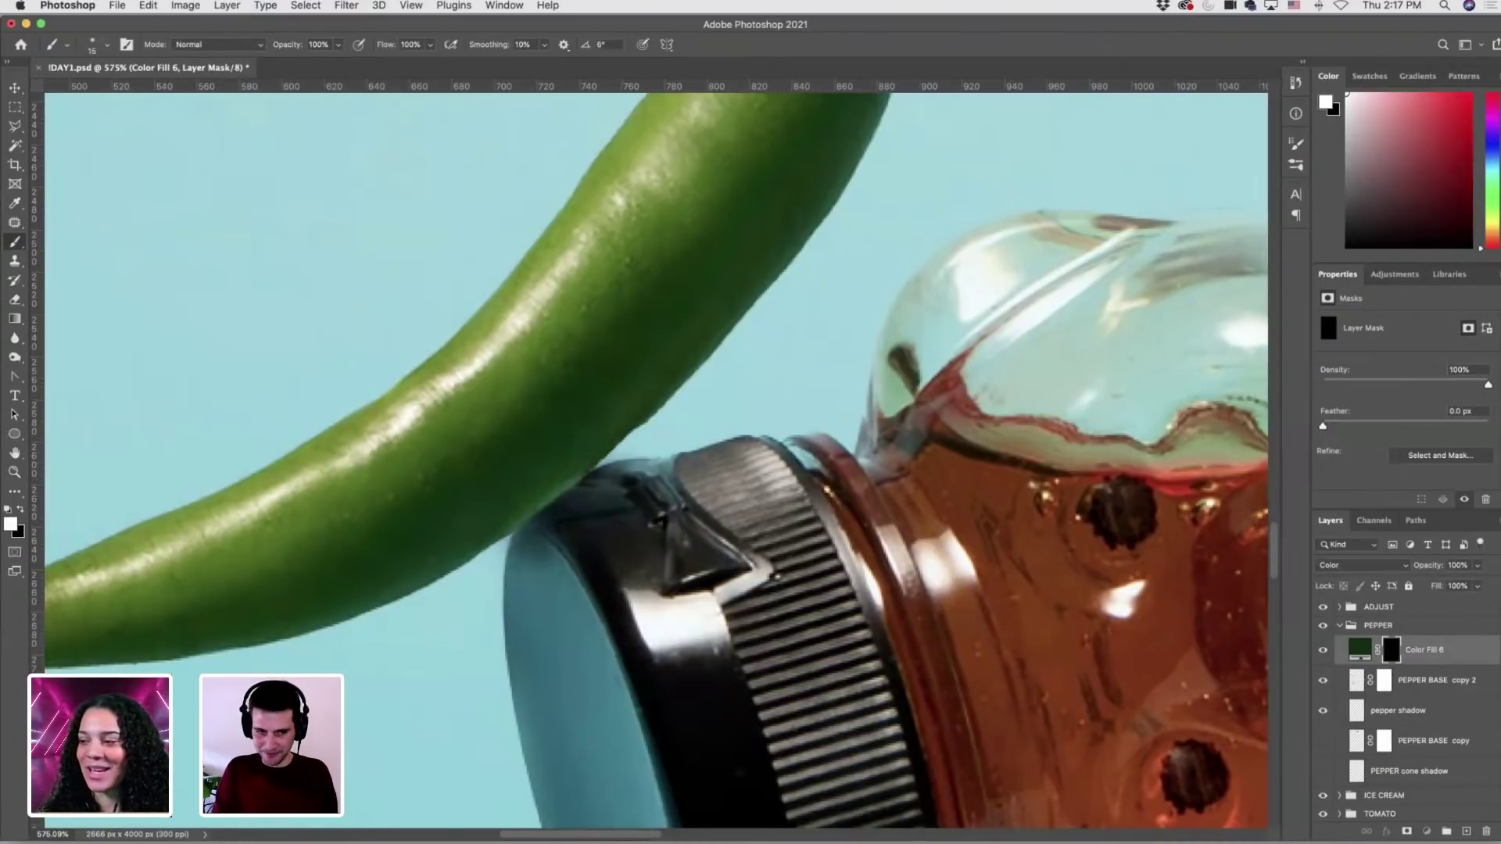
Retouch the pepper's lower edge near the bottle cap on PEPPER BASE copy 2 with the Clone Stamp at 35% opacity.
click(1357, 681)
key(j)
key(s)
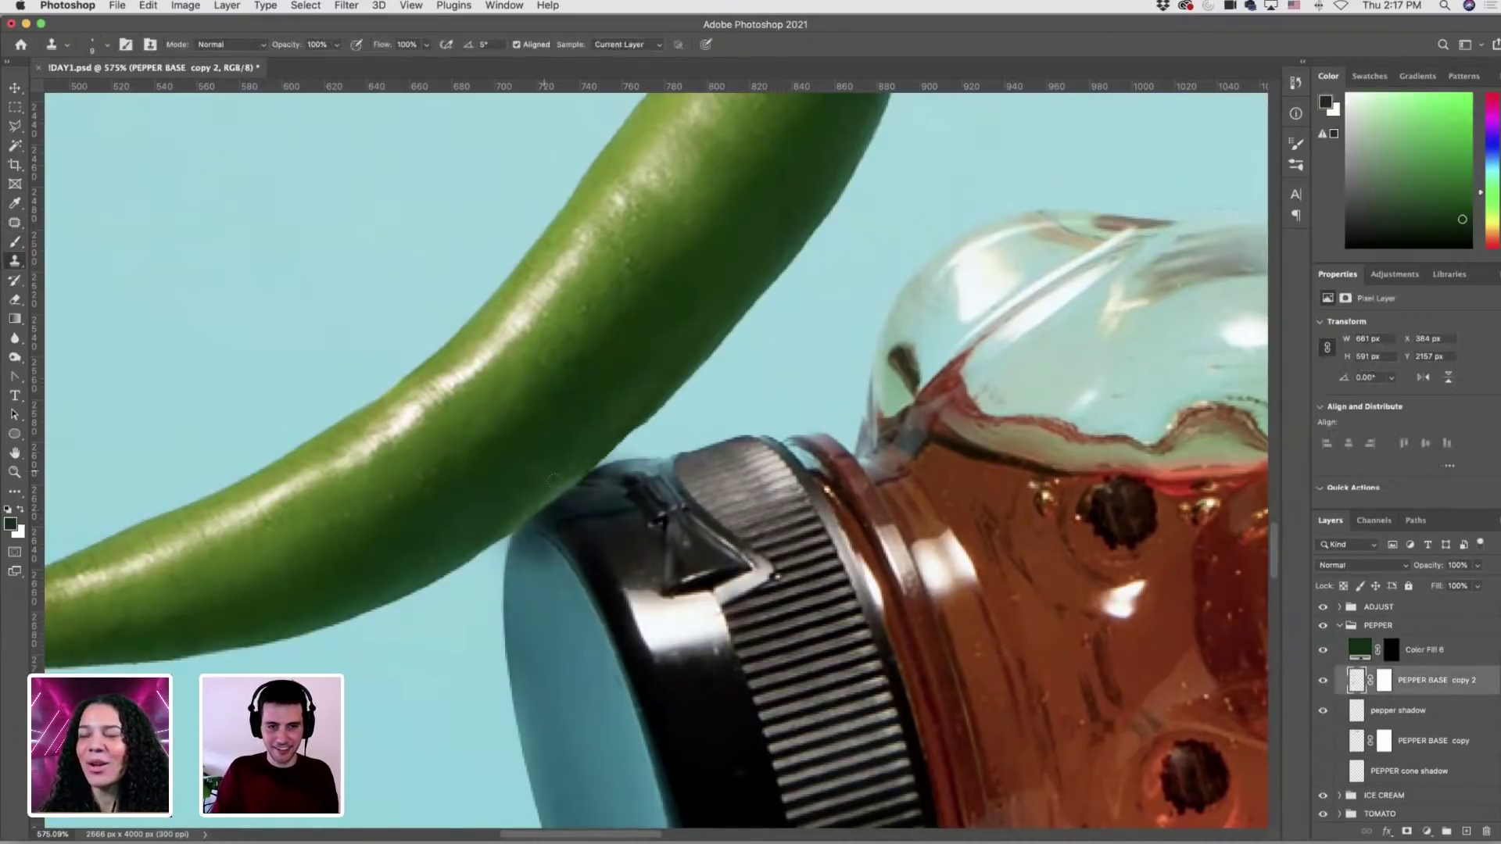
drag(337, 44, 290, 65)
click(107, 45)
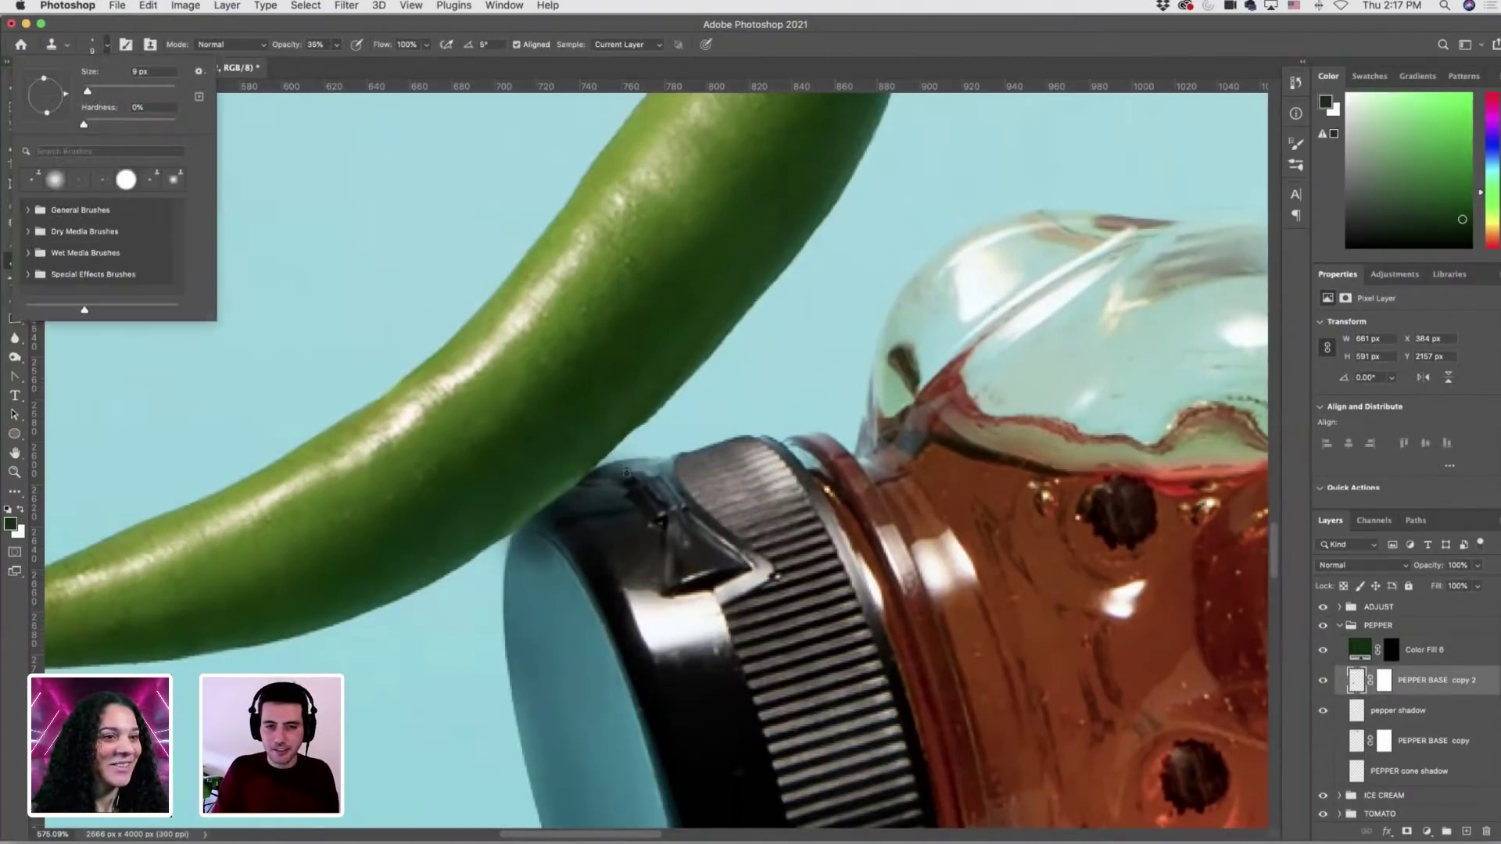
click(565, 478)
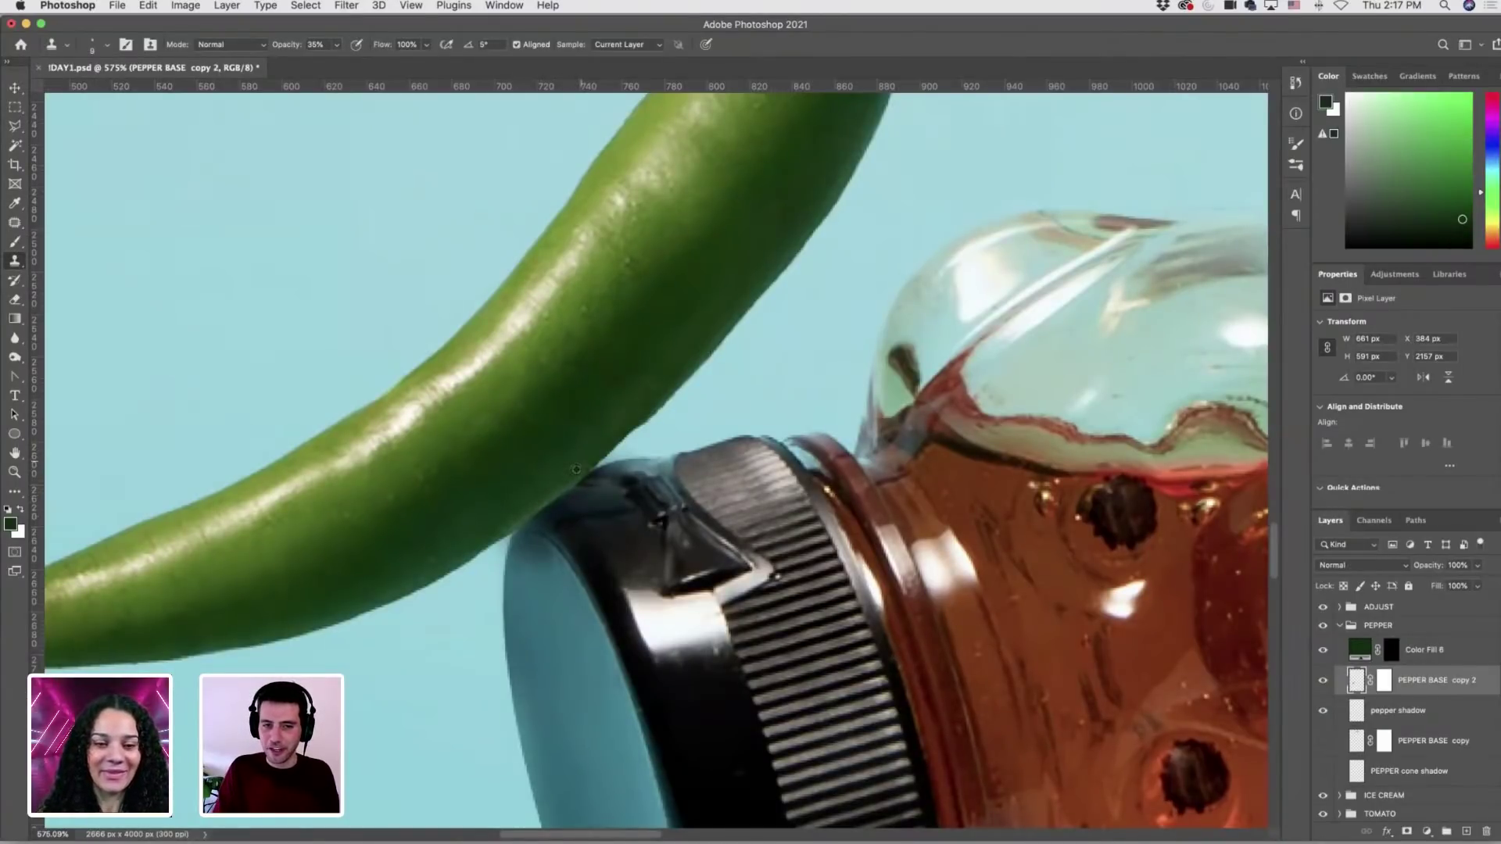
drag(513, 515, 530, 493)
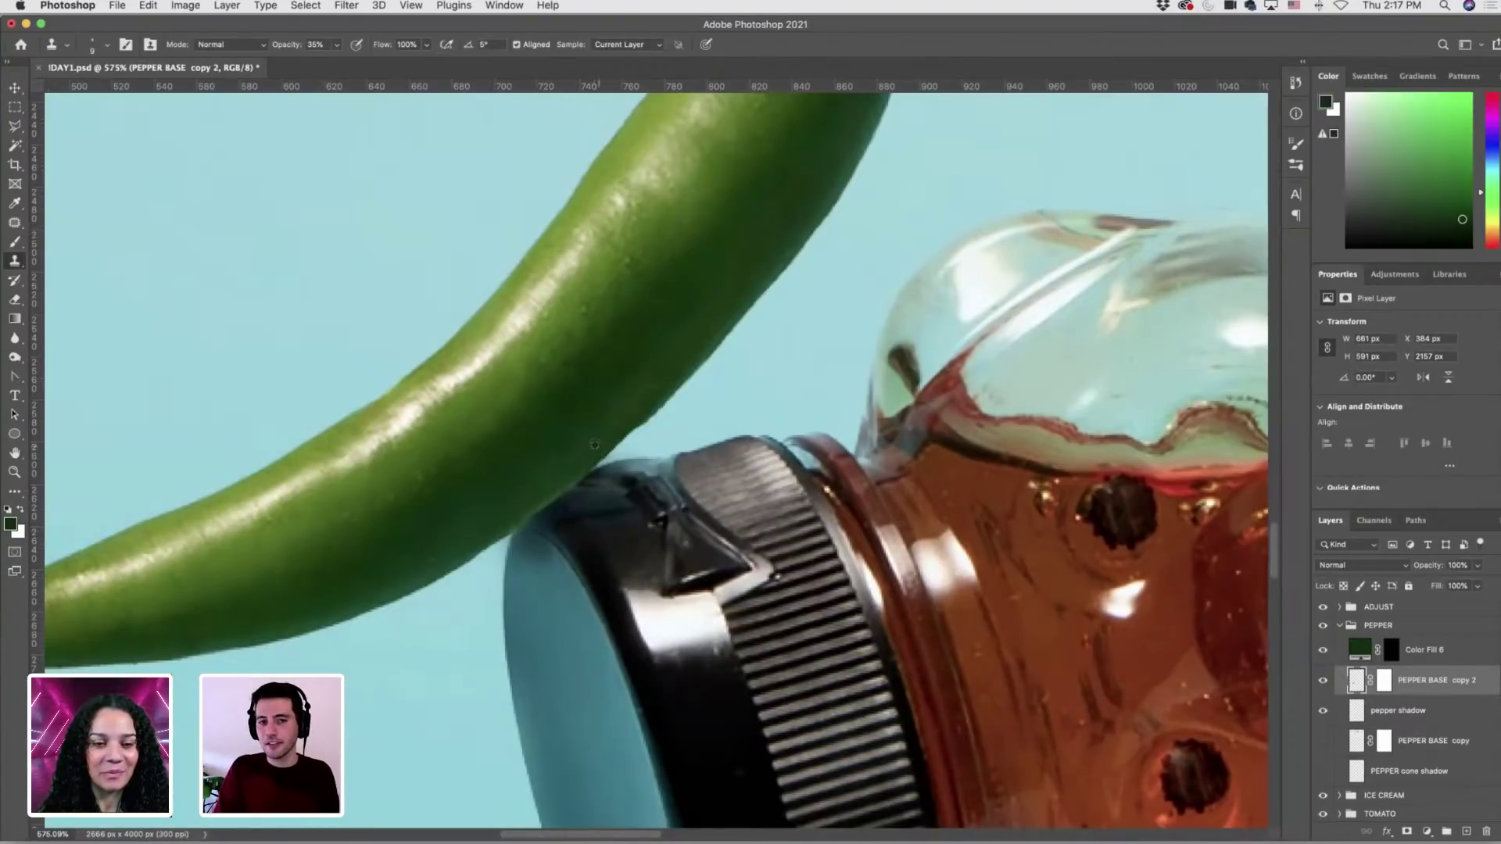
mouse_move(458, 550)
mouse_down()
mouse_move(496, 551)
mouse_move(426, 546)
mouse_move(430, 576)
mouse_up()
Patch a small area on the pepper's underside beside the bottle cap using nearby green skin, and clear the selection.
key(j)
drag(490, 485, 485, 530)
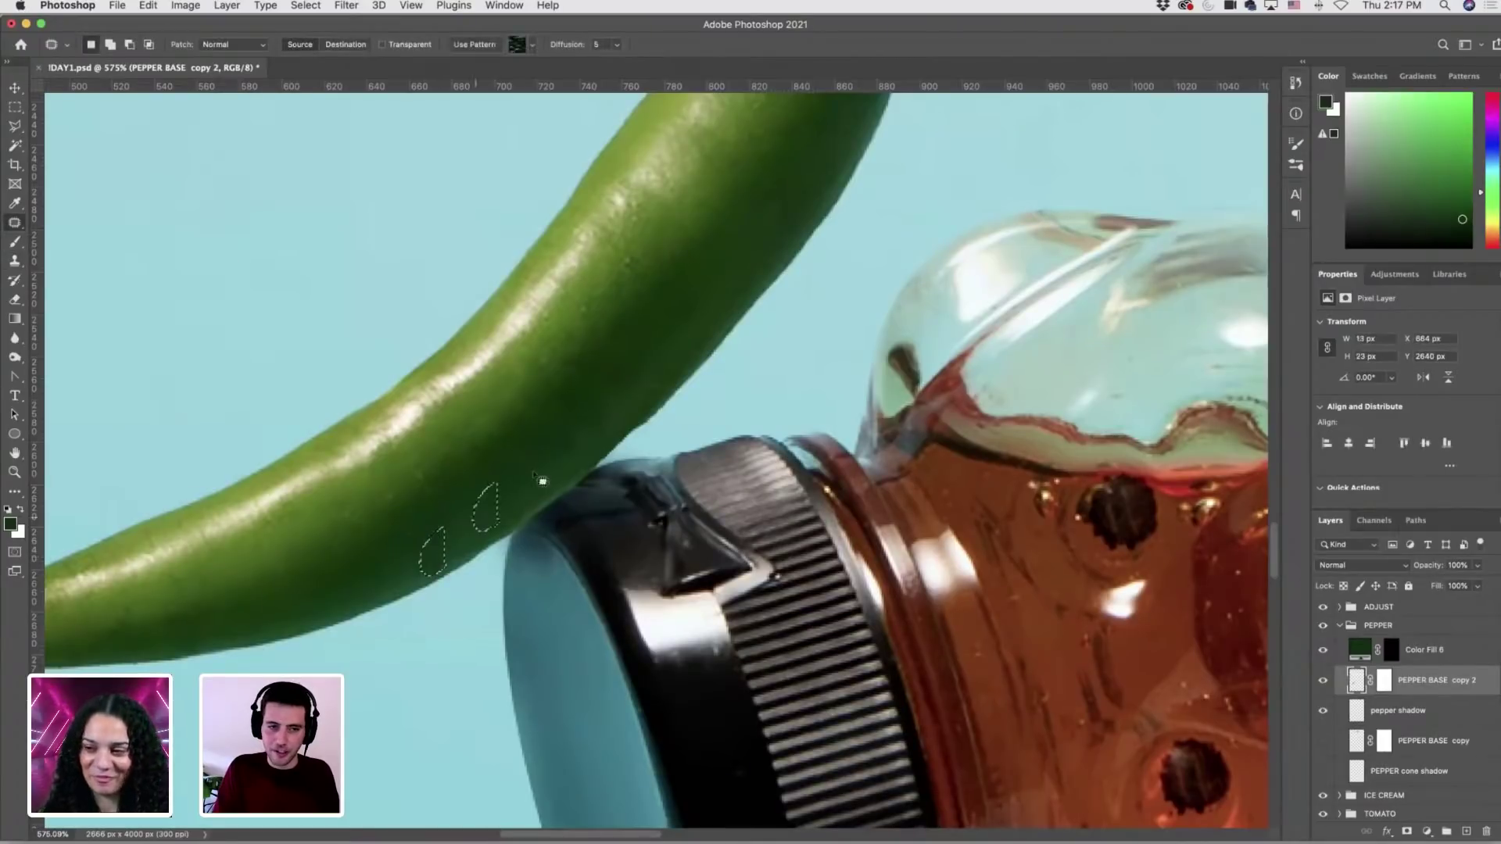
key(ctrl+d)
scroll(542, 481, down, 5)
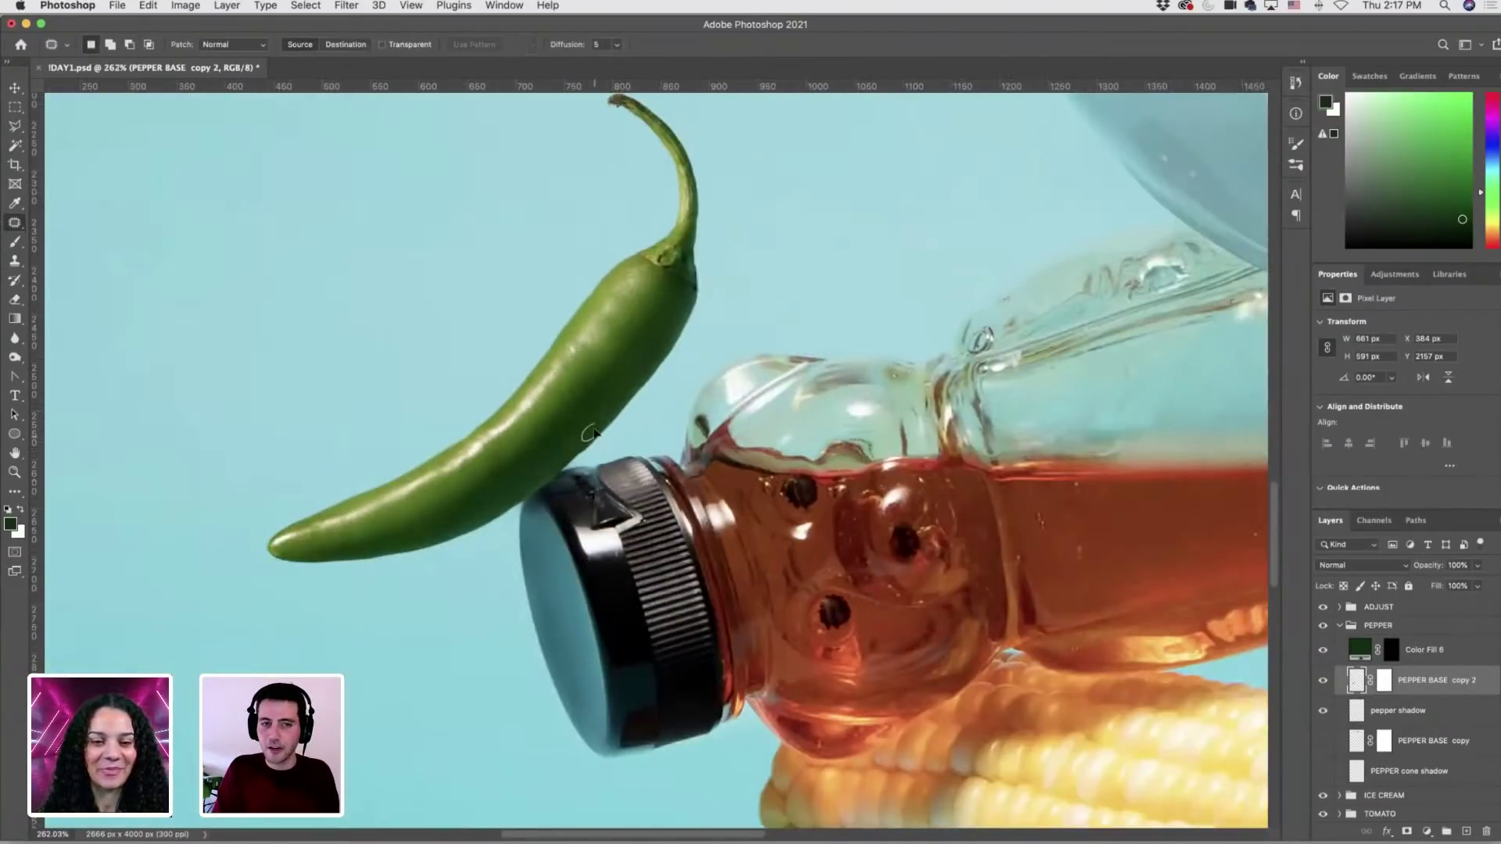
scroll(583, 446, up, 3)
scroll(564, 468, down, 4)
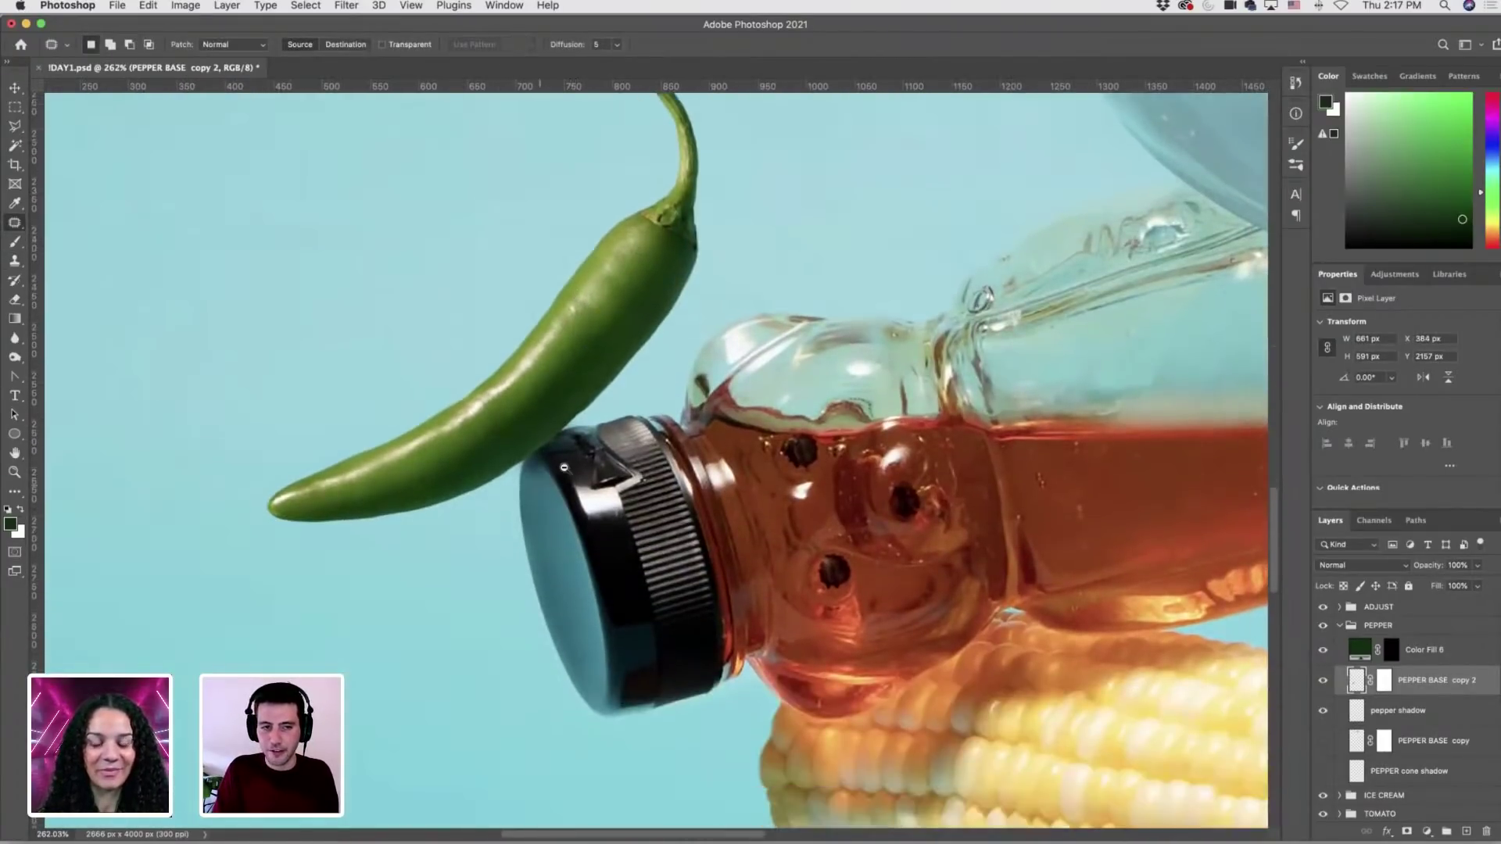
scroll(563, 468, up, 5)
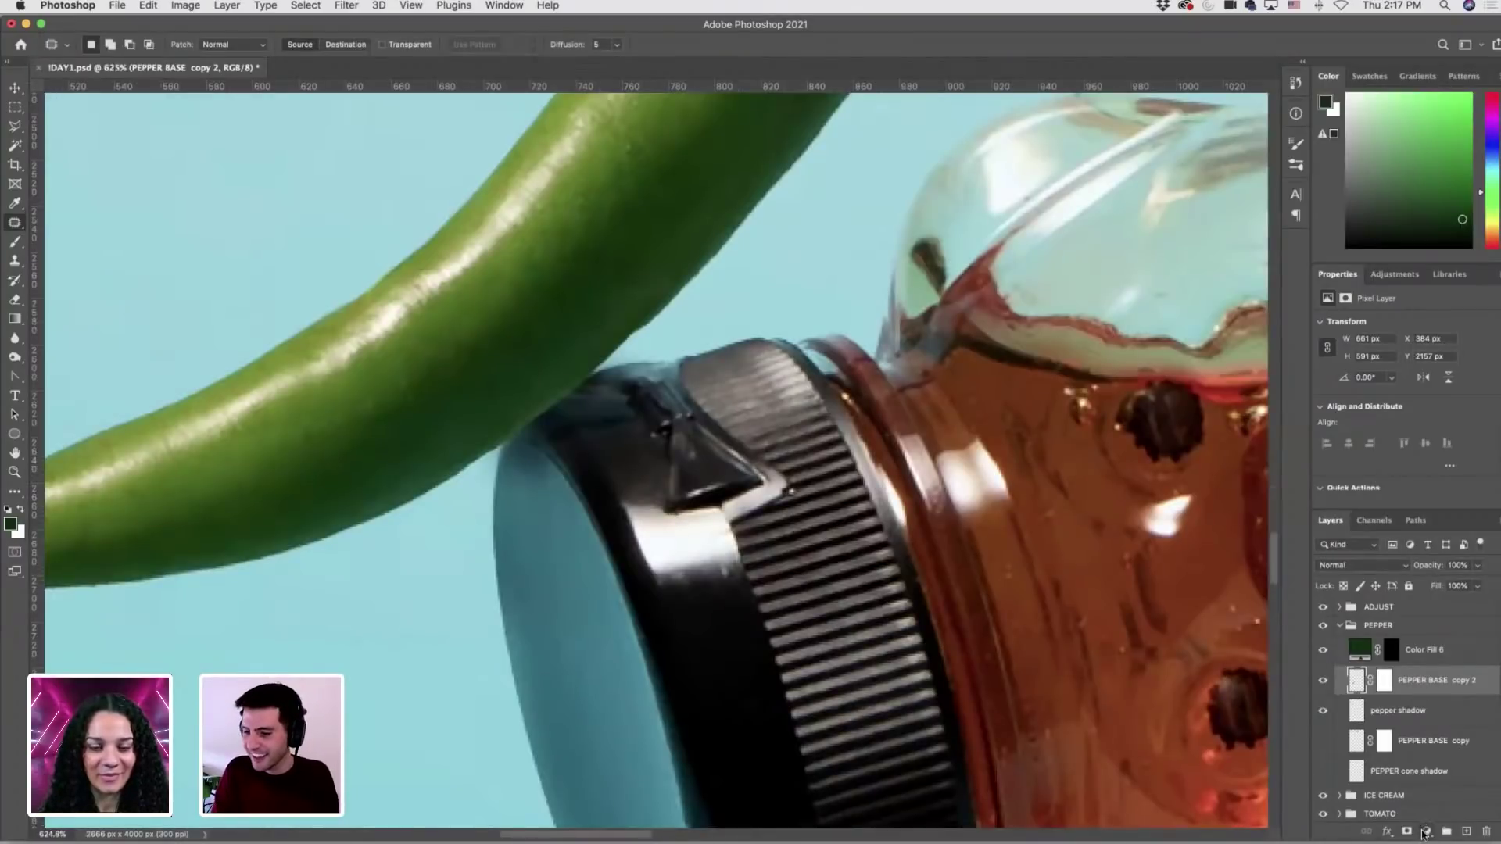
Add a Levels adjustment above PEPPER BASE copy 2 with midtones at 0.79 and invert its mask to black.
click(1423, 835)
click(1423, 614)
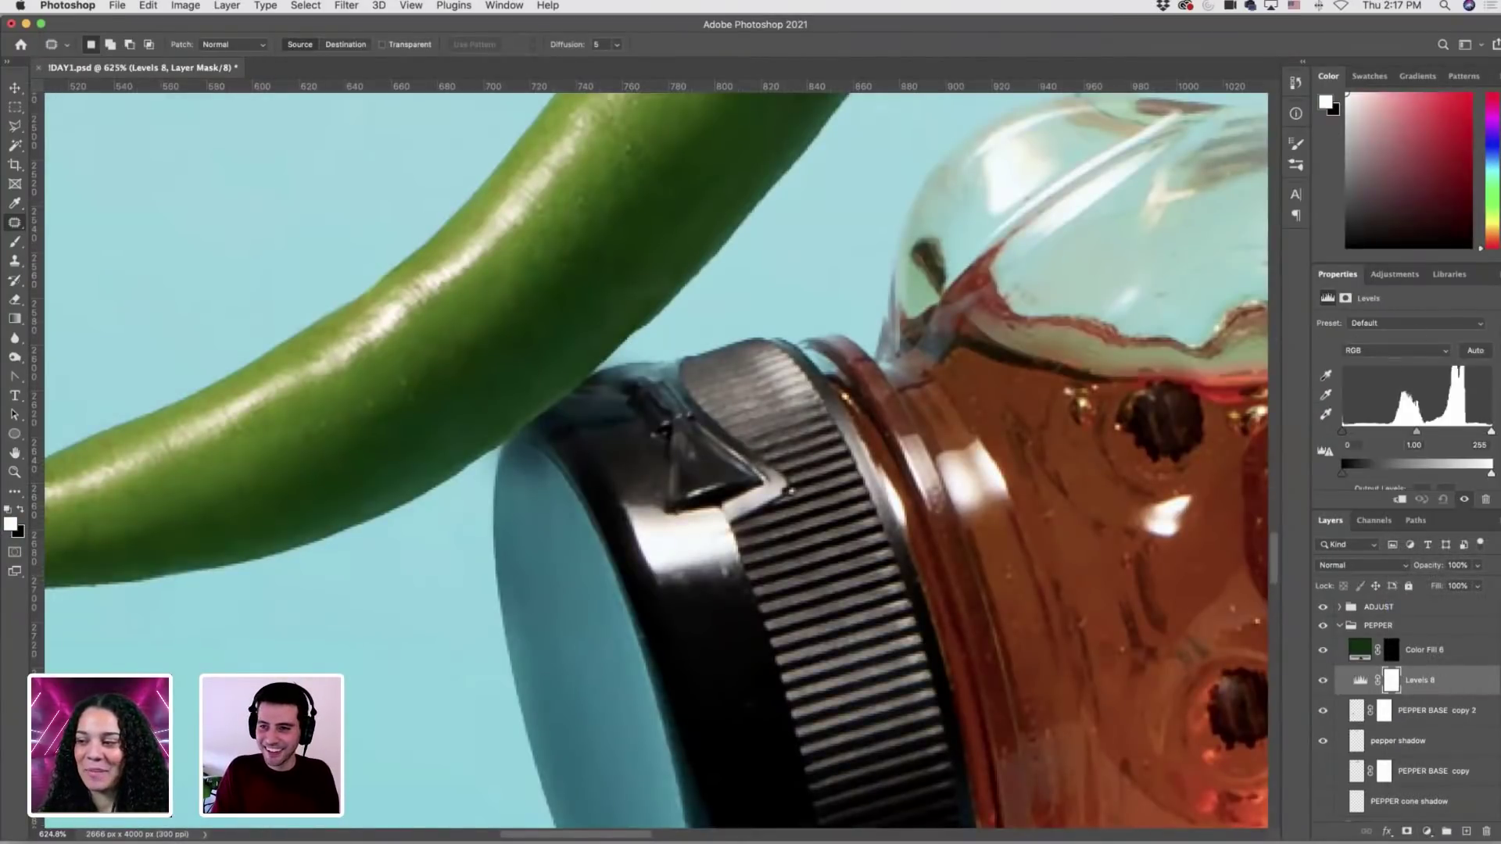
drag(1417, 434, 1430, 434)
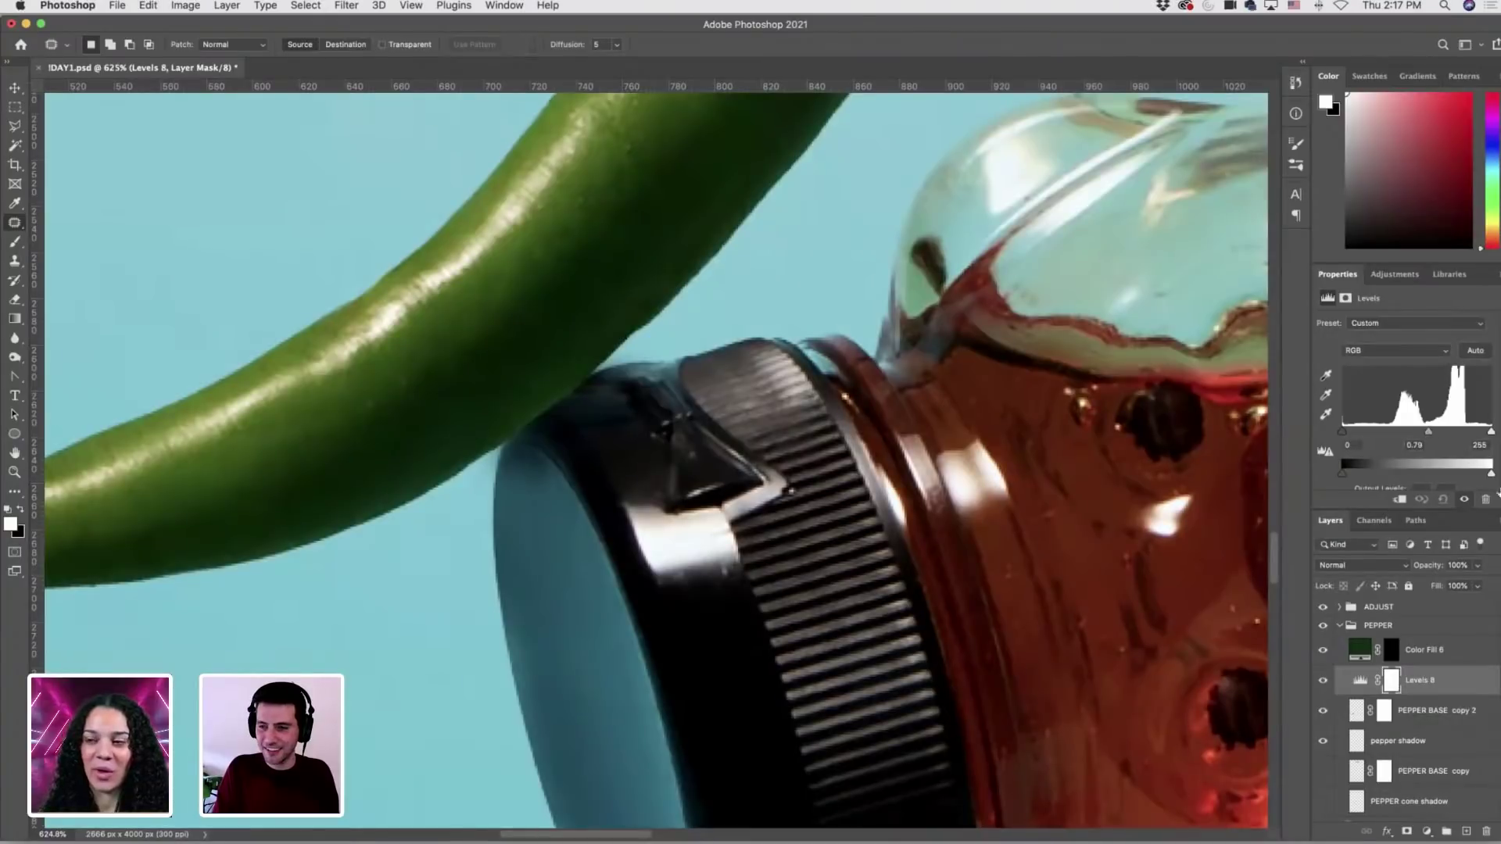
click(1392, 680)
key(super+i)
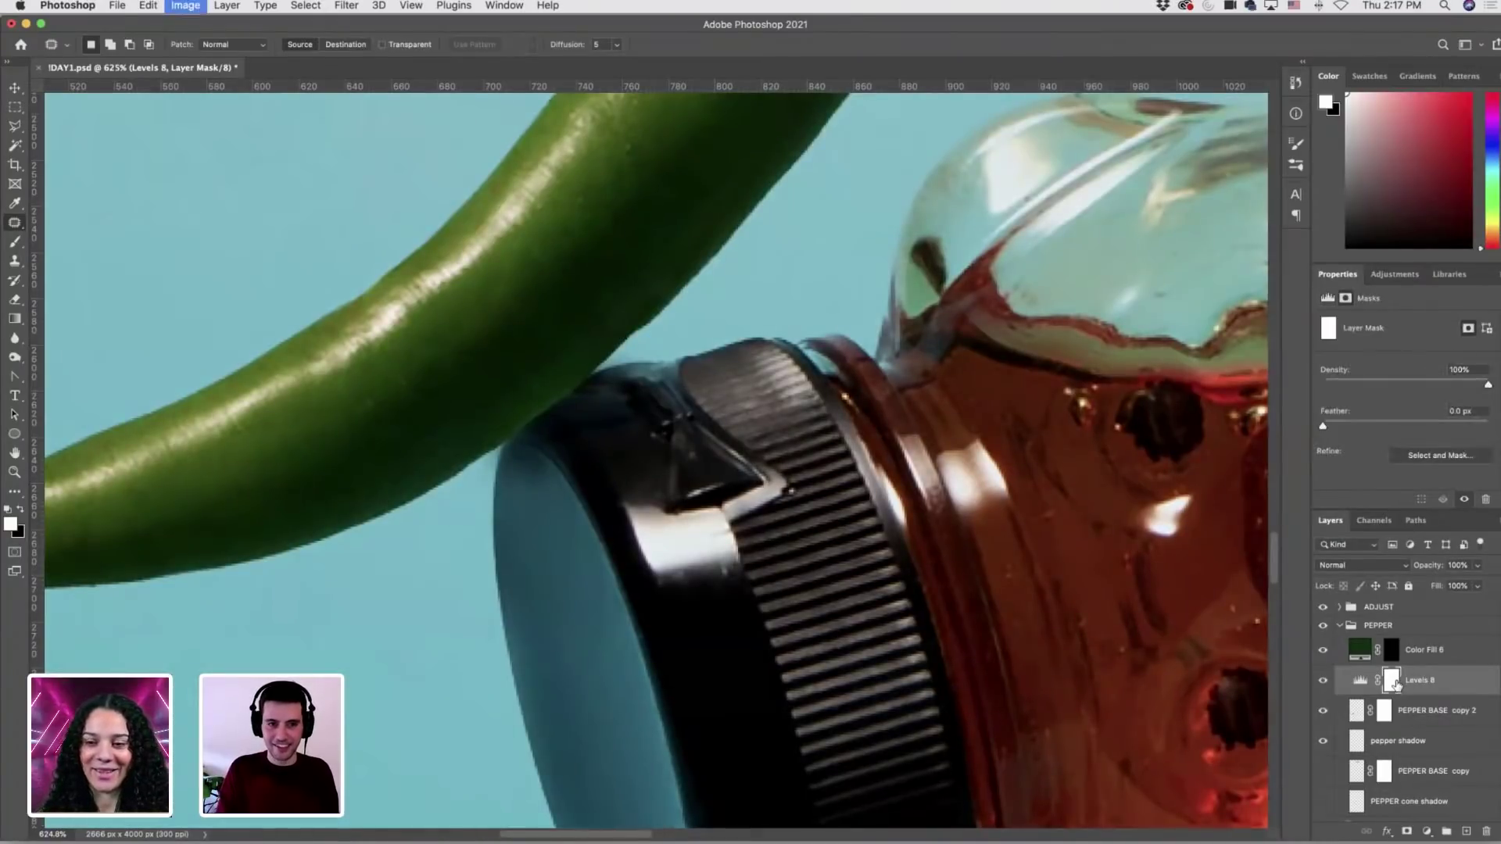
Undo the full-opacity trial stroke and paint the Levels mask white at 11% opacity where the pepper meets the bottle cap.
key(b)
drag(602, 382, 552, 409)
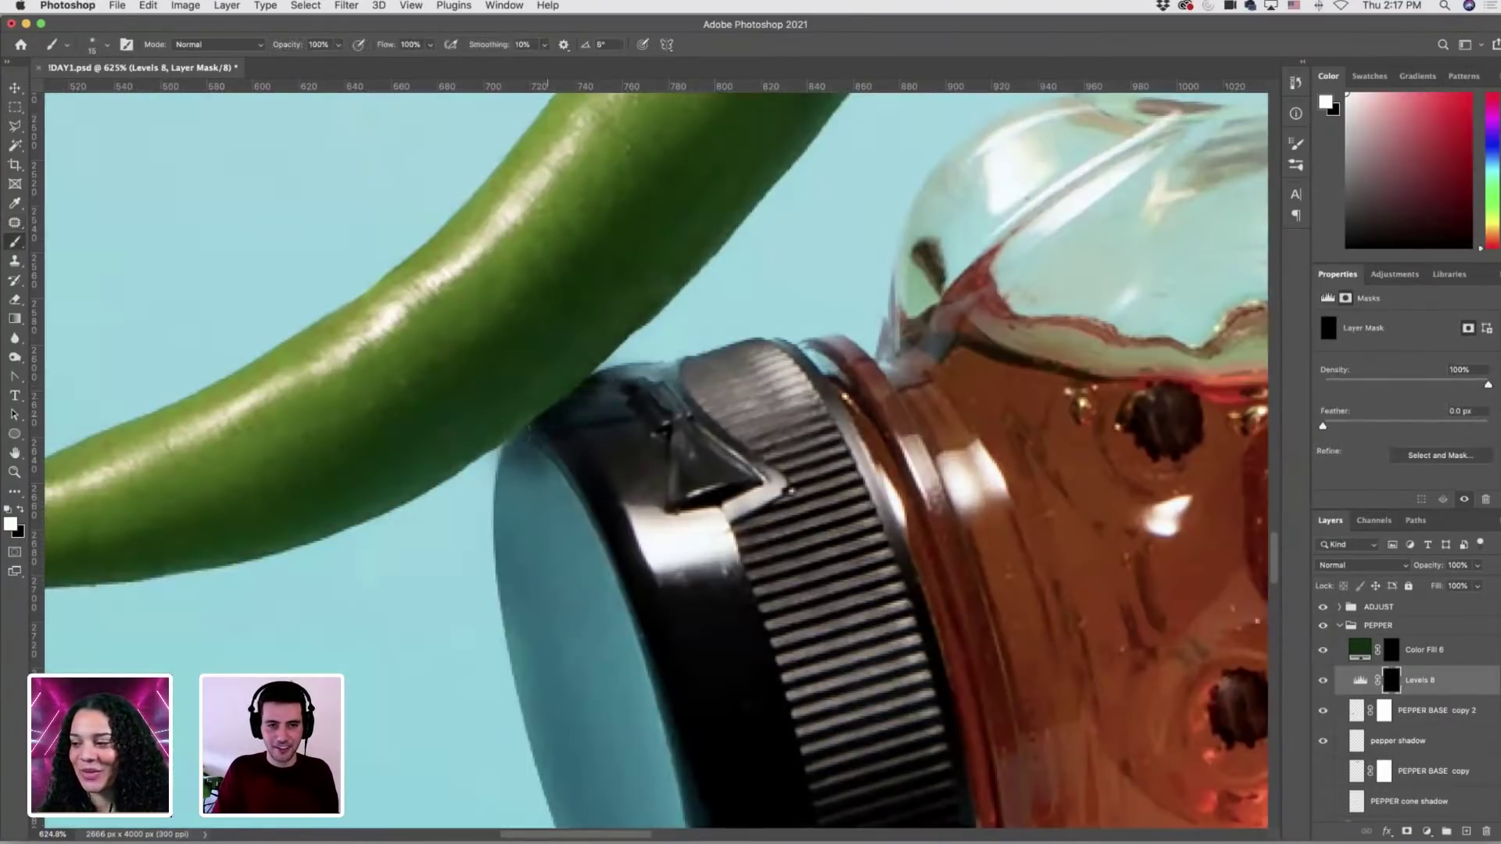
key(super+z)
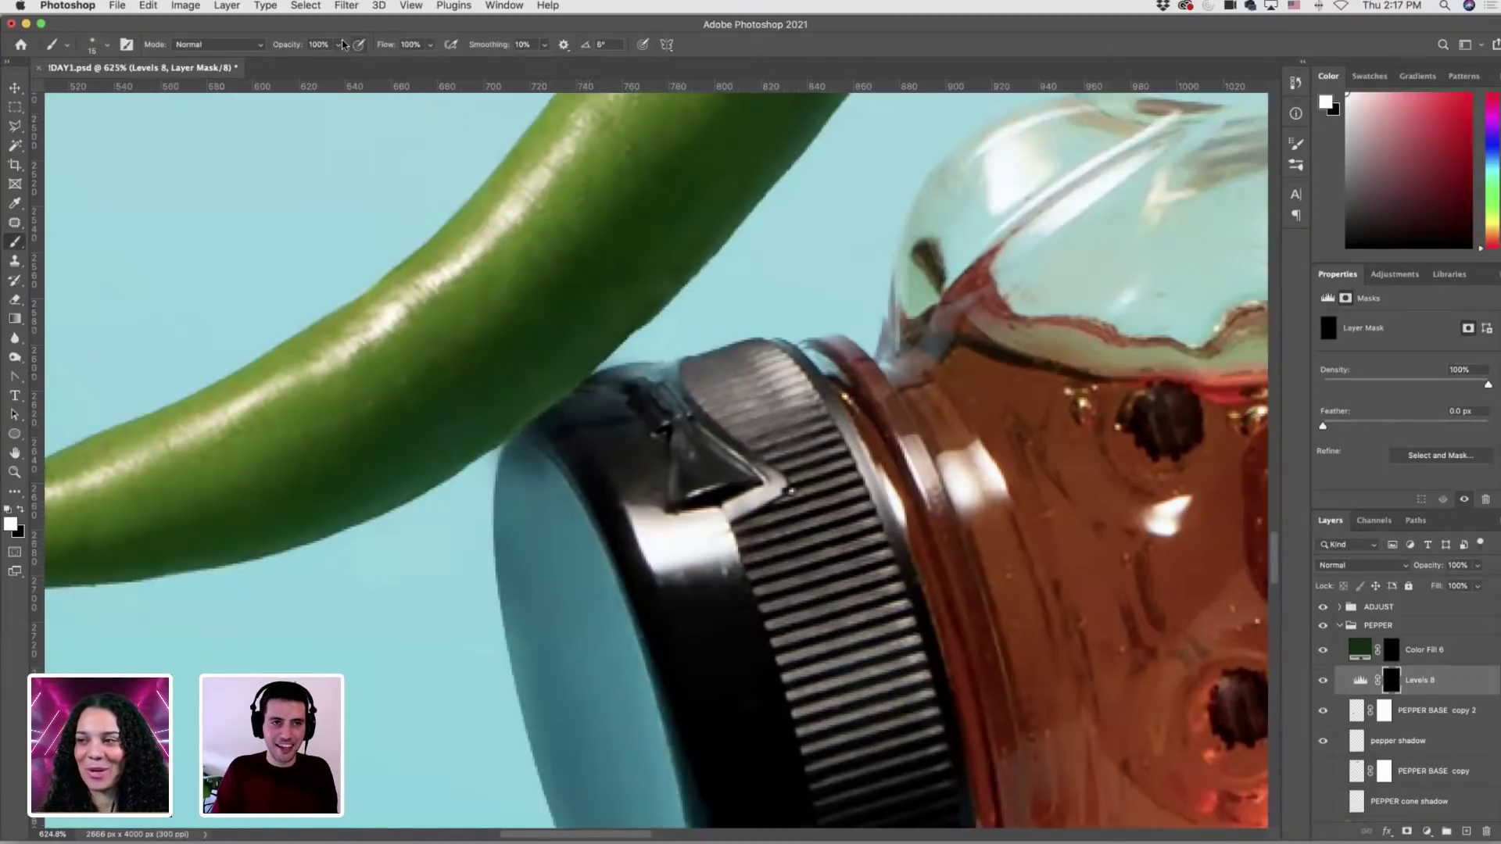
drag(338, 45, 275, 64)
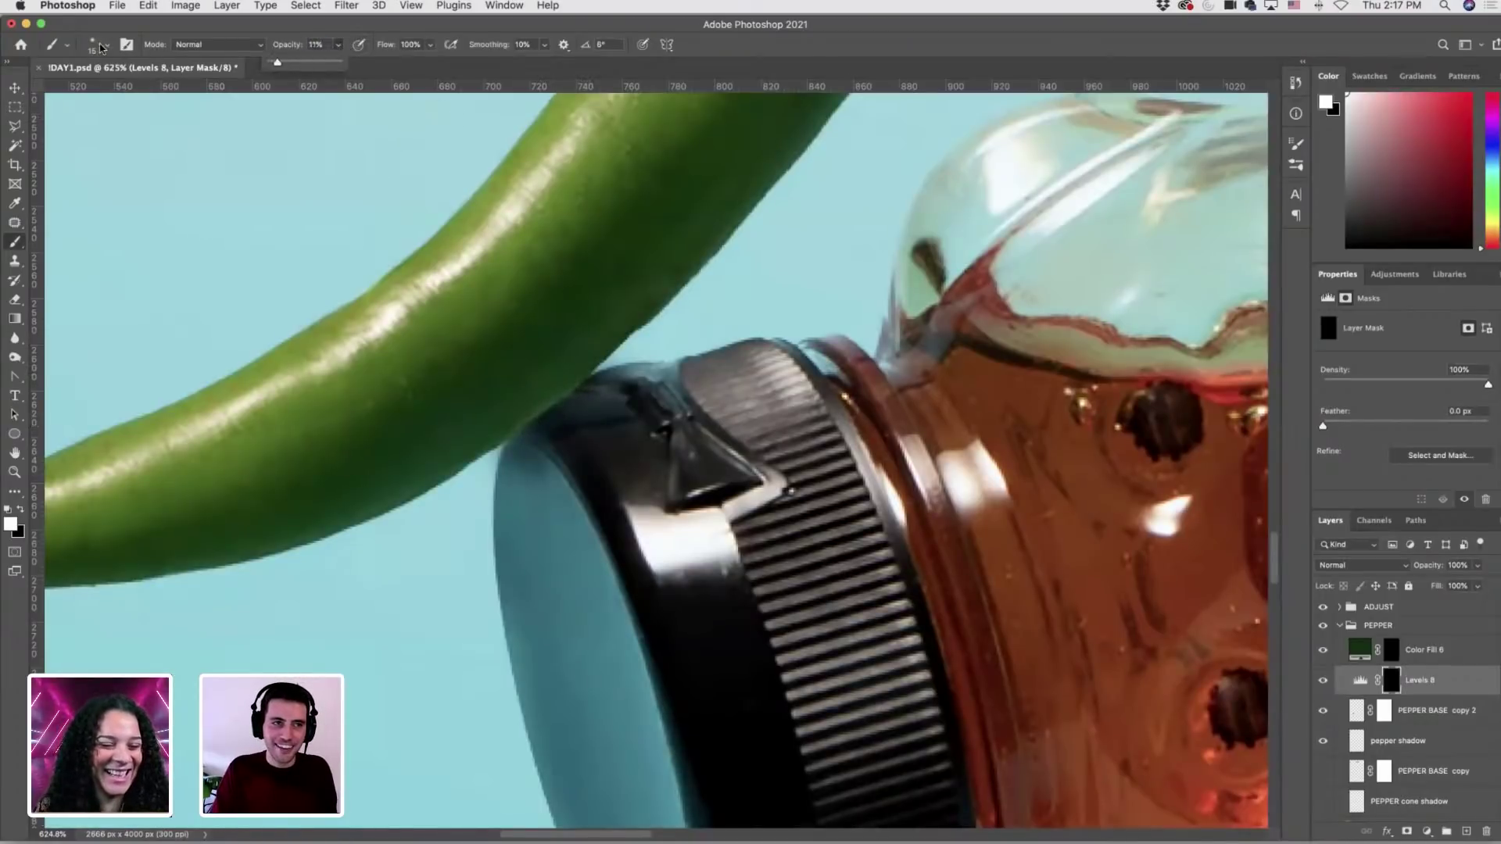
click(107, 44)
click(483, 447)
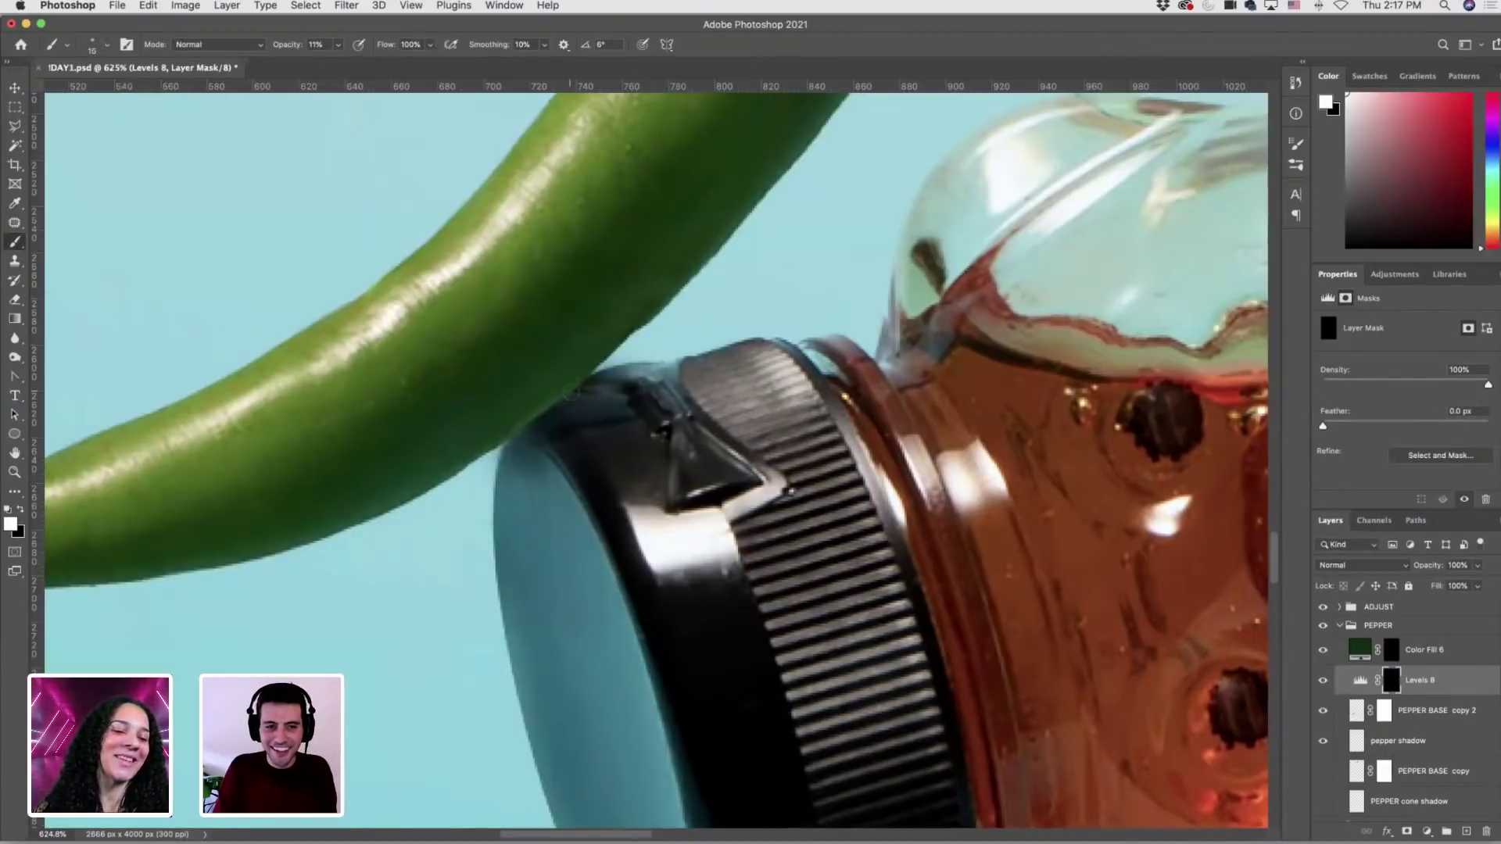
key(bracketright)
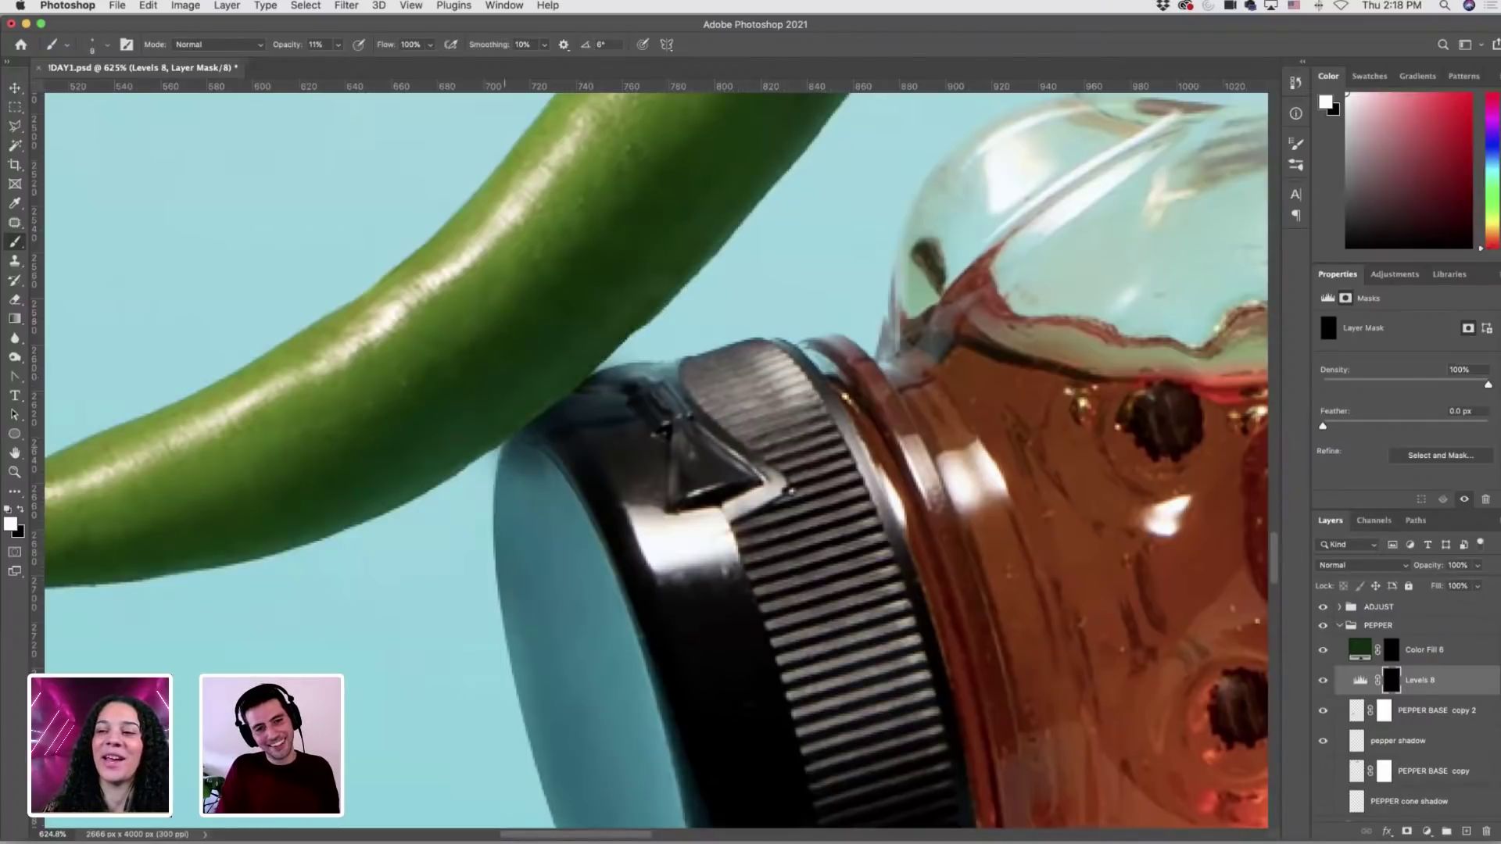
Check the pepper's contact area against the whole food stack and save the document.
scroll(579, 415, down, 15)
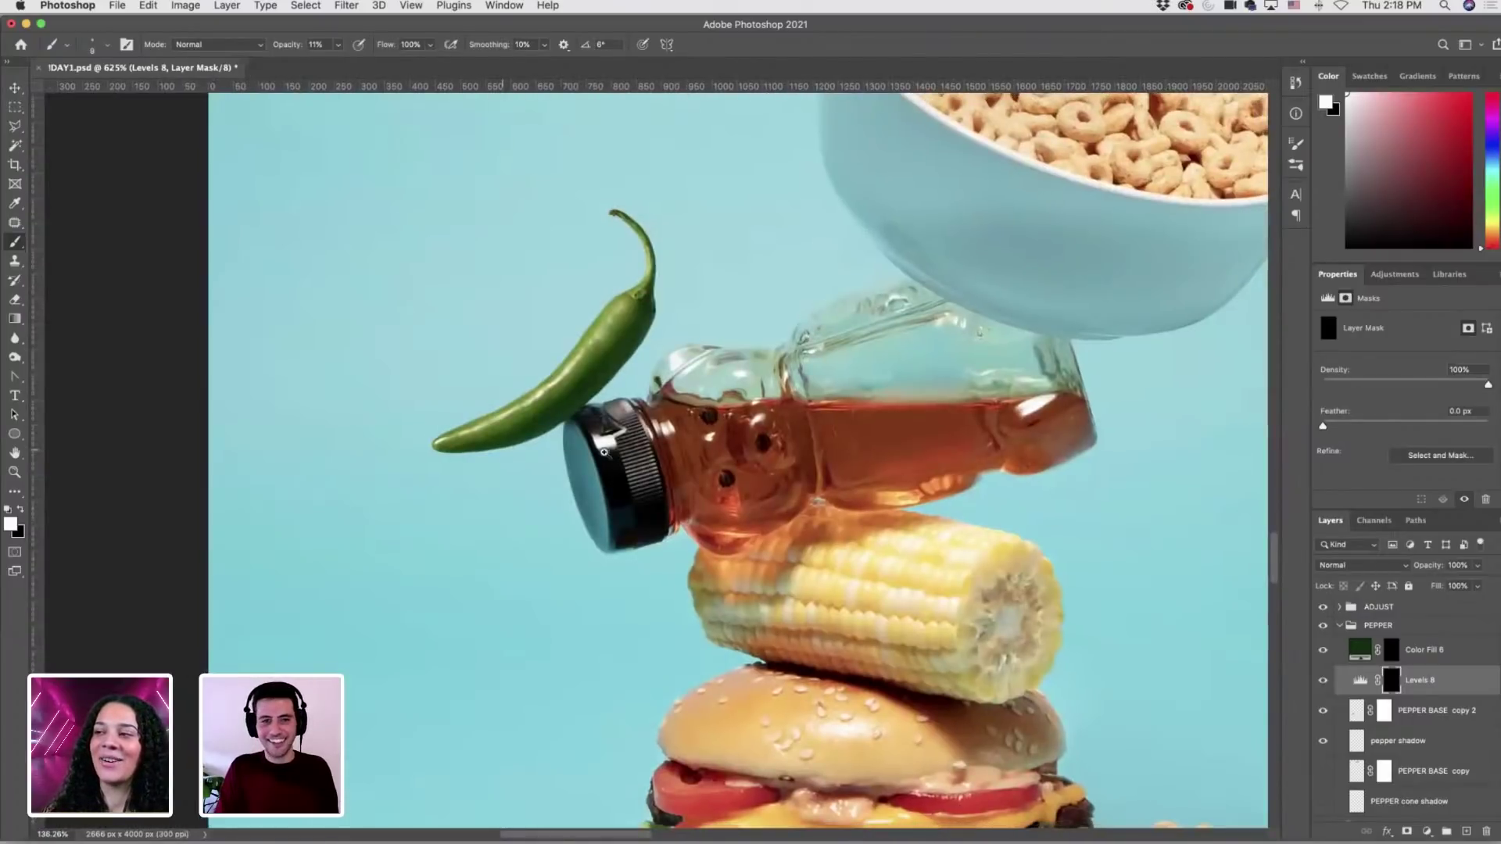
scroll(591, 431, up, 10)
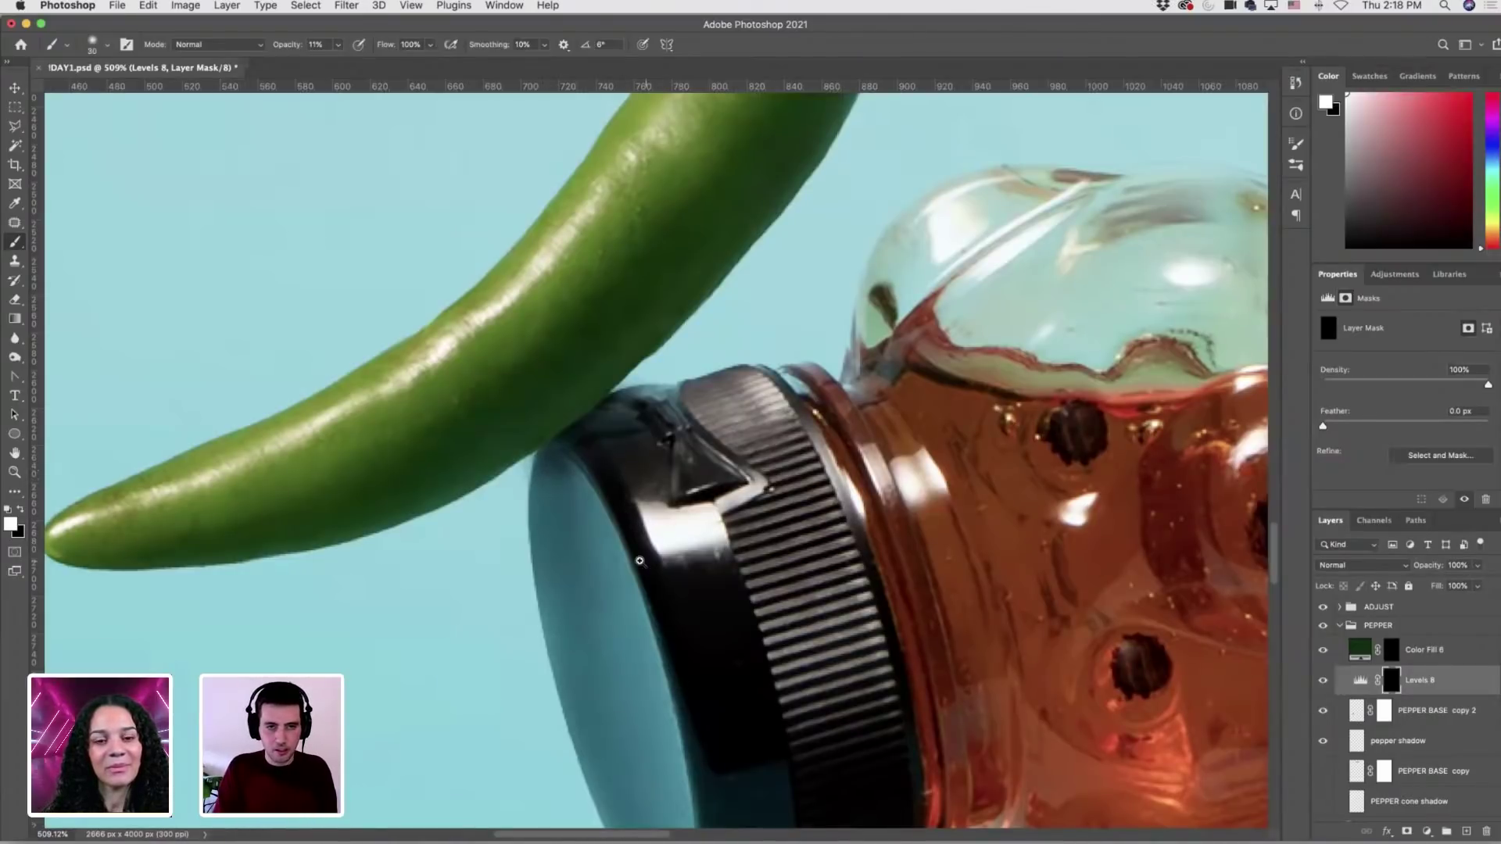
scroll(647, 563, down, 5)
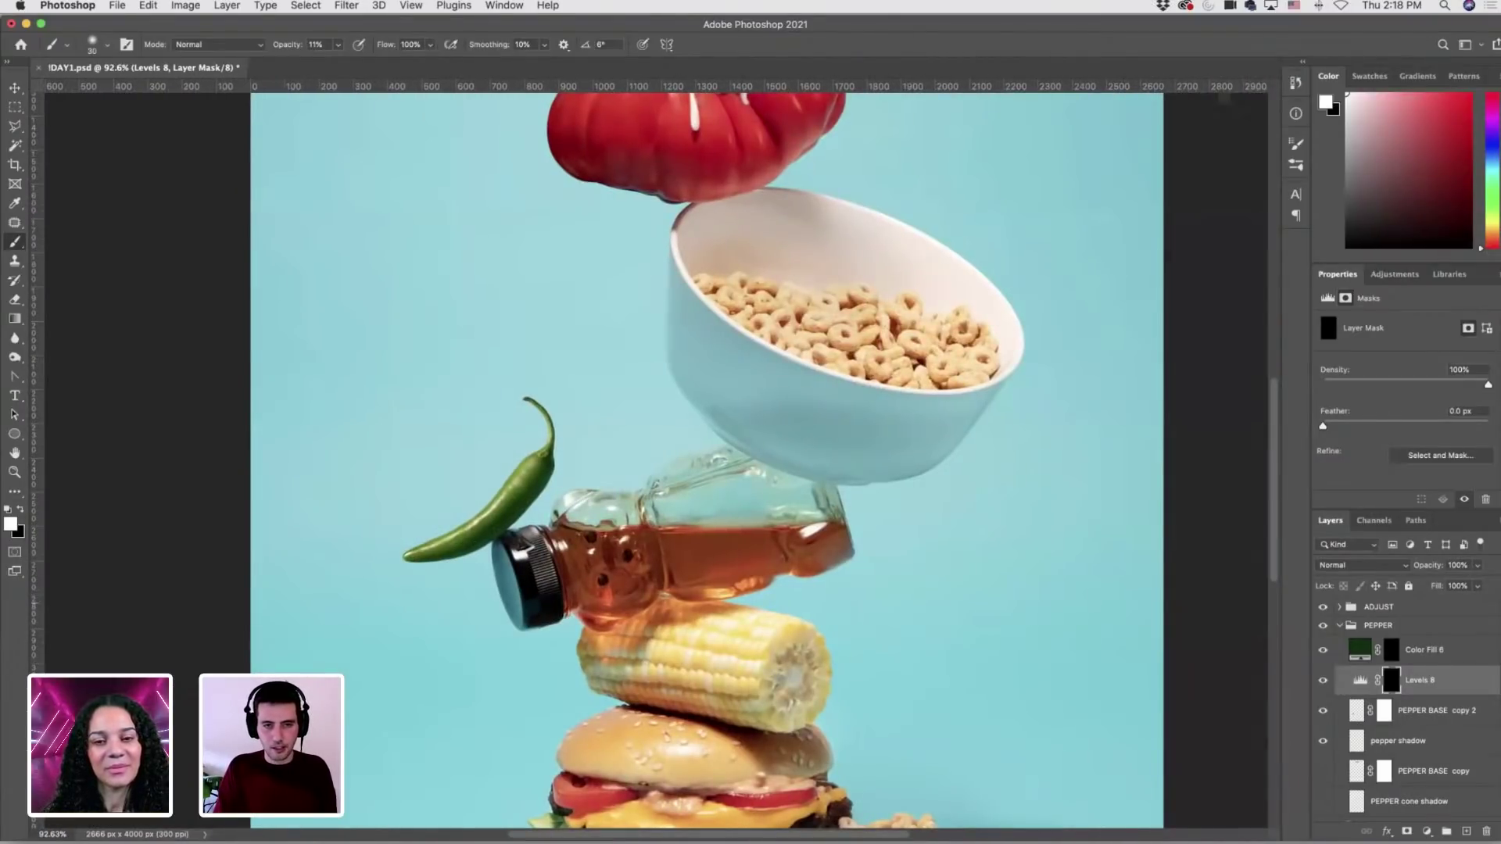
scroll(651, 619, down, 3)
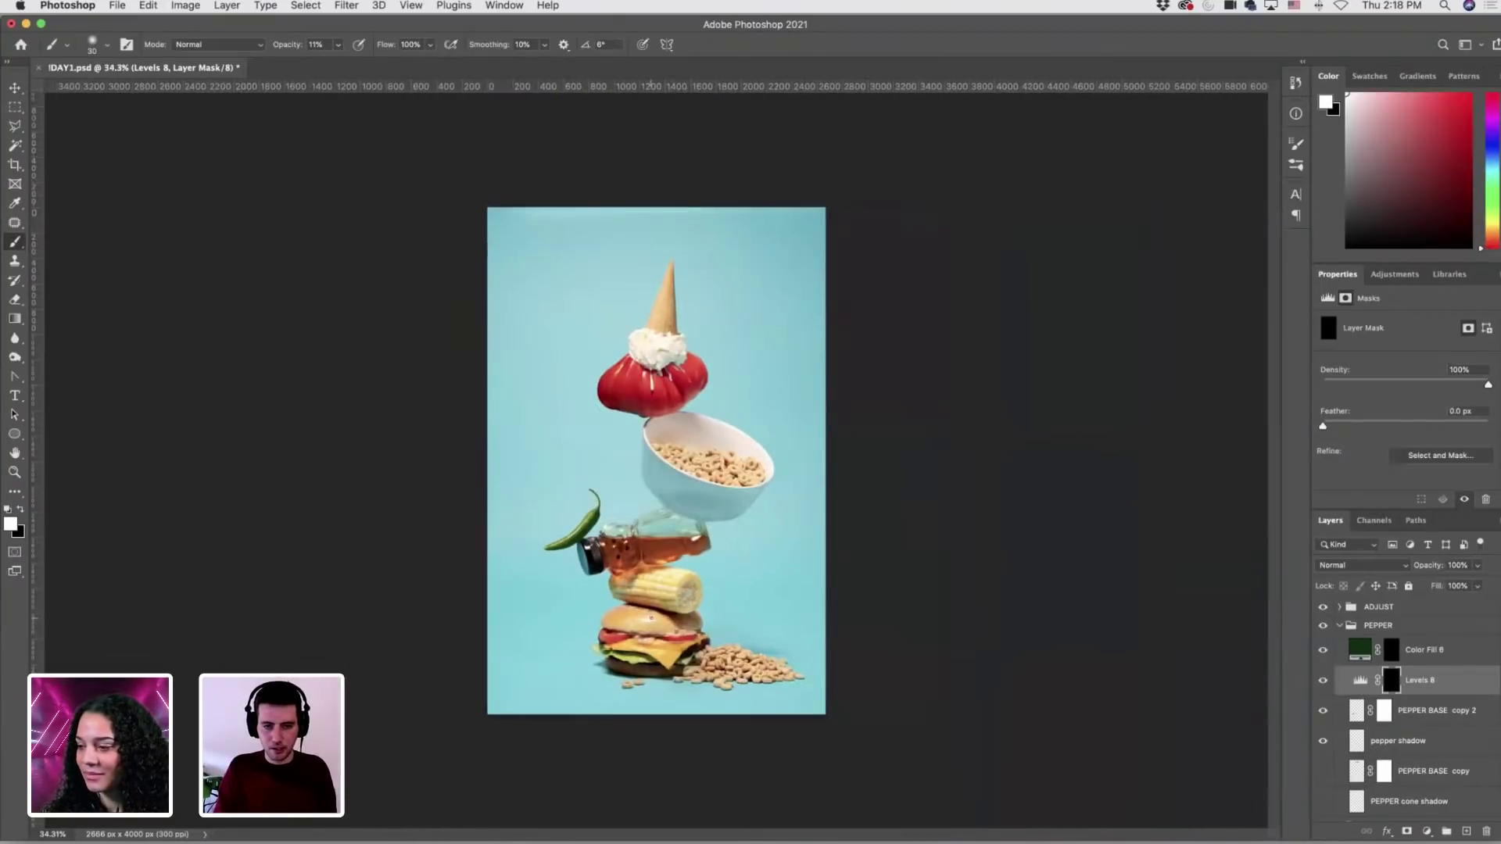
key(super+s)
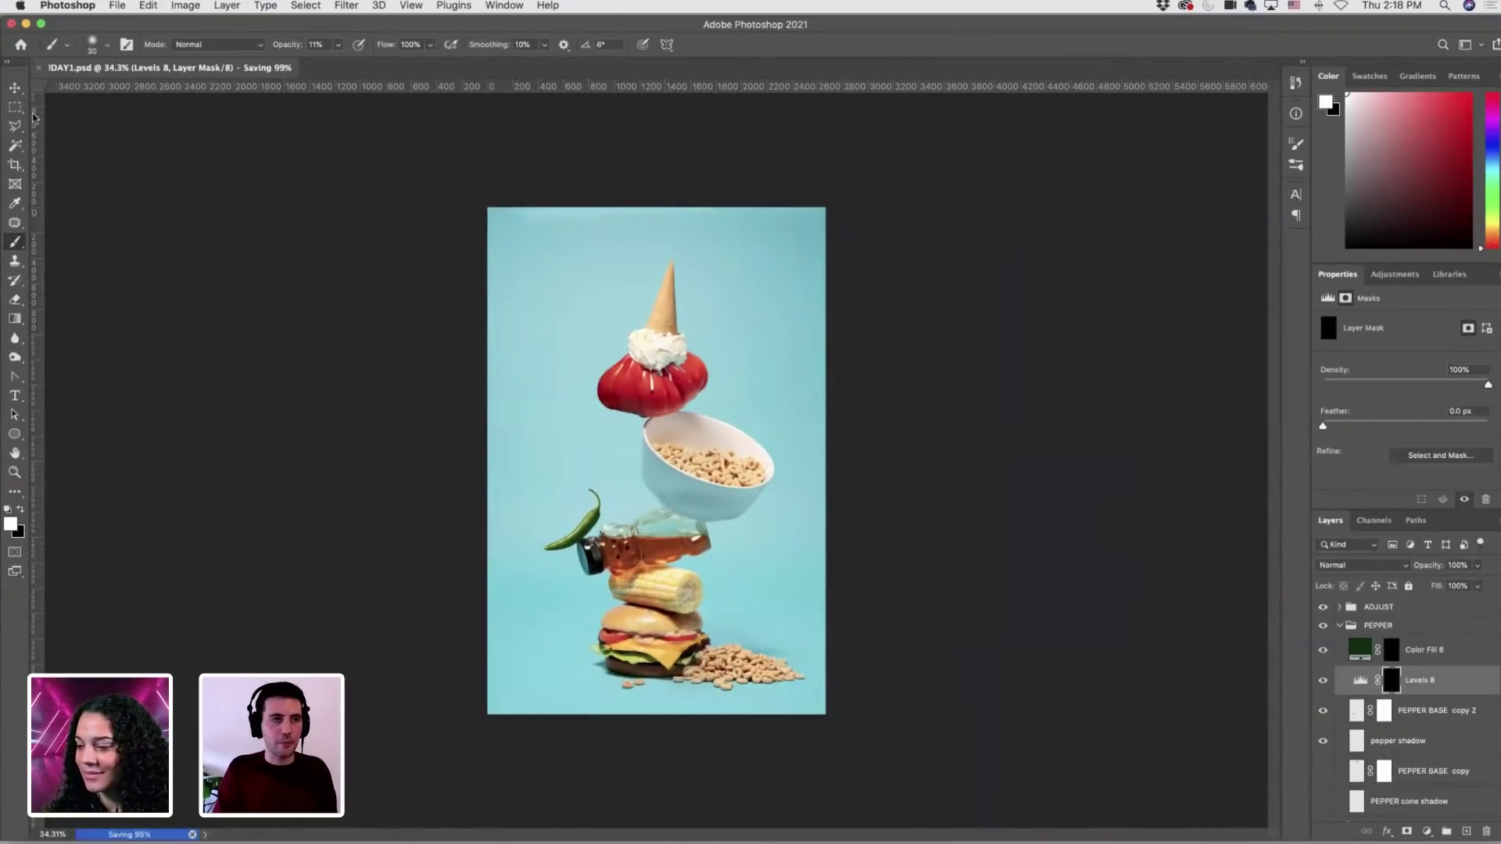
Collapse the PEPPER group, expand the ADJUST group, and select the greens Hue/Saturation layer.
key(m)
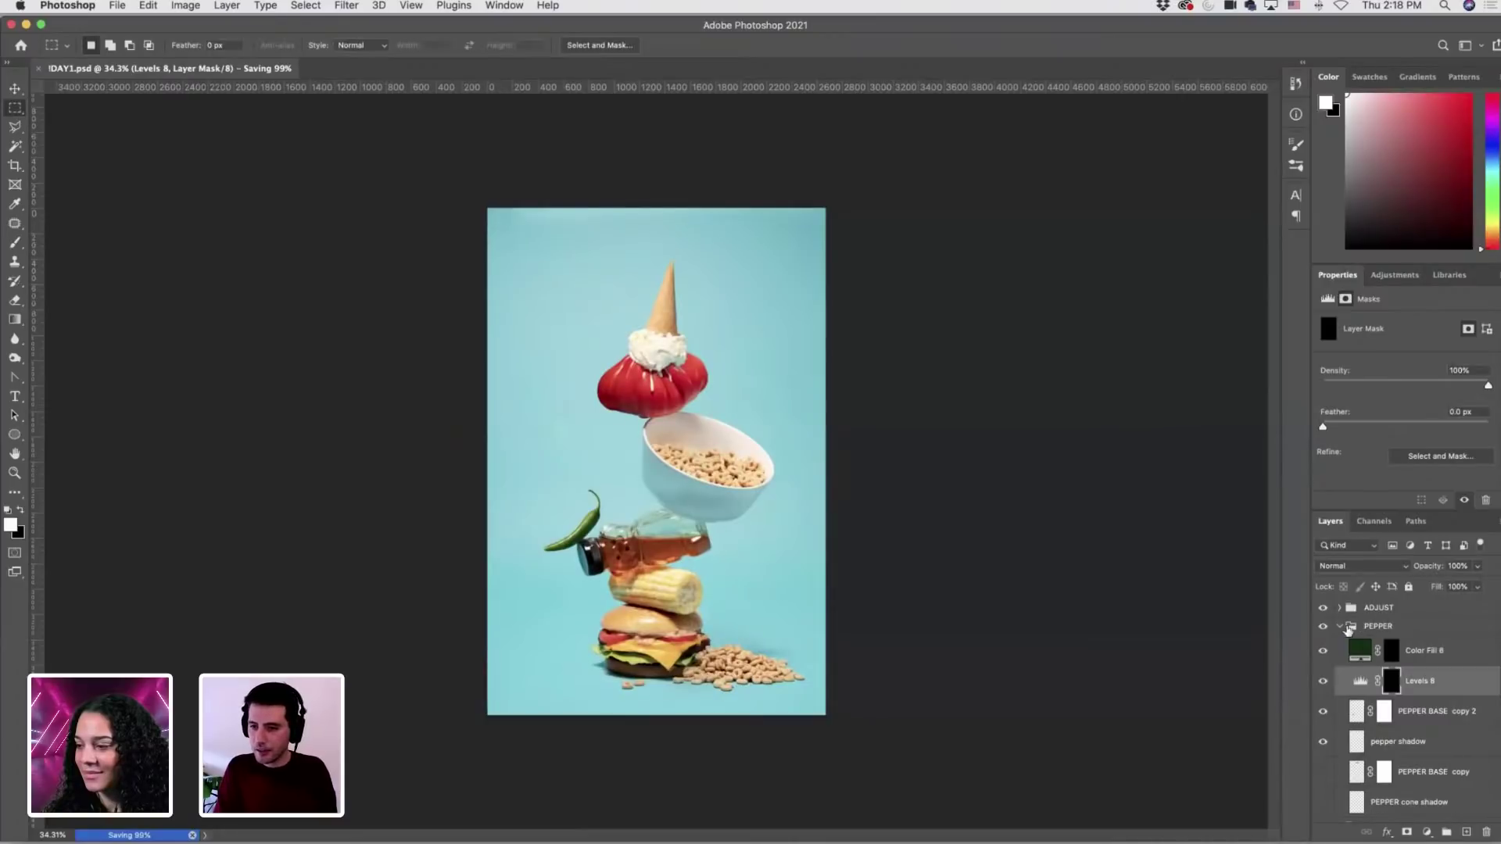
click(1340, 626)
click(1340, 608)
click(1418, 631)
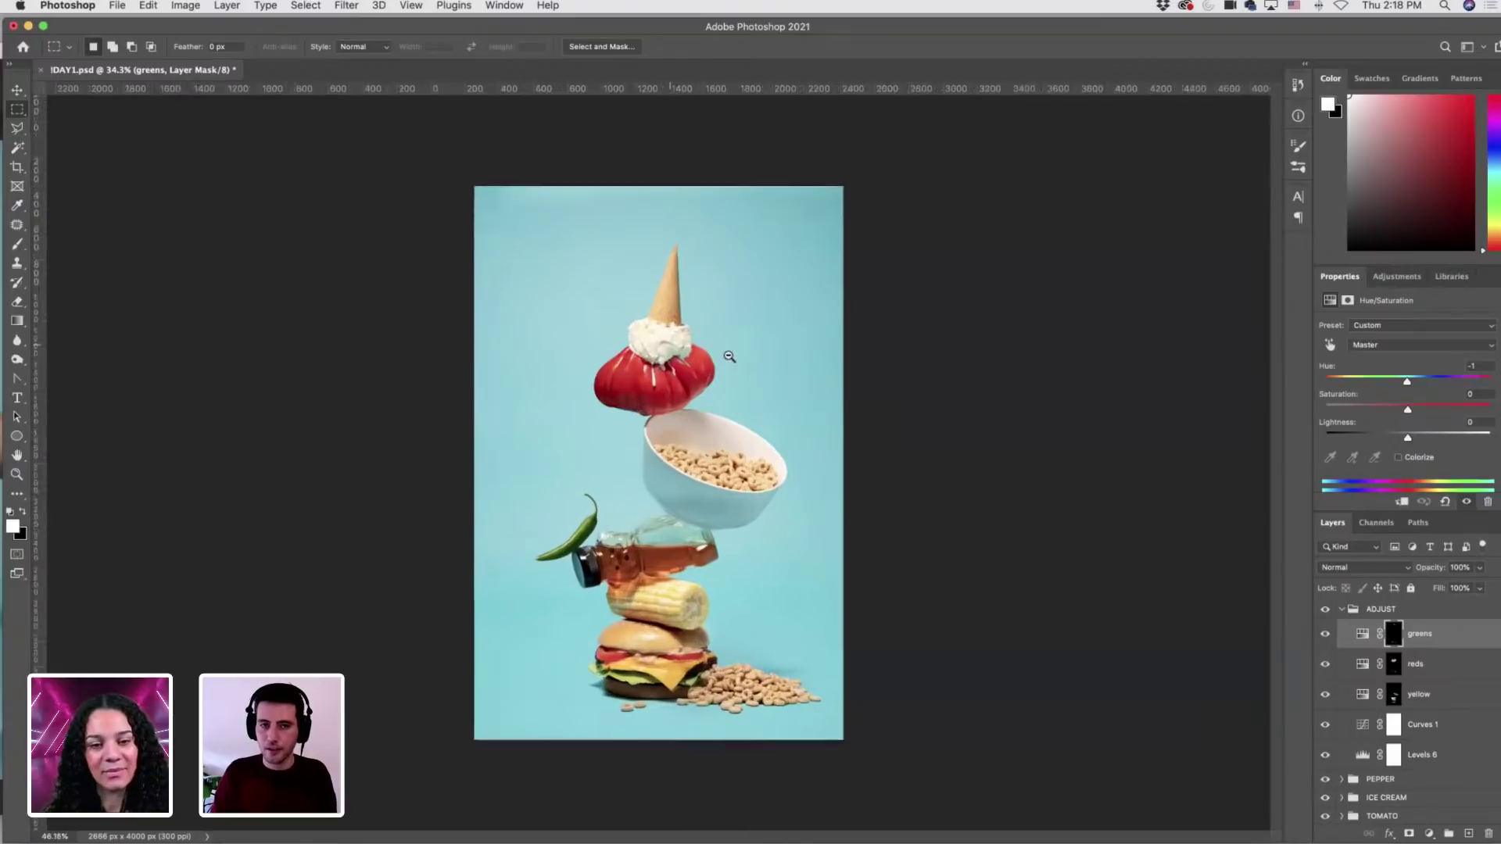
Examine the colors and whites of the tomato, cream, bowl and bottle up close and across the whole food stack.
scroll(672, 345, up, 5)
scroll(760, 572, down, 1)
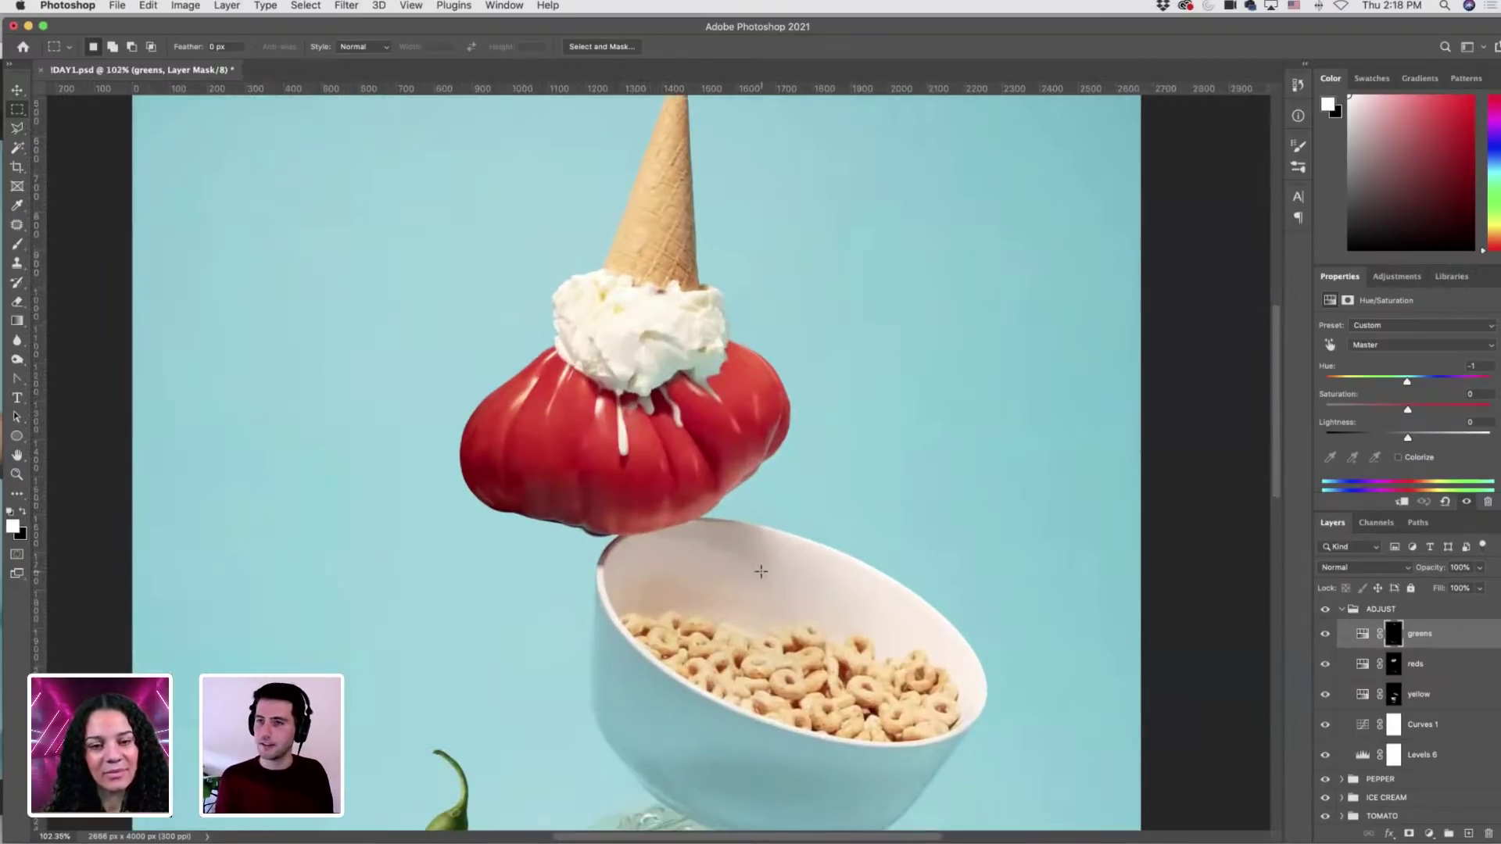
scroll(761, 571, down, 5)
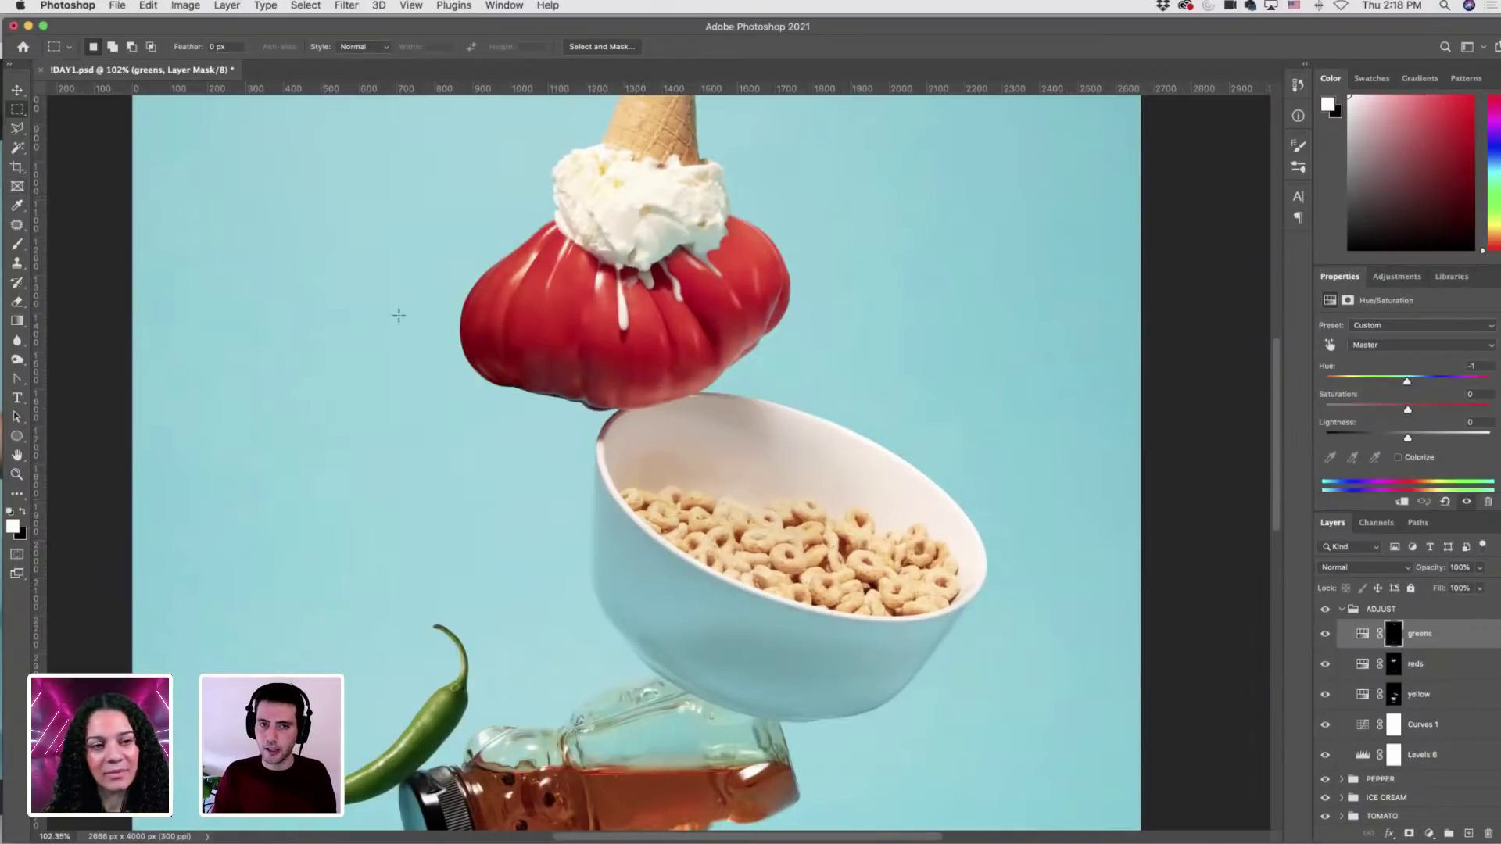
alt+click(641, 454)
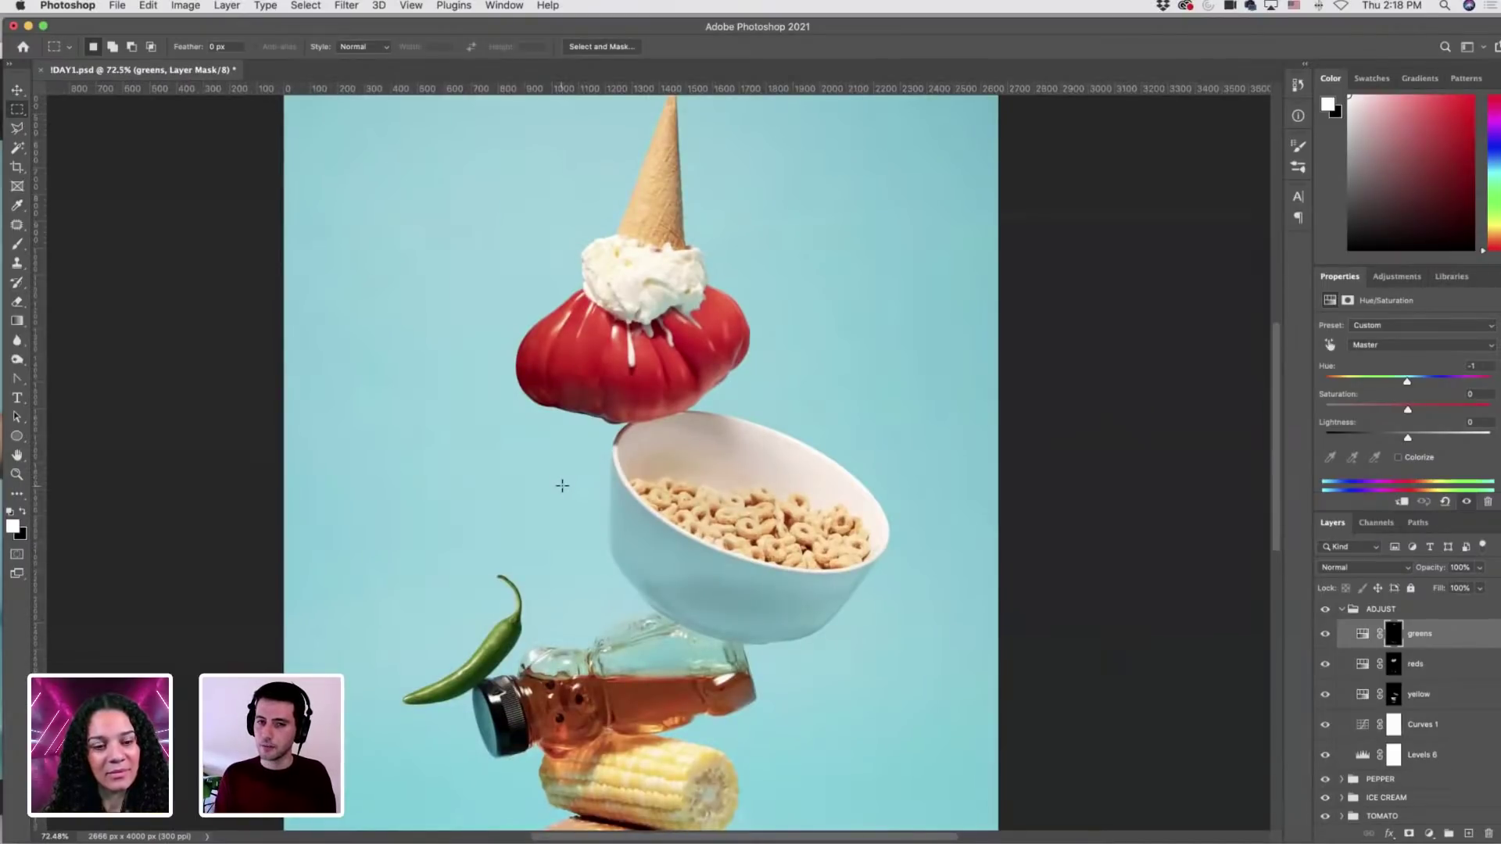
scroll(563, 485, down, 3)
scroll(562, 486, up, 4)
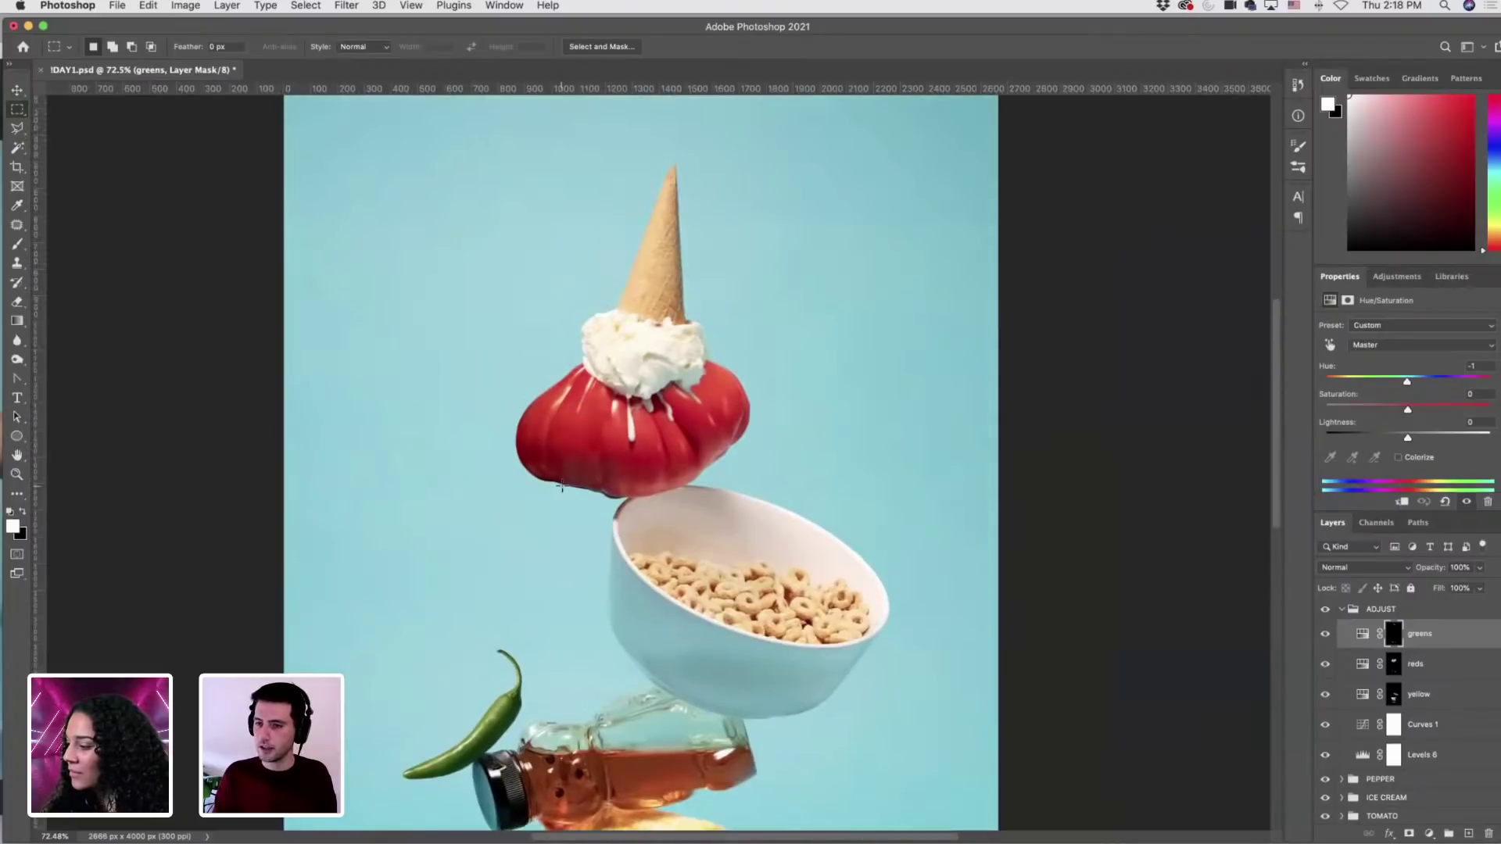
drag(16, 205, 51, 233)
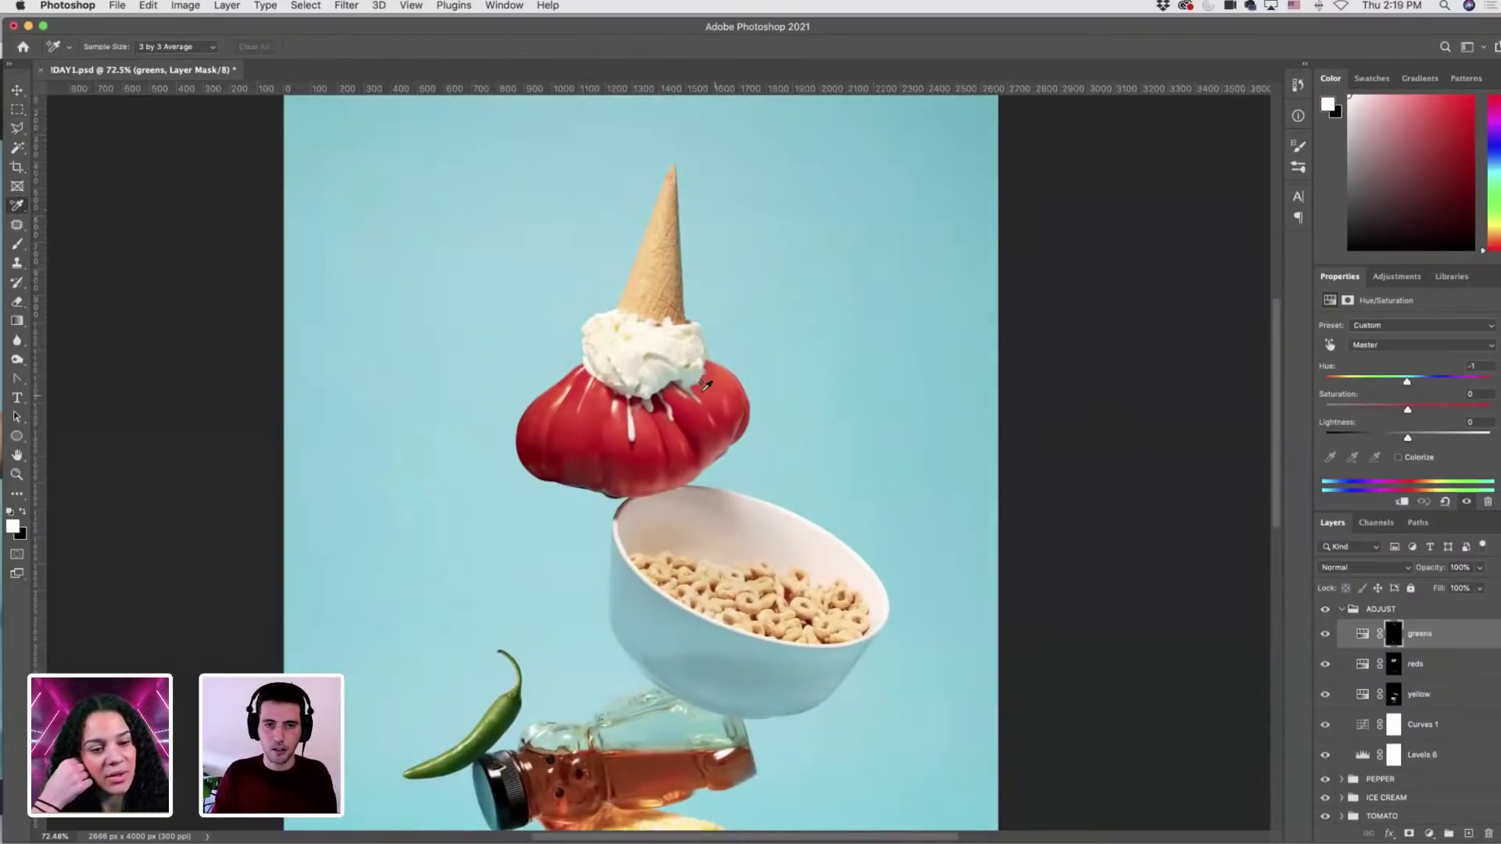
scroll(643, 421, down, 2)
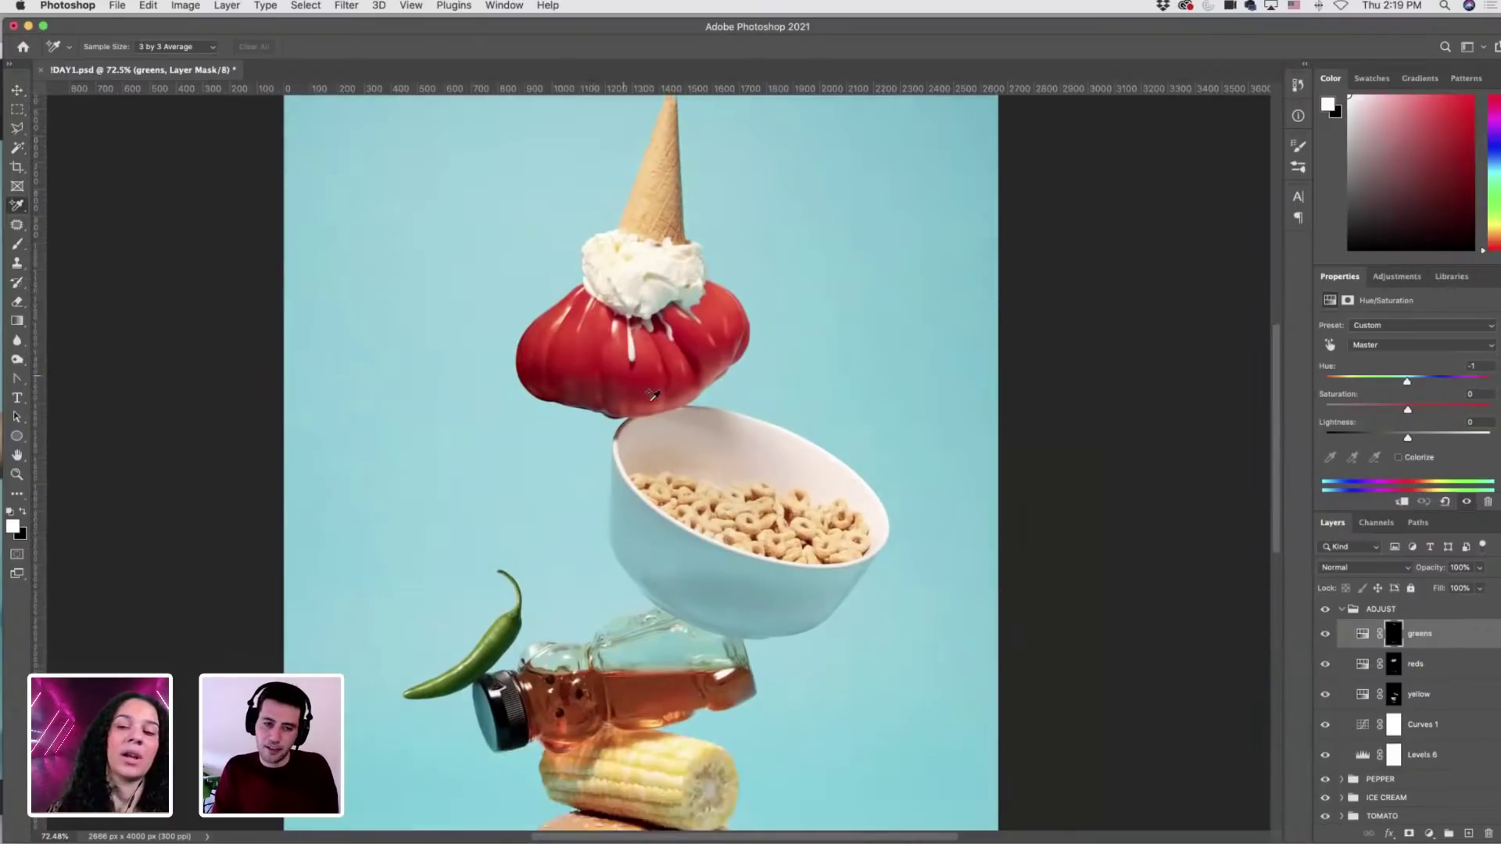
scroll(643, 422, down, 3)
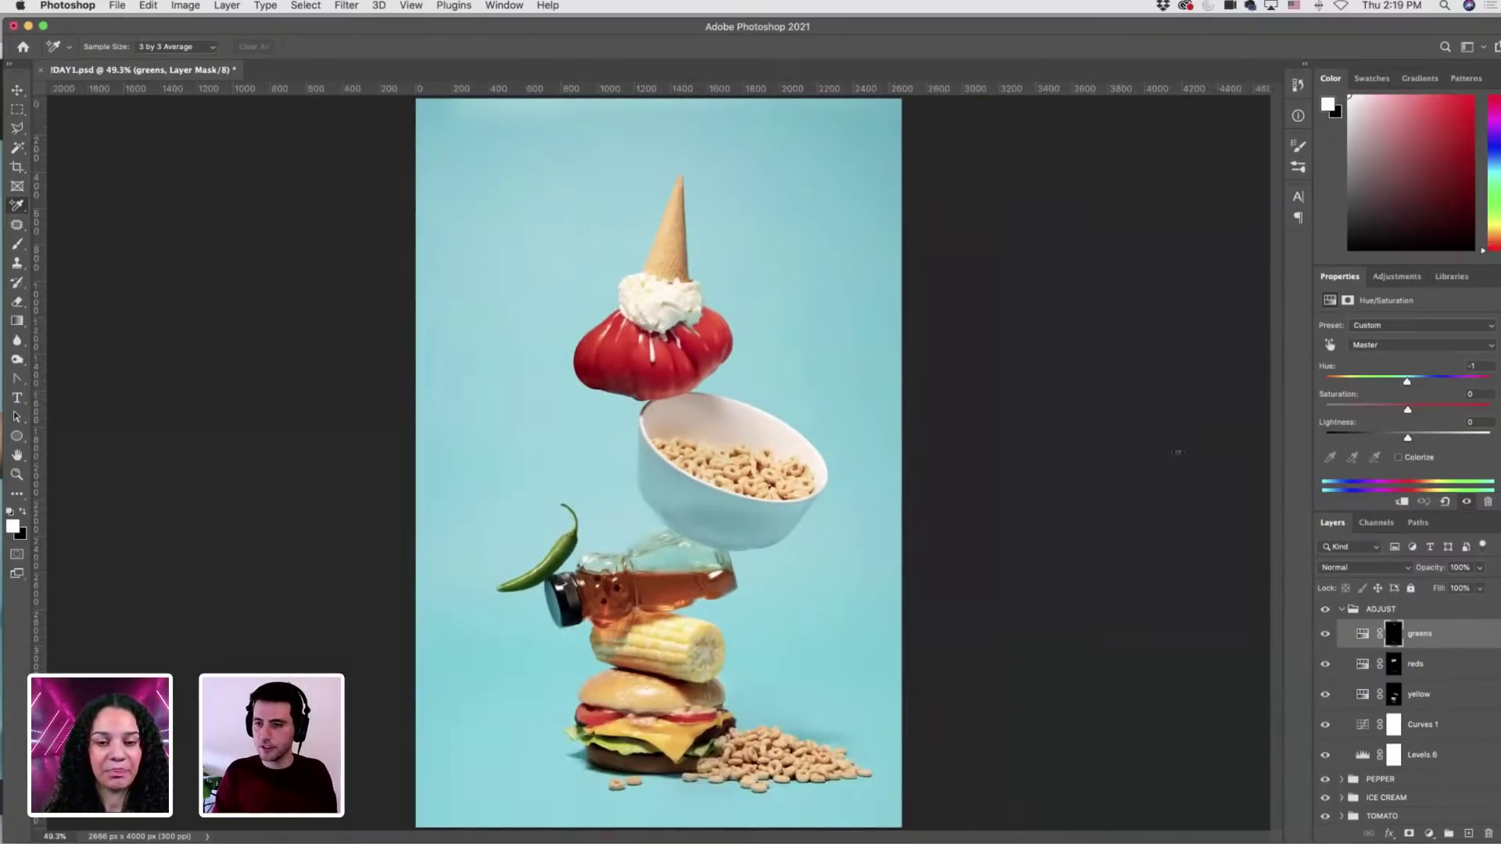
Place a Color Sampler point on the white rim of the cereal bowl, just below the tomato's shadow.
click(1355, 637)
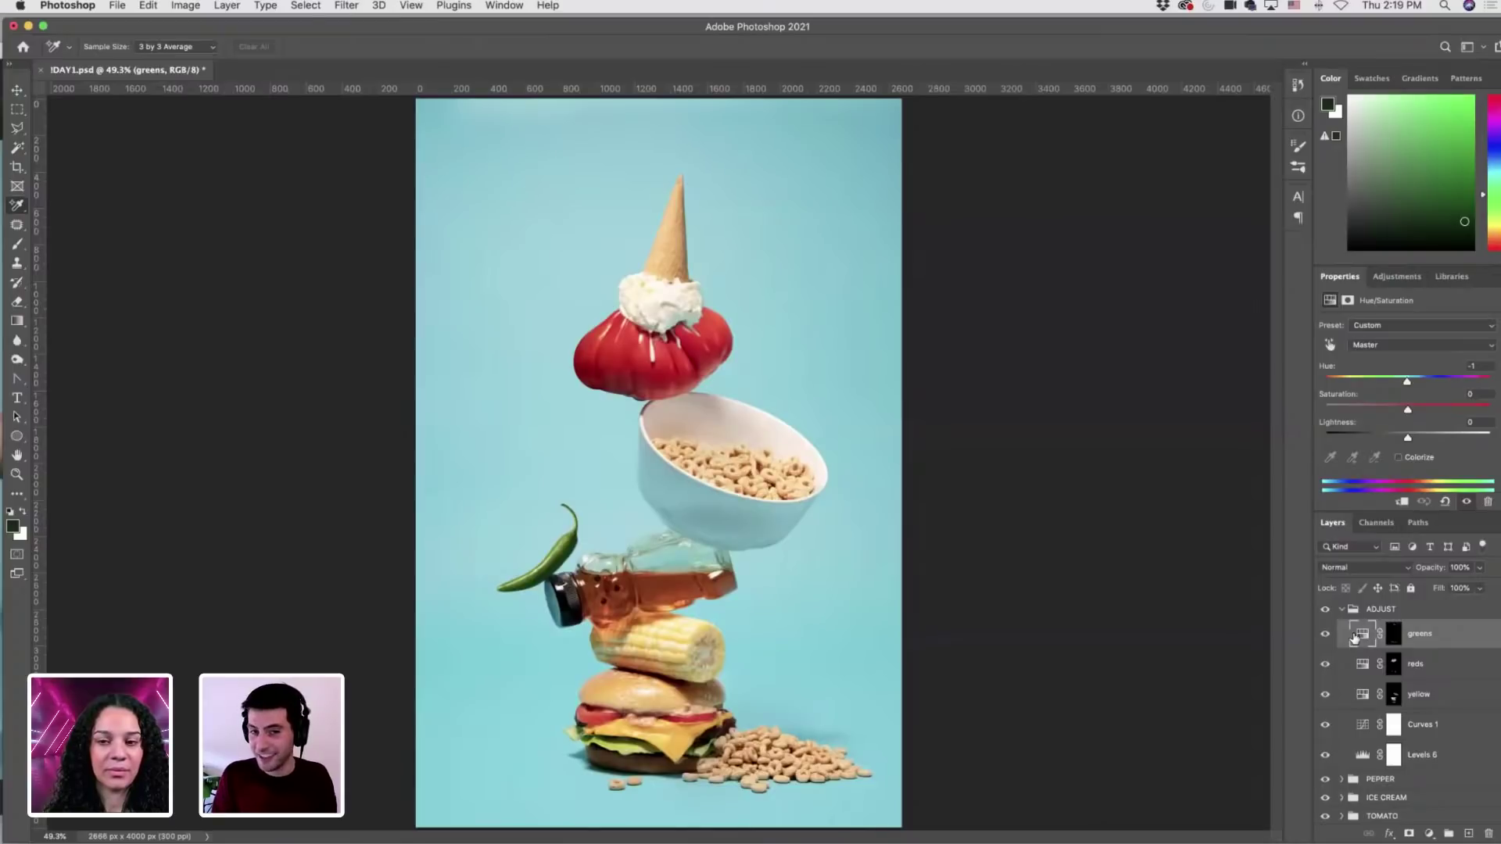
right_click(9, 206)
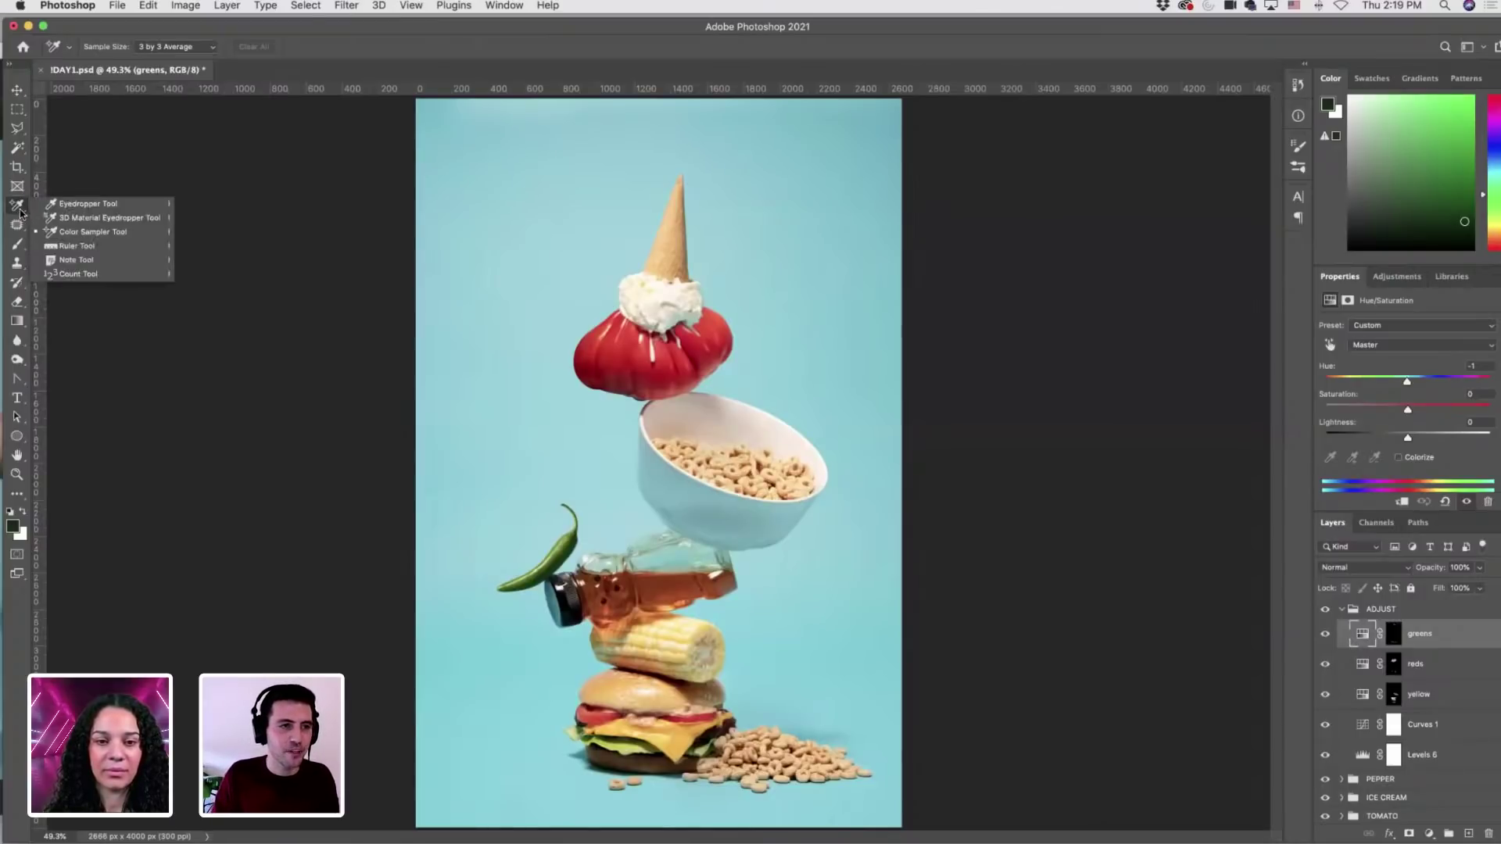
click(47, 233)
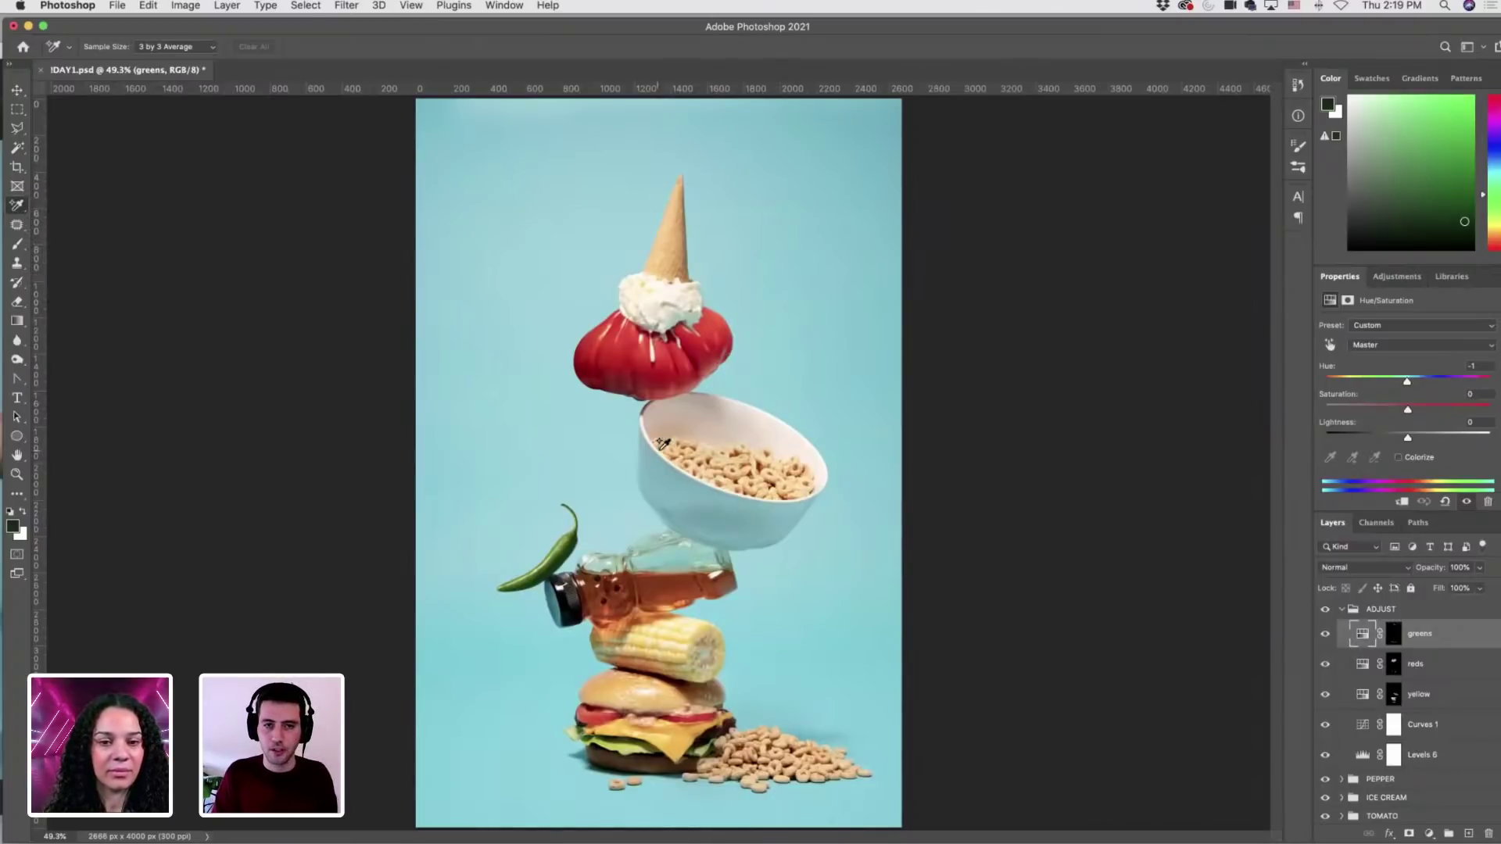
scroll(644, 428, up, 10)
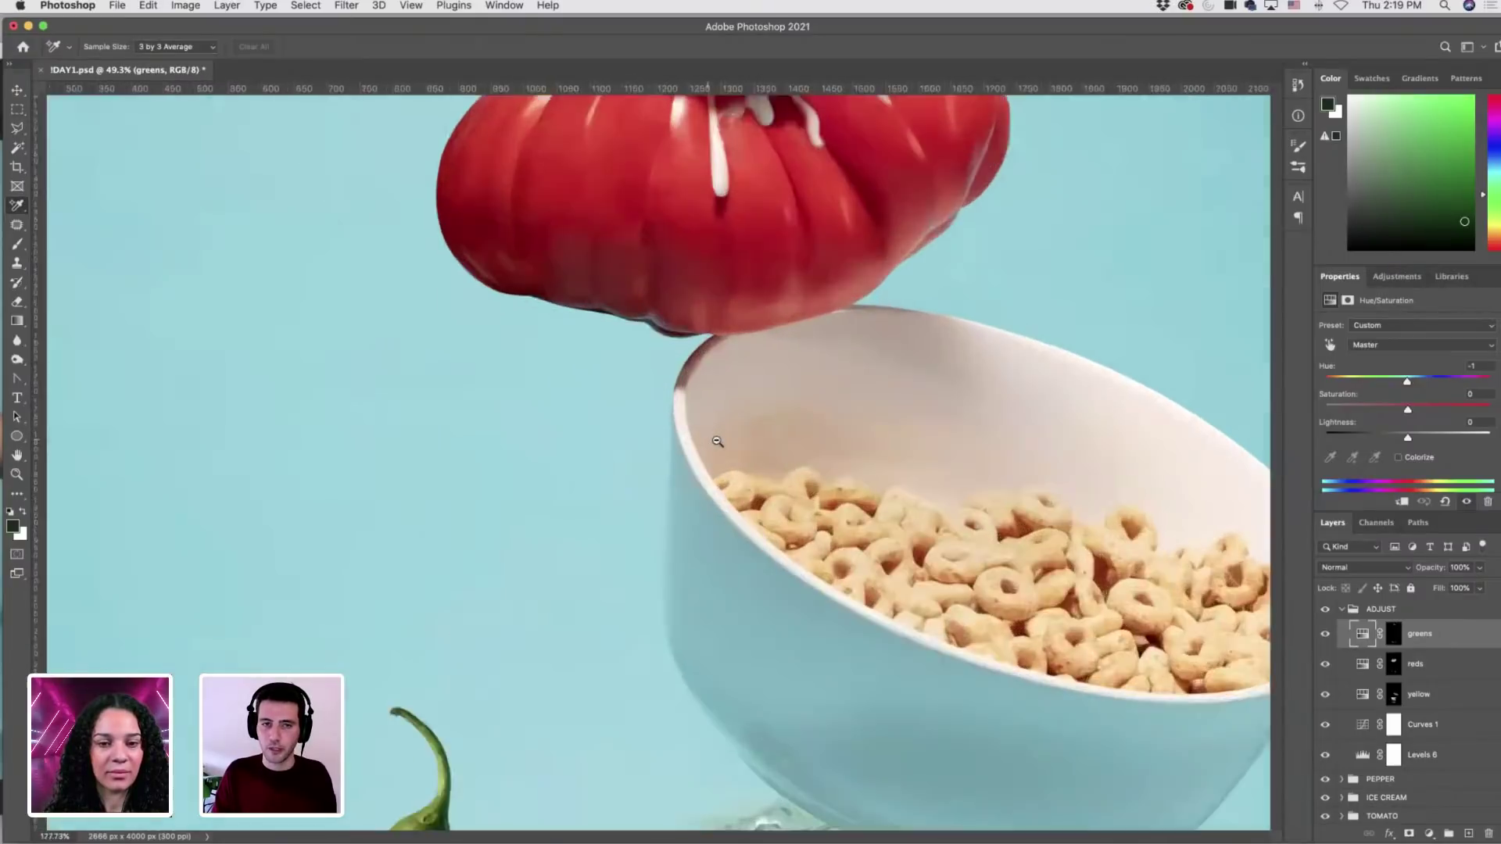
scroll(715, 434, down, 10)
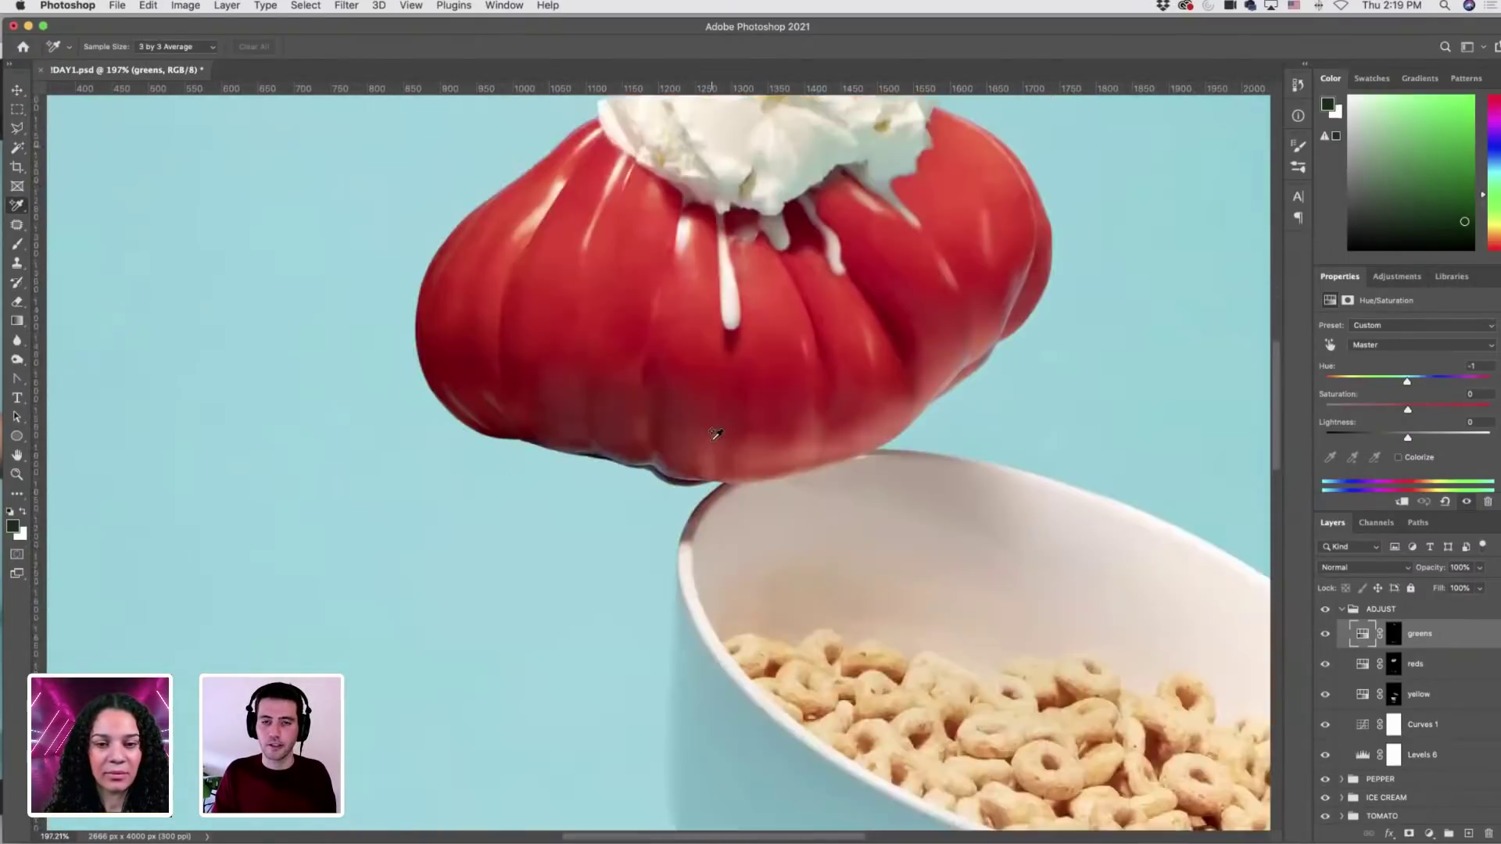
scroll(716, 434, right, 4)
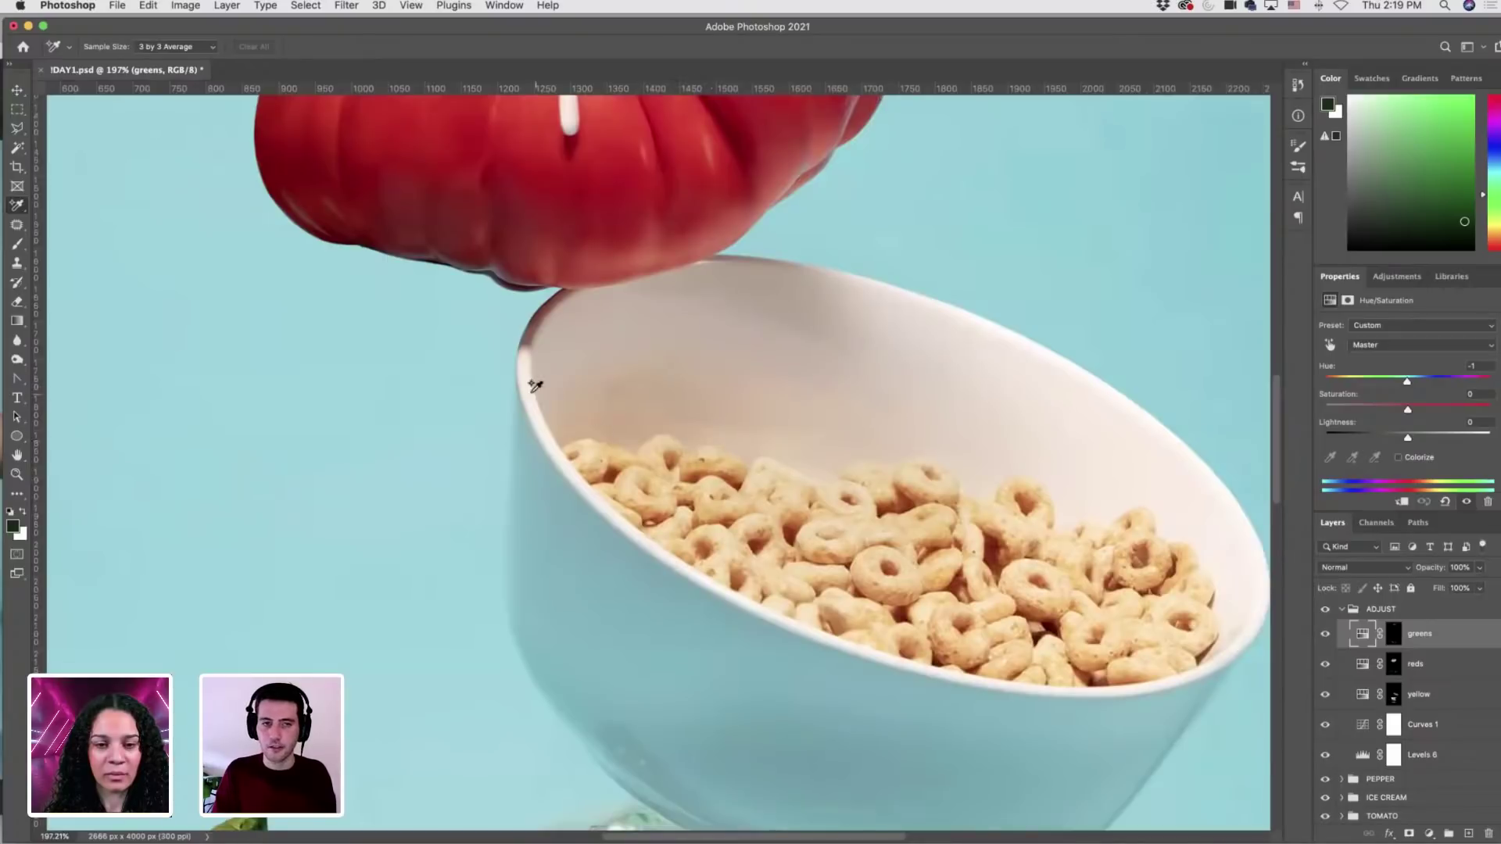
scroll(535, 385, up, 5)
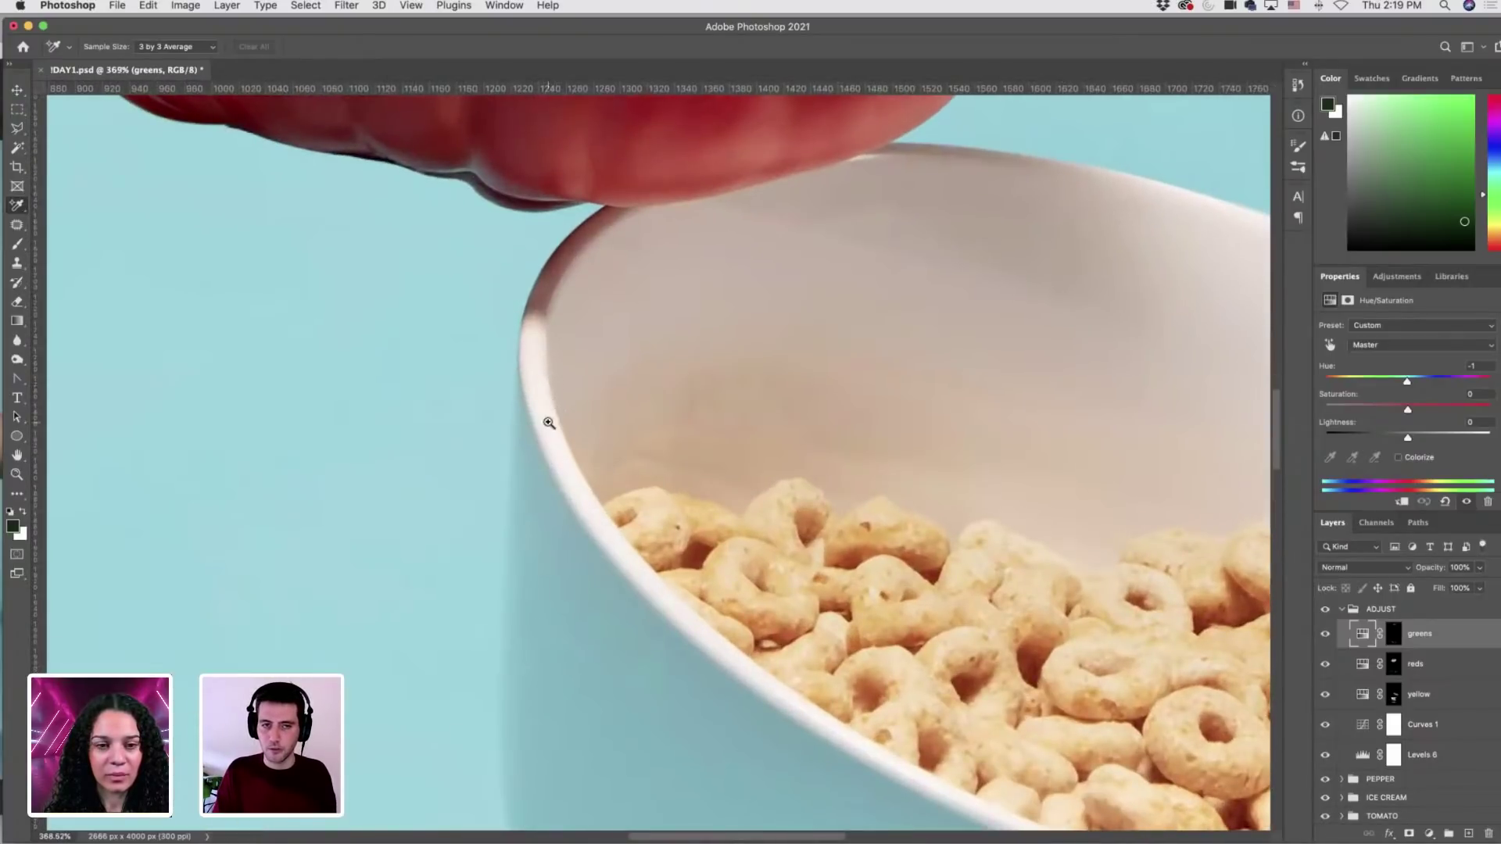
scroll(555, 405, up, 5)
click(562, 429)
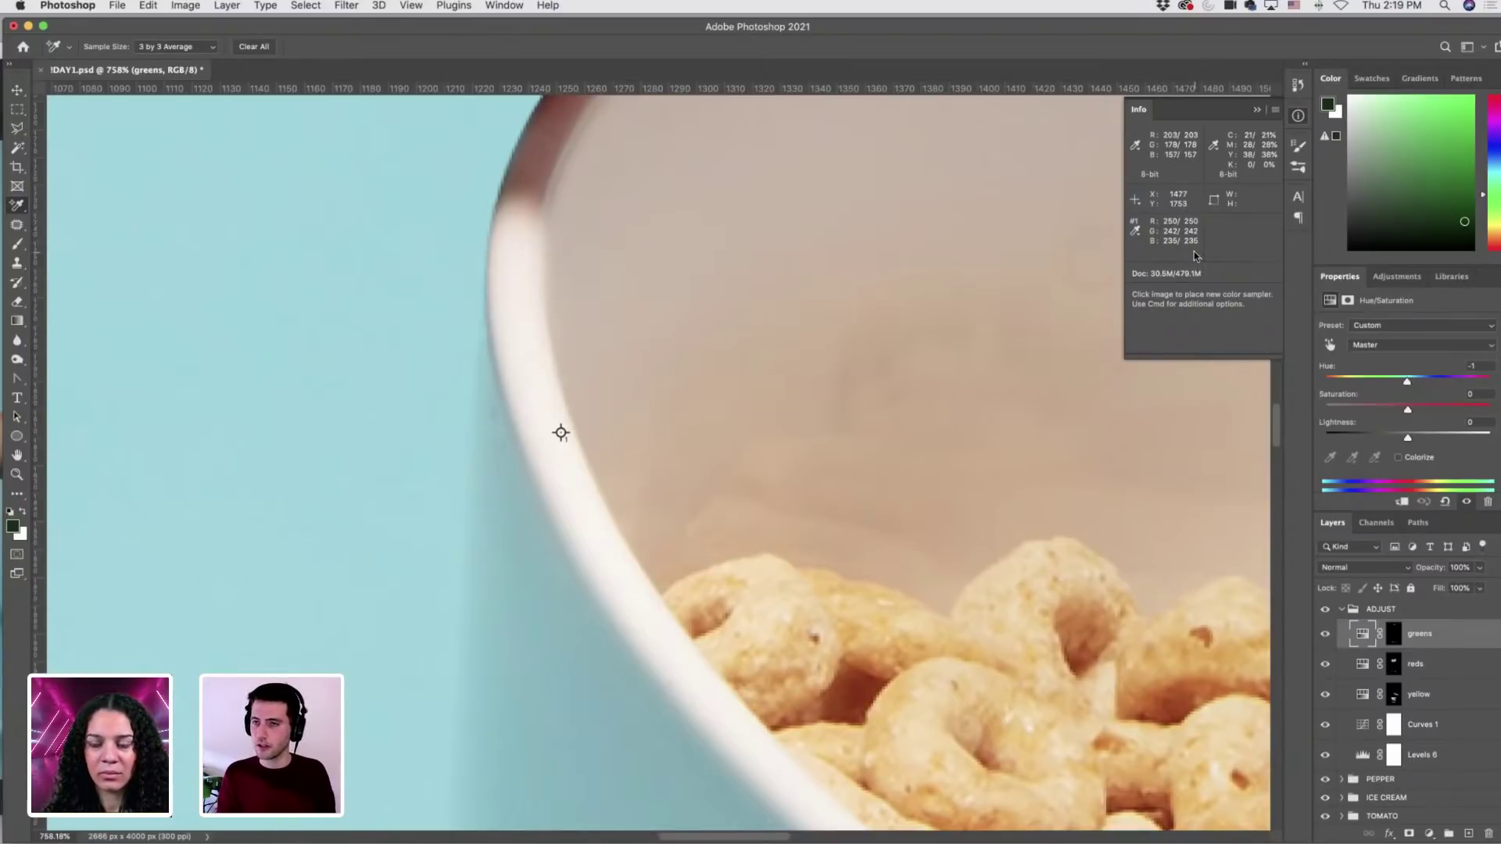
Add a Levels adjustment layer above the greens layer in the ADJUST group.
scroll(1236, 407, up, 2)
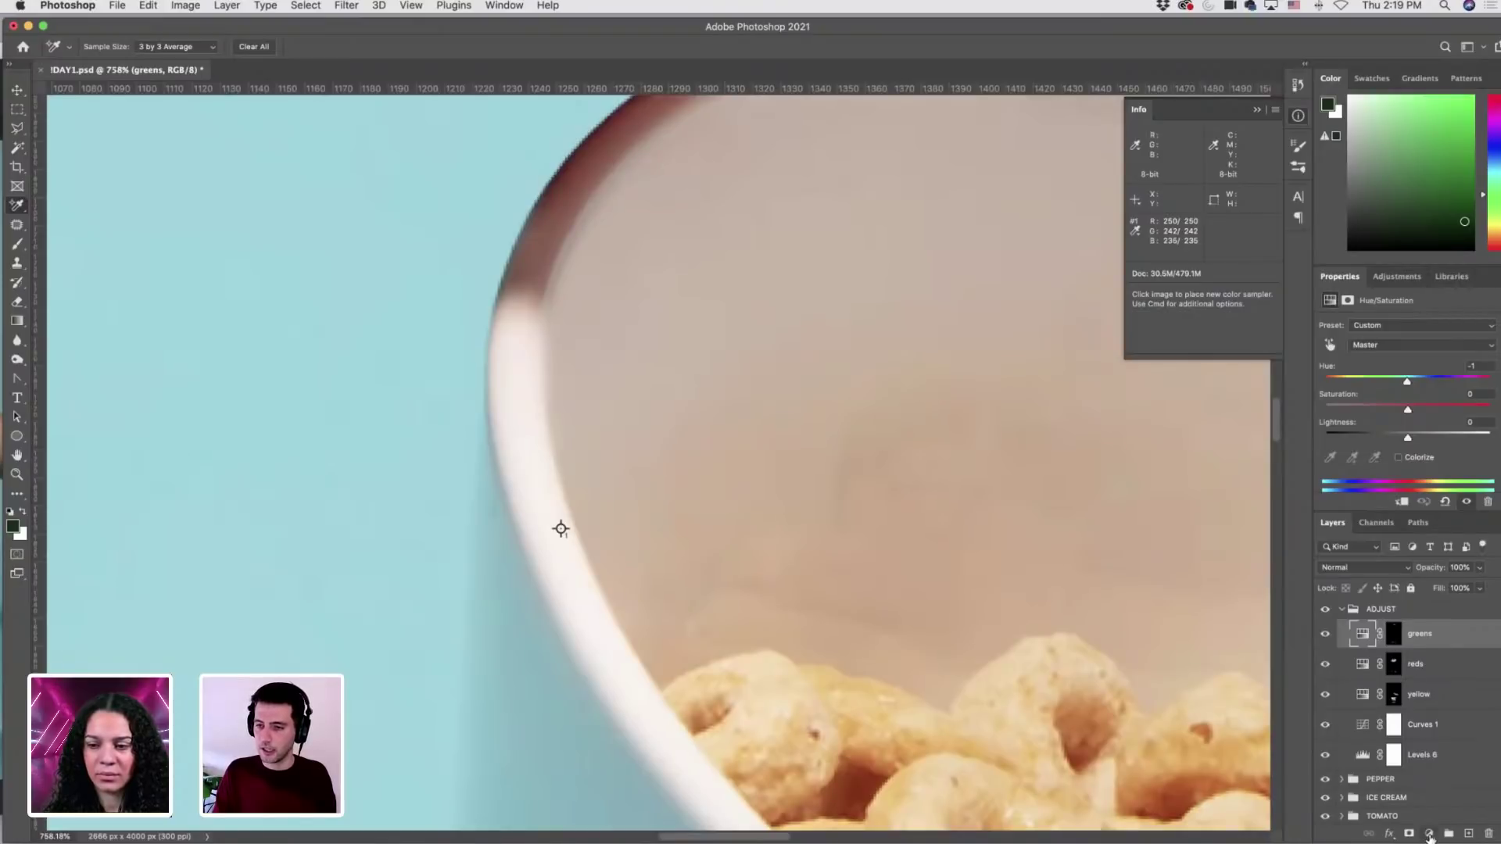
right_click(1384, 637)
click(1413, 612)
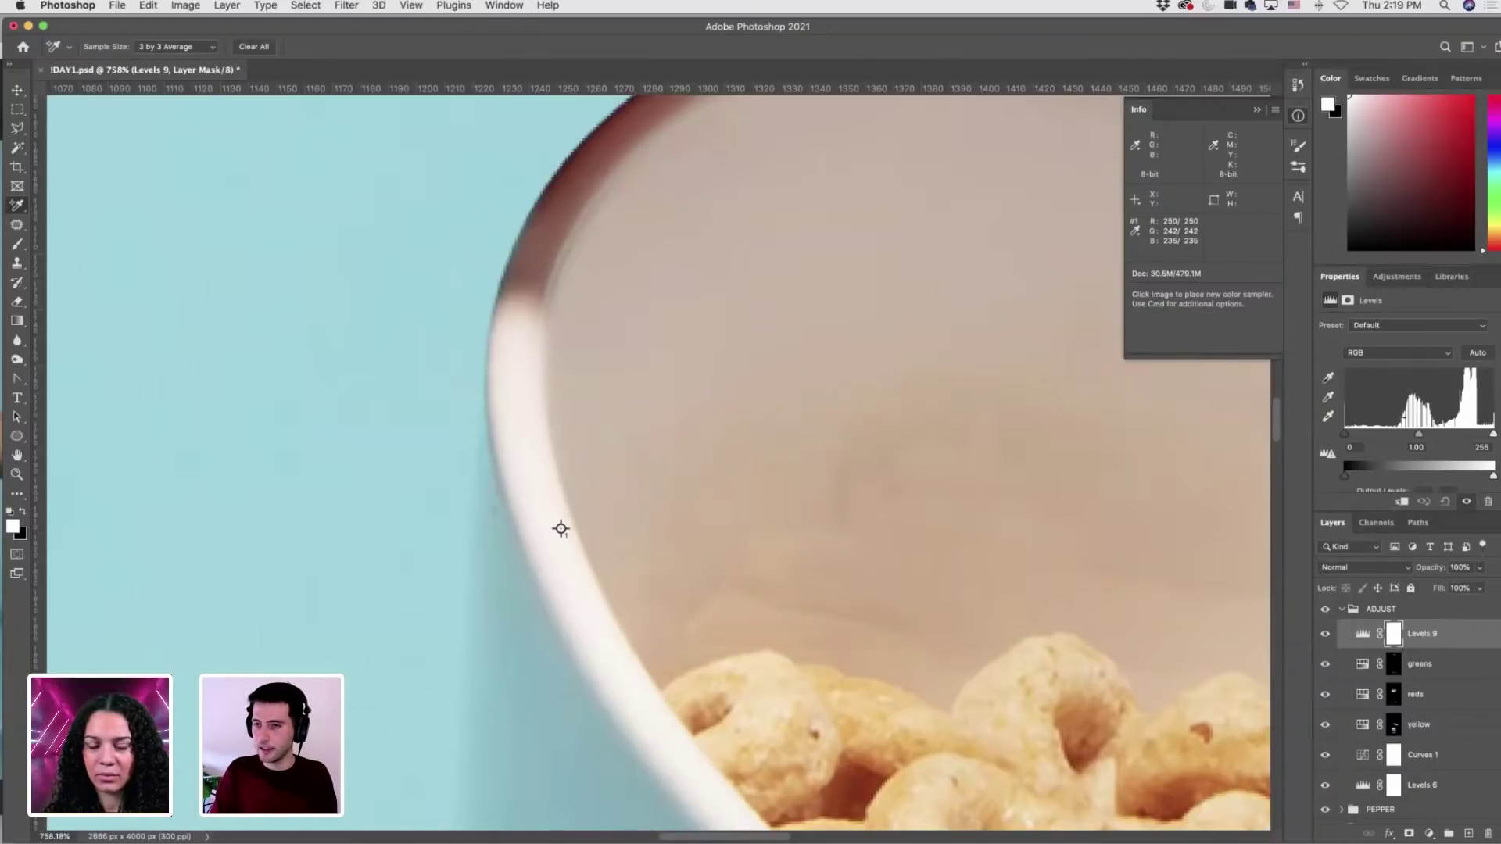
Neutralize the bowl rim's color cast by setting the Levels white input to 240 for Blue and 247 for Green.
click(1389, 354)
click(1391, 367)
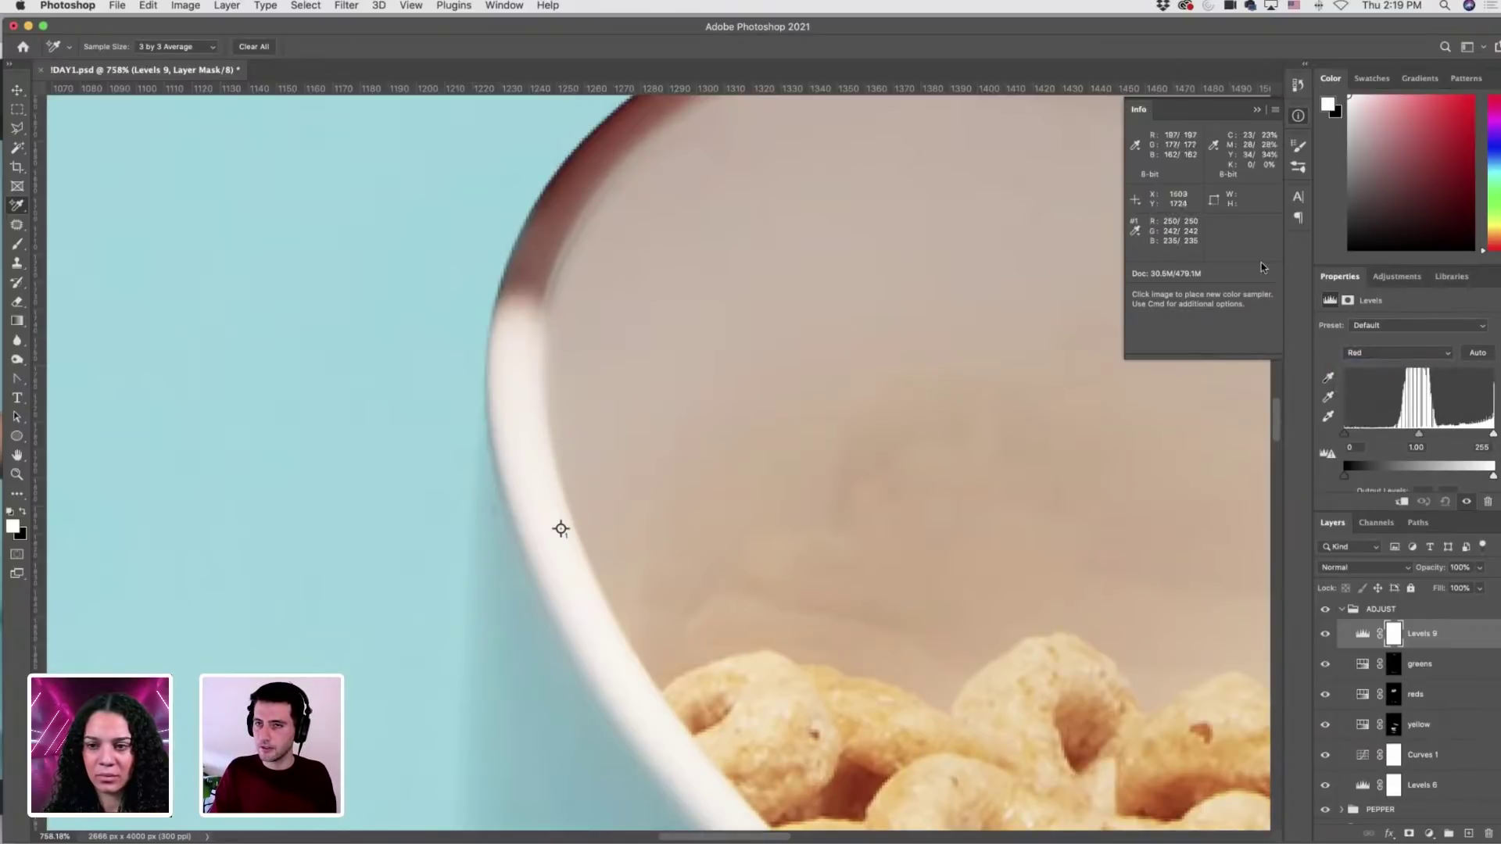
scroll(1464, 459, down, 1)
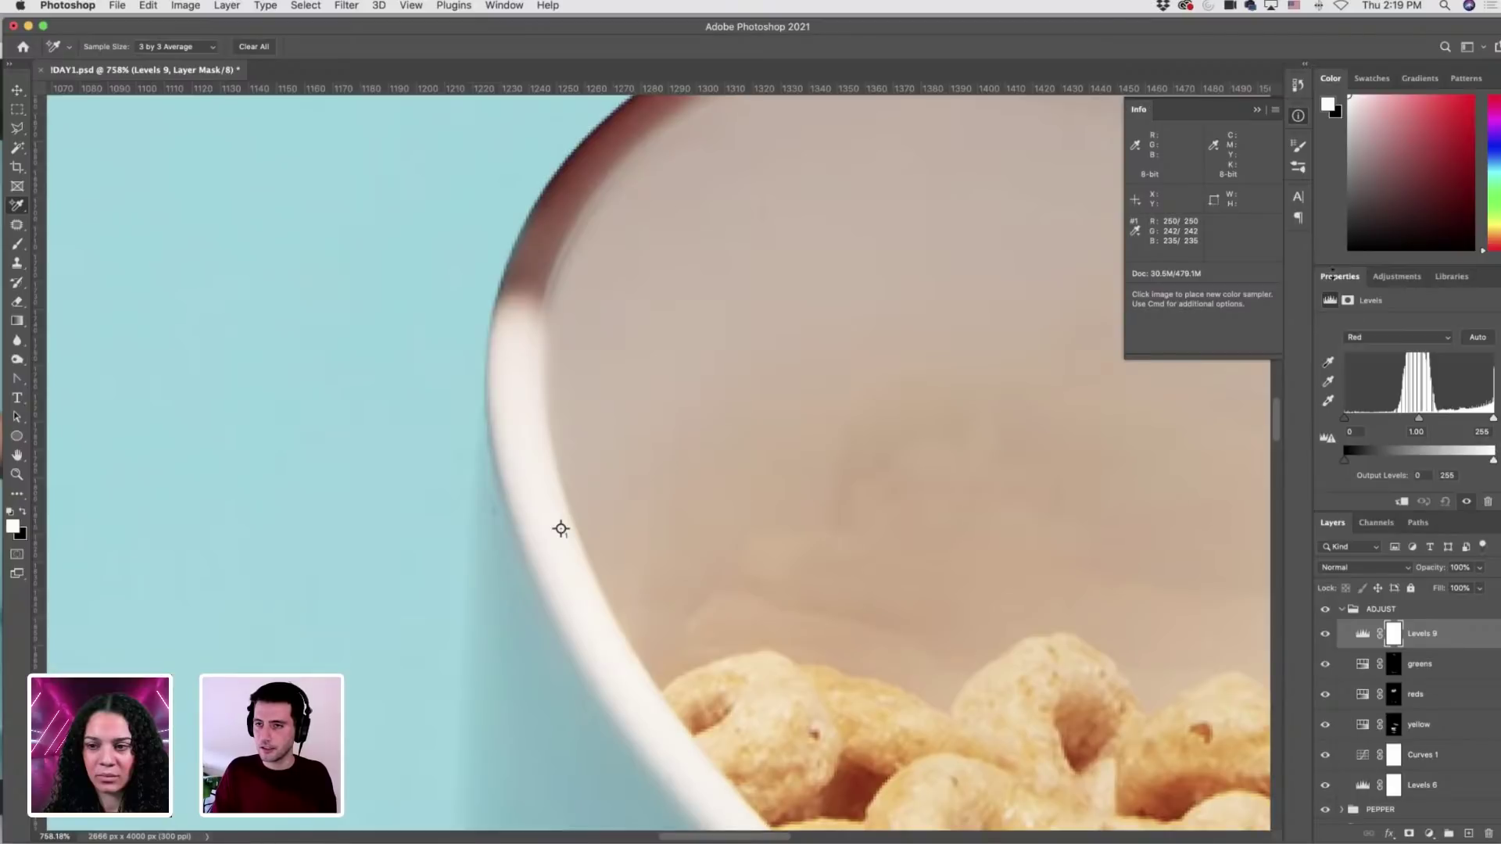
click(1397, 337)
click(1384, 364)
drag(1494, 419, 1485, 421)
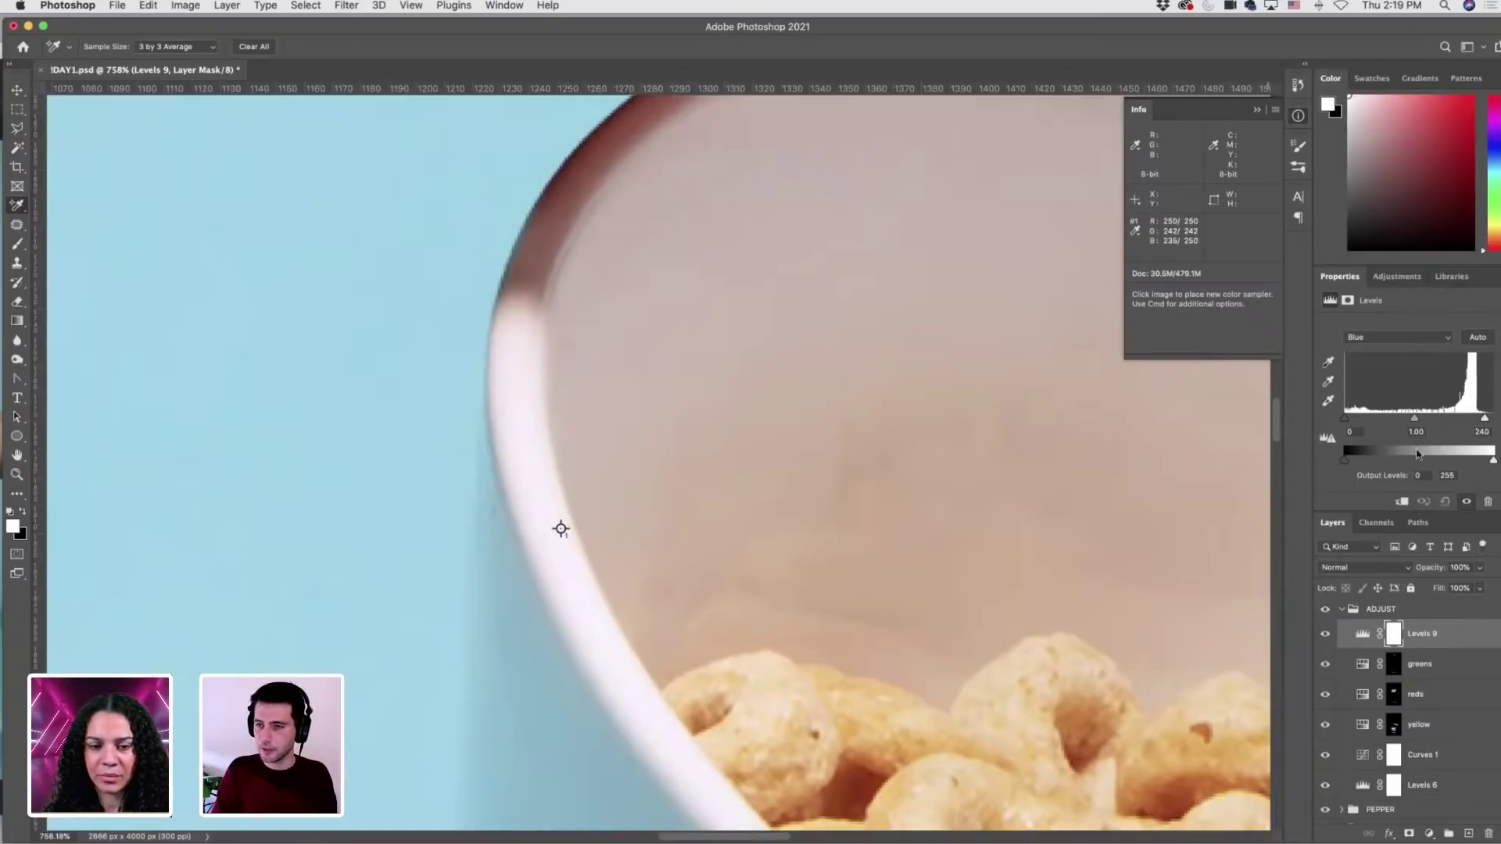
click(1397, 337)
click(1360, 325)
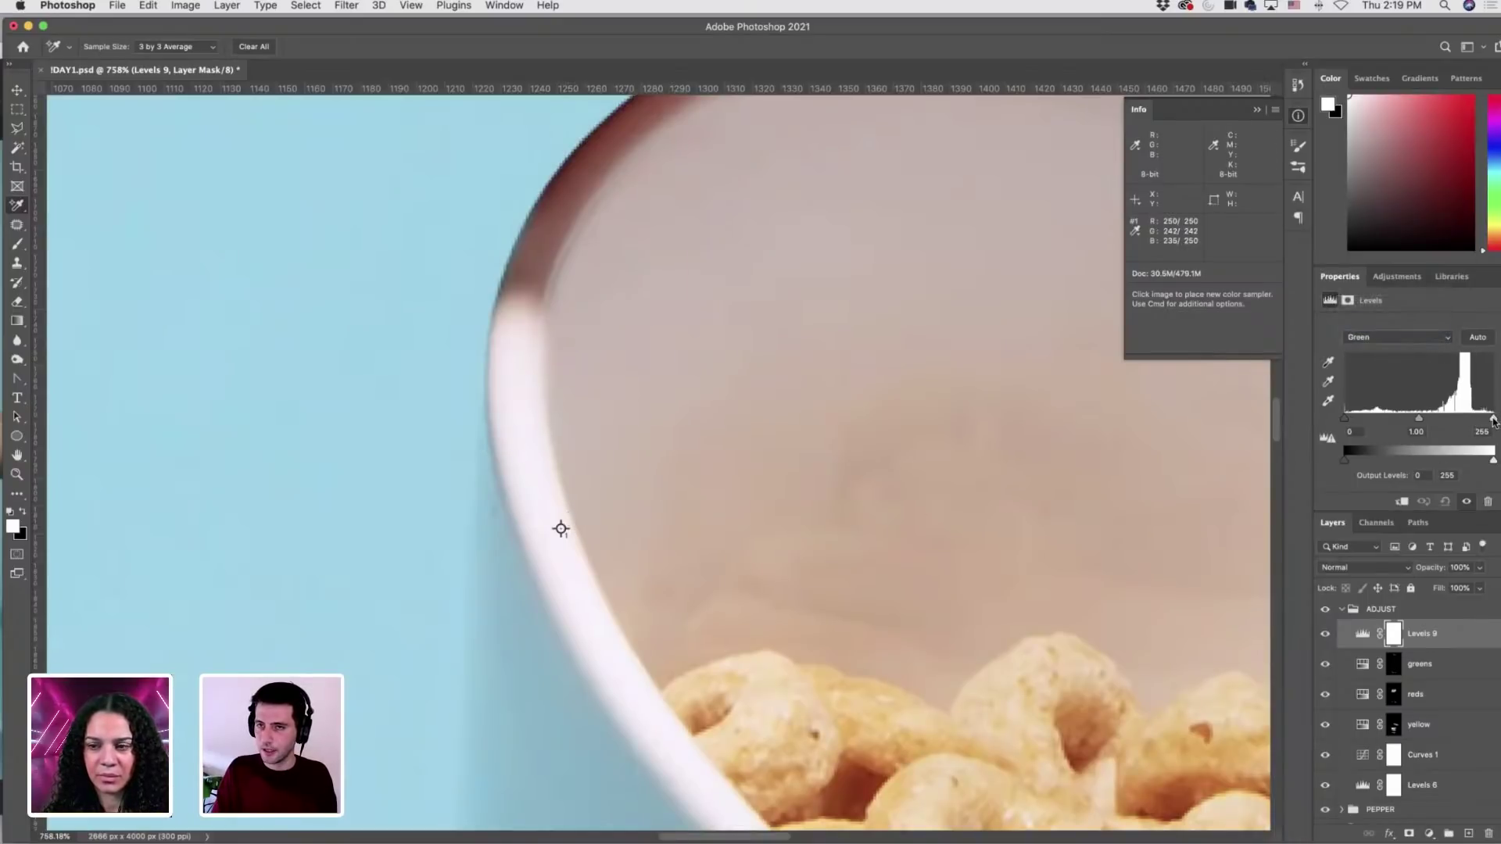
drag(1493, 420, 1490, 421)
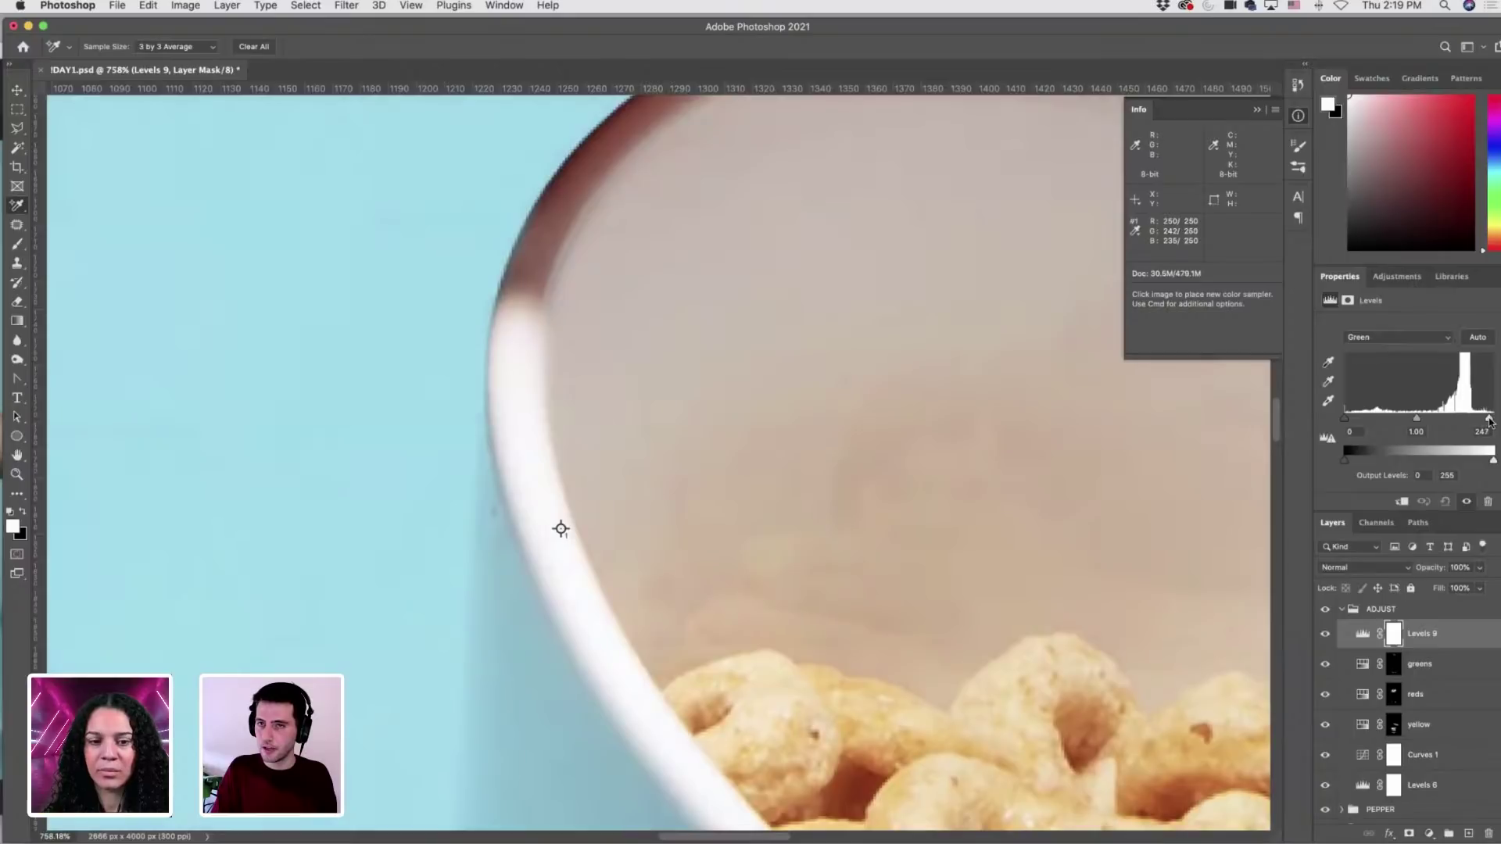
Delete the color sampler from the bowl rim, close the Info panel, and bring the whole composite into view.
right_click(560, 529)
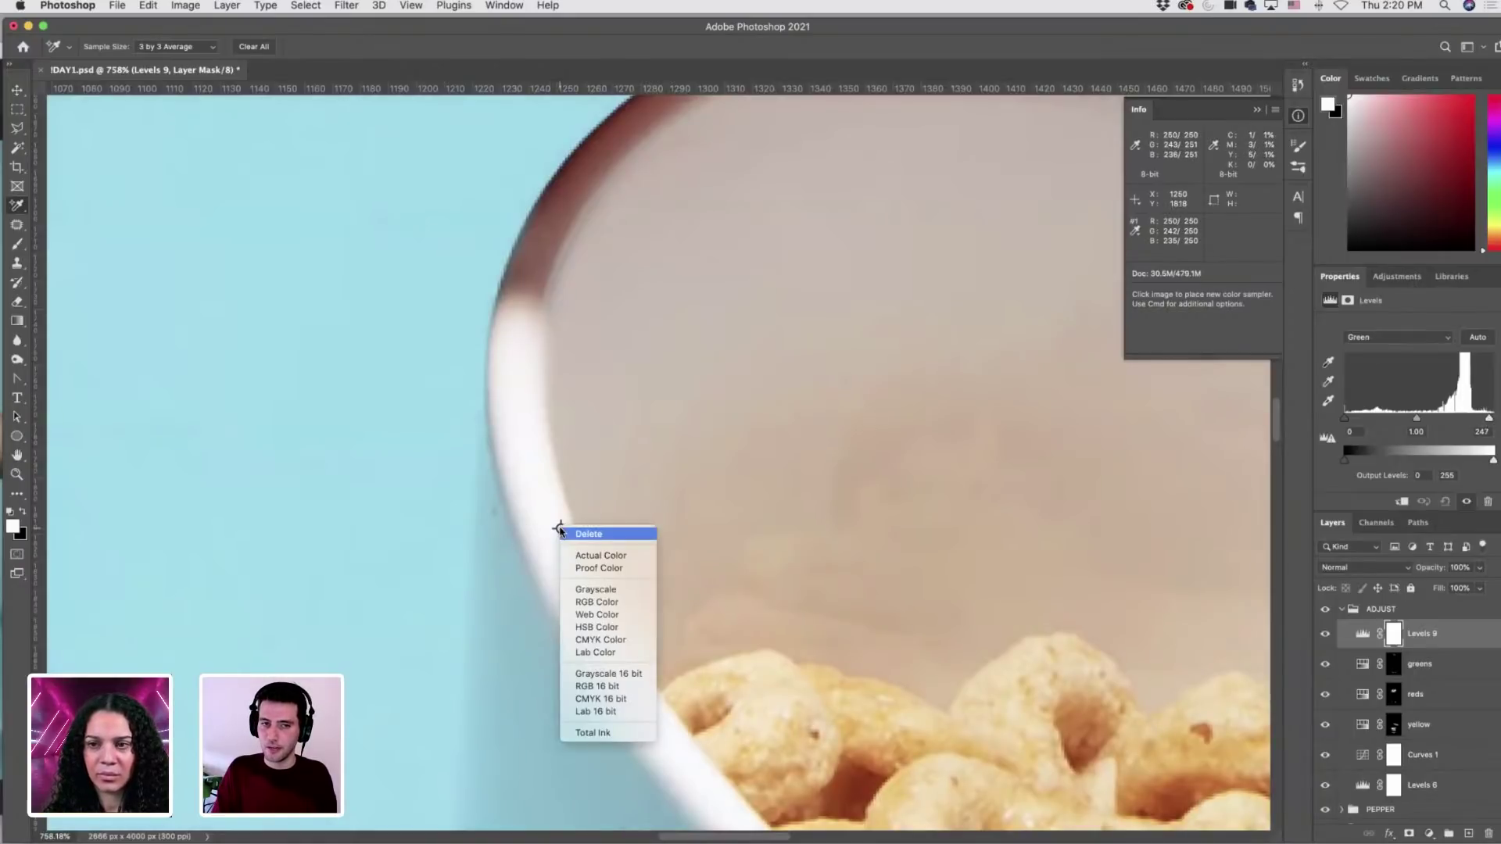
click(654, 537)
key(super+minus)
key(super+minus)
key(super+minus)
key(super+minus)
key(super+minus)
key(super+minus)
key(super+minus)
key(super+minus)
key(super+minus)
key(super+minus)
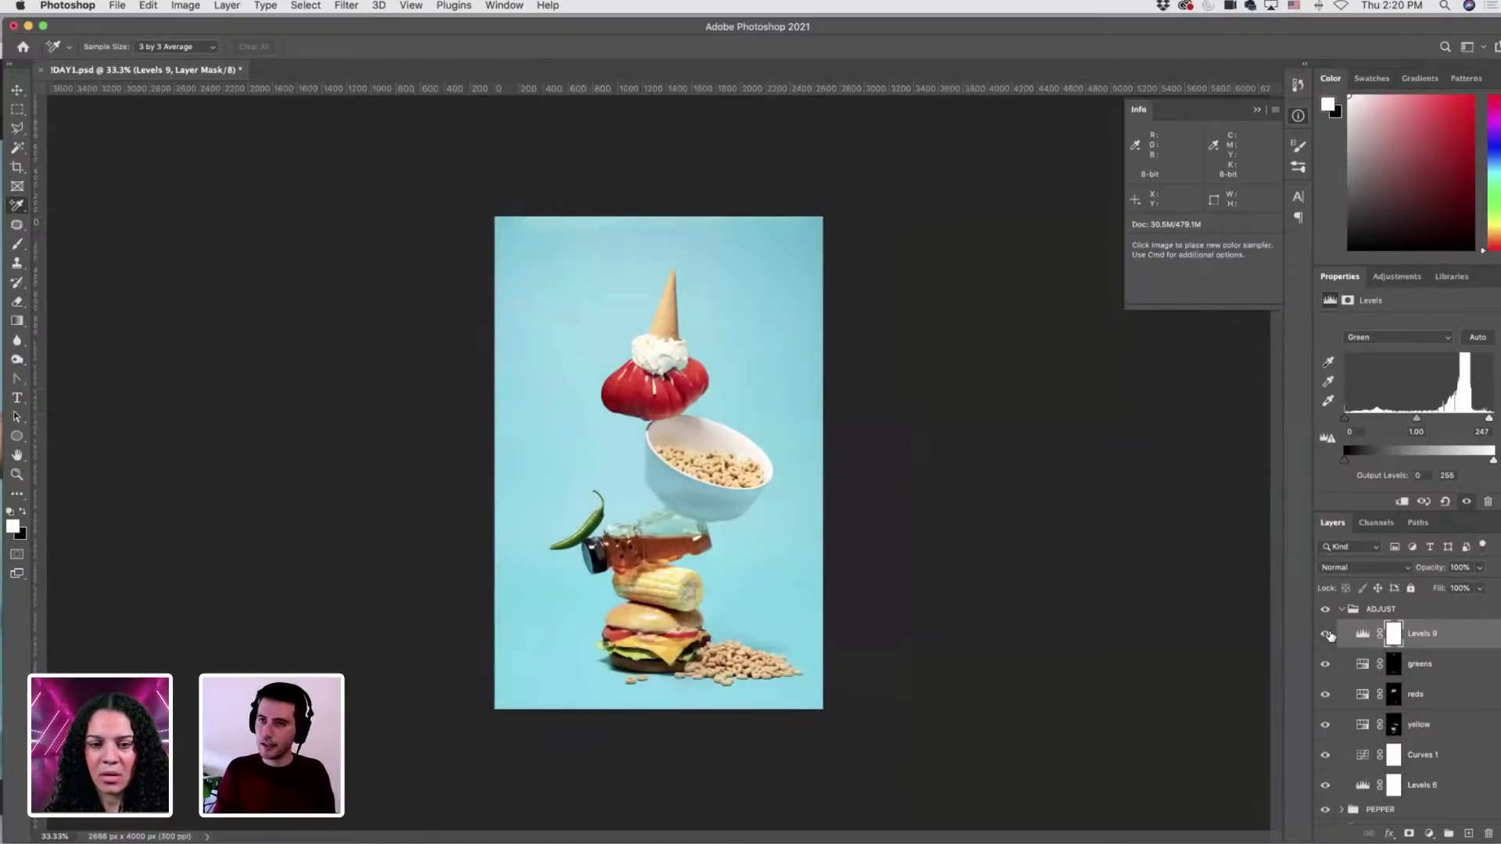
click(1299, 115)
scroll(756, 461, up, 2)
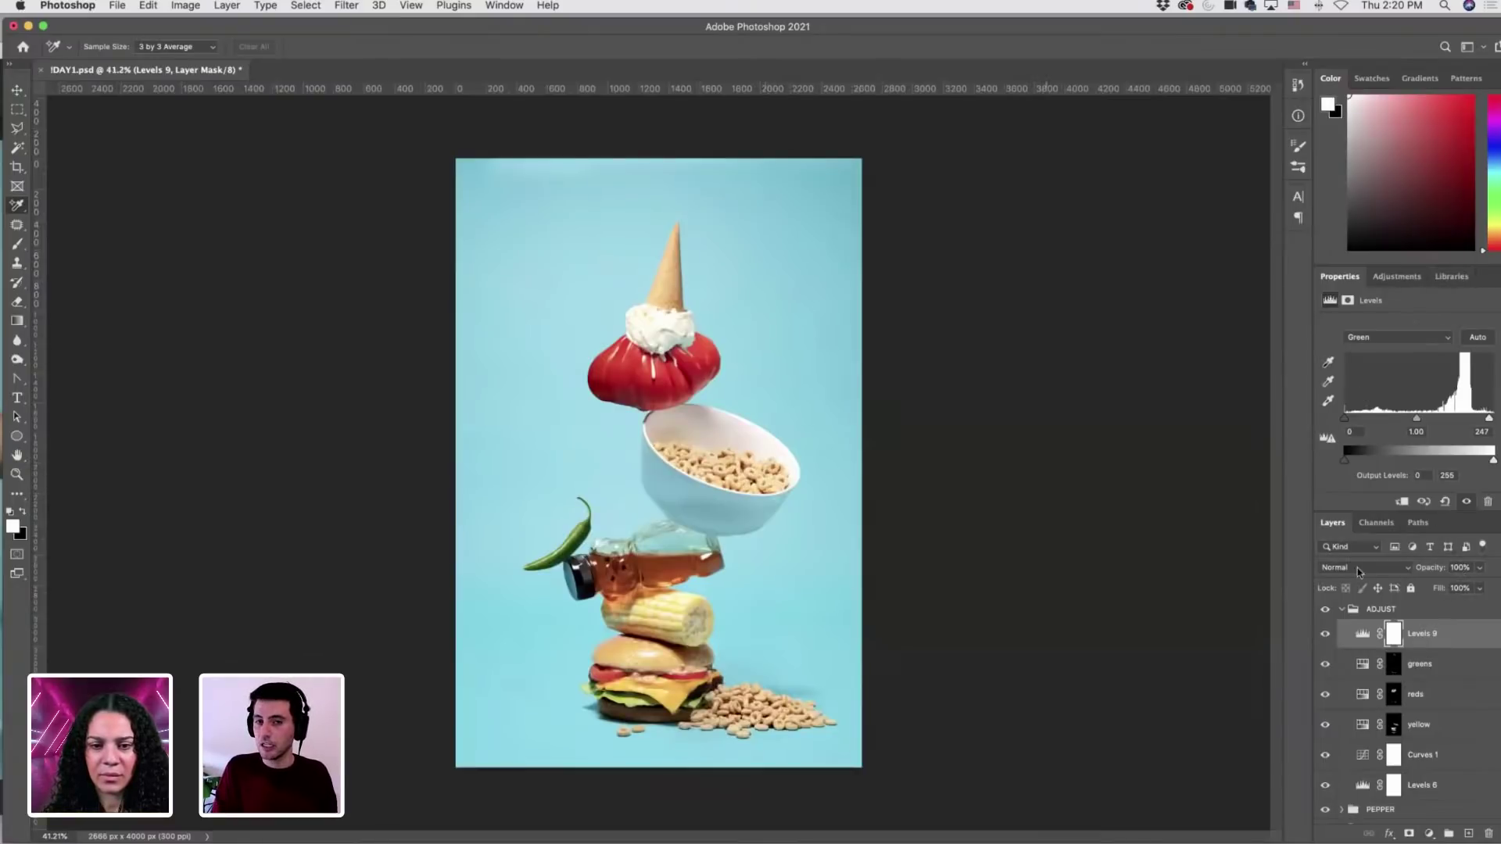
Return the new Levels adjustment to the RGB channel and lower its layer opacity to 60%.
click(1370, 334)
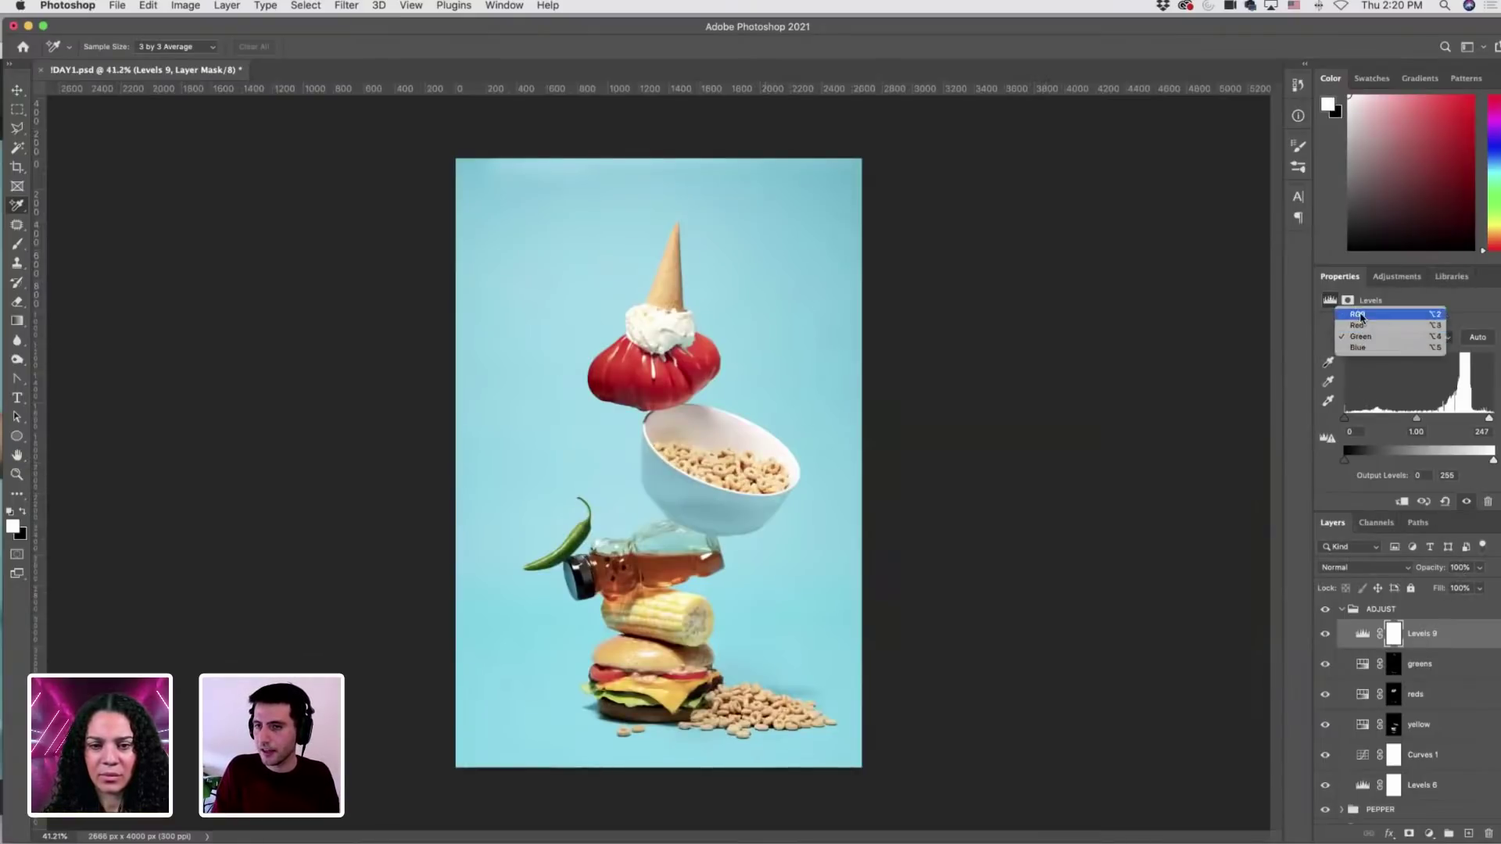
click(1365, 312)
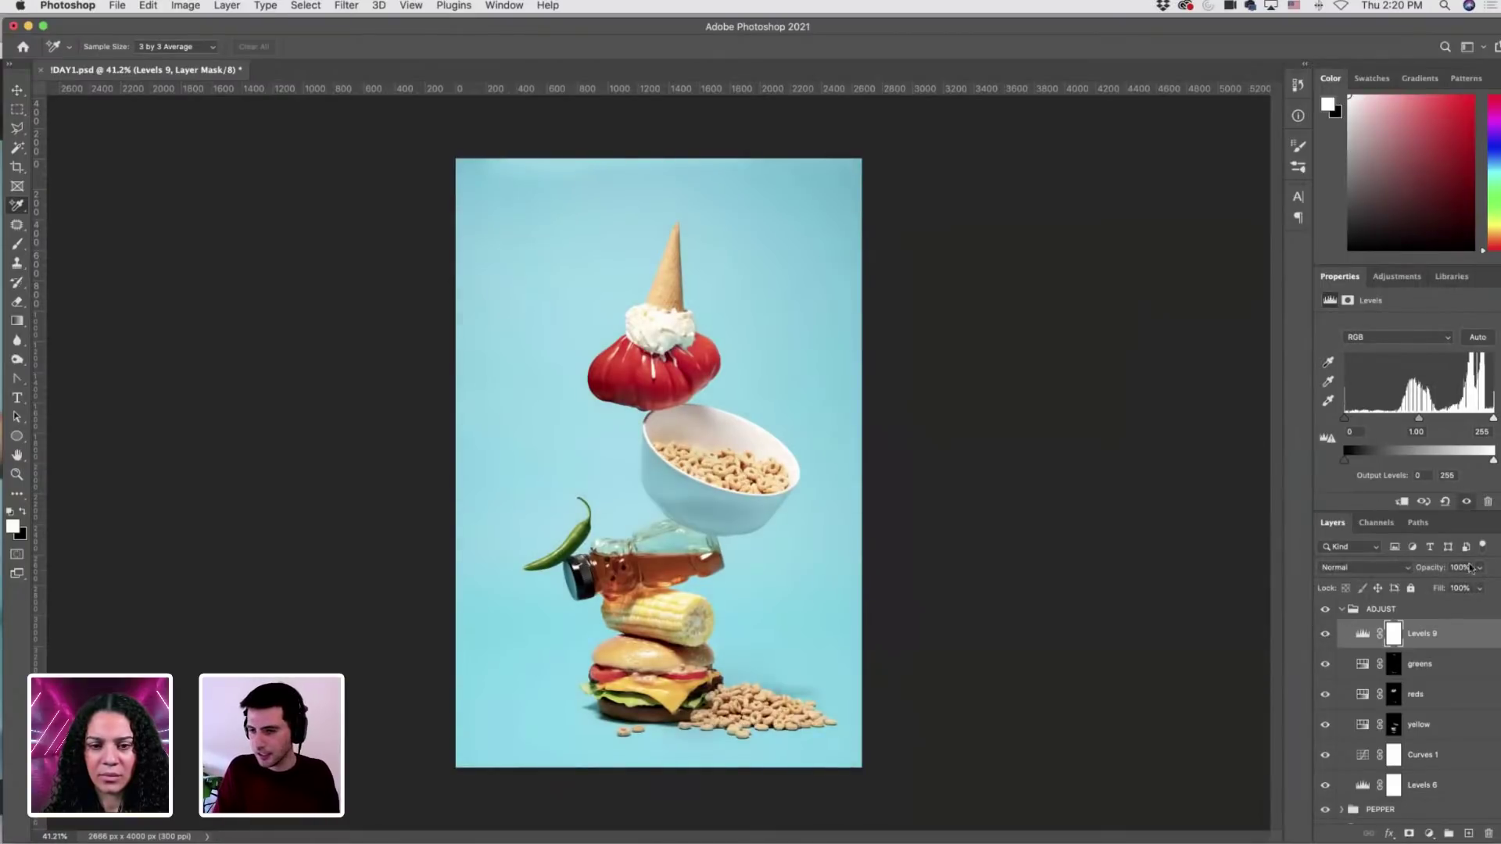
drag(1470, 567, 1443, 570)
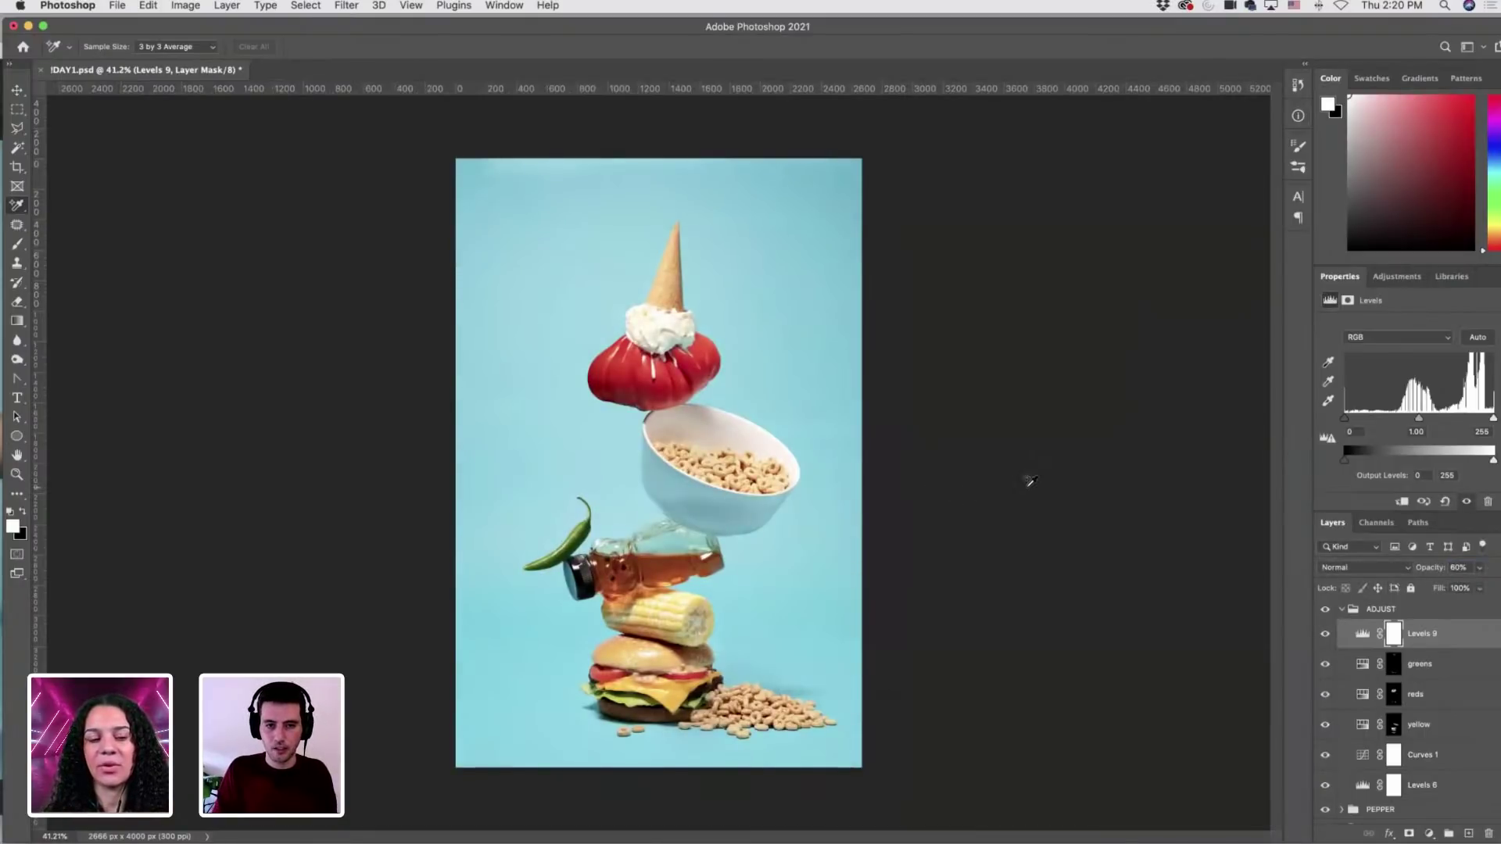
Compare the whole food stack with and without the new Levels adjustment.
click(1328, 636)
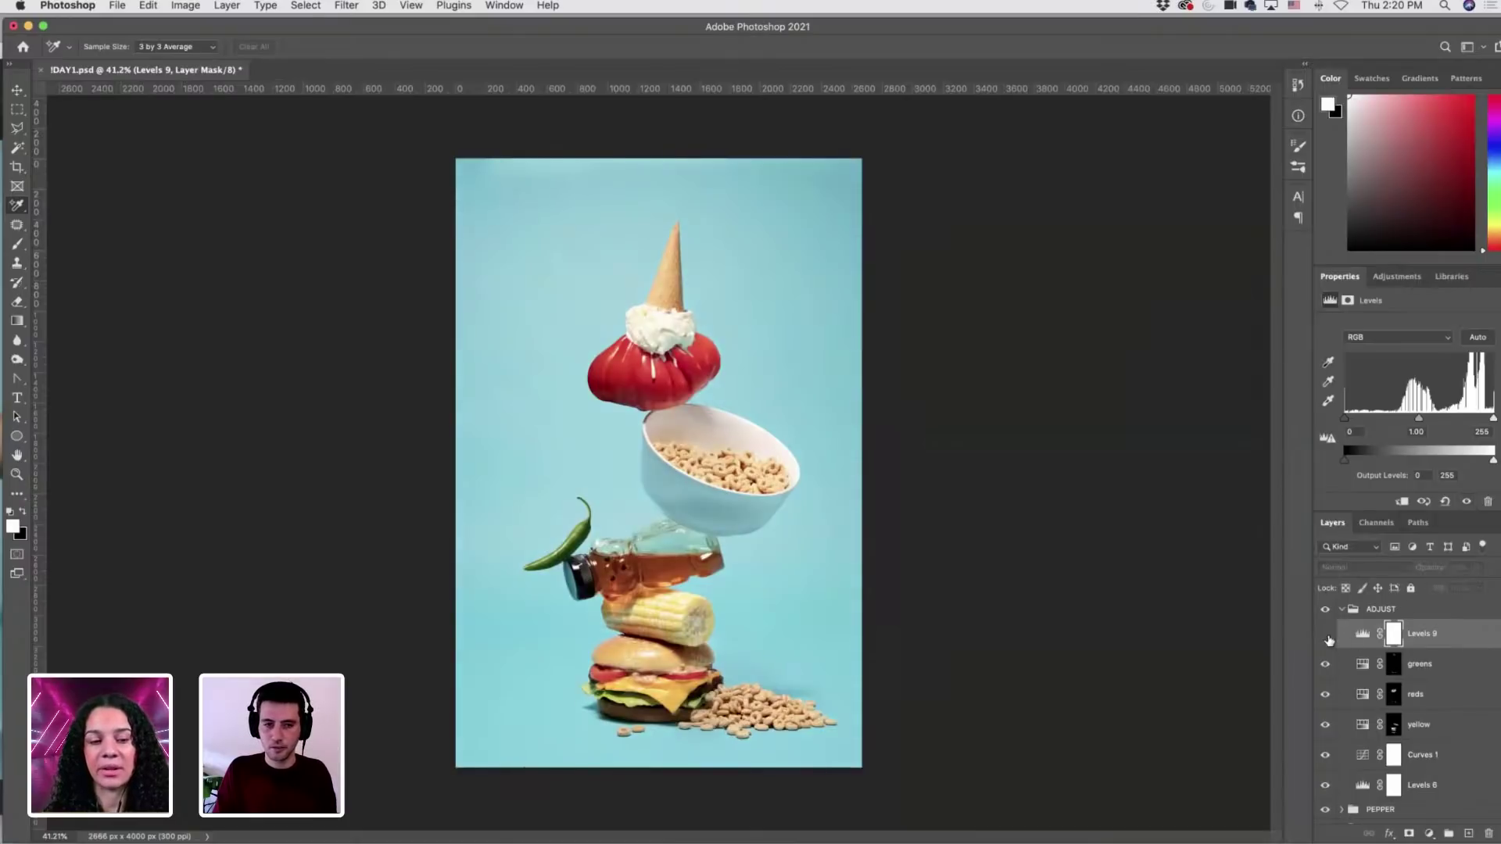
click(1328, 637)
scroll(763, 552, up, 2)
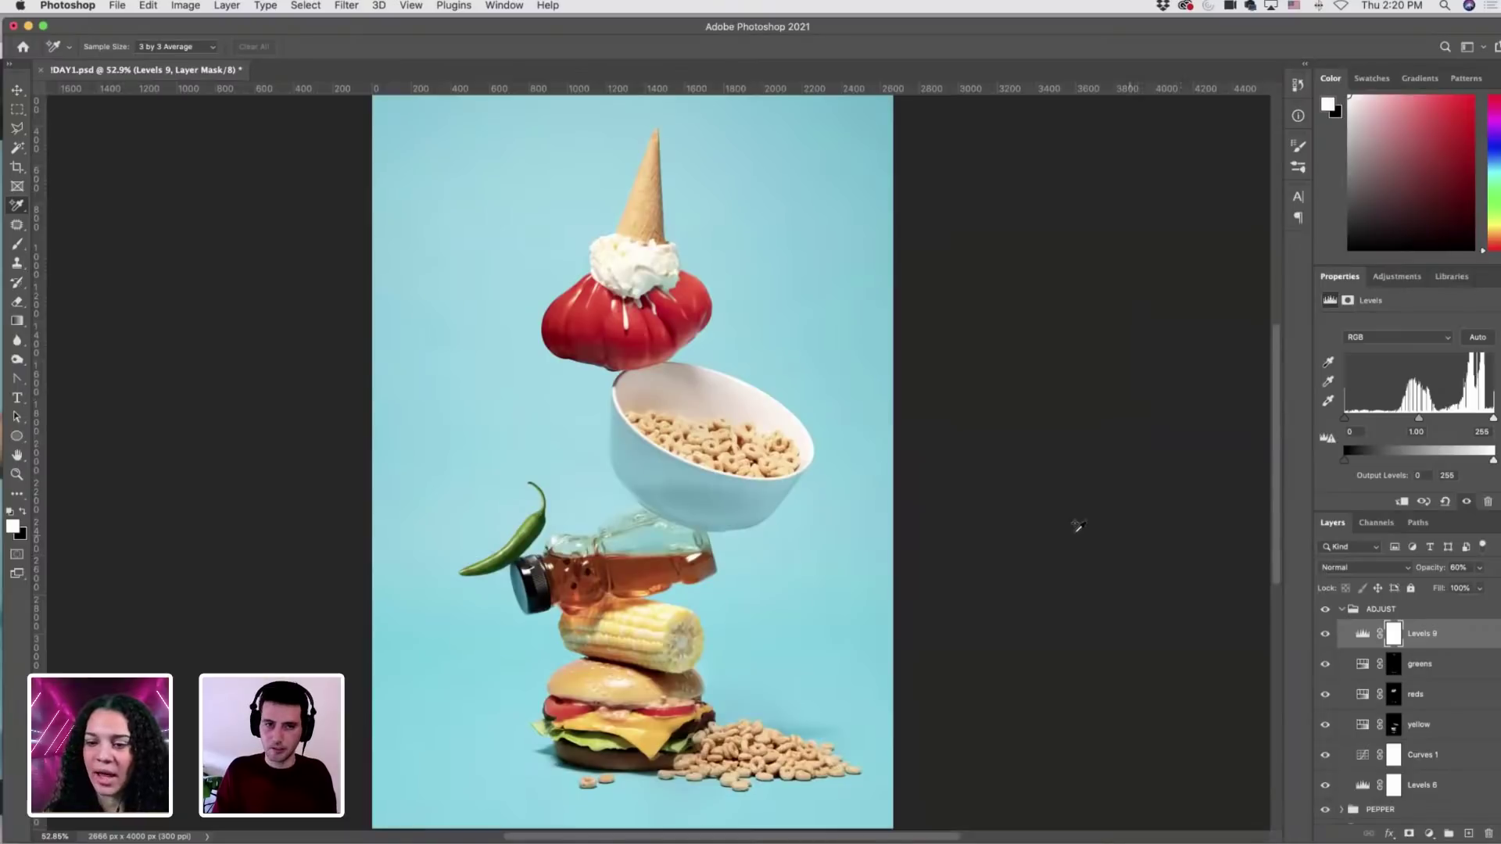
click(1327, 636)
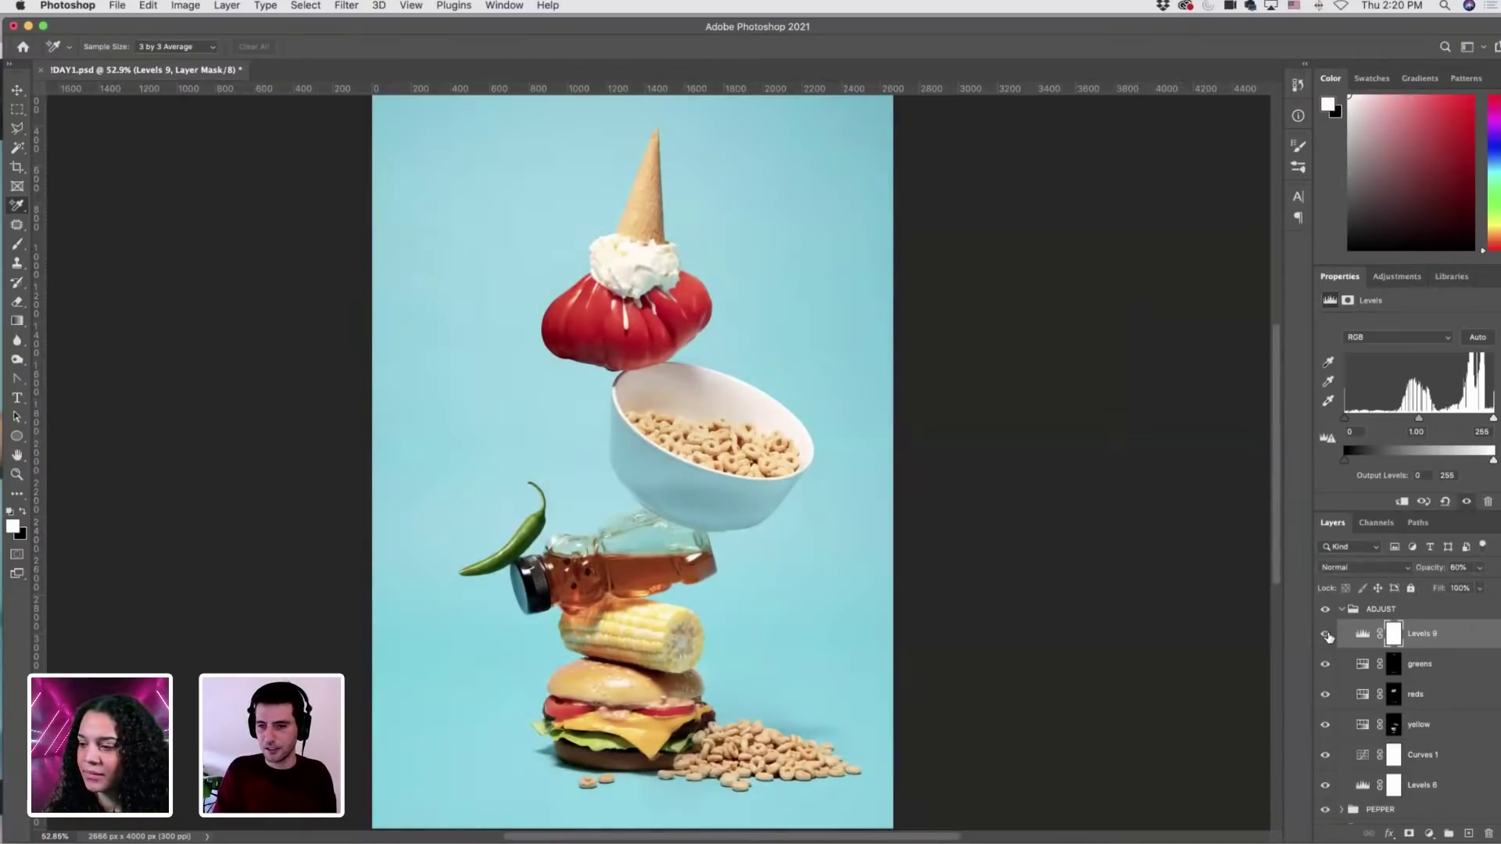
scroll(982, 620, down, 1)
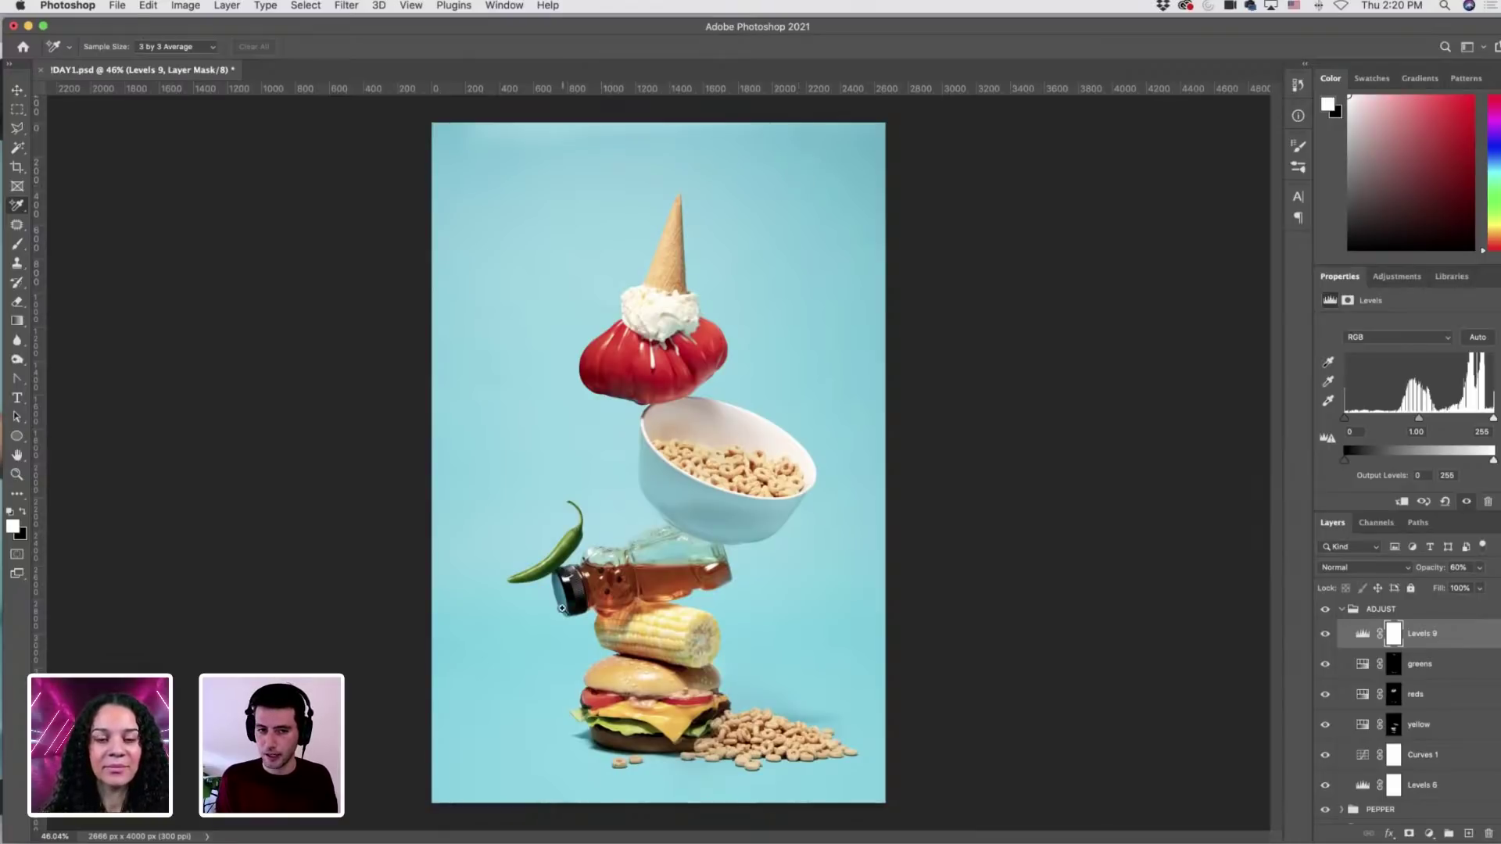
Place a Color Sampler point on the black bottle cap and move it to the dark area near the cap's lower edge.
scroll(617, 564, up, 6)
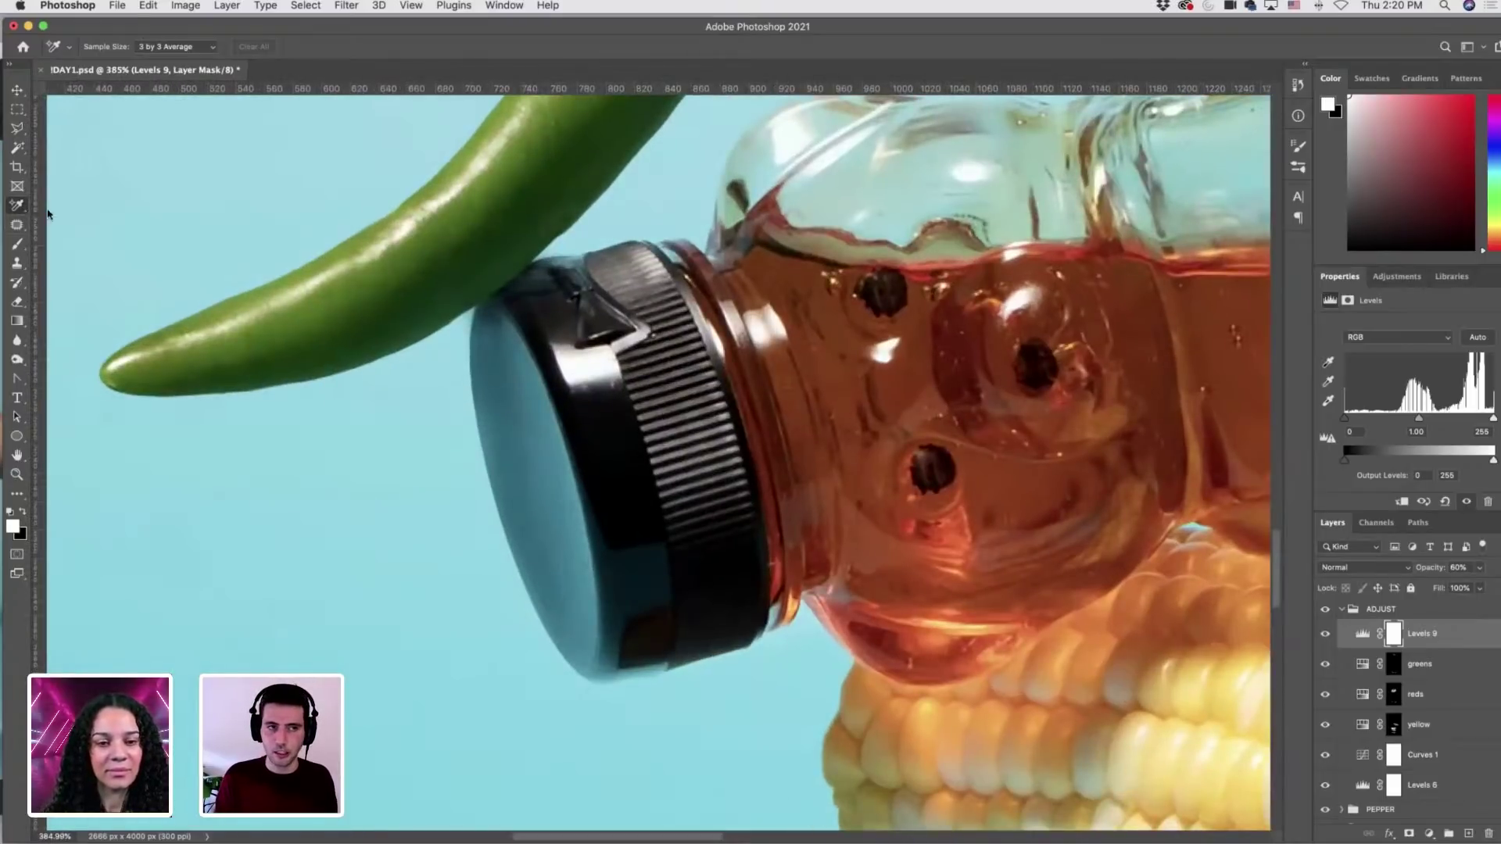
click(17, 205)
click(634, 501)
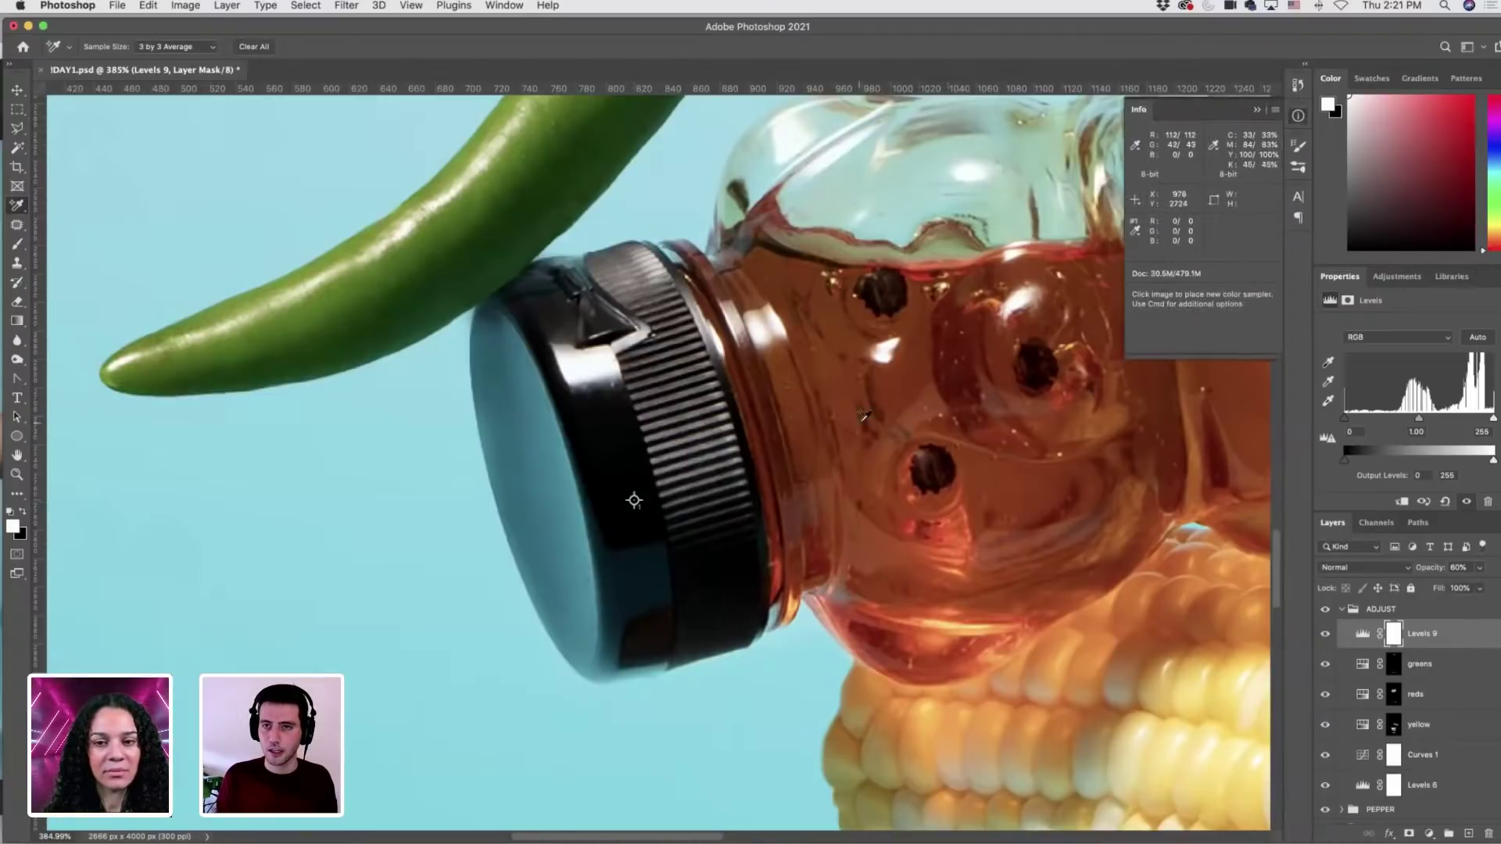
drag(634, 501, 608, 557)
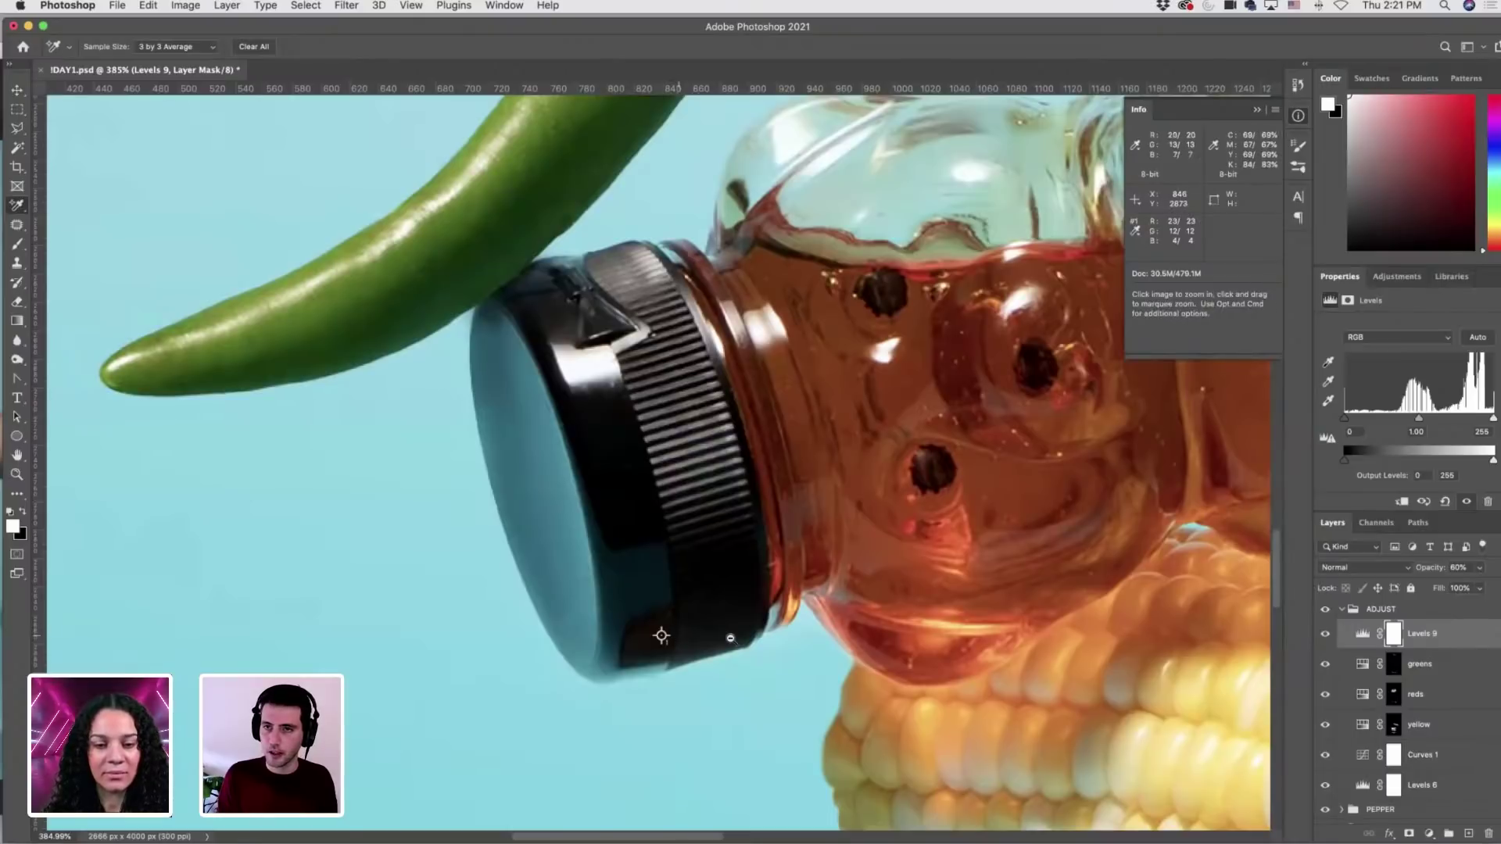
Reposition the color sampler on the cap's dark lower side and raise the Levels 9 Green channel's black input to 3.
drag(661, 635, 724, 625)
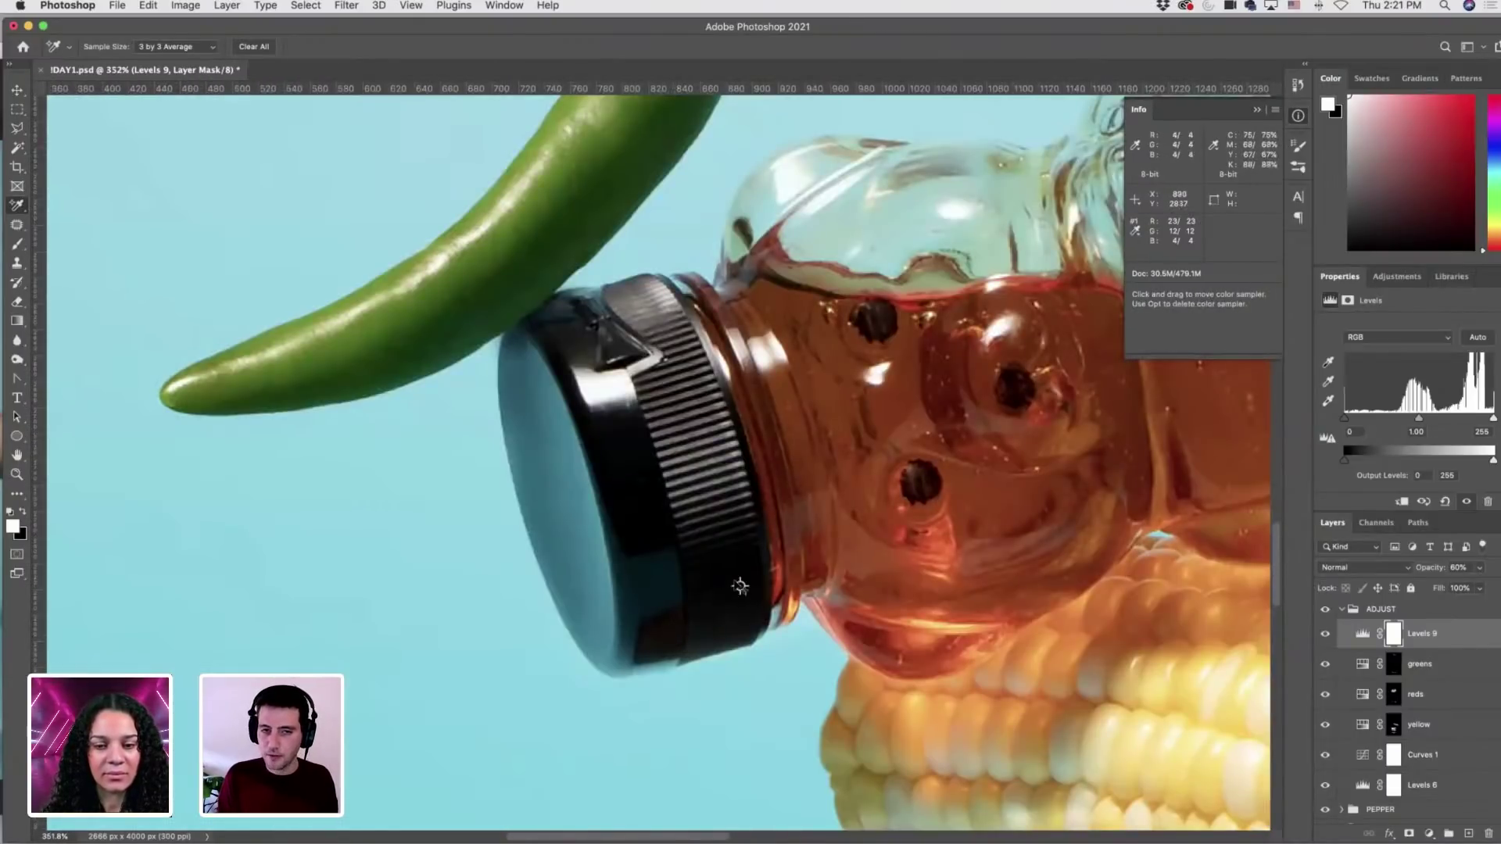
drag(740, 586, 757, 520)
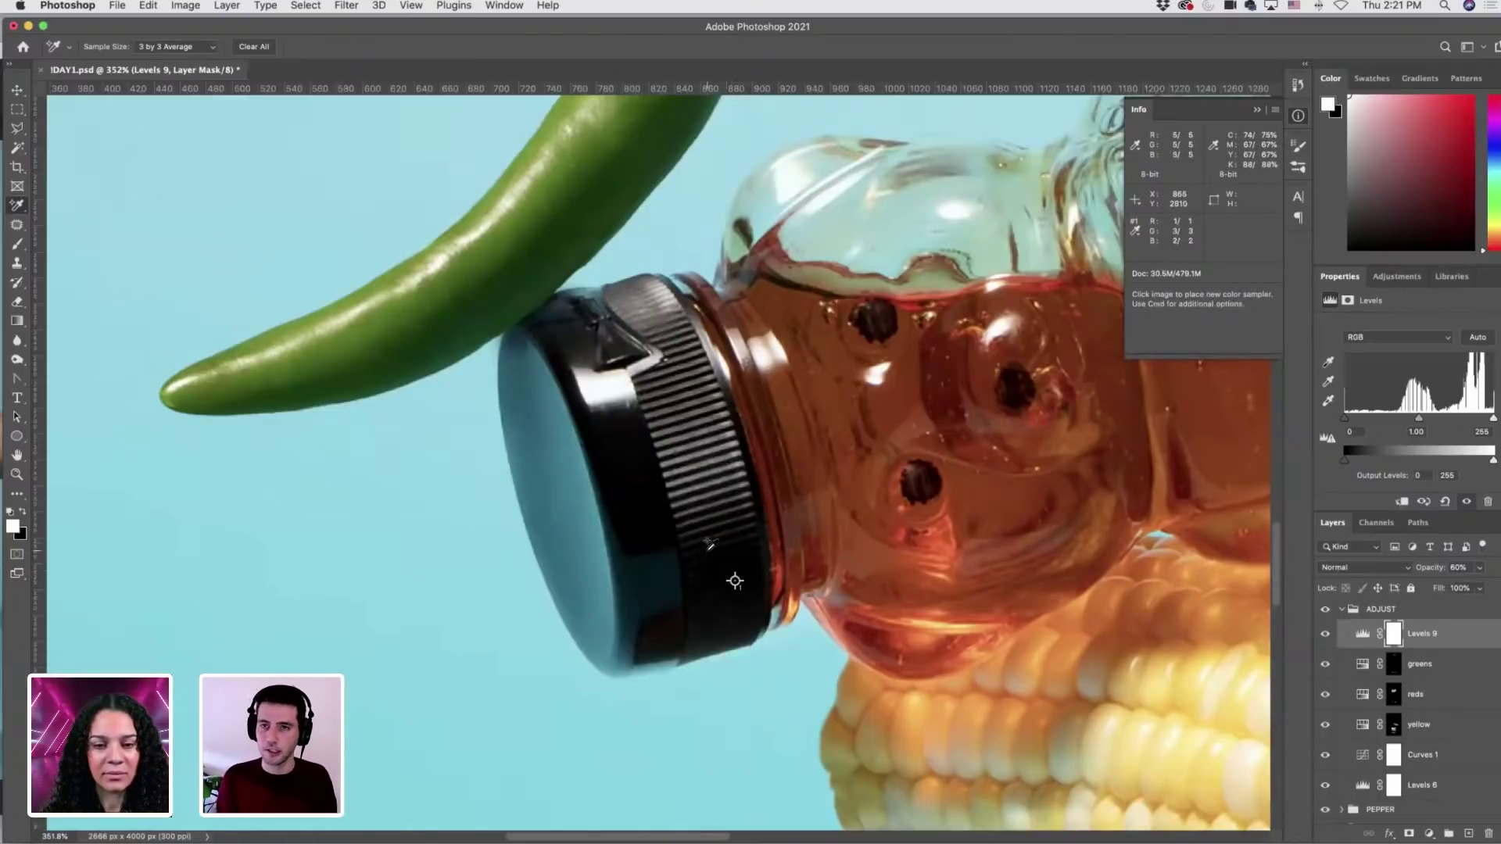
key(super+2)
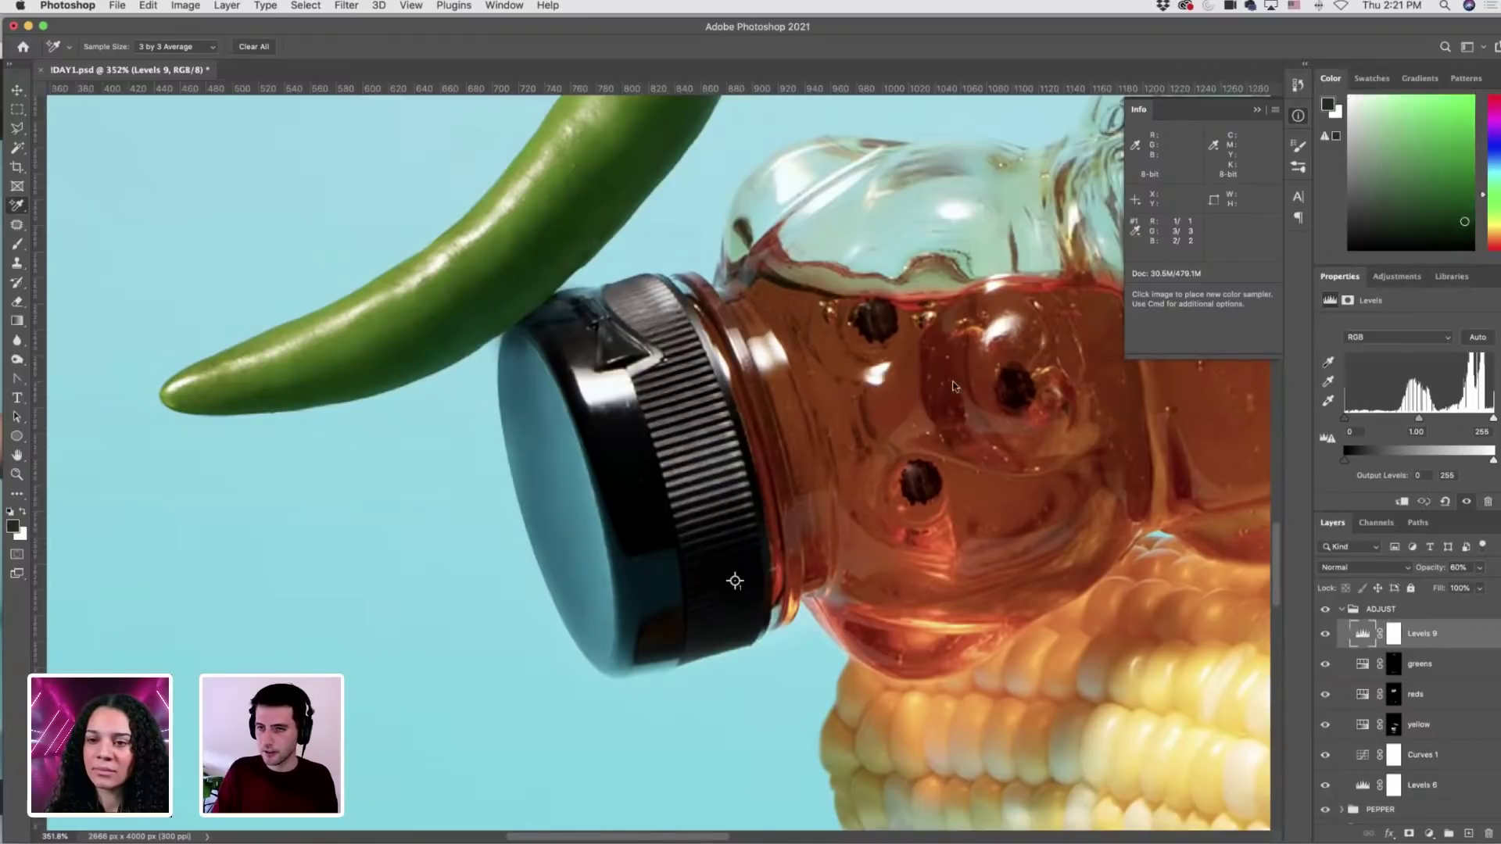
click(1381, 338)
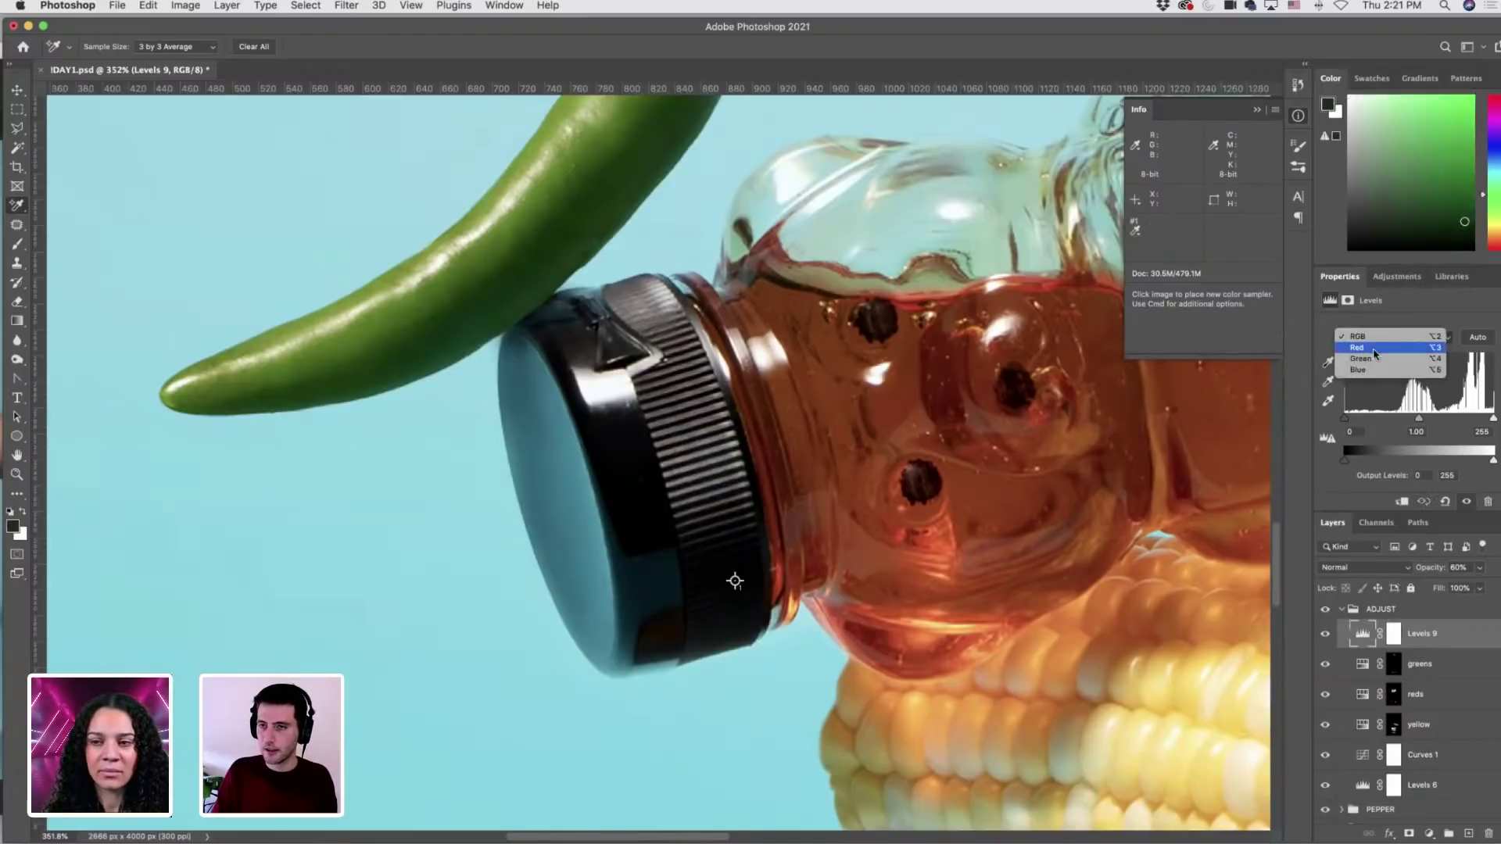
key(Return)
drag(1343, 464, 1348, 464)
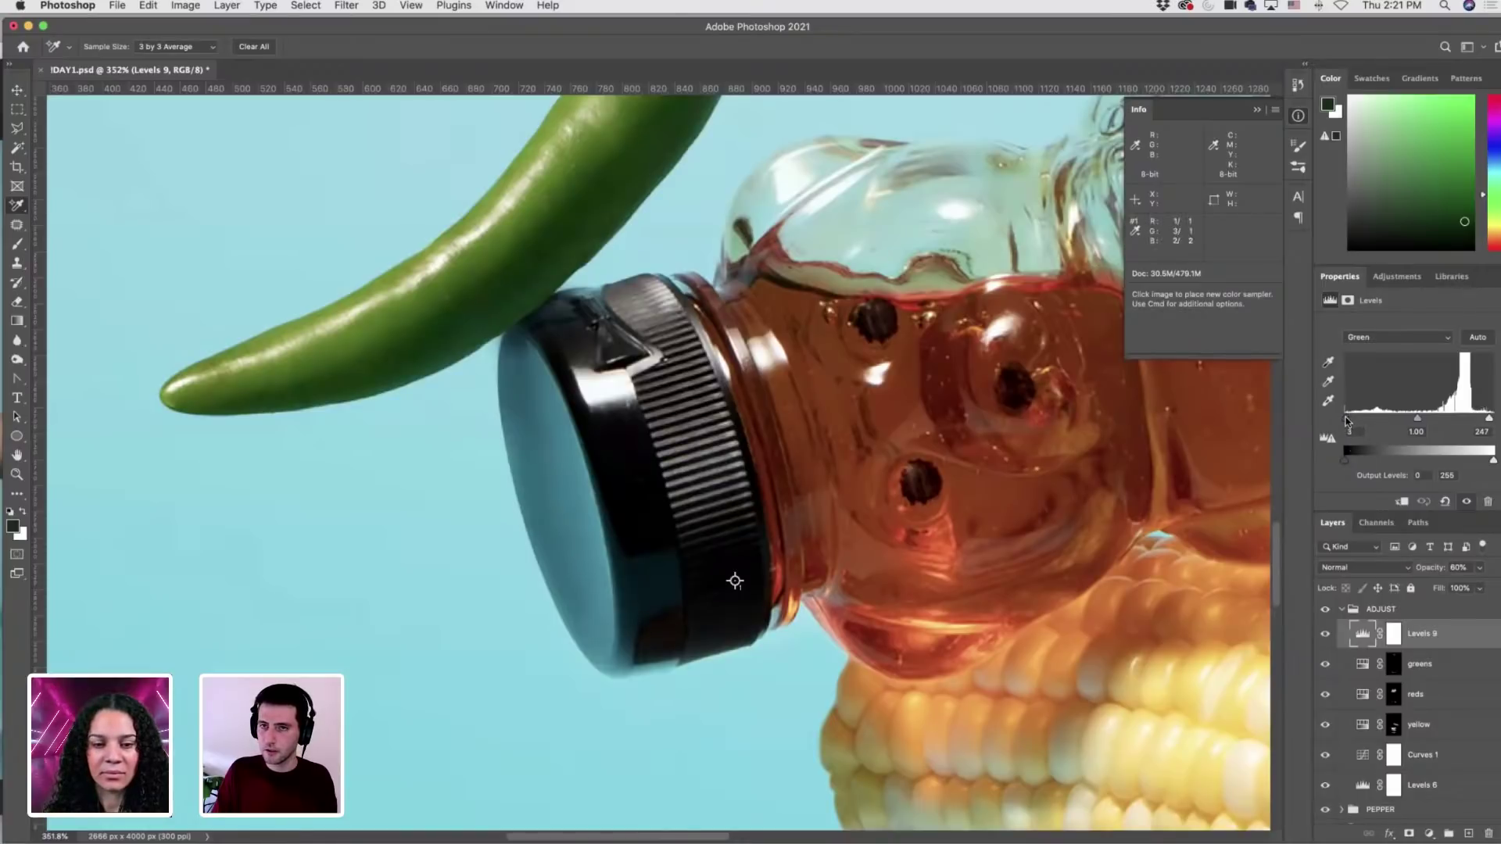
Delete the color sampler from the bottle cap, close the Info panel, and bring the whole composite into view.
right_click(736, 581)
key(Escape)
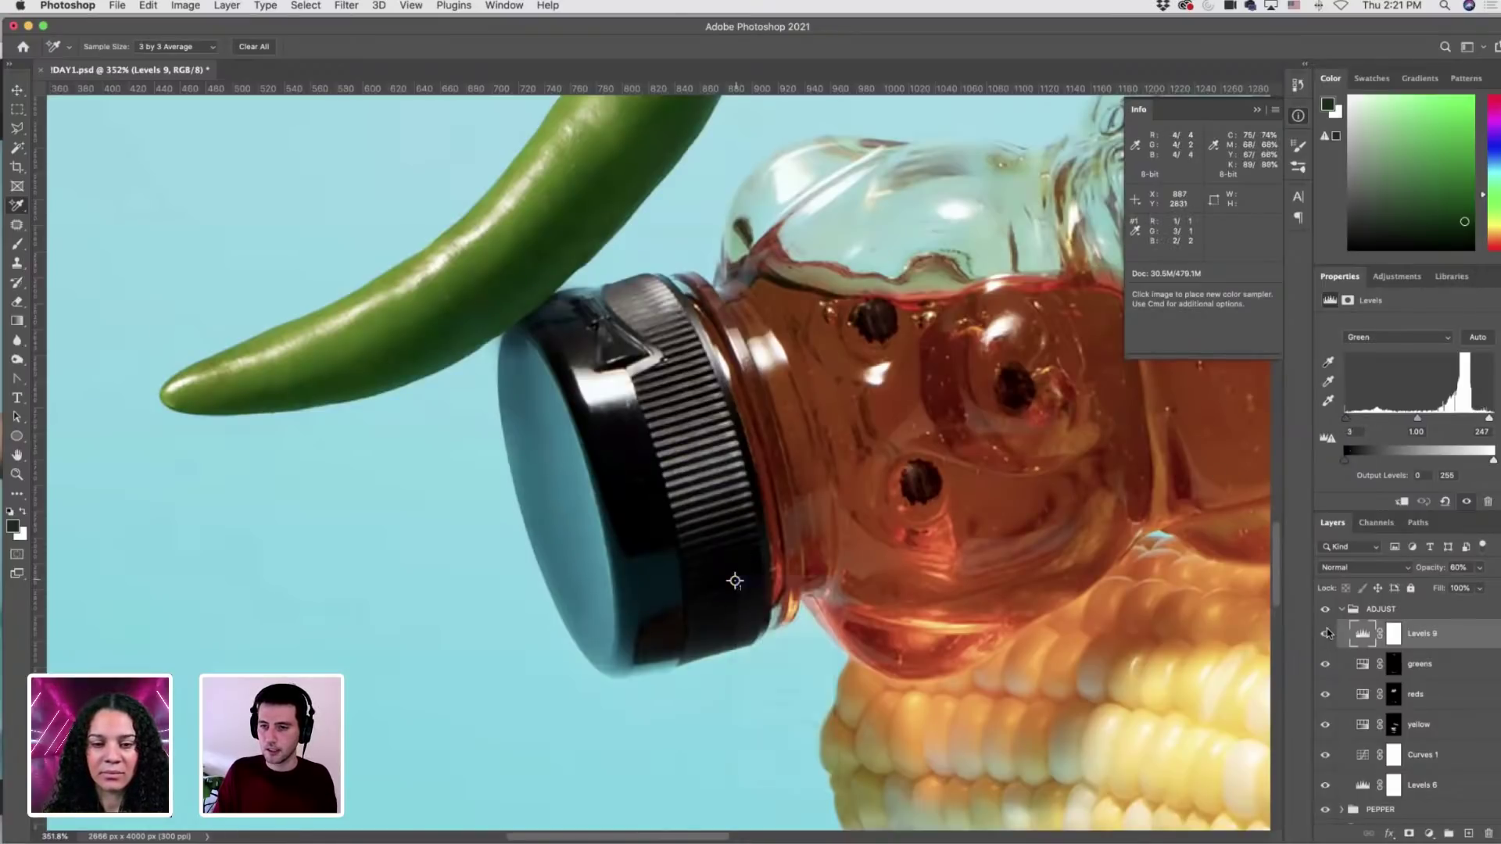
key(super+0)
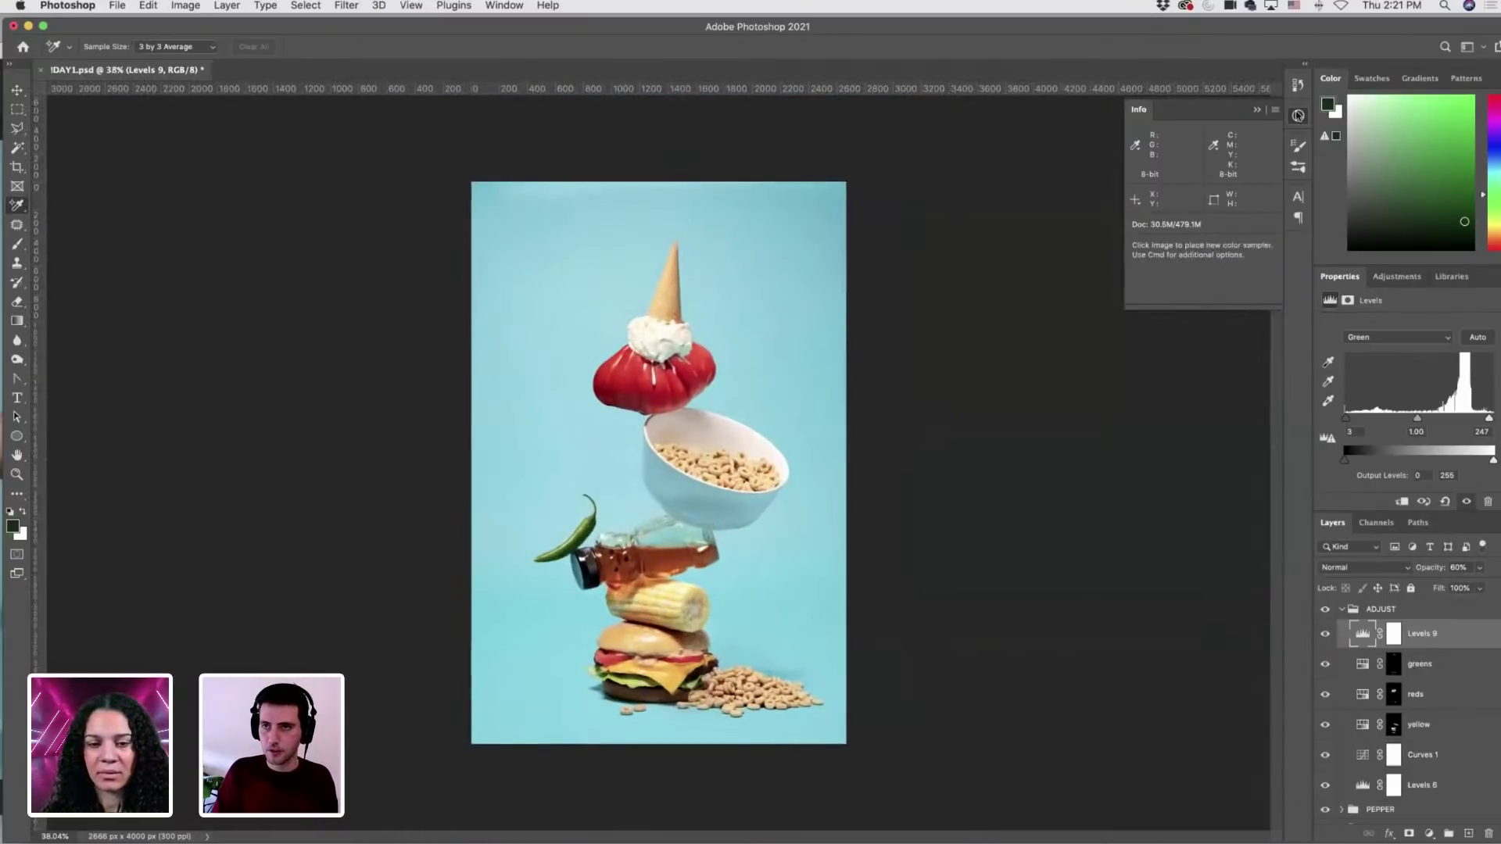
click(1298, 116)
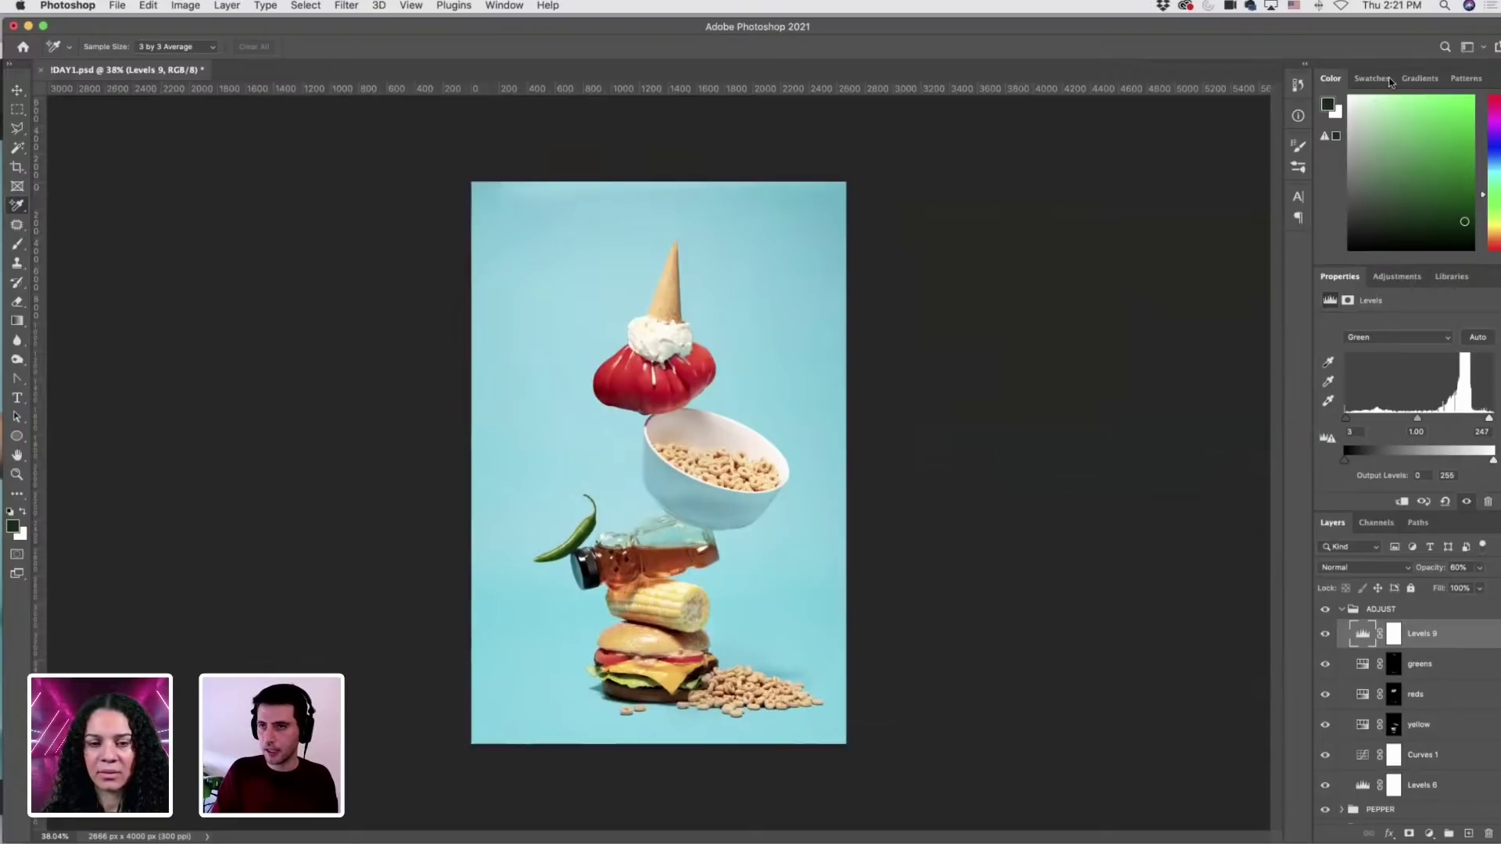
scroll(640, 438, up, 1)
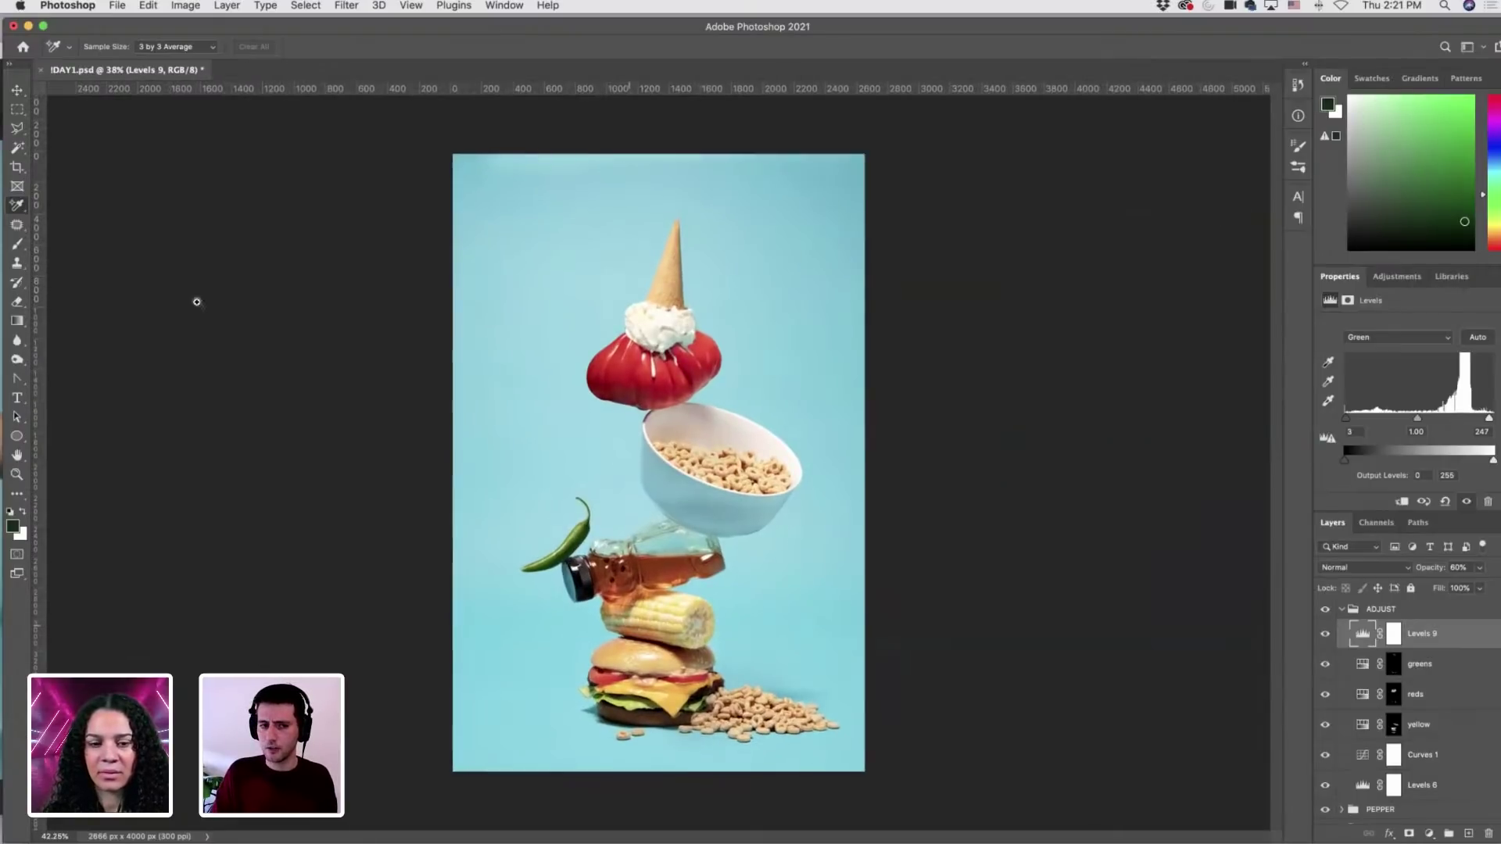
Switch to the Rectangular Marquee tool and save the document.
key(m)
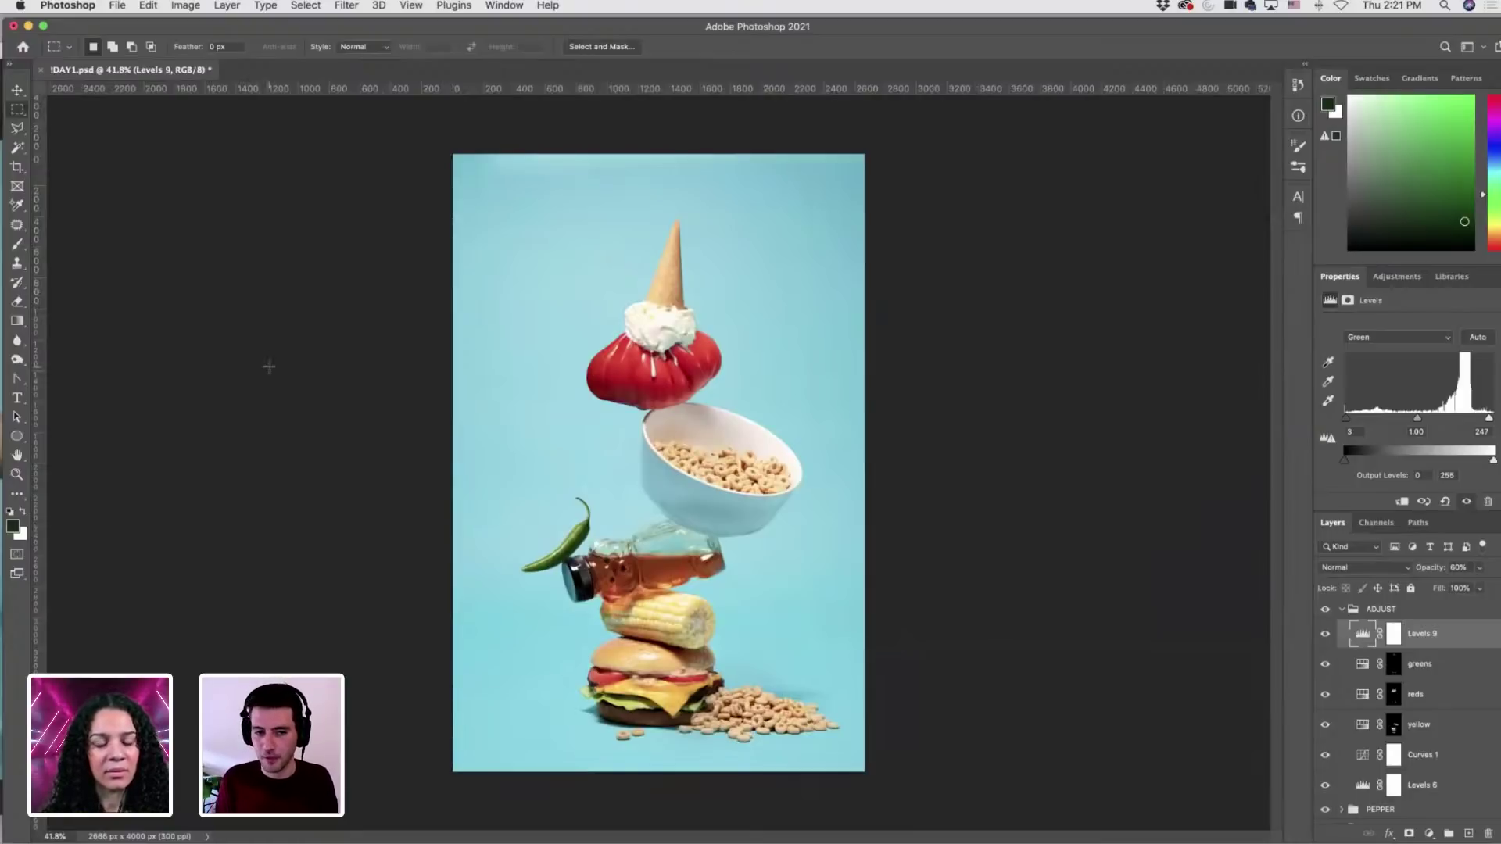
key(super+s)
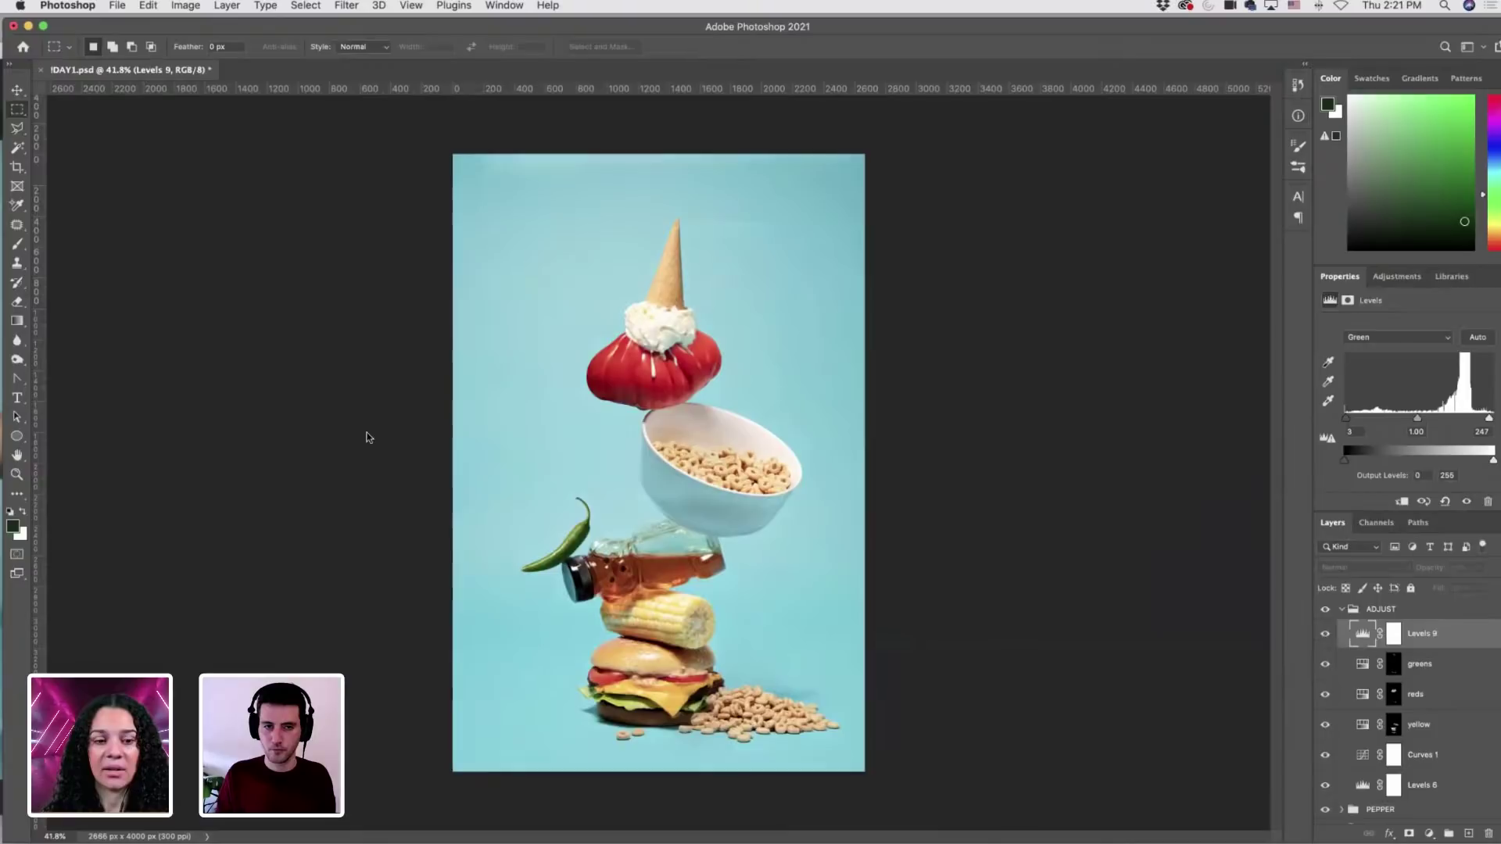
drag(538, 29, 535, 30)
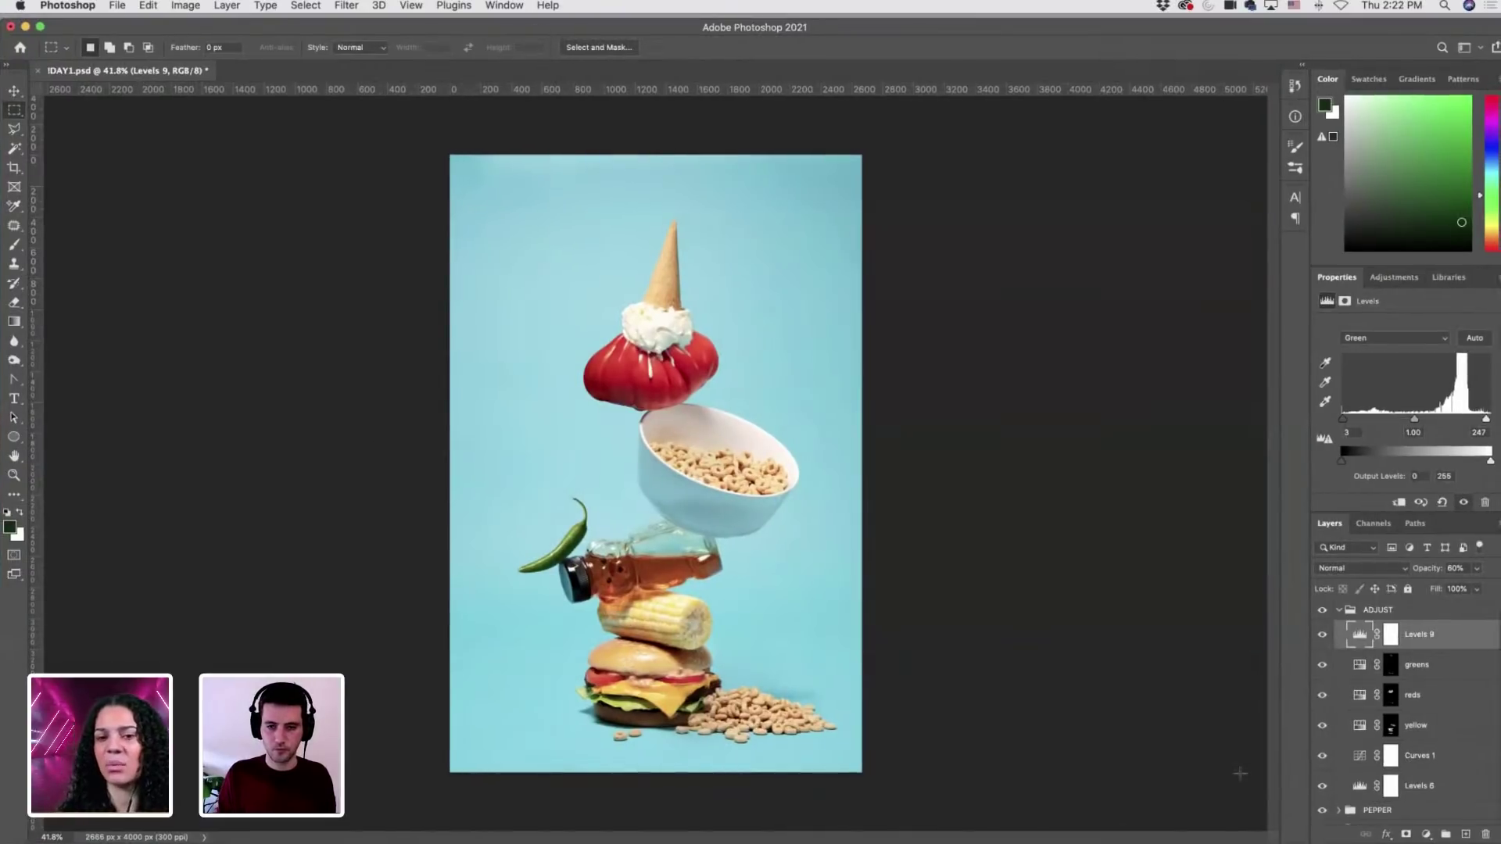
Add a Vibrance adjustment layer above Levels 9 with Vibrance set to +1.
click(1427, 835)
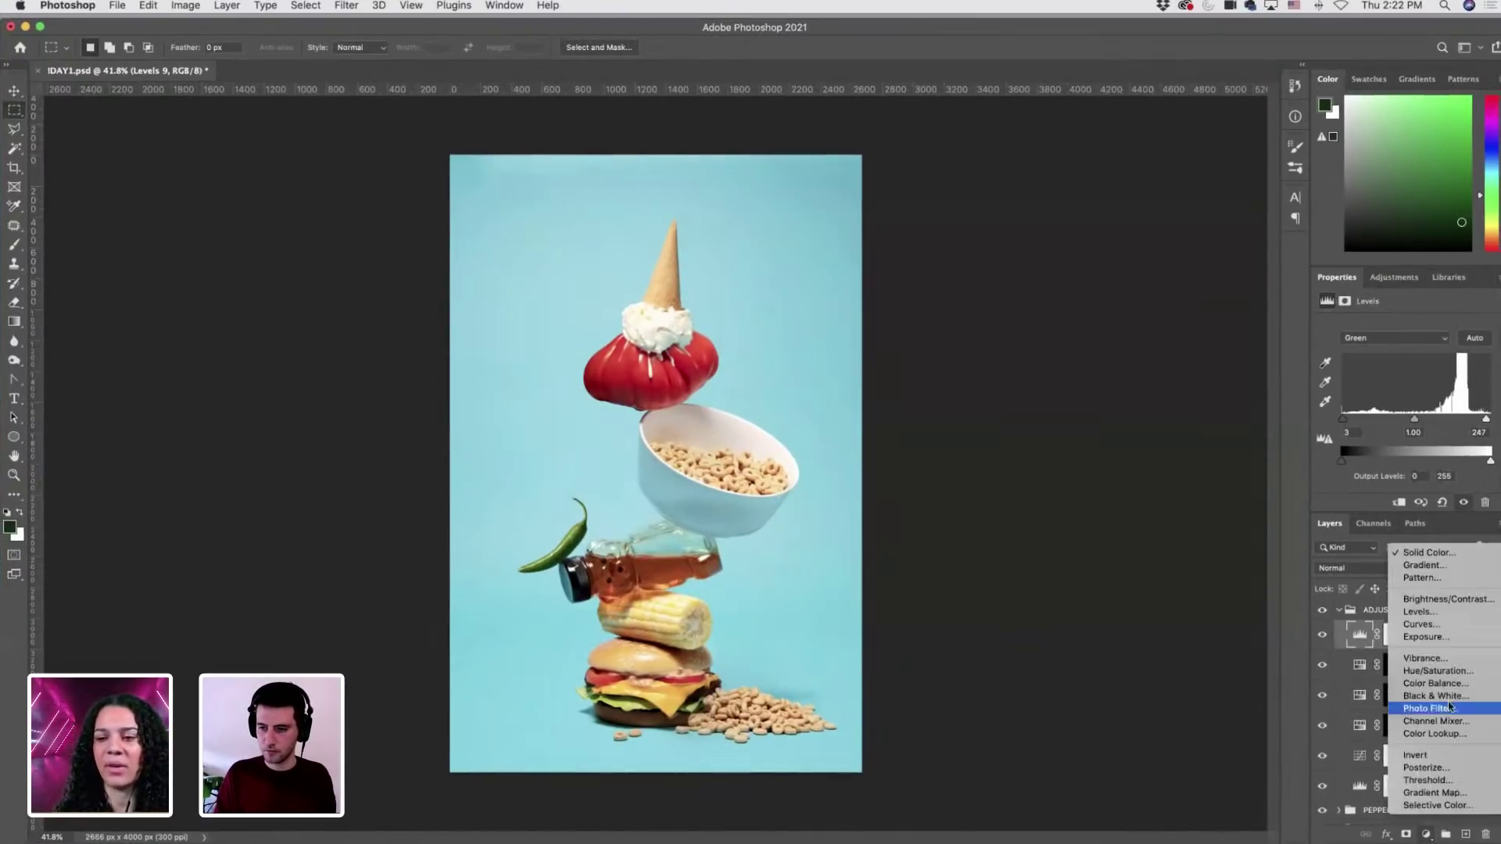
click(1436, 659)
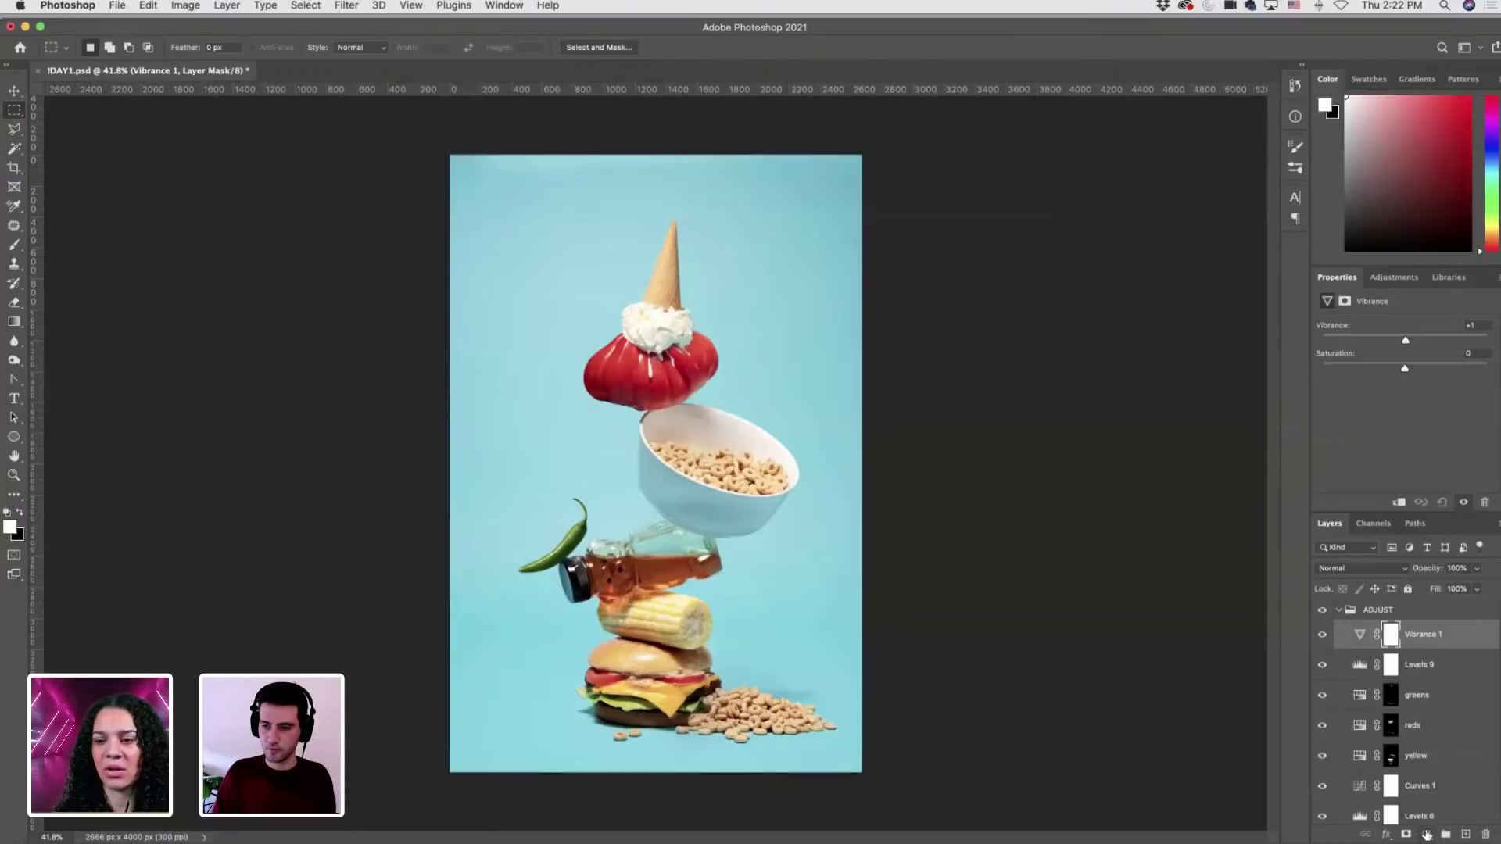
Add a Hue/Saturation adjustment layer and set the Cyans to Hue -7, Saturation +14 and Lightness -2.
click(1427, 834)
click(1438, 671)
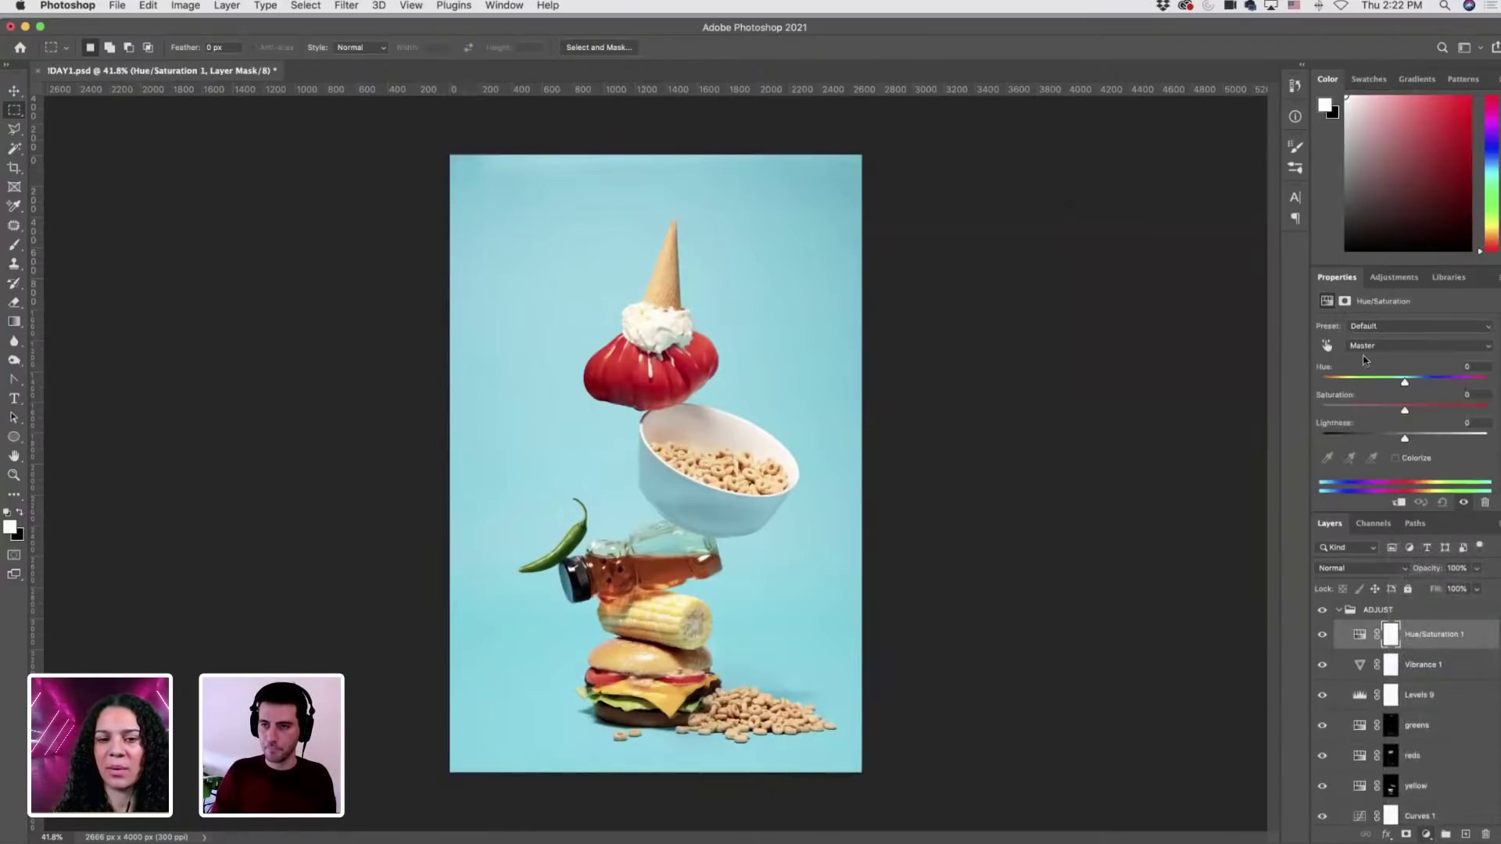
click(1369, 345)
key(Return)
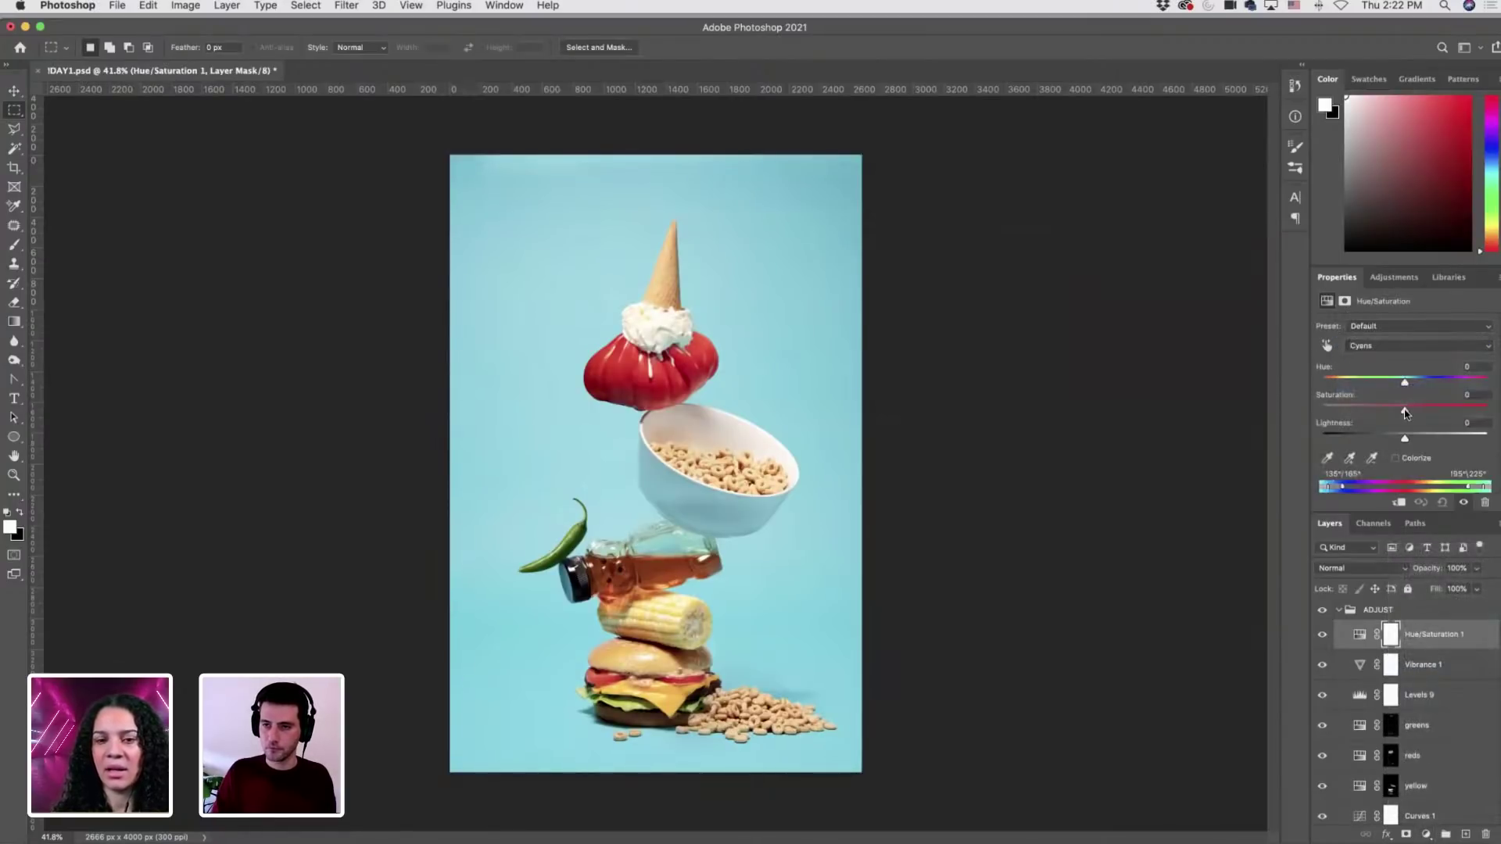
drag(1405, 412, 1408, 412)
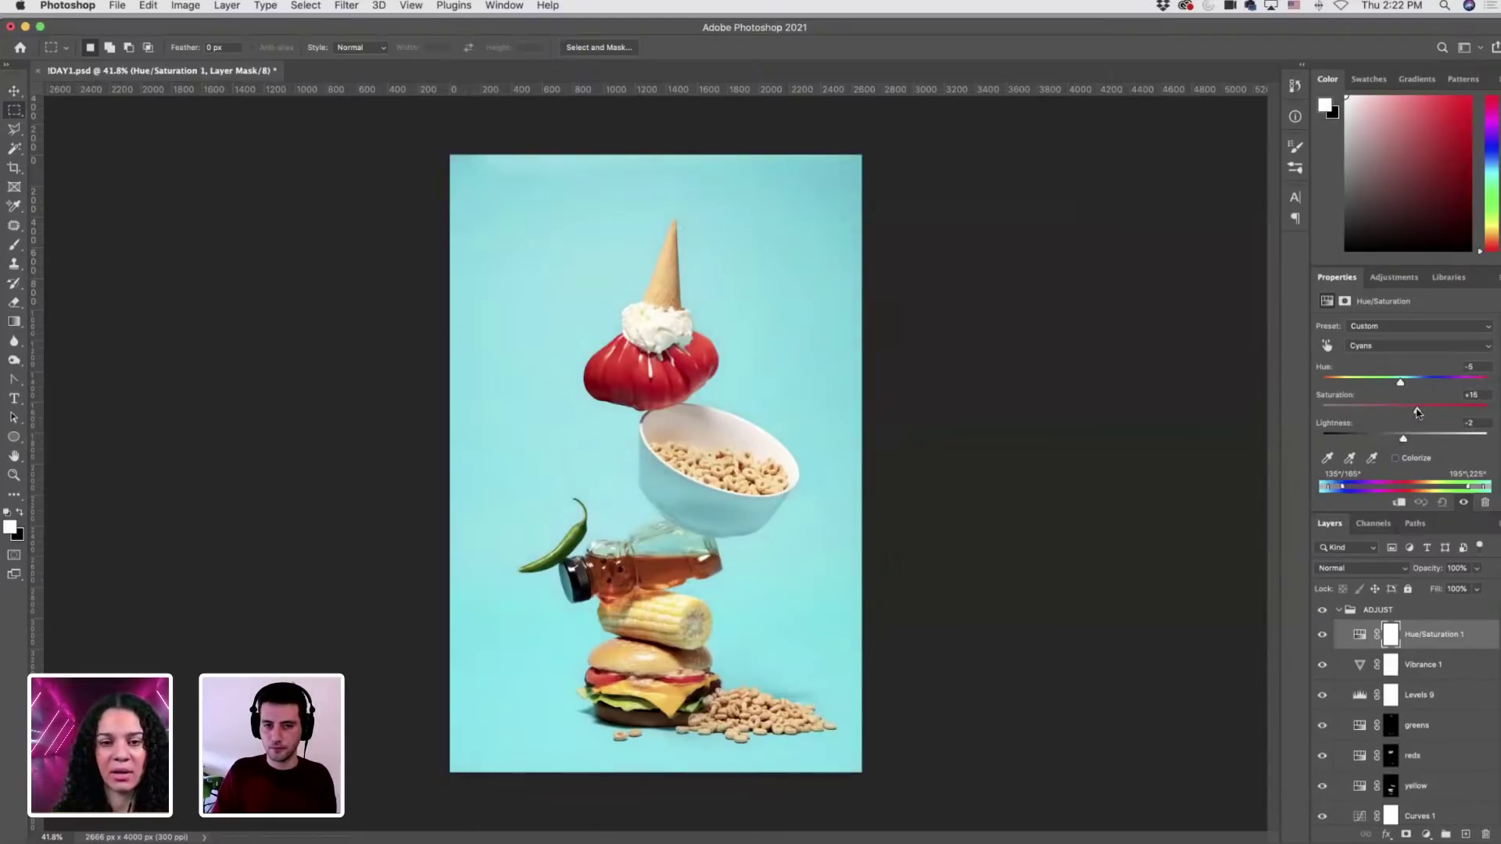
drag(1418, 412, 1416, 411)
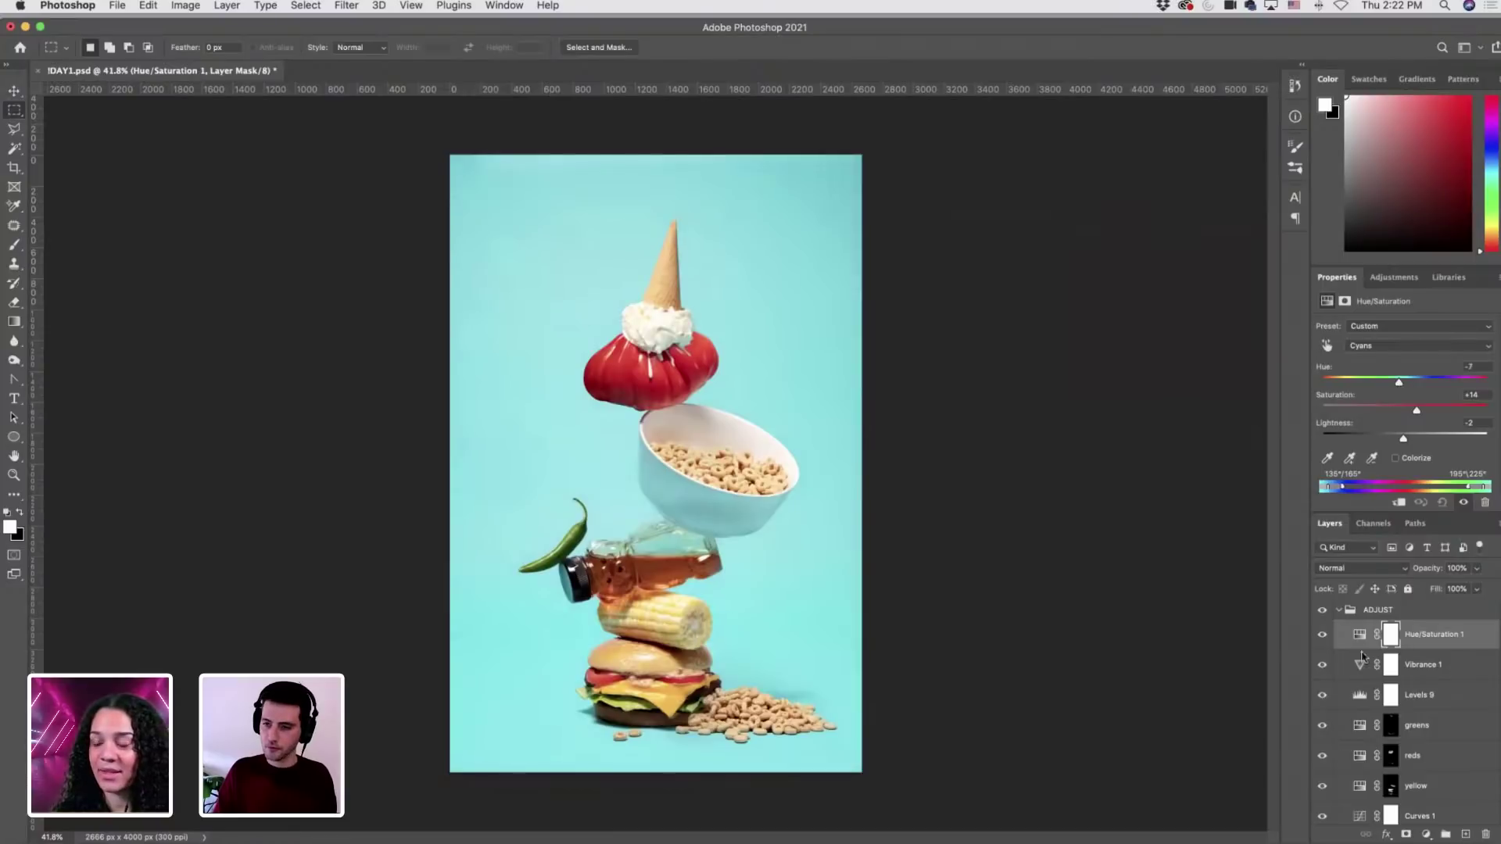
Compare the composite with and without the new Hue/Saturation adjustment, then collapse and reopen the ADJUST group.
click(1323, 634)
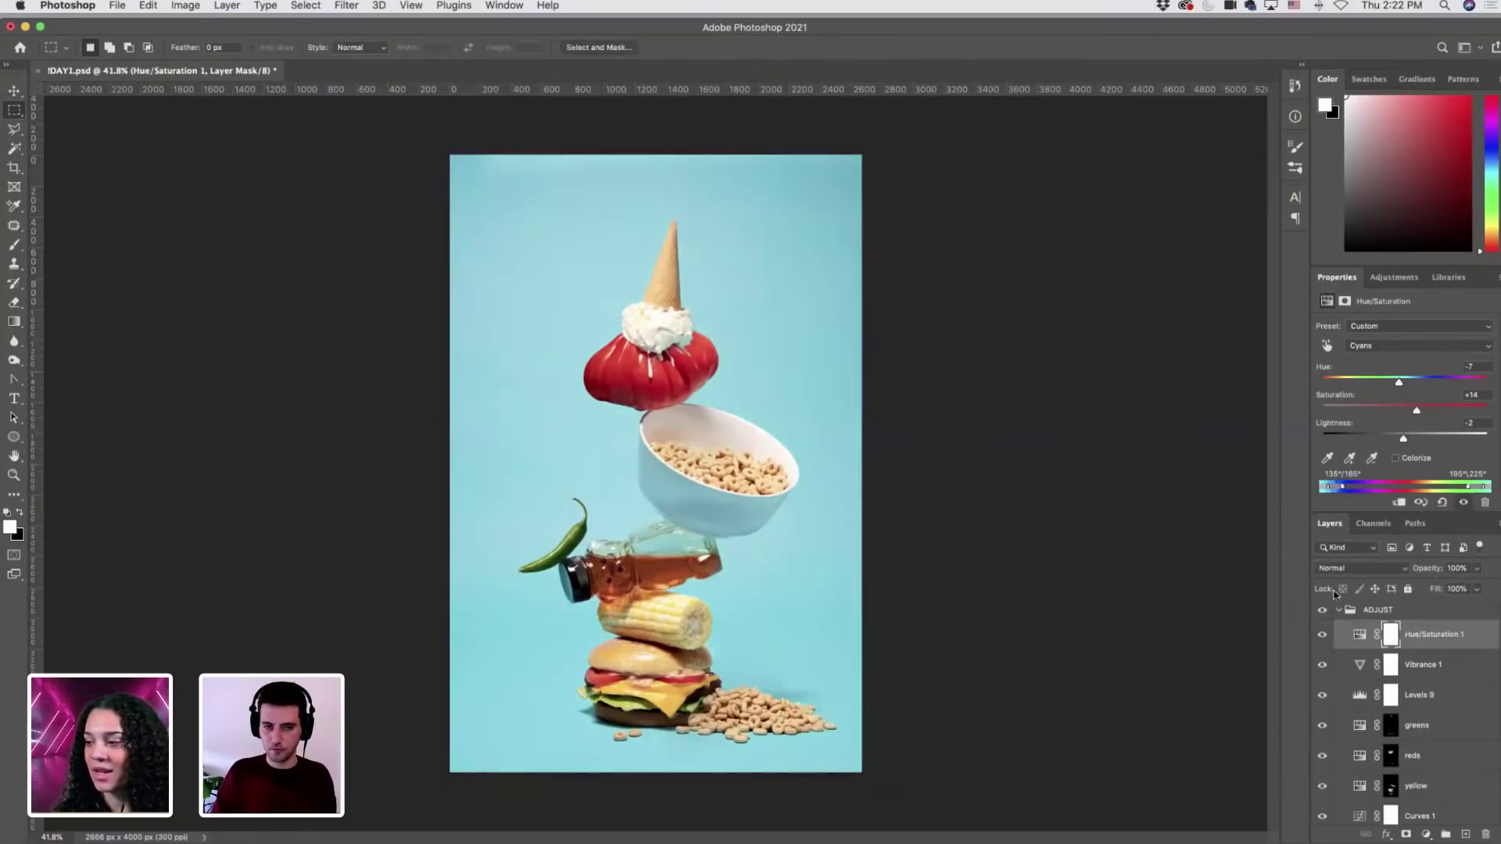
click(1338, 610)
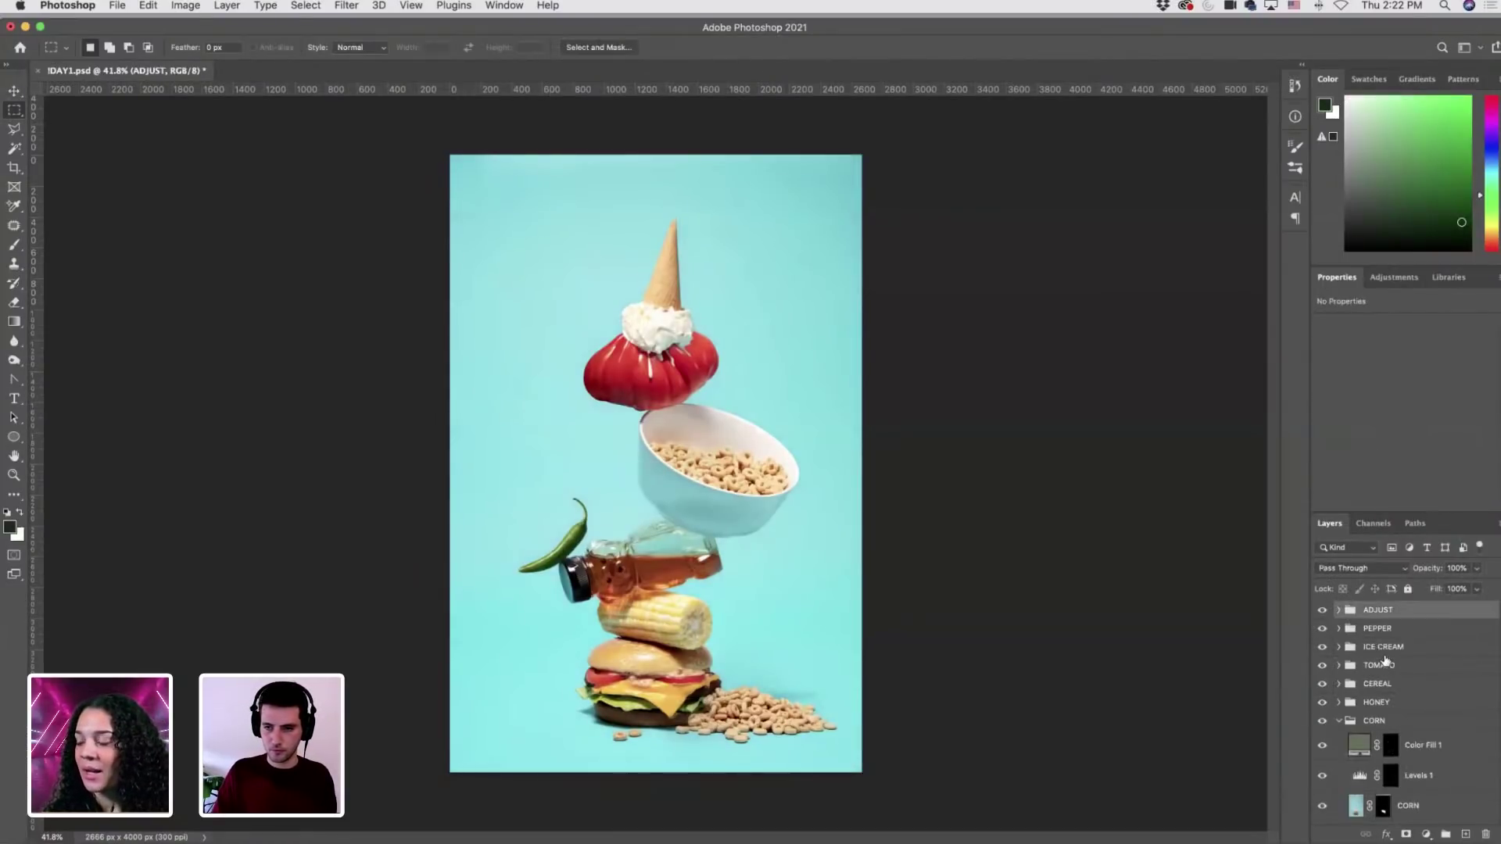
click(1339, 610)
Add a Levels adjustment above Hue/Saturation 1, set its white input level to 231, and invert its mask to black.
click(1431, 634)
click(1426, 834)
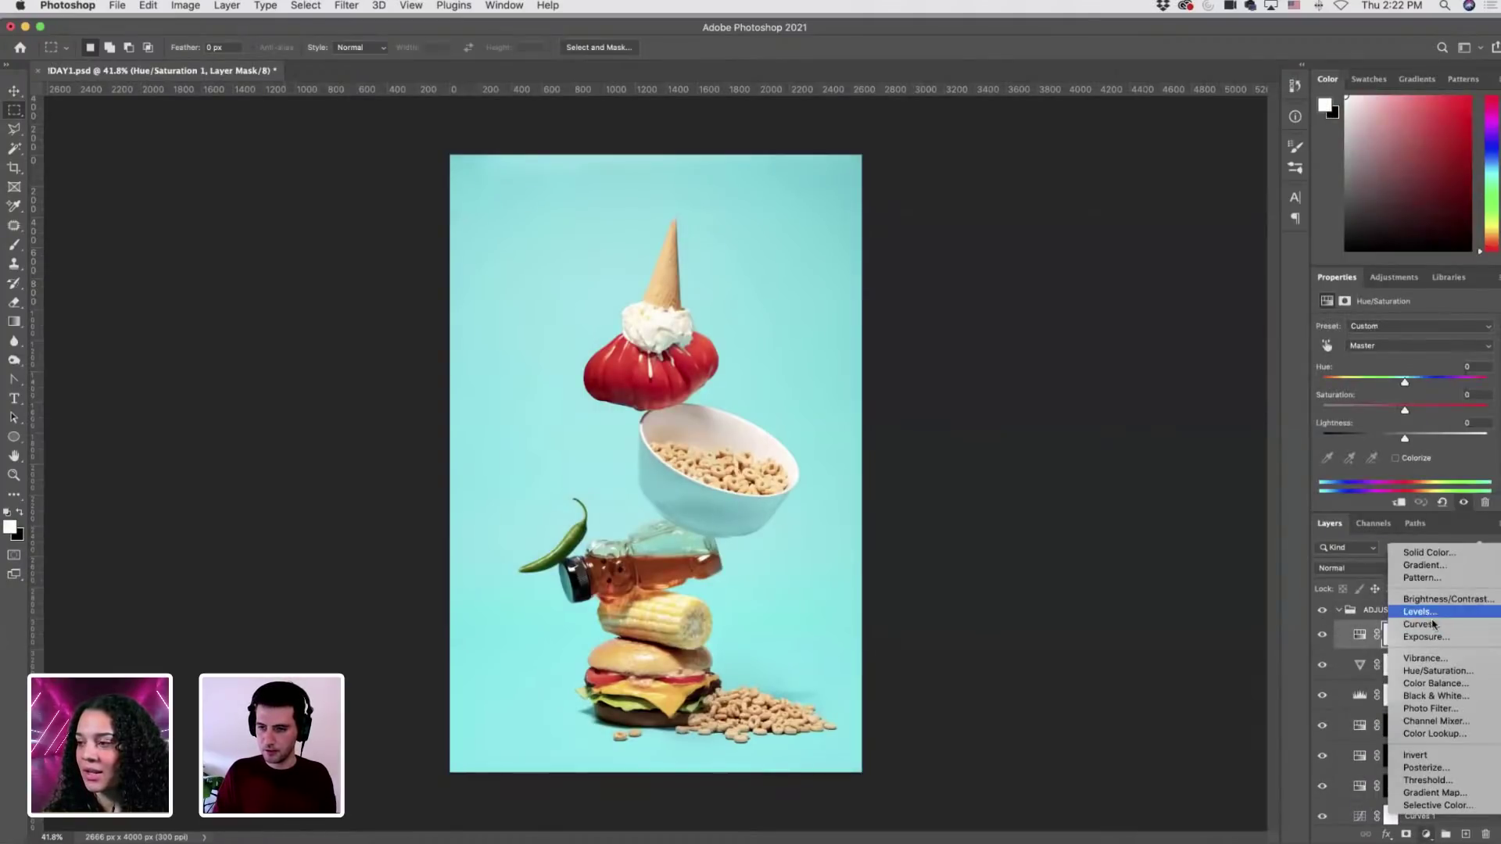
click(1430, 618)
drag(1491, 434, 1477, 438)
key(super+i)
Brush white at 100% opacity on the Levels 10 mask to brighten the area around the honey bottle.
key(b)
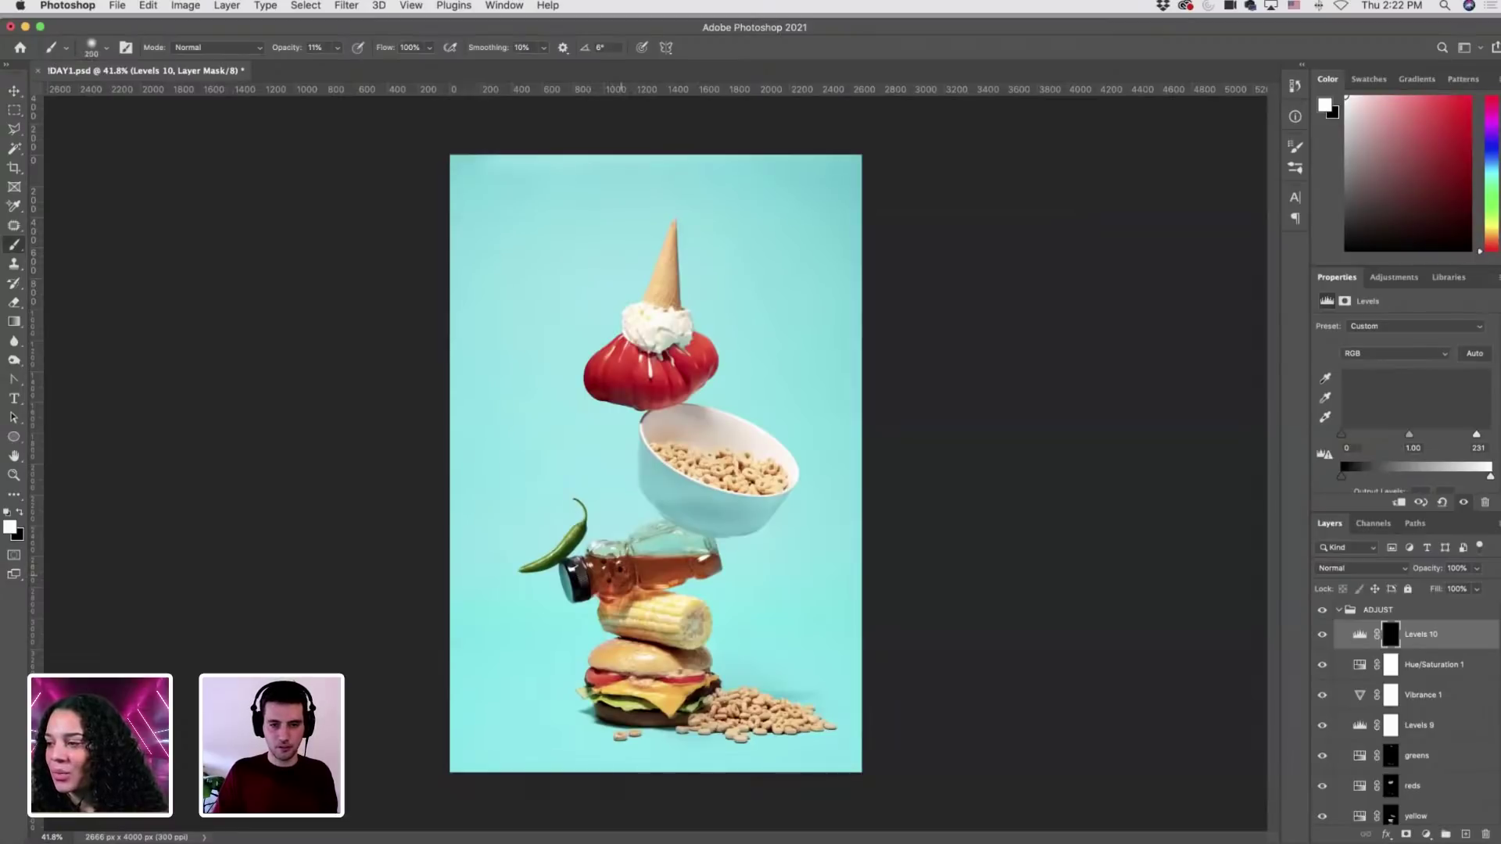
mouse_move(337, 48)
mouse_down()
mouse_move(375, 63)
mouse_move(556, 497)
mouse_up()
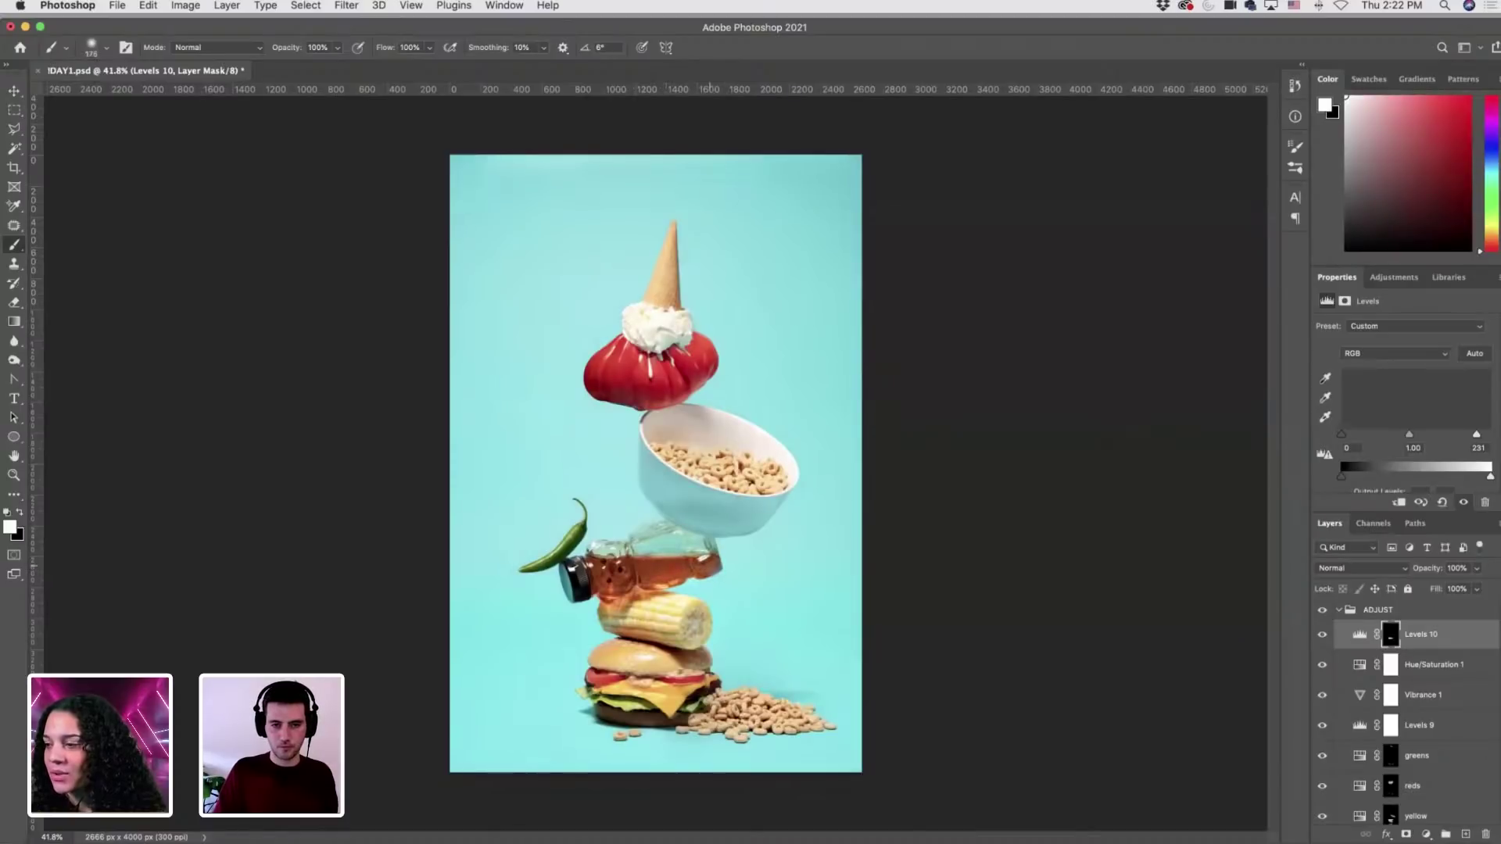
key(bracketleft)
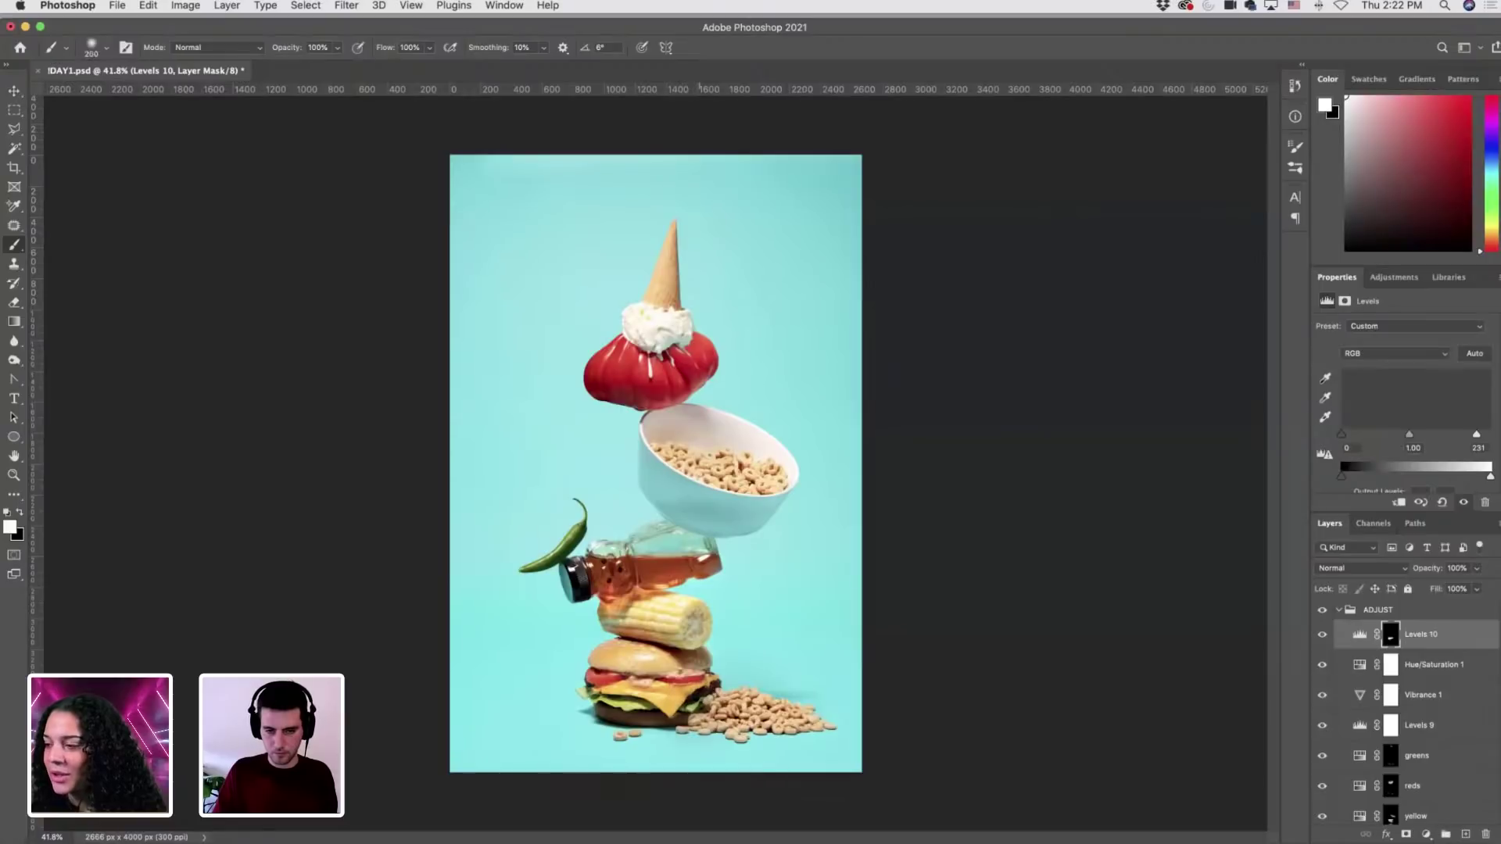
key(bracketright)
key(bracketright)
key(bracketright)
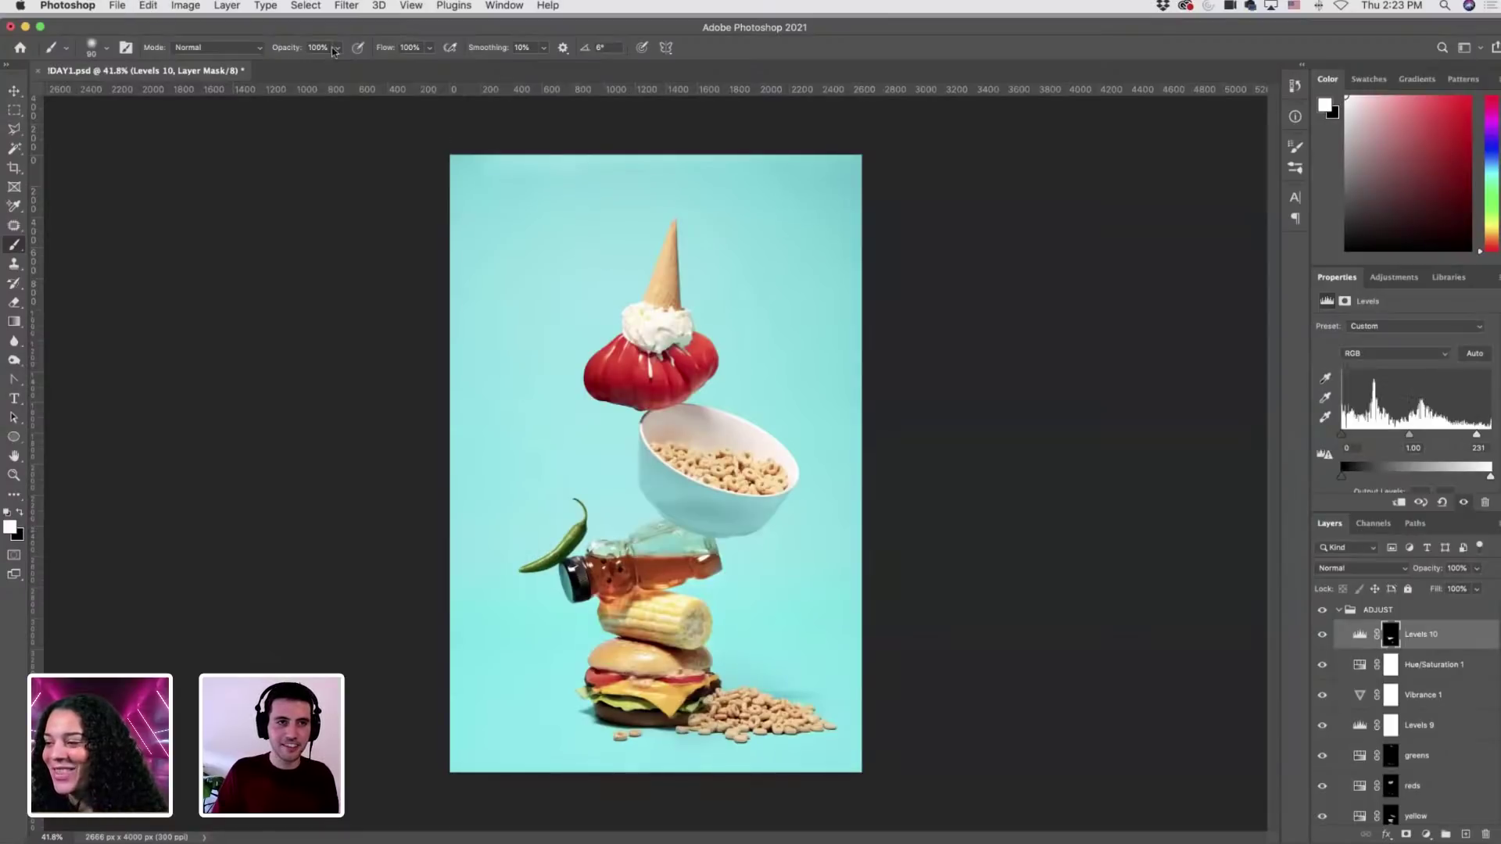
Lower the brush opacity to 38% and enlarge the brush tip.
key(3)
key(8)
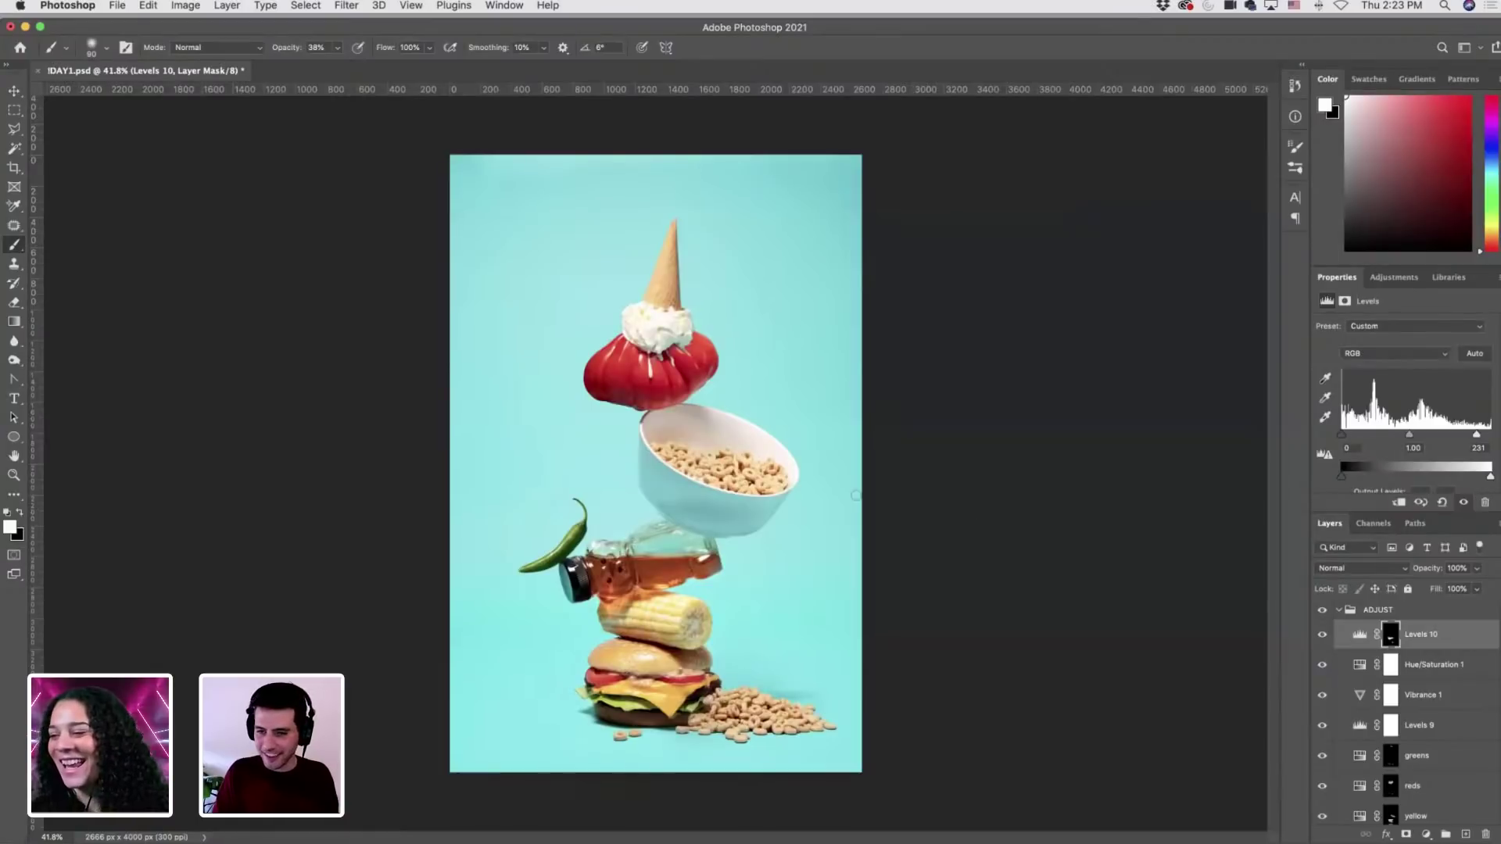
key(bracketright)
key(bracketright)
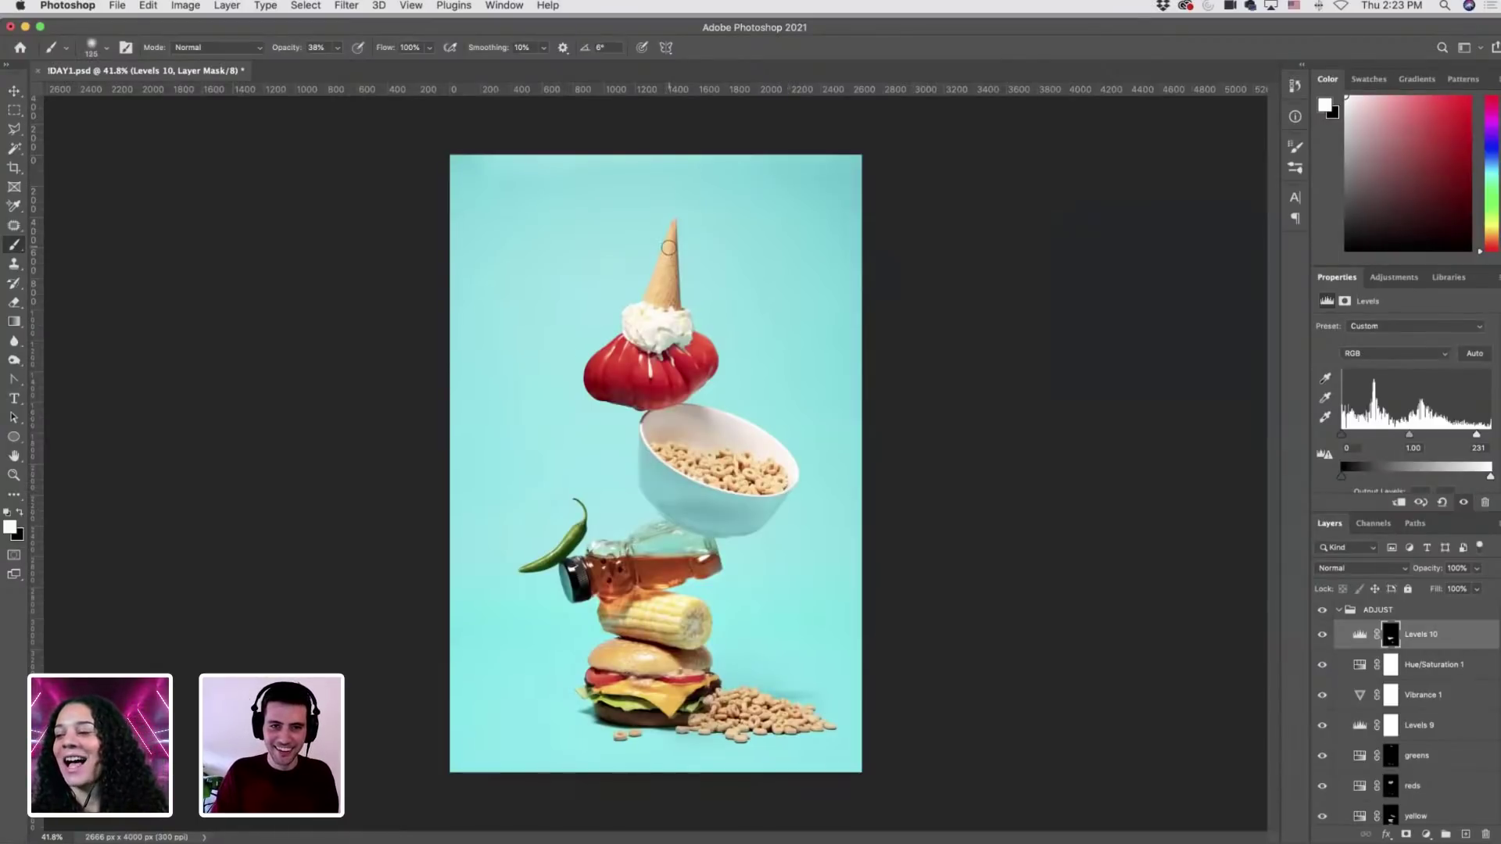
key(bracketright)
key(bracketright)
key(bracketright)
Add another Levels adjustment, slightly lower its white output level, and invert its mask to black.
click(1426, 834)
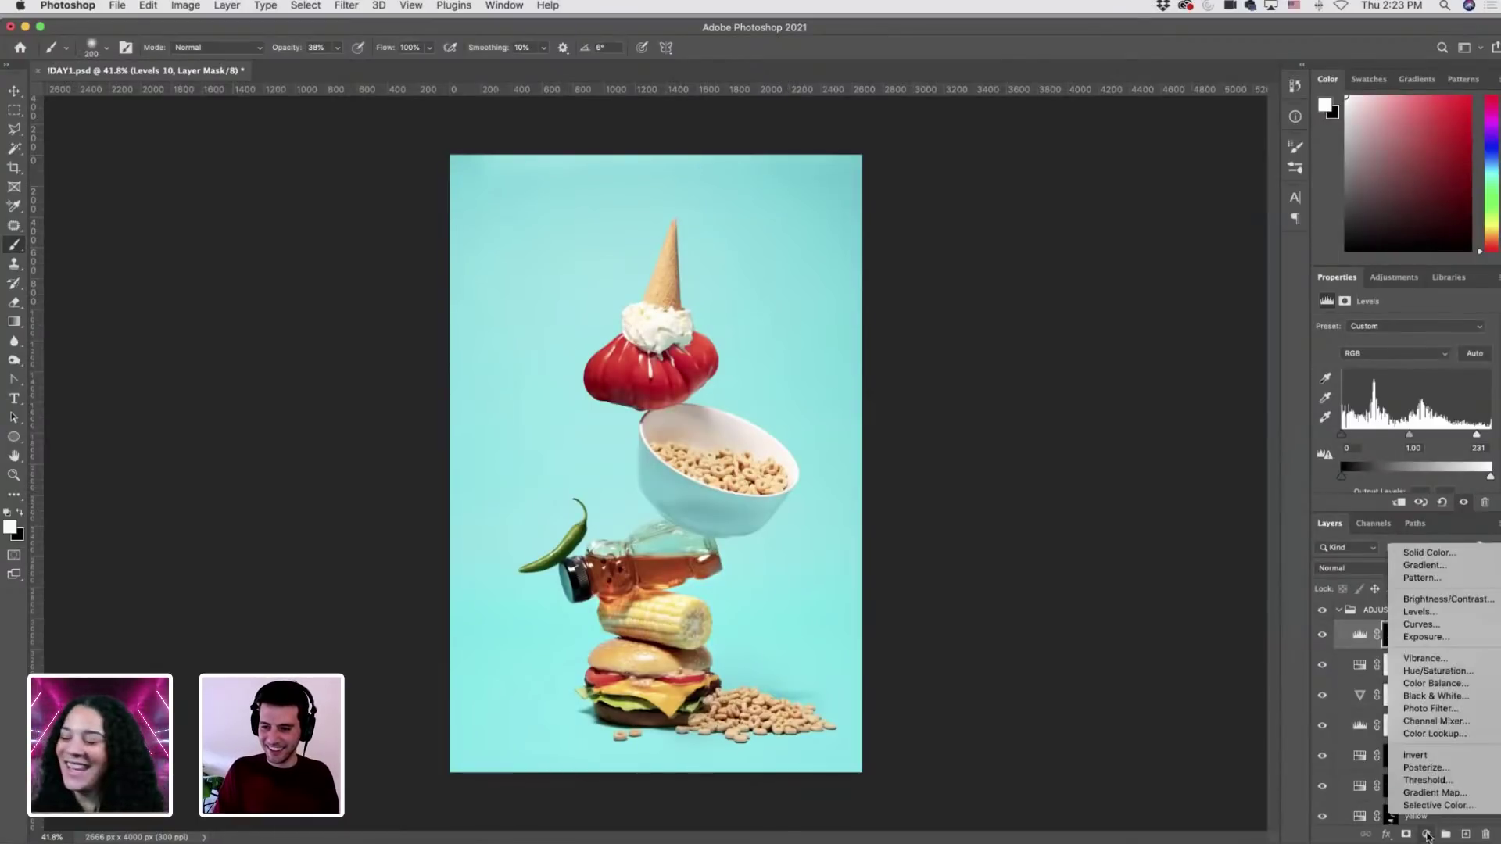
click(1418, 611)
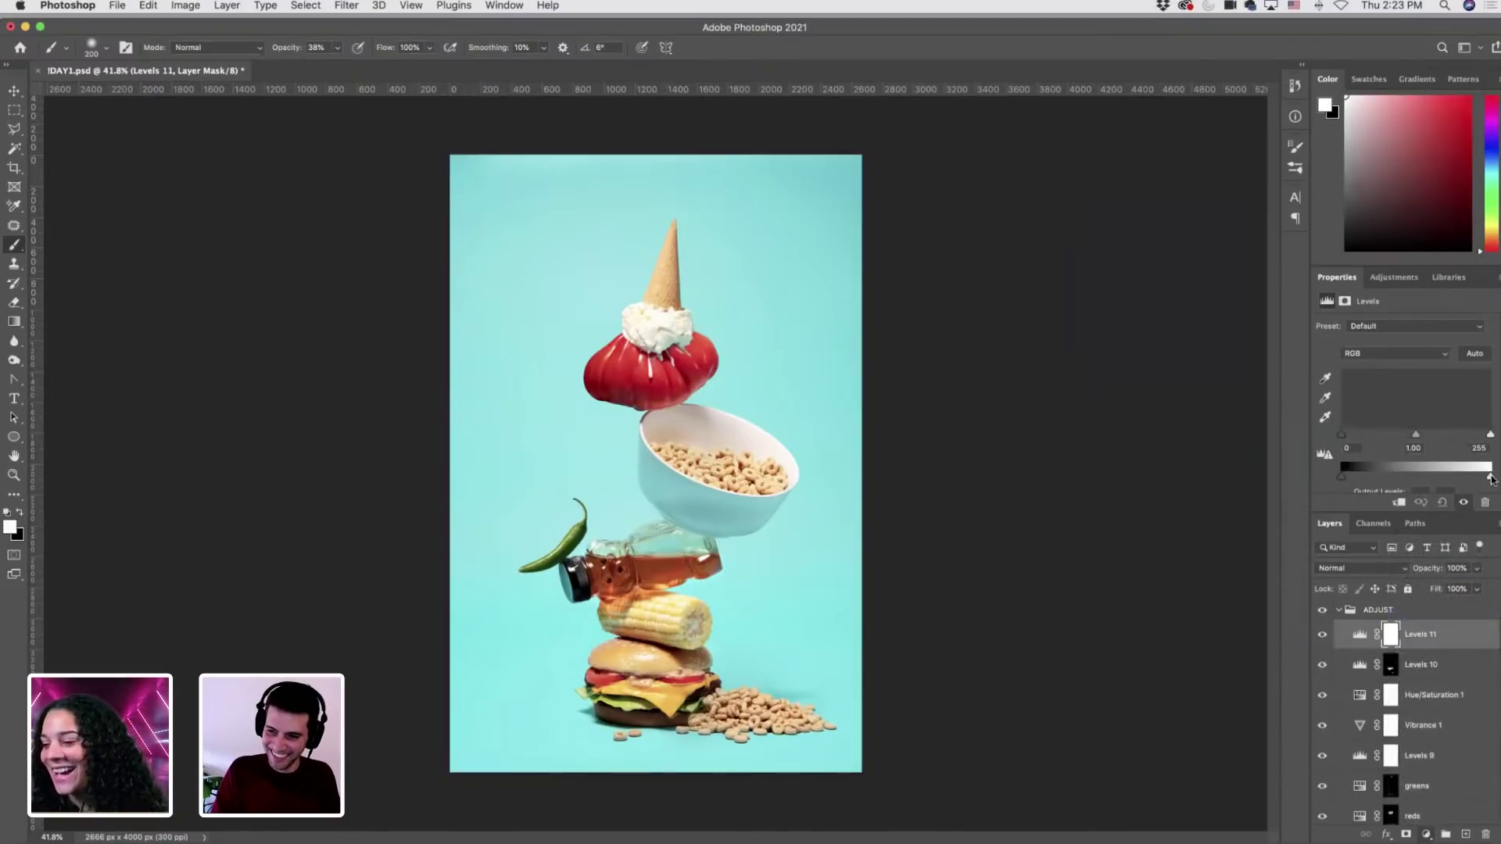
drag(1492, 479, 1488, 478)
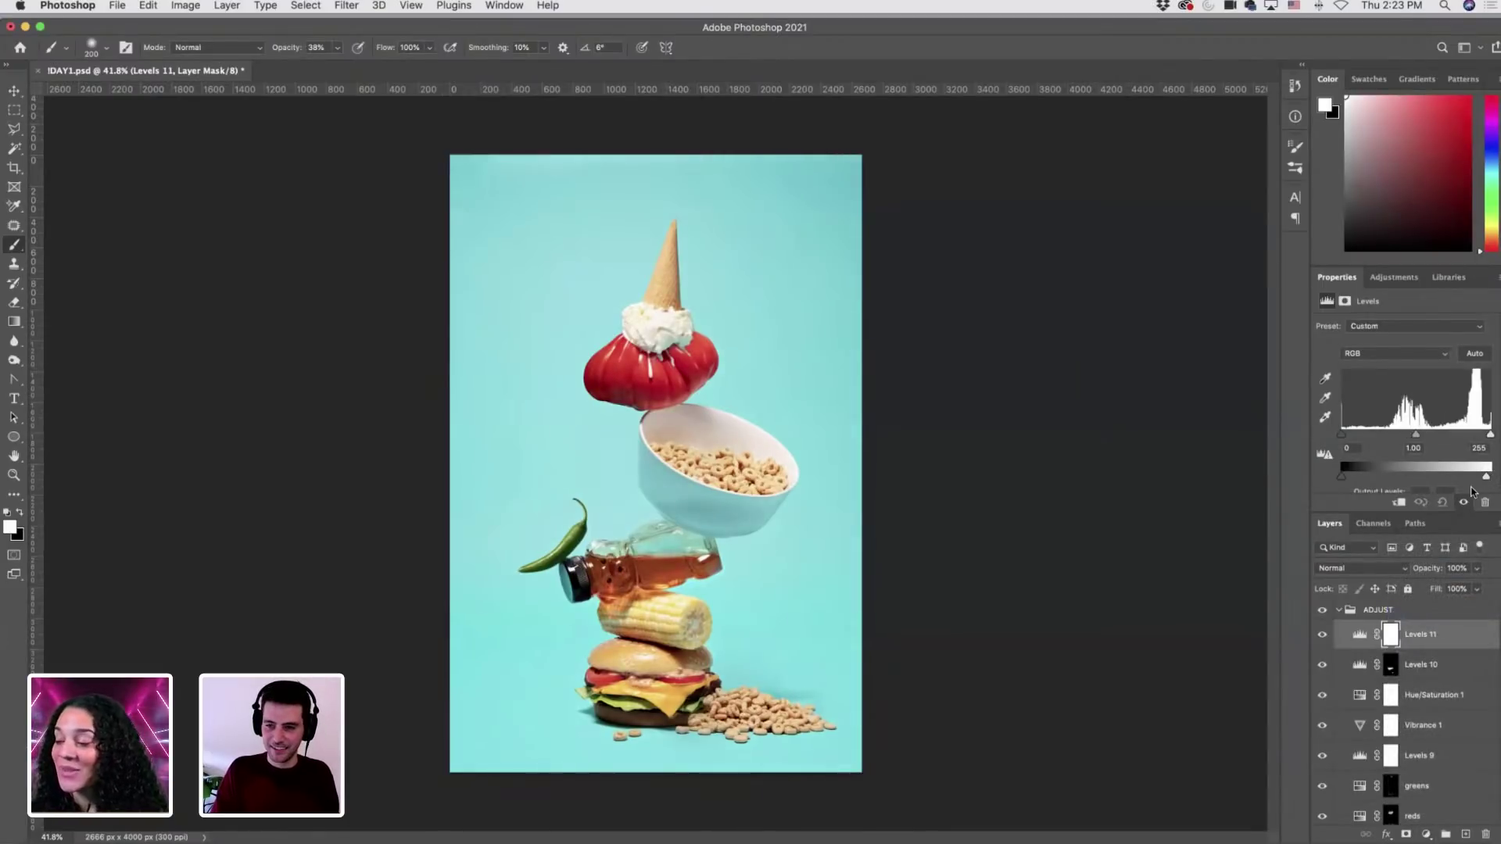
key(super+i)
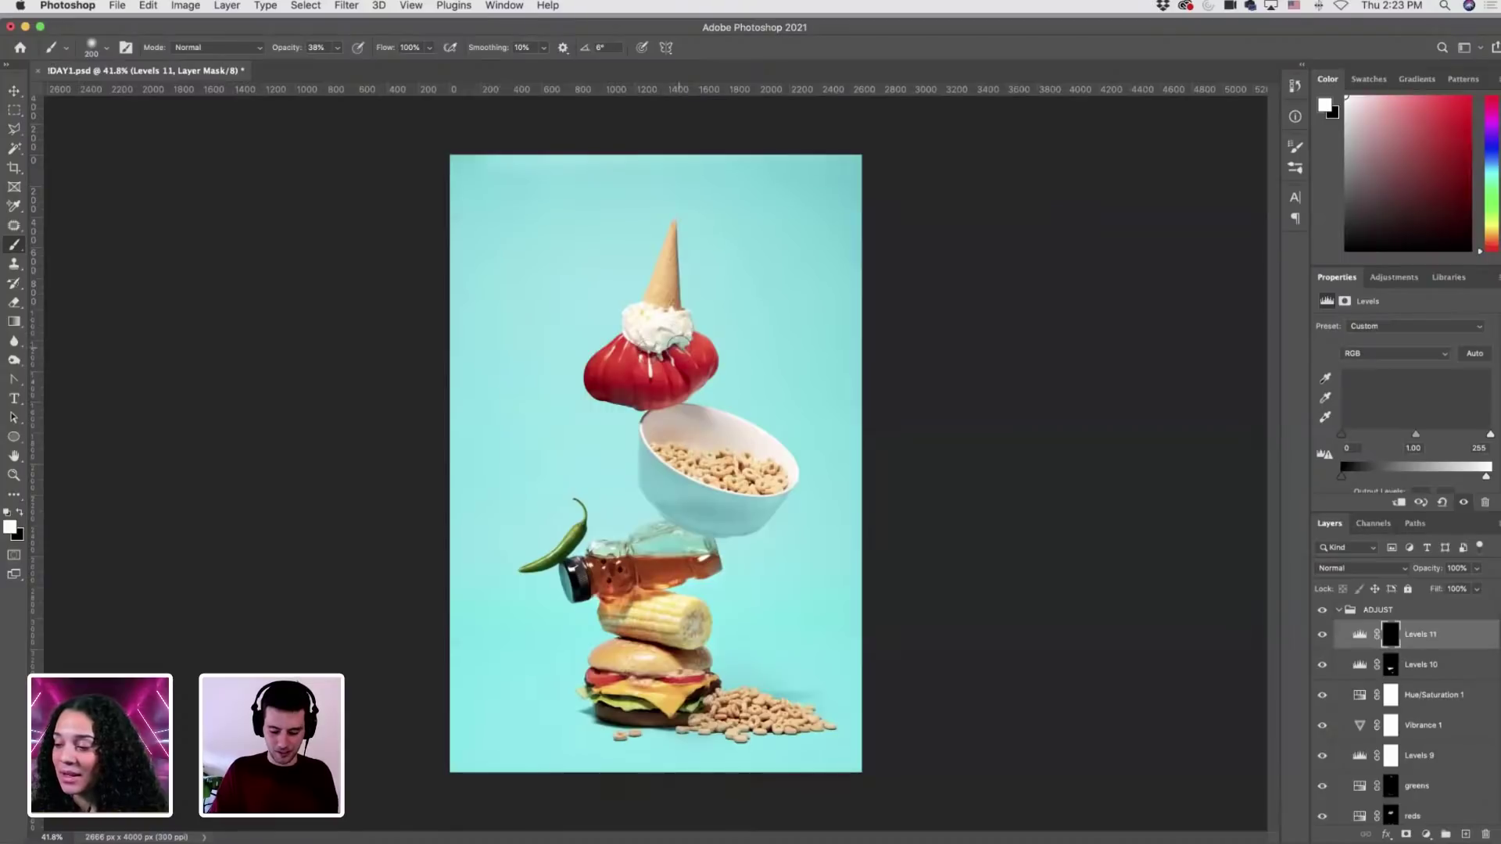
Paint white over the whipped cream on the Levels 11 mask with a 400 px brush at 100% opacity.
key(bracketright)
key(bracketright)
key(bracketright)
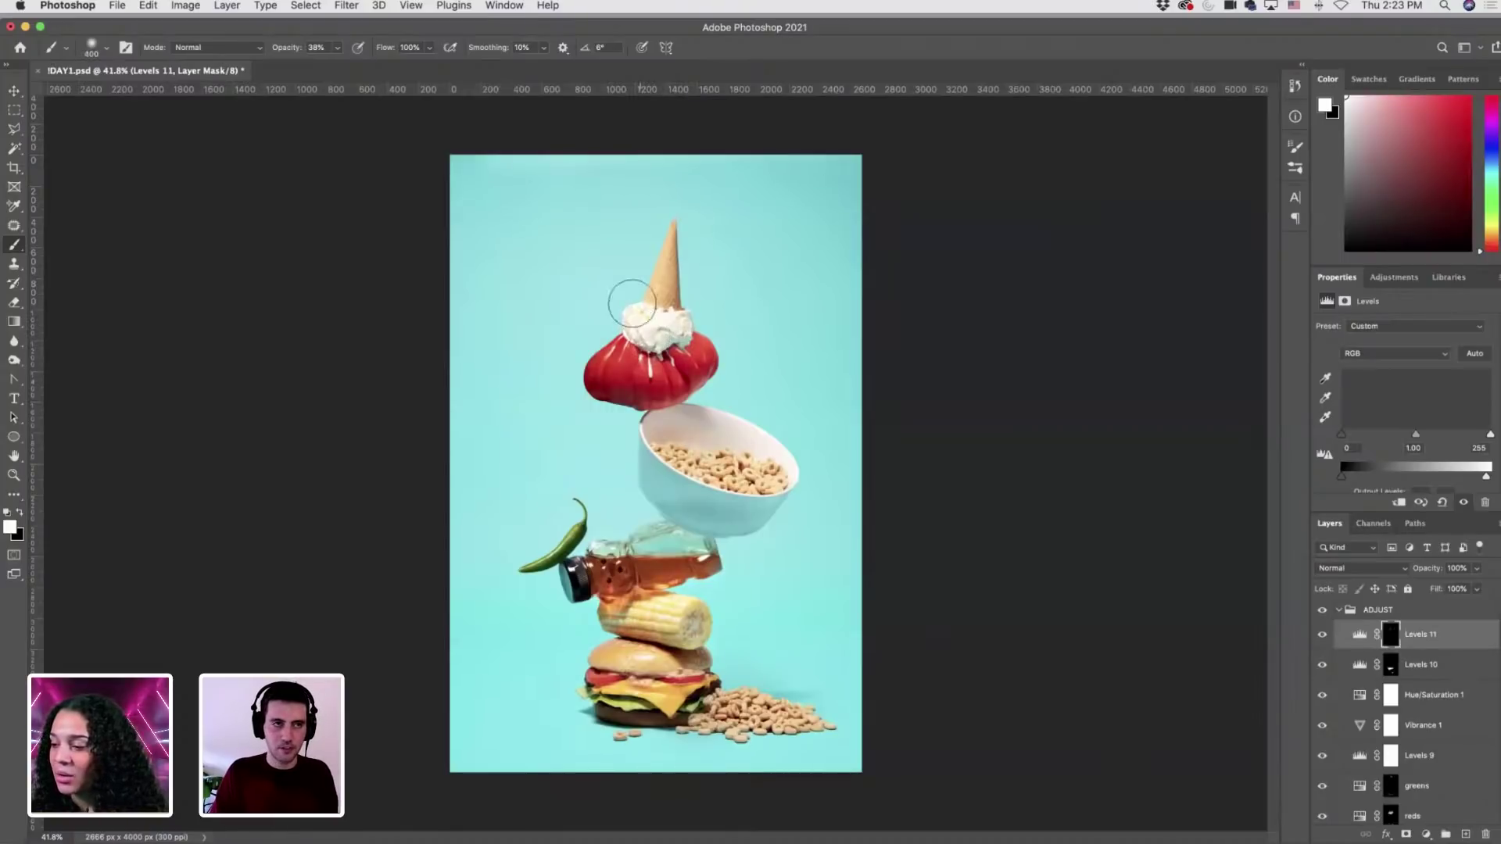
drag(337, 47, 380, 65)
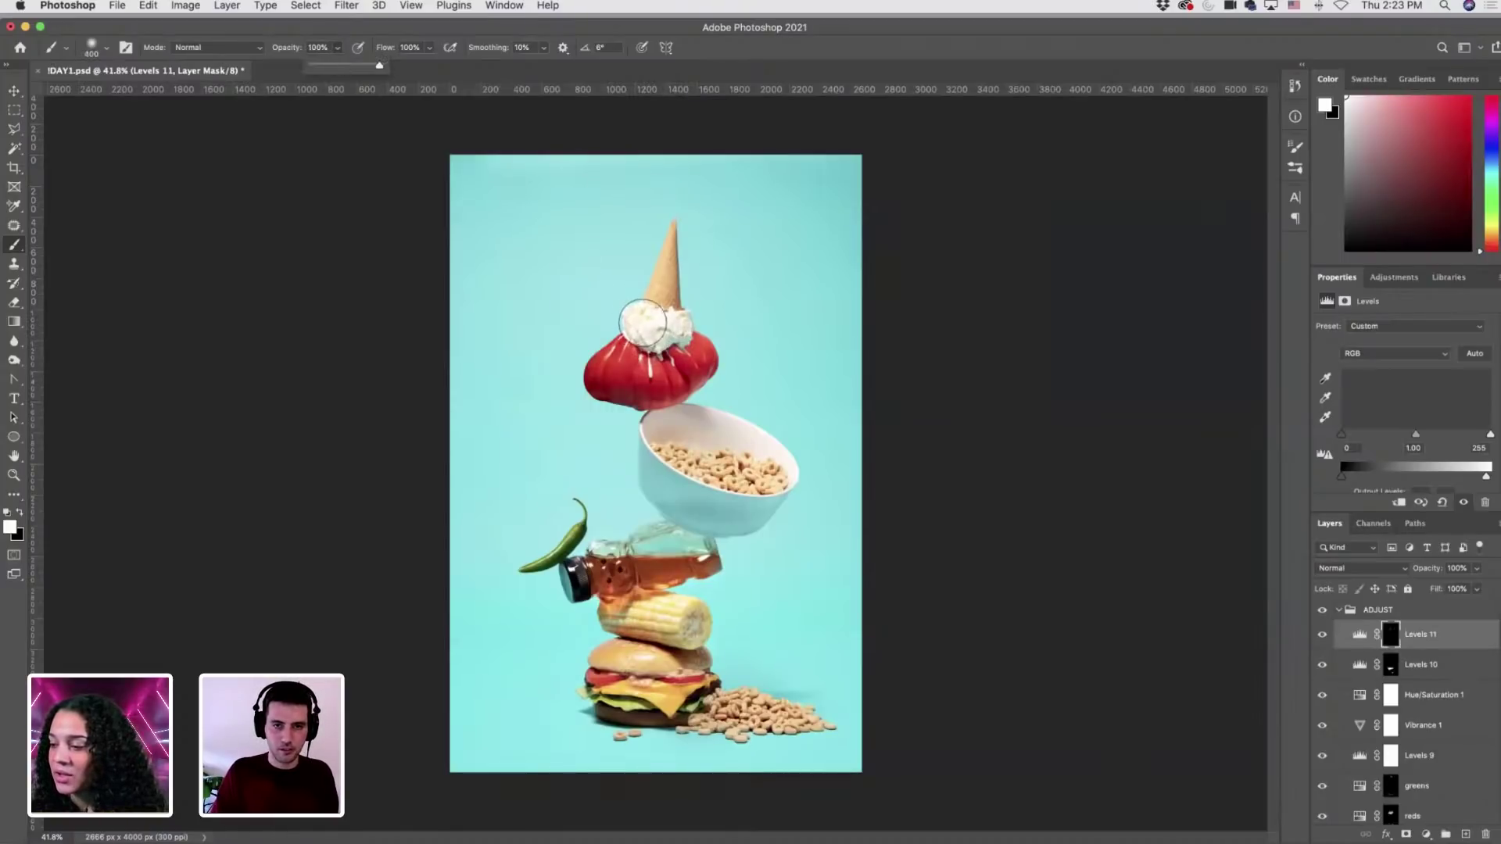
drag(643, 324, 671, 335)
key(super+z)
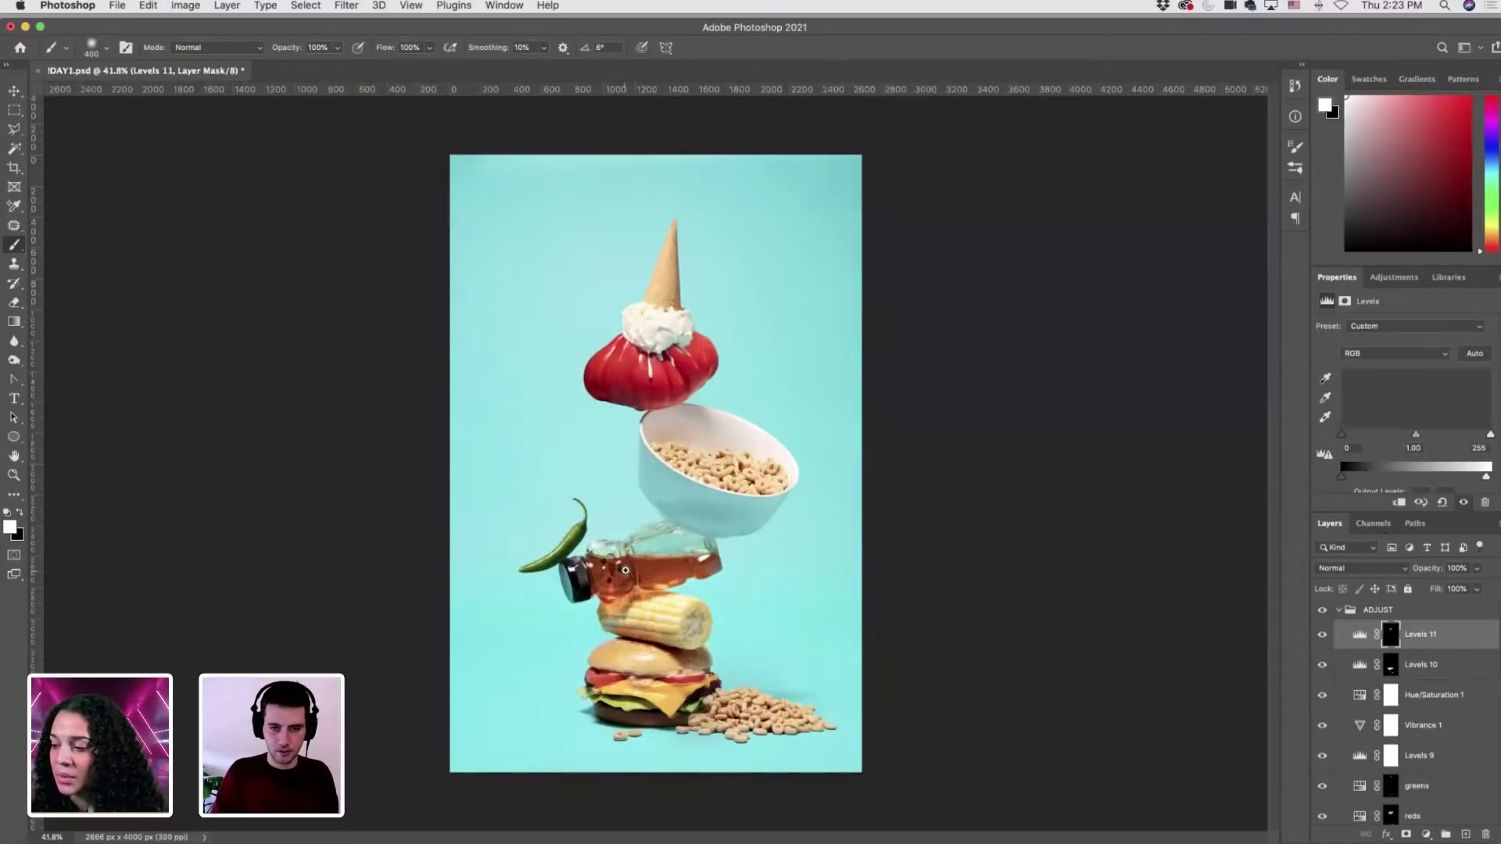
scroll(626, 570, up, 2)
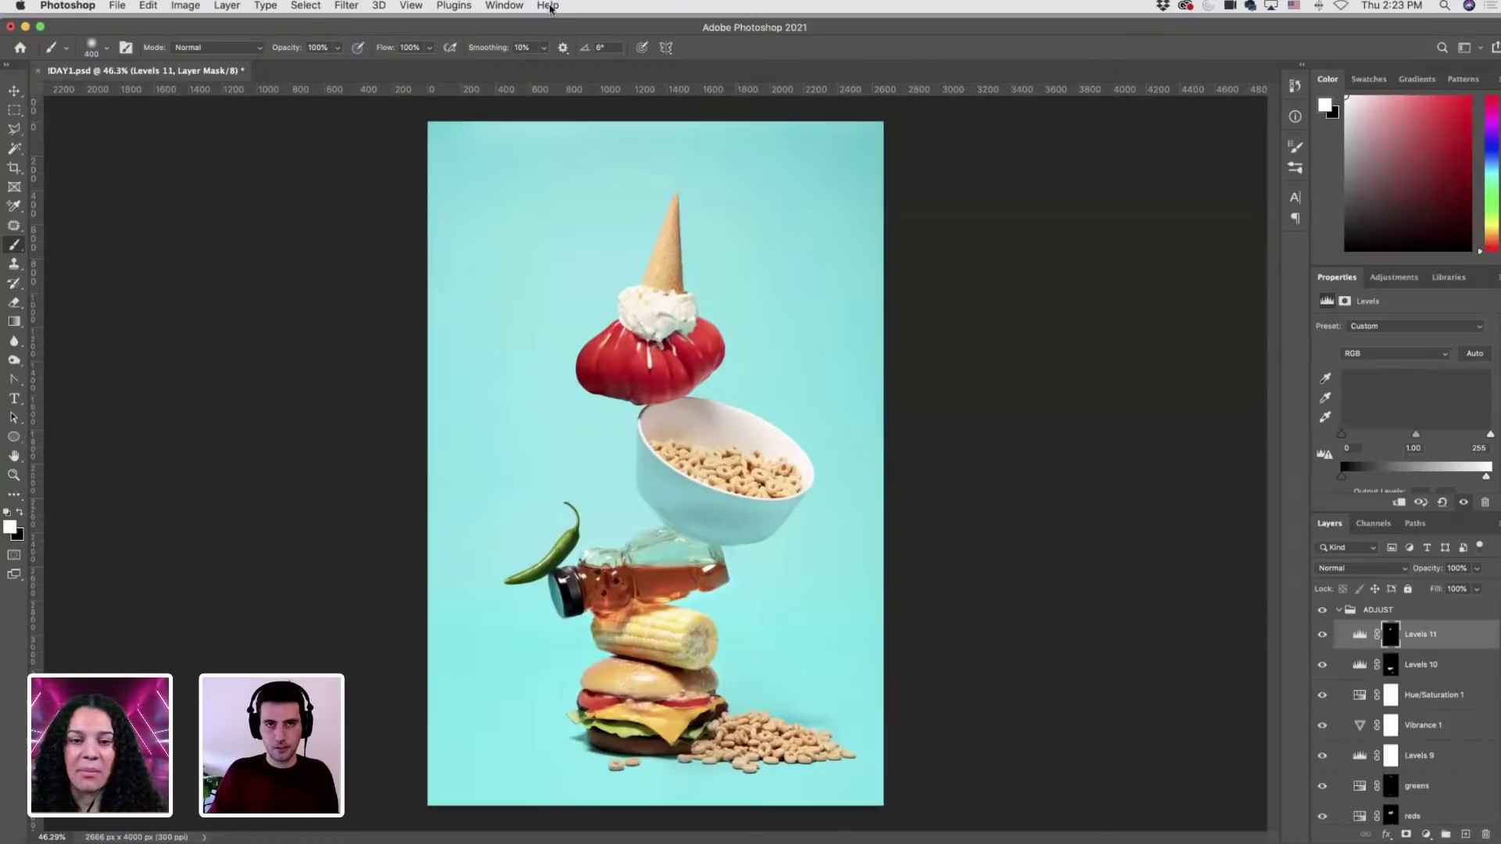
Target the Levels 10 layer mask and set the brush to 200 px at 26% opacity.
drag(444, 29, 456, 28)
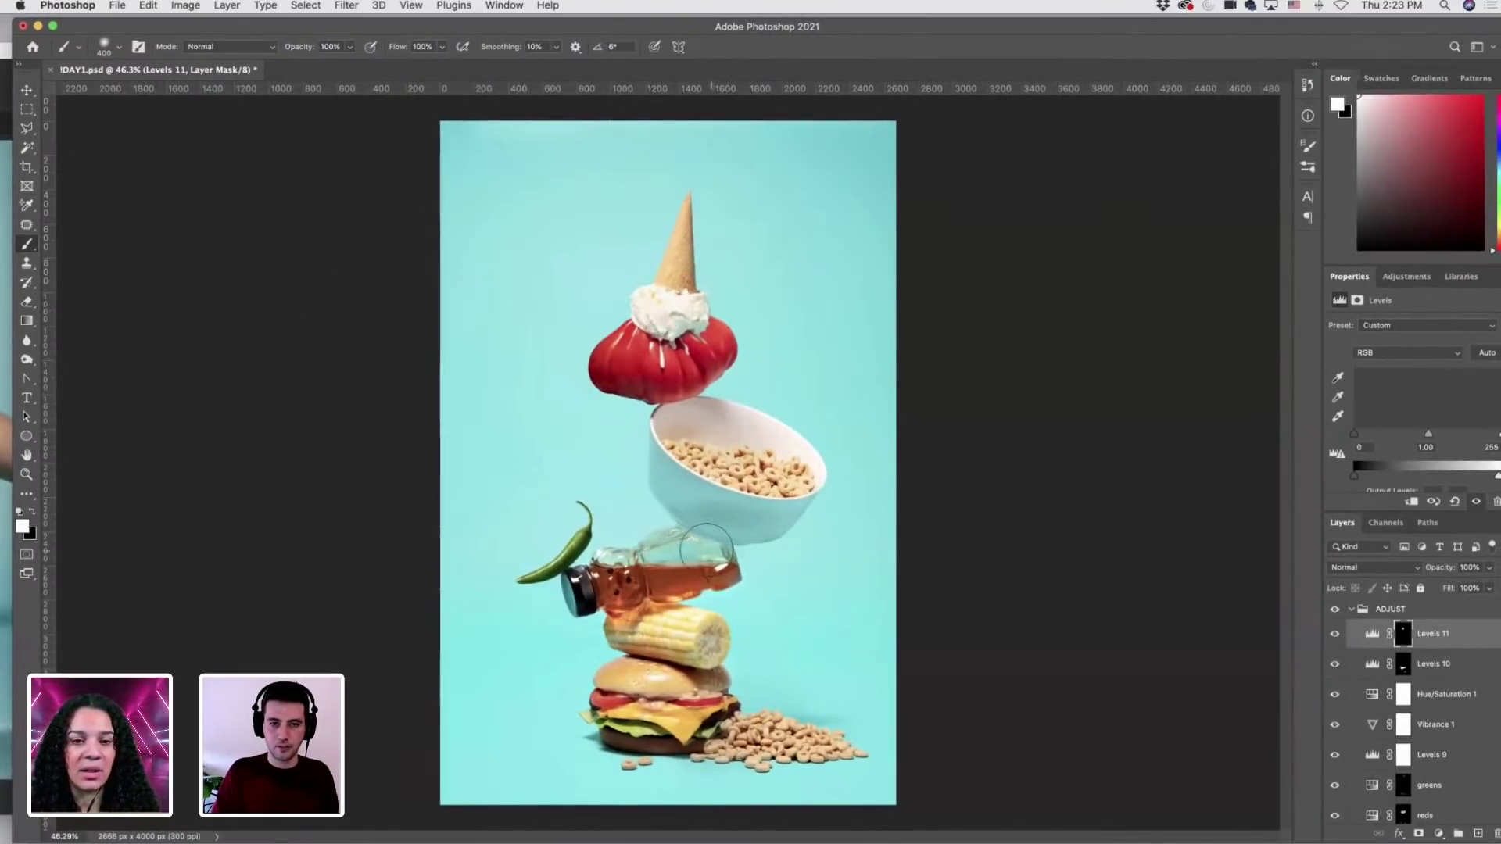
click(1405, 665)
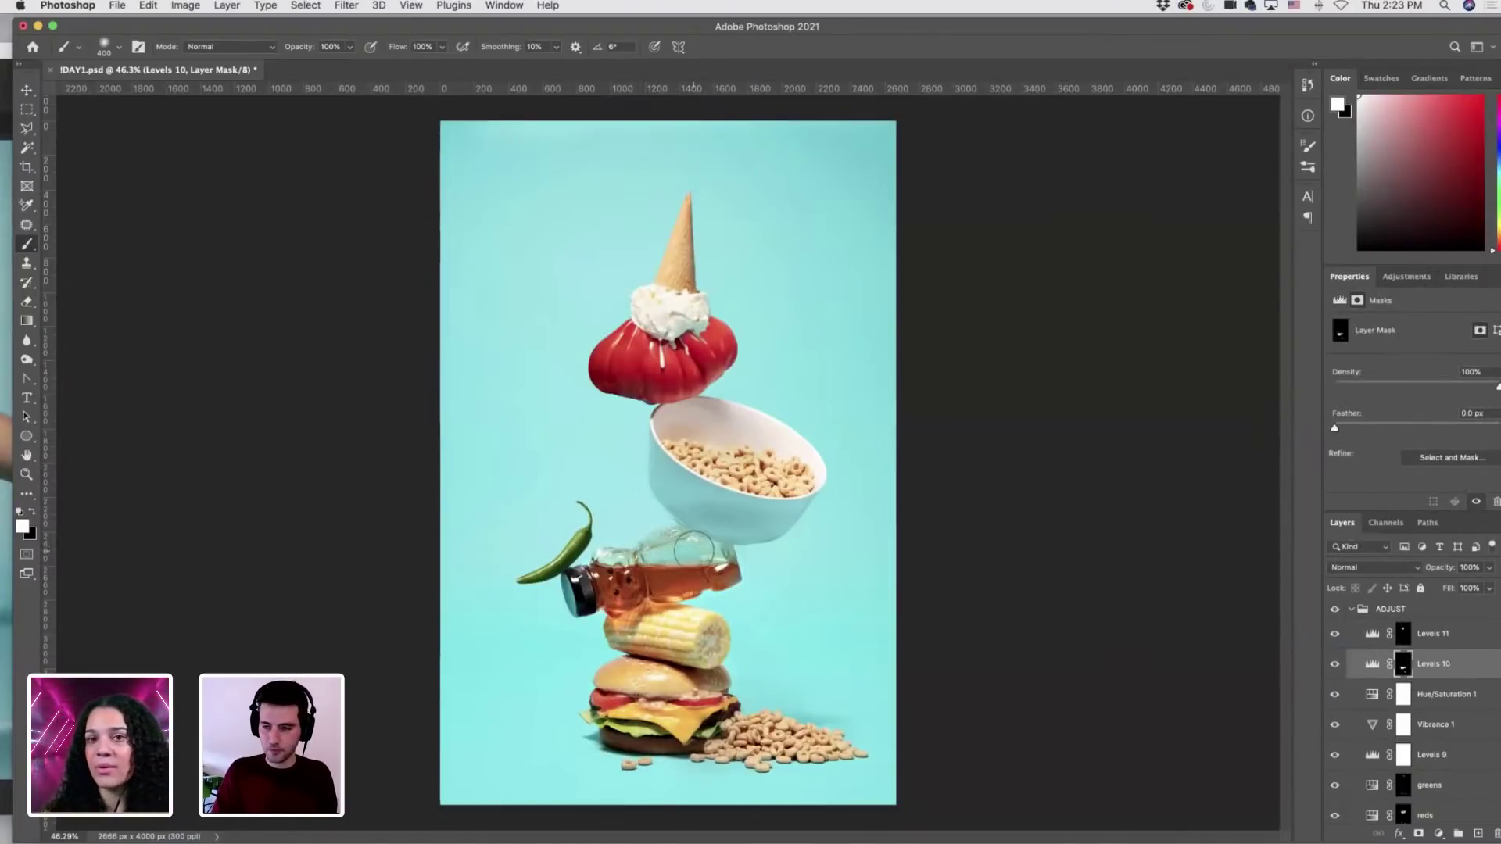
key(bracketleft)
key(bracketleft)
key(bracketleft)
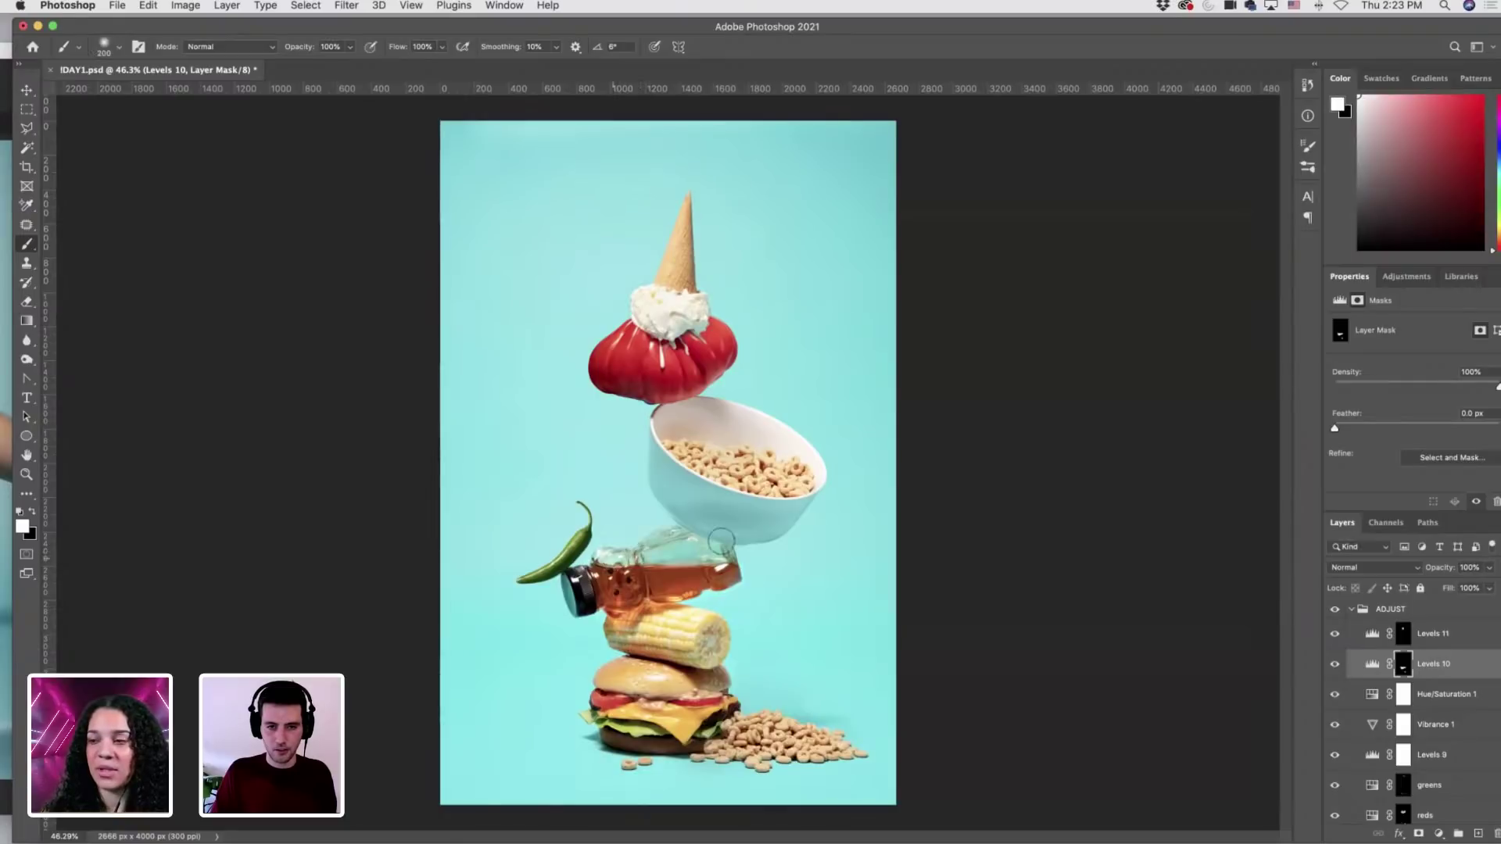
click(350, 47)
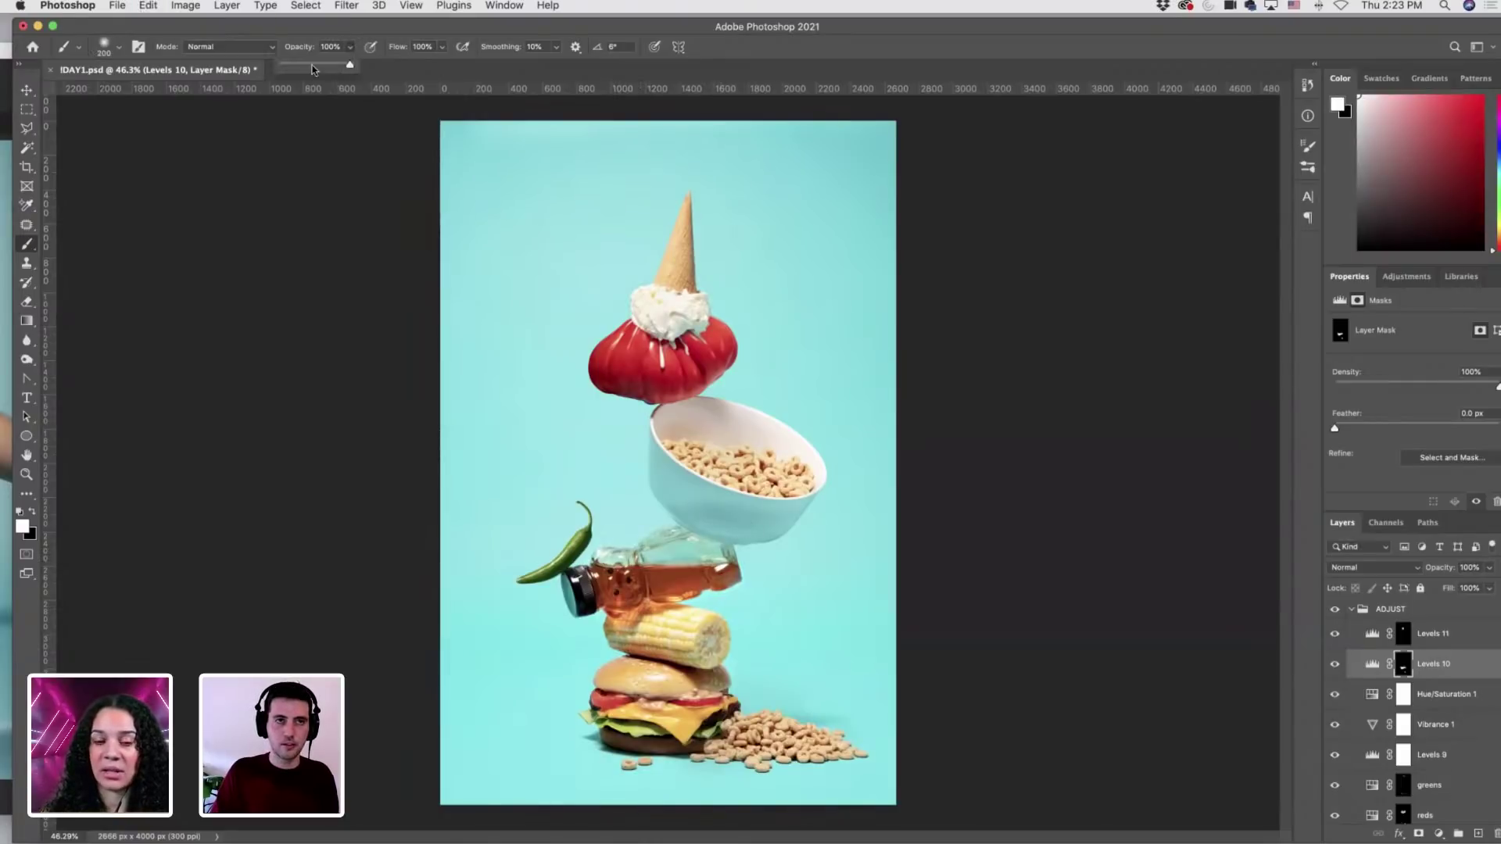
drag(312, 65, 298, 66)
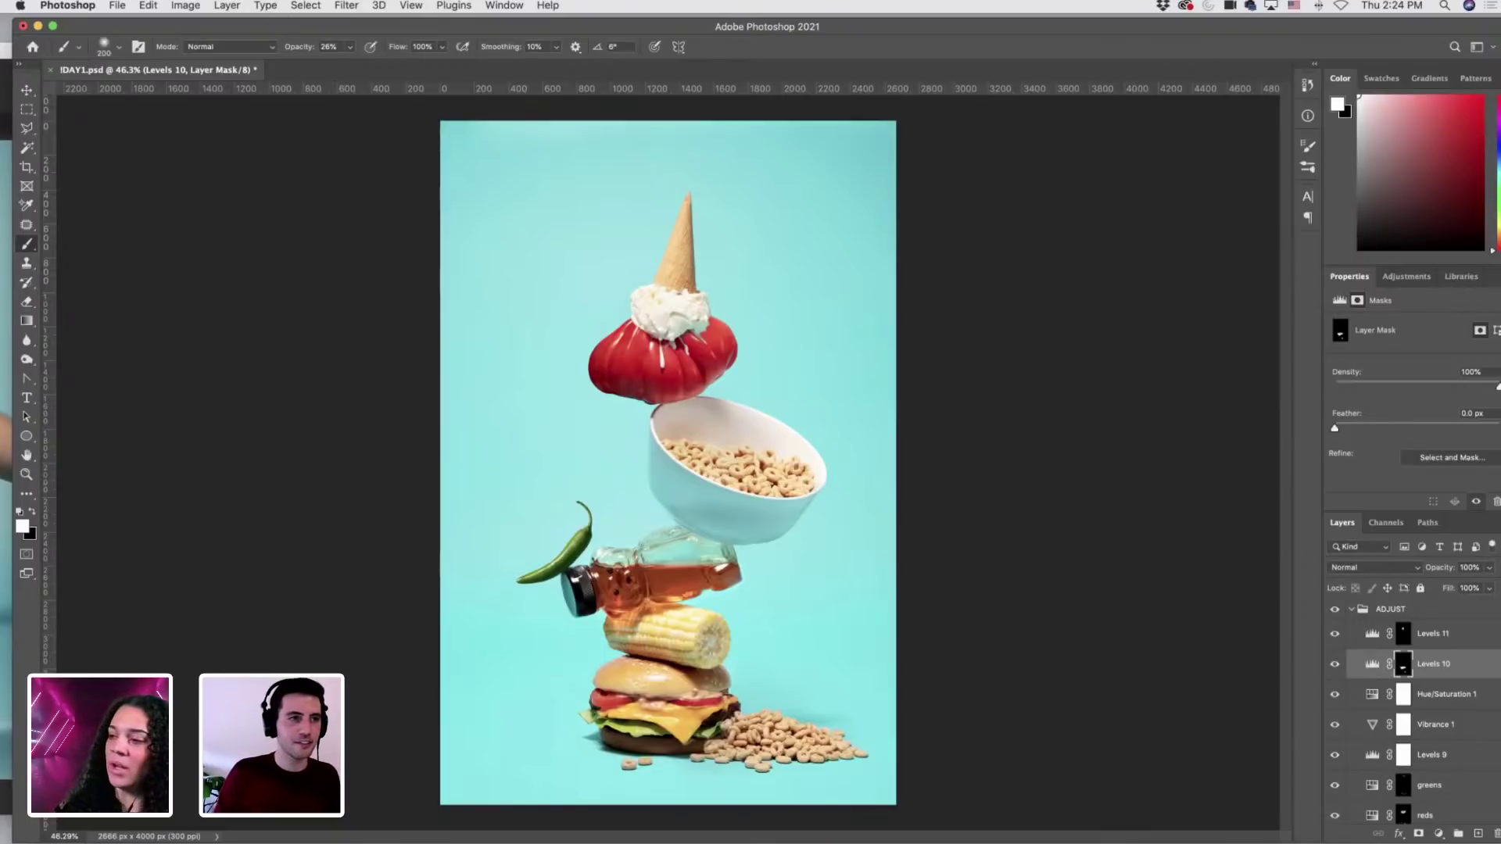
Deselect all layers with the Move tool and save the composite document.
click(24, 90)
click(190, 289)
key(super+s)
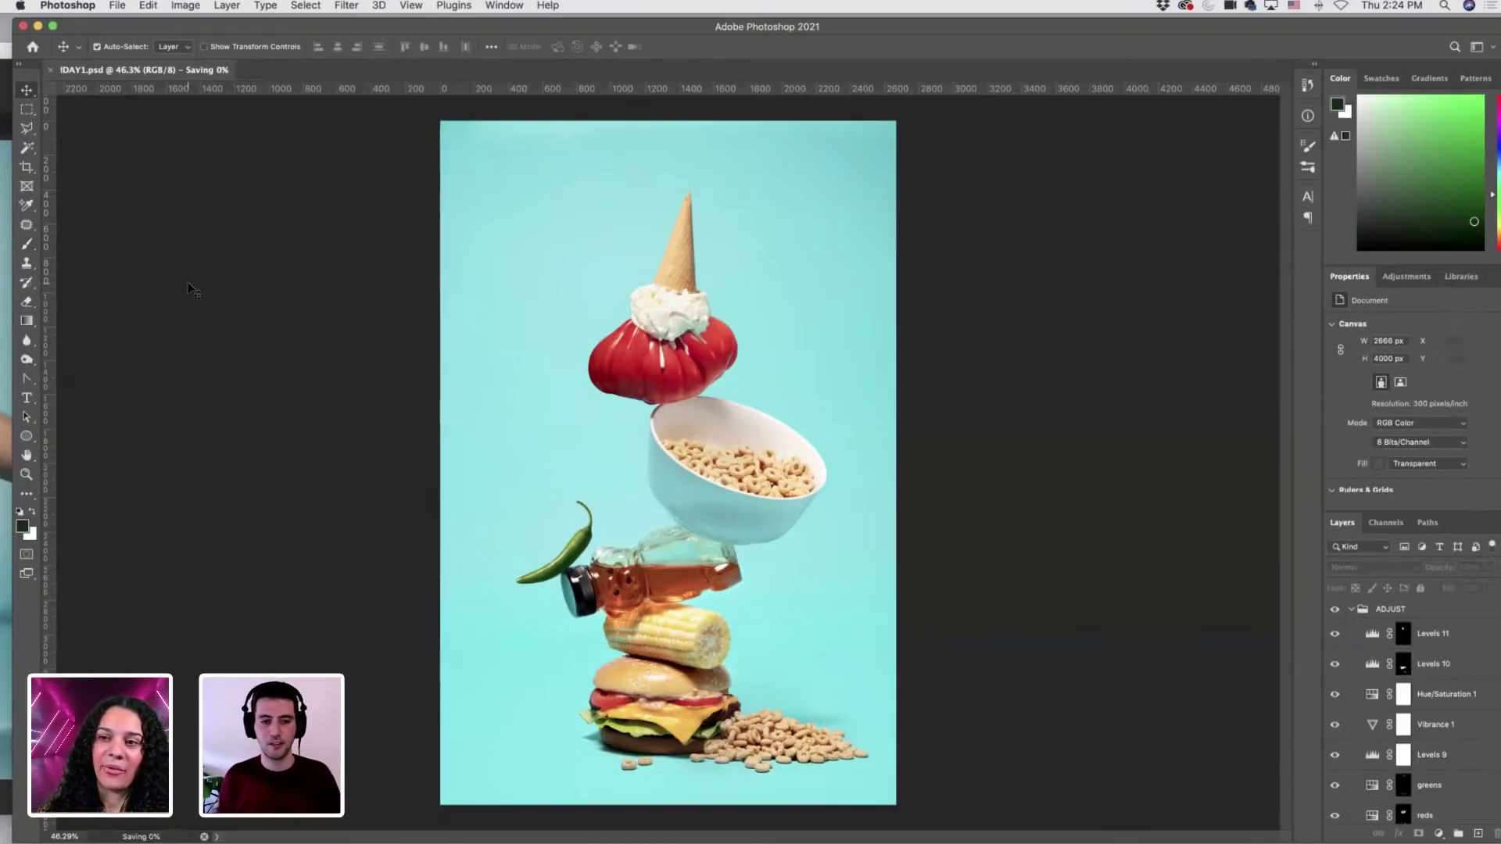